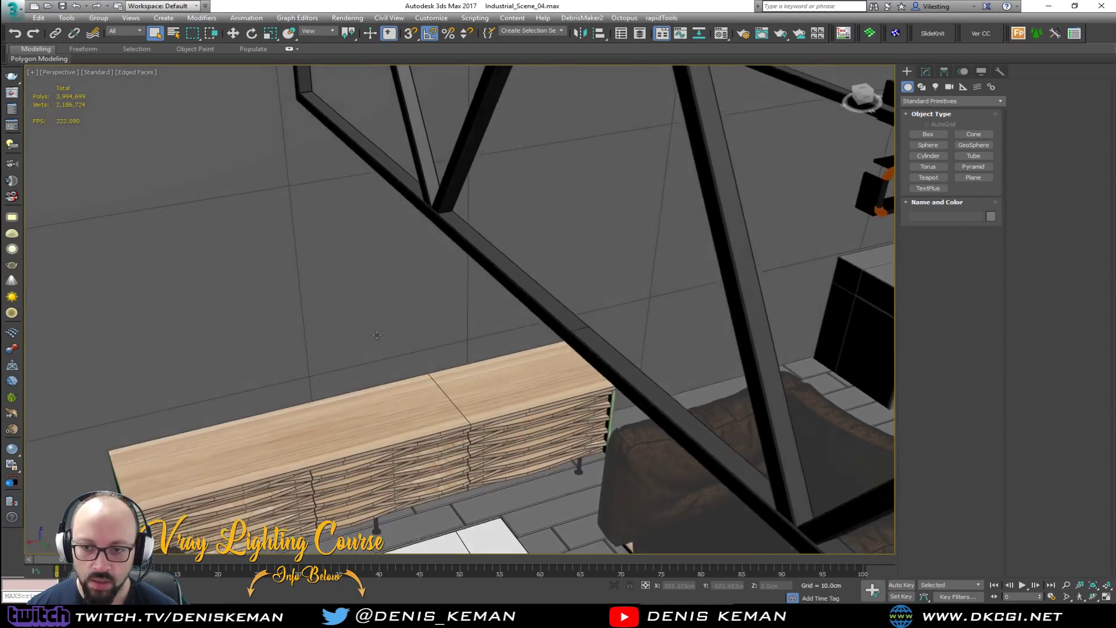
Examine the industrial loft's furniture layout from above, covering the living area, kitchen, bed area and draped armchair.
middle_click_drag(376, 335, 378, 315, "alt")
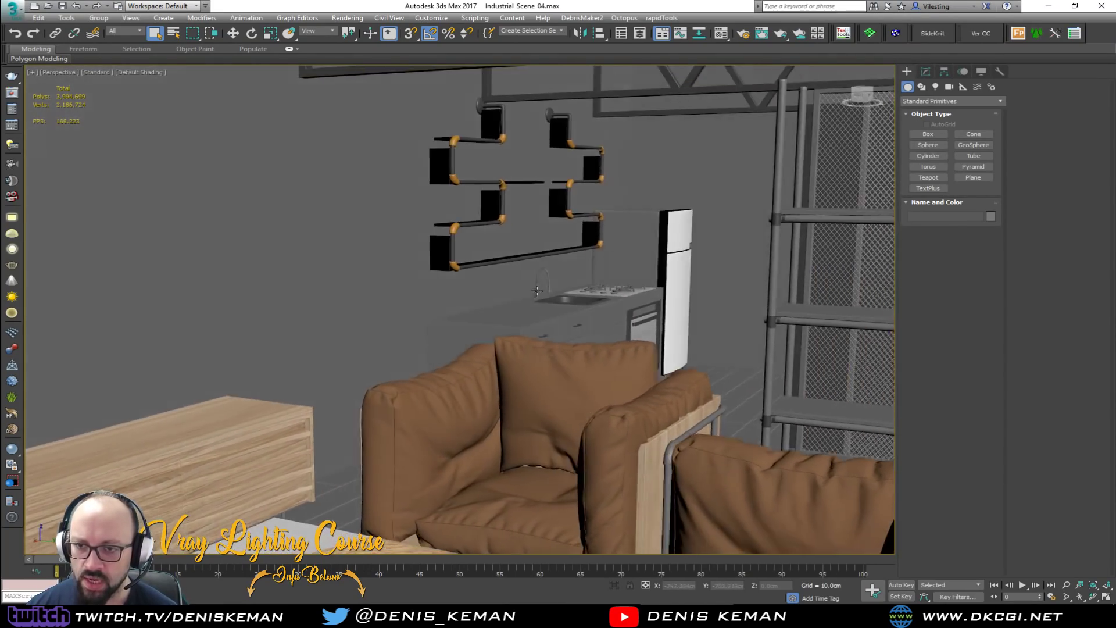
middle_click_drag(537, 290, 48, 345, "alt")
middle_click_drag(145, 341, 250, 311)
scroll(252, 314, "down", 4)
middle_click_drag(376, 337, 220, 244)
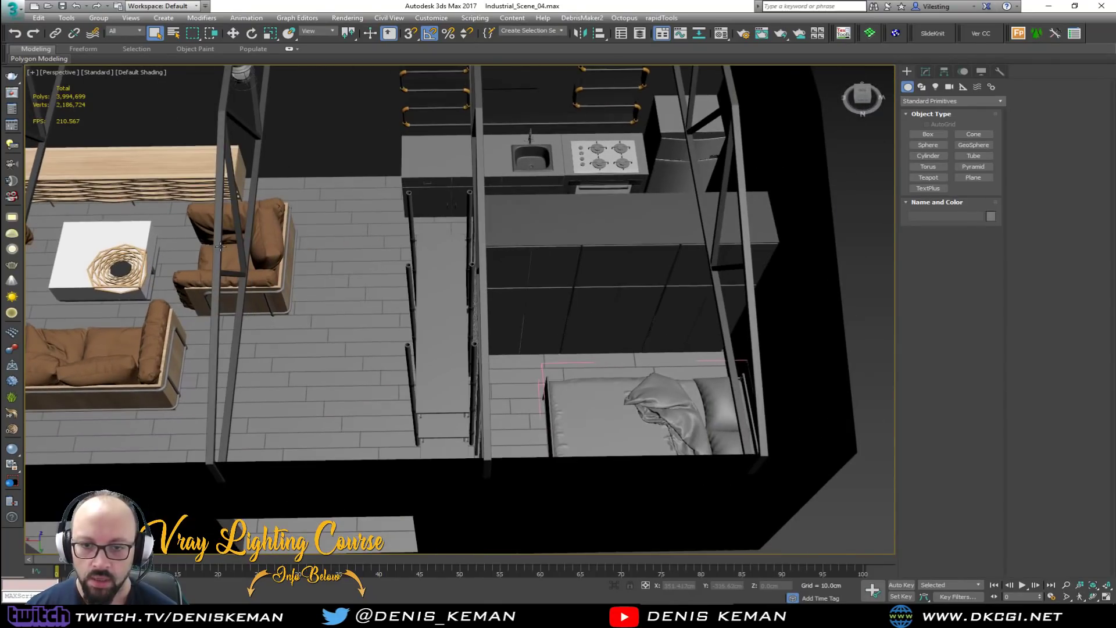
scroll(232, 261, "down", 2)
middle_click_drag(300, 236, 481, 261)
scroll(430, 240, "up", 5)
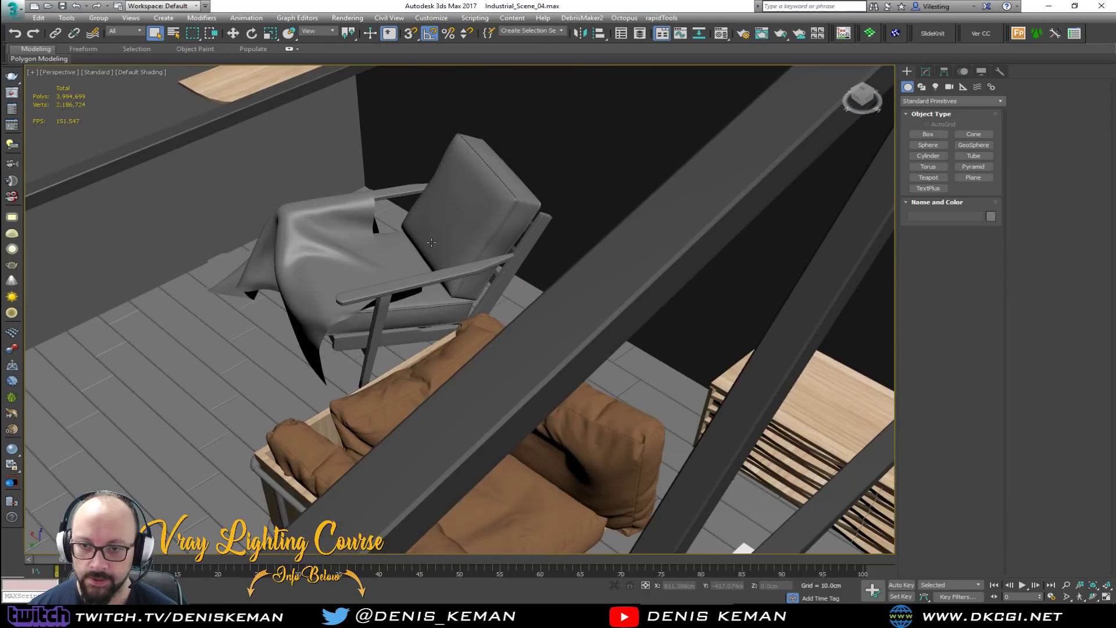
scroll(498, 355, "down", 4)
middle_click_drag(407, 189, 548, 315)
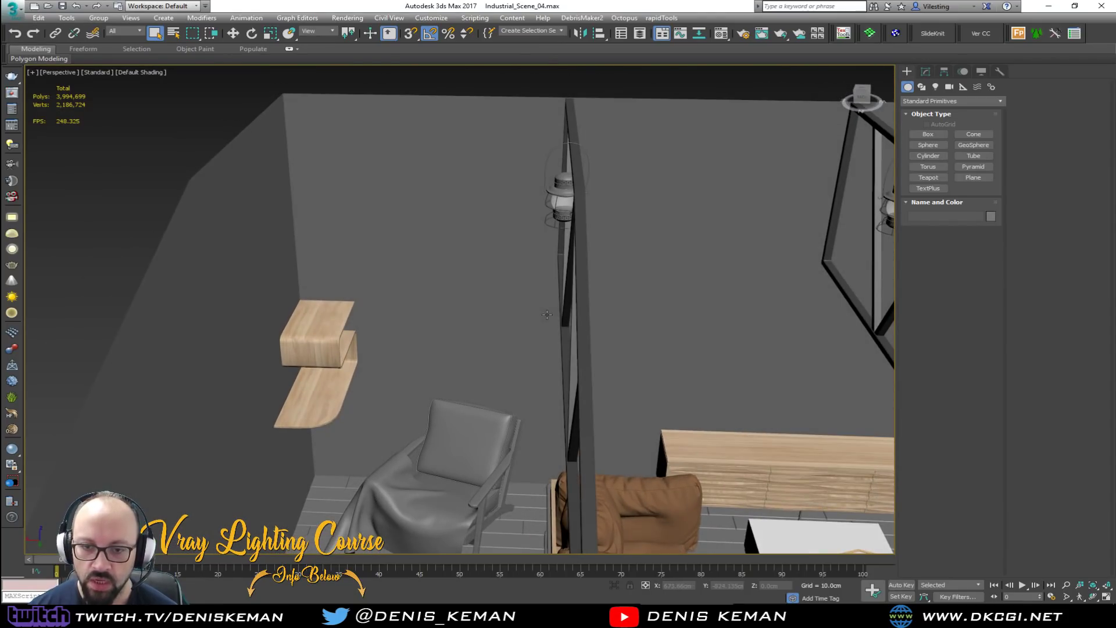
Inspect the curved wooden wall shelf above the grey armchair and the area around the sideboard.
scroll(322, 366, "up", 4)
scroll(322, 366, "up", 3)
middle_click_drag(321, 366, 324, 328, "alt")
middle_click_drag(323, 426, 558, 215)
scroll(449, 214, "down", 3)
middle_click_drag(450, 213, 348, 221)
middle_click_drag(632, 351, 453, 323)
mouse_move(735, 396)
middle_mouse_down()
mouse_move(559, 330)
mouse_move(605, 349)
mouse_move(576, 371)
mouse_move(644, 396)
middle_mouse_up()
scroll(635, 385, "down", 3)
Isolate the wooden sideboard's slatted body and display it with edged faces.
left_click(575, 363)
scroll(576, 365, "up", 2)
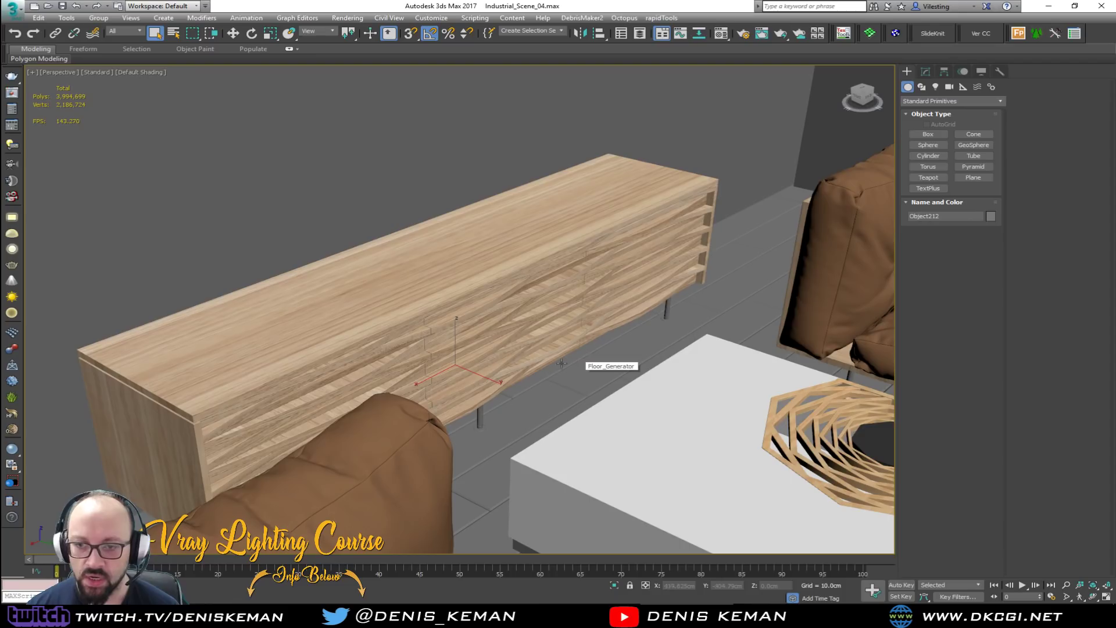
scroll(427, 345, "up", 3)
key("F4")
middle_click_drag(500, 369, 511, 394, "alt")
key("alt+q")
left_click(509, 391)
key("F4")
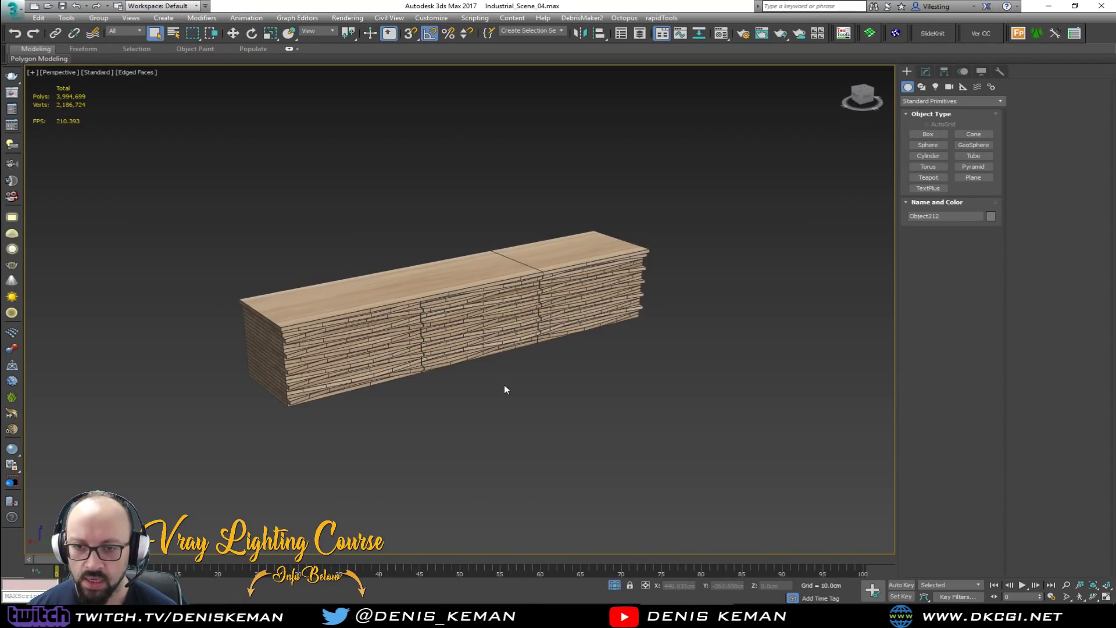
Examine the isolated sideboard's wavy slats, panel seams and underside up close in default shading.
scroll(437, 325, "up", 6)
middle_click_drag(373, 344, 192, 344, "alt")
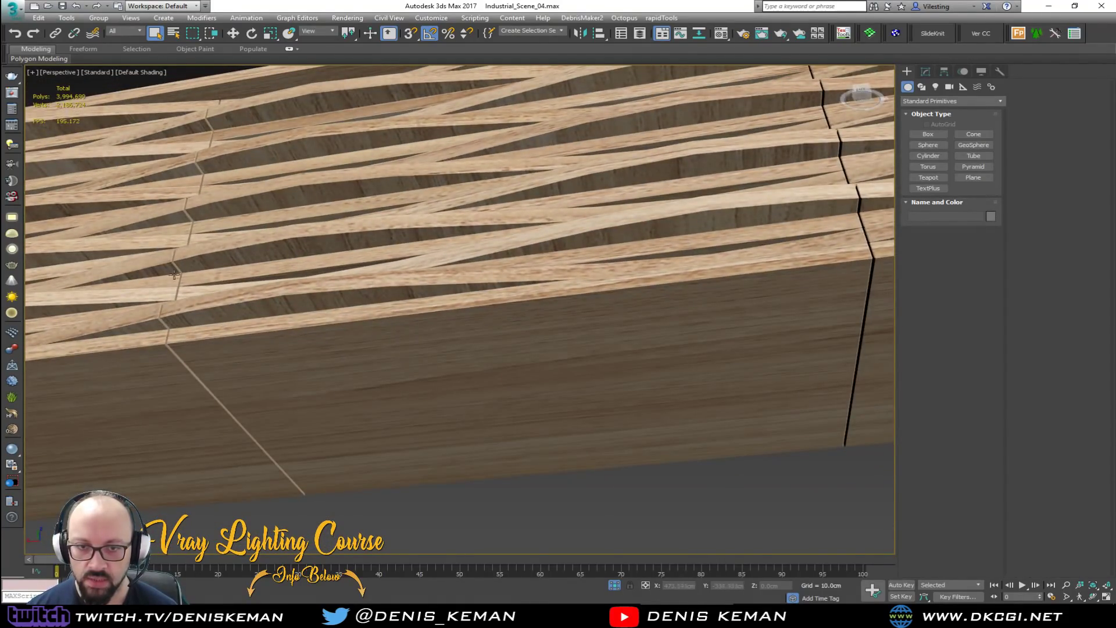
middle_click_drag(266, 152, 309, 242)
scroll(309, 242, "down", 2)
scroll(513, 275, "down", 2)
middle_click_drag(513, 275, 604, 331, "alt")
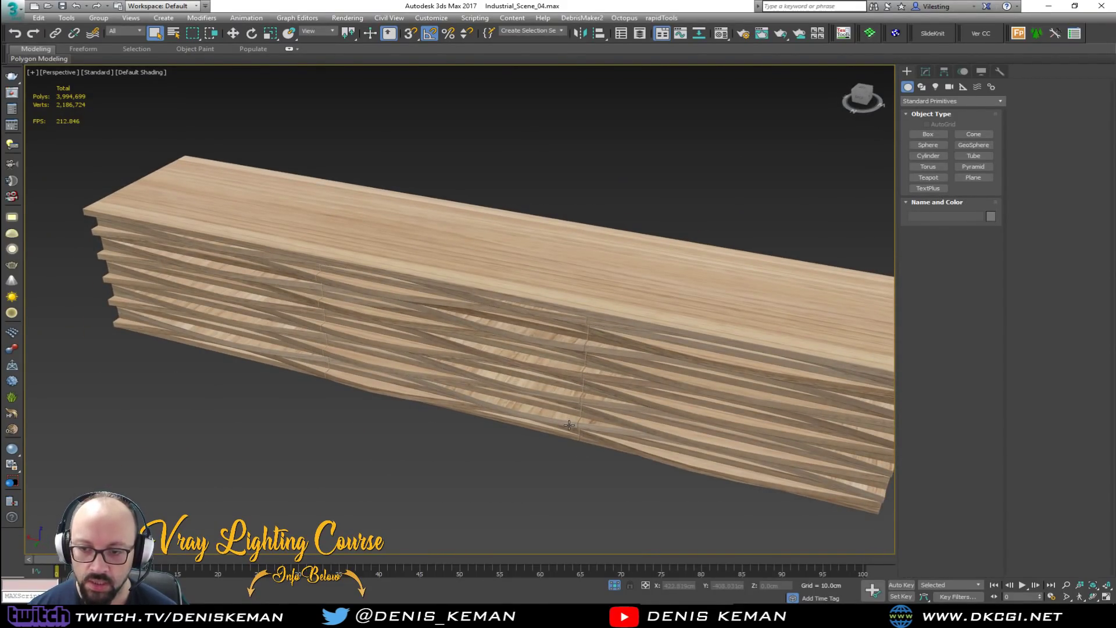
middle_click_drag(562, 396, 384, 349, "alt")
End the sideboard's isolation and check it within the full scene, briefly in wireframe display.
right_click(381, 347)
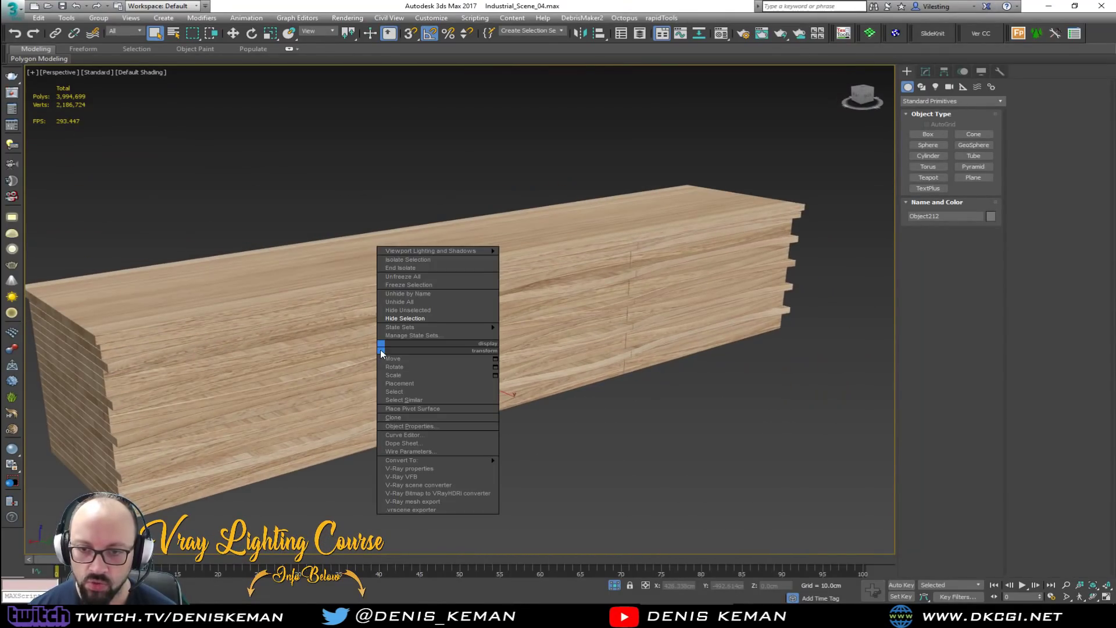
left_click(448, 268)
scroll(468, 337, "down", 3)
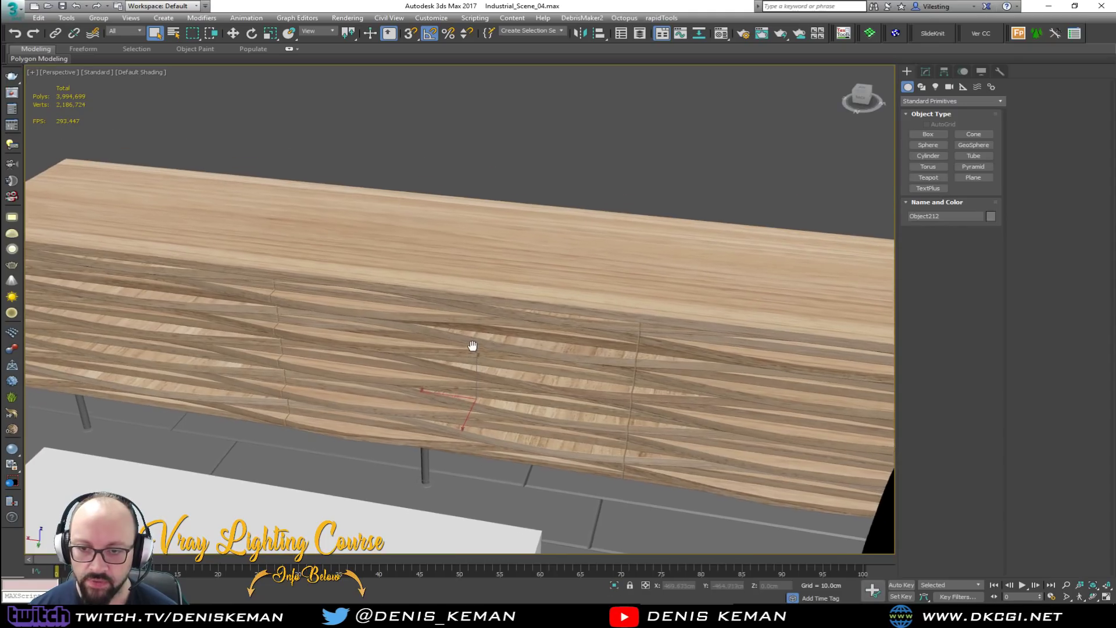
key("F3")
left_click(487, 249)
key("F3")
mouse_move(360, 375)
middle_mouse_down()
mouse_move(456, 324)
mouse_move(486, 335)
middle_mouse_up()
middle_click_drag(557, 342, 447, 361)
middle_click_drag(368, 331, 620, 337)
middle_click_drag(419, 329, 389, 427, "alt")
Examine the bathroom area, including the toilet, the sink cabinet and the stacked washing machines.
scroll(378, 384, "down", 4)
scroll(389, 427, "down", 3)
middle_click_drag(405, 495, 287, 334)
middle_click_drag(361, 209, 344, 458)
middle_click_drag(383, 356, 395, 330, "alt")
middle_click_drag(531, 324, 303, 345)
mouse_move(407, 341)
middle_mouse_down("alt")
mouse_move(372, 351)
mouse_move(360, 370)
mouse_move(377, 380)
mouse_move(503, 322)
mouse_move(410, 348)
middle_mouse_up("alt")
scroll(389, 339, "up", 4)
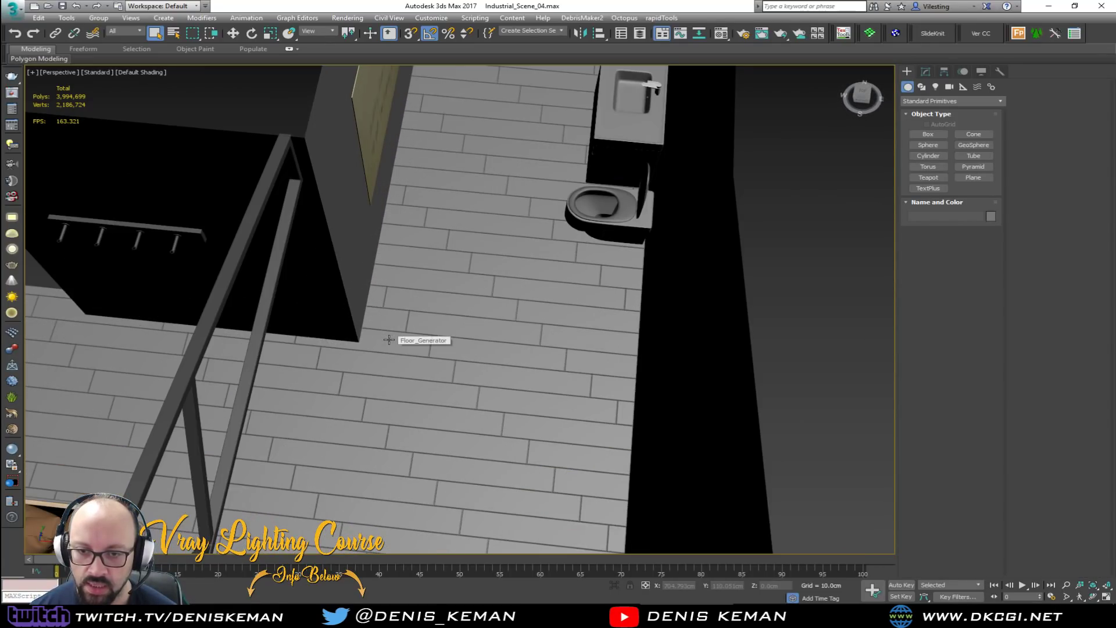
middle_click_drag(562, 135, 559, 314)
scroll(503, 227, "down", 3)
mouse_move(509, 286)
middle_mouse_down("alt")
mouse_move(461, 289)
mouse_move(523, 284)
mouse_move(518, 269)
mouse_move(341, 280)
mouse_move(685, 294)
mouse_move(525, 301)
mouse_move(595, 298)
middle_mouse_up("alt")
scroll(685, 294, "down", 2)
scroll(589, 299, "up", 3)
middle_click_drag(635, 232, 480, 292)
middle_click_drag(480, 292, 538, 284, "alt")
scroll(523, 267, "up", 2)
scroll(524, 266, "up", 3)
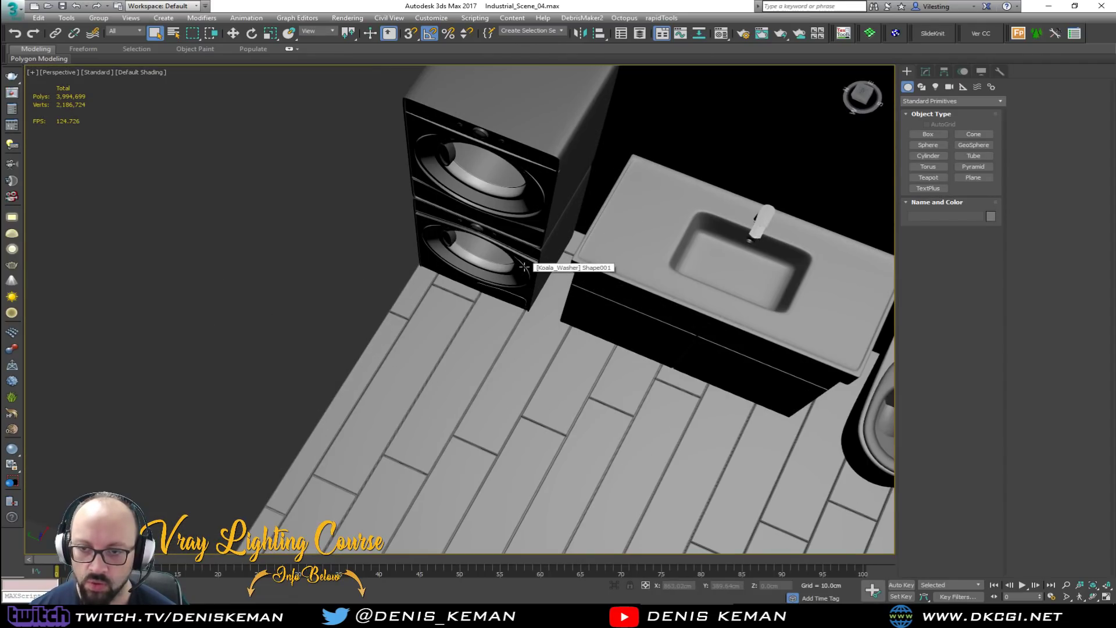
middle_click_drag(620, 275, 314, 272)
scroll(423, 294, "down", 3)
scroll(314, 272, "down", 3)
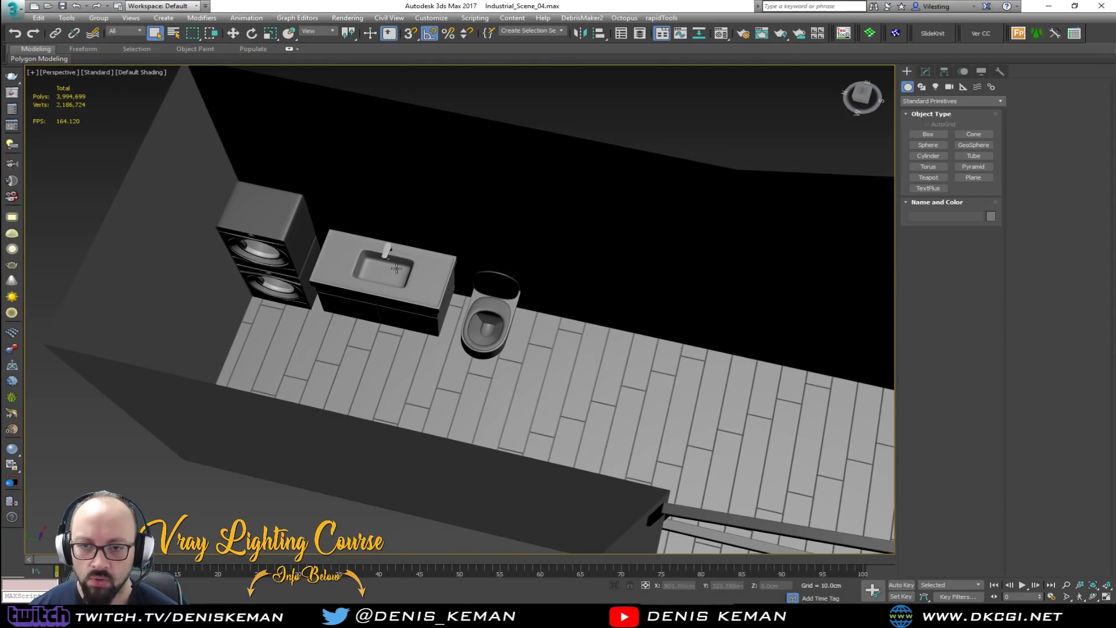
Inspect the handwritten sign hanging on the bathroom partition wall.
middle_click_drag(533, 337, 368, 342, "alt")
middle_click_drag(413, 199, 481, 339)
scroll(508, 391, "down", 3)
middle_click_drag(347, 272, 690, 381)
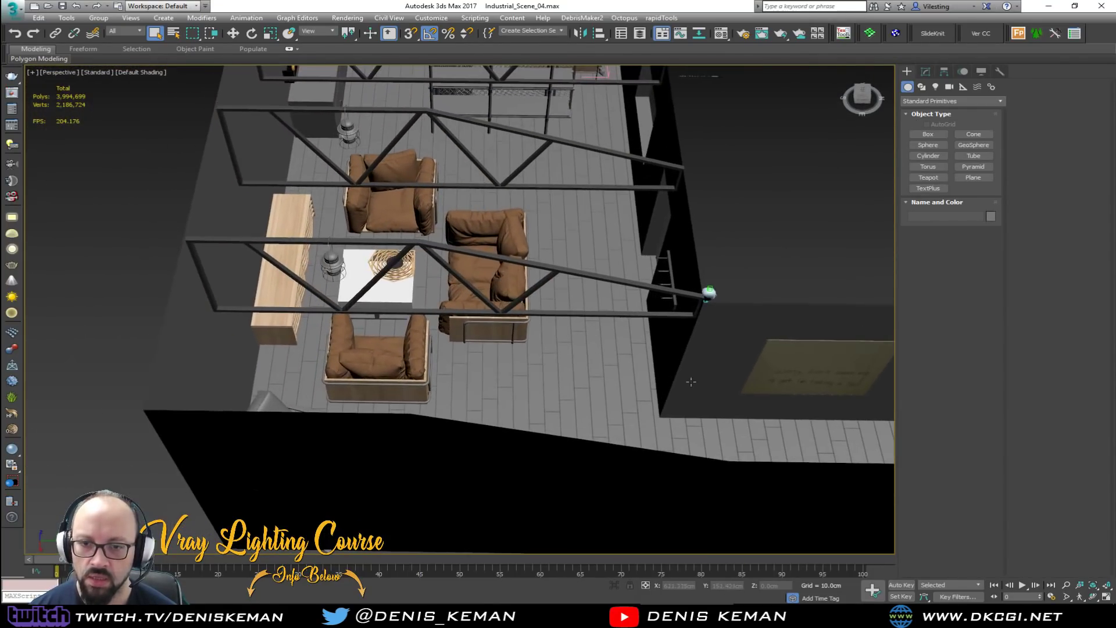
middle_click_drag(604, 377, 410, 332)
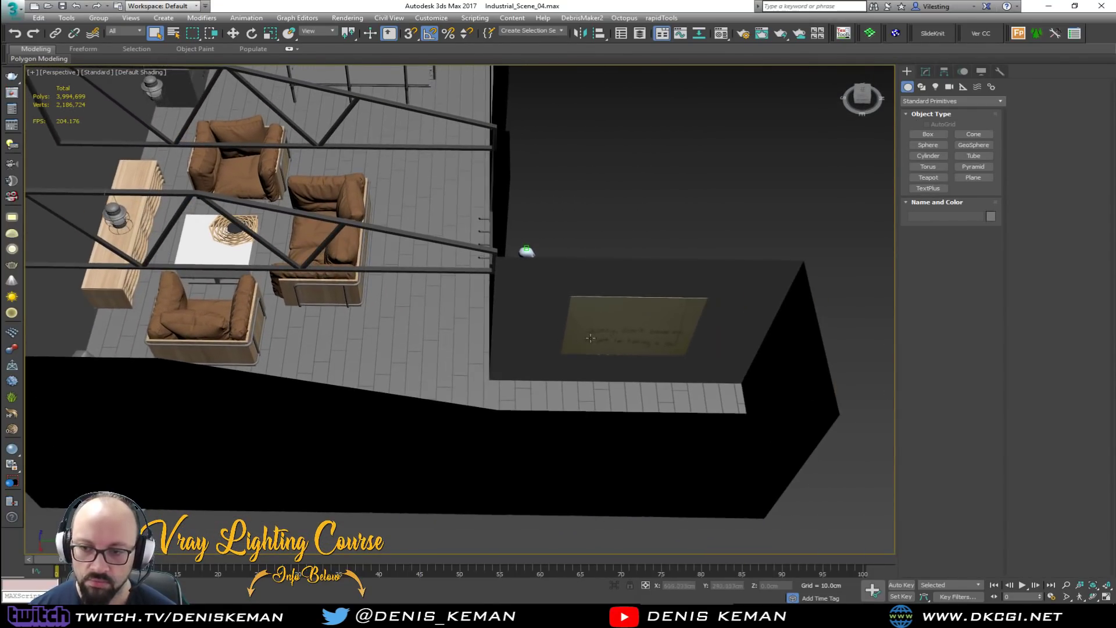
middle_click_drag(605, 333, 562, 316, "alt")
scroll(652, 332, "up", 7)
scroll(561, 319, "down", 2)
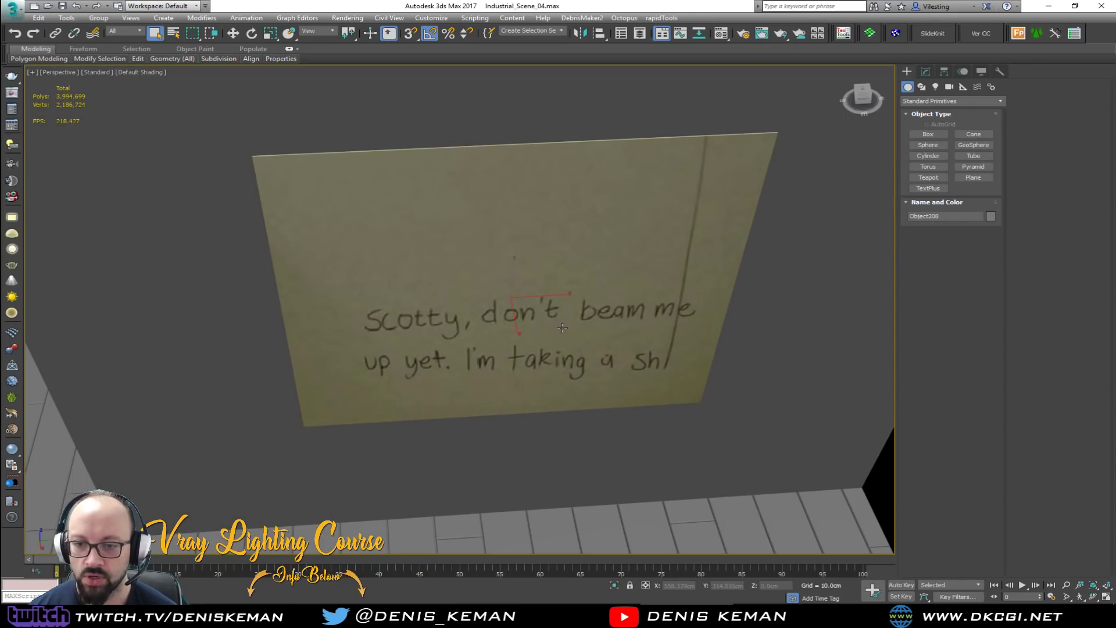
mouse_move(350, 261)
middle_mouse_down("alt")
mouse_move(361, 290)
mouse_move(362, 260)
middle_mouse_up("alt")
Review the whole apartment from outside, at eye level under the roof trusses, and from above the living area.
scroll(360, 276, "down", 5)
middle_click_drag(297, 202, 597, 316)
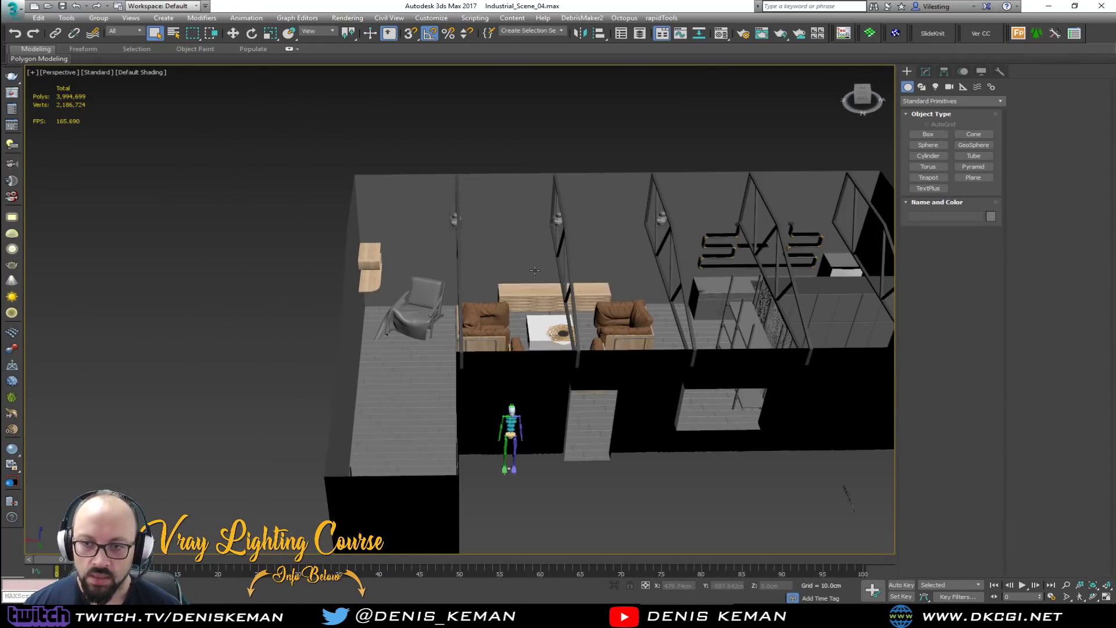
scroll(534, 270, "up", 10)
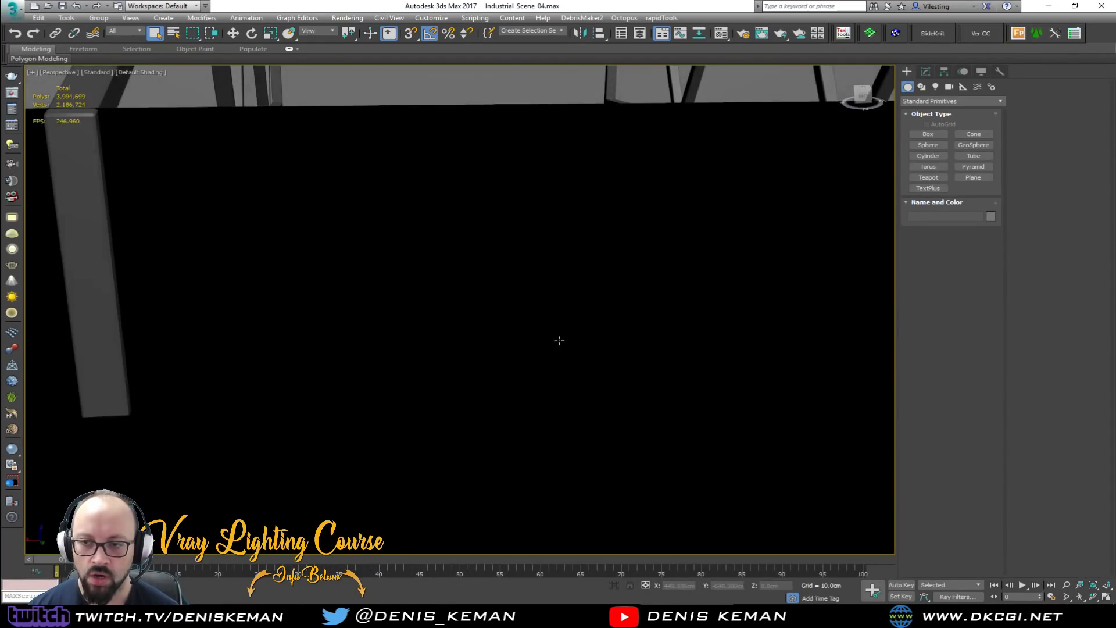
scroll(559, 341, "up", 1)
middle_click_drag(559, 340, 549, 366, "alt")
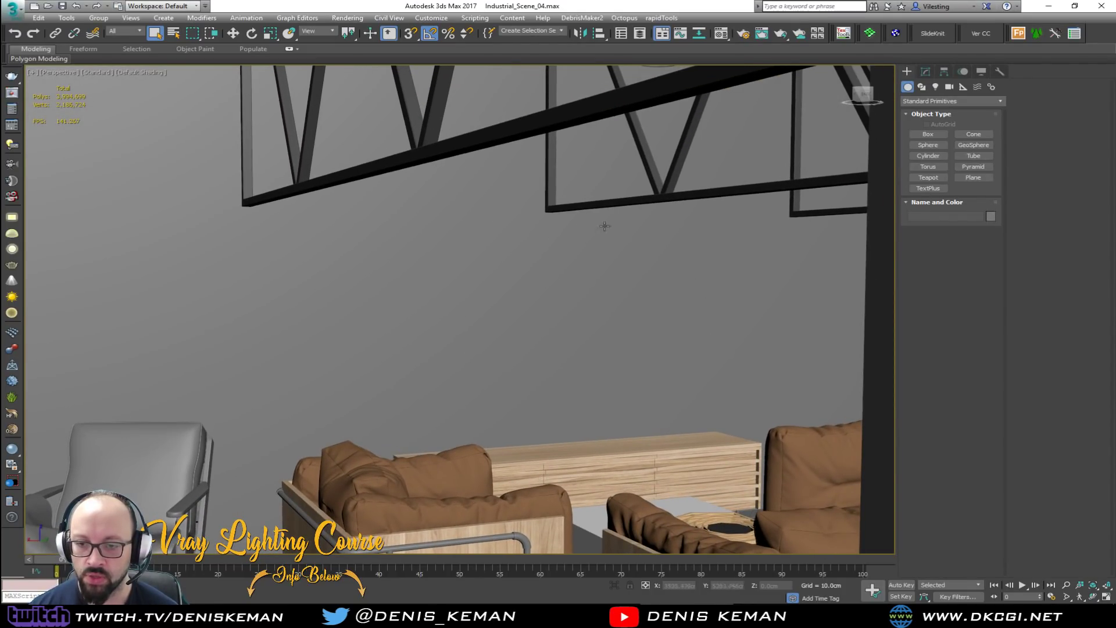
middle_click_drag(623, 309, 613, 186, "alt")
middle_click_drag(557, 256, 620, 374)
scroll(620, 374, "down", 3)
middle_click_drag(570, 319, 528, 266)
scroll(559, 248, "down", 3)
middle_click_drag(370, 330, 250, 328, "alt")
middle_click_drag(515, 373, 552, 197)
scroll(542, 296, "up", 1)
middle_click_drag(541, 296, 613, 295, "alt")
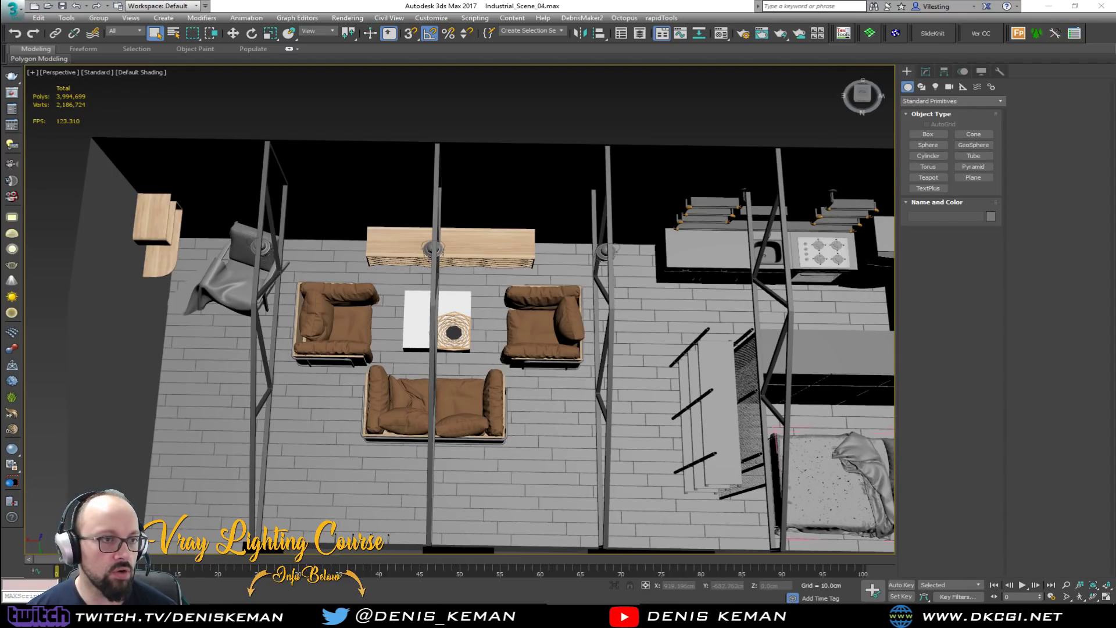
Switch to Discord, browse the streaming_related channel for light switch references, and enlarge the metal three-toggle switch photo.
left_click_drag(0, 131, 713, 103)
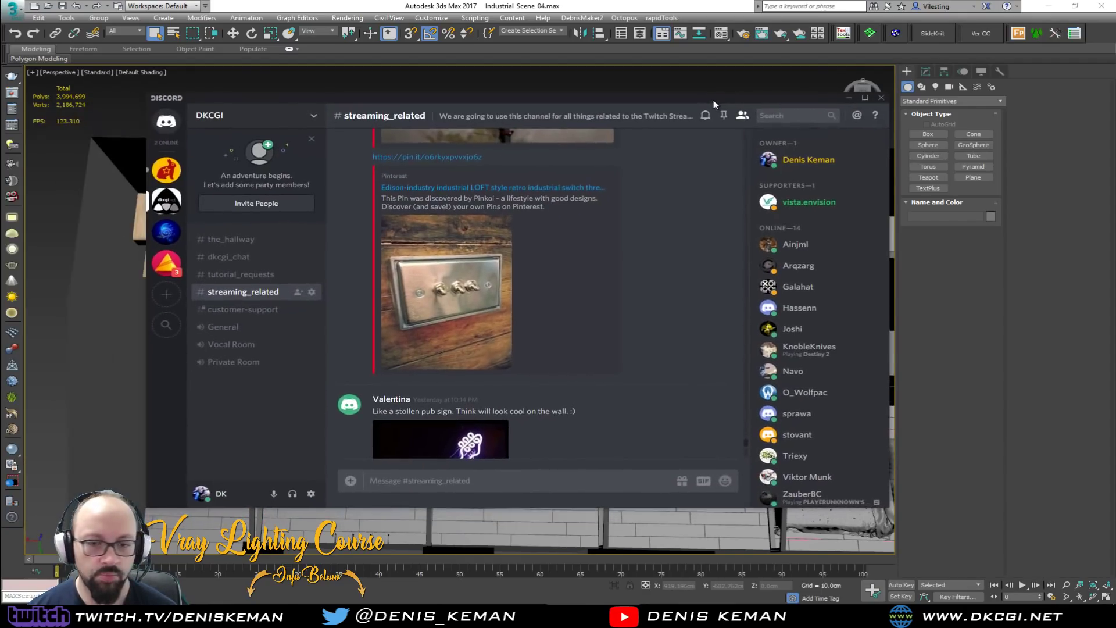
scroll(533, 363, "down", 5)
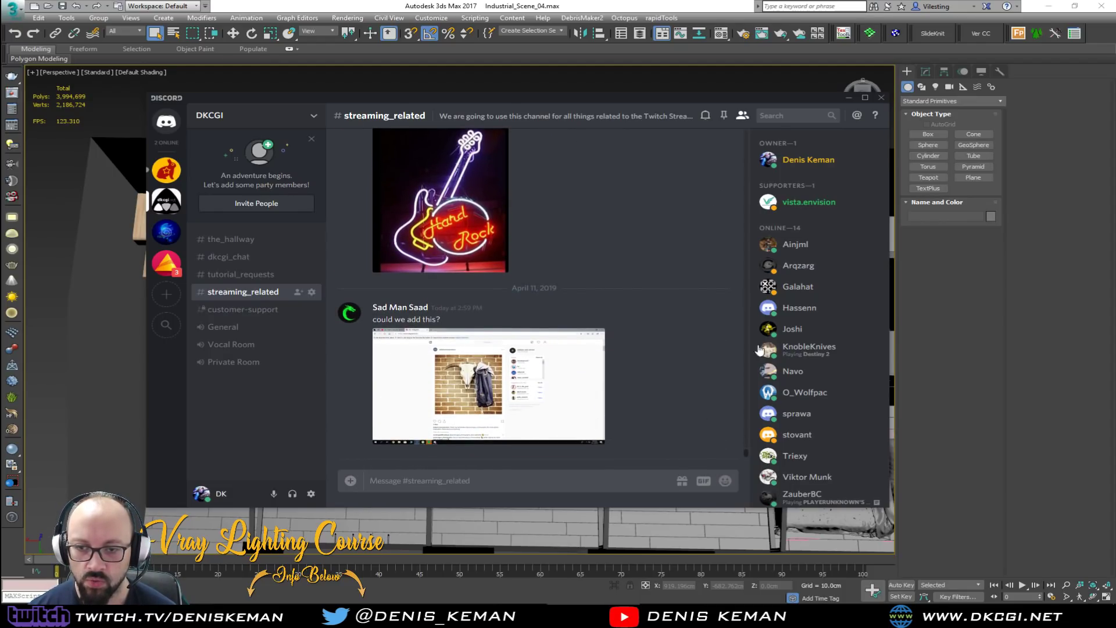
scroll(692, 327, "up", 5)
scroll(453, 329, "up", 4)
scroll(457, 335, "down", 4)
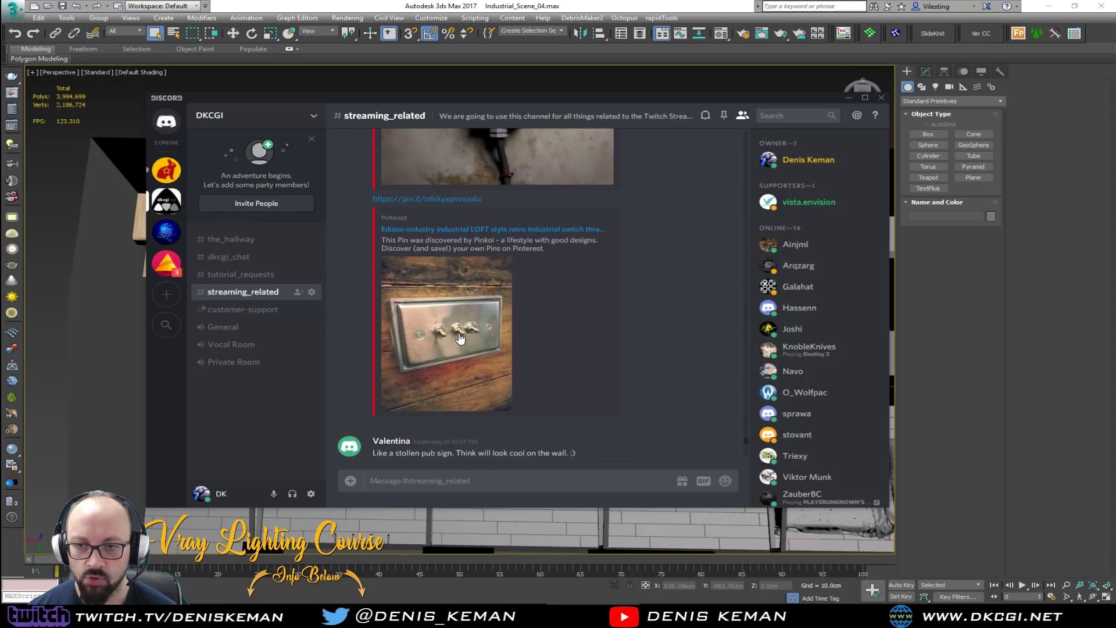
scroll(461, 338, "up", 1)
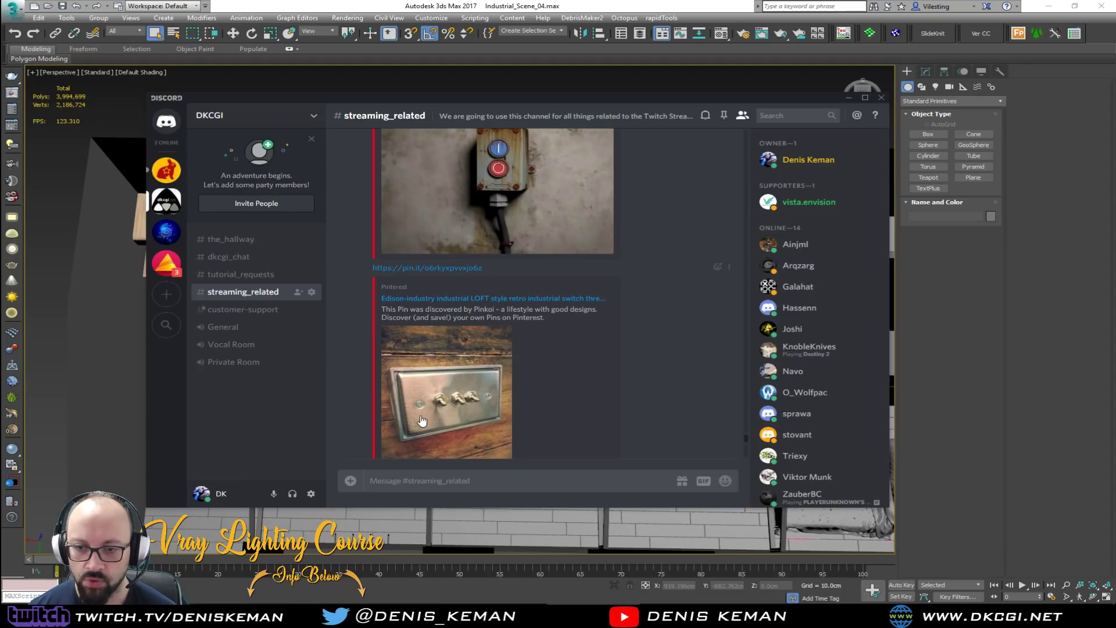
scroll(468, 384, "up", 2)
scroll(520, 332, "up", 3)
scroll(518, 329, "down", 6)
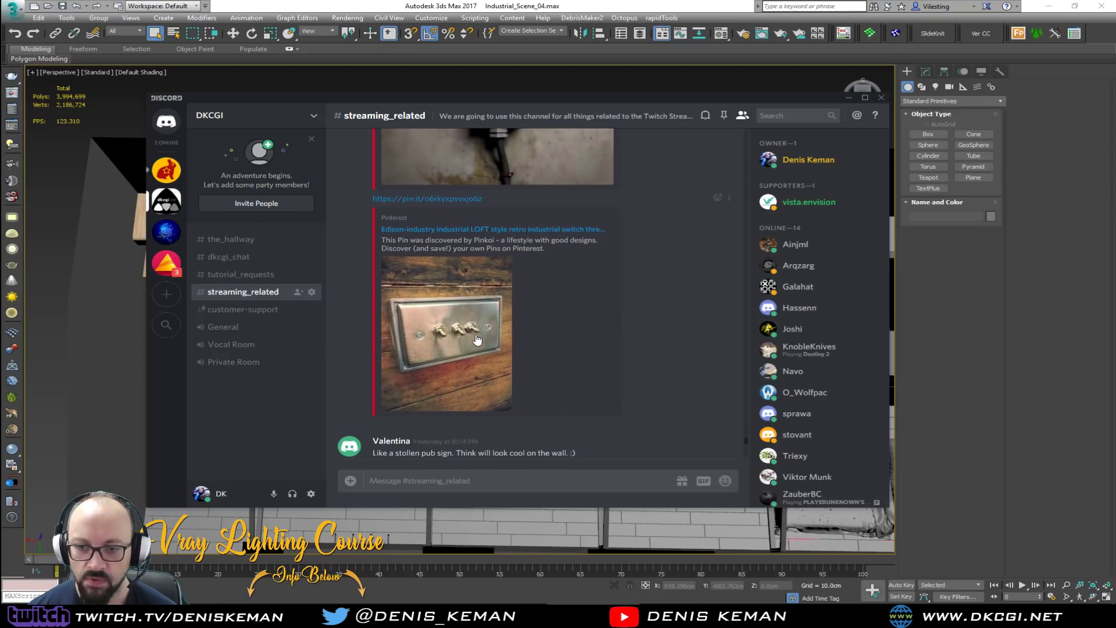
left_click(481, 341)
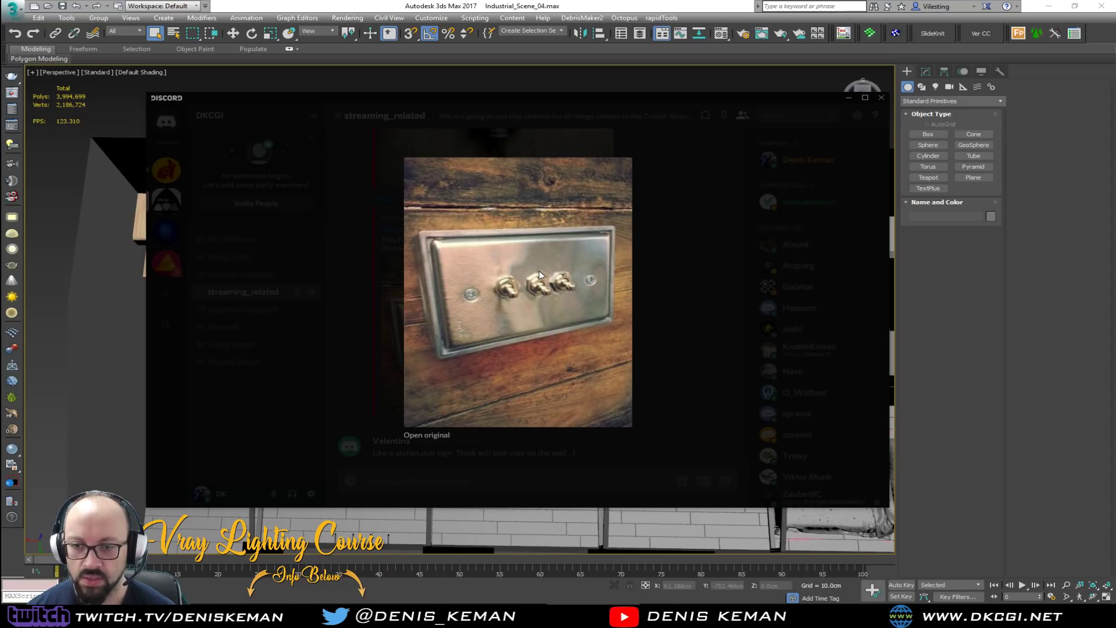
left_click(737, 244)
Look through the channel's older posts for industrial switches, wall decor and ceiling lamp references.
scroll(737, 244, "down", 3)
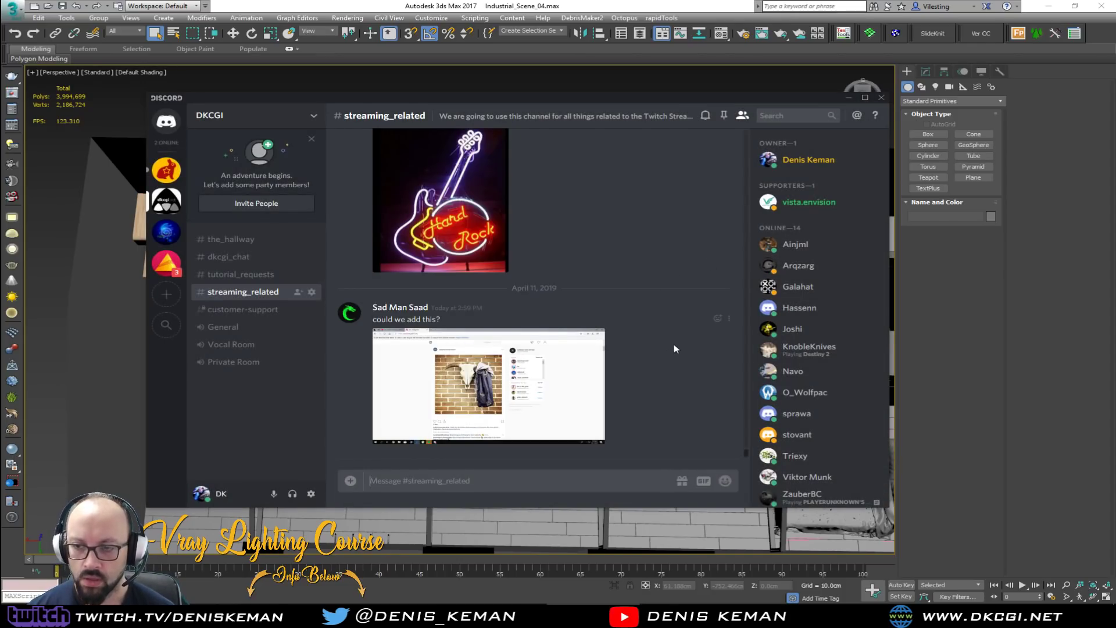
scroll(671, 348, "up", 8)
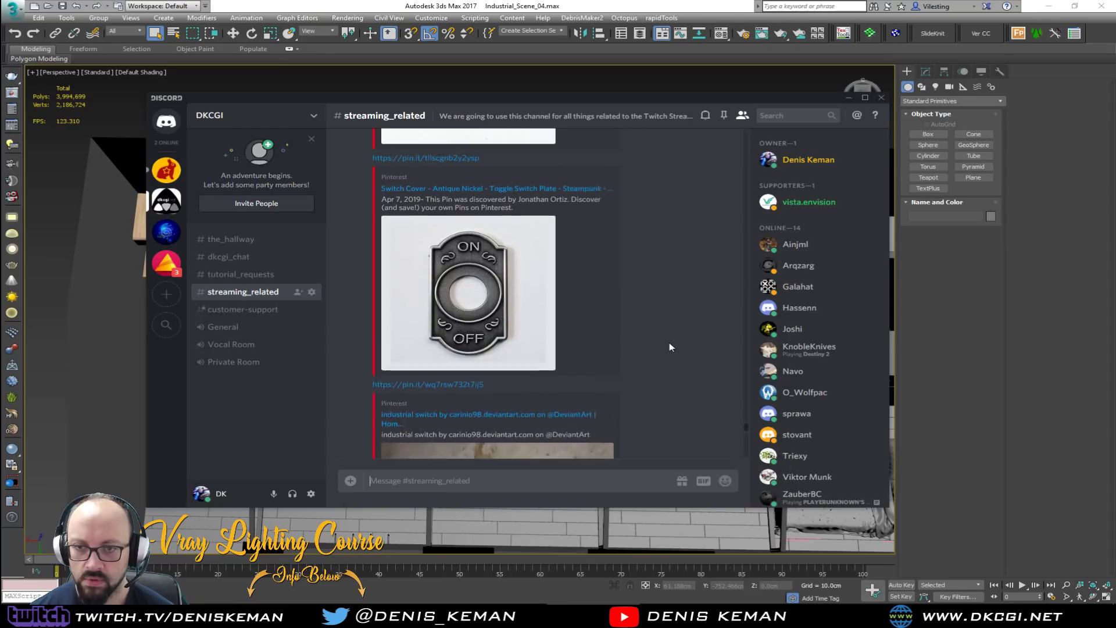
scroll(671, 347, "down", 6)
scroll(669, 346, "up", 5)
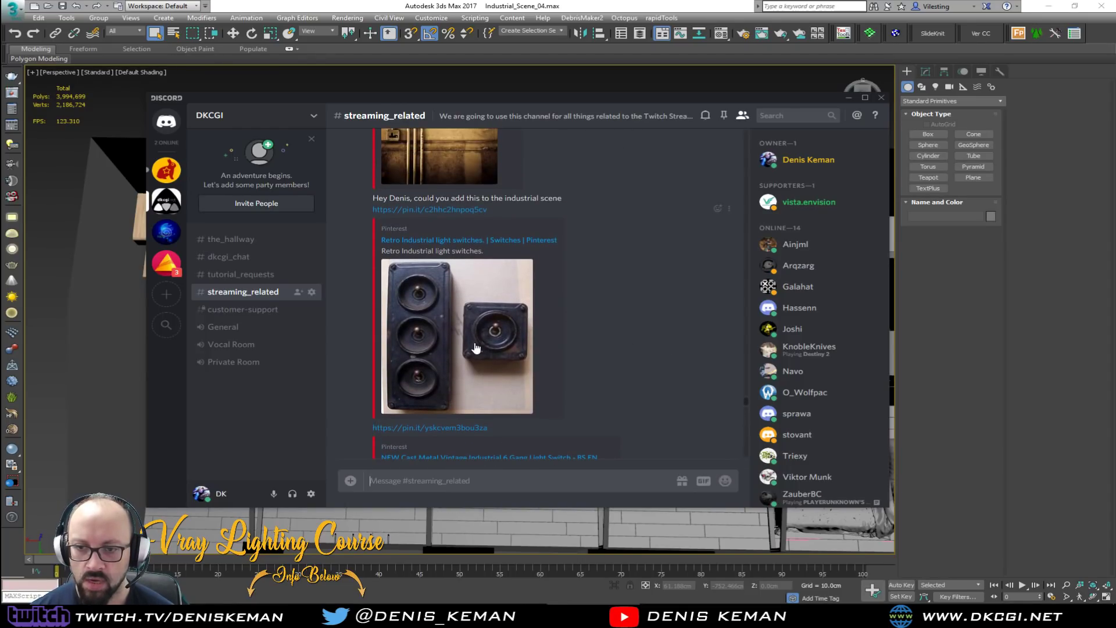
scroll(459, 311, "up", 5)
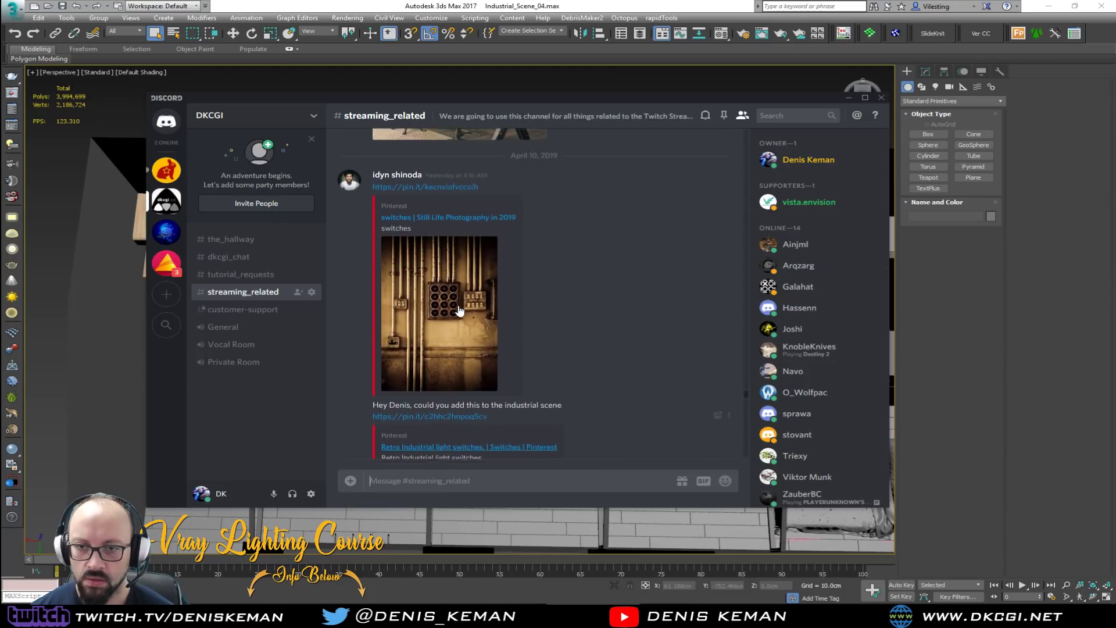
scroll(460, 311, "up", 5)
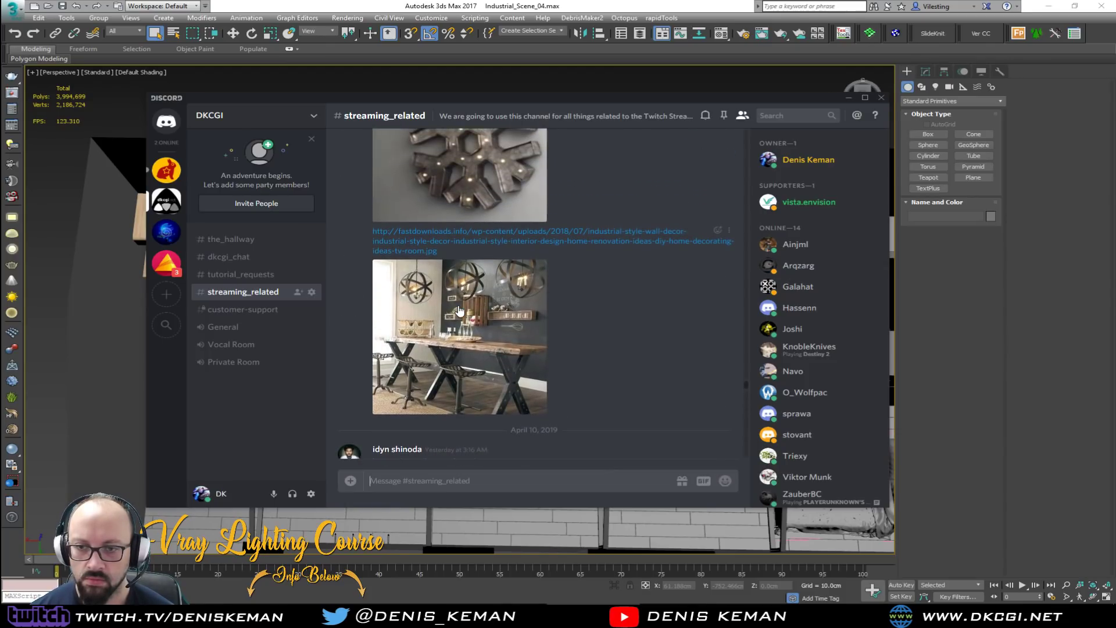
scroll(460, 311, "up", 2)
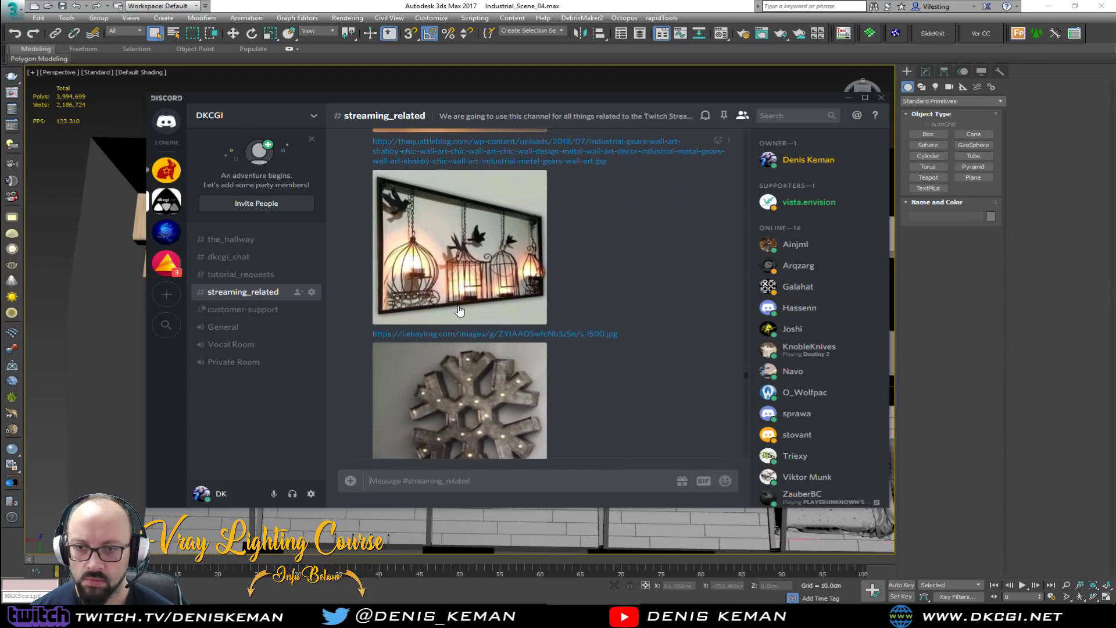
scroll(508, 304, "up", 8)
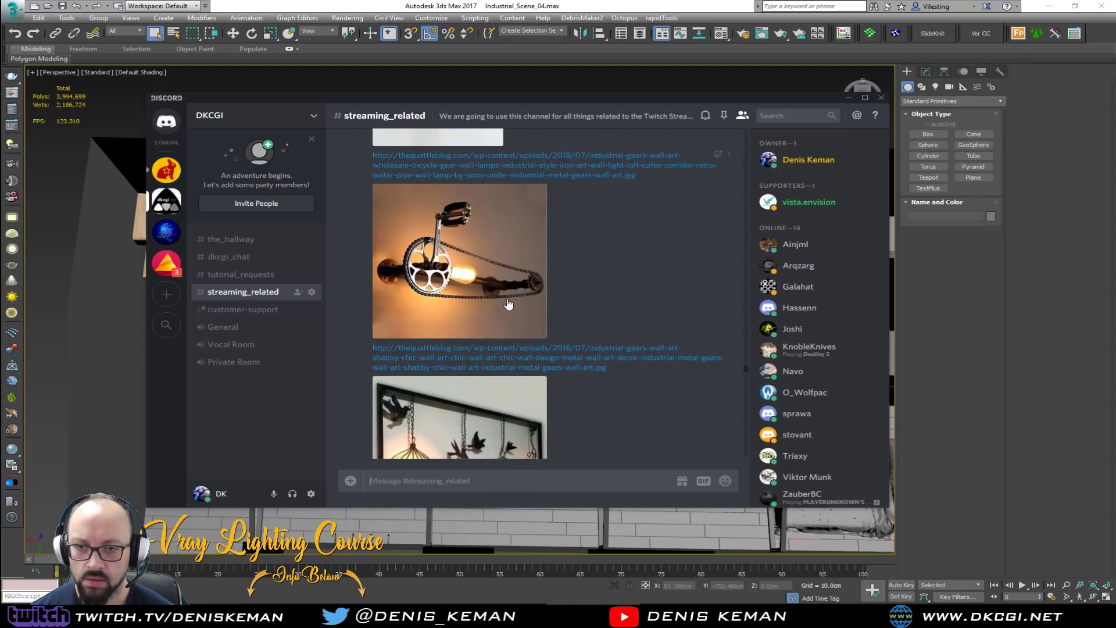
scroll(508, 304, "up", 3)
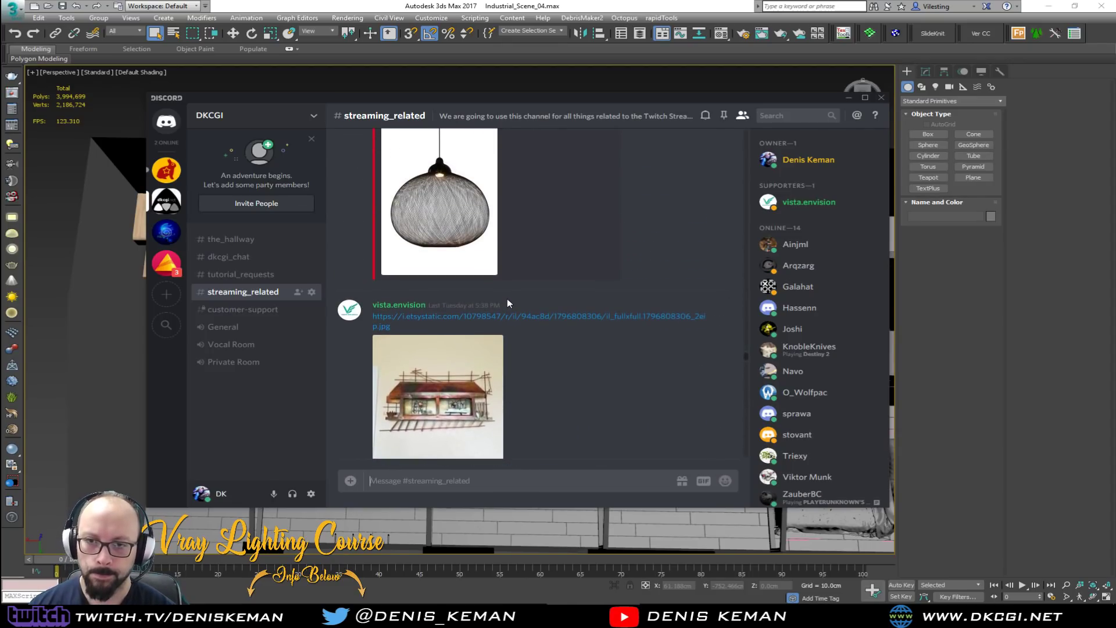
scroll(508, 302, "up", 3)
scroll(507, 298, "up", 15)
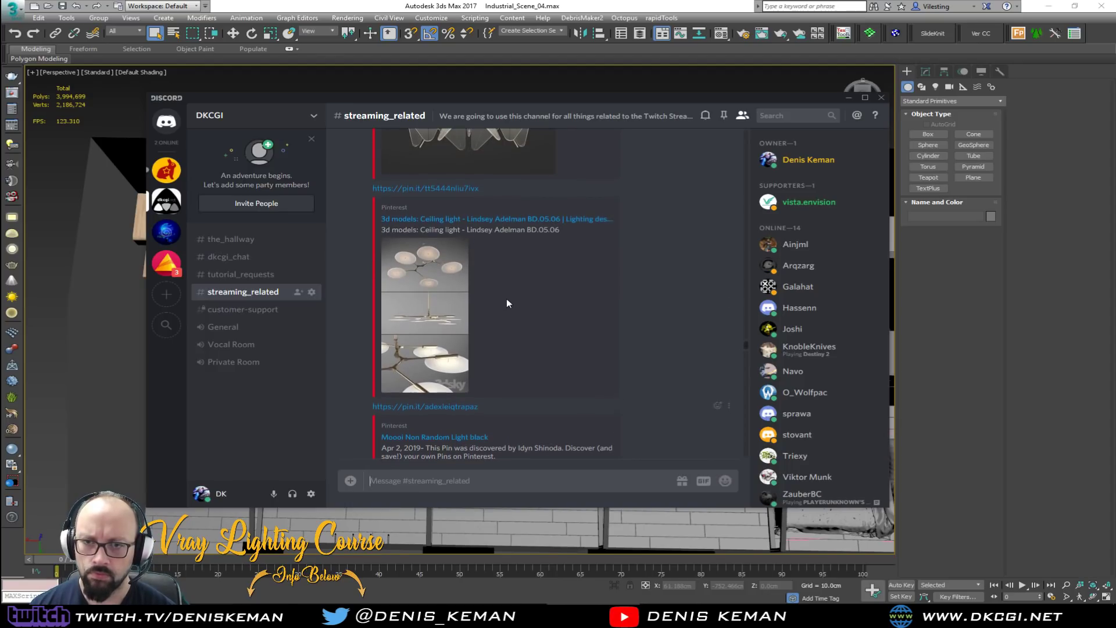
Browse the channel's older posts for shelving, sideboard and industrial wall art references.
scroll(508, 303, "up", 15)
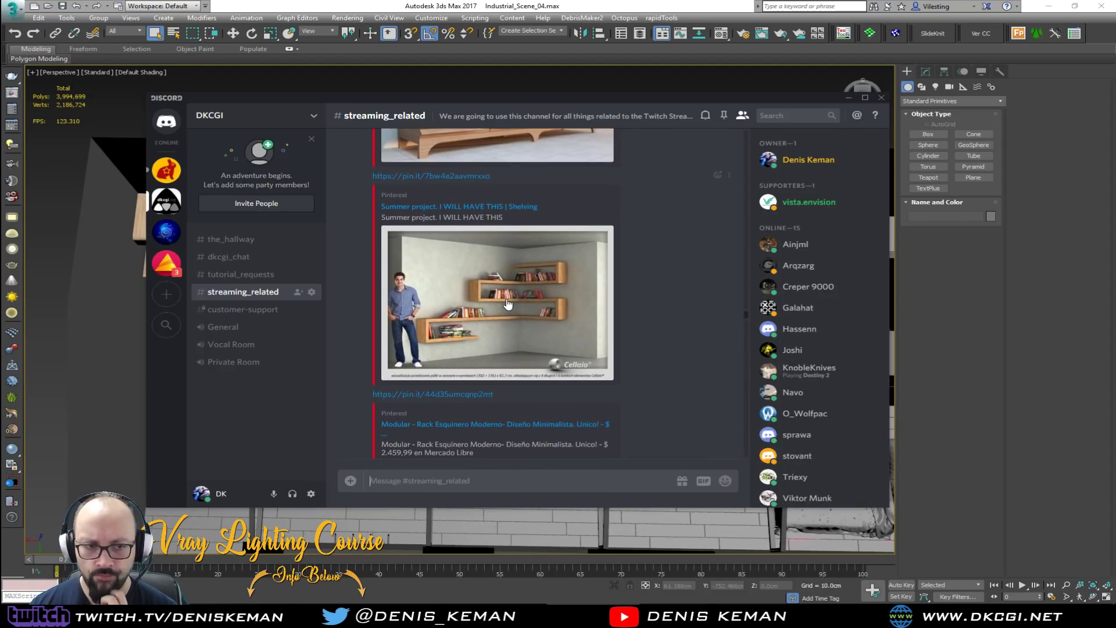
scroll(507, 302, "up", 4)
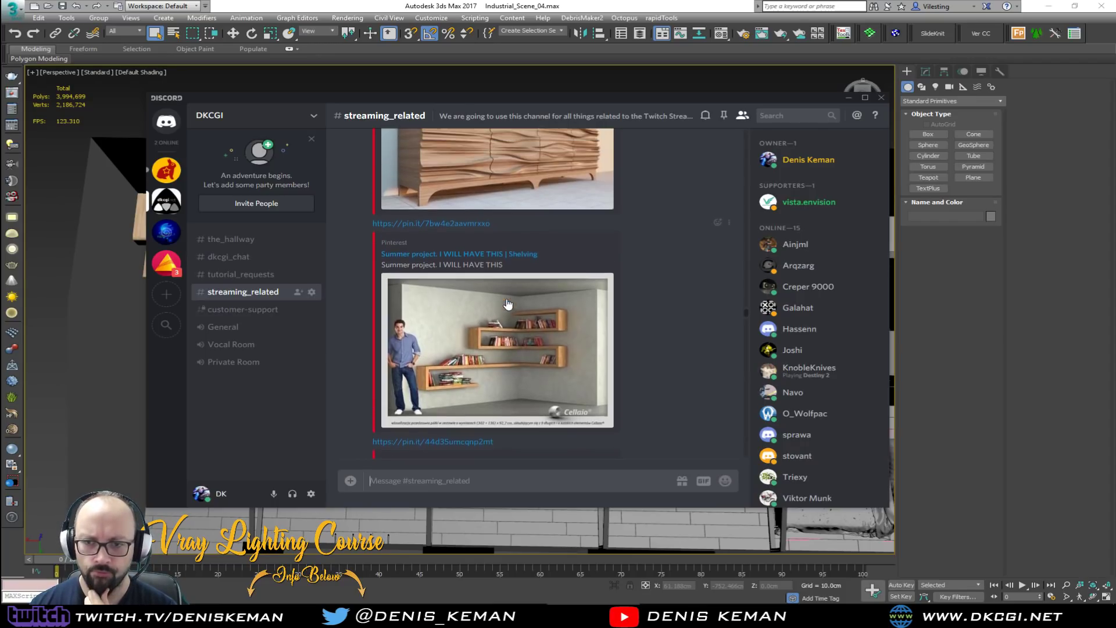
scroll(507, 300, "up", 5)
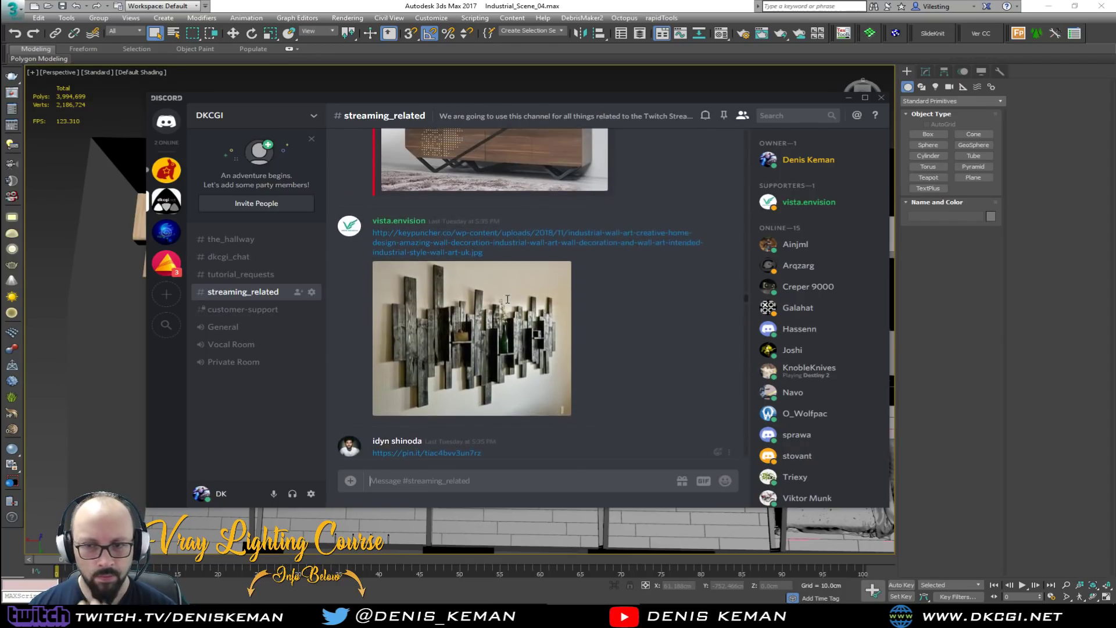
scroll(507, 303, "up", 10)
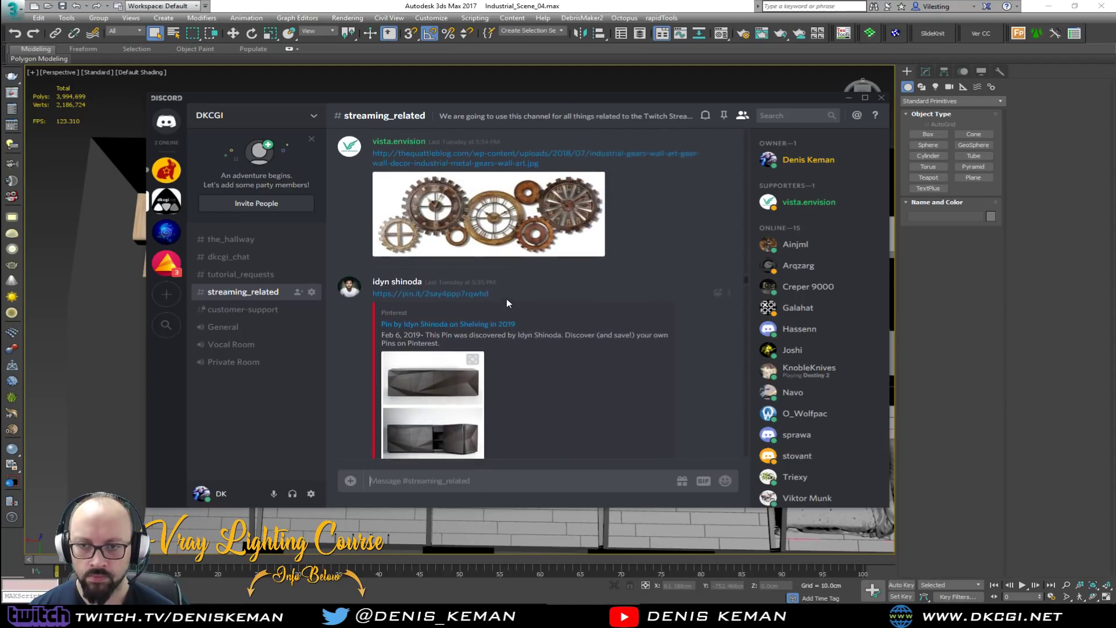
scroll(506, 303, "up", 6)
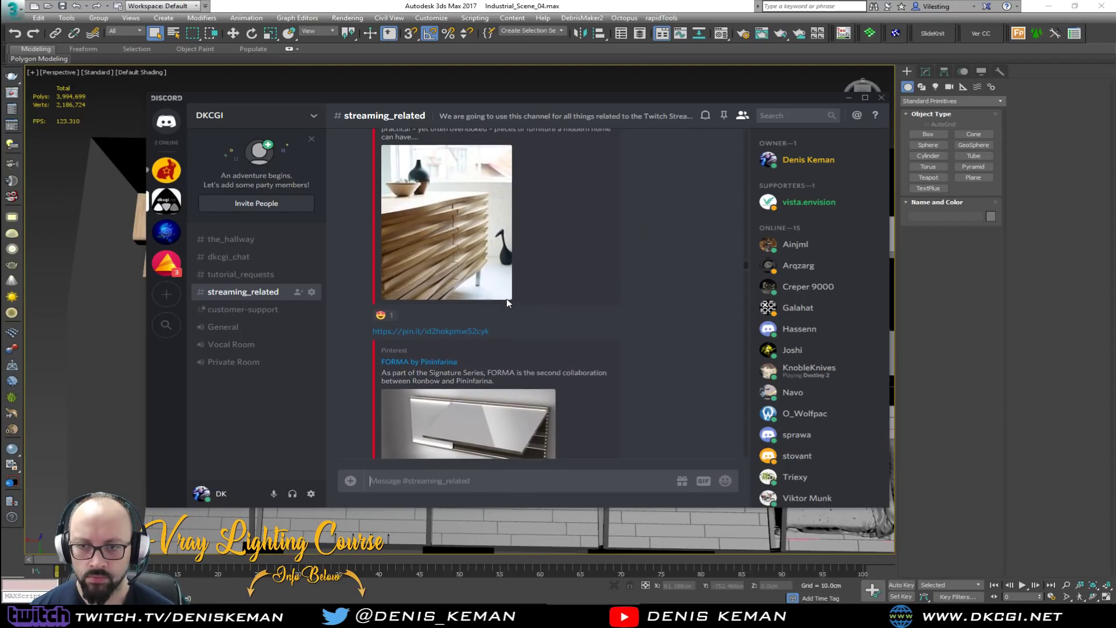
scroll(476, 347, "up", 3)
scroll(476, 343, "down", 3)
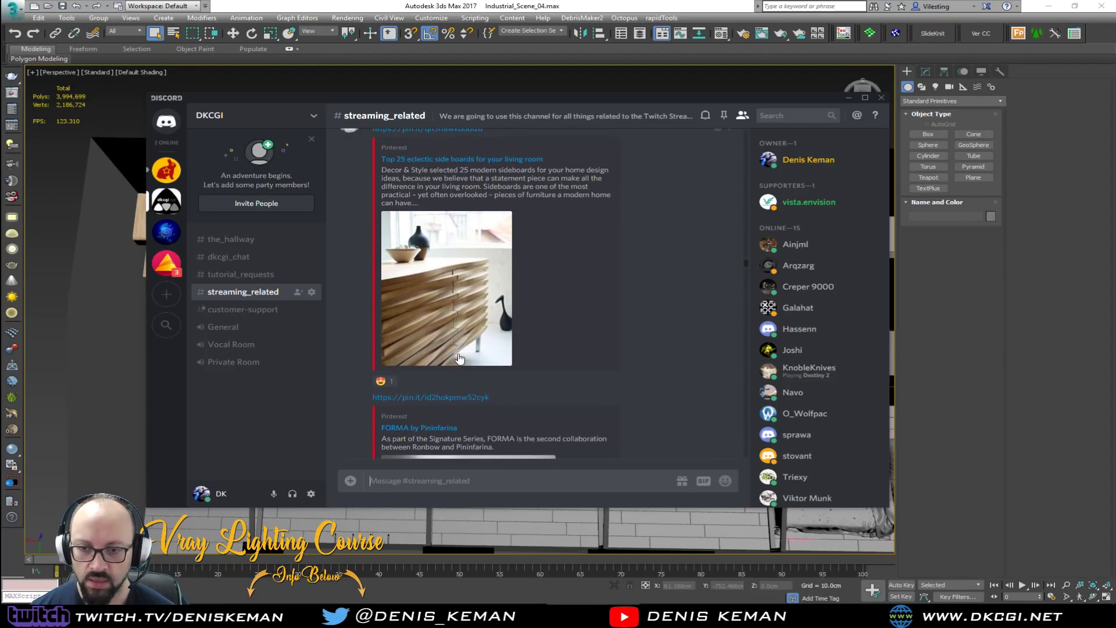
Look through the channel's pipe sign, pool table and TV stand references, and return to the loft scene.
left_click_drag(589, 106, 556, 131)
scroll(551, 329, "up", 10)
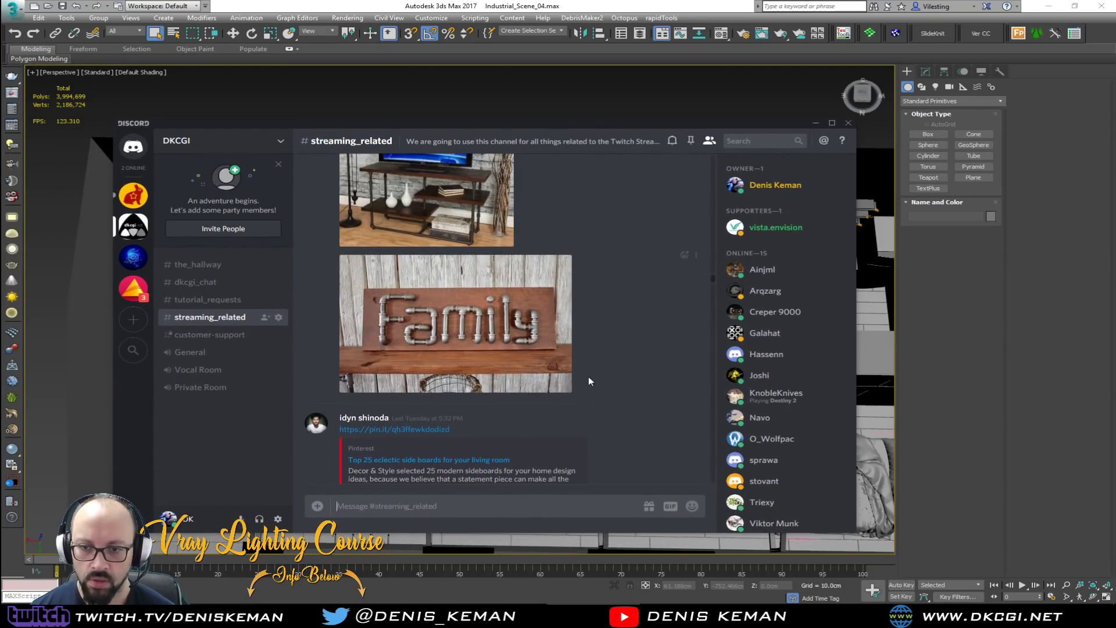
scroll(588, 376, "down", 10)
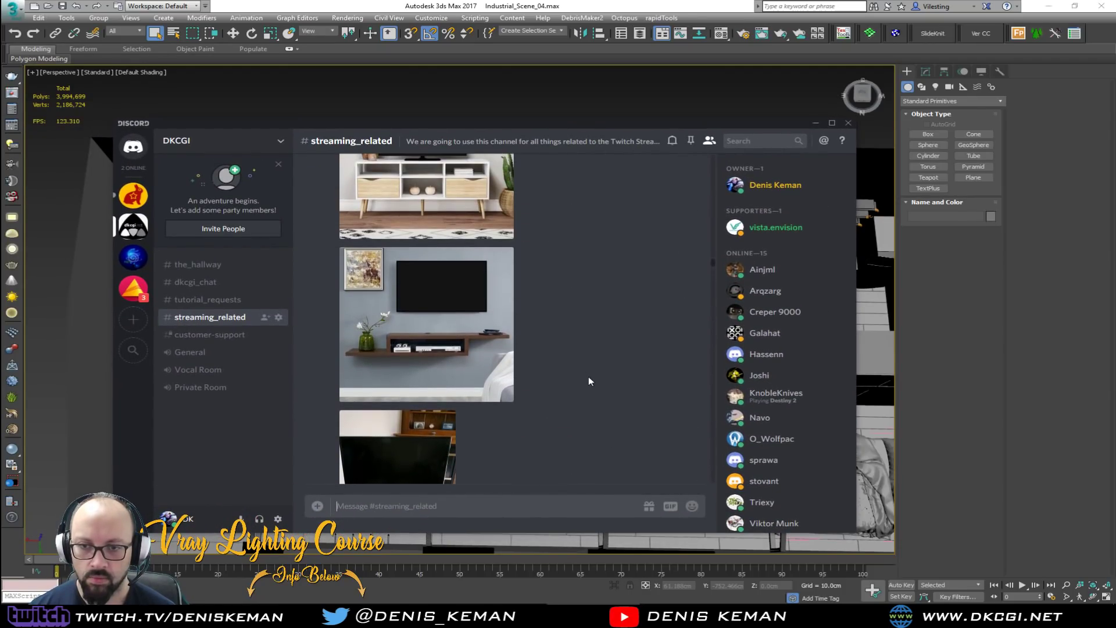
scroll(589, 378, "up", 10)
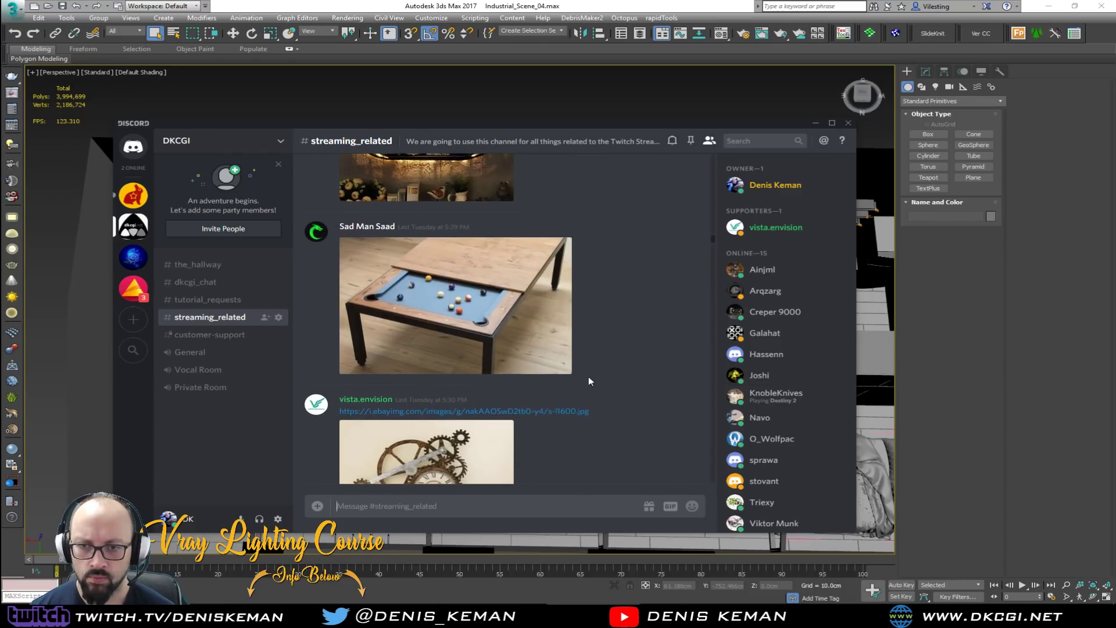
scroll(588, 377, "up", 3)
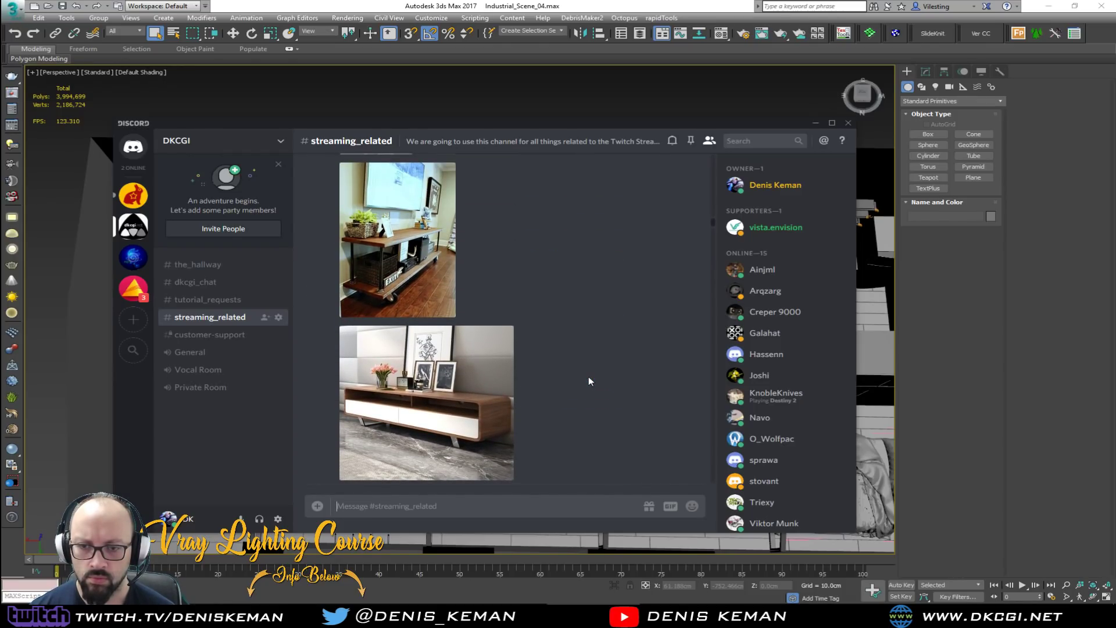
scroll(539, 291, "up", 3)
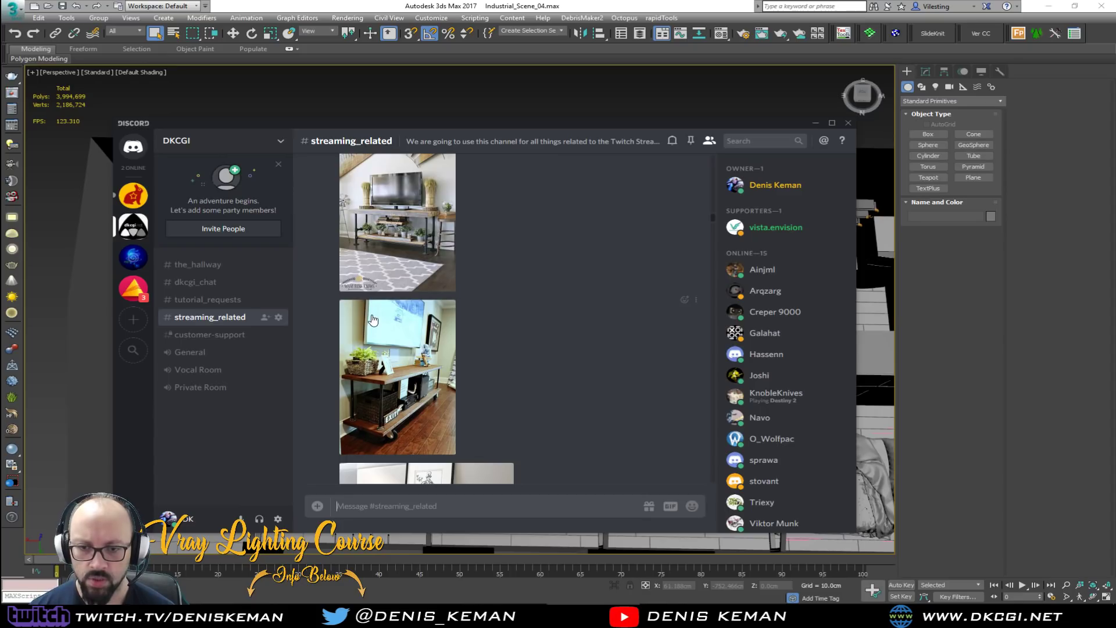
left_click_drag(525, 121, 0, 122)
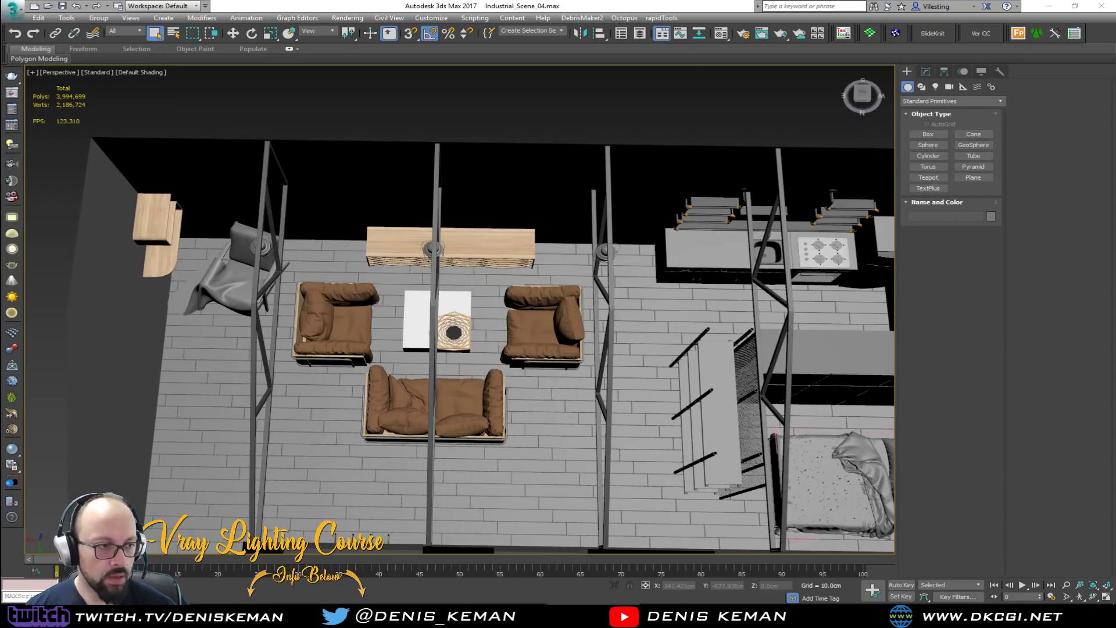
Switch to the Vivaldi browser and run an image search for "tv dimensions".
middle_click_drag(398, 373, 394, 340, "alt")
scroll(317, 338, "down", 3)
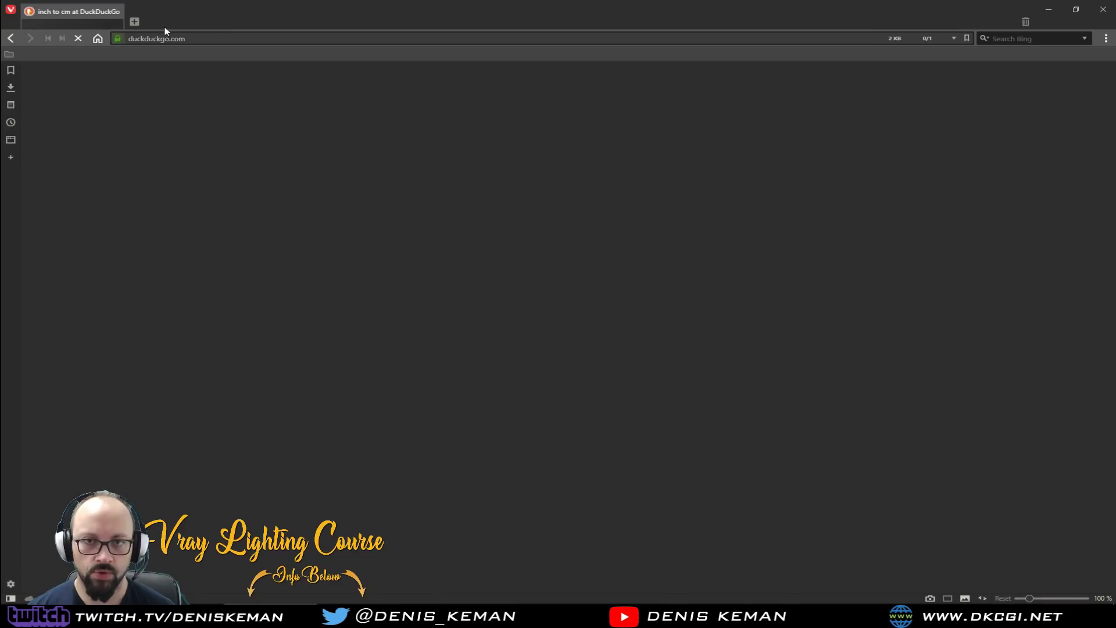
left_click_drag(245, 20, 0, 41)
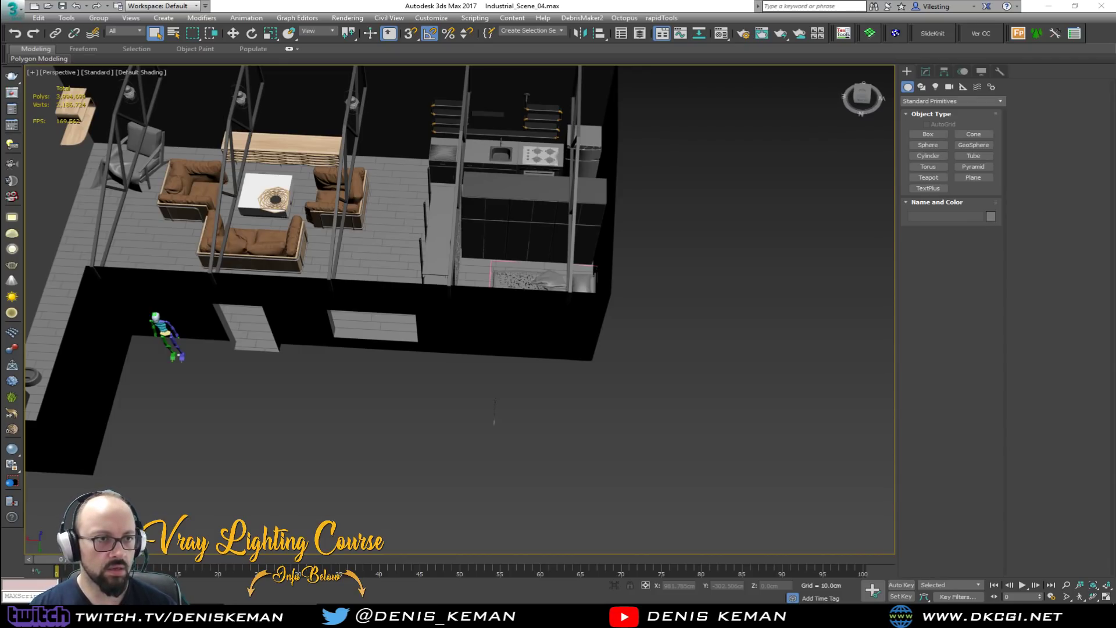
left_click_drag(0, 67, 483, 67)
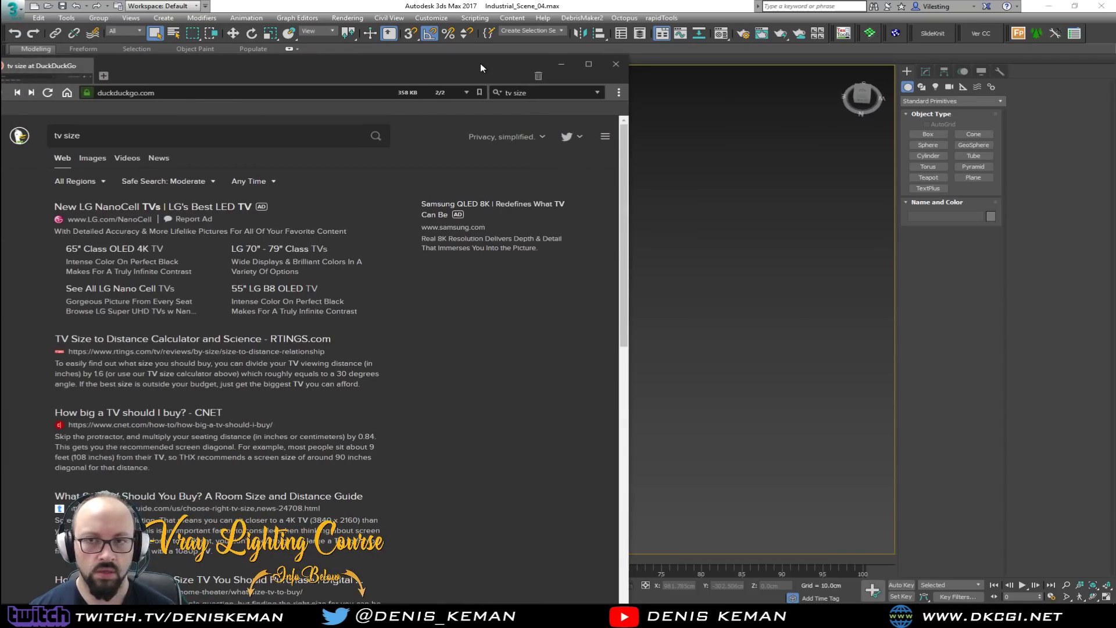
double_click(493, 68)
left_click(1019, 39)
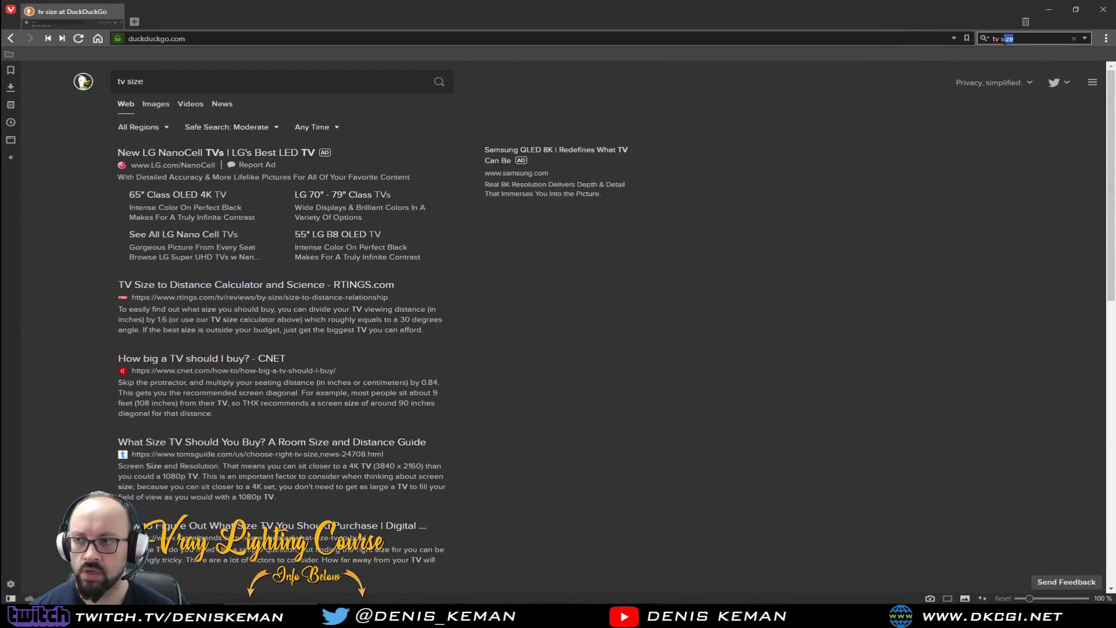
type("dimen")
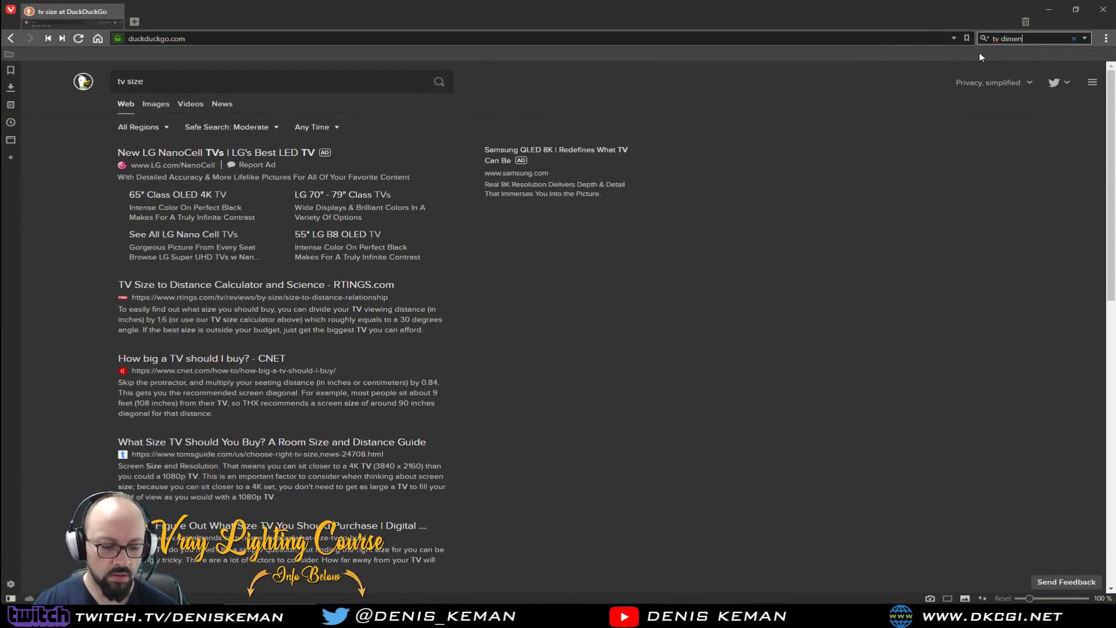
type("sions")
key("Return")
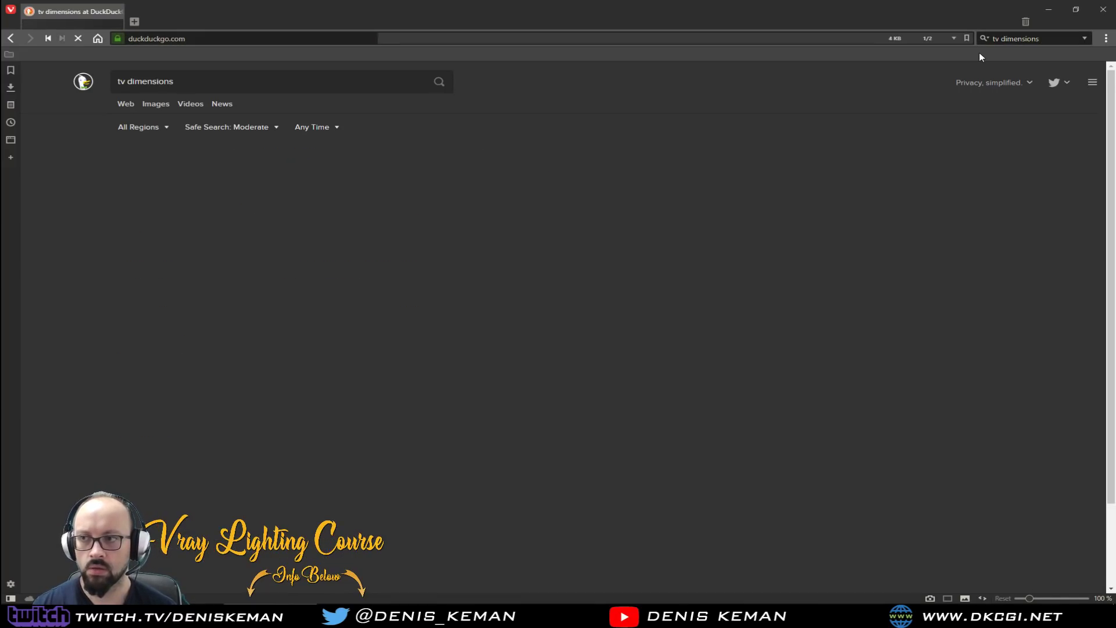
left_click(155, 104)
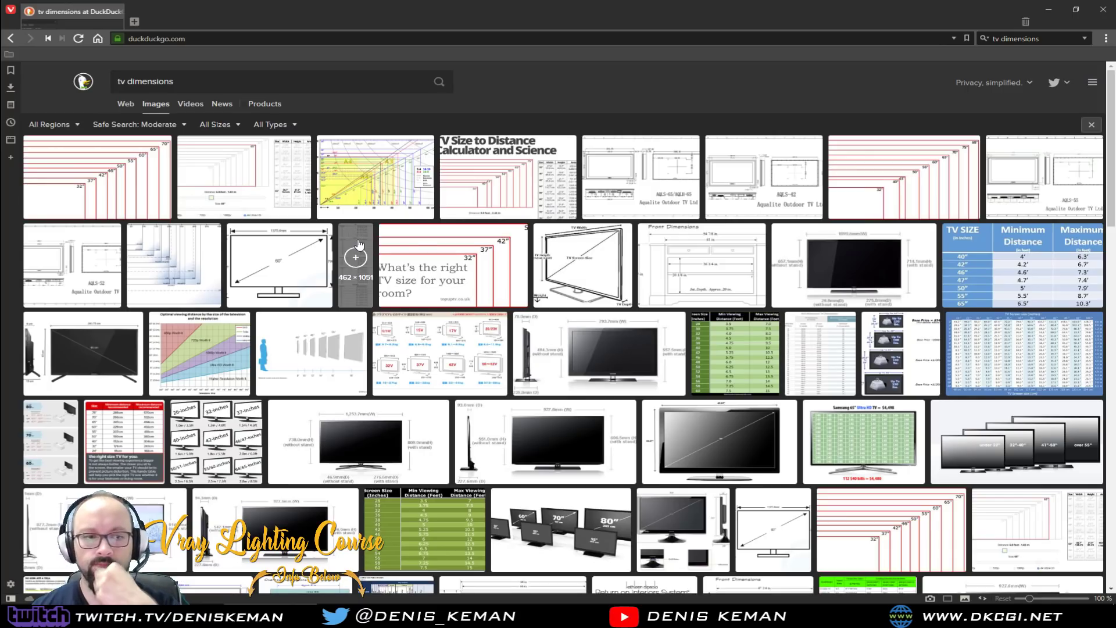
Examine the Samsung 32" and Toshiba 46" dimension pictures and the other image results for a usable TV reference.
left_click(627, 347)
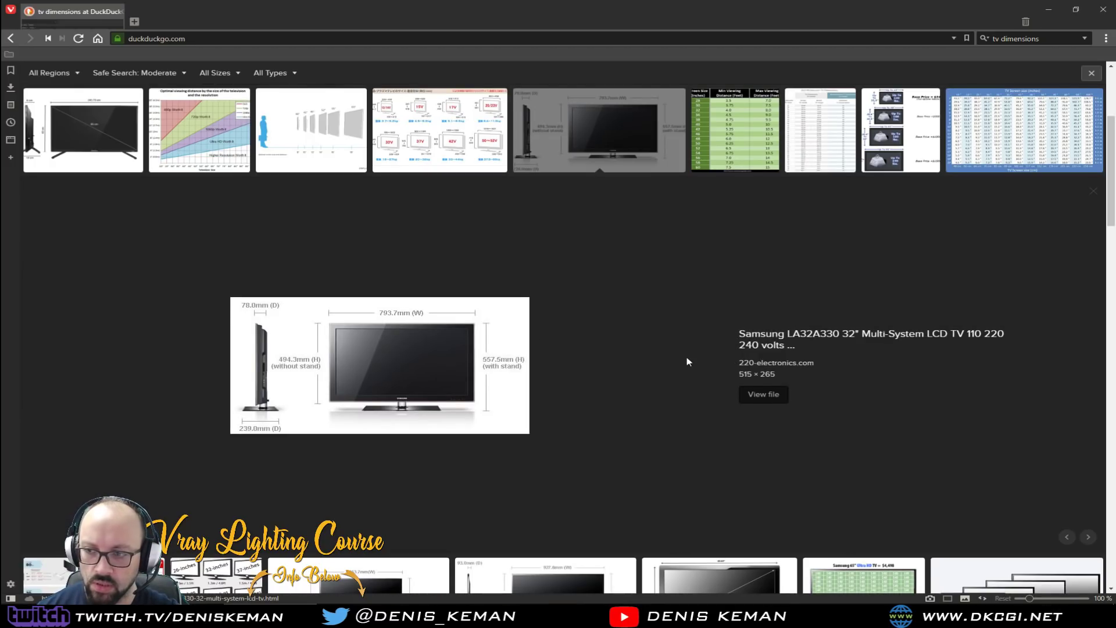
scroll(686, 362, "up", 2)
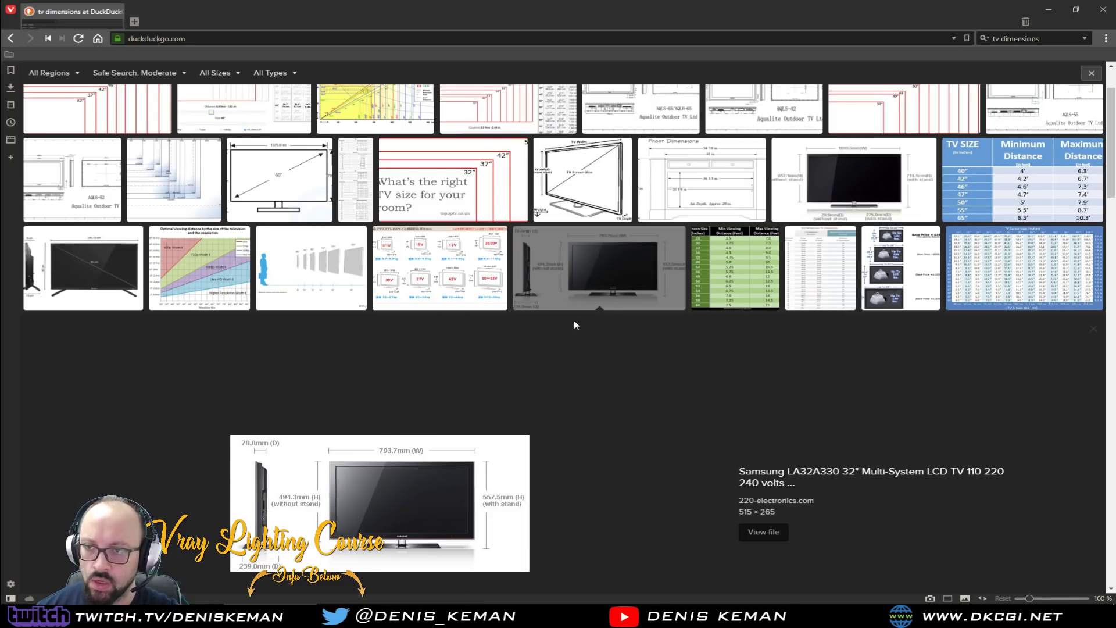
scroll(584, 366, "up", 1)
scroll(584, 366, "down", 2)
scroll(584, 367, "down", 10)
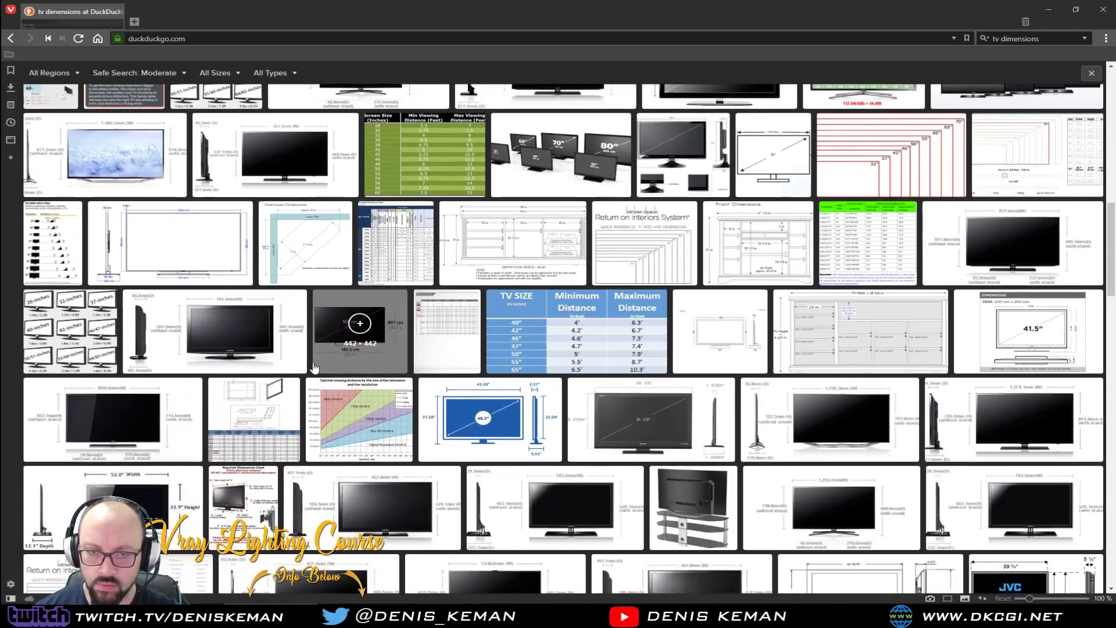
left_click(288, 365)
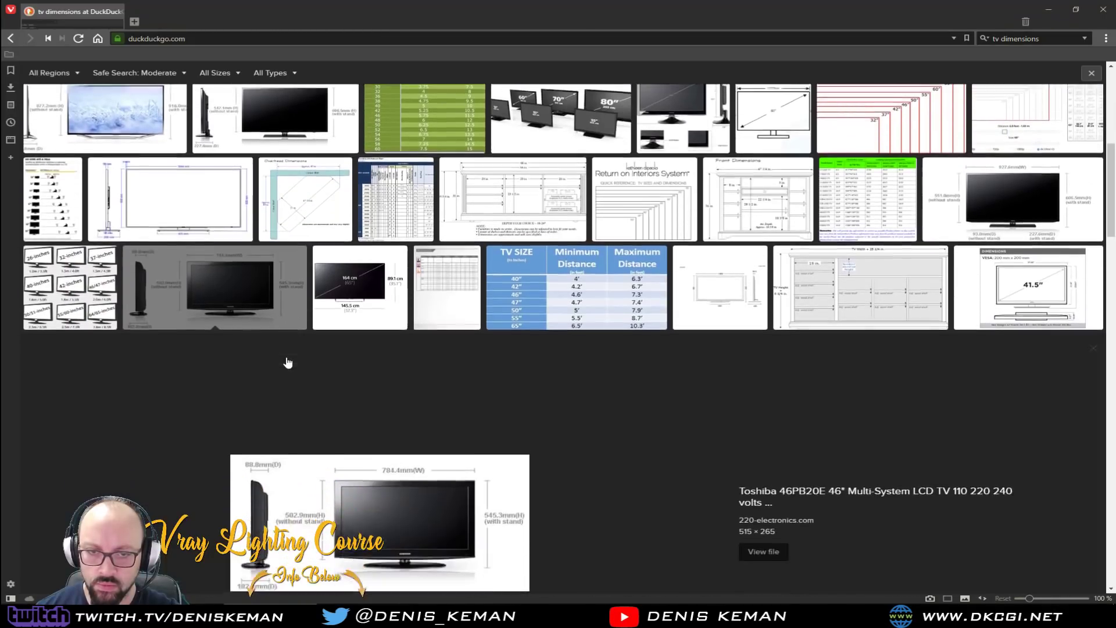
scroll(290, 364, "up", 3)
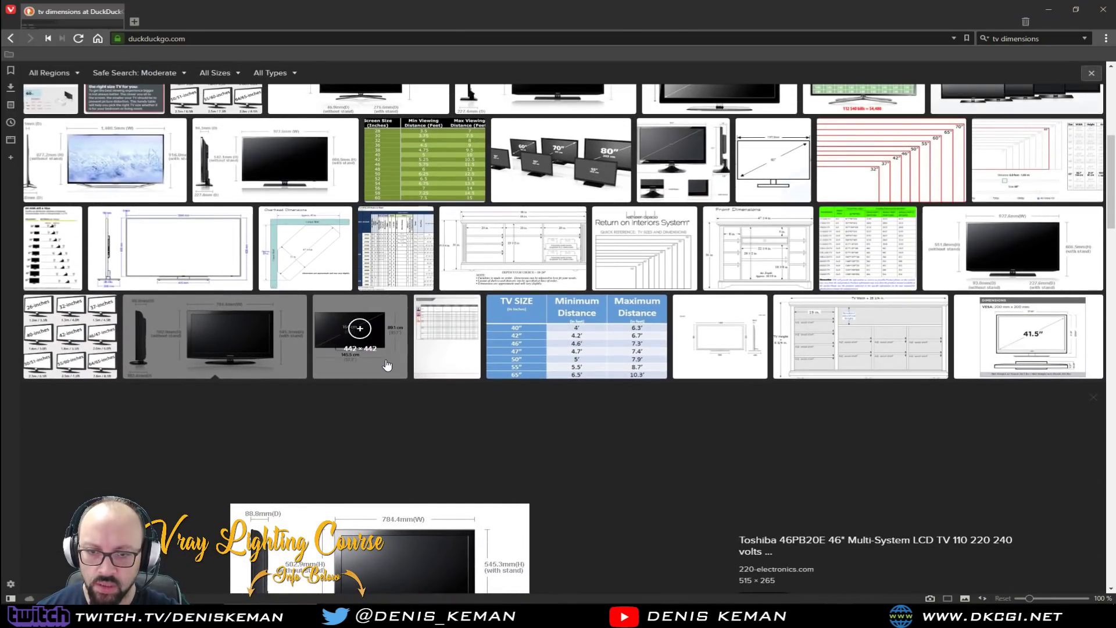
scroll(891, 386, "up", 3)
scroll(956, 404, "up", 5)
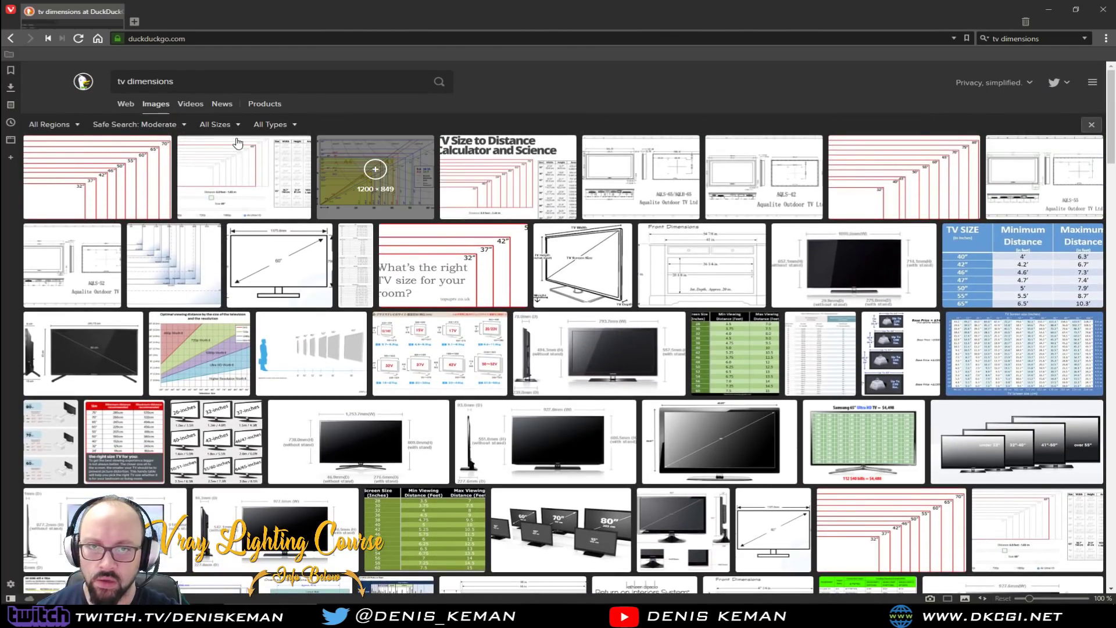
Limit the image results to large sizes and open the Truvison 32 inch LED TV dimension picture.
left_click(218, 124)
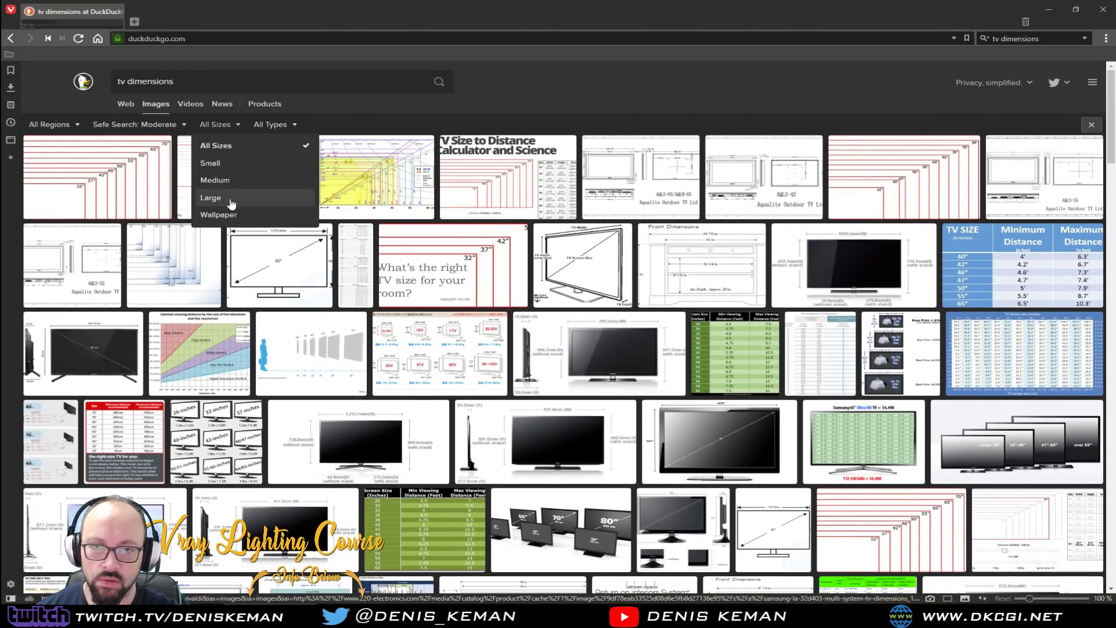
left_click(232, 198)
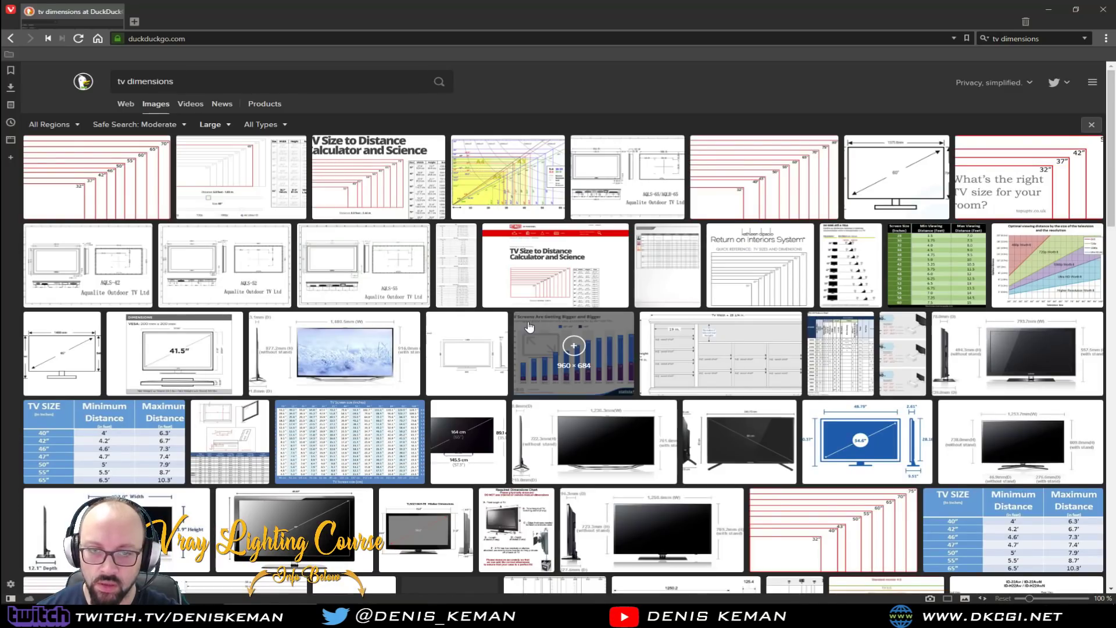
scroll(457, 433, "down", 1)
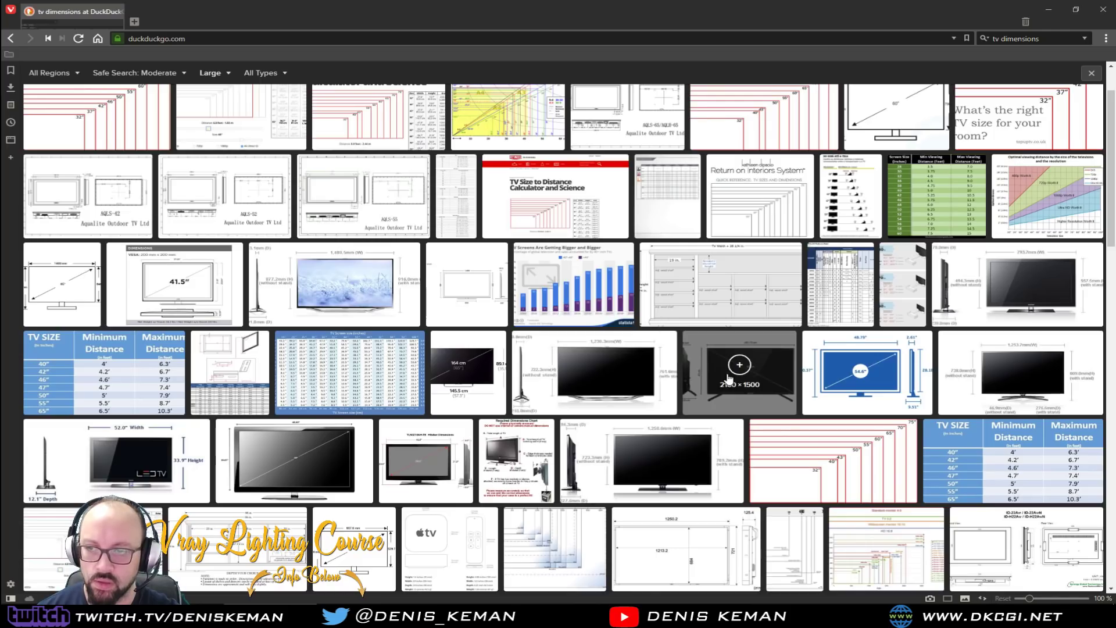
left_click(781, 399)
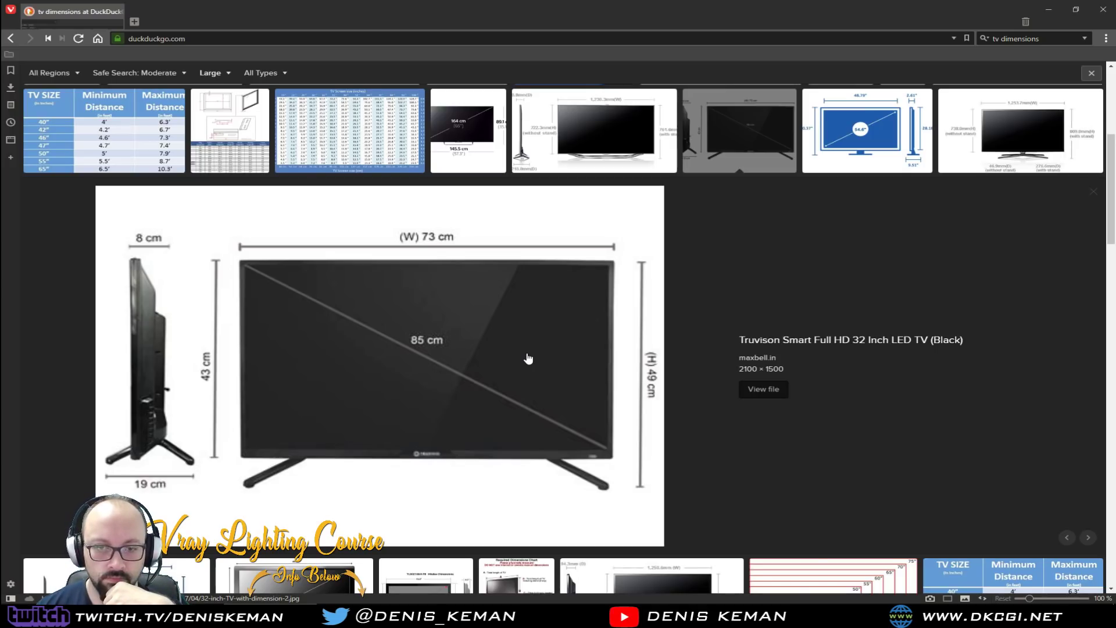
Save the Truvison TV dimension picture as TV_BP.jpg and close the browser.
scroll(386, 356, "down", 1)
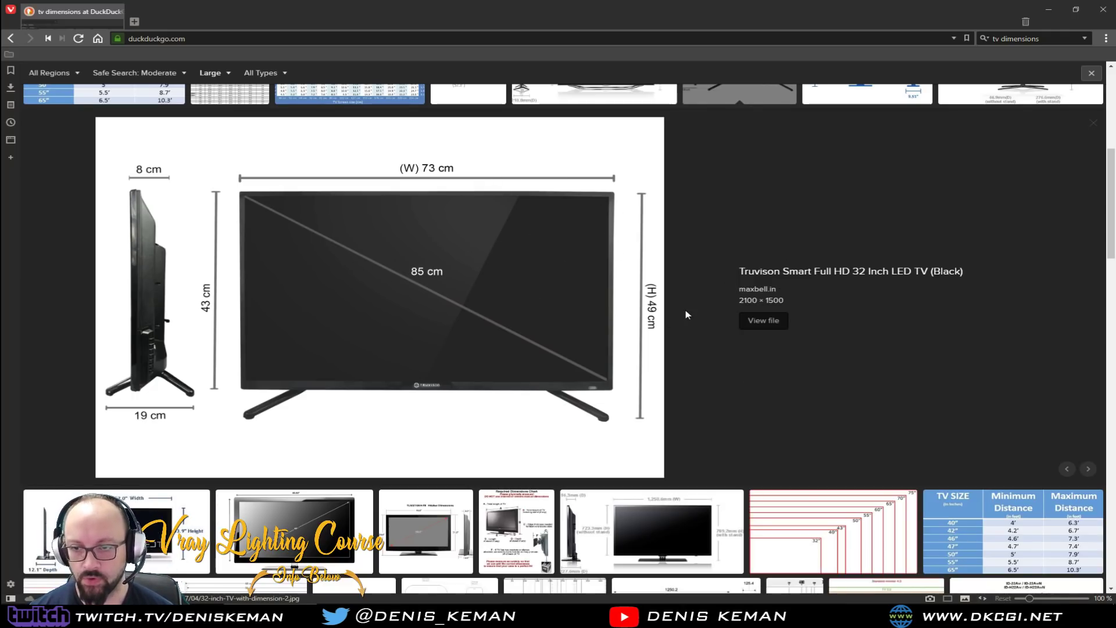
right_click(494, 265)
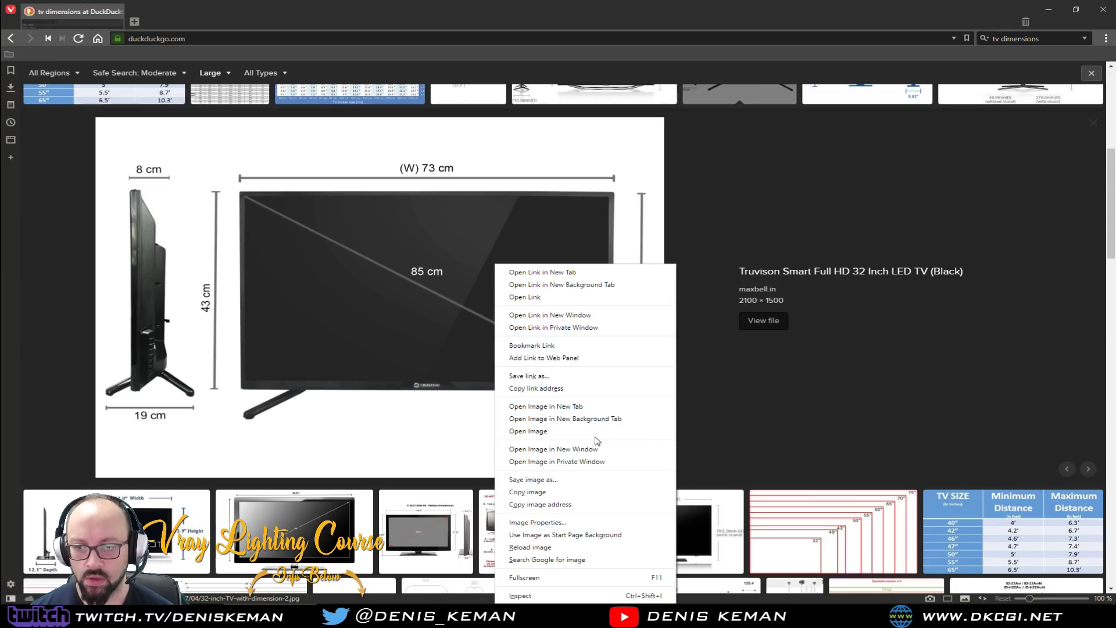
left_click(570, 480)
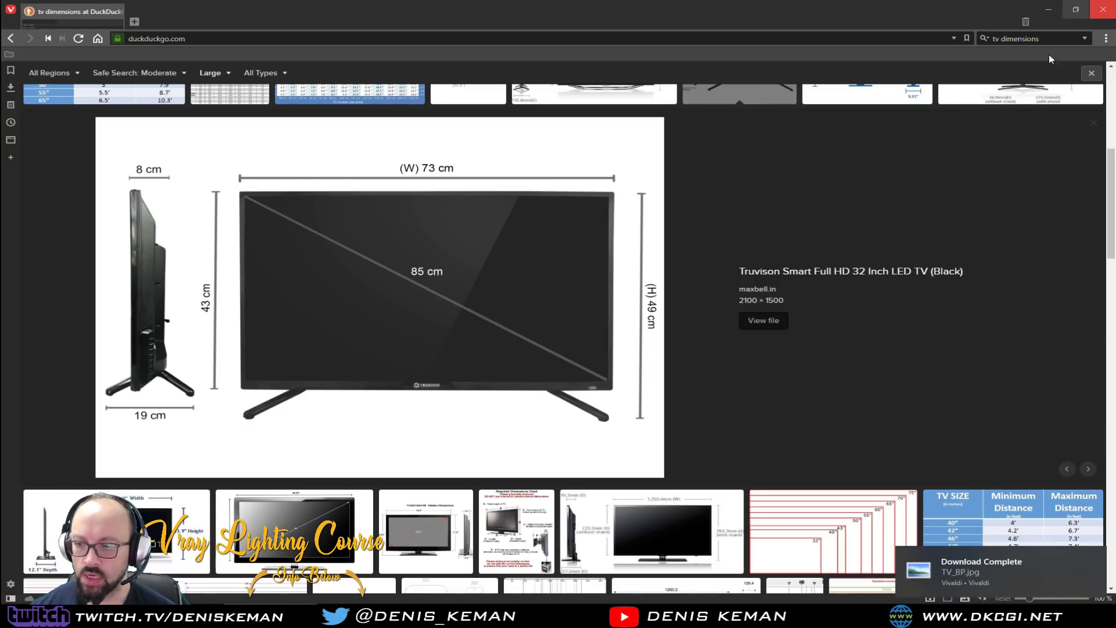
left_click(1105, 9)
middle_click_drag(294, 358, 525, 406)
scroll(524, 407, "down", 2)
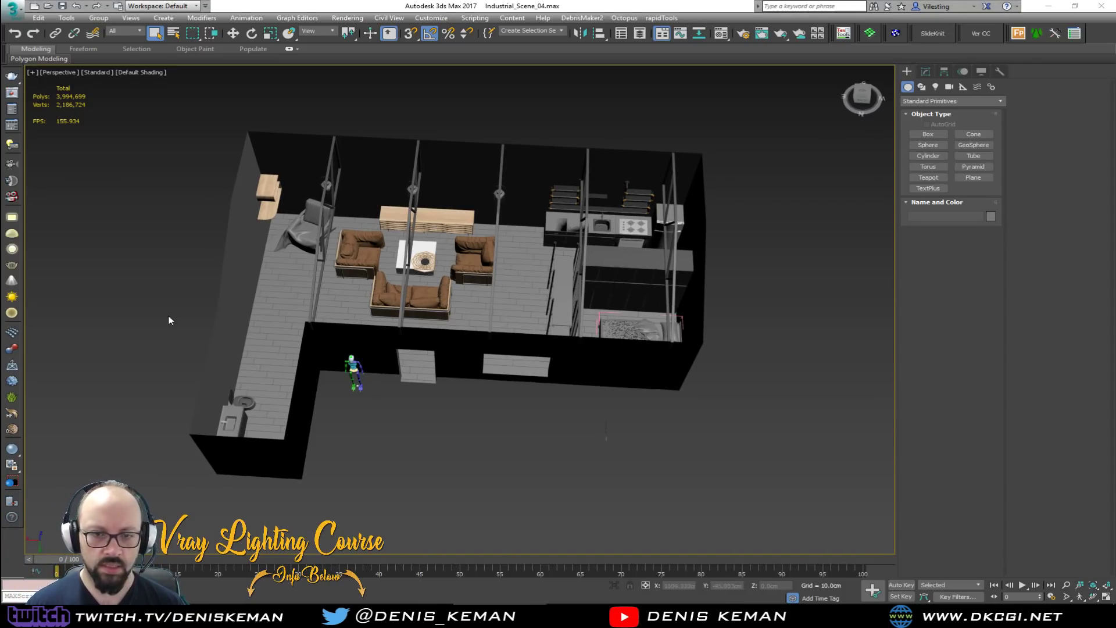
left_click(16, 17)
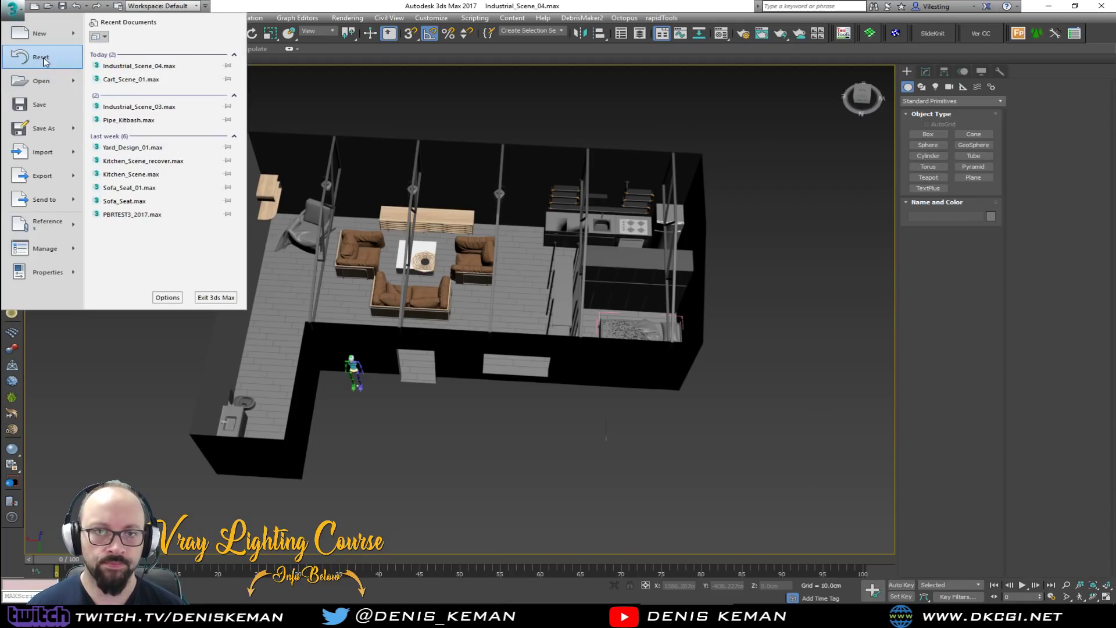
left_click(14, 13)
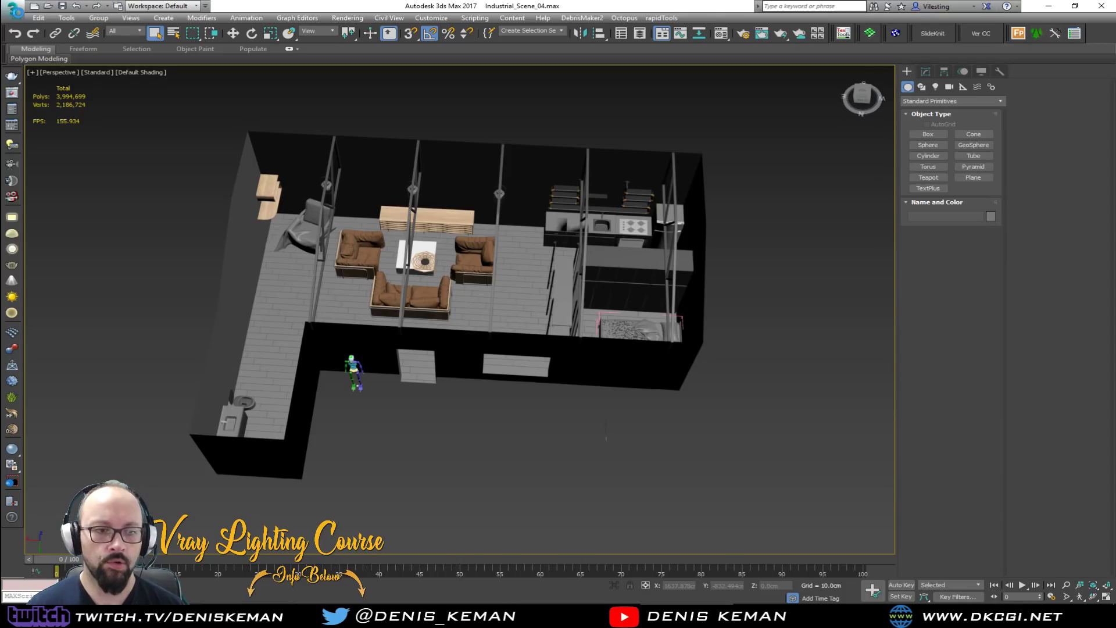
Reset 3ds Max to an empty, untitled scene, confirming the reset.
left_click(19, 14)
left_click(29, 57)
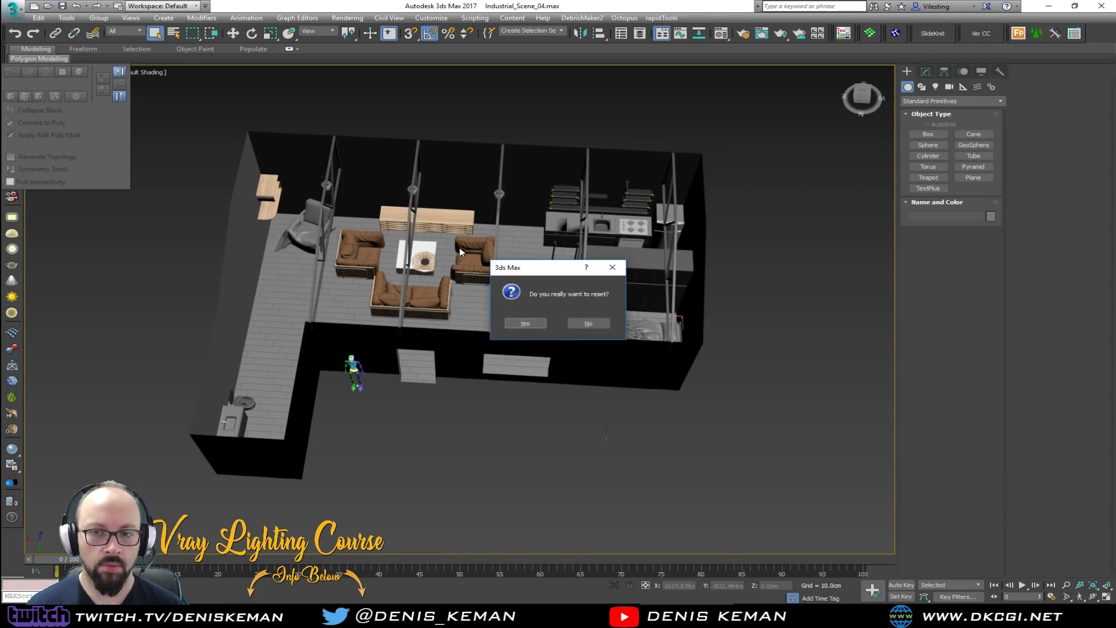
left_click(544, 328)
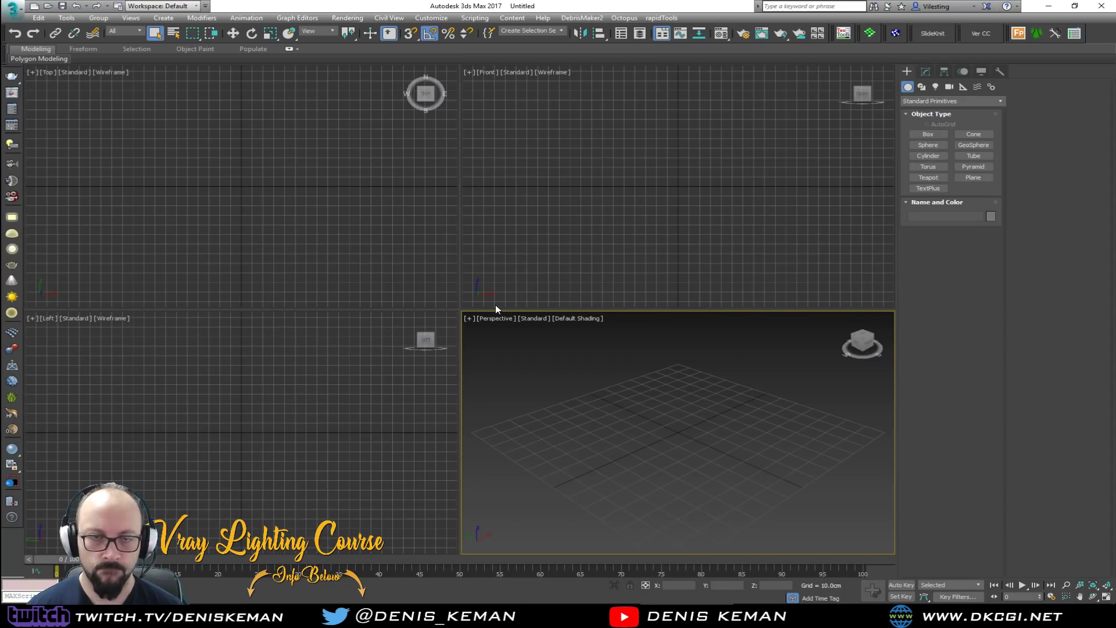
mouse_move(603, 398)
middle_mouse_down()
mouse_move(582, 393)
mouse_move(595, 394)
middle_mouse_up()
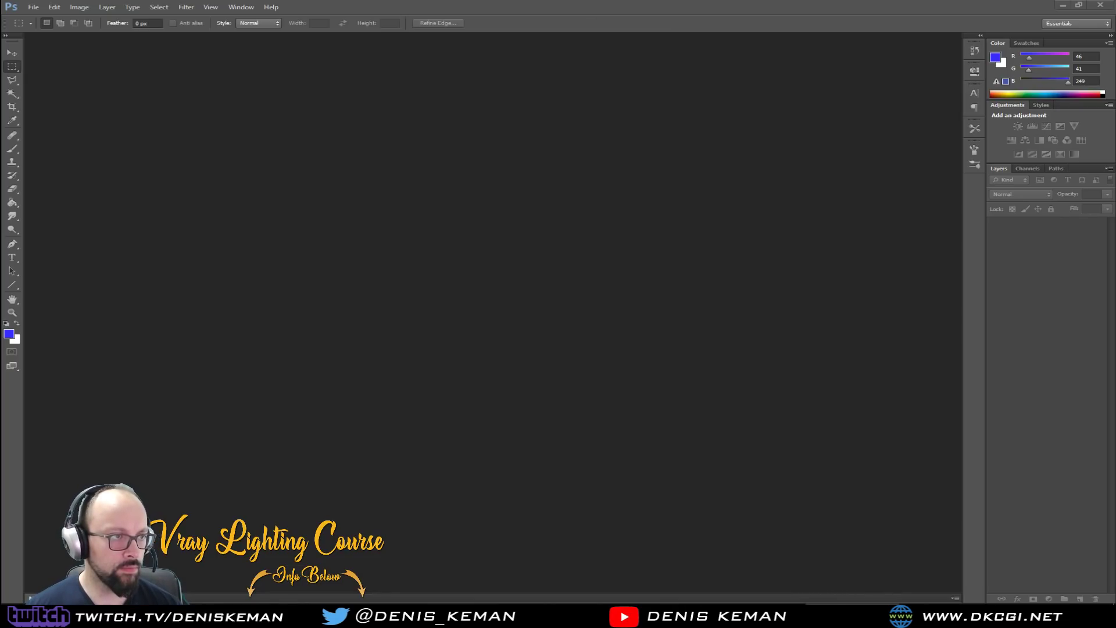
Switch to Photoshop, open TV_BP.jpg and create a new 1000 × 1000 pixel document.
left_click_drag(0, 328, 440, 326)
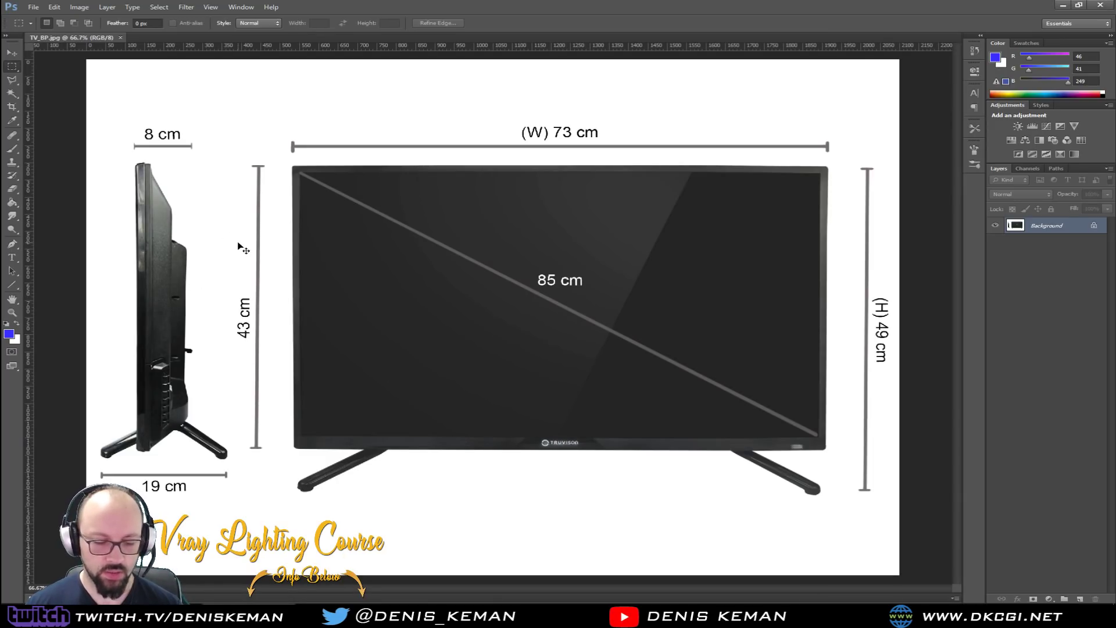
key("ctrl+n")
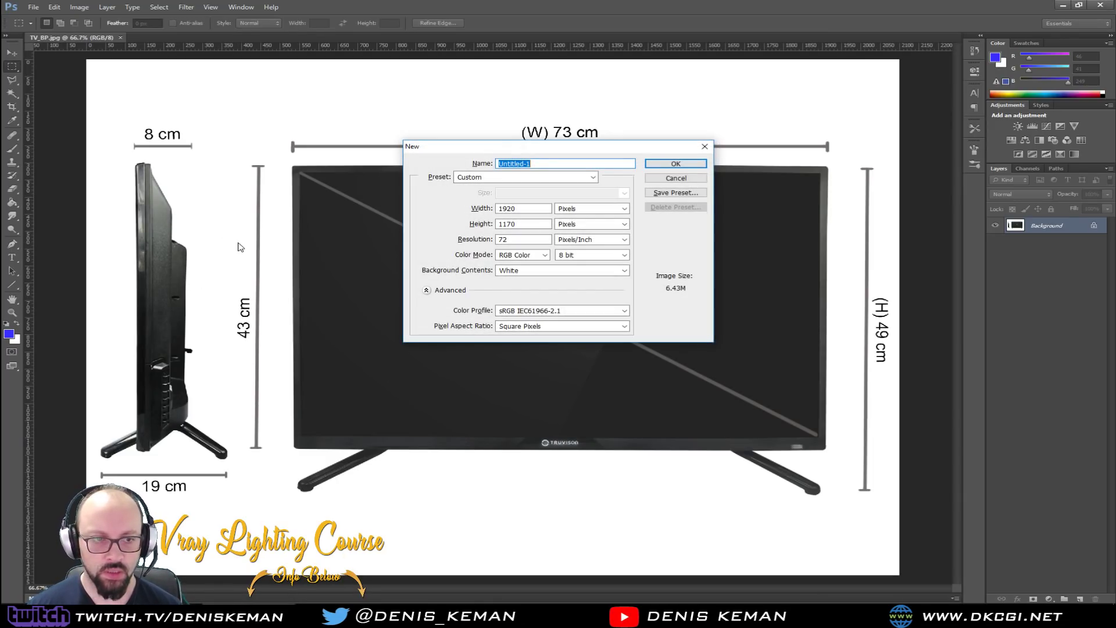
left_click_drag(536, 208, 416, 203)
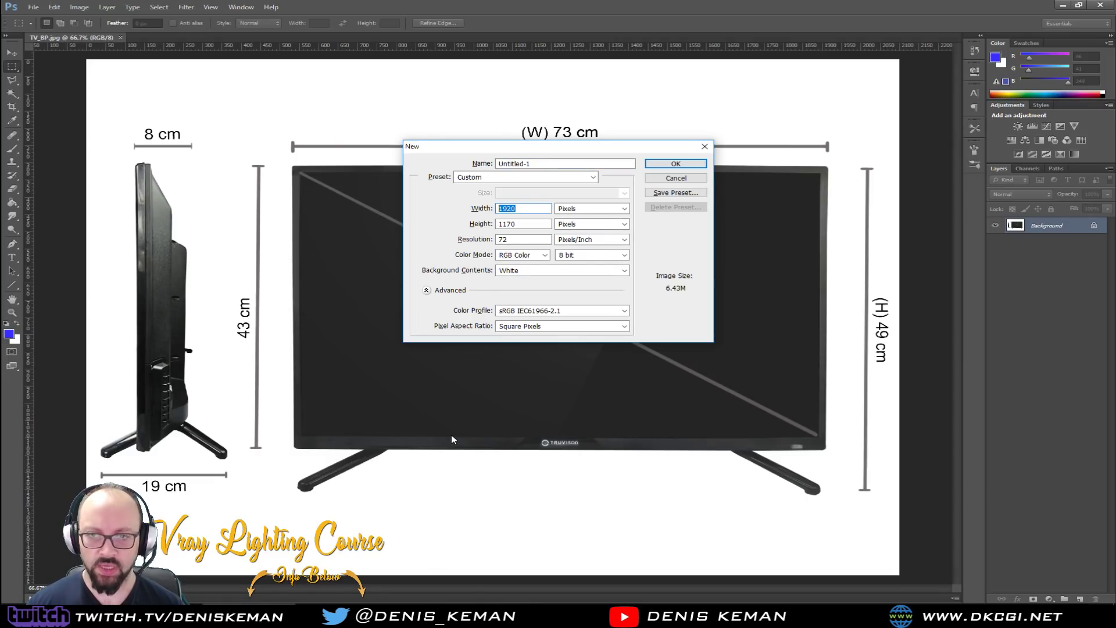
type("100")
key("Tab")
key("Tab")
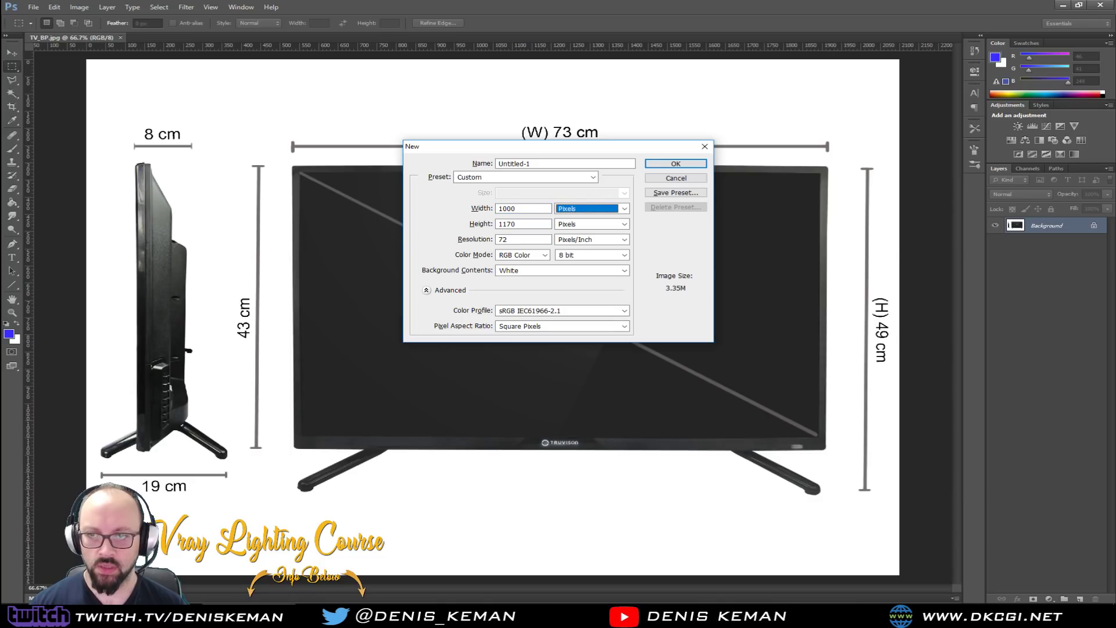
type("1000")
key("Return")
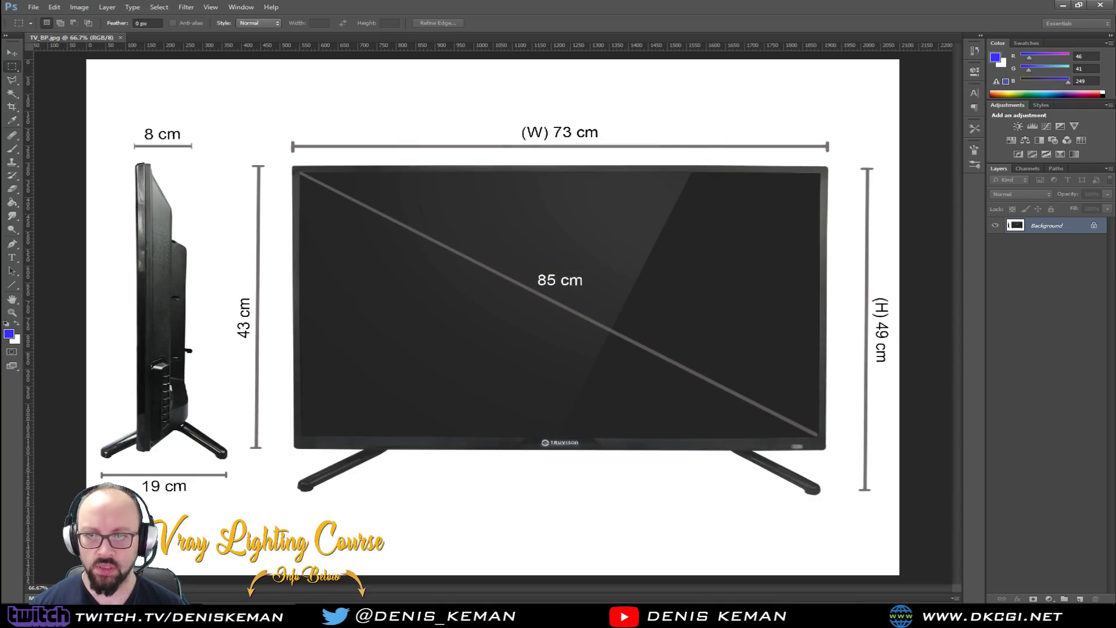
Select the TV front view with its width and height dimensions in TV_BP.jpg and copy it into the 1000-pixel document.
left_click(12, 54)
left_click(70, 38)
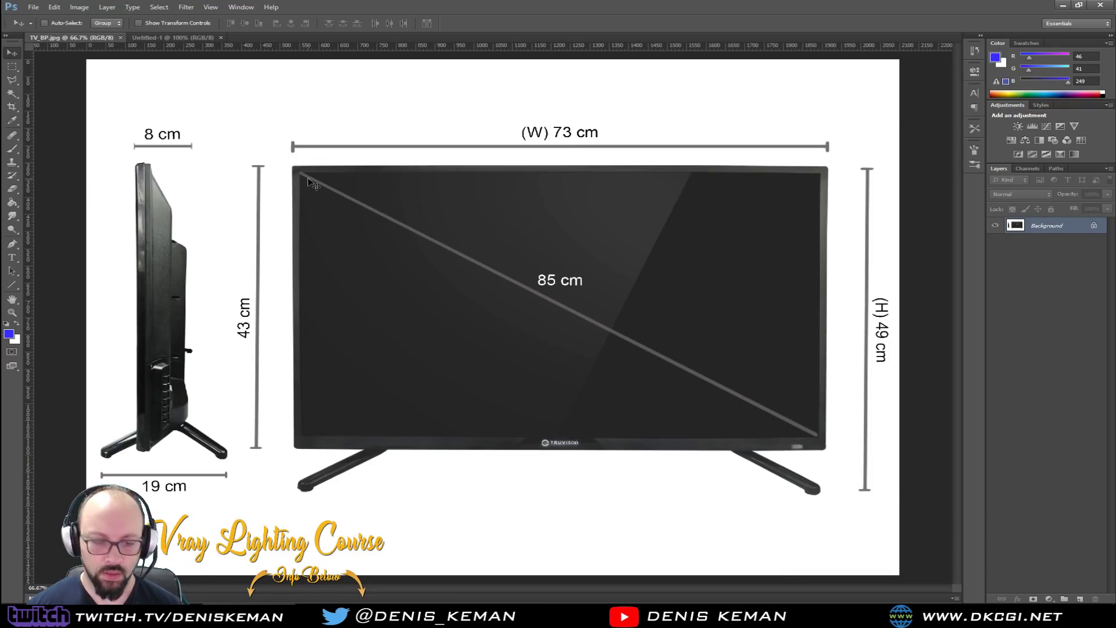
key("m")
left_click_drag(234, 129, 705, 455)
left_click_drag(801, 474, 860, 511)
key("ctrl+d")
left_click_drag(279, 131, 893, 513)
key("v")
left_click_drag(333, 231, 252, 256)
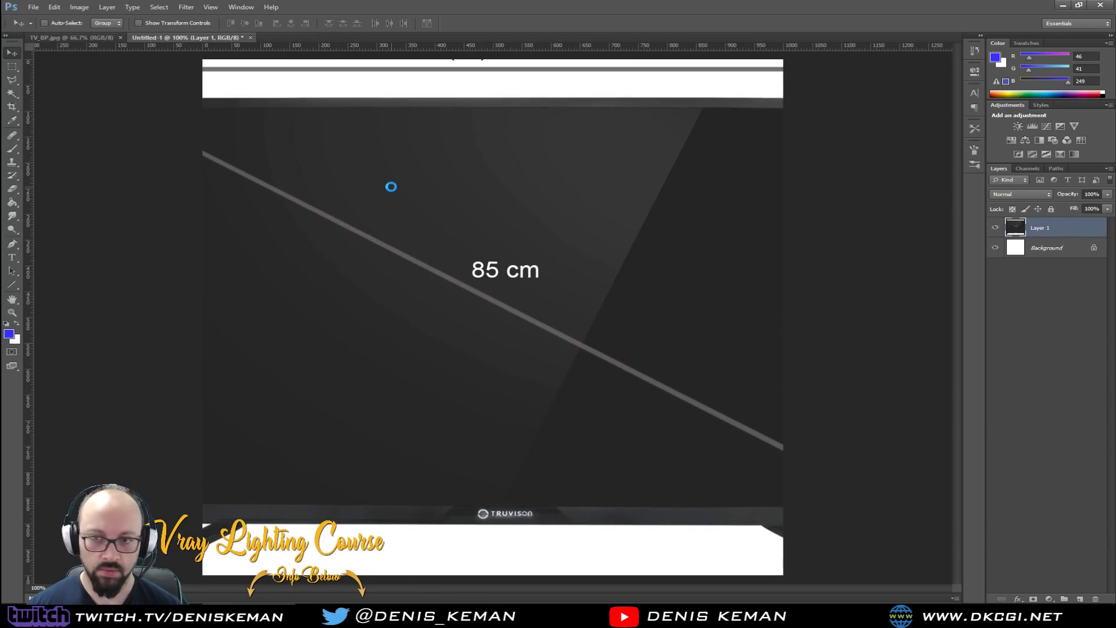
Create another new document of 2000 × 2000 pixels.
key("ctrl+n")
key("Tab")
key("Tab")
type("2000")
key("Tab")
key("Tab")
type("2000")
key("Return")
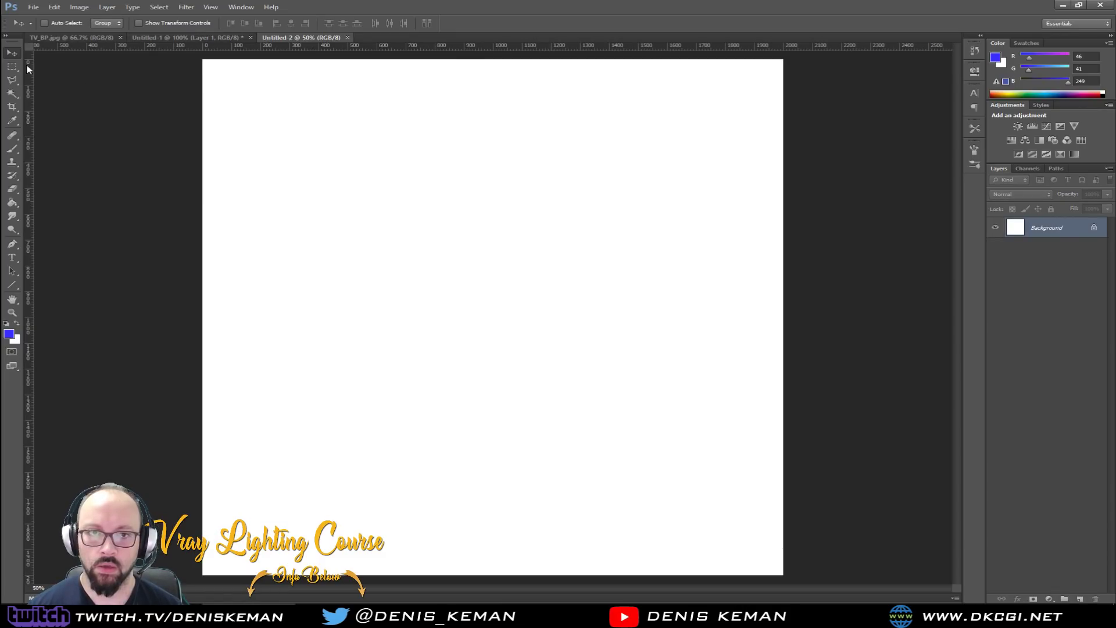
Copy the front-view layer from the 1000-pixel document into the 2000-pixel document and place it near the canvas centre.
left_click(156, 38)
left_click_drag(393, 102, 413, 269)
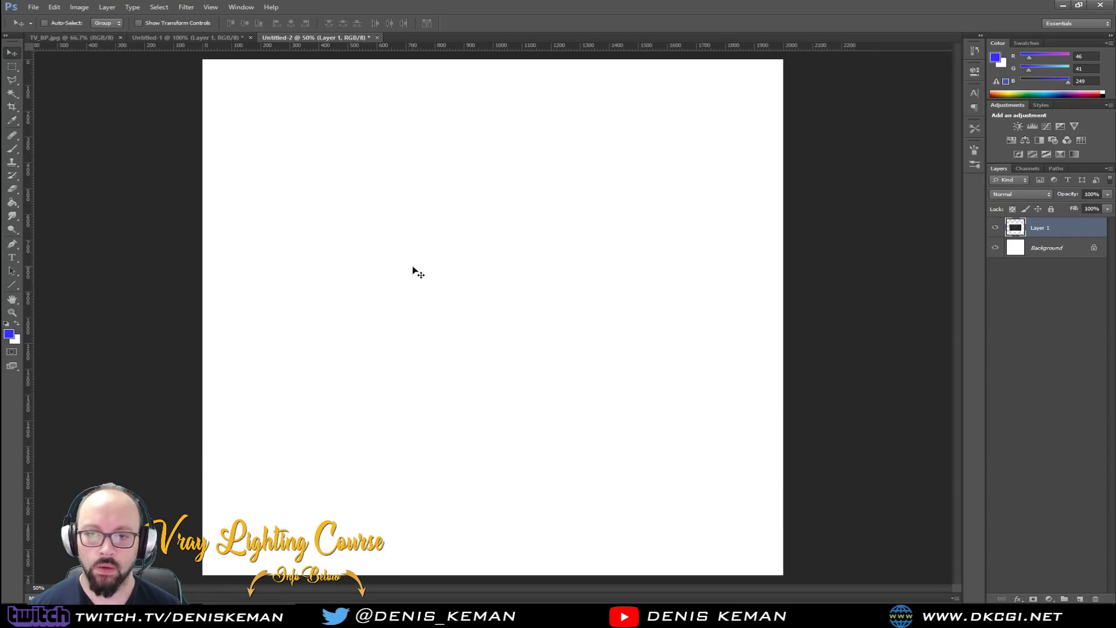
left_click_drag(461, 308, 475, 282)
Place horizontal guides at the canvas middle and at the upper and lower edges of the TV body.
left_click_drag(481, 48, 475, 317)
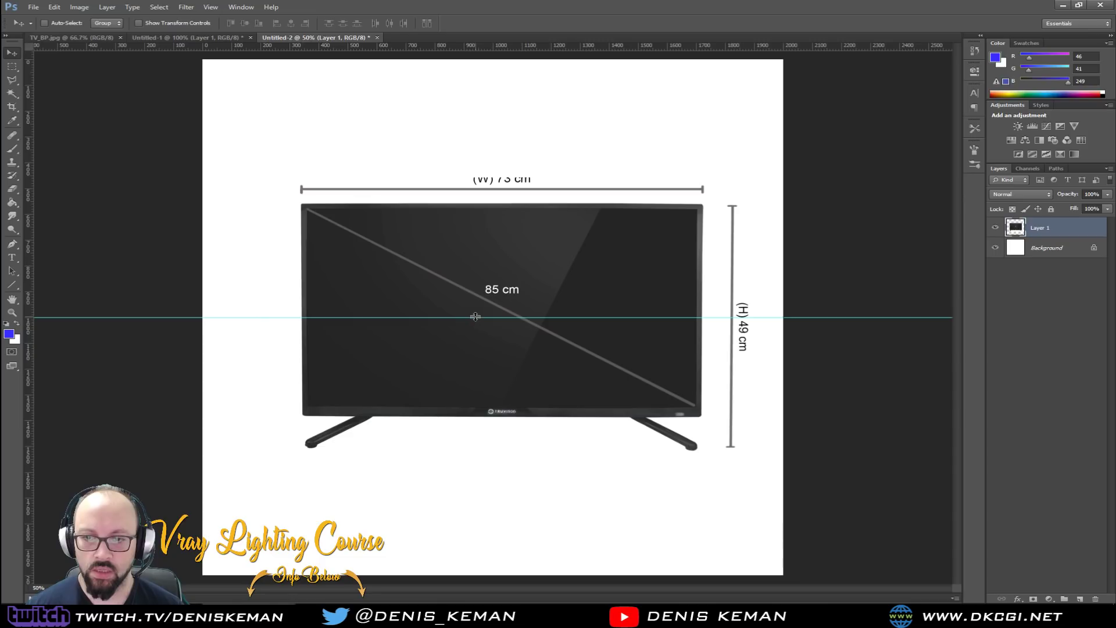
left_click_drag(496, 47, 501, 203)
left_click_drag(504, 44, 523, 415)
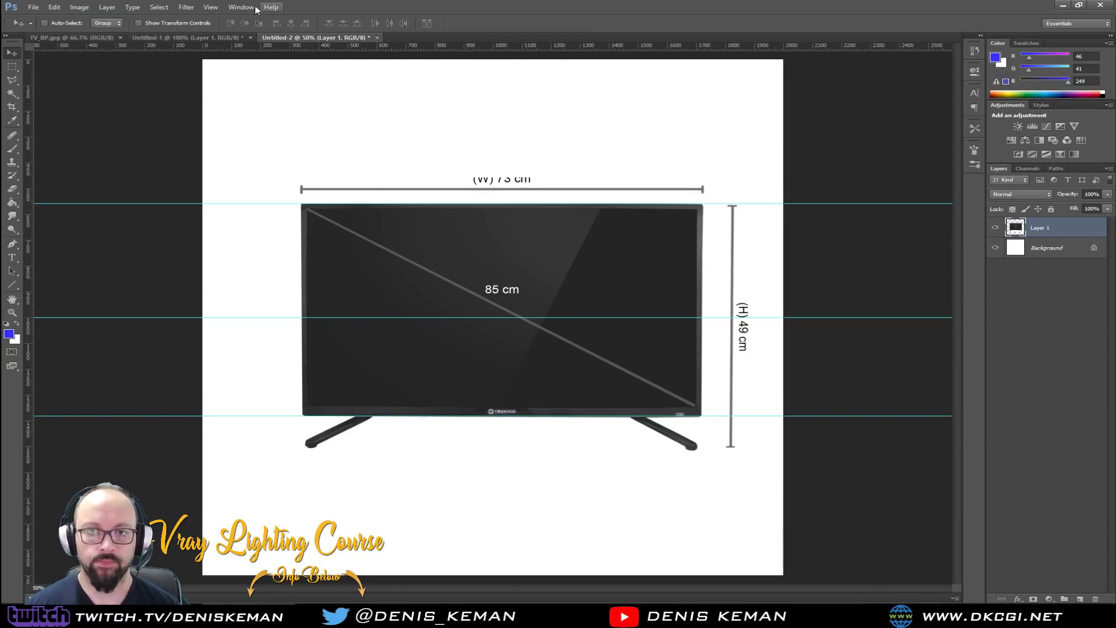
Copy the TV side view with its dimensions from TV_BP.jpg into the 2000-pixel document and align it to the guides.
left_click(65, 37)
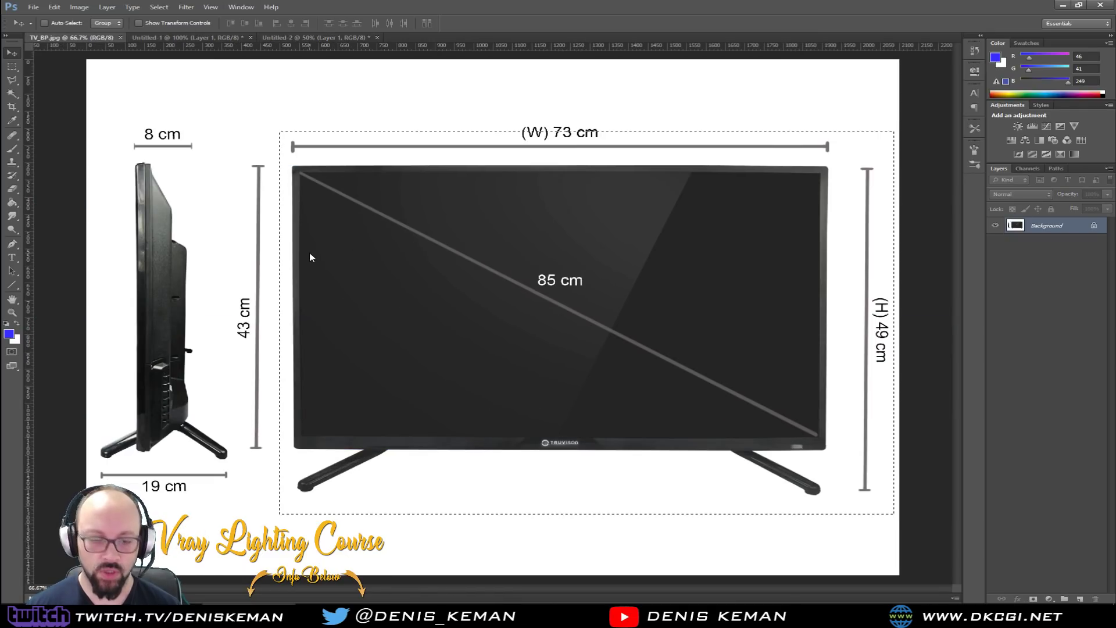
key("m")
left_click_drag(270, 131, 66, 503)
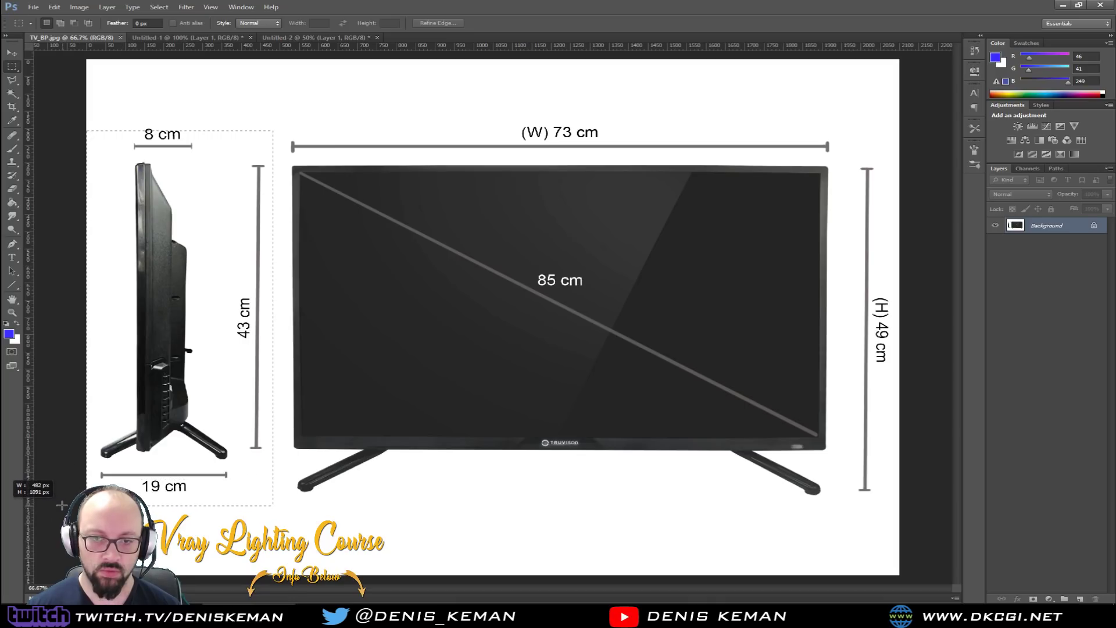
left_click(11, 53)
left_click_drag(146, 340, 488, 304)
key("Left")
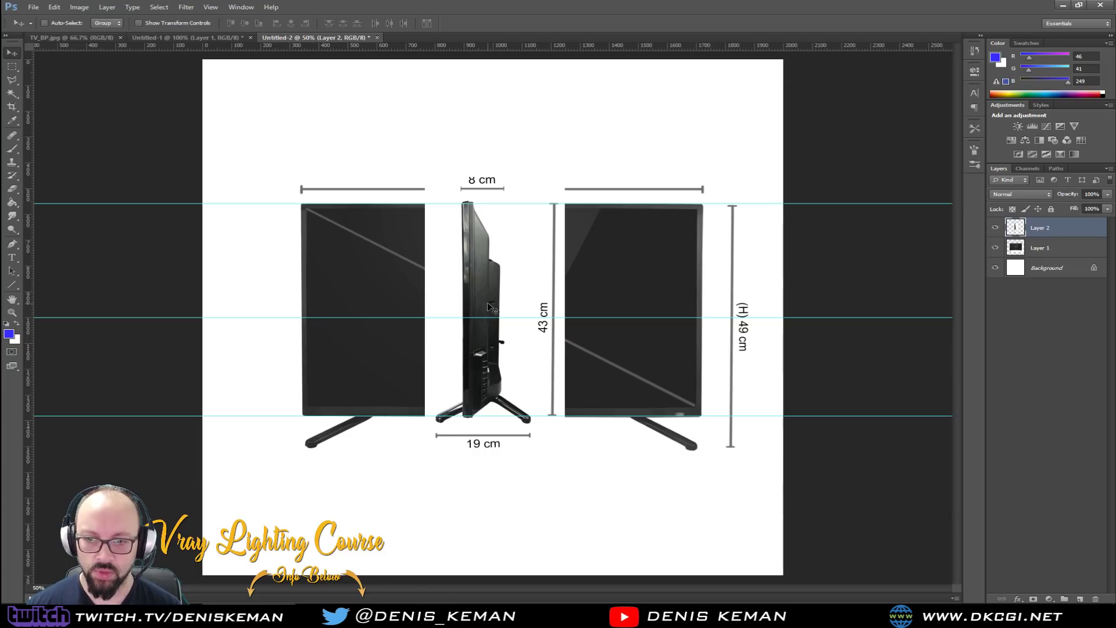
key("Right")
key("Right")
key("Right")
key("Right")
key("Right")
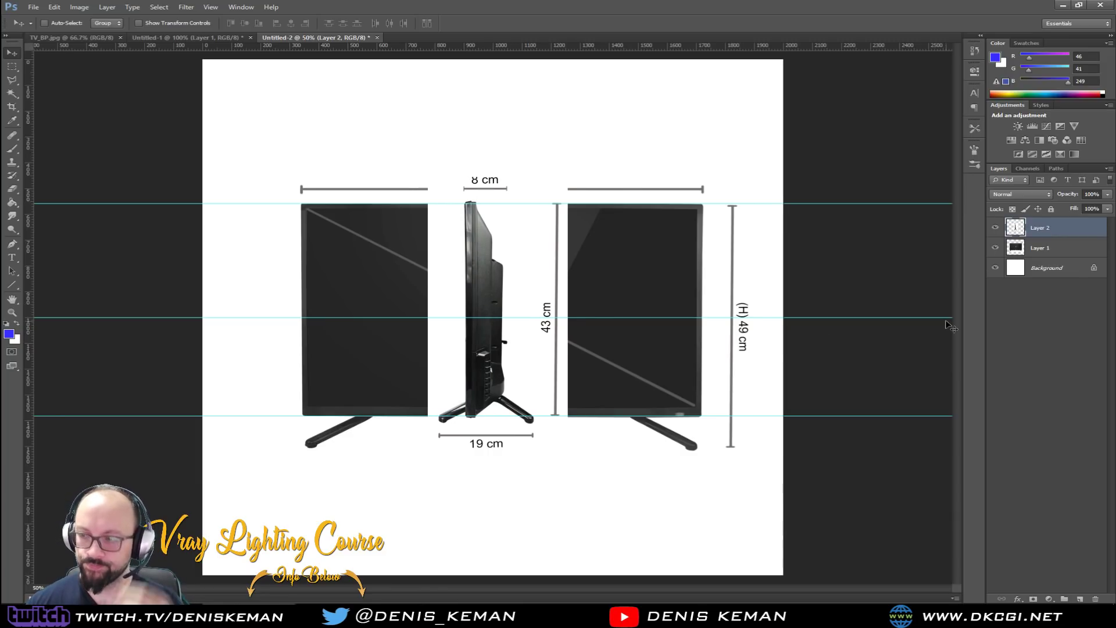
Scale the front-view and side-view layers together to about 126%, spanning the canvas width.
left_click(995, 248)
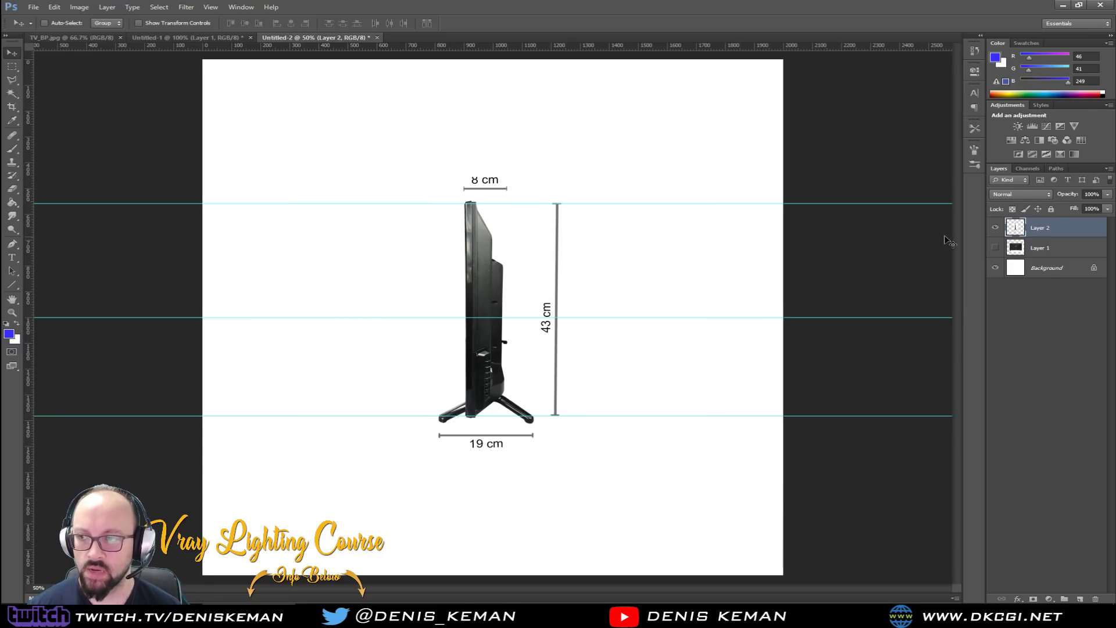
left_click(996, 248)
left_click(1024, 250, "shift")
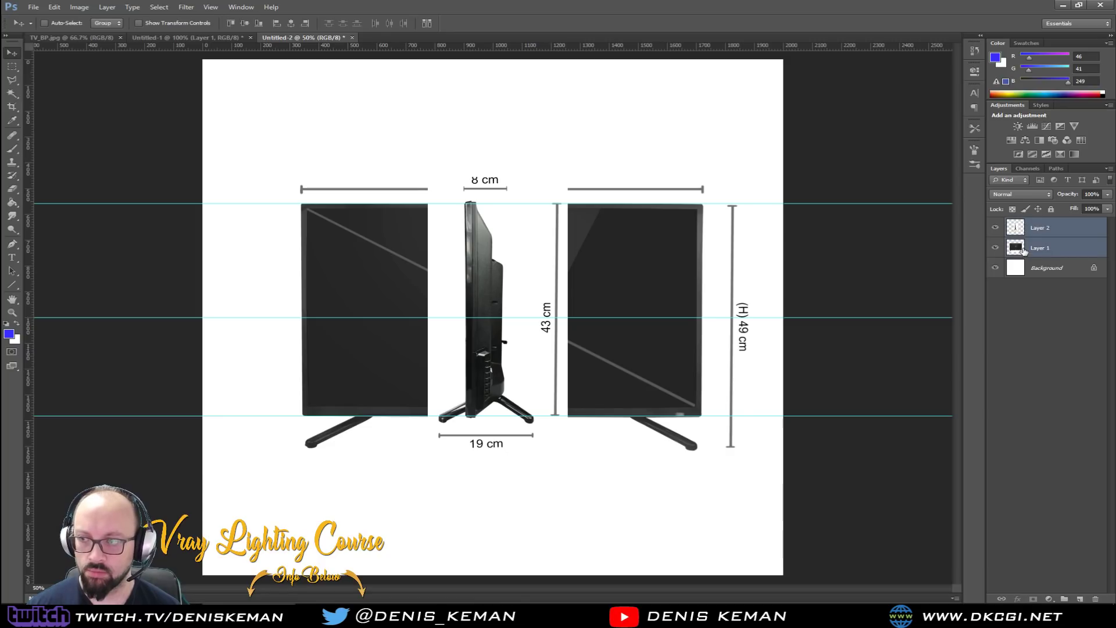
key("ctrl+t")
left_click_drag(284, 169, 195, 113, "shift")
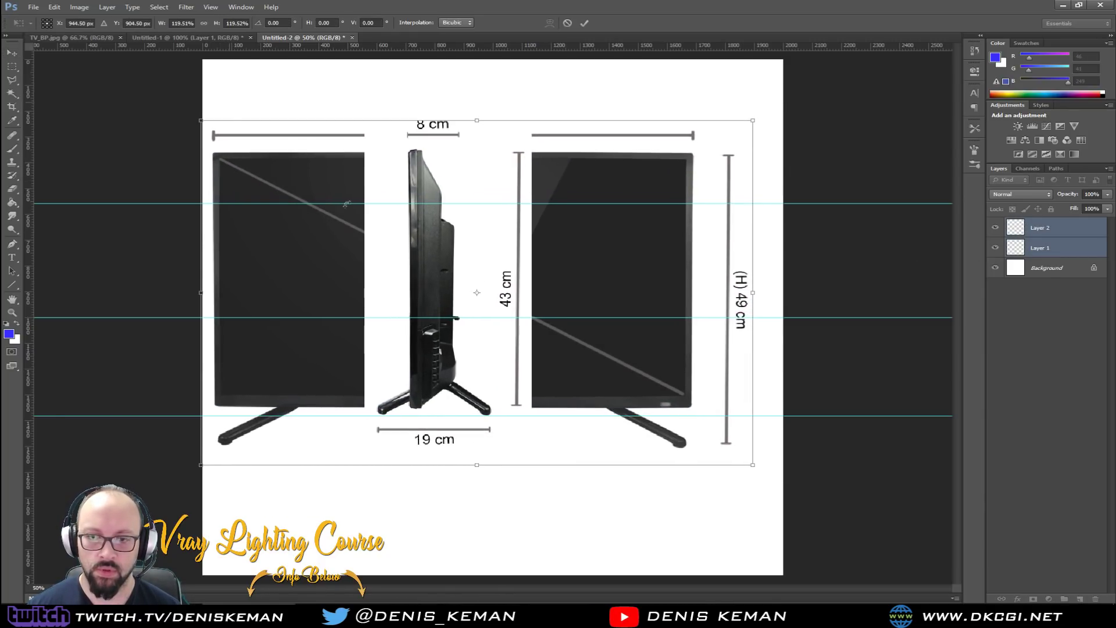
left_click_drag(752, 465, 782, 484, "shift")
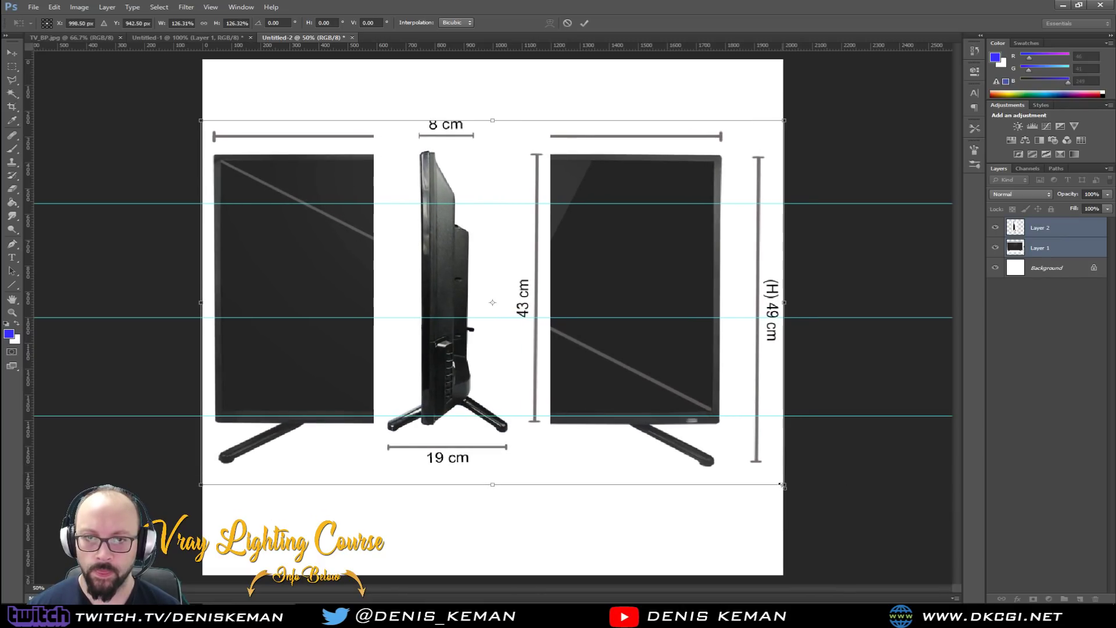
key("Return")
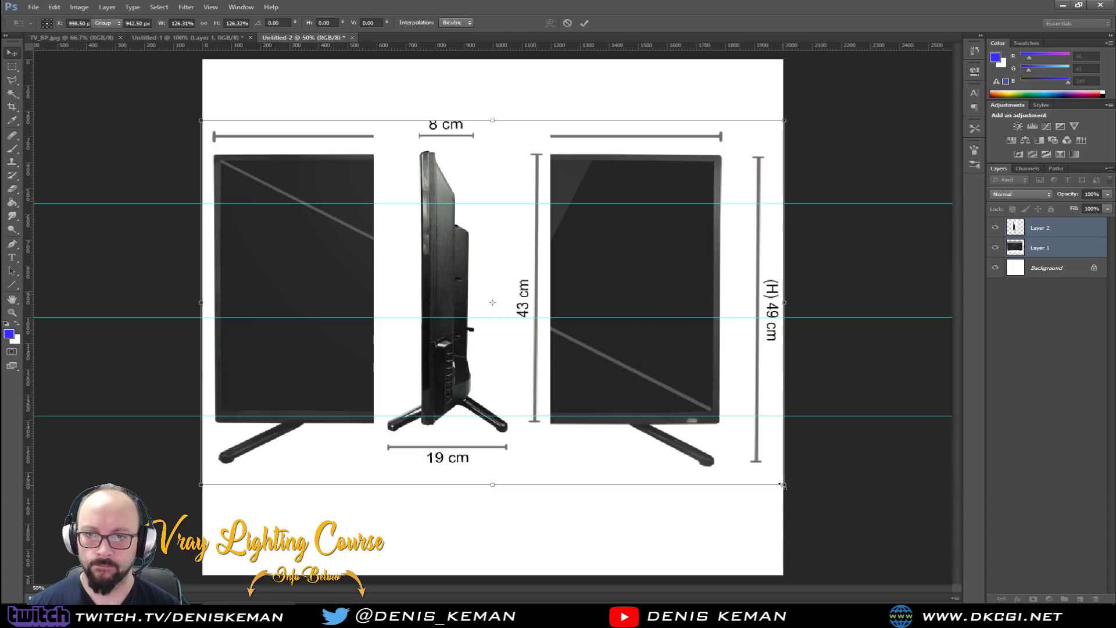
Add a new layer above the side view and fill it with the blue foreground colour.
left_click(996, 248)
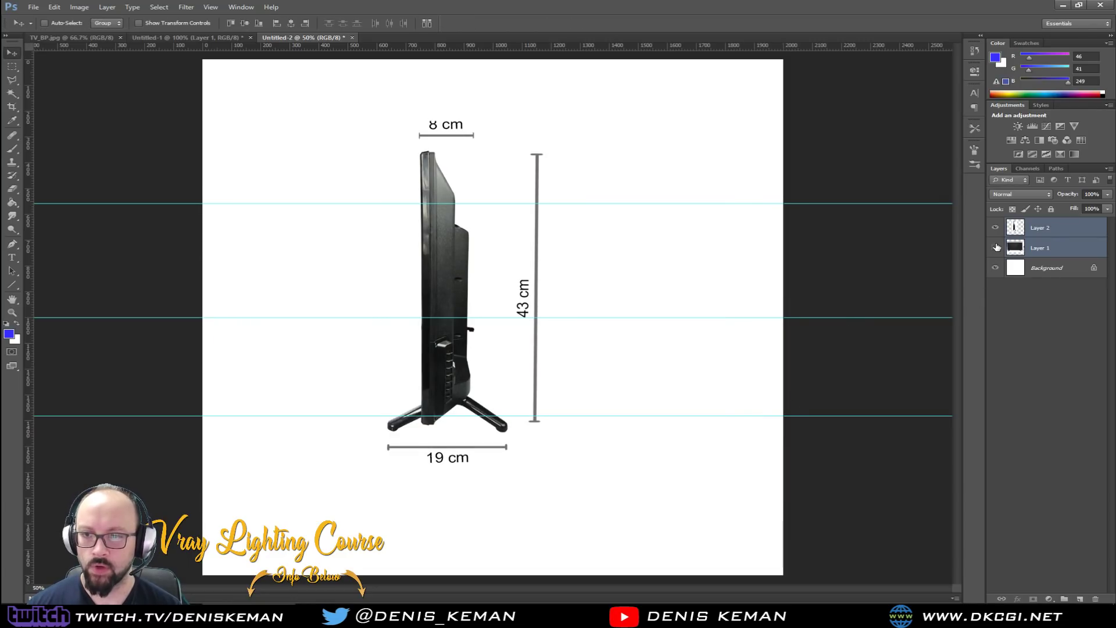
left_click(996, 247)
left_click(1011, 227)
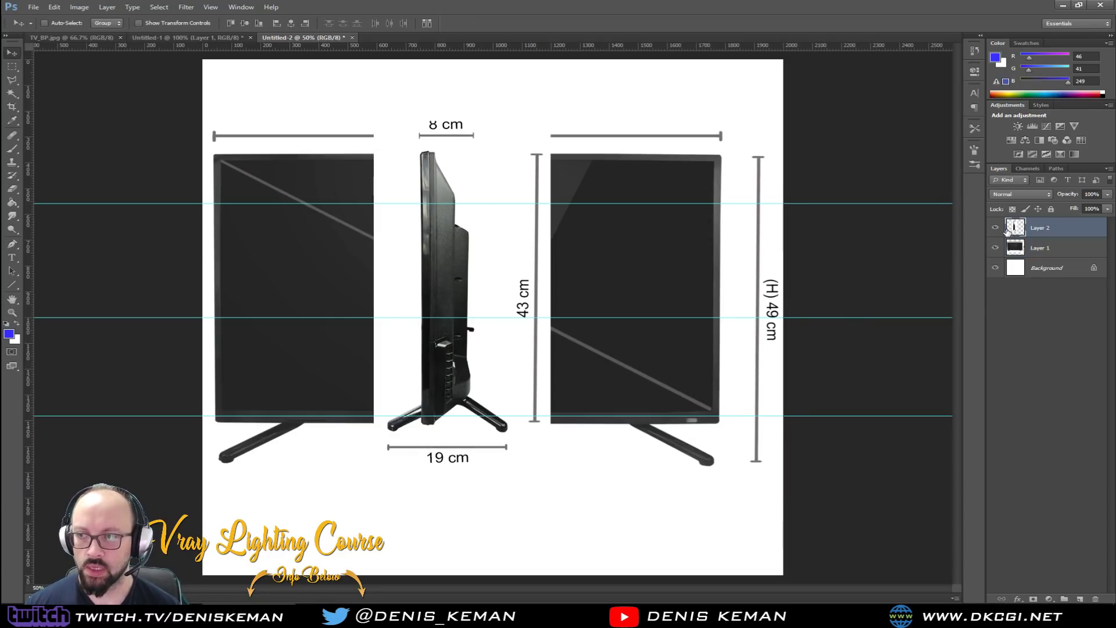
key("ctrl+shift+n")
key("Return")
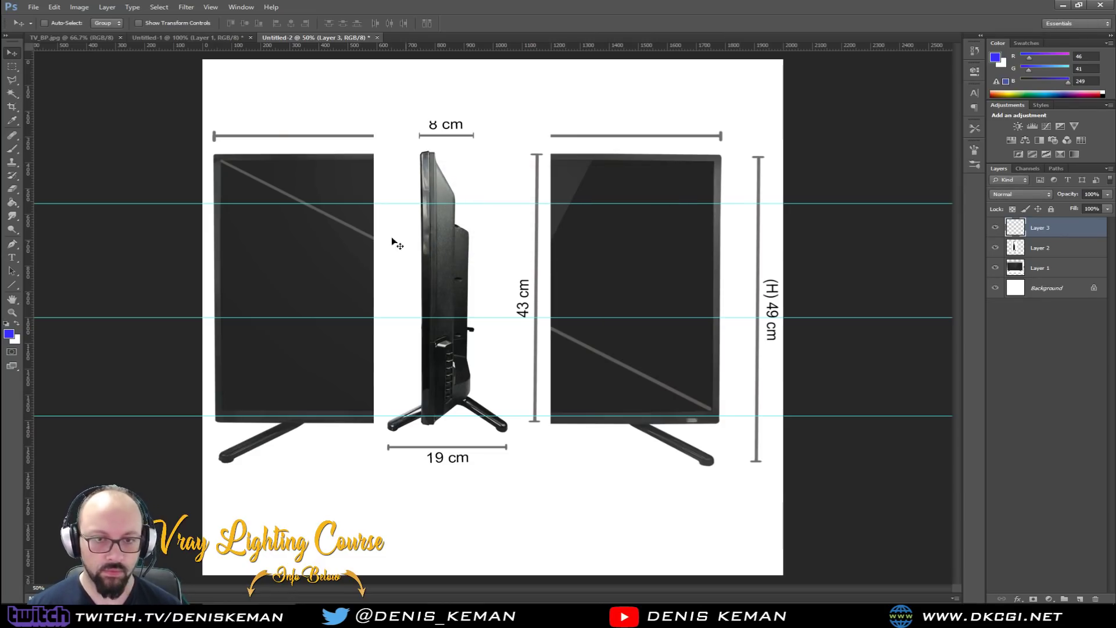
key("b")
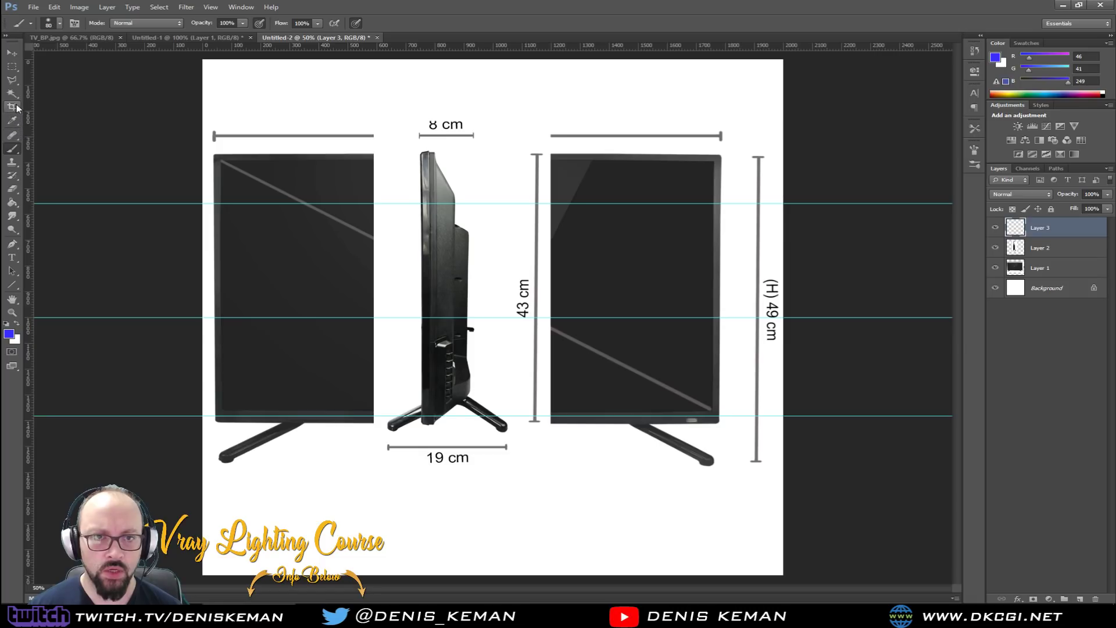
left_click(13, 190)
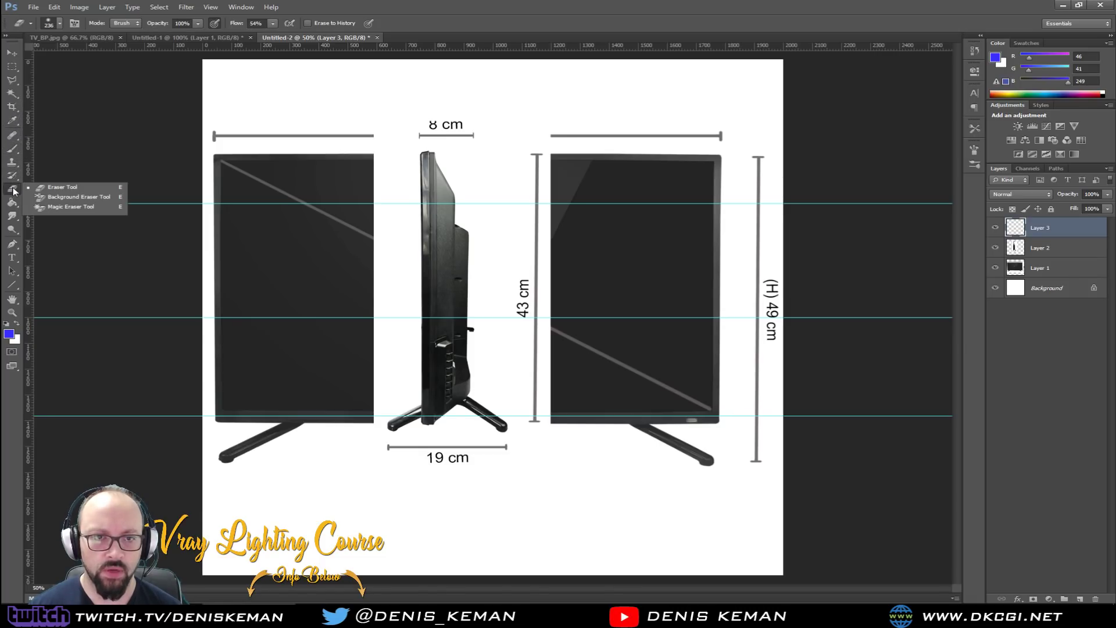
left_click(13, 204)
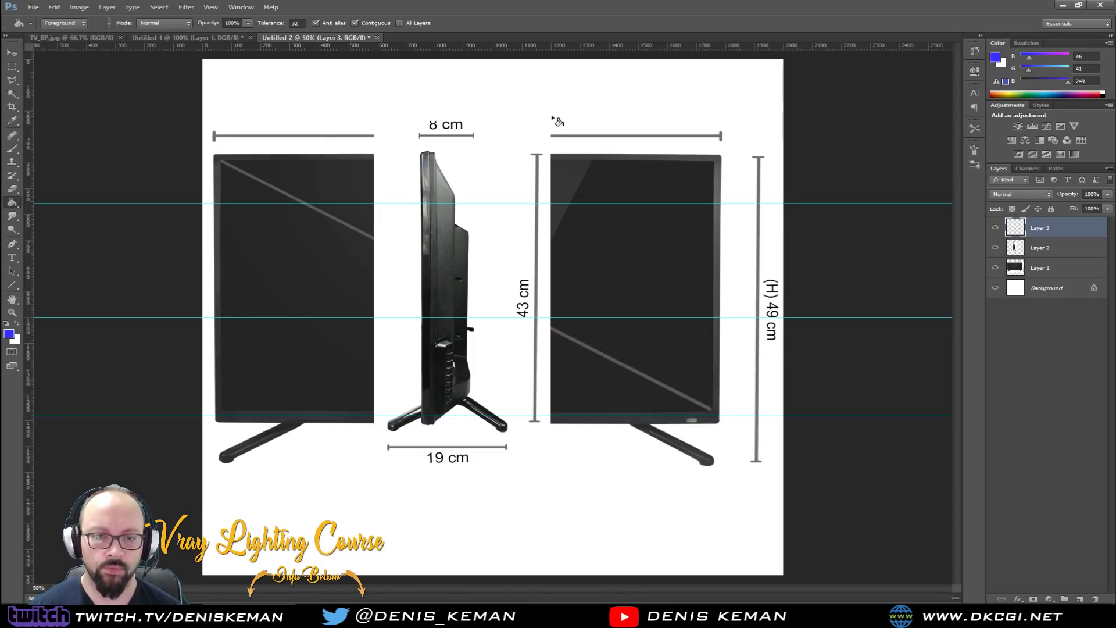
left_click(613, 106)
Set the blue fill layer's opacity to 25%.
left_click(1092, 194)
type("50")
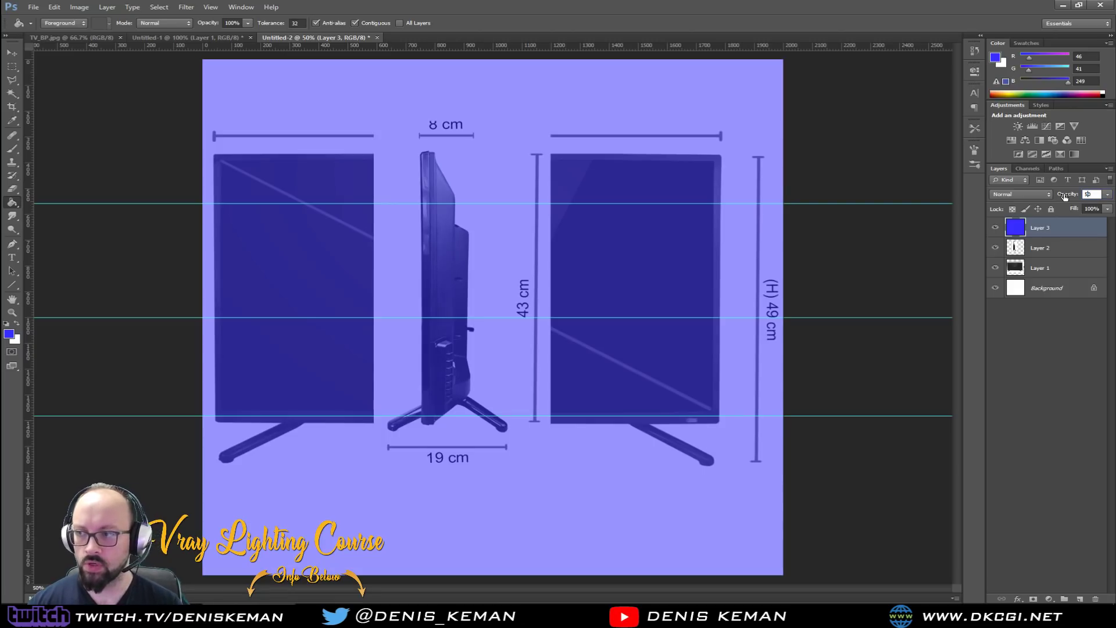
key("shift+Down")
key("shift+Down")
key("shift+Down")
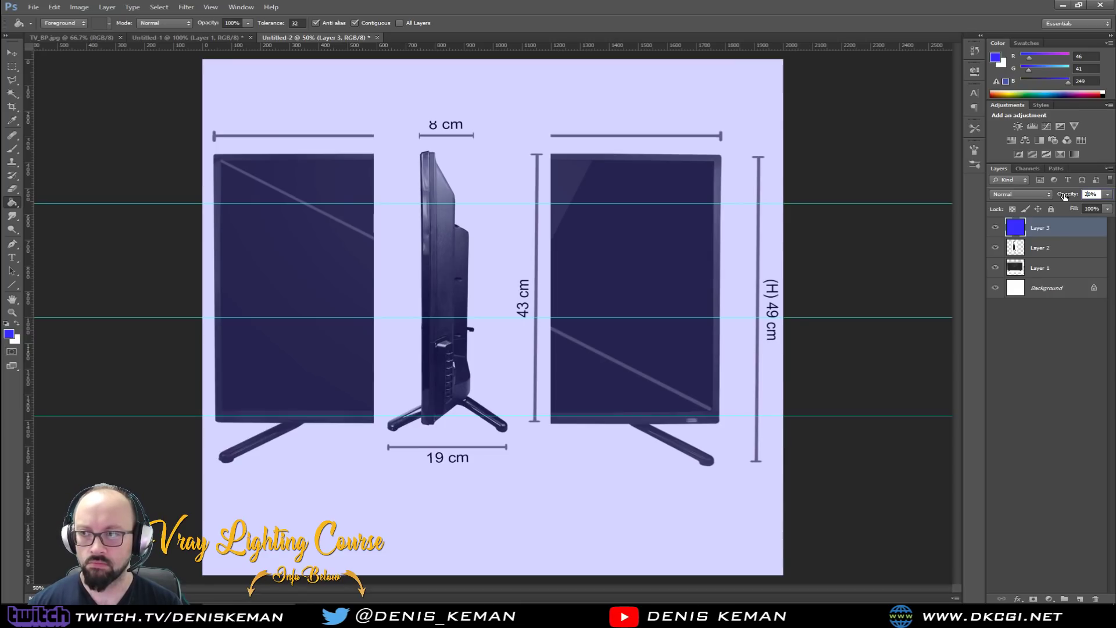
type("25")
key("Return")
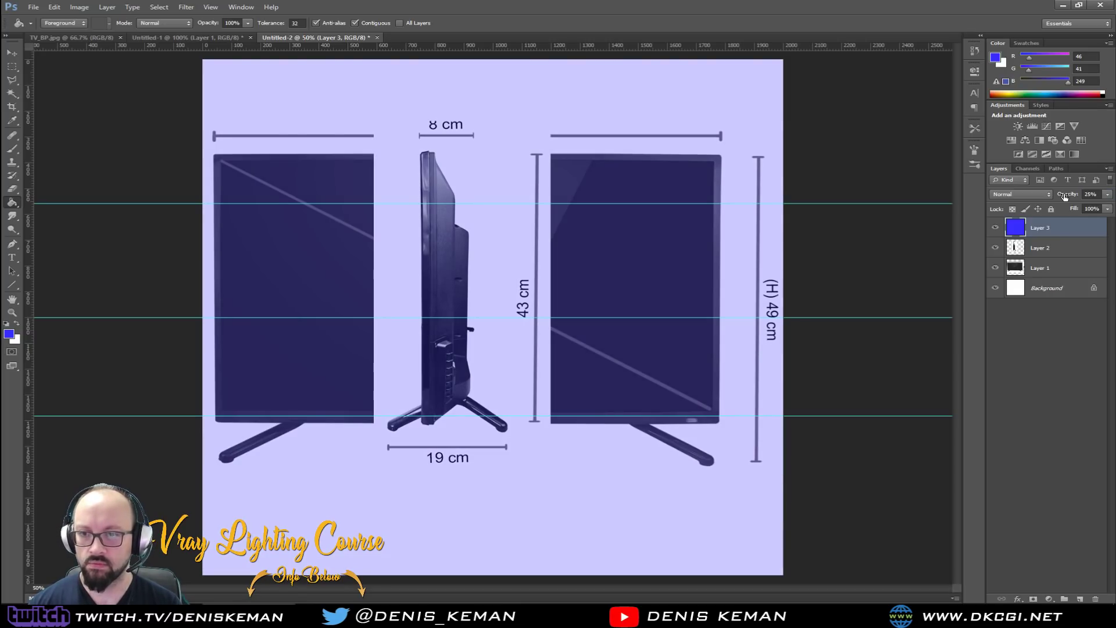
Hide the side-view layer and save the front view as a JPEG at maximum quality 12 with Baseline (Standard) format.
left_click(36, 9)
left_click(36, 11)
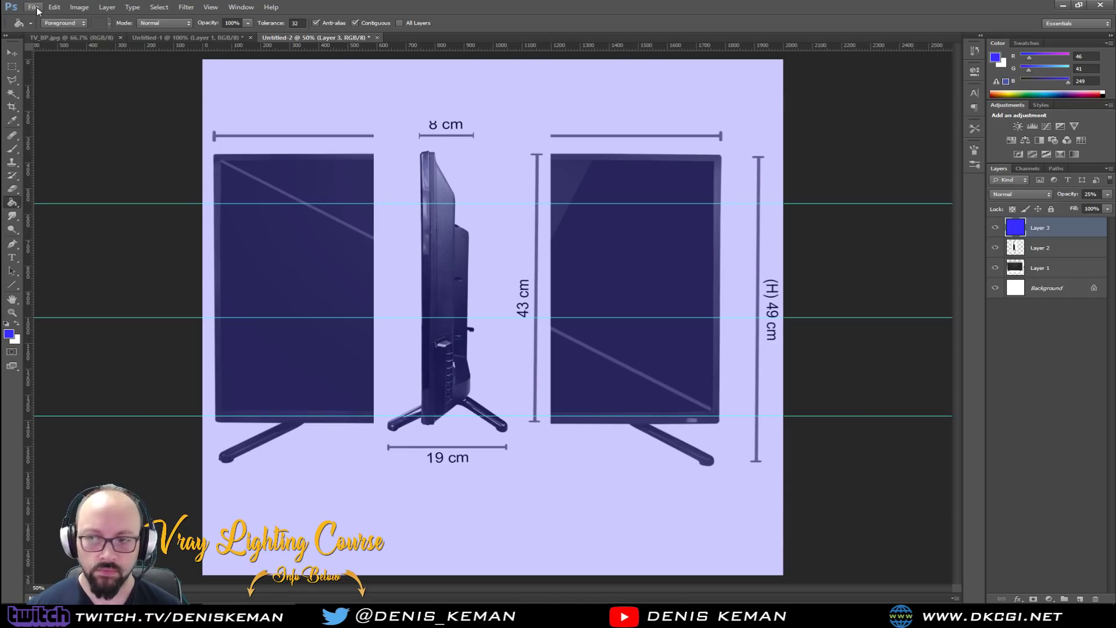
left_click(994, 248)
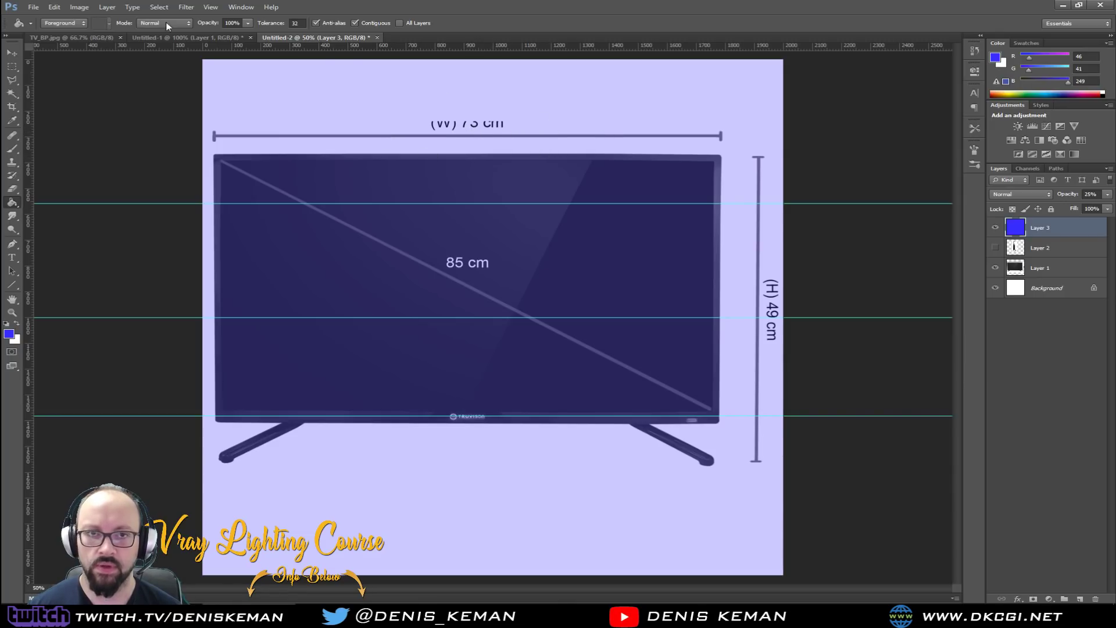
left_click(33, 7)
left_click(64, 131)
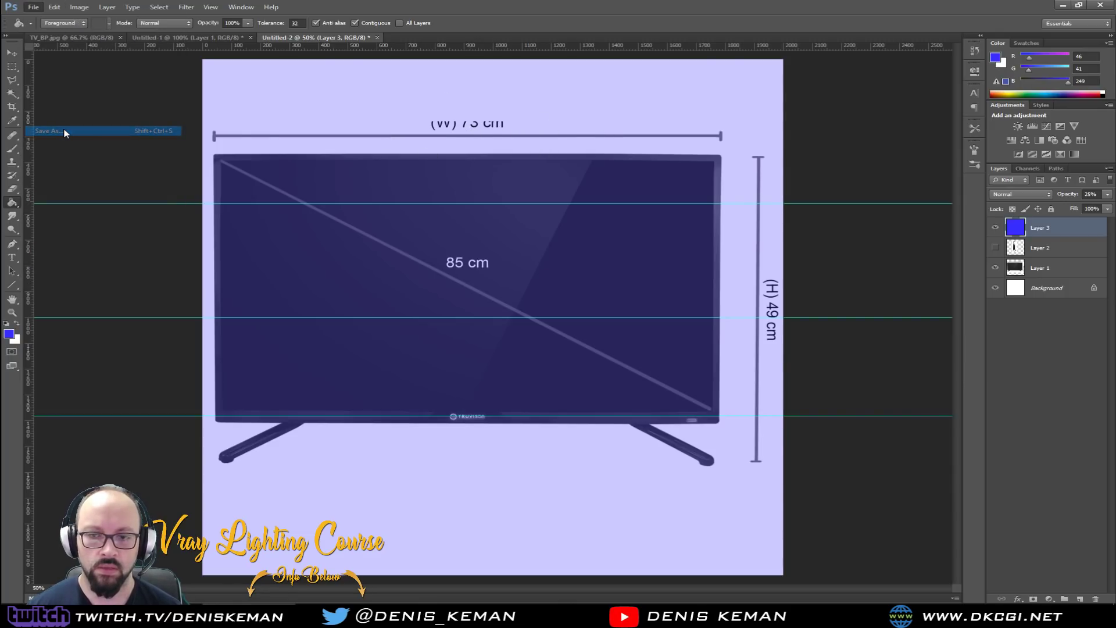
left_click(433, 343)
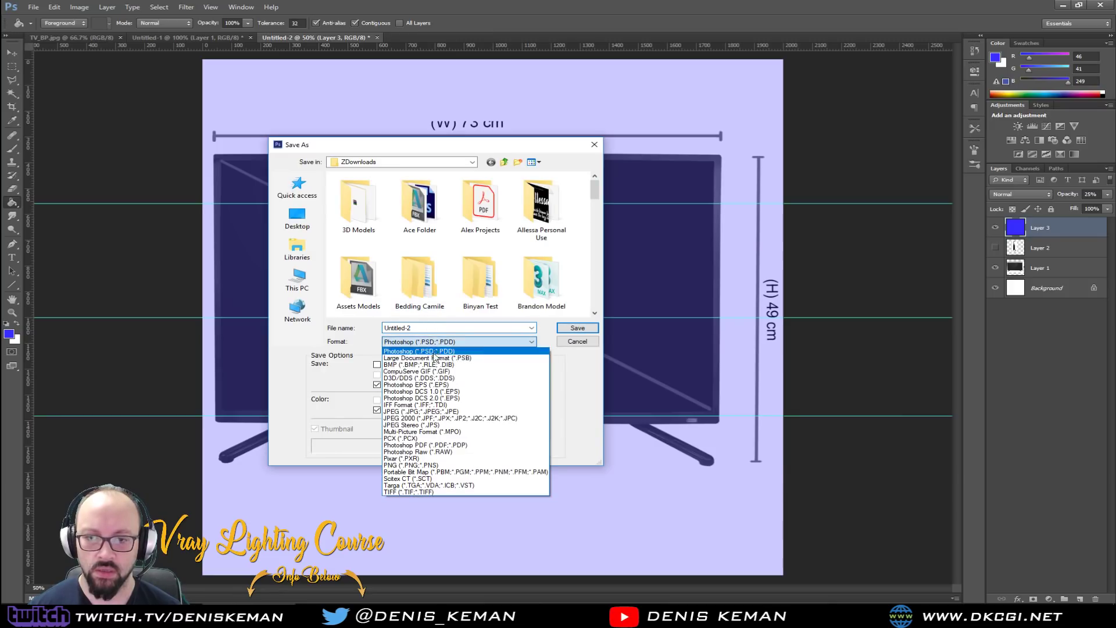
left_click(419, 411)
left_click_drag(428, 149, 0, 149)
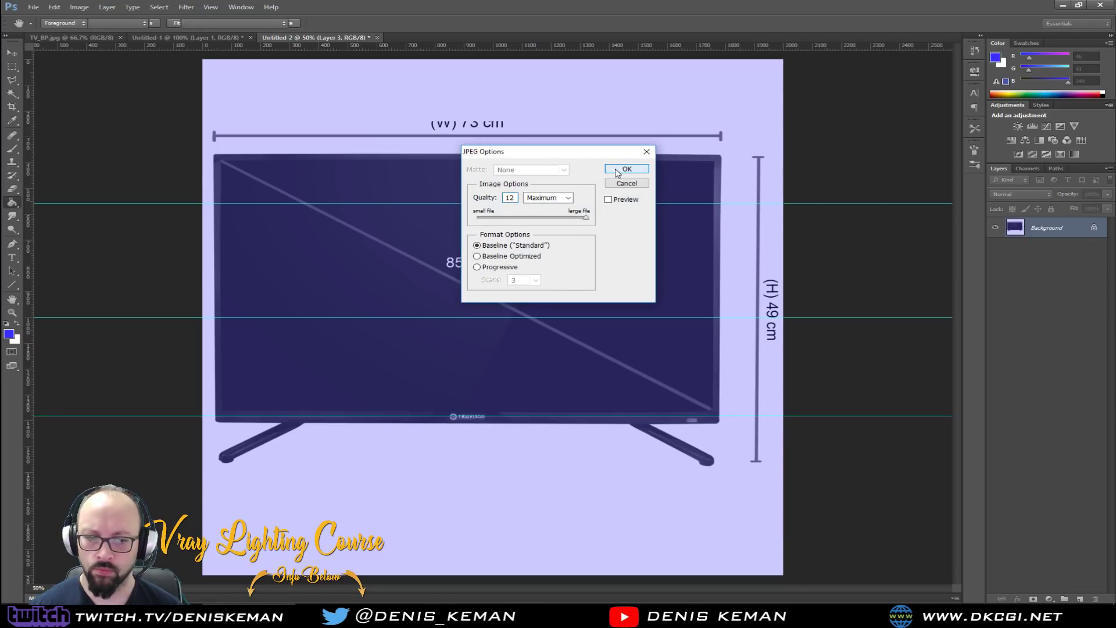
left_click(631, 169)
key("ctrl+z")
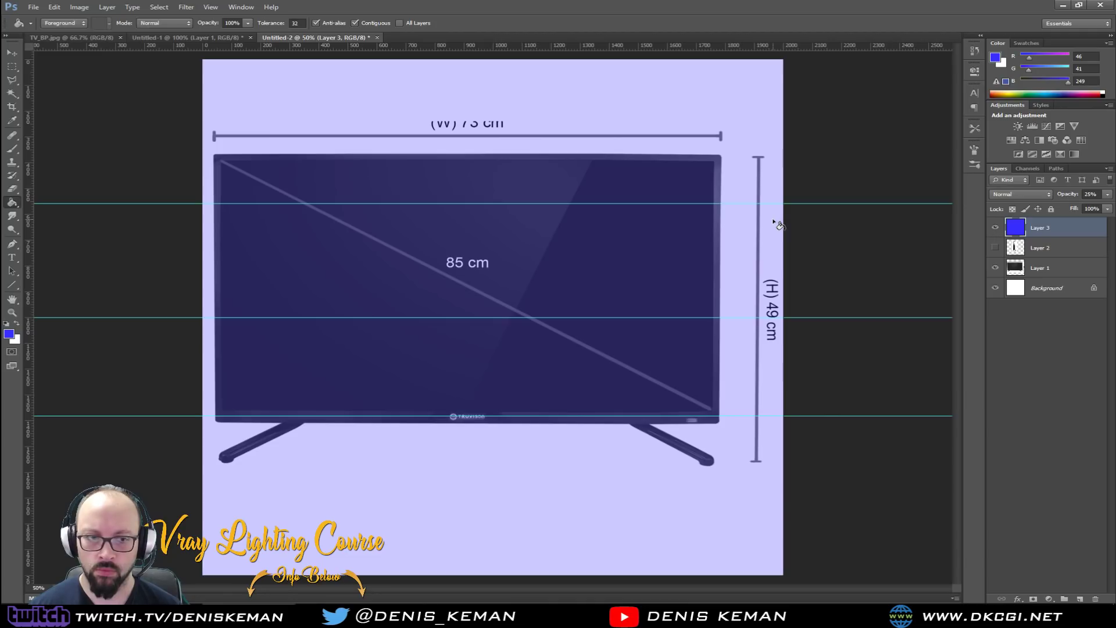
Hide the front-view layer, show the side-view layer and save the side view as a JPEG at maximum quality 12.
left_click(995, 267)
left_click(994, 248)
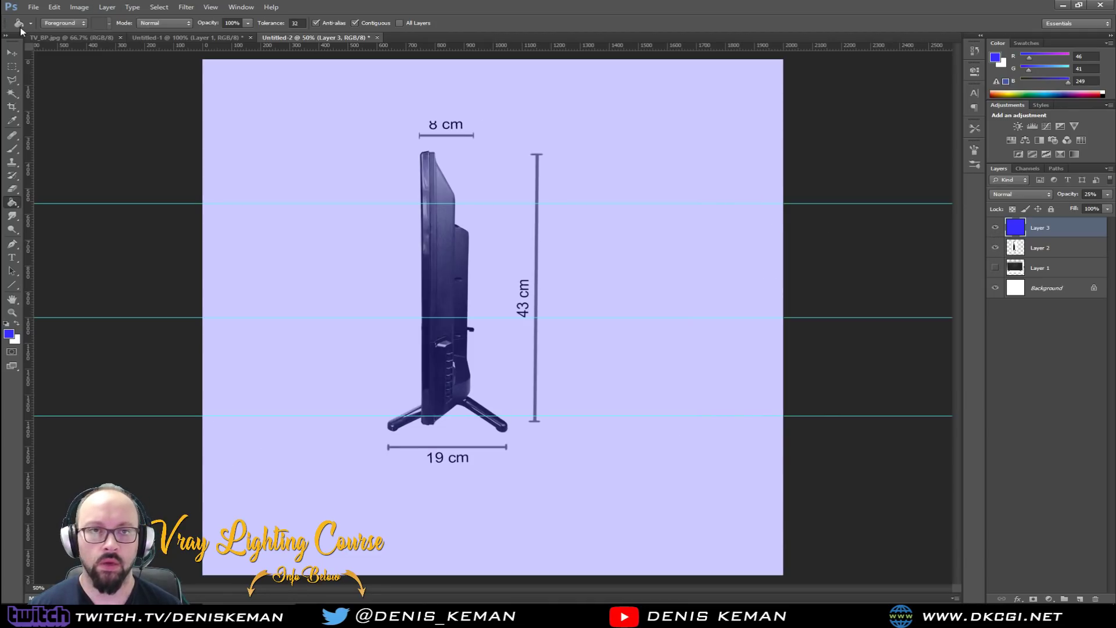
left_click(33, 7)
left_click(63, 132)
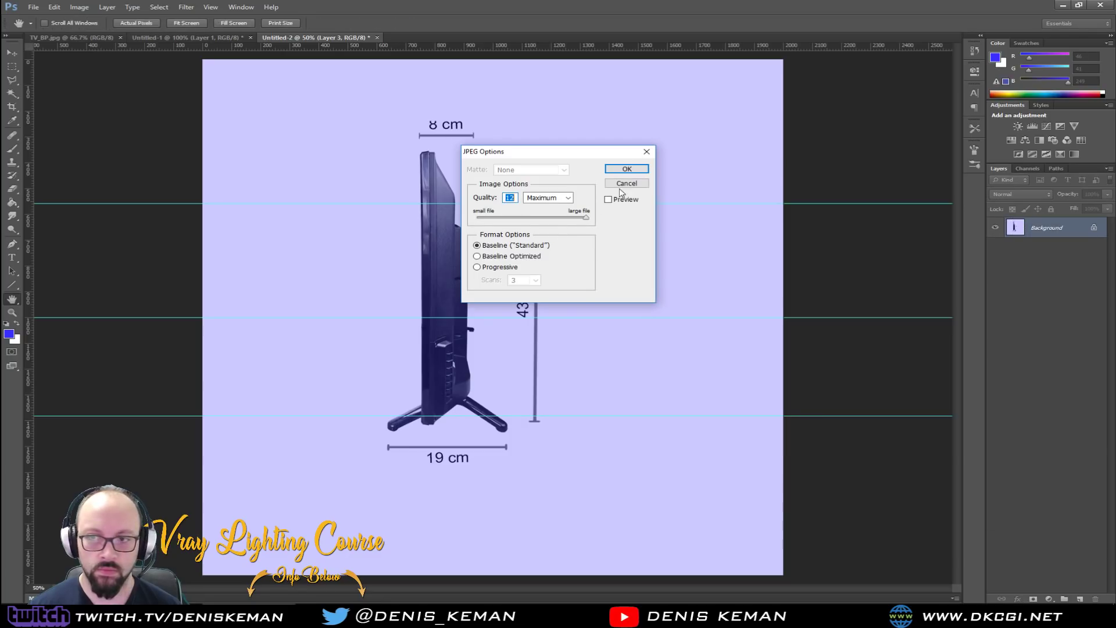
left_click(630, 169)
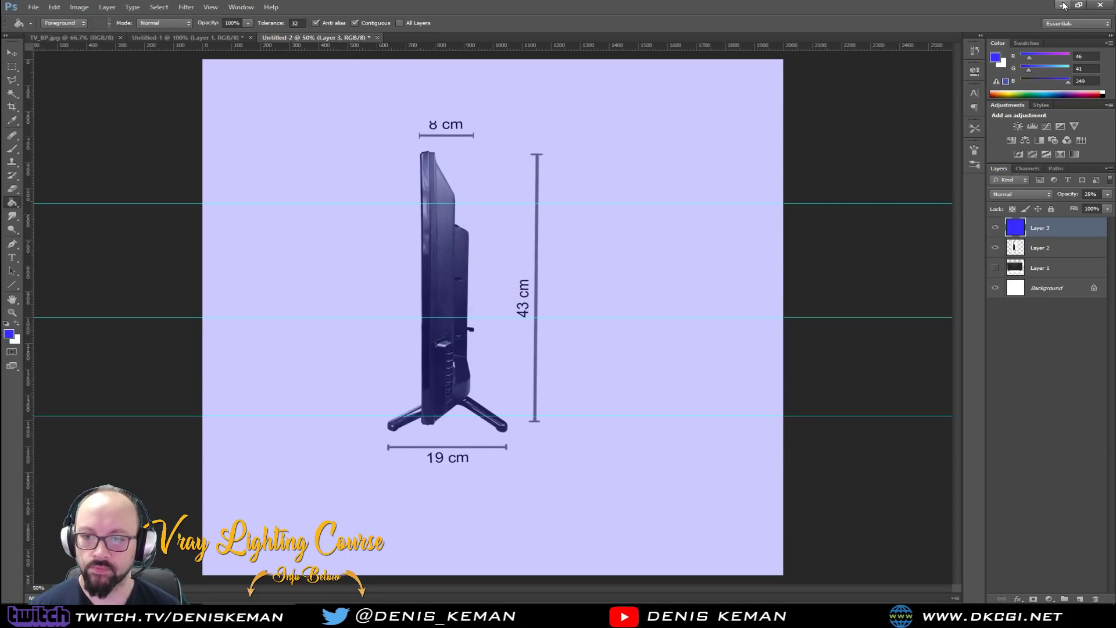
Switch to 3ds Max and create a 200 x 200 cm plane in the Front viewport with 1 length and 1 width segment.
left_click(1062, 6)
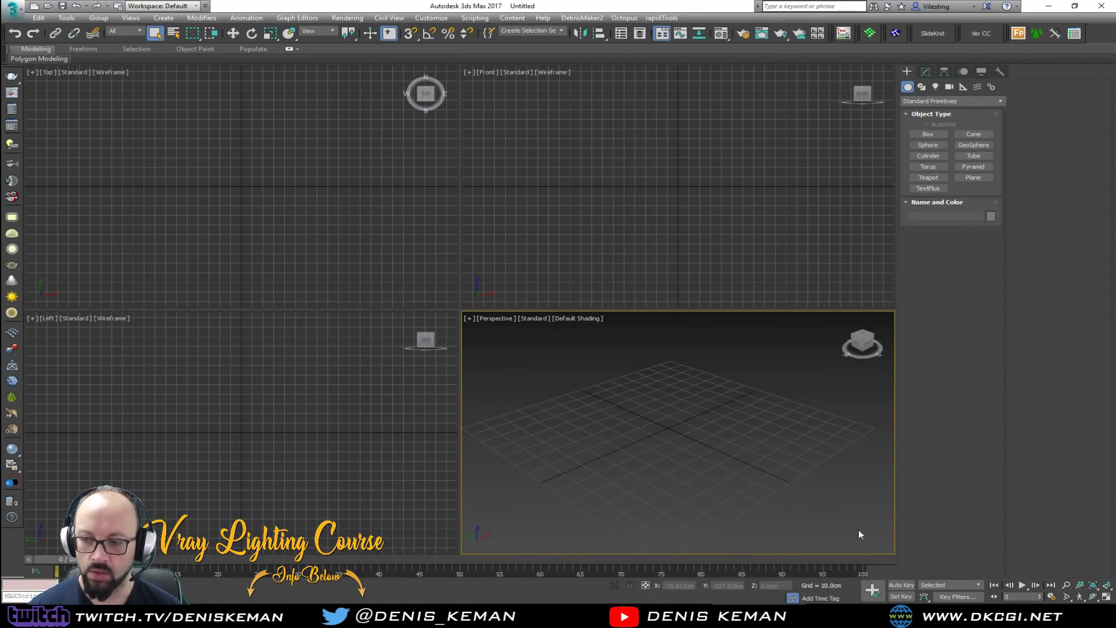
left_click(973, 177)
left_click_drag(605, 102, 752, 209)
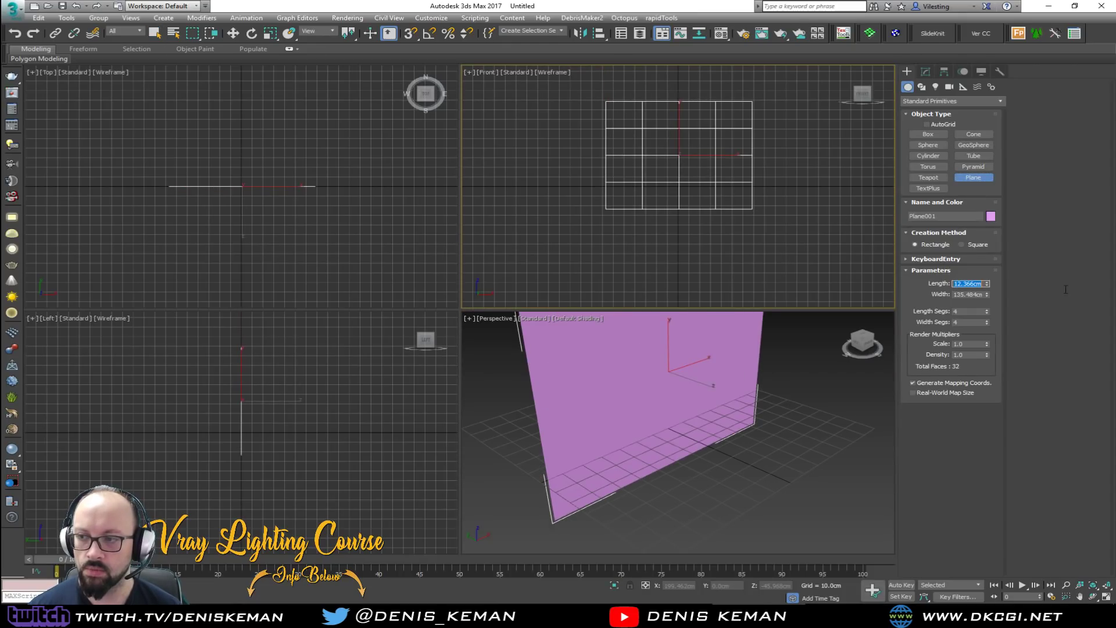
type("200")
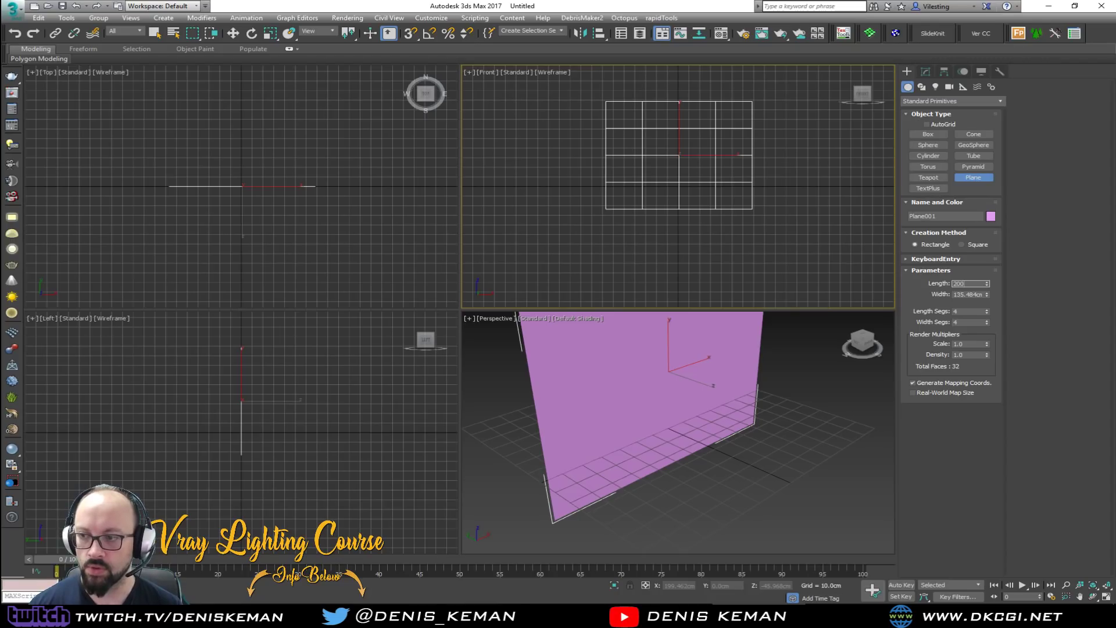
key("Tab")
type("200")
key("Return")
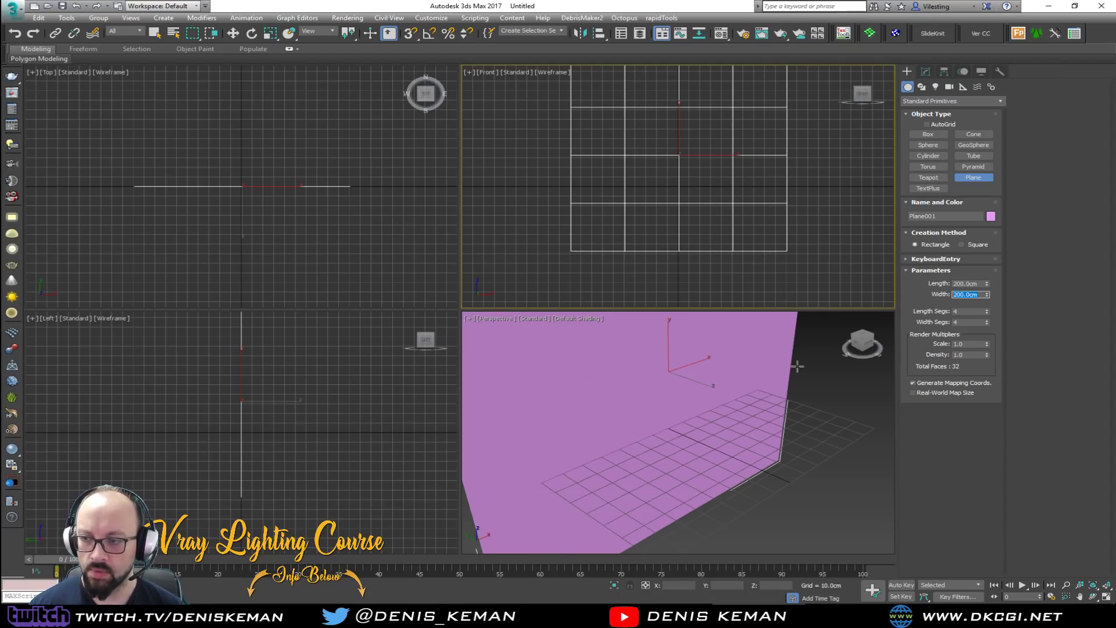
right_click(986, 312)
right_click(988, 321)
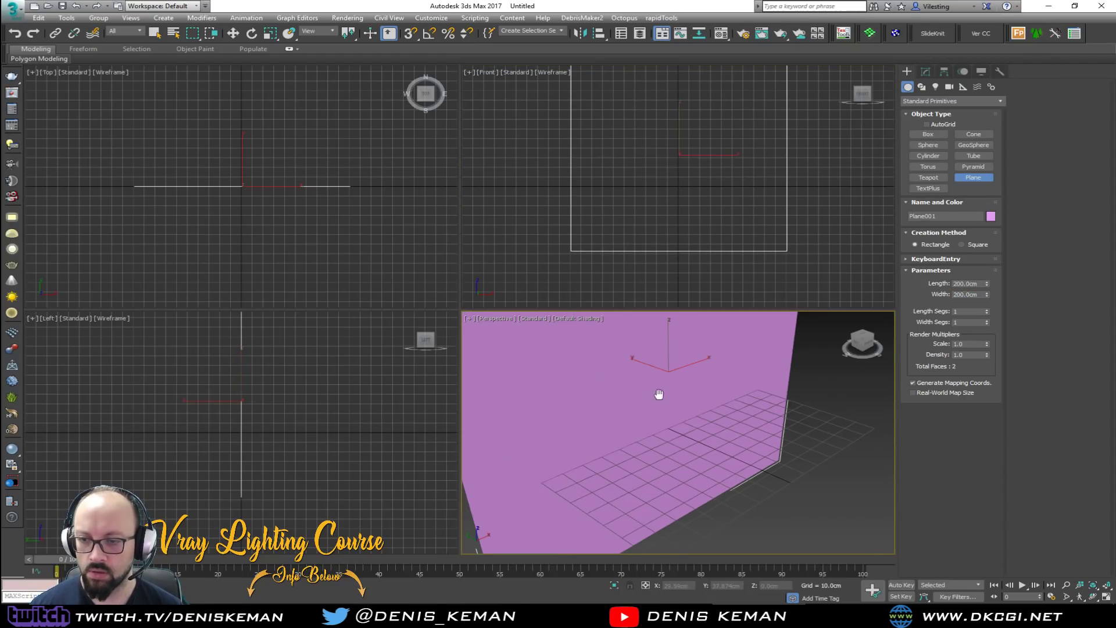
Maximize the perspective viewport and set the plane's X and Z positions to 0 cm.
scroll(665, 435, "down", 5)
key("alt+w")
key("w")
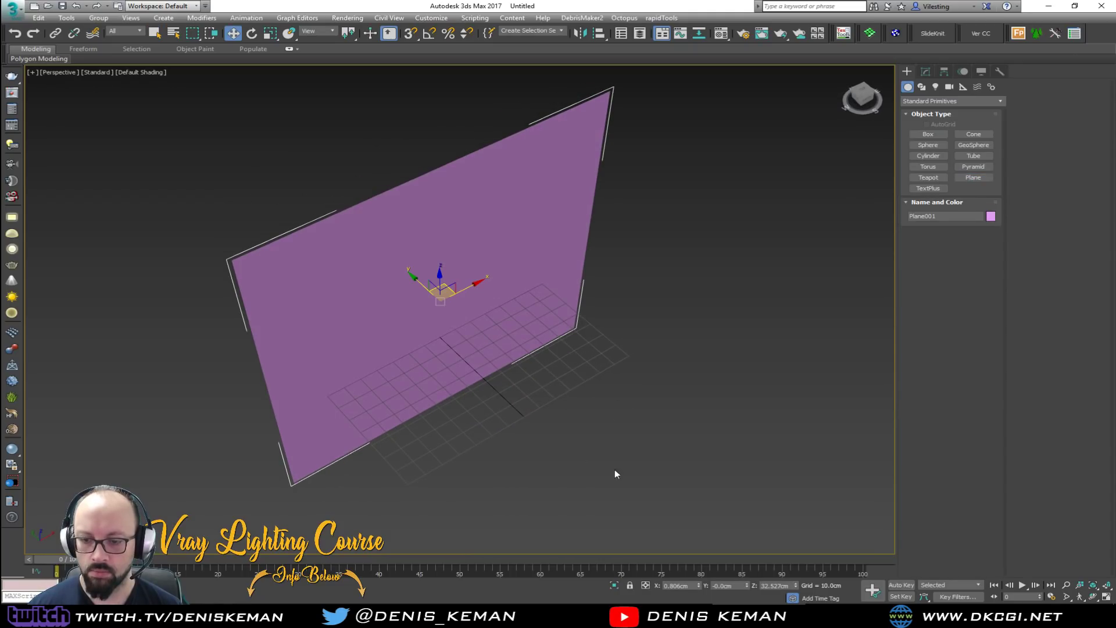
right_click(698, 586)
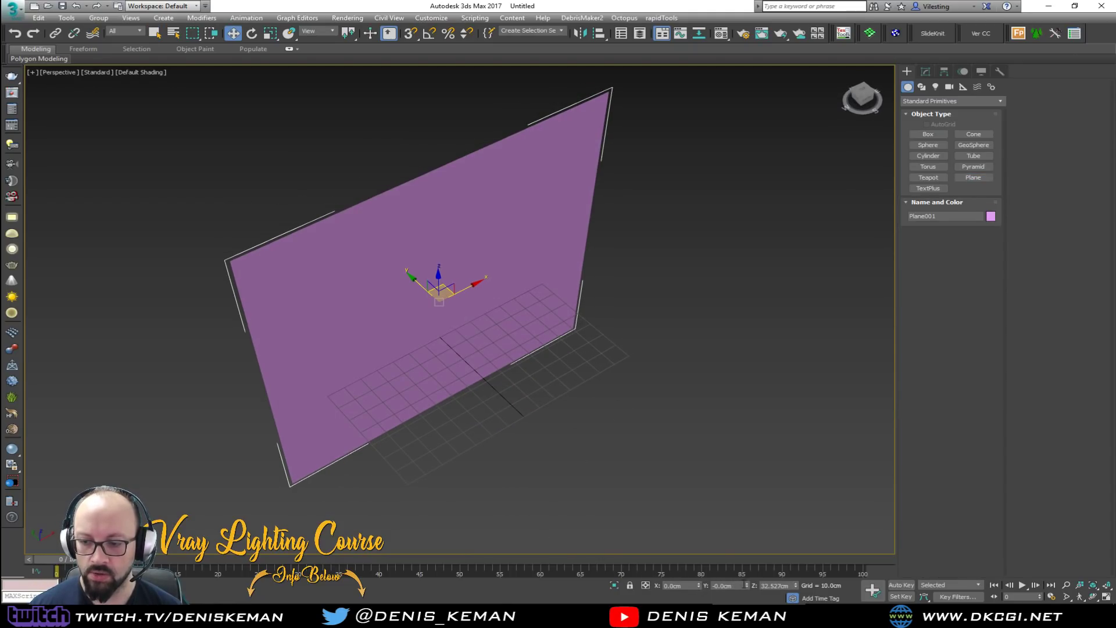
right_click(795, 585)
scroll(508, 394, "up", 1)
Create one independent copy of the plane, rotated 90 degrees about the Z axis with angle snap on.
key("e")
left_click_drag(477, 335, 426, 356, "shift")
left_click(602, 348)
key("a")
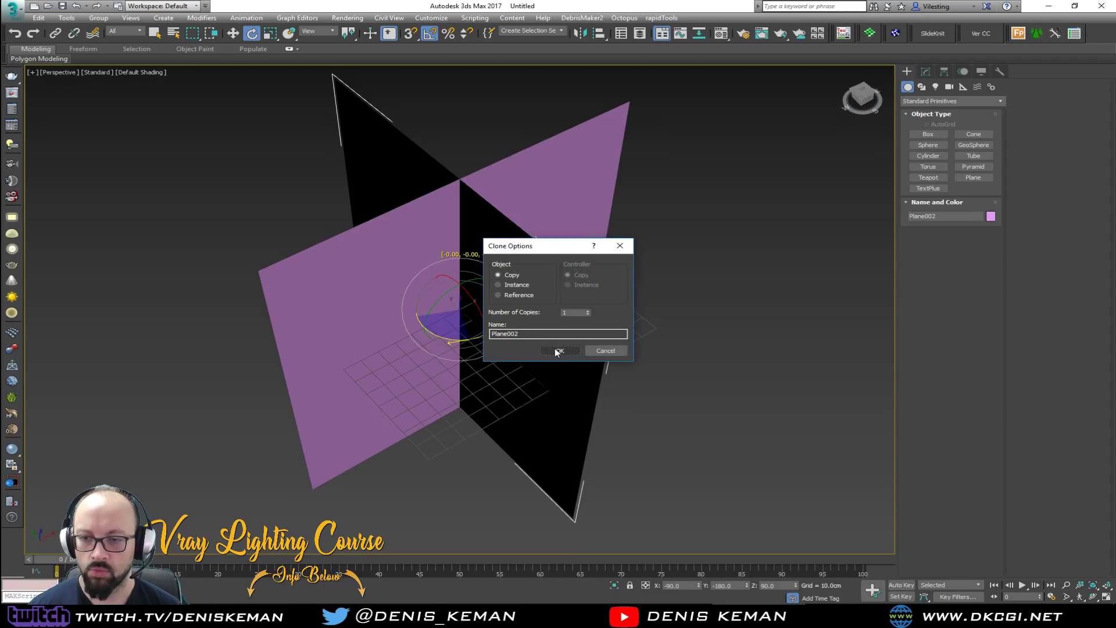
left_click(559, 348)
Move the rotated copy along X to about 161 cm and the original plane back along Y to about 132 cm.
key("w")
left_click_drag(482, 300, 765, 219)
left_click(428, 324)
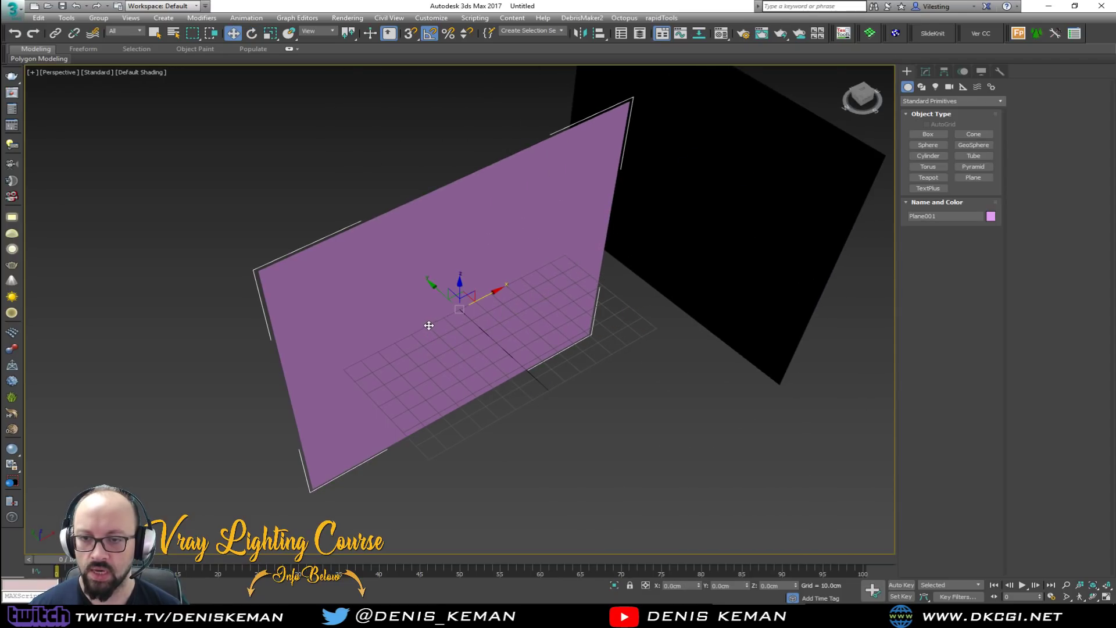
left_click_drag(429, 324, 291, 172)
middle_click_drag(353, 261, 354, 314, "alt")
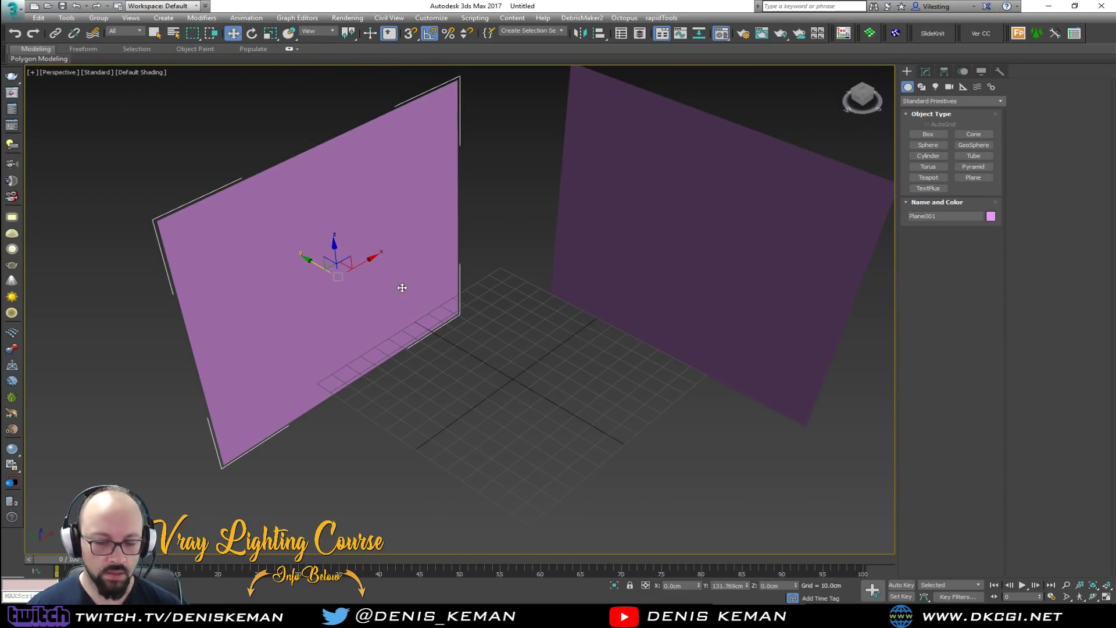
Assign Material #1 to the original plane and Material #2 to the rotated copy.
key("m")
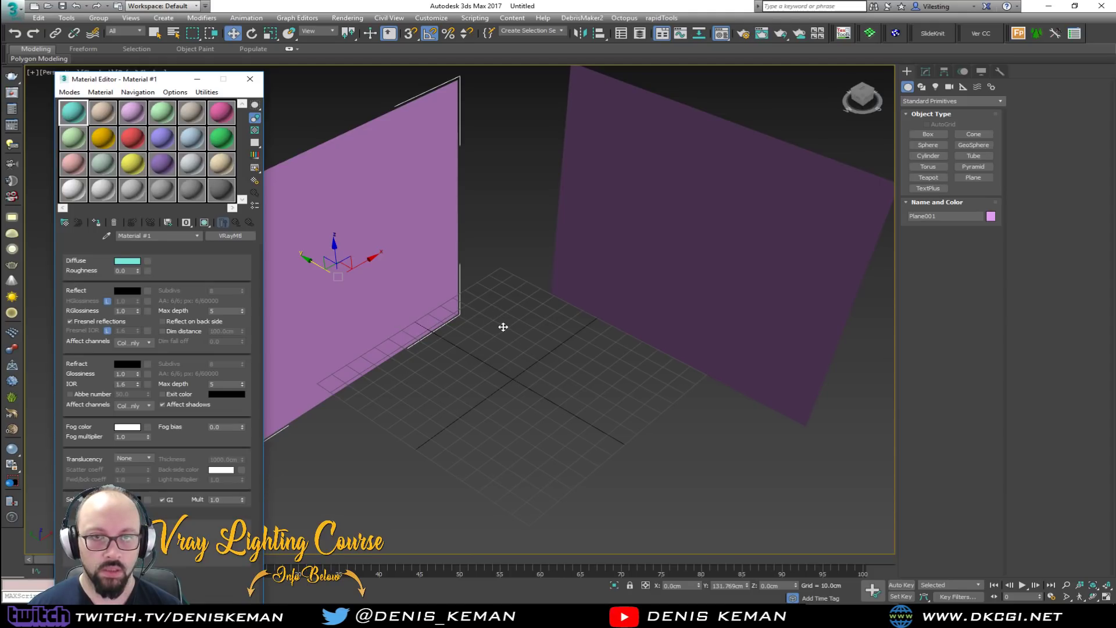
middle_click_drag(291, 242, 369, 235)
left_click(113, 223)
left_click(625, 173)
left_click(102, 110)
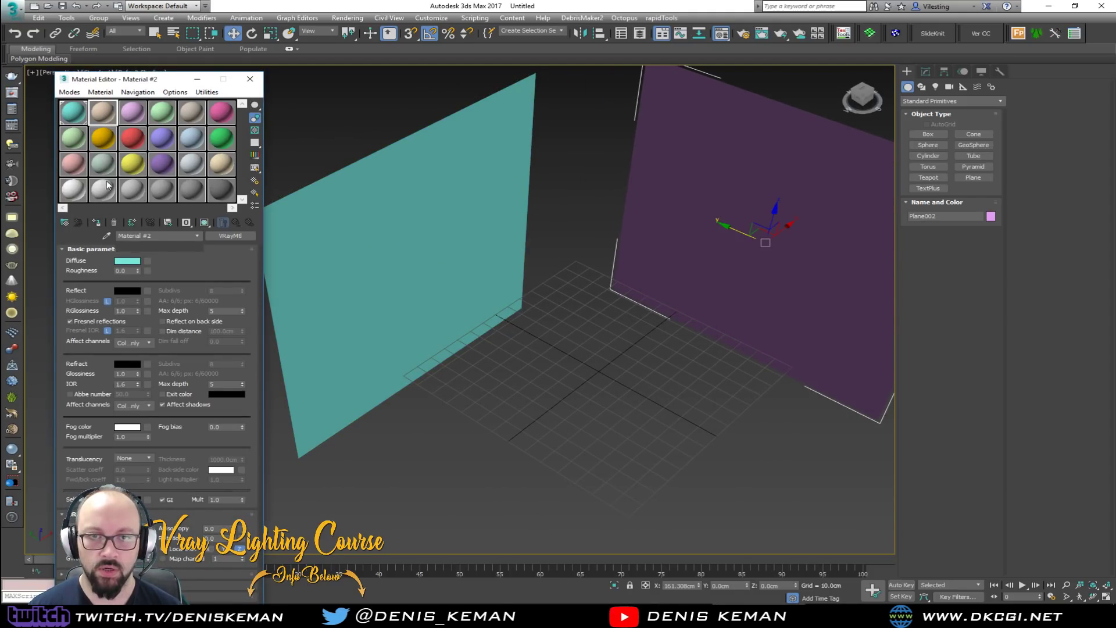
left_click(98, 223)
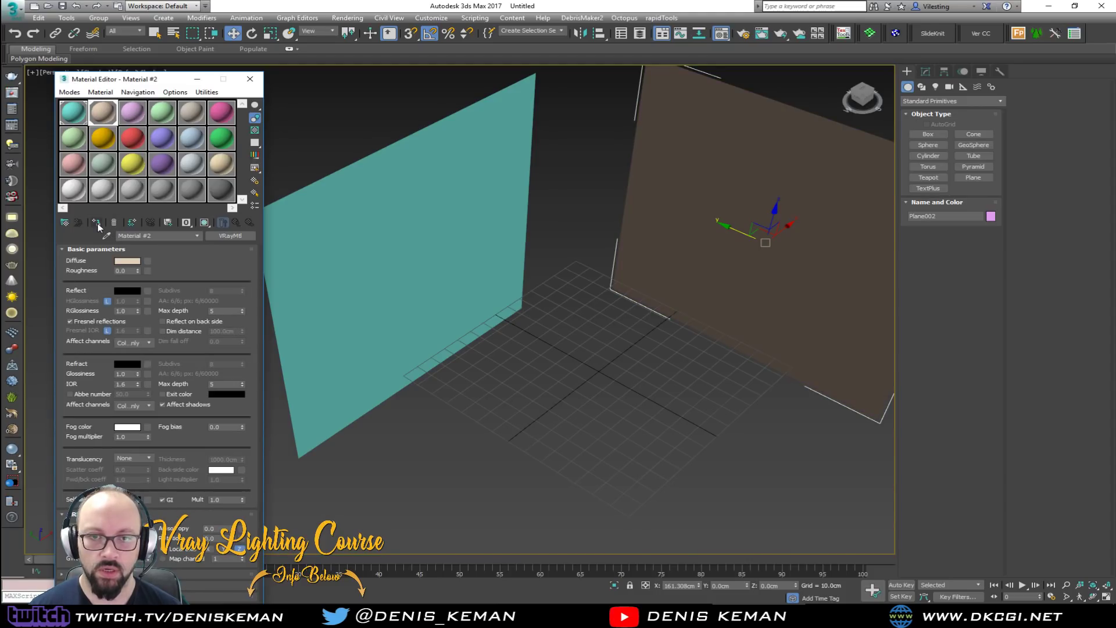
Load the saved front-view image as Material #1's diffuse map and show it in the viewport.
left_click(71, 111)
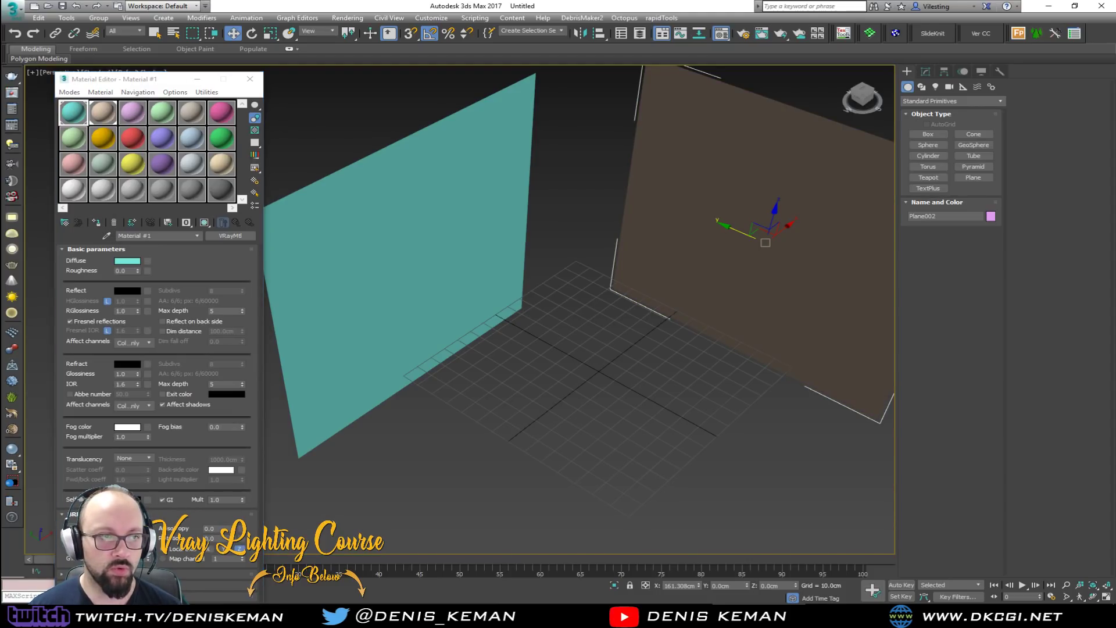
left_click_drag(178, 339, 147, 260)
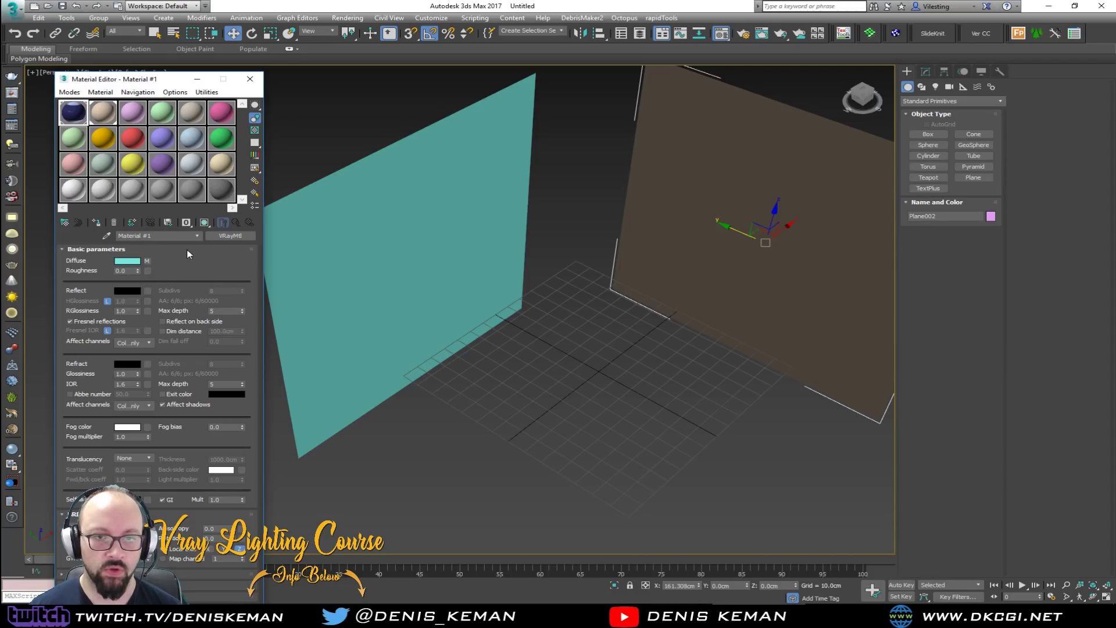
left_click(203, 223)
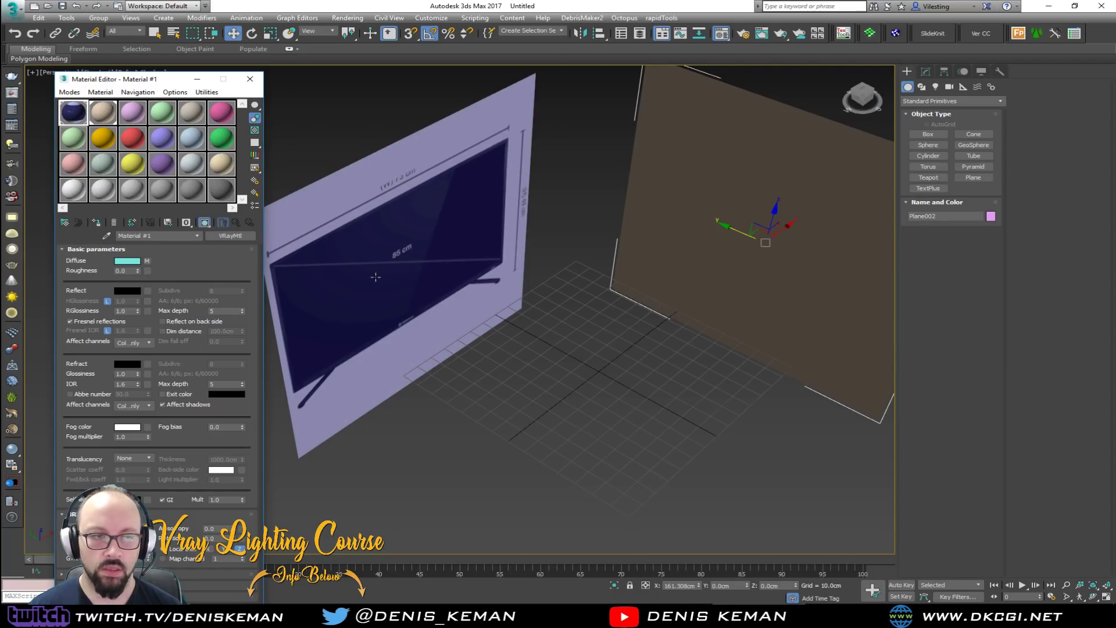
Load the saved side-view image as Material #2's diffuse map, show it in the viewport and close the Material Editor.
left_click(103, 112)
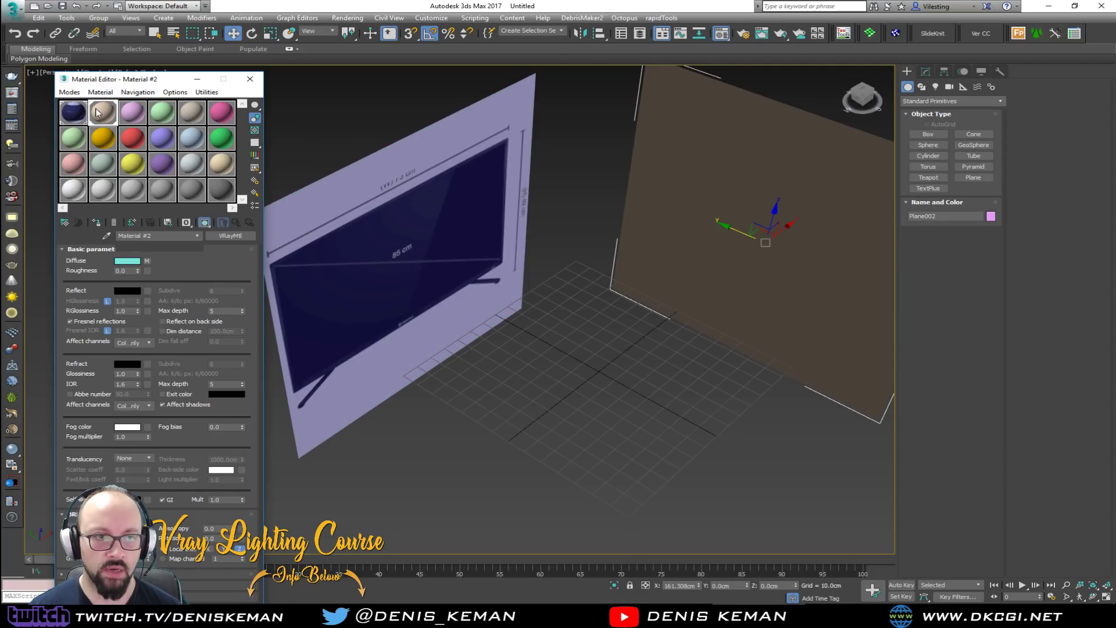
left_click_drag(165, 338, 148, 260)
left_click(204, 223)
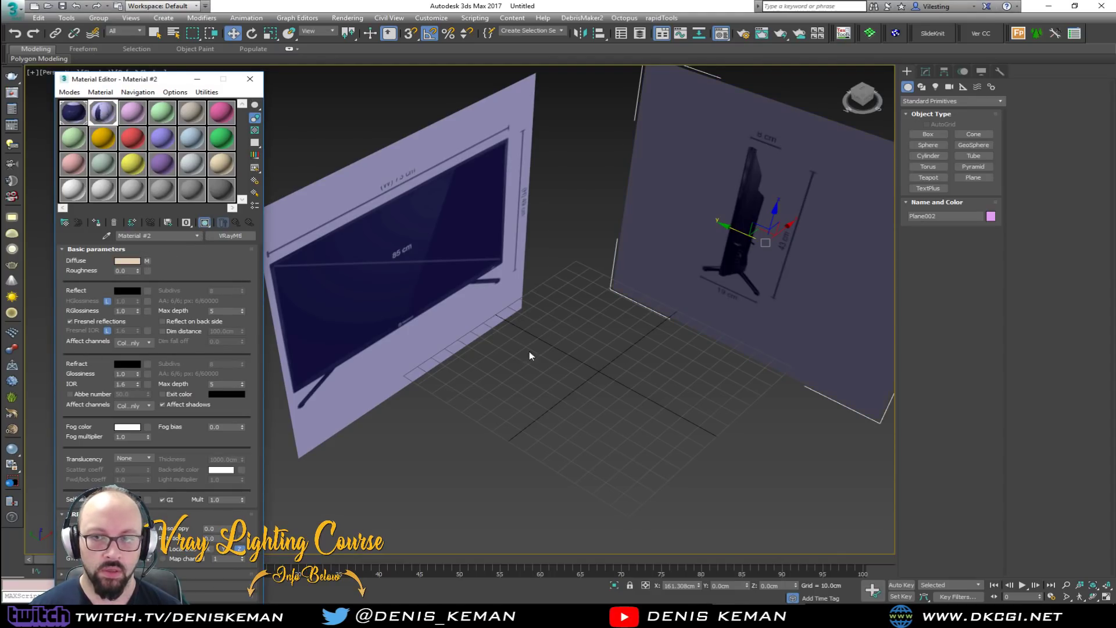
left_click(520, 348)
key("m")
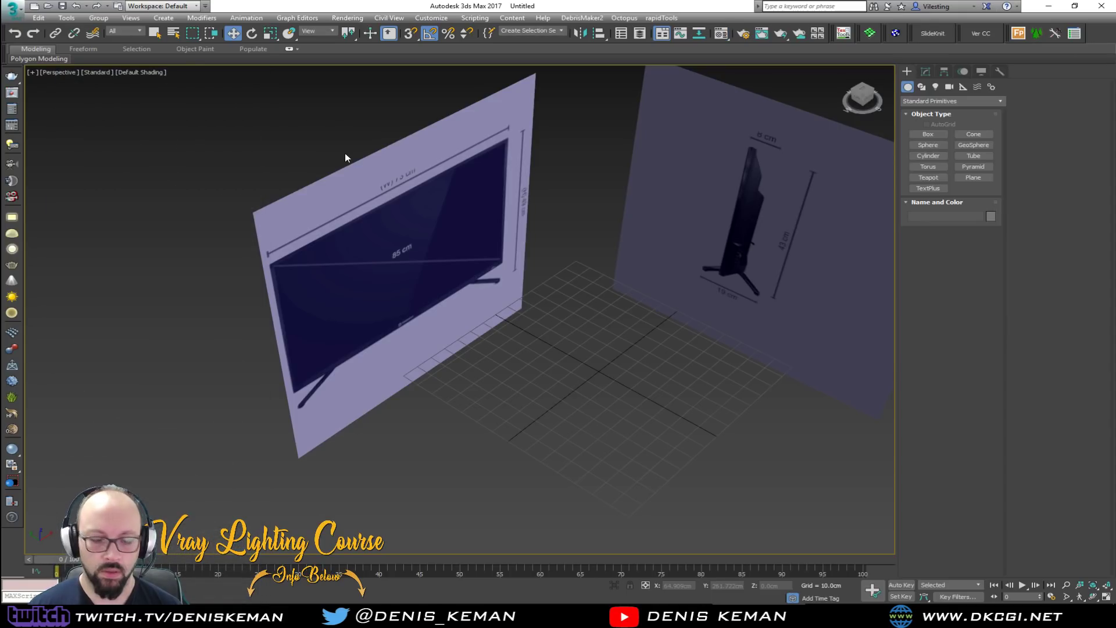
Freeze both blueprint planes with Show Frozen in Gray turned off and hide the perspective viewport's grid.
left_click(347, 168)
middle_click_drag(387, 206, 216, 278)
scroll(217, 278, "down", 3)
left_click_drag(196, 169, 536, 393)
middle_click_drag(430, 394, 435, 375, "alt")
right_click(237, 319)
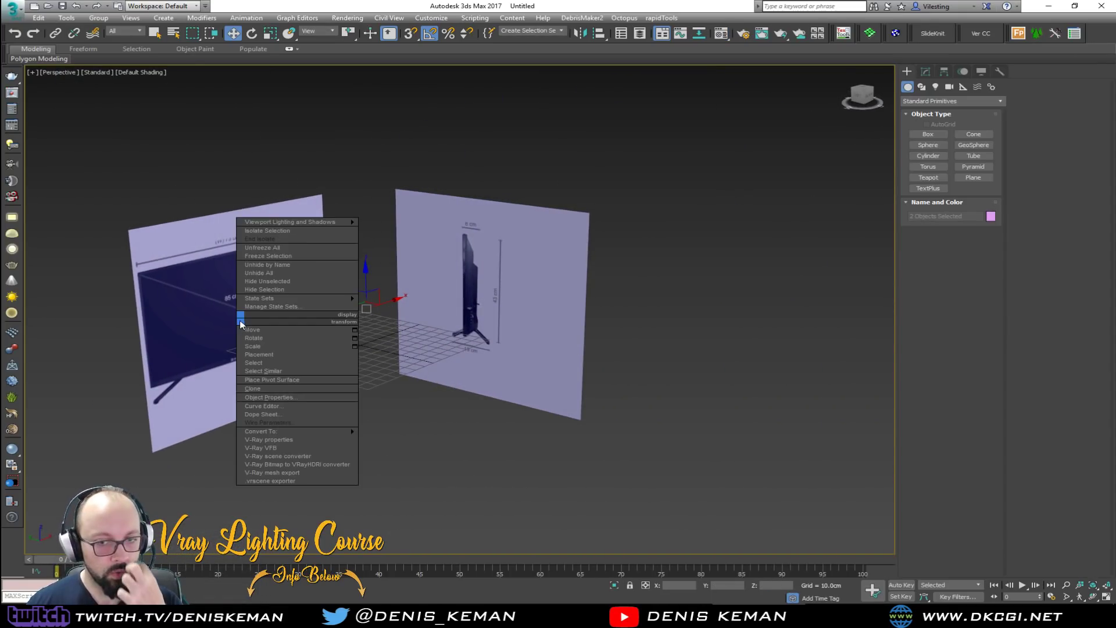
left_click(290, 398)
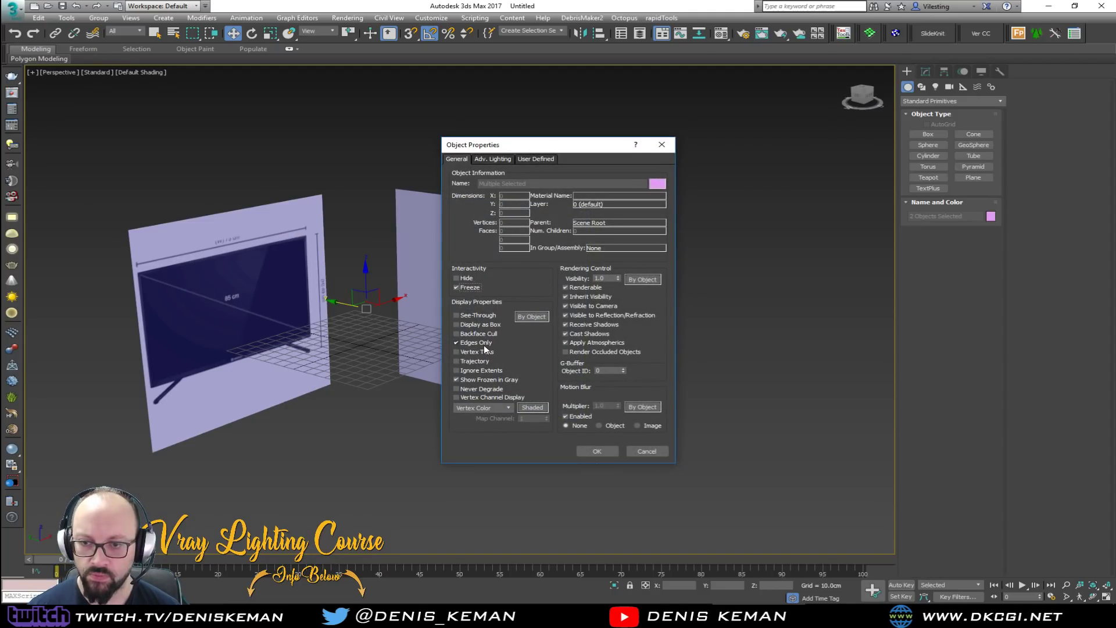
left_click(479, 378)
left_click(596, 449)
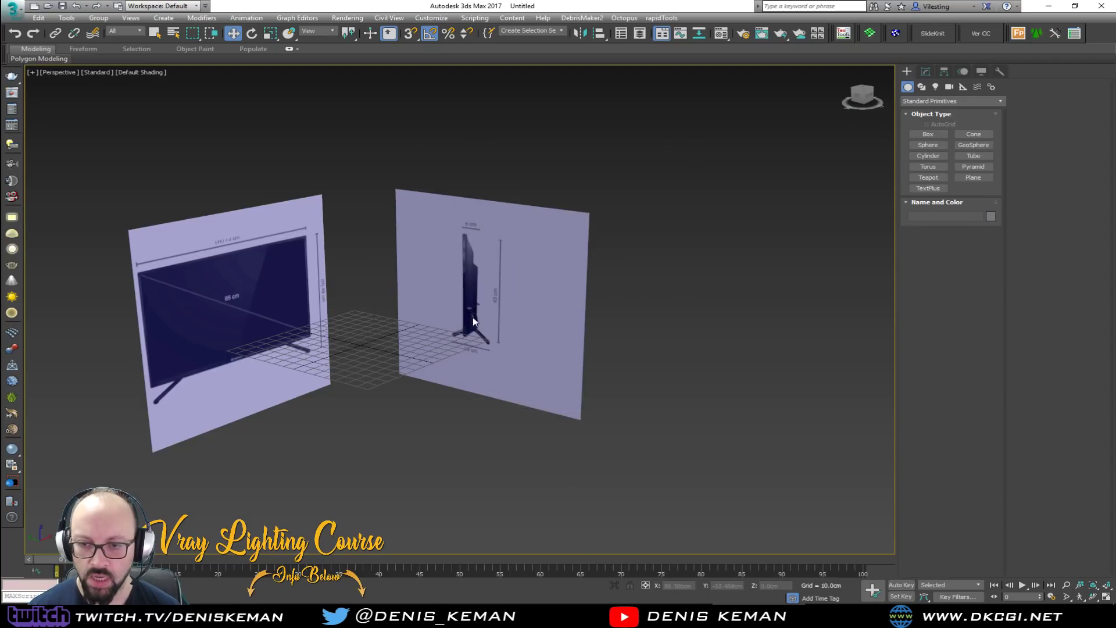
key("g")
Examine the side-view blueprint up close in the perspective viewport and return to the four-viewport layout.
middle_click_drag(394, 360, 430, 279, "alt")
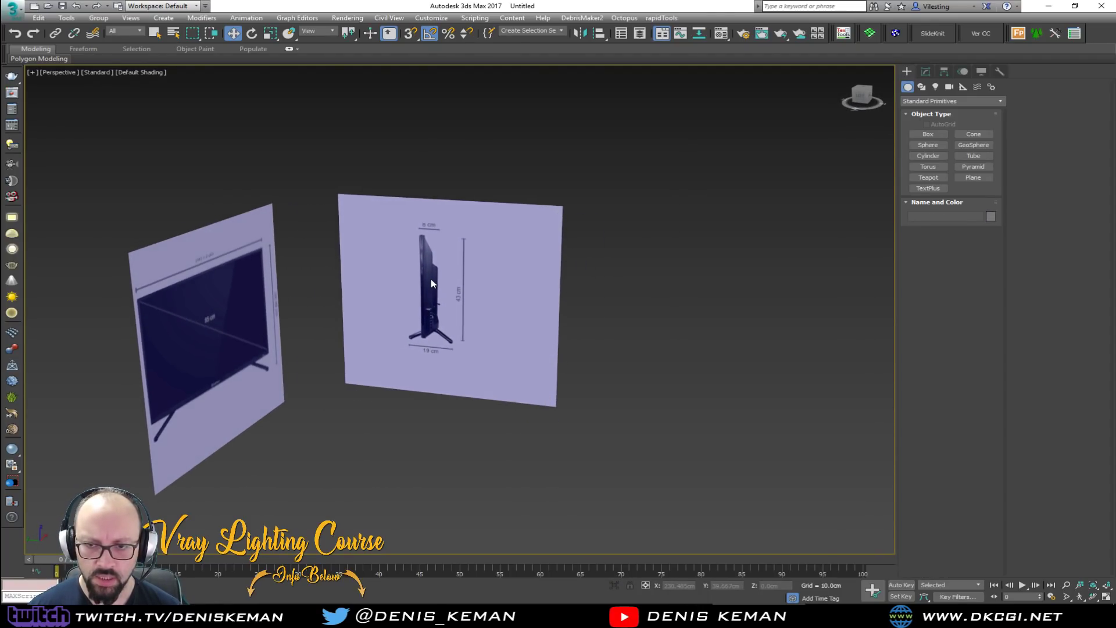
scroll(431, 279, "up", 6)
middle_click_drag(434, 324, 441, 269)
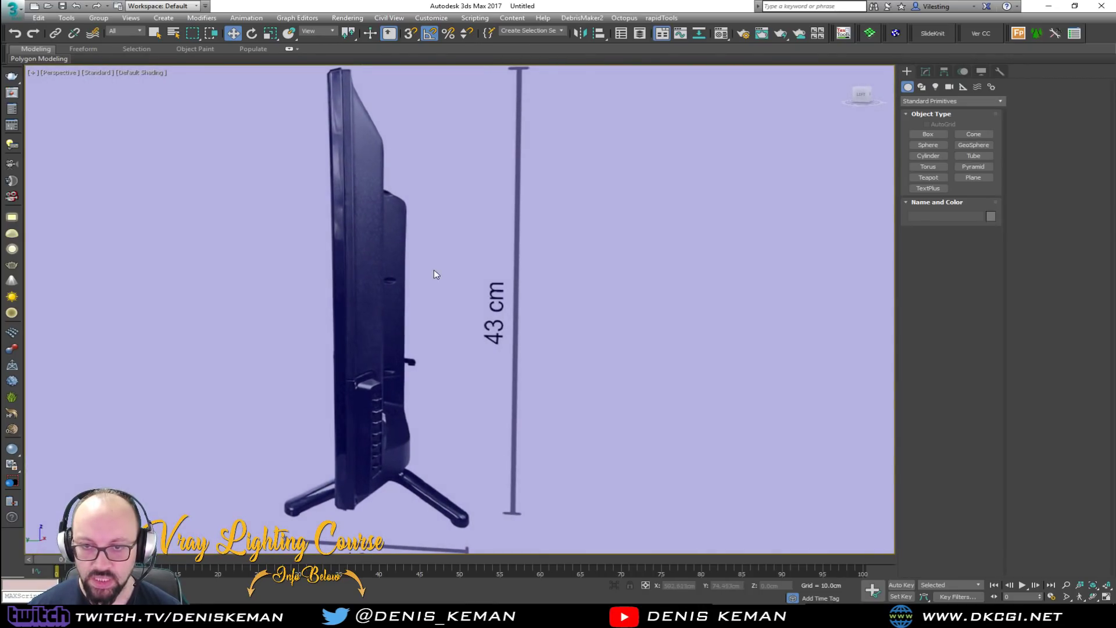
scroll(403, 277, "up", 4)
scroll(399, 282, "down", 3)
middle_click_drag(388, 375, 503, 262)
scroll(420, 319, "down", 4)
scroll(503, 262, "down", 3)
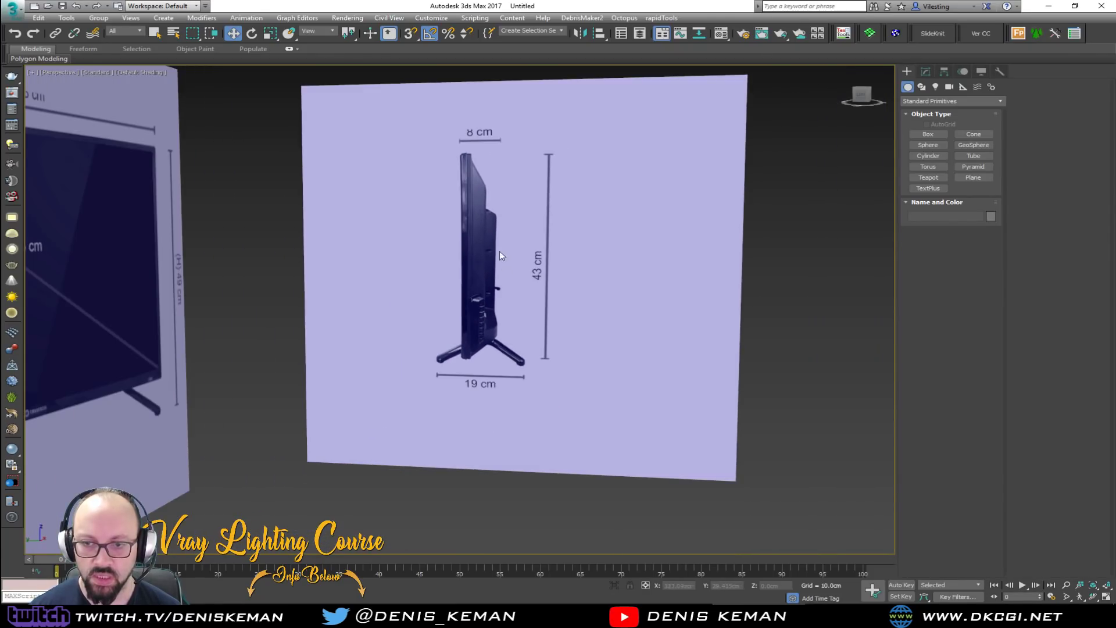
middle_click_drag(358, 343, 413, 292, "alt")
key("alt+w")
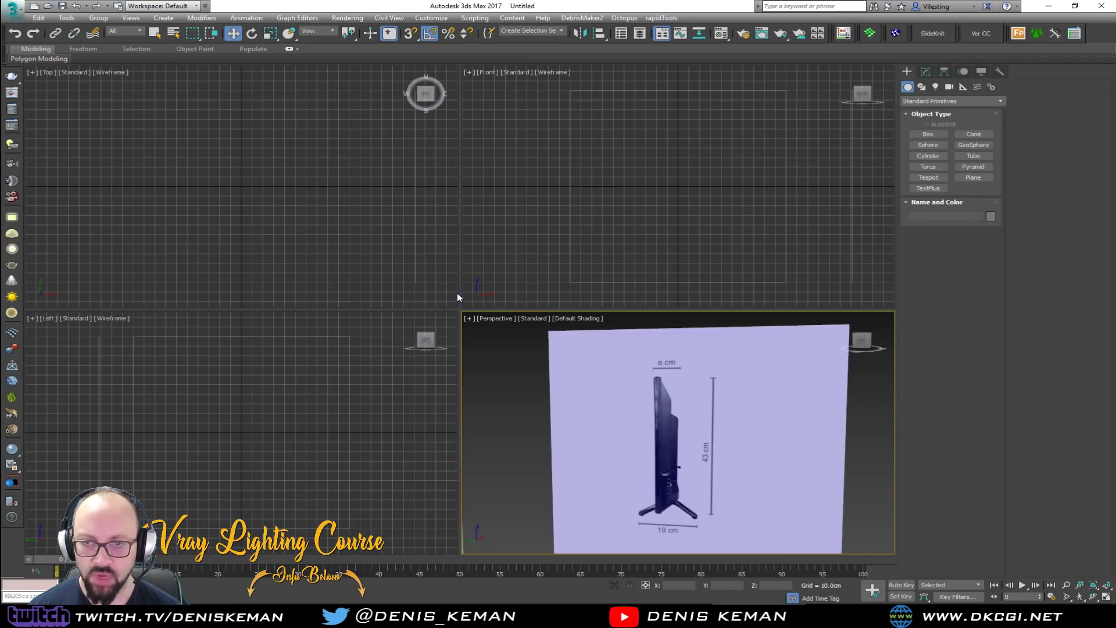
Hide the grids in the top, left and front viewports and switch the front and left viewports to shaded display.
left_click(633, 224)
key("z")
key("g")
left_click(258, 190)
key("g")
left_click(284, 386)
key("g")
left_click(687, 200)
key("F3")
left_click(243, 429)
key("F3")
key("z")
key("alt+w")
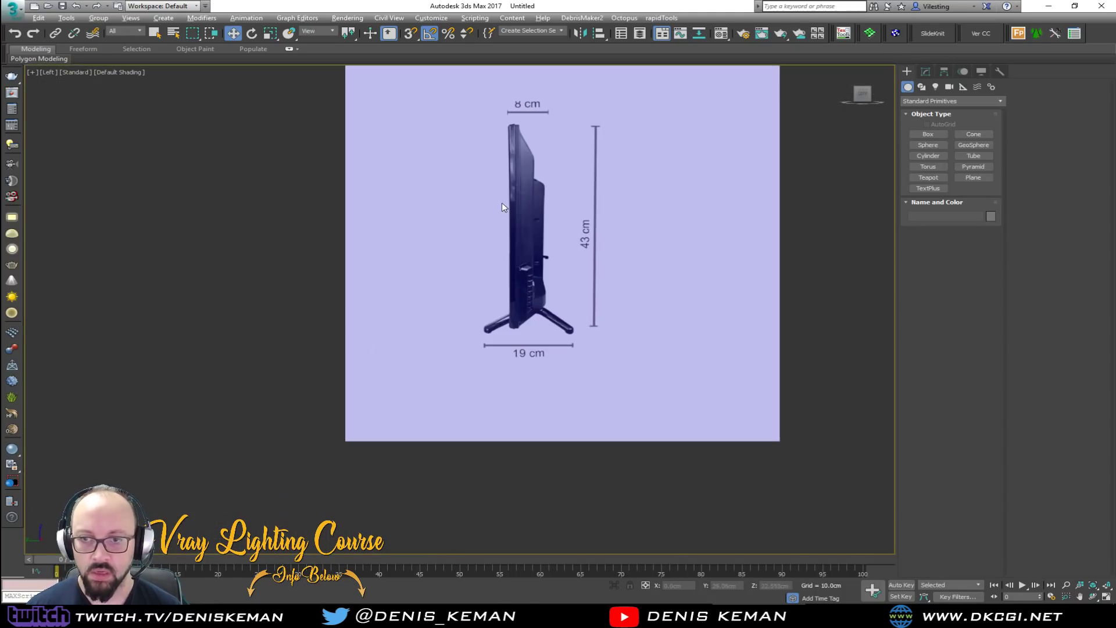
key("z")
scroll(490, 260, "up", 6)
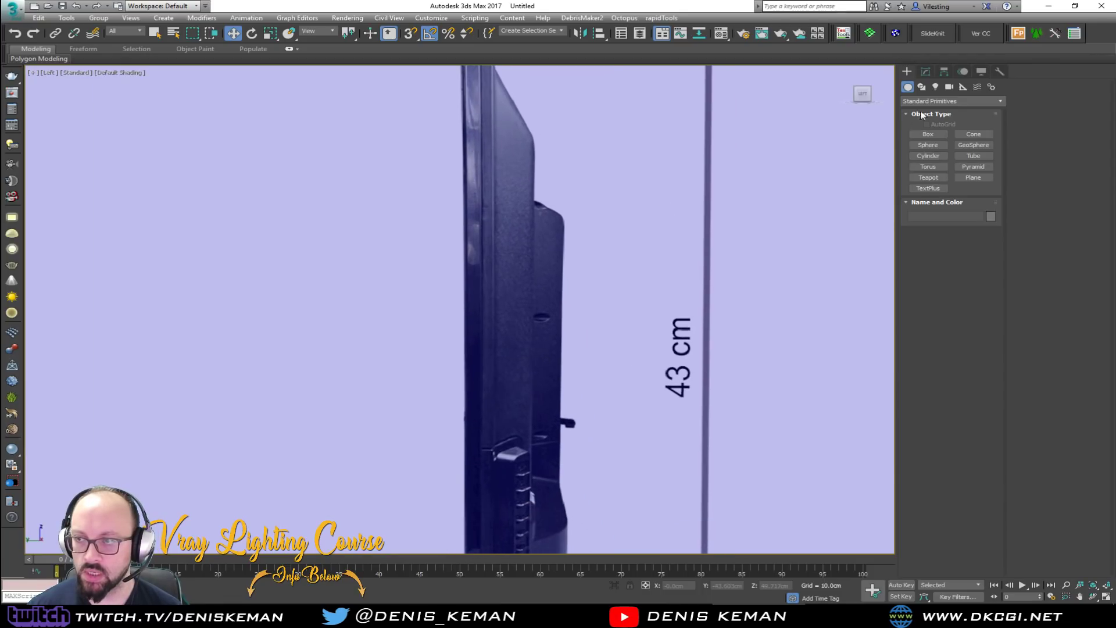
Create a box over the TV in the front view, about 174 cm wide and 104 cm high, covering the screen and frame.
left_click(927, 134)
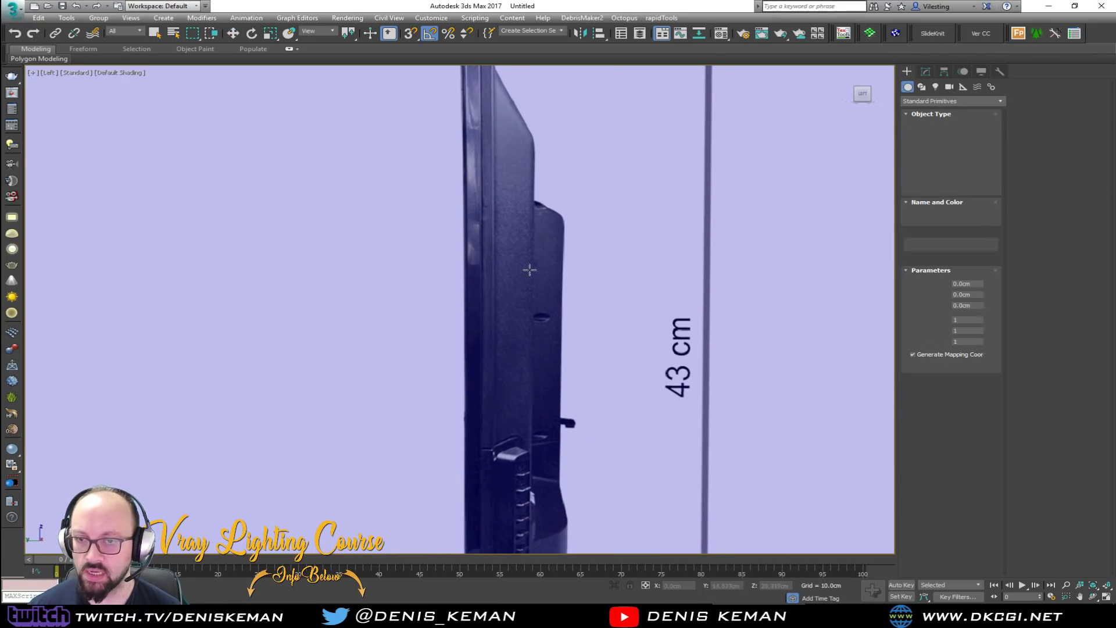
key("alt+w")
right_click(588, 200)
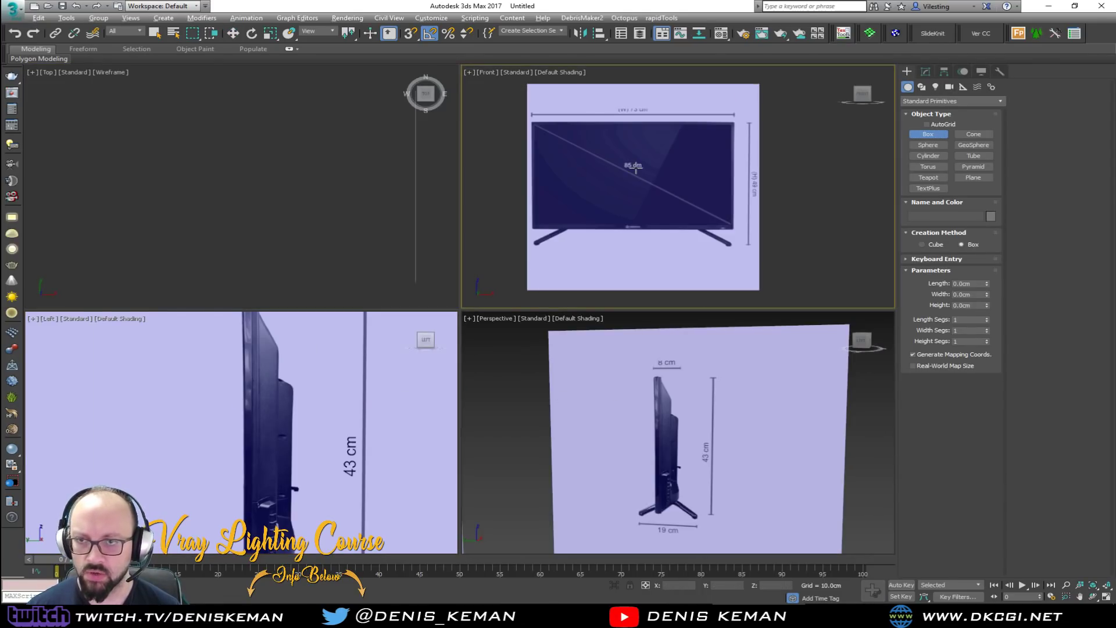
key("alt+w")
scroll(324, 242, "up", 4)
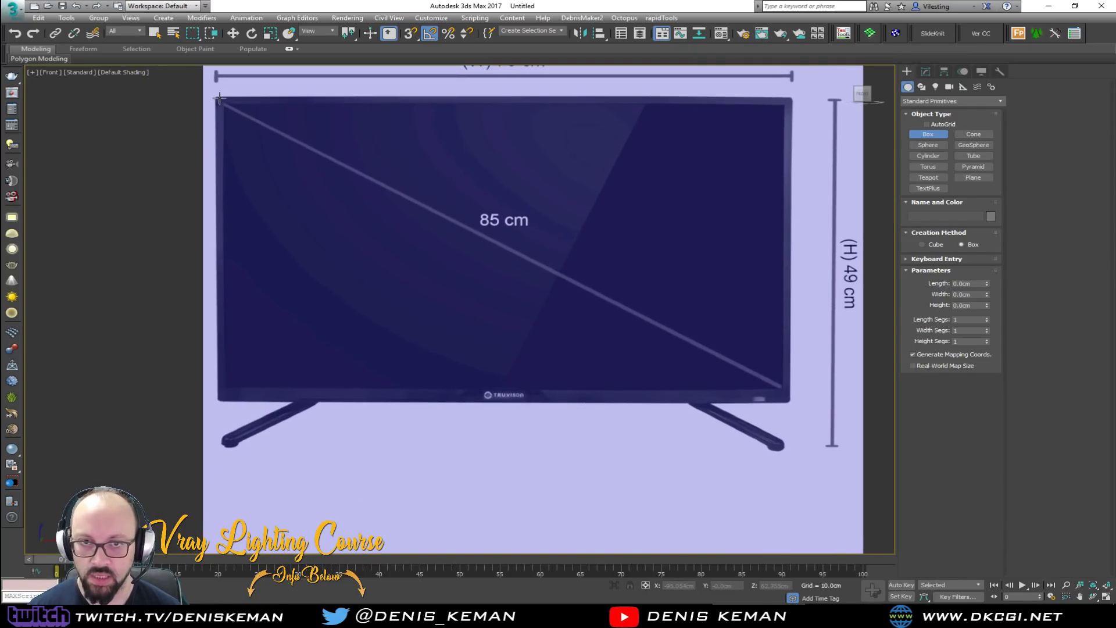
left_click_drag(215, 97, 789, 404)
left_click(782, 377)
Hide the selection brackets, make the box see-through over the front blueprint and end box creation.
key("j")
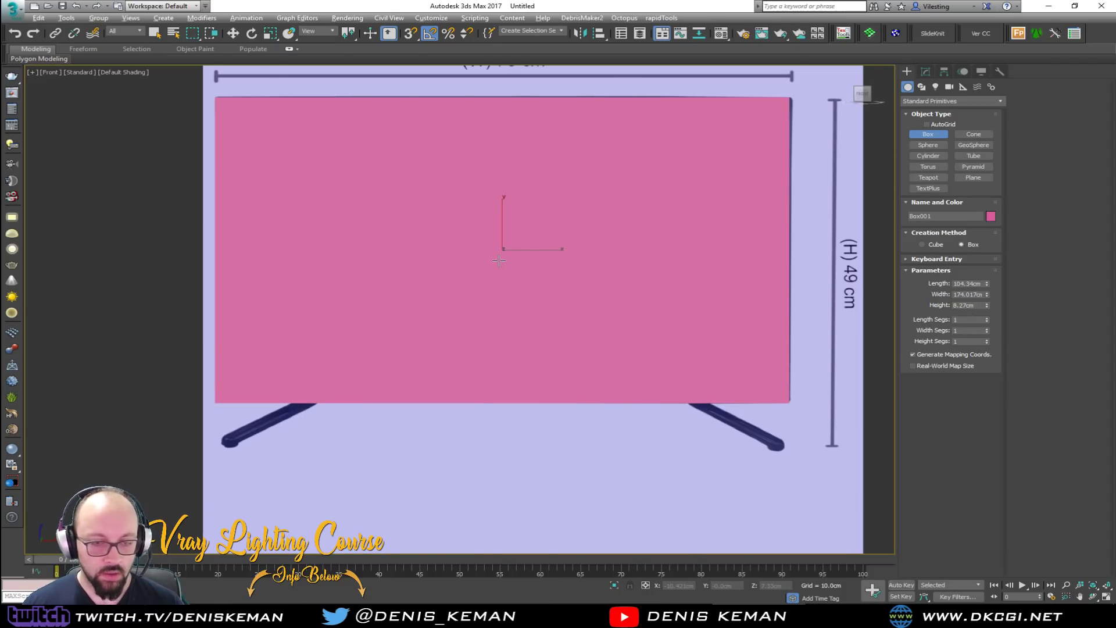
key("alt+x")
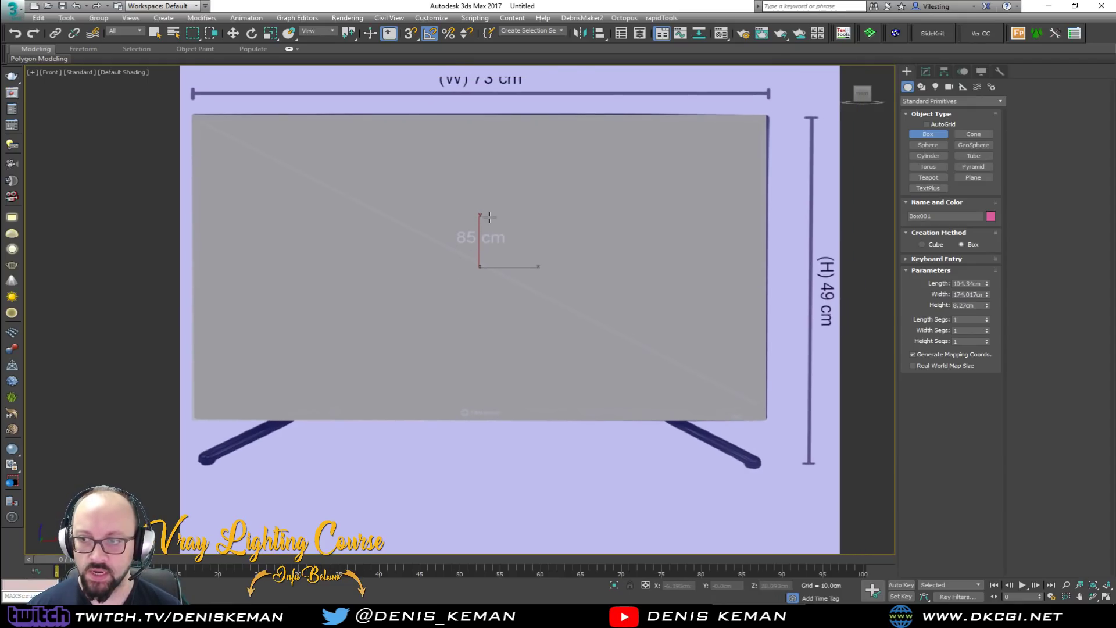
key("alt+w")
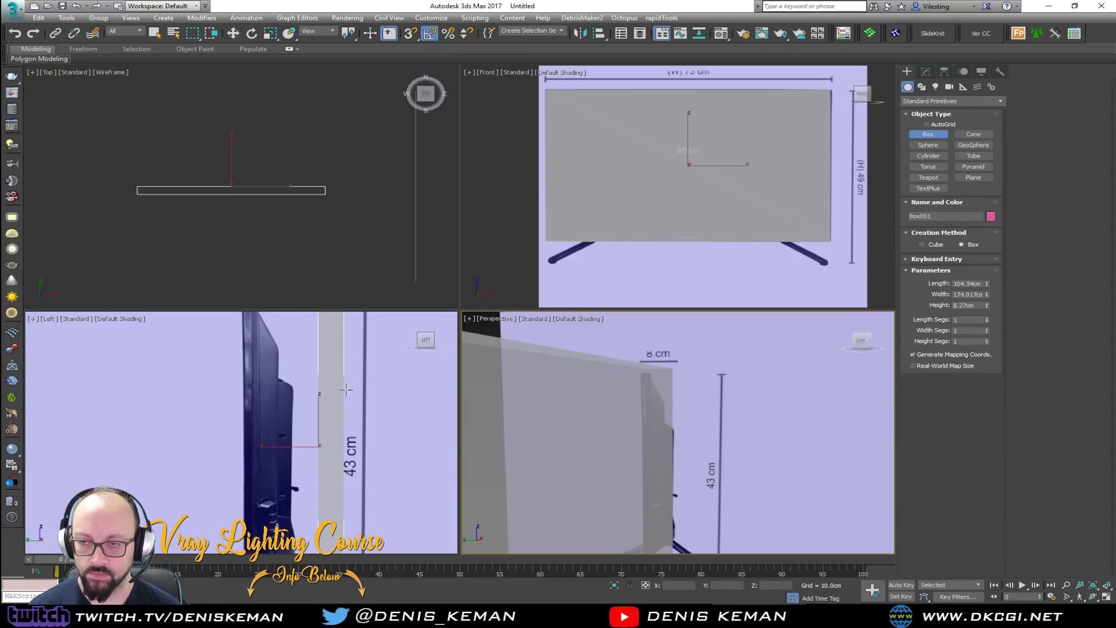
middle_click(654, 213)
middle_click_drag(645, 236, 630, 147)
scroll(633, 223, "down", 2)
scroll(631, 146, "down", 1)
scroll(634, 174, "up", 2)
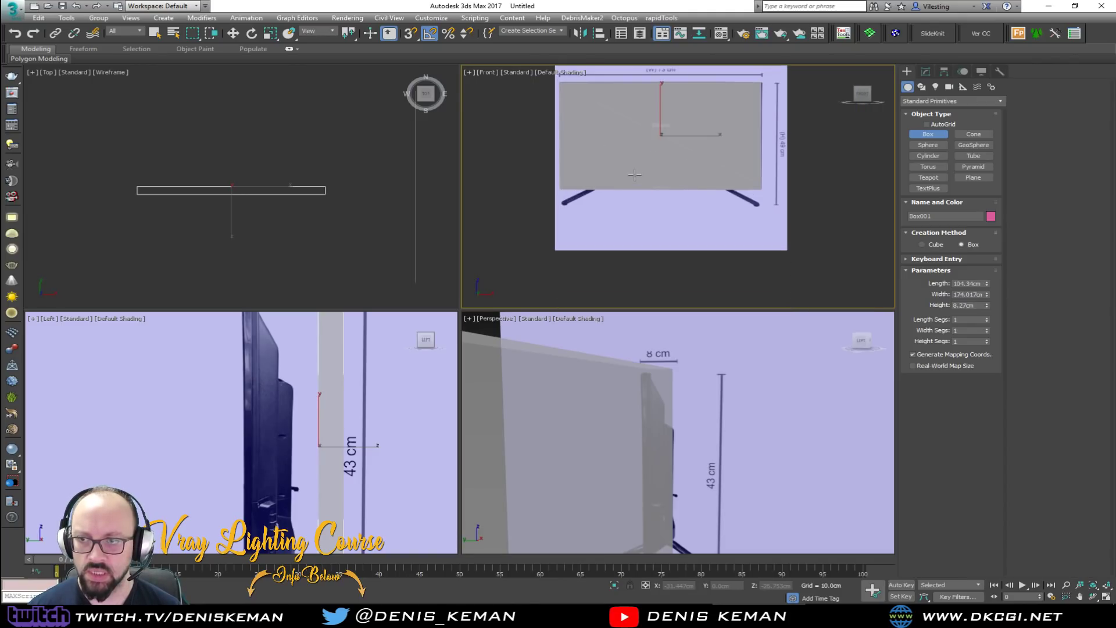
key("alt+w")
middle_click_drag(432, 205, 496, 292)
key("w")
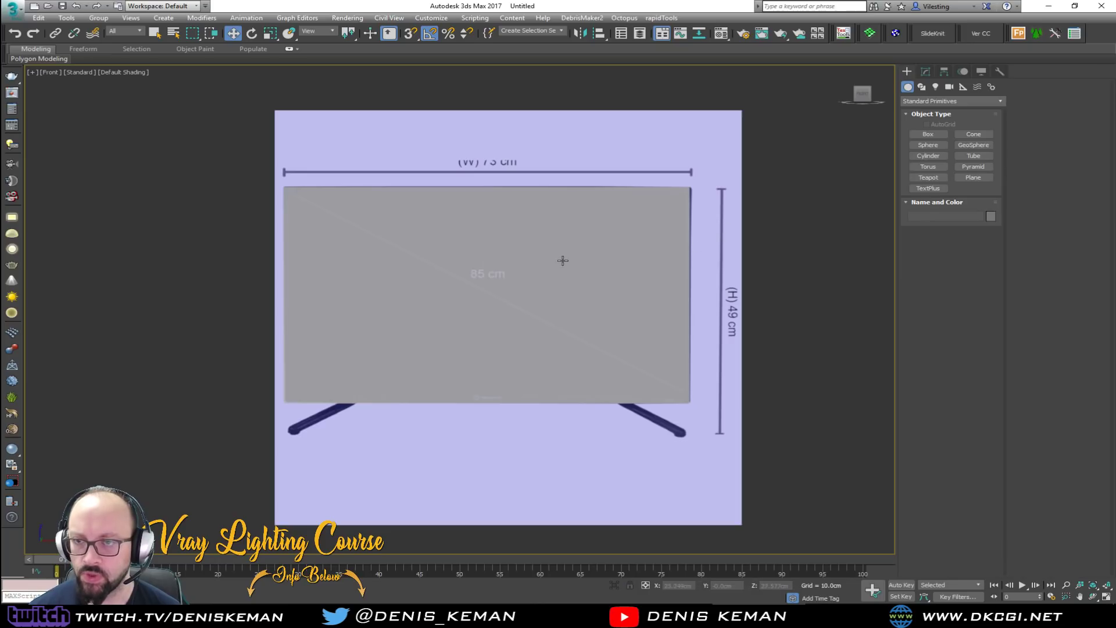
Set the box's length to 75 cm and its width to 49 cm.
left_click(926, 71)
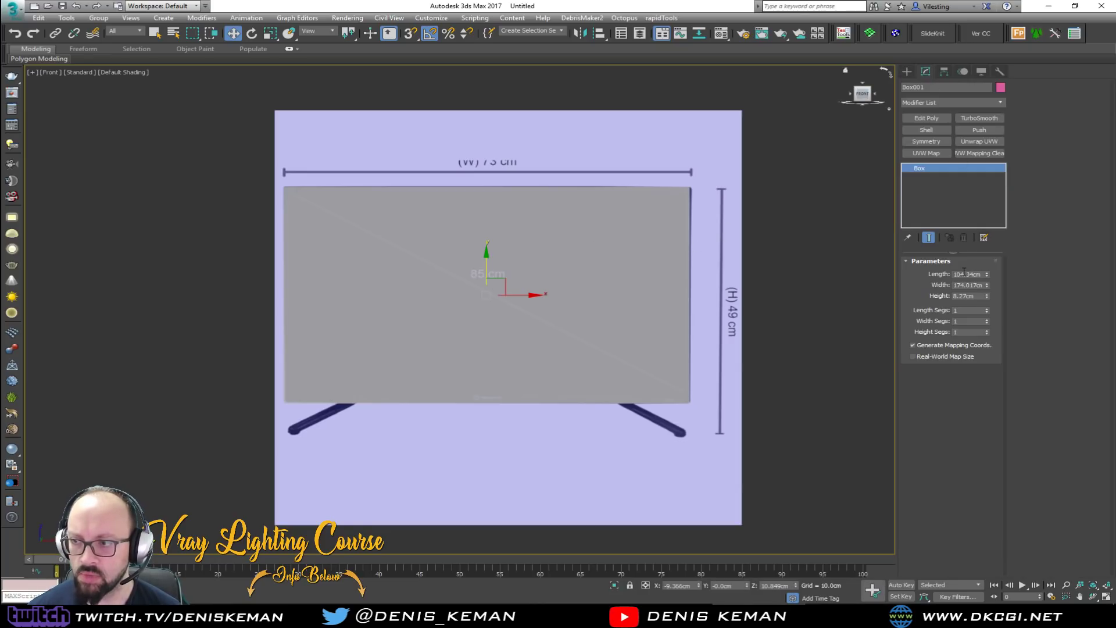
left_click_drag(982, 275, 930, 270)
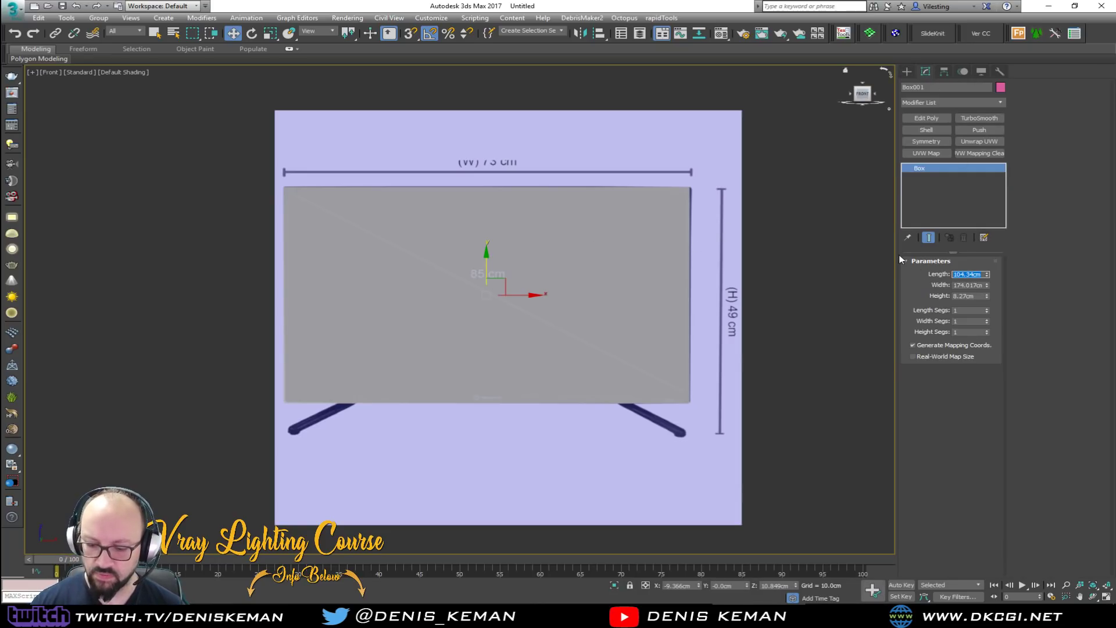
type("75")
key("Tab")
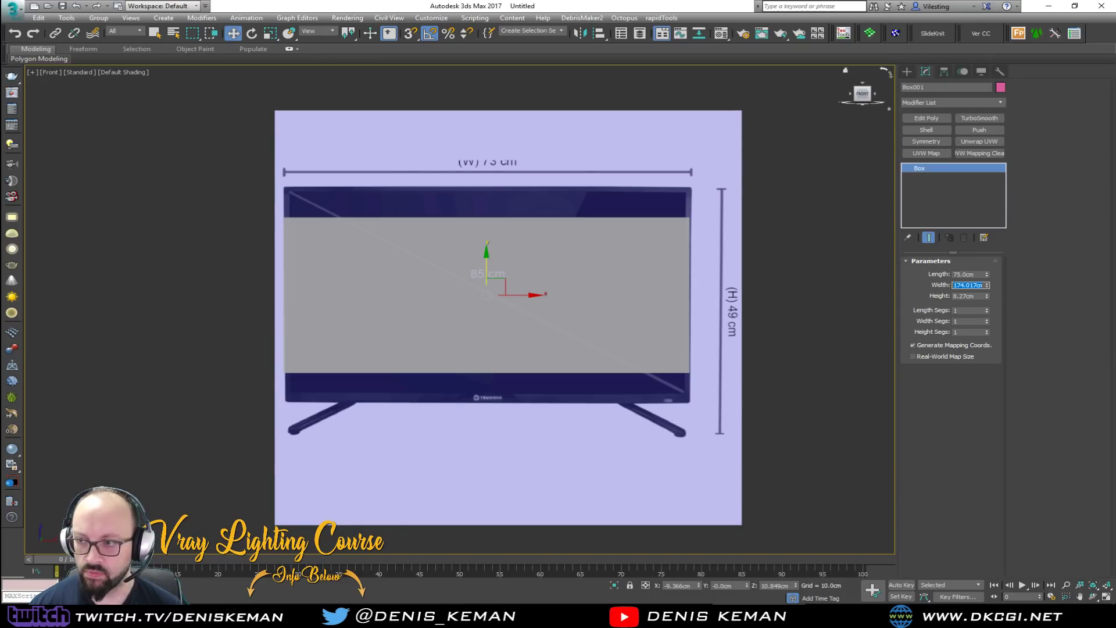
type("49")
key("Return")
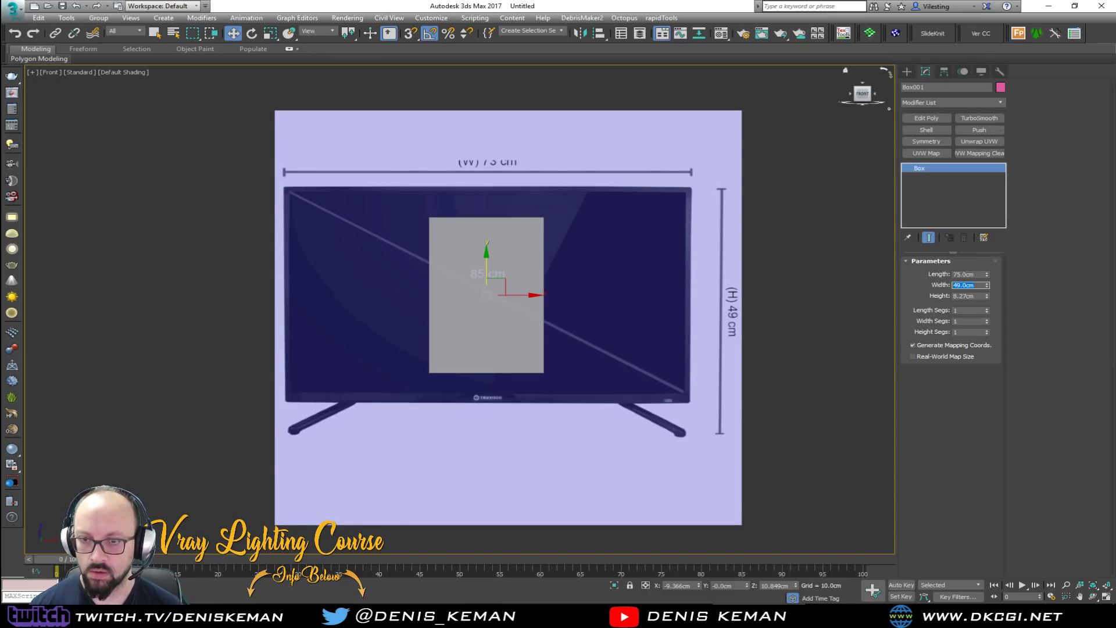
Set the box's length to 49 cm and its width to 75 cm, then deselect it.
key("shift+Tab")
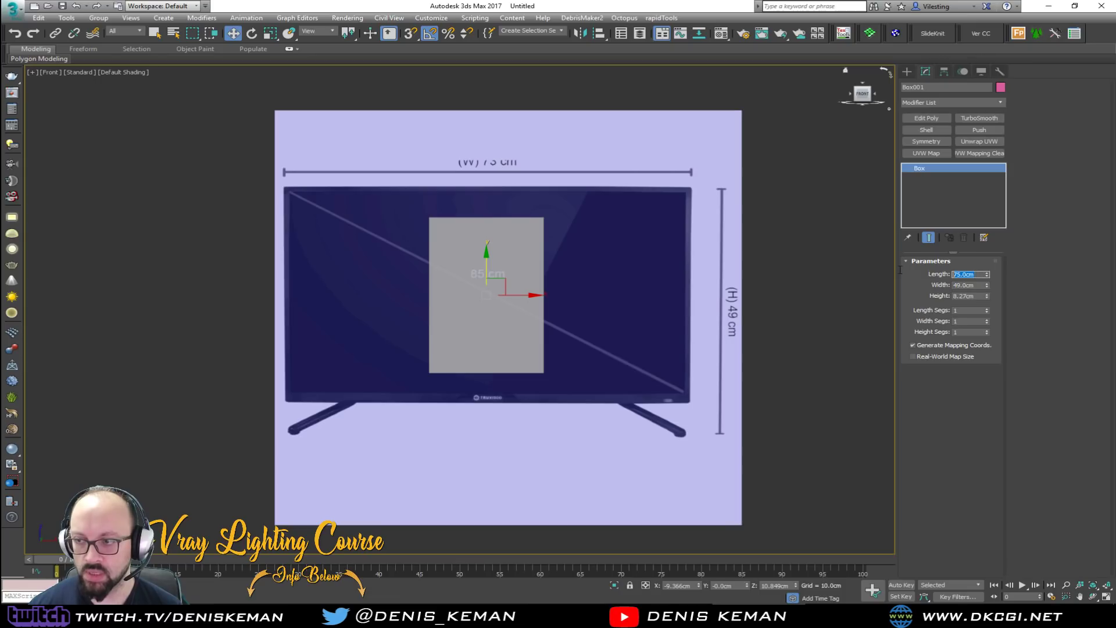
type("49")
key("Tab")
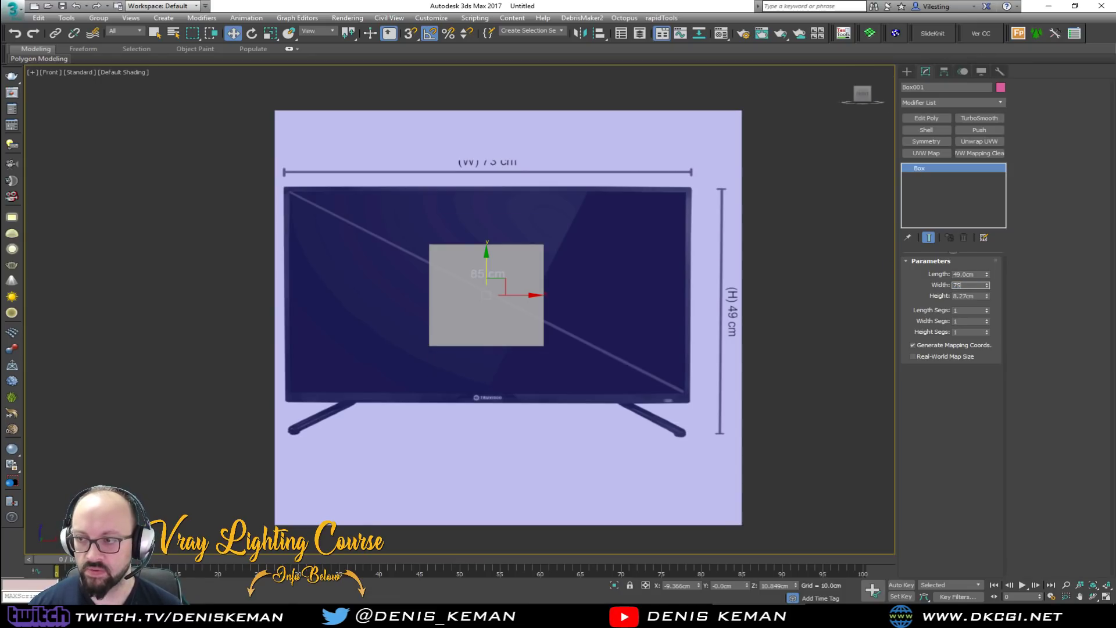
type("75")
key("Return")
left_click(648, 263)
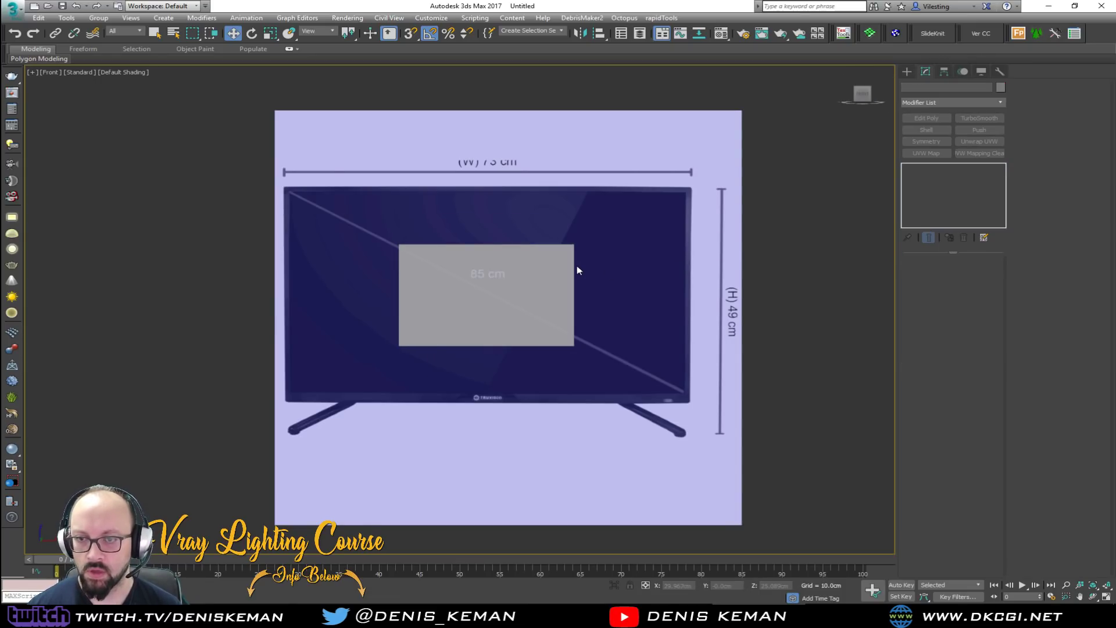
Unfreeze all objects and select both blueprint planes in the perspective view.
scroll(577, 265, "down", 2)
key("alt+w")
left_click(678, 427)
key("alt+w")
scroll(552, 386, "down", 4)
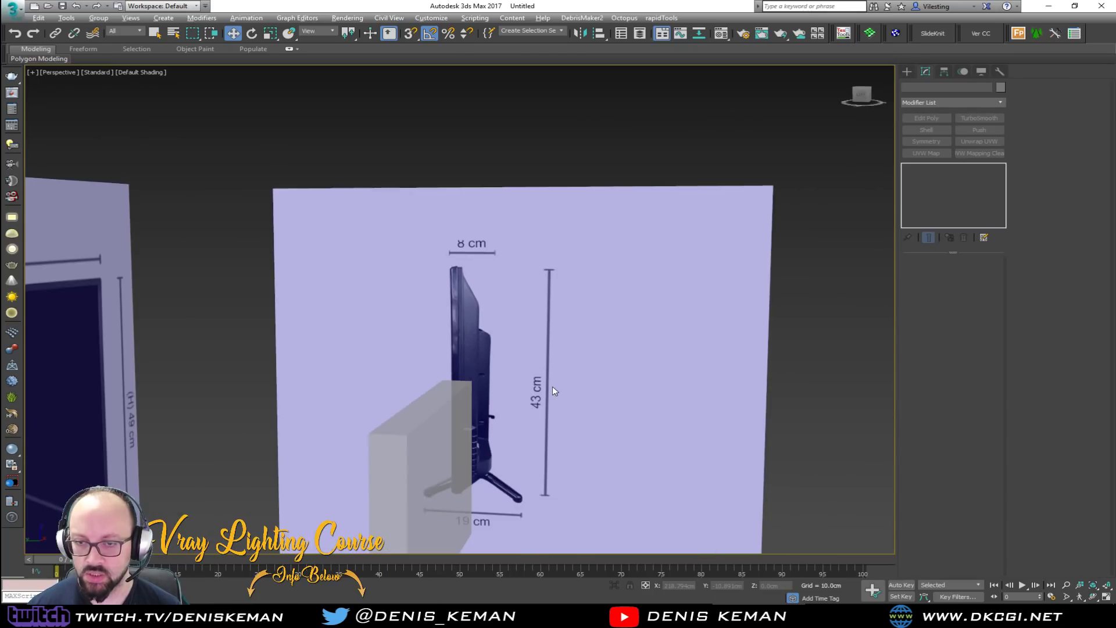
right_click(543, 349)
left_click(585, 276)
left_click_drag(398, 174, 72, 317)
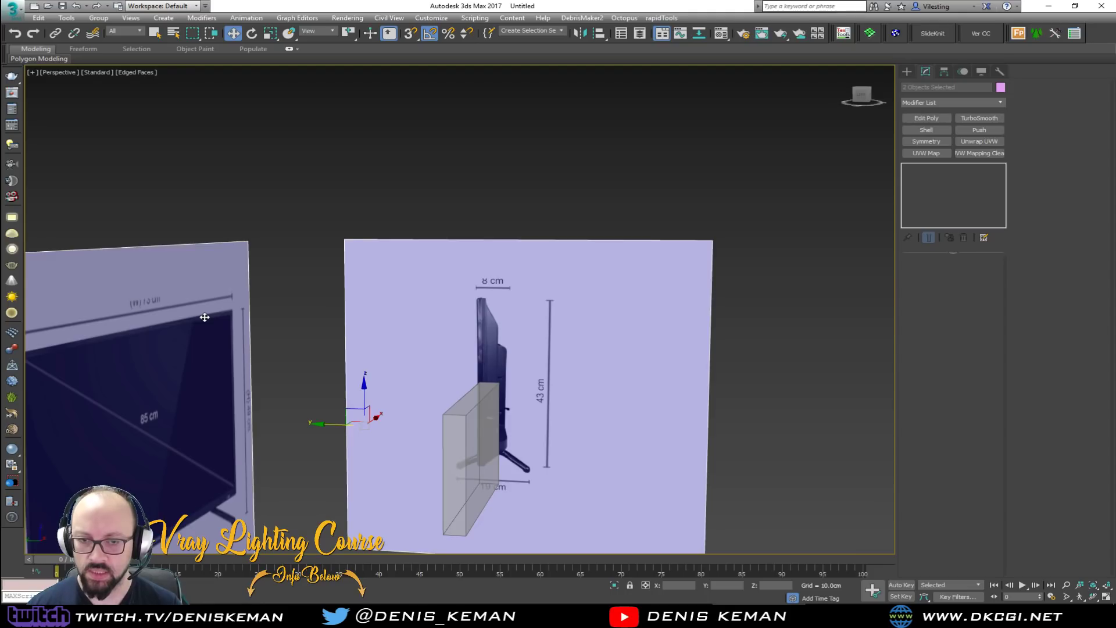
Scale both blueprint planes down uniformly in the front view until the drawn TV matches the box's width.
key("alt+w")
right_click(620, 197)
key("alt+w")
scroll(537, 240, "up", 4)
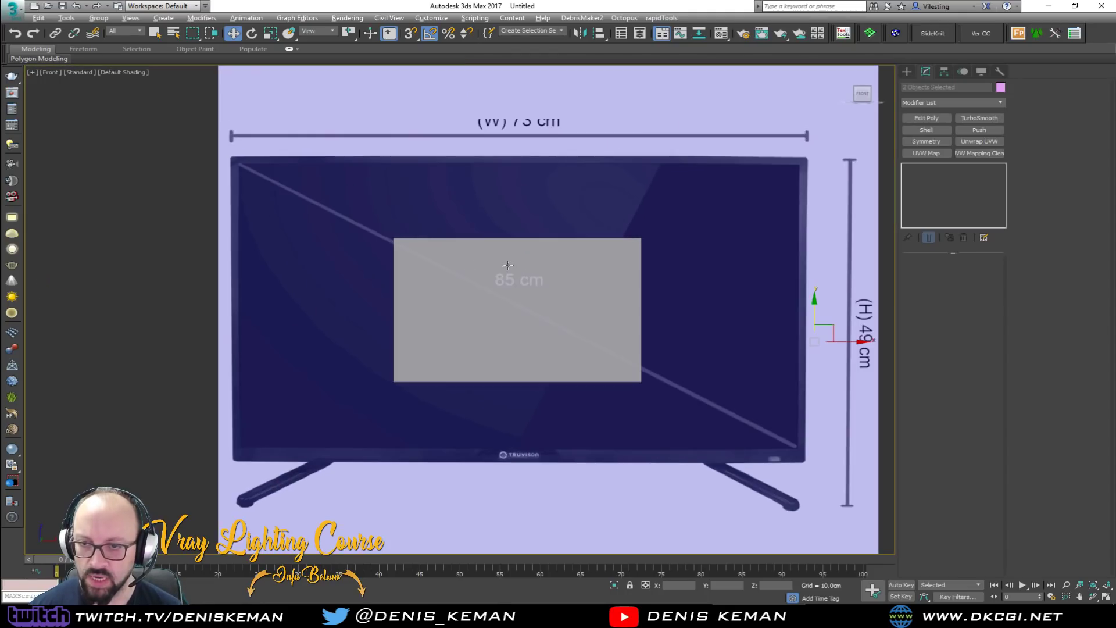
scroll(677, 324, "down", 2)
key("r")
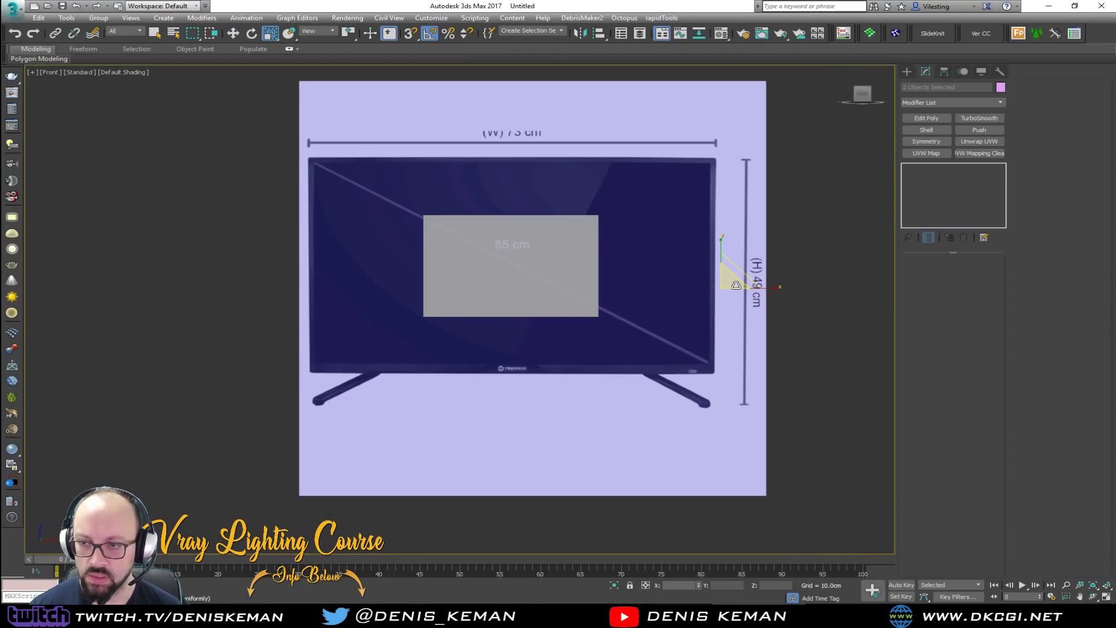
left_click_drag(736, 285, 736, 355)
Move both blueprint planes in the front view so the TV's side edges line up with the box.
key("w")
left_click_drag(736, 274, 617, 263)
scroll(609, 256, "up", 4)
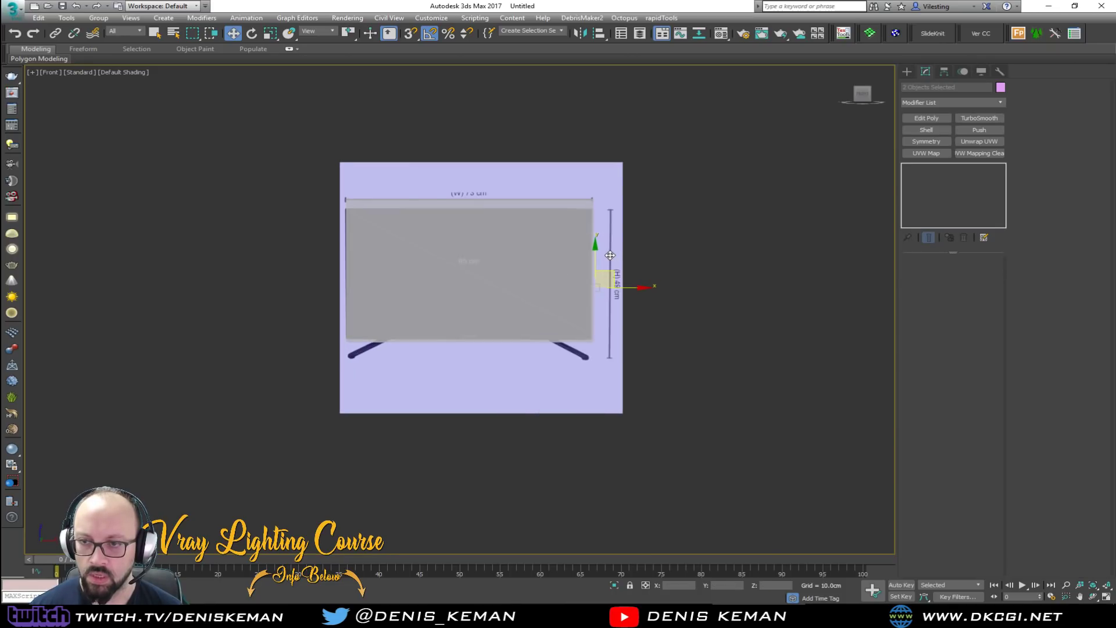
scroll(544, 234, "up", 2)
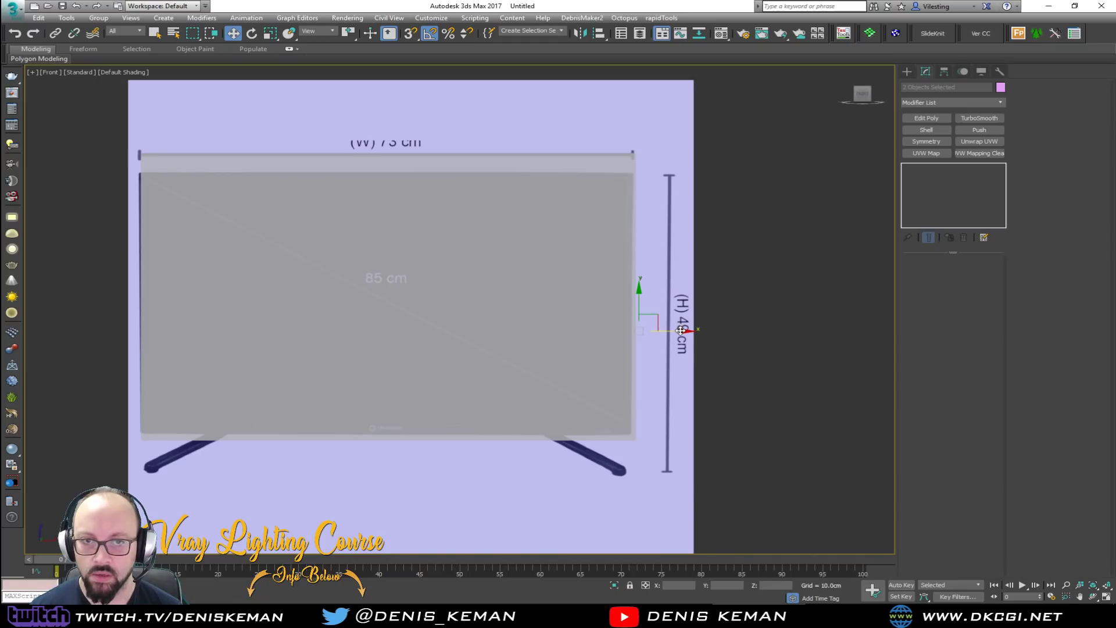
left_click_drag(681, 330, 681, 330)
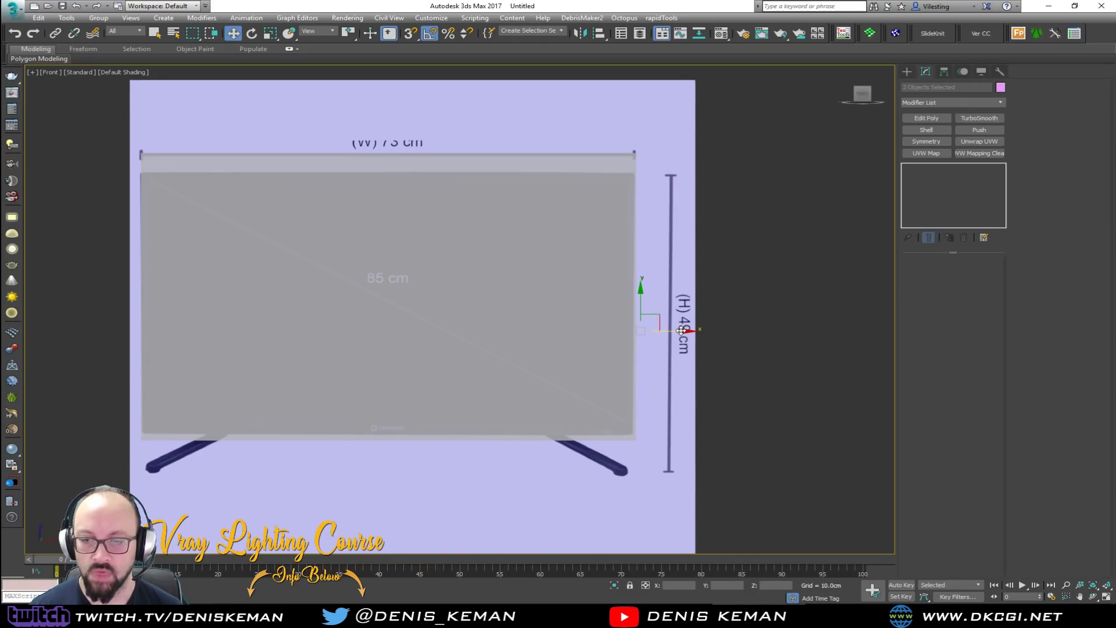
Try moving the box sideways and vertically over the front blueprint, and undo the moves.
middle_click_drag(465, 225, 486, 176)
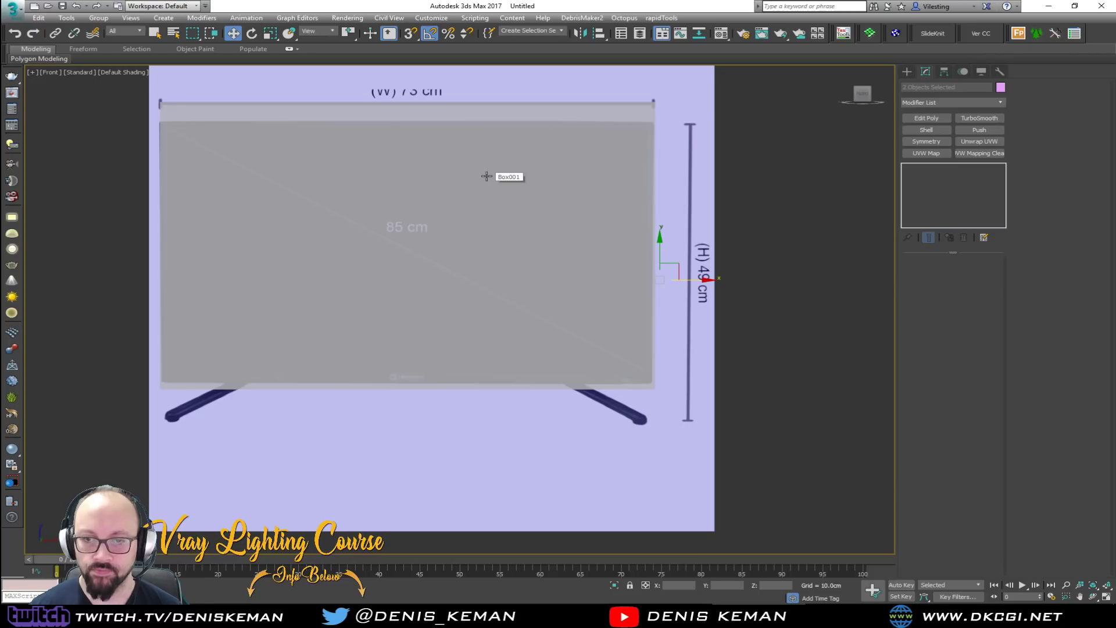
left_click(455, 209)
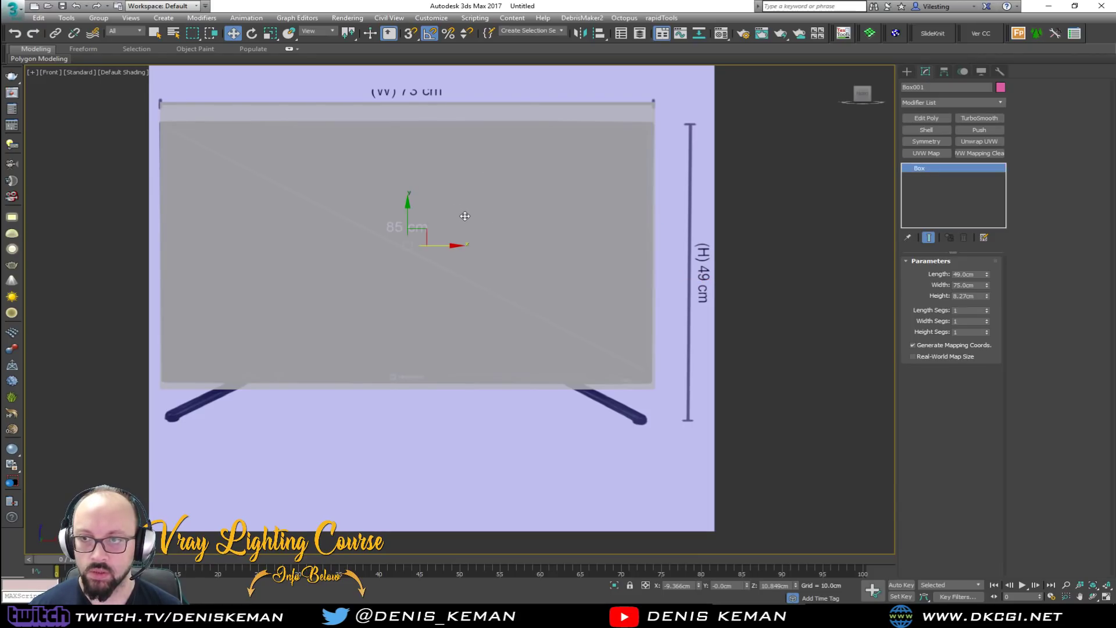
left_click_drag(514, 210, 546, 249)
left_click_drag(441, 213, 443, 237)
key("ctrl+z")
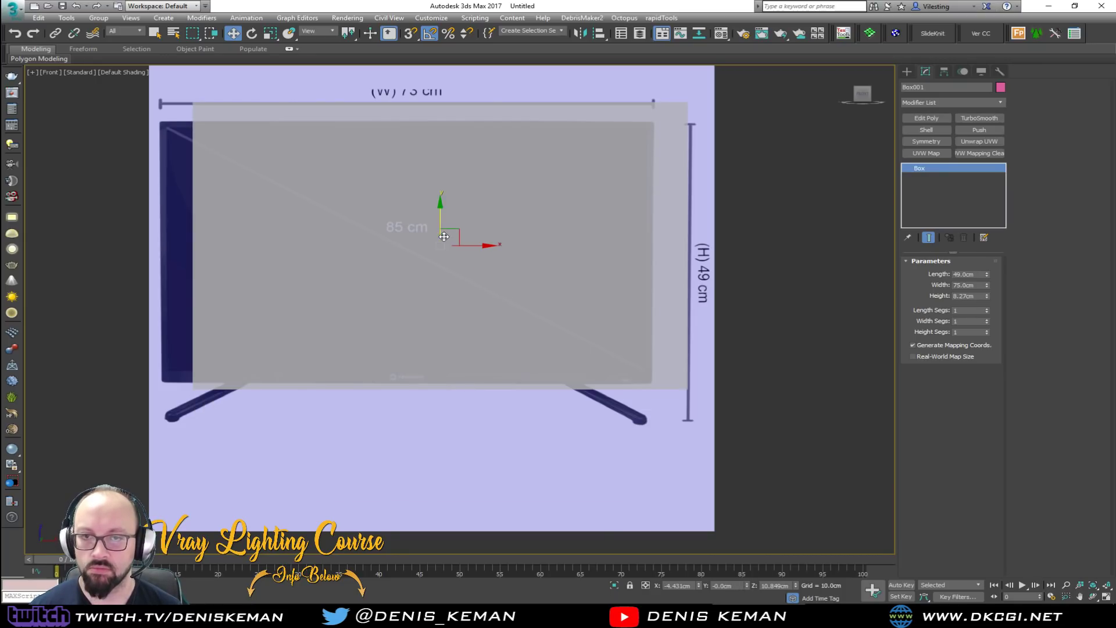
key("ctrl+z")
scroll(442, 236, "down", 5)
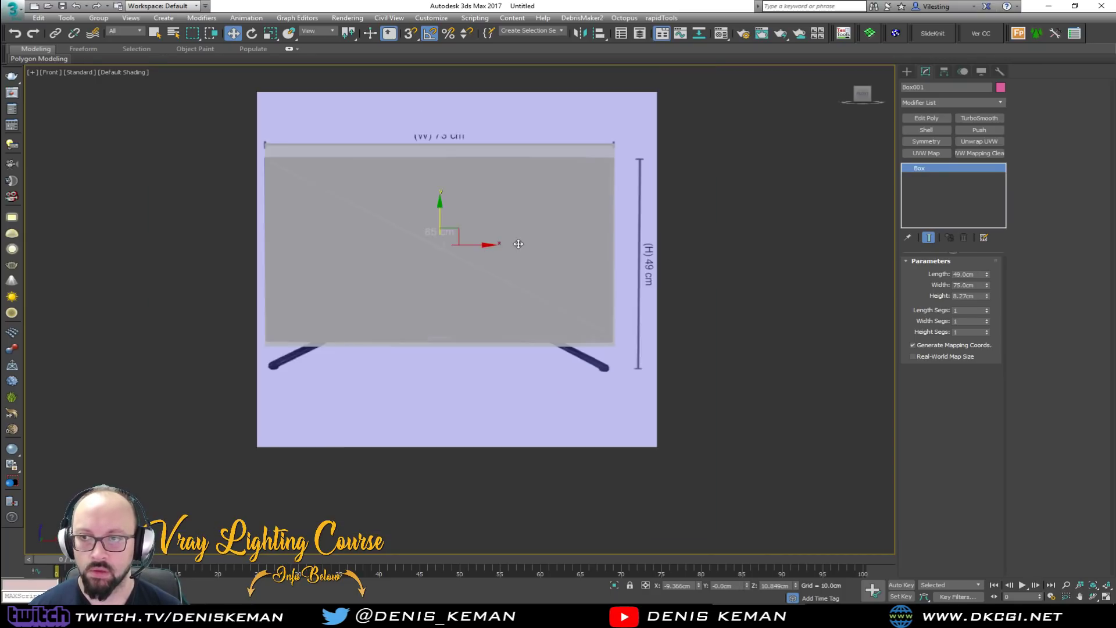
Select both resized blueprint planes and freeze them again.
key("alt+w")
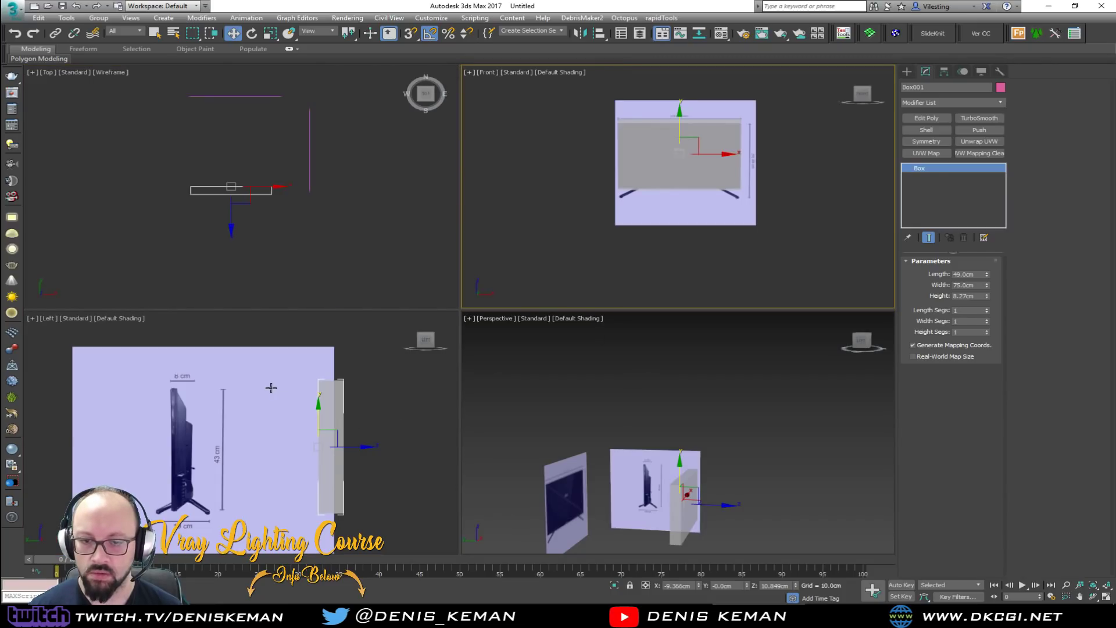
left_click_drag(588, 400, 644, 532)
right_click(623, 437)
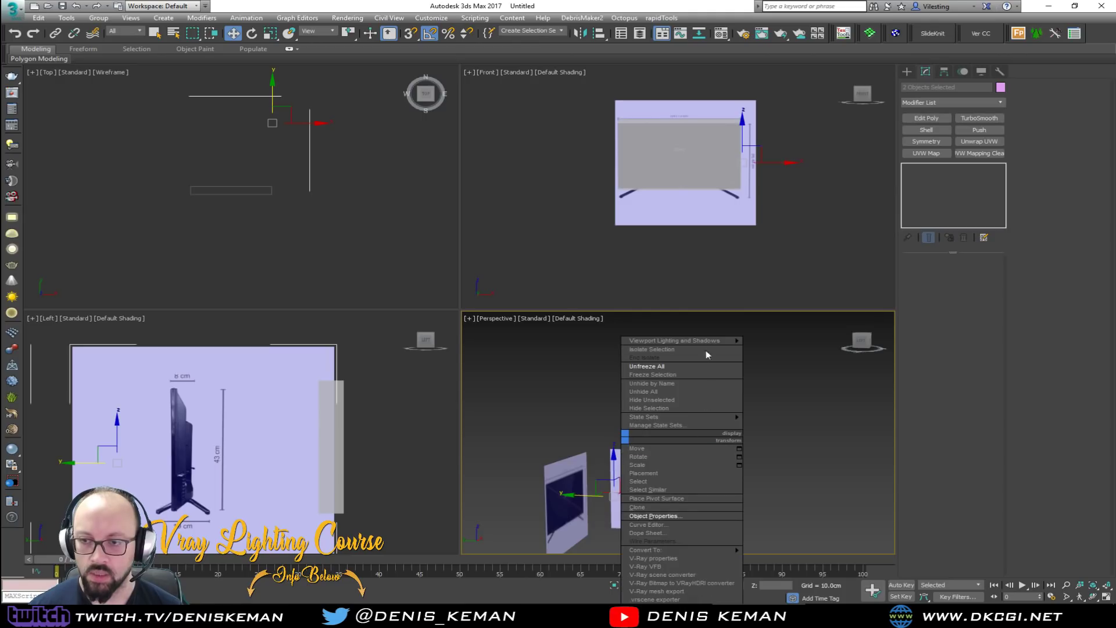
left_click(665, 374)
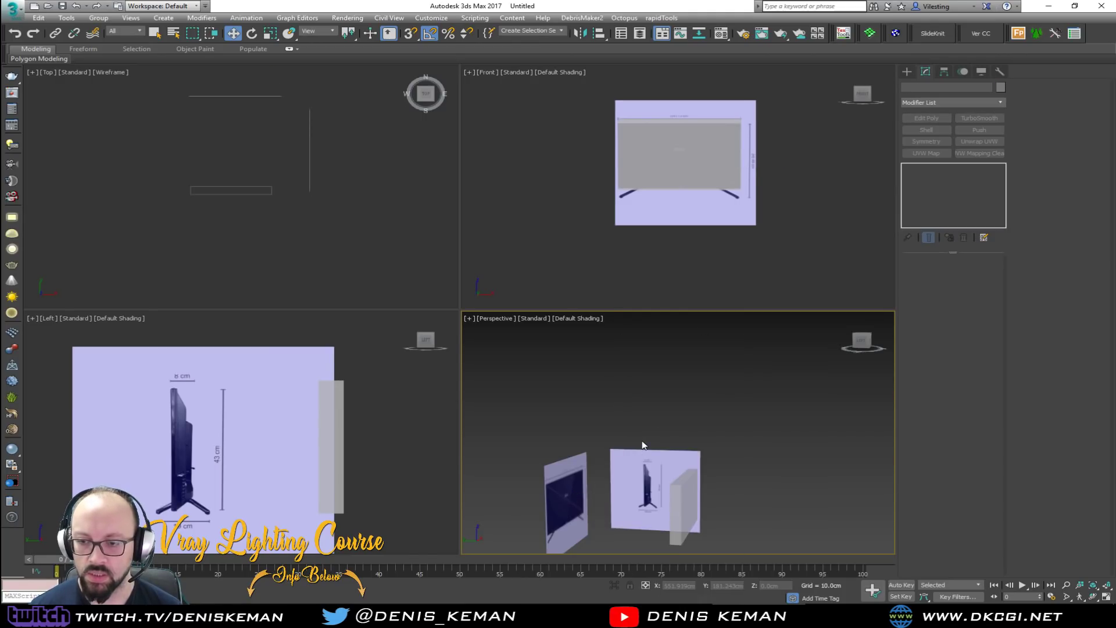
Move the box down in the front view so its upper edge aligns with the TV's upper edge.
left_click(671, 497)
scroll(646, 190, "up", 3)
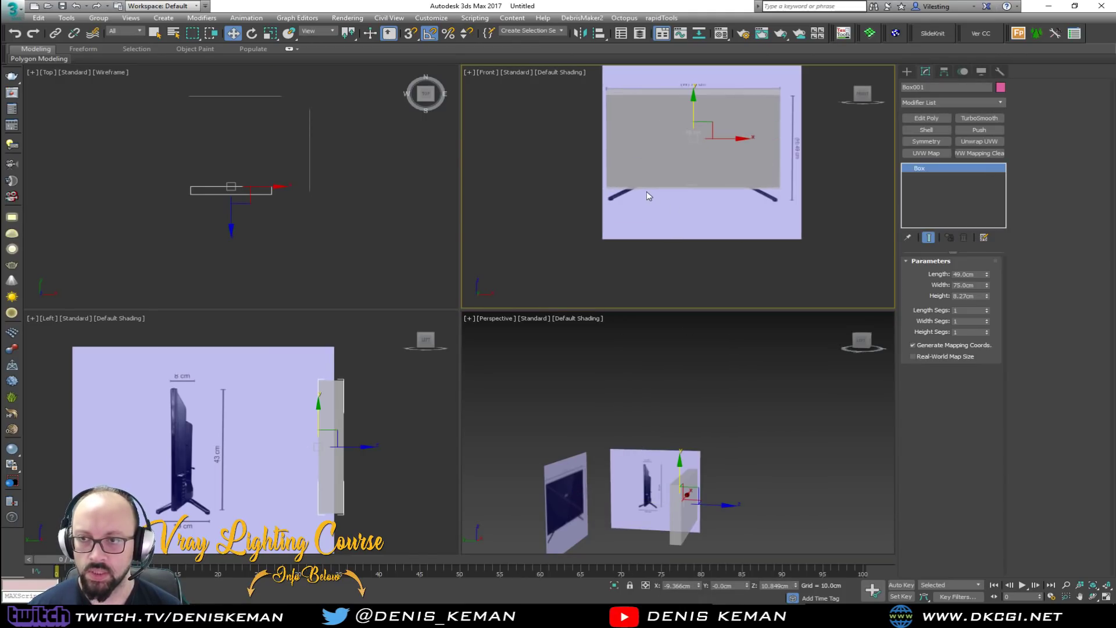
scroll(646, 190, "up", 1)
key("alt+w")
scroll(613, 251, "down", 2)
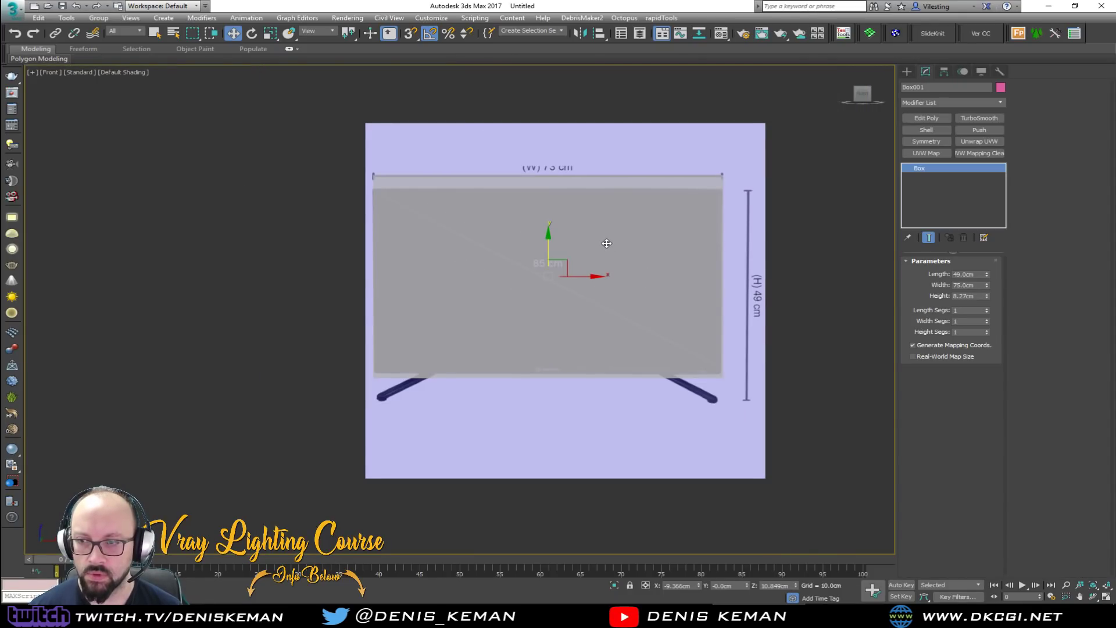
mouse_move(568, 269)
left_mouse_down()
mouse_move(590, 287)
mouse_move(568, 282)
left_mouse_up()
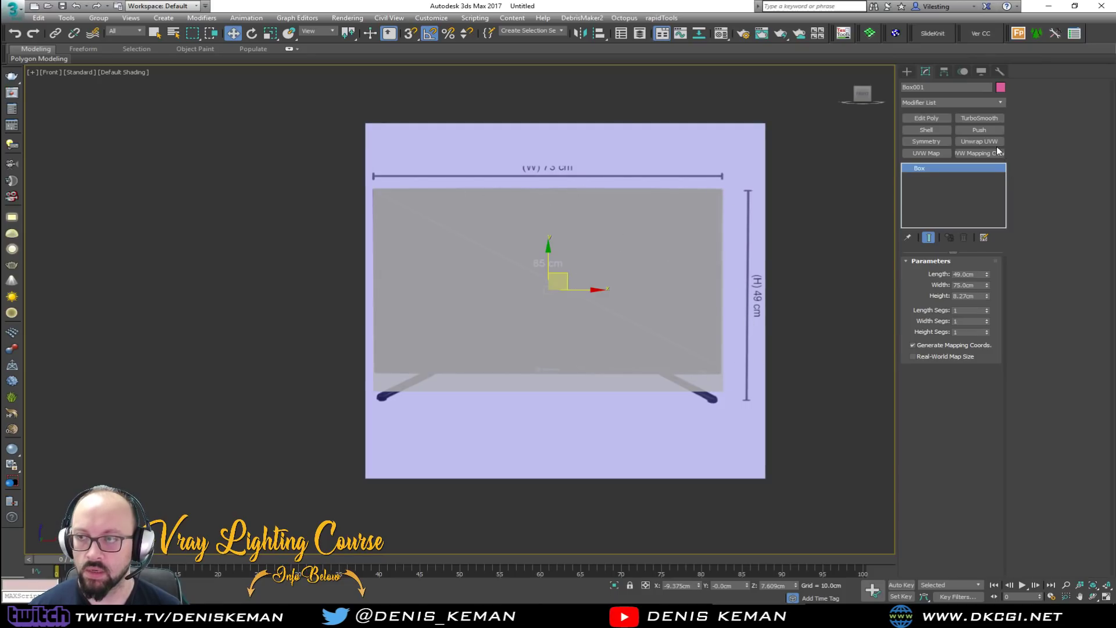
Add an Edit Poly modifier to the box and raise its bottom vertices to the lower edge of the TV frame.
left_click(932, 121)
key("1")
left_click_drag(779, 363, 343, 441)
left_click_drag(549, 360, 549, 344)
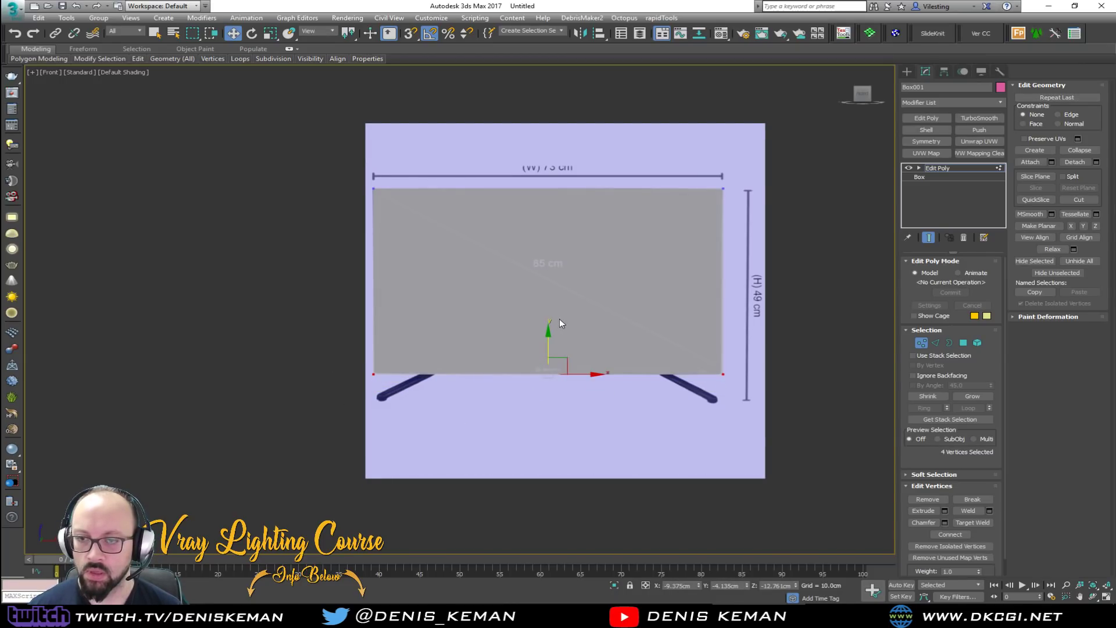
Move the whole box sideways in the left view so its front face aligns with the TV's front edge on the blueprint.
key("alt+w")
middle_click(695, 438)
key("alt+w")
key("alt+w")
middle_click(316, 407)
key("alt+w")
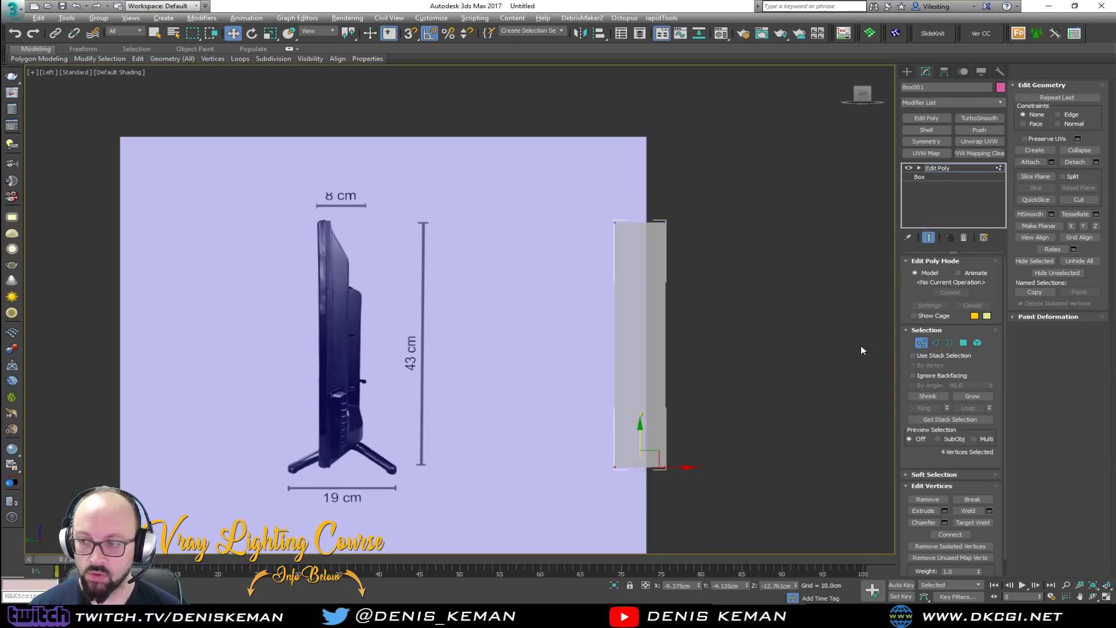
left_click(921, 344)
left_click_drag(650, 357, 355, 358)
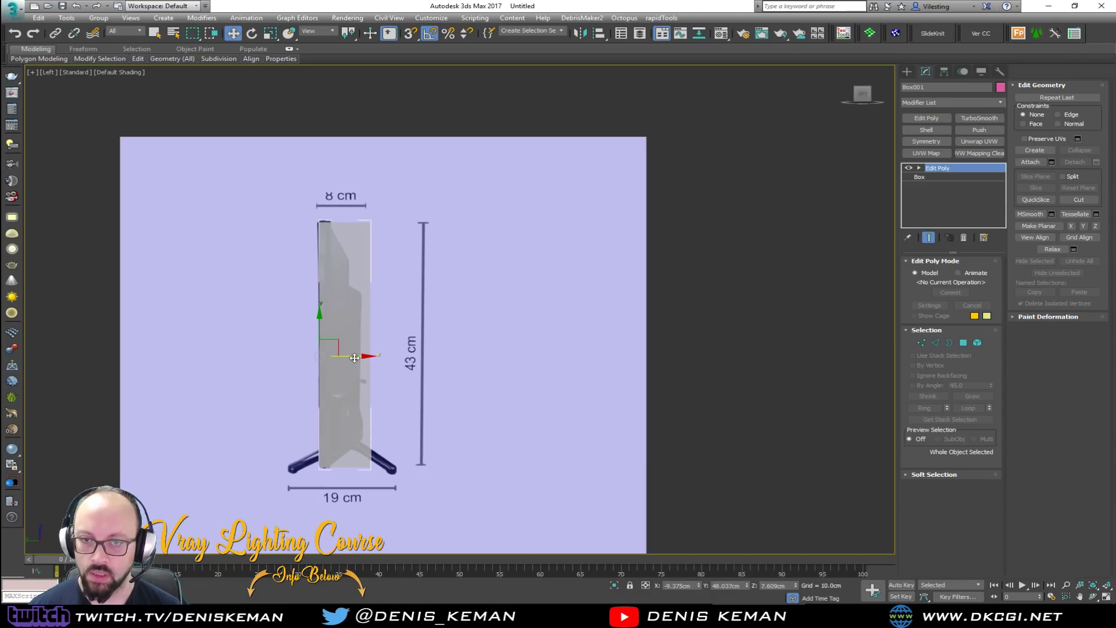
Pull the box's rear vertices forward so its depth matches the thin front frame in the side blueprint.
key("1")
left_click_drag(406, 206, 358, 487)
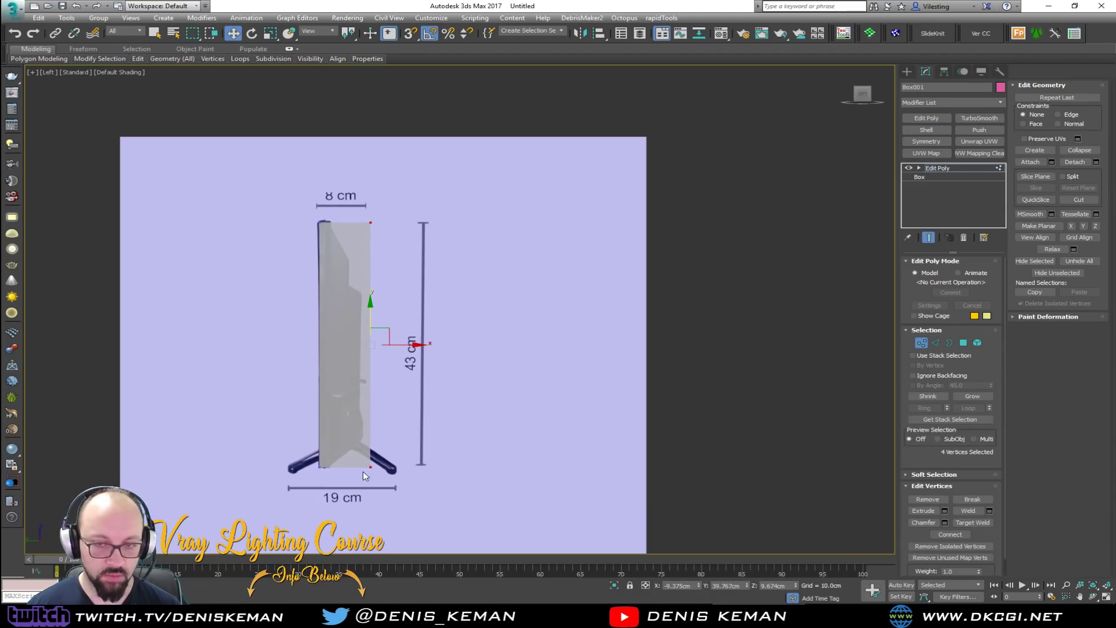
left_click_drag(409, 345, 369, 346)
scroll(353, 379, "up", 3)
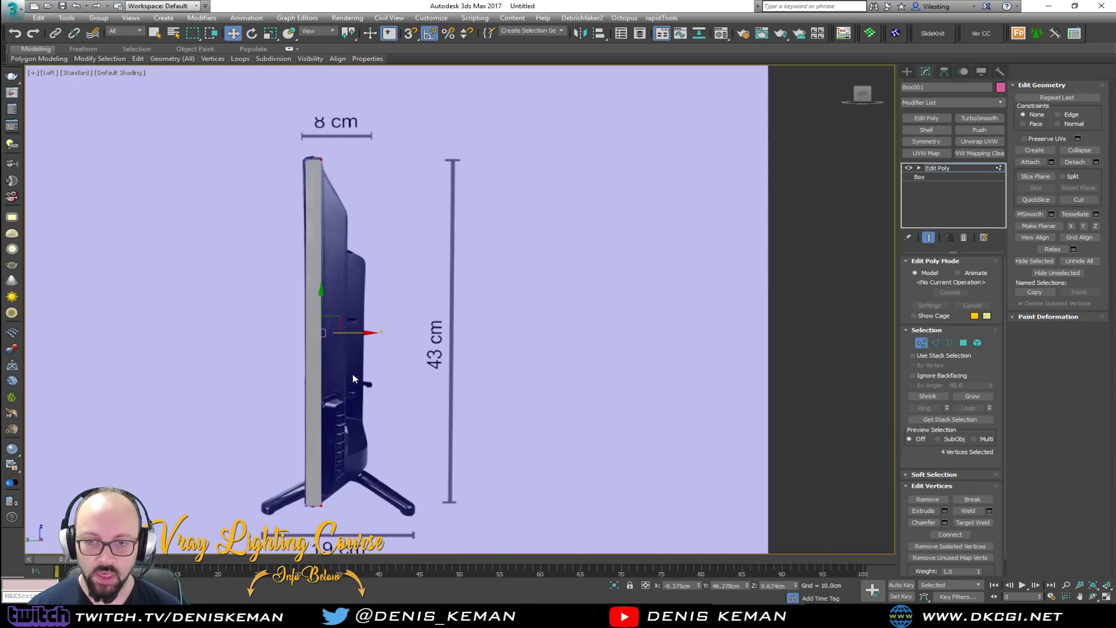
scroll(352, 379, "up", 2)
middle_click_drag(323, 211, 355, 347)
scroll(355, 347, "up", 2)
scroll(335, 166, "up", 1)
middle_click_drag(350, 247, 376, 146)
scroll(376, 146, "down", 1)
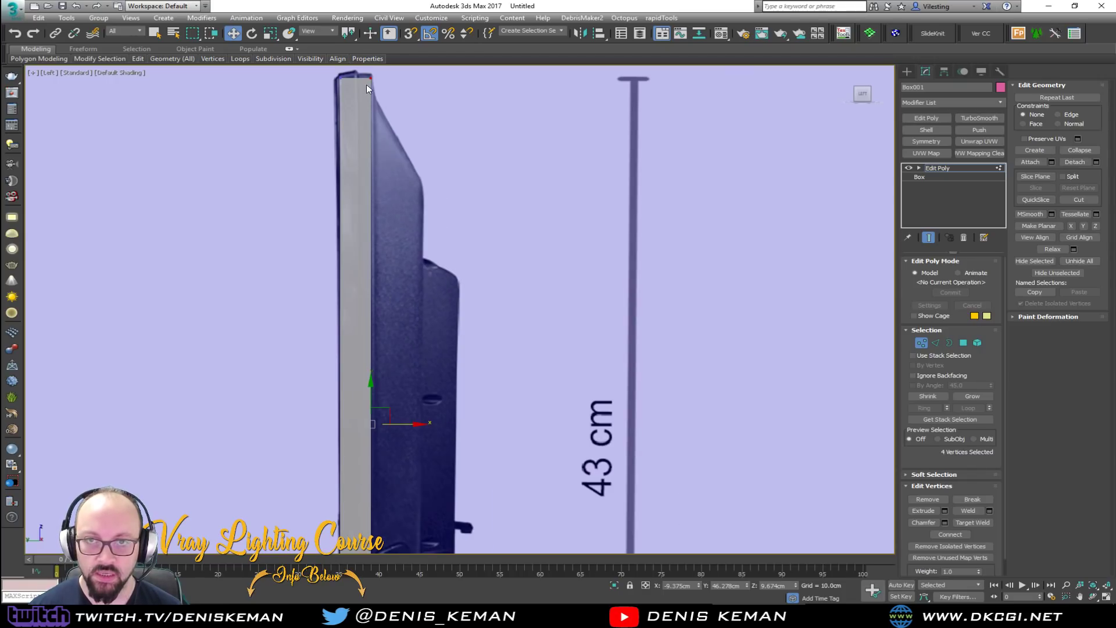
Delete the large rear polygon of the box in the perspective view.
key("alt+w")
key("alt+w")
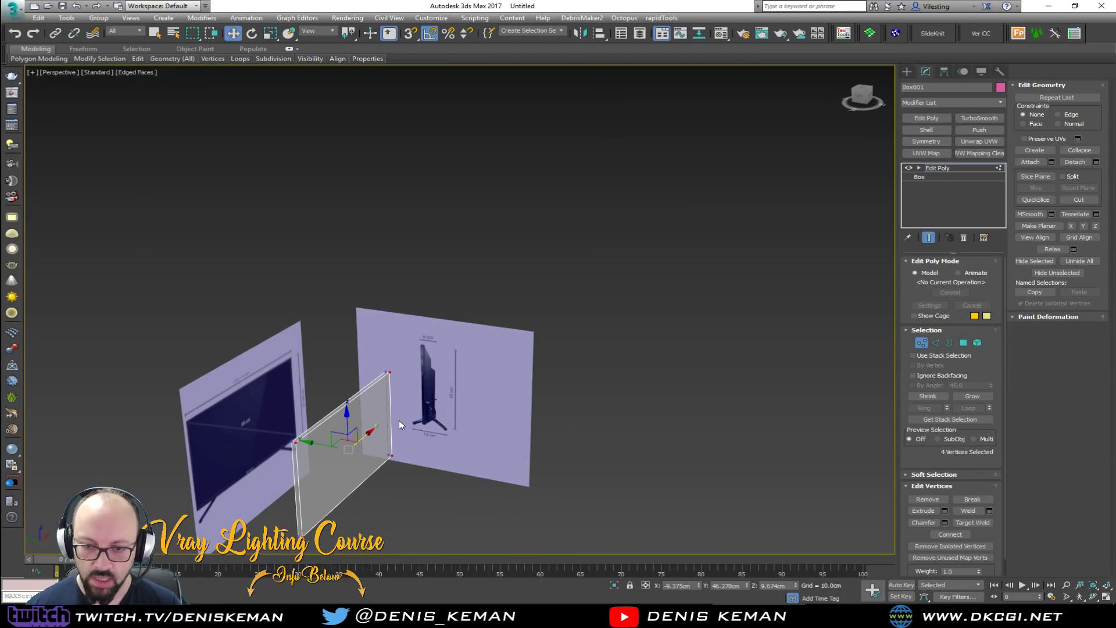
scroll(403, 424, "up", 3)
key("4")
left_click(328, 460)
middle_click_drag(329, 460, 418, 374)
key("Delete")
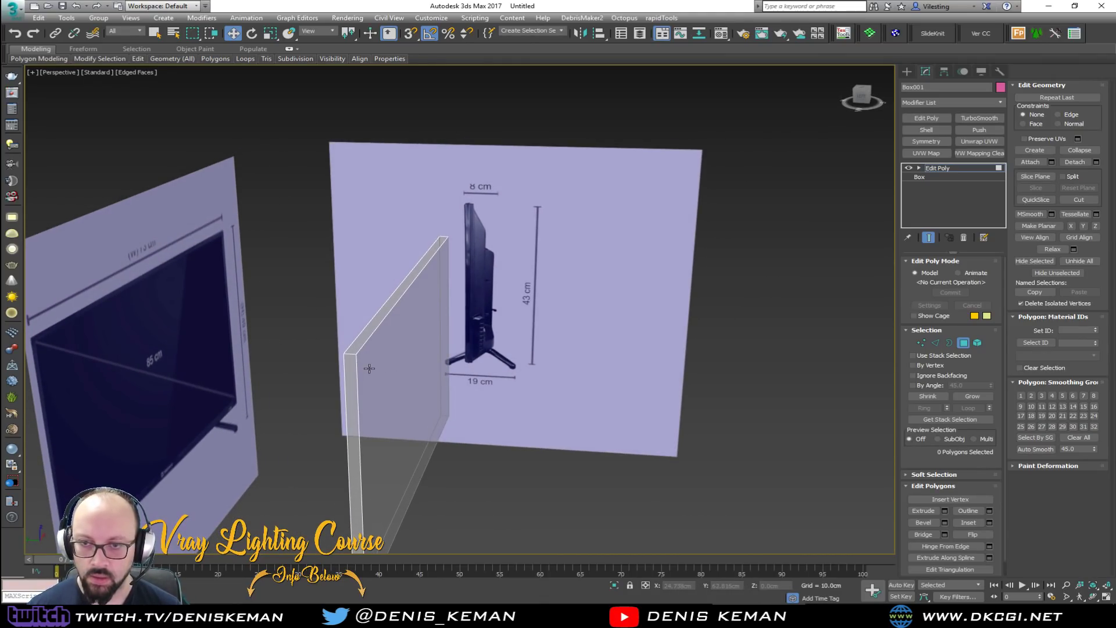
Extrude the open rear border with a scaled-in copy and align it to the depth of the TV's sloped back.
key("alt+w")
right_click(276, 405)
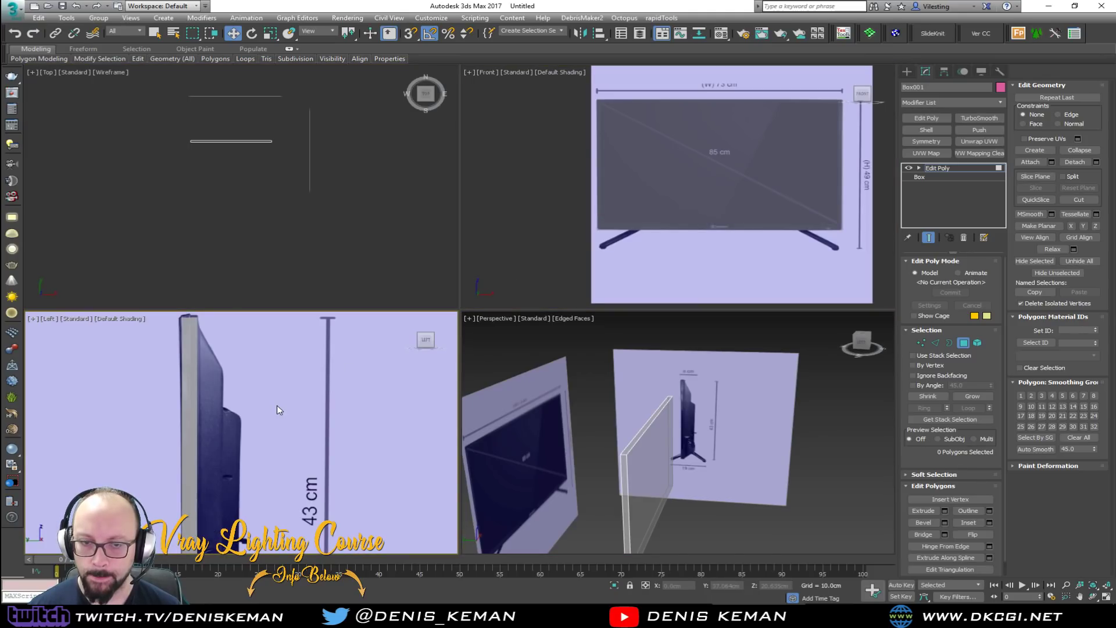
key("alt+w")
key("3")
left_click(372, 401)
middle_click_drag(378, 407, 378, 356)
scroll(437, 322, "down", 3)
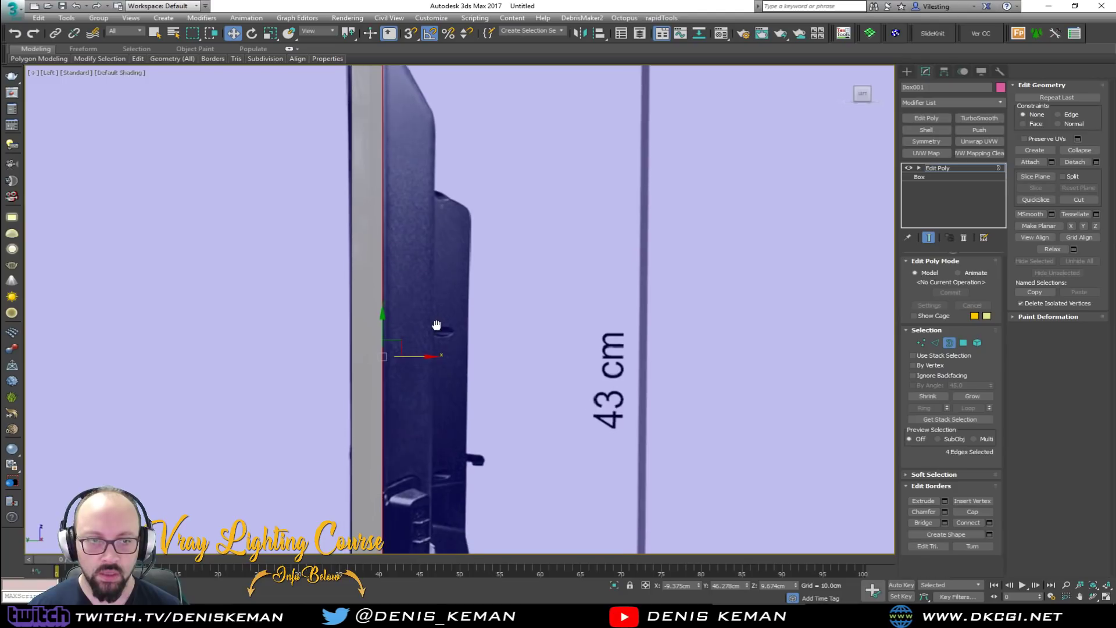
key("r")
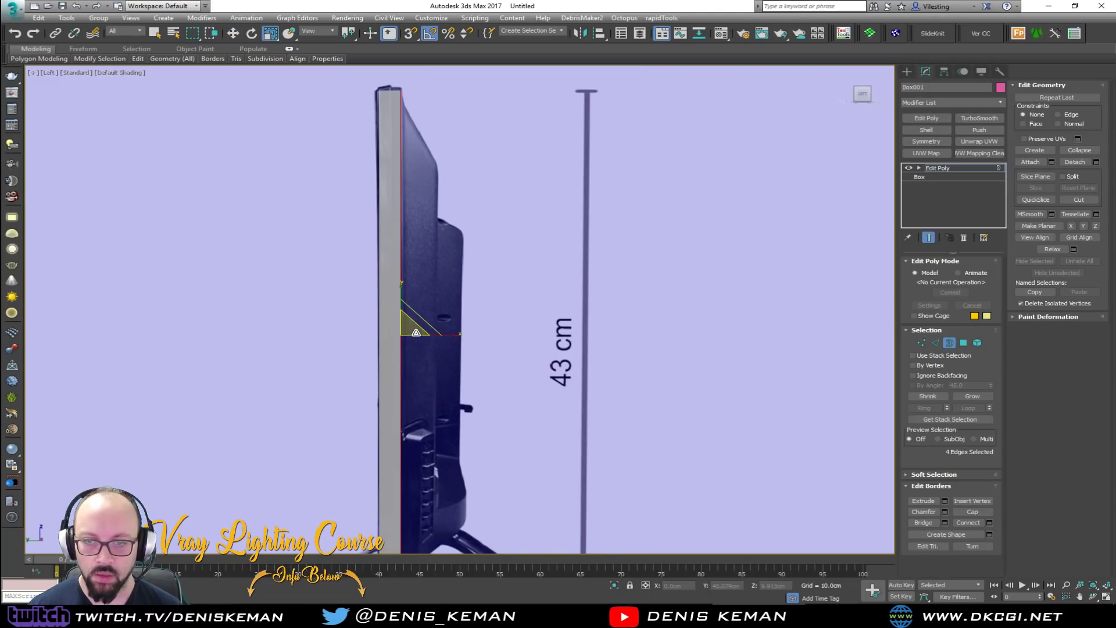
left_click_drag(413, 330, 465, 334)
key("w")
middle_click_drag(465, 334, 460, 271)
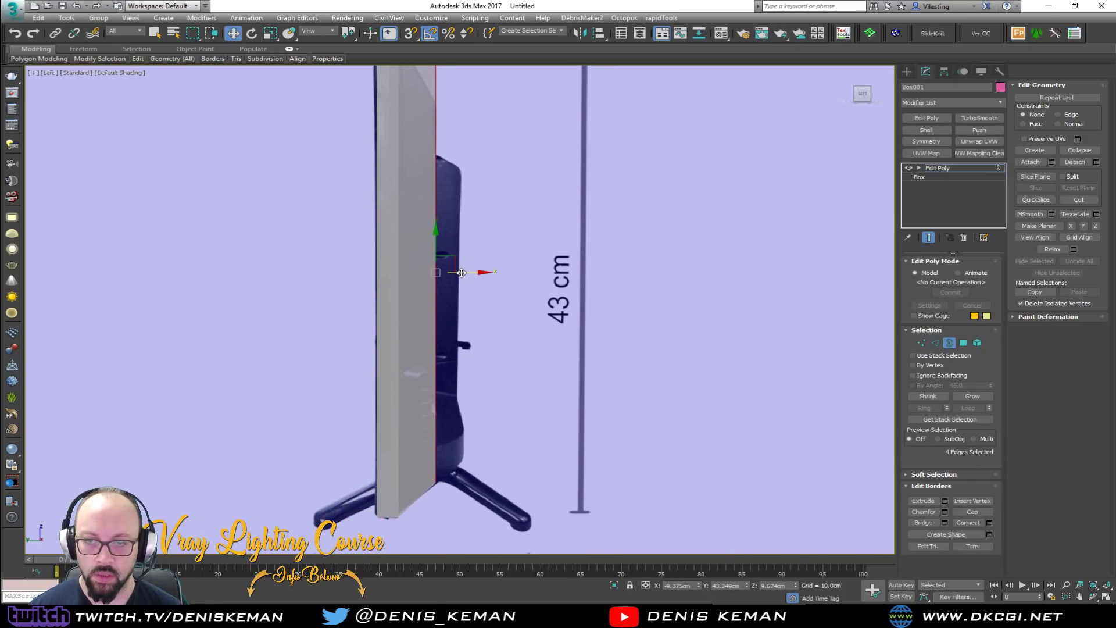
left_click_drag(436, 242, 436, 243)
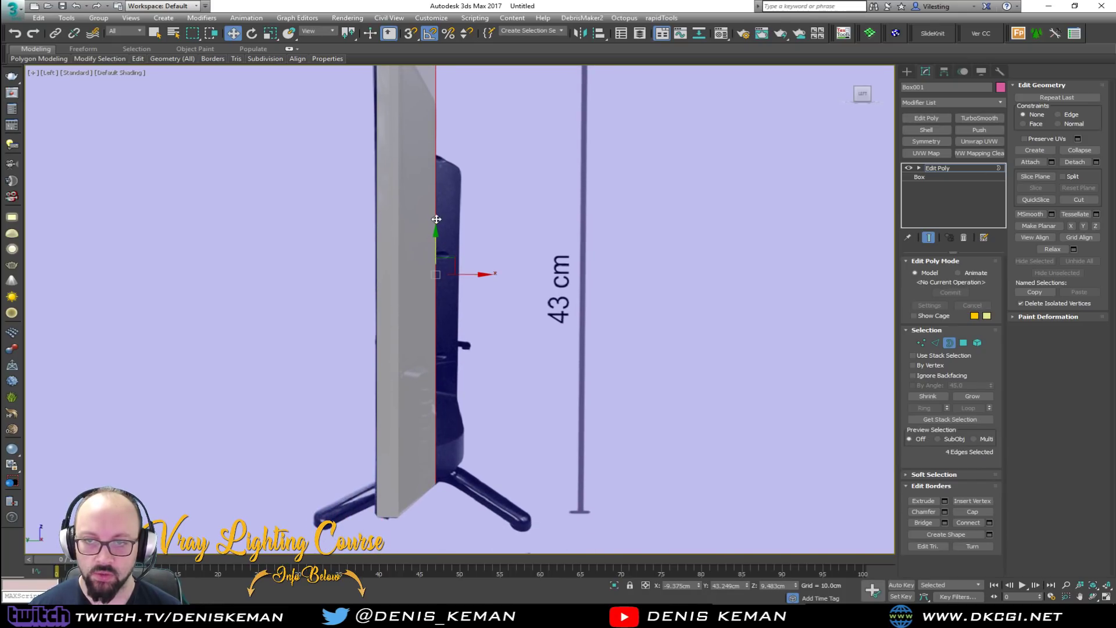
Move the upper vertices of the new border to the corner of the back slope in the side blueprint.
middle_click_drag(464, 120, 452, 197)
key("1")
left_click_drag(457, 114, 416, 169)
left_click_drag(424, 116, 434, 152)
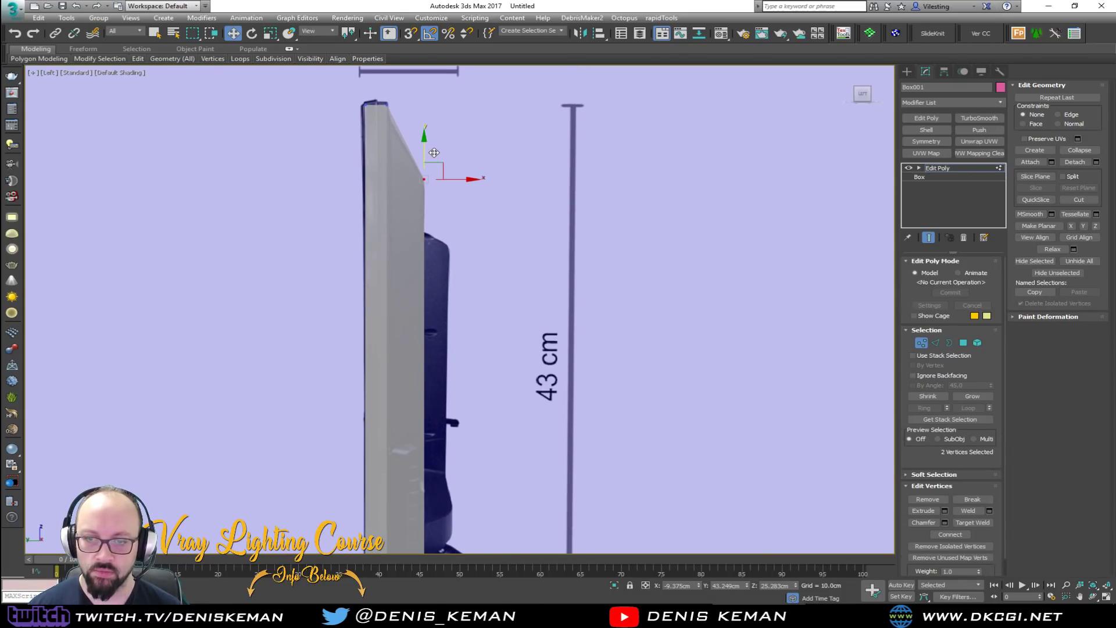
middle_click_drag(467, 457, 466, 431)
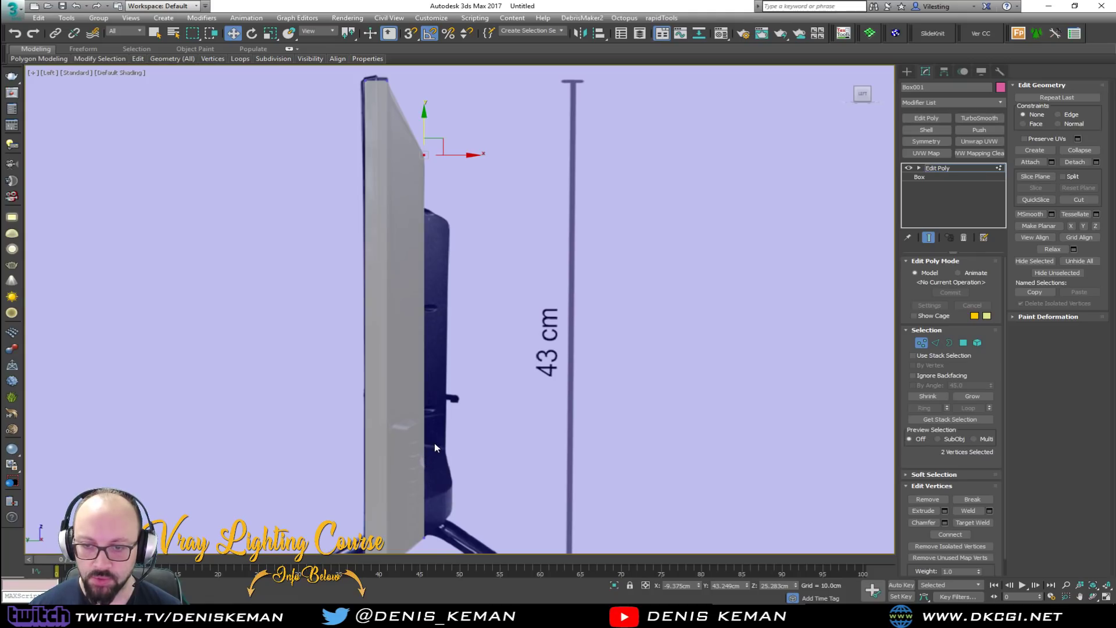
Inset the rear border by scaling a copy of it inward to outline the raised rear housing.
key("alt+w")
right_click(563, 429)
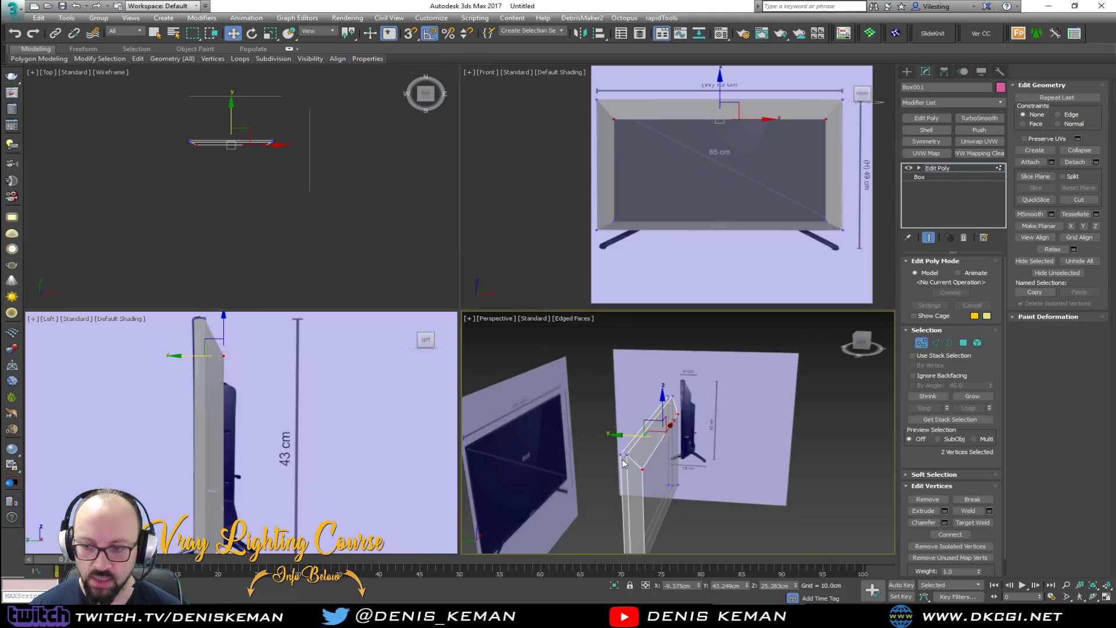
key("alt+w")
middle_click_drag(487, 428, 457, 433, "alt")
key("3")
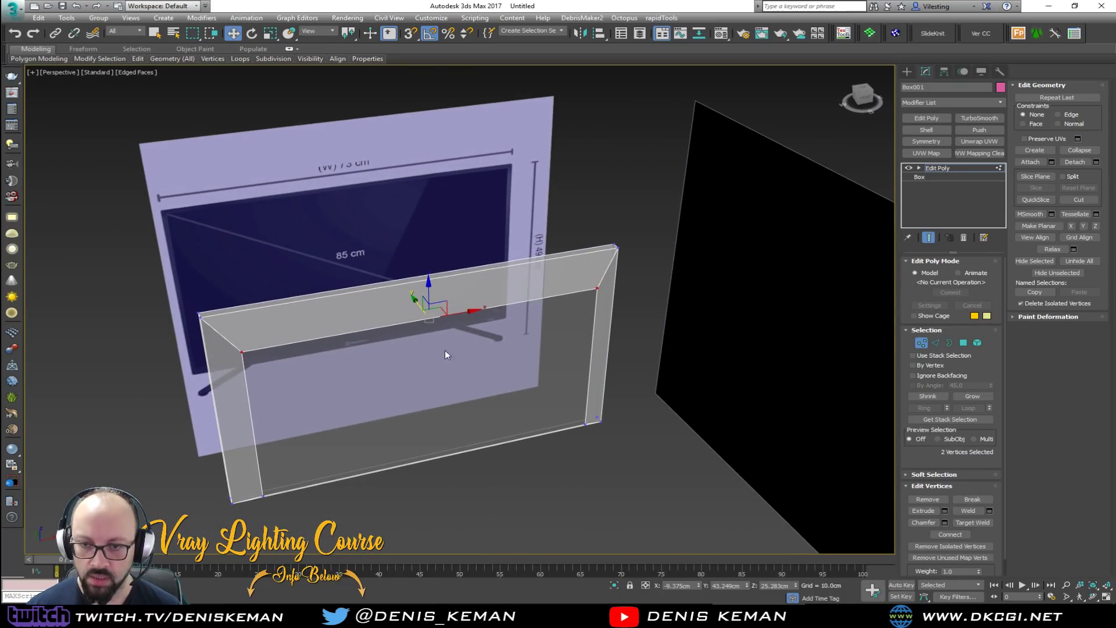
left_click(418, 318)
key("r")
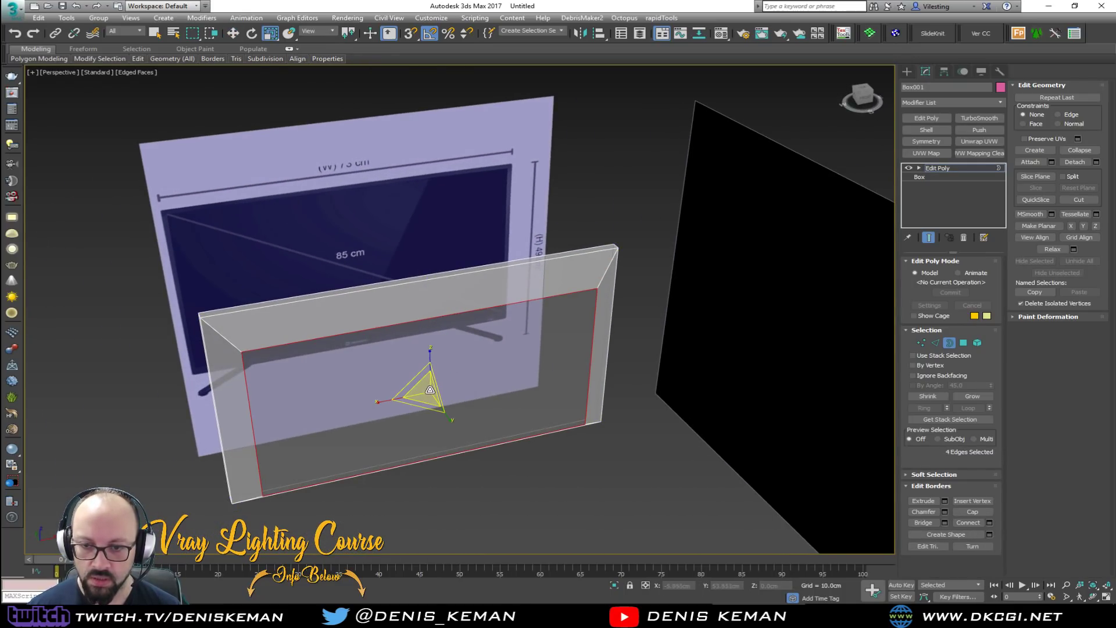
left_click_drag(426, 393, 427, 411)
middle_click_drag(426, 411, 503, 370, "alt")
Extrude the inset border backward about 2.1 cm in the left view to match the rear housing's depth.
key("alt+w")
right_click(275, 382)
key("alt+w")
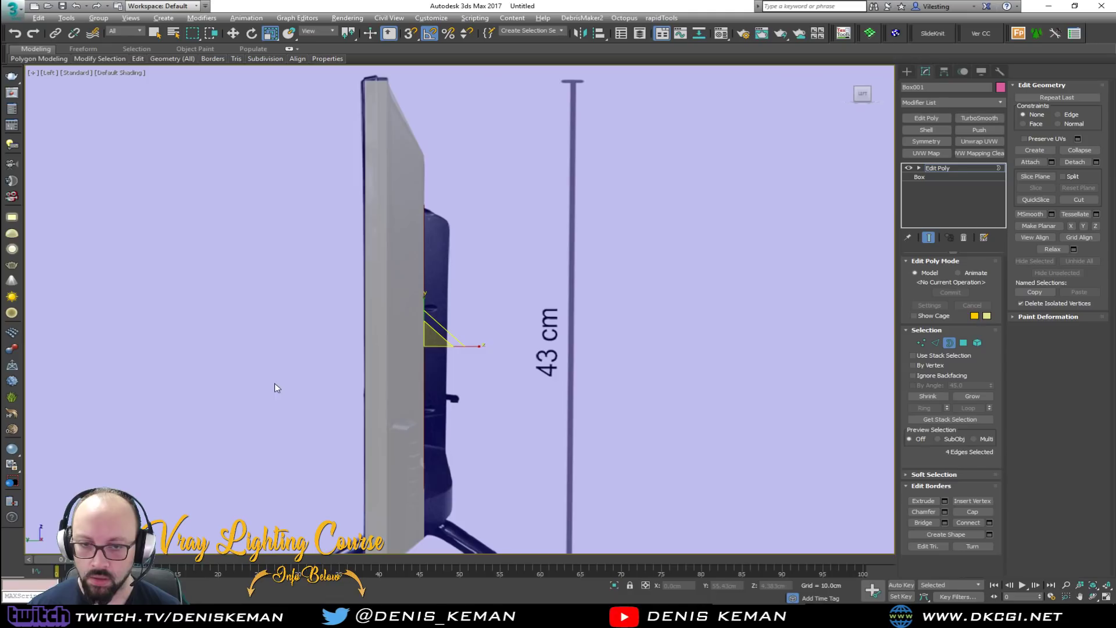
key("w")
left_click_drag(462, 348, 487, 348, "shift")
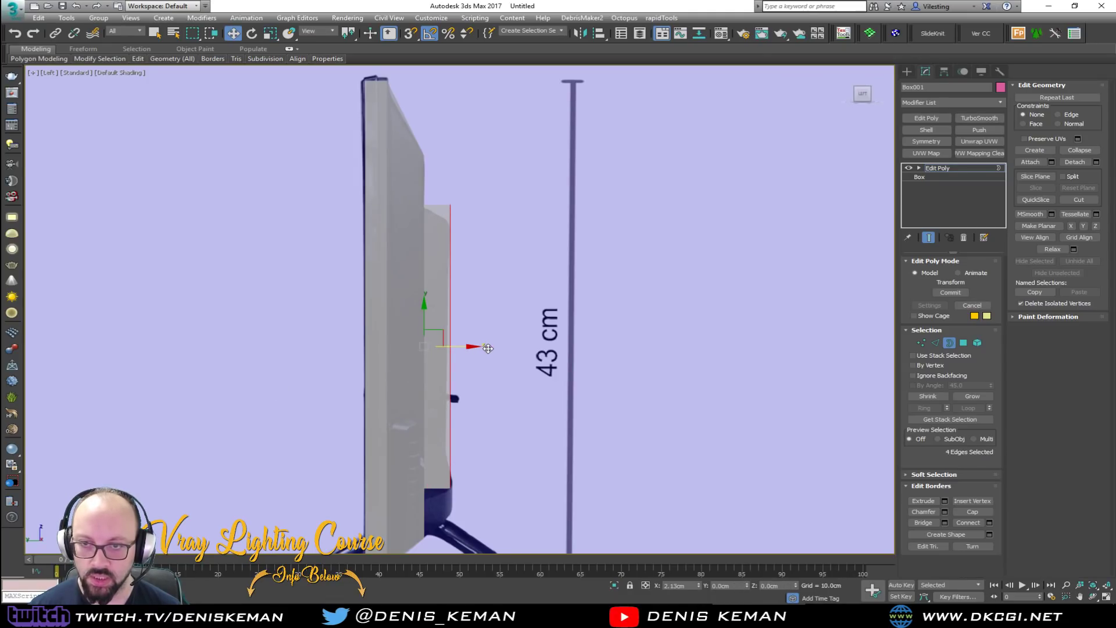
Lower the rear housing's upper outer vertices to form the sloped edge shown in the side blueprint.
key("1")
left_click_drag(465, 180, 451, 199)
key("alt+w")
key("alt+w")
middle_click_drag(634, 401, 480, 393, "alt")
key("alt+w")
middle_click_drag(334, 433, 337, 367)
middle_click(645, 490)
key("alt+w")
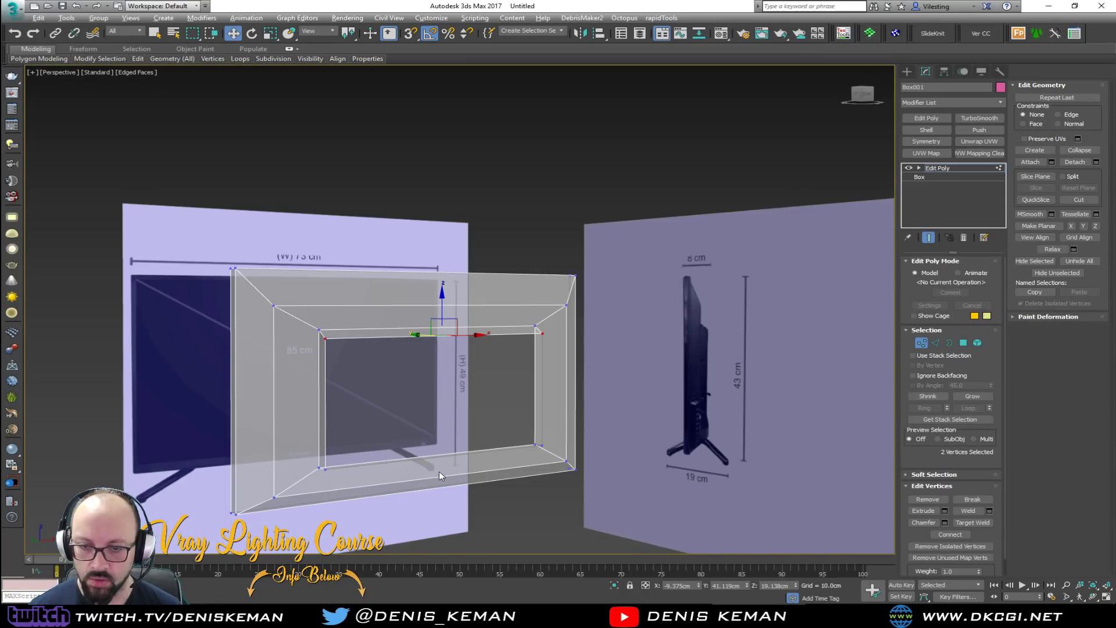
Delete the two polygons along the underside of the rear slope and housing.
scroll(442, 470, "up", 6)
key("4")
left_click(360, 476)
middle_click_drag(372, 478, 390, 456, "alt")
left_click(380, 388, "ctrl")
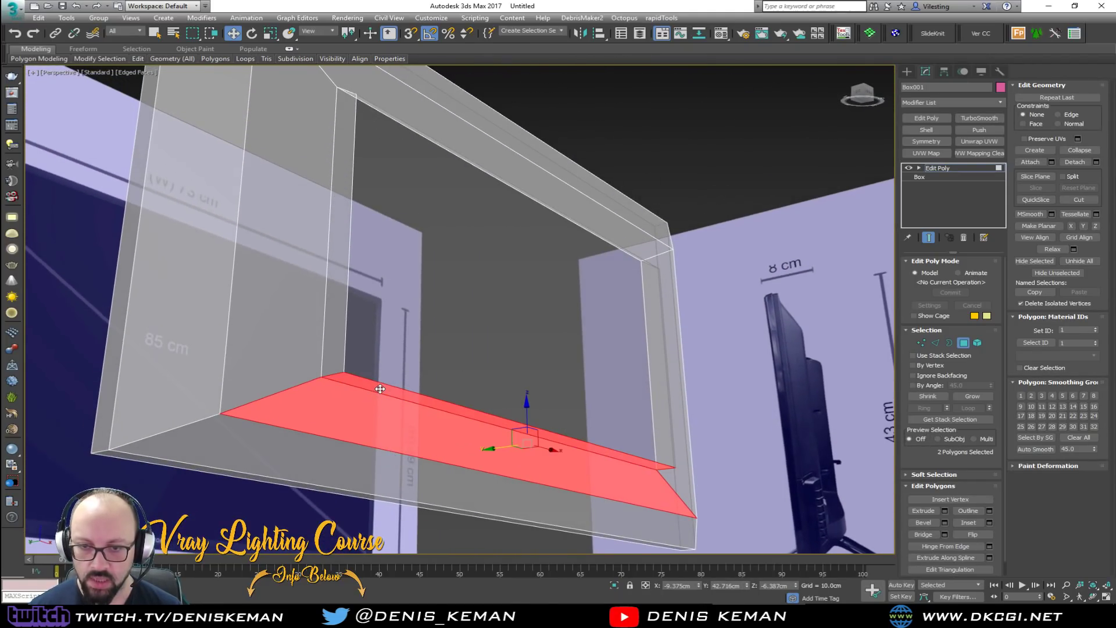
key("Delete")
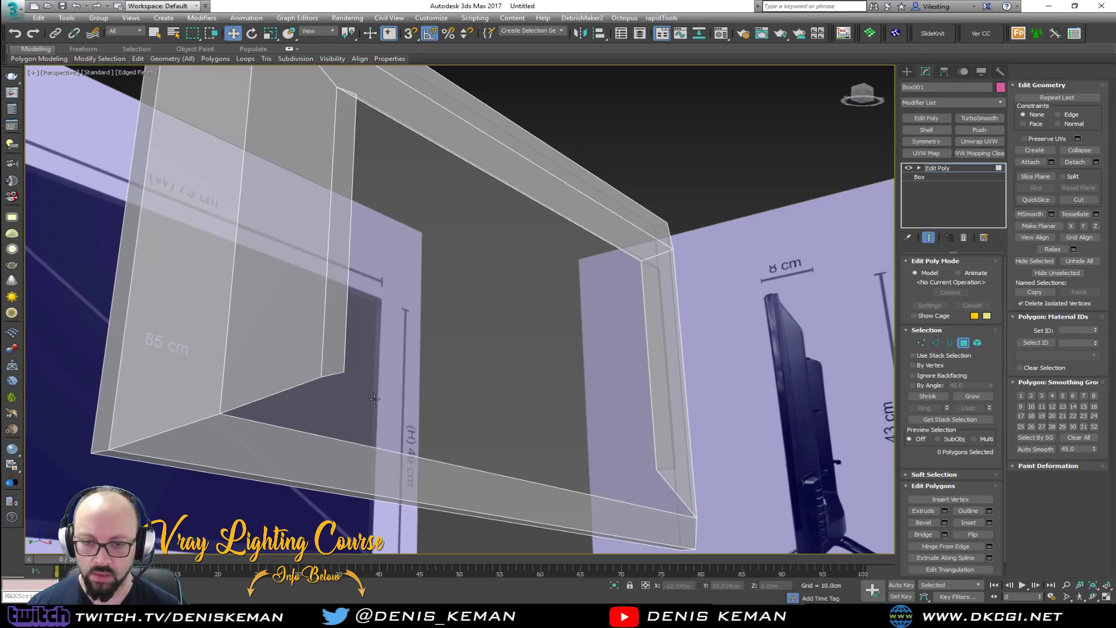
Extrude the frame's lower rear edge backward and upward along the side blueprint, and adjust the new strip's vertices.
key("2")
left_click(362, 445)
mouse_move(362, 444)
middle_mouse_down("alt")
mouse_move(403, 451)
mouse_move(364, 425)
middle_mouse_up("alt")
key("alt+w")
right_click(322, 431)
key("alt+w")
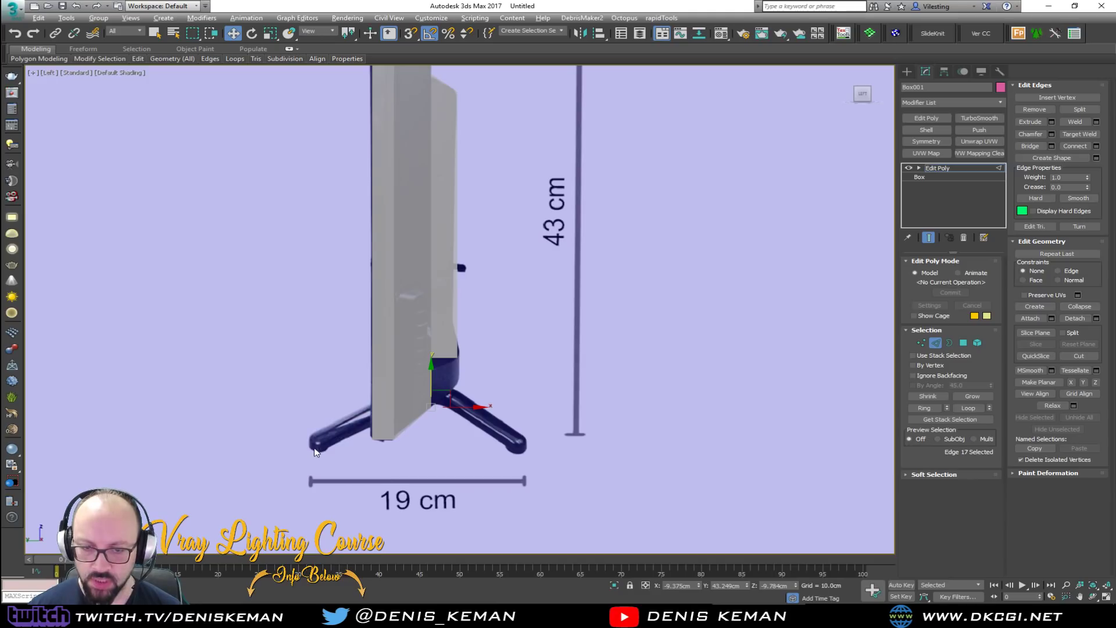
scroll(451, 393, "up", 3)
left_click_drag(484, 403, 485, 343, "shift")
key("1")
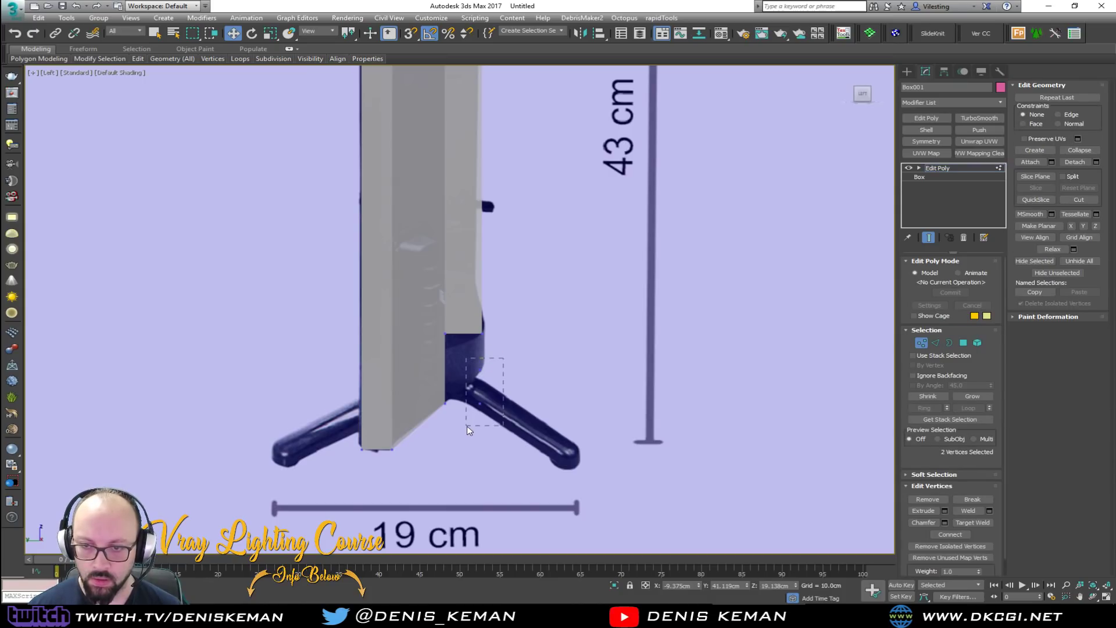
left_click_drag(507, 390, 513, 388)
key("alt+w")
middle_click(604, 451)
key("alt+w")
middle_click_drag(549, 437, 480, 446, "alt")
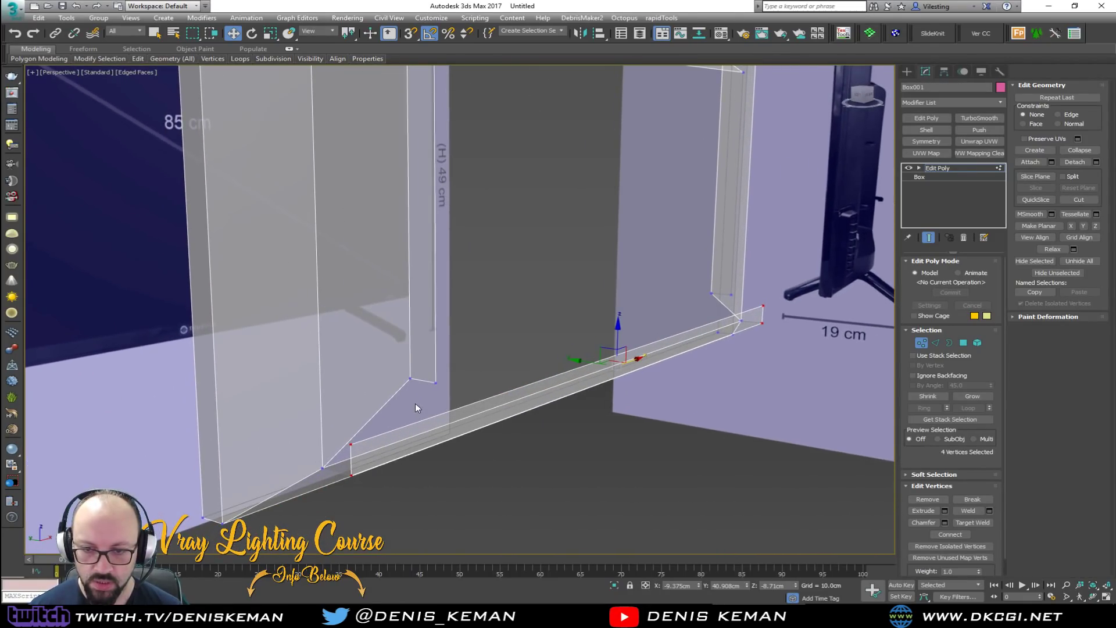
Move the two vertices at one end of the bottom strip inward along X by about 3.6 cm.
middle_click_drag(454, 395, 238, 457, "alt")
left_click_drag(210, 407, 297, 398)
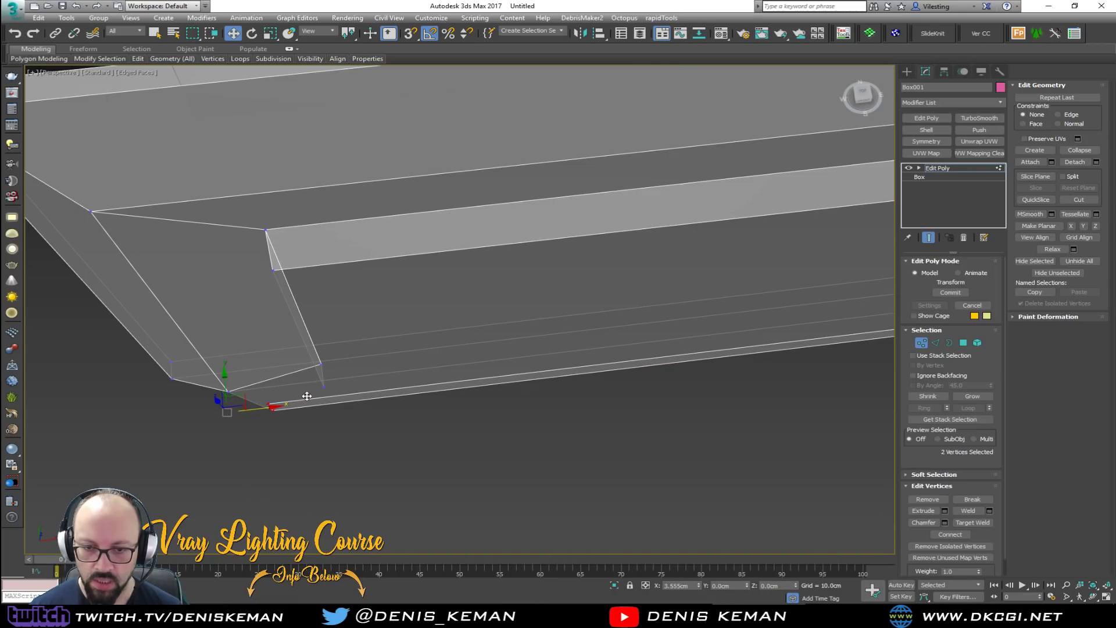
middle_click_drag(307, 396, 425, 361, "alt")
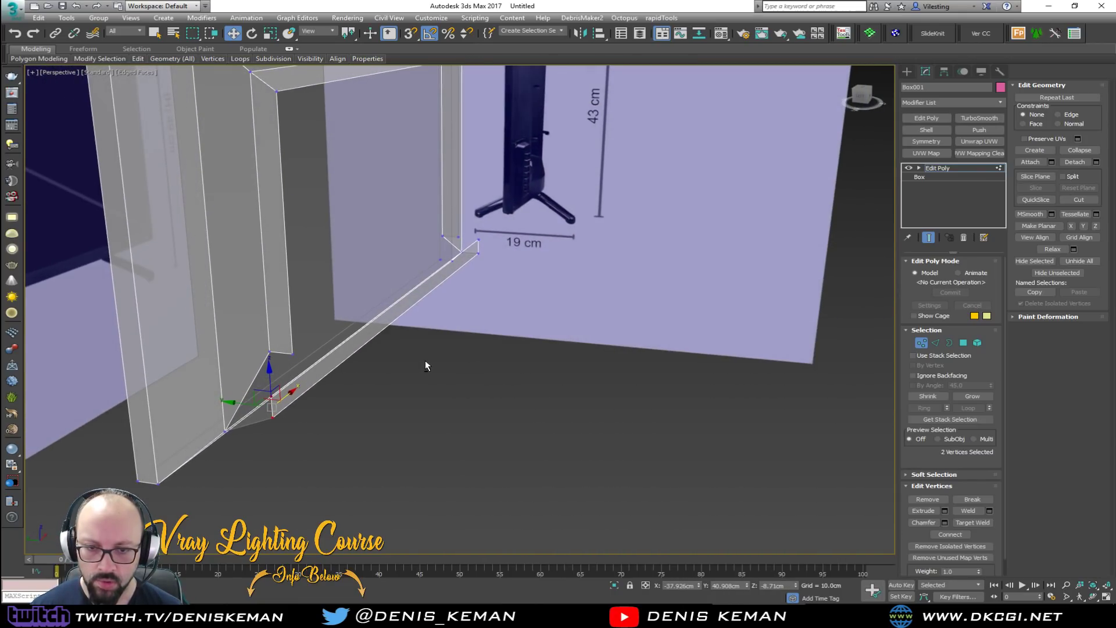
middle_click_drag(289, 365, 303, 392, "alt")
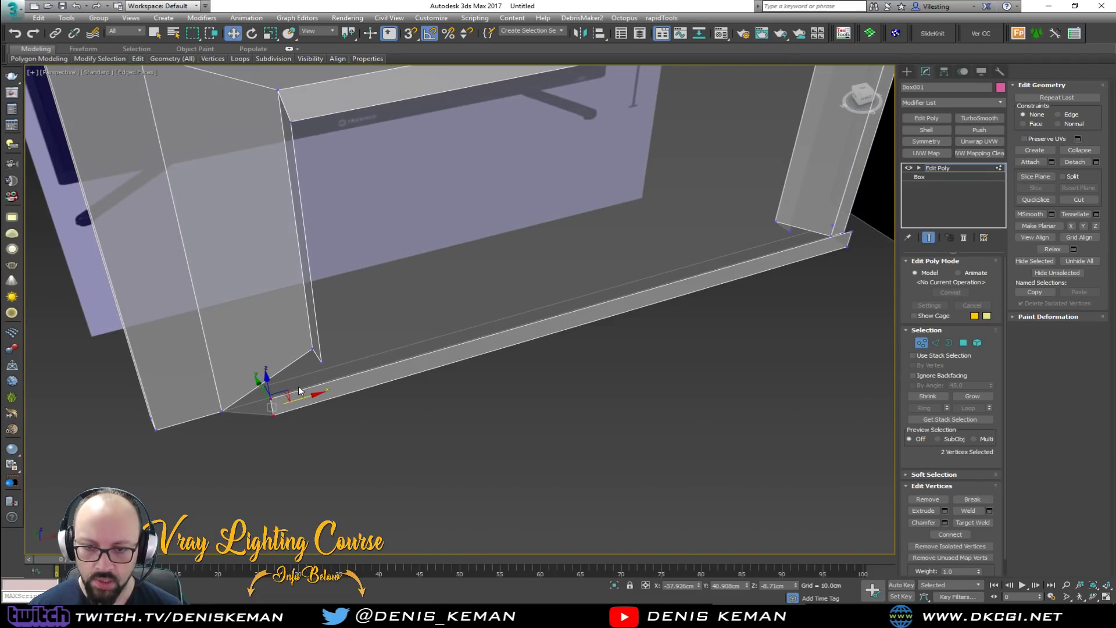
scroll(302, 392, "up", 3)
Connect the bottom strip's long edges with a new edge and slide it close to the strip's shifted end.
right_click(340, 395)
key("2")
left_click(338, 377)
middle_click_drag(329, 378, 334, 355, "alt")
left_click(330, 277, "ctrl")
middle_click_drag(344, 308, 491, 394, "alt")
left_click(1076, 146)
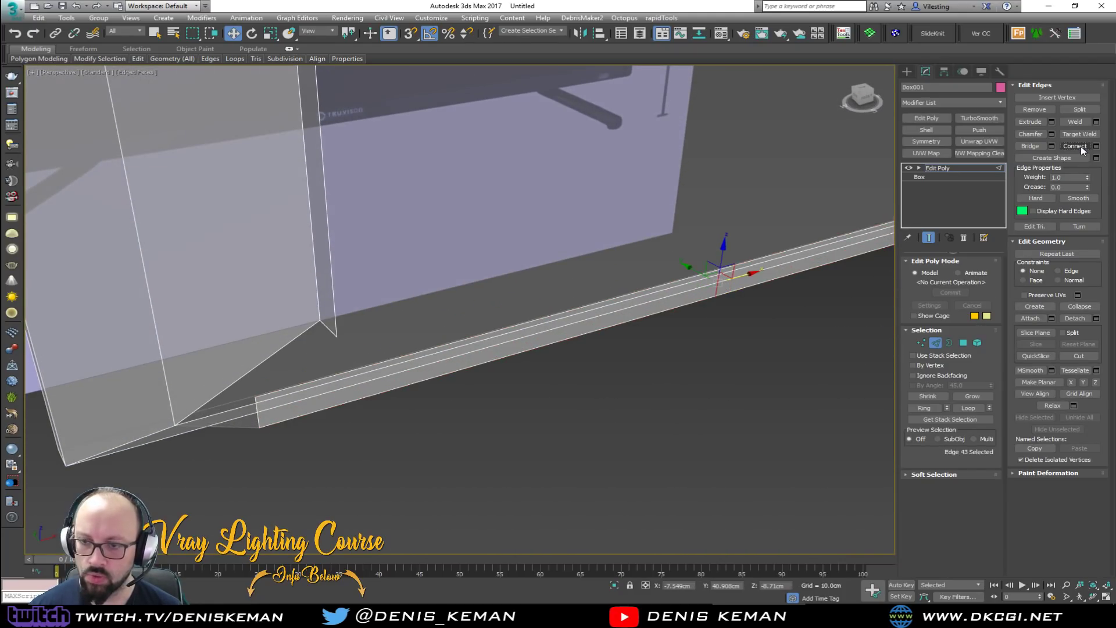
left_click_drag(742, 278, 373, 375)
Try to bridge the short upper edge of the bottom strip to the open diagonal edge of the back's side.
key("1")
left_click(336, 337)
middle_click_drag(336, 342, 337, 366, "alt")
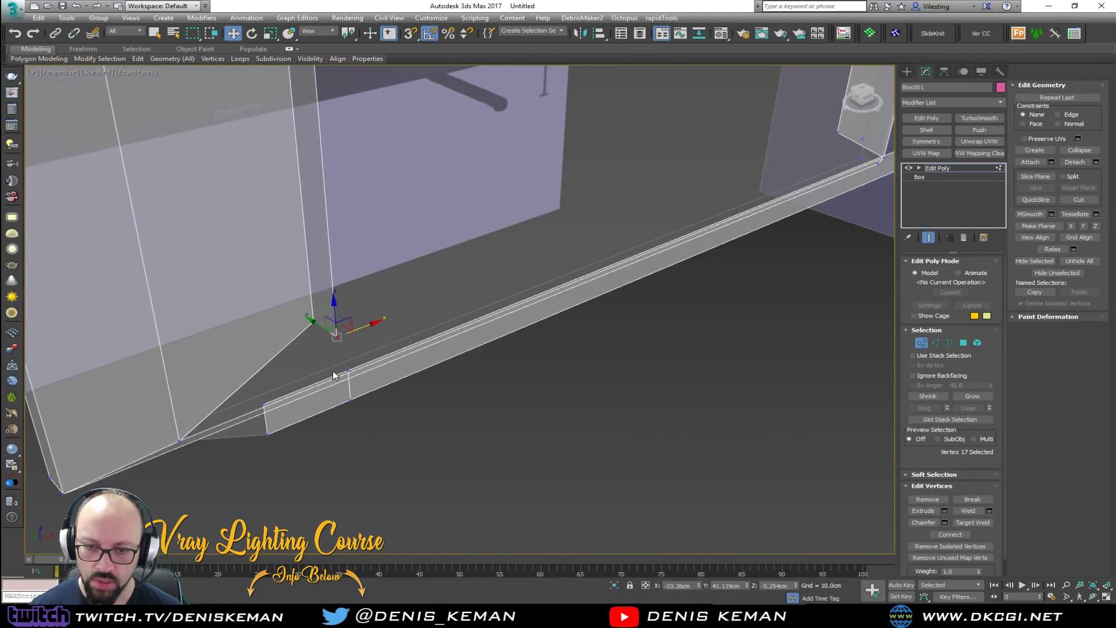
key("2")
left_click(309, 382)
left_click(279, 352, "ctrl")
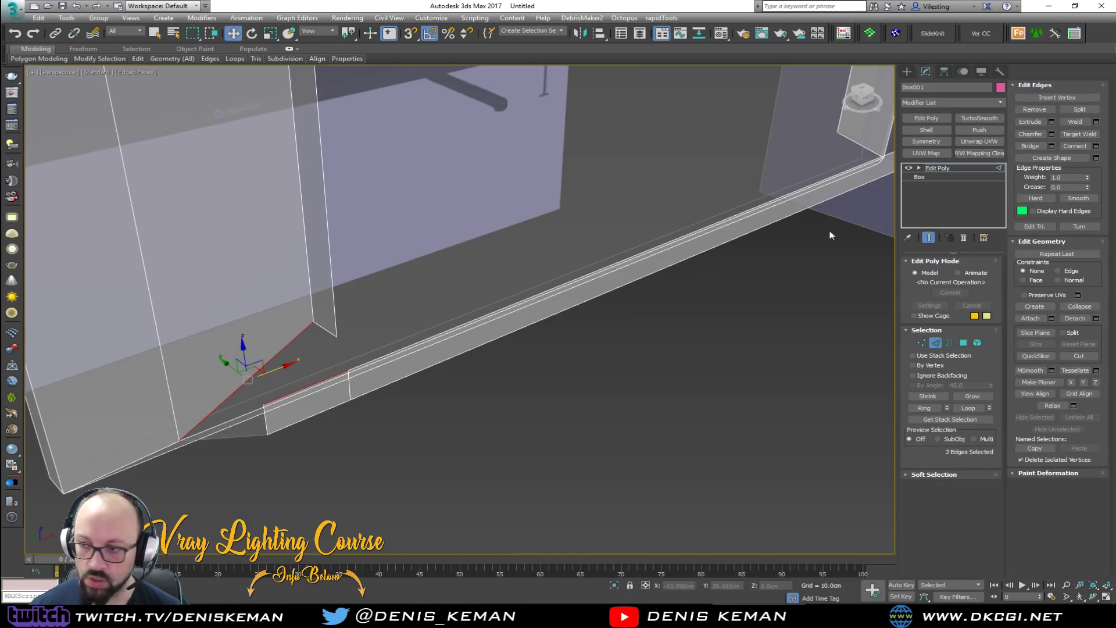
left_click(1037, 145)
middle_click_drag(439, 328, 713, 327, "alt")
scroll(358, 334, "up", 6)
Add a Symmetry modifier mirrored on X with Flip enabled, and return to the Edit Poly level beneath it.
left_click(941, 344)
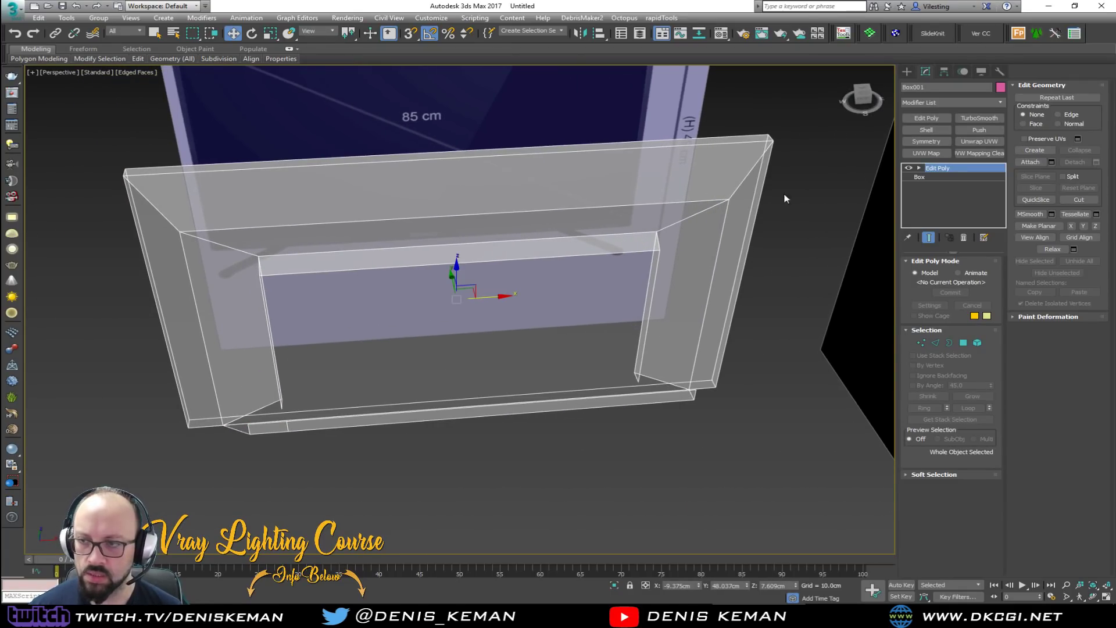
left_click(926, 141)
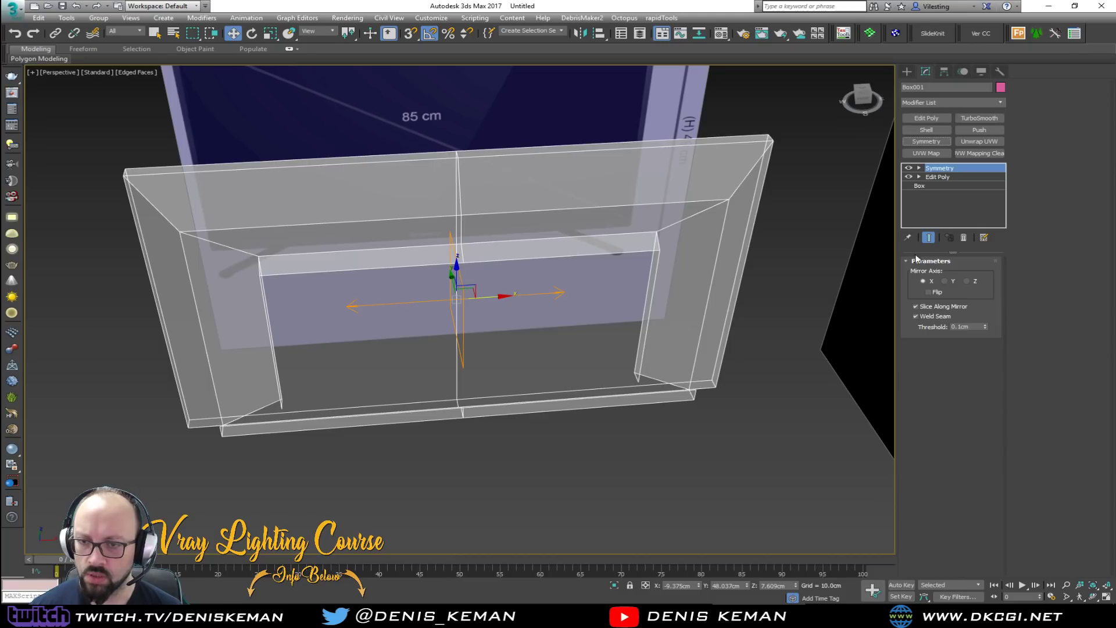
left_click(929, 292)
scroll(319, 401, "up", 3)
middle_click_drag(319, 402, 430, 391, "alt")
middle_click_drag(554, 328, 826, 206, "alt")
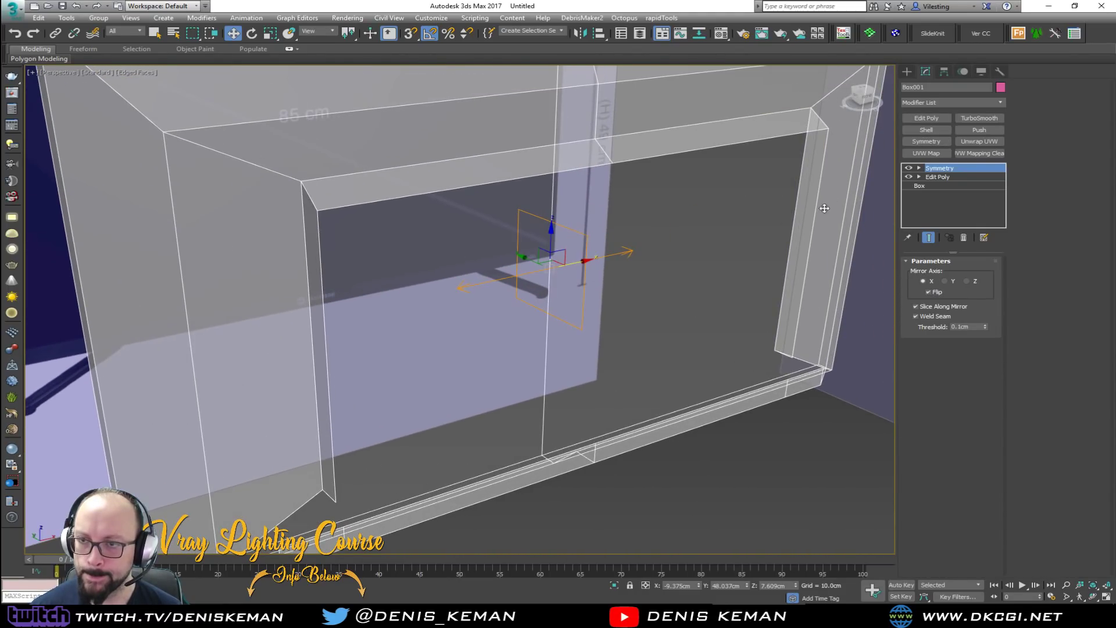
middle_click_drag(597, 314, 621, 215, "alt")
left_click(938, 177)
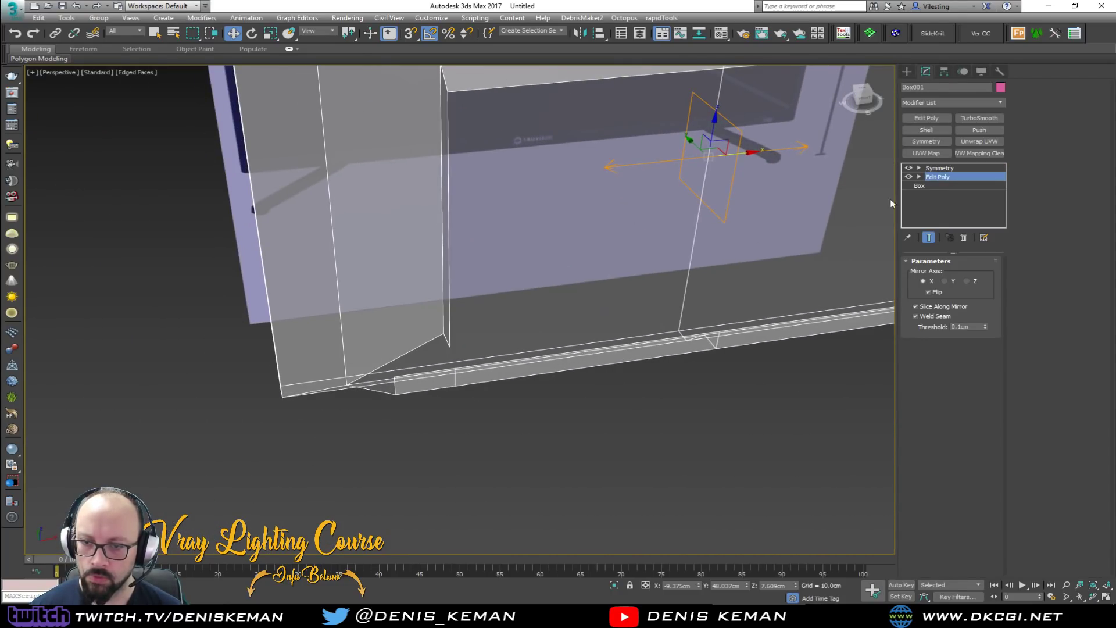
Clear the edge selection and add a new Edit Poly modifier above the Symmetry modifier.
key("2")
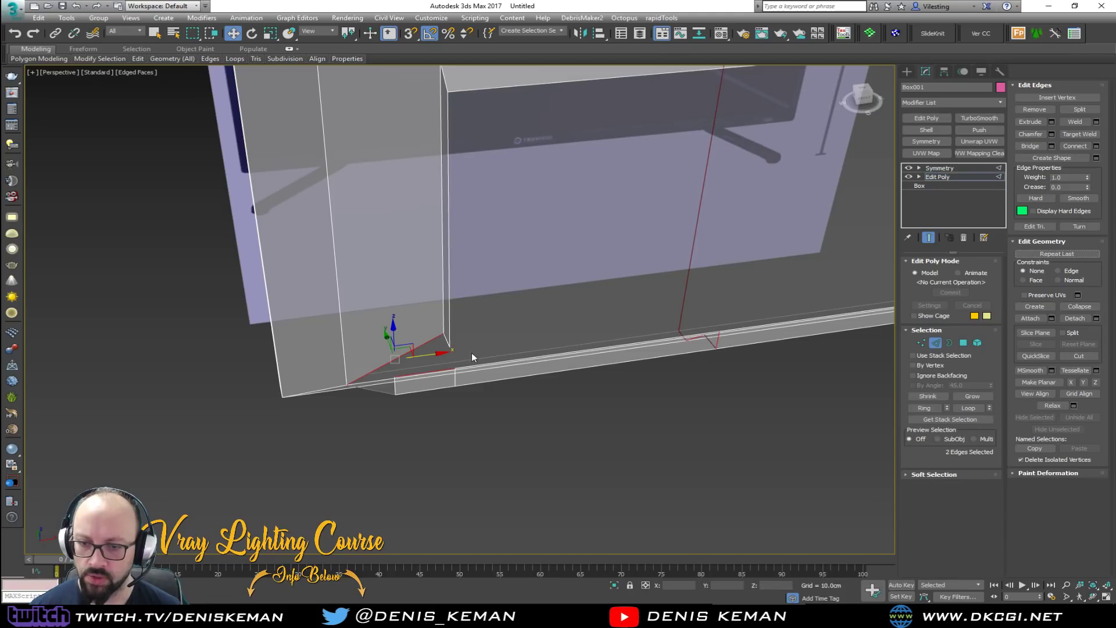
left_click(470, 425)
middle_click_drag(457, 381, 427, 375, "alt")
scroll(410, 354, "down", 3)
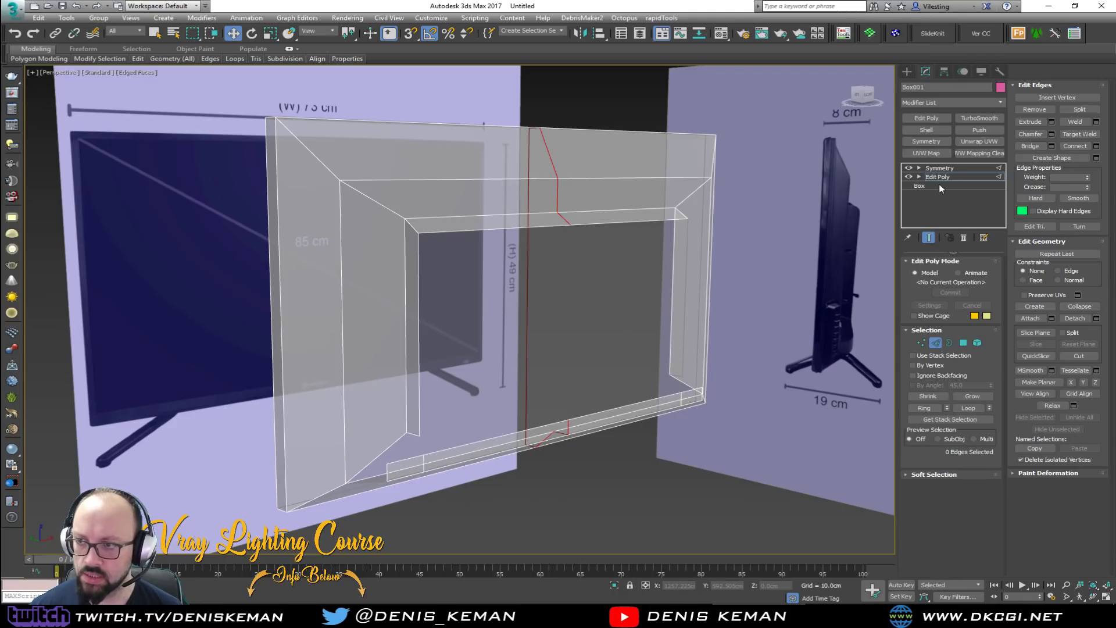
left_click(940, 168)
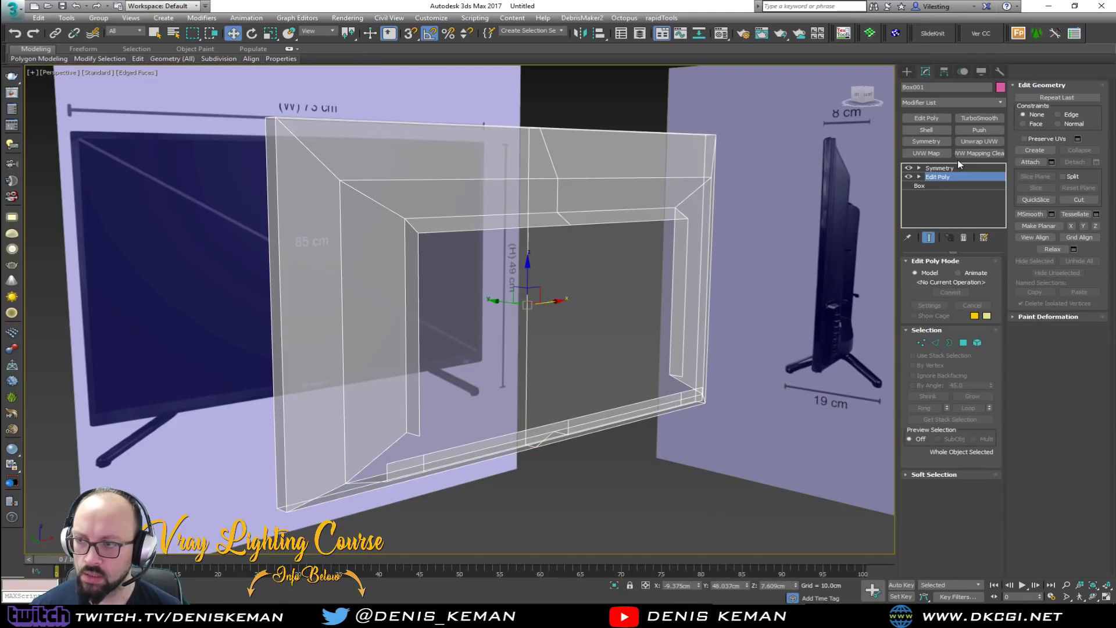
left_click(926, 118)
key("2")
key("ctrl+d")
key("2")
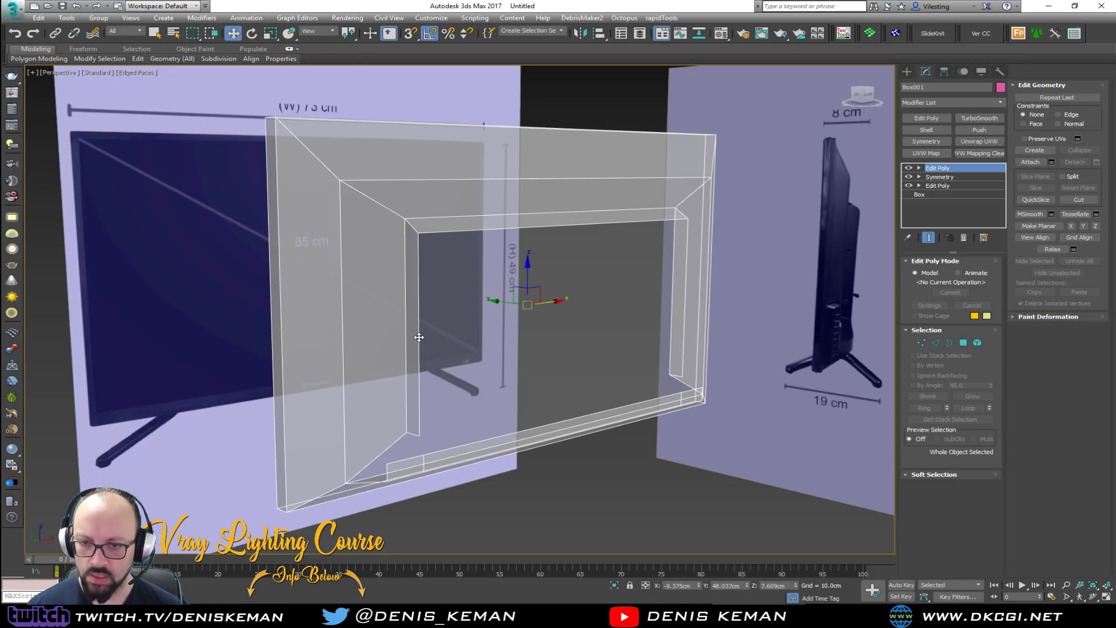
Bridge the two inner vertical edges on opposite sides of the rear housing to close its back.
key("2")
left_click(418, 337)
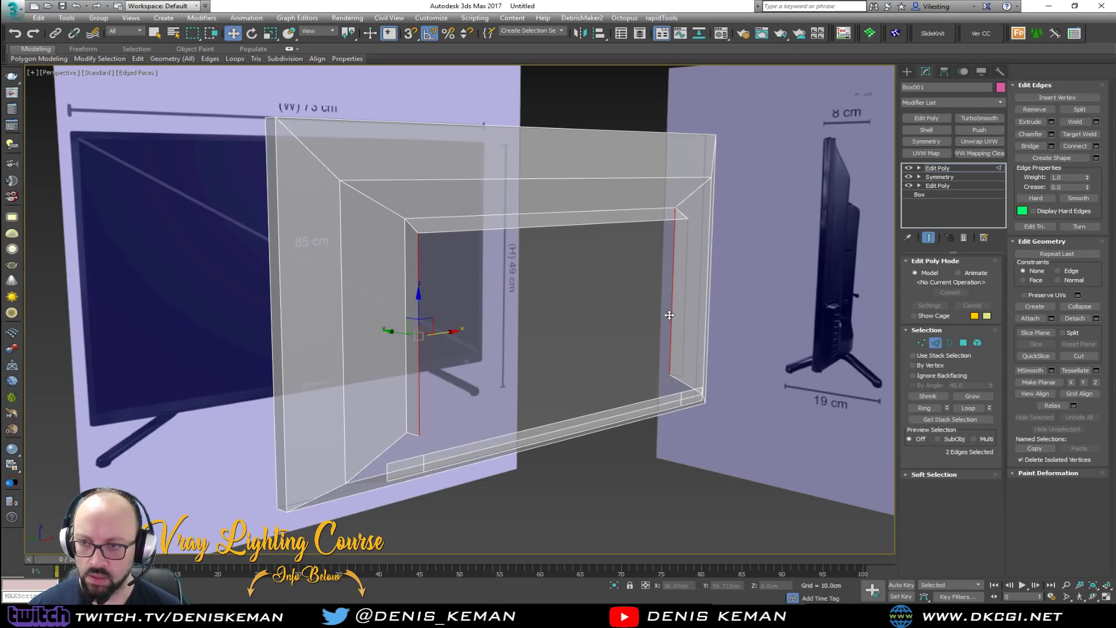
left_click(685, 259)
left_click(419, 314, "ctrl")
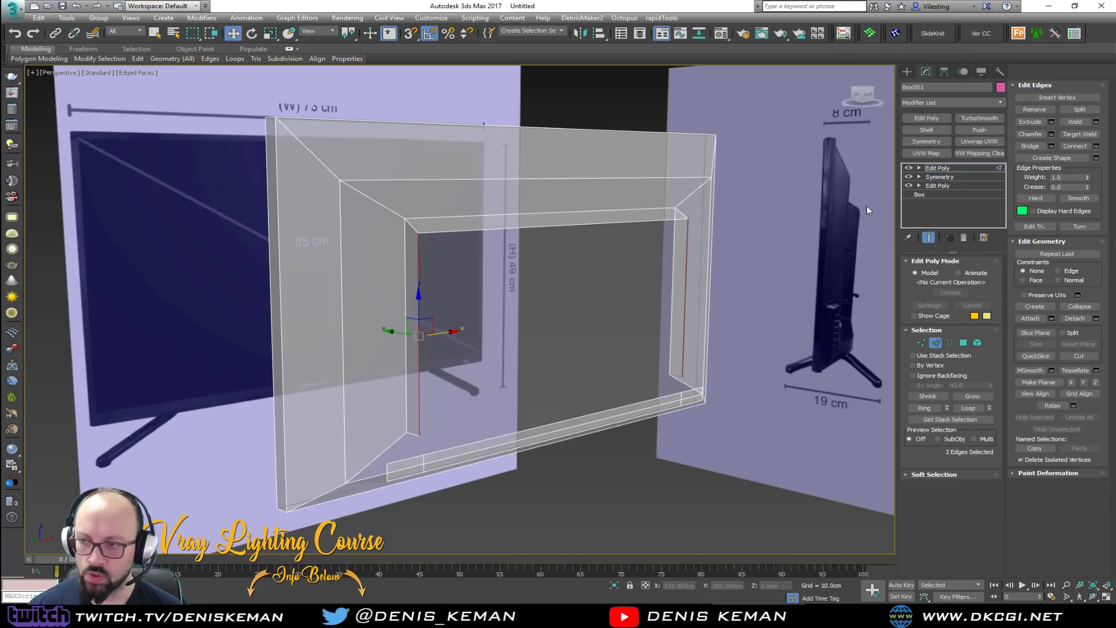
left_click(1041, 144)
middle_click_drag(726, 256, 483, 388, "alt")
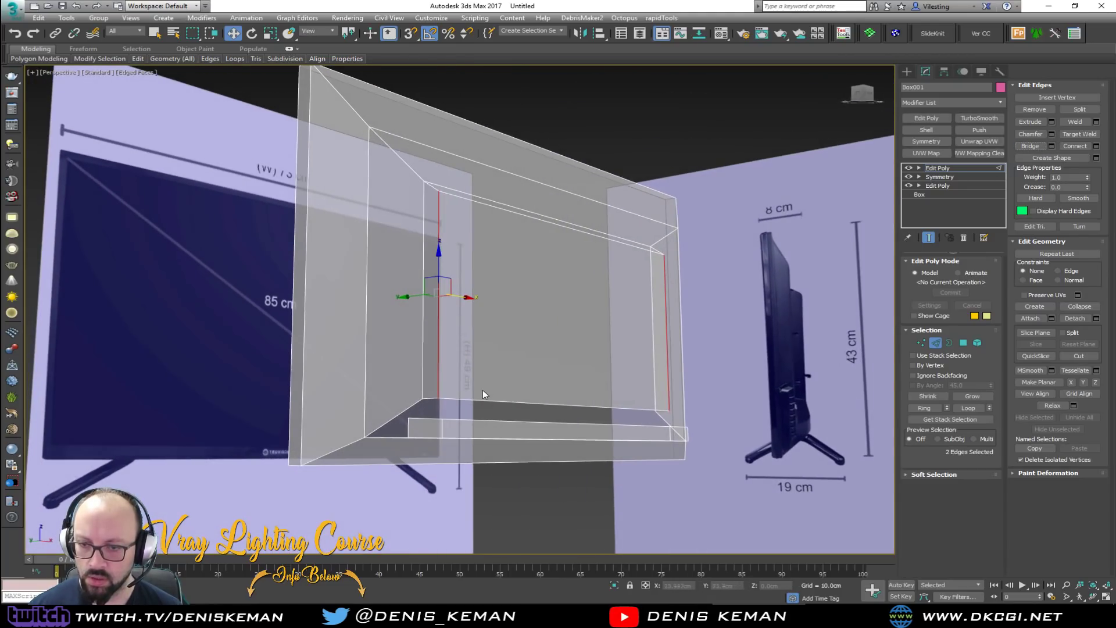
Bridge the new back panel's lower edge to the upper edge of the bottom strip.
left_click(484, 399)
left_click(486, 420, "ctrl")
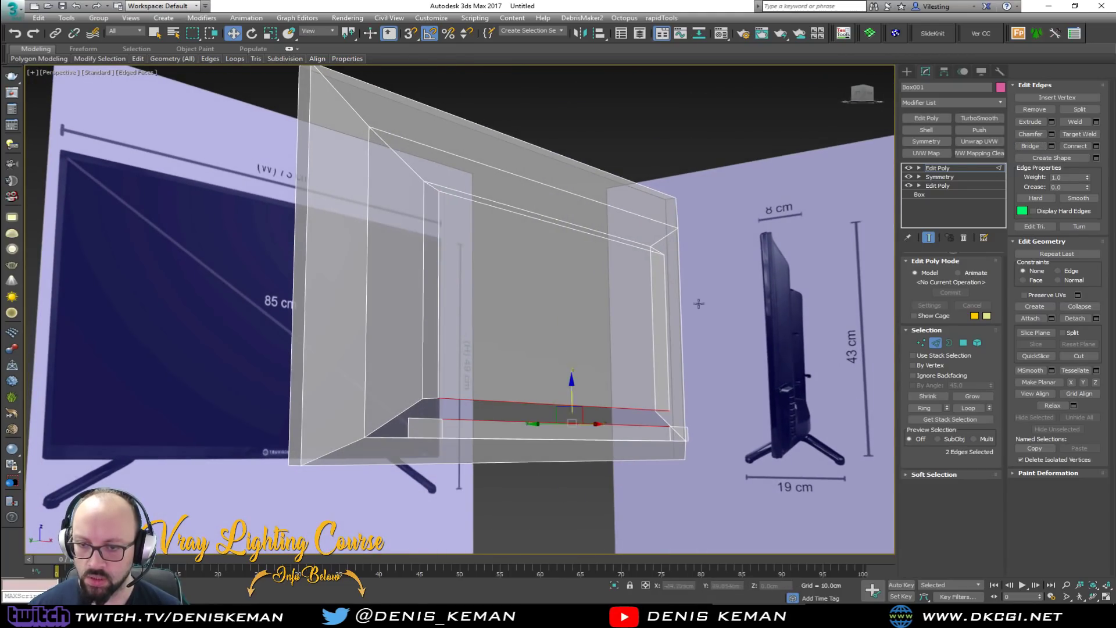
left_click(1029, 146)
middle_click_drag(631, 274, 556, 302, "alt")
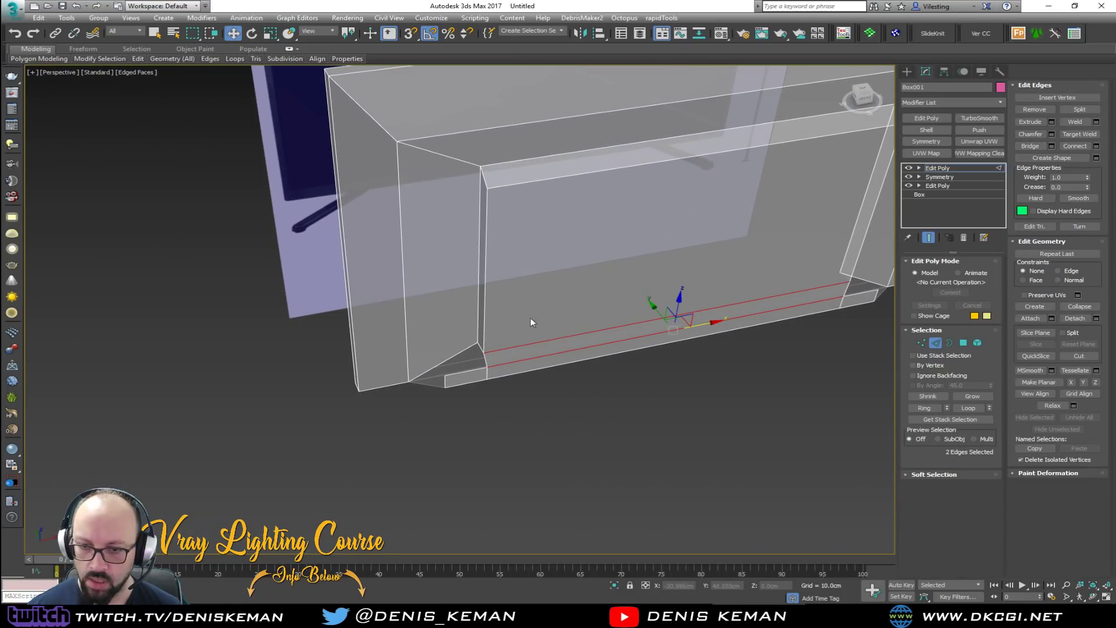
Insert an edge loop around the sloped band of the rear housing using SwiftLoop.
scroll(448, 377, "up", 5)
left_click(422, 352)
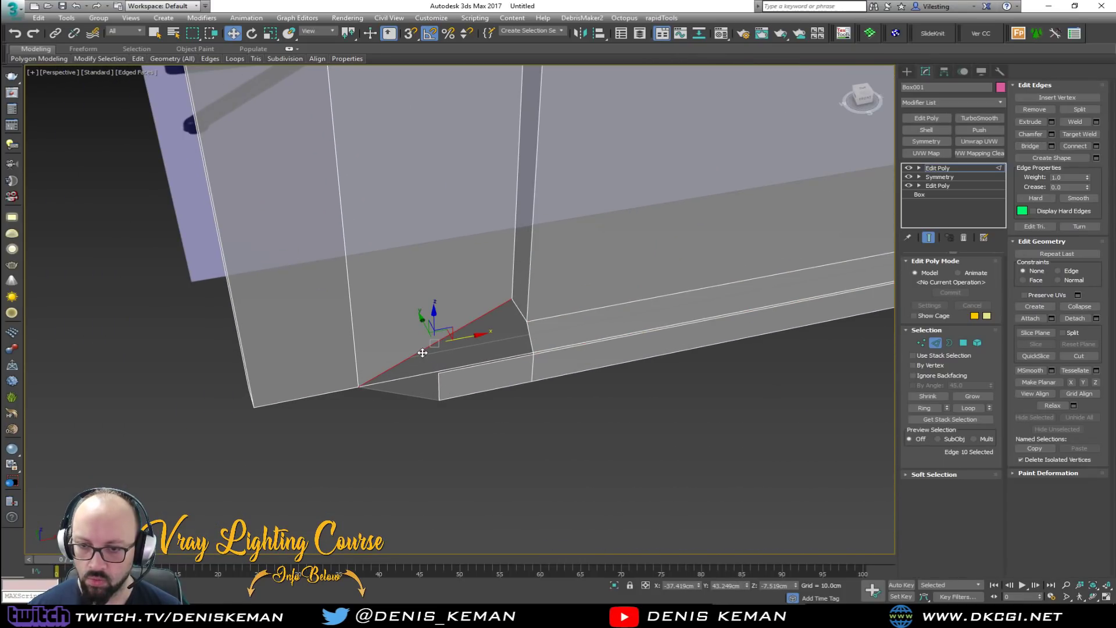
scroll(421, 352, "down", 6)
middle_click_drag(431, 354, 324, 334, "alt")
scroll(324, 334, "up", 3)
key("alt+s")
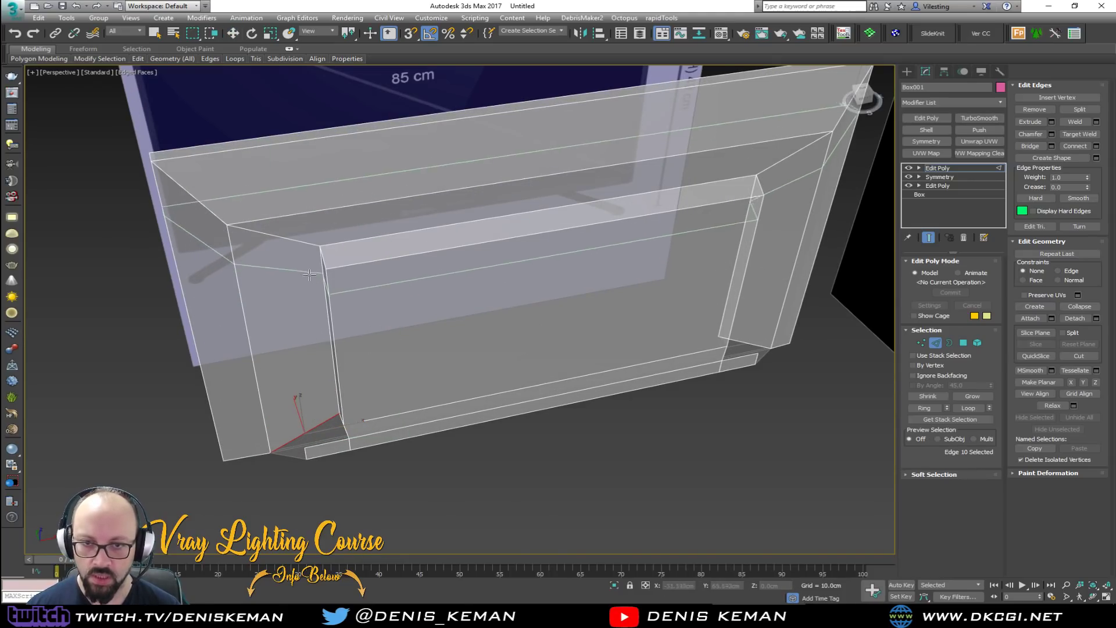
left_click(266, 247)
key("w")
Raise the new loop's lower vertex at the open bottom corner along Z.
middle_click_drag(356, 302, 347, 398, "alt")
scroll(371, 445, "up", 3)
key("1")
left_click(372, 442)
mouse_move(373, 439)
middle_mouse_down("alt")
mouse_move(402, 429)
mouse_move(386, 409)
mouse_move(365, 437)
middle_mouse_up("alt")
left_click(305, 482)
left_click_drag(304, 450, 305, 414)
middle_click_drag(323, 413, 368, 472, "alt")
Extend the strip's short upper end edge inward as a new face and bridge it to the side's open lower edge.
key("2")
left_click(367, 472)
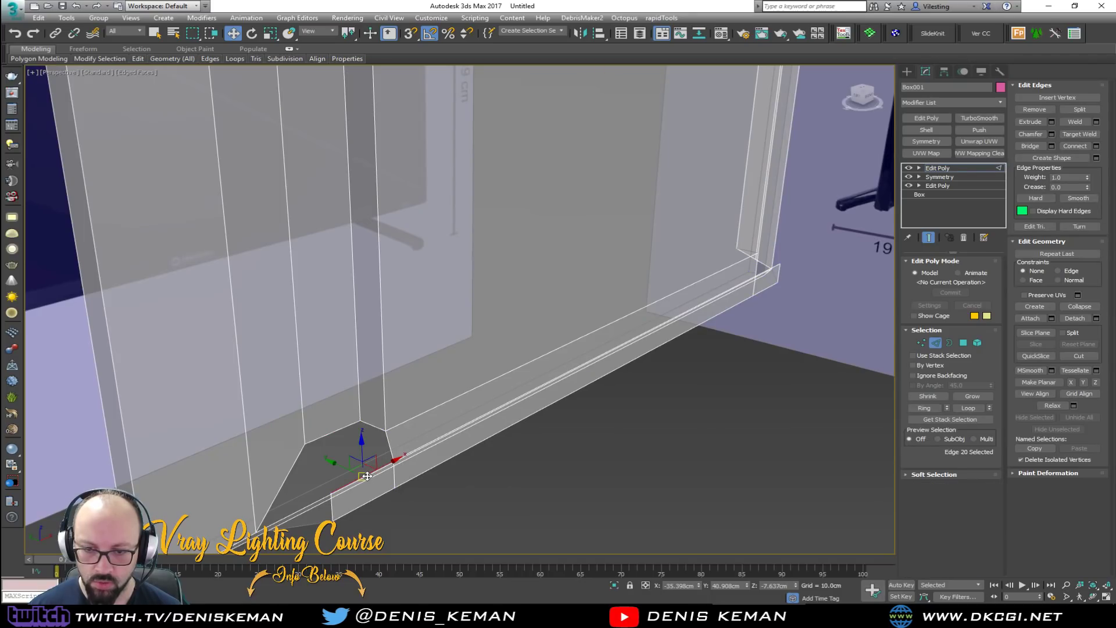
scroll(357, 476, "up", 1)
left_click_drag(341, 468, 356, 394, "shift")
key("s")
left_click(316, 411, "ctrl")
left_click(1030, 146)
Cap the small four-edged opening at the inner end of the corner notch.
key("3")
left_click(370, 400)
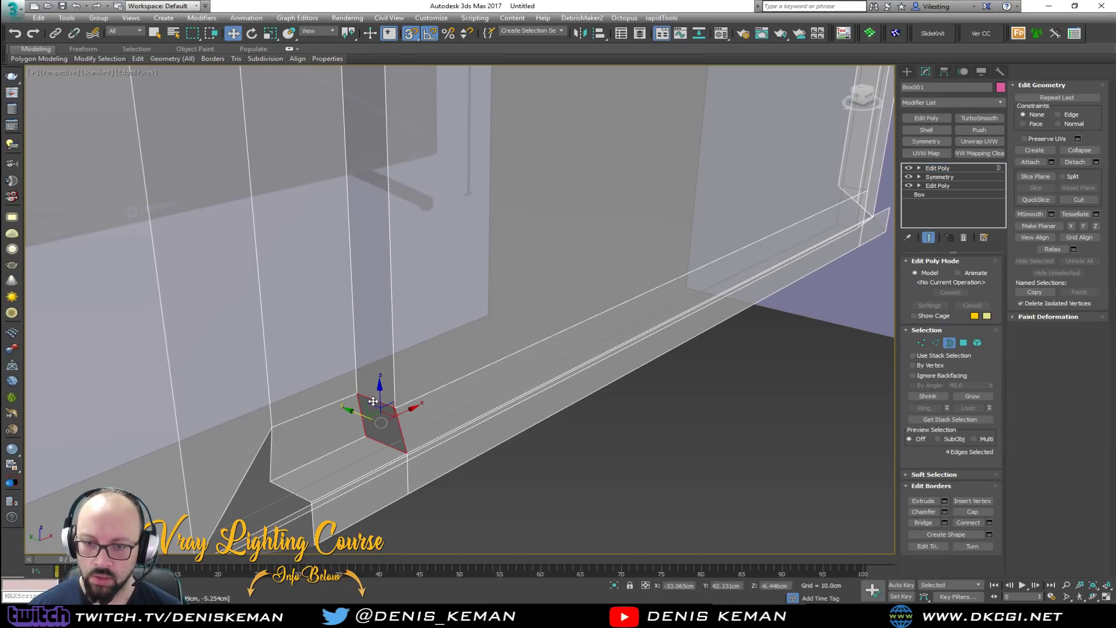
left_click(972, 512)
Target-weld the raised vertex of the side loop to the vertex directly below it at the notch corner.
mouse_move(506, 418)
middle_mouse_down("alt")
mouse_move(496, 449)
mouse_move(509, 441)
mouse_move(521, 398)
mouse_move(504, 357)
mouse_move(466, 361)
mouse_move(458, 409)
mouse_move(468, 450)
mouse_move(509, 466)
middle_mouse_up("alt")
key("2")
left_click(510, 441)
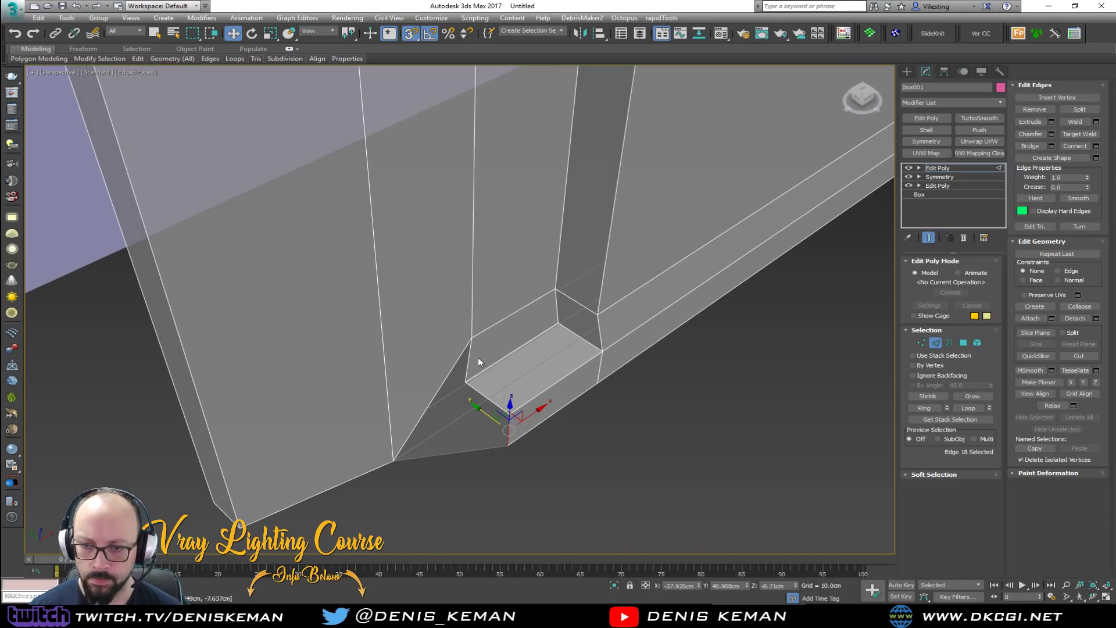
middle_click_drag(477, 360, 474, 336, "alt")
key("1")
left_click(468, 338)
left_click(982, 522)
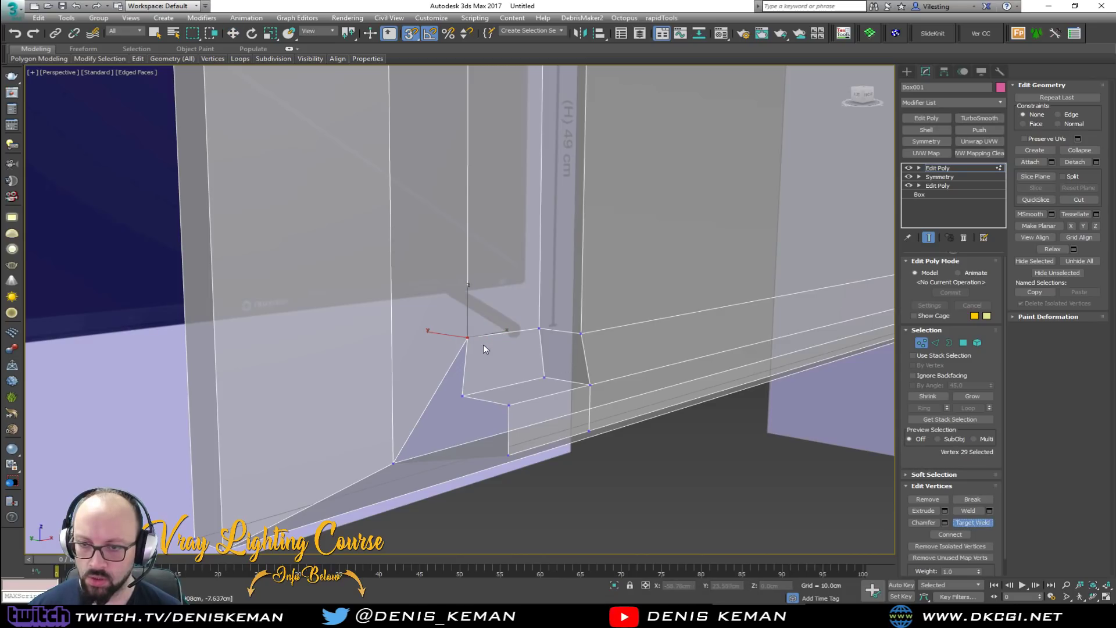
left_click(462, 395)
right_click(468, 398)
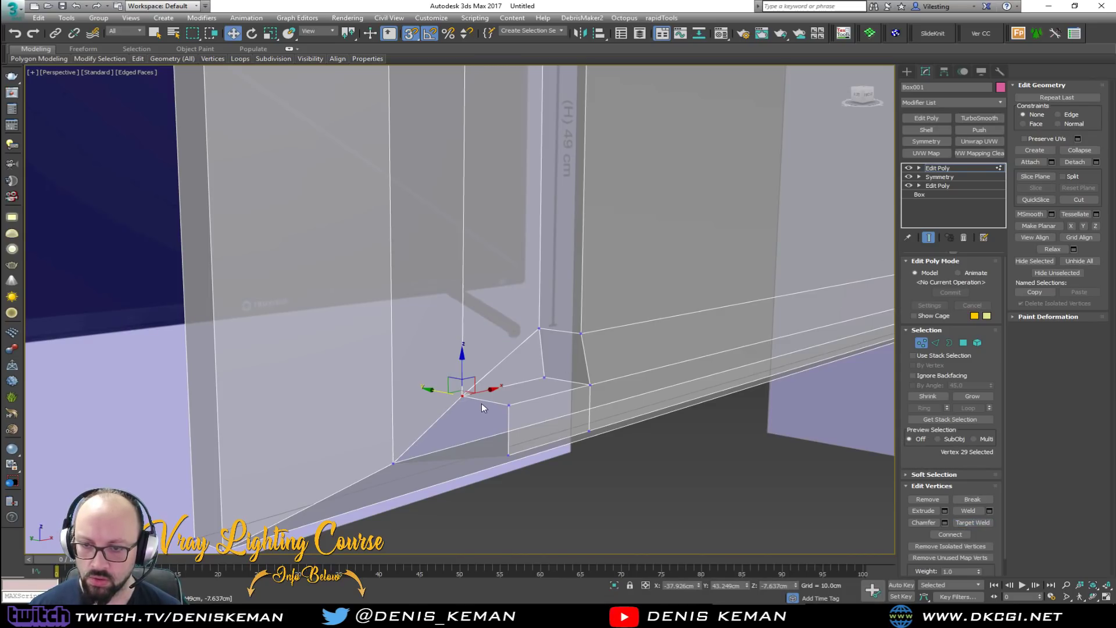
Cap the remaining open border between the sloped side and the end of the bottom strip.
key("3")
left_click(485, 401)
left_click(980, 517)
Turn off snapping and move the upper vertex at the strip's end inward along X by about 1.5 cm.
middle_click_drag(652, 418, 607, 439, "alt")
key("1")
key("s")
left_click_drag(526, 419, 569, 416)
mouse_move(570, 416)
middle_mouse_down("alt")
mouse_move(543, 326)
mouse_move(567, 401)
middle_mouse_up("alt")
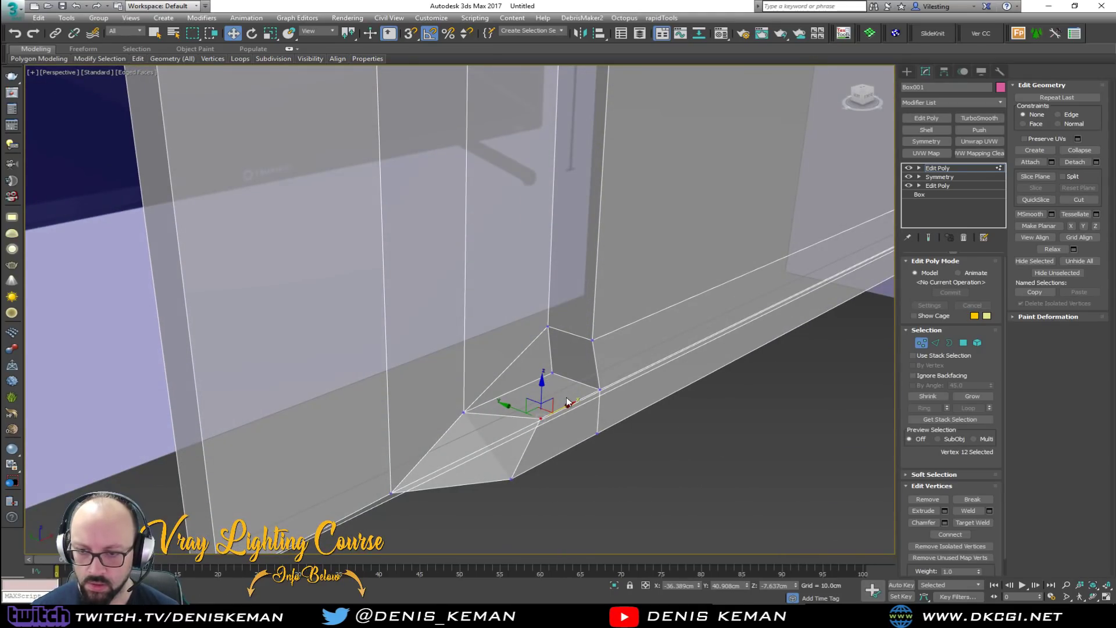
Turn off see-through display and examine the filled bottom corner and underside, with and without edged faces.
left_click(921, 345)
left_click(724, 460)
left_click(561, 383)
key("alt+x")
key("F4")
middle_click_drag(561, 383, 522, 402)
scroll(468, 433, "down", 6)
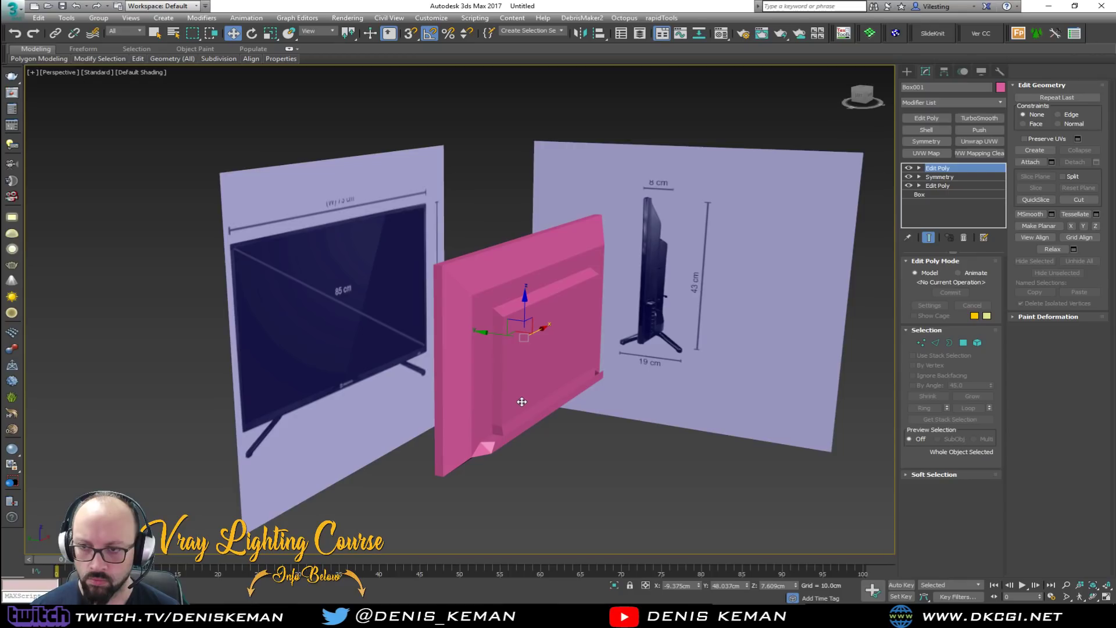
middle_click_drag(521, 402, 506, 405, "alt")
scroll(442, 330, "up", 3)
key("F4")
scroll(473, 486, "up", 3)
middle_click_drag(473, 485, 486, 436, "alt")
middle_click_drag(565, 231, 524, 289)
scroll(523, 289, "up", 3)
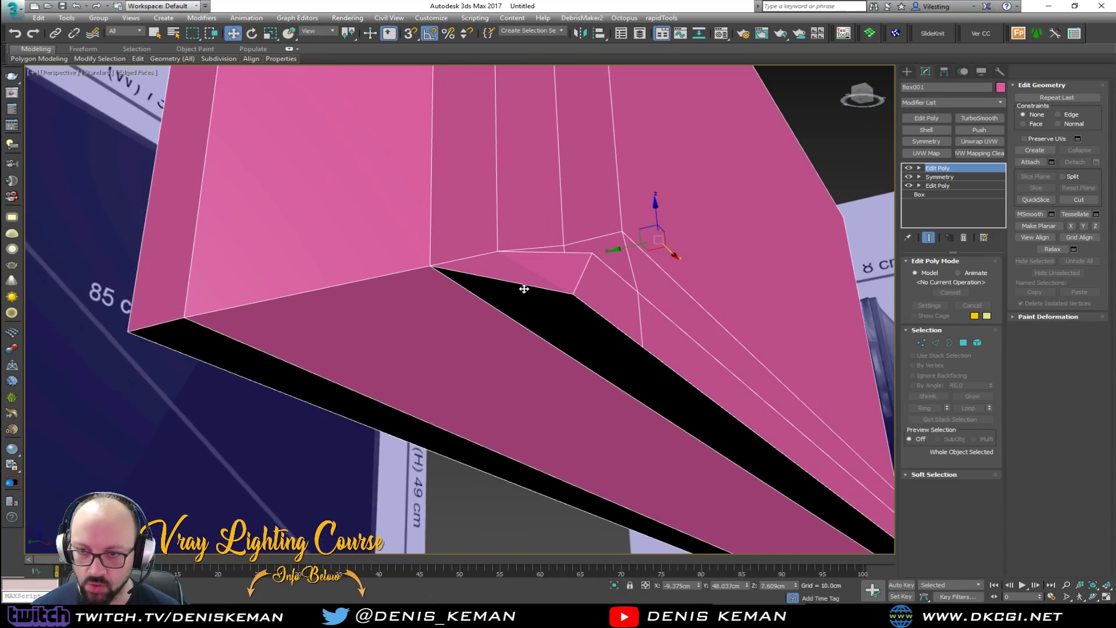
Select the two opposite vertices across the capped corner face.
key("1")
middle_click_drag(594, 258, 605, 368, "alt")
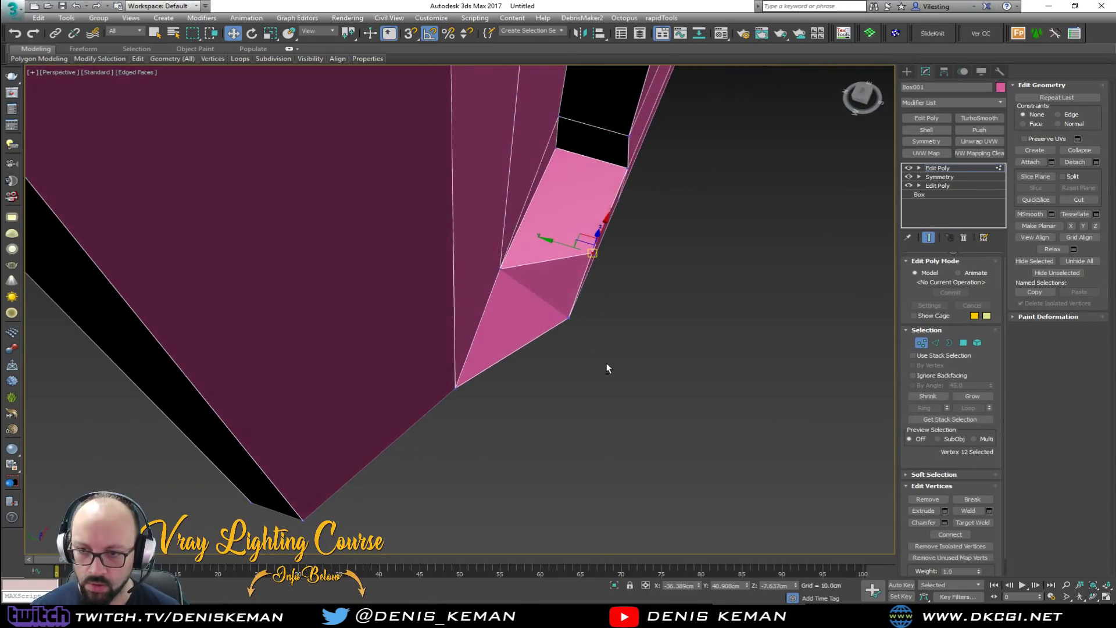
middle_click_drag(607, 311, 562, 279, "alt")
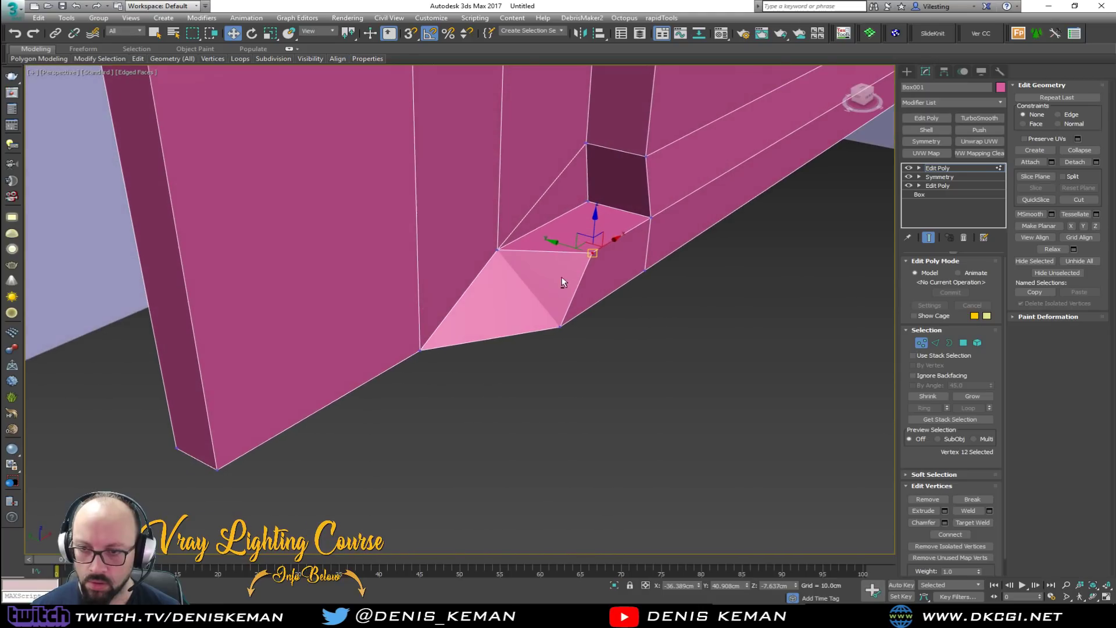
left_click(498, 250)
left_click(559, 328, "ctrl")
middle_click_drag(560, 328, 434, 365, "alt")
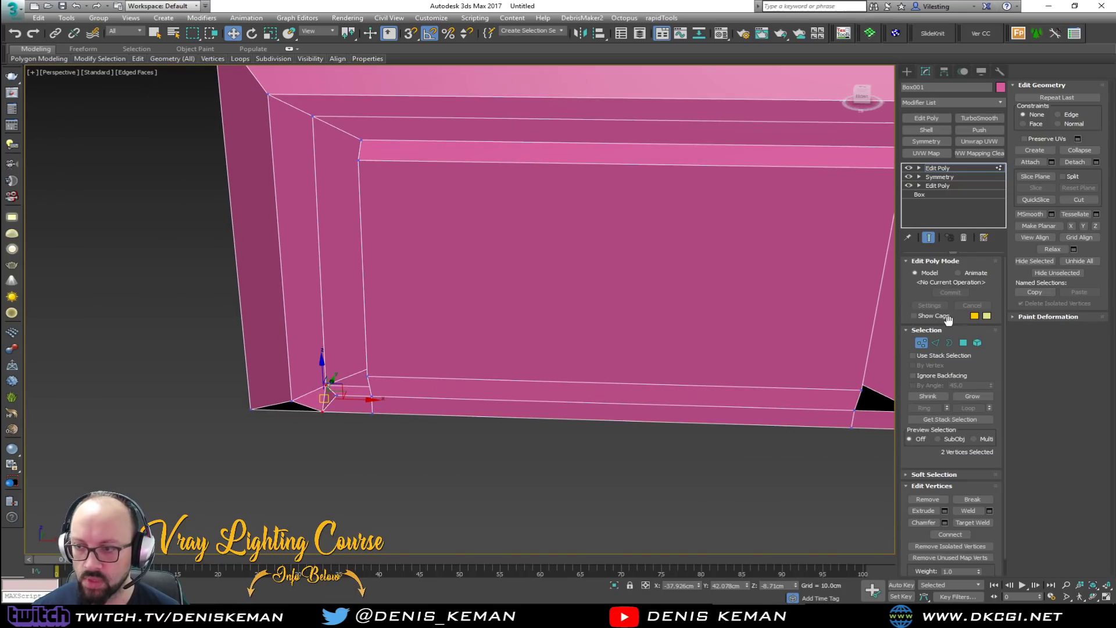
Add another Symmetry modifier mirrored on X with Flip enabled to copy the finished corner across.
left_click(926, 344)
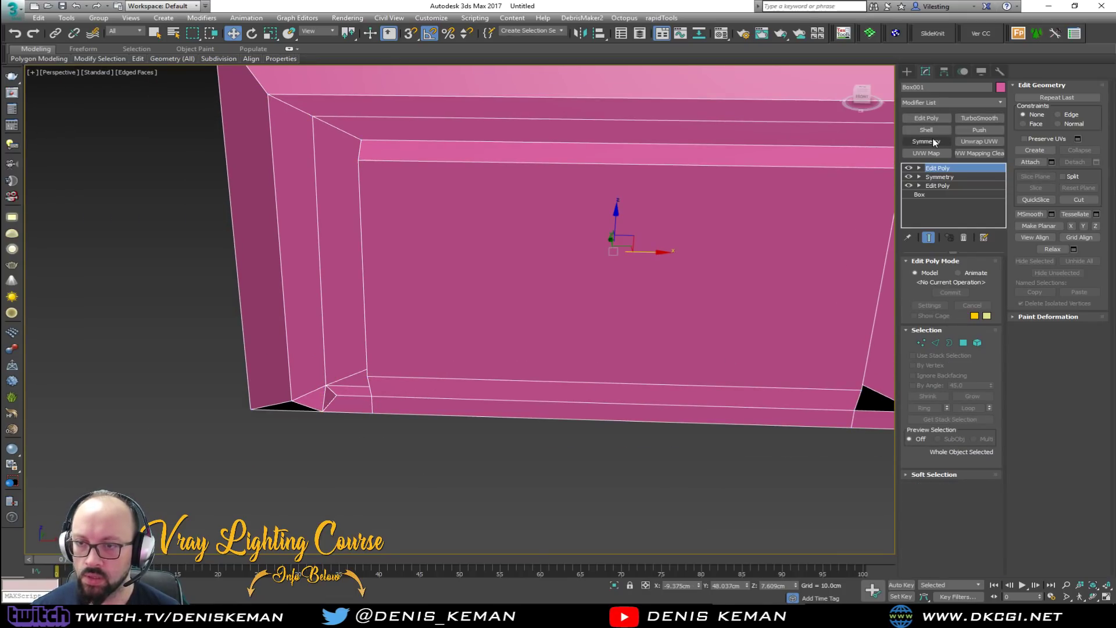
left_click(932, 140)
left_click(928, 292)
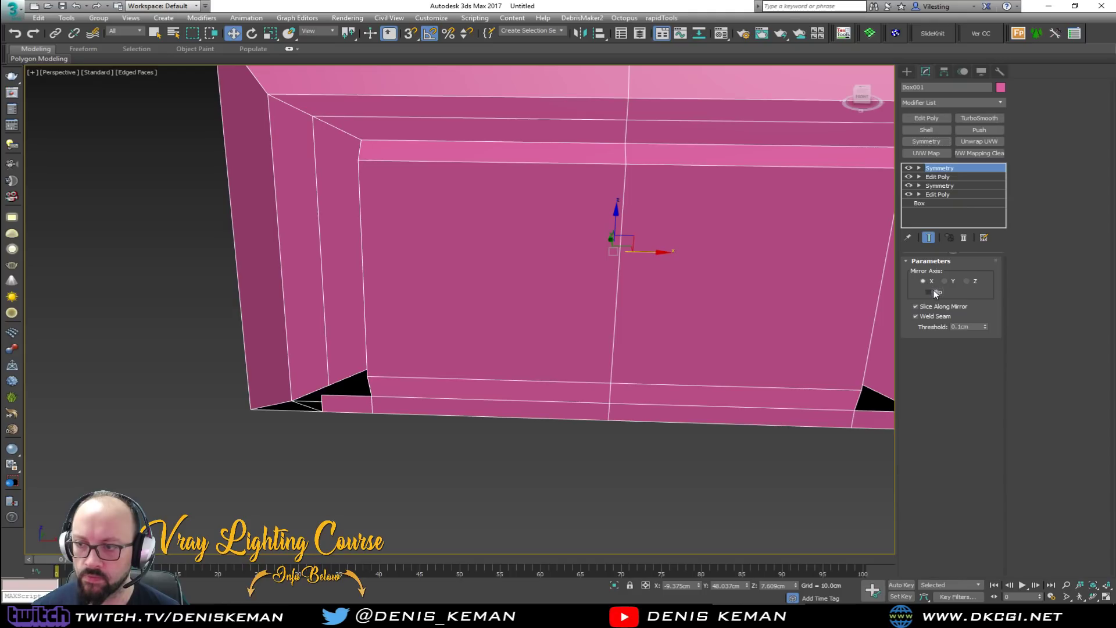
Add an Edit Poly modifier on top and remove the vertical centre edge loop along with its vertices.
left_click(926, 118)
key("2")
double_click(611, 327)
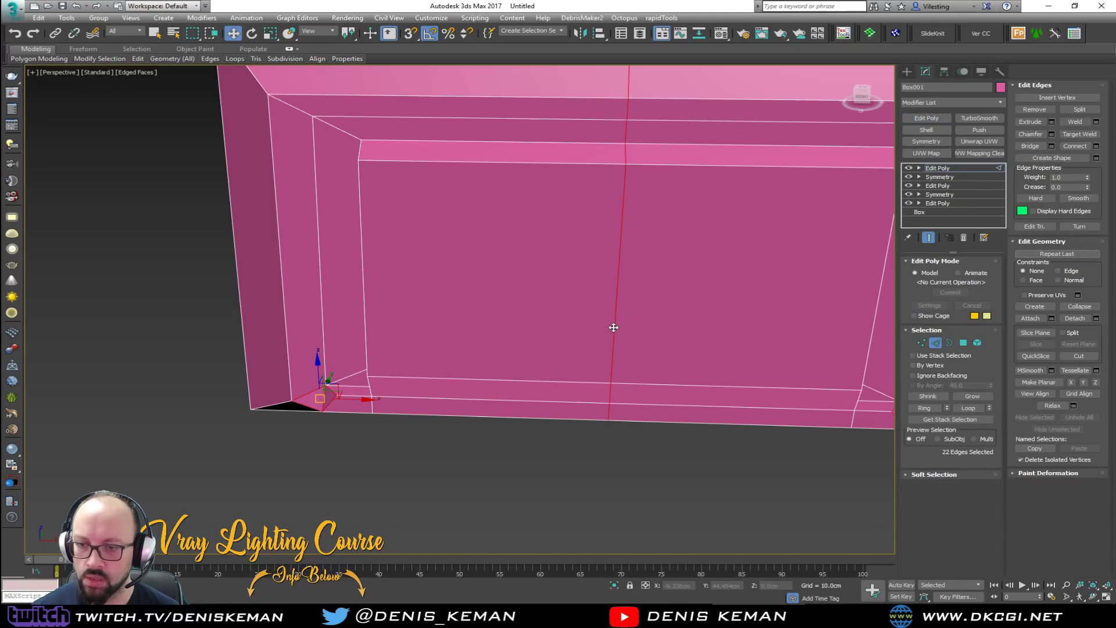
key("ctrl+BackSpace")
In the see-through Left view, insert two close edge loops around the frame's side at the blueprint's seam.
scroll(560, 319, "down", 3)
middle_click_drag(560, 319, 606, 253, "alt")
key("alt+w")
scroll(241, 425, "down", 4)
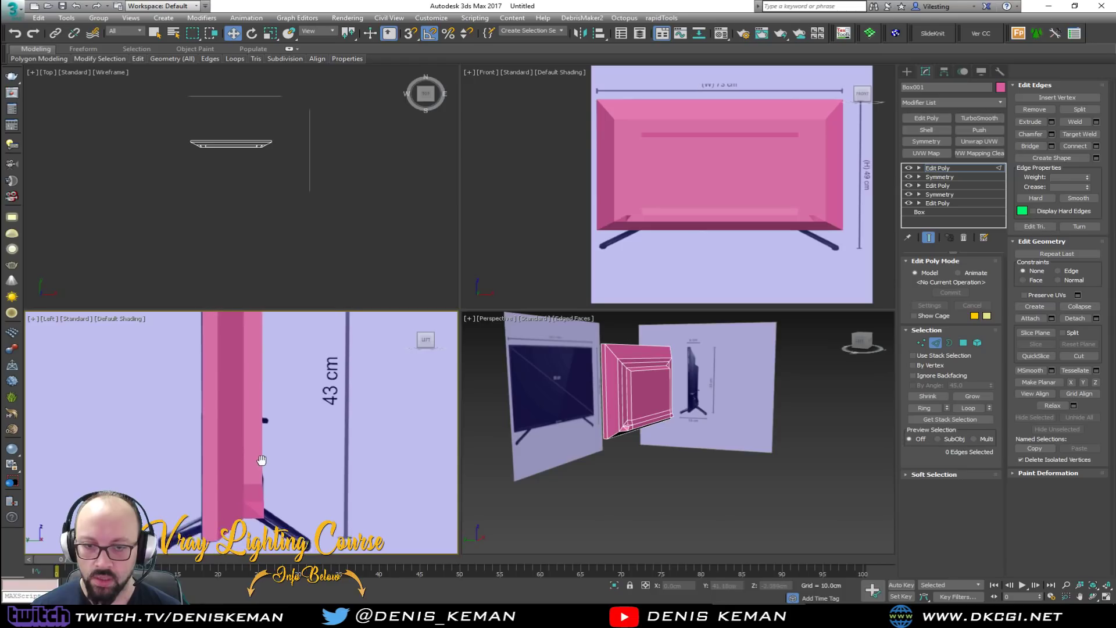
key("alt+w")
key("alt+x")
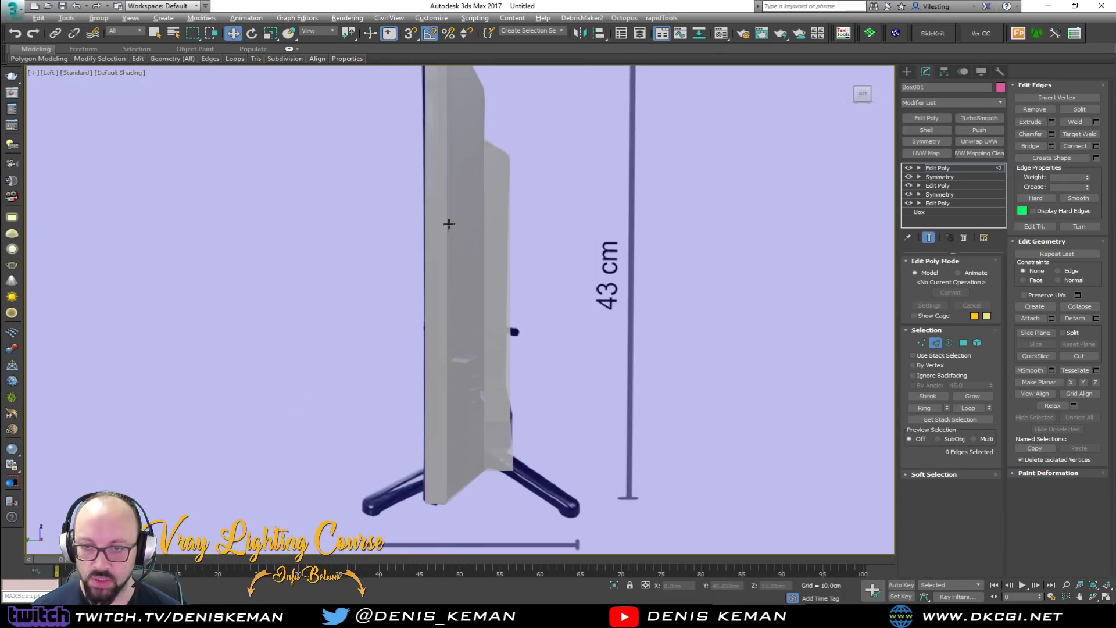
middle_click_drag(452, 242, 438, 297)
scroll(430, 117, "up", 5)
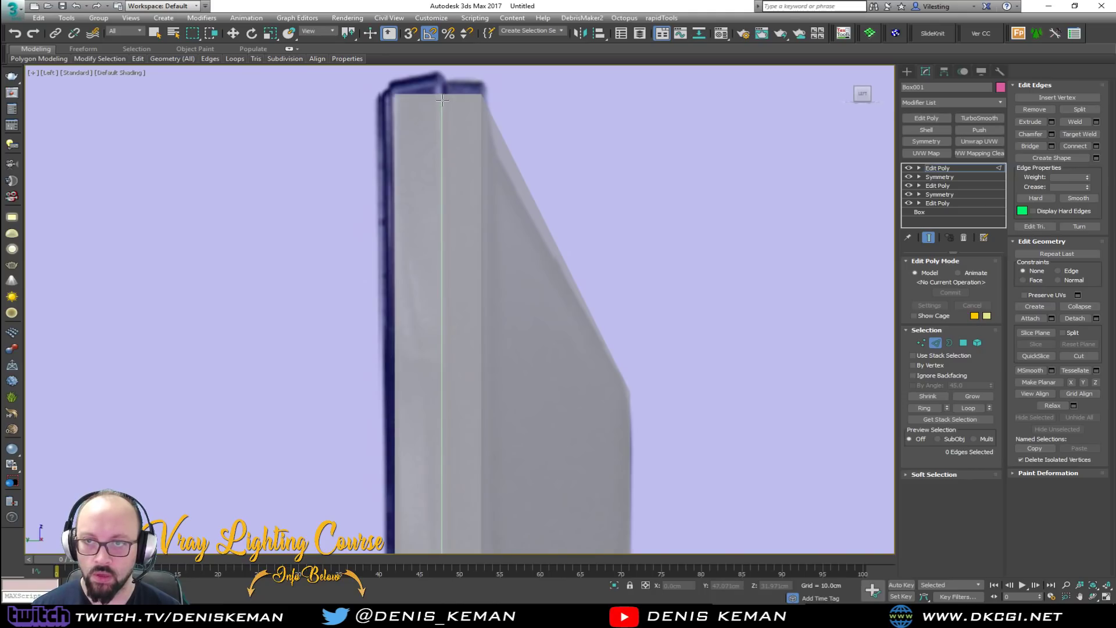
left_click(437, 100)
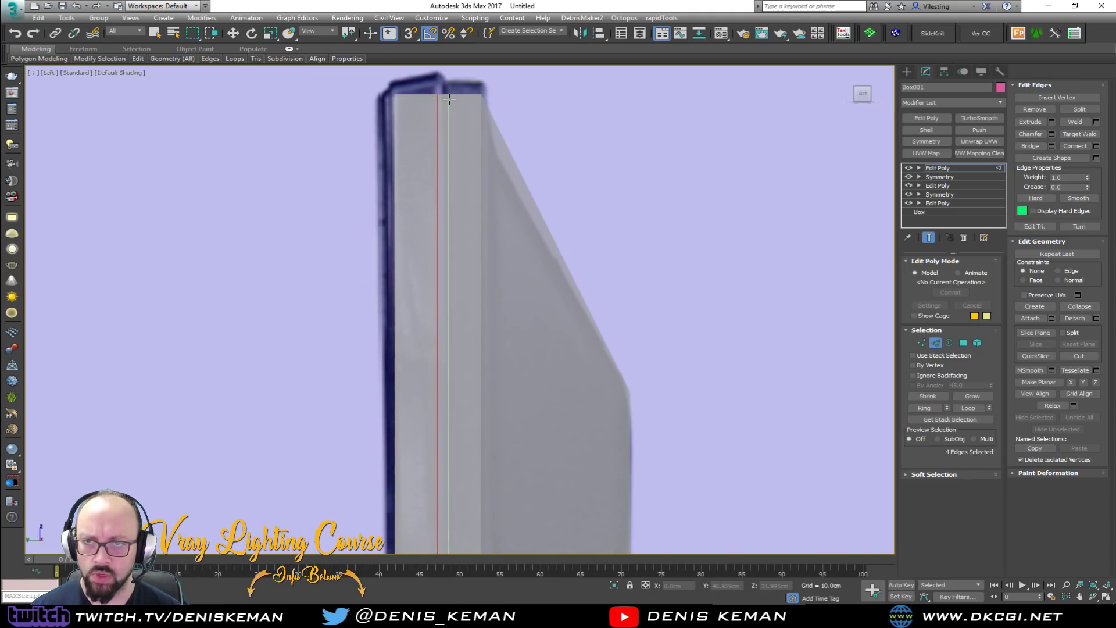
left_click(448, 111)
right_click(448, 112)
Select the thin band of four polygons between the two new loops around the frame.
key("2")
left_click(443, 94)
key("alt+l")
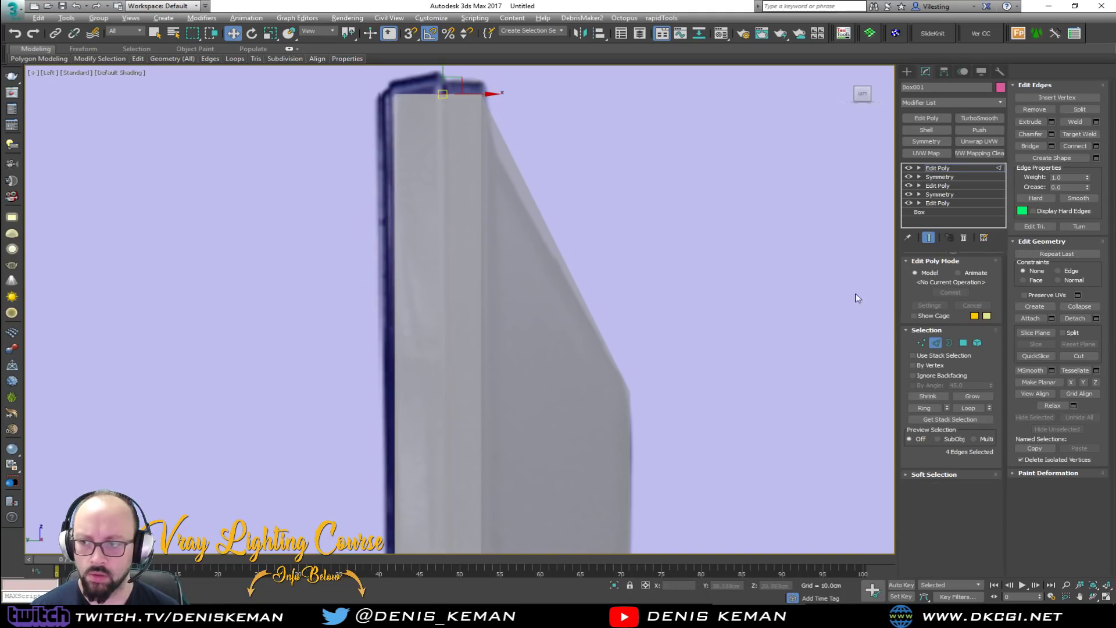
left_click(963, 343, "ctrl")
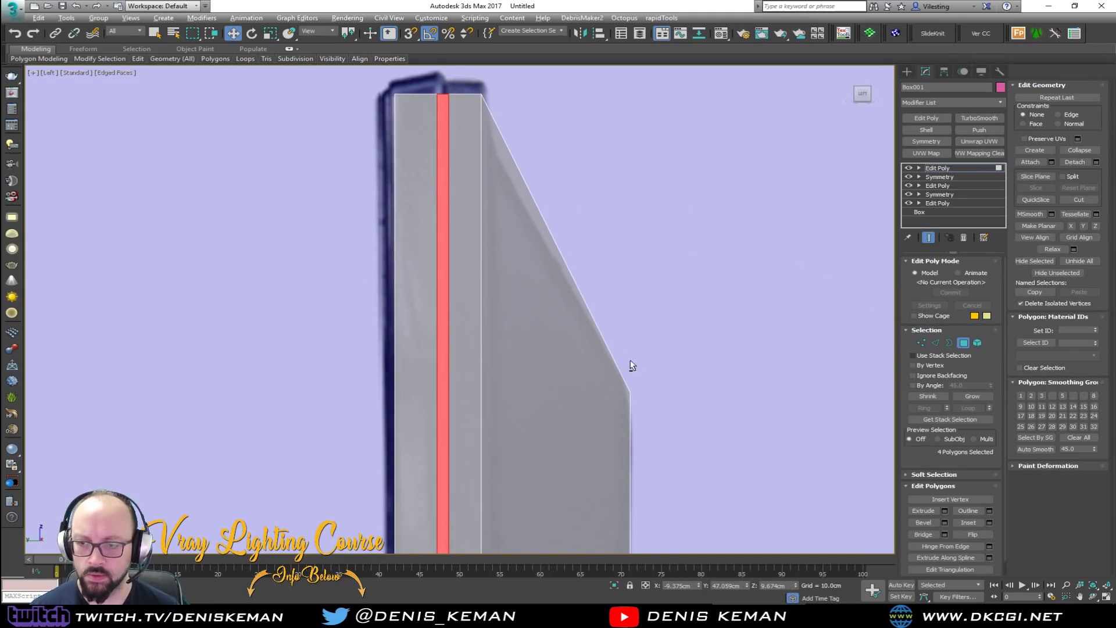
Return to the Perspective view, show edged faces and turn off the TV body's see-through display.
key("alt+w")
key("alt+w")
scroll(298, 209, "up", 6)
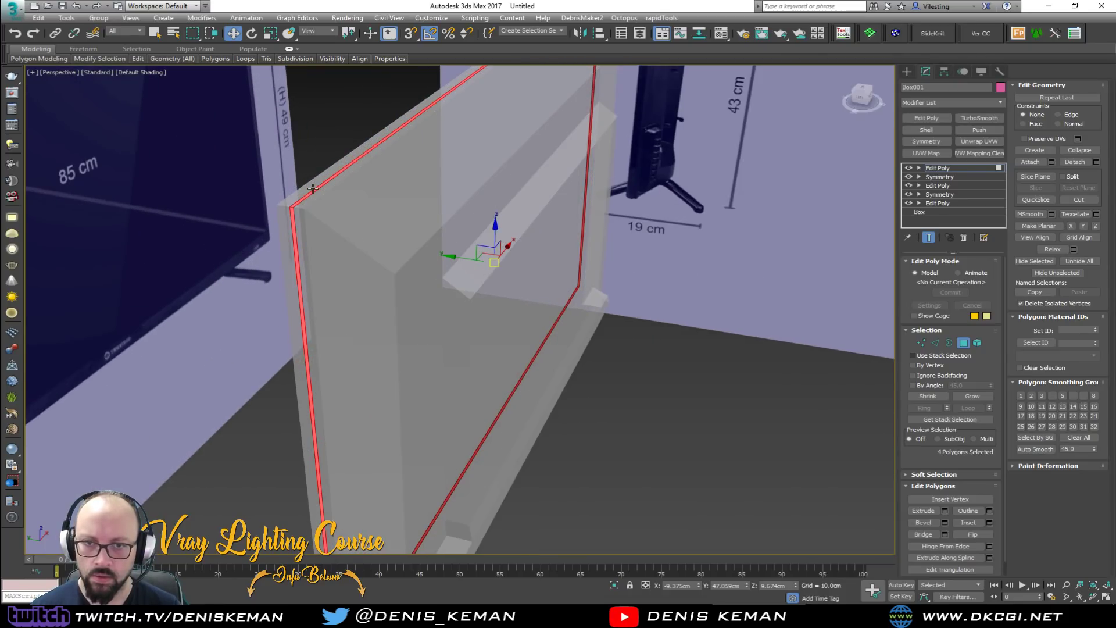
key("F4")
key("F4")
key("alt+x")
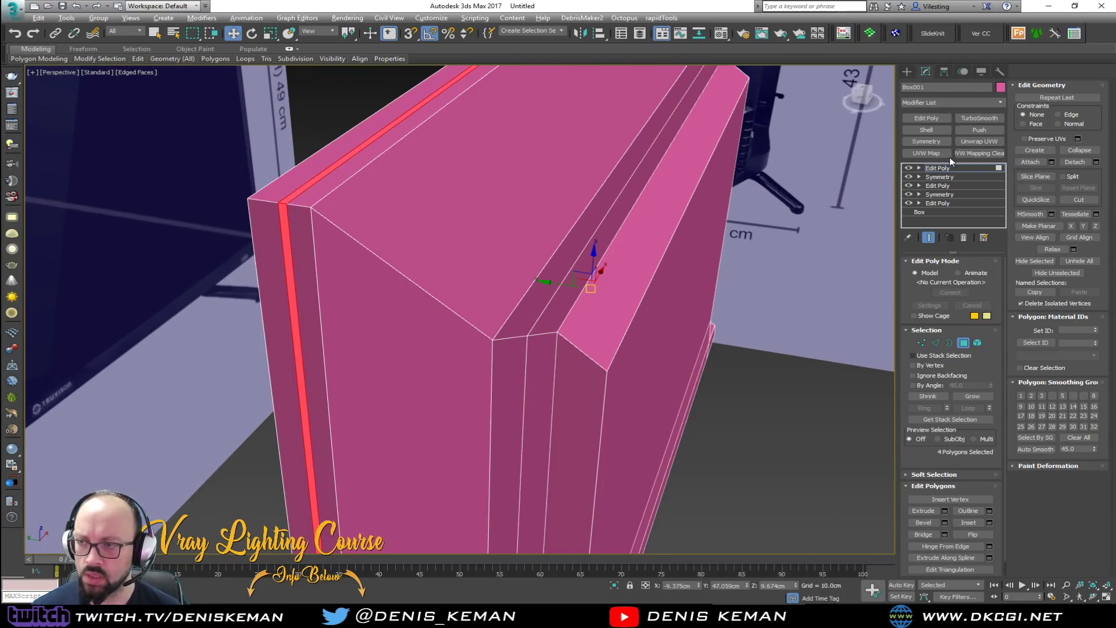
Extrude the selected seam band inward along Local Normals by about -0.332 cm to form the groove, and leave polygon editing.
left_click(944, 510)
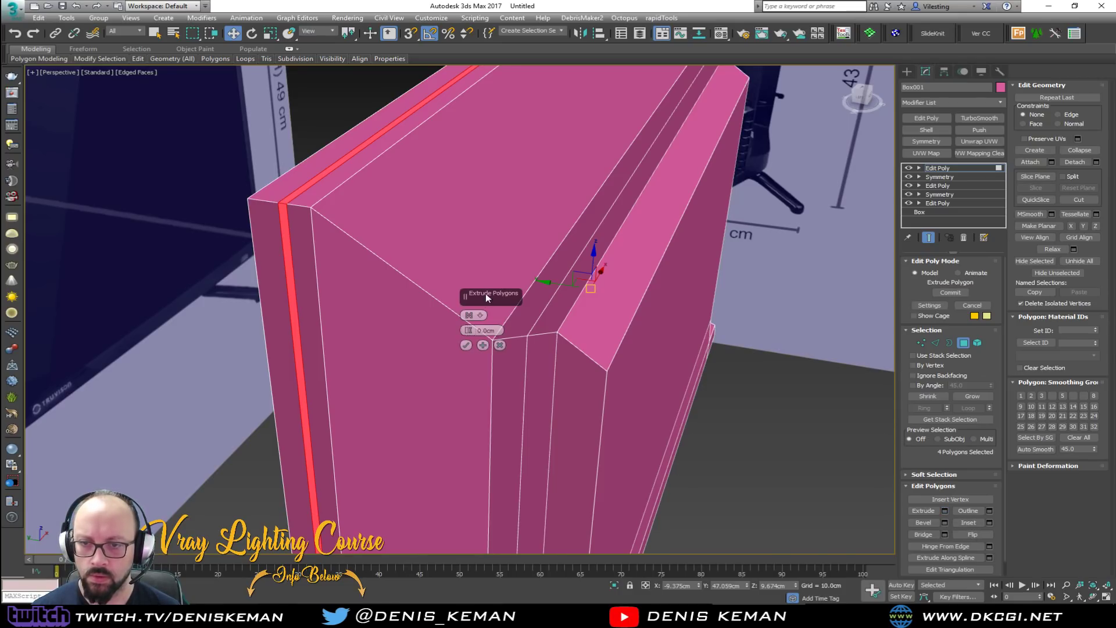
left_click_drag(468, 333, 468, 329)
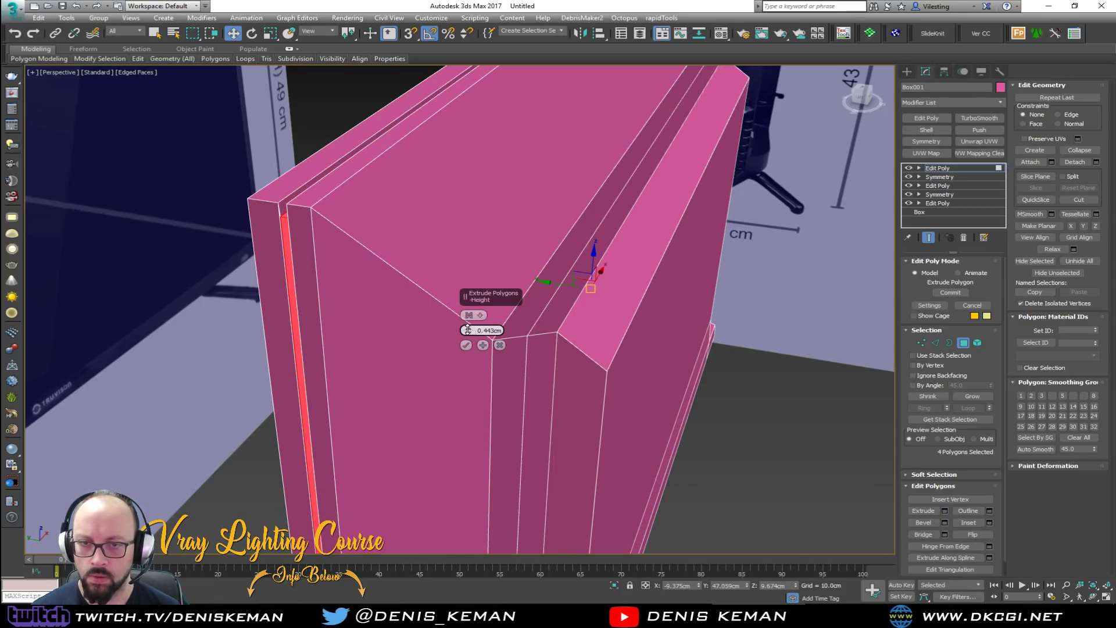
left_click(468, 316)
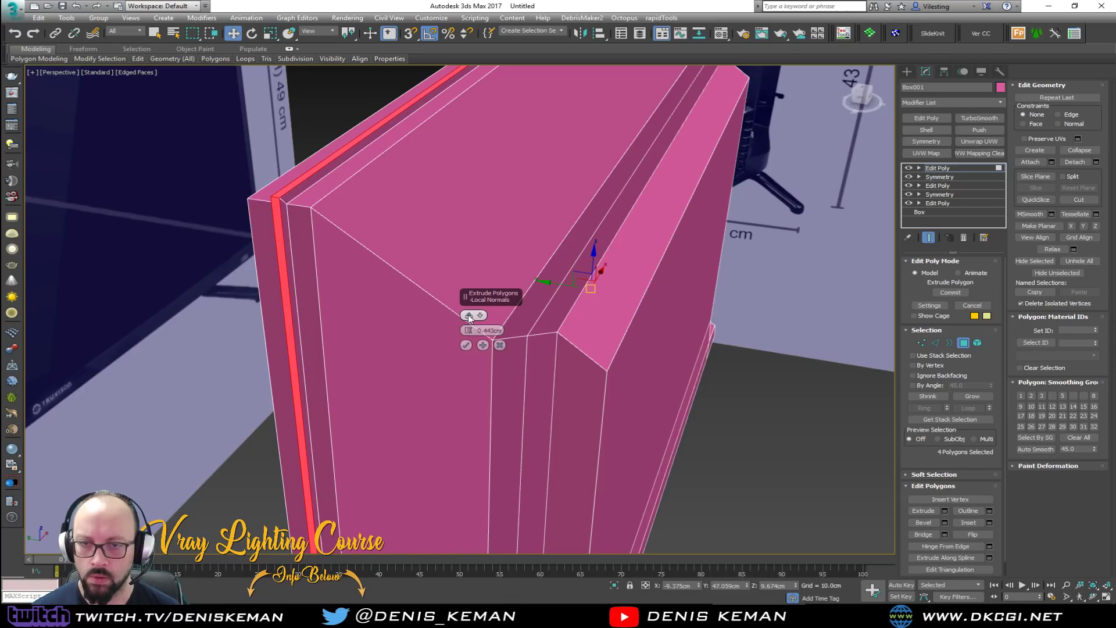
left_click_drag(468, 329, 468, 332)
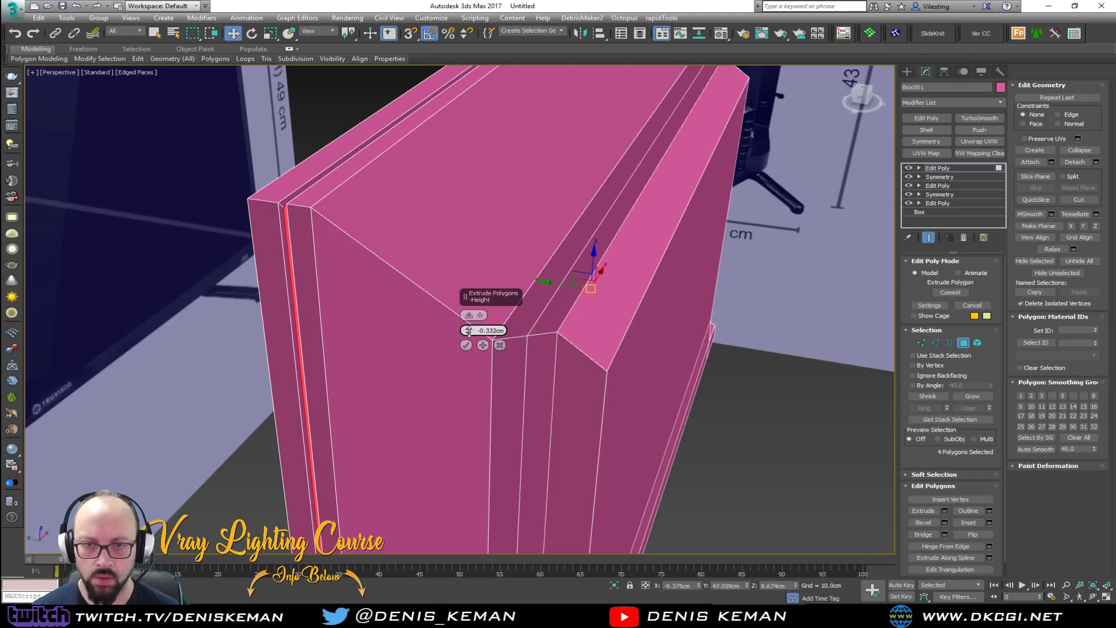
left_click(466, 345)
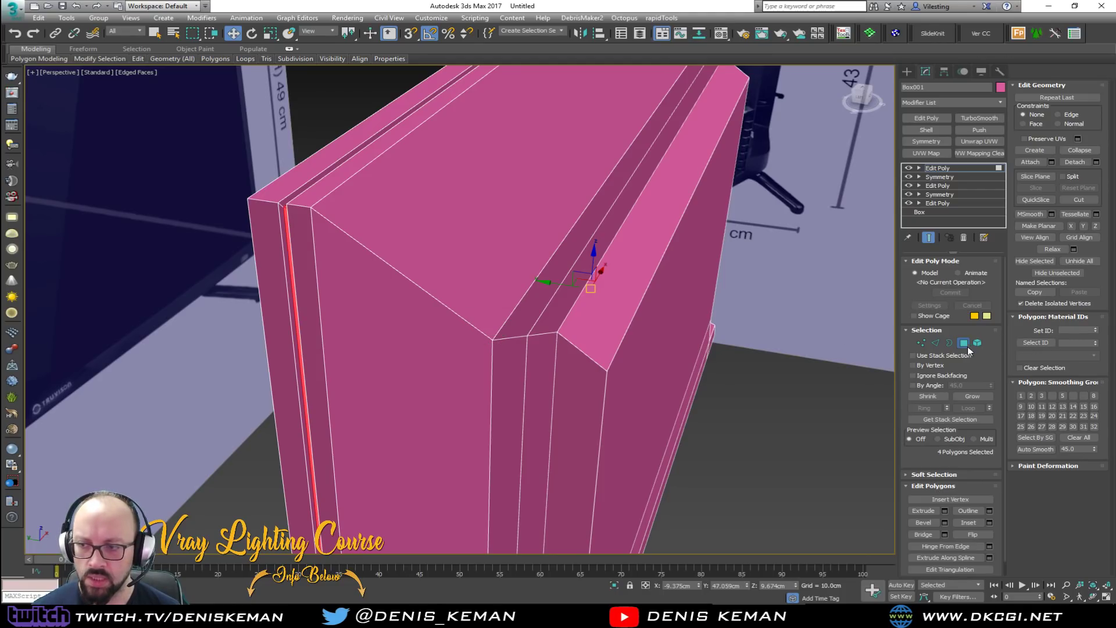
left_click(963, 342)
Add a Chamfer modifier to the TV body with an amount of 0.1 cm.
scroll(554, 238, "down", 4)
mouse_move(562, 223)
middle_mouse_down()
mouse_move(555, 238)
mouse_move(645, 238)
mouse_move(558, 244)
middle_mouse_up()
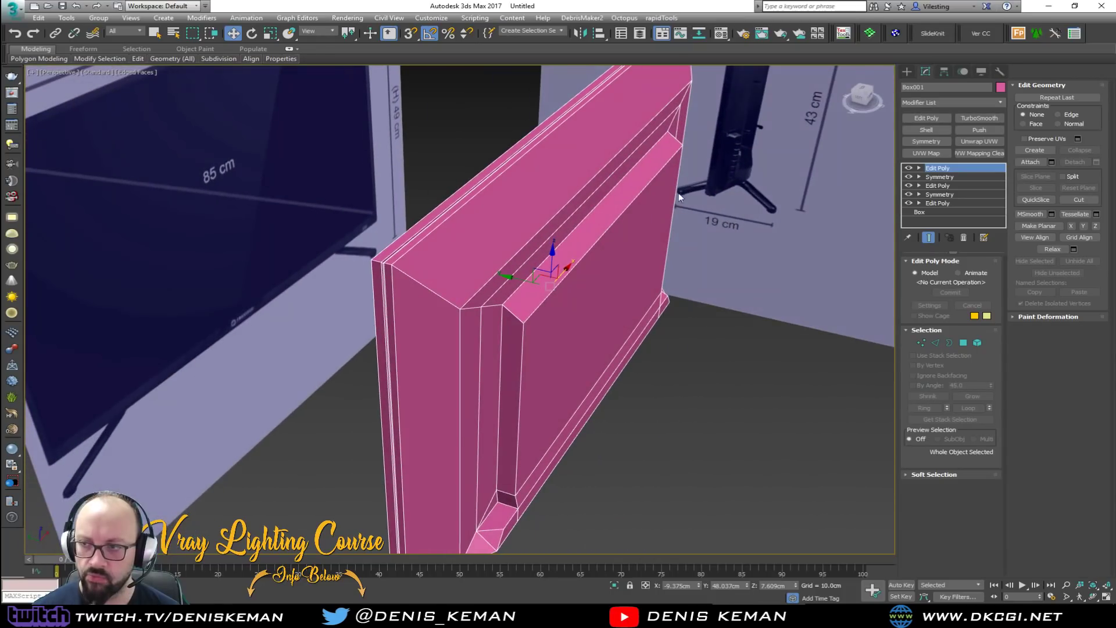
left_click(947, 102)
scroll(947, 102, "down", 7)
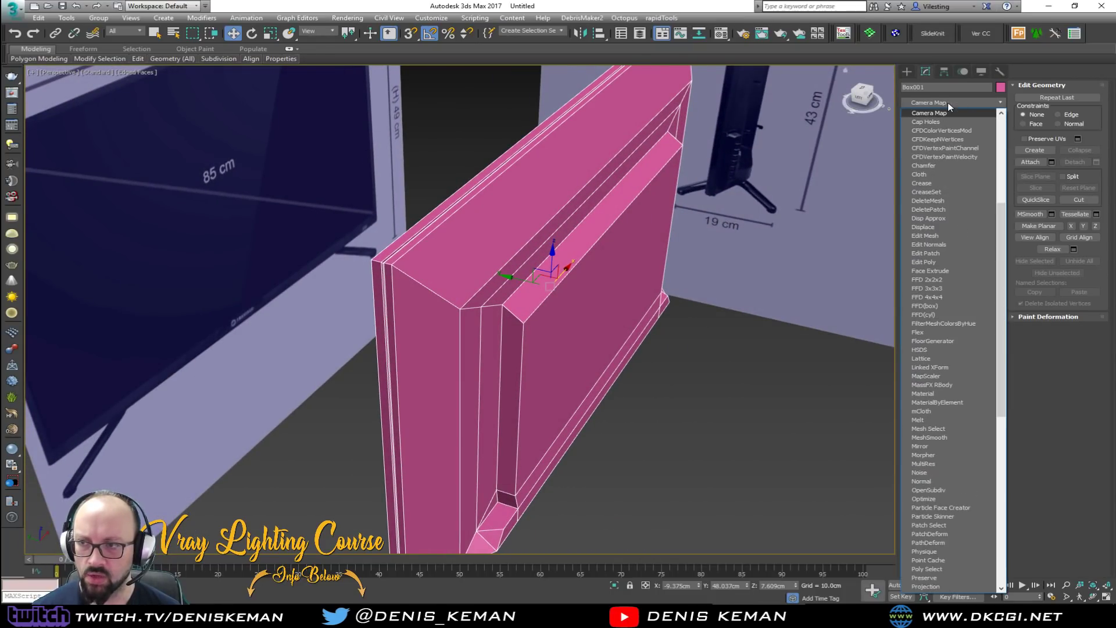
left_click(940, 165)
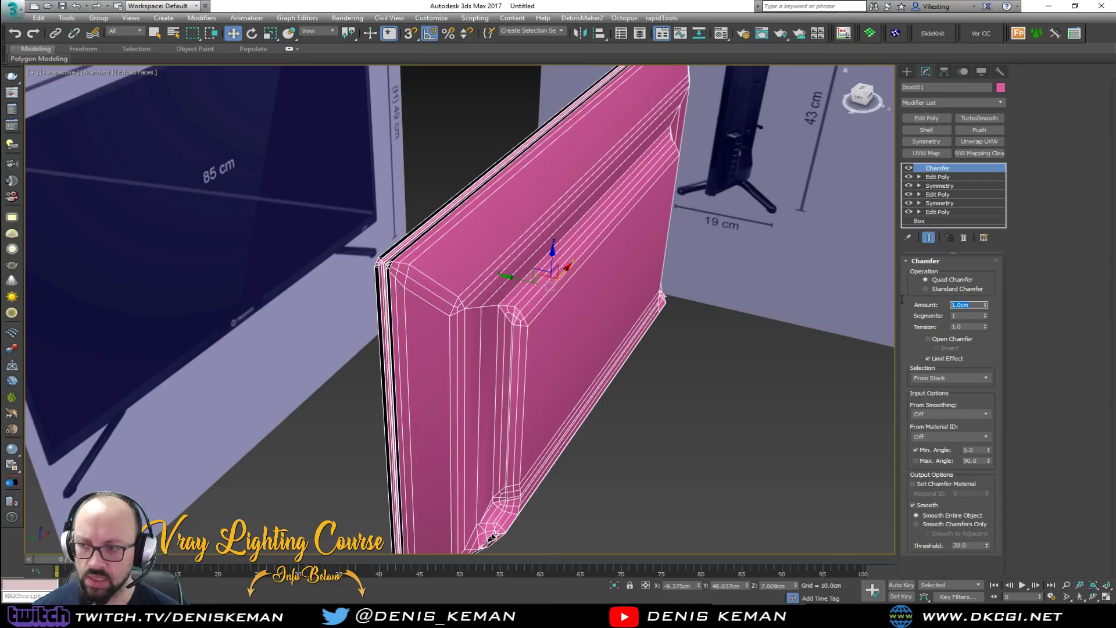
type("0.1")
key("Return")
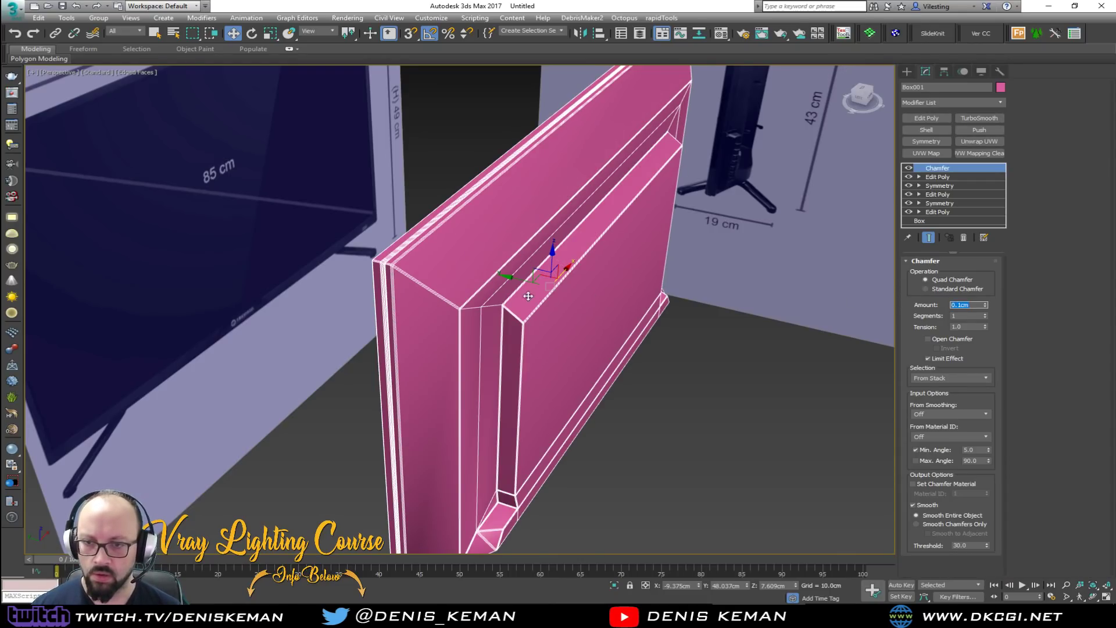
Raise the Chamfer modifier's minimum angle to 20, and then to 40.
scroll(428, 273, "up", 3)
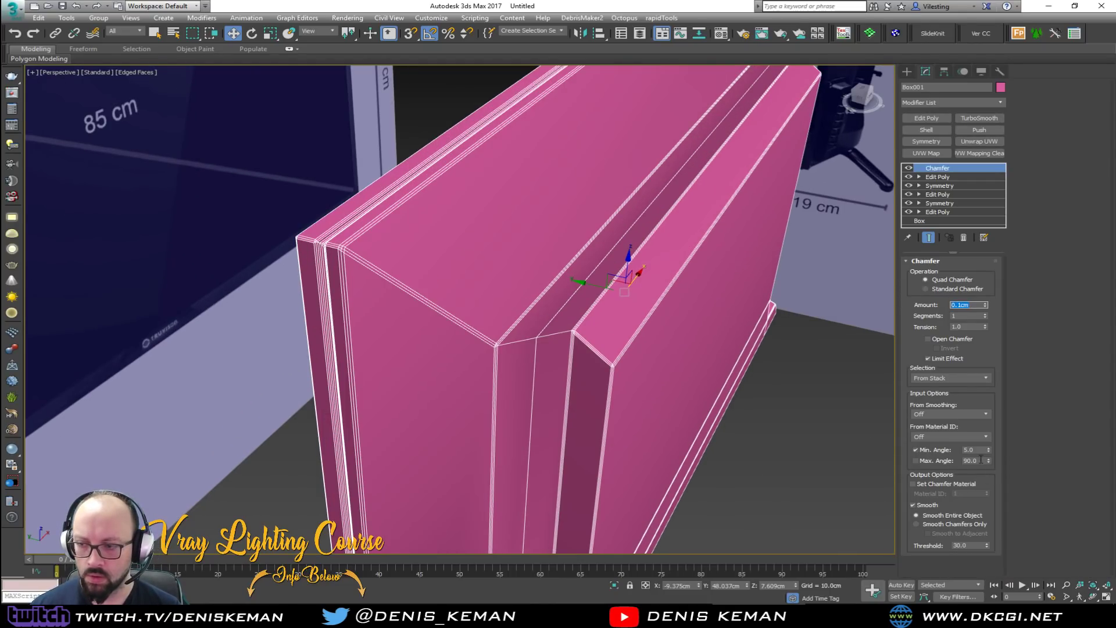
key("Return")
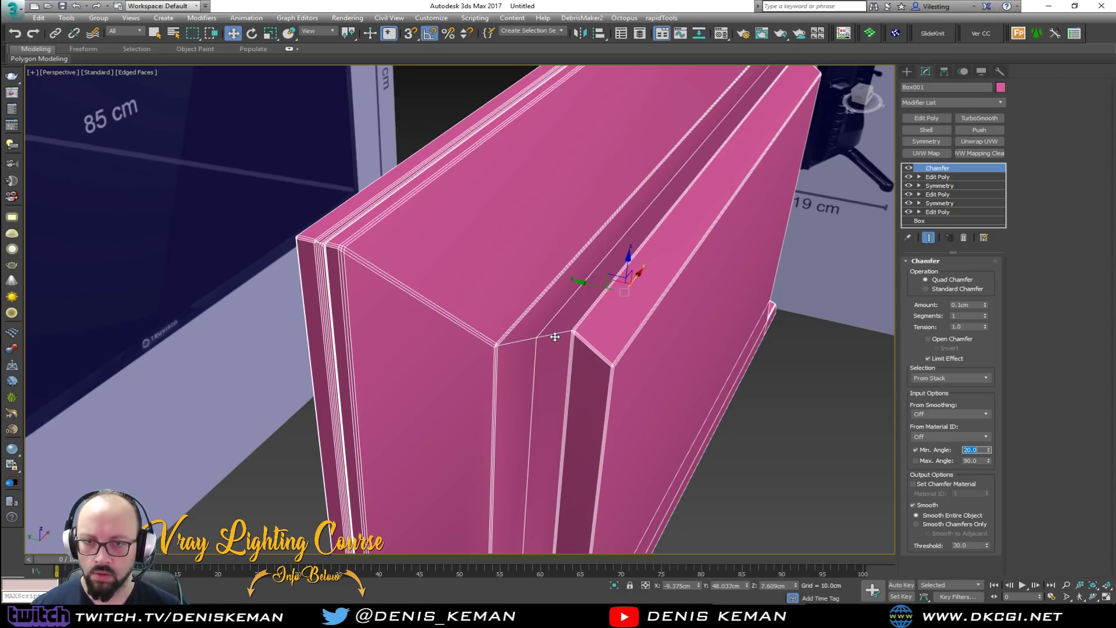
scroll(377, 248, "up", 2)
scroll(351, 246, "up", 2)
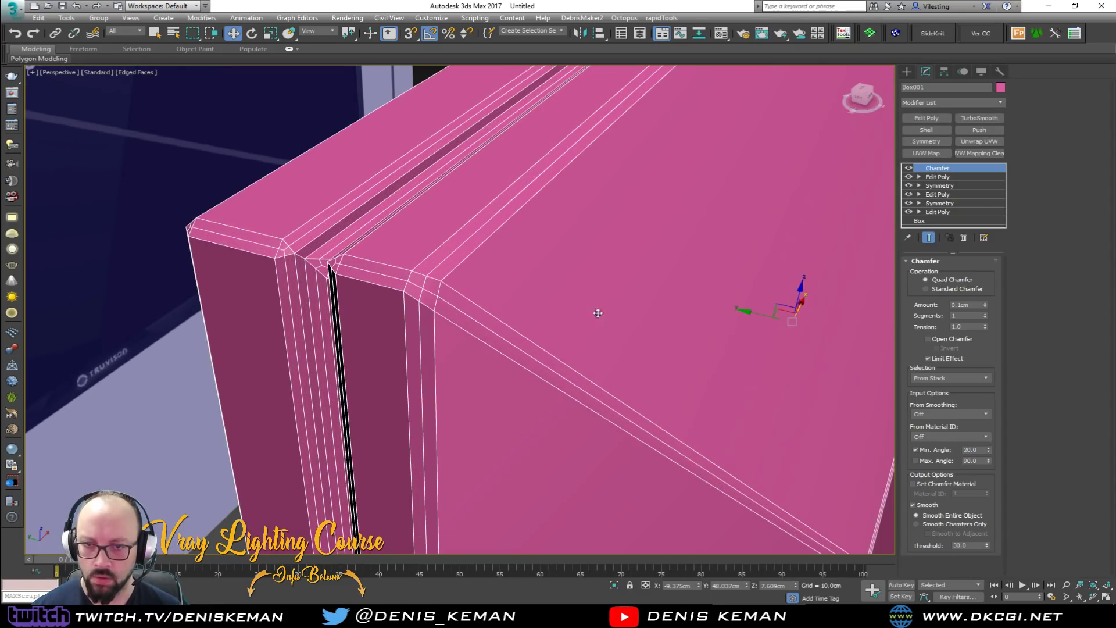
type("40")
key("Return")
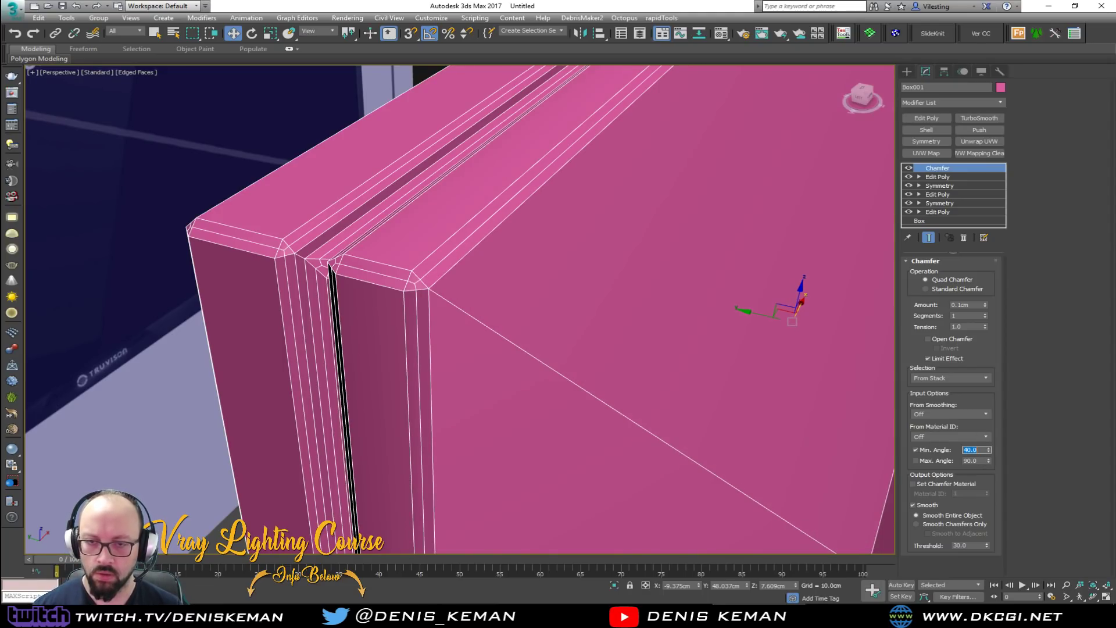
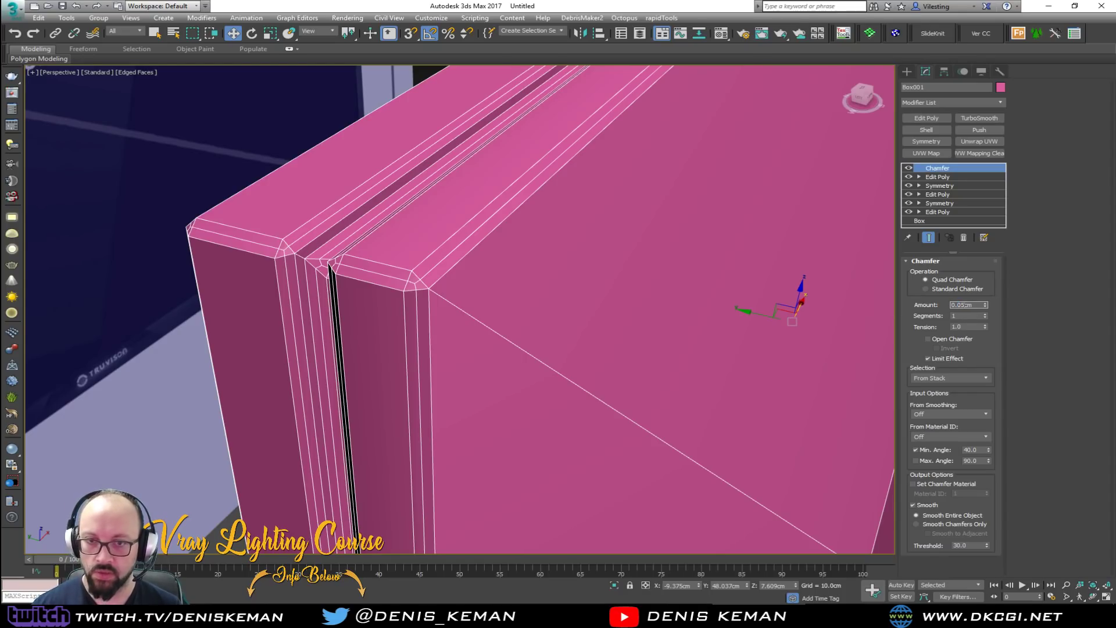
Reduce the Chamfer amount to below 0.1 cm and check the shading without edges displayed.
key("Return")
scroll(574, 243, "down", 3)
key("F4")
scroll(403, 230, "down", 4)
mouse_move(639, 270)
middle_mouse_down()
mouse_move(402, 229)
mouse_move(436, 157)
mouse_move(459, 177)
mouse_move(479, 238)
middle_mouse_up()
Try a TurboSmooth modifier over the Chamfer, and delete both modifiers from the stack.
left_click(984, 119)
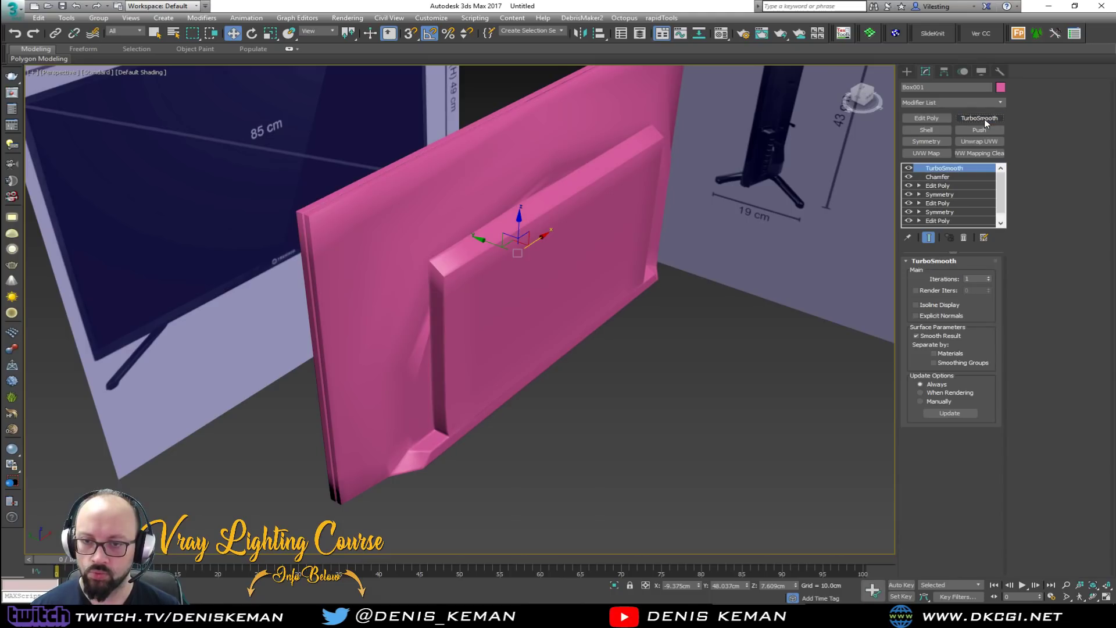
left_click(963, 237)
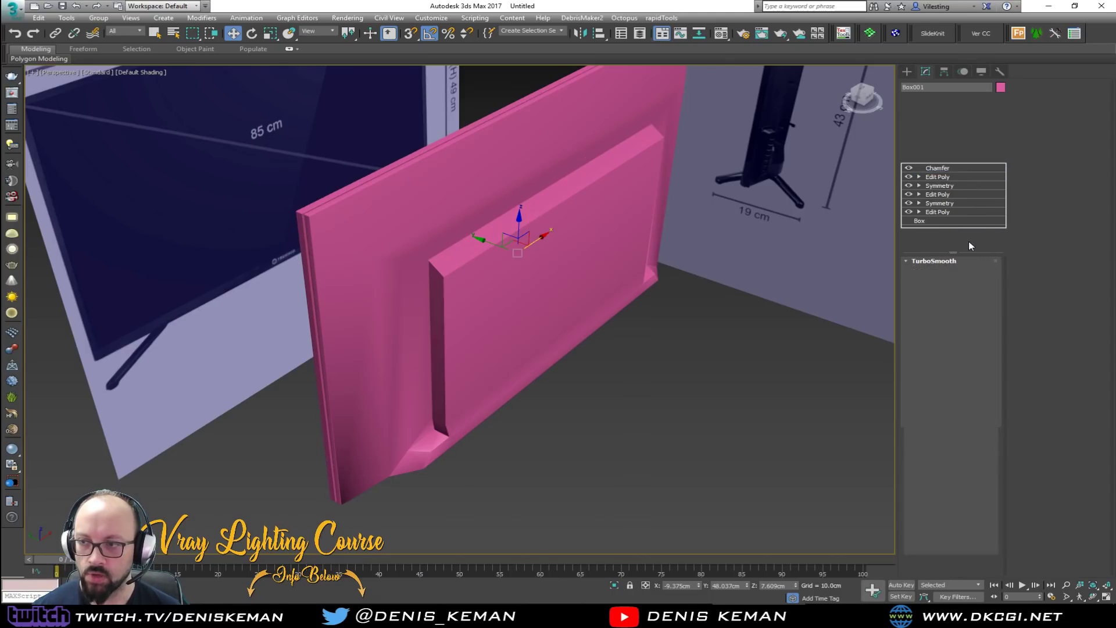
left_click(963, 237)
With SwiftLoop, insert support edge loops on both sides of the housing's upper corner edge.
key("F4")
middle_click_drag(365, 192, 383, 191, "alt")
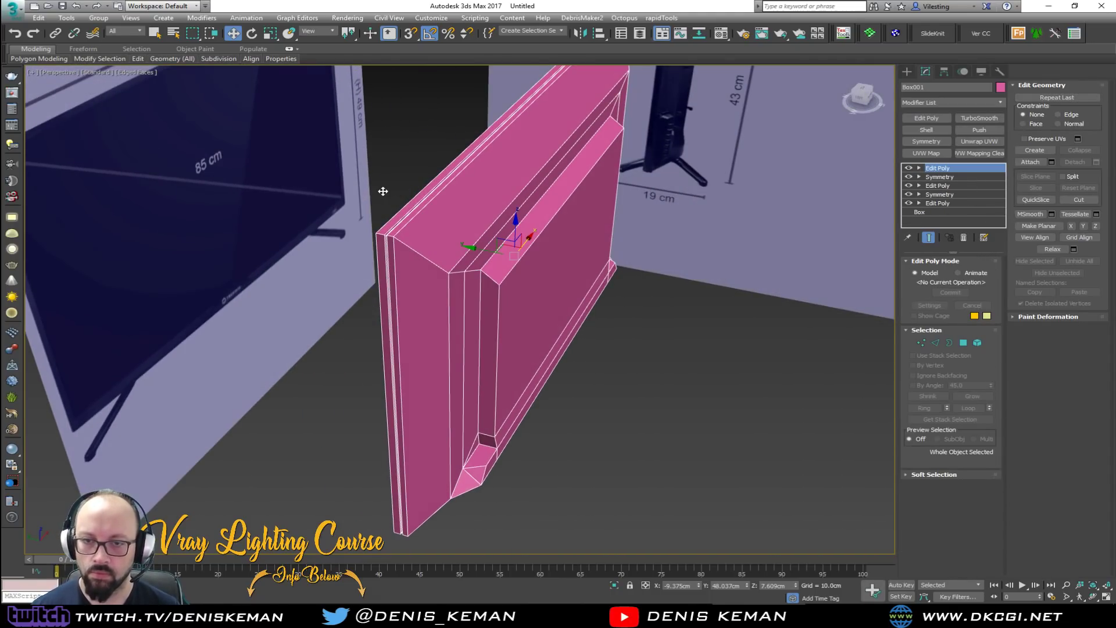
scroll(381, 224, "up", 4)
scroll(382, 226, "down", 2)
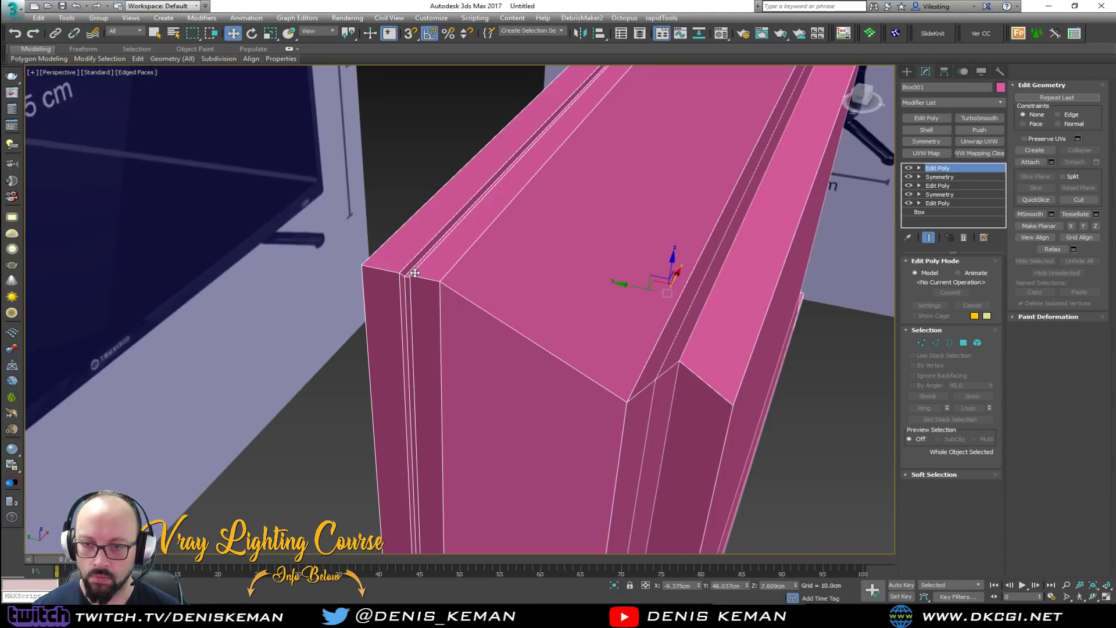
scroll(417, 270, "up", 1)
key("alt+s")
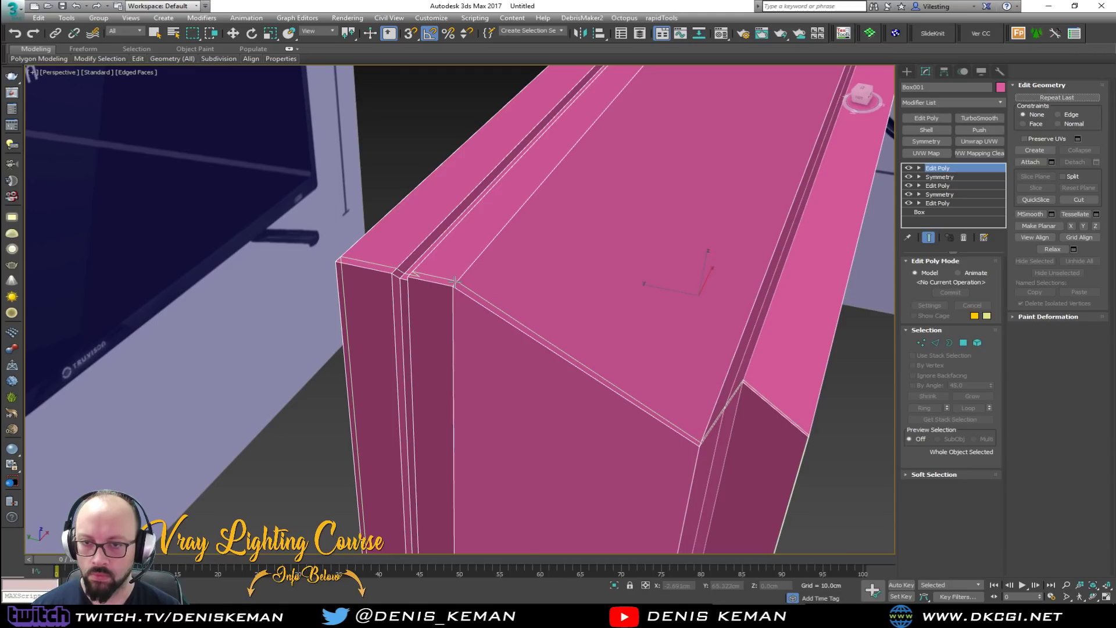
left_click(455, 283)
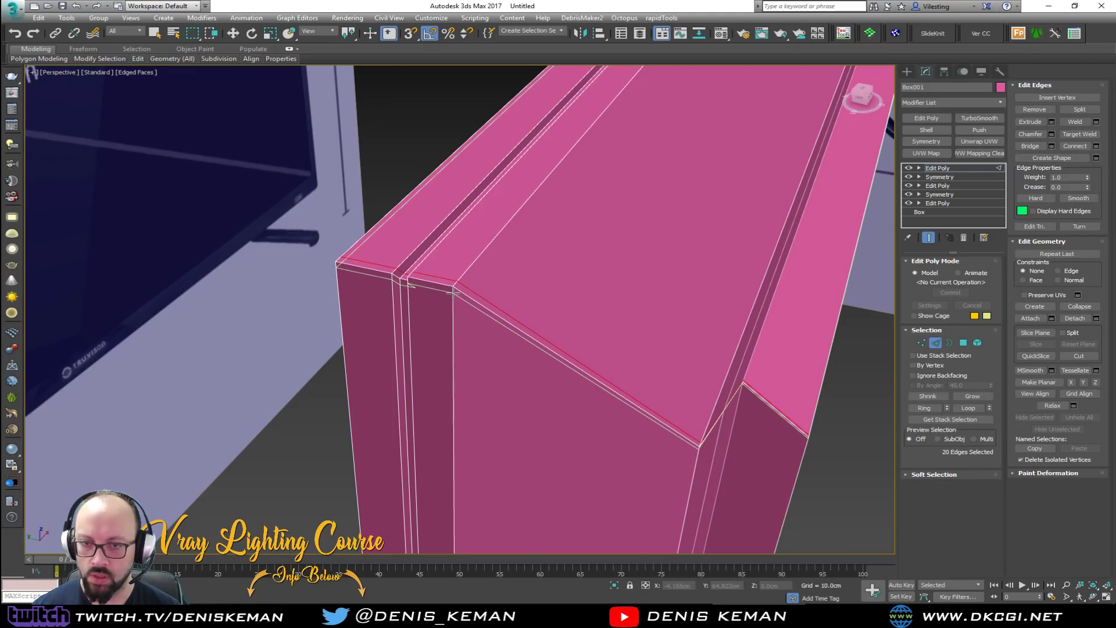
Insert further support edge loops along the housing's lower corner and around the raised rear panel.
scroll(458, 292, "down", 3)
middle_click_drag(458, 292, 282, 227, "alt")
scroll(281, 226, "down", 3)
middle_click_drag(419, 232, 312, 281, "alt")
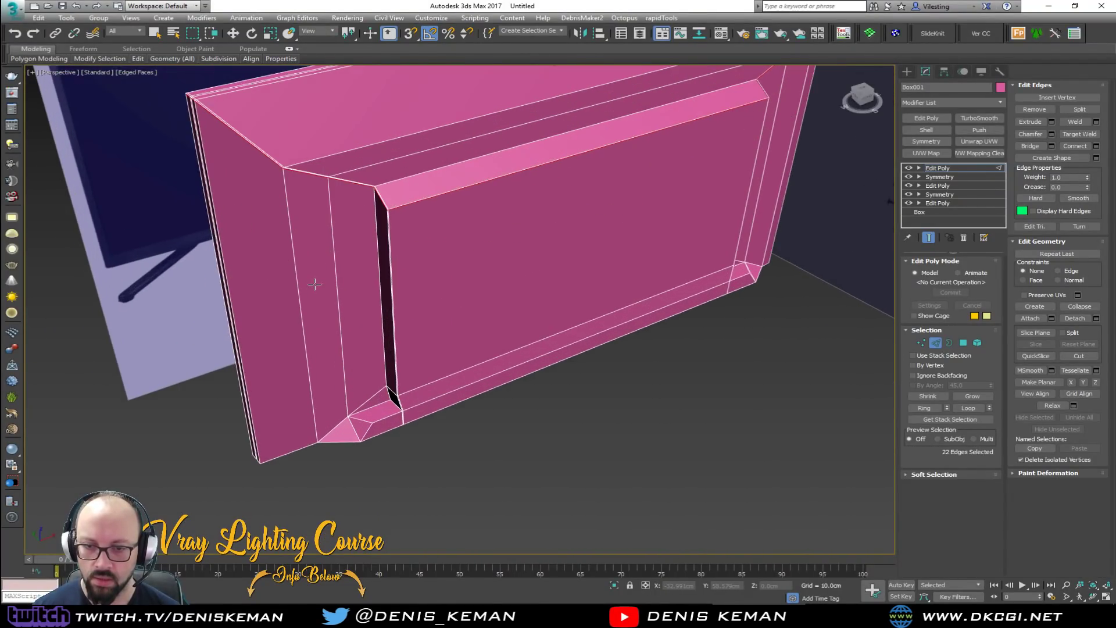
scroll(325, 244, "up", 3)
middle_click_drag(325, 244, 362, 288, "alt")
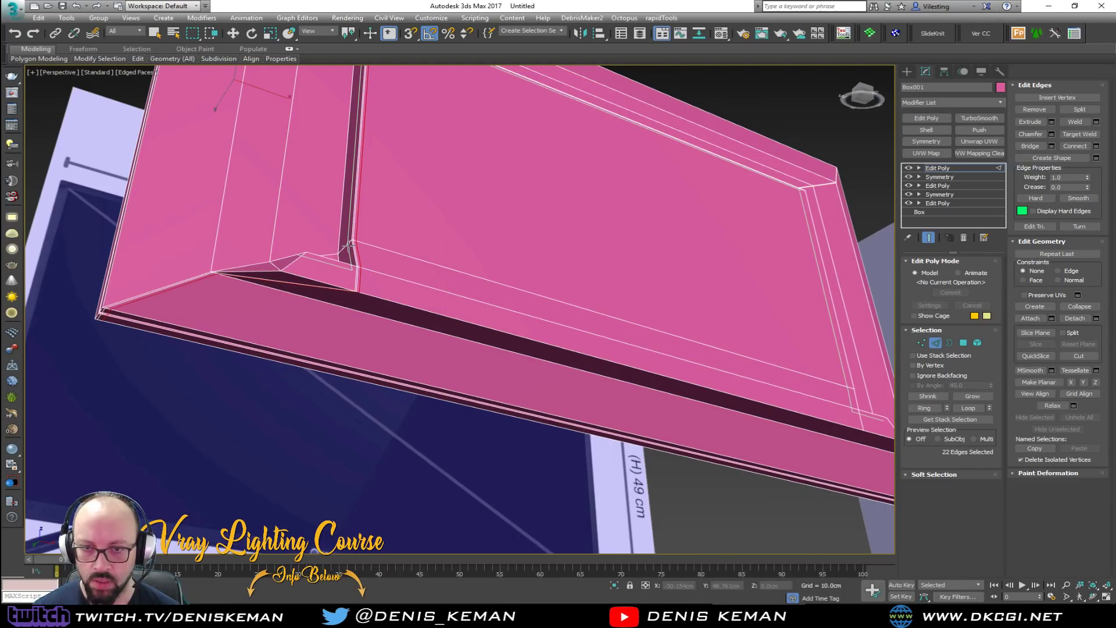
double_click(348, 246)
Insert support edge loops beside the seam groove and along the frame's front edge, and end SwiftLoop.
middle_click_drag(349, 245, 379, 263, "alt")
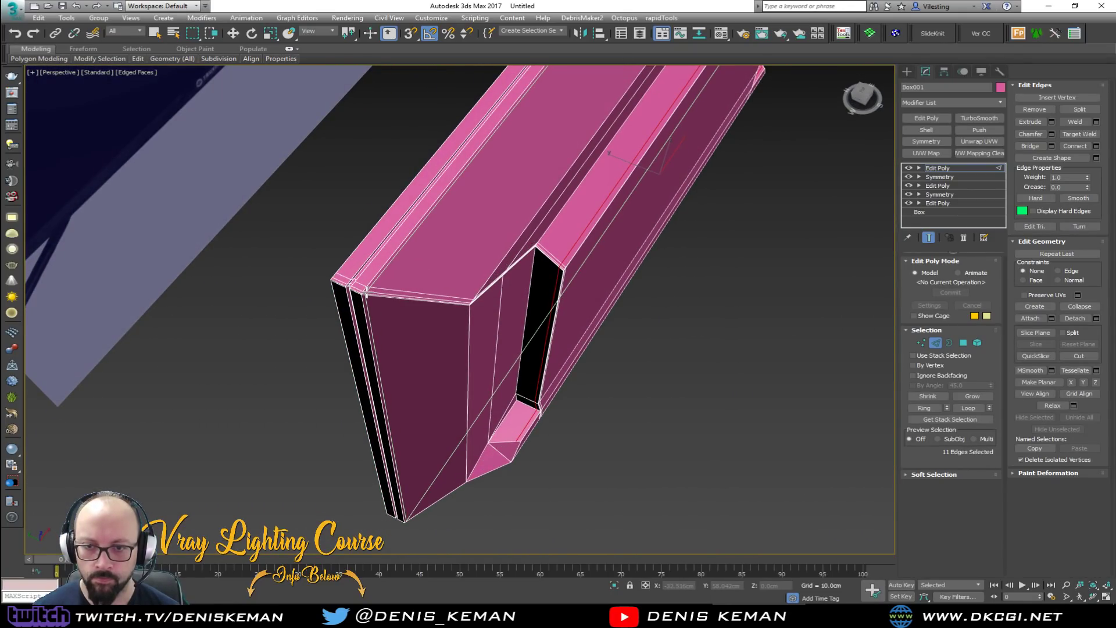
left_click(341, 278)
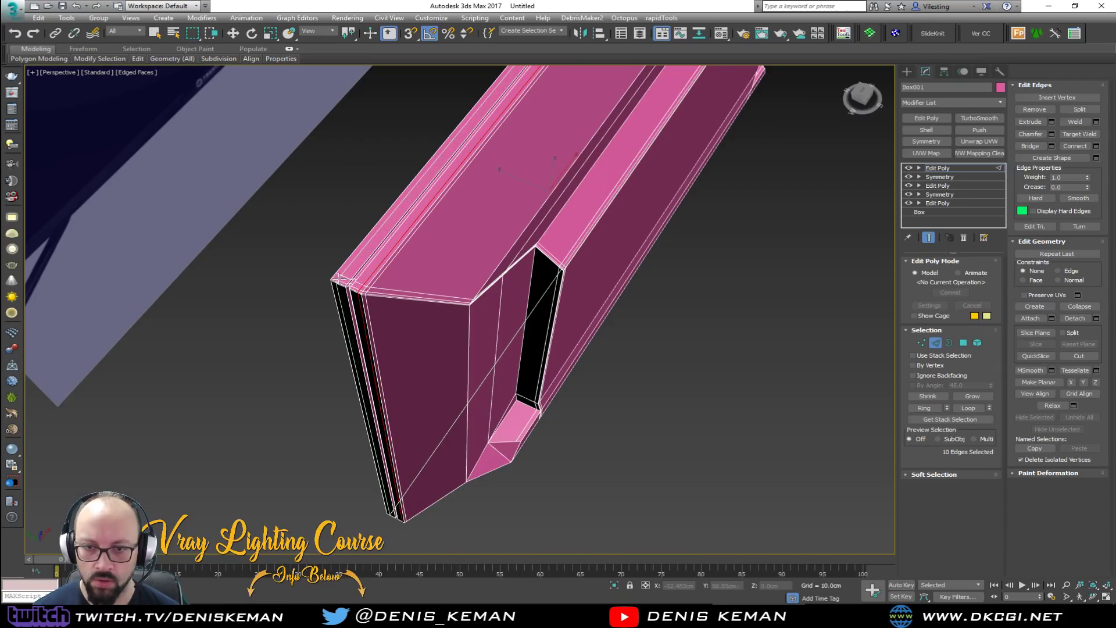
left_click(335, 277)
right_click(335, 278)
Isolate the TV body, add a TurboSmooth modifier and raise its iteration count.
middle_click_drag(335, 278, 506, 273, "alt")
key("alt+q")
left_click(939, 343)
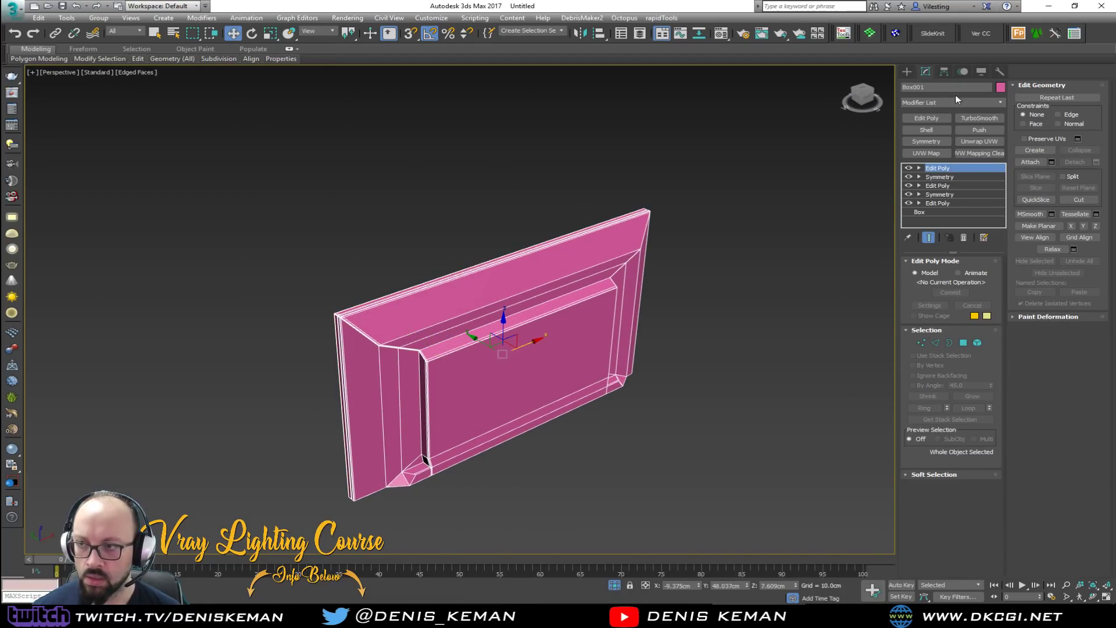
left_click(968, 116)
key("F4")
middle_click_drag(523, 244, 393, 273, "alt")
left_click(988, 278)
middle_click_drag(473, 392, 402, 297, "alt")
scroll(437, 268, "up", 3)
Insert a Symmetry modifier beneath TurboSmooth, mirrored on X with Flip enabled.
left_click(936, 178)
left_click(929, 141)
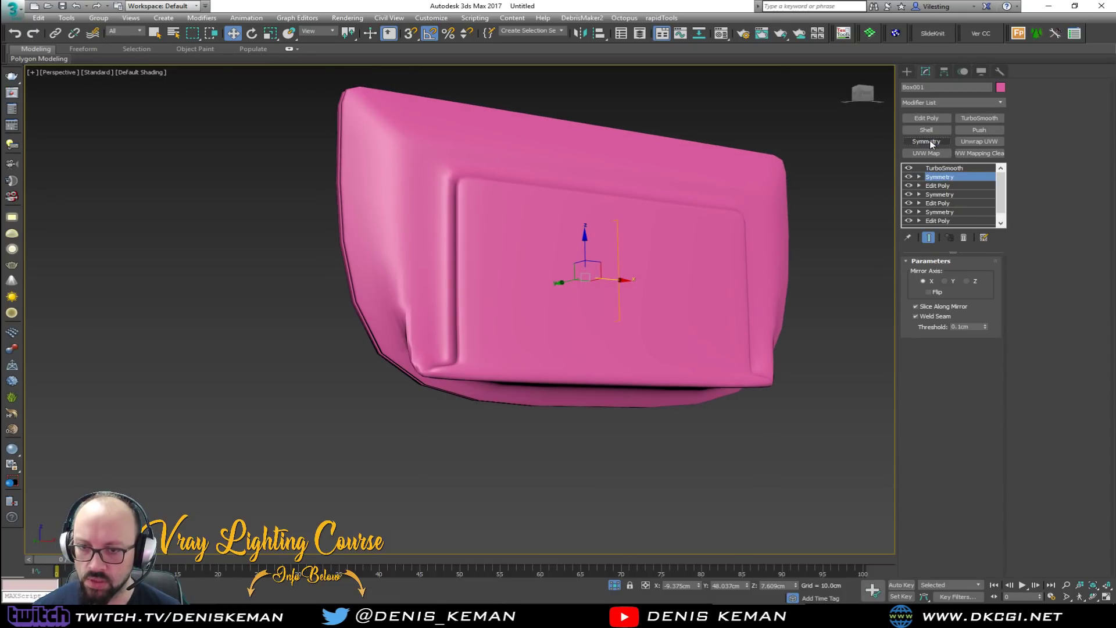
left_click(937, 292)
middle_click_drag(605, 252, 645, 286, "alt")
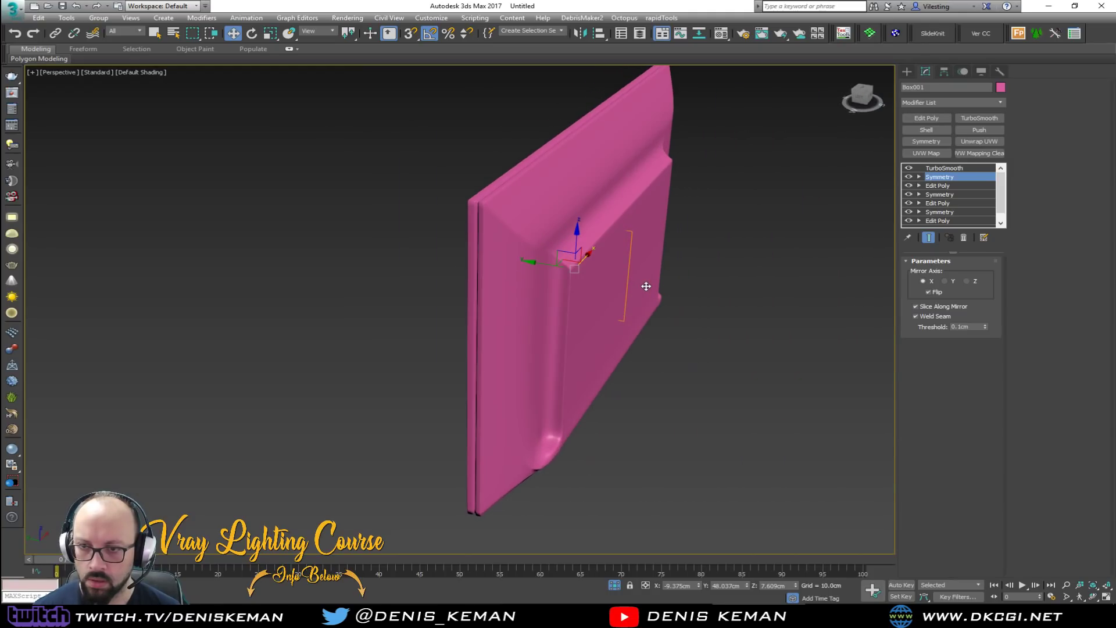
In the Edit Poly directly below the new Symmetry, select the two edge loops of the seam groove's front wall.
scroll(495, 210, "up", 5)
key("F4")
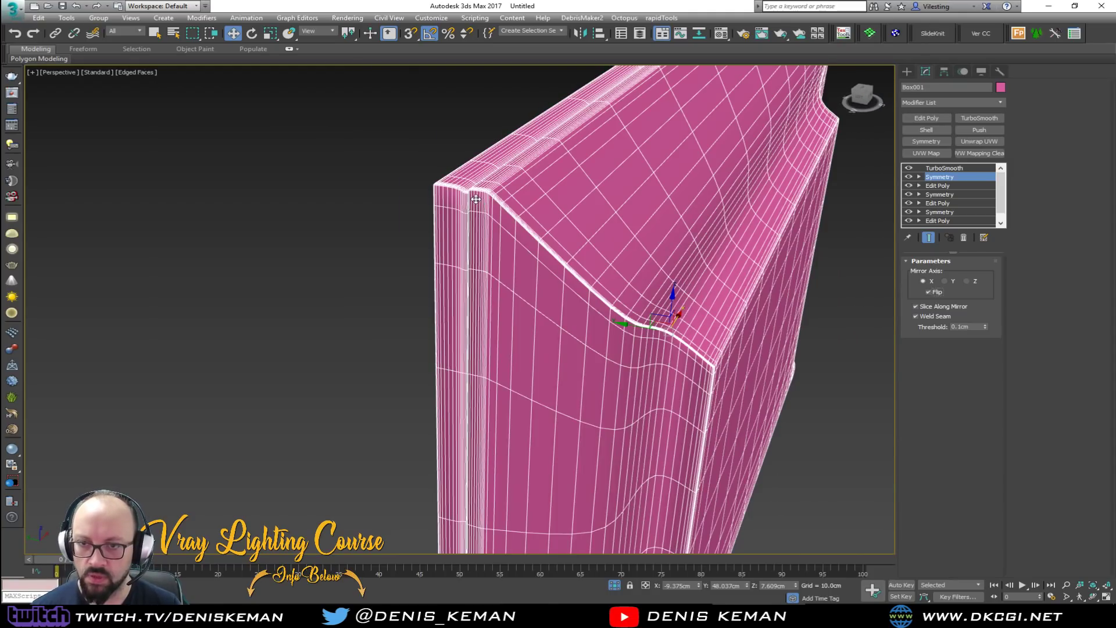
left_click(947, 186)
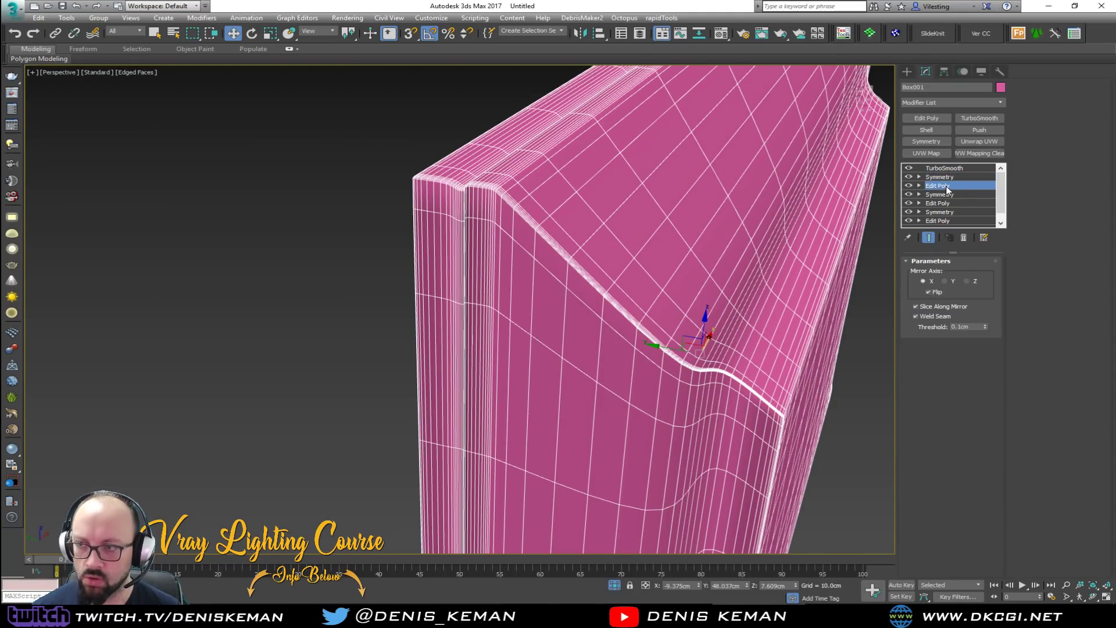
scroll(452, 181, "up", 4)
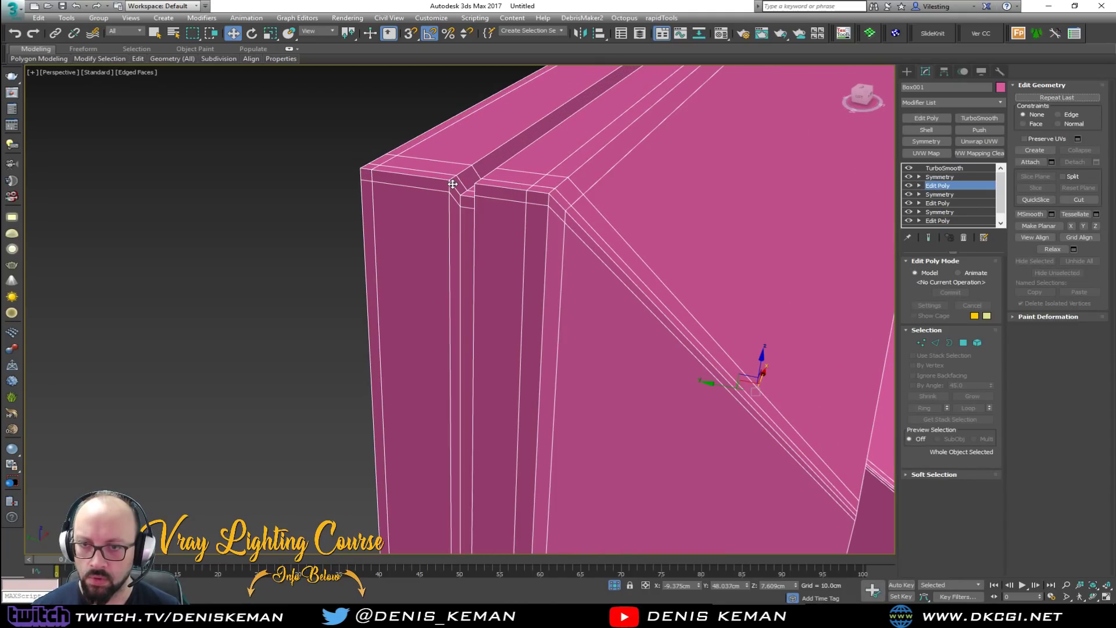
key("2")
double_click(464, 171)
middle_click_drag(480, 172, 489, 179, "alt")
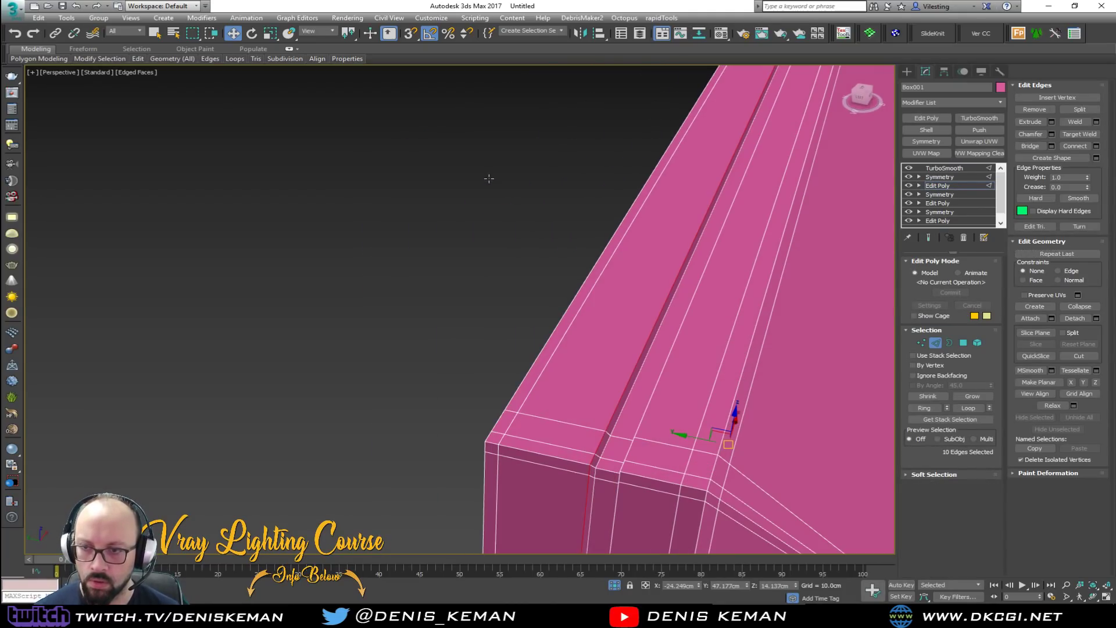
middle_click_drag(640, 376, 570, 341, "alt")
double_click(552, 358, "ctrl")
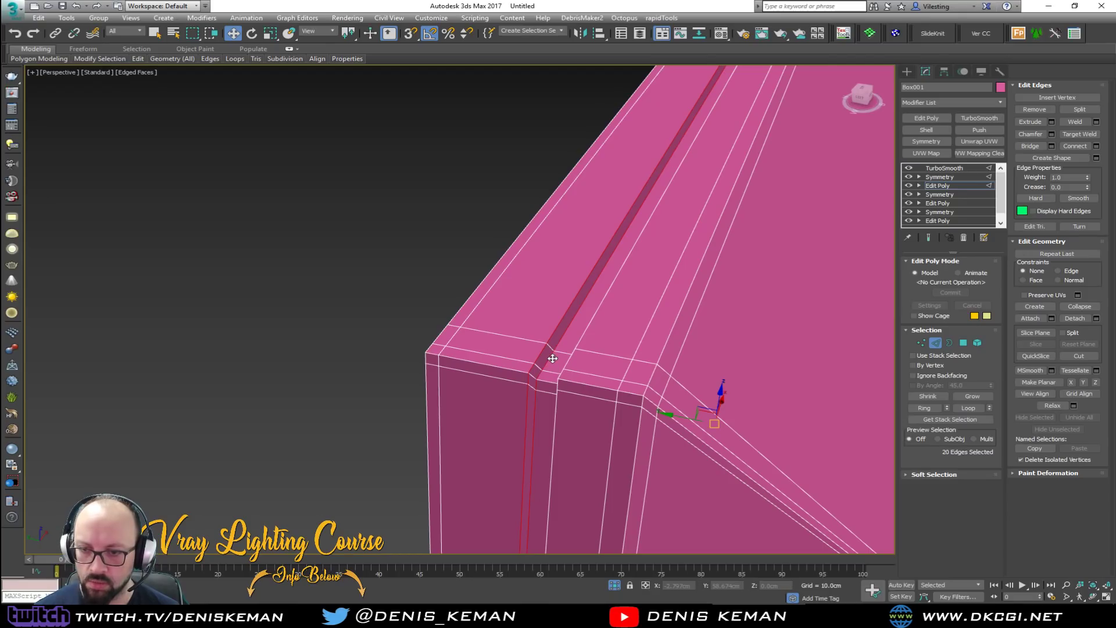
Shift the selected seam groove loops slightly along Y to narrow the groove.
left_click_drag(684, 415, 691, 418)
key("ctrl+z")
key("ctrl+z")
Select the seam groove's two edge loops, chamfer them by 0.03 cm and leave edge mode.
double_click(574, 335)
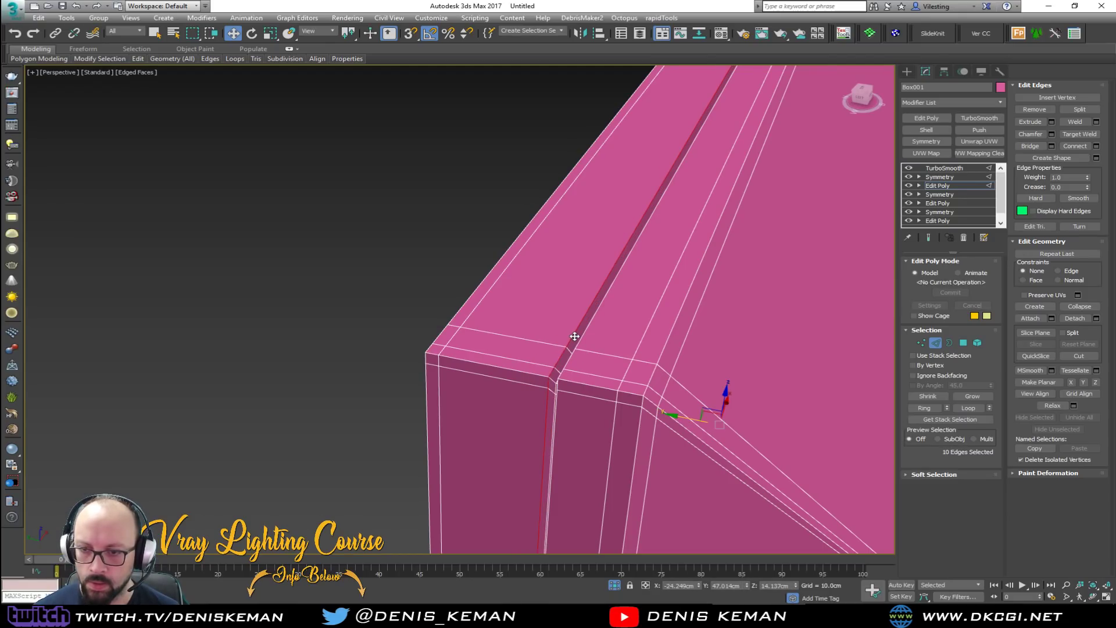
double_click(581, 335, "ctrl")
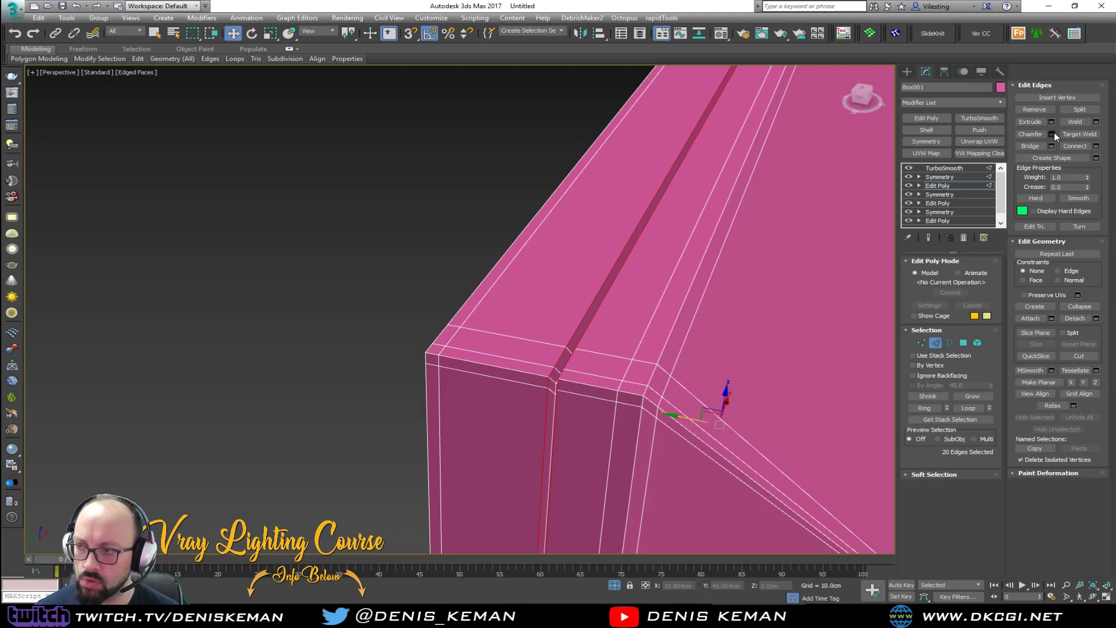
right_click(467, 329)
left_click_drag(468, 331, 467, 326)
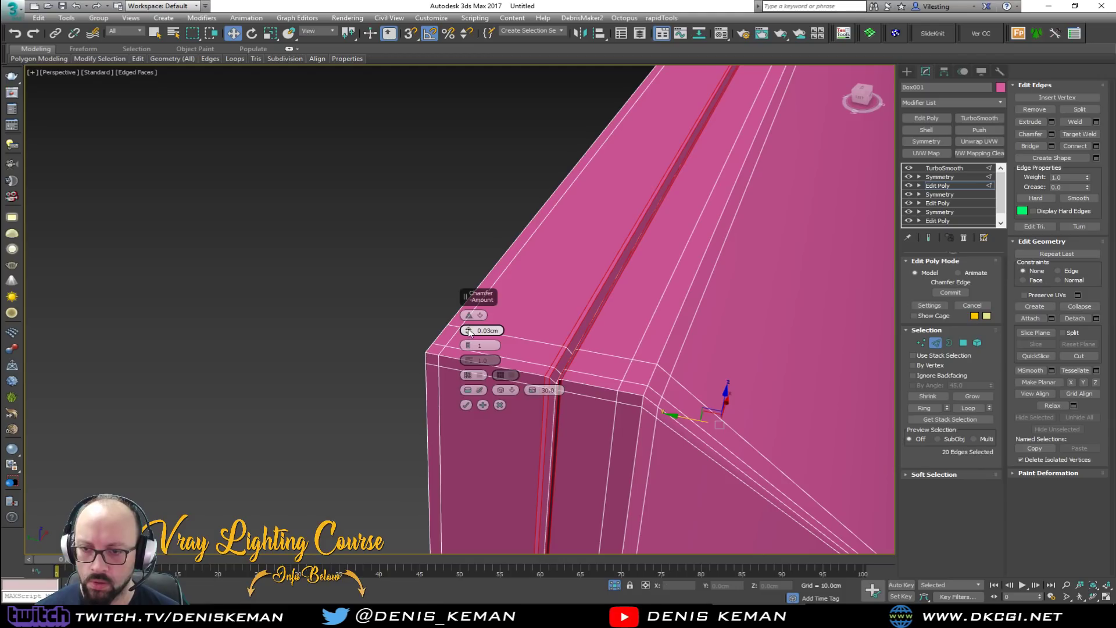
left_click(465, 404)
left_click(933, 343)
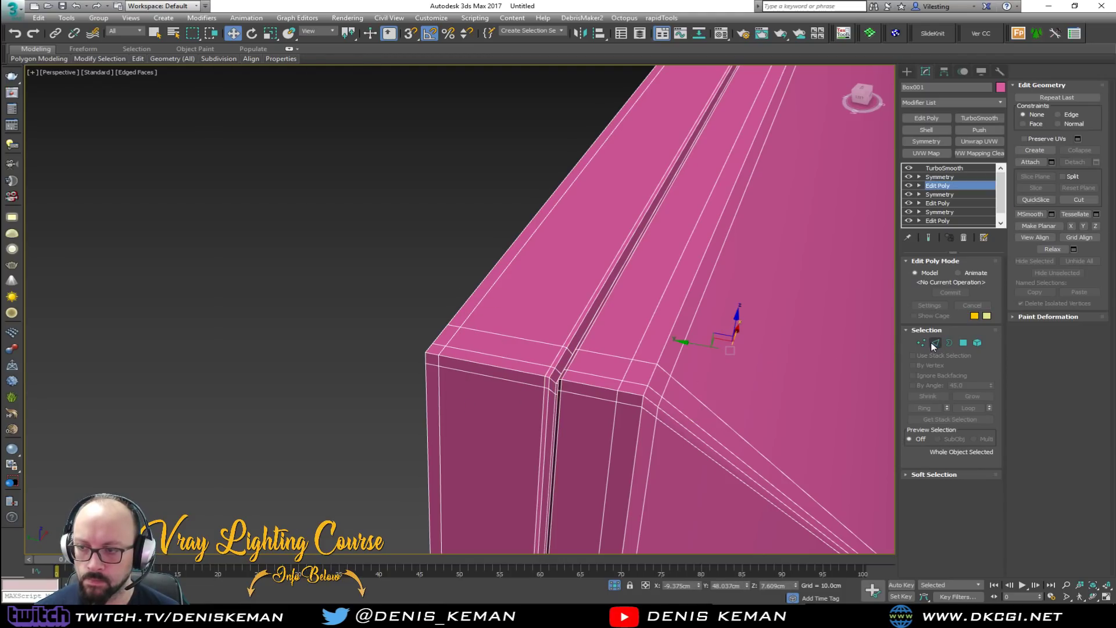
Cut support edges across the faces at the recessed panel's lower corner.
key("ctrl+e")
key("F4")
middle_click_drag(636, 324, 427, 350, "alt")
scroll(466, 290, "down", 3)
scroll(431, 360, "up", 5)
key("F4")
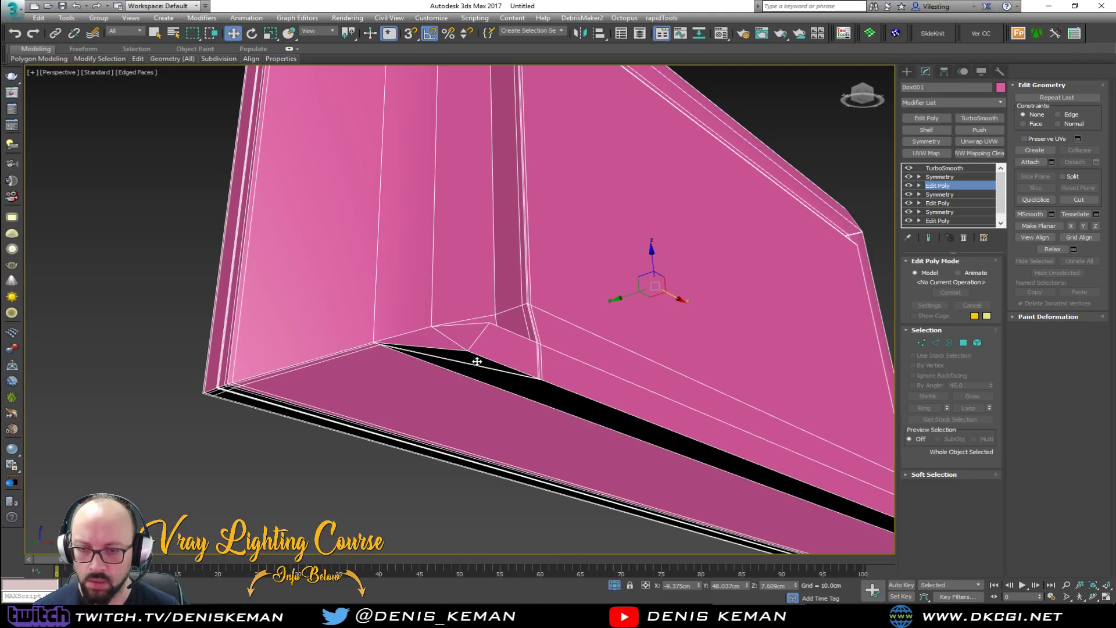
scroll(477, 360, "up", 2)
key("alt+c")
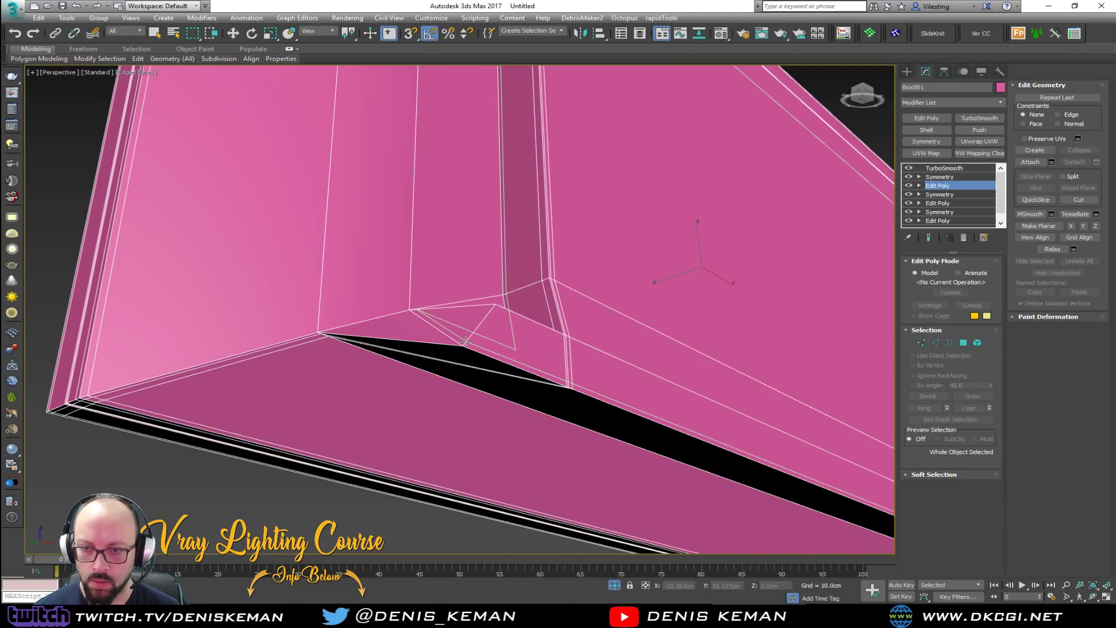
left_click(465, 343)
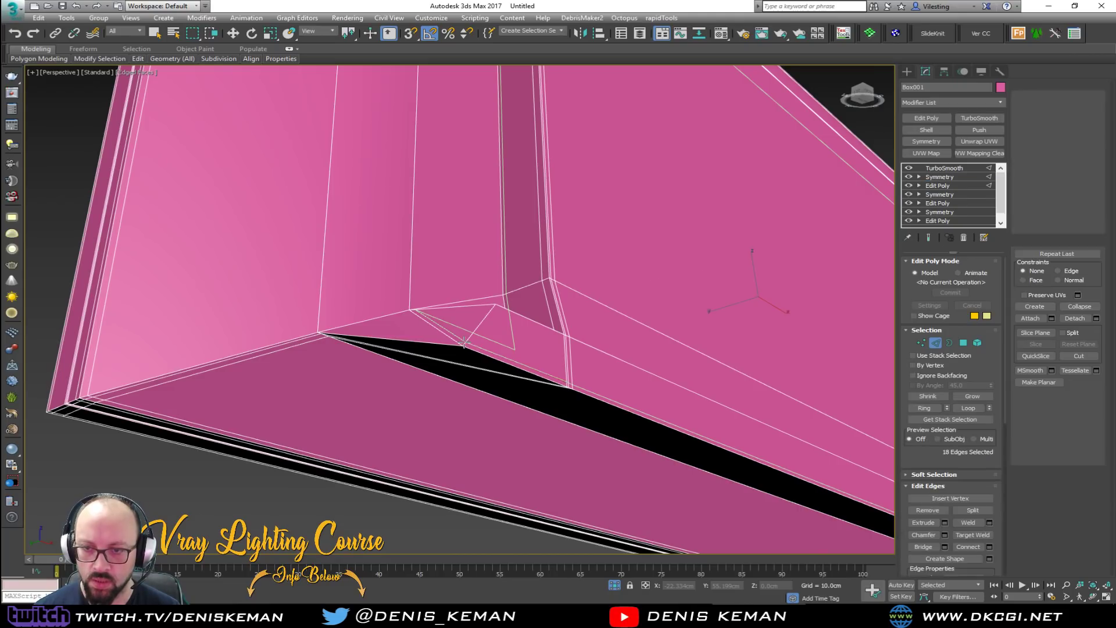
right_click(506, 275)
middle_click_drag(507, 274, 490, 341, "alt")
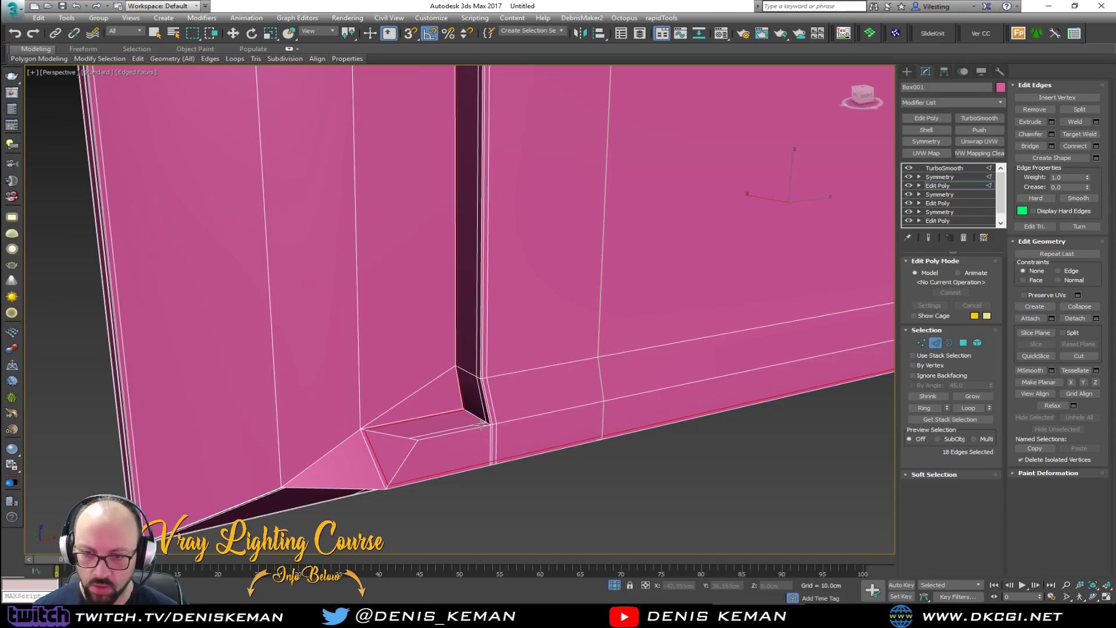
middle_click_drag(482, 426, 422, 355, "alt")
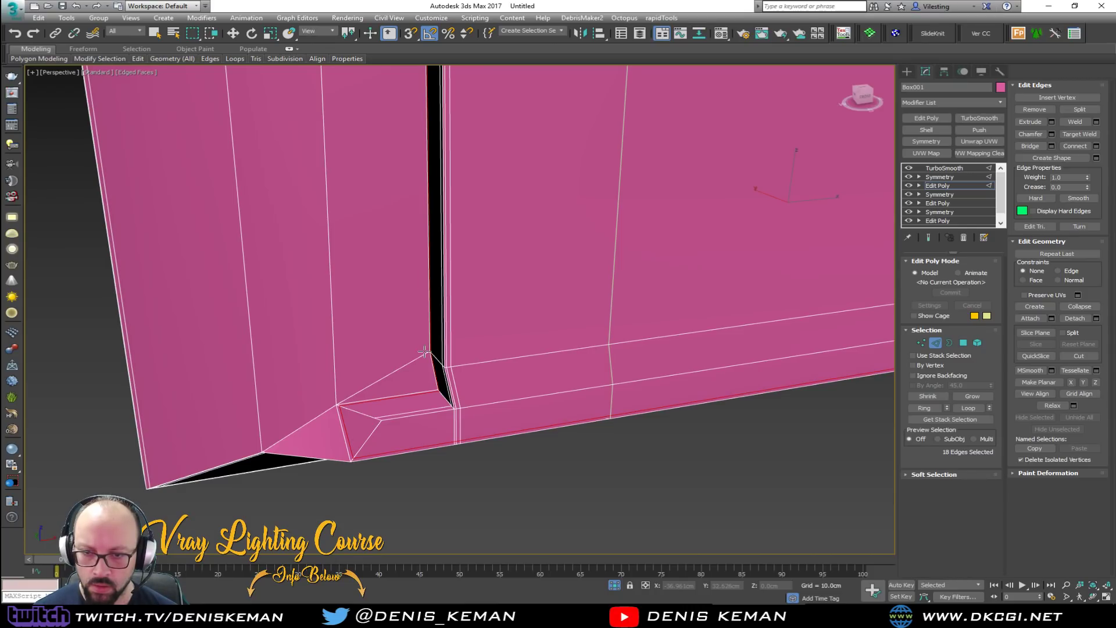
key("w")
middle_click_drag(437, 355, 444, 396, "alt")
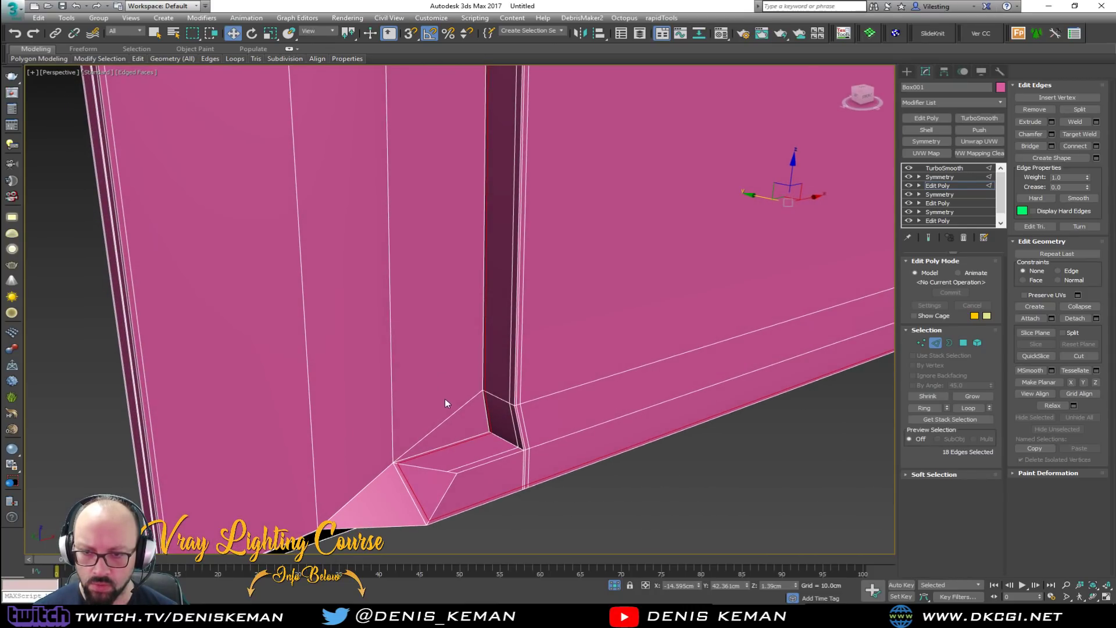
Remove the diagonal edge beside the recessed panel's lower corner.
key("2")
key("2")
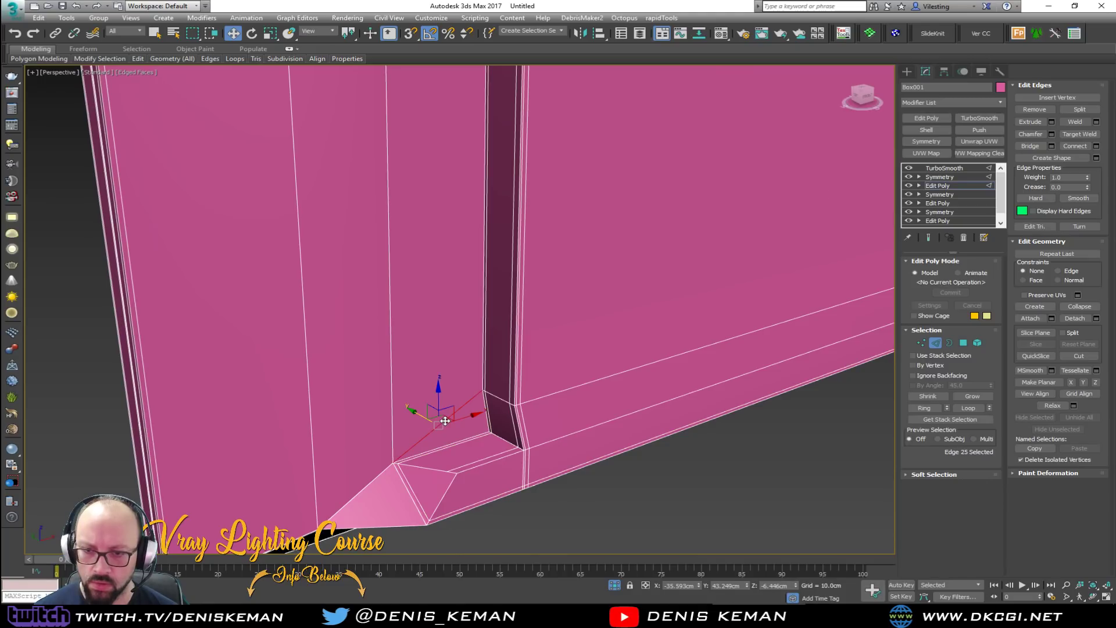
key("BackSpace")
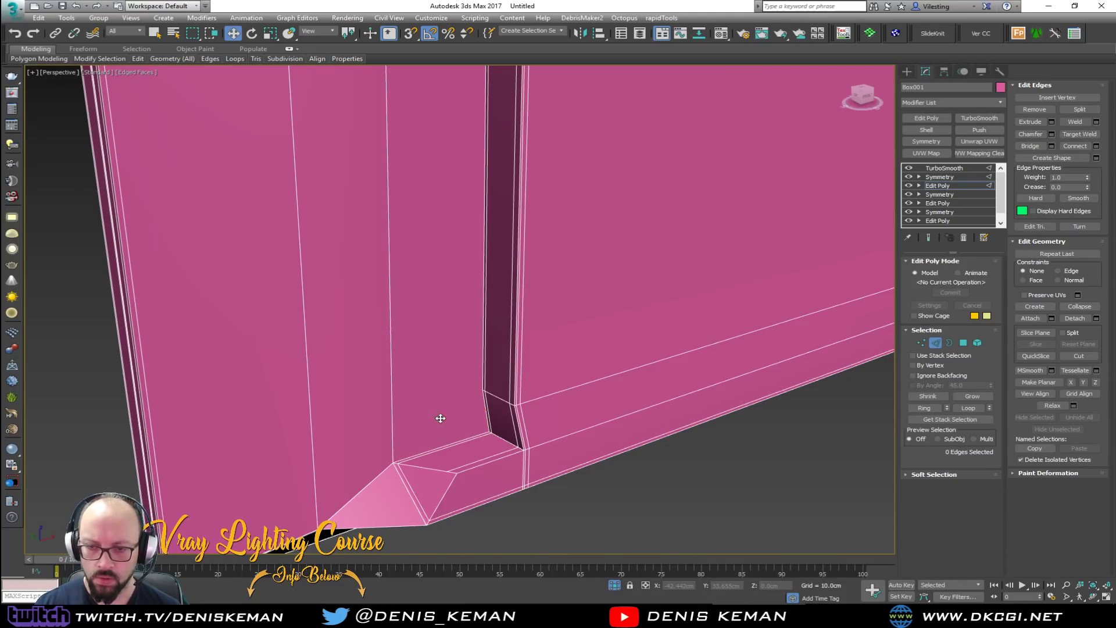
Examine the smoothed result without edges around the recessed panel's lower corner, then the unsmoothed cage.
middle_click_drag(477, 435, 484, 403)
key("grave")
key("F4")
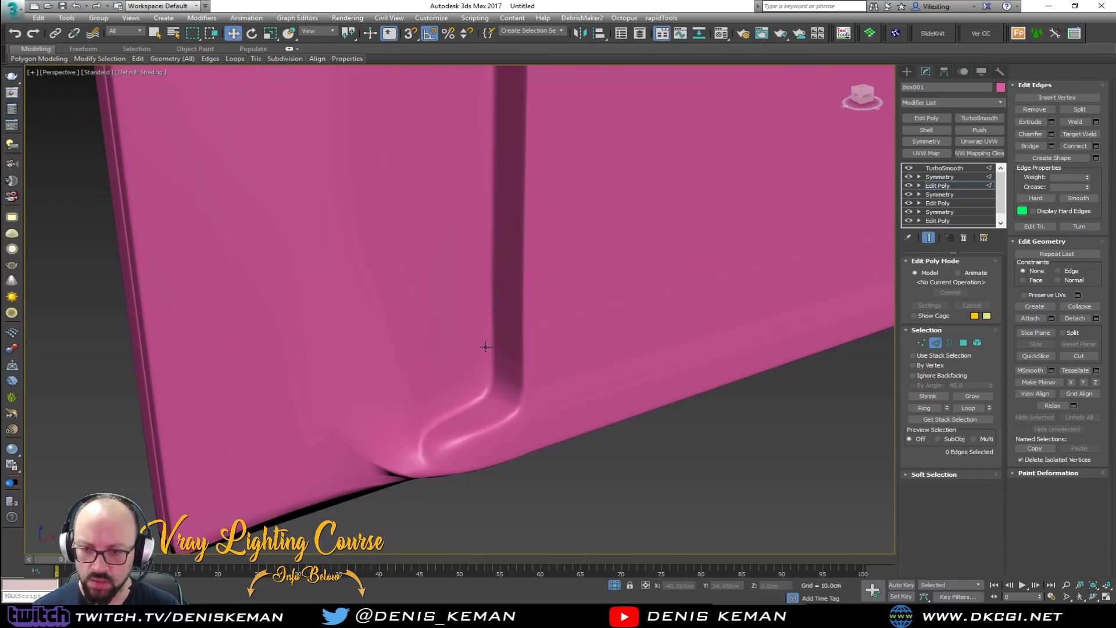
scroll(484, 403, "down", 8)
mouse_move(441, 448)
middle_mouse_down("alt")
mouse_move(403, 397)
mouse_move(428, 412)
middle_mouse_up("alt")
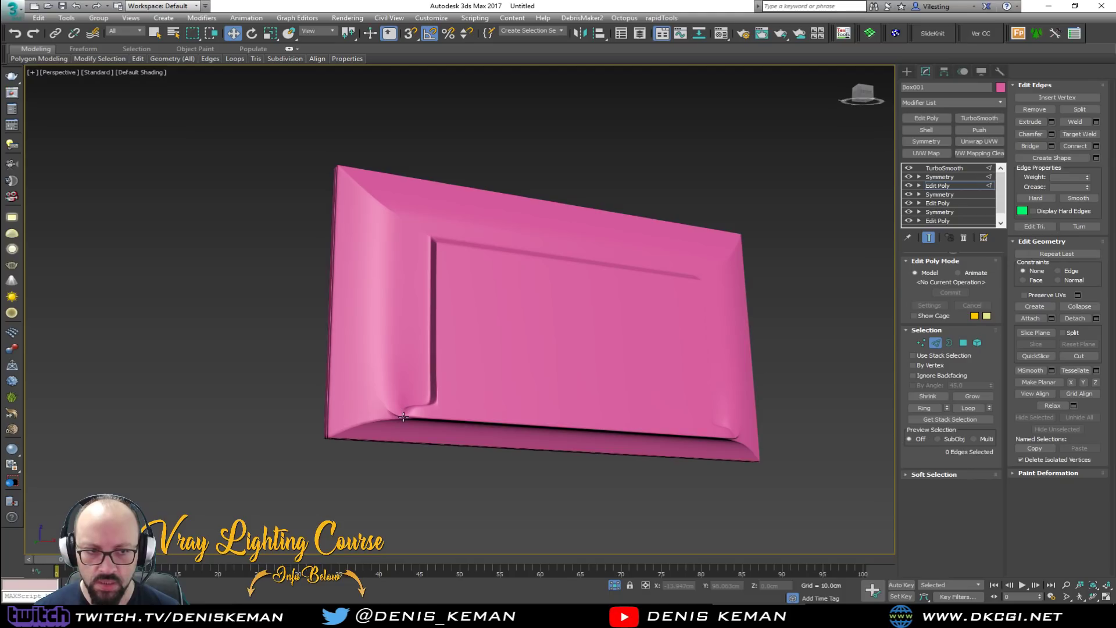
scroll(404, 417, "up", 8)
key("space")
key("F4")
middle_click_drag(403, 417, 419, 393, "alt")
middle_click_drag(439, 270, 424, 339)
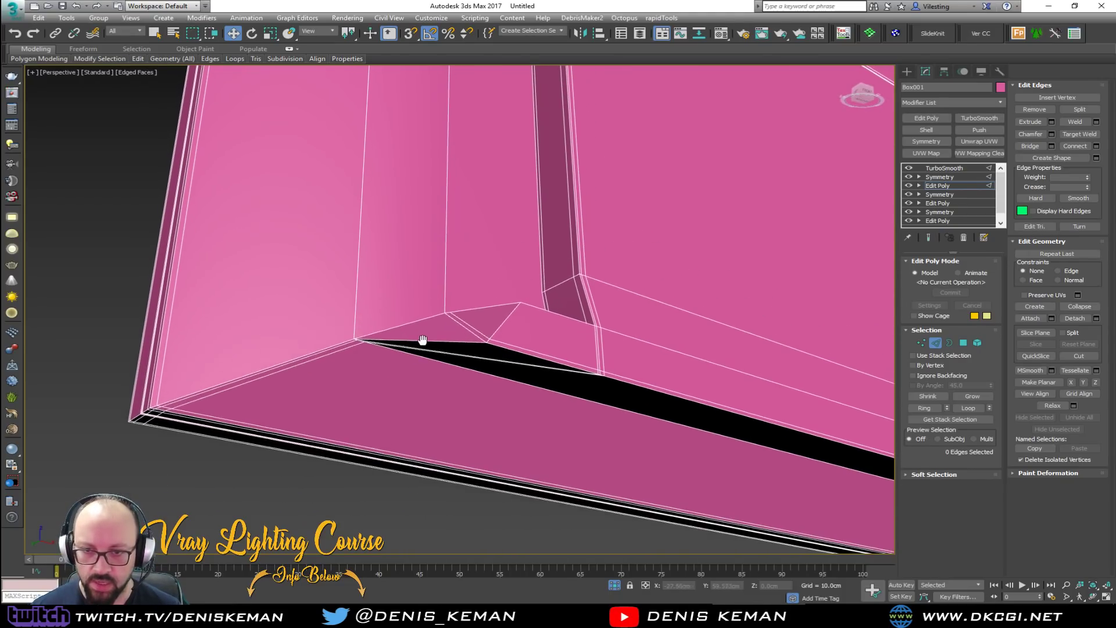
scroll(423, 342, "up", 3)
Select the protruding vertex at the recessed panel's lower corner and examine the surrounding faces from several angles.
key("1")
left_click(564, 288)
middle_click_drag(536, 294, 558, 381, "alt")
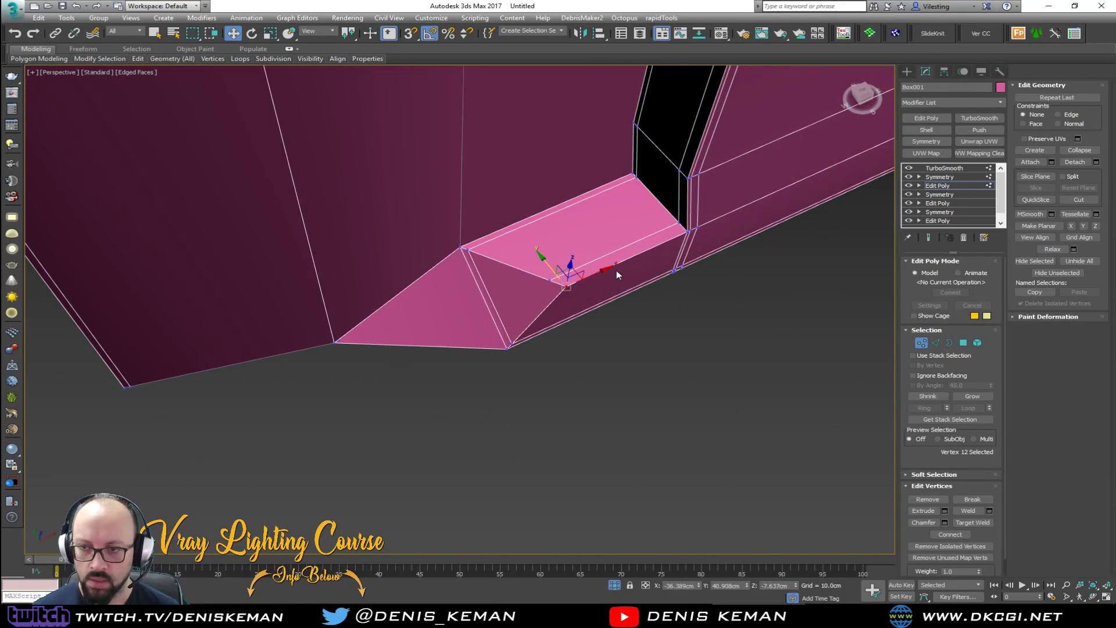
middle_click_drag(529, 297, 571, 273, "alt")
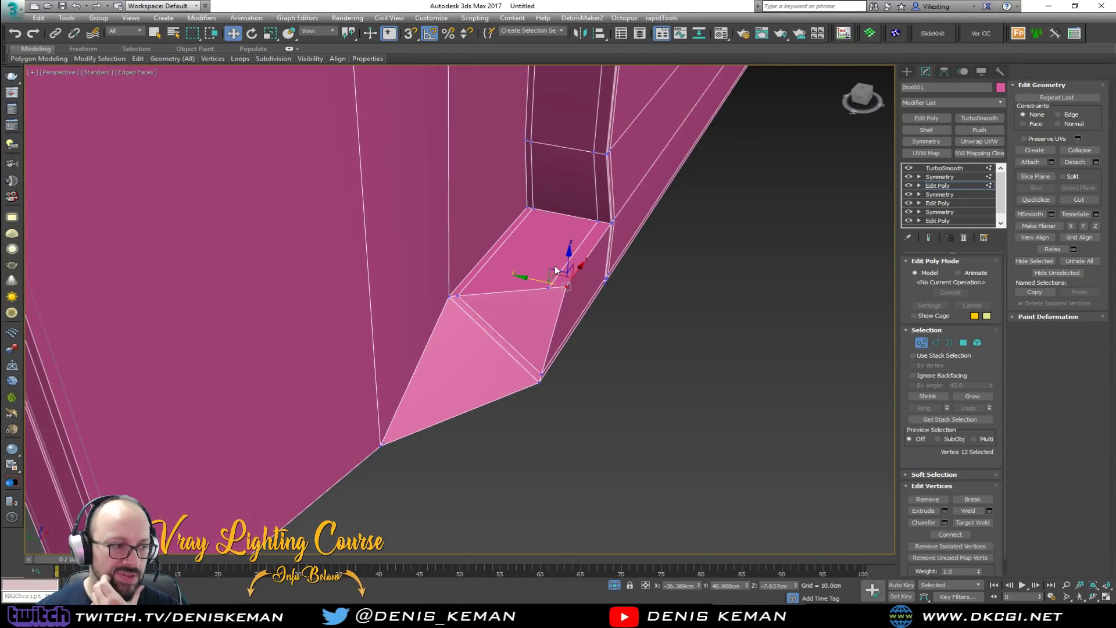
middle_click_drag(561, 232, 425, 181, "alt")
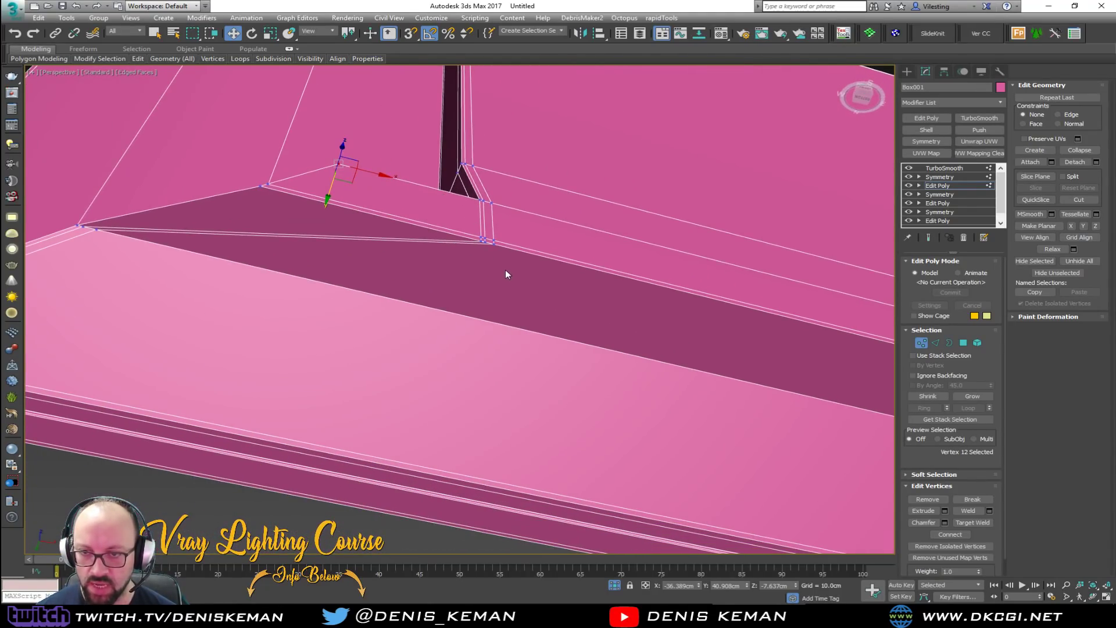
scroll(504, 269, "down", 2)
middle_click_drag(504, 269, 487, 295, "alt")
scroll(463, 263, "up", 2)
left_click_drag(494, 285, 486, 294)
middle_click_drag(486, 294, 511, 317, "alt")
Select the overlapping vertices at the protruding lower corner and delete them to open the area for rebuilding.
left_click(584, 377)
key("F3")
mouse_move(426, 296)
left_mouse_down()
mouse_move(461, 279)
mouse_move(441, 296)
left_mouse_up()
key("F3")
middle_click_drag(470, 271, 465, 249, "alt")
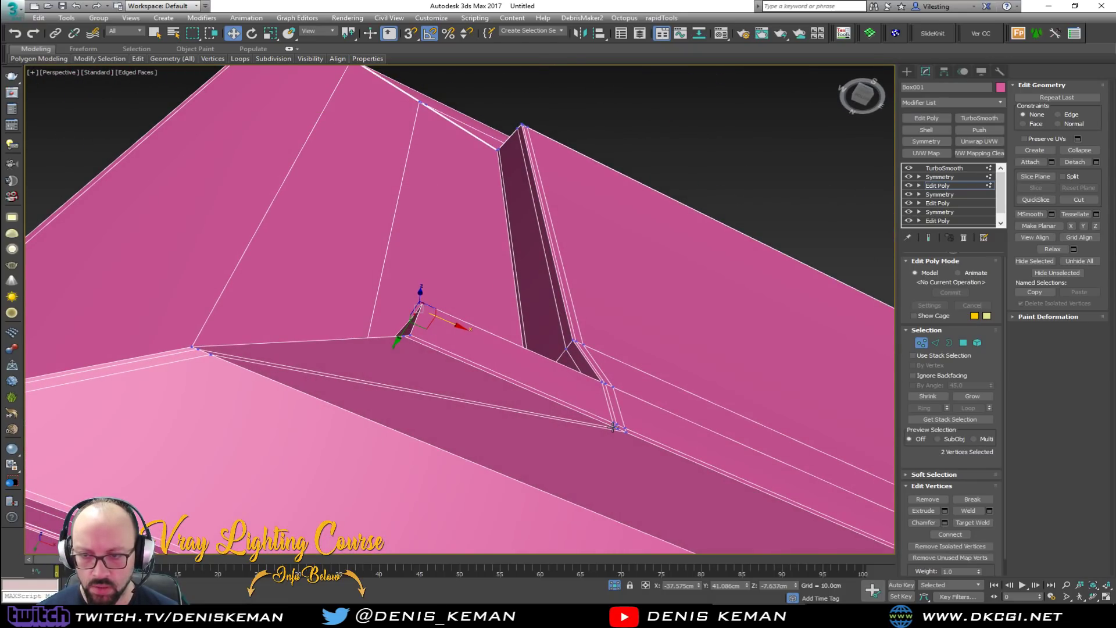
middle_click_drag(451, 326, 472, 384, "alt")
key("F3")
left_click_drag(406, 306, 405, 305)
key("F3")
key("z")
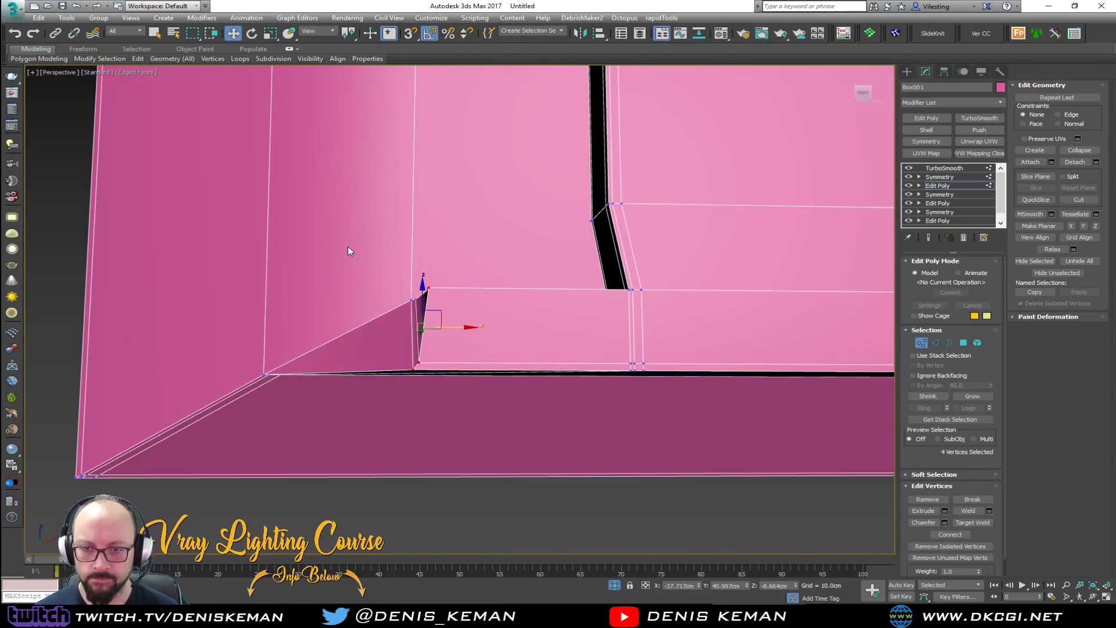
key("Delete")
Extend the open vertical edge beside the gap with snapping to build a new end wall face.
middle_click_drag(375, 245, 453, 232, "alt")
middle_click_drag(623, 152, 574, 192)
middle_click_drag(451, 165, 413, 251)
key("2")
left_click(684, 197)
mouse_move(684, 196)
middle_mouse_down("alt")
mouse_move(653, 186)
mouse_move(667, 192)
middle_mouse_up("alt")
key("s")
left_click_drag(667, 163, 583, 110, "shift")
Weld the overlapping vertices along the new end wall's upper edge with a 0.1 cm threshold.
key("1")
key("F3")
left_click_drag(681, 148, 593, 113)
key("F3")
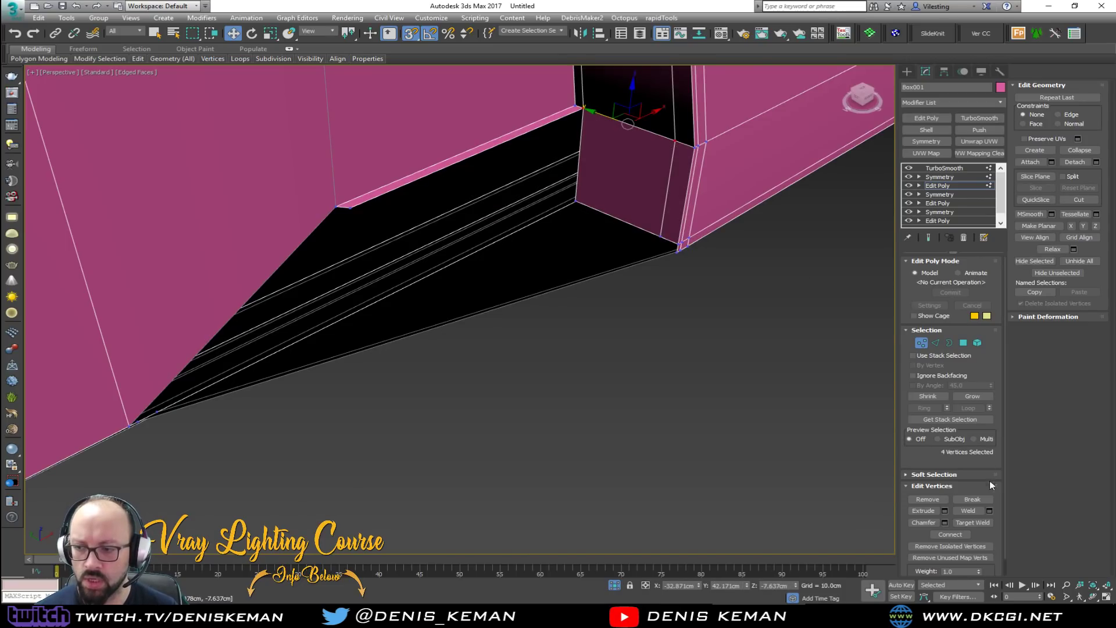
left_click(989, 510)
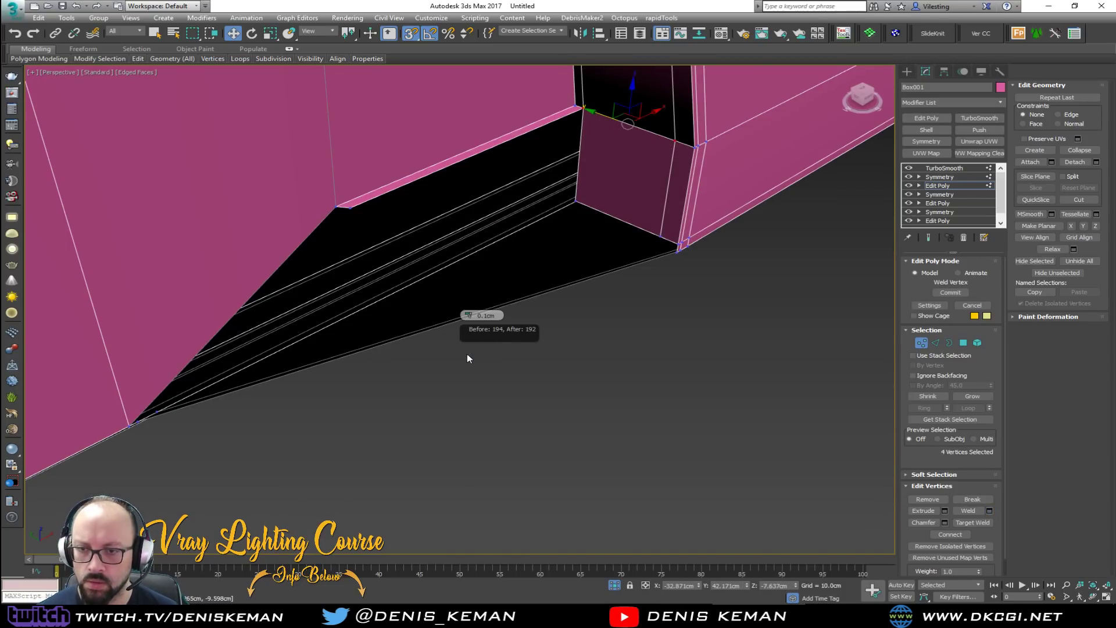
left_click(466, 353)
Extend the end wall's two lower edges across the gap to form a floor strip.
key("2")
left_click(620, 221)
left_click(666, 239, "ctrl")
middle_click_drag(620, 237, 645, 219, "alt")
left_click_drag(667, 223, 323, 180, "shift")
middle_click_drag(413, 224, 496, 241, "alt")
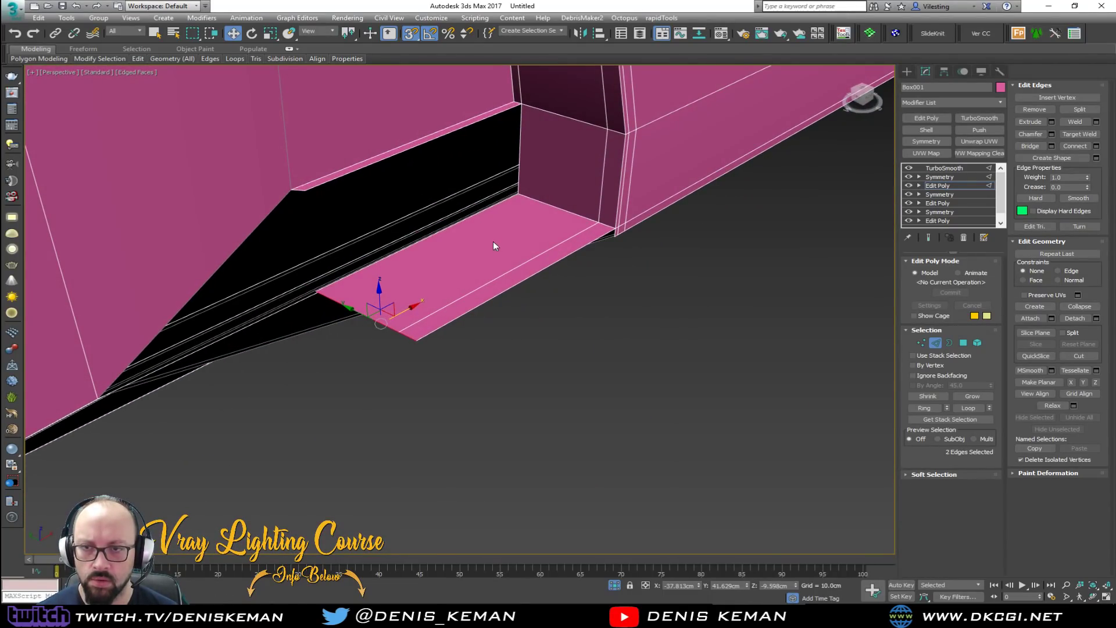
Bridge the open panel lip edge with the floor strip's inner edge to close the side wall.
key("2")
key("2")
left_click(409, 150)
left_click(413, 245, "ctrl")
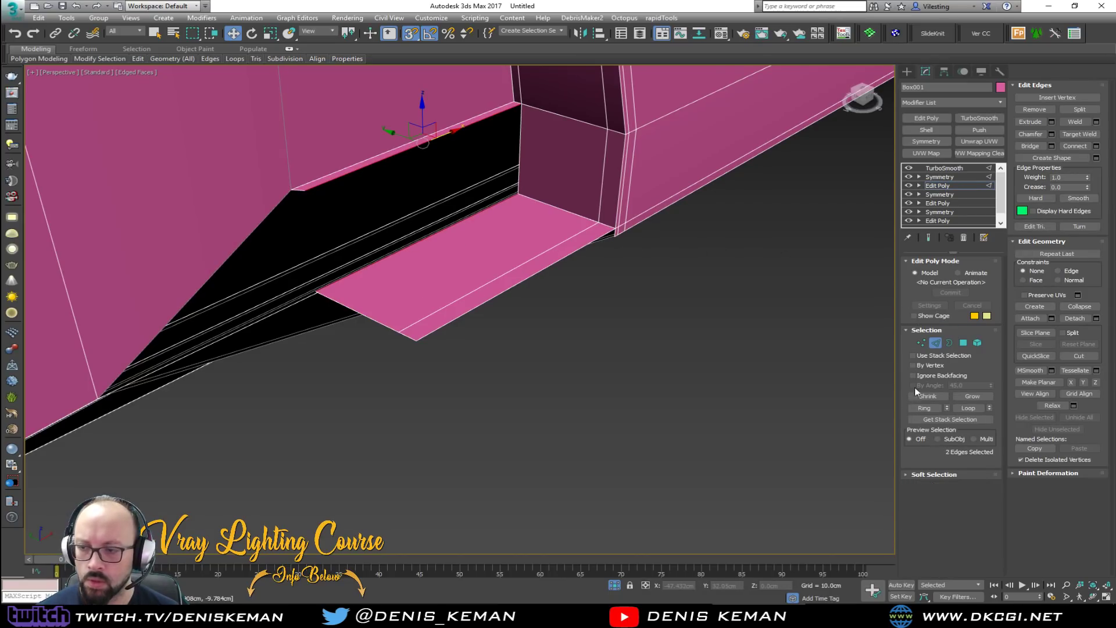
left_click(921, 413)
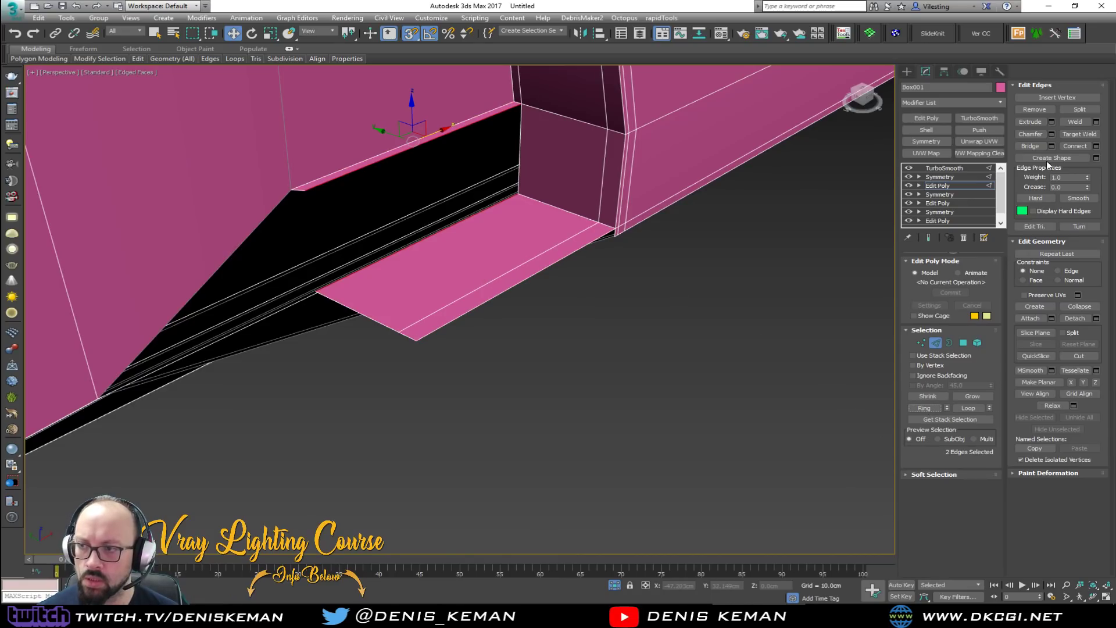
left_click(1032, 148)
Move the two outer vertices at the floor strip's free end along Y to about 42.48 cm.
key("1")
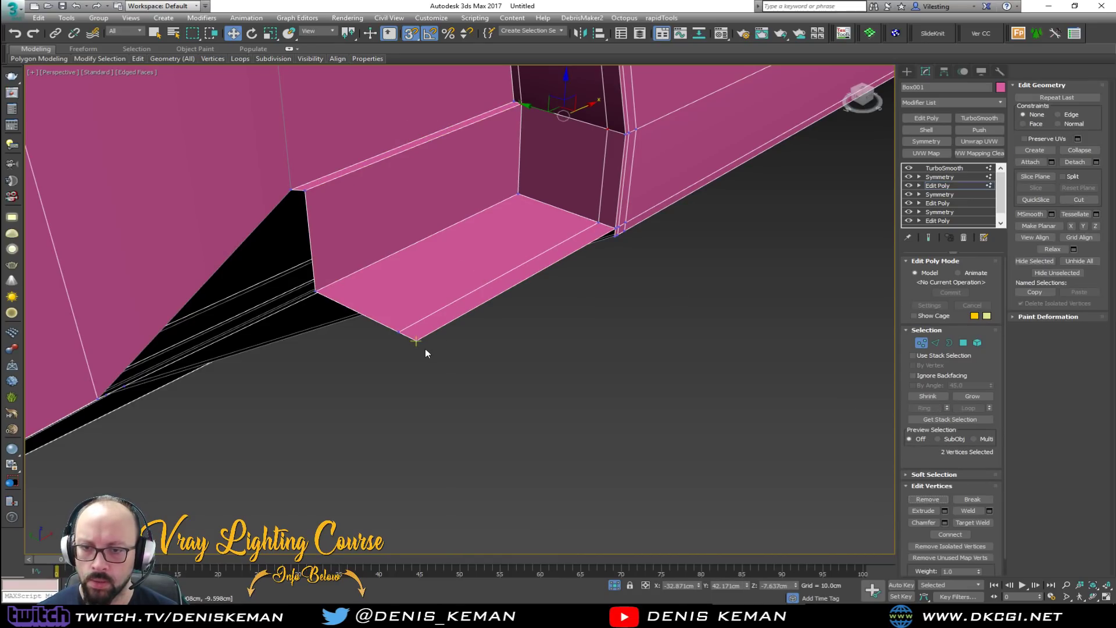
left_click_drag(397, 332, 392, 330)
middle_click_drag(391, 331, 398, 240, "alt")
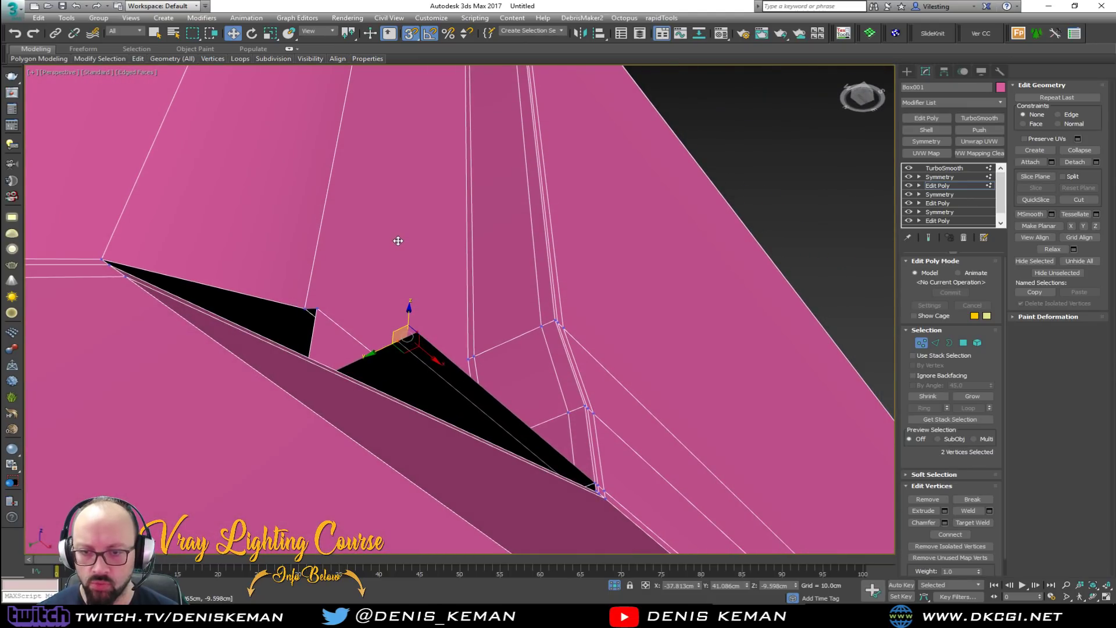
left_click_drag(381, 348, 345, 374)
middle_click_drag(345, 375, 383, 409, "alt")
Extend the floor strip's outer edge with snapping to the rim corner as a narrow lip.
key("2")
left_click(523, 352)
left_click_drag(503, 331, 653, 344, "shift")
key("s")
middle_click_drag(652, 343, 578, 354, "alt")
Weld the three vertices at the lip's rim corner with a 0.1 cm threshold.
key("1")
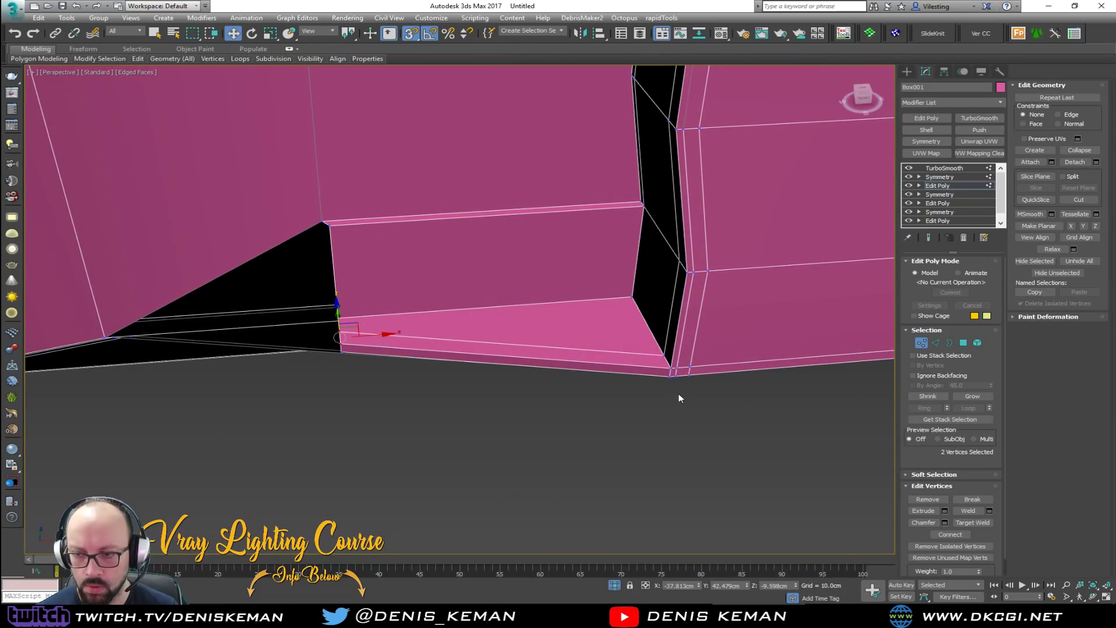
key("F3")
left_click_drag(669, 385, 674, 380)
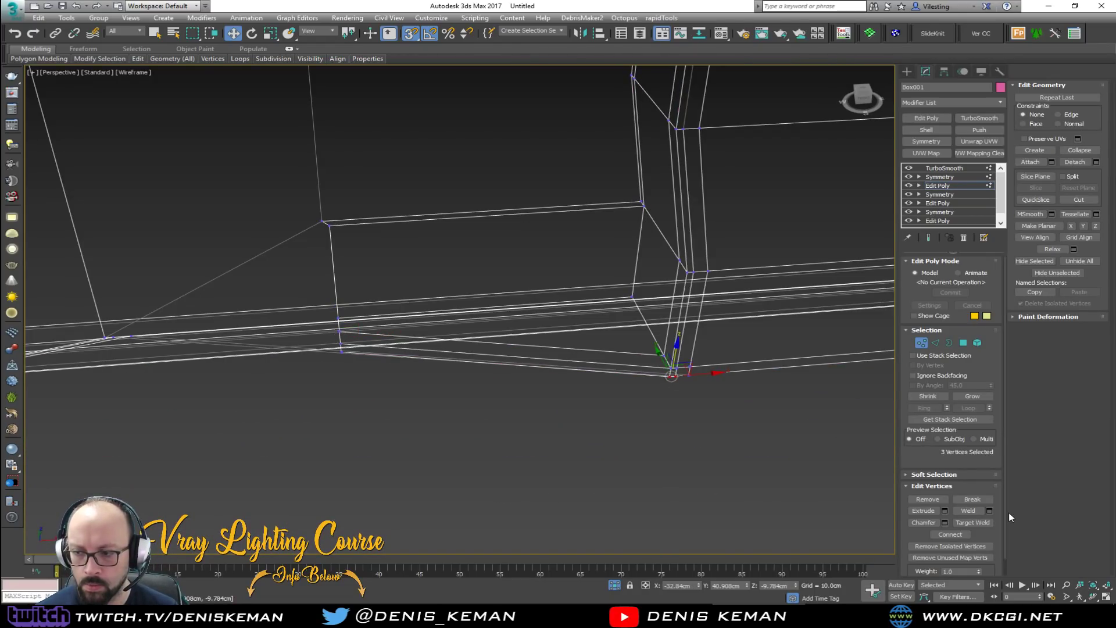
left_click(989, 511)
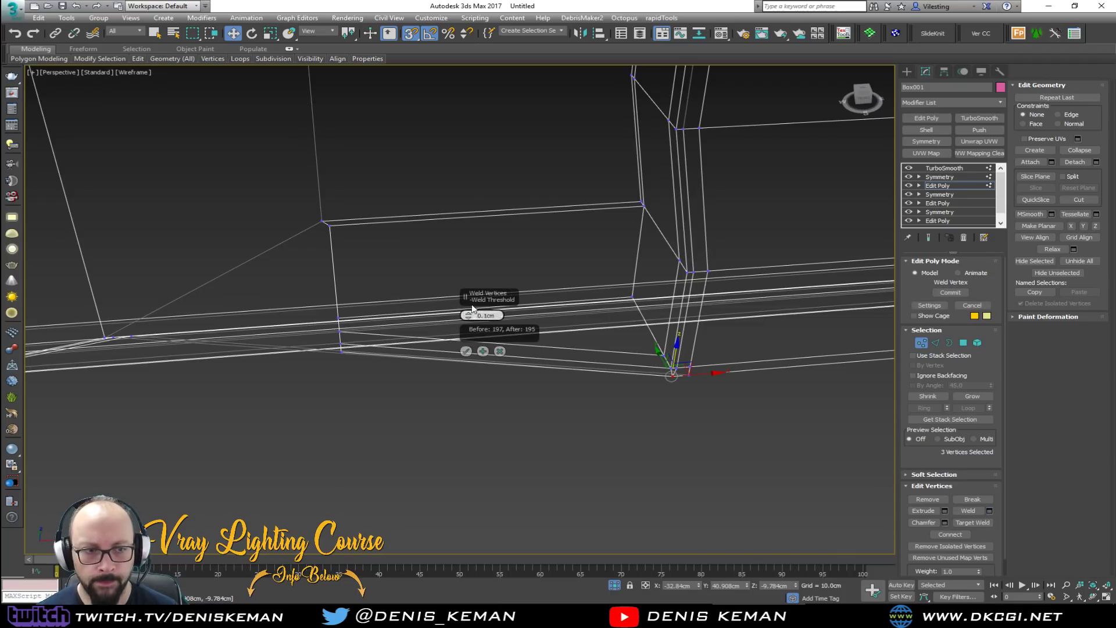
left_click(466, 351)
key("F3")
scroll(487, 298, "up", 5)
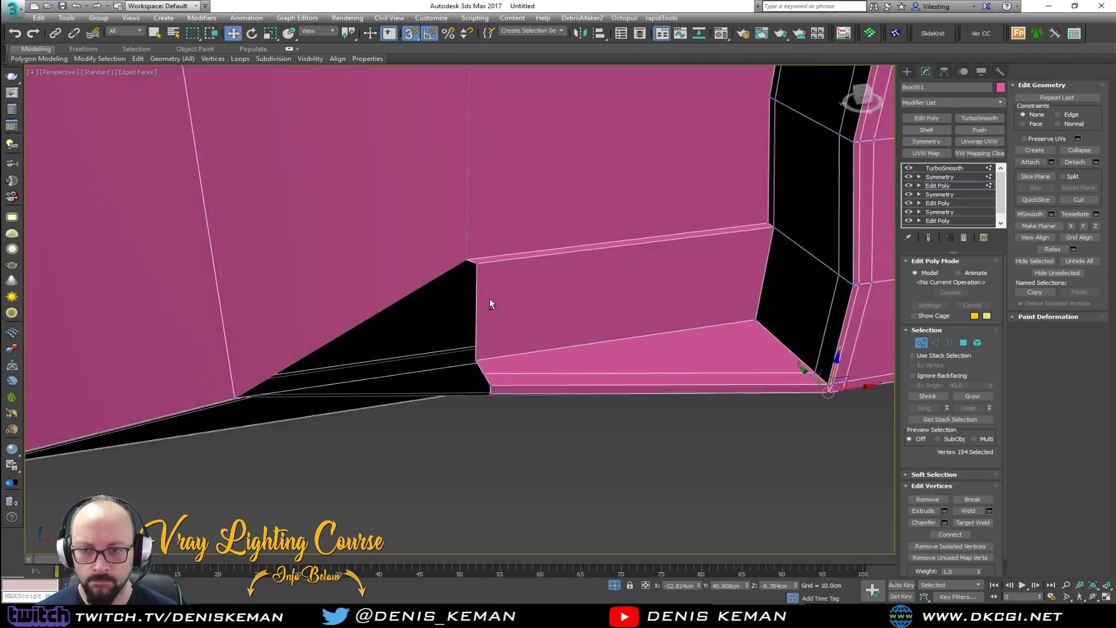
Cut an edge from the welded rim corner across the long underside face to its opposite edge.
middle_click_drag(524, 294, 409, 196, "alt")
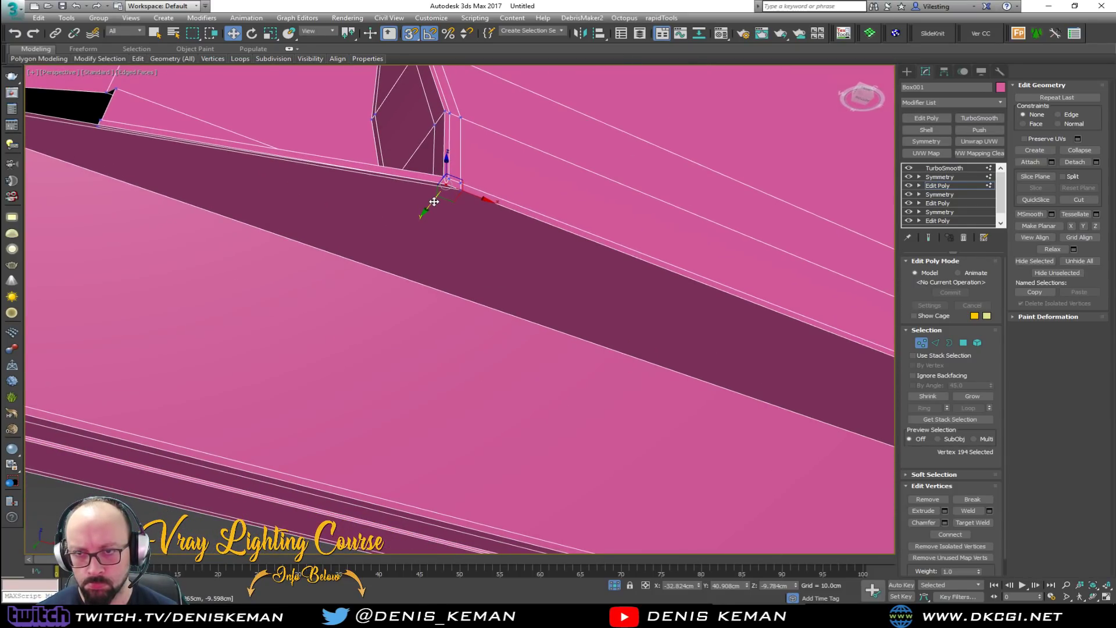
key("alt+c")
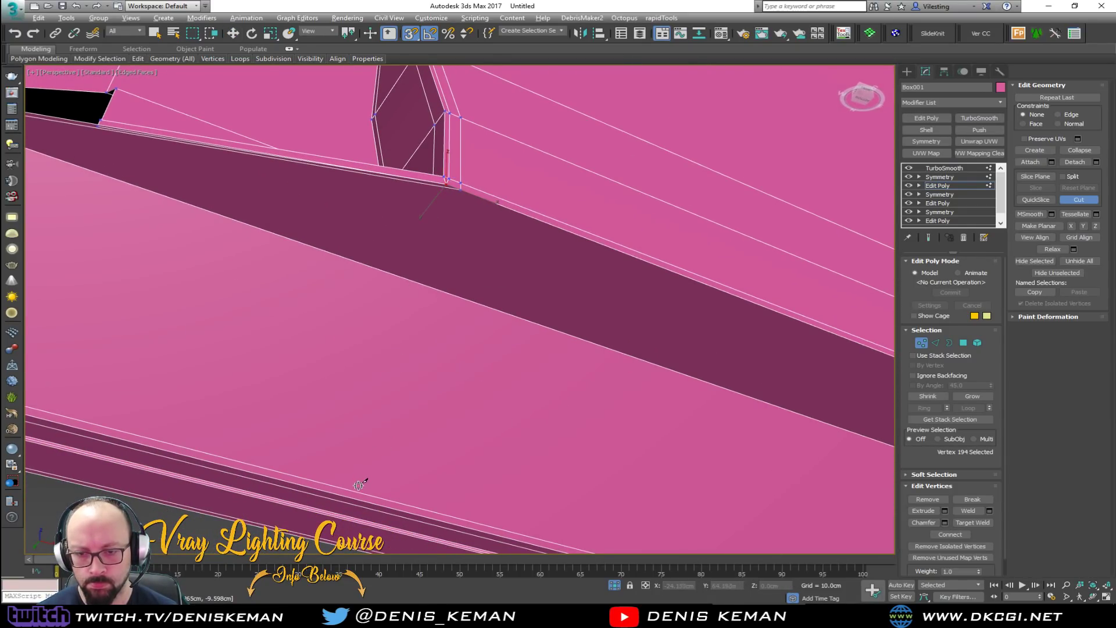
left_click(405, 278)
right_click(444, 223)
Delete the long triangular underside face beside the corner opening together with the narrow lip face running along it.
key("4")
left_click(401, 208)
middle_click_drag(391, 209, 599, 274)
scroll(599, 274, "down", 2)
scroll(416, 240, "up", 2)
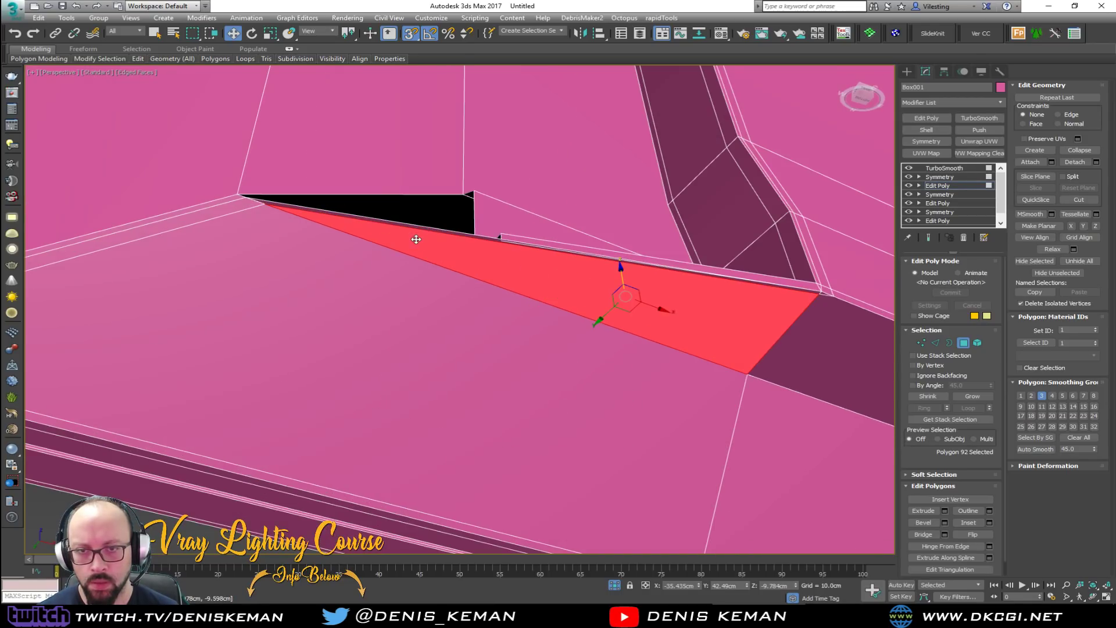
left_click(775, 286, "ctrl")
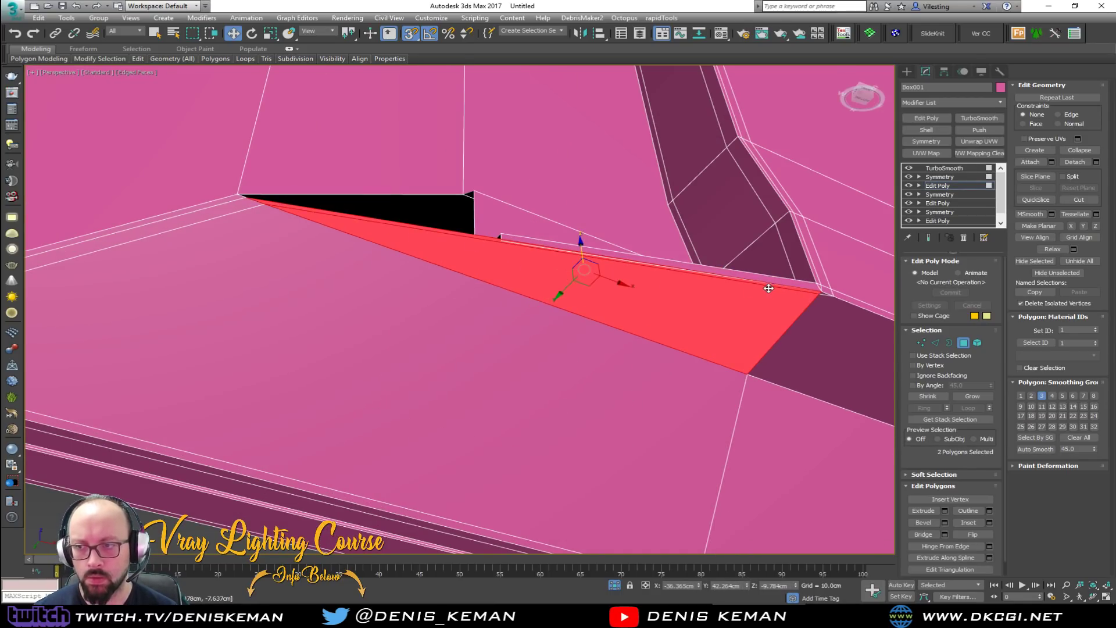
key("Delete")
scroll(548, 262, "up", 6)
key("2")
left_click(546, 253)
middle_click_drag(538, 229, 620, 197, "alt")
double_click(528, 164)
scroll(529, 164, "down", 7)
scroll(456, 151, "up", 6)
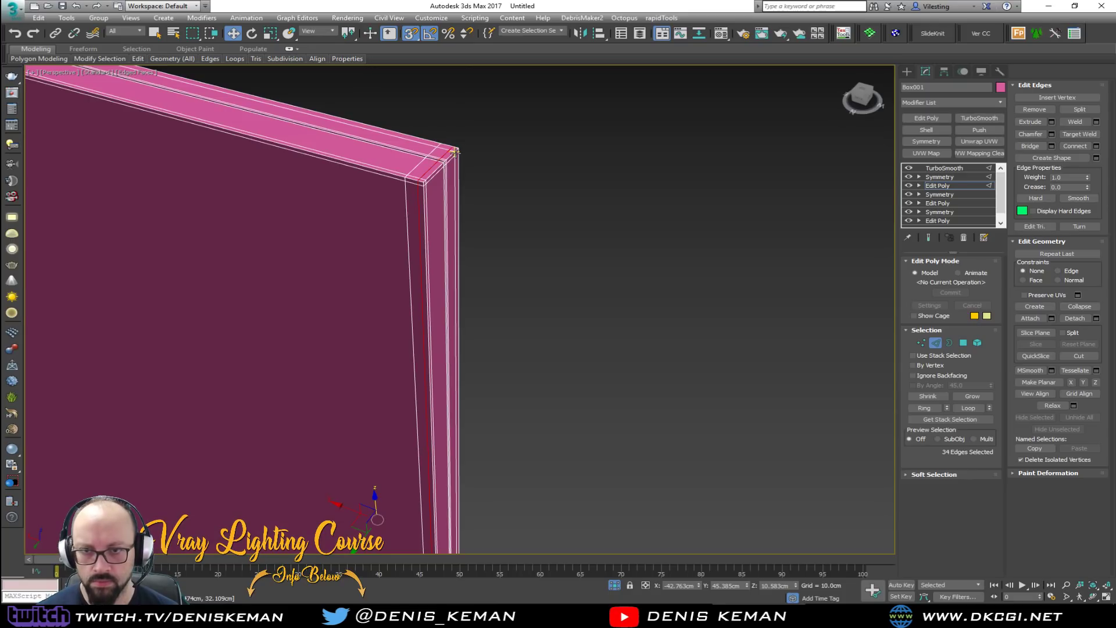
key("ctrl+d")
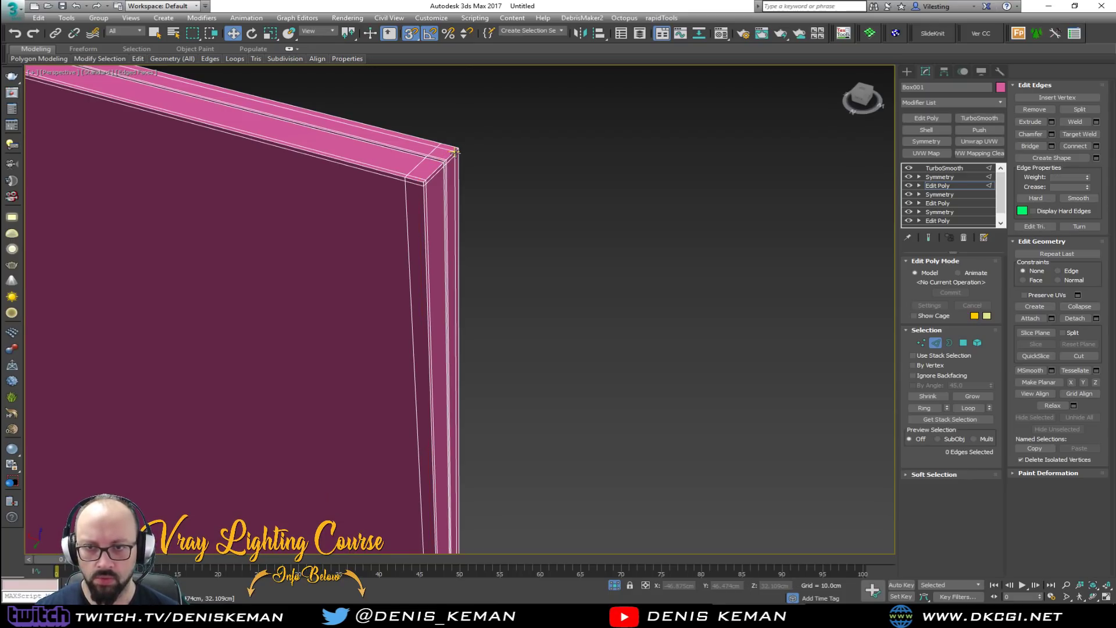
Extend the open lip edge beside the corner opening as a new face, snapping it to the line of the underside's inner edge.
scroll(456, 152, "down", 4)
middle_click_drag(468, 184, 299, 100, "alt")
middle_click_drag(148, 284, 424, 226)
scroll(291, 214, "up", 7)
mouse_move(505, 256)
middle_mouse_down("alt")
mouse_move(489, 232)
mouse_move(487, 256)
middle_mouse_up("alt")
middle_click_drag(472, 214, 472, 314)
key("1")
left_click_drag(510, 246, 486, 318)
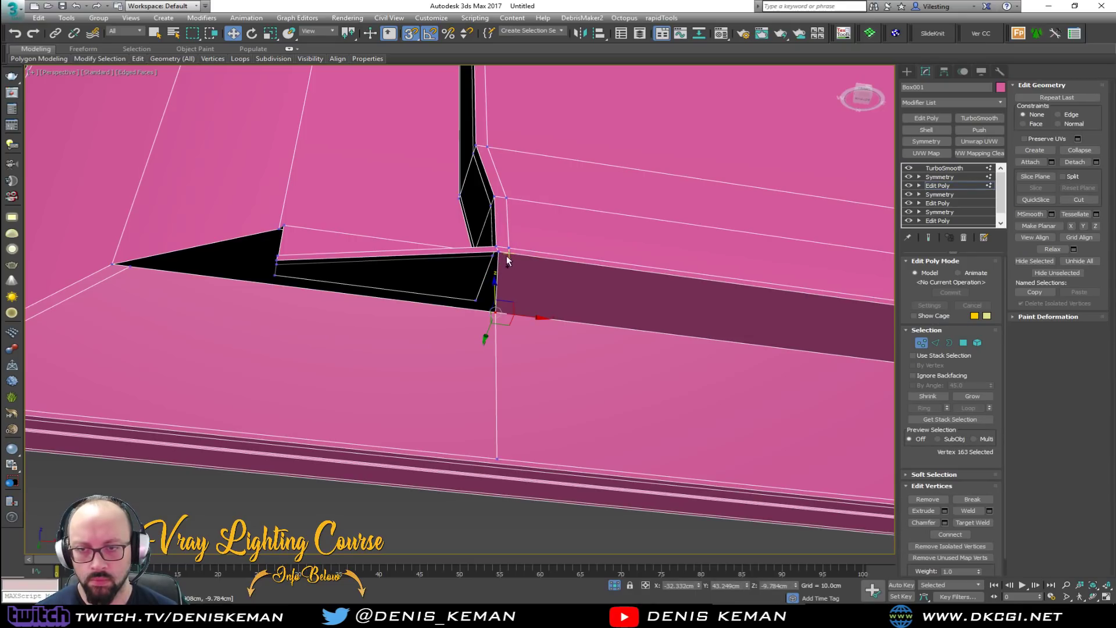
key("2")
left_click(372, 254)
middle_click_drag(389, 229, 471, 294, "alt")
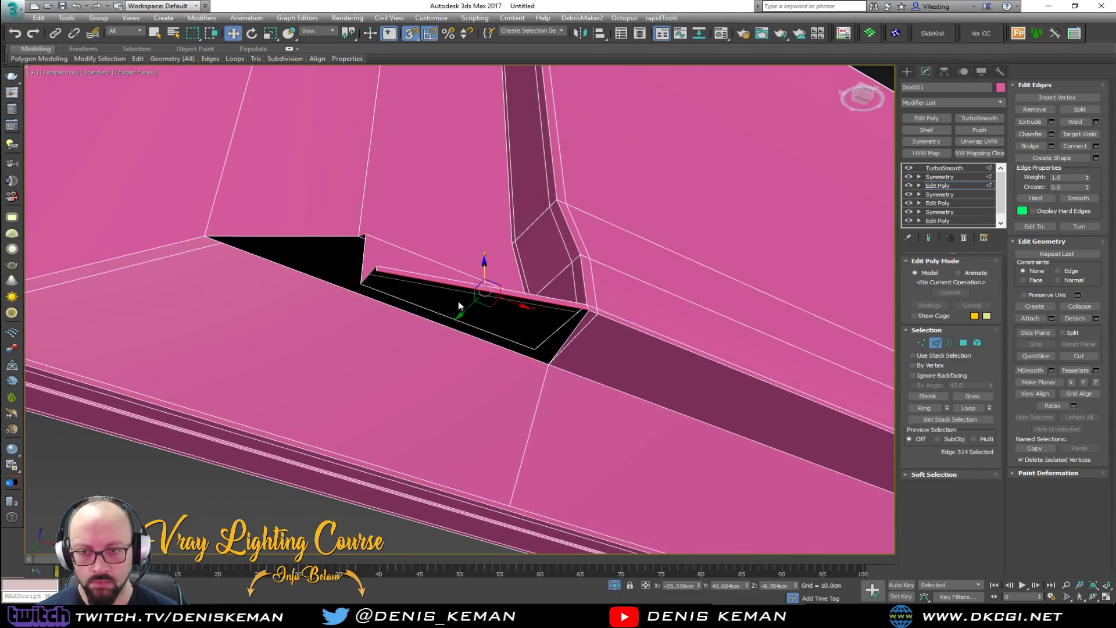
left_click_drag(466, 308, 527, 362, "shift")
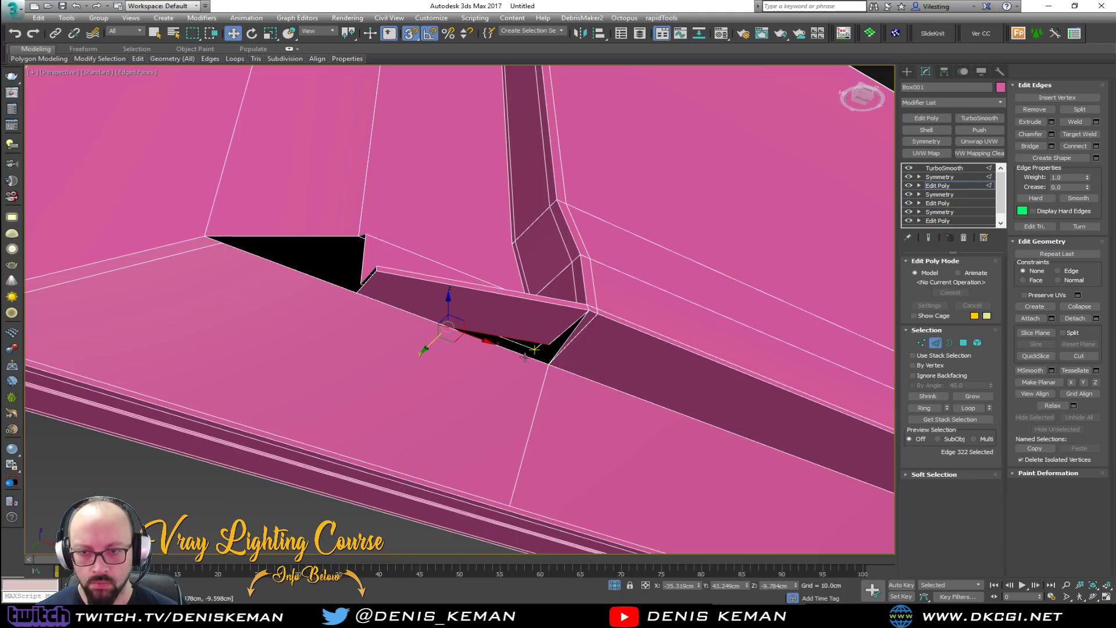
Make the extended edge planar in Z and target-weld its end vertex to the underside's corner vertex.
left_click(1070, 383)
key("ctrl+z")
left_click(1095, 383)
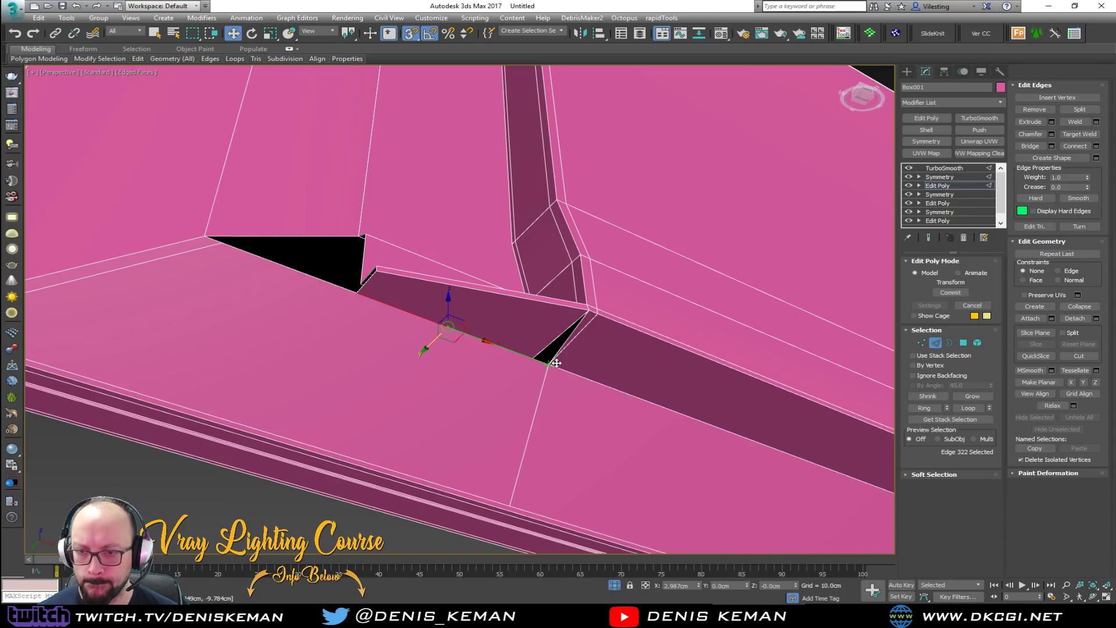
key("1")
left_click(967, 522)
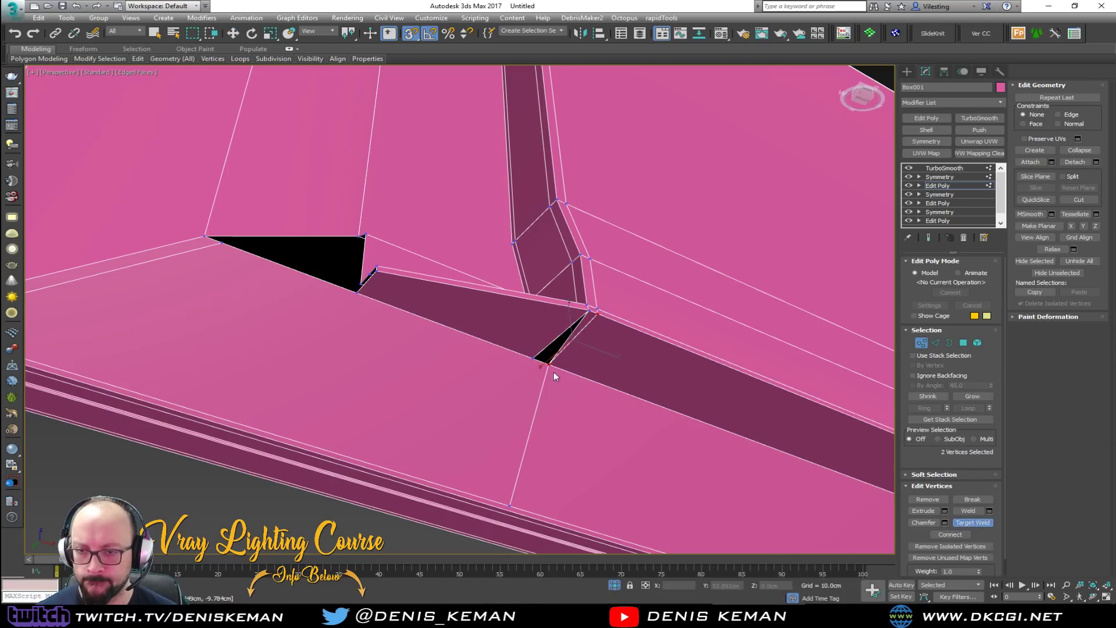
left_click(547, 364)
key("w")
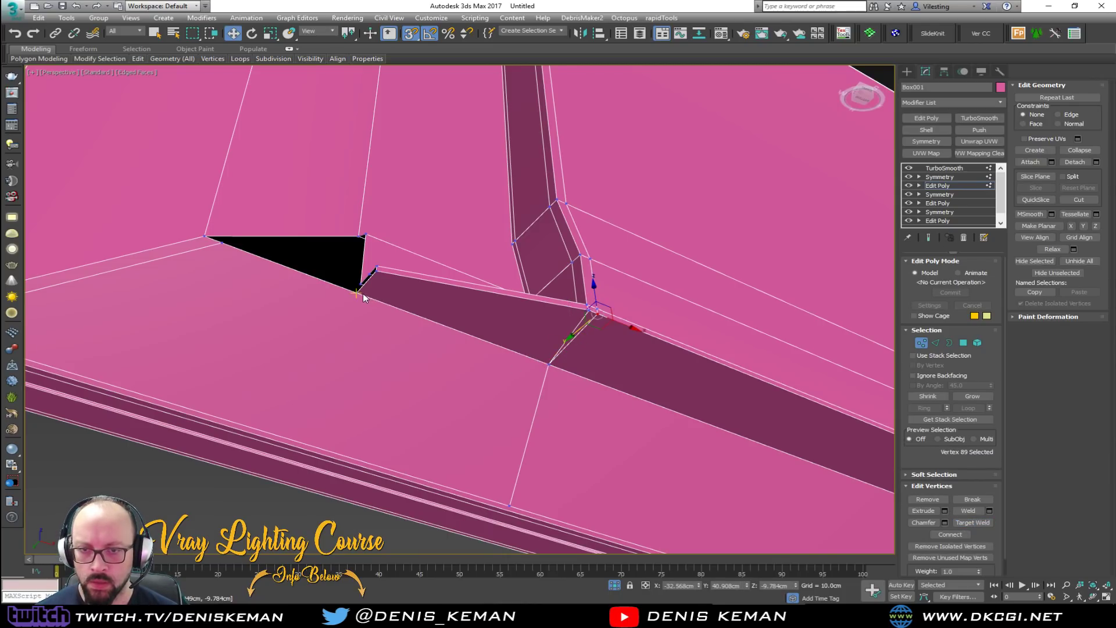
Examine the shading around the rebuilt floor strip and the remaining corner opening with the edge display off.
mouse_move(357, 300)
middle_mouse_down()
mouse_move(490, 357)
mouse_move(473, 426)
mouse_move(516, 436)
mouse_move(496, 343)
mouse_move(398, 326)
mouse_move(451, 294)
mouse_move(398, 259)
mouse_move(483, 391)
middle_mouse_up()
key("ctrl+q")
key("F4")
key("F4")
key("F4")
middle_click_drag(469, 322, 450, 174, "alt")
key("ctrl+q")
middle_click_drag(483, 438, 473, 368)
scroll(450, 338, "up", 5)
key("F4")
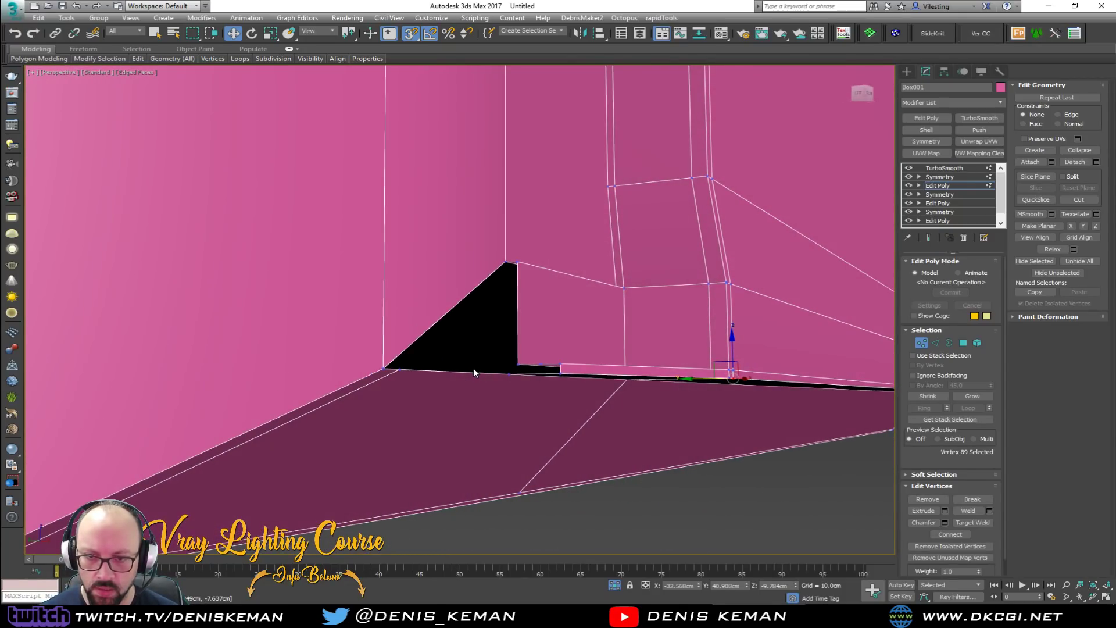
Bridge the two short edges at the ends of the triangular opening's upper side with a narrow strip.
key("2")
left_click(414, 370)
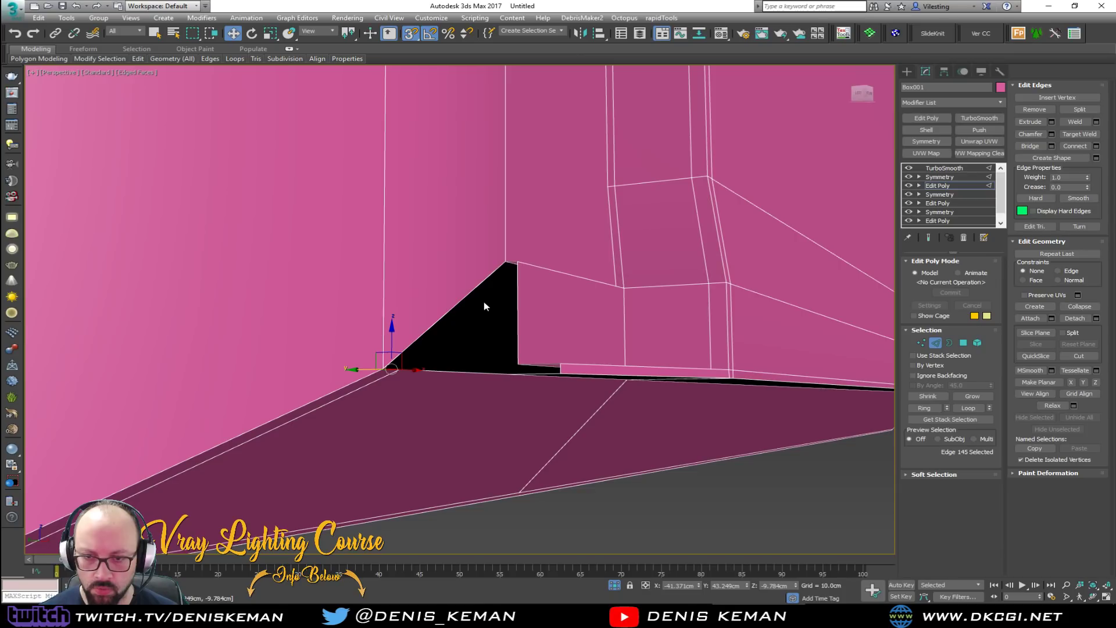
left_click(511, 262)
middle_click_drag(528, 281, 587, 352, "alt")
left_click(1037, 143)
middle_click_drag(515, 334, 515, 316, "alt")
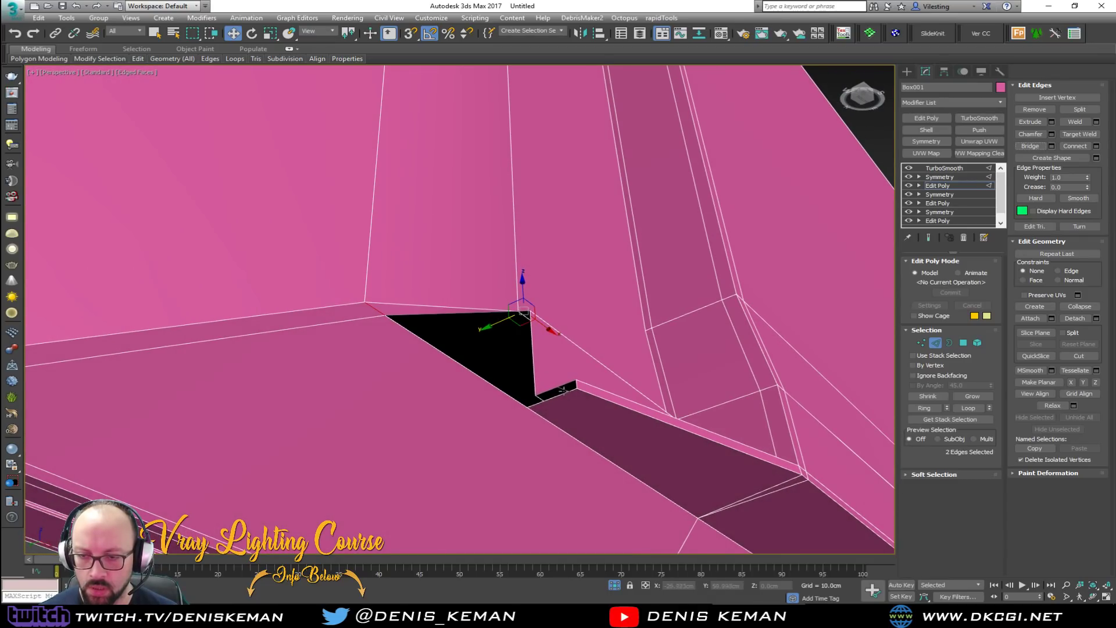
Cut an edge across the underside face from its outer edge to the free corner of the extended floor strip.
middle_click_drag(514, 416, 502, 316, "alt")
key("alt+c")
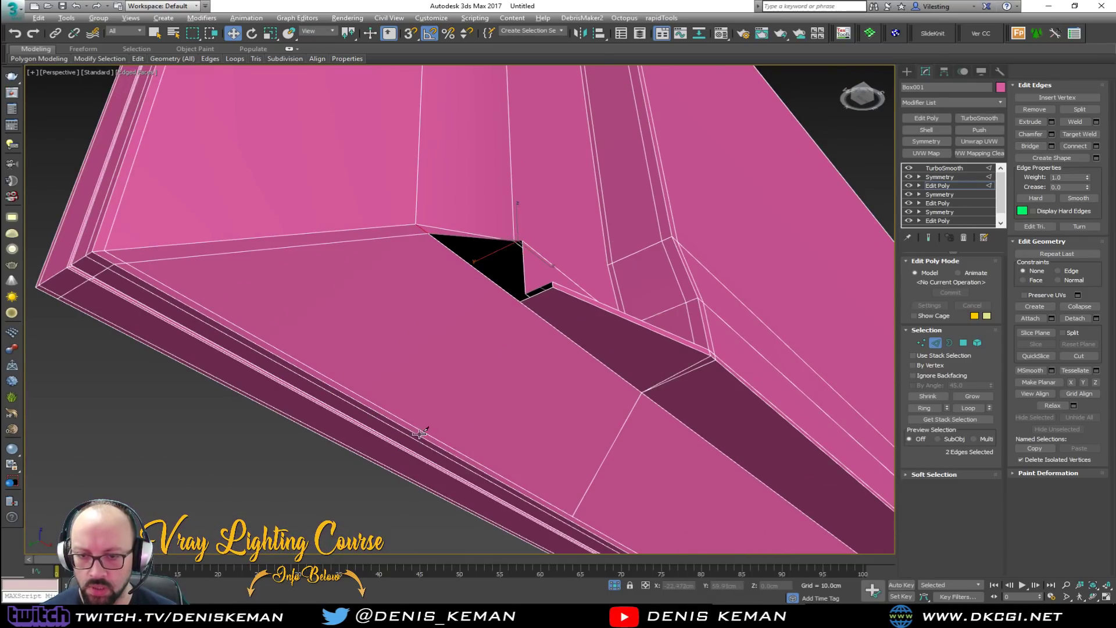
left_click(520, 301)
key("w")
Weld the two vertices at the inner end of the new cut with a 0.1 cm threshold.
key("1")
key("F3")
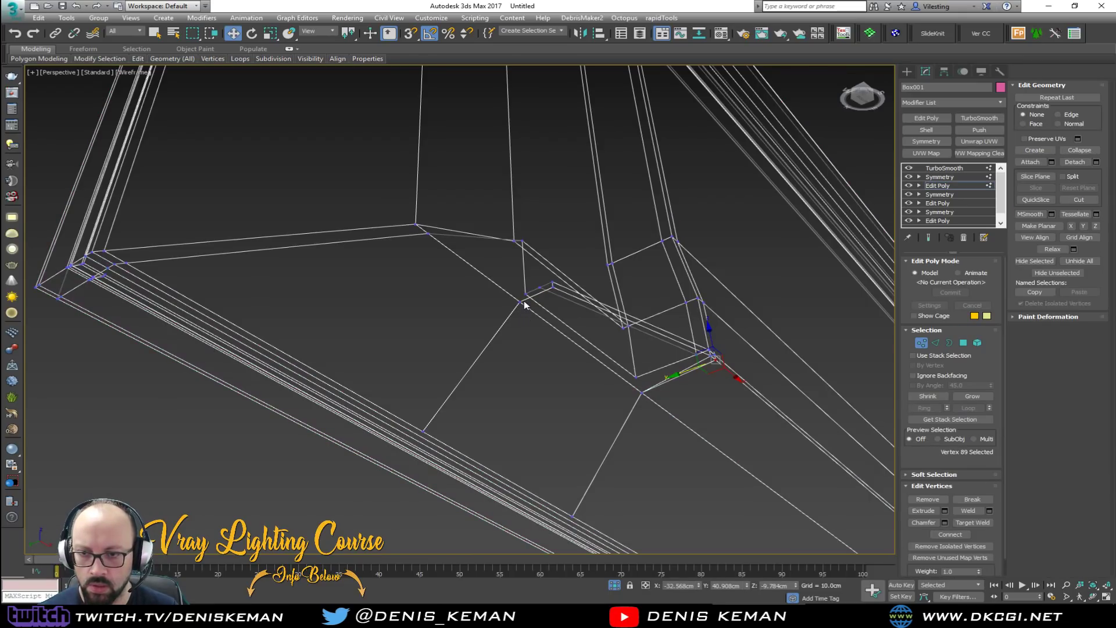
left_click(519, 302)
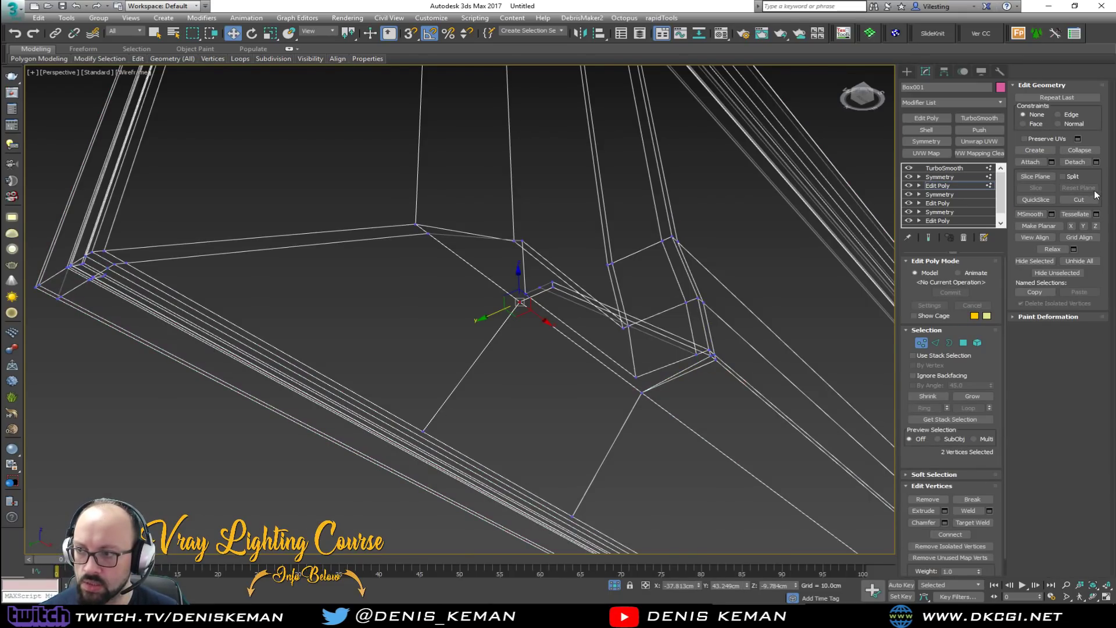
left_click(989, 509)
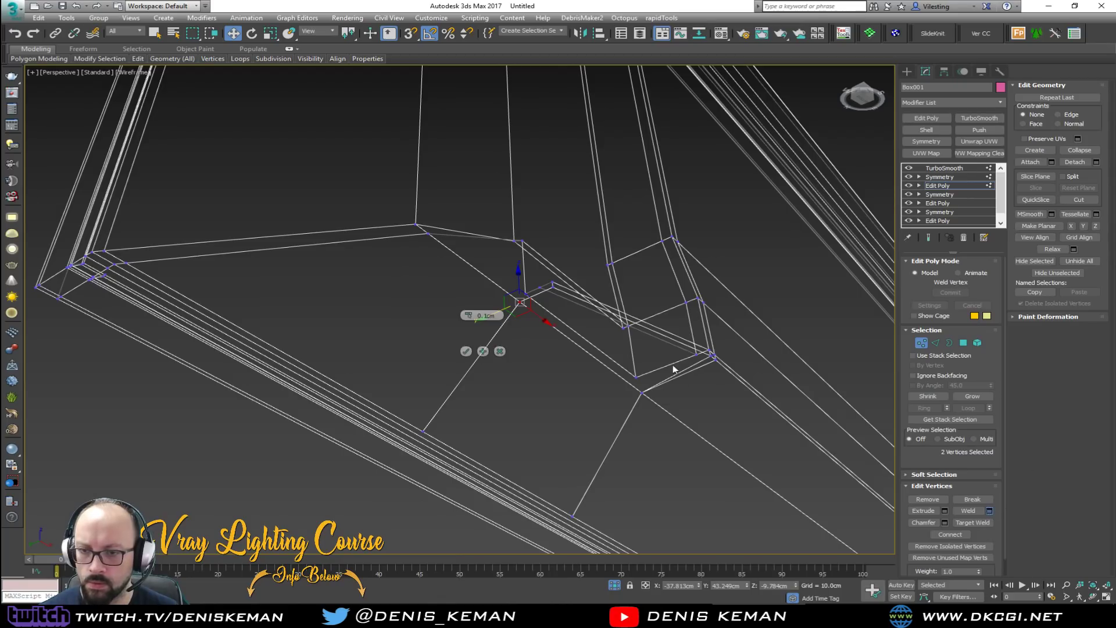
left_click(466, 353)
middle_click_drag(532, 174, 496, 305)
key("F3")
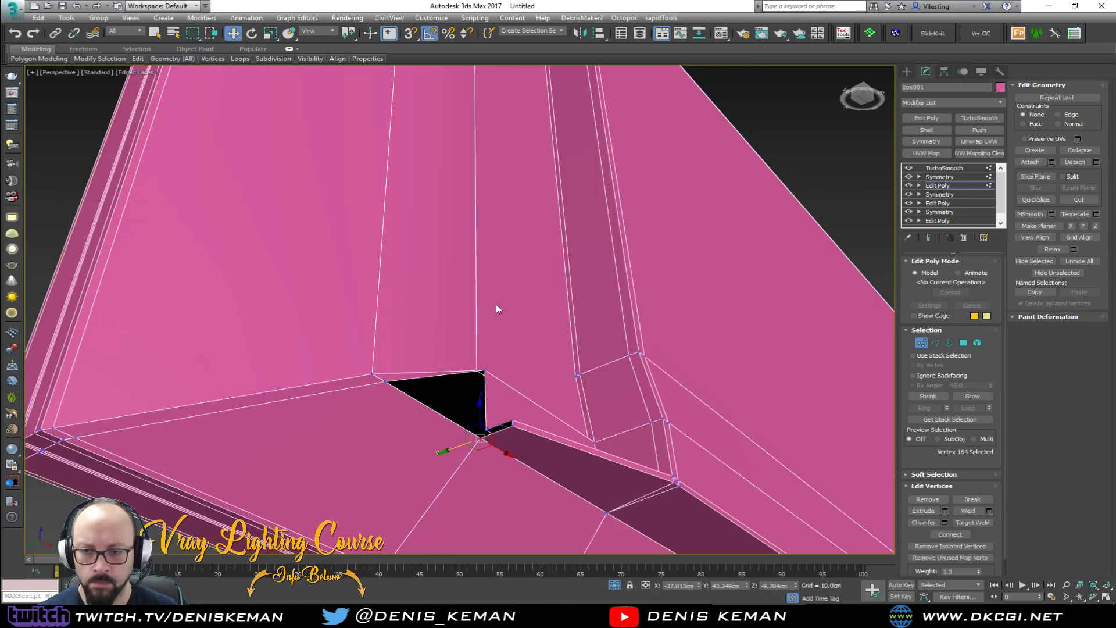
Connect the ledge's inner corner vertex to the vertex at its far end and remove the neighbouring edge.
key("2")
left_click(494, 428)
middle_click_drag(497, 412, 527, 409, "alt")
key("1")
left_click(439, 410)
left_click(859, 283, "ctrl")
key("ctrl+shift+e")
key("2")
left_click(766, 317)
key("BackSpace")
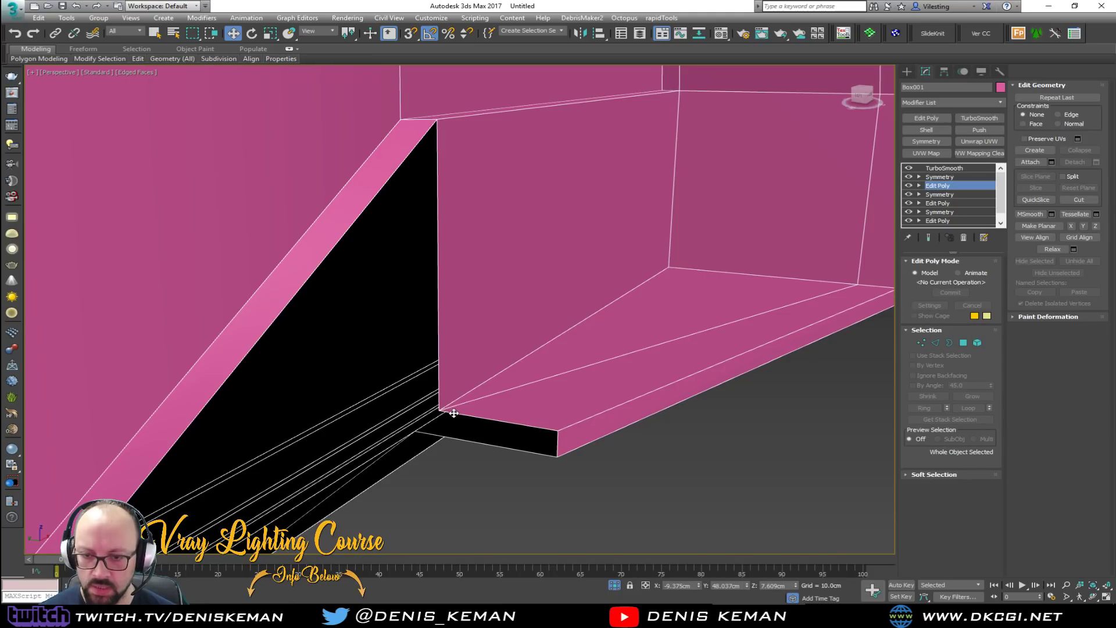
Bridge the two short parallel edges at the free end of the ledge to close its narrow gap.
left_click(475, 416)
left_click(488, 442, "ctrl")
middle_click_drag(488, 441, 897, 449, "alt")
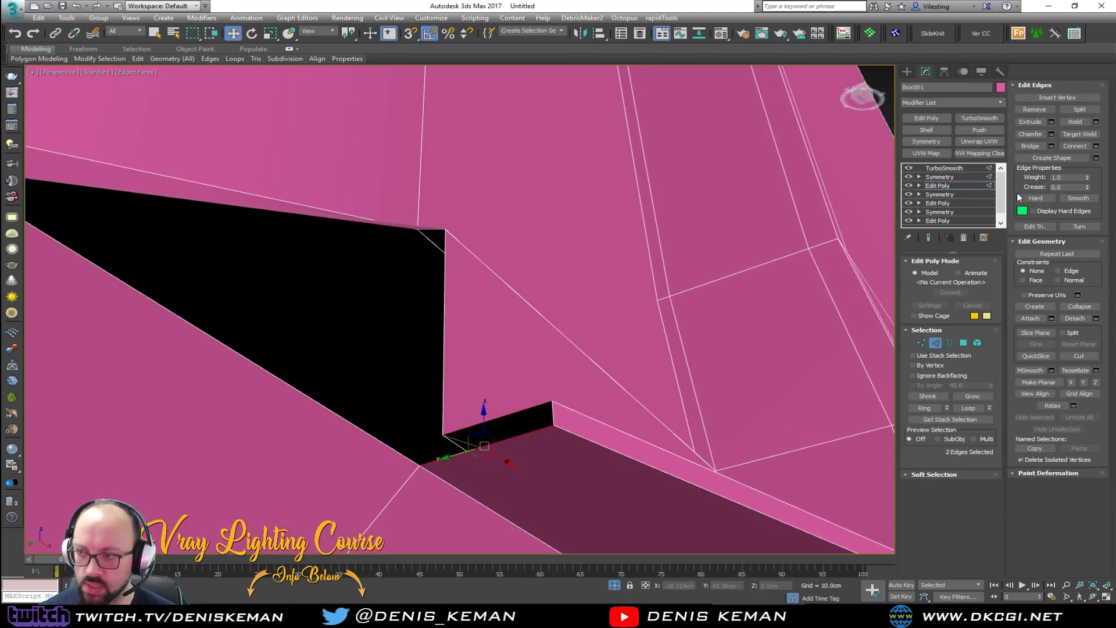
left_click(1030, 146)
middle_click_drag(399, 311, 491, 337, "alt")
scroll(490, 354, "up", 4)
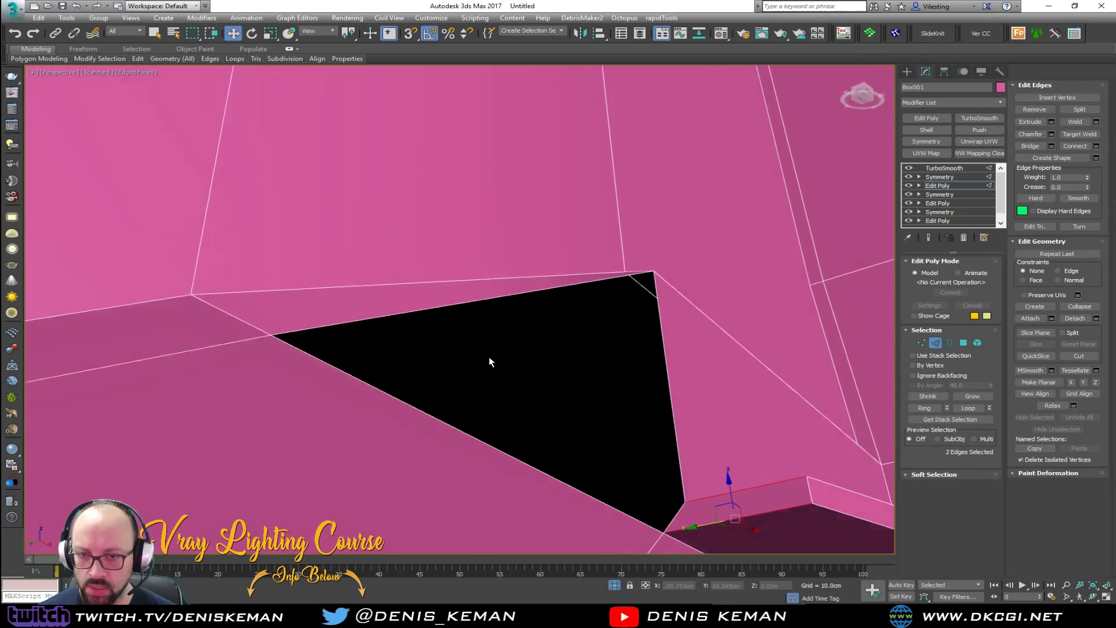
middle_click_drag(480, 379, 625, 414, "alt")
Cap the four-edge border of the remaining triangular opening at the recess corner.
key("3")
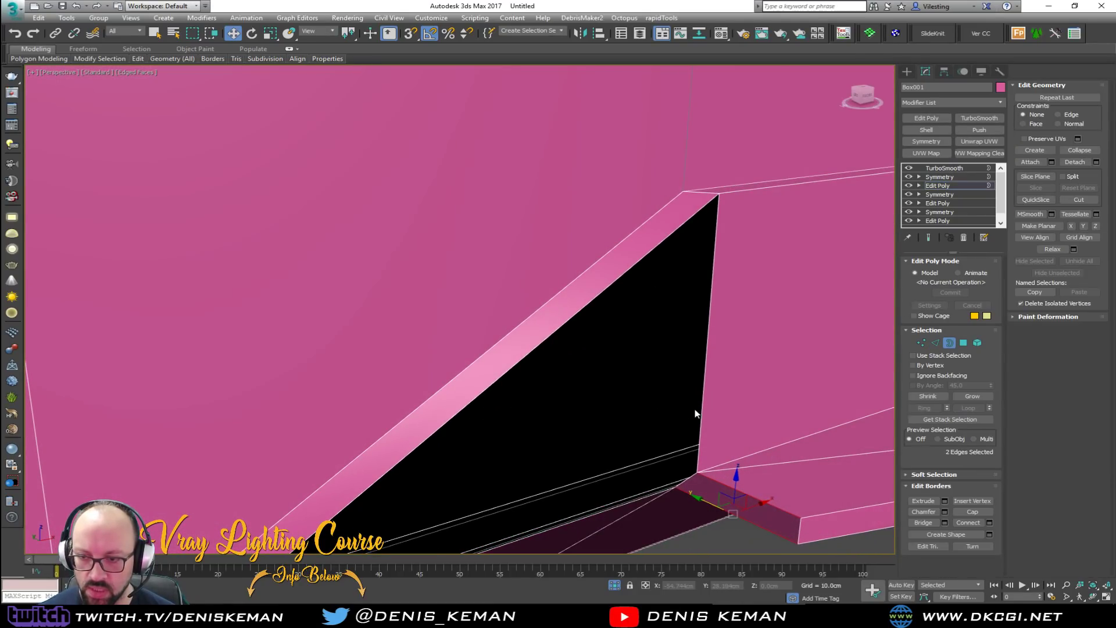
left_click(700, 408)
scroll(642, 381, "down", 4)
middle_click_drag(618, 368, 609, 328, "alt")
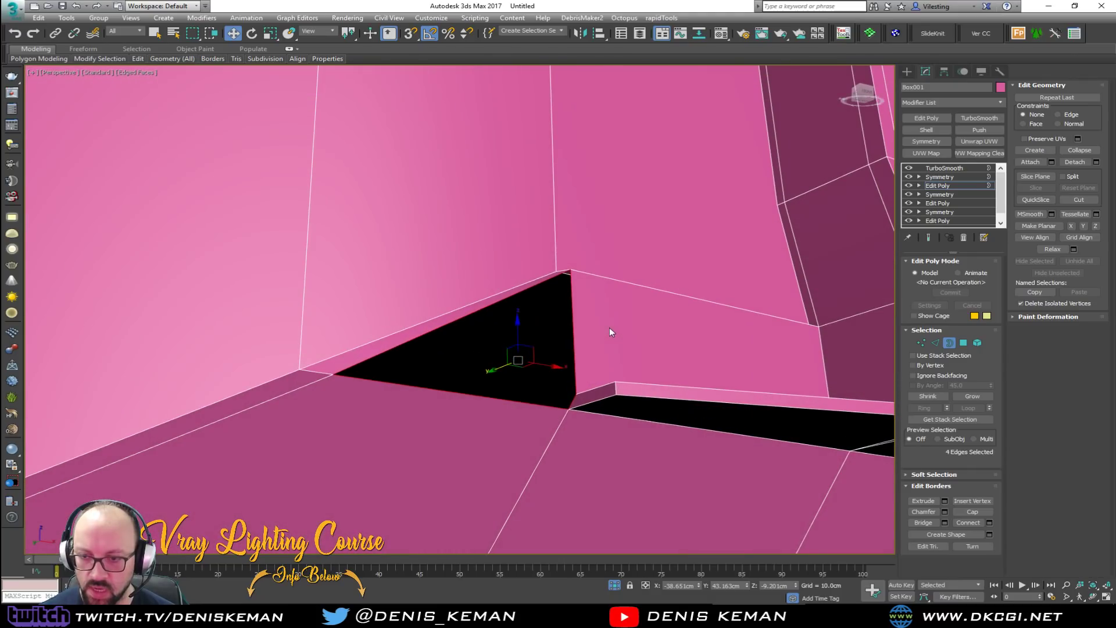
left_click(970, 513)
middle_click_drag(706, 401, 630, 323, "alt")
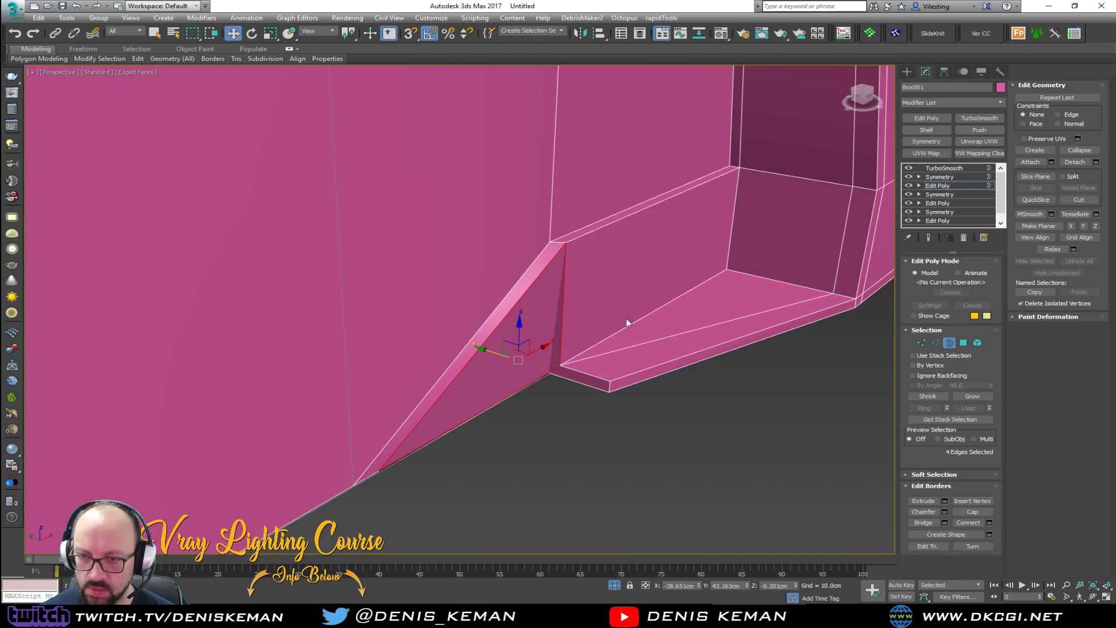
Connect the upper and lower corner vertices along the new cap's side and leave vertex editing.
key("1")
left_click(563, 249)
left_click(548, 370, "ctrl")
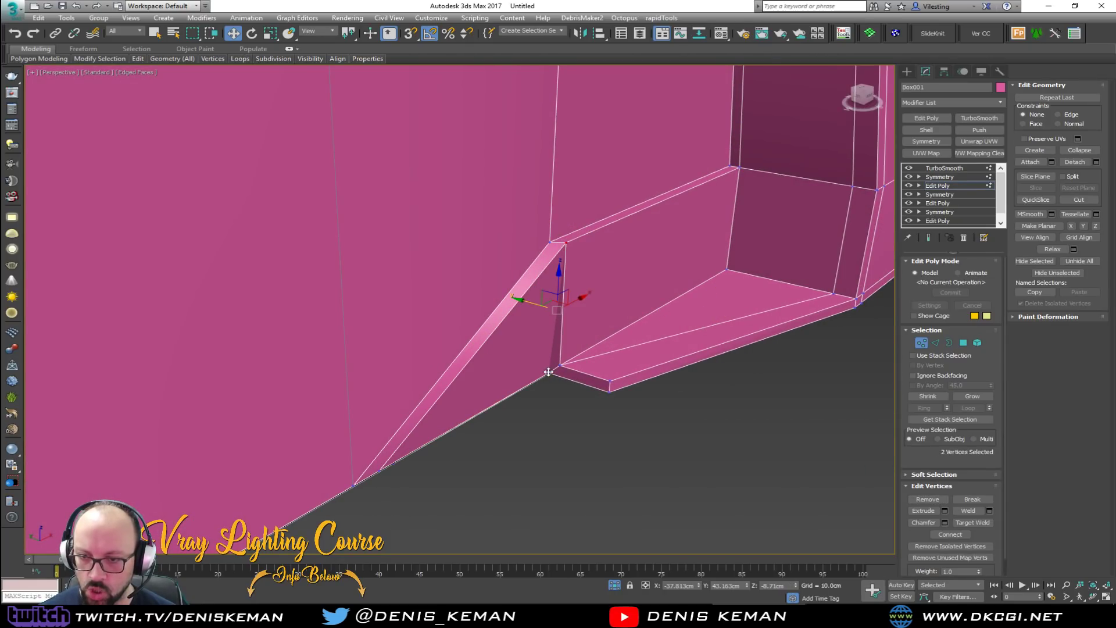
middle_click_drag(548, 373, 646, 355, "alt")
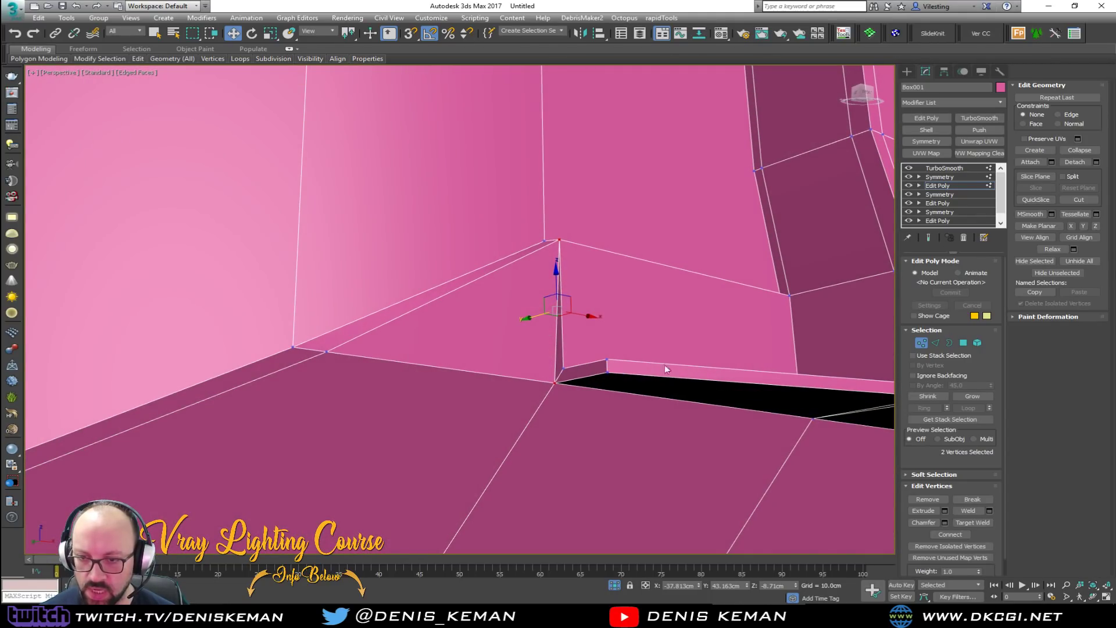
left_click(921, 343)
Inspect the closed recess corner, the underside rim and the housing's front side with and without the edge display.
mouse_move(724, 367)
middle_mouse_down()
mouse_move(562, 390)
mouse_move(630, 371)
mouse_move(665, 389)
mouse_move(619, 416)
mouse_move(687, 344)
mouse_move(436, 371)
mouse_move(515, 319)
mouse_move(631, 316)
mouse_move(633, 326)
mouse_move(523, 336)
mouse_move(495, 304)
mouse_move(507, 334)
middle_mouse_up()
scroll(567, 391, "down", 4)
key("F4")
scroll(395, 418, "up", 10)
key("F4")
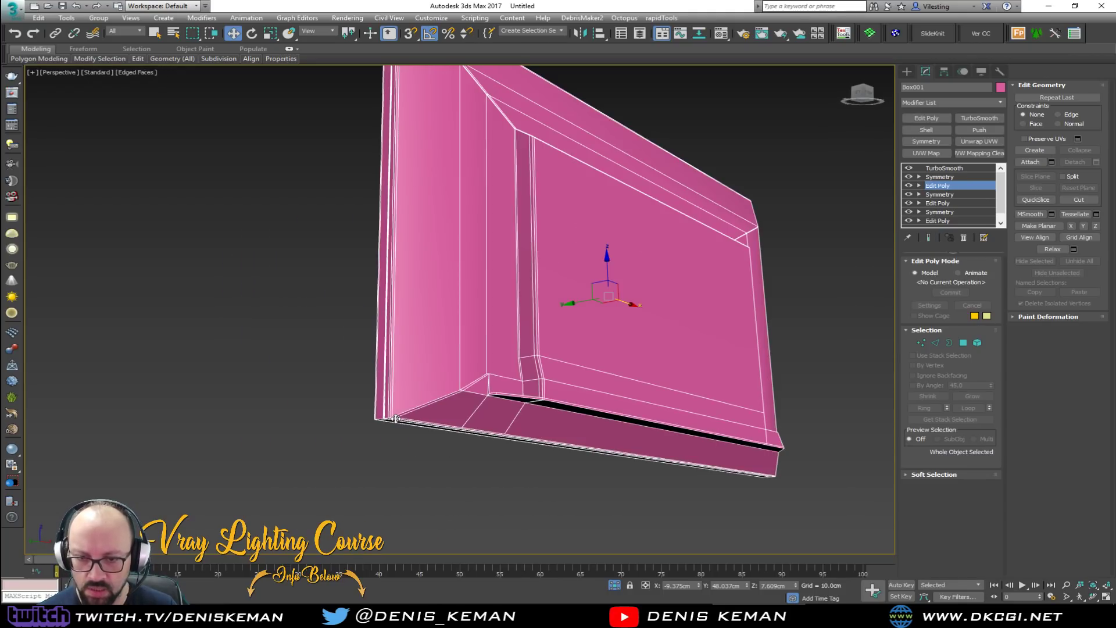
middle_click_drag(390, 412, 381, 414, "alt")
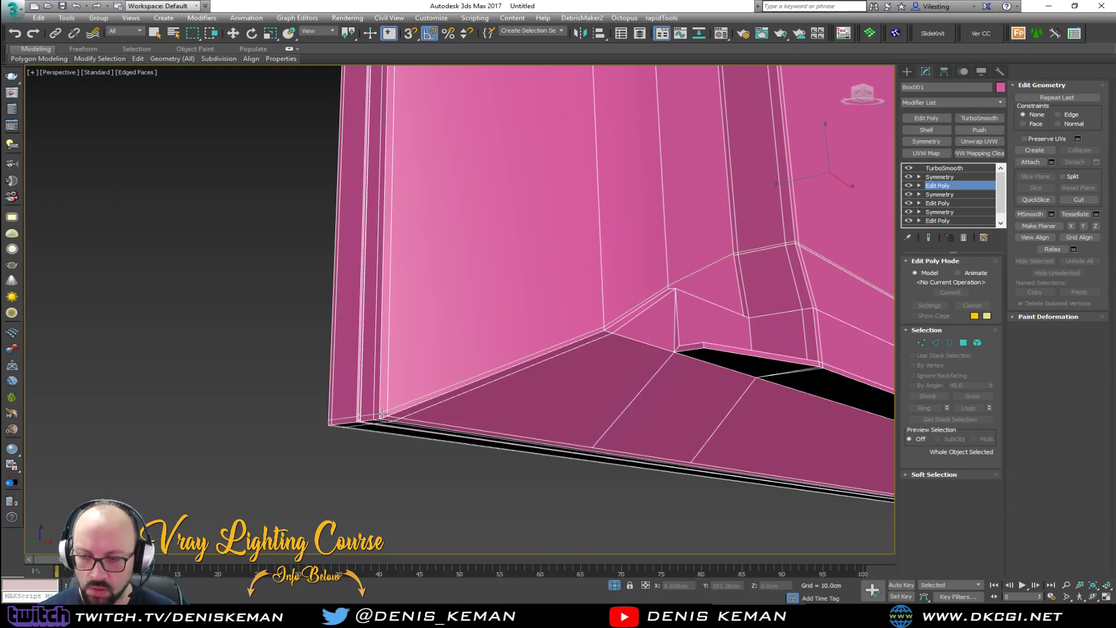
key("2")
key("space")
key("F4")
scroll(511, 445, "down", 8)
middle_click_drag(535, 407, 662, 279, "alt")
key("F4")
scroll(755, 248, "up", 3)
Select the vertical support edge loop near the front panel's side border and move it about -0.195 cm along X.
key("ctrl+e")
scroll(662, 279, "up", 3)
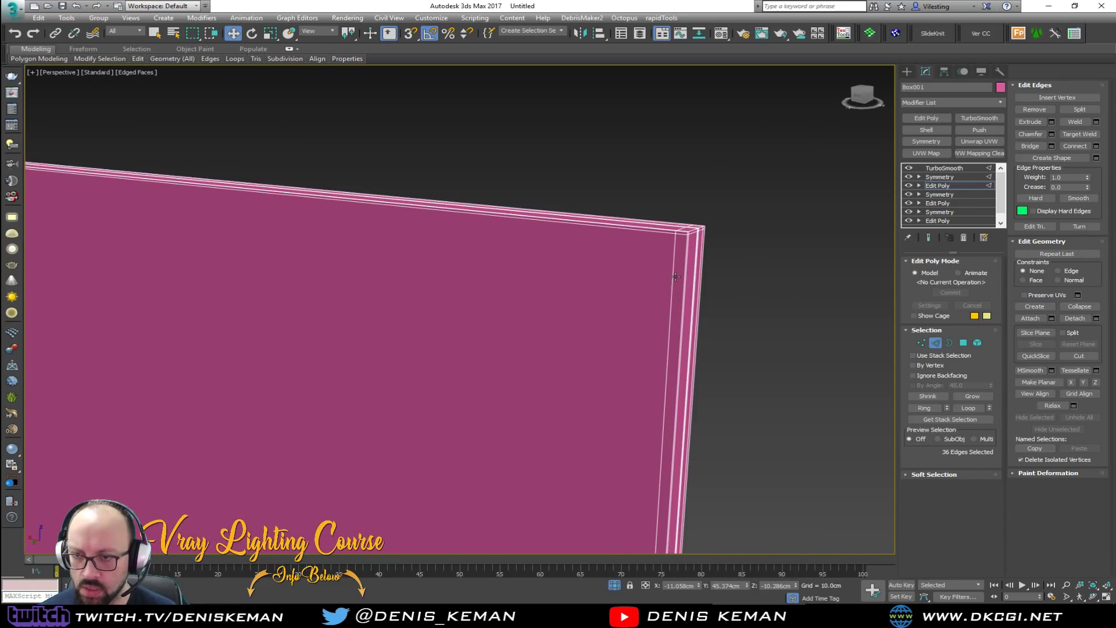
double_click(671, 285, "ctrl")
middle_click_drag(670, 287, 498, 232)
scroll(656, 220, "down", 6)
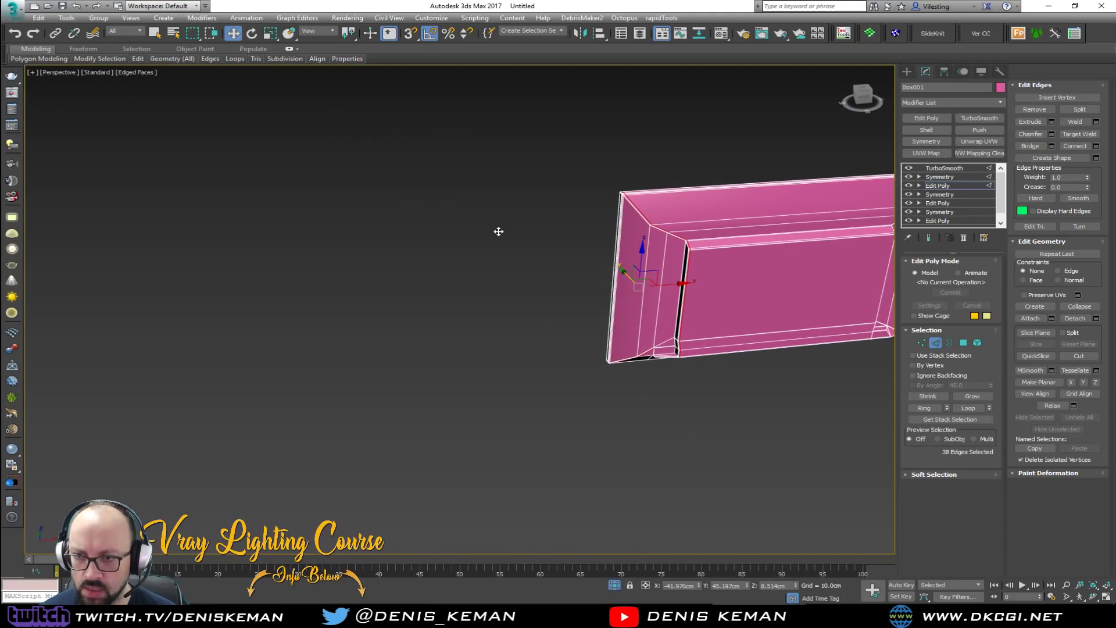
scroll(692, 244, "up", 4)
middle_click_drag(657, 296, 657, 196)
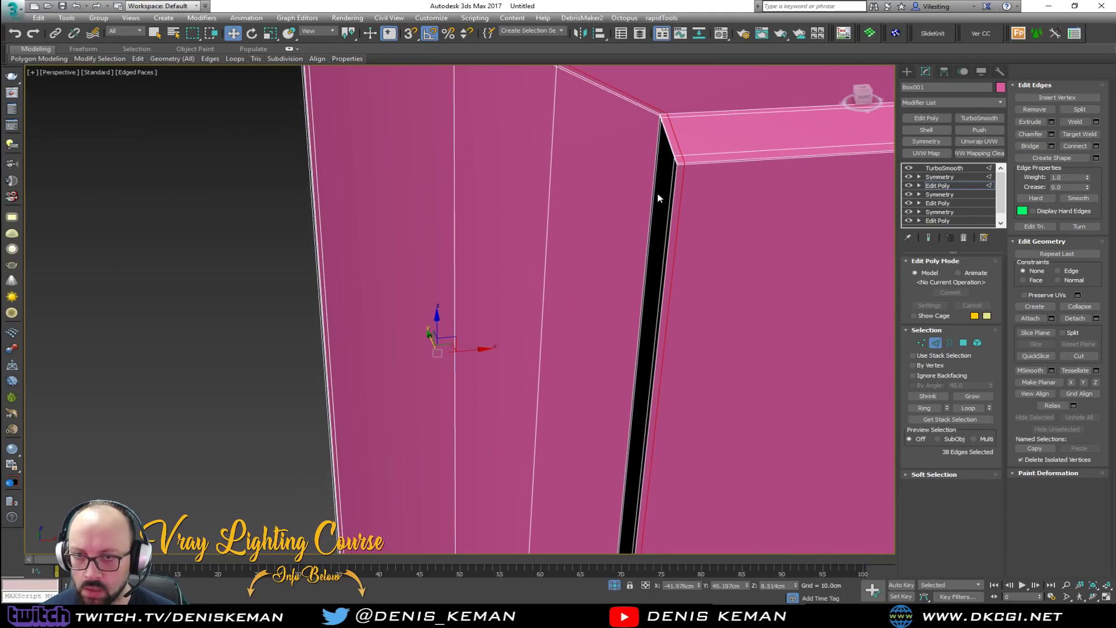
scroll(658, 196, "down", 1)
left_click_drag(549, 302, 546, 305)
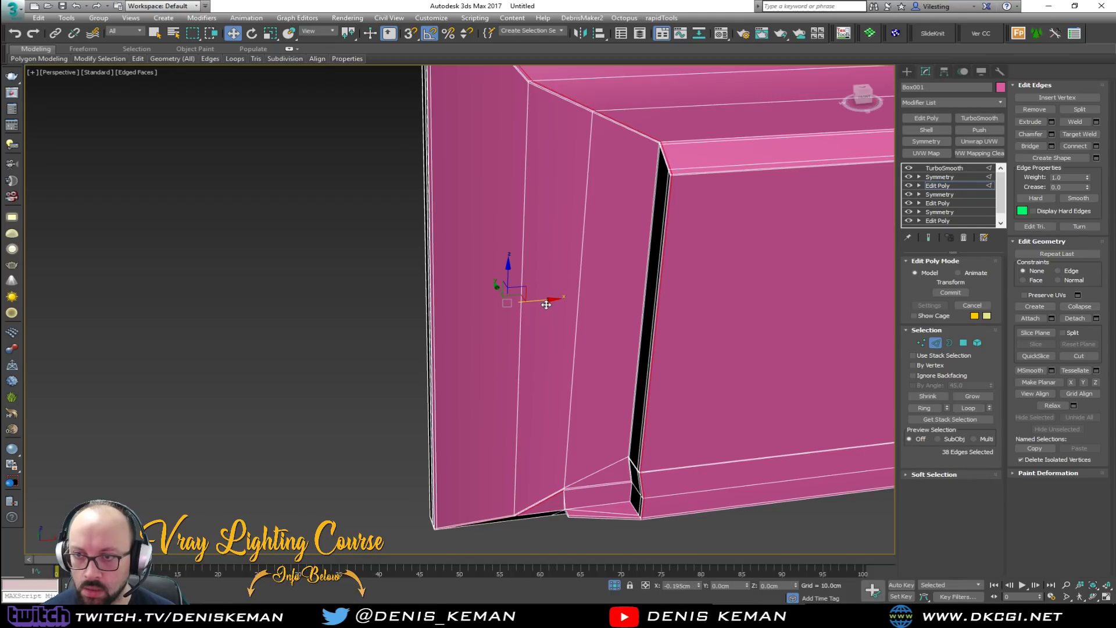
Check the shading along the front panel's borders with the edge display off.
middle_click_drag(549, 103, 632, 264)
middle_click_drag(608, 227, 747, 236, "alt")
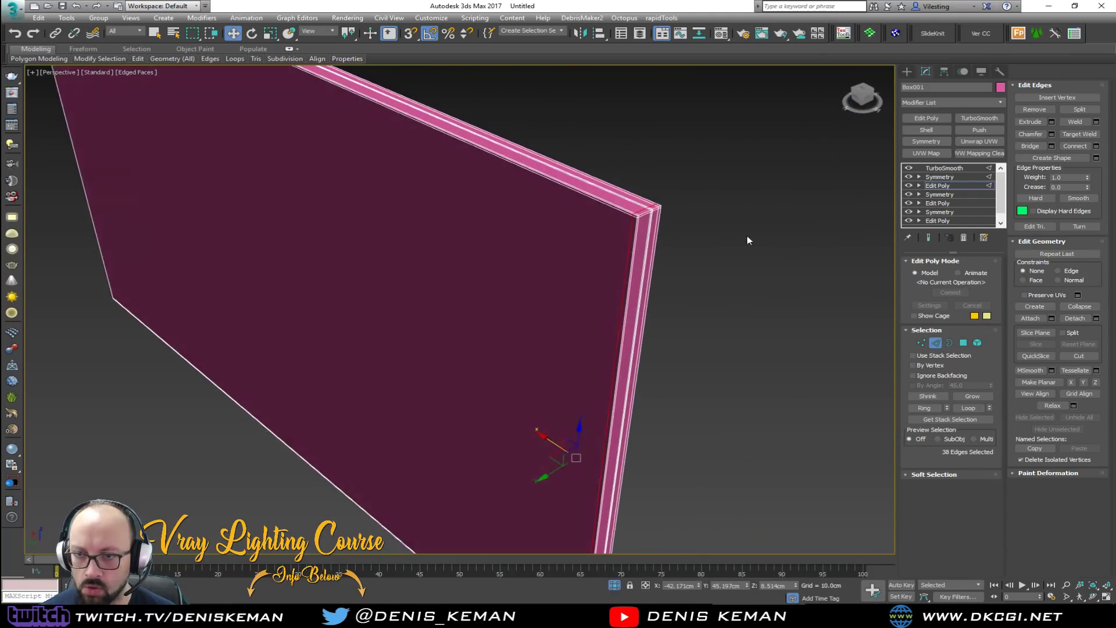
key("ctrl+e")
key("F4")
scroll(605, 237, "down", 3)
mouse_move(605, 237)
middle_mouse_down("alt")
mouse_move(713, 191)
mouse_move(706, 172)
mouse_move(581, 166)
mouse_move(573, 131)
mouse_move(605, 194)
middle_mouse_up("alt")
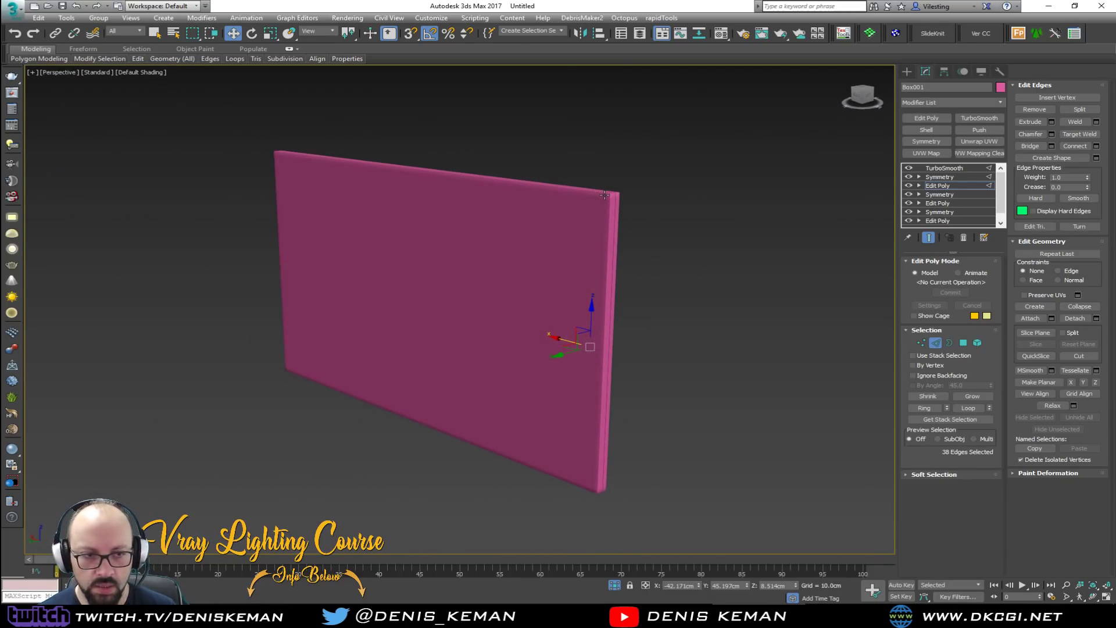
key("F4")
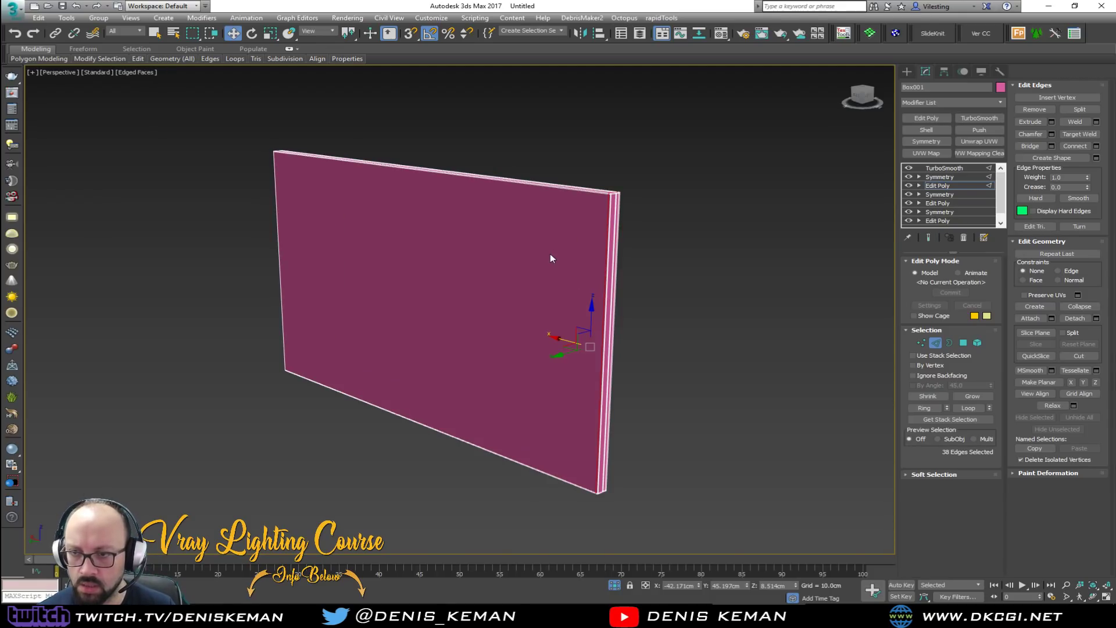
Select the large front screen polygon.
key("4")
key("ctrl+a")
middle_click_drag(551, 255, 589, 347, "alt")
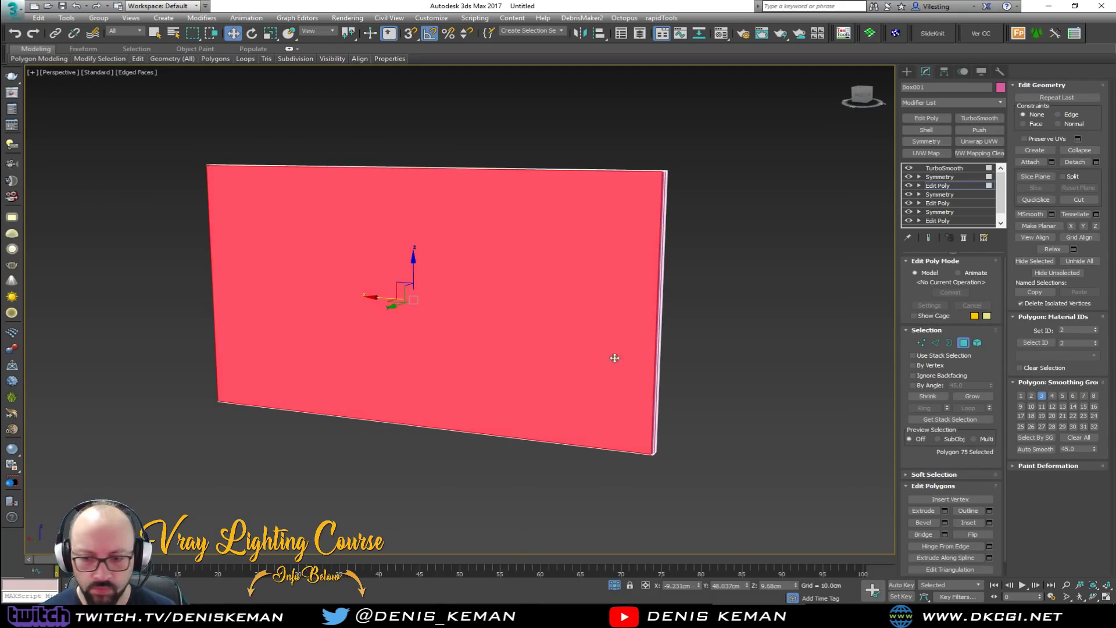
End the TV model's isolation to bring back the reference image planes.
right_click(569, 297)
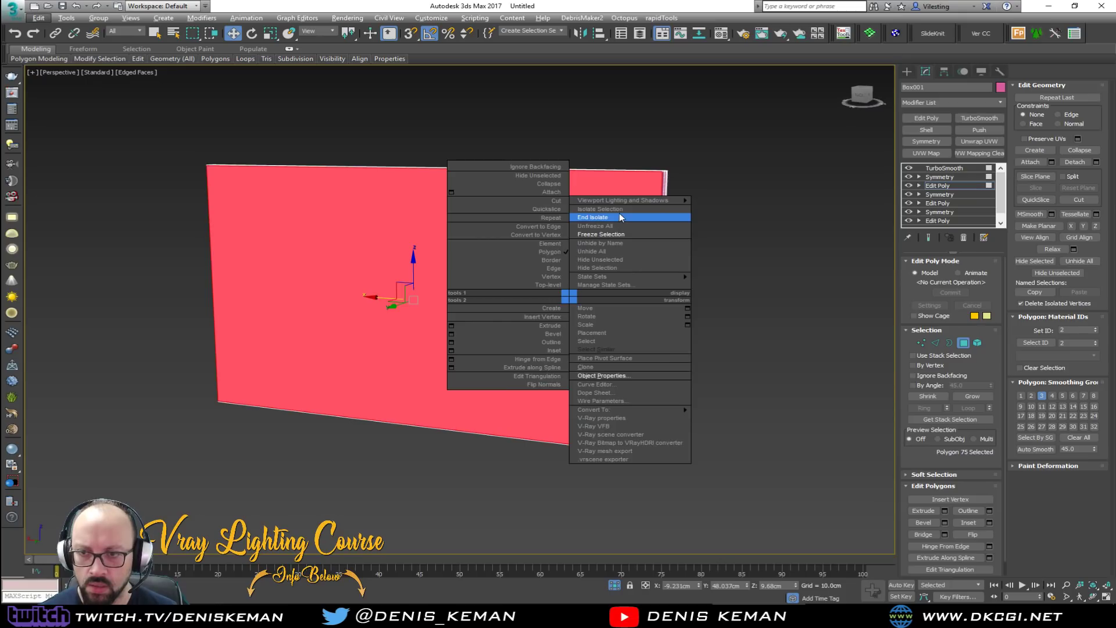
left_click(618, 215)
middle_click_drag(618, 225, 607, 300, "alt")
scroll(584, 262, "down", 2)
scroll(357, 379, "up", 5)
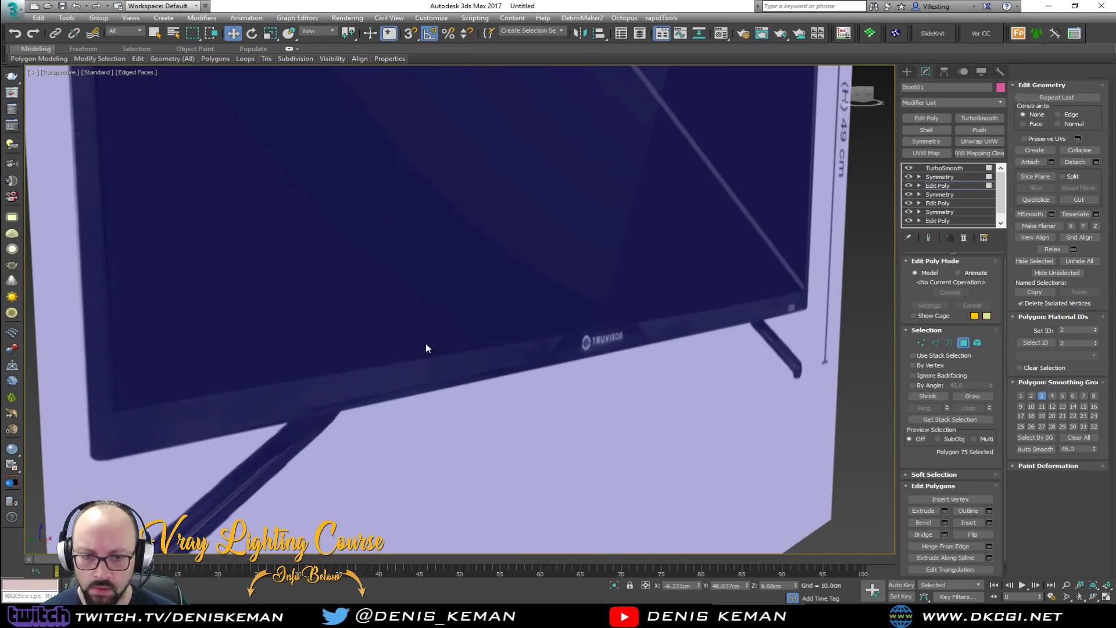
middle_click_drag(515, 317, 509, 331)
Set up a maximised Back view that frames the front reference image of the TV.
key("alt+w")
middle_click(276, 430)
middle_click_drag(274, 430, 277, 430)
middle_click(636, 216)
key("alt+w")
left_click(50, 72)
left_click(88, 167)
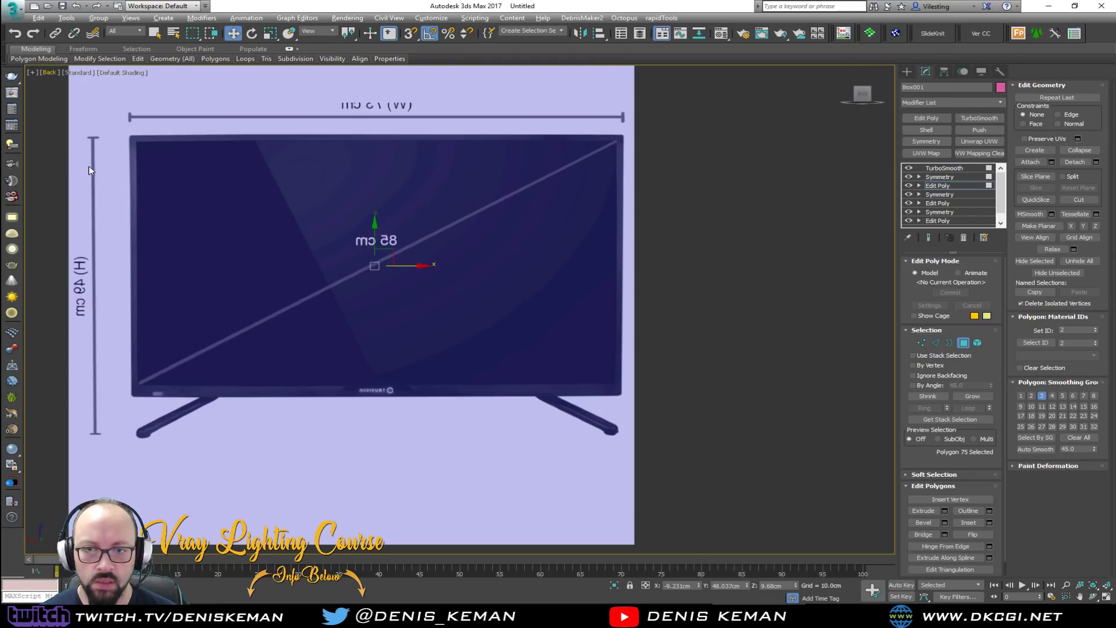
middle_click_drag(368, 296, 476, 308)
scroll(475, 308, "down", 2)
scroll(475, 309, "up", 2)
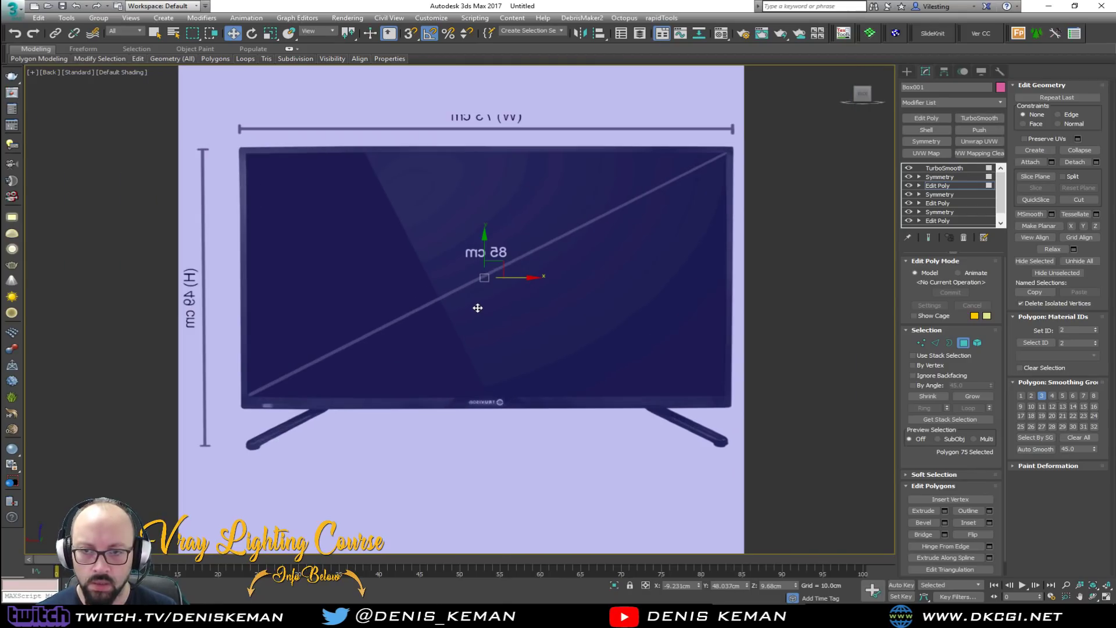
Inset the TV model's selected front polygon in the wireframe Back view to form a border around the screen.
key("F3")
left_click(968, 522)
mouse_move(552, 282)
left_mouse_down()
mouse_move(551, 312)
mouse_move(552, 303)
left_mouse_up()
key("w")
key("alt+w")
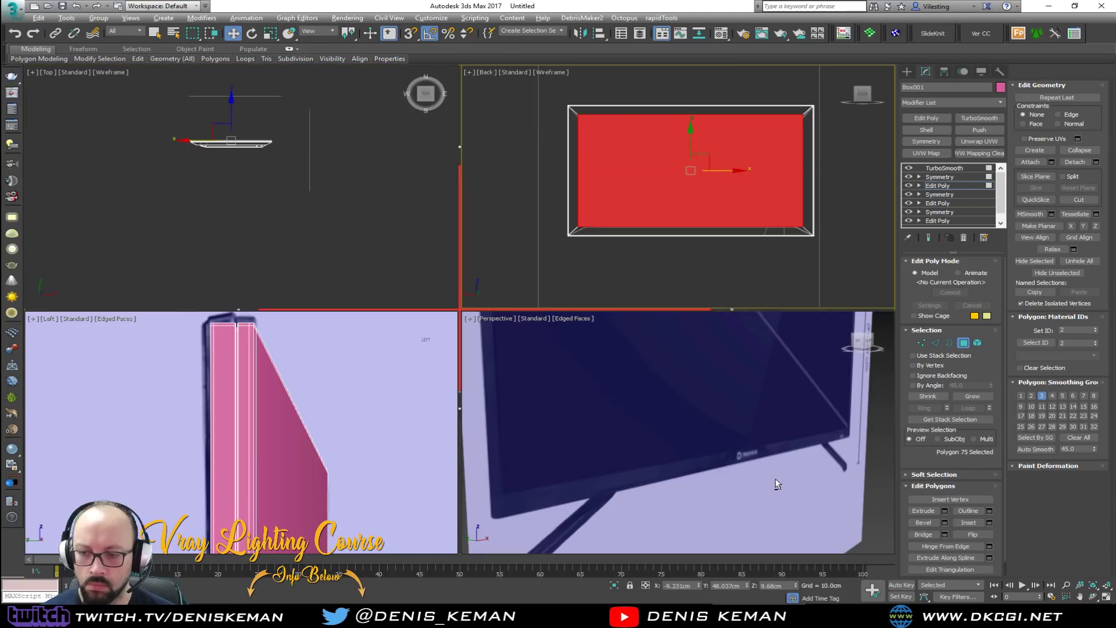
Leave polygon editing and move the whole TV model horizontally past the front reference image plane.
key("alt+w")
scroll(658, 403, "down", 6)
middle_click_drag(658, 398, 611, 343)
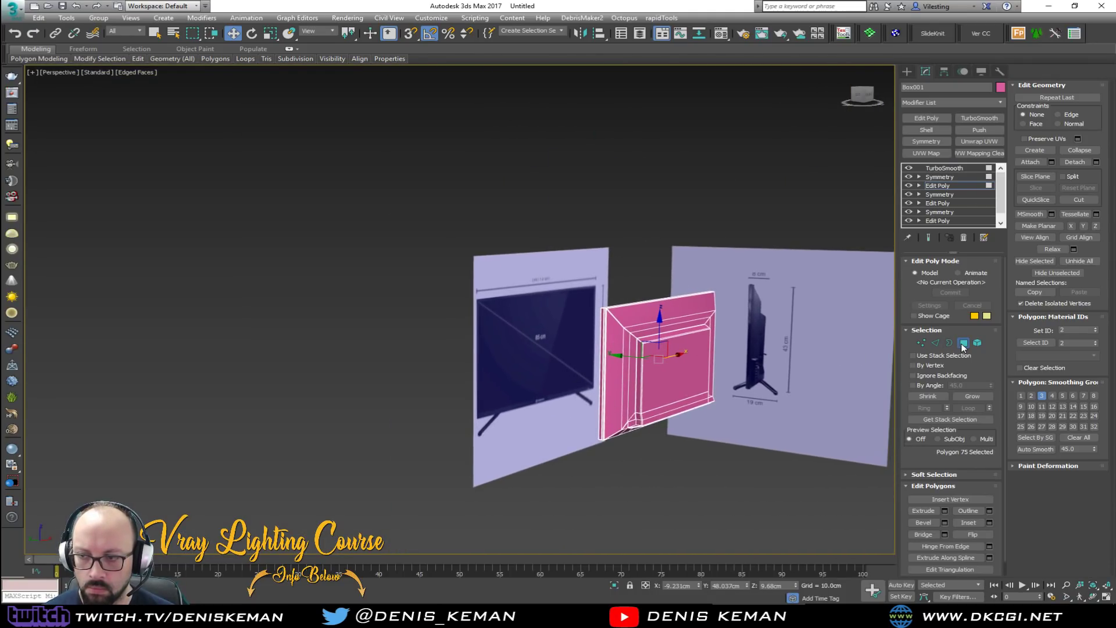
left_click(961, 345)
left_click_drag(631, 361, 419, 359)
Examine how the inset border lines up with the reference TV in the shaded Back view.
key("alt+w")
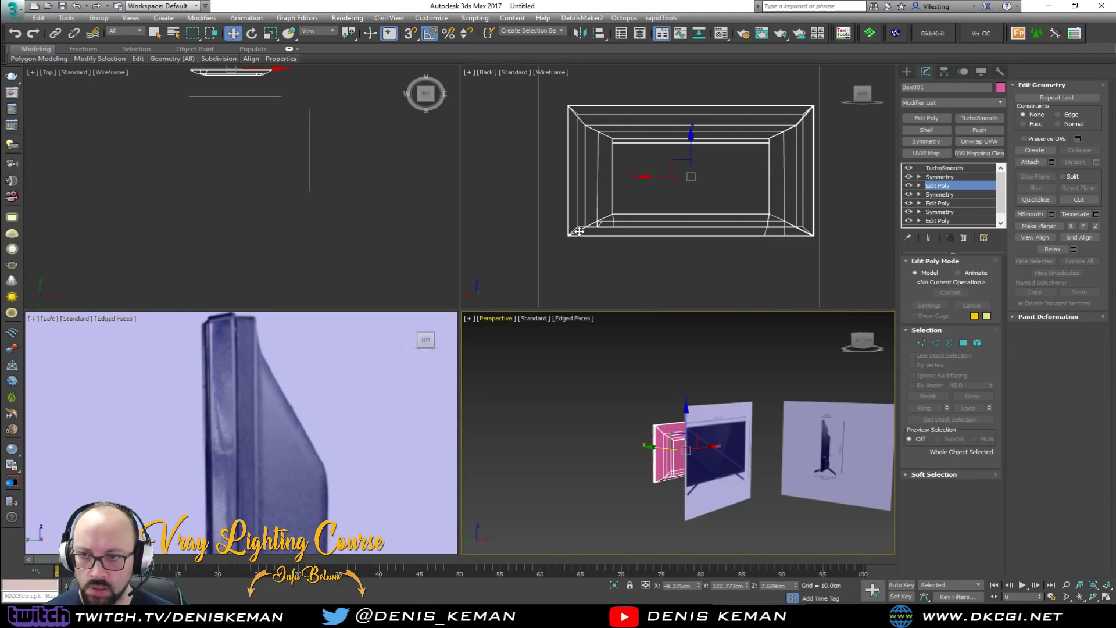
scroll(579, 231, "down", 2)
key("F3")
scroll(579, 232, "up", 3)
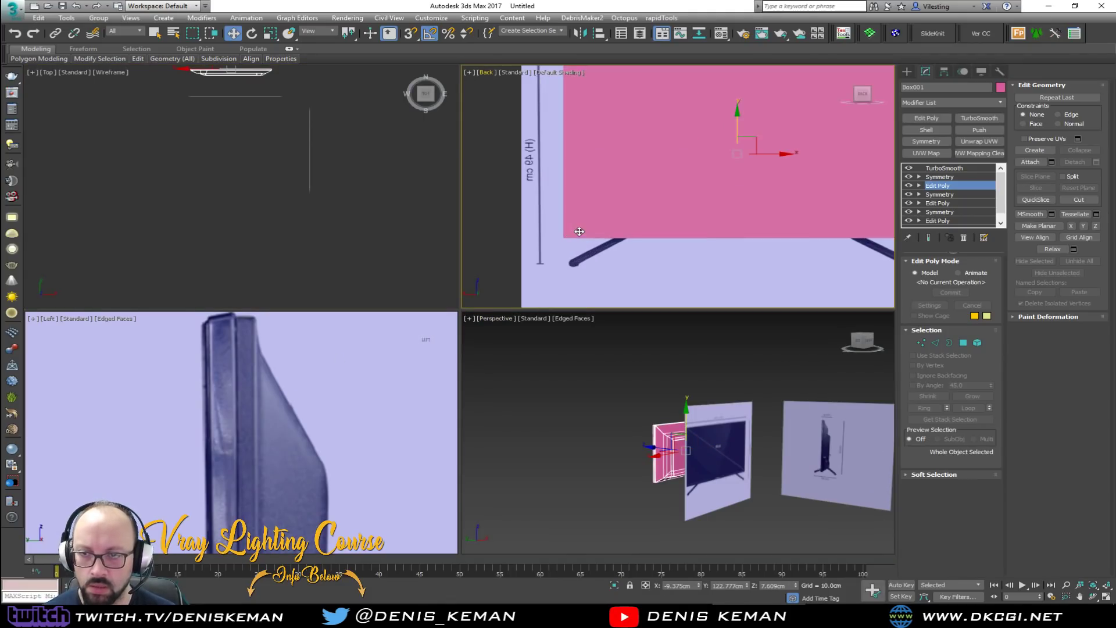
key("alt+w")
middle_click_drag(576, 262, 527, 356)
scroll(528, 356, "down", 2)
key("4")
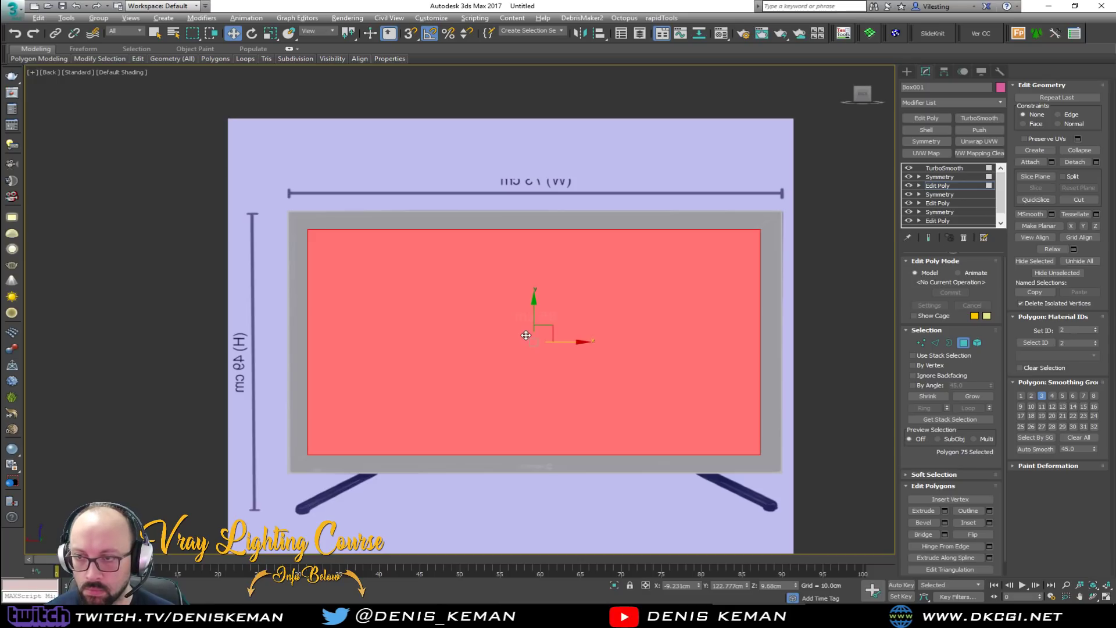
scroll(618, 308, "up", 2)
middle_click_drag(618, 308, 455, 305)
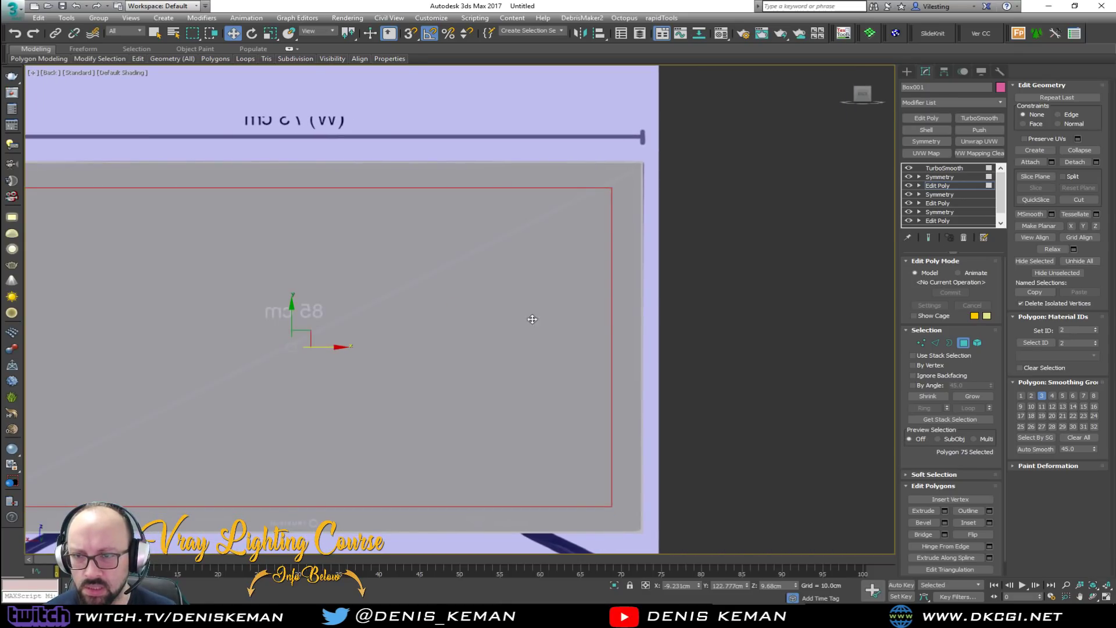
left_click(965, 343)
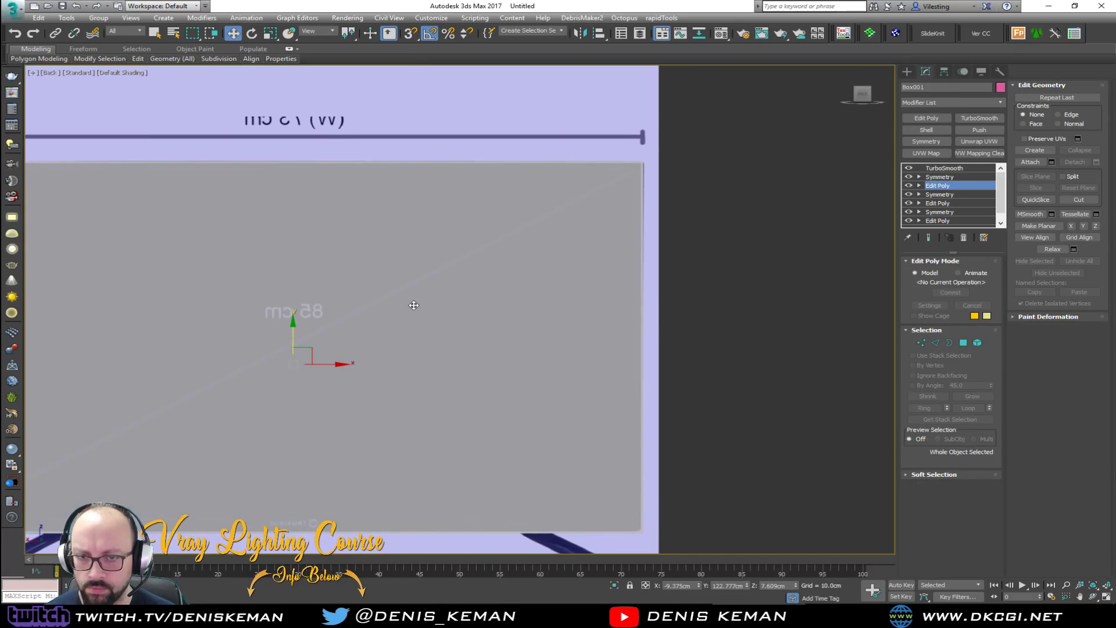
Undo the TV model's move past the reference image plane and clear the selection.
scroll(616, 242, "down", 4)
key("alt+w")
right_click(684, 420)
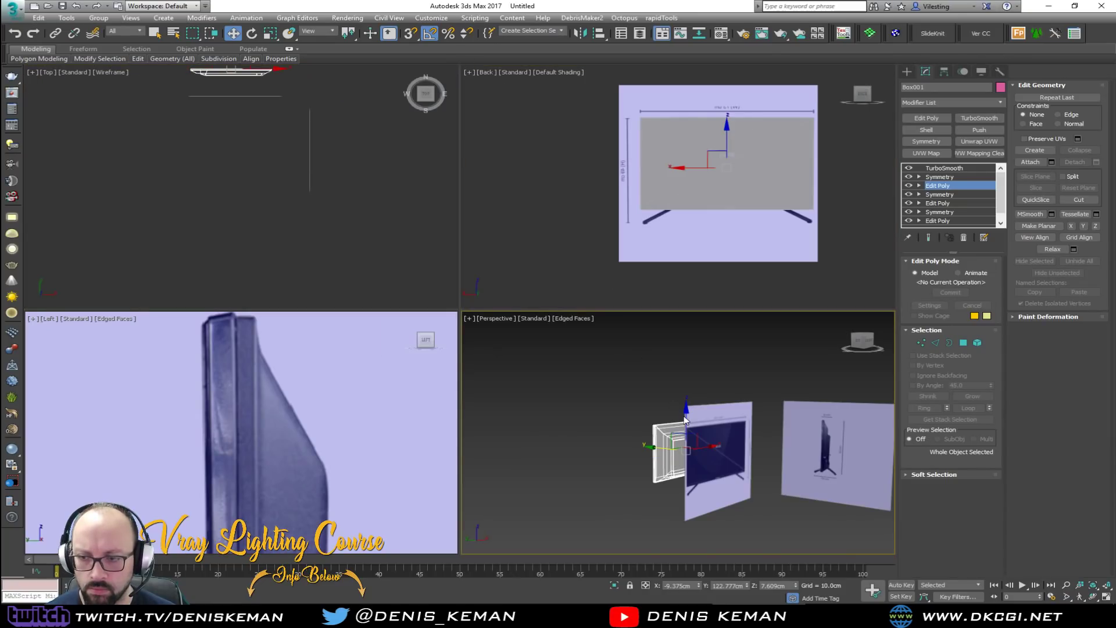
key("alt+w")
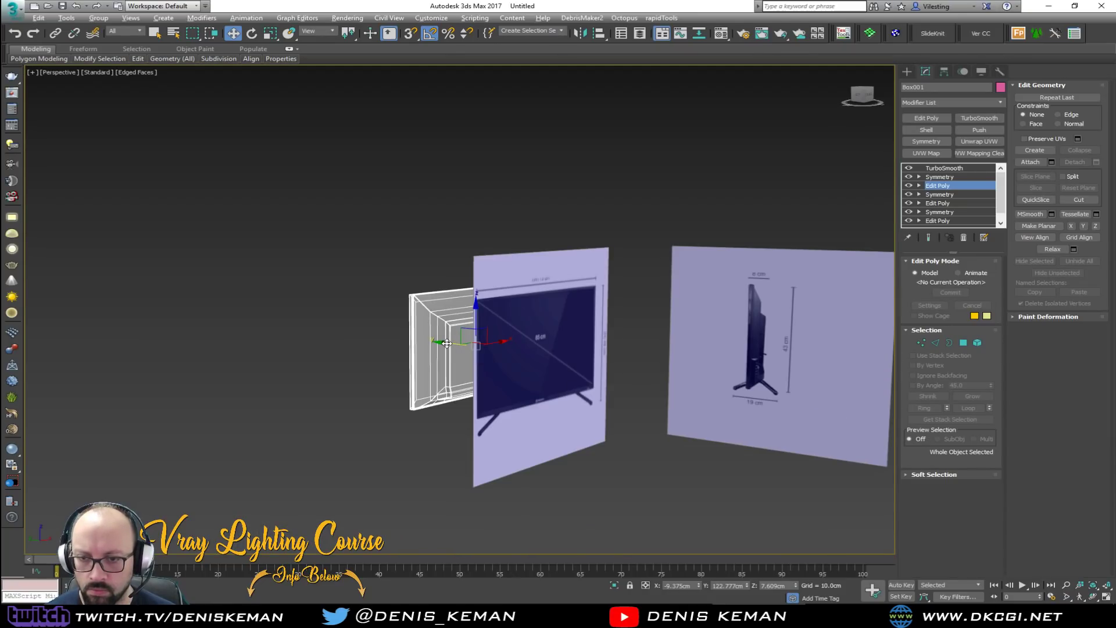
key("ctrl+z")
key("ctrl+z")
left_click(646, 236)
Create a box about 72.4 cm wide, 41.2 cm long and 1.2 cm high over the reference TV's screen area in the Back view.
key("alt+w")
right_click(646, 235)
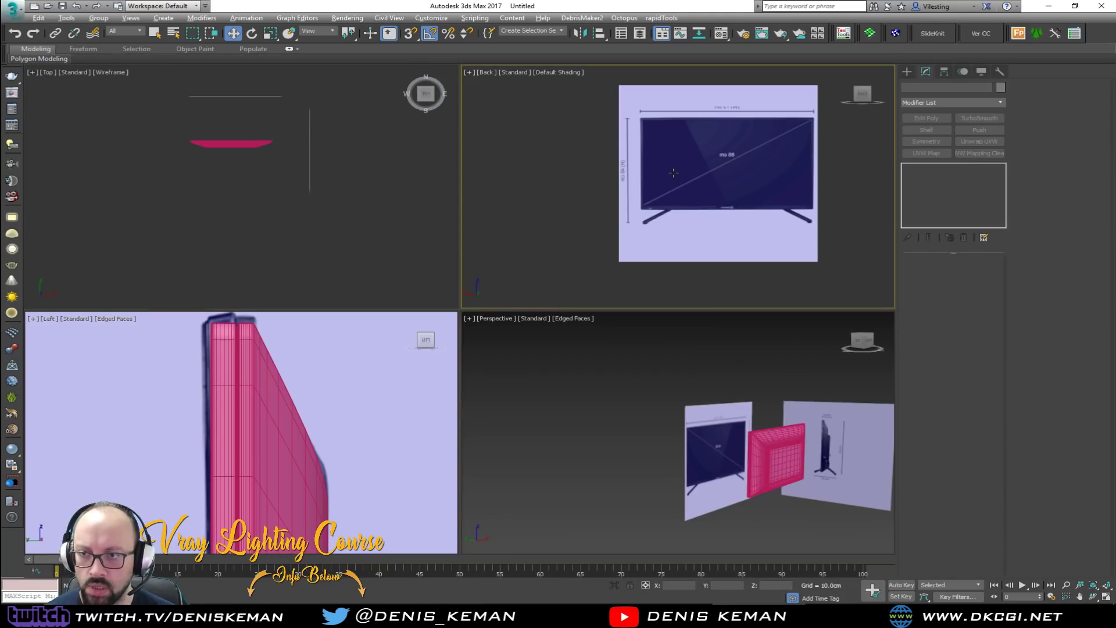
key("alt+w")
scroll(521, 261, "up", 4)
middle_click_drag(520, 262, 375, 303)
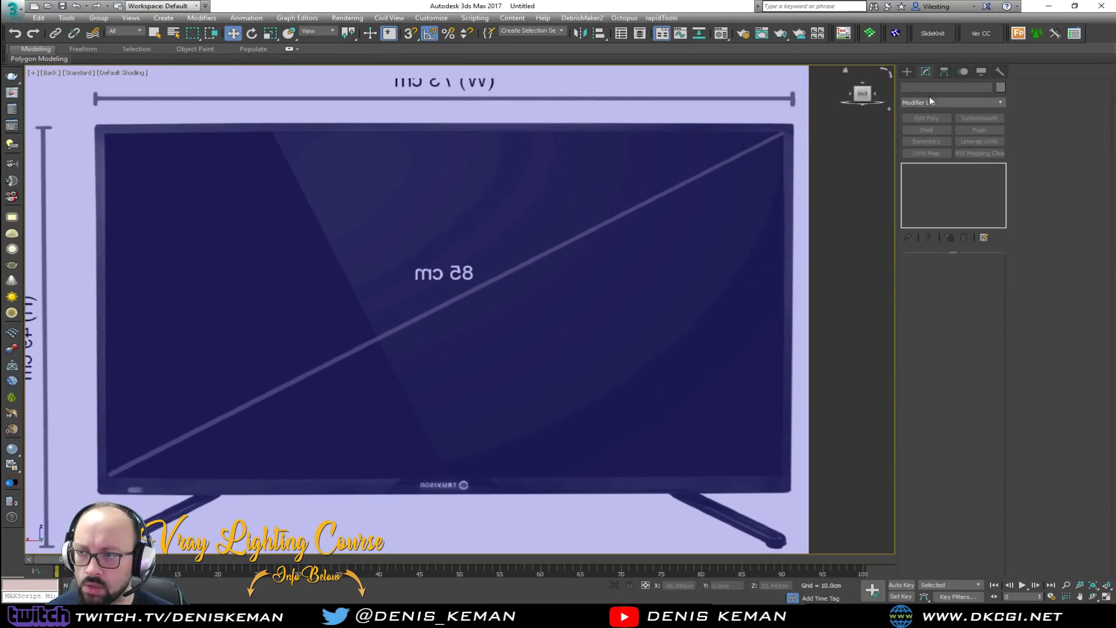
left_click(907, 71)
left_click(928, 134)
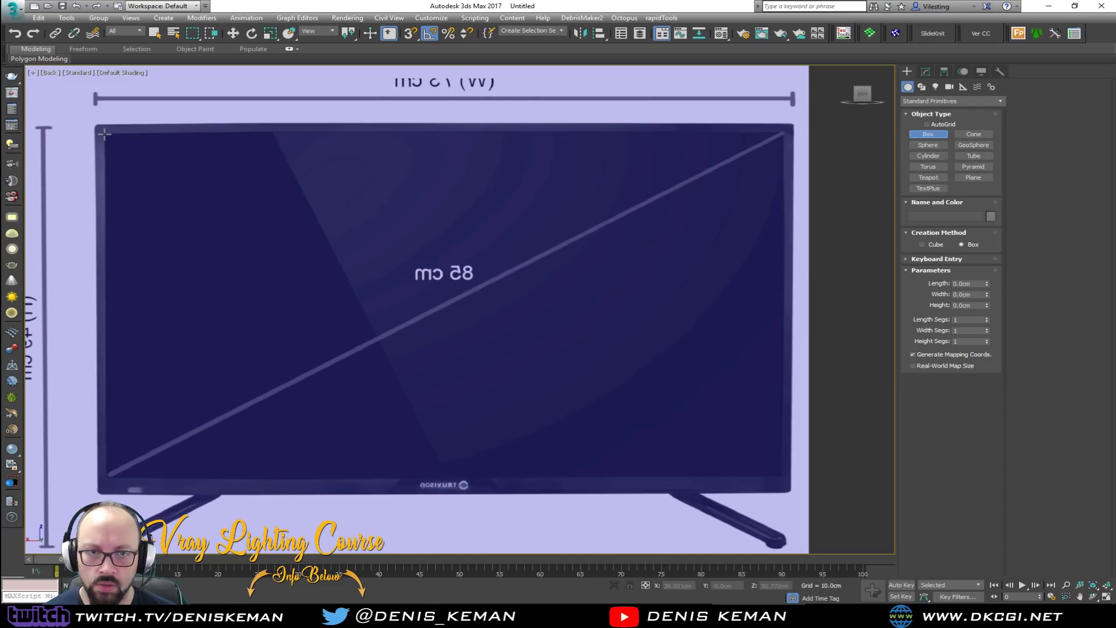
left_click_drag(105, 133, 778, 473)
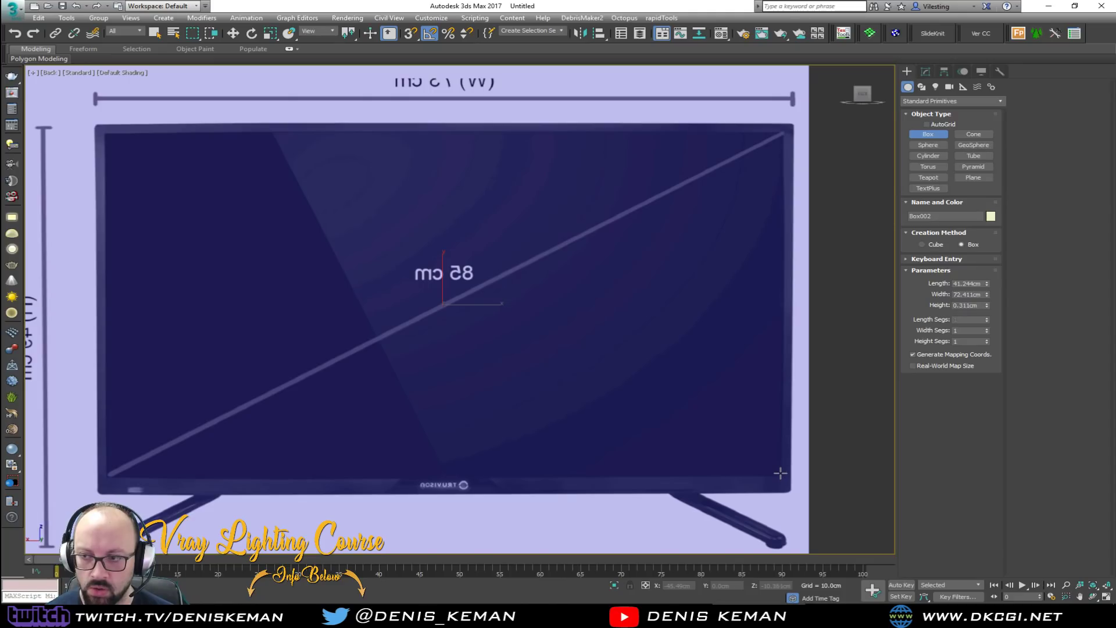
Move the new screen-sized box to just in front of the TV model's front face.
key("alt+w")
middle_click(776, 453)
key("alt+w")
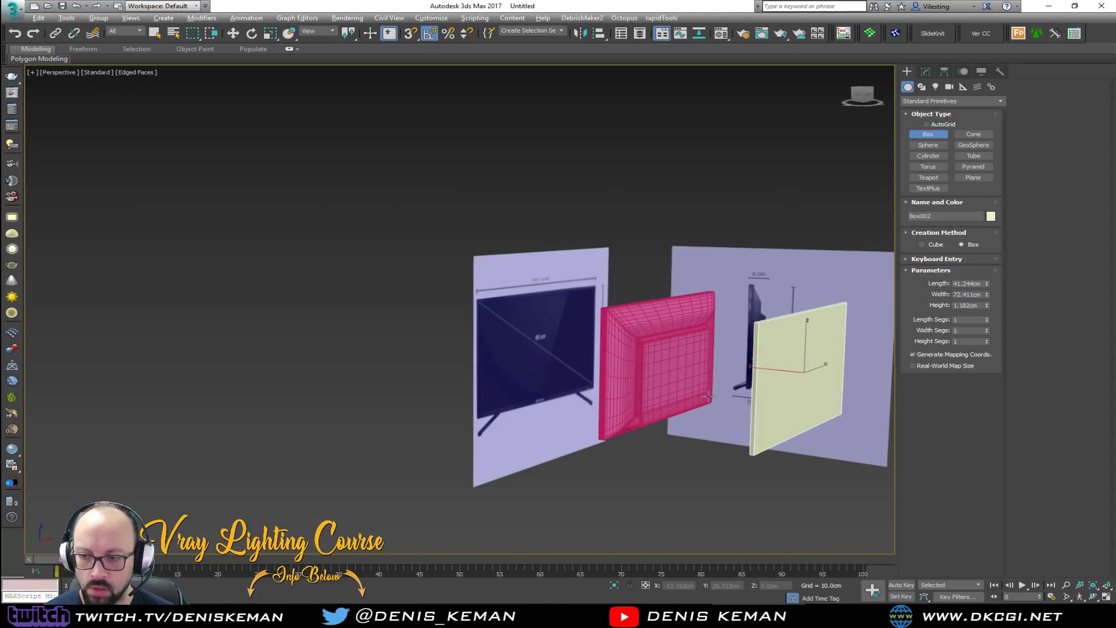
middle_click_drag(715, 407, 777, 423, "alt")
key("w")
left_click_drag(767, 381, 639, 417)
Isolate the TV model together with the screen-sized box.
left_click(750, 430)
key("alt+w")
left_click(783, 498, "ctrl")
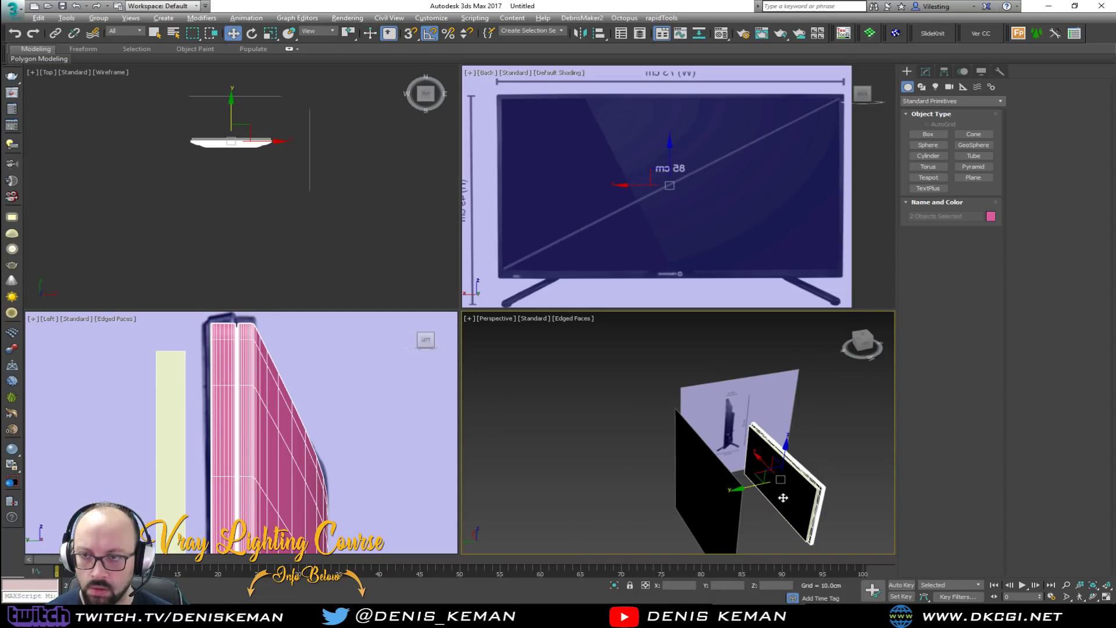
key("alt+q")
Make the screen-sized box see-through in the maximised Back view.
left_click(663, 294)
left_click(665, 277)
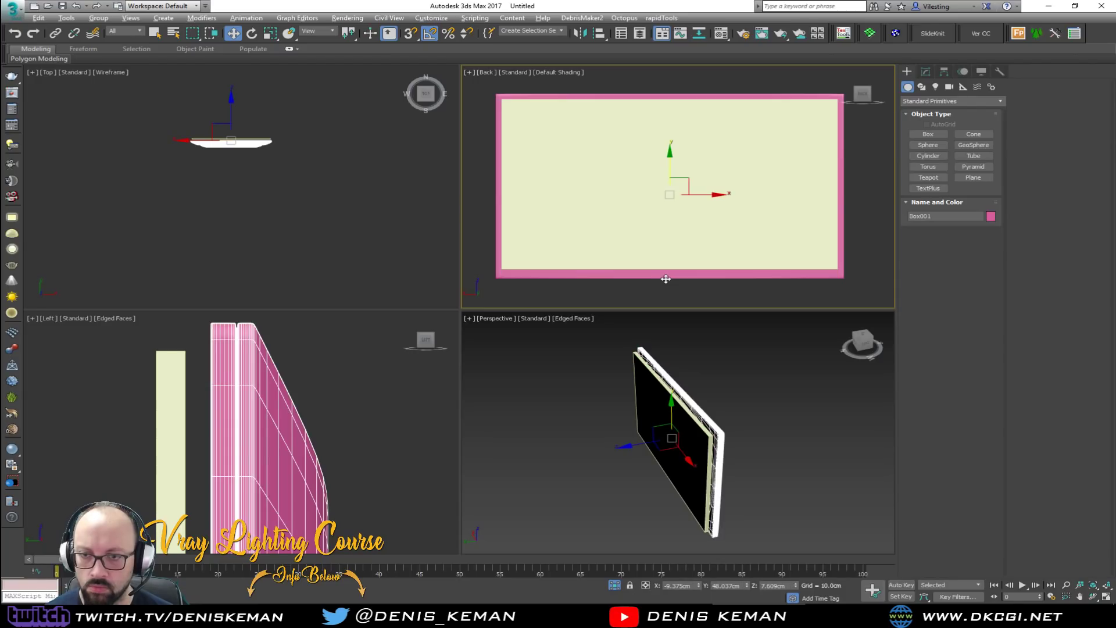
key("alt+w")
left_click(433, 354)
key("alt+x")
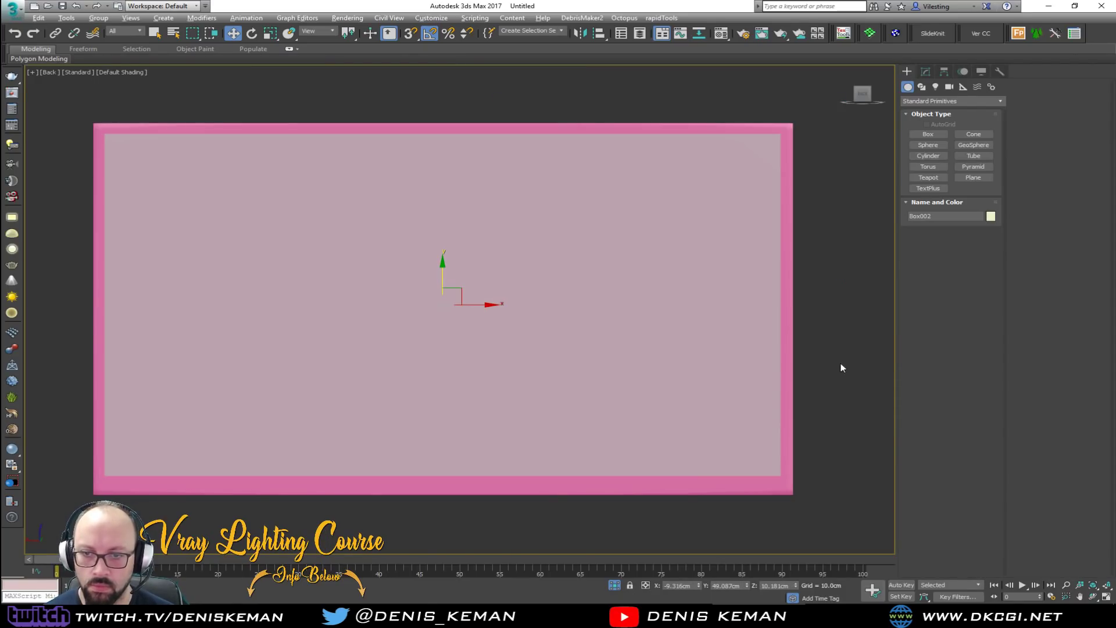
Open the TV model's upper Edit Poly modifier at polygon level and display its edged faces.
left_click(892, 357)
left_click(770, 485)
left_click(930, 71)
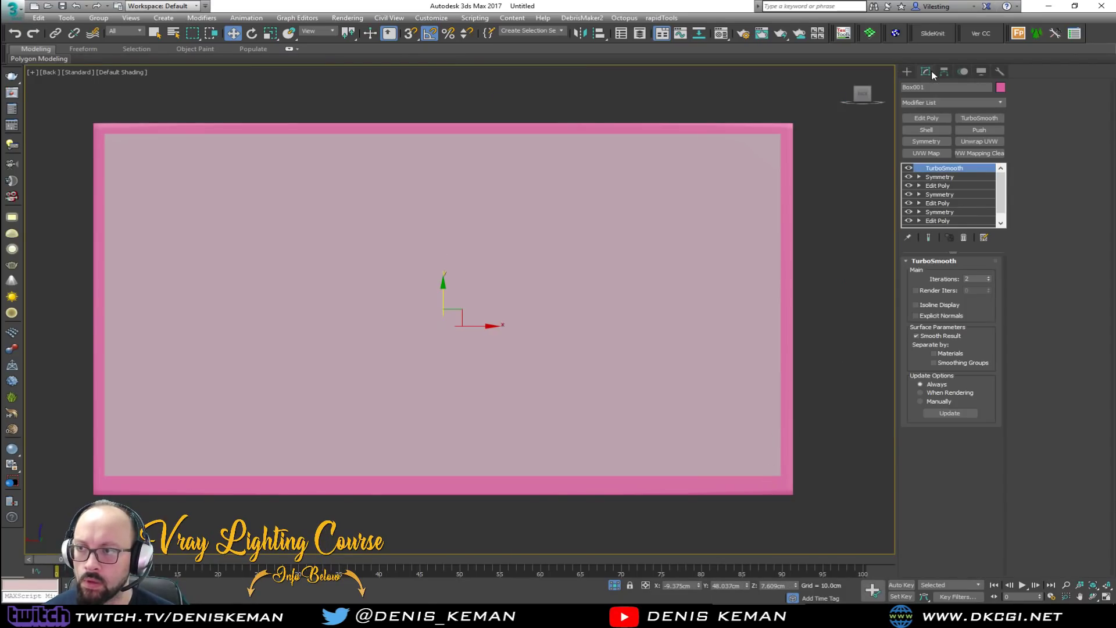
left_click(953, 184)
key("4")
key("F4")
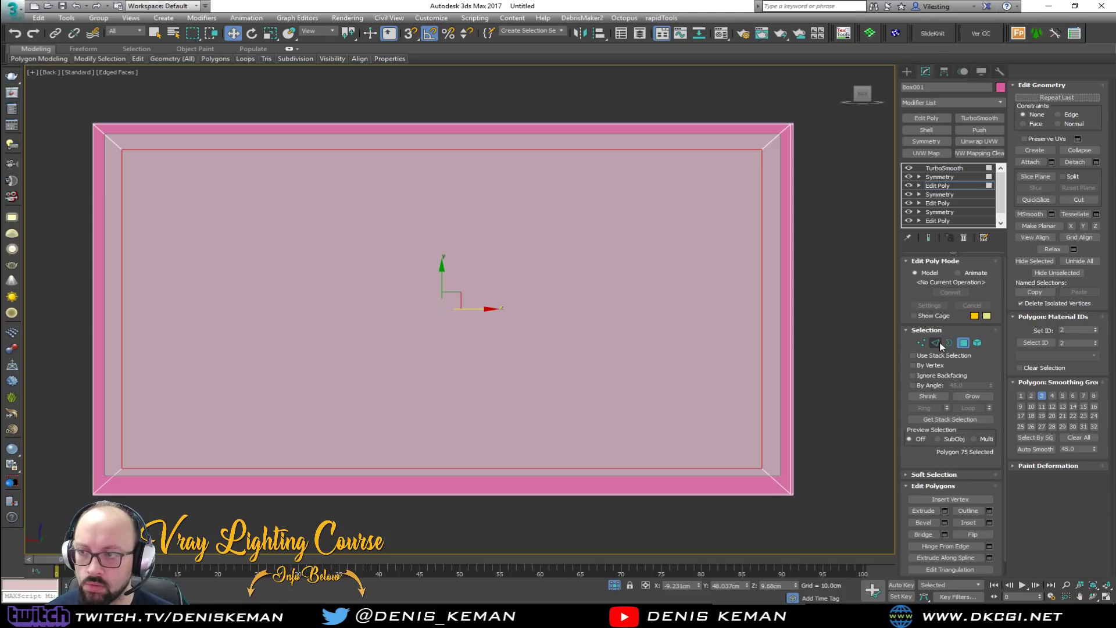
Try moving the inset's two right-hand vertices inward and its upper-left vertex horizontally, undoing each move.
left_click(921, 342)
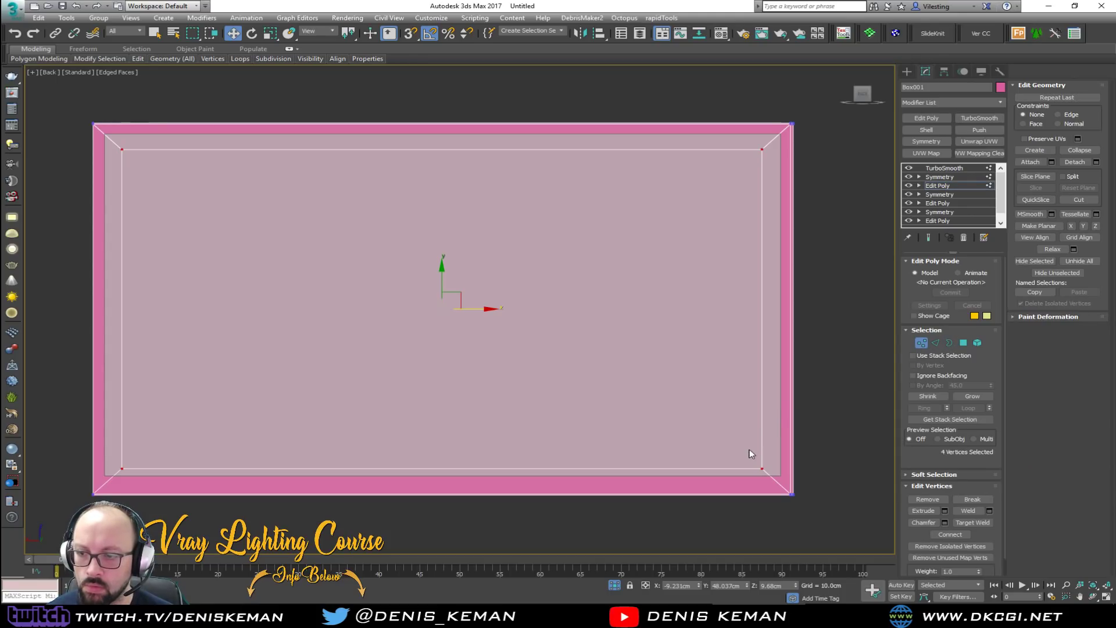
left_click_drag(105, 466, 105, 467, "alt")
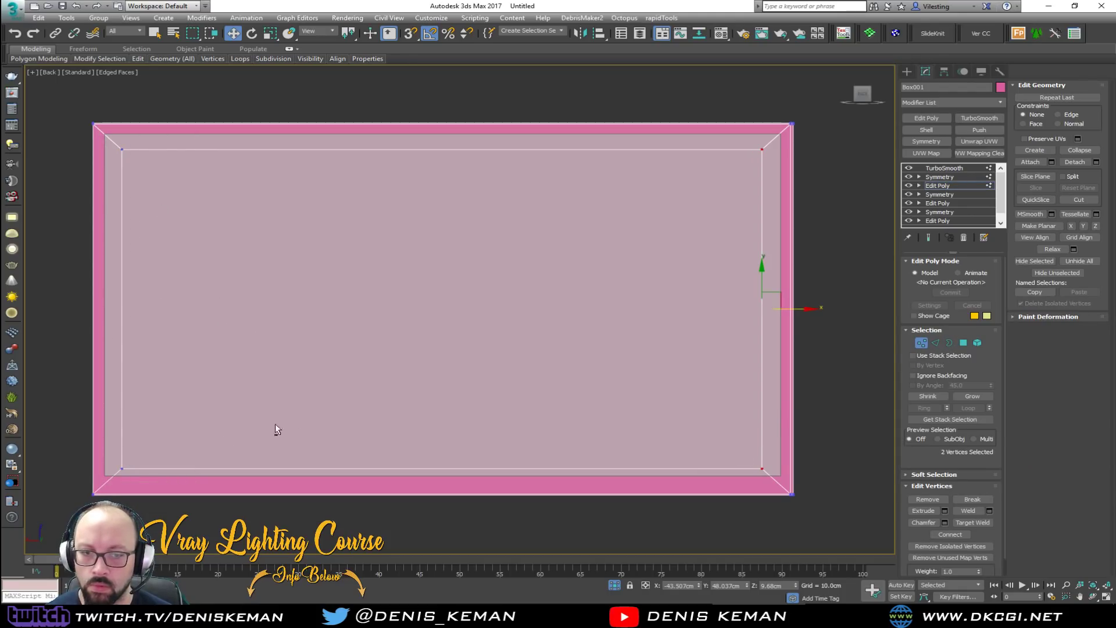
left_click_drag(792, 309, 624, 308)
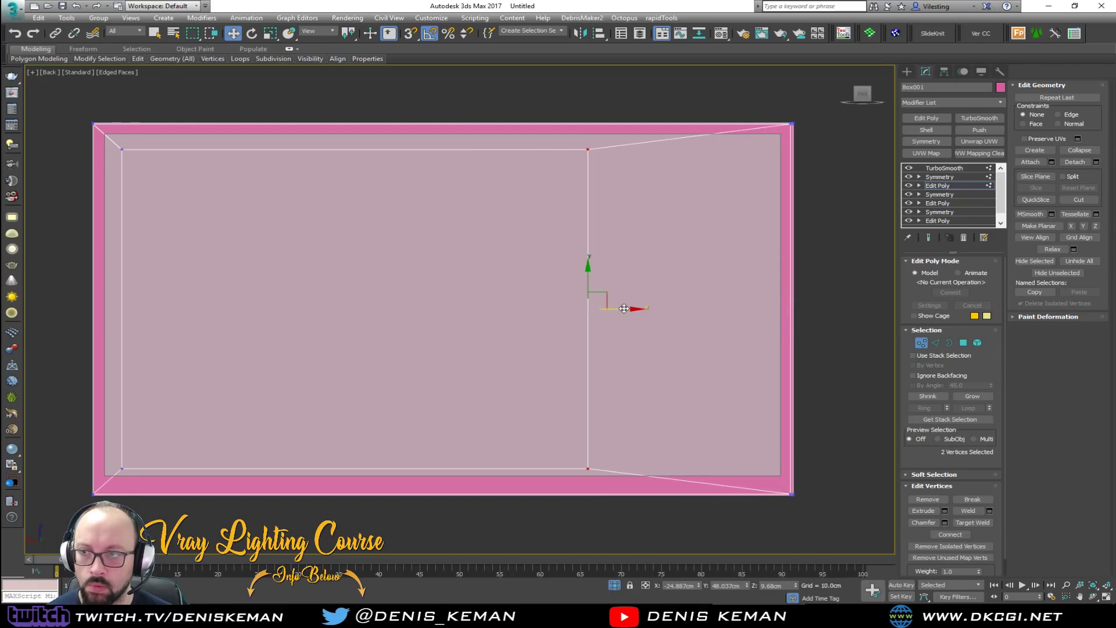
key("ctrl+z")
left_click(121, 150)
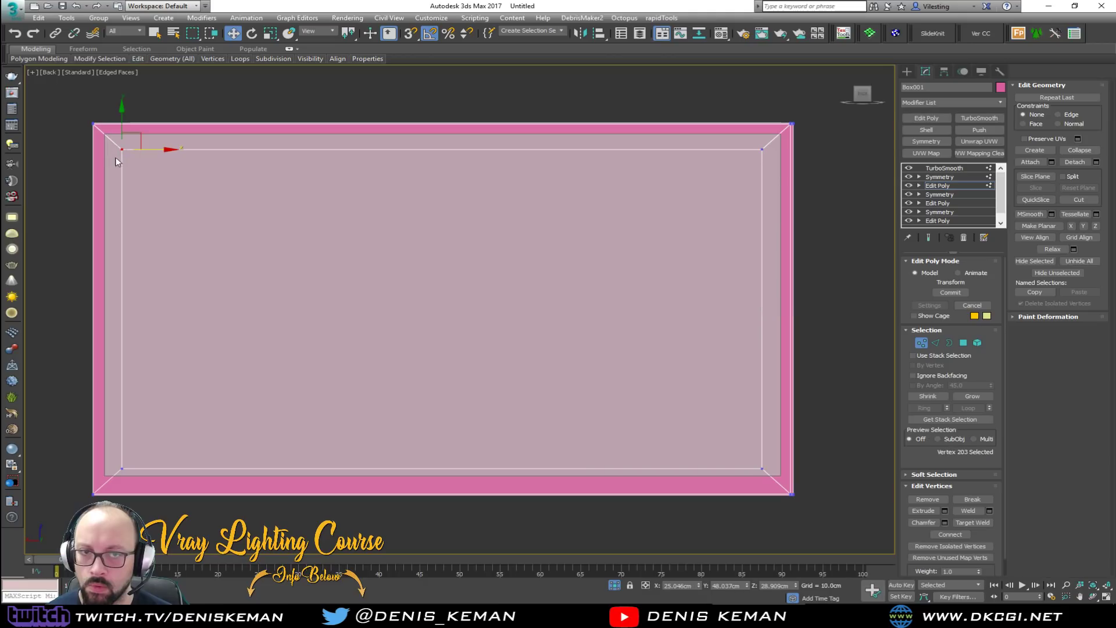
mouse_move(154, 150)
left_mouse_down()
mouse_move(132, 151)
mouse_move(149, 151)
left_mouse_up()
key("ctrl+z")
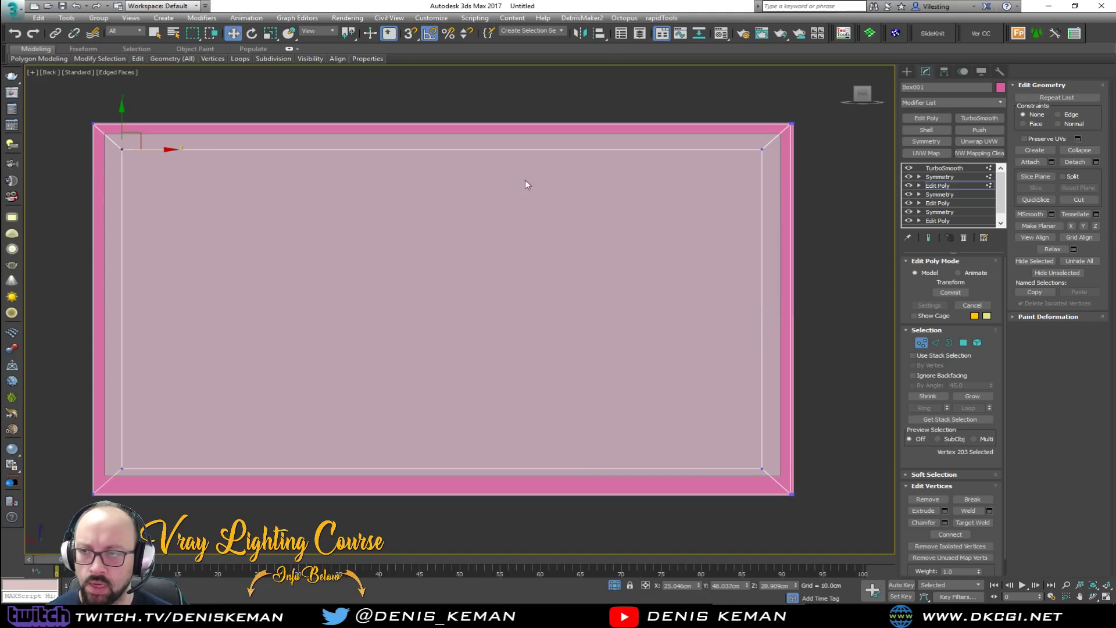
Show the stack's end result while editing the upper Edit Poly and turn off the TurboSmooth modifier.
left_click(939, 176)
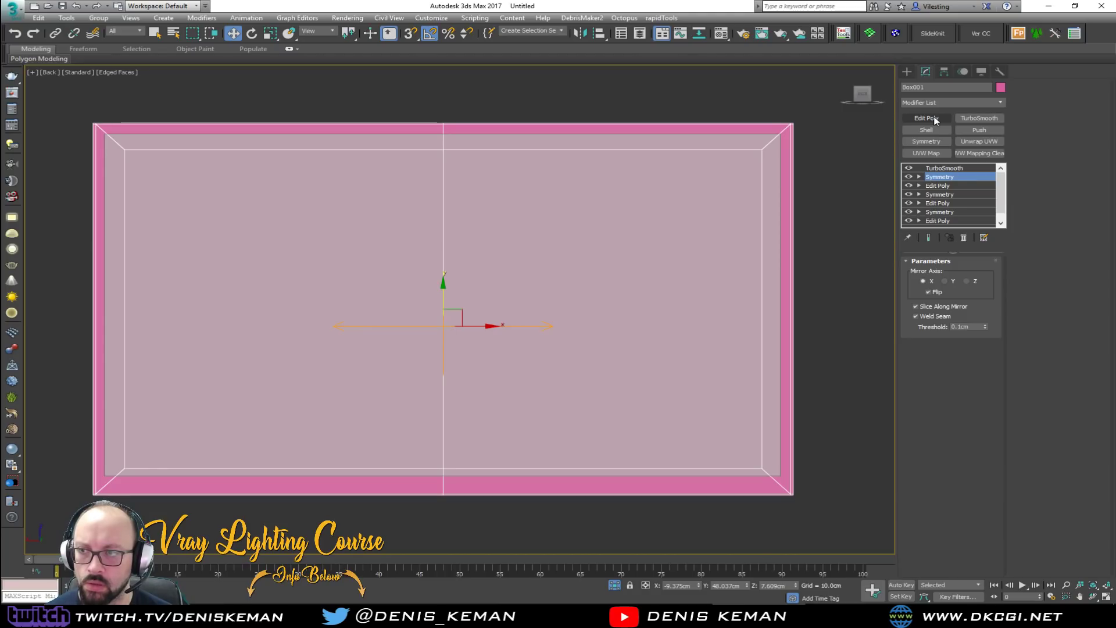
left_click(937, 185)
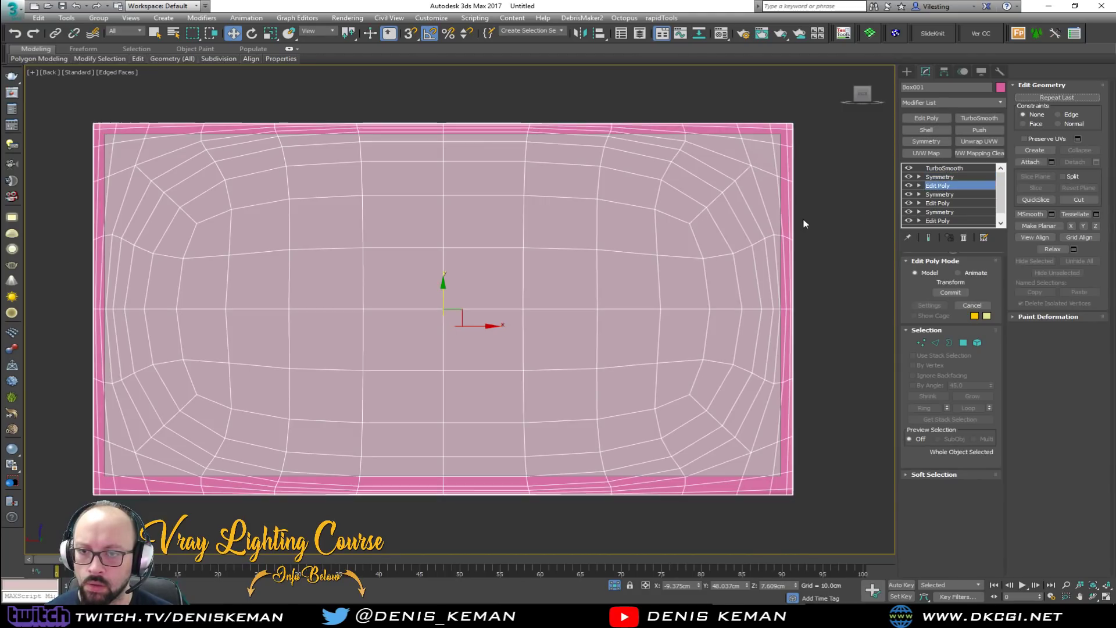
left_click(908, 168)
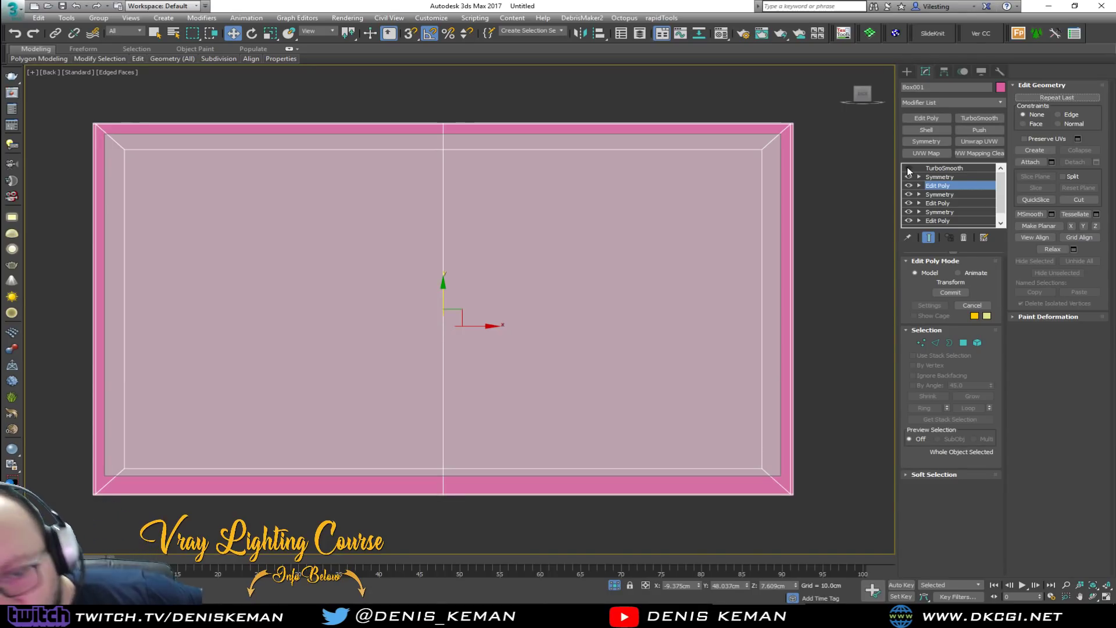
Move the inset's upper-right vertex out to the box's side edge and snap the lower-right vertex to the same X position.
key("1")
left_click(763, 151)
left_click_drag(806, 150, 828, 147)
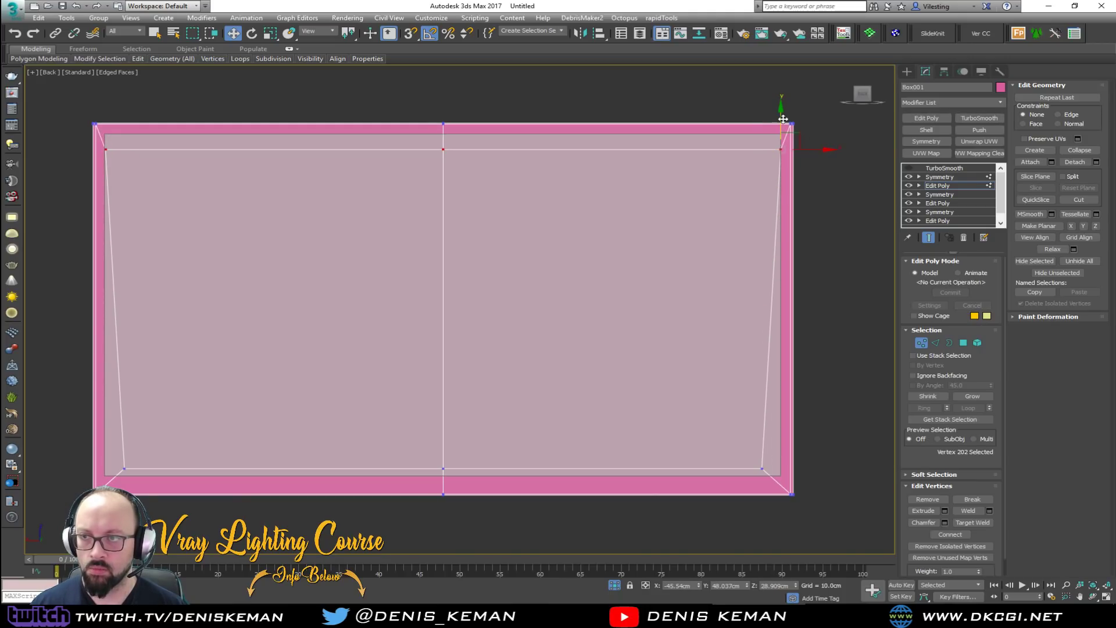
left_click(763, 468)
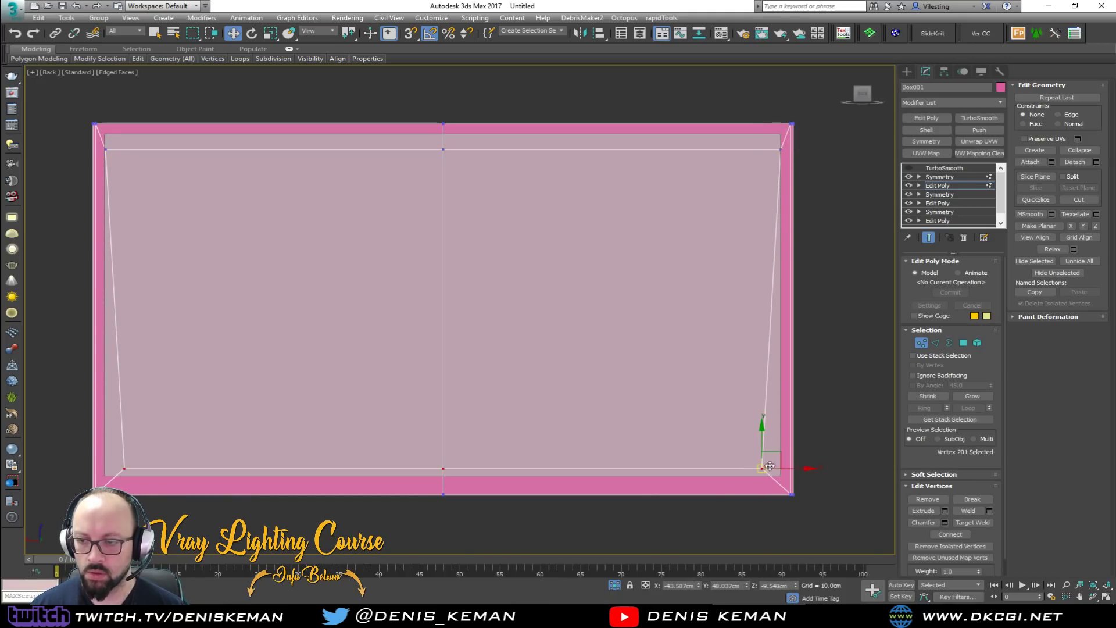
left_click_drag(797, 469, 780, 148)
key("s")
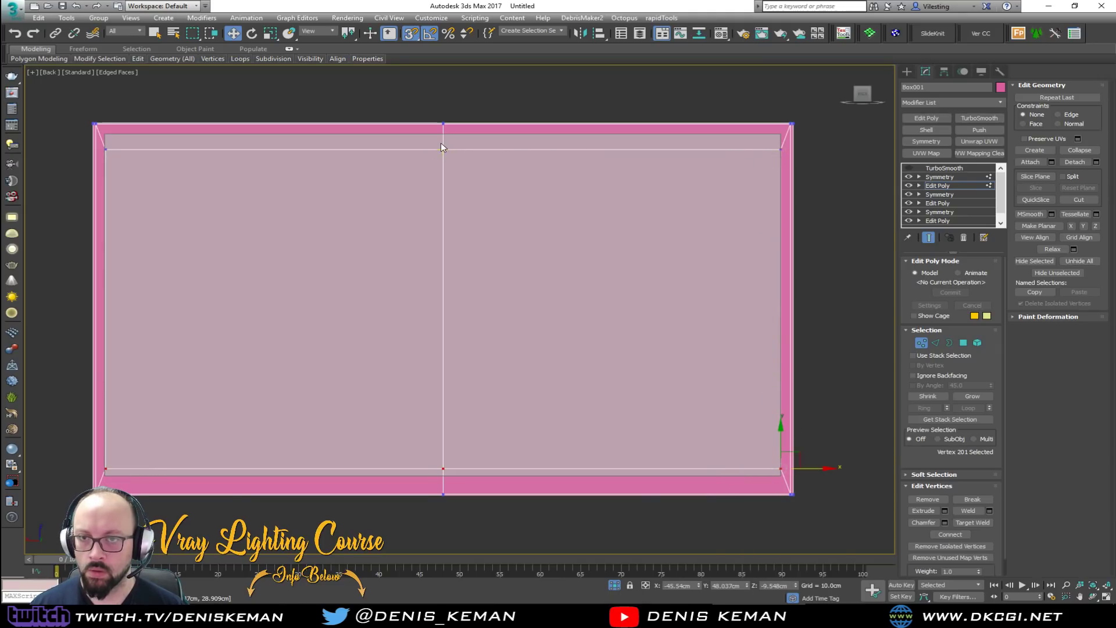
Move the inset's upper vertices up and its lower vertices down to line up with the guide box's horizontal edges.
left_click_drag(749, 169, 774, 168)
left_click_drag(529, 151, 521, 155)
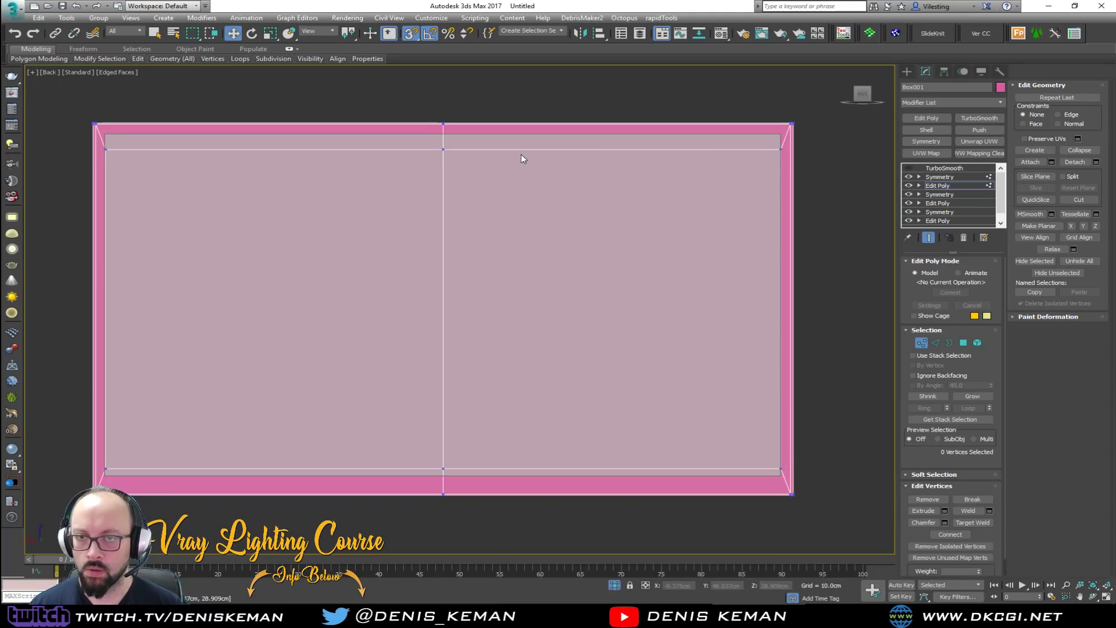
key("F3")
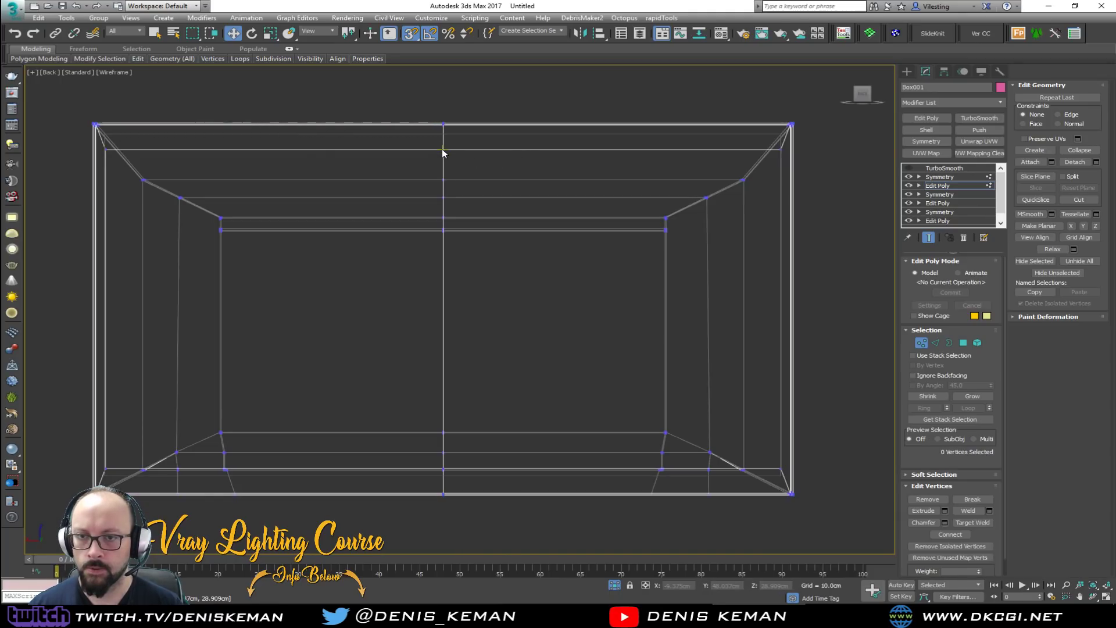
key("F3")
left_click(779, 149)
left_click_drag(780, 140, 779, 111)
key("s")
left_click_drag(780, 449, 781, 454)
Add an Edit Poly modifier above the uppermost Symmetry and remove the model's entire vertical centre edge loop.
key("alt+w")
right_click(774, 498)
key("alt+w")
mouse_move(538, 285)
middle_mouse_down("alt")
mouse_move(598, 283)
mouse_move(549, 282)
middle_mouse_up("alt")
left_click(921, 343)
left_click(937, 177)
scroll(372, 244, "up", 3)
key("2")
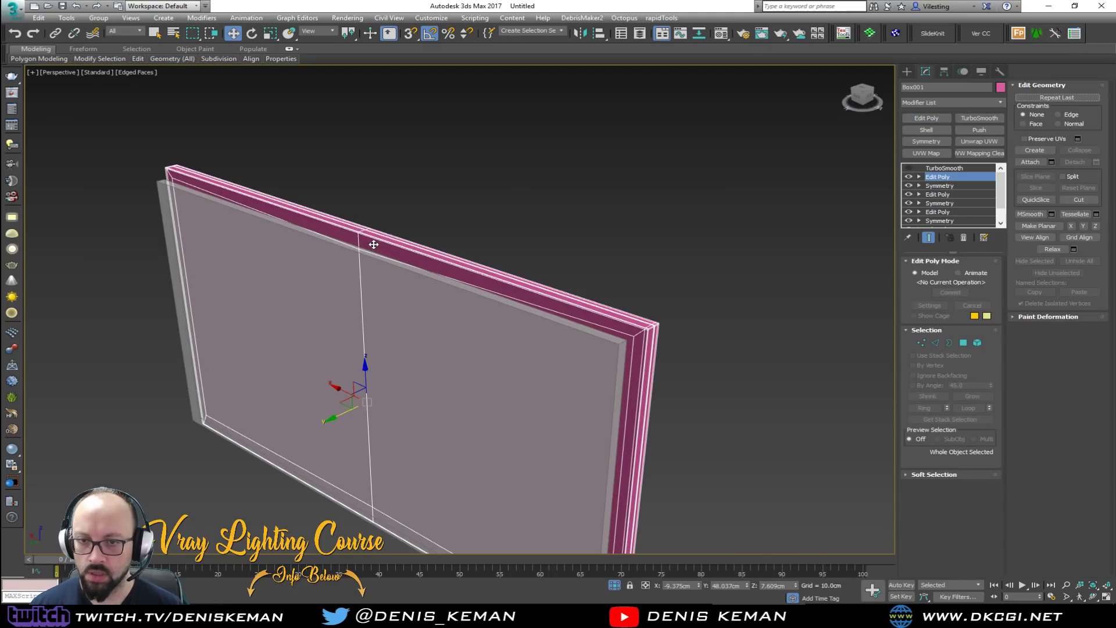
double_click(361, 289)
key("ctrl+BackSpace")
key("alt+w")
right_click(608, 139)
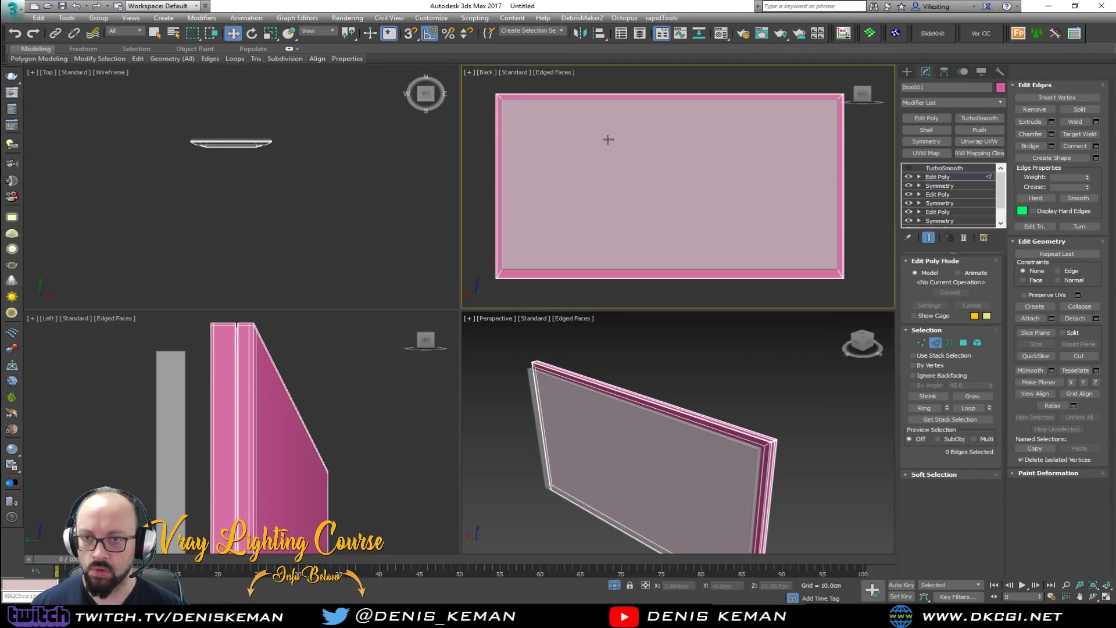
right_click(660, 437)
key("alt+w")
scroll(582, 344, "up", 2)
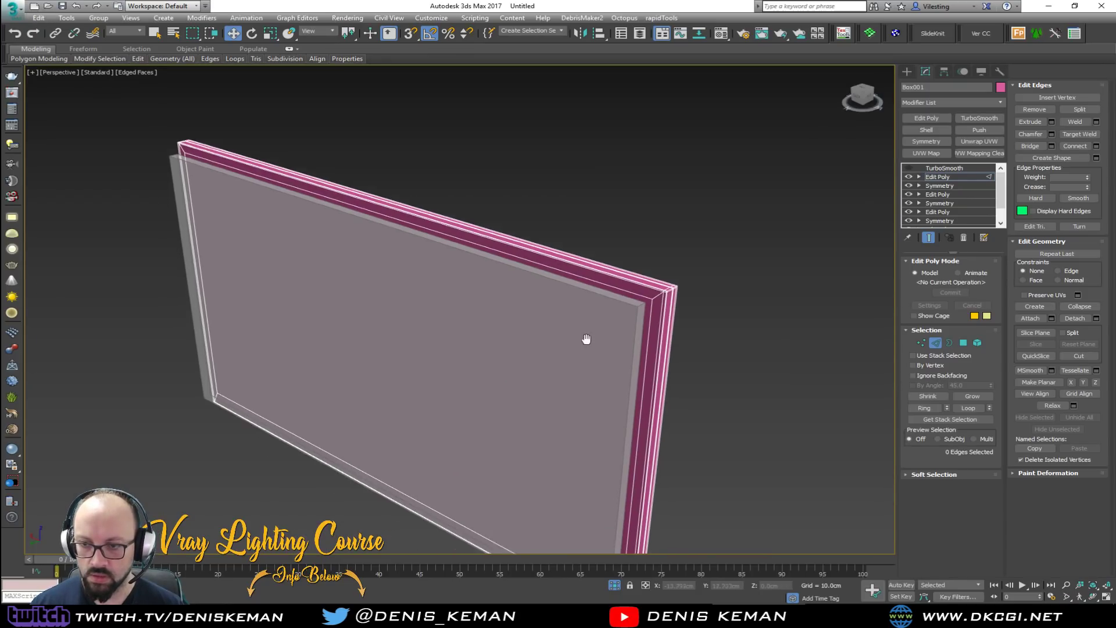
Leave edge editing, delete the see-through guide box and select the TV model again.
left_click(581, 349)
left_click(933, 343)
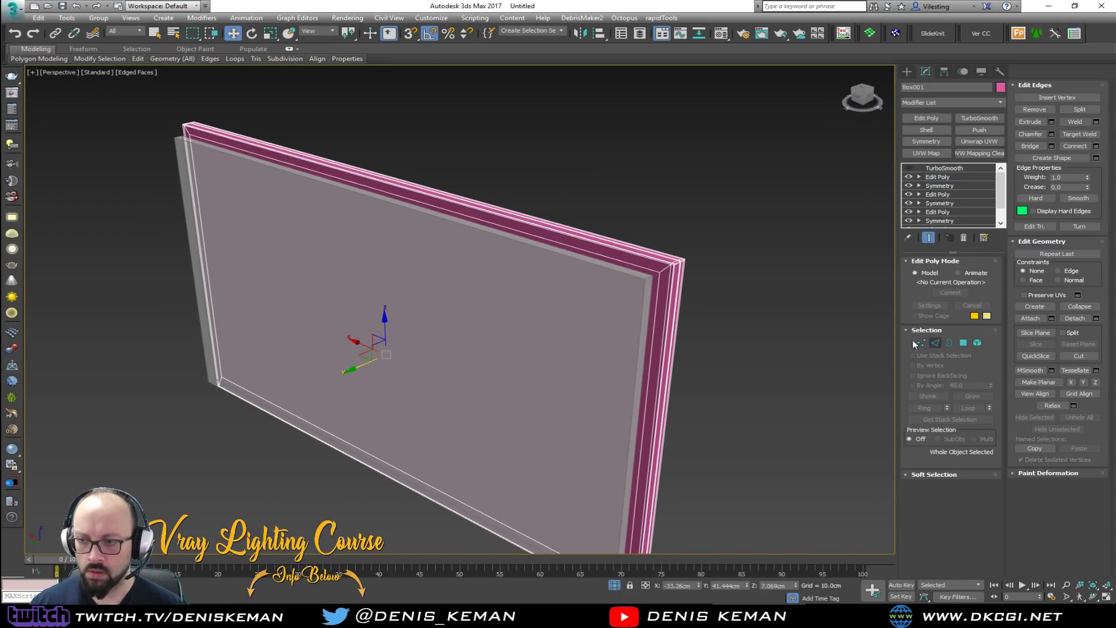
left_click(599, 322)
key("Delete")
left_click(591, 322)
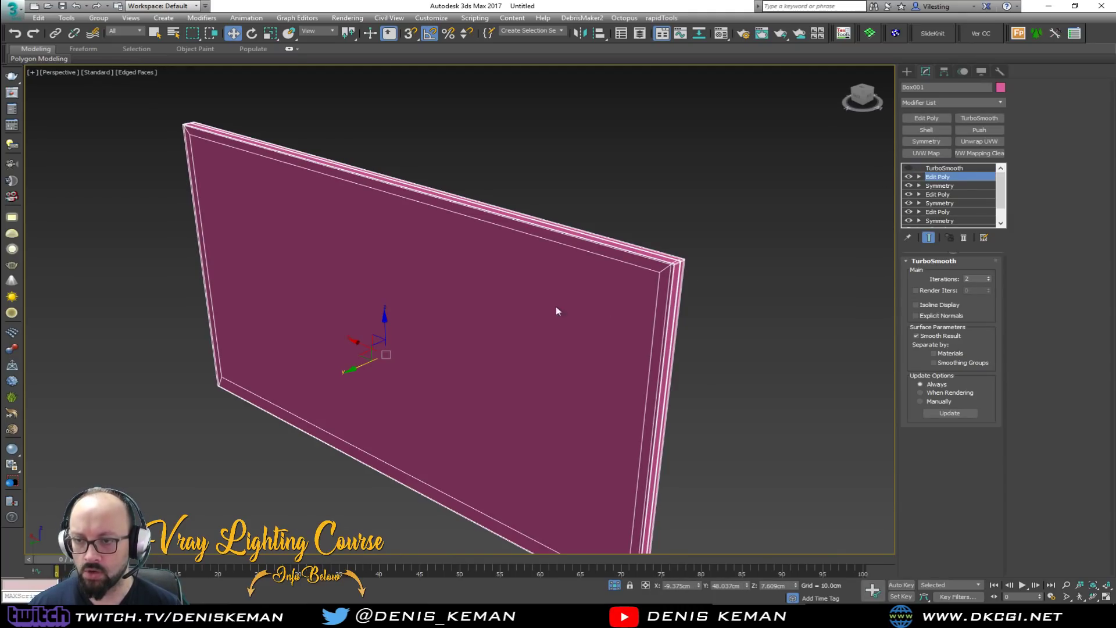
Extrude the large front screen polygon by -1.108 cm to recess it into the bezel.
key("4")
mouse_move(511, 326)
middle_mouse_down("alt")
mouse_move(590, 311)
mouse_move(511, 309)
middle_mouse_up("alt")
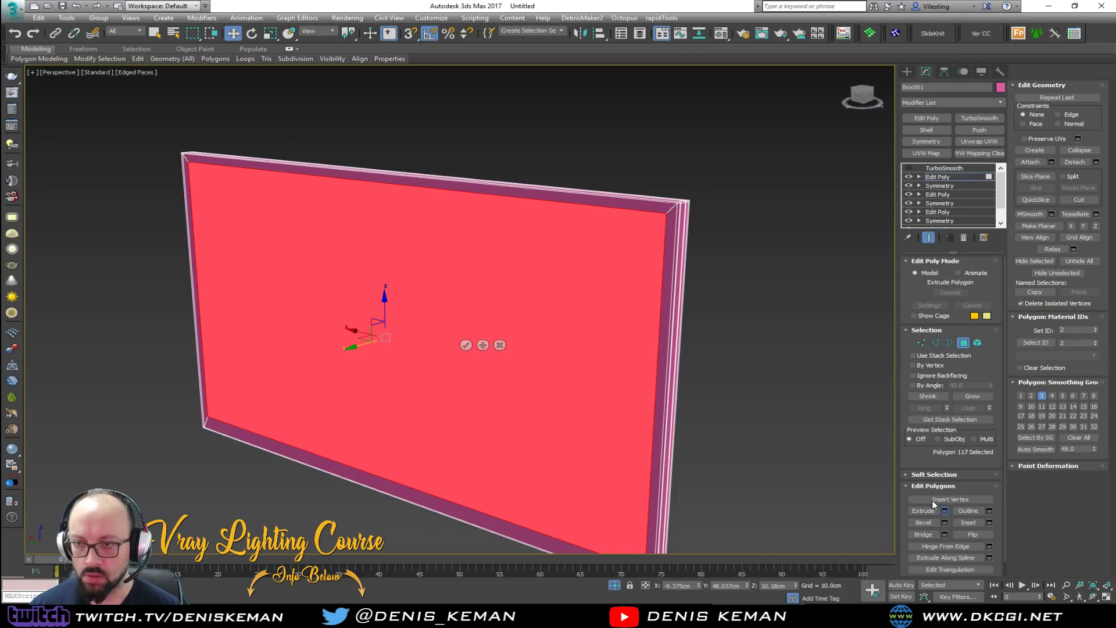
left_click_drag(469, 330, 471, 335)
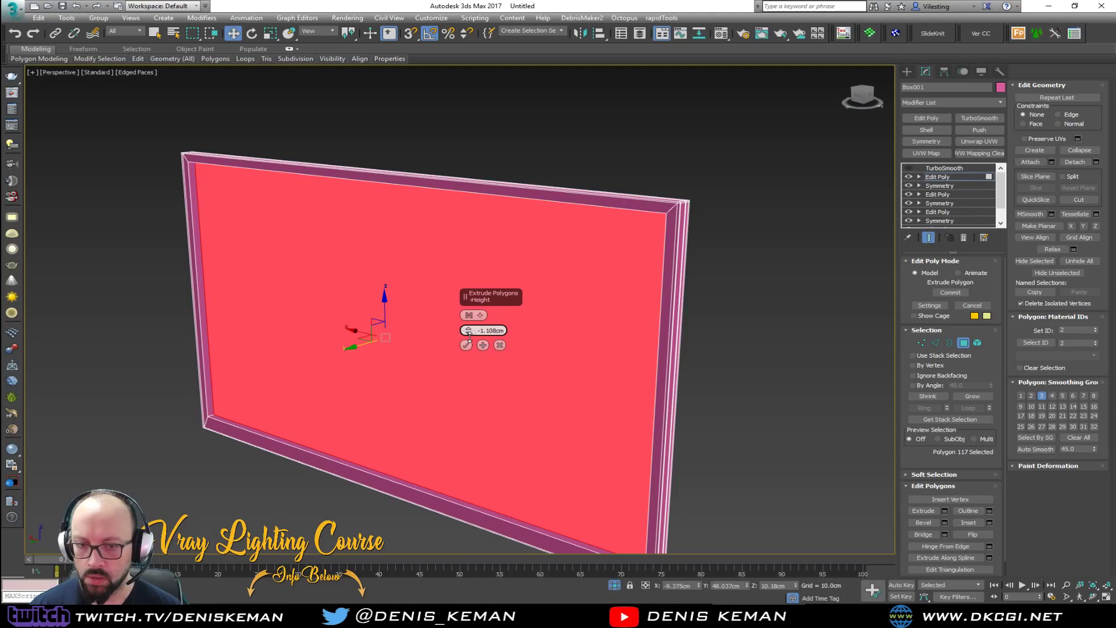
left_click(466, 345)
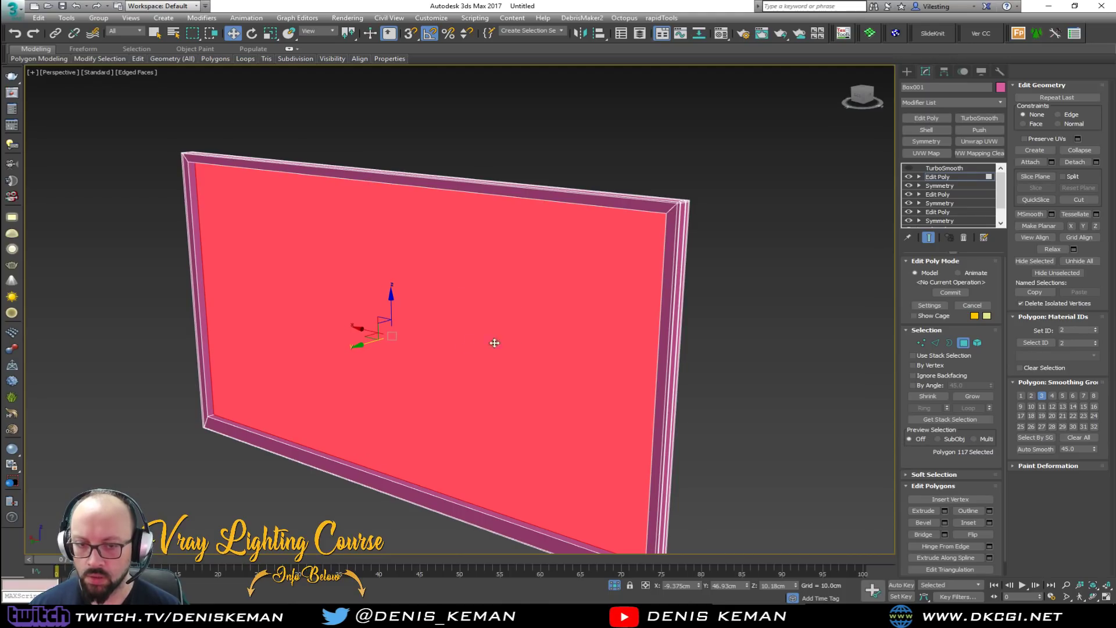
Insert supporting edge loops beside the screen recess at the frame's lower-left corner.
left_click(962, 342)
key("F4")
mouse_move(767, 308)
middle_mouse_down("alt")
mouse_move(590, 306)
mouse_move(645, 291)
mouse_move(618, 282)
mouse_move(600, 316)
mouse_move(571, 315)
middle_mouse_up("alt")
scroll(291, 411, "up", 3)
key("F4")
middle_click_drag(244, 408, 461, 303)
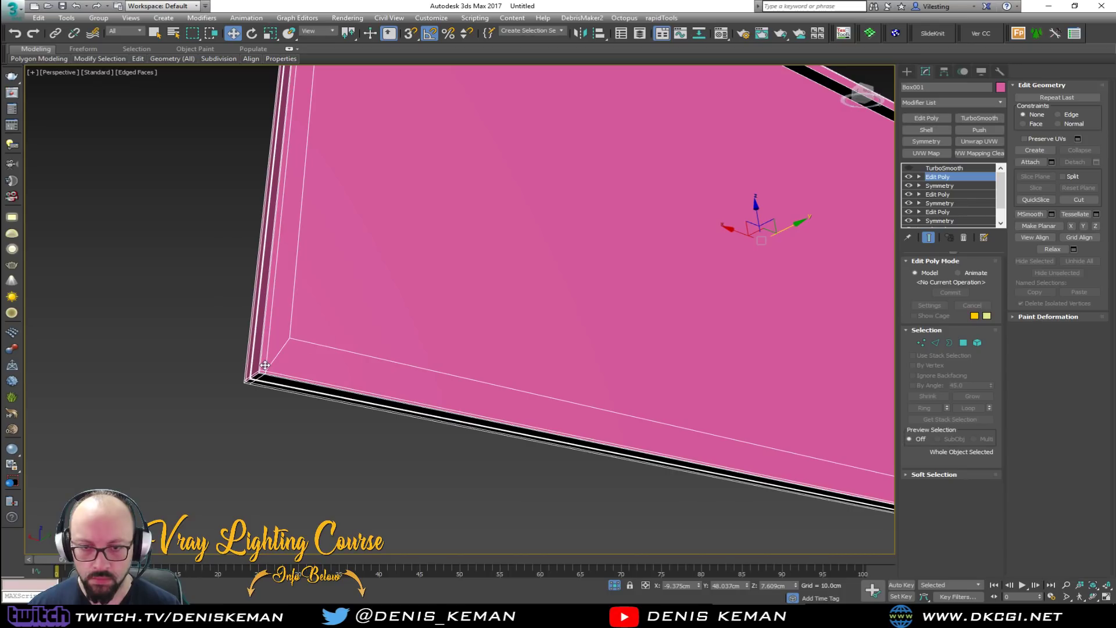
scroll(265, 365, "up", 4)
key("alt+1")
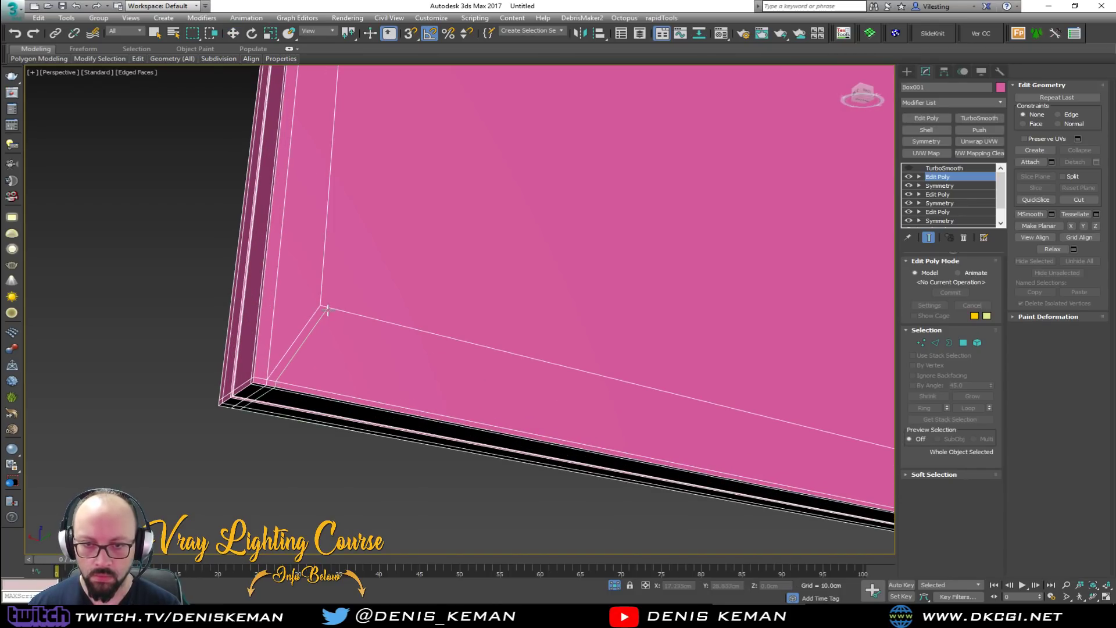
middle_click_drag(332, 302, 289, 361, "alt")
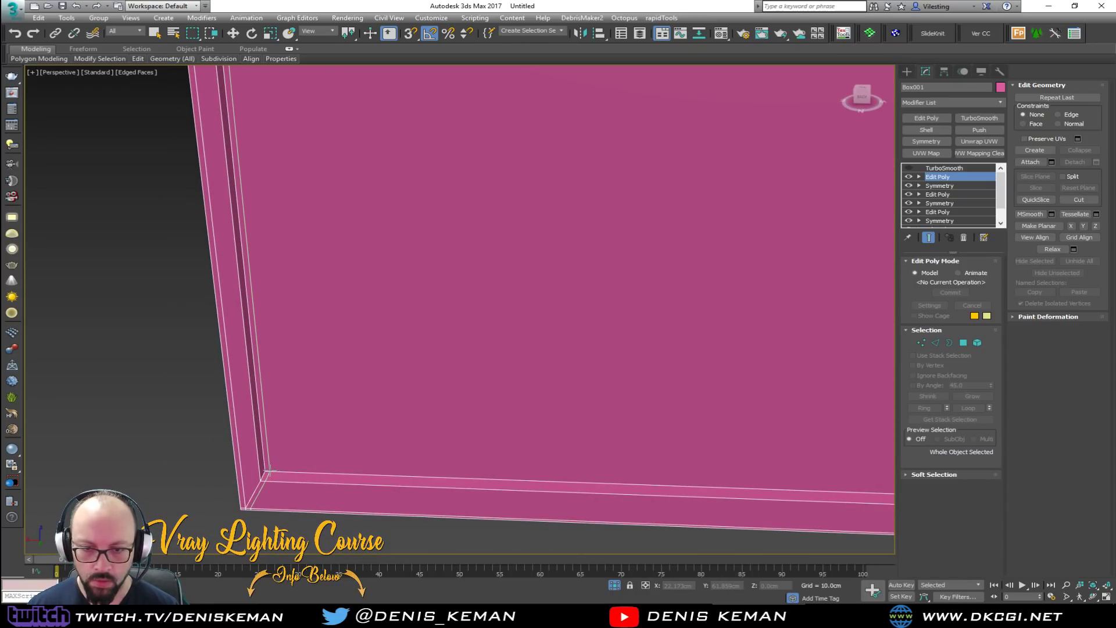
left_click(268, 470)
left_click(261, 470)
Insert further supporting edge loops along the bezel near its upper-left and upper-right corners.
middle_click_drag(355, 425, 312, 451)
scroll(312, 451, "down", 1)
middle_click_drag(294, 264, 305, 371)
middle_click_drag(305, 372, 297, 274, "alt")
scroll(297, 275, "up", 2)
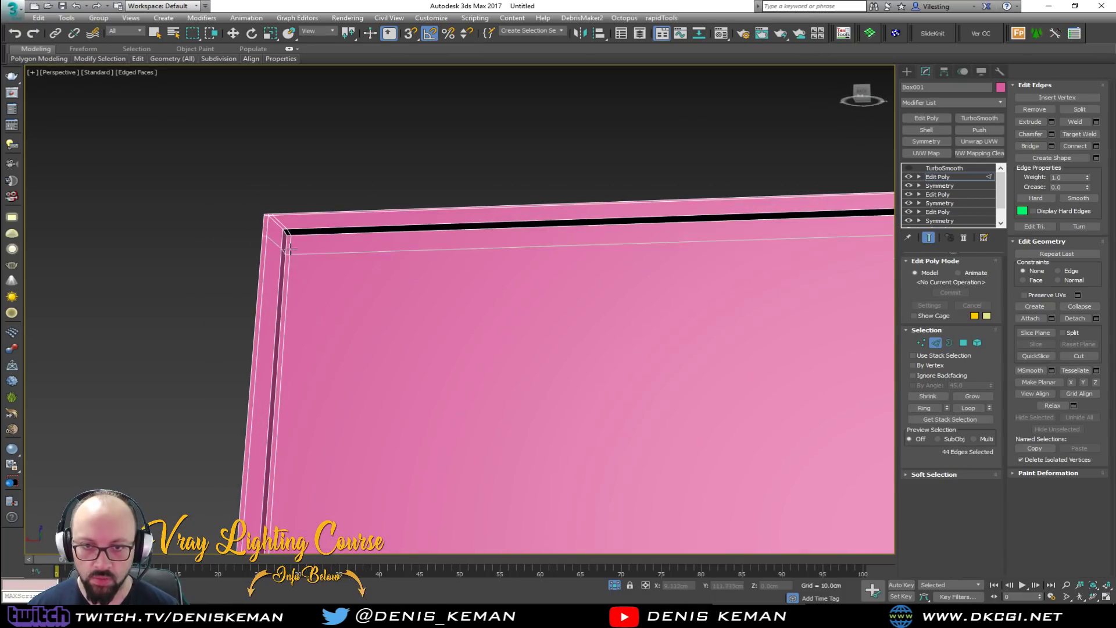
left_click(289, 239)
scroll(443, 296, "down", 2)
middle_click_drag(442, 296, 325, 290)
scroll(423, 277, "up", 1)
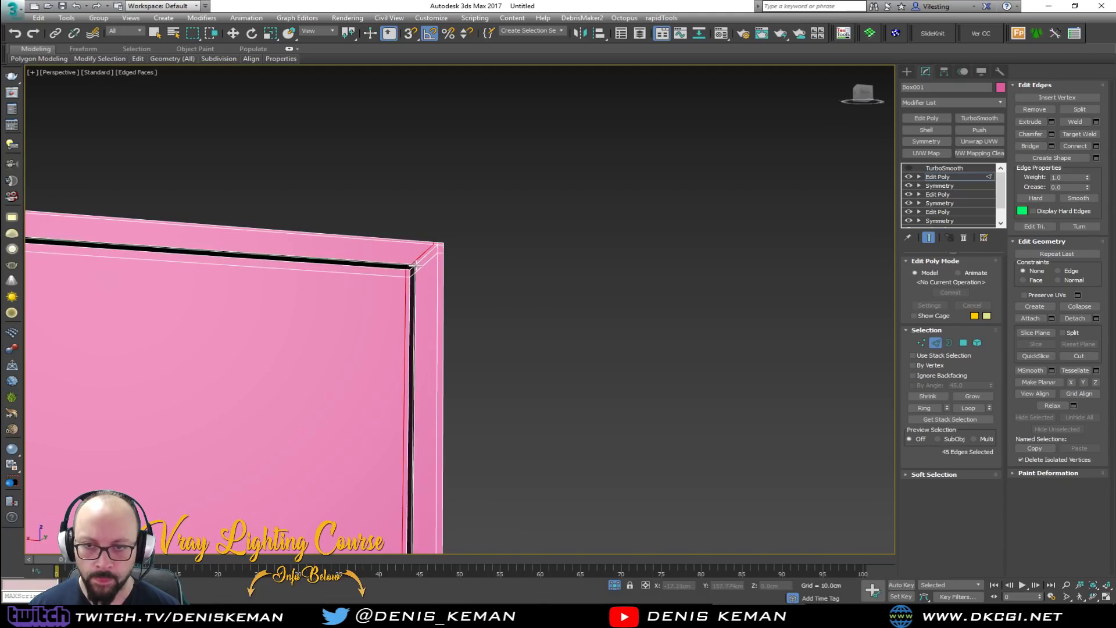
left_click(419, 264)
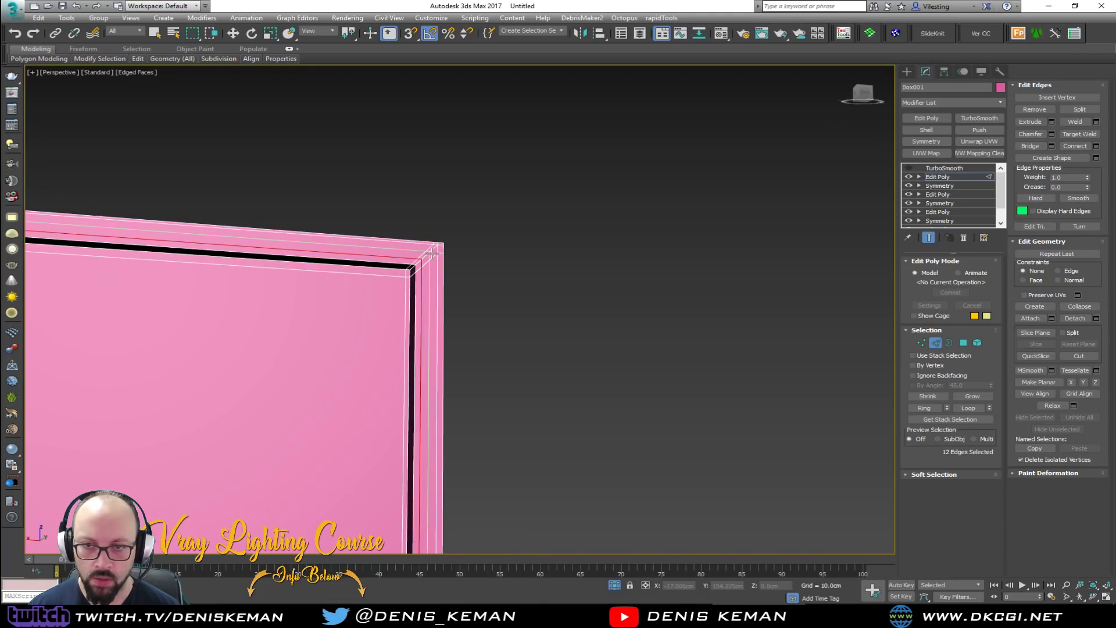
left_click(433, 259, "ctrl")
Undo the supporting edge loops added around the bezel and check the upper-right corner.
mouse_move(432, 260)
middle_mouse_down("alt")
mouse_move(438, 274)
mouse_move(429, 274)
middle_mouse_up("alt")
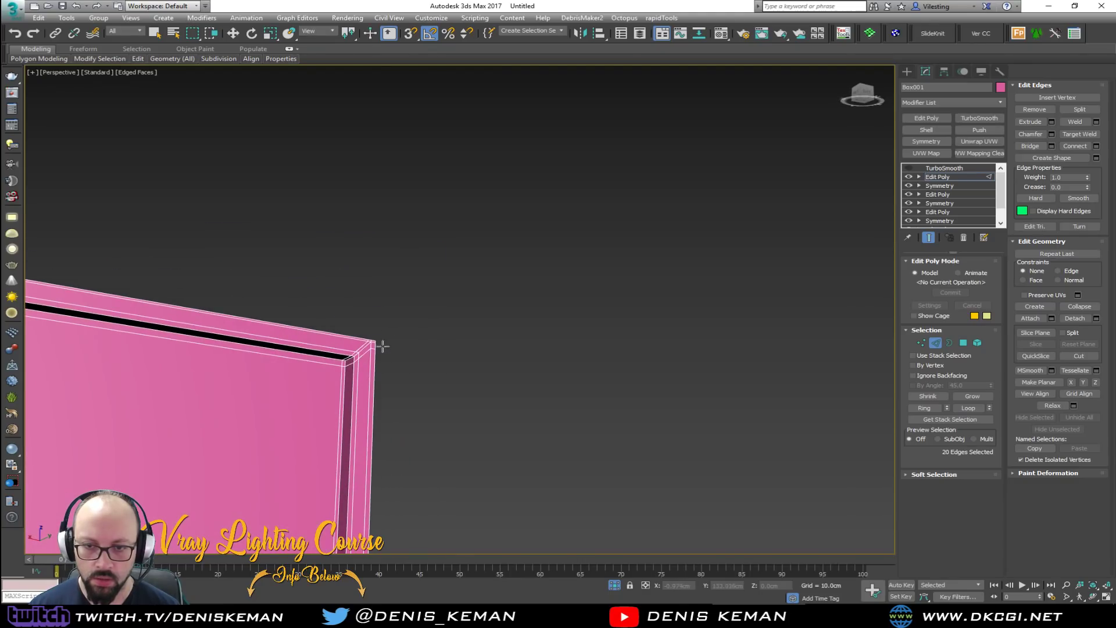
scroll(379, 347, "up", 2)
key("ctrl+z")
key("ctrl+z")
middle_click_drag(334, 363, 343, 404, "alt")
scroll(378, 426, "down", 4)
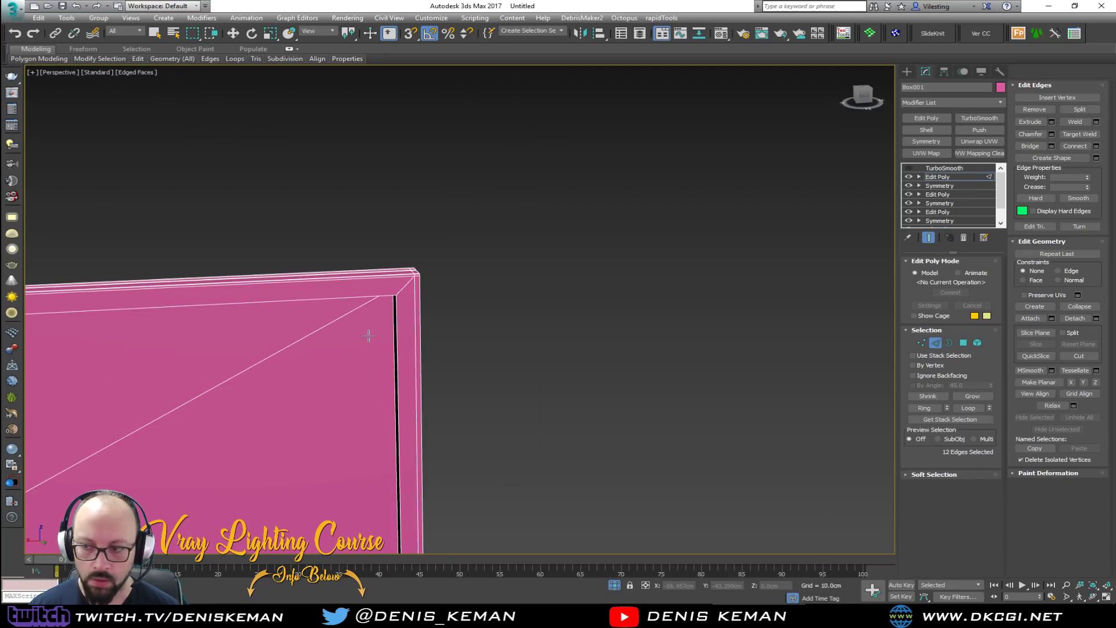
Inspect the recessed screen face and its corners for stray edges across the panel.
middle_click_drag(423, 316, 464, 307, "alt")
right_click(449, 297)
left_click(345, 371)
middle_click_drag(289, 387, 455, 314)
key("2")
scroll(446, 323, "down", 5)
middle_click_drag(614, 229, 492, 239, "alt")
scroll(389, 353, "up", 5)
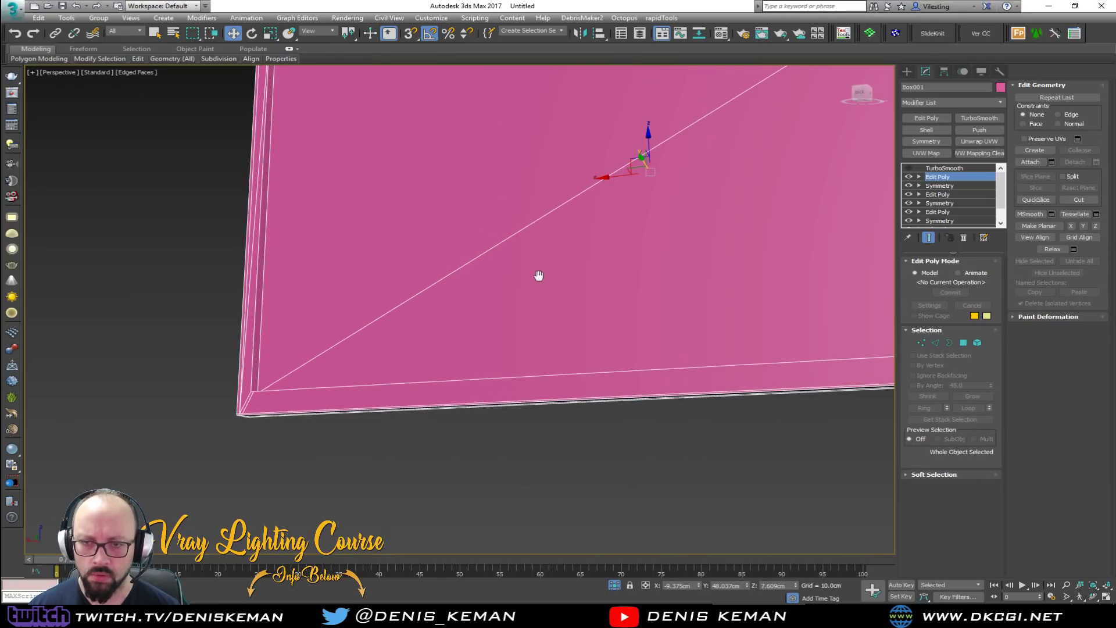
middle_click_drag(542, 269, 451, 354)
scroll(451, 354, "down", 3)
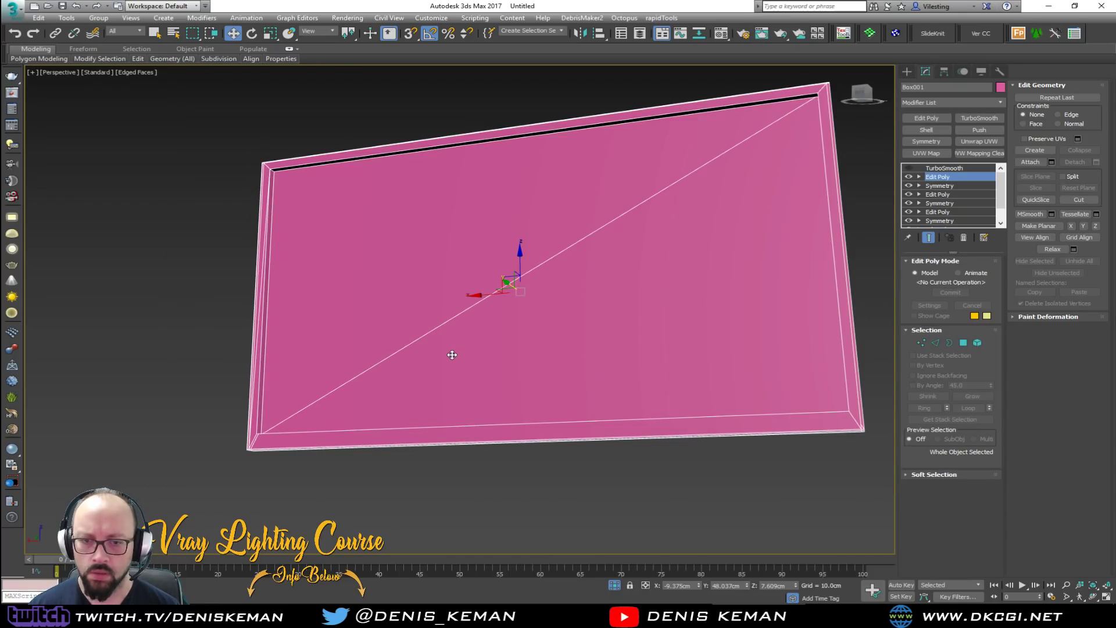
Save the scene as TV_Test.max.
left_click(19, 20)
left_click(40, 127)
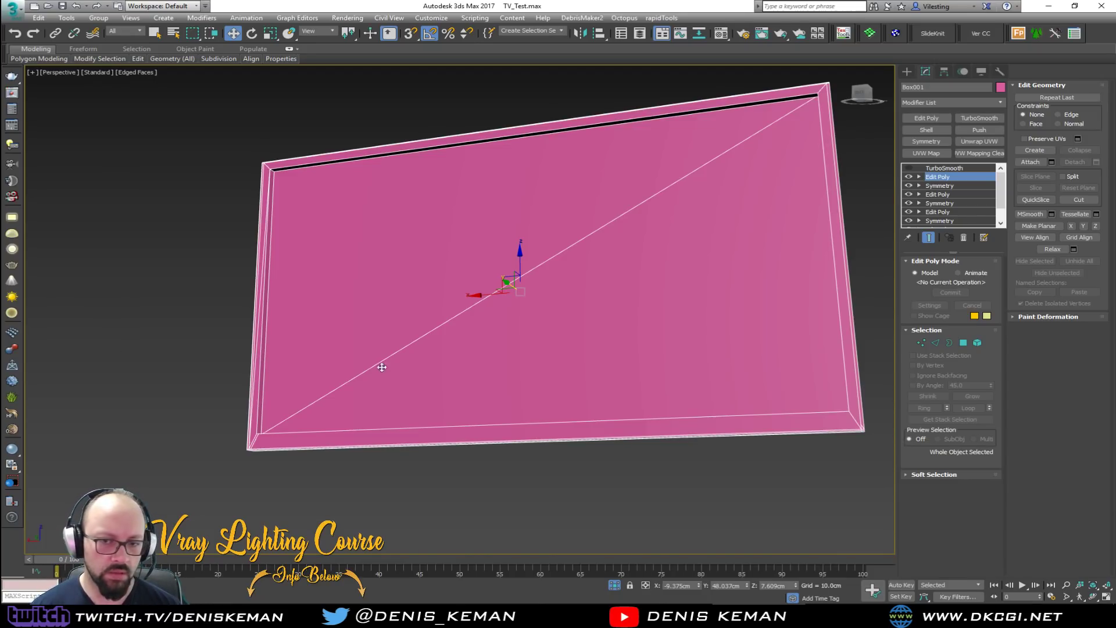
Examine the back of the TV for broken shading and delete the TurboSmooth modifier from the stack.
mouse_move(413, 339)
middle_mouse_down("alt")
mouse_move(319, 323)
mouse_move(443, 331)
mouse_move(401, 334)
middle_mouse_up("alt")
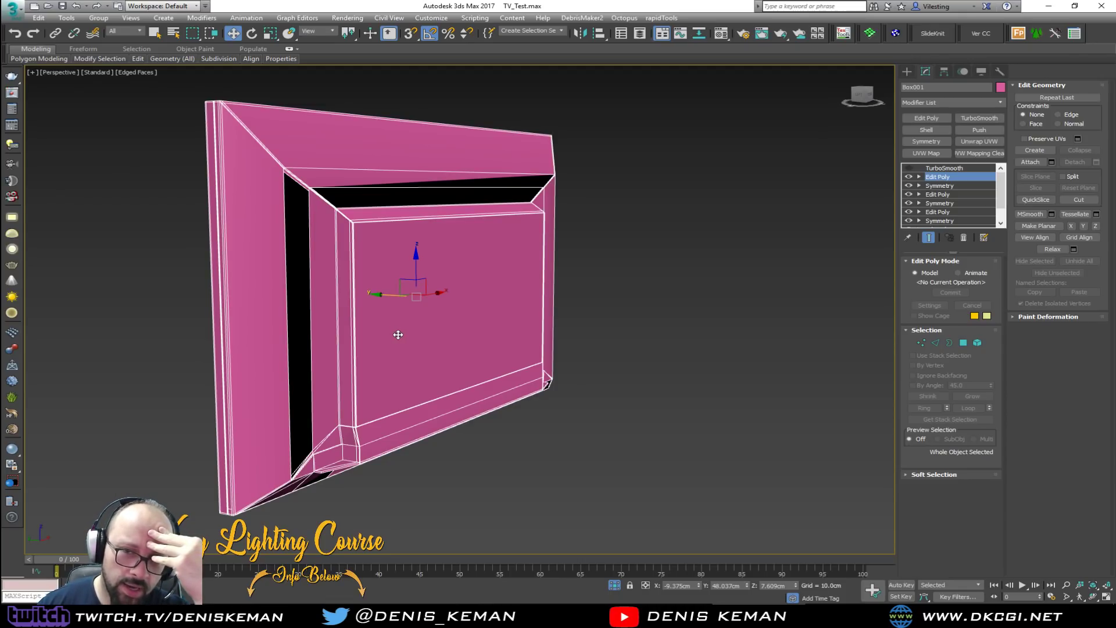
left_click_drag(678, 309, 677, 309)
left_click(509, 312)
middle_click_drag(509, 312, 477, 349, "alt")
left_click(963, 239)
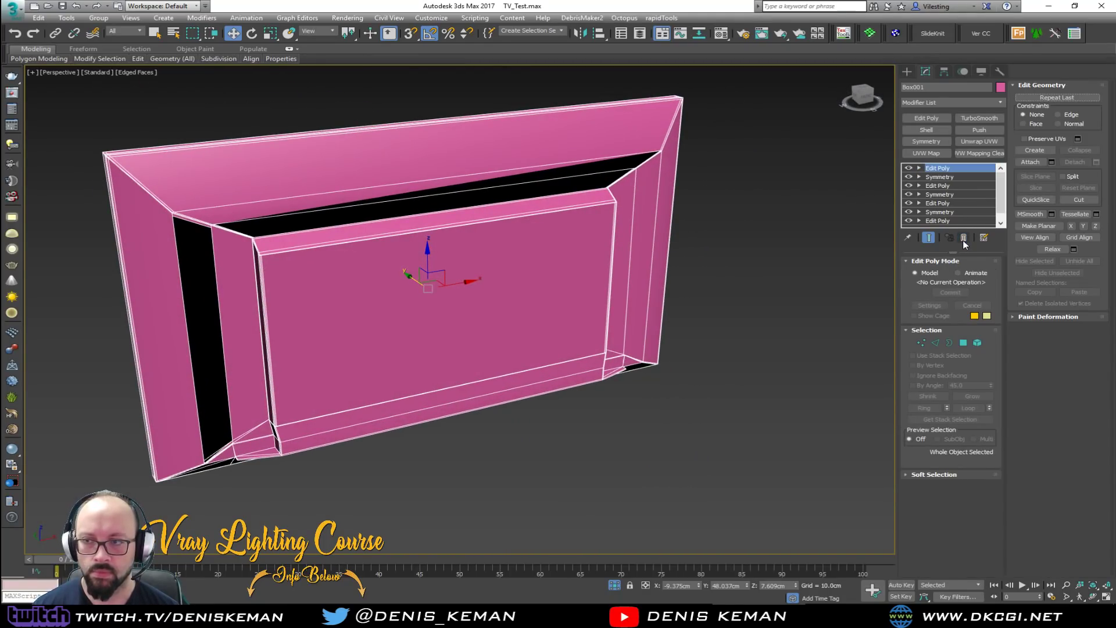
Compare the back surface with and without the top Edit Poly modifier, and delete that modifier.
left_click(909, 169)
left_click(909, 169)
left_click(909, 169)
left_click(909, 169)
left_click(909, 169)
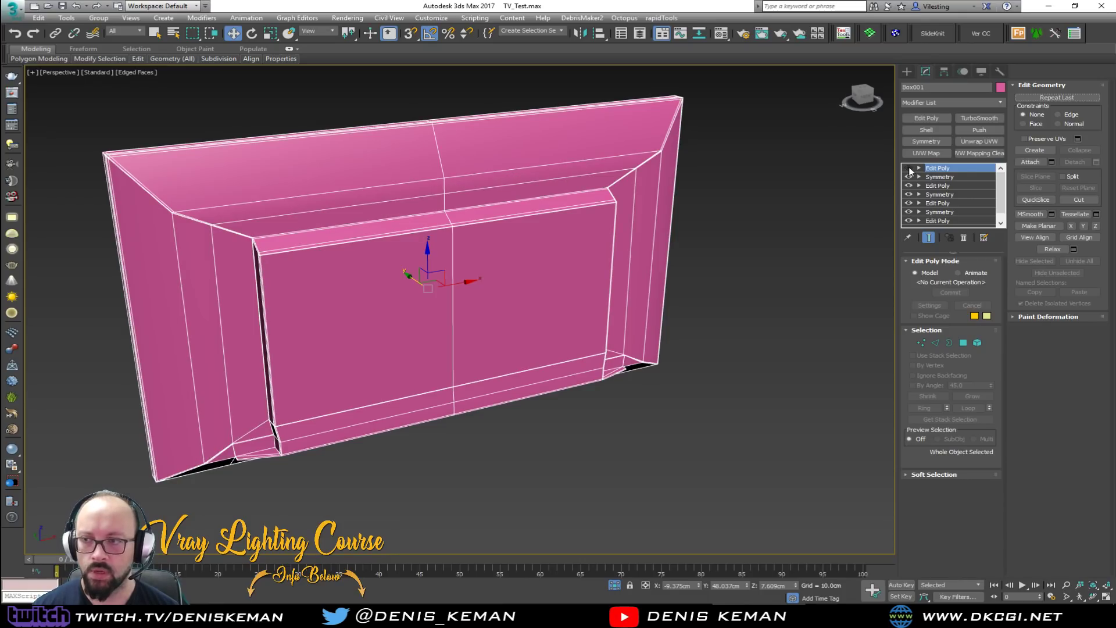
left_click(965, 238)
Add a fresh Edit Poly modifier and remove the vertical centre edge from the TV's front face.
middle_click_drag(409, 299, 535, 305, "alt")
left_click(925, 118)
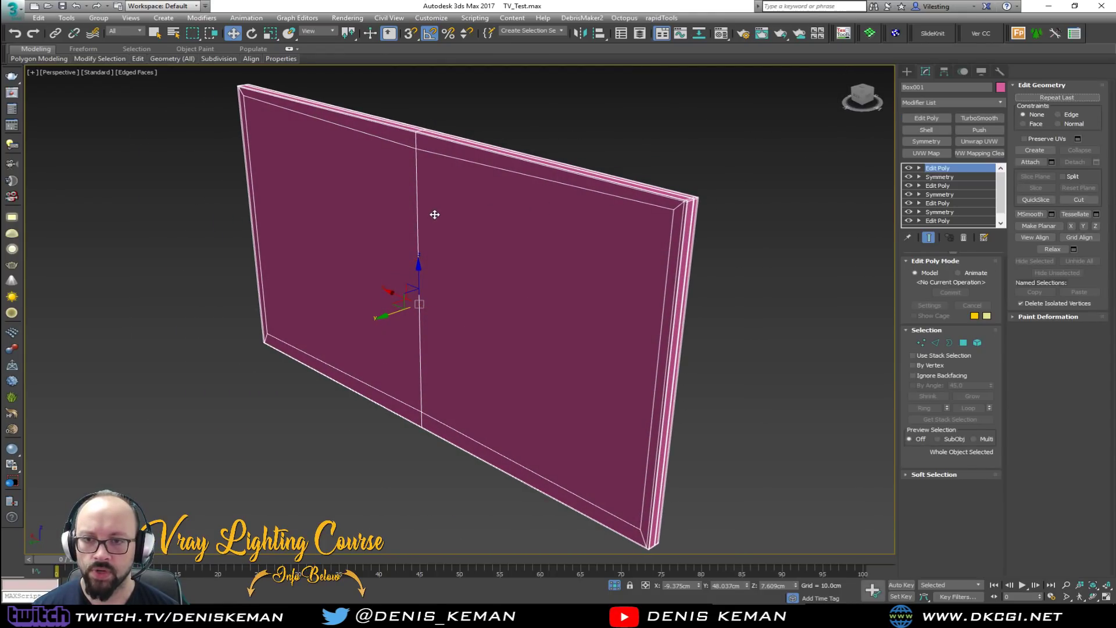
key("2")
double_click(416, 214)
middle_click_drag(416, 215, 622, 278, "alt")
left_click(320, 239)
Extrude the front screen polygon inward by a little over 1.4 cm to recess it into the bezel.
key("4")
left_click(470, 277)
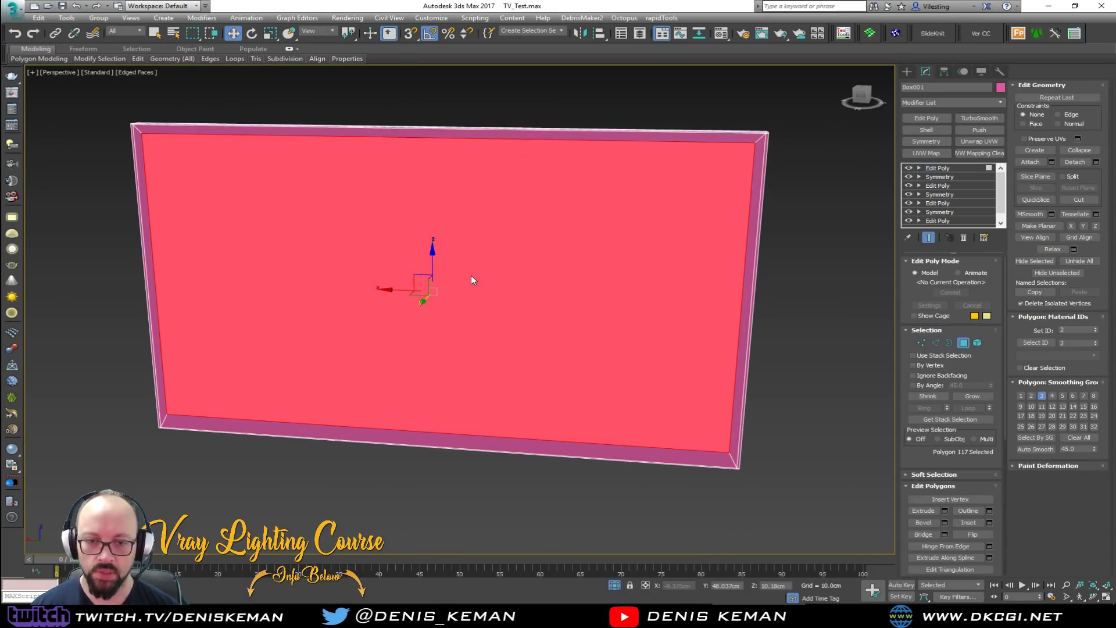
left_click(944, 511)
left_click_drag(468, 330, 466, 337)
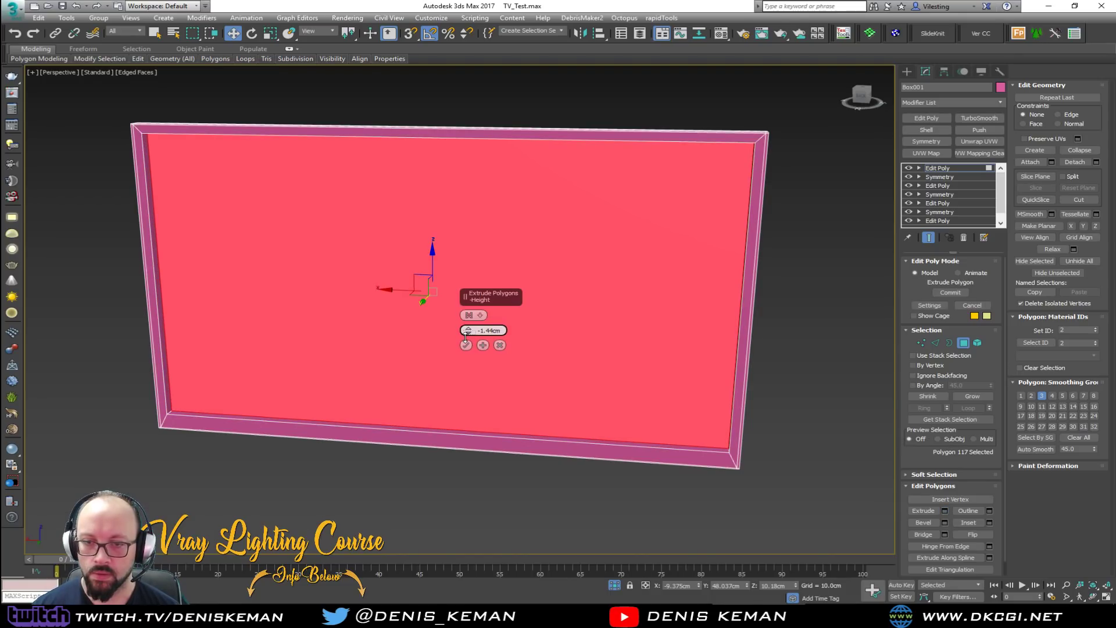
left_click(466, 345)
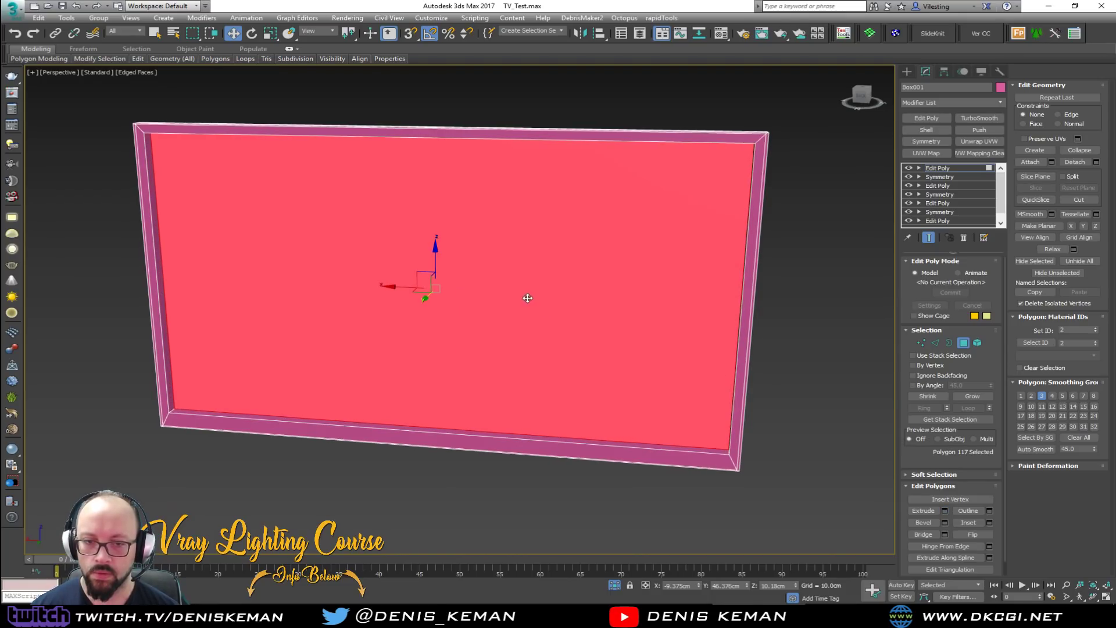
Insert supporting edge loops around the screen recess and along the bezel at its upper-left corner.
middle_click_drag(528, 297, 483, 310, "alt")
left_click(820, 291)
scroll(665, 250, "up", 2)
middle_click_drag(668, 250, 605, 247, "alt")
middle_click_drag(330, 243, 493, 255)
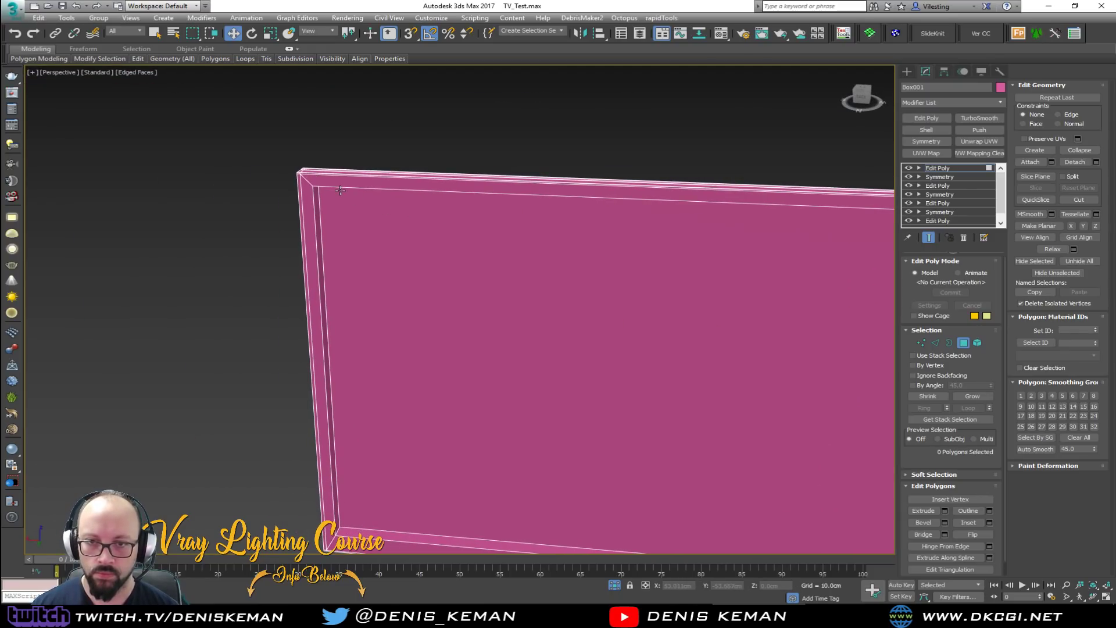
key("2")
double_click(314, 185)
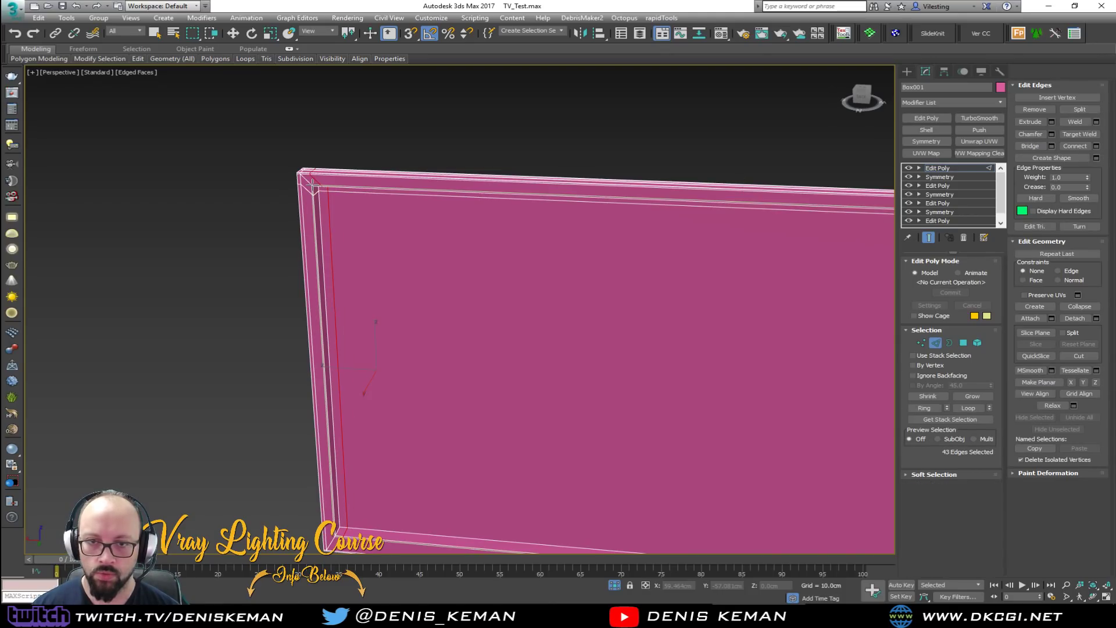
left_click(312, 185)
left_click(306, 180)
Insert two more supporting edge loops at the frame's lower-right corner, inside the recess and near the outer rim.
middle_click_drag(514, 241, 233, 224)
middle_click_drag(559, 217, 297, 232)
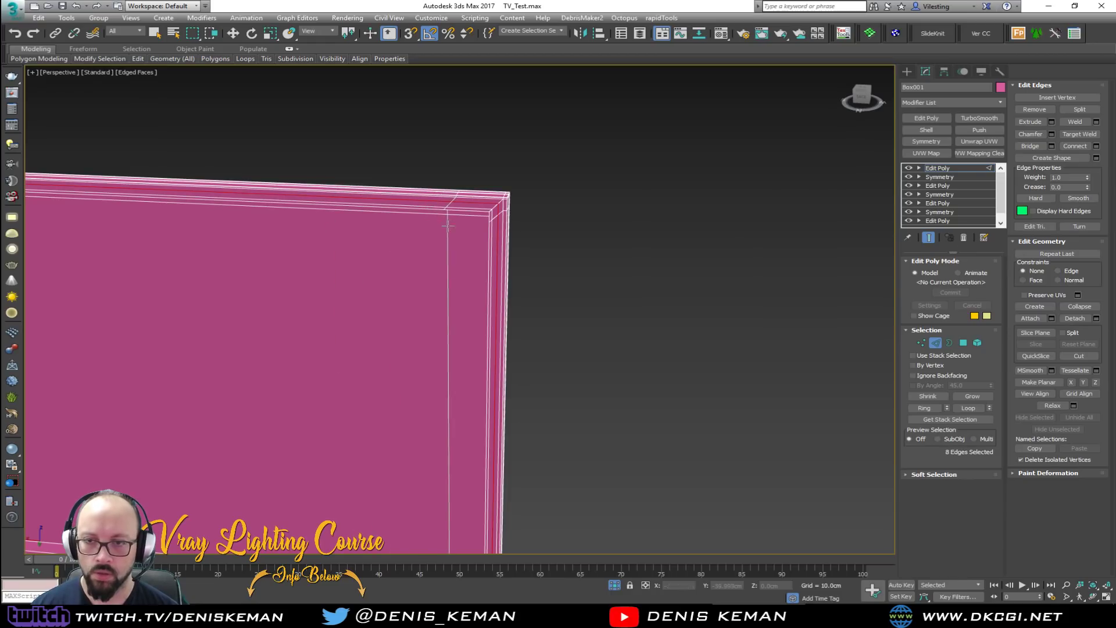
middle_click_drag(450, 238, 471, 124)
middle_click_drag(473, 223, 487, 195, "alt")
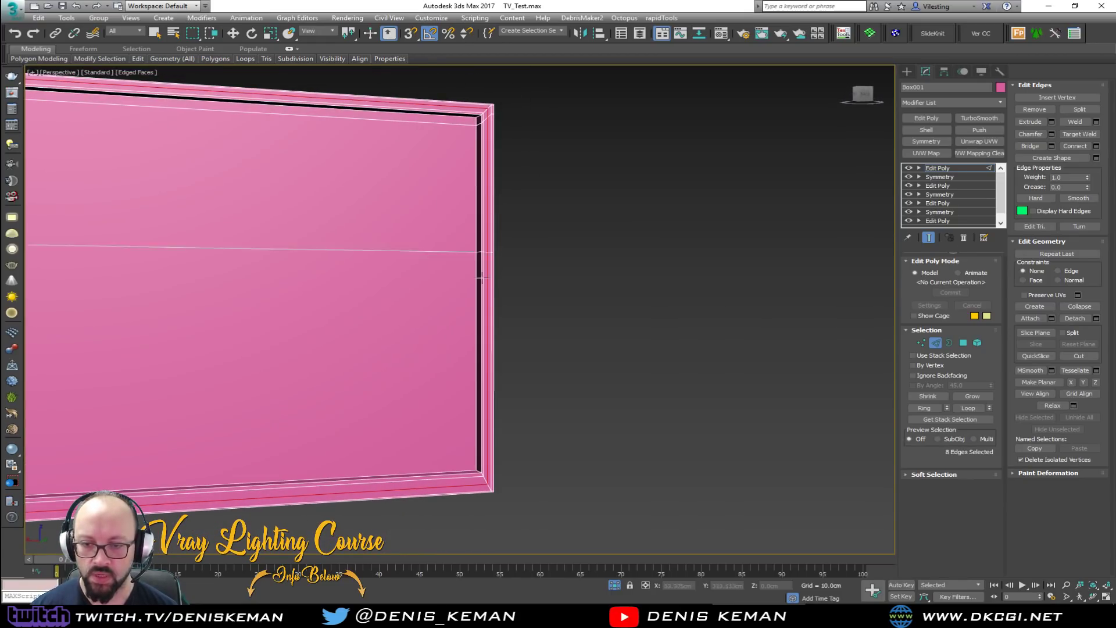
left_click(478, 468)
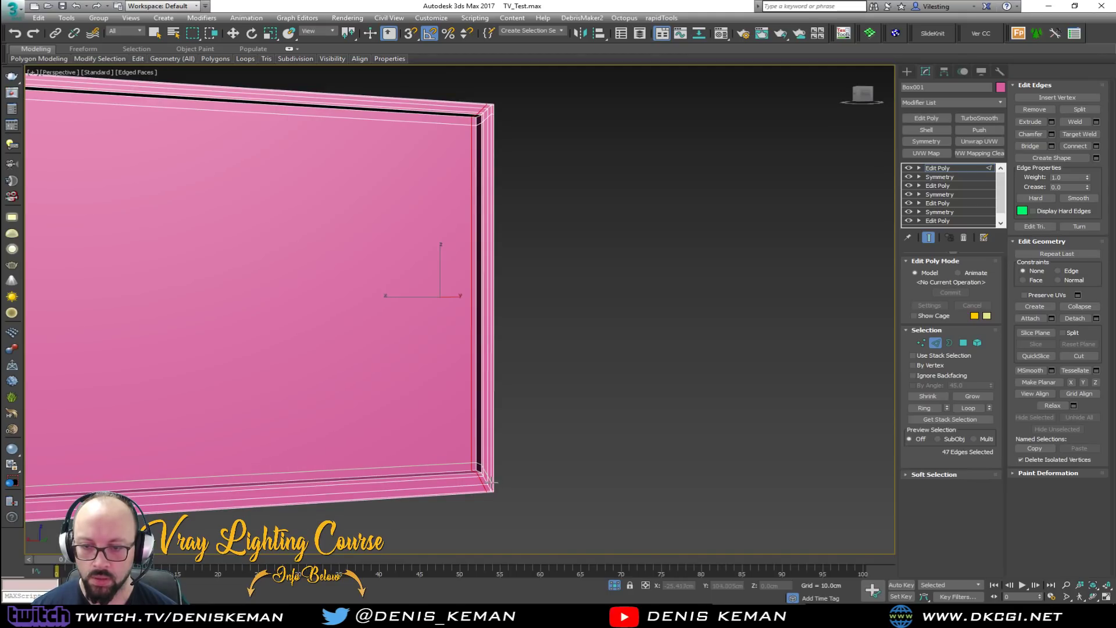
left_click(491, 485)
Finish the loop insertion, leave edge editing and apply a TurboSmooth modifier to the TV.
right_click(256, 340)
scroll(254, 340, "down", 2)
middle_click_drag(253, 339, 454, 281)
left_click(935, 343)
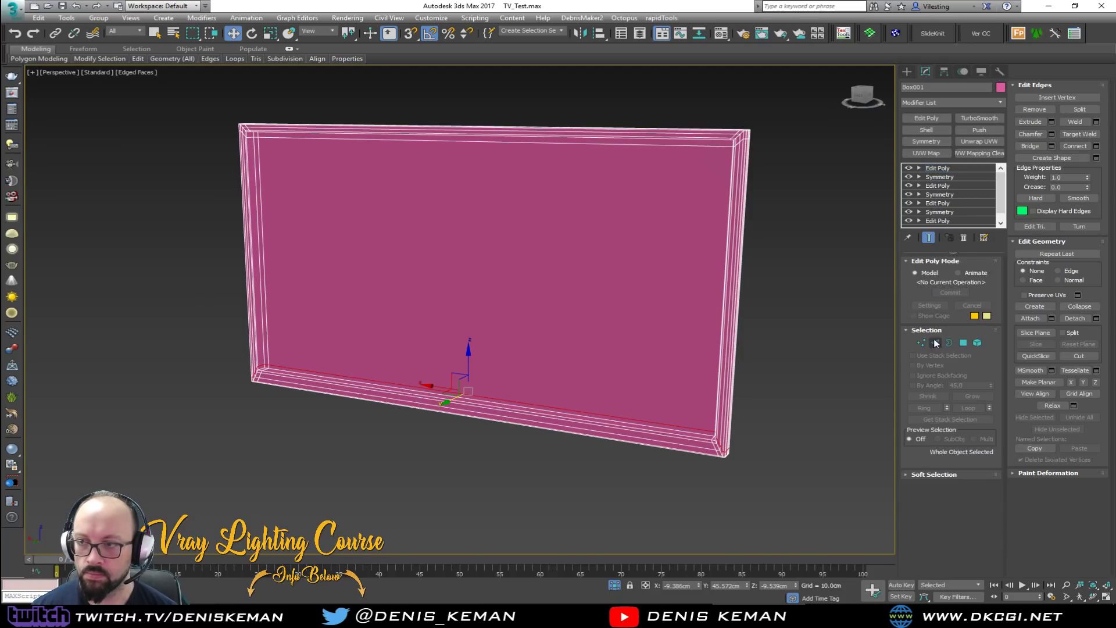
left_click(992, 119)
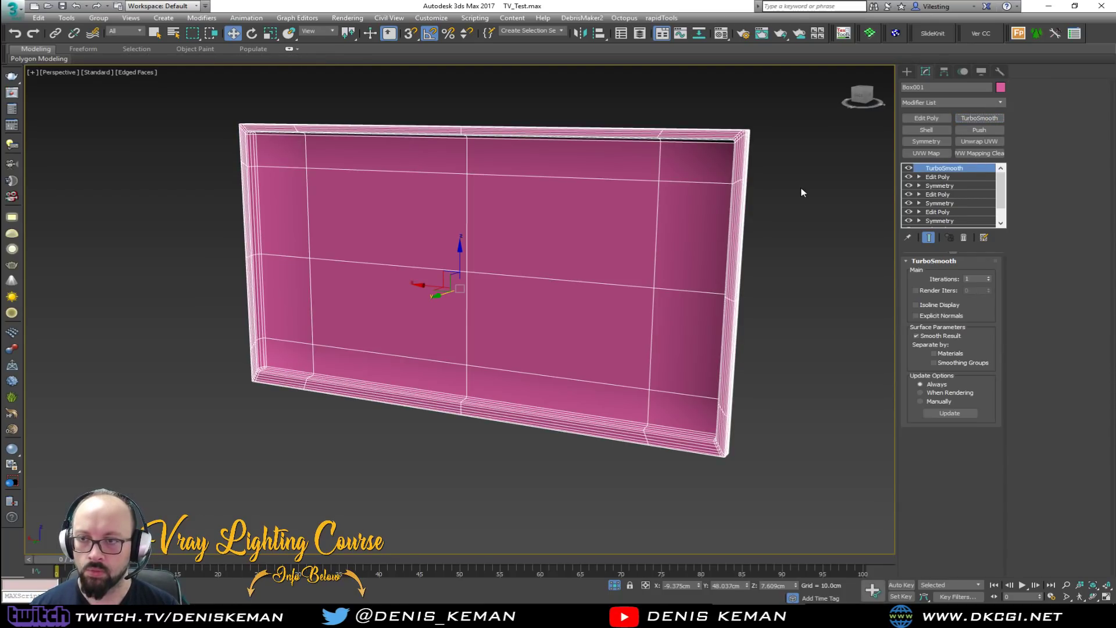
Insert another supporting edge loop around the screen recess, close to its inner edge at the lower-left corner, and leave edge editing.
key("F4")
mouse_move(714, 196)
middle_mouse_down("alt")
mouse_move(730, 156)
mouse_move(877, 191)
mouse_move(917, 190)
mouse_move(706, 210)
middle_mouse_up("alt")
scroll(273, 334, "up", 6)
left_click(939, 185)
left_click(940, 178)
key("F4")
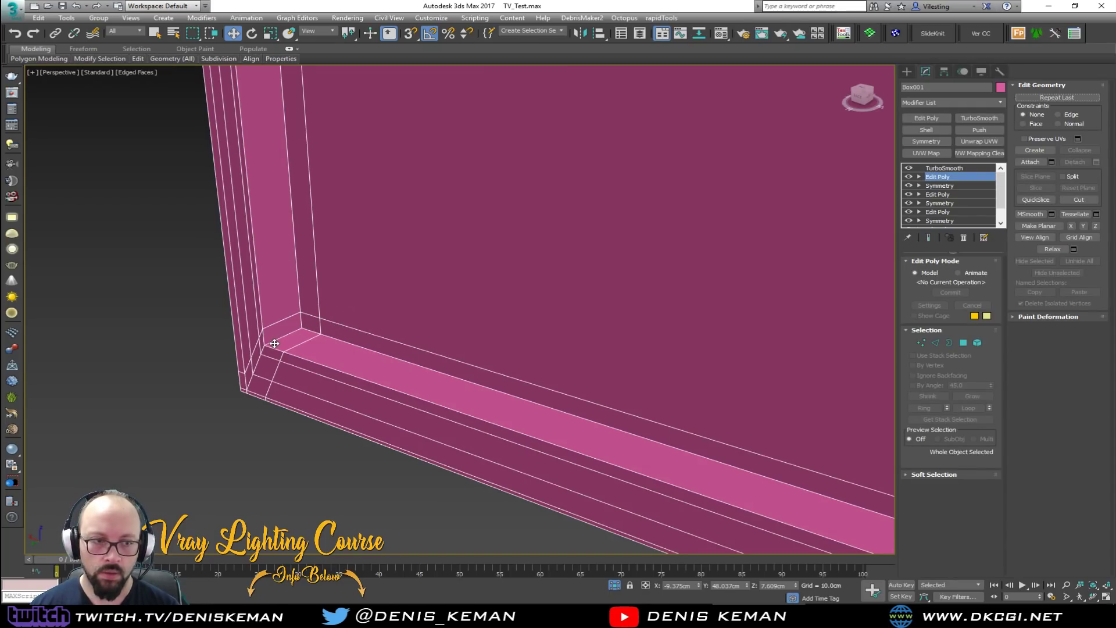
key("alt+1")
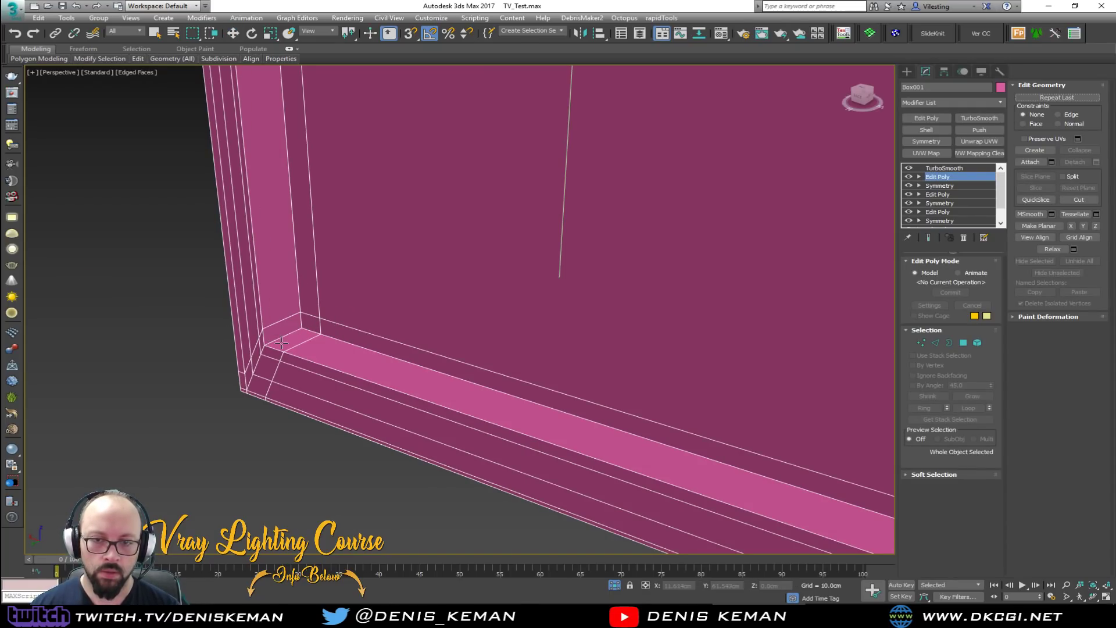
scroll(280, 342, "down", 2)
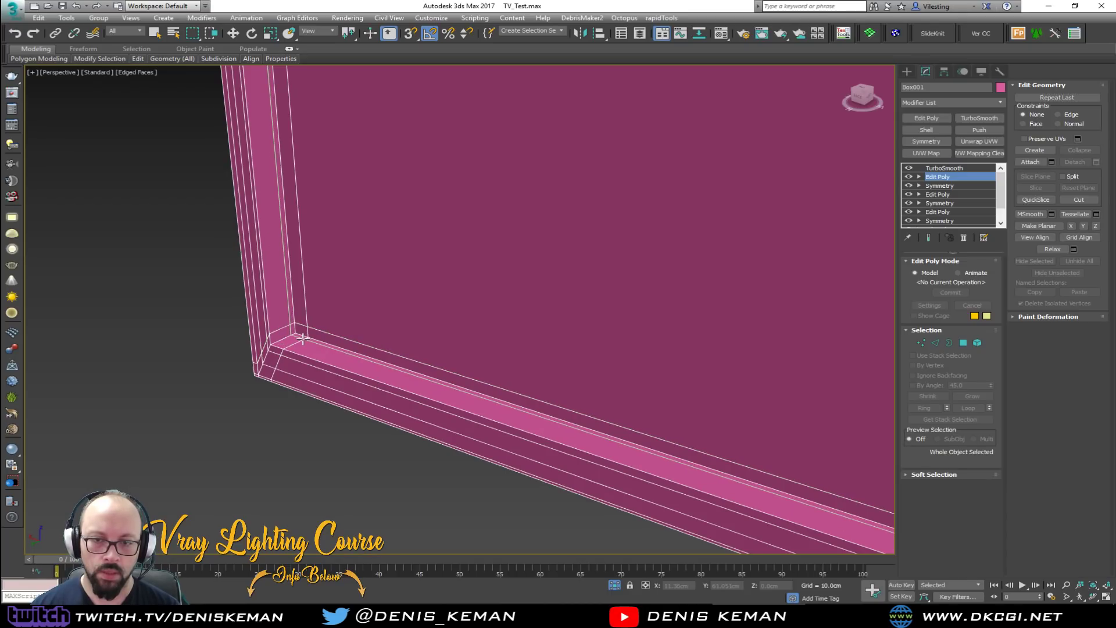
left_click(303, 338)
right_click(304, 349)
left_click(935, 342)
left_click(316, 455)
Set the TurboSmooth iterations to 2 and change the TV's object color to gray.
key("F4")
middle_click_drag(361, 340, 199, 312)
scroll(250, 396, "down", 5)
scroll(369, 336, "up", 3)
scroll(356, 373, "up", 5)
key("F4")
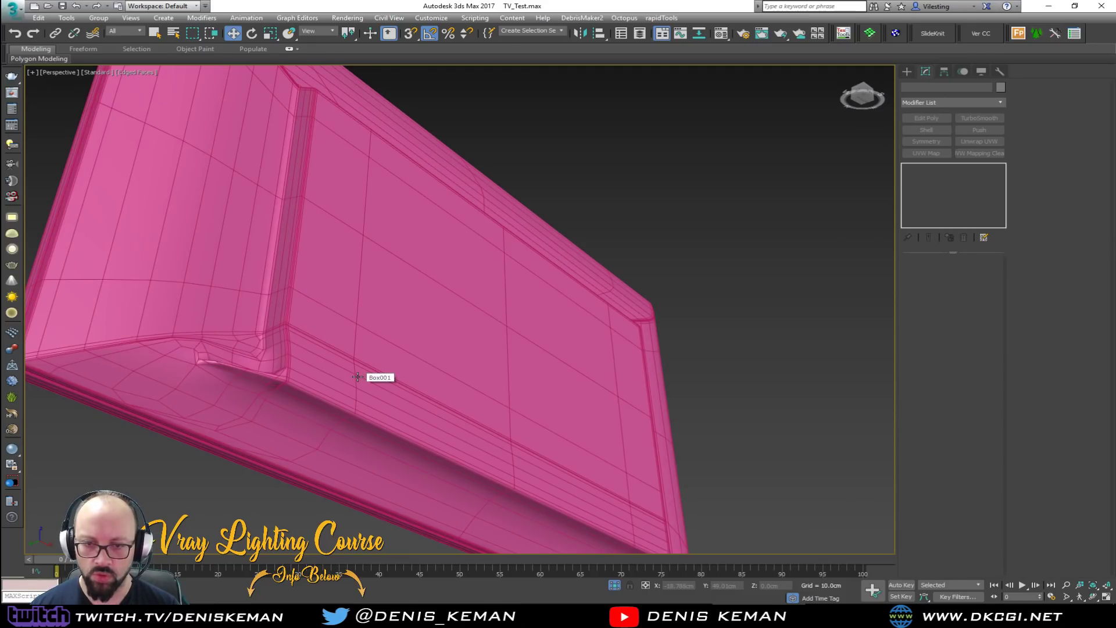
left_click(340, 377)
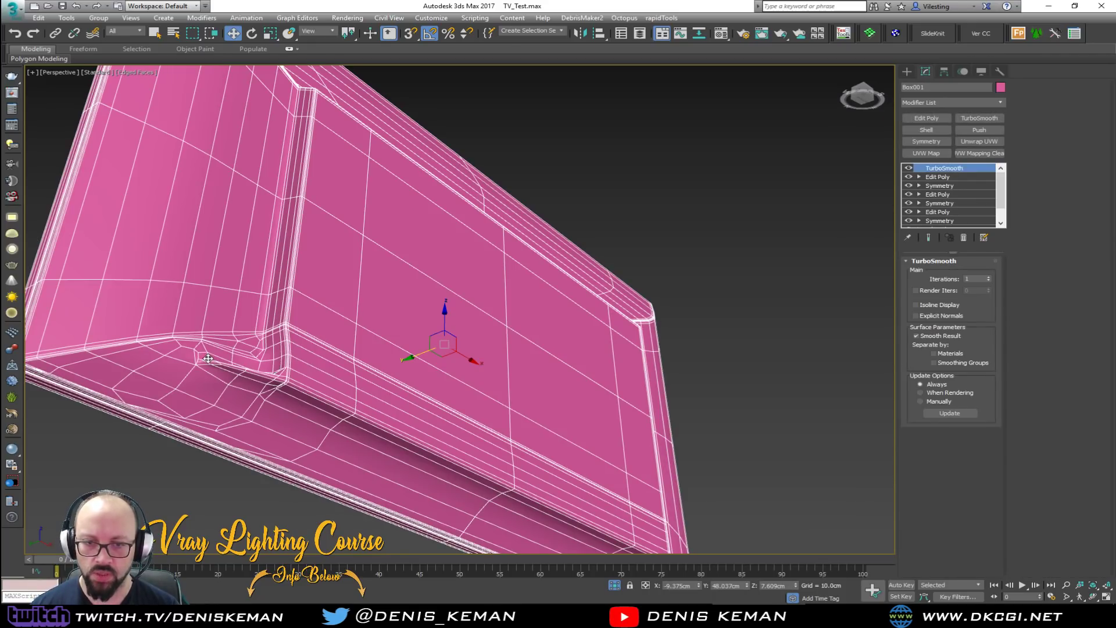
left_click(988, 278)
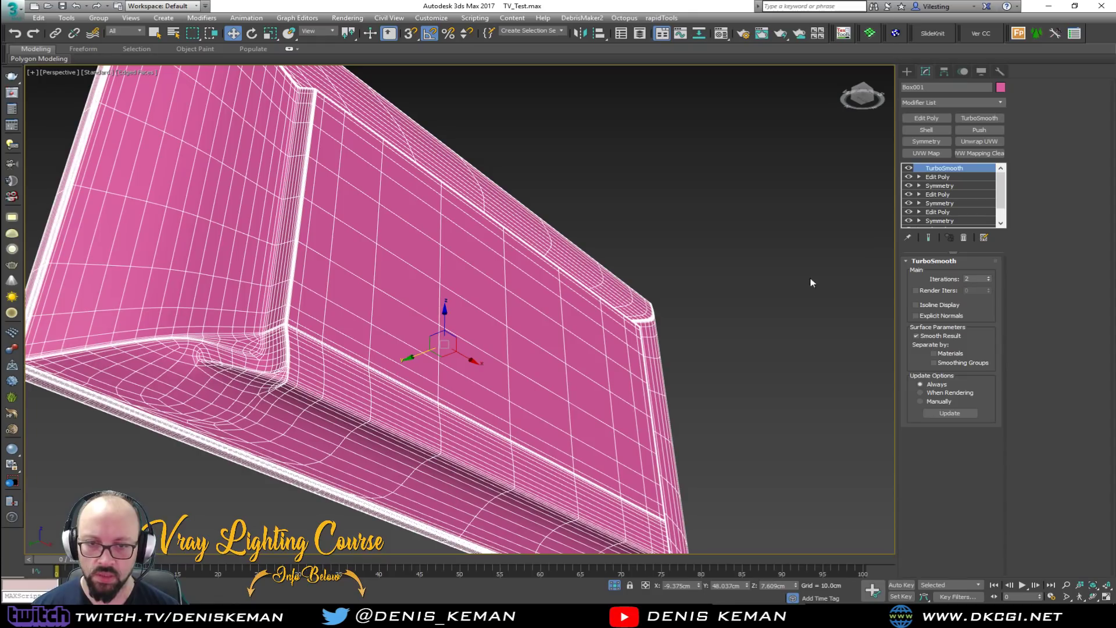
key("F4")
middle_click_drag(566, 319, 571, 351, "alt")
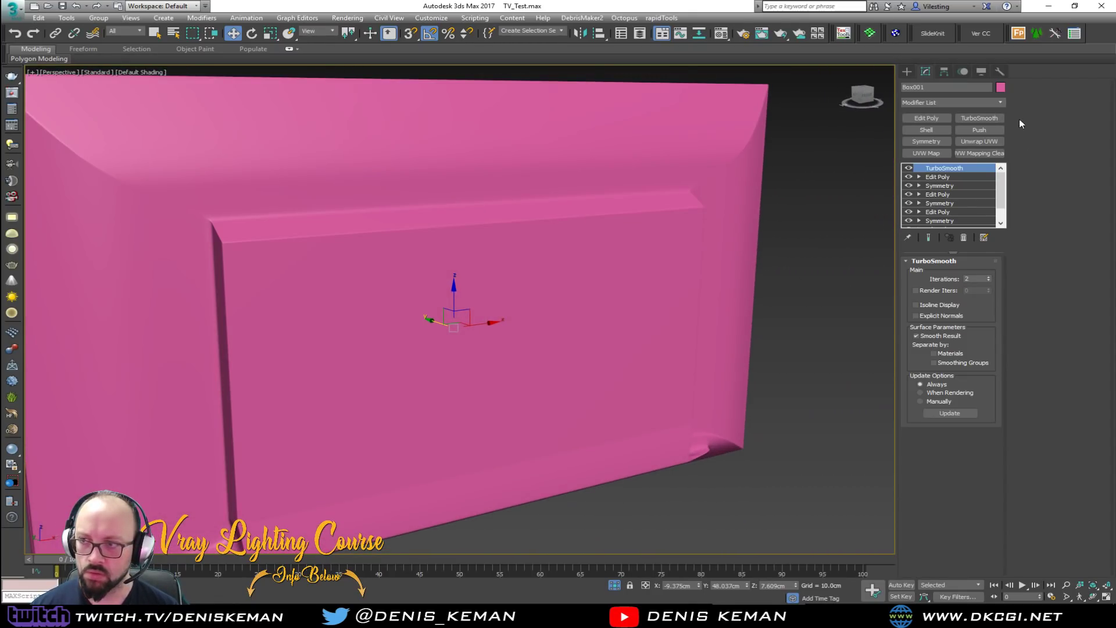
left_click(1000, 88)
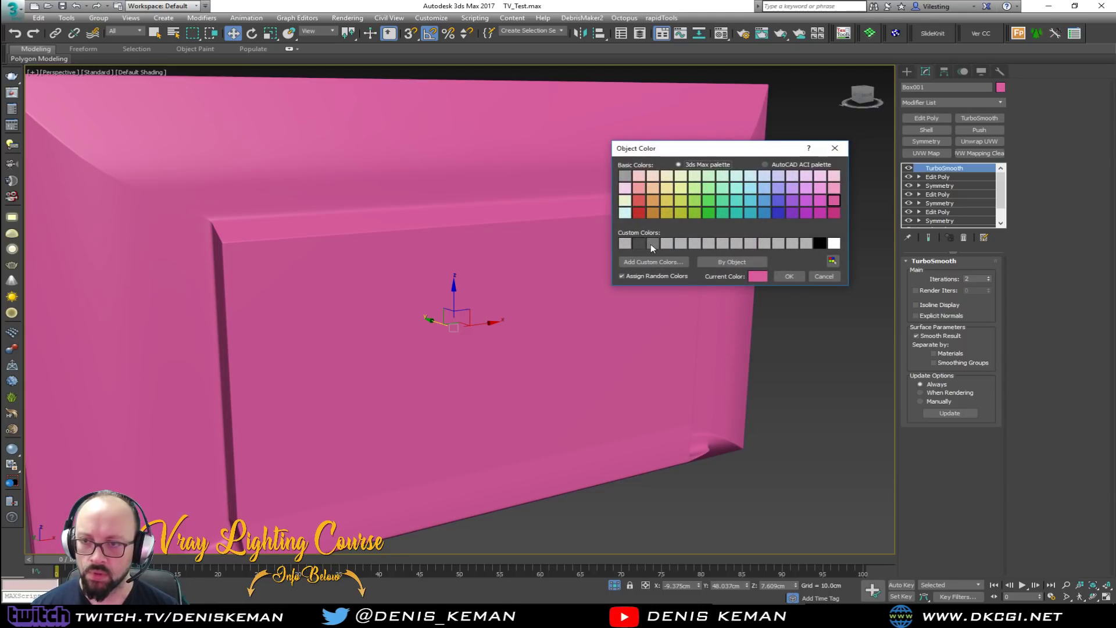
left_click(798, 277)
Narrow the raised rear panel by scaling its side vertices, including those down to the bottom rim, inward along the TV's width.
left_click(942, 177)
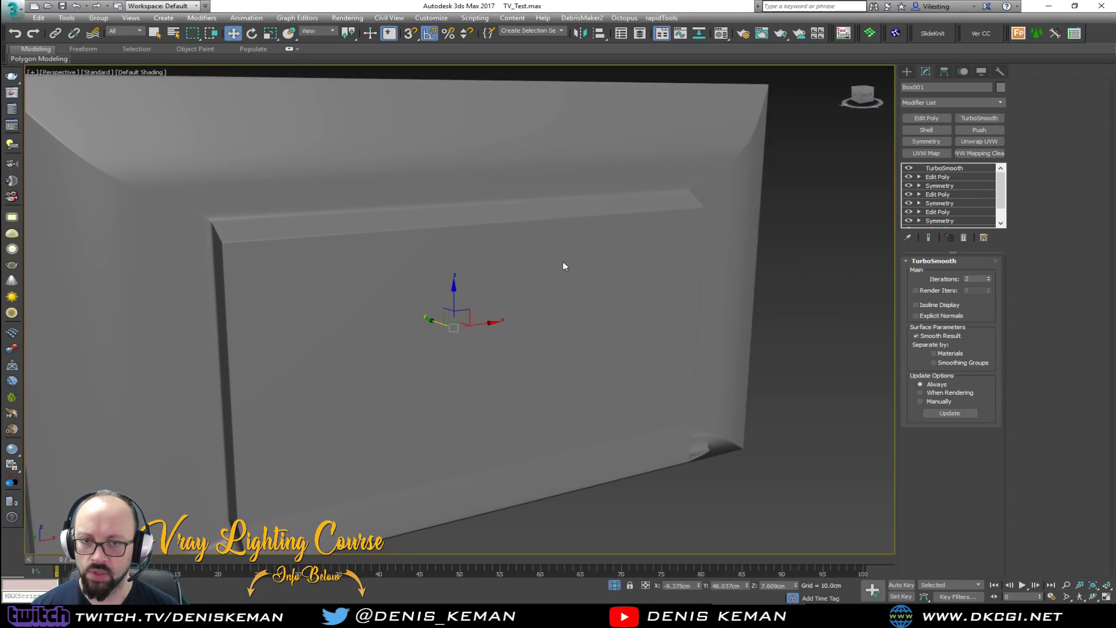
middle_click_drag(565, 261, 597, 215)
key("F4")
middle_click_drag(535, 237, 505, 196, "alt")
key("1")
key("F3")
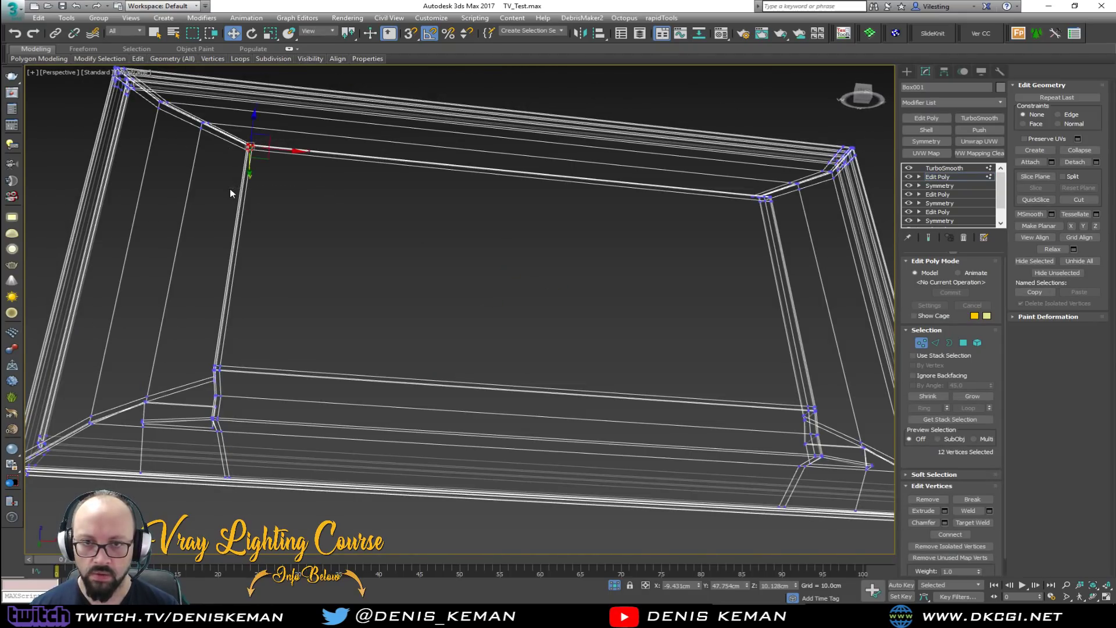
middle_click_drag(434, 392, 244, 359)
middle_click_drag(415, 342, 573, 268, "alt")
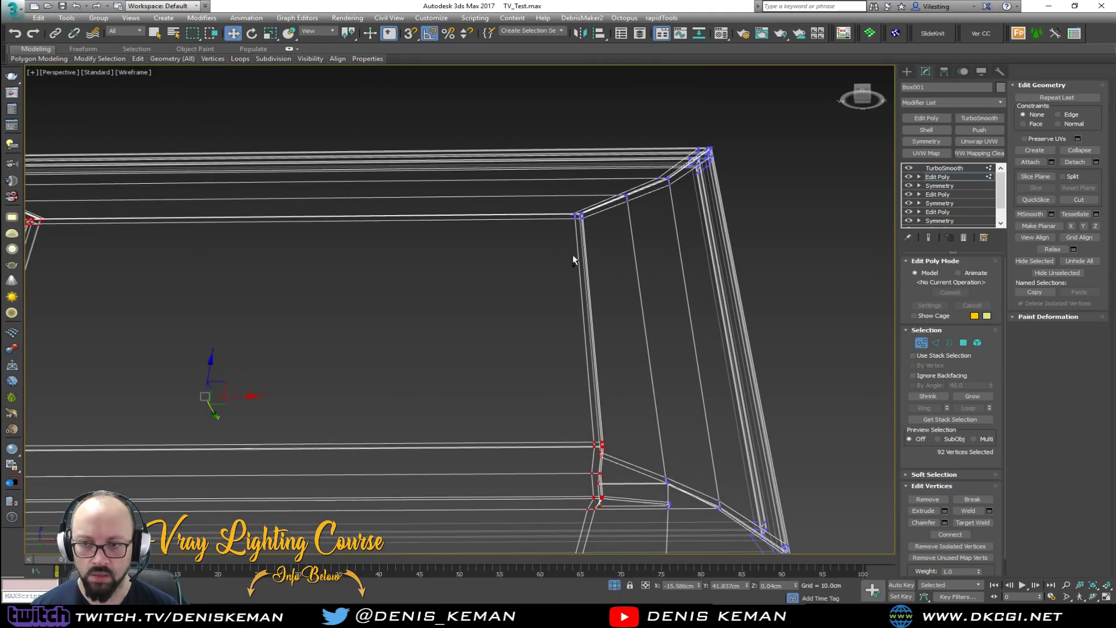
left_click_drag(600, 247, 598, 248, "ctrl")
middle_click_drag(560, 291, 573, 305, "alt")
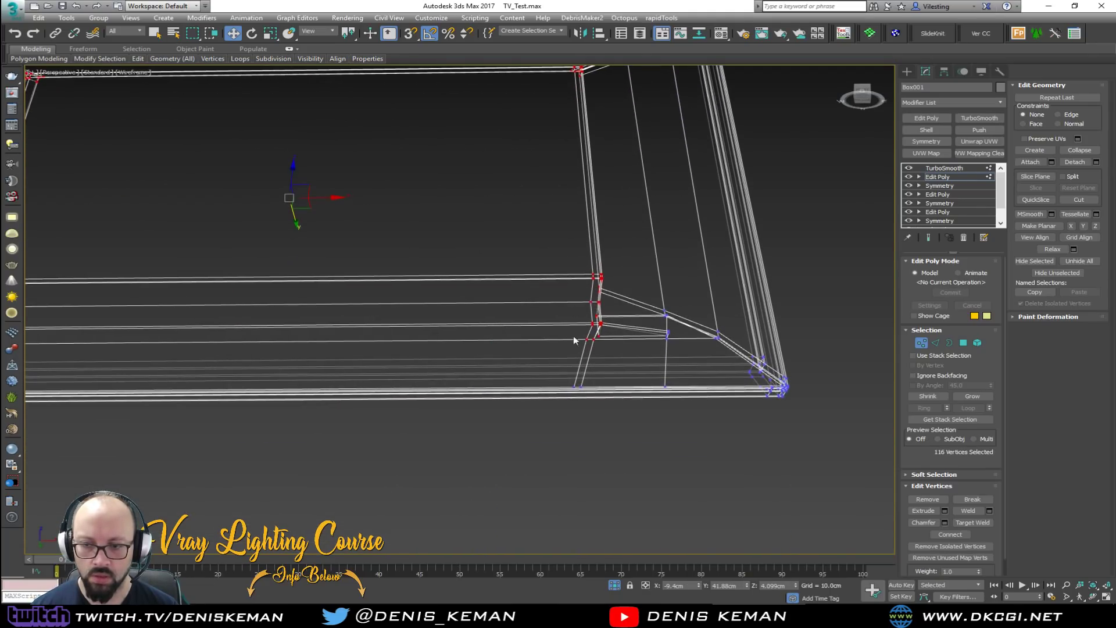
left_click_drag(587, 402, 587, 403, "ctrl")
middle_click_drag(587, 402, 588, 364, "alt")
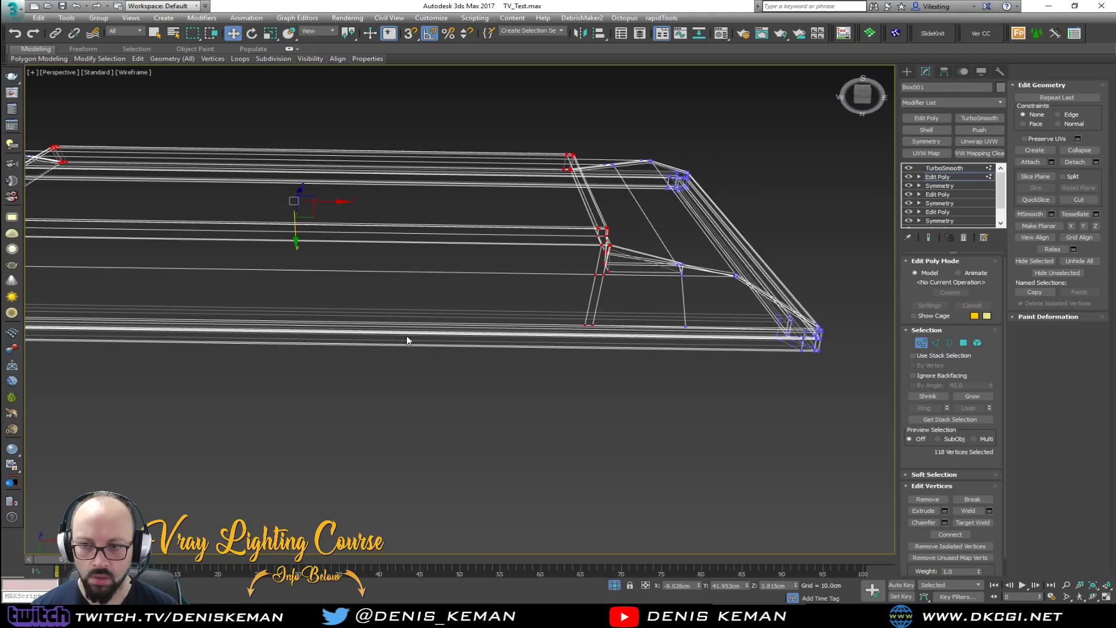
middle_click_drag(466, 346, 755, 349)
left_click_drag(395, 348, 357, 359, "ctrl")
middle_click_drag(357, 359, 421, 411, "alt")
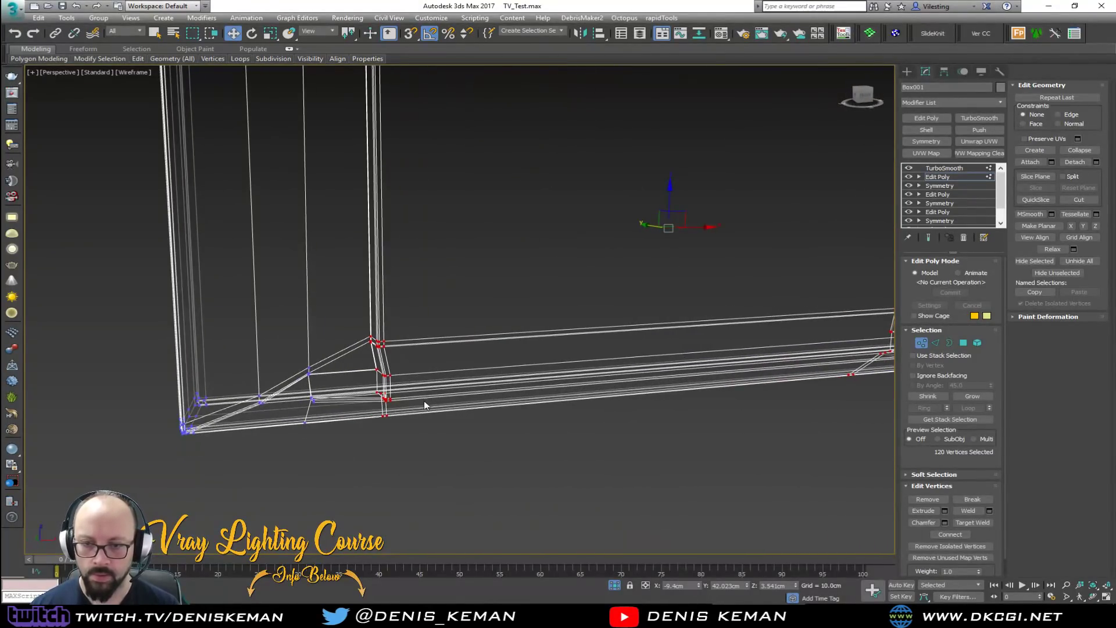
key("F3")
middle_click_drag(498, 315, 341, 356)
scroll(341, 357, "down", 3)
key("r")
left_click_drag(414, 299, 481, 299)
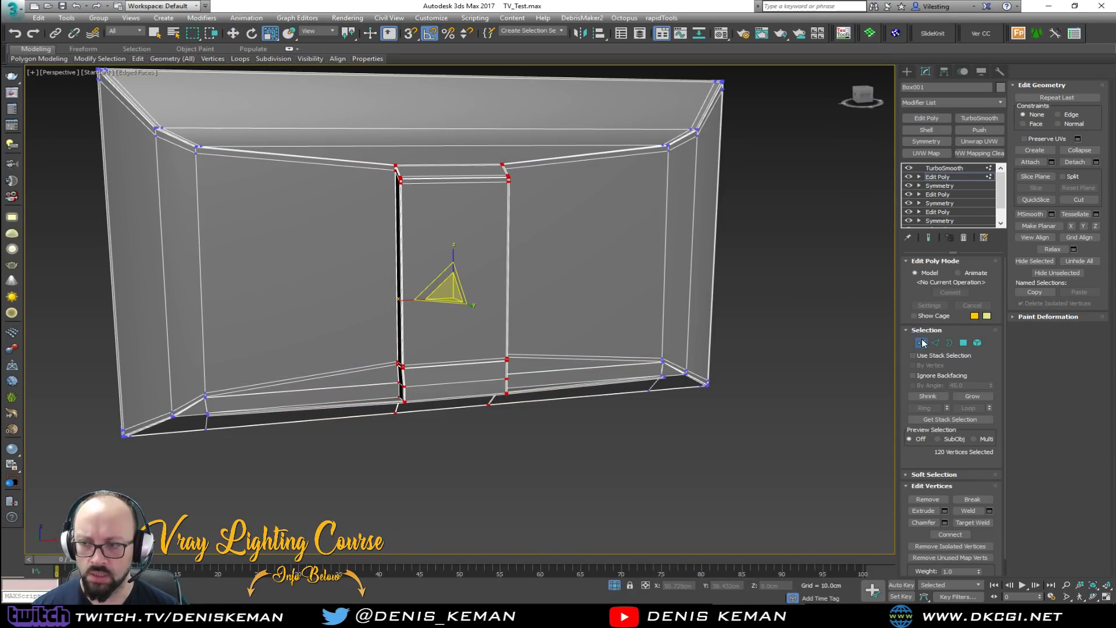
left_click(923, 343)
left_click(848, 269)
Select the front screen polygon, grow the selection twice and move it slightly forward along Y to make the recess shallower.
key("F4")
scroll(483, 268, "down", 3)
middle_click_drag(482, 268, 527, 299, "alt")
middle_click_drag(427, 264, 530, 249, "alt")
left_click(457, 293)
key("z")
middle_click_drag(457, 292, 437, 315, "alt")
left_click(937, 177)
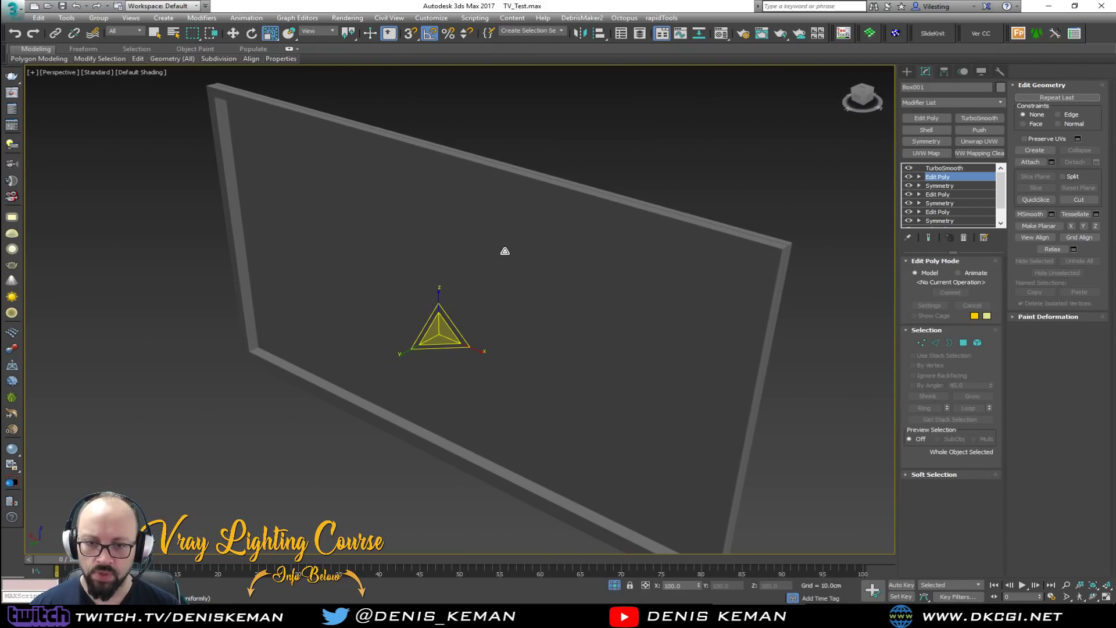
key("F4")
key("4")
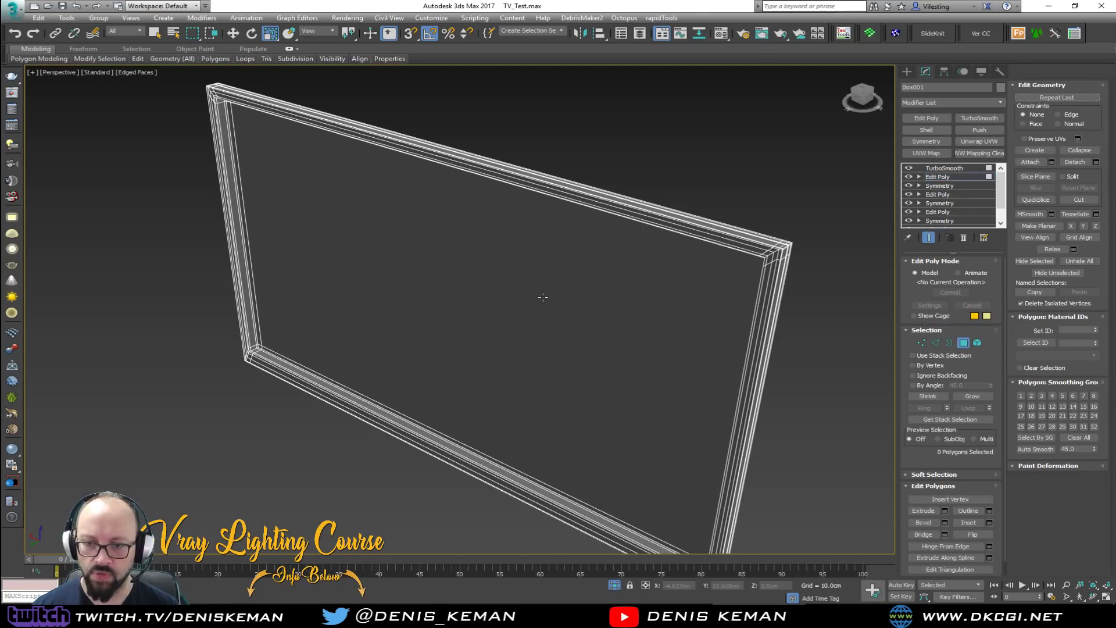
left_click(457, 324)
middle_click_drag(458, 323, 859, 443, "alt")
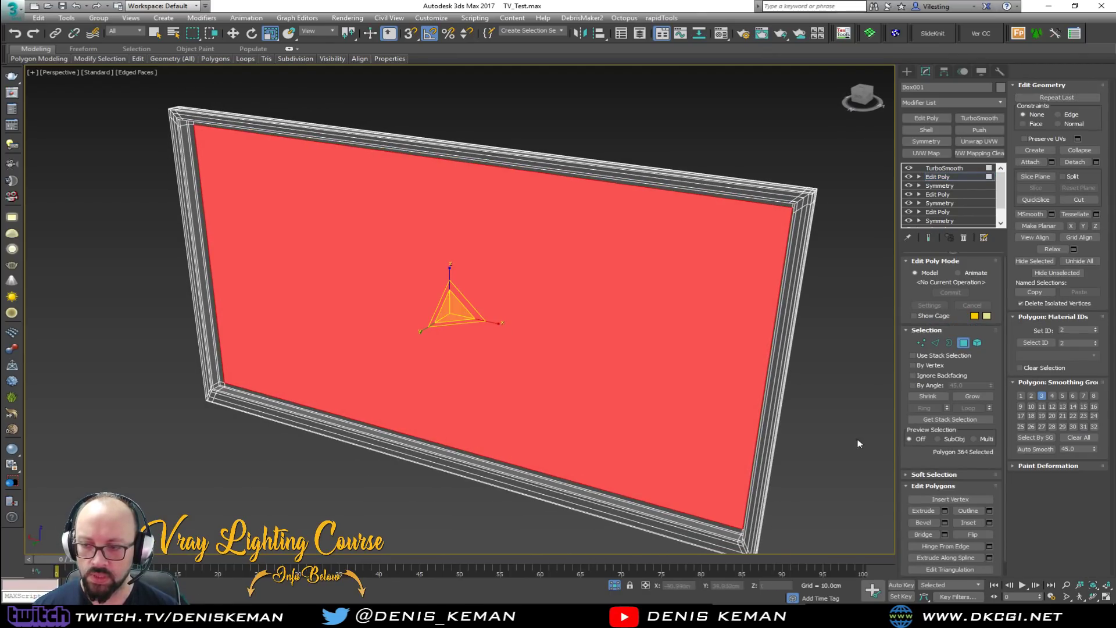
left_click(984, 397)
left_click(984, 396)
key("w")
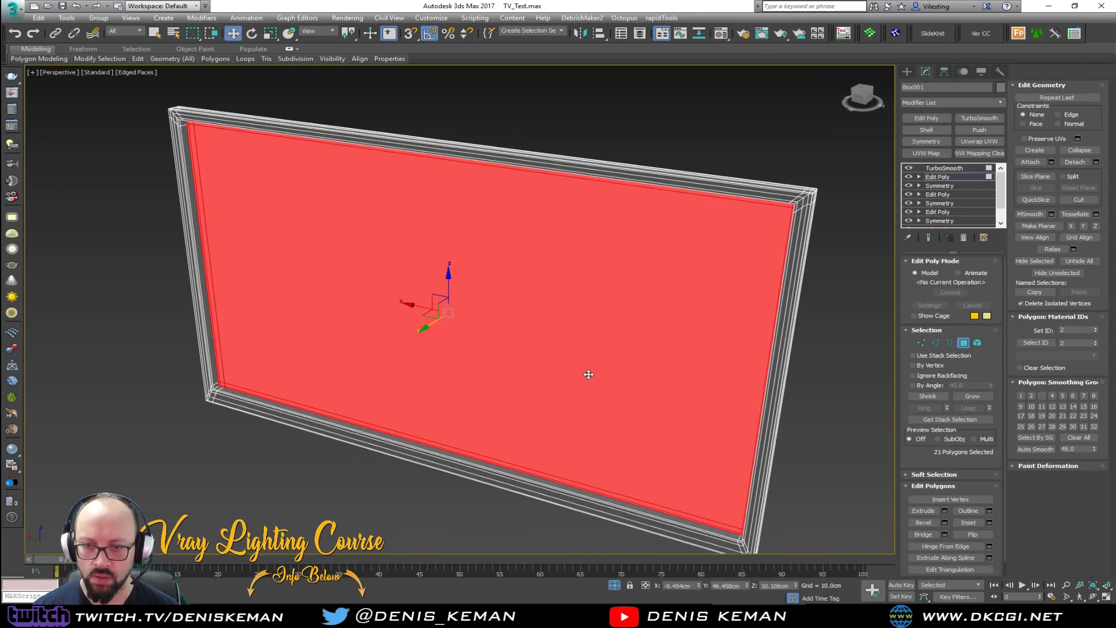
middle_click_drag(589, 374, 530, 365, "alt")
left_click_drag(426, 324, 420, 327)
left_click(961, 347)
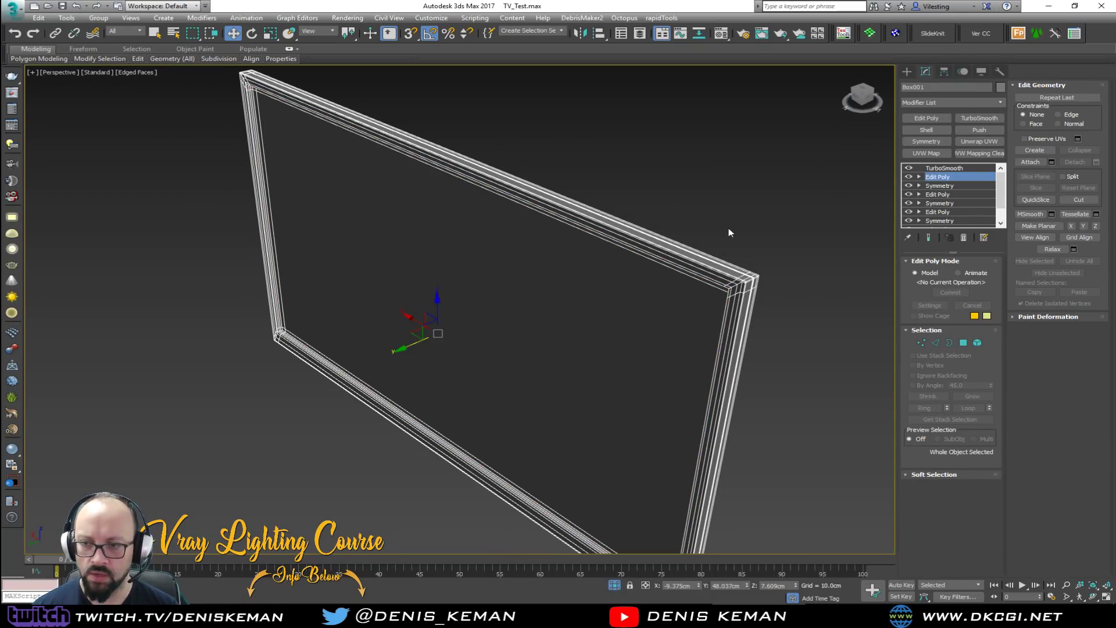
Inspect the smoothed front of the TV from several angles with the edge display off.
left_click(729, 232)
key("F4")
scroll(578, 270, "down", 3)
key("z")
middle_click_drag(578, 269, 615, 254, "alt")
middle_click_drag(586, 290, 615, 229, "alt")
Create a text spline reading "YouTube TV" at the lower bezel in the Back view.
key("alt+w")
middle_click(622, 194)
key("z")
key("alt+w")
key("F4")
middle_click_drag(495, 304, 521, 234)
left_click(906, 72)
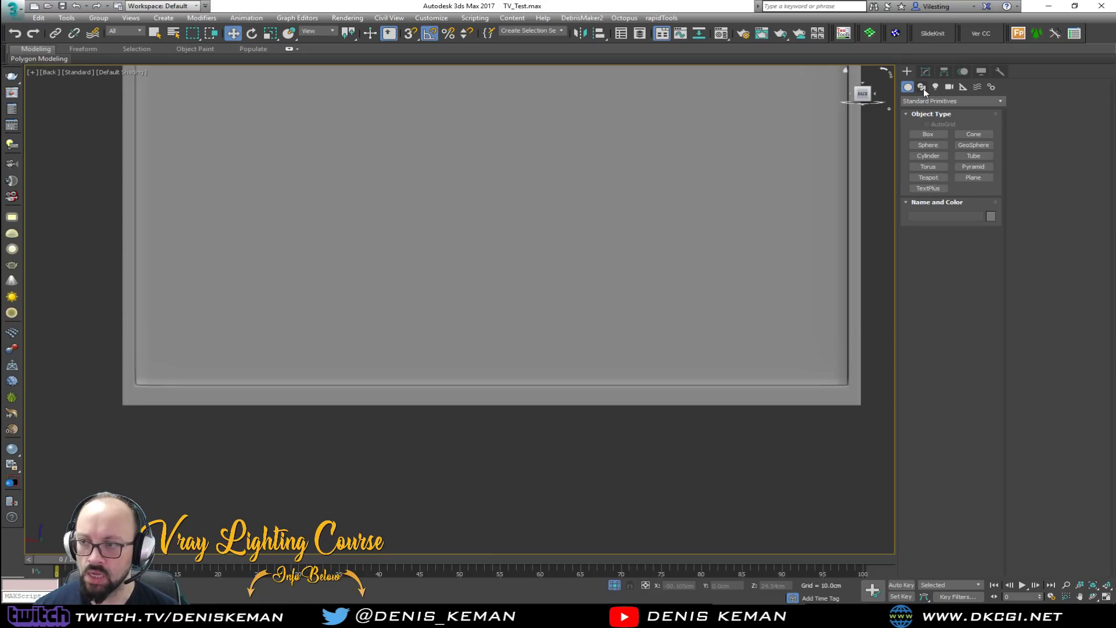
left_click(921, 87)
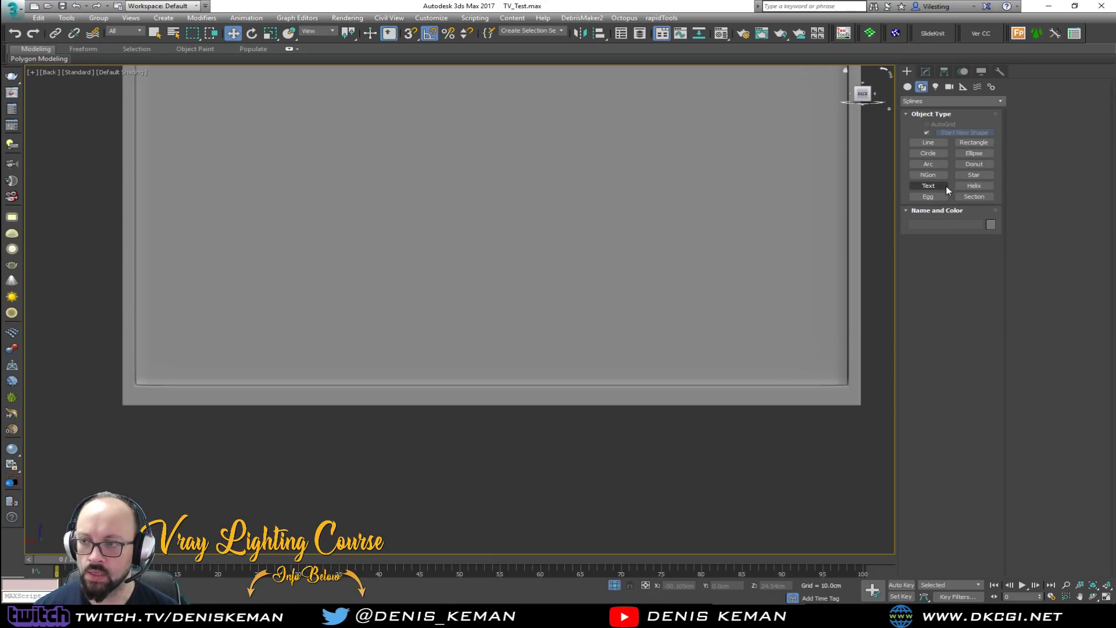
left_click(440, 399)
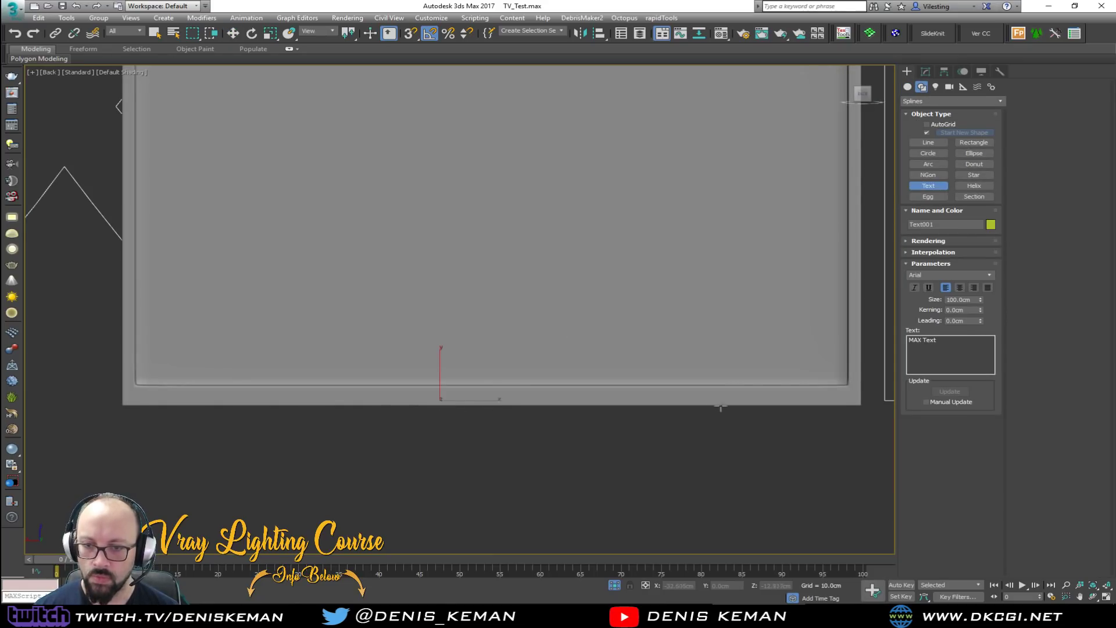
left_click_drag(955, 342, 907, 341)
type("Y")
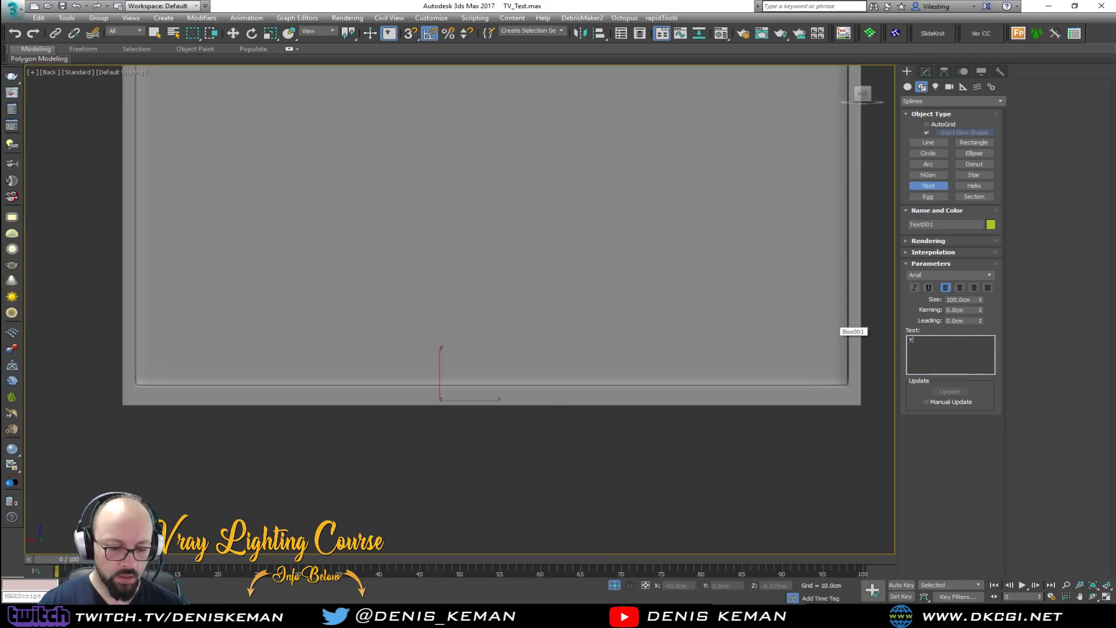
type("ouTube TV")
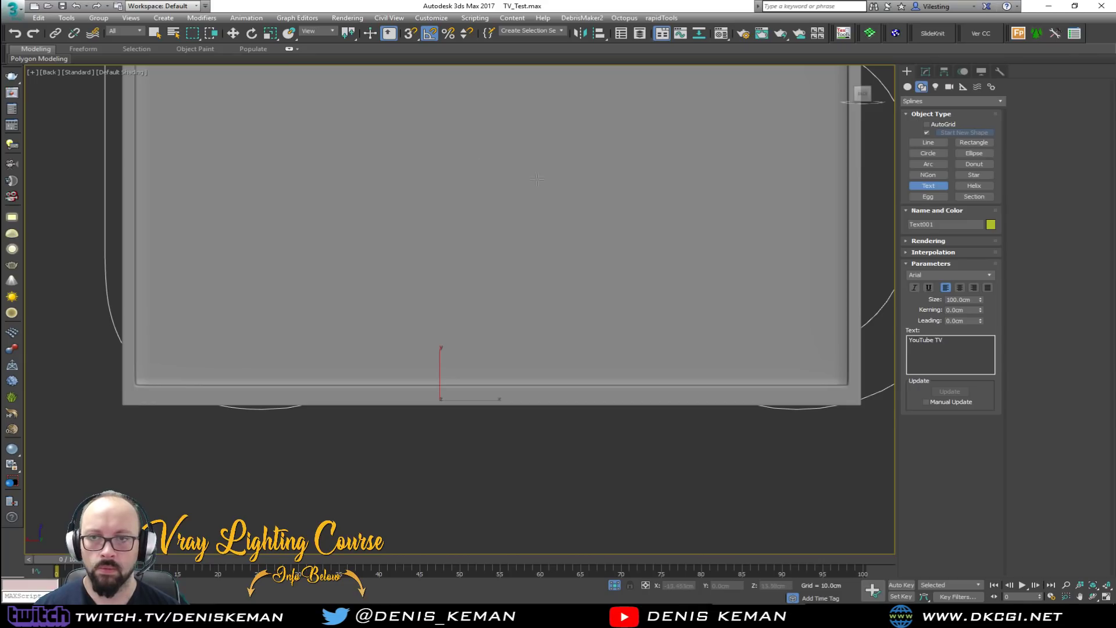
Scale the text down to about 15 percent and move it in front of the TV at Y about 50 cm.
scroll(643, 234, "down", 5)
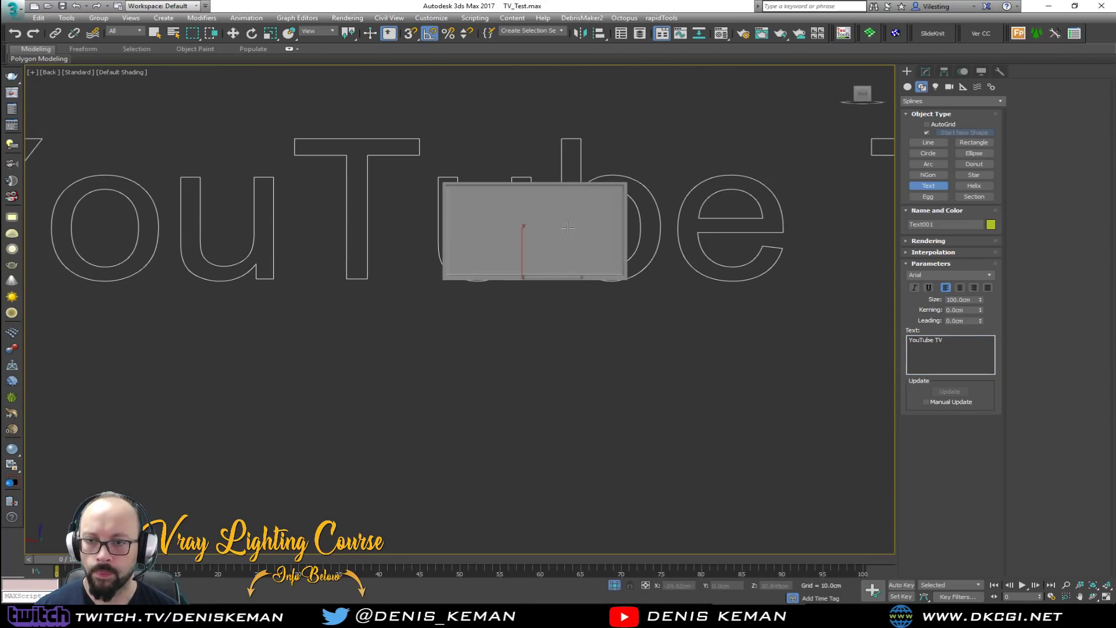
key("w")
key("r")
left_click_drag(529, 268, 590, 573)
key("alt+w")
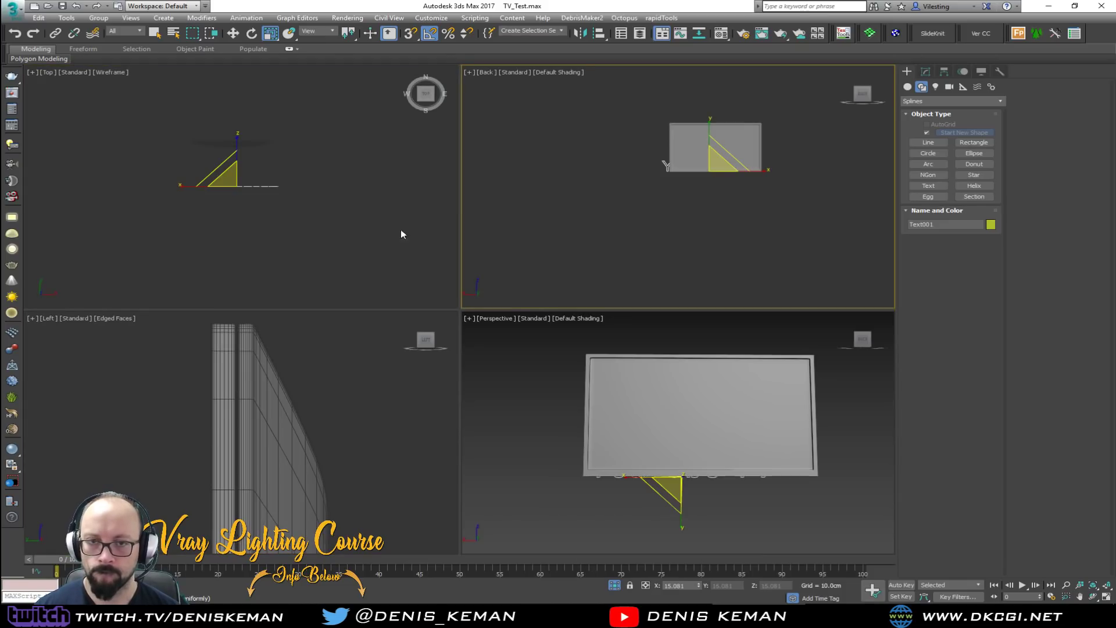
key("w")
left_click_drag(238, 149, 242, 110)
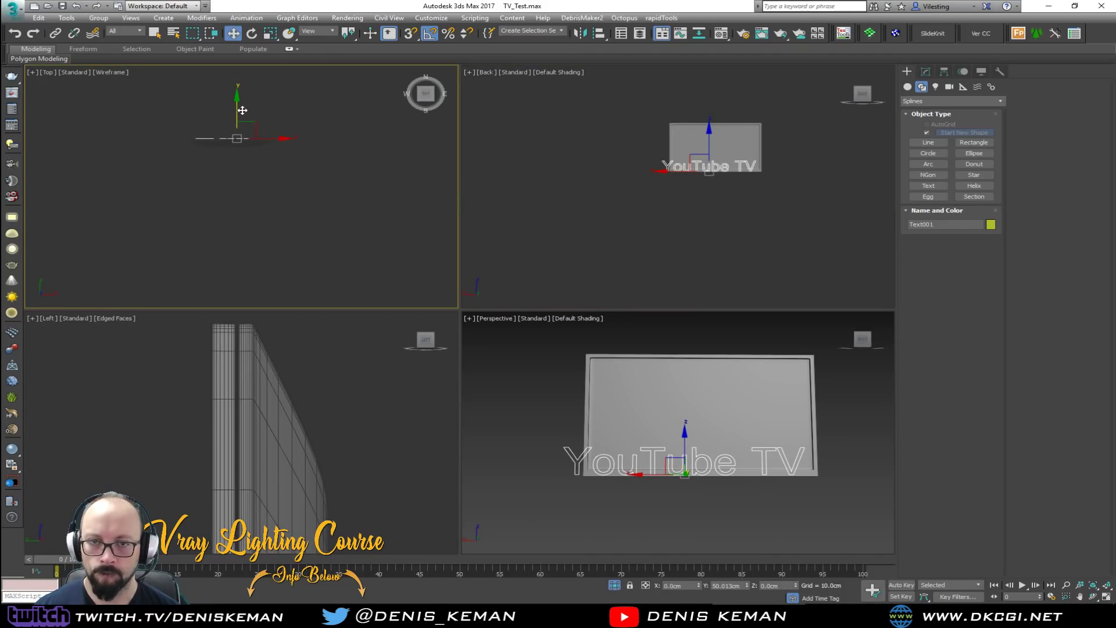
Scale the text down to about 1.9 percent so it suits the height of the lower bezel.
right_click(585, 379)
key("alt+w")
scroll(476, 379, "up", 6)
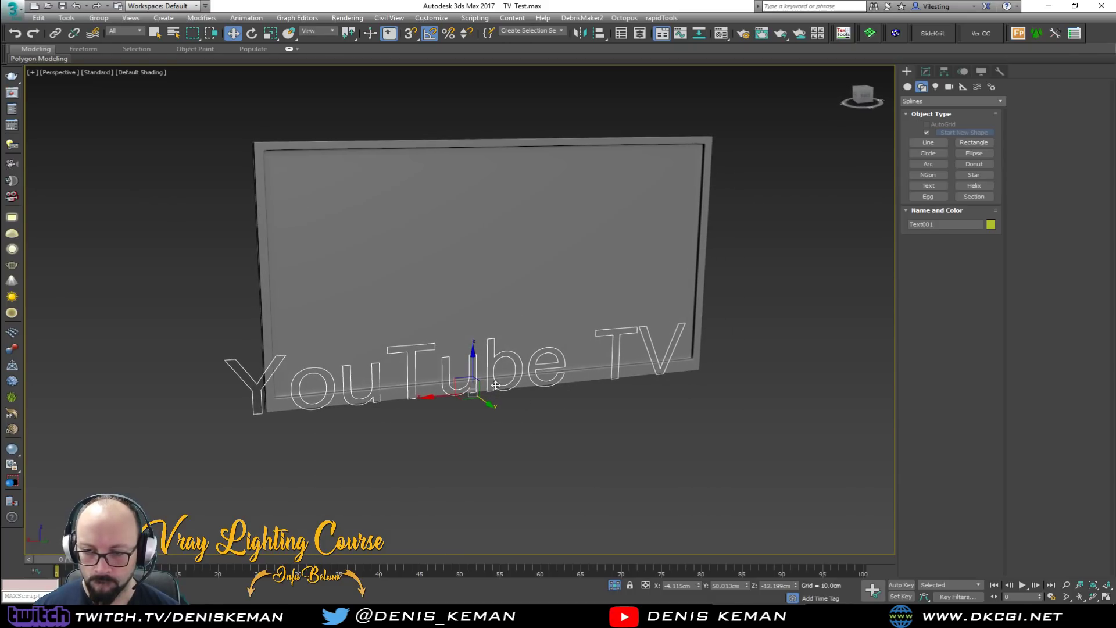
key("r")
left_click_drag(468, 400, 537, 177)
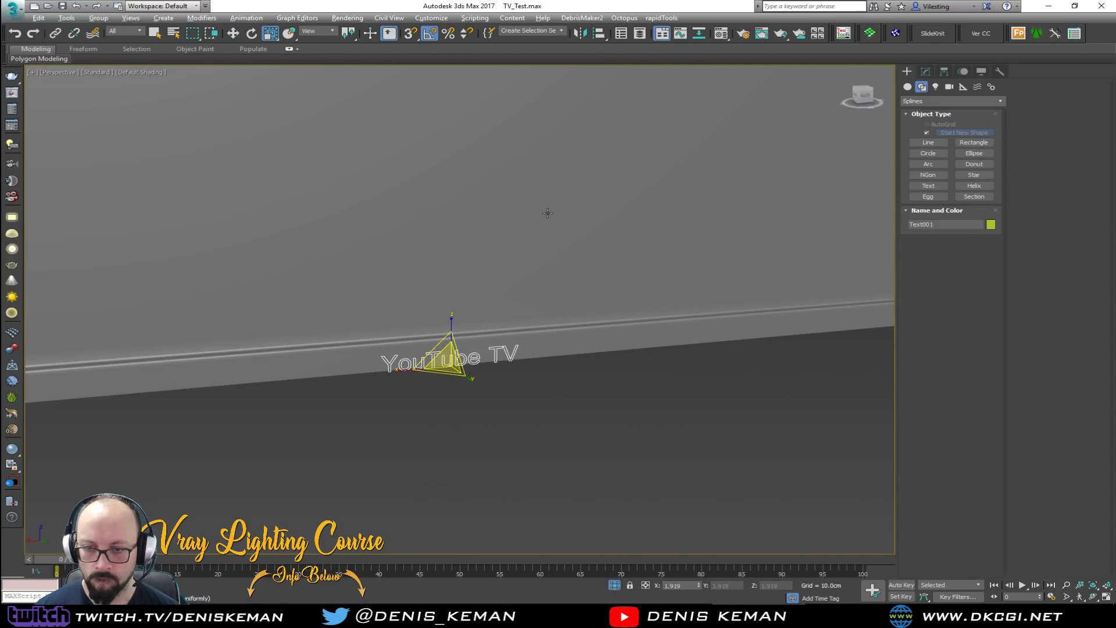
Center the text along the lower bezel in the Back view, at X about -9.8 cm.
key("alt+w")
right_click(508, 299)
key("alt+w")
scroll(508, 299, "up", 10)
key("F4")
key("w")
left_click_drag(518, 324, 620, 327)
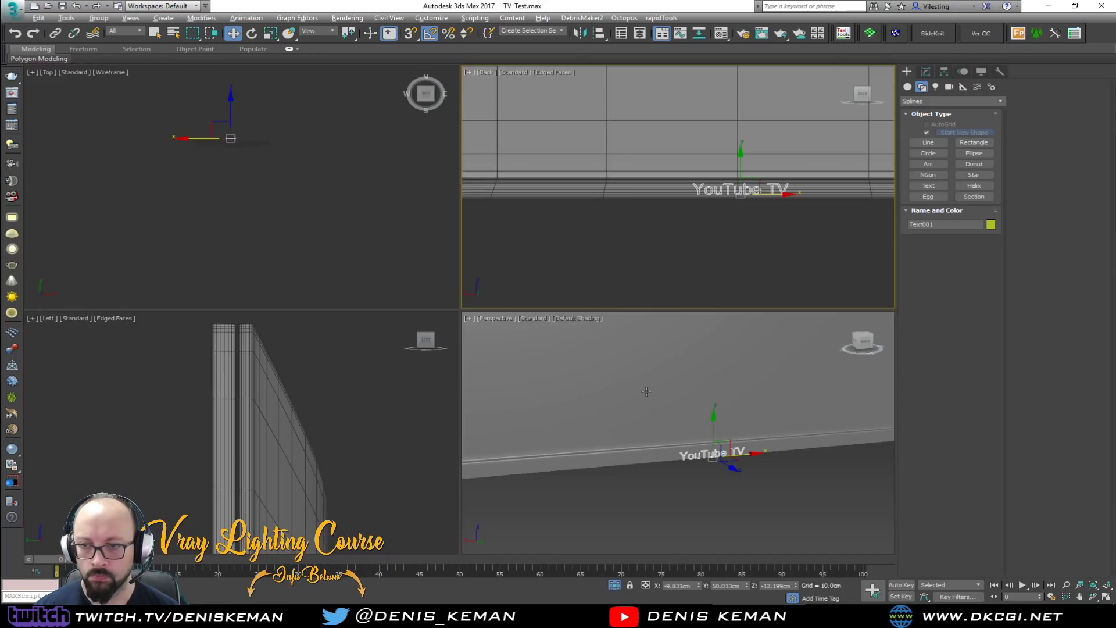
Move the text back along Y to about 48.08 cm so it sits against the bezel's front face.
key("alt+w")
right_click(648, 396)
key("alt+w")
key("z")
middle_click_drag(560, 346, 608, 343, "alt")
left_click_drag(487, 335, 418, 332)
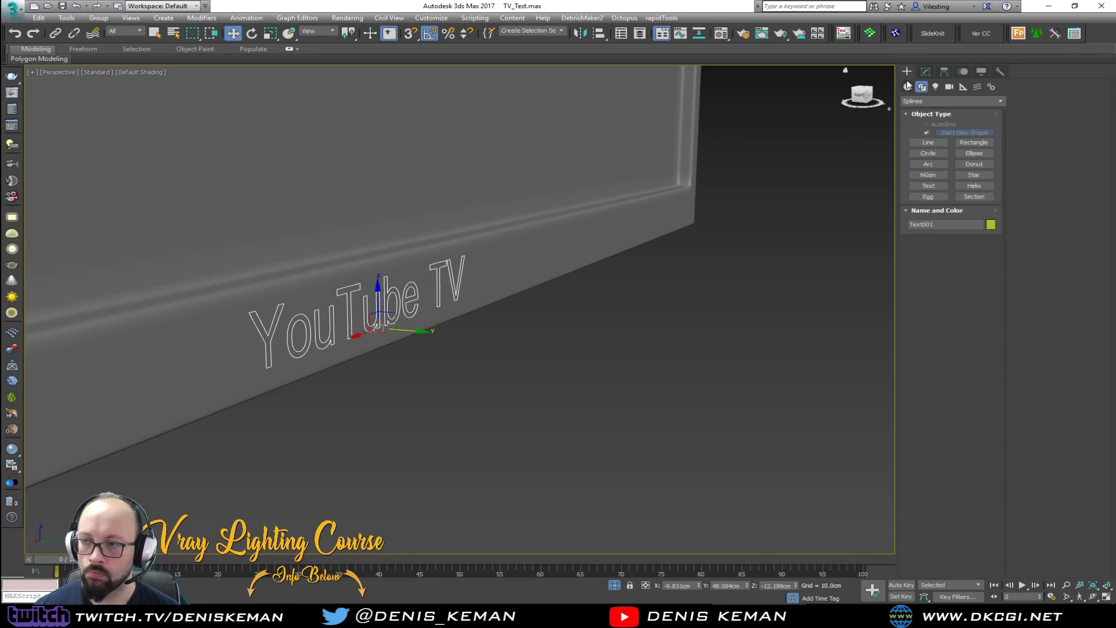
Apply an Extrude modifier to the text with an amount of 1 cm.
left_click(925, 71)
left_click(931, 101)
key("e")
left_click(940, 158)
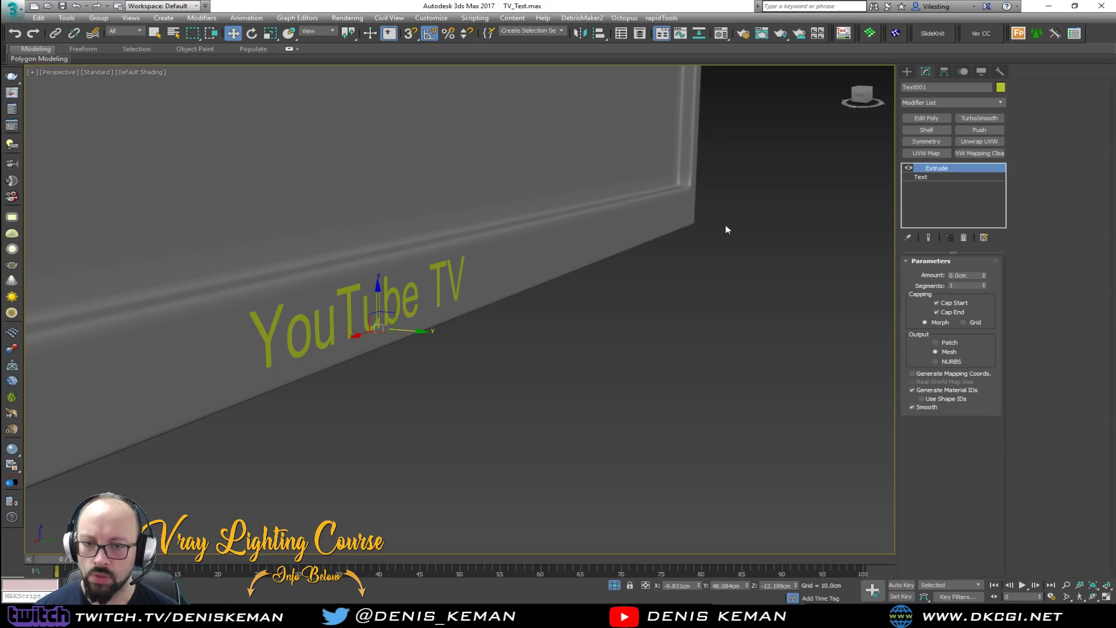
scroll(408, 298, "up", 3)
key("F4")
middle_click_drag(378, 290, 615, 239)
scroll(539, 267, "up", 2)
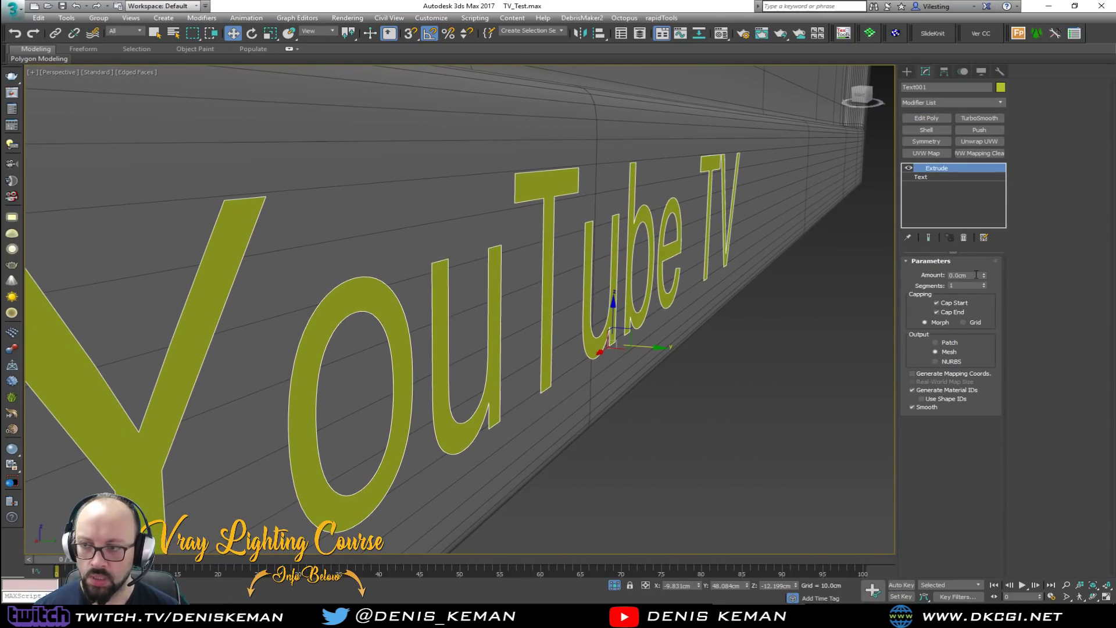
type("1")
key("Return")
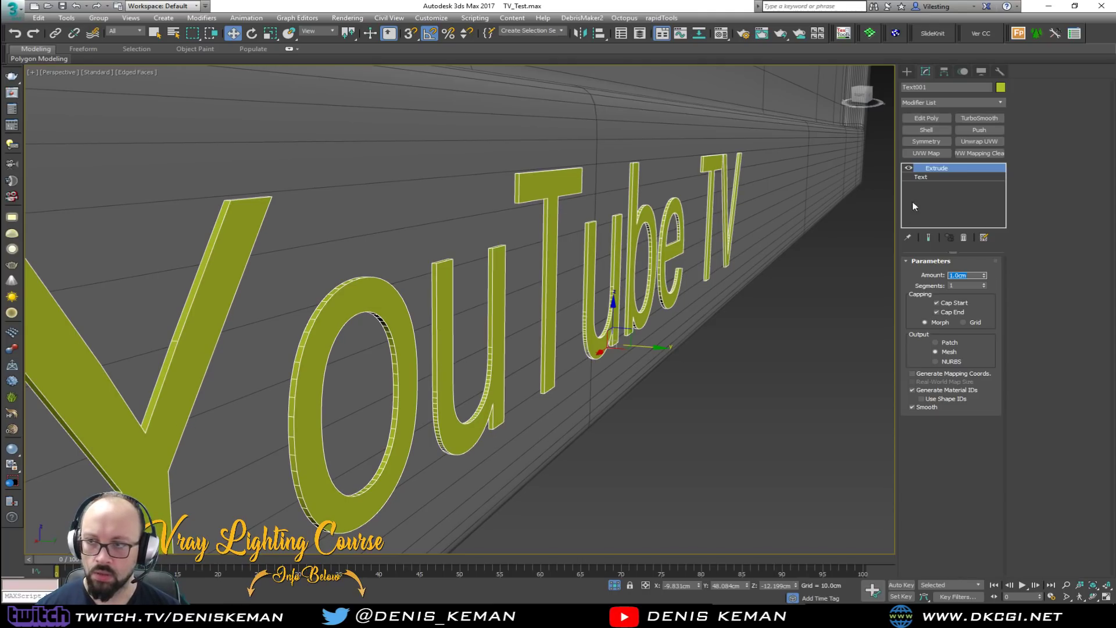
Apply a Chamfer modifier to the extruded text with an amount of 0.1 cm.
left_click(931, 101)
key("c")
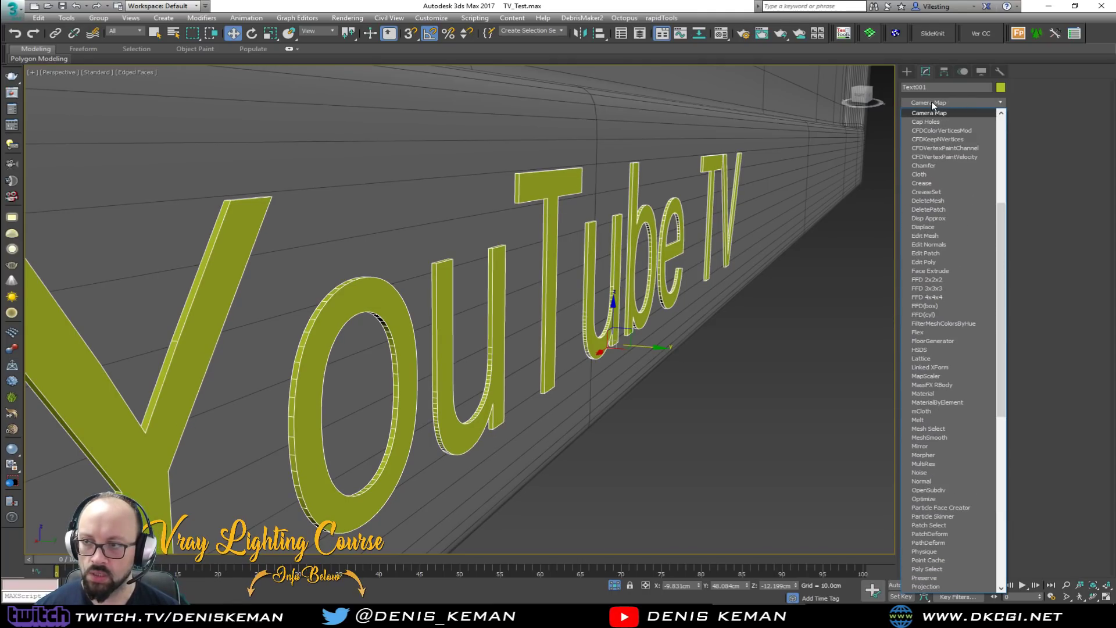
left_click(931, 164)
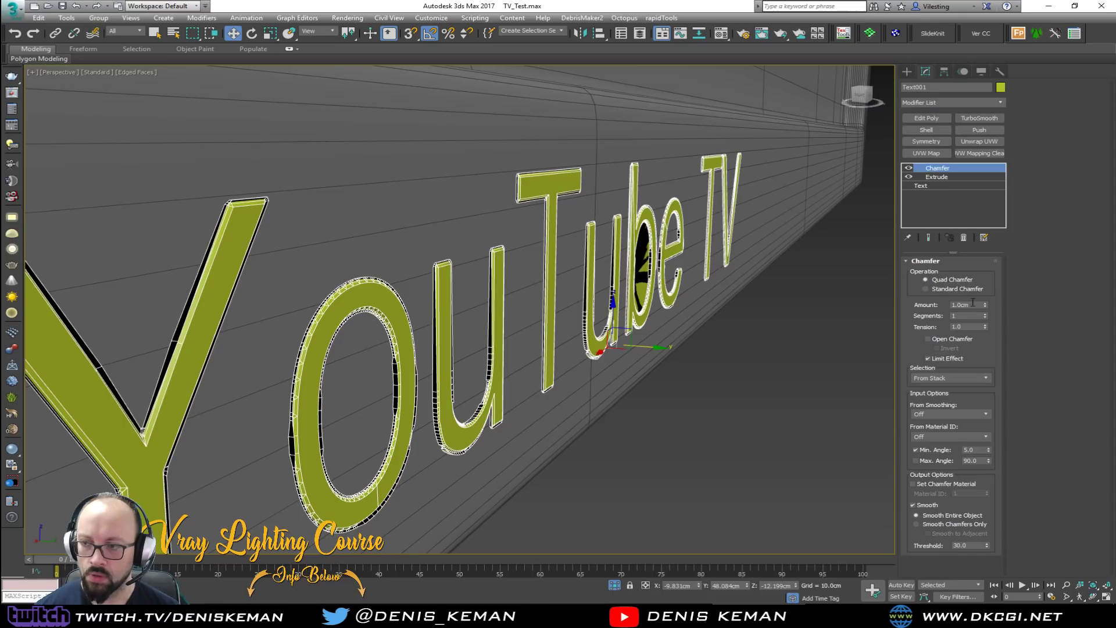
key("Return")
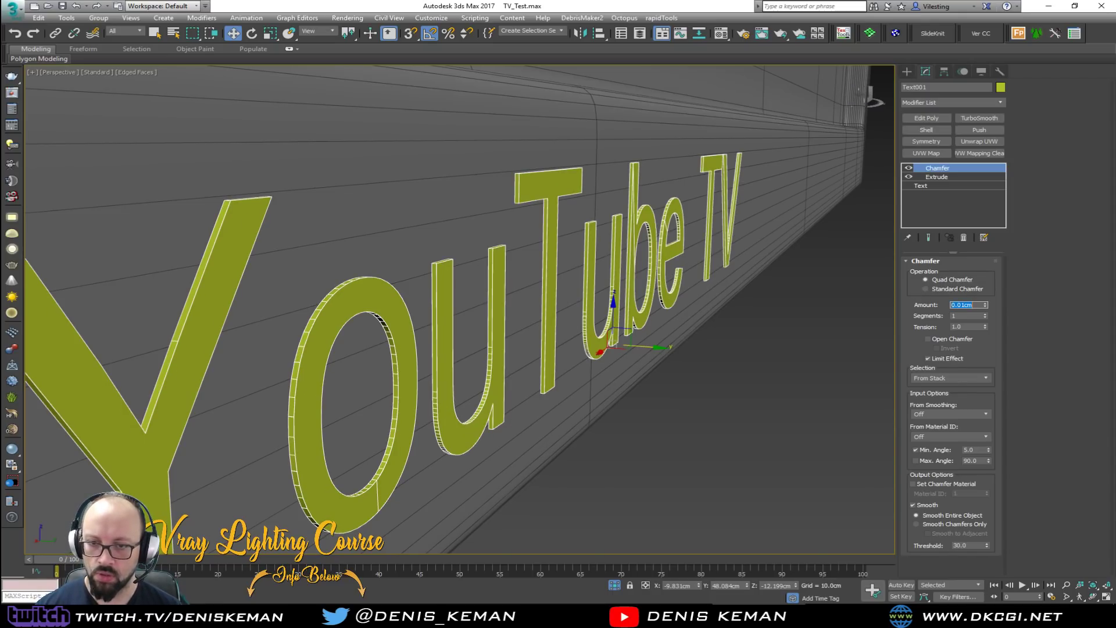
scroll(351, 321, "up", 2)
middle_click_drag(351, 321, 495, 297)
type("0.1")
key("Return")
Move the text slightly deeper into the bezel along Y, to about 48.03 cm.
scroll(553, 299, "down", 3)
middle_click_drag(553, 298, 476, 246)
middle_click_drag(633, 221, 463, 284)
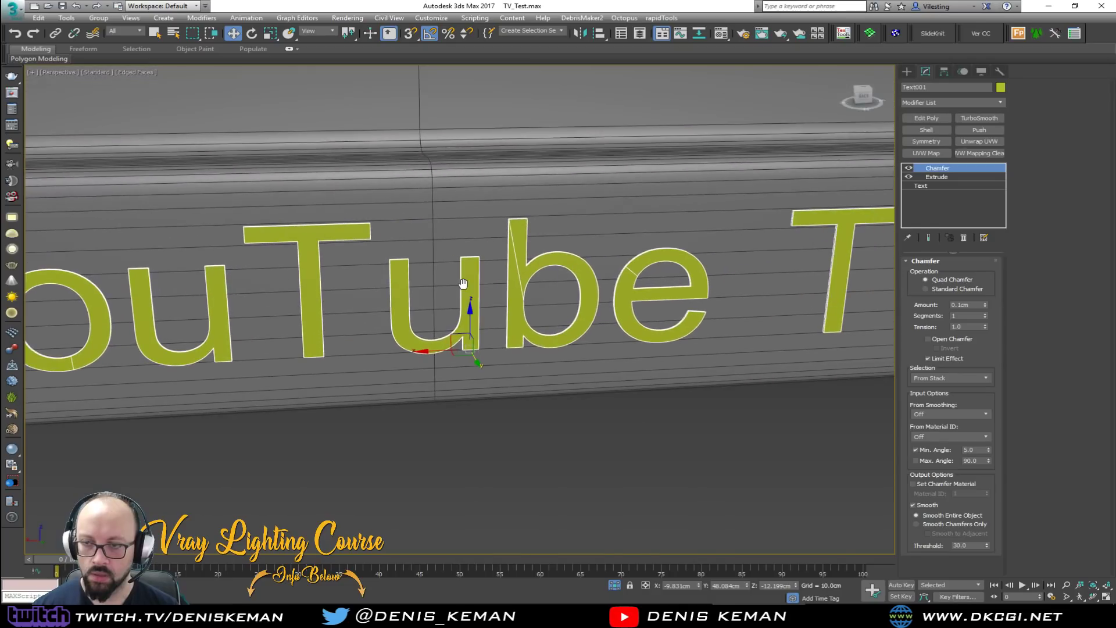
scroll(463, 284, "down", 2)
key("F4")
middle_click_drag(560, 274, 570, 293)
middle_click_drag(538, 259, 622, 255, "alt")
scroll(488, 284, "up", 4)
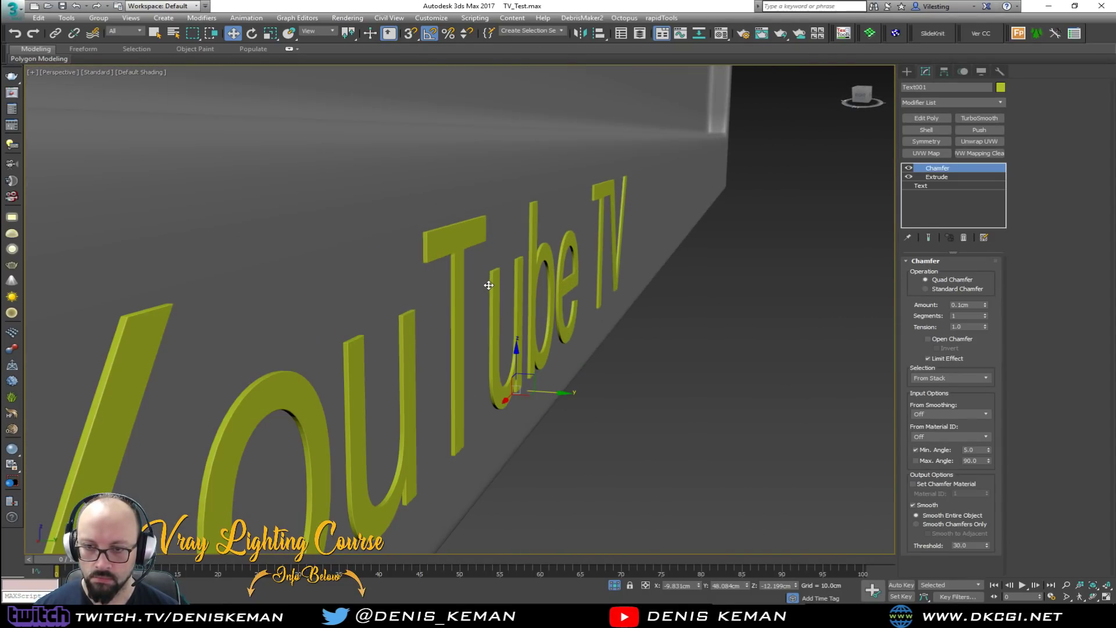
left_click_drag(543, 393, 535, 394)
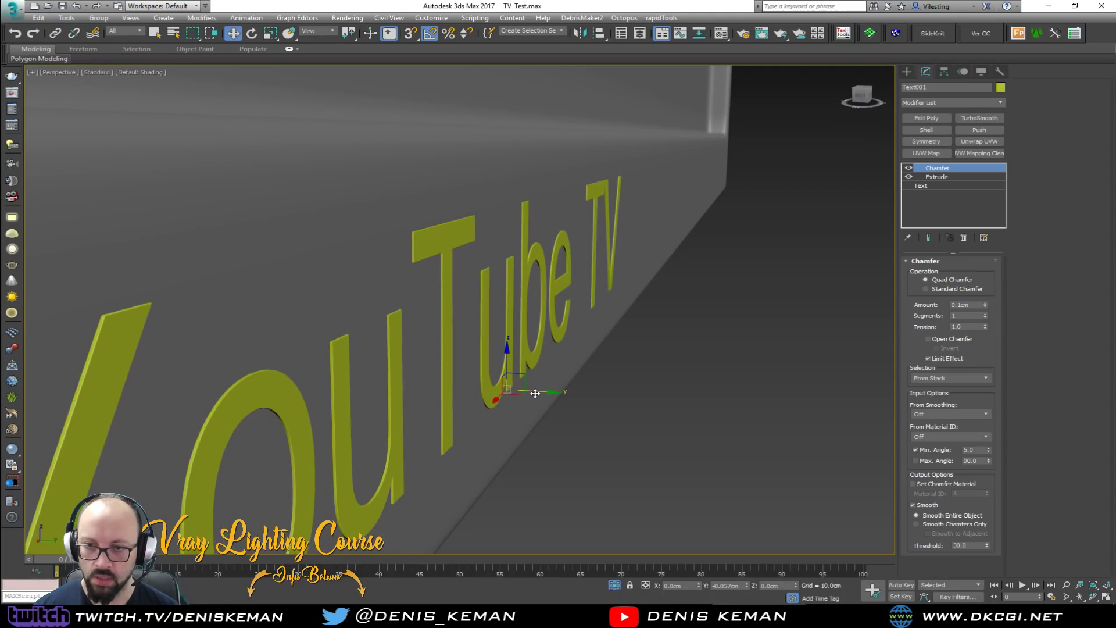
Set the text's object color to the dark gray custom color and deselect it.
scroll(539, 350, "down", 4)
middle_click_drag(497, 317, 418, 330, "alt")
left_click(1001, 88)
left_click(639, 243)
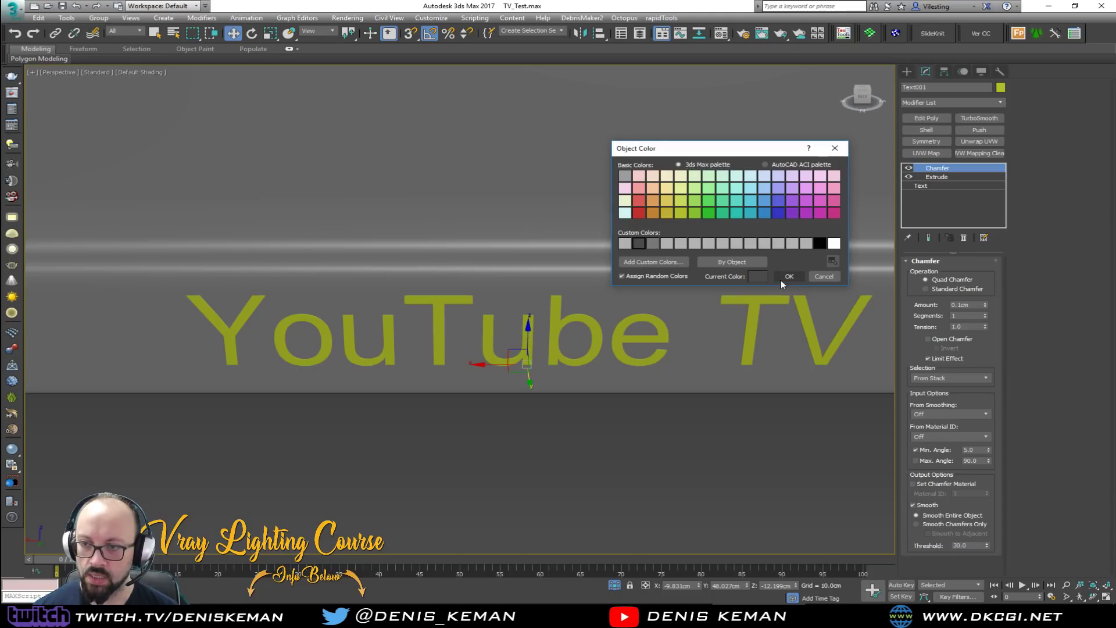
left_click(787, 276)
left_click(668, 480)
Draw a plane about 71.65 cm wide and 1.355 cm long over the lower bezel in the Back view.
middle_click_drag(614, 288, 500, 281)
scroll(429, 380, "down", 5)
scroll(448, 351, "down", 5)
key("z")
key("alt+w")
scroll(625, 246, "down", 3)
key("alt+w")
scroll(388, 385, "up", 5)
scroll(407, 383, "down", 2)
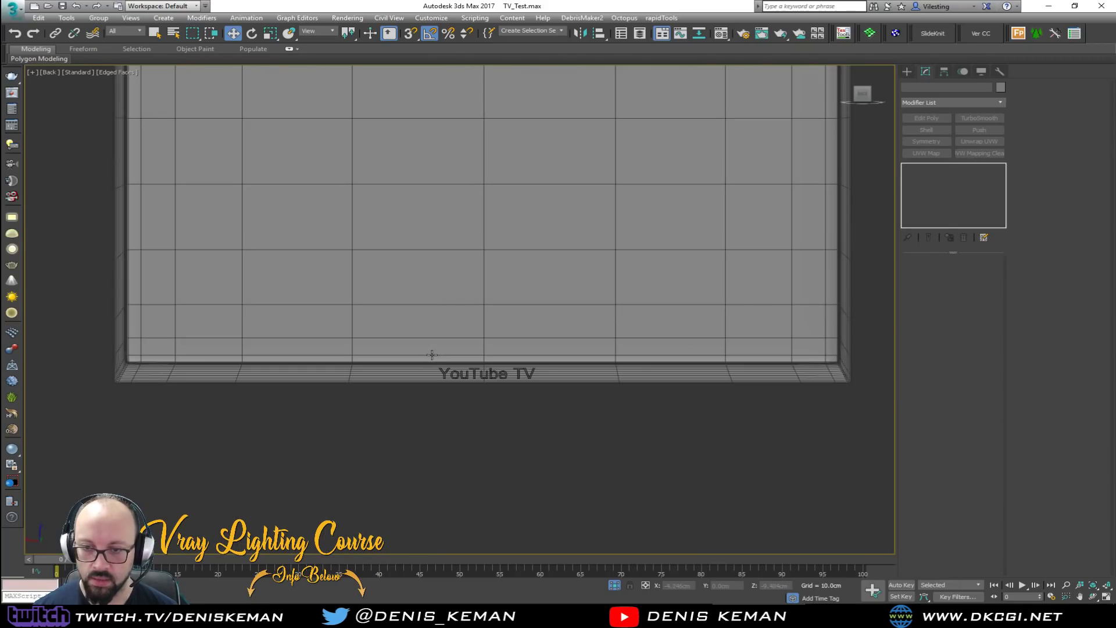
right_click(416, 319)
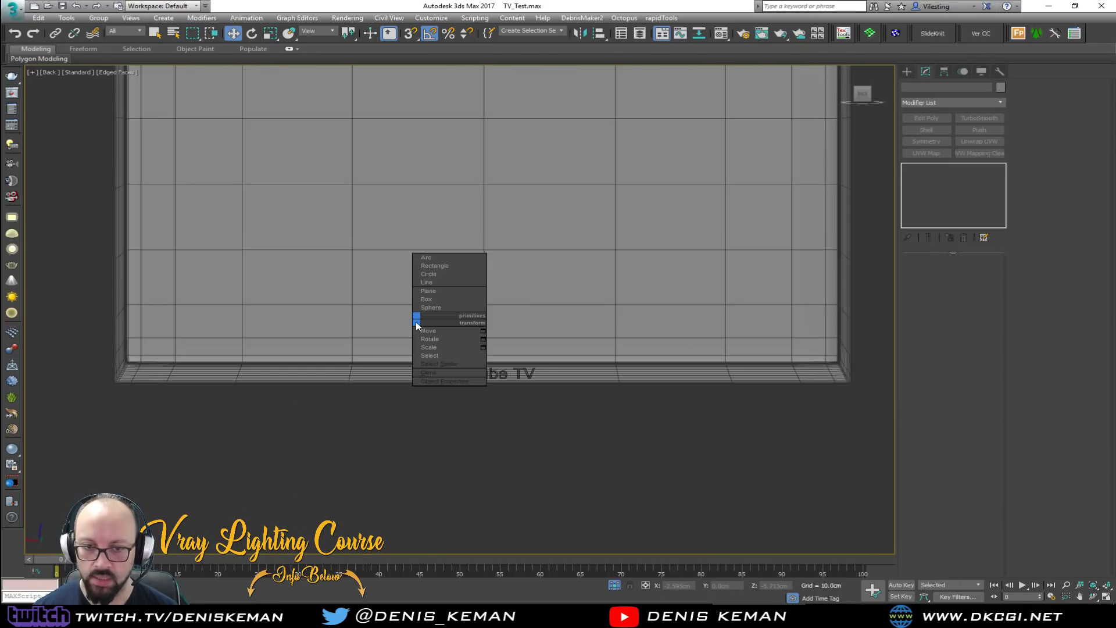
left_click(450, 290)
left_click_drag(129, 366, 516, 373)
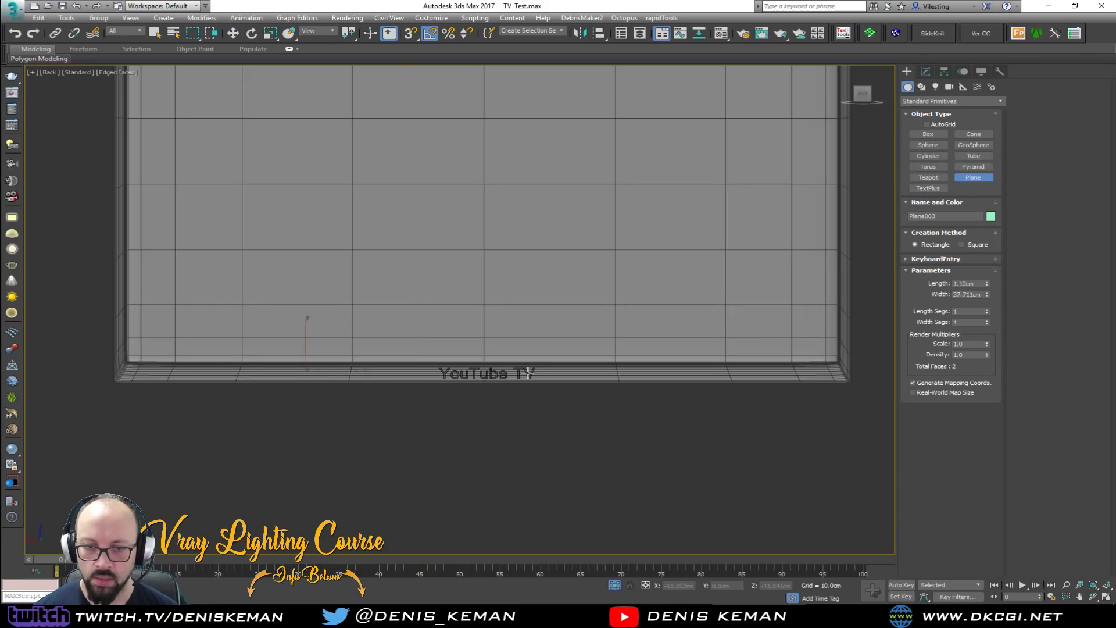
left_click_drag(754, 373, 828, 376)
key("F3")
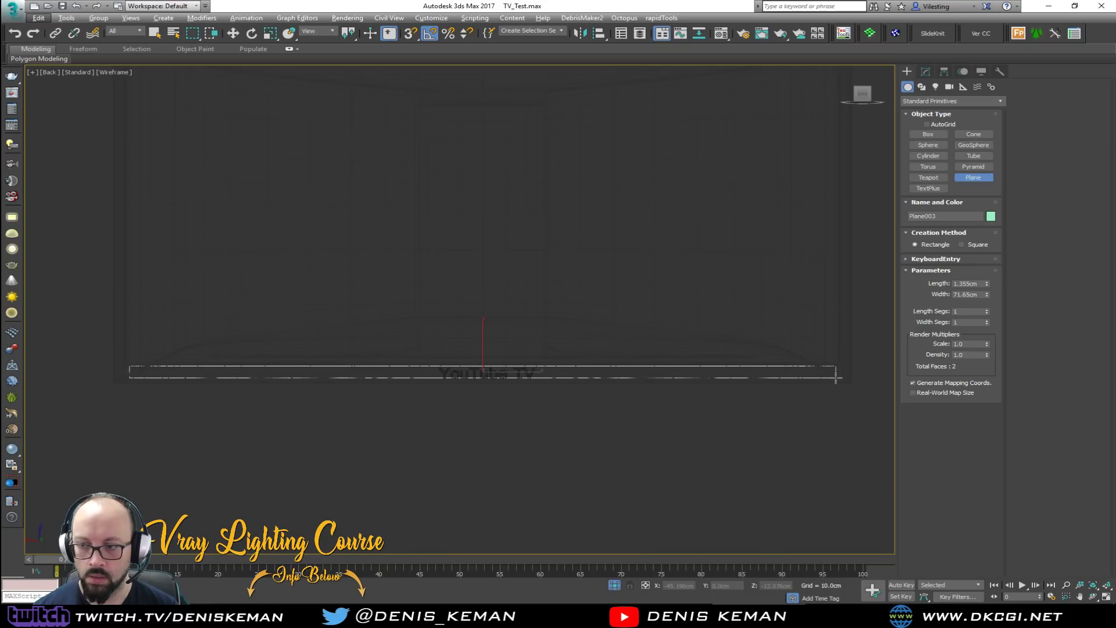
key("F3")
scroll(537, 372, "down", 2)
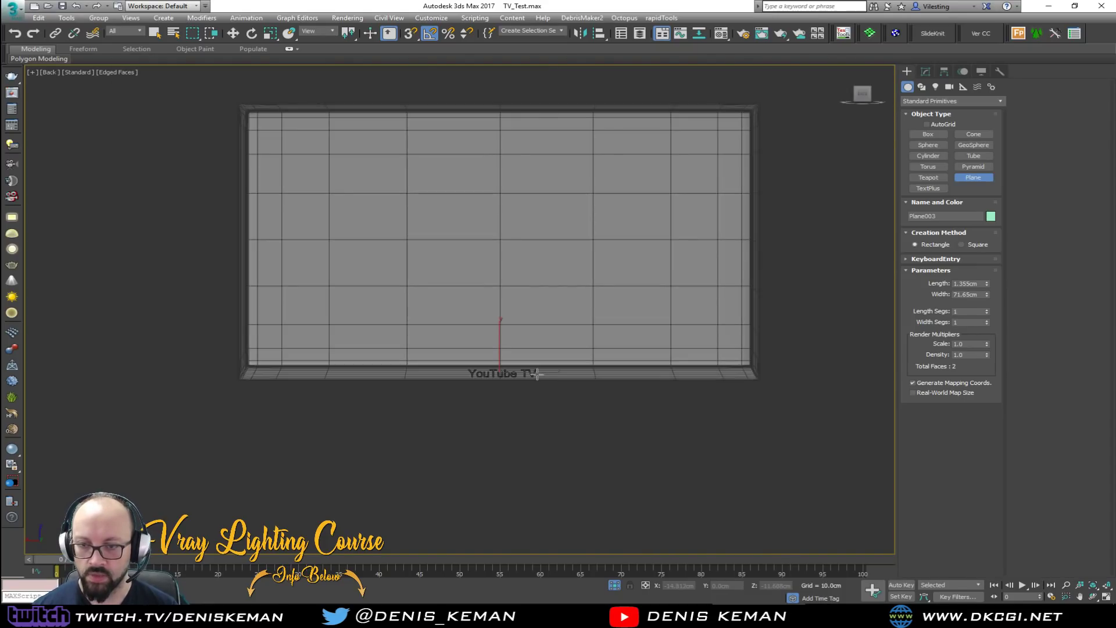
Align the new plane to the text, center to center, on the X, Y and Z positions.
key("alt+w")
middle_click(637, 465)
key("alt+w")
mouse_move(637, 466)
middle_mouse_down("alt")
mouse_move(595, 389)
mouse_move(488, 294)
middle_mouse_up("alt")
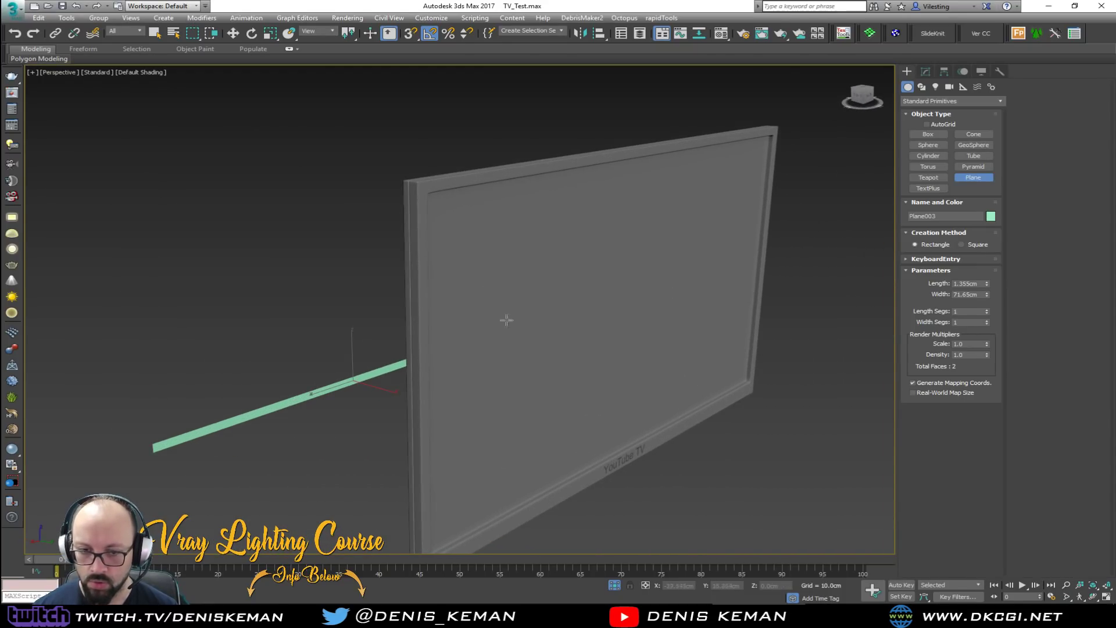
middle_click_drag(535, 382, 493, 229)
key("w")
scroll(608, 351, "up", 5)
key("alt+a")
left_click(593, 330)
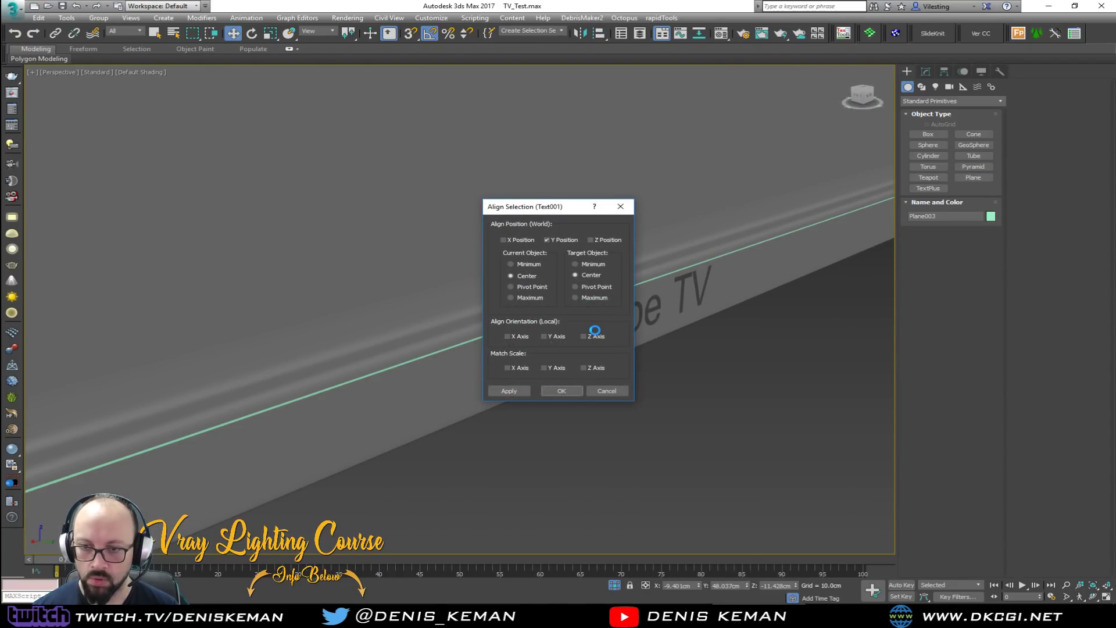
left_click(597, 240)
left_click(561, 390)
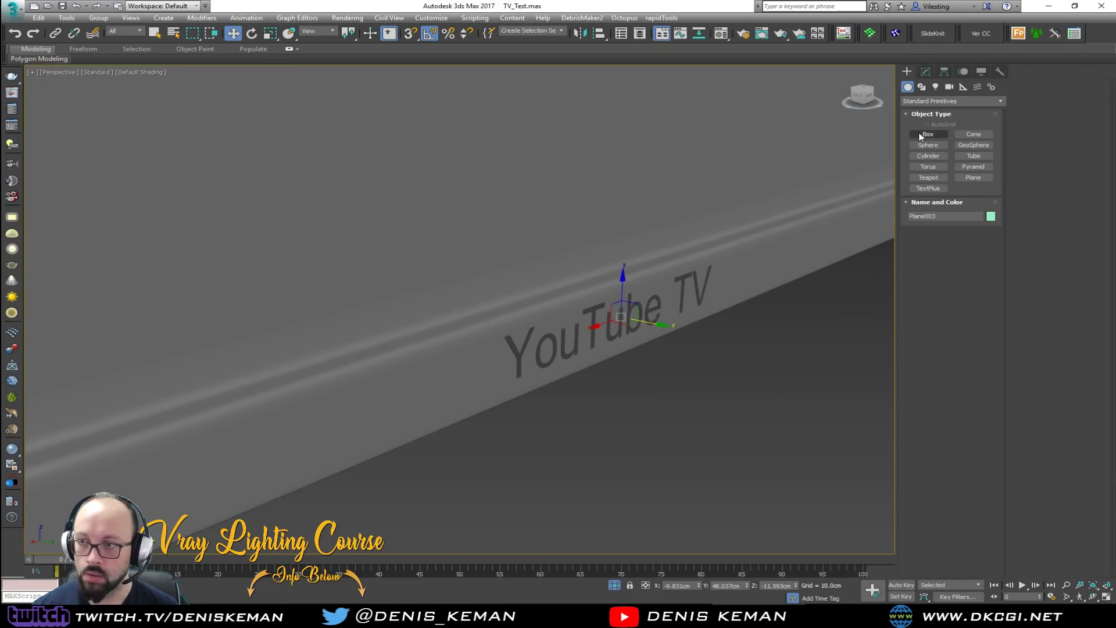
Apply a Shell modifier to the plane with an outer amount of 0.1 cm.
left_click(925, 71)
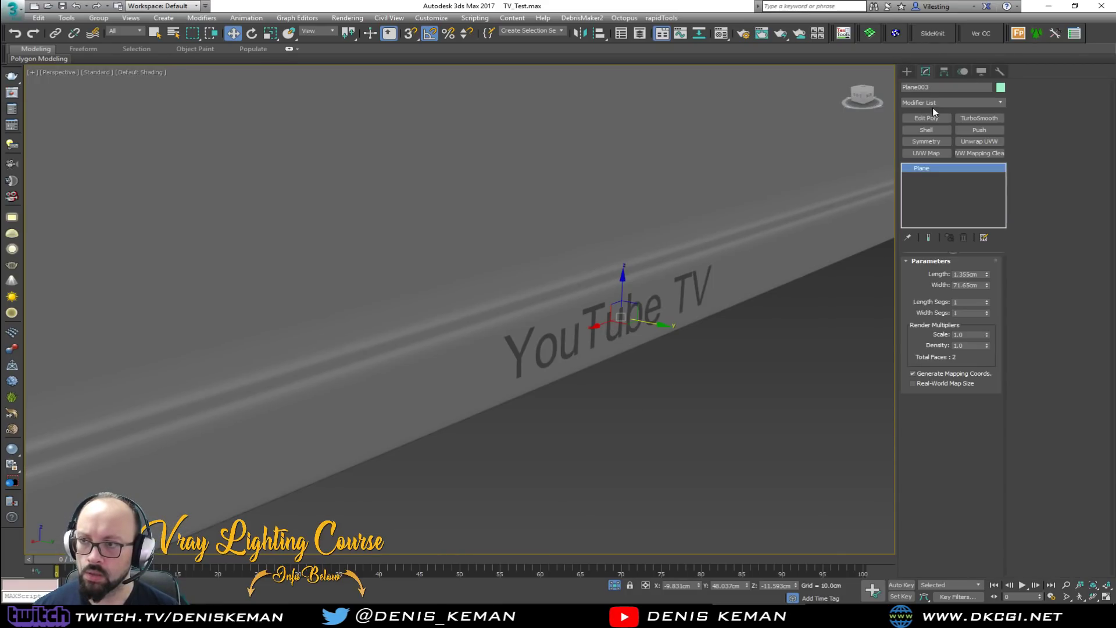
left_click(932, 103)
key("e")
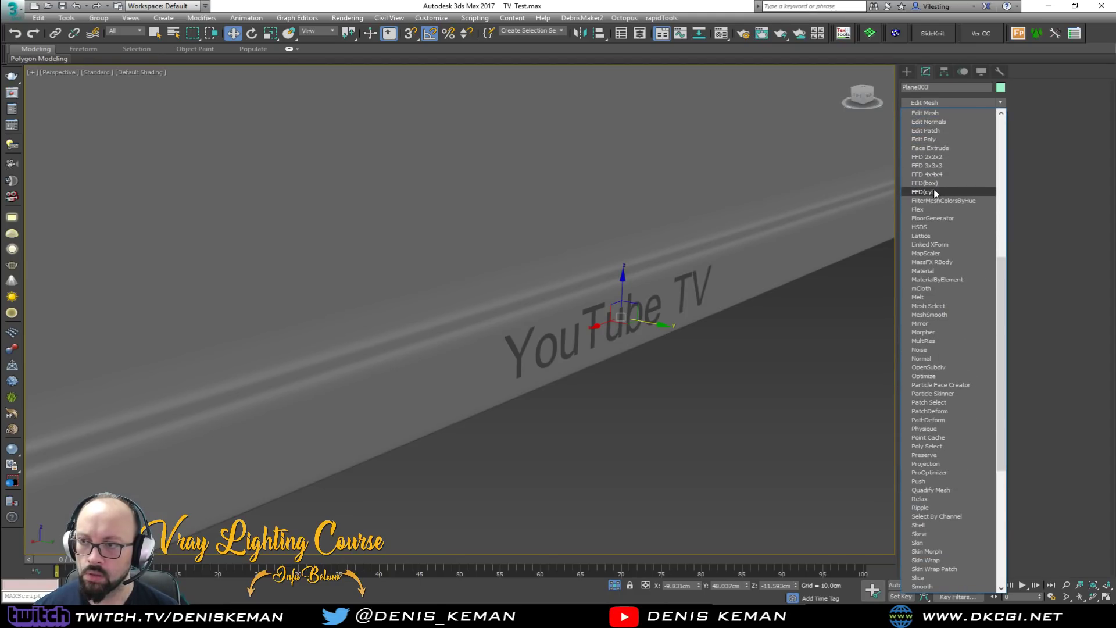
key("e")
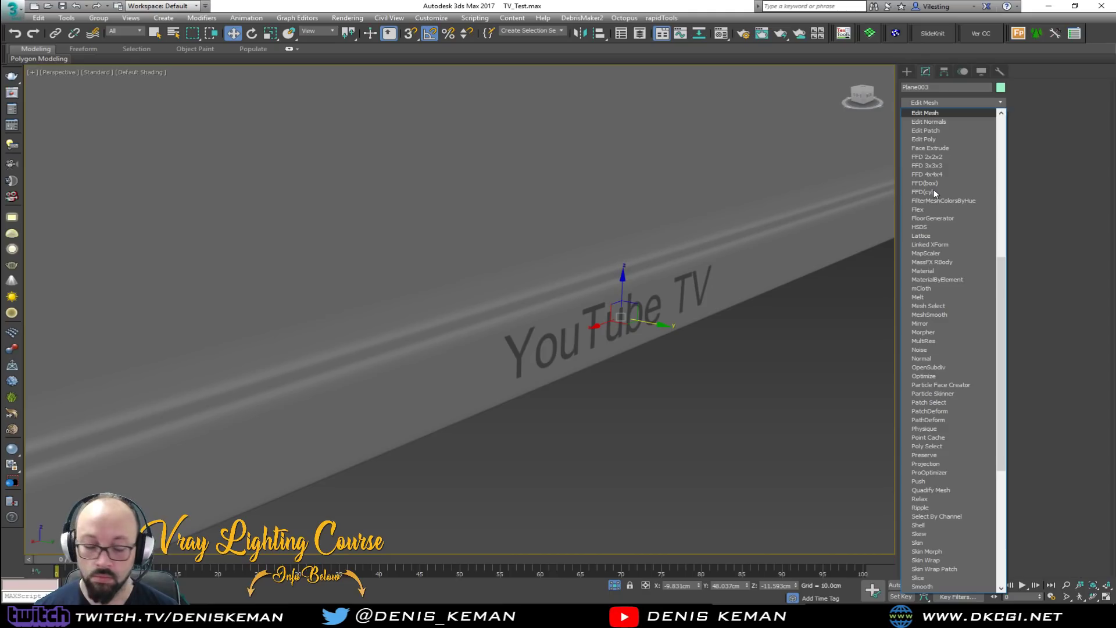
key("s")
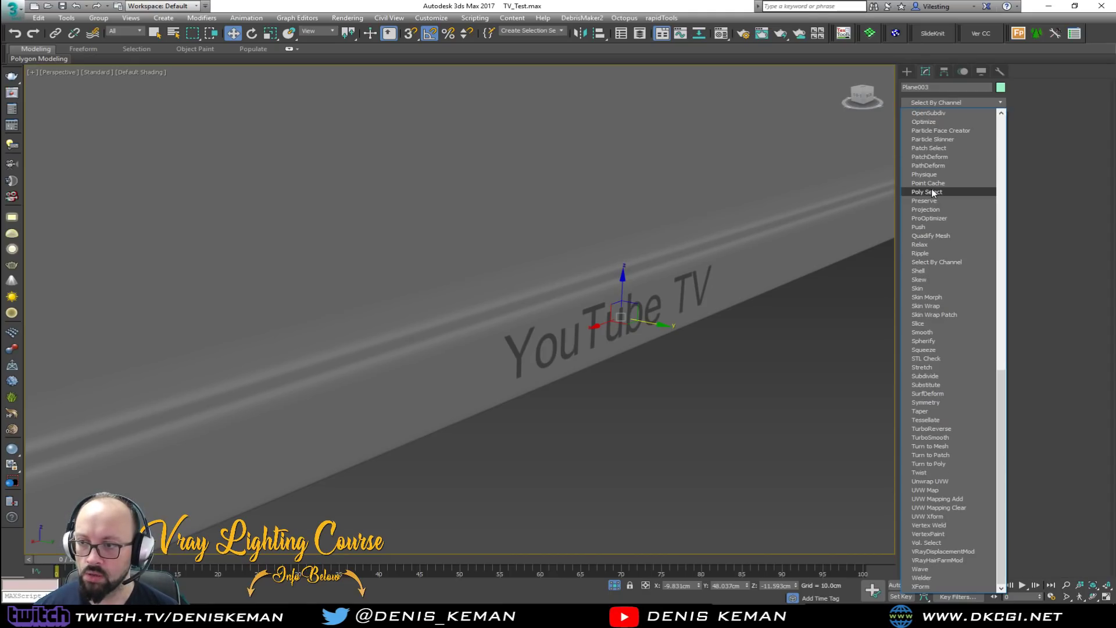
left_click(924, 271)
mouse_move(720, 297)
middle_mouse_down("alt")
mouse_move(759, 277)
mouse_move(606, 314)
middle_mouse_up("alt")
key("F3")
scroll(606, 315, "up", 3)
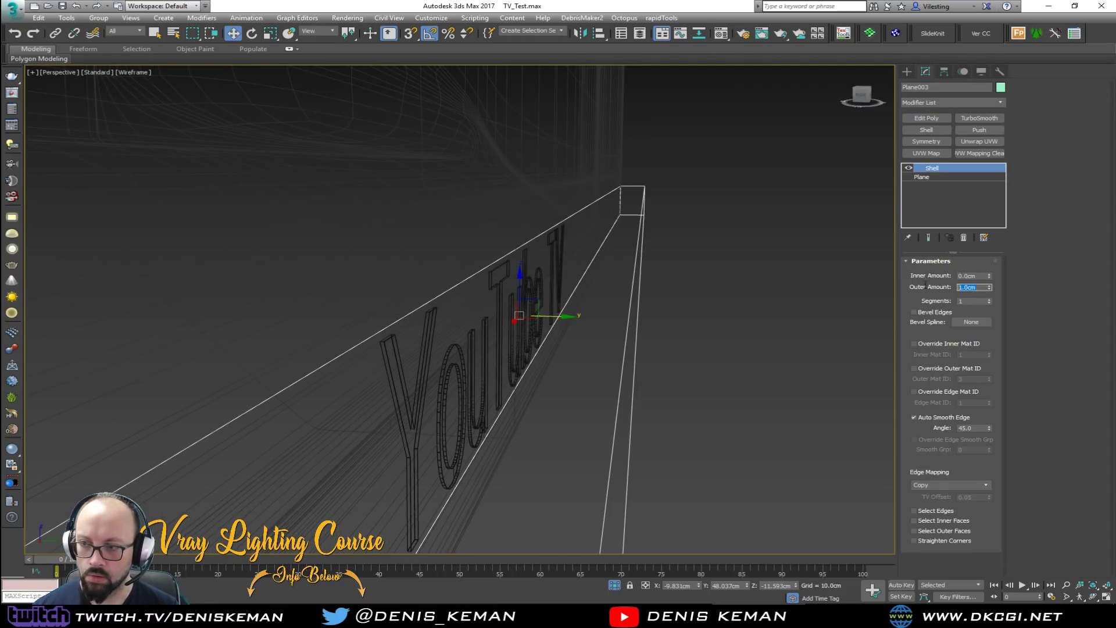
type("0.1")
key("Return")
Move the shelled plane back along Y to about 47.95 cm, close to the bezel's front face.
middle_click_drag(621, 321, 627, 286, "alt")
key("F3")
left_click_drag(579, 205, 569, 209)
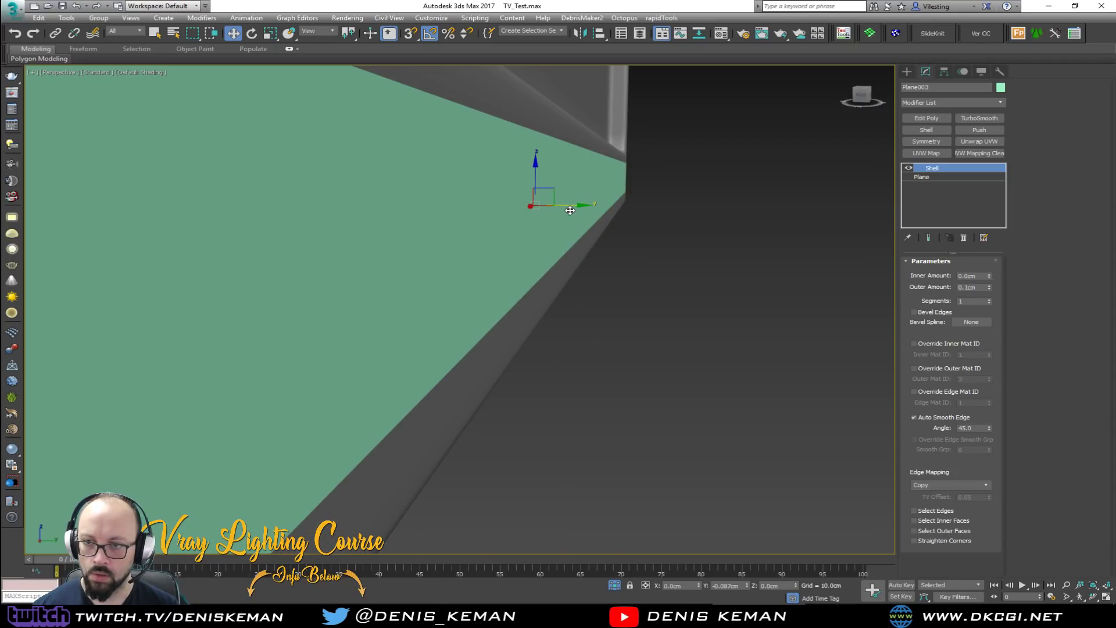
Nudge the text slightly forward along Y so it stands out from the strip, then deselect it.
key("F3")
left_click(541, 217)
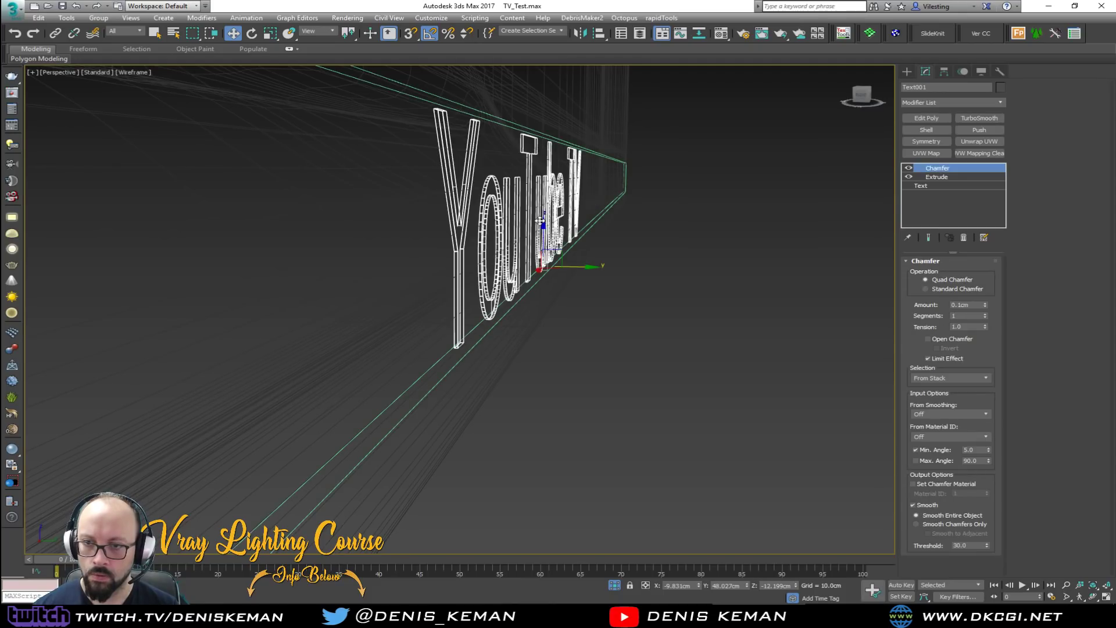
key("F3")
left_click_drag(573, 262, 577, 266)
left_click(379, 273)
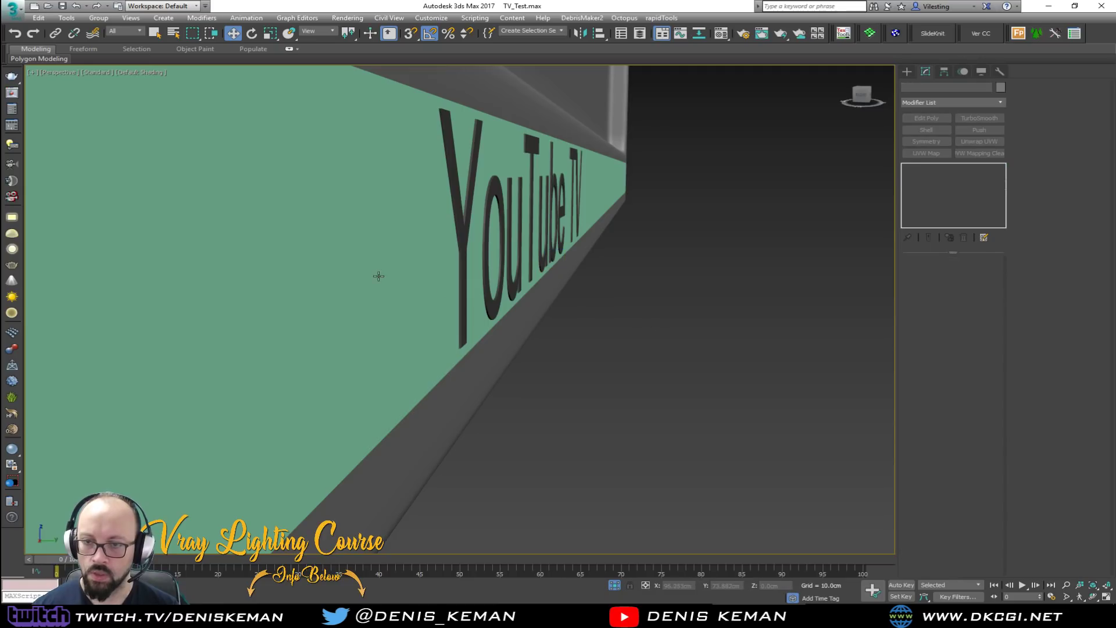
Set the strip's object color to a gray lighter than the surrounding bezel.
middle_click_drag(456, 259, 406, 270, "alt")
scroll(405, 271, "down", 6)
scroll(406, 271, "down", 8)
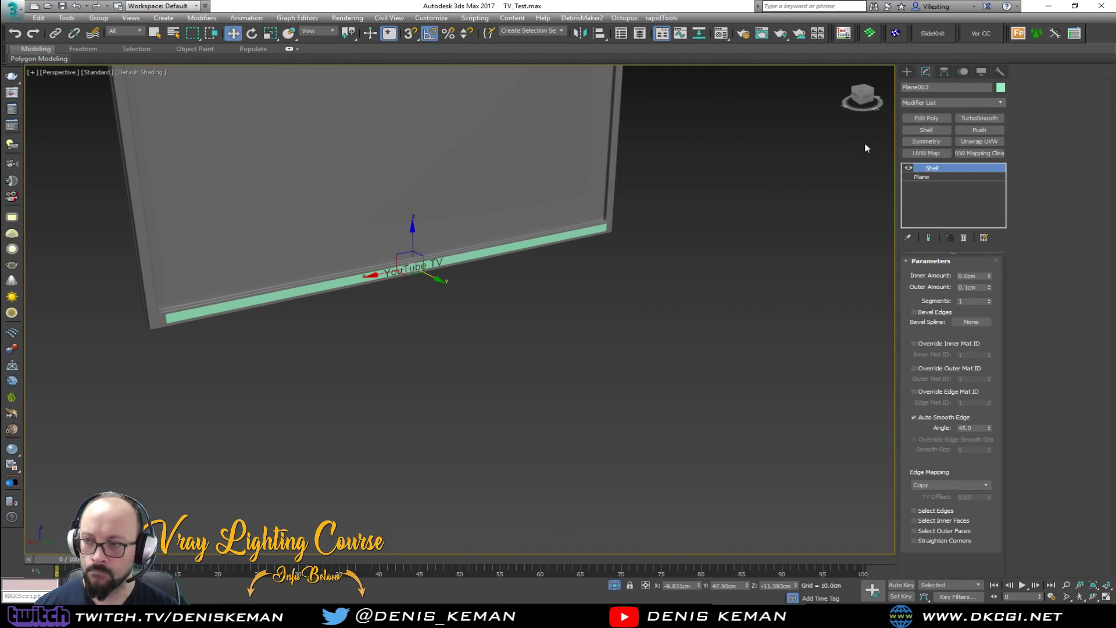
left_click(1000, 87)
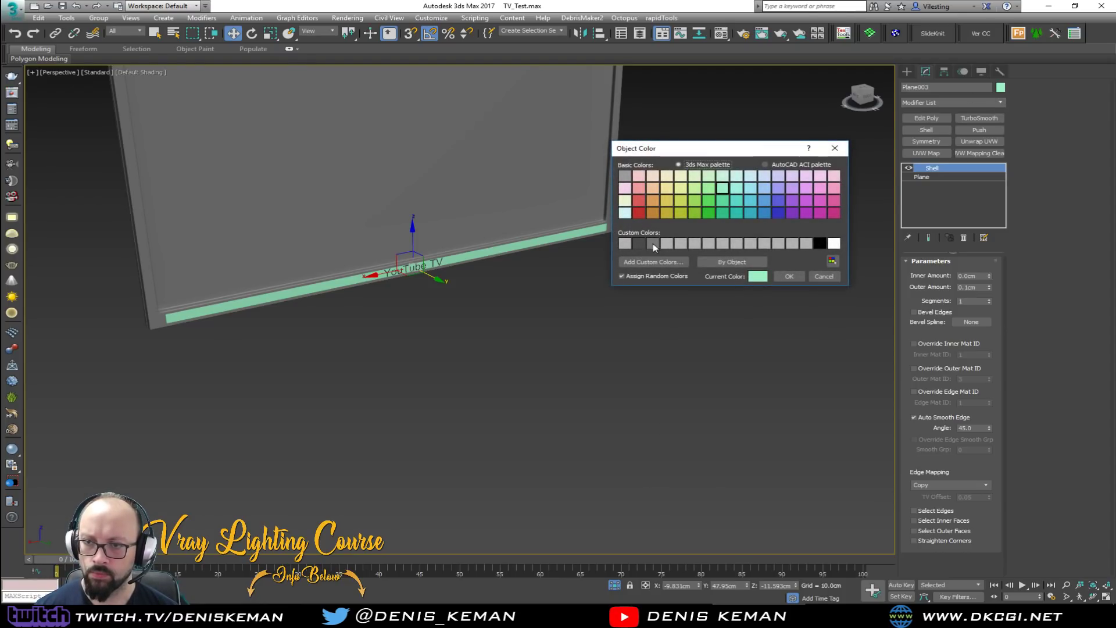
left_click(653, 243)
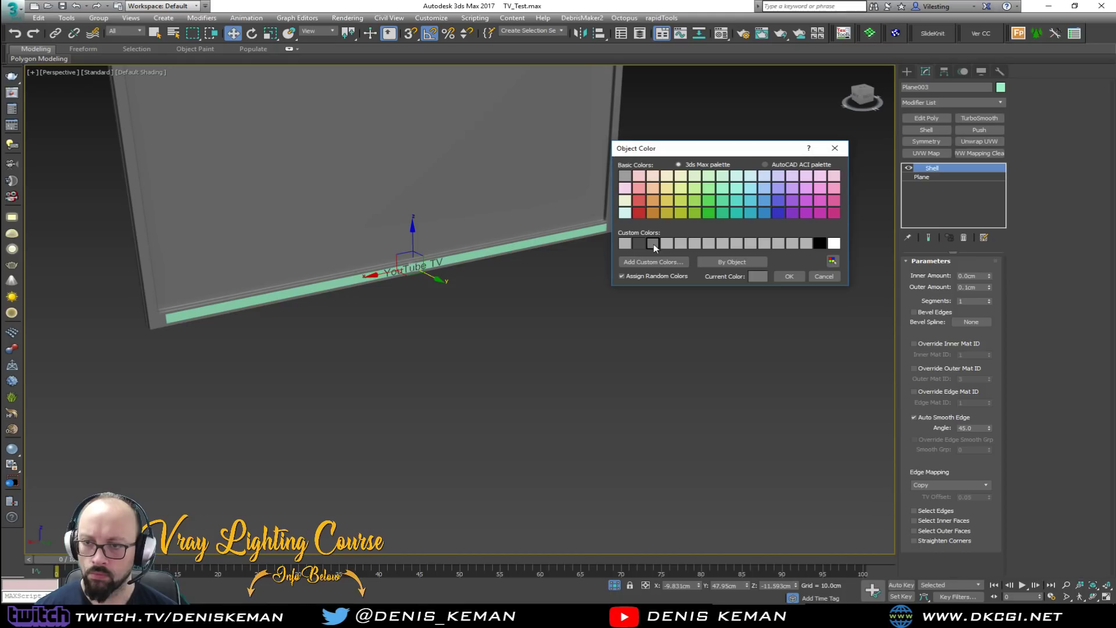
left_click(799, 282)
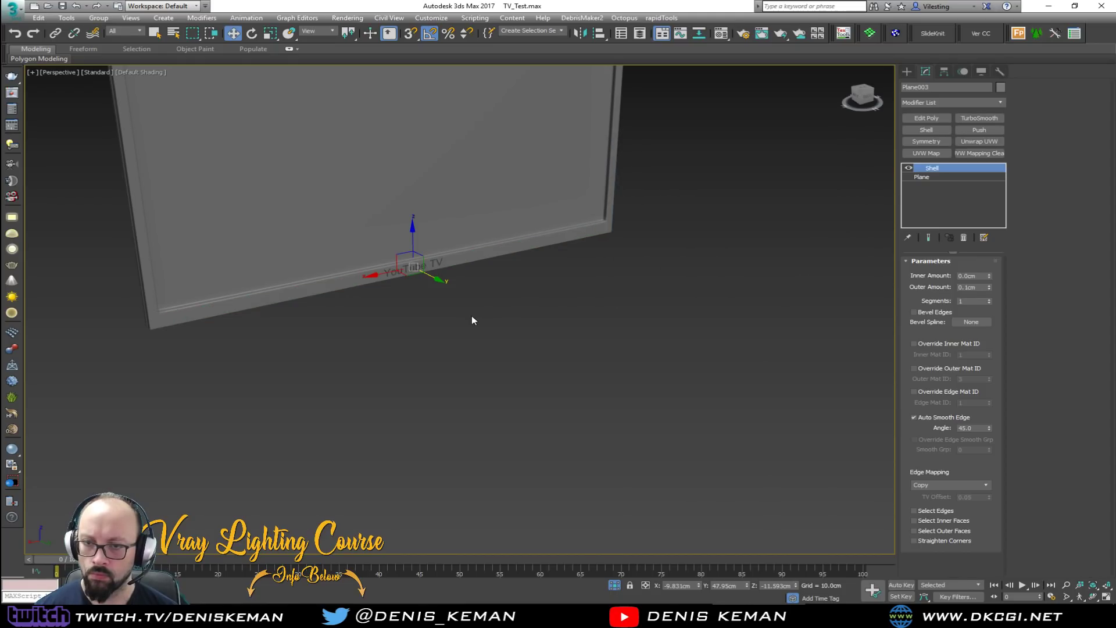
left_click(1000, 87)
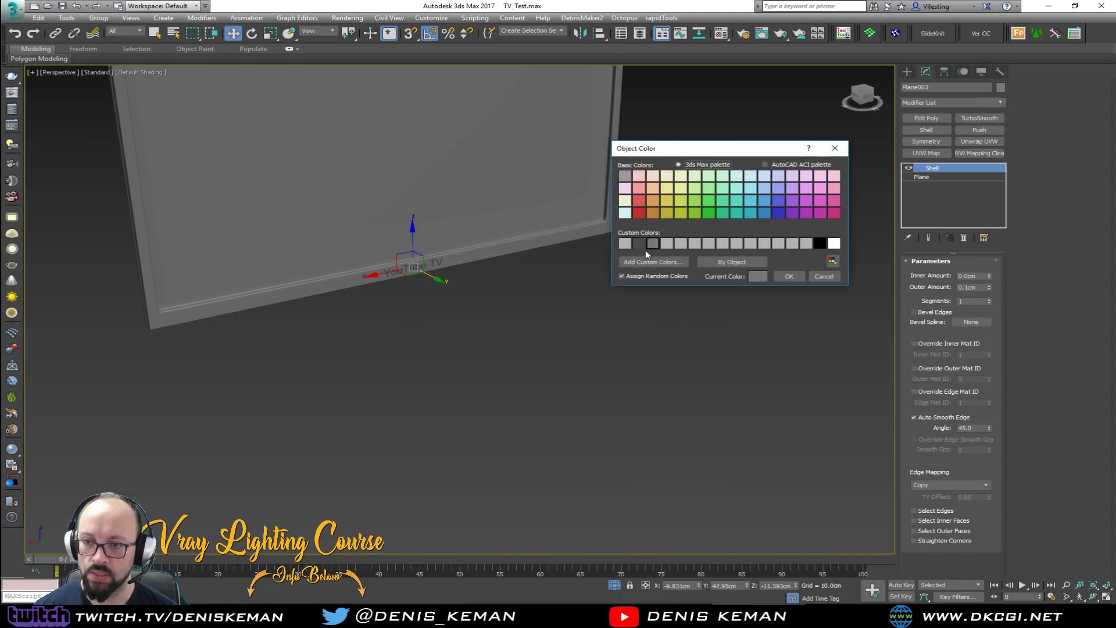
left_click(785, 274)
Apply a Chamfer modifier to the shelled strip with an amount of 0.1 cm.
middle_click_drag(378, 264, 436, 249)
scroll(490, 269, "up", 2)
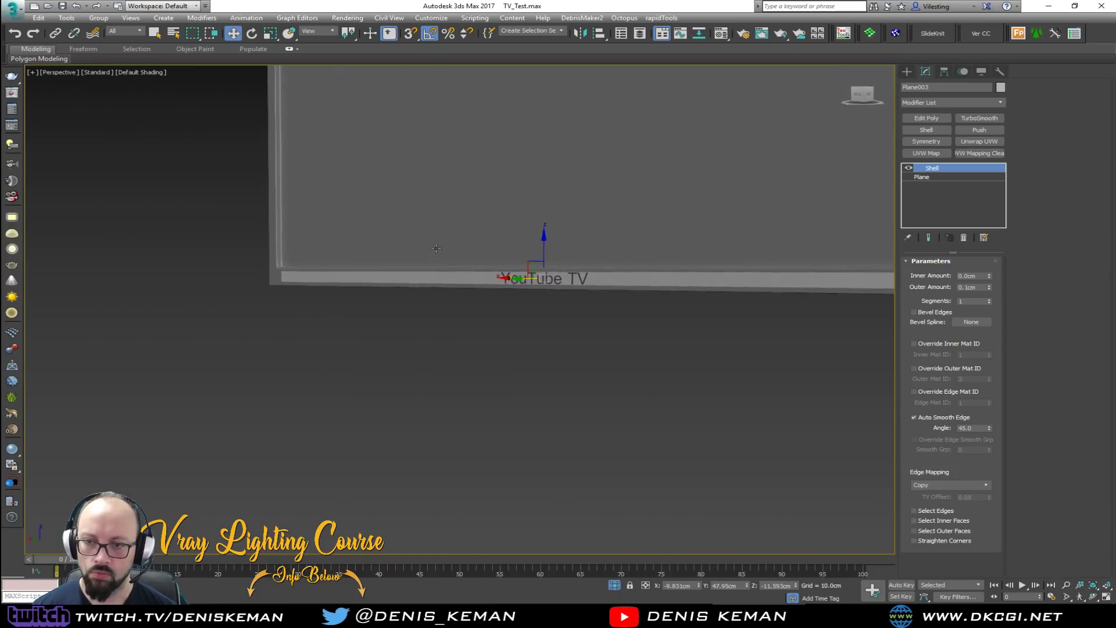
left_click(935, 105)
scroll(935, 106, "down", 7)
left_click(923, 160)
double_click(978, 306)
type("0.1")
key("Return")
Check the strip's corner in wireframe and reduce its Chamfer amount to 0.05 cm.
scroll(288, 300, "up", 8)
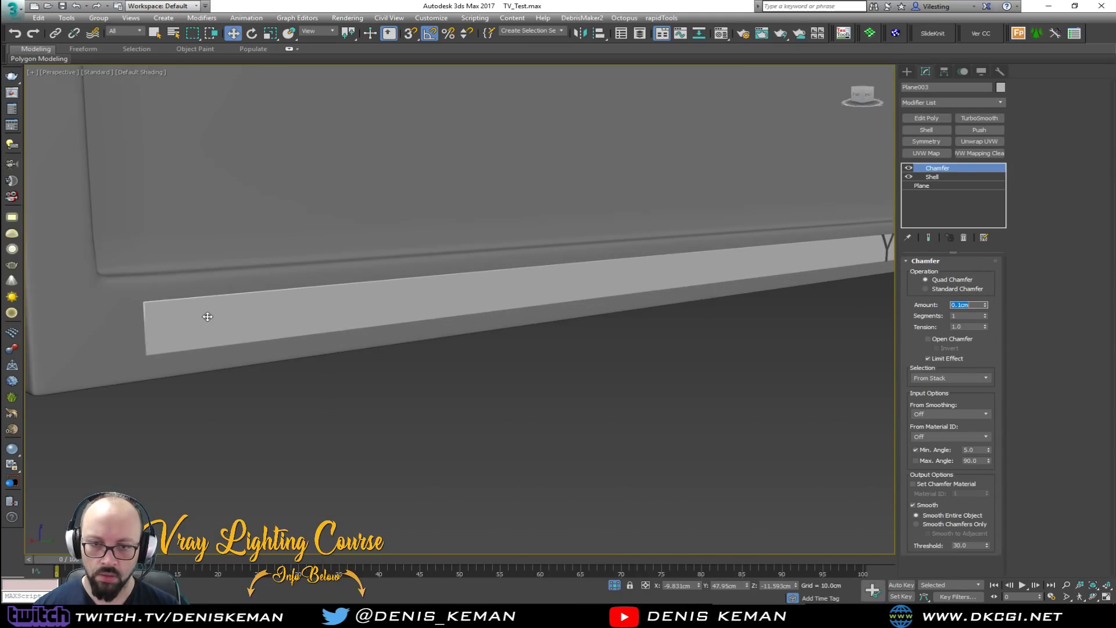
key("F4")
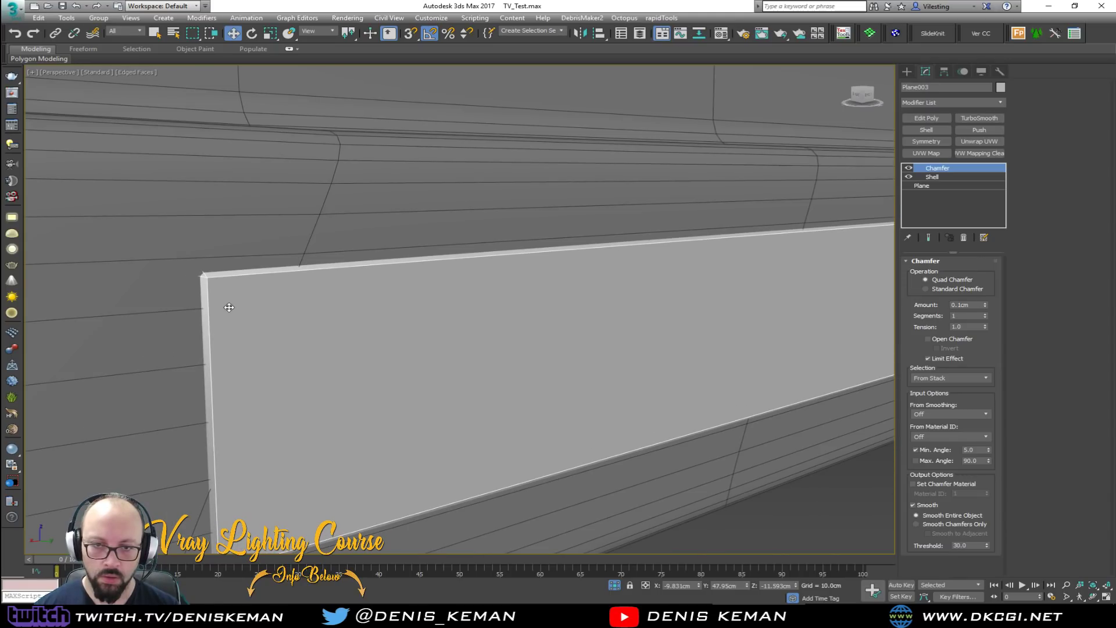
scroll(273, 309, "up", 10)
scroll(287, 297, "down", 3)
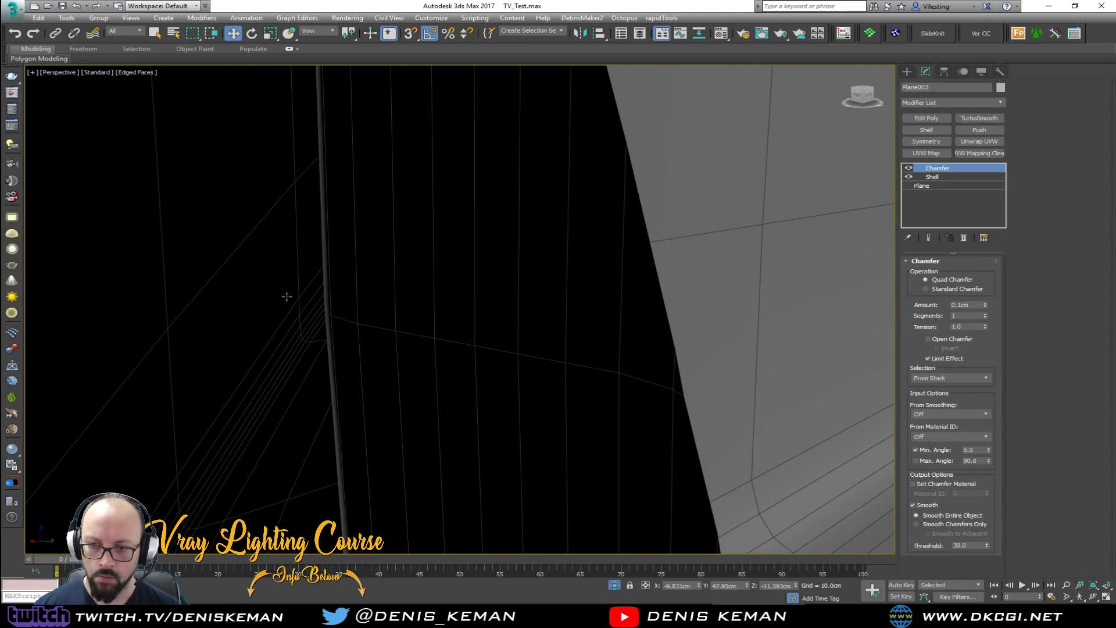
middle_click_drag(456, 348, 411, 140)
scroll(410, 140, "down", 2)
key("F3")
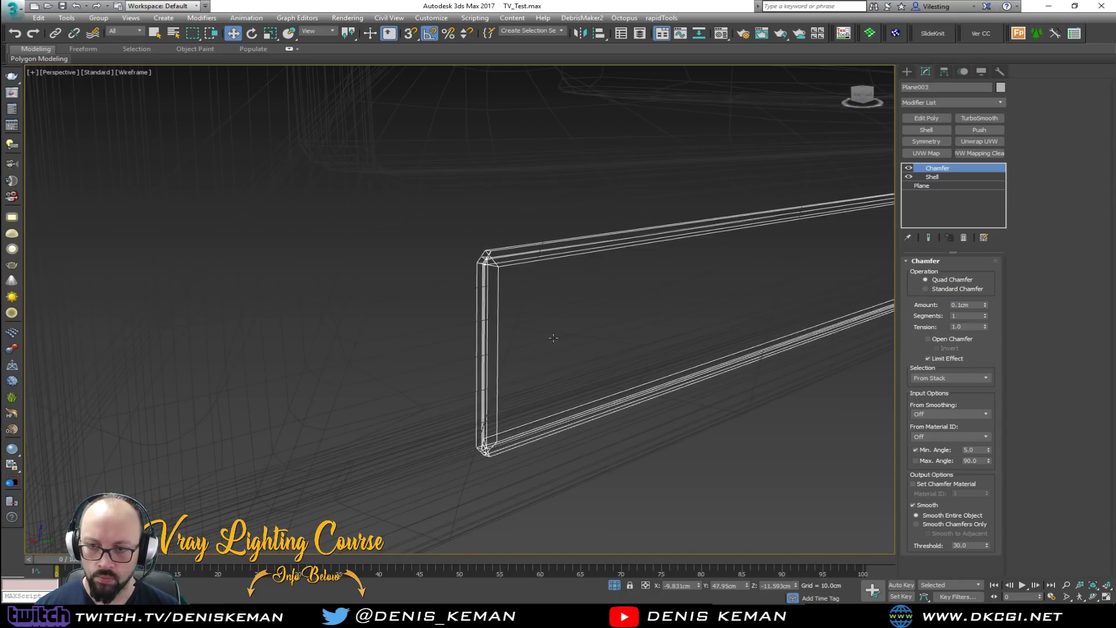
scroll(497, 256, "up", 4)
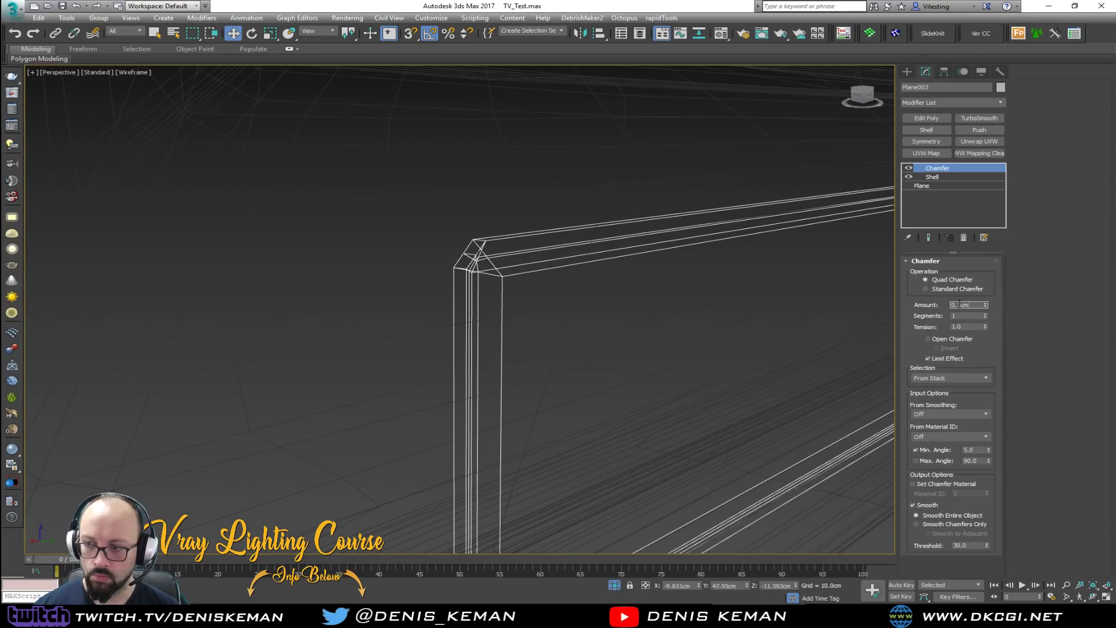
type("0.05")
key("Return")
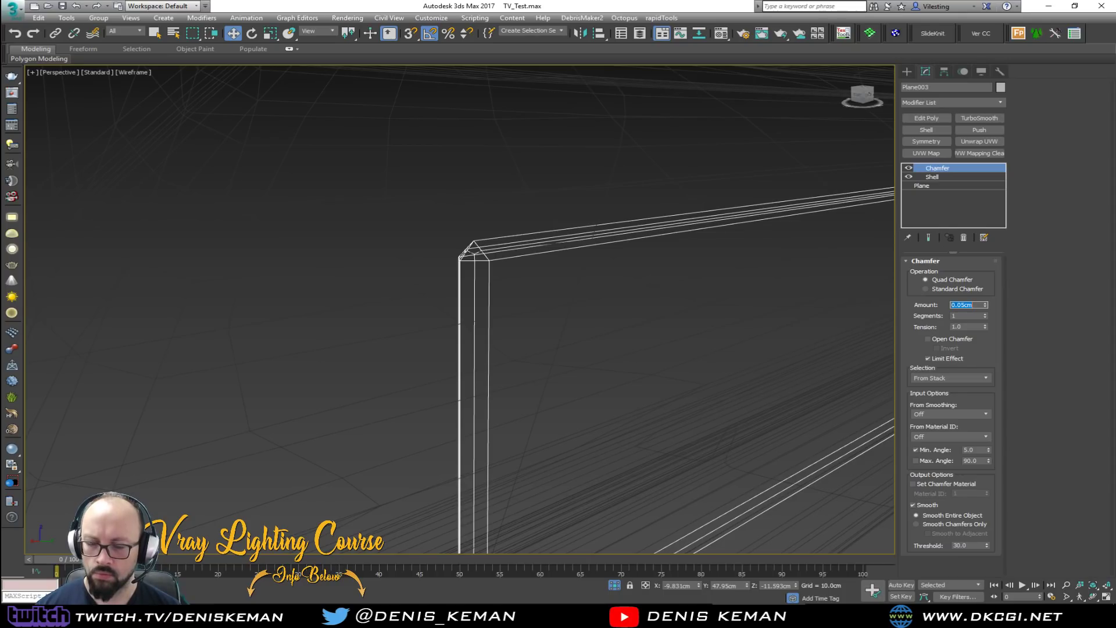
Reduce the thin strip's Chamfer amount to 0.01 cm, check it in shaded view, and deselect the strip.
type("0.01")
key("Return")
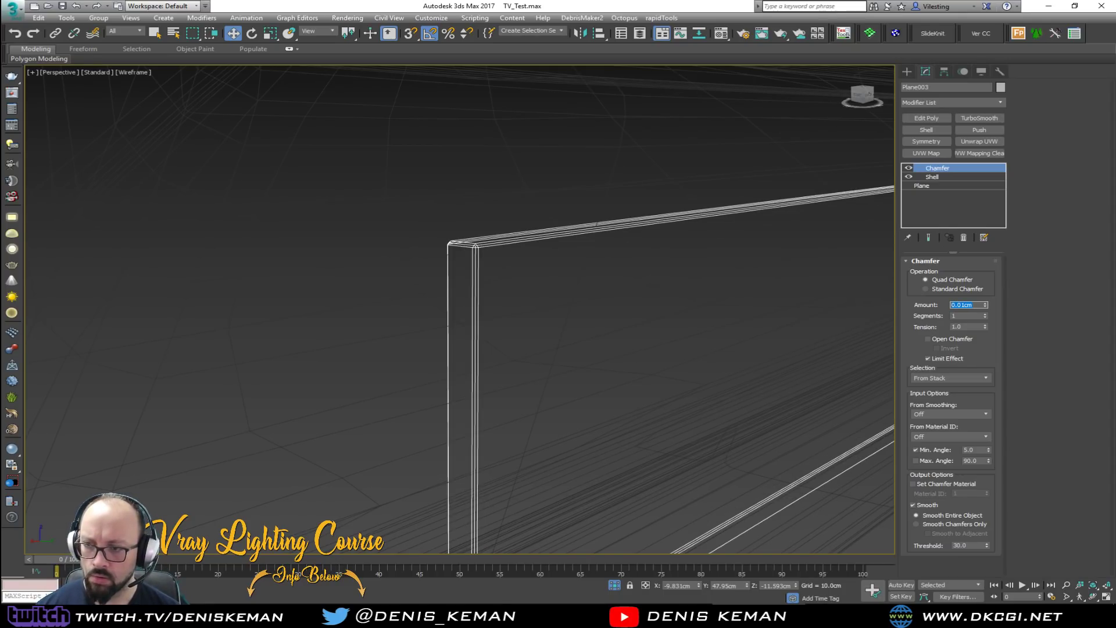
middle_click_drag(696, 329, 686, 315)
scroll(686, 316, "down", 3)
key("F3")
middle_click_drag(638, 246, 611, 291)
scroll(610, 291, "down", 6)
middle_click_drag(696, 307, 540, 319)
scroll(459, 308, "up", 5)
key("F4")
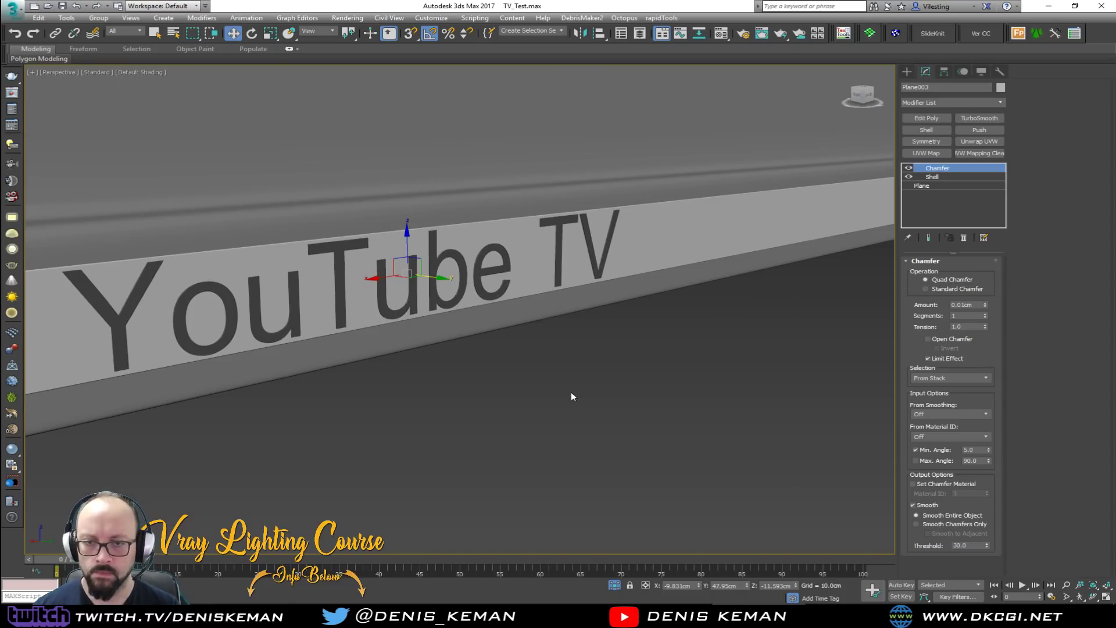
left_click(570, 391)
Add an Edit Poly modifier above TurboSmooth on the TV body and enter polygon selection with edged faces shown.
scroll(529, 305, "down", 8)
middle_click_drag(545, 293, 513, 301, "alt")
scroll(513, 302, "down", 1)
middle_click_drag(395, 250, 477, 292)
scroll(505, 295, "down", 2)
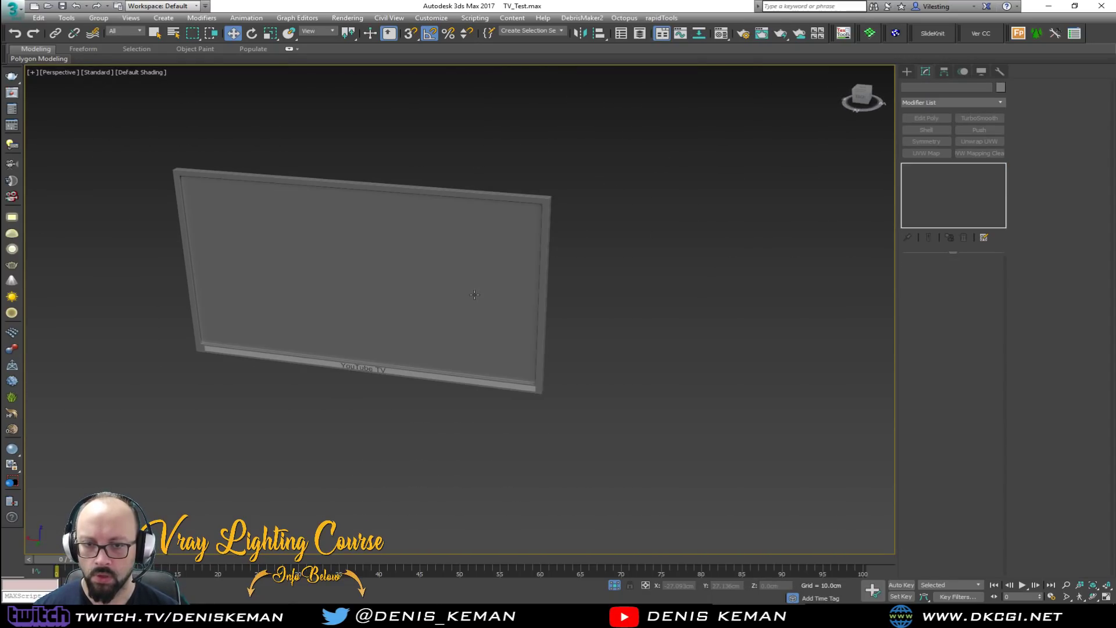
left_click(363, 289)
scroll(362, 288, "up", 3)
key("F4")
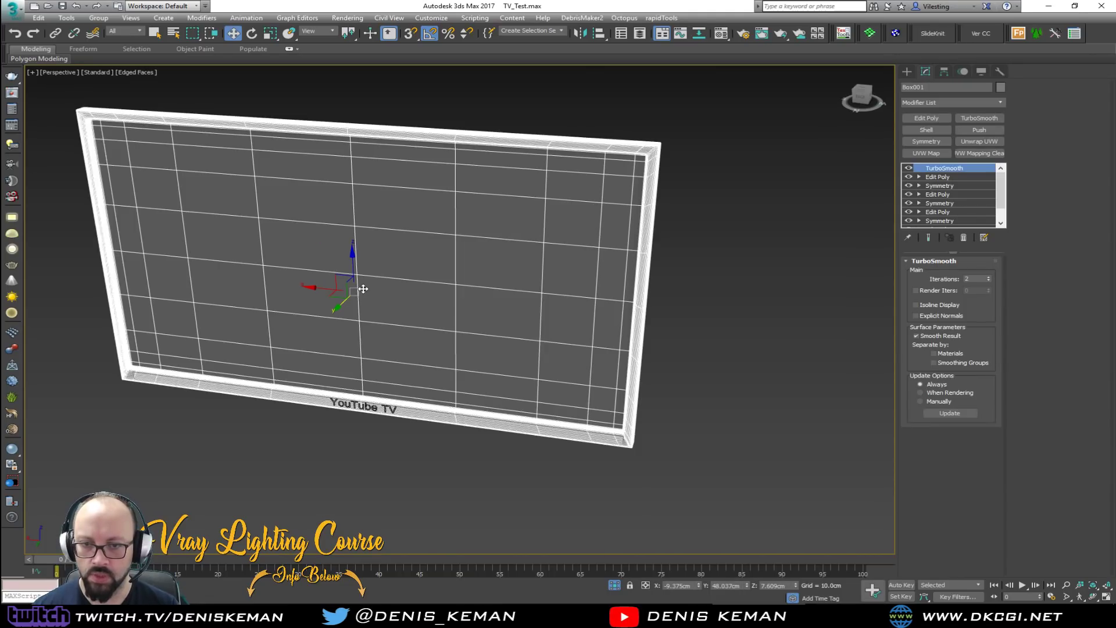
left_click(957, 177)
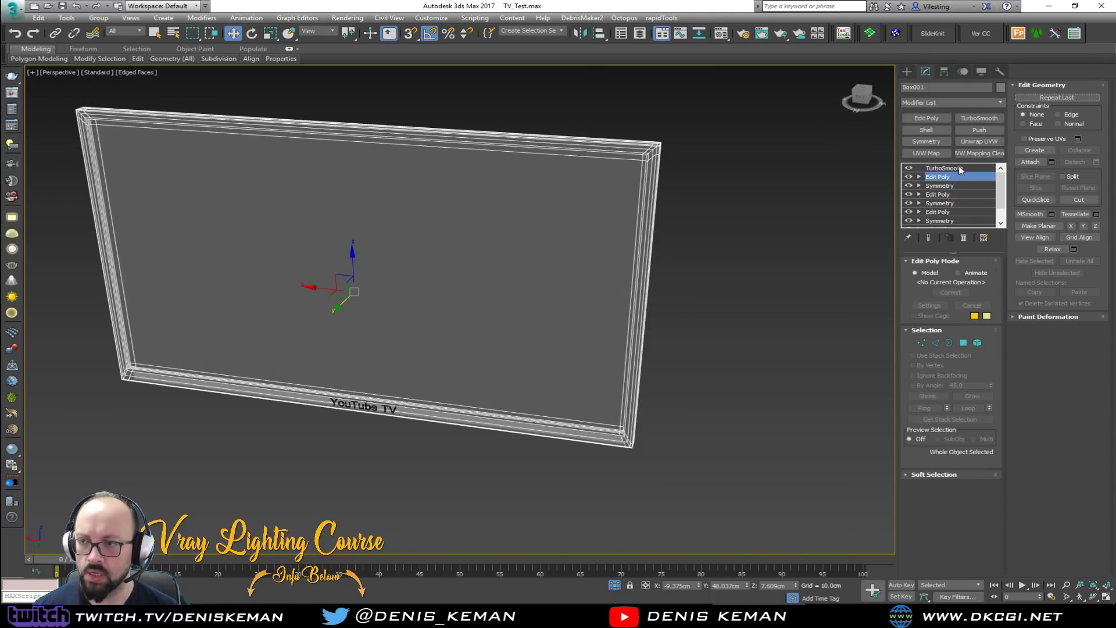
left_click(958, 168)
left_click(930, 118)
key("4")
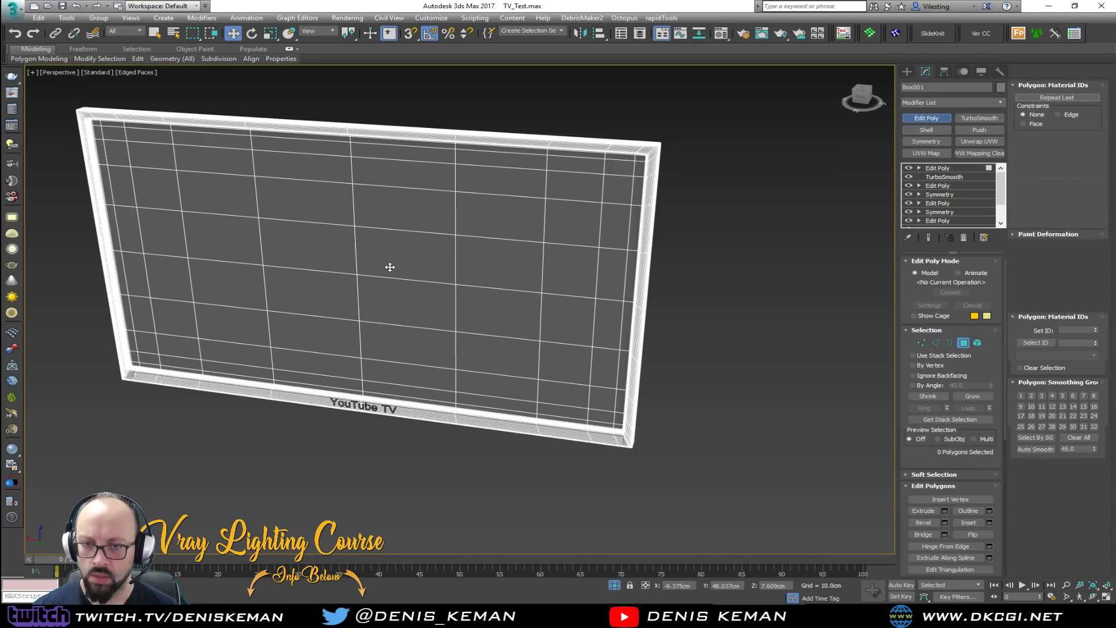
Select central polygons on the TV's front panel and grow the selection until it covers the whole screen area.
left_click(390, 267)
left_click(391, 300, "ctrl")
left_click(326, 291, "ctrl")
left_click(313, 251, "ctrl")
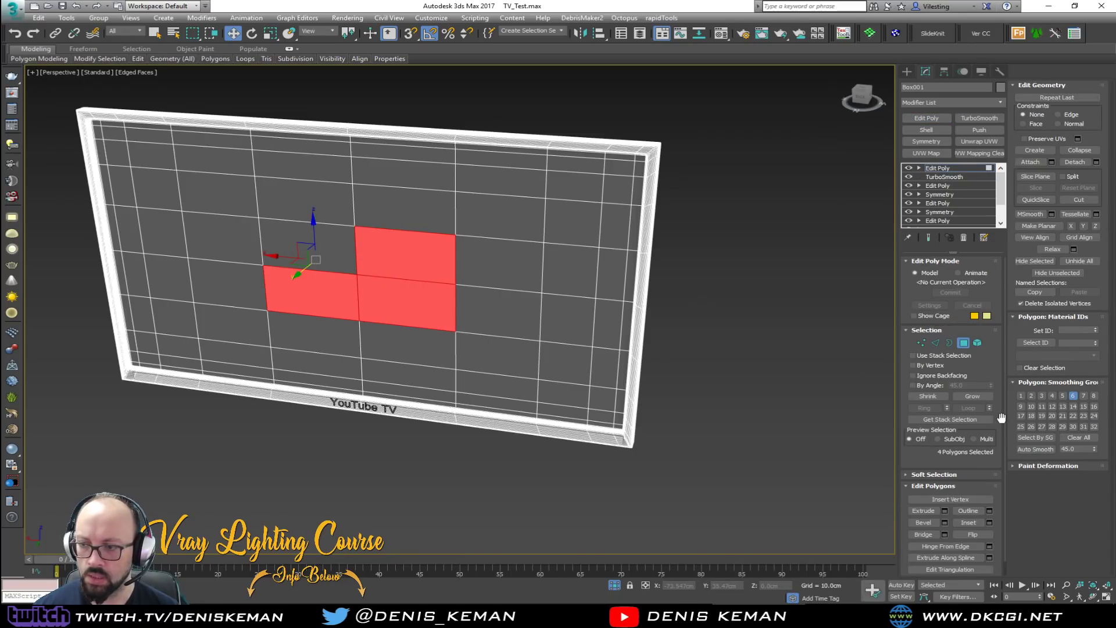
key("F3")
left_click(314, 257, "alt")
key("F3")
left_click(288, 248, "ctrl")
left_click(977, 396)
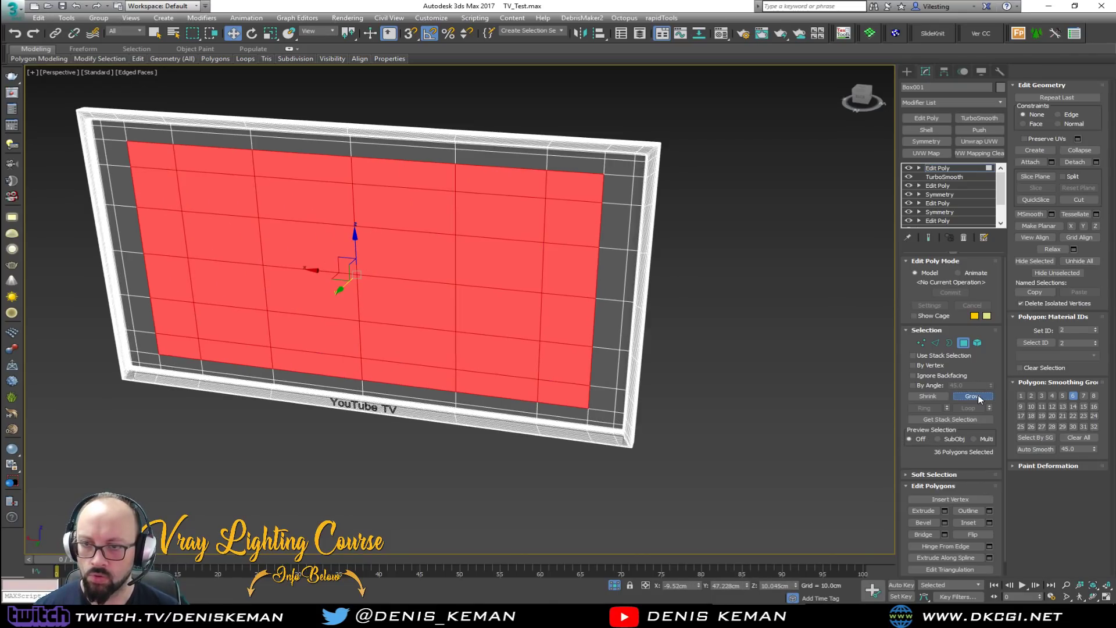
left_click(977, 395)
left_click(977, 395)
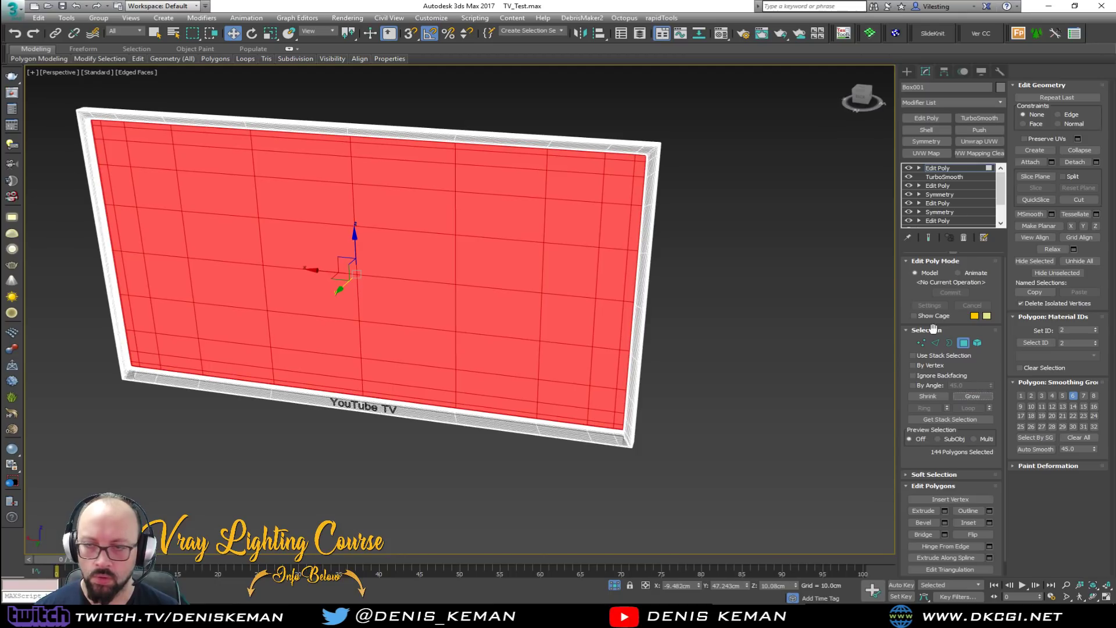
Detach the selected screen polygons as a clone named TV_Screen.
left_click(1096, 162)
left_click(500, 321)
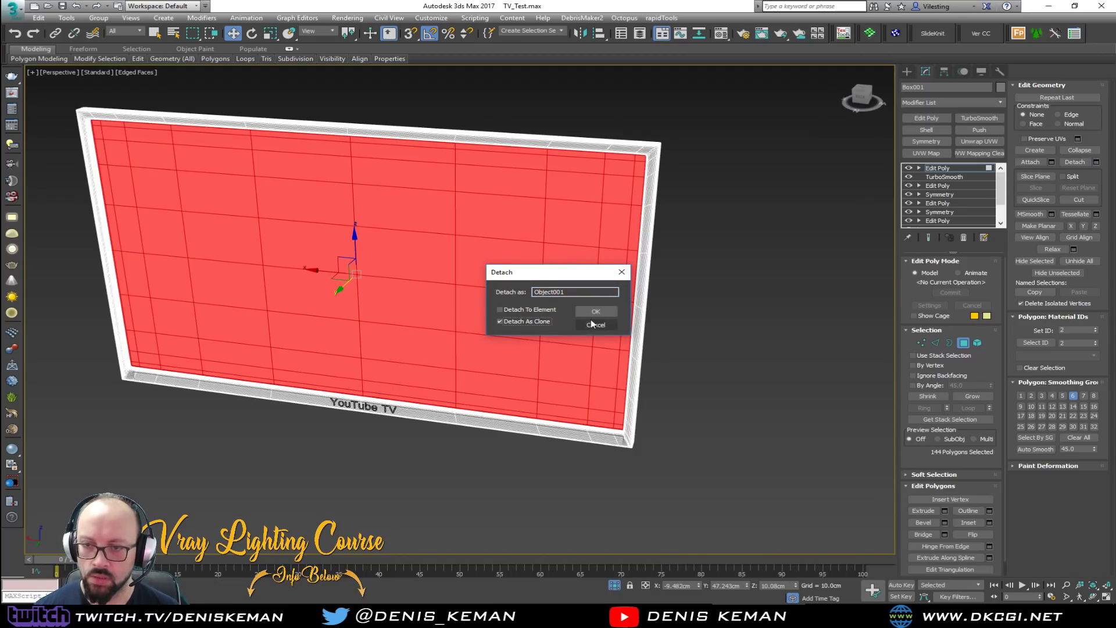
double_click(571, 290)
type("TV_Screen")
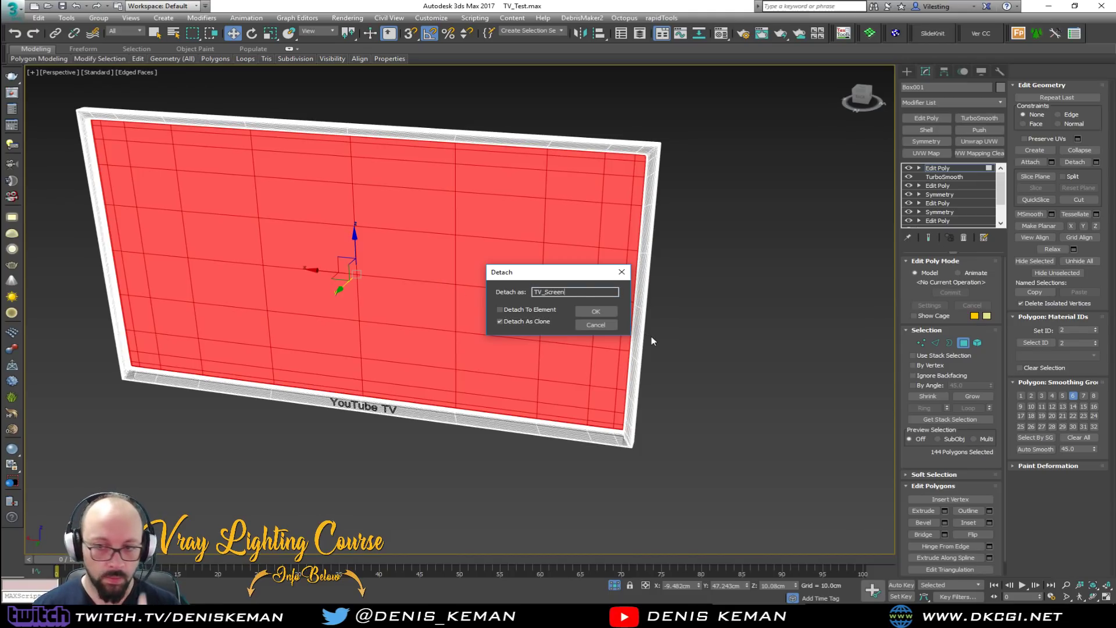
left_click(606, 312)
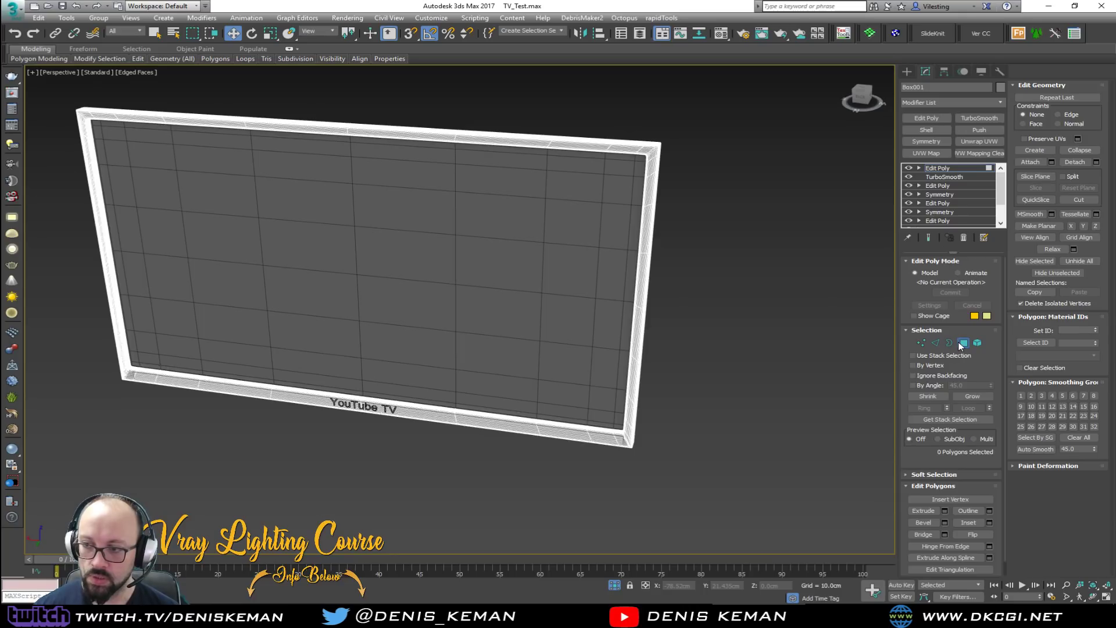
Leave polygon mode, select the TV_Screen object, and move it about 0.55 cm forward along Y, just off the original panel.
left_click(961, 343)
left_click(717, 288)
left_click(602, 273)
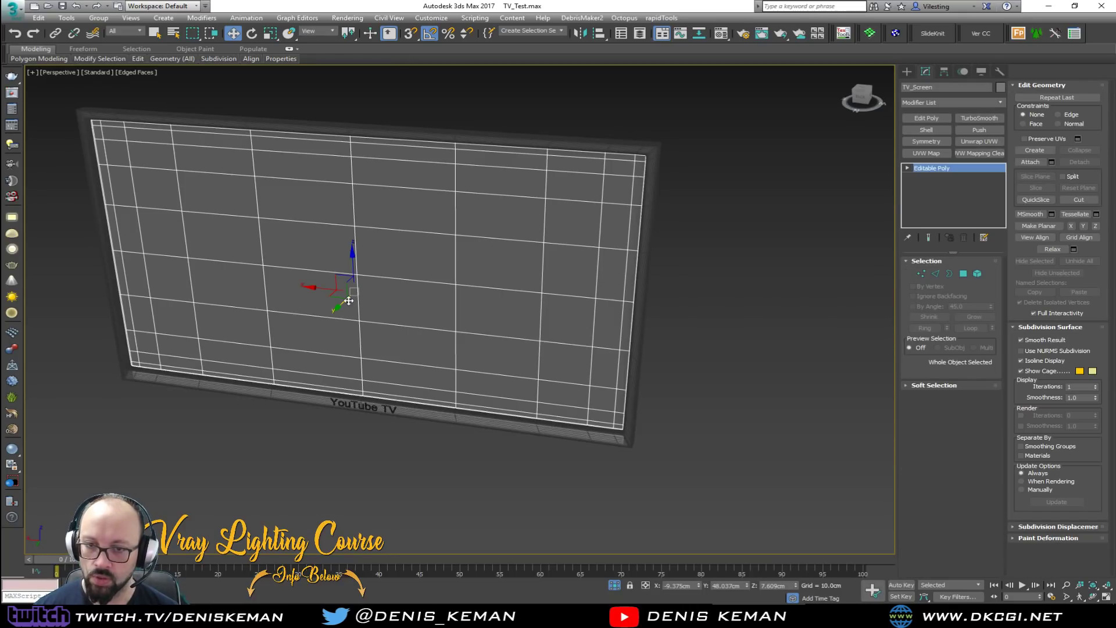
middle_click_drag(347, 300, 336, 223, "alt")
scroll(307, 291, "up", 4)
middle_click_drag(307, 289, 270, 193)
left_click_drag(307, 124, 317, 121)
middle_click_drag(318, 122, 449, 223, "alt")
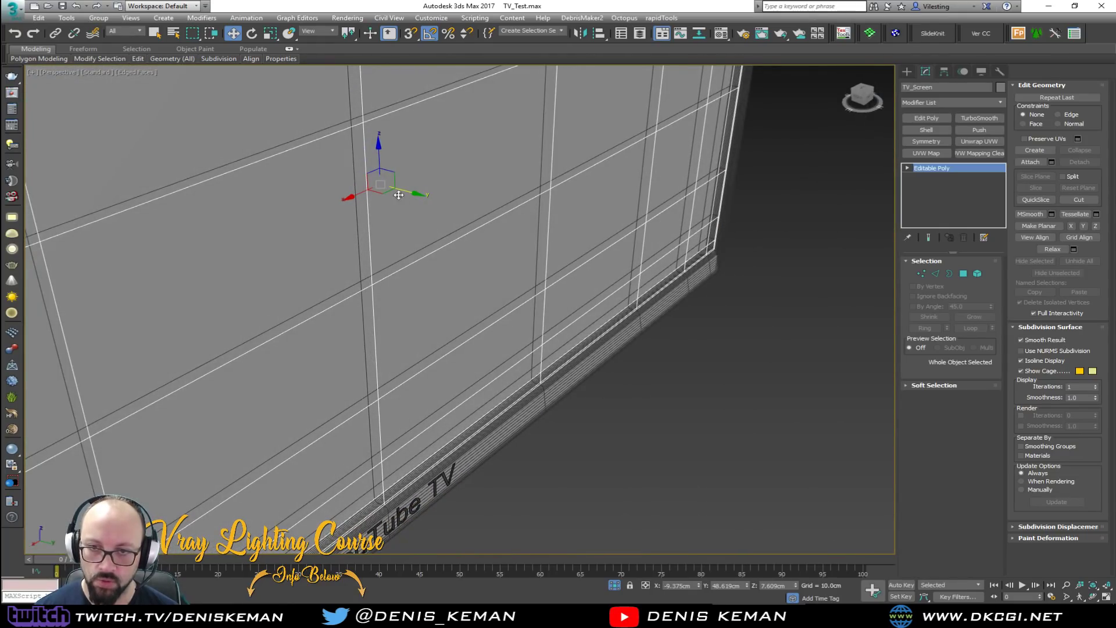
left_click_drag(404, 191, 405, 190)
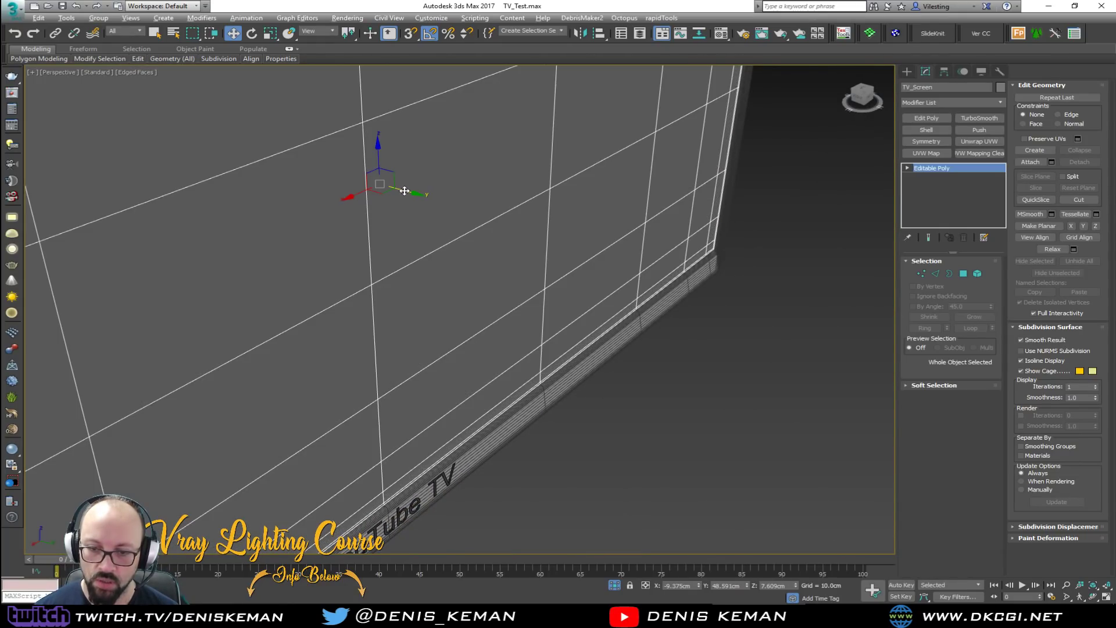
Add a Shell modifier to TV_Screen with an outer amount of 0.1 cm, and check it in shaded view without edges.
left_click(926, 130)
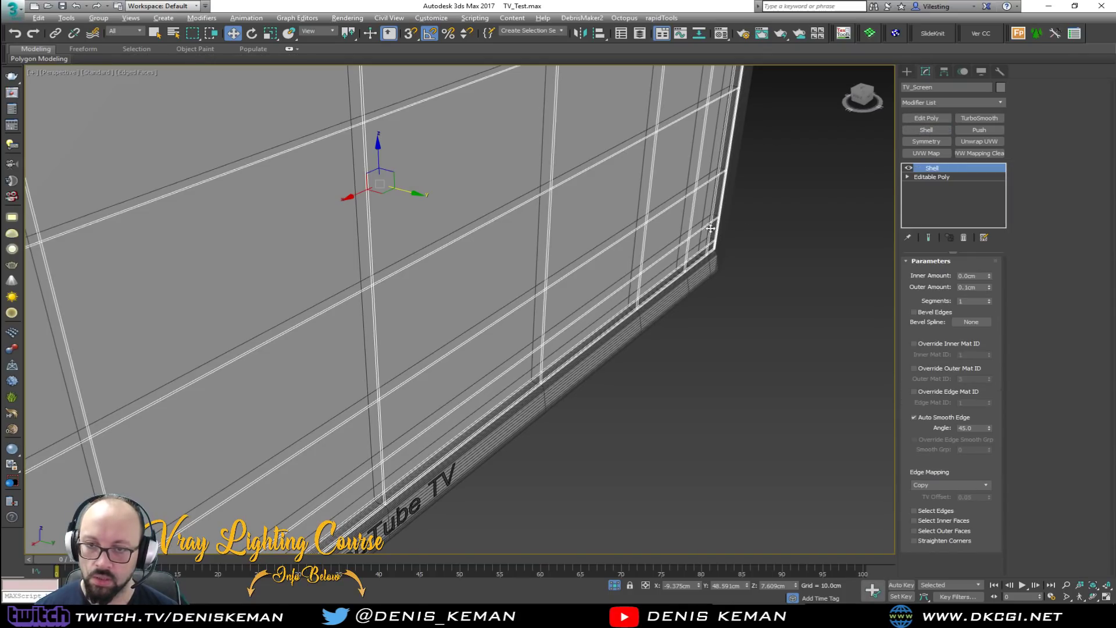
mouse_move(719, 224)
middle_mouse_down()
mouse_move(642, 273)
mouse_move(560, 284)
mouse_move(570, 290)
middle_mouse_up()
scroll(628, 277, "down", 5)
left_click(594, 433)
key("F4")
mouse_move(614, 336)
middle_mouse_down("alt")
mouse_move(511, 326)
mouse_move(516, 256)
mouse_move(561, 285)
mouse_move(562, 304)
middle_mouse_up("alt")
Set the TV_Screen object color to a dark gray darker than the bezel, then deselect it.
left_click(565, 293)
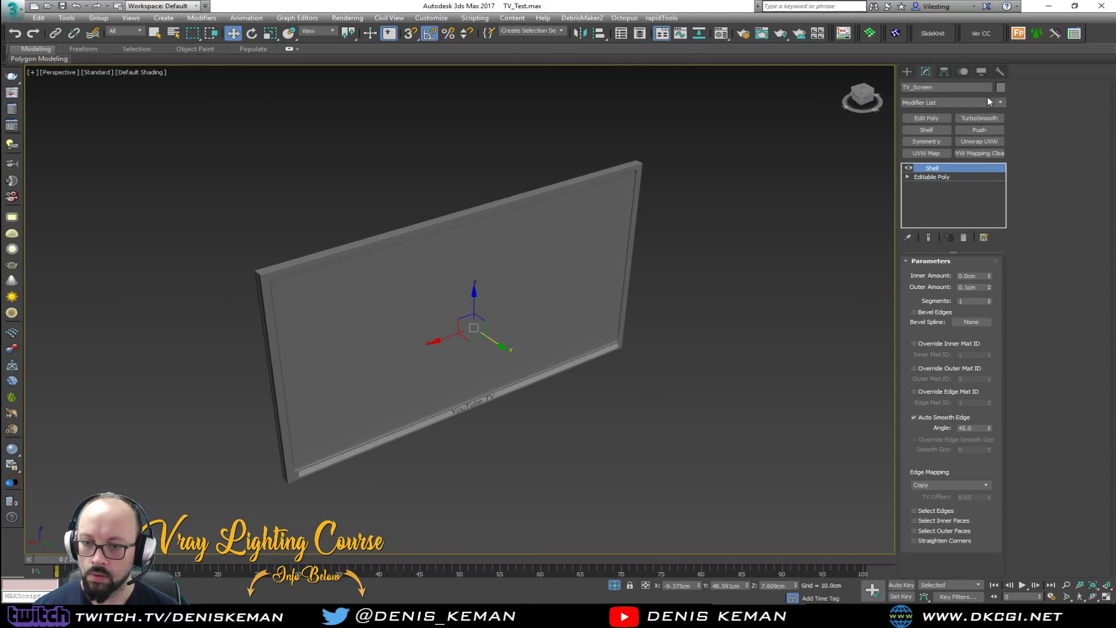
left_click(997, 89)
left_click(638, 243)
left_click(788, 276)
left_click(716, 331)
middle_click_drag(716, 331, 413, 358, "alt")
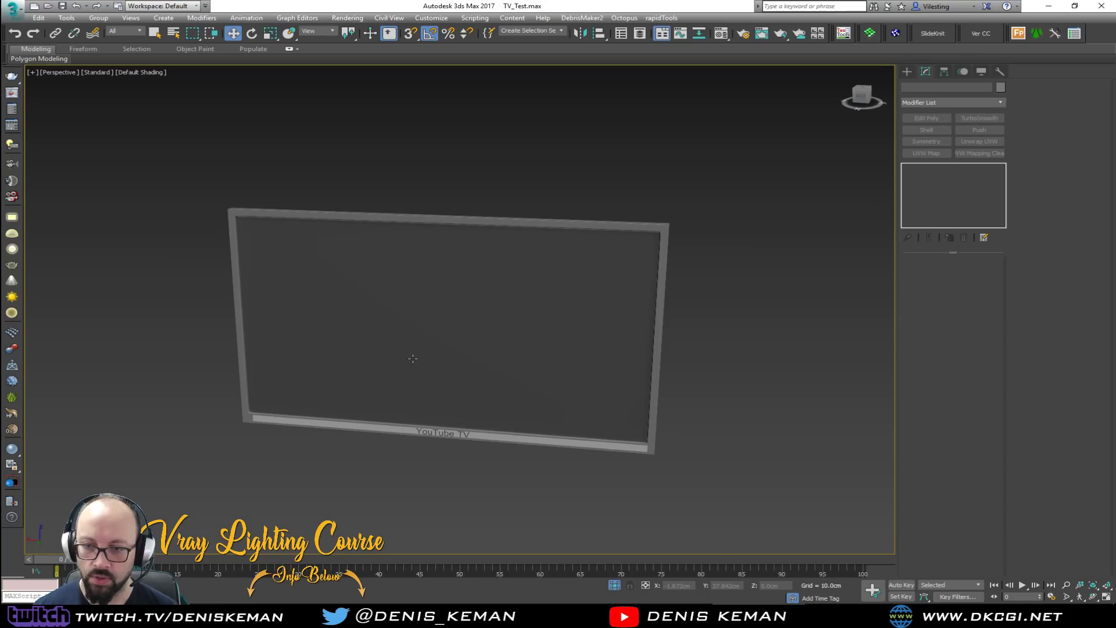
Select all the TV parts and save the scene.
left_click_drag(187, 488, 187, 488)
left_click(11, 9)
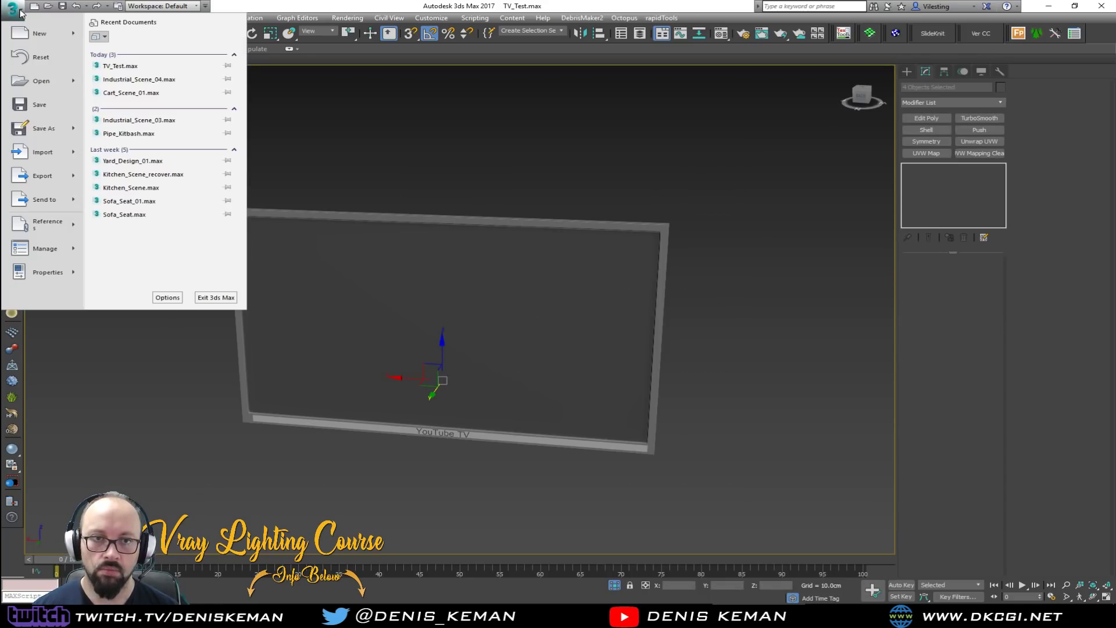
left_click(43, 101)
left_click(16, 15)
left_click(17, 17)
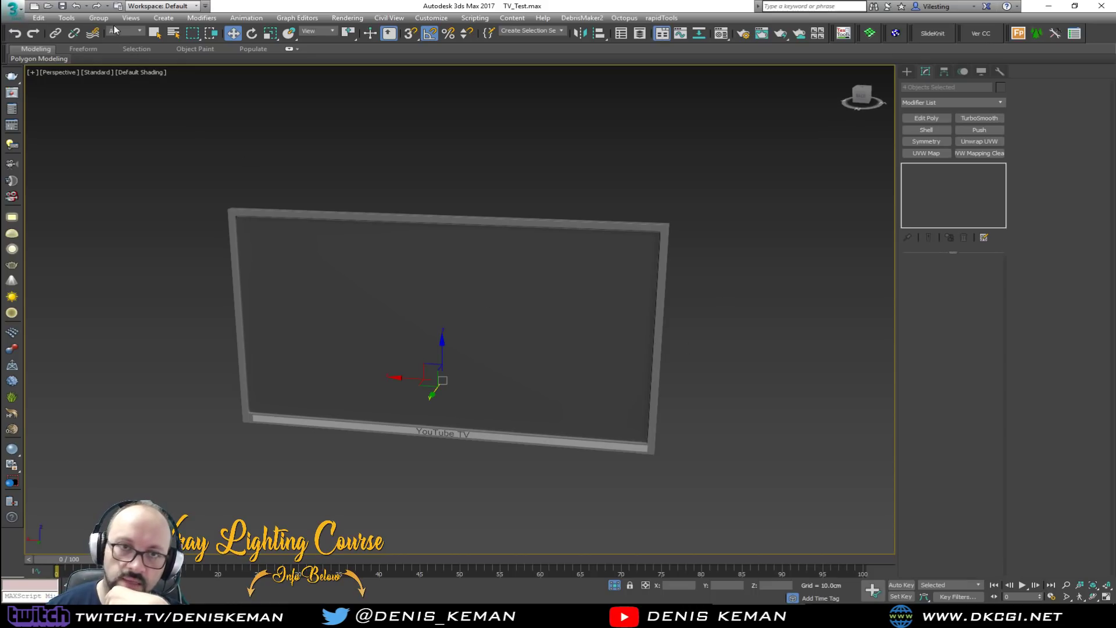
Open Industrial_Scene_04.max and merge the TV model into it, using the scene material for the duplicate Material #1.
left_click(13, 8)
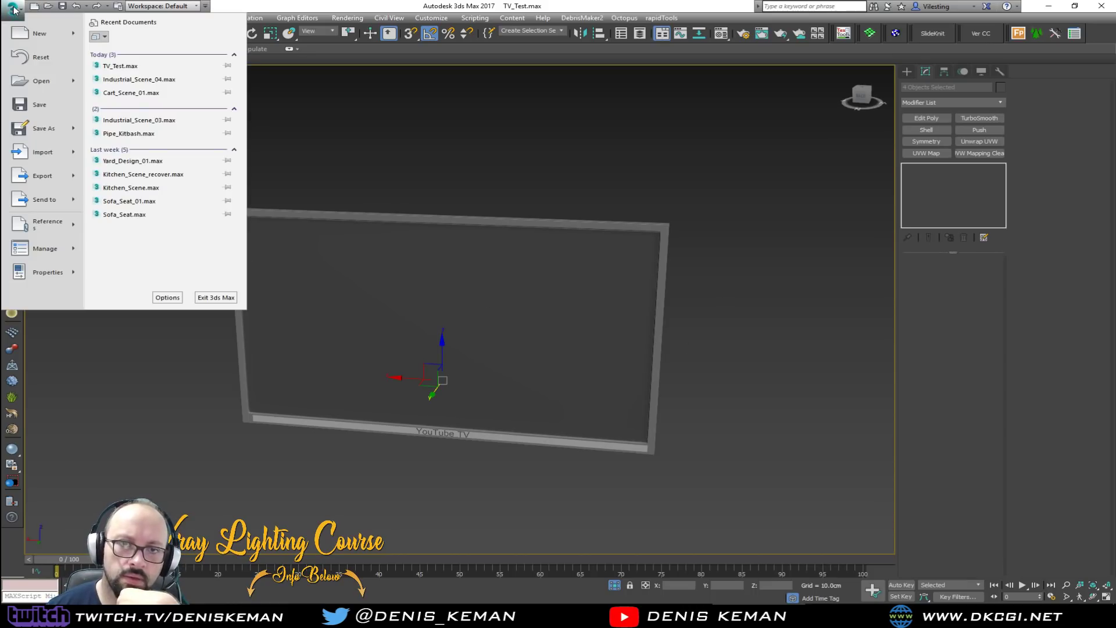
left_click(163, 80)
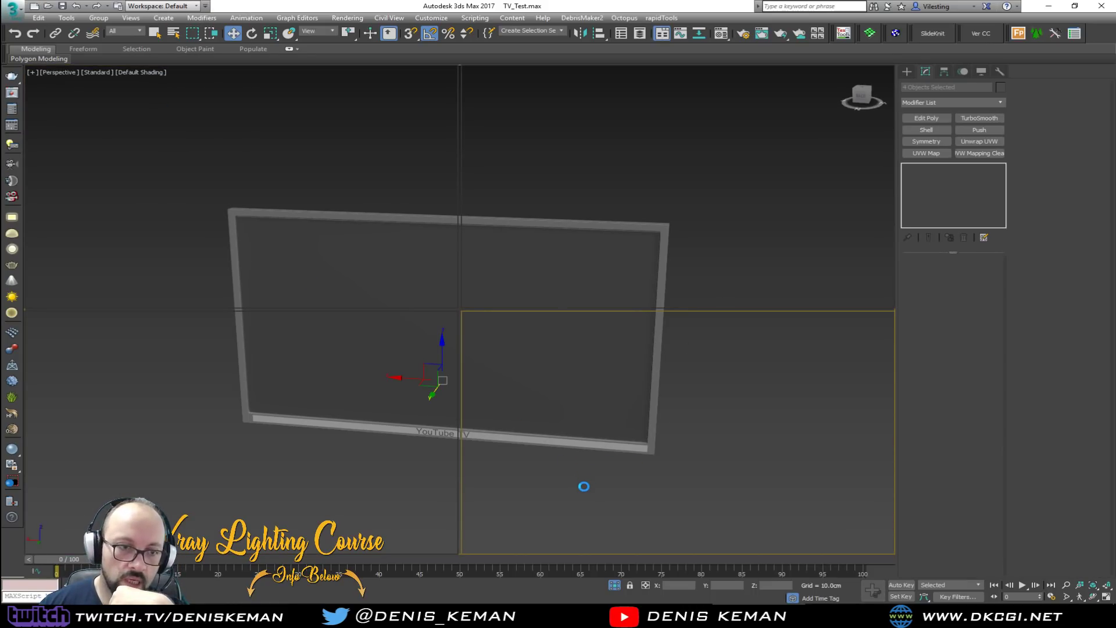
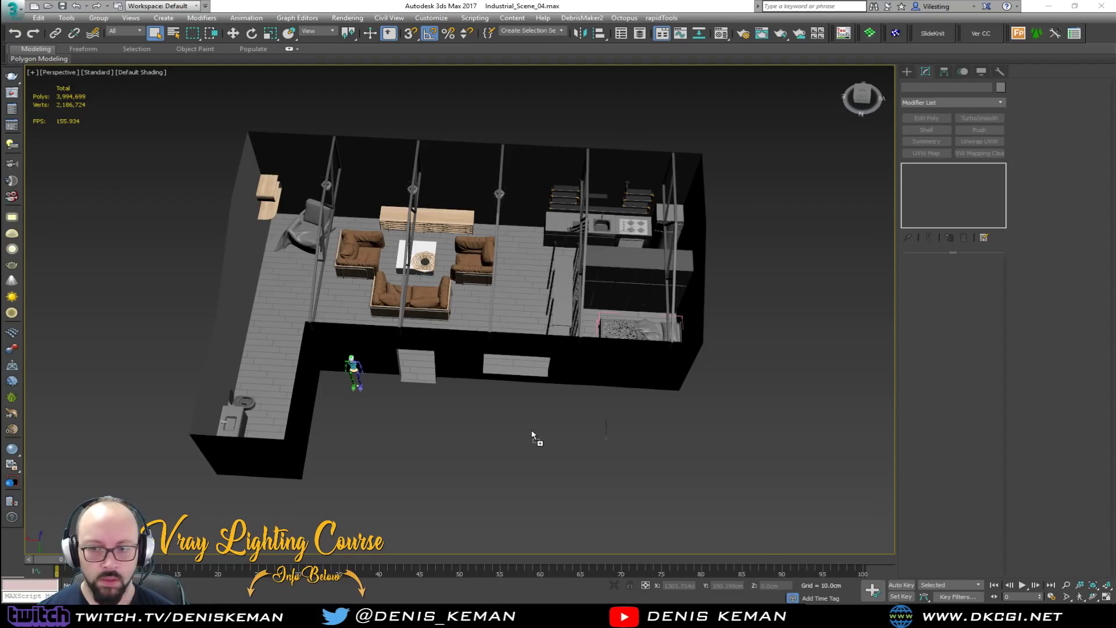
left_click_drag(531, 433, 546, 435)
left_click(577, 452)
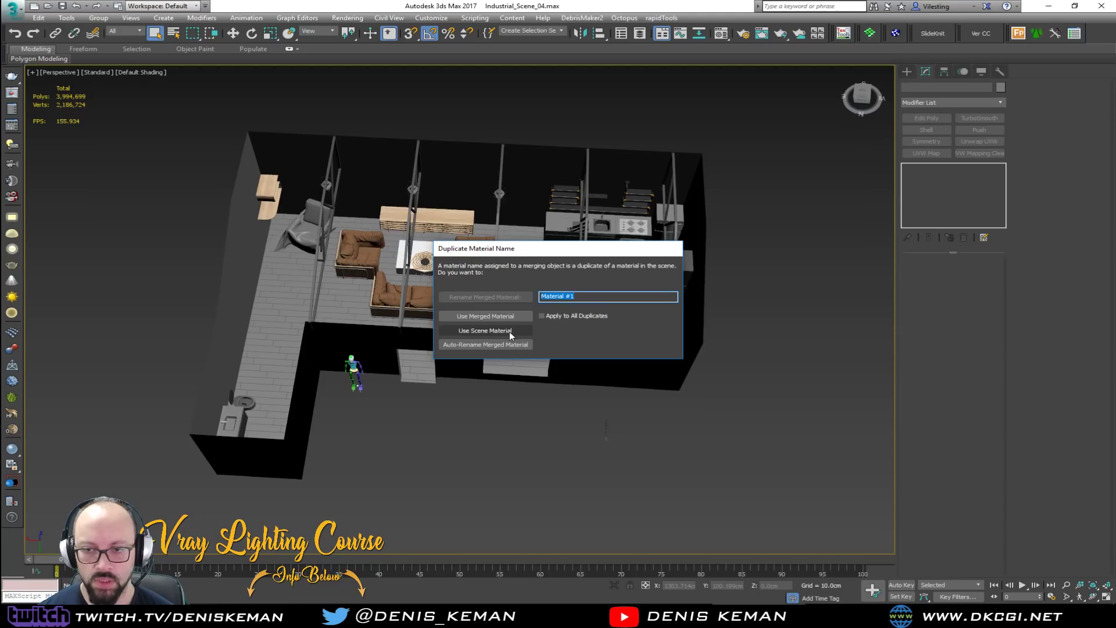
left_click(509, 331)
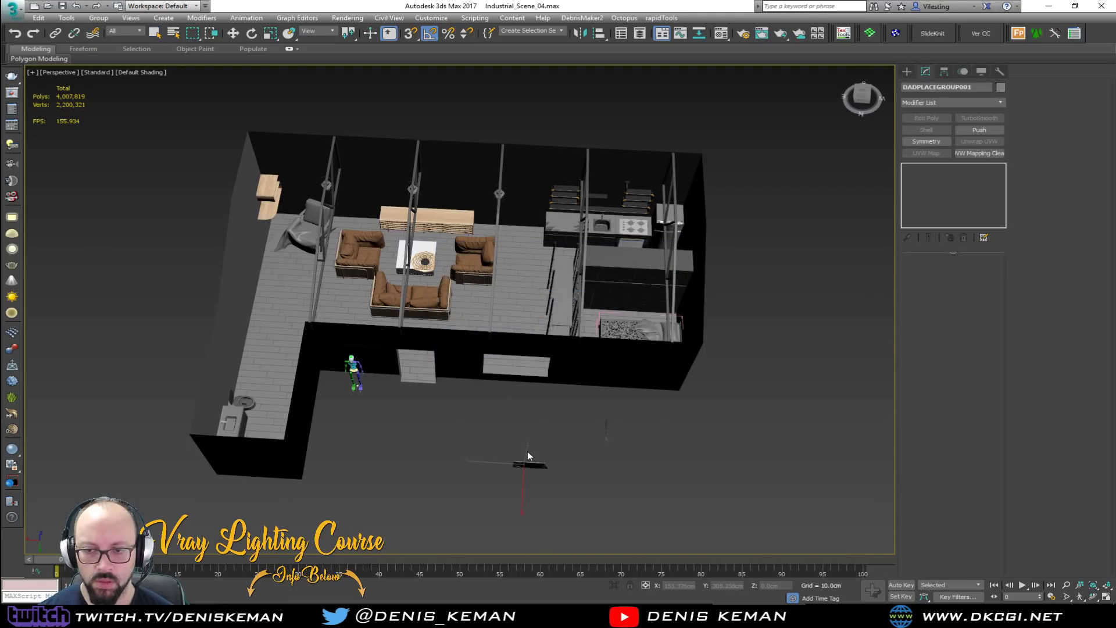
Examine the merged TV body's mesh from front and back, toggling its top Edit Poly modifier off and on.
key("z")
scroll(459, 428, "down", 3)
middle_click_drag(459, 418, 433, 373, "alt")
left_click(365, 364)
scroll(343, 366, "up", 2)
scroll(434, 373, "down", 1)
left_click(907, 168)
left_click(907, 169)
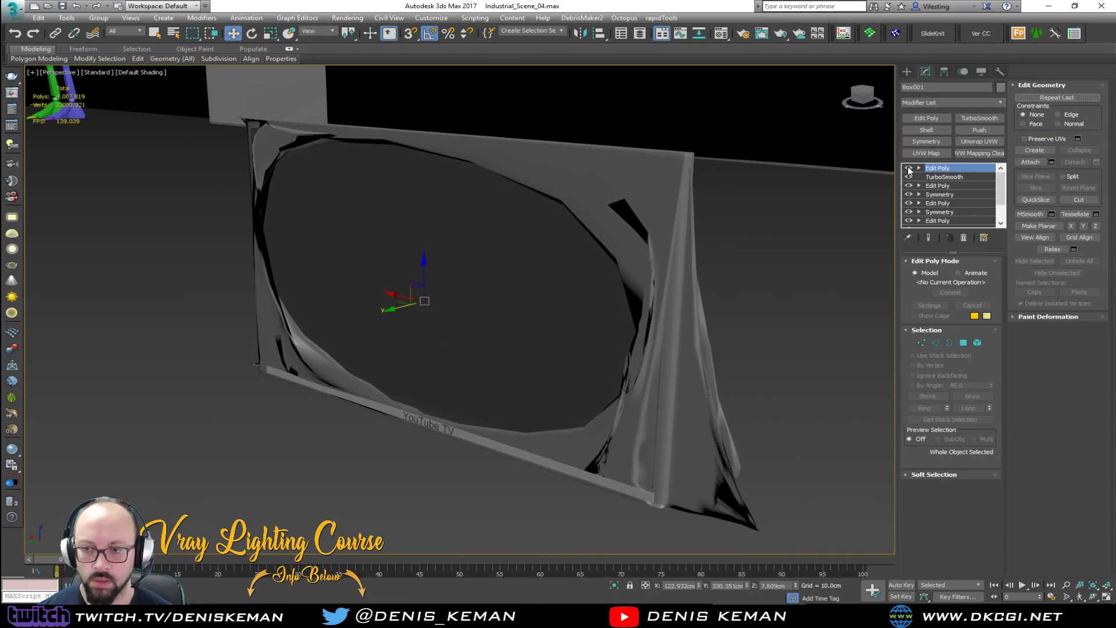
middle_click_drag(691, 270, 835, 286, "alt")
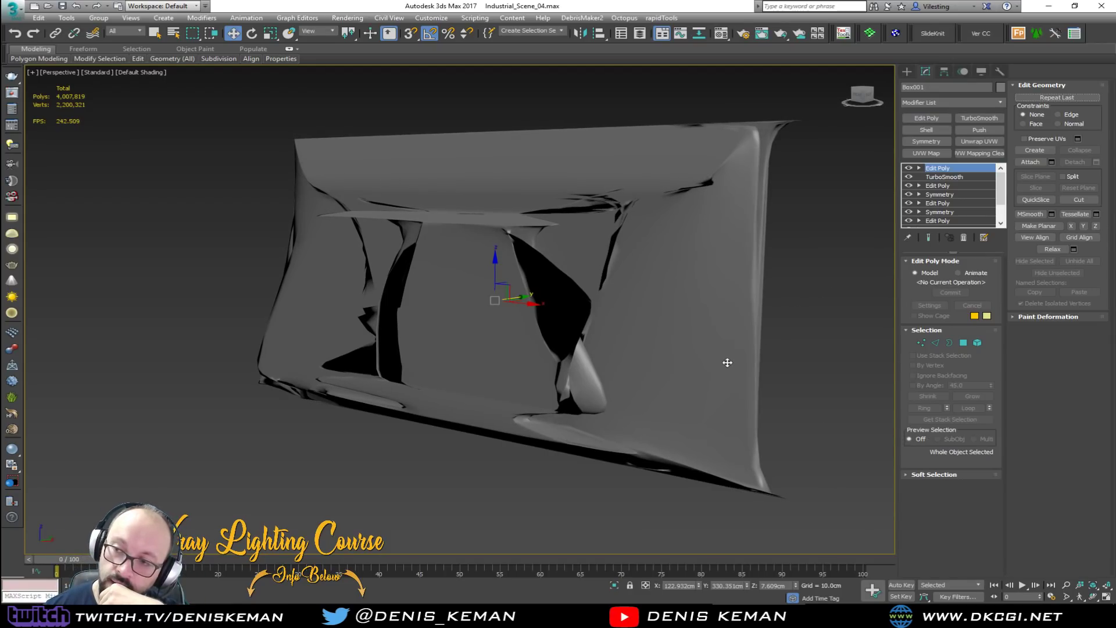
Reopen TV_Test.max without saving the changes to the industrial scene.
left_click(12, 8)
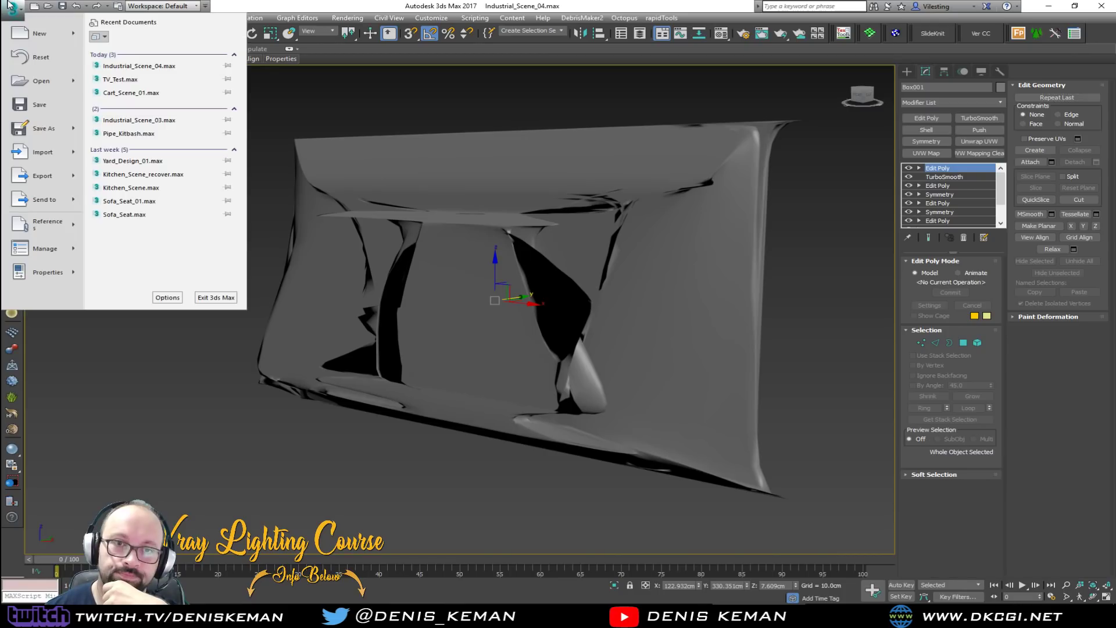
left_click(139, 81)
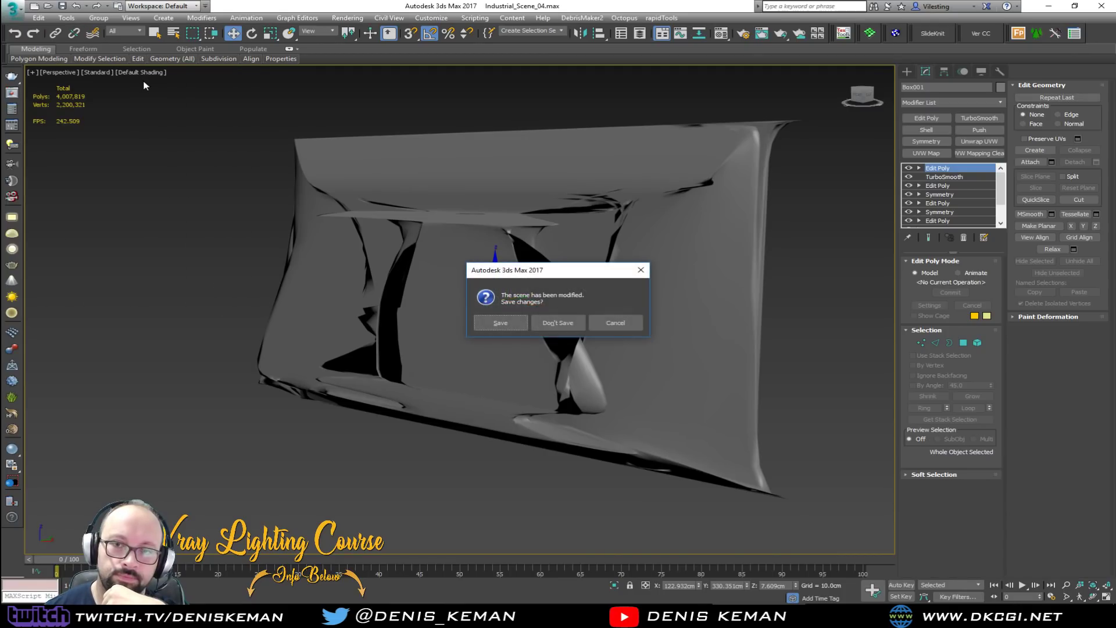
left_click(549, 321)
left_click(634, 347)
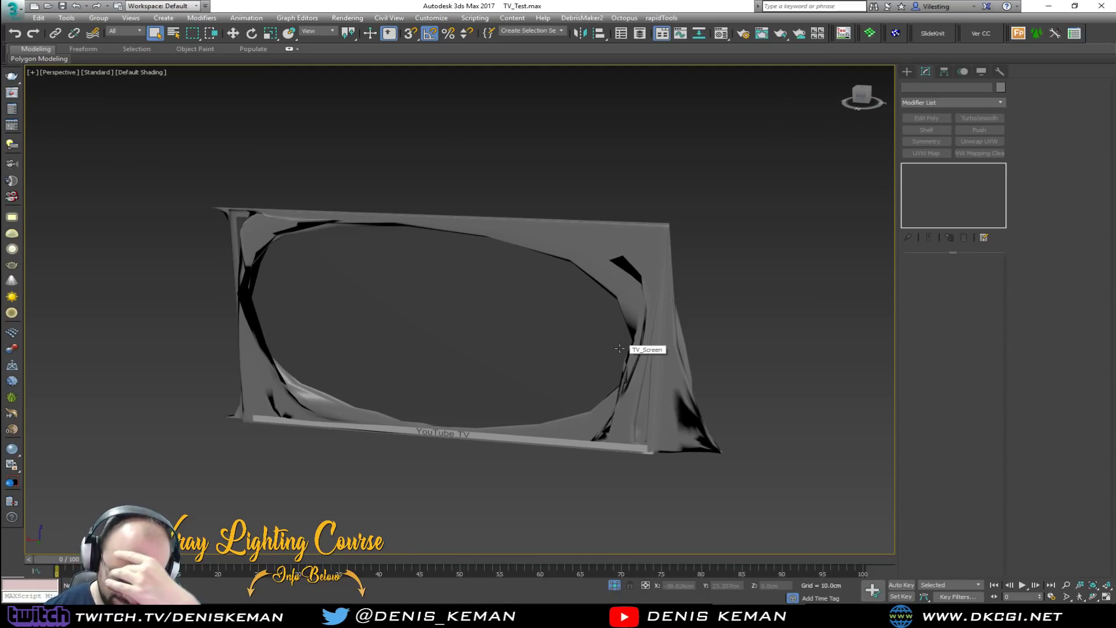
Unhide the reference image planes around the TV and view the body's back beside them.
left_click(387, 318)
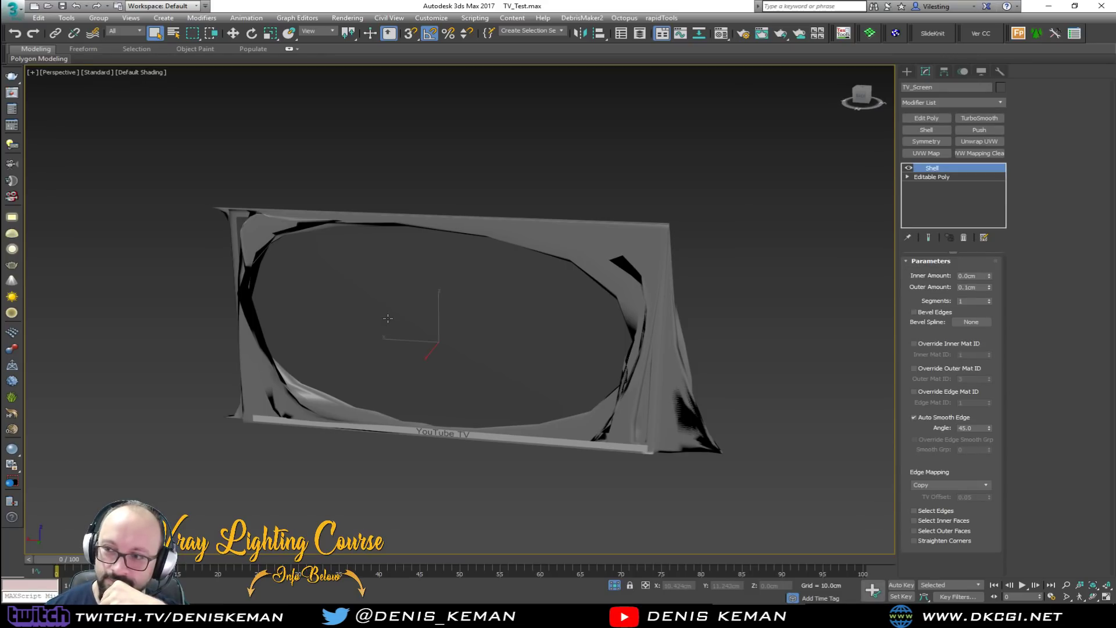
right_click(685, 312)
left_click(737, 236)
left_click(720, 314)
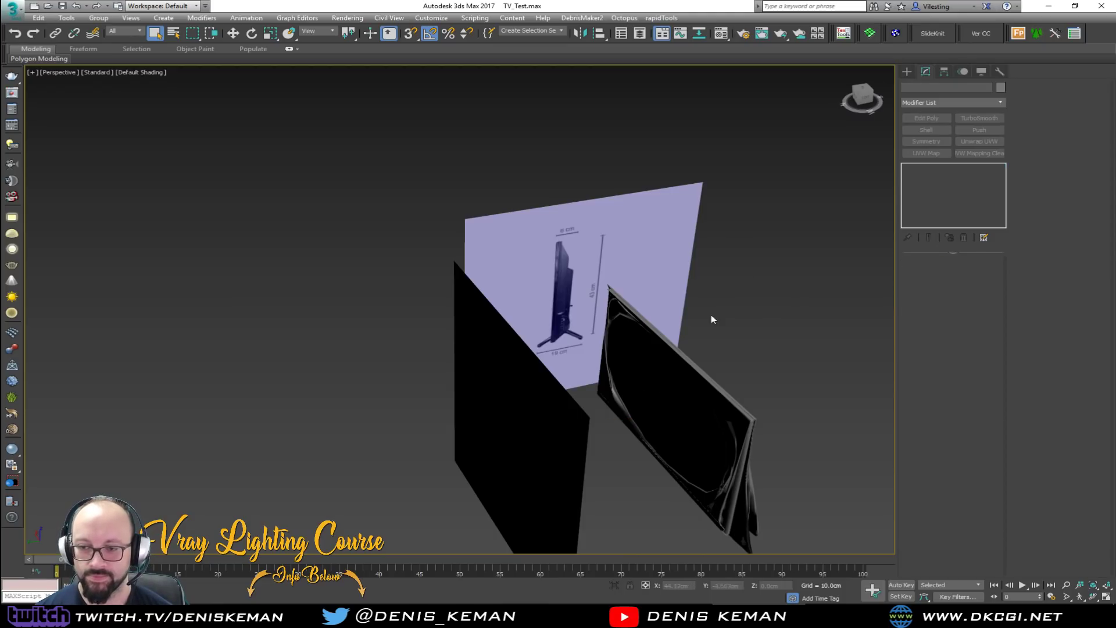
middle_click_drag(719, 315, 583, 326, "alt")
middle_click_drag(255, 387, 298, 356)
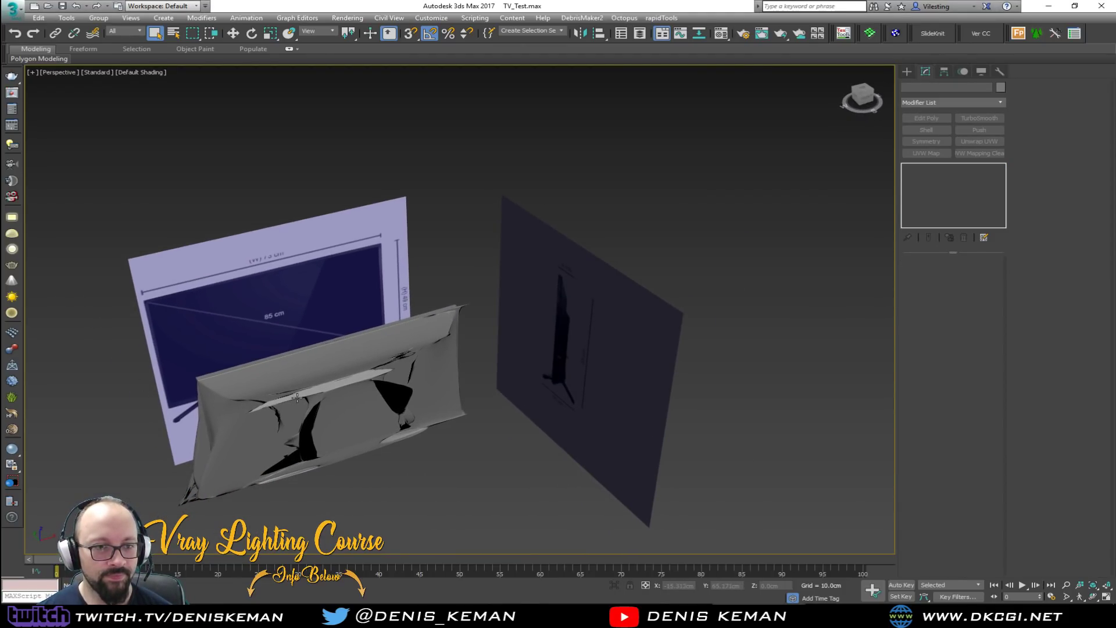
middle_click_drag(297, 397, 292, 374, "alt")
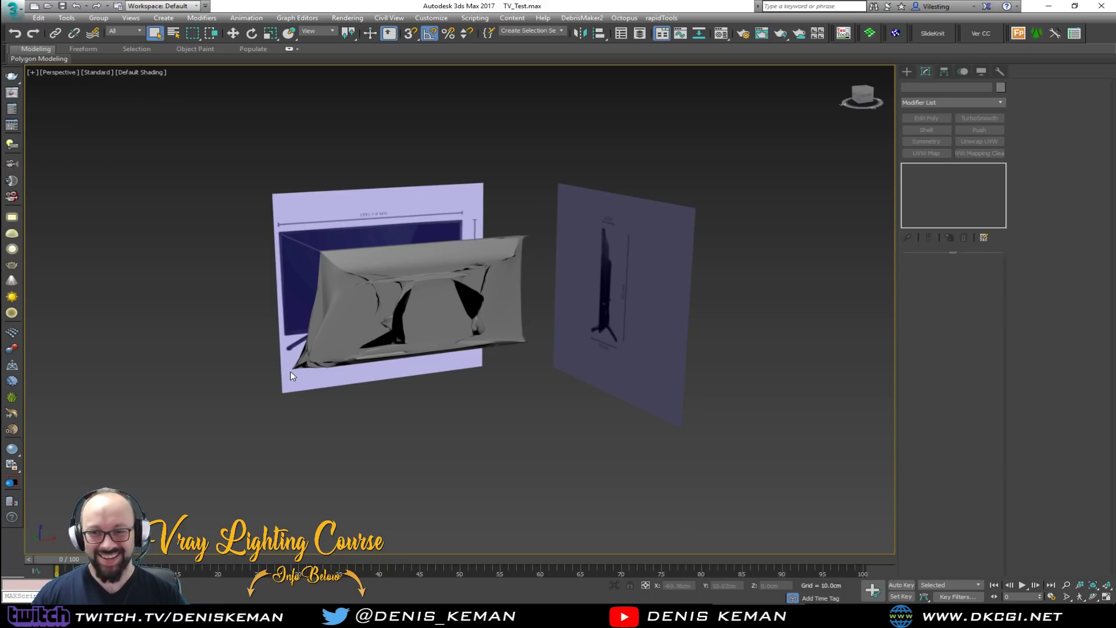
Select the distorted TV body and examine its mesh up close with edged faces shown.
left_click(440, 294)
key("z")
key("F4")
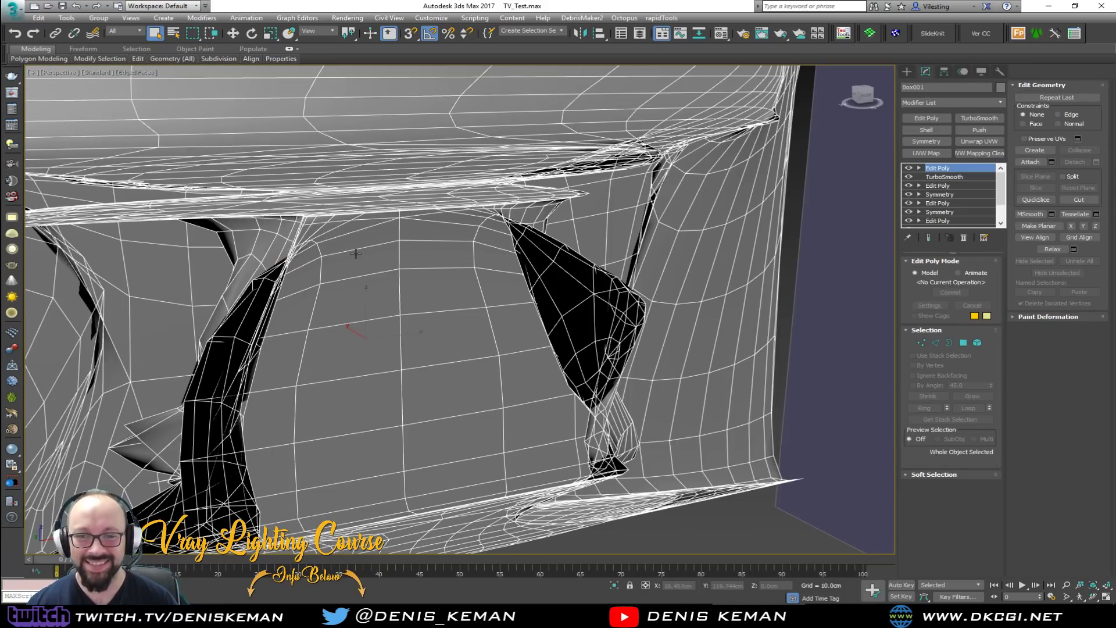
Examine the TV body's mesh while toggling its upper modifiers, including TurboSmooth and the Edit Poly beneath it, off and on.
scroll(439, 295, "down", 3)
middle_click_drag(440, 296, 523, 290, "alt")
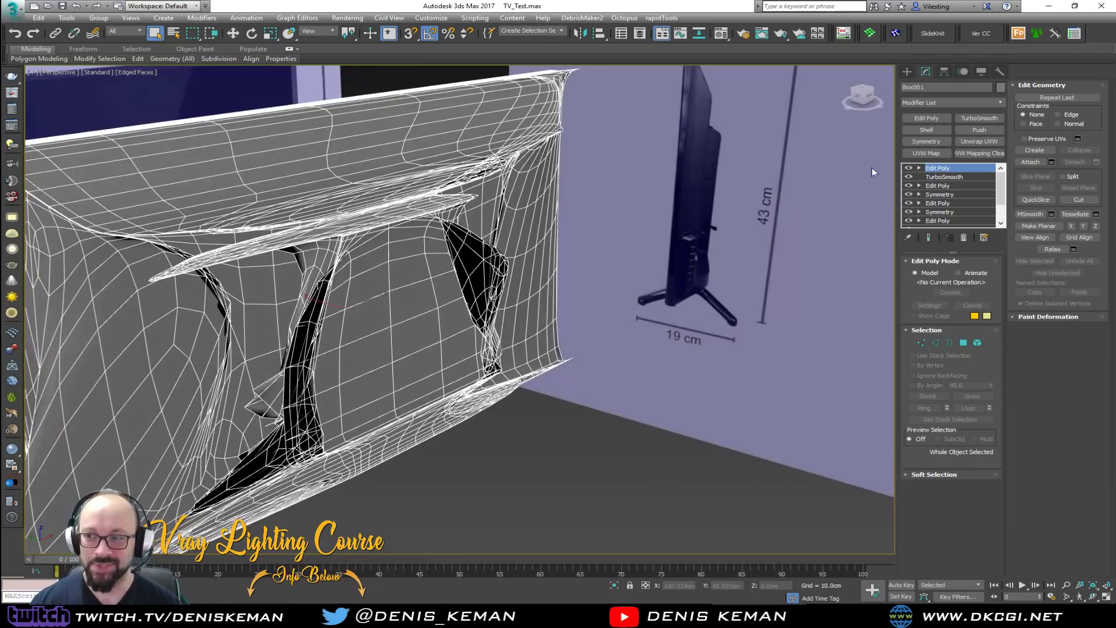
left_click(909, 168)
middle_click_drag(546, 201, 666, 201)
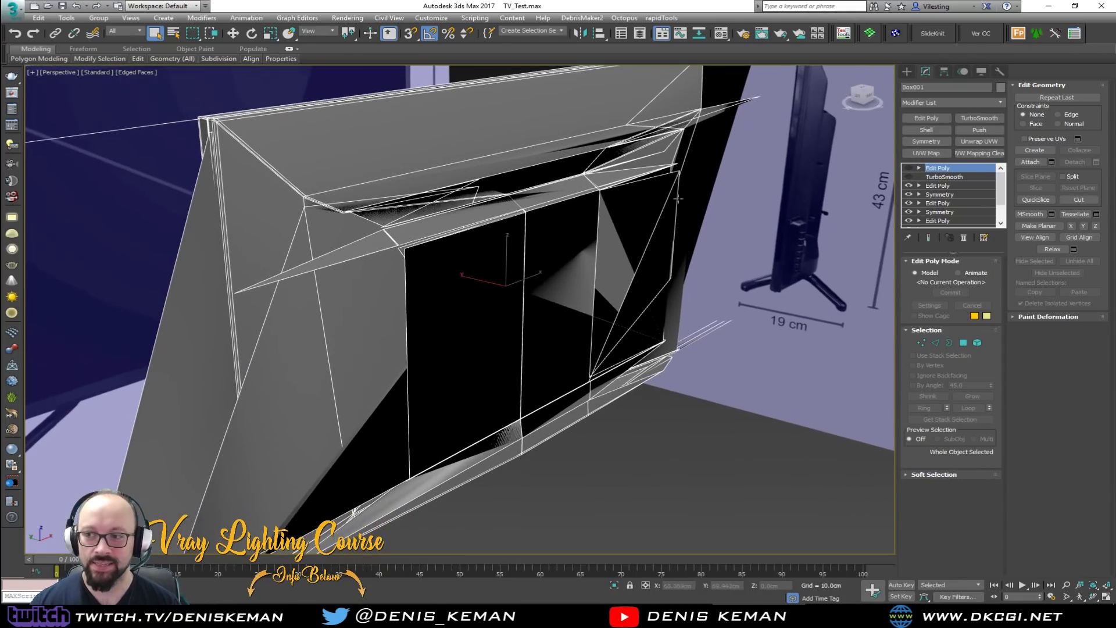
left_click(910, 186)
left_click(909, 185)
left_click(909, 186)
left_click(910, 186)
left_click(909, 168)
scroll(438, 192, "down", 5)
left_click(475, 301)
middle_click_drag(393, 216, 385, 267)
Open Industrial_Scene_04.max from the recent documents.
left_click(11, 7)
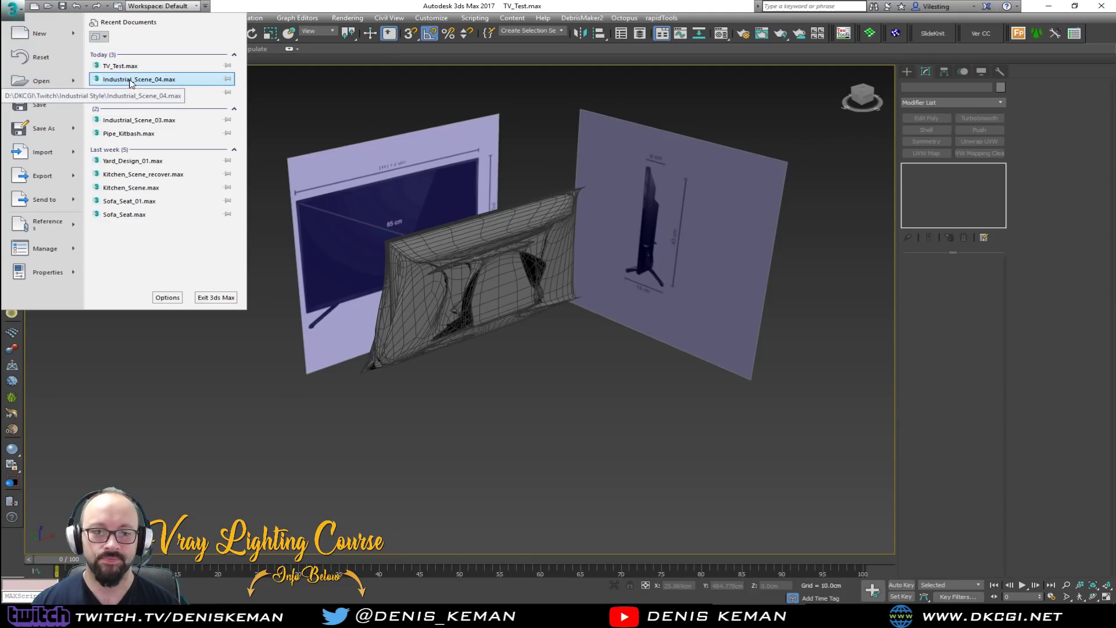
left_click(539, 347)
left_click(511, 311)
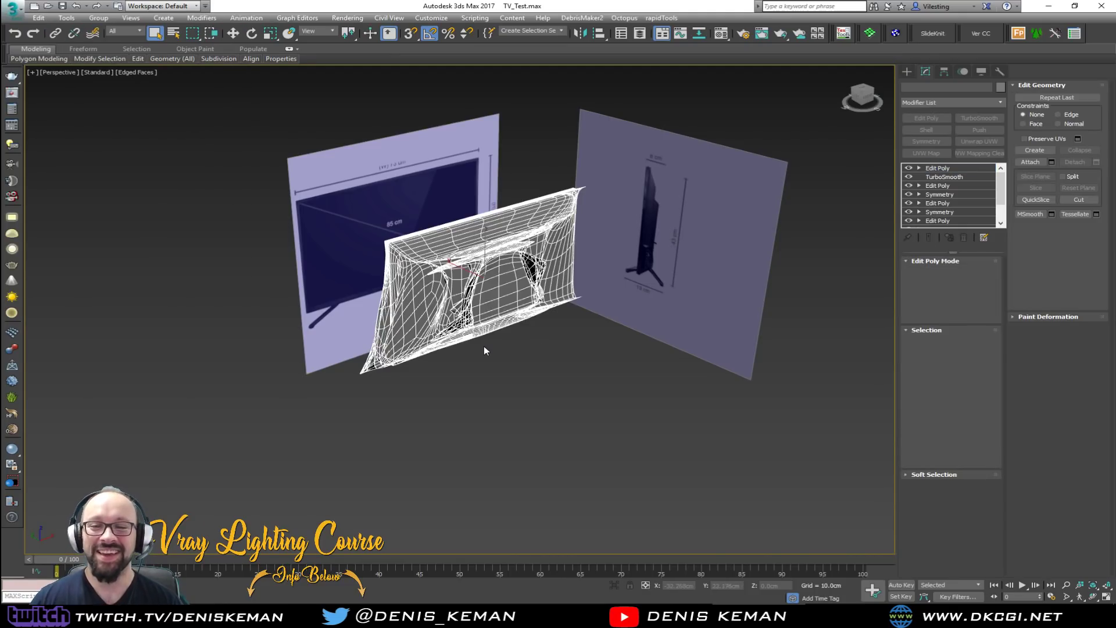
scroll(468, 349, "up", 3)
left_click(10, 7)
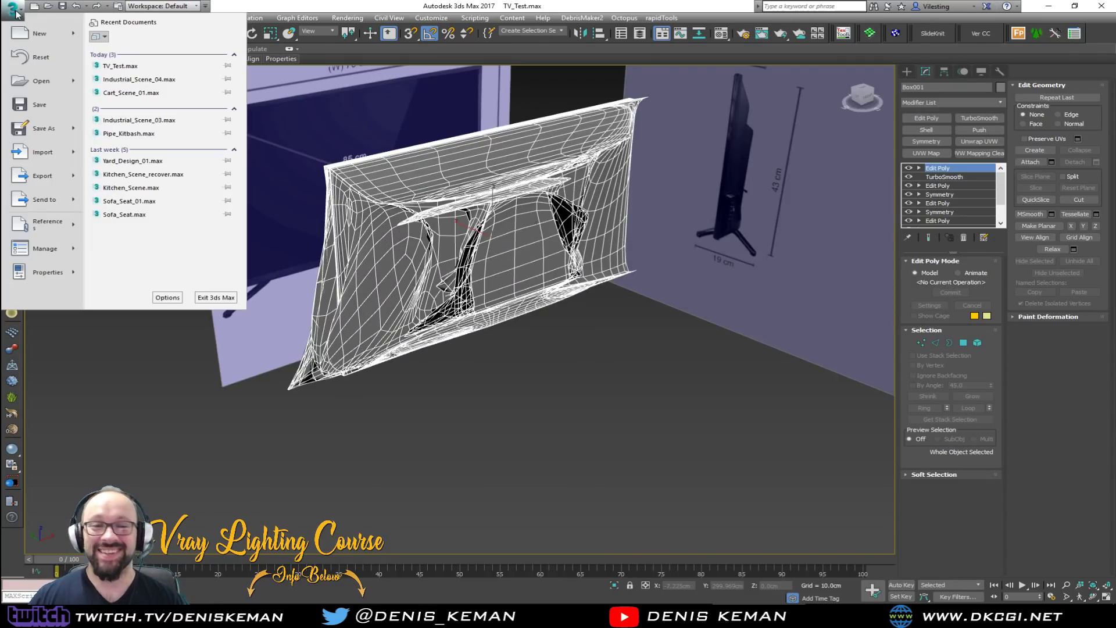
left_click(158, 80)
left_click(559, 321)
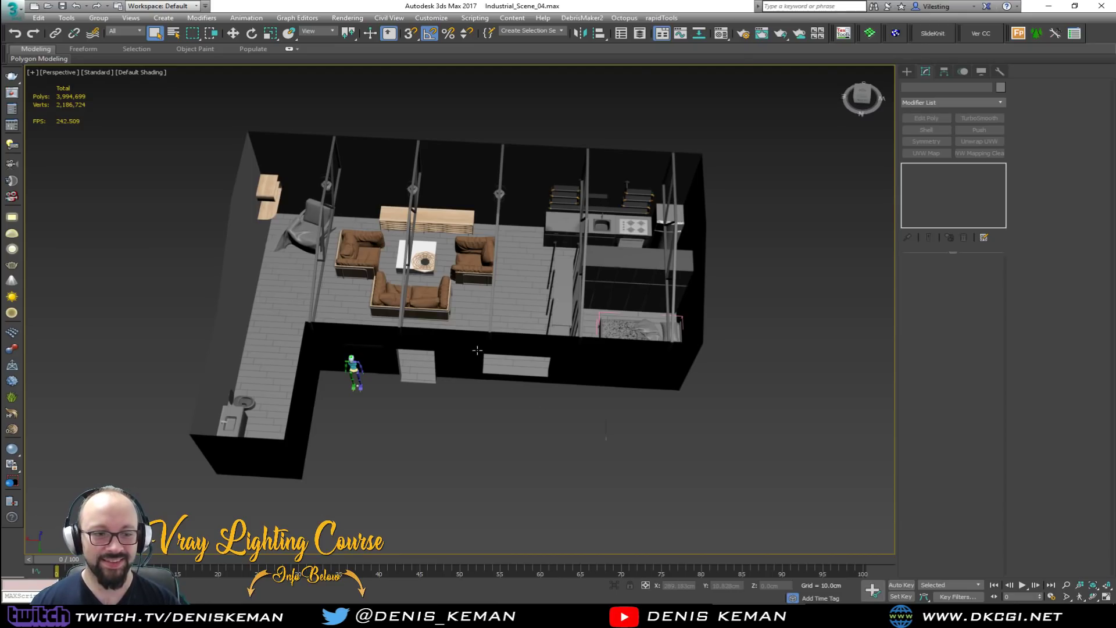
Isolate the room shell named Base and view its corridor opening from above.
scroll(476, 350, "up", 5)
middle_click_drag(429, 291, 212, 339, "alt")
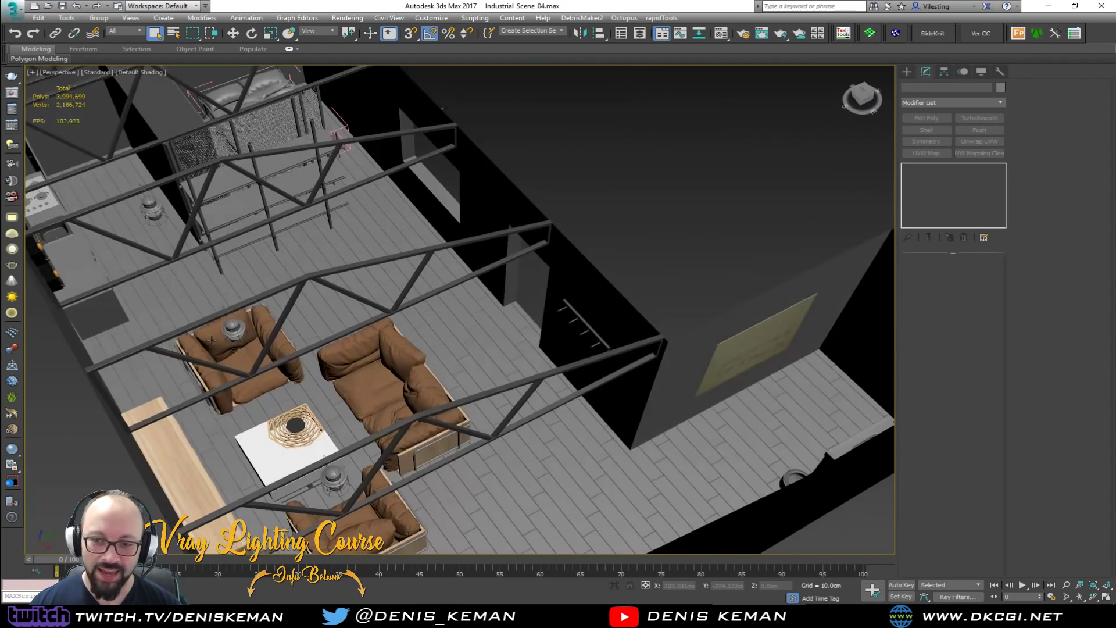
middle_click_drag(597, 440, 509, 348, "alt")
left_click(335, 332)
key("alt+q")
middle_click_drag(411, 356, 226, 361)
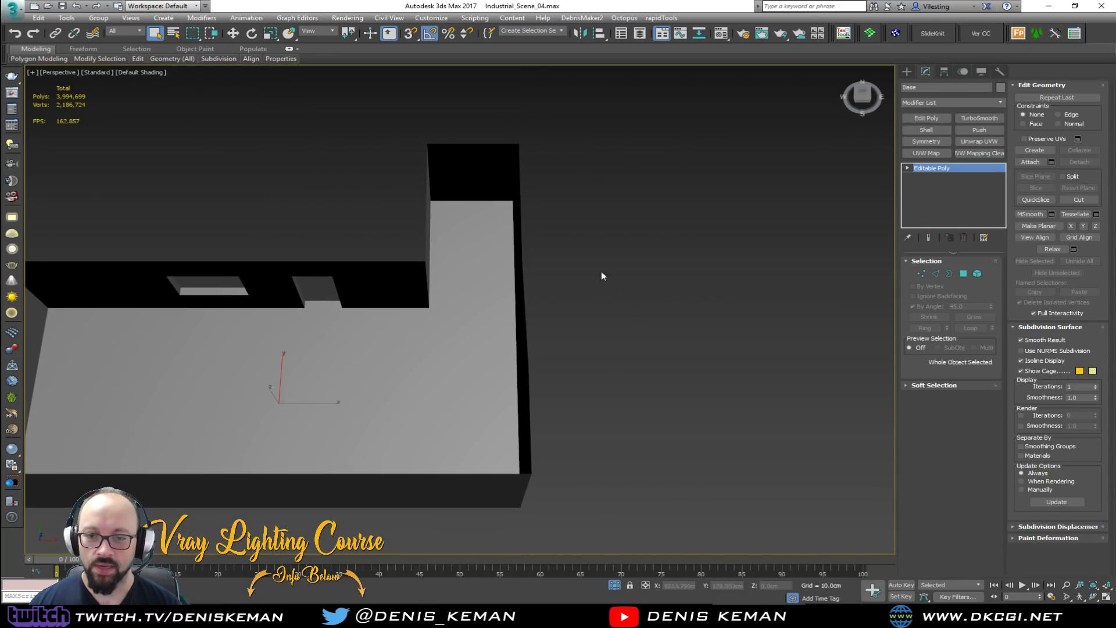
Draw a box with snapping across the corridor opening, about 163 cm wide and 10 cm thick, as tall as the adjoining wall.
left_click(906, 71)
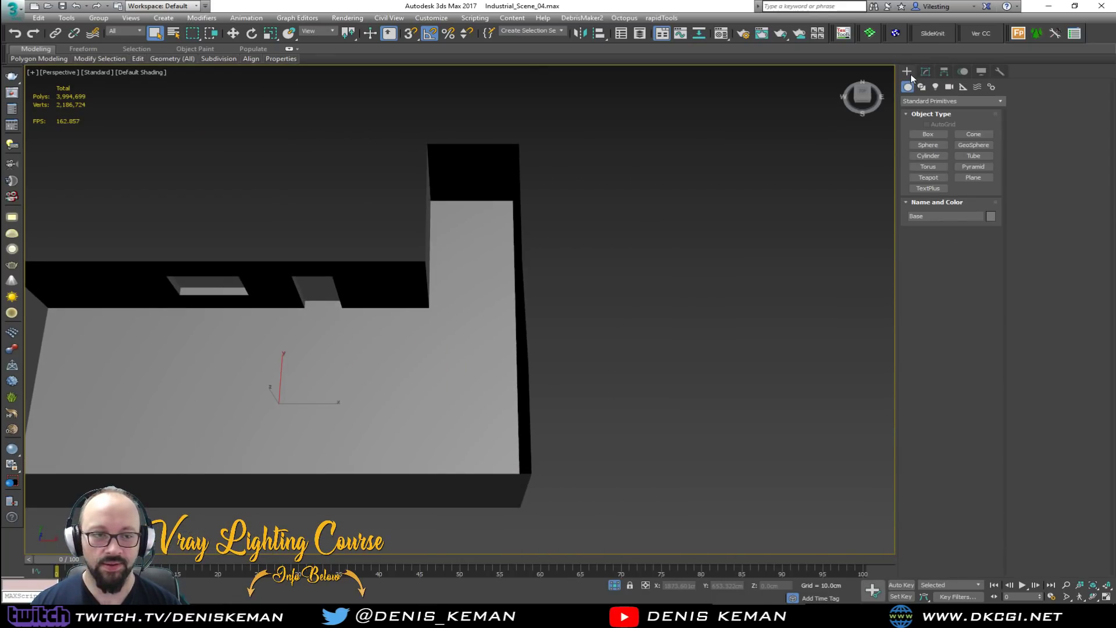
left_click(928, 134)
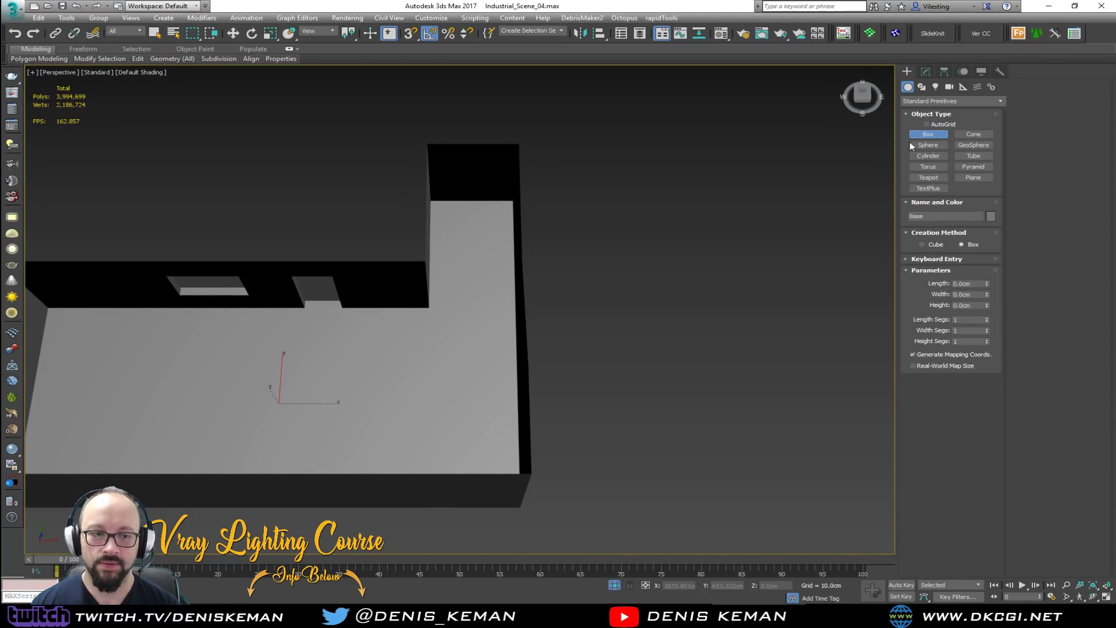
scroll(415, 305, "up", 3)
key("s")
left_click_drag(393, 338, 495, 333)
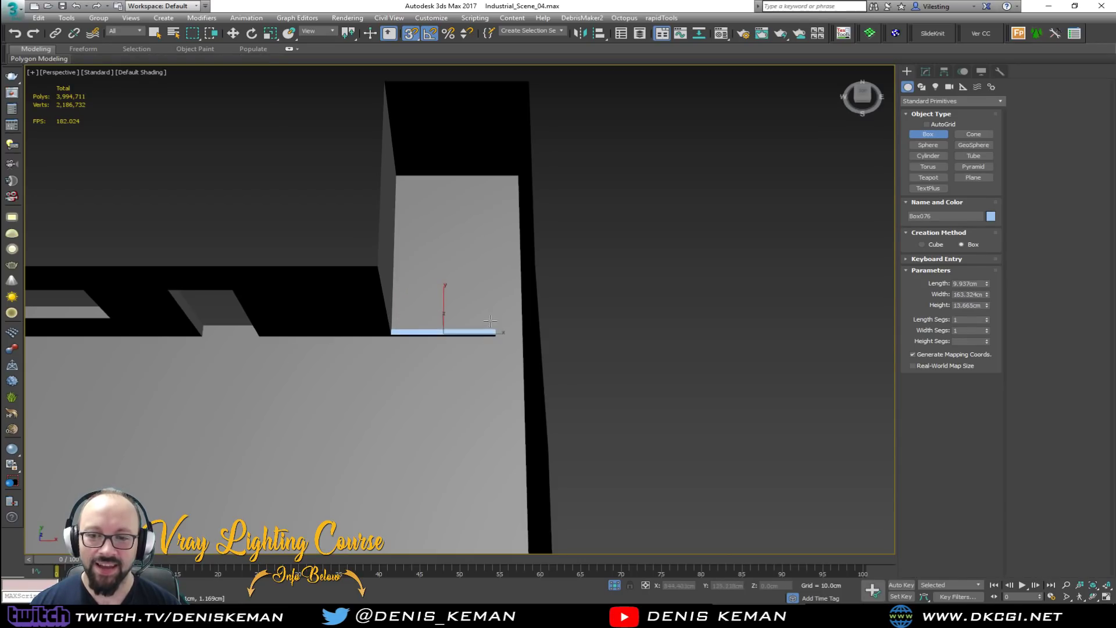
left_click(379, 265)
right_click(440, 285)
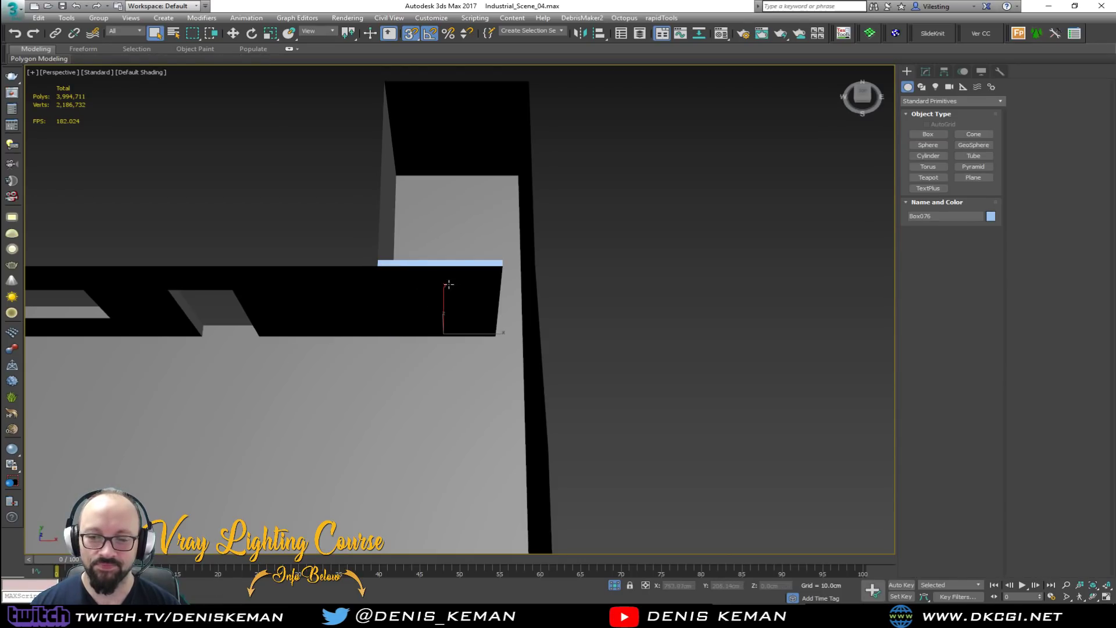
middle_click_drag(451, 282, 448, 292)
Add an Edit Poly modifier to the new box and move its free-end vertices across to the opposite wall.
left_click(925, 71)
left_click(926, 118)
key("1")
key("F3")
left_click_drag(584, 225, 470, 383)
key("F3")
key("w")
middle_click_drag(524, 308, 428, 356)
left_click_drag(428, 356, 426, 137)
Insert three edge loops on the partition outlining a doorway: one mid-width, one horizontal near the upper edge, one beside the adjoining wall.
middle_click_drag(426, 224, 467, 201, "alt")
scroll(405, 342, "up", 5)
middle_click_drag(405, 342, 494, 278)
key("1")
key("alt+1")
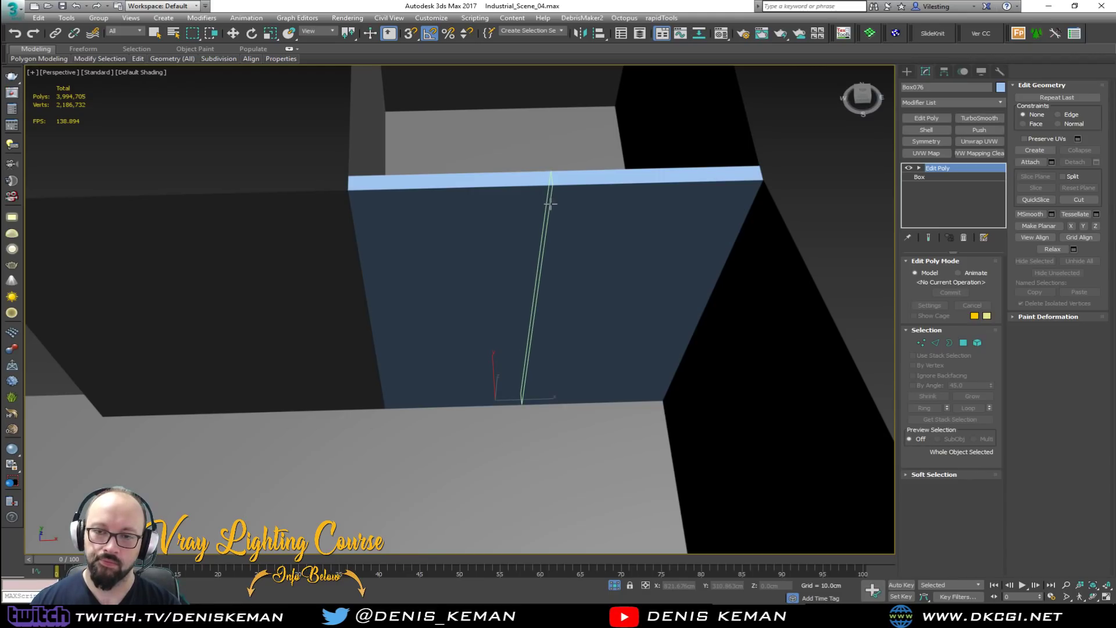
left_click(550, 203)
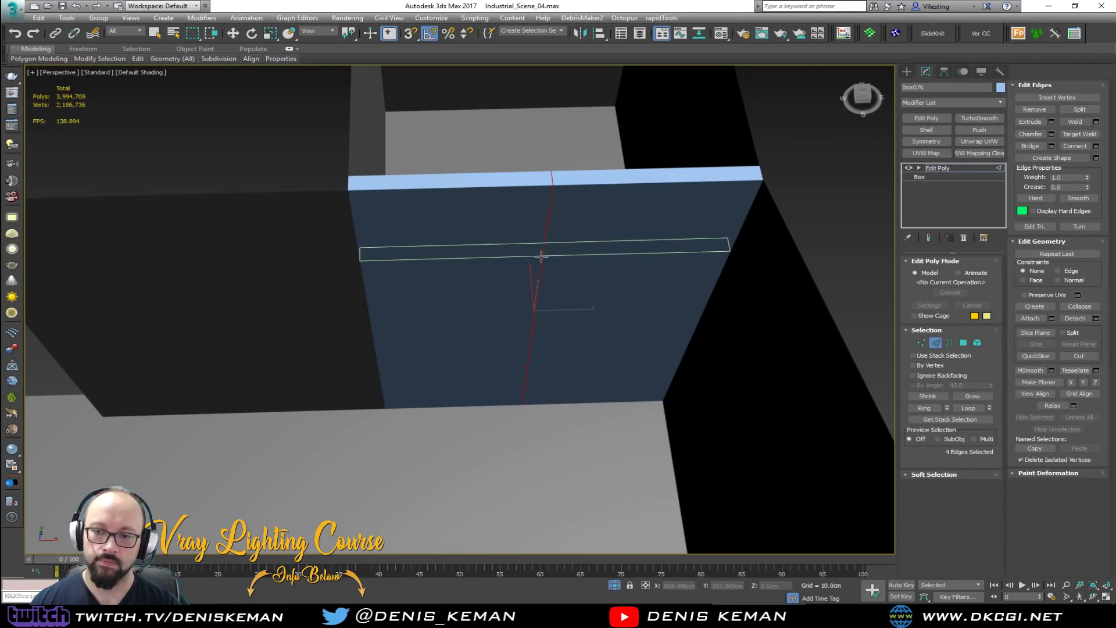
left_click(541, 254)
right_click(541, 274)
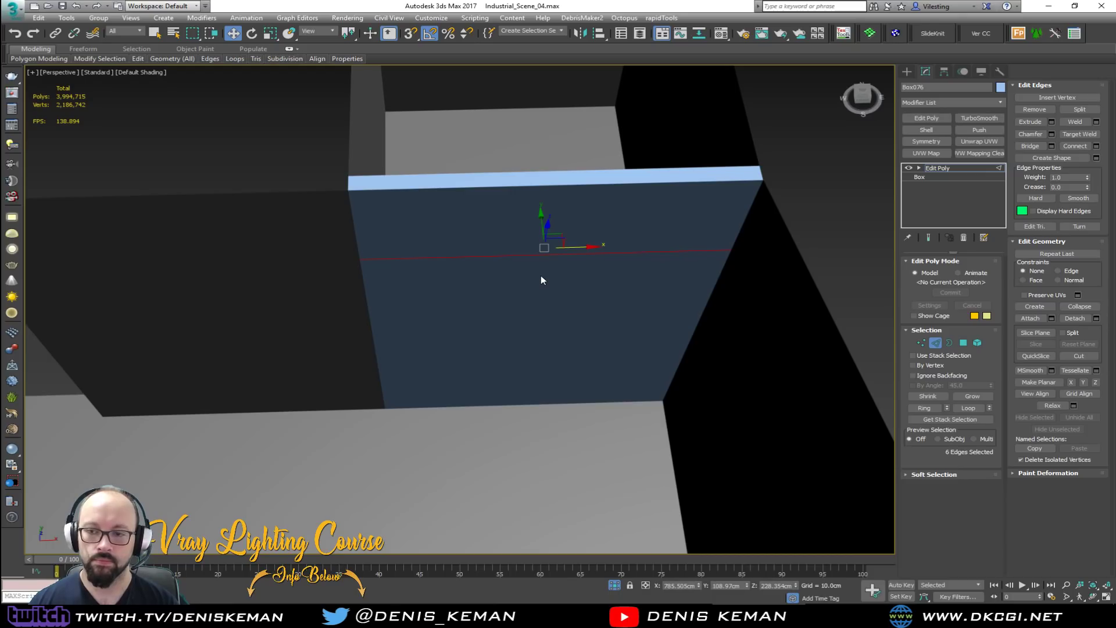
key("alt+1")
left_click(378, 266)
right_click(413, 302)
Delete the polygons enclosed by the door outline to cut a doorway through the partition.
key("F3")
key("4")
left_click_drag(513, 444, 435, 342)
key("Delete")
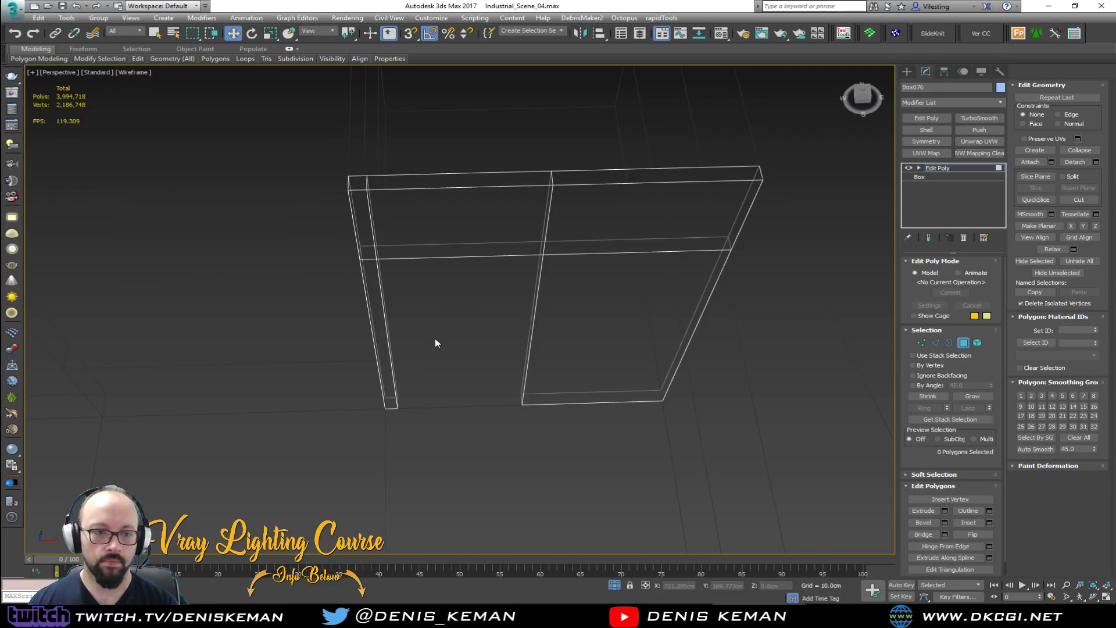
Bridge the open front and back edges of the doorway to close its inner faces.
key("F3")
mouse_move(443, 322)
middle_mouse_down("alt")
mouse_move(476, 309)
mouse_move(472, 292)
middle_mouse_up("alt")
key("2")
left_click(538, 405)
left_click(1030, 146)
left_click(449, 194)
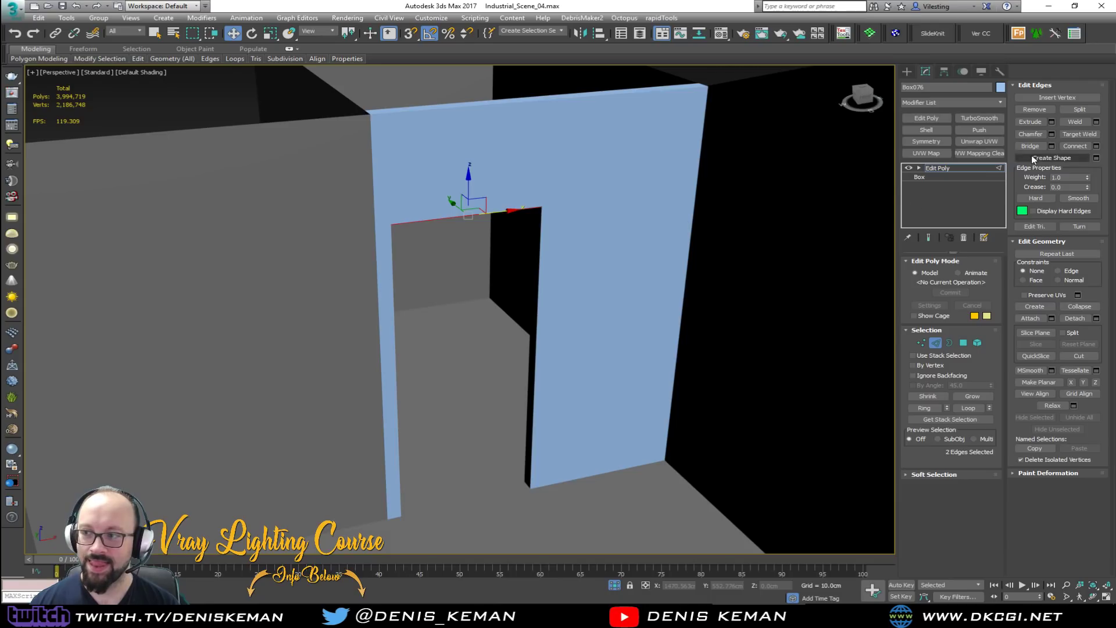
middle_click_drag(505, 334, 485, 343, "alt")
left_click(392, 356)
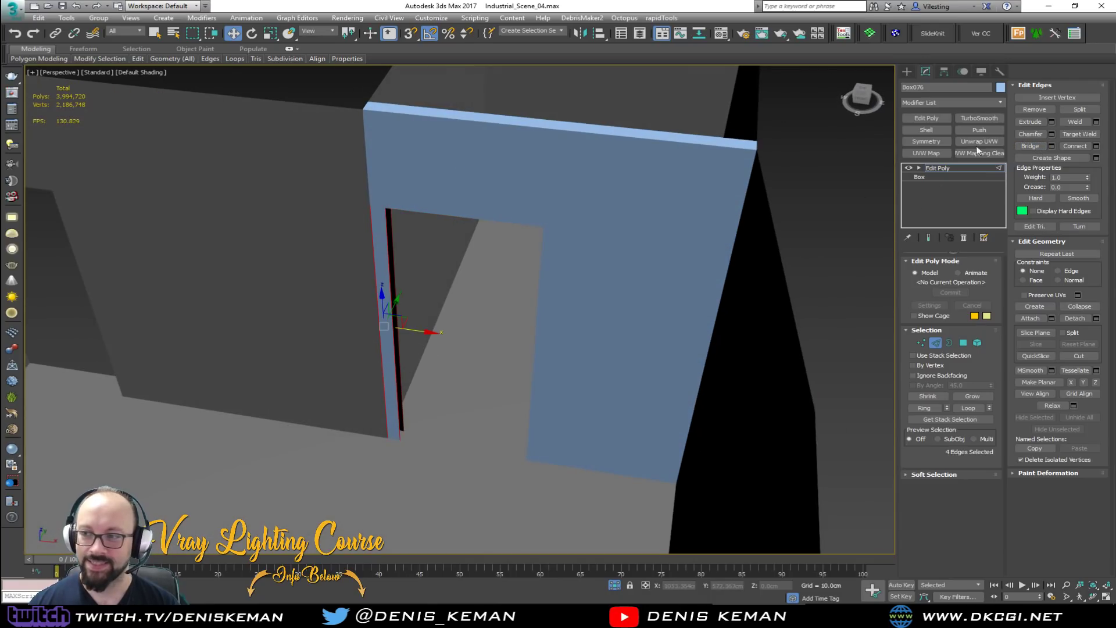
left_click(428, 292)
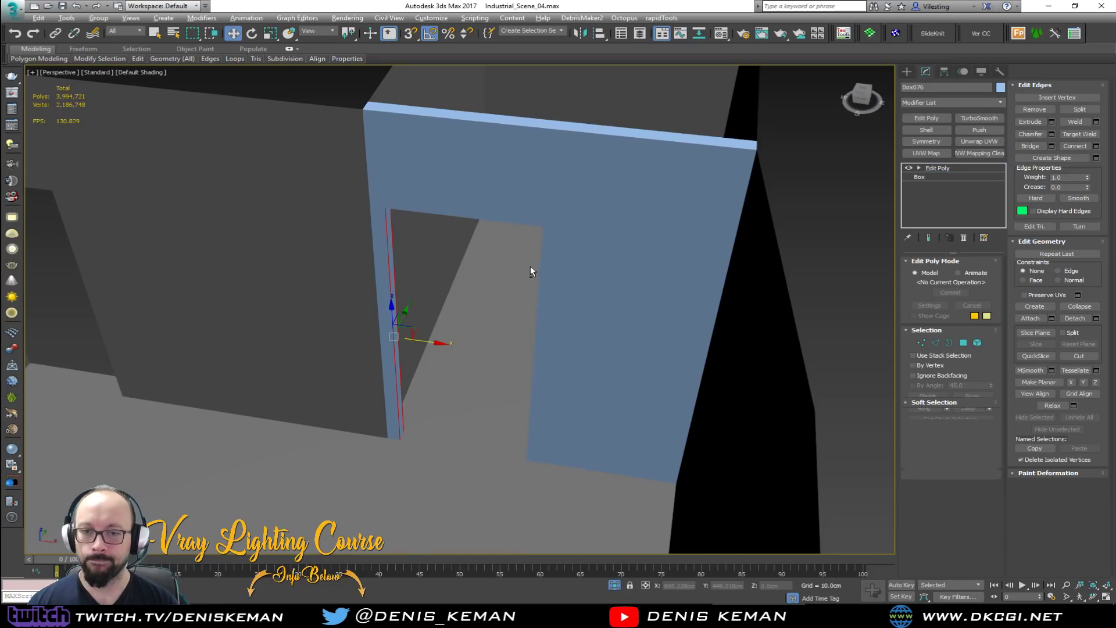
Isolate the partition to check it, leave edge editing and end isolation to show the whole furnished scene.
key("alt+q")
mouse_move(575, 270)
middle_mouse_down("alt")
mouse_move(598, 255)
mouse_move(577, 263)
middle_mouse_up("alt")
left_click(935, 342)
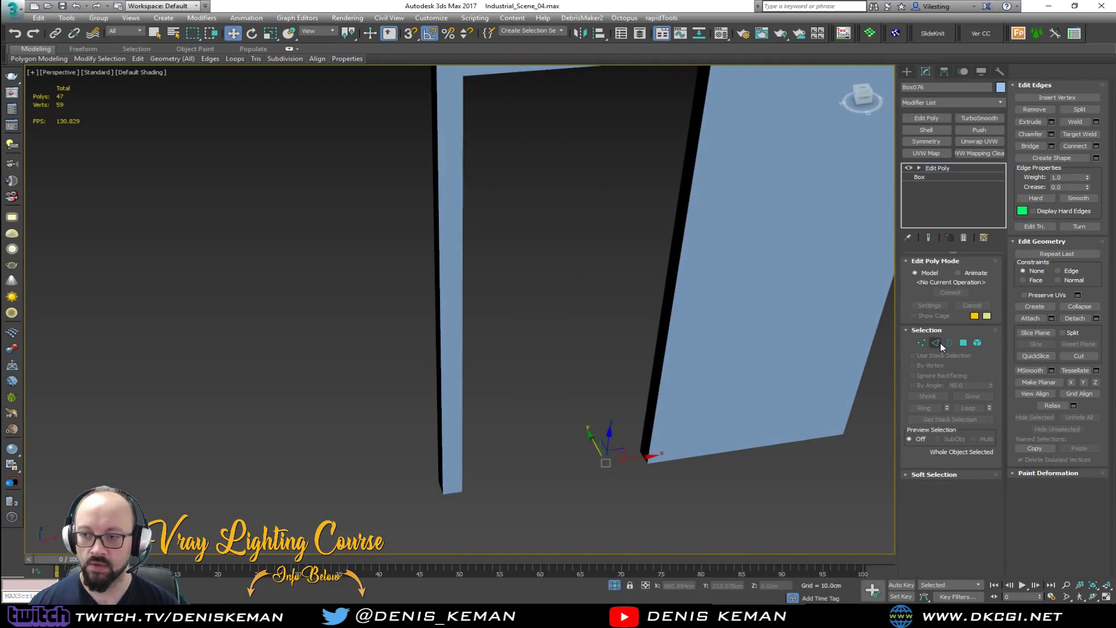
right_click(618, 309)
left_click(645, 231)
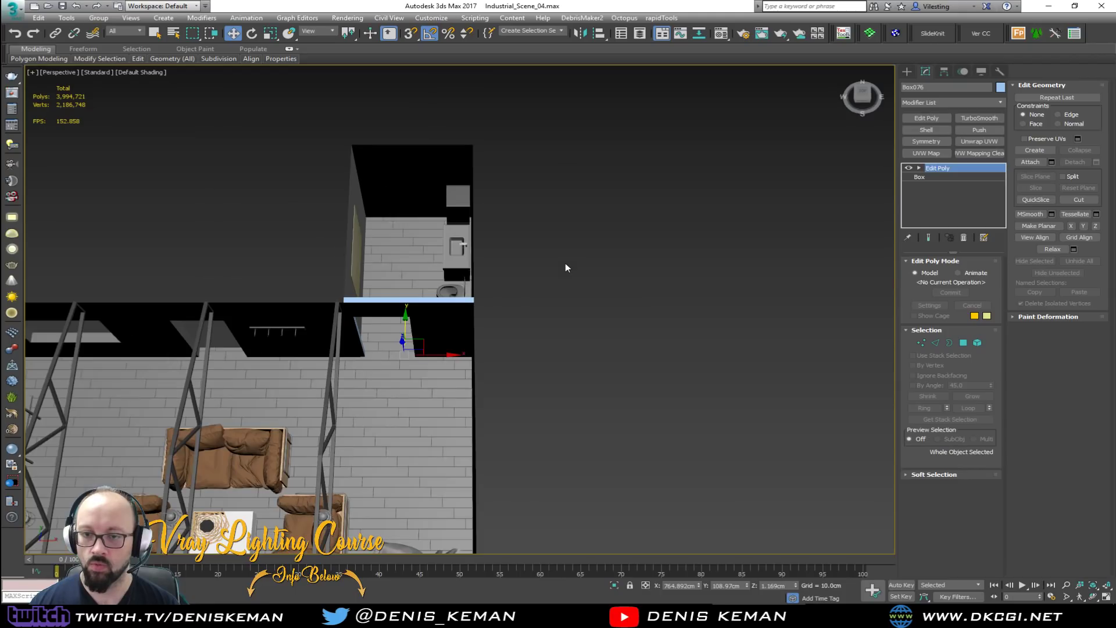
Change the partition's object colour to the third custom colour, a grey.
left_click(550, 297)
middle_click_drag(549, 295, 580, 269, "alt")
left_click(529, 183)
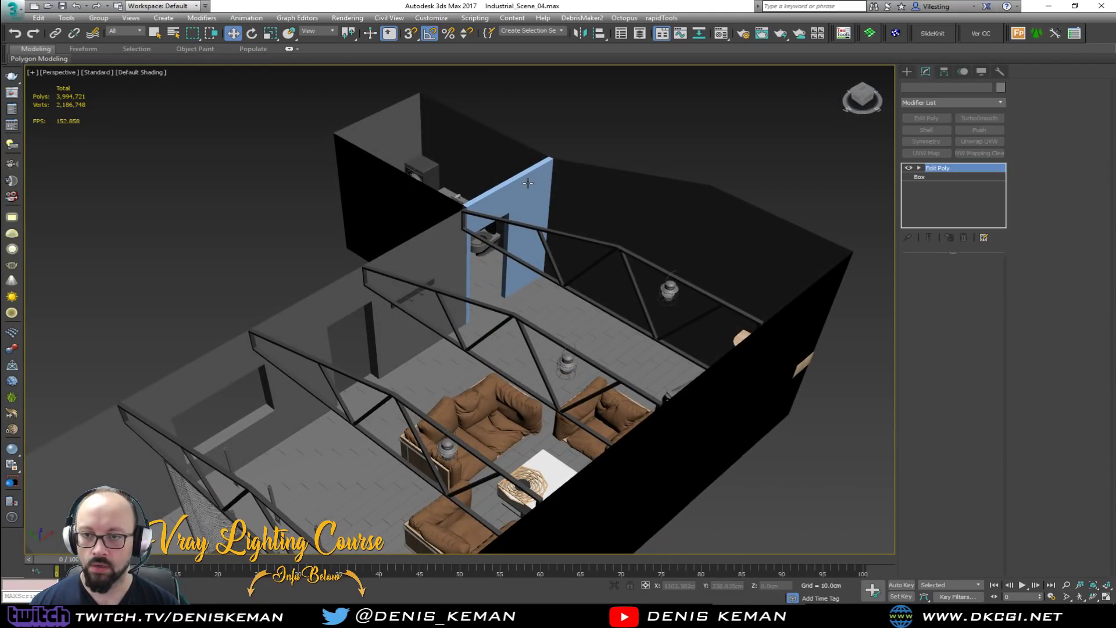
left_click(604, 203)
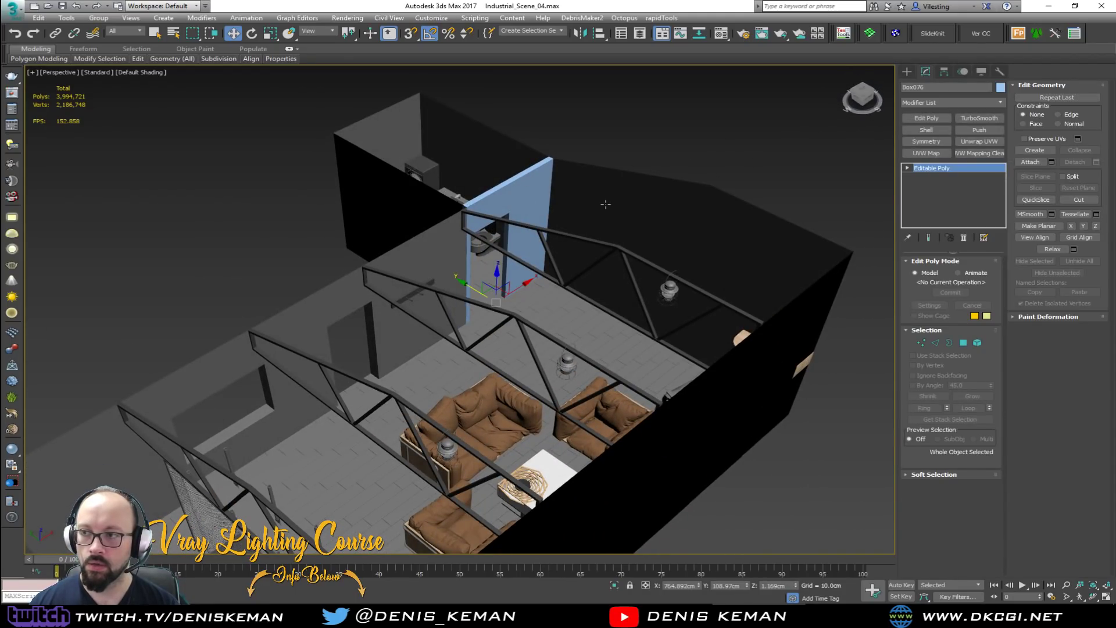
left_click(535, 191)
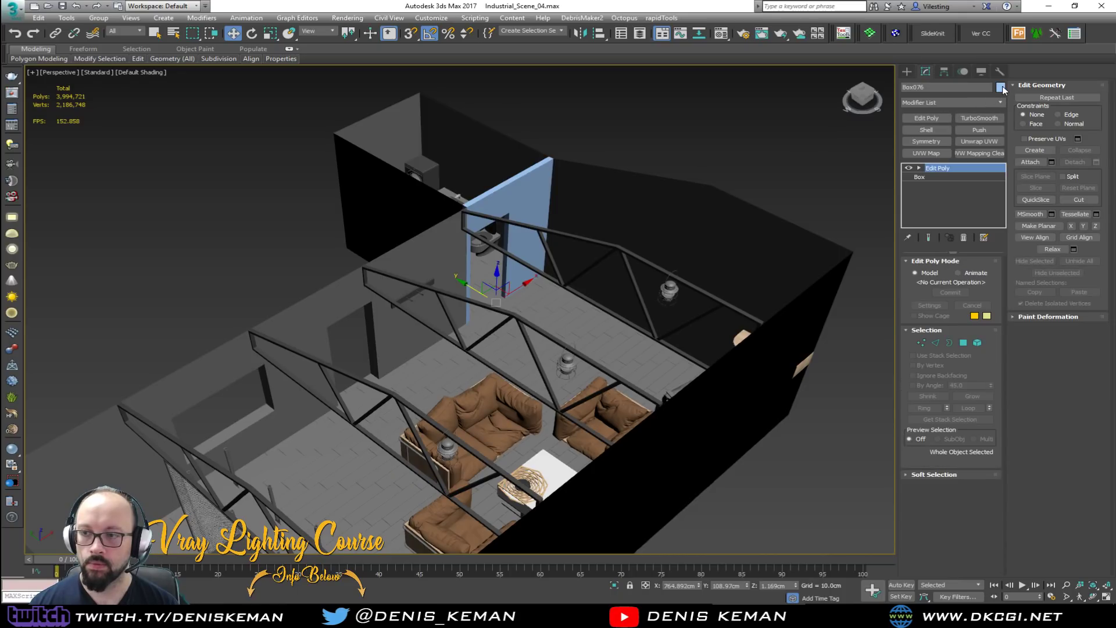
left_click(1000, 87)
left_click(652, 242)
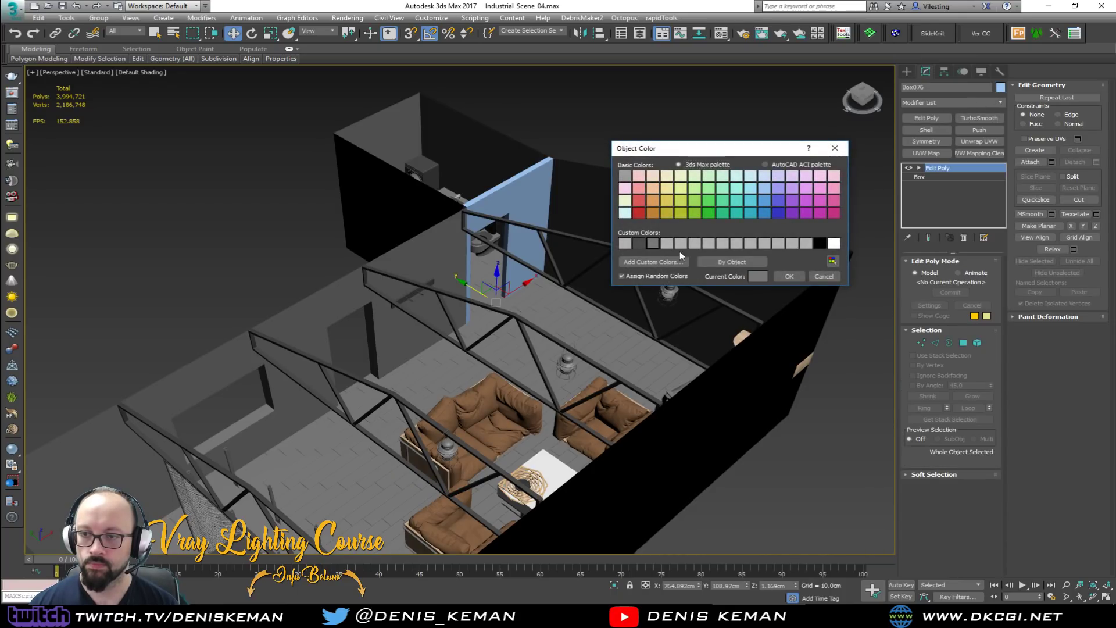
left_click(783, 281)
left_click(673, 150)
Inspect the recoloured partition and the living area's furniture layout from several raised viewpoints.
scroll(521, 247, "up", 4)
middle_click_drag(542, 248, 473, 245, "alt")
middle_click_drag(386, 269, 535, 307)
scroll(316, 280, "down", 3)
middle_click_drag(557, 266, 253, 384)
middle_click_drag(347, 318, 381, 329, "alt")
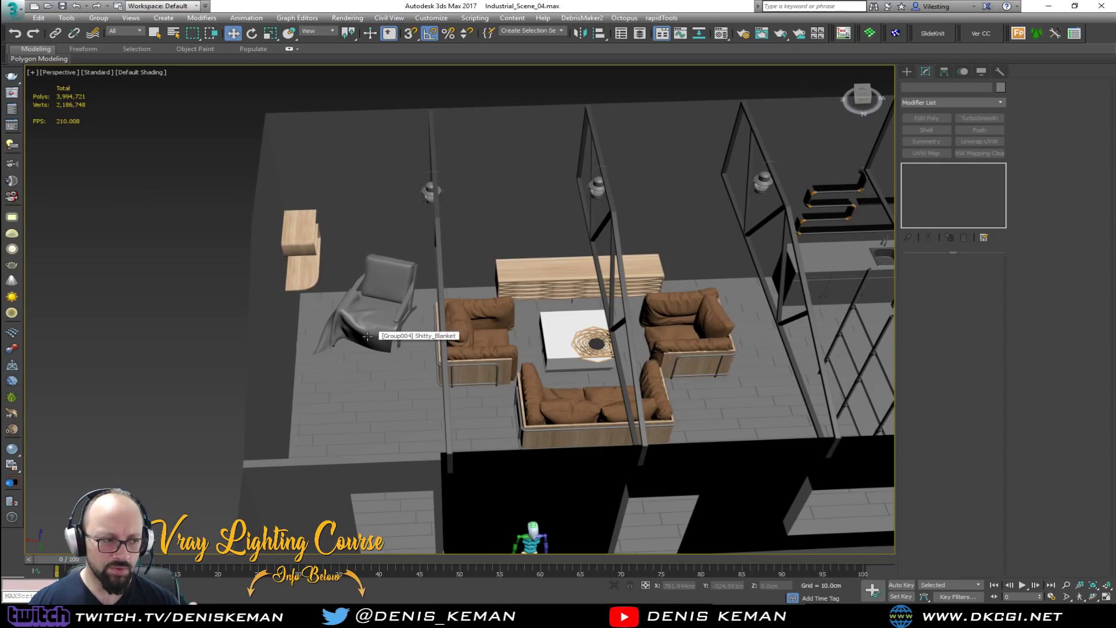
middle_click_drag(614, 328, 336, 312)
middle_click_drag(349, 216, 592, 331)
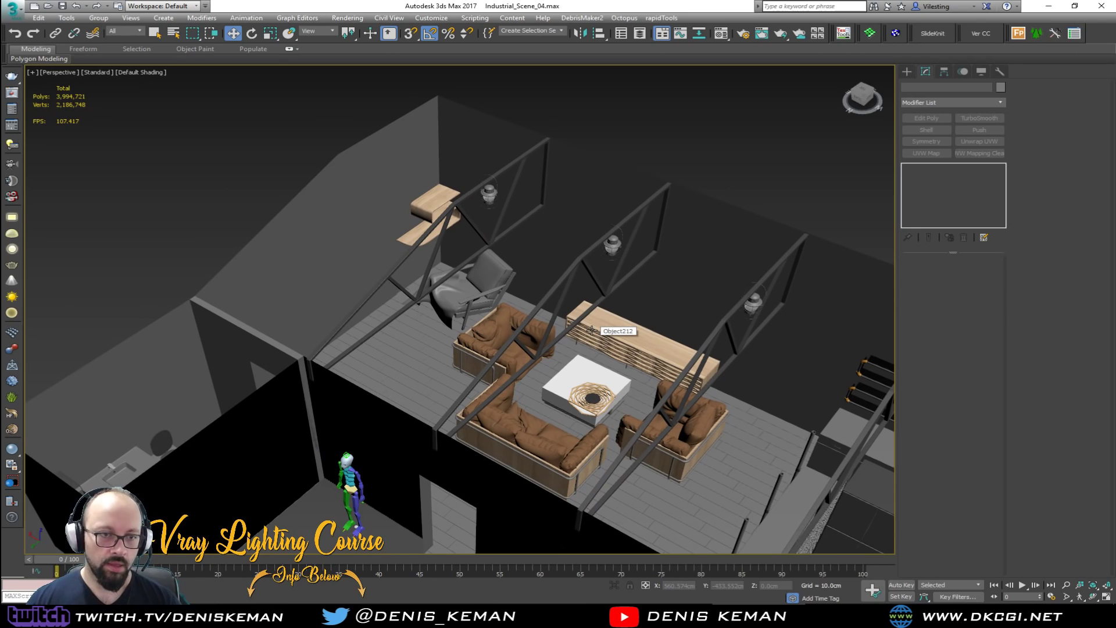
Examine the blank wall beside the sofas and the wall area above the wooden sideboard up close.
scroll(404, 358, "up", 3)
middle_click_drag(314, 321, 353, 314)
scroll(353, 313, "up", 7)
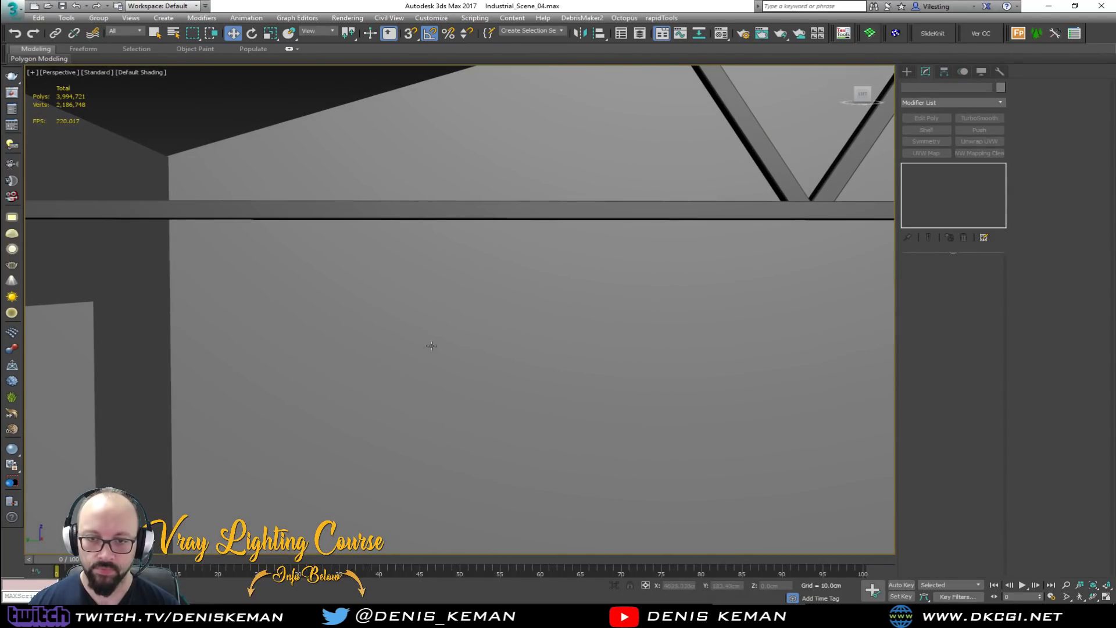
middle_click_drag(412, 224, 448, 273, "alt")
middle_click_drag(308, 167, 313, 171, "alt")
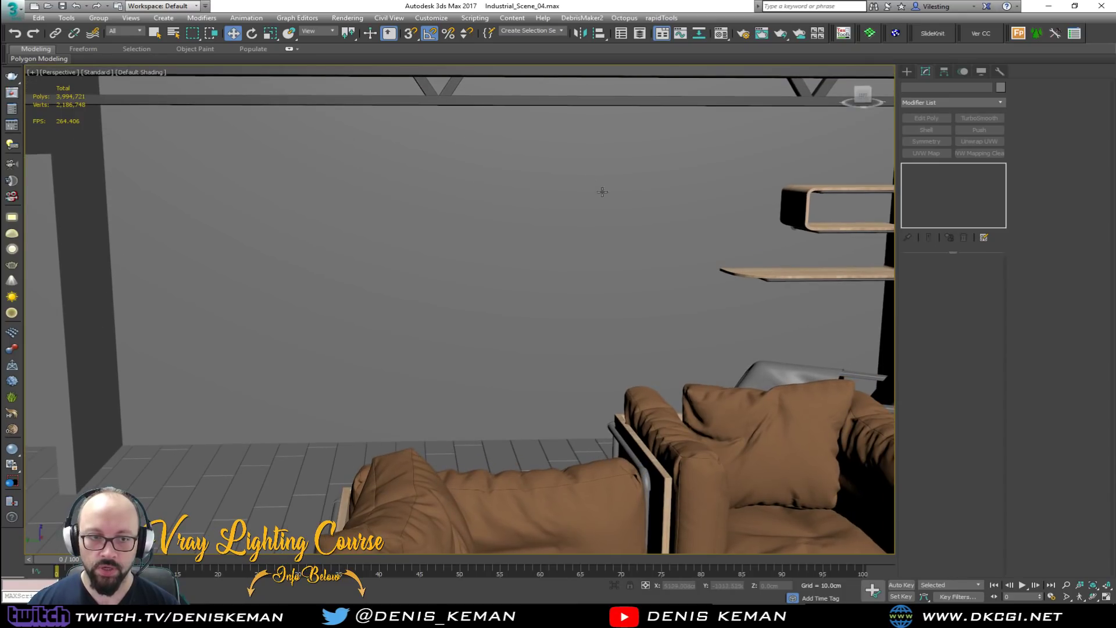
middle_click_drag(309, 258, 383, 260, "alt")
scroll(448, 281, "down", 4)
scroll(405, 290, "up", 3)
scroll(406, 289, "up", 3)
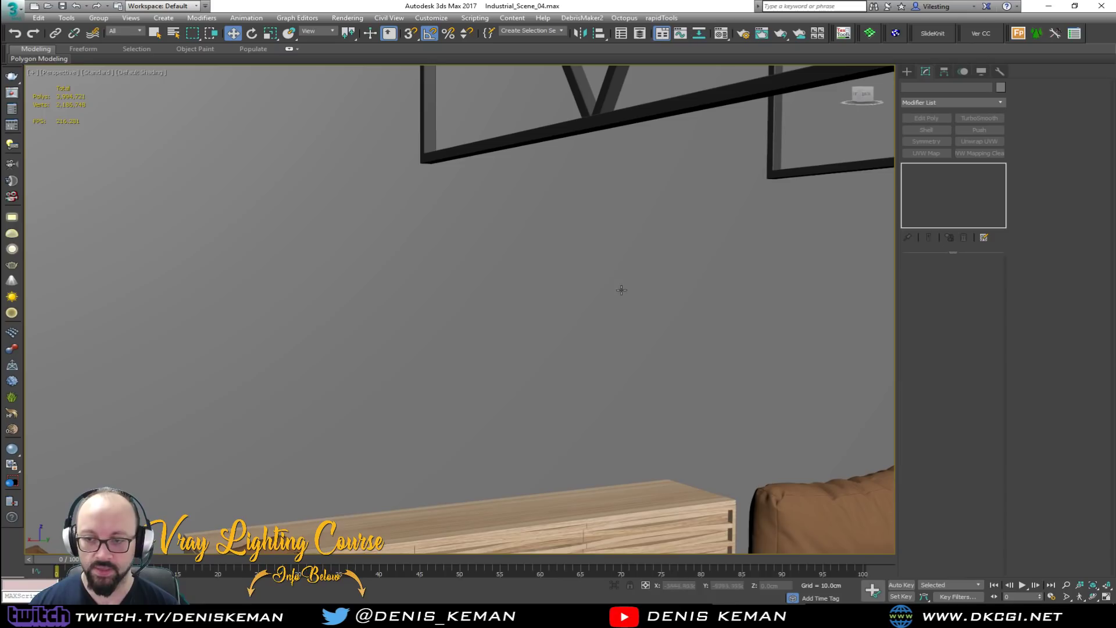
middle_click_drag(568, 303, 532, 346, "alt")
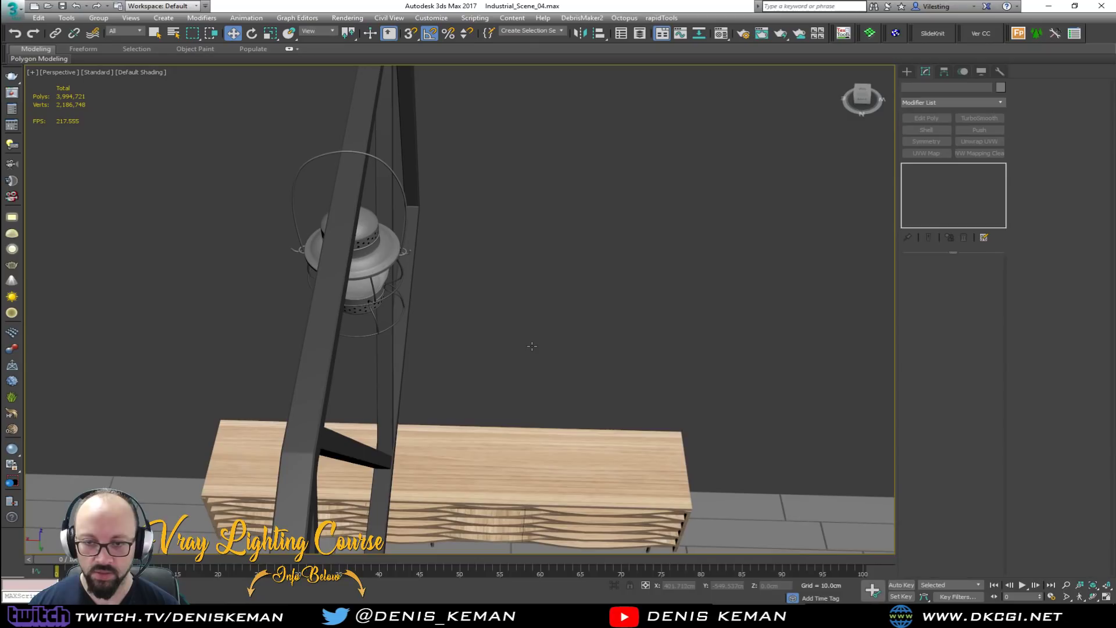
middle_click_drag(339, 385, 541, 317)
scroll(541, 316, "down", 3)
middle_click_drag(302, 304, 253, 308)
scroll(375, 283, "down", 3)
middle_click_drag(442, 330, 595, 261, "alt")
middle_click_drag(532, 99, 830, 503)
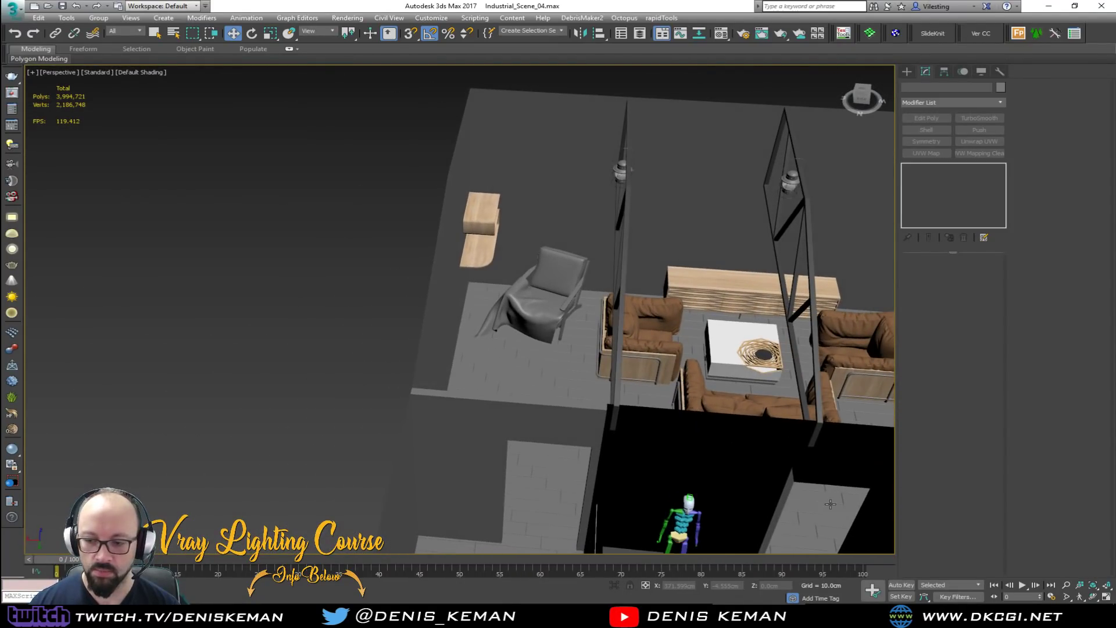
Switch to Discord and browse the pictures shared in the streaming_related channel for furniture, lamp and wall decor ideas.
left_click_drag(0, 108, 538, 85)
scroll(734, 322, "down", 10)
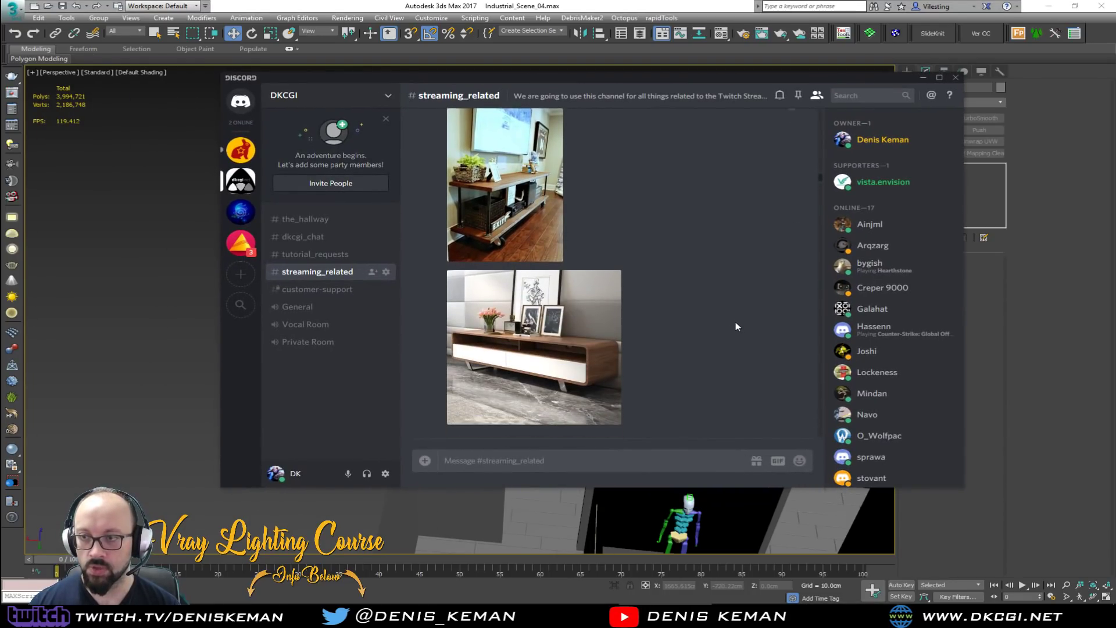
scroll(818, 308, "up", 5)
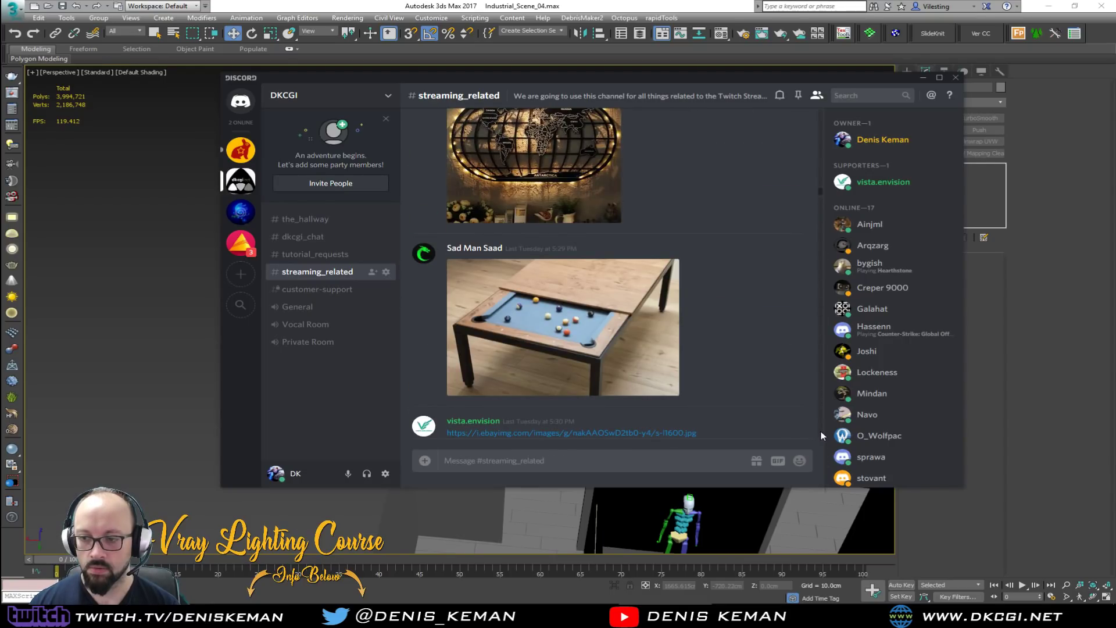
scroll(822, 439, "down", 5)
left_click_drag(821, 246, 819, 441)
scroll(642, 374, "up", 2)
scroll(641, 374, "up", 10)
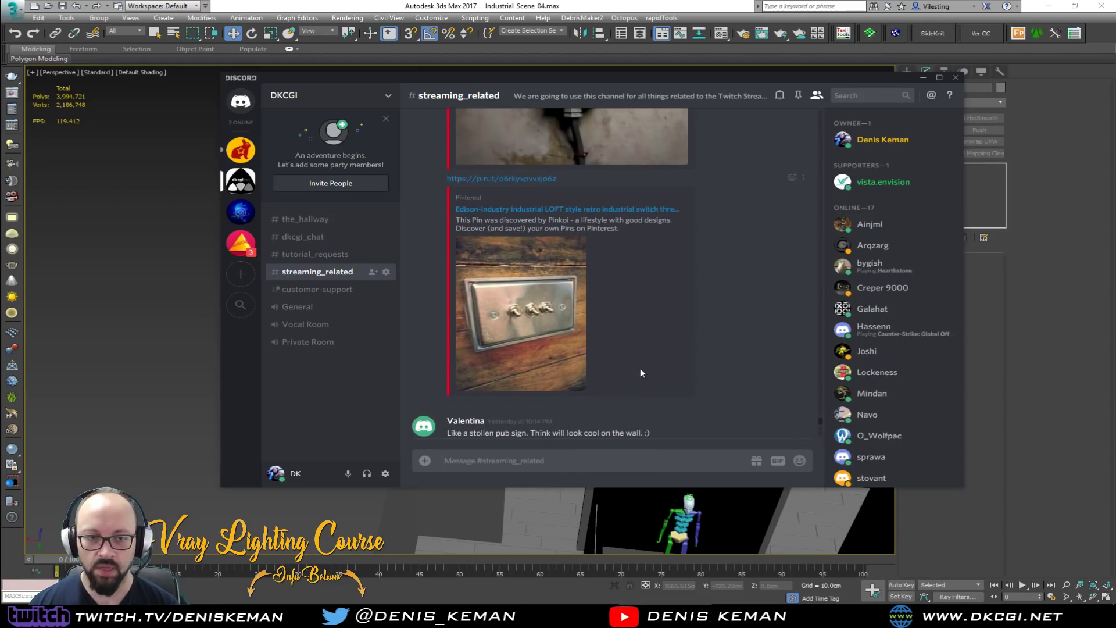
scroll(640, 368, "up", 10)
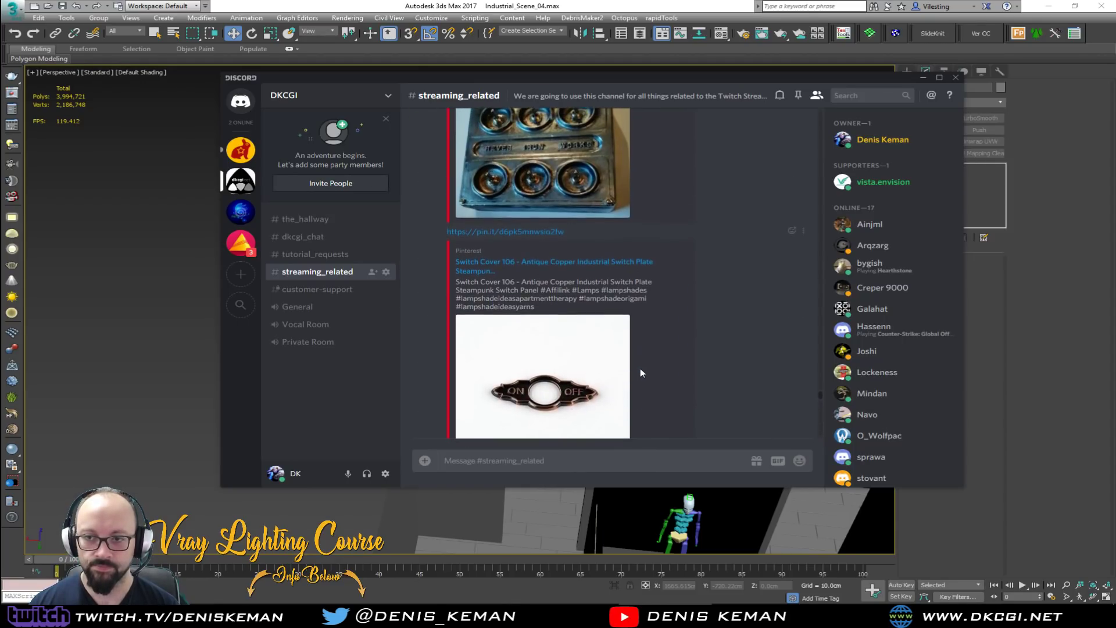
scroll(640, 367, "up", 10)
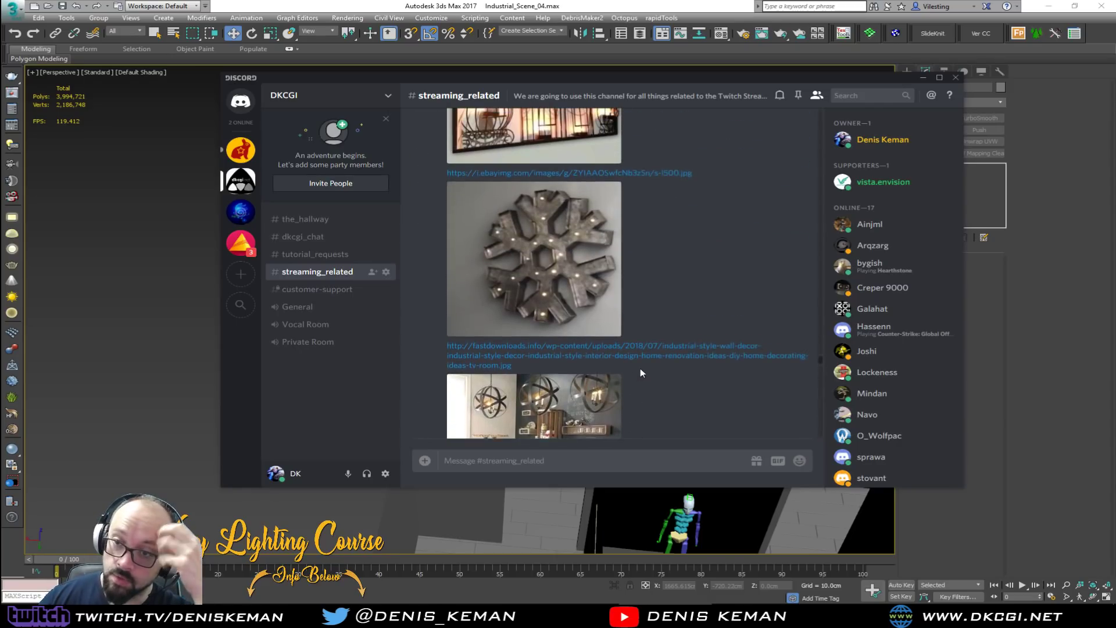
scroll(640, 368, "up", 10)
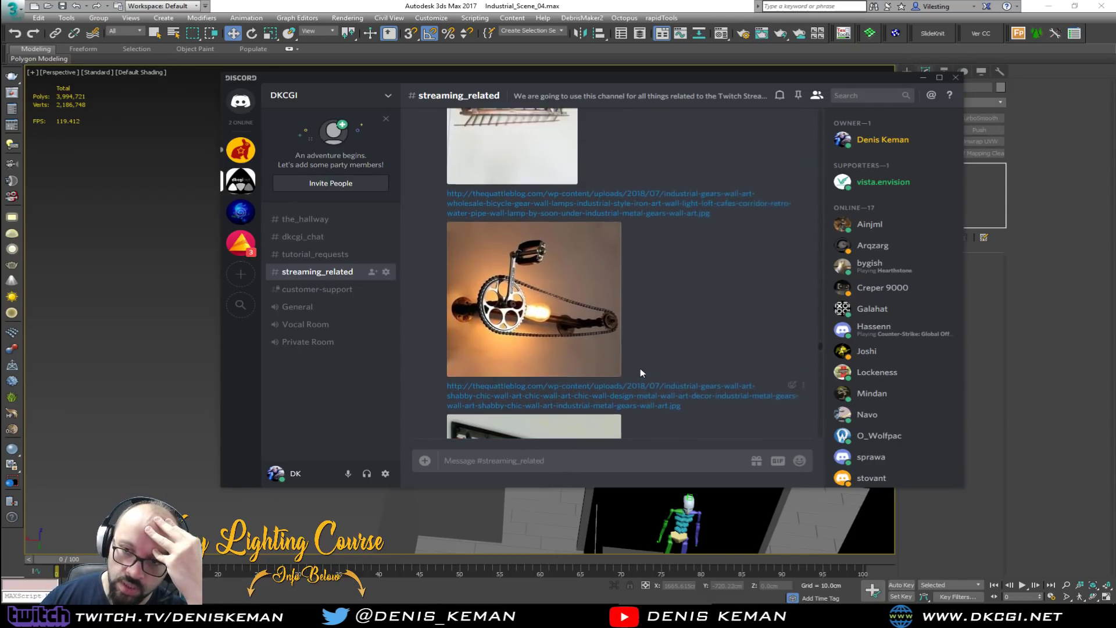
scroll(640, 368, "up", 10)
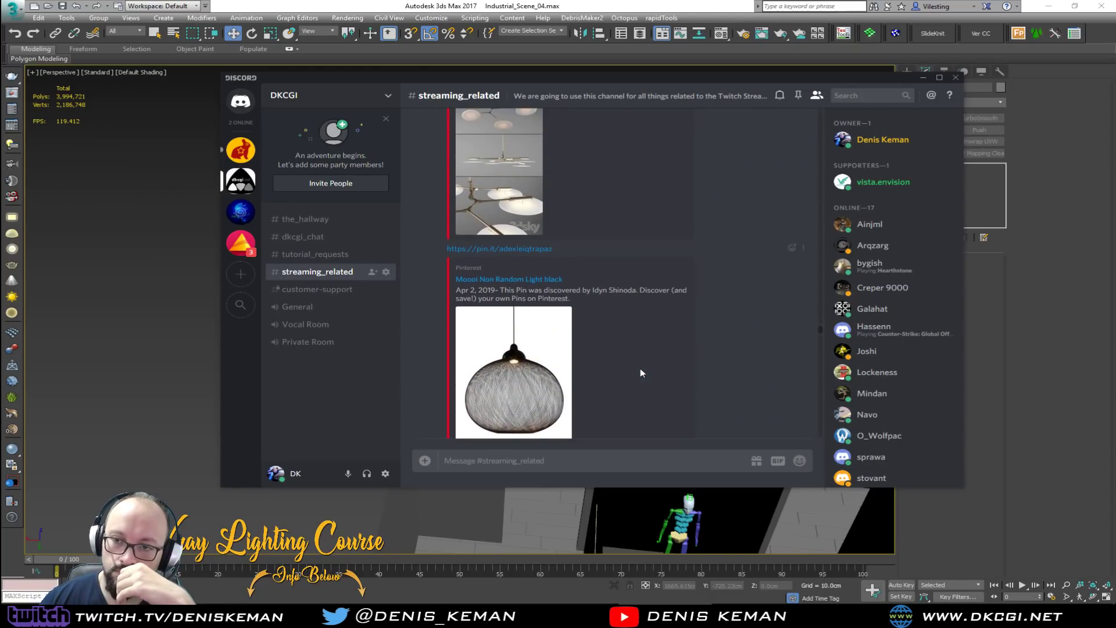
scroll(639, 368, "up", 10)
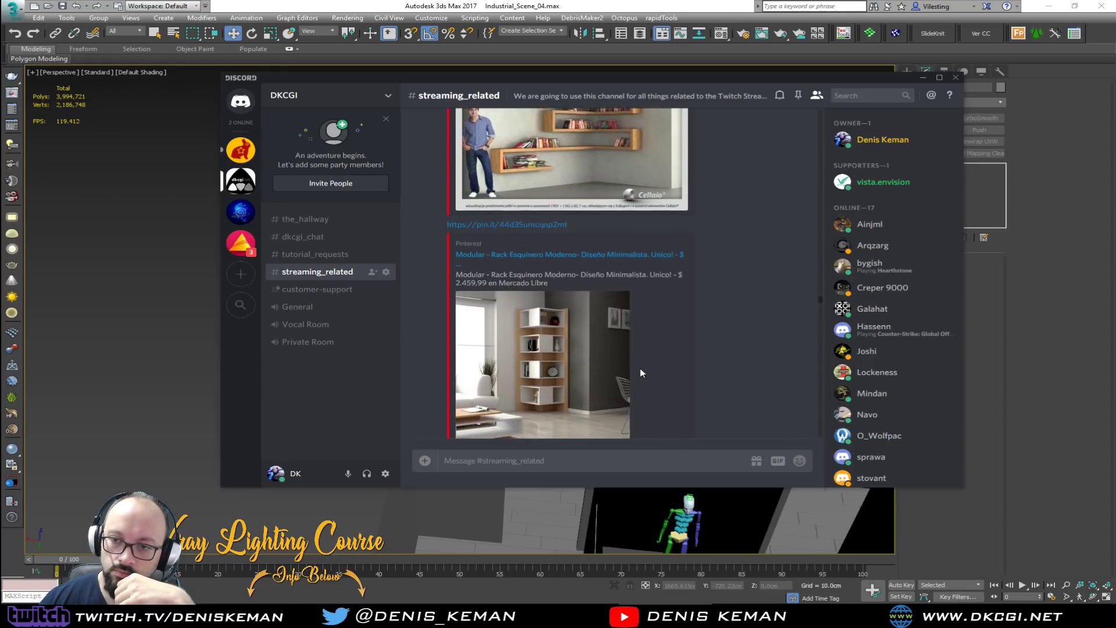
Find the wall art made of staggered wooden planks, view it enlarged and close the preview.
scroll(641, 373, "up", 3)
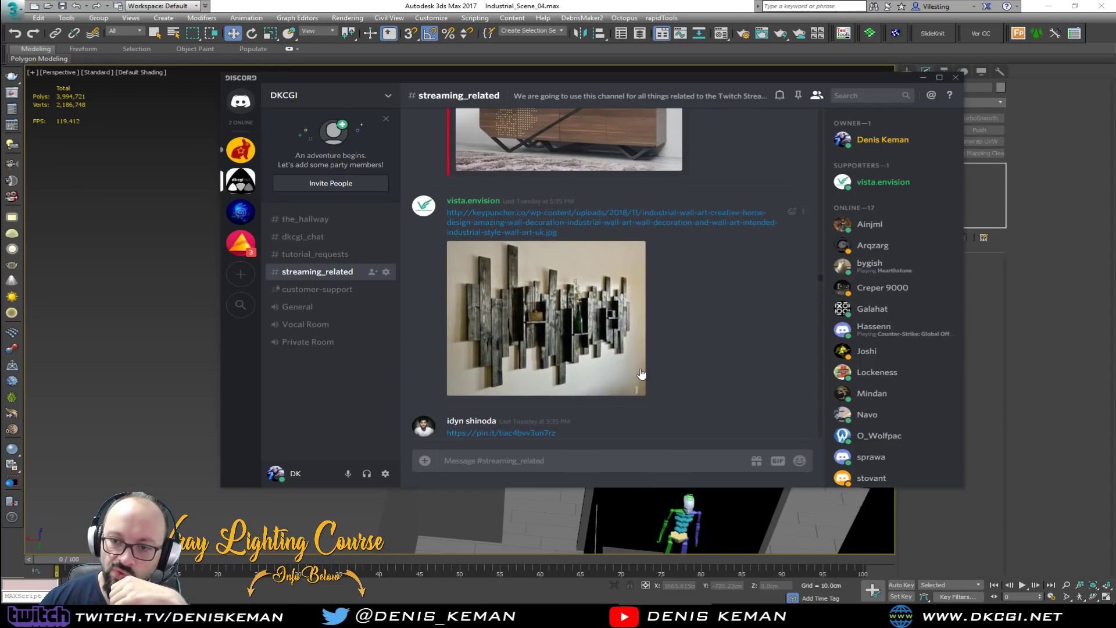
left_click(559, 300)
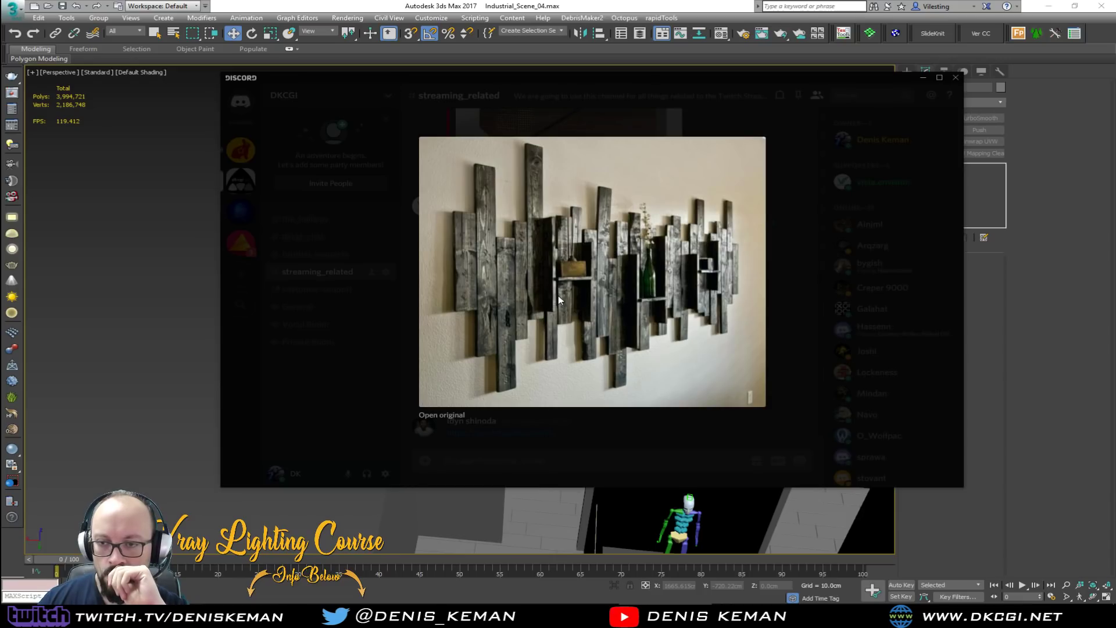
left_click(816, 307)
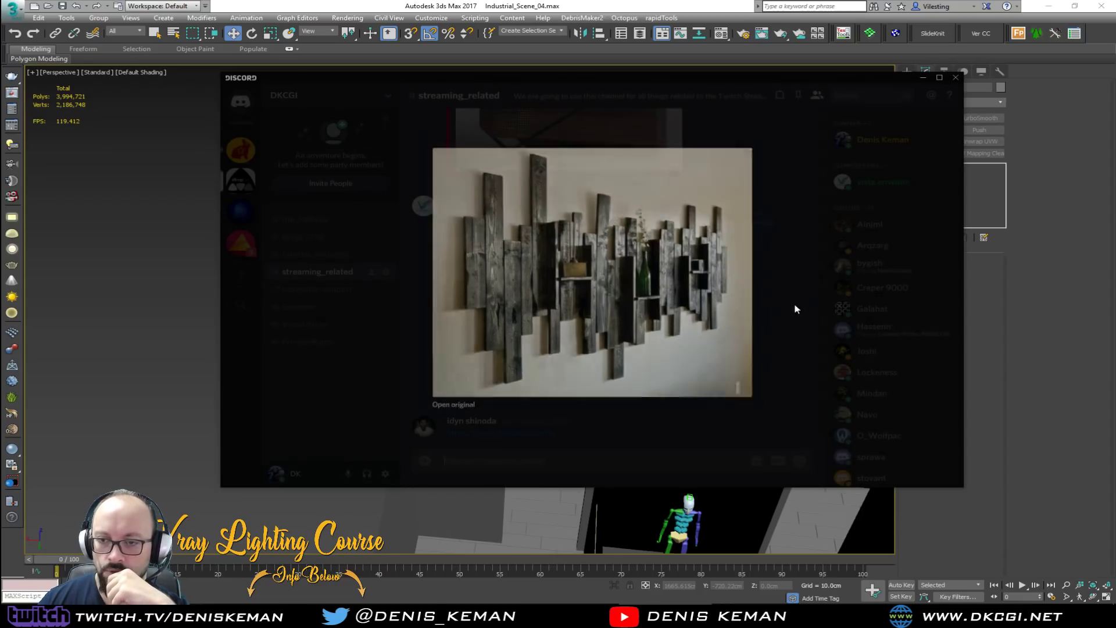
Examine the channel's other references, such as the industrial gear clocks, shelving and neon guitar sign, for wall decoration ideas.
scroll(626, 310, "down", 5)
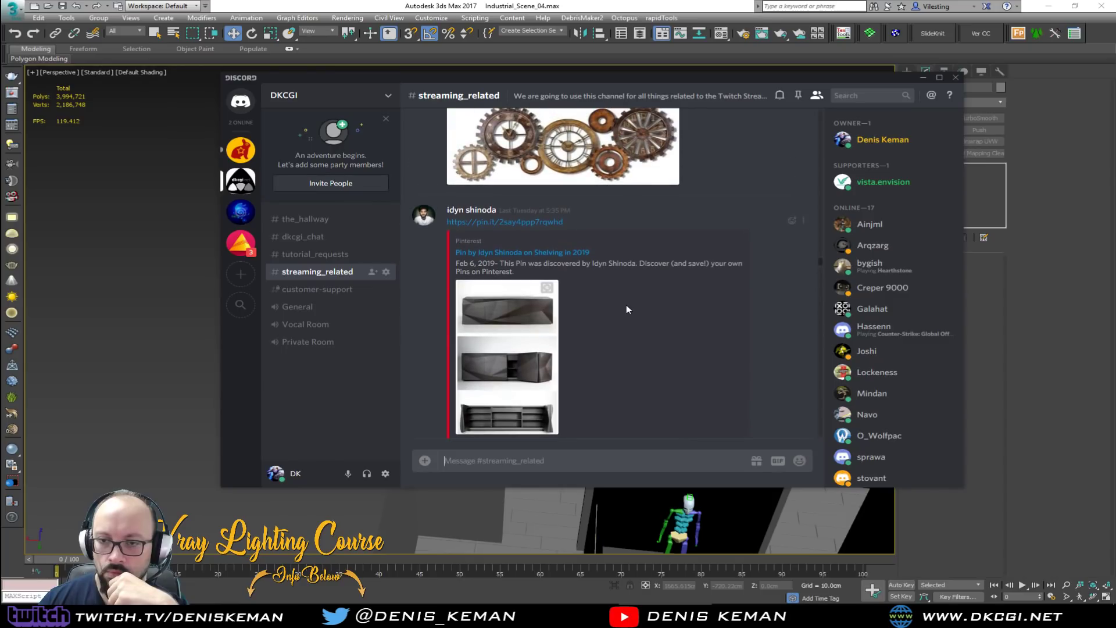
scroll(626, 308, "up", 4)
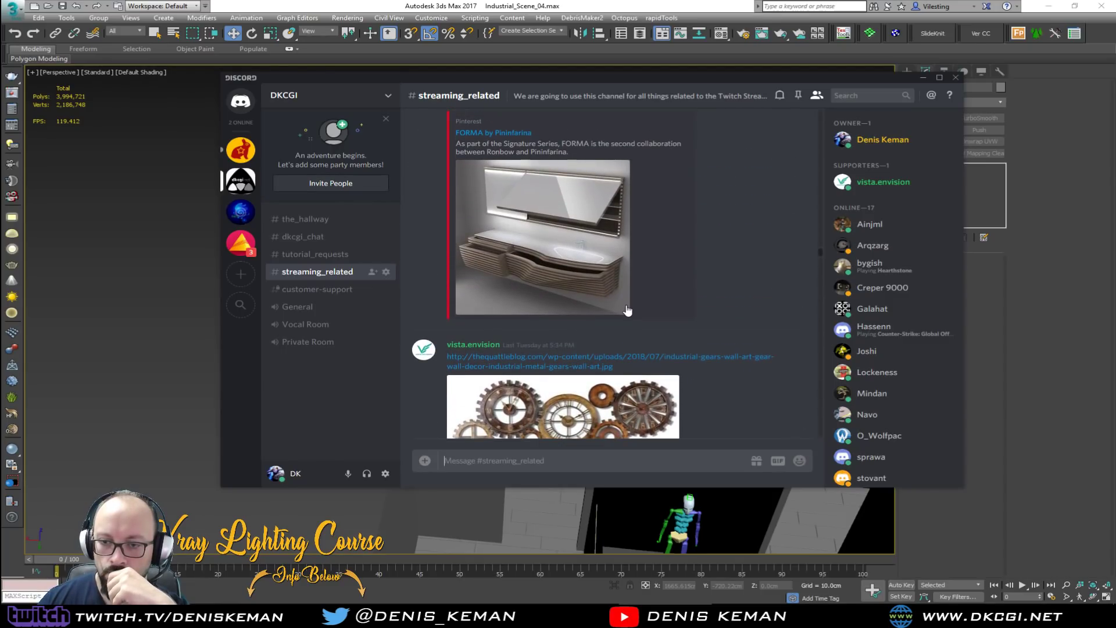
scroll(627, 311, "down", 1)
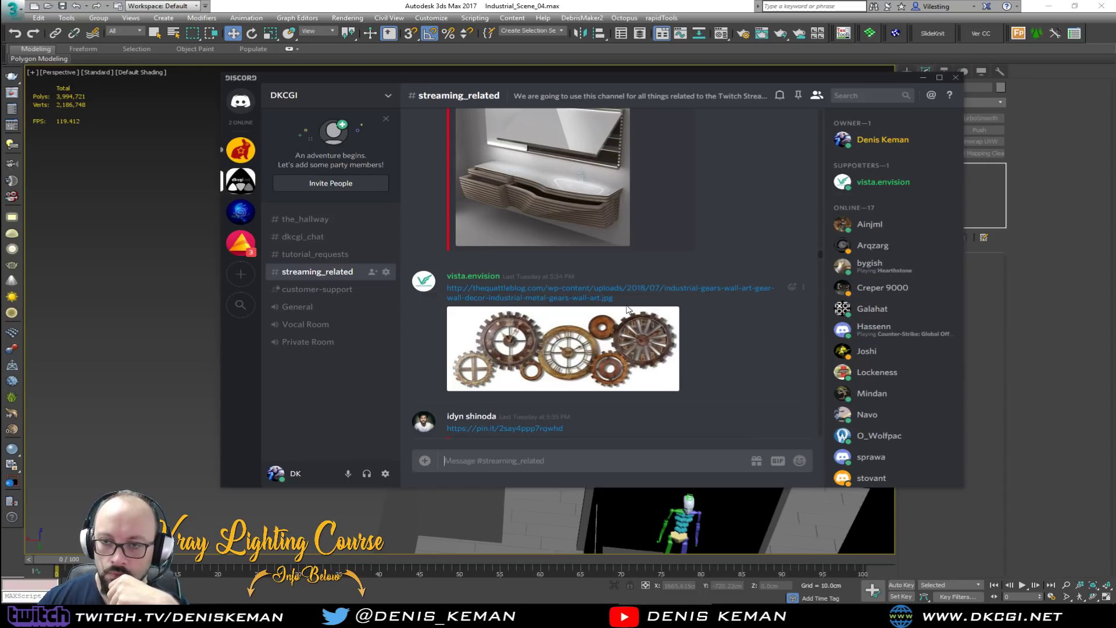
scroll(627, 309, "up", 5)
scroll(625, 305, "up", 5)
scroll(625, 305, "down", 10)
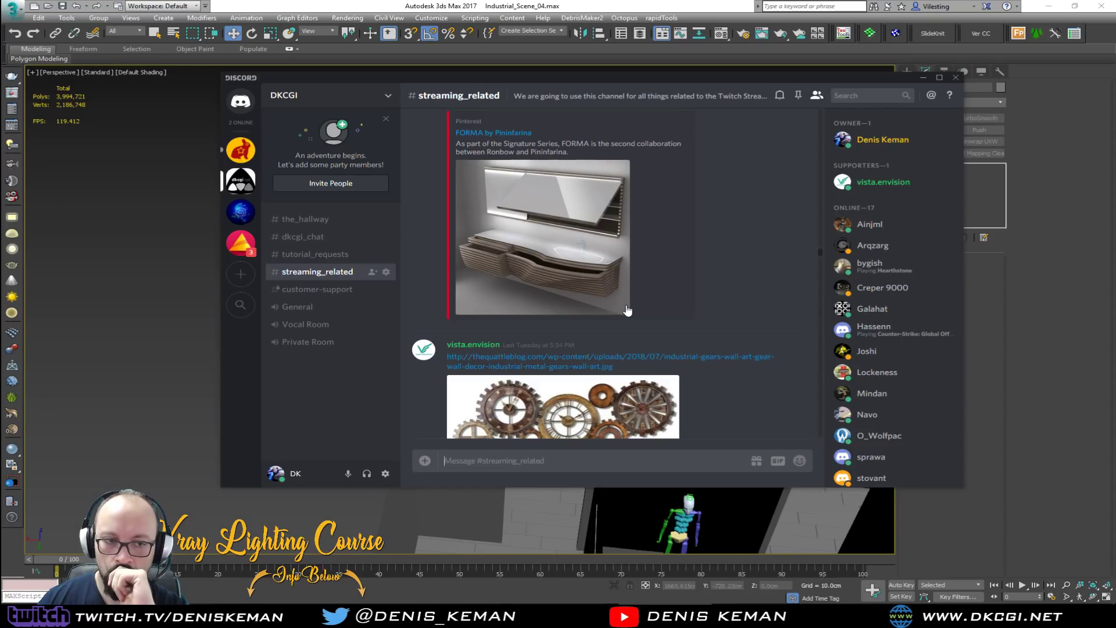
scroll(628, 311, "down", 4)
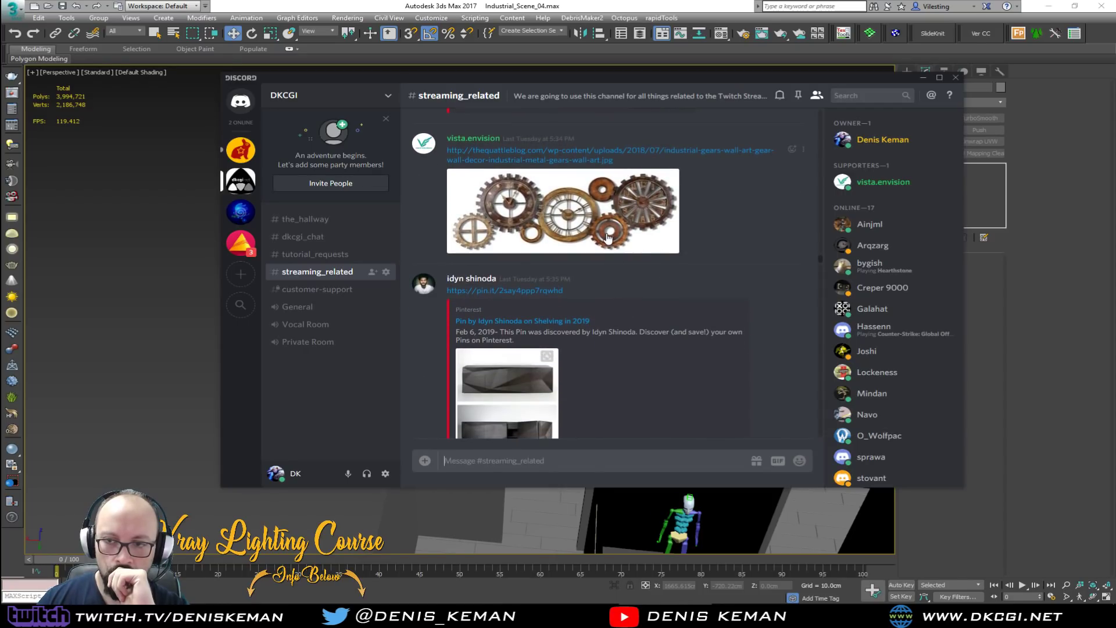
scroll(814, 348, "down", 3)
scroll(819, 407, "up", 3)
scroll(826, 454, "down", 10)
scroll(631, 288, "up", 2)
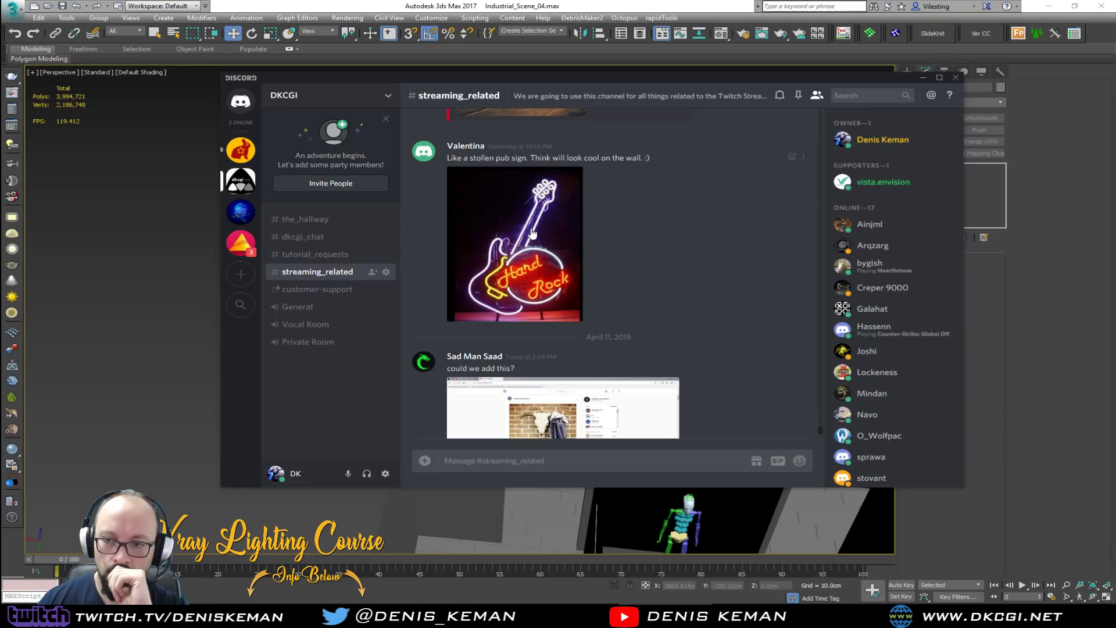
Enlarge the neon Hard Rock guitar sign picture, save the image as a reference and close the preview.
left_click(532, 233)
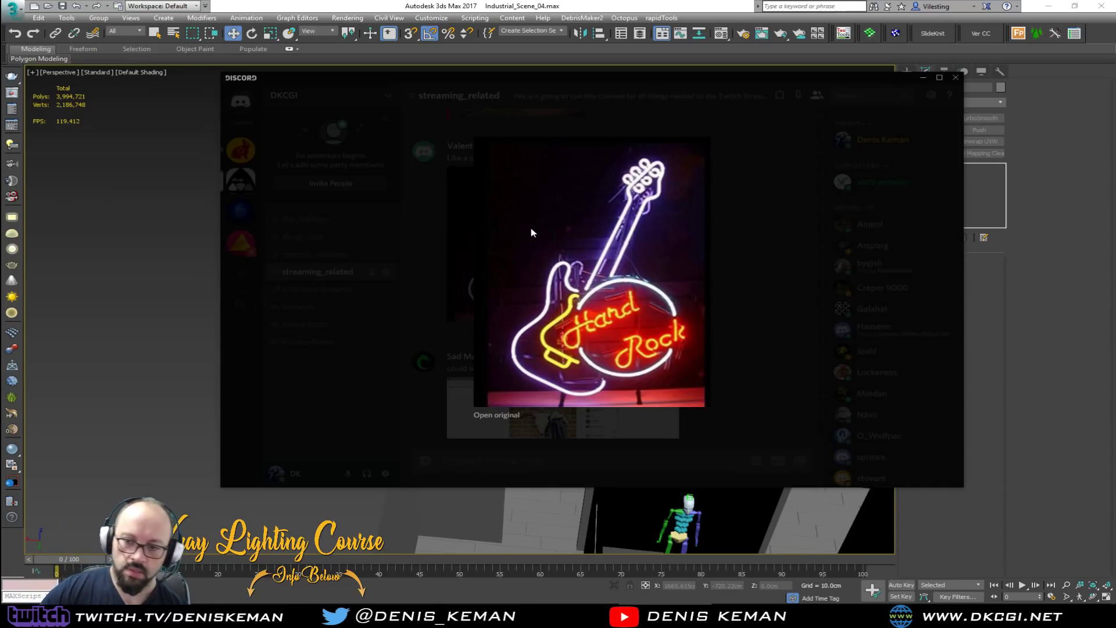
right_click(667, 216)
left_click(690, 235)
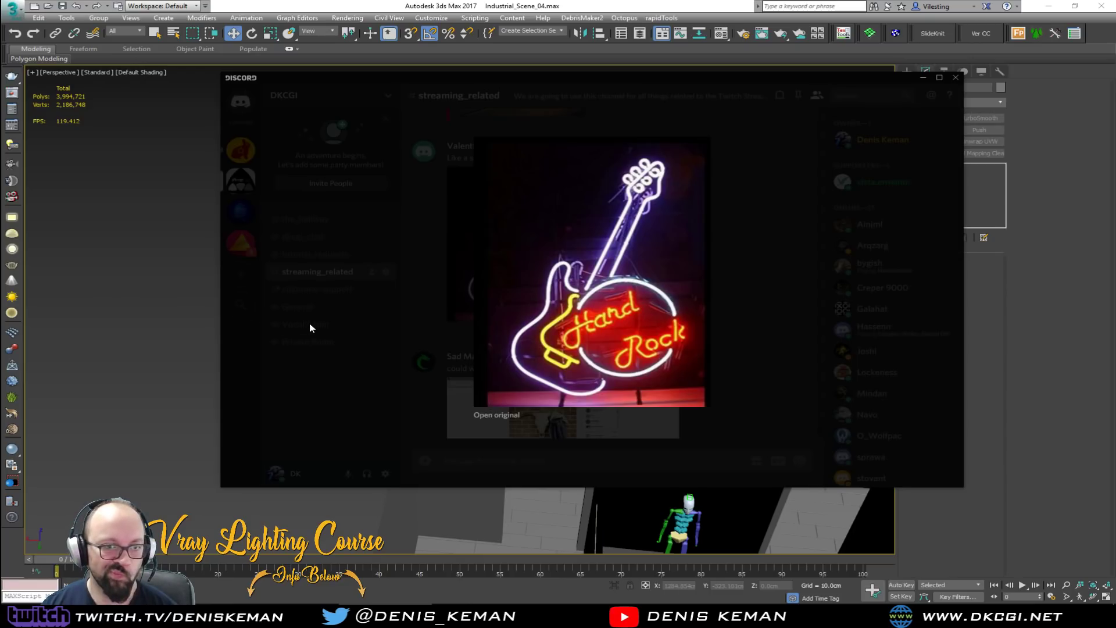
left_click(274, 316)
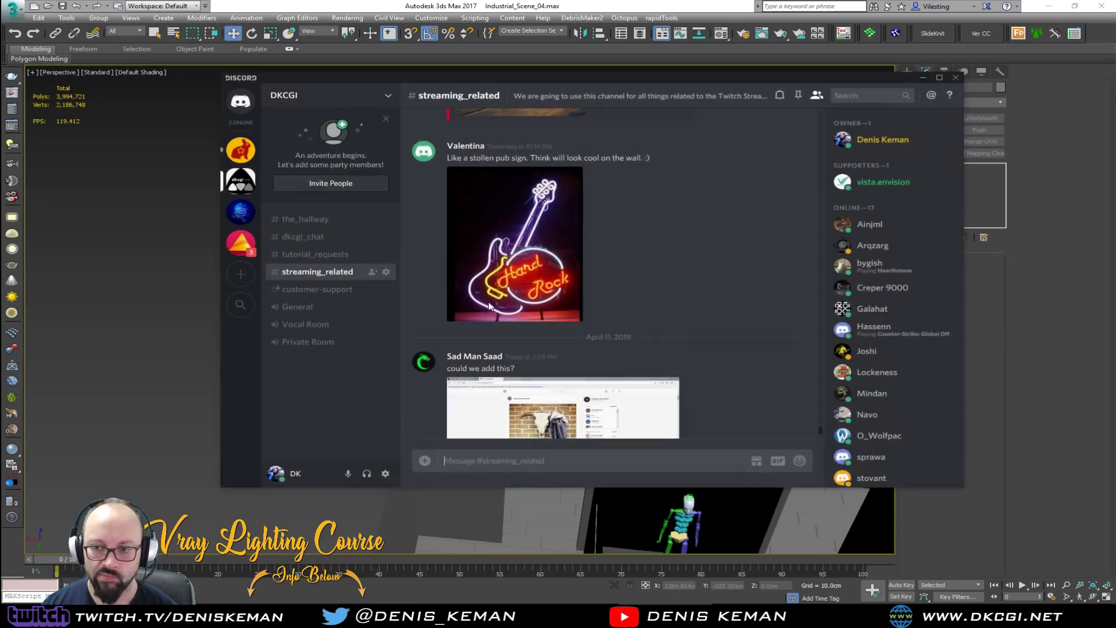
Return to 3ds Max, bring the whole furnished loft into view and save the scene file.
left_click(923, 77)
middle_click_drag(355, 183, 324, 152)
scroll(325, 153, "down", 4)
middle_click_drag(384, 226, 232, 163)
middle_click_drag(406, 194, 326, 236, "alt")
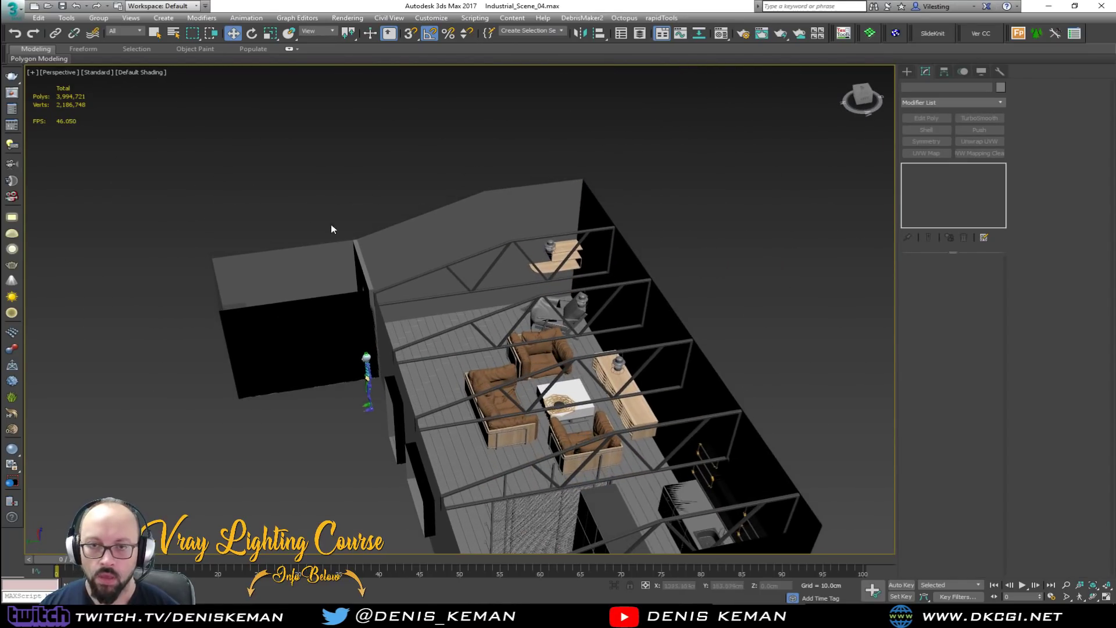
left_click(11, 8)
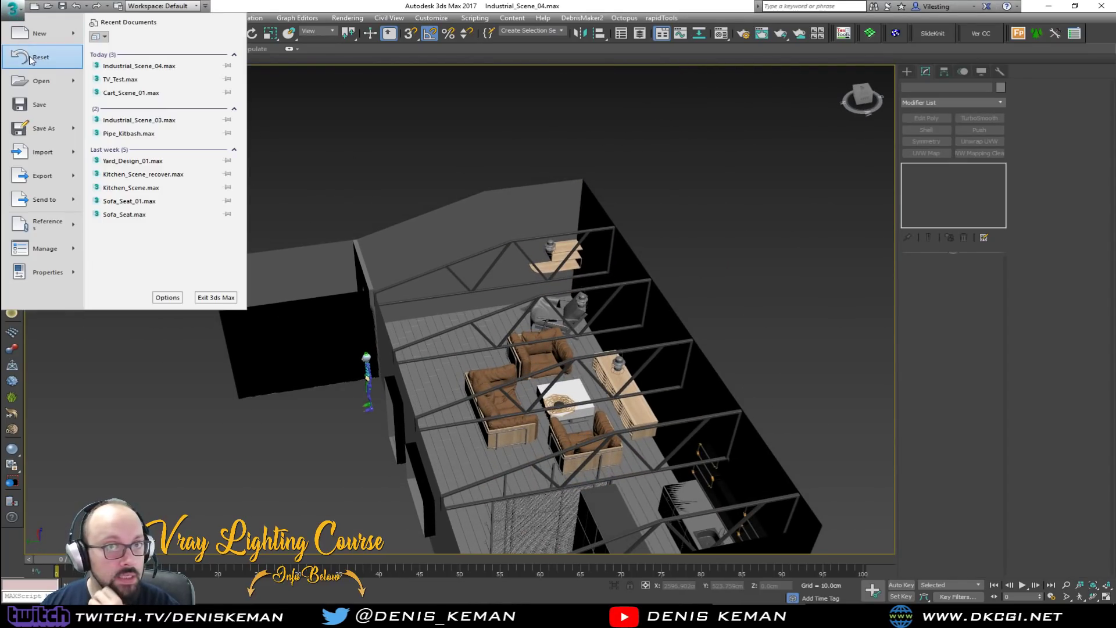
left_click(42, 102)
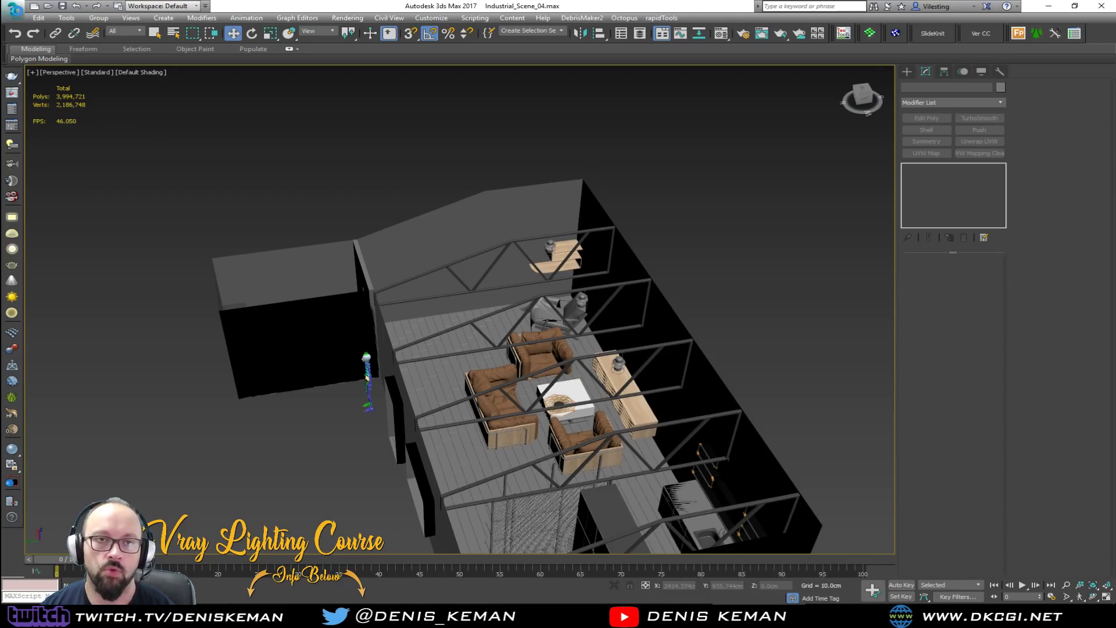
Reset to an empty scene, confirming the reset, and close the Neon_Sign reference picture.
left_click(12, 9)
left_click(41, 57)
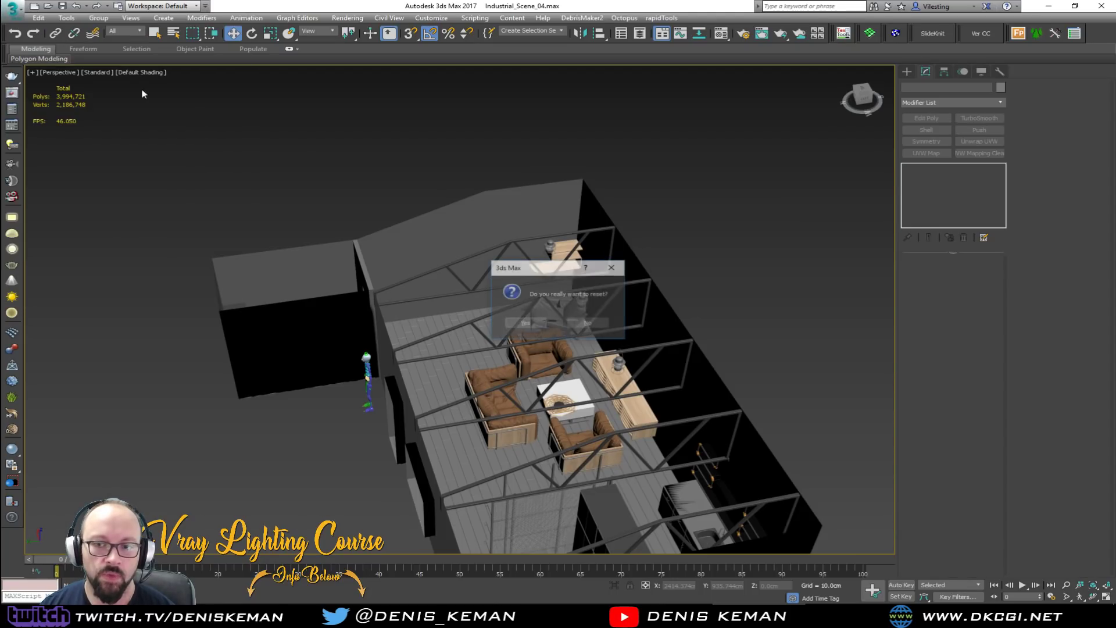
left_click(541, 318)
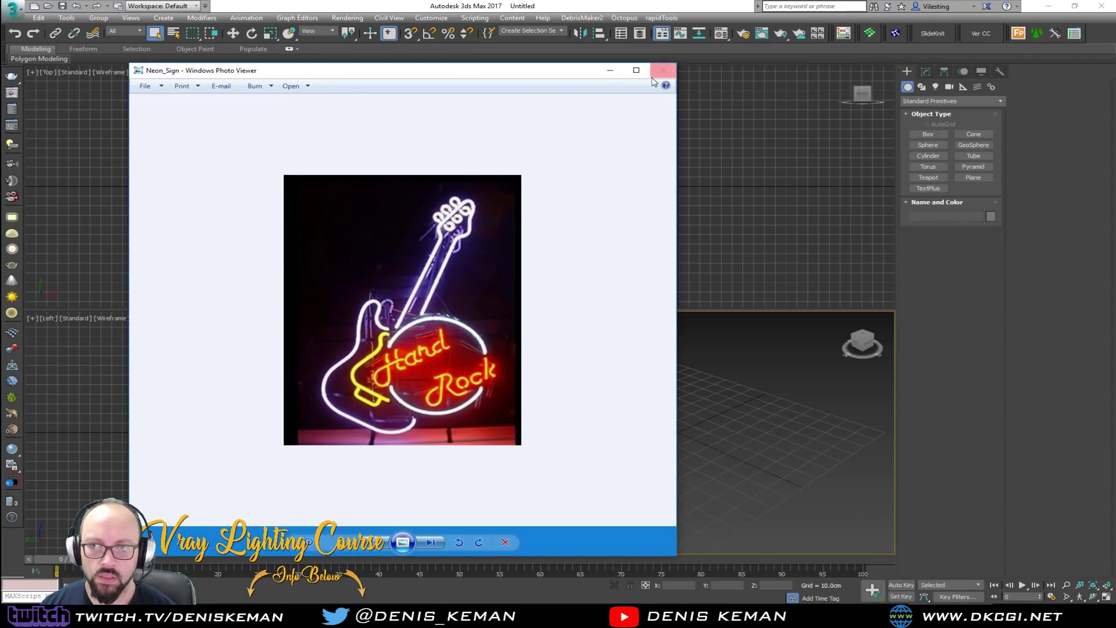
left_click(662, 74)
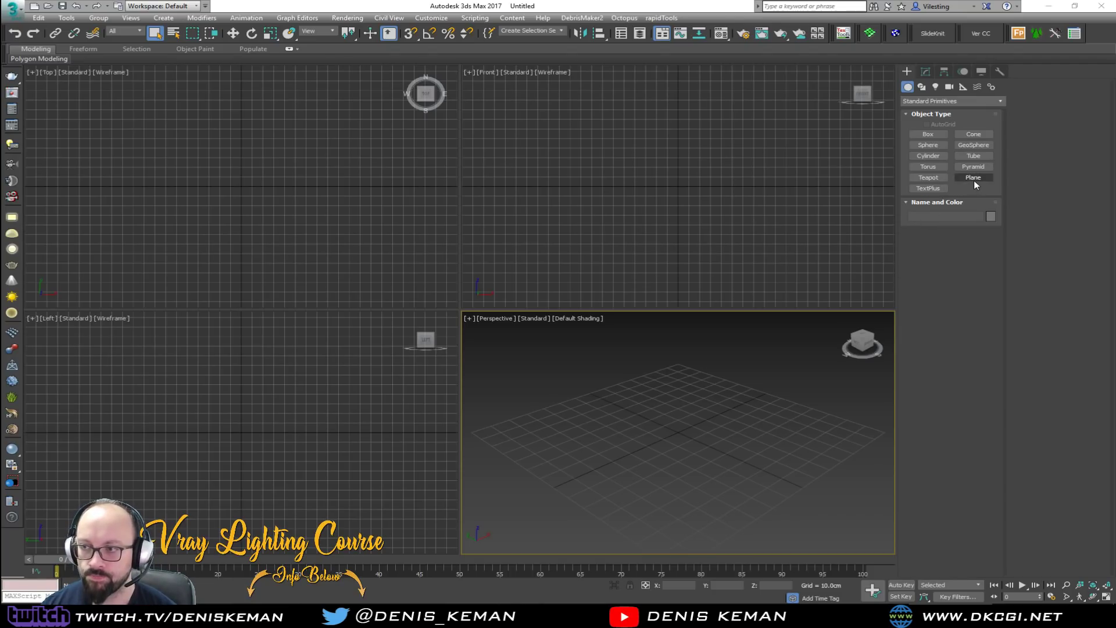
Create a plane about 114.5 by 92.5 cm in the Front view with one length and one width segment.
left_click(974, 179)
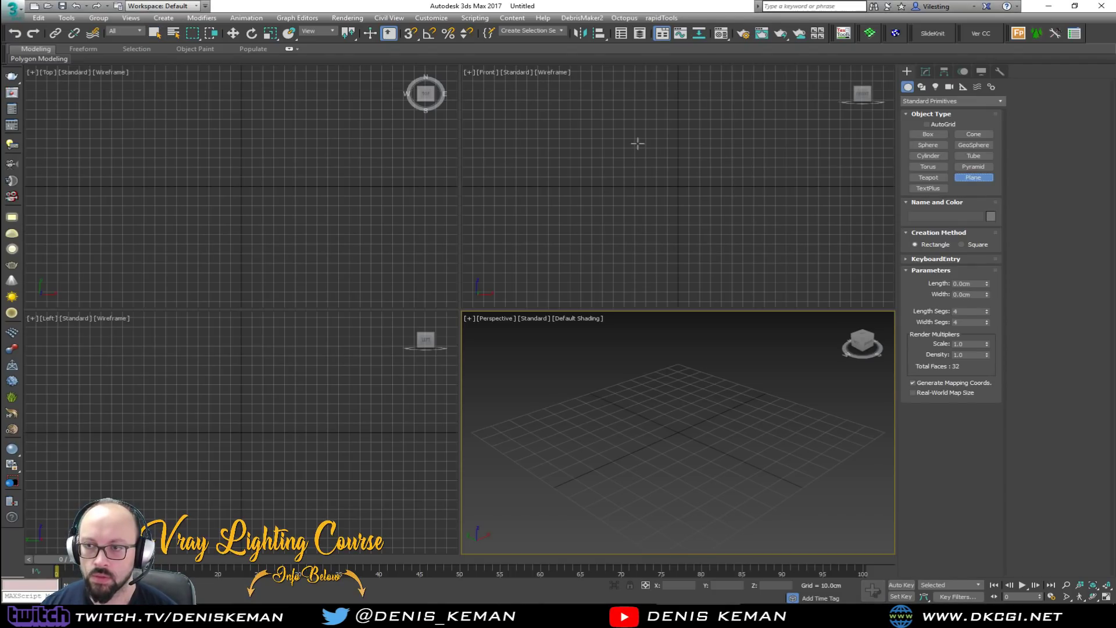
left_click_drag(640, 125, 740, 235)
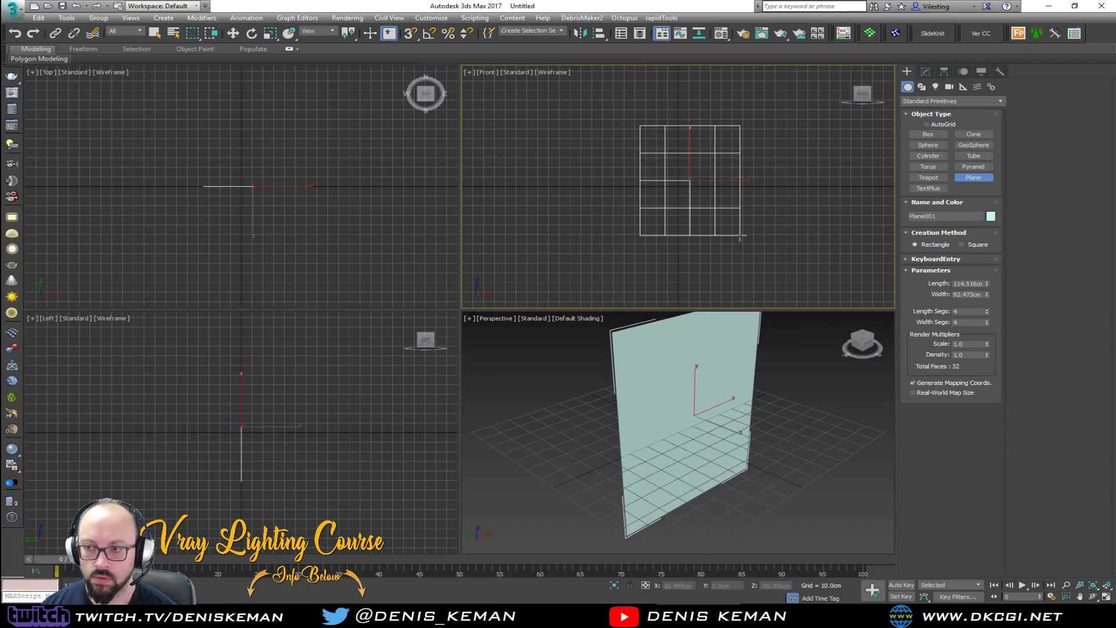
right_click(987, 314)
right_click(988, 320)
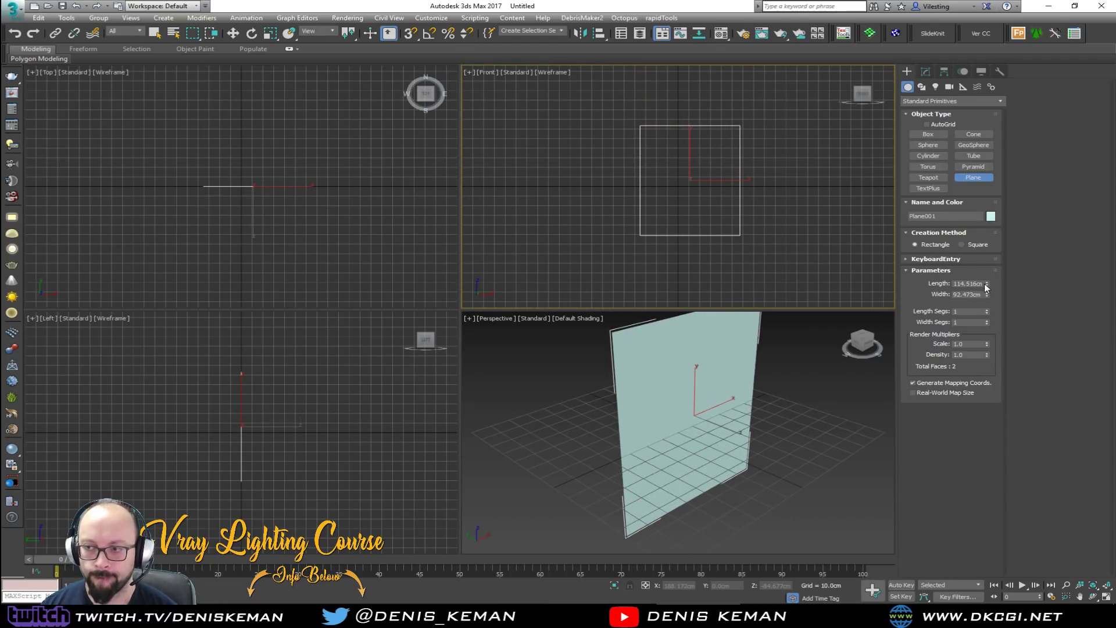
Set the plane's length to 52.4 cm and width to 40.9 cm, and frame it in the maximised Perspective view.
double_click(967, 284)
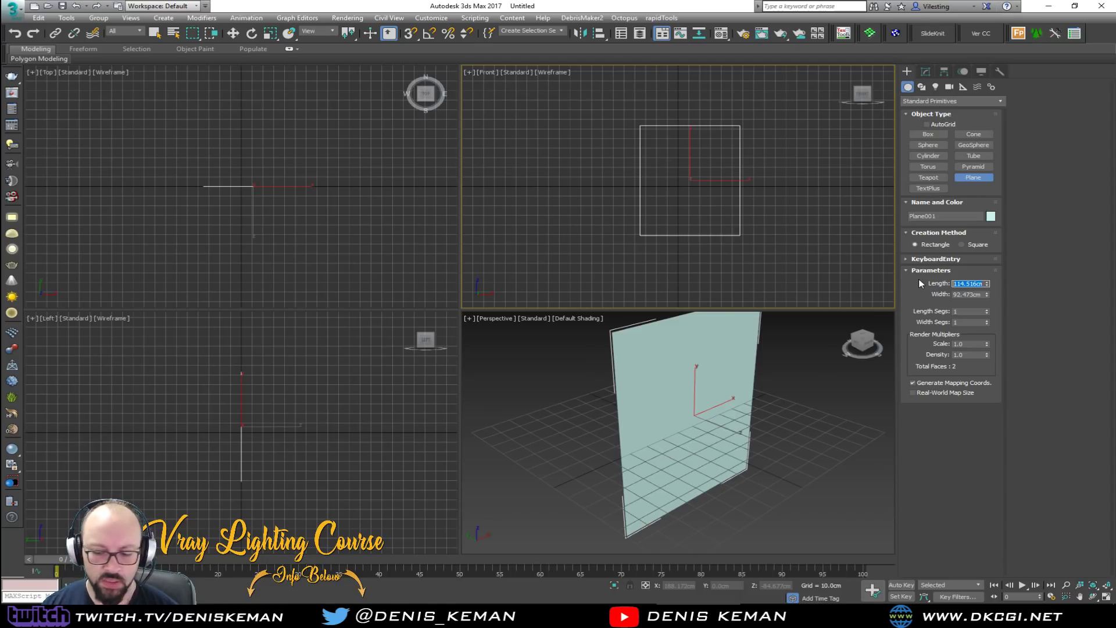
type("54")
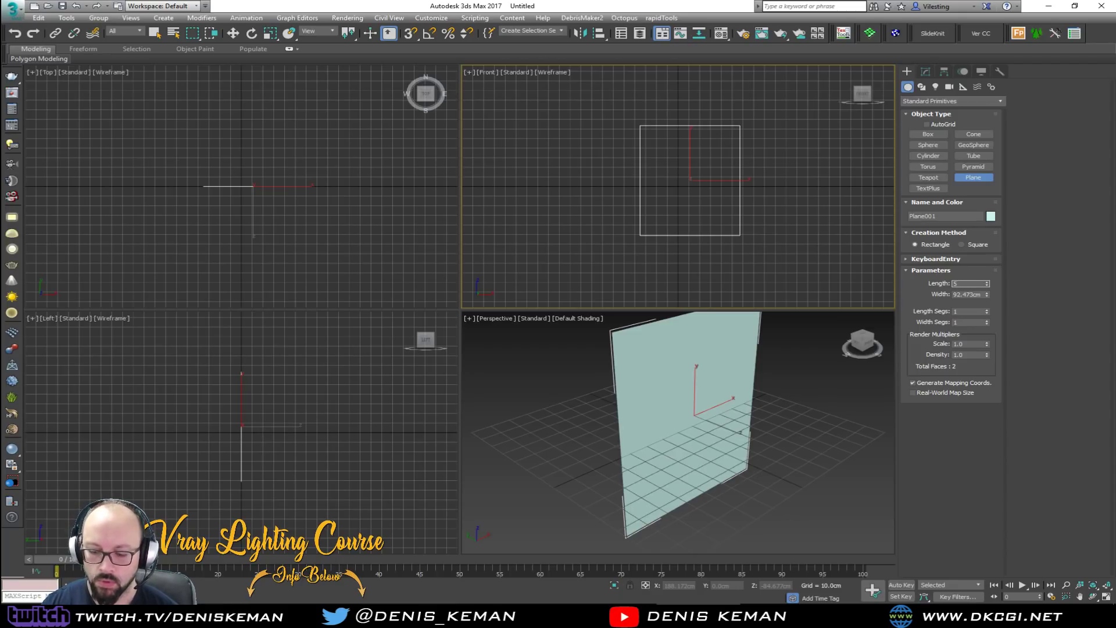
key("Tab")
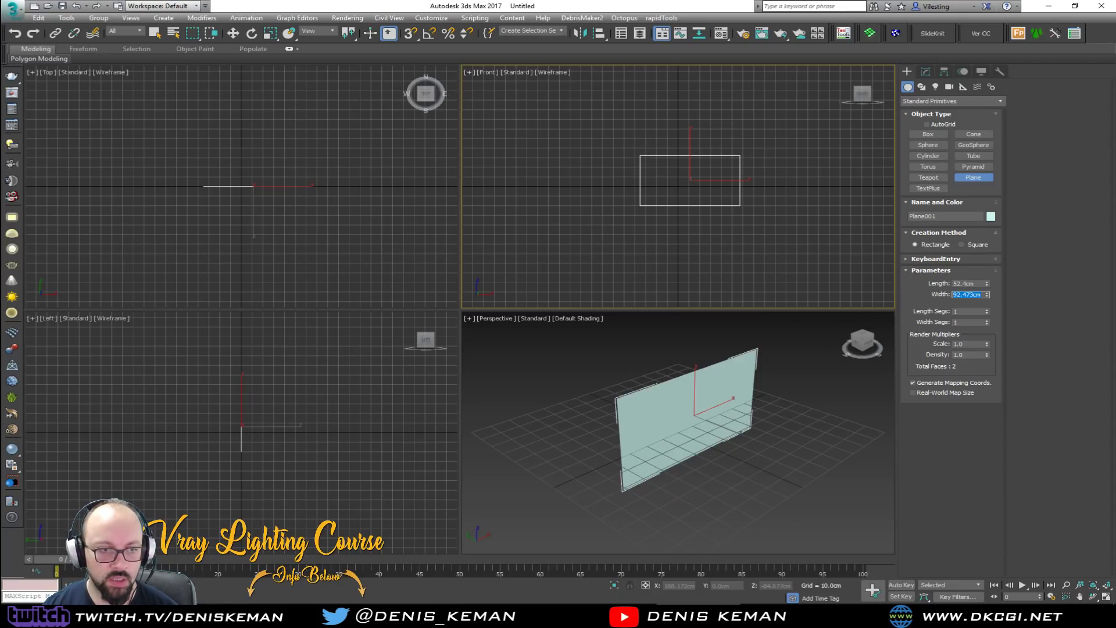
type("40.9")
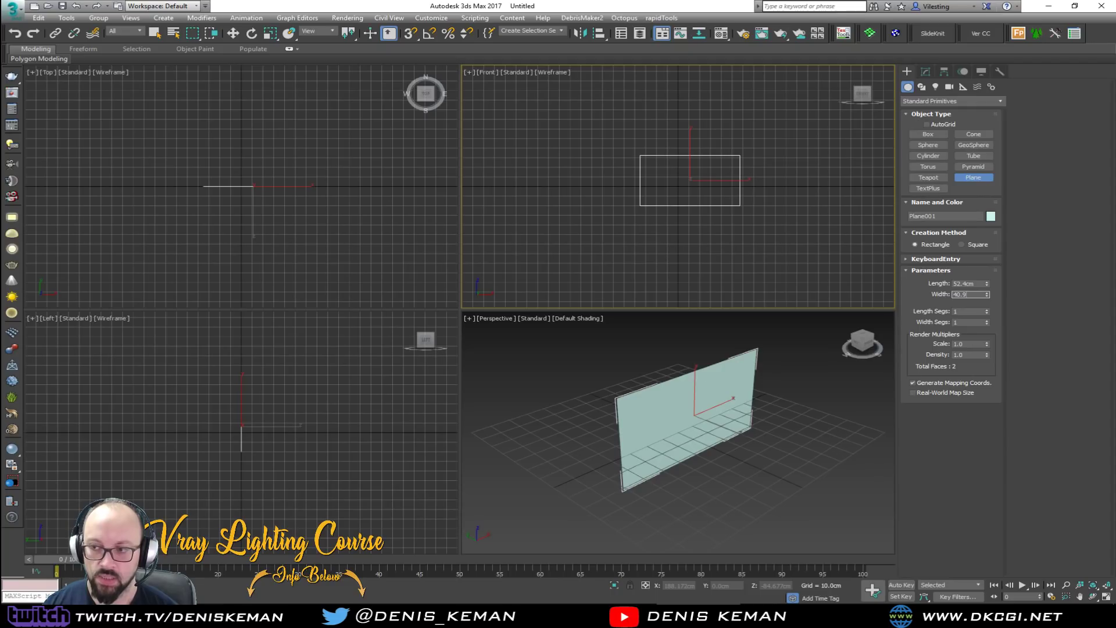
key("Return")
right_click(640, 465)
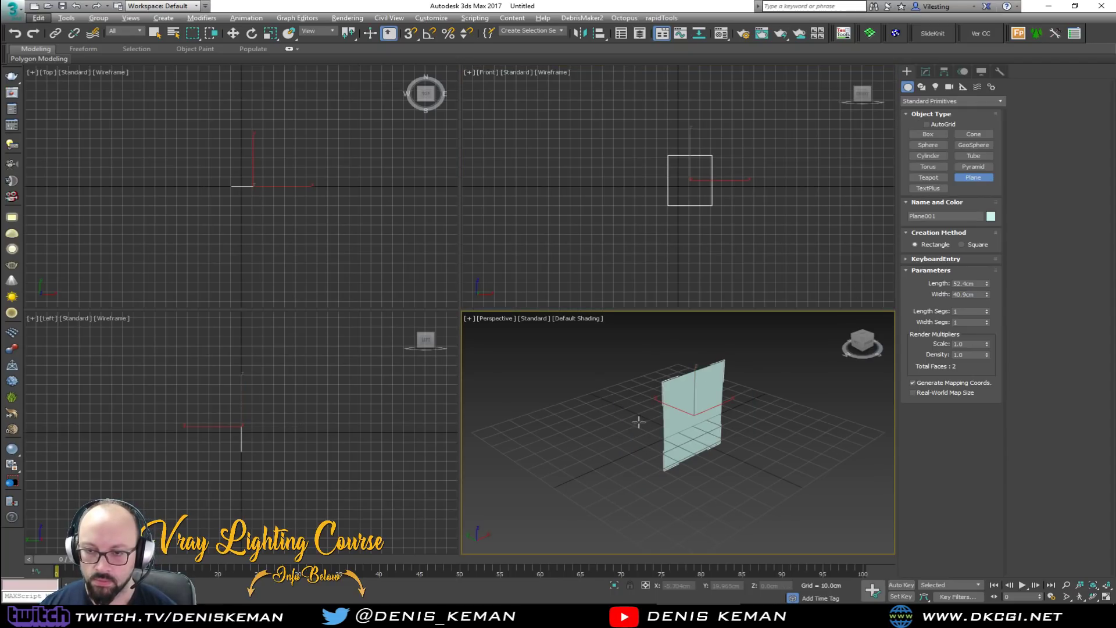
key("alt+w")
key("z")
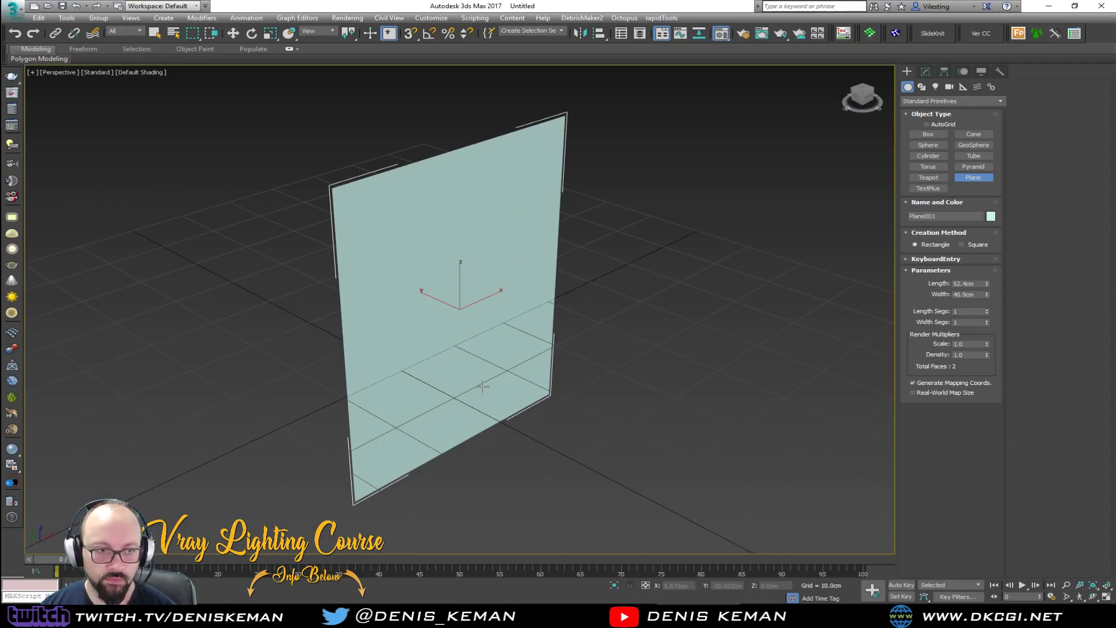
Apply a material with the Hard Rock neon guitar picture to the plane and show it in the viewport.
key("m")
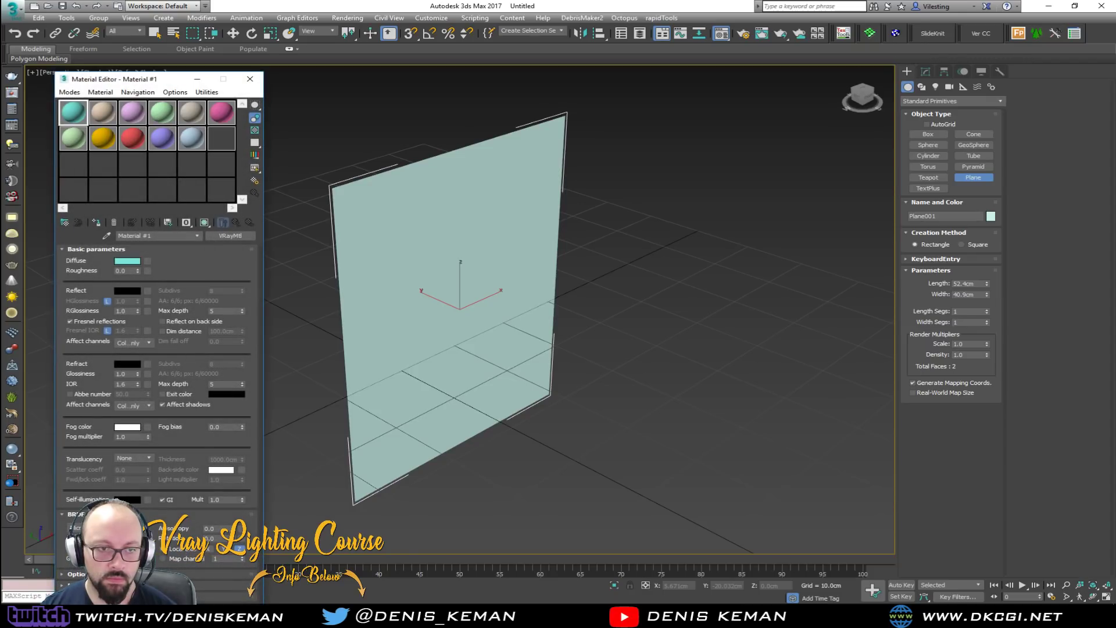
left_click_drag(73, 112, 461, 289)
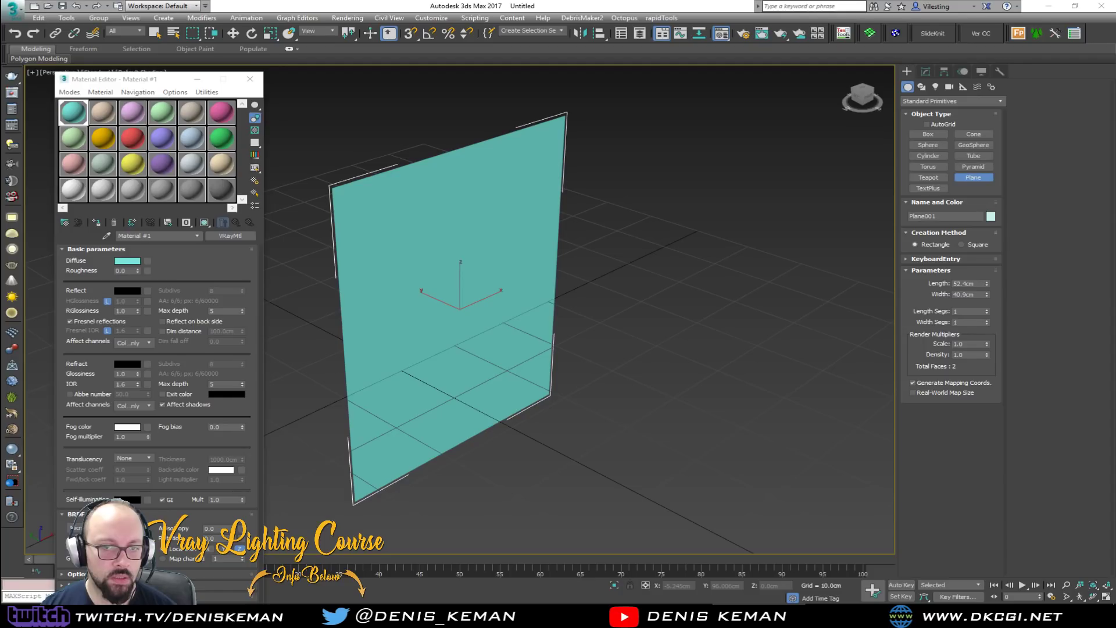
left_click(204, 222)
left_click(249, 80)
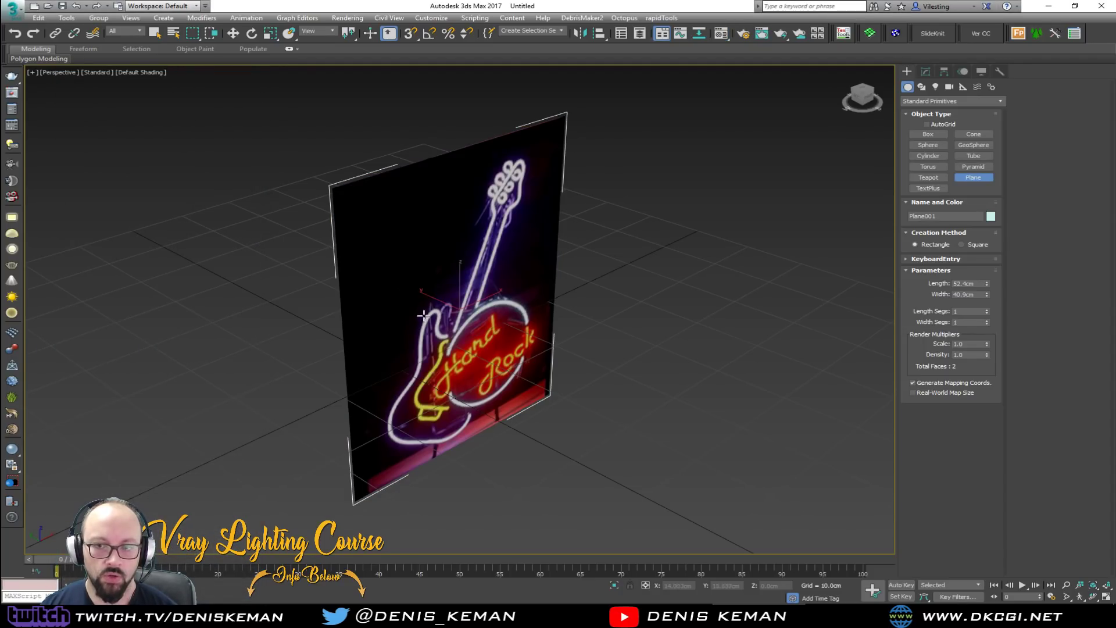
Zero the picture plane's X and Z positions and move it back along Y to about 13.3 cm.
middle_click_drag(422, 319, 425, 338, "alt")
key("w")
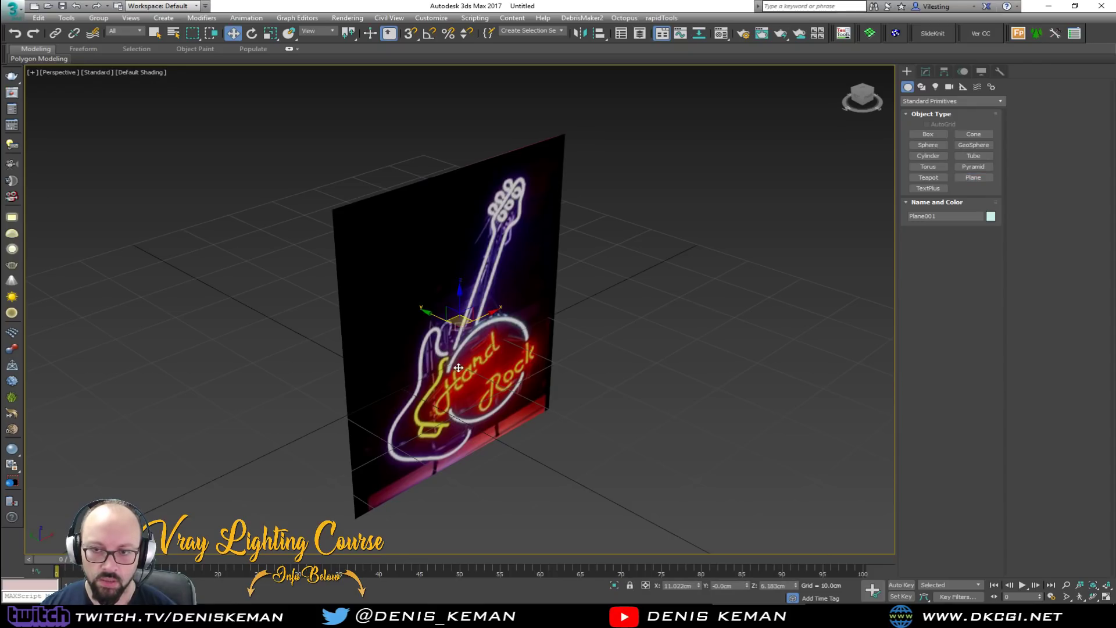
middle_click_drag(459, 368, 408, 368, "alt")
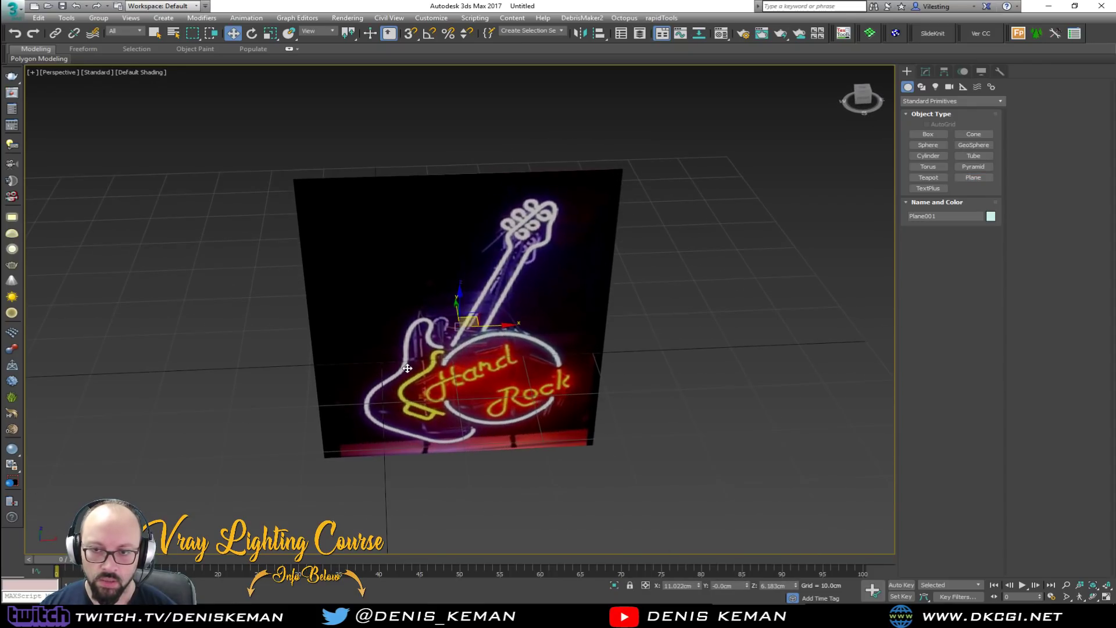
right_click(699, 584)
right_click(795, 585)
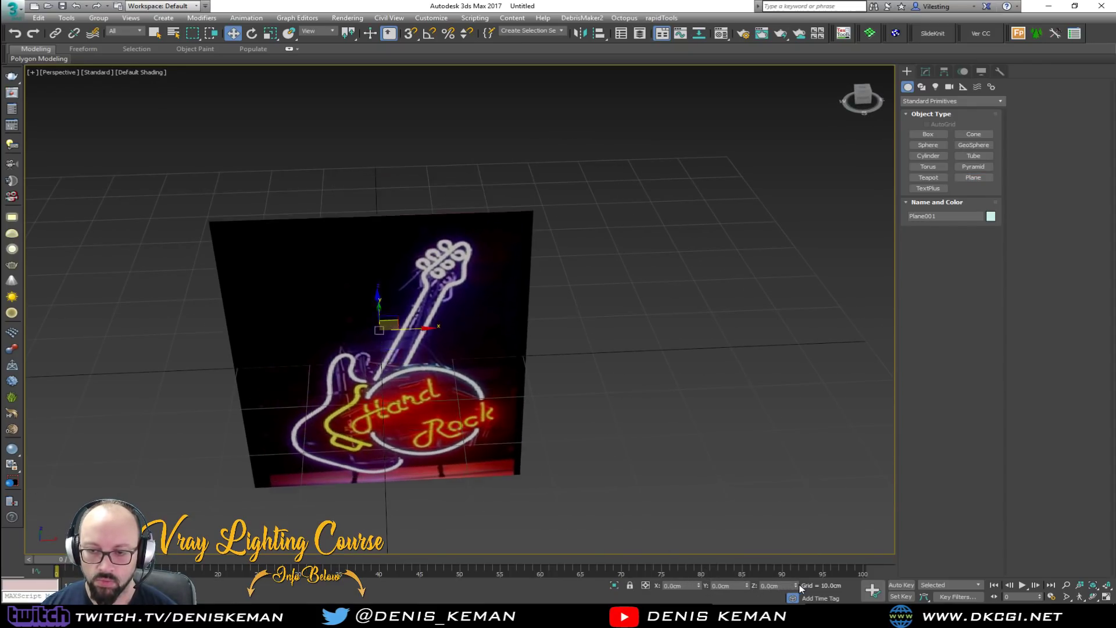
middle_click_drag(525, 463, 581, 419, "alt")
left_click_drag(341, 354, 270, 338)
Return to the four-viewport layout and switch the Front viewport to Default Shading so it shows the reference picture.
key("alt+w")
right_click(588, 163)
scroll(640, 212, "up", 3)
key("F3")
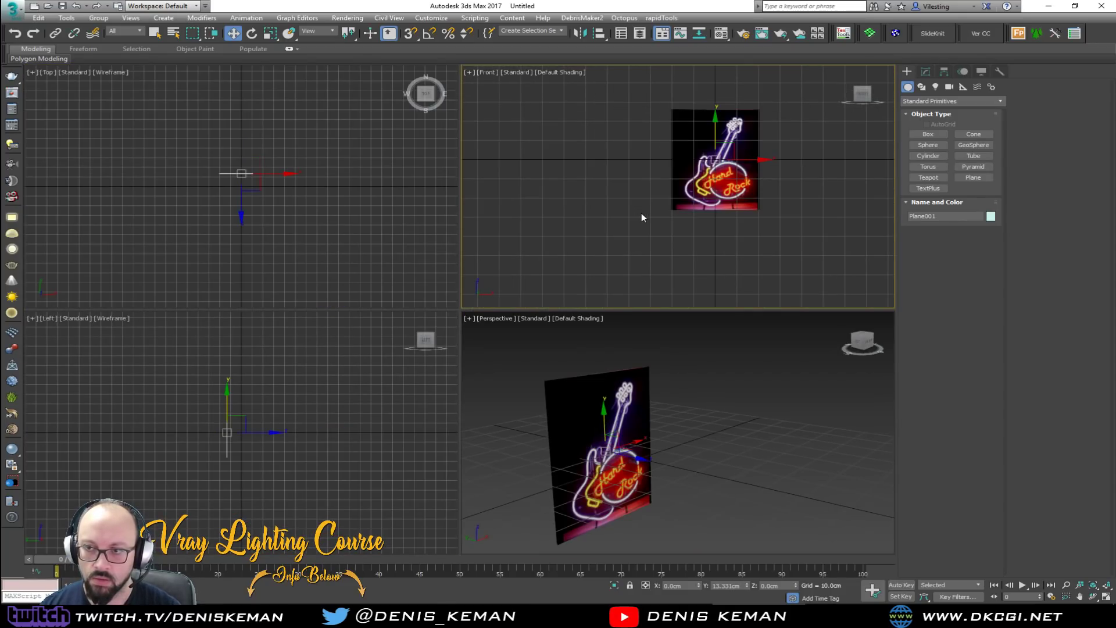
scroll(642, 213, "up", 4)
Freeze the reference plane through its object properties, keeping the picture in full colour.
right_click(510, 412)
key("alt+w")
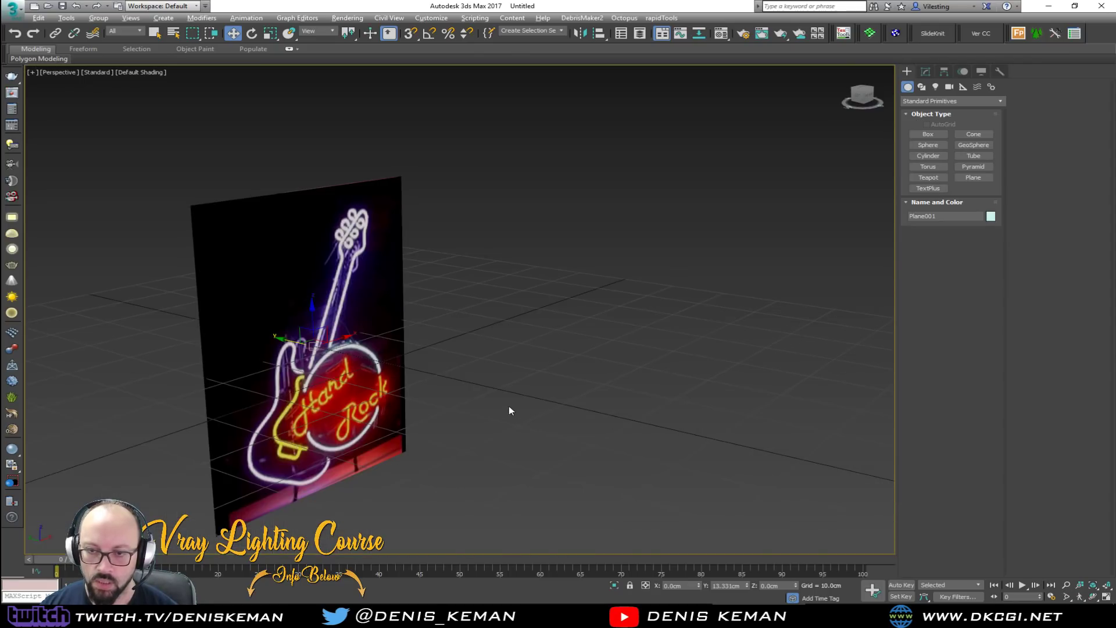
middle_click_drag(510, 412, 493, 416, "alt")
right_click(452, 343)
left_click(517, 422)
left_click(484, 379)
left_click(598, 451)
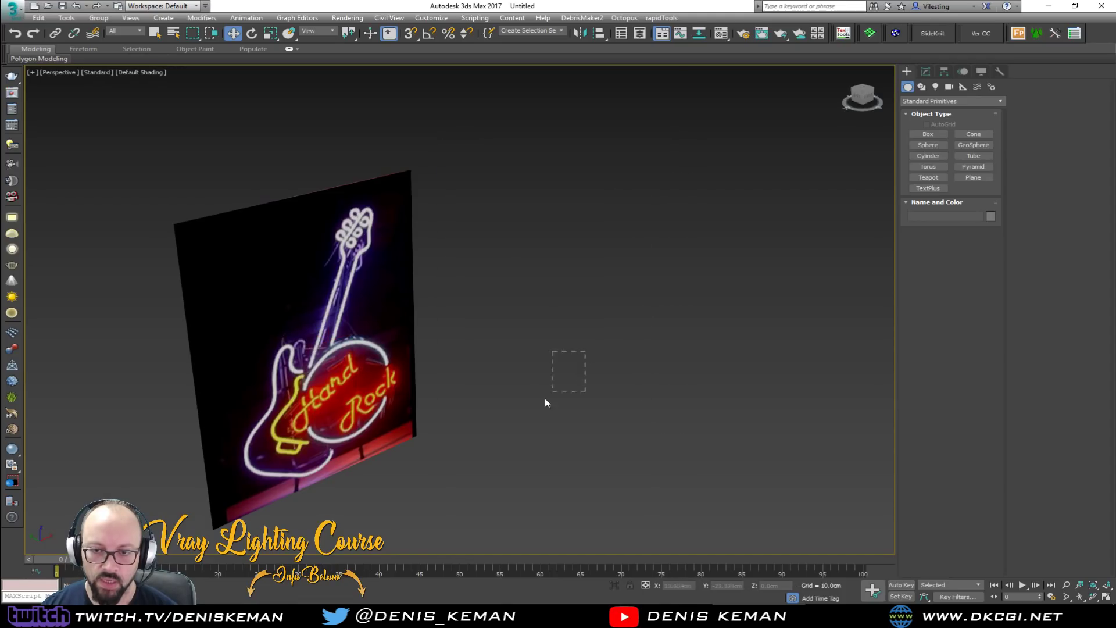
Maximise the Front viewport on the guitar reference picture with the grid hidden.
key("alt+w")
key("alt+w")
scroll(428, 388, "up", 8)
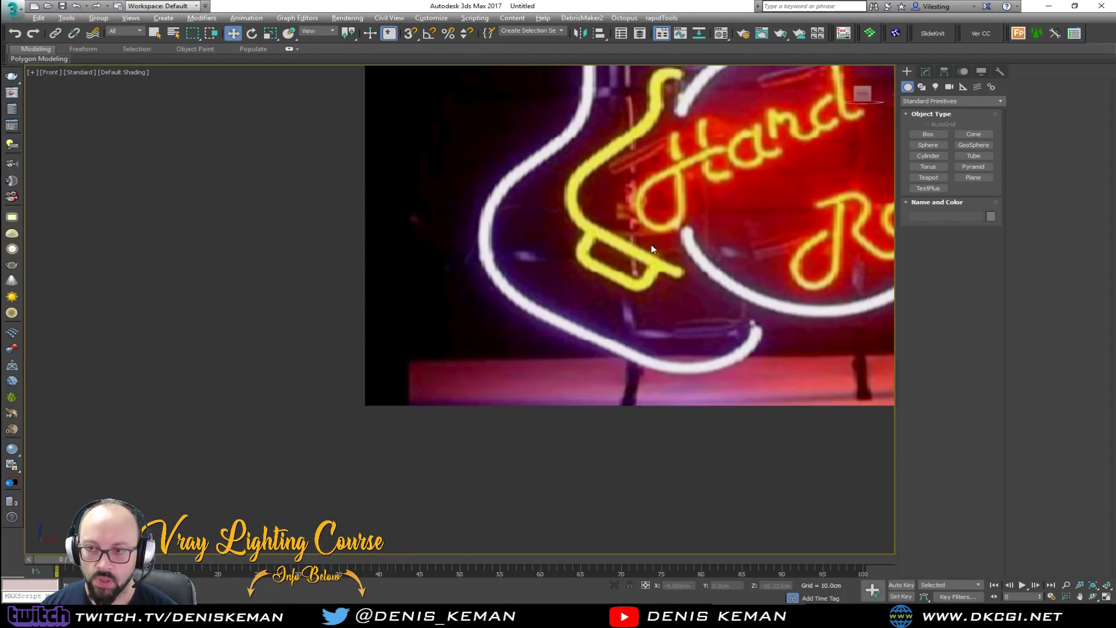
scroll(492, 322, "down", 5)
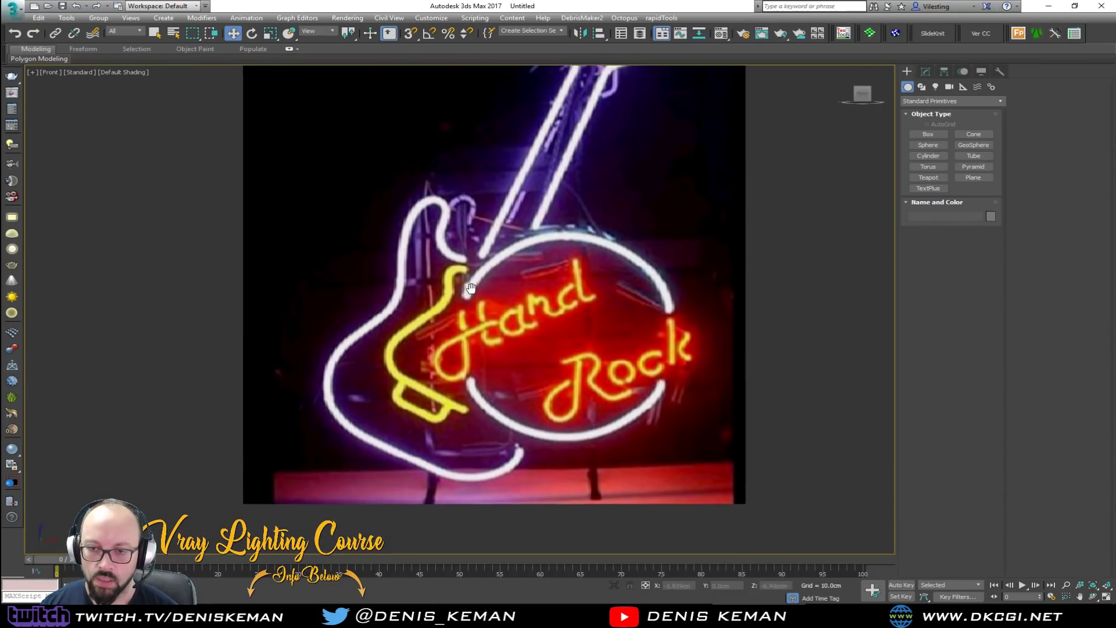
scroll(439, 367, "down", 2)
scroll(472, 309, "up", 2)
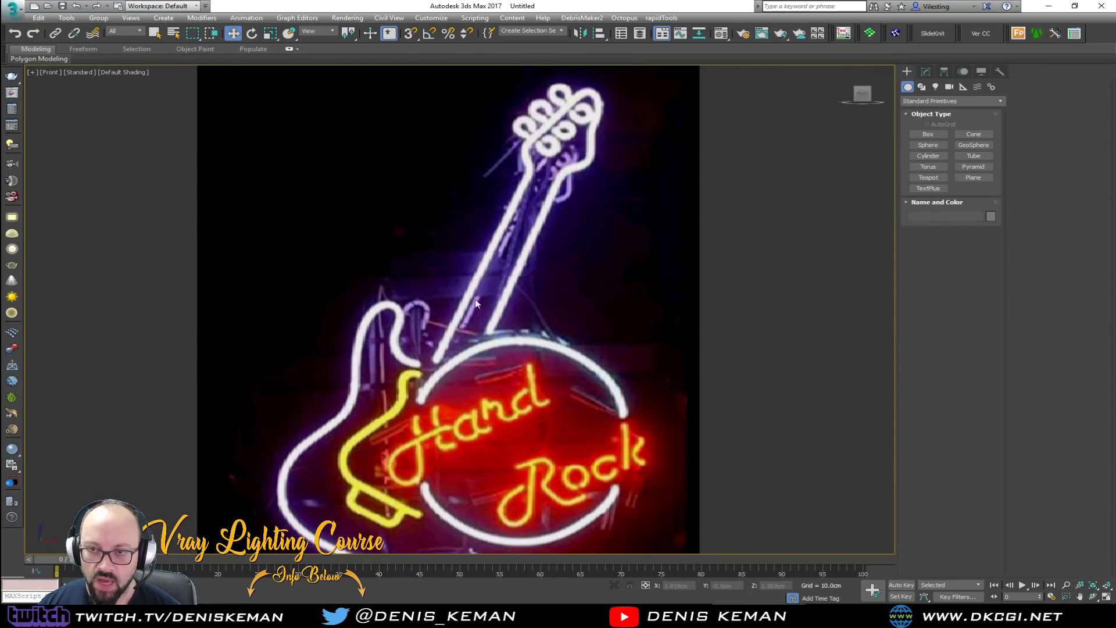
middle_click_drag(475, 236, 457, 305)
Trace the guitar neck and headstock with one Line spline, from the neck's lower left end around to its lower right end.
right_click(441, 391)
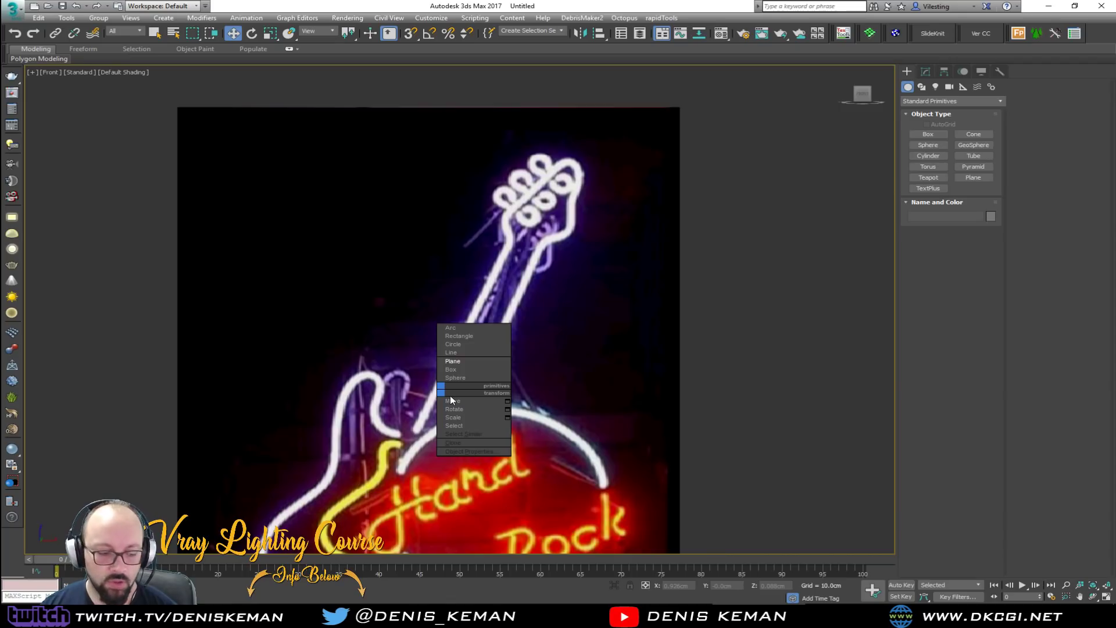
left_click(456, 352)
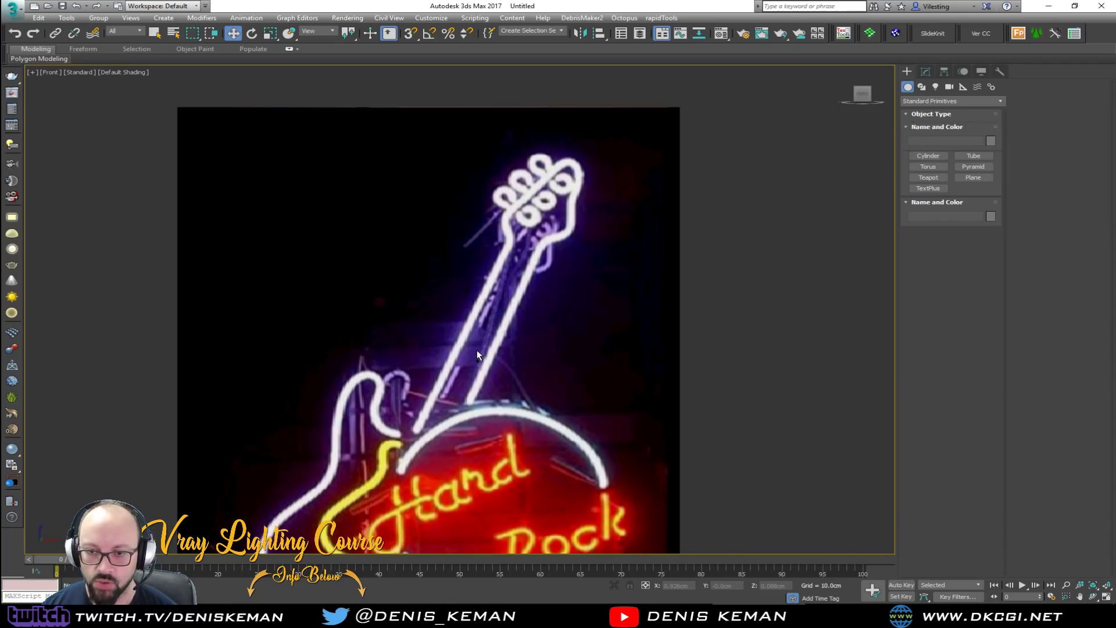
left_click(417, 430)
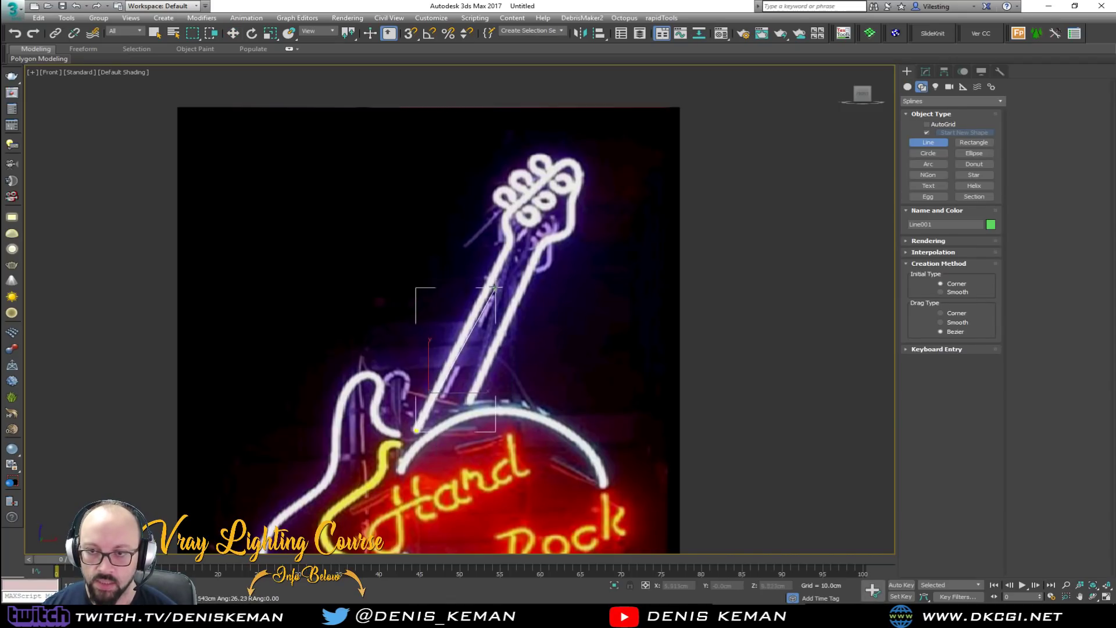
left_click(509, 239)
left_click(508, 214)
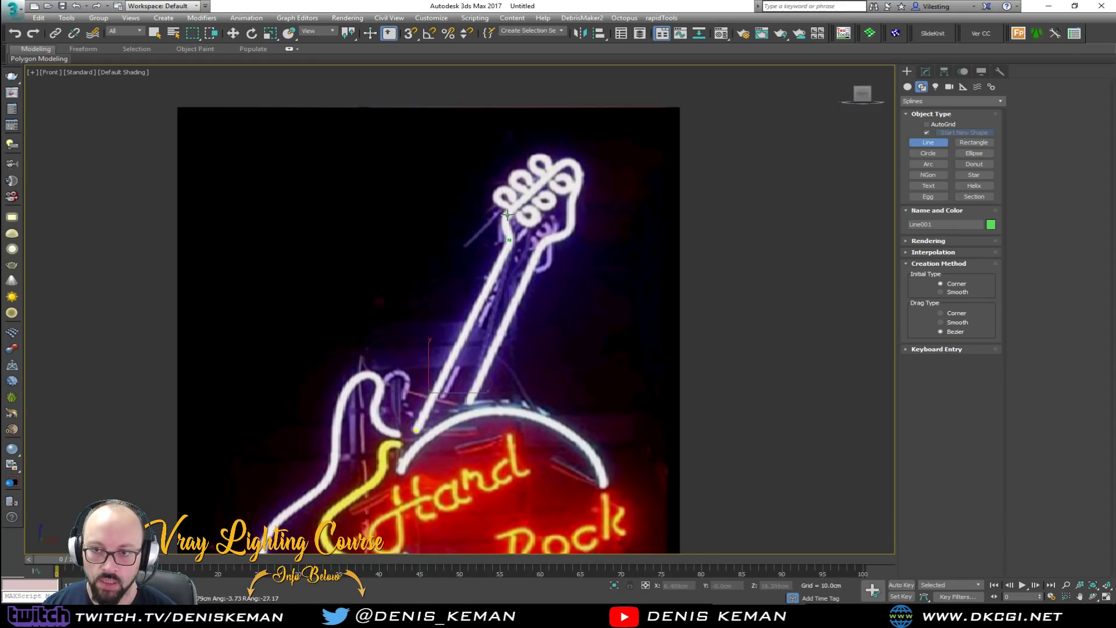
left_click(573, 163)
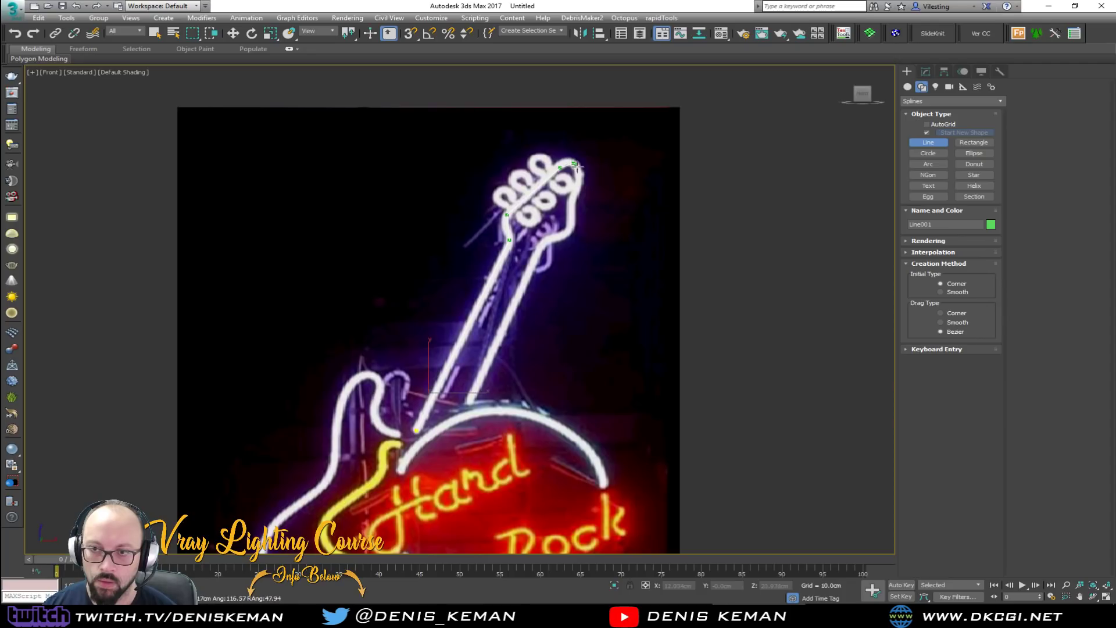
left_click(581, 178)
left_click(570, 200)
left_click(568, 232)
left_click(543, 242)
left_click(487, 368)
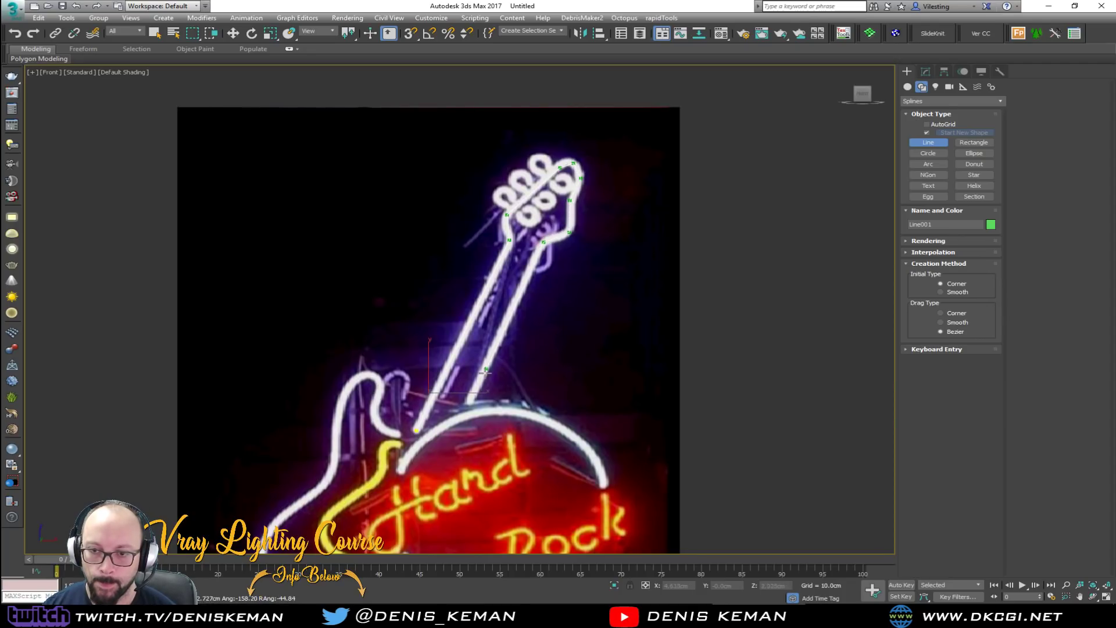
left_click(469, 401)
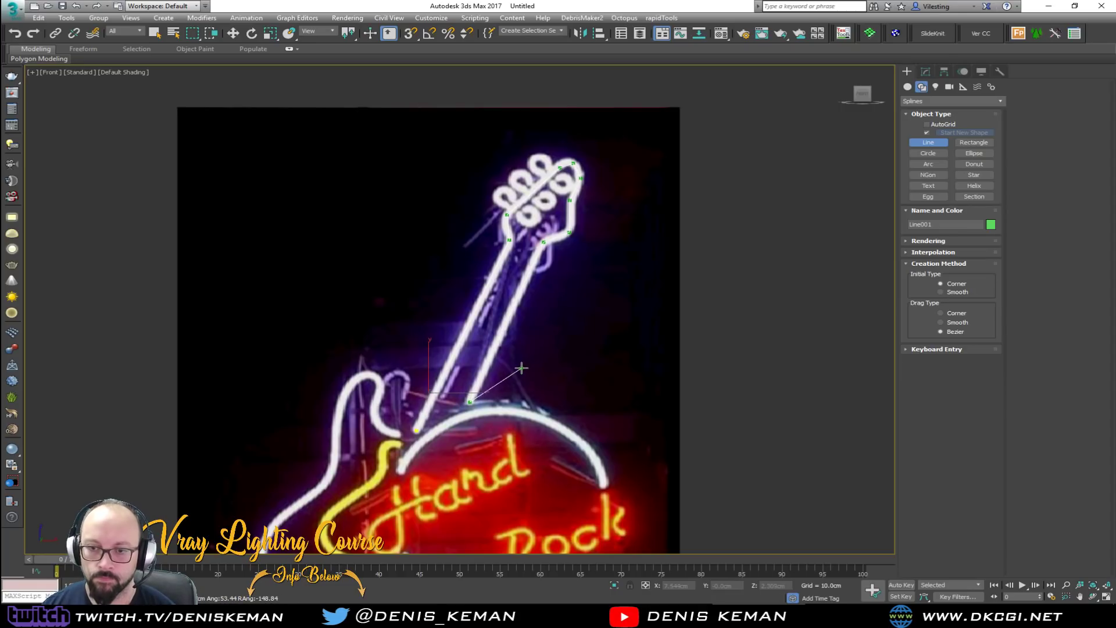
Make the neck spline renderable in the renderer and viewport, with a radial thickness of 0.71 cm.
scroll(507, 345, "up", 4)
middle_click_drag(506, 186, 486, 308)
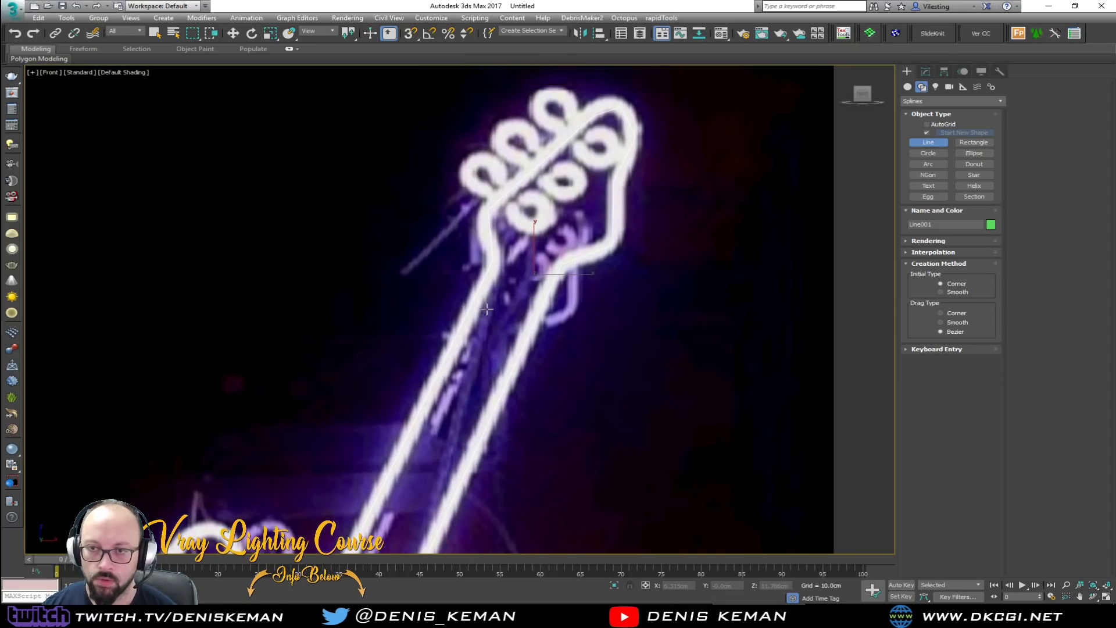
key("1")
left_click(929, 259)
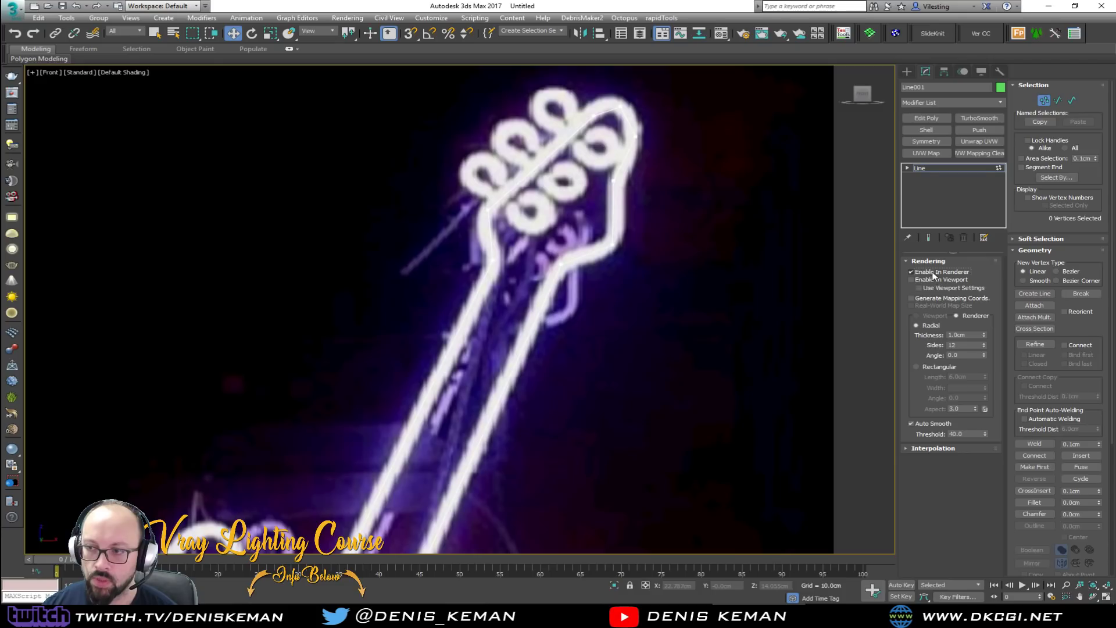
left_click(933, 280)
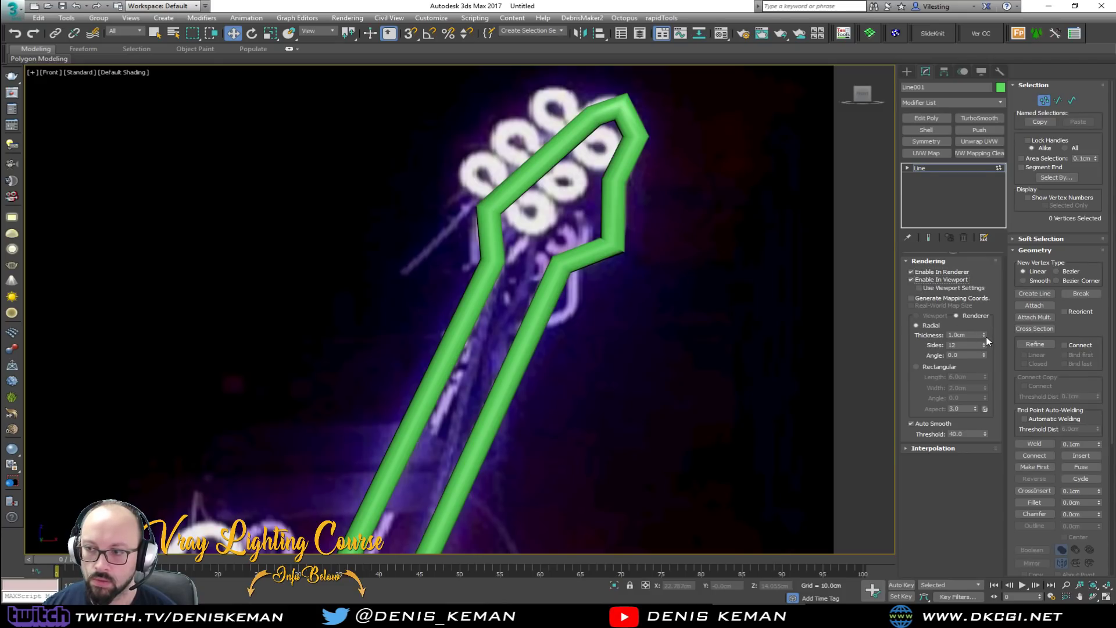
left_click_drag(984, 336, 983, 351)
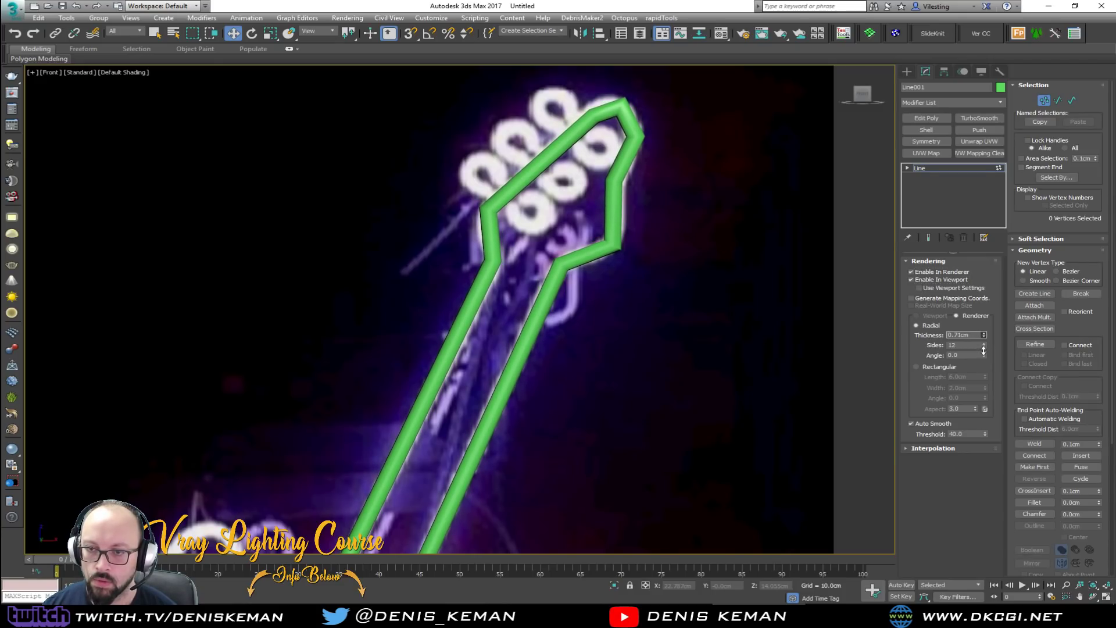
Fillet the neck and headstock spline's corner vertices to follow the rounded neon tube, and deselect the finished spline.
key("1")
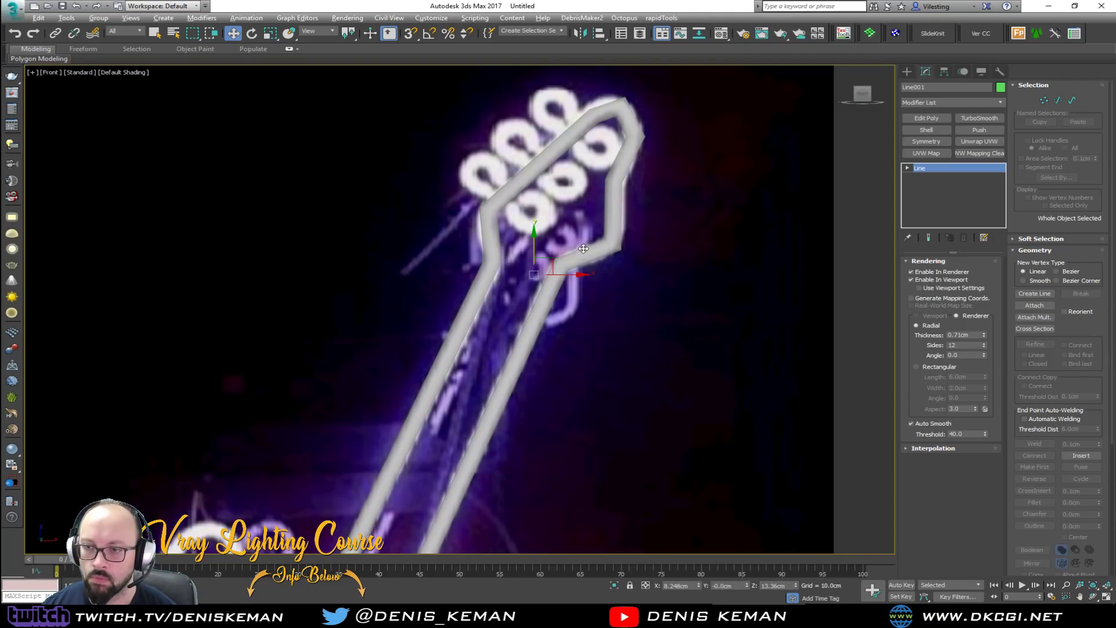
key("1")
left_click(563, 265)
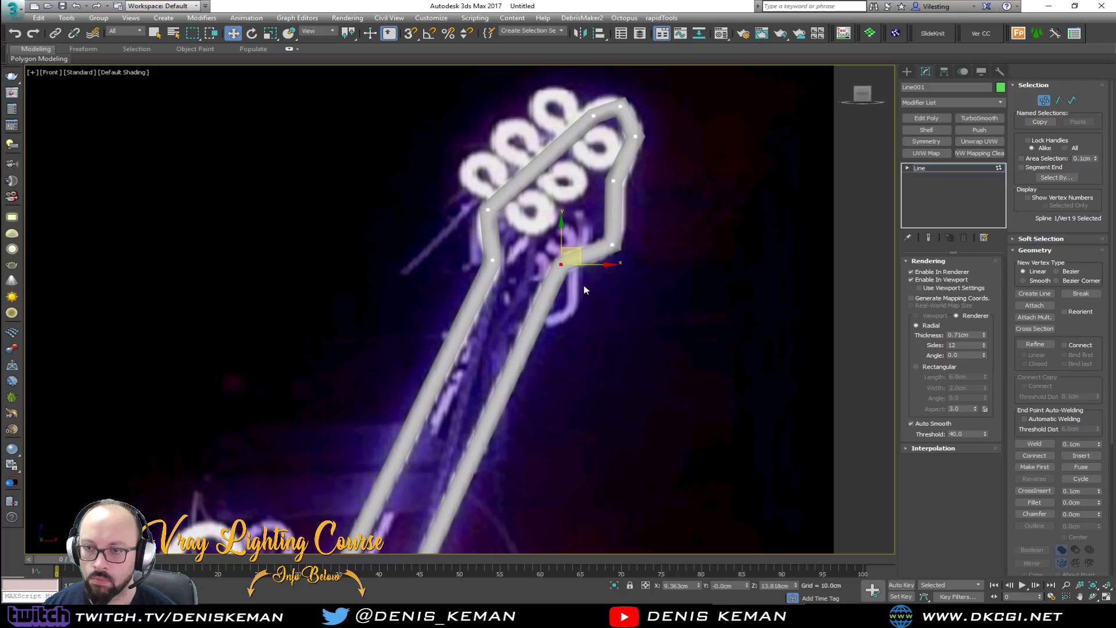
left_click(1035, 502)
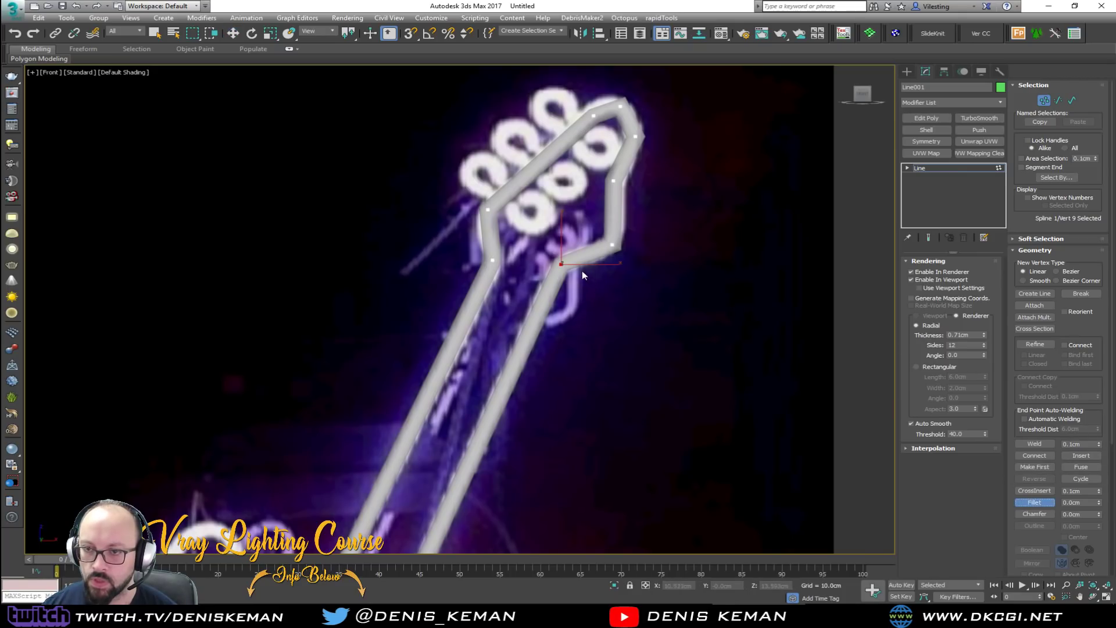
left_click_drag(561, 264, 616, 234)
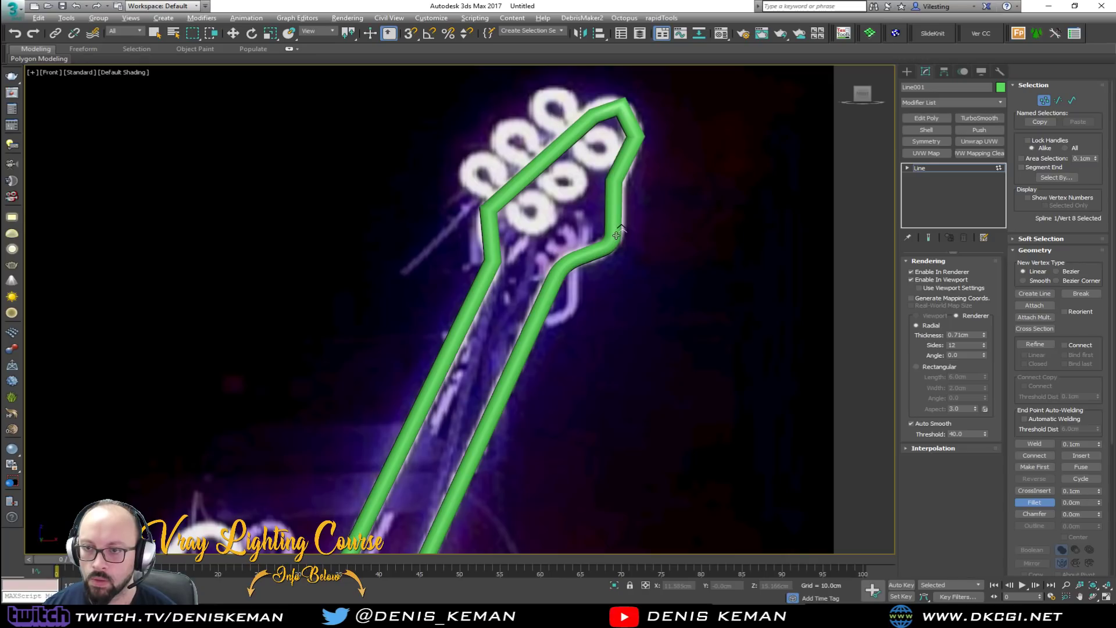
left_click_drag(617, 183, 621, 164)
left_click_drag(621, 110, 595, 103)
left_click_drag(636, 137, 637, 130)
left_click_drag(482, 208, 495, 247)
scroll(514, 271, "down", 5)
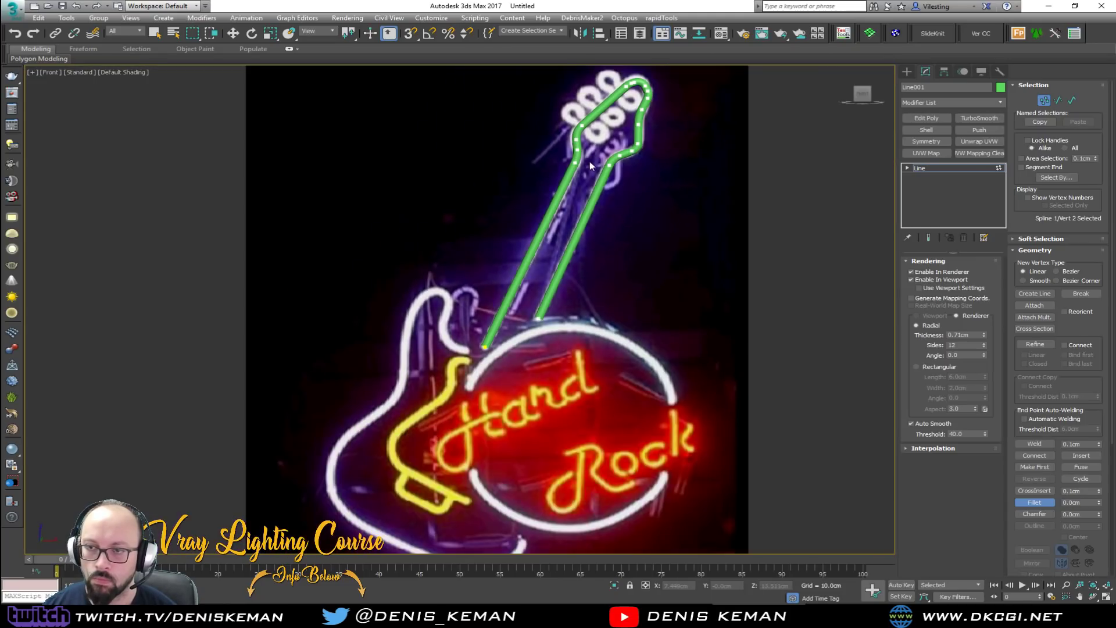
scroll(521, 313, "up", 2)
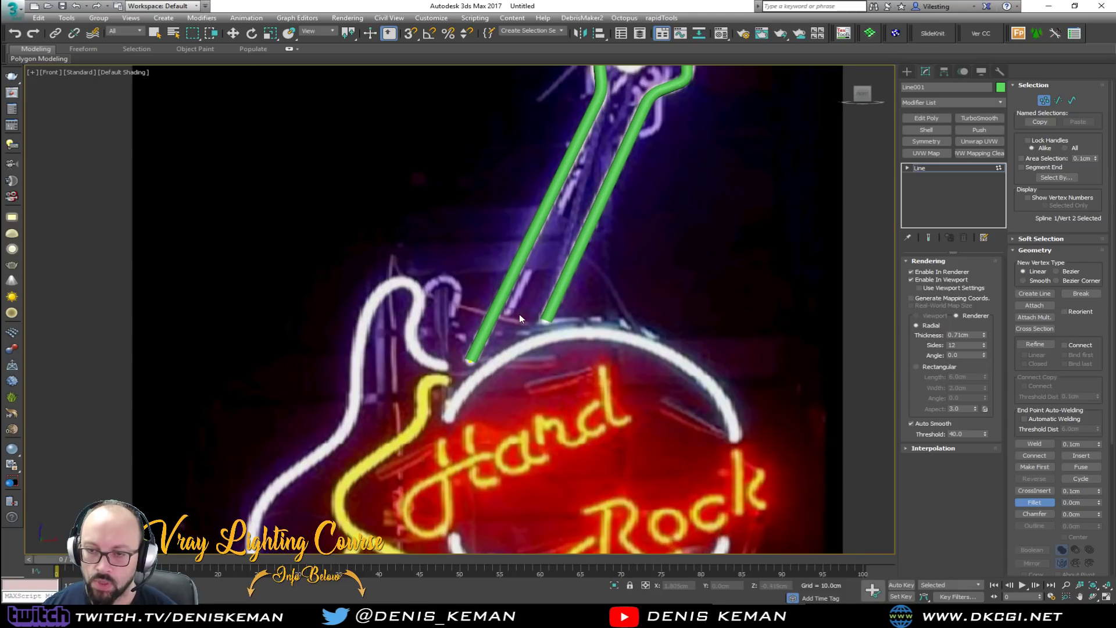
key("1")
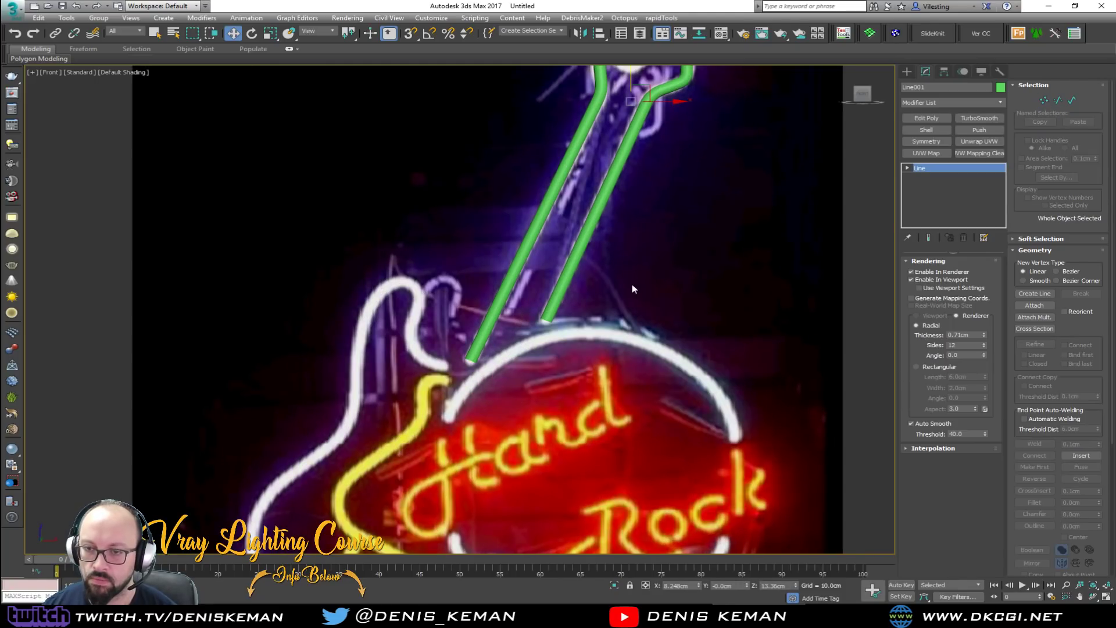
left_click(633, 289)
Start a Line spline along the guitar body's white outline, from the neck joint over the upper horn to the lower left curve.
middle_click_drag(633, 289, 595, 349)
scroll(595, 349, "down", 2)
scroll(579, 291, "up", 2)
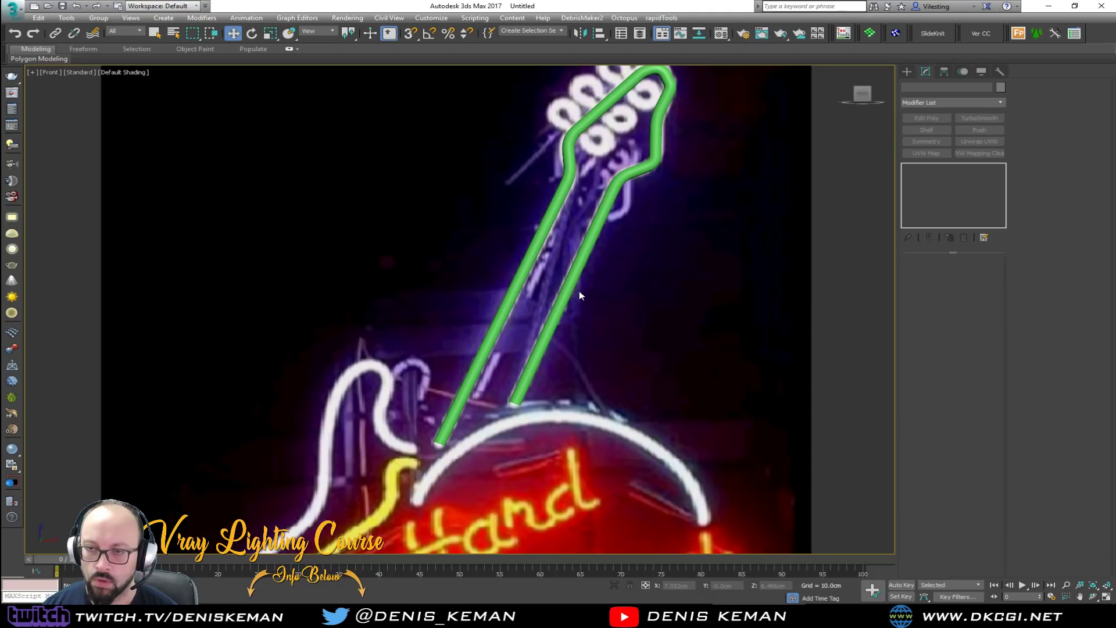
middle_click_drag(530, 302, 653, 133)
right_click(555, 275)
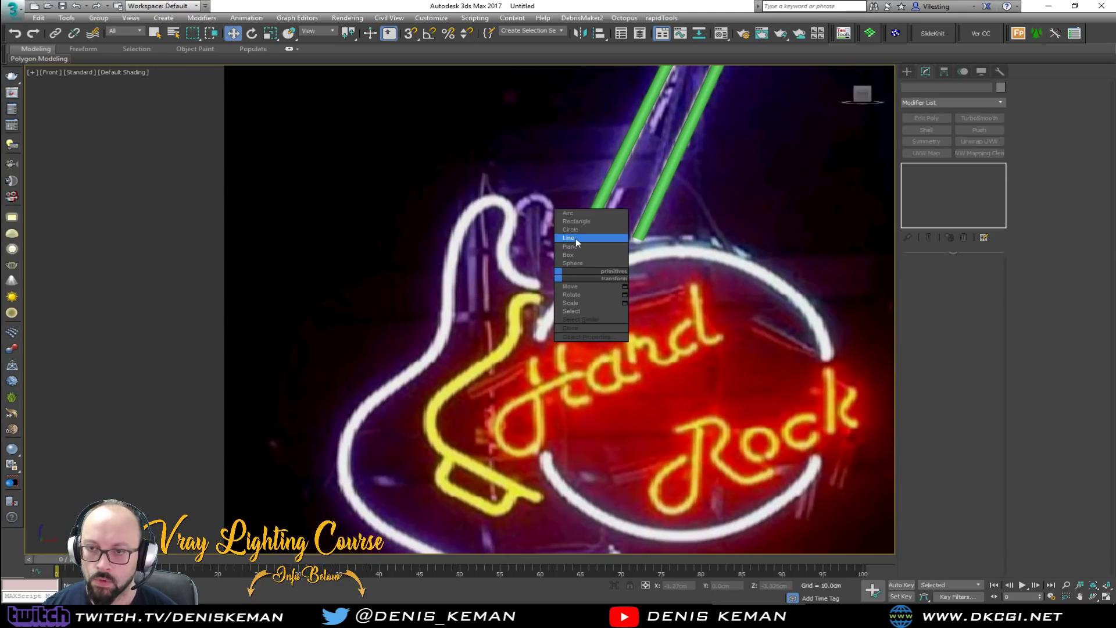
left_click(568, 237)
left_click(539, 285)
left_click(500, 264)
left_click(505, 194)
left_click(458, 221)
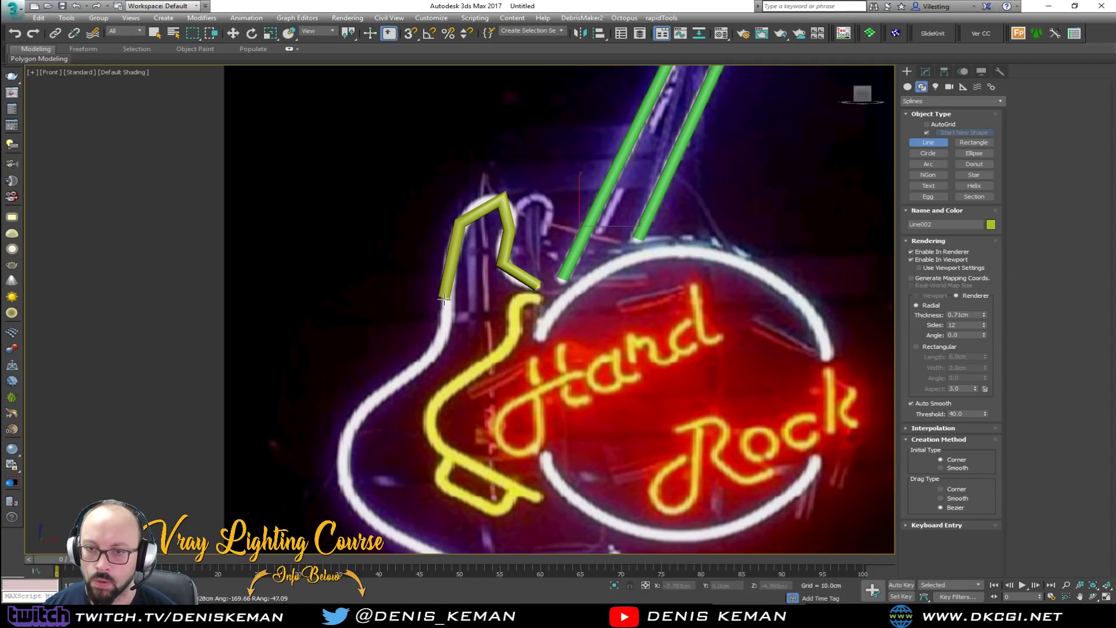
left_click(437, 351)
left_click(353, 414)
left_click(342, 487)
Continue the body outline spline along the bottom of the guitar and finish it at the upturned end below the oval.
middle_click_drag(437, 472, 443, 321)
left_click(431, 400)
left_click(542, 446)
left_click(603, 433)
left_click(623, 402)
right_click(623, 401)
Convert the corner vertices along the bottom of the guitar body outline to Smooth, from the lower left curve to the upturned end.
key("1")
left_click_drag(671, 358, 437, 491)
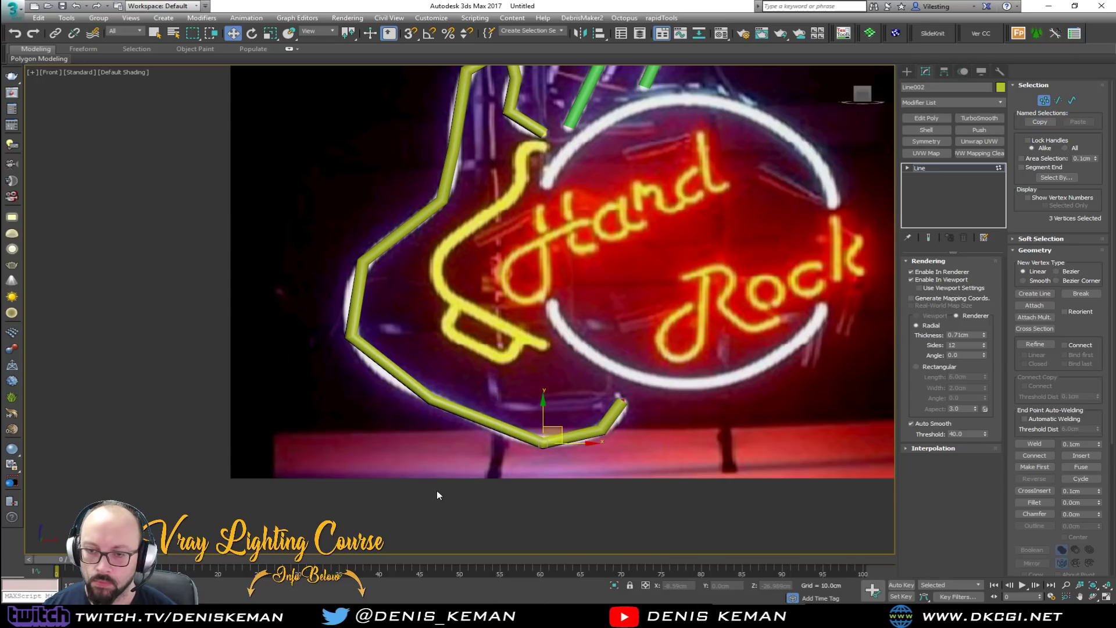
left_click(437, 490)
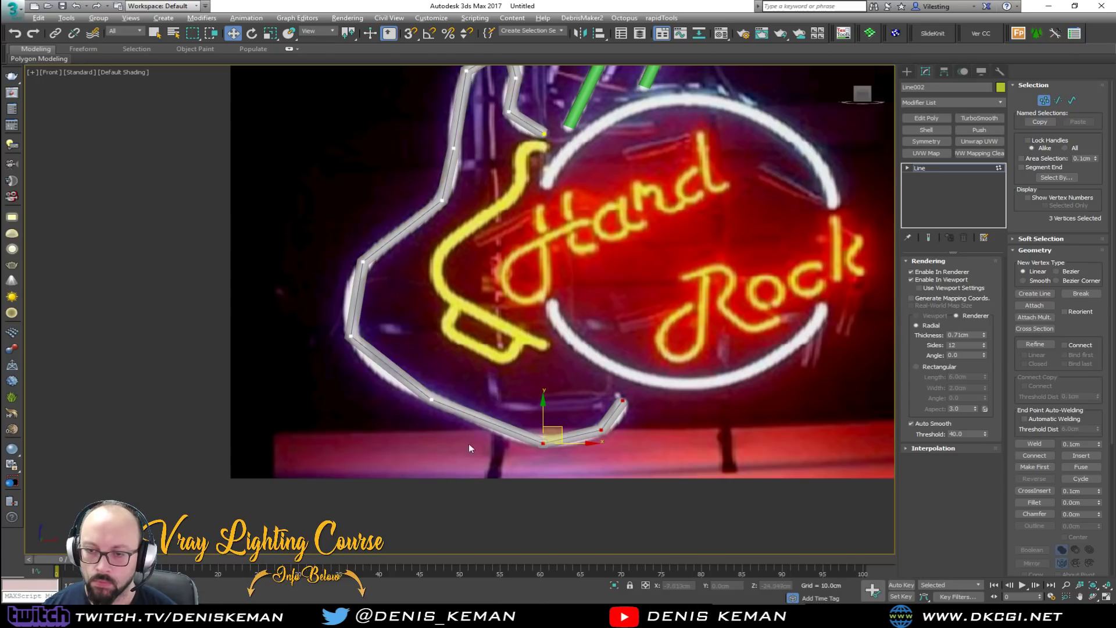
left_click(601, 431)
right_click(601, 431)
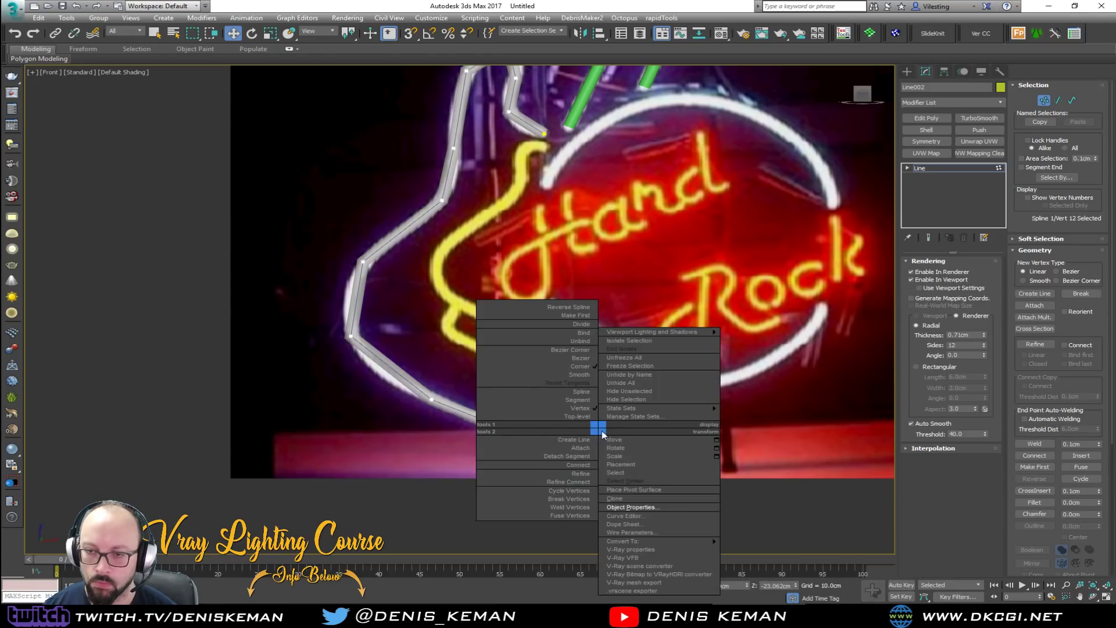
left_click(563, 374)
left_click(431, 400)
right_click(415, 405)
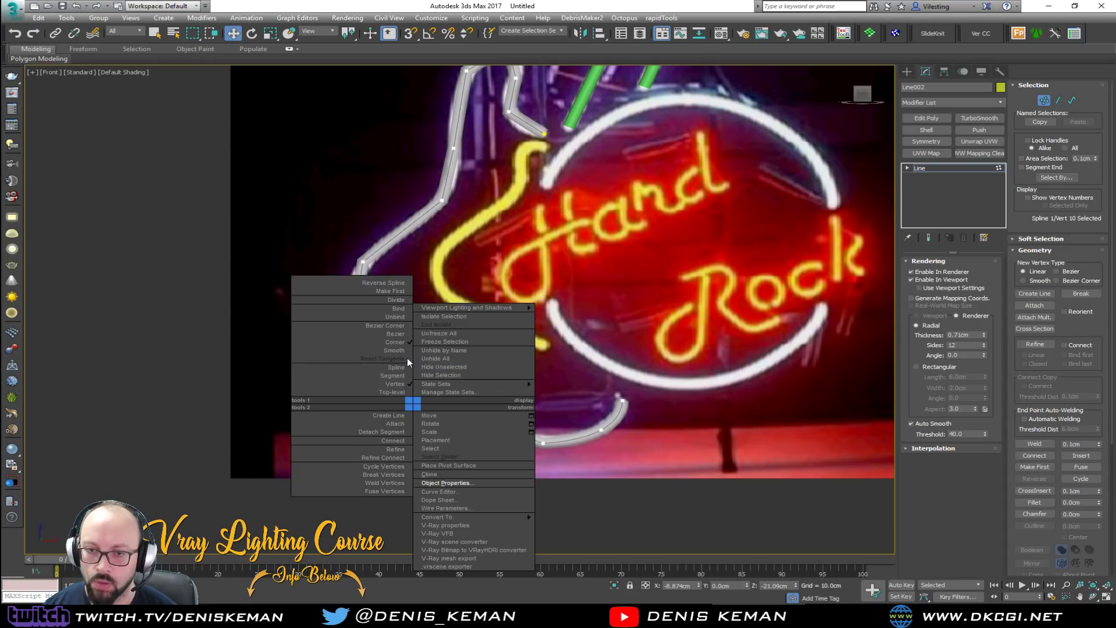
left_click(401, 351)
left_click(556, 453)
left_click(543, 443)
right_click(535, 440)
left_click(515, 384)
Convert the two vertices on the outer left bulge of the guitar body outline to Smooth.
left_click_drag(395, 358, 395, 358)
left_click_drag(344, 255, 384, 270, "ctrl")
right_click(381, 268)
left_click(358, 214)
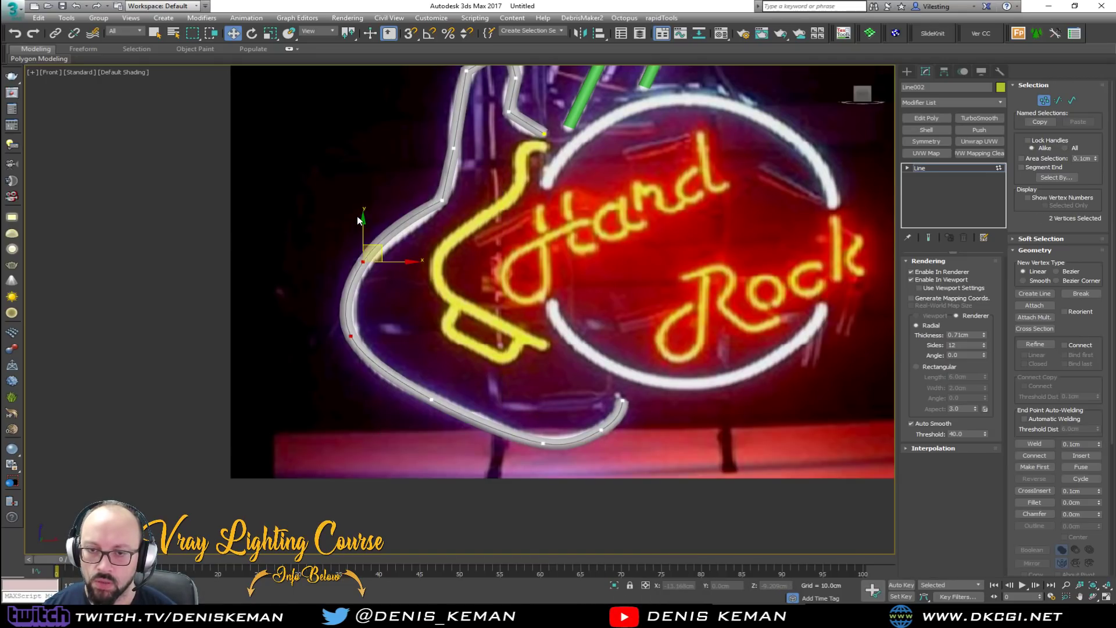
Convert the vertices at the body's waist and around both sides of the upper horn to Smooth.
left_click_drag(431, 215, 434, 212)
right_click(434, 212)
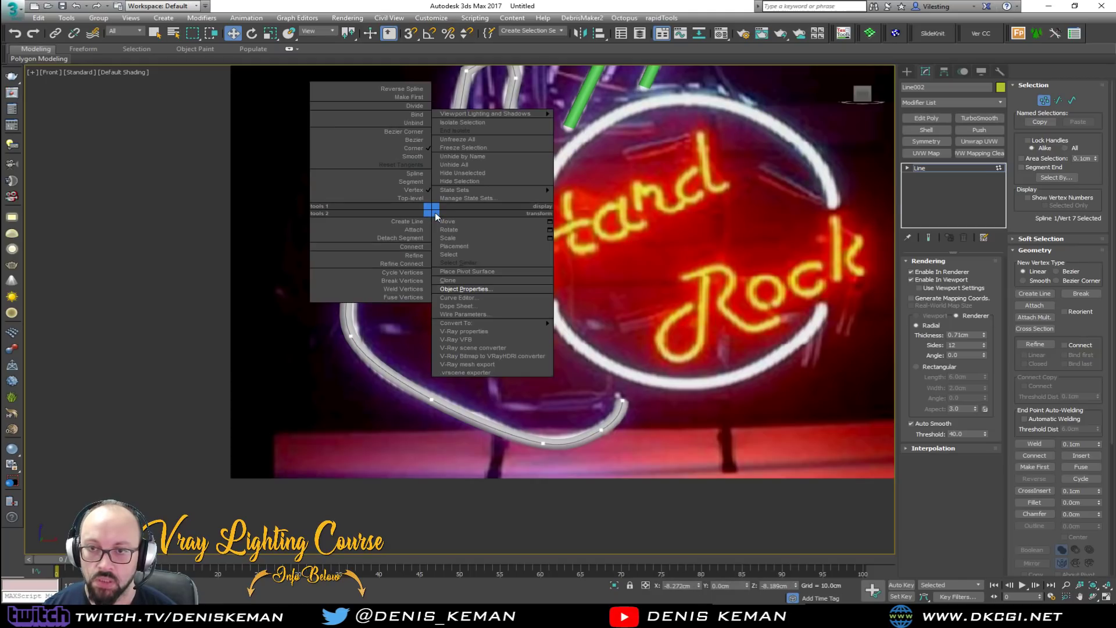
middle_click_drag(435, 212, 415, 359)
left_click_drag(404, 188, 449, 354)
right_click(445, 352)
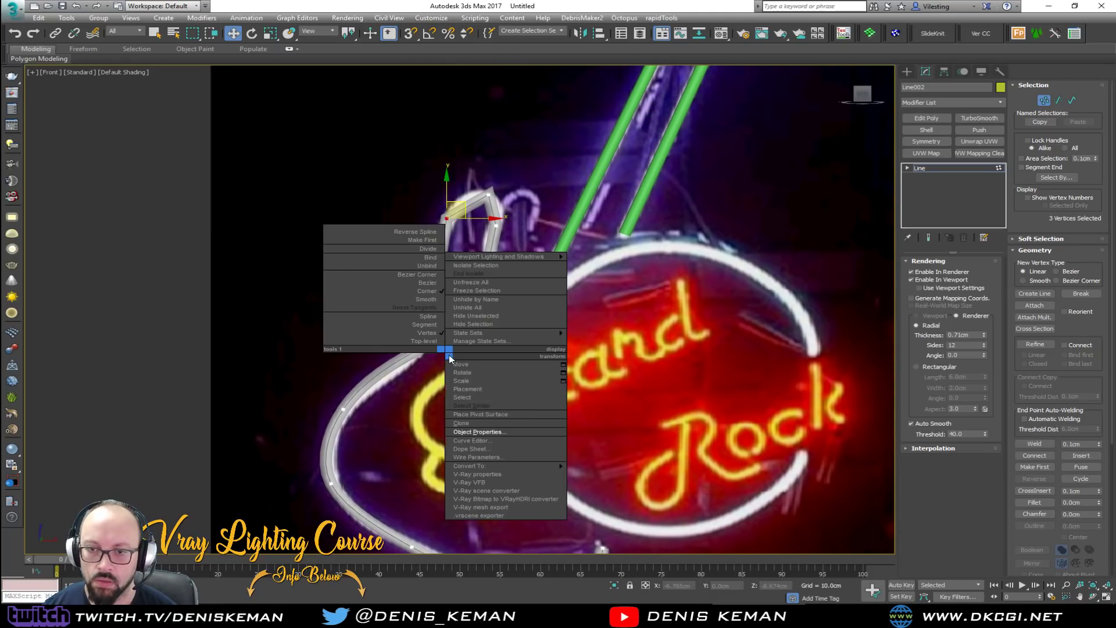
left_click(426, 298)
left_click_drag(490, 231, 475, 268)
right_click(474, 269)
left_click(457, 203)
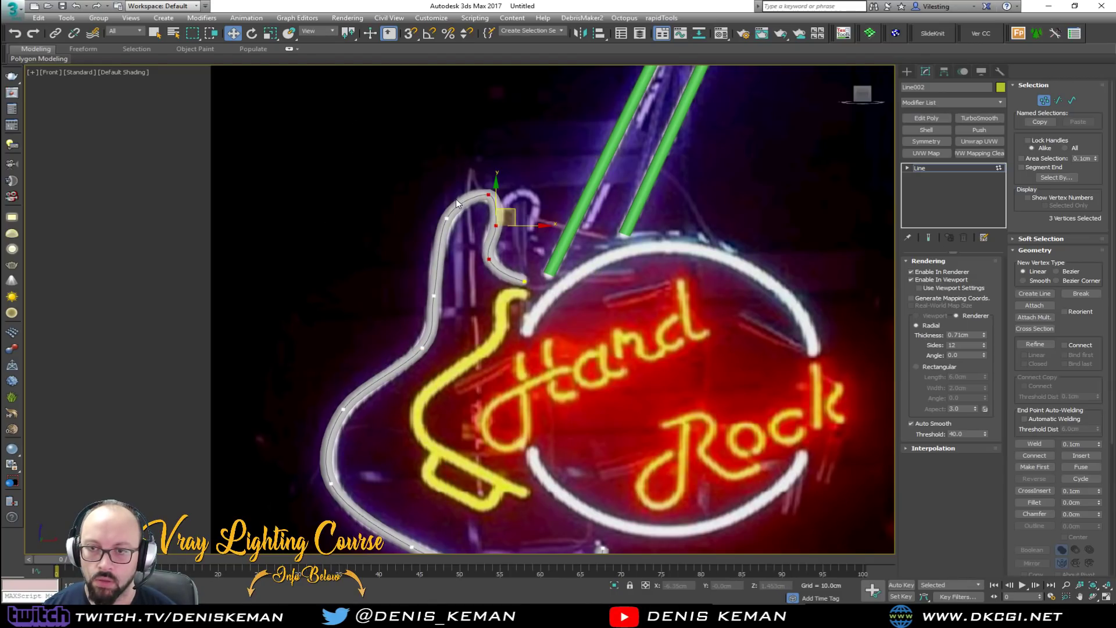
Shift the vertex at the top of the upper horn slightly left to follow the white tube.
left_click(488, 195)
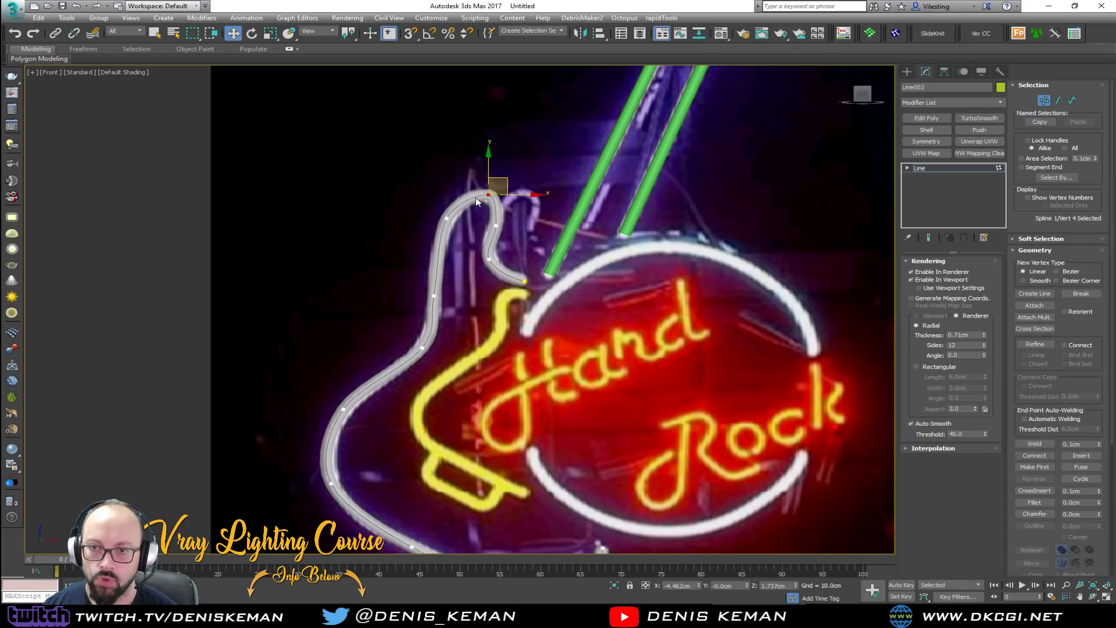
scroll(487, 198, "up", 5)
left_click_drag(510, 175, 493, 179)
Convert the vertex on the upper horn's inner side to Bezier and adjust both handles to match the curve of the neon tube.
right_click(510, 277)
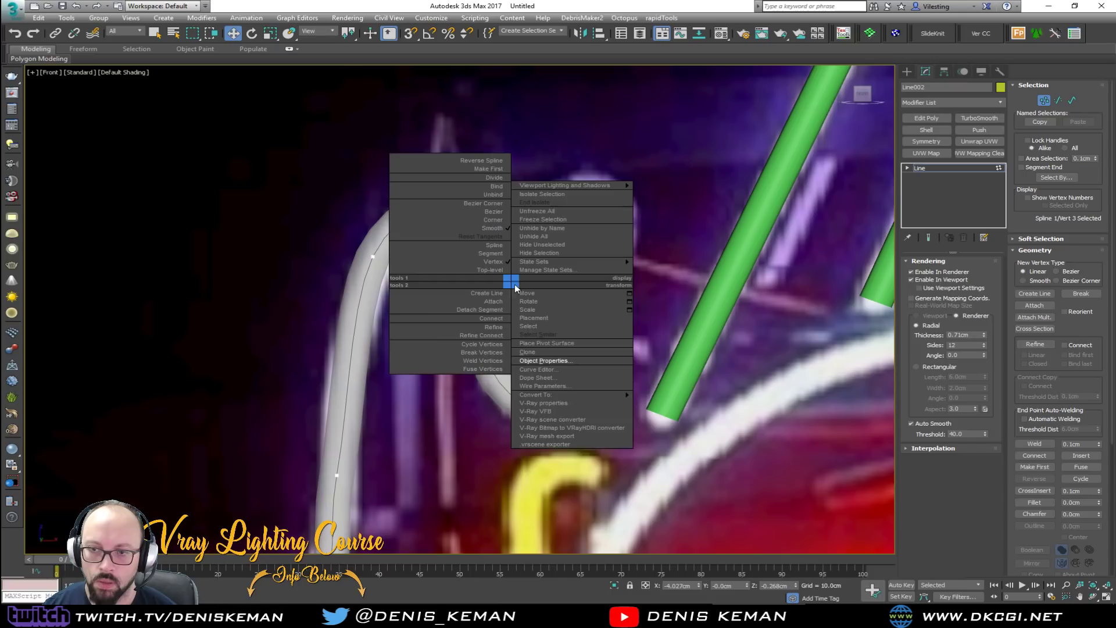
left_click(494, 208)
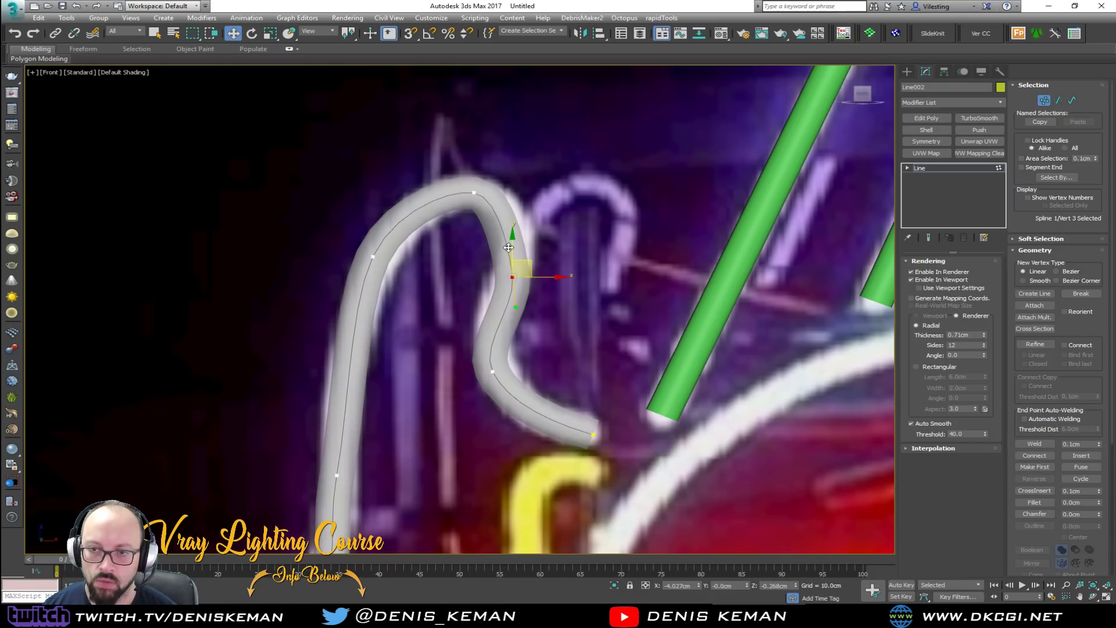
left_click_drag(506, 249, 533, 226)
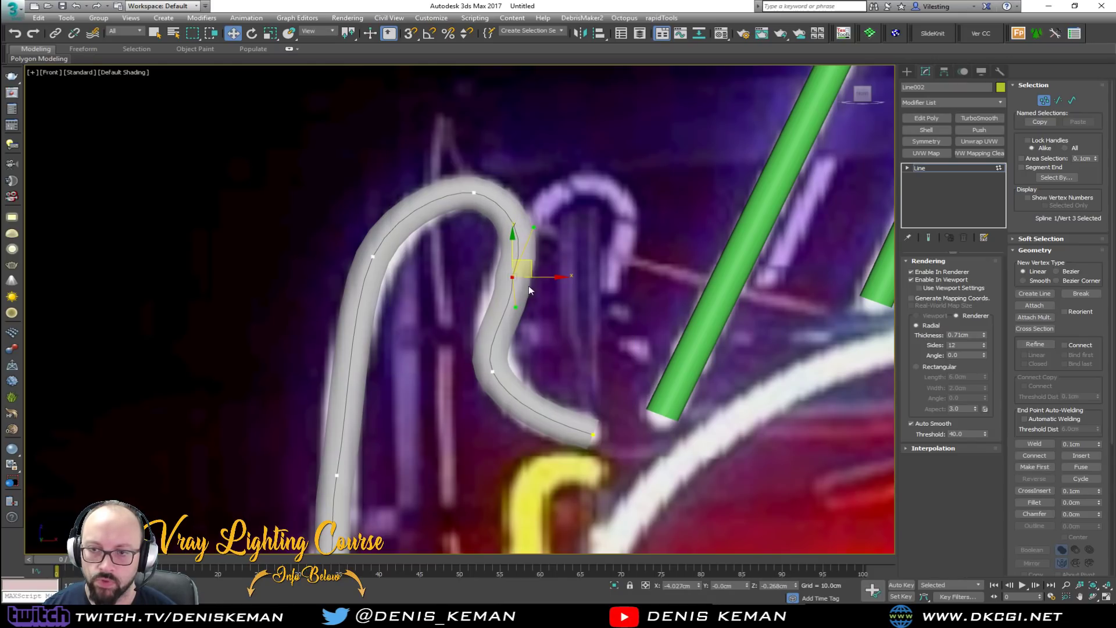
left_click_drag(516, 309, 493, 303)
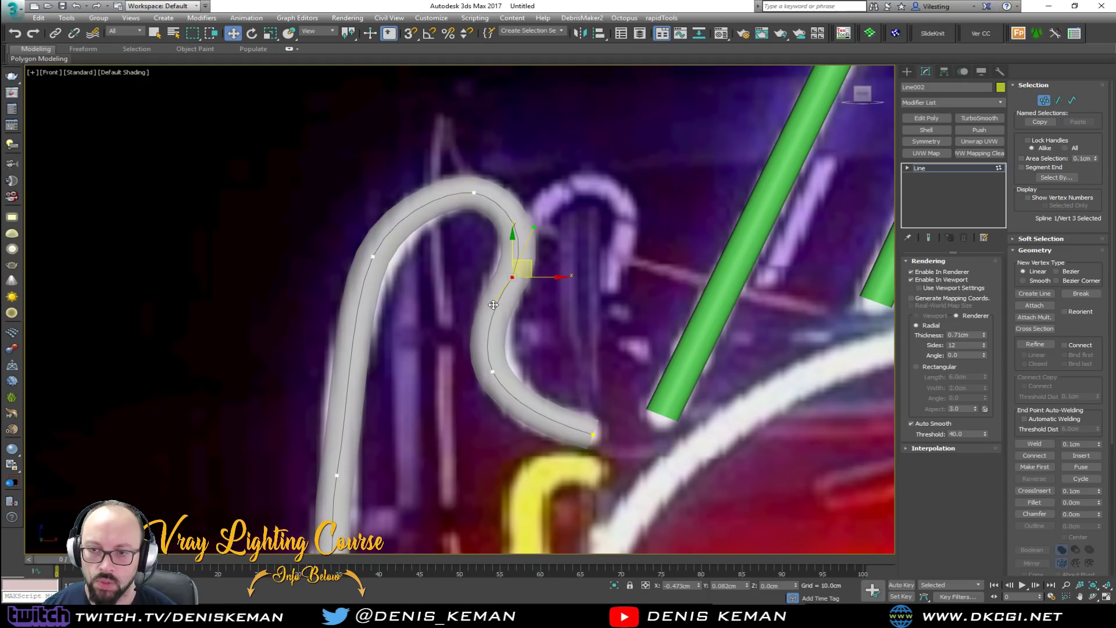
Move the vertex at the inner bend below the horn slightly right onto the tube, and finish editing the outline's vertices.
left_click(489, 375)
left_click_drag(524, 374, 530, 372)
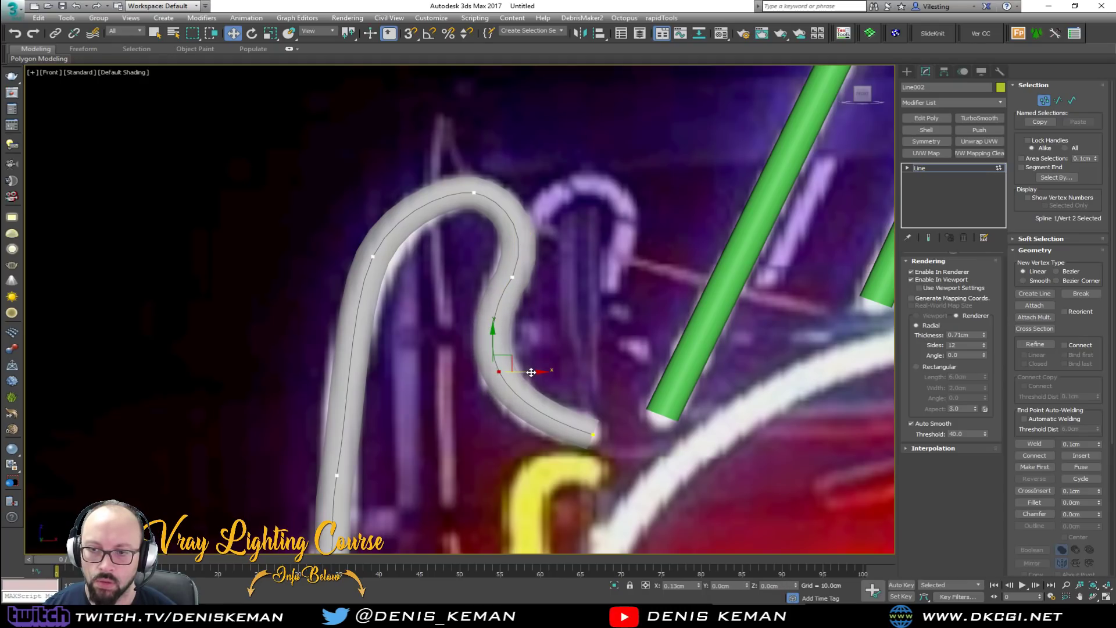
scroll(434, 243, "down", 5)
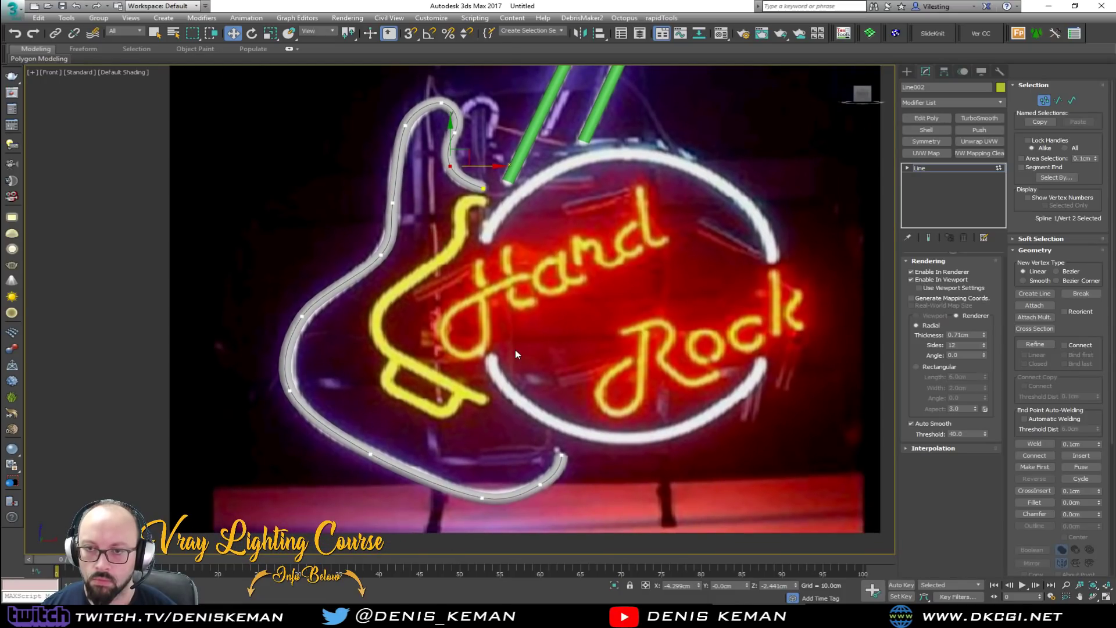
key("1")
Give the neck spline and the body outline spline the same light cyan object color, and deselect them.
middle_click_drag(497, 211, 505, 284)
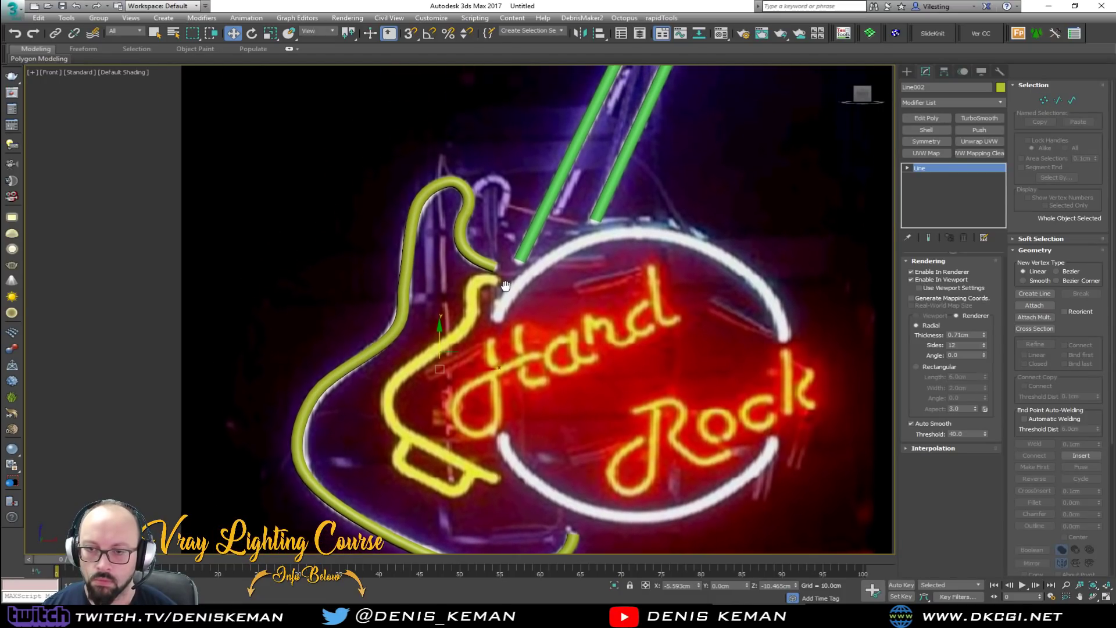
scroll(542, 319, "up", 2)
left_click(630, 253)
left_click_drag(629, 253, 406, 334)
left_click(1000, 88)
left_click(625, 213)
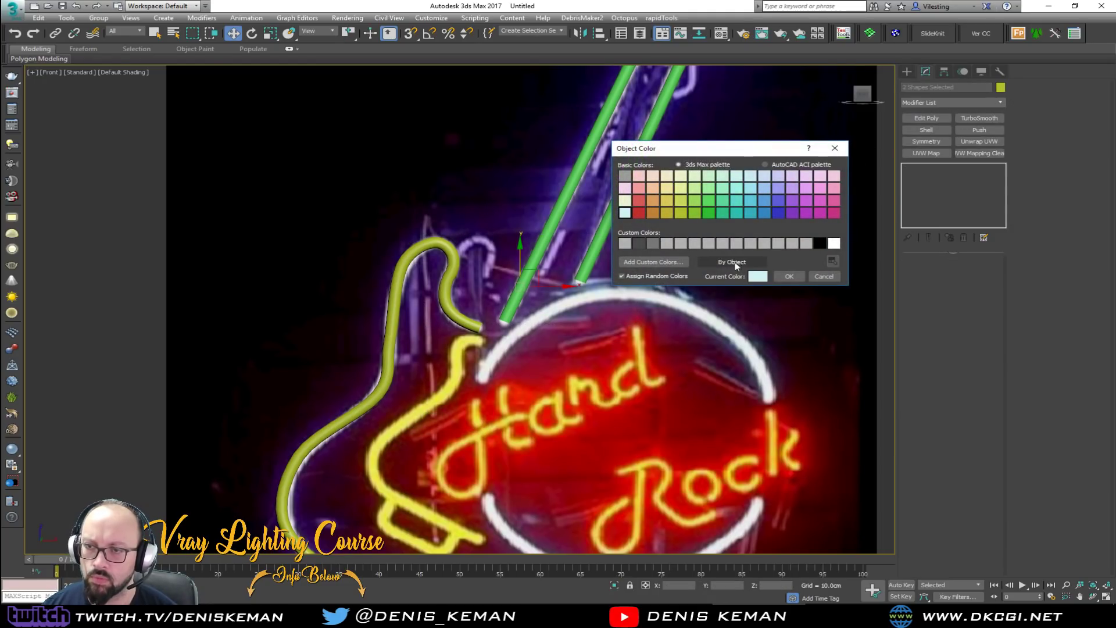
left_click(789, 276)
left_click(563, 257)
Examine the traced guitar splines against the reference plane in the perspective view, and return to the front view.
middle_click_drag(563, 257, 556, 187)
scroll(557, 187, "down", 5)
scroll(557, 187, "up", 3)
key("alt+w")
left_click(730, 411)
key("alt+w")
middle_click_drag(593, 375, 465, 343, "alt")
key("alt+w")
left_click(760, 162)
key("alt+w")
Draw a renderable circle with a radius of about 8.9 cm over the white oval around the Hard Rock lettering.
right_click(581, 291)
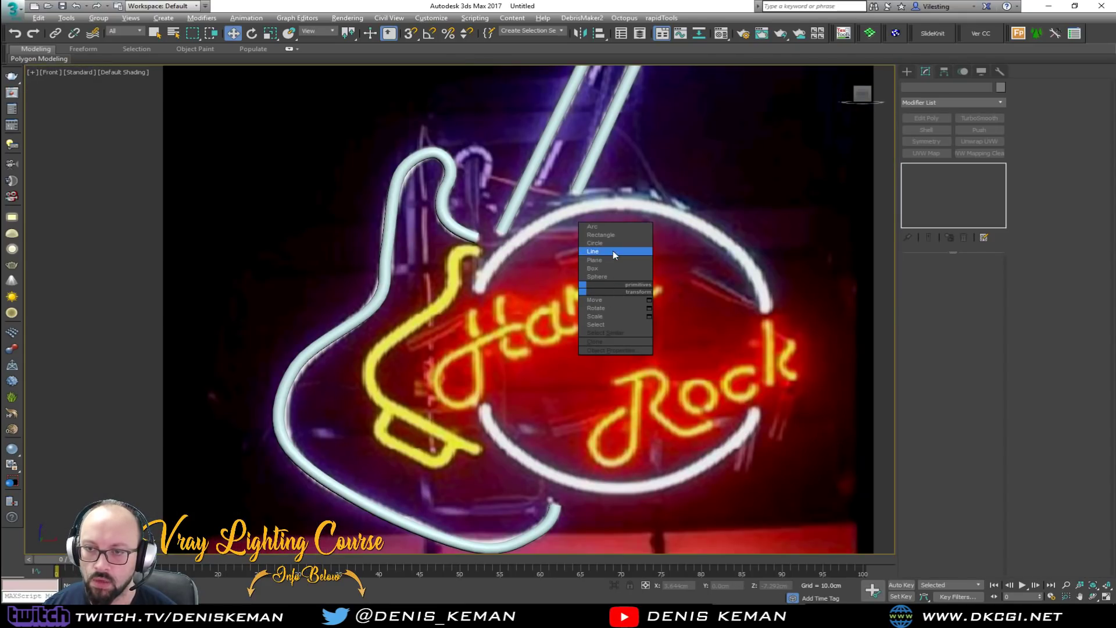
left_click(612, 242)
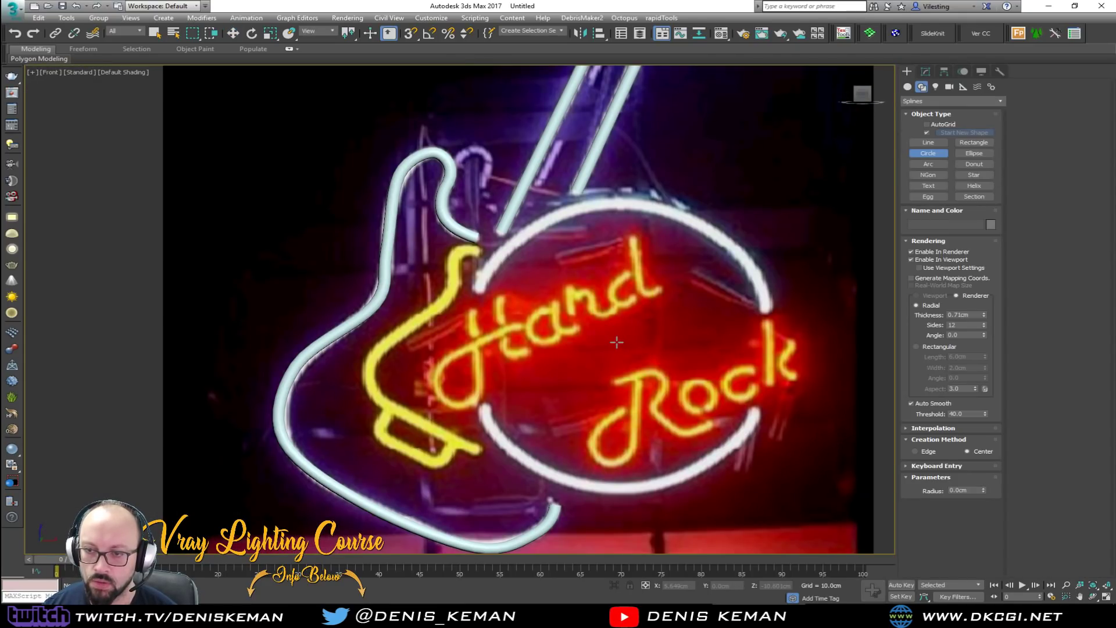
left_click_drag(617, 341, 742, 259)
Scale and move the circle so that it lines up with the white oval tube in the reference image.
key("w")
left_click_drag(634, 323, 634, 334)
key("r")
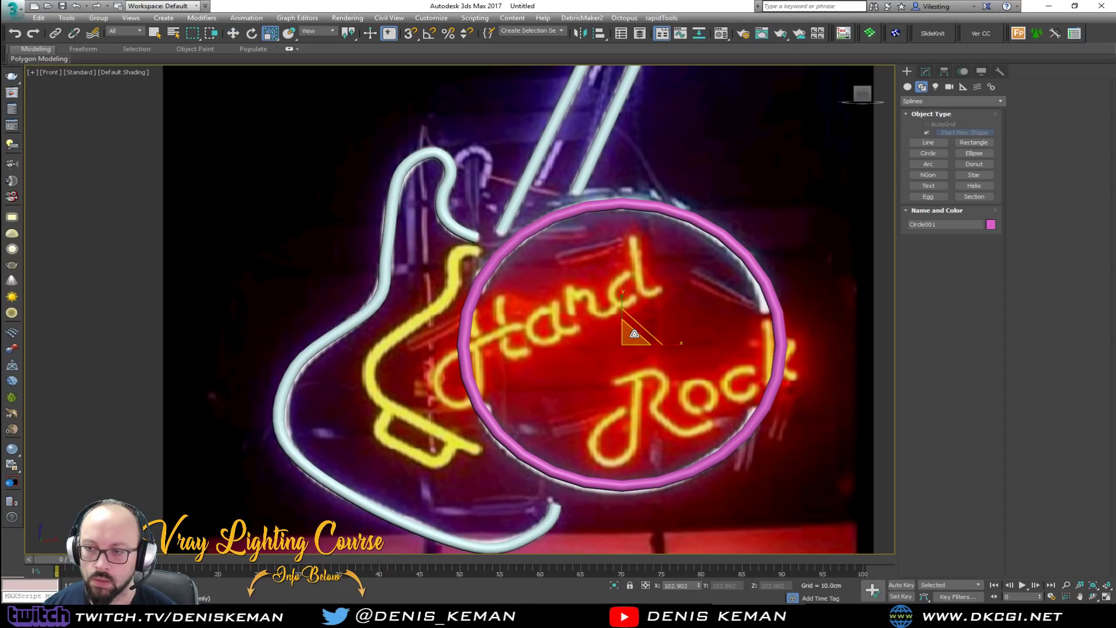
key("w")
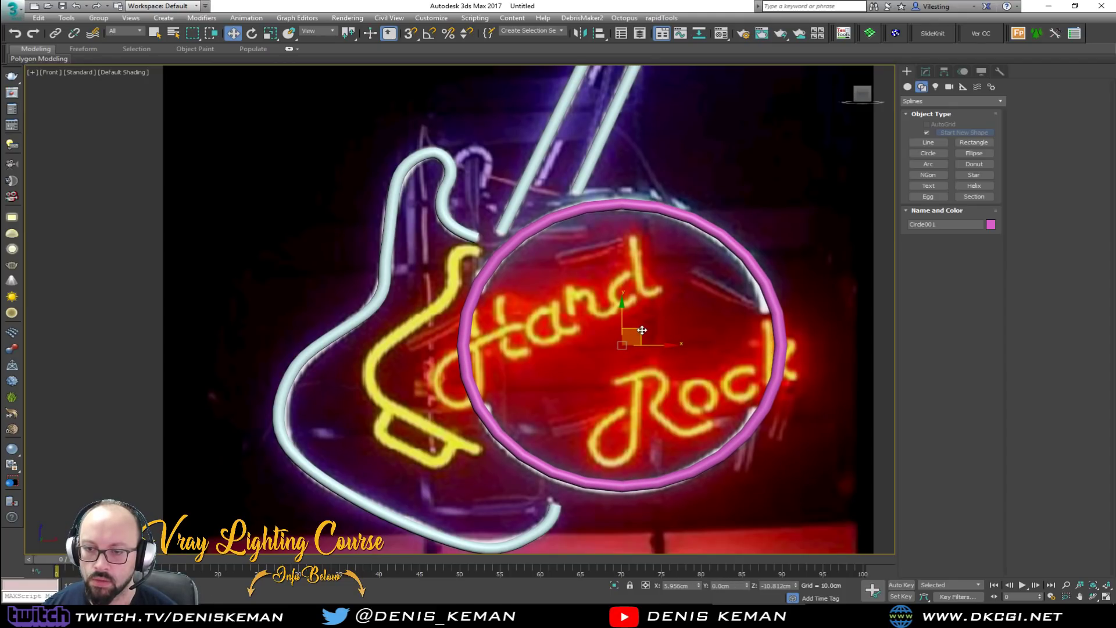
key("r")
left_click_drag(663, 345, 622, 315)
key("w")
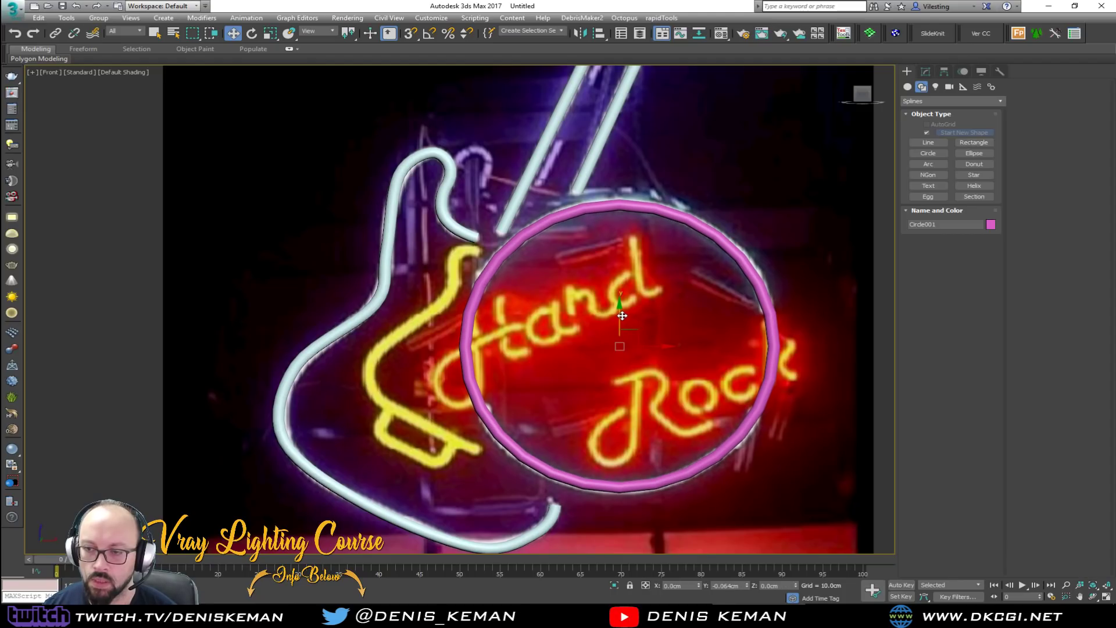
Show edged faces in the front view and convert the circle to an editable spline for vertex editing.
key("1")
key("F4")
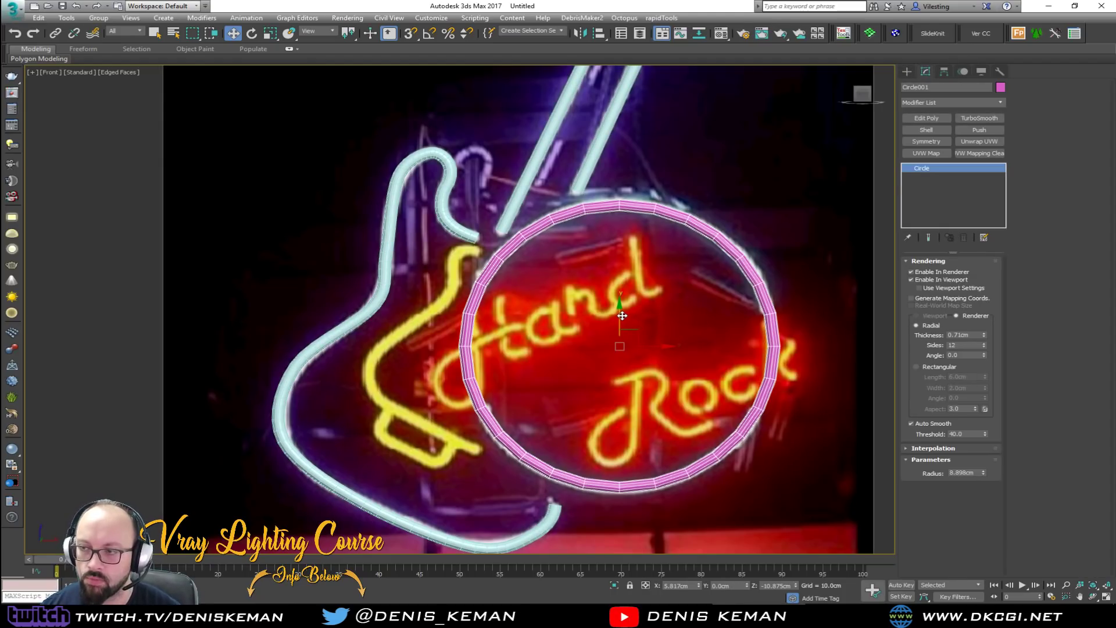
right_click(584, 226)
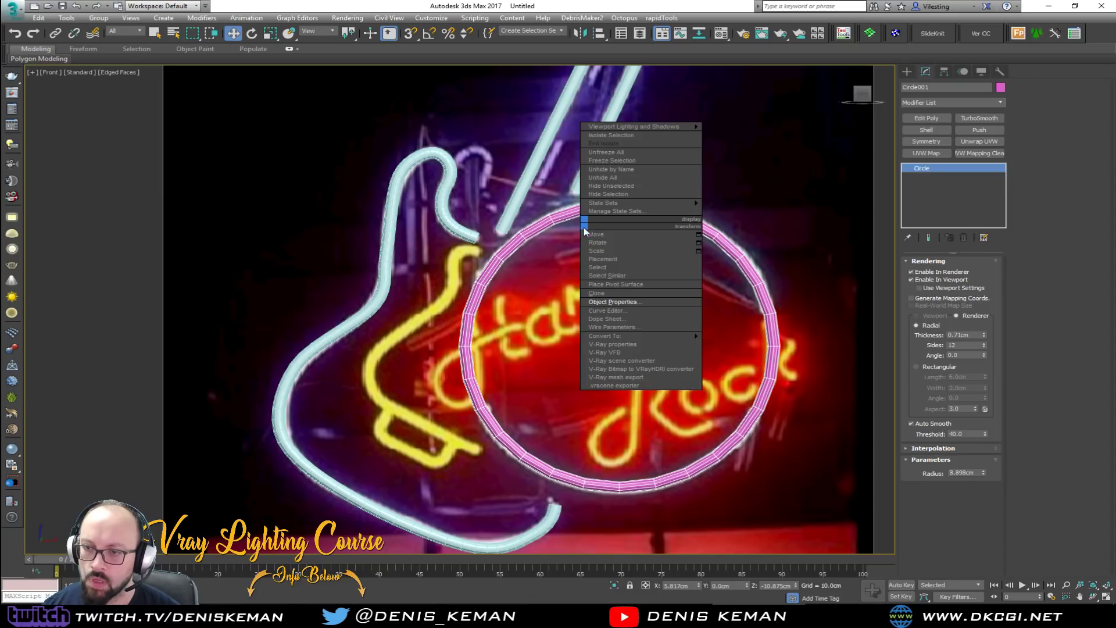
mouse_move(663, 335)
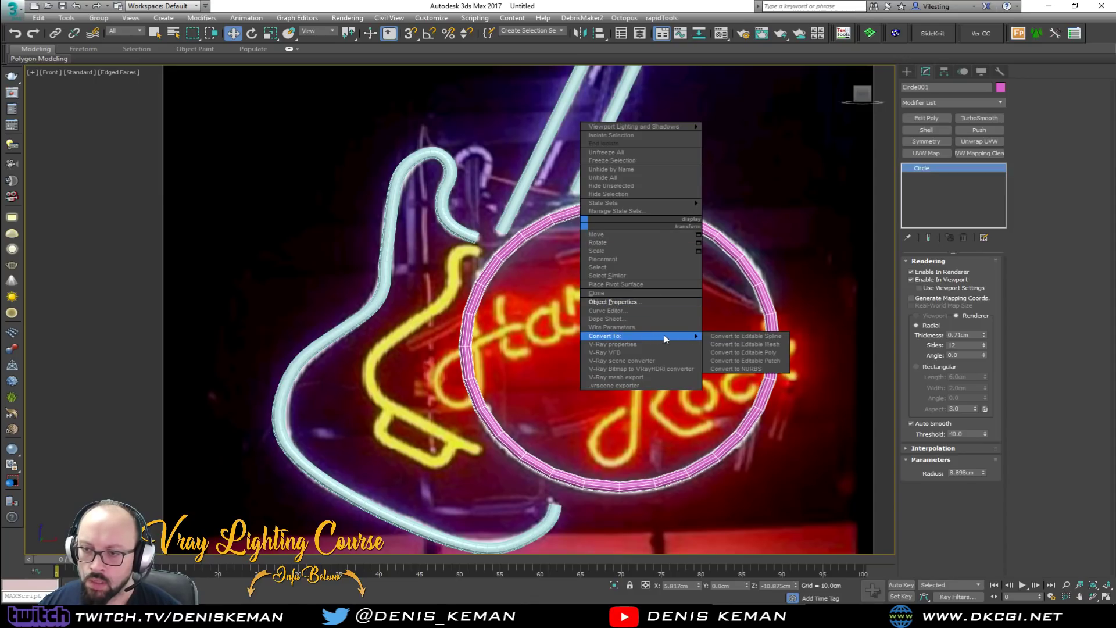
left_click(732, 336)
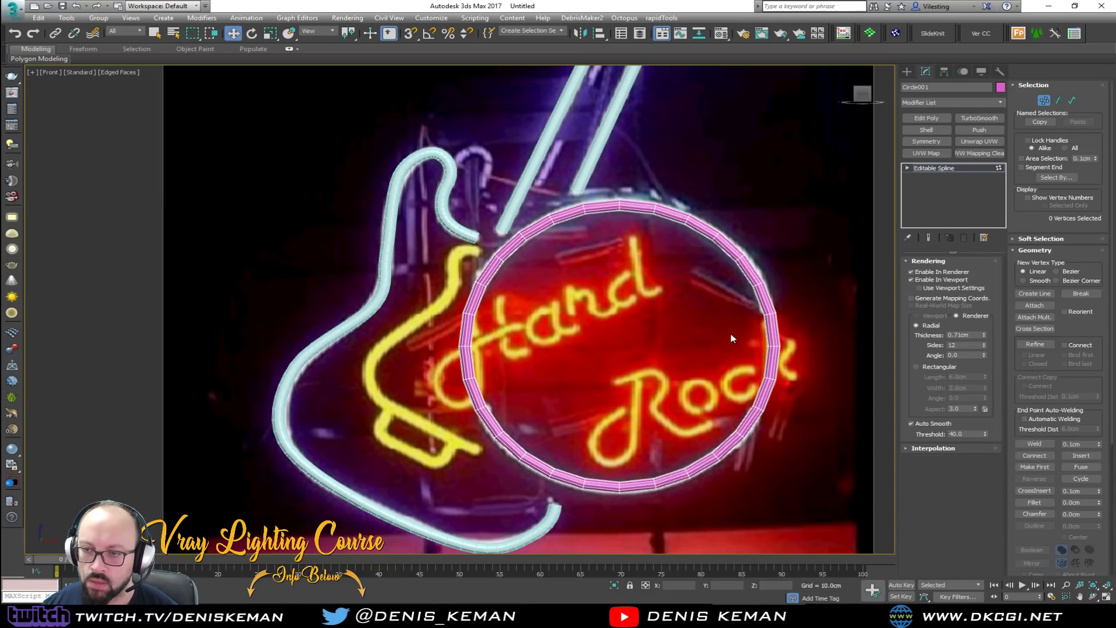
Turn off the circle's renderer and viewport thickness and use Refine to insert vertices at the four ends of the oval's side gaps.
left_click(945, 280)
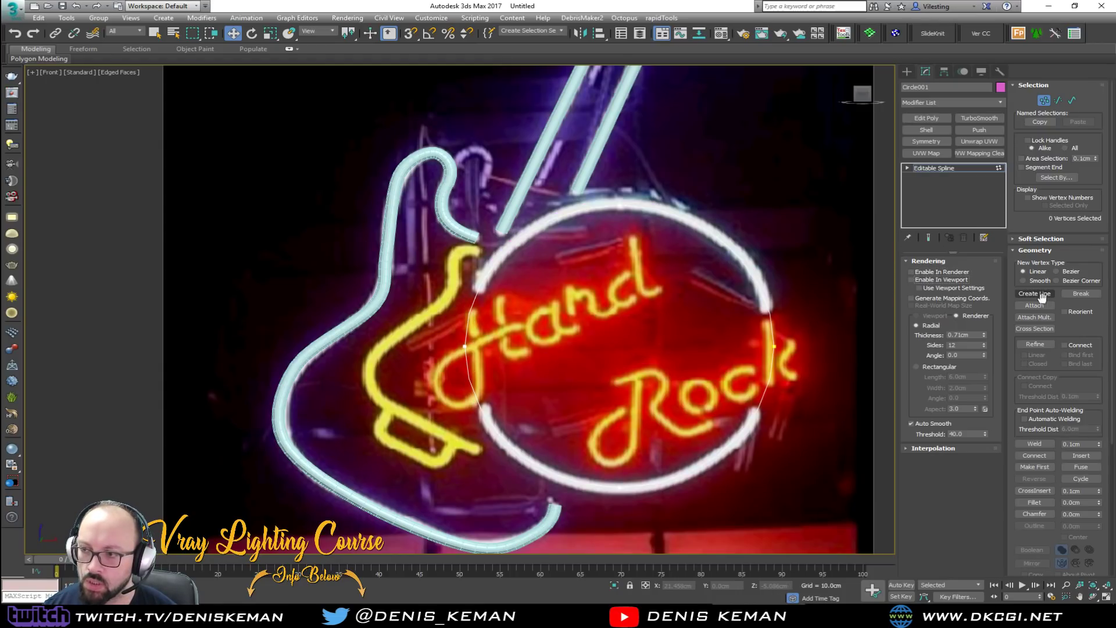
left_click(1034, 344)
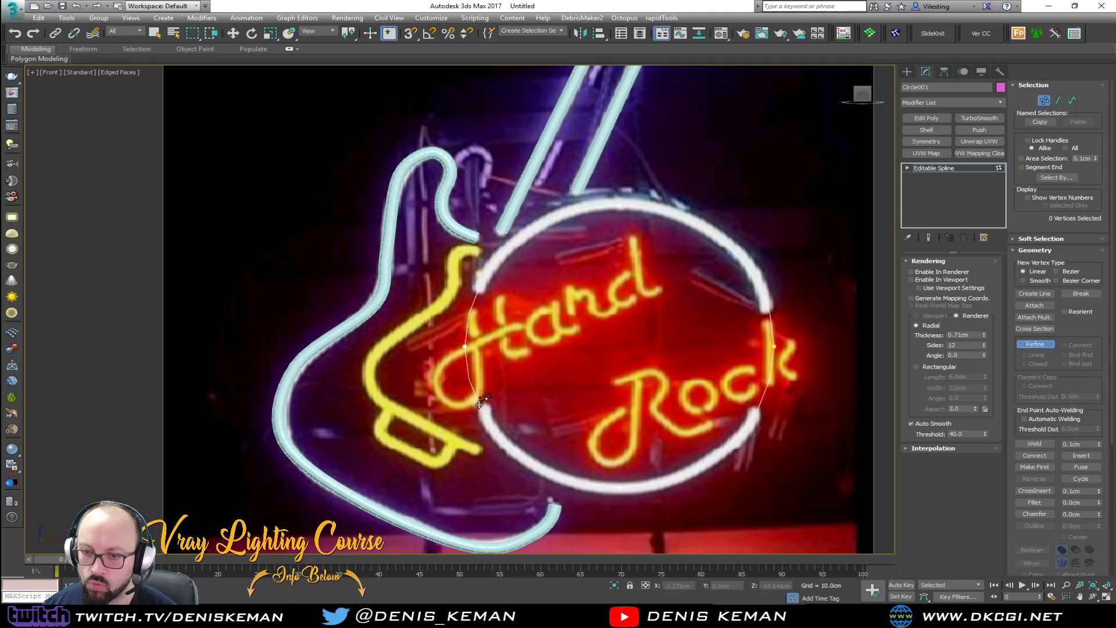
left_click(757, 406)
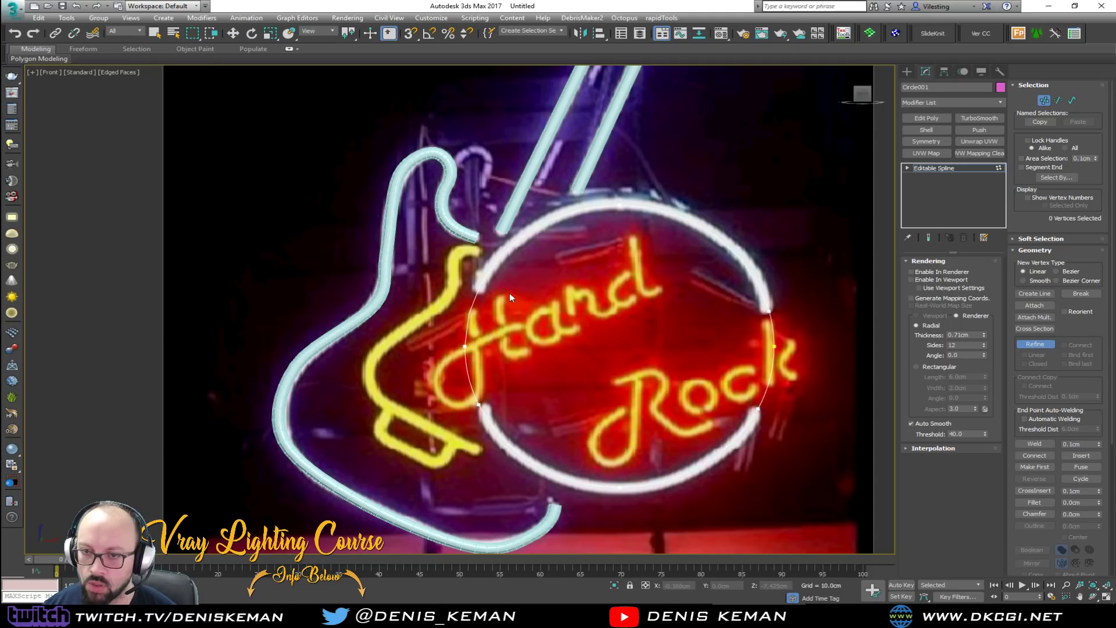
right_click(513, 318)
Delete the circle's segments across the left and right gaps, and re-enable its thickness in the renderer and viewport.
key("2")
left_click_drag(506, 323, 421, 366)
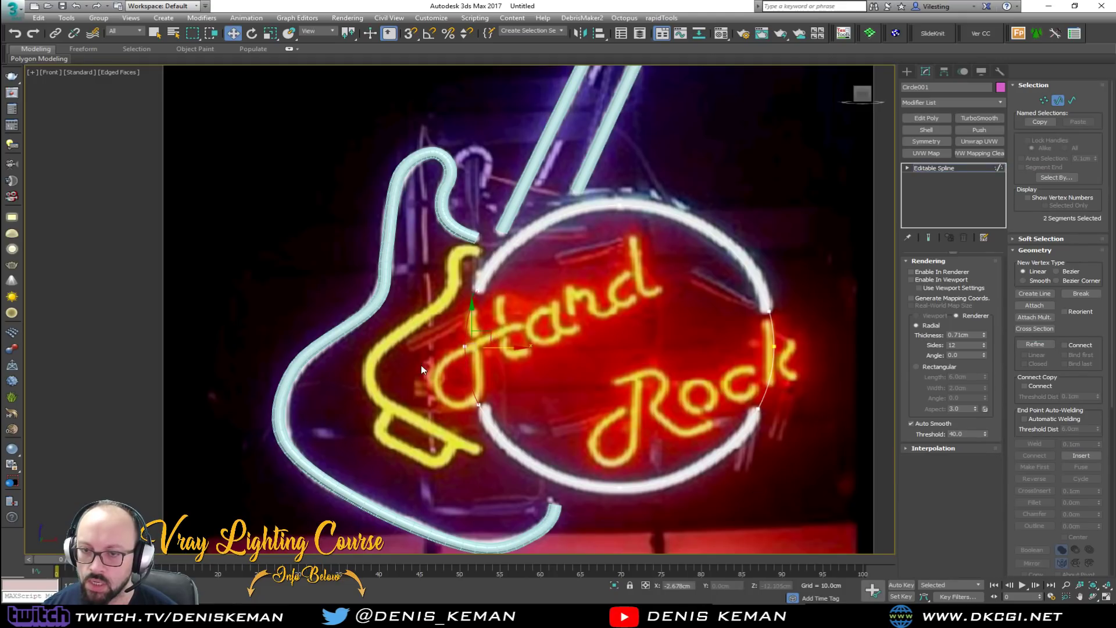
left_click_drag(733, 332, 820, 384, "ctrl")
key("Delete")
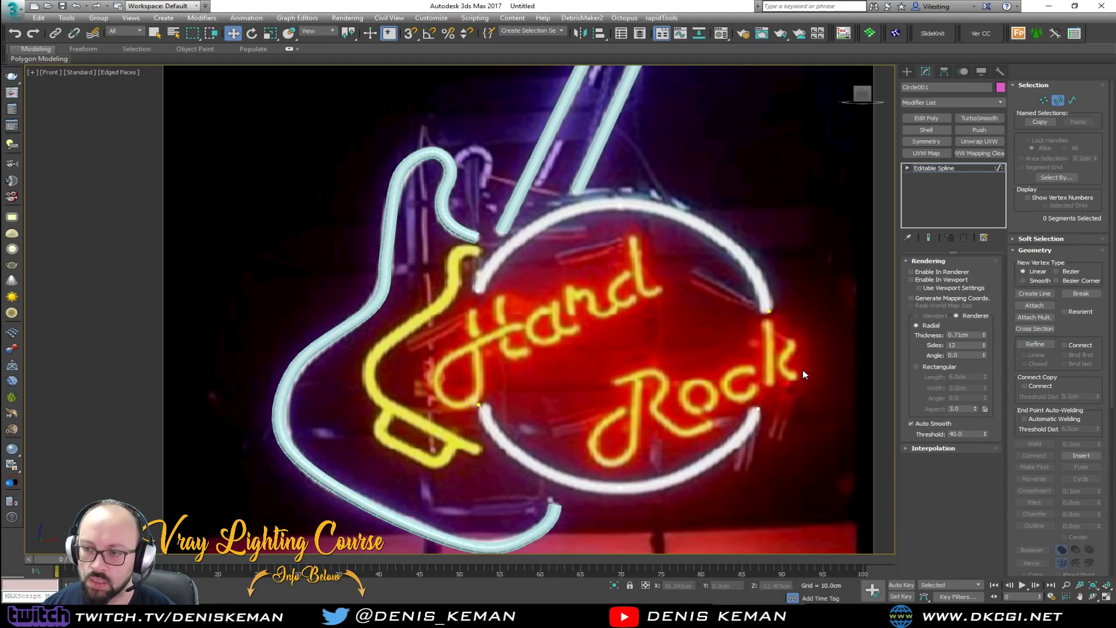
left_click(932, 271)
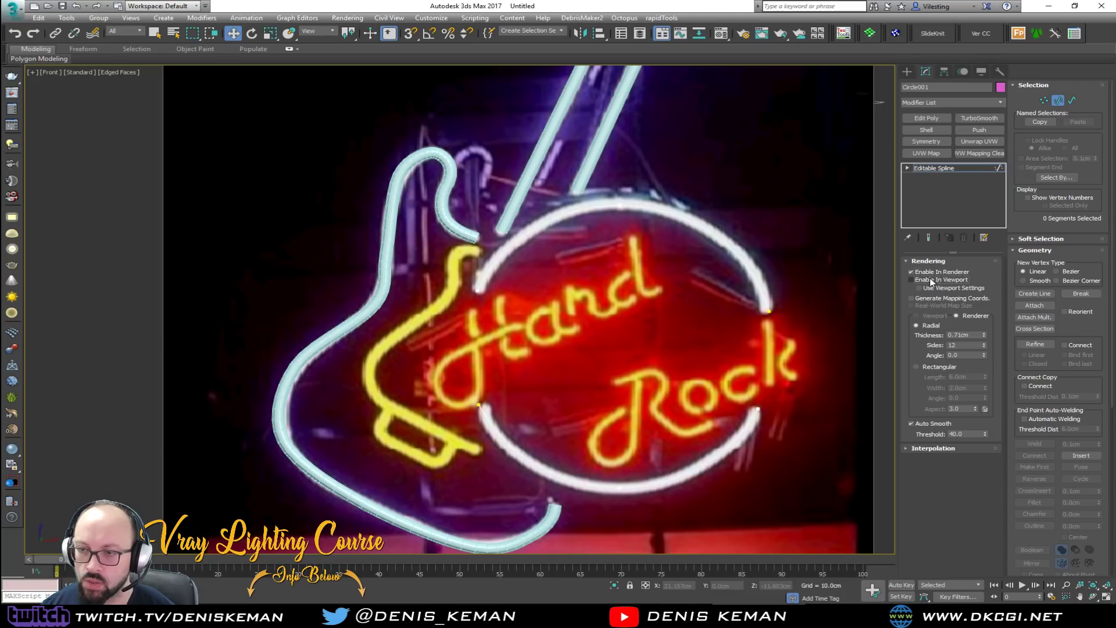
left_click(933, 279)
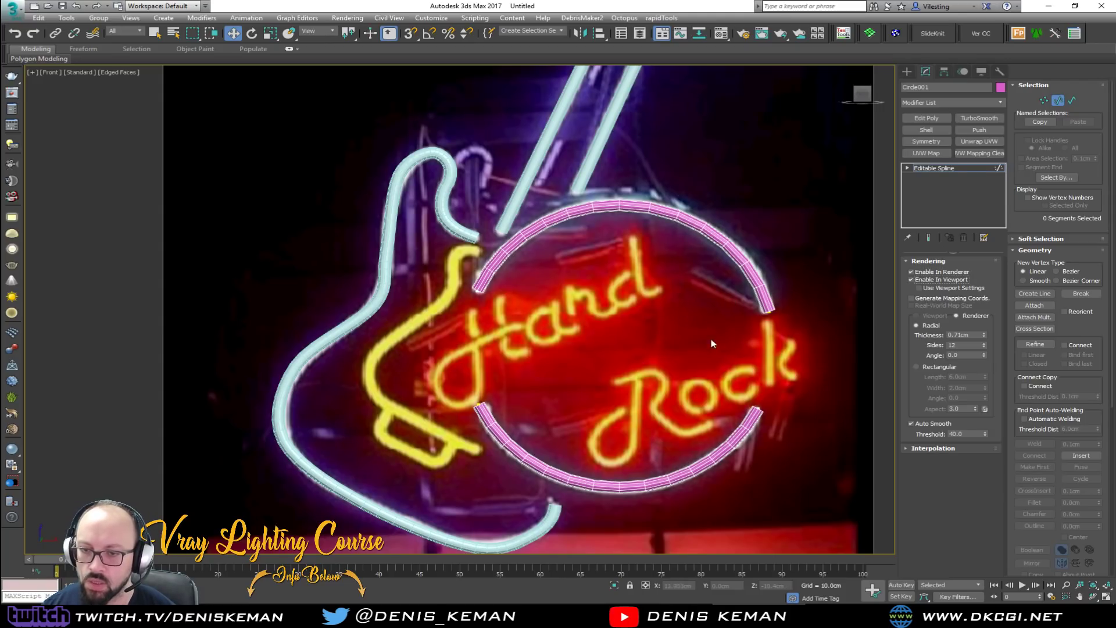
Examine the split oval and the guitar tubes against the reference plane from several angles in the perspective view.
key("alt+w")
right_click(705, 445)
key("alt+w")
middle_click_drag(517, 388, 329, 273, "alt")
scroll(446, 351, "up", 5)
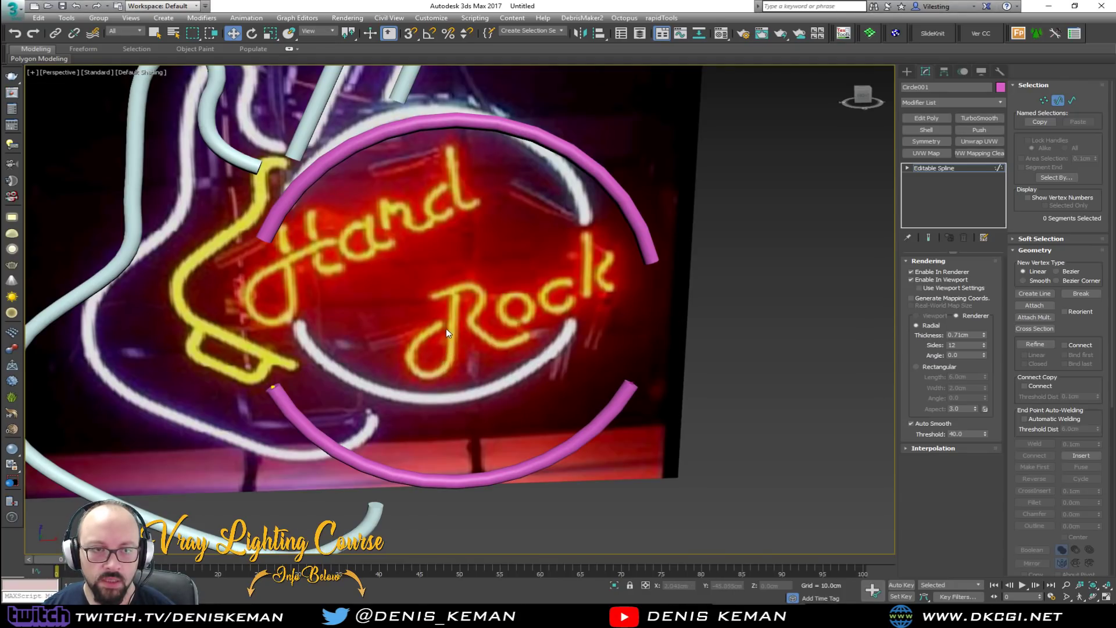
scroll(445, 329, "down", 5)
middle_click_drag(432, 282, 511, 316, "alt")
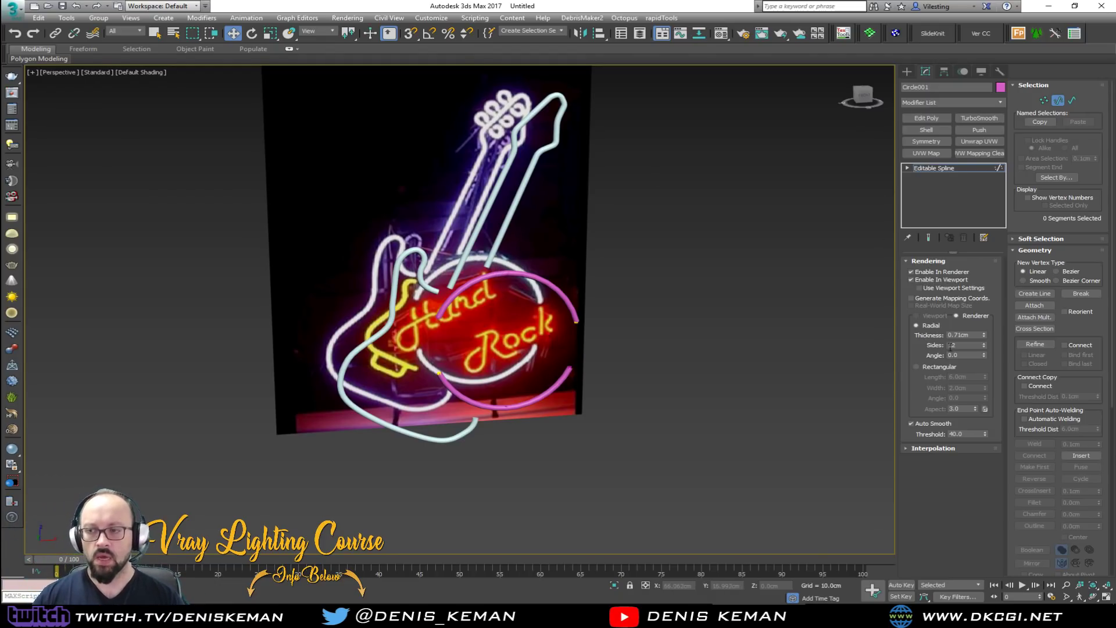
Leave segment editing on the split oval, switch to an enlarged front view and clear the selection.
left_click(1057, 100)
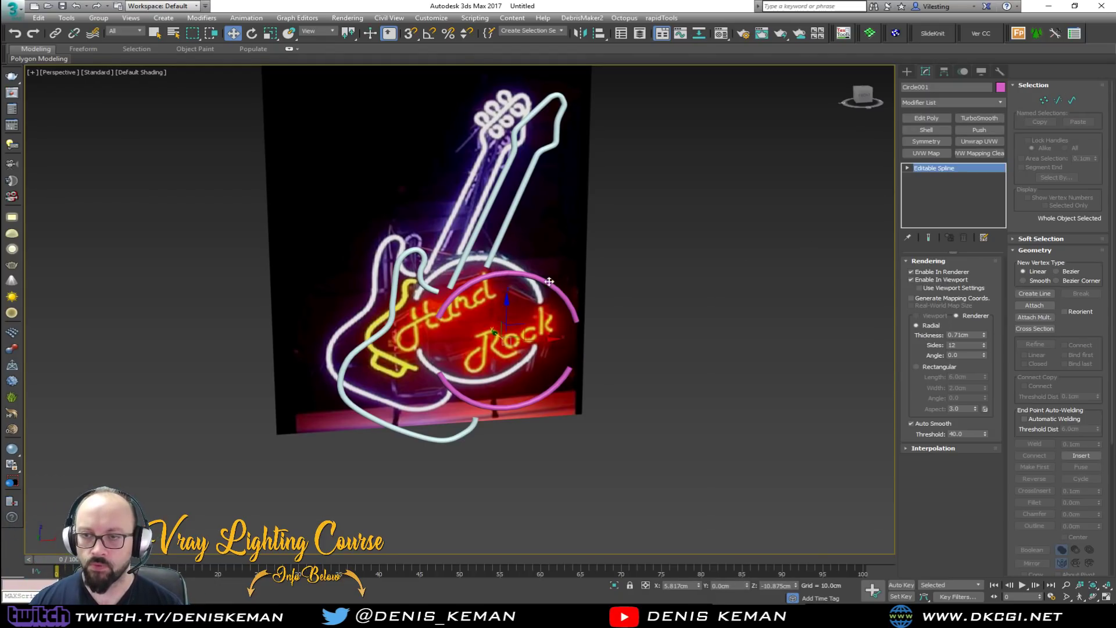
scroll(458, 316, "up", 3)
key("alt+w")
middle_click_drag(742, 117, 712, 149)
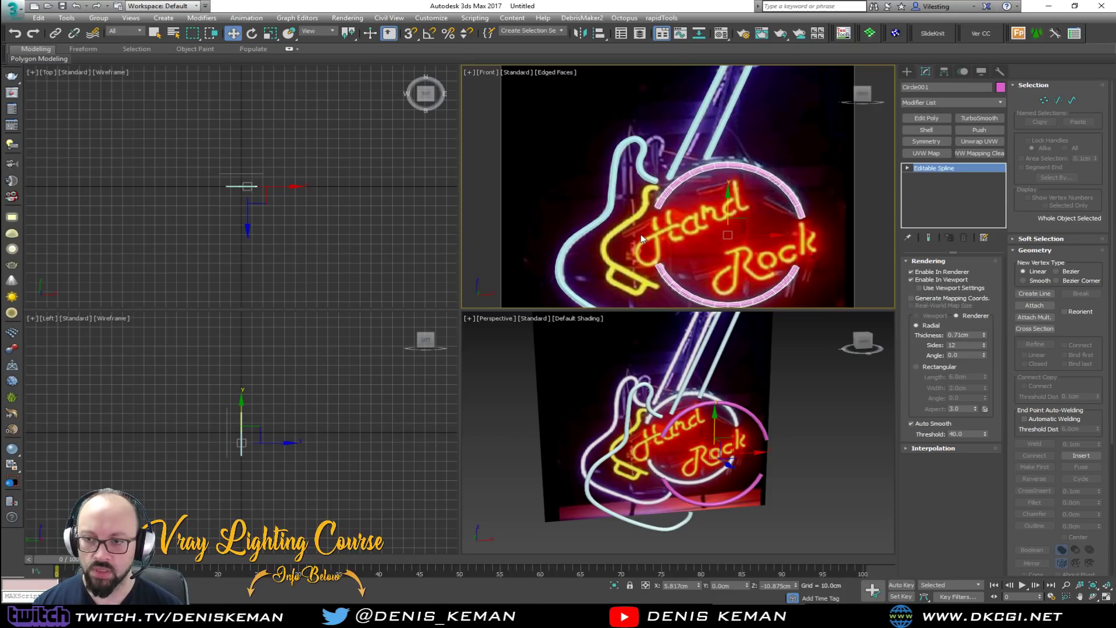
key("alt+w")
scroll(465, 341, "up", 2)
left_click(462, 350)
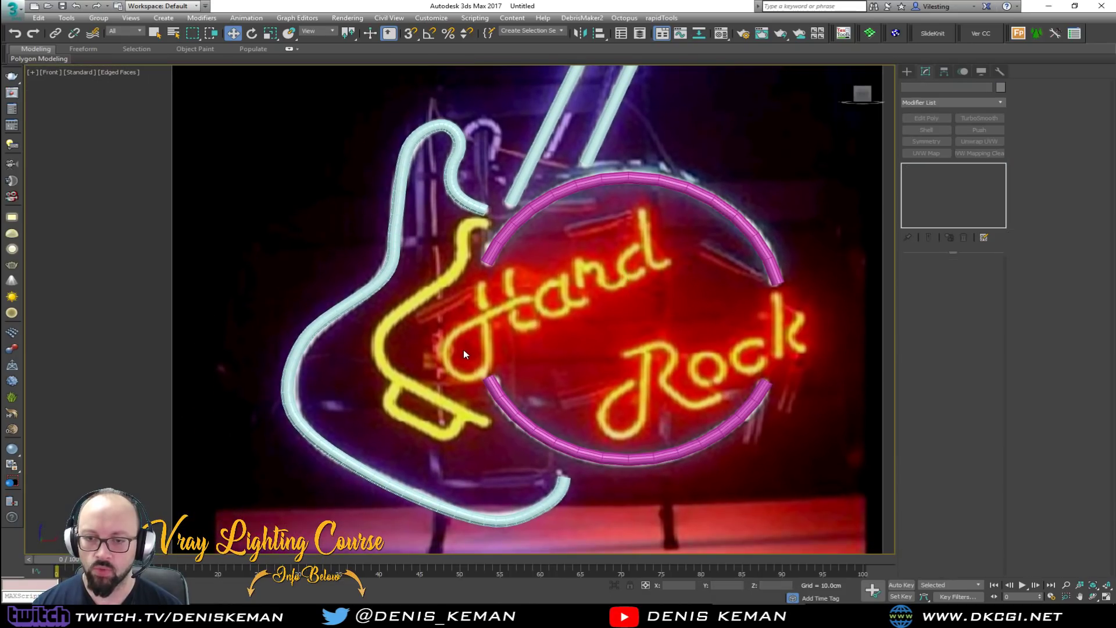
Draw a line spline with corner points along the long yellow pickguard curve, from its lower end to its upper tip.
right_click(459, 223)
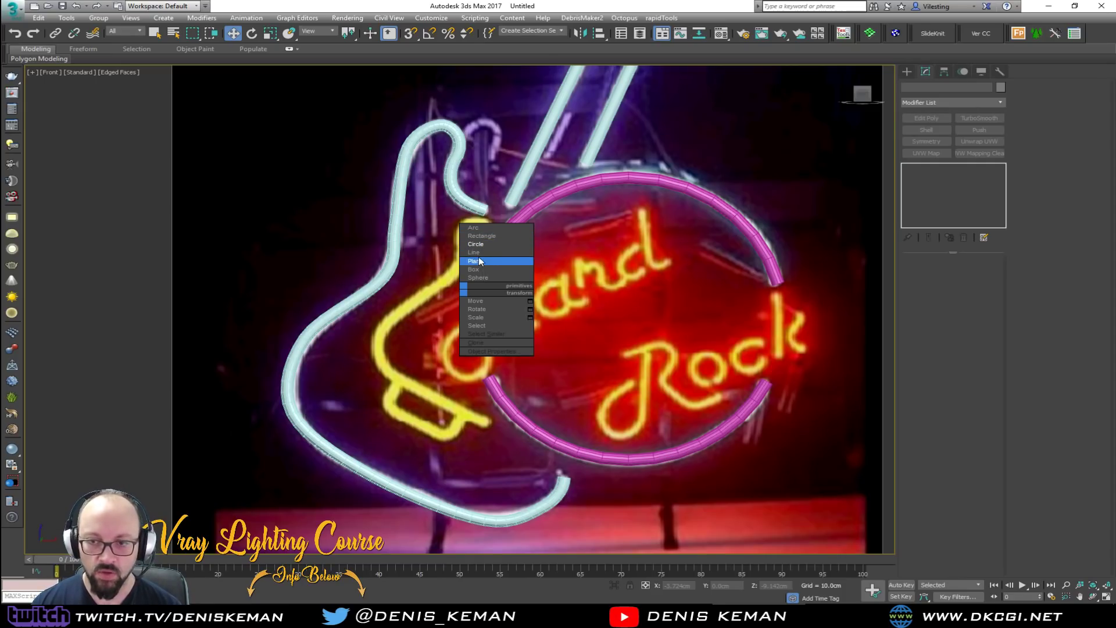
left_click(478, 256)
left_click(484, 422)
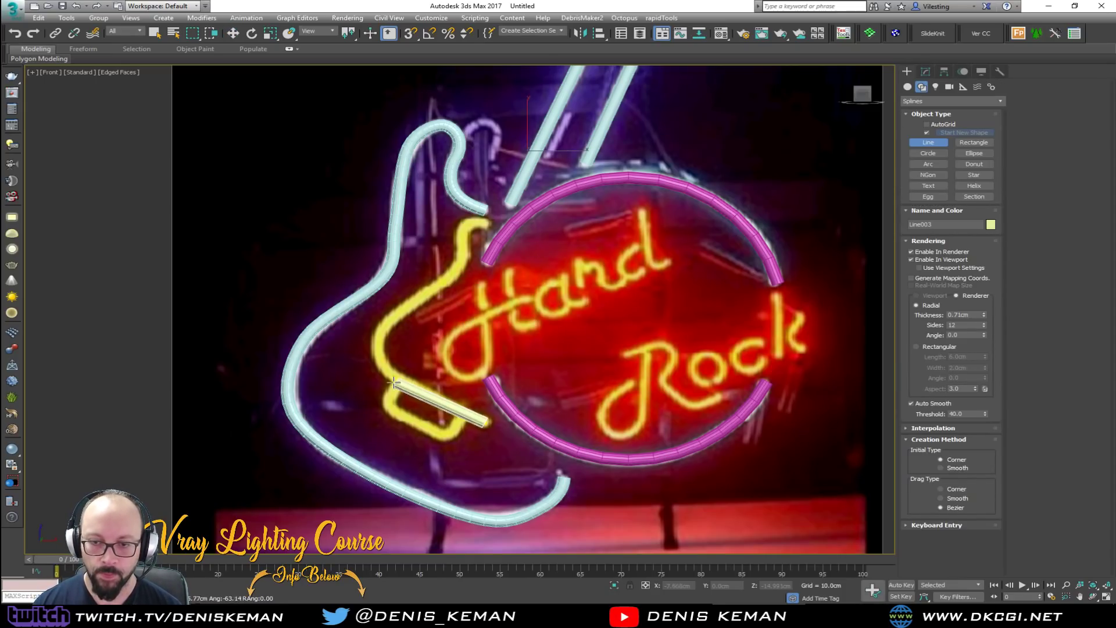
left_click(394, 383)
left_click(375, 339)
left_click(463, 265)
left_click(463, 225)
left_click(486, 223)
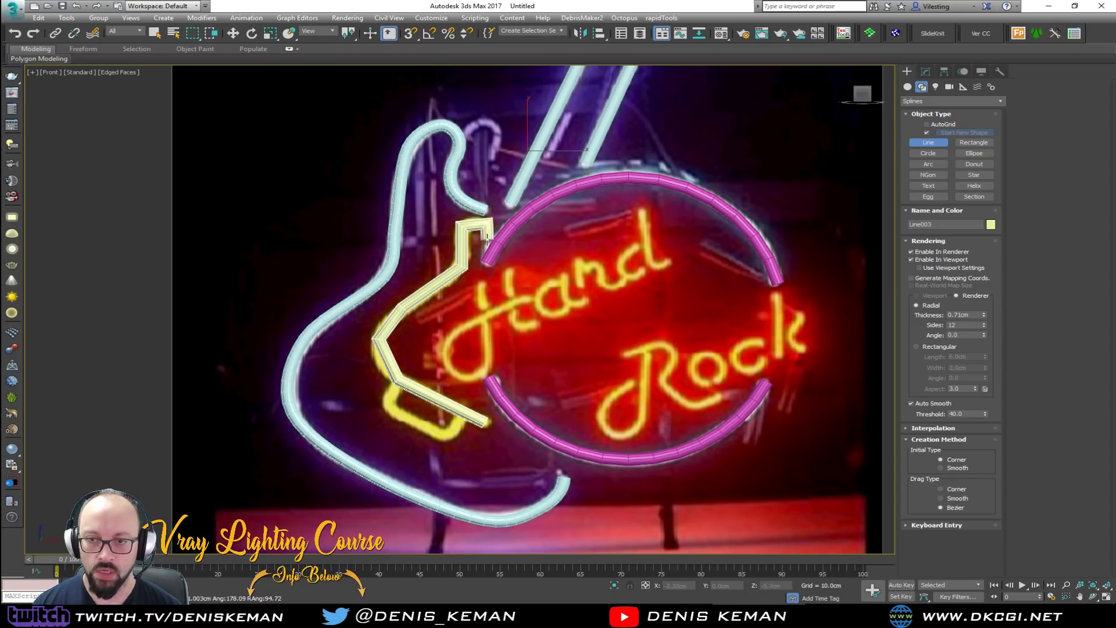
right_click(486, 223)
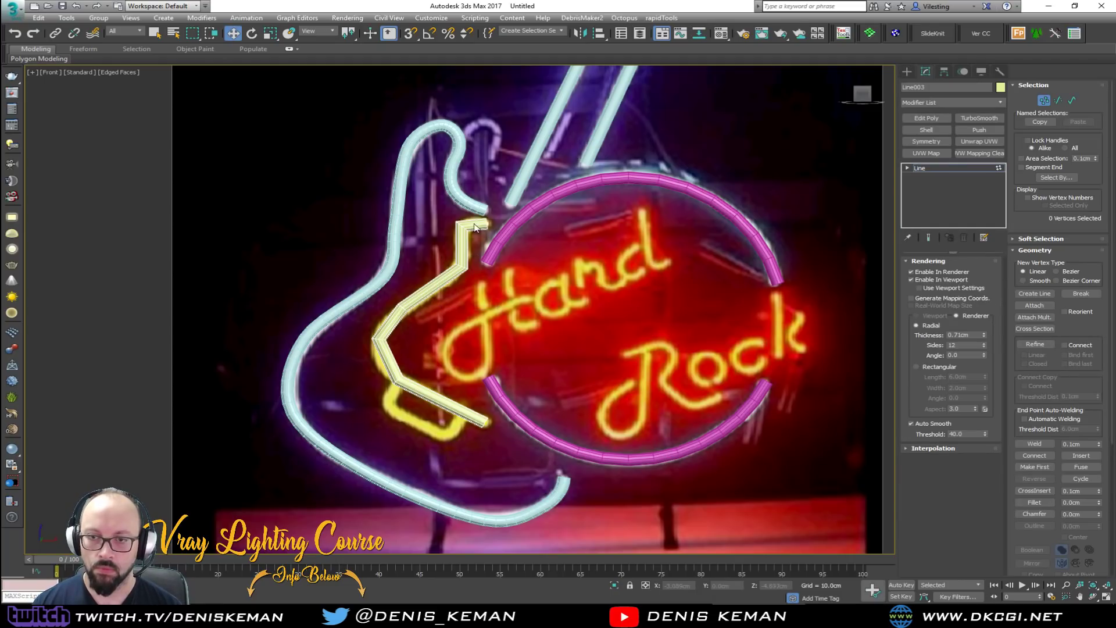
Select the bend vertices of the yellow pickguard spline and convert them to smooth vertices.
key("F3")
left_click_drag(343, 401, 346, 398)
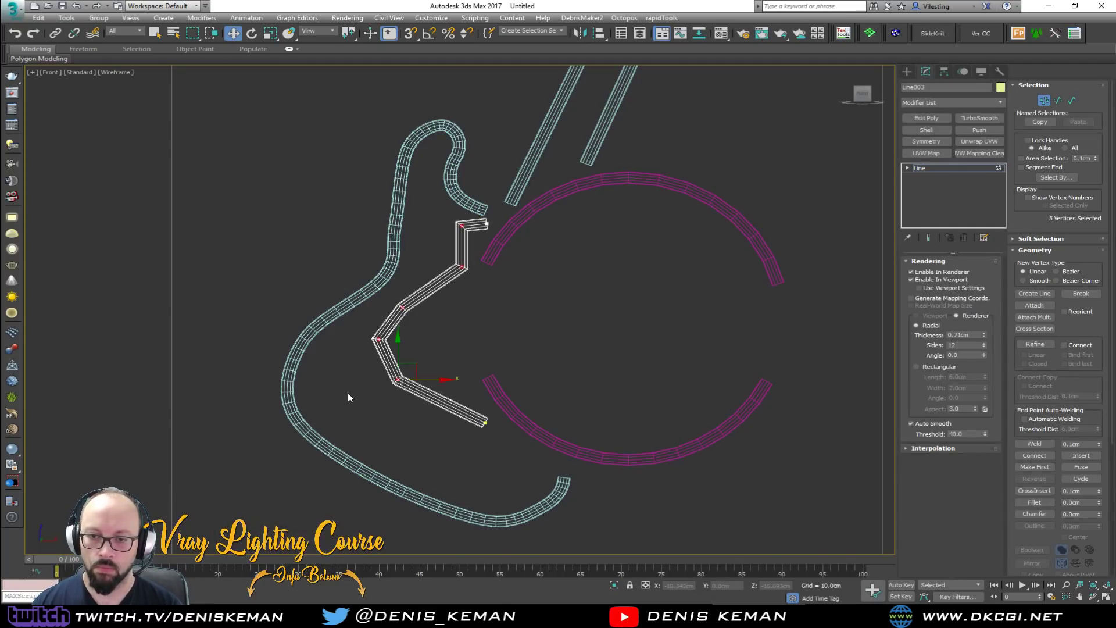
key("F3")
right_click(467, 297)
left_click(457, 235)
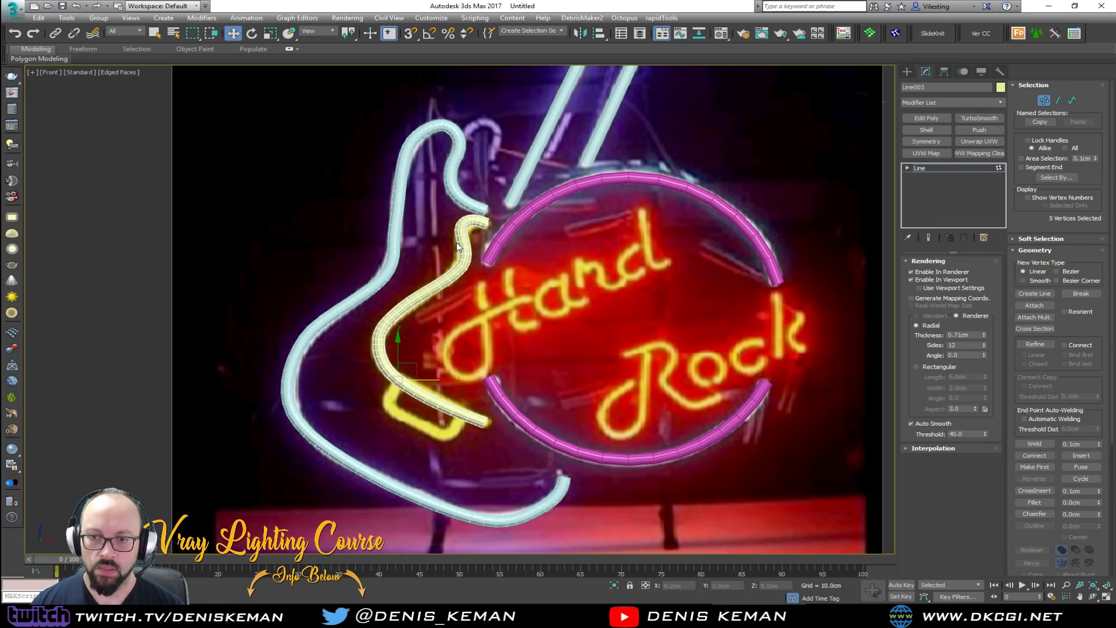
Reposition the vertices around the pickguard spline's upper bend to follow the yellow tube on the reference.
left_click(477, 230)
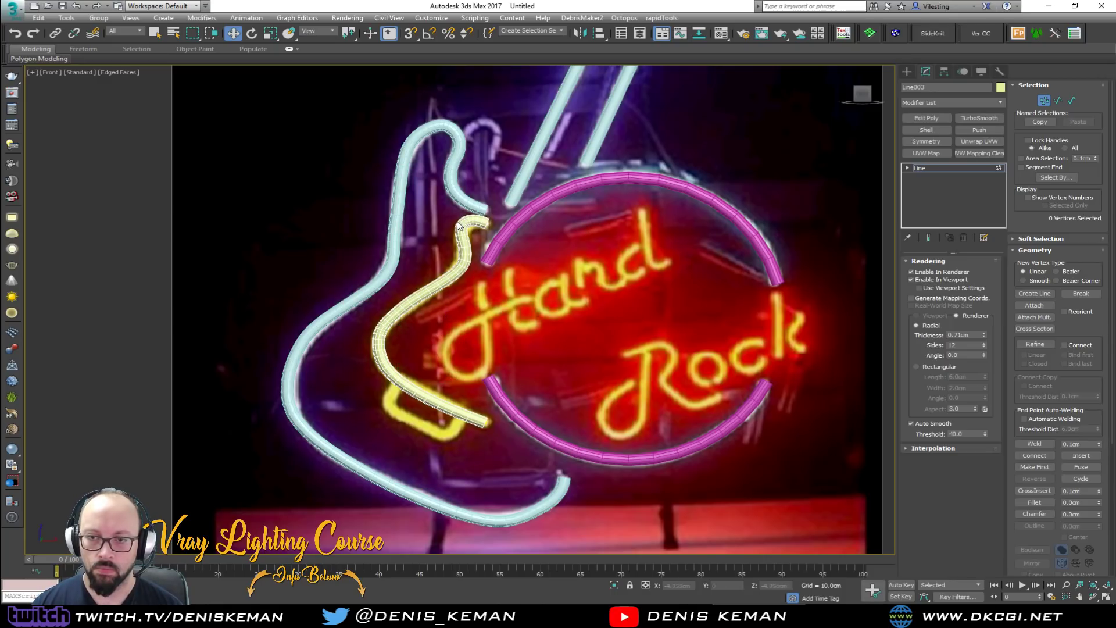
scroll(455, 246, "up", 4)
left_click(489, 280)
left_click_drag(489, 280, 477, 280)
mouse_move(458, 183)
left_mouse_down()
mouse_move(483, 217)
mouse_move(494, 202)
left_mouse_up()
key("F3")
key("F3")
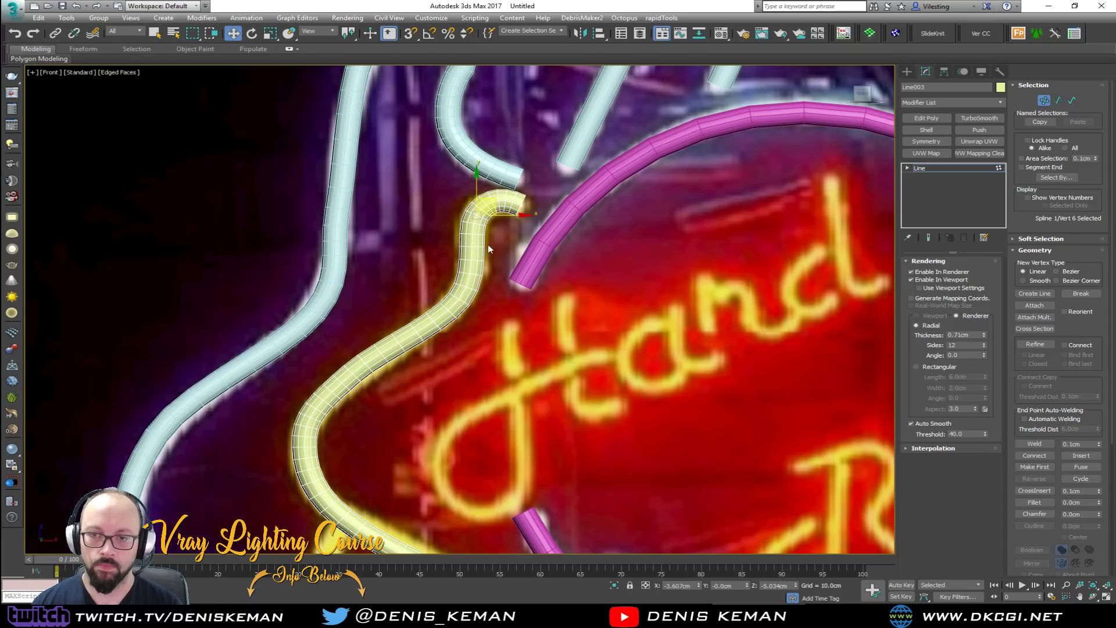
Nudge the two vertices in the middle of the pickguard spline's large outer bend onto the reference tube.
scroll(486, 234, "down", 3)
scroll(459, 238, "up", 4)
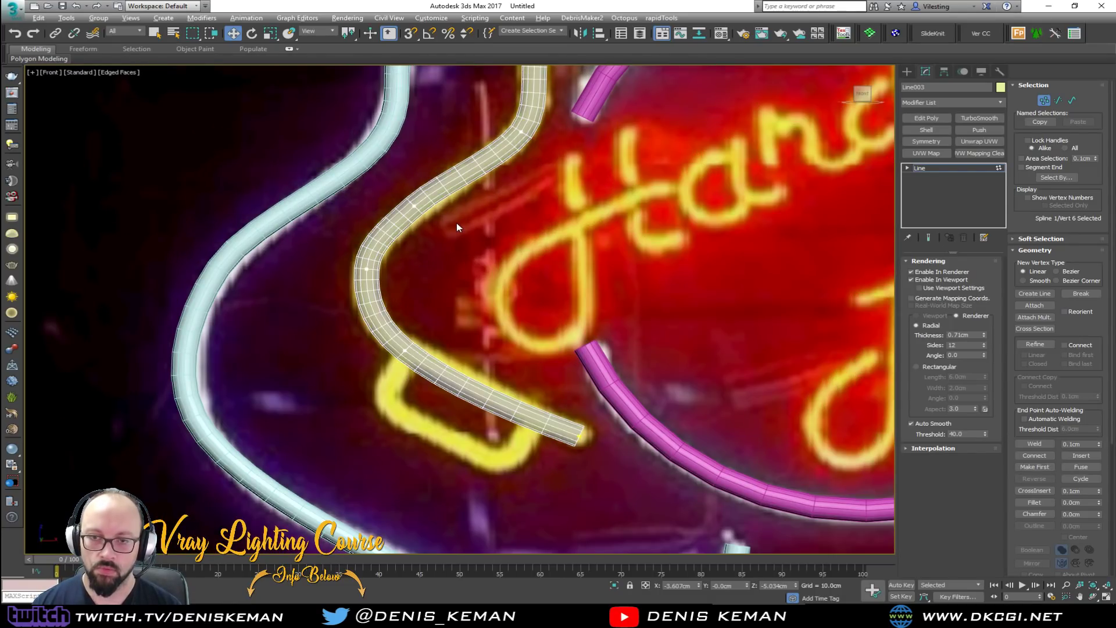
left_click(365, 284)
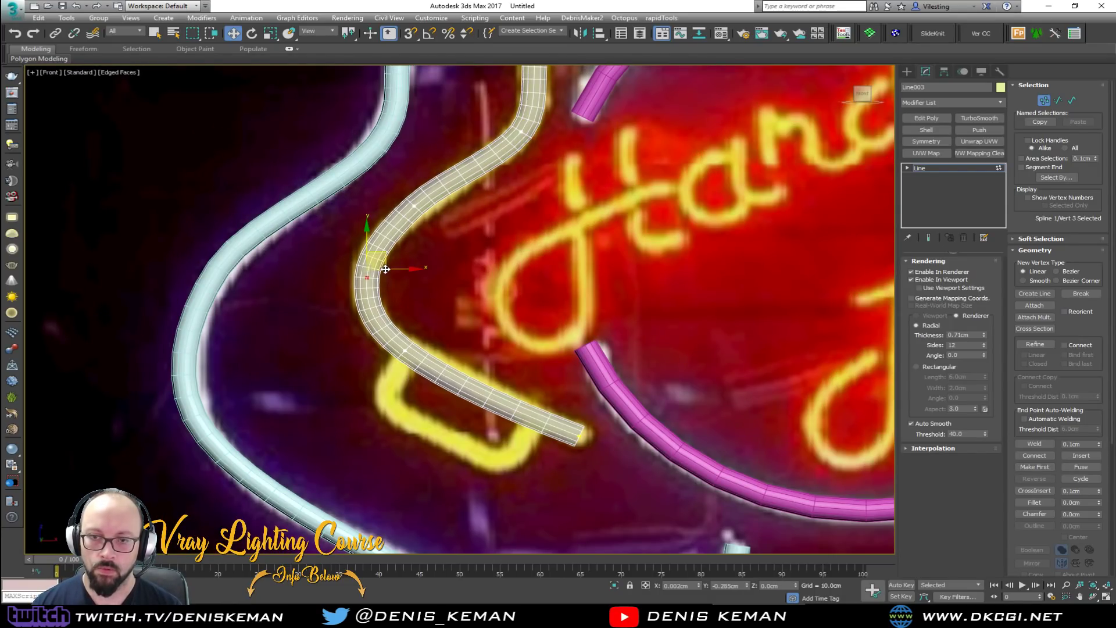
left_click(414, 204)
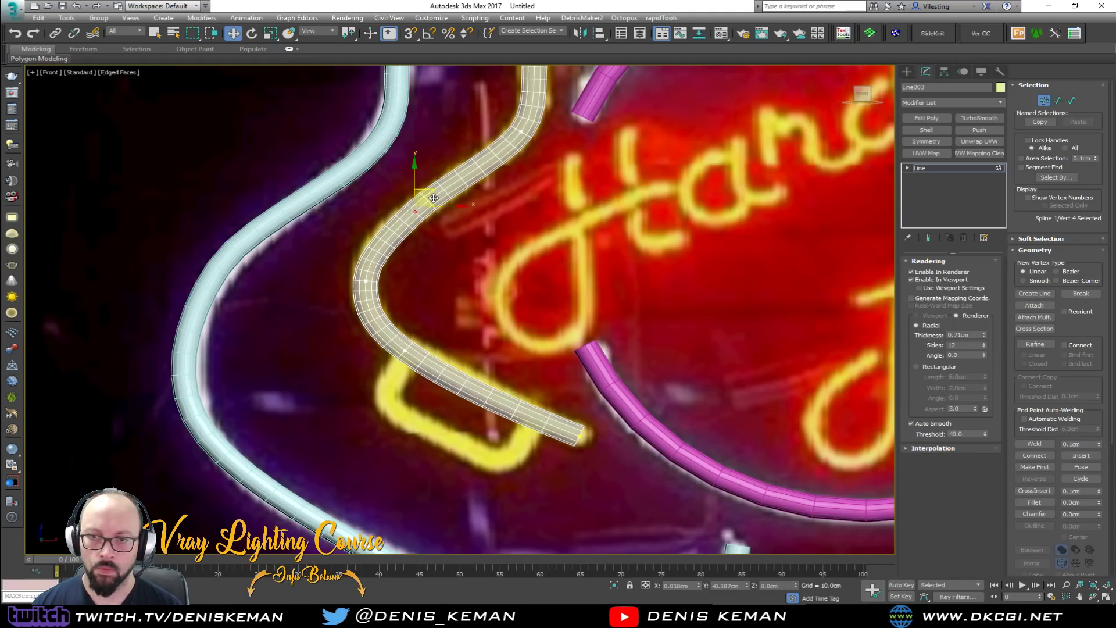
Examine the traced tubes over the reference, from the pickguard's lower end to the tuning-peg rings on the headstock.
scroll(460, 267, "down", 4)
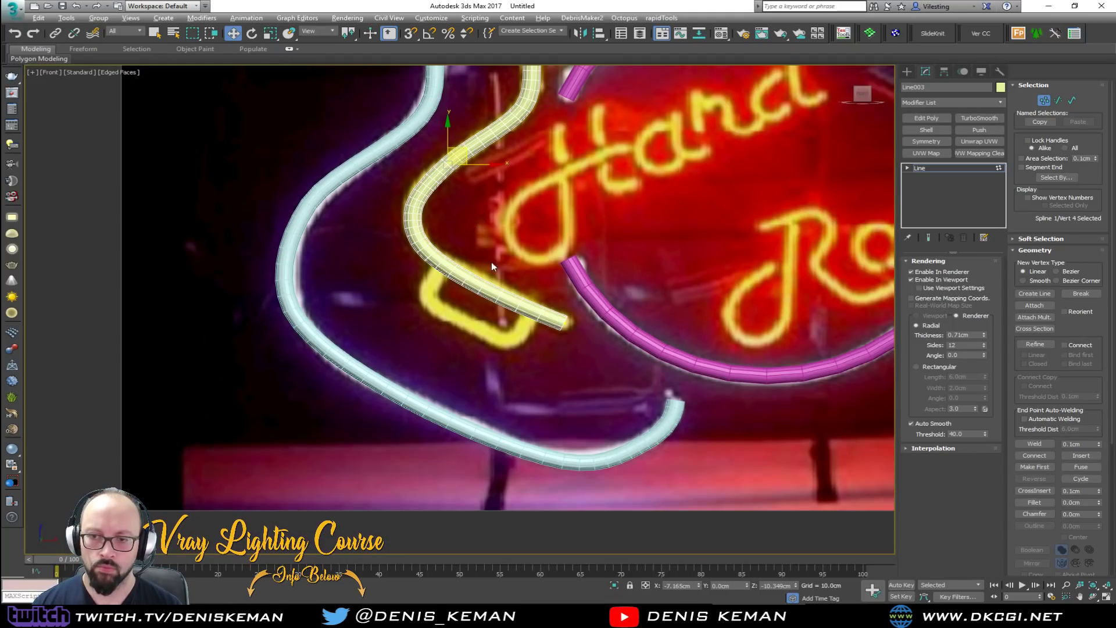
scroll(470, 265, "up", 3)
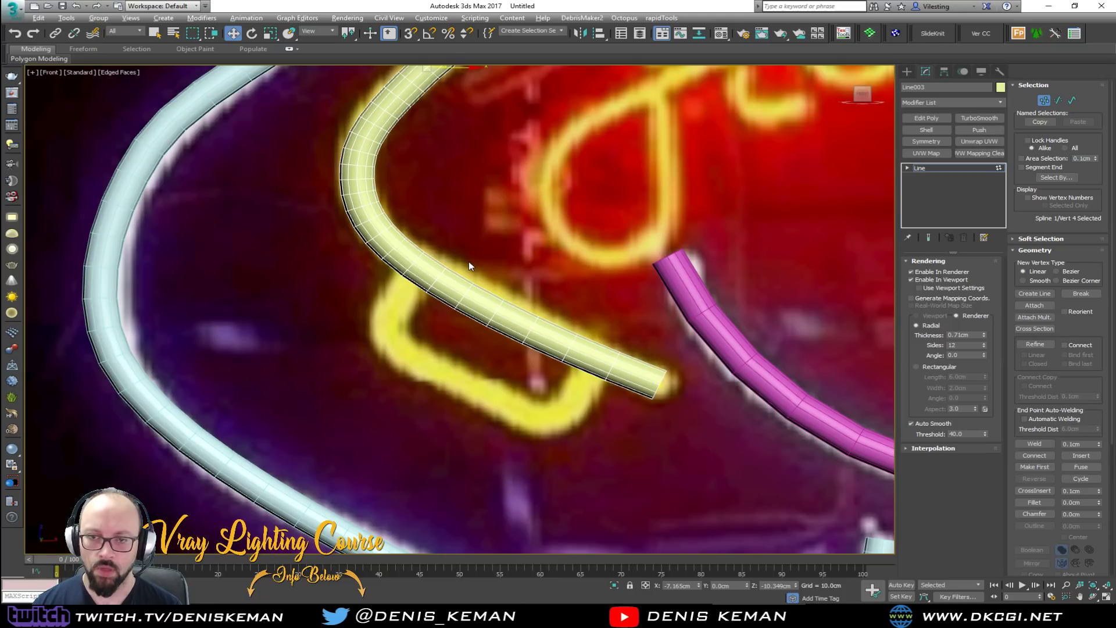
scroll(469, 261, "down", 8)
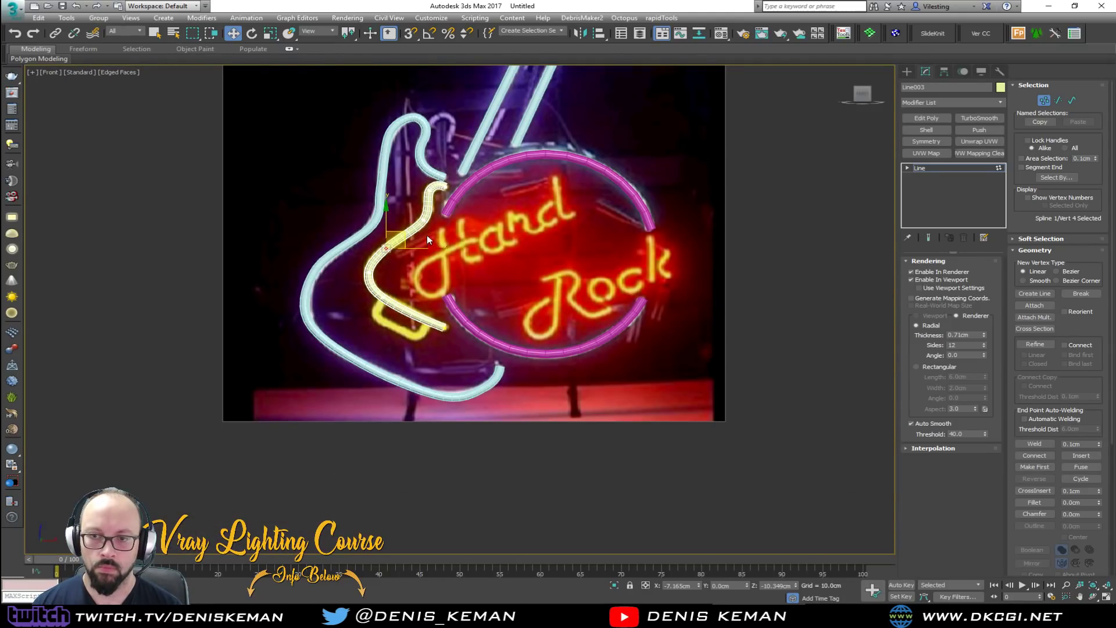
middle_click_drag(427, 235, 413, 378)
scroll(429, 297, "down", 2)
scroll(429, 298, "up", 2)
scroll(455, 321, "down", 1)
scroll(455, 321, "down", 2)
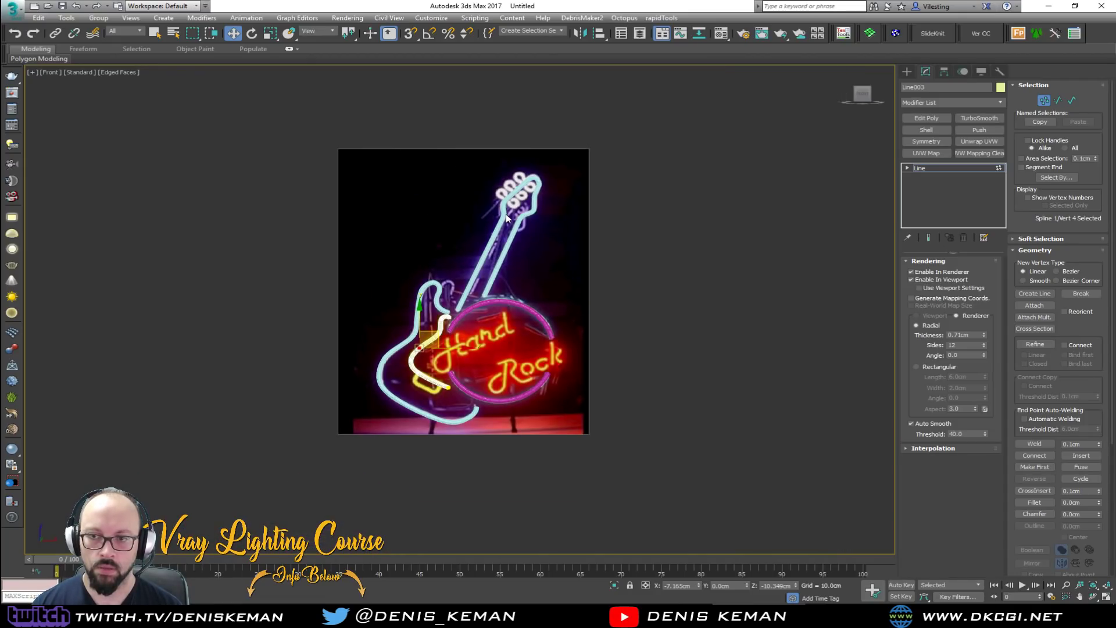
scroll(506, 213, "up", 5)
scroll(518, 214, "down", 3)
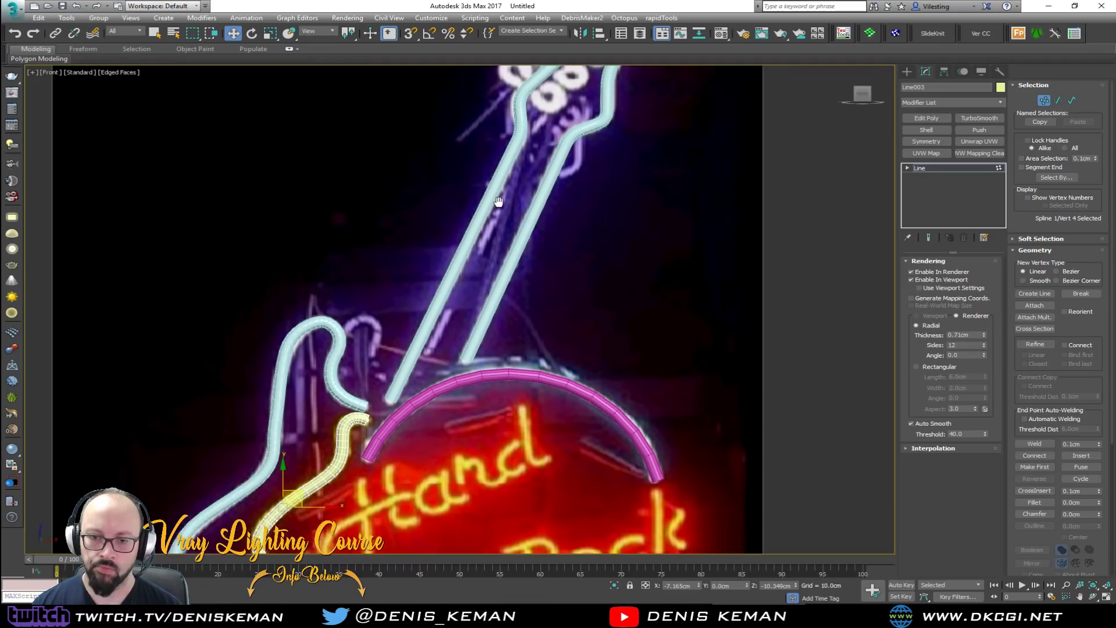
middle_click_drag(543, 306, 528, 385)
scroll(536, 180, "up", 3)
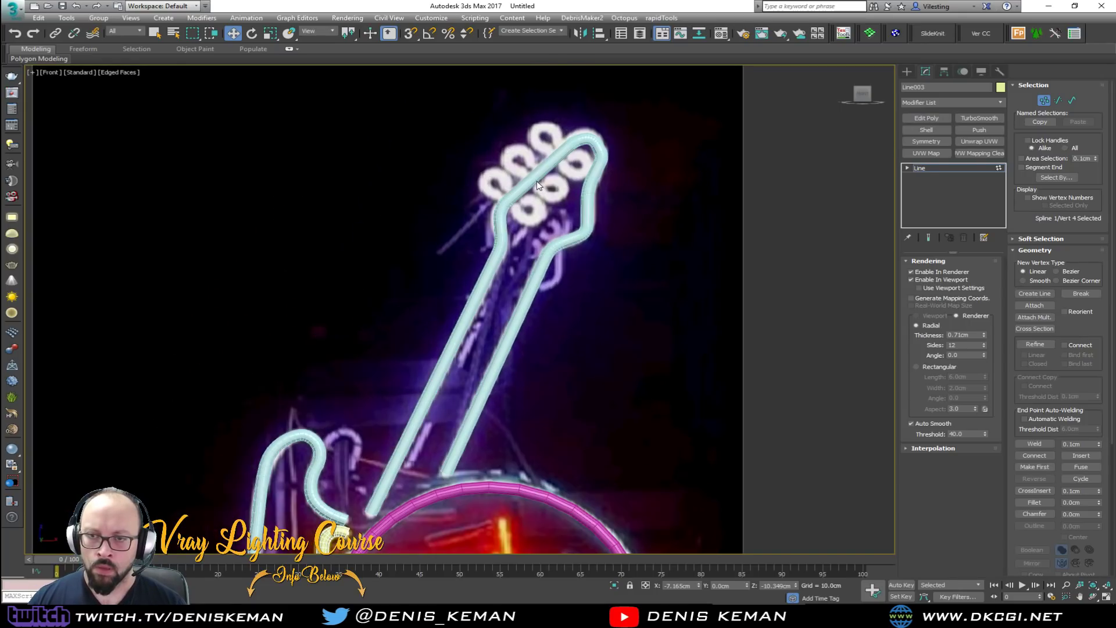
scroll(536, 180, "up", 1)
scroll(513, 247, "down", 1)
middle_click_drag(514, 267, 542, 329)
scroll(554, 306, "up", 2)
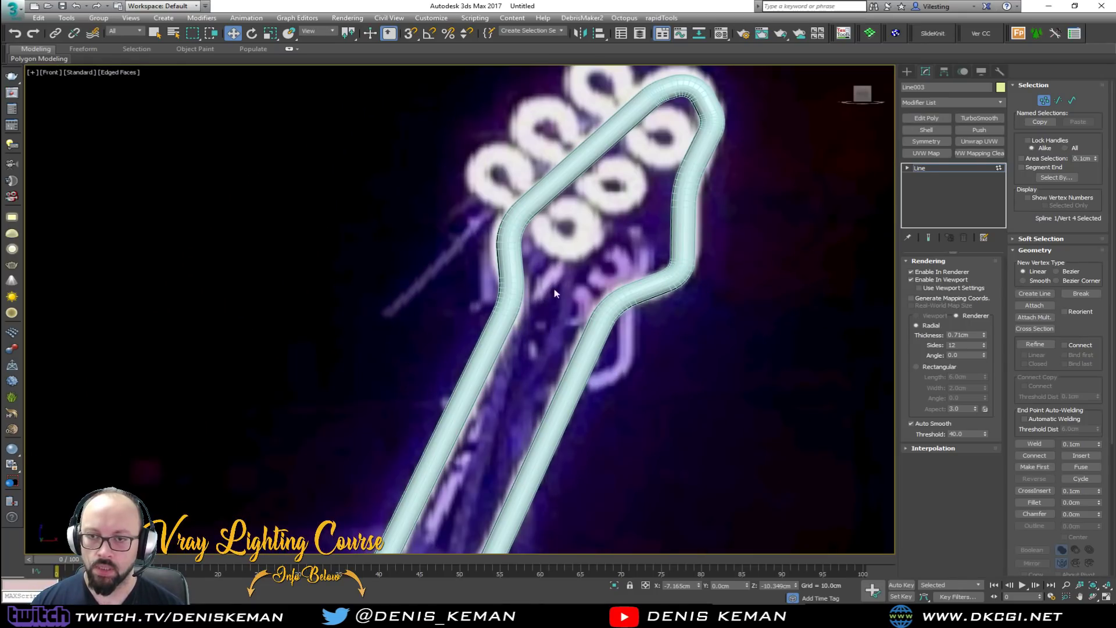
right_click(539, 201)
left_click(563, 147)
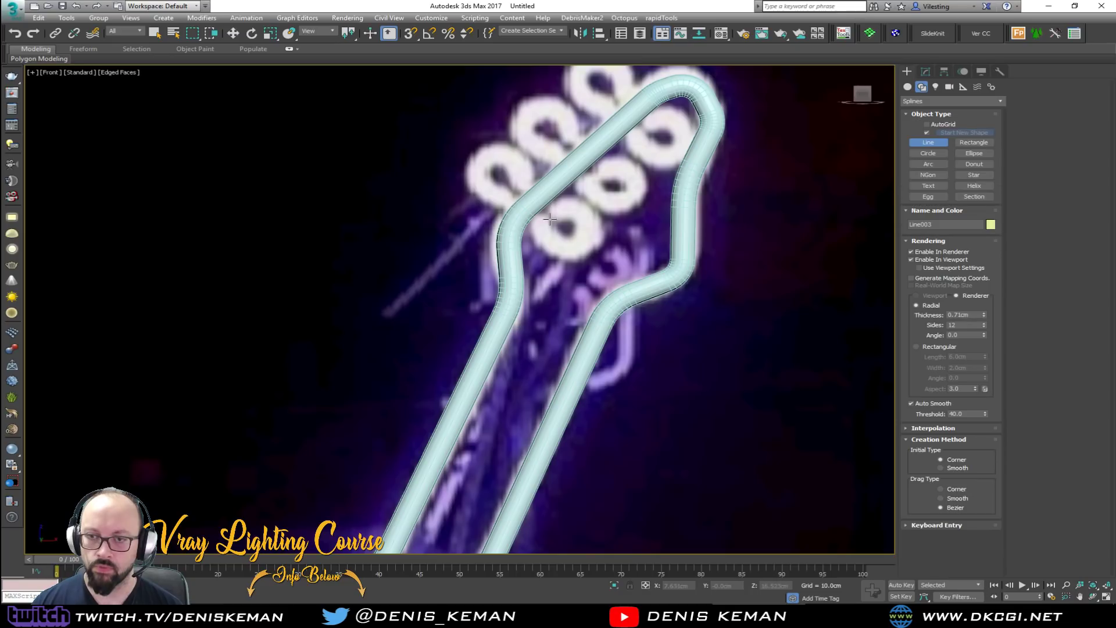
right_click(550, 219)
Draw a circle with a radius of about 0.606 cm over the lowest tuning-peg ring inside the headstock outline.
right_click(555, 225)
left_click(591, 180)
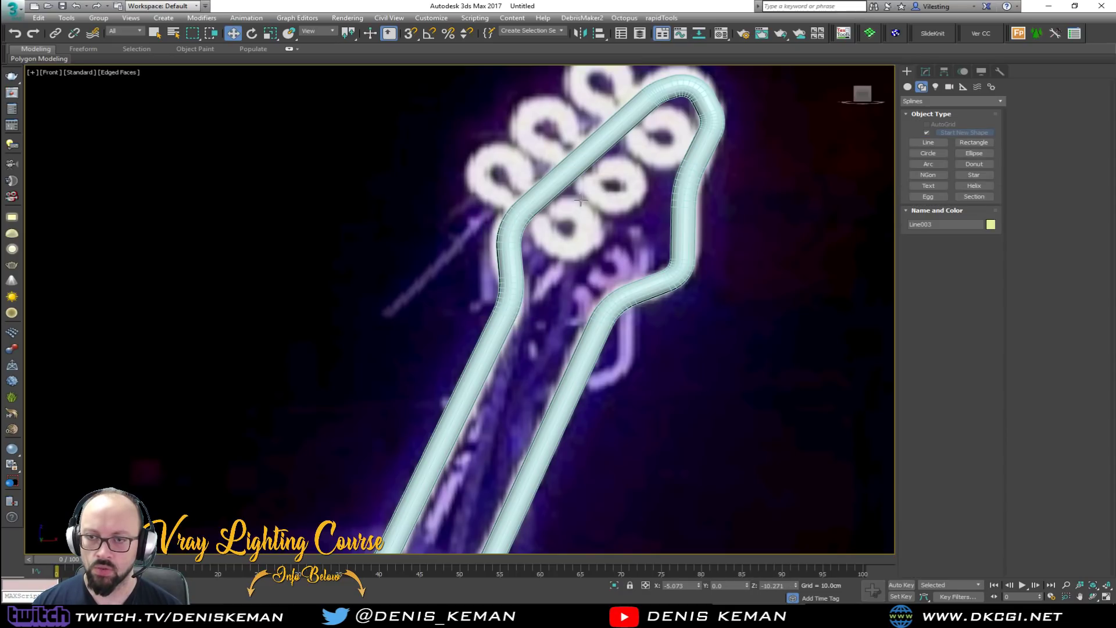
left_click_drag(566, 227, 582, 216)
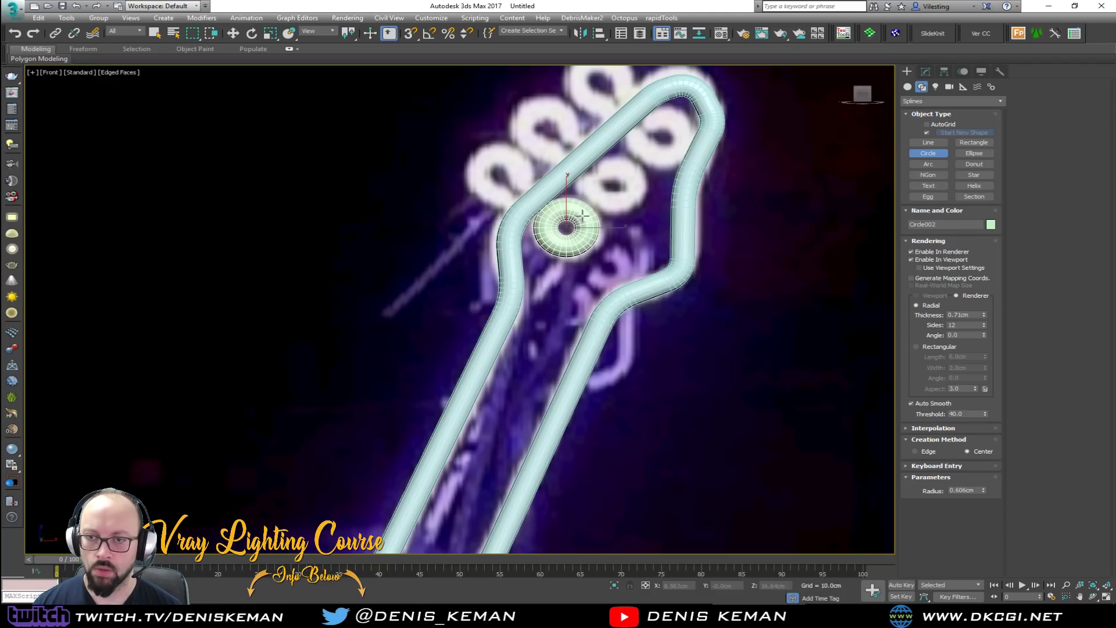
right_click(579, 207)
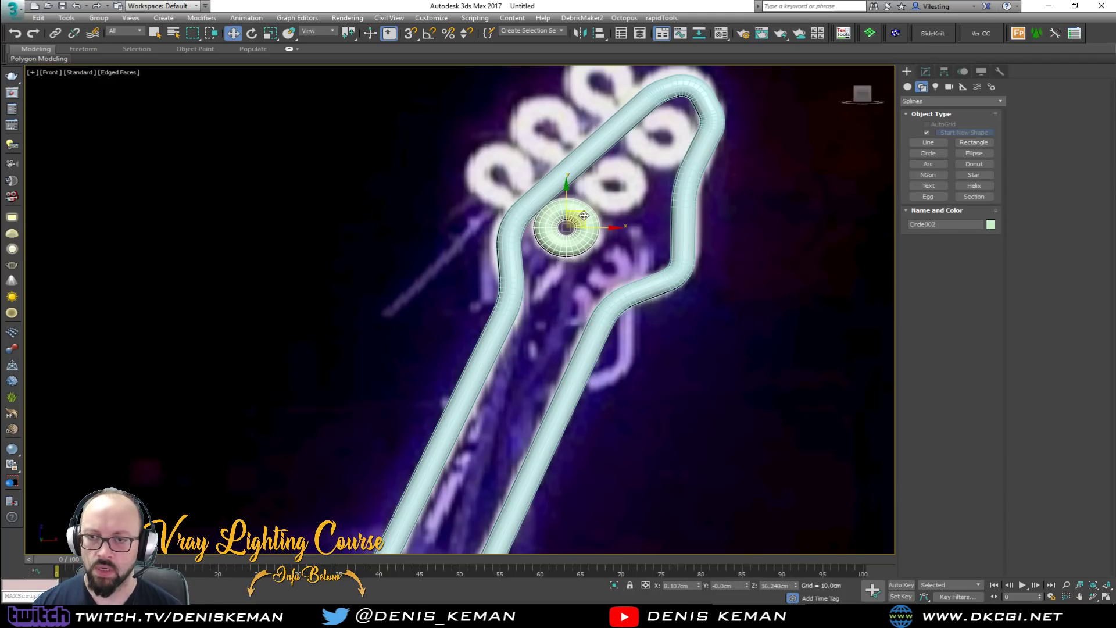
Add an Edit Poly modifier to the tuning-peg circle and delete the polygons beside one cross-section edge loop facing the headstock outline.
scroll(550, 212, "up", 4)
left_click(925, 71)
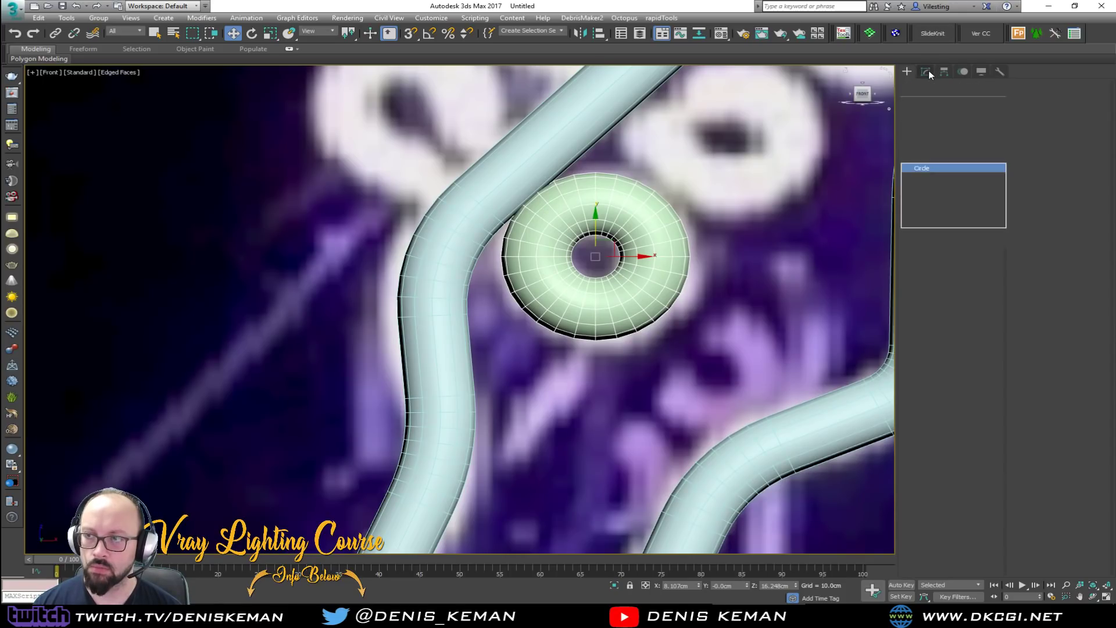
left_click(926, 118)
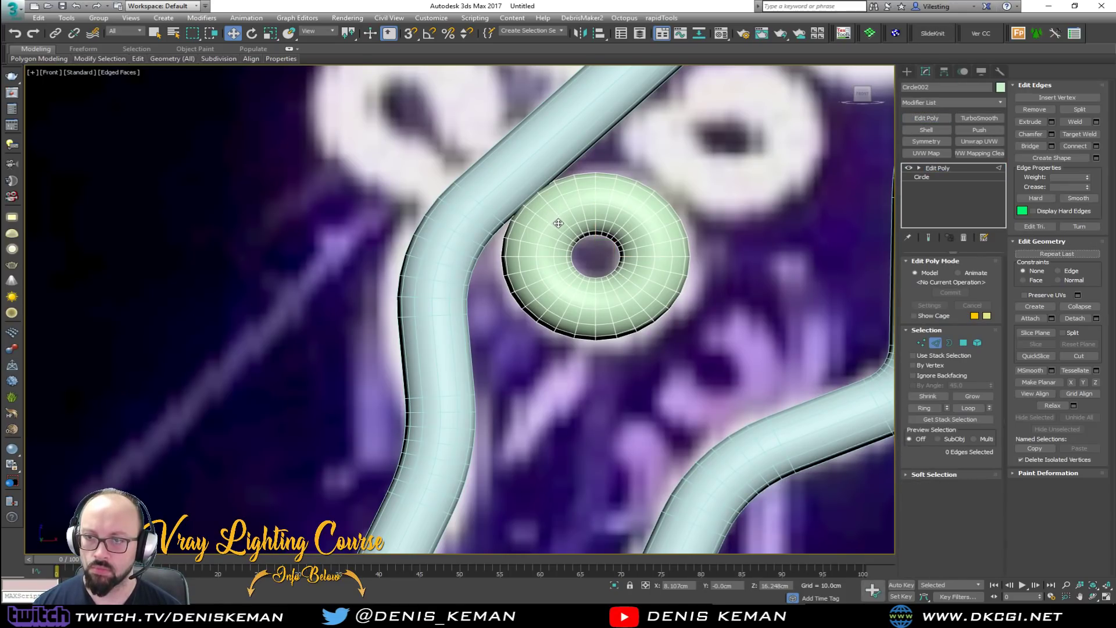
key("2")
double_click(559, 229)
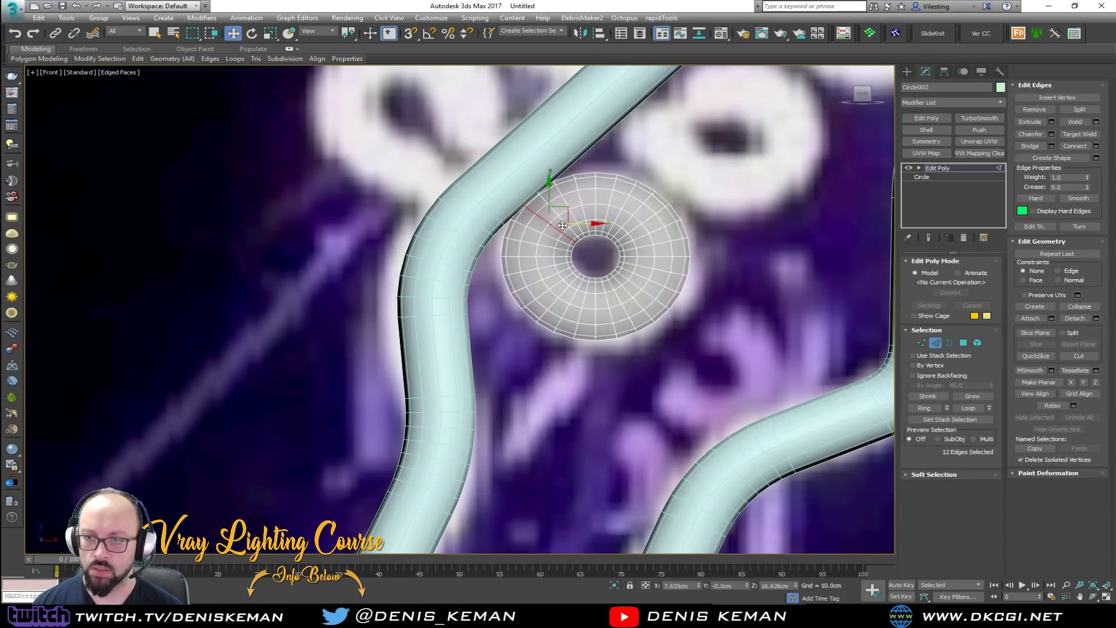
left_click(963, 343)
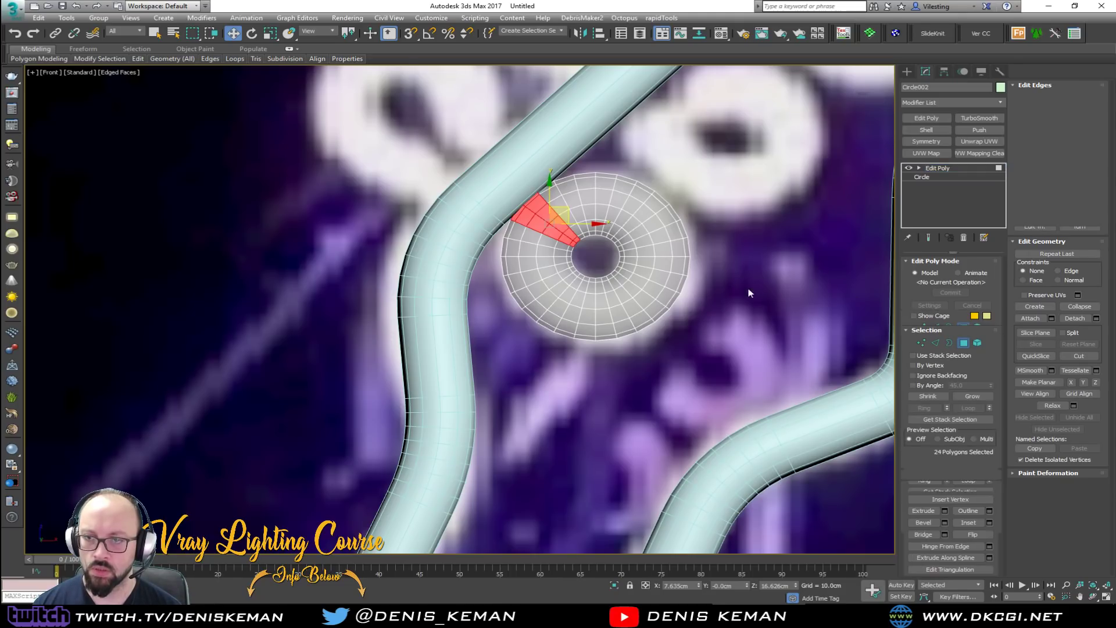
key("Delete")
Select the open borders on both sides of the ring's gap and cap the tube ends.
key("3")
left_click(570, 233)
left_click_drag(552, 226, 568, 208)
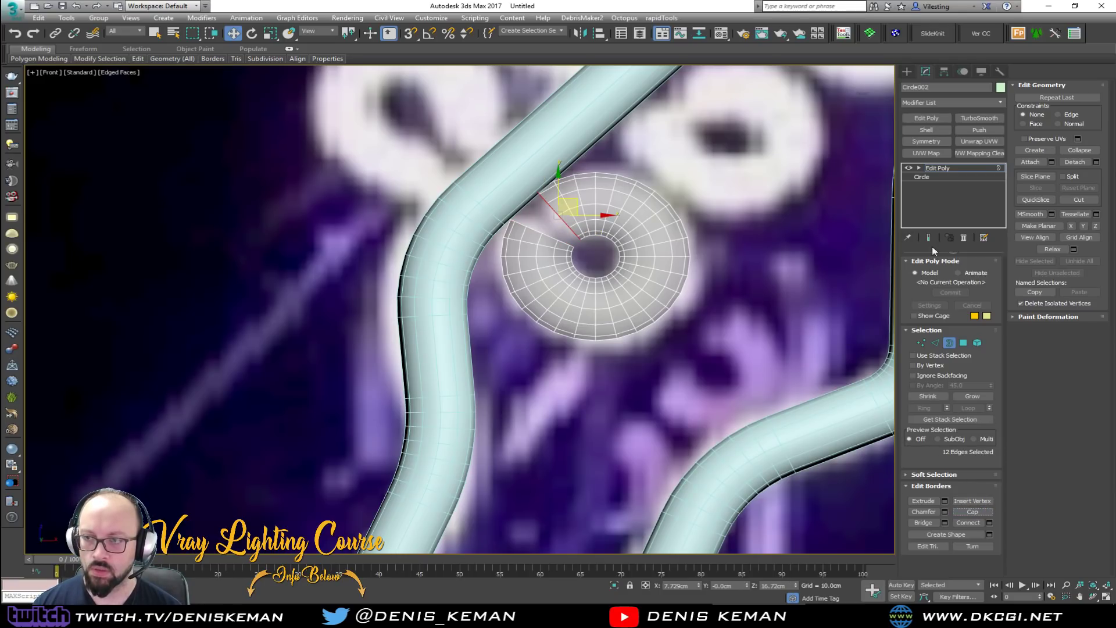
left_click(949, 342)
Show the cut ring in the perspective view with edged faces and smooth it with a TurboSmooth modifier.
middle_click_drag(581, 134, 559, 184)
key("alt+w")
right_click(703, 458)
key("alt+w")
key("z")
scroll(467, 330, "down", 2)
mouse_move(468, 246)
middle_mouse_down()
mouse_move(468, 330)
mouse_move(511, 319)
mouse_move(492, 318)
middle_mouse_up()
key("alt+x")
key("F4")
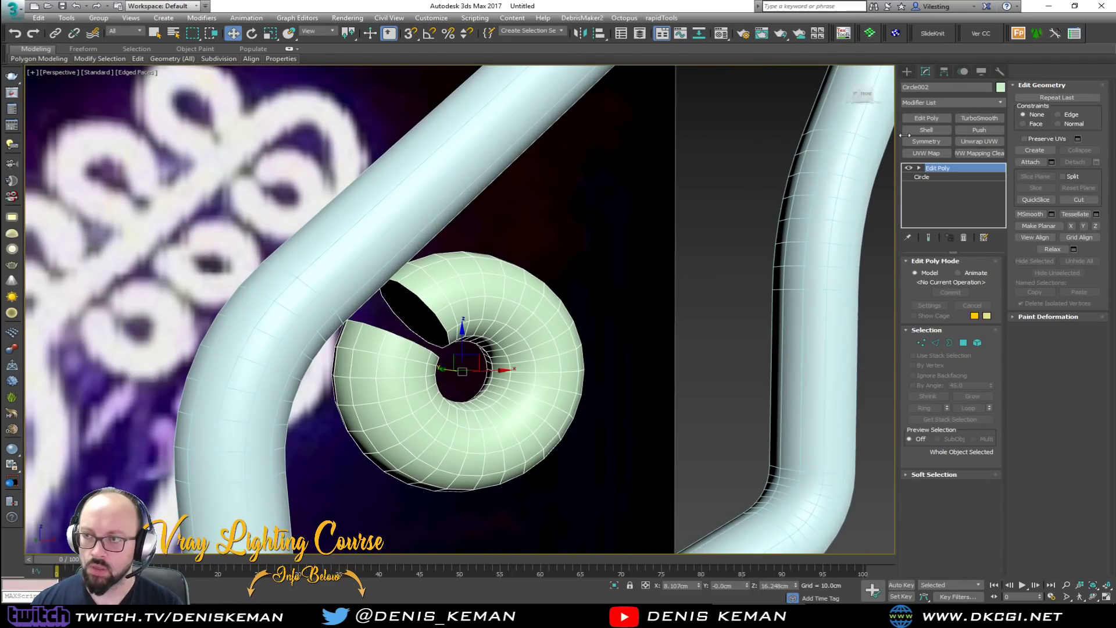
left_click(979, 118)
middle_click_drag(579, 288, 540, 300, "alt")
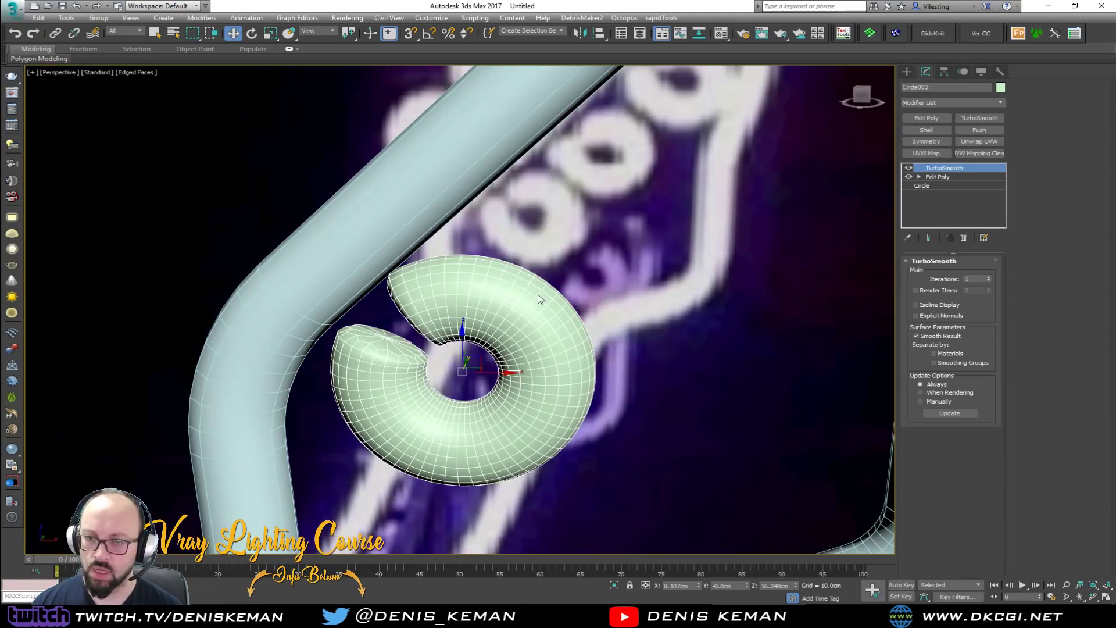
Set the ring's TurboSmooth iterations to 2 and clone it as two instances diagonally up along the inner side of the guitar headstock.
left_click(988, 277)
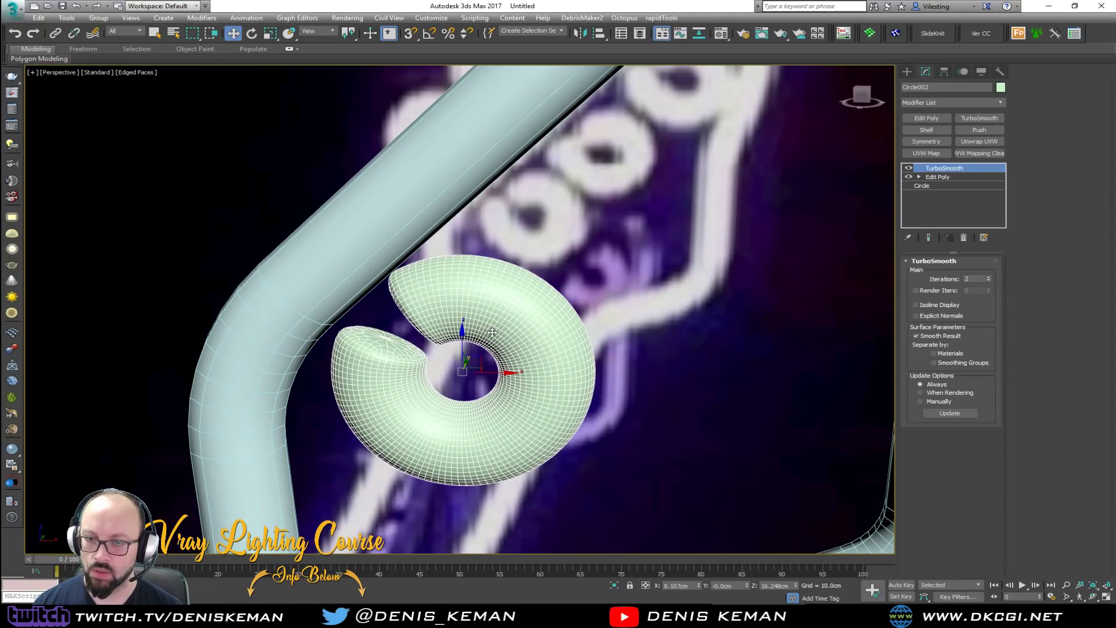
scroll(493, 331, "down", 3)
scroll(509, 319, "up", 1)
key("alt+w")
right_click(616, 265)
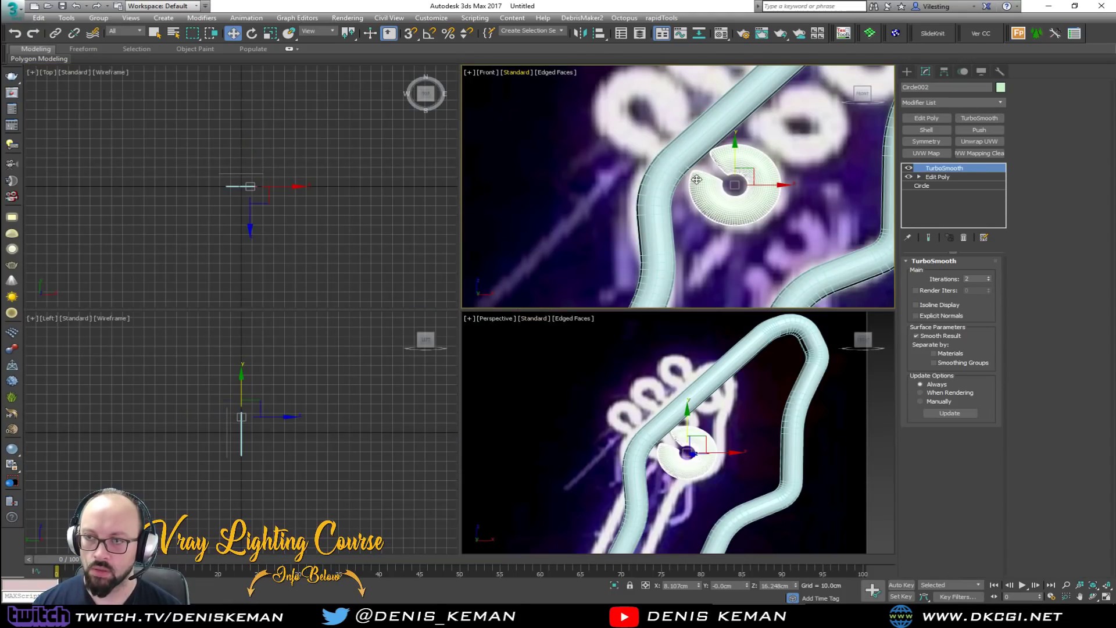
key("alt+w")
left_click_drag(542, 315, 633, 234, "shift")
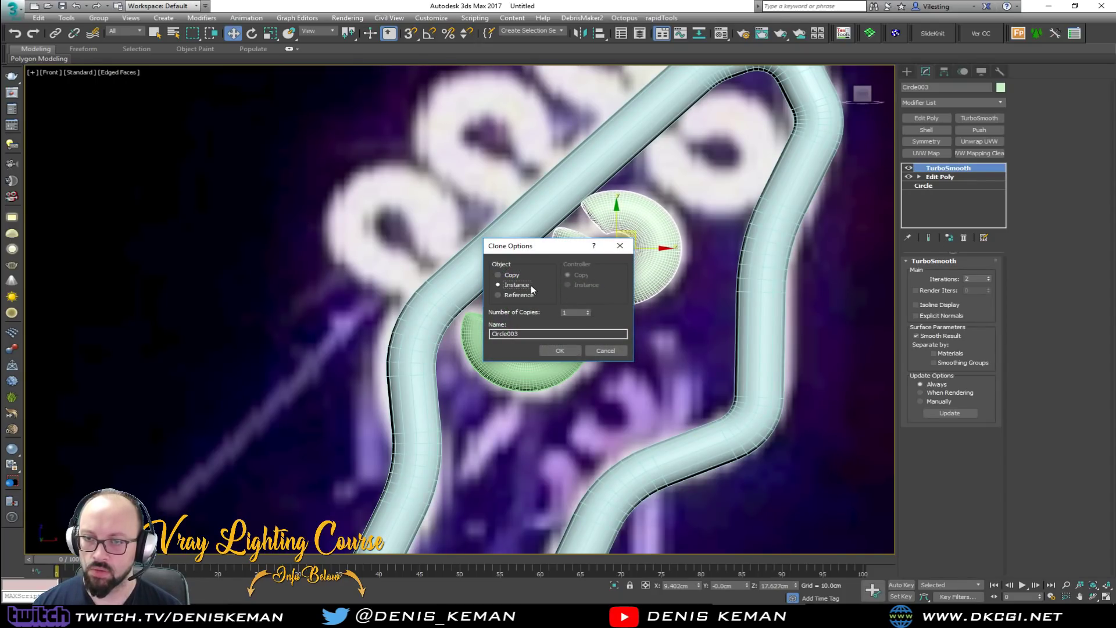
left_click(588, 310)
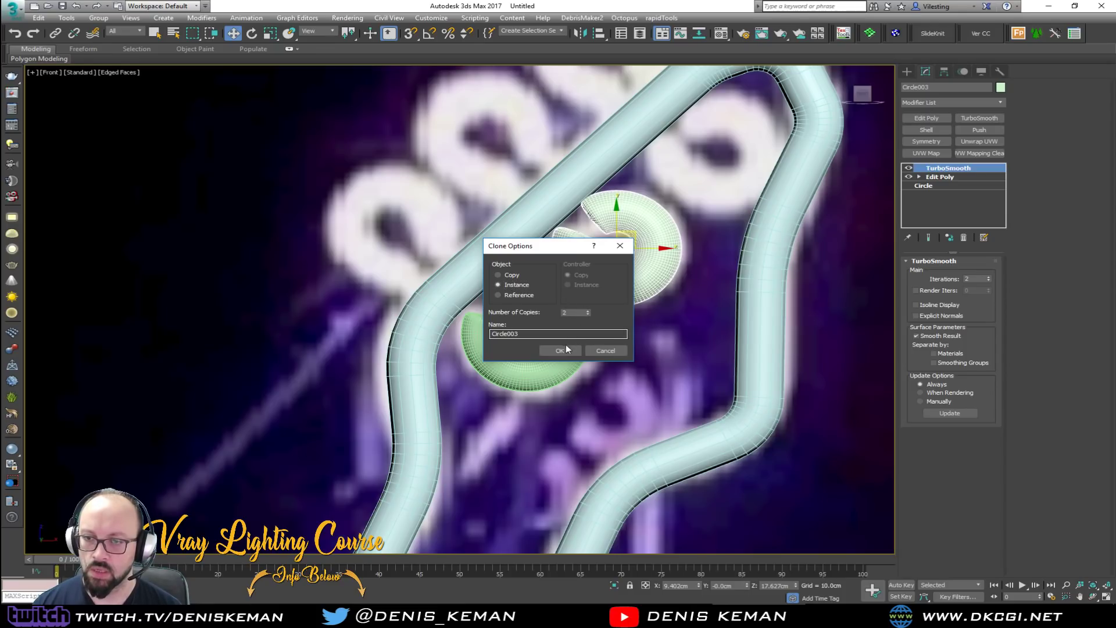
left_click(560, 350)
scroll(630, 184, "down", 2)
middle_click_drag(630, 184, 632, 259)
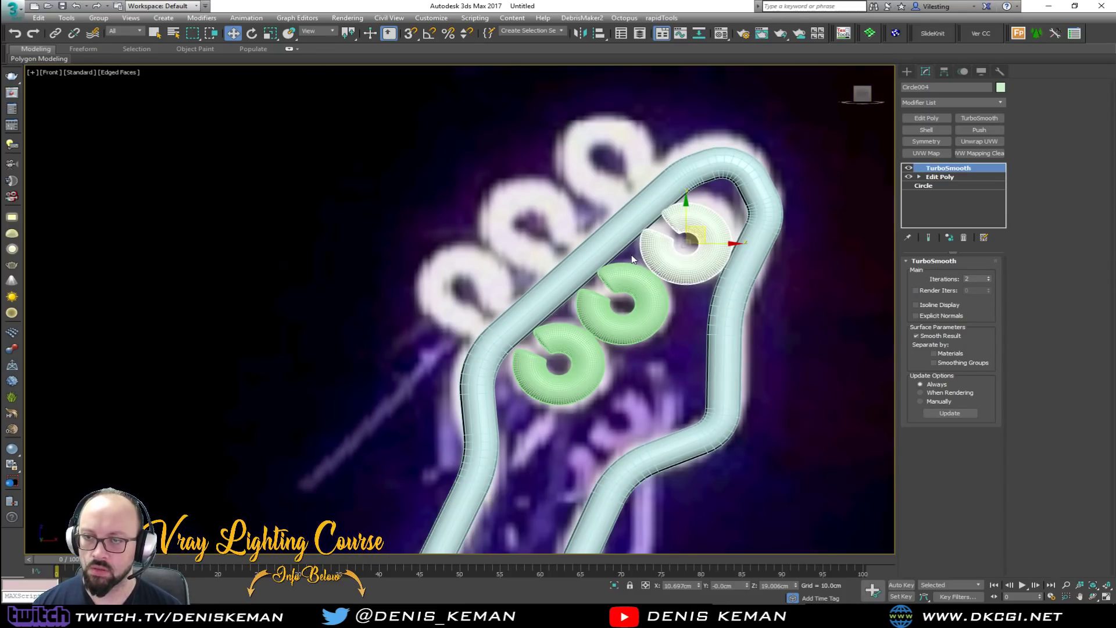
Clone the three inner rings together as instances rotated about half a turn so their openings face the opposite way.
left_click(646, 296, "ctrl")
left_click(592, 372, "ctrl")
key("e")
mouse_move(649, 280)
left_mouse_down()
mouse_move(419, 487)
mouse_move(406, 346)
mouse_move(433, 239)
left_mouse_up()
left_click(606, 351)
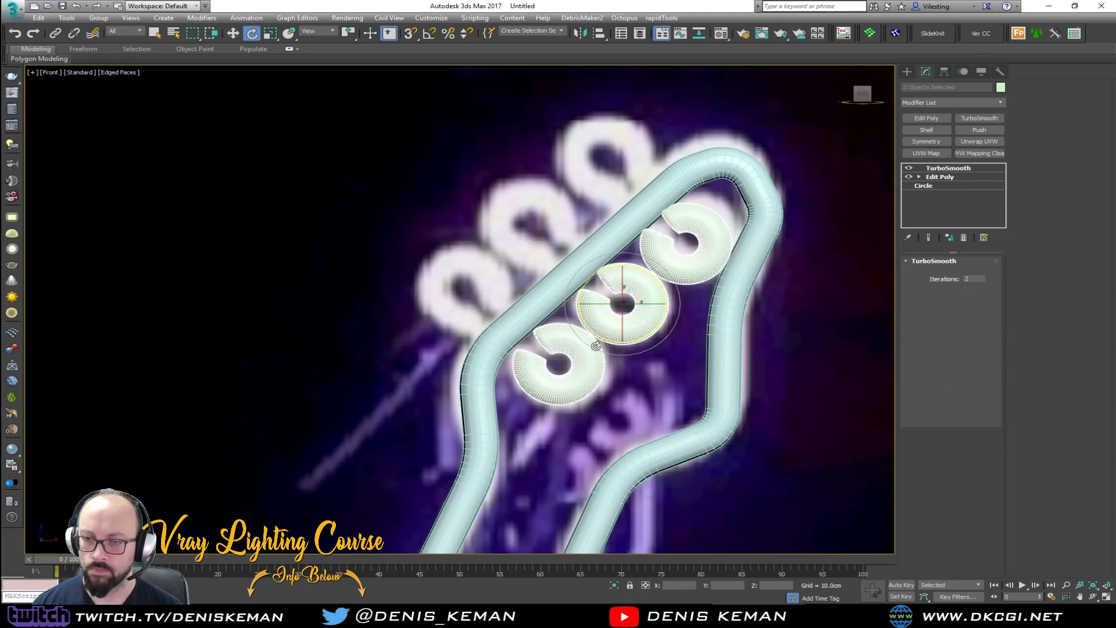
mouse_move(597, 361)
left_mouse_down()
mouse_move(510, 169)
mouse_move(537, 184)
left_mouse_up()
left_click(562, 351)
key("w")
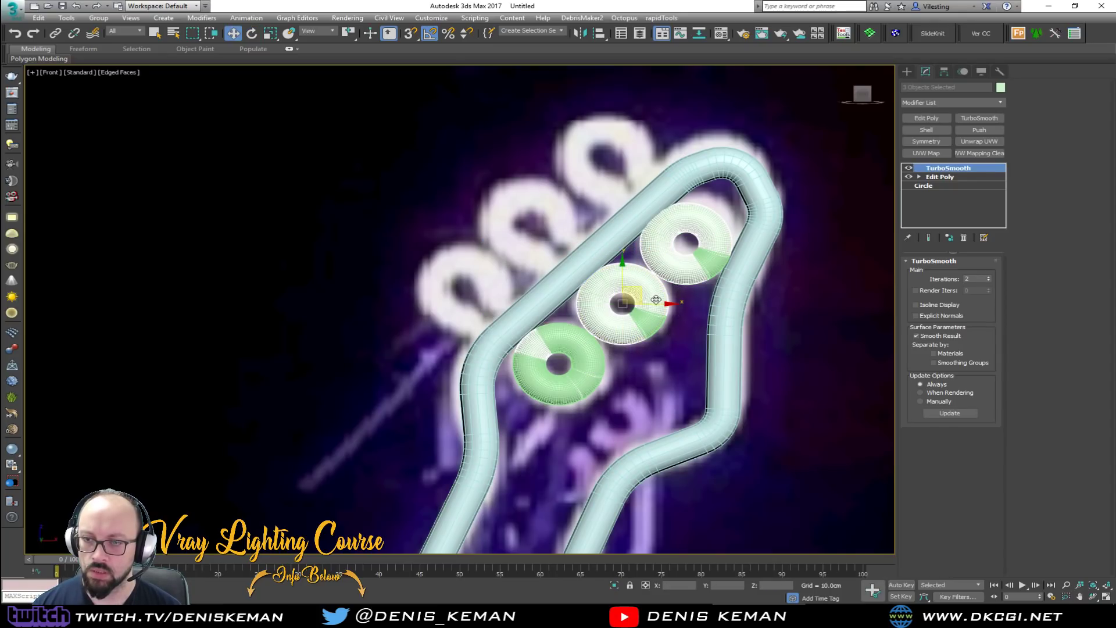
Move the three rotated rings onto the outer peg outlines of the headstock, and nudge the uppermost one to match the reference.
left_click_drag(641, 292, 549, 212)
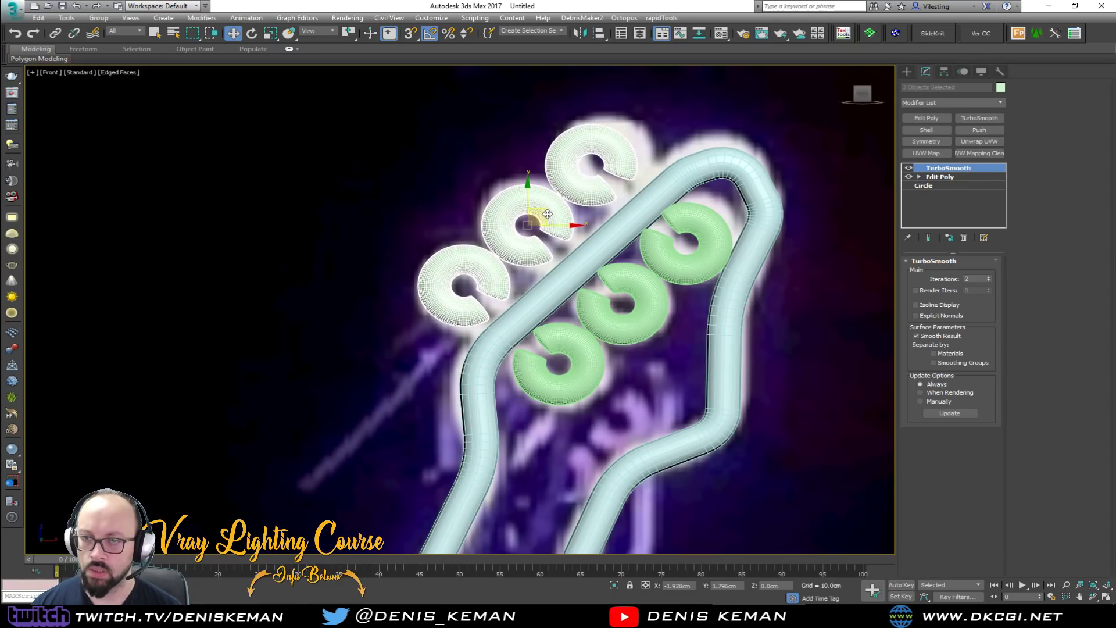
left_click(602, 186)
left_click_drag(611, 196, 619, 193)
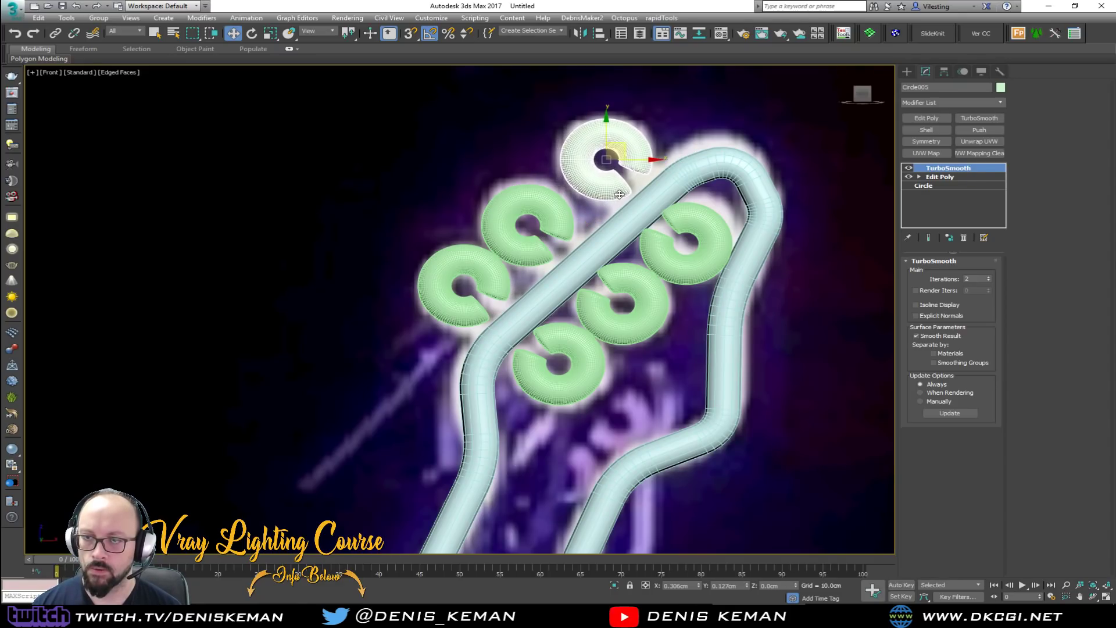
left_click(568, 228)
Remove the TurboSmooth modifier from the lowest inner ring.
left_click(594, 381)
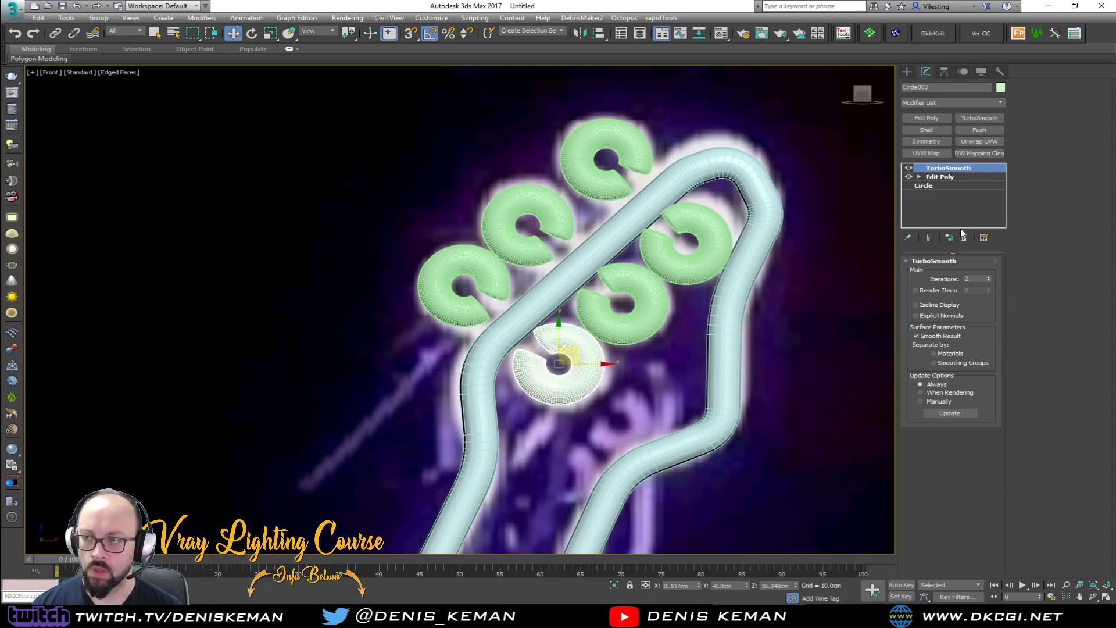
left_click(963, 238)
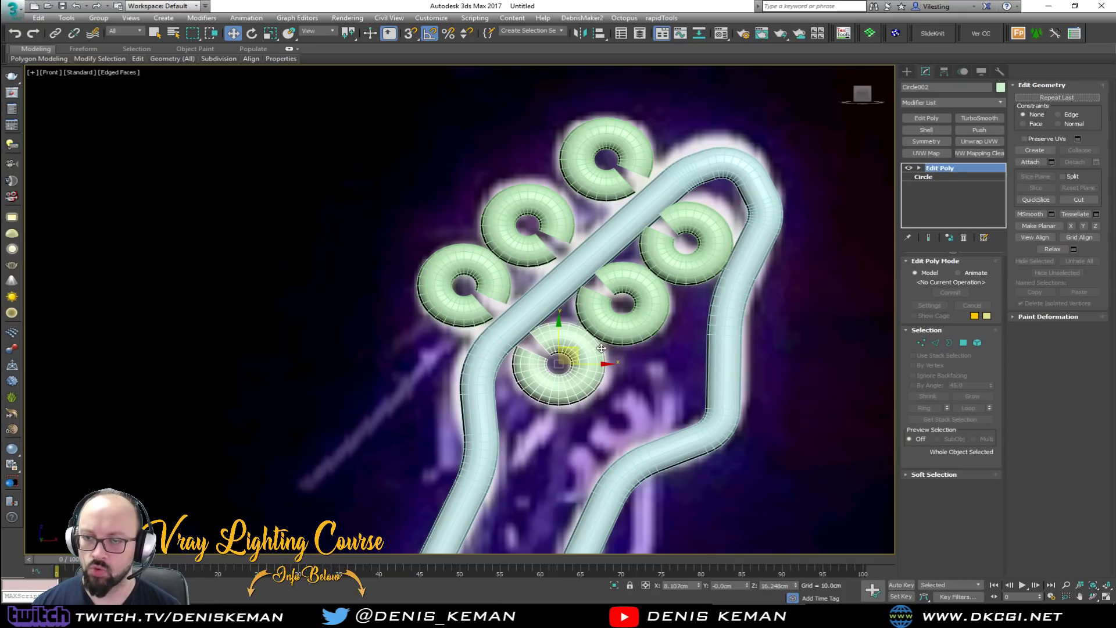
scroll(601, 349, "up", 1)
left_click(677, 401)
scroll(573, 358, "down", 2)
key("alt+w")
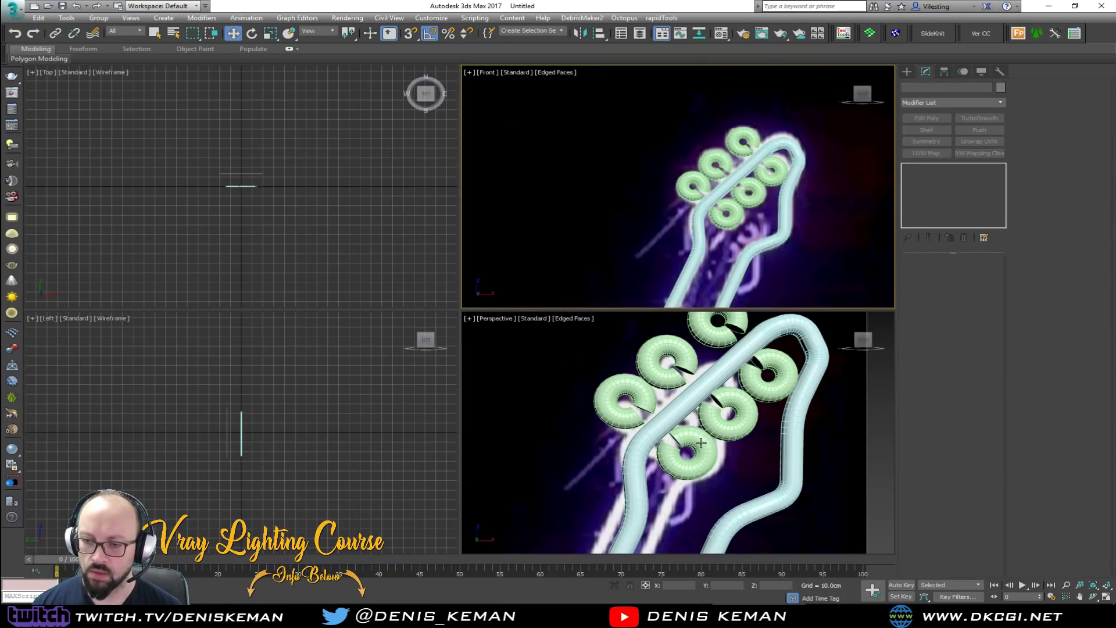
Delete the two end-cap polygons at the gap of the lowest inner ring.
key("alt+w")
middle_click_drag(640, 371, 546, 342, "alt")
left_click(484, 342)
key("z")
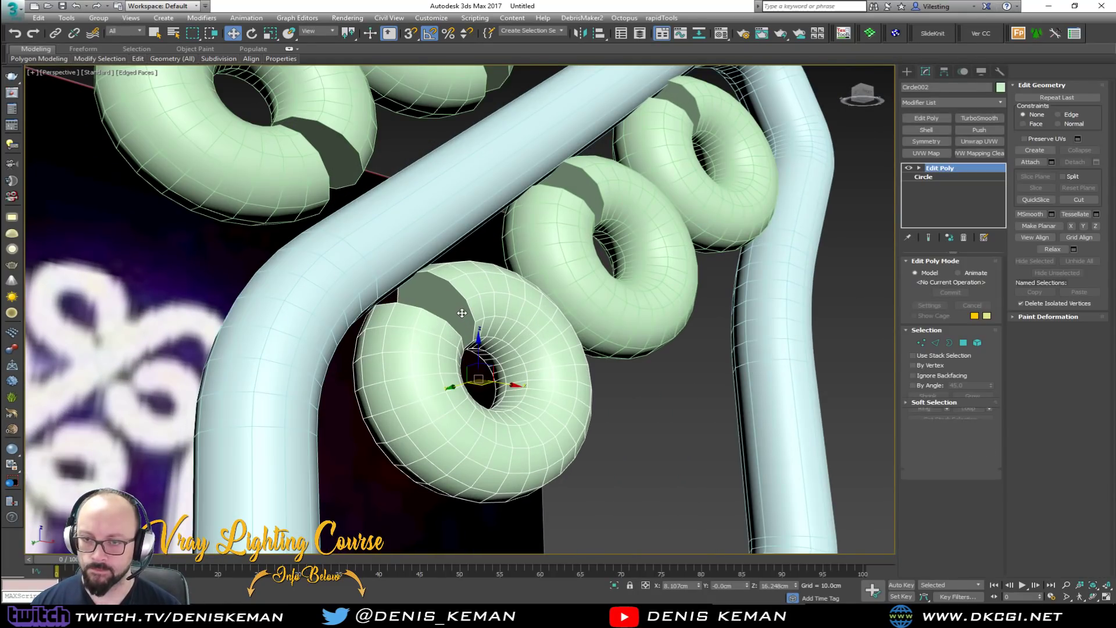
key("4")
left_click(462, 313)
middle_click_drag(461, 312, 419, 360, "alt")
left_click(407, 343, "ctrl")
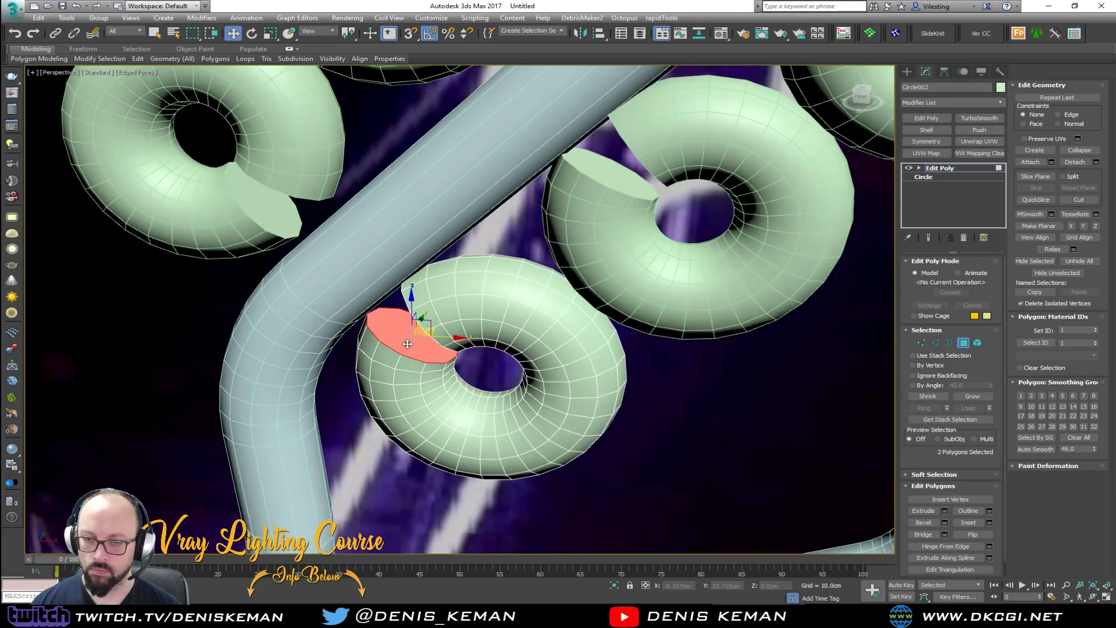
key("Delete")
Isolate the ring with its open border selected and save the scene as Rock_Cafe_Sign.max.
key("3")
left_click(412, 358)
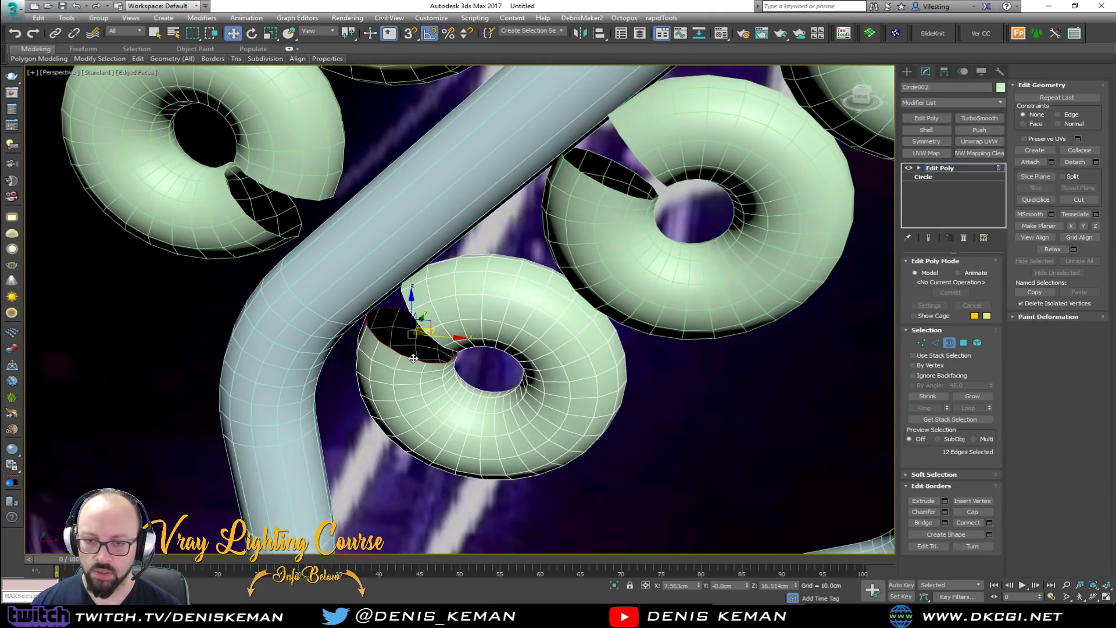
middle_click_drag(424, 350, 496, 312, "alt")
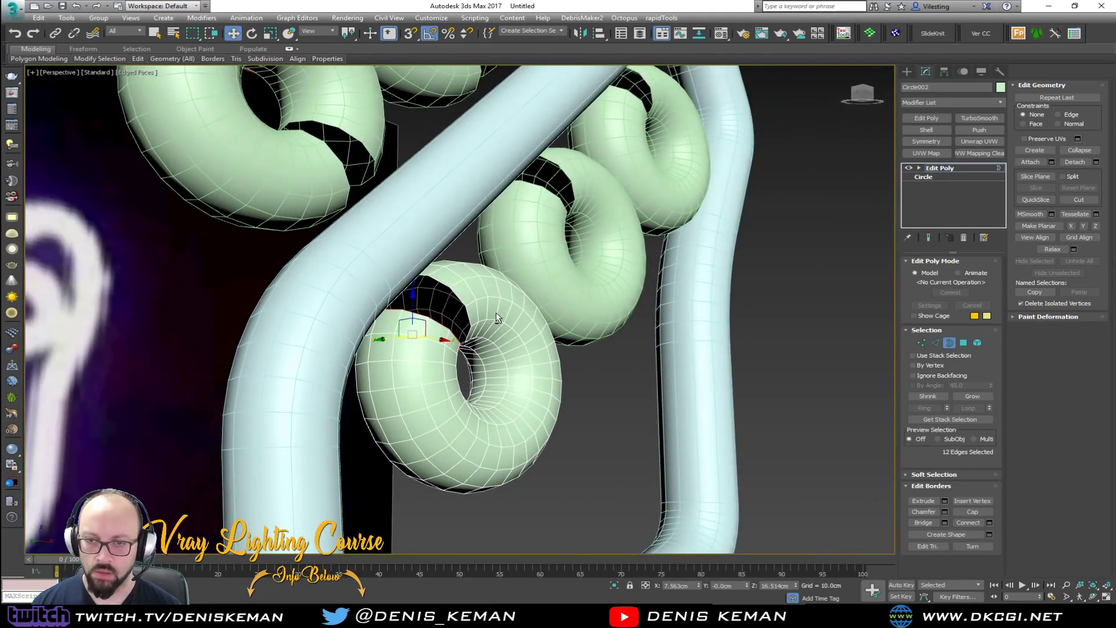
key("alt+q")
left_click(13, 7)
left_click(33, 109)
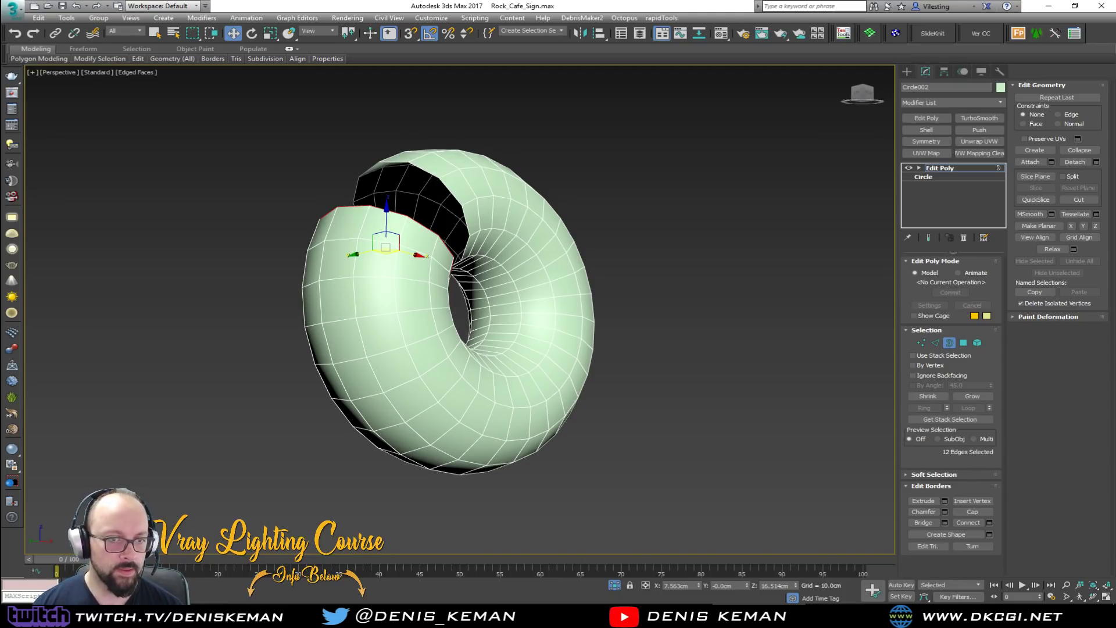
Try to cap the ring's lower opening with rapidQCap from rapidTools, using two selected rim vertices.
middle_click_drag(345, 179, 422, 344)
scroll(376, 260, "up", 3)
key("1")
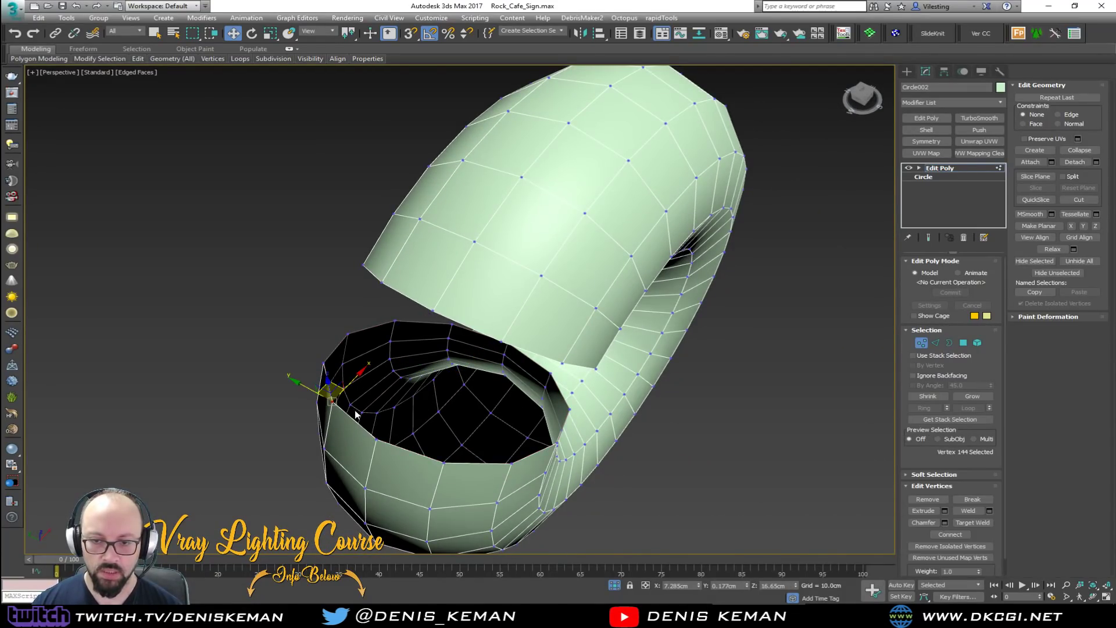
left_click(441, 461)
middle_click_drag(455, 426, 460, 388, "alt")
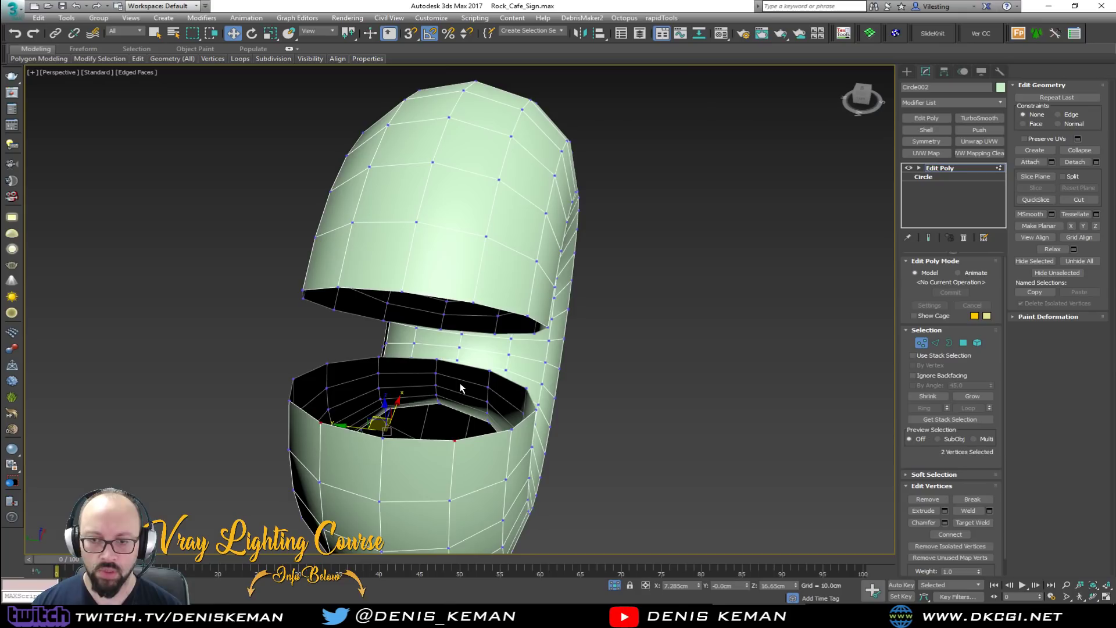
left_click(666, 22)
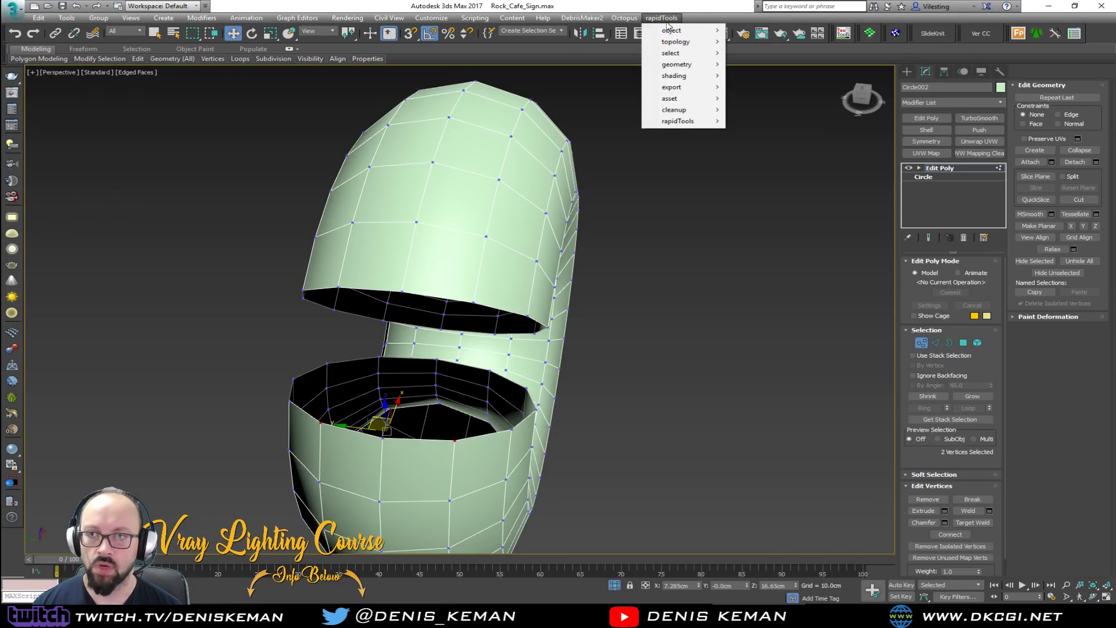
mouse_move(685, 33)
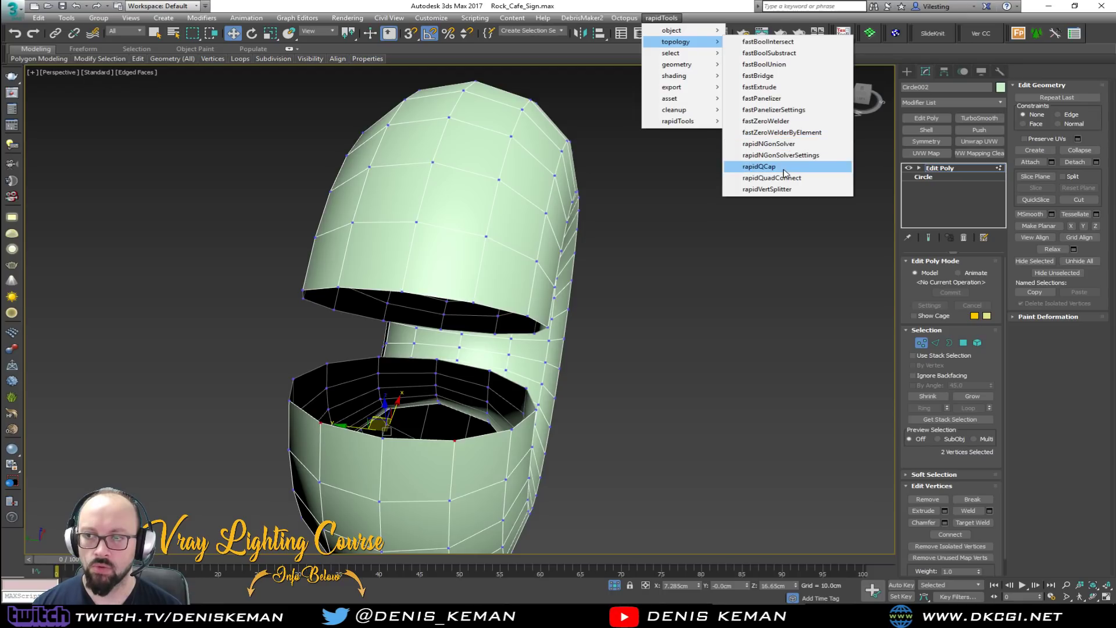
left_click(800, 169)
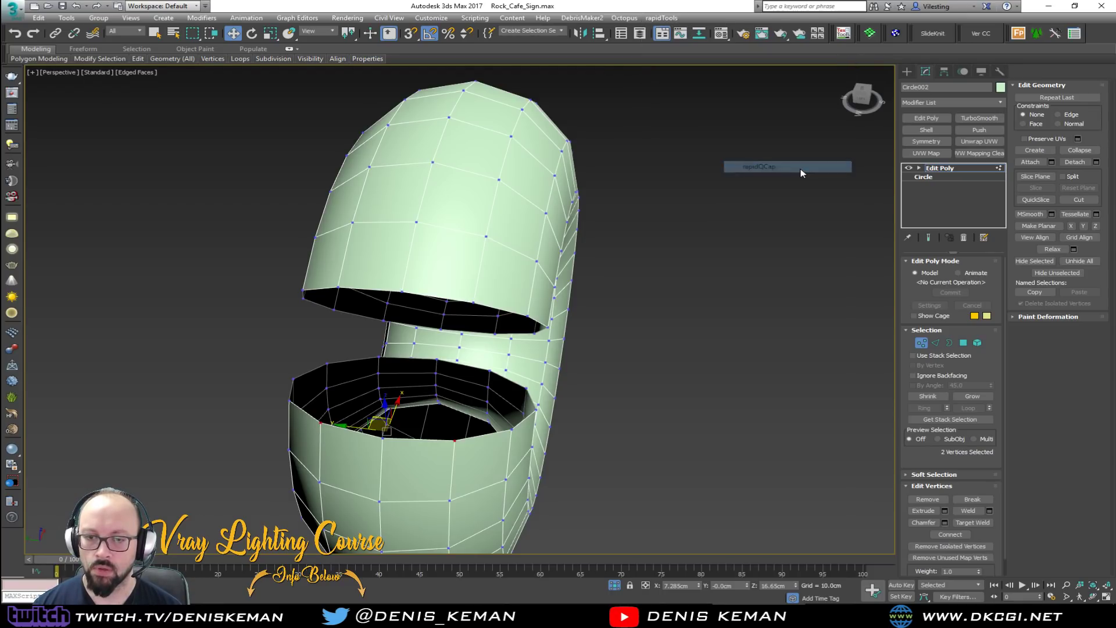
Close the ring's lower opening by extending its border inward with a scaled copy and collapsing it to a centre point.
middle_click_drag(455, 430, 407, 433, "alt")
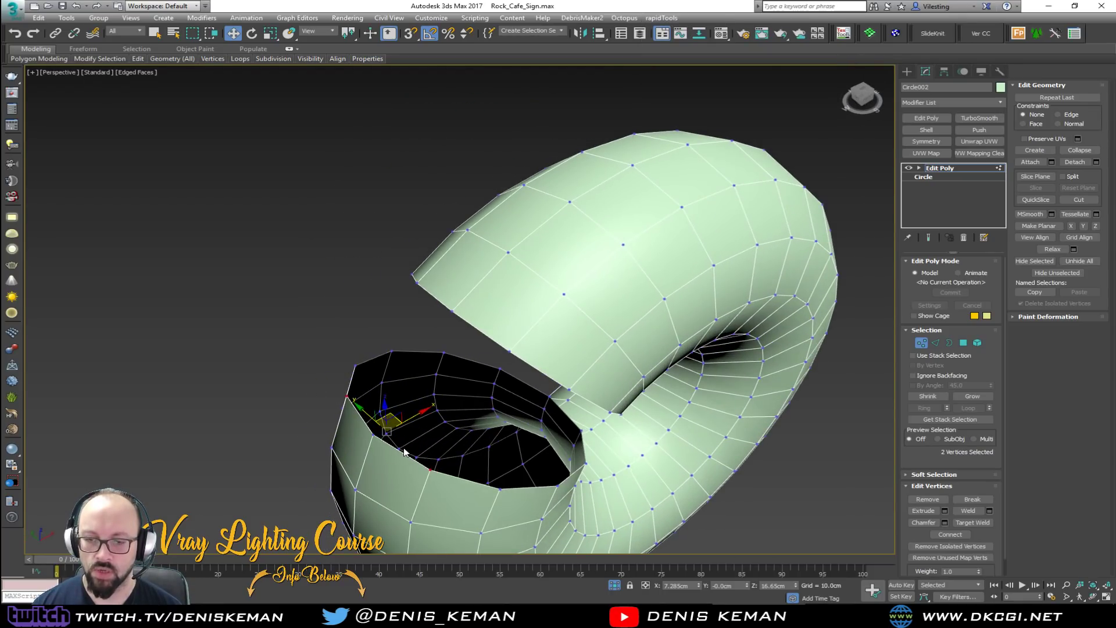
key("3")
left_click(404, 452)
key("r")
left_click_drag(470, 423, 471, 448, "shift")
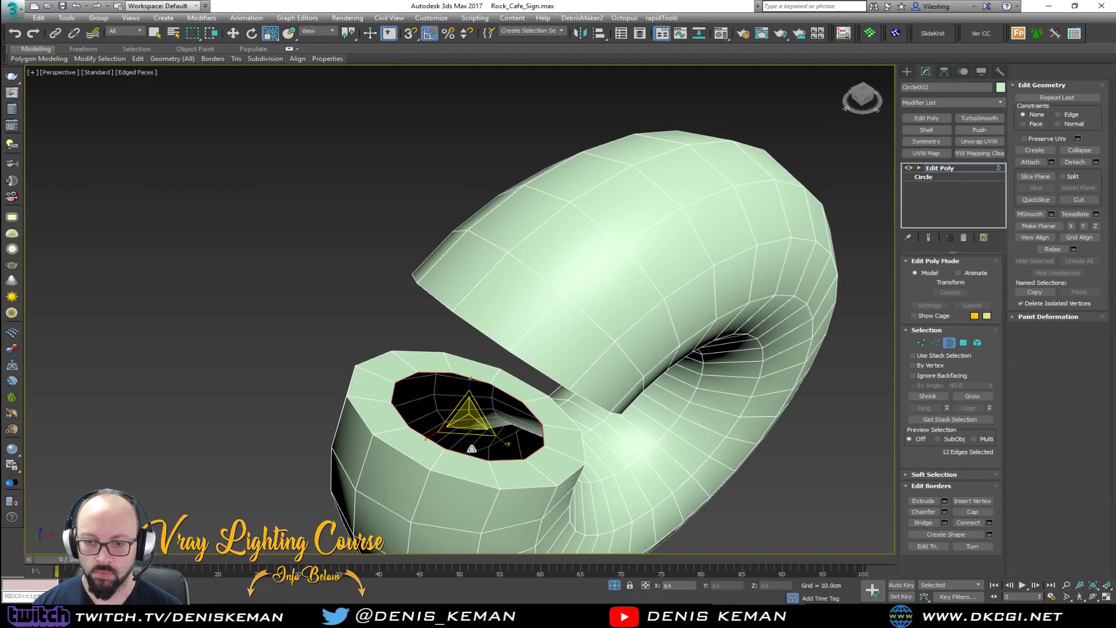
left_click(1083, 150)
Close the opposite opening of the ring with an inward border extension collapsed to its centre.
left_click(530, 364)
middle_click_drag(530, 364, 546, 328, "alt")
left_click_drag(517, 330, 575, 331, "shift")
left_click(1079, 149)
Chamfer the rim edge loops around both end caps of the ring with a narrow bevel.
middle_click_drag(579, 302, 470, 453)
key("2")
double_click(568, 279)
double_click(465, 464, "ctrl")
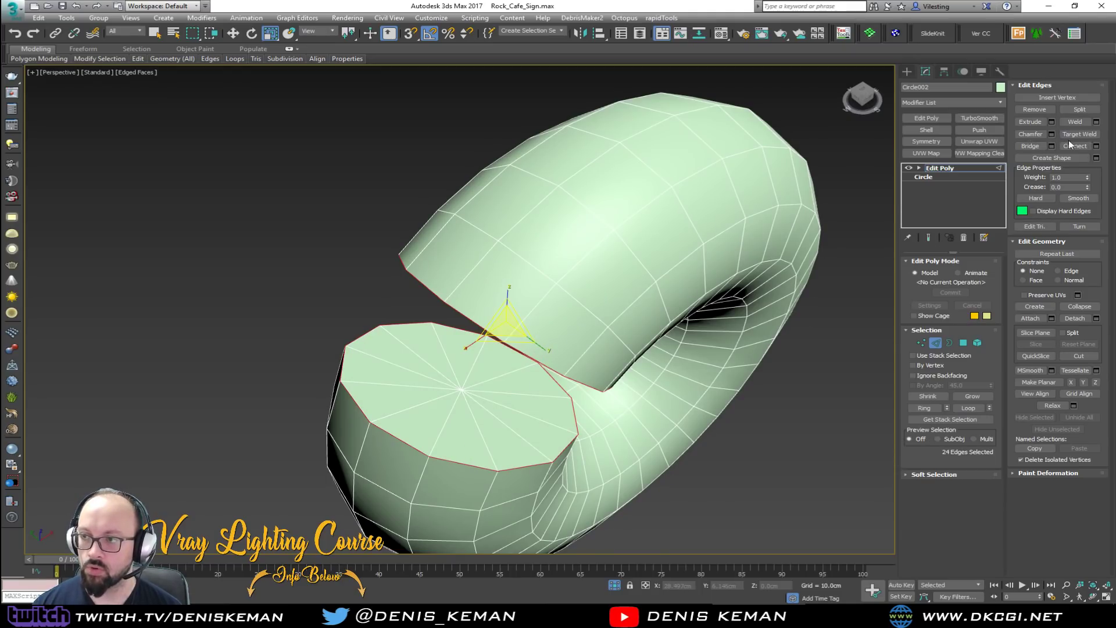
left_click(1050, 133)
right_click(474, 333)
mouse_move(476, 335)
left_mouse_down()
mouse_move(471, 324)
mouse_move(468, 349)
left_mouse_up()
left_click(465, 404)
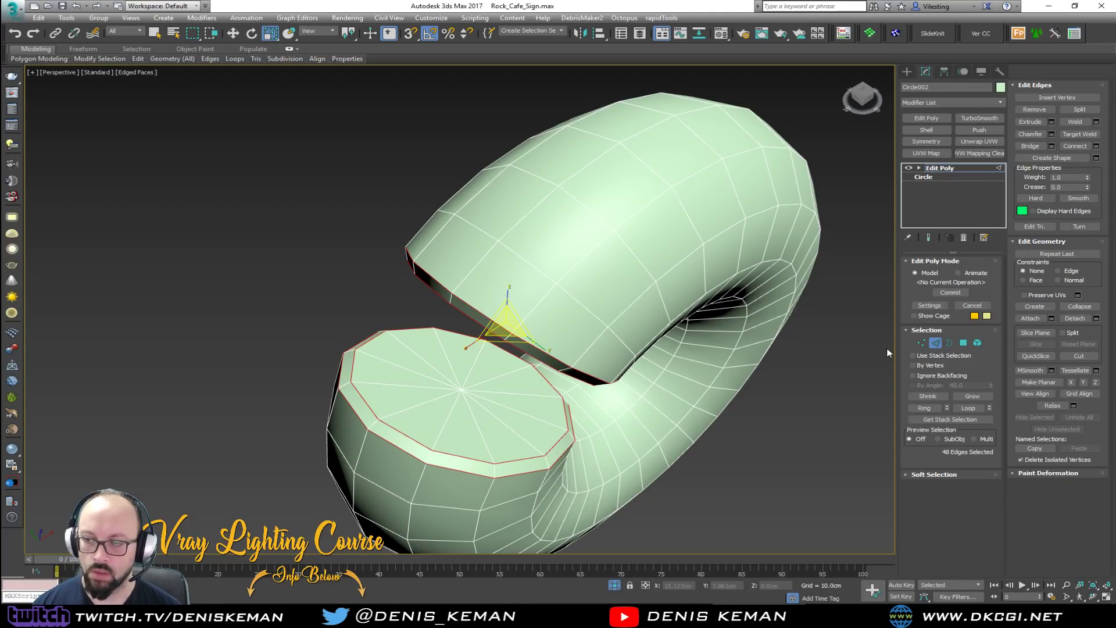
left_click(930, 341)
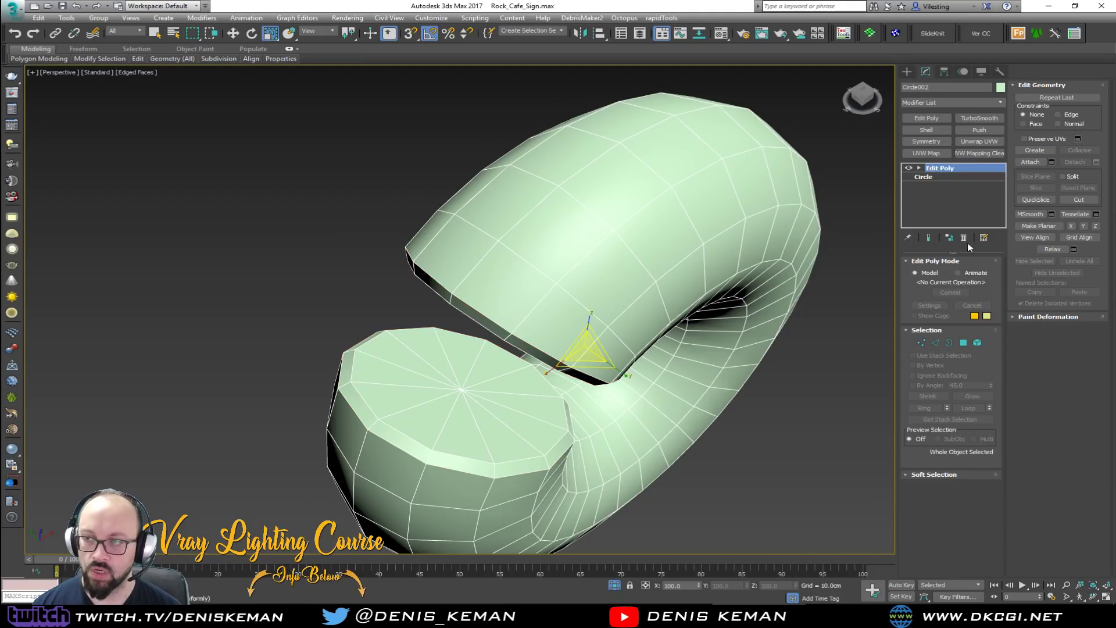
Apply TurboSmooth to the ring, hide the edged-faces display and end the isolation to show the whole sign.
left_click(976, 120)
key("F4")
scroll(505, 343, "down", 5)
middle_click_drag(504, 343, 472, 286, "alt")
right_click(472, 284)
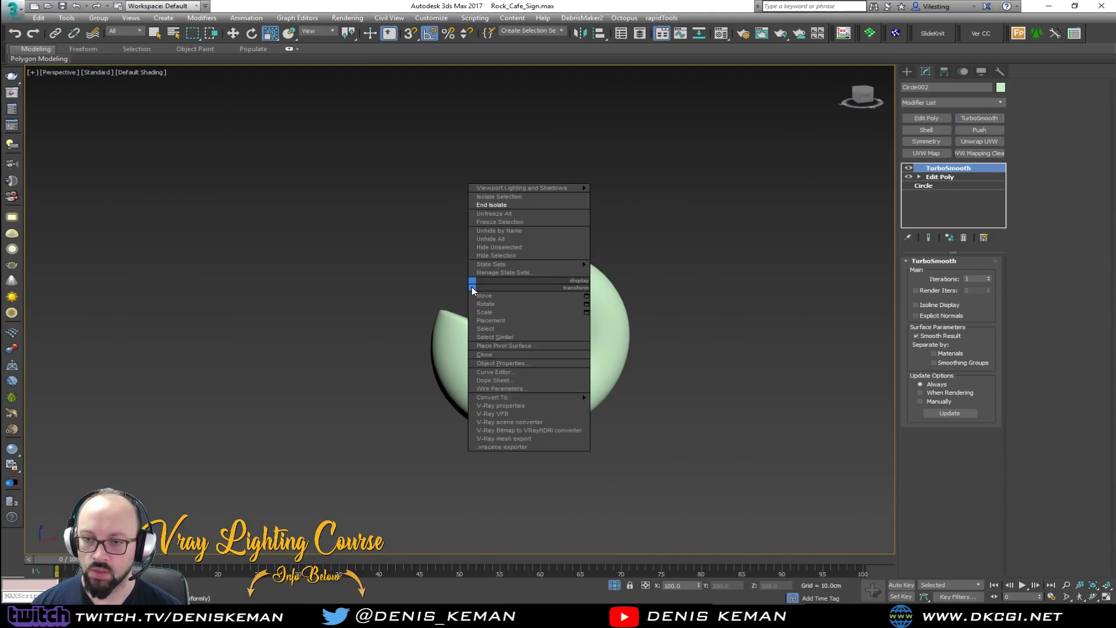
left_click(506, 205)
middle_click_drag(506, 200, 495, 287, "alt")
scroll(495, 288, "down", 5)
left_click(650, 358)
Trace the small yellow bracket below the inner body tube with an open four-point line in the front view.
key("alt+w")
middle_click_drag(660, 273, 721, 171)
scroll(721, 171, "down", 4)
scroll(720, 171, "up", 2)
key("alt+w")
scroll(472, 368, "up", 7)
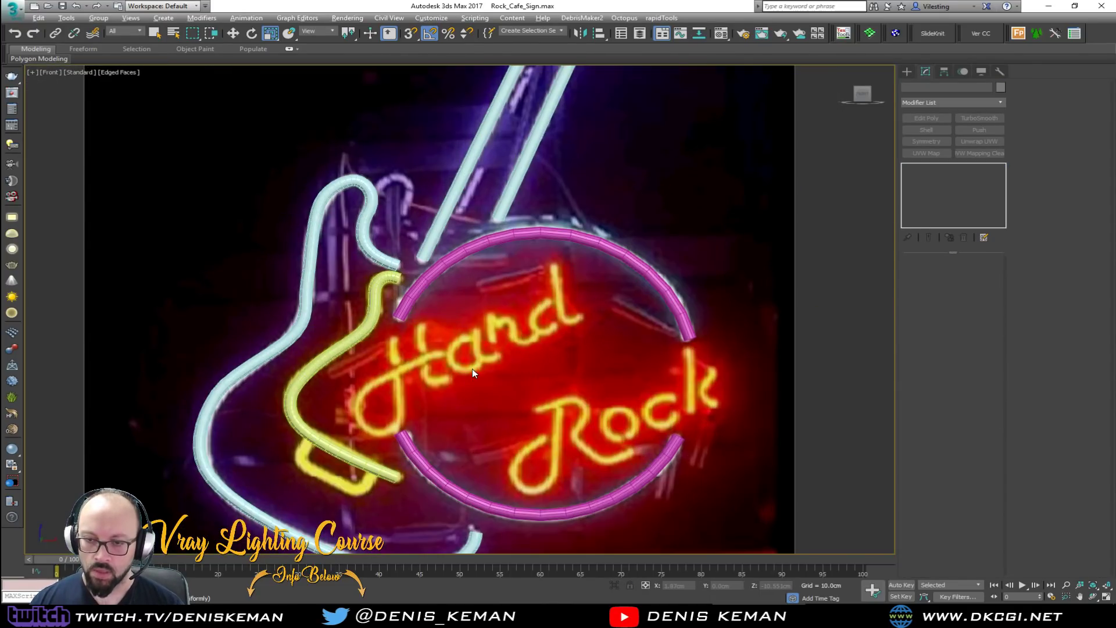
scroll(472, 369, "down", 6)
scroll(455, 254, "up", 3)
middle_click_drag(456, 255, 553, 184)
right_click(365, 279)
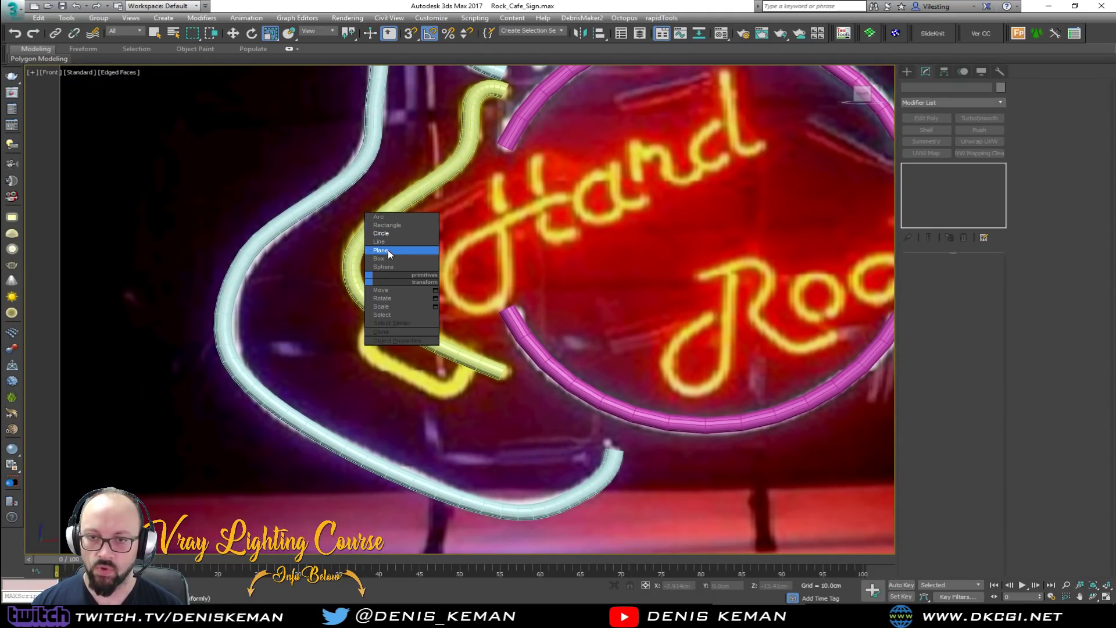
left_click(385, 241)
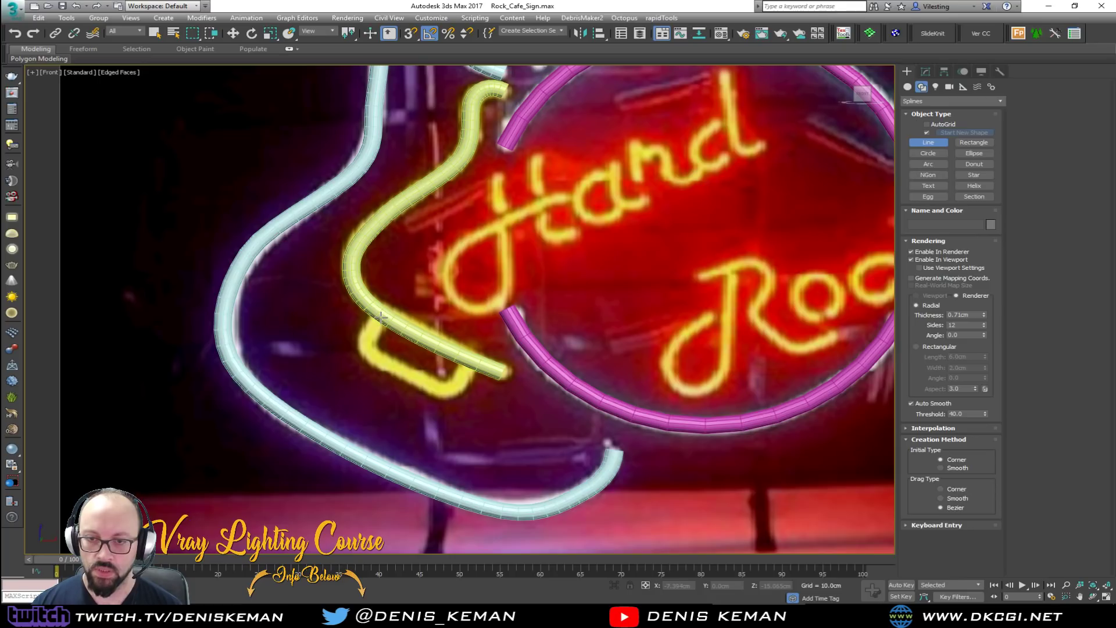
left_click(381, 315)
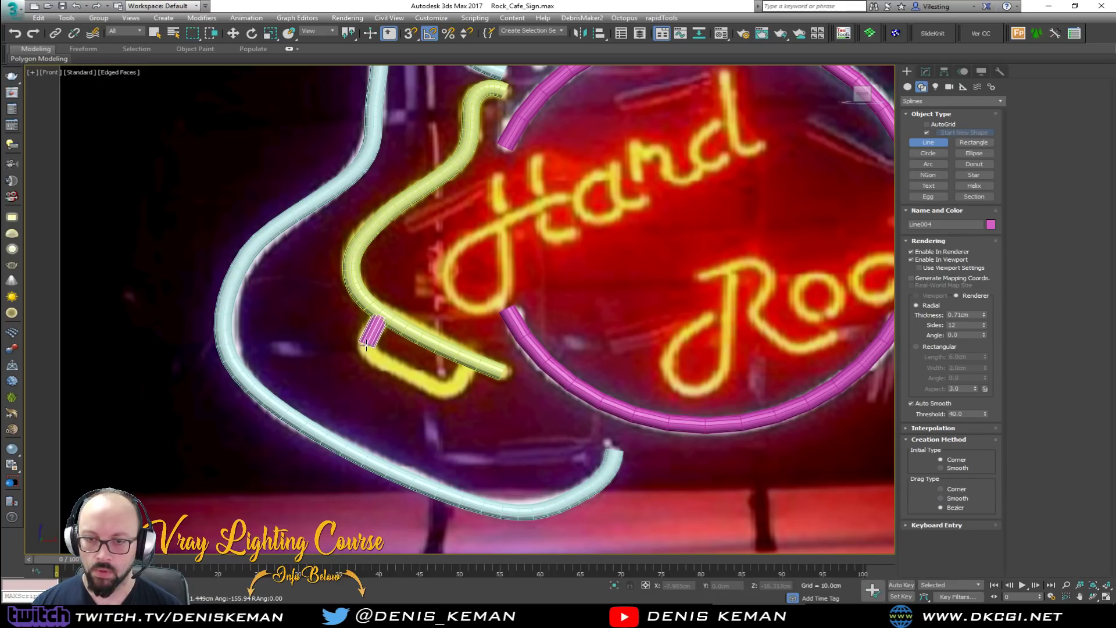
left_click(359, 349)
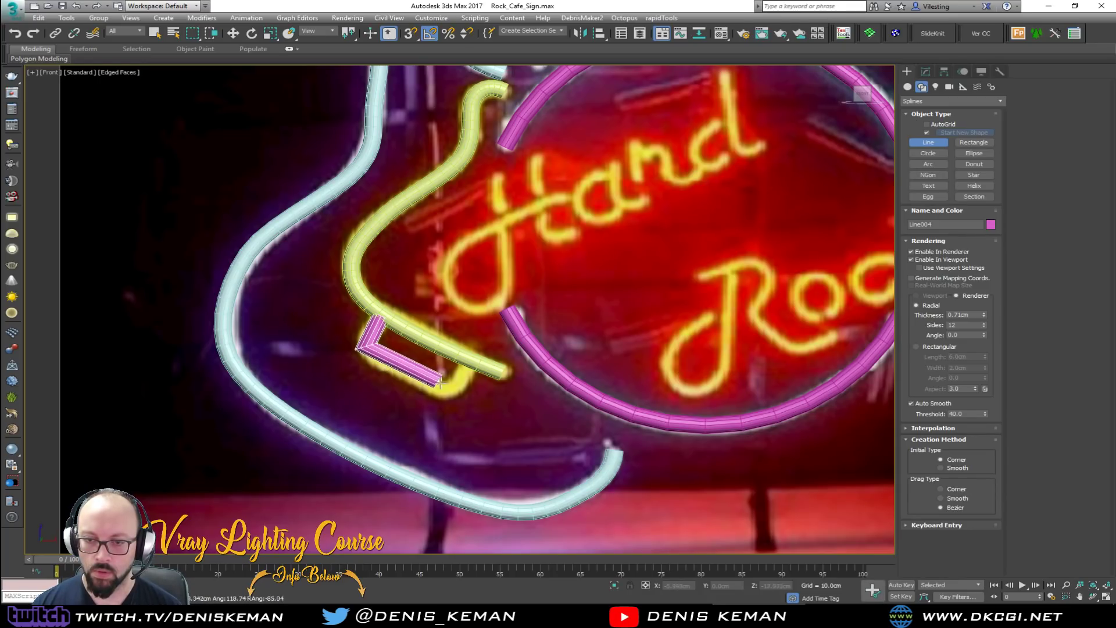
left_click(455, 397)
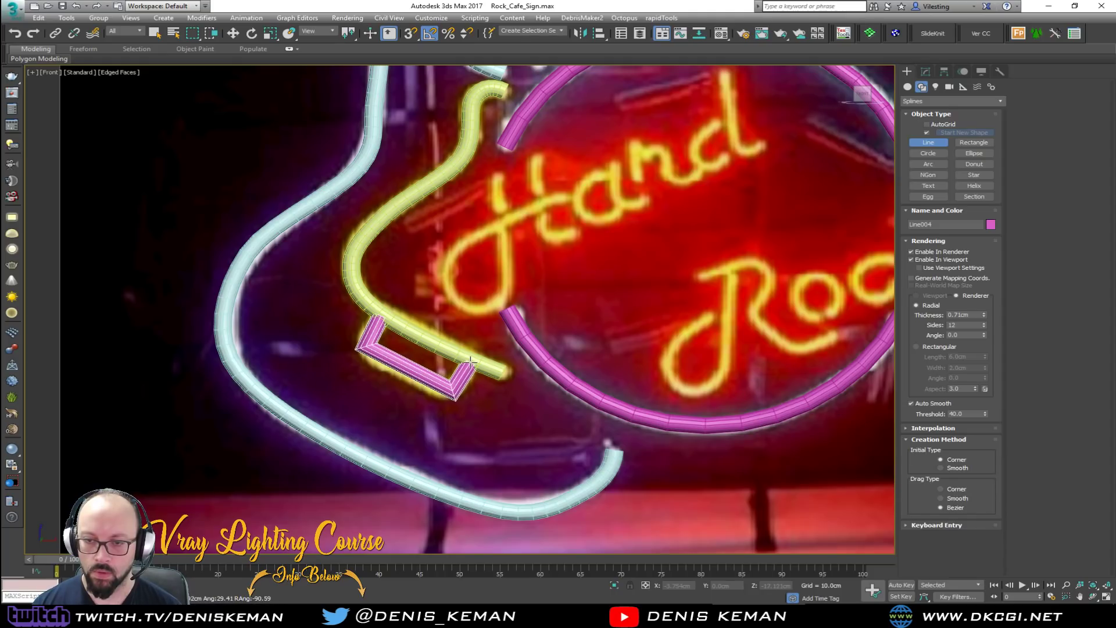
left_click(470, 360)
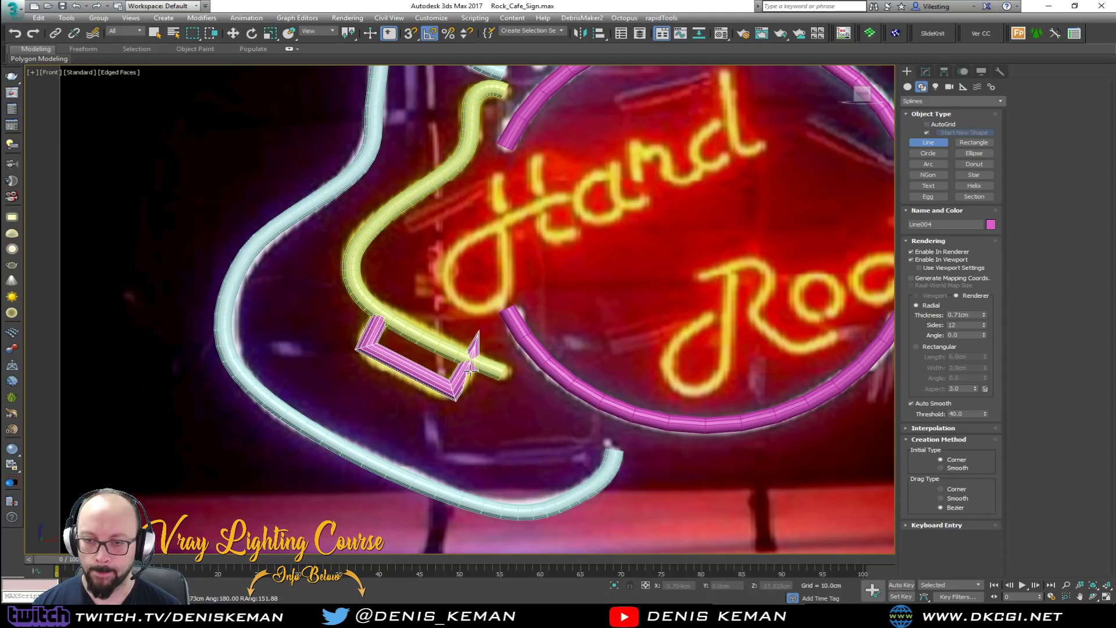
right_click(473, 346)
right_click(473, 347)
Fillet the bracket line's two outer corners by about 0.67 cm.
scroll(446, 402, "up", 3)
key("1")
left_click_drag(266, 279, 329, 315)
left_click_drag(476, 402, 476, 402, "ctrl")
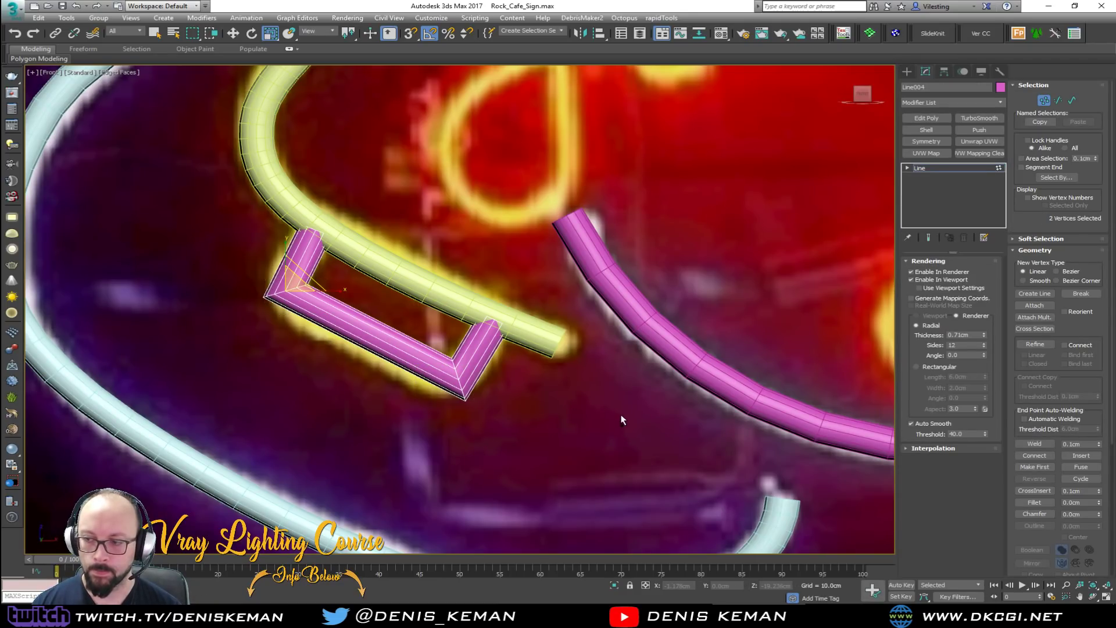
key("F3")
key("F3")
left_click(1033, 502)
left_click_drag(458, 378, 468, 349)
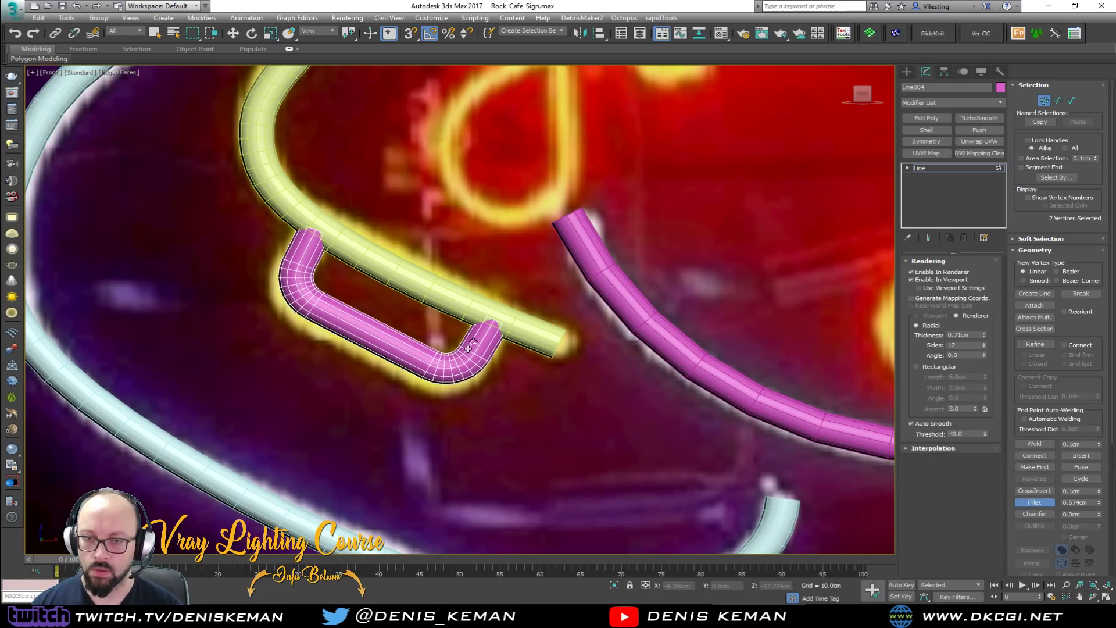
Move the whole bracket line slightly down and outward so it sits over the yellow bracket in the reference image.
key("w")
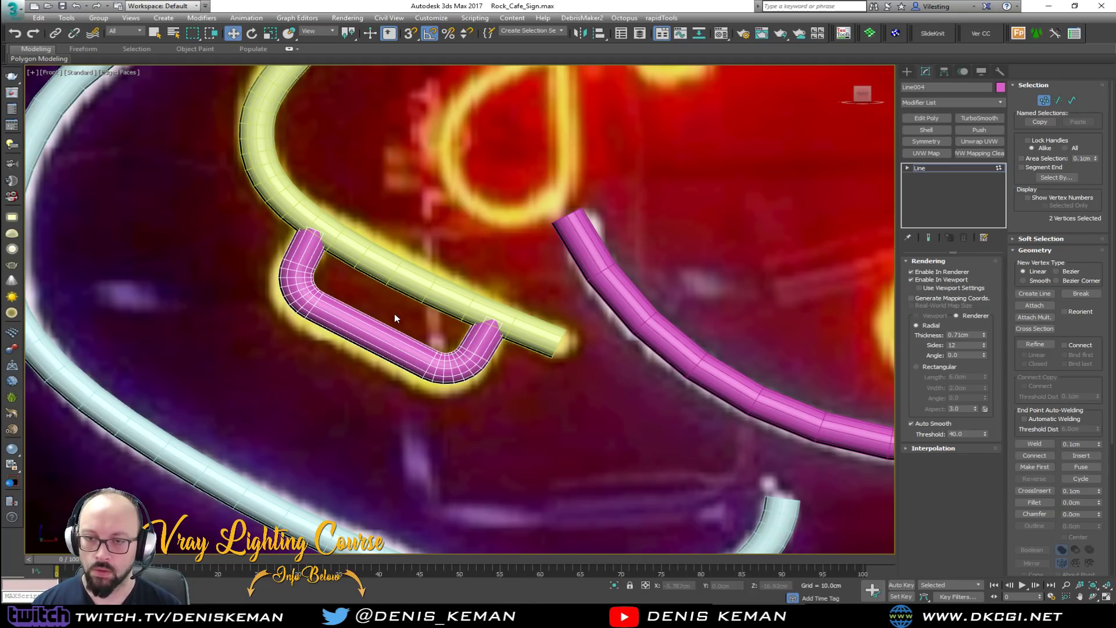
key("1")
left_click_drag(408, 297, 403, 303)
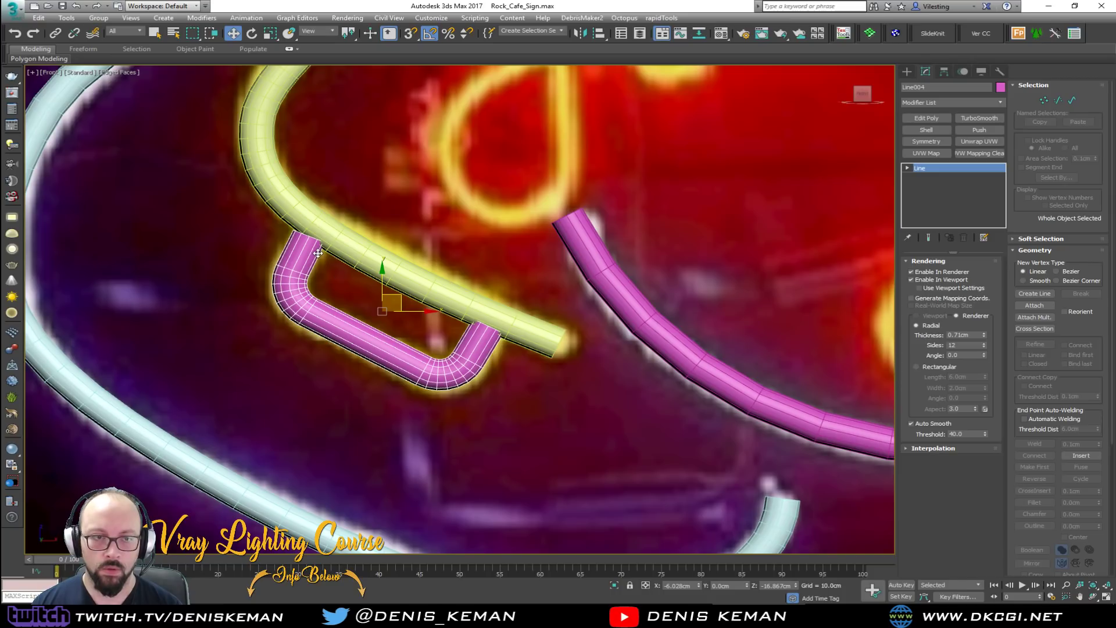
Move the bracket's two end vertices toward the inner body tube so both legs meet it.
key("1")
key("F3")
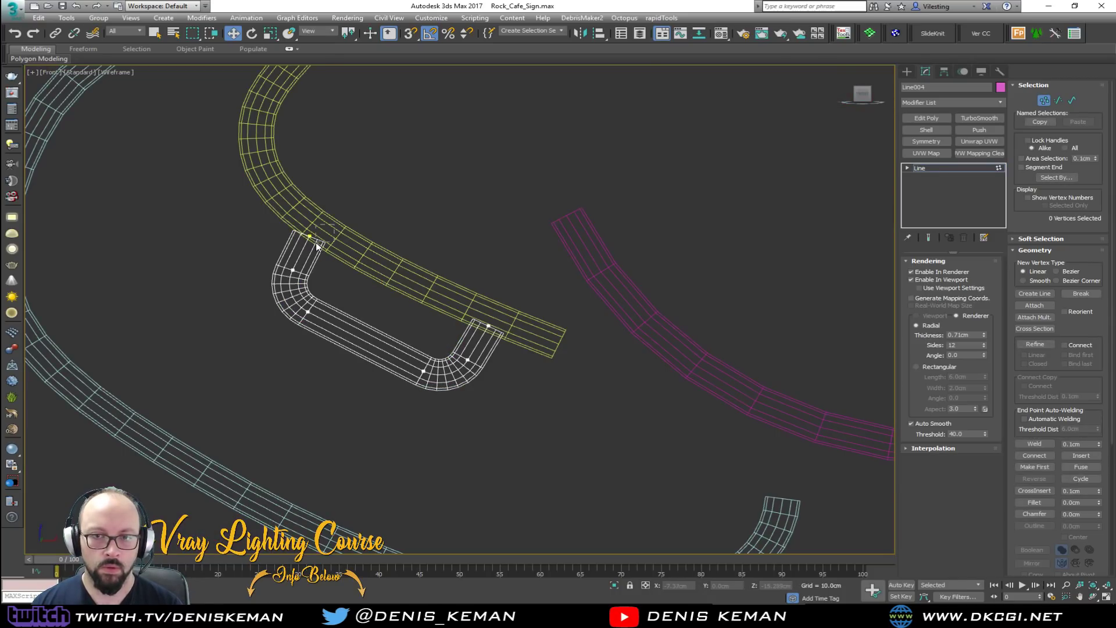
left_click(309, 236)
key("F3")
left_click_drag(318, 236, 342, 217)
key("F3")
left_click(488, 325)
key("F3")
left_click_drag(509, 312, 510, 304)
scroll(447, 273, "down", 4)
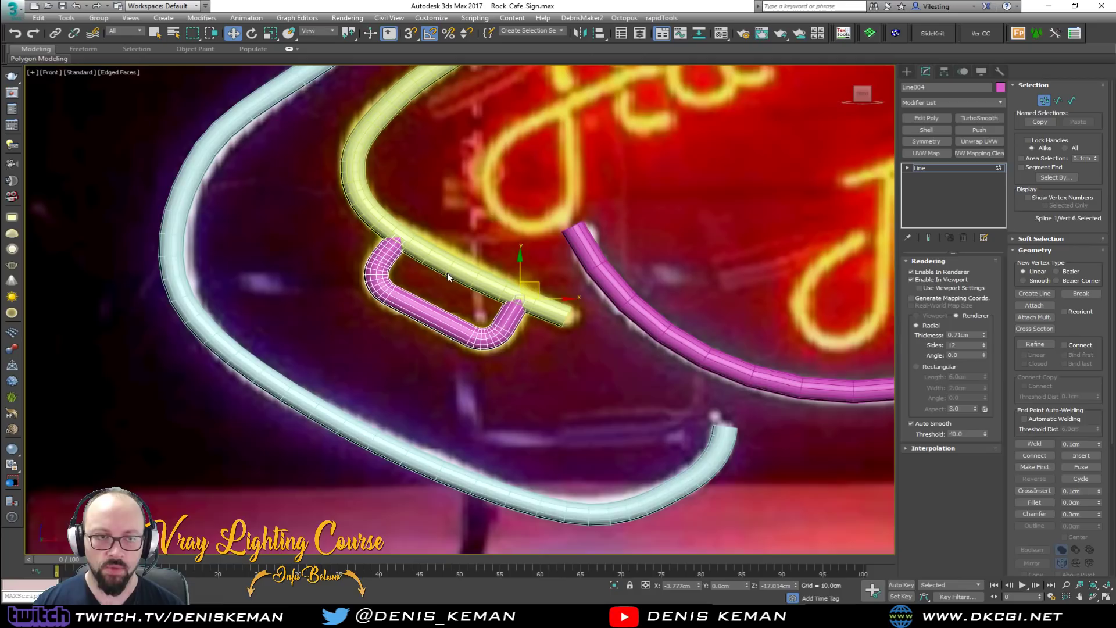
scroll(447, 273, "up", 4)
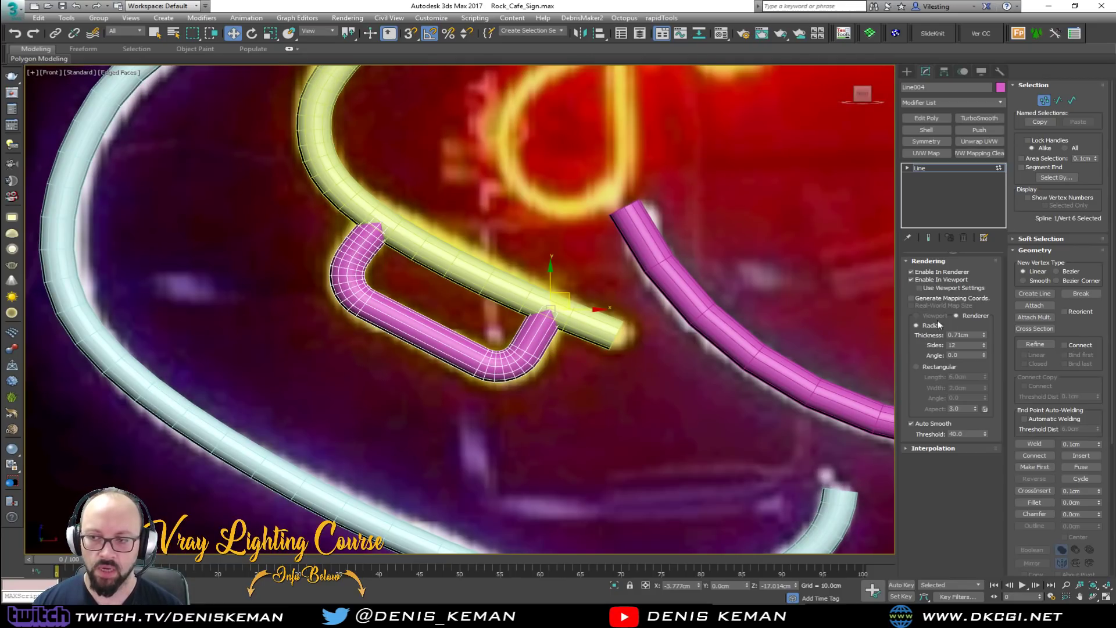
Examine the bracket in perspective against the neighbouring tubes and the reference image.
left_click(1044, 101)
key("alt+w")
right_click(668, 440)
key("alt+w")
scroll(606, 438, "up", 5)
middle_click_drag(576, 393, 625, 391, "alt")
key("r")
left_click_drag(475, 323, 484, 326)
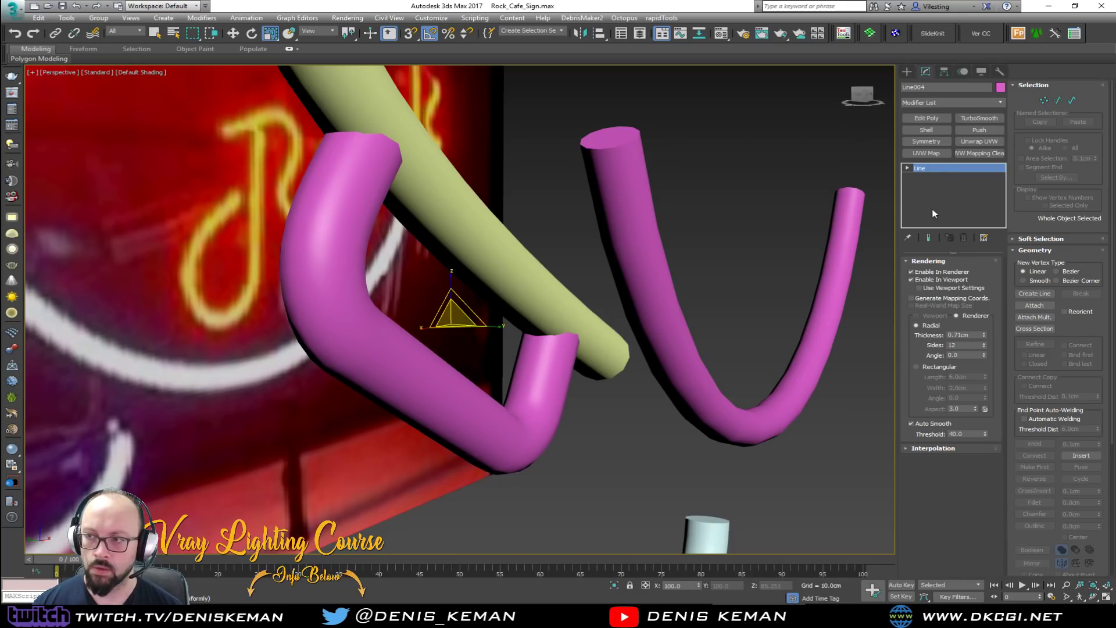
left_click(701, 193)
scroll(641, 265, "down", 4)
middle_click_drag(641, 265, 565, 294, "alt")
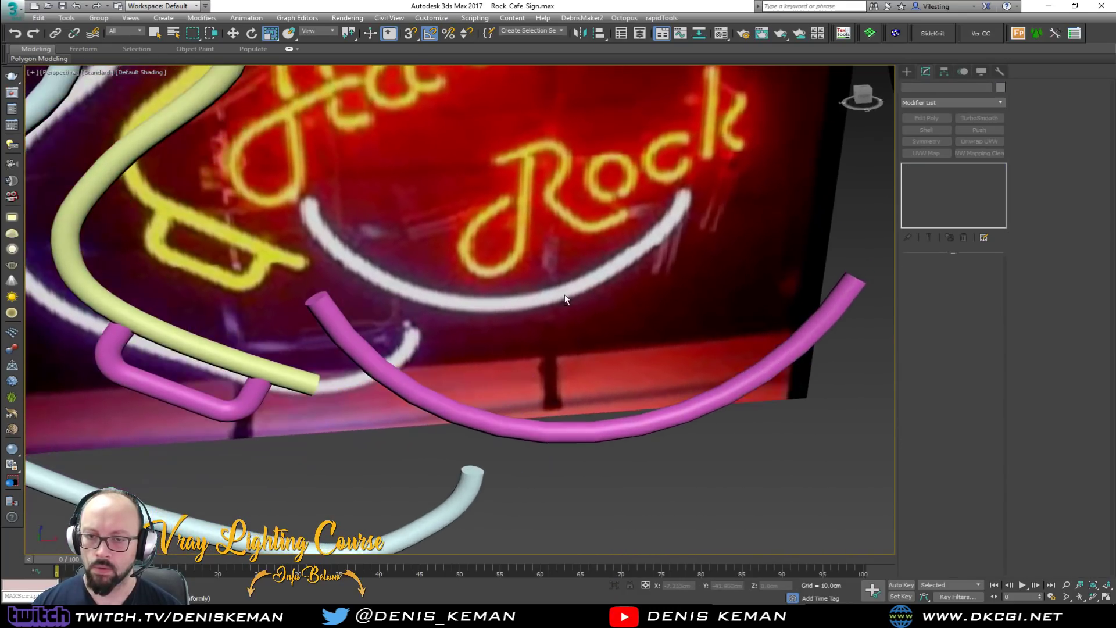
scroll(565, 295, "down", 3)
key("alt+w")
Recolour the bracket tube olive yellow and turn off the edged-faces display in the front view.
left_click(705, 175)
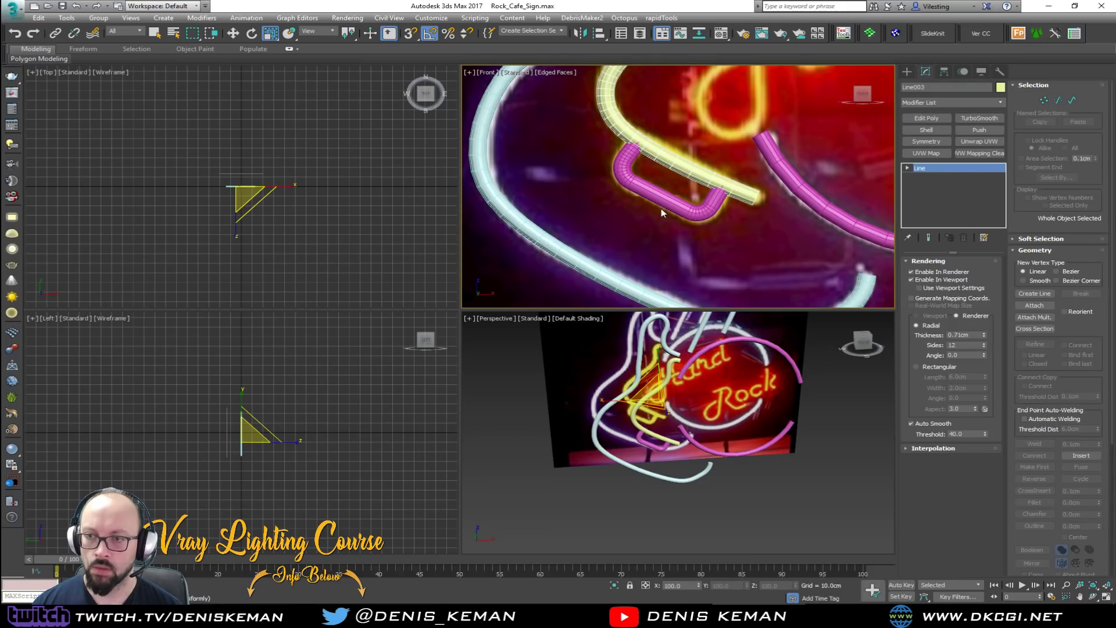
left_click(661, 213)
left_click(1000, 87)
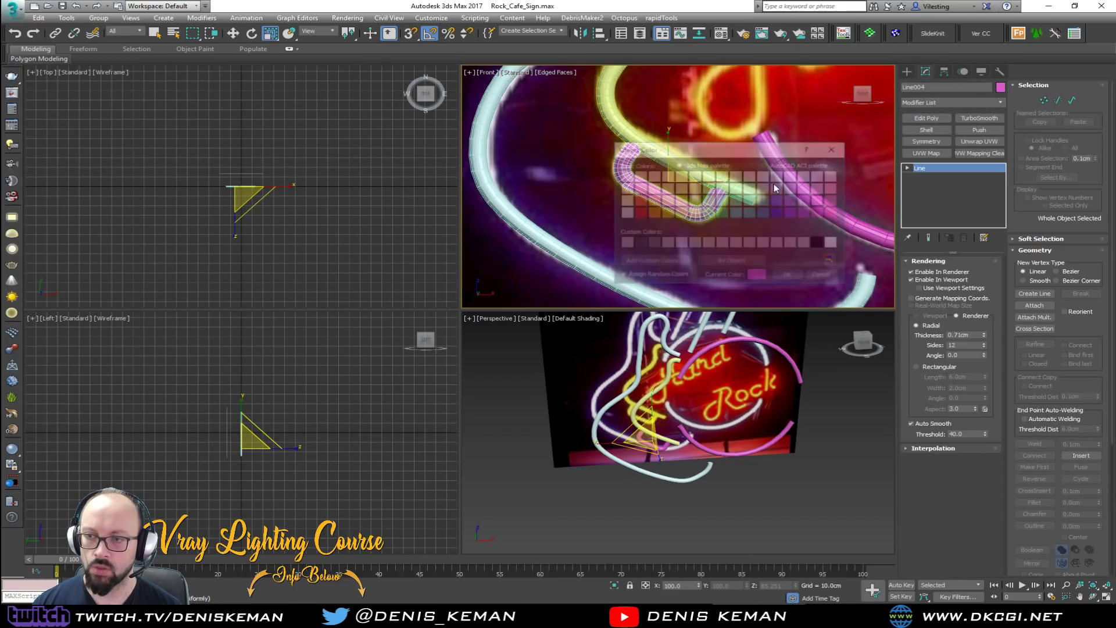
left_click(684, 213)
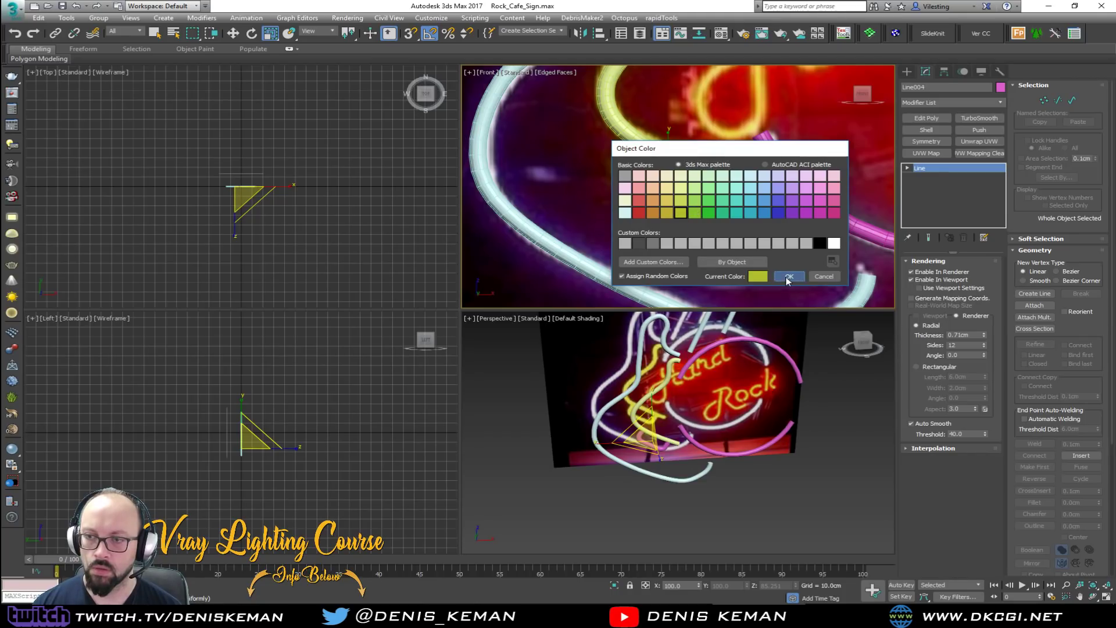
left_click(789, 276)
left_click(702, 222)
scroll(588, 246, "down", 3)
key("F4")
scroll(588, 246, "down", 4)
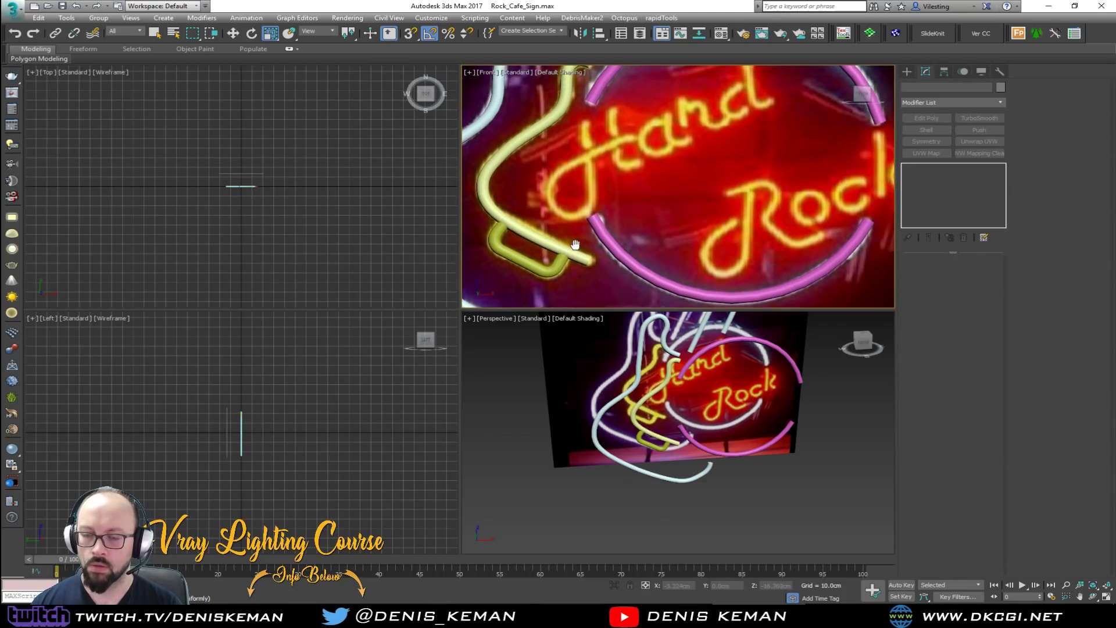
middle_click_drag(563, 278, 612, 216)
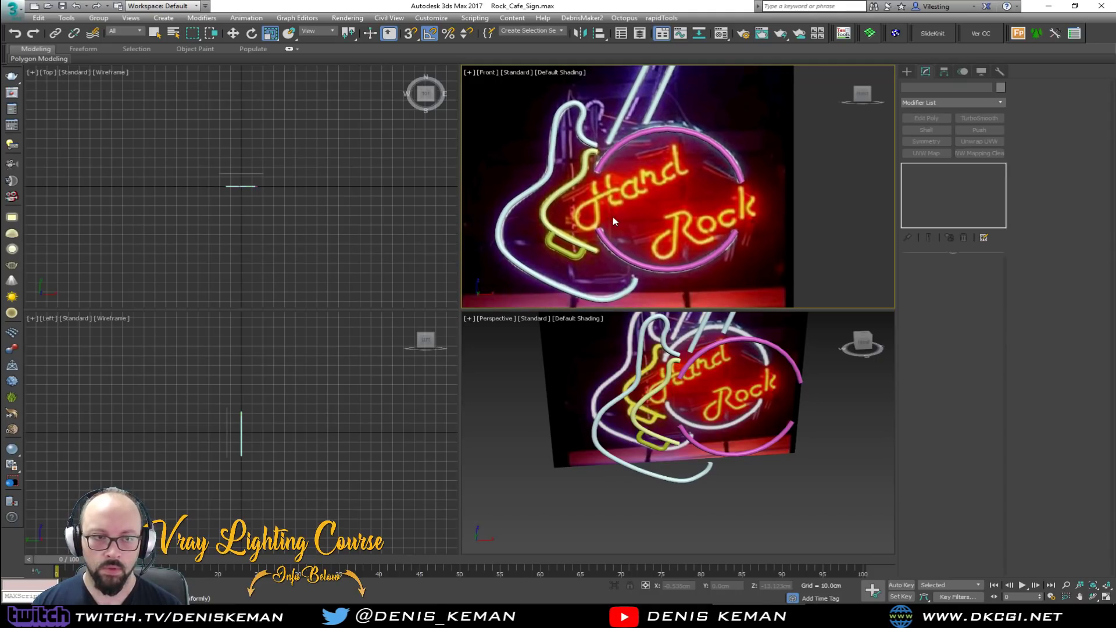
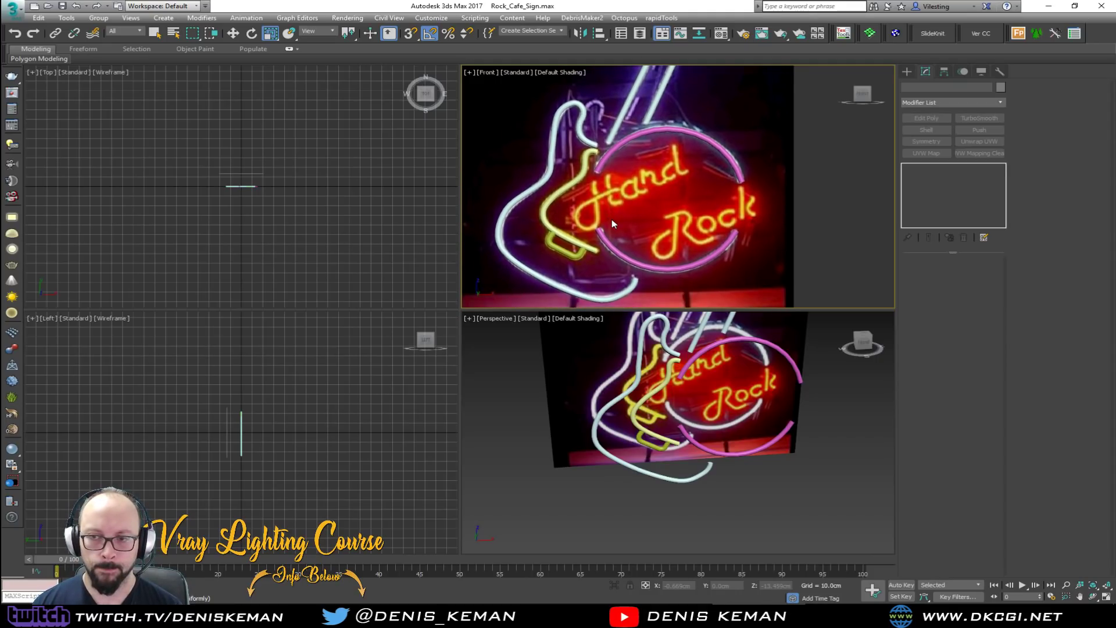
Trace the crossbar, loop and stem of the H in "Hard" with an open seven-point line.
key("alt+w")
right_click(357, 290)
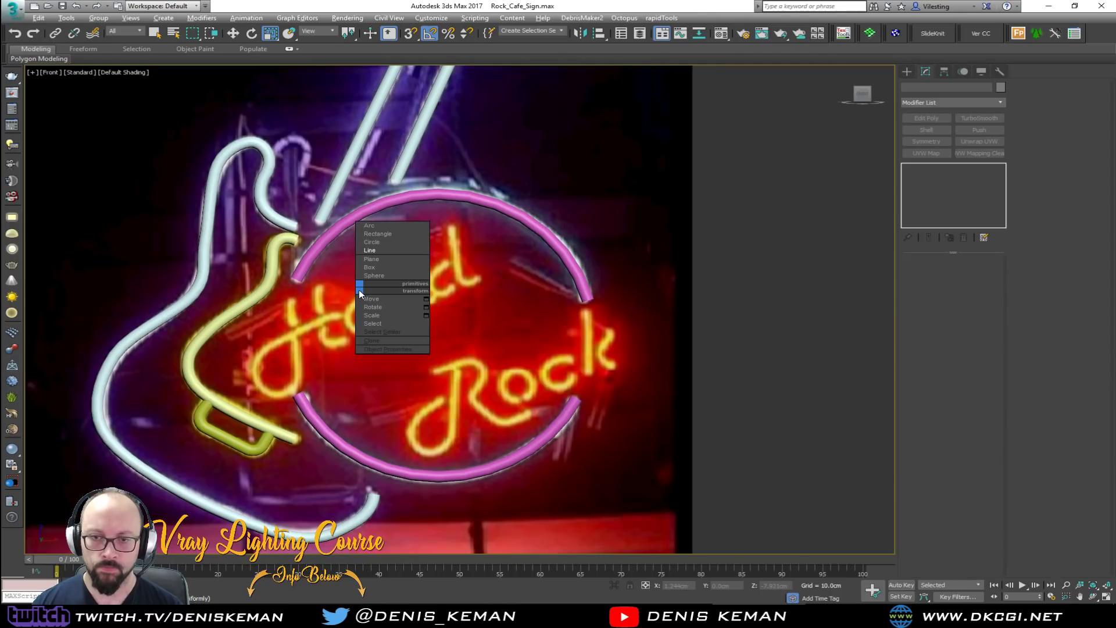
left_click(374, 252)
scroll(291, 320, "up", 4)
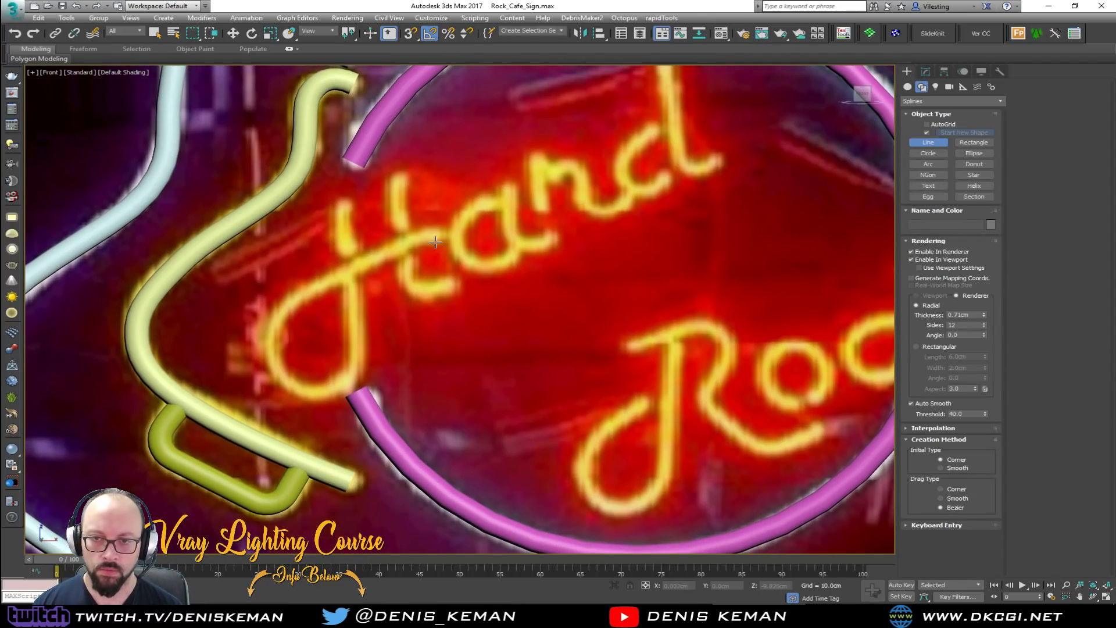
left_click(439, 234)
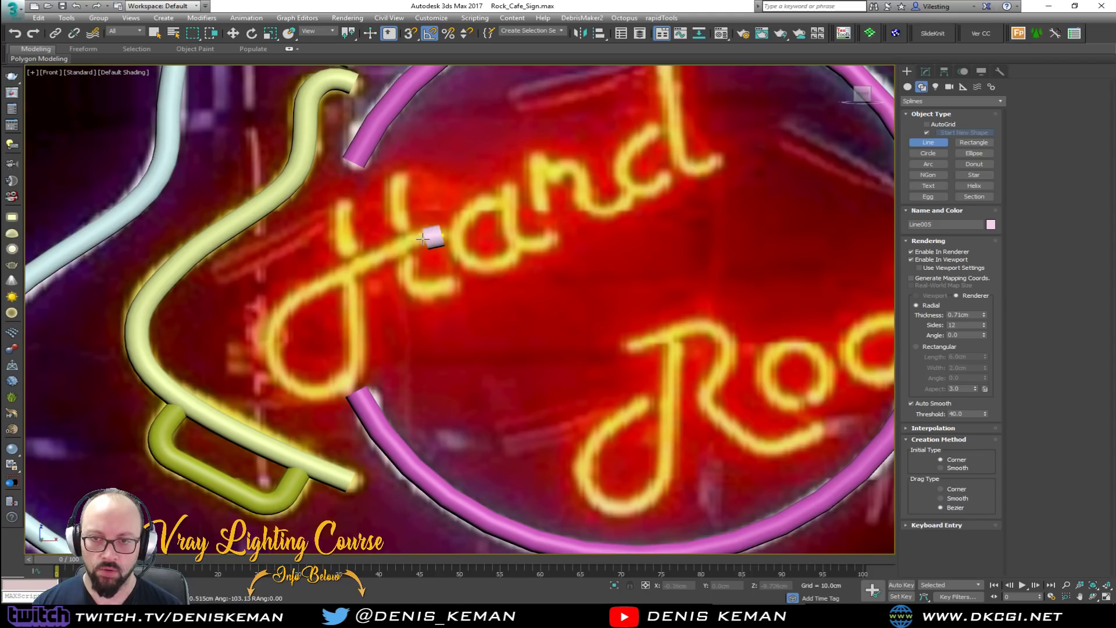
left_click(338, 265)
left_click(271, 308)
left_click(265, 372)
left_click(309, 401)
left_click(365, 383)
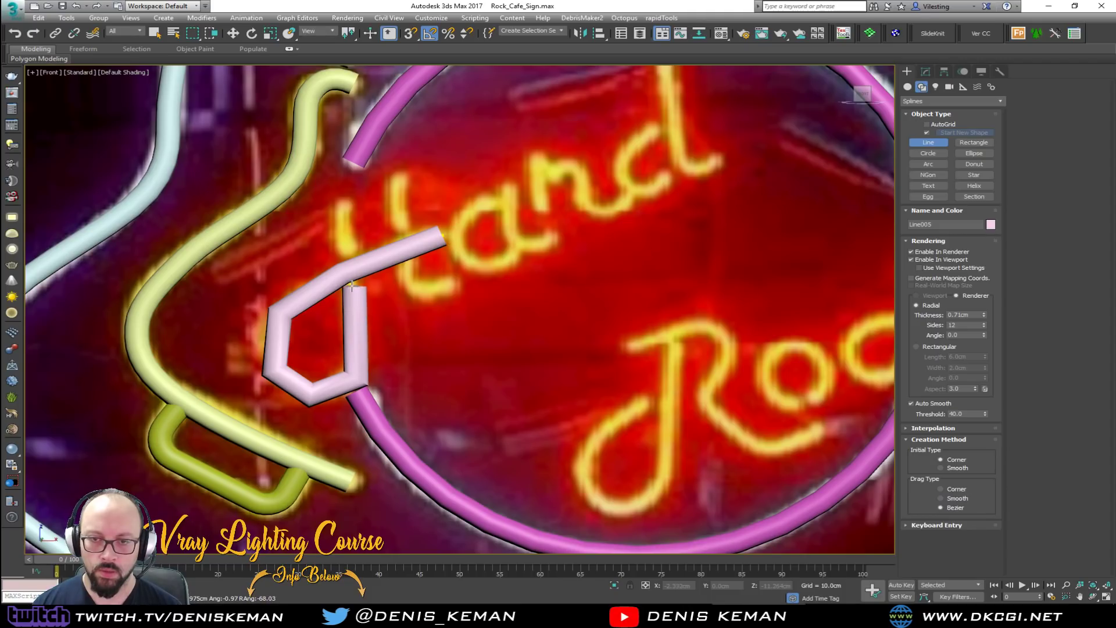
left_click(352, 285)
right_click(370, 305)
Convert the five intermediate vertices of the H line to smooth points to round its loop.
scroll(332, 310, "up", 2)
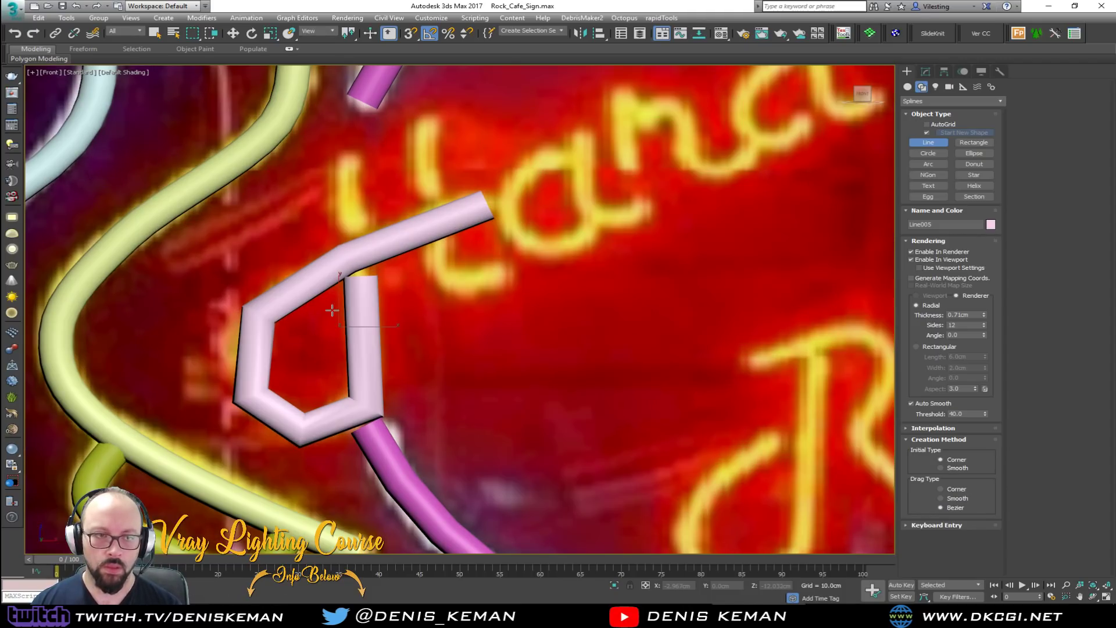
key("1")
middle_click_drag(329, 317, 402, 306)
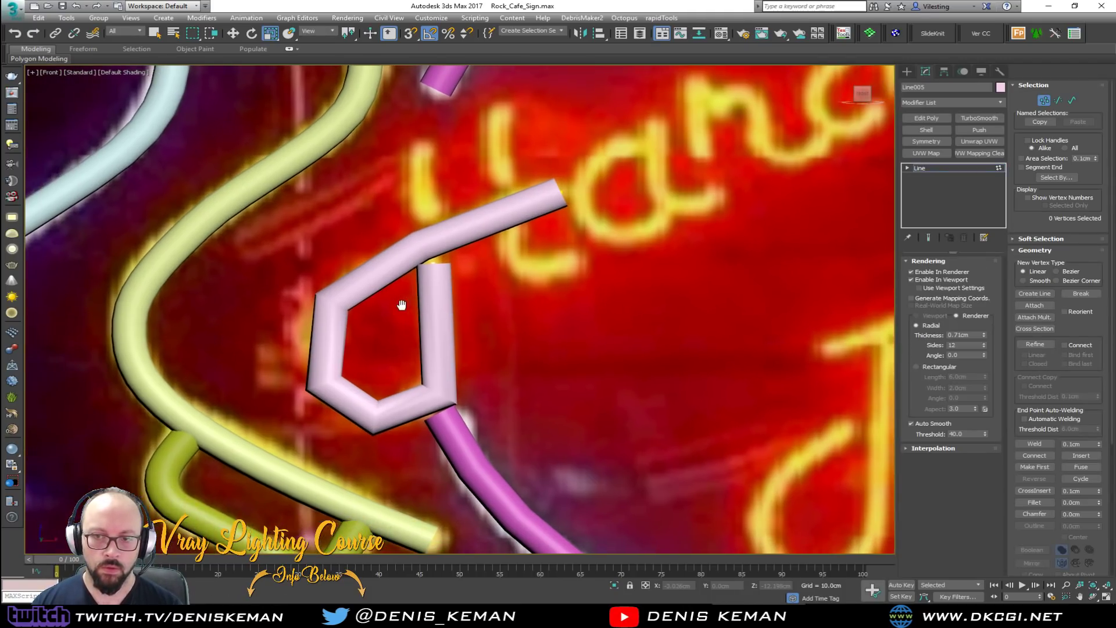
key("F3")
scroll(402, 306, "up", 2)
left_click_drag(470, 233, 469, 232)
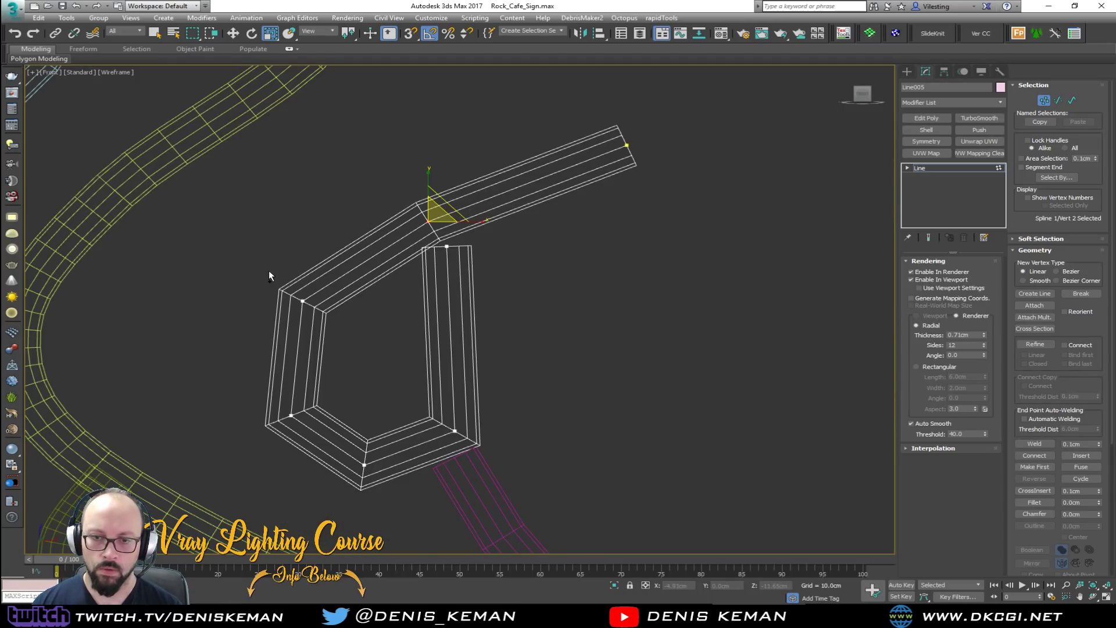
left_click_drag(352, 451, 351, 441, "ctrl")
left_click_drag(337, 431, 392, 471, "ctrl")
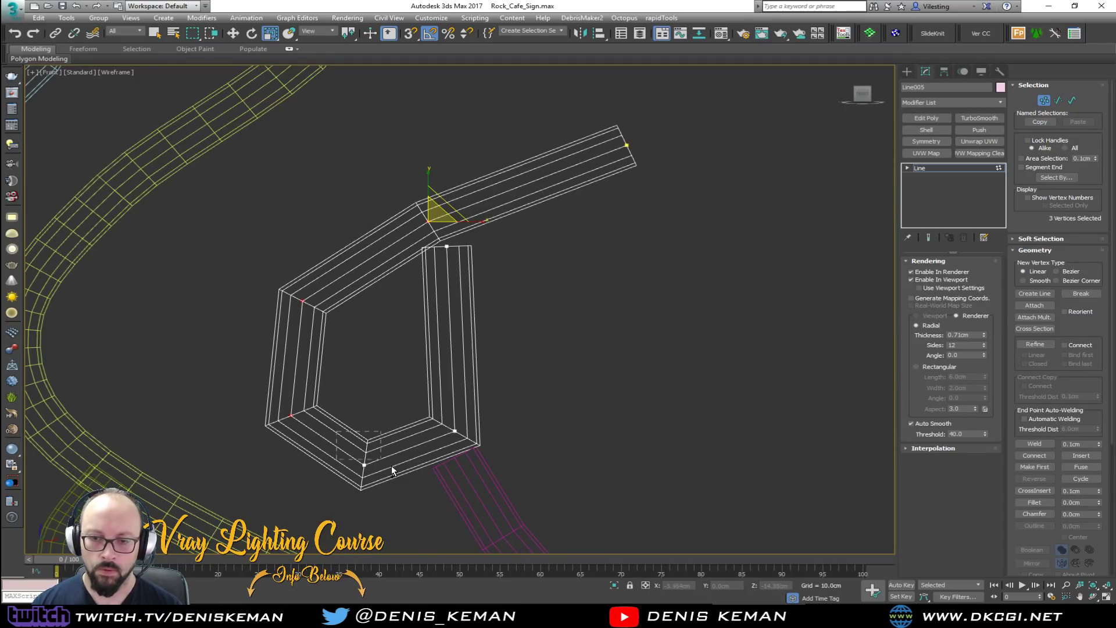
right_click(459, 380)
left_click(435, 336)
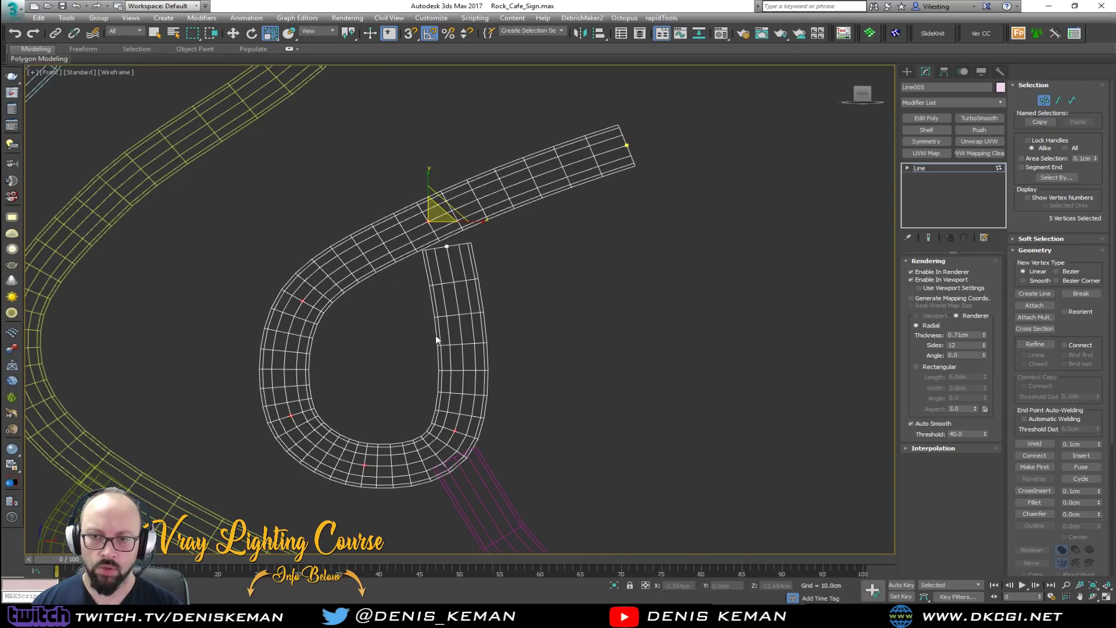
key("F3")
scroll(436, 336, "down", 4)
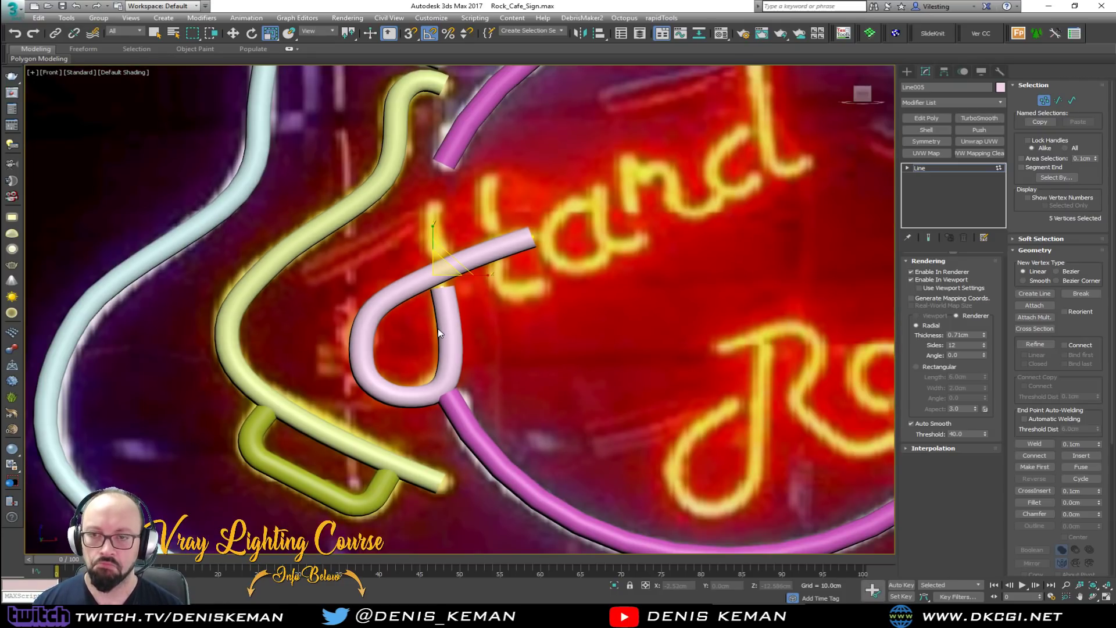
Set the H line's thickness to 0.36 cm and shift its crossbar end vertex slightly to fit the reference lettering.
left_click_drag(986, 333, 985, 352)
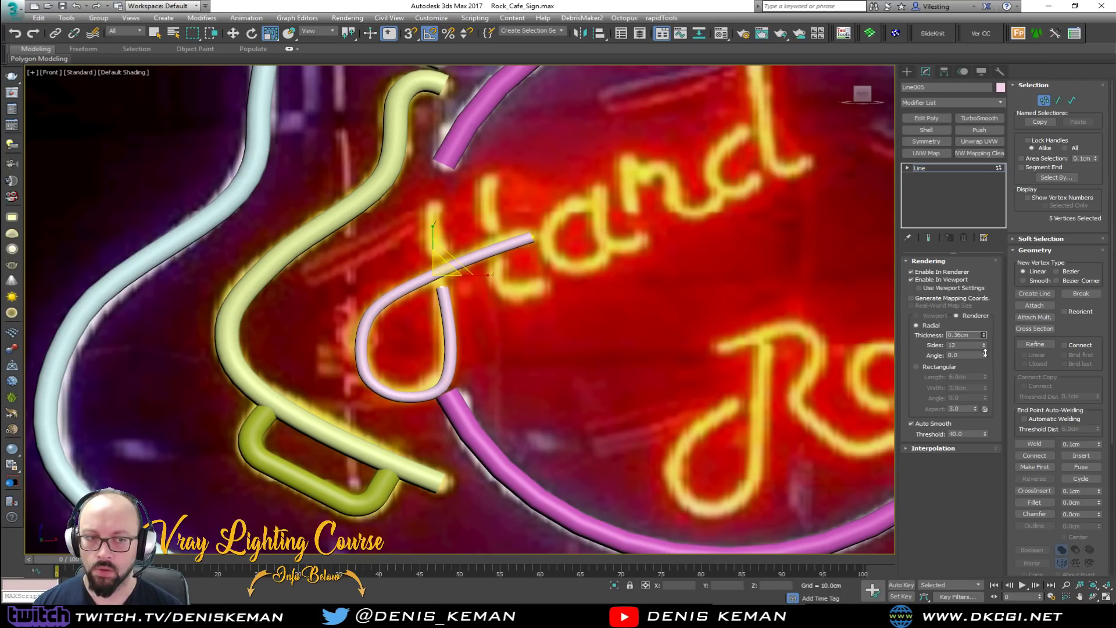
middle_click_drag(518, 270, 550, 272)
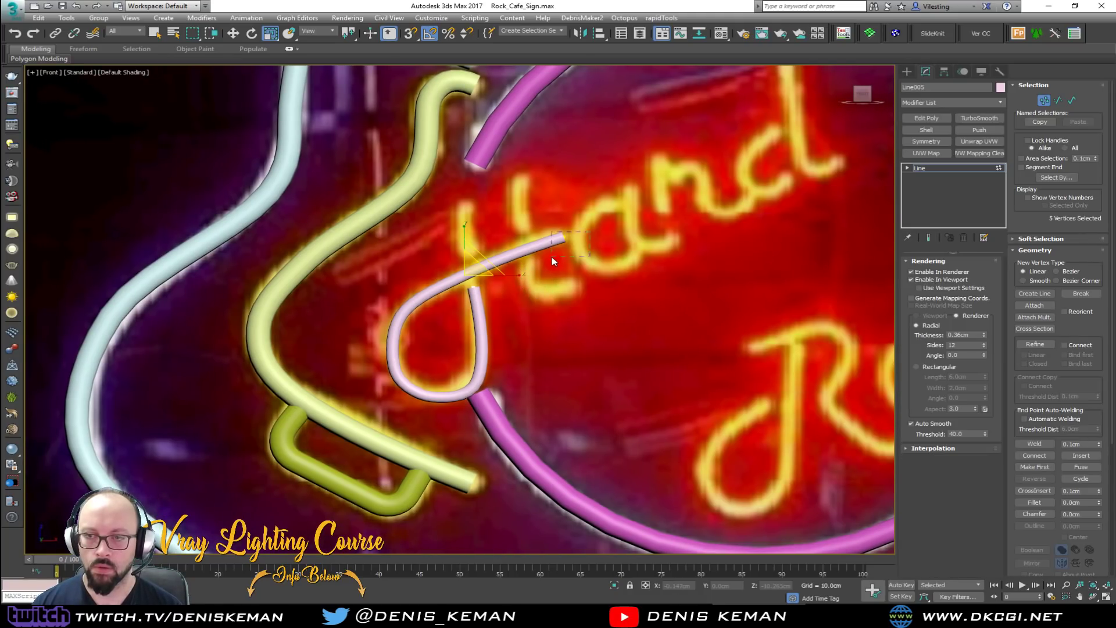
key("w")
left_click(567, 240)
left_click_drag(580, 224, 576, 222)
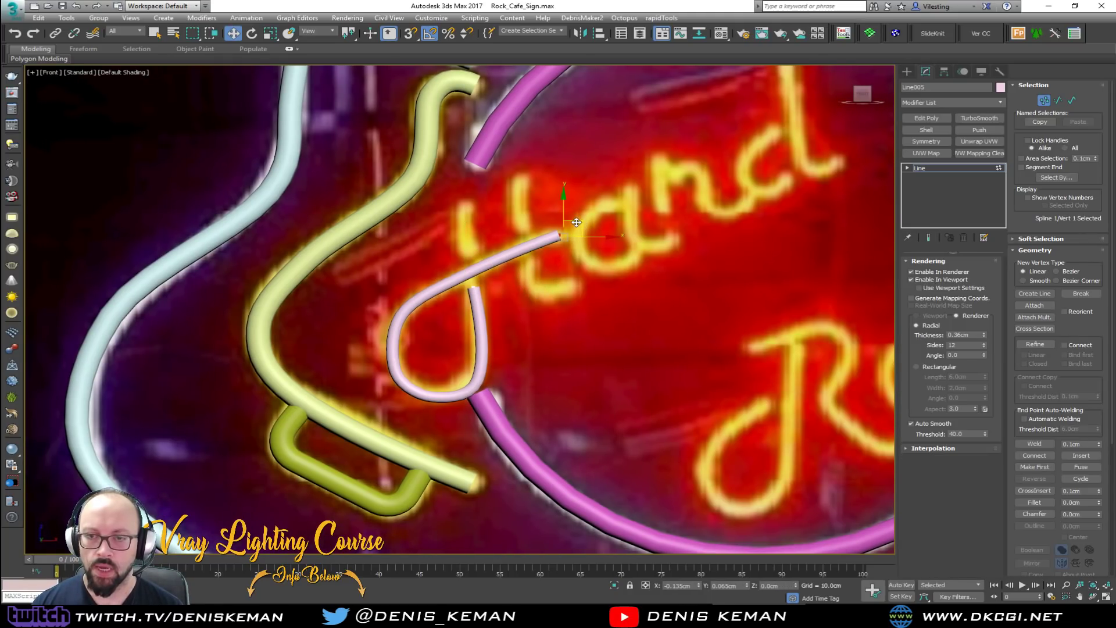
Nudge the vertex at the lower right of the H's loop slightly up and inward to fit the reference lettering.
key("F3")
left_click(478, 379)
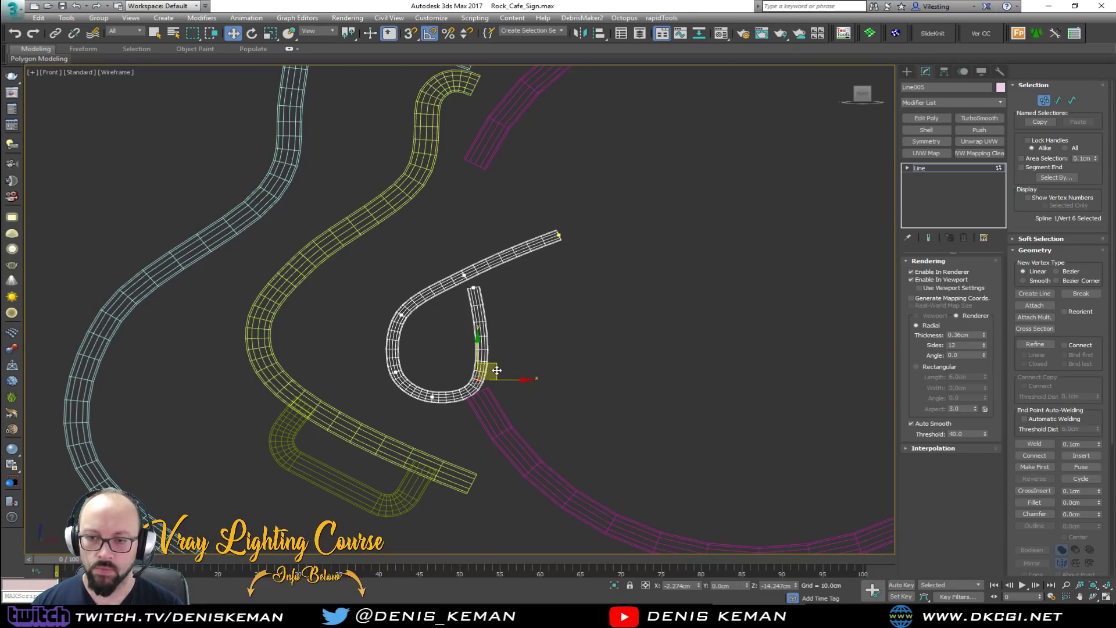
key("F3")
left_click_drag(497, 365, 497, 360)
left_click_drag(489, 283, 461, 295)
key("F3")
left_click(472, 371)
key("F3")
left_click_drag(495, 358, 492, 356)
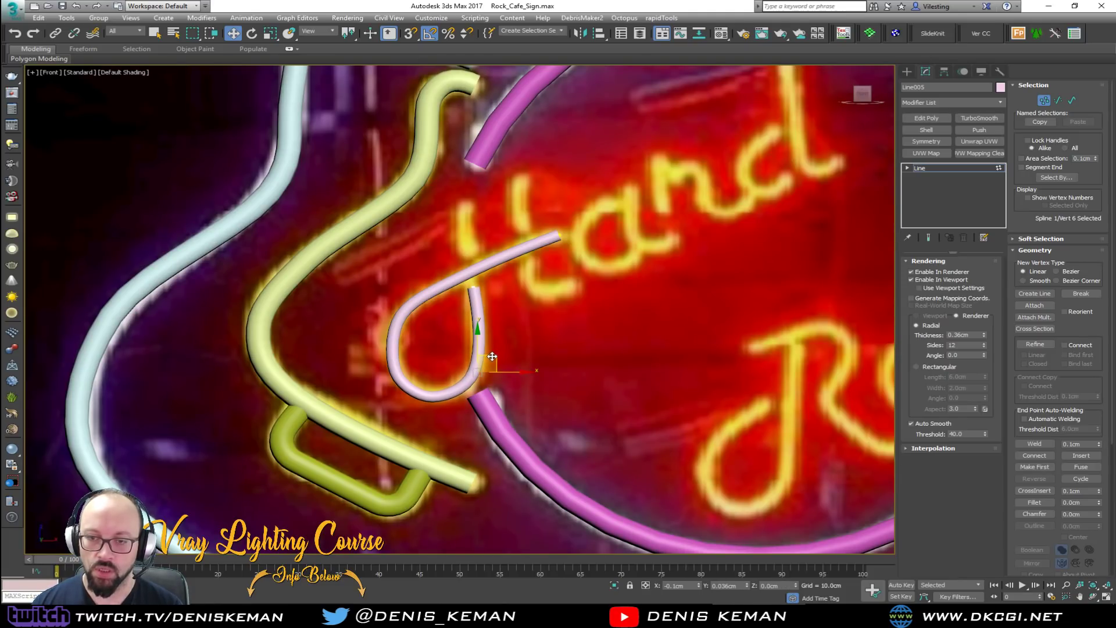
left_click(473, 288)
left_click(482, 262)
middle_click_drag(483, 261, 484, 293)
key("1")
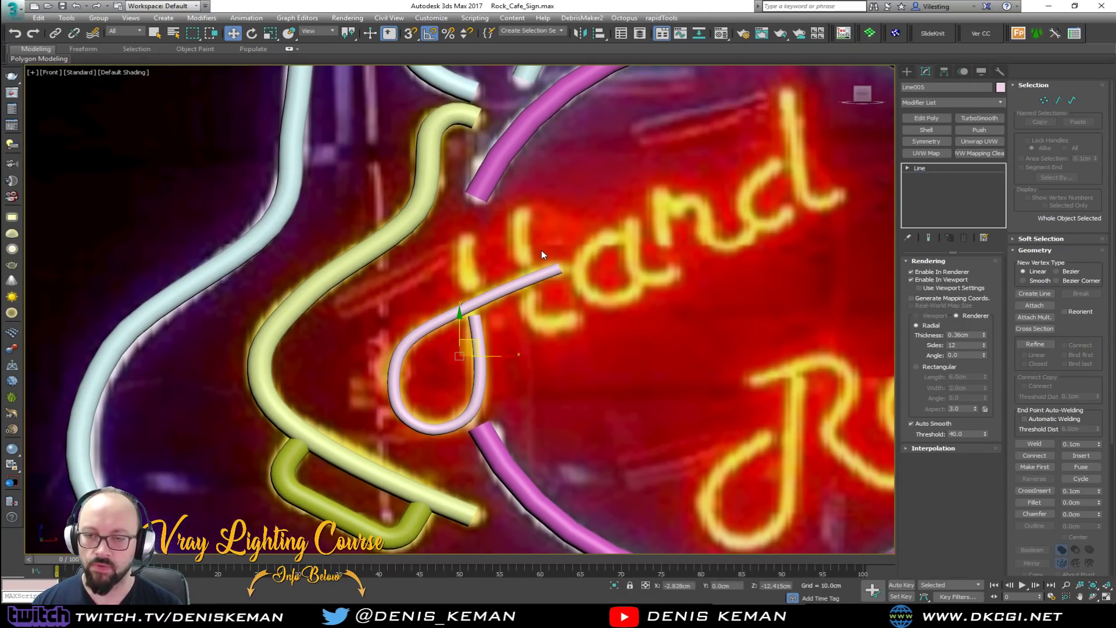
Trace the upper part of the H's right stem, above the crossbar, with a straight two-point line.
left_click(474, 216)
right_click(527, 244)
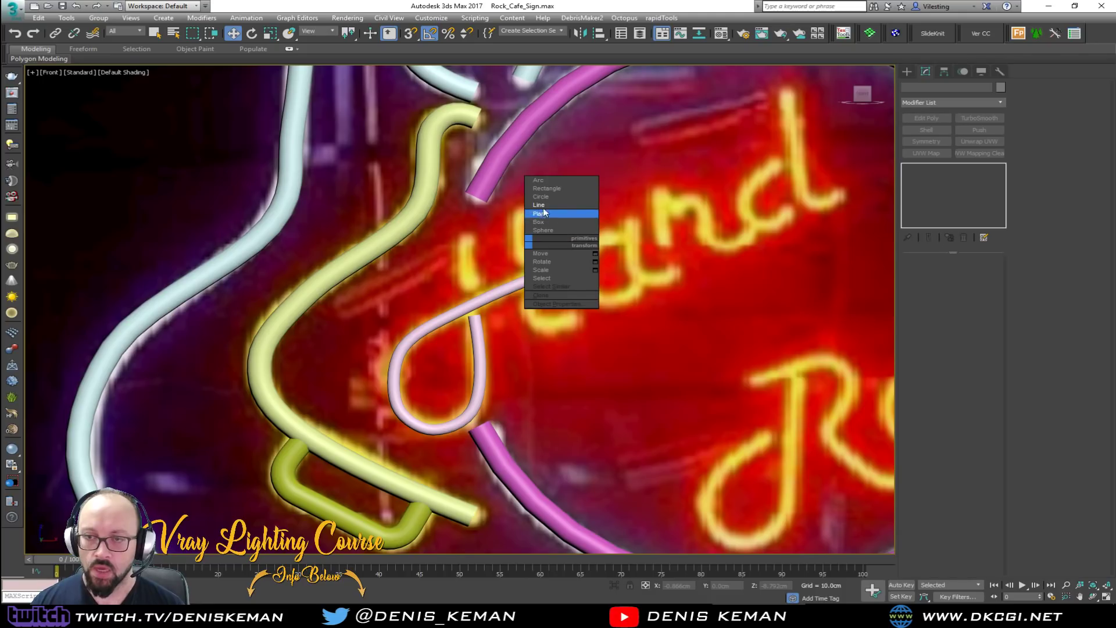
left_click(532, 215)
left_click(520, 213)
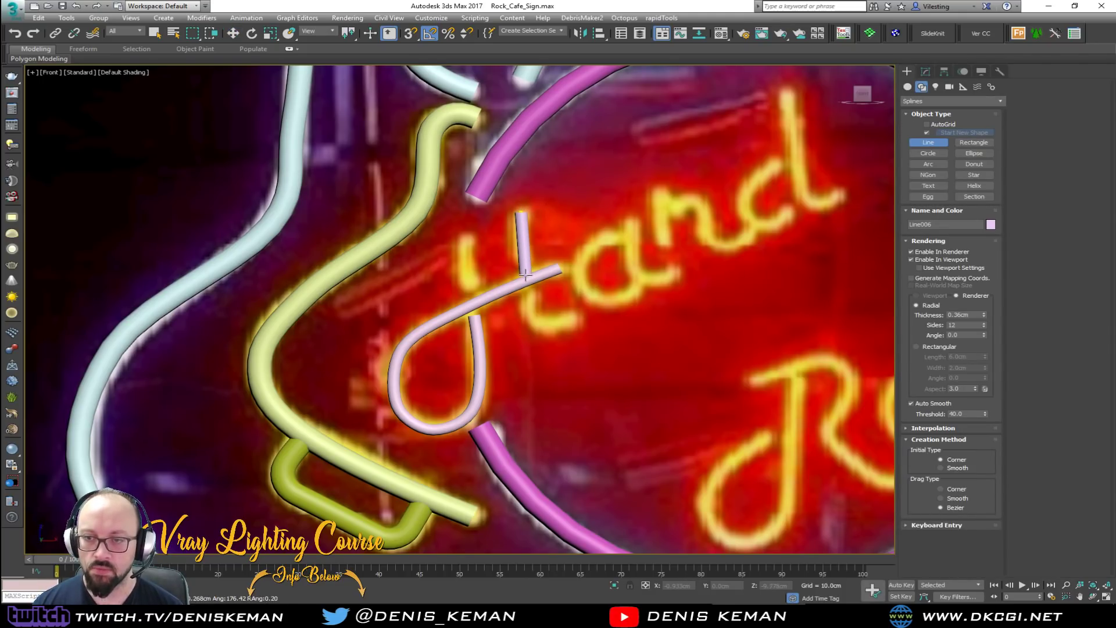
right_click(530, 297)
Trace the hook of the H's right stem below the crossbar with a three-point line and fillet its corner vertex.
left_click(529, 298)
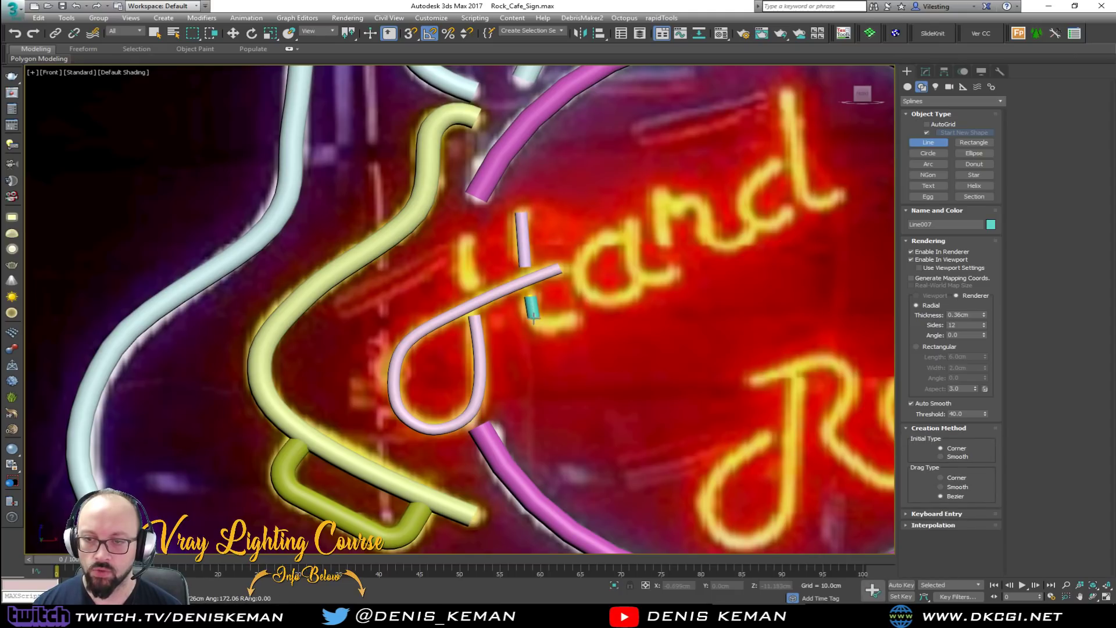
left_click(532, 325)
left_click(577, 321)
right_click(576, 323)
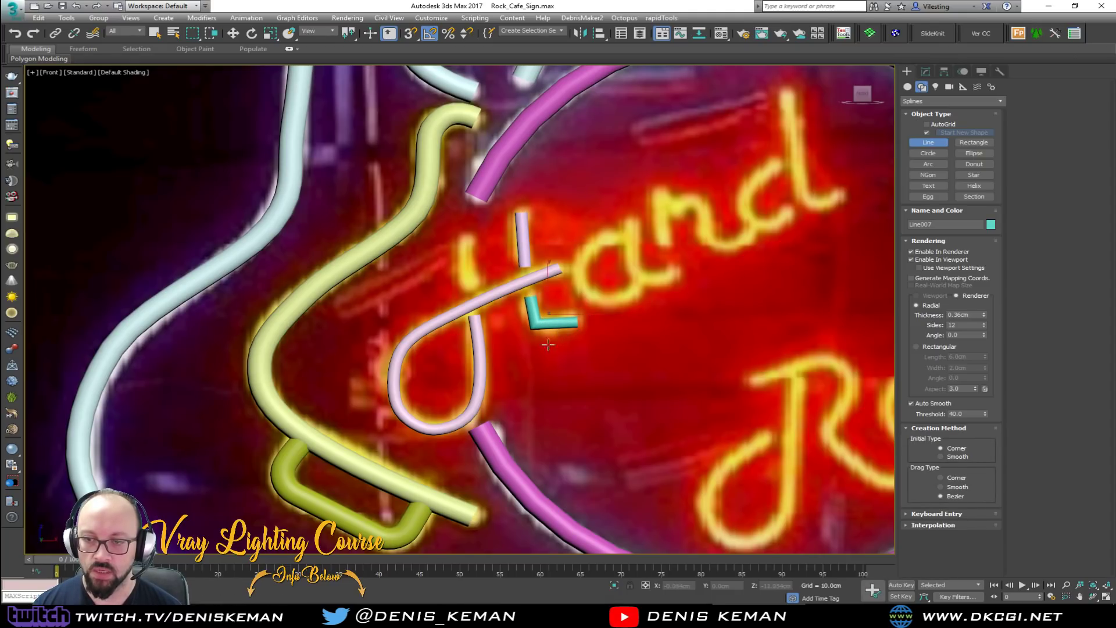
key("1")
left_click(528, 323)
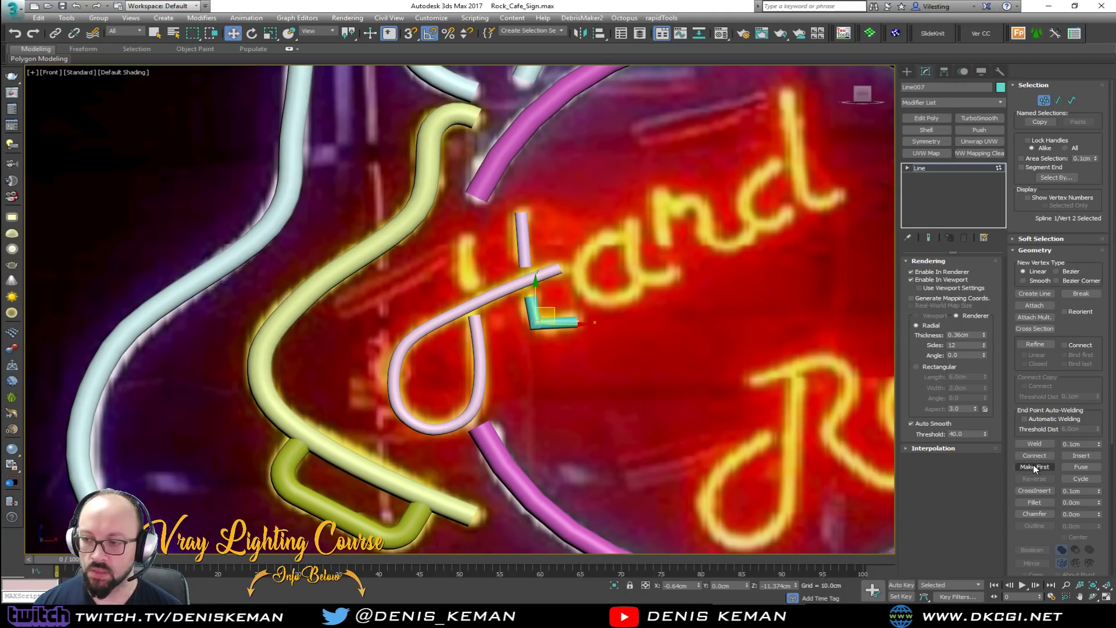
left_click(1035, 503)
left_click_drag(539, 332, 546, 309)
right_click(546, 308)
Trace the upper part of the H's left stem, above the crossbar, with a straight two-point line.
left_click(529, 273)
left_click(511, 255)
right_click(459, 251)
left_click(481, 198)
left_click(467, 292)
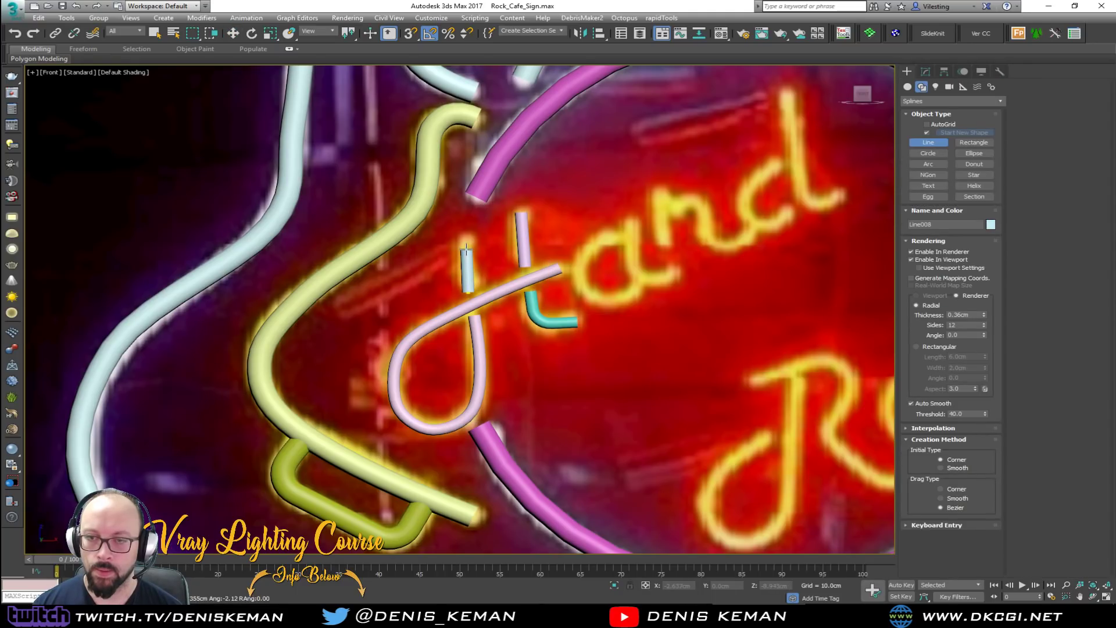
left_click(467, 238)
right_click(466, 239)
key("w")
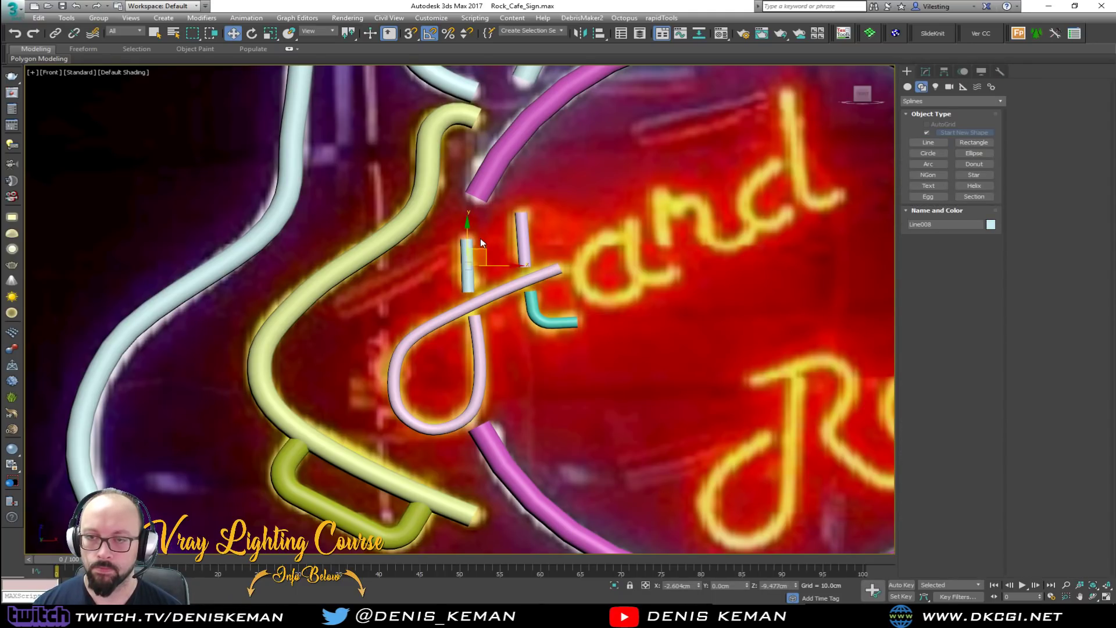
Shift both end vertices of the H's upper left stem so it tilts like the reference stroke.
key("1")
mouse_move(479, 235)
left_mouse_down()
mouse_move(460, 248)
mouse_move(481, 239)
left_mouse_up()
left_click(468, 292)
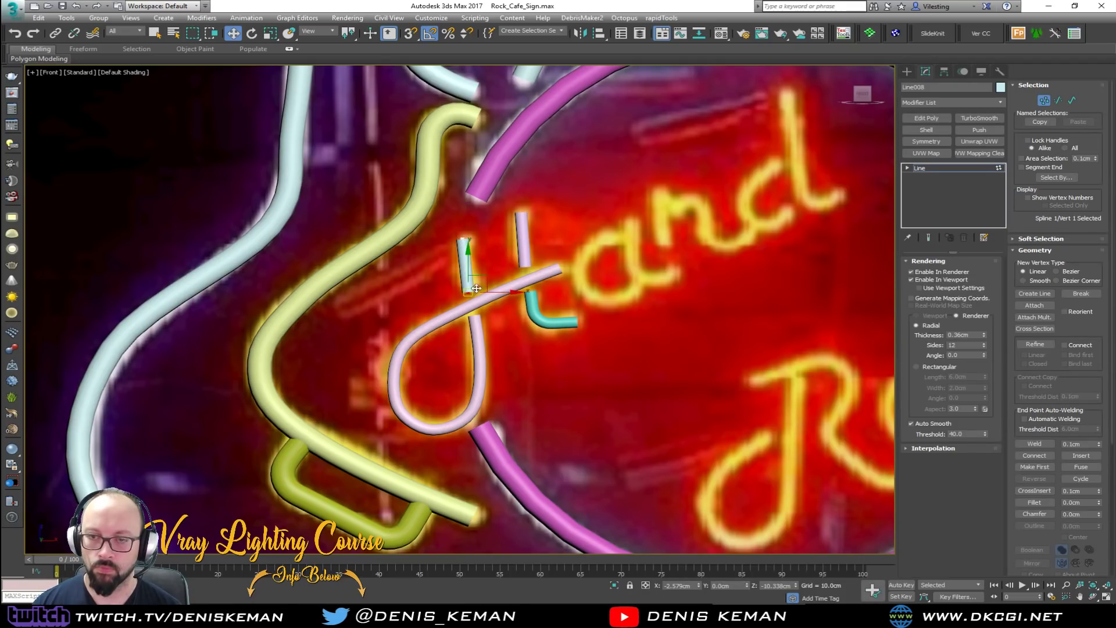
left_click_drag(487, 280, 490, 276)
key("1")
Trace the bowl of the "a" in "Hard" with an open five-point line.
middle_click_drag(483, 280, 387, 309)
left_click(512, 260)
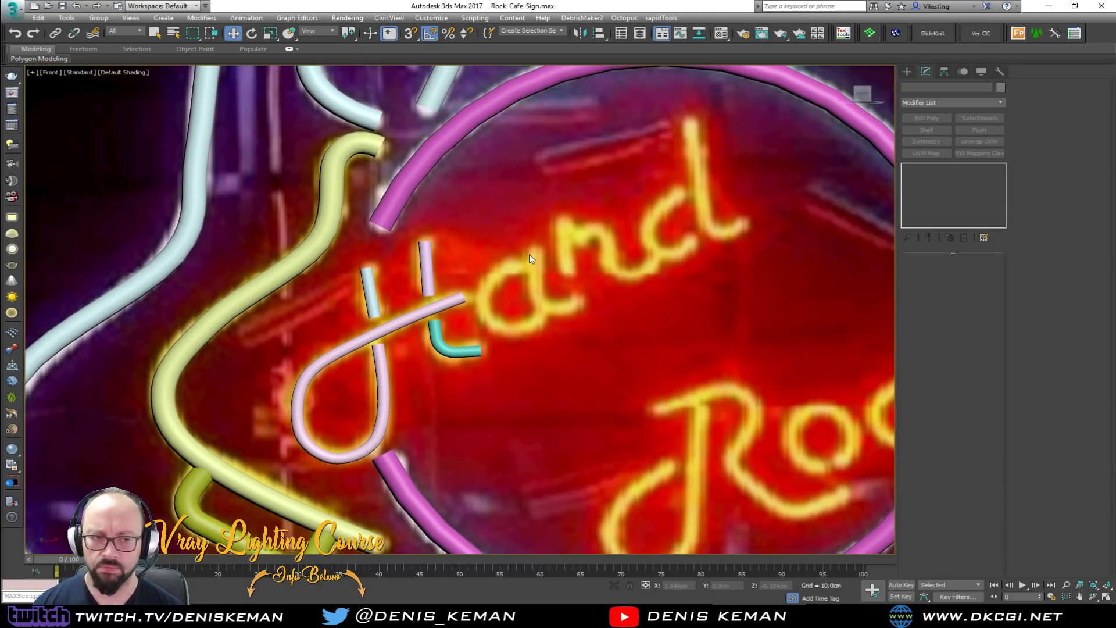
right_click(531, 254)
left_click(570, 215)
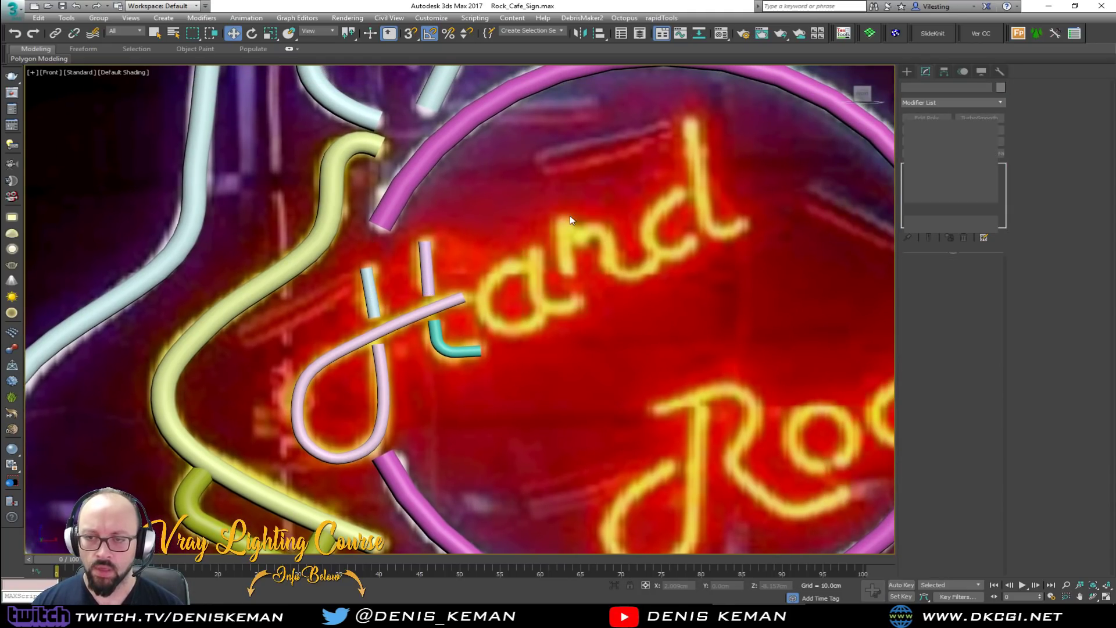
left_click(523, 267)
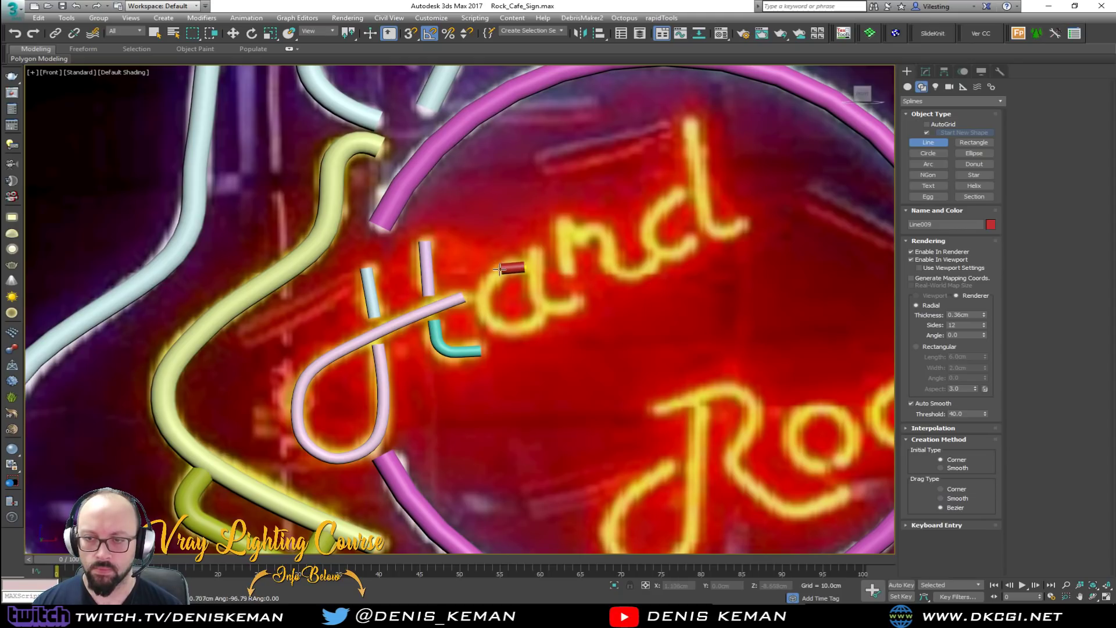
left_click(485, 285)
left_click(491, 324)
left_click(526, 332)
left_click(545, 311)
right_click(575, 320)
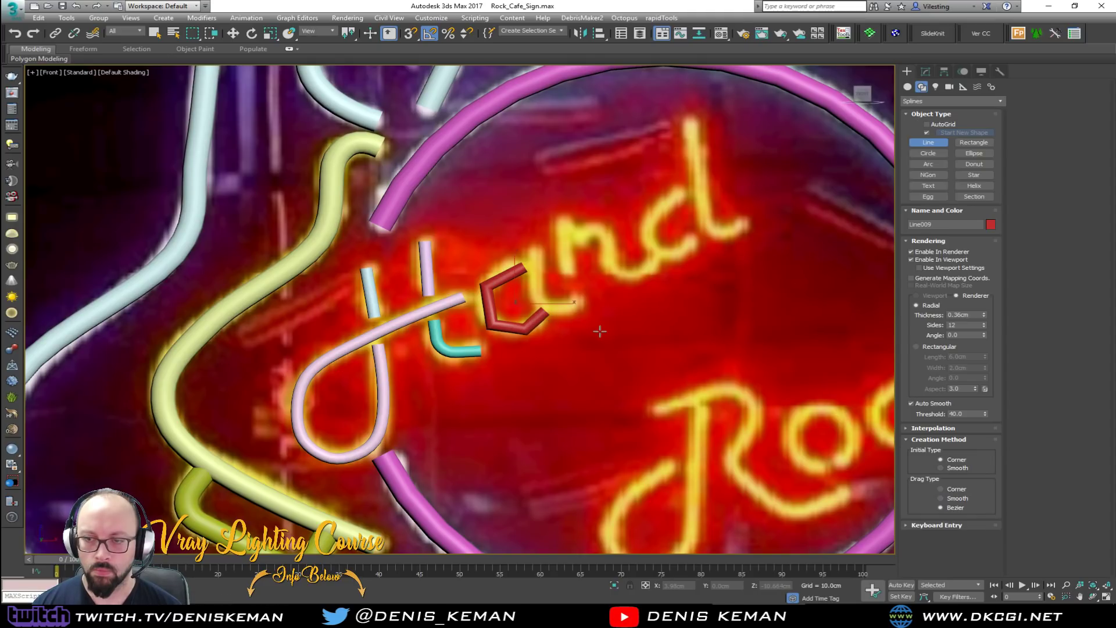
right_click(600, 330)
Convert the three intermediate vertices of the "a" bowl to smooth points.
key("1")
left_click_drag(507, 343, 515, 324)
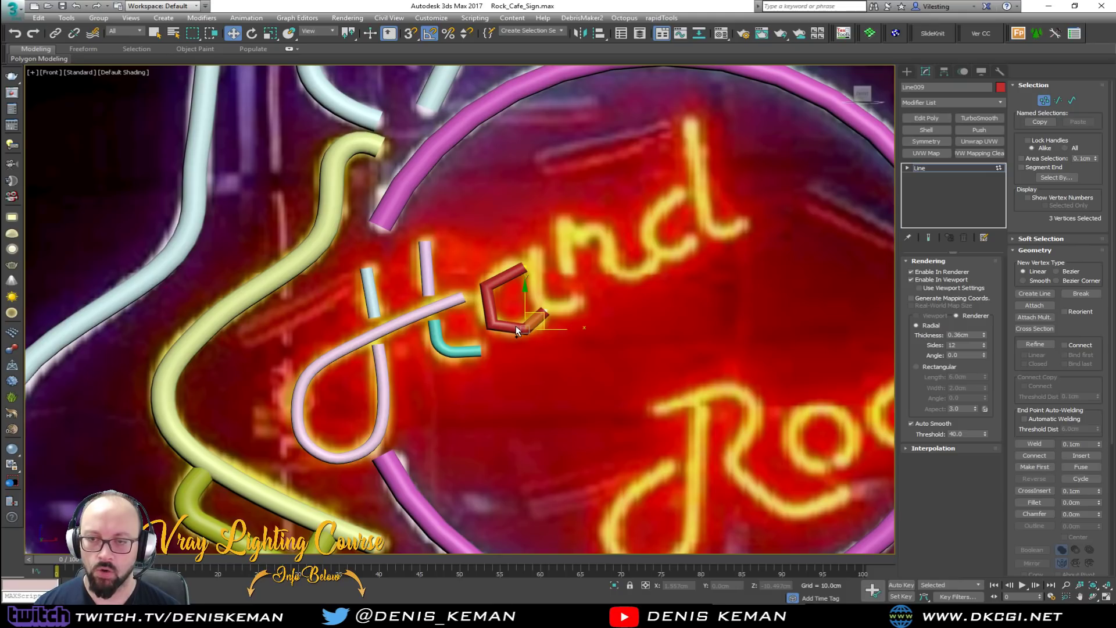
key("F3")
key("F3")
right_click(518, 319)
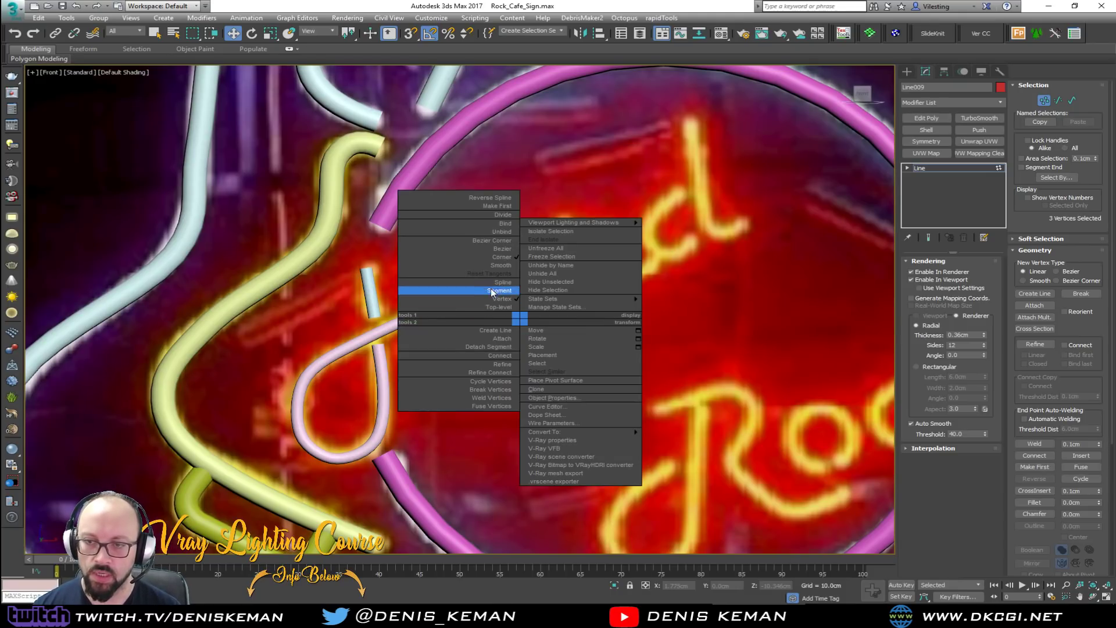
left_click(501, 265)
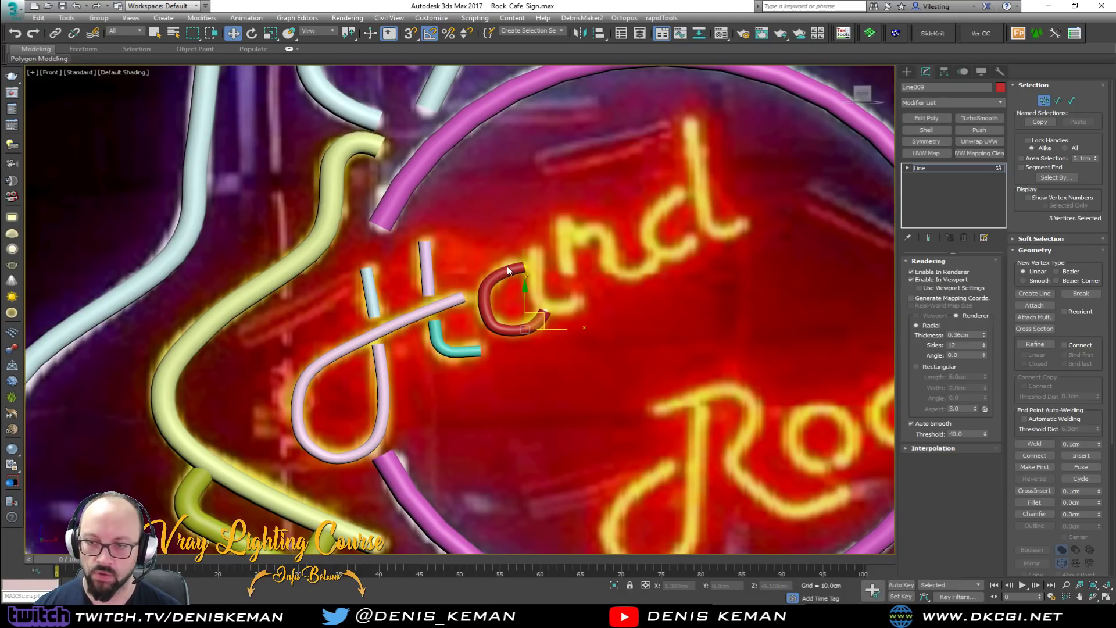
Trace the right stem and tail of the "a" with an open four-point line.
right_click(555, 253)
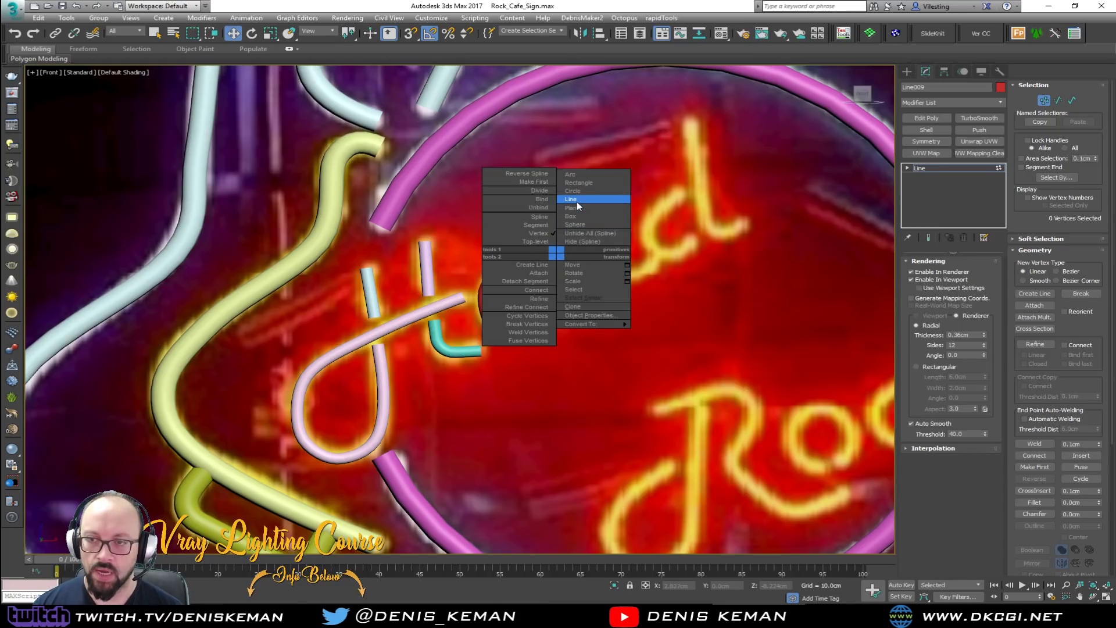
left_click(552, 233)
left_click(533, 252)
left_click(534, 285)
left_click(547, 313)
left_click(580, 305)
right_click(584, 308)
right_click(596, 331)
Convert all four vertices of the "a" stem line to smooth points.
key("1")
right_click(559, 311)
left_click(561, 314)
key("ctrl+a")
right_click(560, 308)
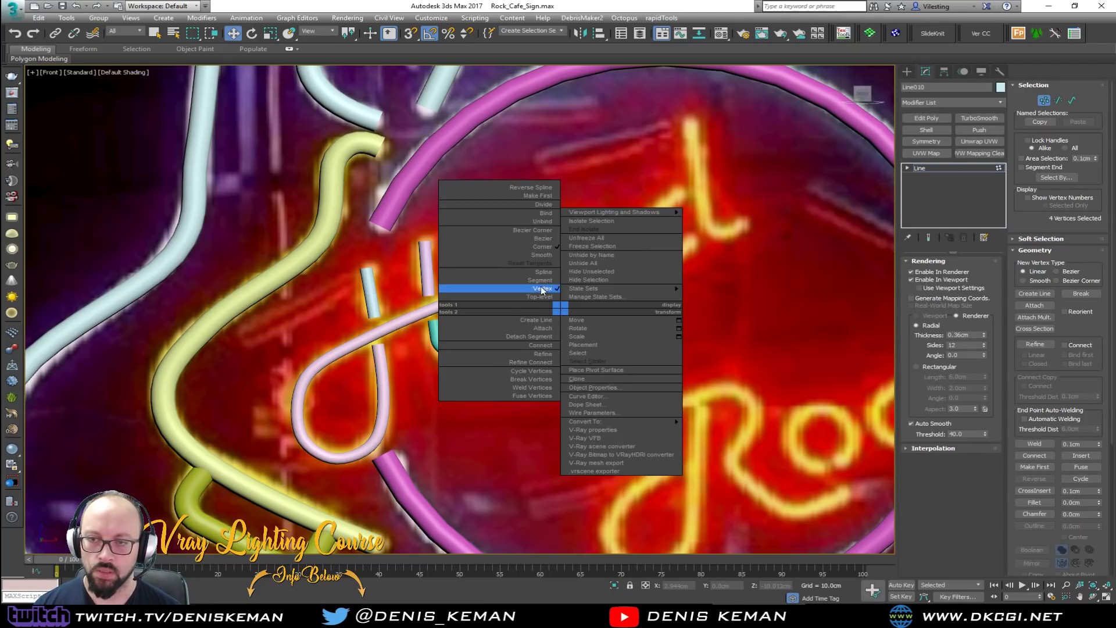
left_click(536, 256)
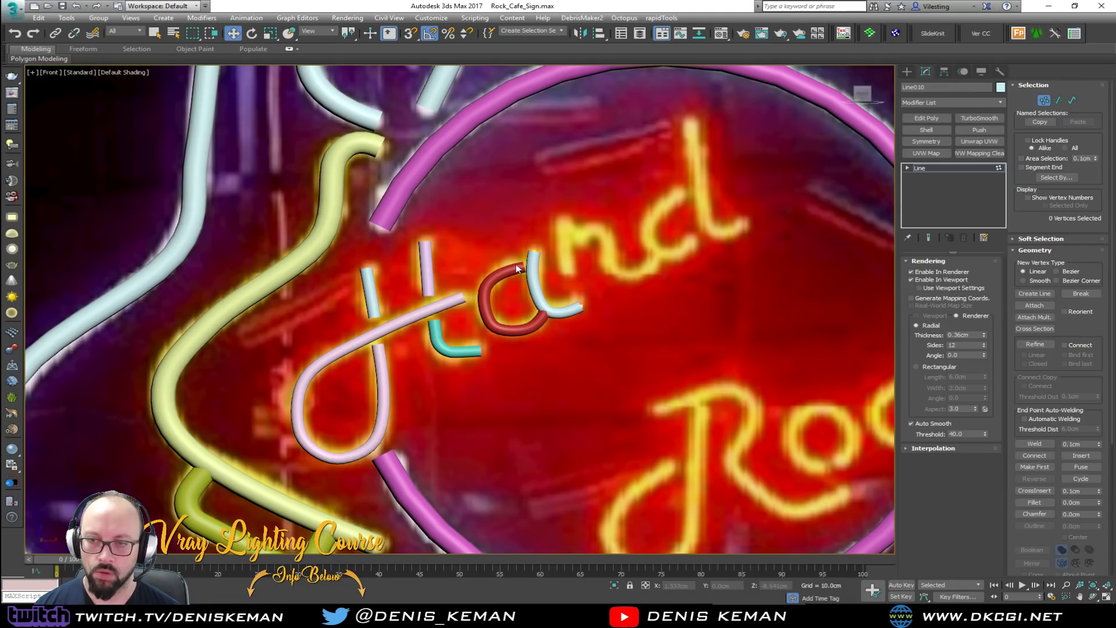
Move the upper end vertex of the "a" bowl slightly outward to meet the letter's stem.
left_click(525, 269)
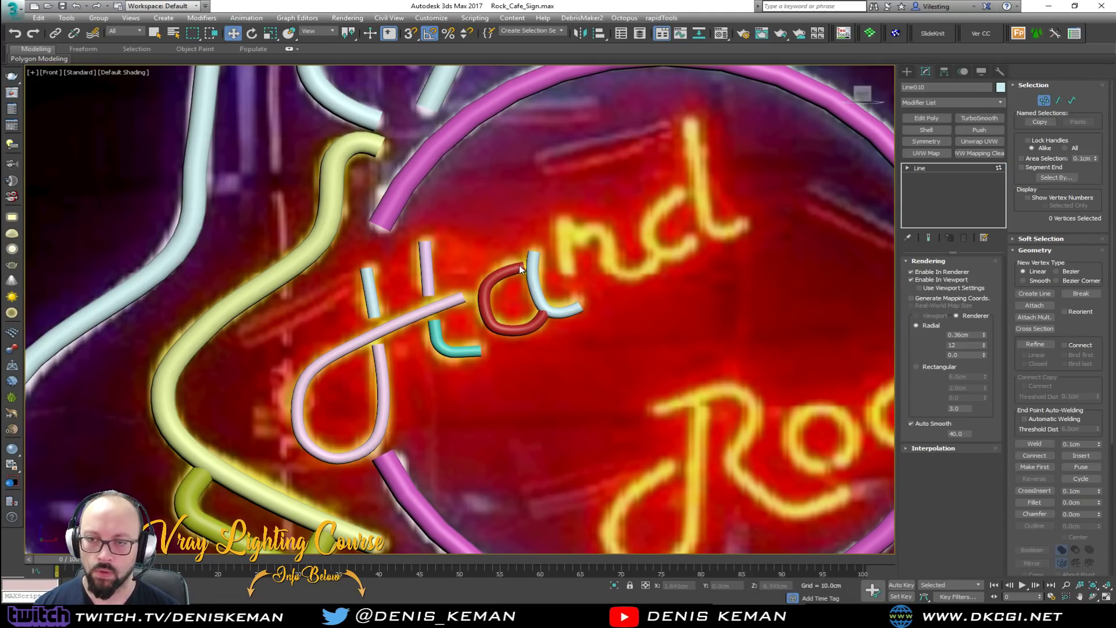
left_click_drag(534, 273, 556, 256)
key("1")
left_click(595, 280)
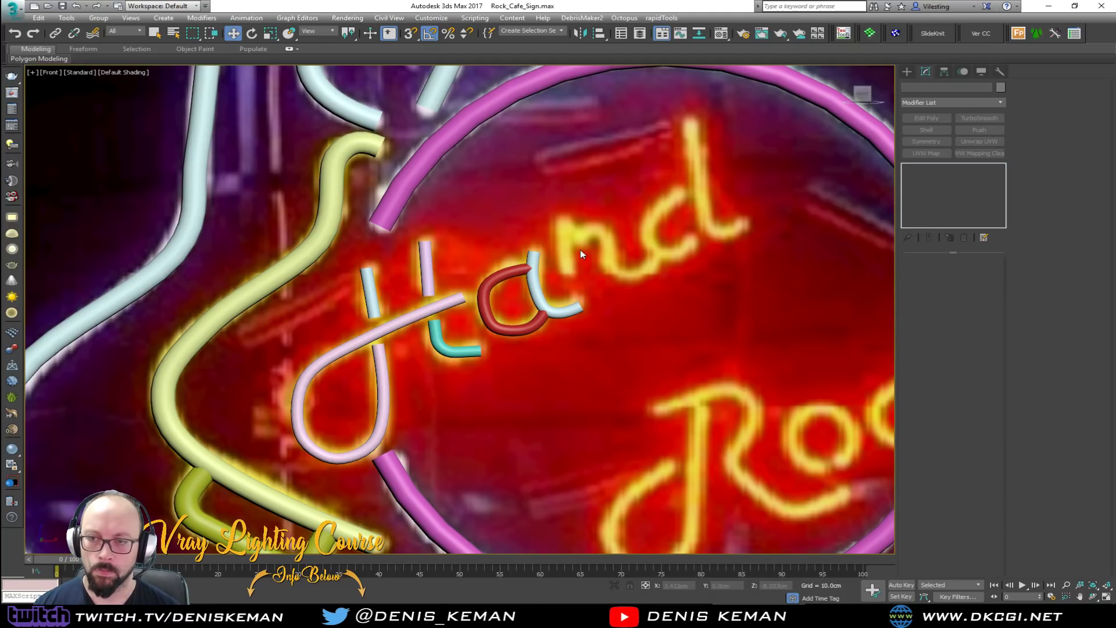
Trace the "r" in "Hard" from its left foot to its final upstroke with an open seven-point line.
middle_click_drag(579, 249, 501, 301)
scroll(501, 301, "down", 3)
scroll(502, 305, "up", 4)
right_click(507, 281)
left_click(528, 244)
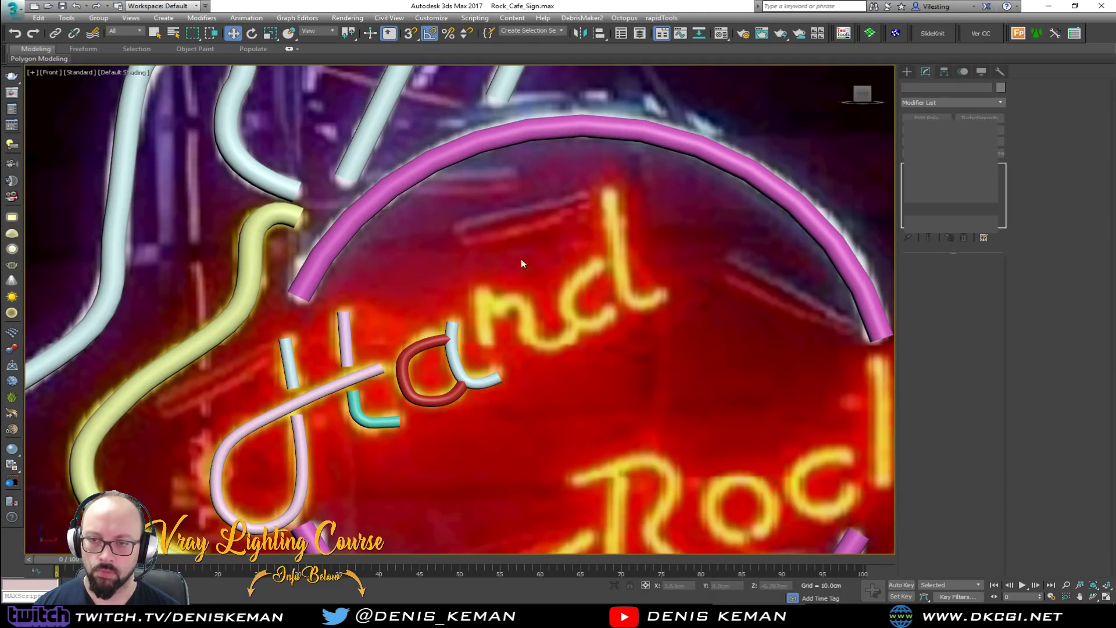
left_click(484, 342)
left_click(477, 273)
left_click(492, 316)
left_click(525, 299)
left_click(536, 340)
left_click(562, 348)
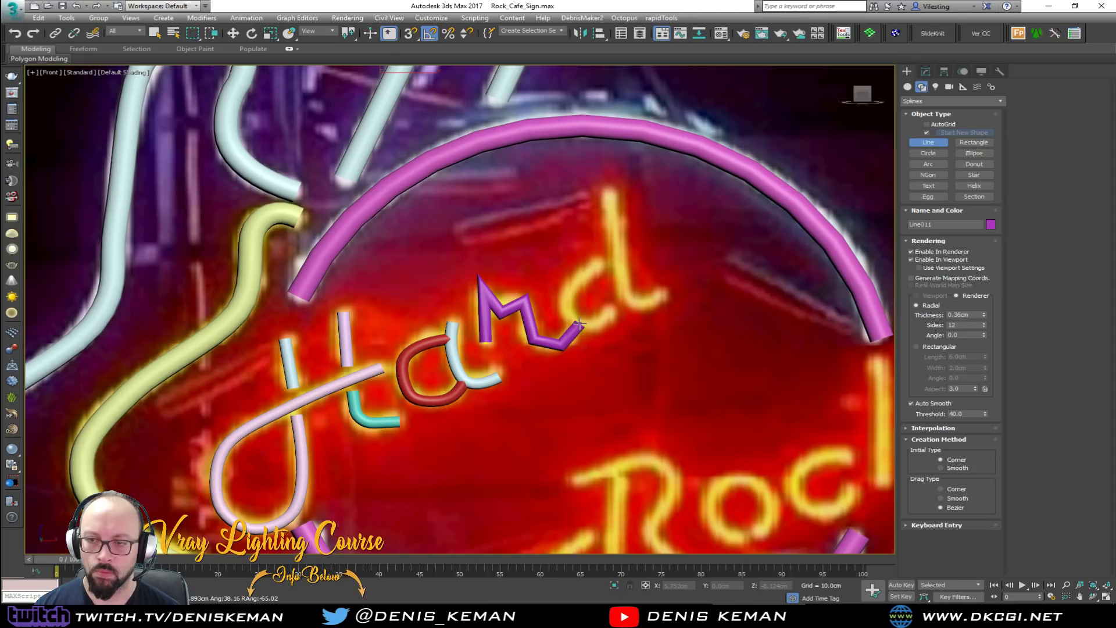
left_click(579, 323)
right_click(579, 320)
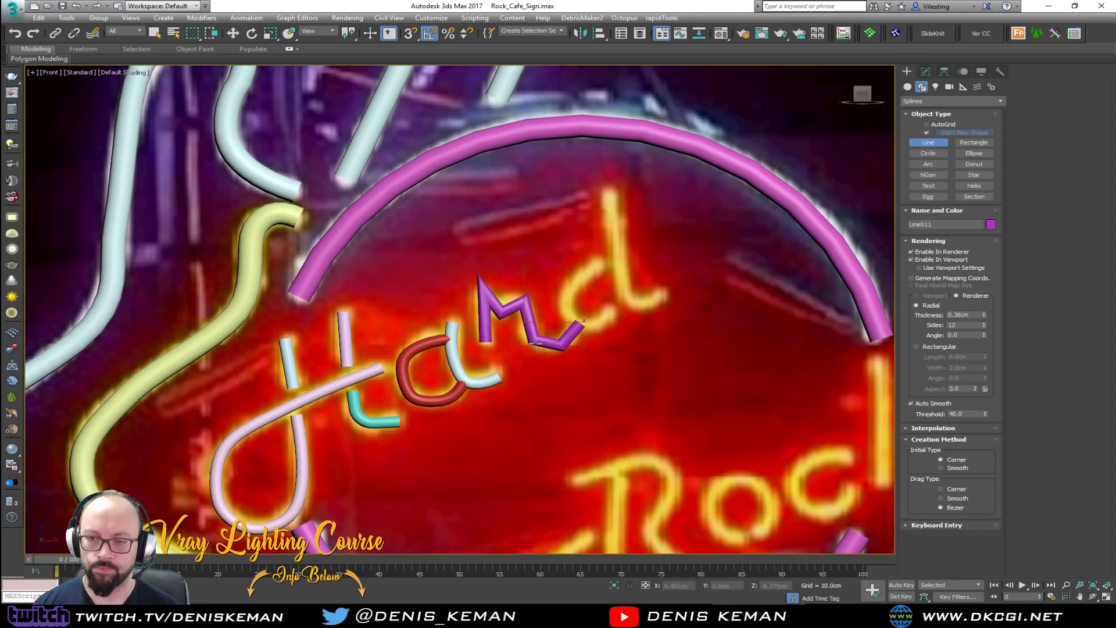
Convert all seven vertices of the "r" line to smooth points and lower its top left vertex slightly to fit the reference.
key("1")
right_click(538, 329)
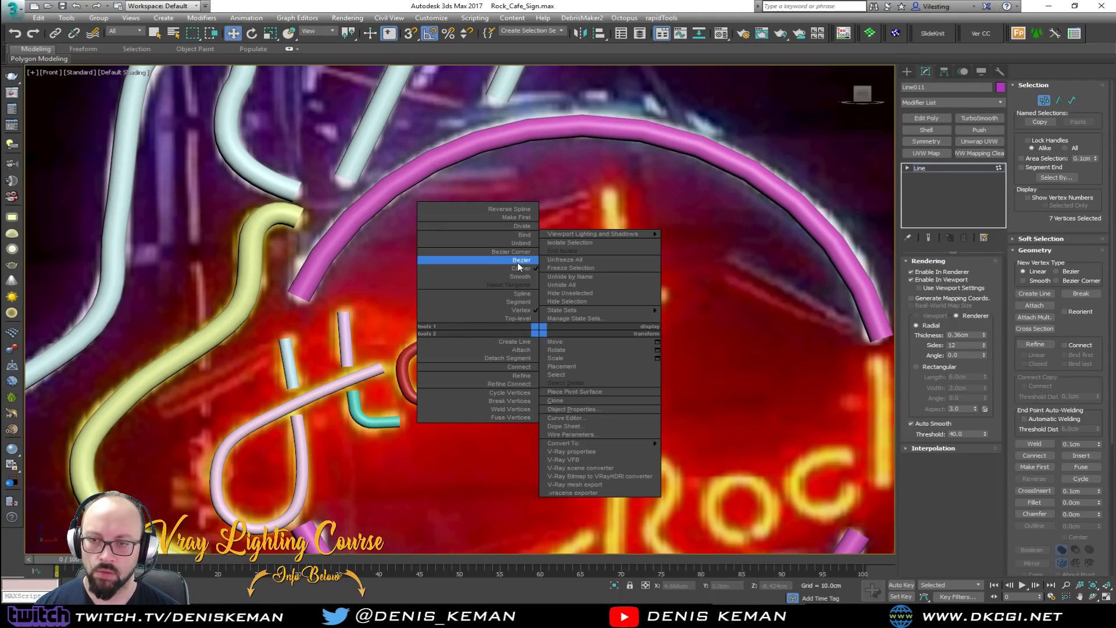
left_click(518, 271)
left_click(580, 266)
left_click(484, 288)
left_click_drag(499, 277, 498, 281)
middle_click_drag(490, 292, 490, 276)
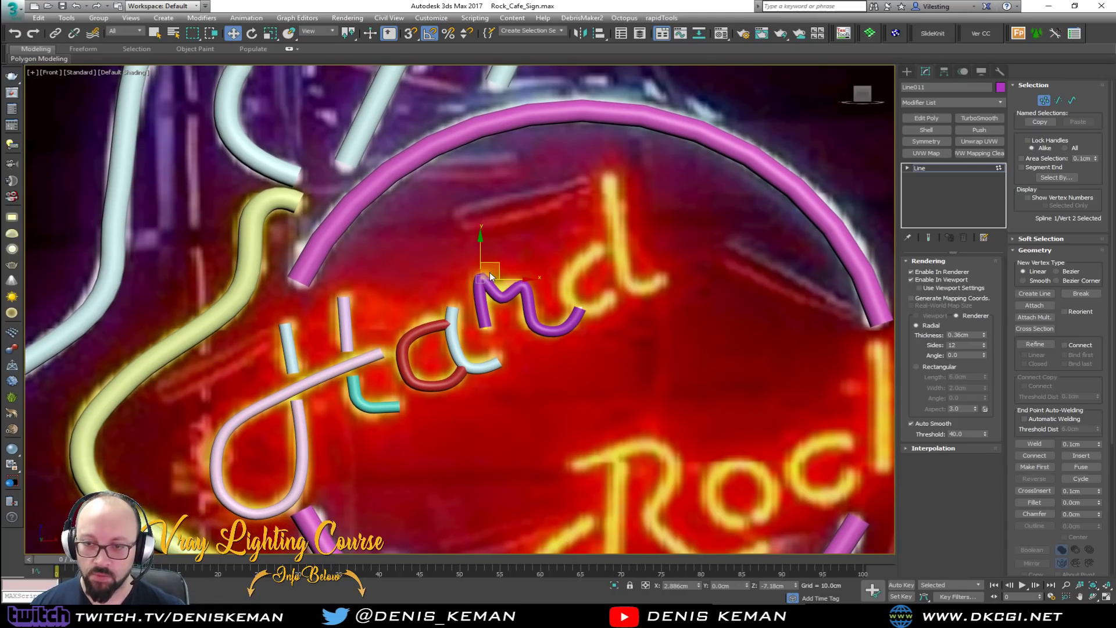
Trace the bowl of the "d" in "Hard" with an open five-point line.
middle_click_drag(552, 273, 521, 282)
left_click(558, 285)
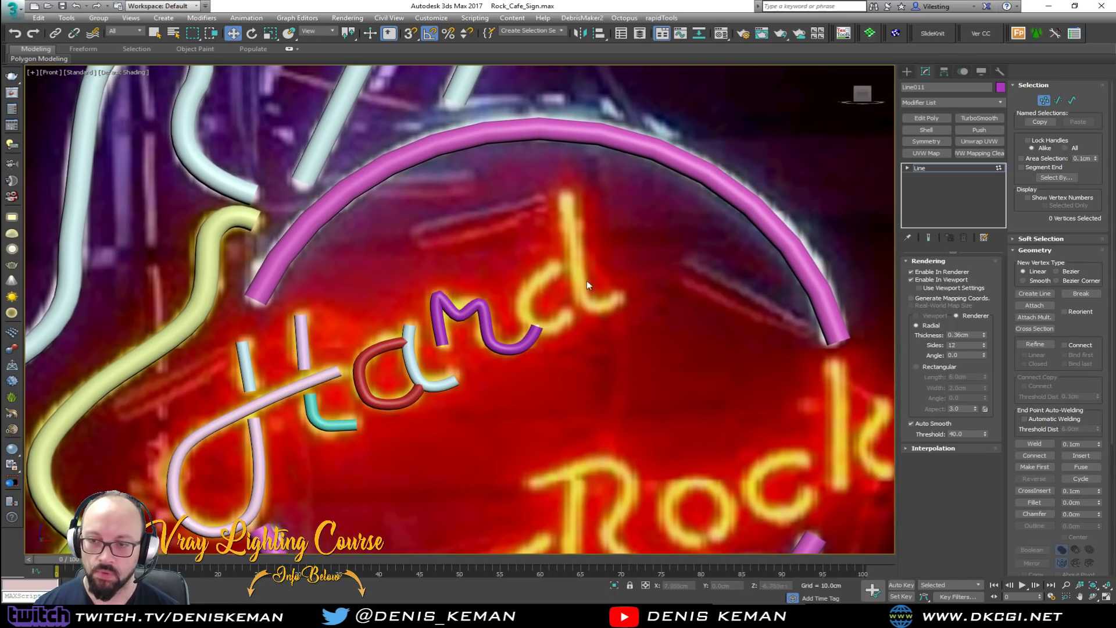
right_click(584, 262)
left_click(608, 209)
left_click(568, 317)
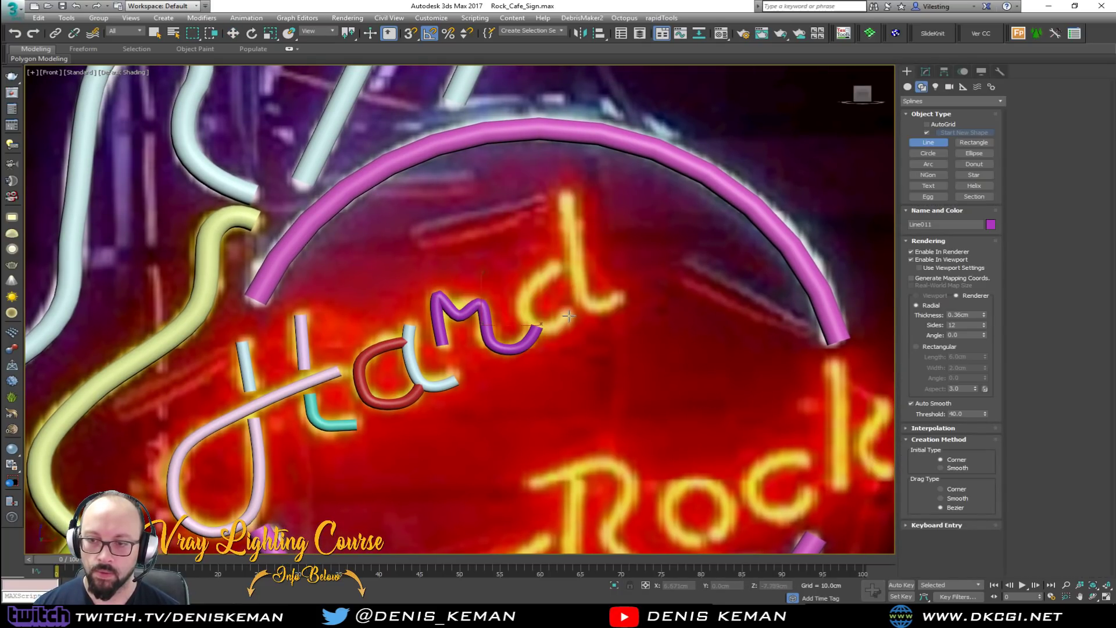
left_click(542, 331)
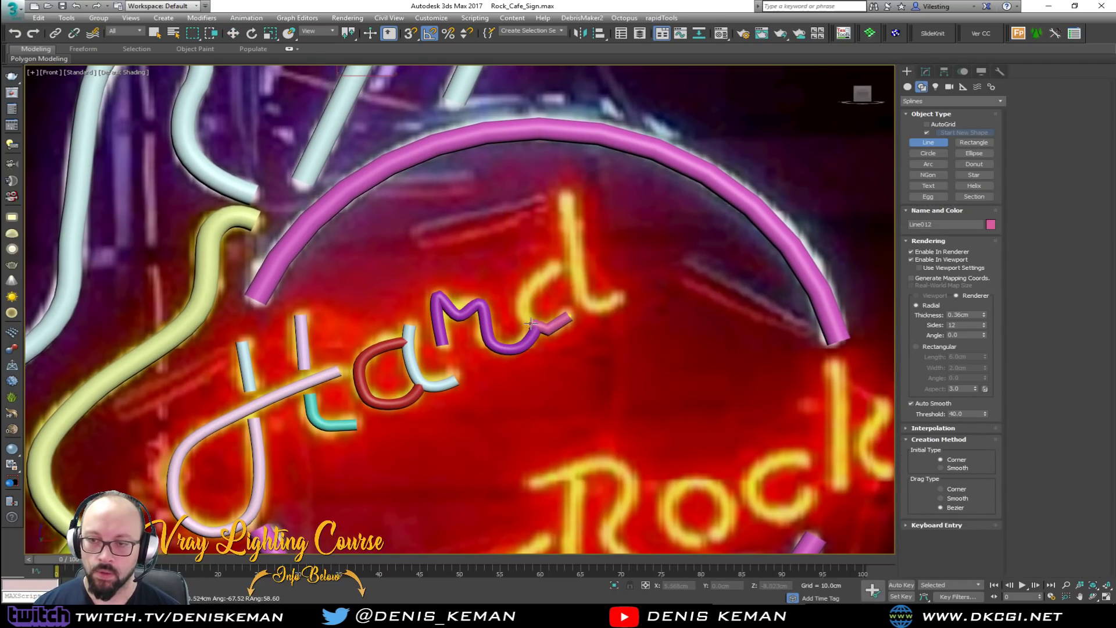
left_click(526, 320)
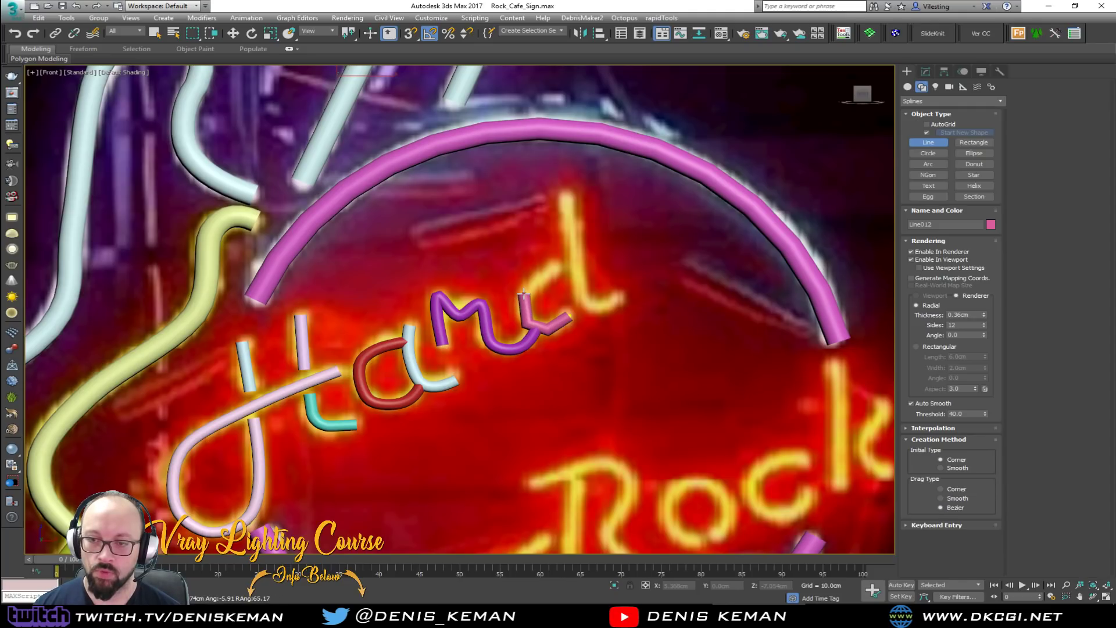
left_click(561, 264)
right_click(545, 282)
right_click(545, 283)
Convert all five vertices of the "d" bowl to smooth points.
key("1")
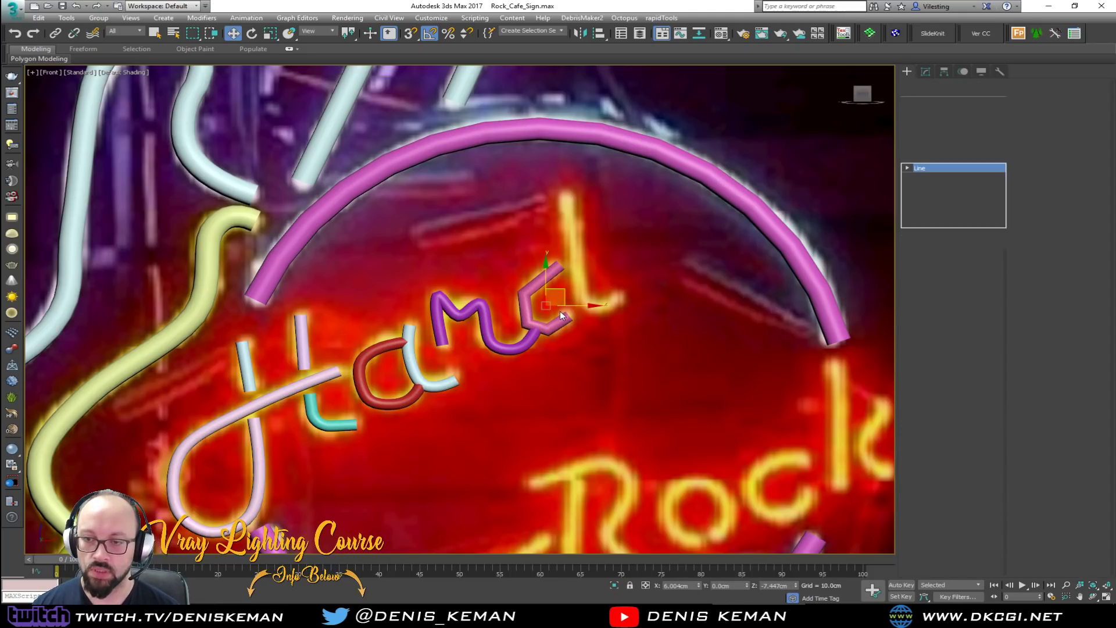
key("ctrl+a")
right_click(560, 305)
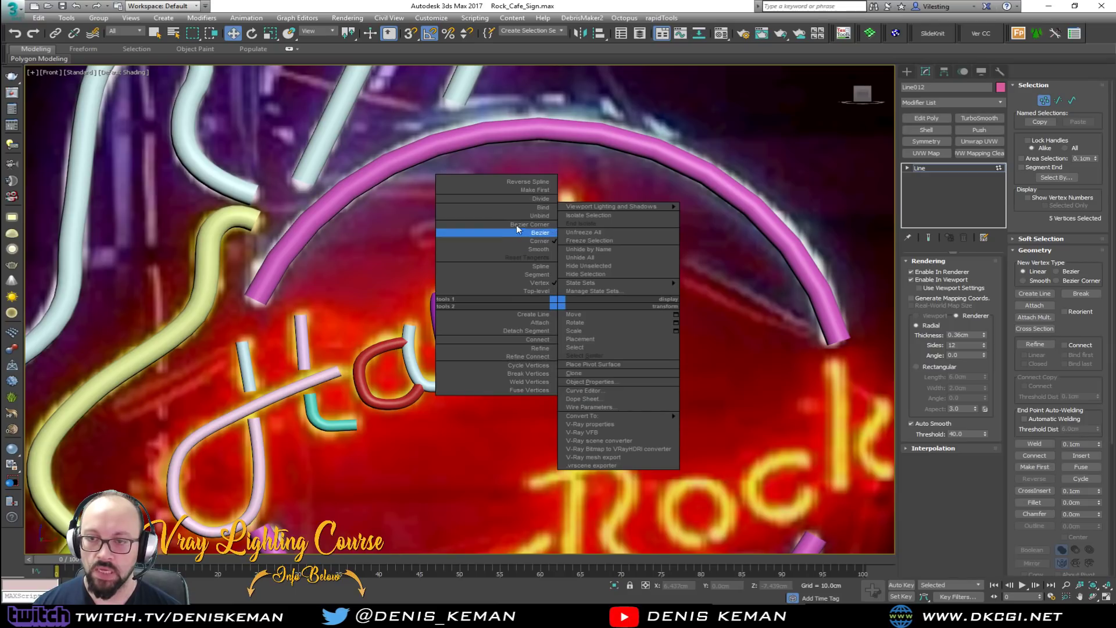
left_click(543, 242)
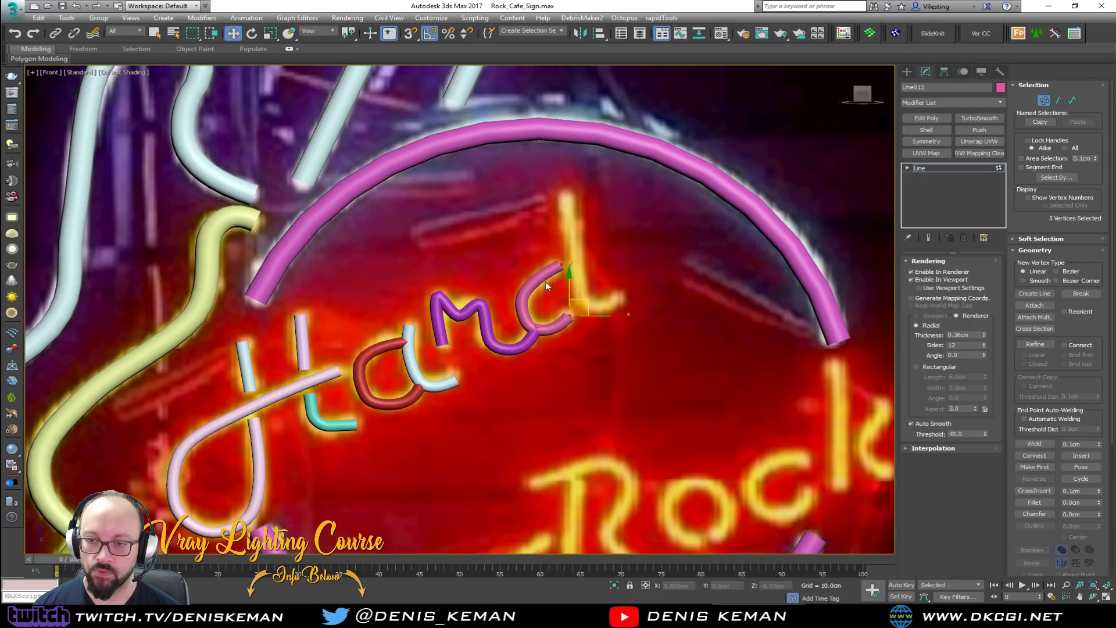
Fine-tune the two lower vertices of the "d" bowl in "Hard" to fit the reference.
left_click_drag(552, 318, 532, 338)
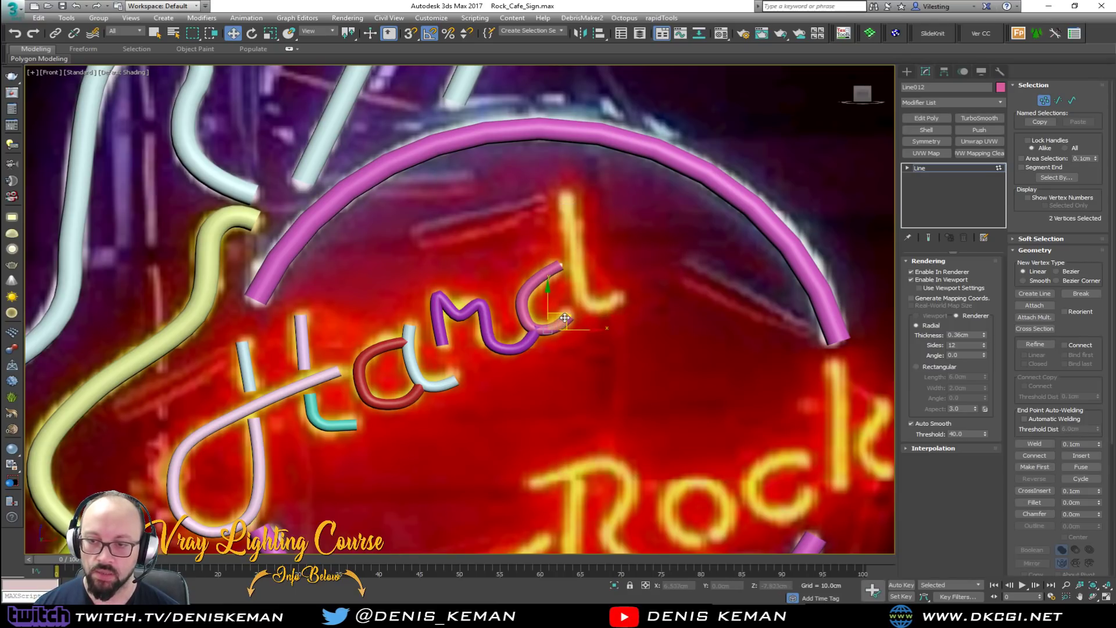
key("1")
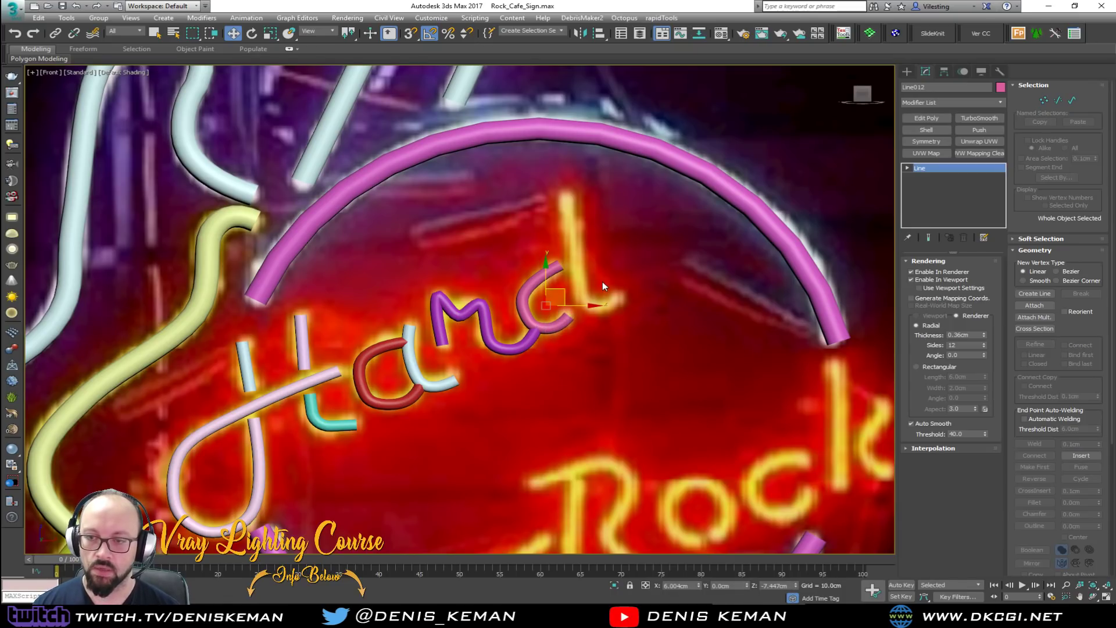
left_click(602, 282)
Trace the stem of the "d" in "Hard" from its top end down to the upturned tail with an open five-point line.
right_click(598, 224, "ctrl")
left_click(612, 185)
left_click(569, 198)
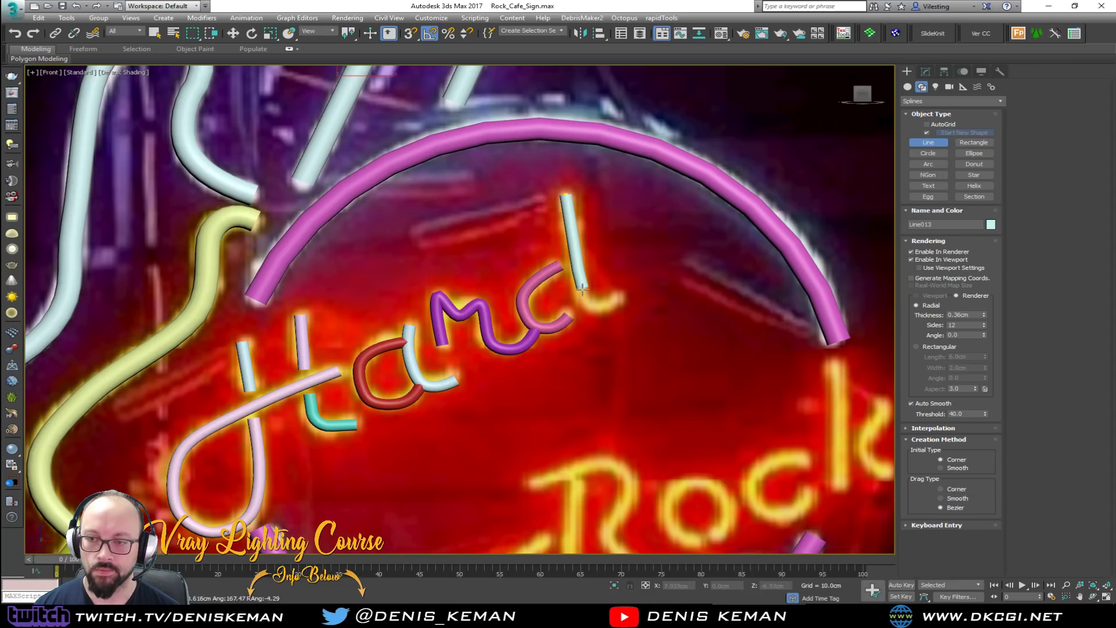
left_click(601, 309)
left_click(621, 296)
right_click(620, 296)
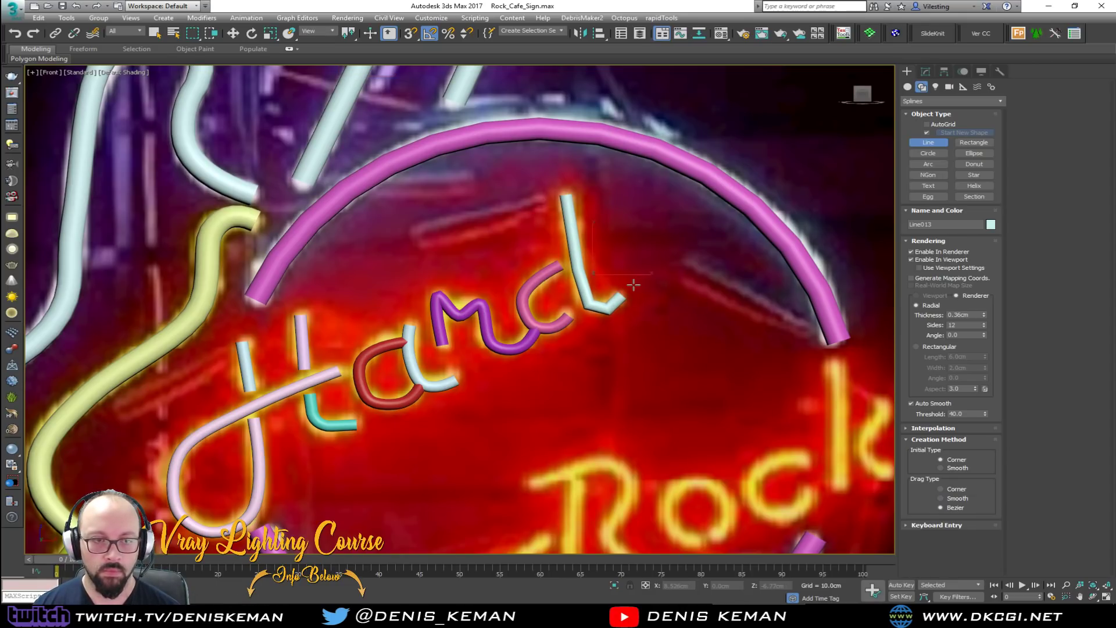
right_click(634, 284)
Convert all five vertices of the "d" stem line to smooth points.
key("1")
key("ctrl+a")
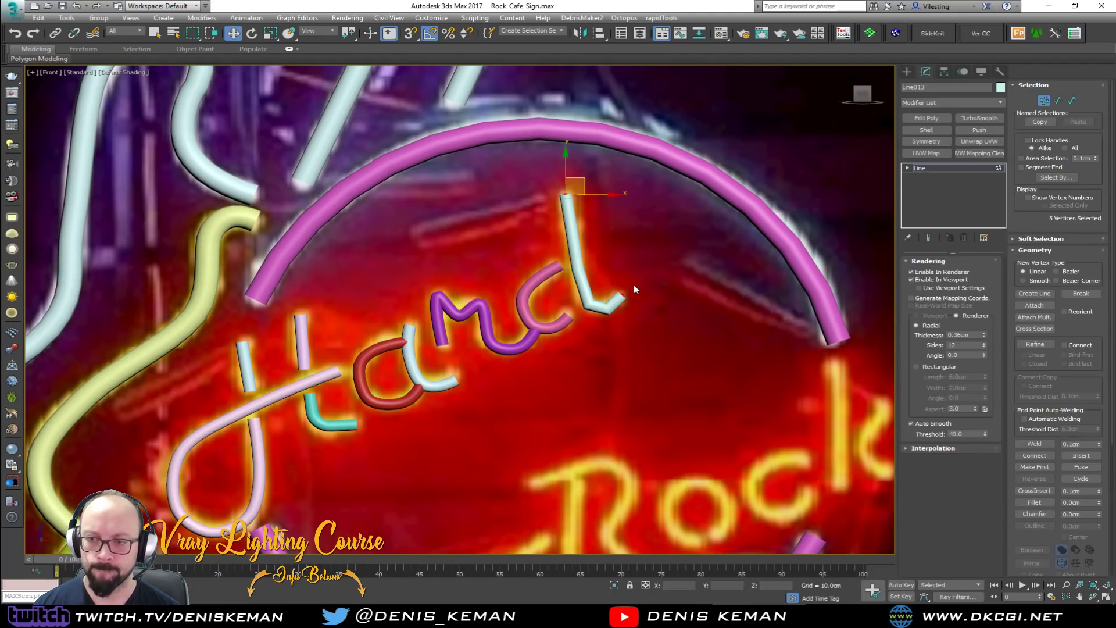
right_click(634, 285)
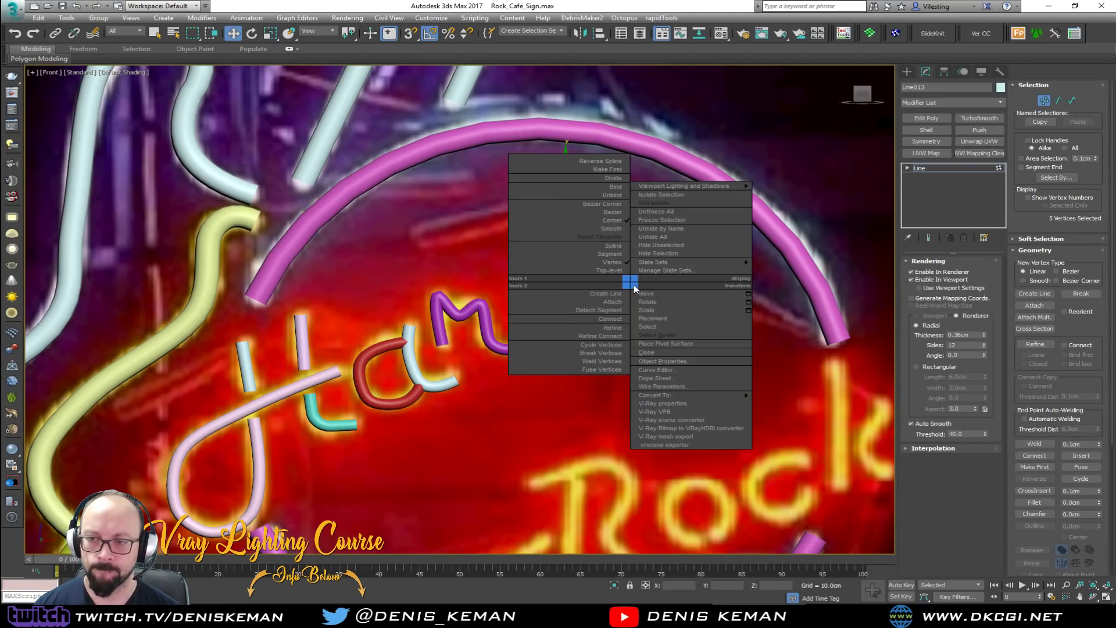
left_click(615, 229)
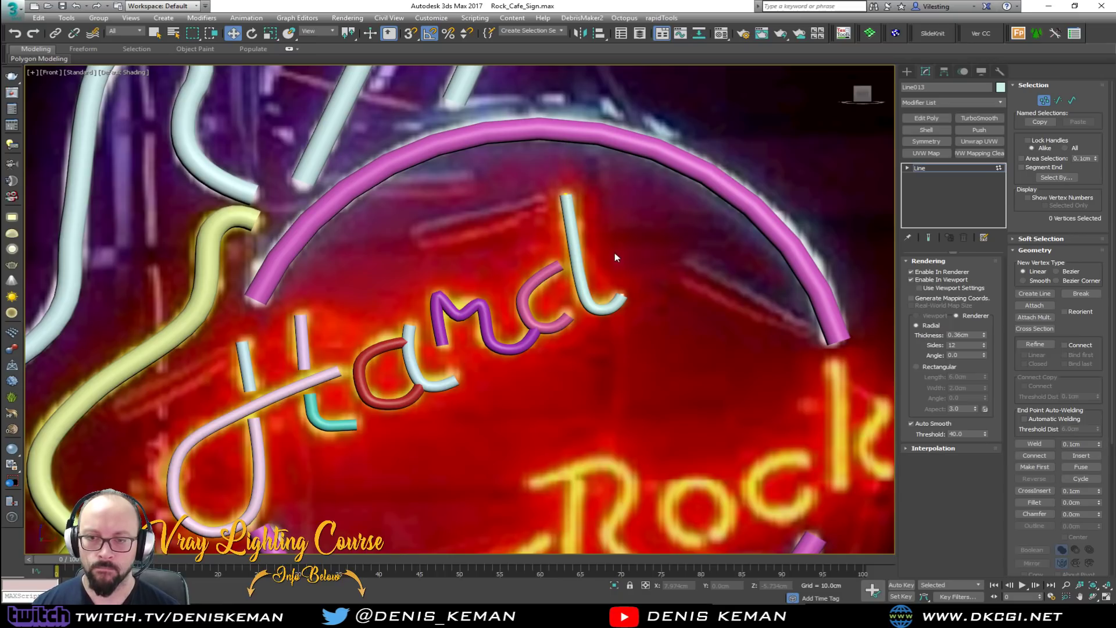
key("1")
Select all strokes of the "Hard" lettering and change their object color to a golden yellow from the 3ds Max palette.
middle_click_drag(481, 320, 514, 295)
scroll(514, 295, "down", 2)
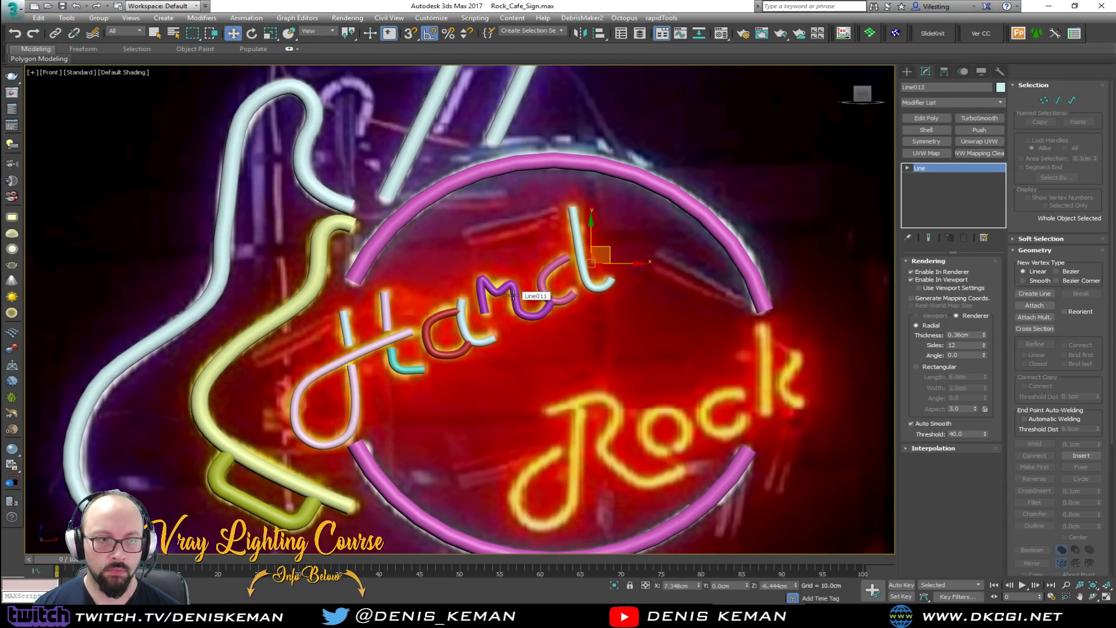
middle_click_drag(472, 296, 490, 314)
key("F3")
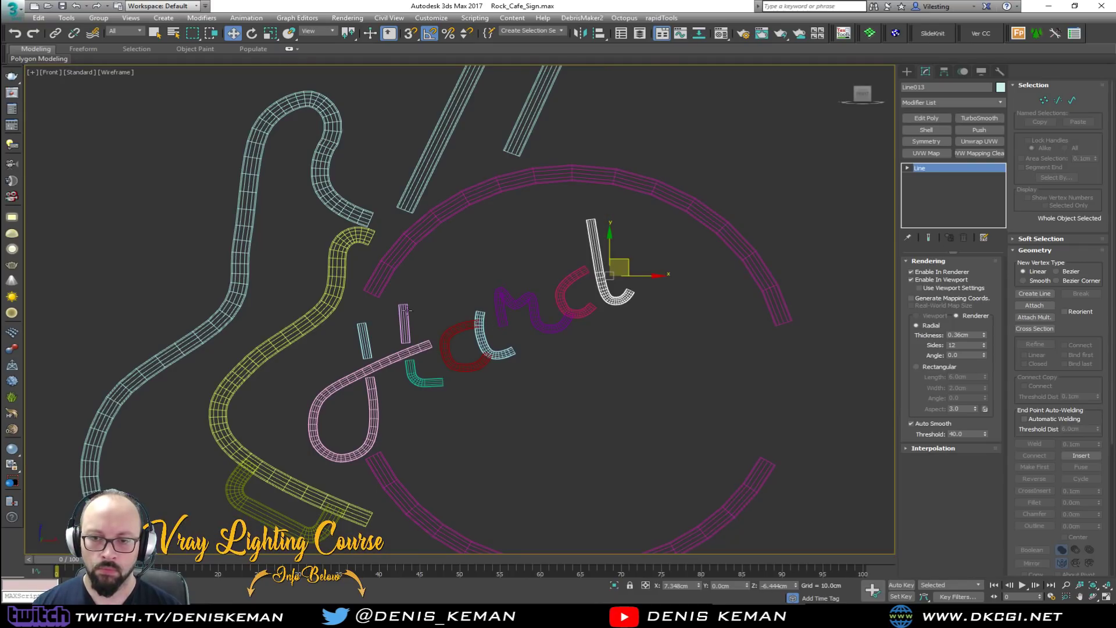
left_click_drag(524, 385, 611, 406)
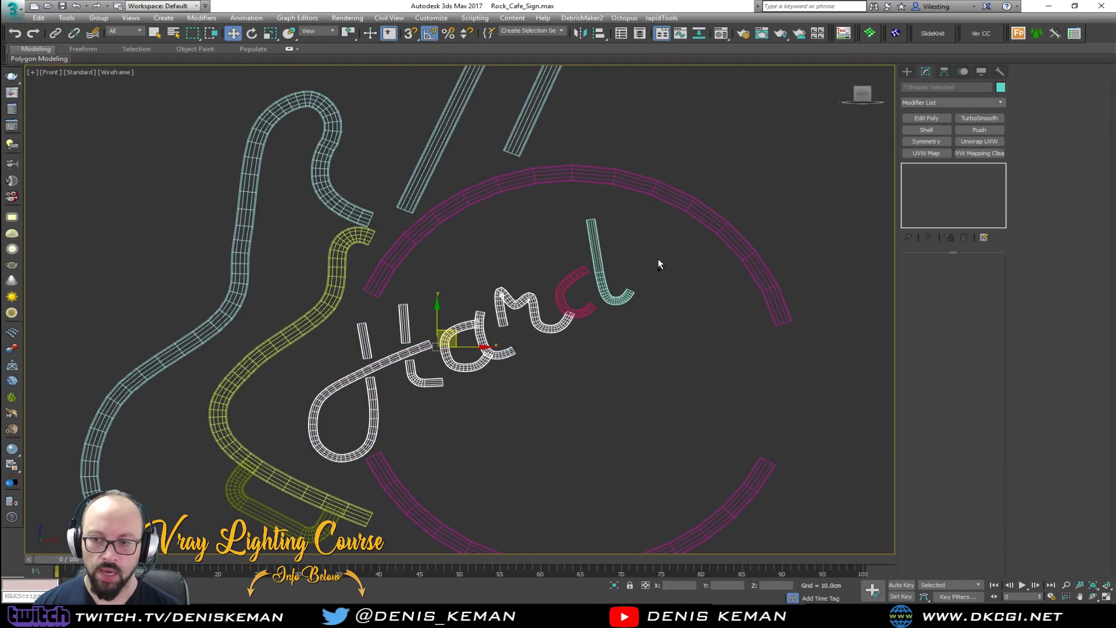
key("F3")
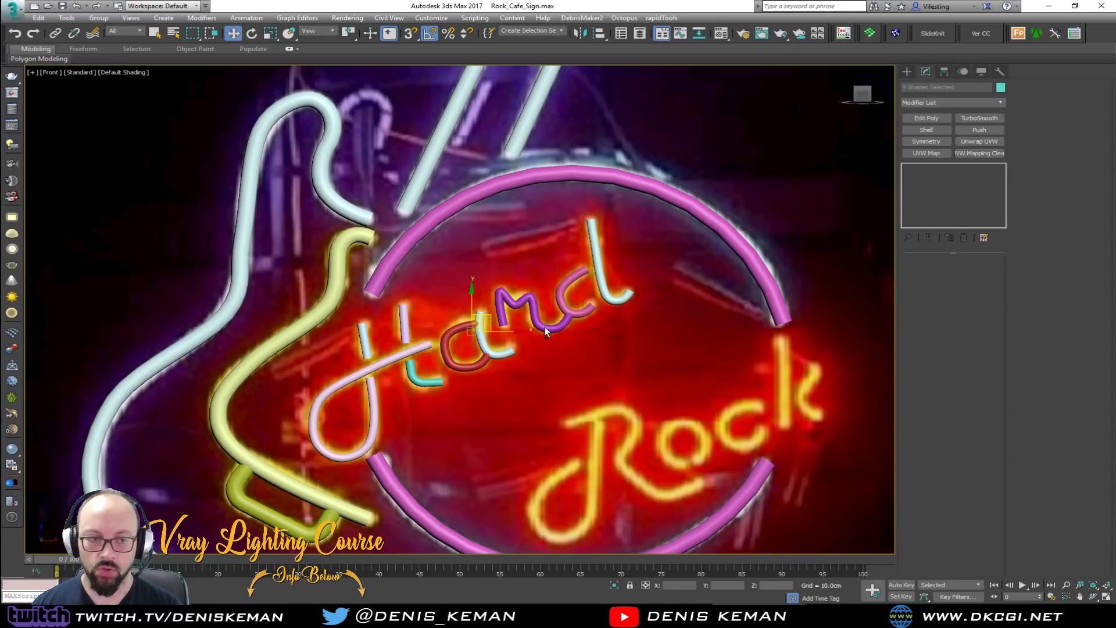
scroll(541, 317, "up", 2)
scroll(539, 315, "down", 4)
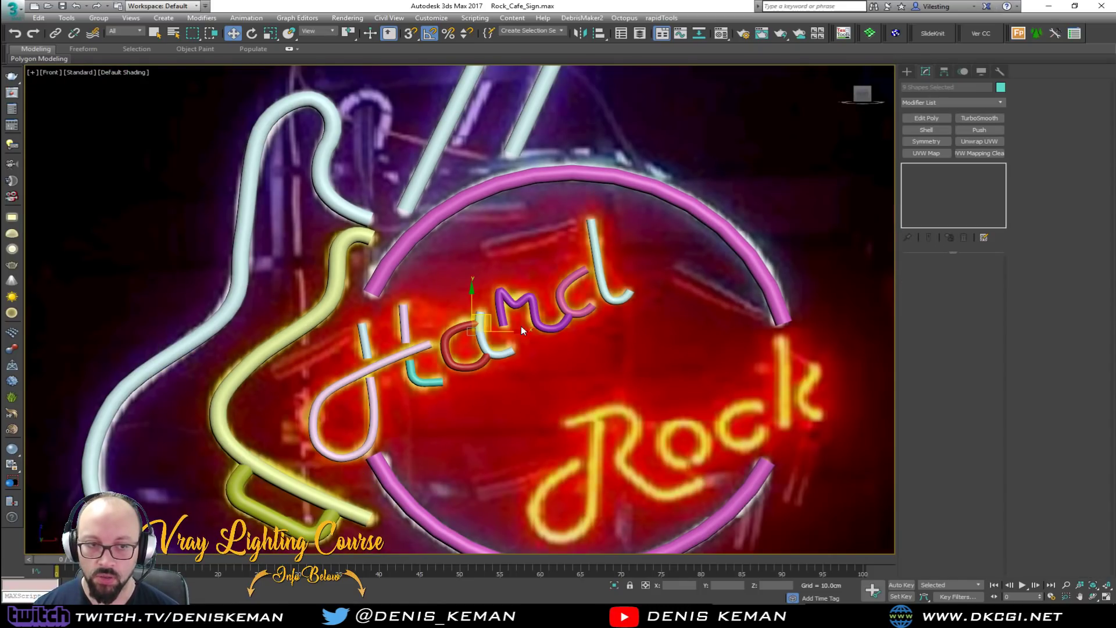
scroll(556, 294, "up", 2)
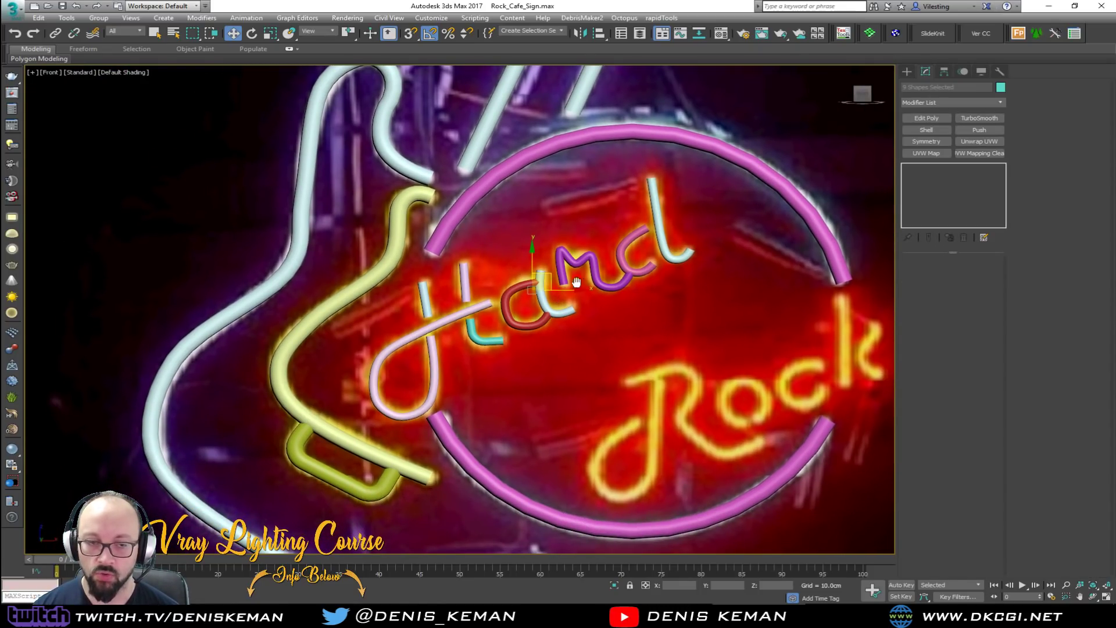
middle_click_drag(584, 278, 555, 300)
left_click(1000, 87)
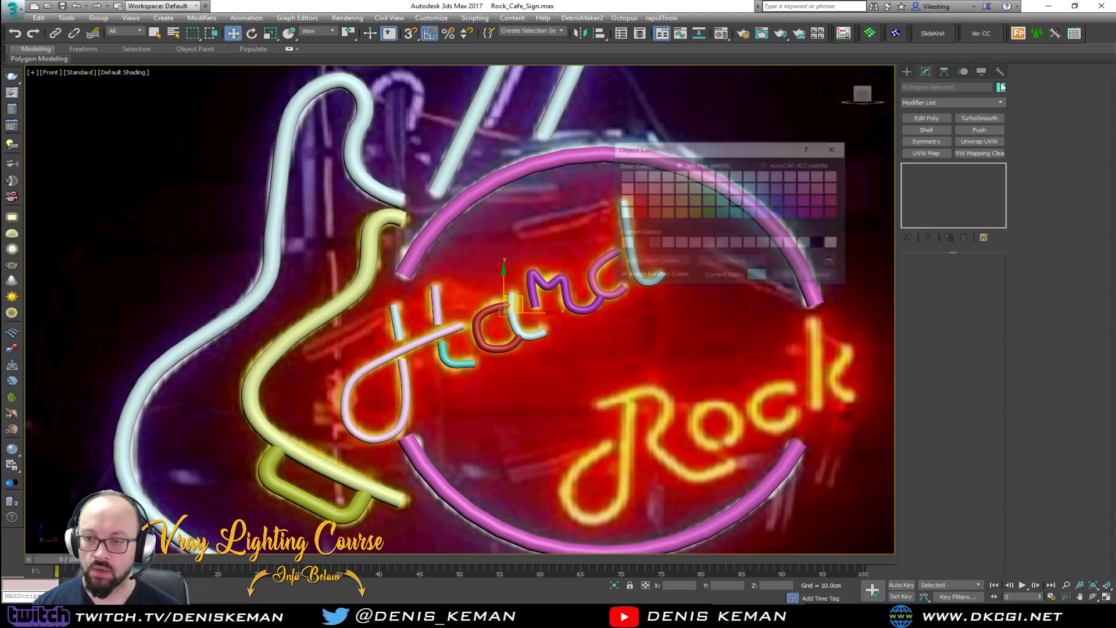
left_click(668, 214)
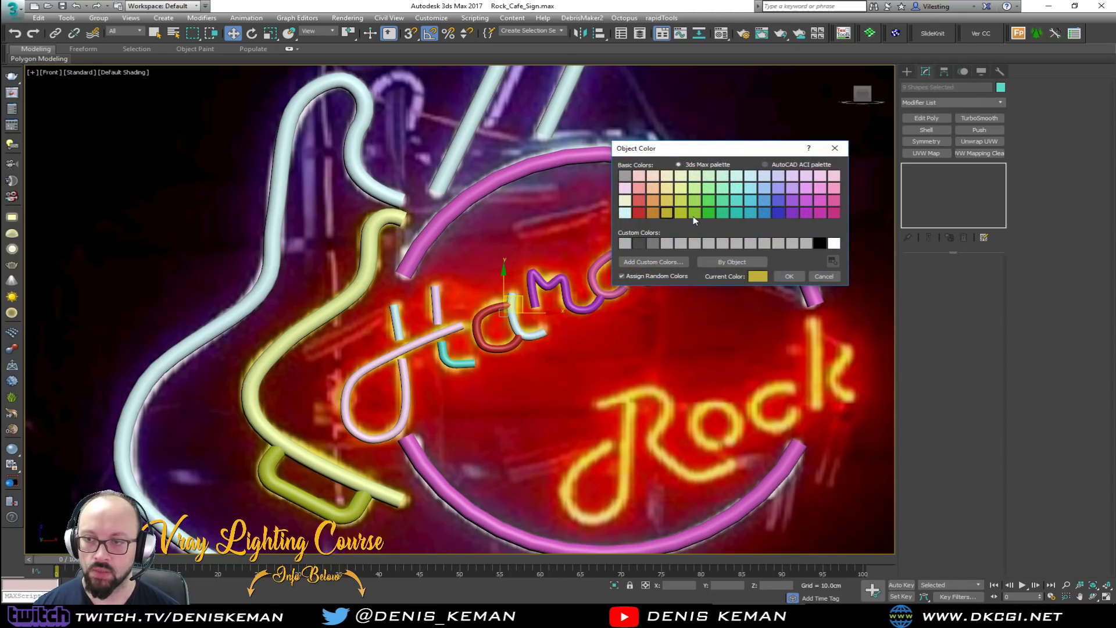
left_click(666, 200)
left_click(788, 277)
left_click(553, 371)
Turn on edged faces for the shaded front view.
scroll(531, 332, "down", 2)
key("F4")
scroll(531, 332, "down", 2)
Trace the lower loop and stem of the "R" in "Rock" with an open six-point line, ending just below the letter's top stroke.
scroll(531, 332, "up", 6)
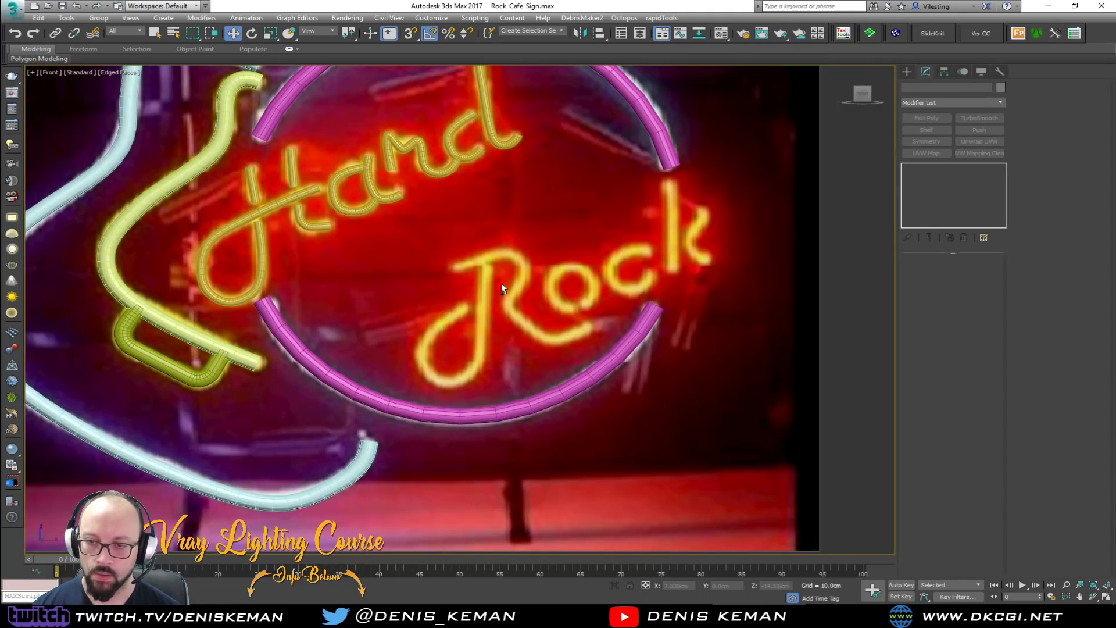
right_click(501, 282)
left_click(506, 263)
right_click(511, 238)
right_click(568, 243)
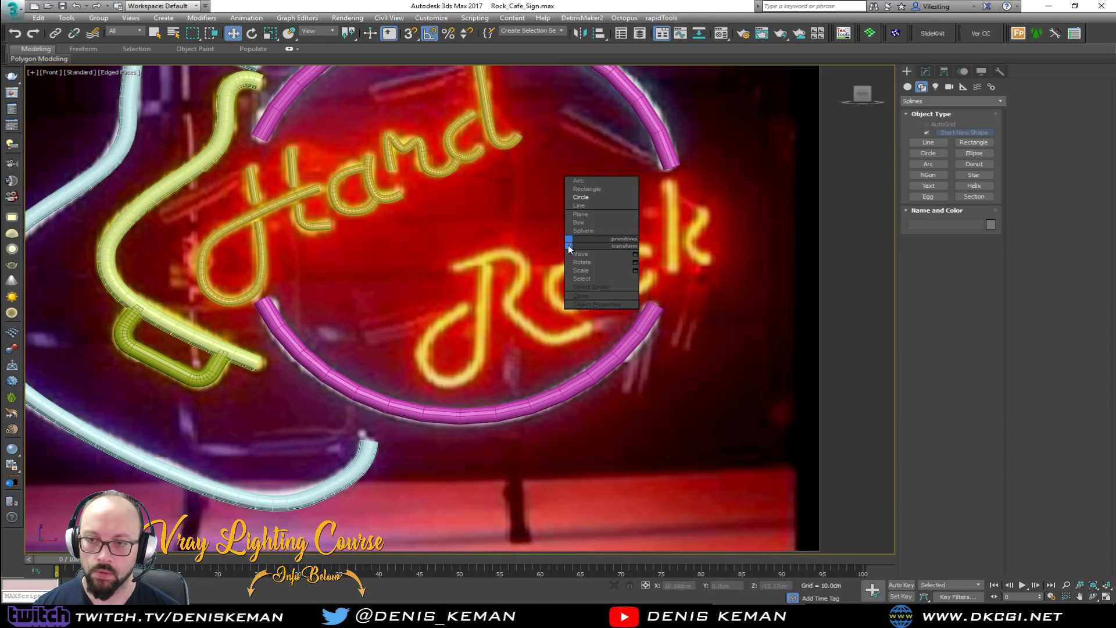
left_click(587, 206)
left_click(465, 308)
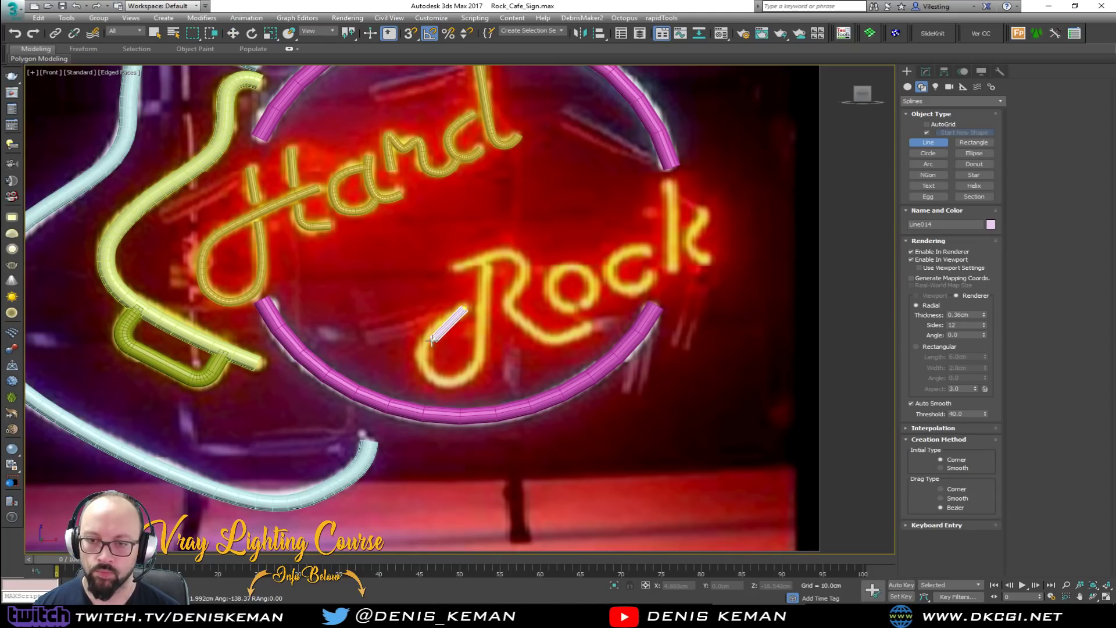
left_click(423, 343)
left_click(426, 374)
left_click(460, 380)
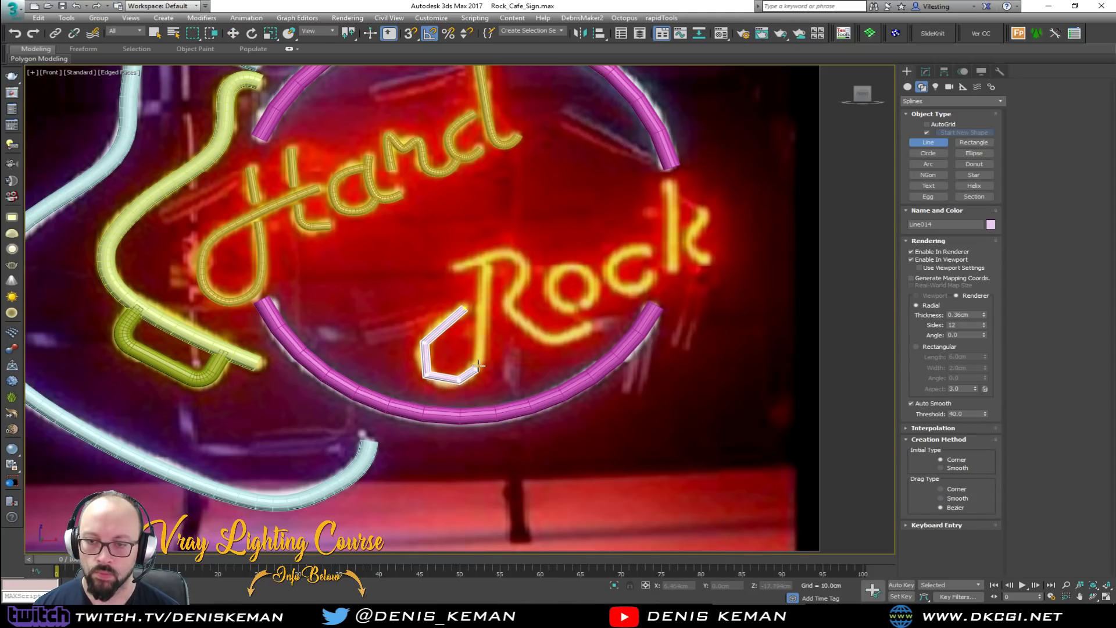
left_click(481, 362)
left_click(487, 267)
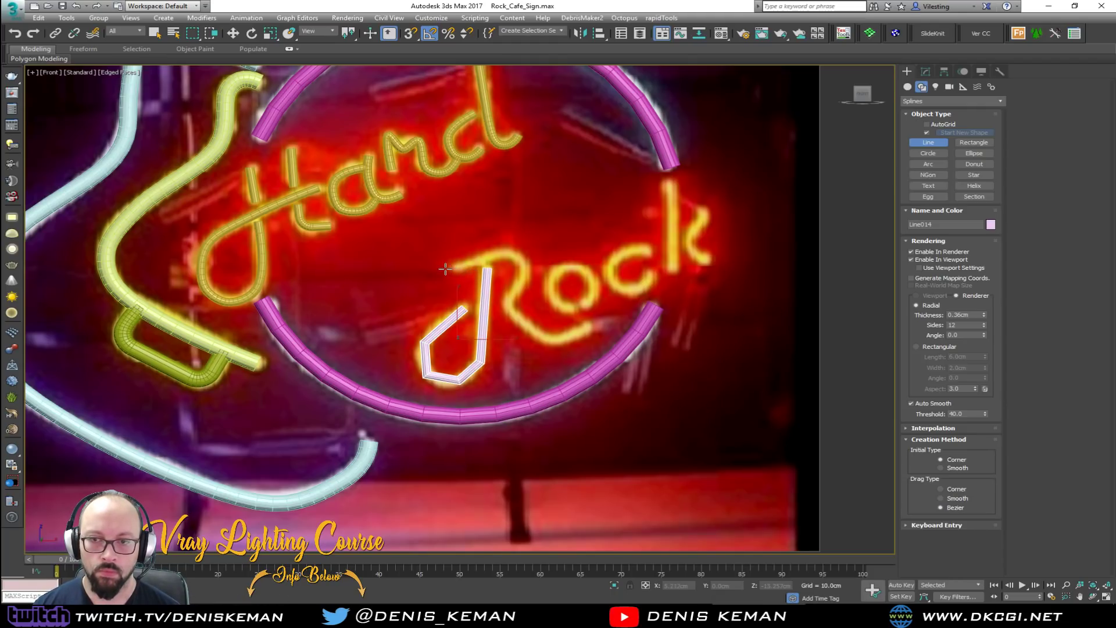
Trace the top stroke, bowl and leg of the "R" in "Rock" with an open seven-point line.
left_click(456, 266)
left_click(506, 251)
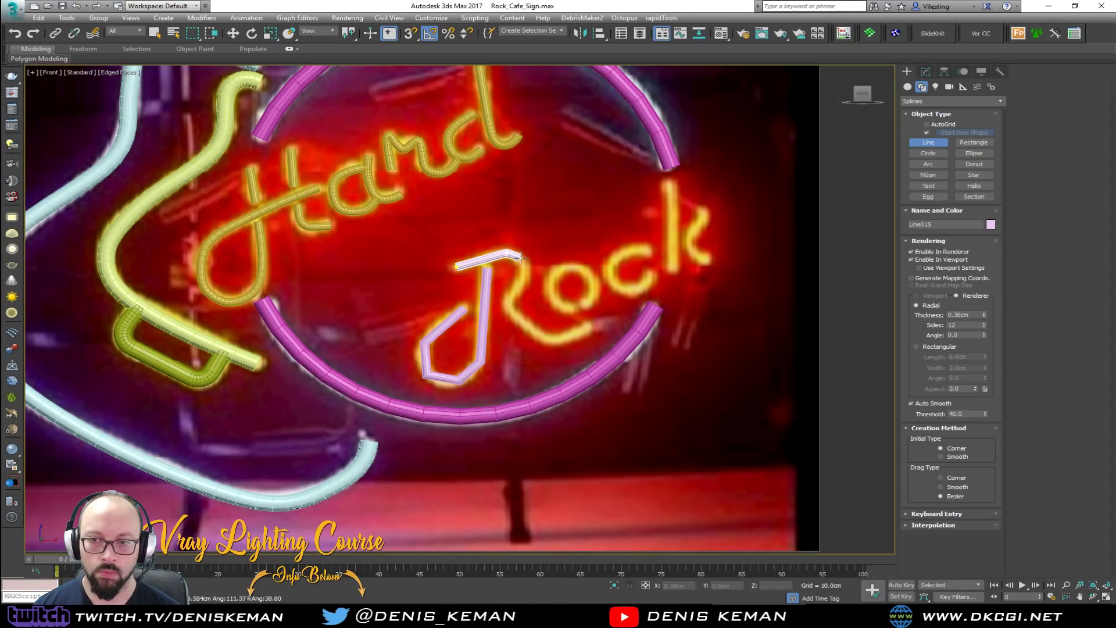
left_click(528, 267)
left_click(505, 301)
left_click(535, 334)
left_click(566, 339)
left_click(591, 327)
right_click(610, 317)
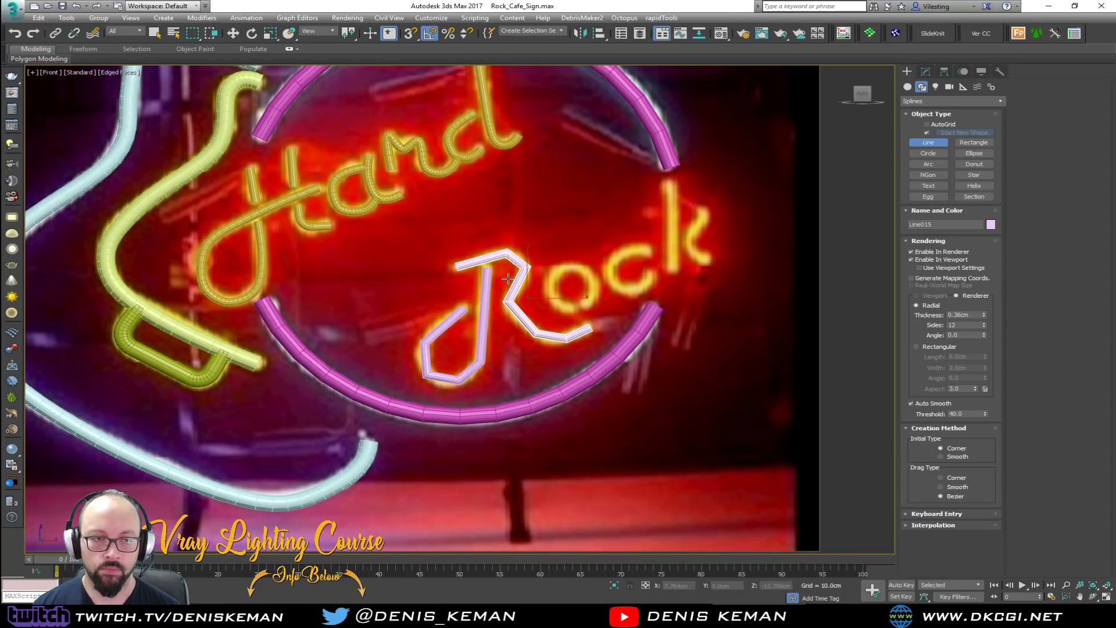
Convert all seven vertices of the "R" bowl and leg line to smooth points.
scroll(483, 278, "up", 2)
middle_click_drag(484, 278, 483, 255)
scroll(484, 256, "down", 2)
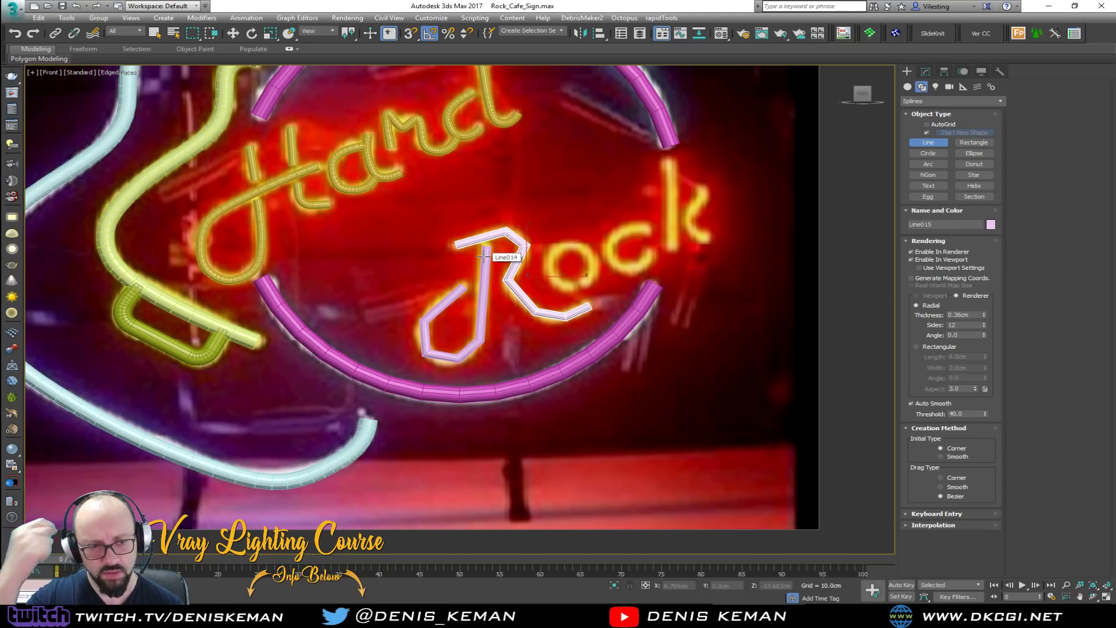
key("w")
scroll(433, 207, "up", 2)
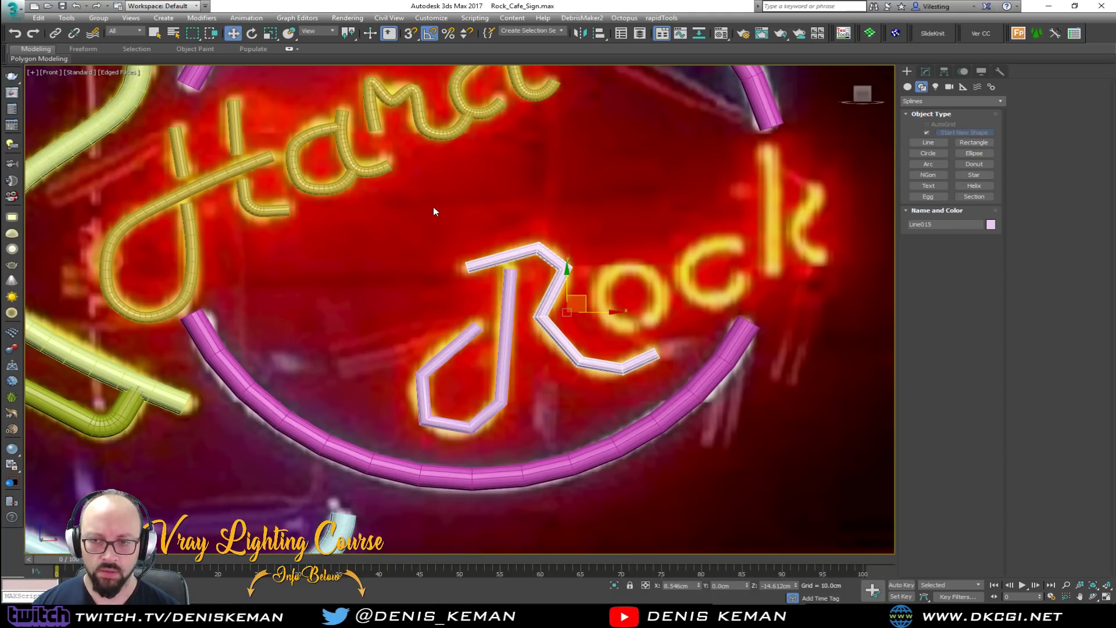
key("1")
right_click(571, 301)
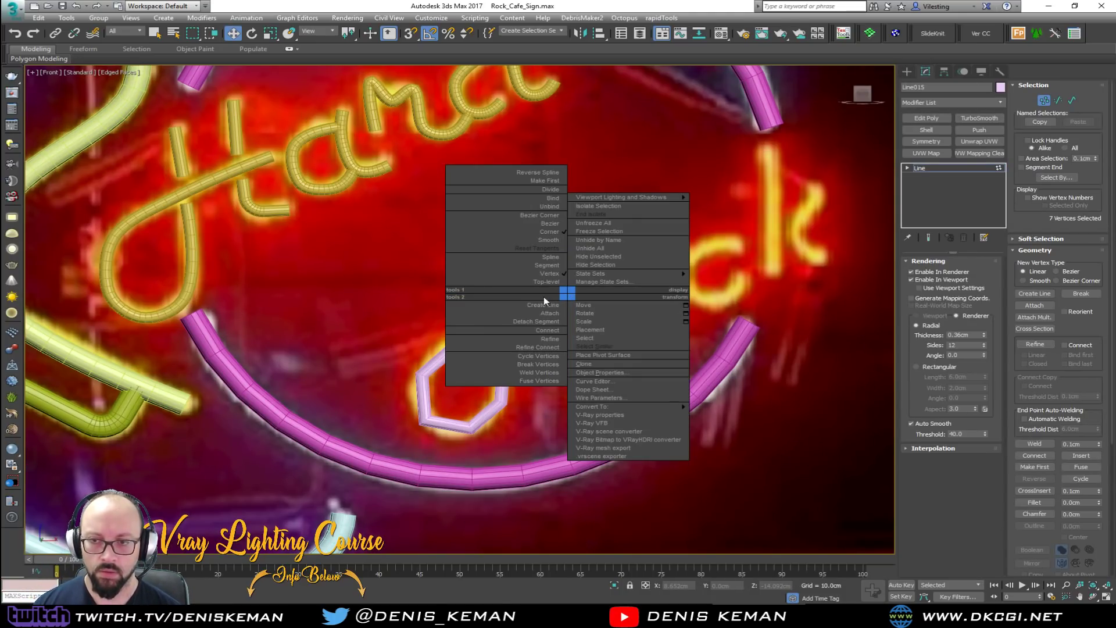
left_click(552, 246)
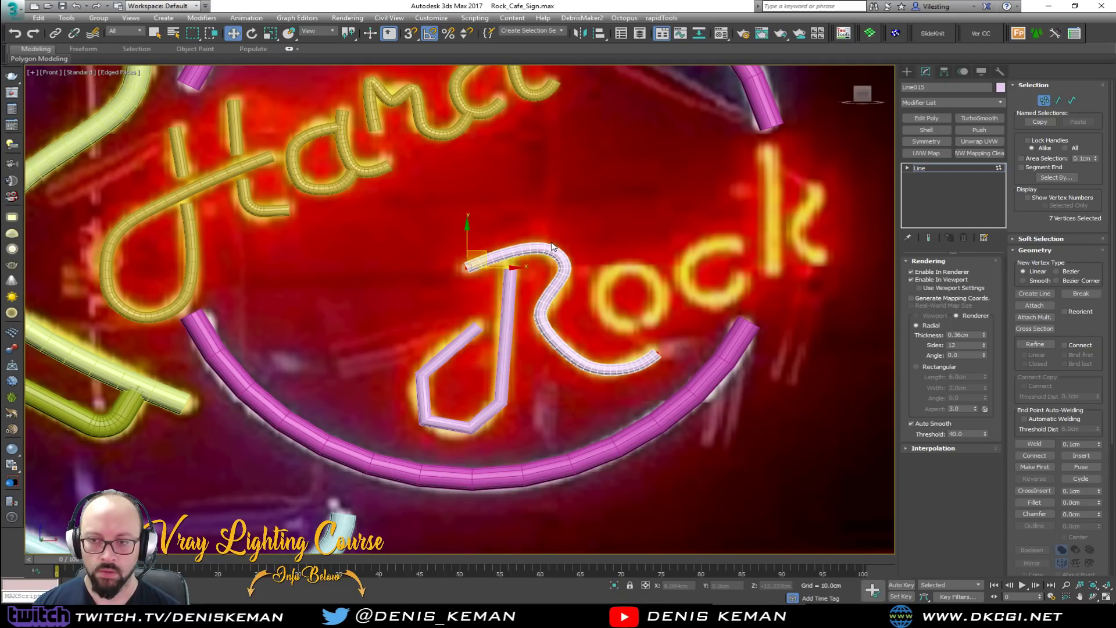
Convert all six vertices of the "R" stem and loop line to smooth points.
left_click(506, 319)
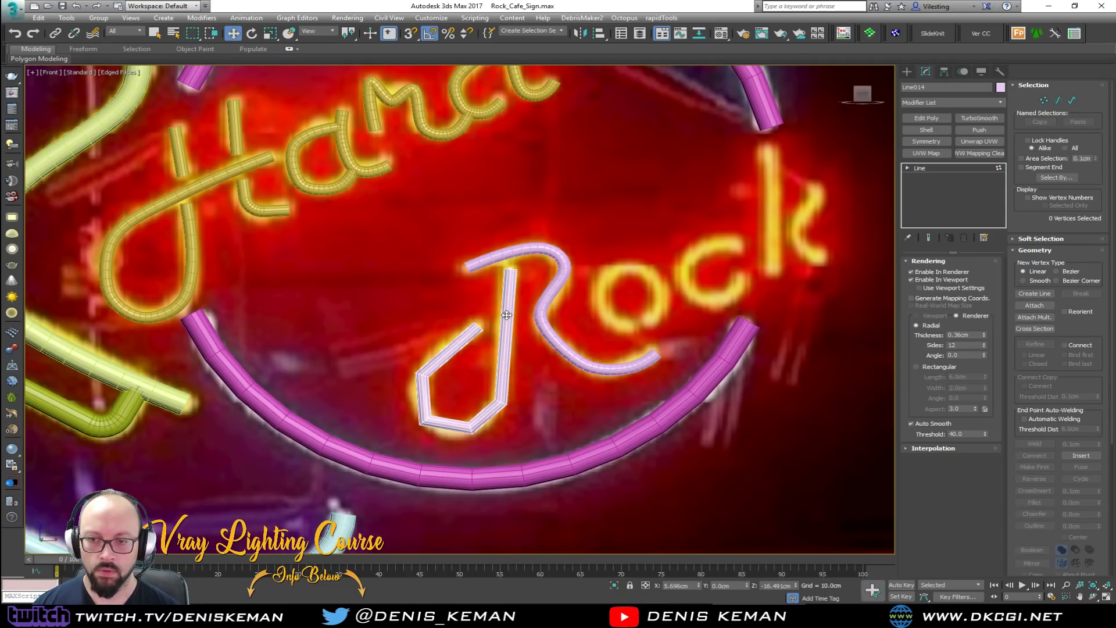
key("ctrl+a")
right_click(498, 329)
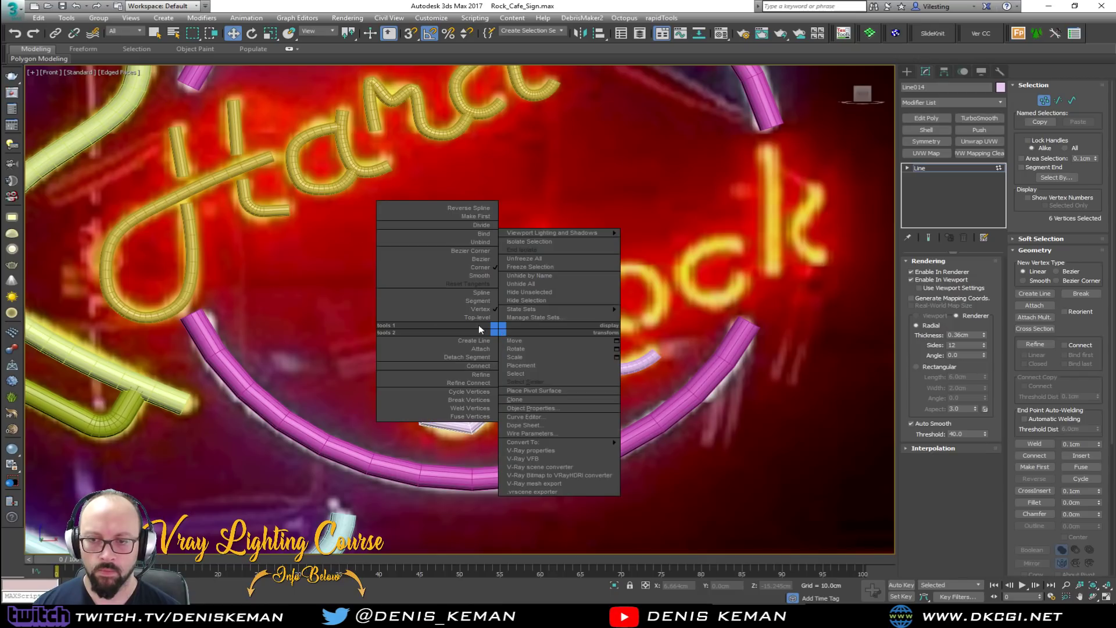
left_click(477, 276)
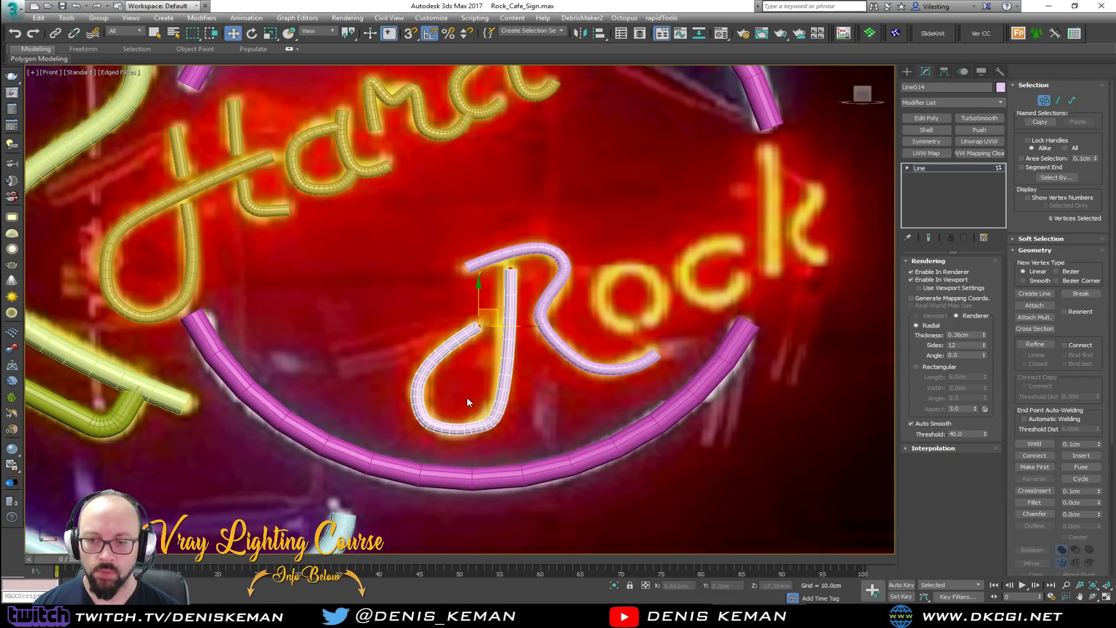
Move the bottom and lower right loop vertices of the "R" stem line to fit the reference, and raise its top end to the upper stroke.
left_click_drag(505, 437, 478, 420)
key("F3")
left_click(470, 428)
key("F3")
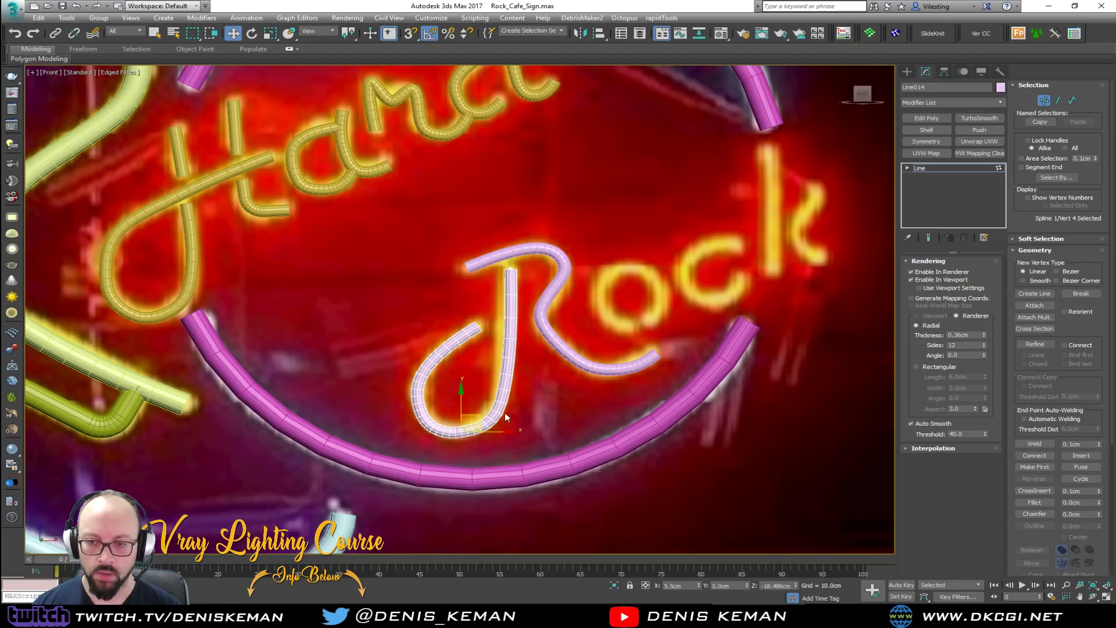
key("F3")
left_click(510, 407)
key("F3")
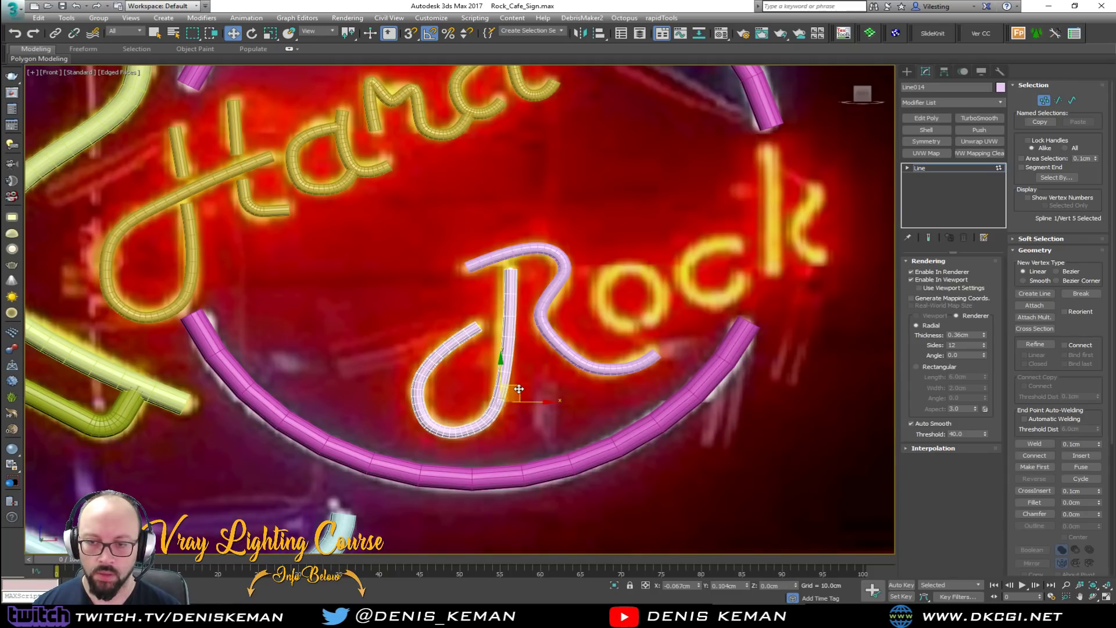
left_click_drag(519, 387, 516, 383)
left_click(511, 270)
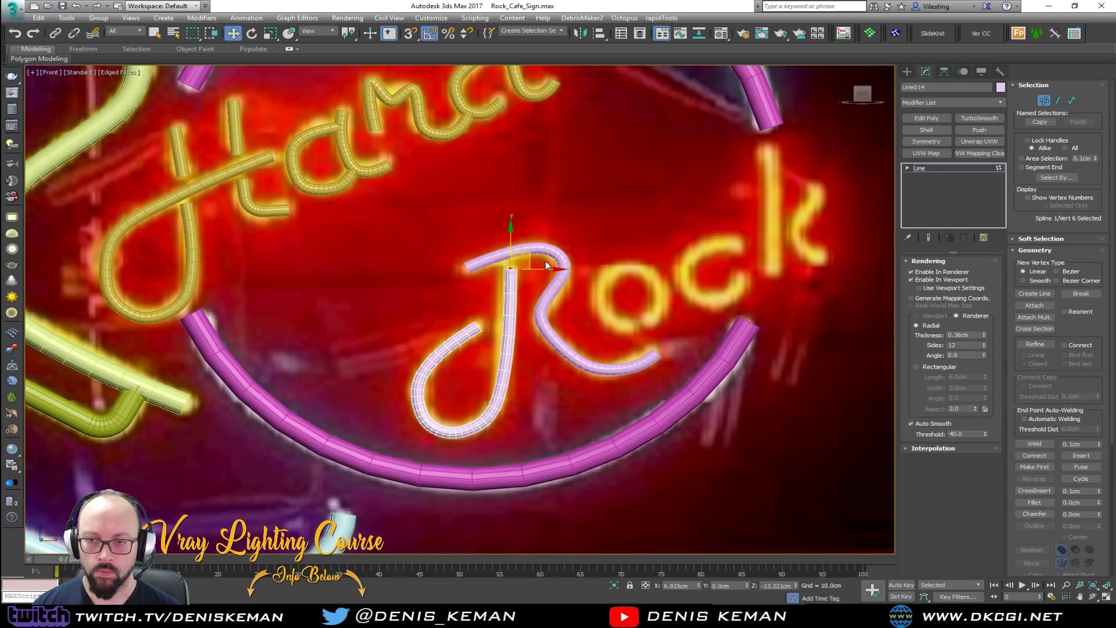
left_click_drag(528, 255, 523, 247)
key("1")
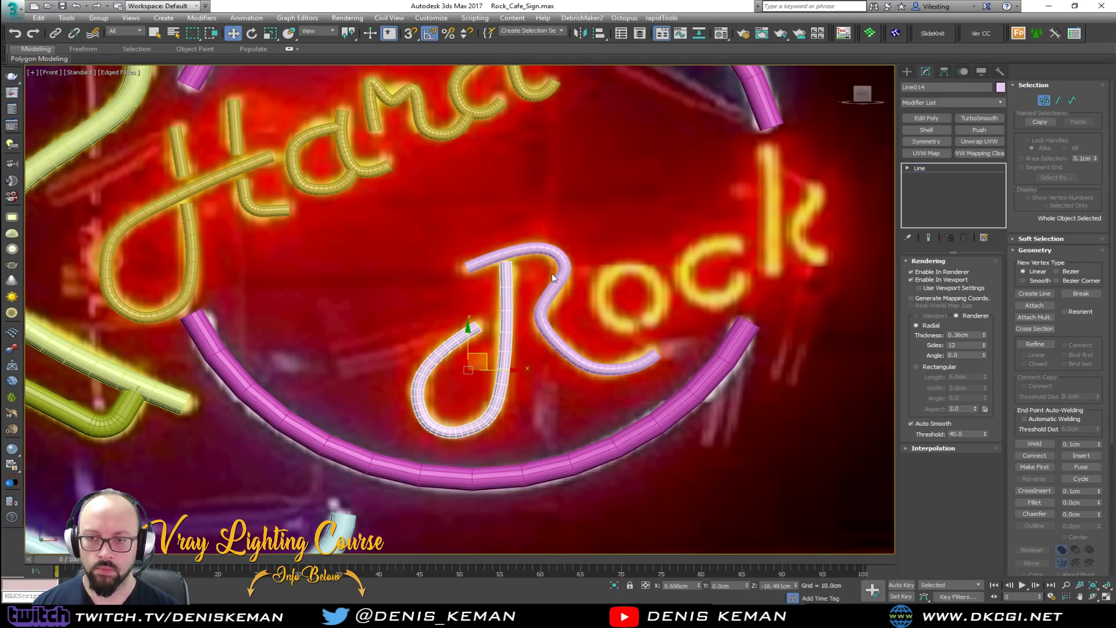
left_click(642, 288)
Trace the "o" in "Rock" with an open line running from its bottom around to the lower right of the ring.
scroll(563, 299, "down", 5)
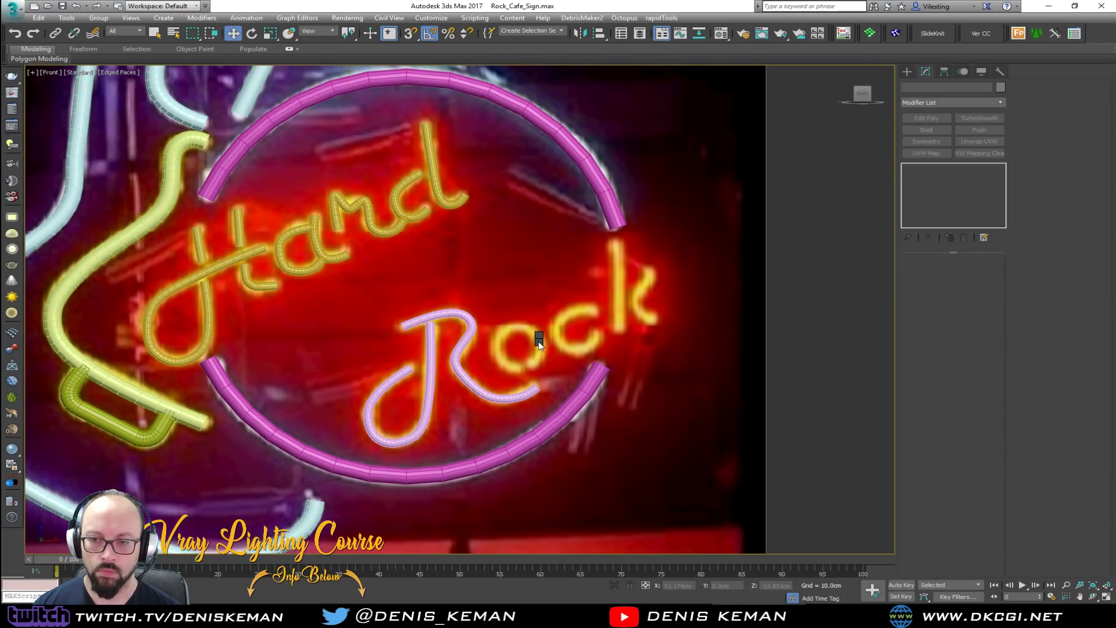
right_click(537, 339)
left_click(557, 301)
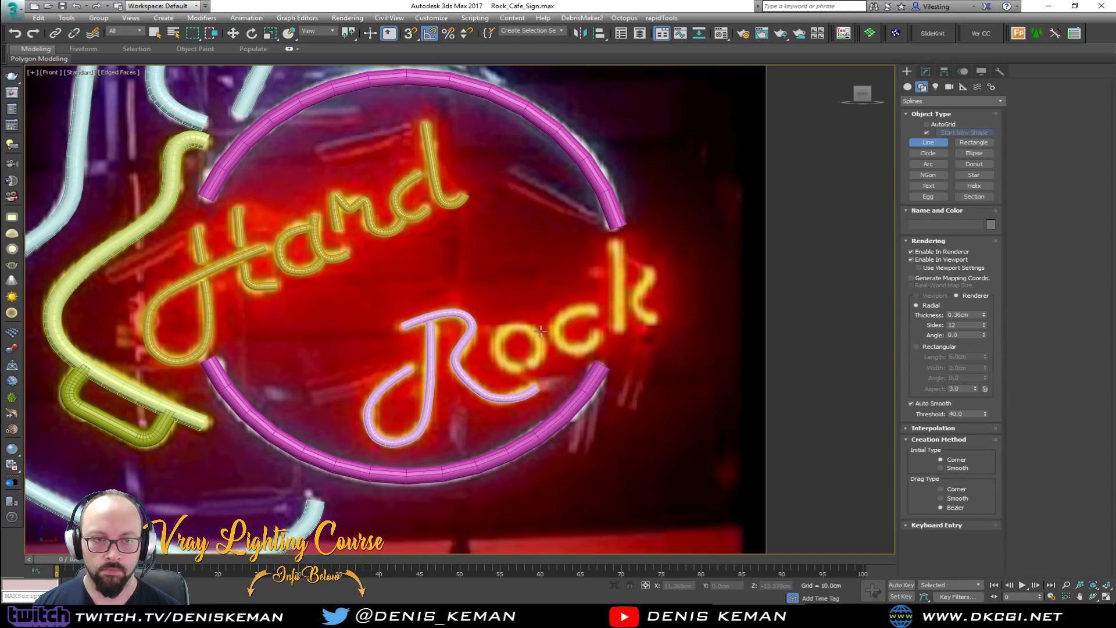
left_click(517, 369)
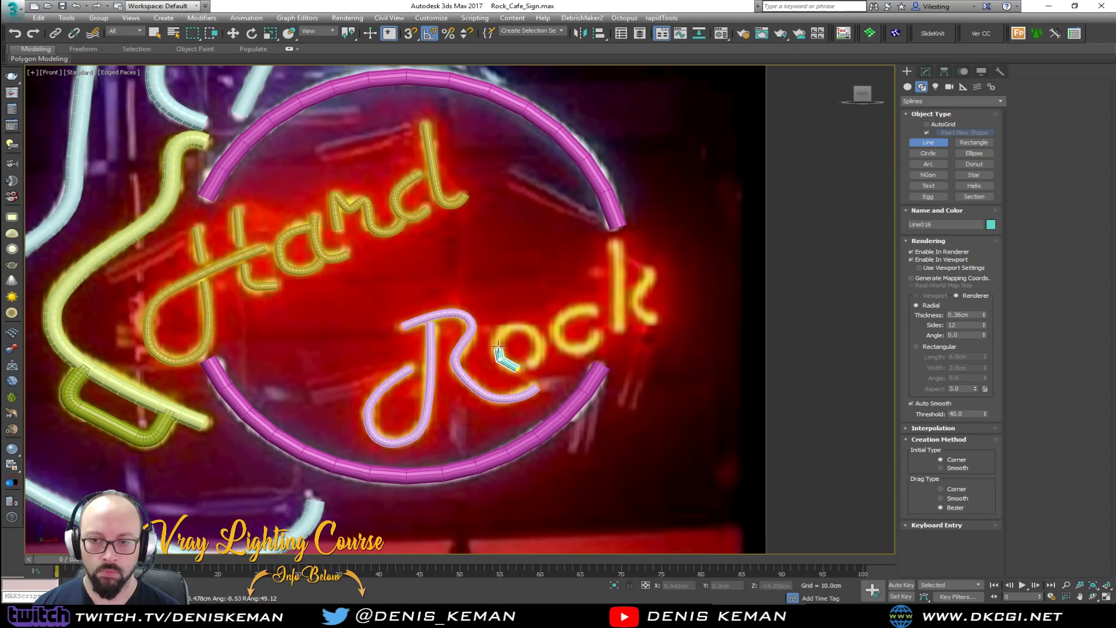
left_click(498, 335)
left_click(517, 321)
left_click(541, 335)
left_click(539, 351)
left_click(532, 366)
right_click(540, 372)
right_click(544, 376)
Convert all vertices of the "o" line to smooth points and deselect it.
key("1")
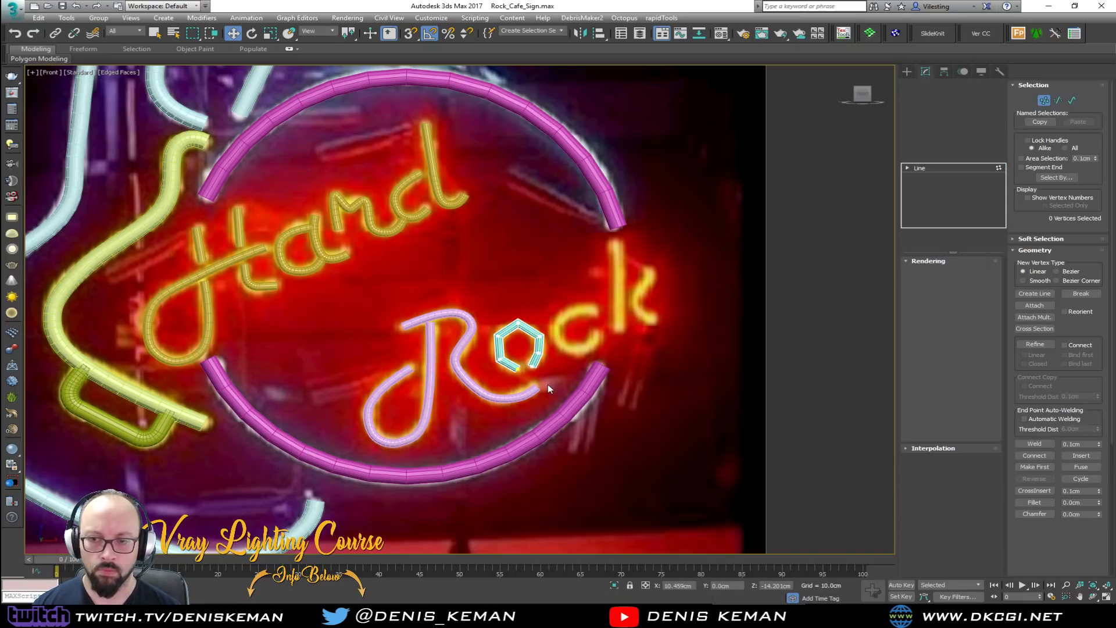
key("ctrl+a")
right_click(541, 333)
left_click(507, 279)
left_click(572, 326)
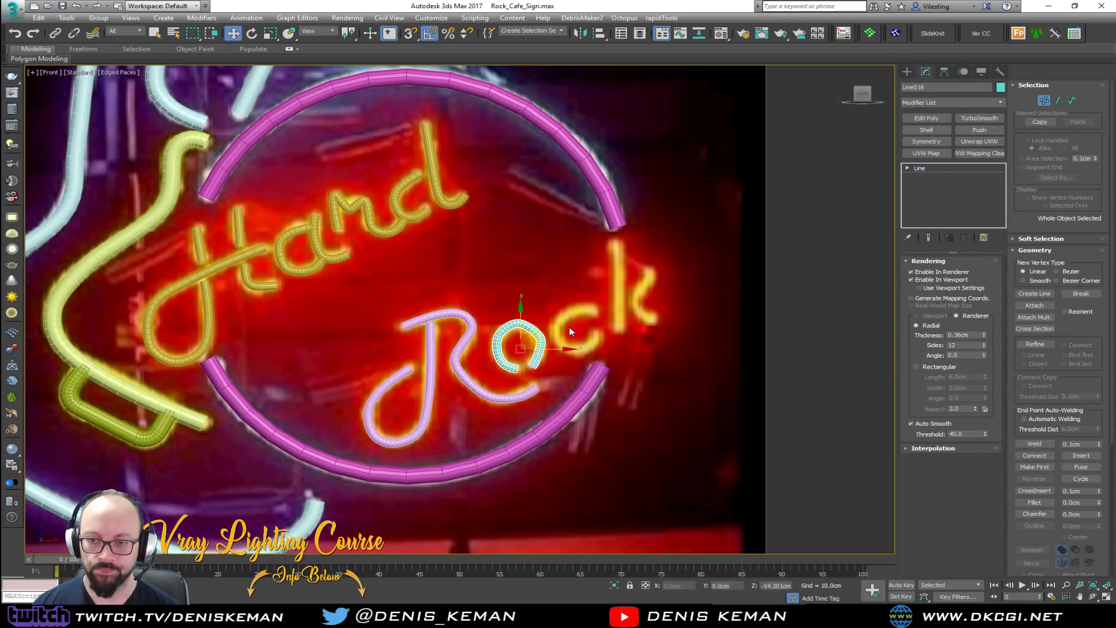
left_click(607, 322)
Trace the "c" in "Rock" with an open six-point line from its lower right end to its upper right end.
right_click(603, 321)
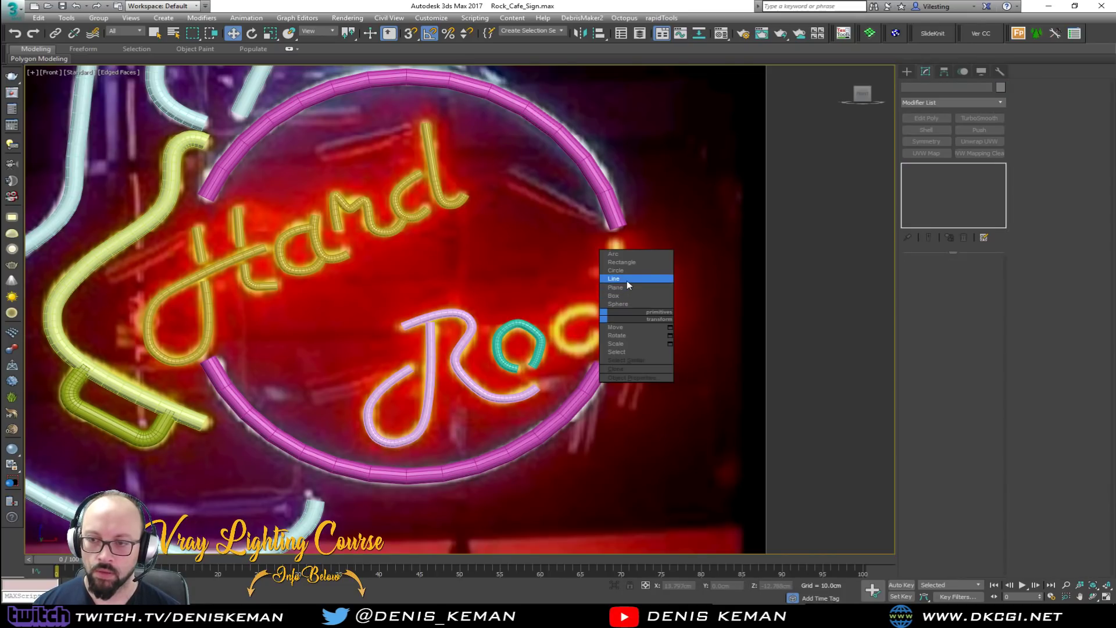
left_click(625, 279)
left_click(596, 333)
left_click(588, 349)
left_click(563, 347)
left_click(555, 323)
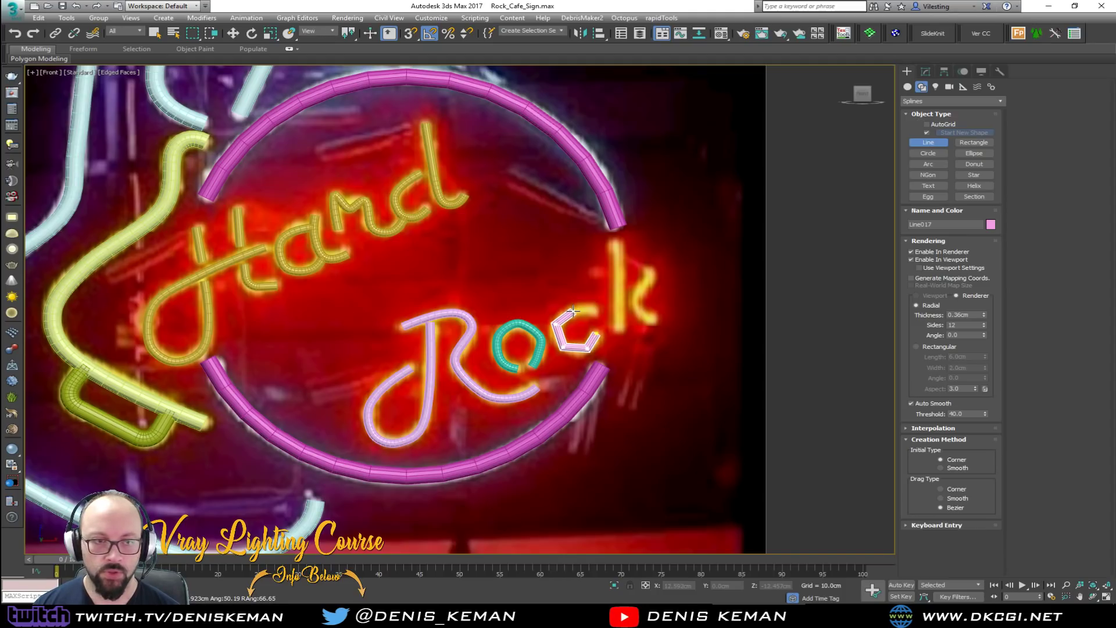
left_click(575, 308)
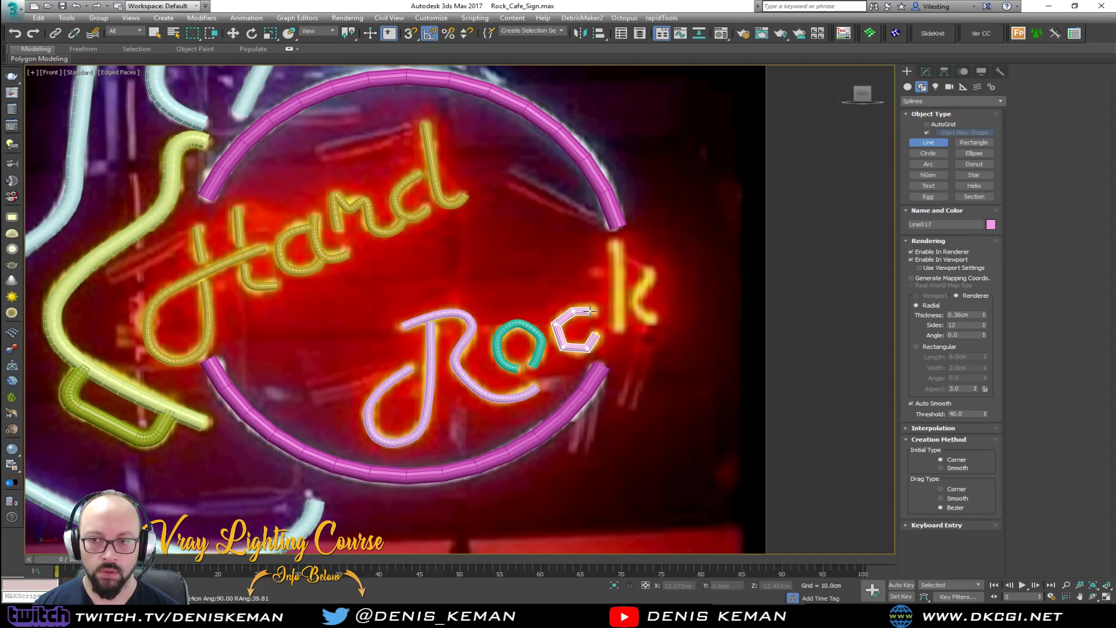
left_click(594, 309)
Convert all six vertices of the "c" line to smooth points and leave vertex editing.
key("1")
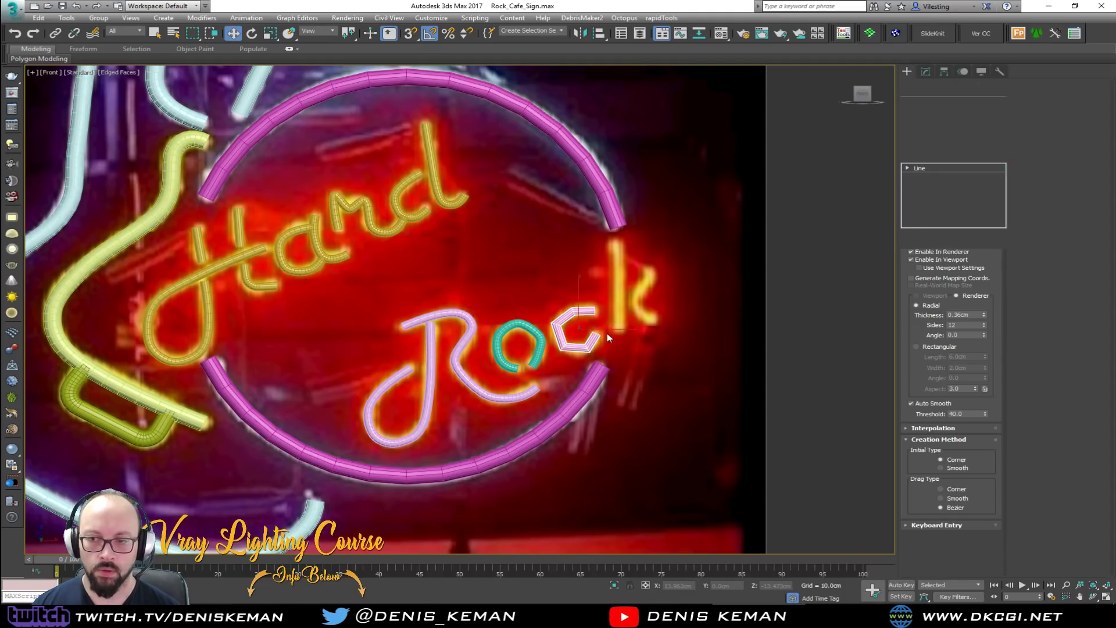
key("ctrl+a")
right_click(603, 330)
left_click(584, 277)
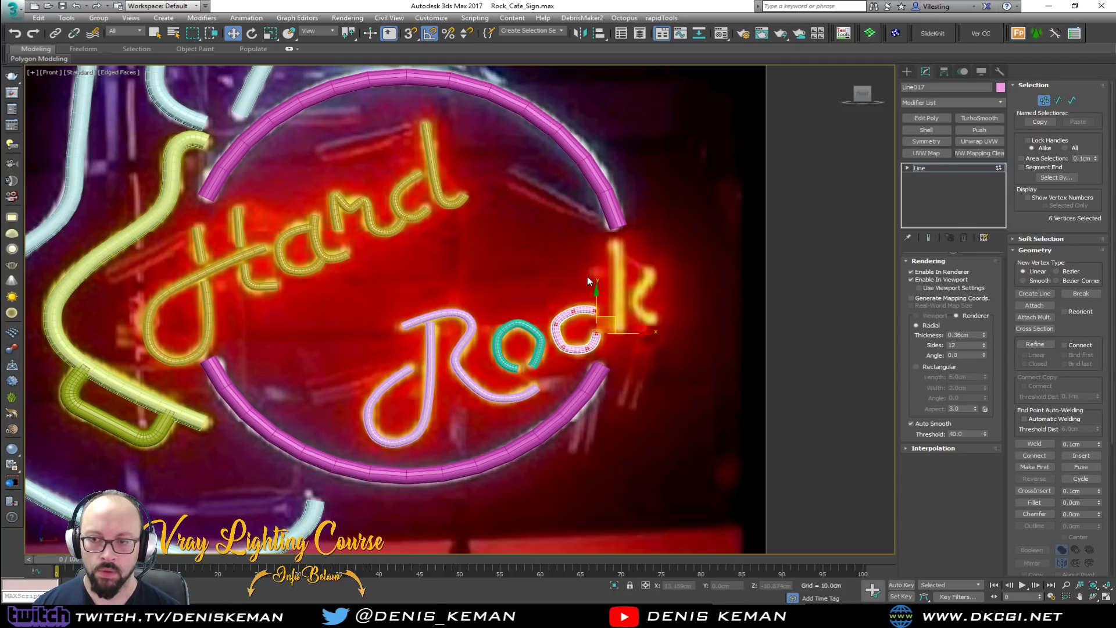
key("1")
Trace the stem of the "k" in "Rock" with a straight two-point line.
right_click(650, 274)
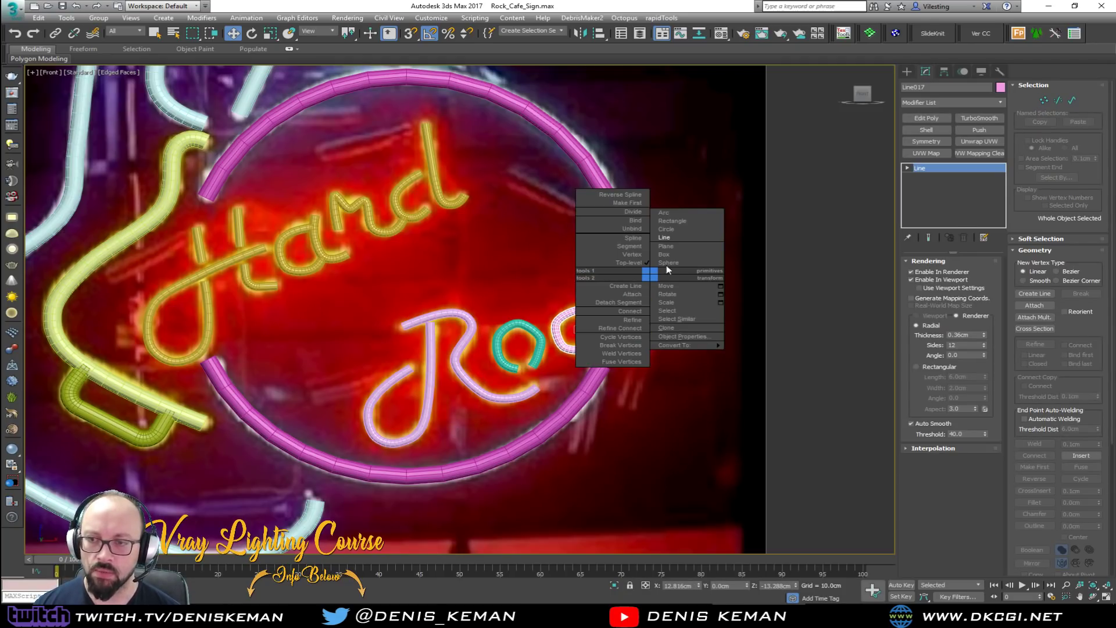
left_click(672, 240)
left_click(618, 244)
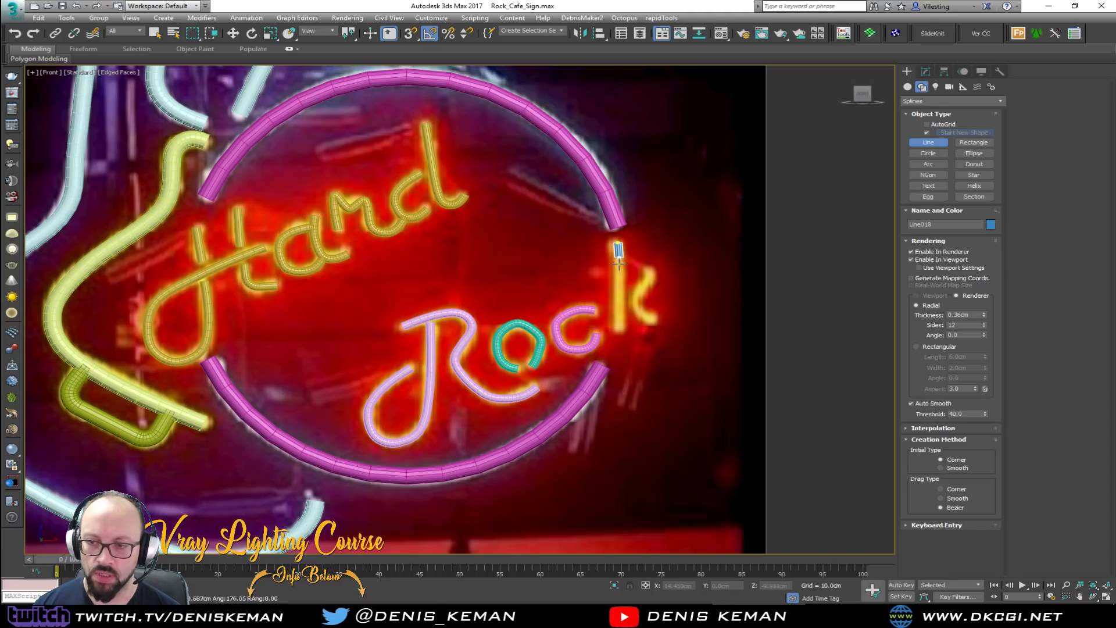
left_click(619, 332)
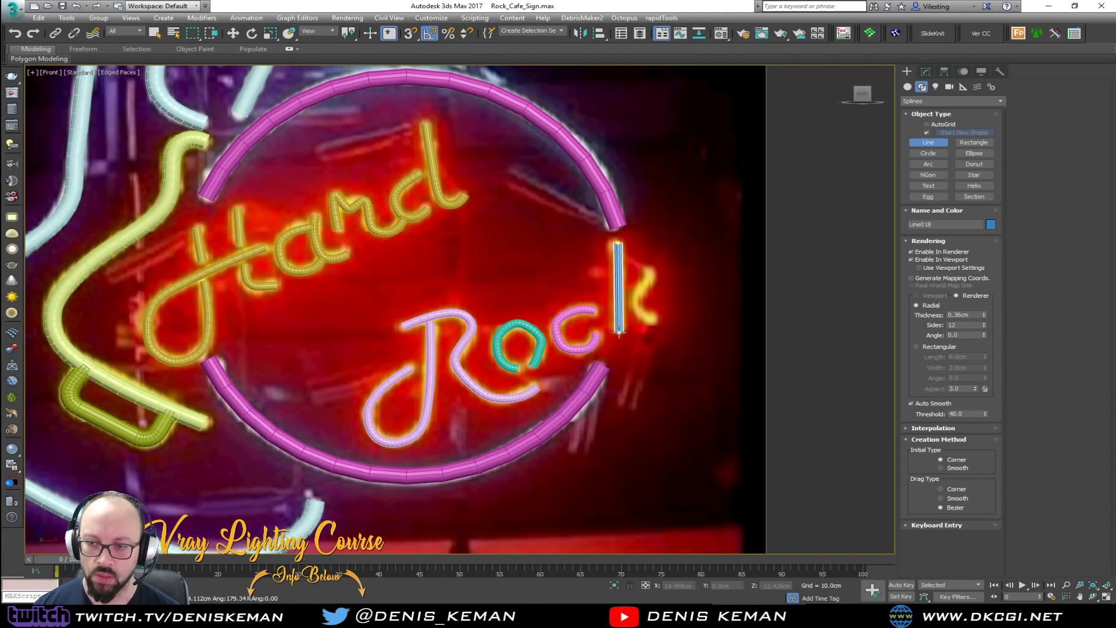
right_click(651, 270)
Trace the bent arm and leg of the "k" with an open four-point line.
left_click(650, 271)
left_click(638, 297)
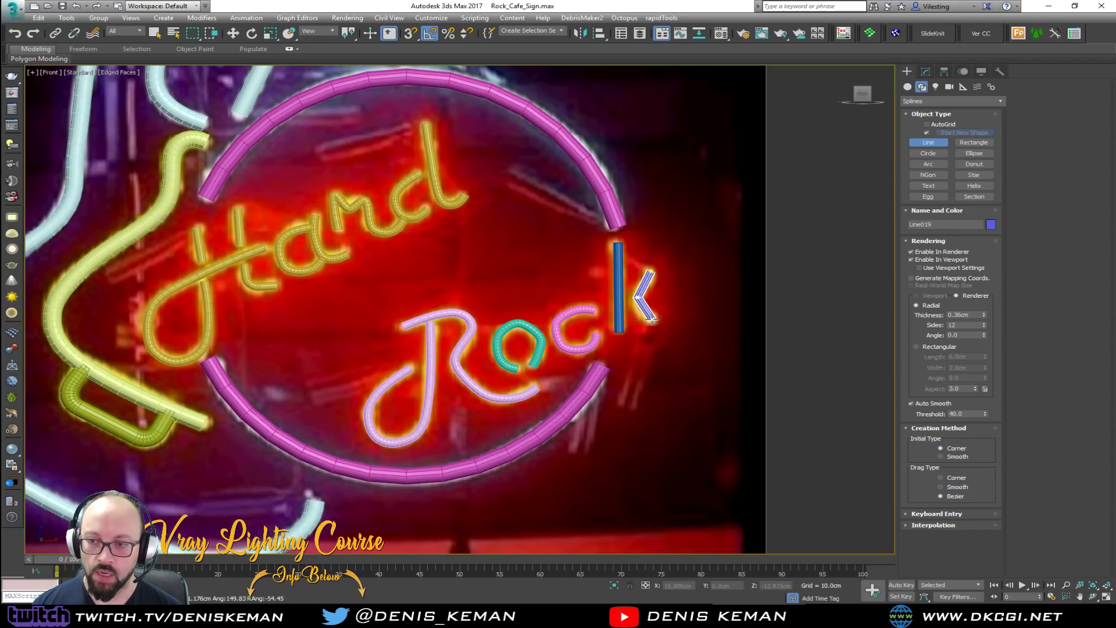
left_click(655, 321)
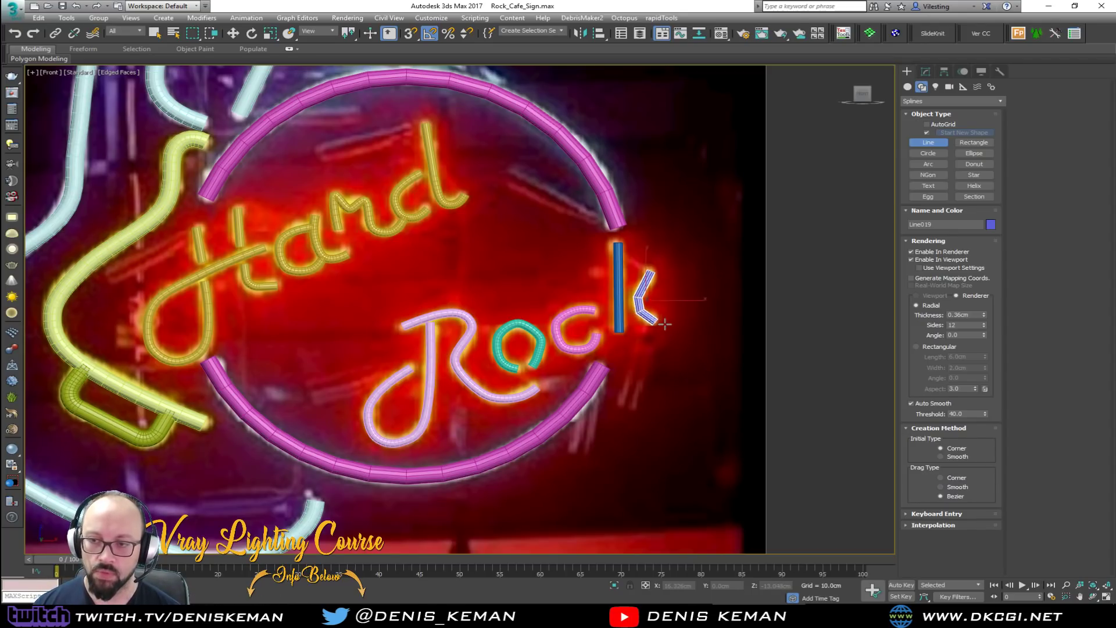
right_click(665, 324)
right_click(682, 289)
Convert all four vertices of the "k" arm line to smooth points and leave vertex editing.
key("1")
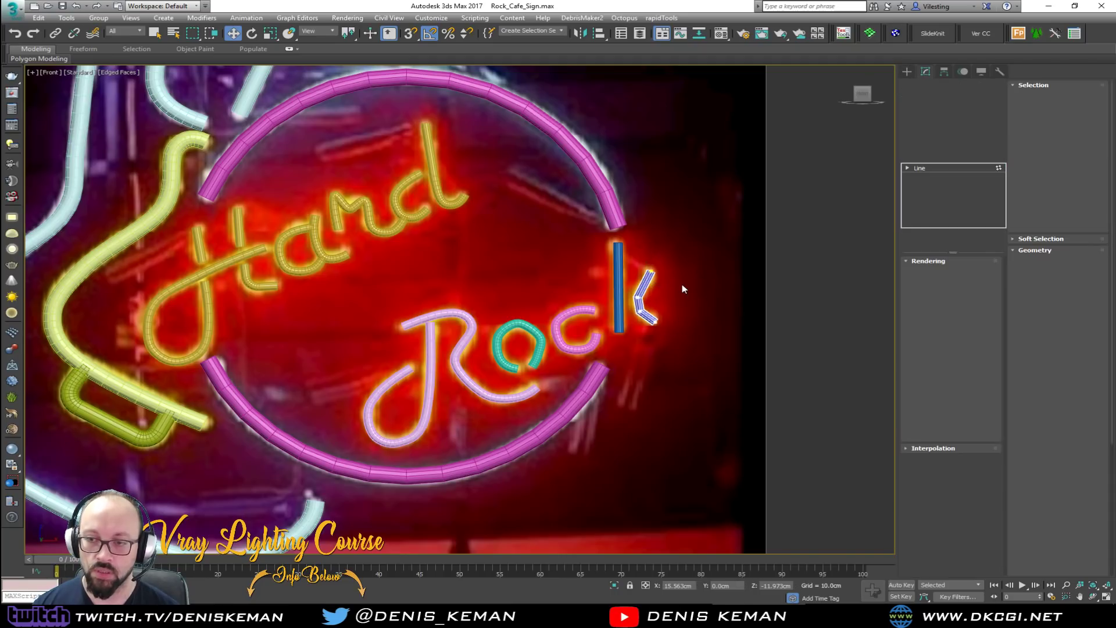
right_click(678, 282)
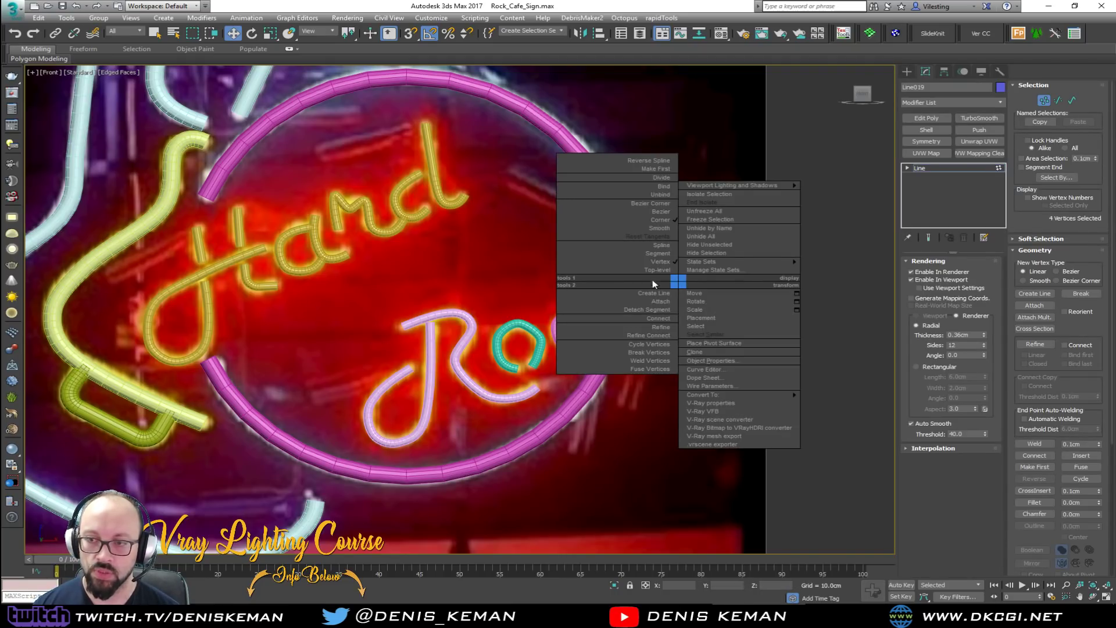
left_click(653, 229)
left_click(1044, 100)
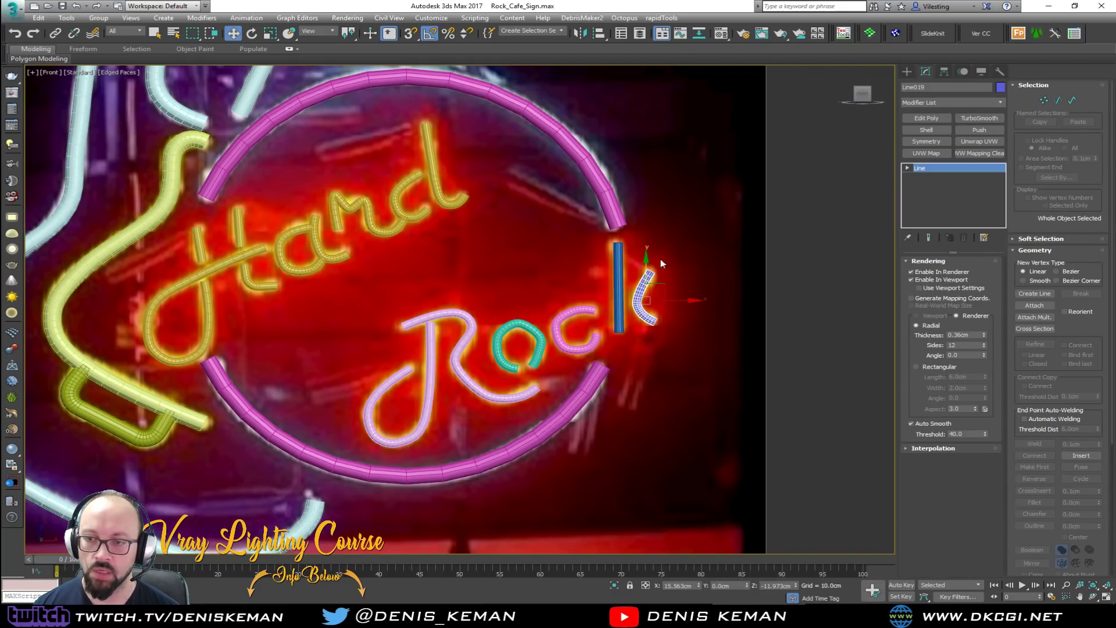
Give all the line objects of the "Rock" lettering the same dark yellow object color.
left_click(648, 287)
left_click_drag(389, 351, 395, 353)
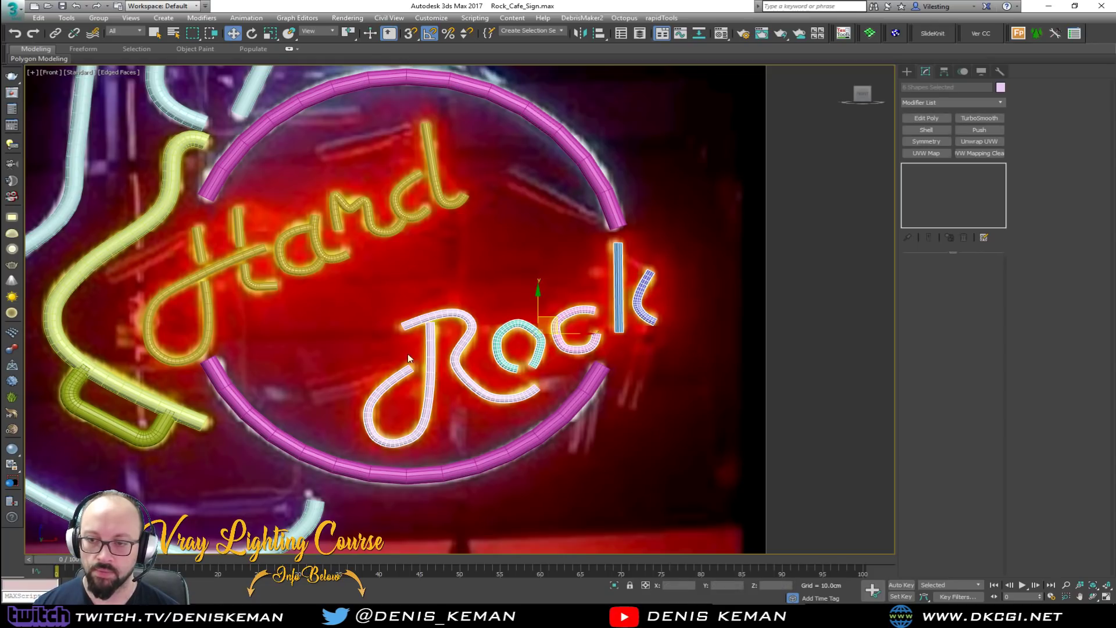
left_click(1000, 88)
left_click(667, 201)
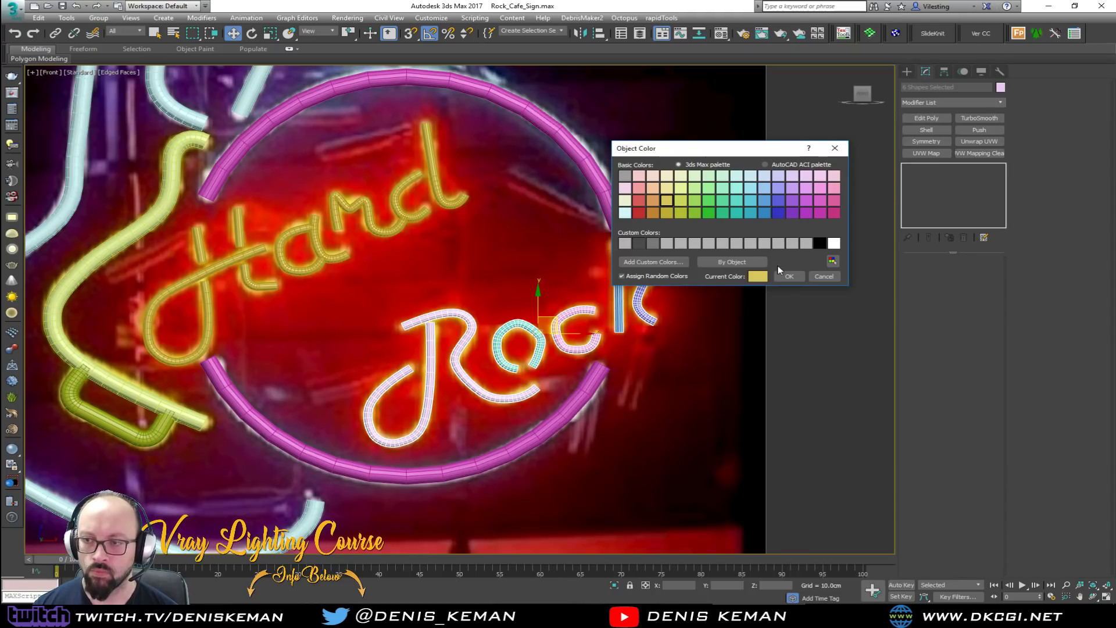
left_click(788, 276)
left_click(511, 317)
Try placing all the neon tubes beside the reference image to compare the two.
scroll(590, 314, "down", 4)
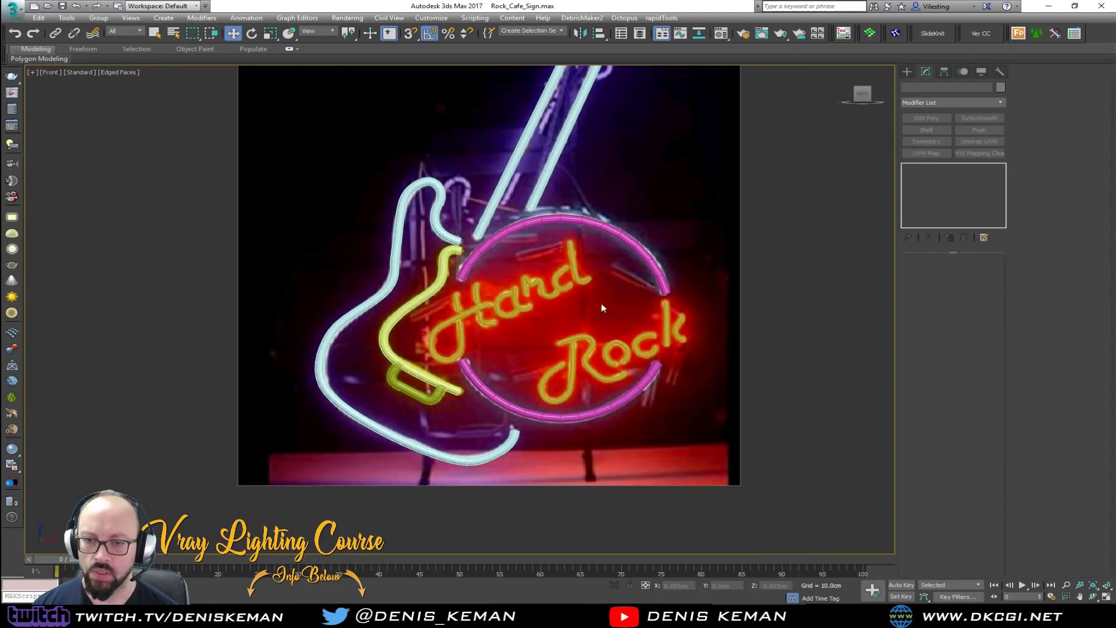
scroll(583, 304, "down", 3)
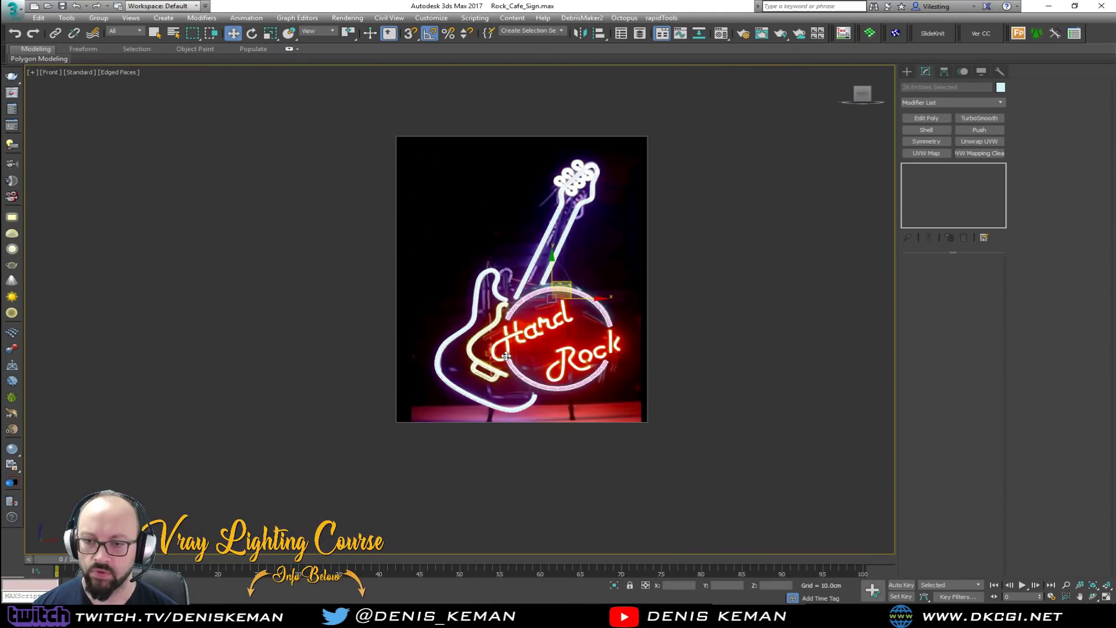
scroll(544, 343, "up", 3)
key("ctrl+a")
left_click_drag(434, 240, 126, 241)
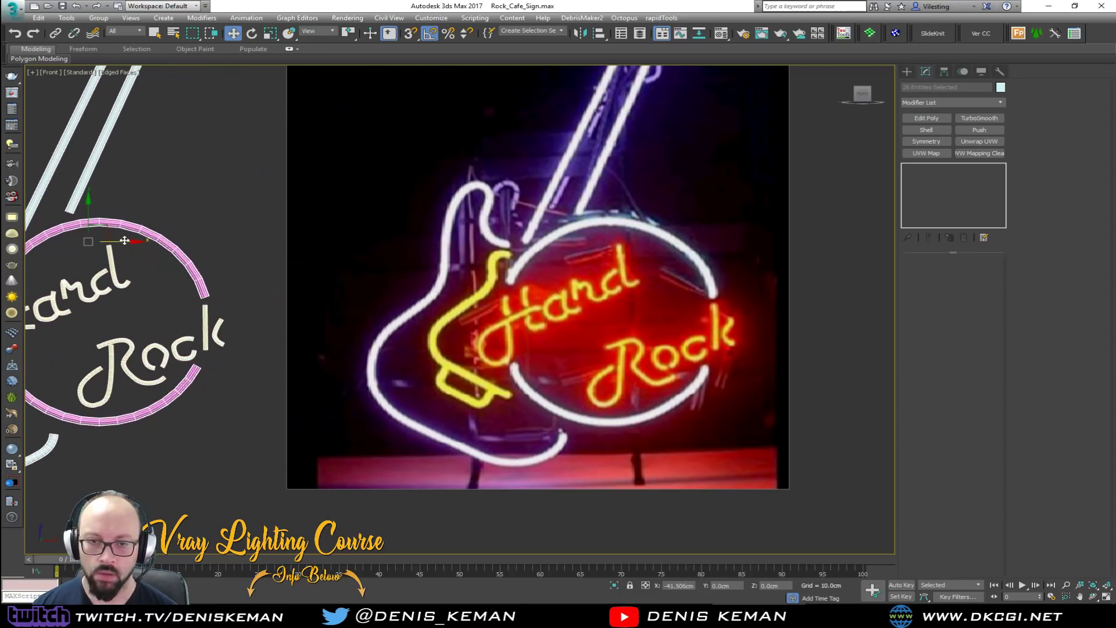
middle_click_drag(336, 319, 431, 318)
scroll(448, 328, "down", 2)
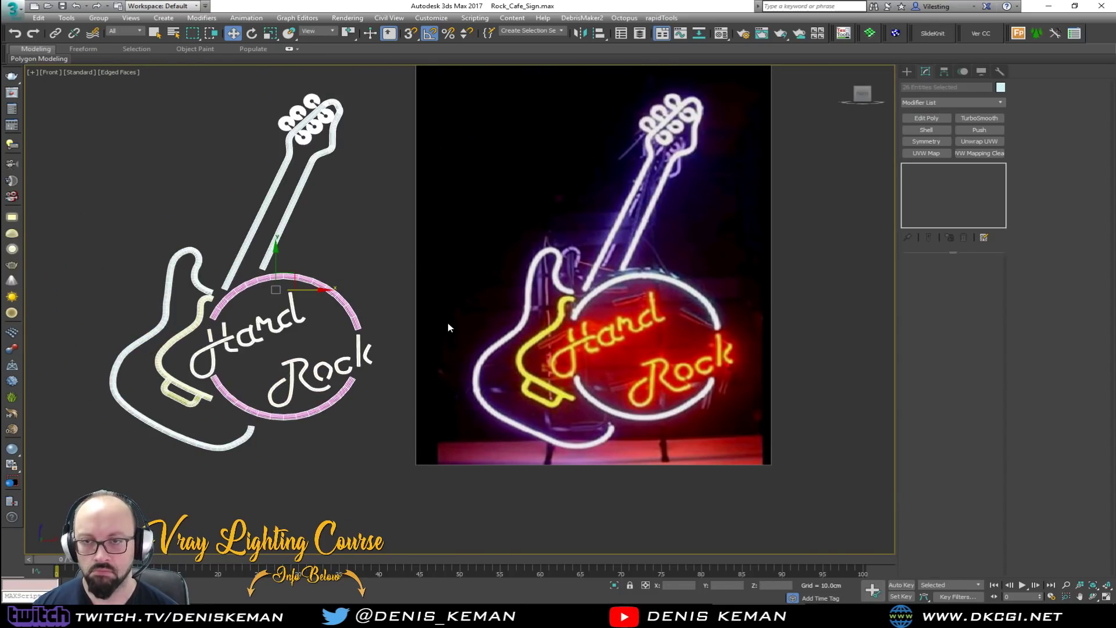
key("ctrl+z")
Examine the neon tubes and the reference plane from an angle in the perspective view.
left_click(686, 453)
key("alt+w")
middle_click(625, 444)
key("alt+w")
middle_click_drag(574, 355, 434, 309, "alt")
key("alt+w")
middle_click(562, 236)
key("alt+w")
Draw a plane about 12.3 cm wide and 4.3 cm long across the lower guitar neck in the front view.
scroll(562, 236, "up", 5)
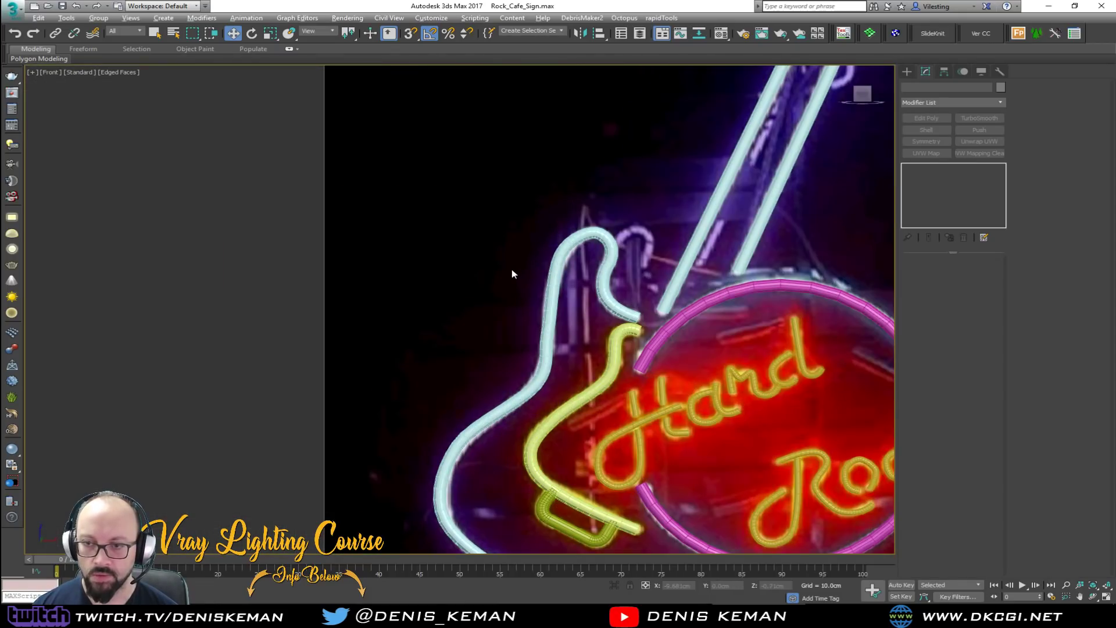
right_click(525, 191)
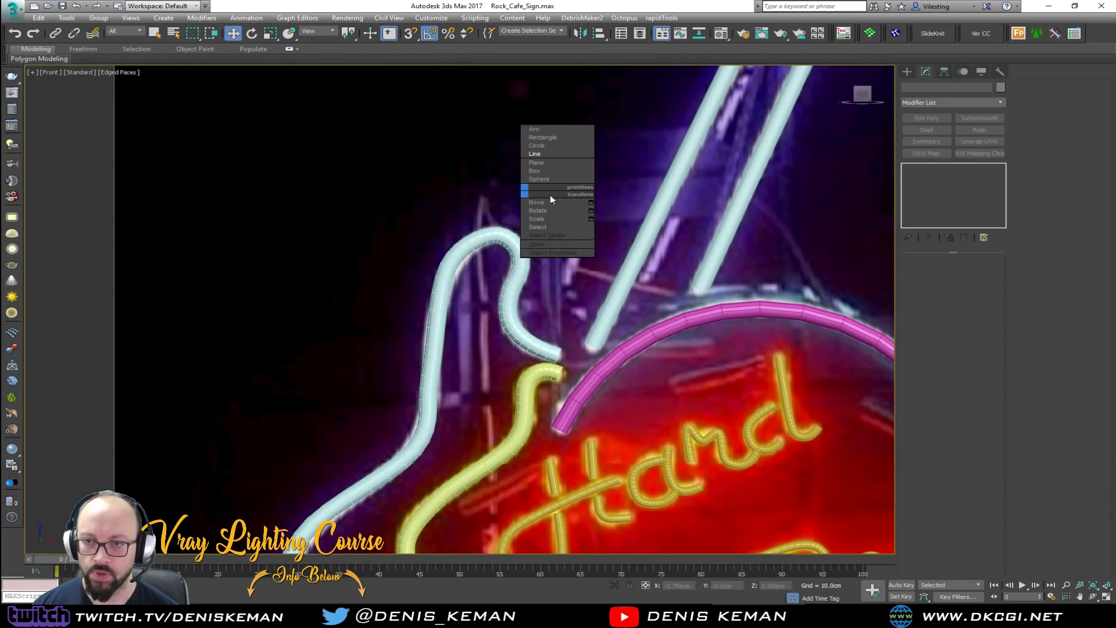
left_click(566, 163)
scroll(400, 181, "down", 3)
left_click_drag(396, 172, 608, 239)
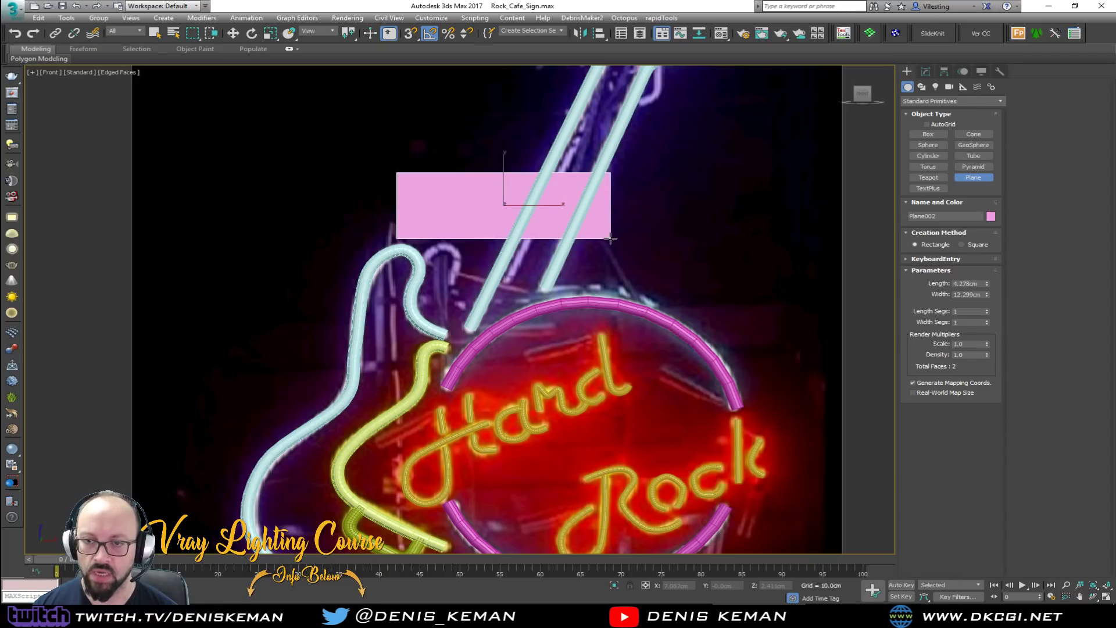
key("w")
Move the plane about 3.4 cm back along Y, between the neon tubes and the reference image.
key("alt+w")
right_click(665, 434)
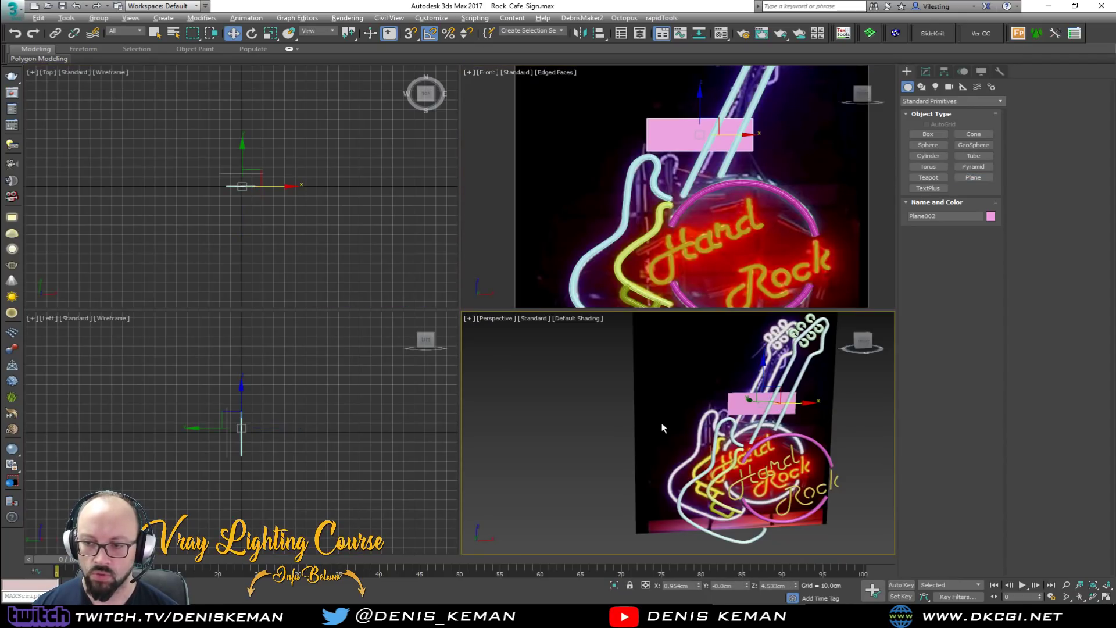
key("alt+w")
left_click_drag(604, 256, 570, 265)
Add a Shell modifier to the plane to turn it into a thick backing bar, and deselect it.
left_click(925, 71)
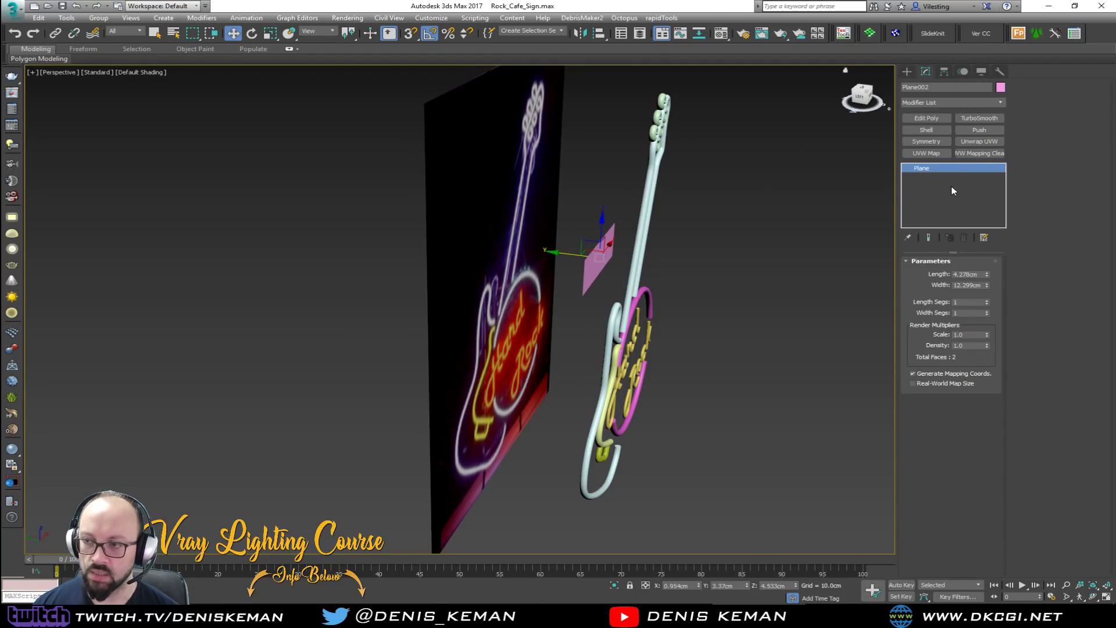
left_click(931, 131)
key("z")
middle_click_drag(651, 264, 504, 286, "alt")
scroll(504, 286, "down", 4)
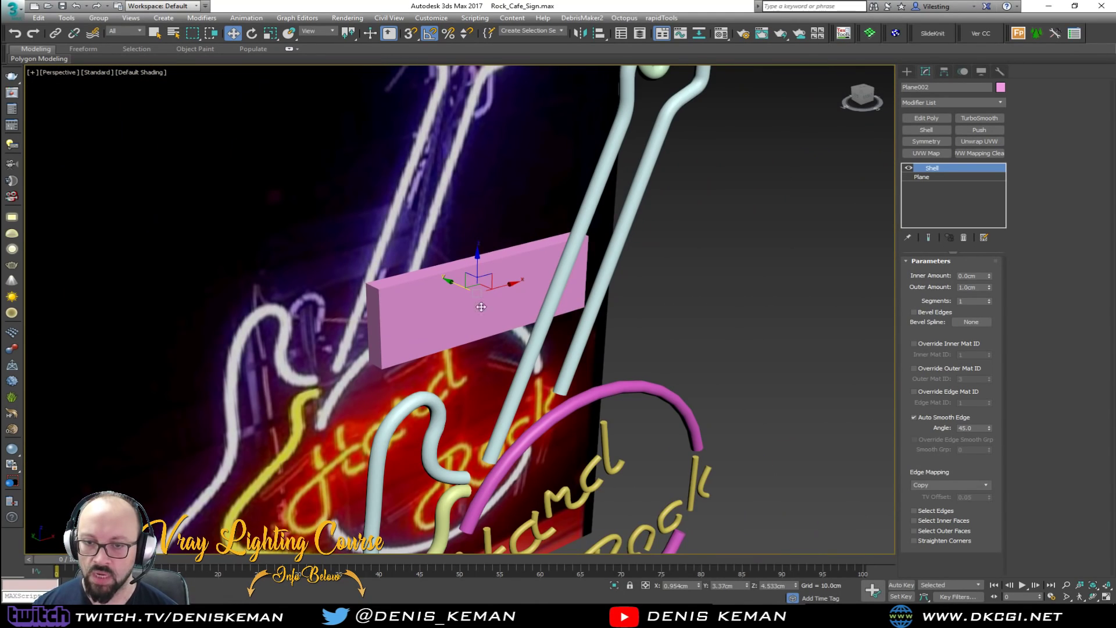
scroll(416, 200, "down", 3)
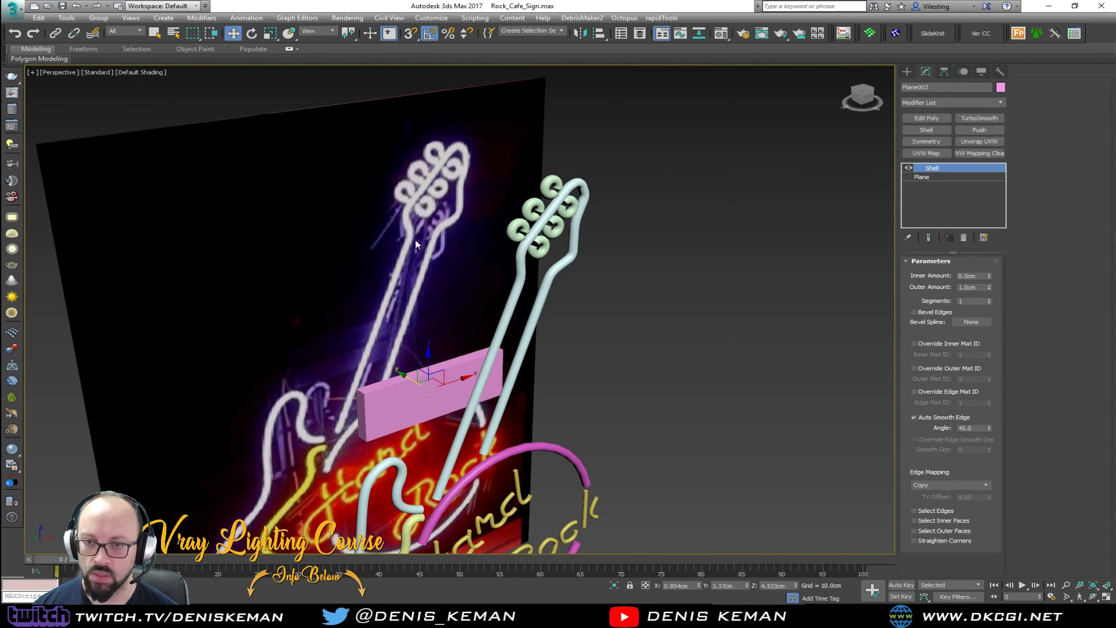
middle_click_drag(417, 301, 395, 274, "alt")
left_click(605, 335)
Draw a straight two-point line along the guitar neck in the front view, from its lower left end up to the tuning pegs.
key("alt+w")
left_click(697, 216)
key("alt+w")
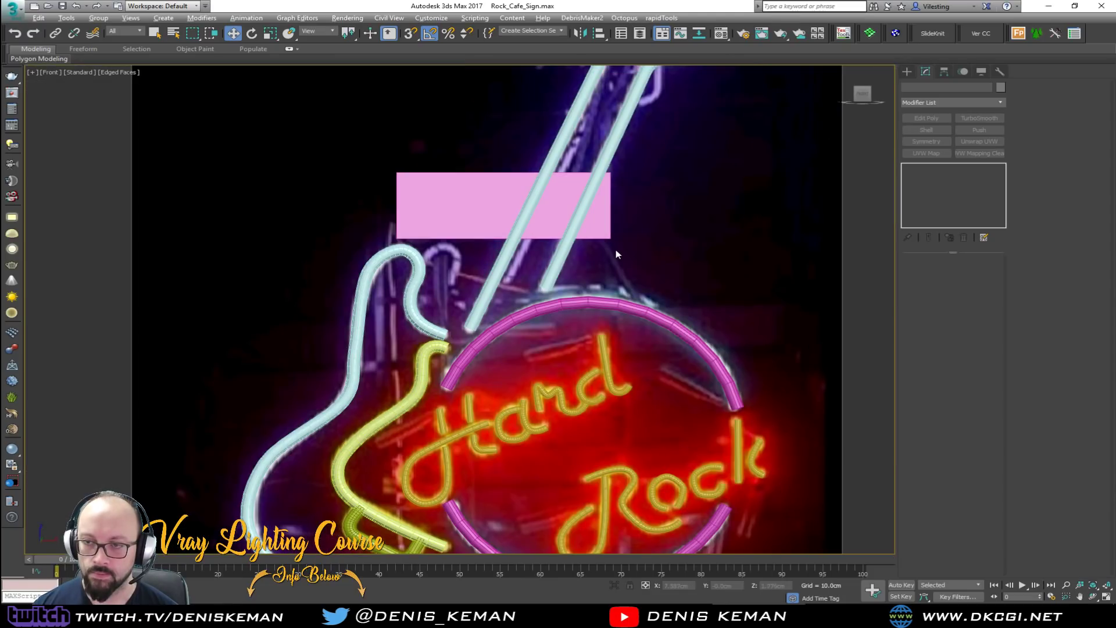
right_click(585, 266)
left_click(608, 226)
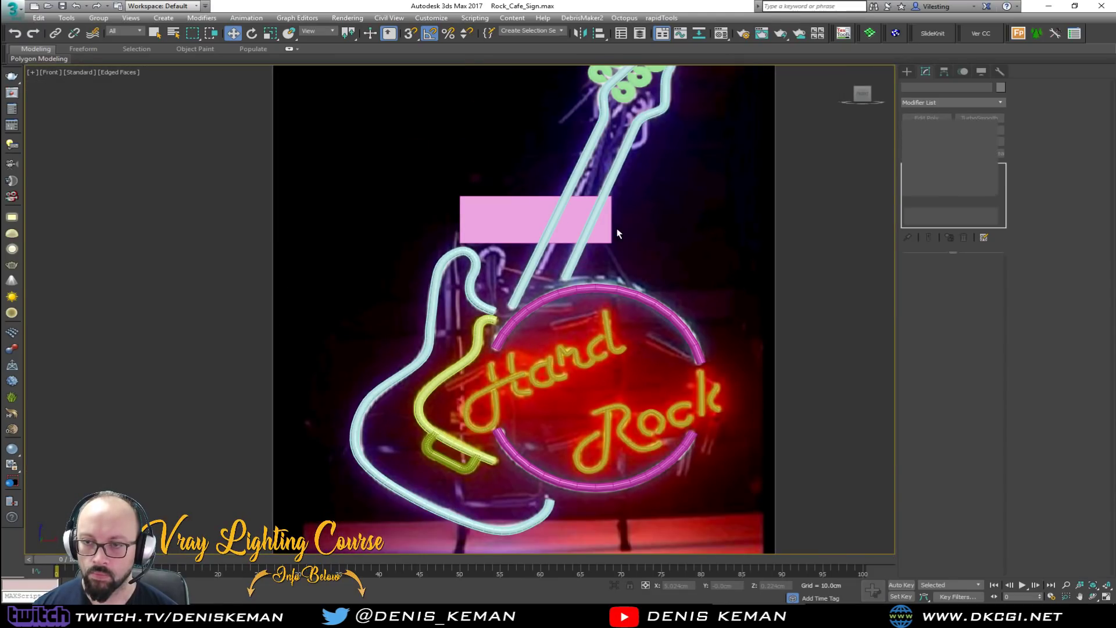
left_click(507, 314)
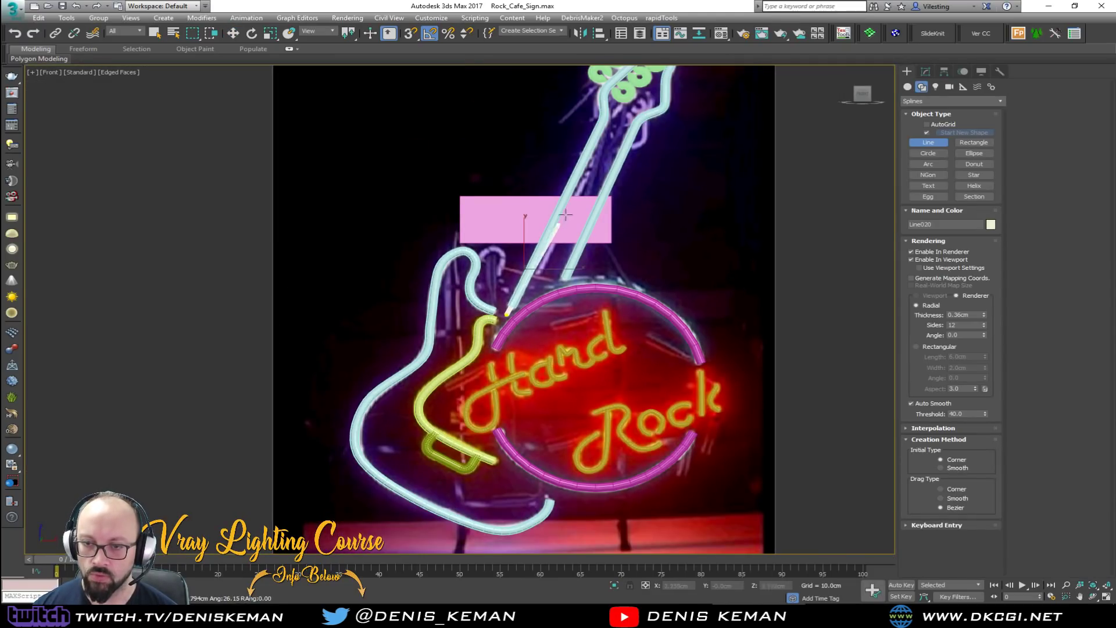
left_click(629, 70)
right_click(628, 96)
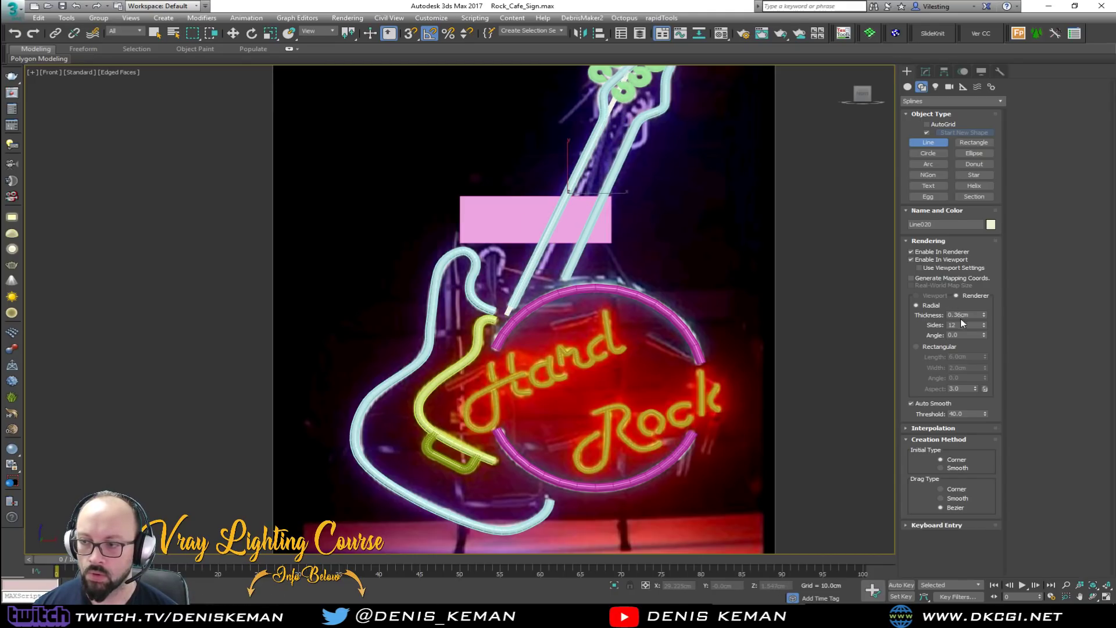
Give the neck line a rectangular rendered profile 3 cm long and 1 cm wide.
left_click(916, 346)
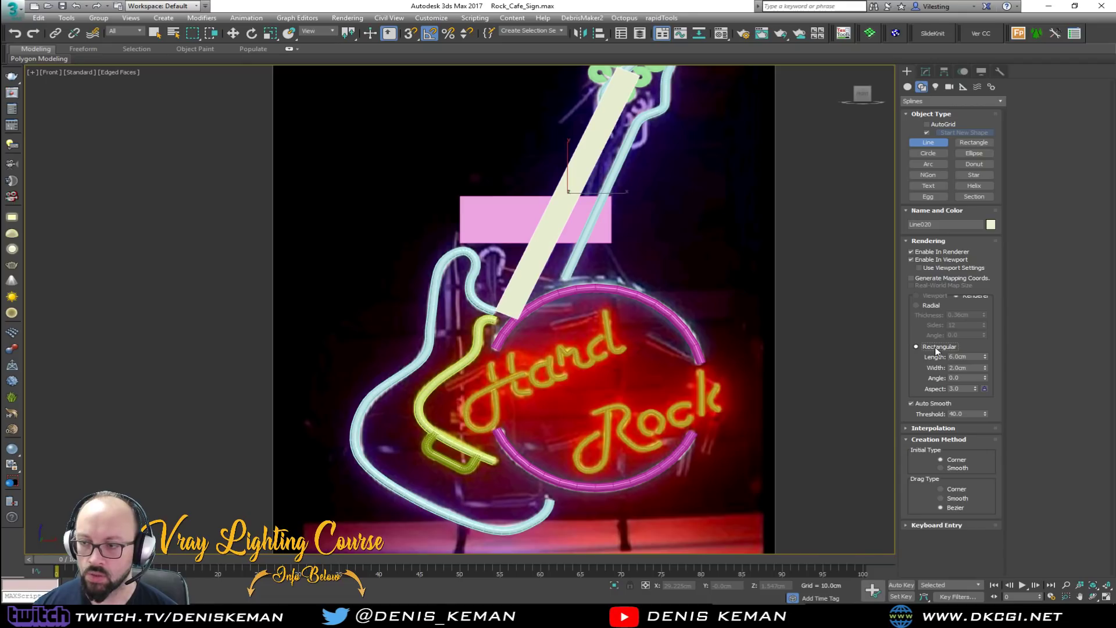
type("3")
key("Tab")
type("1")
key("Return")
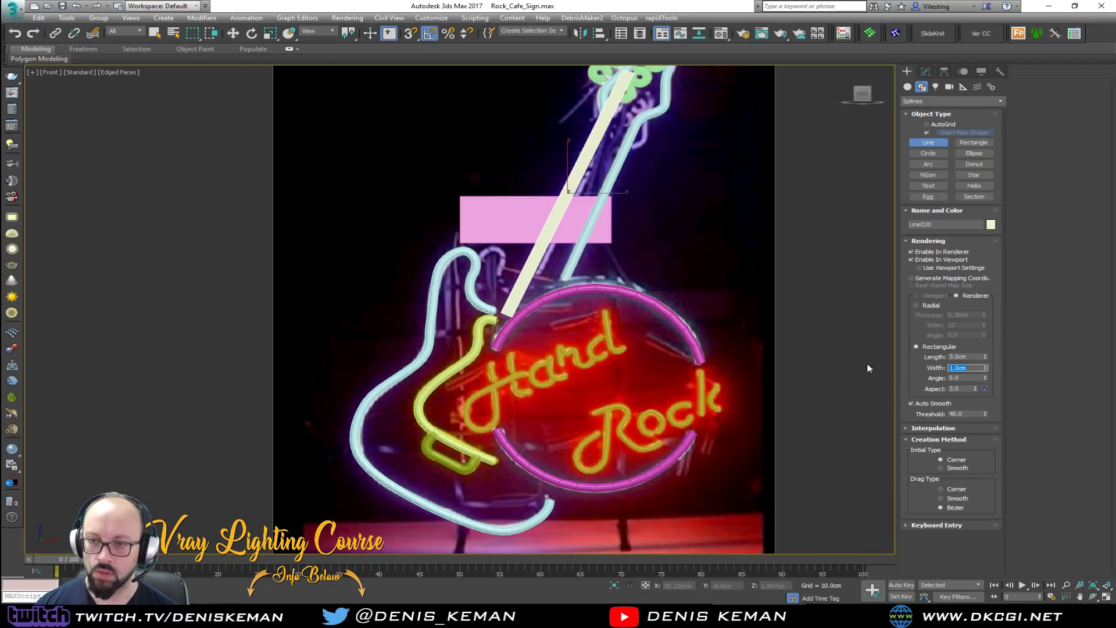
Clone the neck bar as an instance and shift it along X to the other neck tube.
key("w")
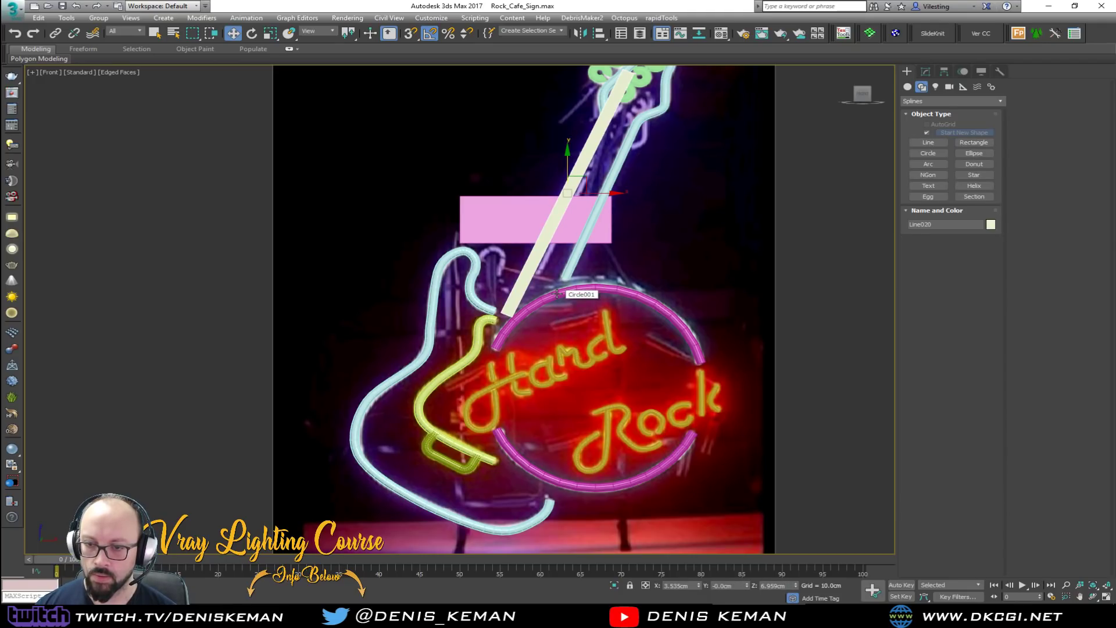
left_click_drag(567, 193, 639, 191, "shift")
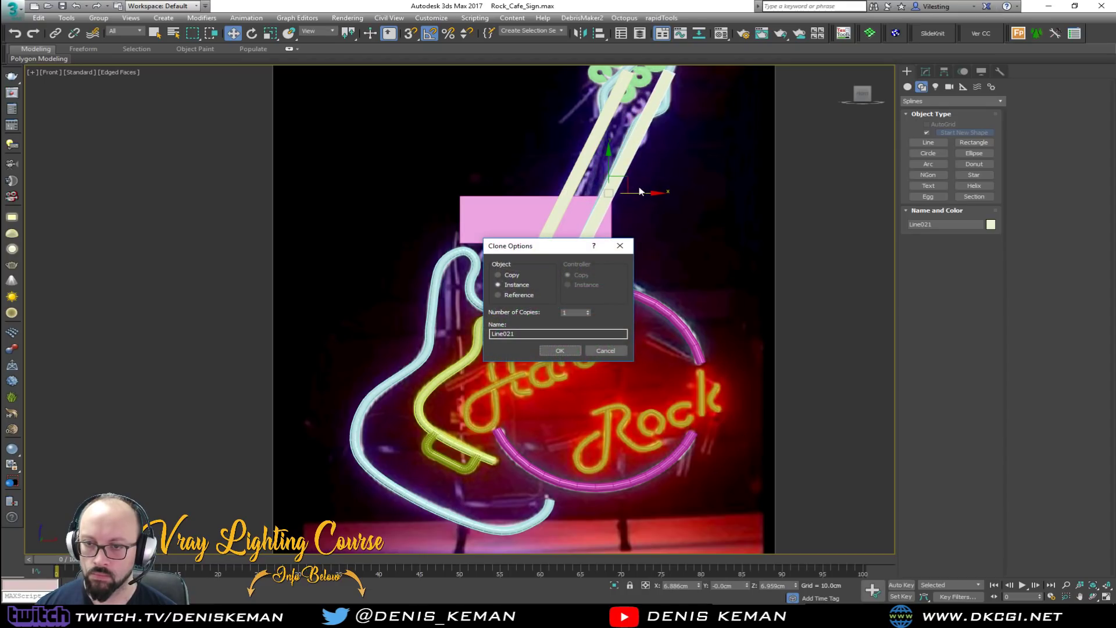
left_click(559, 350)
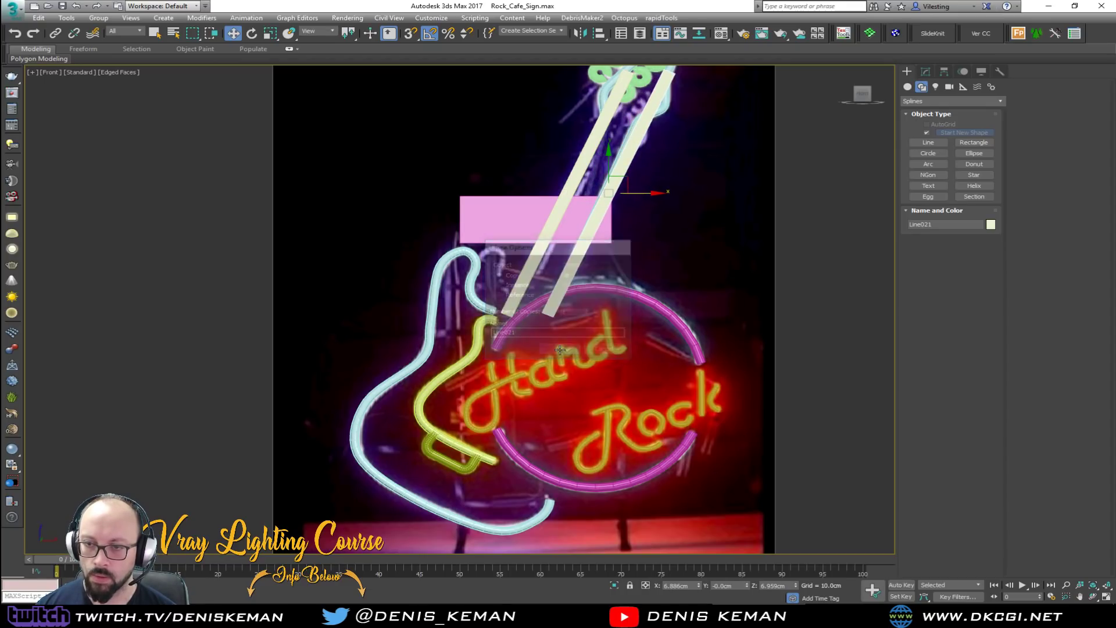
In the perspective view, select the original neck bar and set its rectangular length to 0.5 cm.
key("alt+w")
middle_click(557, 372)
key("alt+w")
middle_click_drag(555, 374, 486, 448, "alt")
left_click(450, 462)
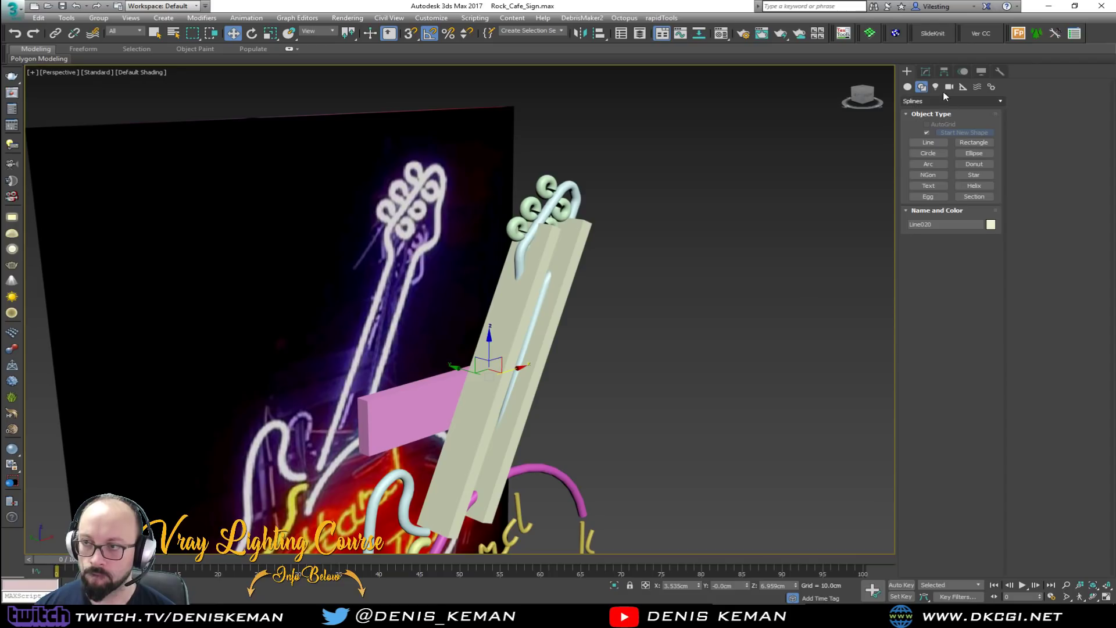
left_click(928, 72)
left_click_drag(984, 389, 978, 459)
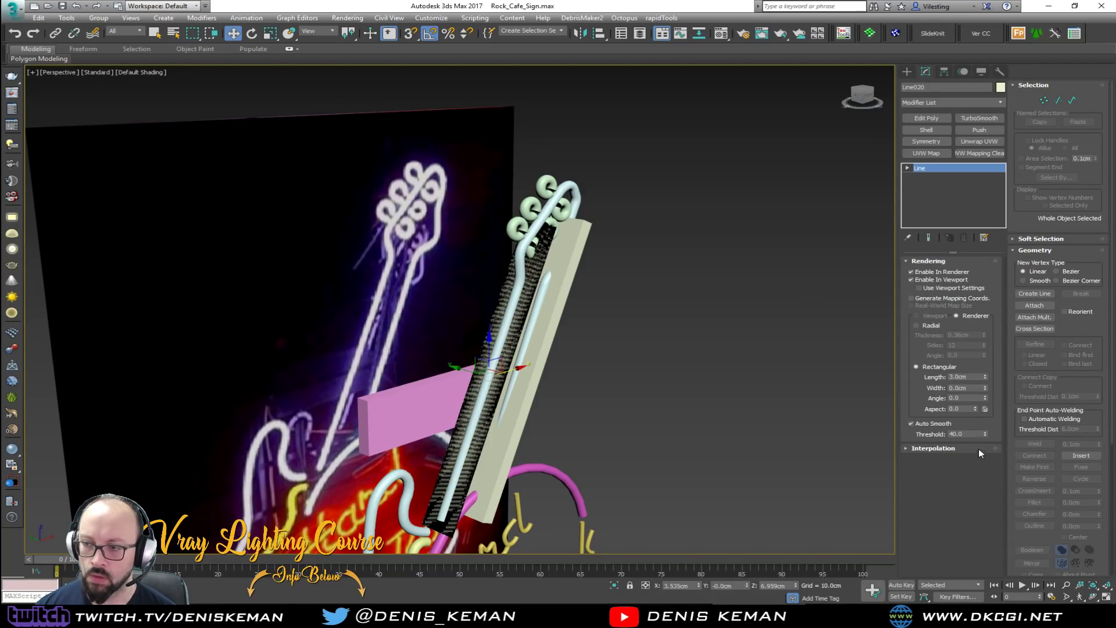
key("ctrl+z")
left_click_drag(985, 377, 981, 423)
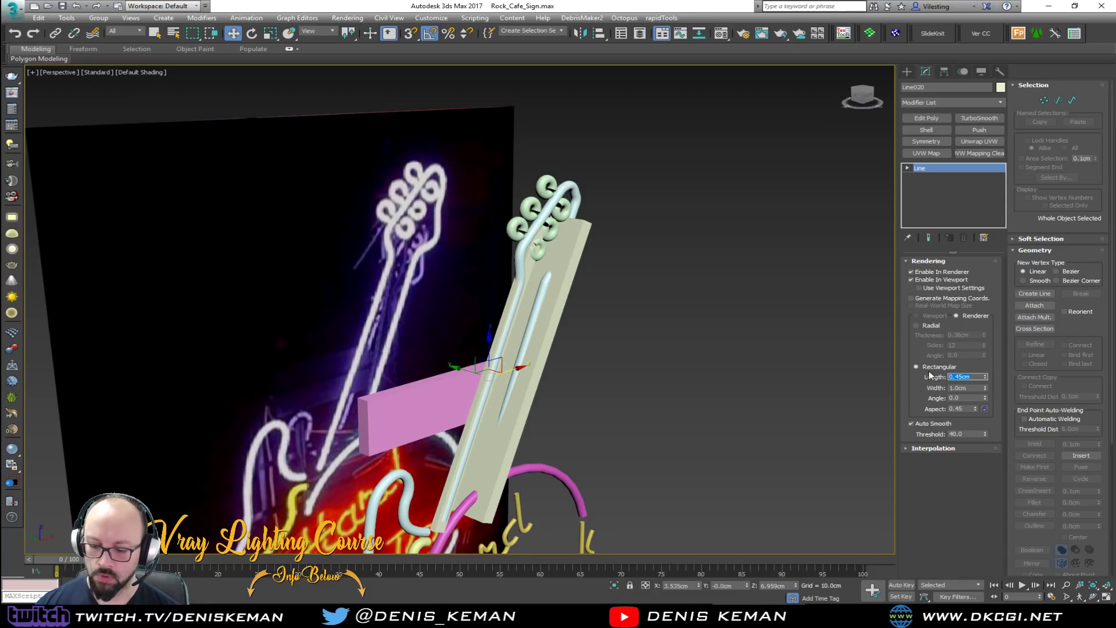
key("Tab")
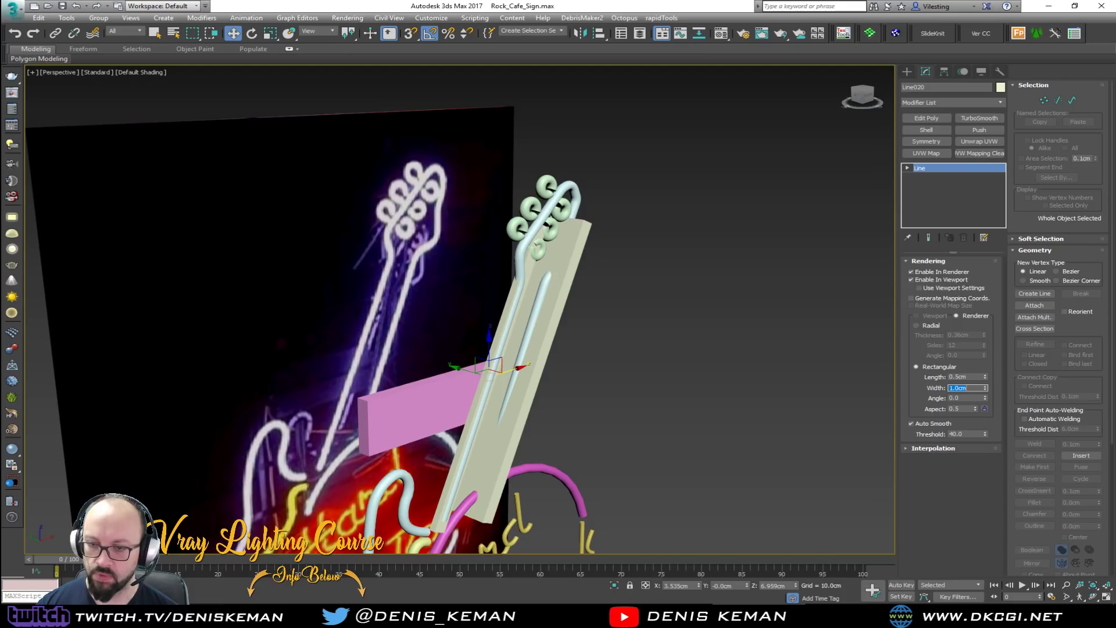
Try rectangular widths of 3 cm and 2 cm on the neck bar, comparing its depth with the tubes.
type("3")
key("Return")
middle_click_drag(678, 345, 833, 352, "alt")
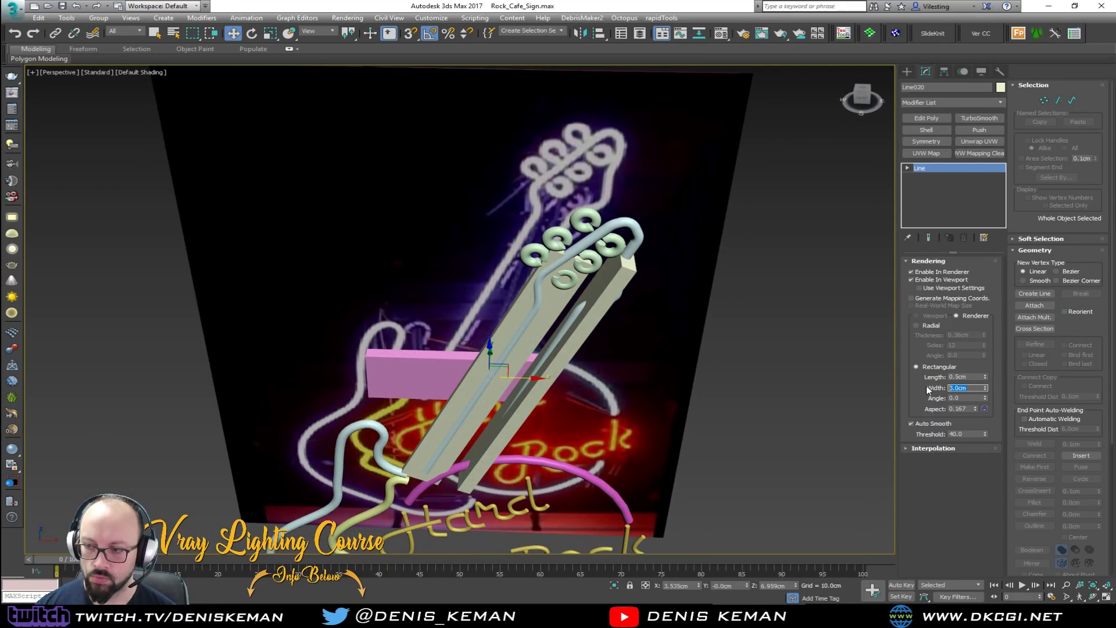
type("2")
key("Return")
middle_click_drag(539, 343, 482, 357, "alt")
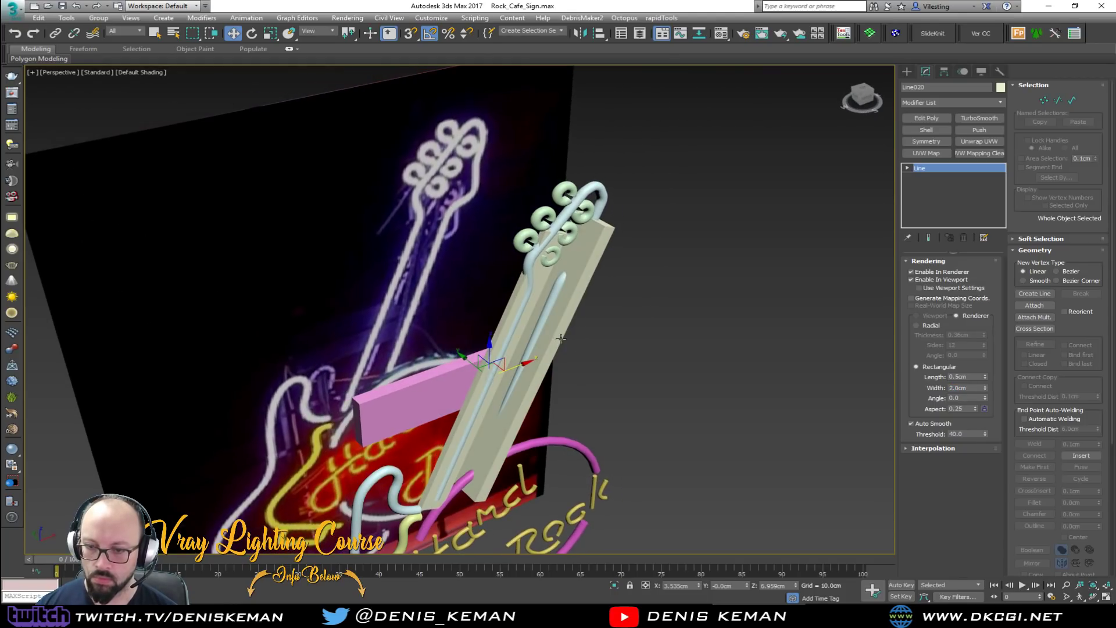
Move the original neck bar back about 1 cm along Y behind the tube, and delete its instanced copy.
left_click_drag(474, 363, 487, 406)
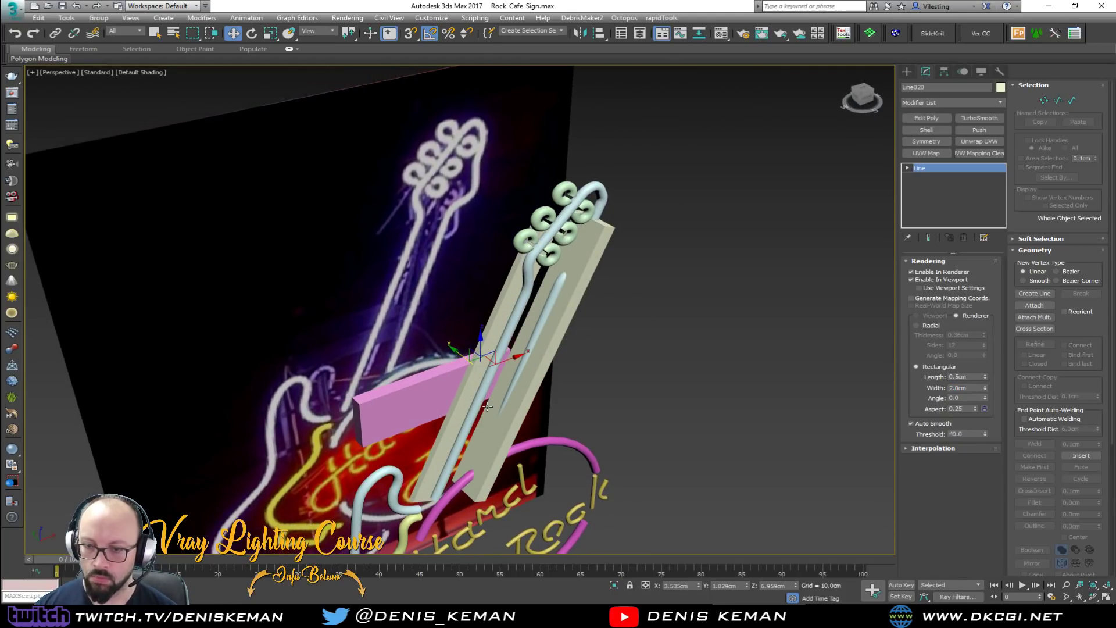
left_click(484, 430)
key("Delete")
Select the remaining neck bar and set its rectangular width to 1 cm.
left_click(446, 428)
middle_click_drag(446, 429, 457, 355, "alt")
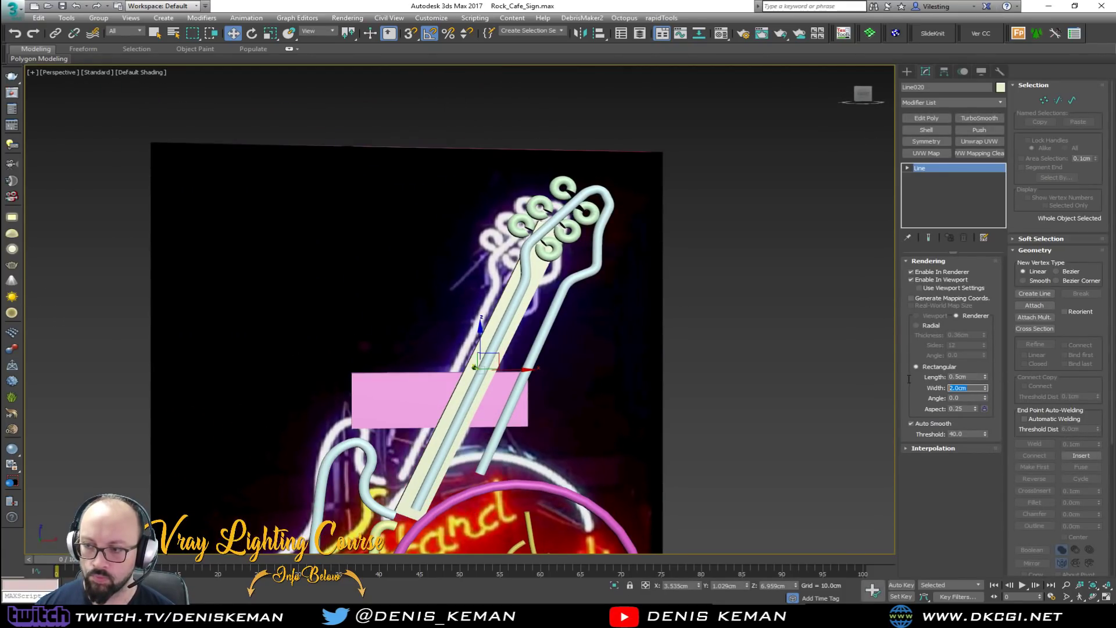
type("1")
key("Return")
middle_click_drag(652, 355, 699, 371, "alt")
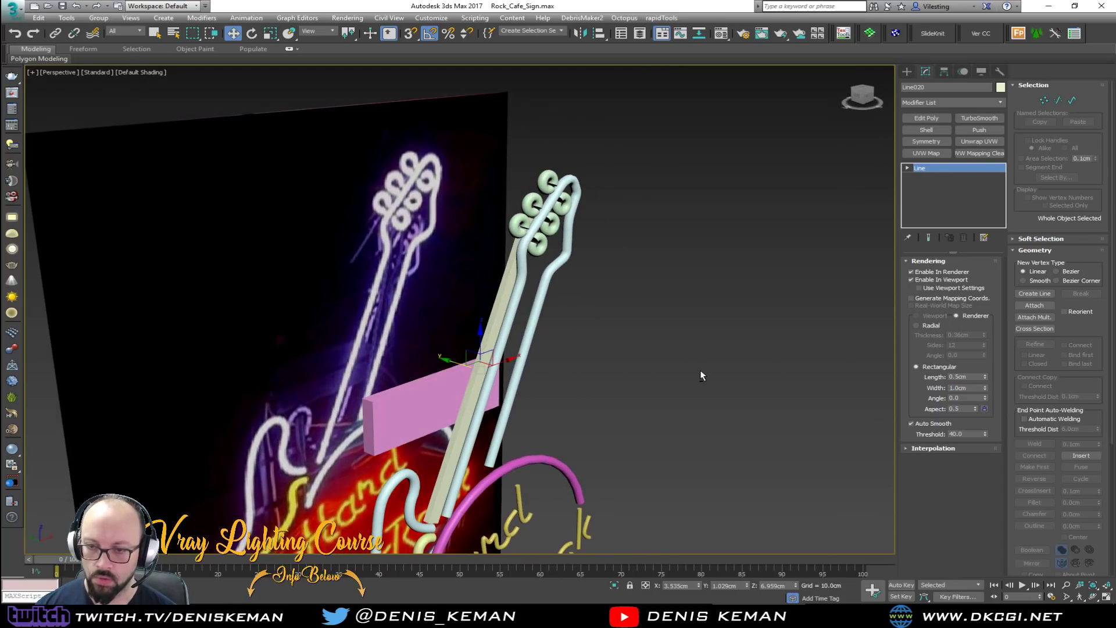
In the front view, clone the neck bar as a copy and place it behind the other neck tube.
key("alt+w")
middle_click(608, 167)
key("alt+w")
left_click_drag(604, 193, 641, 199, "shift")
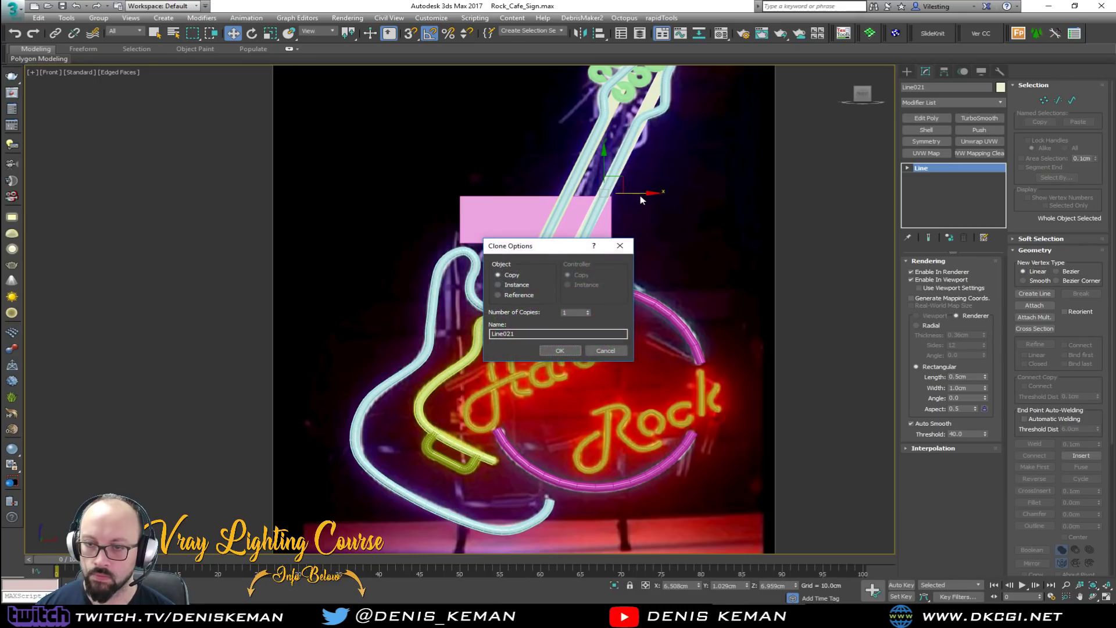
left_click(557, 351)
Create a copy of the second neck bar rotated 65 degrees so it lies roughly horizontal.
key("e")
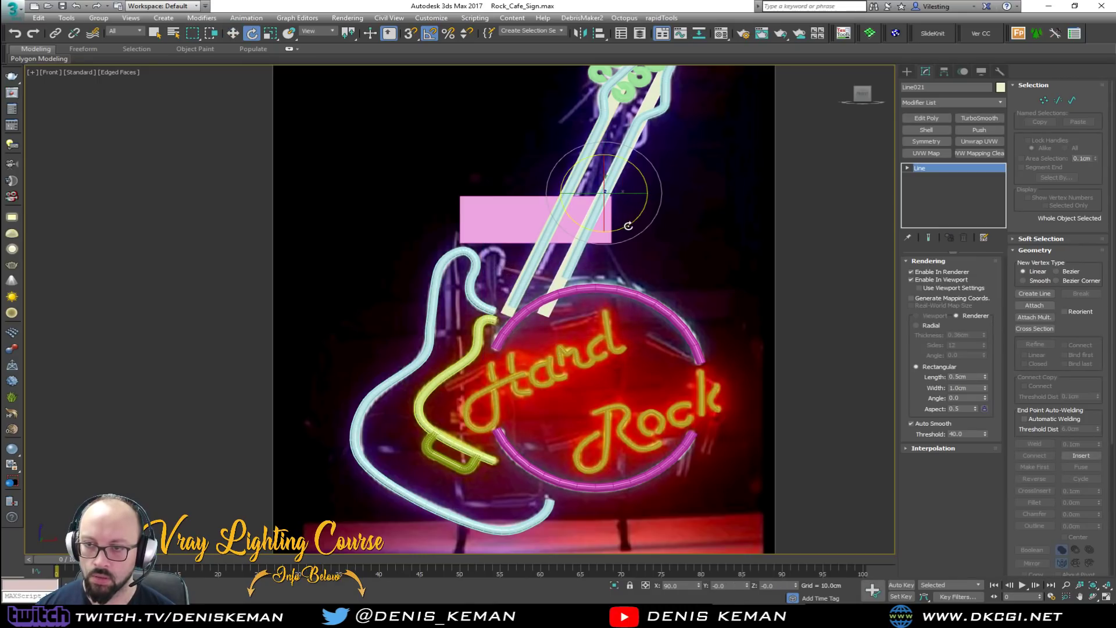
left_click_drag(608, 240, 608, 257, "shift")
left_click(568, 352)
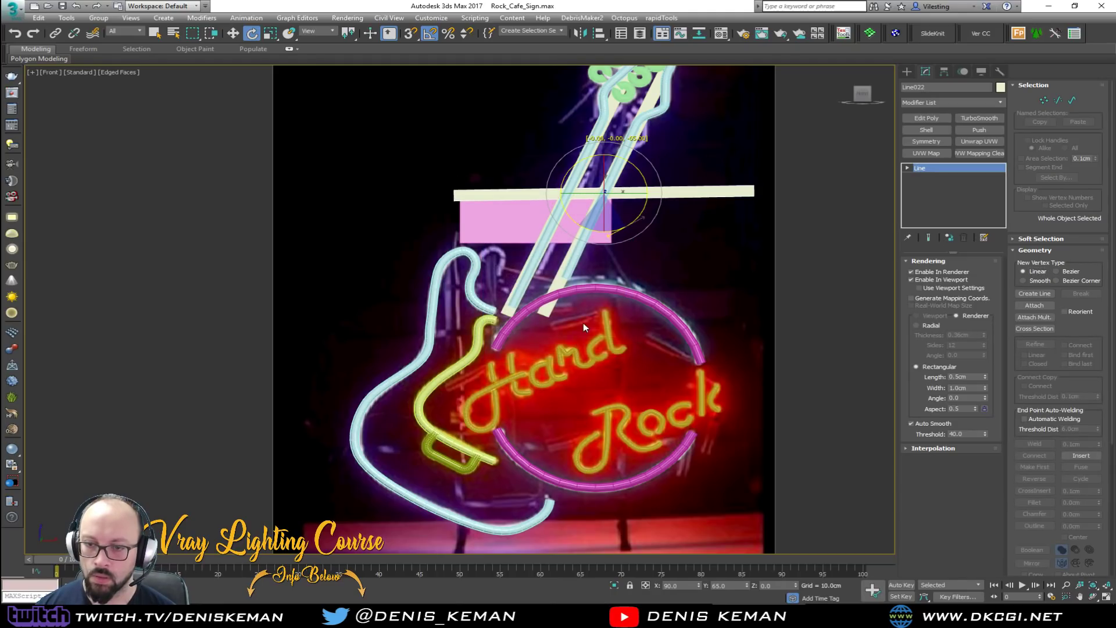
Move the horizontal bar down behind the word Hard and clone a second one across the lower guitar body.
key("w")
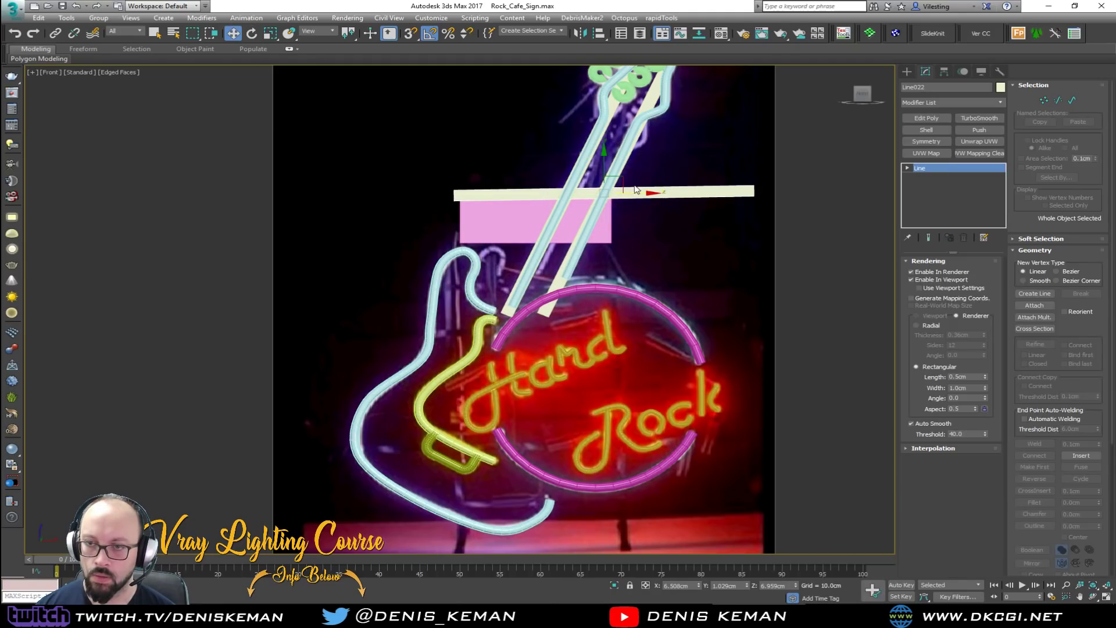
mouse_move(620, 182)
left_mouse_down()
mouse_move(567, 333)
mouse_move(555, 417)
left_mouse_up()
left_click(571, 354)
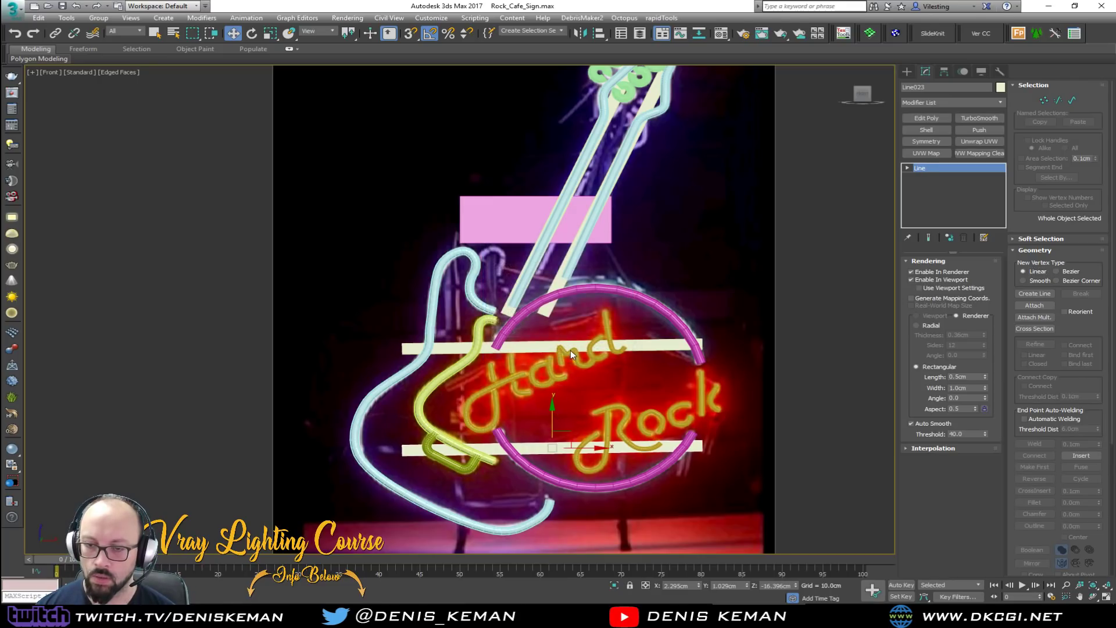
Extend the lower horizontal bar's left end vertex outward past the blue outline of the guitar body.
key("1")
left_click(404, 450)
left_click_drag(413, 450, 355, 449)
left_click_drag(707, 429, 667, 467)
key("1")
Create a copy of the upper horizontal bar rotated 90 degrees to form an upright support.
left_click(443, 349)
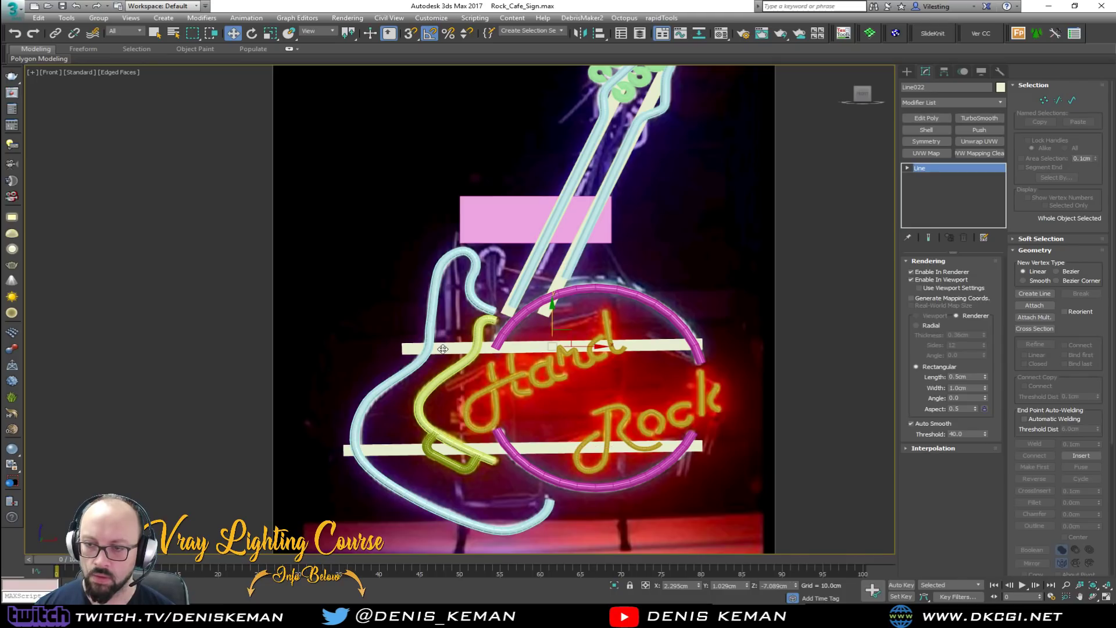
key("e")
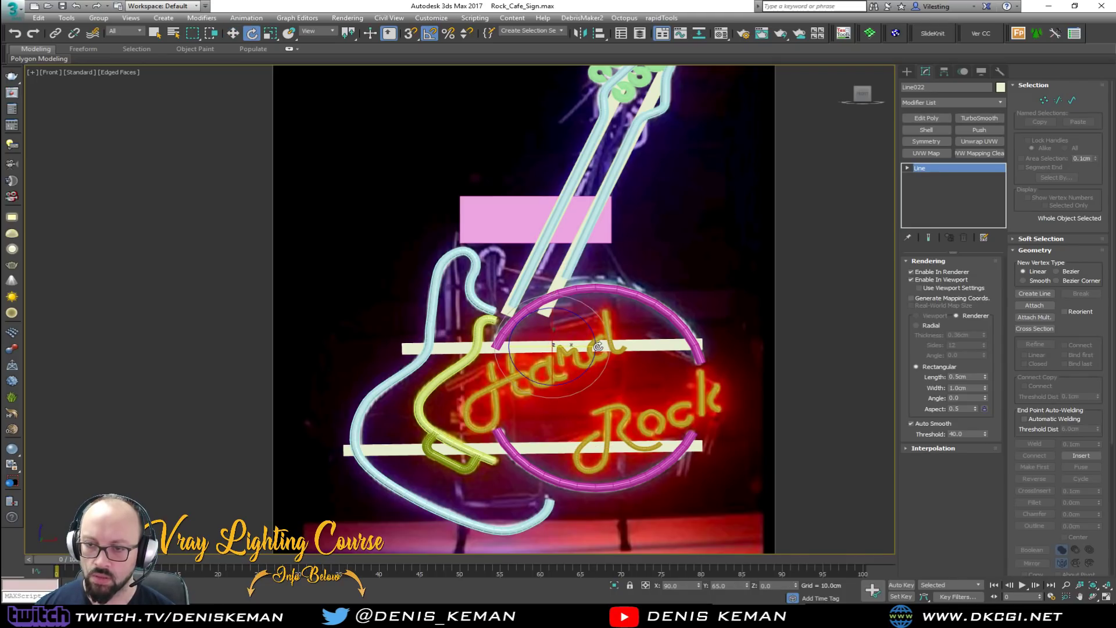
left_click_drag(585, 396, 584, 405, "shift")
left_click(560, 350)
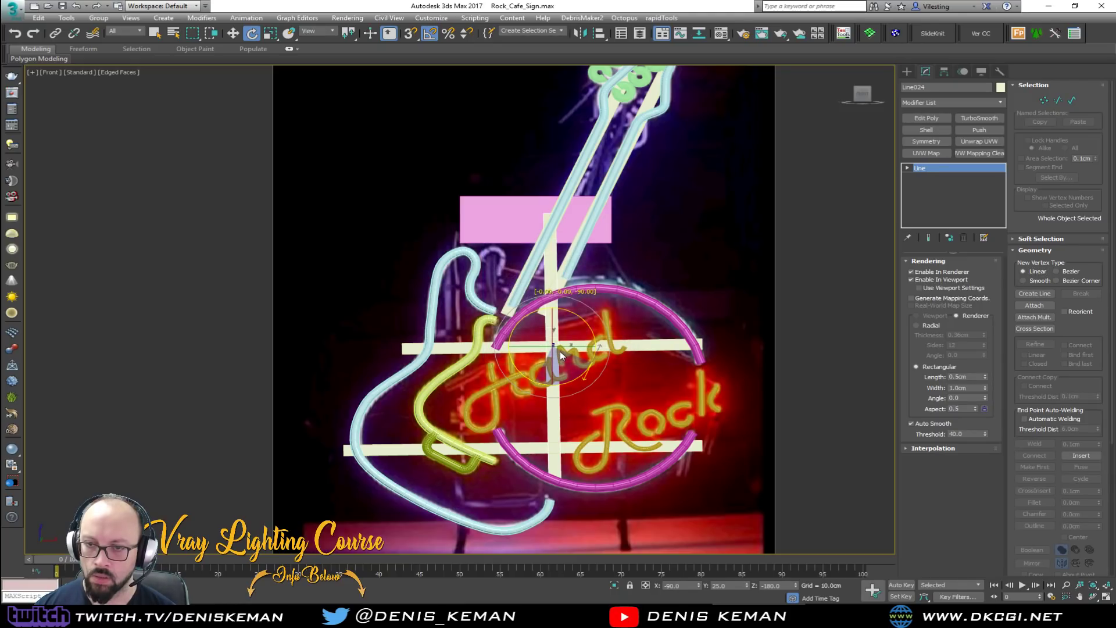
Move the upright bar to the left side of the lettering and clone a second one about 10.5 cm to its right.
key("w")
mouse_move(575, 347)
left_mouse_down()
mouse_move(508, 347)
mouse_move(641, 347)
left_mouse_up()
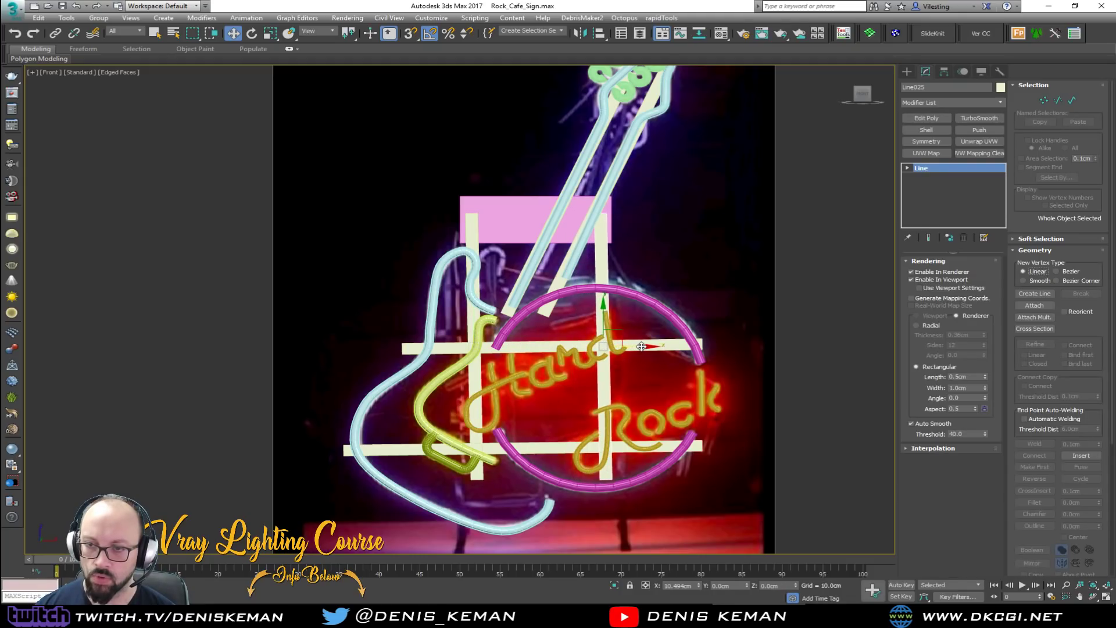
left_click(571, 348)
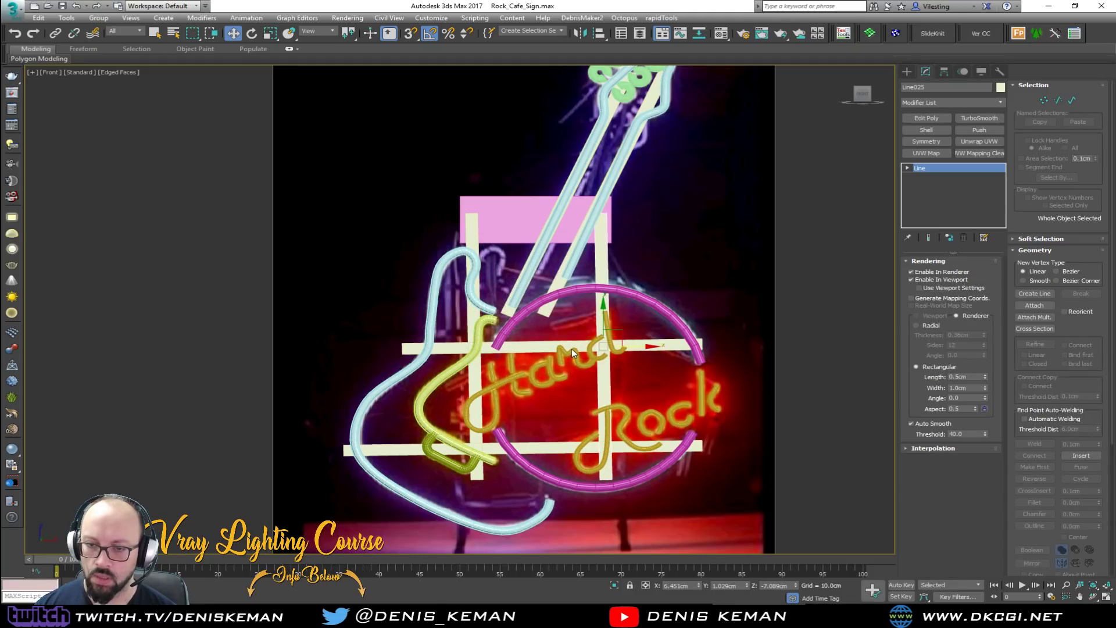
Select all six neck and body support bars, move them back about 1.1 cm along Y behind the neon tubes, and deselect them.
key("alt+w")
middle_click(657, 444)
key("alt+w")
middle_click_drag(657, 443, 358, 229, "alt")
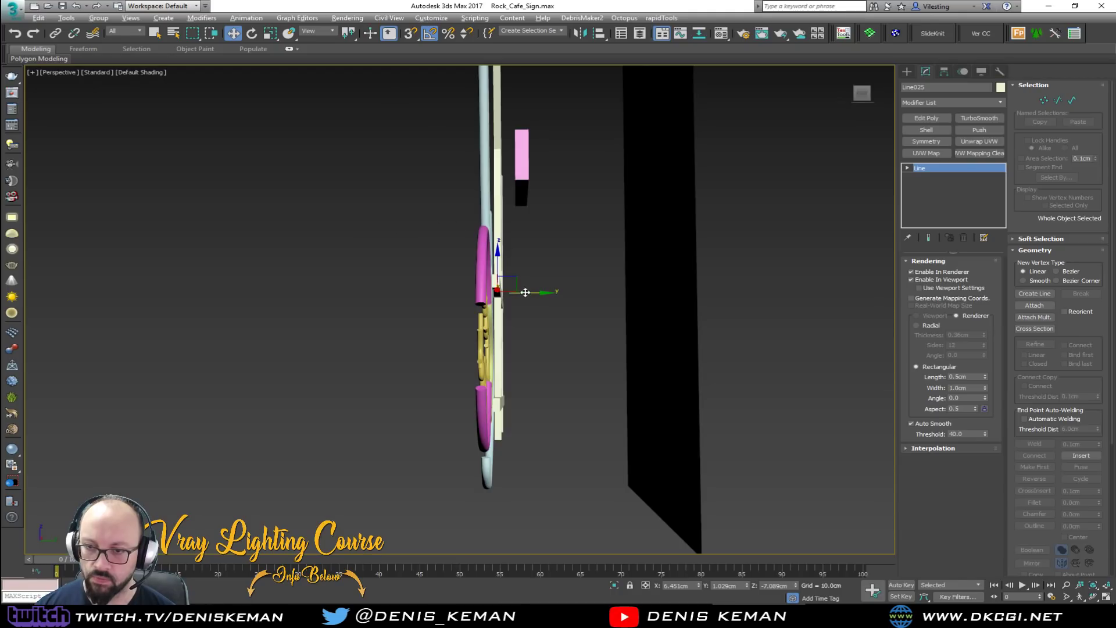
middle_click_drag(546, 293, 518, 330, "alt")
key("F4")
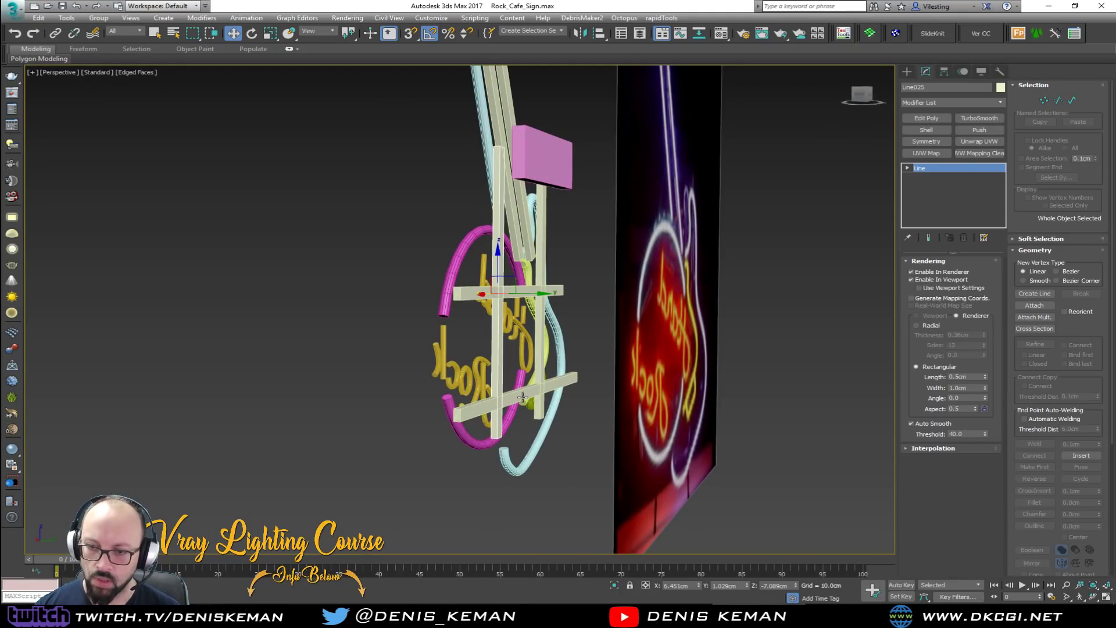
left_click(522, 397, "ctrl")
left_click(540, 349, "ctrl")
left_click(520, 290, "ctrl")
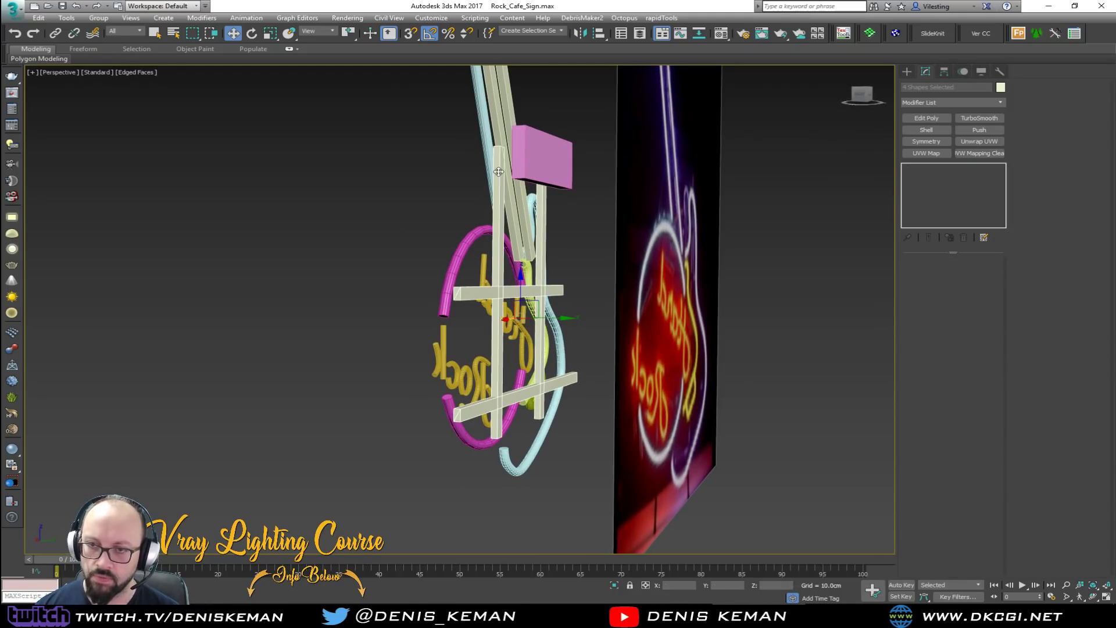
left_click(497, 154, "ctrl")
left_click(558, 290, "ctrl")
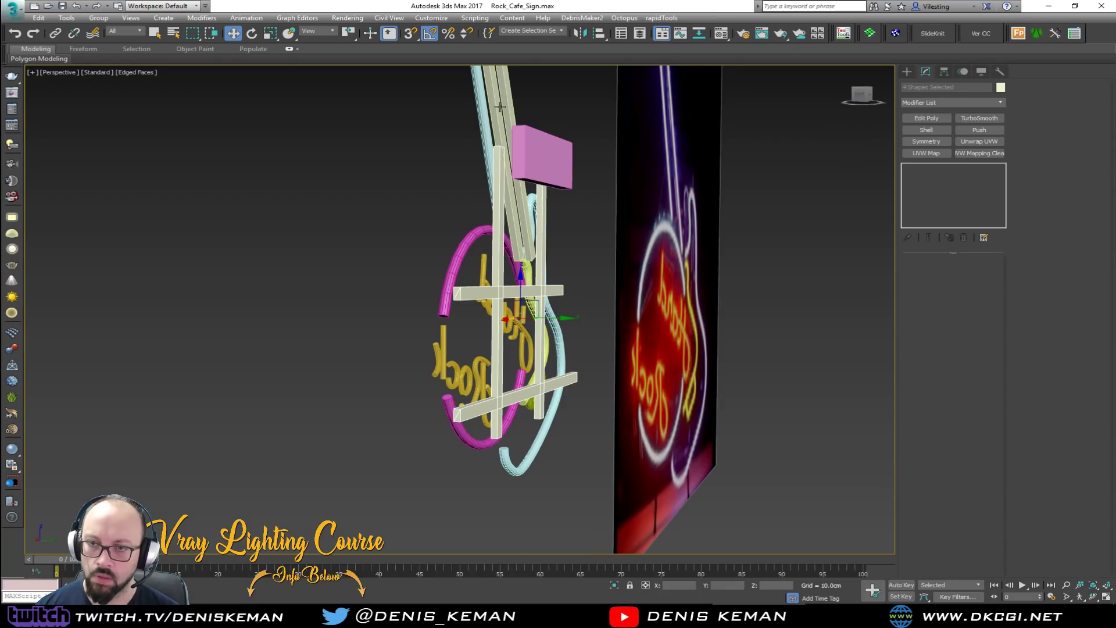
left_click(495, 100, "ctrl")
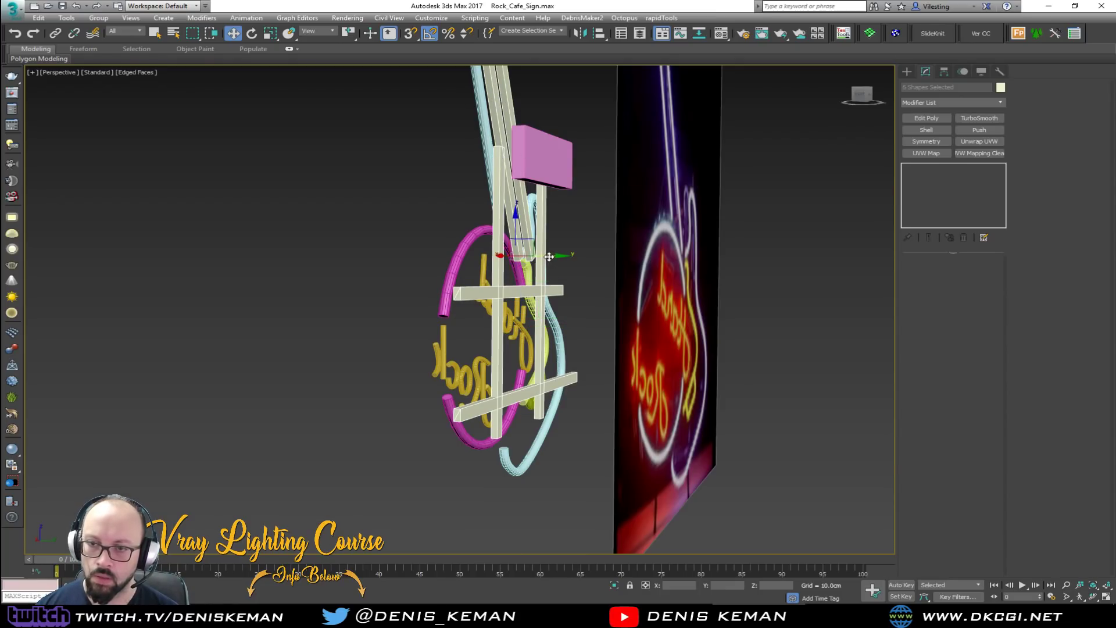
middle_click_drag(564, 256, 591, 260, "alt")
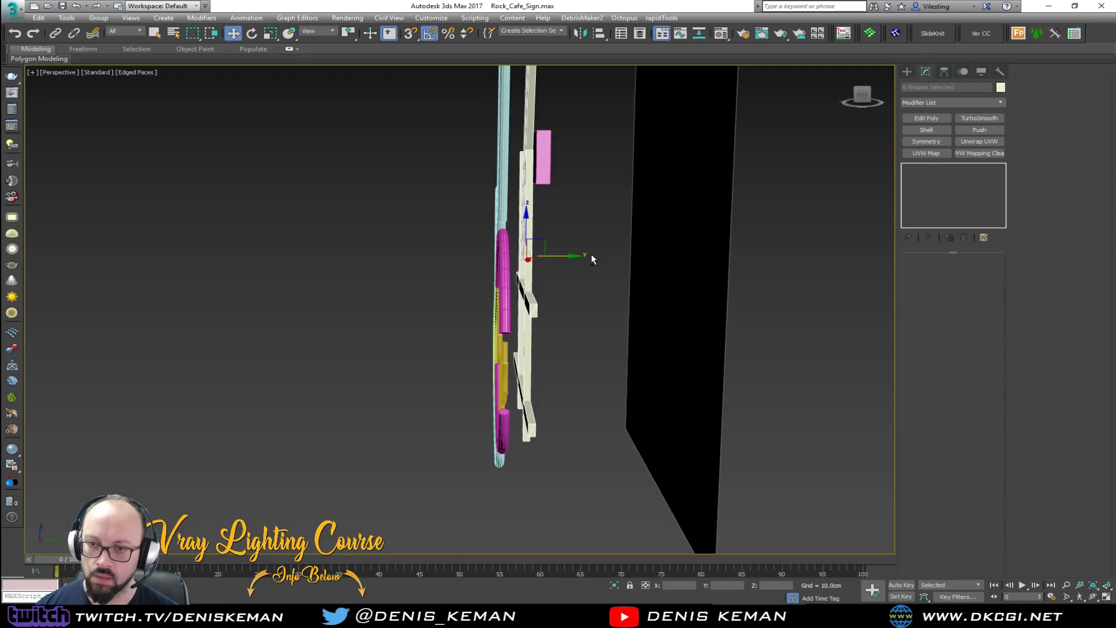
left_click_drag(561, 256, 565, 257)
middle_click_drag(557, 256, 715, 267, "alt")
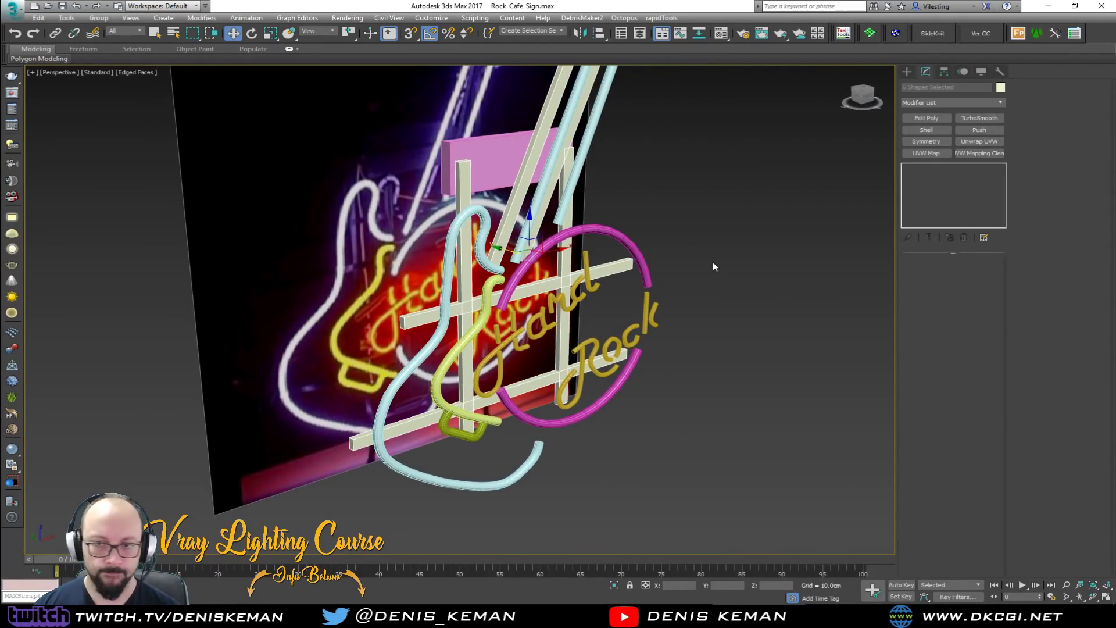
left_click(712, 226)
Add a Chamfer modifier with a 0.1 cm amount to all six support bars and the box behind them, and deselect them.
middle_click_drag(658, 238, 643, 254, "alt")
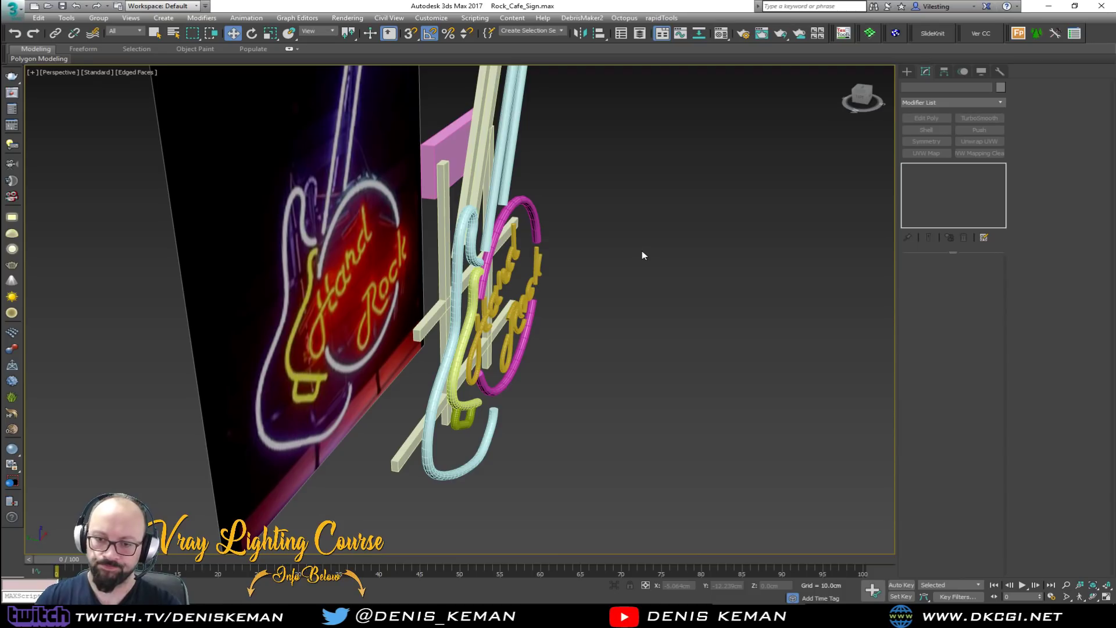
middle_click_drag(642, 251, 416, 295, "alt")
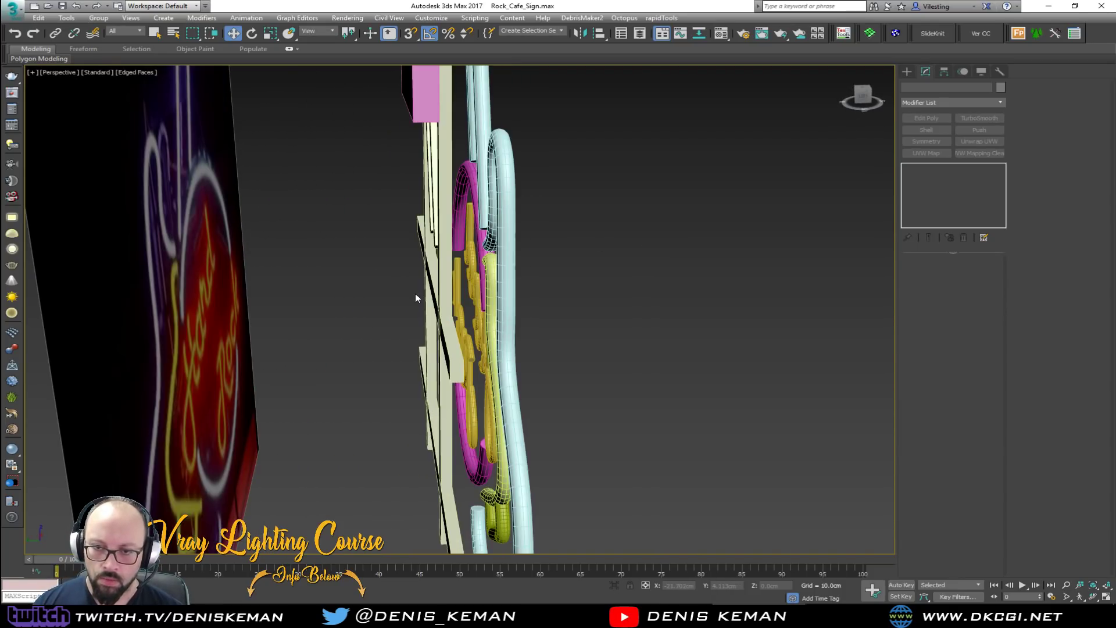
left_click(458, 350)
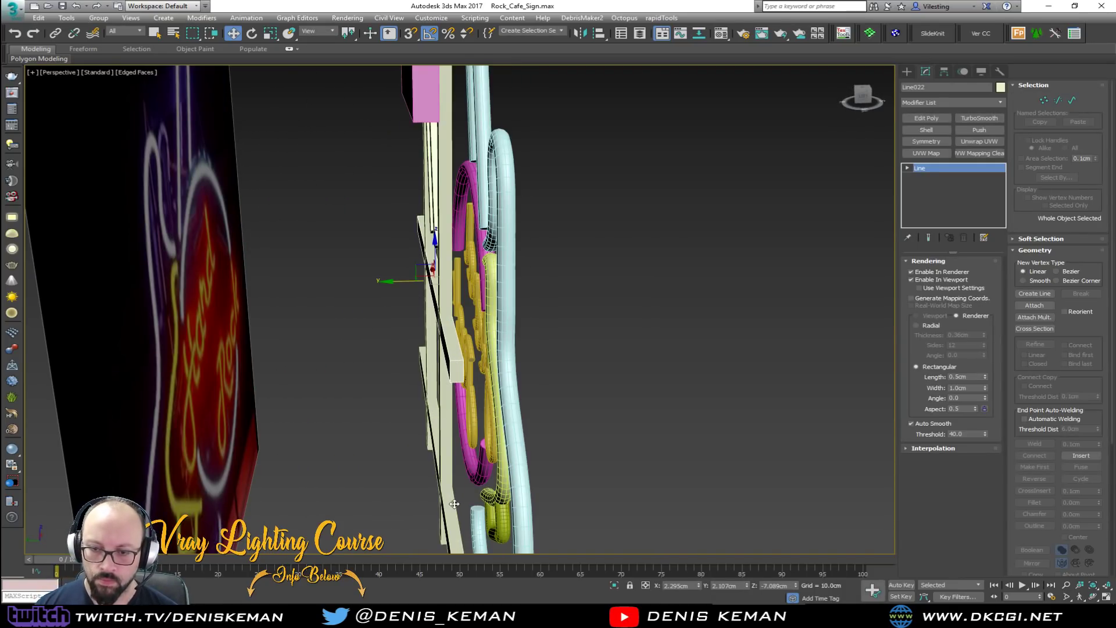
left_click(429, 381, "ctrl")
left_click_drag(416, 371, 438, 386)
left_click(445, 390, "ctrl")
left_click(434, 386, "ctrl")
scroll(429, 313, "up", 3)
mouse_move(429, 313)
middle_mouse_down()
mouse_move(422, 388)
mouse_move(435, 343)
mouse_move(416, 328)
mouse_move(423, 313)
middle_mouse_up()
key("F4")
scroll(410, 383, "down", 3)
scroll(410, 383, "down", 3)
left_click(422, 313, "ctrl")
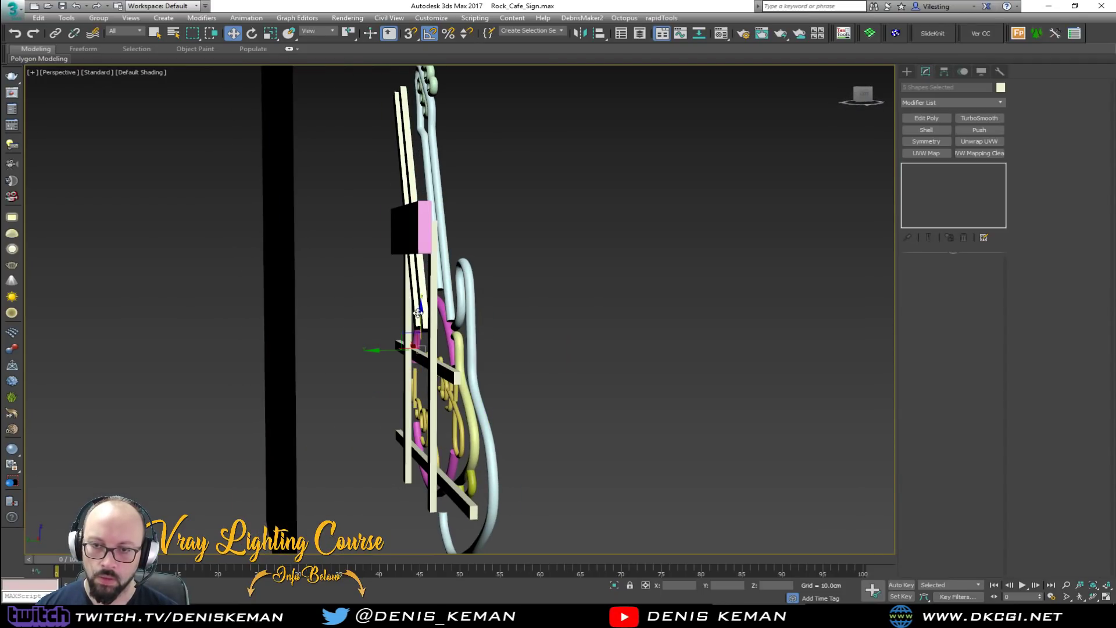
key("F4")
mouse_move(415, 315)
middle_mouse_down("alt")
mouse_move(437, 387)
mouse_move(385, 370)
middle_mouse_up("alt")
left_click(394, 339, "ctrl")
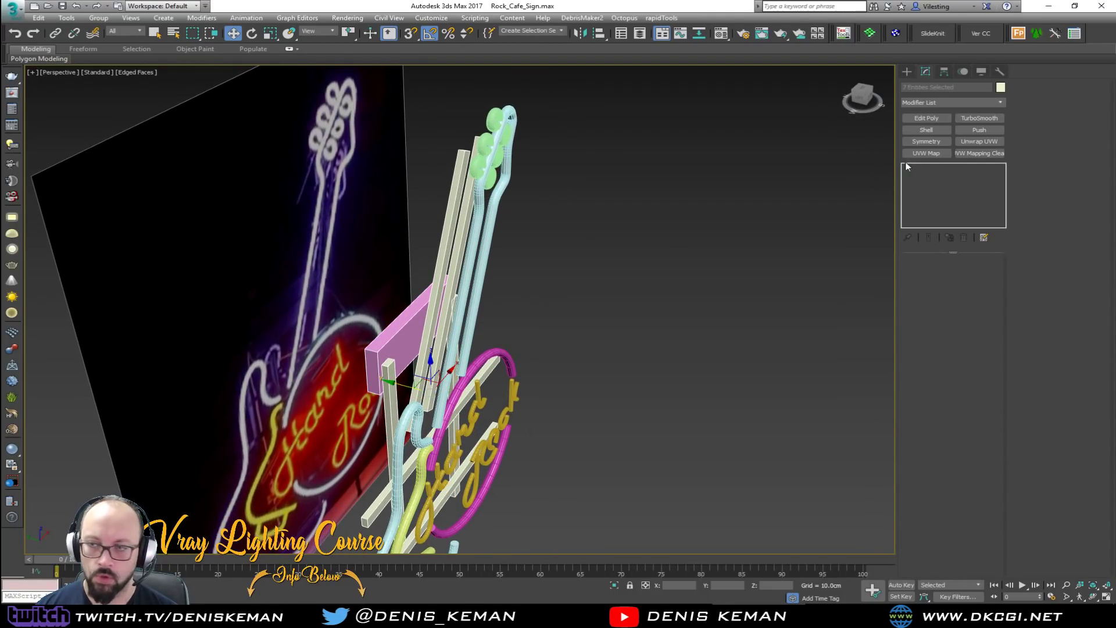
left_click(954, 101)
key("c")
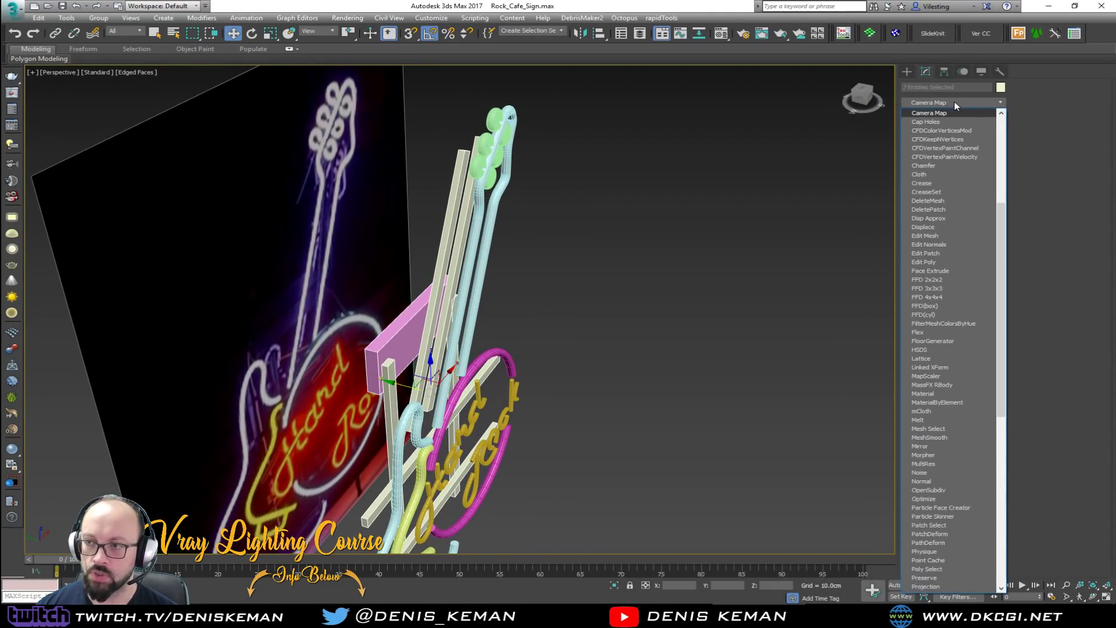
left_click(942, 165)
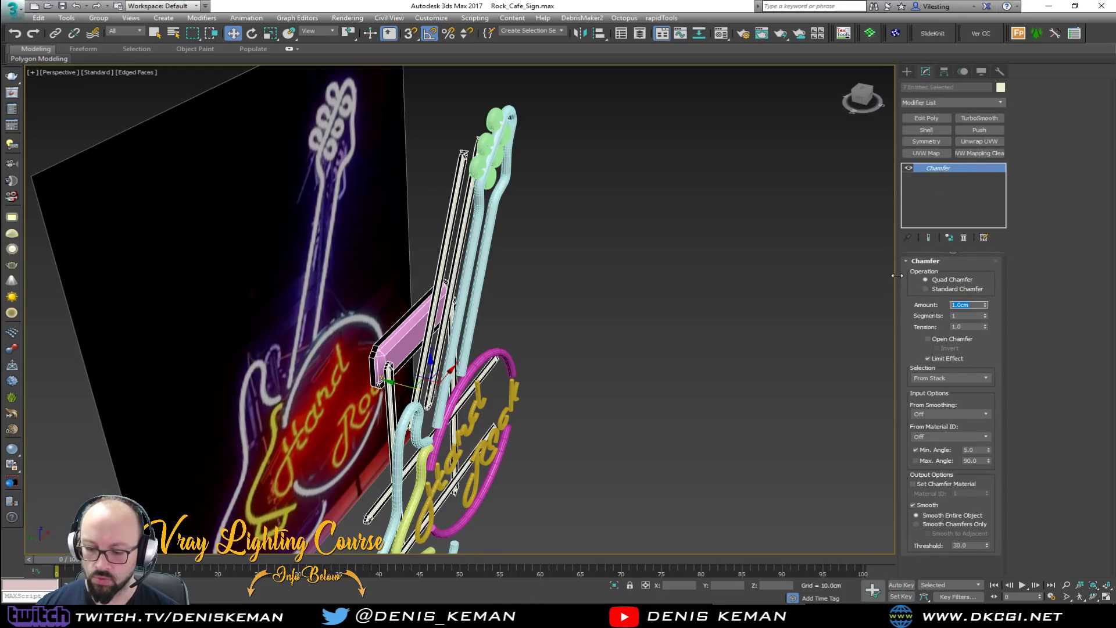
type("0.1")
key("Return")
scroll(436, 372, "up", 5)
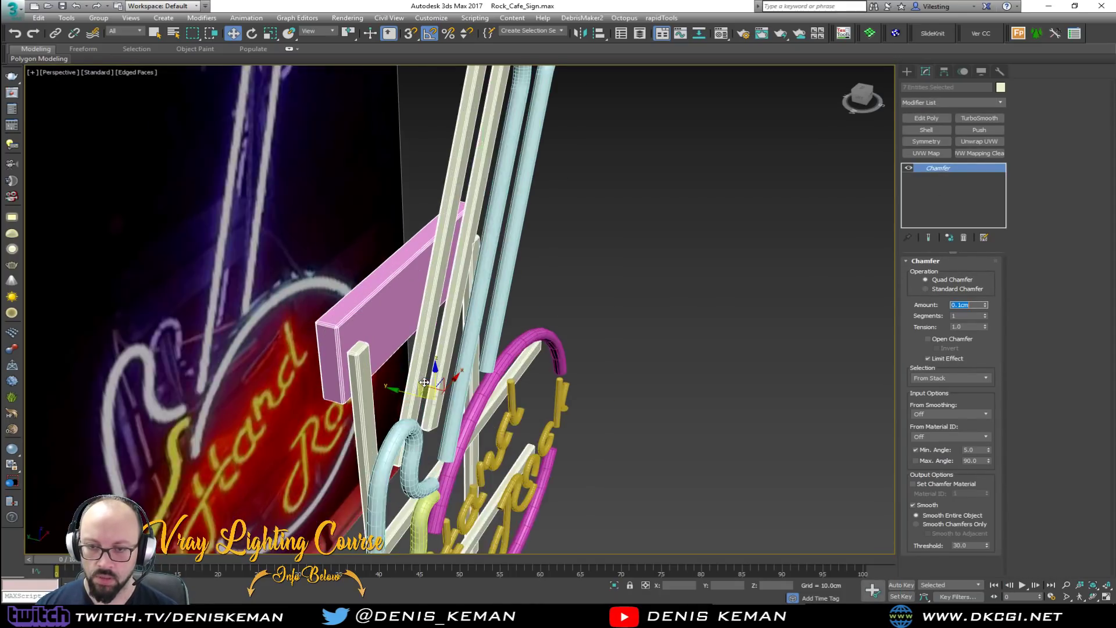
scroll(441, 384, "down", 2)
scroll(440, 361, "up", 1)
scroll(439, 360, "down", 4)
key("F4")
mouse_move(439, 360)
middle_mouse_down("alt")
mouse_move(431, 333)
mouse_move(367, 310)
mouse_move(292, 322)
mouse_move(337, 332)
mouse_move(451, 324)
mouse_move(582, 281)
mouse_move(621, 283)
mouse_move(633, 304)
mouse_move(608, 316)
mouse_move(660, 312)
middle_mouse_up("alt")
scroll(451, 323, "down", 3)
left_click(477, 236)
Select all the neon tubes from the side, without the support frame, and set their object color to dark grey.
mouse_move(477, 235)
middle_mouse_down("alt")
mouse_move(438, 277)
mouse_move(493, 232)
middle_mouse_up("alt")
key("alt+w")
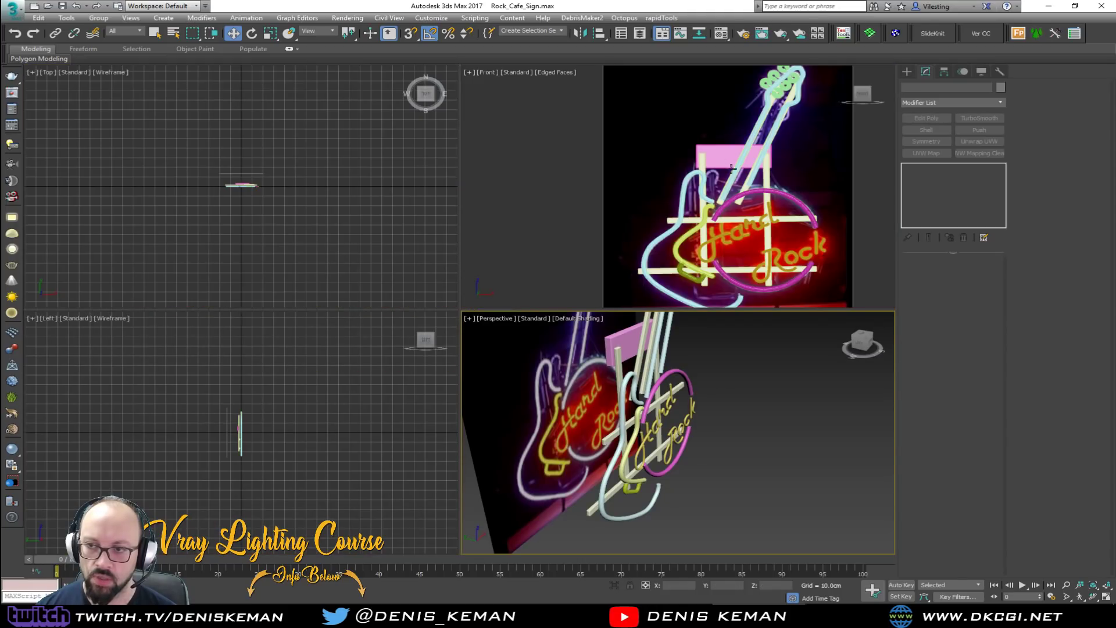
middle_click_drag(651, 395, 623, 403)
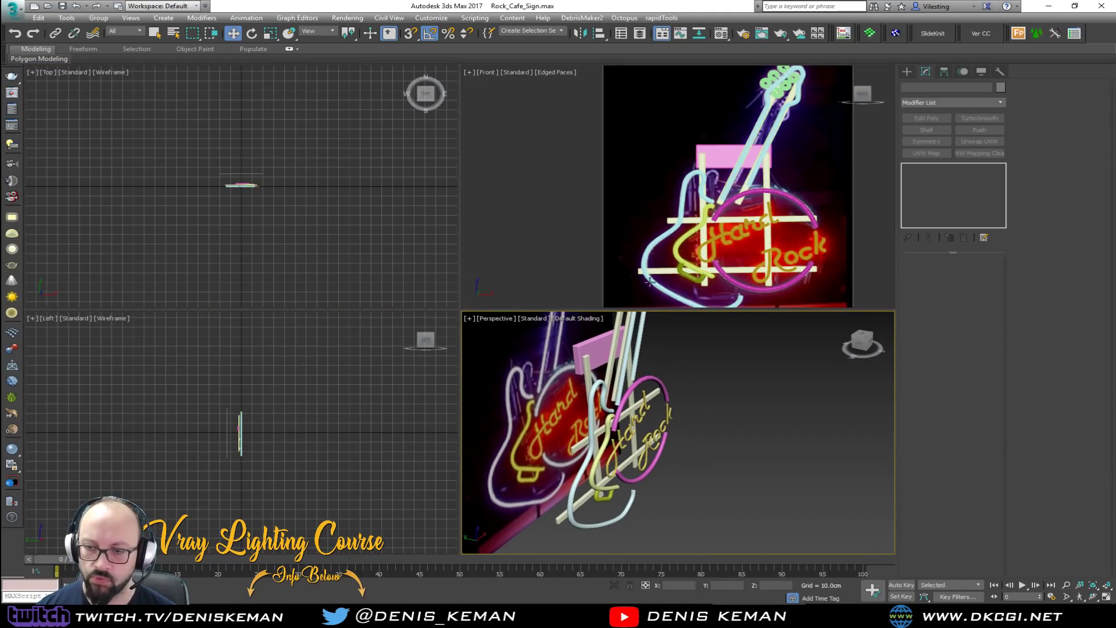
left_click(297, 253)
key("z")
left_click(293, 424)
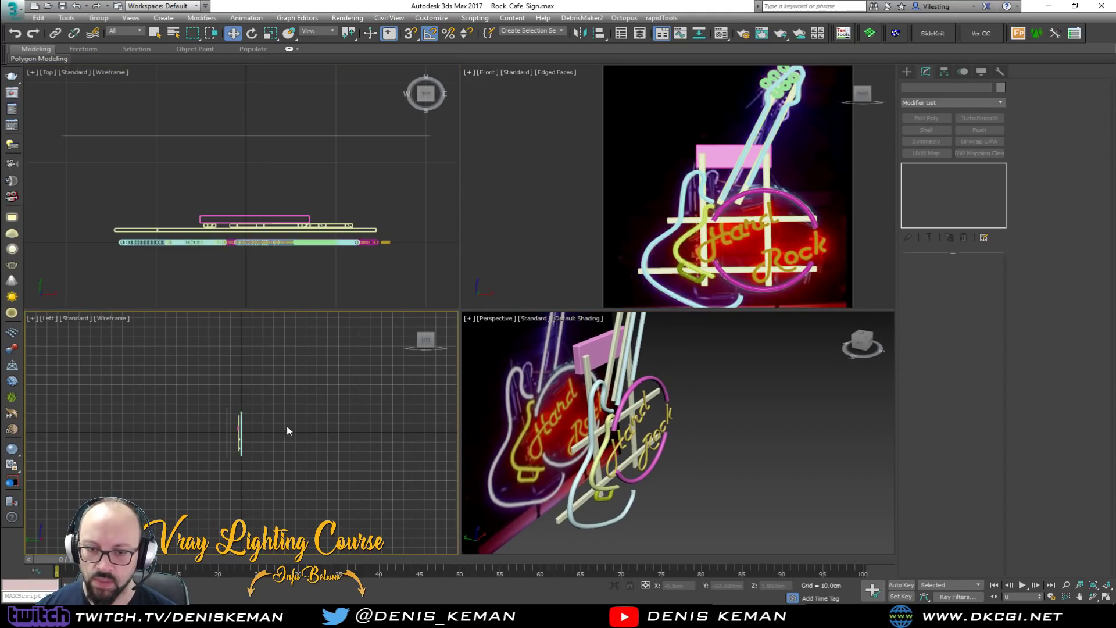
key("alt+w")
scroll(489, 334, "up", 5)
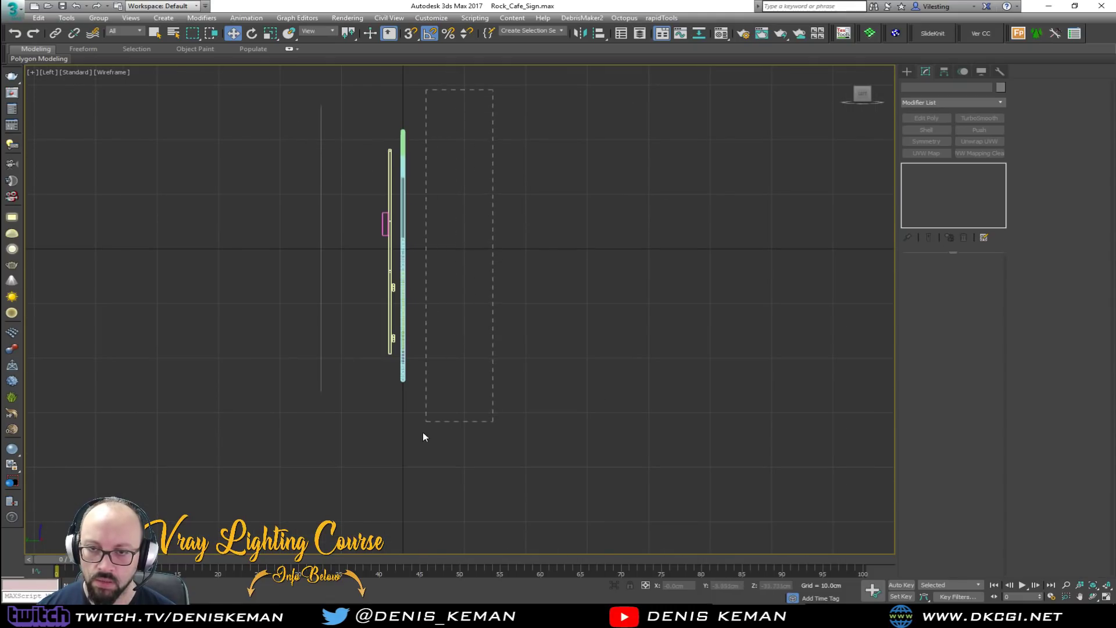
left_click_drag(400, 466, 399, 468)
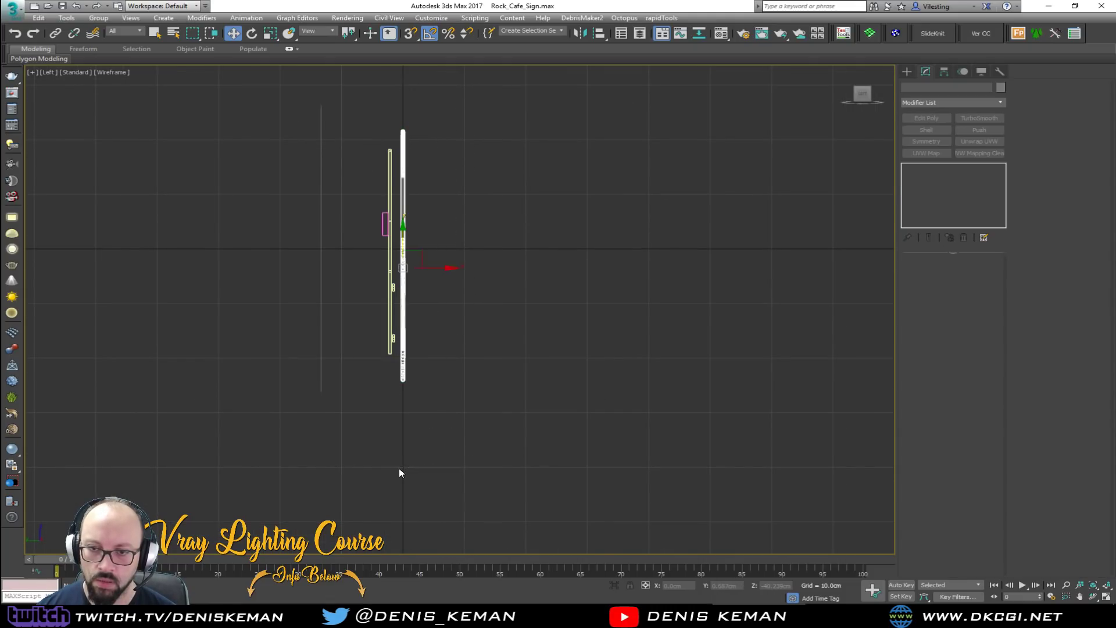
scroll(577, 291, "up", 2)
key("alt+w")
right_click(717, 423)
key("alt+w")
middle_click_drag(572, 366, 650, 224, "alt")
left_click(1000, 88)
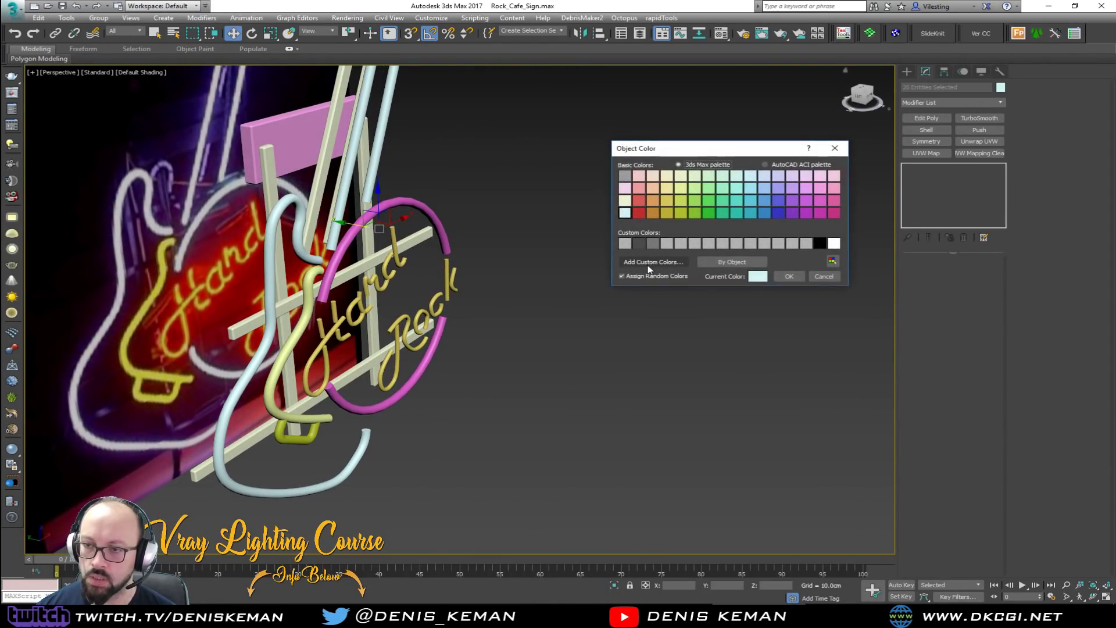
left_click(644, 243)
left_click(793, 276)
Select all the support bars and the box, give them a medium grey object color, and deselect them.
middle_click_drag(505, 318, 604, 351)
key("alt+w")
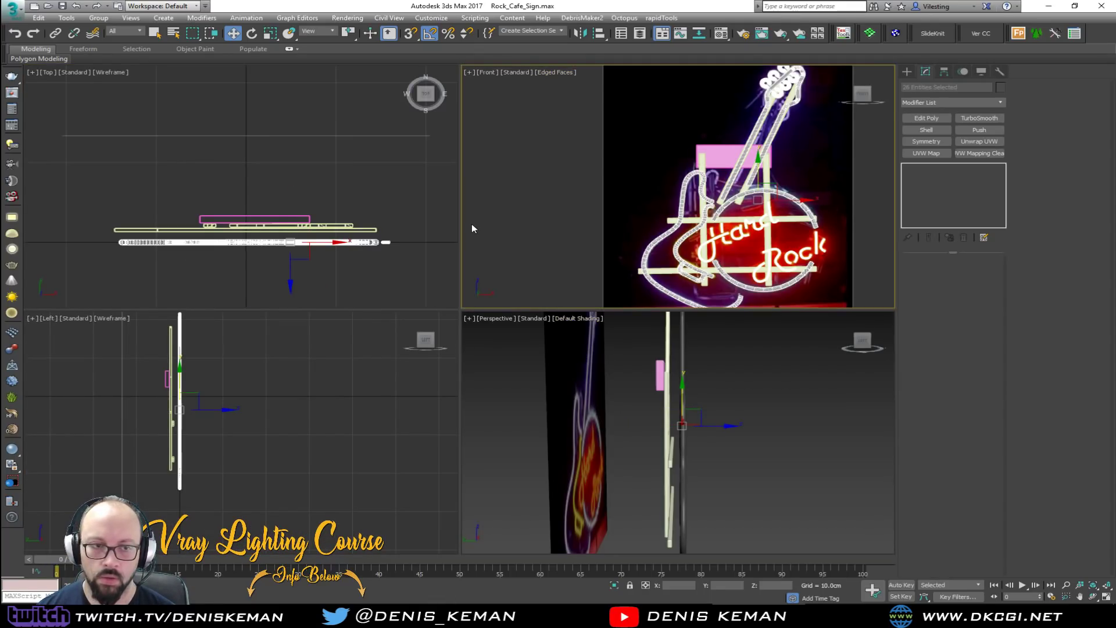
right_click(286, 373)
key("alt+w")
left_click_drag(277, 122, 325, 419)
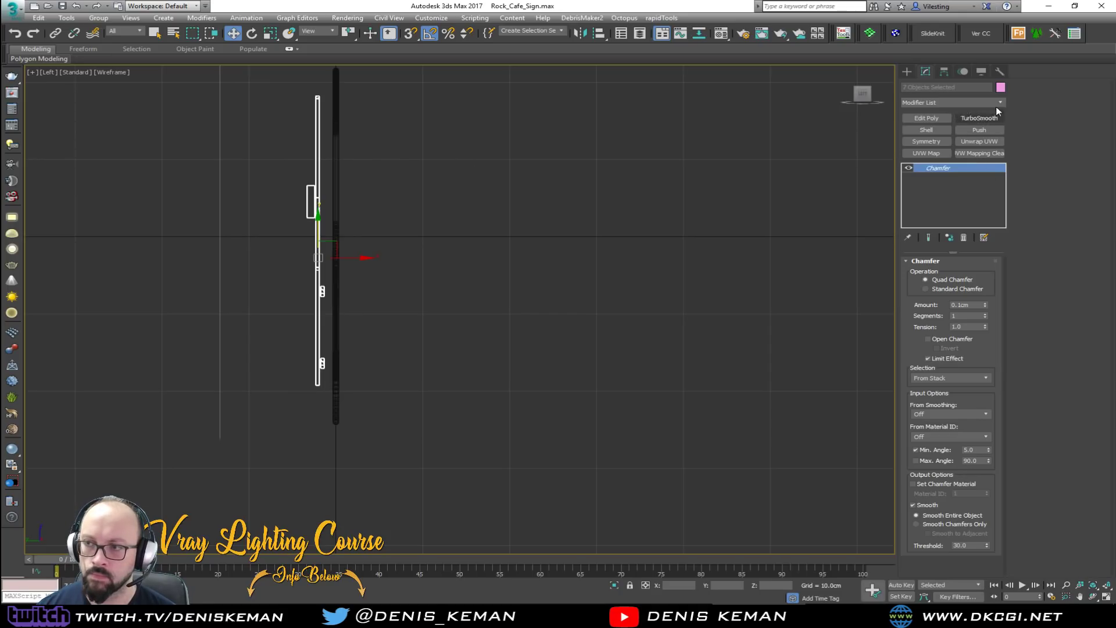
left_click(1000, 87)
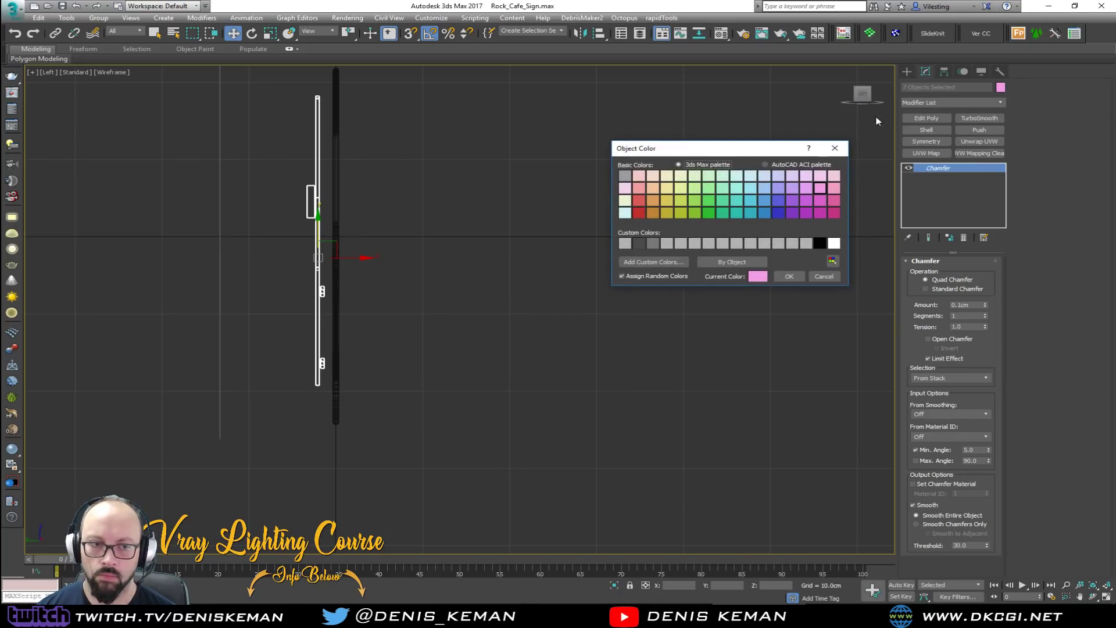
left_click(654, 243)
left_click(788, 276)
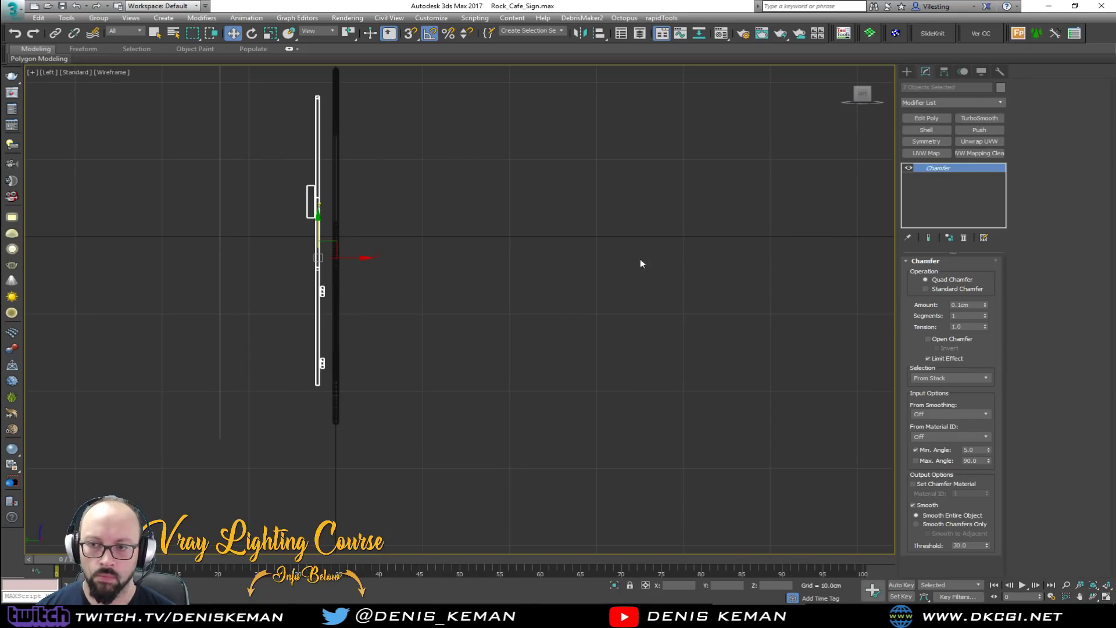
left_click(504, 253)
Select every letter tube of the "Hard Rock" lettering, set the object color to red, and deselect them.
key("alt+w")
middle_click(664, 367)
key("alt+w")
middle_click_drag(666, 357, 526, 342, "alt")
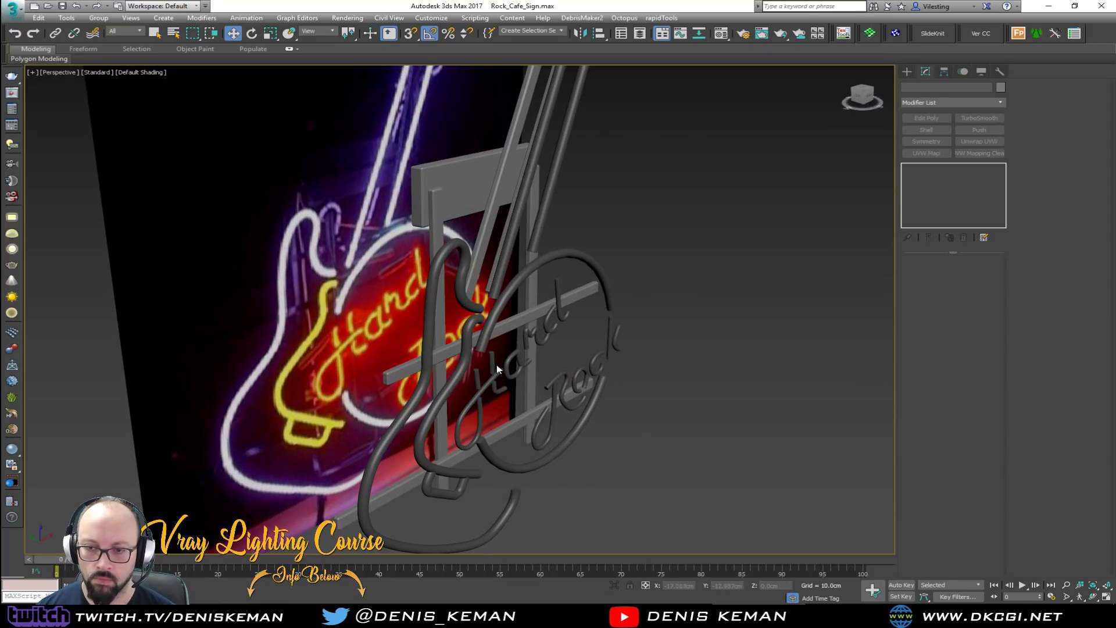
left_click_drag(510, 393, 515, 391)
key("F4")
left_click(533, 342, "ctrl")
left_click(510, 355, "ctrl")
left_click(477, 374, "ctrl")
left_click(550, 329, "ctrl")
left_click(565, 317, "ctrl")
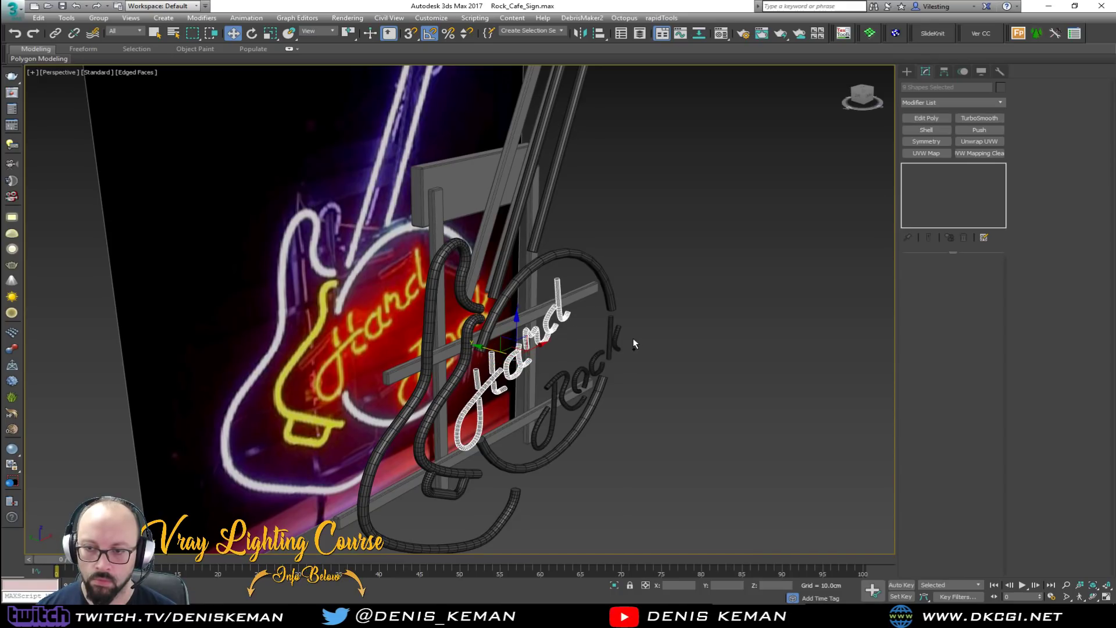
left_click_drag(573, 375, 573, 377, "ctrl")
middle_click_drag(572, 376, 588, 359, "alt")
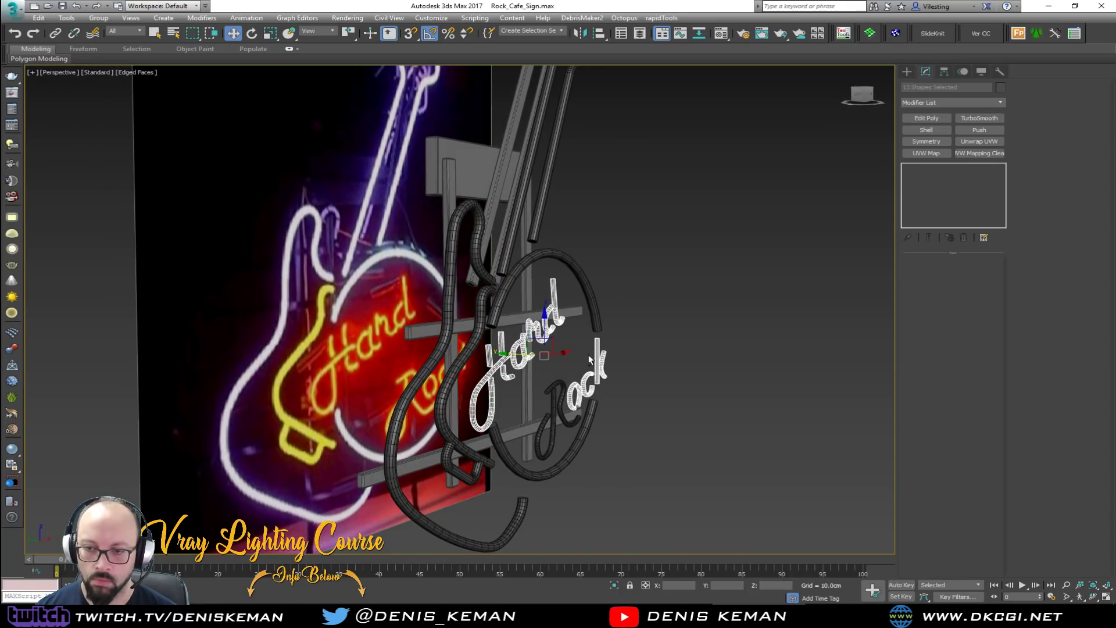
left_click(559, 394, "ctrl")
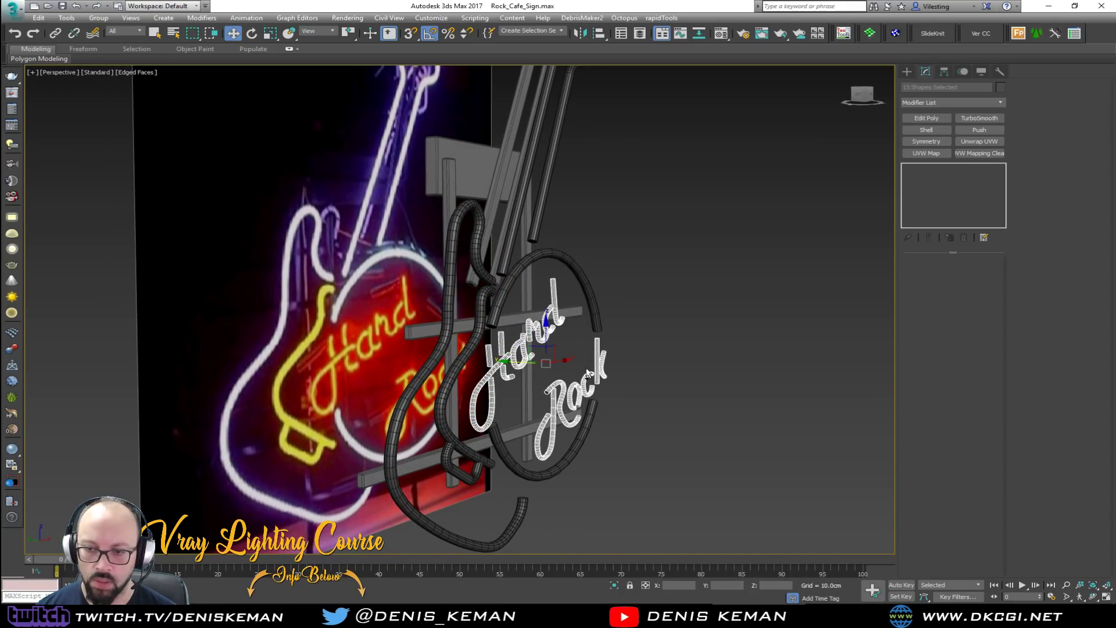
left_click(1000, 87)
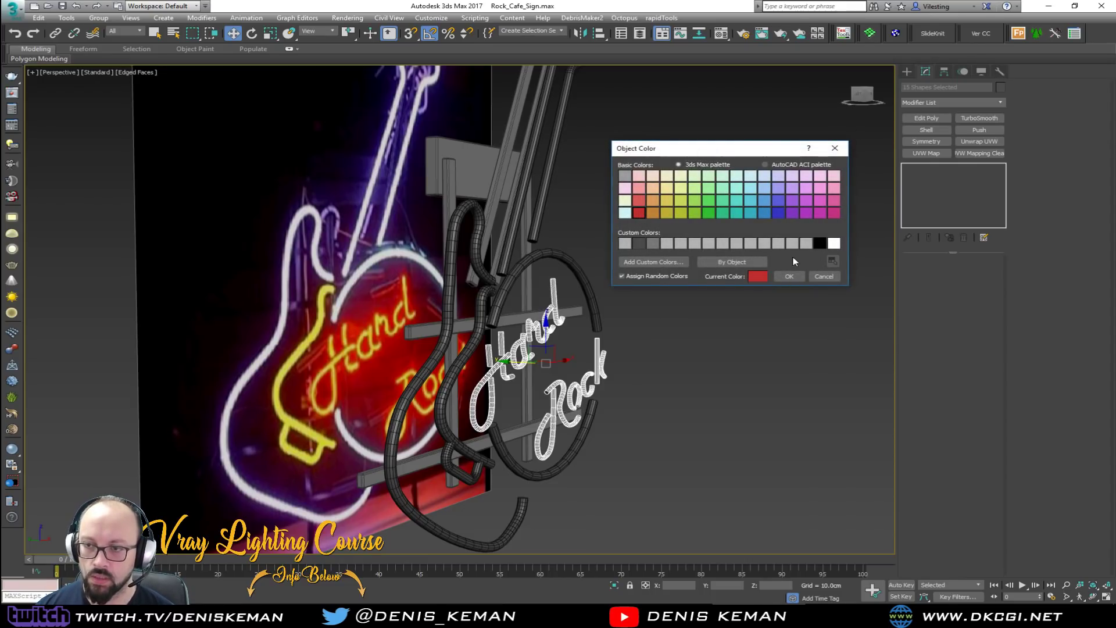
left_click(788, 276)
left_click(690, 379)
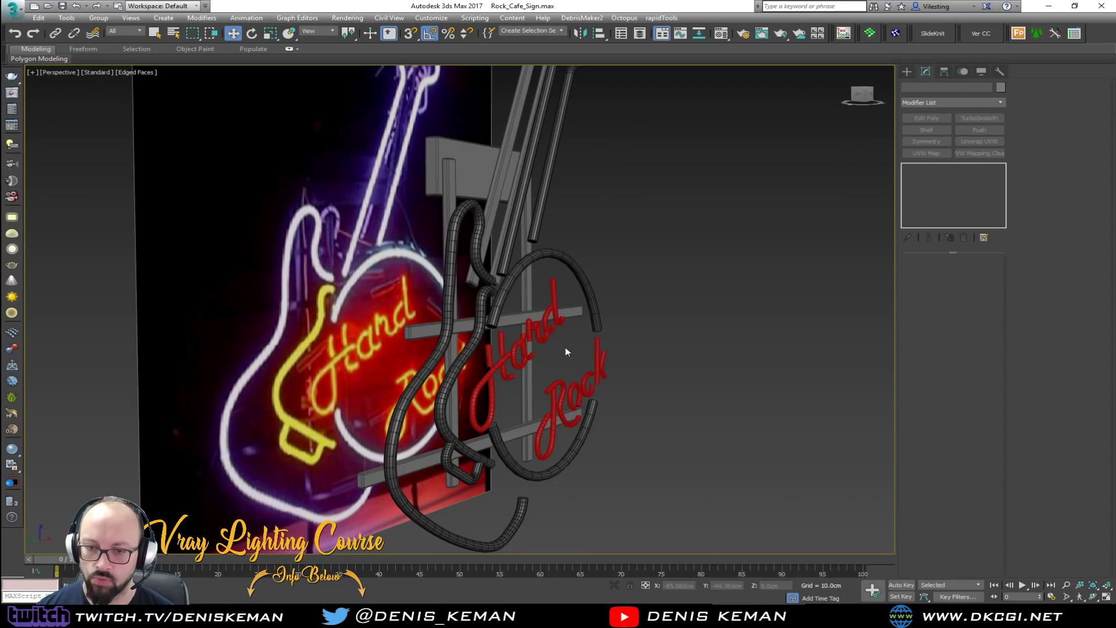
Set the inner body curve and the small bridge tube below it to a yellow-green object color.
left_click(446, 435)
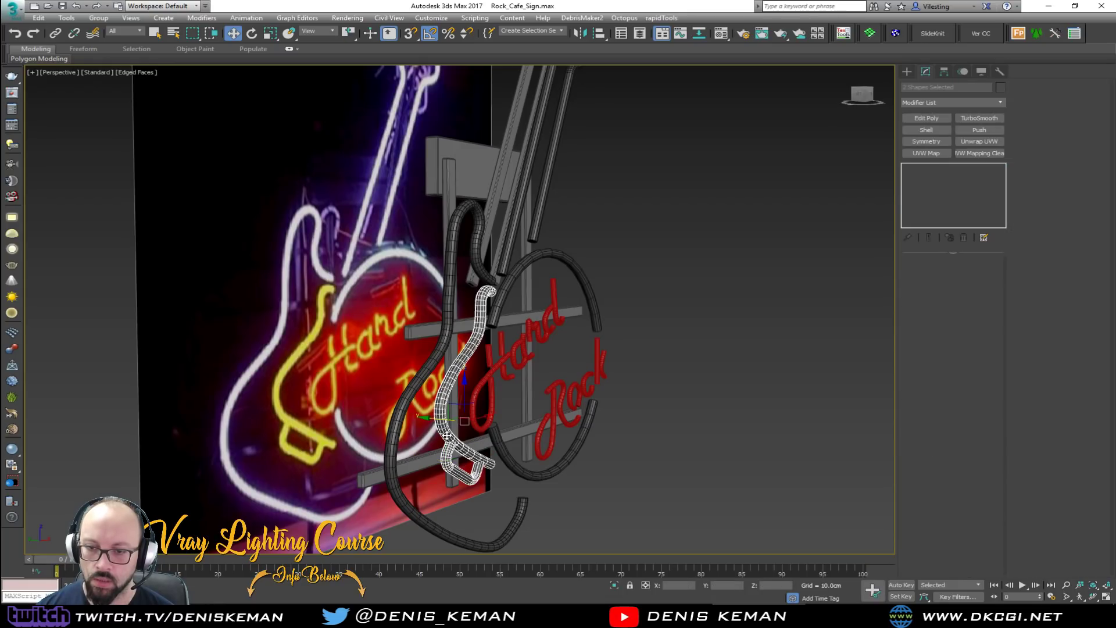
left_click(1000, 89)
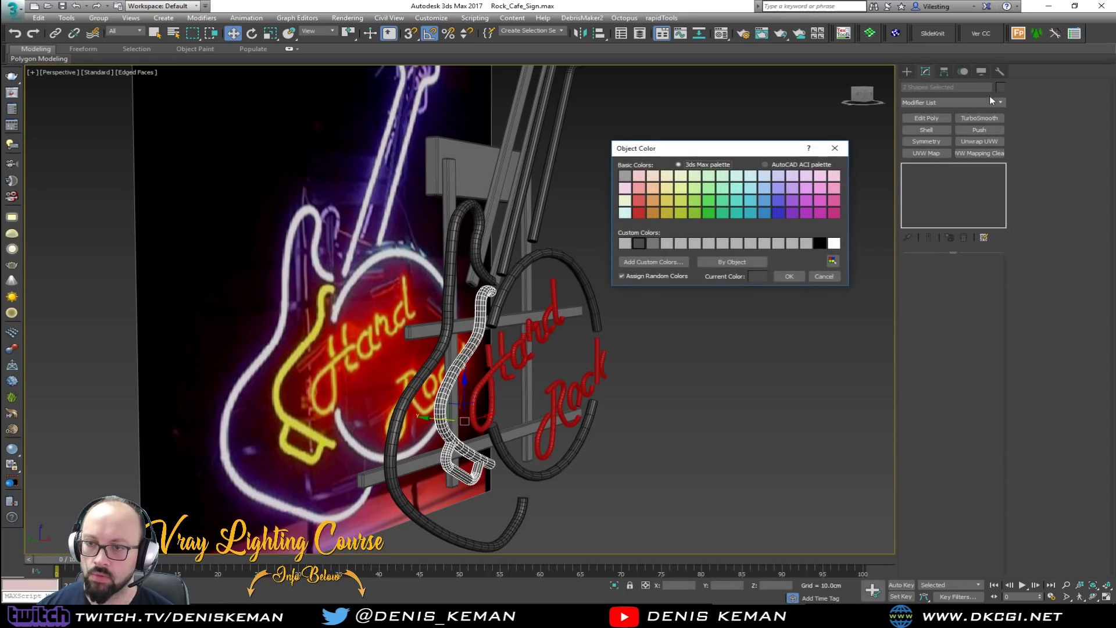
left_click(680, 211)
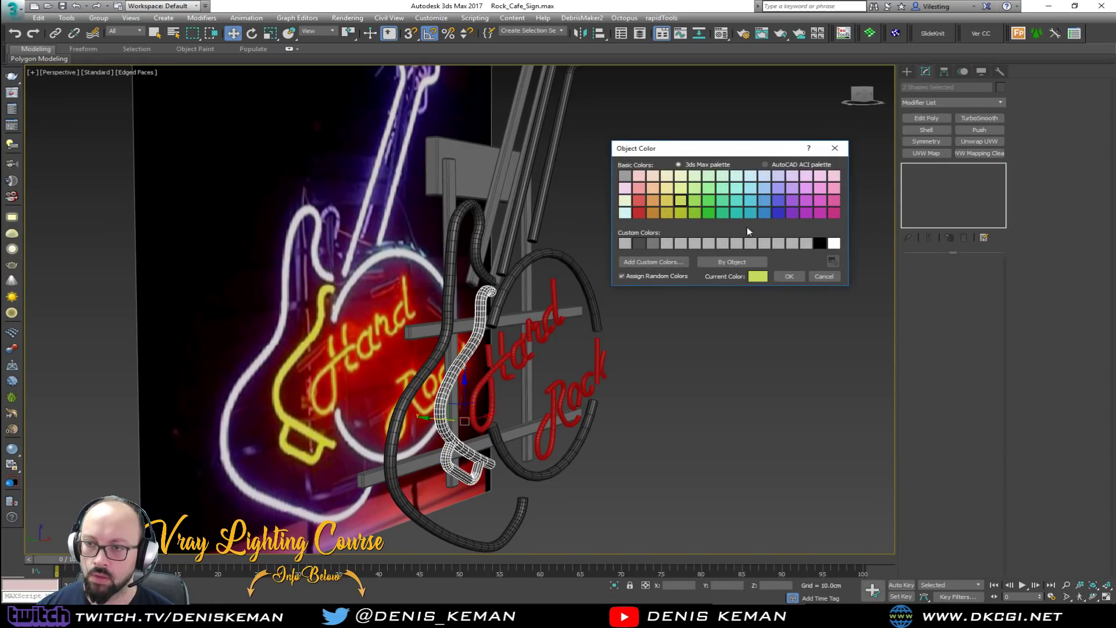
left_click(789, 276)
left_click(744, 297)
Give the guitar body outline and the neck outline tubes a light turquoise object color.
left_click(475, 249)
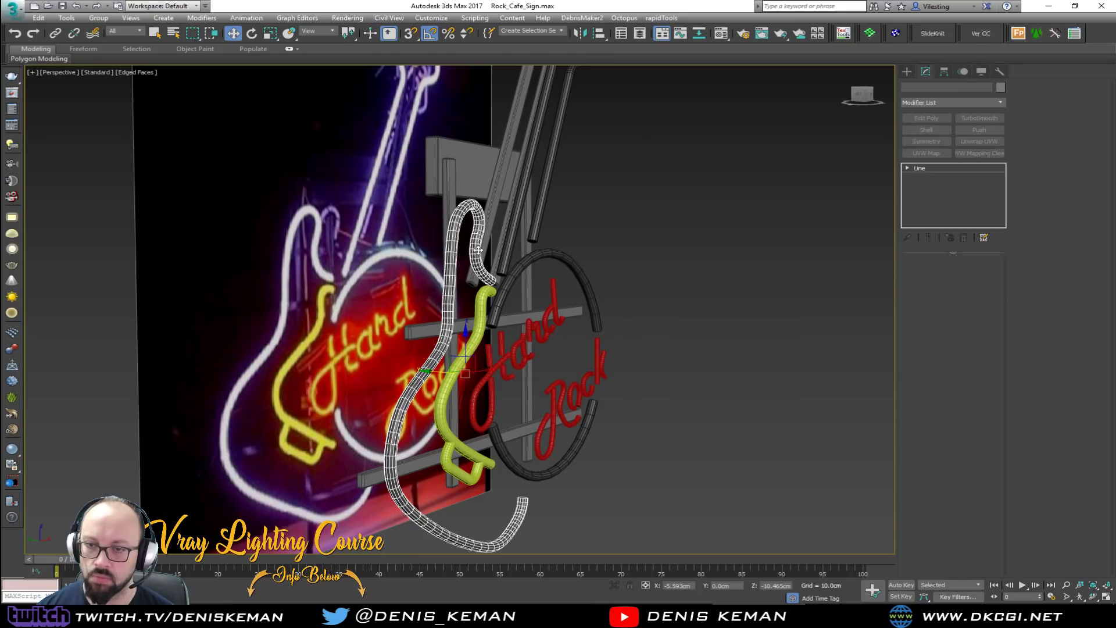
left_click(511, 246, "ctrl")
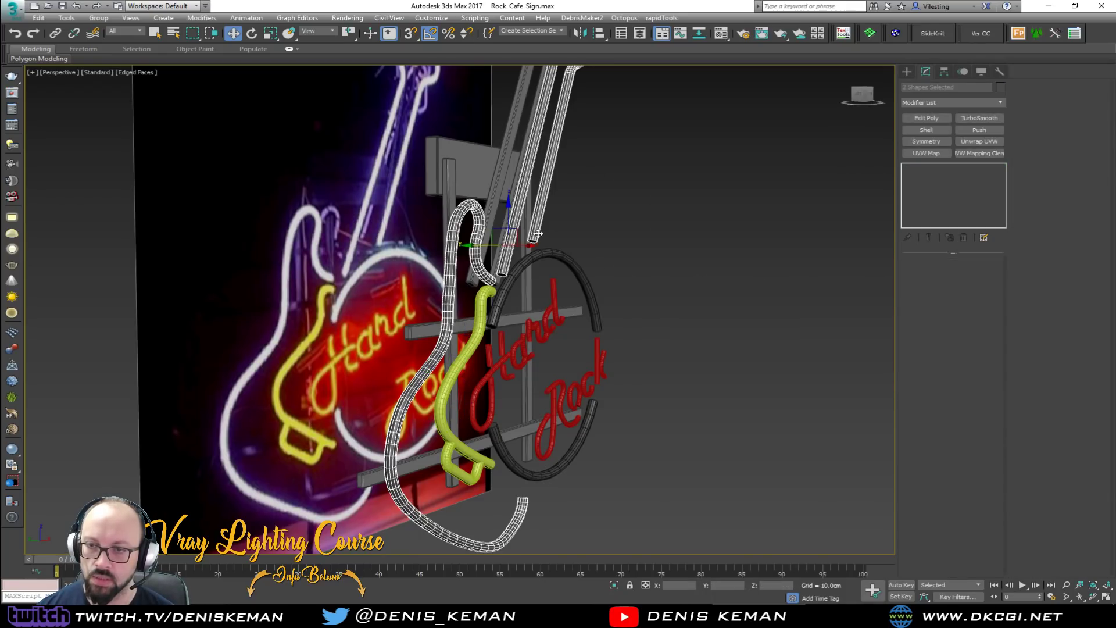
left_click(1000, 88)
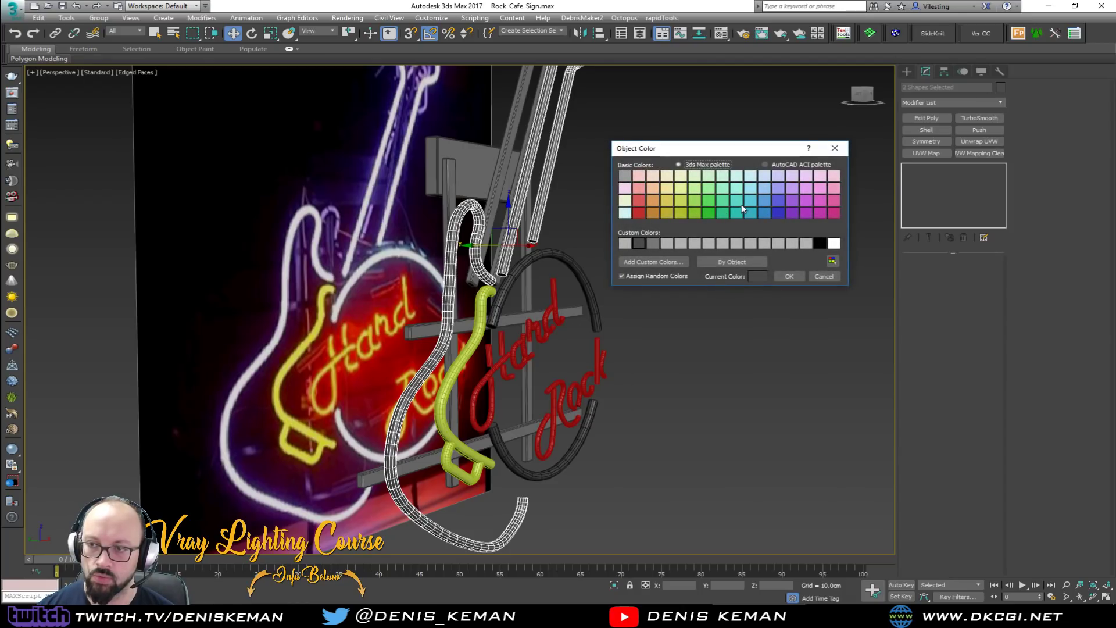
left_click(740, 189)
left_click(789, 276)
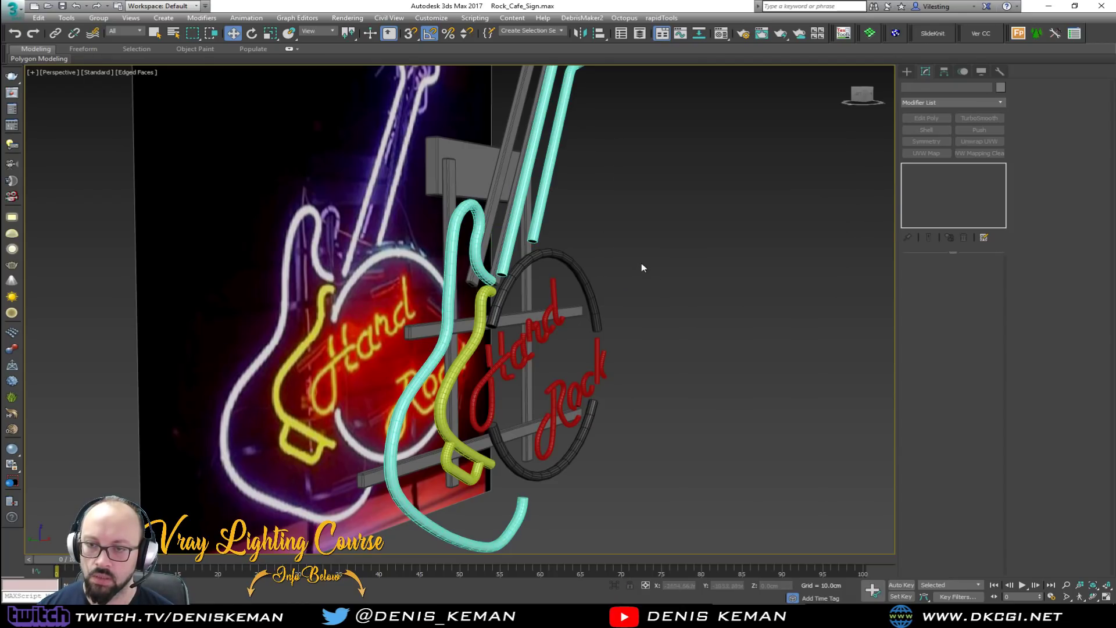
Hide the reference image plane and show the sign in default shading without edged faces.
scroll(616, 284, "down", 5)
middle_click_drag(608, 291, 496, 302, "alt")
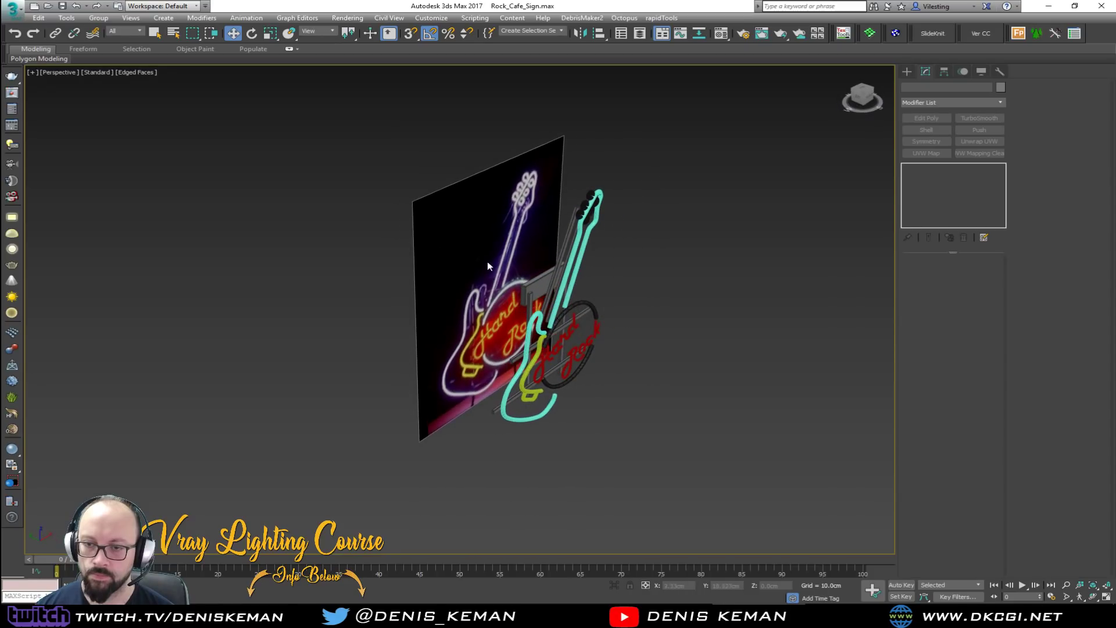
right_click(483, 291)
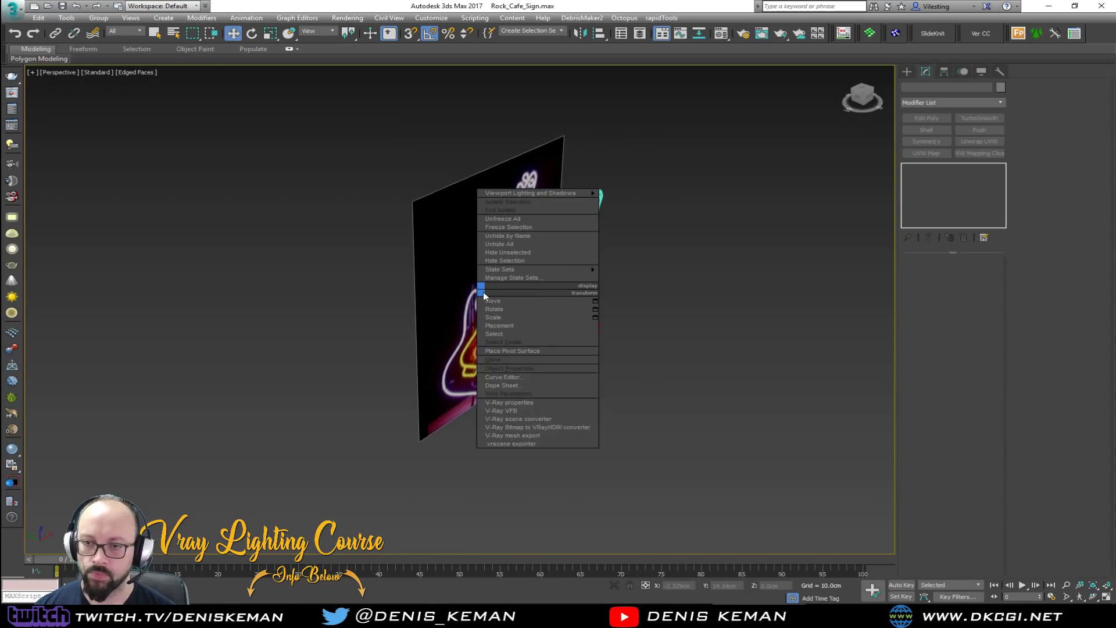
left_click(543, 227)
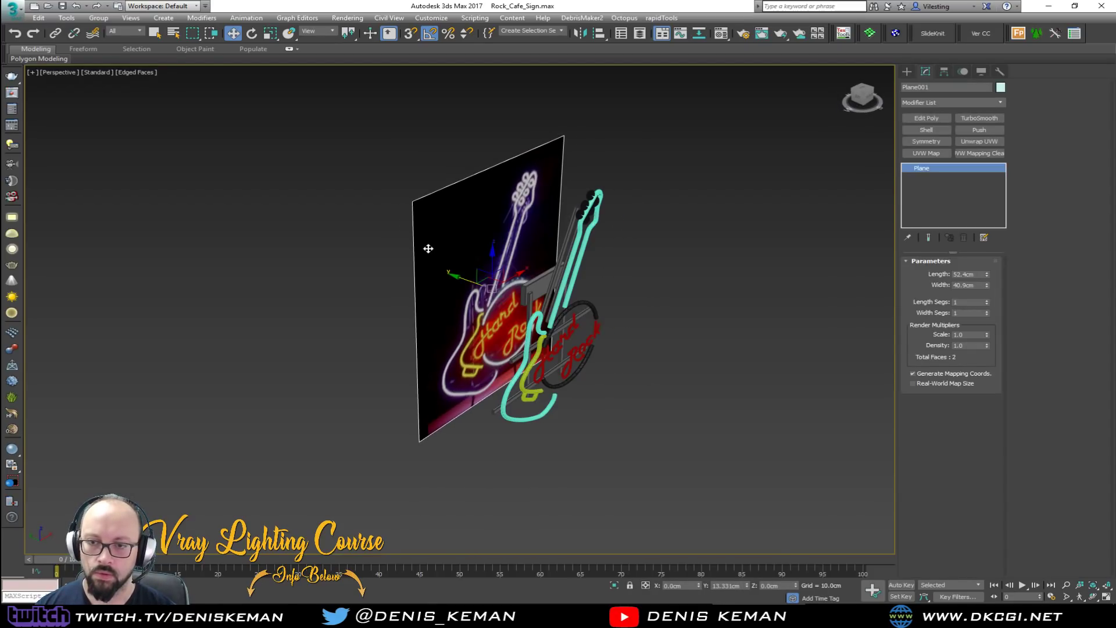
mouse_move(551, 218)
middle_mouse_down("alt")
mouse_move(434, 207)
mouse_move(552, 189)
mouse_move(580, 212)
mouse_move(533, 229)
mouse_move(558, 243)
mouse_move(589, 210)
mouse_move(635, 203)
mouse_move(682, 214)
mouse_move(622, 237)
mouse_move(524, 237)
mouse_move(530, 251)
middle_mouse_up("alt")
key("F4")
scroll(494, 212, "up", 2)
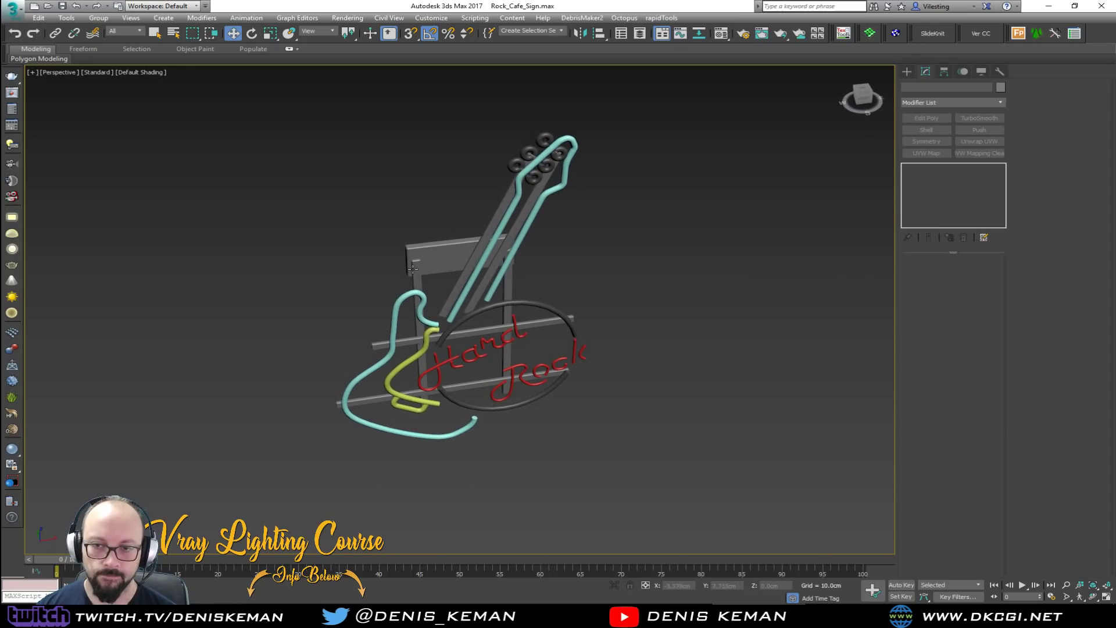
Turn the left vertical support bar behind the guitar body into a radial rod 0.2 cm thick.
left_click(419, 276)
scroll(417, 277, "up", 5)
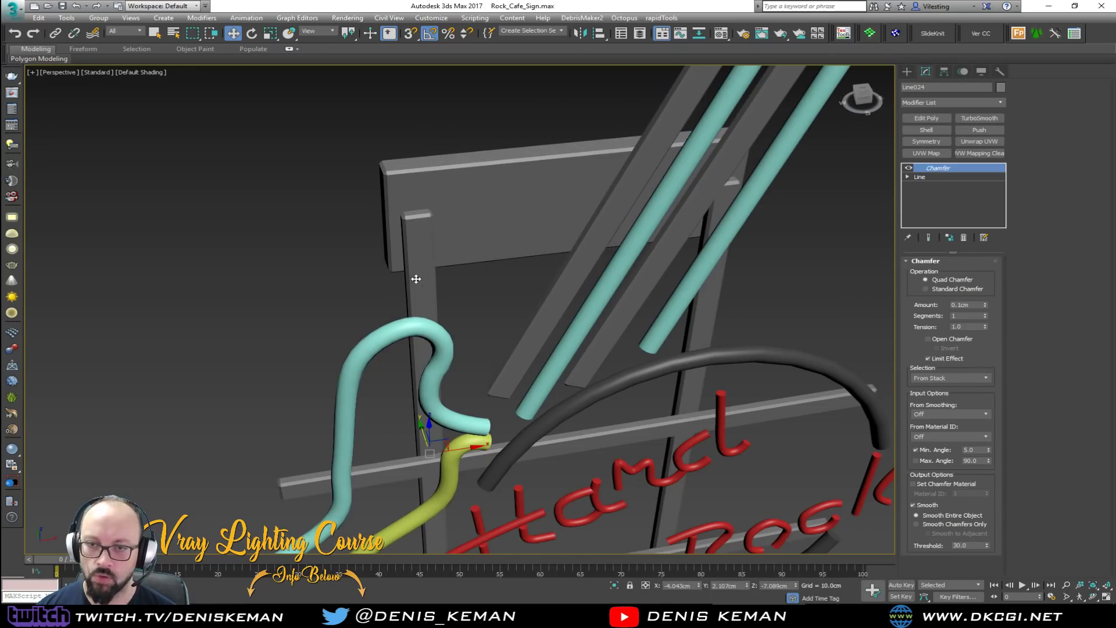
left_click(942, 177)
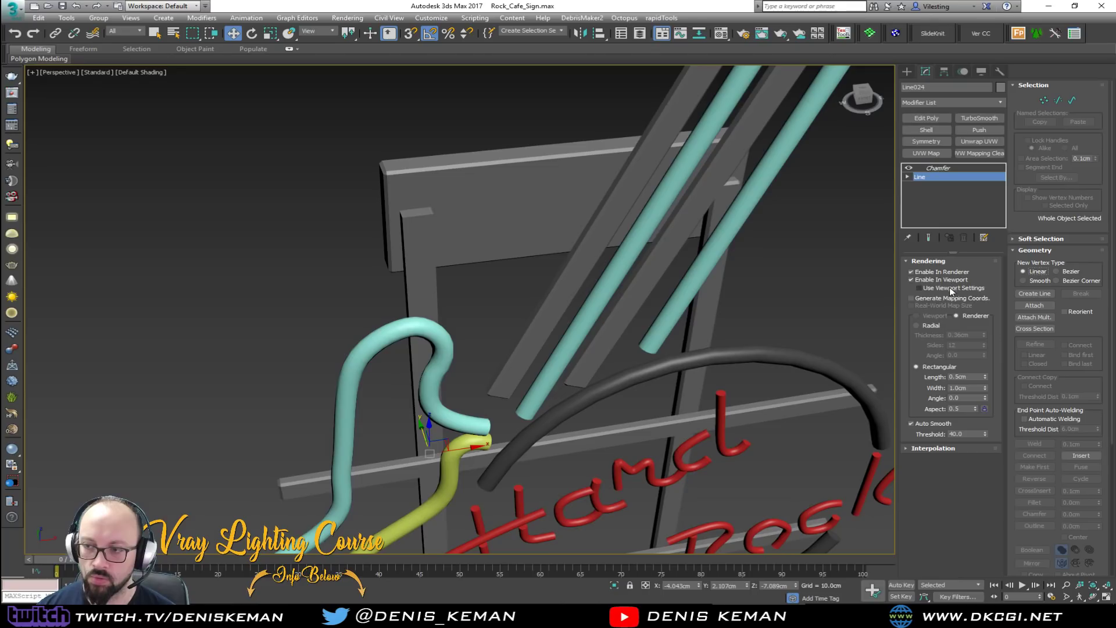
left_click(932, 326)
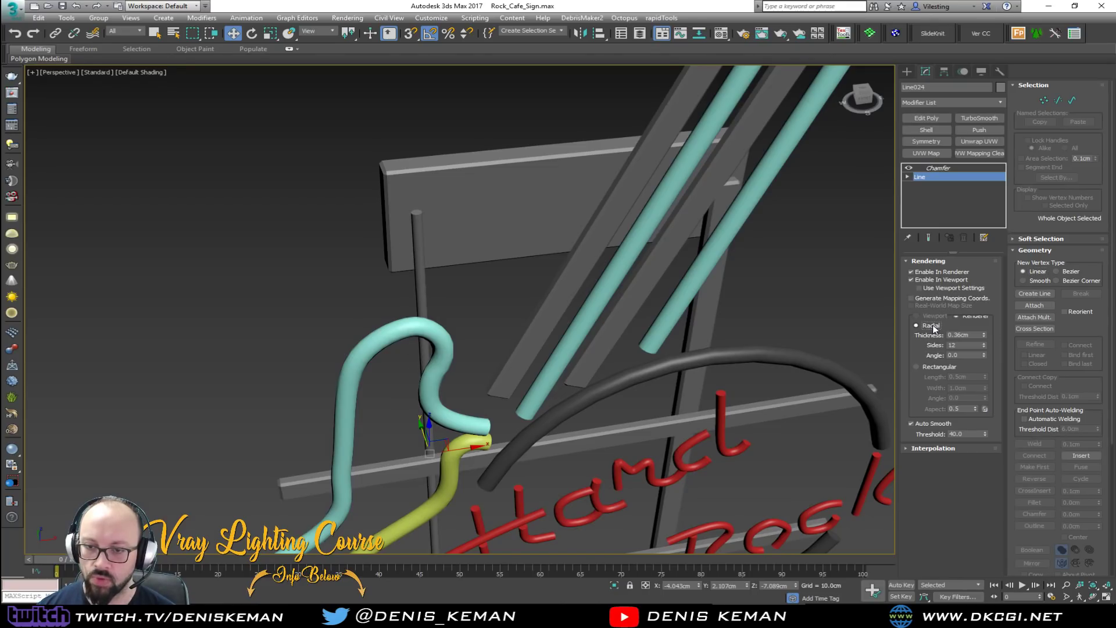
left_click_drag(968, 335, 935, 335)
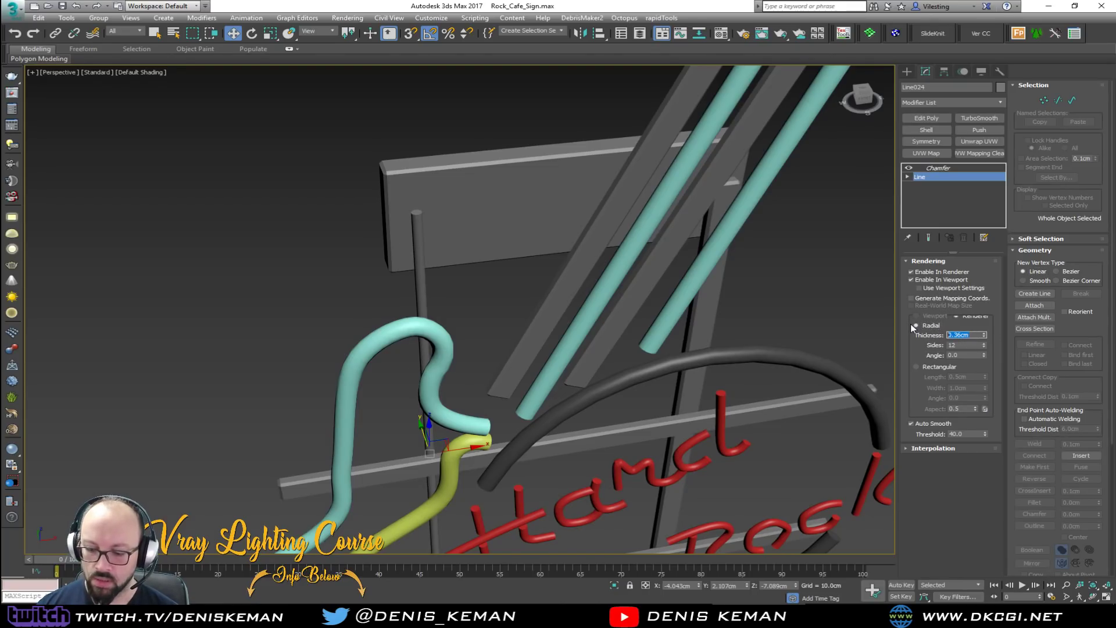
key("Return")
mouse_move(588, 186)
middle_mouse_down("alt")
mouse_move(558, 192)
mouse_move(605, 198)
middle_mouse_up("alt")
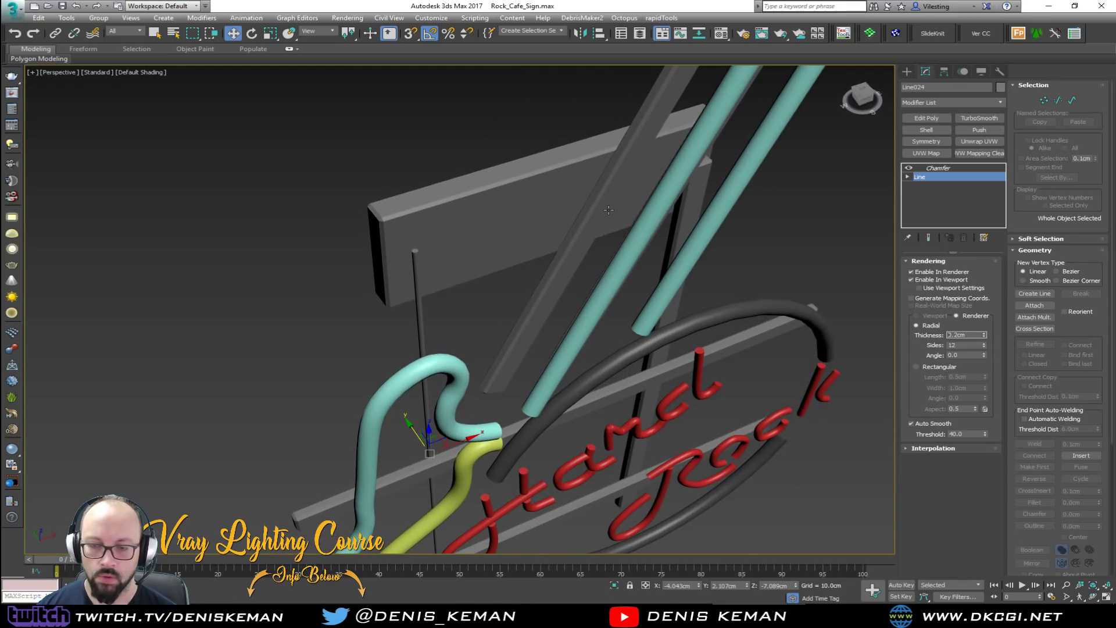
left_click(938, 168)
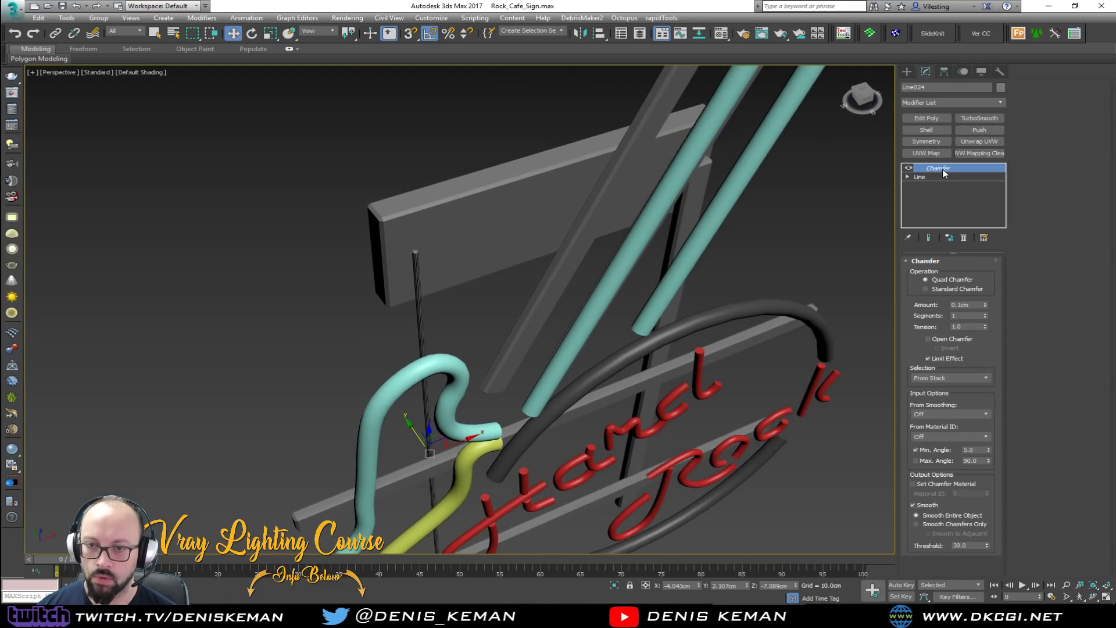
Switch the left support bar behind the guitar neck to radial rendering with a thickness of 0.2 cm.
left_click(466, 302)
left_click(533, 330)
left_click(928, 178)
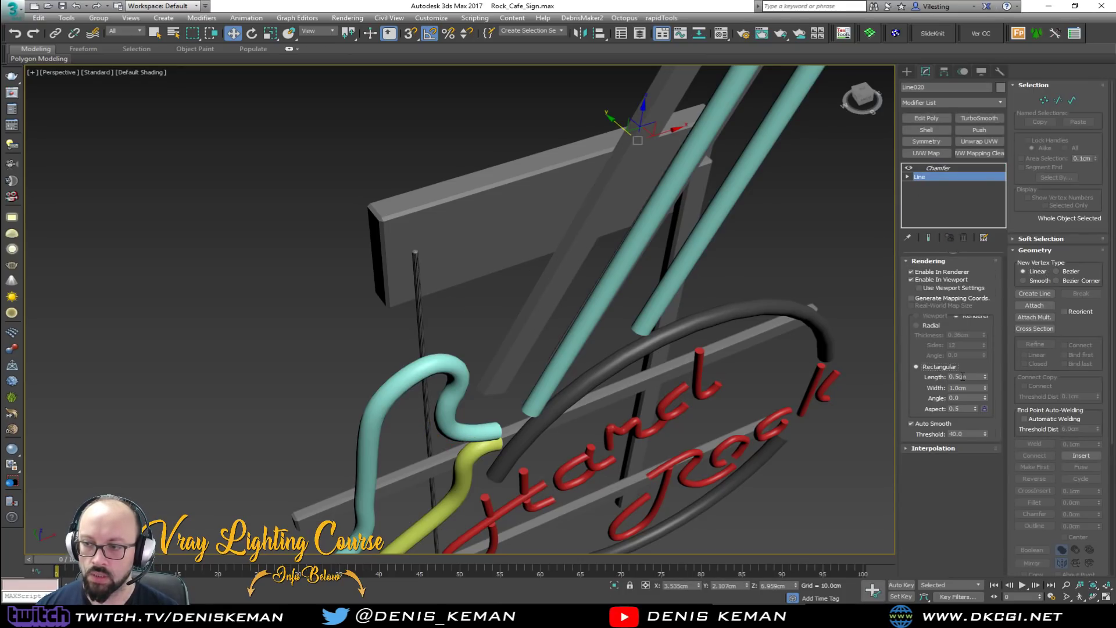
left_click(932, 326)
left_click_drag(969, 335, 921, 328)
type("0.")
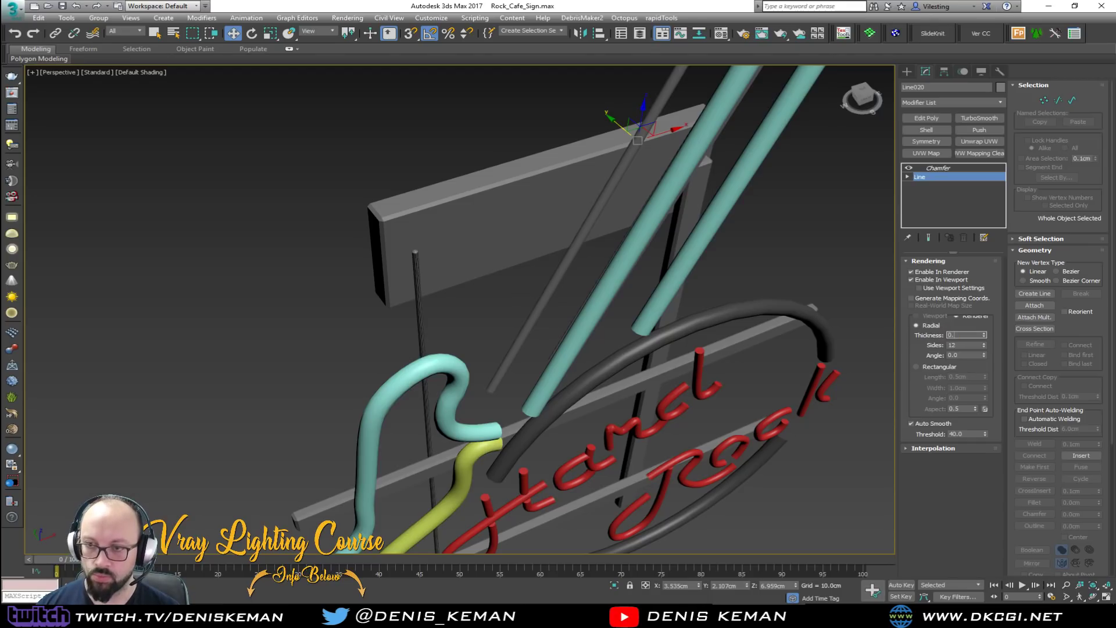
type("2")
key("Return")
left_click(521, 154)
Make the right support bar behind the guitar neck a 0.2 cm thick radial rod.
middle_click_drag(650, 165, 433, 274)
left_click(485, 225)
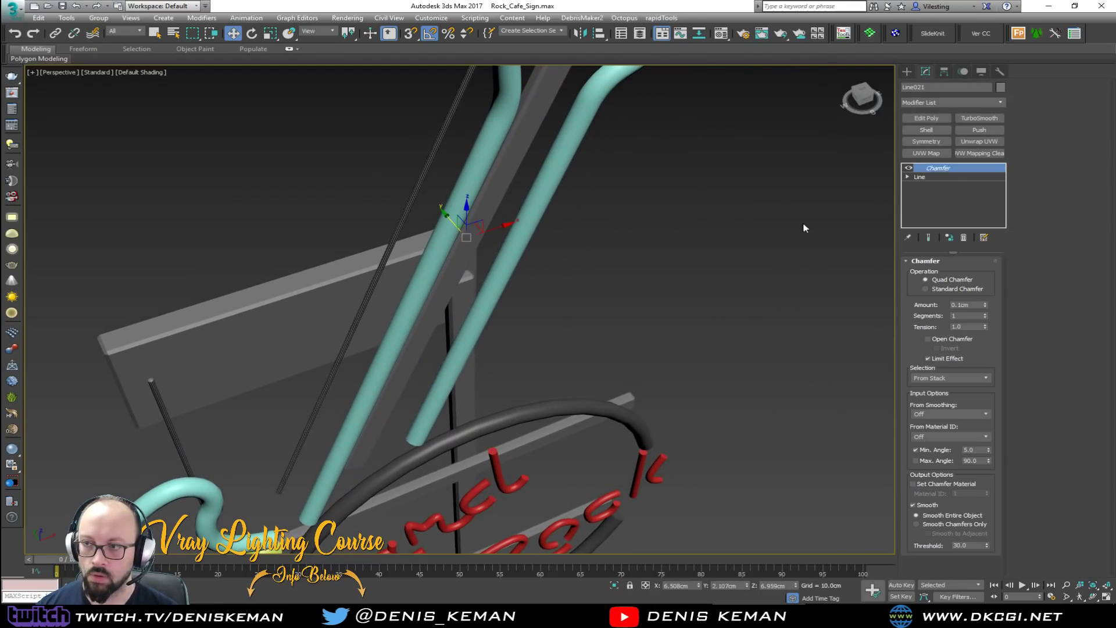
left_click(929, 177)
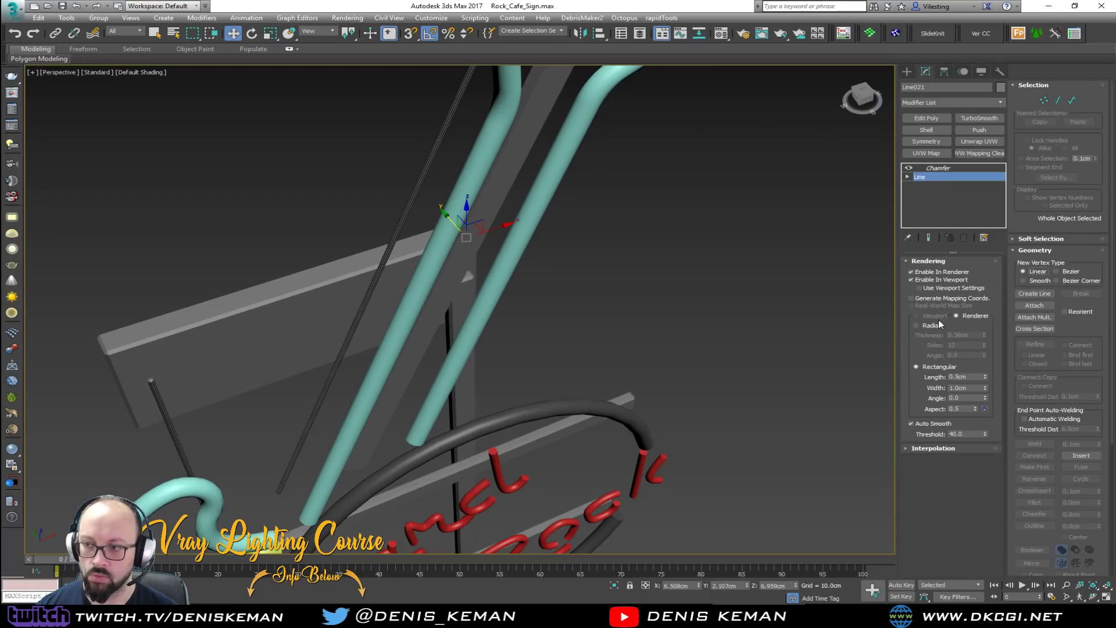
left_click(916, 325)
key("Return")
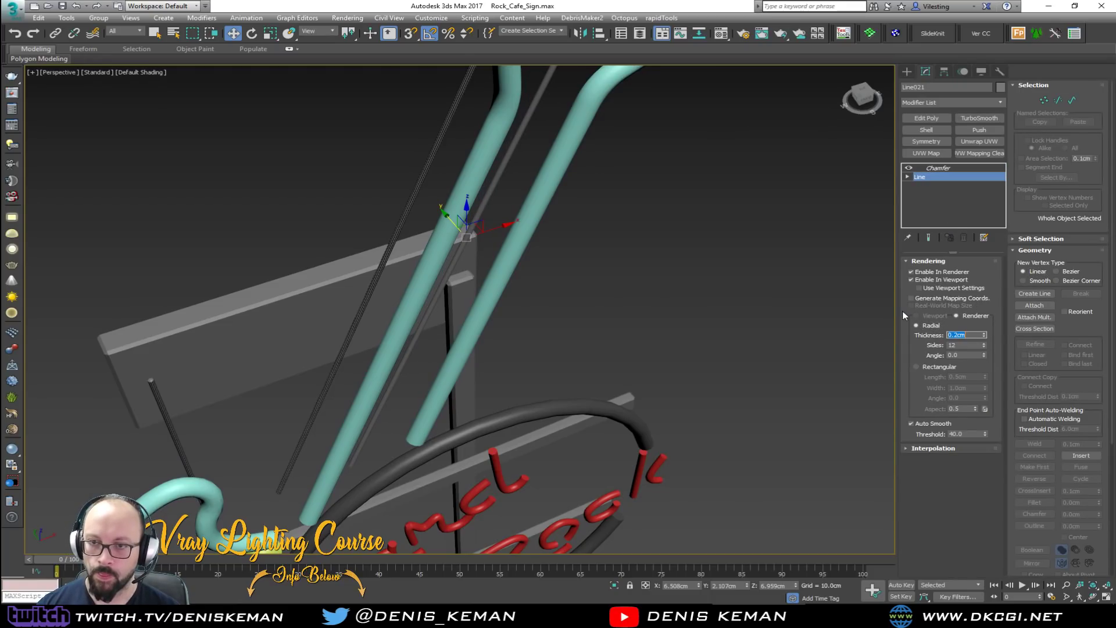
left_click(569, 270)
Change the right vertical support bar's cross-section from rectangular to radial with a 0.2 cm thickness.
middle_click_drag(490, 296, 552, 272)
left_click(532, 263)
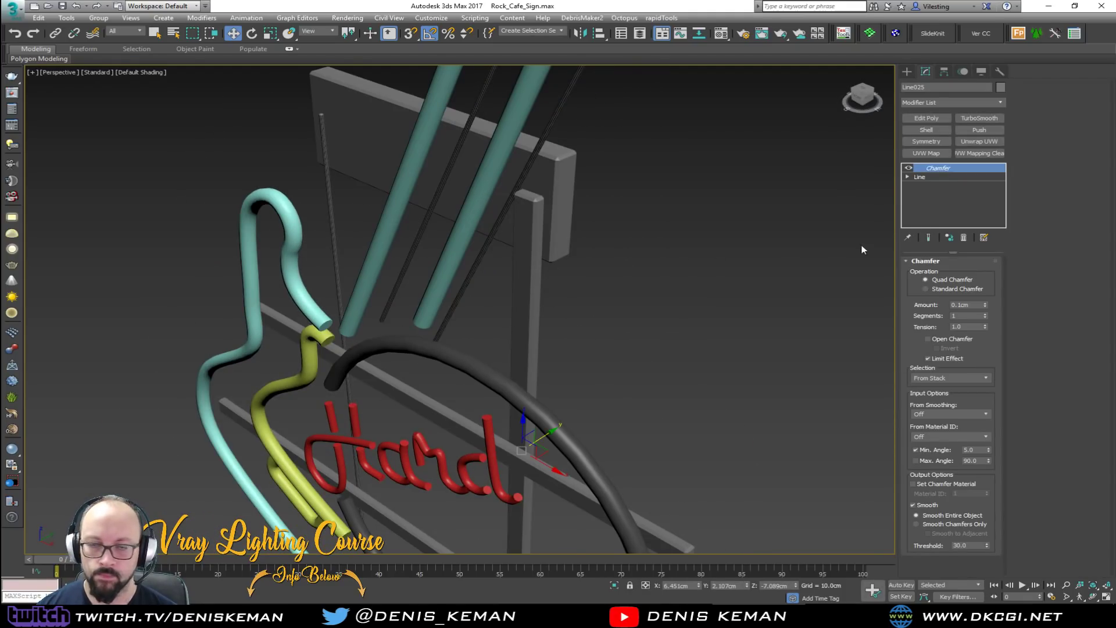
left_click(923, 178)
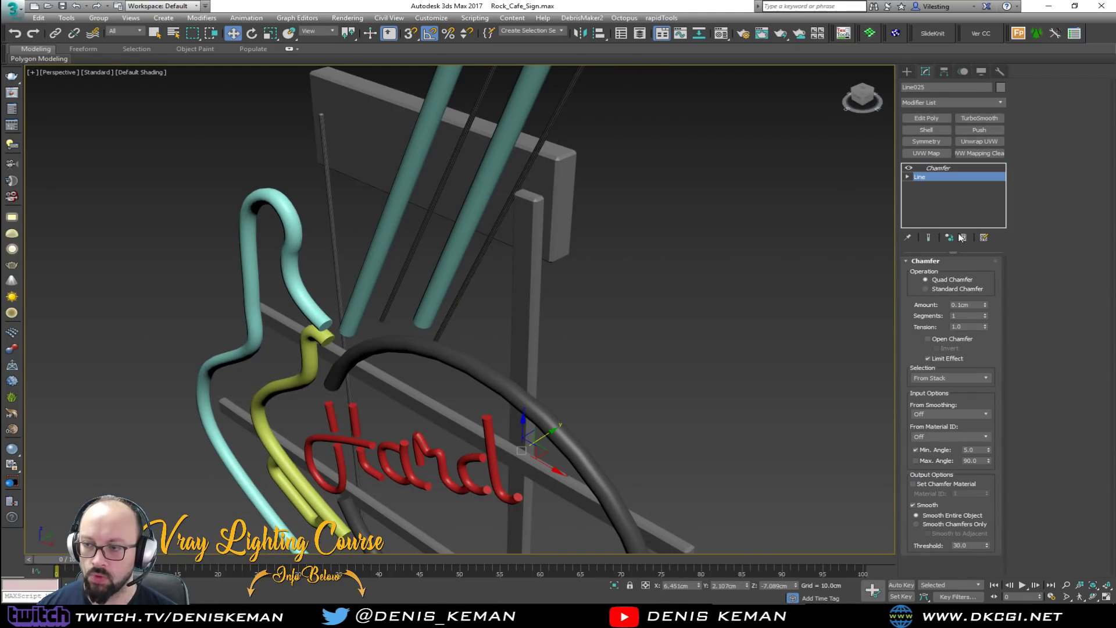
left_click(930, 326)
key("Tab")
type("0.2")
key("Return")
left_click(702, 311)
Convert the upper horizontal support bar behind the lettering to a radial rod 0.2 cm thick.
middle_click_drag(589, 315, 572, 163)
left_click(639, 233)
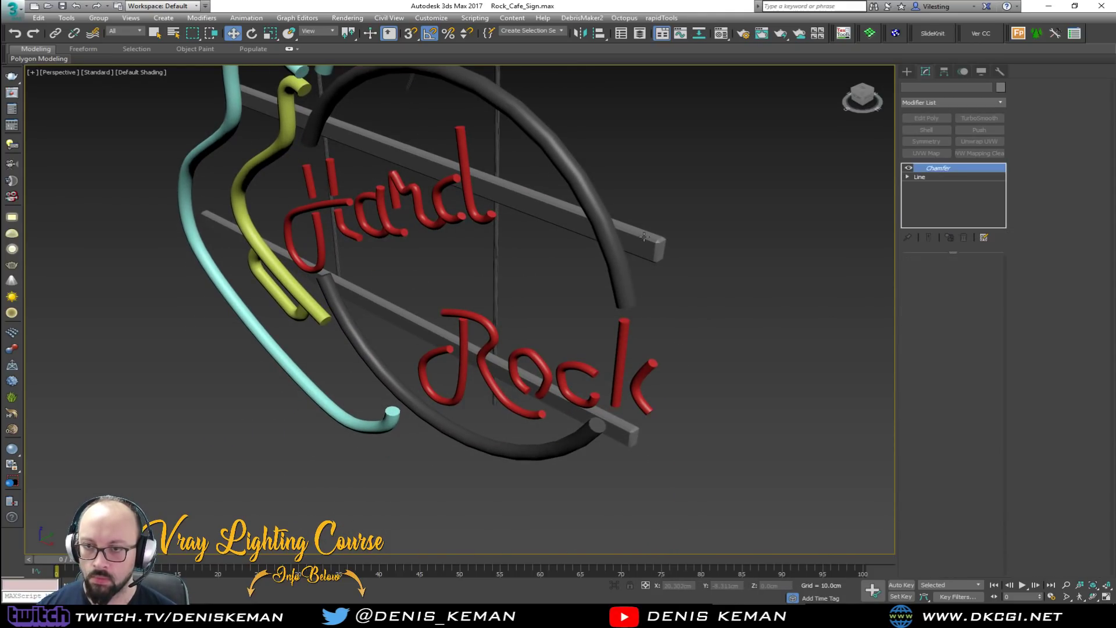
left_click(933, 176)
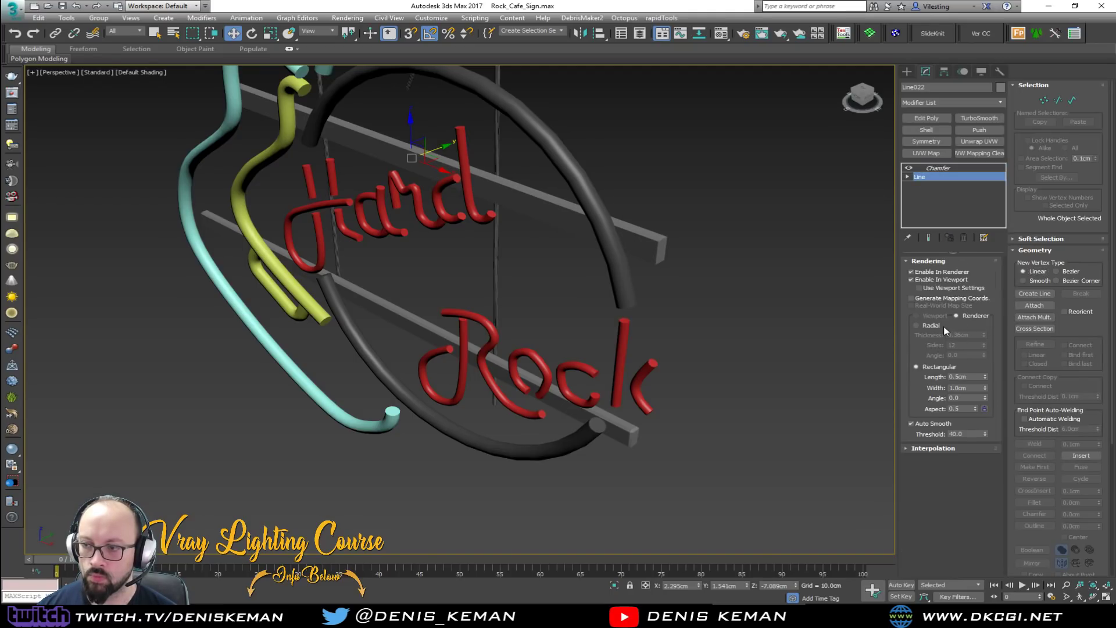
left_click(921, 324)
key("Tab")
key("Return")
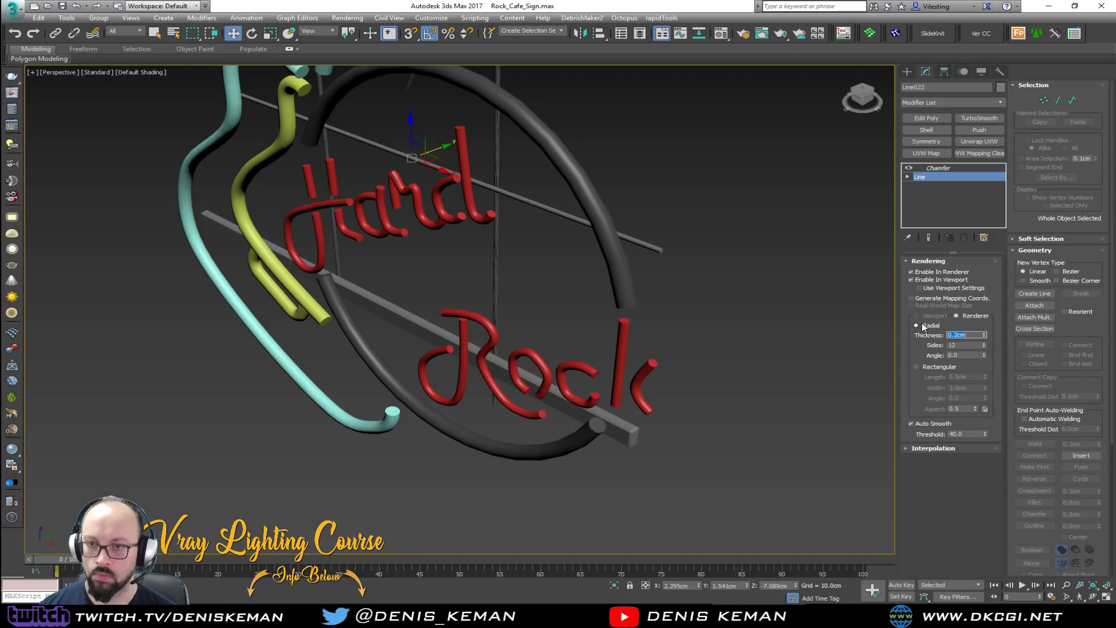
Give the lower horizontal support bar behind "Rock" a radial cross-section with a thickness of 0.2 cm.
left_click(413, 327)
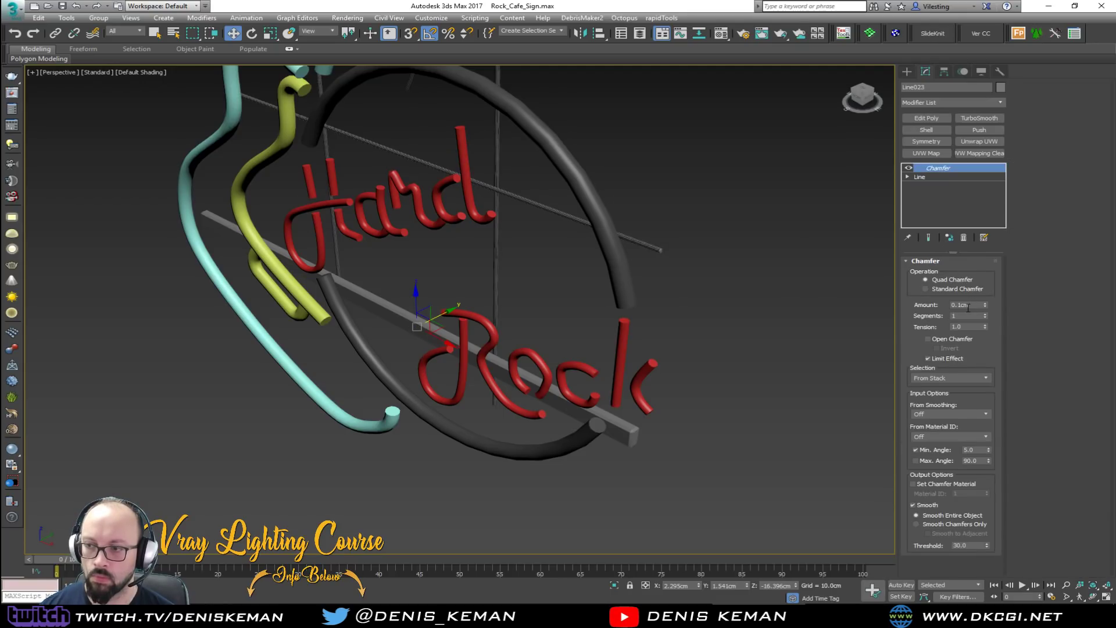
left_click(919, 177)
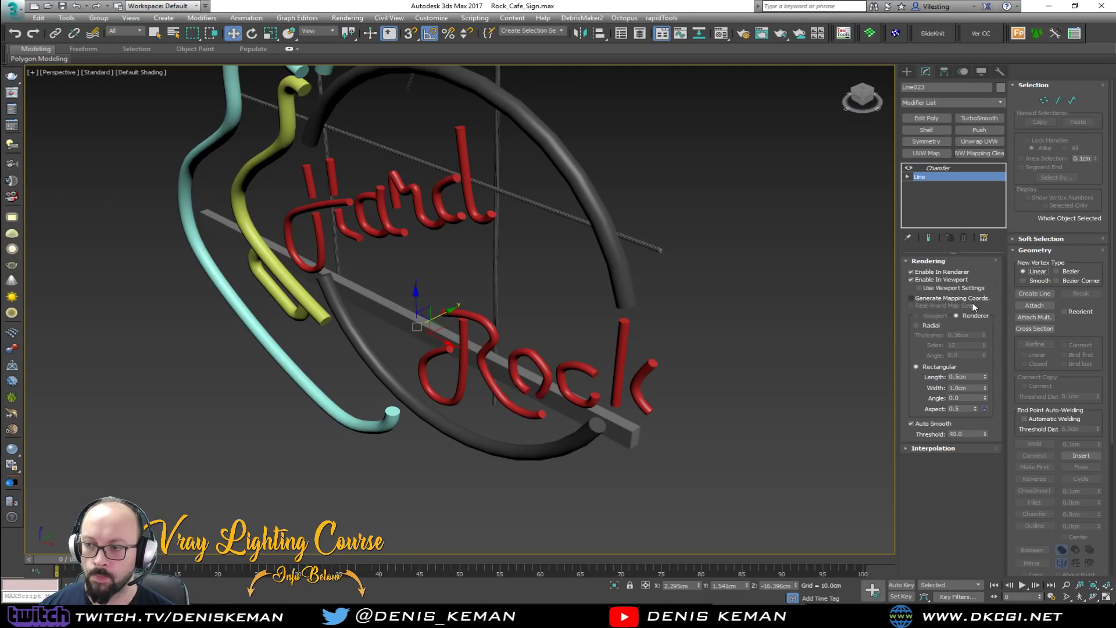
left_click(916, 325)
left_click(964, 335)
type("0.2")
key("Return")
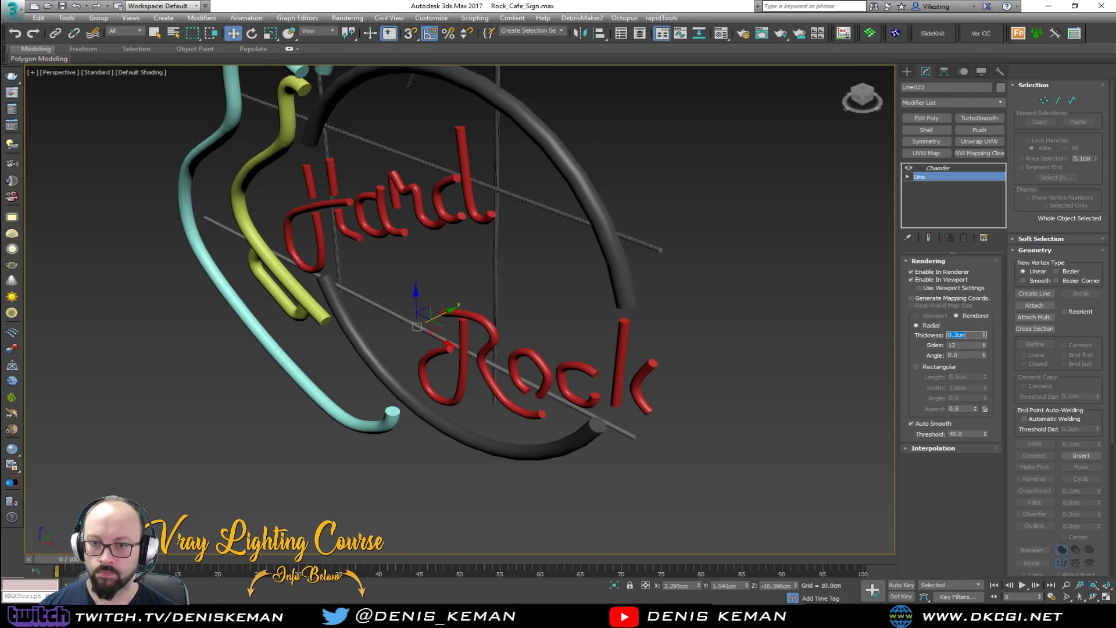
left_click(672, 166)
Select both horizontal support rods and shift them along the Y axis relative to the vertical rods.
middle_click_drag(672, 167, 618, 176, "alt")
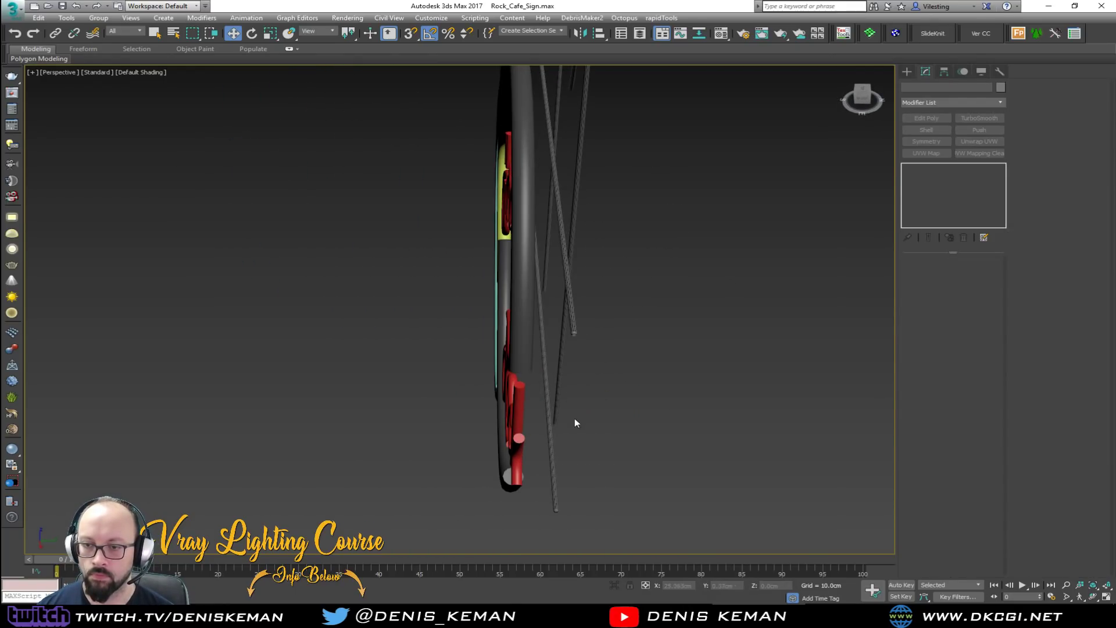
left_click(549, 347)
left_click(572, 311, "ctrl")
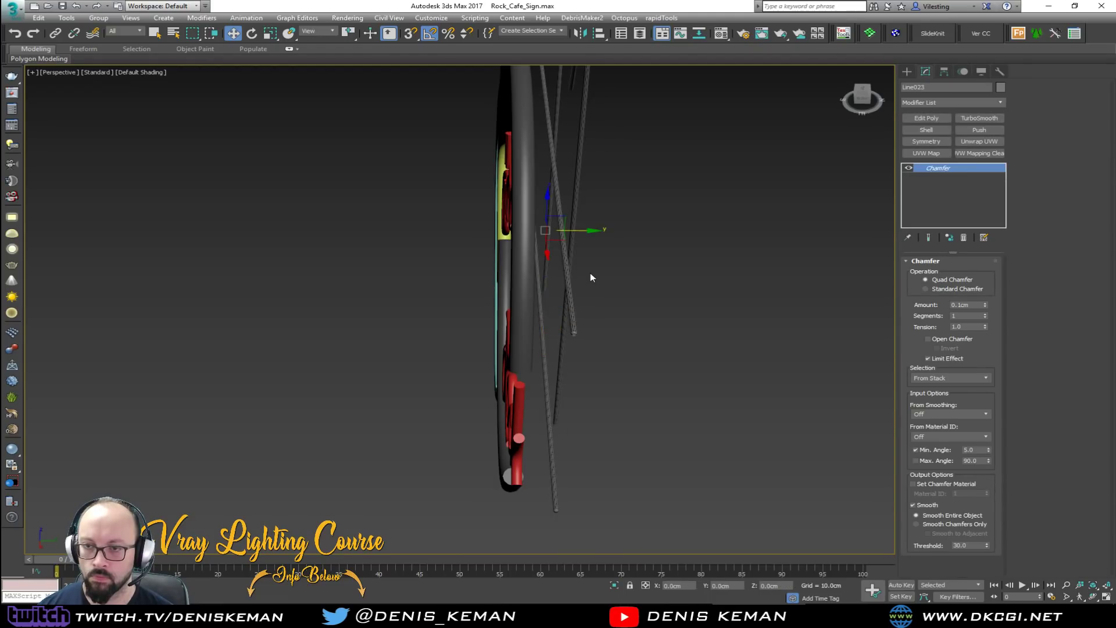
scroll(590, 271, "up", 3)
left_click_drag(535, 192, 563, 195)
left_click(640, 199)
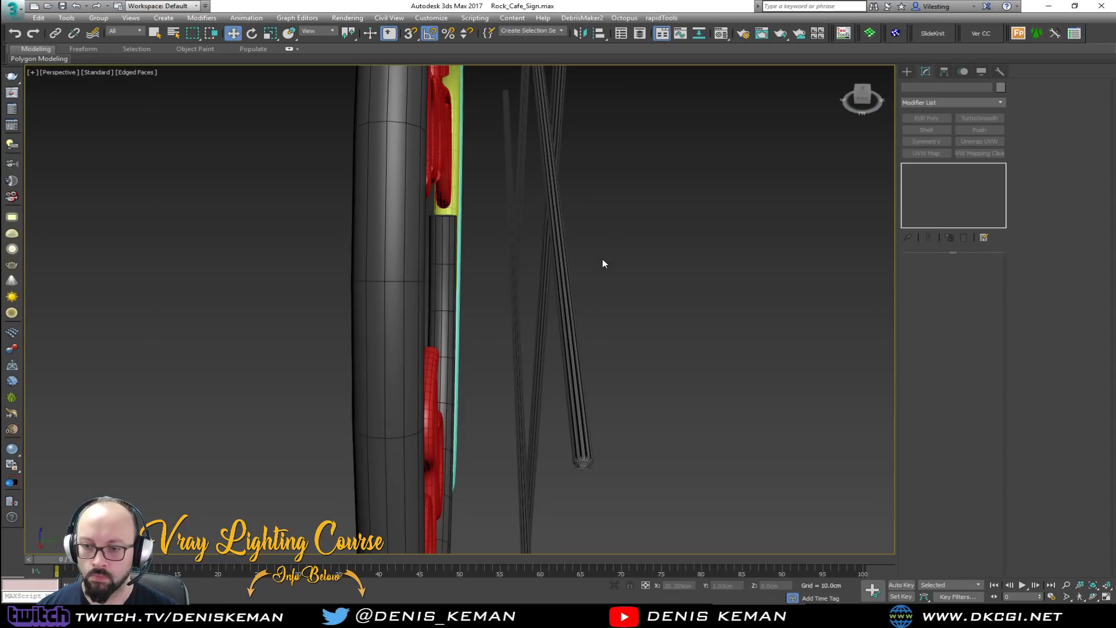
Save the sign scene and open the recent file Industrial_Scene_04.max.
scroll(569, 349, "up", 3)
scroll(565, 364, "down", 15)
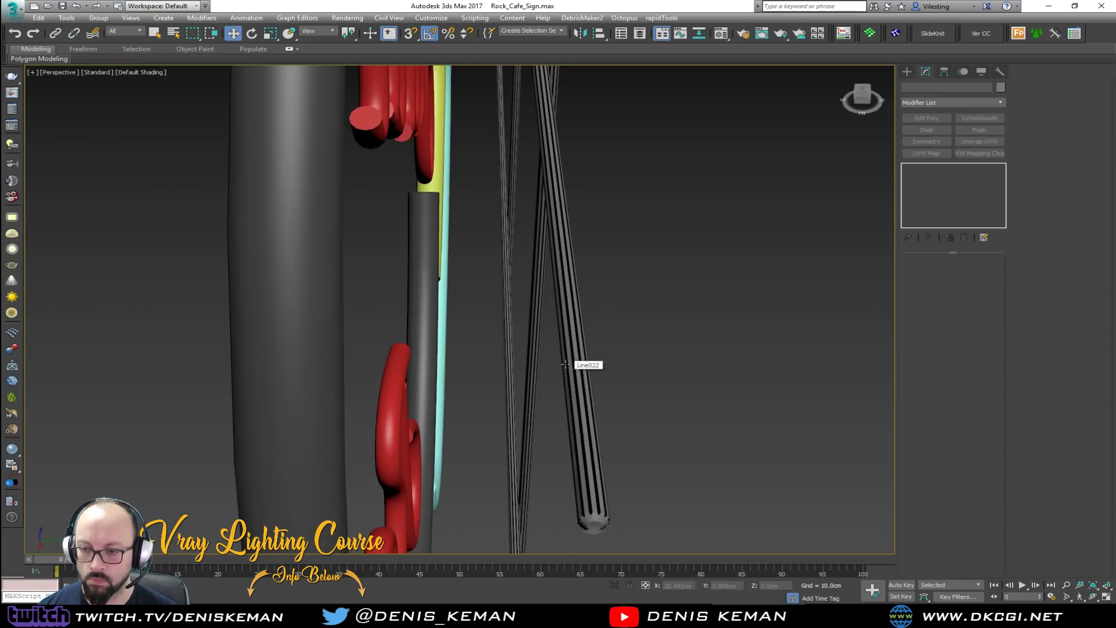
middle_click_drag(565, 226, 592, 198, "alt")
left_click(14, 10)
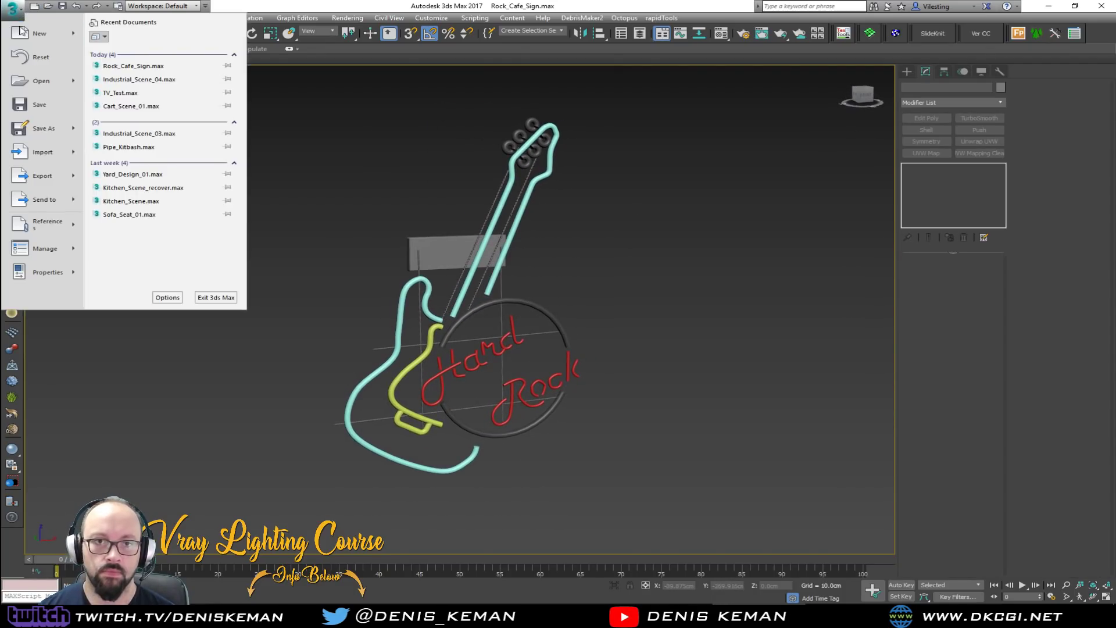
left_click(32, 105)
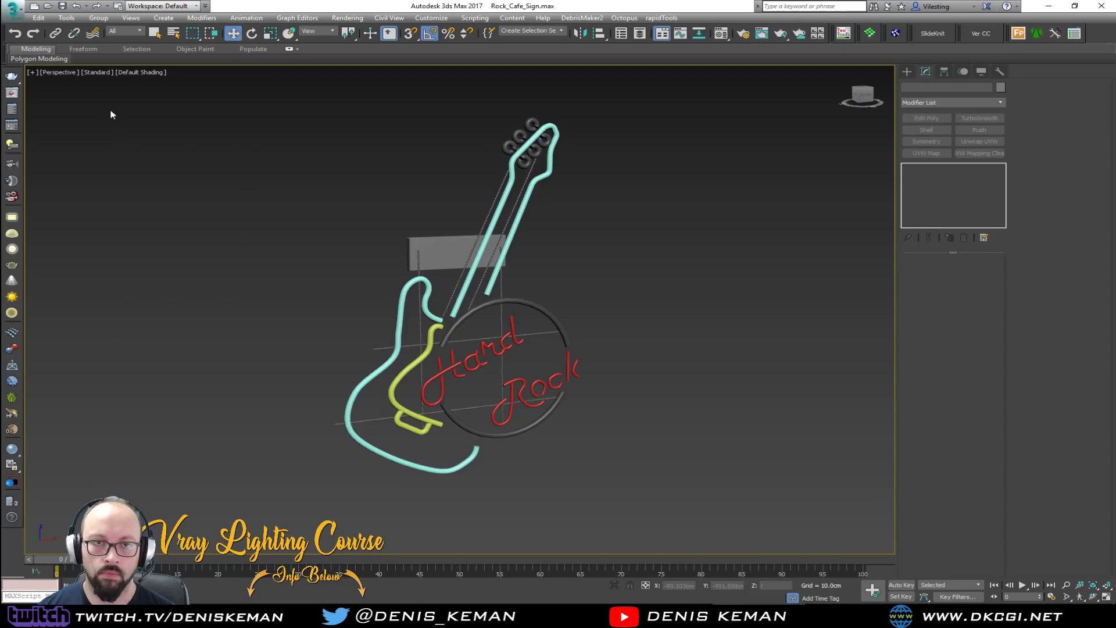
left_click(13, 10)
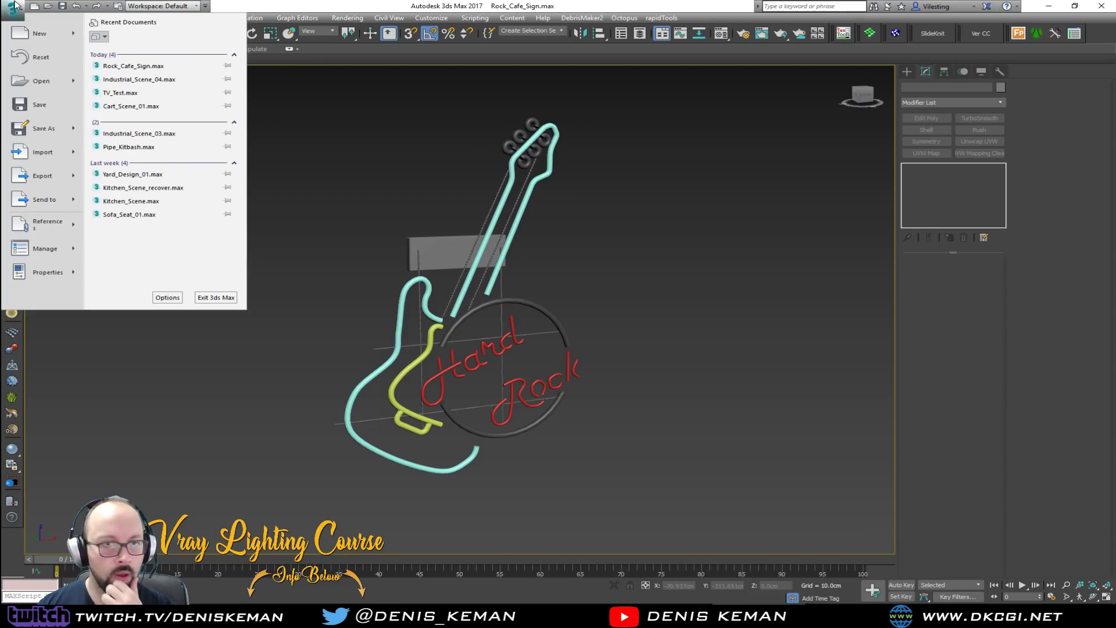
left_click(143, 80)
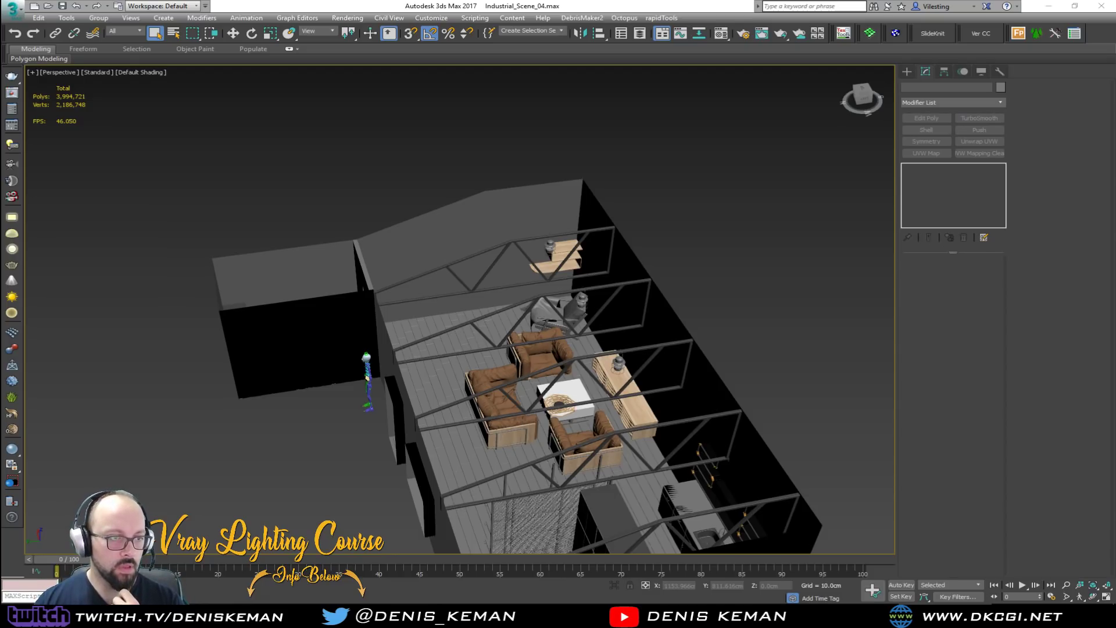
Try merging a model file with the scene material kept for the duplicate name, then delete the merged objects and restore the shaded overview.
left_click_drag(252, 389, 188, 409)
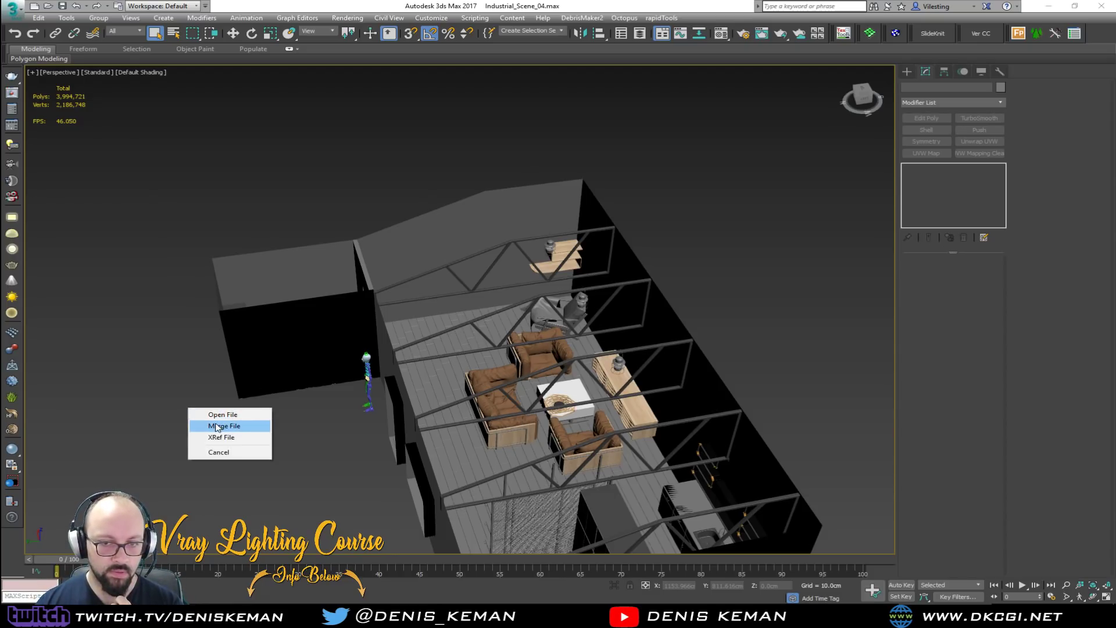
left_click(216, 429)
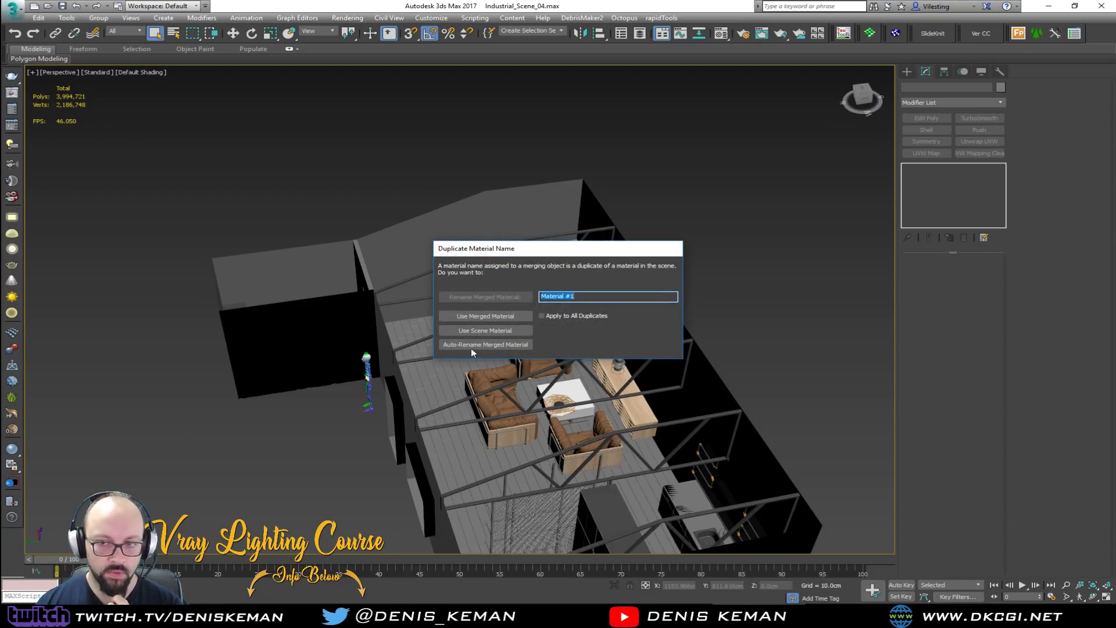
left_click(481, 330)
key("w")
key("z")
middle_click_drag(348, 392, 303, 386, "alt")
scroll(303, 387, "down", 3)
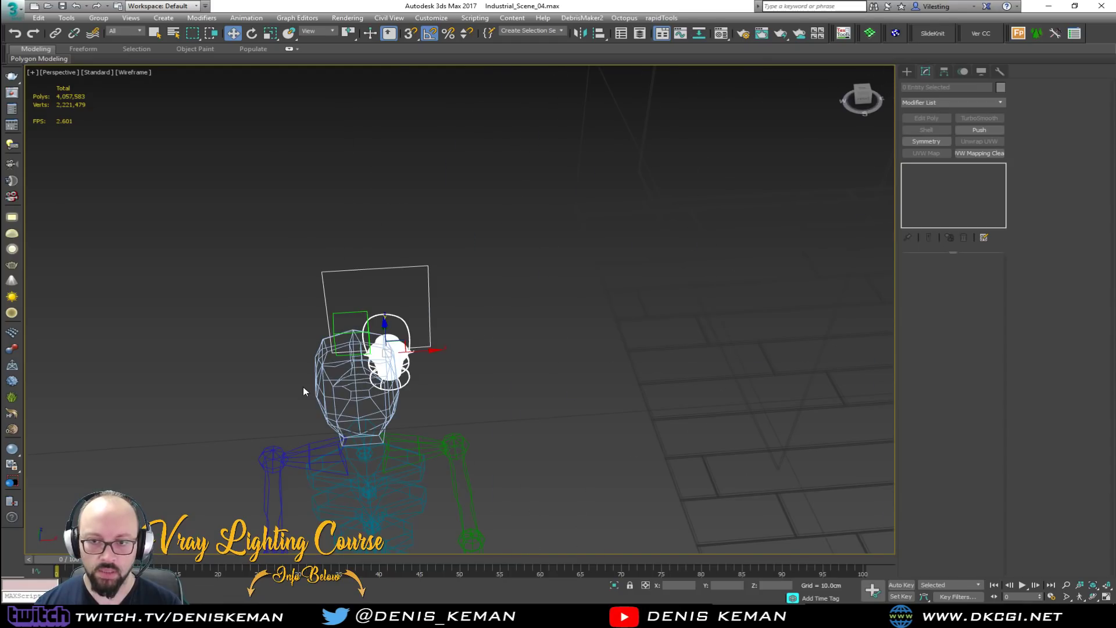
middle_click_drag(302, 387, 384, 393, "alt")
key("Delete")
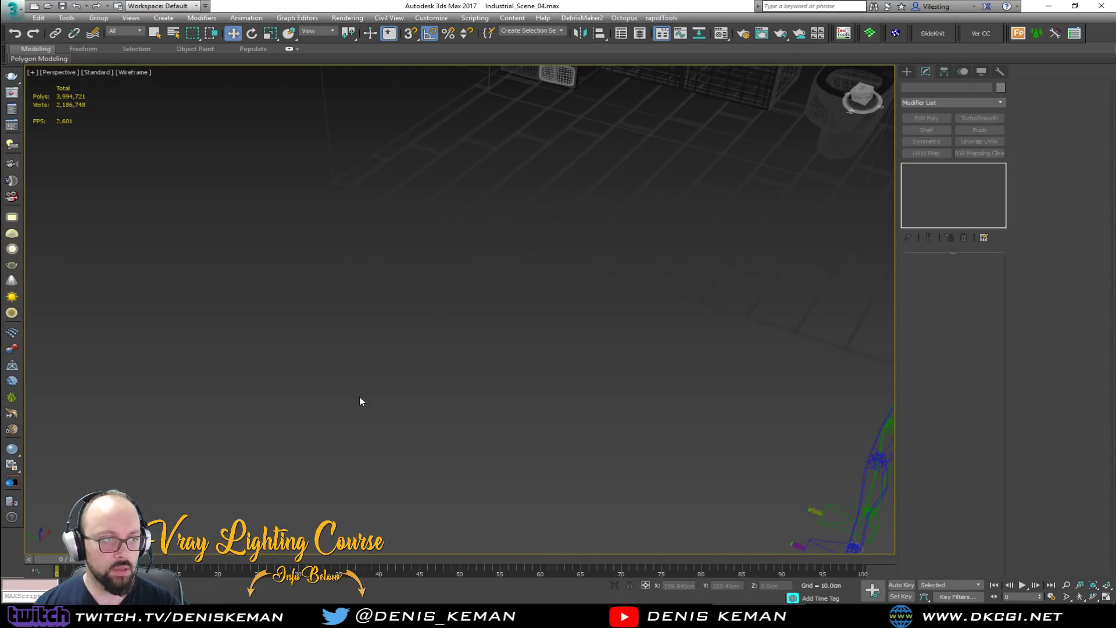
key("F3")
scroll(246, 337, "down", 8)
middle_click_drag(245, 337, 409, 320, "alt")
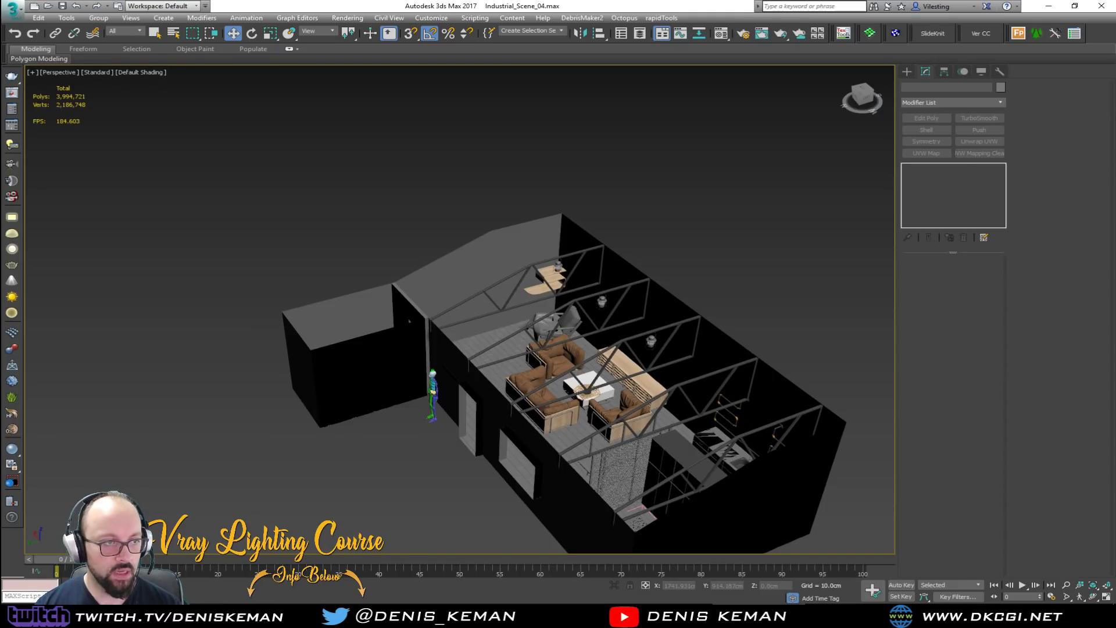
Merge the Rock_Cafe_Sign guitar neon sign into the industrial room scene and isolate it.
key("alt+Tab")
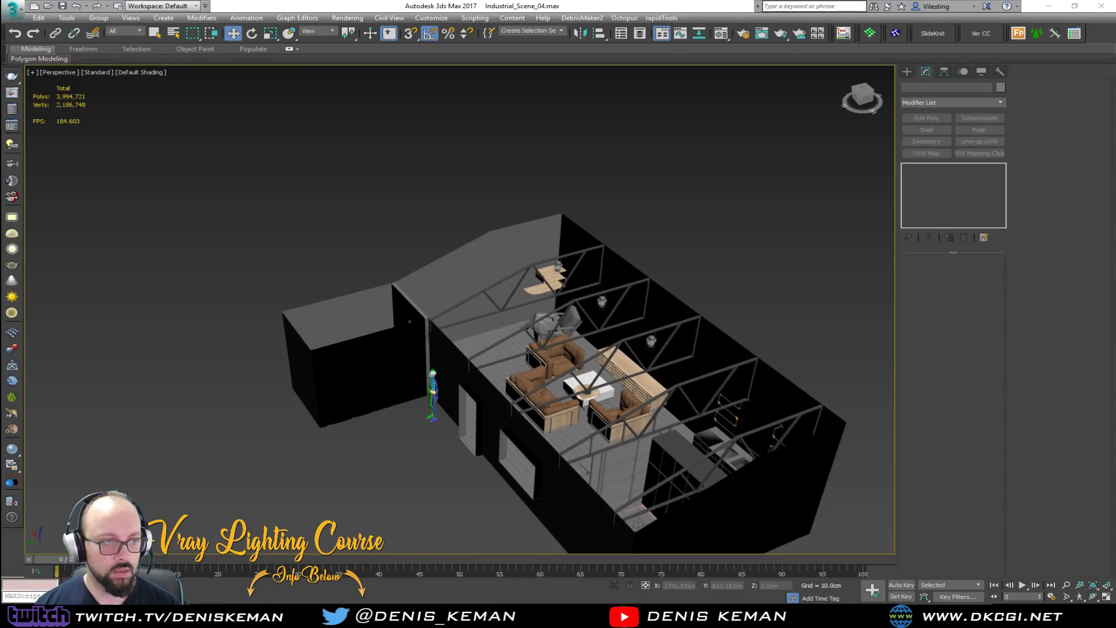
left_click_drag(194, 410, 337, 444)
left_click(369, 460)
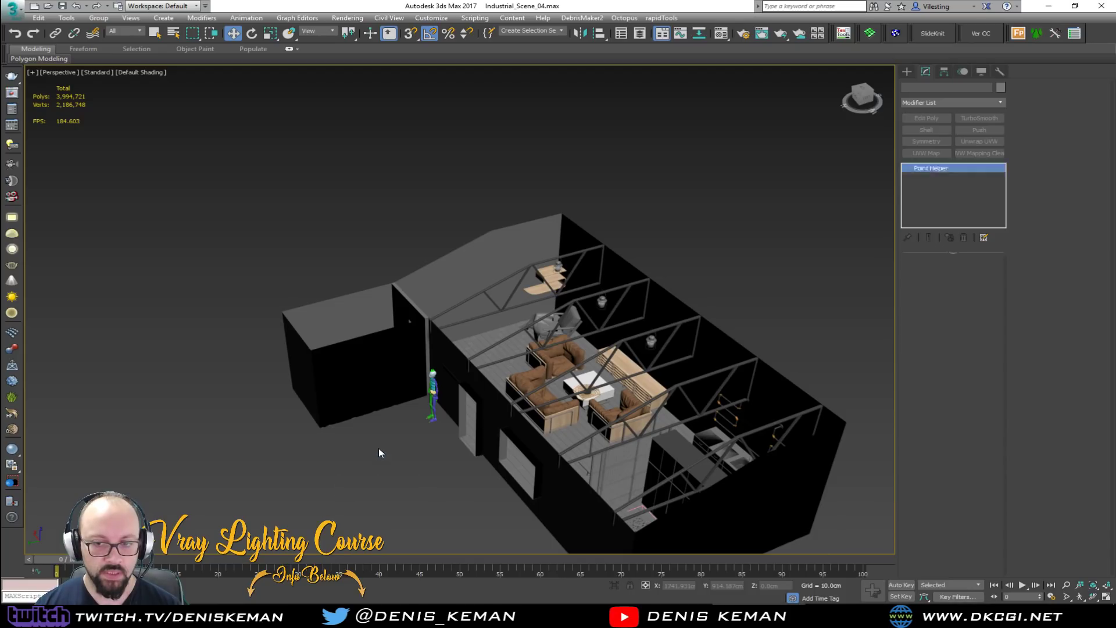
key("w")
key("alt+q")
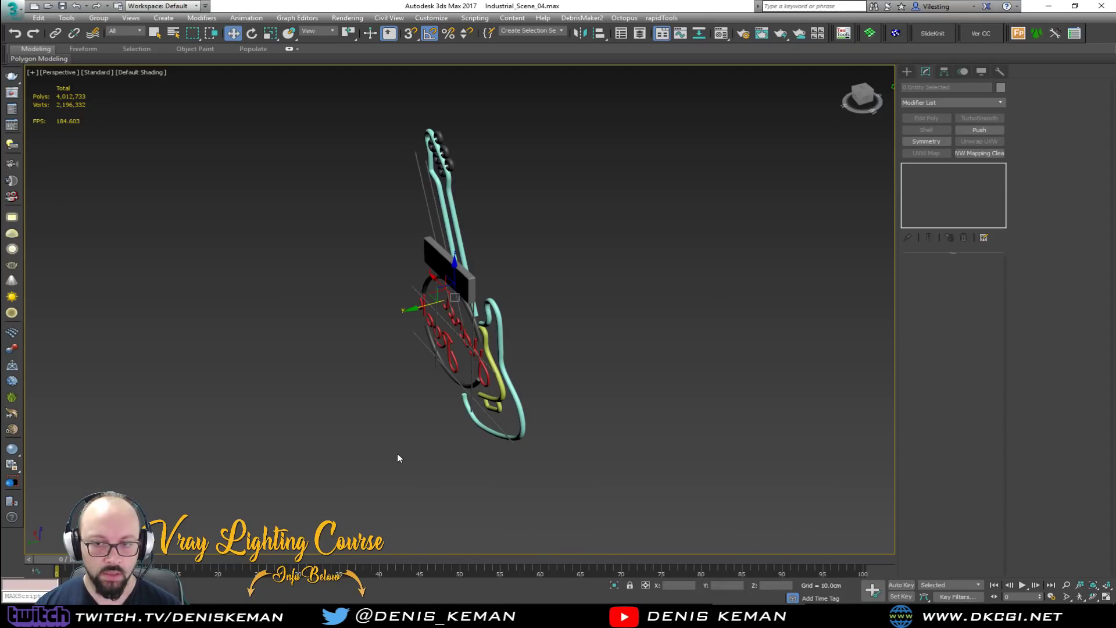
Rotate the guitar sign toward the room, move it inside, and raise it off the floor beside the end wall.
scroll(396, 407, "down", 6)
middle_click_drag(389, 399, 354, 417, "alt")
key("e")
left_click_drag(399, 405, 357, 452)
key("w")
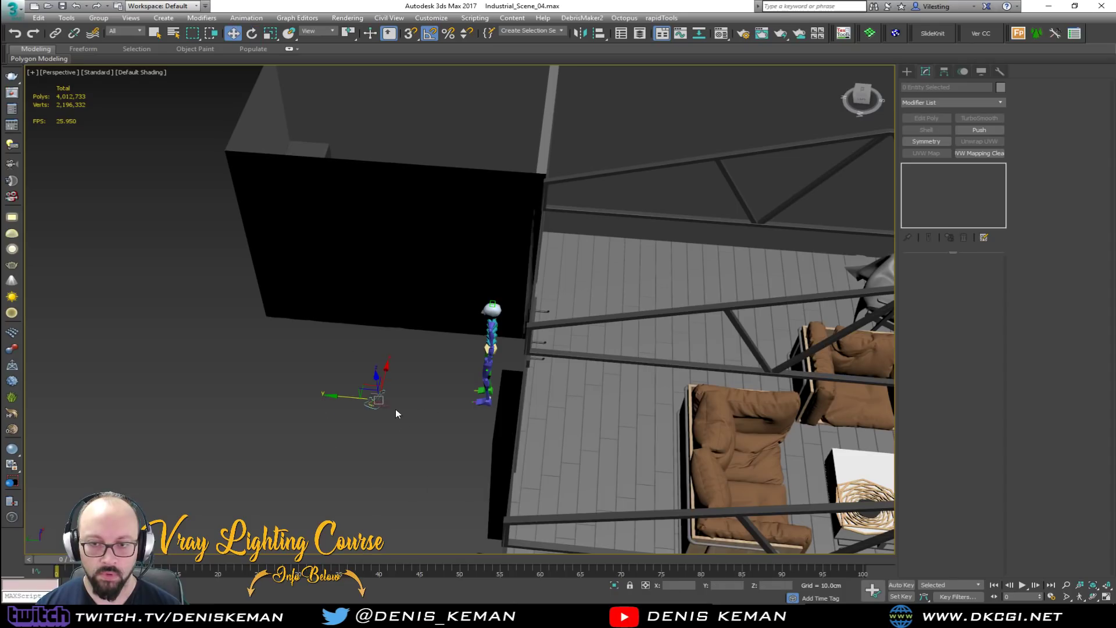
left_click_drag(369, 388, 670, 234)
key("z")
scroll(563, 293, "down", 8)
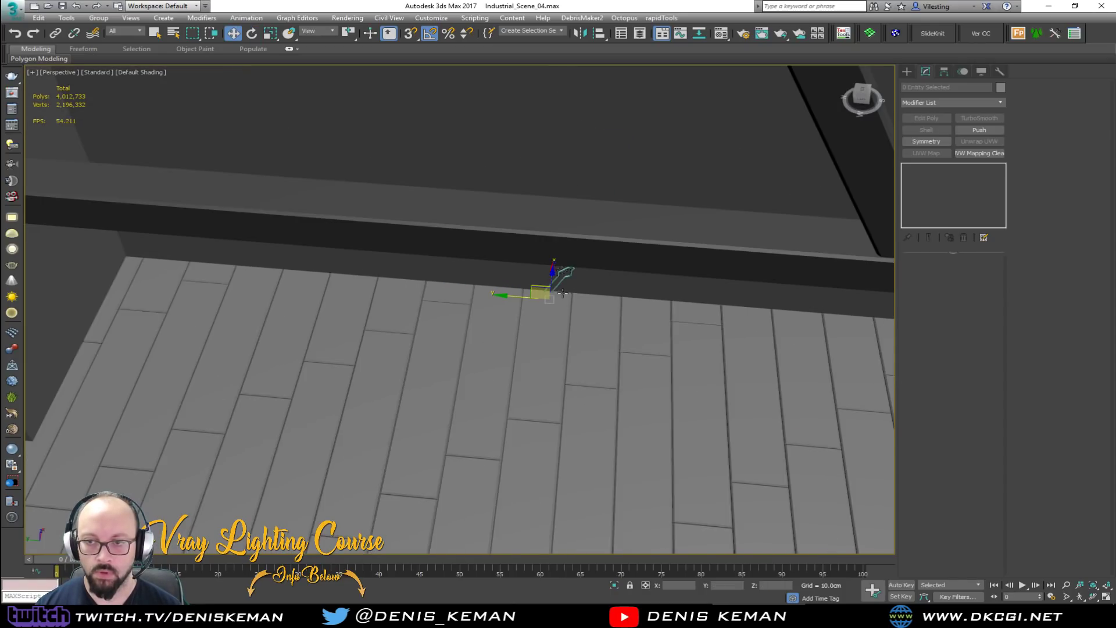
middle_click_drag(564, 291, 566, 268, "alt")
left_click_drag(562, 268, 578, 151)
key("z")
middle_click_drag(578, 152, 576, 240, "alt")
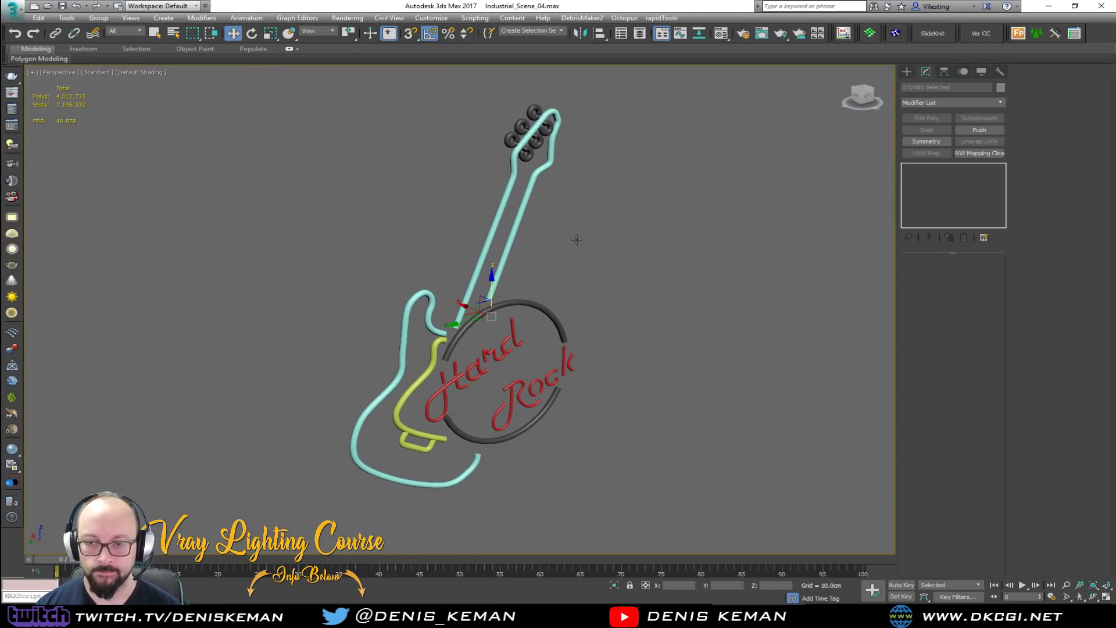
Position the sign against the end wall, shifting it about -58 cm along Y and lowering it about 24 cm.
key("r")
key("z")
scroll(494, 256, "down", 5)
middle_click_drag(493, 257, 385, 299, "alt")
key("w")
left_click_drag(521, 256, 509, 266)
middle_click_drag(510, 265, 537, 262, "alt")
middle_click_drag(537, 262, 409, 258)
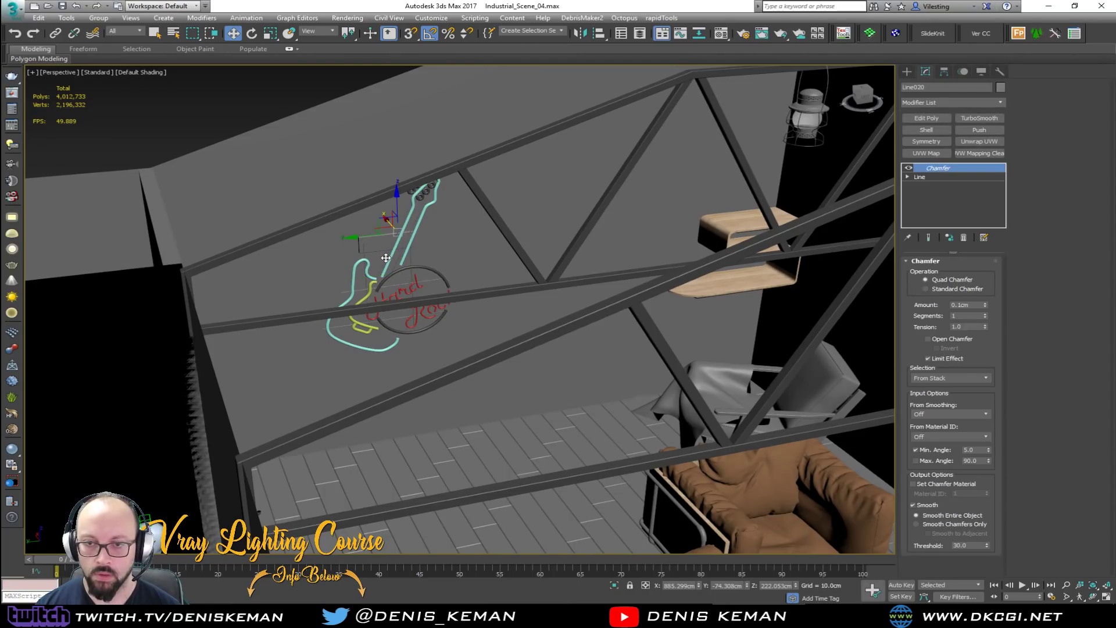
left_click_drag(386, 256, 460, 279)
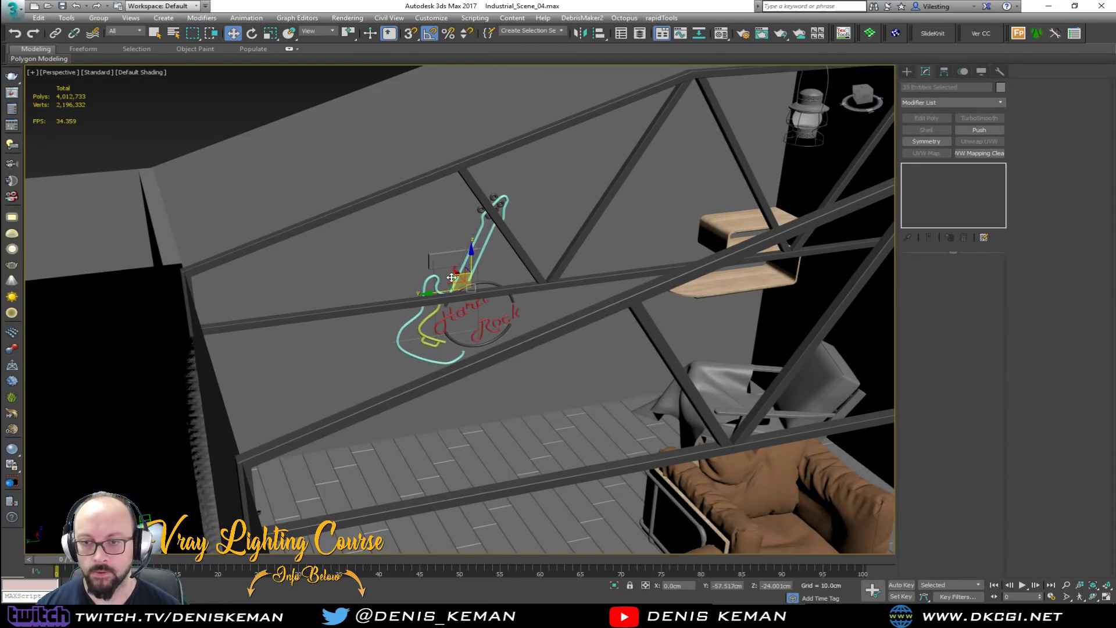
Group all the neon sign parts under the name Hard_Rock_Sign and clear the selection.
left_click(99, 18)
left_click(113, 30)
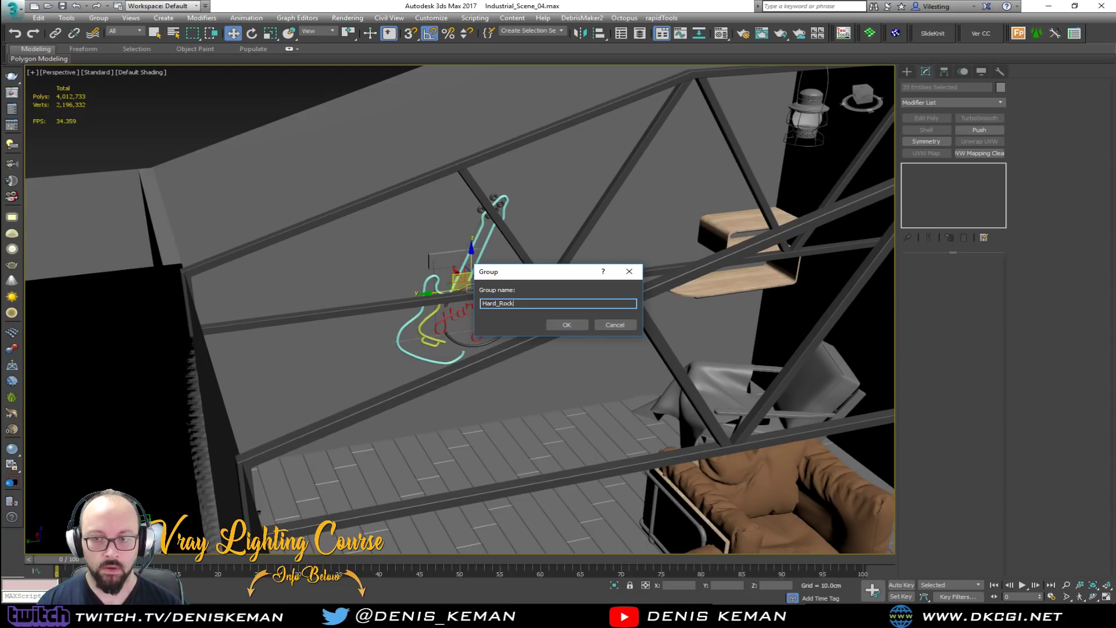
key("Return")
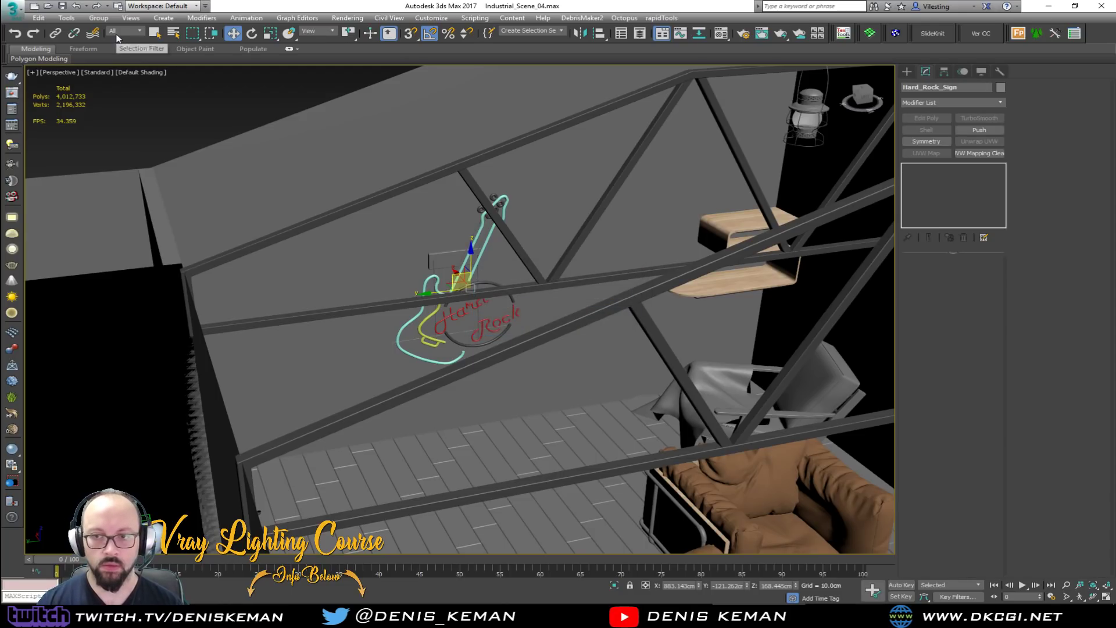
left_click(227, 102)
Examine the sign's placement and scale on the end wall relative to the trusses and furniture.
middle_click_drag(430, 318, 291, 236)
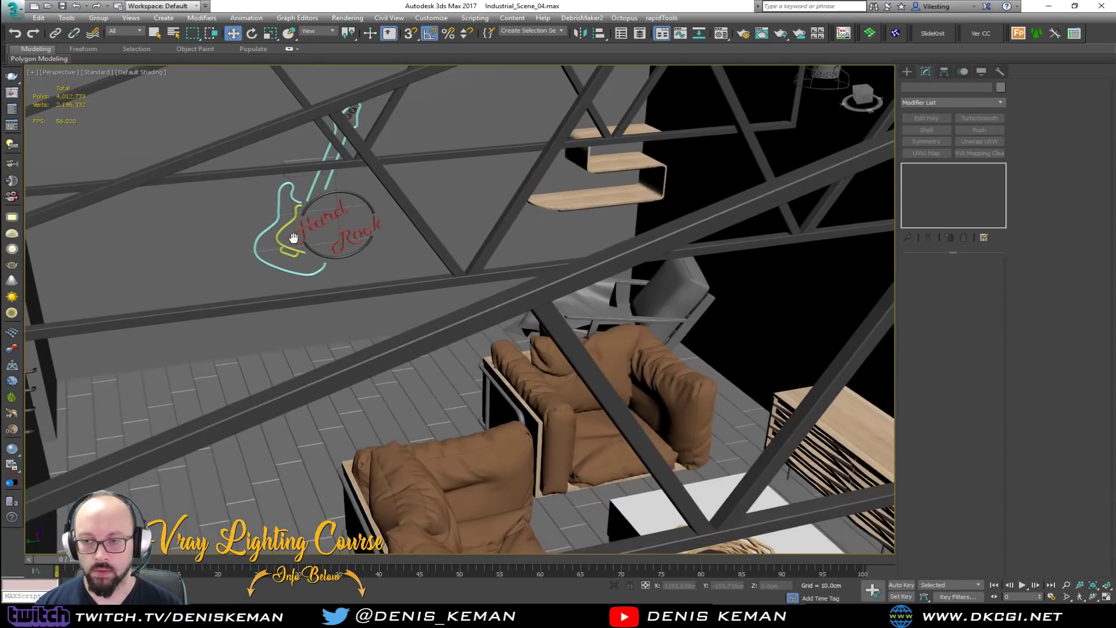
scroll(372, 294, "up", 2)
scroll(376, 298, "down", 6)
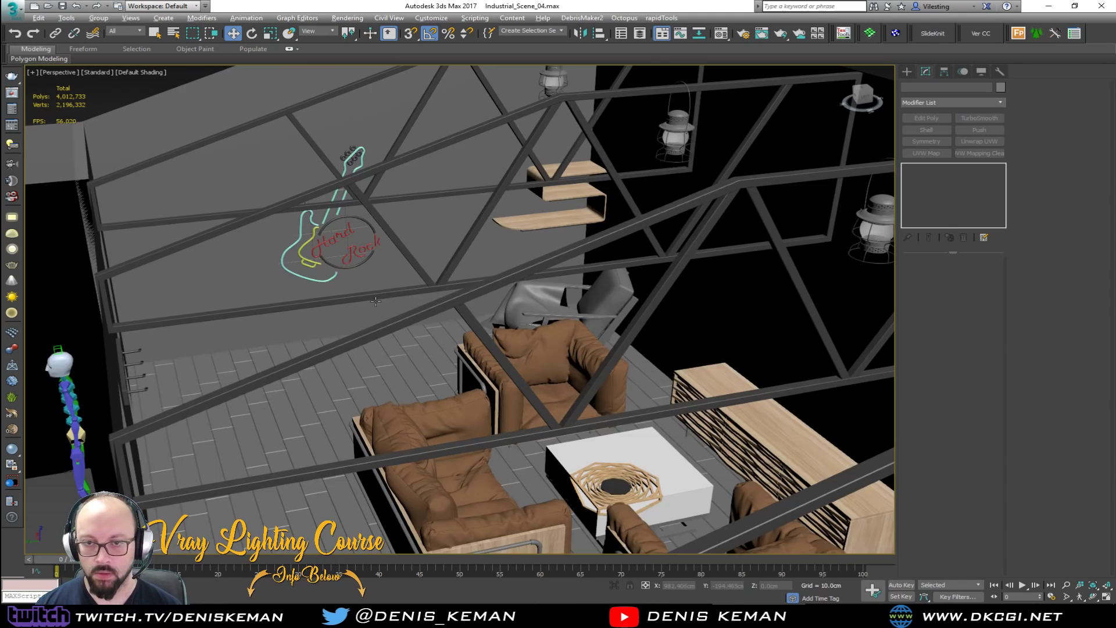
scroll(418, 302, "up", 4)
scroll(314, 310, "down", 3)
middle_click_drag(314, 310, 322, 258, "alt")
scroll(322, 258, "down", 2)
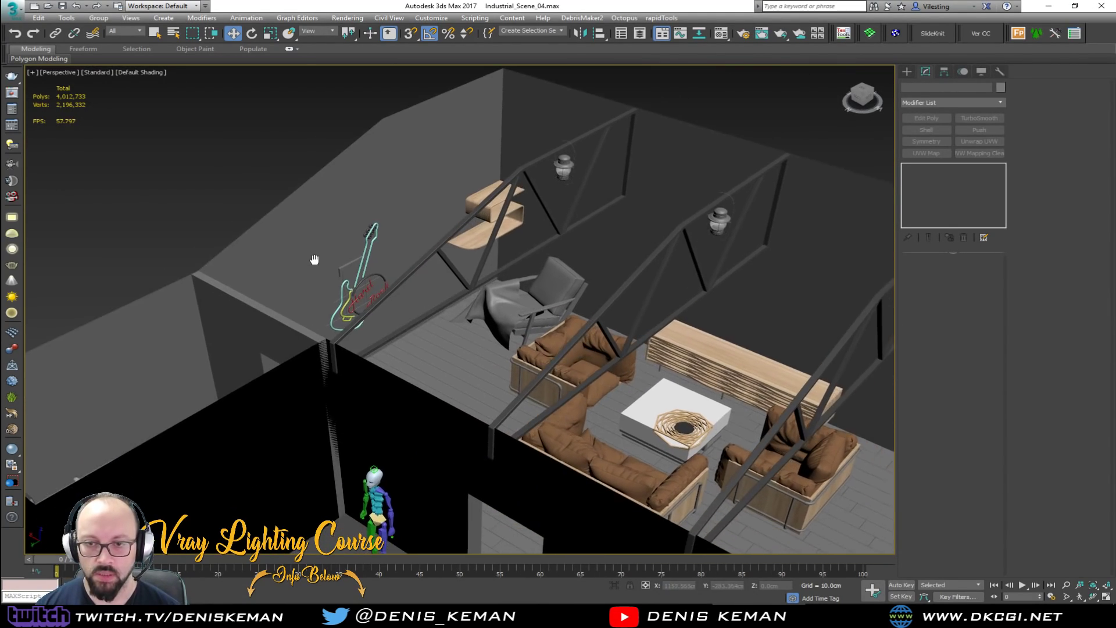
scroll(314, 257, "up", 3)
scroll(325, 256, "down", 6)
scroll(332, 259, "up", 3)
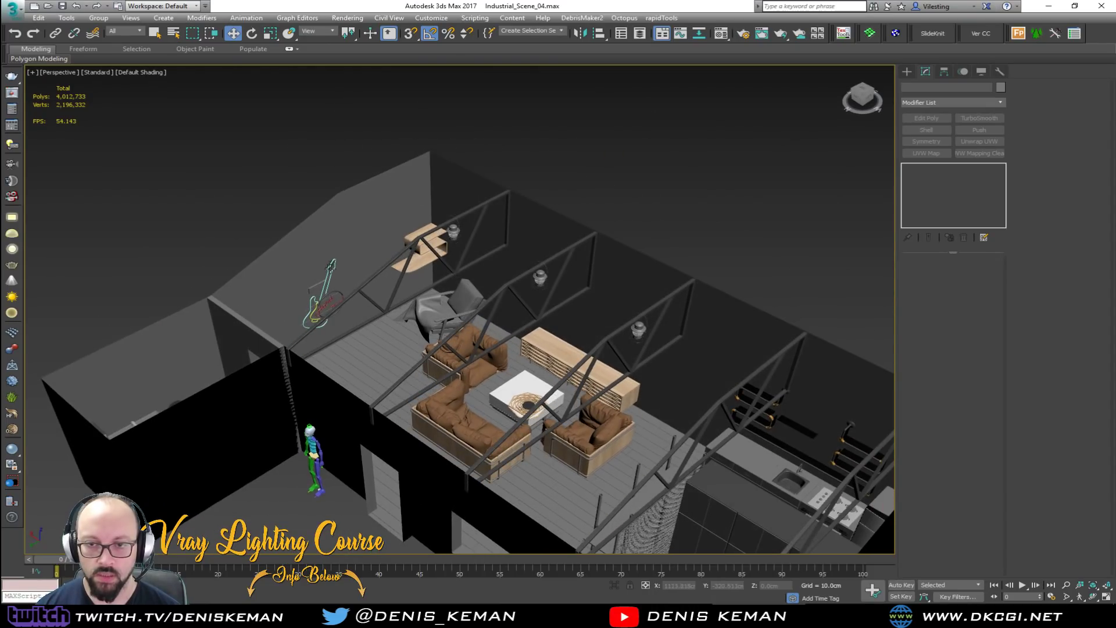
Switch the perspective viewport to DX Mode display and frame the lounge area with the sign.
left_click(105, 72)
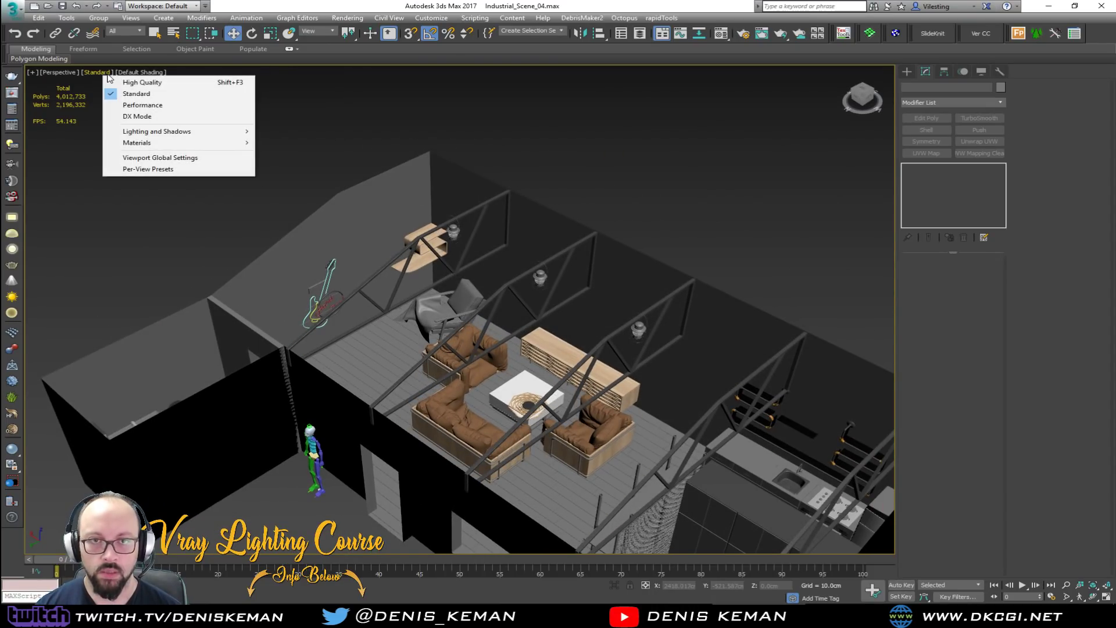
left_click(148, 116)
scroll(294, 240, "up", 4)
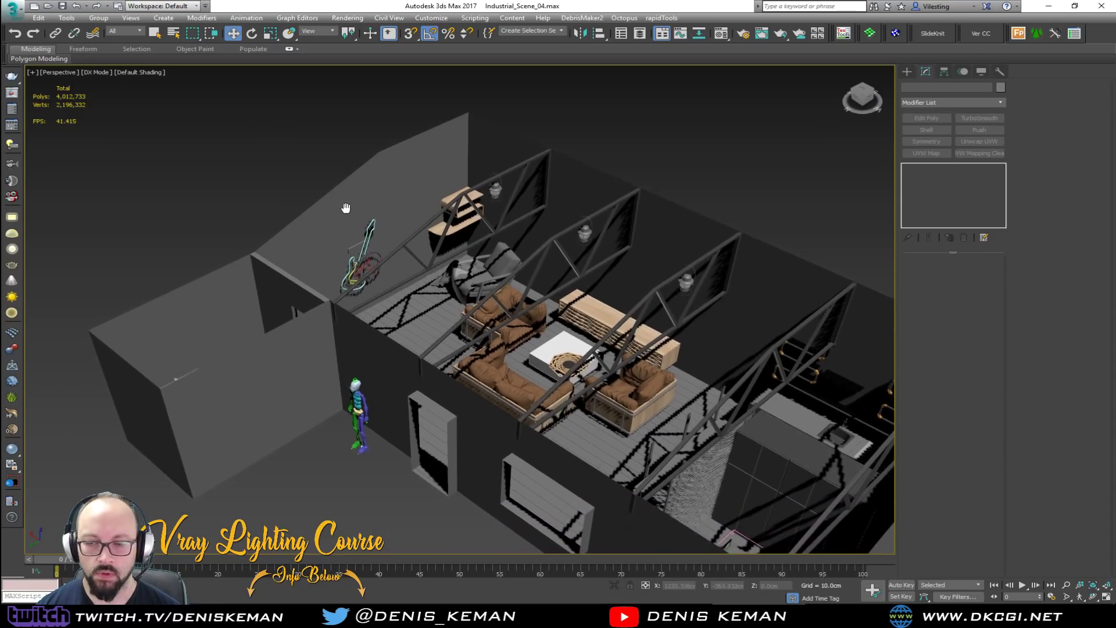
scroll(416, 238, "up", 3)
middle_click_drag(416, 239, 306, 212)
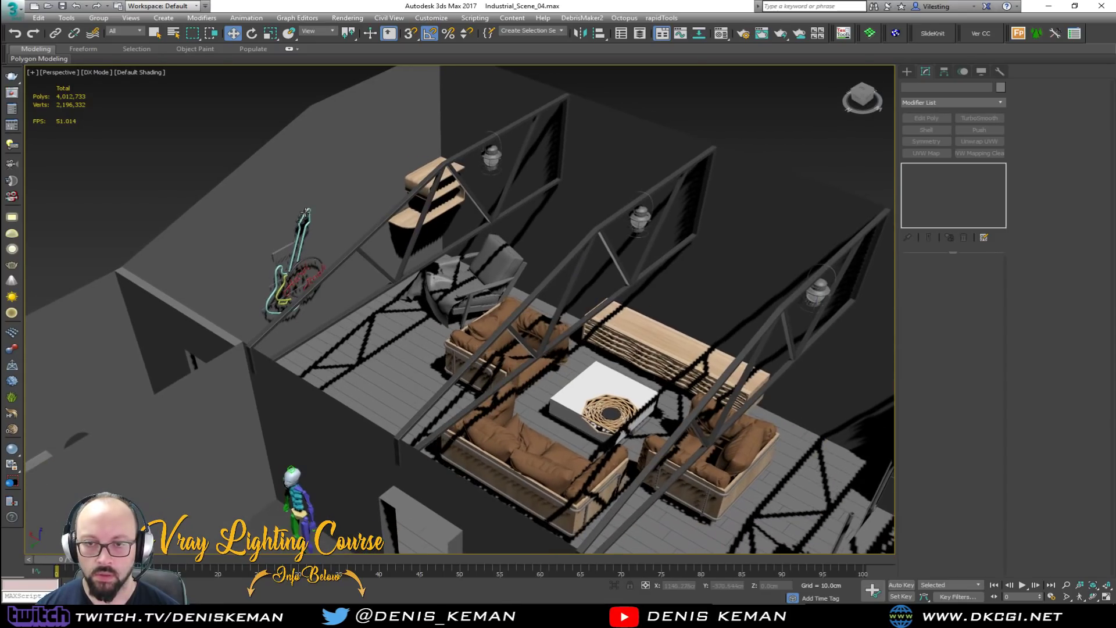
Create a Standard Omni light on the floor near the guitar sign and end light creation.
left_click(907, 71)
left_click(935, 86)
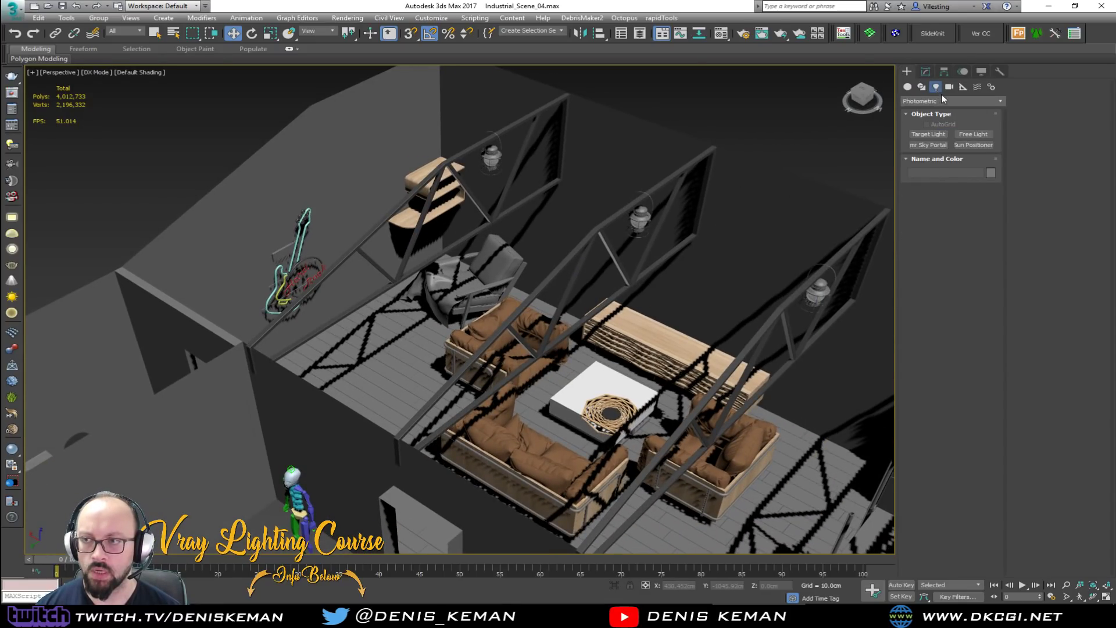
left_click(930, 101)
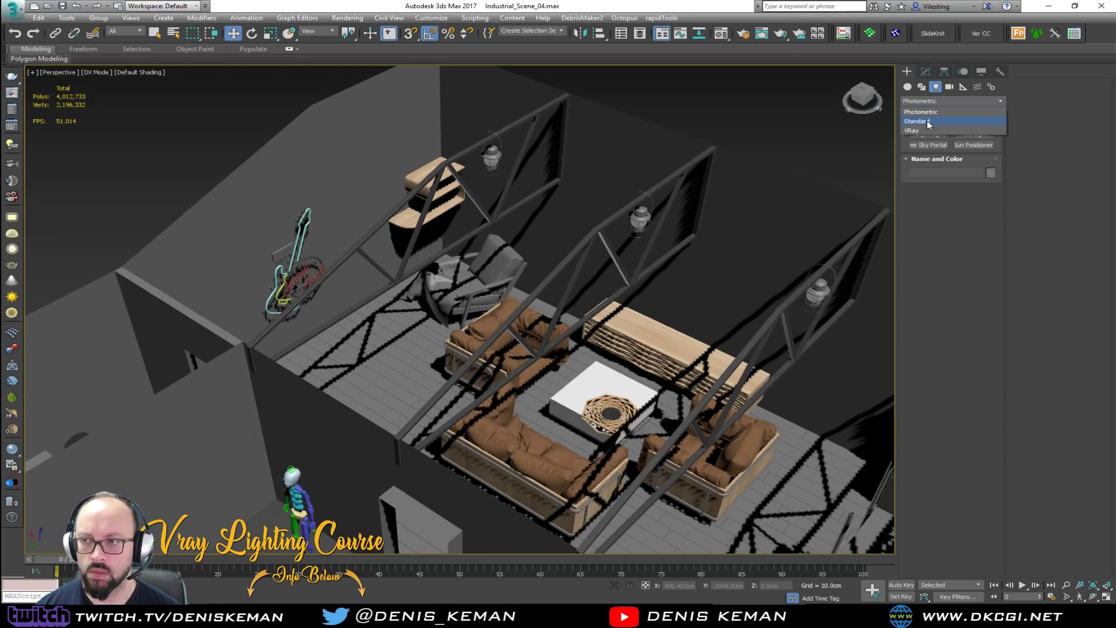
left_click(926, 122)
left_click(935, 156)
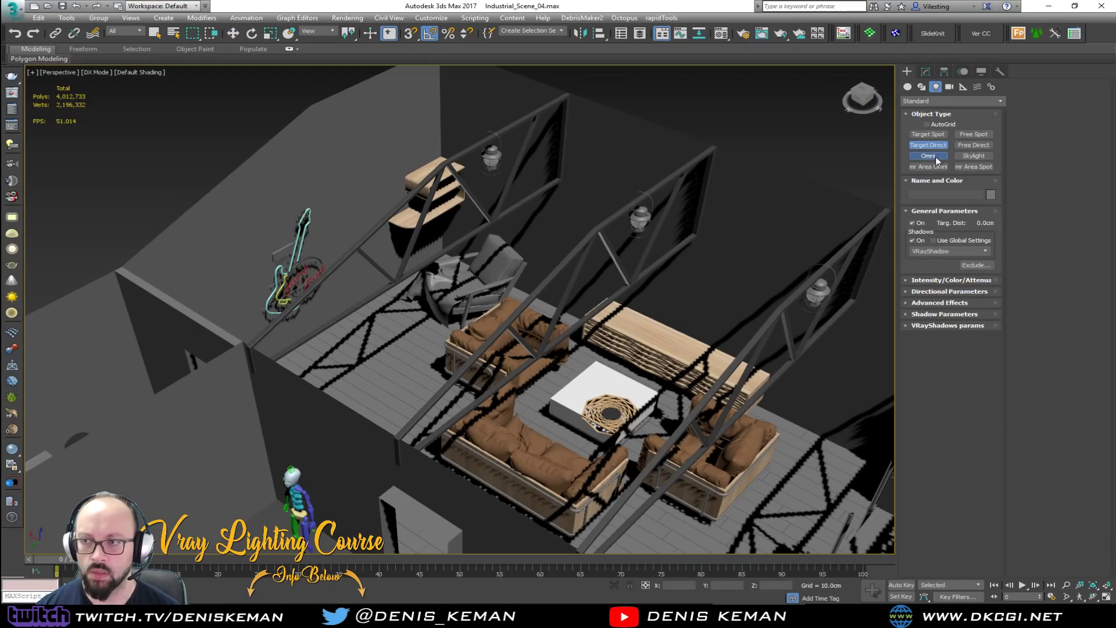
left_click(326, 352)
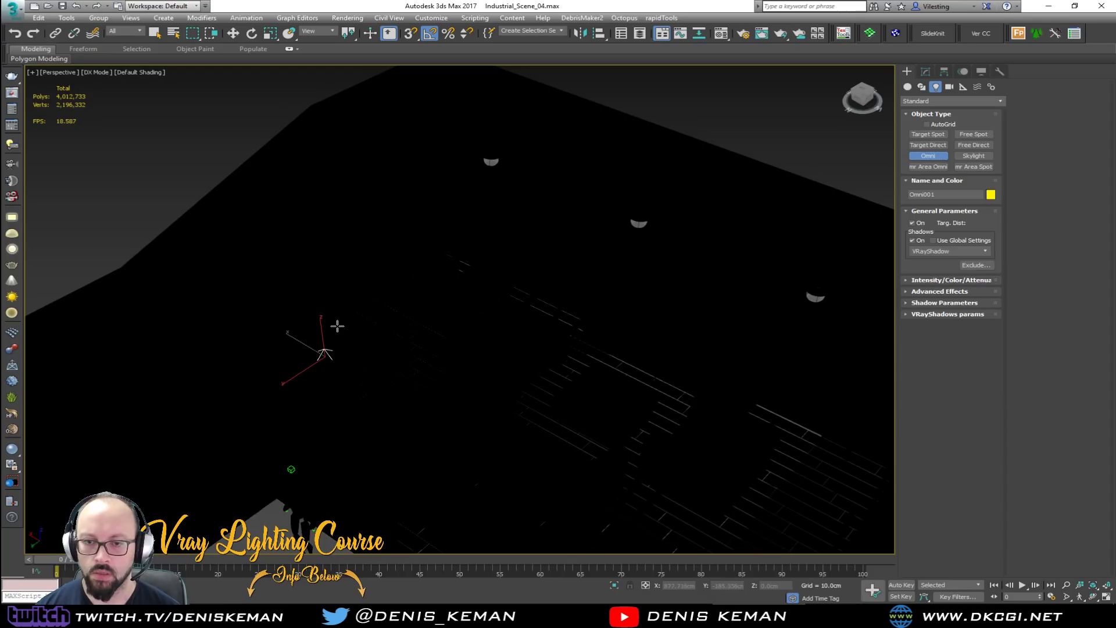
right_click(325, 348)
Raise the omni light to the sign's height and move it close in front of the guitar.
left_click_drag(323, 330, 326, 254)
scroll(325, 257, "up", 3)
middle_click_drag(325, 257, 365, 263, "alt")
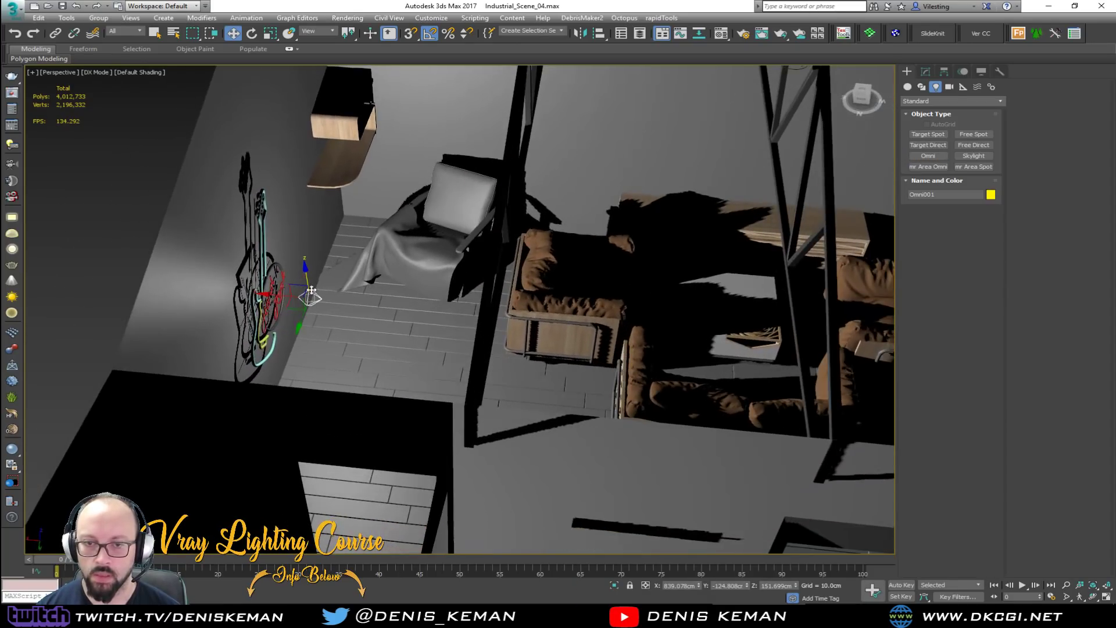
left_click_drag(292, 297, 253, 297)
middle_click_drag(253, 297, 465, 274, "alt")
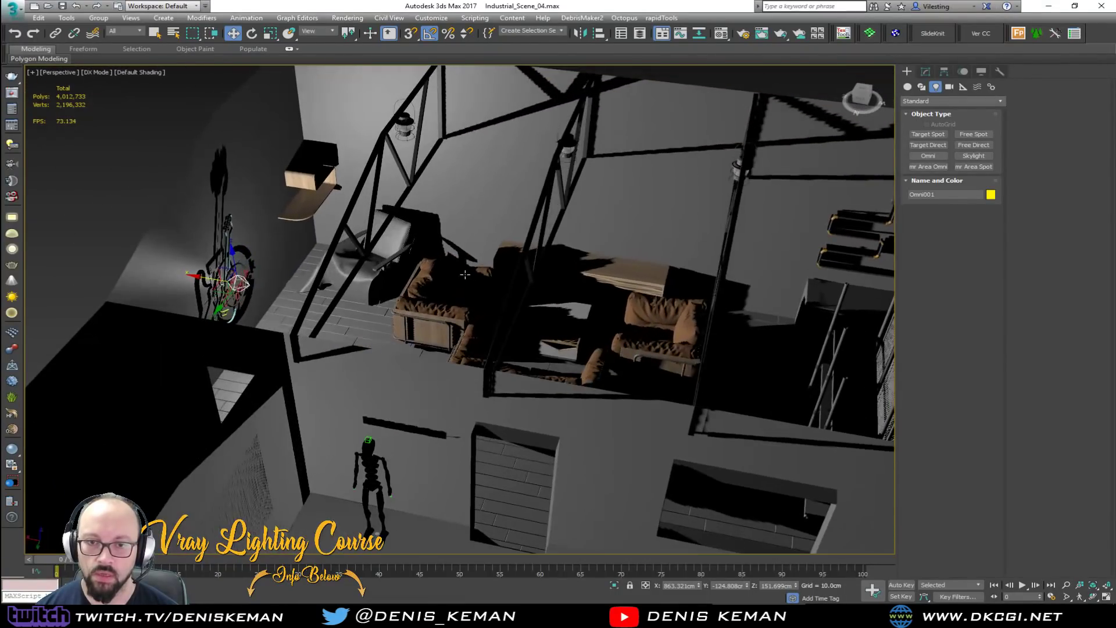
scroll(251, 282, "up", 3)
Set the omni light's color to dark red (RGB 115, 2, 2) and its multiplier to 0.3.
left_click(927, 72)
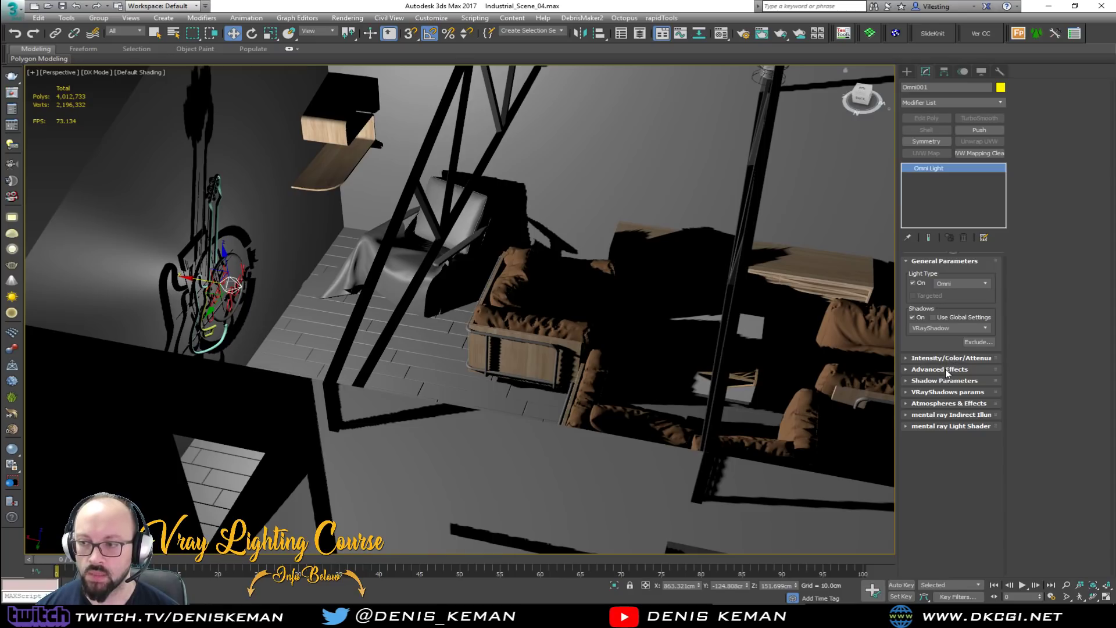
left_click(948, 358)
left_click(982, 373)
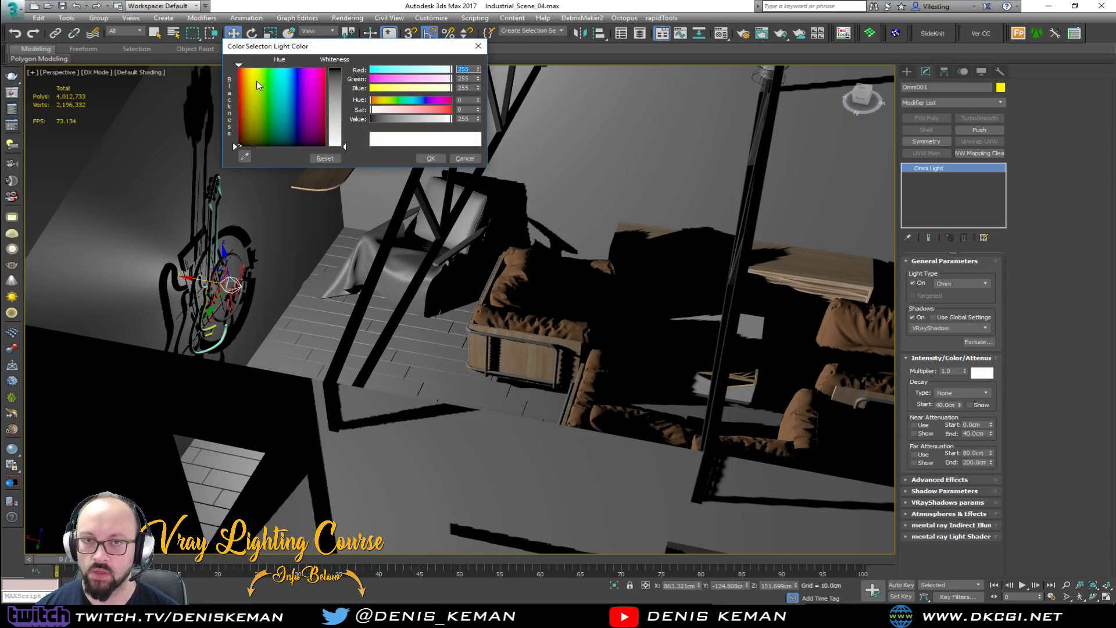
left_click(235, 66)
mouse_move(338, 99)
left_mouse_down()
mouse_move(337, 83)
mouse_move(341, 93)
mouse_move(348, 82)
left_mouse_up()
left_click_drag(398, 121, 406, 119)
left_click(431, 159)
middle_click_drag(430, 158, 188, 279, "alt")
middle_click_drag(188, 279, 324, 265)
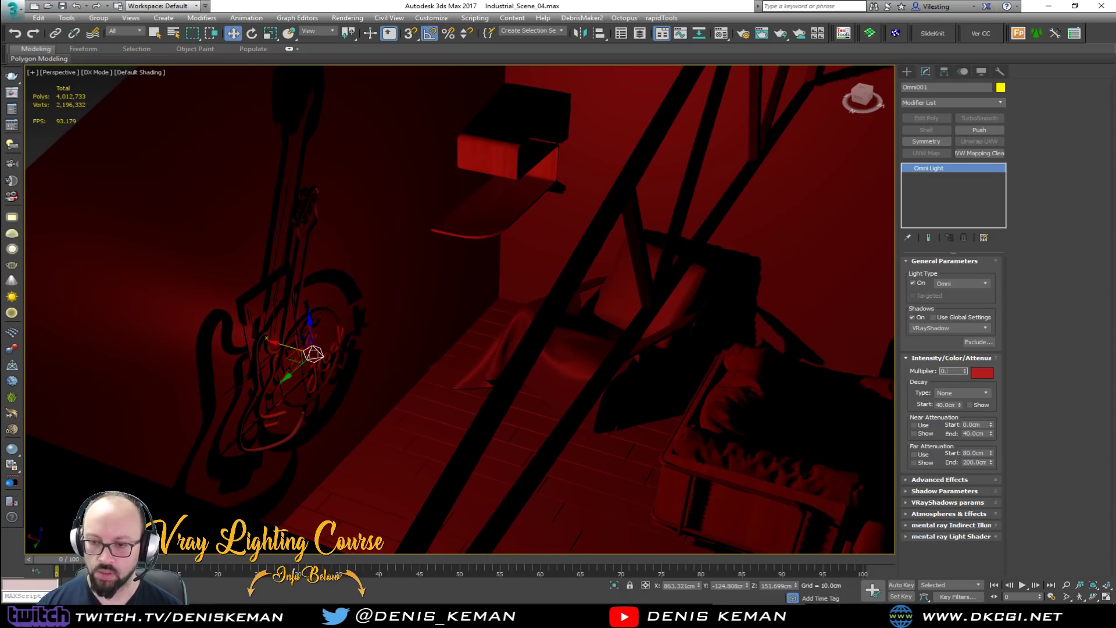
key("Return")
Copy the omni light about 22 cm upward and set the copy's color to cyan (RGB 2, 236, 245).
mouse_move(364, 343)
middle_mouse_down("alt")
mouse_move(366, 324)
mouse_move(359, 334)
middle_mouse_up("alt")
left_click_drag(314, 333, 315, 303, "shift")
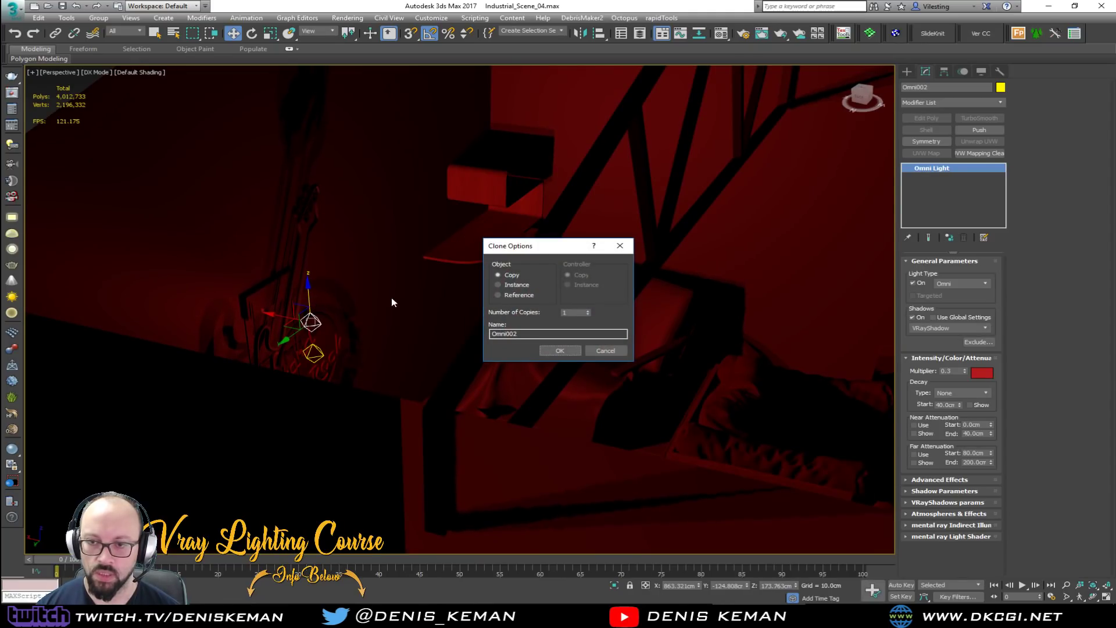
left_click(561, 353)
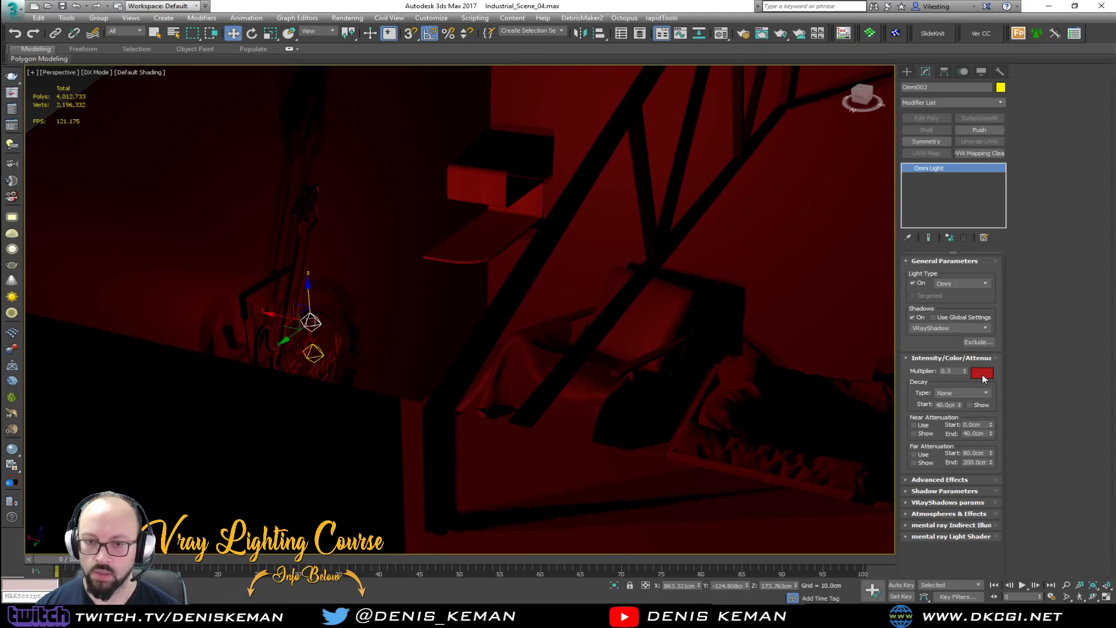
left_click(982, 374)
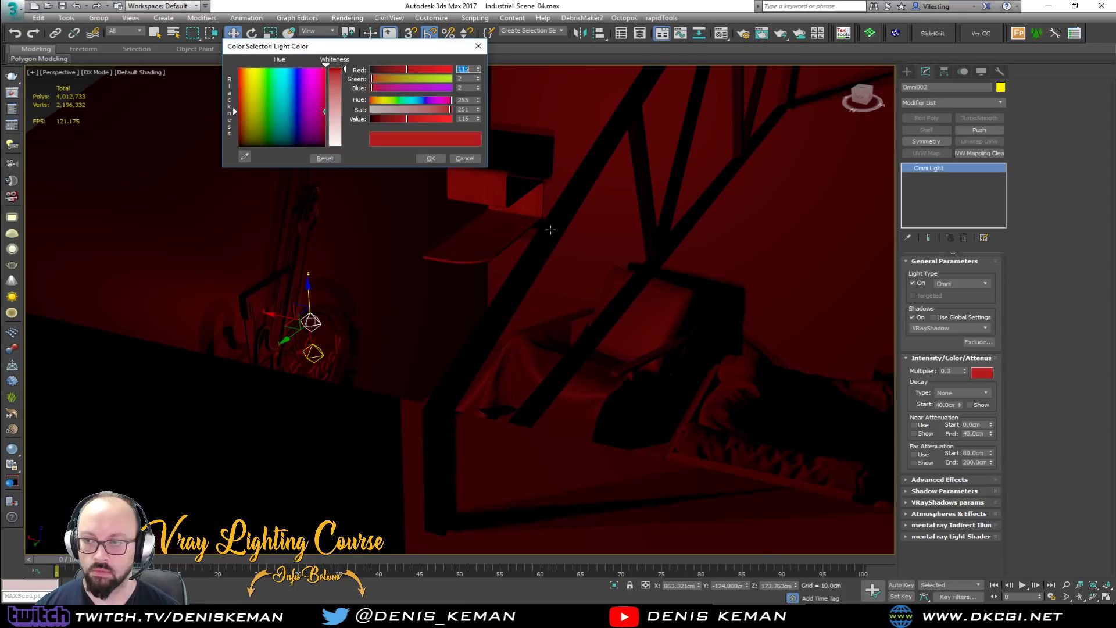
left_click(282, 70)
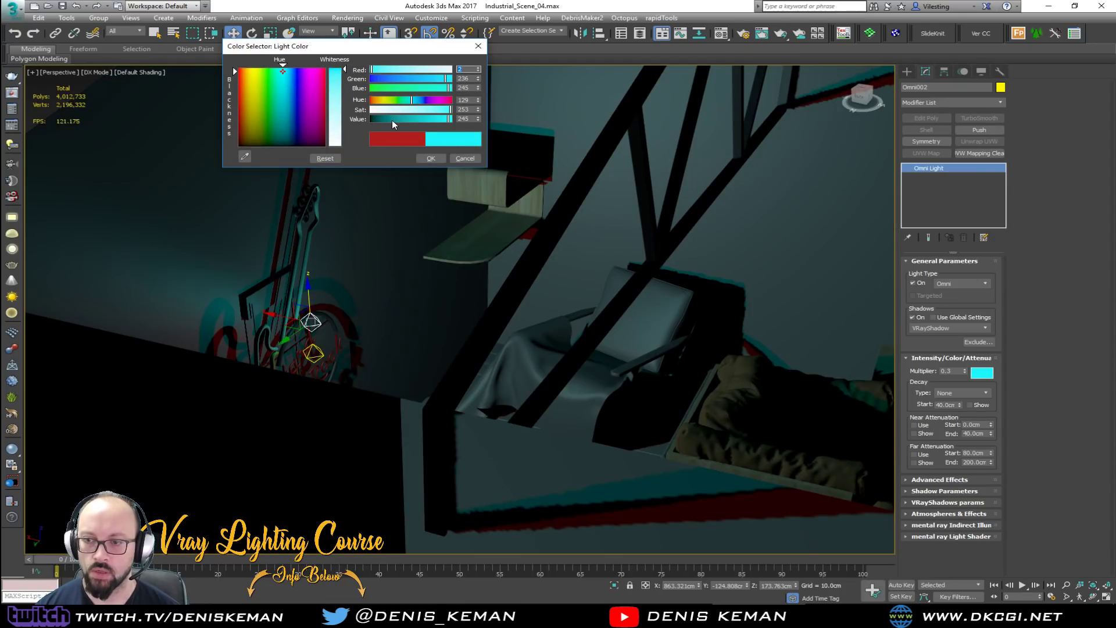
left_click(430, 159)
Set the cyan light's multiplier to 0.1 and lower it about 8 cm toward the red light.
middle_click_drag(431, 199, 435, 224, "alt")
type("0.1")
key("Return")
middle_click_drag(572, 340, 541, 354, "alt")
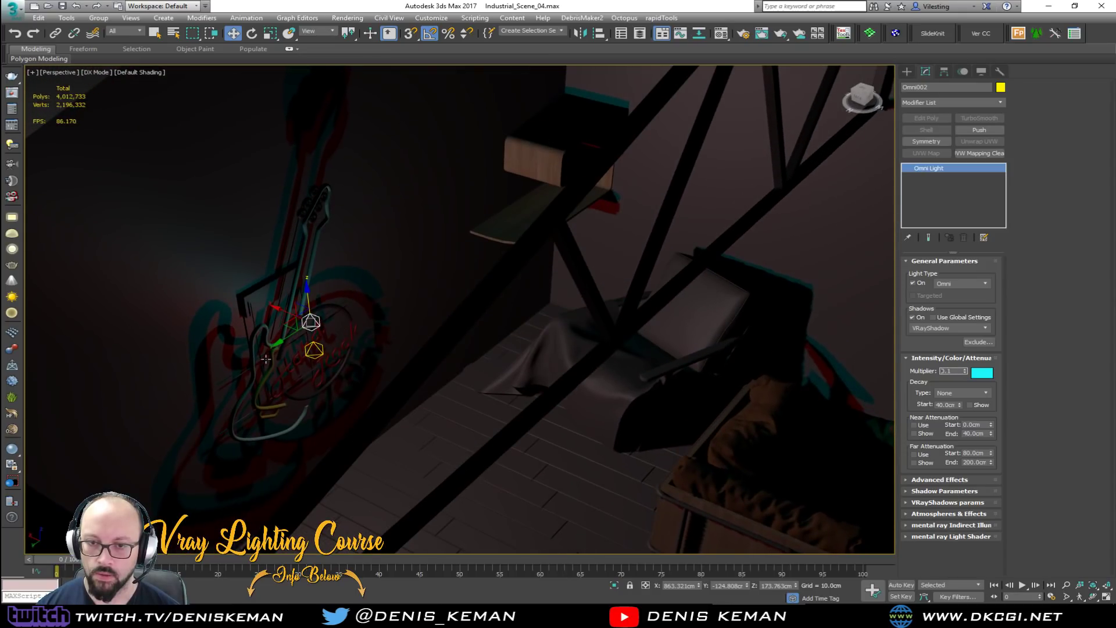
scroll(302, 332, "up", 3)
left_click_drag(312, 295, 315, 310)
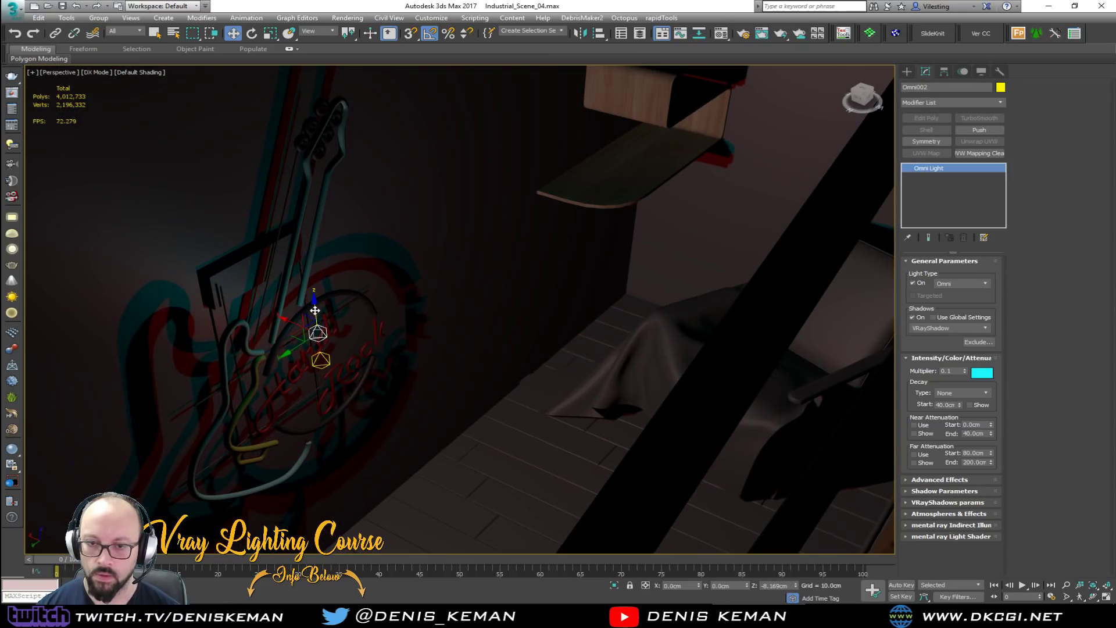
Reduce the red omni light's multiplier and clear the selection.
left_click(317, 333)
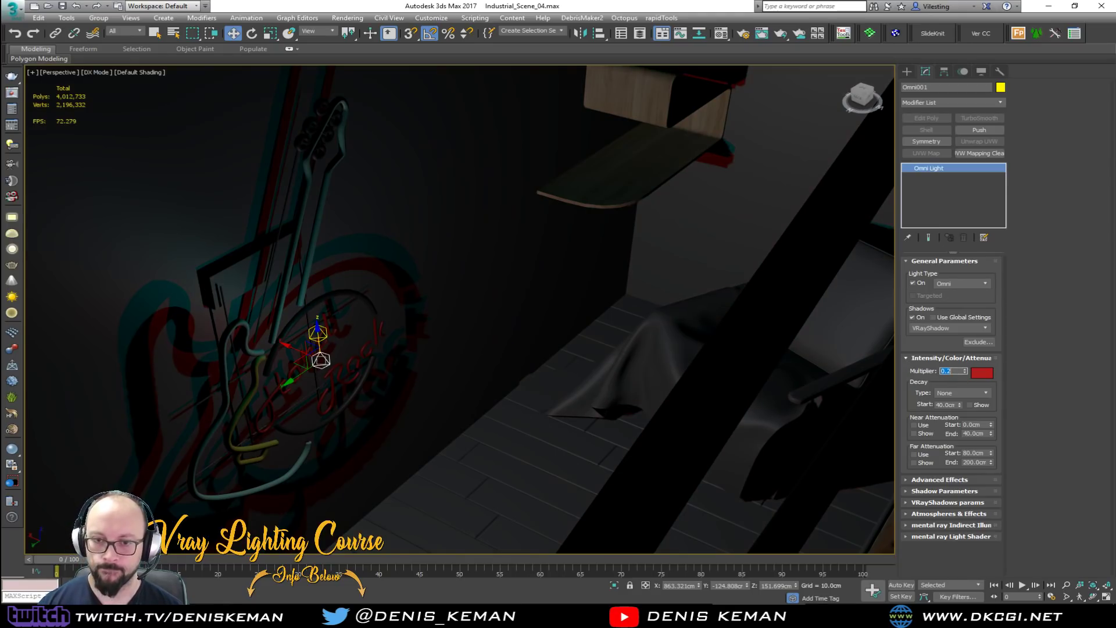
middle_click_drag(491, 264, 322, 302)
scroll(322, 302, "down", 4)
left_click(697, 109)
middle_click_drag(626, 177, 511, 164)
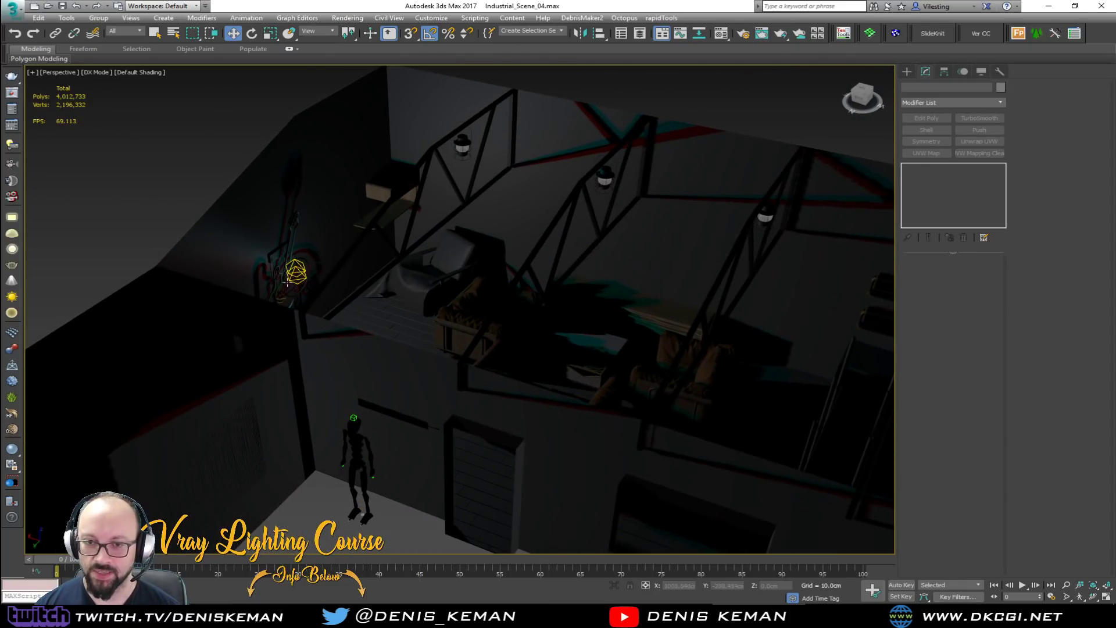
Examine the colored light and shadows that the two omni lights cast around the guitar sign.
scroll(287, 283, "up", 6)
middle_click_drag(331, 226, 334, 272)
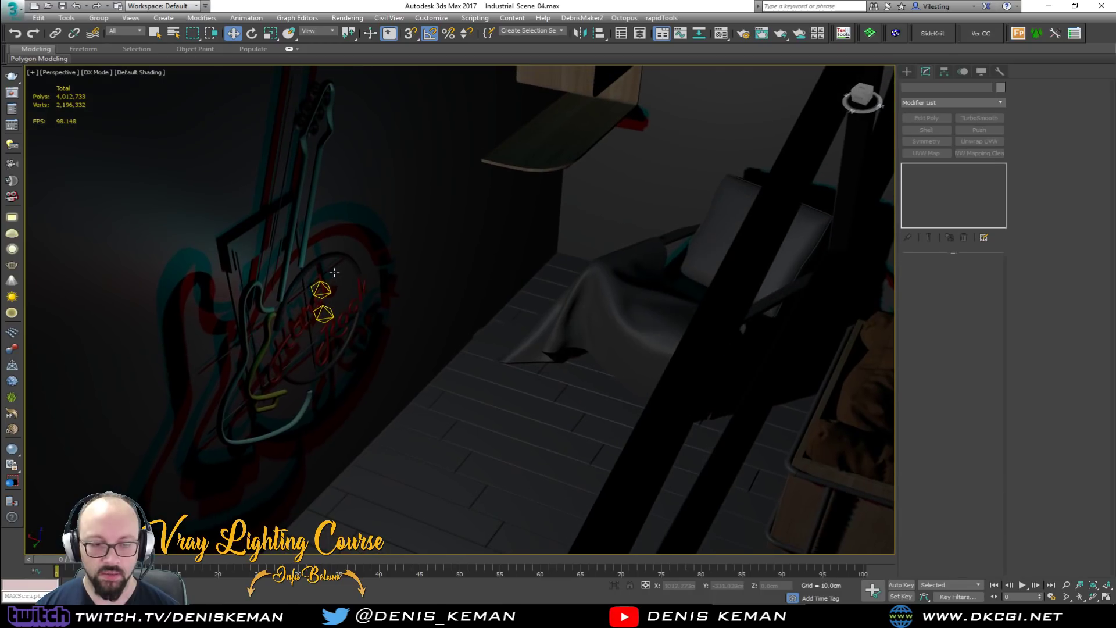
scroll(334, 272, "down", 3)
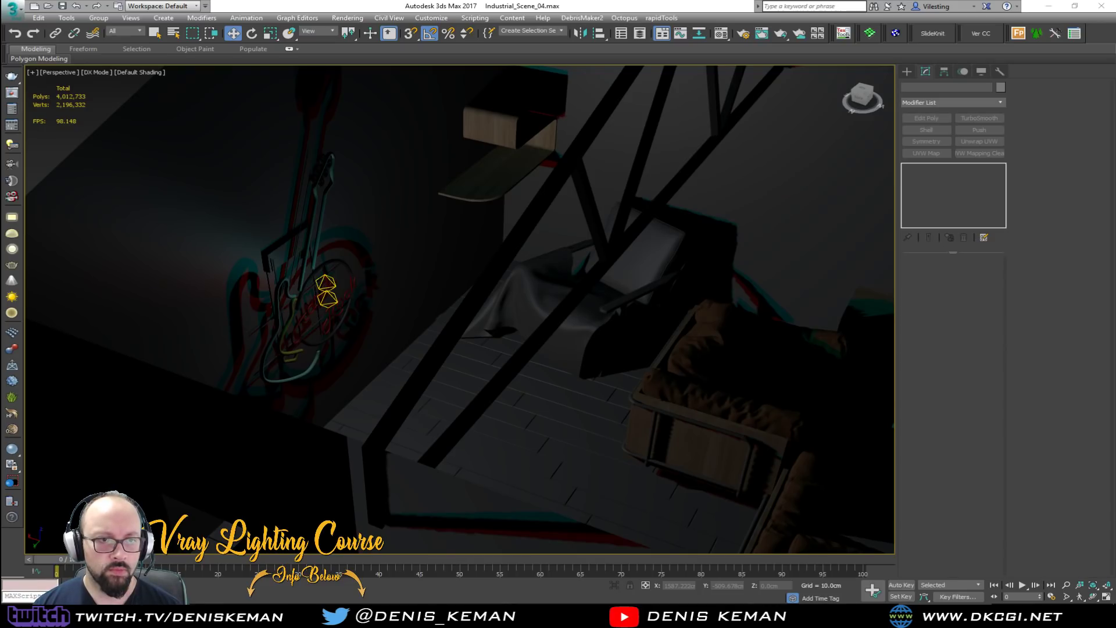
scroll(362, 300, "down", 5)
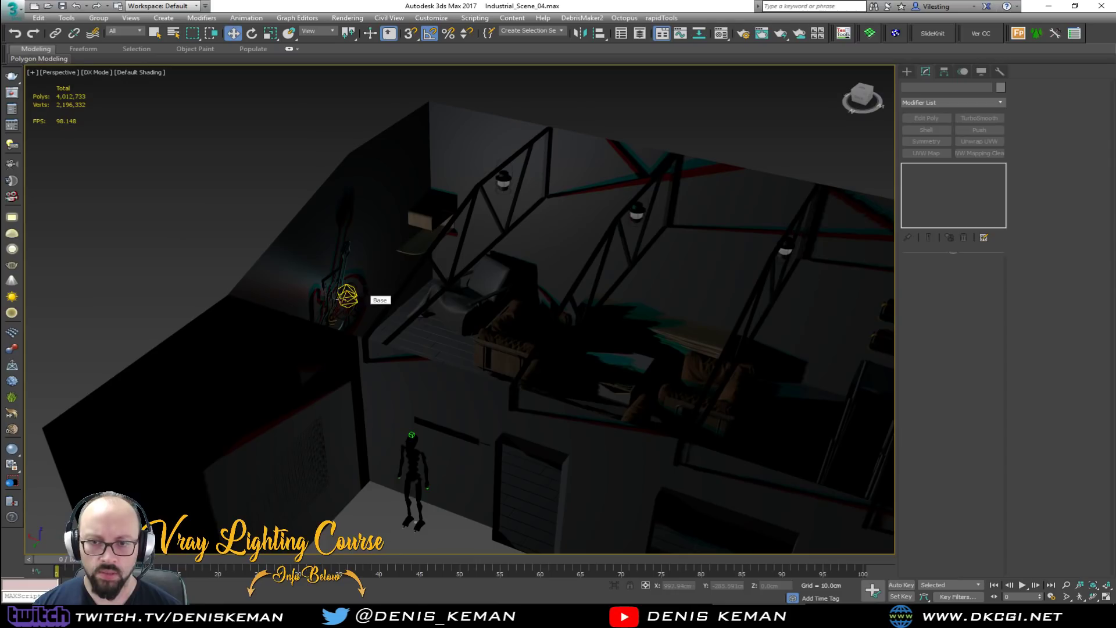
scroll(340, 299, "up", 7)
middle_click_drag(377, 331, 453, 367)
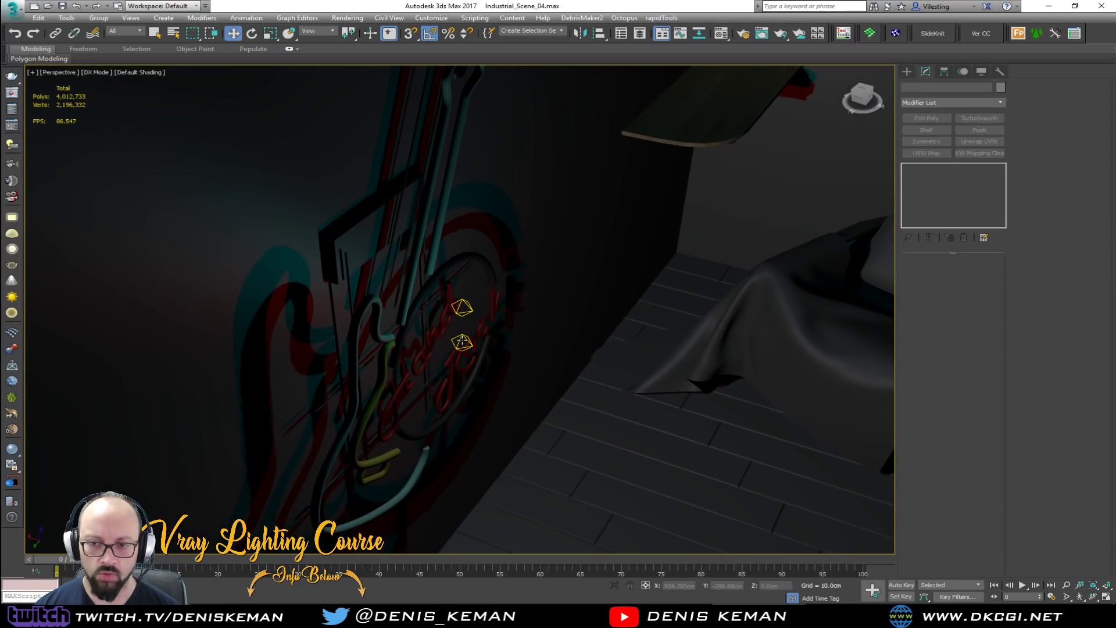
Set the red omni light's multiplier to 0.4 and clear the selection.
left_click(462, 342)
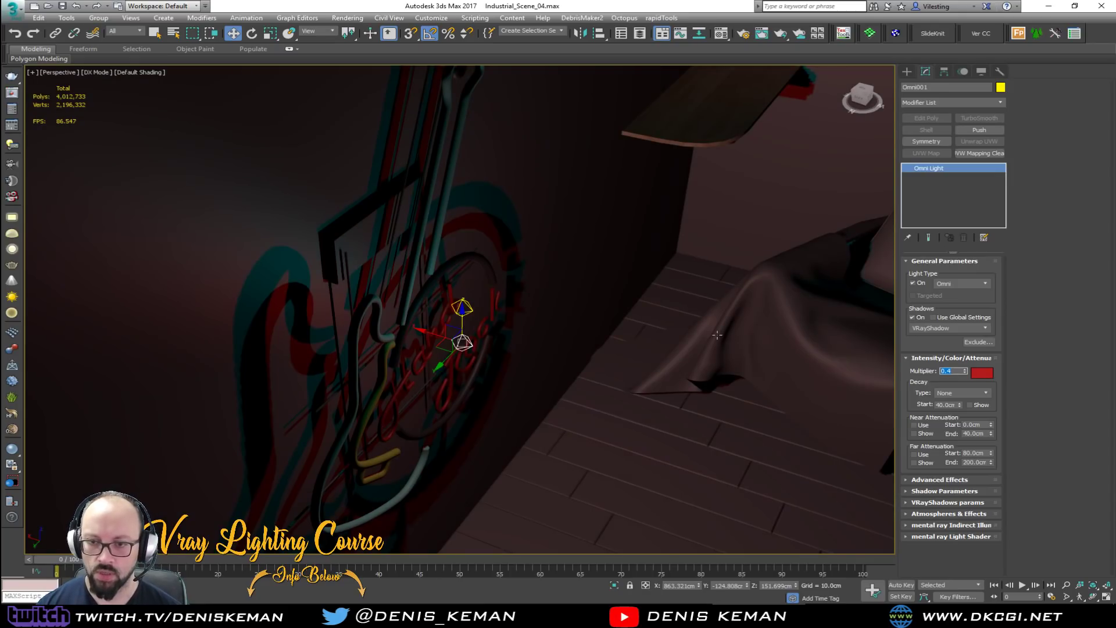
scroll(302, 314, "down", 5)
middle_click_drag(302, 314, 538, 309, "alt")
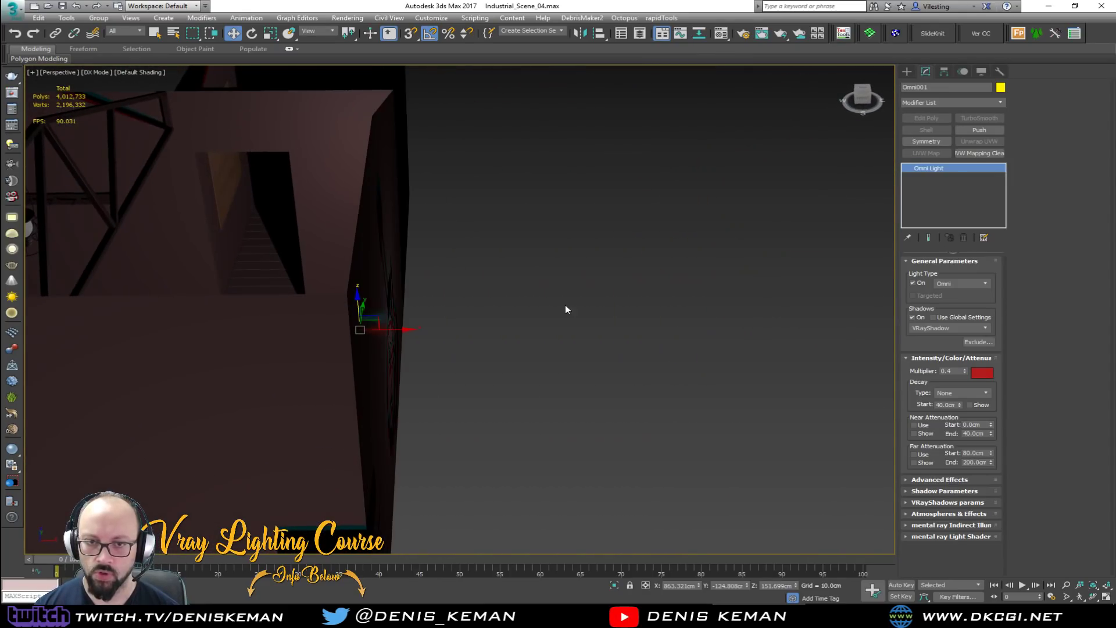
left_click(538, 309)
Examine how the red and cyan light and shadows spread over the armchair, sofas, floor and walls around the guitar sign.
middle_click_drag(307, 254, 743, 408)
scroll(611, 312, "up", 4)
middle_click_drag(584, 333, 427, 231)
middle_click_drag(511, 272, 494, 296, "alt")
scroll(494, 296, "up", 10)
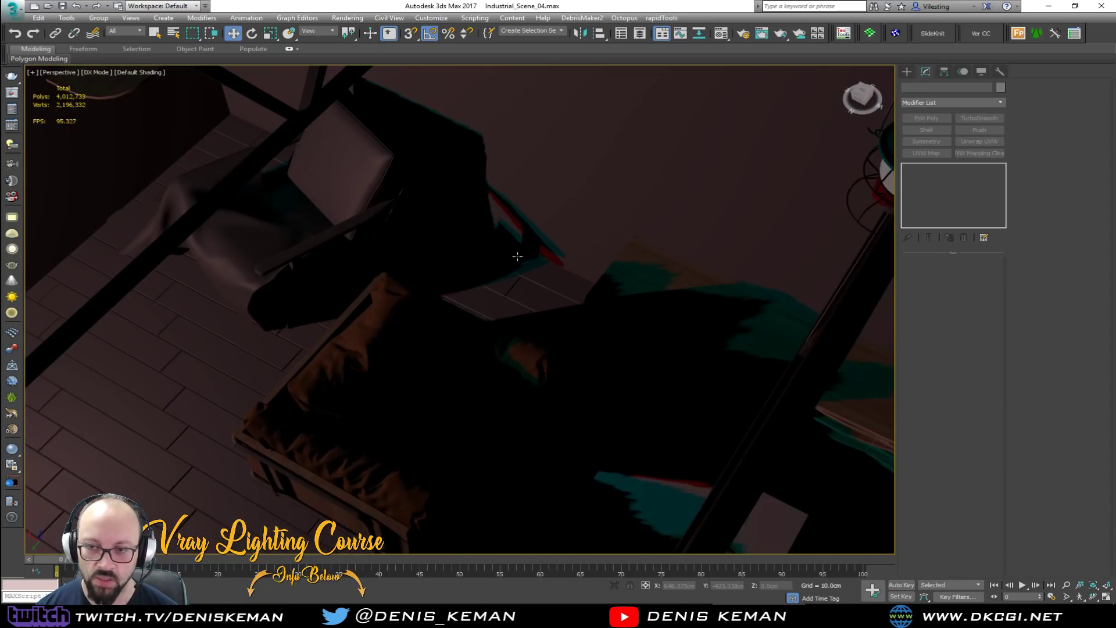
middle_click_drag(518, 250, 491, 224, "alt")
middle_click_drag(314, 226, 605, 311)
scroll(605, 310, "down", 6)
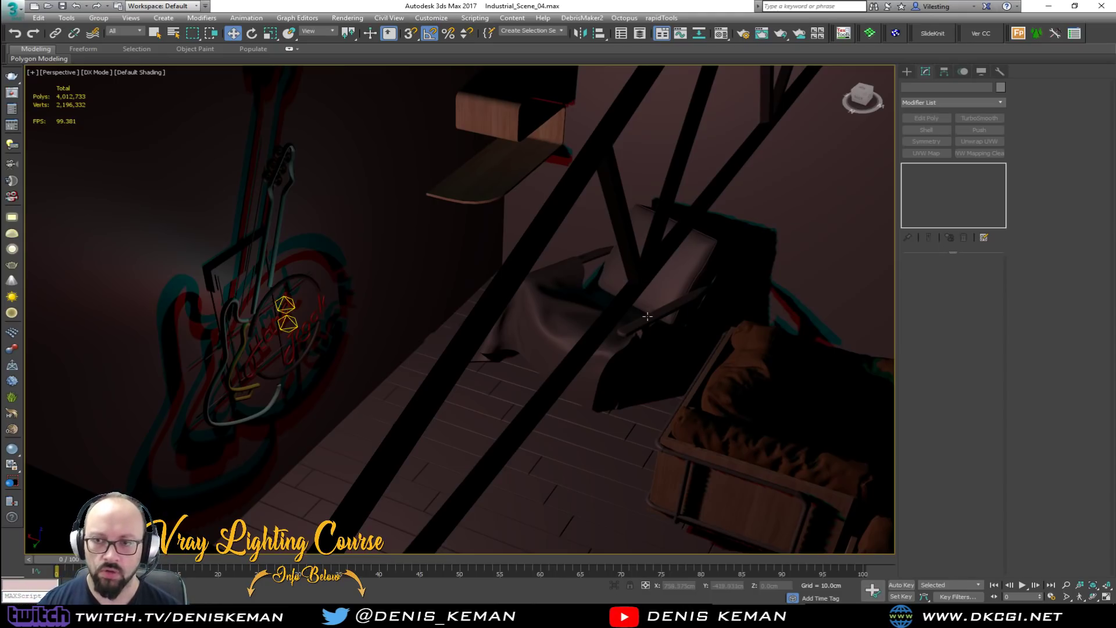
middle_click_drag(419, 294, 370, 253)
scroll(370, 254, "down", 5)
middle_click_drag(549, 299, 458, 309)
middle_click_drag(516, 347, 458, 291, "alt")
middle_click_drag(204, 267, 415, 315)
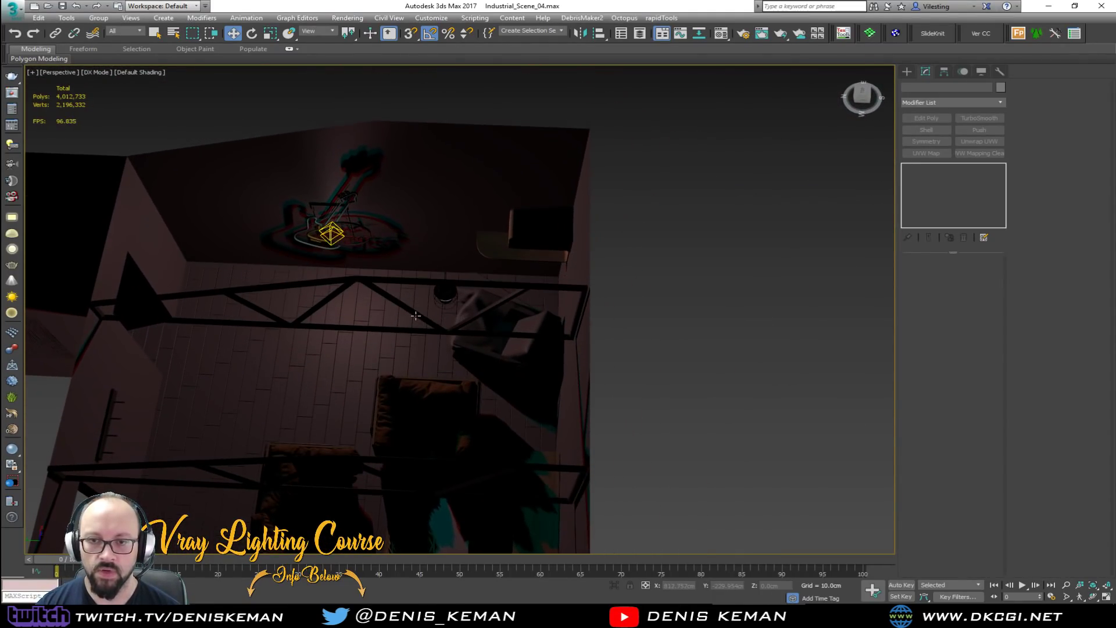
Move the Hard Rock guitar sign together with both omni lights along the wall toward the wooden shelf, and clear the selection.
scroll(310, 222, "up", 6)
left_click(354, 228)
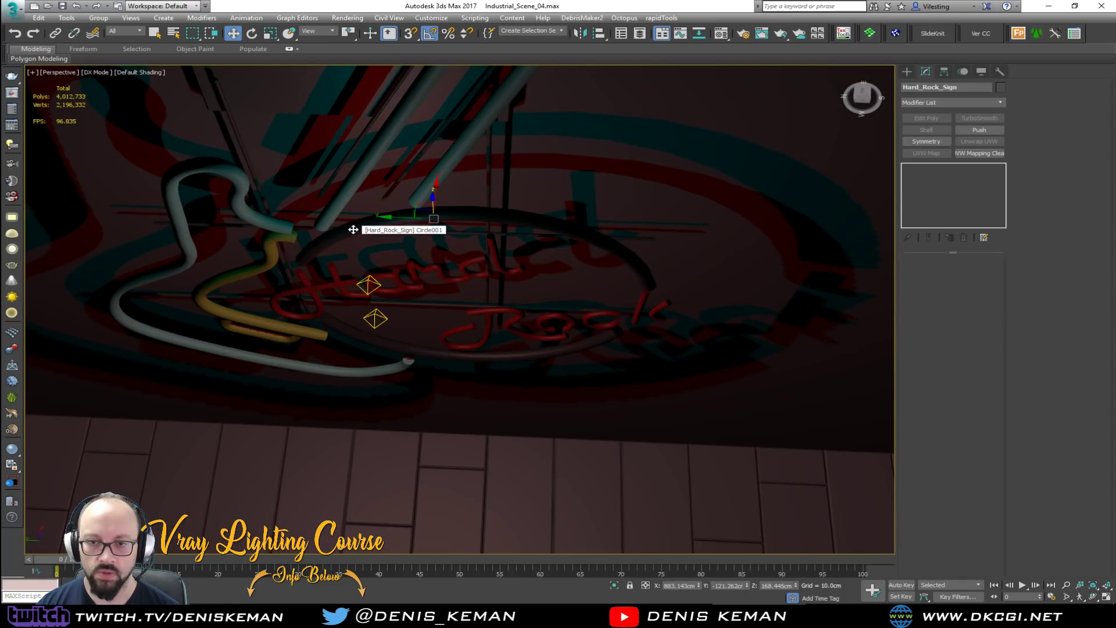
key("F4")
left_click(370, 283, "ctrl")
left_click(374, 318, "ctrl")
scroll(375, 318, "down", 5)
left_click_drag(358, 287, 155, 278)
scroll(347, 299, "down", 4)
middle_click_drag(359, 301, 364, 278, "alt")
left_click_drag(238, 299, 404, 267)
left_click(726, 155)
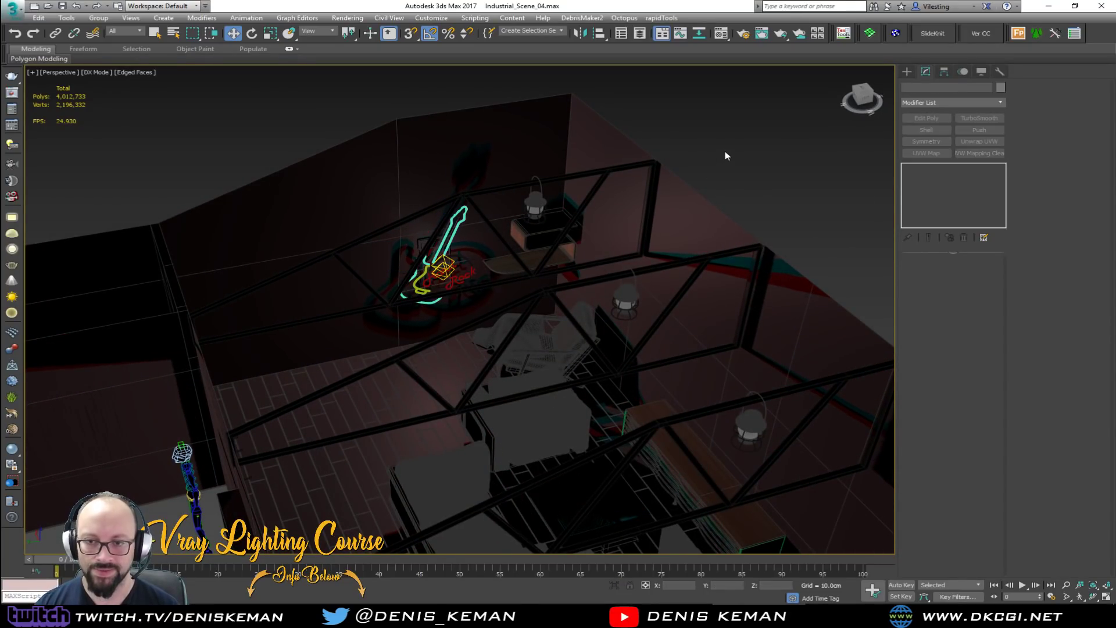
key("F4")
mouse_move(653, 192)
middle_mouse_down("alt")
mouse_move(546, 250)
mouse_move(571, 259)
middle_mouse_up("alt")
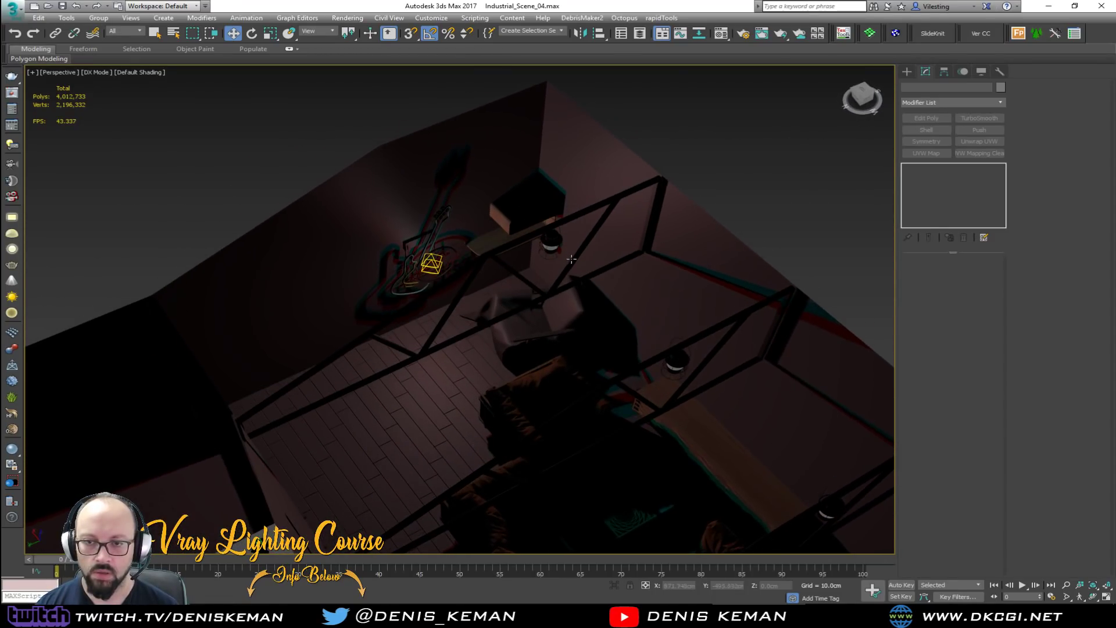
Raise the guitar sign and both omni lights together about 115 cm up the wall, and clear the selection.
scroll(439, 262, "up", 4)
key("F4")
left_click(426, 260)
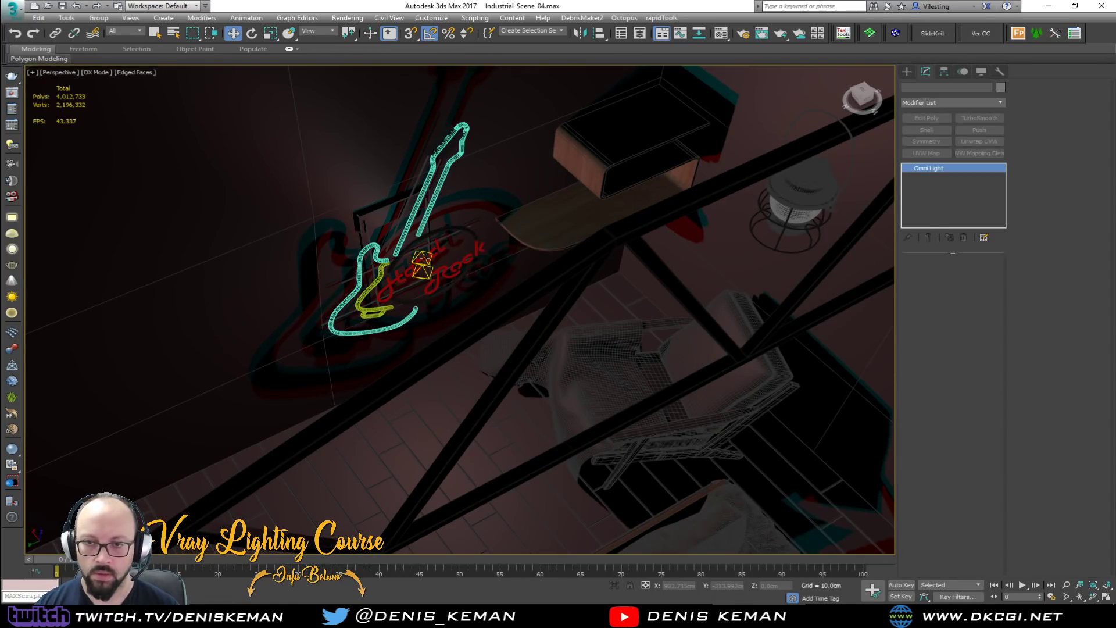
left_click(429, 272, "ctrl")
left_click(372, 307, "ctrl")
middle_click_drag(384, 305, 488, 280)
scroll(511, 360, "down", 3)
key("z")
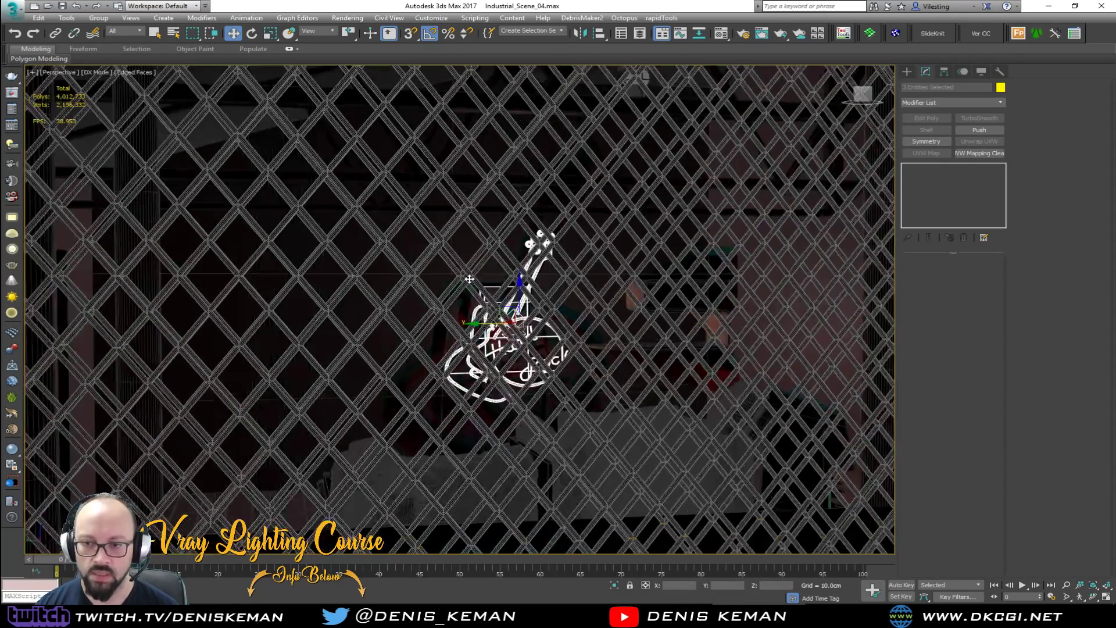
left_click_drag(519, 300, 522, 167)
middle_click_drag(522, 167, 483, 152, "alt")
left_click_drag(500, 173, 516, 191)
middle_click_drag(517, 191, 539, 239)
scroll(424, 211, "down", 3)
left_click(606, 252)
key("F4")
Examine the colored light and shadows cast across the room from the raised guitar sign.
scroll(420, 251, "up", 3)
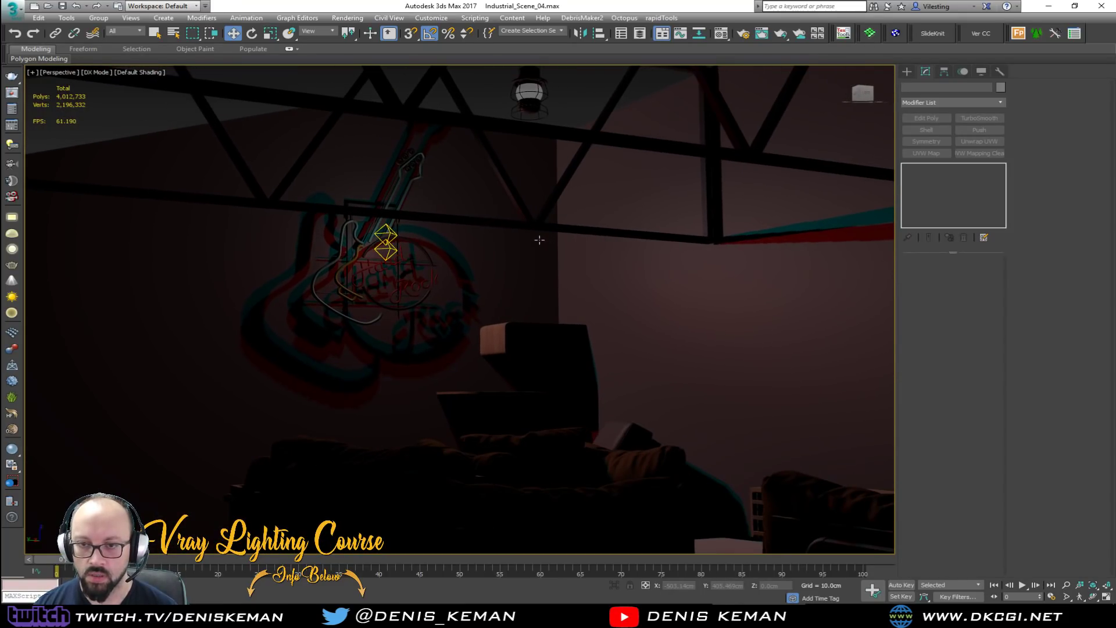
middle_click_drag(408, 283, 280, 182)
scroll(503, 284, "up", 3)
scroll(279, 182, "down", 5)
middle_click_drag(370, 277, 445, 439)
scroll(445, 439, "up", 3)
scroll(441, 406, "up", 2)
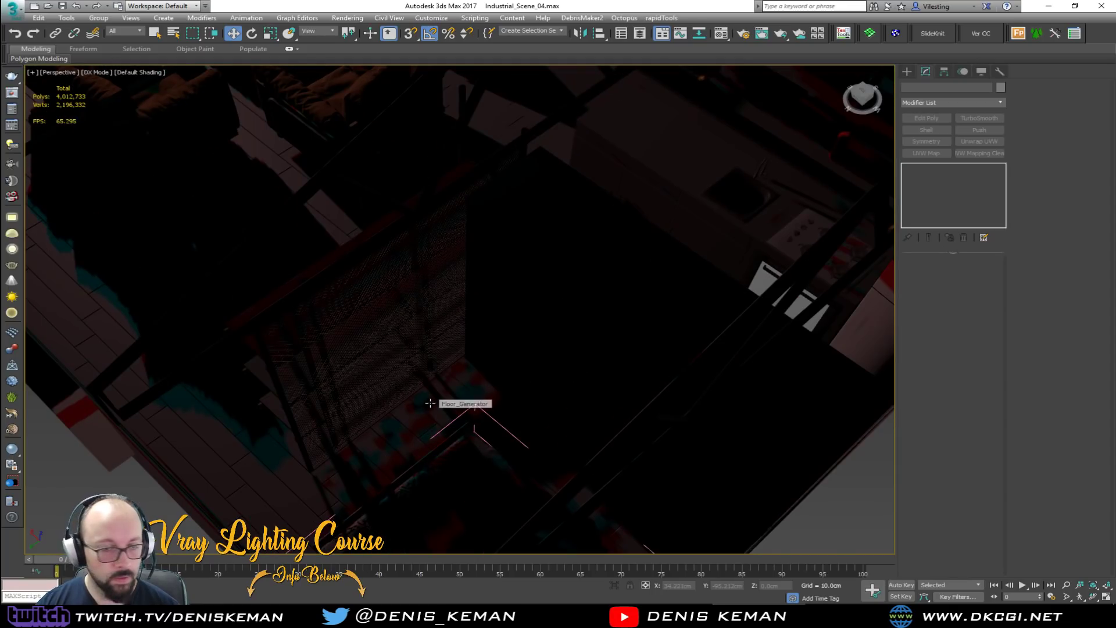
middle_click_drag(315, 260, 442, 447)
scroll(455, 371, "down", 3)
scroll(442, 448, "up", 2)
scroll(474, 239, "up", 5)
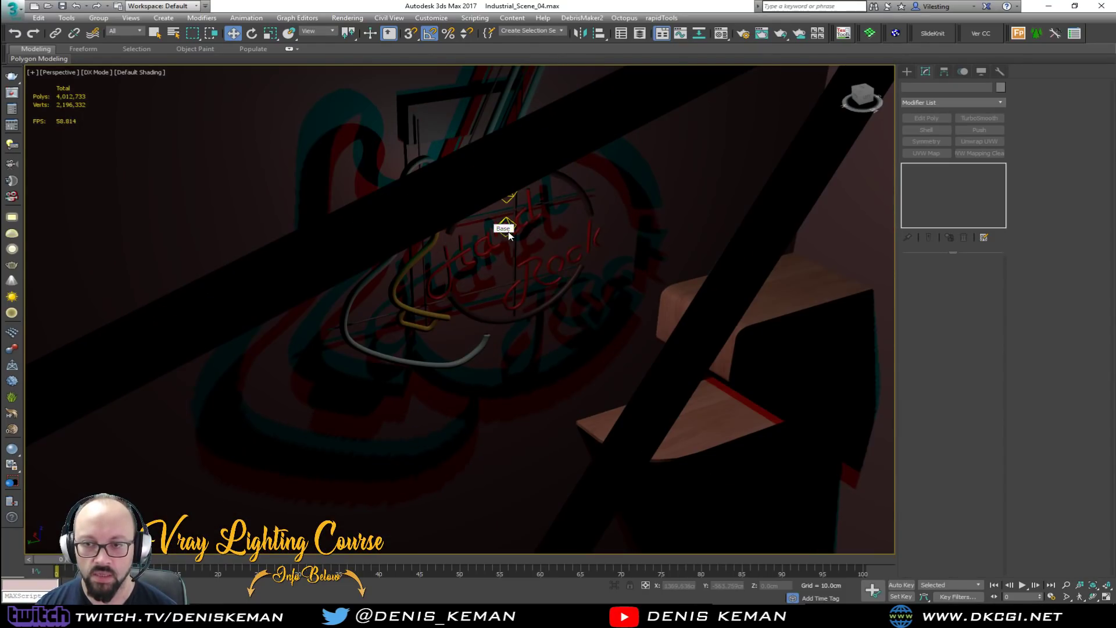
scroll(507, 233, "up", 3)
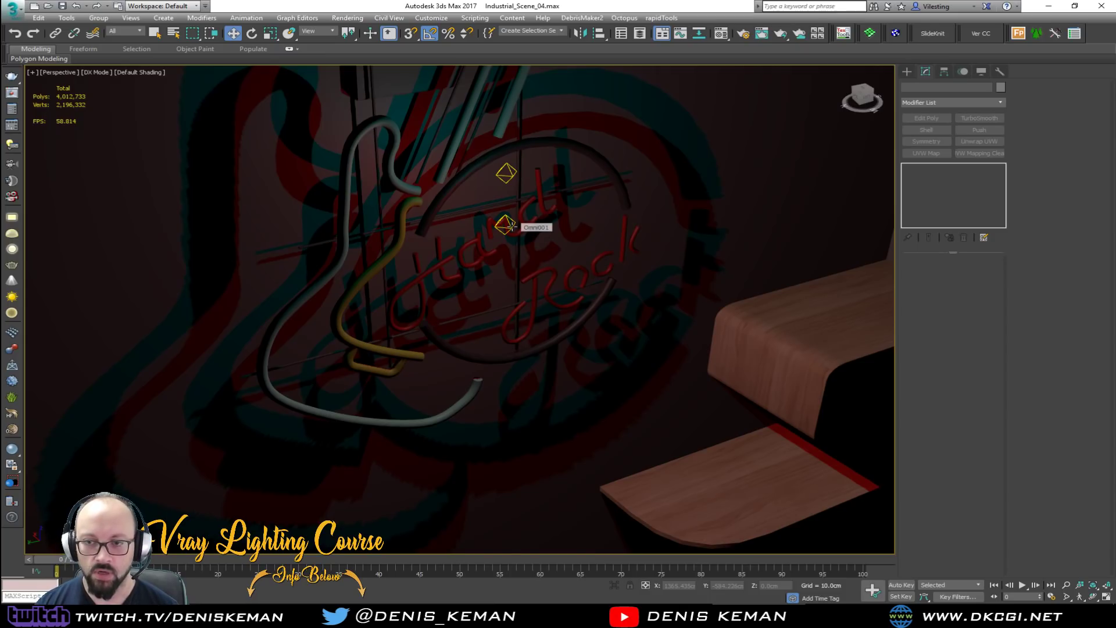
Delete the red and the cyan omni light in front of the guitar sign.
left_click(511, 225)
scroll(511, 226, "up", 2)
middle_click_drag(511, 226, 522, 371)
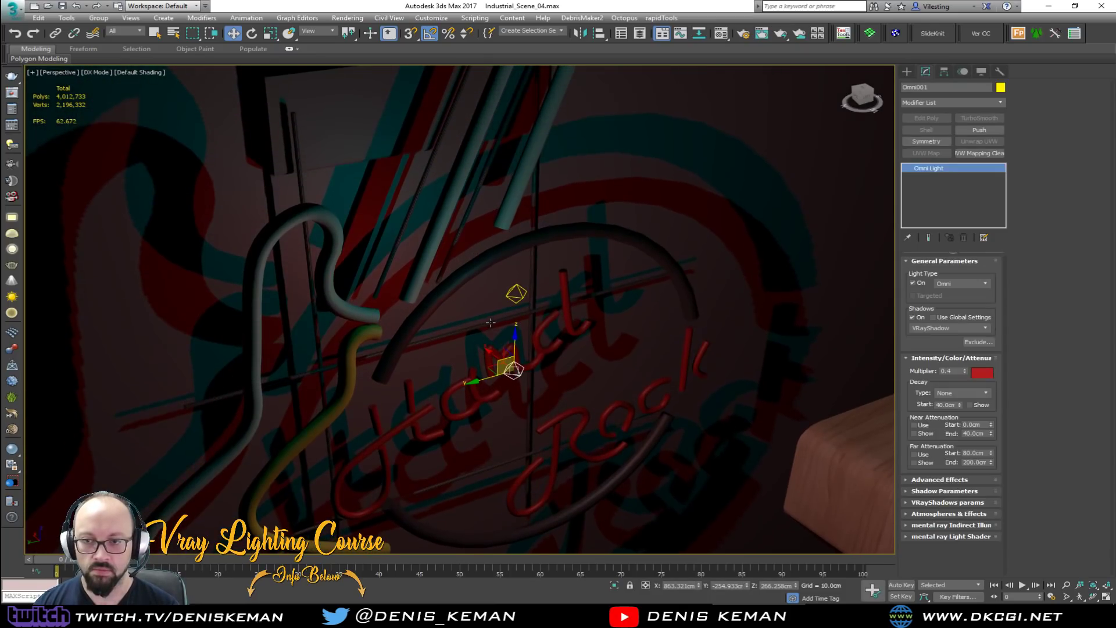
key("F4")
key("Delete")
left_click(520, 295)
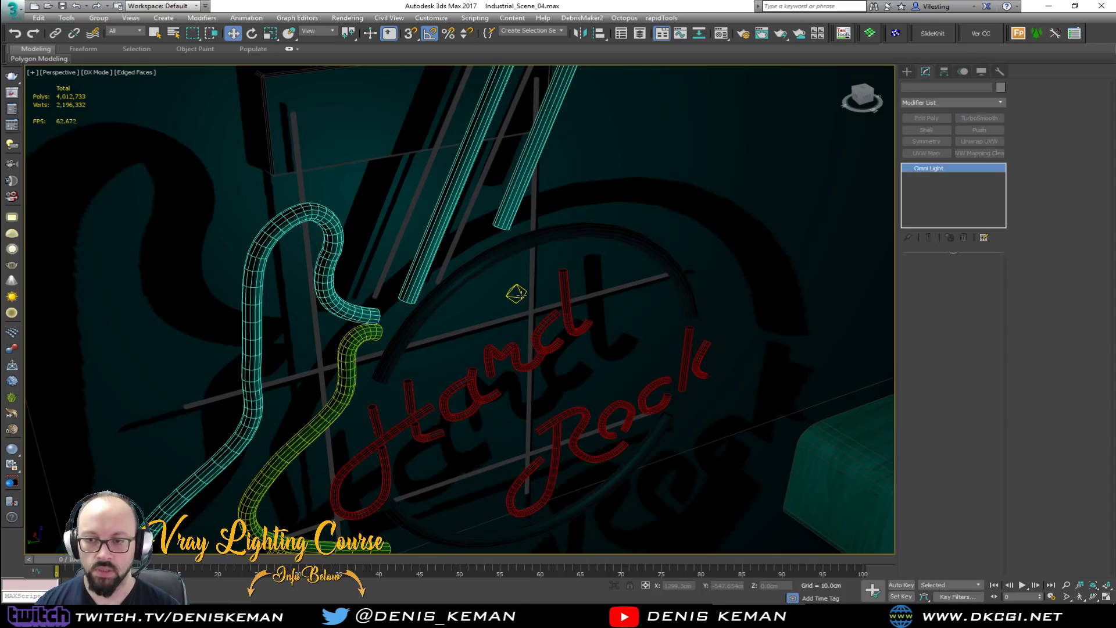
key("Delete")
scroll(521, 295, "down", 5)
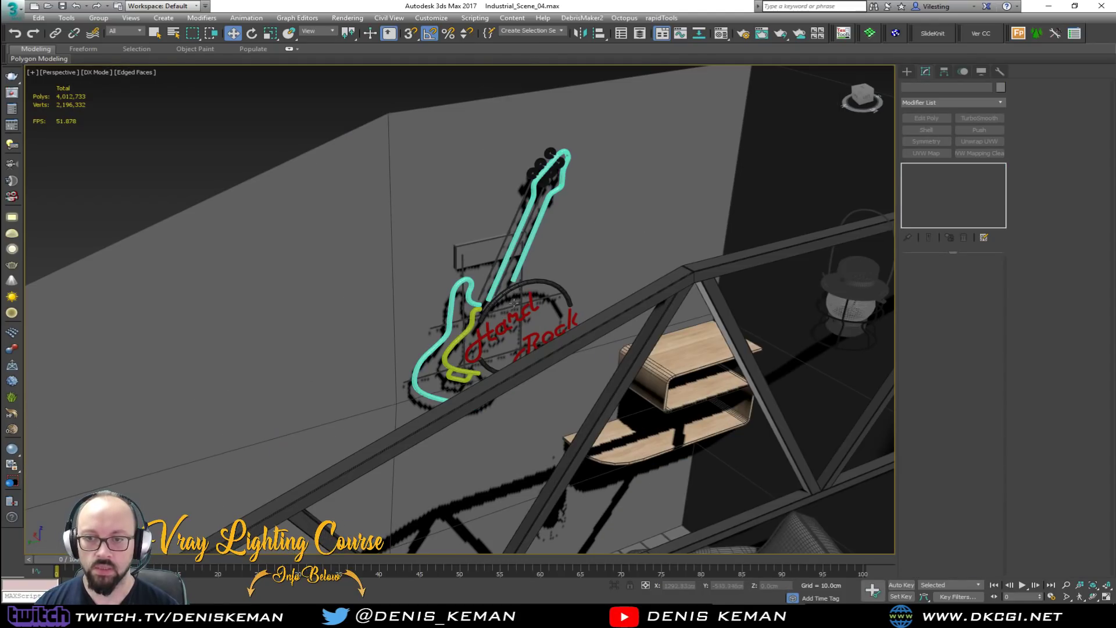
Switch the viewport from DX Mode to the Standard display quality and save the scene.
left_click(96, 72)
left_click(115, 94)
scroll(415, 315, "down", 6)
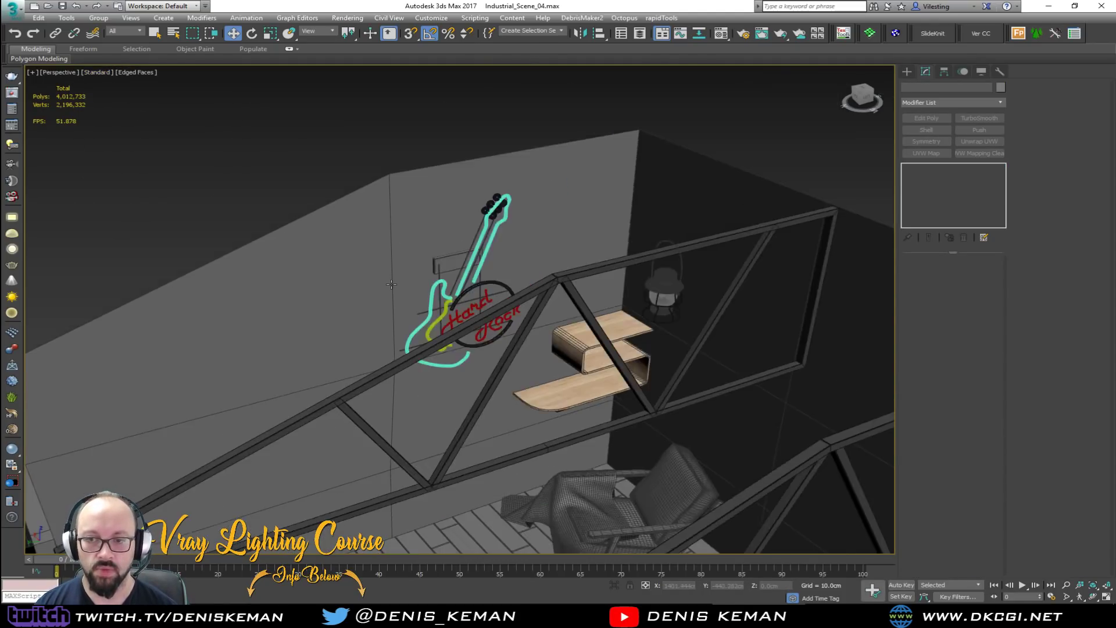
middle_click_drag(519, 347, 482, 258)
scroll(420, 212, "up", 4)
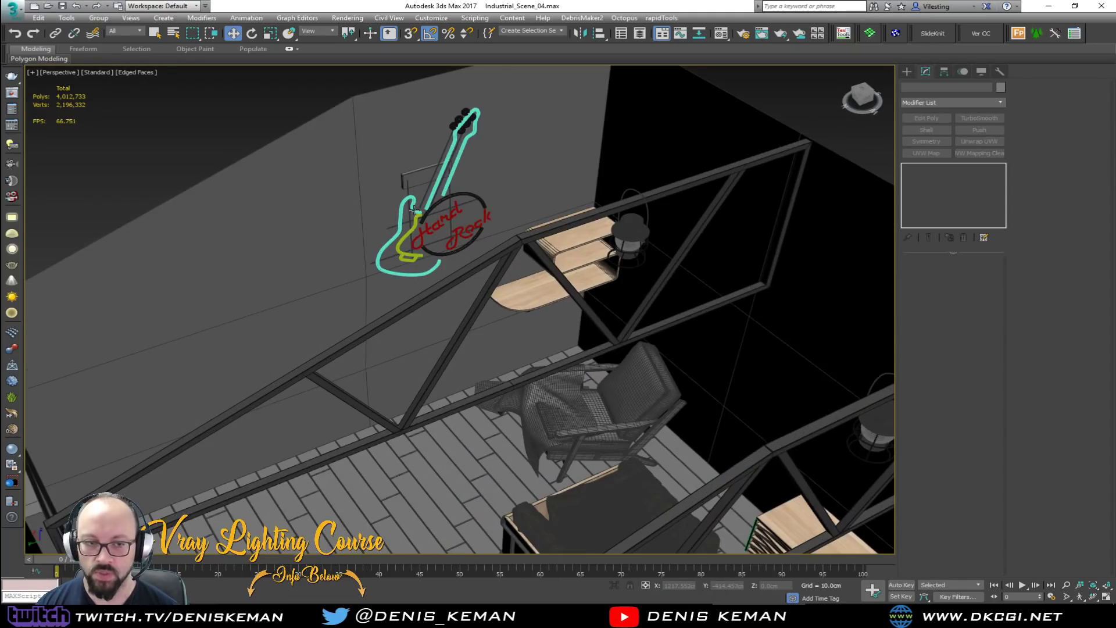
scroll(414, 210, "down", 2)
middle_click_drag(414, 210, 356, 251, "alt")
scroll(388, 268, "down", 3)
left_click(12, 9)
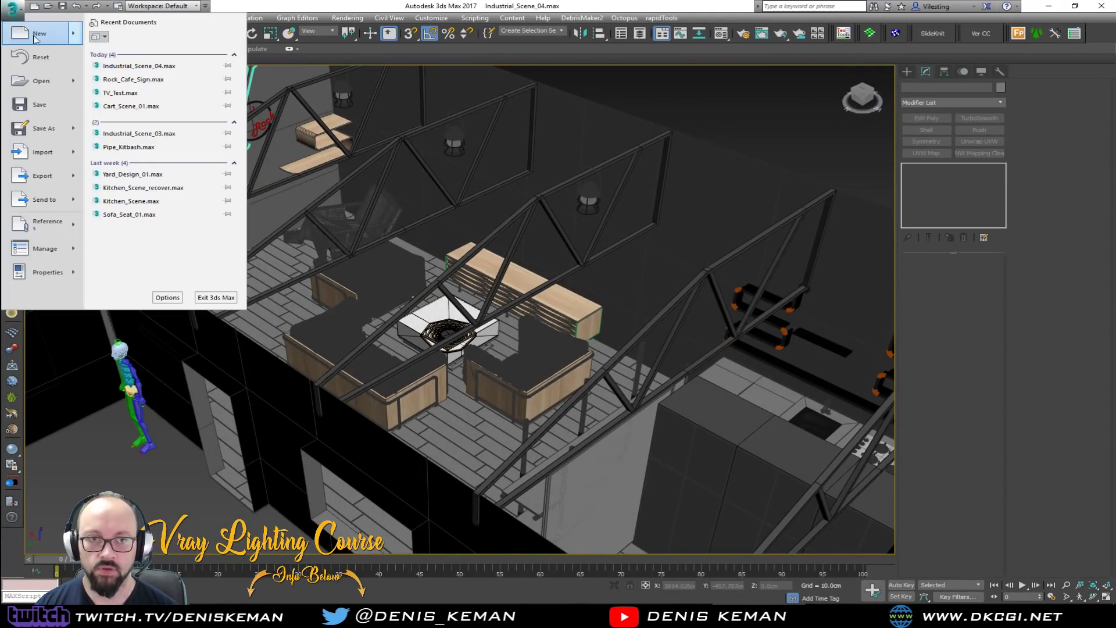
left_click(51, 107)
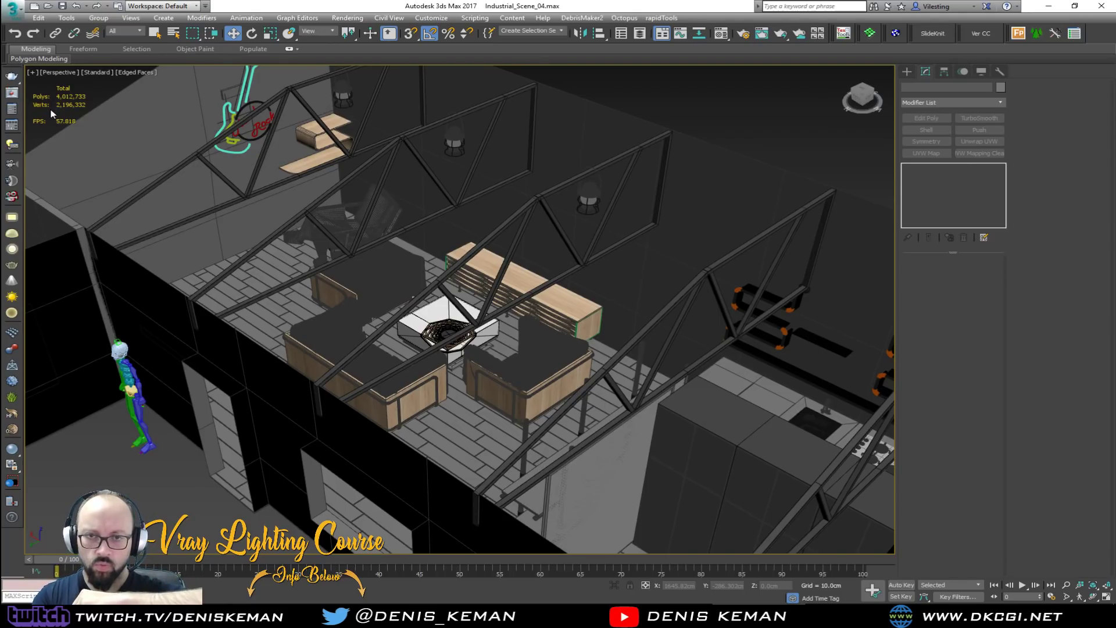
Add a UVW Map modifier with Box mapping to the room's walls, with length, width and height set to 200 cm.
scroll(380, 261, "up", 8)
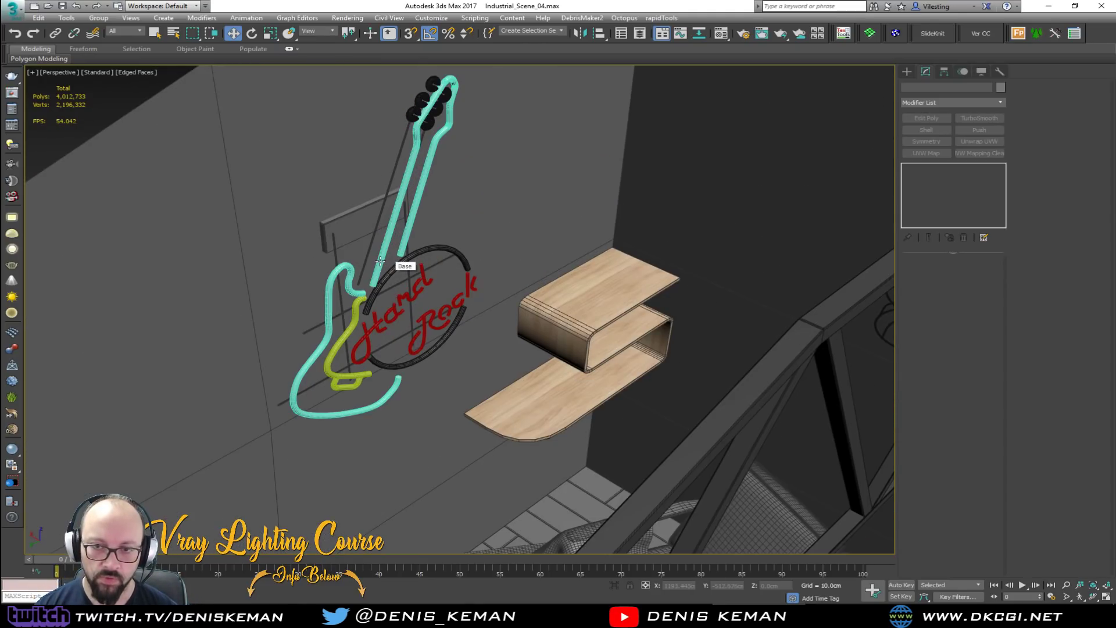
scroll(381, 261, "down", 8)
left_click(322, 256)
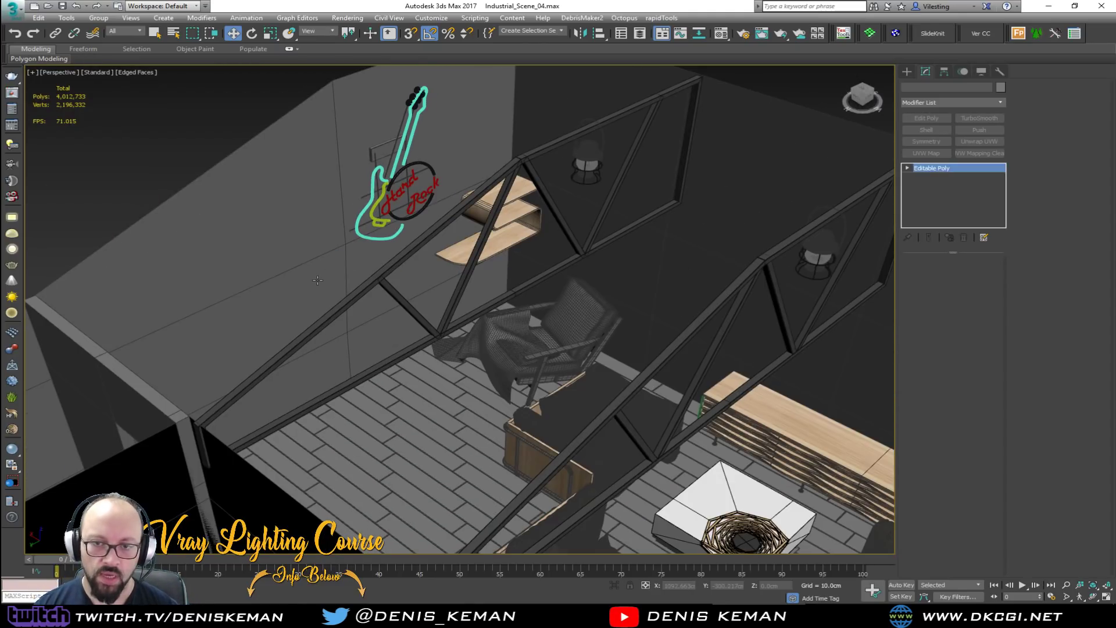
scroll(322, 252, "down", 3)
left_click(925, 153)
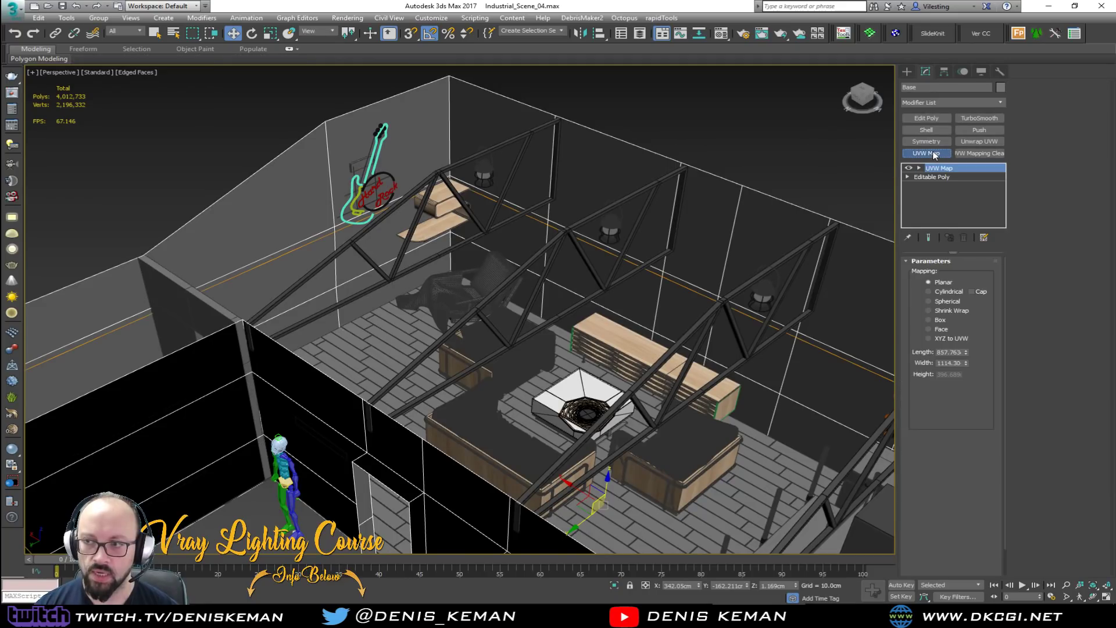
left_click(929, 319)
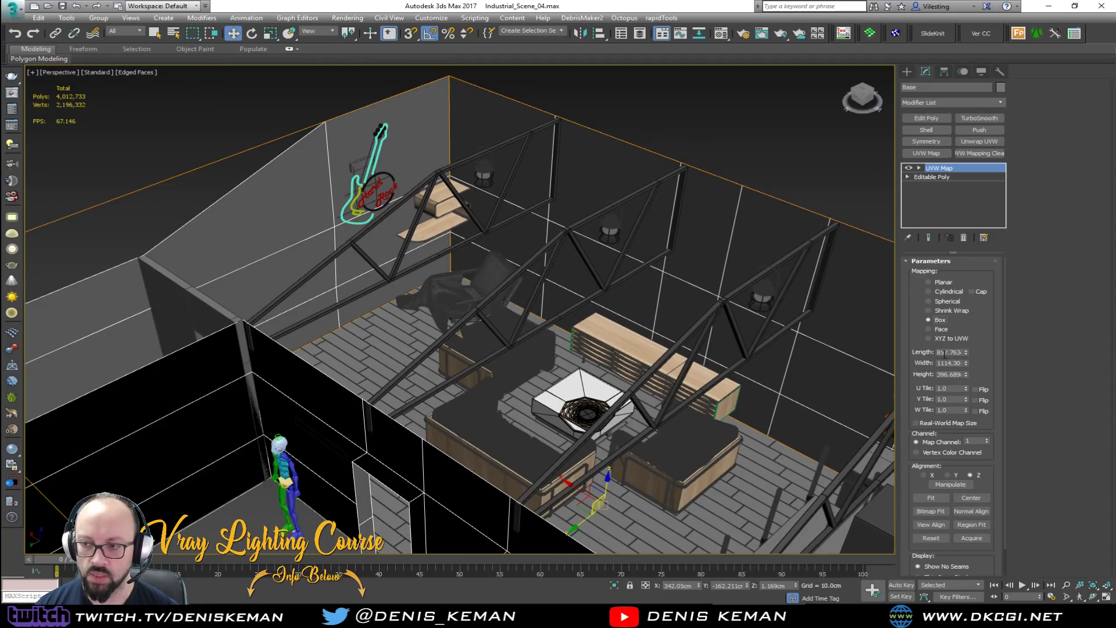
type("200")
key("Tab")
type("200")
key("Tab")
type("200")
key("Return")
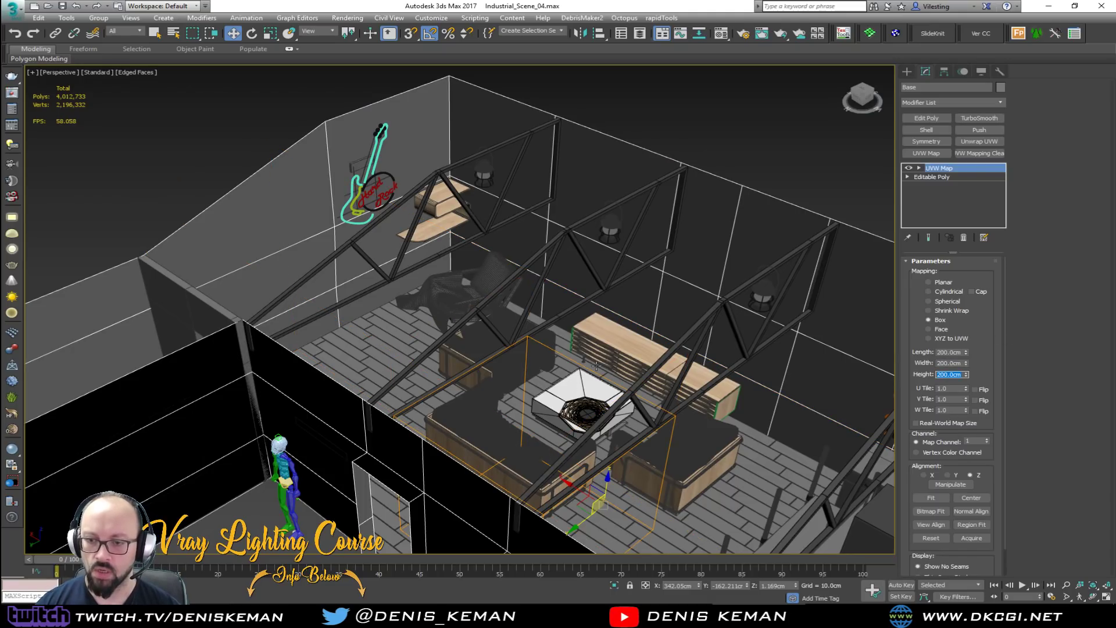
middle_click_drag(596, 366, 449, 354)
left_click_drag(412, 500, 614, 376)
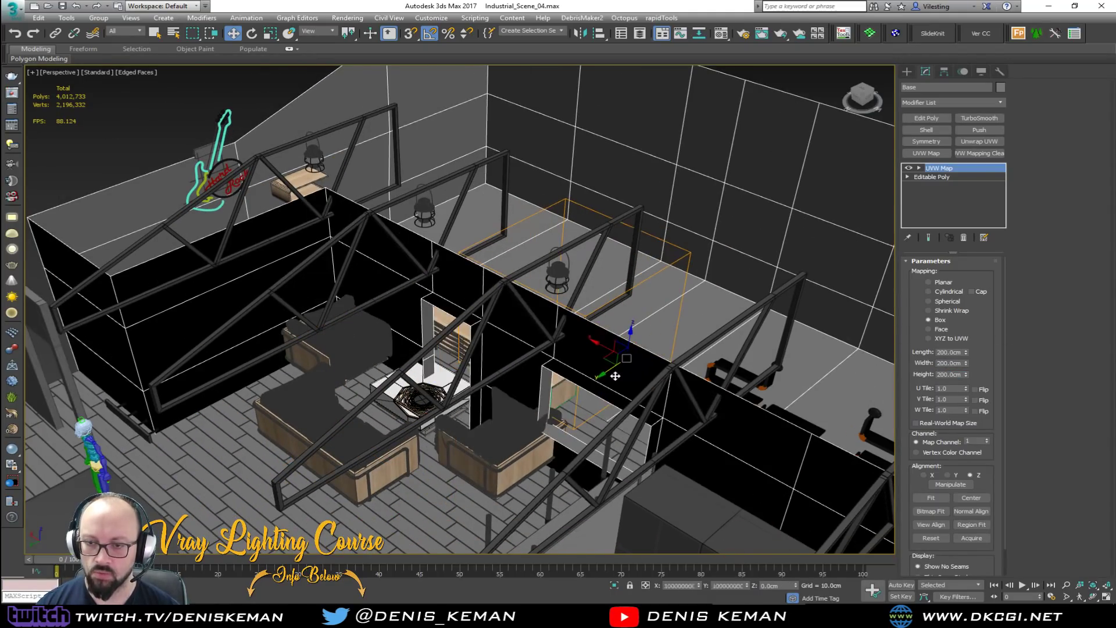
key("ctrl+z")
Move the walls' UVW Map gizmo outside the room, behind the long rear wall, and leave gizmo editing.
left_click(938, 168)
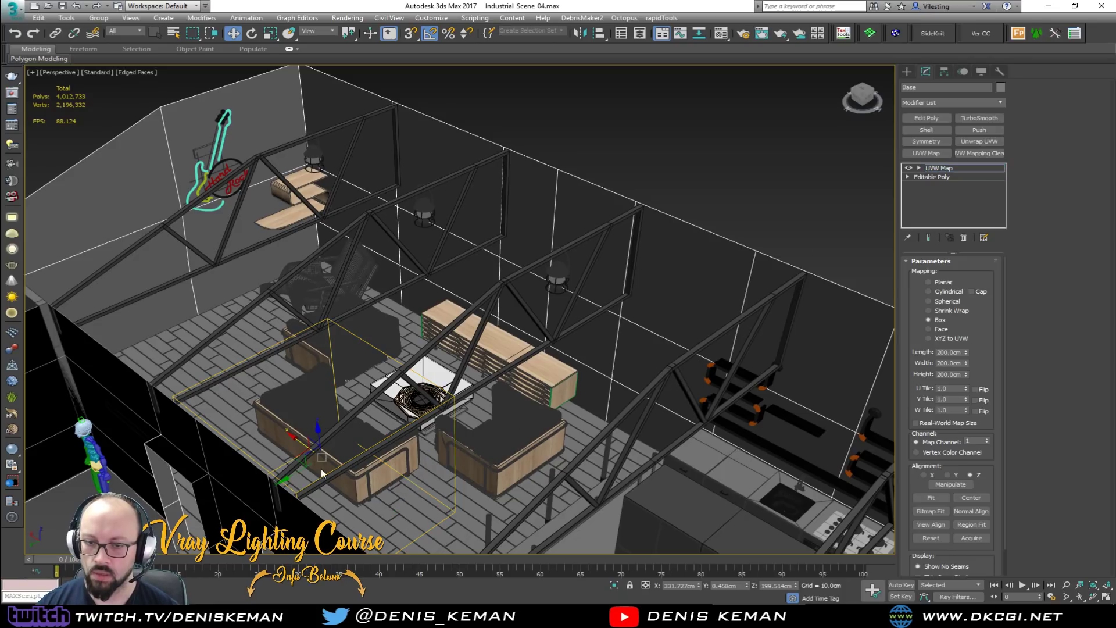
left_click_drag(301, 473, 780, 224)
left_click(934, 169)
Assign the light green Material #4 to the room's walls and clear the selection.
left_click(653, 135)
left_click(555, 188)
key("m")
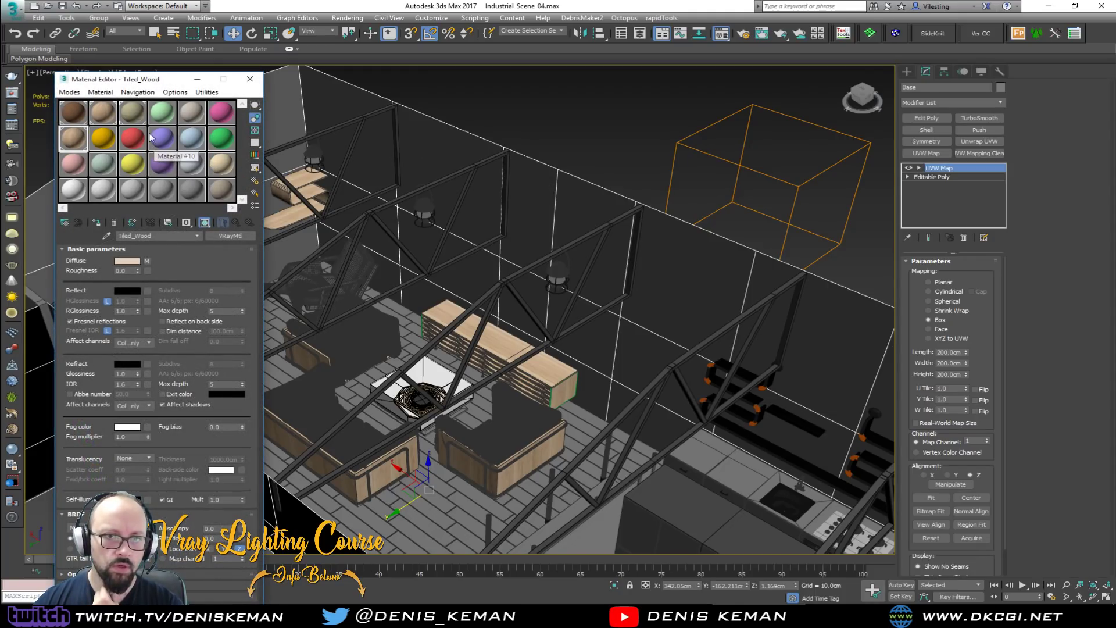
left_click(162, 111)
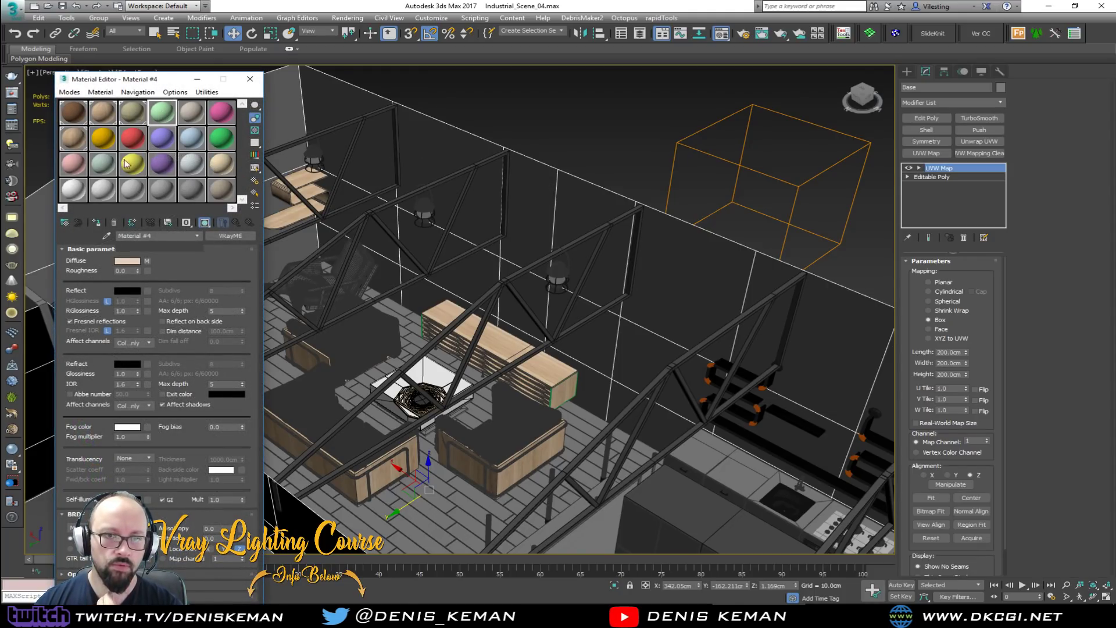
left_click(98, 223)
left_click(250, 80)
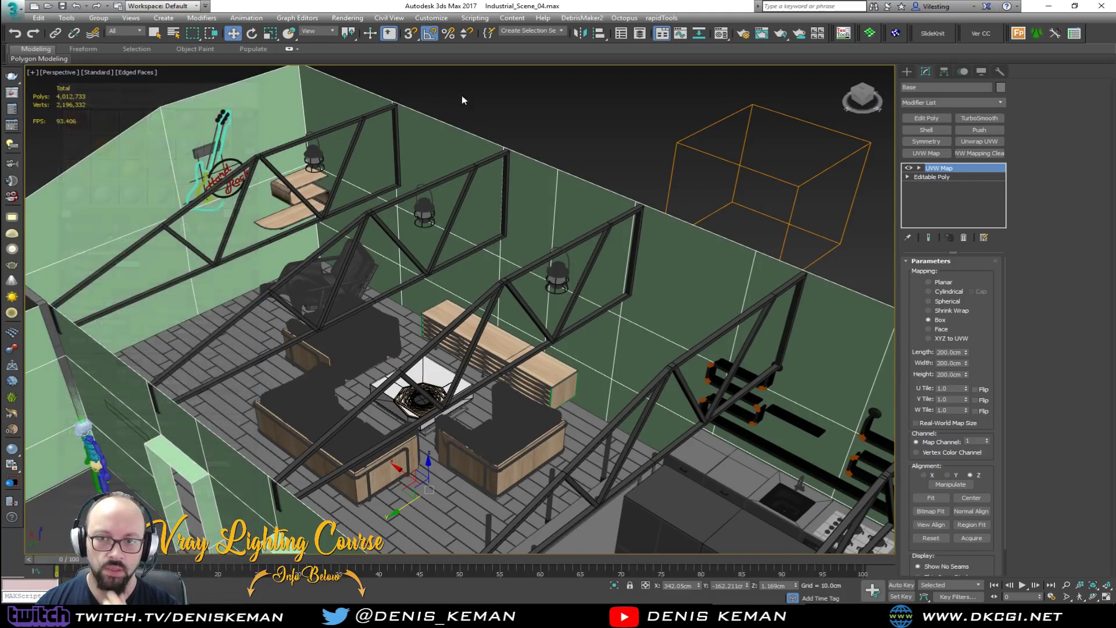
left_click(518, 100)
scroll(518, 100, "down", 3)
middle_click_drag(517, 99, 387, 415, "alt")
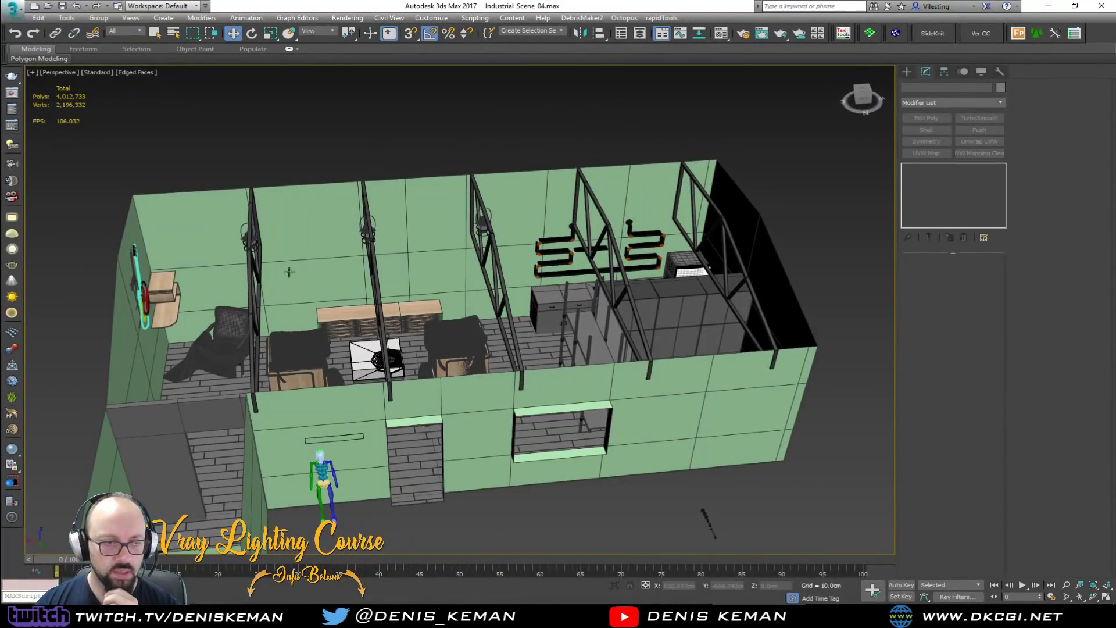
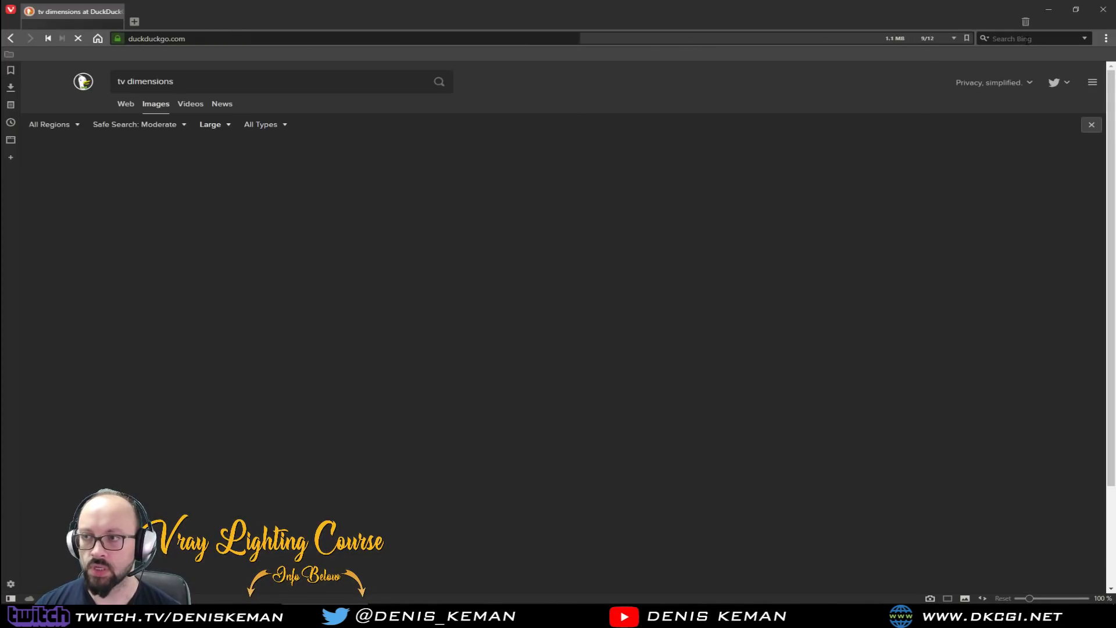
Switch to the Vivaldi browser and search DuckDuckGo images for "bricks seamless texture".
left_click(984, 38)
left_click(995, 53)
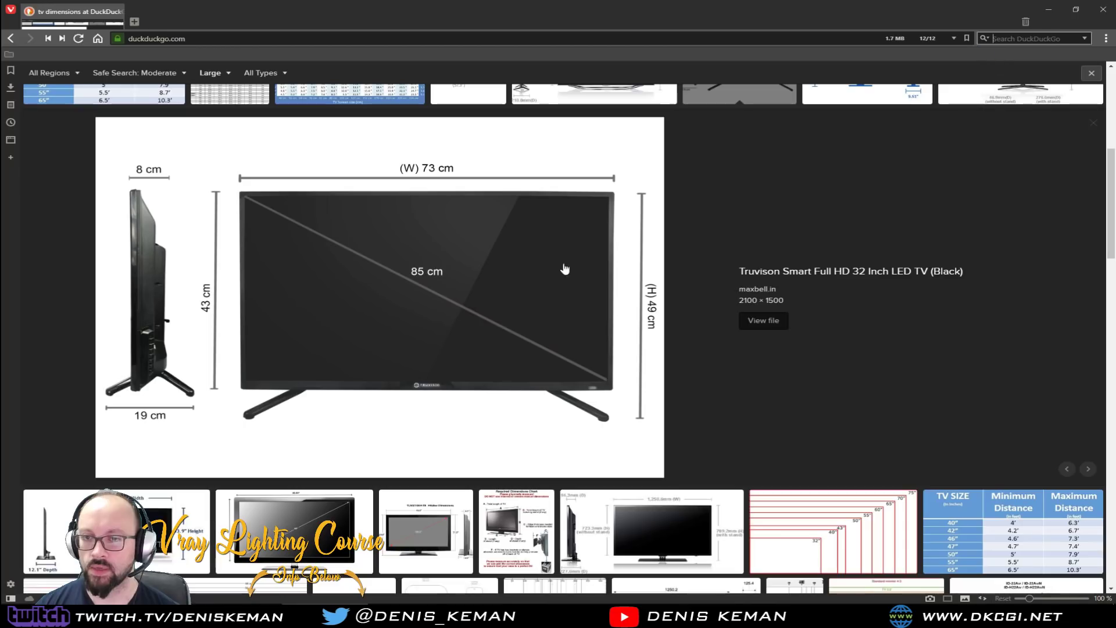
type("bricks seamless tex")
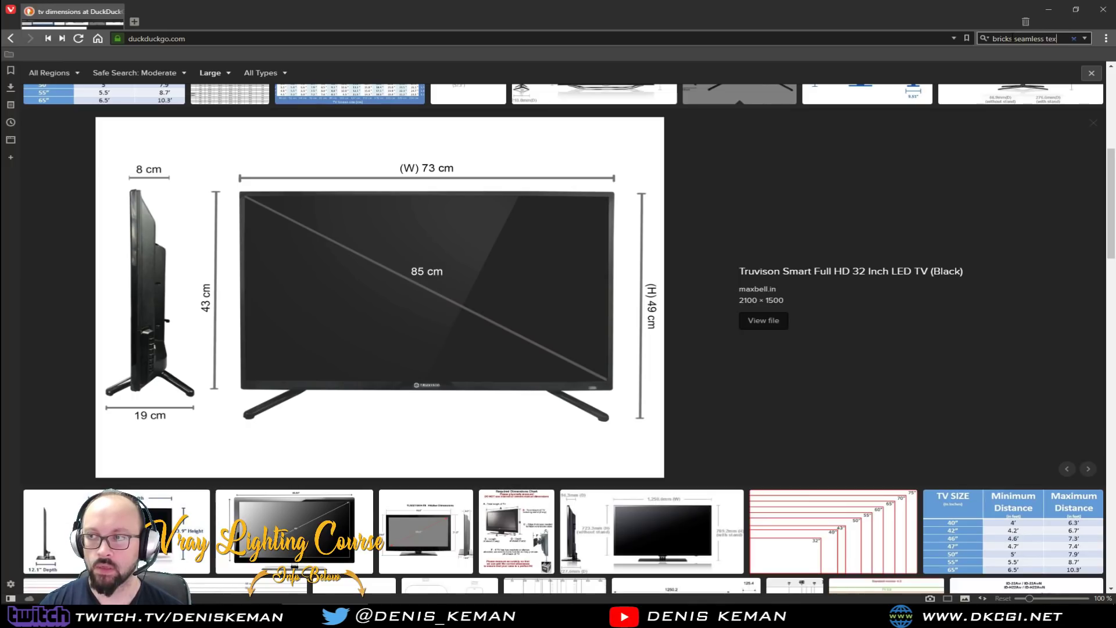
type("ture")
key("Return")
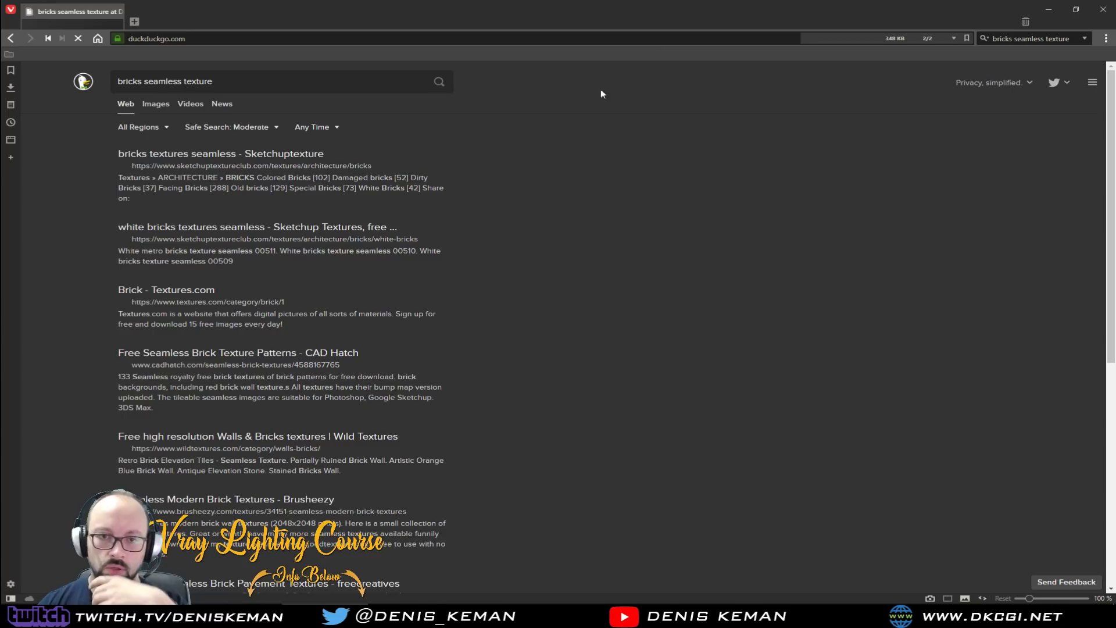
left_click(156, 105)
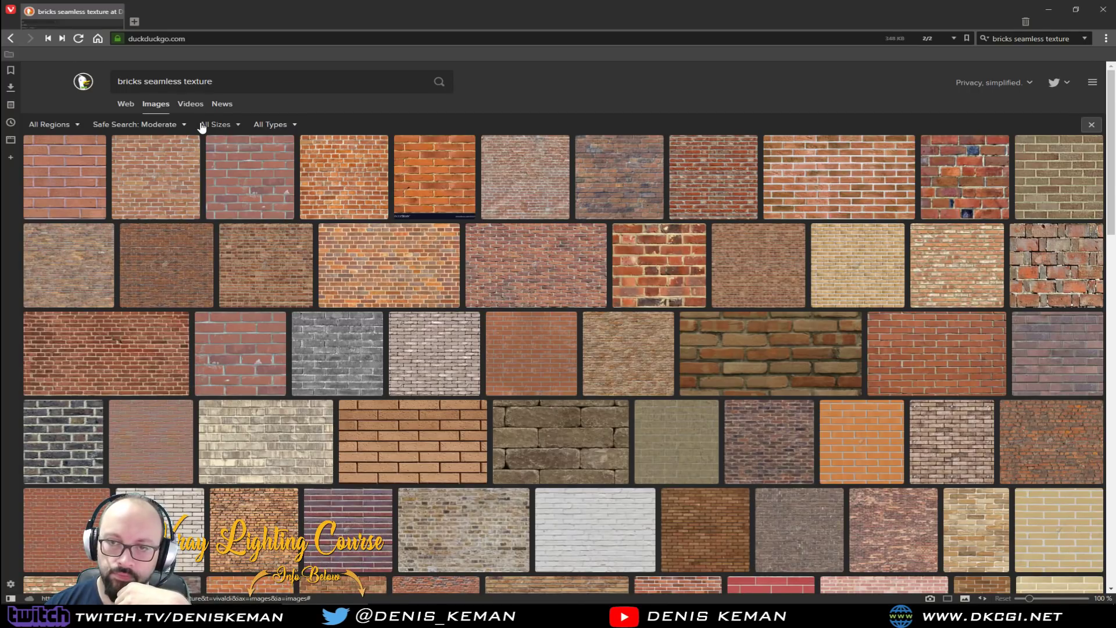
Preview the "Special brick texture seamless 00482" and "Old bricks texture seamless 00349" images at larger size.
left_click(156, 177)
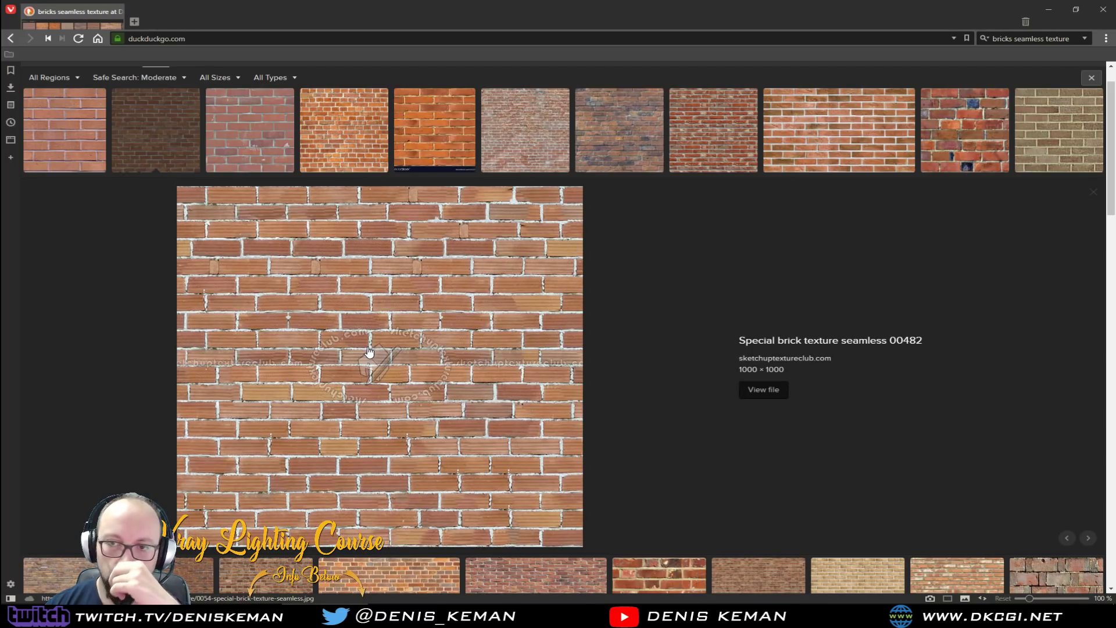
left_click(523, 150)
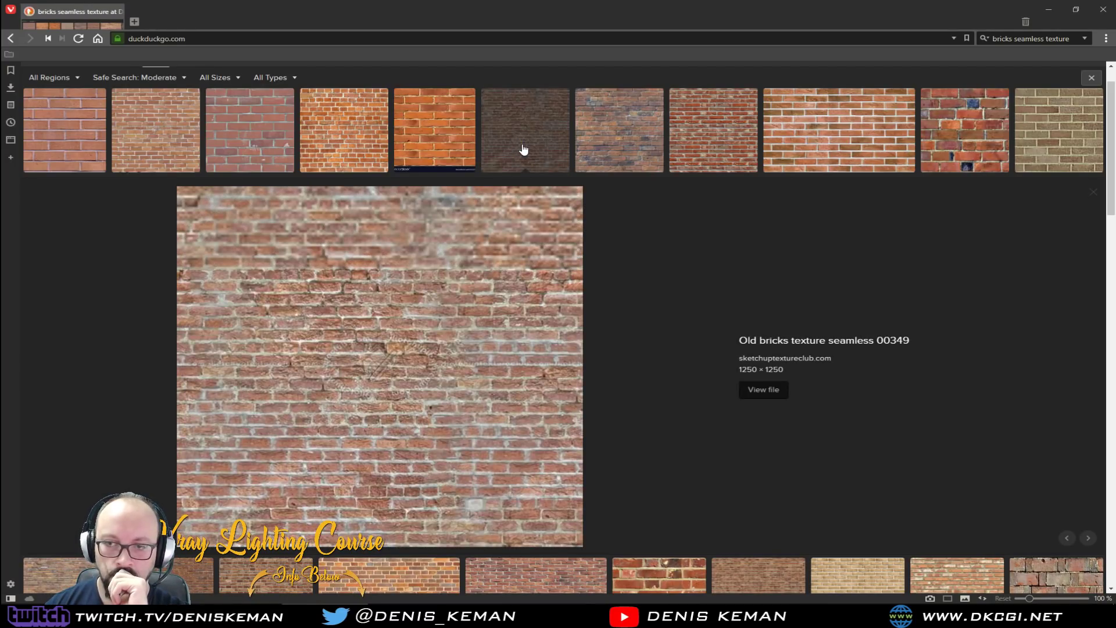
Preview several seamless brick textures in the image search results, comparing their brick pattern, colour and resolution.
left_click(619, 149)
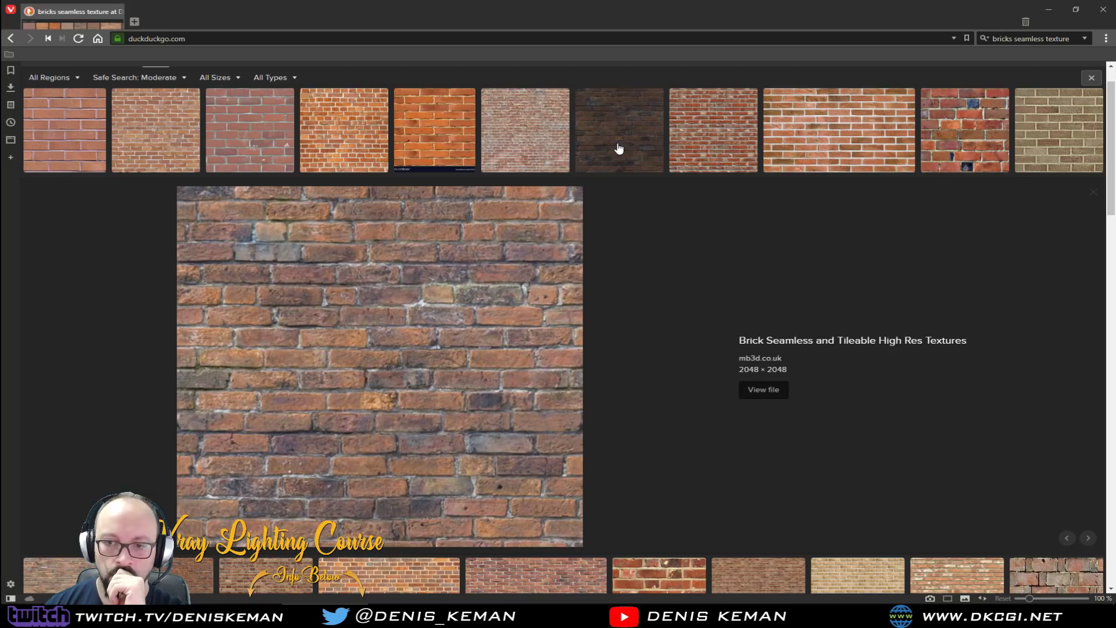
left_click(712, 157)
left_click(797, 154)
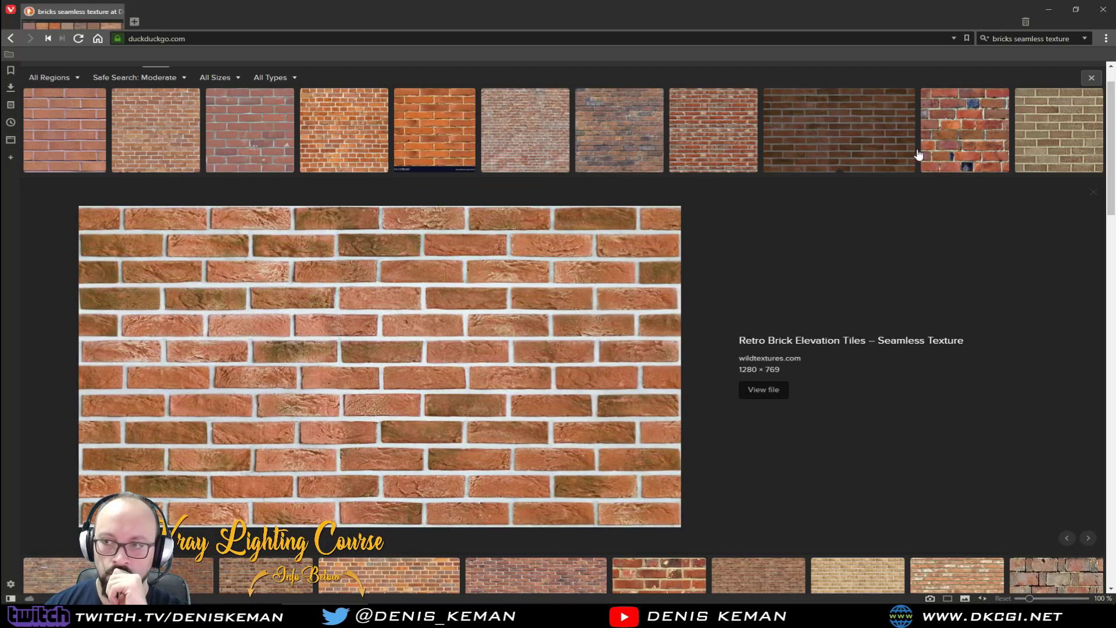
left_click(1056, 123)
scroll(568, 295, "down", 1)
scroll(541, 314, "down", 2)
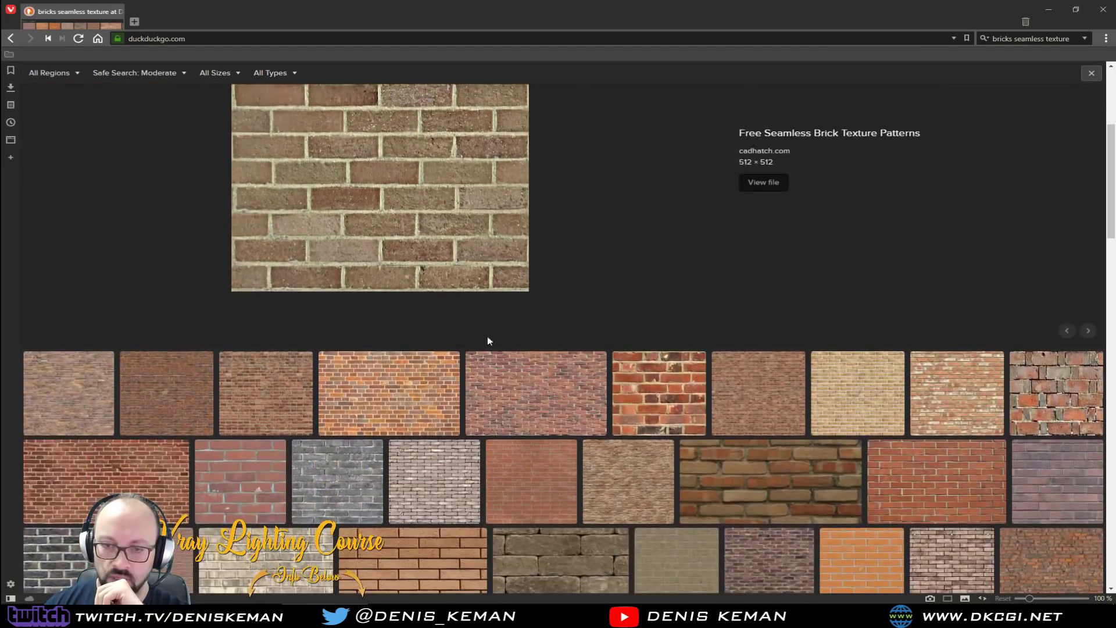
left_click(423, 401)
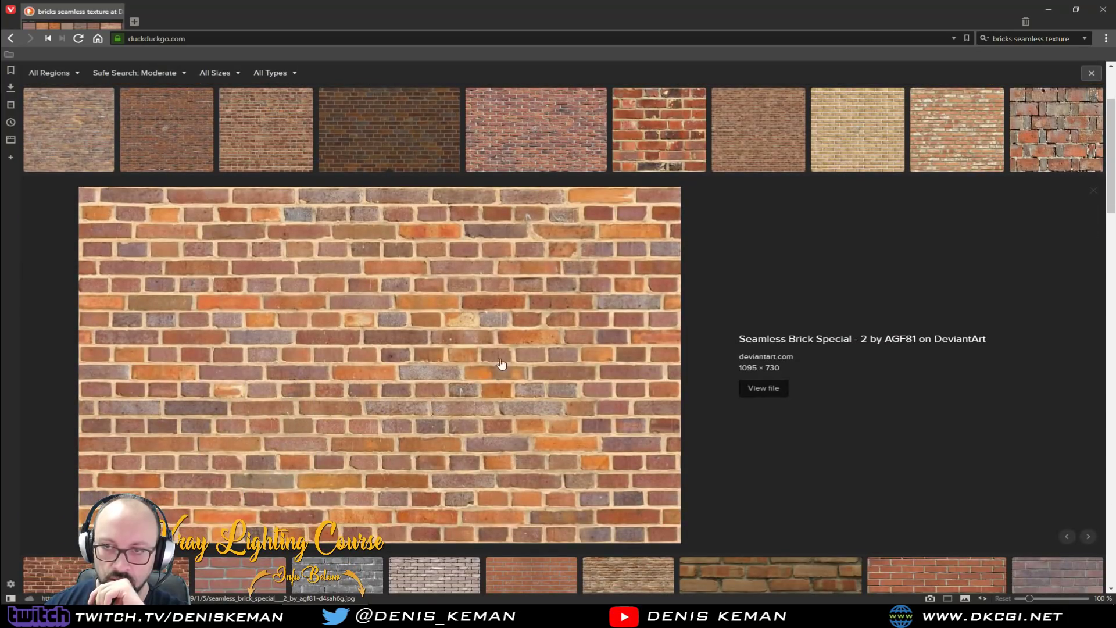
left_click(209, 142)
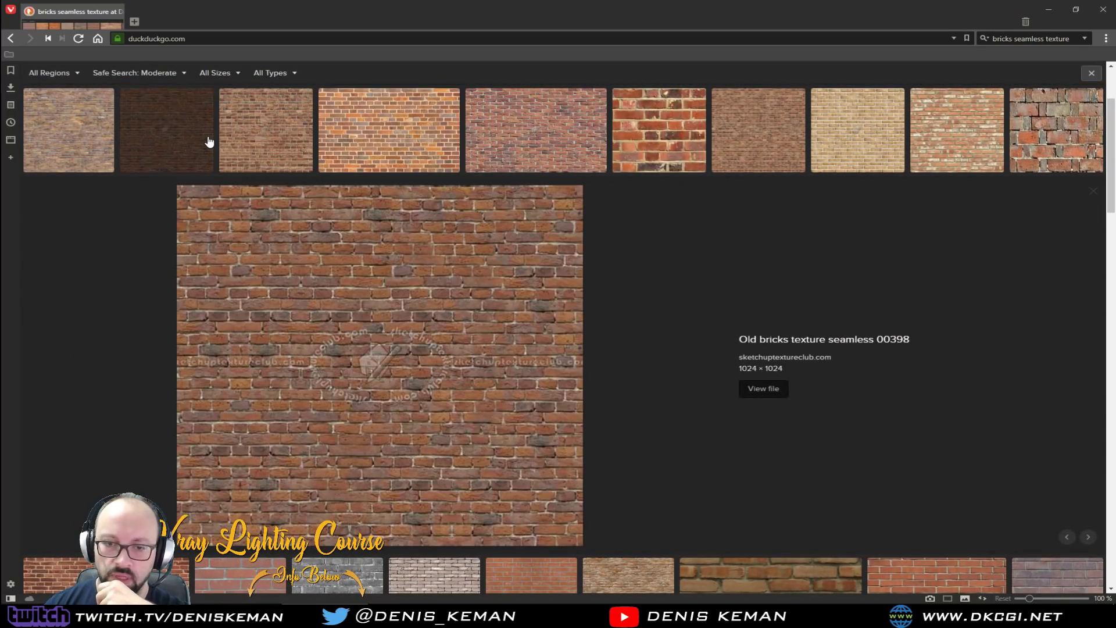
left_click(289, 142)
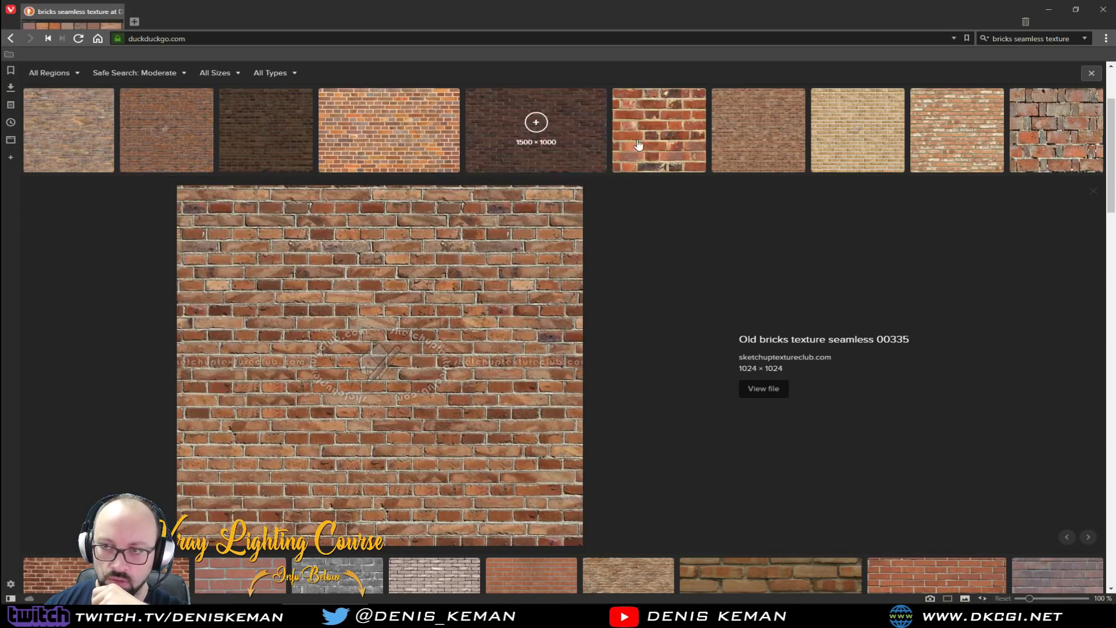
left_click(756, 147)
left_click(853, 156)
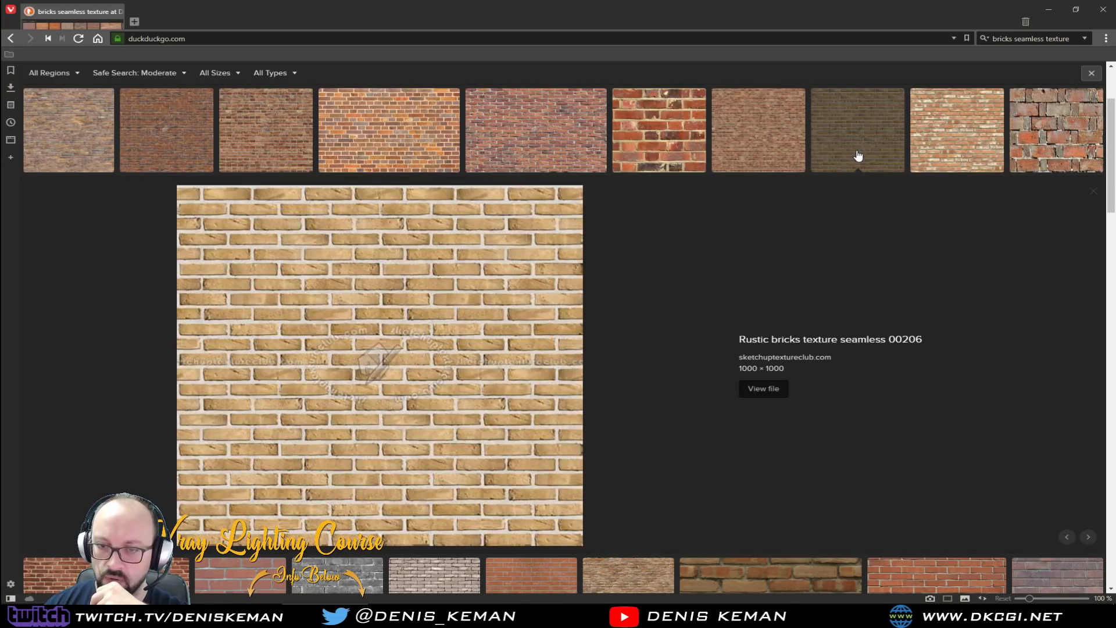
left_click(932, 153)
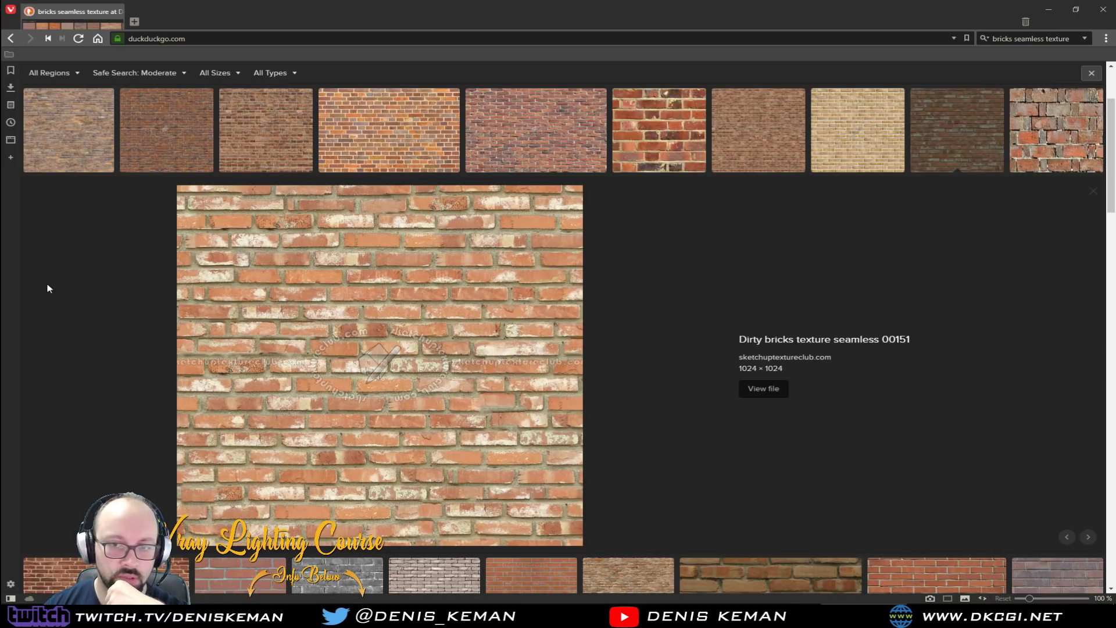
scroll(639, 354, "down", 3)
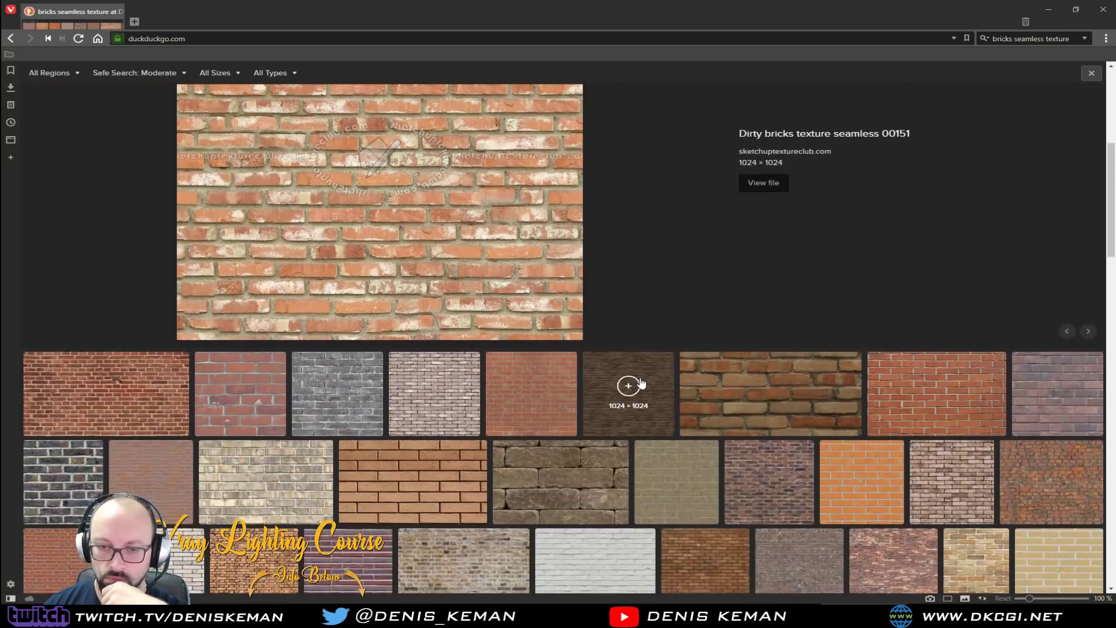
left_click(461, 424)
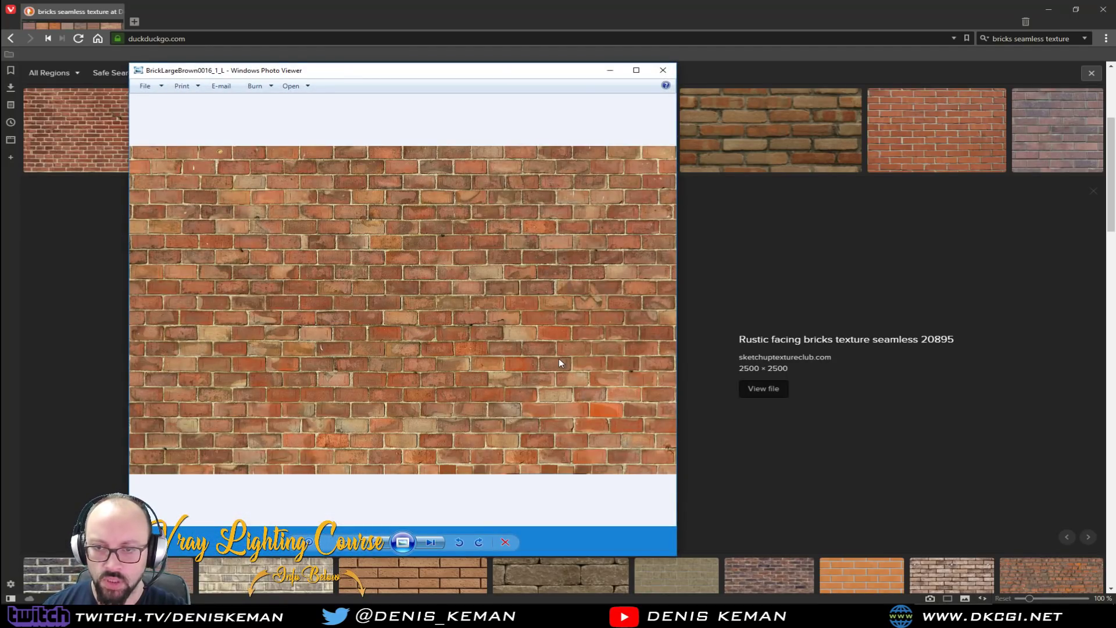
Look through the locally stored brick texture images up to bricks_d and close the photo viewer.
key("Right")
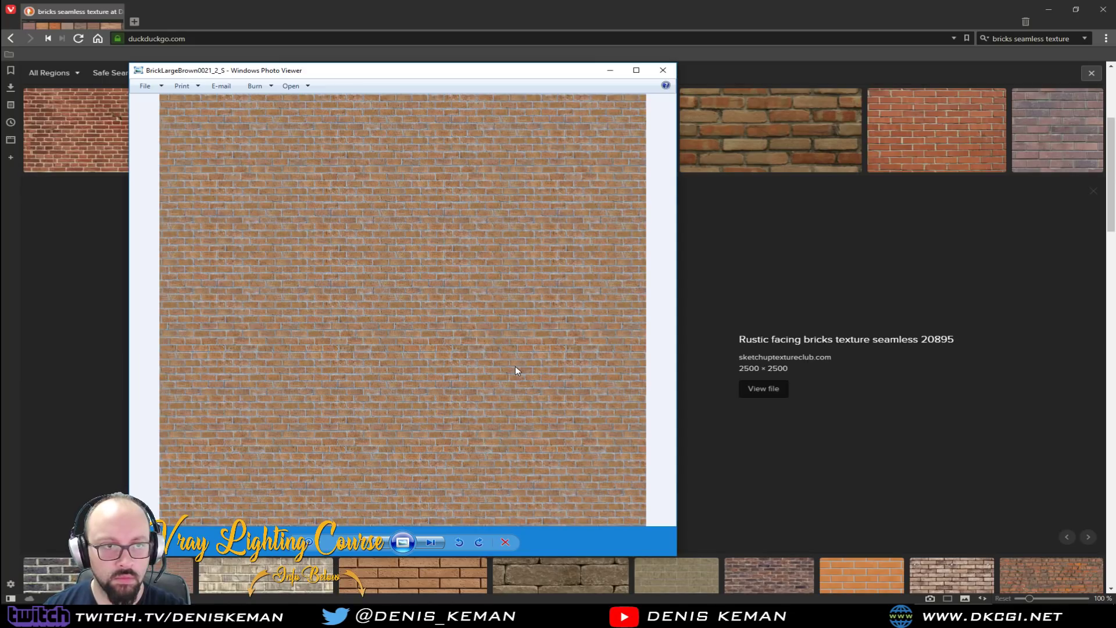
key("Right")
key("Right")
key("Right")
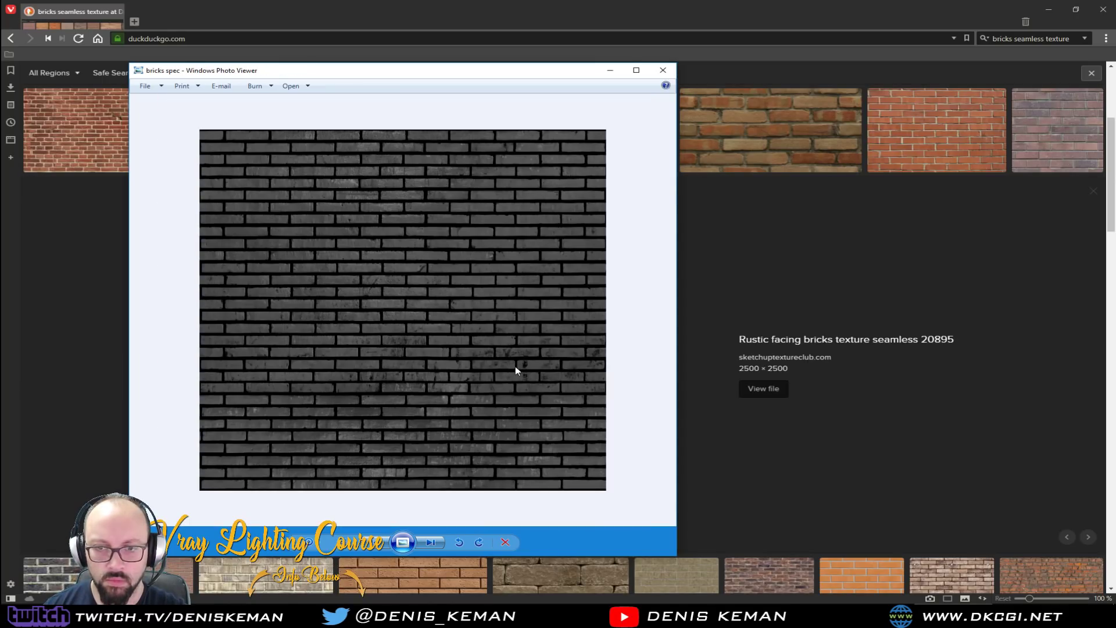
key("Right")
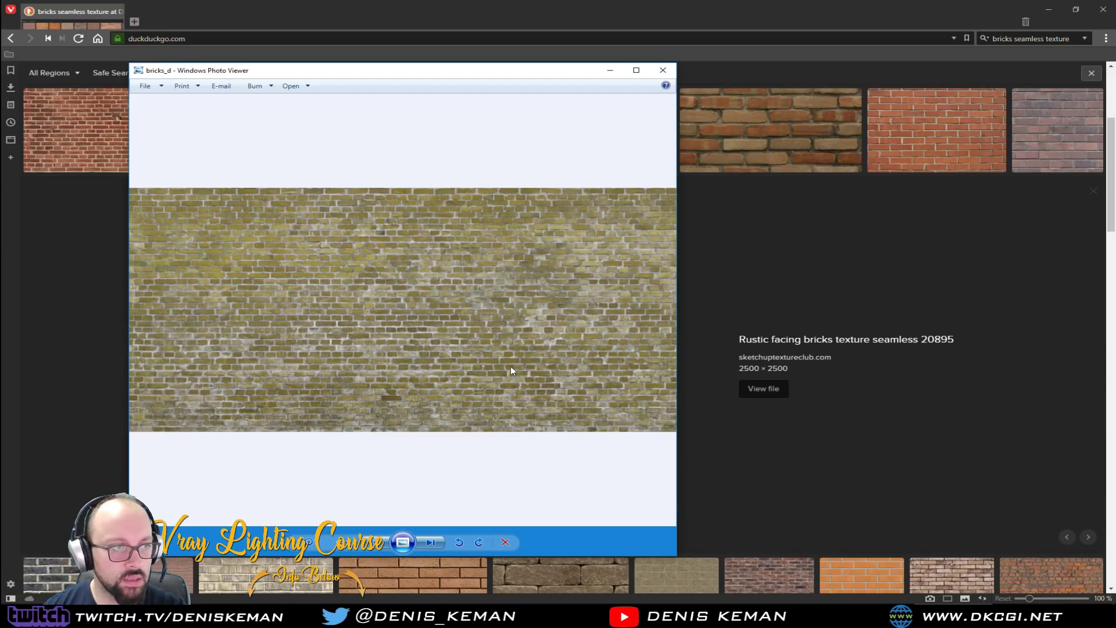
left_click(662, 70)
Switch to 3ds Max, assign bricks_d.jpg as Material #4's diffuse map and show it in the viewport.
left_click(1048, 10)
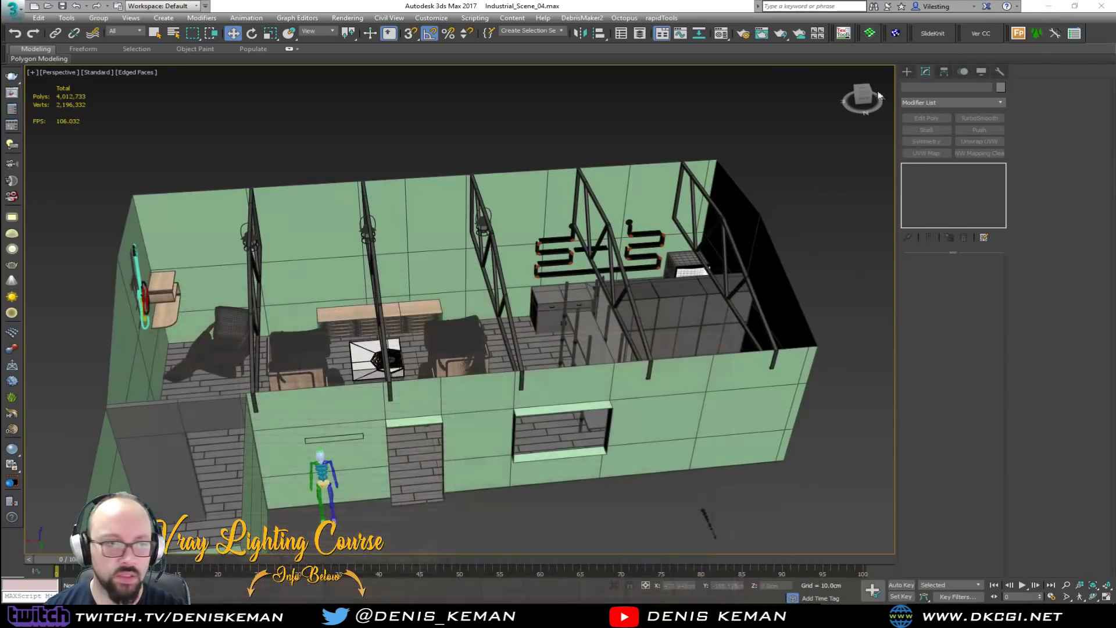
middle_click_drag(269, 322, 353, 279)
key("m")
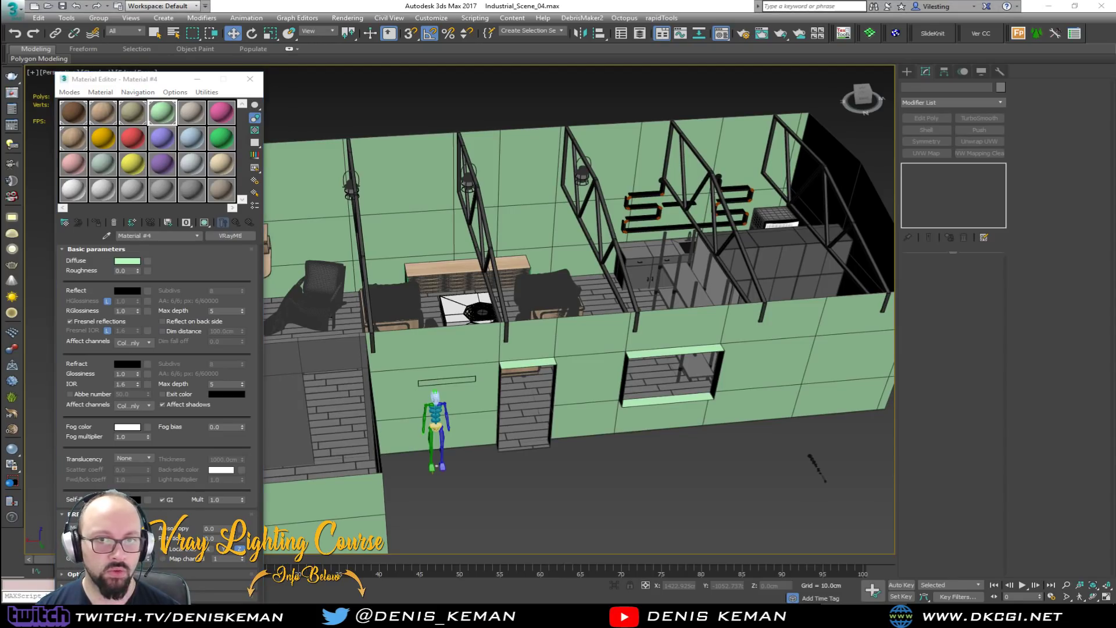
left_click_drag(0, 273, 147, 261)
left_click(204, 224)
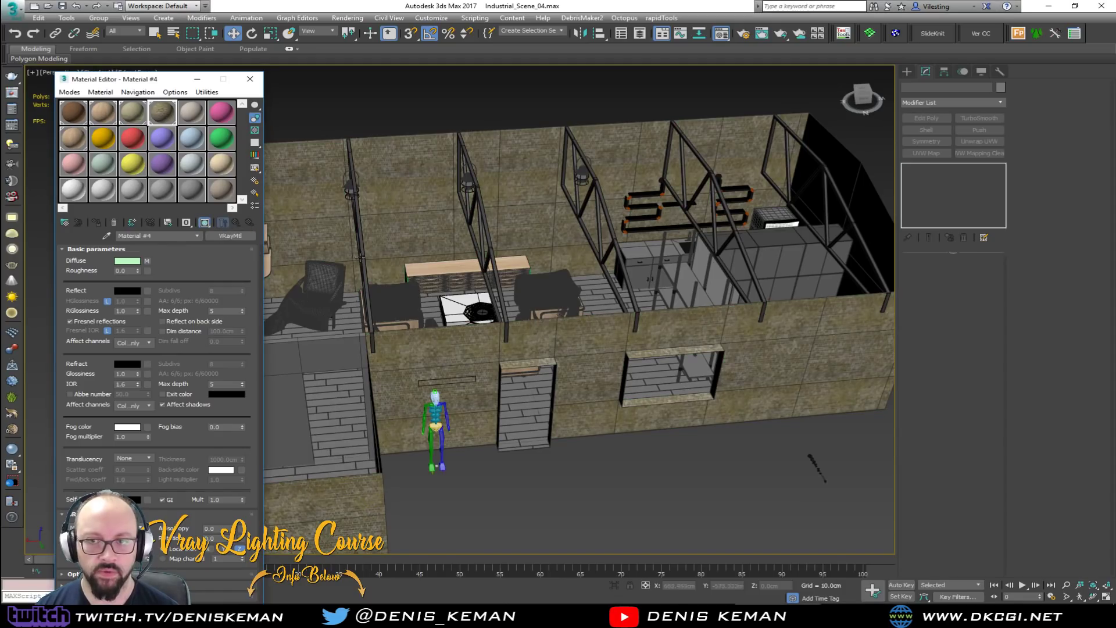
Open the settings of Material #4's diffuse bitmap and set its U tiling to 0.6.
scroll(372, 285, "down", 4)
middle_click_drag(348, 279, 373, 285, "alt")
scroll(494, 284, "up", 10)
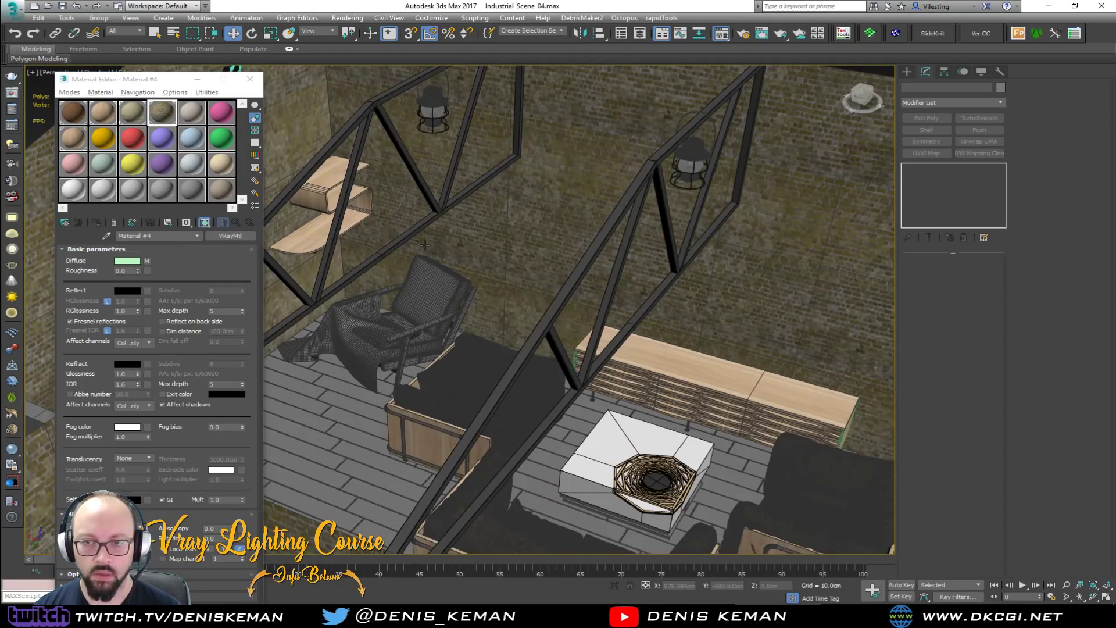
scroll(494, 290, "down", 3)
middle_click_drag(495, 290, 518, 325, "alt")
left_click(146, 260)
left_click_drag(164, 300, 164, 302)
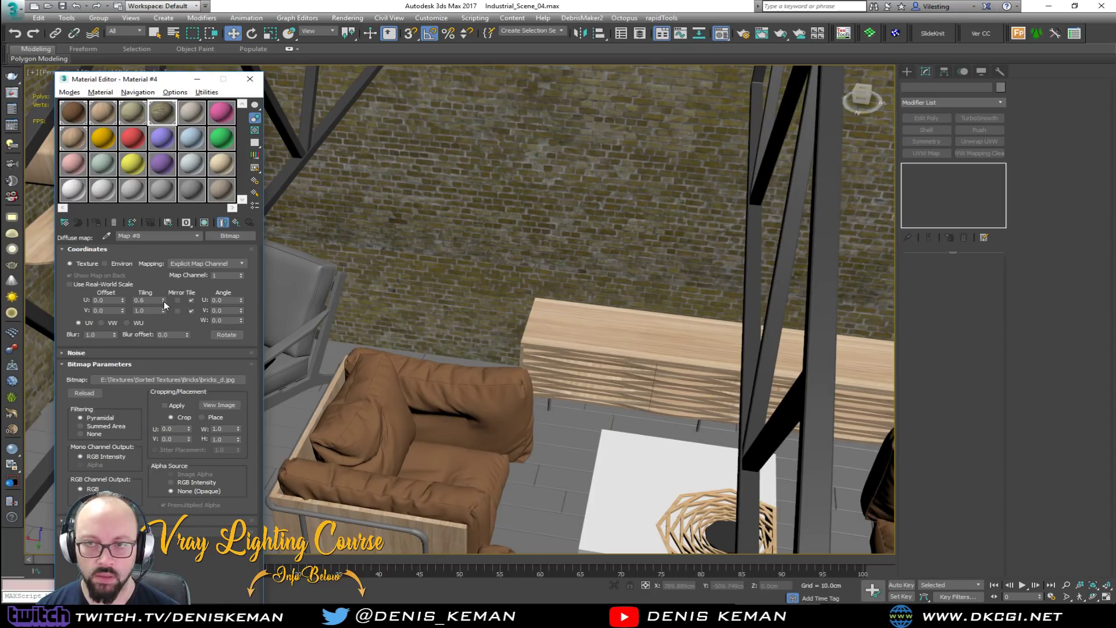
Try a V tiling of 0.2 on the wall's brick bitmap and set it to 0.4.
scroll(562, 364, "down", 3)
middle_click_drag(554, 354, 442, 342)
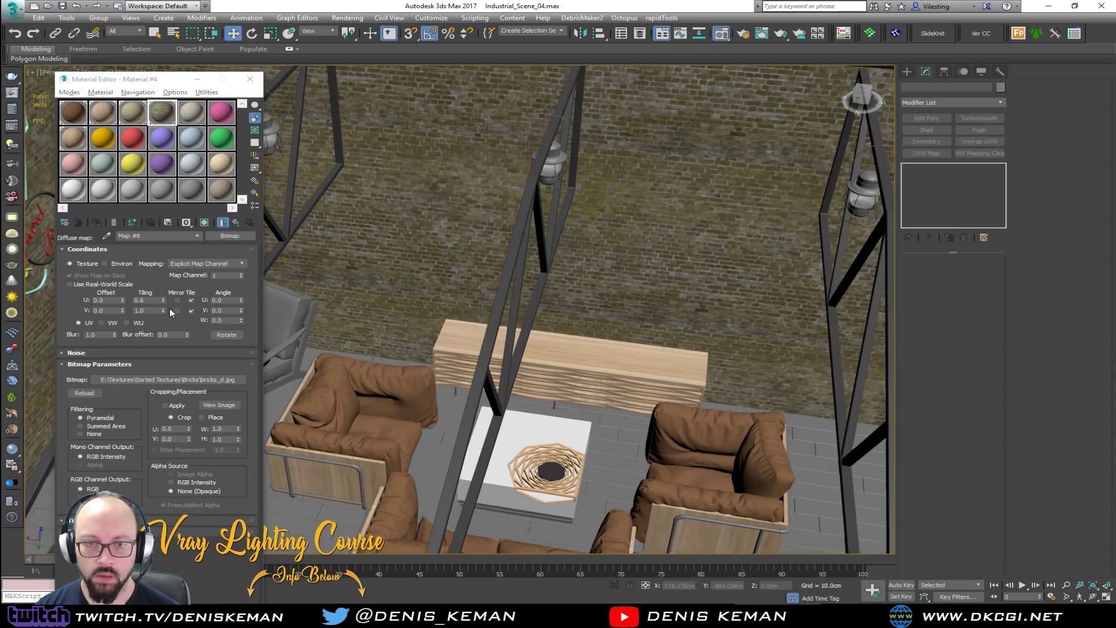
double_click(145, 310)
type("0.2")
key("Return")
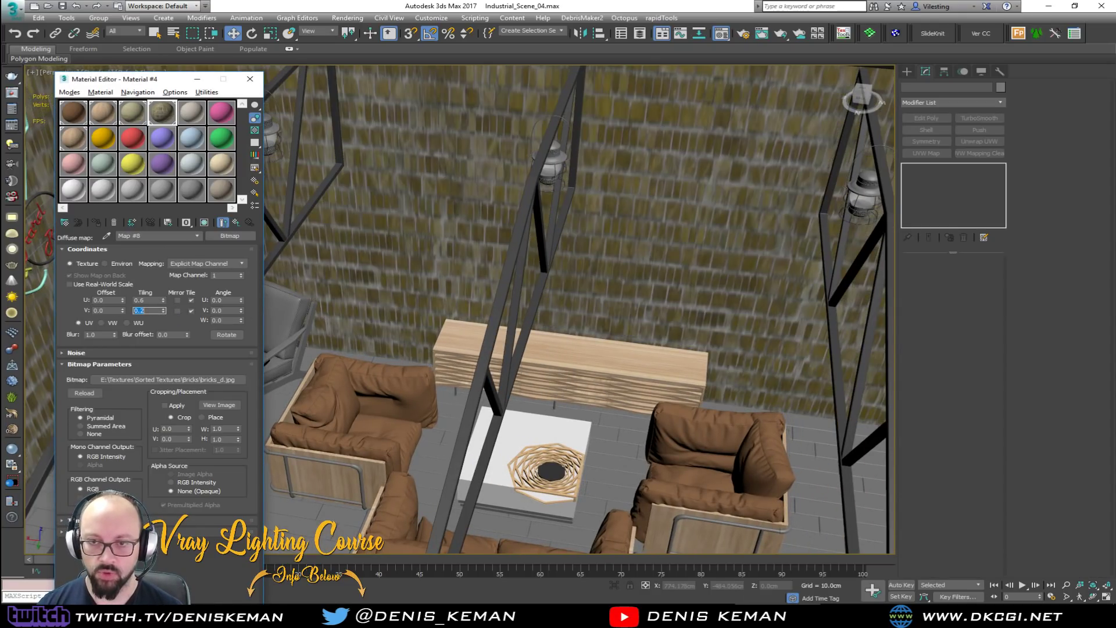
type("0.4")
key("Return")
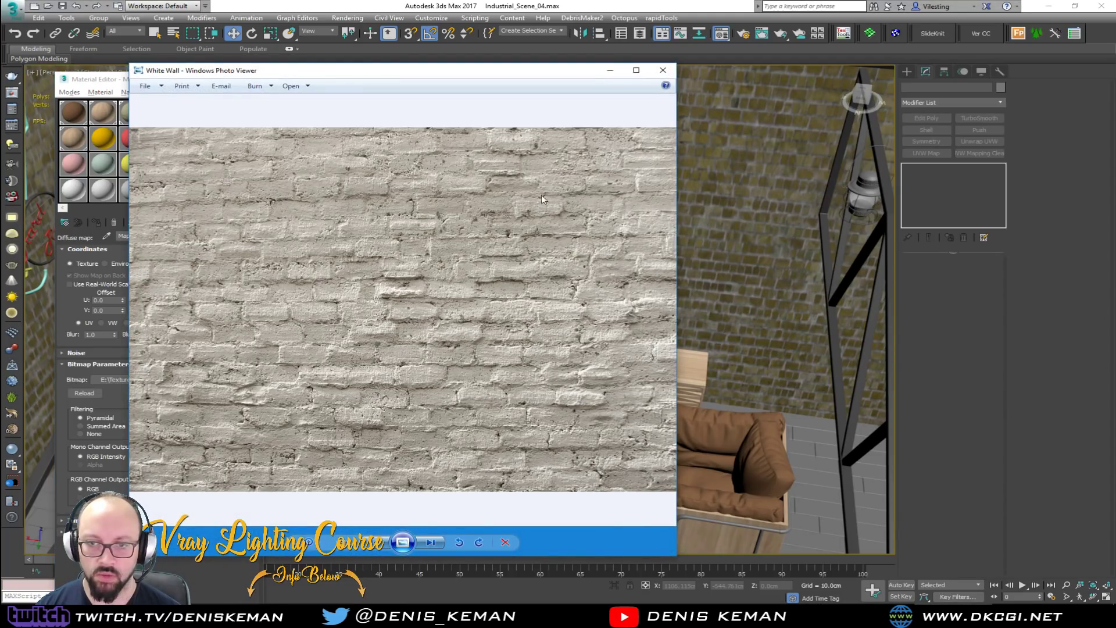
Replace the diffuse bitmap with White Wall.jpg and show the texture on the walls in the viewport.
left_click(669, 75)
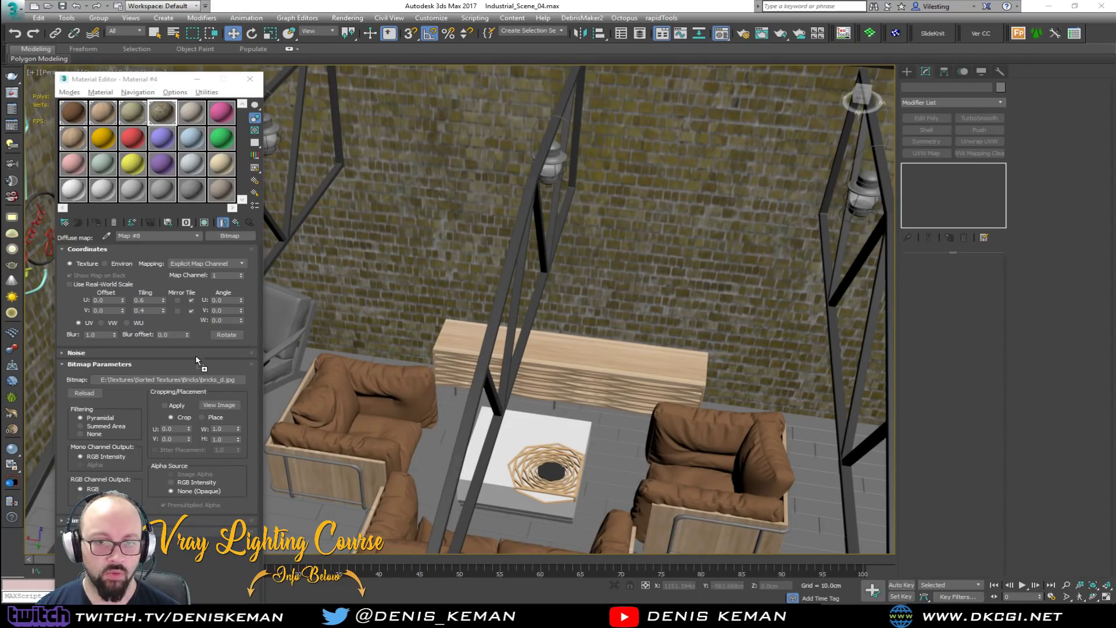
left_click_drag(197, 382, 197, 383)
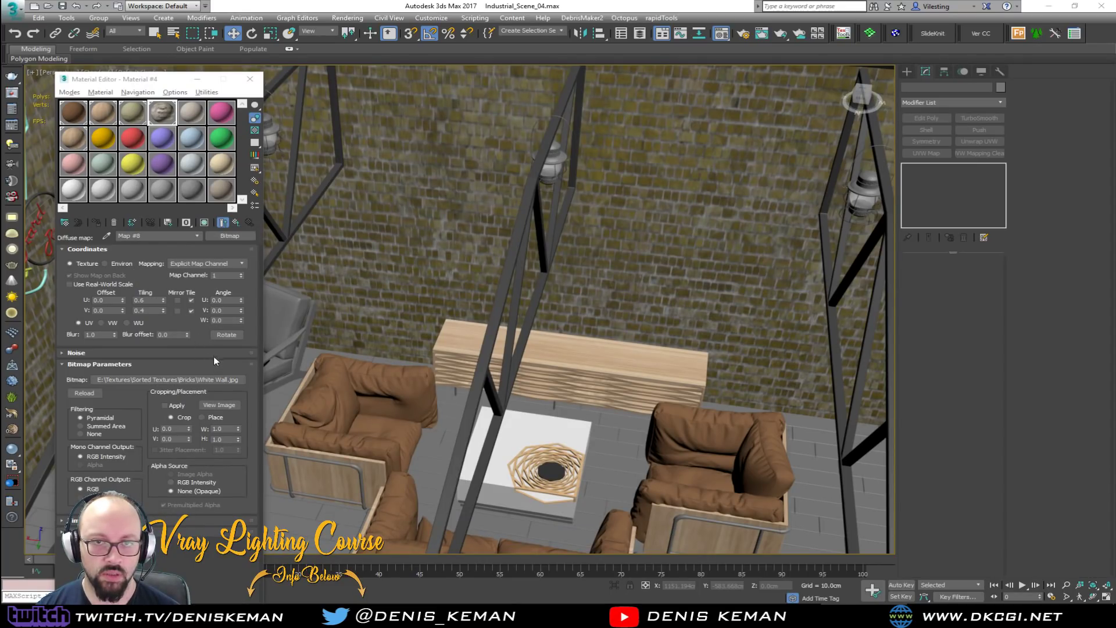
left_click(206, 223)
scroll(502, 330, "down", 5)
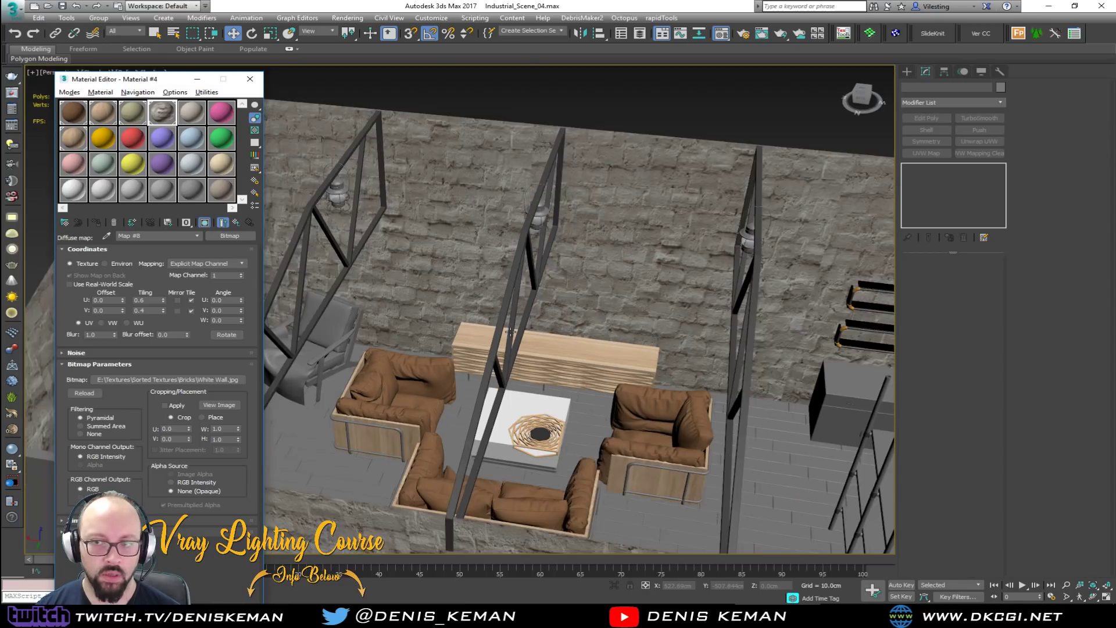
middle_click_drag(451, 319, 418, 320, "alt")
Set both the U and V tiling of the wall bitmap to 1.
left_click_drag(150, 300, 107, 300)
type("1")
key("Return")
key("Tab")
type("1")
key("Return")
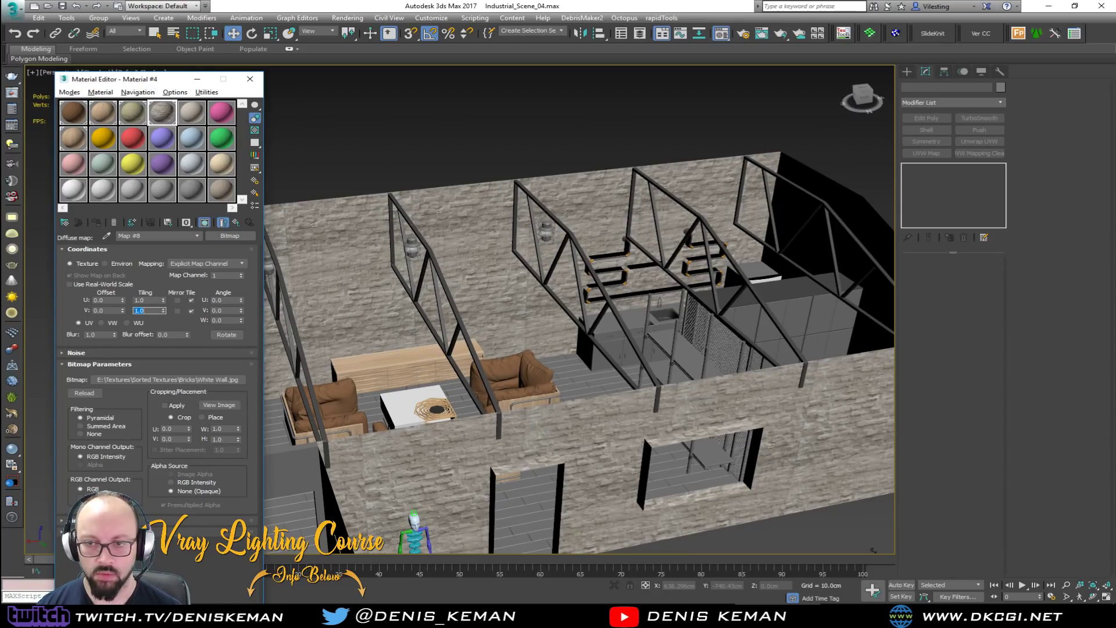
Check the wall texture up close and replace the diffuse bitmap with BrickLargeBrown0016_1_L.jpg from the local brick images.
scroll(405, 337, "up", 10)
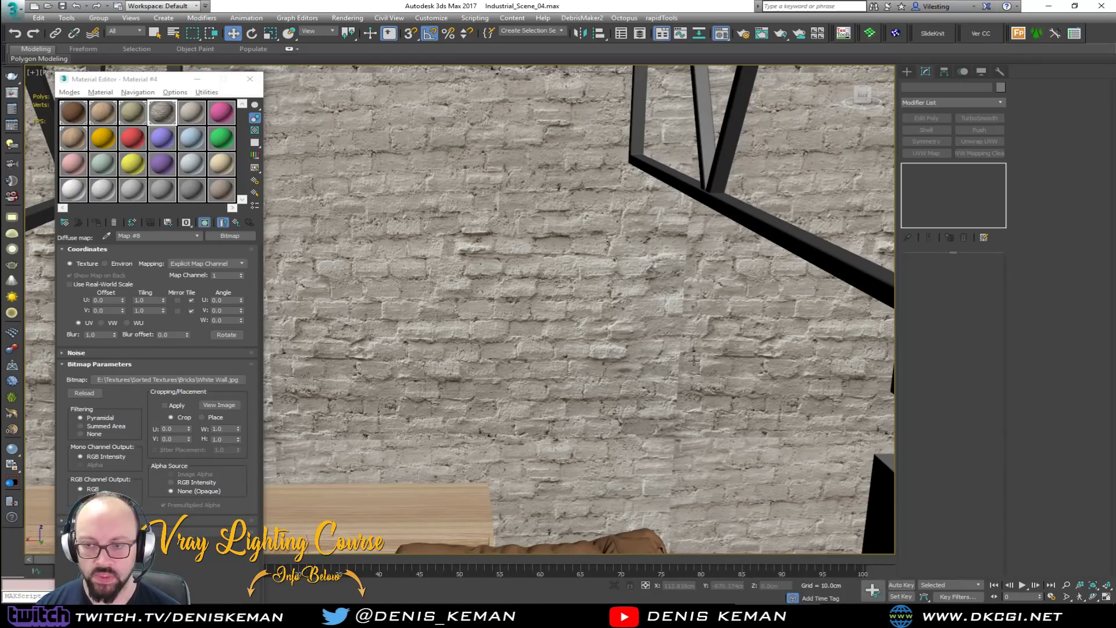
scroll(680, 379, "down", 10)
middle_click_drag(568, 326, 717, 303, "alt")
middle_click_drag(612, 288, 643, 287, "alt")
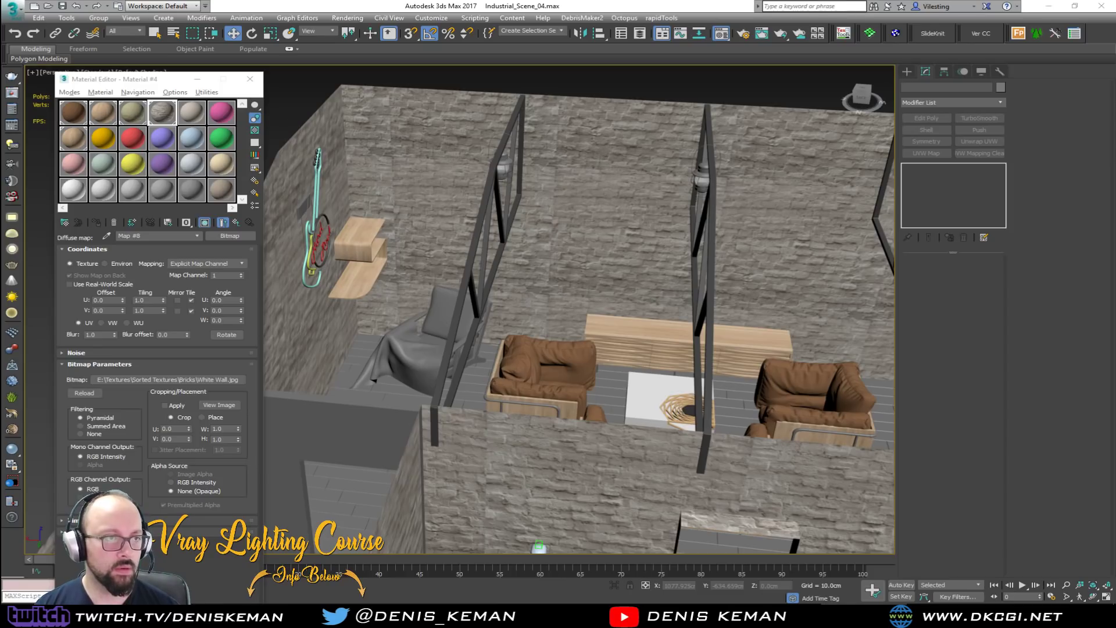
key("Right")
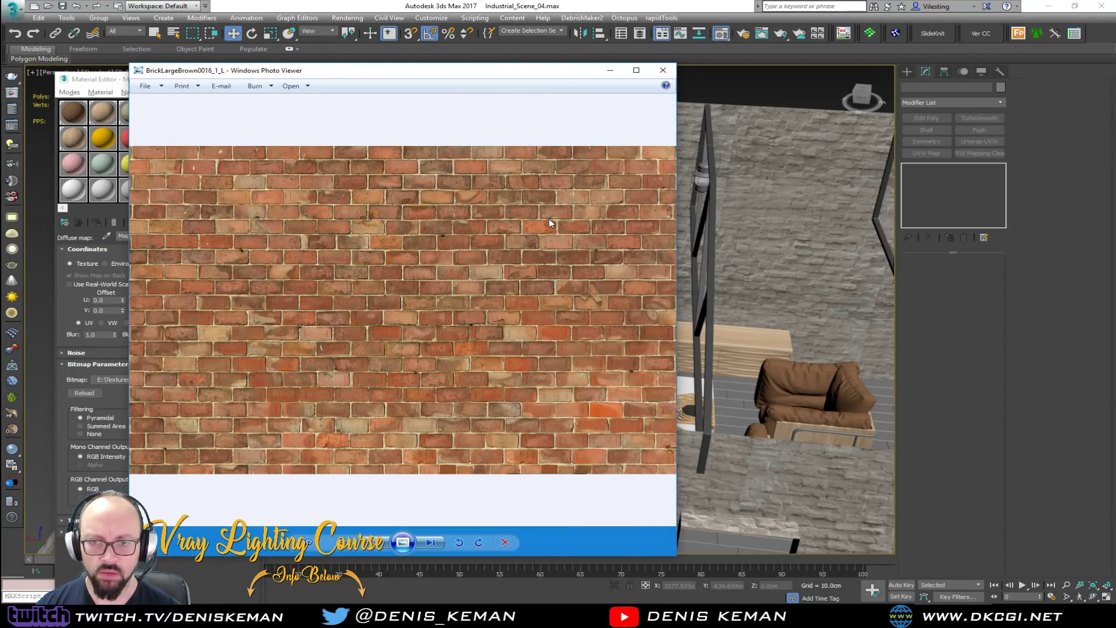
key("Right")
key("Left")
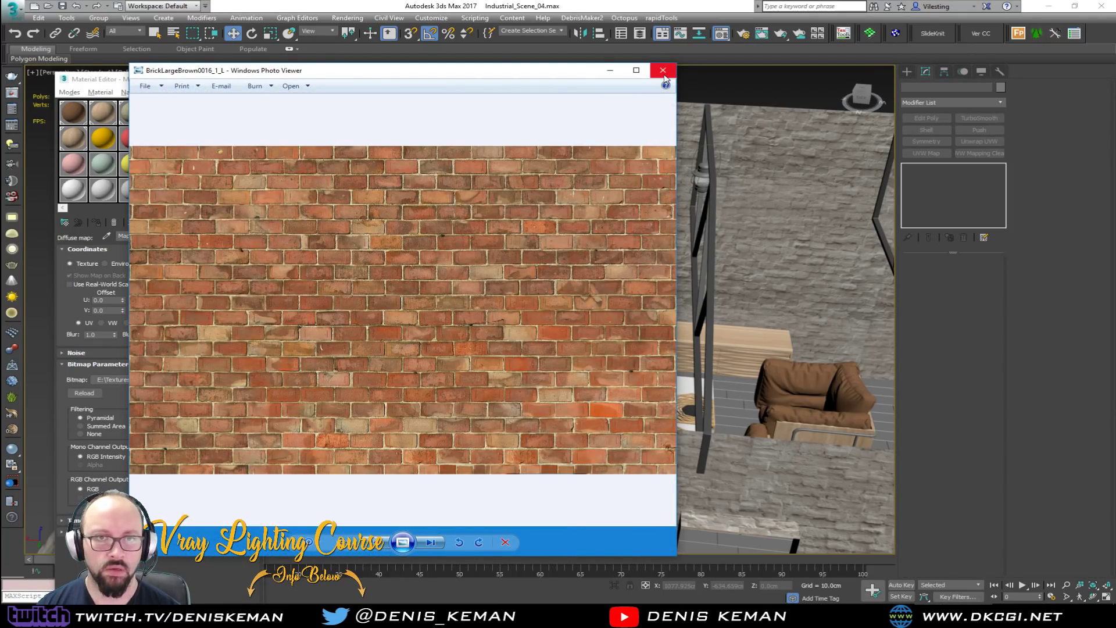
left_click(663, 71)
mouse_move(129, 310)
left_mouse_down()
mouse_move(200, 360)
mouse_move(204, 382)
left_mouse_up()
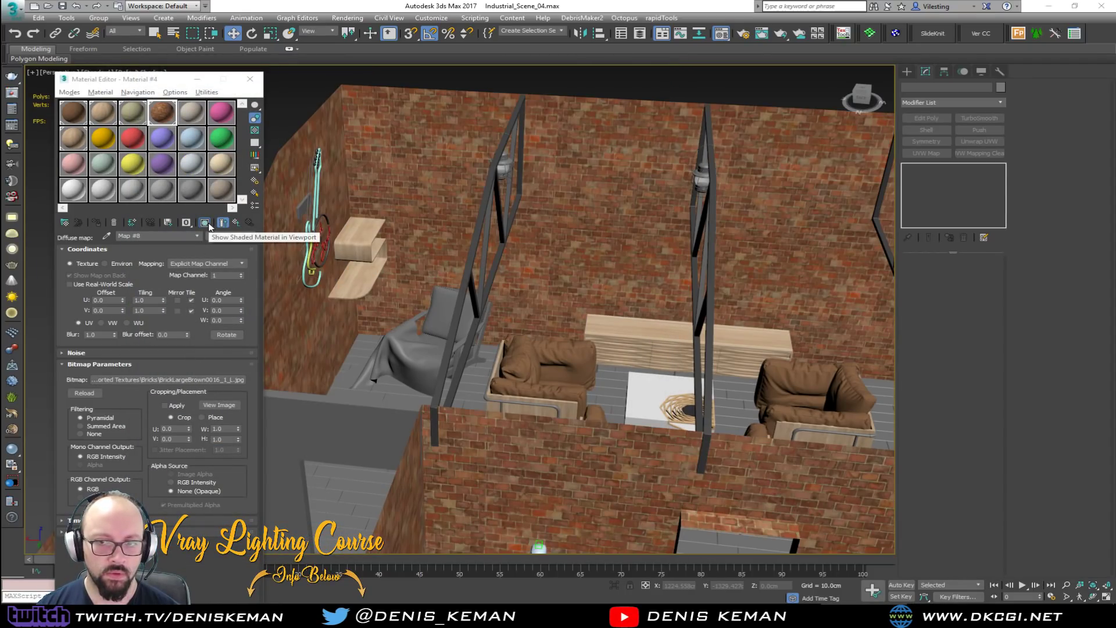
Set the red brick bitmap's tiling to 0.4 in U and 1.0 in V.
middle_click_drag(512, 285, 452, 322)
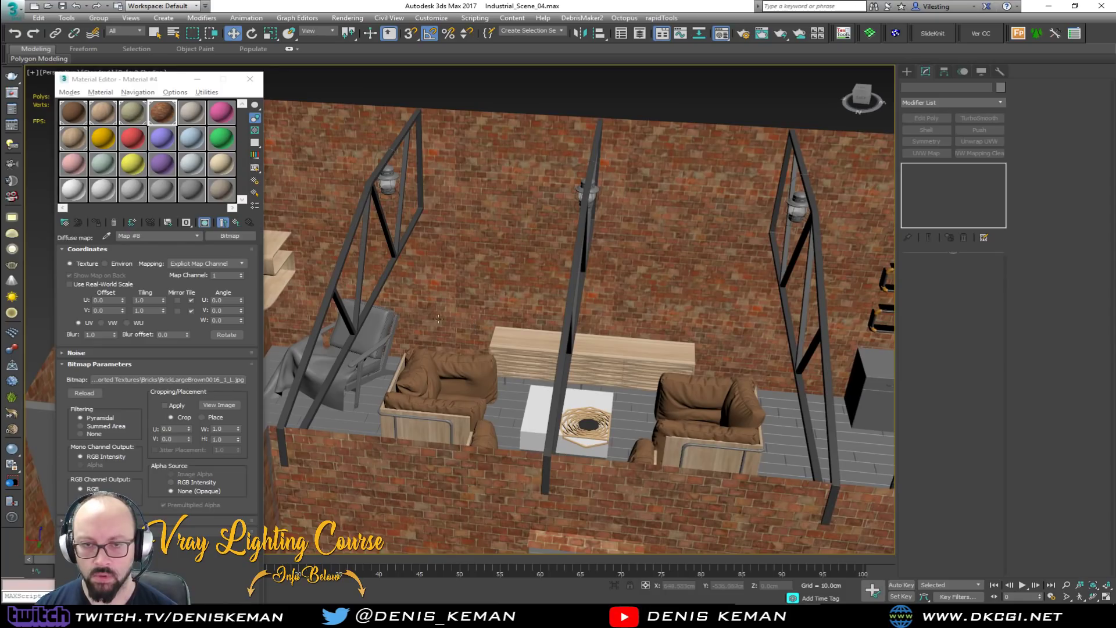
left_click(163, 312)
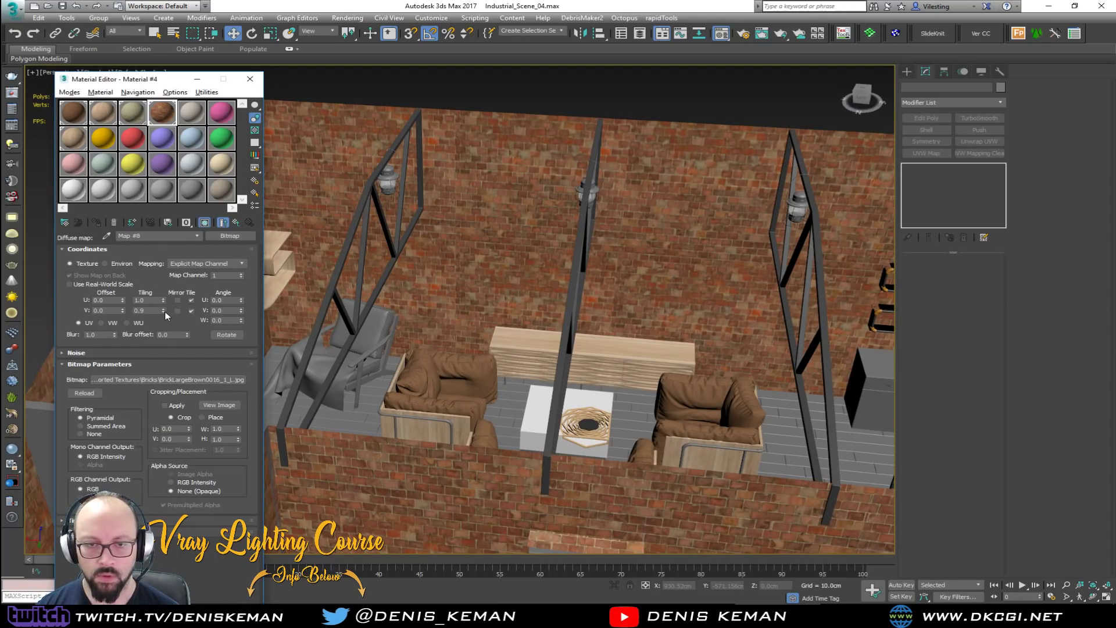
left_click(164, 307)
left_click(164, 302)
left_click(163, 302)
left_click(163, 302)
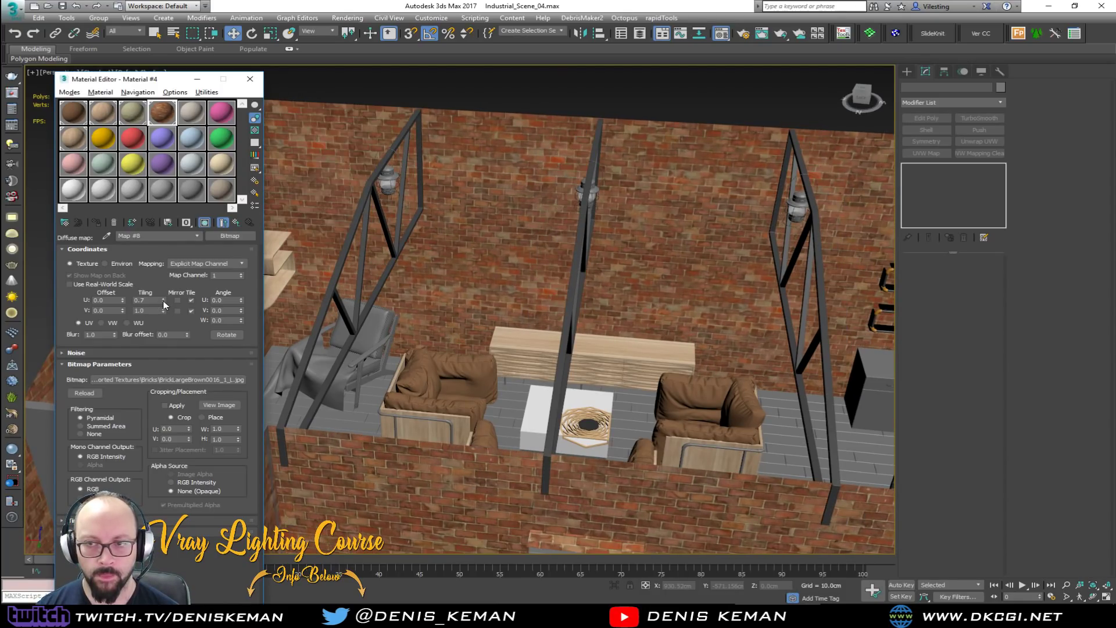
left_click(163, 302)
left_click(163, 302)
left_click(164, 302)
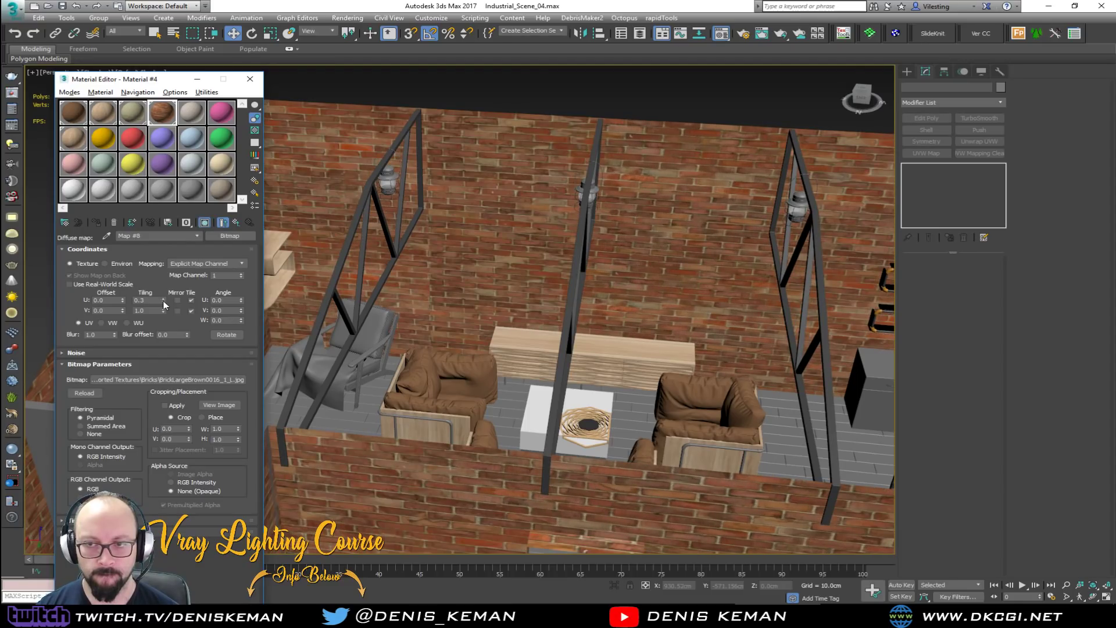
left_click(164, 298)
Inspect the brick tiling on the walls from inside and outside, and select the building's wall object.
middle_click_drag(551, 300, 668, 285, "alt")
scroll(567, 284, "up", 8)
middle_click_drag(592, 273, 569, 321, "alt")
scroll(630, 292, "down", 4)
scroll(631, 292, "up", 8)
scroll(631, 292, "down", 8)
scroll(569, 320, "down", 4)
left_click(570, 321)
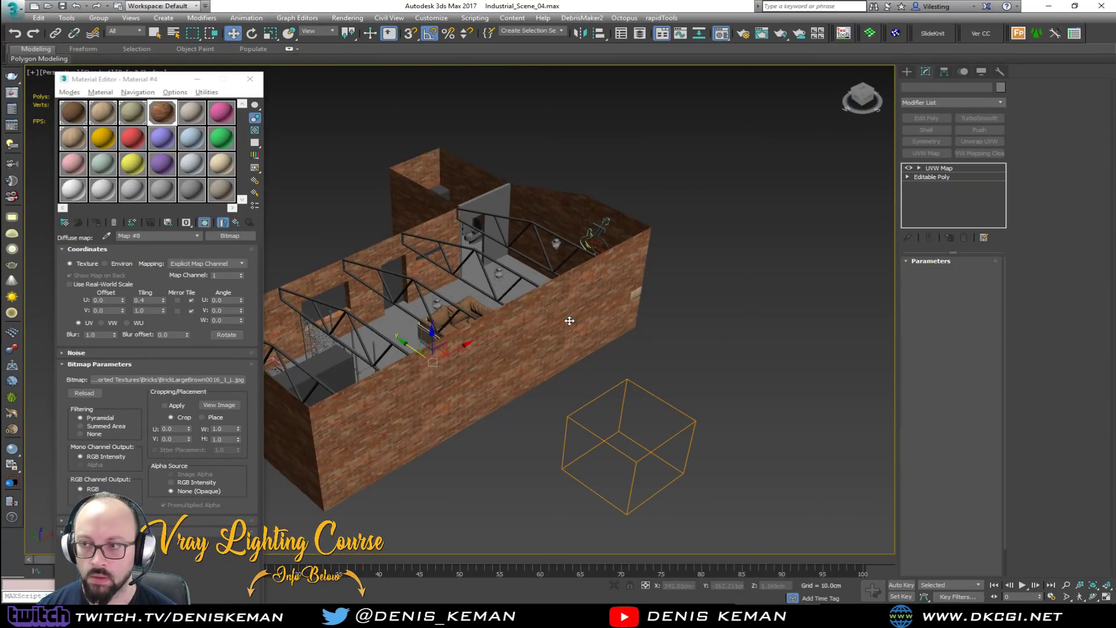
Copy the UVW Map modifier from the building's wall object and paste it onto the plain grey partition wall.
right_click(942, 168)
left_click(971, 209)
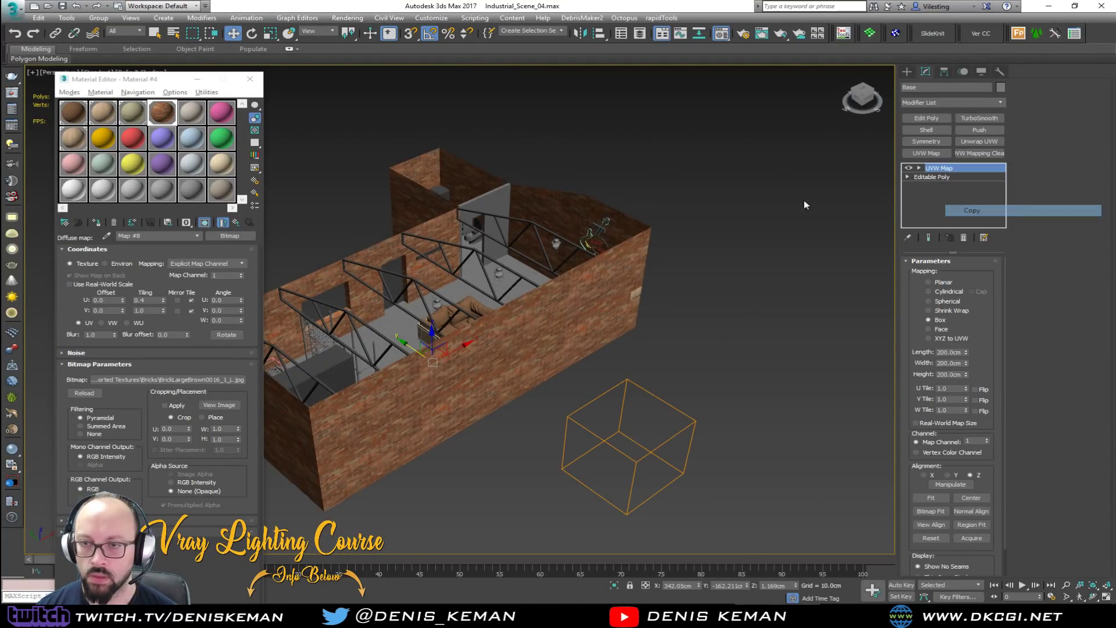
left_click(493, 212)
right_click(935, 166)
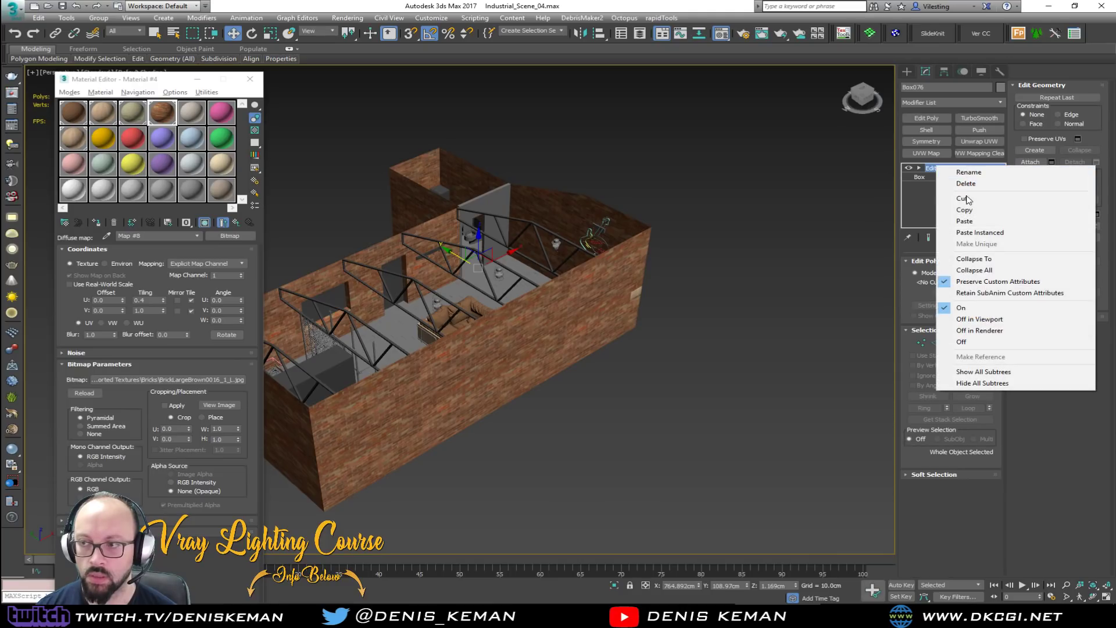
left_click(964, 221)
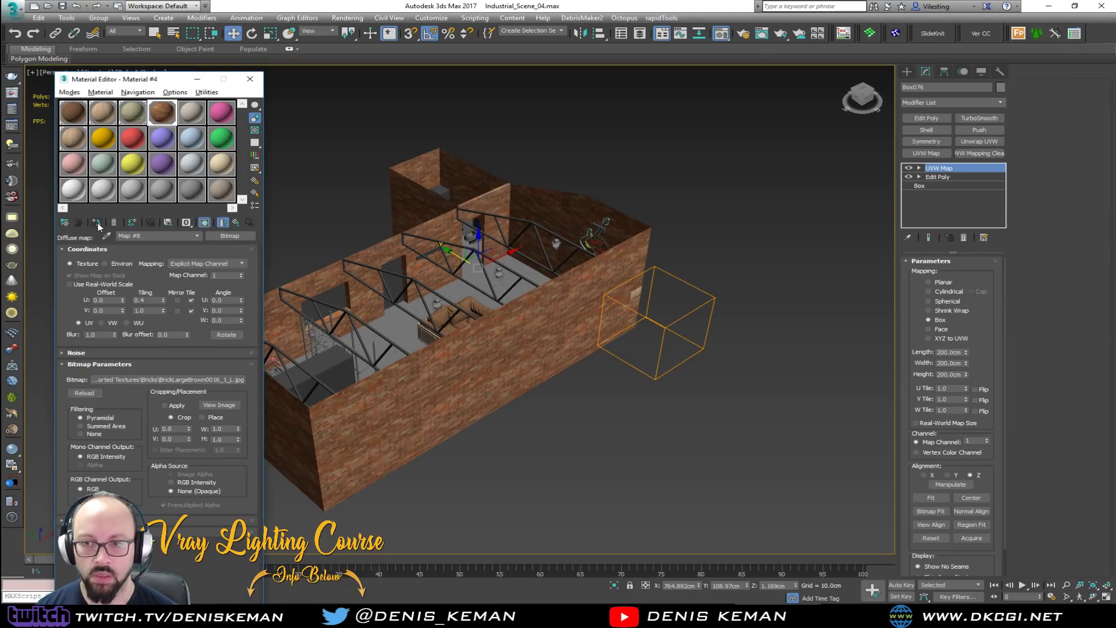
left_click(614, 149)
scroll(482, 213, "up", 5)
scroll(482, 213, "down", 4)
middle_click_drag(478, 244, 360, 172, "alt")
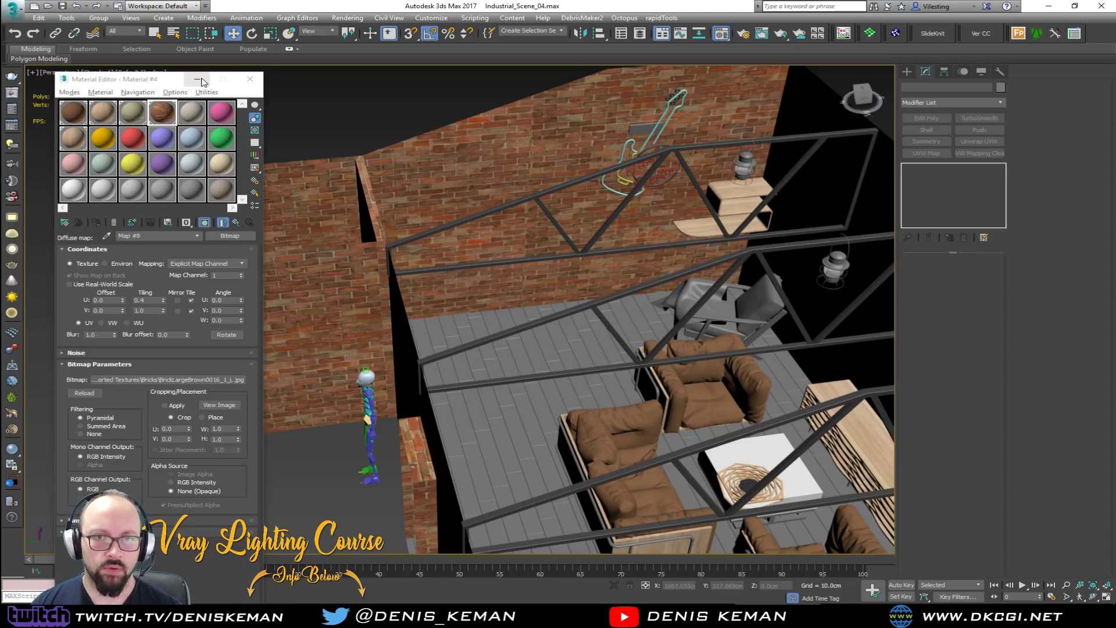
Switch to Photoshop, open BrickLargeBrown0016_1_L.jpg and desaturate it.
key("m")
key("alt+Tab")
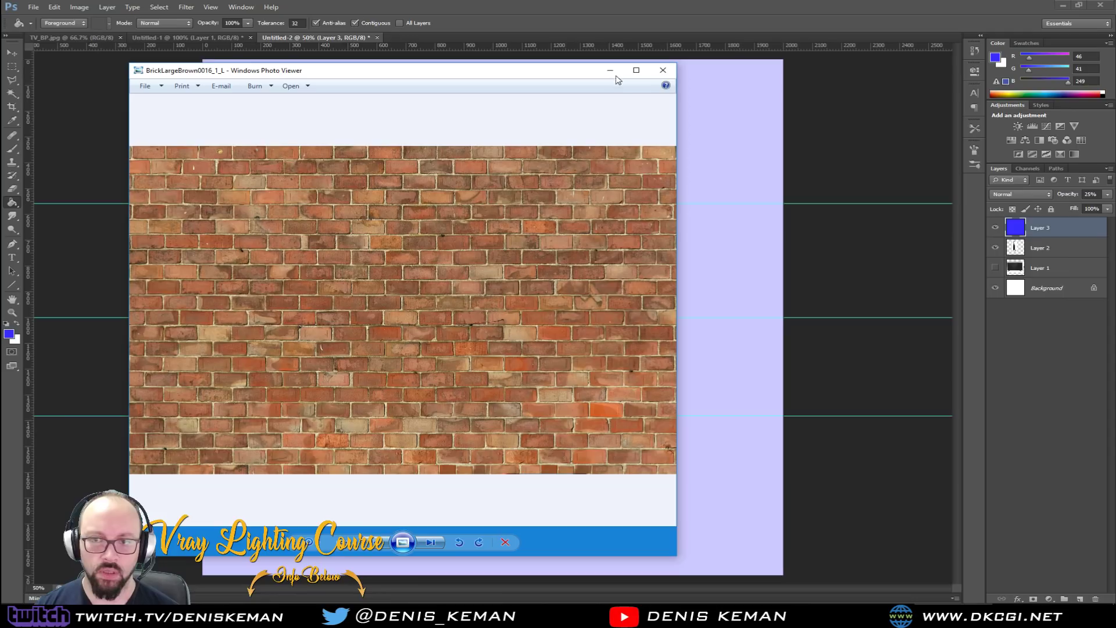
left_click(663, 70)
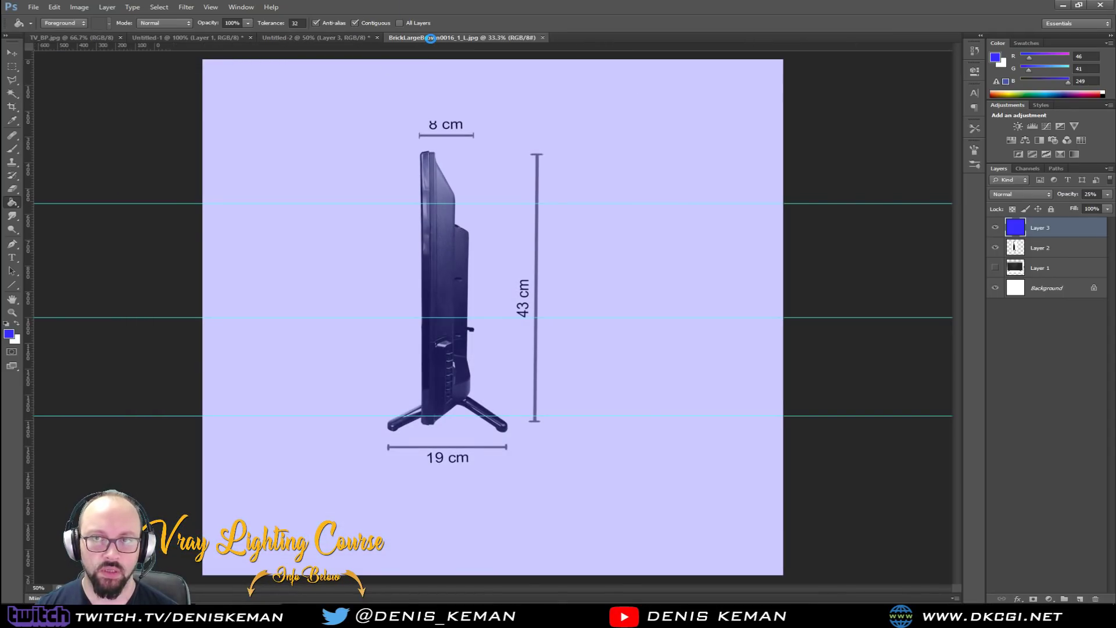
key("shift+ctrl+u")
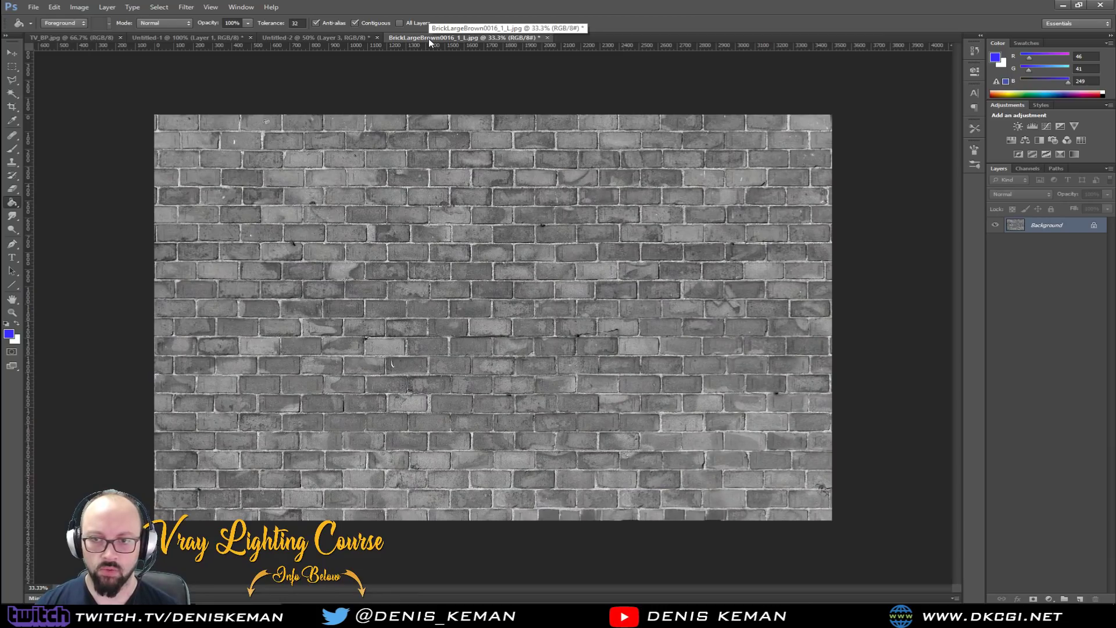
Increase the grayscale brick image's contrast with a Curves adjustment that darkens the shadows and lifts the highlights.
key("ctrl+m")
left_click_drag(738, 321, 738, 330)
left_click(779, 284)
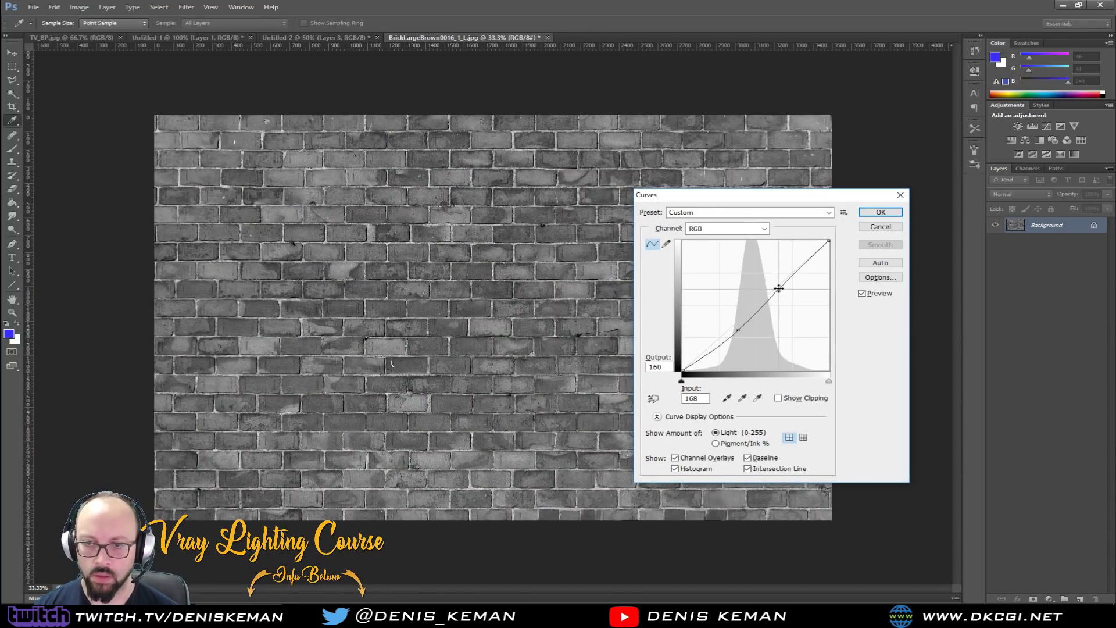
left_click_drag(778, 285, 783, 273)
left_click(880, 212)
key("g")
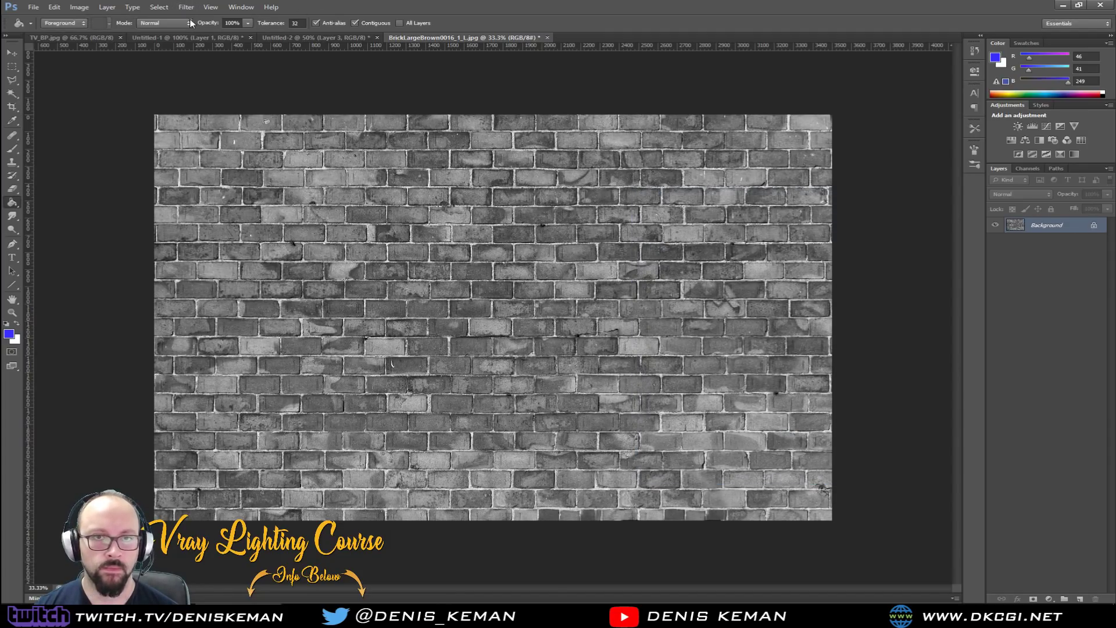
Save the grayscale brick image as BrickLargeBrown0016_1_BW.jpg at JPEG quality 10 and return to 3ds Max.
left_click(54, 7)
left_click(68, 132)
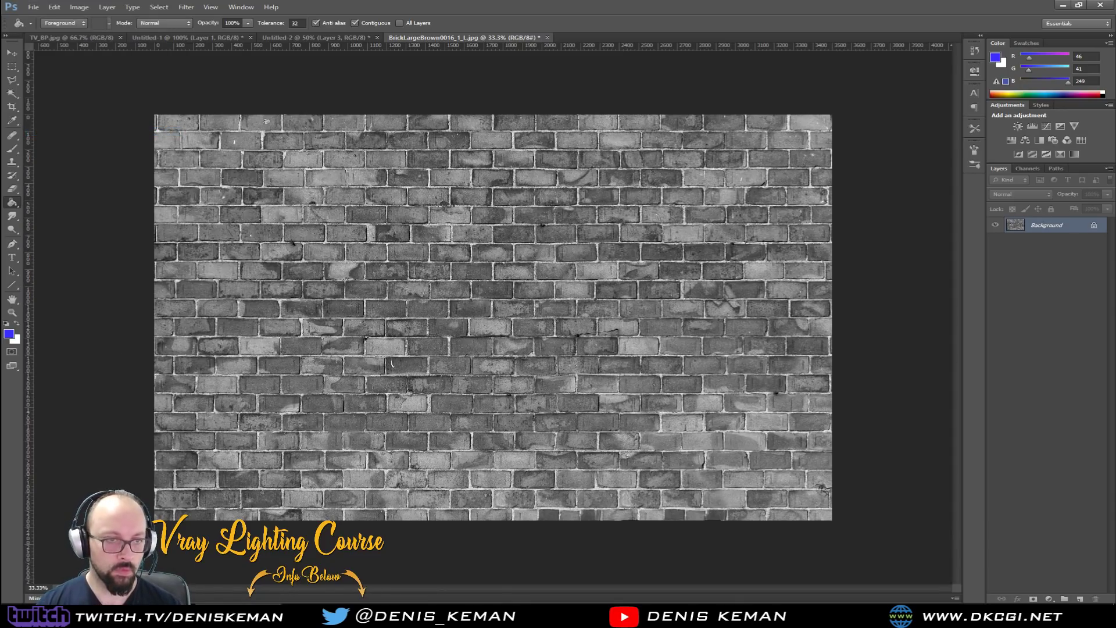
key("ctrl+s")
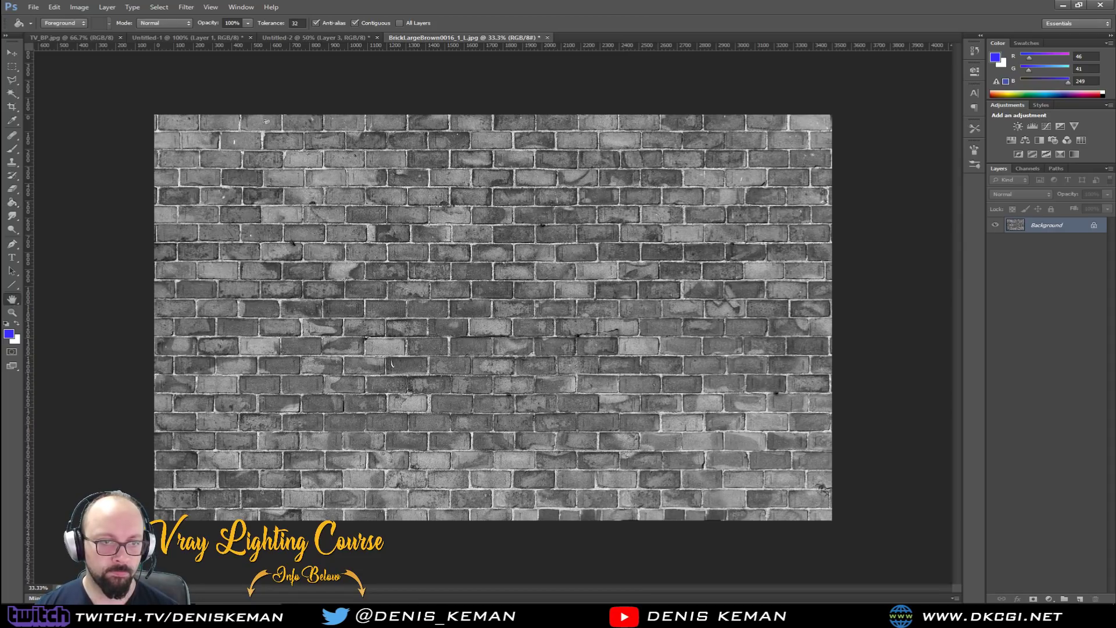
left_click(618, 171)
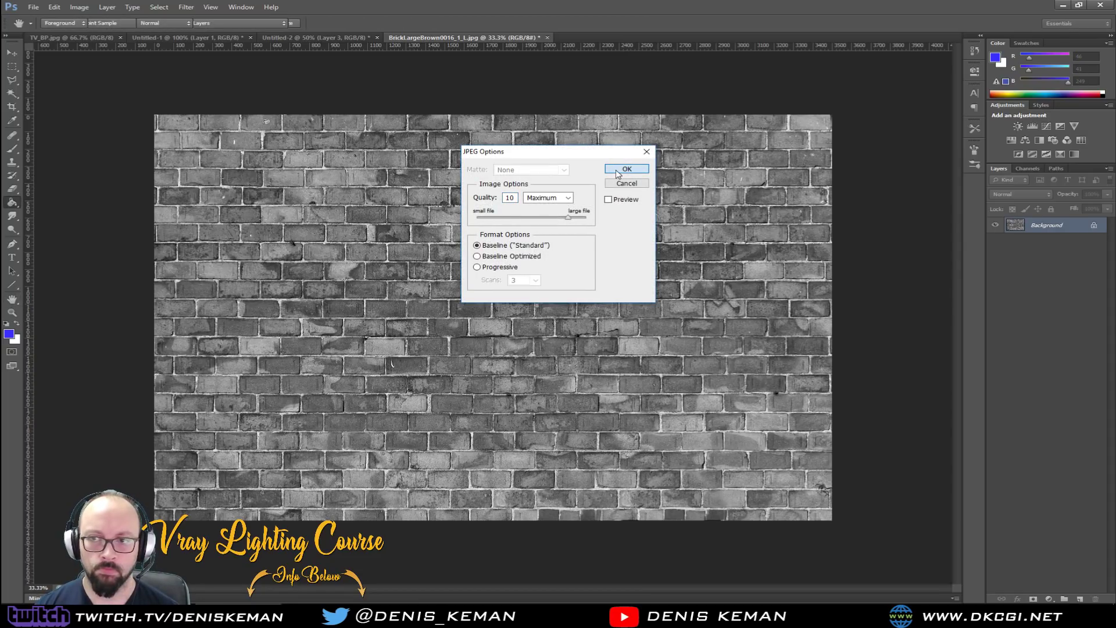
left_click(1062, 4)
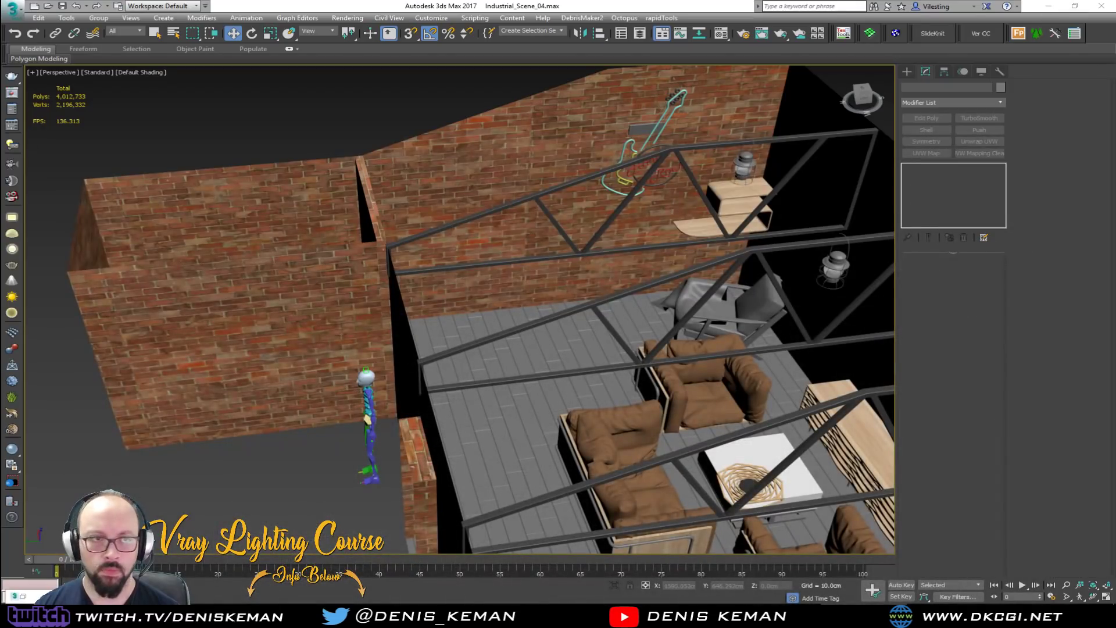
Select the building's wall object, show edged faces and examine how the bricks repeat on the wall behind the guitar sign.
middle_click_drag(348, 271, 365, 297, "alt")
scroll(353, 281, "up", 3)
scroll(357, 303, "down", 3)
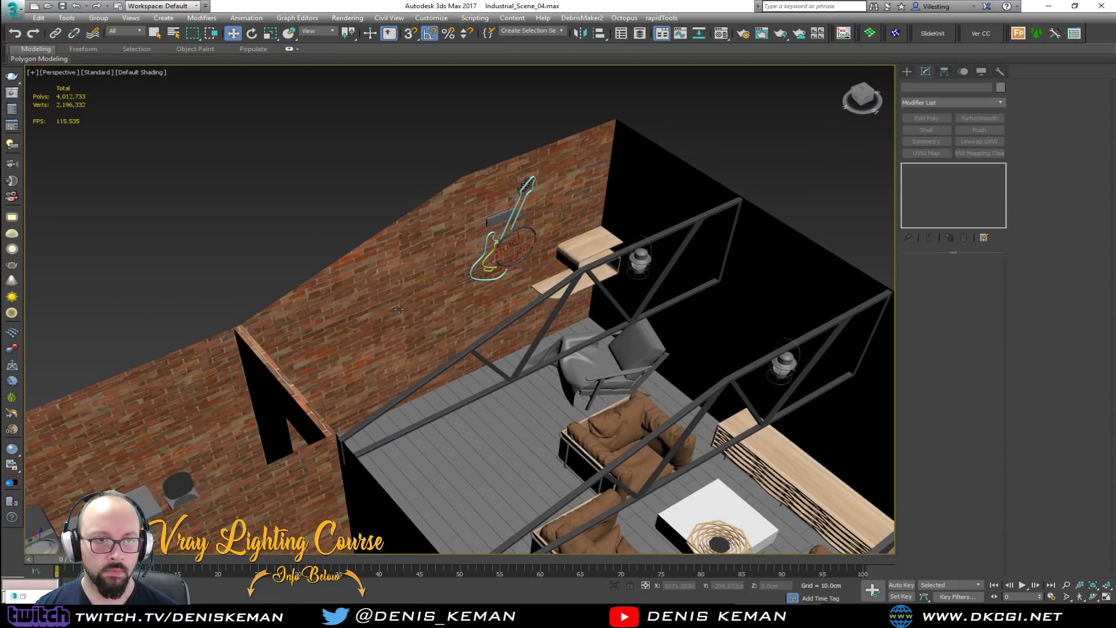
scroll(399, 308, "up", 3)
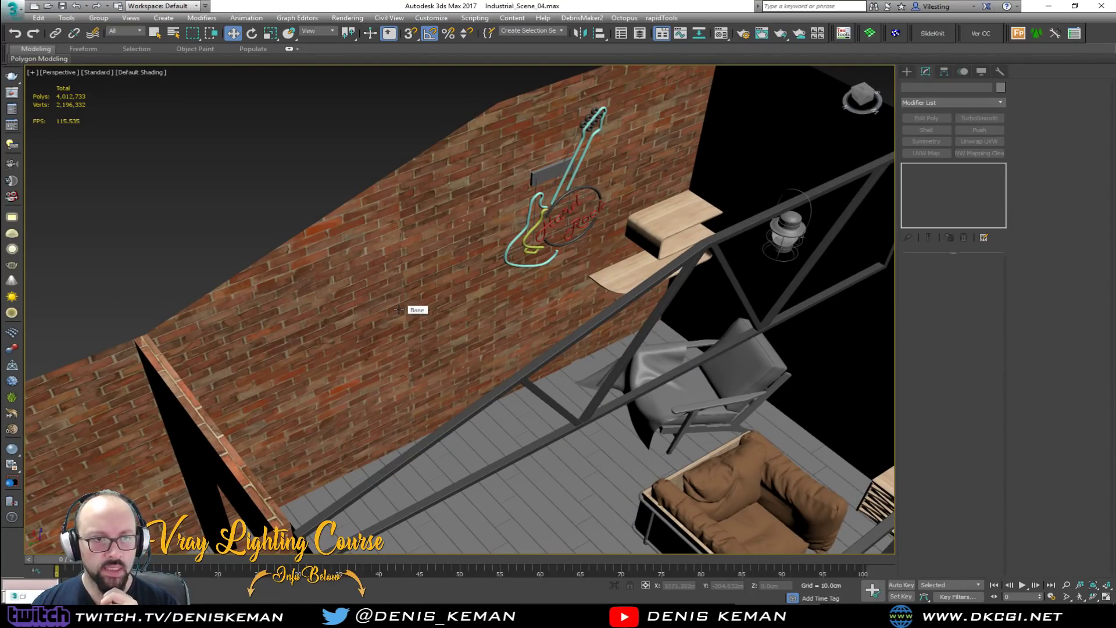
left_click(399, 309)
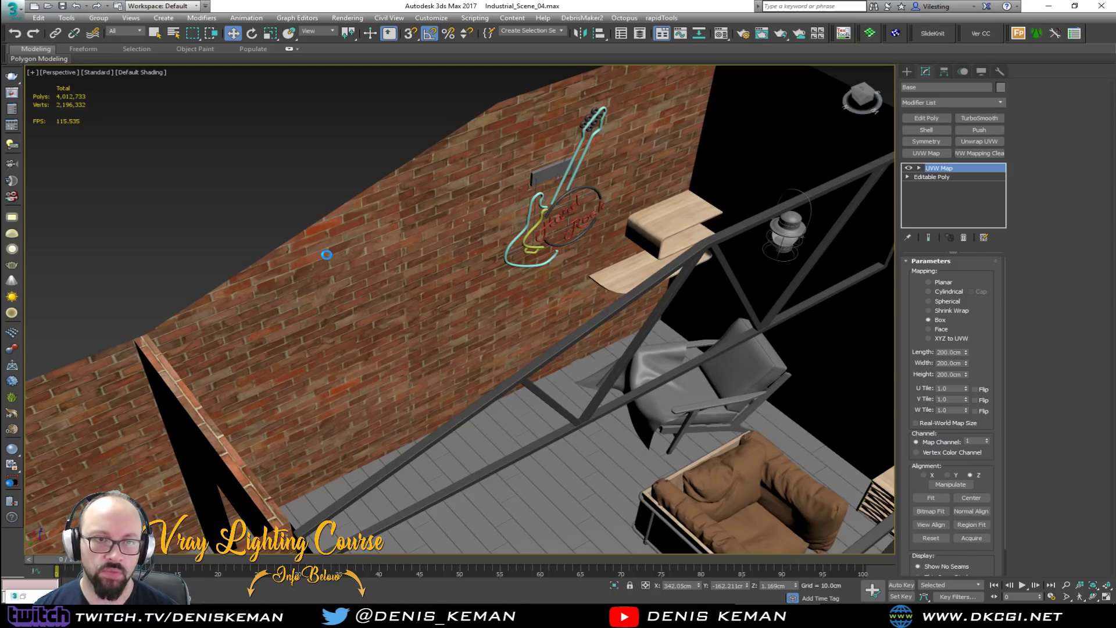
middle_click_drag(325, 254, 354, 239, "alt")
key("F4")
middle_click_drag(387, 280, 216, 269, "alt")
middle_click_drag(478, 254, 304, 313)
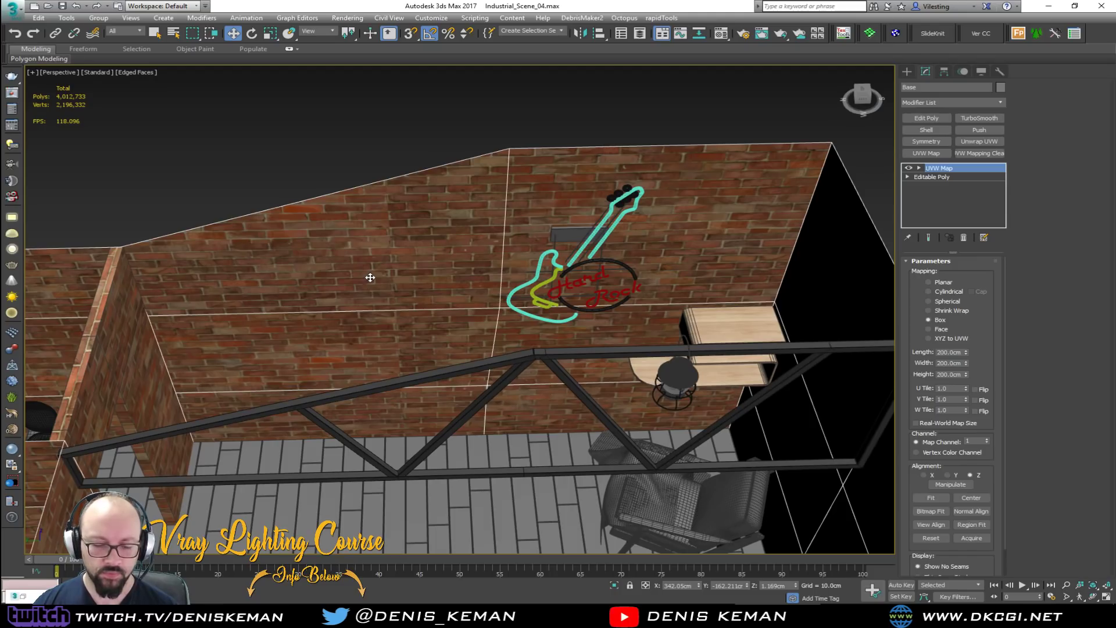
Try enabling the color map in the output settings of the wall's diffuse bitmap.
key("m")
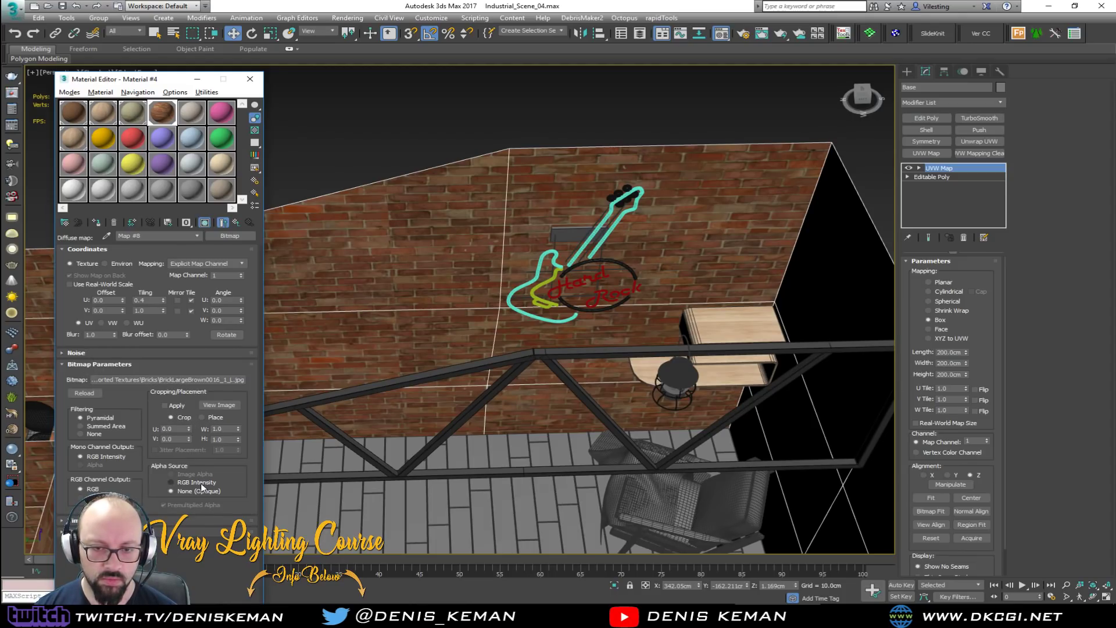
scroll(175, 465, "down", 5)
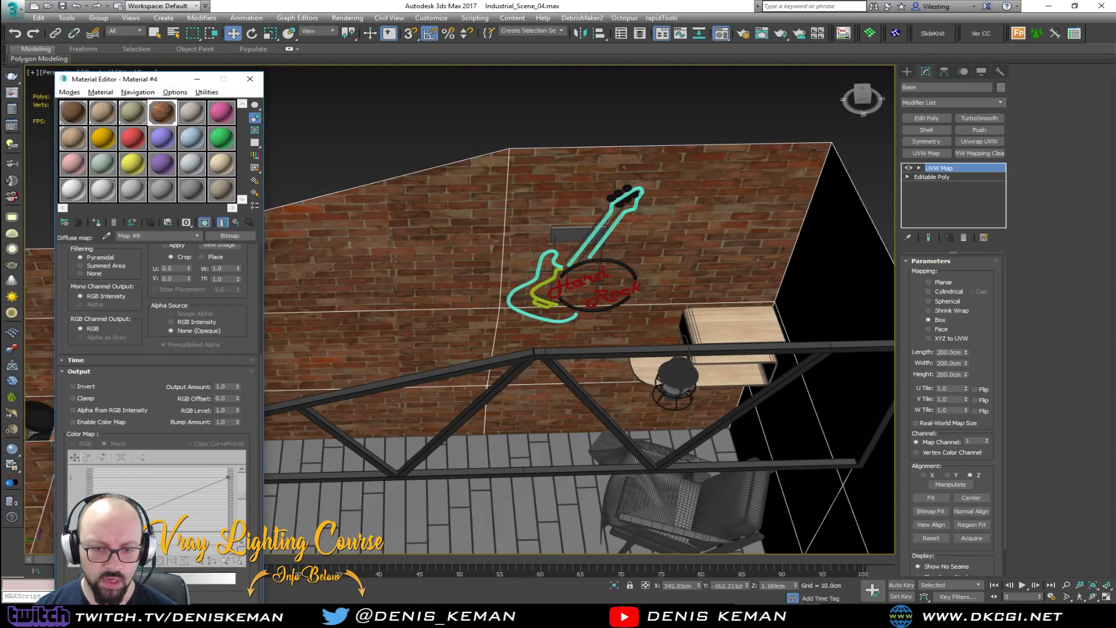
left_click(87, 422)
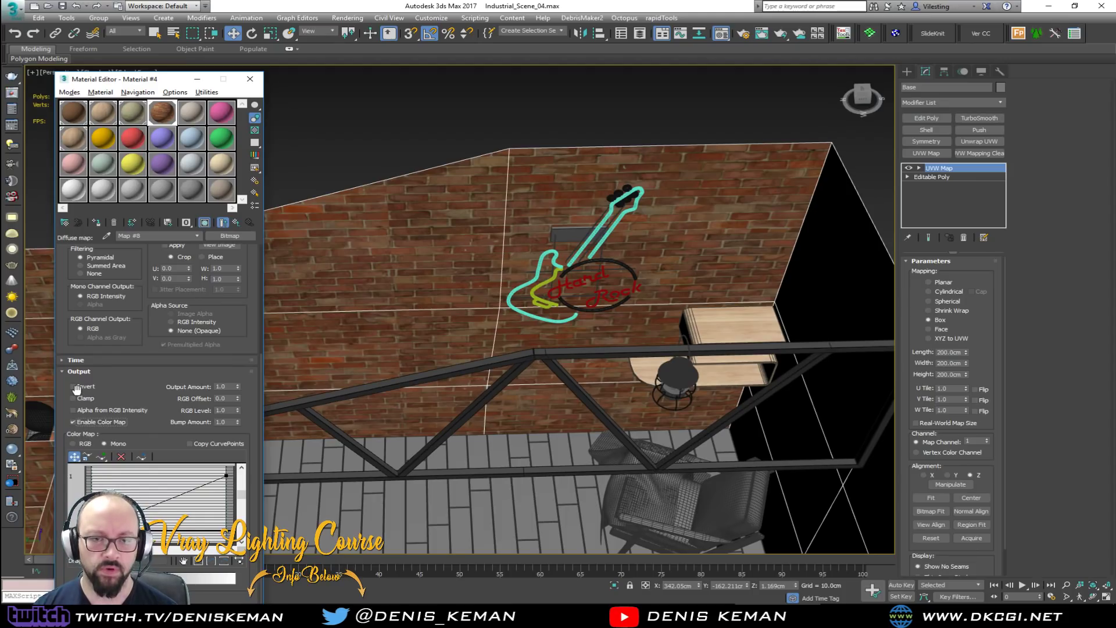
middle_click_drag(399, 347, 564, 247)
scroll(485, 249, "up", 2)
scroll(486, 249, "down", 4)
middle_click_drag(450, 273, 747, 261)
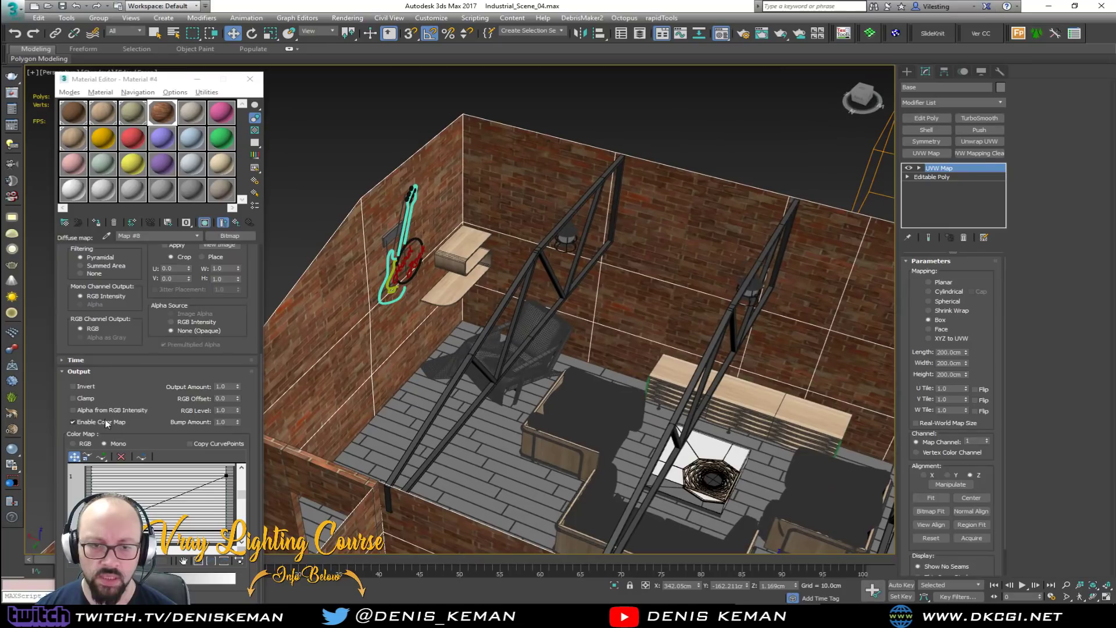
left_click(89, 423)
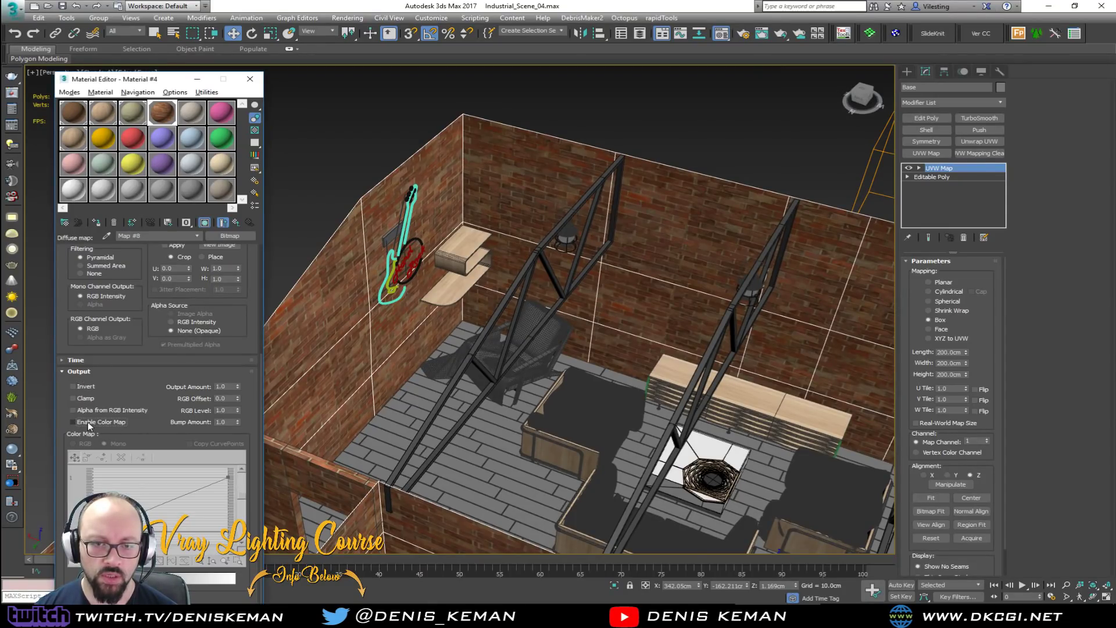
Replace the wall's diffuse bitmap with BrickLargeBrown0016_1_BW.jpg.
middle_click_drag(453, 401, 384, 376, "alt")
middle_click_drag(546, 265, 322, 334)
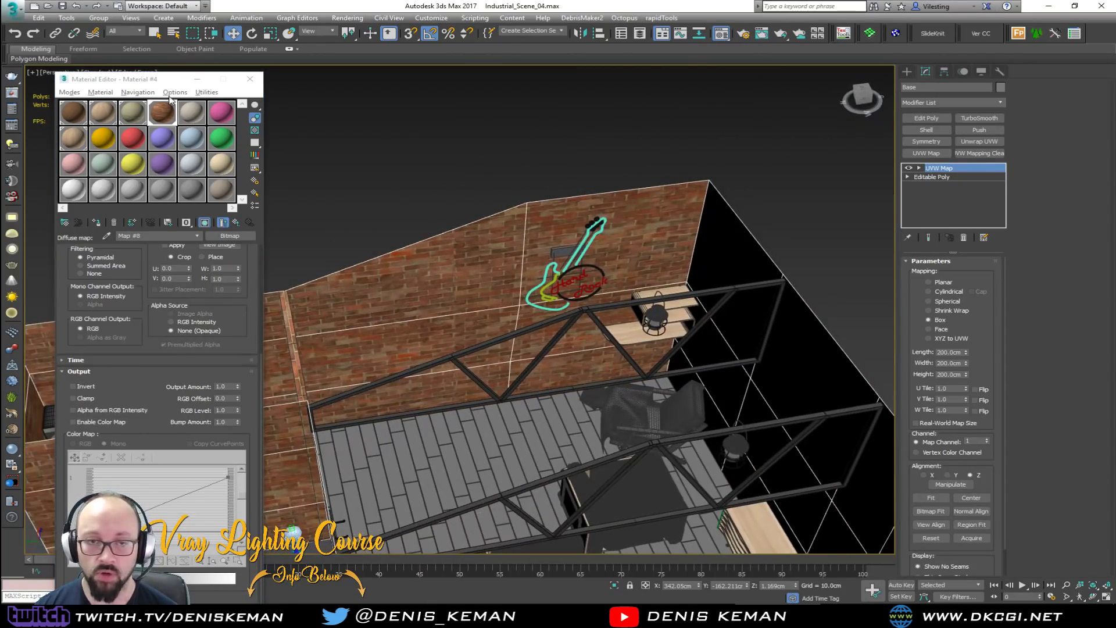
left_click_drag(197, 255, 191, 414)
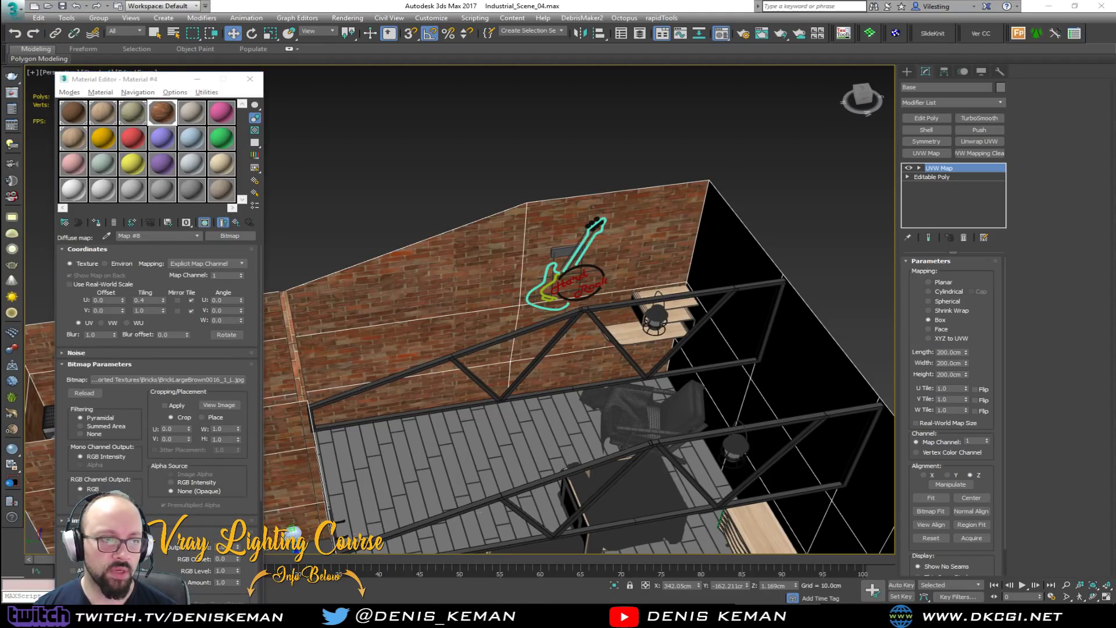
left_click(154, 379)
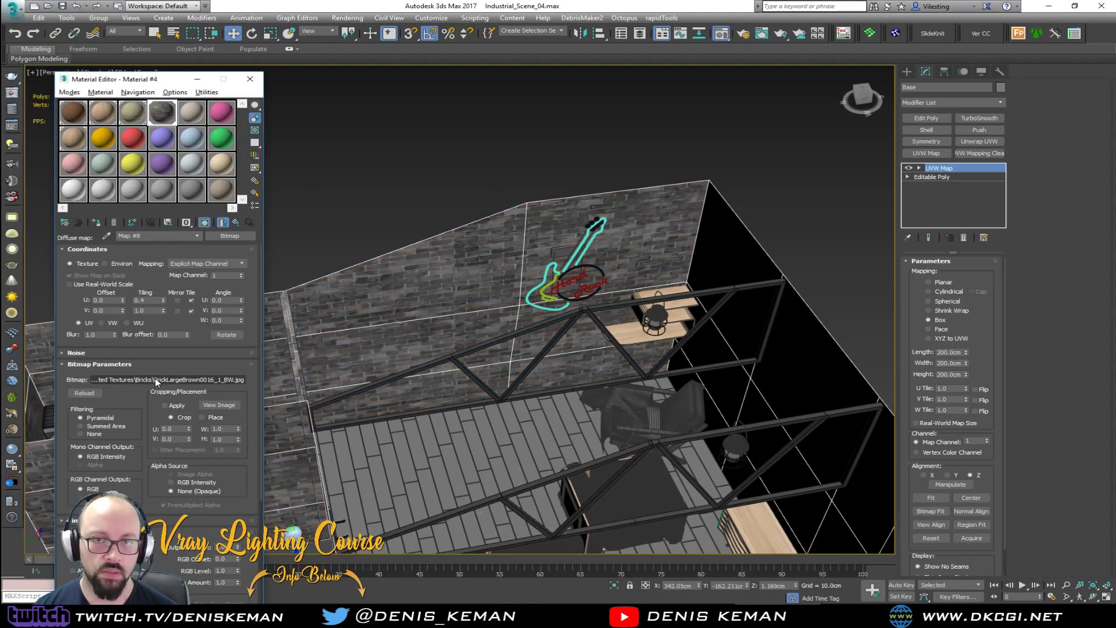
Examine the grayscale brick on the walls from above and from inside the living area.
left_click(440, 233)
middle_click_drag(412, 307, 414, 173, "alt")
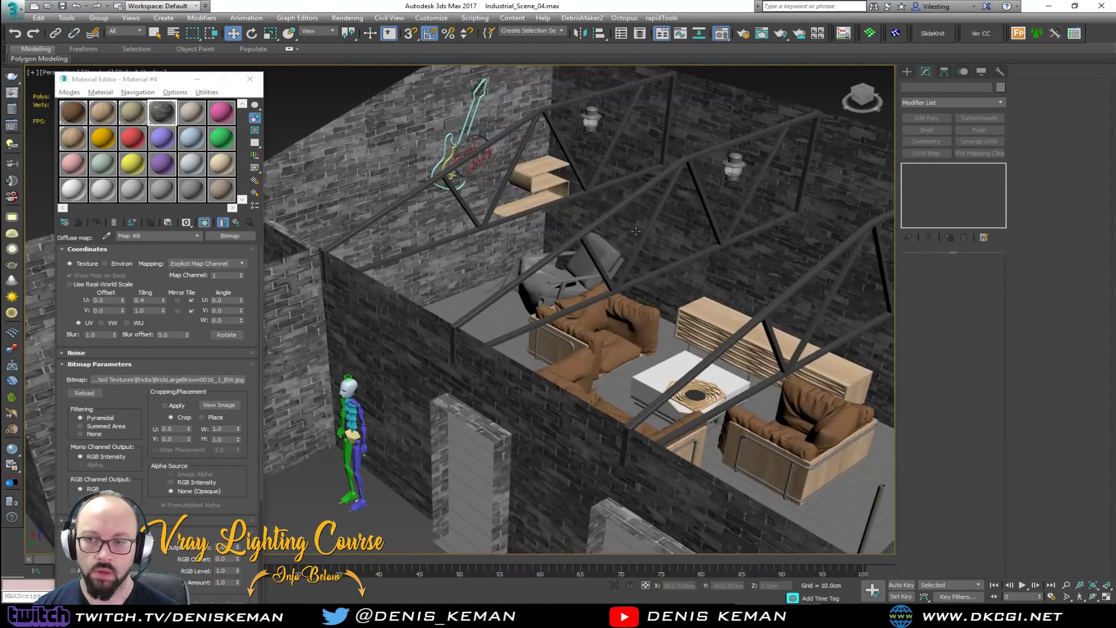
scroll(558, 296, "up", 4)
mouse_move(567, 296)
middle_mouse_down("alt")
mouse_move(593, 238)
mouse_move(561, 279)
middle_mouse_up("alt")
scroll(592, 237, "up", 6)
scroll(593, 237, "down", 6)
middle_click_drag(415, 280, 429, 317)
scroll(525, 236, "up", 6)
scroll(526, 236, "down", 6)
scroll(429, 317, "down", 6)
middle_click_drag(511, 276, 593, 287, "alt")
scroll(532, 309, "up", 6)
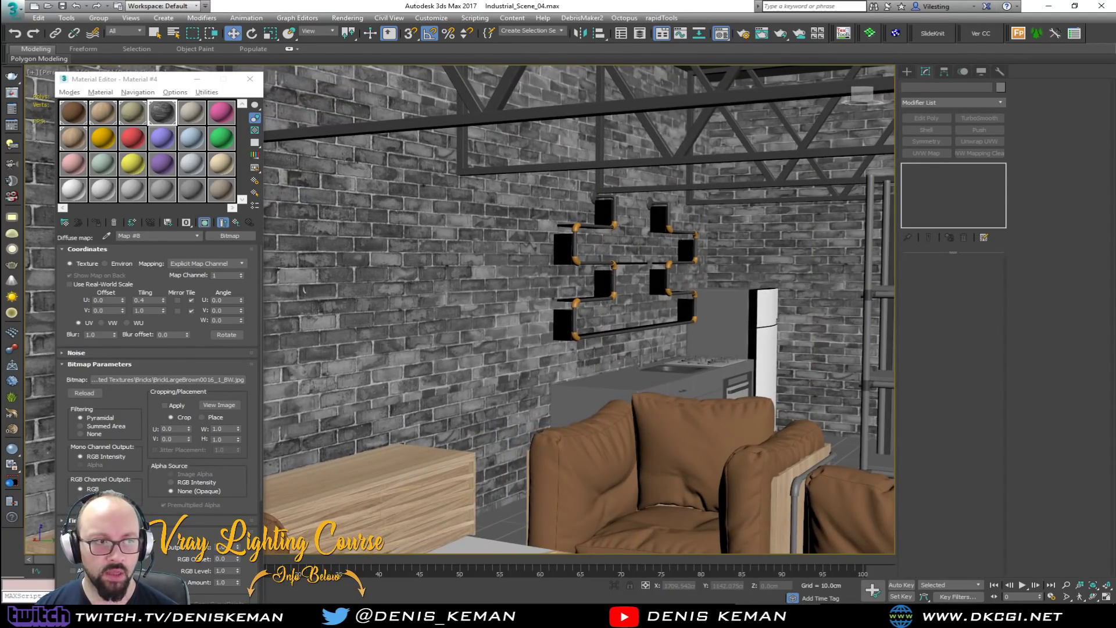
Set the wall's diffuse bitmap back to BrickLargeBrown0016_1_L.jpg, check the walls and close the Material Editor.
left_click_drag(180, 383, 181, 384)
middle_click_drag(462, 326, 417, 333)
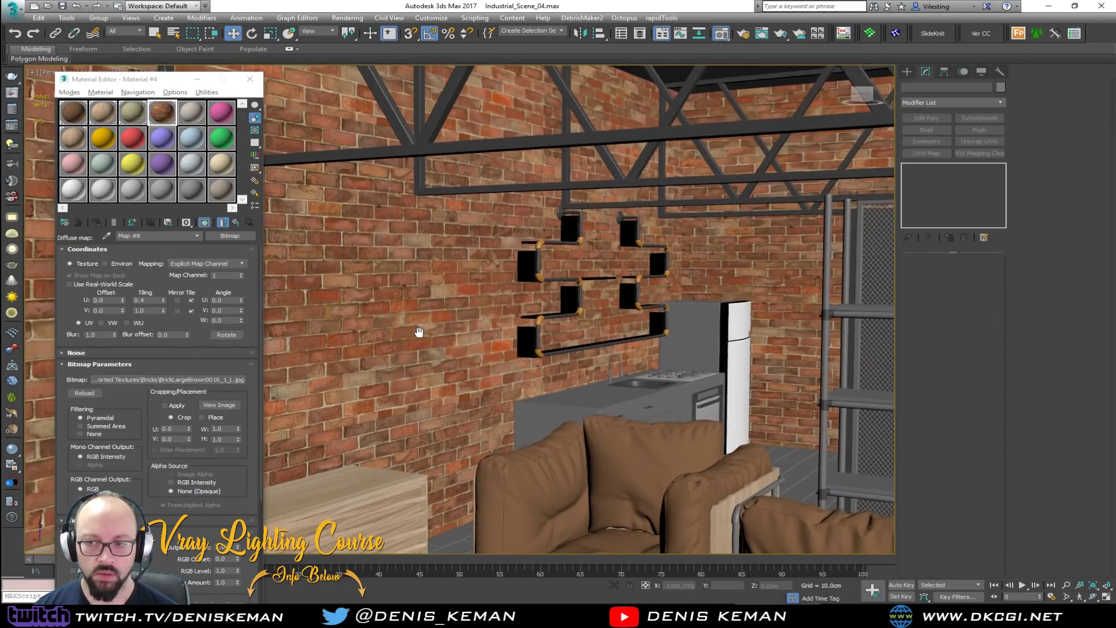
scroll(415, 335, "up", 3)
scroll(475, 298, "down", 4)
middle_click_drag(475, 299, 356, 337, "alt")
middle_click_drag(273, 151, 415, 221)
left_click(250, 79)
scroll(535, 340, "down", 3)
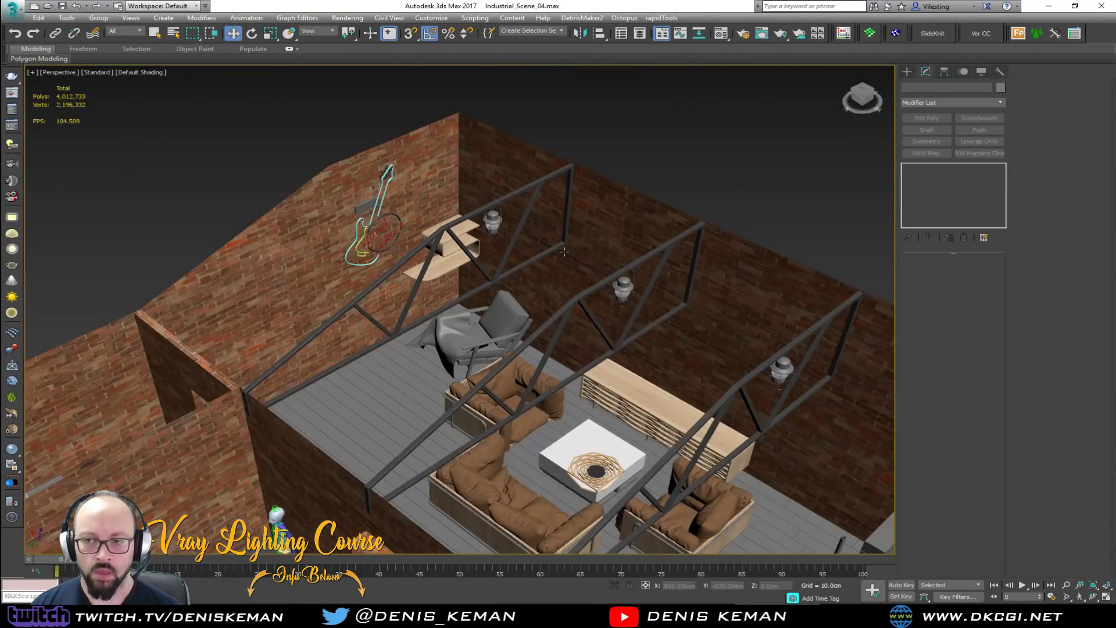
Add an Edit Poly modifier to the building's wall object and enable polygon selection by a 45-degree angle.
left_click(623, 223)
key("F4")
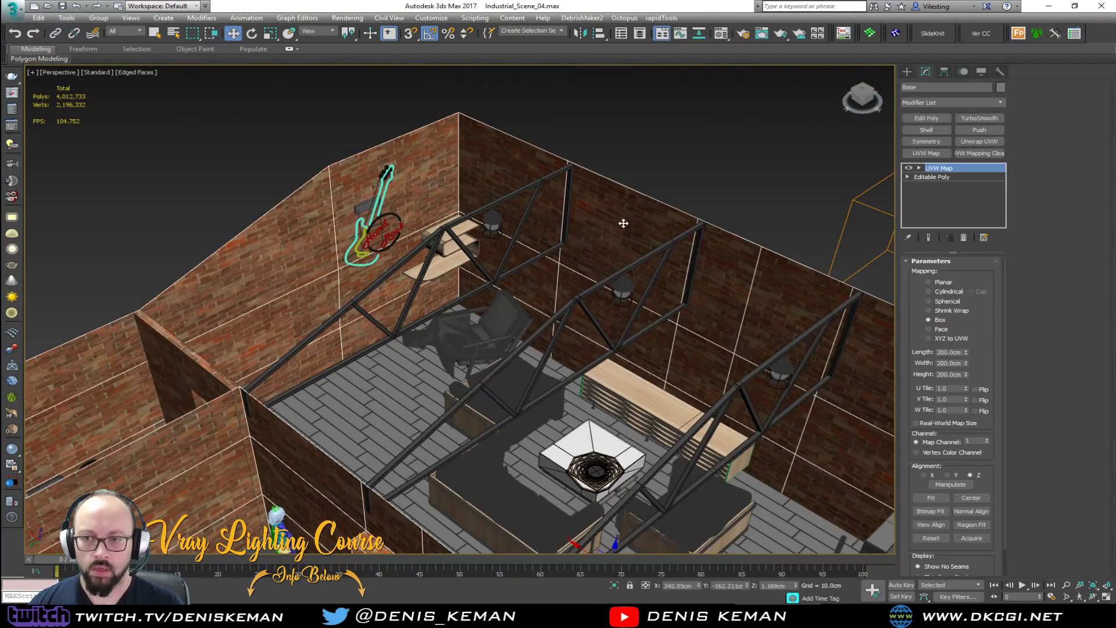
left_click(926, 118)
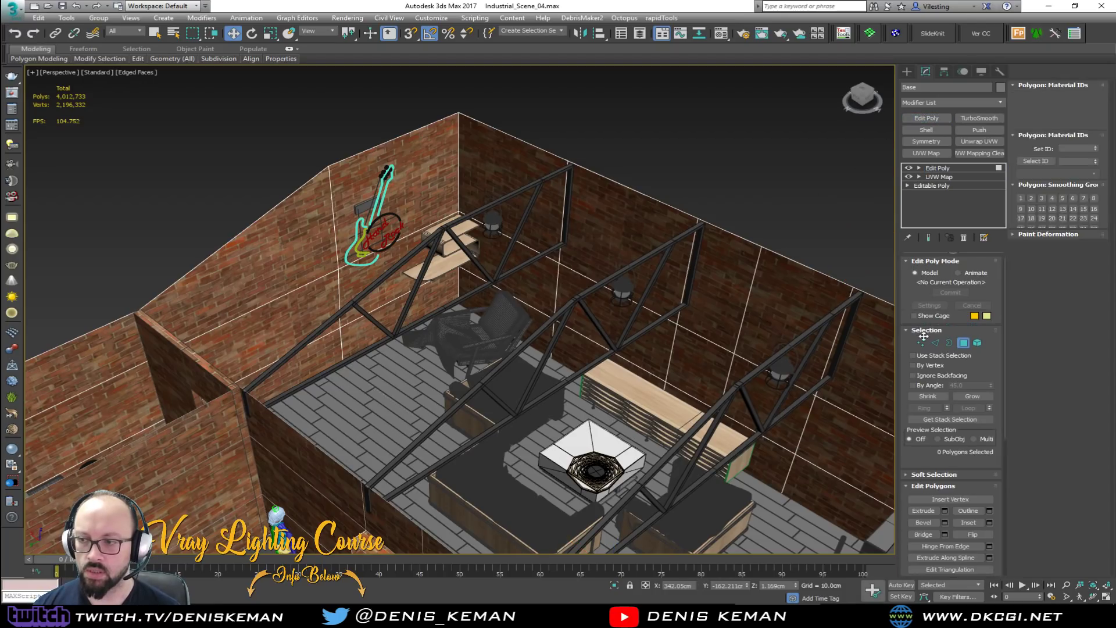
left_click(937, 386)
Select the polygons of both end walls of the building, with selected faces shaded.
left_click(336, 293)
middle_click_drag(421, 320, 345, 287, "alt")
key("F3")
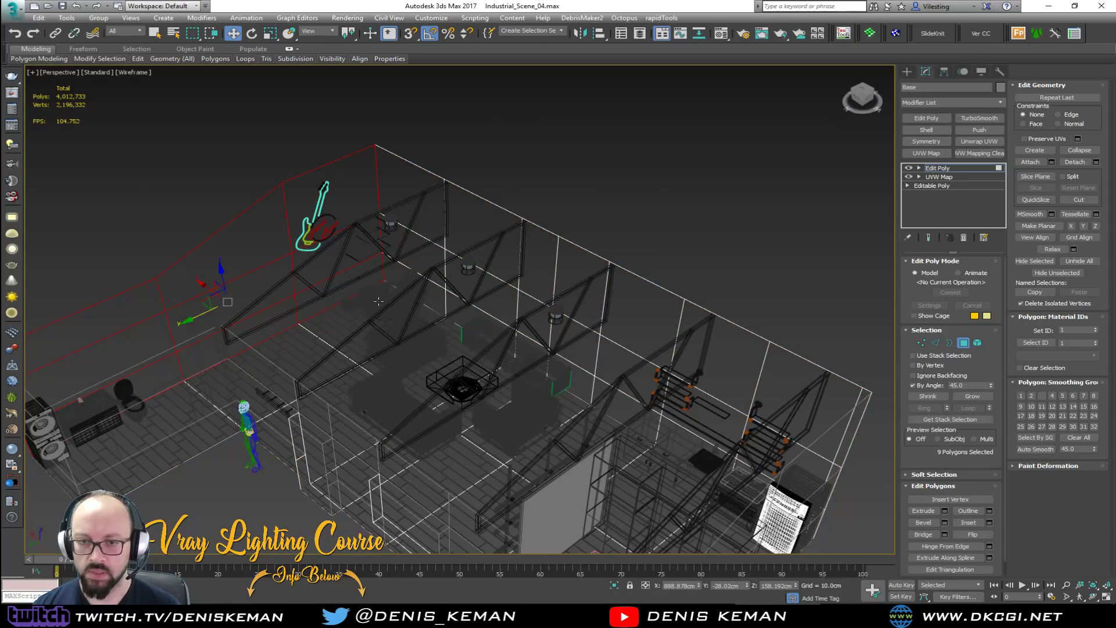
key("F3")
key("F2")
scroll(423, 310, "down", 3)
middle_click_drag(424, 311, 589, 304, "alt")
middle_click_drag(369, 129, 546, 219)
left_click(448, 221, "ctrl")
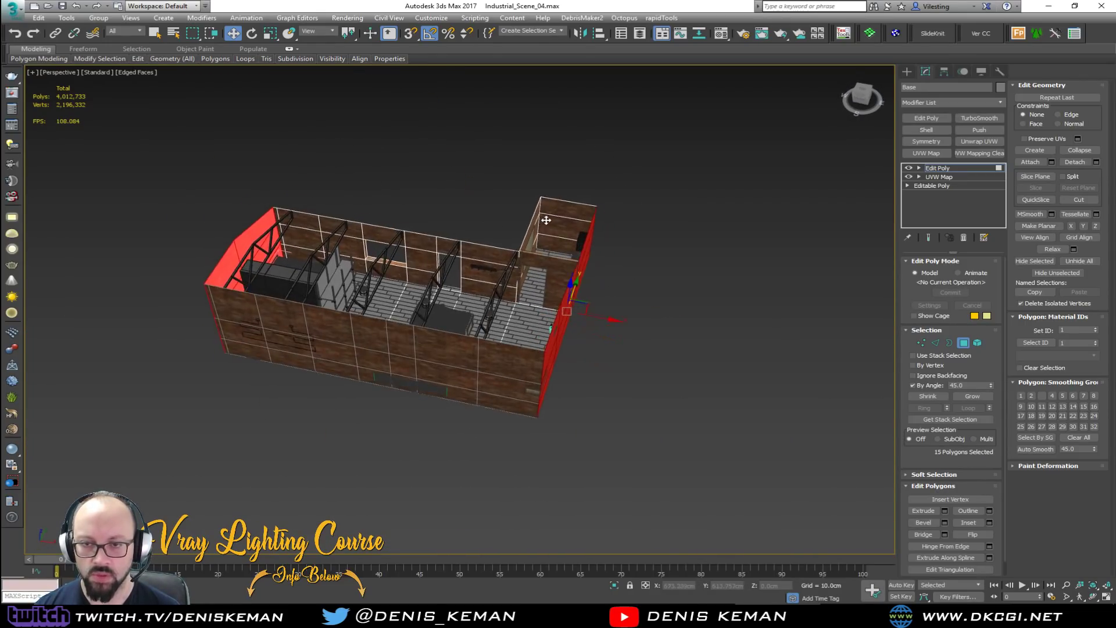
Add the long interior side wall with the window and door openings and the side room's walls to the polygon selection.
scroll(433, 260, "up", 2)
left_click(433, 259, "ctrl")
scroll(404, 262, "up", 3)
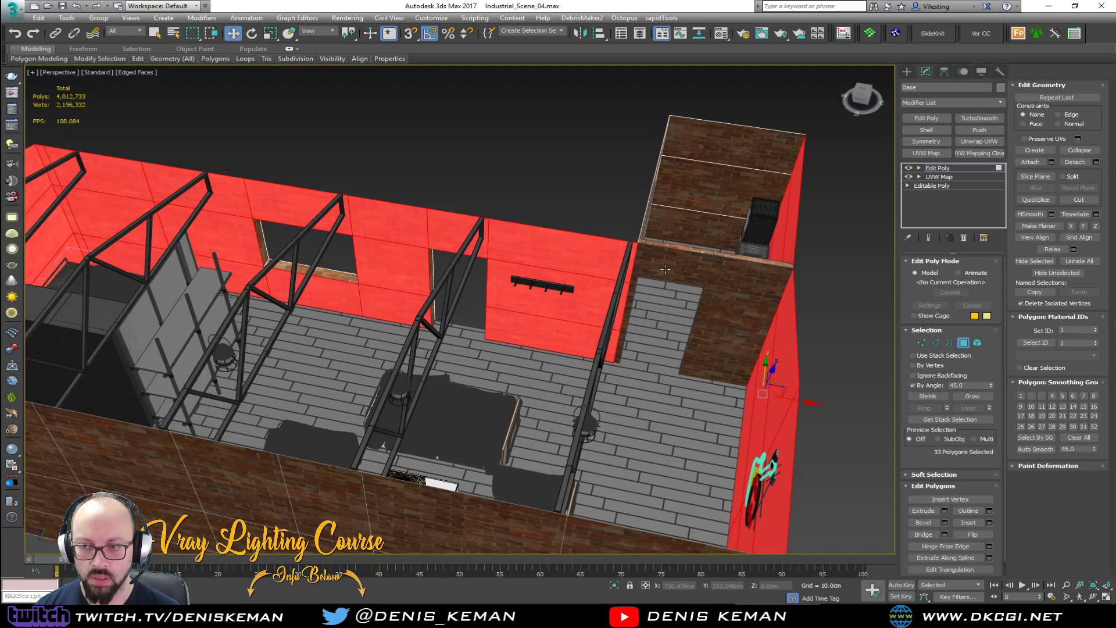
middle_click_drag(665, 268, 615, 295, "alt")
left_click(487, 294, "ctrl")
left_click(536, 296, "ctrl")
Assign material ID 2 to the selected wall polygons, leave polygon editing and deselect the wall object.
double_click(1069, 330)
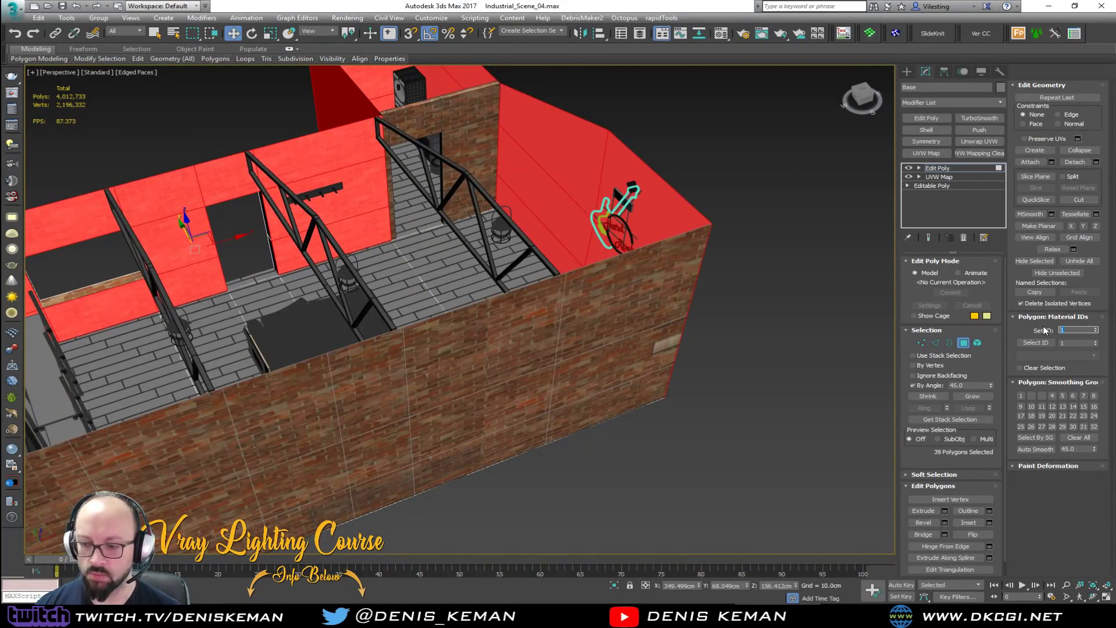
left_click(963, 342)
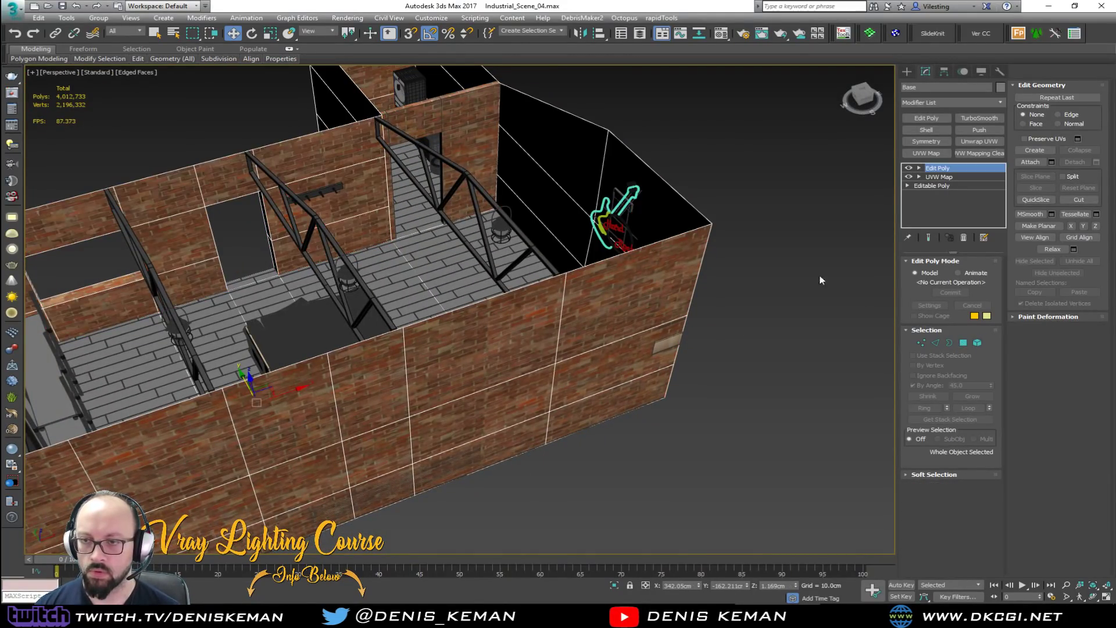
left_click(766, 200)
middle_click_drag(449, 280, 584, 288, "alt")
middle_click_drag(314, 329, 517, 199)
middle_click_drag(366, 319, 459, 312)
scroll(345, 369, "down", 3)
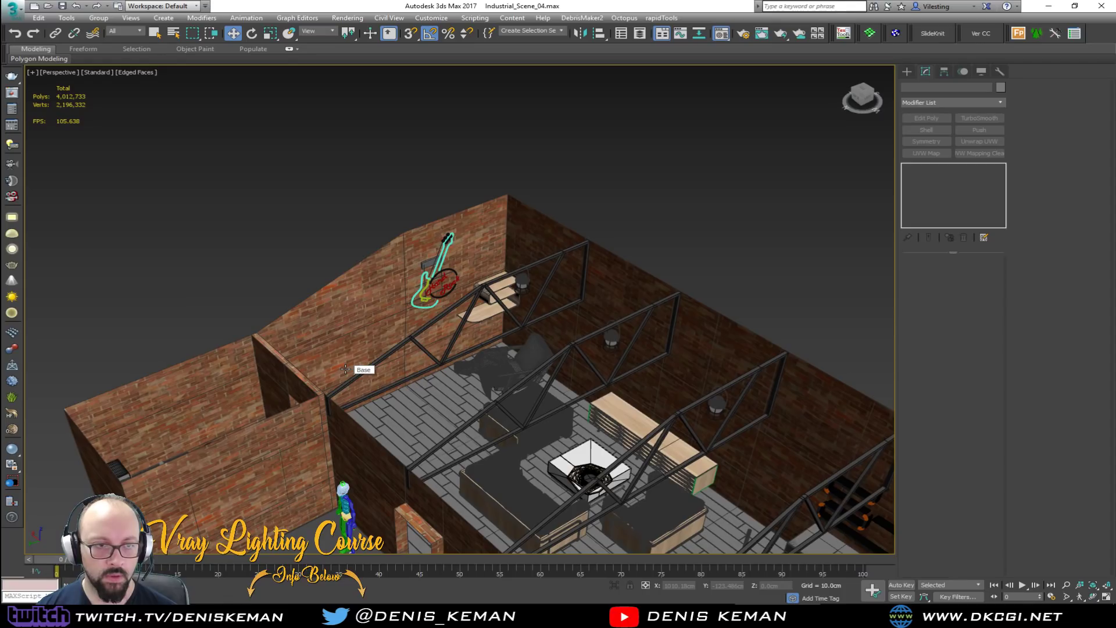
Convert the brick material to Multi/Sub-Object, keeping the old material as sub-material 1, and copy that sub-material into slot 2.
key("m")
middle_click_drag(361, 375, 421, 327)
left_click(171, 110)
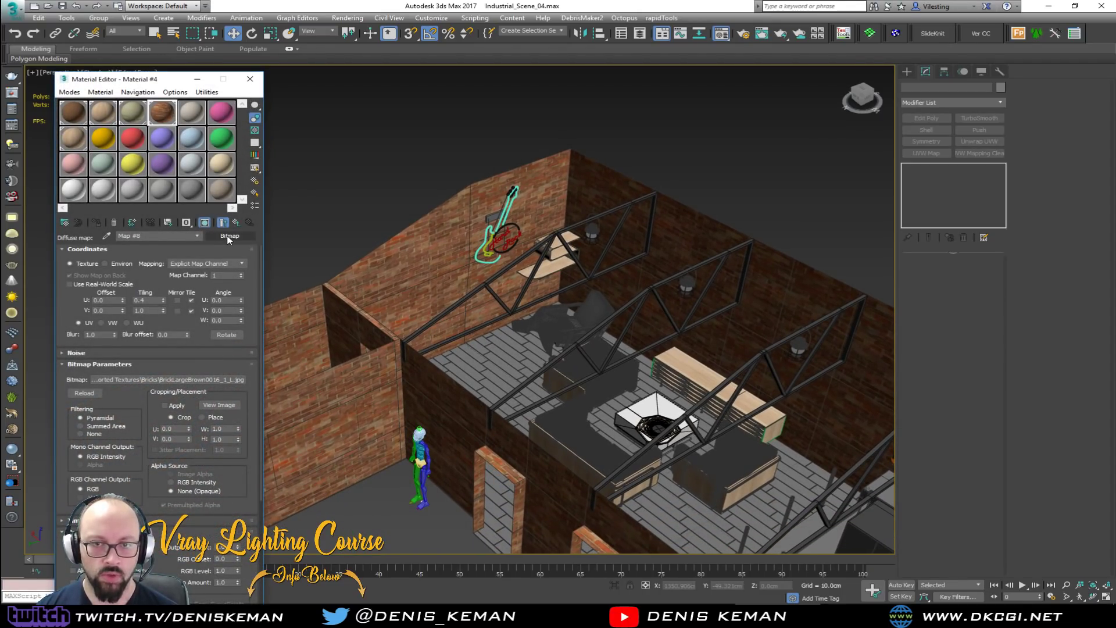
left_click(237, 223)
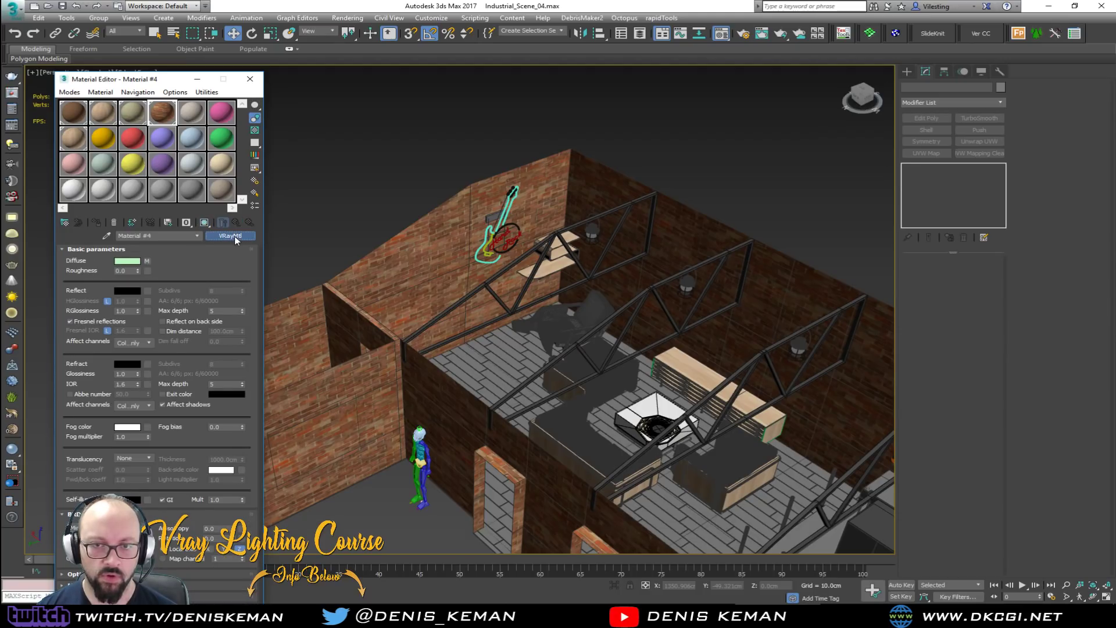
left_click(235, 236)
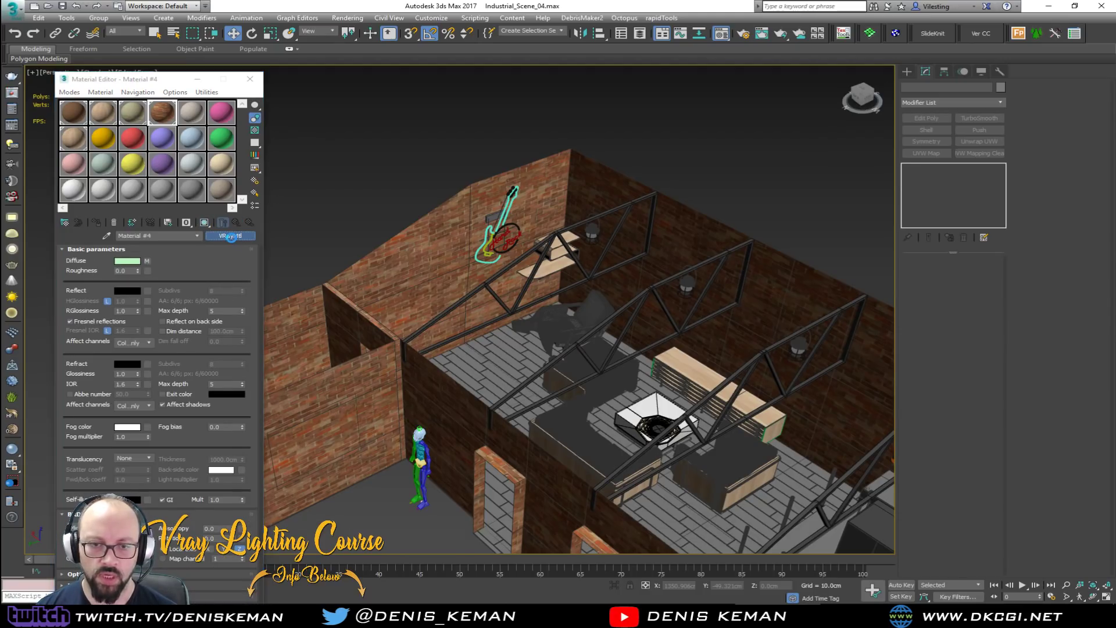
double_click(514, 280)
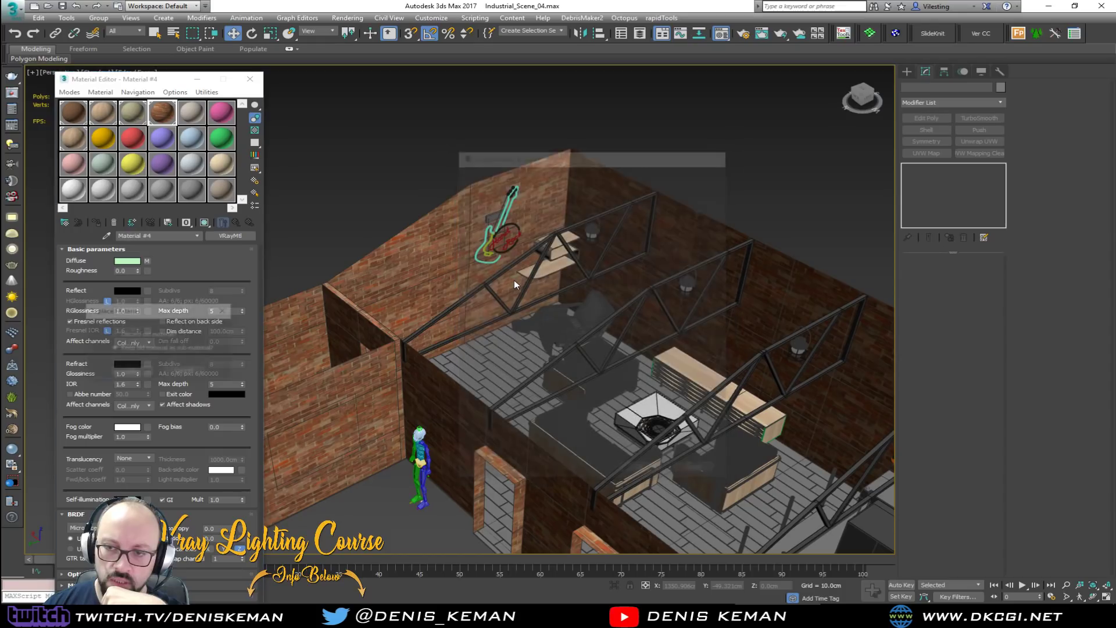
left_click(131, 372)
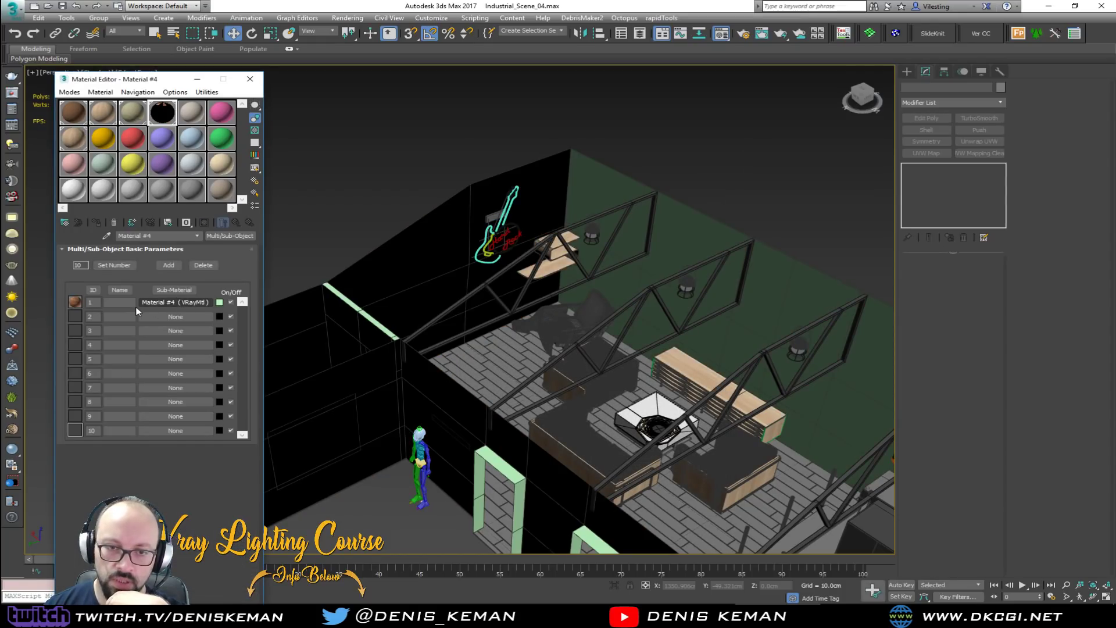
left_click_drag(159, 303, 175, 317)
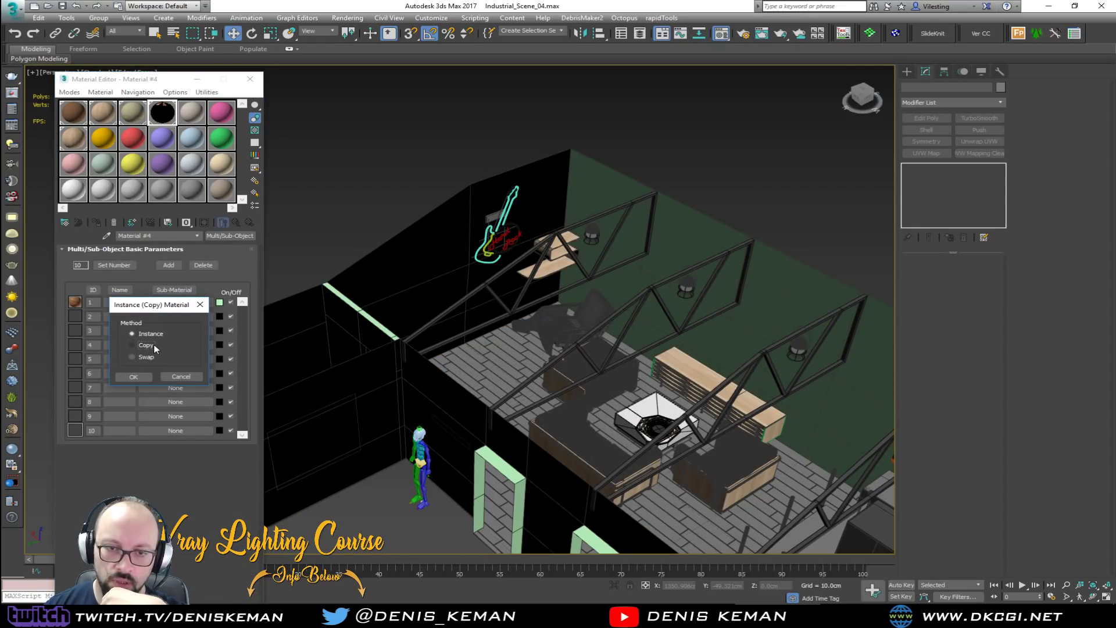
left_click(133, 377)
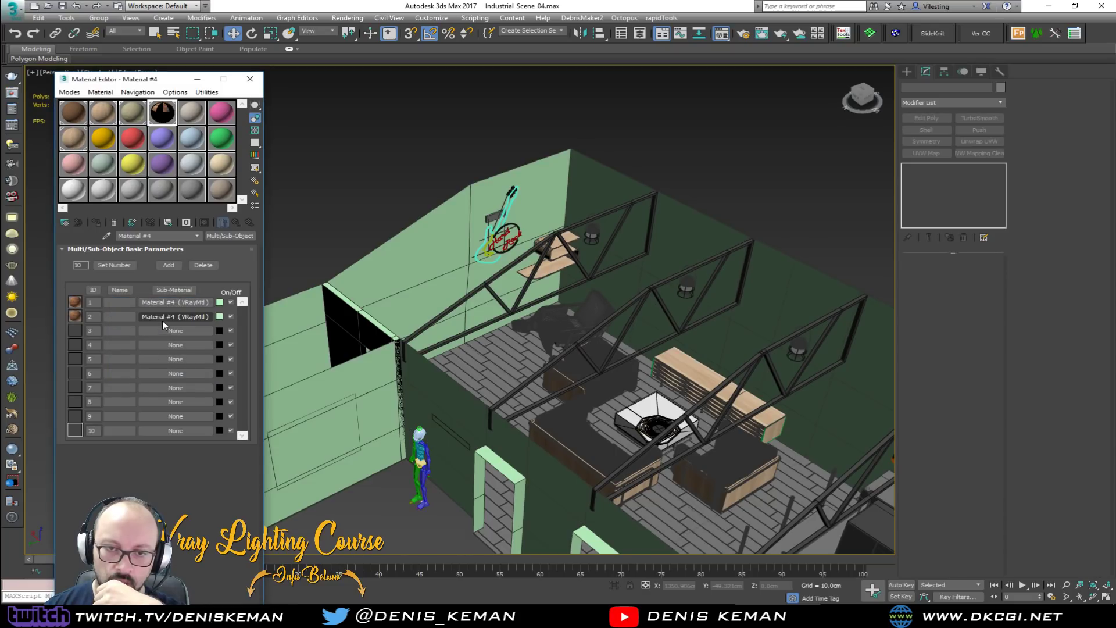
Open sub-material 2 and toggle the viewport display of its brick texture on and off.
left_click(162, 317)
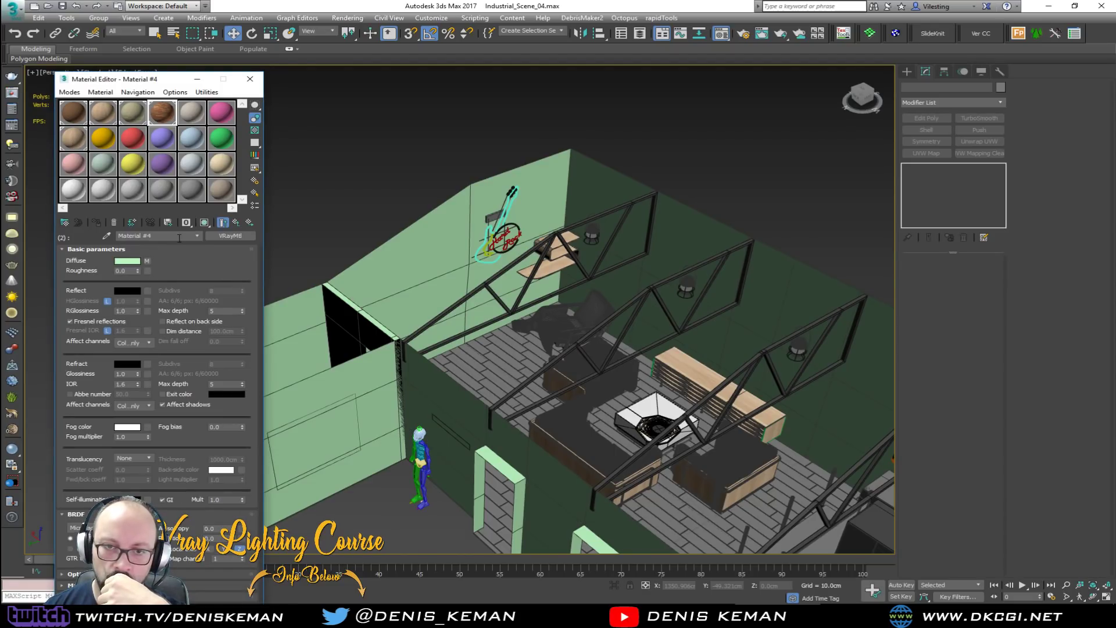
left_click(206, 227)
left_click(206, 226)
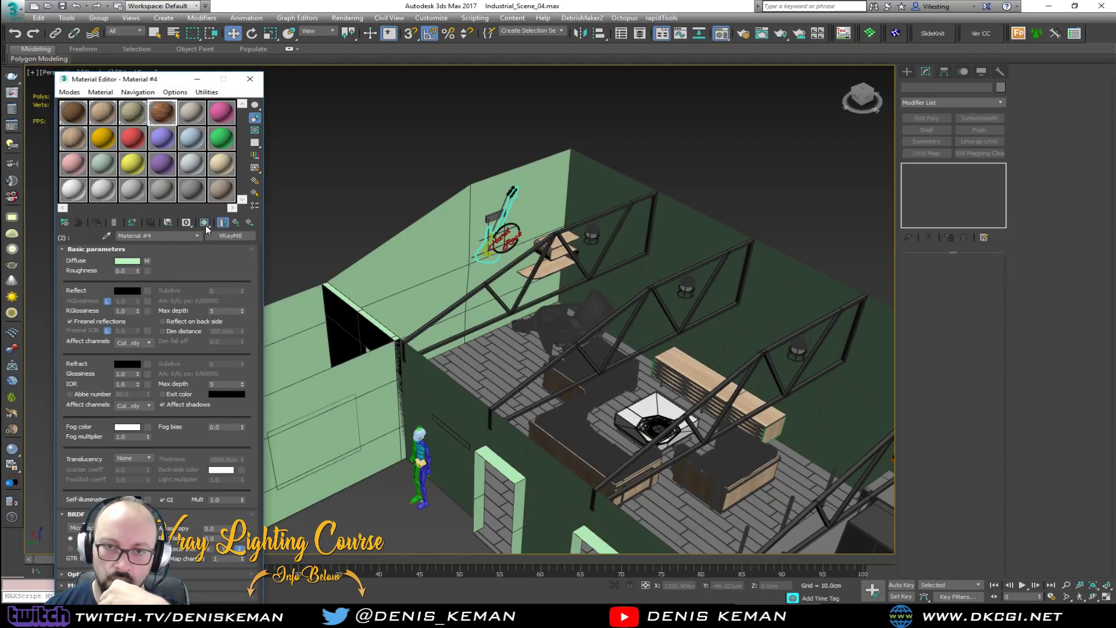
left_click(205, 223)
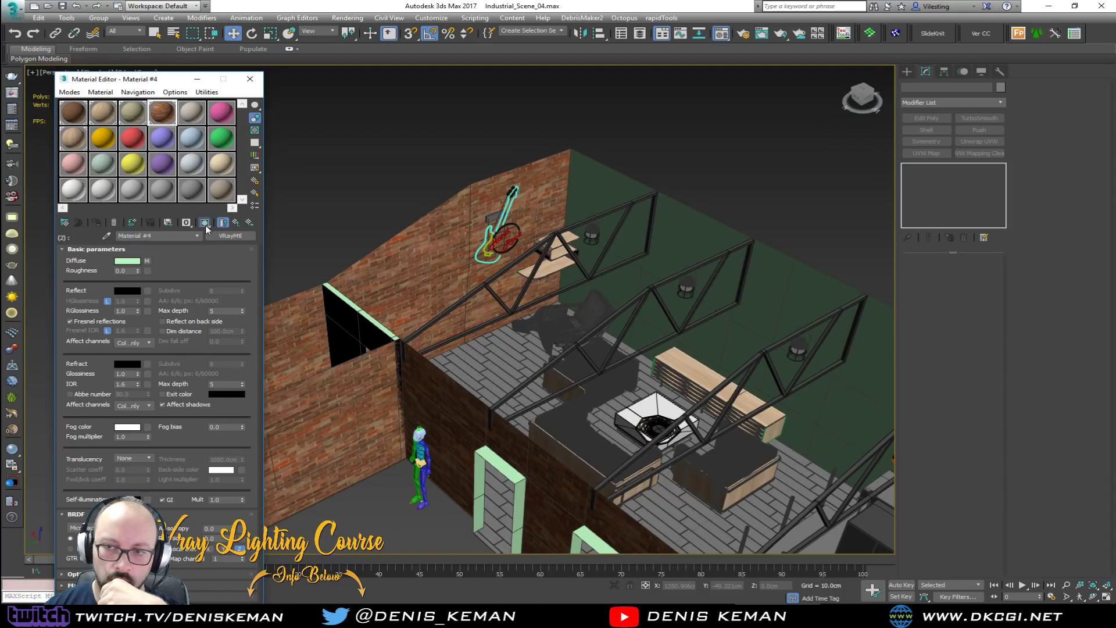
left_click(206, 225)
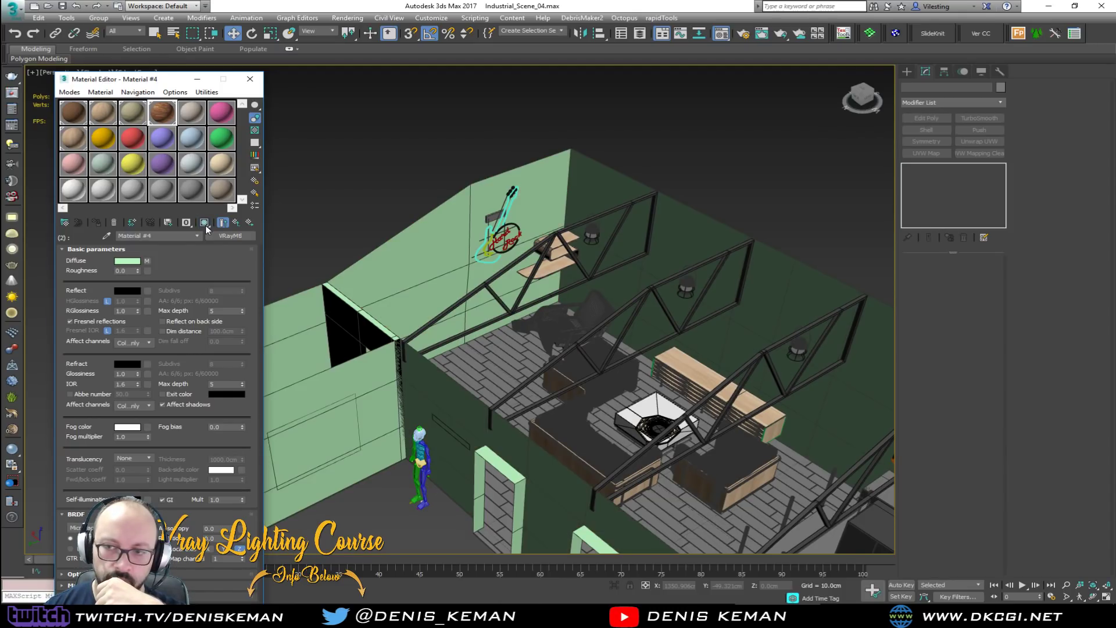
Show sub-material 1's brick texture in the viewport and look over the whole building.
left_click(236, 224)
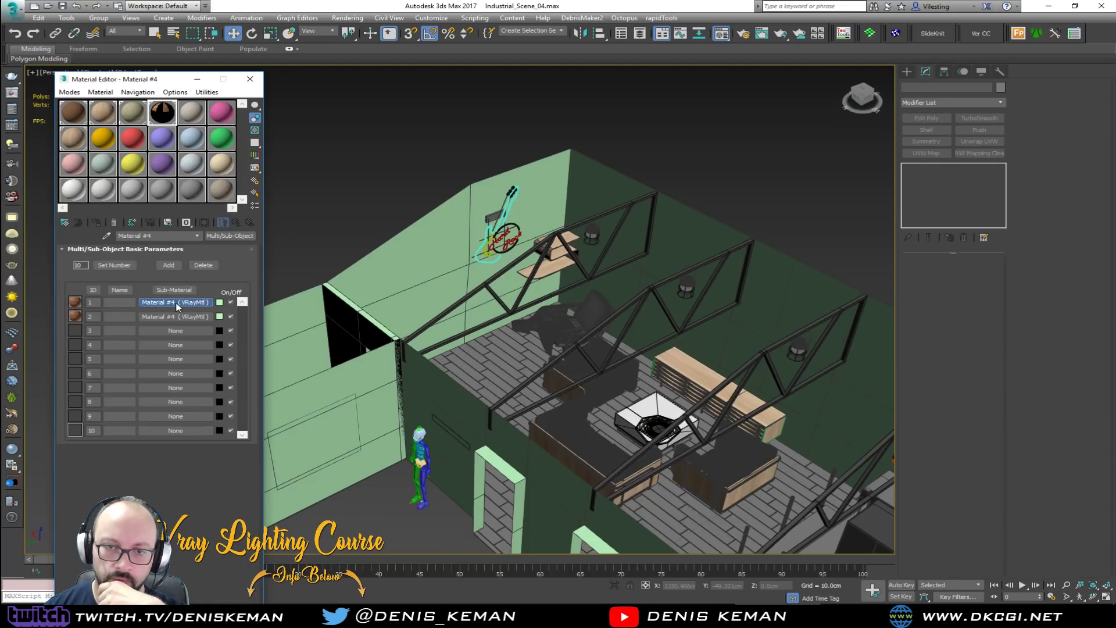
left_click(202, 222)
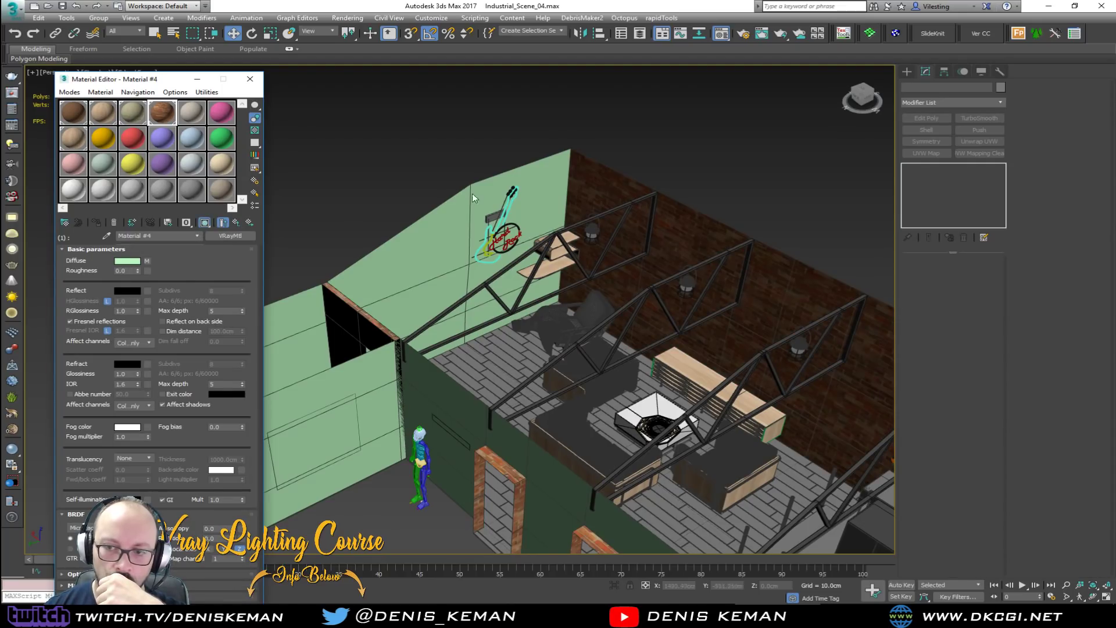
scroll(556, 308, "down", 3)
mouse_move(507, 350)
middle_mouse_down("alt")
mouse_move(371, 349)
mouse_move(501, 345)
middle_mouse_up("alt")
Open sub-material 2 and show its brick texture on the end walls in the viewport.
left_click(235, 223)
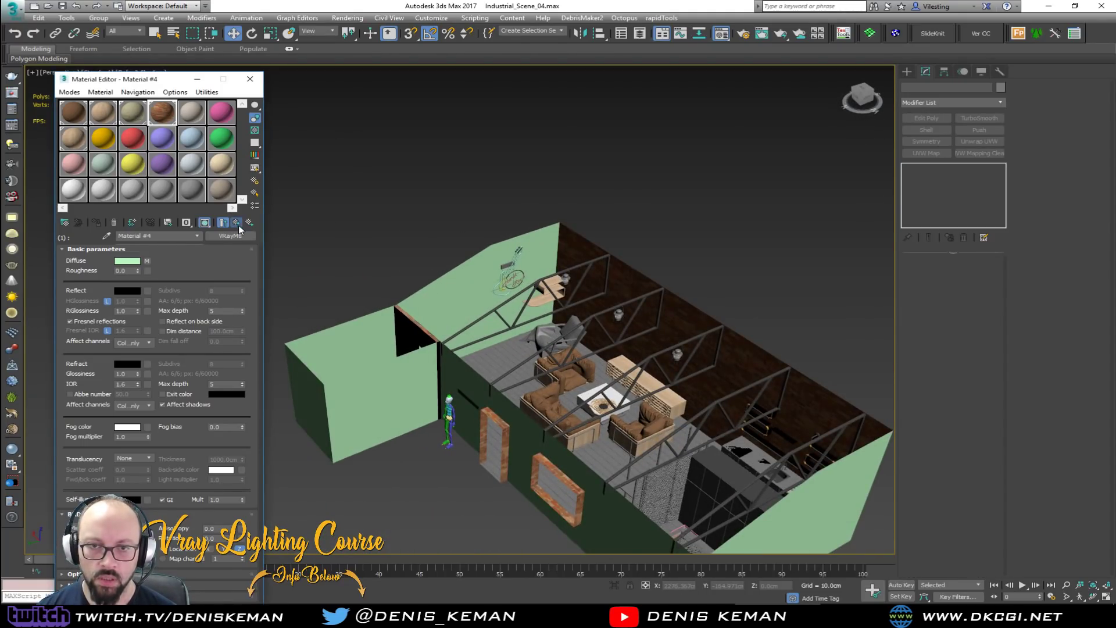
left_click(175, 316)
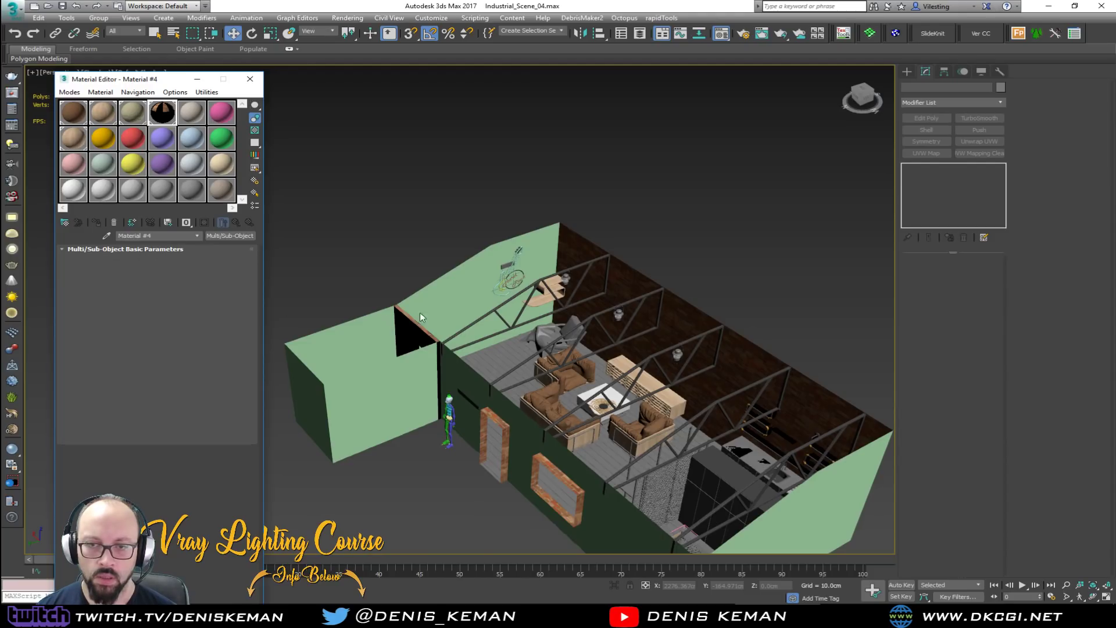
scroll(503, 309, "up", 4)
scroll(503, 309, "up", 5)
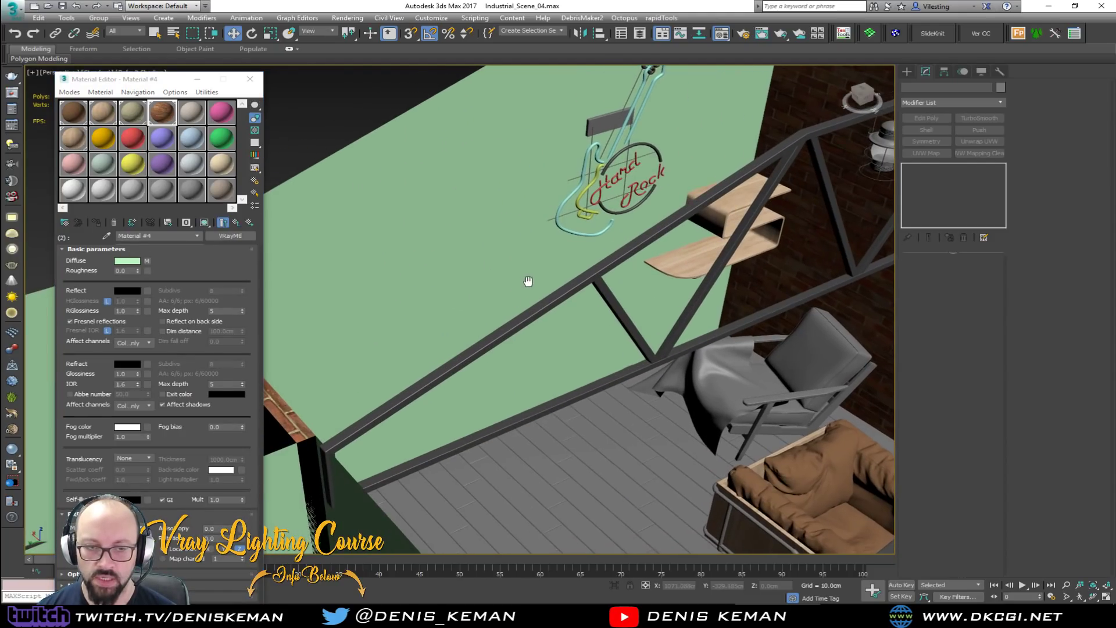
middle_click_drag(528, 281, 530, 316)
left_click(204, 223)
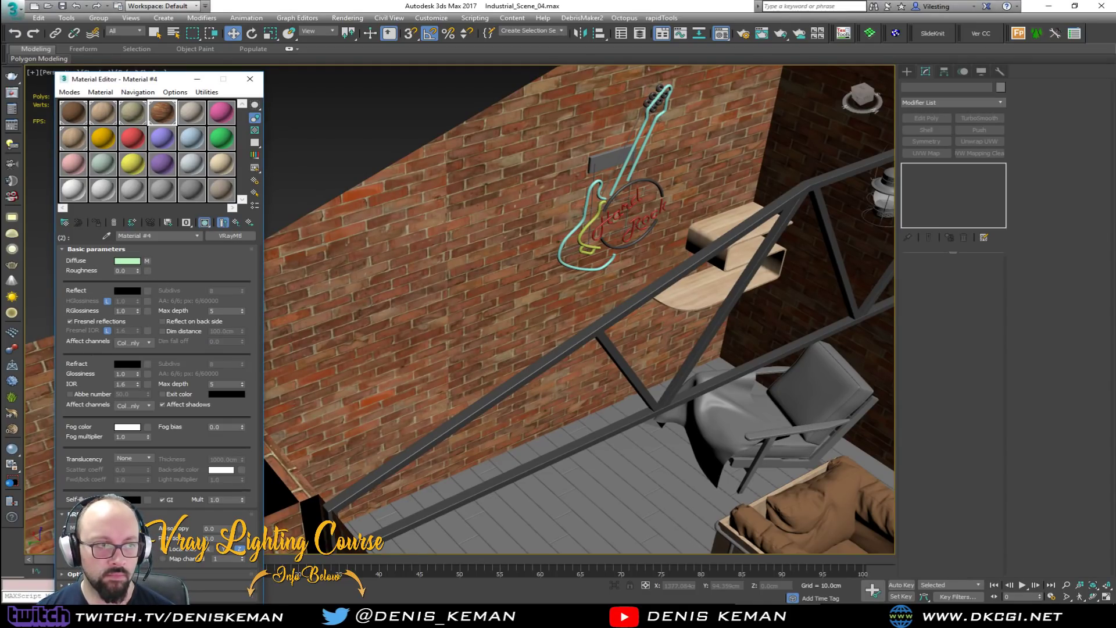
Replace sub-material 2's diffuse bitmap with BrickLargeBrown0016_1_BW.jpg and check the end wall.
left_click(146, 261)
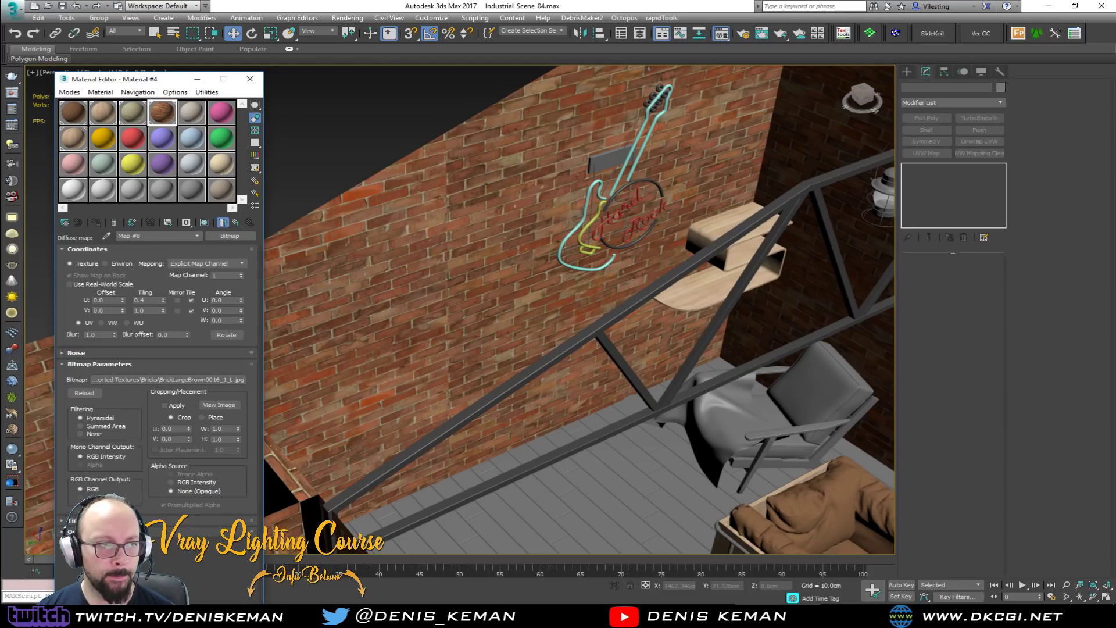
left_click_drag(215, 371, 209, 381)
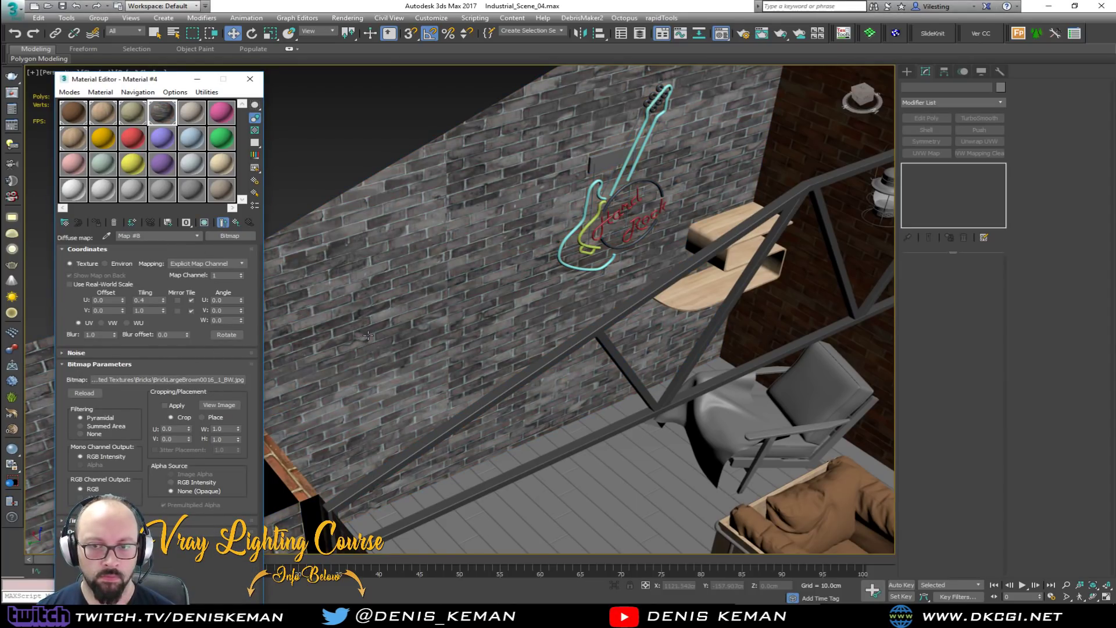
middle_click_drag(326, 158, 472, 301, "alt")
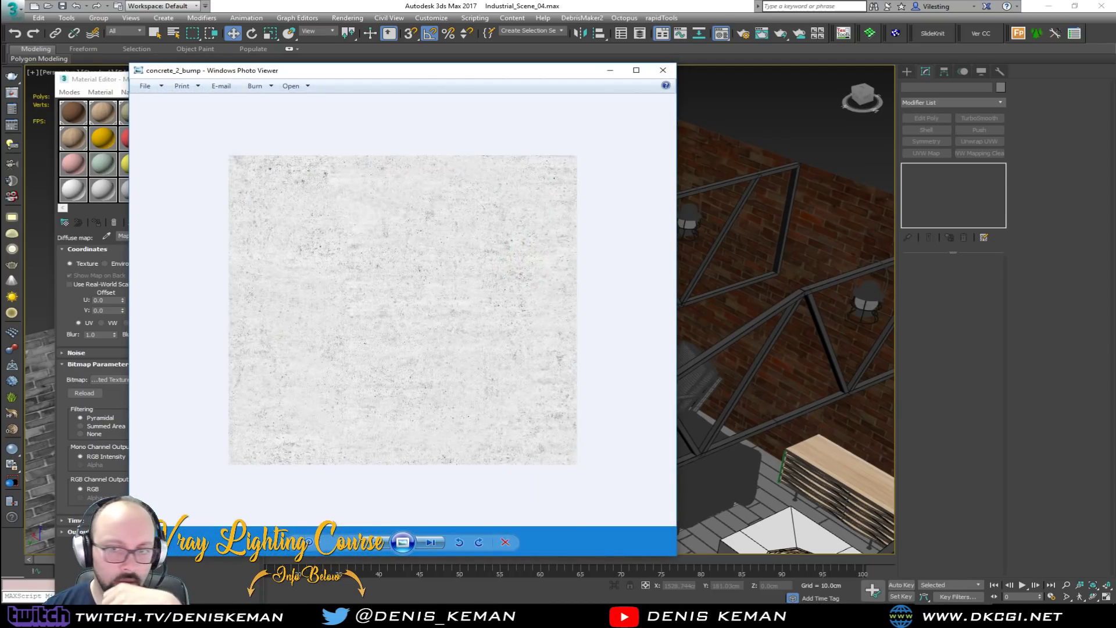
Preview the concrete texture images and use concrete_01_diff.jpg as sub-material 2's diffuse bitmap.
left_click(663, 70)
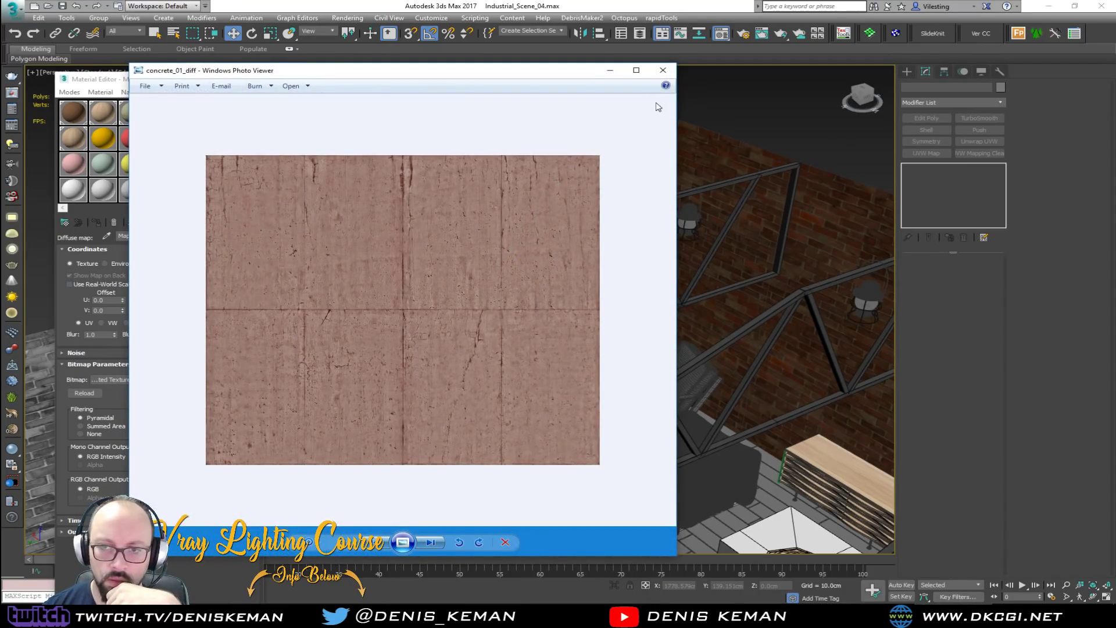
left_click(662, 69)
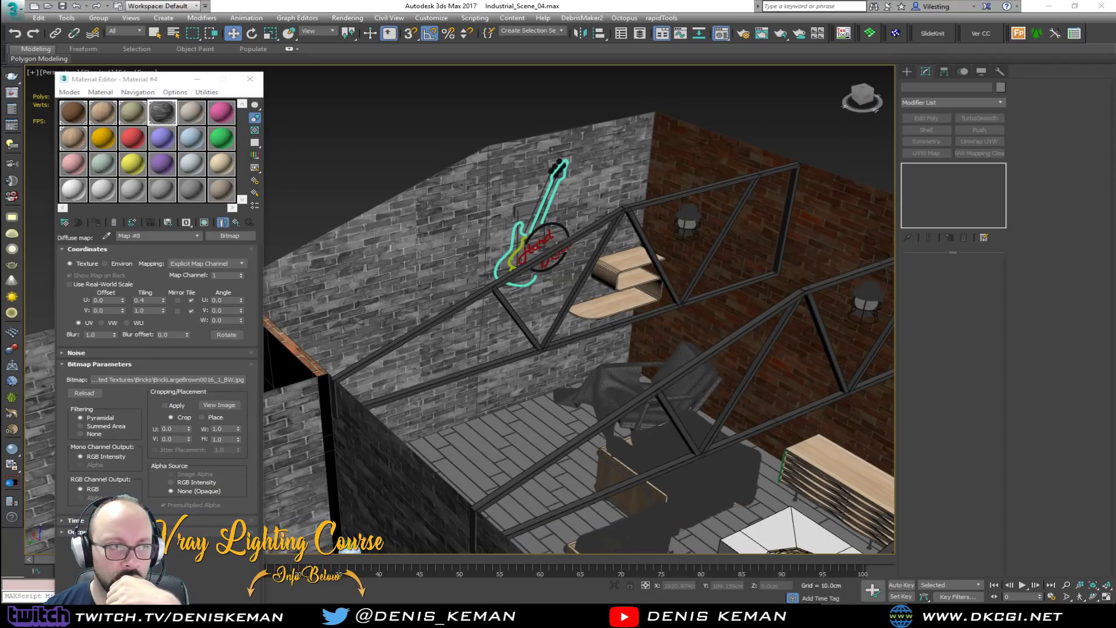
left_click_drag(209, 352, 209, 379)
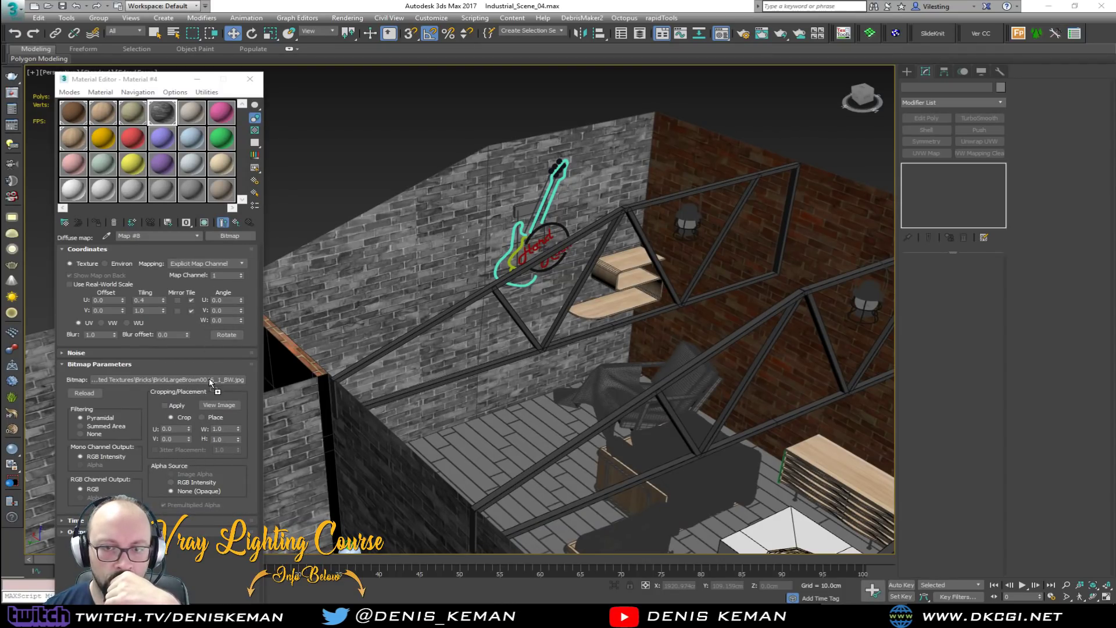
scroll(452, 355, "up", 5)
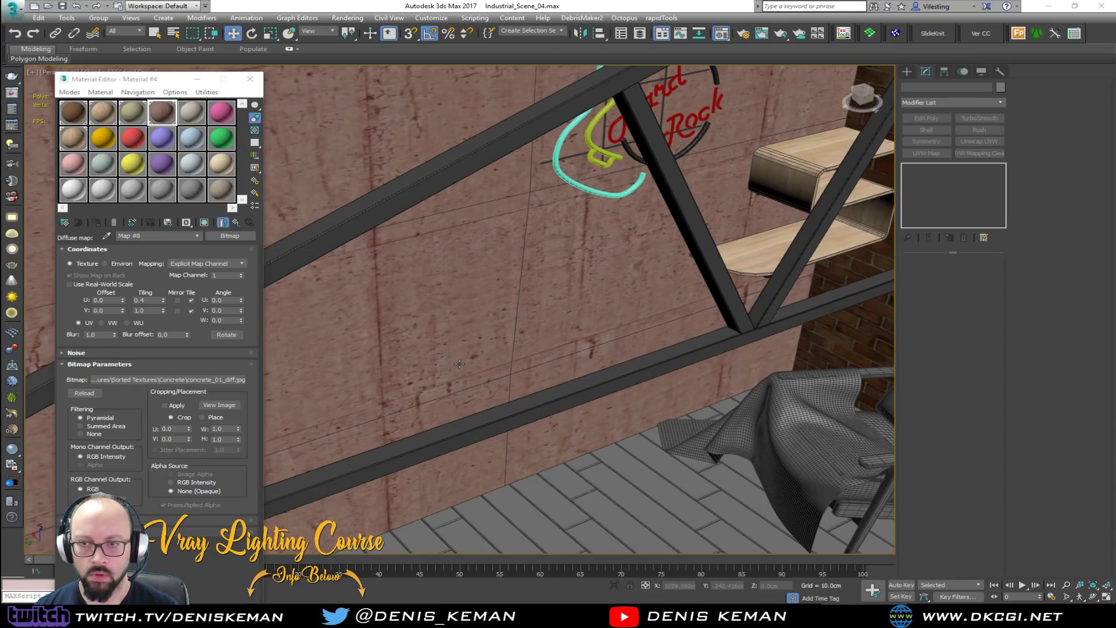
scroll(465, 365, "down", 5)
scroll(445, 356, "up", 3)
middle_click_drag(440, 354, 487, 369, "alt")
Set the concrete bitmap's U and V tiling to 1.0 and check the pattern on the wall.
double_click(153, 299)
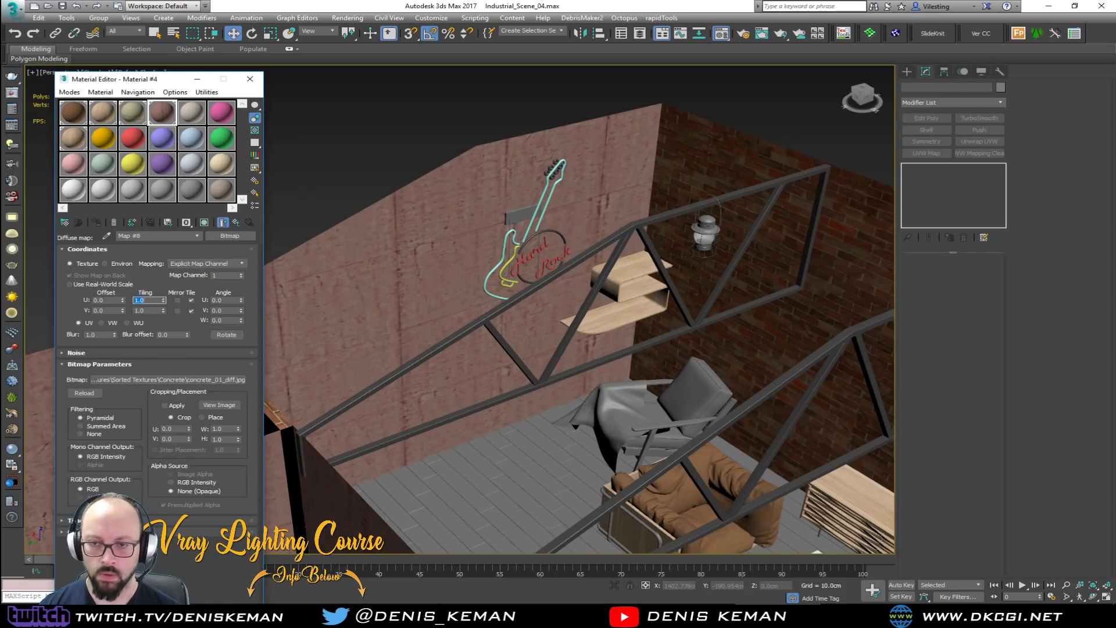
key("Return")
key("Tab")
type("1")
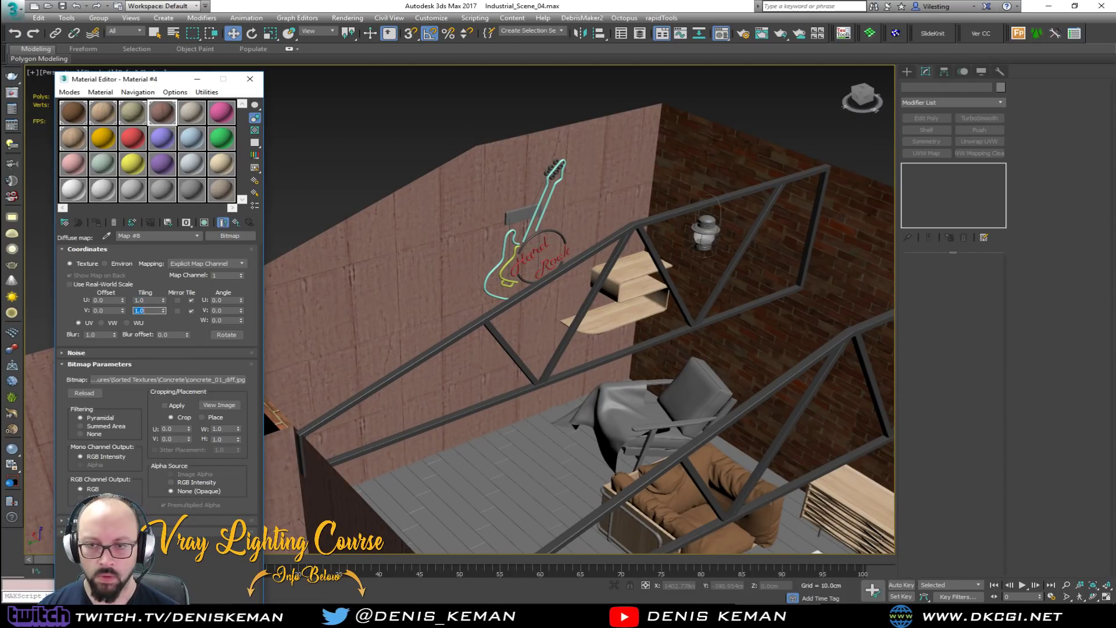
mouse_move(503, 354)
middle_mouse_down("alt")
mouse_move(442, 348)
mouse_move(491, 352)
middle_mouse_up("alt")
Set the concrete bitmap's U and V tiling to 0.3.
left_click(146, 300)
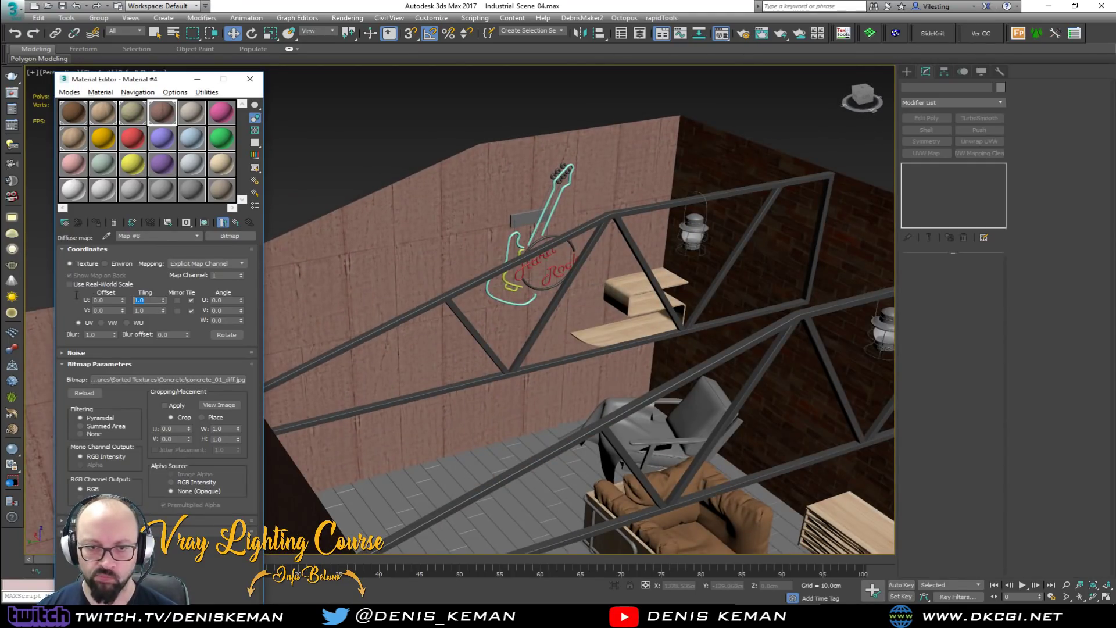
key("Tab")
type("0.")
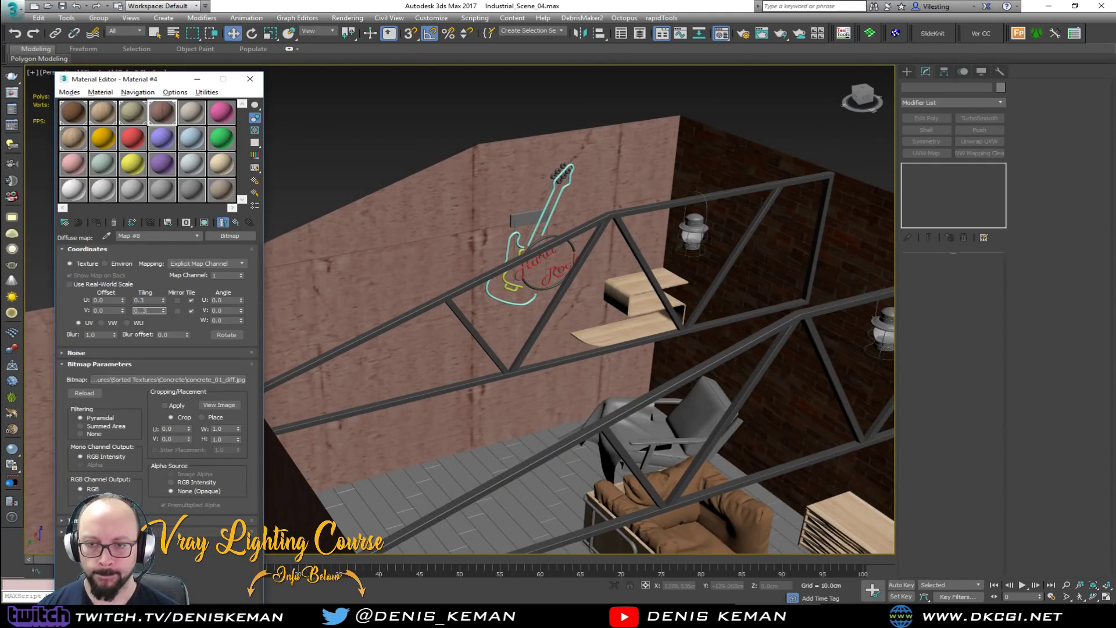
key("Return")
Swap sub-material 2's diffuse bitmap for the grey concrete bump image, check the walls and close the Material Editor.
middle_click_drag(553, 311, 525, 233)
scroll(521, 207, "down", 4)
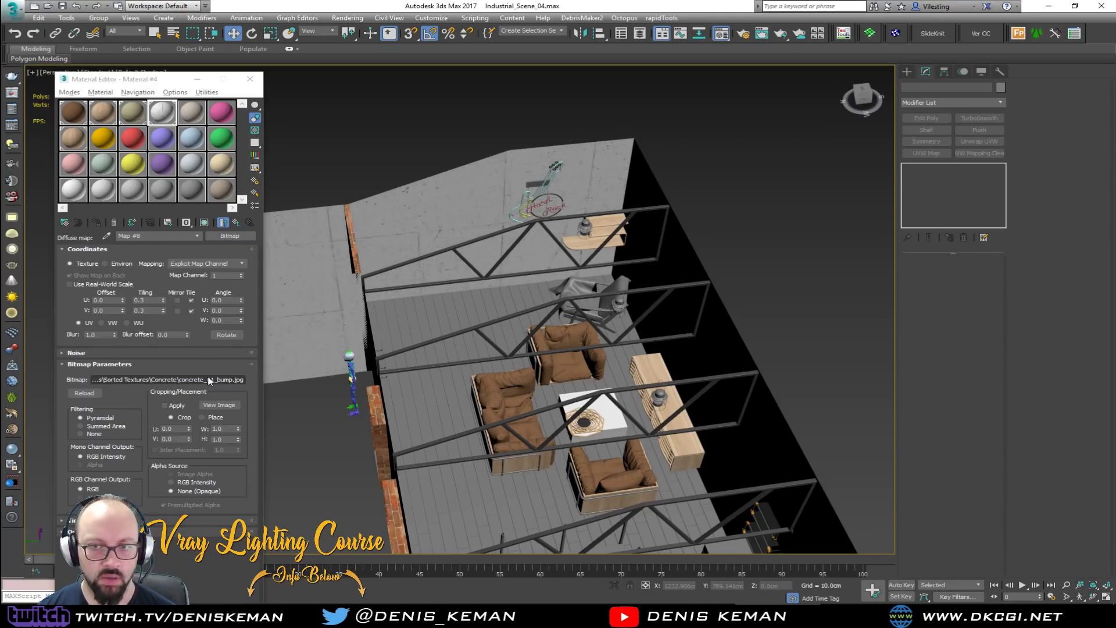
scroll(516, 251, "up", 3)
key("F4")
key("F4")
mouse_move(516, 251)
middle_mouse_down("alt")
mouse_move(501, 263)
mouse_move(550, 212)
mouse_move(570, 246)
mouse_move(603, 265)
mouse_move(650, 244)
mouse_move(540, 250)
mouse_move(523, 267)
middle_mouse_up("alt")
left_click(250, 79)
Select the brick faces around the openings in the concrete outer wall and set their material ID to 2.
middle_click_drag(321, 120, 17, 200, "alt")
middle_click_drag(515, 361, 562, 407, "alt")
left_click(420, 329)
key("4")
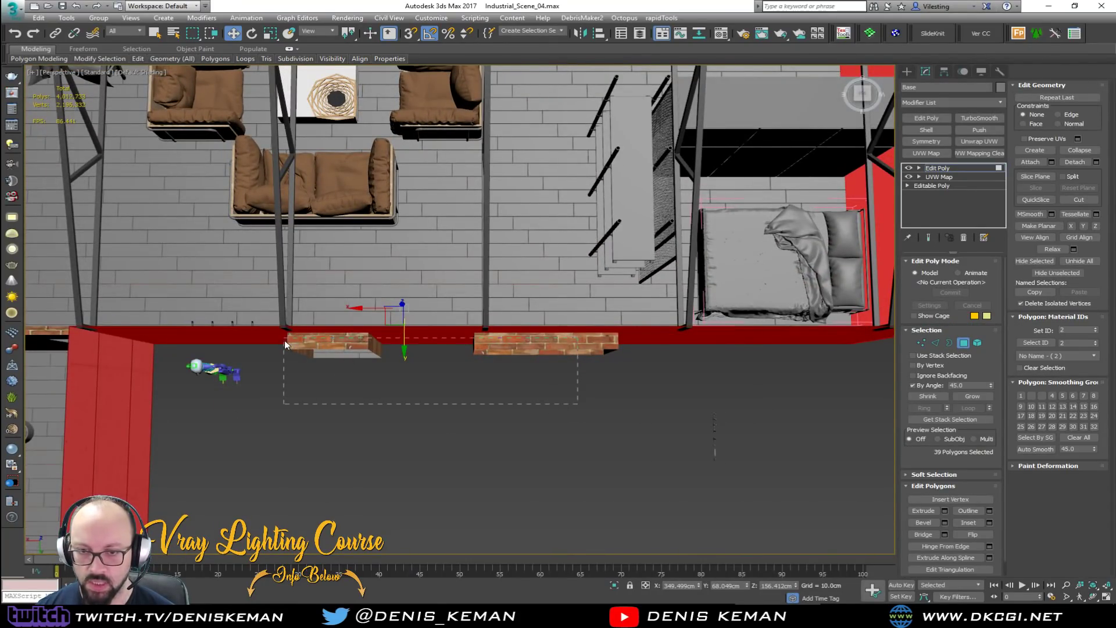
left_click_drag(284, 347, 283, 347)
middle_click_drag(339, 358, 340, 366, "alt")
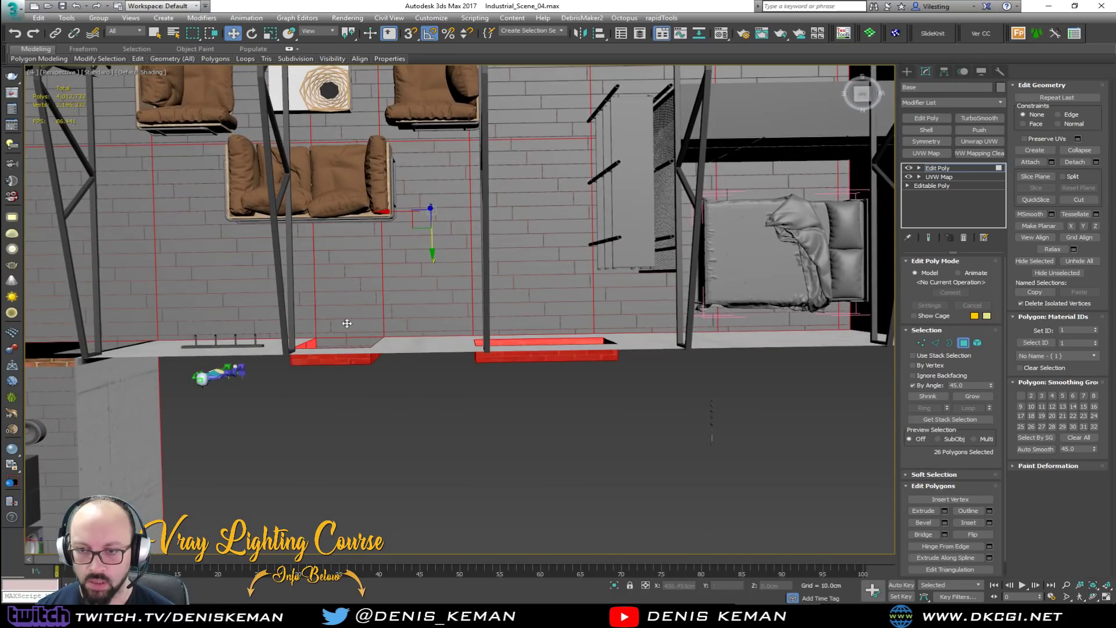
left_click(192, 227, "alt")
key("F3")
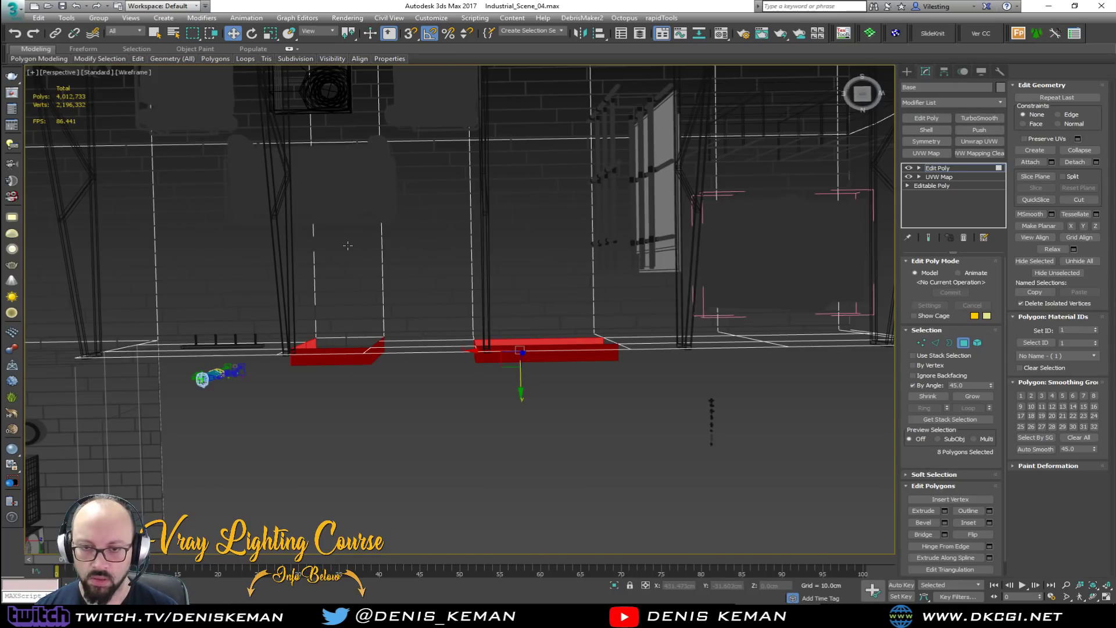
key("F3")
type("2")
key("Return")
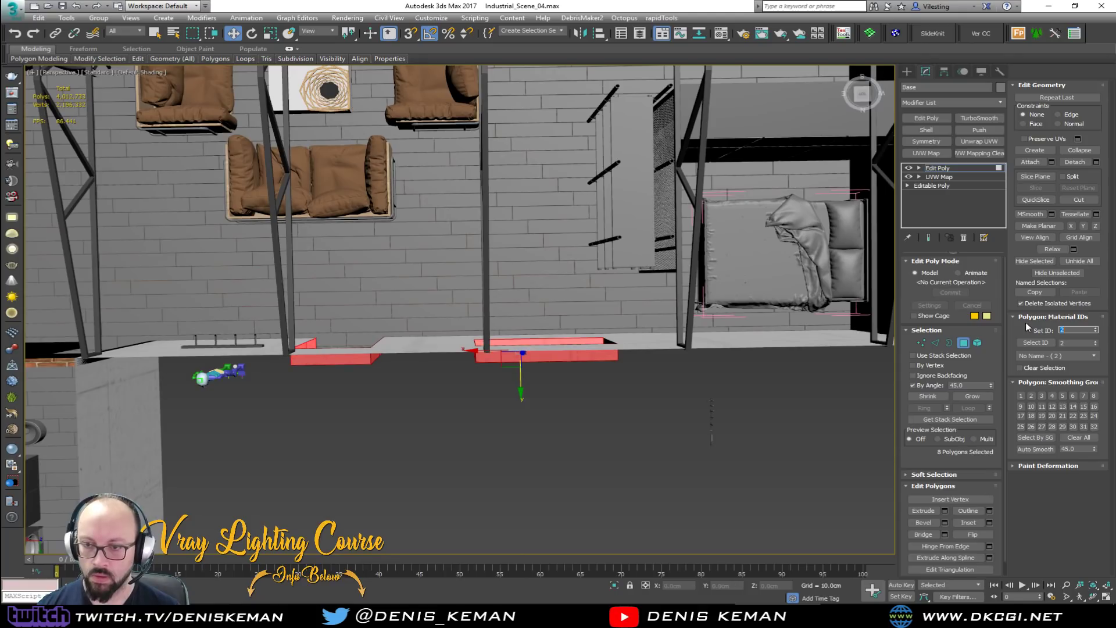
left_click(963, 342)
left_click(664, 472)
key("F4")
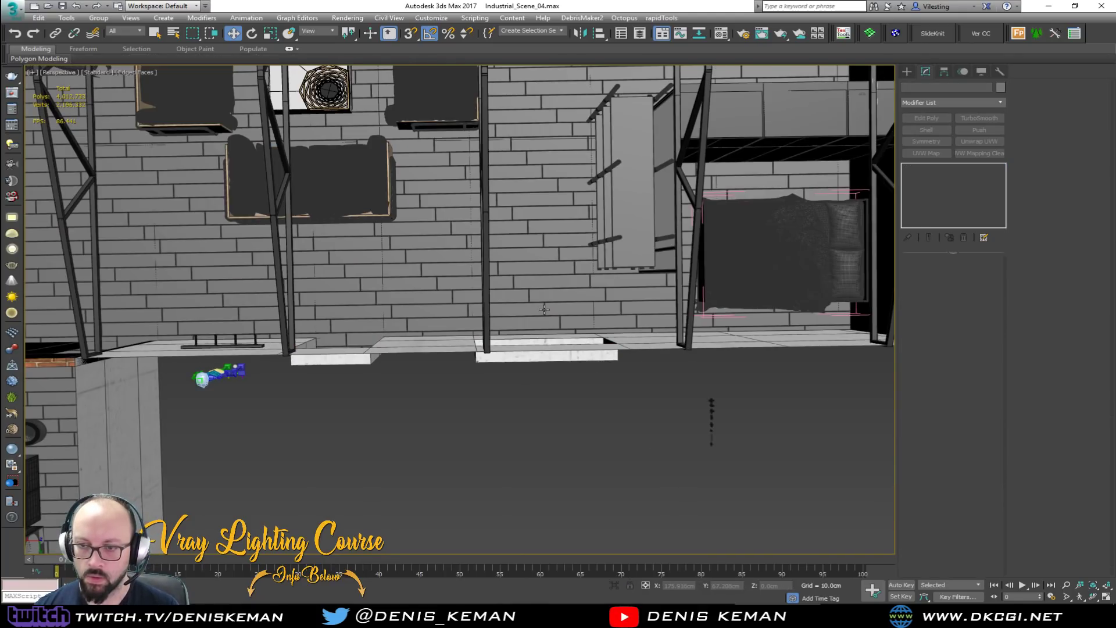
key("F4")
Set the remaining brick side face of the window opening near the bed to material ID 2.
scroll(581, 326, "down", 2)
middle_click_drag(588, 329, 438, 288, "alt")
scroll(382, 314, "up", 3)
scroll(617, 319, "up", 3)
key("F4")
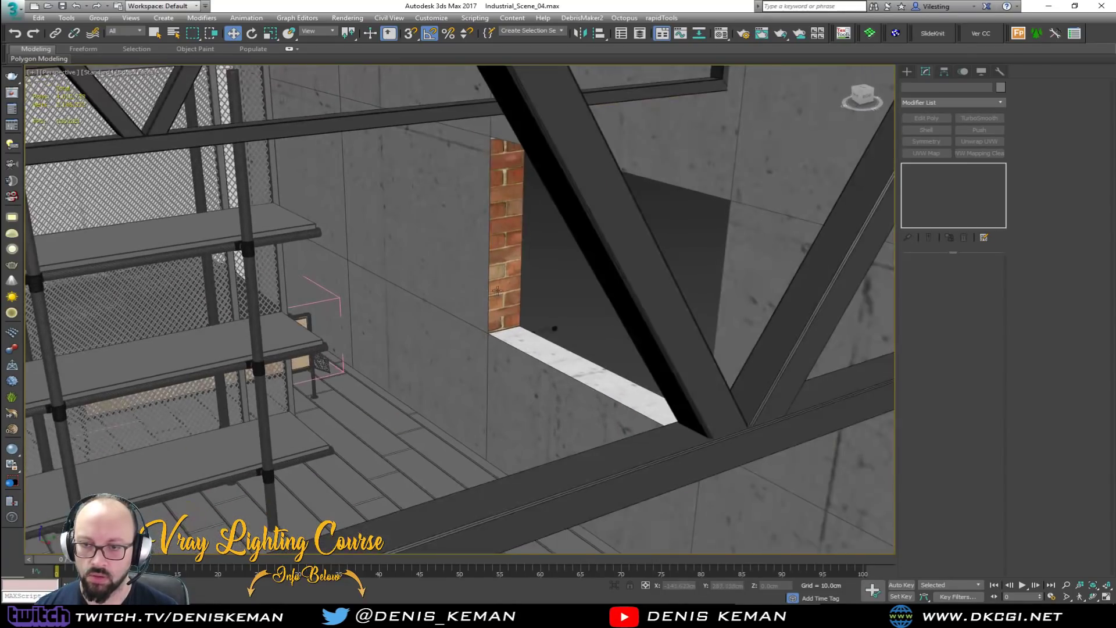
key("4")
left_click(504, 286)
middle_click_drag(648, 336, 503, 326, "alt")
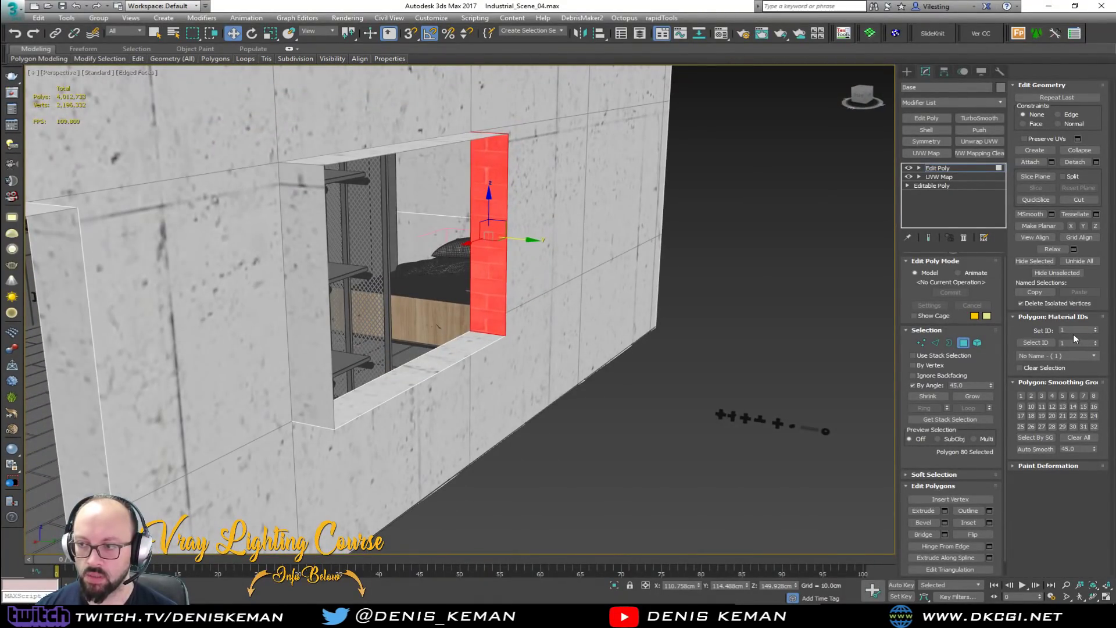
type("2")
key("Return")
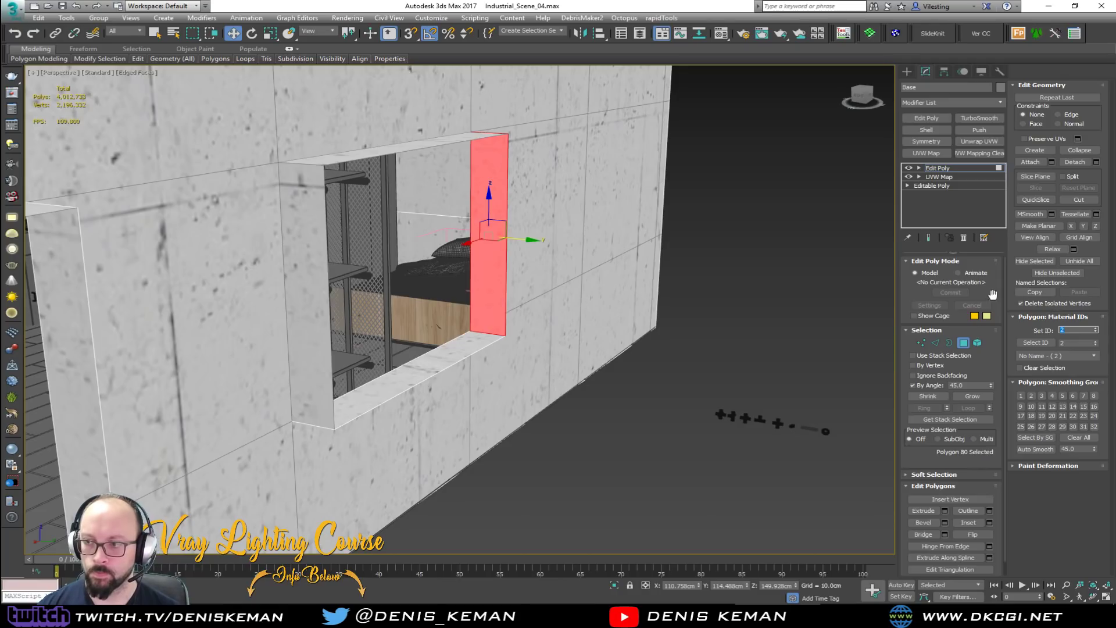
left_click(963, 342)
left_click(743, 384)
key("F4")
Examine the brick and concrete walls from inside and outside the room for faces with wrong material.
scroll(563, 346, "down", 1)
middle_click_drag(563, 347, 523, 331, "alt")
scroll(494, 380, "down", 4)
scroll(267, 313, "up", 4)
middle_click_drag(267, 313, 433, 444, "alt")
scroll(413, 413, "up", 4)
middle_click_drag(542, 442, 348, 216)
middle_click_drag(595, 345, 689, 369, "alt")
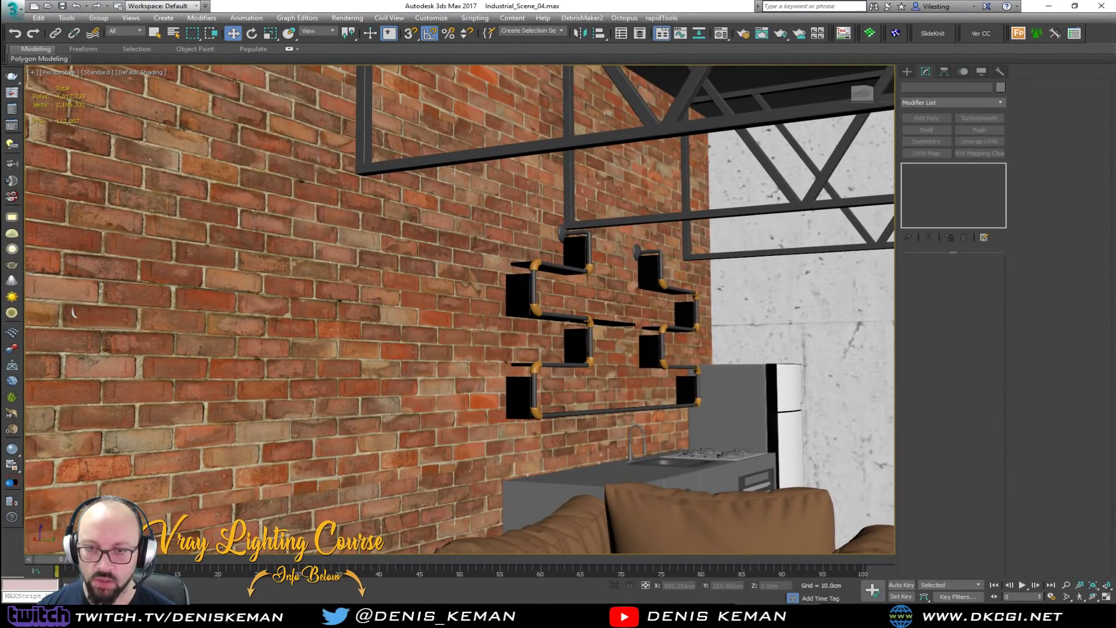
middle_click_drag(237, 127, 518, 244, "alt")
Select the black partition wall with the doorway and isolate it.
left_click(578, 306)
middle_click_drag(578, 316, 637, 348, "alt")
middle_click_drag(634, 285, 522, 337)
scroll(509, 280, "up", 5)
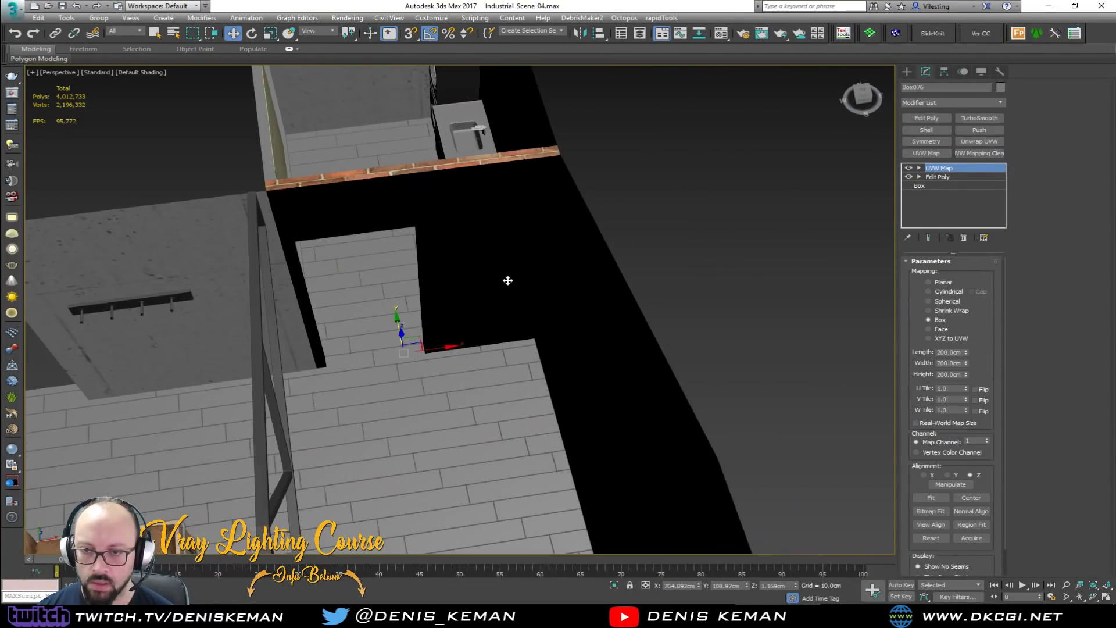
middle_click_drag(509, 280, 518, 239, "alt")
key("z")
middle_click_drag(532, 285, 570, 330, "alt")
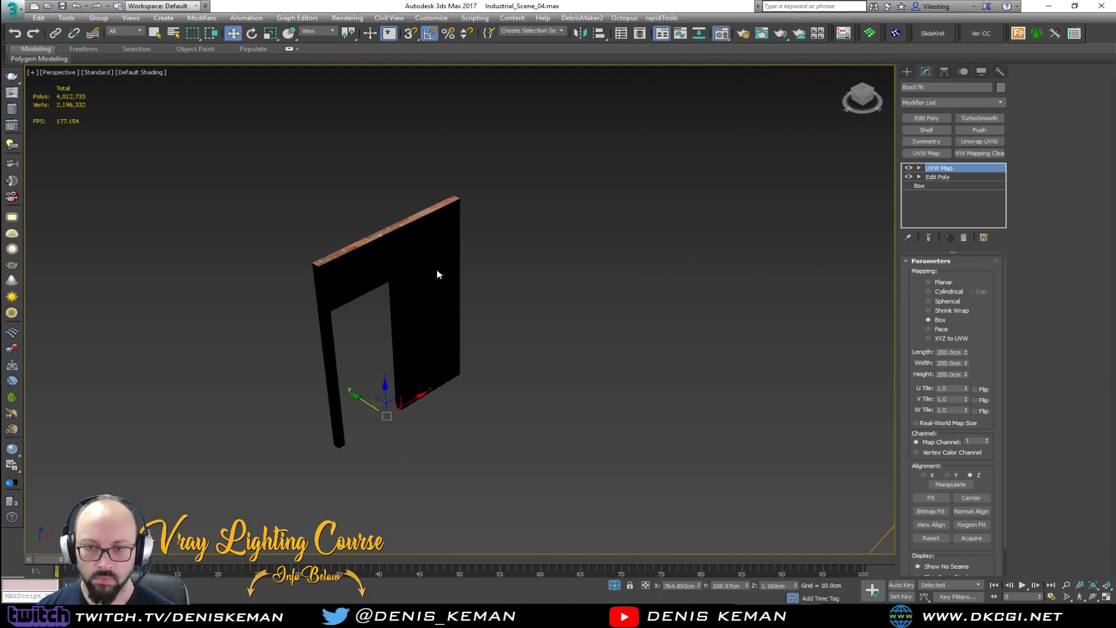
Add an Edit Poly modifier to the isolated partition wall and set all its polygons to material ID 1.
key("m")
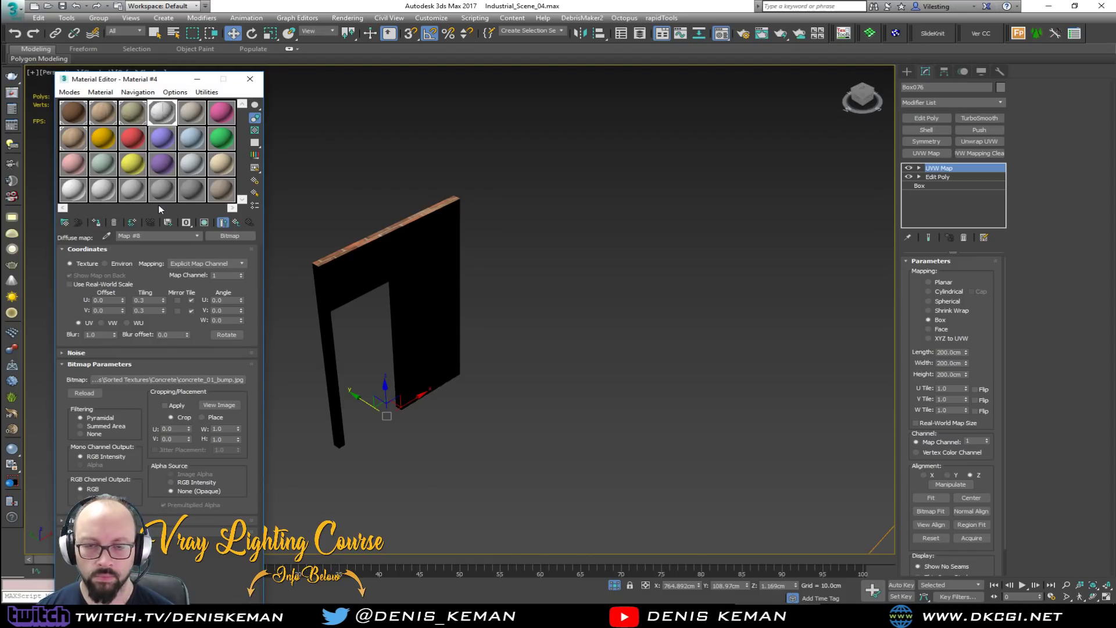
left_click(235, 222)
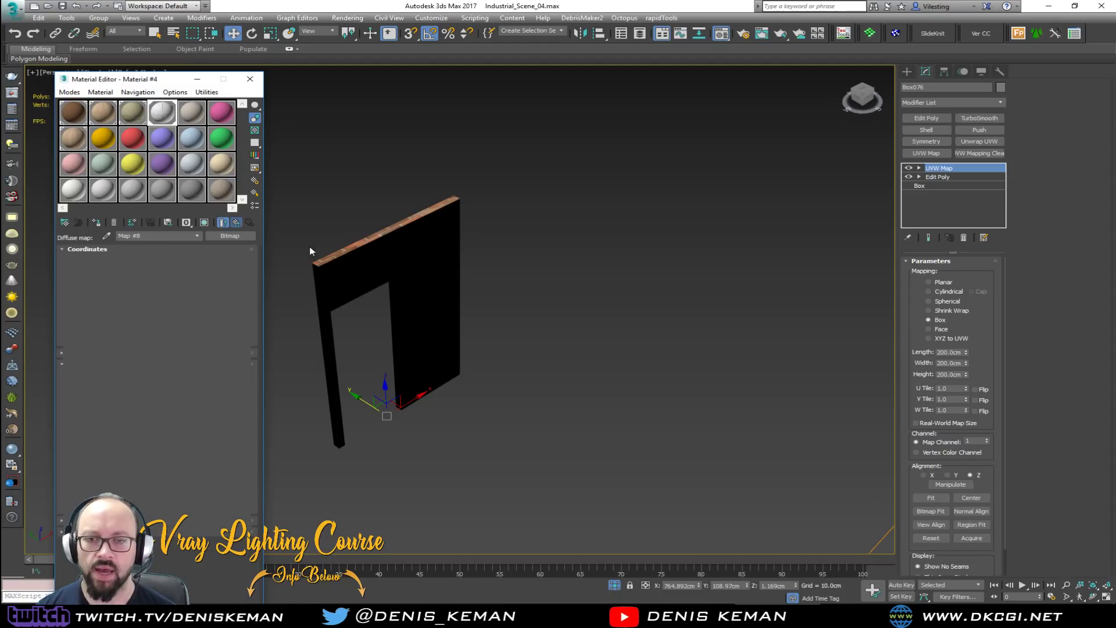
left_click(926, 119)
key("4")
key("ctrl+a")
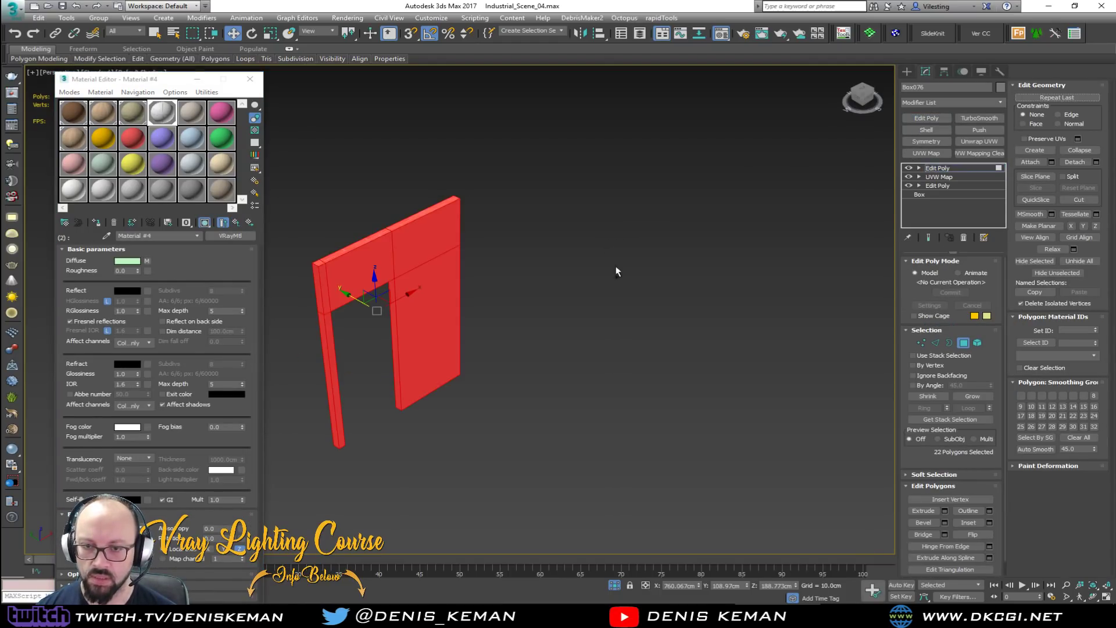
left_click(1074, 329)
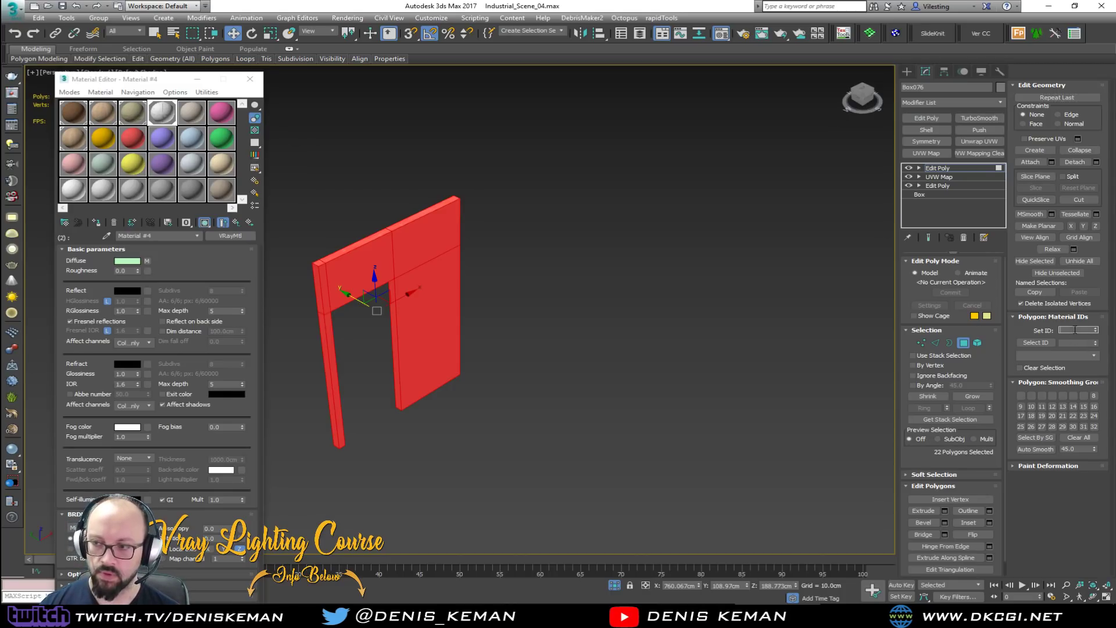
type("1")
key("Return")
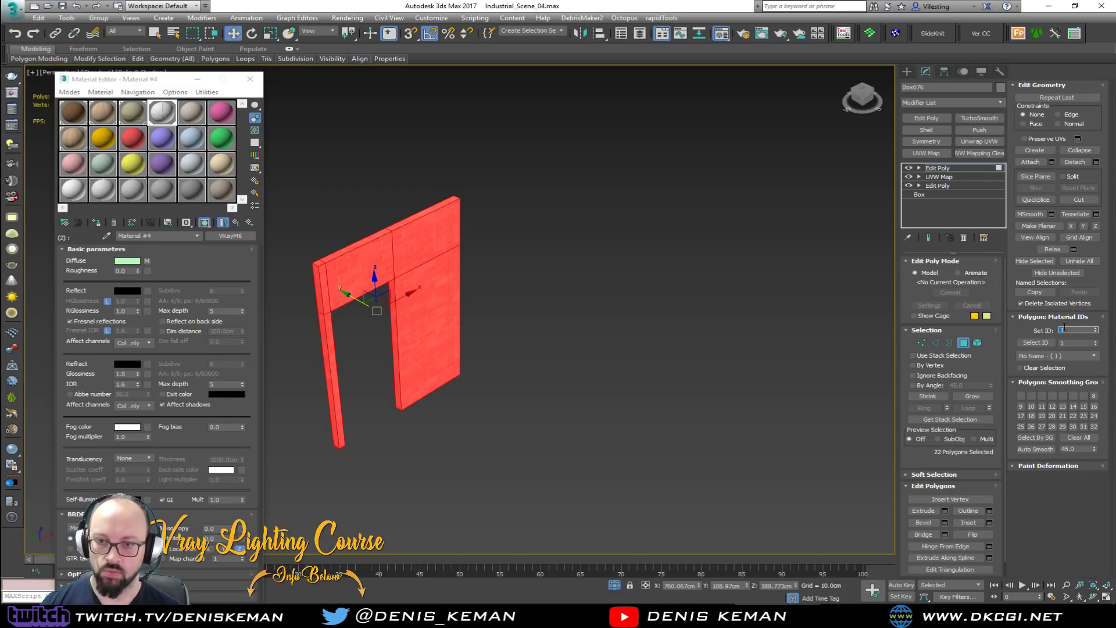
left_click(962, 345)
Close the Material Editor and end isolation to bring back the whole room.
left_click(250, 79)
left_click(386, 156)
right_click(422, 241)
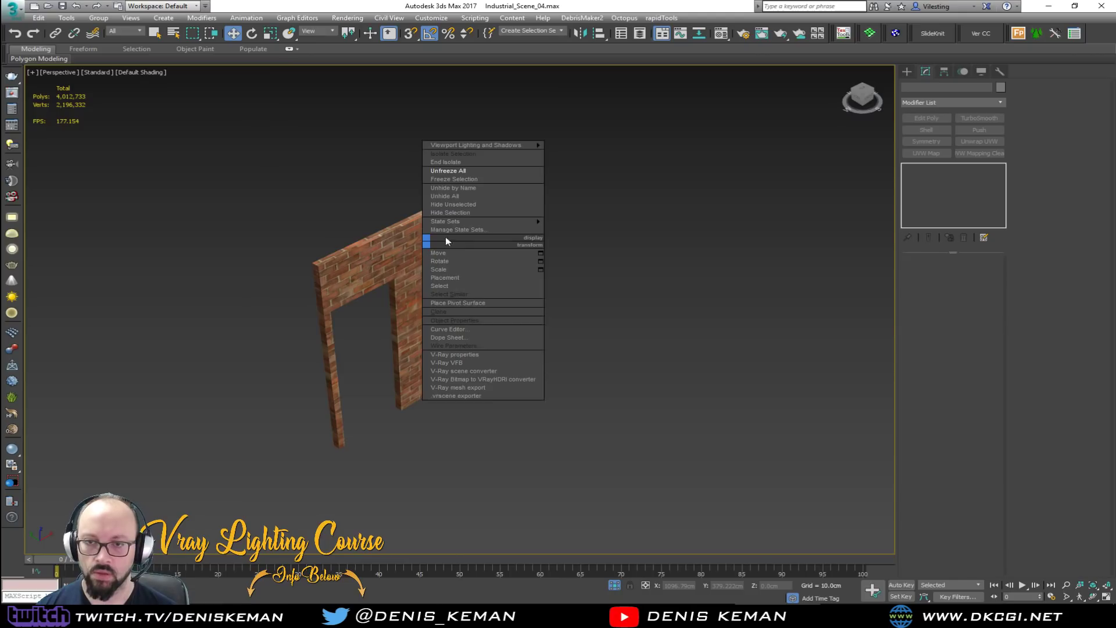
left_click(459, 164)
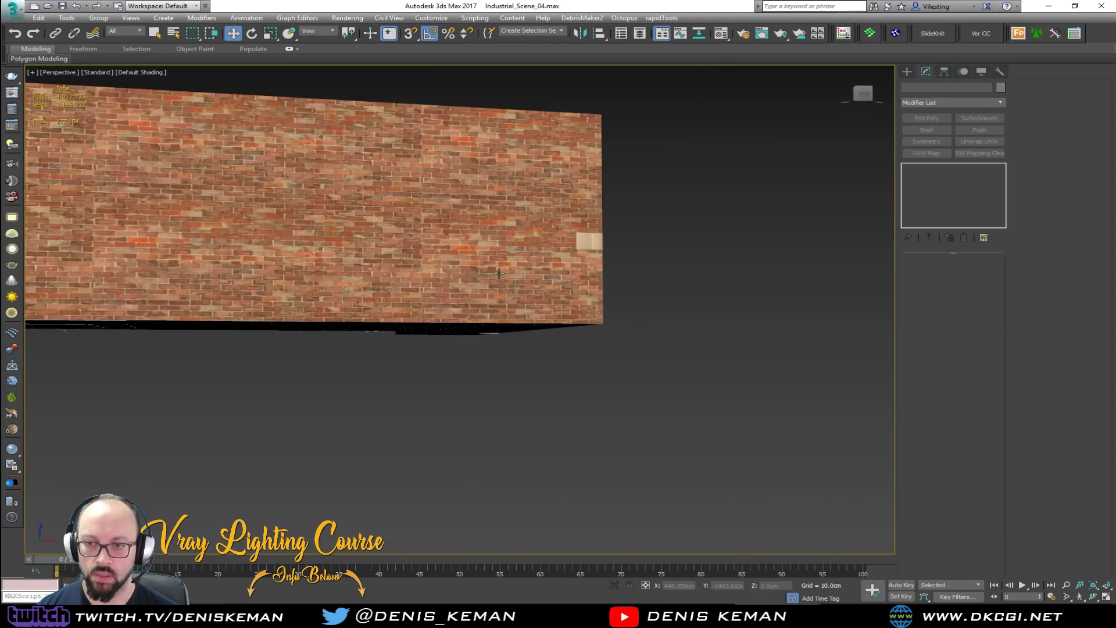
middle_click_drag(538, 329, 477, 255, "alt")
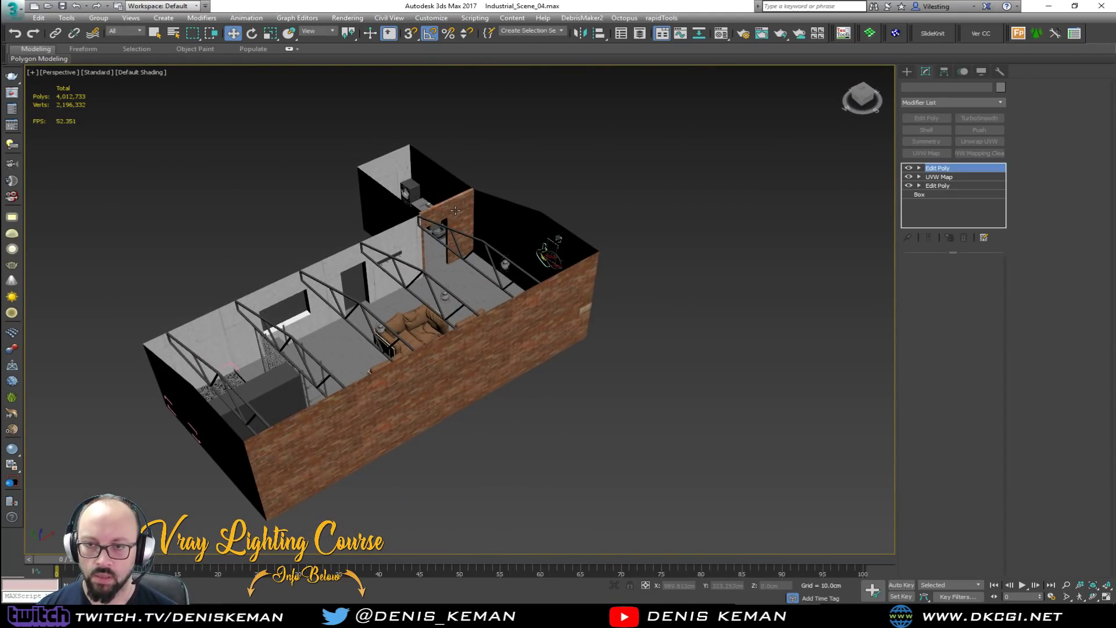
Set all polygons of the doorway partition wall to material ID 2 for concrete.
left_click(455, 210)
scroll(455, 210, "up", 7)
key("2")
key("4")
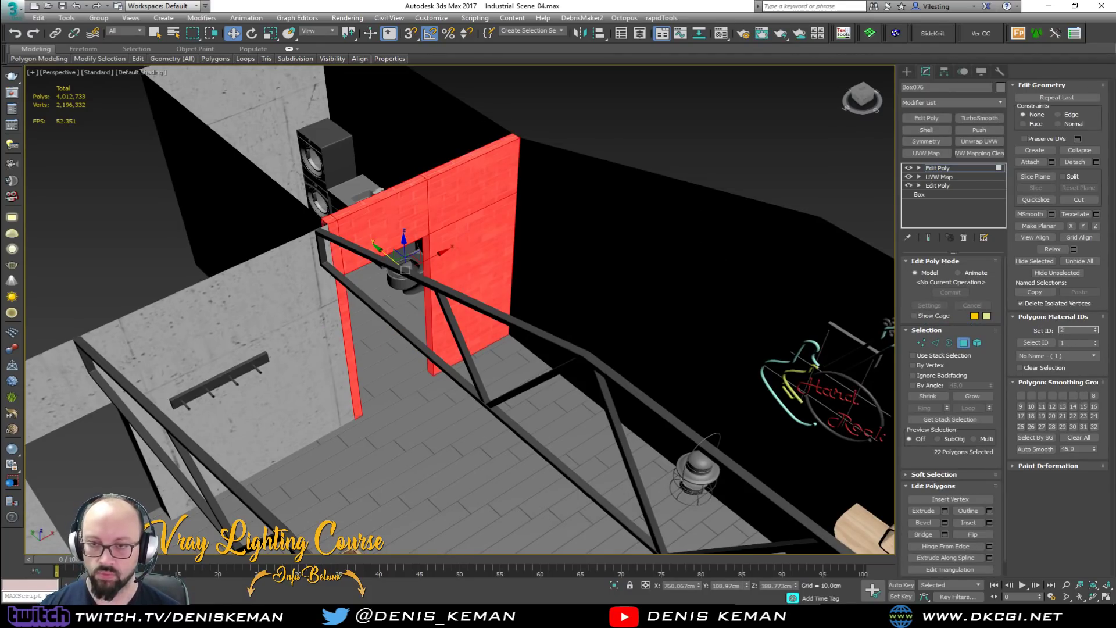
type("2")
key("Return")
left_click(963, 343)
left_click(734, 160)
key("F4")
key("F4")
Examine the concrete walls and the brick pattern on the long wall up close and from a distance.
scroll(506, 231, "down", 3)
middle_click_drag(506, 232, 107, 193, "alt")
middle_click_drag(576, 283, 449, 262, "alt")
middle_click_drag(283, 272, 570, 282, "alt")
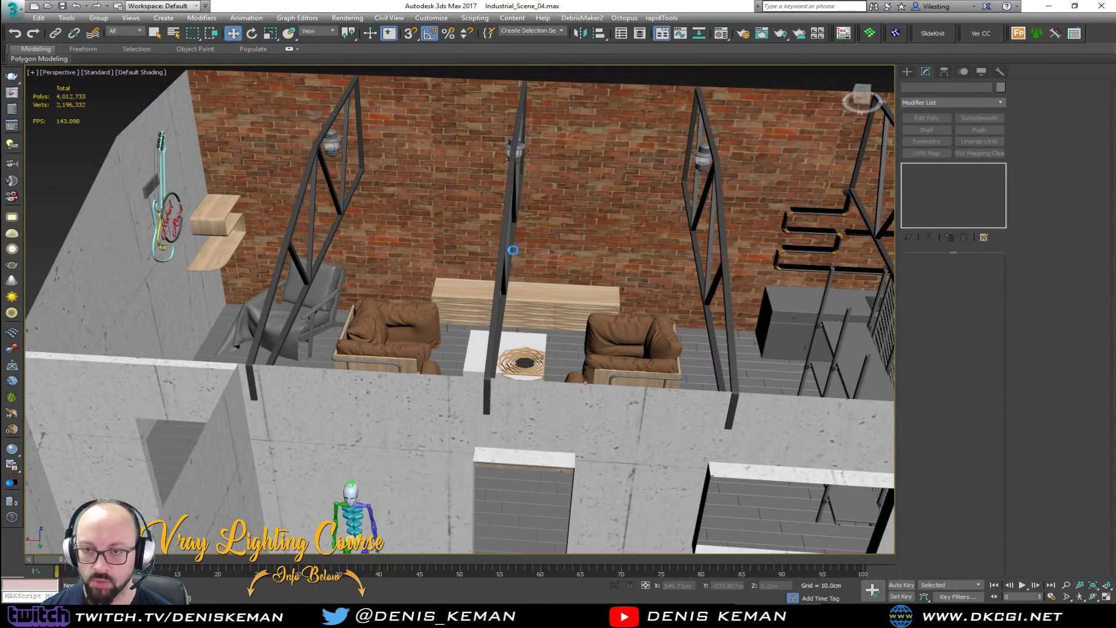
scroll(525, 261, "up", 10)
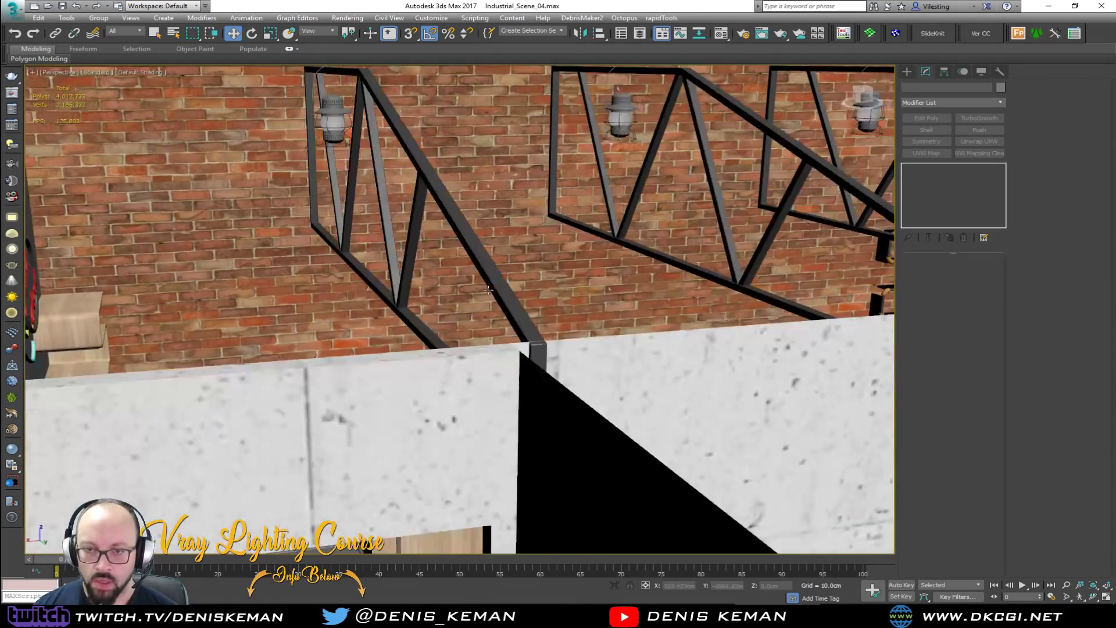
scroll(493, 291, "up", 10)
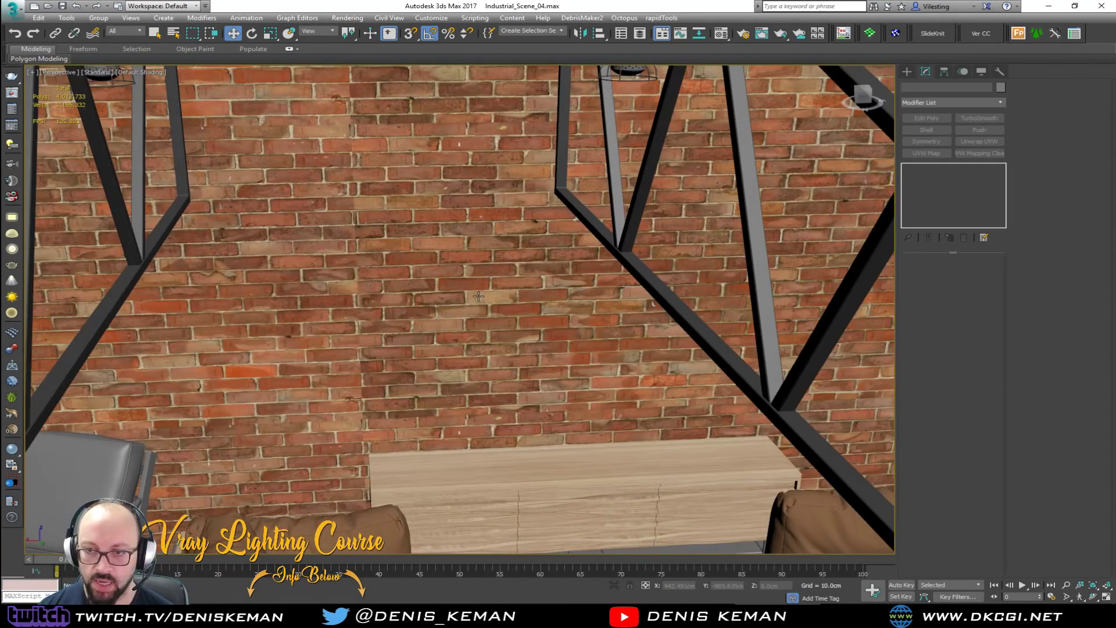
scroll(479, 303, "up", 6)
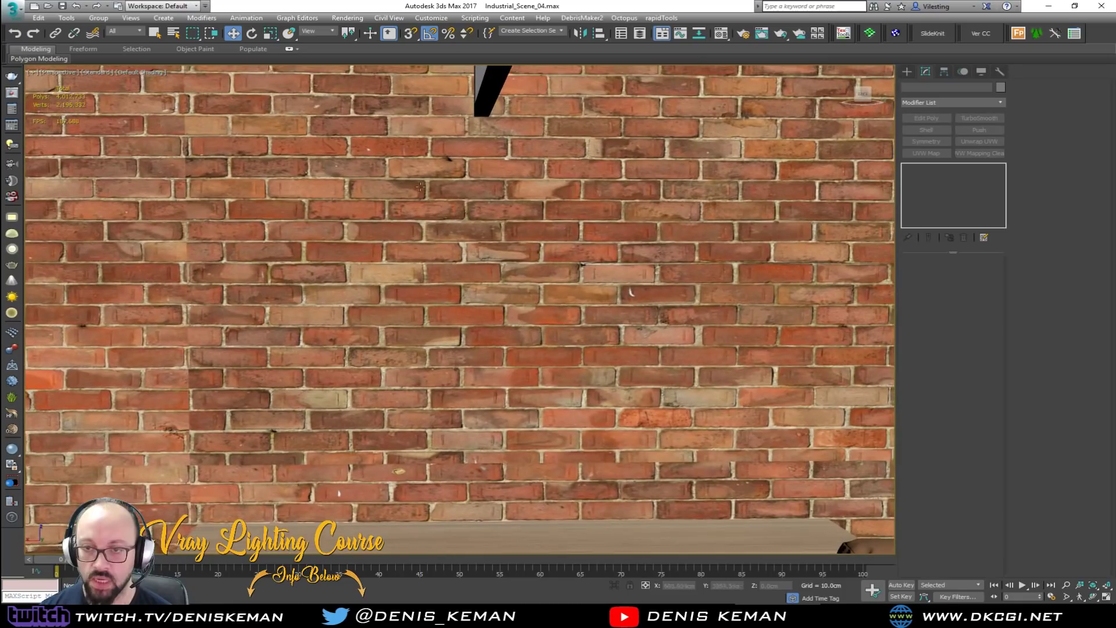
middle_click_drag(472, 267, 528, 217, "alt")
scroll(436, 272, "down", 2)
scroll(432, 283, "down", 8)
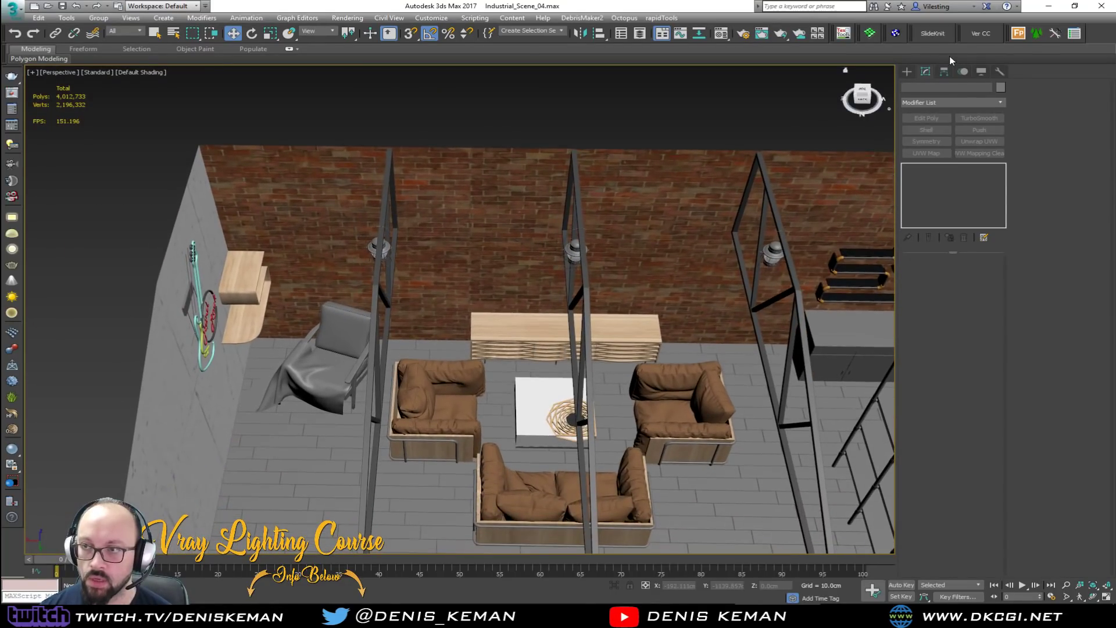
Create an Omni light and place it beside the first hanging lamp, at about X 678, Y -295, Z 325 cm.
left_click(906, 72)
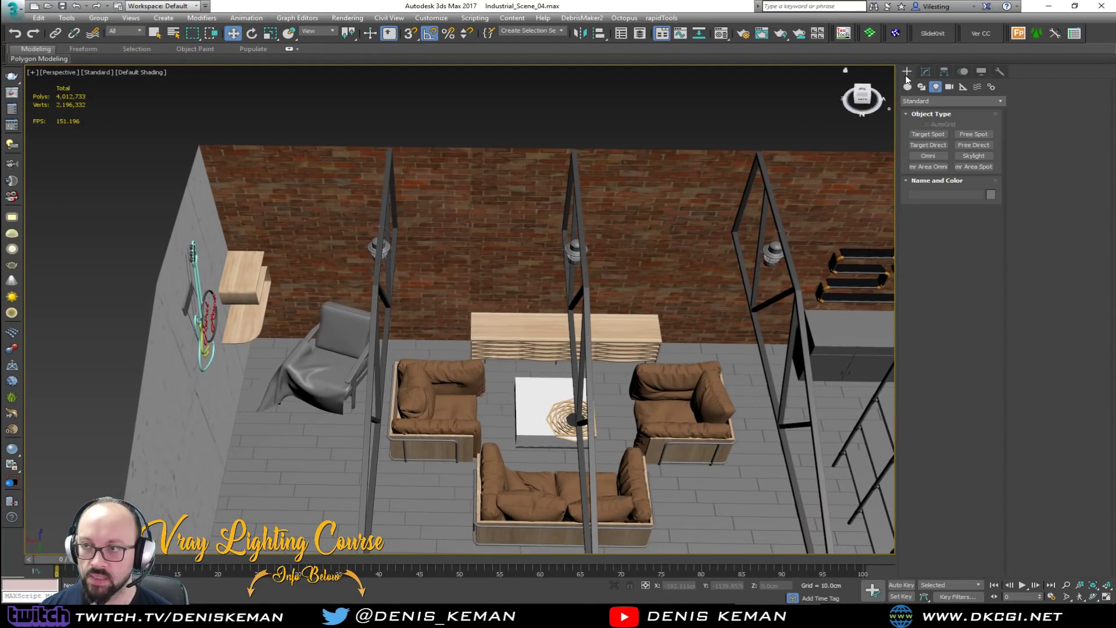
left_click(924, 157)
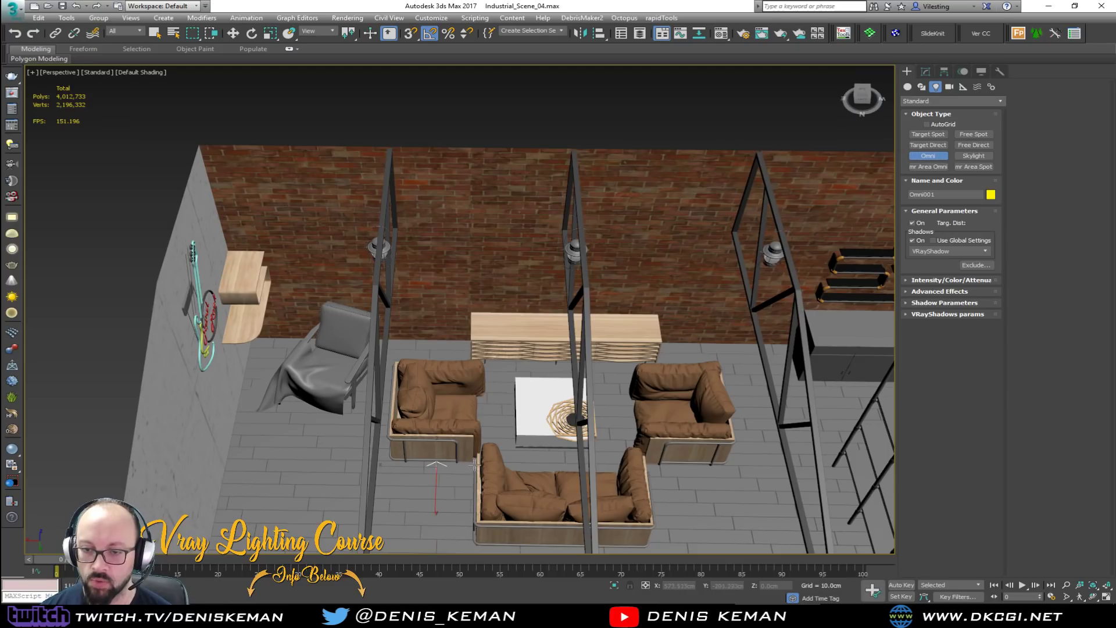
left_click(437, 464)
key("w")
middle_click_drag(439, 251, 349, 203, "alt")
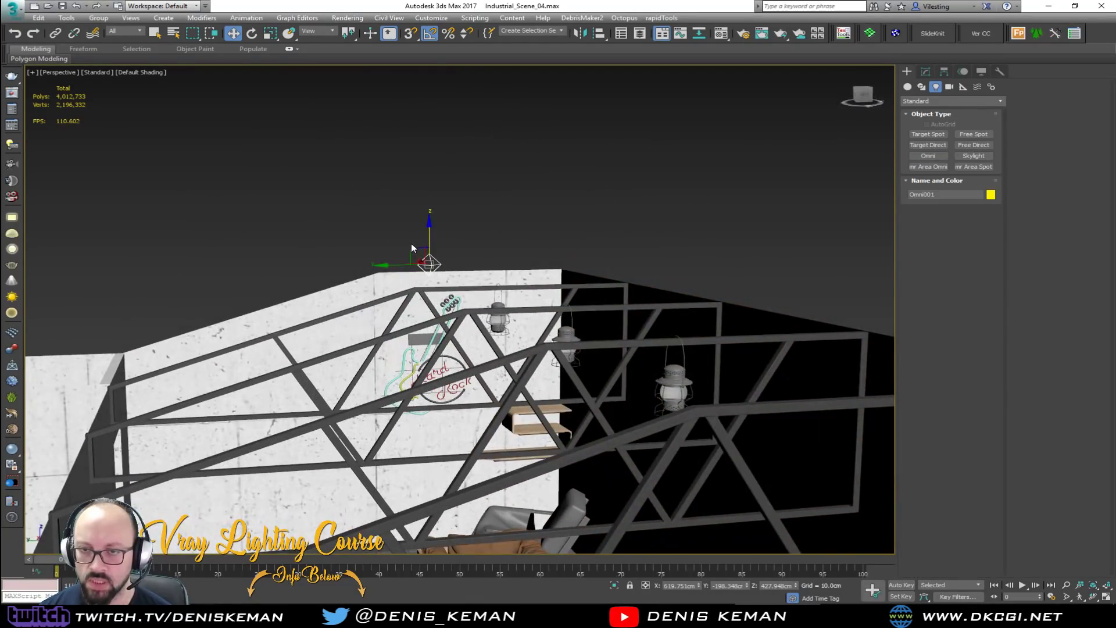
middle_click_drag(507, 324, 548, 356, "alt")
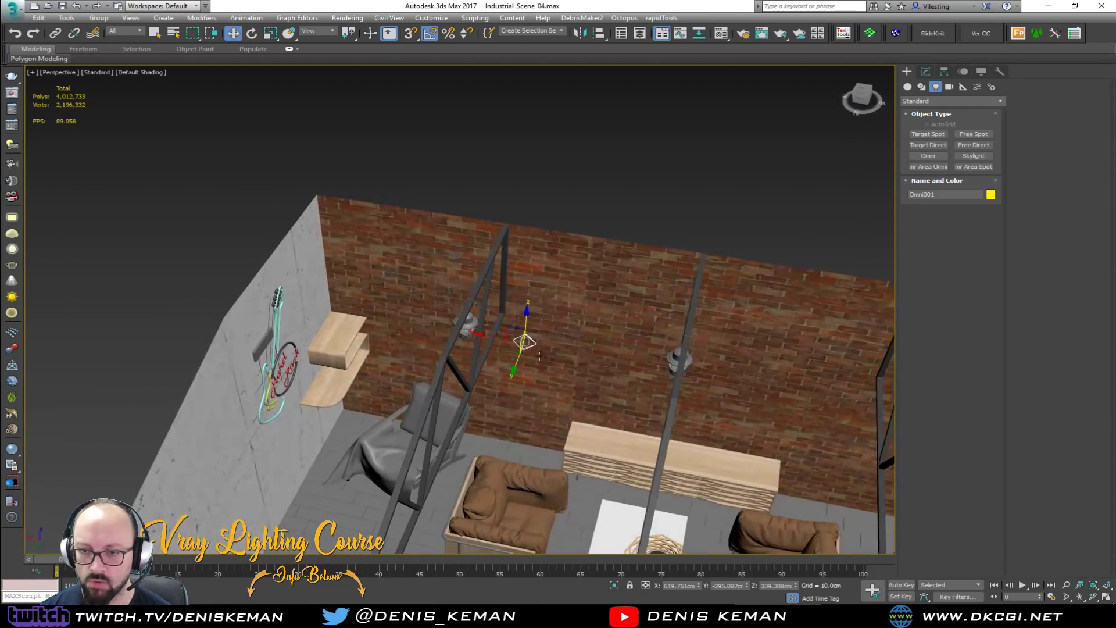
middle_click_drag(443, 332, 325, 316, "alt")
Switch the viewport to DX Mode to preview the Omni light's effect on the room.
left_click(925, 71)
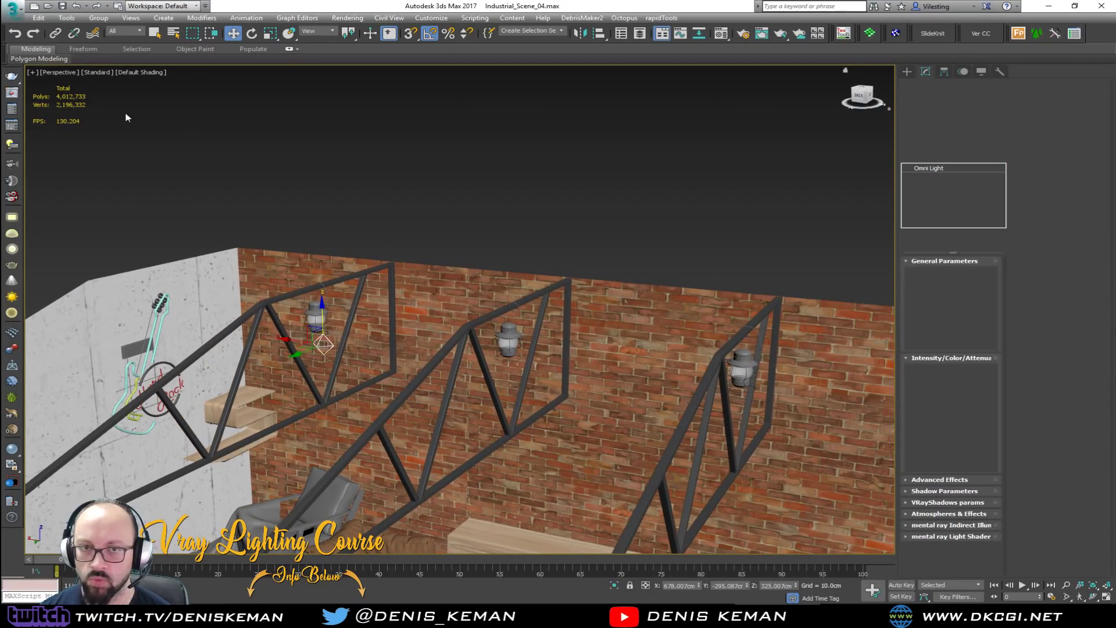
left_click(96, 72)
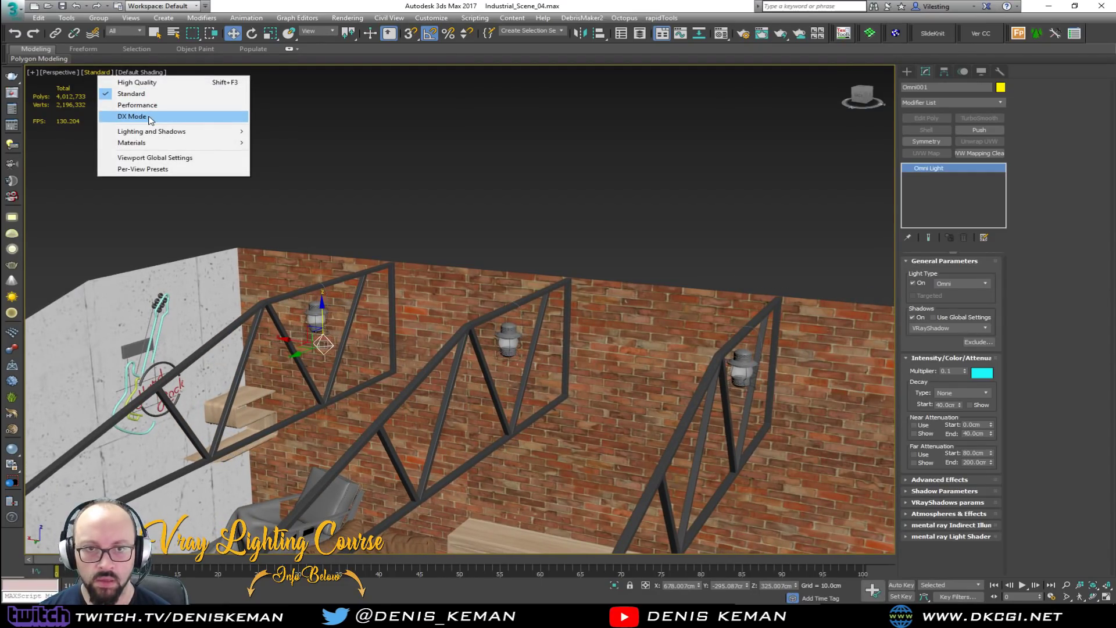
left_click(148, 119)
middle_click_drag(408, 299, 420, 344, "alt")
Set the Omni light's colour to a pale warm white (RGB 213, 191, 185) and its multiplier to 1.0.
left_click(986, 376)
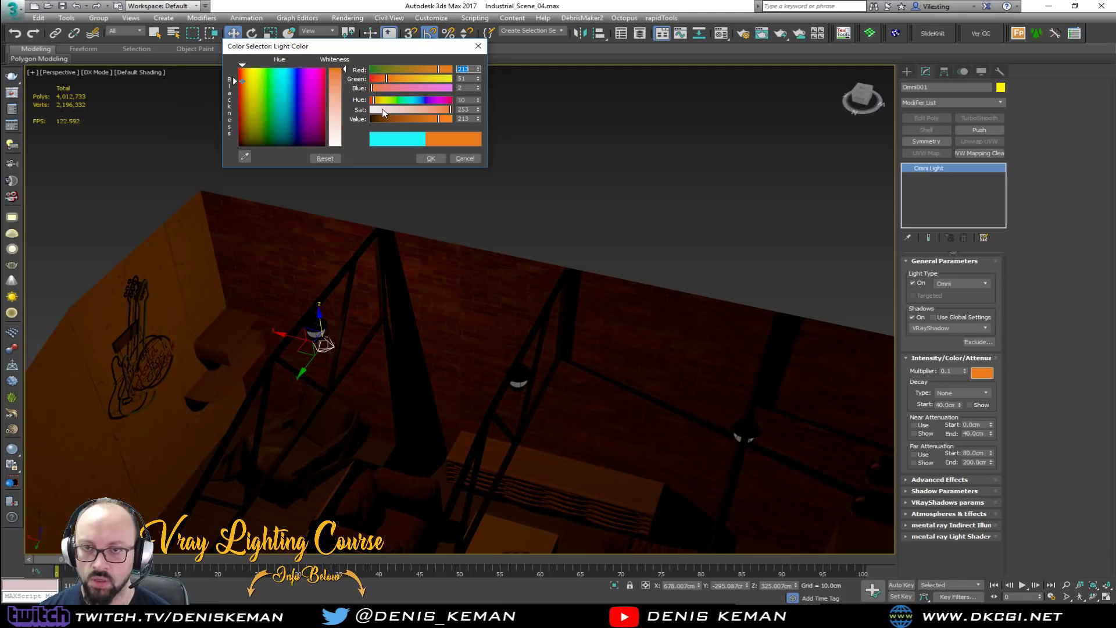
left_click_drag(383, 112, 381, 114)
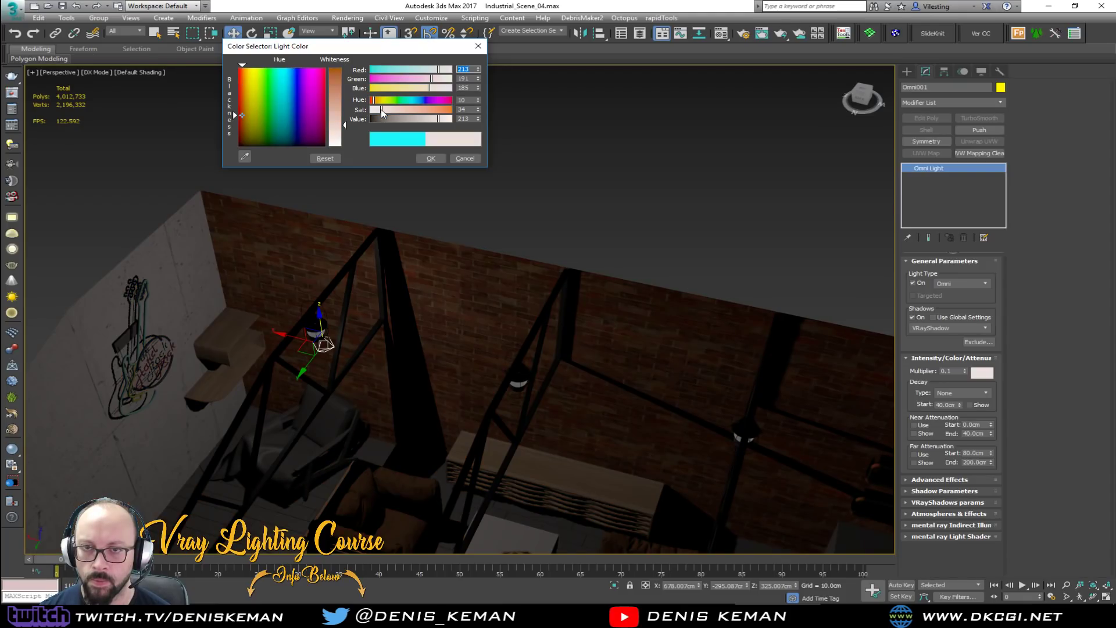
left_click(420, 155)
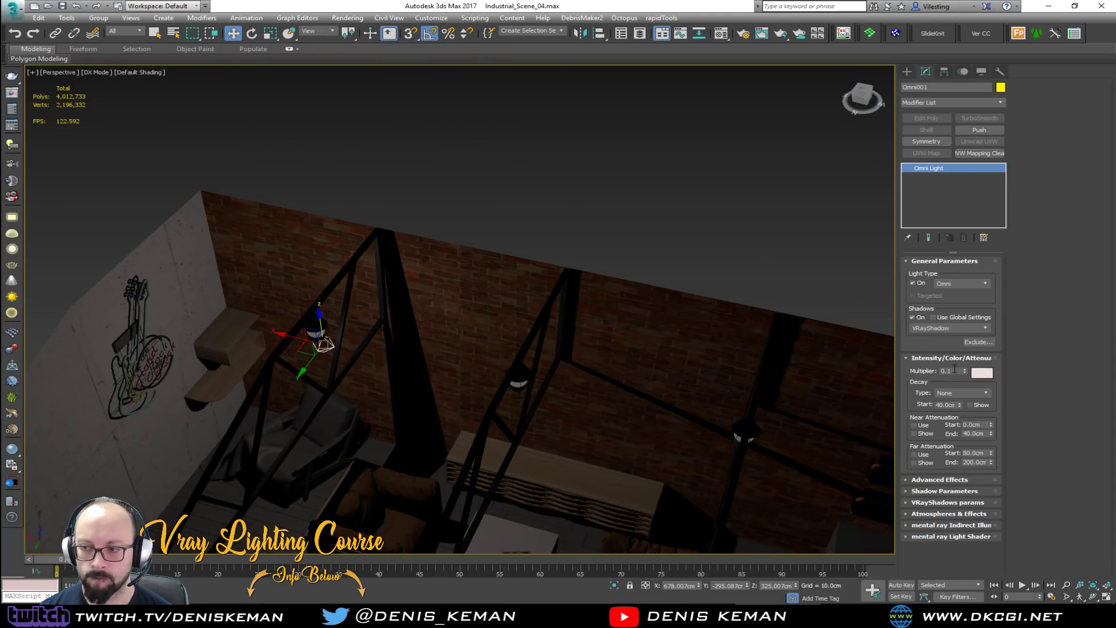
type("1.0")
key("Return")
middle_click_drag(696, 296, 631, 152)
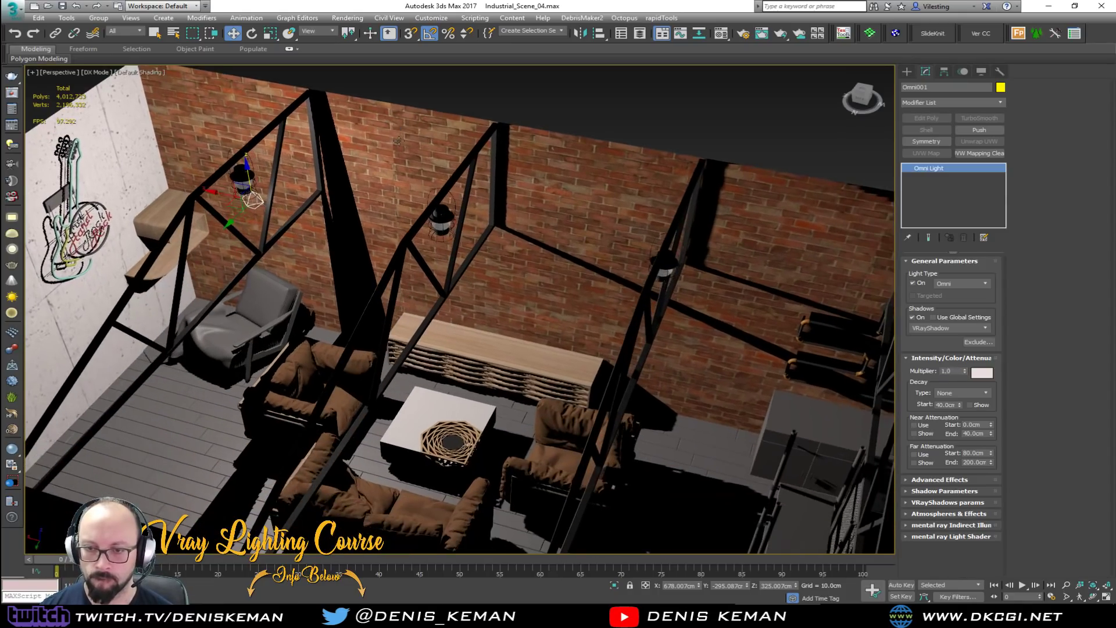
Clone the Omni light as instances under the second and third hanging lamps, at about X 470 and X 261 cm.
scroll(406, 148, "down", 3)
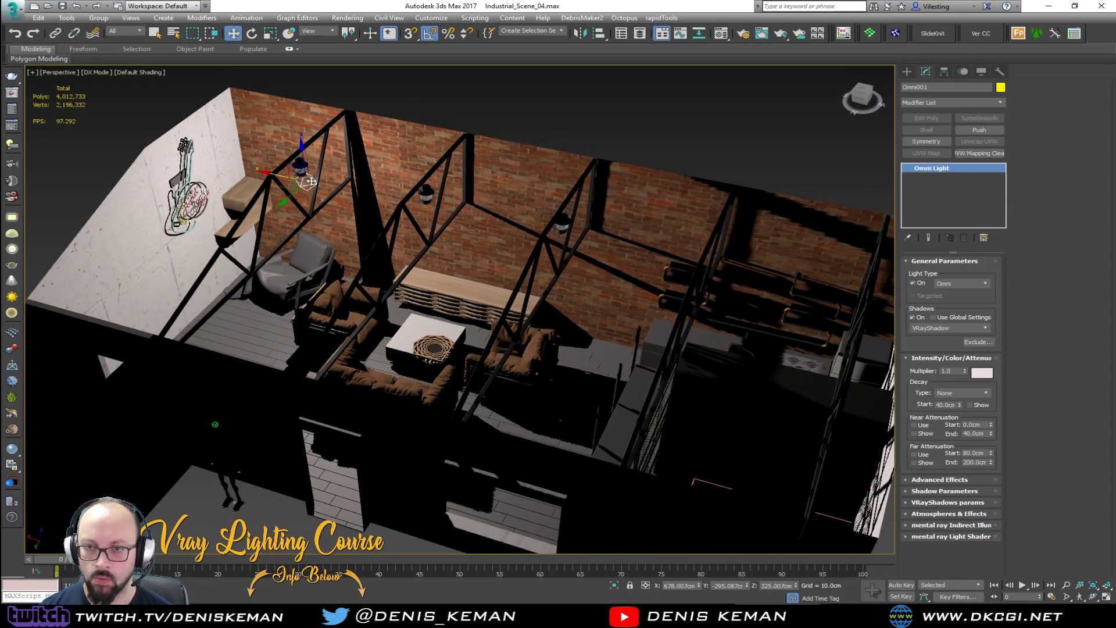
left_click_drag(290, 174, 409, 200, "shift")
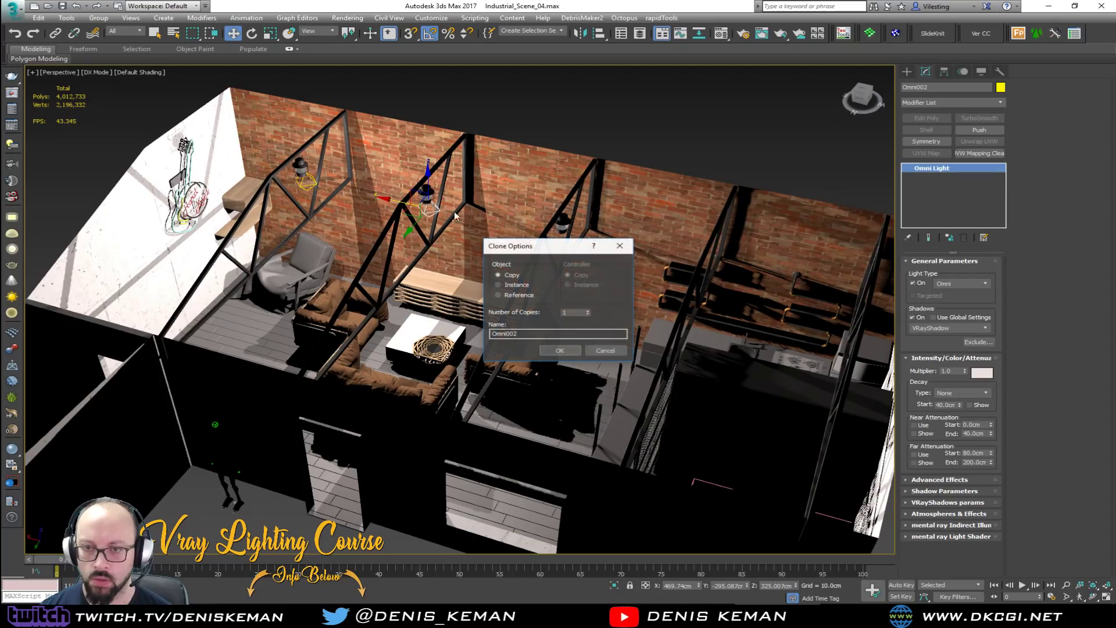
left_click(561, 348)
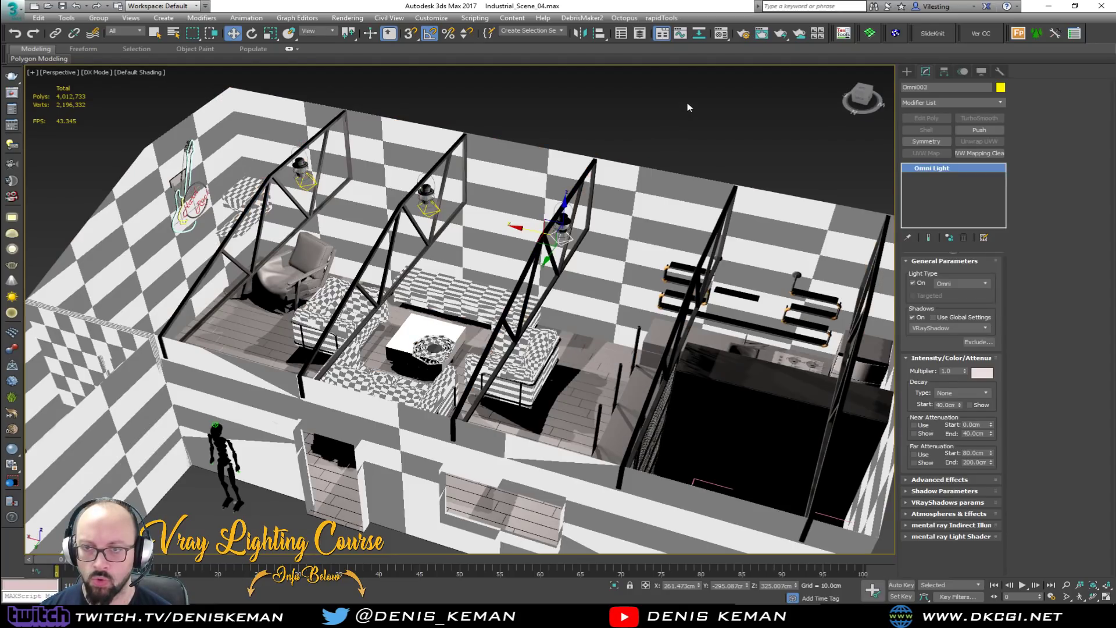
Select all three Omni lights and move them together into line with their hanging lamps, at about Y -285, Z 336 cm.
middle_click_drag(687, 102, 632, 131, "alt")
scroll(594, 229, "up", 3)
middle_click_drag(706, 298, 556, 273, "alt")
left_click(314, 246, "ctrl")
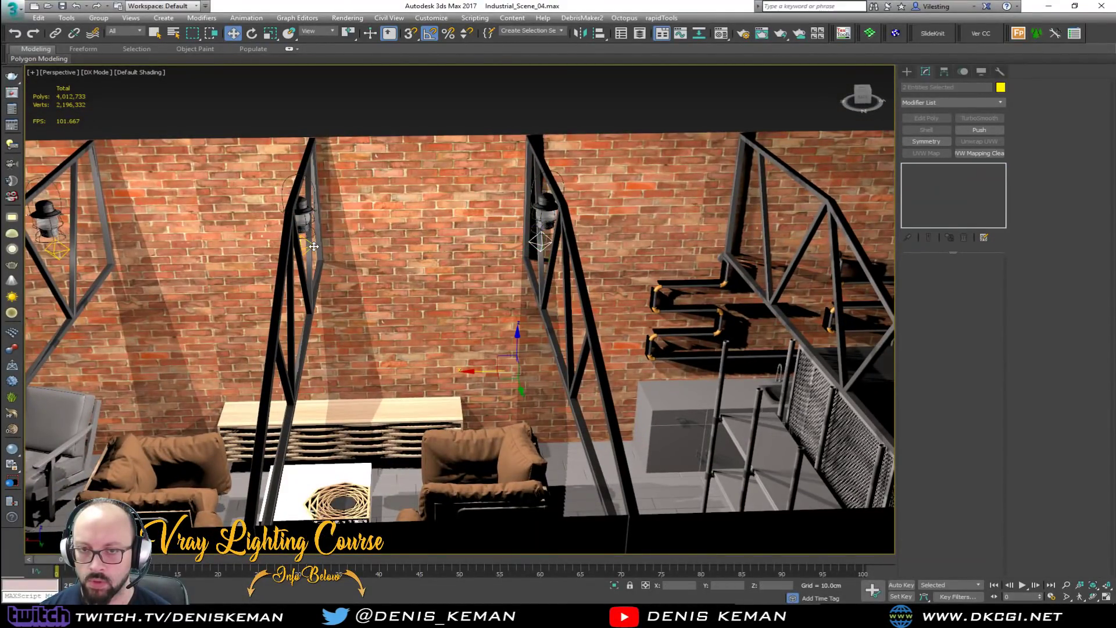
key("ctrl+z")
left_click(307, 245, "ctrl")
middle_click_drag(307, 244, 184, 231, "alt")
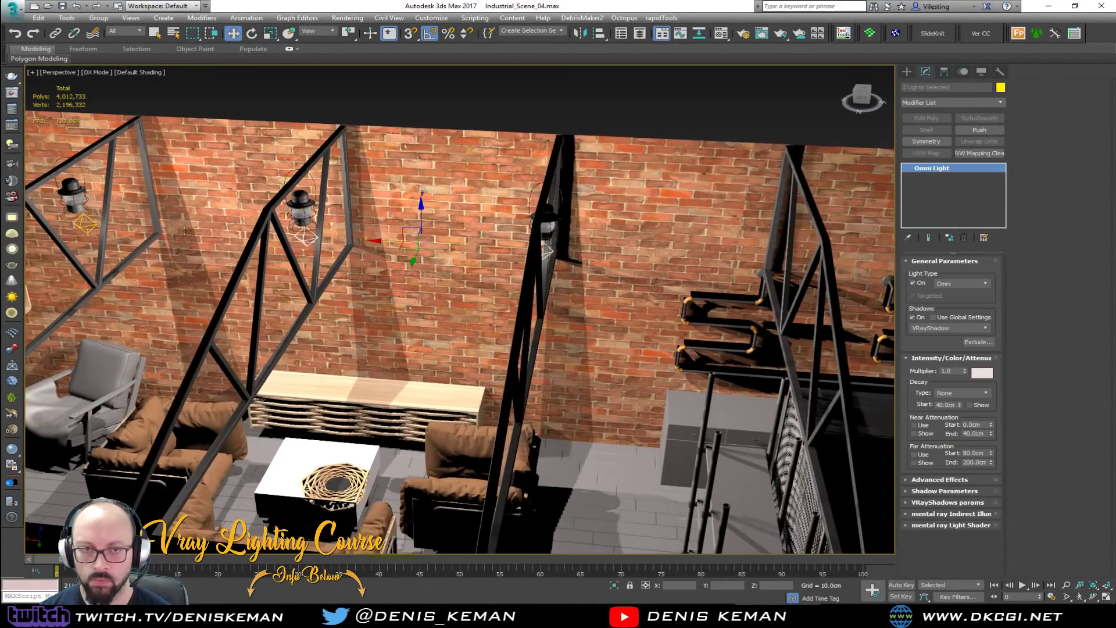
left_click(82, 226, "ctrl")
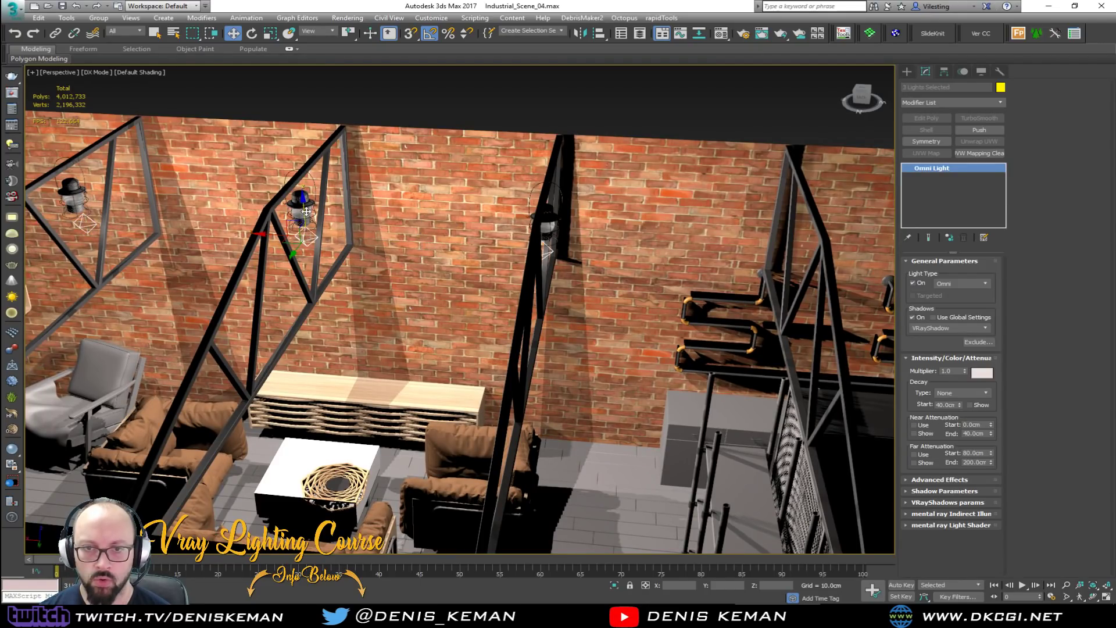
left_click_drag(306, 214, 296, 223)
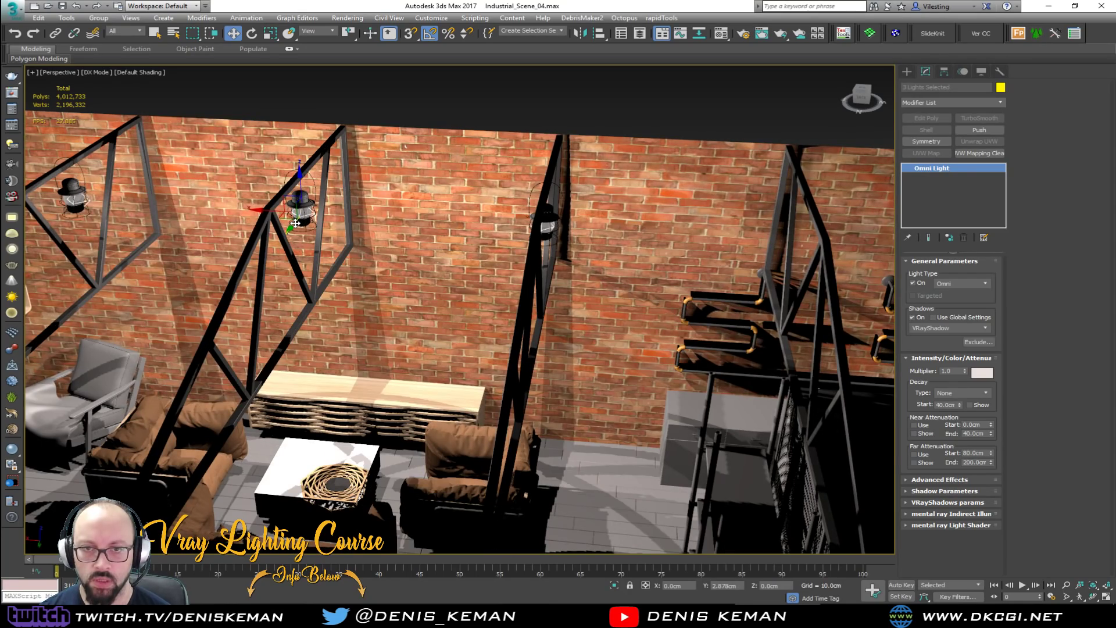
middle_click_drag(295, 224, 341, 203, "alt")
mouse_move(302, 190)
left_mouse_down()
mouse_move(346, 213)
mouse_move(310, 198)
left_mouse_up()
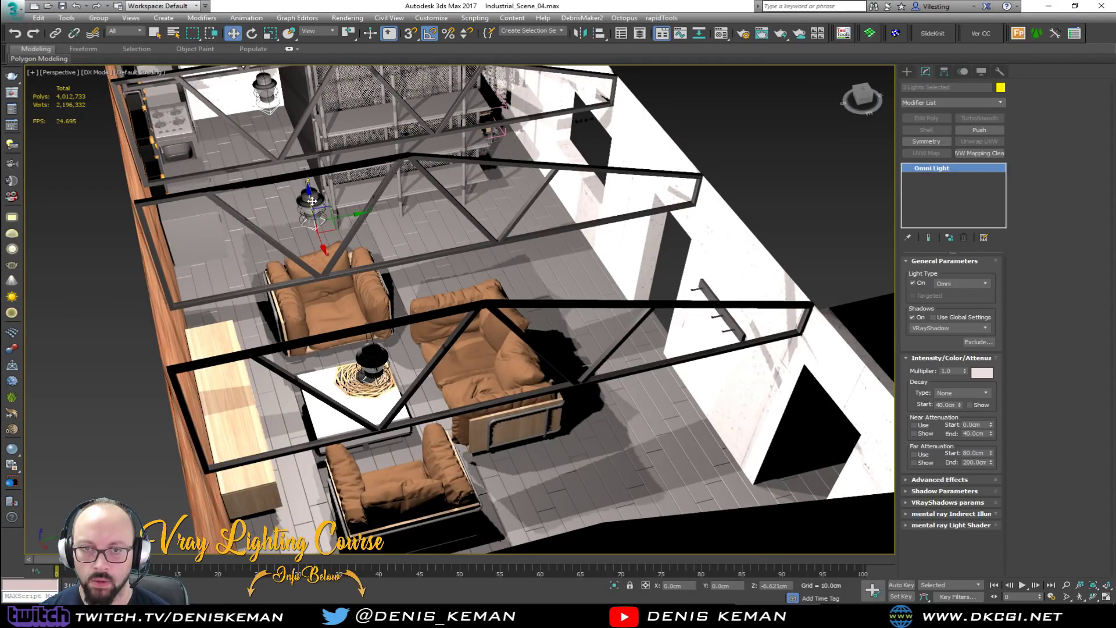
Set the multiplier of the three selected Omni lights to 0.3.
middle_click_drag(315, 202, 206, 198, "alt")
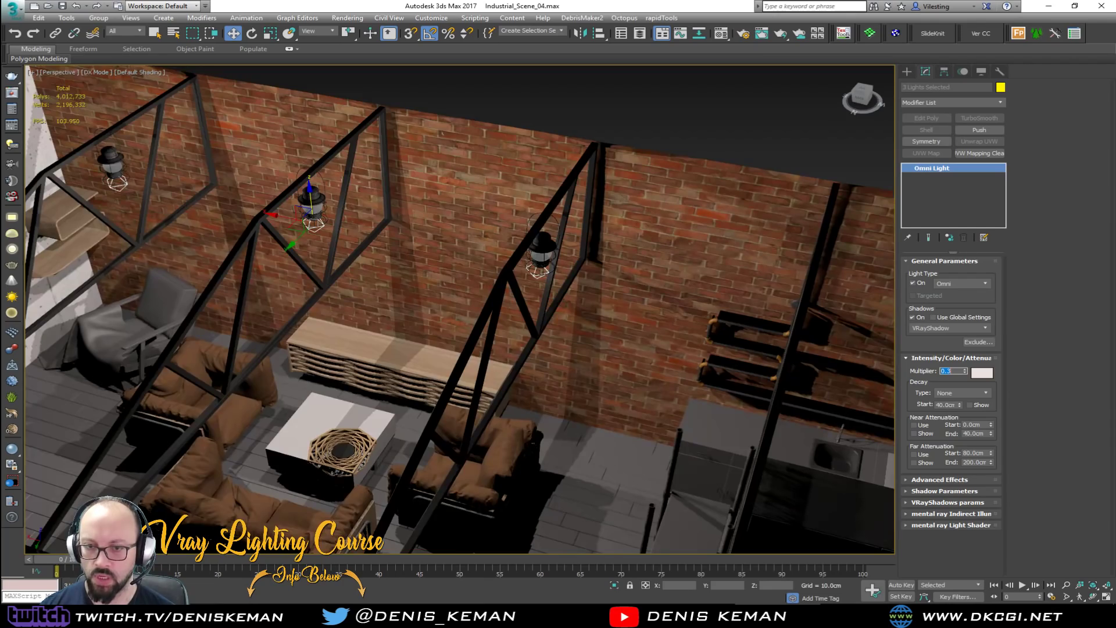
middle_click_drag(314, 290, 390, 333)
scroll(406, 339, "down", 3)
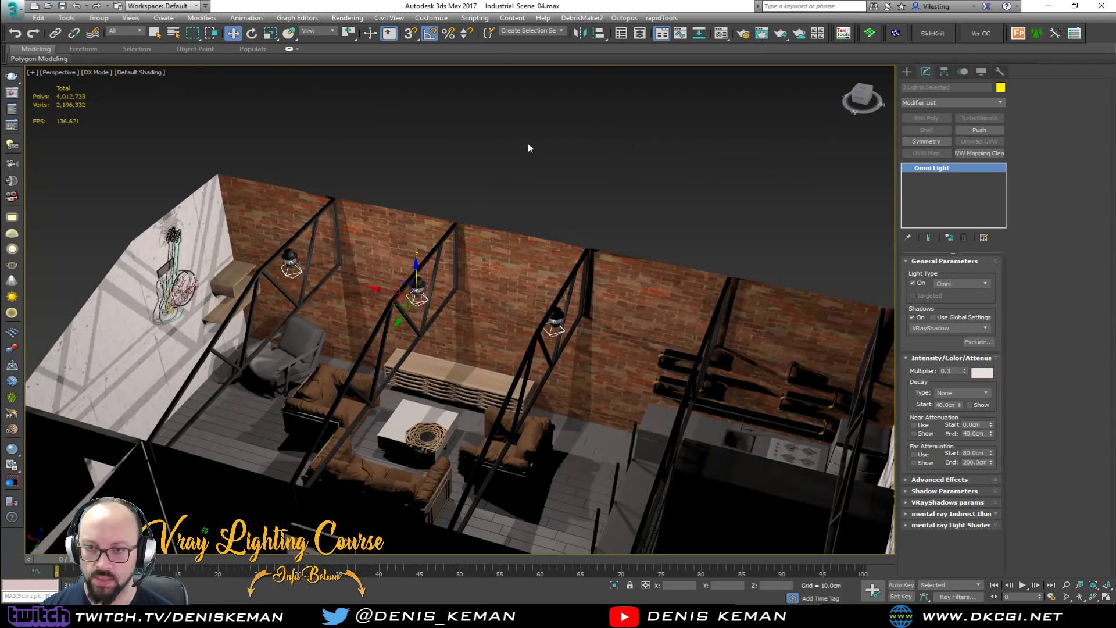
Examine how the dimmed Omni lights illuminate the brick wall, concrete wall and furniture.
left_click(528, 145)
scroll(361, 285, "up", 3)
middle_click_drag(361, 285, 428, 220, "alt")
scroll(586, 243, "down", 3)
scroll(428, 220, "up", 4)
middle_click_drag(357, 240, 547, 214, "alt")
scroll(210, 229, "up", 2)
Copy the first lamp's Omni light to the Hard Rock guitar sign, at about X 862, Y -264, Z 243 cm.
left_click(548, 214)
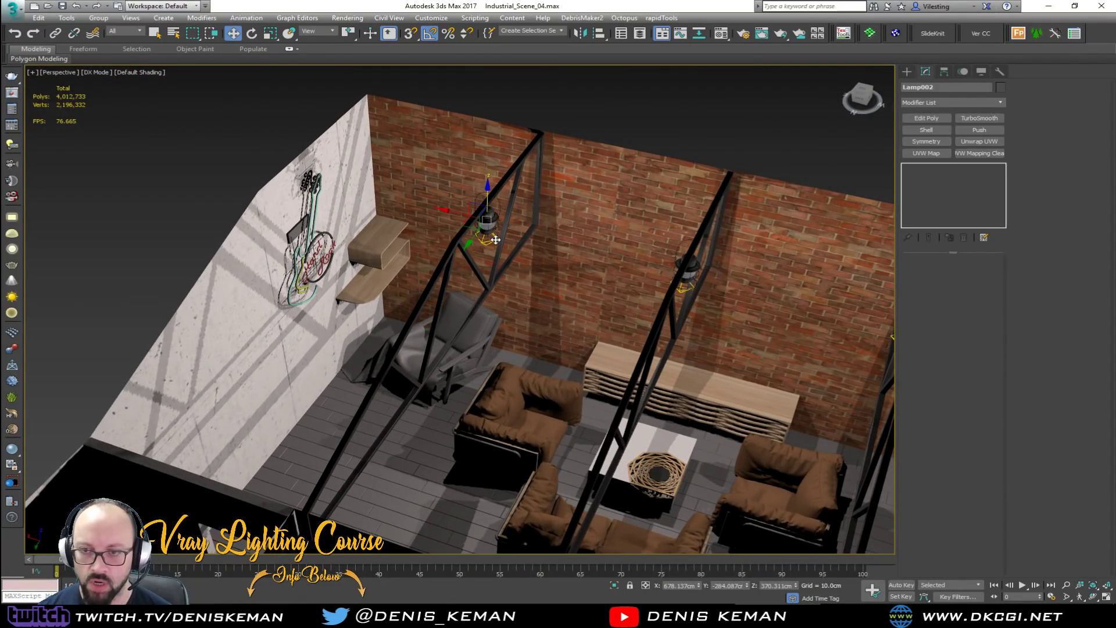
scroll(495, 239, "up", 6)
key("F3")
left_click(449, 231)
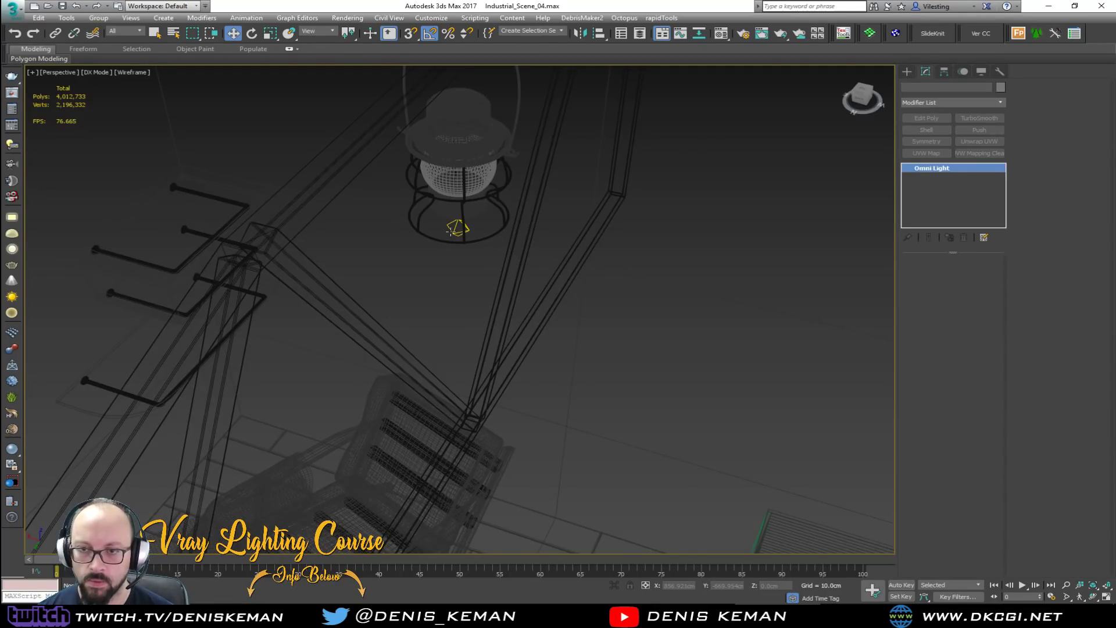
key("F3")
middle_click_drag(455, 227, 518, 239)
scroll(643, 216, "down", 3)
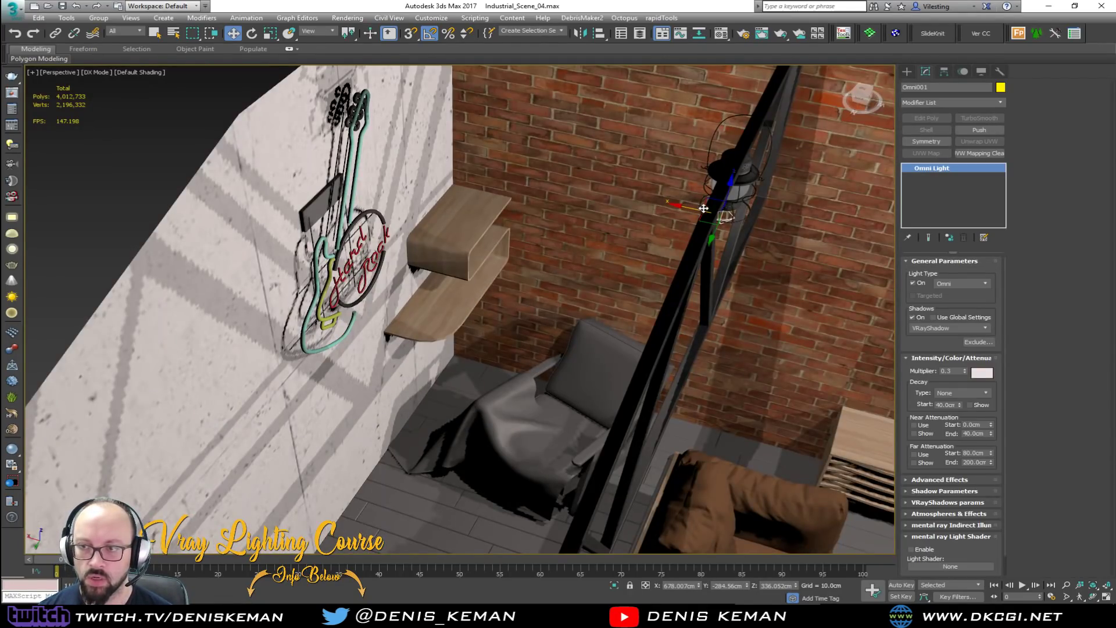
left_click(370, 274)
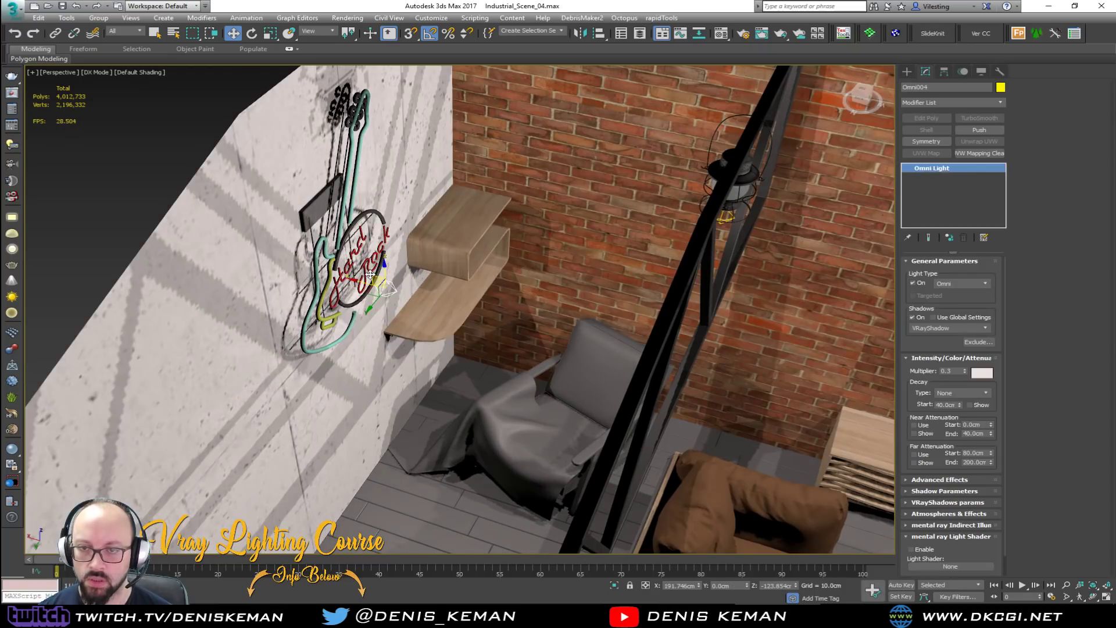
left_click_drag(388, 280, 390, 263, "shift")
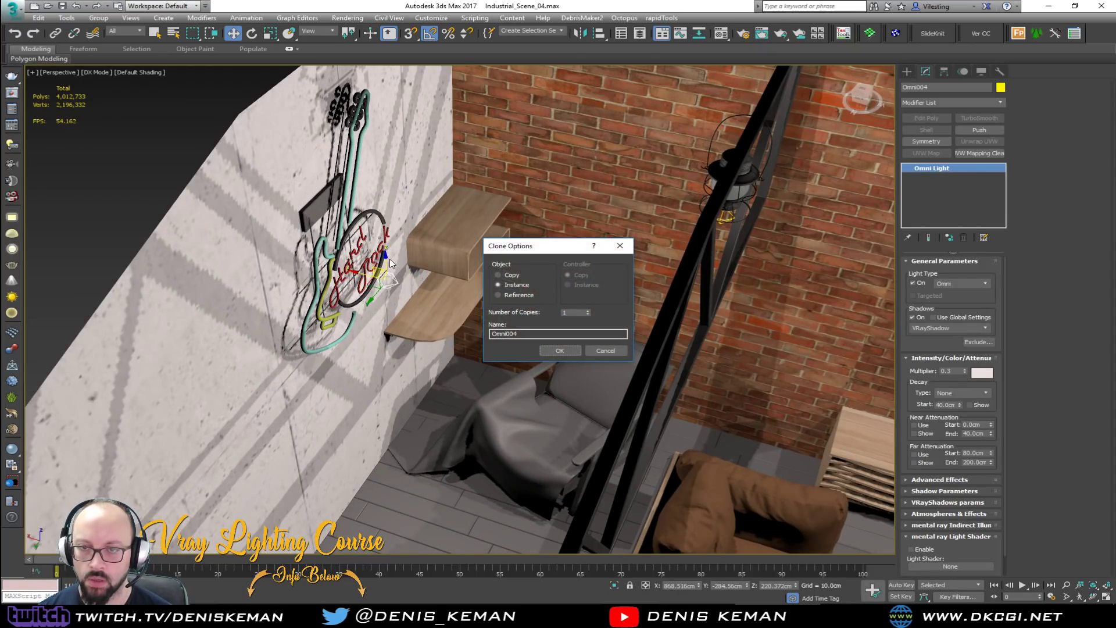
left_click(561, 351)
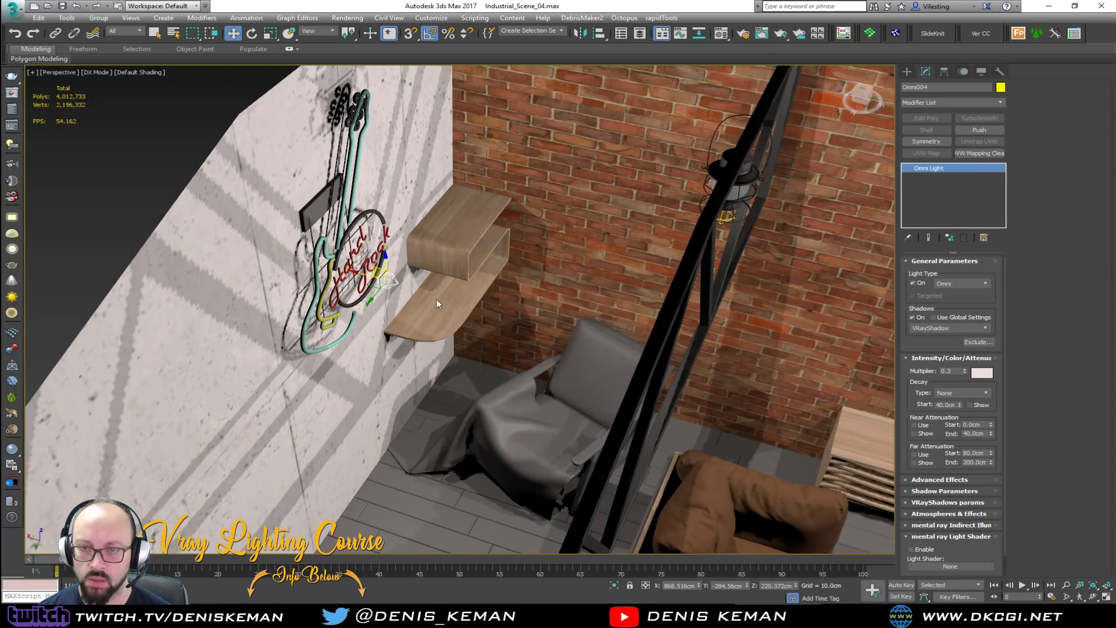
mouse_move(444, 288)
middle_mouse_down("alt")
mouse_move(447, 262)
mouse_move(423, 253)
mouse_move(442, 275)
middle_mouse_up("alt")
middle_click_drag(394, 223, 832, 355, "alt")
Set the colour of the Omni light at the guitar sign to red (RGB 255, 10, 10).
left_click(982, 373)
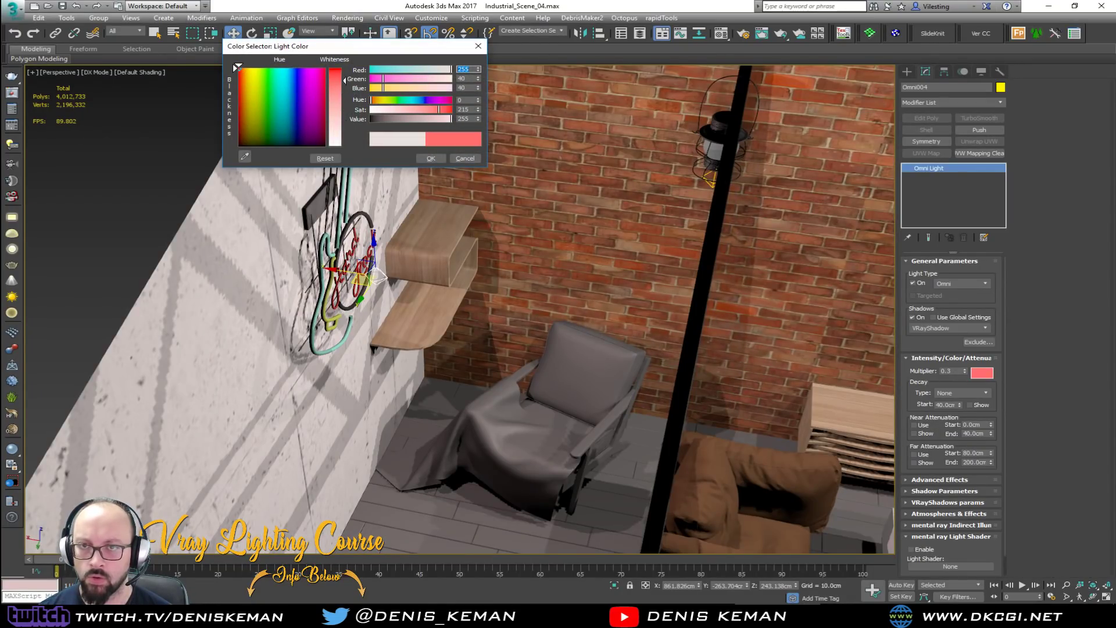
left_click_drag(343, 72, 343, 71)
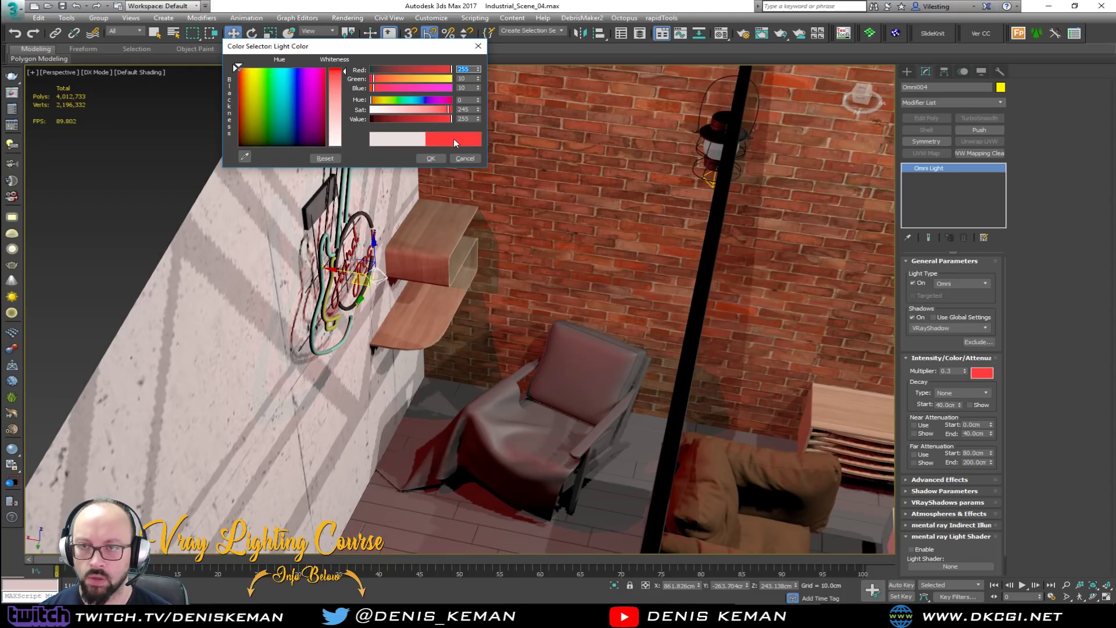
left_click(432, 158)
Copy the red Omni light straight up along the guitar sign to about Z 286 cm.
middle_click_drag(674, 372, 441, 331)
scroll(445, 330, "down", 3)
scroll(260, 268, "up", 4)
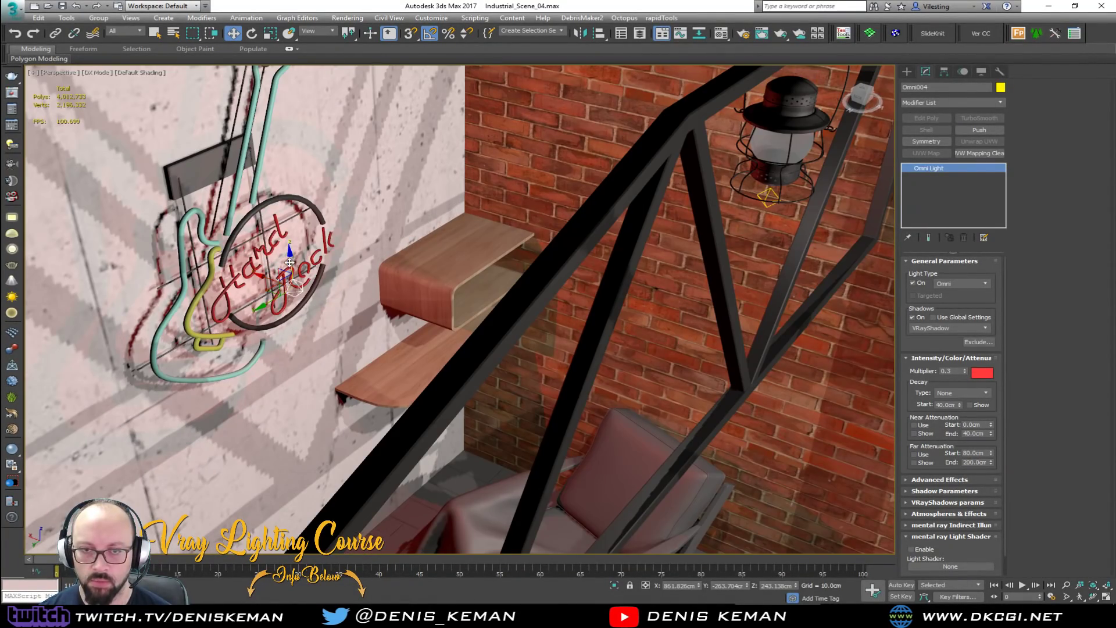
left_click_drag(294, 246, 295, 218, "shift")
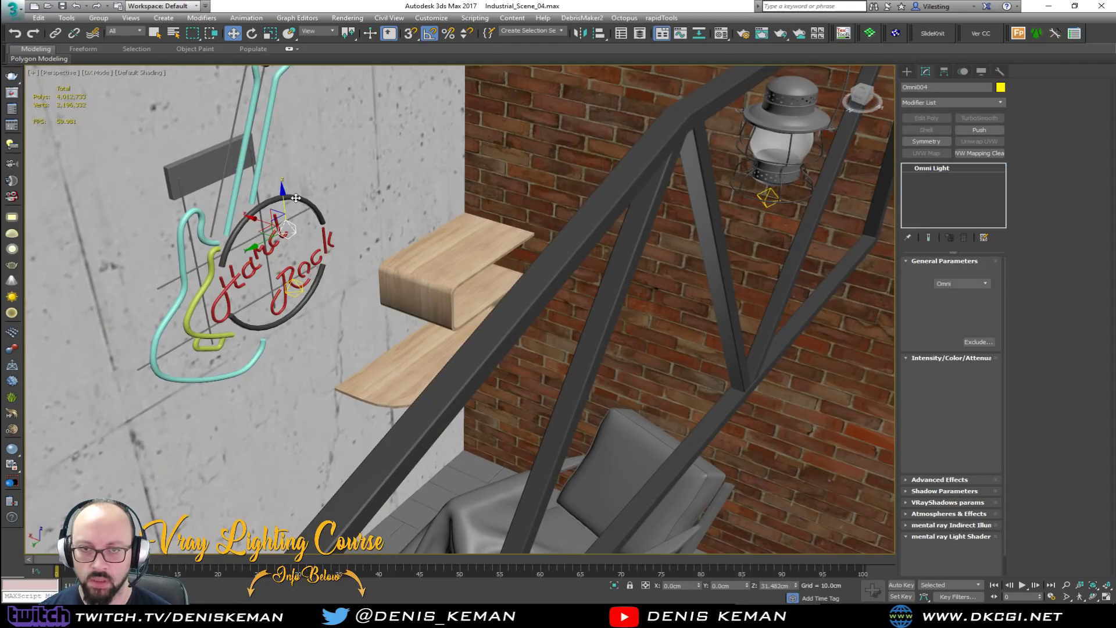
left_click_drag(298, 180, 308, 182, "shift")
left_click(558, 349)
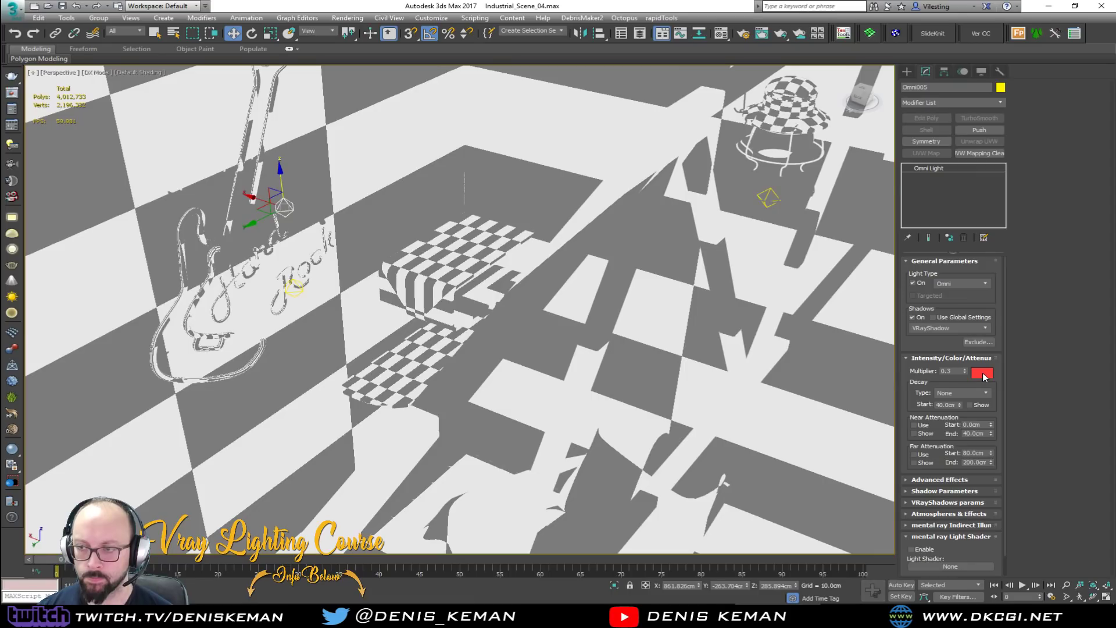
Set the colour of the upper Omni light at the guitar sign to light blue (RGB 10, 158, 243).
left_click(984, 377)
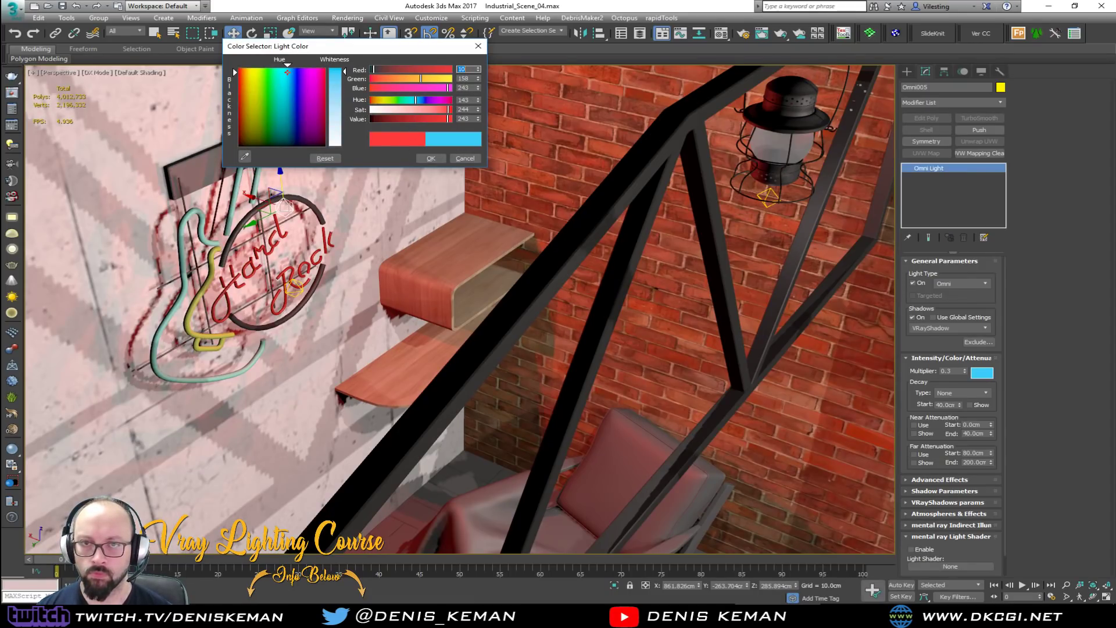
left_click(433, 159)
middle_click_drag(440, 192, 407, 250, "alt")
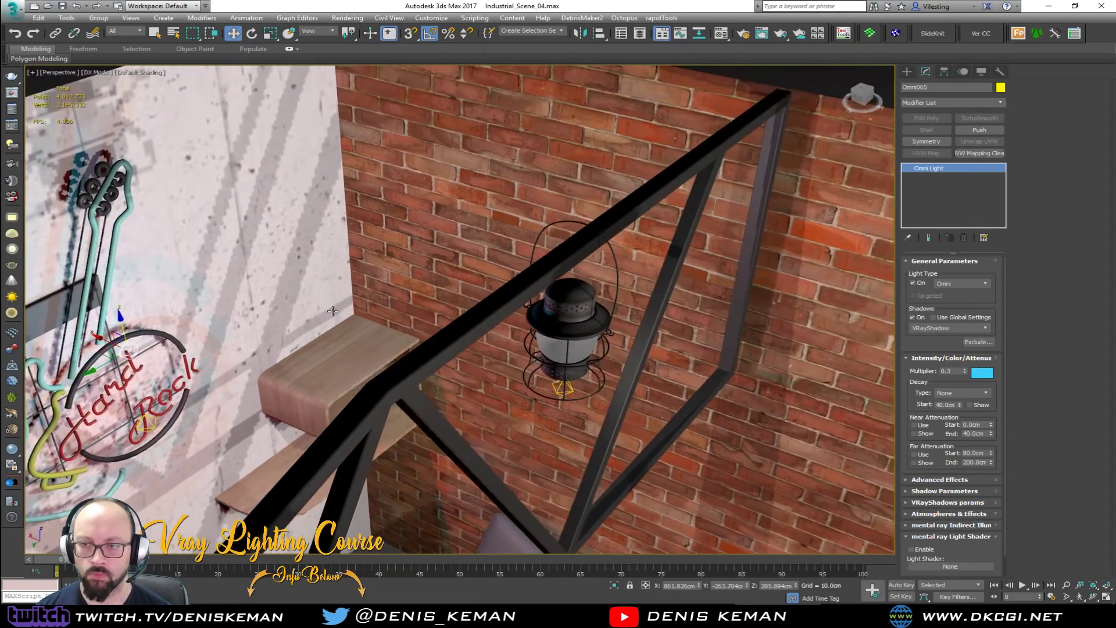
Examine the effect of the red and blue sign lights on the rest of the room.
scroll(477, 279, "down", 5)
left_click(675, 158)
middle_click_drag(524, 306, 478, 511)
scroll(487, 150, "down", 4)
scroll(558, 224, "up", 4)
scroll(526, 301, "up", 5)
scroll(521, 316, "down", 4)
scroll(359, 232, "down", 3)
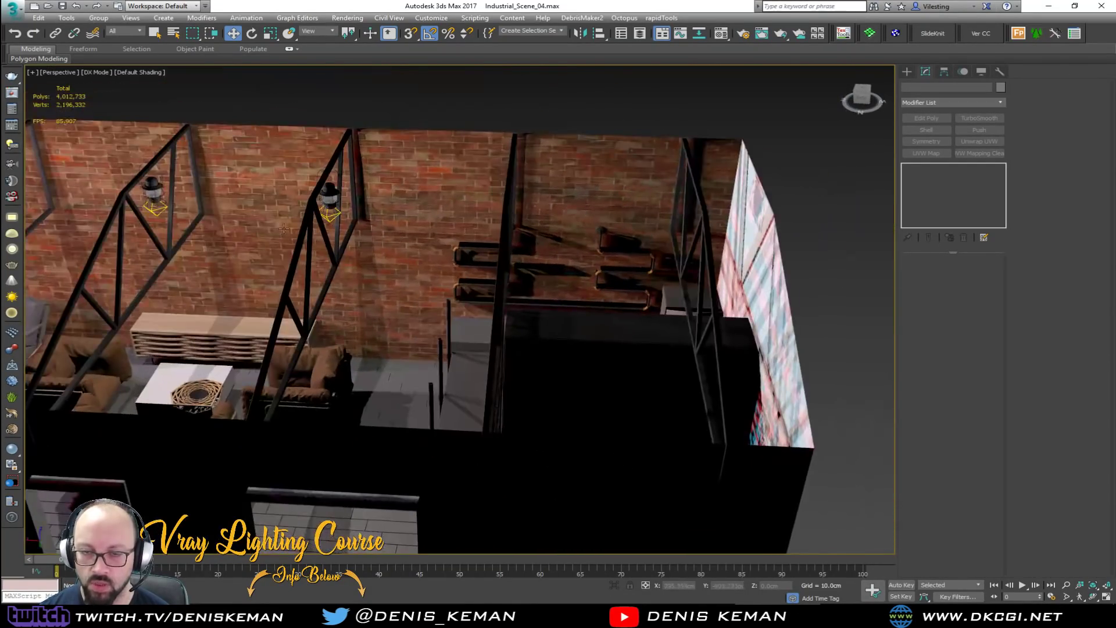
Turn on edged faces and delete the red and blue Omni lights at the guitar sign.
middle_click_drag(334, 224, 587, 250, "alt")
middle_click_drag(517, 321, 493, 240, "alt")
scroll(493, 240, "up", 5)
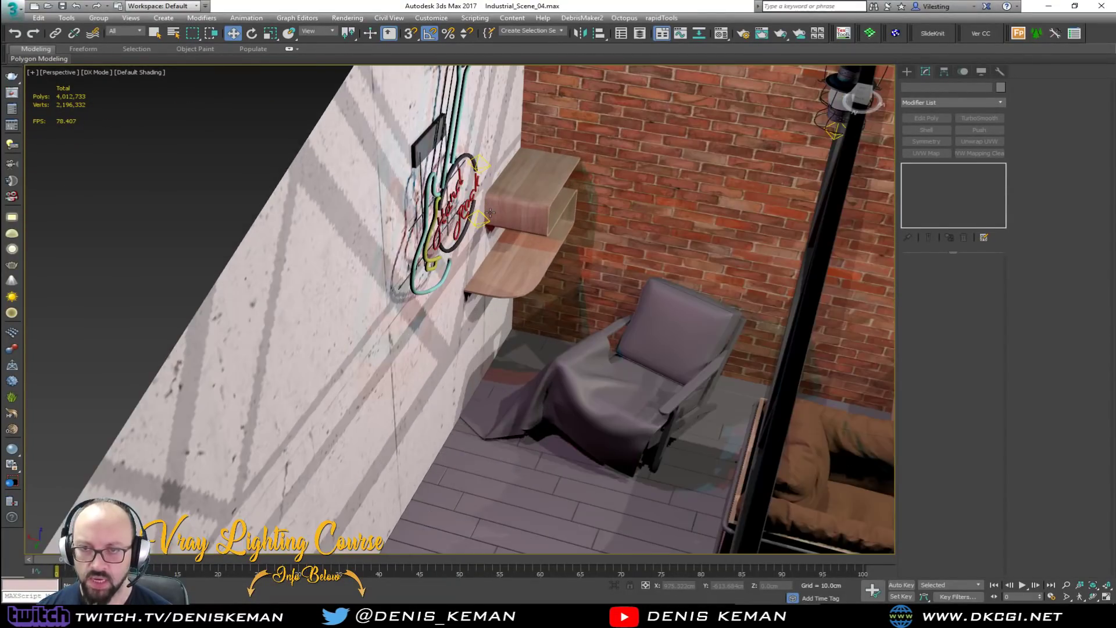
left_click(475, 222)
key("F4")
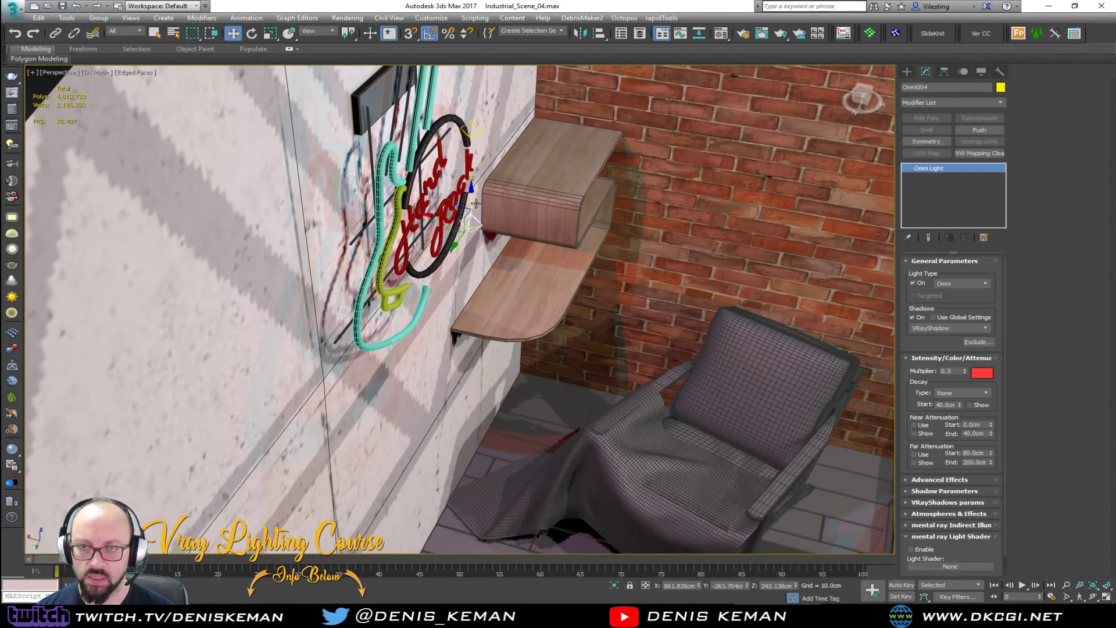
key("Delete")
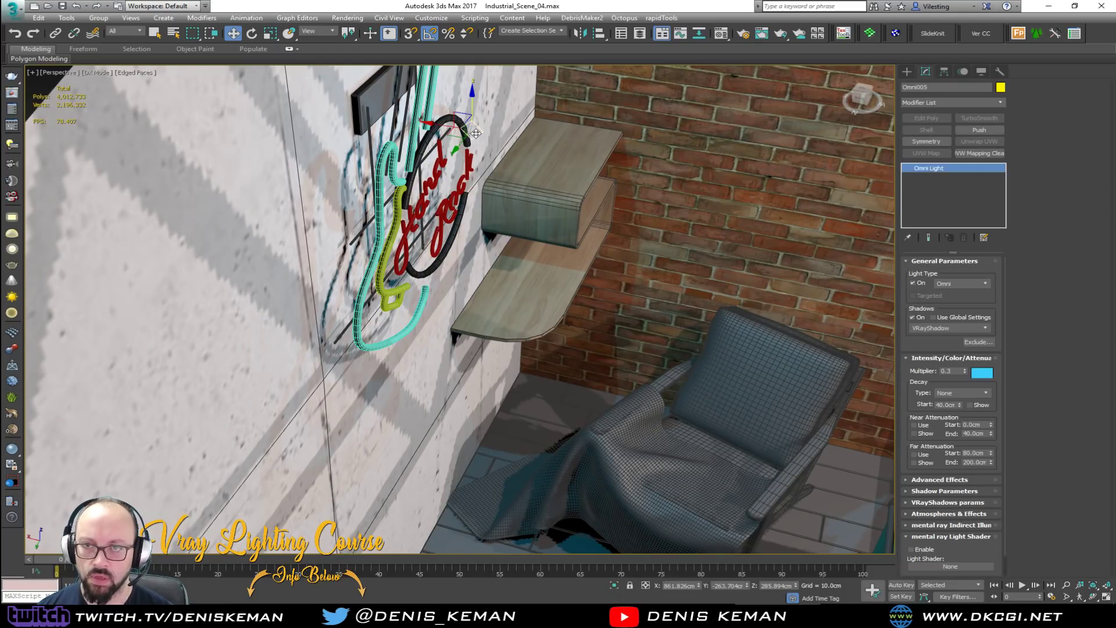
scroll(511, 300, "down", 8)
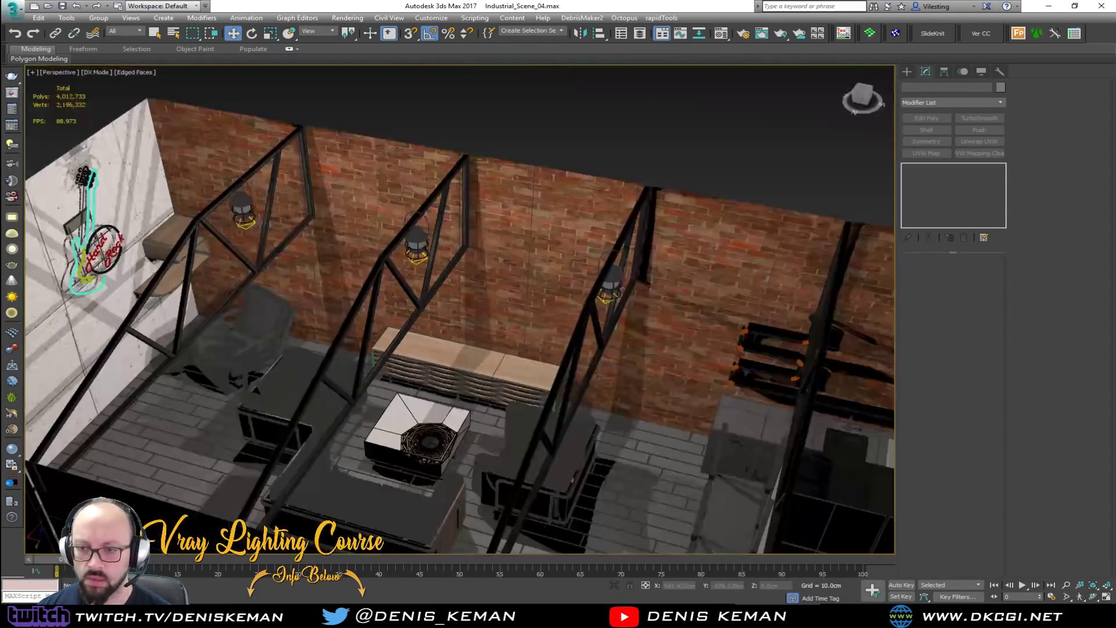
Clone the third lamp's Omni light along X to the kitchen end of the room, at about X -207, Y -285, Z 336 cm.
middle_click_drag(512, 300, 358, 271)
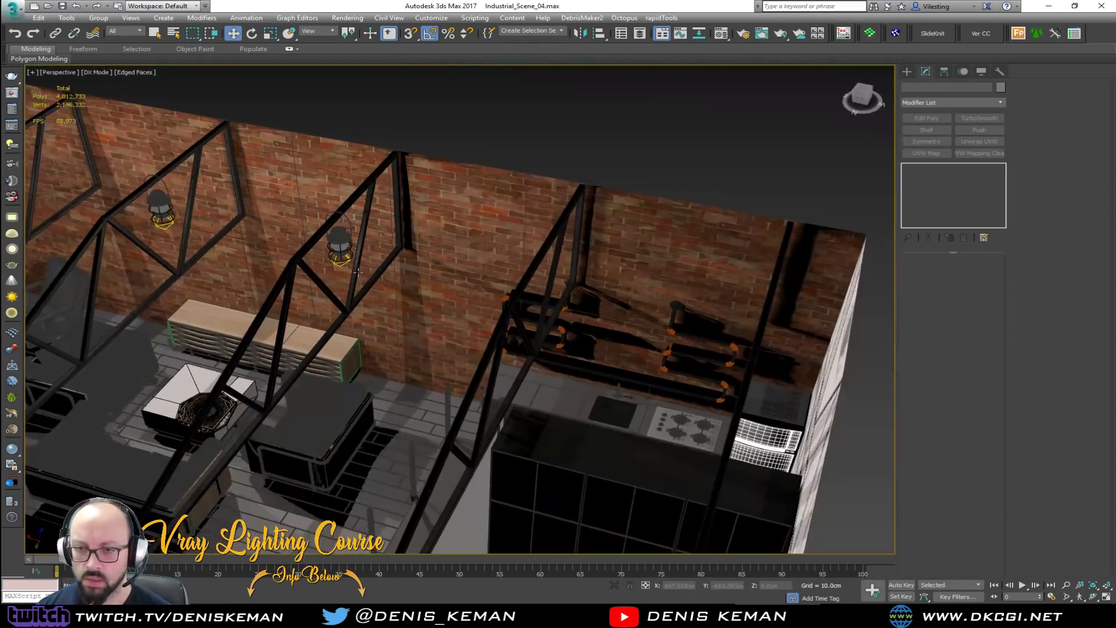
left_click(342, 263)
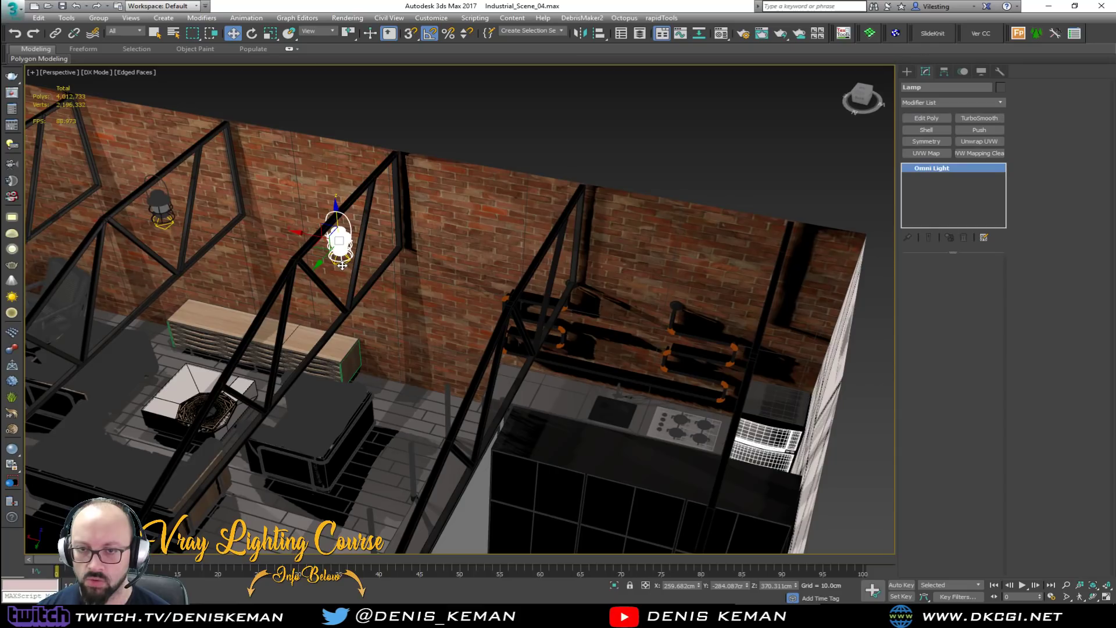
left_click(342, 265)
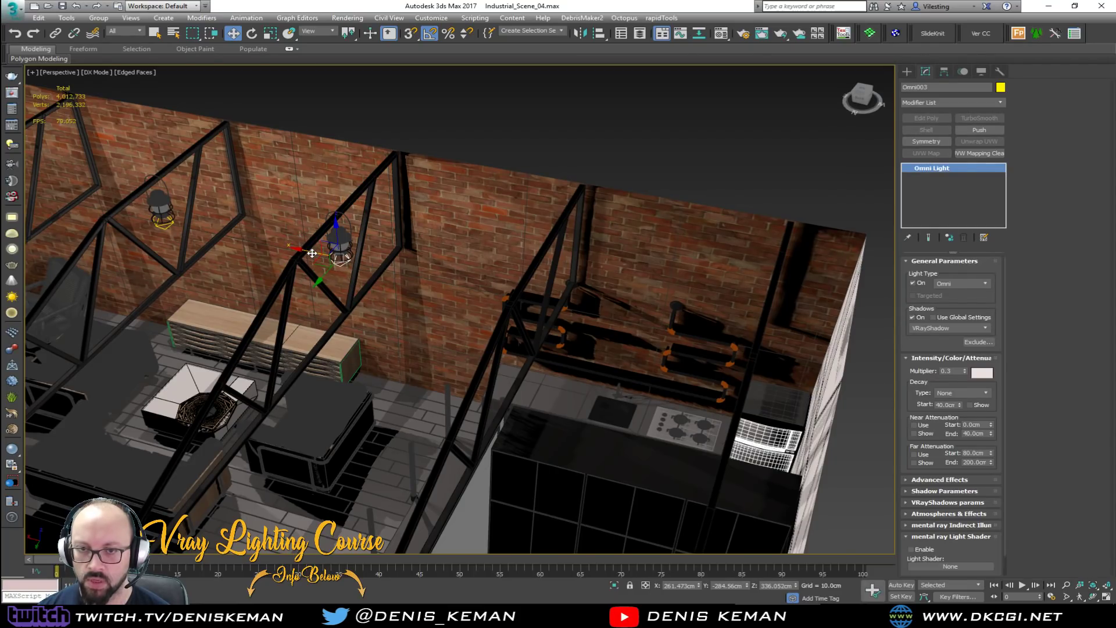
mouse_move(308, 250)
left_mouse_down("shift")
mouse_move(525, 322)
mouse_move(727, 360)
left_mouse_up("shift")
left_click(570, 350)
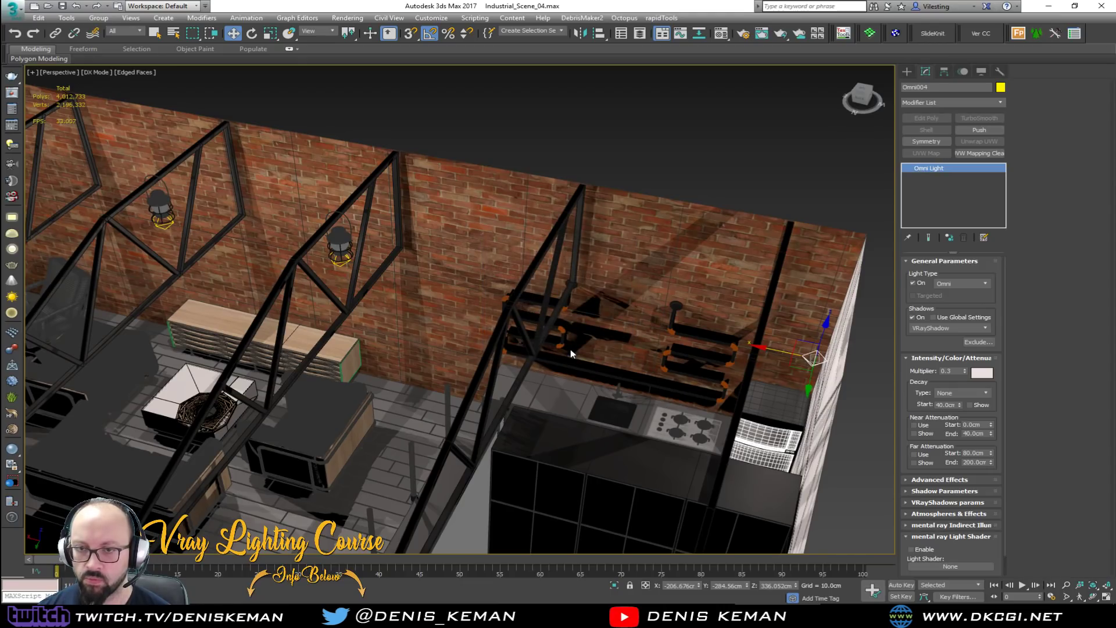
key("z")
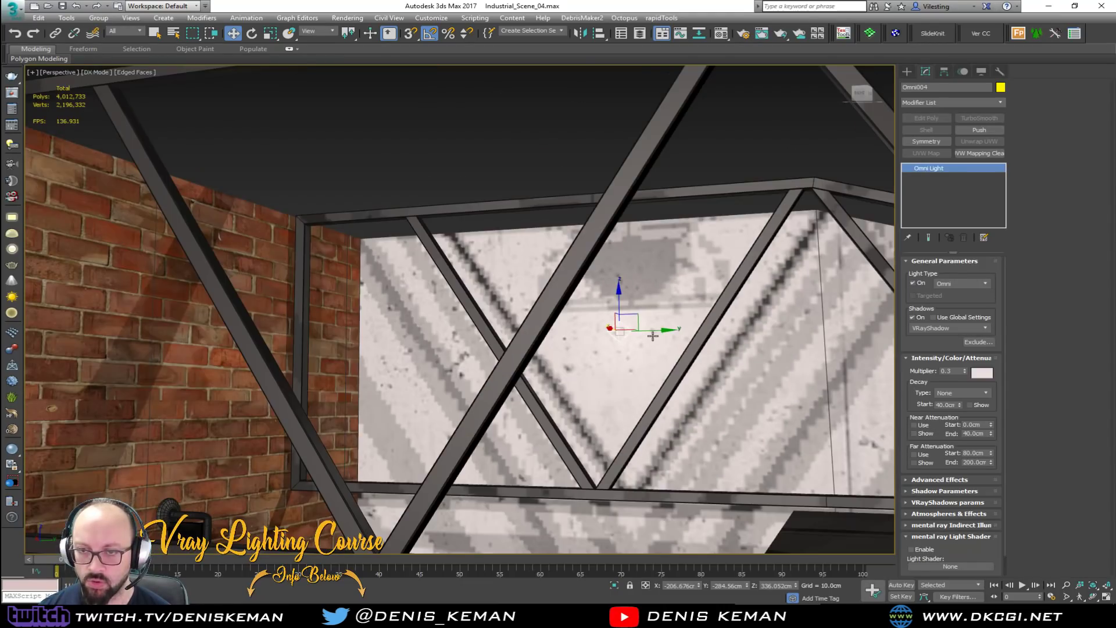
scroll(653, 336, "down", 5)
middle_click_drag(652, 336, 566, 198)
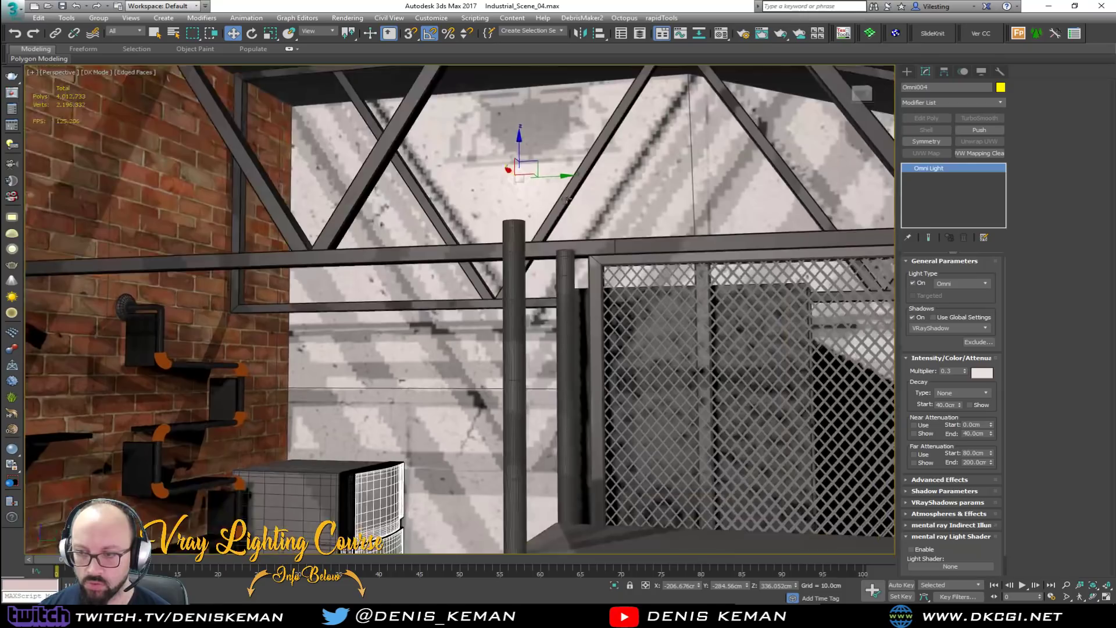
middle_click_drag(721, 311, 592, 237, "alt")
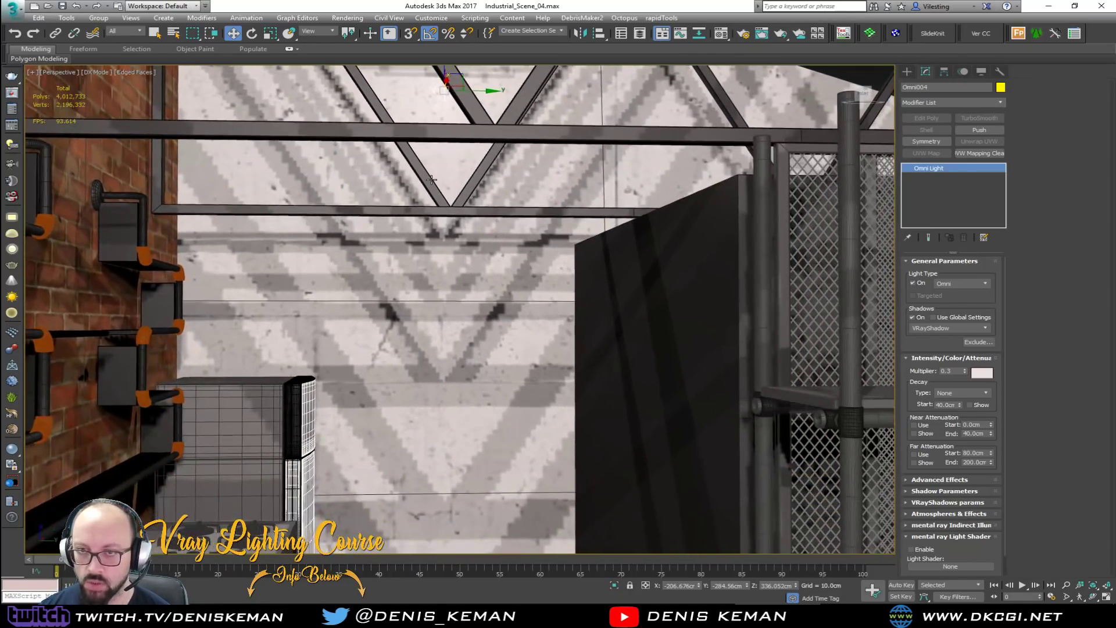
Lower the kitchen-end Omni light to about Z 246 cm and shift it along Y to about -310 cm.
middle_click_drag(431, 180, 428, 239)
left_click_drag(443, 115, 445, 341)
mouse_move(445, 341)
middle_mouse_down("alt")
mouse_move(359, 395)
mouse_move(451, 327)
middle_mouse_up("alt")
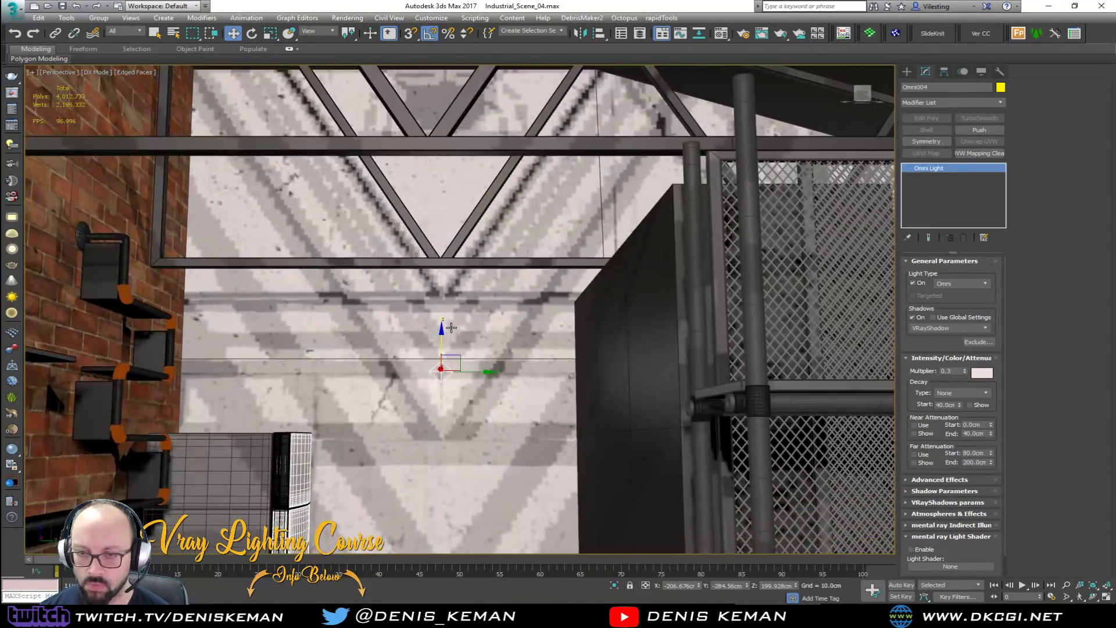
left_click_drag(442, 344, 442, 271)
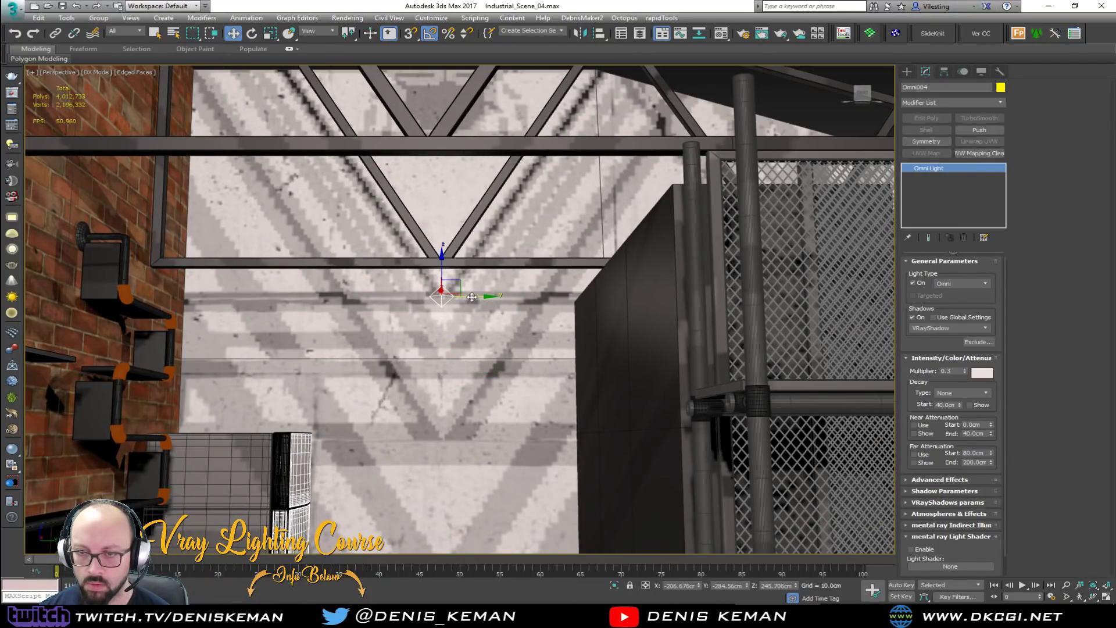
middle_click_drag(424, 300, 357, 346, "alt")
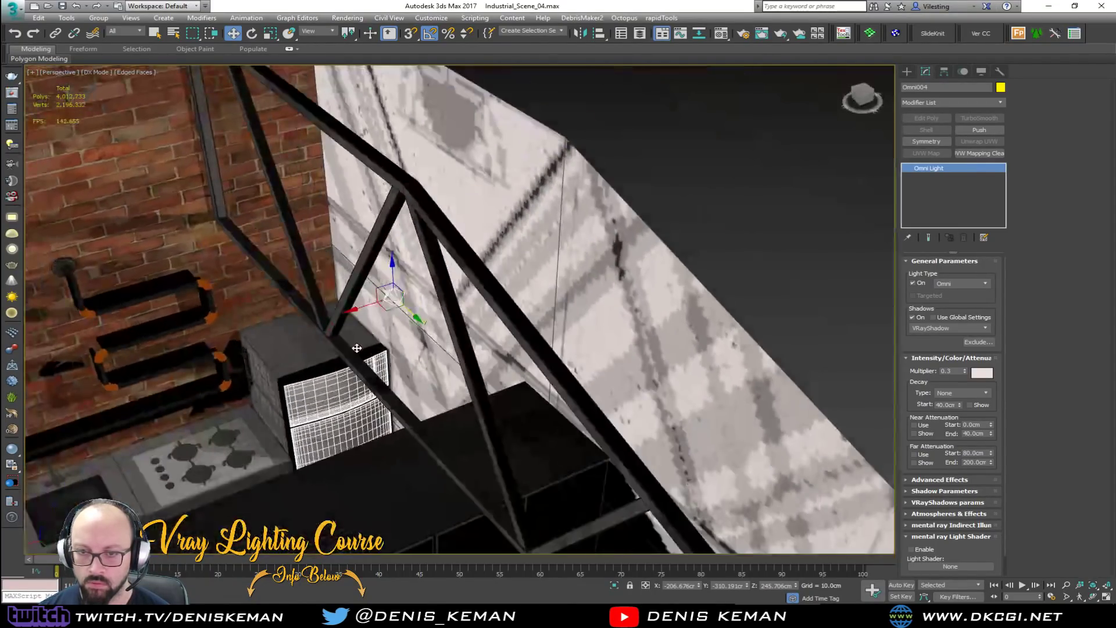
scroll(317, 320, "down", 5)
middle_click_drag(280, 331, 523, 224)
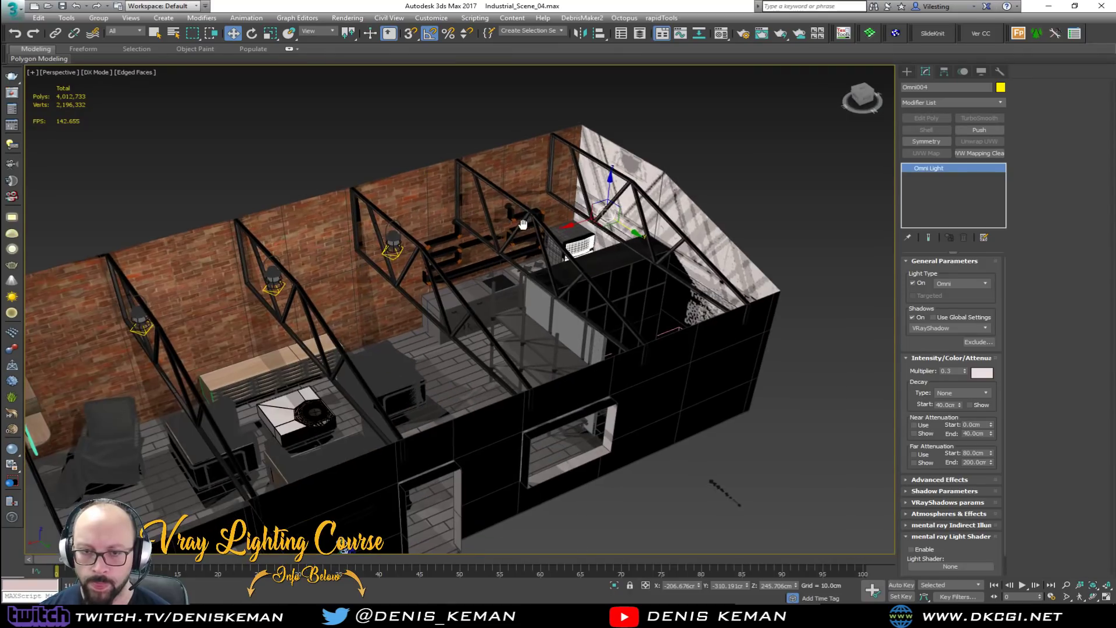
Delete the Omni lights at the three hanging lamps along the brick wall.
left_click(396, 255)
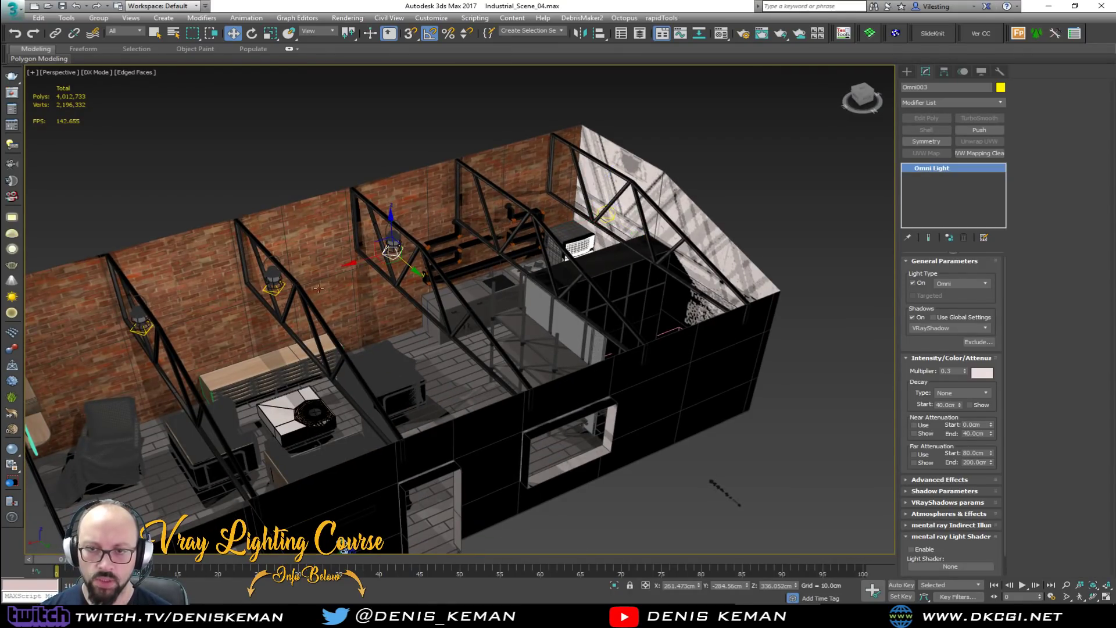
left_click(281, 295)
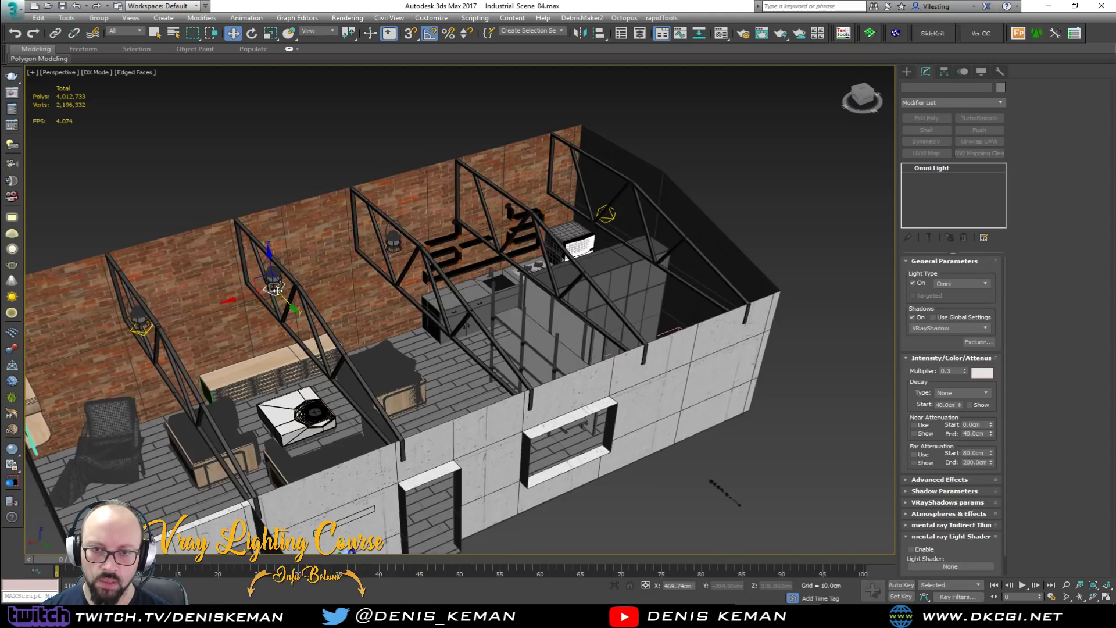
key("Delete")
left_click(145, 331)
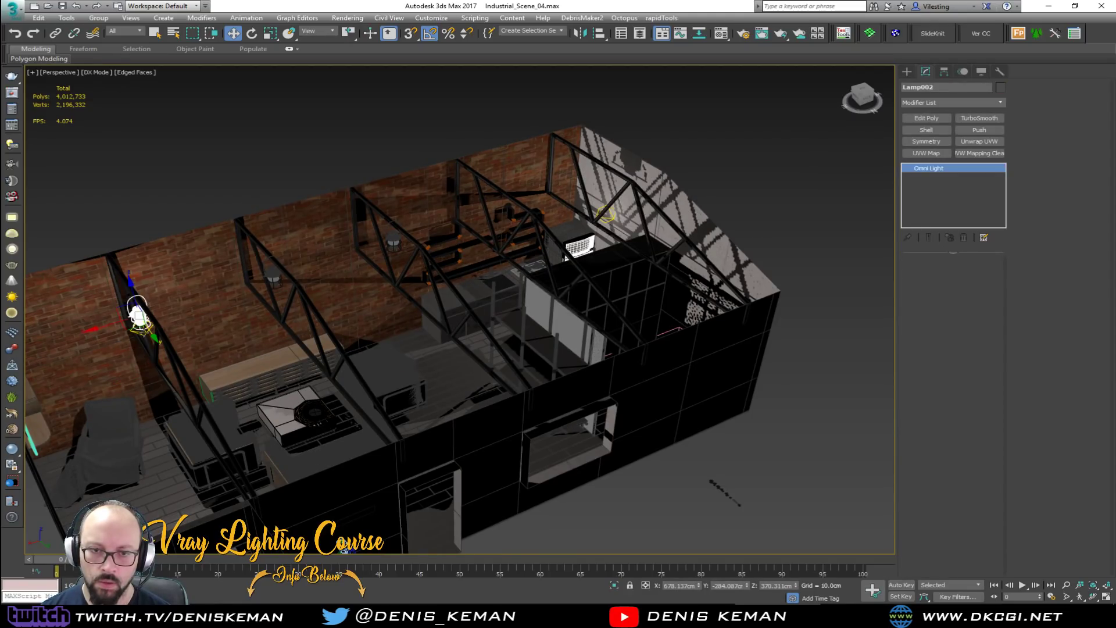
scroll(144, 330, "up", 6)
key("Delete")
Examine how the remaining Omni light illuminates the kitchen end wall and the bedroom area.
scroll(488, 264, "down", 8)
middle_click_drag(584, 253, 662, 227)
scroll(587, 271, "up", 5)
scroll(587, 271, "up", 10)
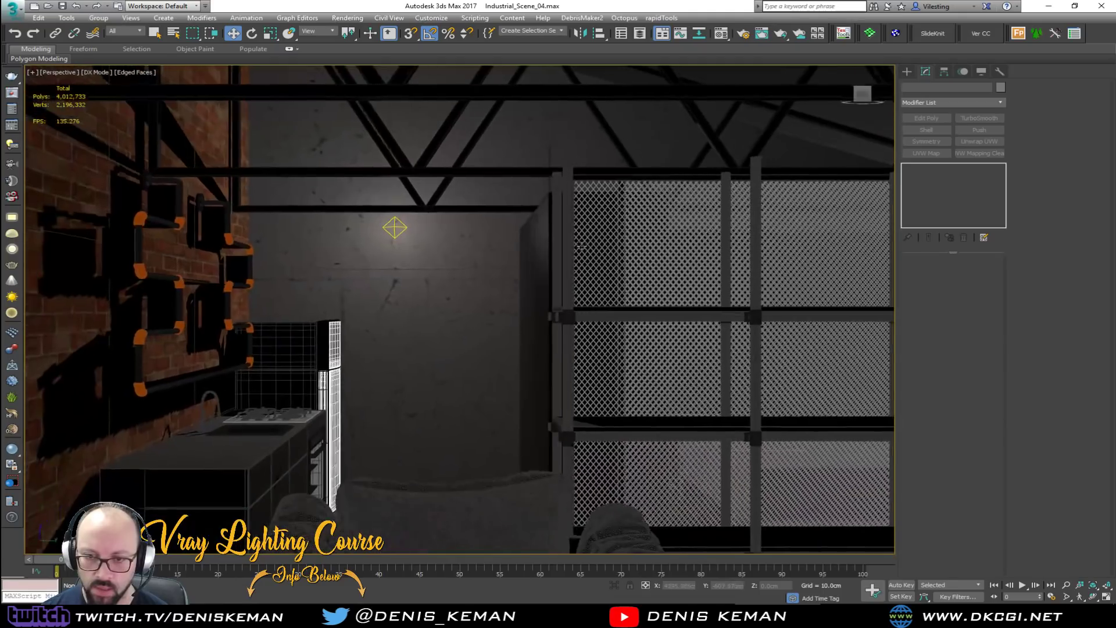
middle_click_drag(581, 247, 533, 249, "alt")
scroll(364, 254, "up", 3)
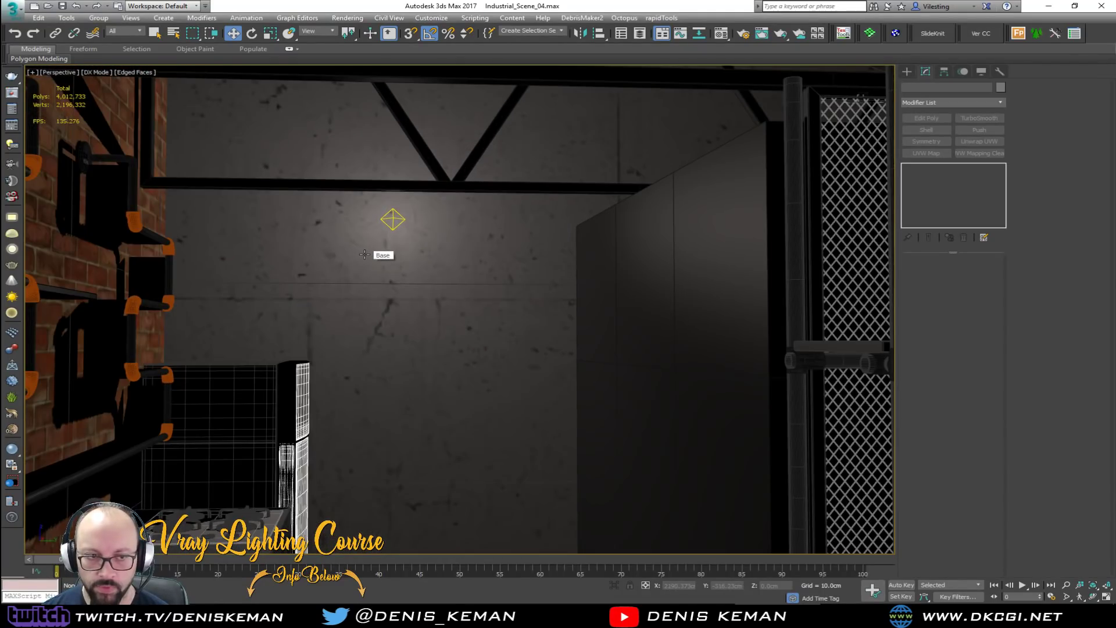
middle_click_drag(425, 259, 495, 279)
scroll(375, 256, "down", 3)
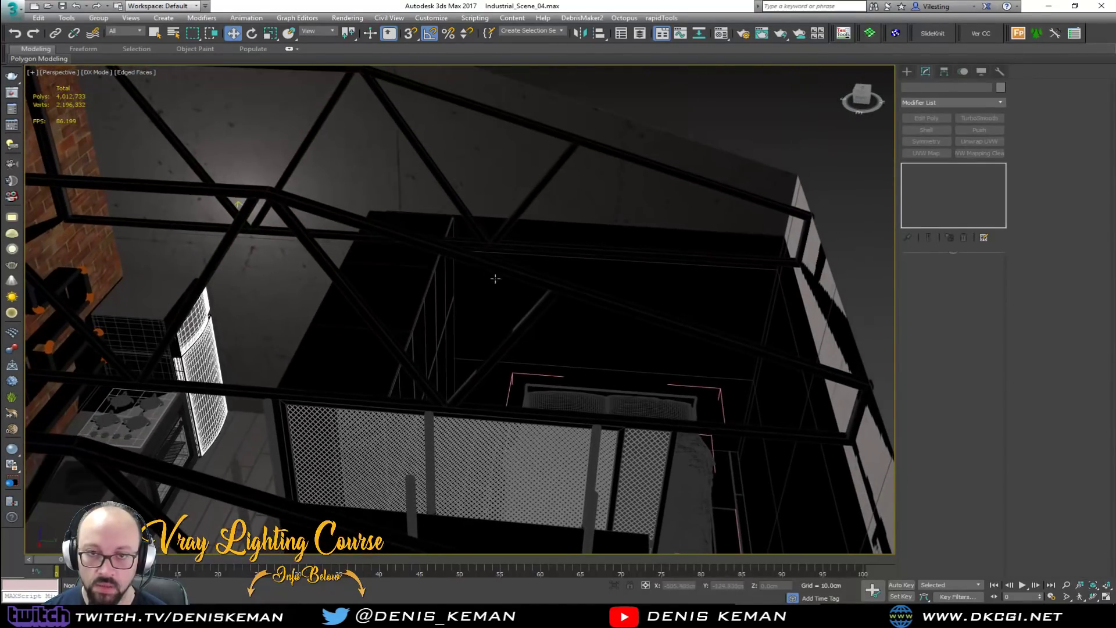
Move the remaining Omni light along Y from the kitchen to above the bed, at about Y -19 cm.
scroll(239, 204, "up", 3)
left_click(235, 204)
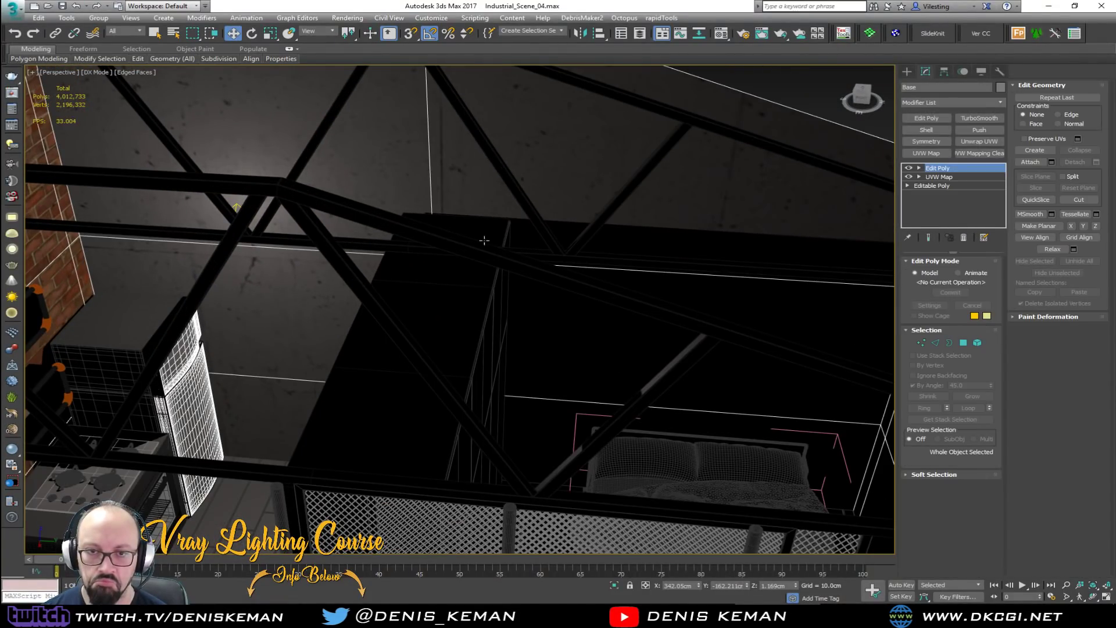
middle_click_drag(406, 233, 348, 212)
left_click_drag(225, 209, 673, 247)
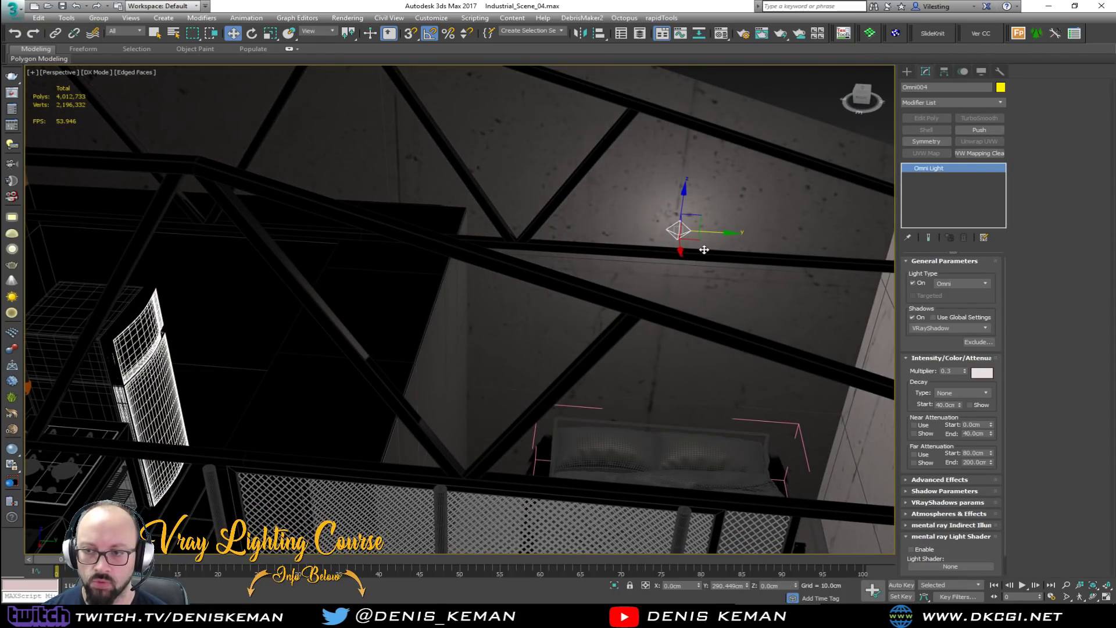
middle_click_drag(414, 250, 562, 177)
middle_click_drag(429, 166, 725, 317, "alt")
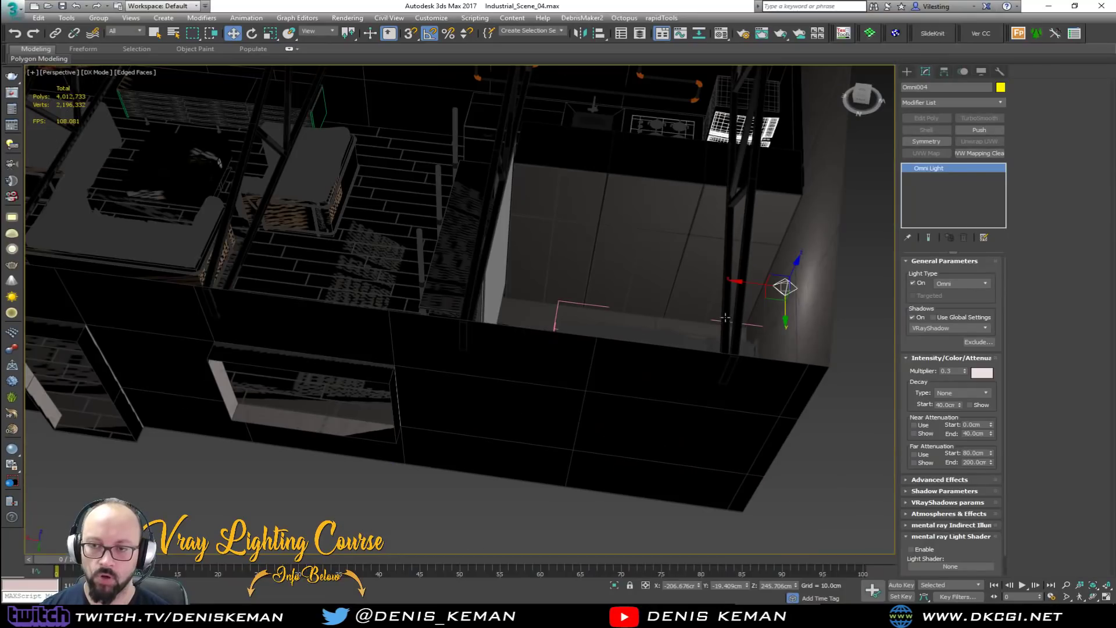
Delete the last Omni light above the bedroom and switch the viewport from DX Mode to Standard quality.
key("Delete")
middle_click_drag(355, 200, 808, 314)
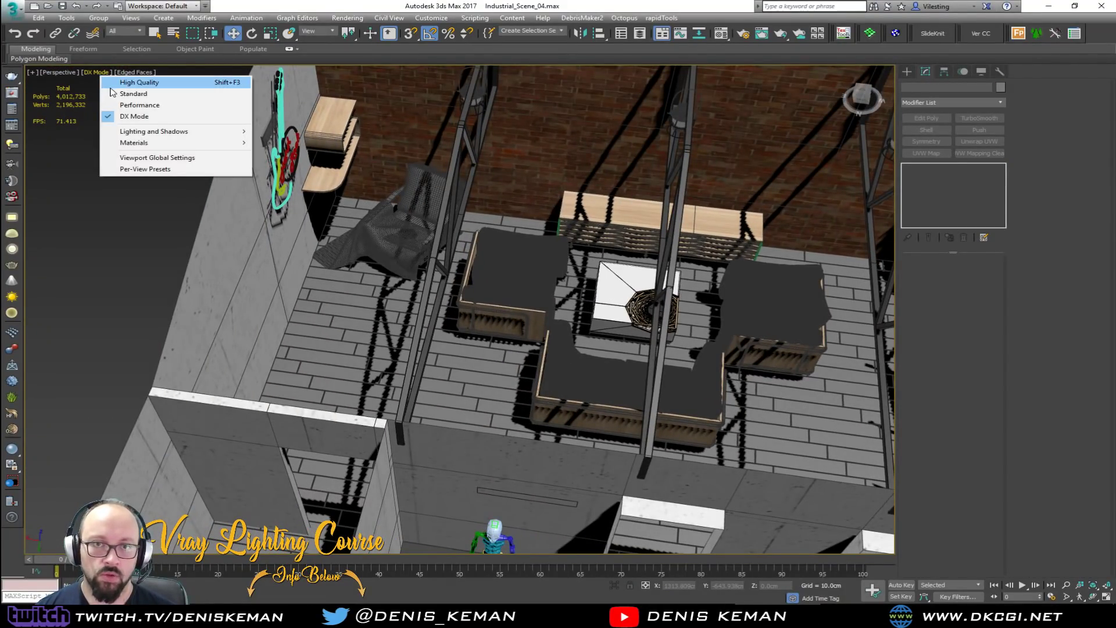
left_click(97, 72)
left_click(102, 86)
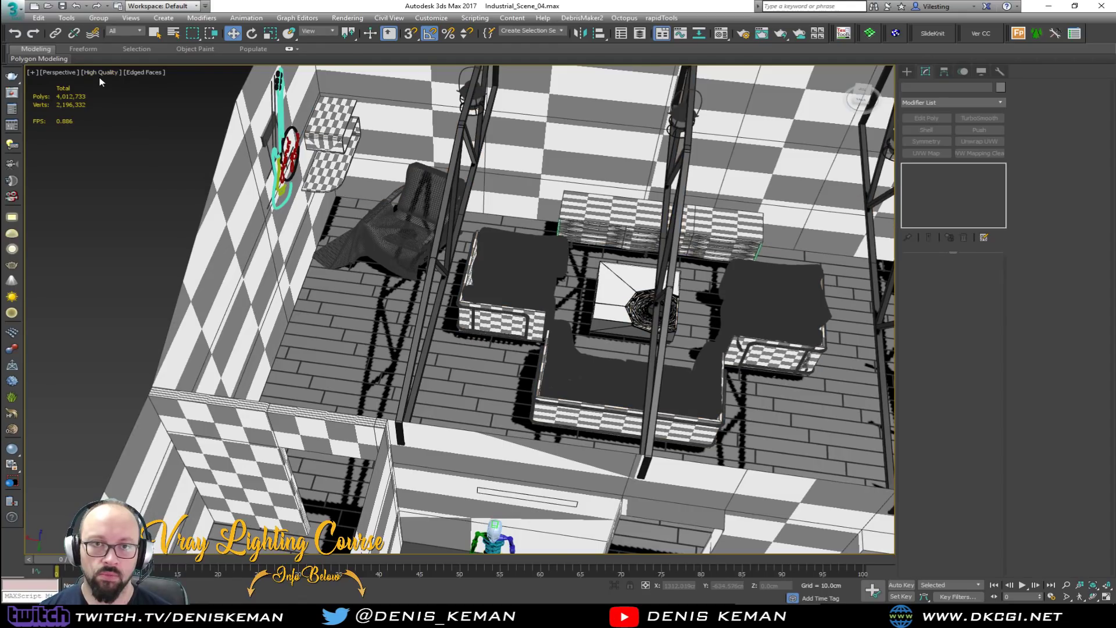
left_click(101, 72)
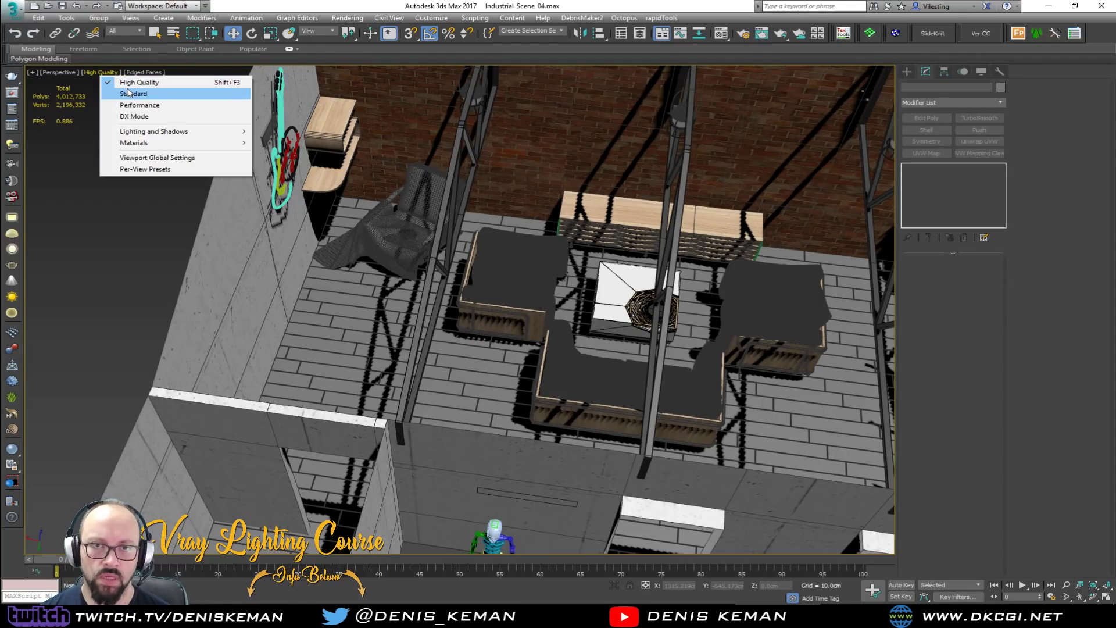
left_click(129, 93)
Turn off the edged faces display in the viewport.
scroll(528, 245, "down", 3)
mouse_move(528, 246)
middle_mouse_down()
mouse_move(337, 262)
mouse_move(238, 308)
mouse_move(546, 192)
mouse_move(622, 141)
mouse_move(489, 229)
middle_mouse_up()
scroll(622, 141, "down", 2)
scroll(482, 233, "up", 5)
key("F4")
Examine the bathroom layout around the stacked washing machines, sink and toilet from several angles.
middle_click_drag(490, 137, 502, 231)
middle_click_drag(607, 208, 474, 285, "alt")
middle_click_drag(393, 187, 561, 411)
scroll(432, 291, "up", 5)
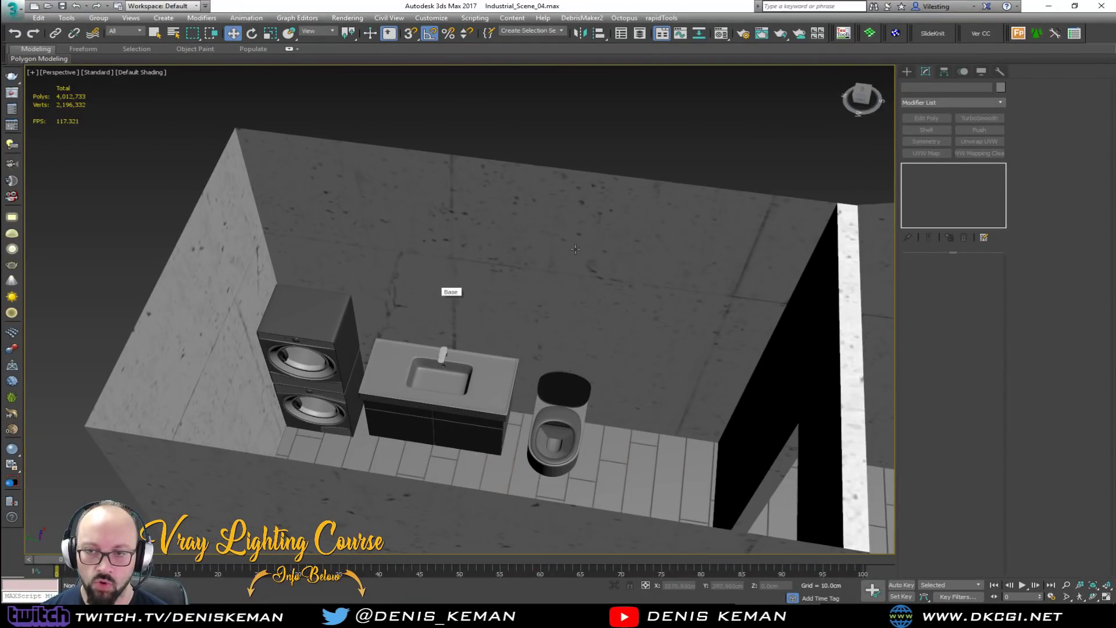
middle_click_drag(432, 291, 226, 212, "alt")
middle_click_drag(379, 267, 520, 198, "alt")
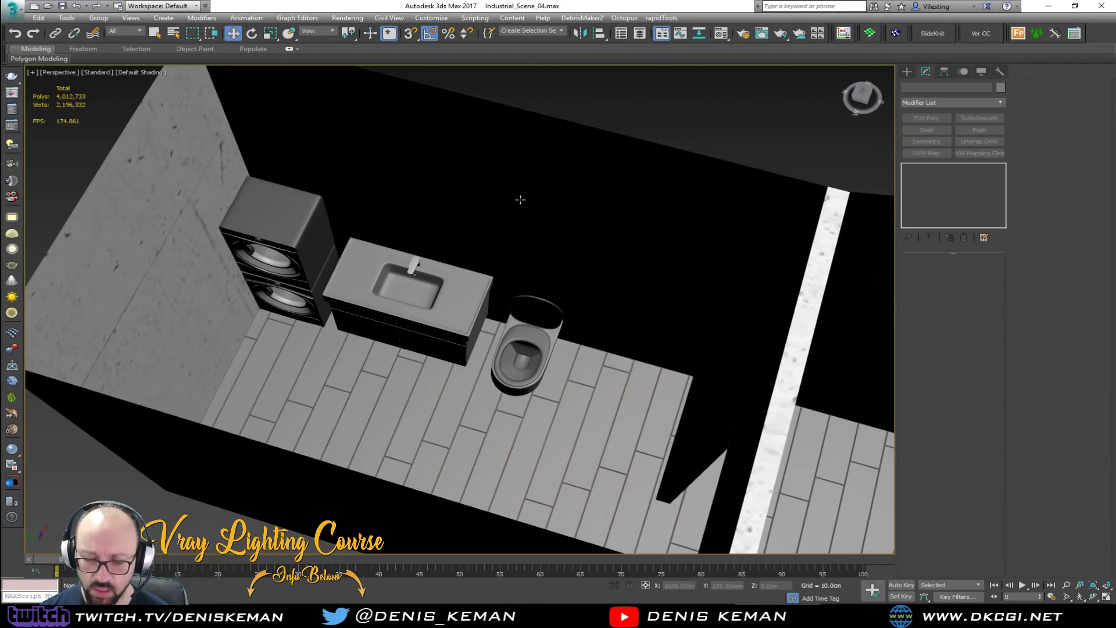
mouse_move(590, 235)
middle_mouse_down("alt")
mouse_move(505, 231)
mouse_move(611, 233)
middle_mouse_up("alt")
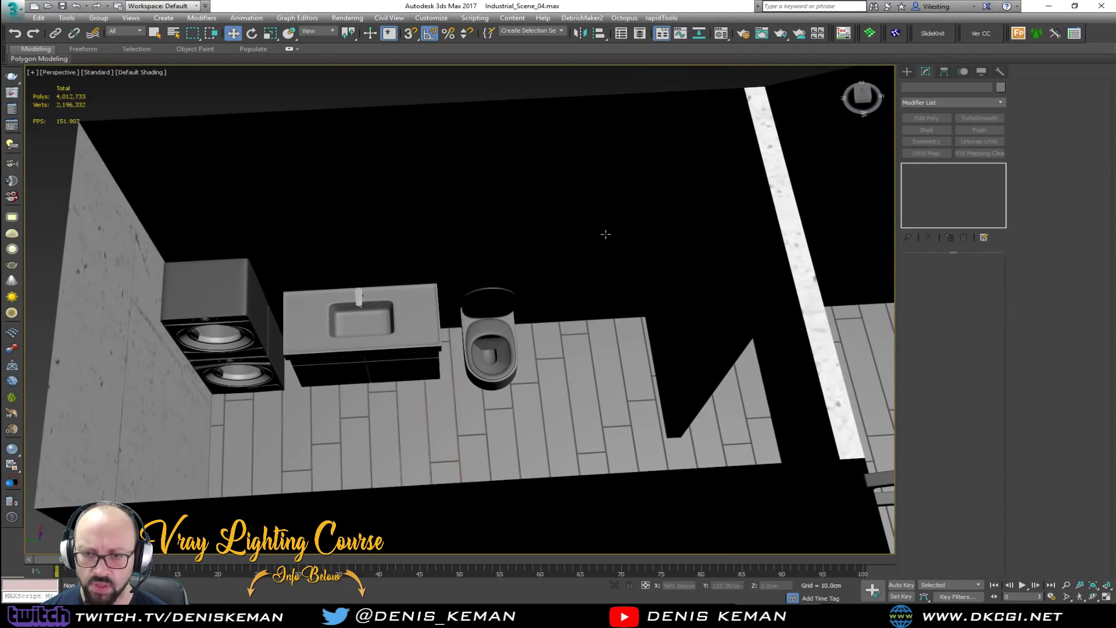
middle_click_drag(398, 403, 309, 401, "alt")
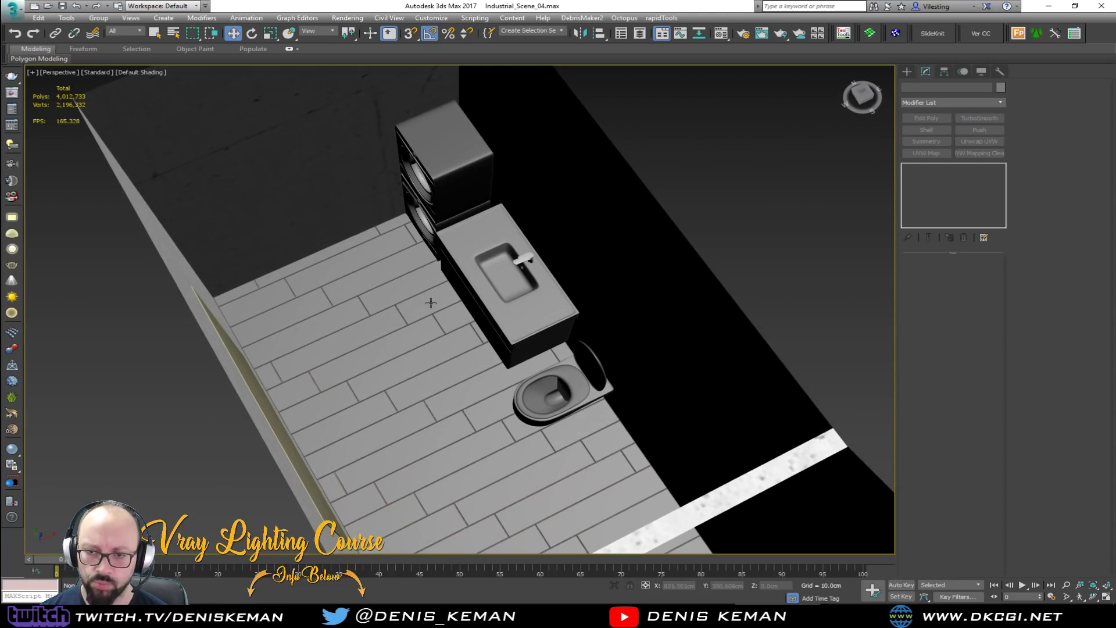
middle_click_drag(354, 355, 377, 393, "alt")
scroll(528, 301, "down", 3)
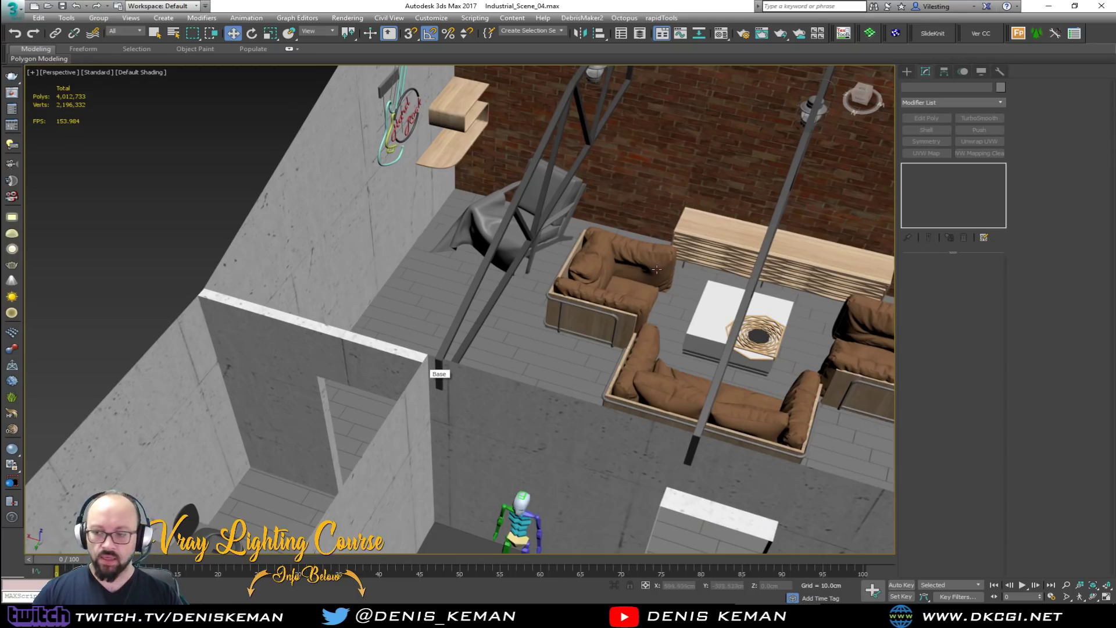
Switch to Discord and look through the lamp and bathroom reference images in the streaming_related channel.
left_click(708, 613)
scroll(760, 321, "down", 6)
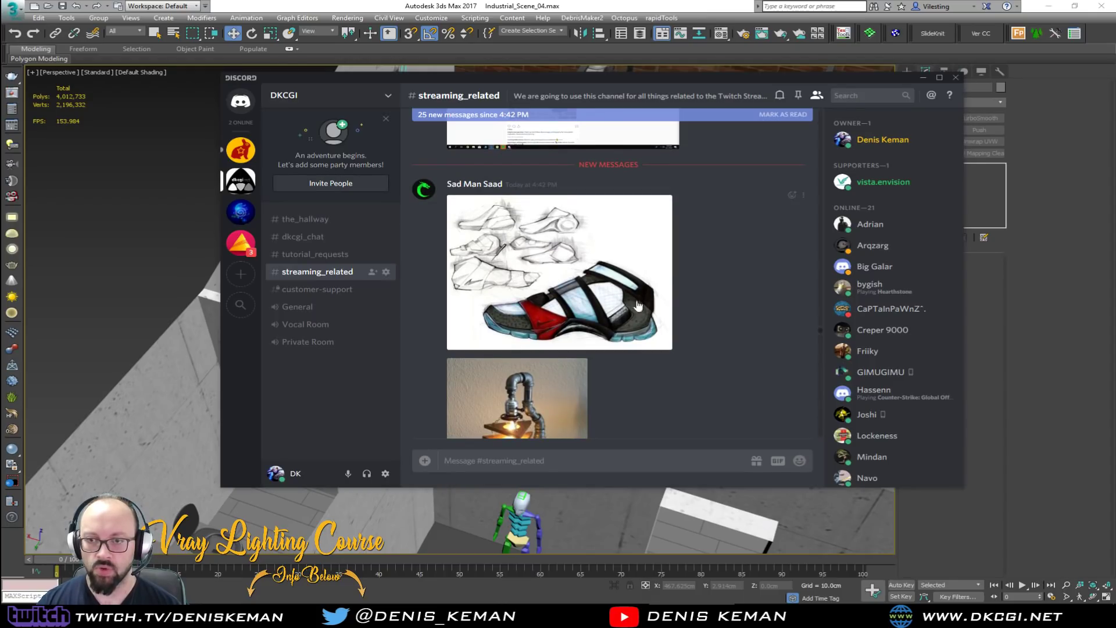
scroll(614, 305, "down", 2)
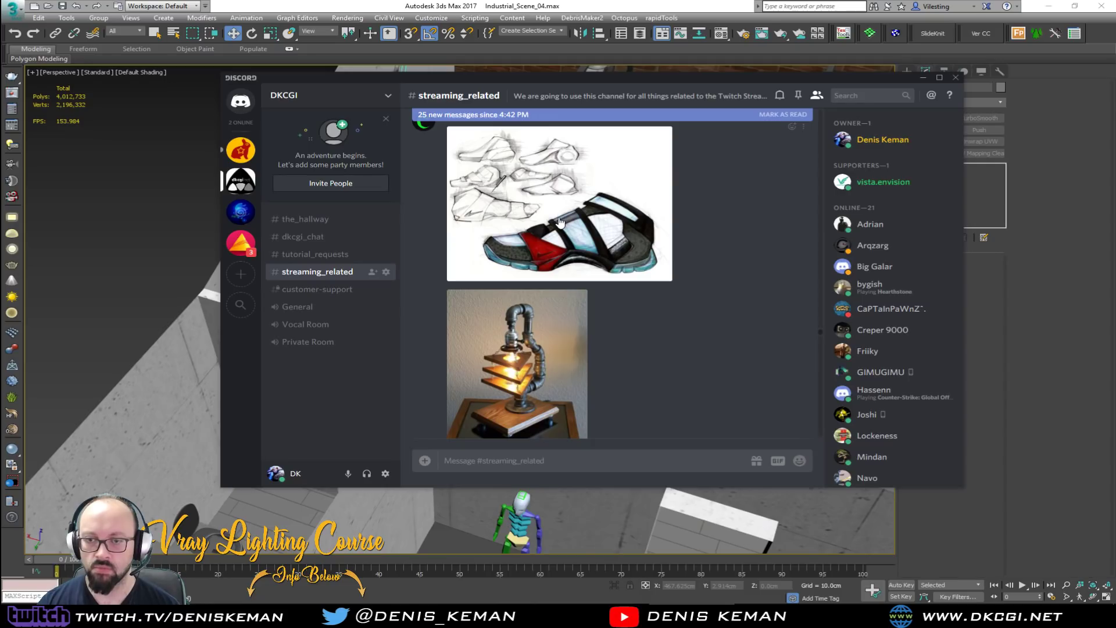
scroll(560, 222, "down", 4)
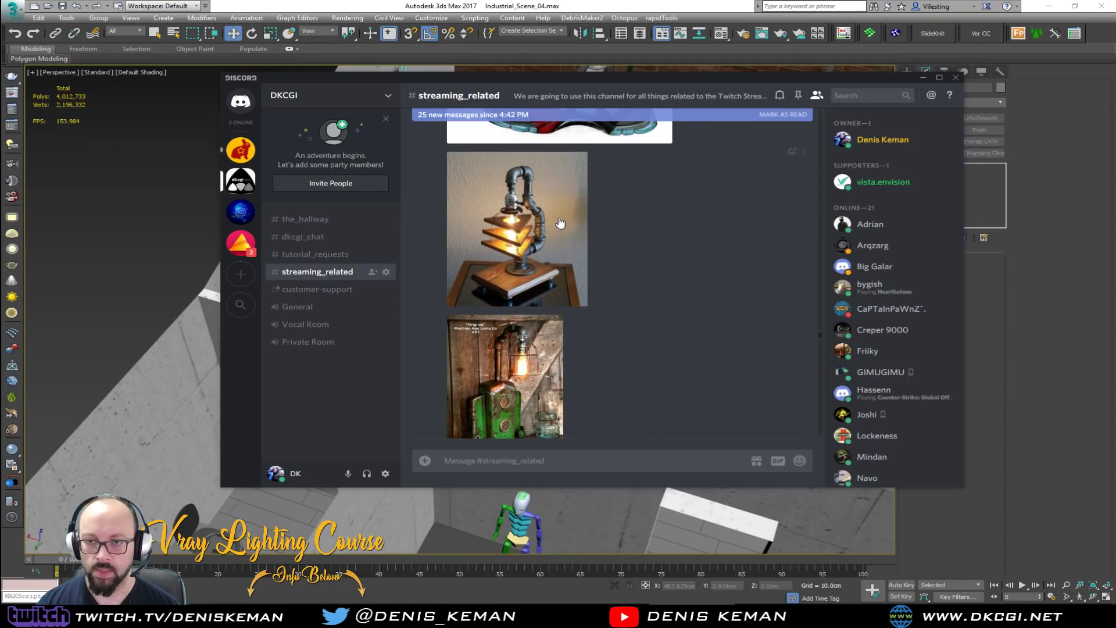
scroll(560, 222, "down", 13)
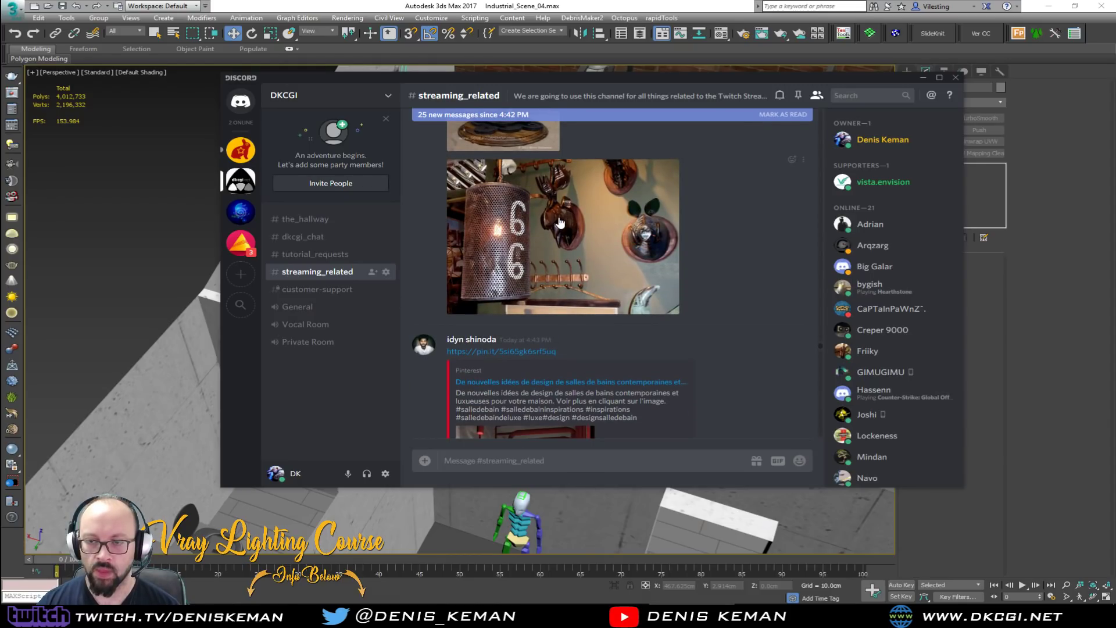
scroll(559, 222, "down", 6)
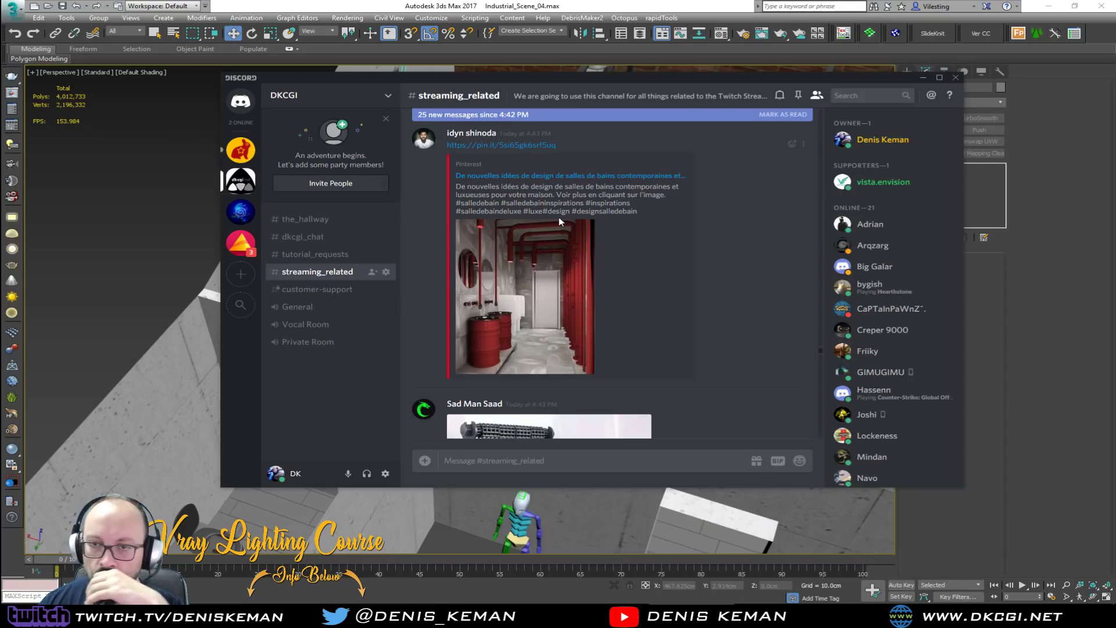
scroll(559, 220, "up", 5)
scroll(559, 220, "up", 9)
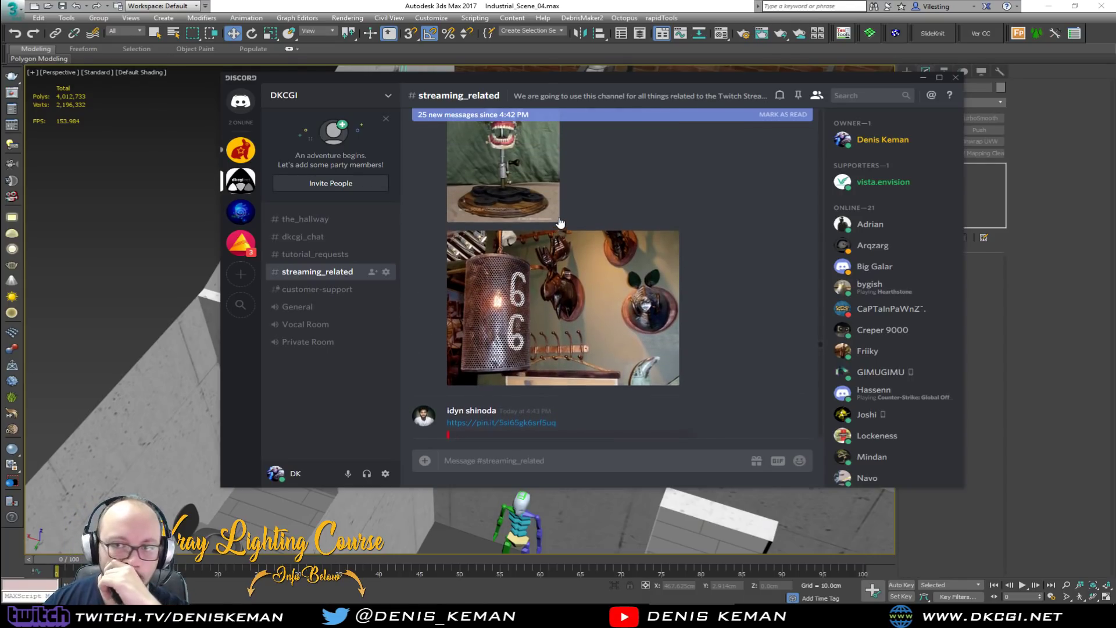
scroll(559, 222, "down", 8)
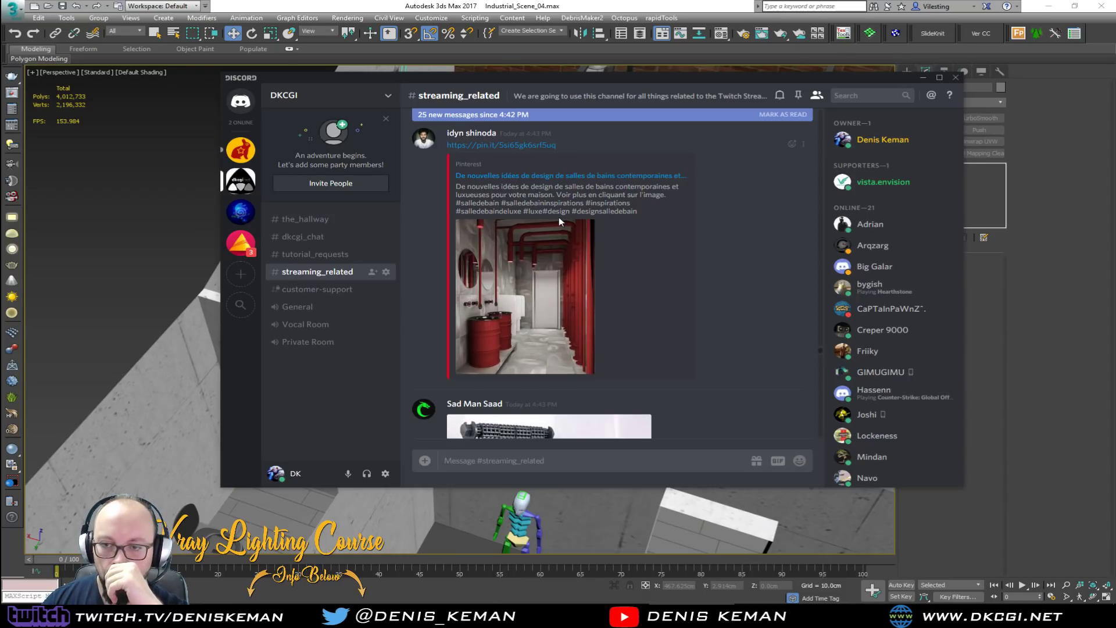
View the red-pipe bathroom picture enlarged and look through the reference images posted below it.
left_click(540, 266)
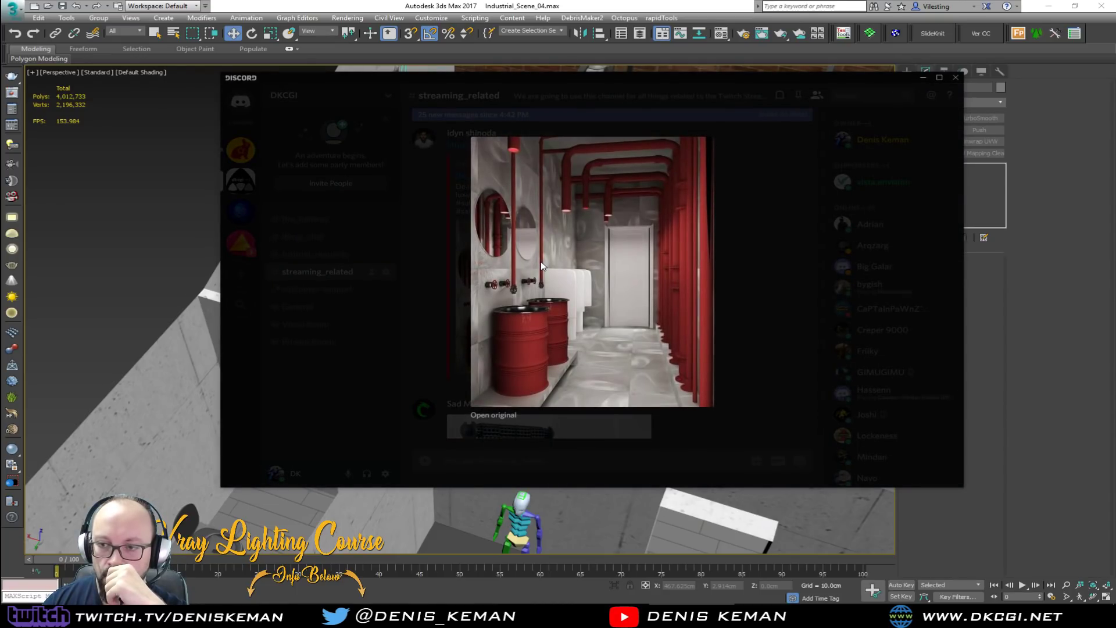
left_click(779, 253)
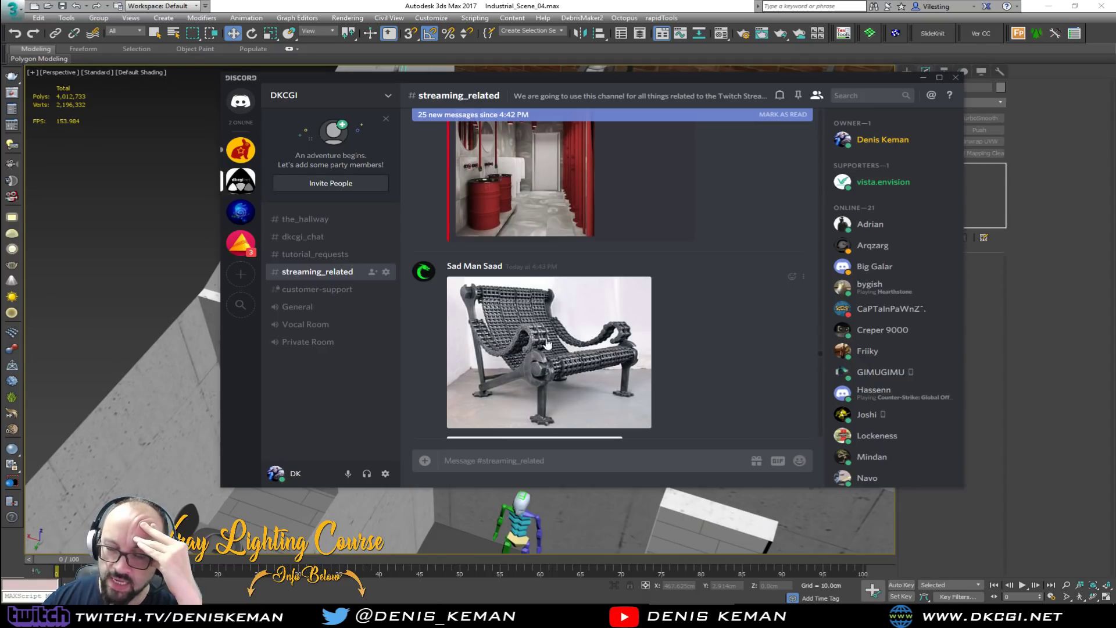
scroll(709, 350, "down", 4)
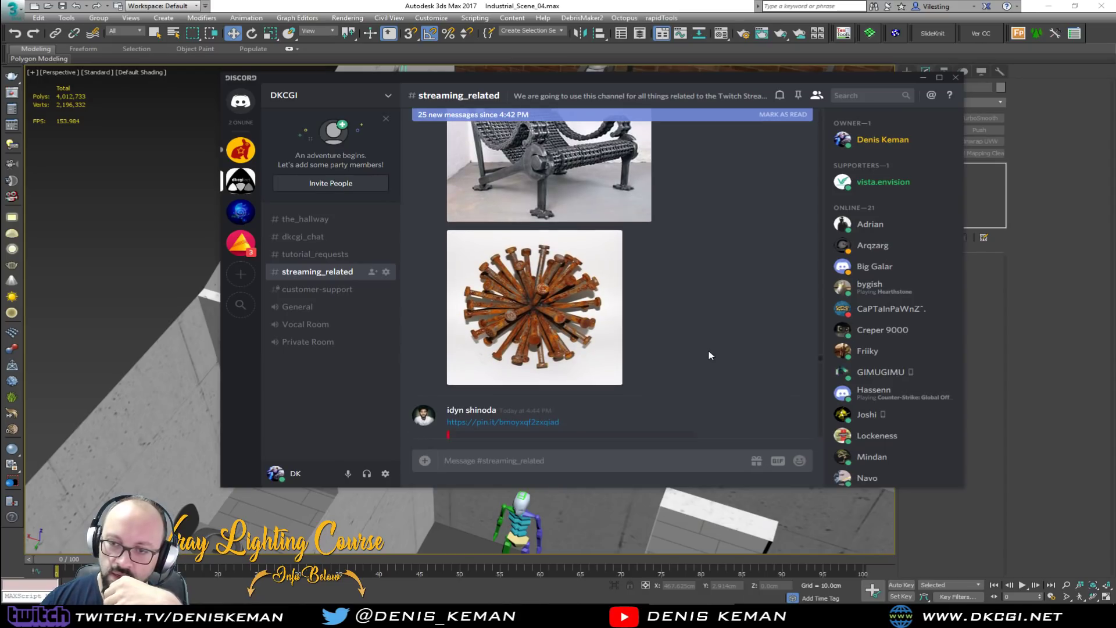
scroll(675, 273, "up", 1)
scroll(610, 262, "down", 1)
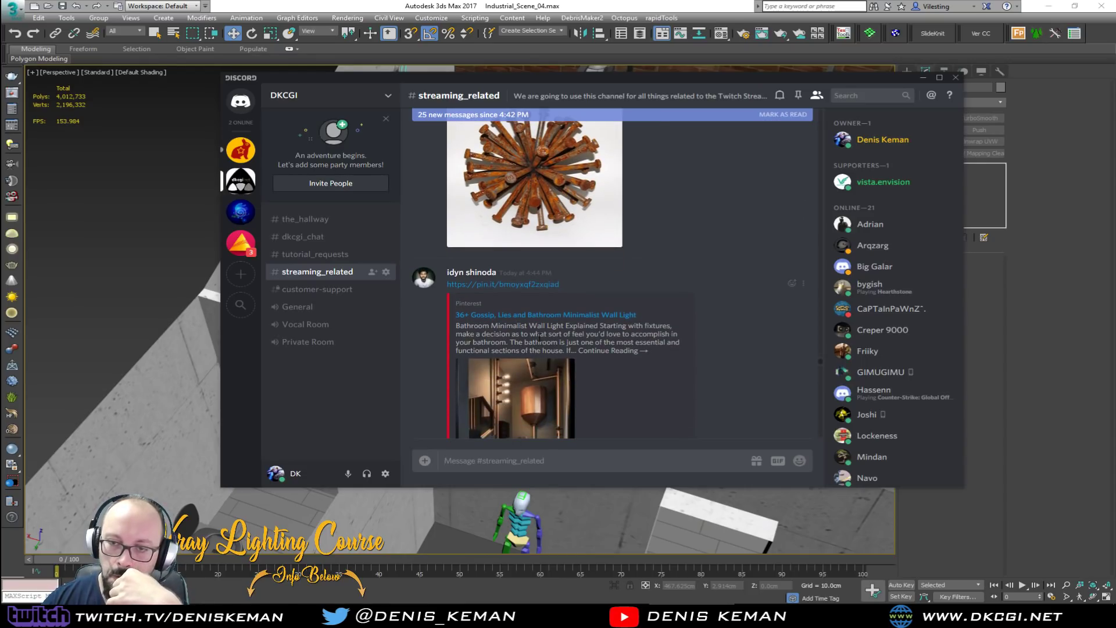
scroll(540, 336, "down", 3)
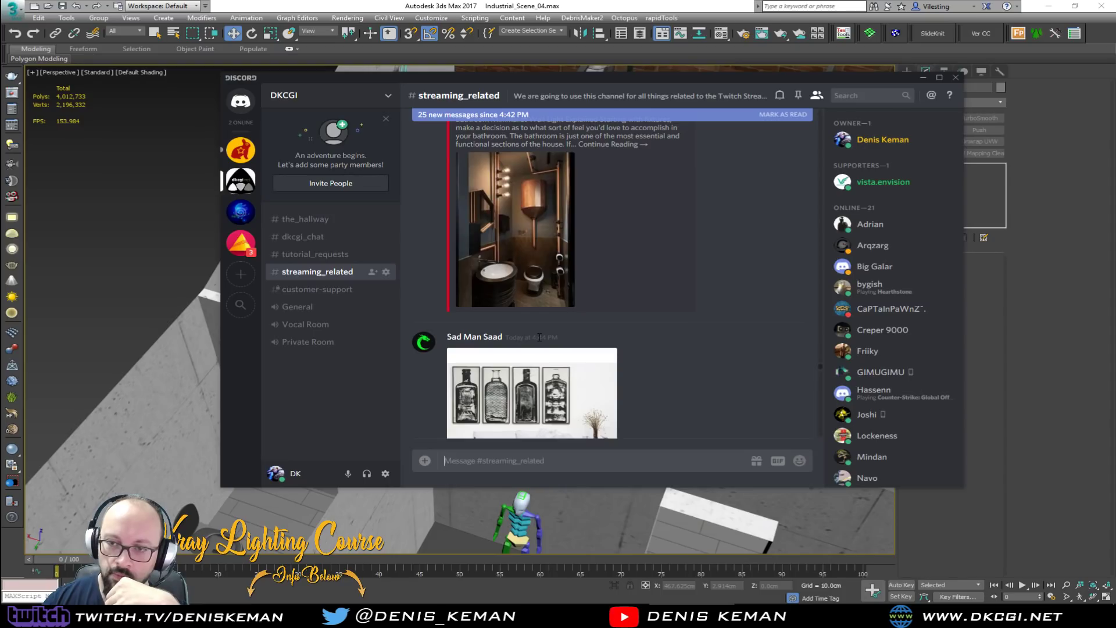
View the bathroom picture with copper pipes and drum washbasin enlarged and open its image link.
left_click(532, 271)
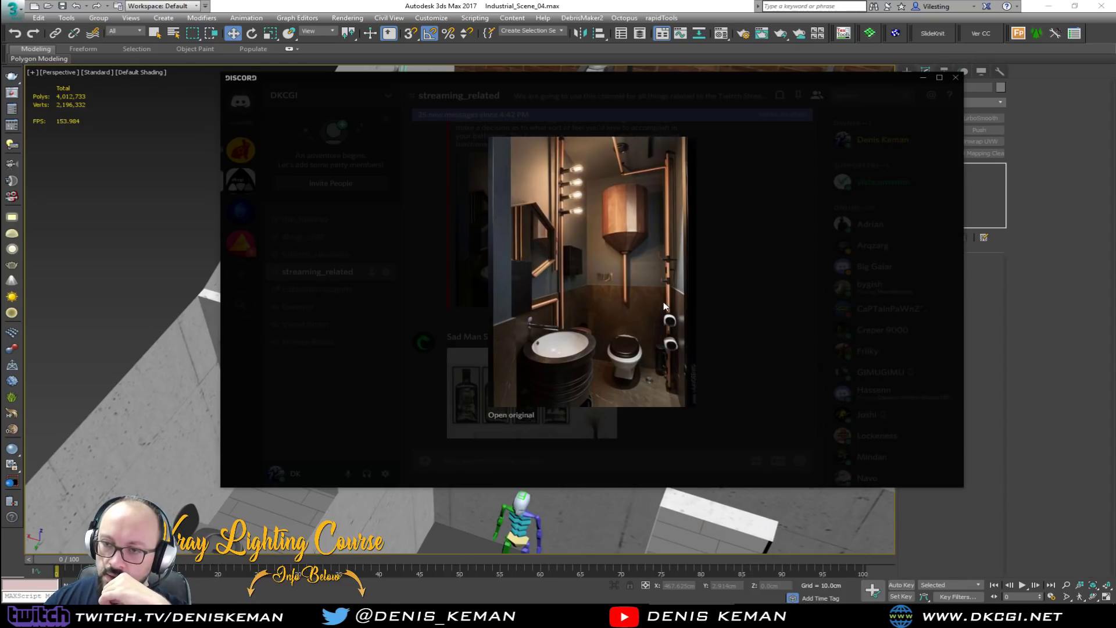
right_click(663, 261)
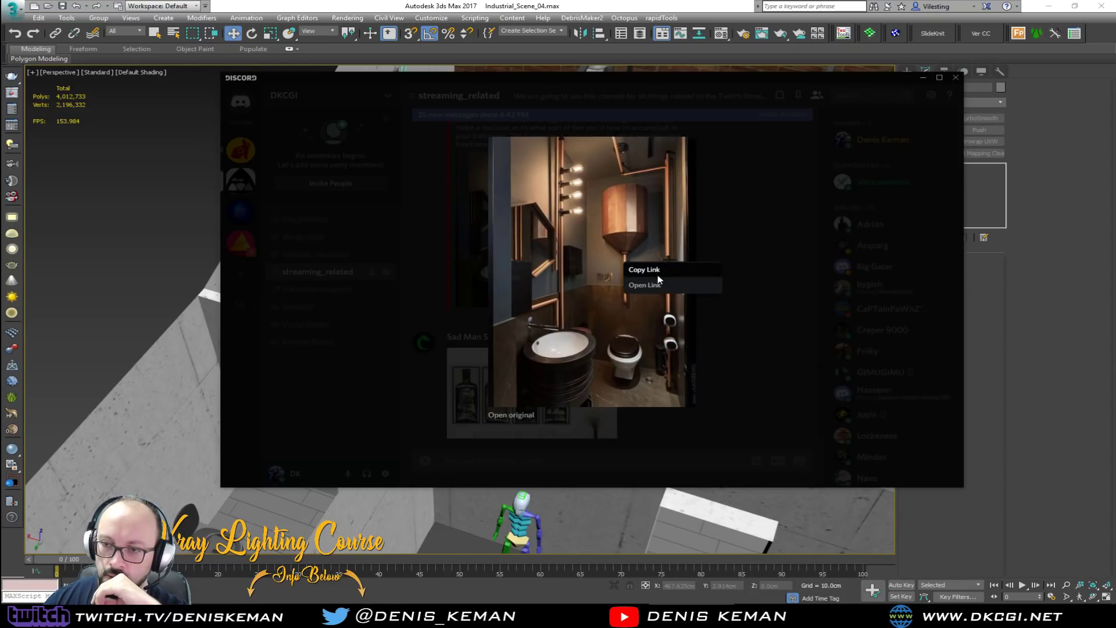
left_click(663, 285)
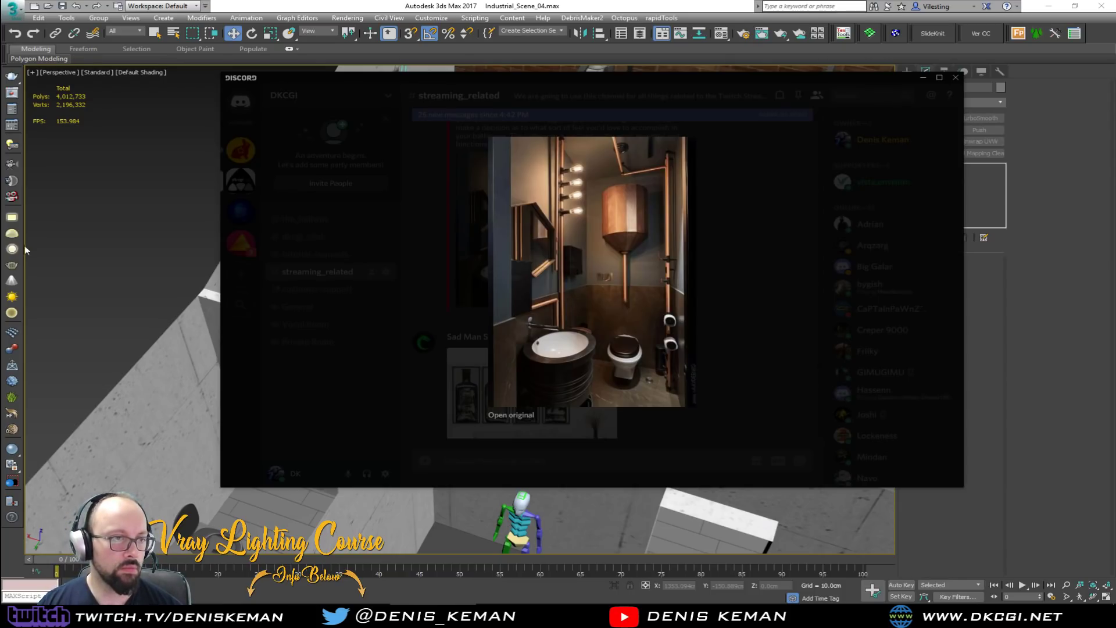
left_click(416, 290)
View the steampunk lamp picture with gears, caged bulbs and a large gauge enlarged.
scroll(714, 331, "down", 5)
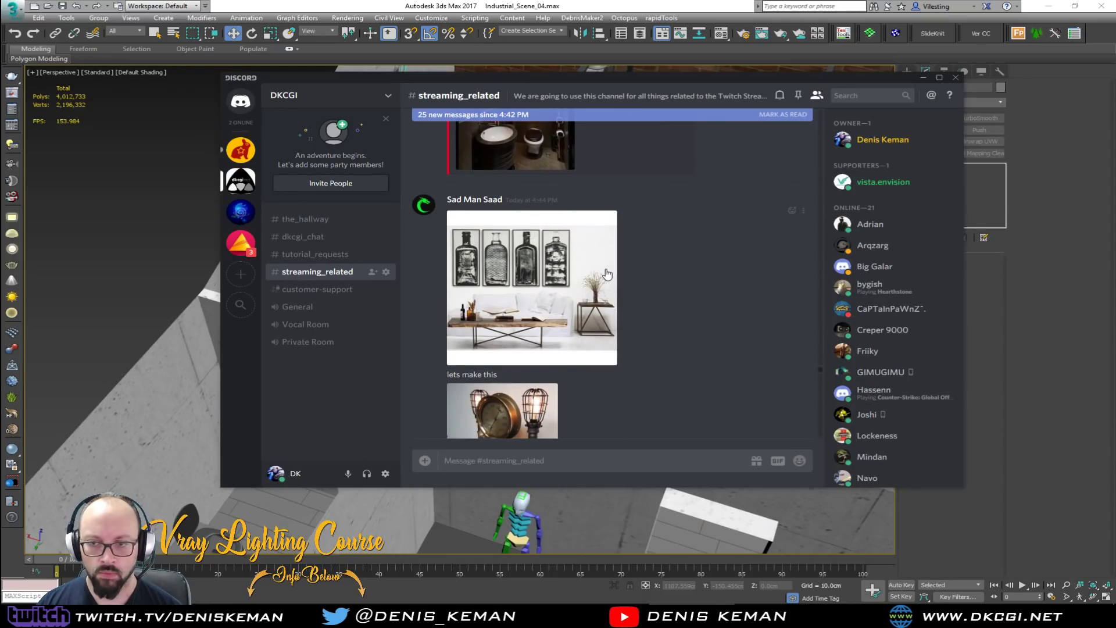
scroll(607, 273, "down", 2)
scroll(606, 268, "down", 1)
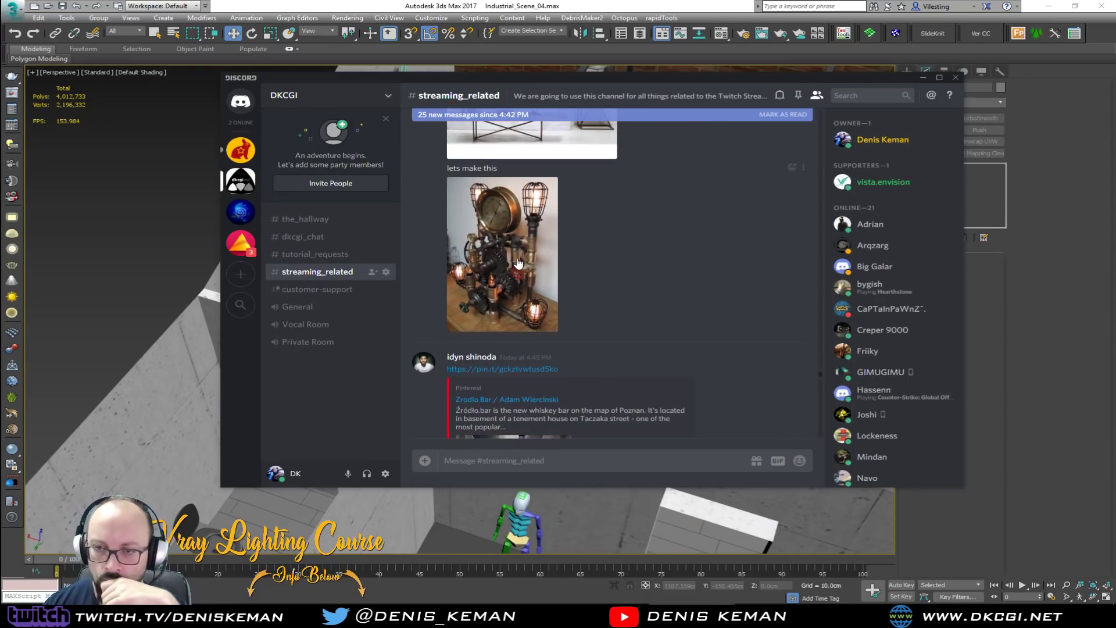
left_click(523, 265)
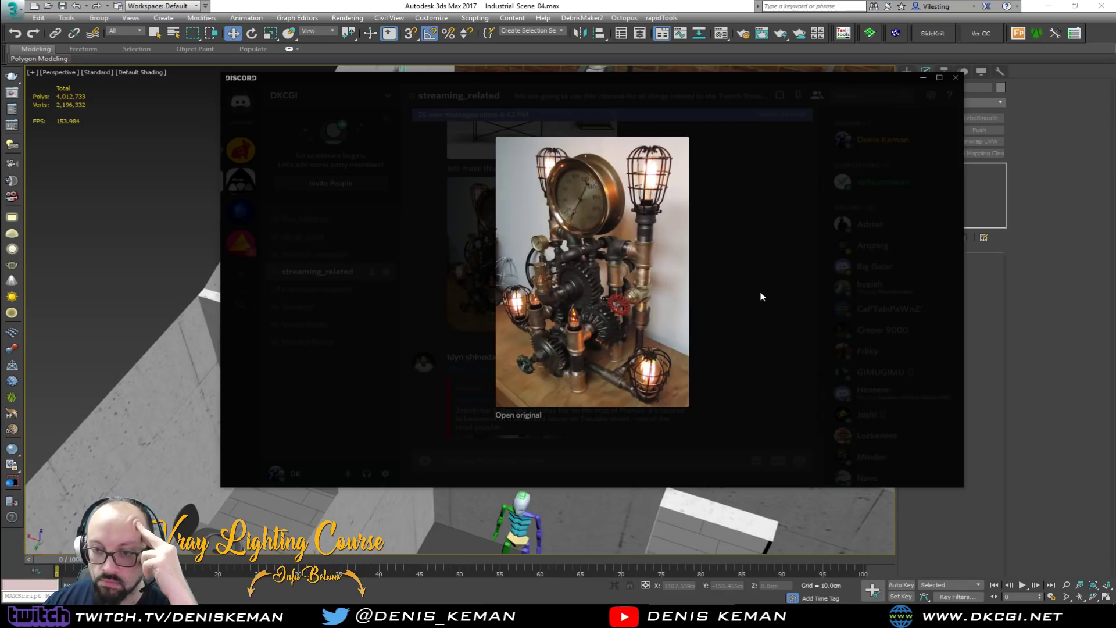
left_click(591, 232)
View the Zrodlo Bar picture with the orange-framed washbasin enlarged.
scroll(592, 231, "down", 3)
scroll(591, 232, "down", 2)
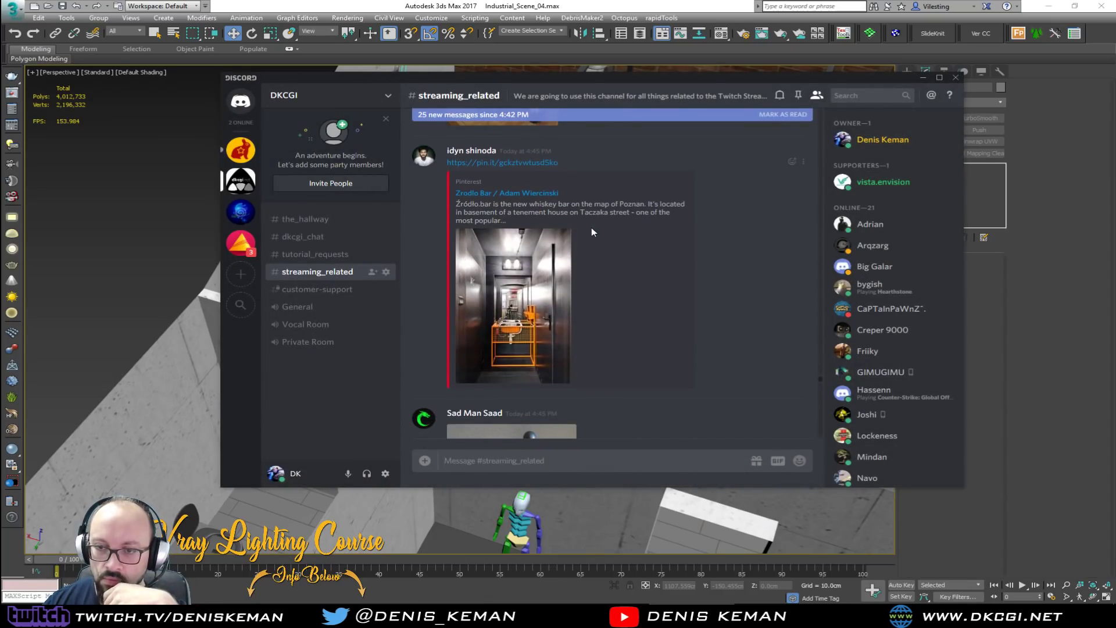
left_click(514, 314)
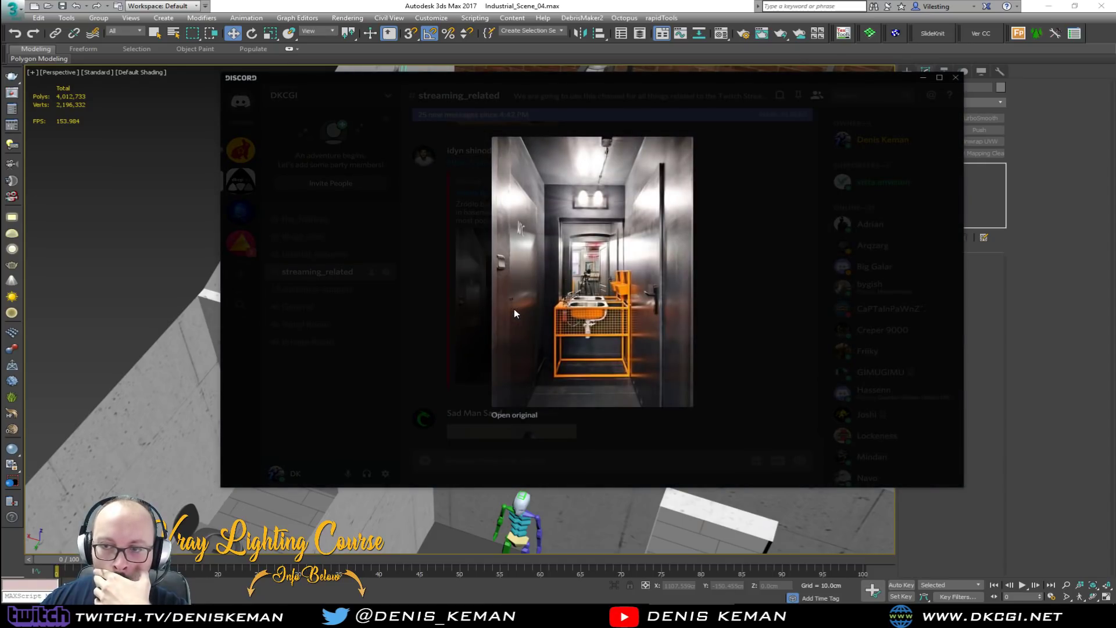
left_click(742, 281)
View the rusty sprocket-and-chain table picture enlarged and open its image link.
scroll(679, 308, "down", 4)
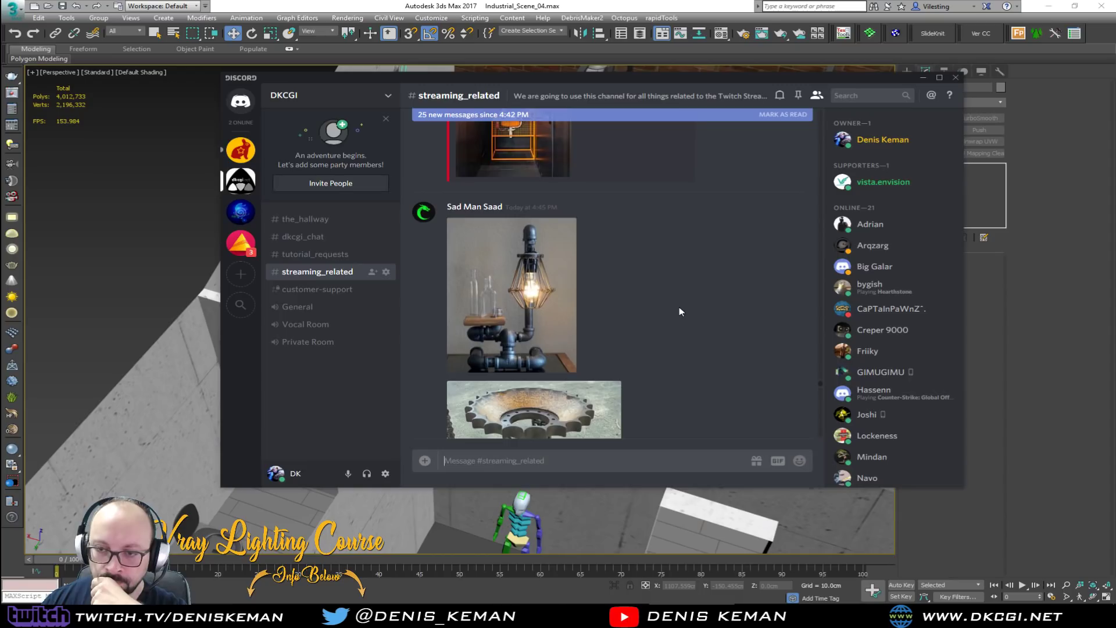
scroll(680, 311, "down", 3)
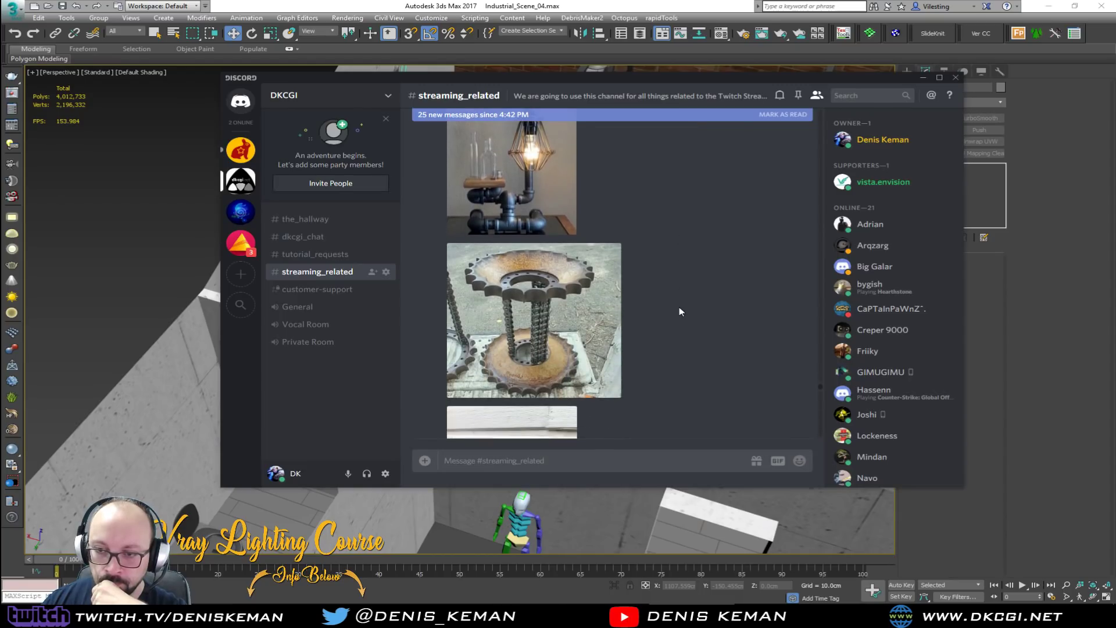
left_click(548, 326)
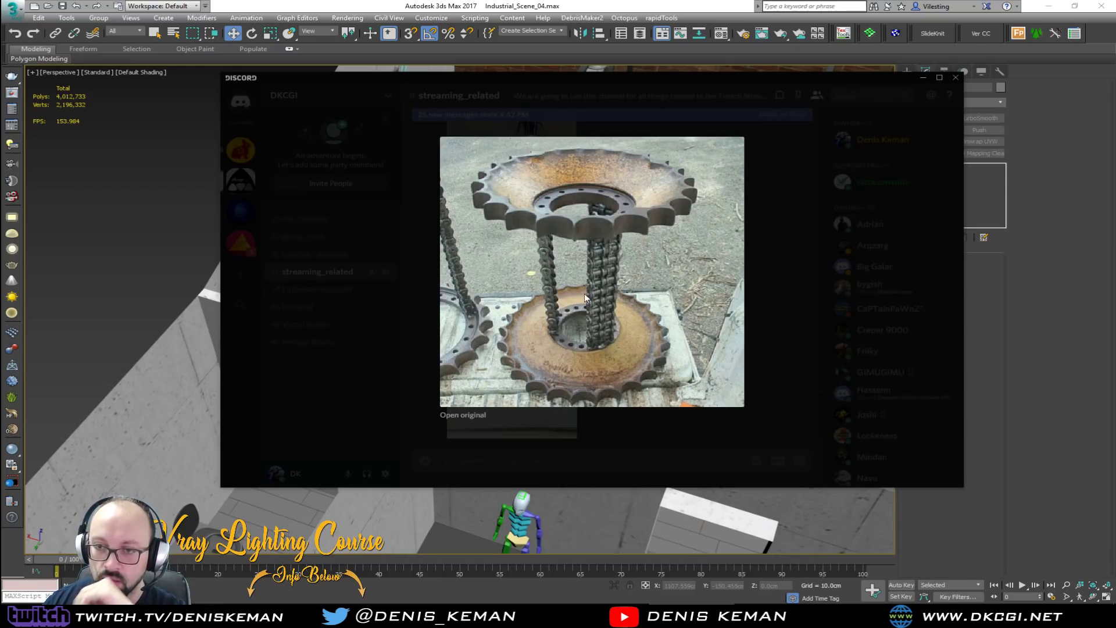
left_click(785, 305)
scroll(610, 279, "down", 3)
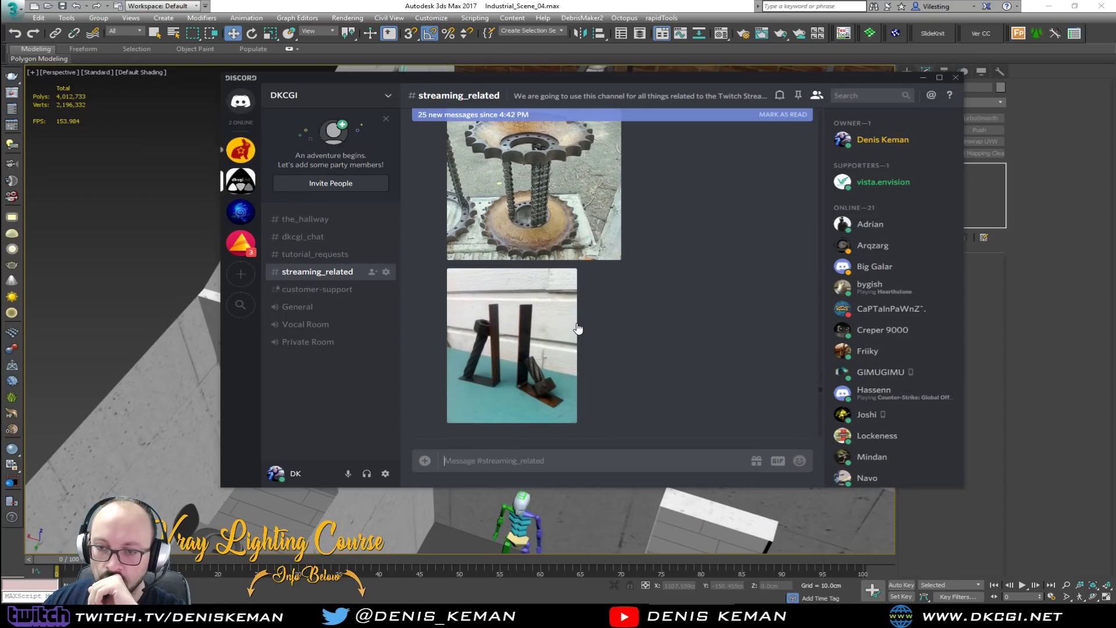
scroll(591, 260, "up", 2)
left_click(543, 247)
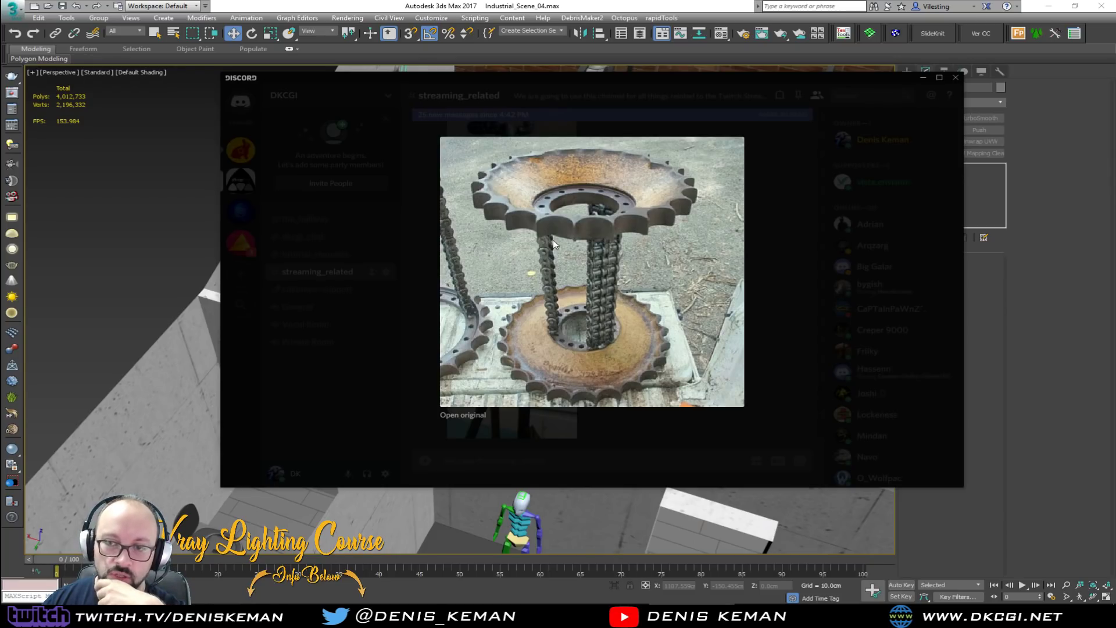
right_click(639, 241)
left_click(644, 262)
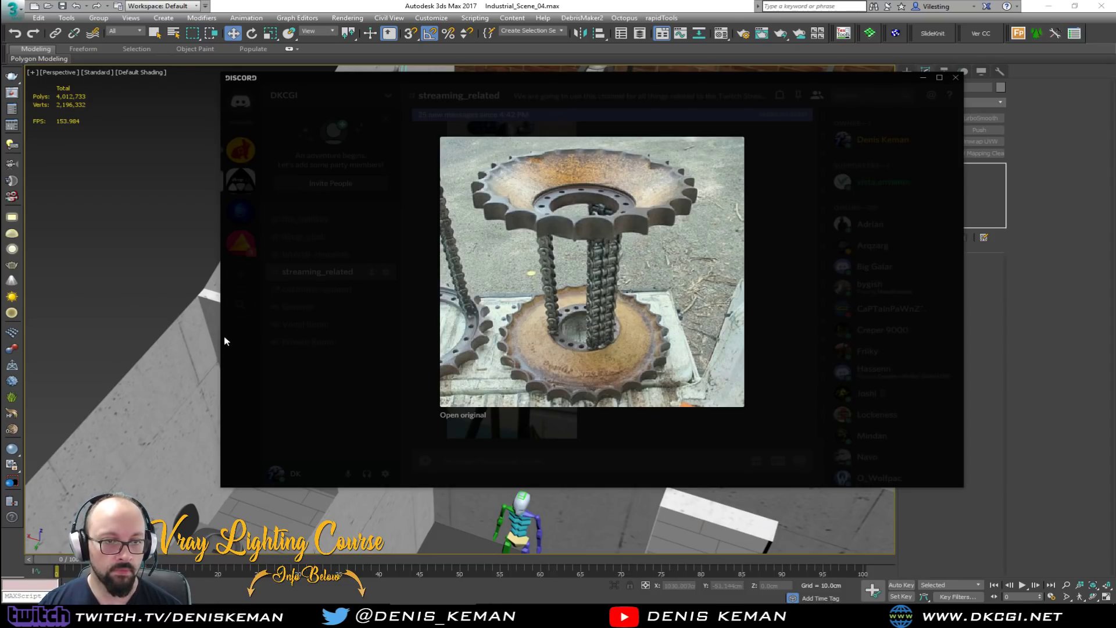
left_click(266, 368)
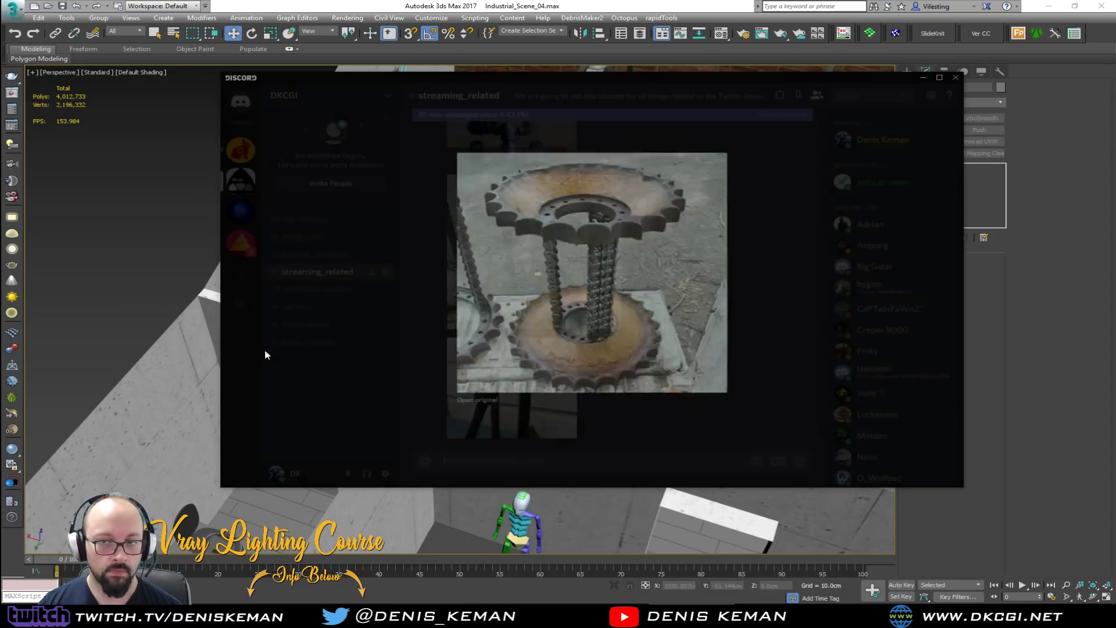
Look through the remaining references, from the red-lit Corona barrel bathroom to the metal snake sculpture.
scroll(659, 291, "down", 4)
scroll(669, 290, "down", 3)
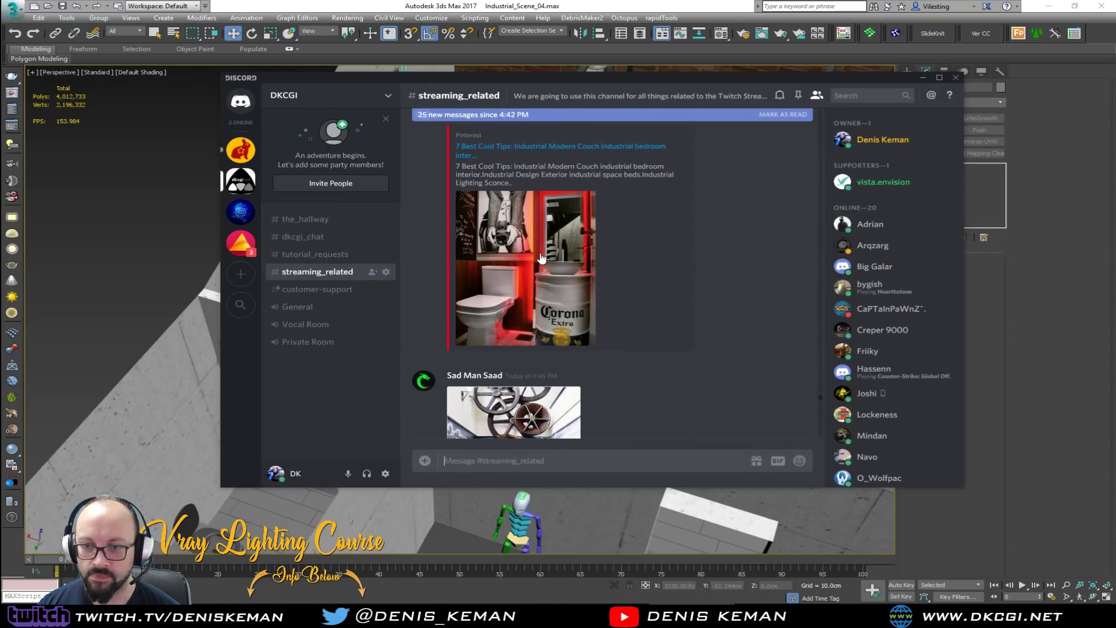
scroll(590, 297, "down", 4)
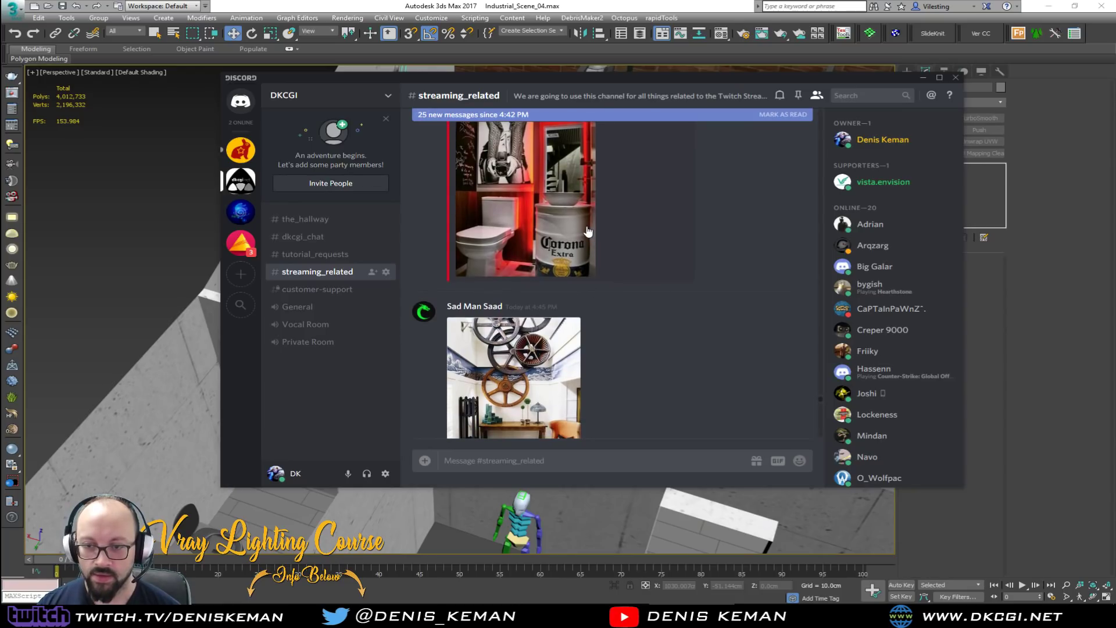
scroll(613, 277, "down", 3)
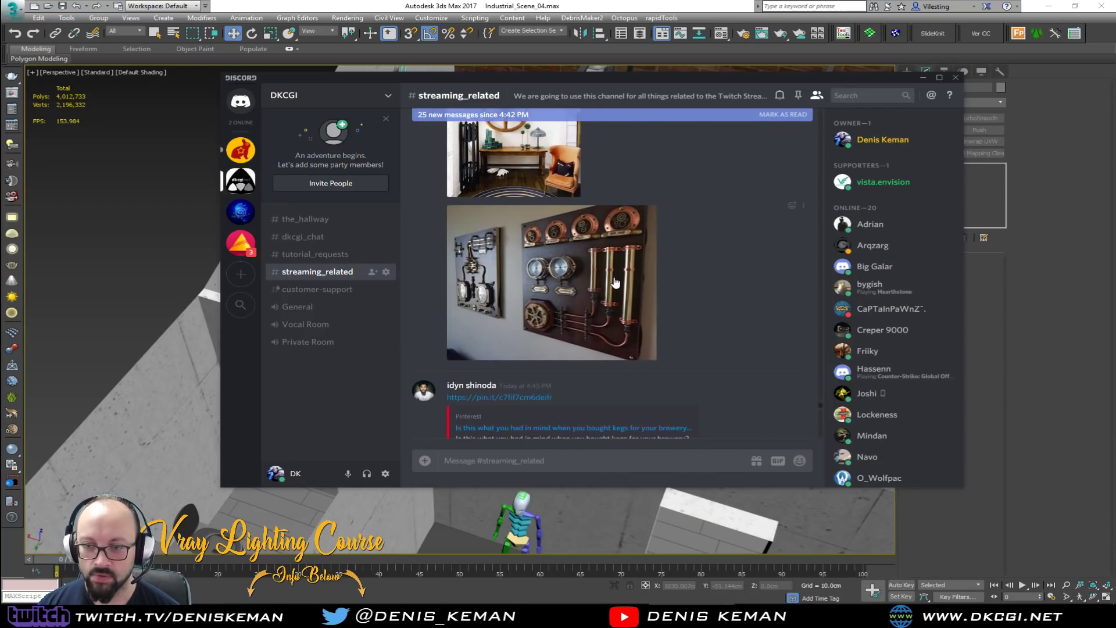
scroll(616, 283, "down", 3)
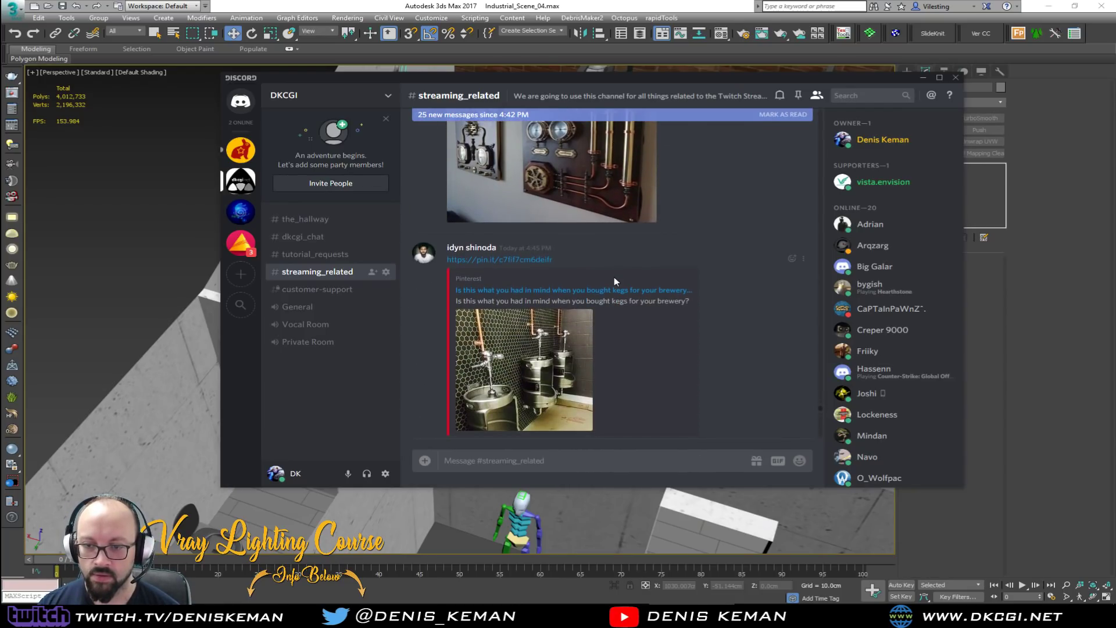
scroll(616, 281, "down", 2)
scroll(615, 281, "down", 3)
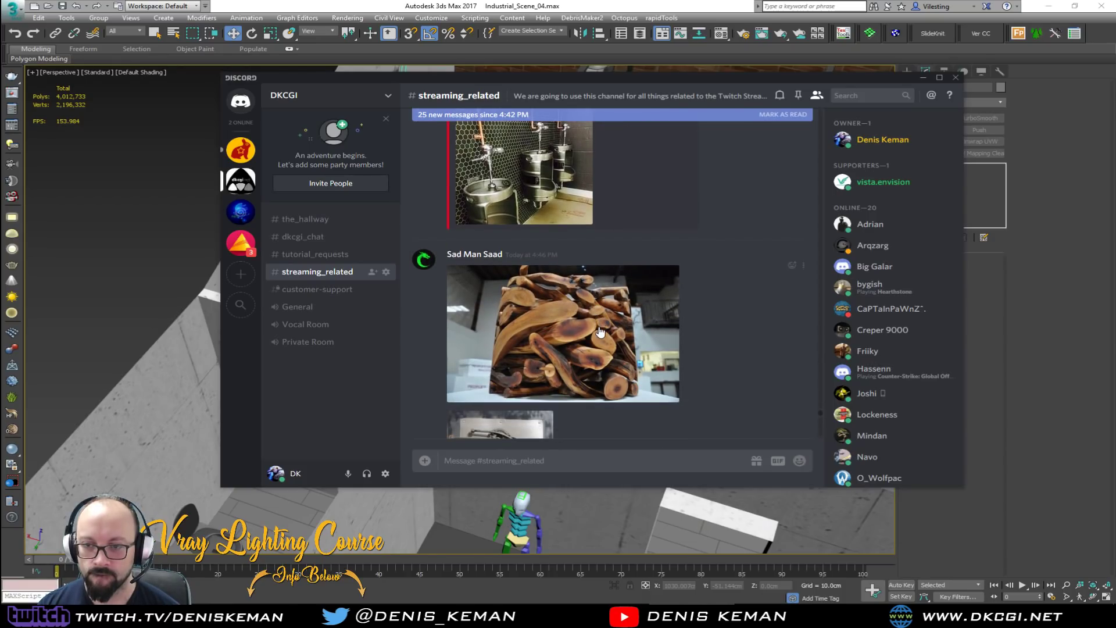
scroll(601, 329, "down", 3)
scroll(601, 331, "down", 6)
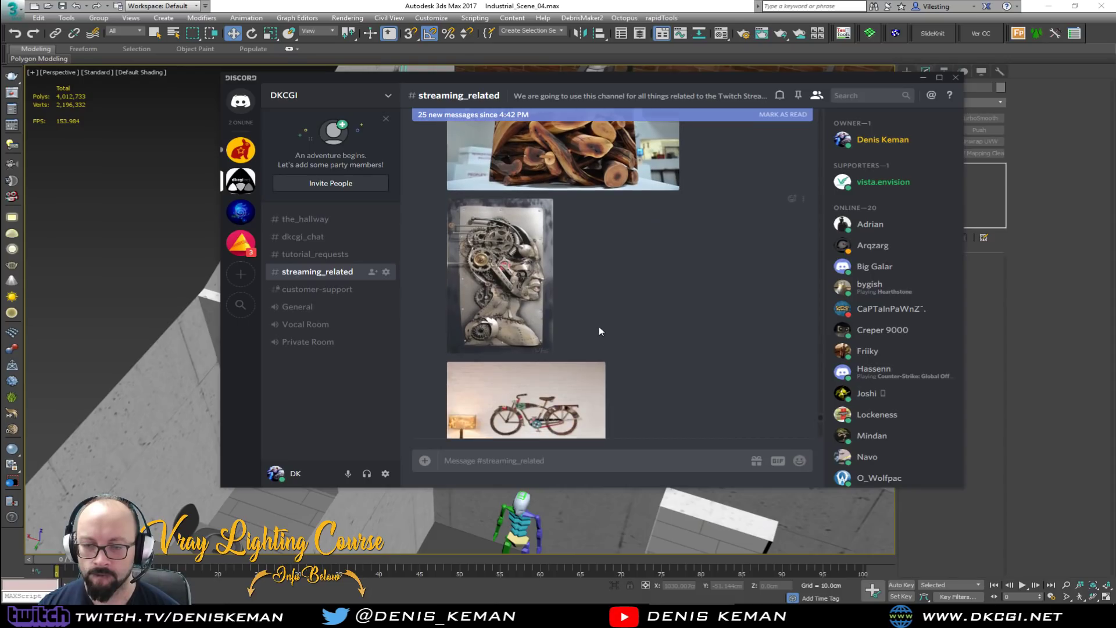
scroll(599, 326, "down", 3)
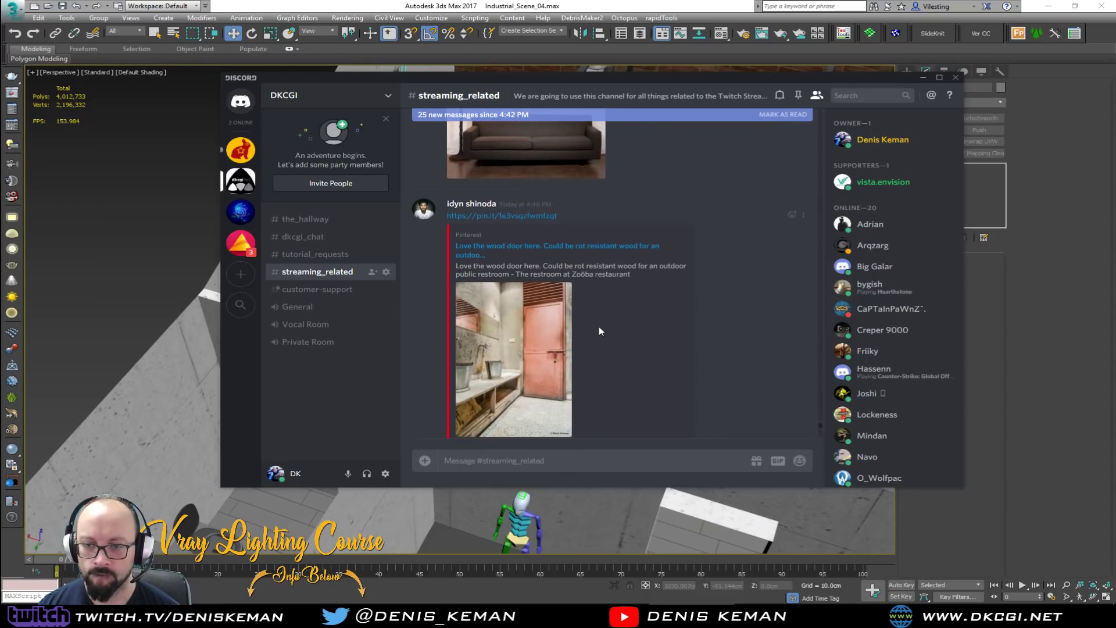
scroll(599, 326, "up", 3)
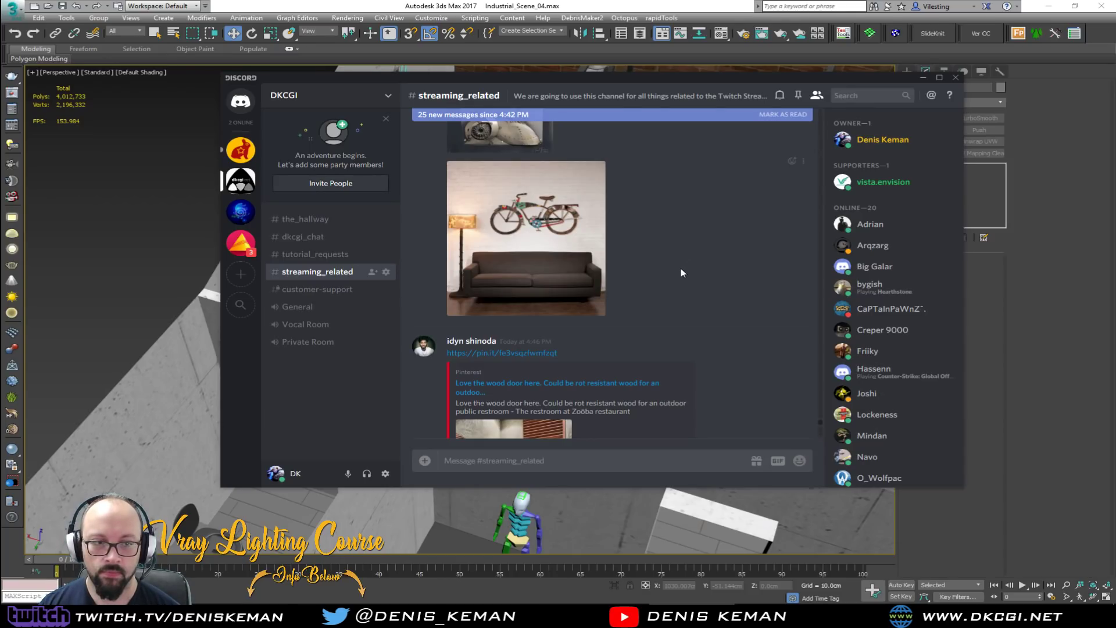
scroll(681, 267, "down", 2)
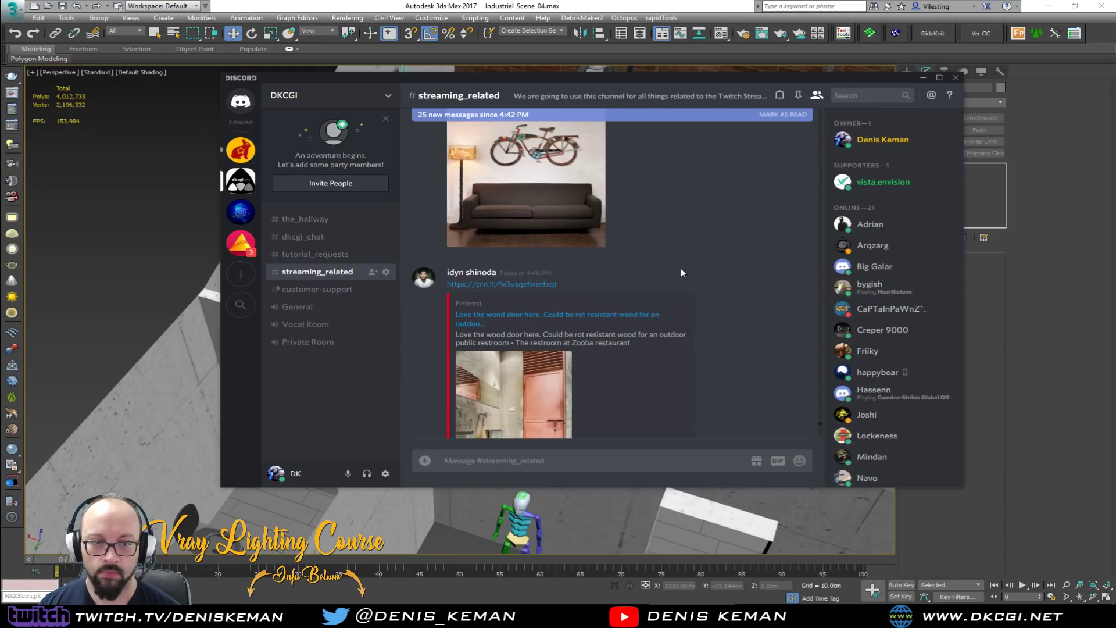
scroll(681, 269, "down", 4)
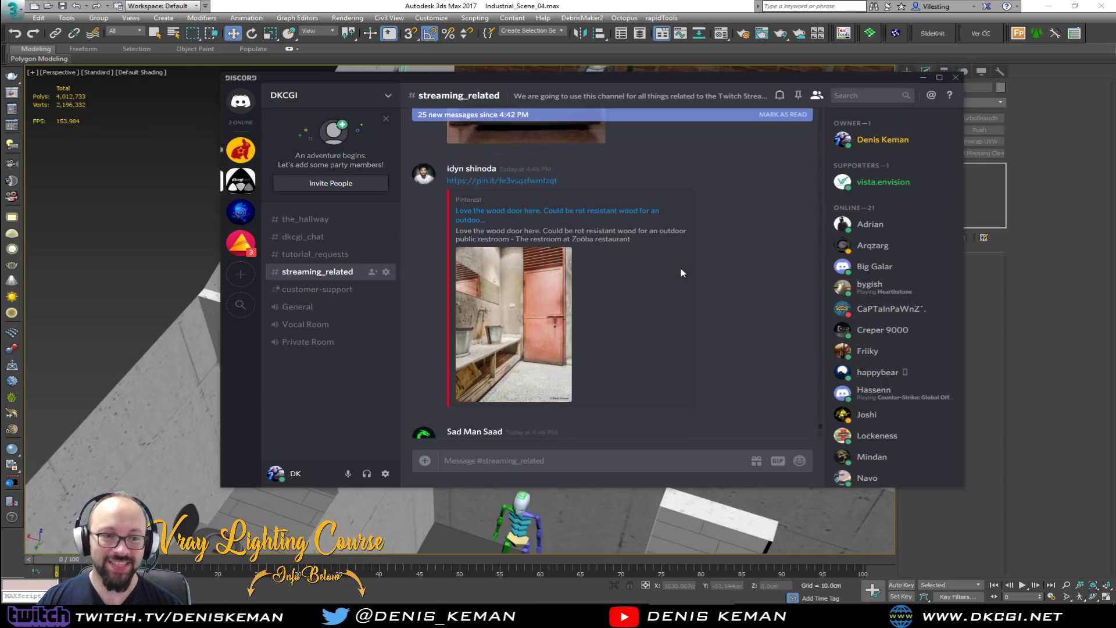
scroll(681, 273, "down", 5)
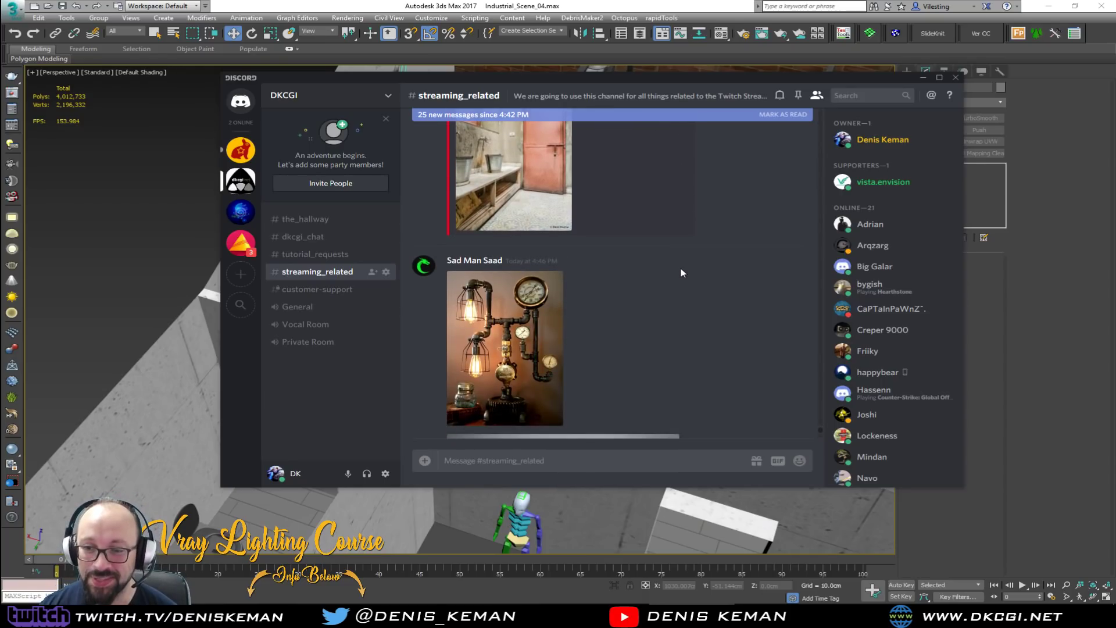
scroll(681, 267, "down", 3)
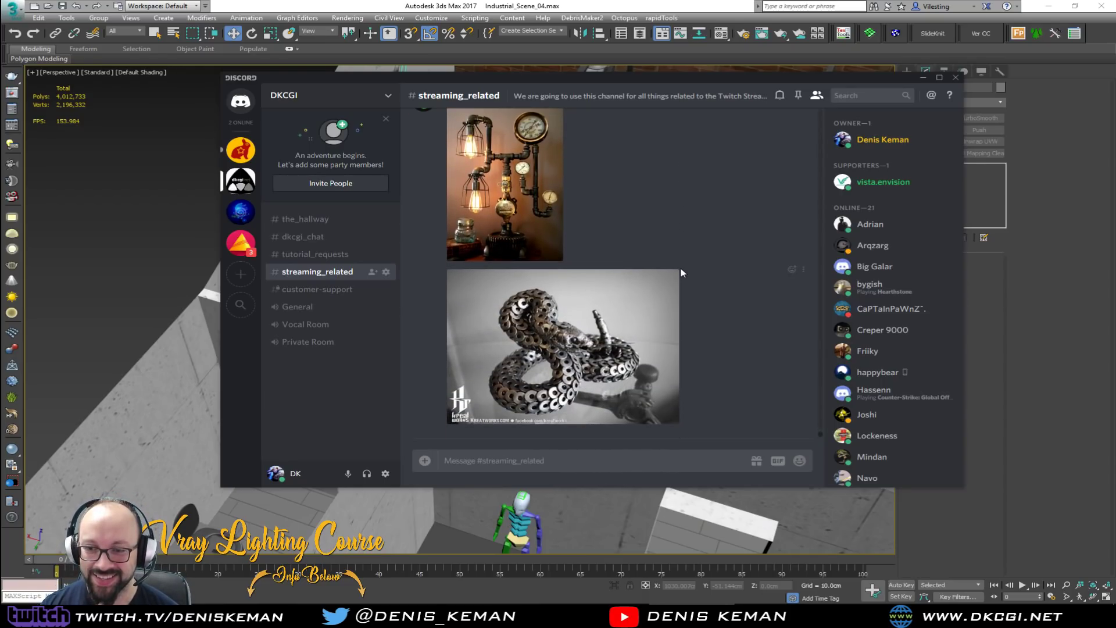
View the pipe lamp with two caged bulbs and gauges enlarged and recheck the images posted around it.
scroll(681, 268, "up", 8)
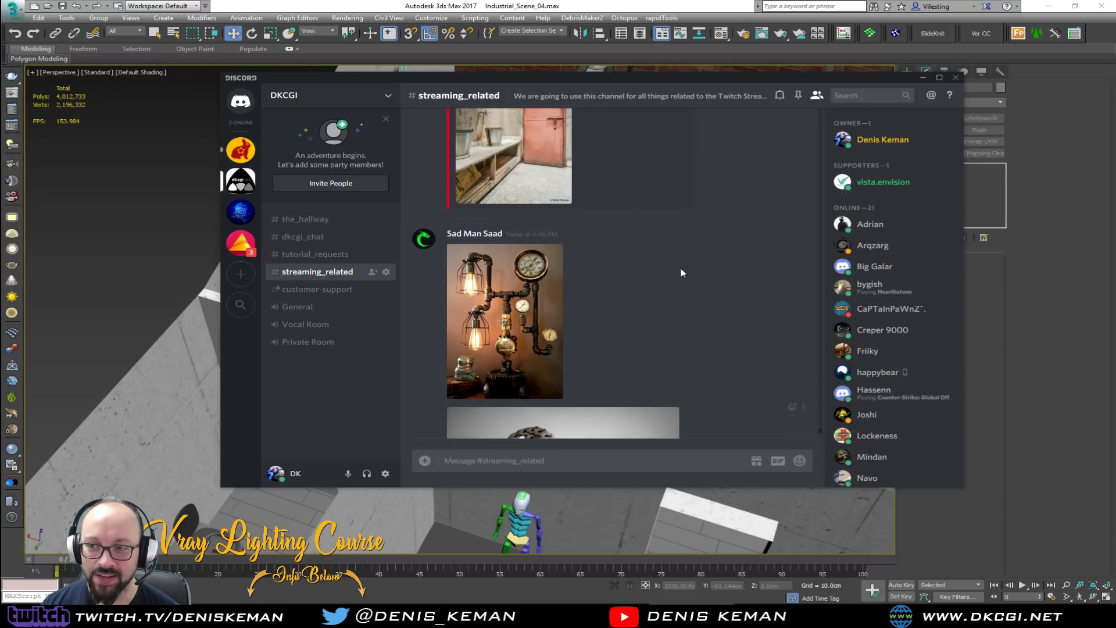
scroll(681, 267, "down", 6)
scroll(682, 272, "down", 3)
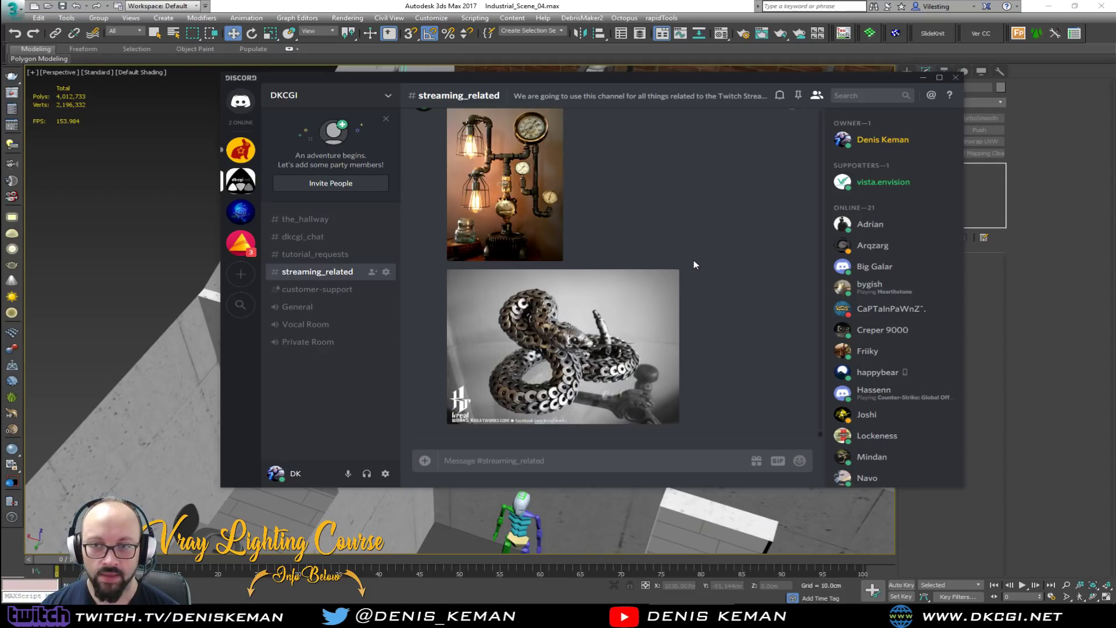
scroll(693, 264, "up", 3)
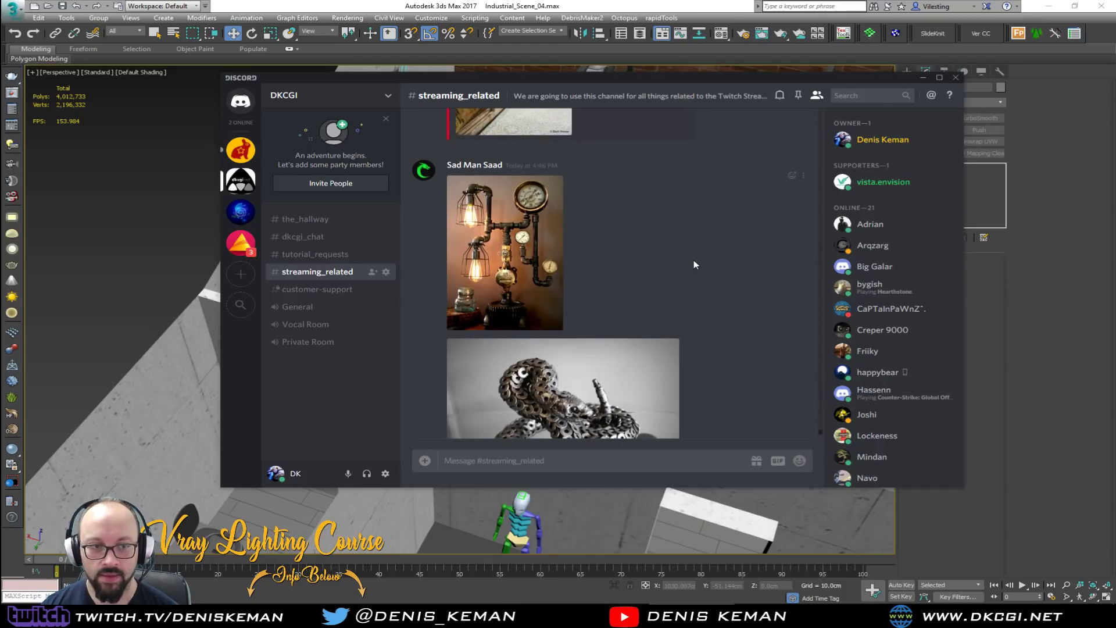
left_click(515, 257)
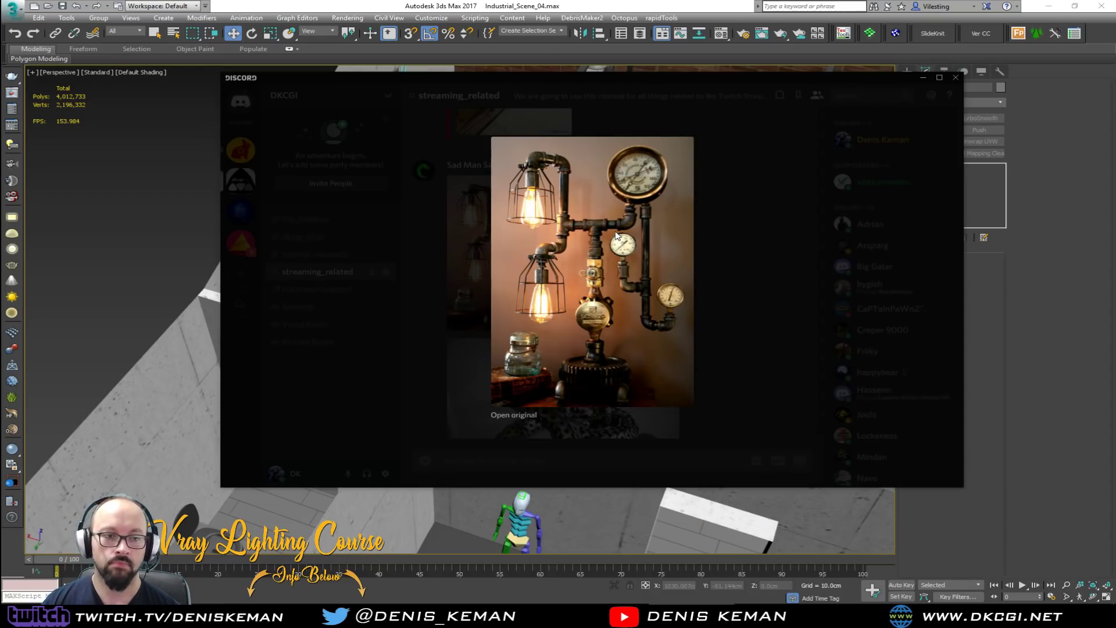
left_click(774, 254)
scroll(708, 317, "down", 2)
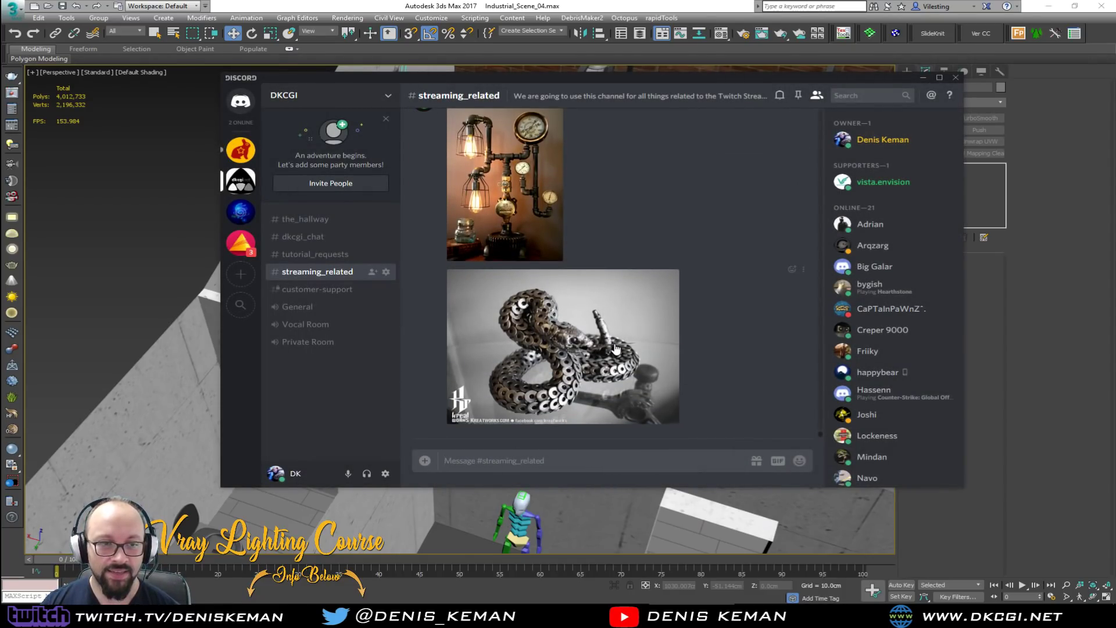
scroll(615, 346, "up", 5)
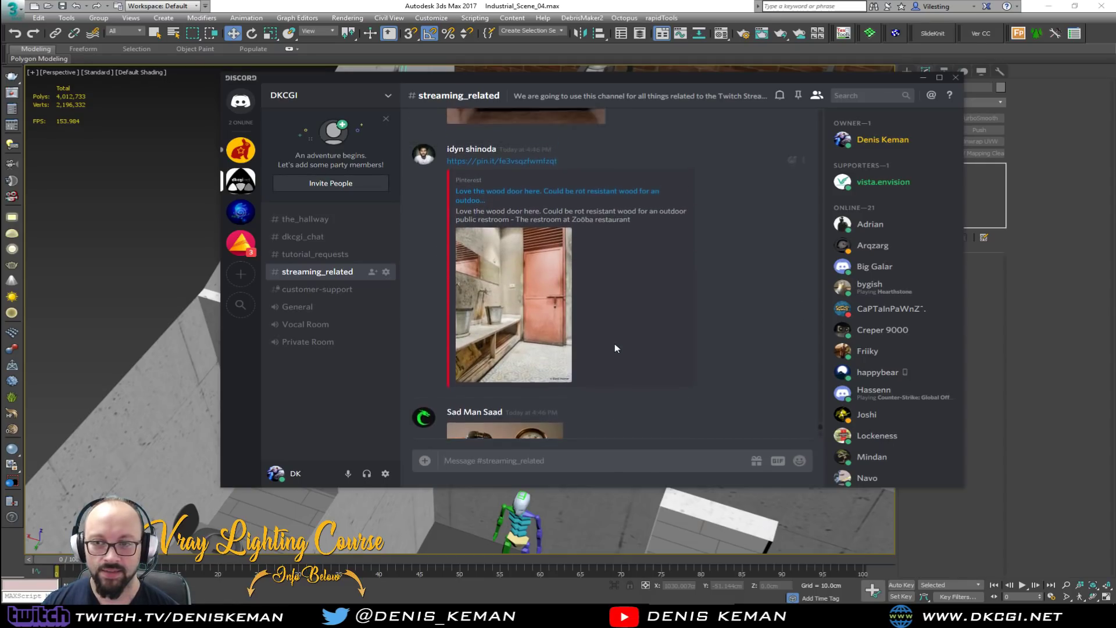
scroll(598, 344, "down", 5)
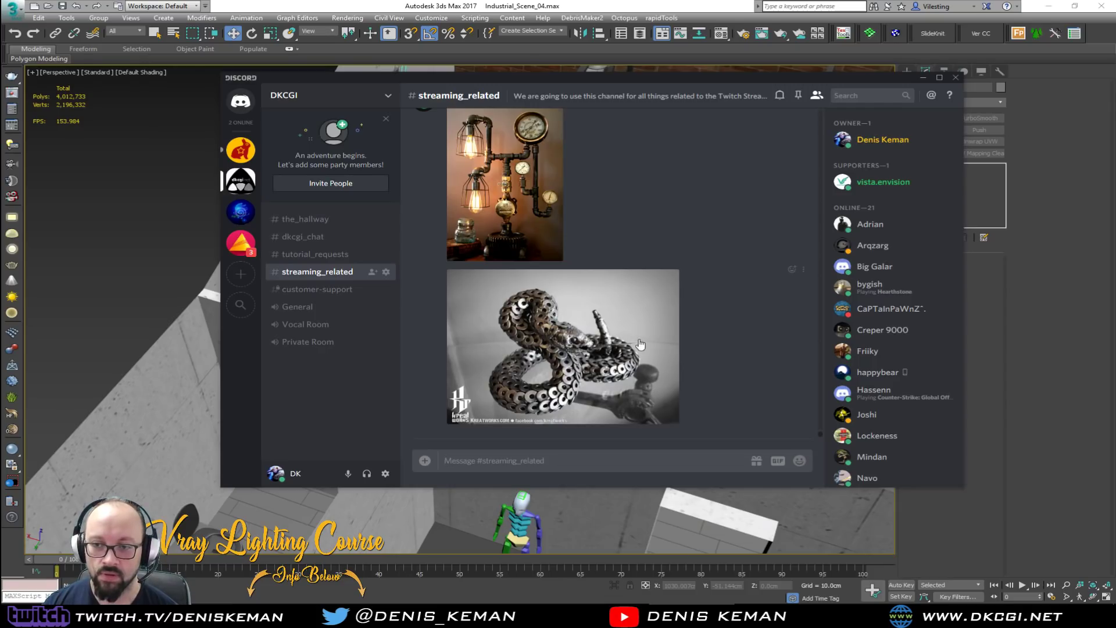
scroll(649, 389, "up", 2)
scroll(649, 389, "up", 2)
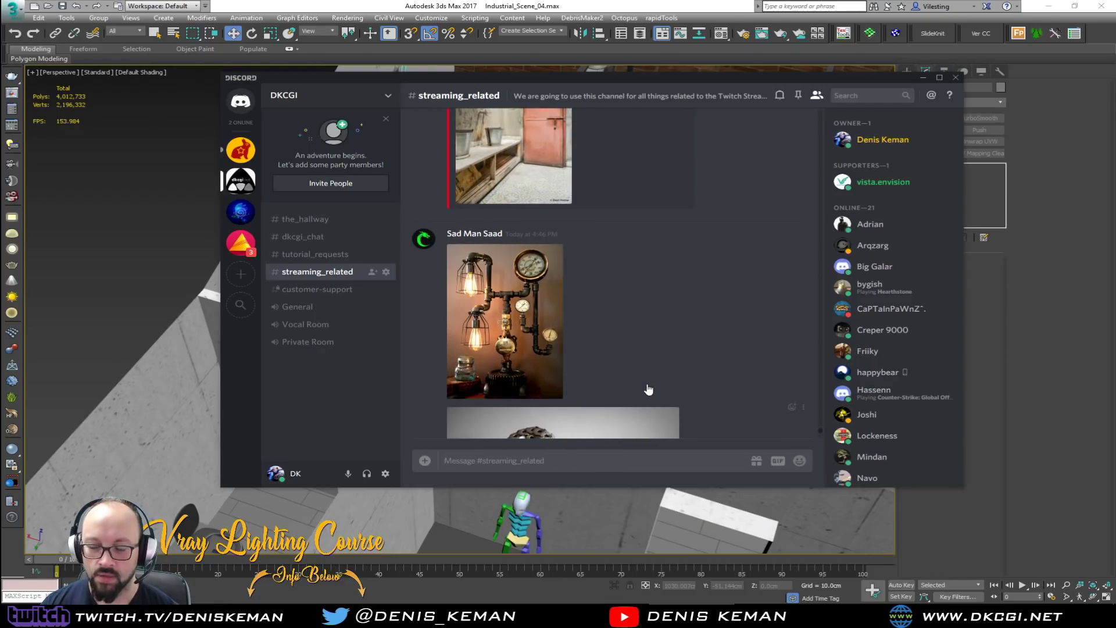
View the pipe lamp with one caged bulb and a bottle shelf enlarged and open its image link.
scroll(649, 389, "up", 4)
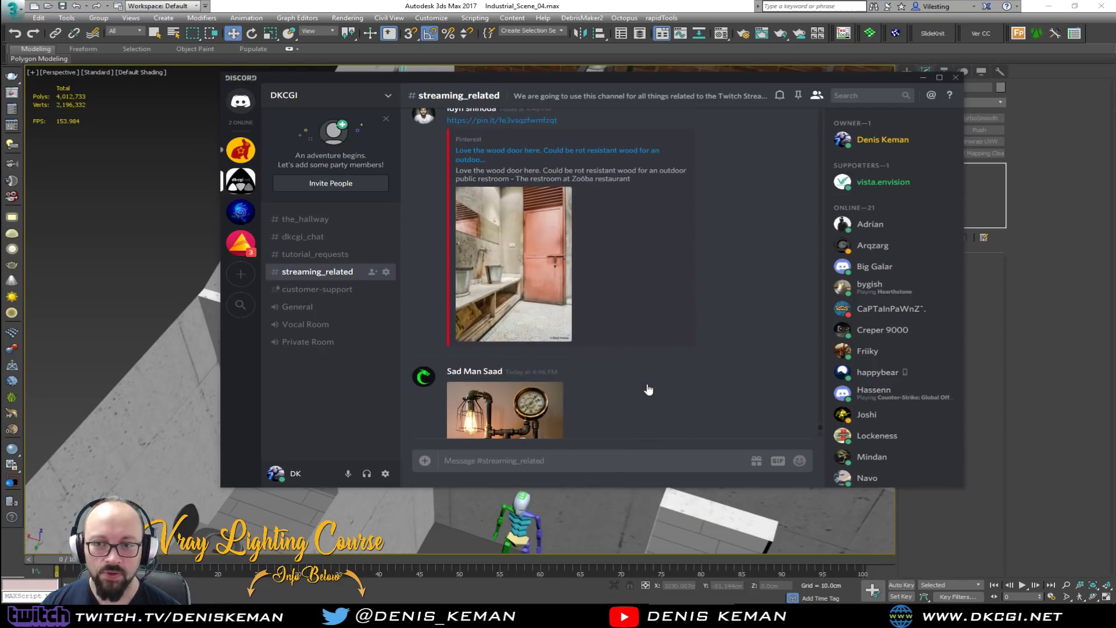
scroll(648, 389, "up", 12)
scroll(649, 389, "up", 15)
scroll(649, 389, "up", 14)
scroll(649, 388, "up", 5)
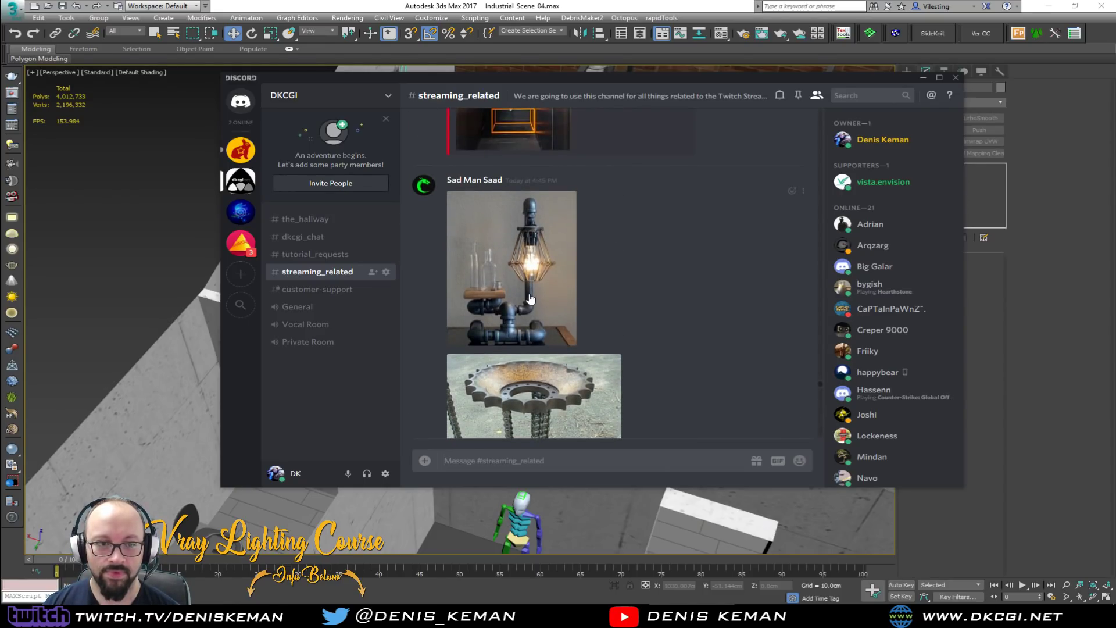
left_click(529, 299)
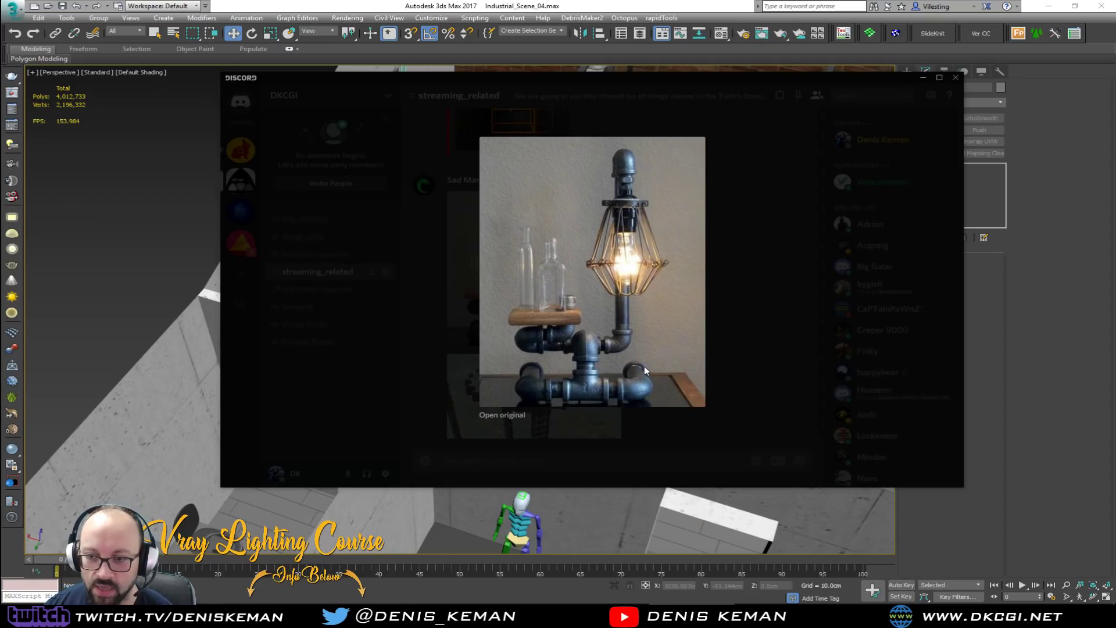
right_click(566, 284)
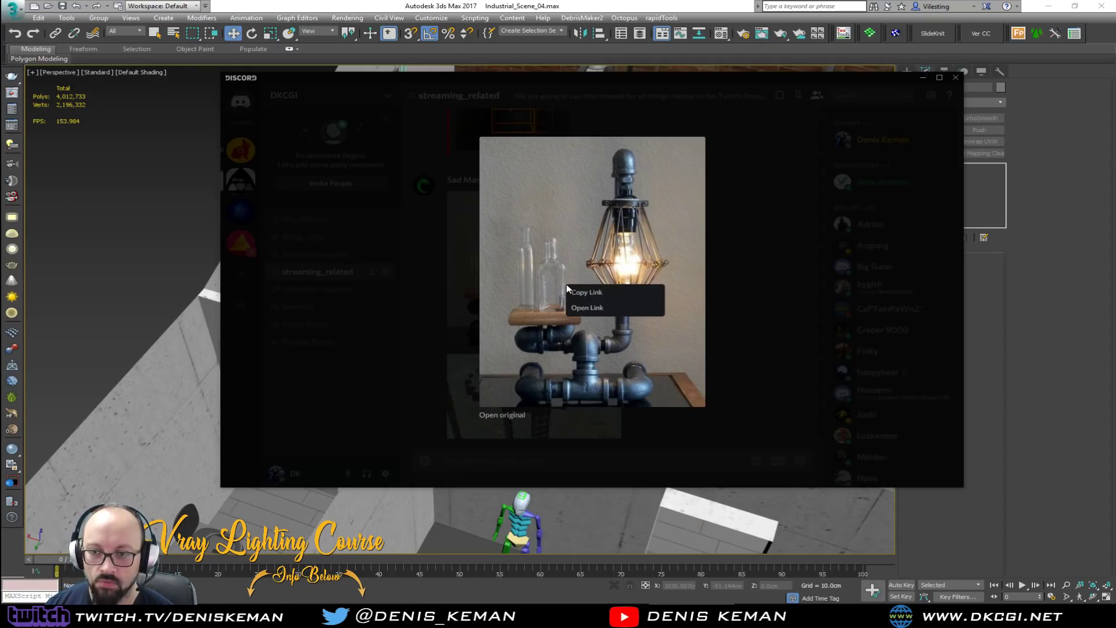
left_click(587, 308)
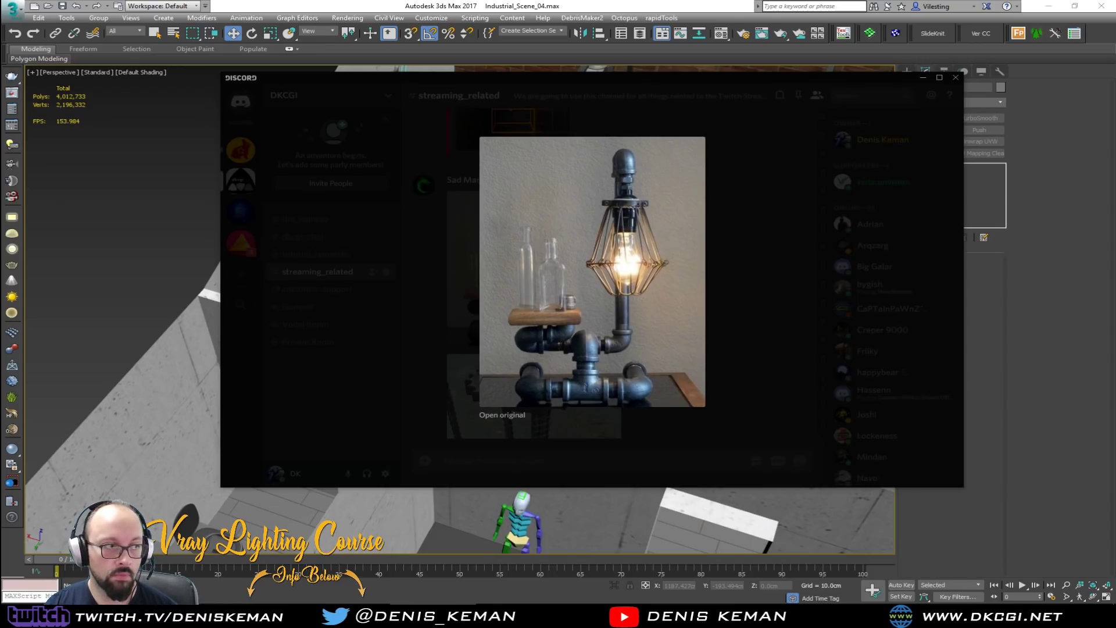
left_click(290, 305)
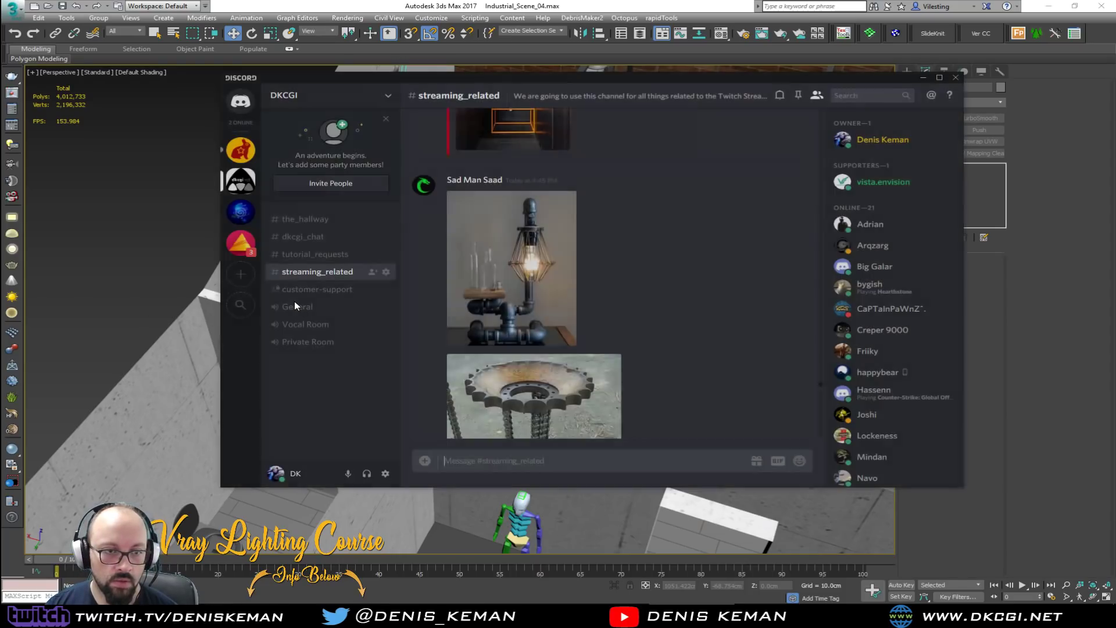
Look through the earlier references, from the Zrodlo Bar washbasin back to the sandal sketch and the pipe lamp with tilted wooden slats.
scroll(463, 351, "up", 5)
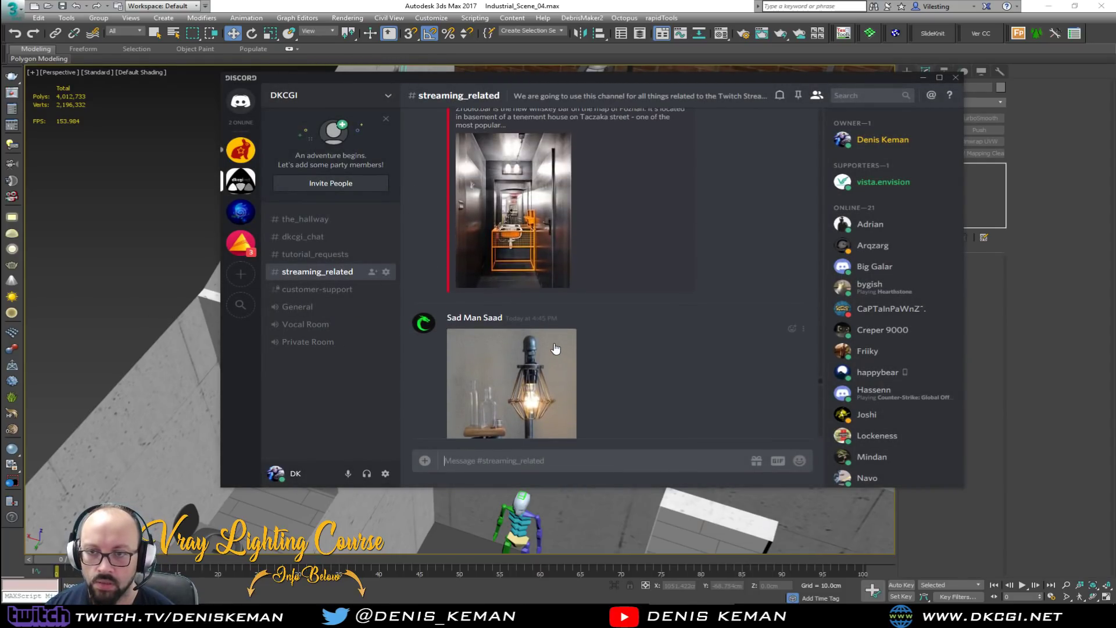
scroll(554, 348, "up", 6)
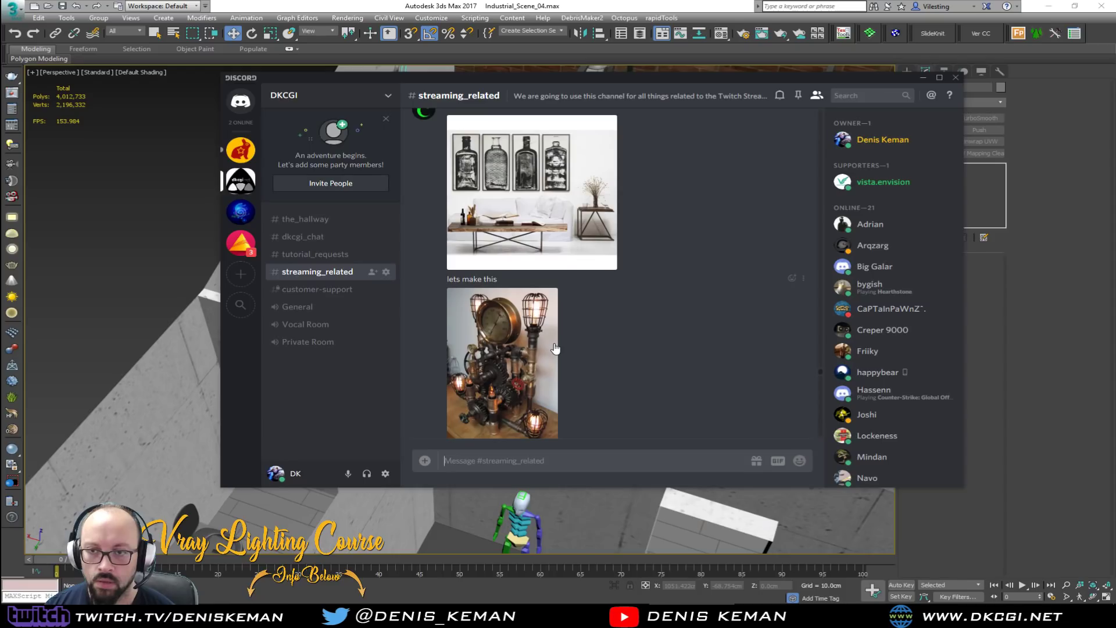
scroll(555, 348, "up", 8)
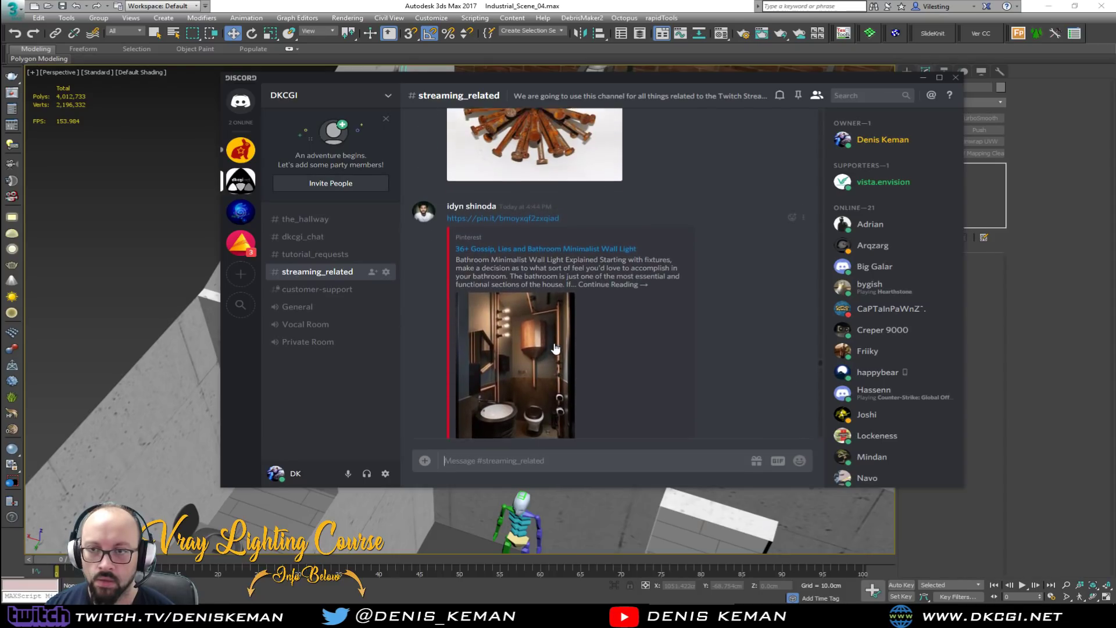
scroll(555, 348, "up", 8)
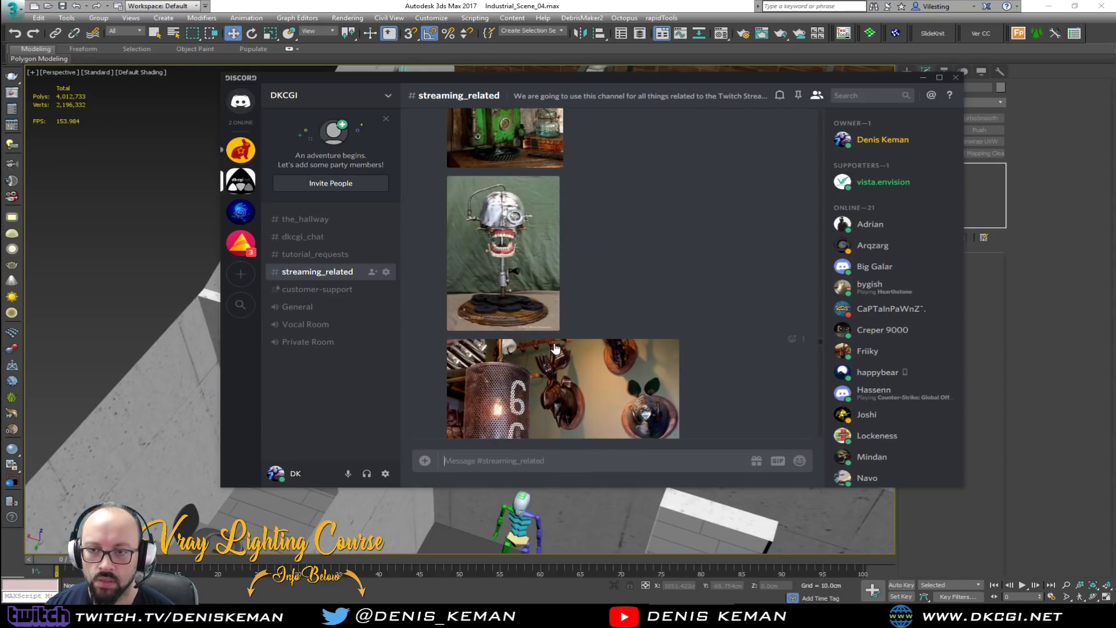
scroll(555, 348, "down", 2)
scroll(555, 347, "up", 7)
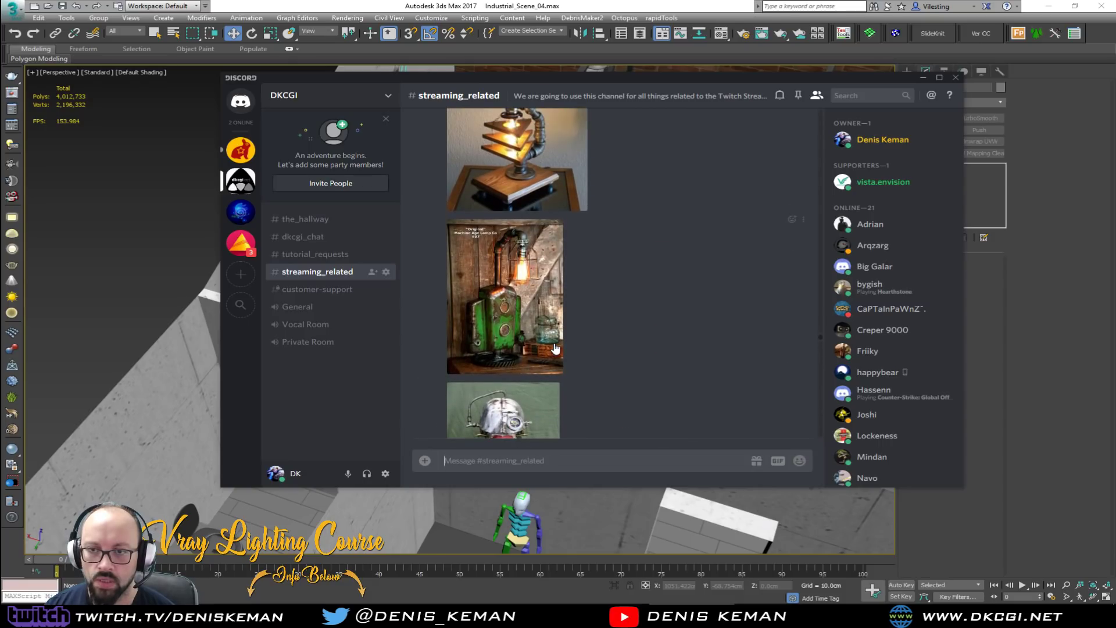
scroll(582, 343, "down", 1)
scroll(664, 311, "up", 3)
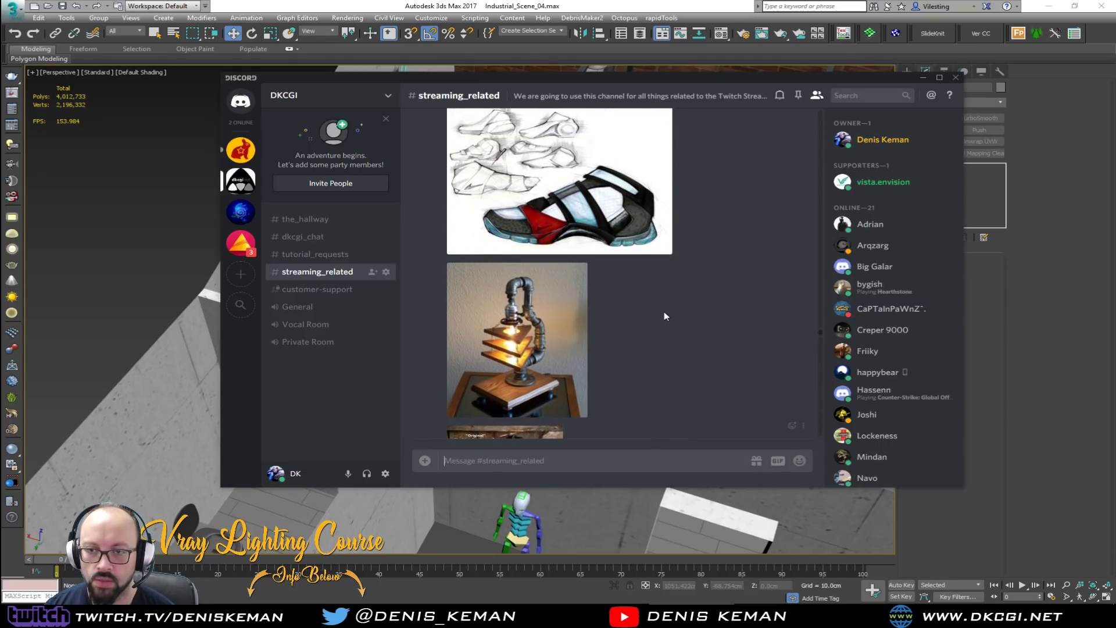
scroll(665, 313, "up", 5)
scroll(674, 316, "down", 6)
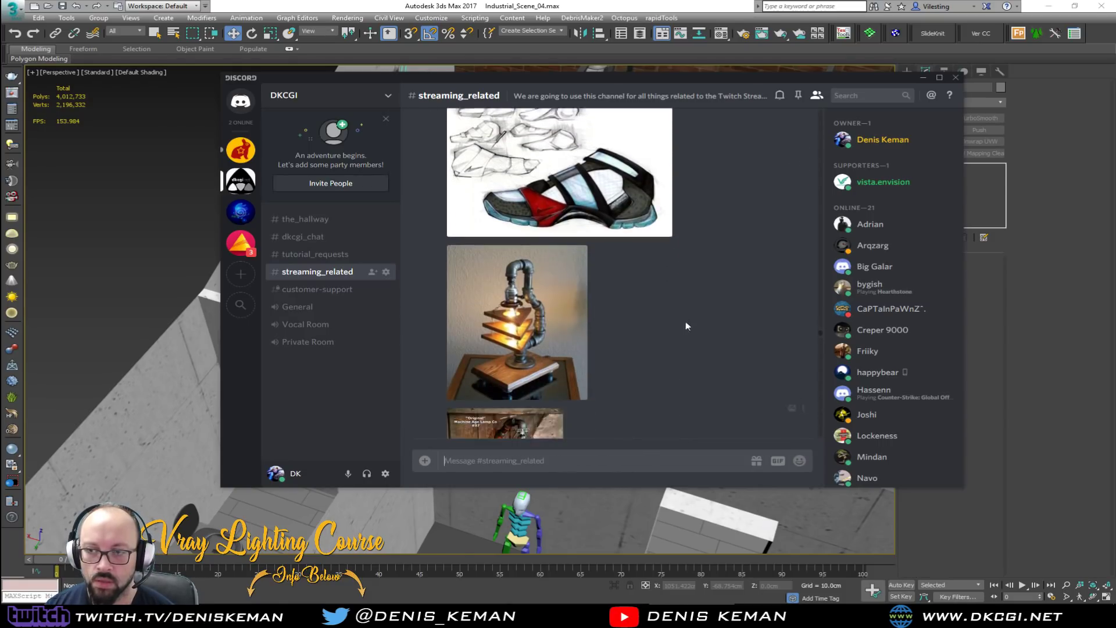
scroll(819, 336, "down", 8)
scroll(819, 336, "up", 8)
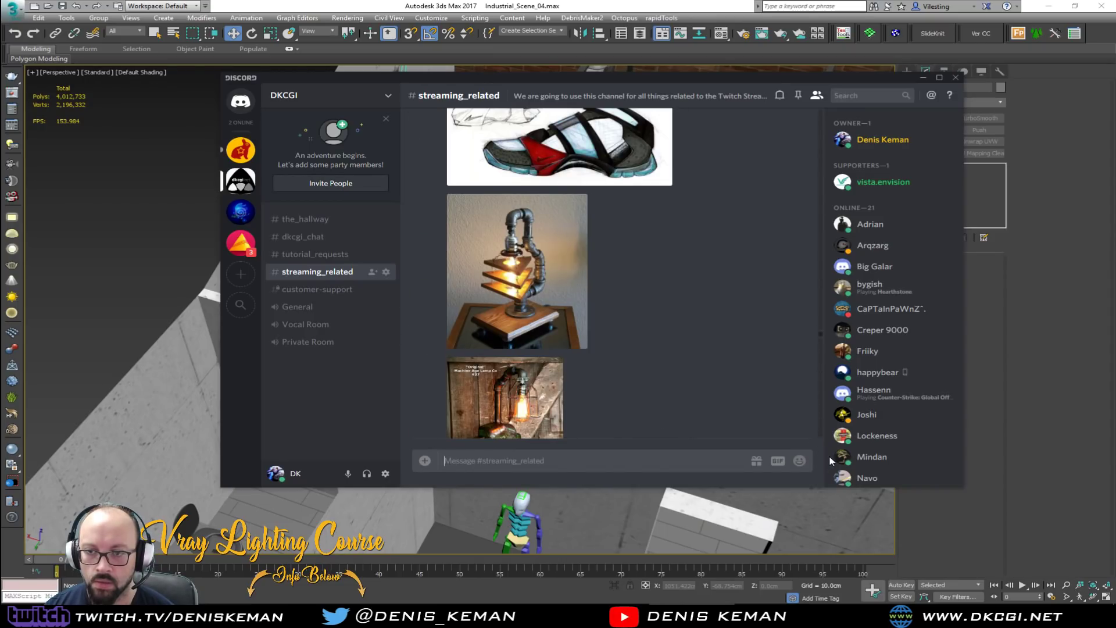
scroll(821, 464, "down", 4)
scroll(744, 336, "up", 6)
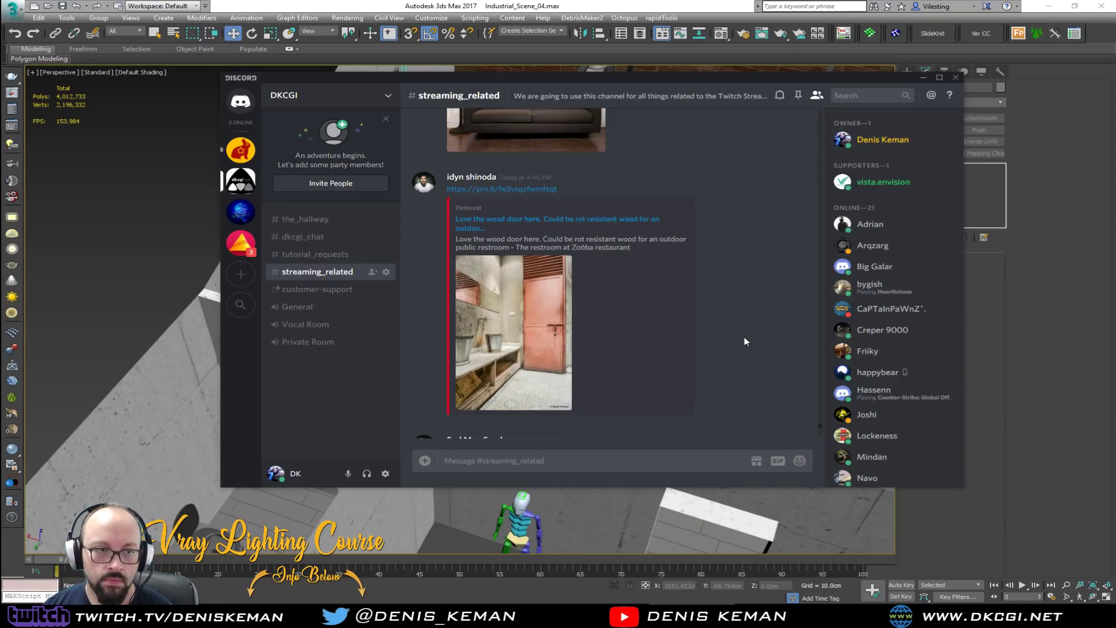
Go back through the references from the pink-door restroom and view the bathroom picture with copper pipes and barrel sink enlarged.
scroll(745, 338, "up", 5)
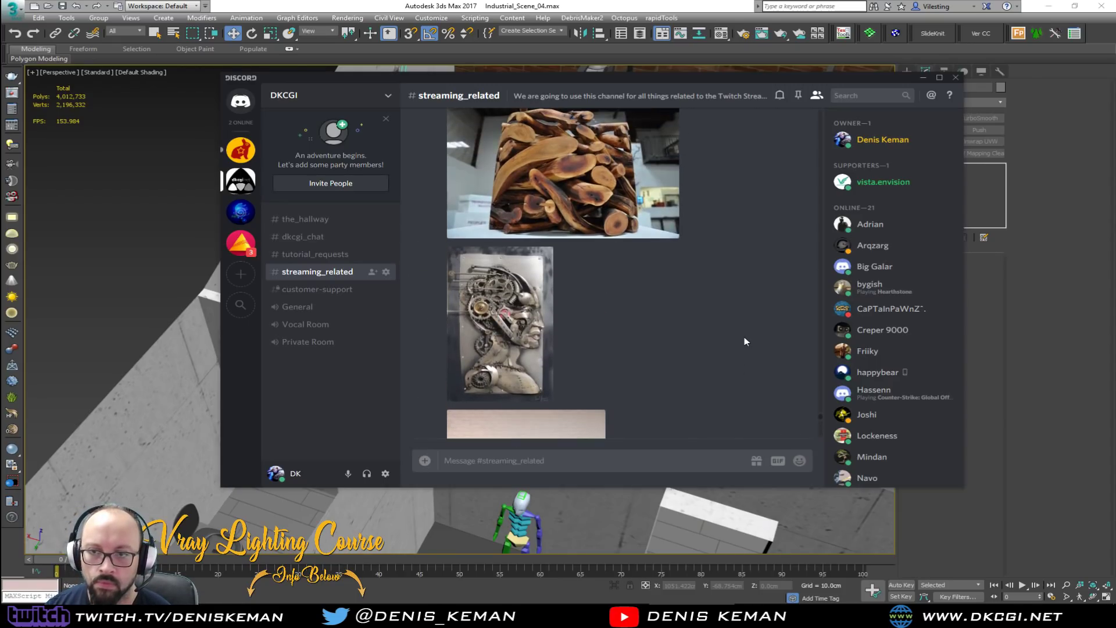
scroll(744, 338, "up", 8)
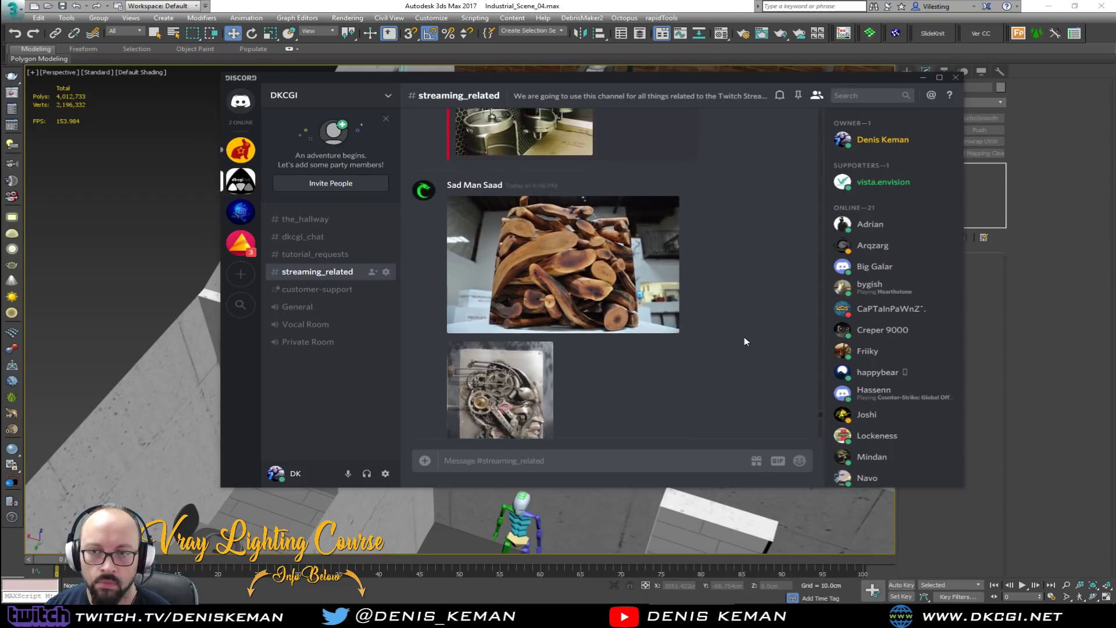
scroll(745, 338, "up", 10)
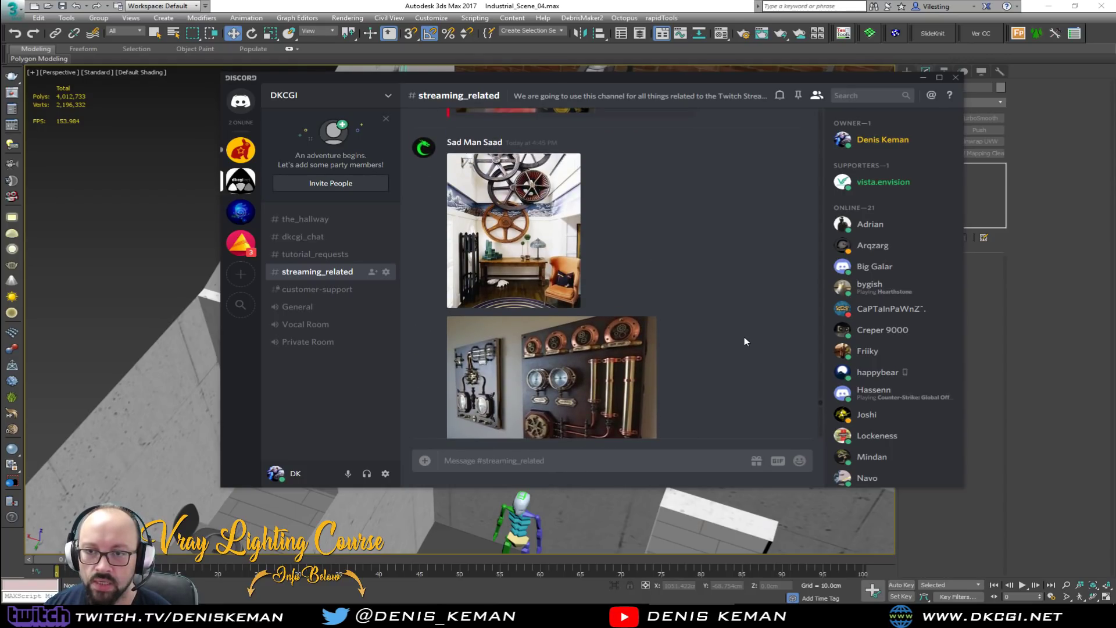
scroll(745, 338, "up", 10)
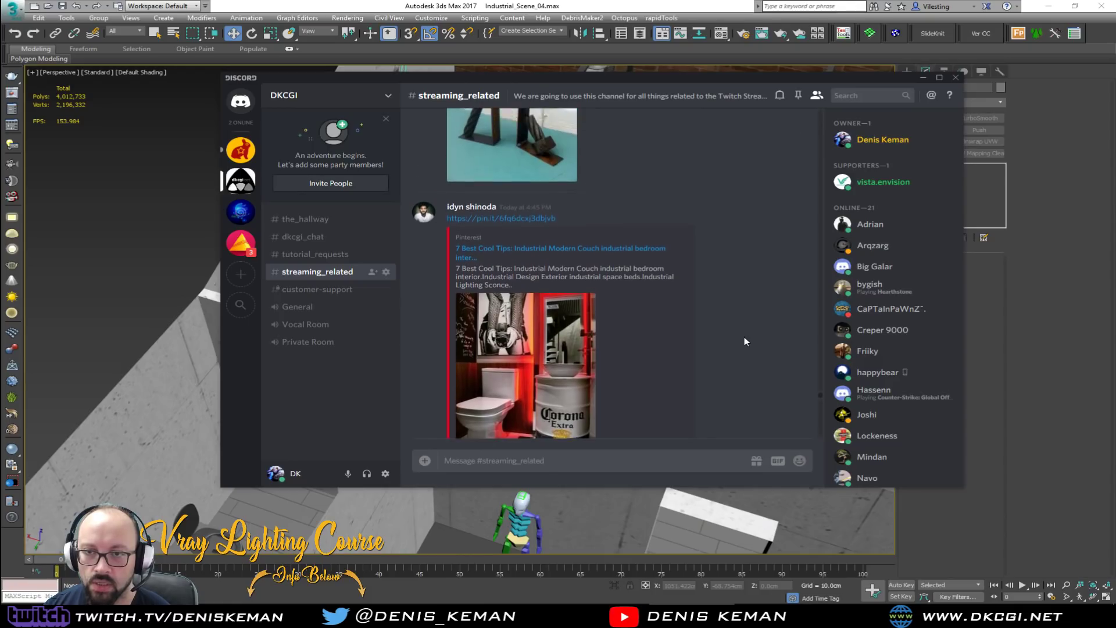
scroll(744, 338, "up", 8)
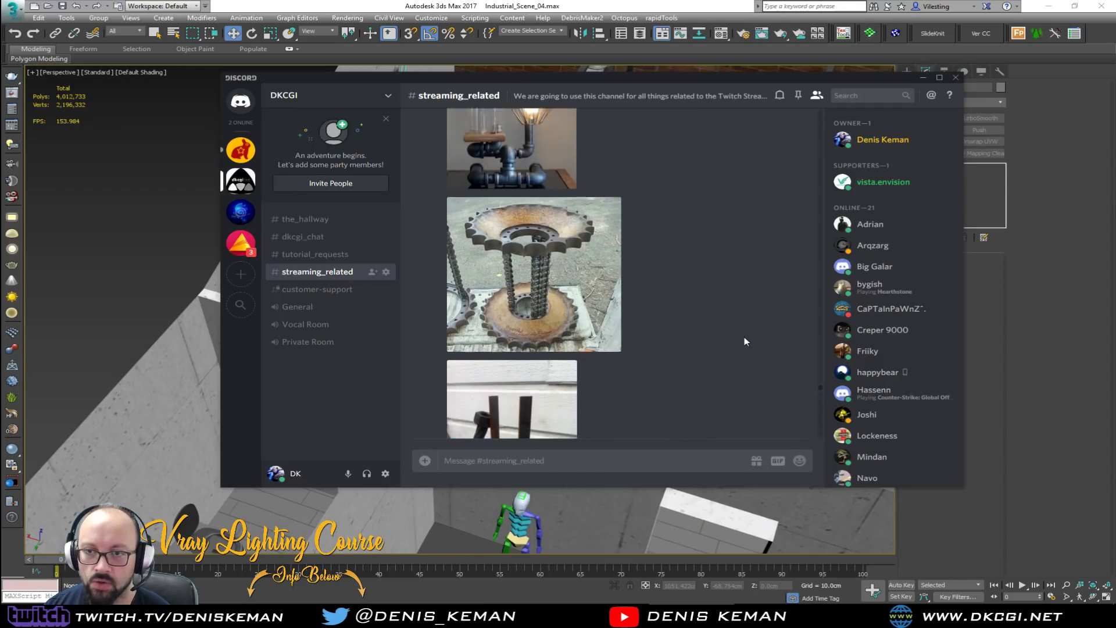
scroll(536, 344, "up", 5)
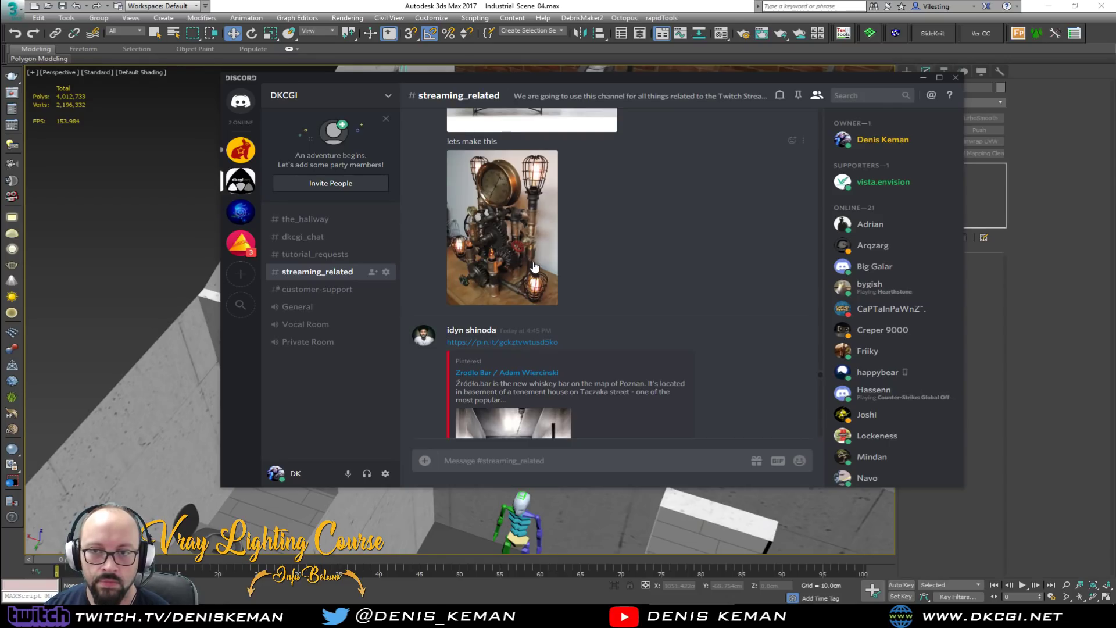
scroll(591, 264, "up", 1)
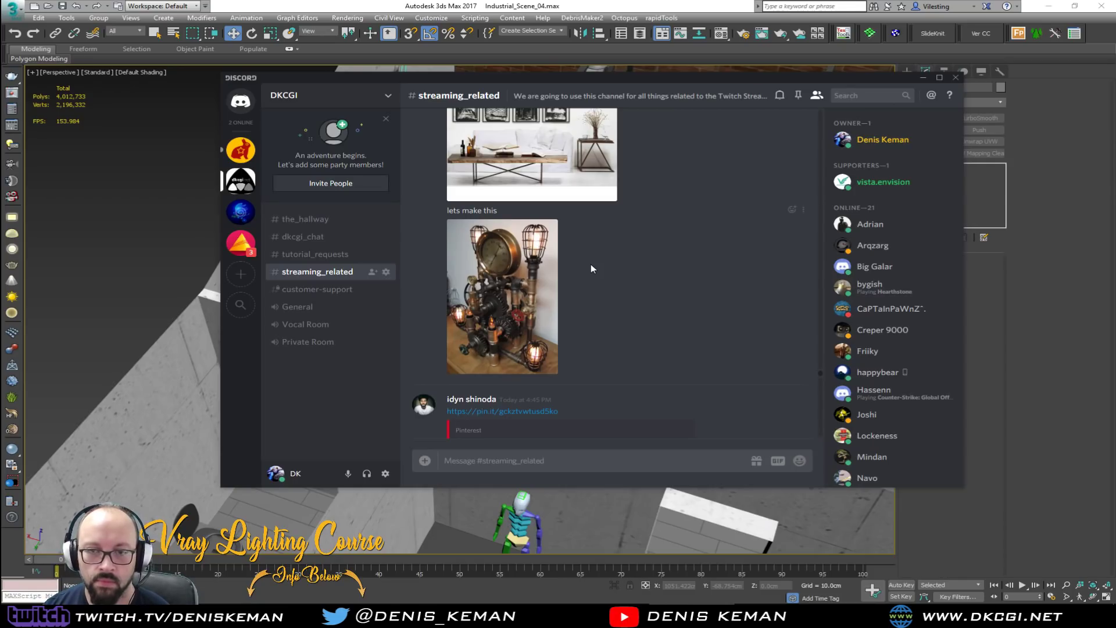
scroll(591, 268, "up", 3)
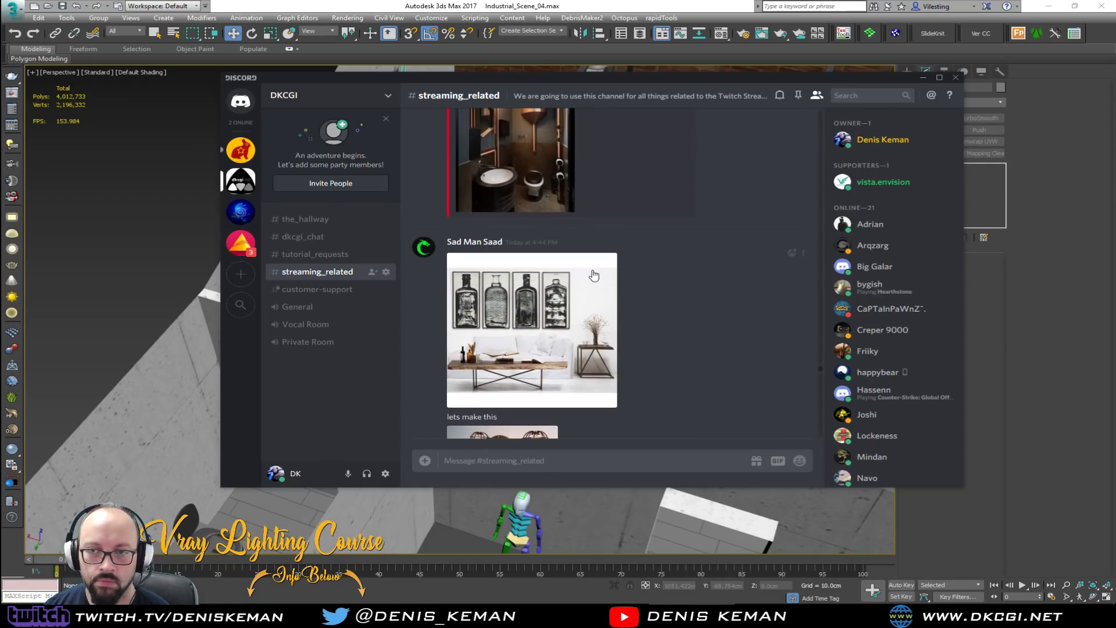
scroll(593, 272, "up", 3)
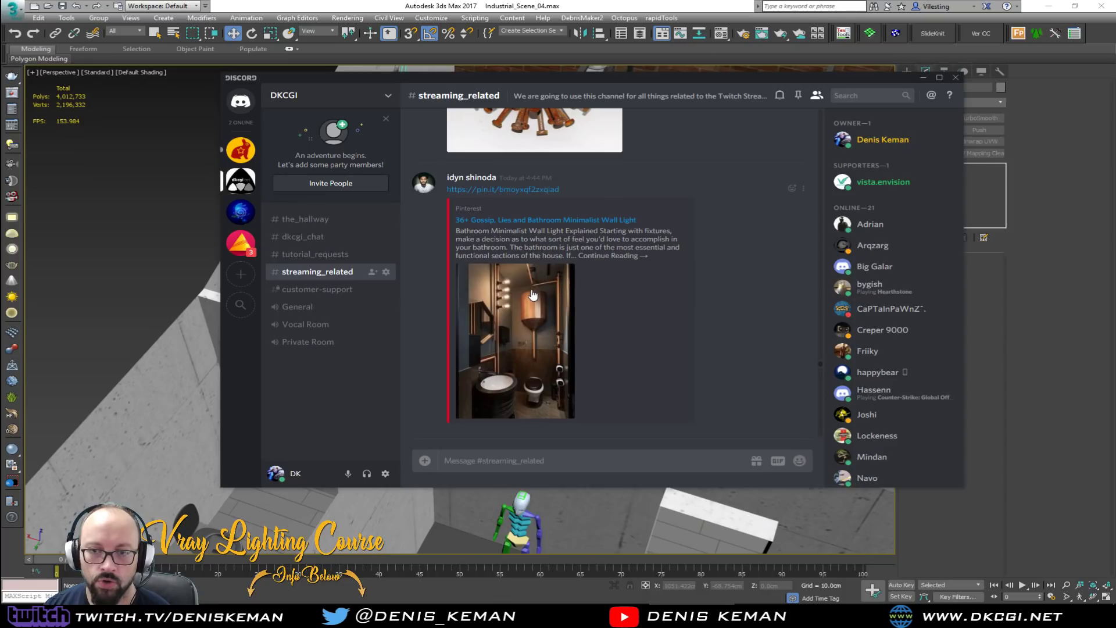
left_click(533, 295)
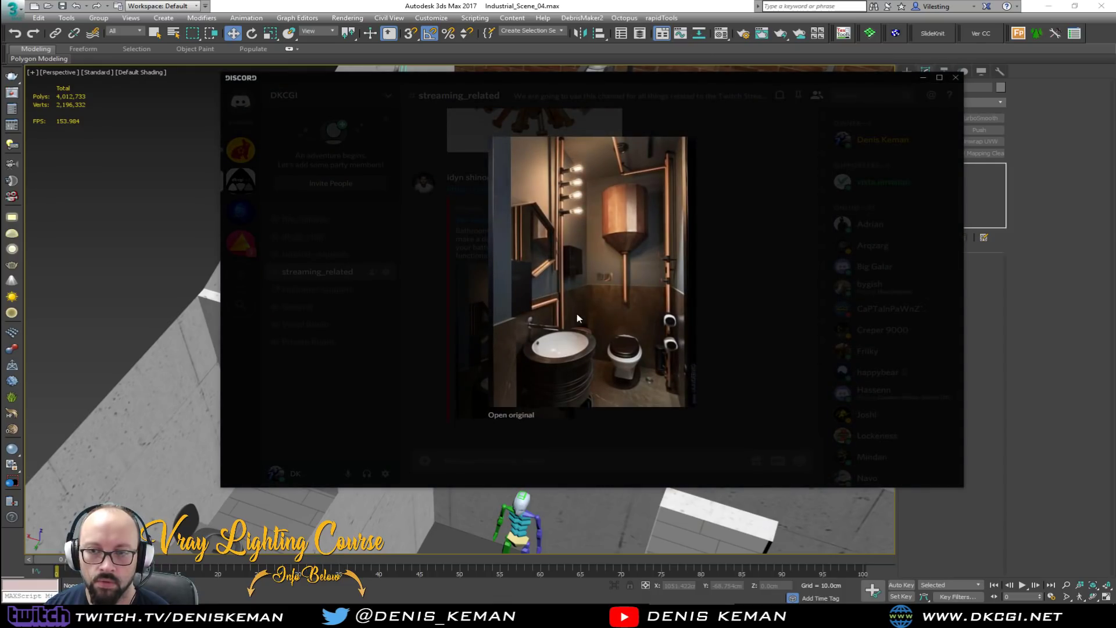
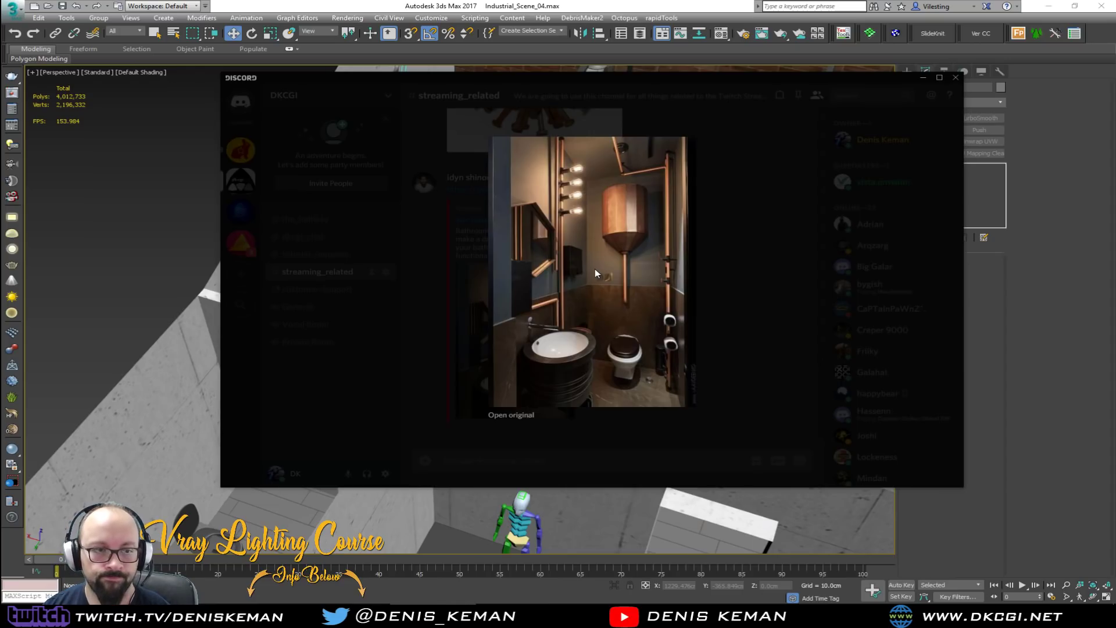
left_click(730, 256)
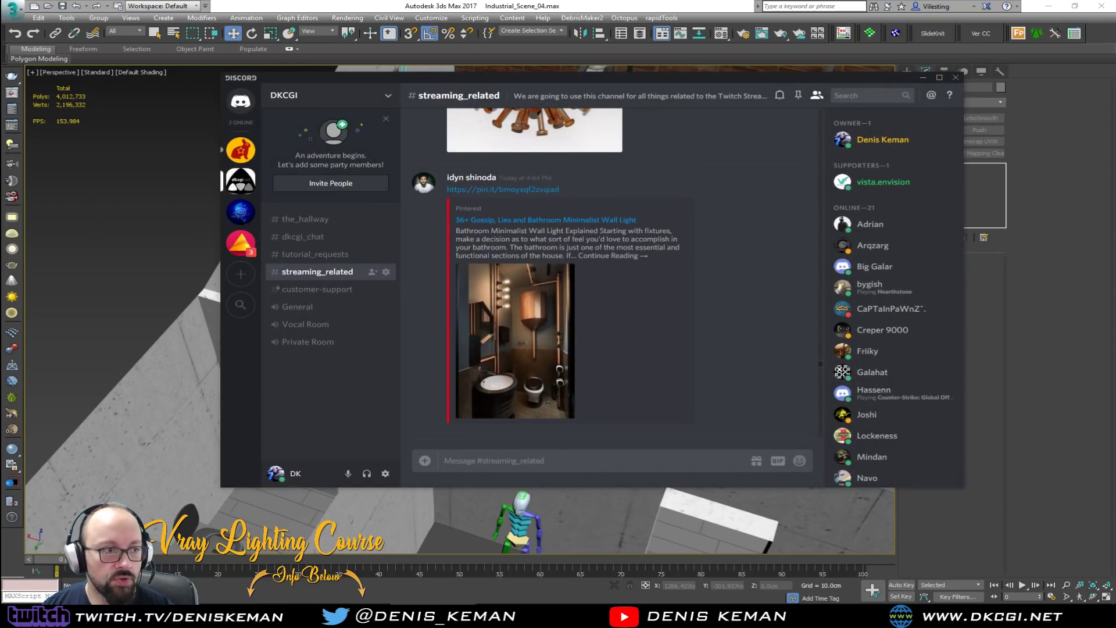
Return to 3ds Max and move the stacked dryer and washer along the bathroom wall to the other side of the toilet.
left_click(923, 77)
scroll(351, 339, "up", 5)
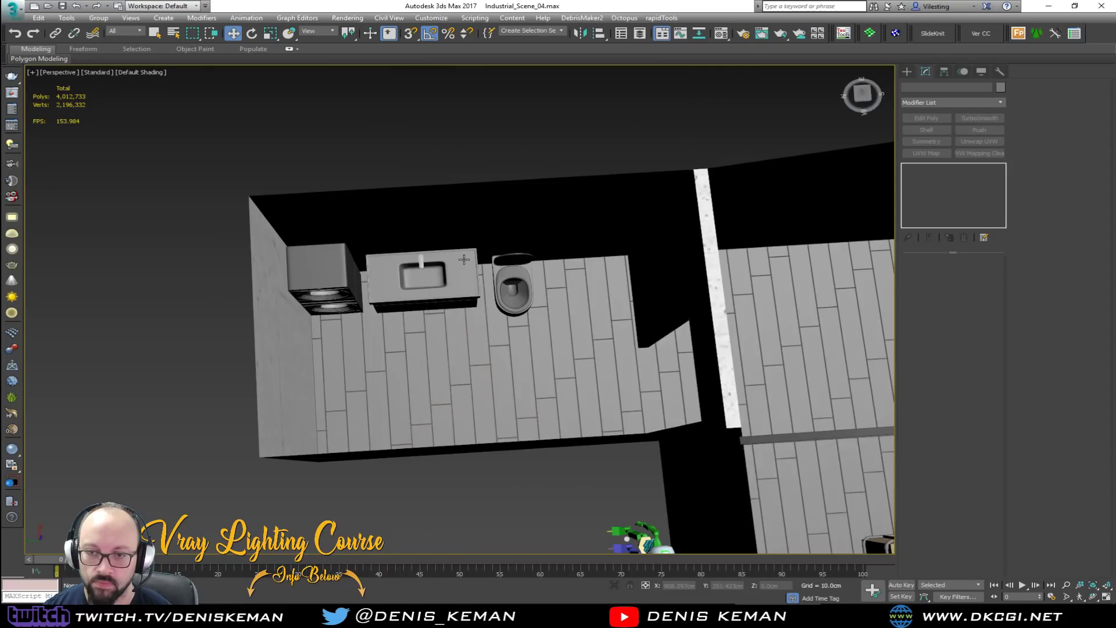
middle_click_drag(463, 259, 458, 204, "alt")
left_click(345, 334)
key("F4")
scroll(344, 337, "up", 4)
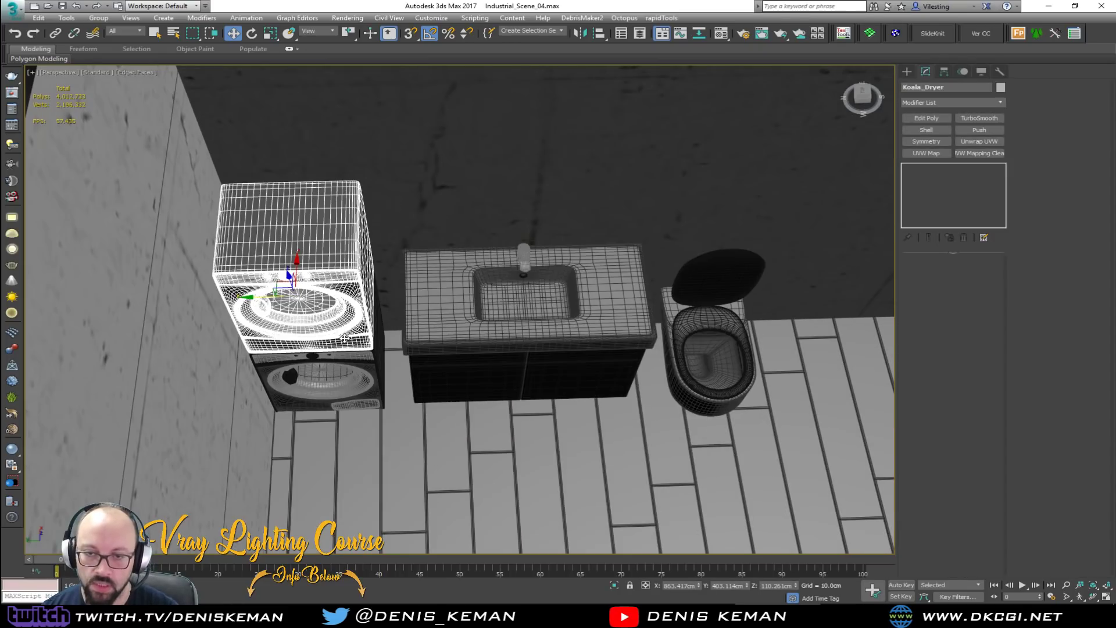
left_click(358, 371, "ctrl")
scroll(357, 371, "down", 6)
left_click_drag(204, 340, 526, 343)
Rotate the stacked dryer and washer to face the toilet and fit their backs against the end wall.
scroll(566, 331, "up", 6)
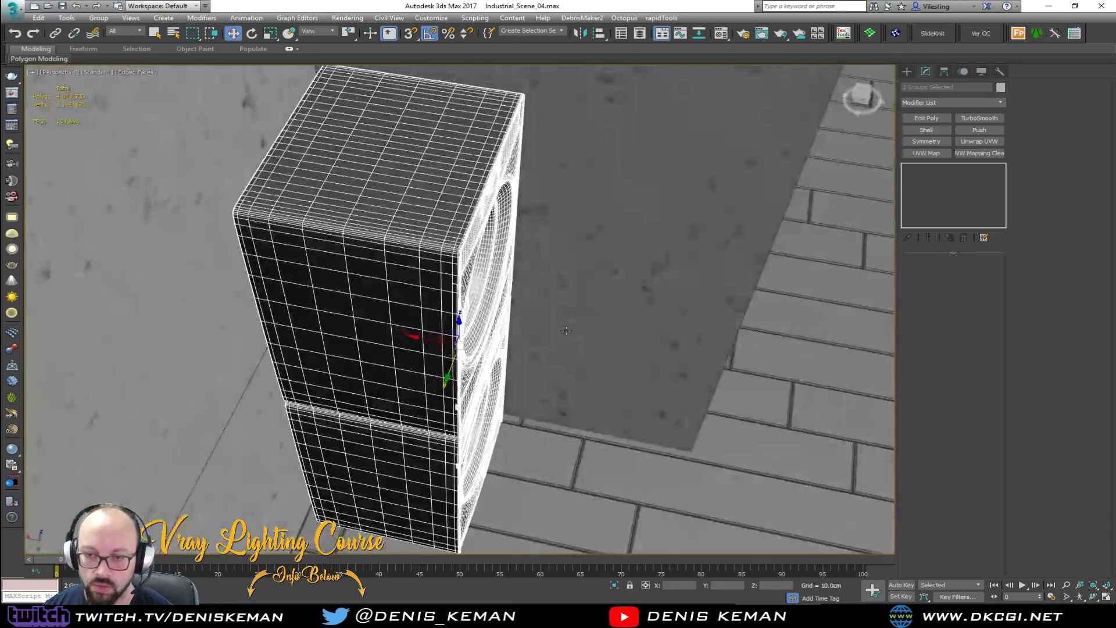
scroll(566, 330, "down", 5)
key("e")
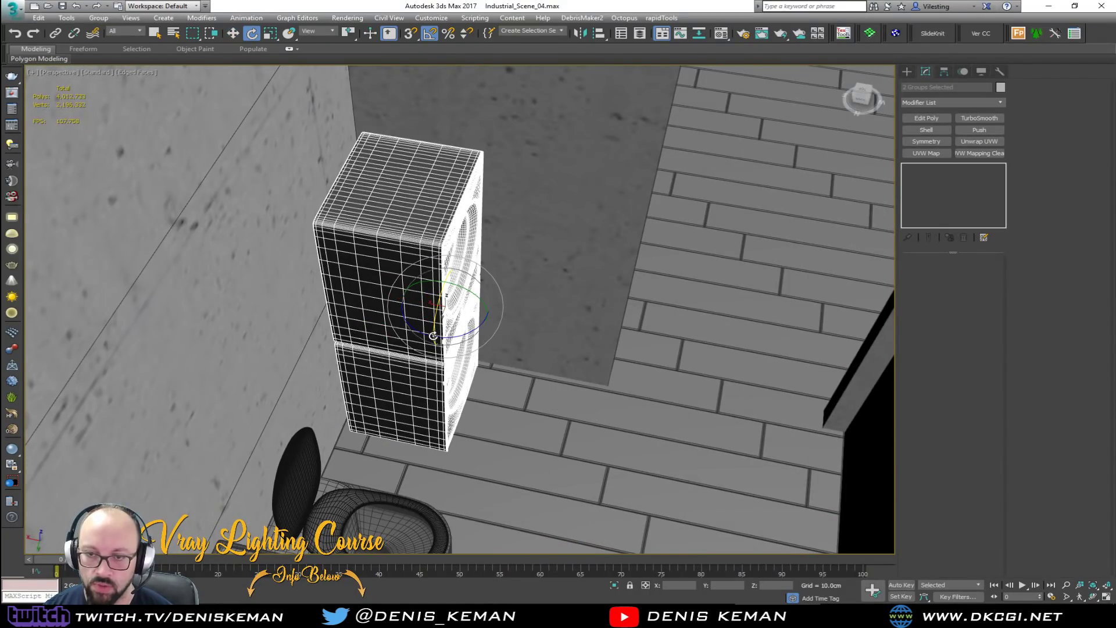
left_click_drag(432, 336, 396, 341)
key("w")
left_click_drag(414, 304, 397, 329)
middle_click_drag(396, 329, 344, 331, "alt")
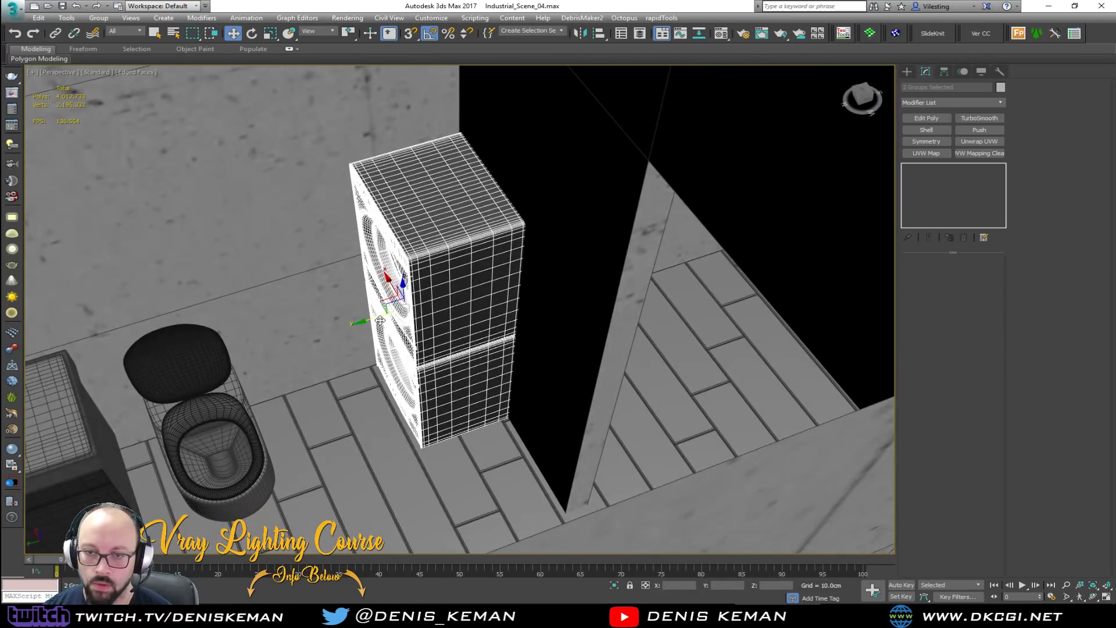
mouse_move(377, 319)
left_mouse_down()
mouse_move(360, 323)
mouse_move(371, 321)
left_mouse_up()
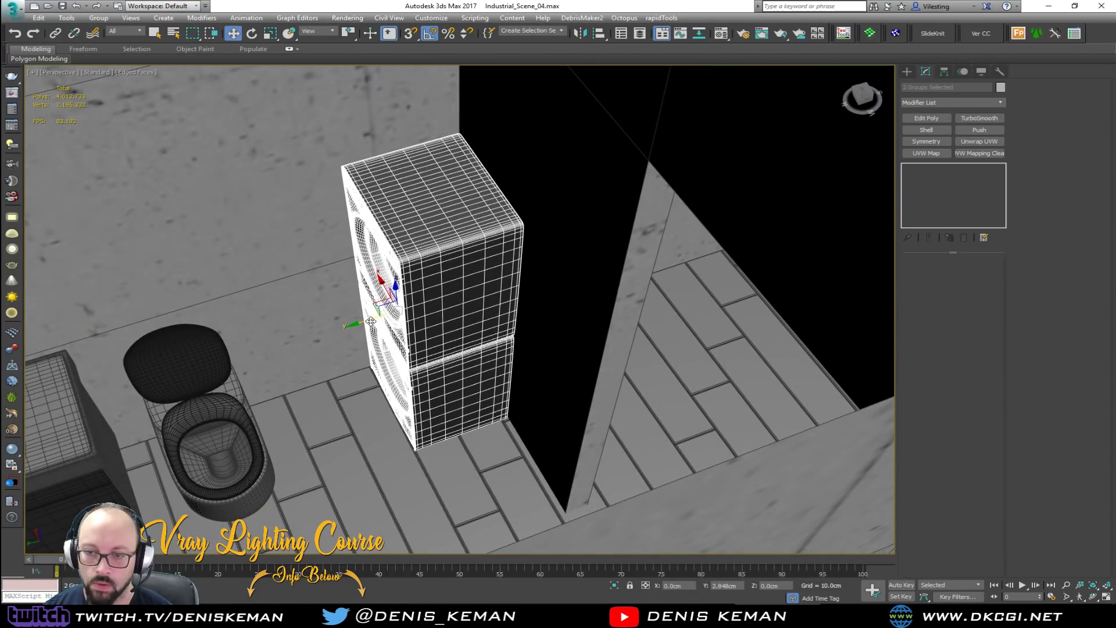
Align the dryer to the washing machine and place it beside the washer on the floor.
left_click(371, 320)
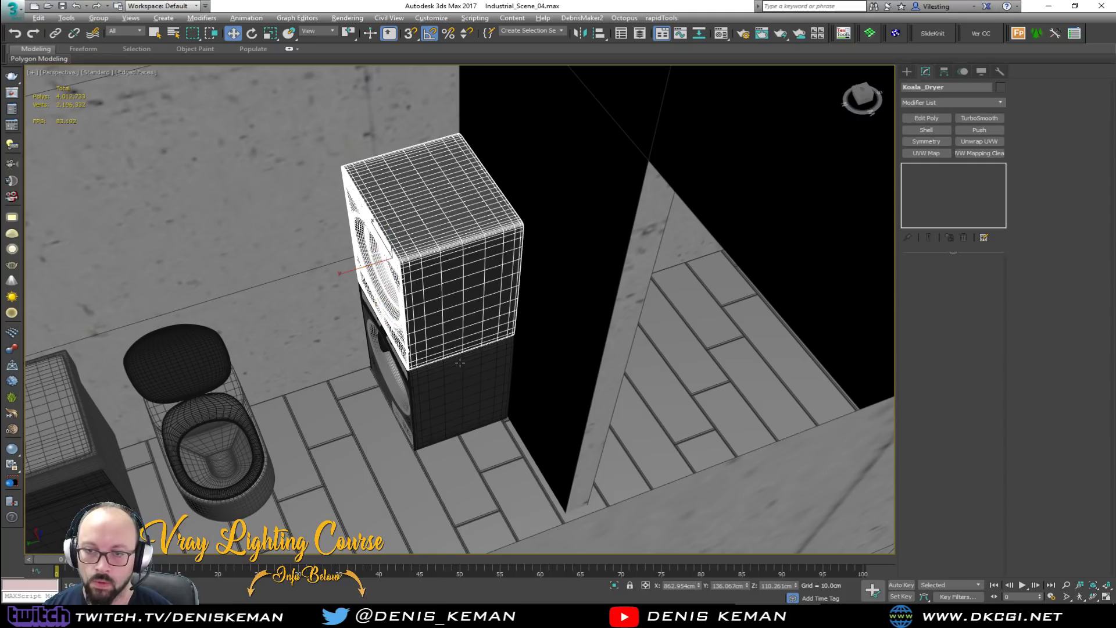
key("alt+a")
left_click(458, 366)
left_click(504, 239)
left_click(591, 240)
left_click(559, 390)
middle_click_drag(557, 389, 568, 348, "alt")
left_click_drag(373, 354, 501, 362, "shift")
Deselect the machines and inspect the side-by-side pair up close without edged faces.
scroll(501, 362, "down", 5)
mouse_move(526, 358)
middle_mouse_down()
mouse_move(411, 356)
mouse_move(463, 344)
mouse_move(460, 356)
mouse_move(416, 363)
mouse_move(421, 331)
mouse_move(408, 381)
middle_mouse_up()
left_click(629, 430)
scroll(440, 365, "up", 3)
scroll(440, 365, "up", 2)
key("F4")
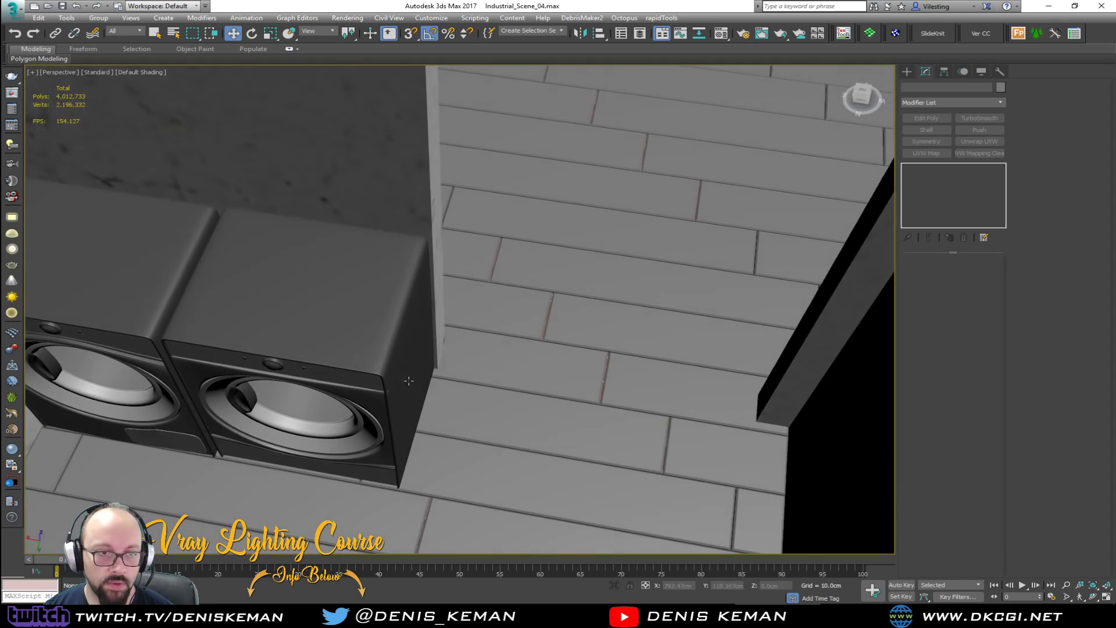
Select the sink vanity and slide it along its wall away from the toilet, toward the far corner.
scroll(409, 381, "down", 3)
scroll(385, 333, "down", 4)
middle_click_drag(386, 333, 281, 346, "alt")
middle_click_drag(256, 132, 556, 282)
scroll(548, 279, "up", 2)
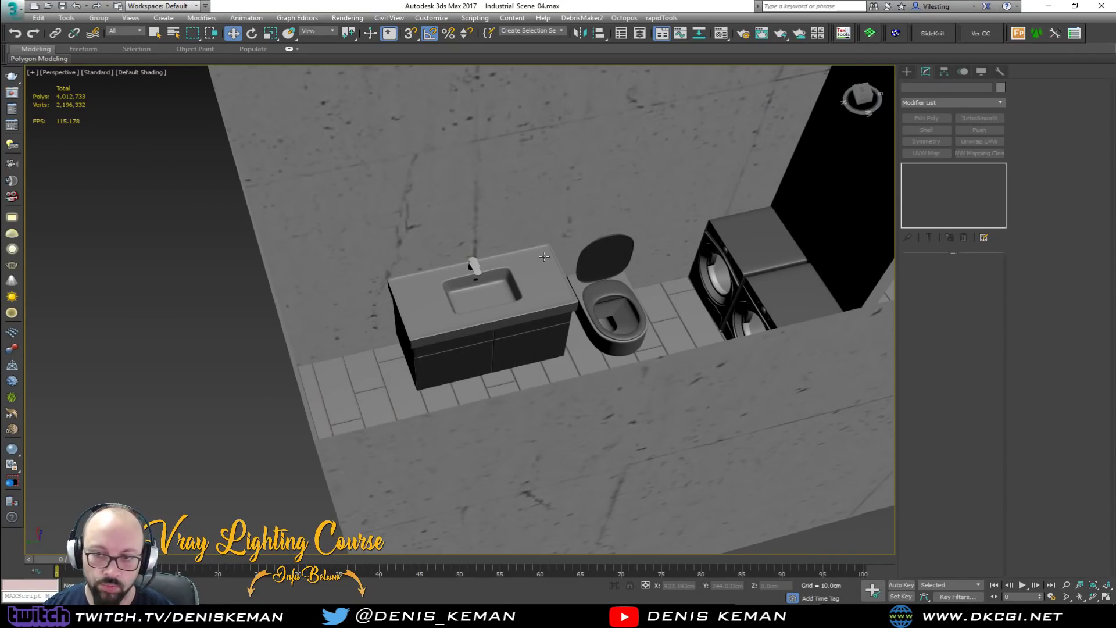
scroll(531, 319, "up", 3)
left_click(530, 319)
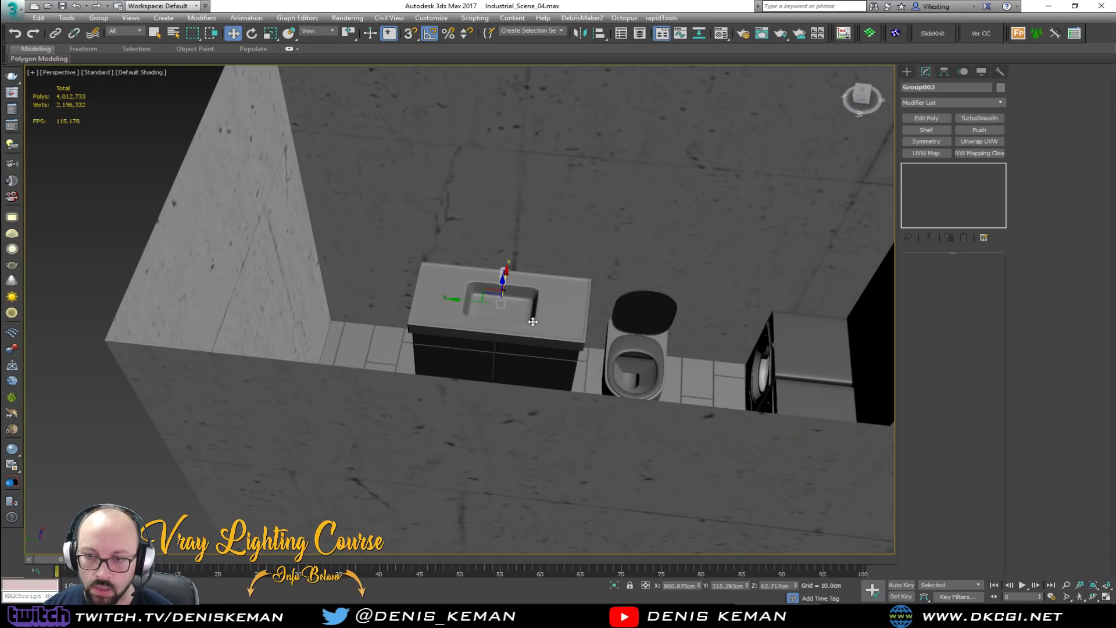
middle_click_drag(530, 319, 494, 348, "alt")
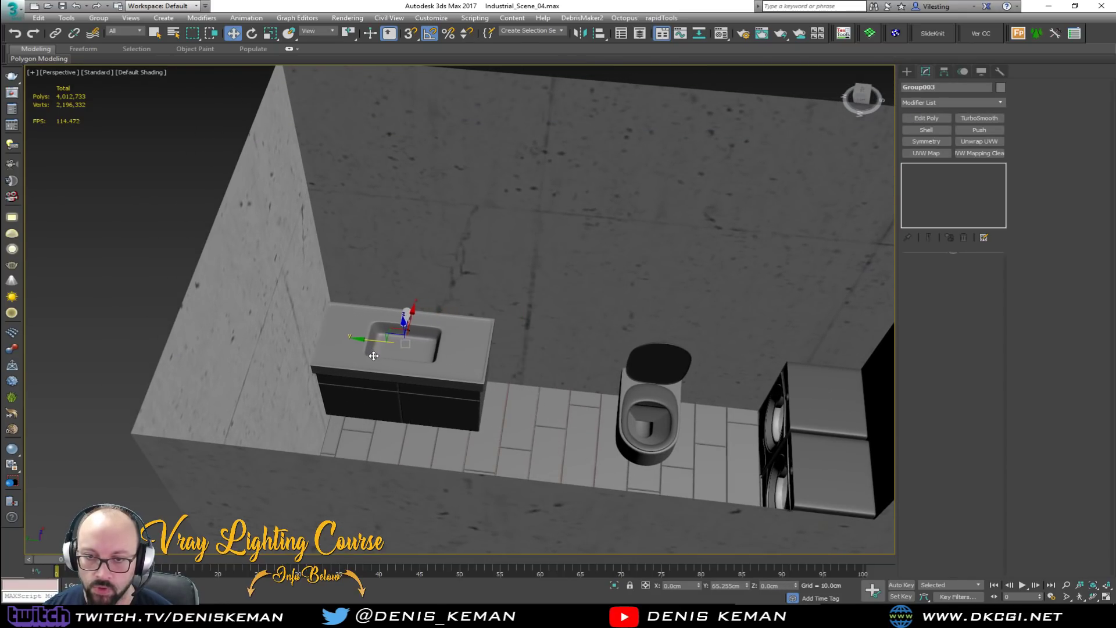
middle_click_drag(420, 353, 534, 330, "alt")
Rotate the sink vanity to face the toilet and move it to the opposite bathroom wall.
key("e")
left_click_drag(366, 441, 408, 310)
key("w")
left_click_drag(343, 414, 627, 401)
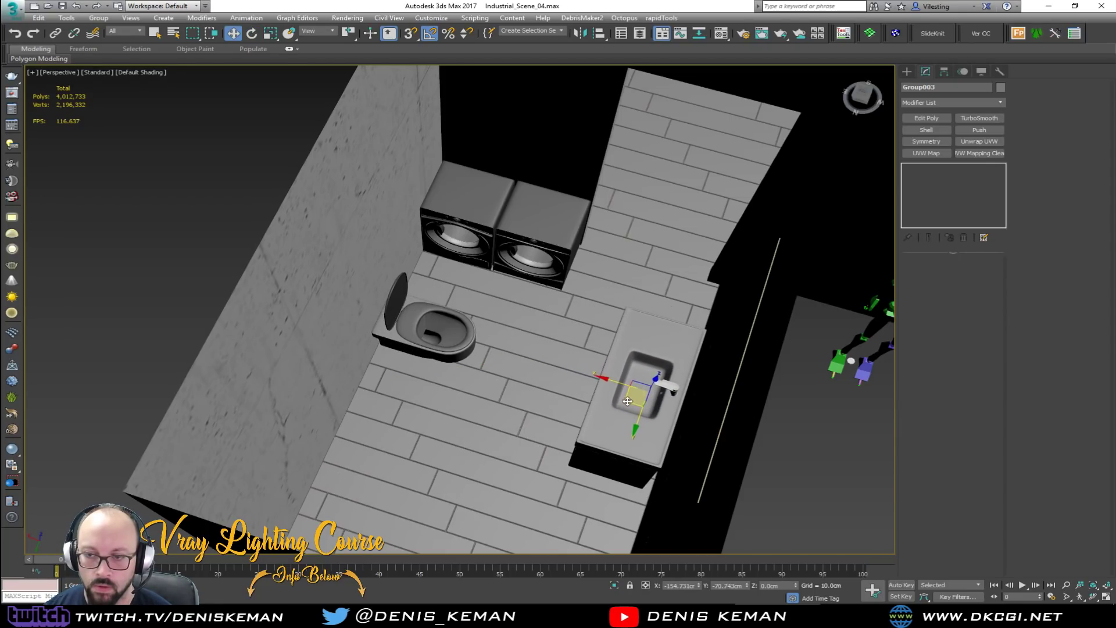
Shift the sink vanity along the wall to sit beneath the panel with the handwritten text.
key("z")
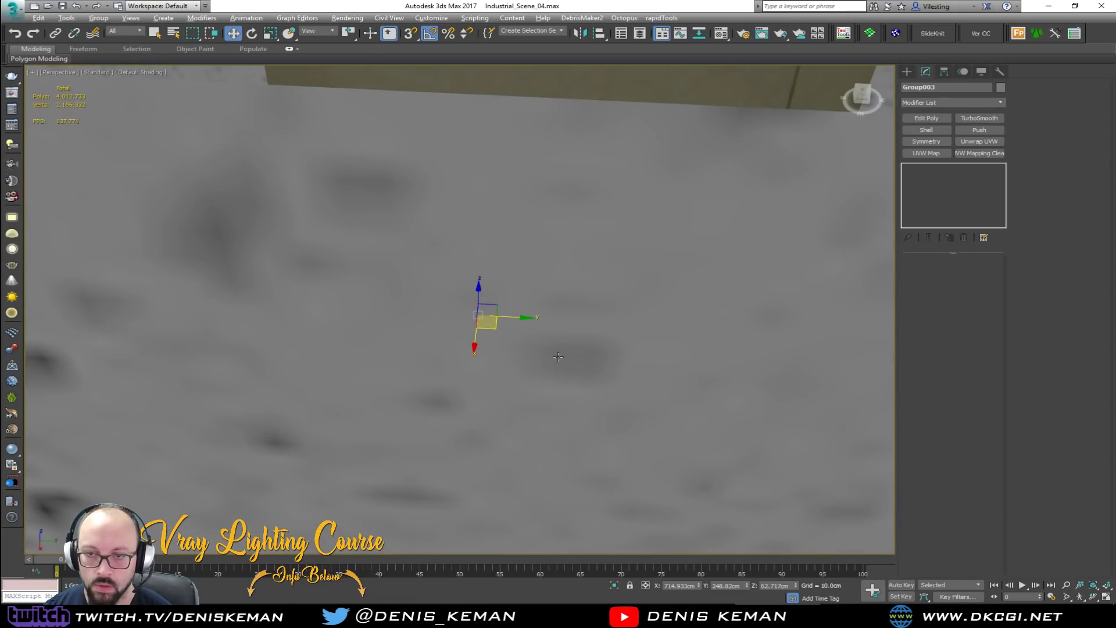
scroll(557, 356, "down", 5)
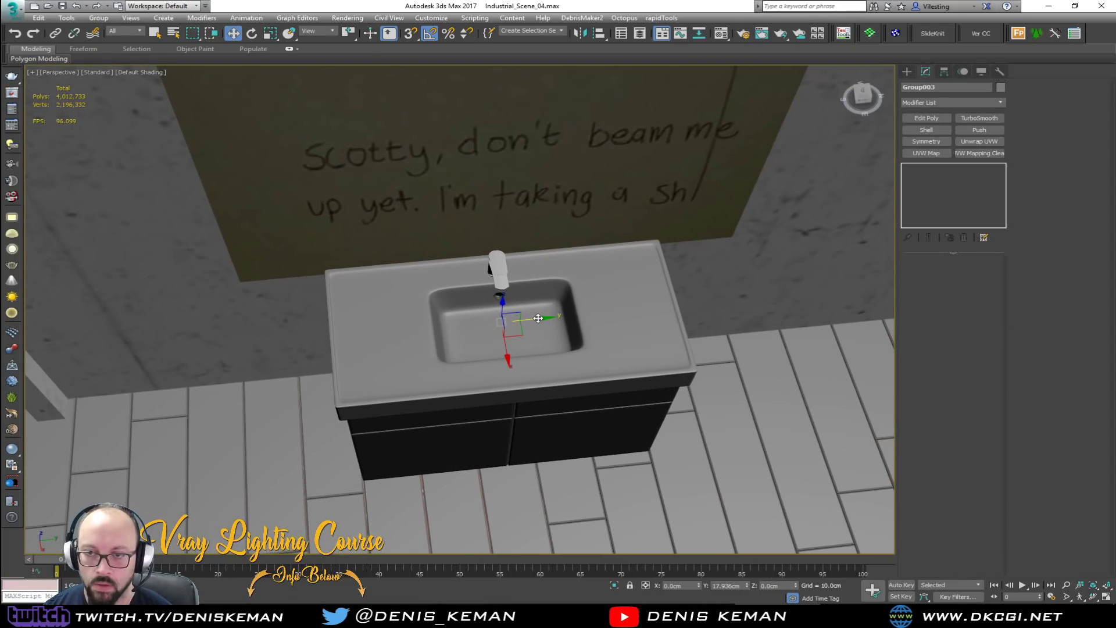
scroll(538, 318, "down", 5)
scroll(428, 321, "up", 10)
scroll(428, 321, "down", 8)
middle_click_drag(385, 331, 361, 373, "alt")
Fit the back of the sink vanity against the wall in the Top view and deselect it.
key("alt+w")
key("alt+w")
key("z")
scroll(455, 306, "up", 2)
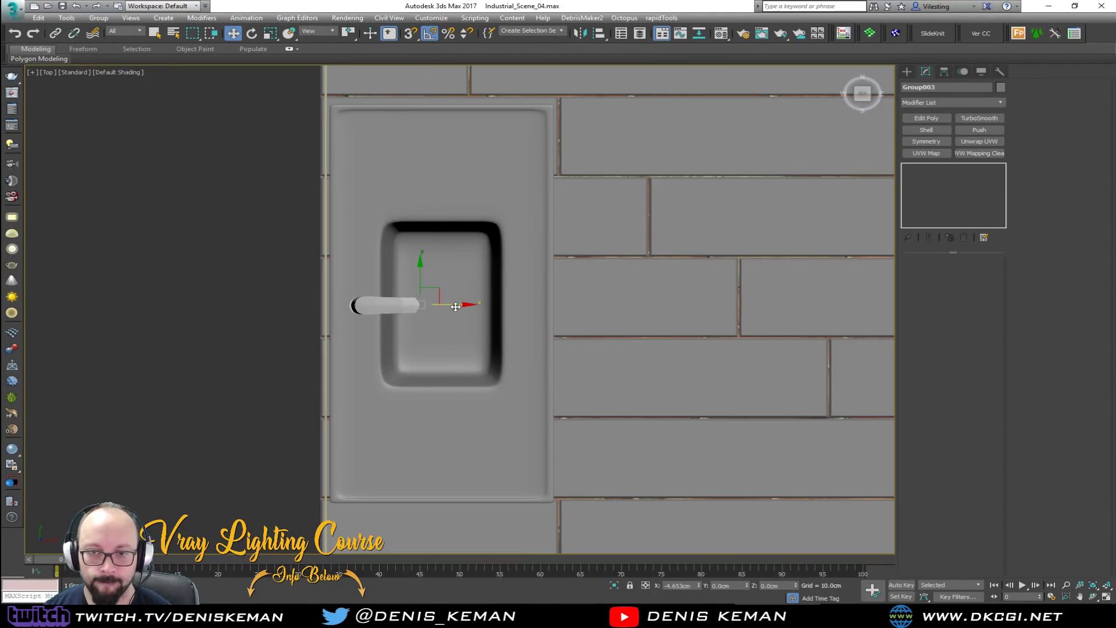
key("alt+w")
middle_click_drag(571, 378, 342, 199)
key("alt+w")
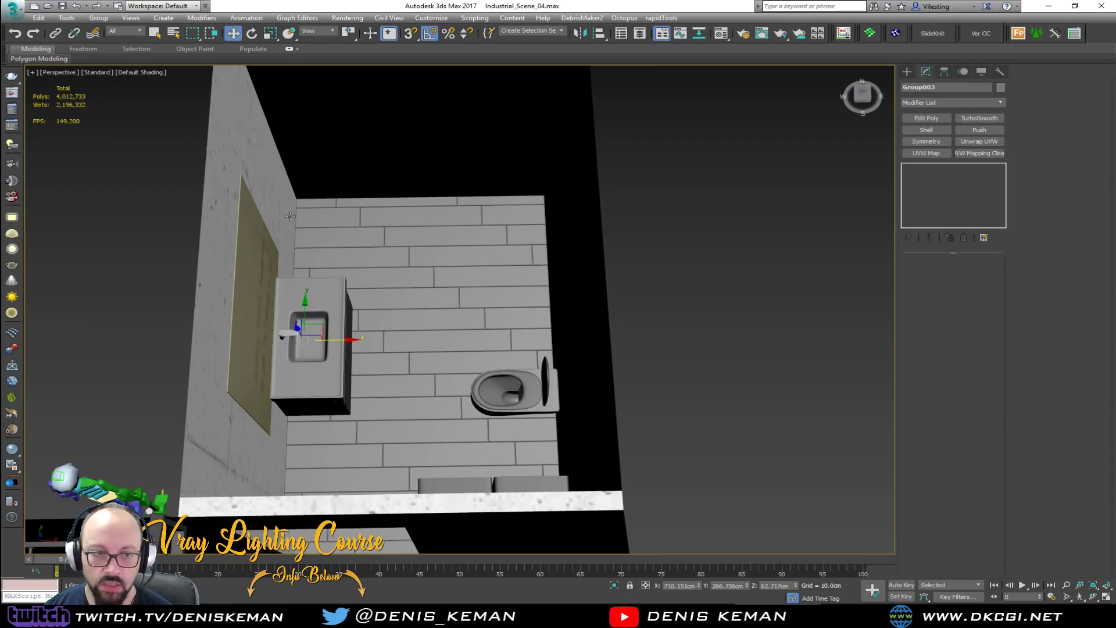
left_click(698, 243)
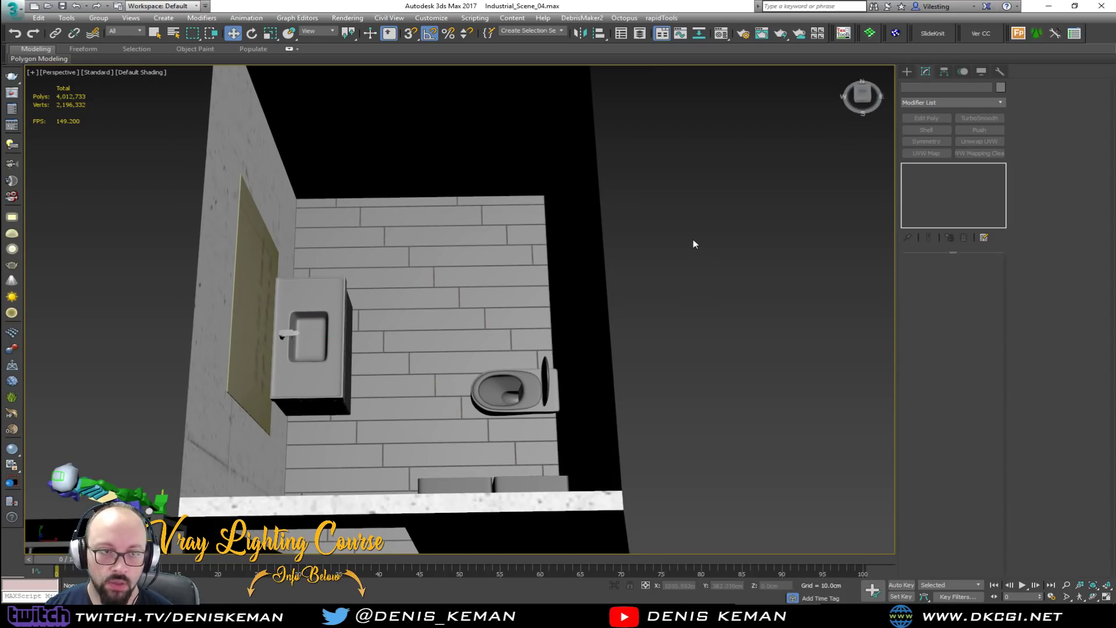
Move the toilet along its wall a little farther from the washing machine and dryer.
middle_click_drag(445, 299, 399, 312, "alt")
left_click(516, 291)
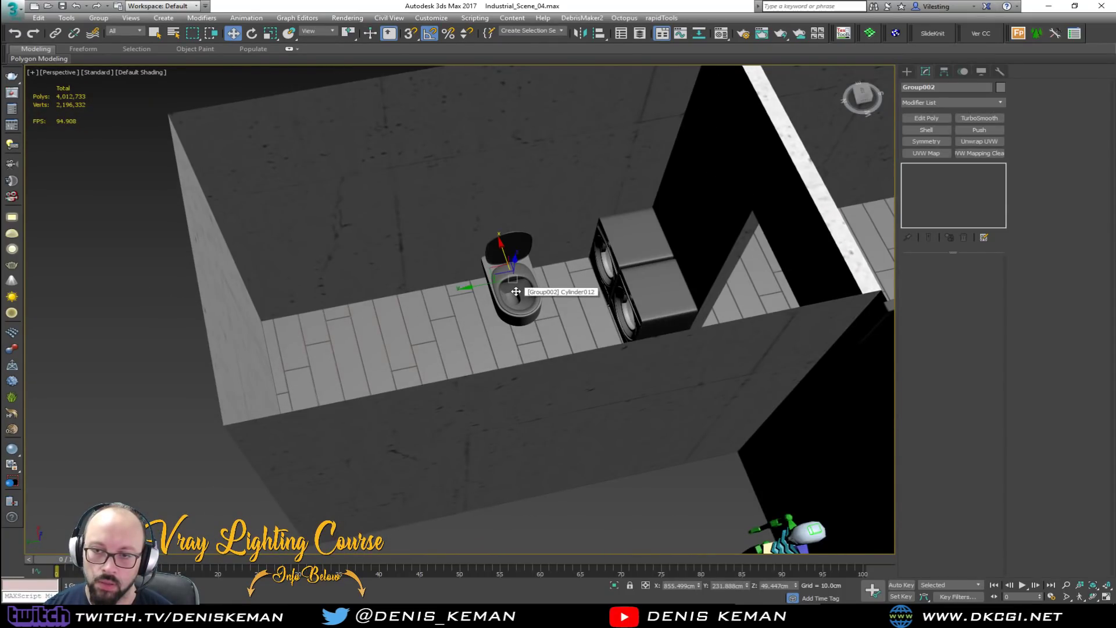
scroll(515, 291, "up", 4)
key("F4")
scroll(526, 282, "up", 2)
scroll(529, 281, "down", 4)
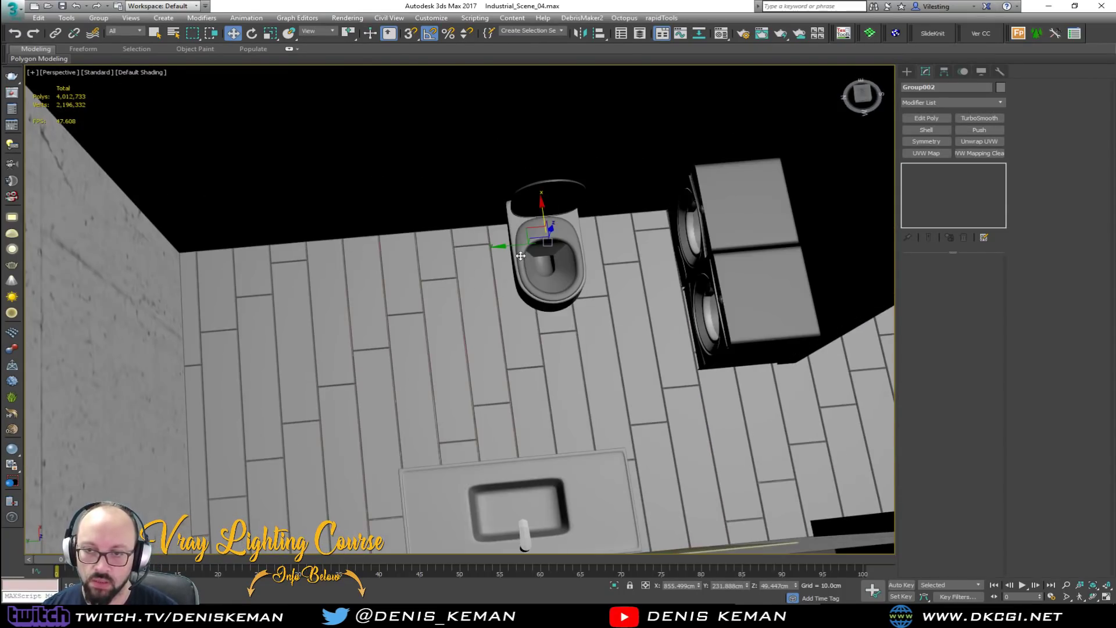
scroll(505, 247, "up", 1)
left_click_drag(494, 247, 455, 255)
key("F4")
Save the scene under its current file name and clear the selection.
scroll(526, 328, "down", 4)
middle_click_drag(539, 329, 450, 401, "alt")
scroll(361, 315, "down", 3)
middle_click_drag(506, 273, 349, 232, "alt")
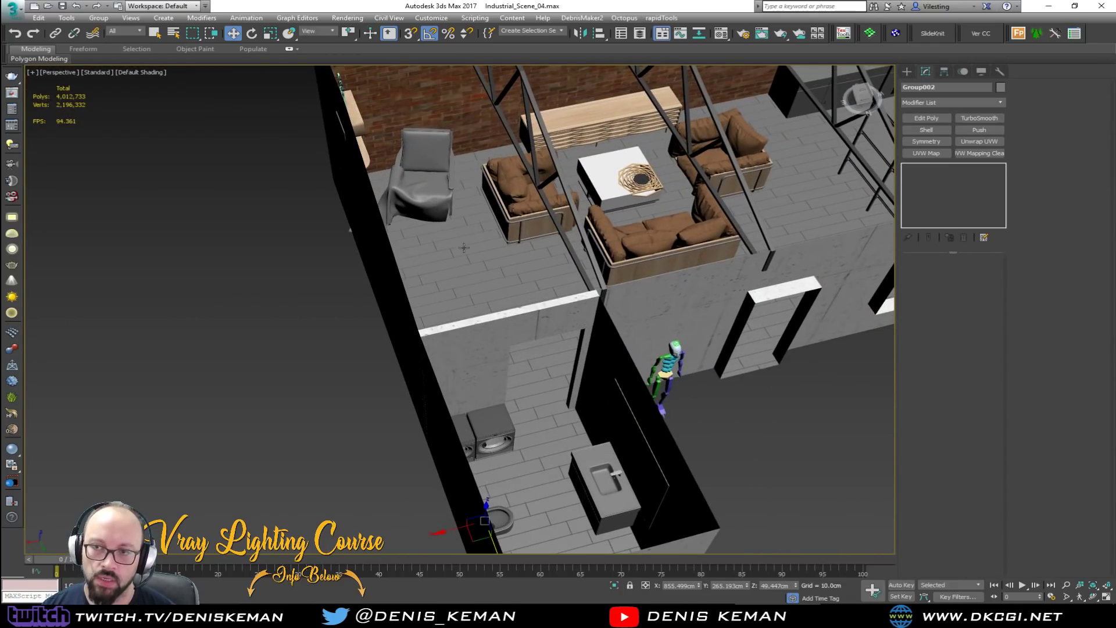
left_click(12, 9)
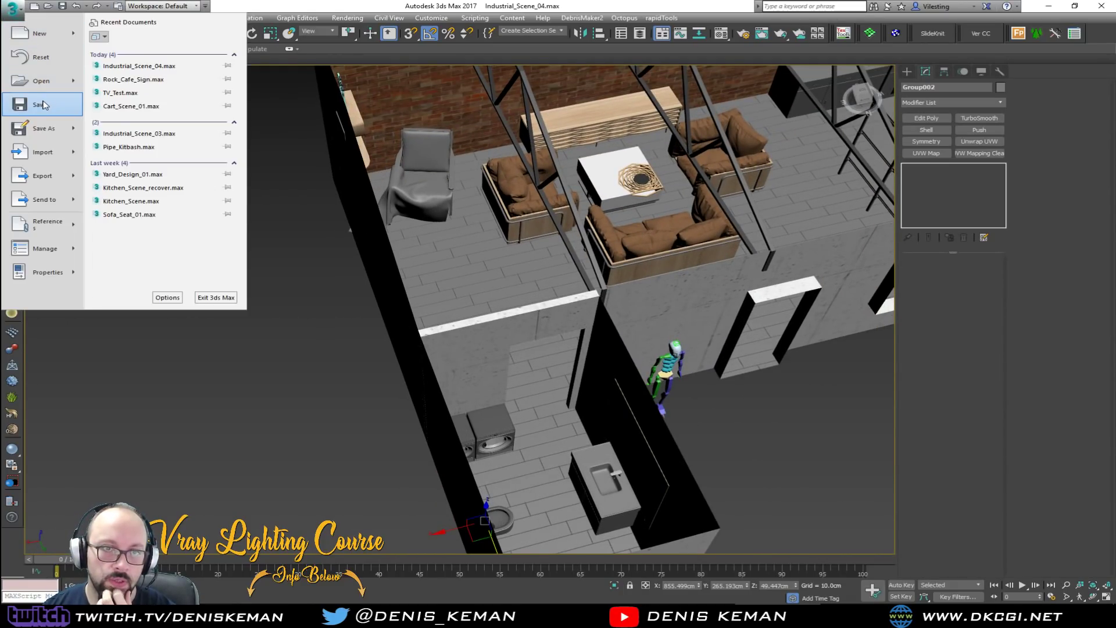
left_click(82, 111)
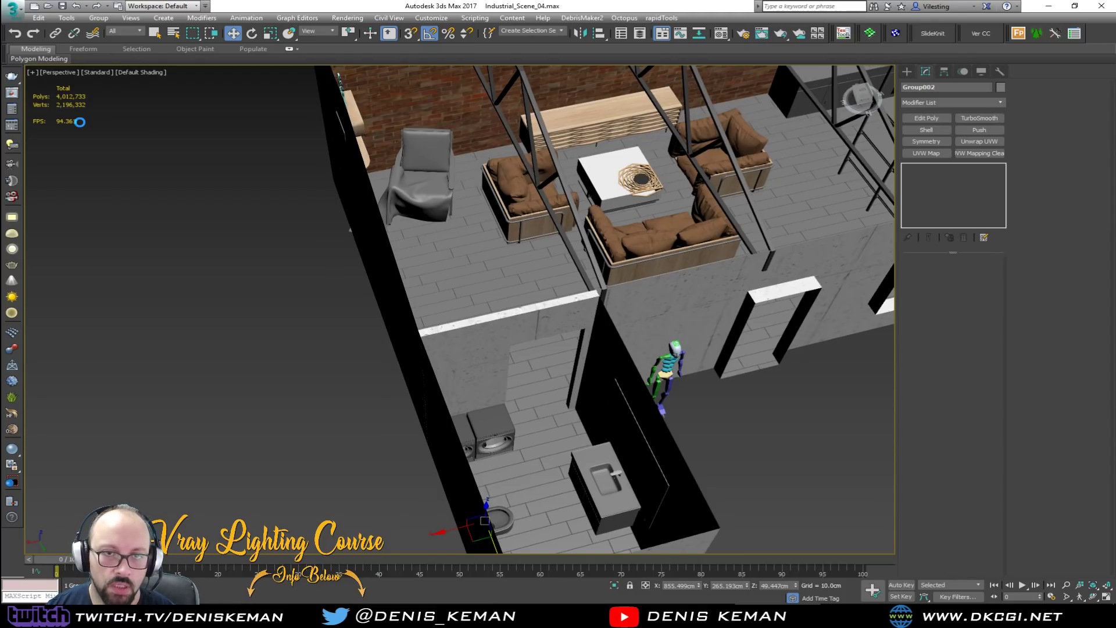
left_click(155, 237)
Draw a snapped box over the bathroom's empty end in the Top view, about 110 cm long, 205 cm wide and 93 cm high.
middle_click_drag(591, 400, 469, 333)
key("alt+w")
right_click(215, 197)
key("z")
key("alt+w")
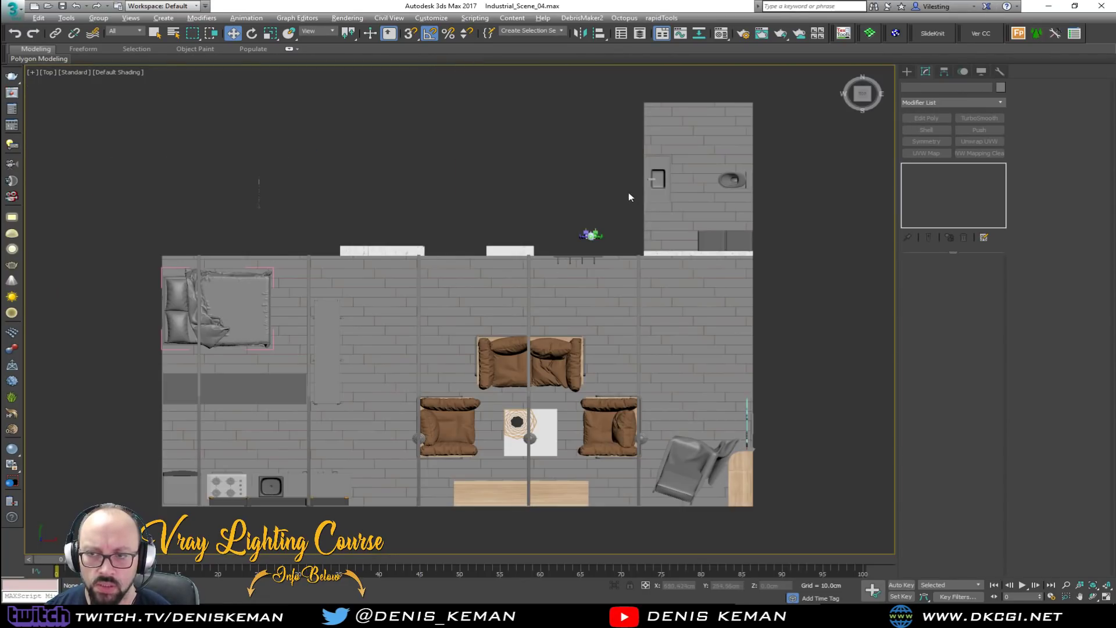
middle_click_drag(629, 201, 319, 376)
scroll(351, 312, "up", 4)
right_click(407, 247)
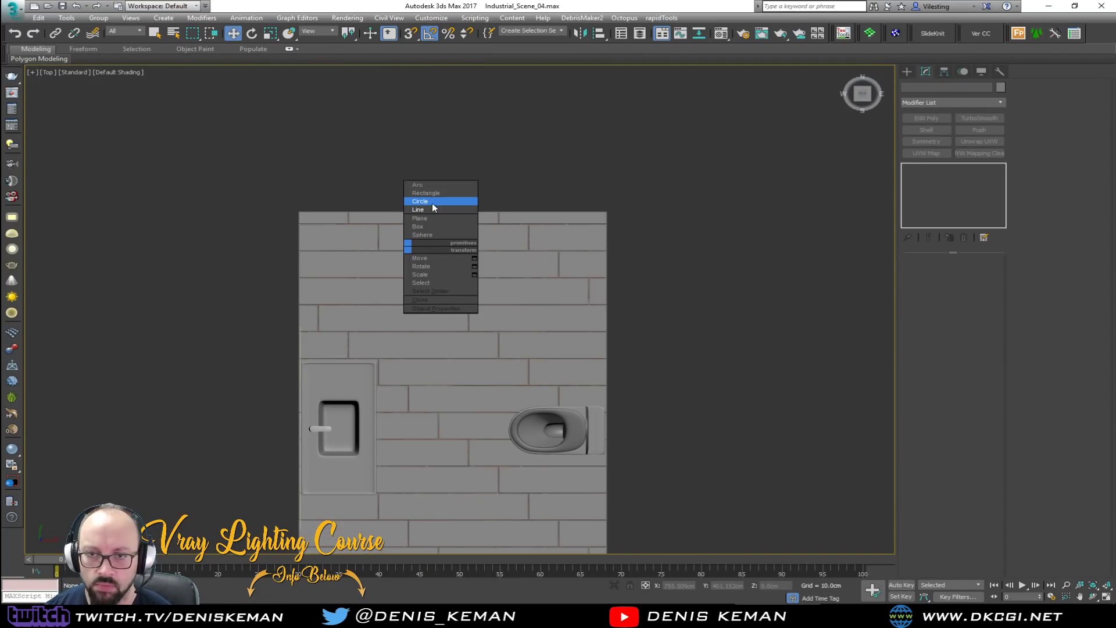
left_click(435, 218)
right_click(433, 227)
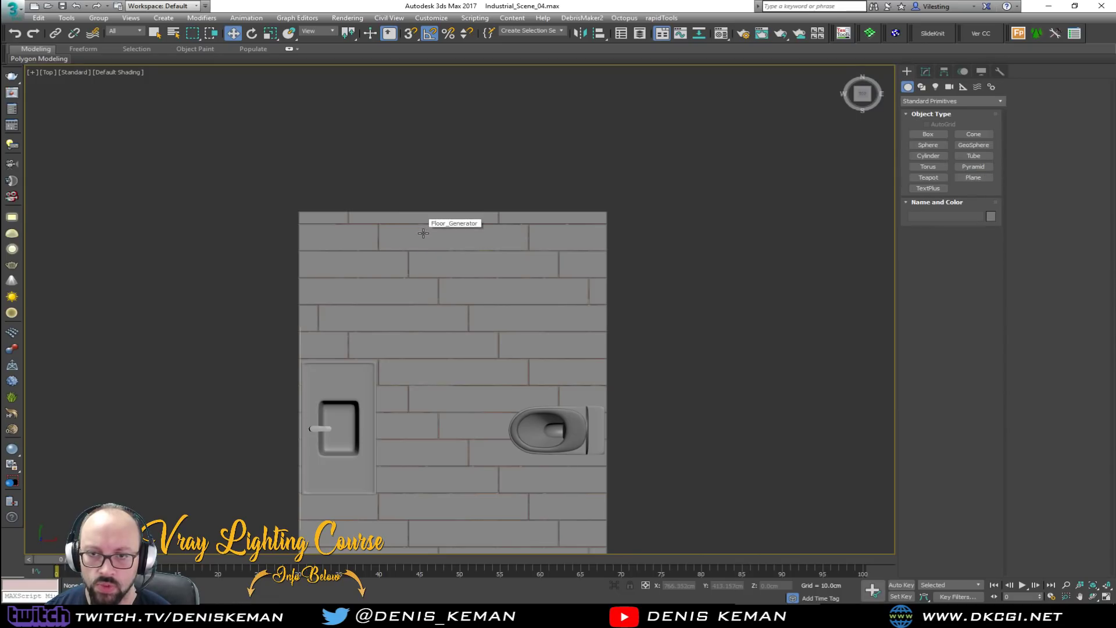
right_click(423, 231)
left_click(434, 211)
key("s")
left_click_drag(298, 211, 612, 349)
key("s")
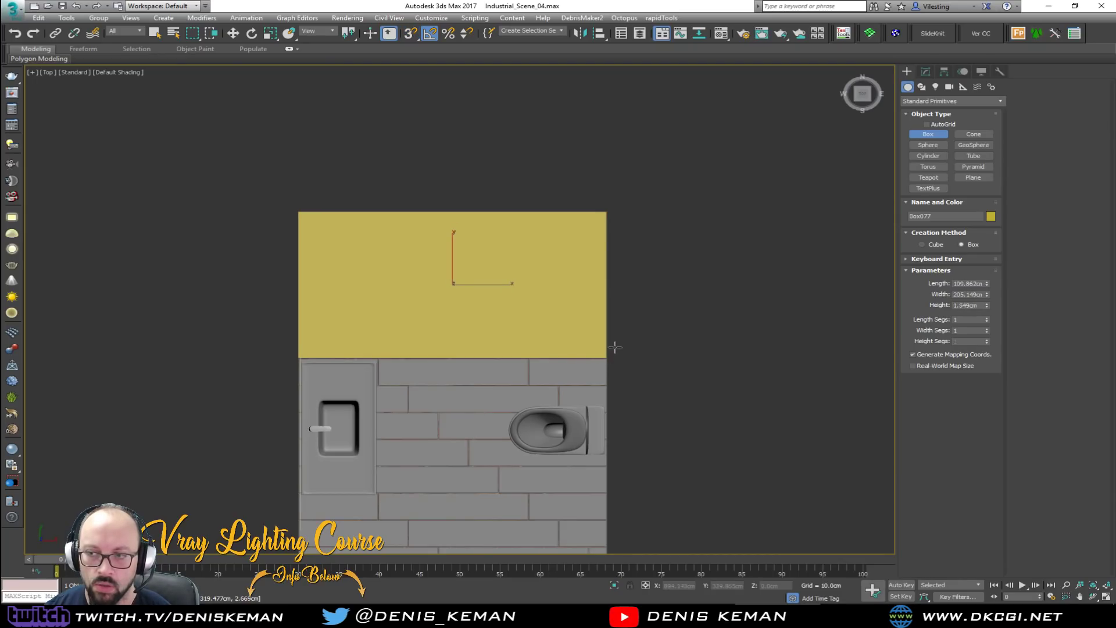
left_click(618, 227)
Lower the box from the top of the walls onto the bathroom floor using 3D snapping.
key("alt+w")
middle_click(637, 386)
key("alt+w")
middle_click_drag(605, 376, 692, 317, "alt")
right_click(573, 363)
middle_click_drag(566, 364, 521, 311, "alt")
scroll(566, 357, "up", 3)
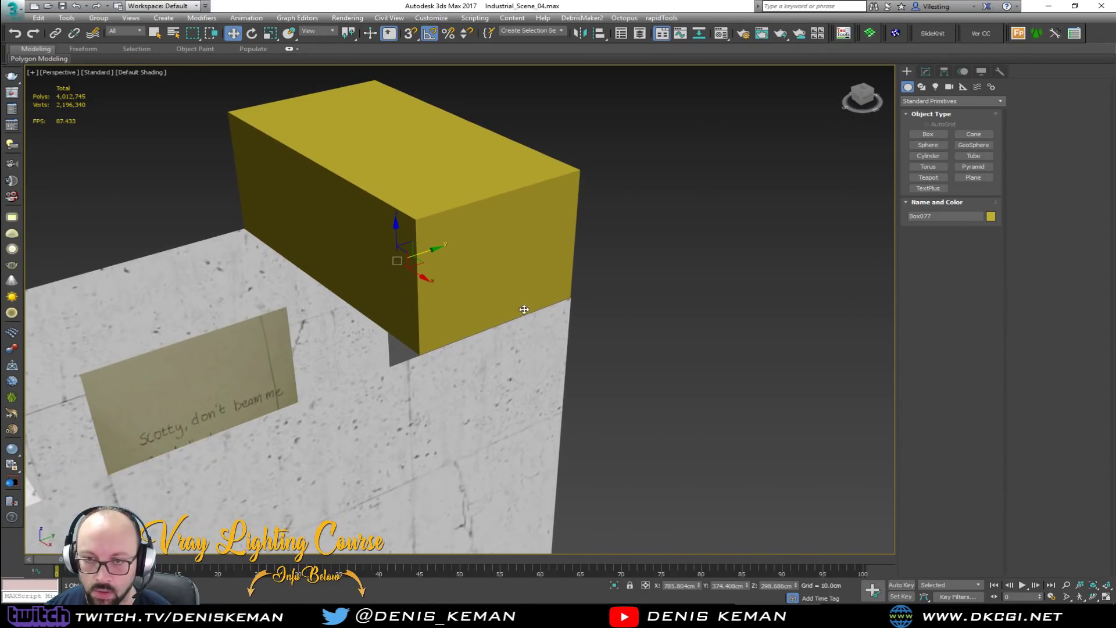
middle_click_drag(482, 279, 621, 363, "alt")
left_click(598, 235)
left_click(615, 162)
left_click_drag(620, 363, 584, 491)
middle_click_drag(511, 332, 556, 398, "alt")
middle_click_drag(450, 383, 441, 407, "alt")
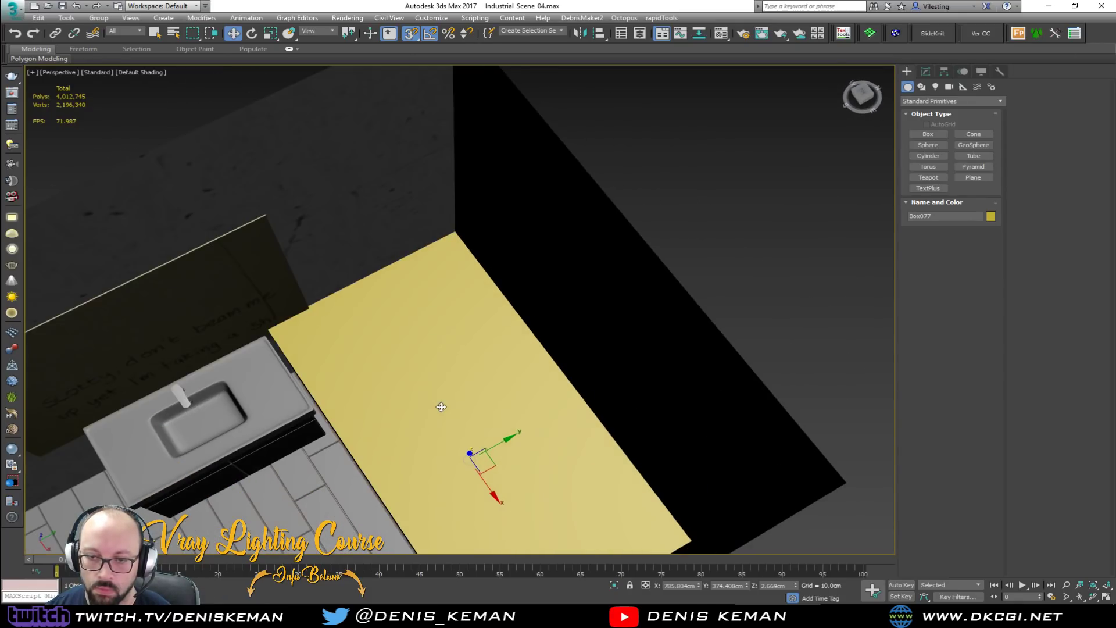
Add an Edit Poly modifier to the box and raise its top polygon to make it taller.
left_click(925, 71)
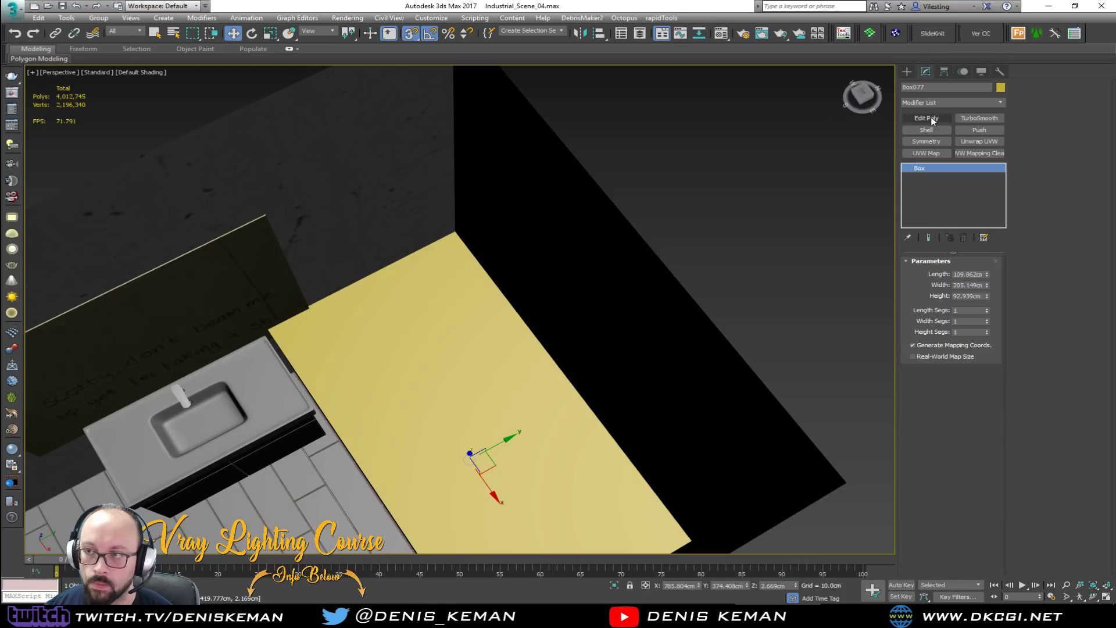
key("4")
left_click(482, 378)
middle_click_drag(428, 383, 469, 361, "alt")
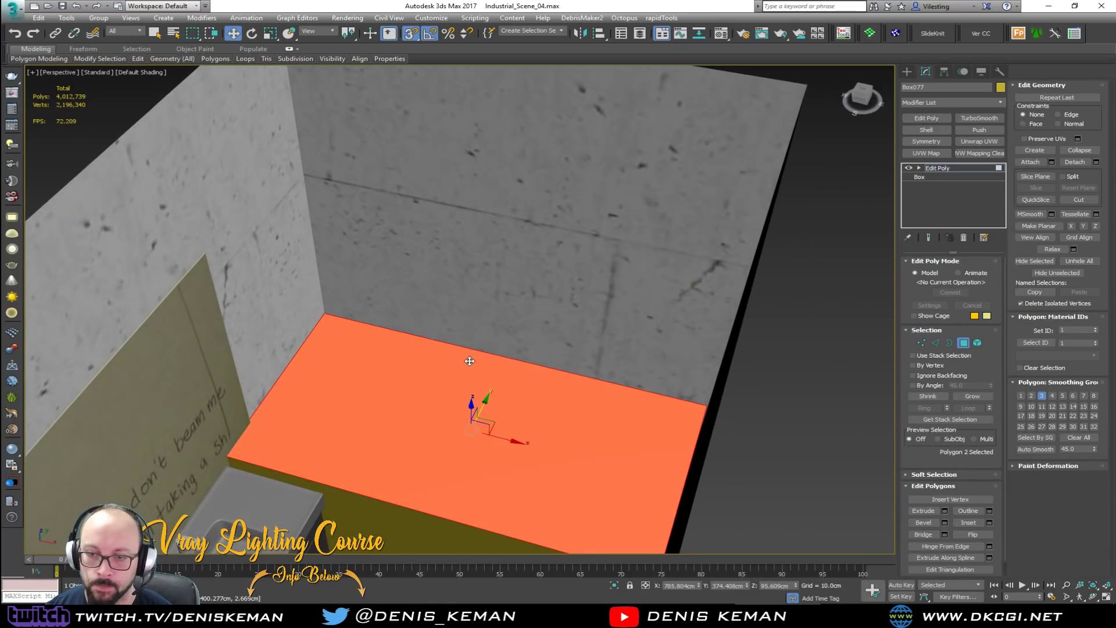
left_click_drag(469, 400, 372, 337)
middle_click_drag(331, 301, 499, 318, "alt")
scroll(273, 298, "down", 3)
left_click(963, 343)
left_click(234, 159)
Move the human scale figure from outside into the bathroom, between the toilet and the box.
middle_click_drag(233, 159, 296, 238, "alt")
left_click(208, 493)
middle_click_drag(209, 493, 247, 393)
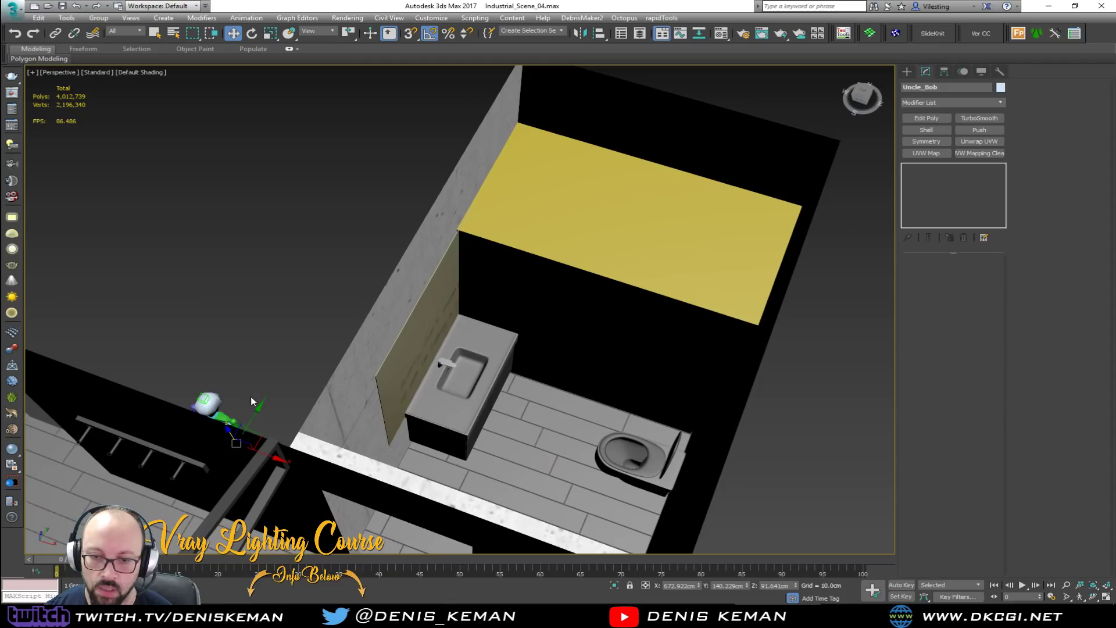
left_click_drag(258, 433, 598, 401)
key("z")
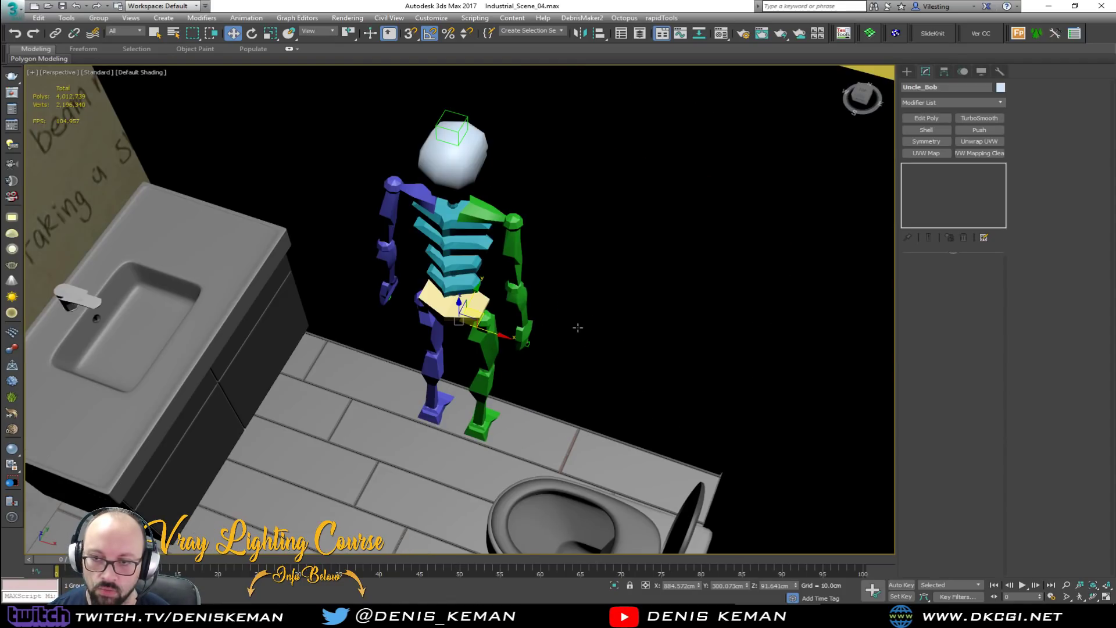
middle_click_drag(620, 295, 13, 358, "alt")
scroll(536, 314, "down", 3)
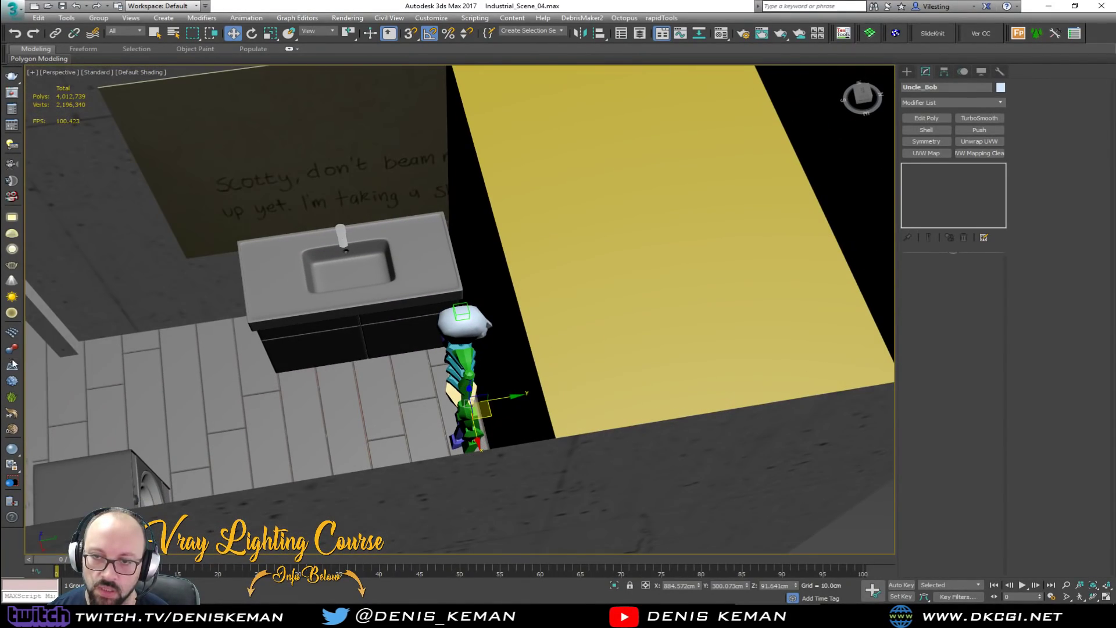
middle_click_drag(308, 257, 335, 275)
scroll(336, 275, "down", 3)
Move the human figure inside the box using the wireframe display to compare their sizes.
left_click(484, 289)
middle_click_drag(483, 290, 513, 280, "alt")
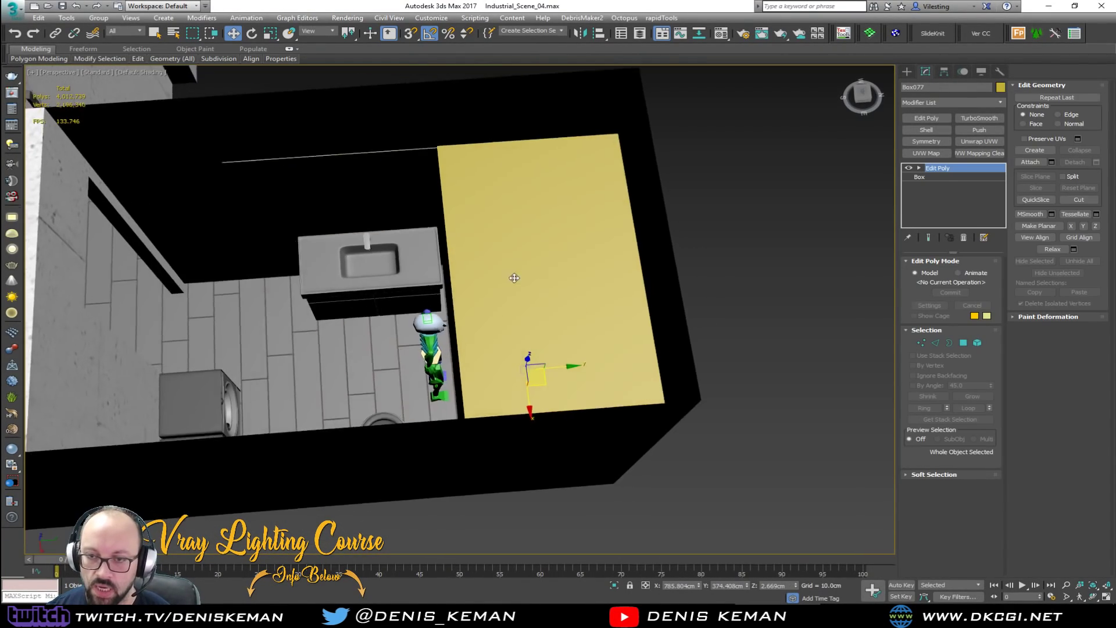
key("F3")
left_click(437, 364)
left_click_drag(465, 360, 584, 356)
key("F3")
Move the box's front polygon toward the bathroom's end wall to make the box shallower.
left_click(491, 336)
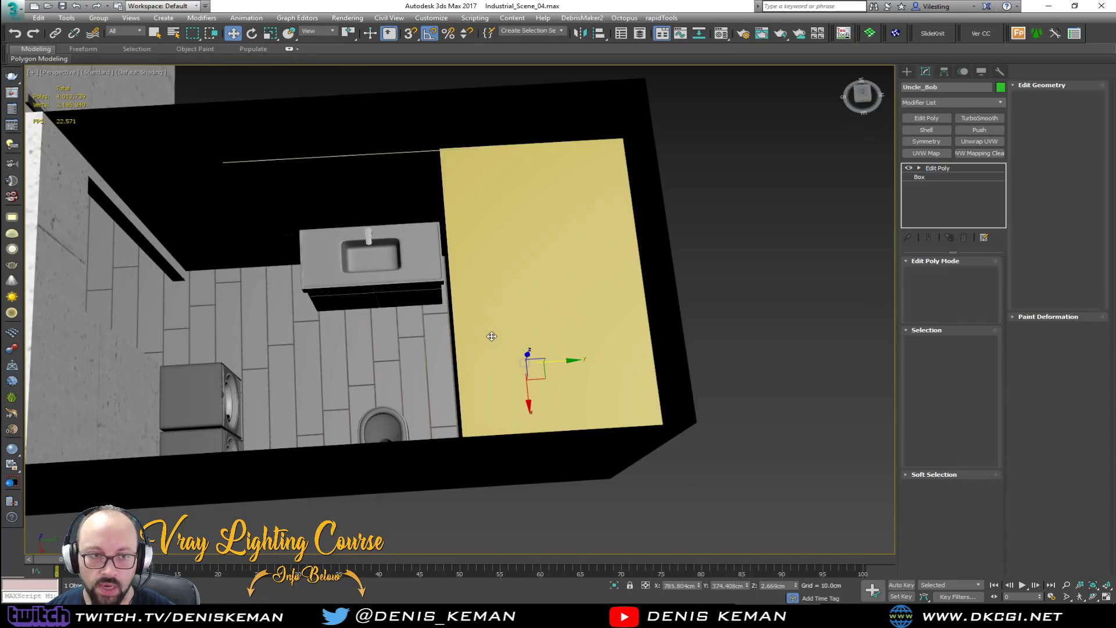
middle_click_drag(490, 333, 539, 322, "alt")
key("4")
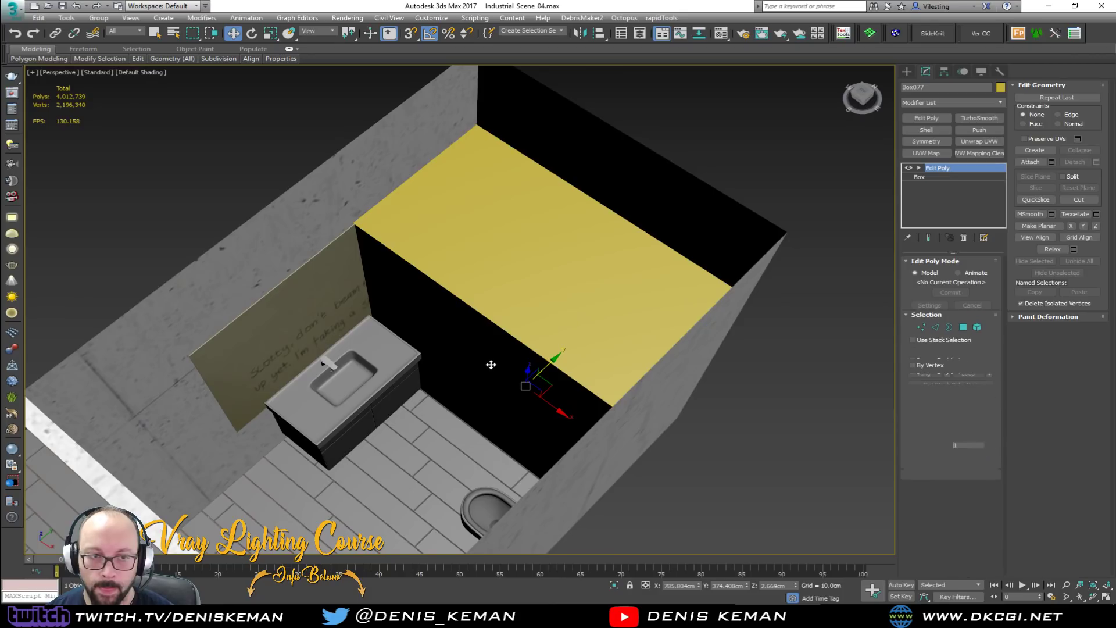
left_click(474, 361)
left_click_drag(496, 361, 539, 336)
middle_click_drag(538, 336, 423, 360, "alt")
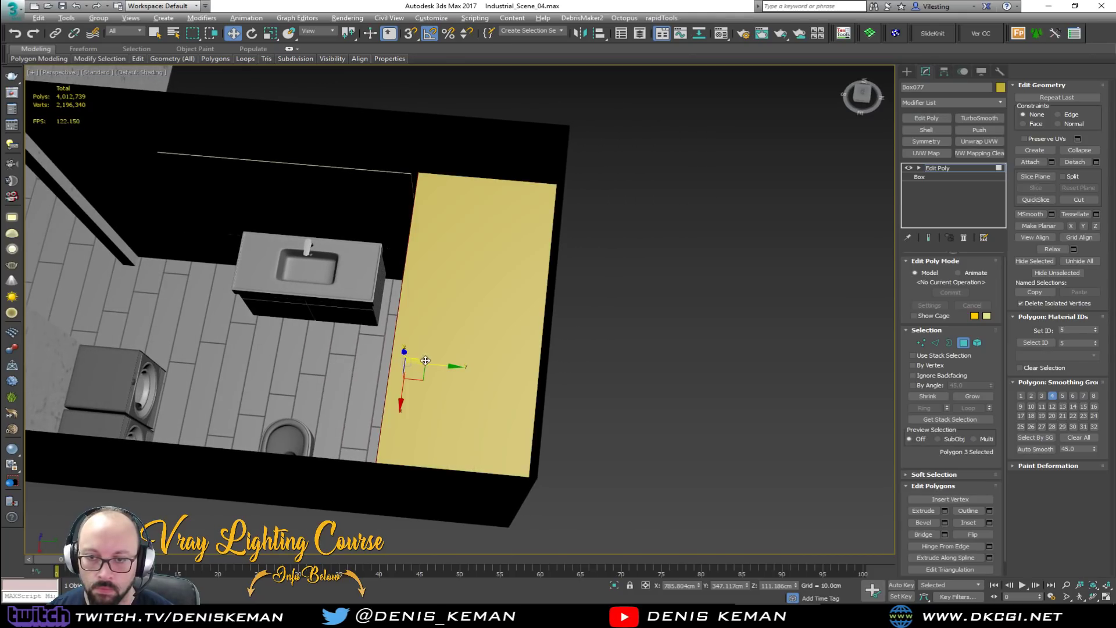
left_click(962, 344)
Move the human figure out of the box to the outside of the bathroom wall and deselect it.
key("F3")
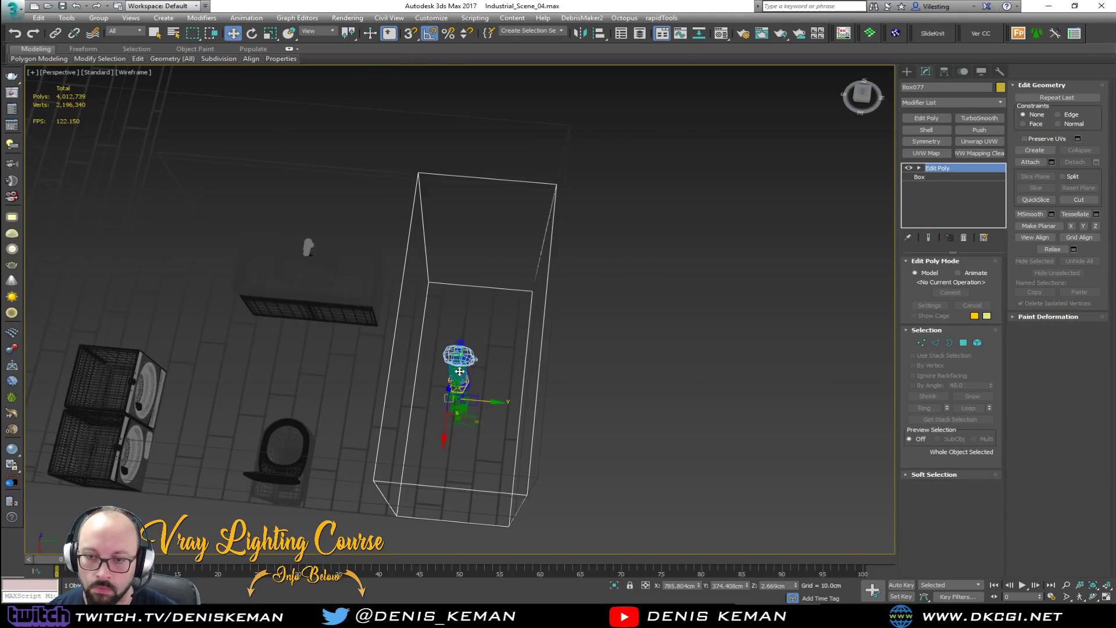
left_click(458, 367)
key("F3")
mouse_move(478, 403)
left_mouse_down()
mouse_move(364, 221)
mouse_move(242, 139)
left_mouse_up()
mouse_move(316, 165)
middle_mouse_down("alt")
mouse_move(185, 137)
mouse_move(357, 364)
middle_mouse_up("alt")
scroll(357, 363, "down", 3)
left_click(419, 374)
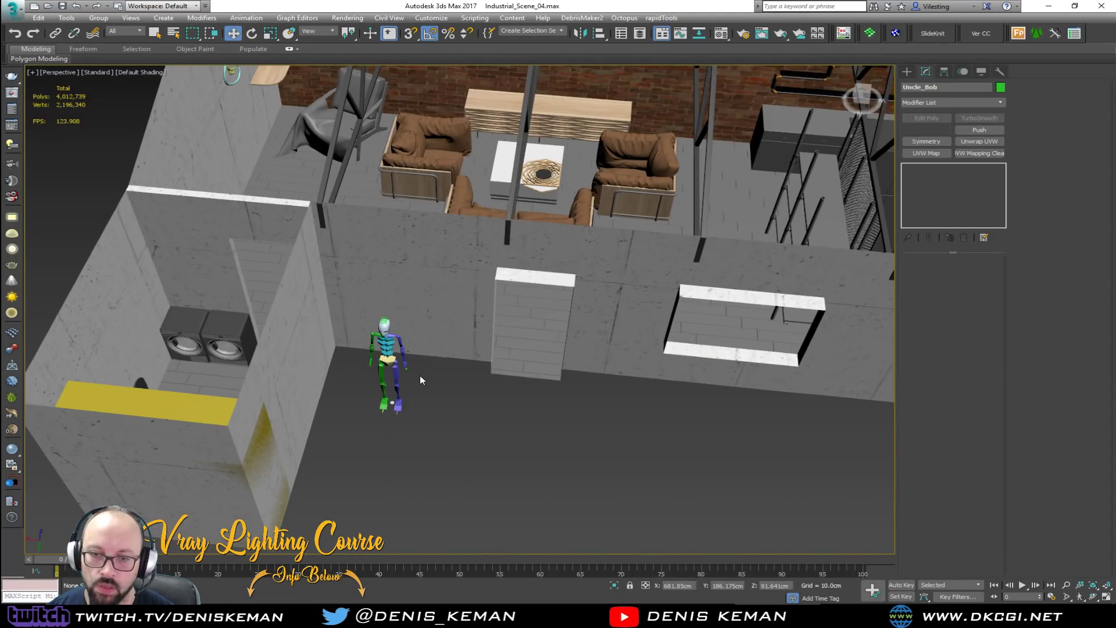
left_click(388, 363)
key("z")
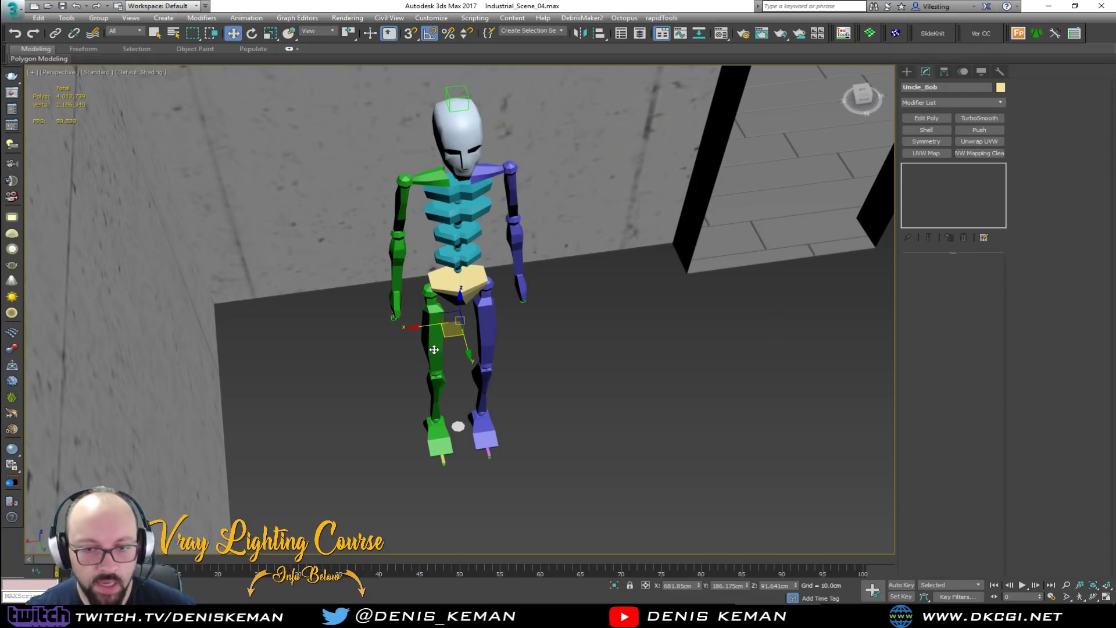
scroll(366, 317, "down", 5)
left_click(427, 392)
Make the box see-through and inspect how it fits the end of the bathroom.
middle_click_drag(427, 392, 314, 367, "alt")
middle_click_drag(433, 349, 593, 322, "alt")
left_click(593, 321)
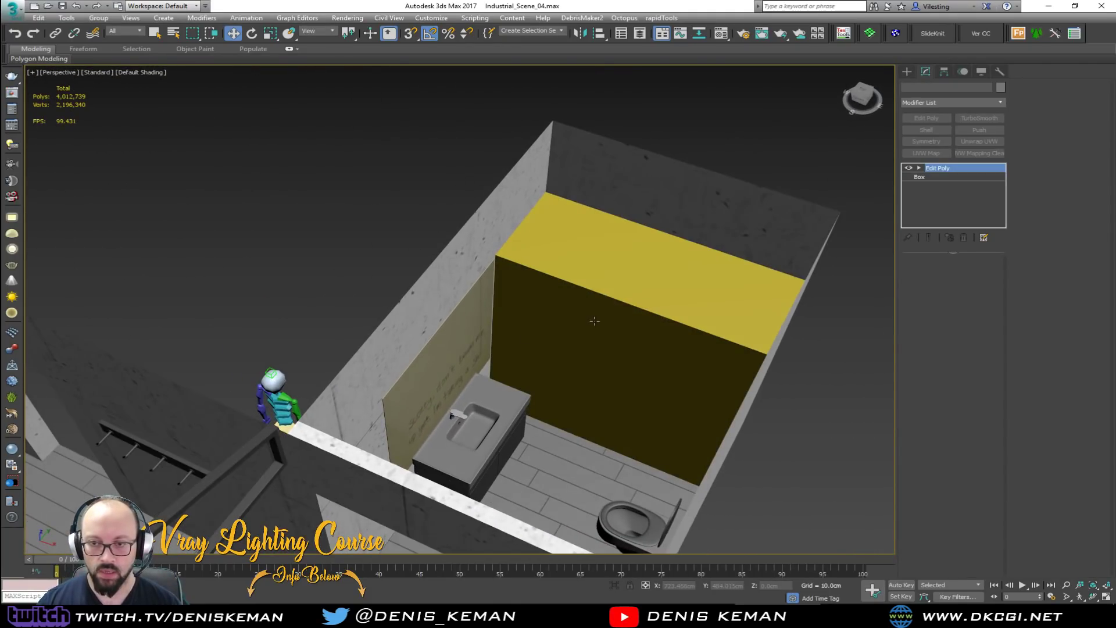
key("alt+x")
left_click(344, 203)
middle_click_drag(344, 204, 526, 369)
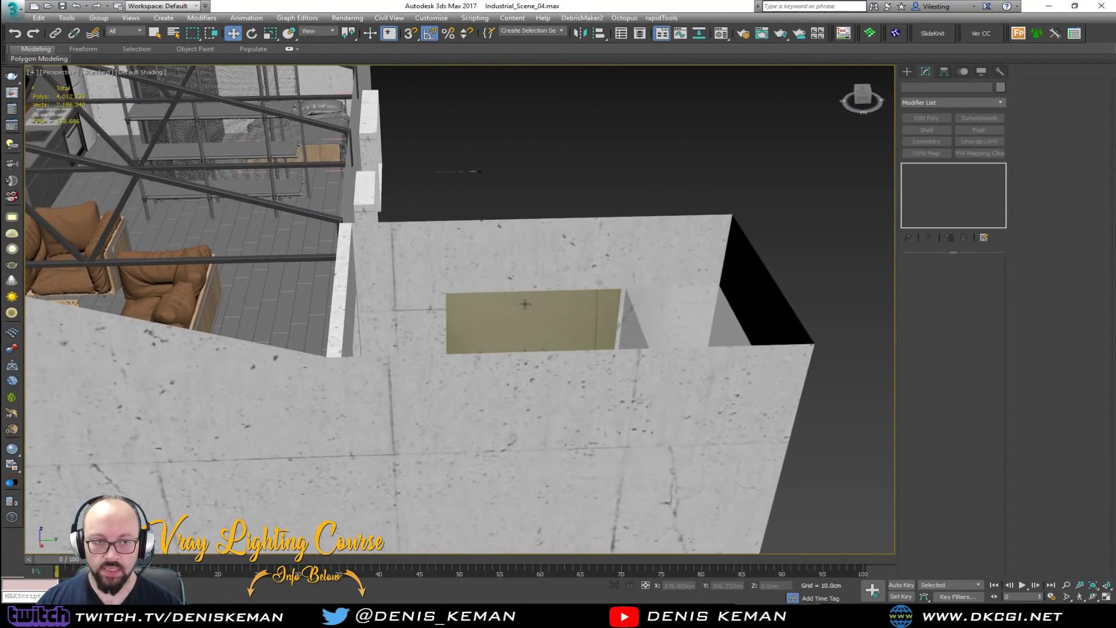
scroll(490, 304, "up", 2)
middle_click_drag(490, 304, 489, 330)
left_click(736, 332)
middle_click_drag(591, 320, 440, 337)
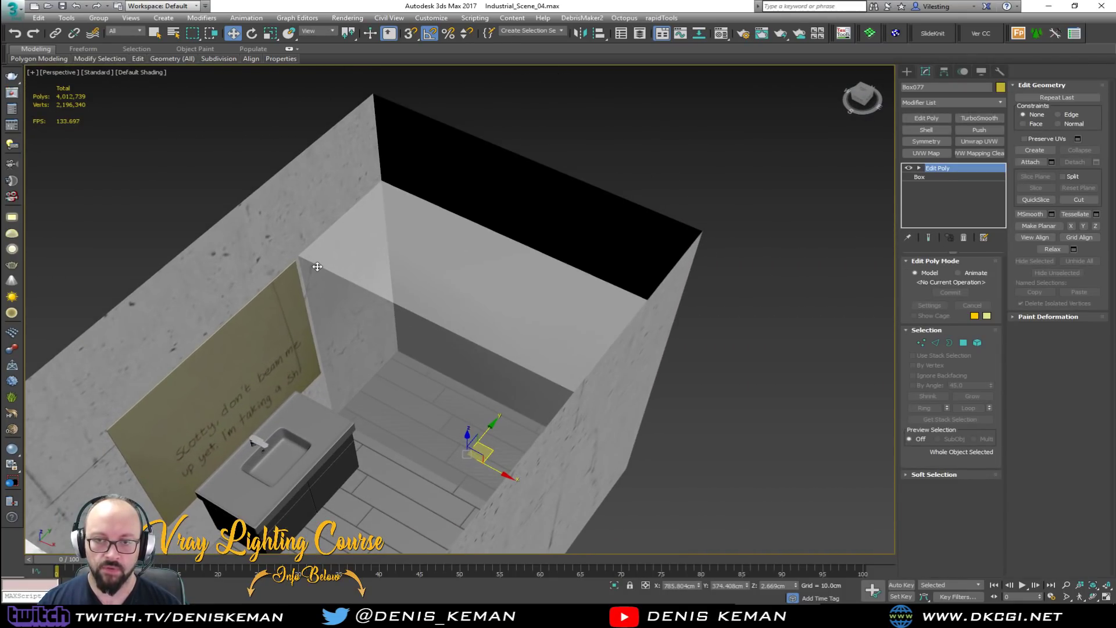
Deselect the see-through box in the bathroom and save the industrial scene.
middle_click_drag(485, 398, 423, 151, "alt")
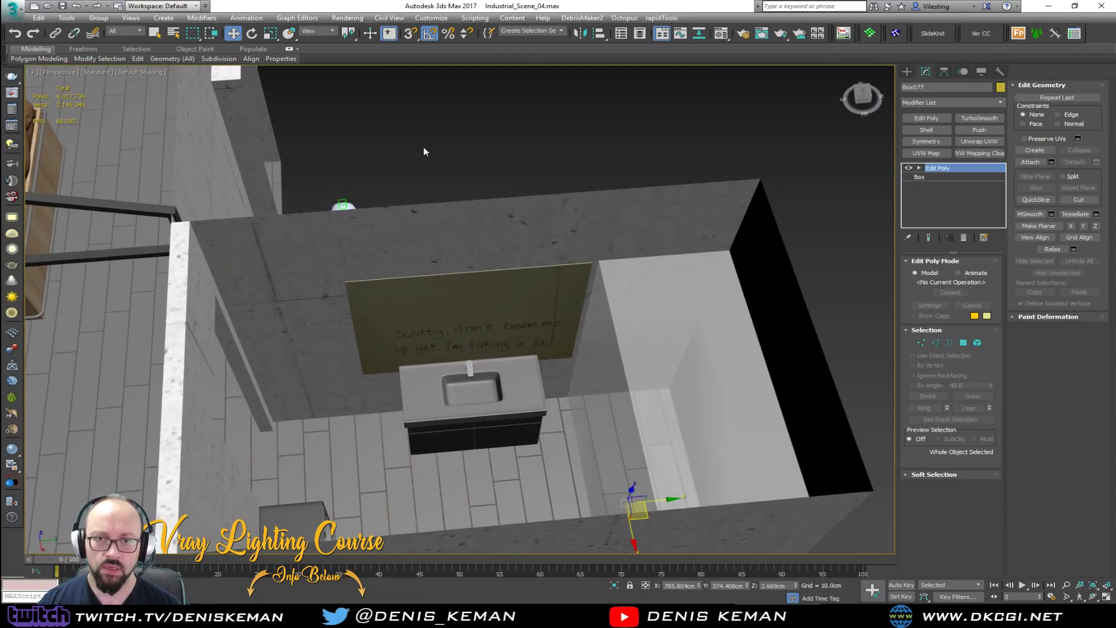
left_click(381, 123)
left_click(13, 14)
left_click(38, 103)
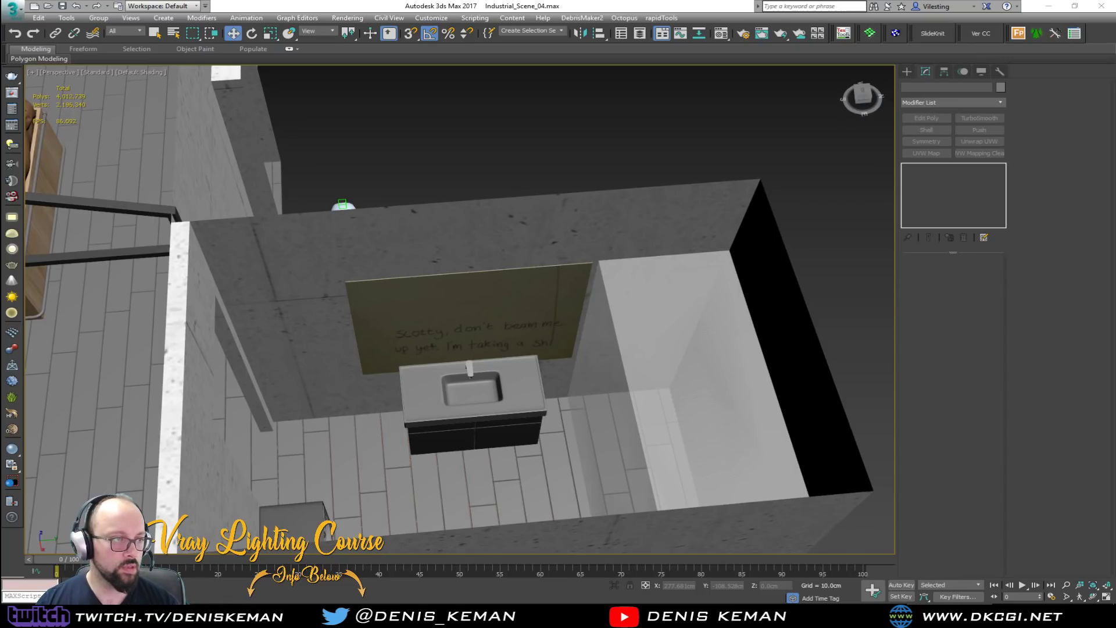
Open Micro_Apratment_04.max and select the shower fixture in its bathroom.
right_click(529, 232)
left_click(552, 233)
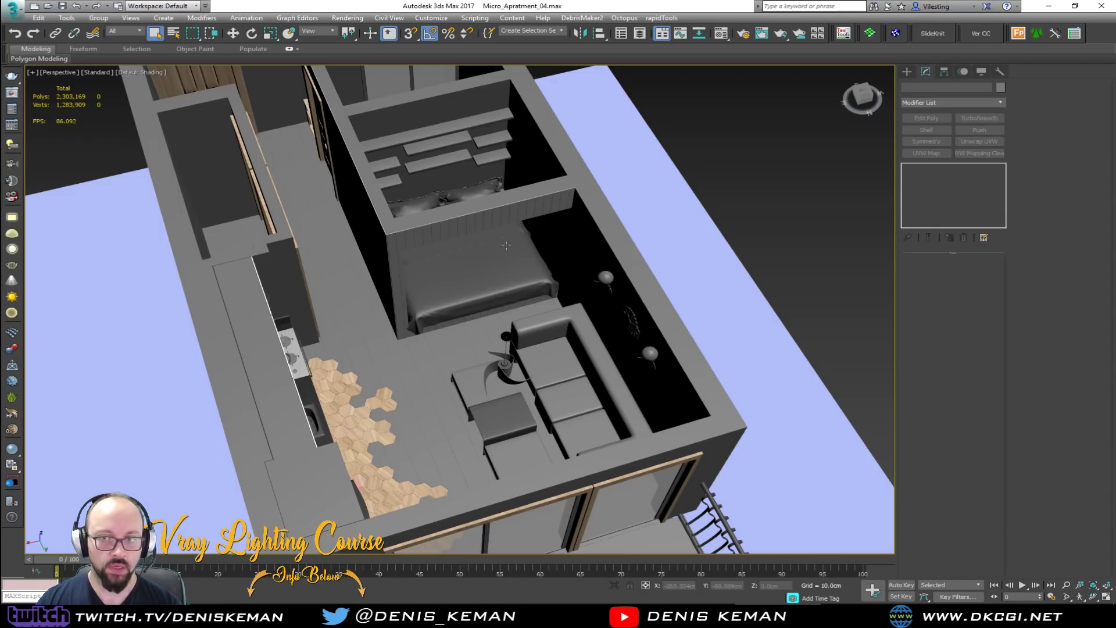
middle_click_drag(419, 208, 504, 311)
scroll(503, 217, "up", 4)
middle_click_drag(504, 218, 348, 238, "alt")
middle_click_drag(720, 326, 784, 320)
scroll(490, 318, "up", 3)
scroll(489, 318, "up", 4)
scroll(434, 277, "down", 3)
left_click(358, 238)
middle_click_drag(358, 238, 485, 302, "alt")
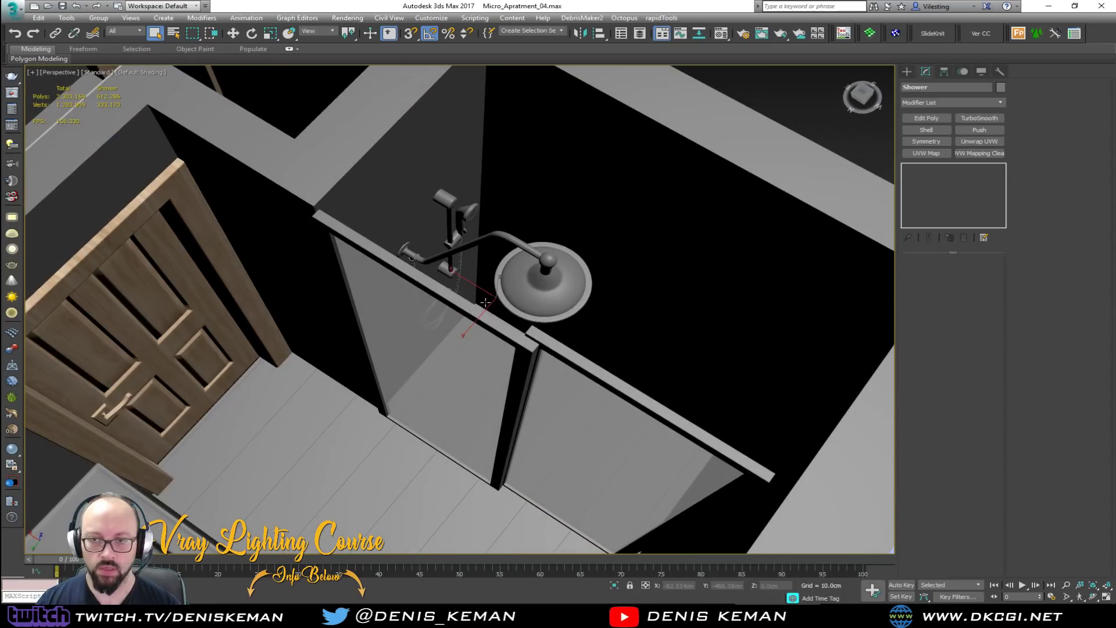
Examine the selected shower and its glass enclosure from several sides, including in wireframe.
scroll(485, 302, "up", 3)
key("F3")
scroll(472, 303, "down", 6)
key("F3")
mouse_move(472, 303)
middle_mouse_down("alt")
mouse_move(419, 261)
mouse_move(358, 262)
mouse_move(372, 293)
middle_mouse_up("alt")
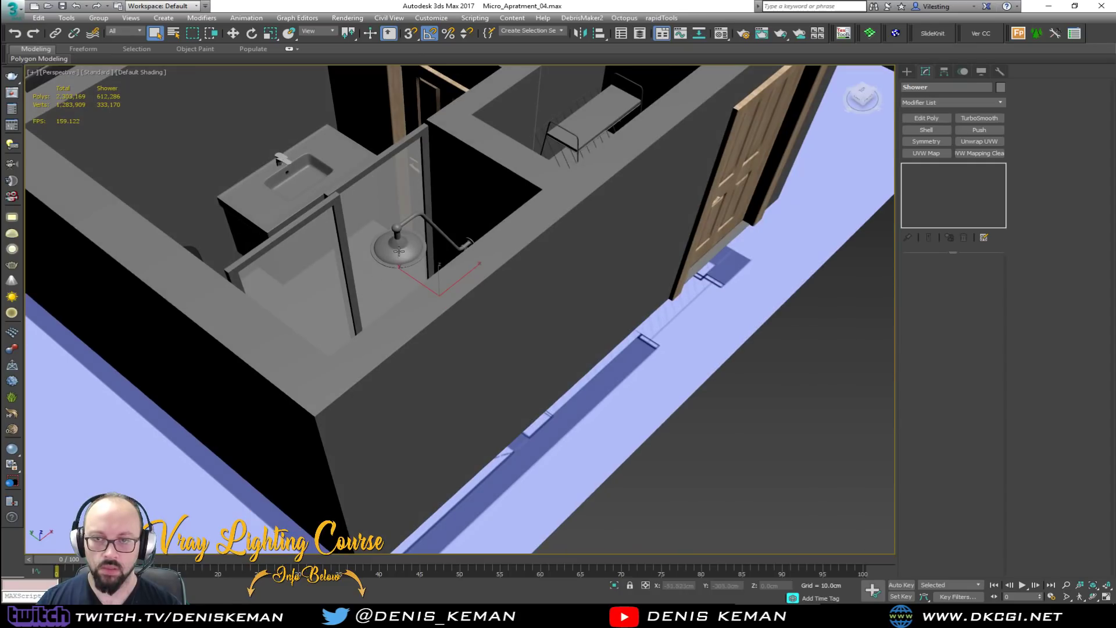
scroll(405, 226, "up", 6)
middle_click_drag(445, 270, 570, 129, "alt")
scroll(600, 369, "up", 5)
middle_click_drag(589, 206, 575, 368, "alt")
scroll(576, 368, "down", 8)
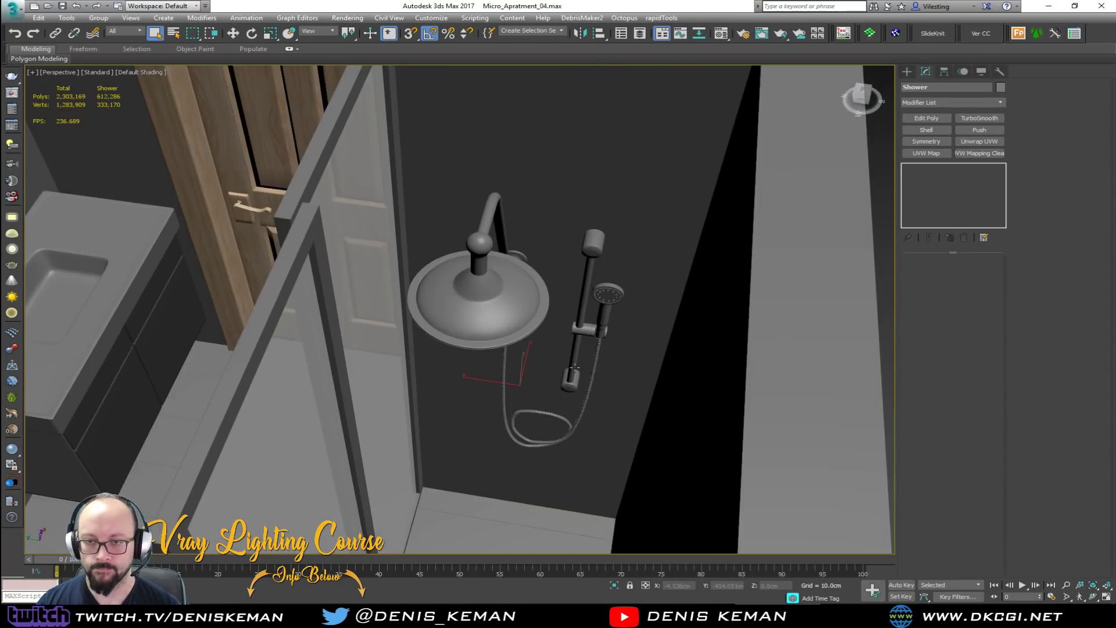
middle_click_drag(434, 315, 571, 338, "alt")
scroll(500, 397, "down", 2)
middle_click_drag(503, 416, 515, 322)
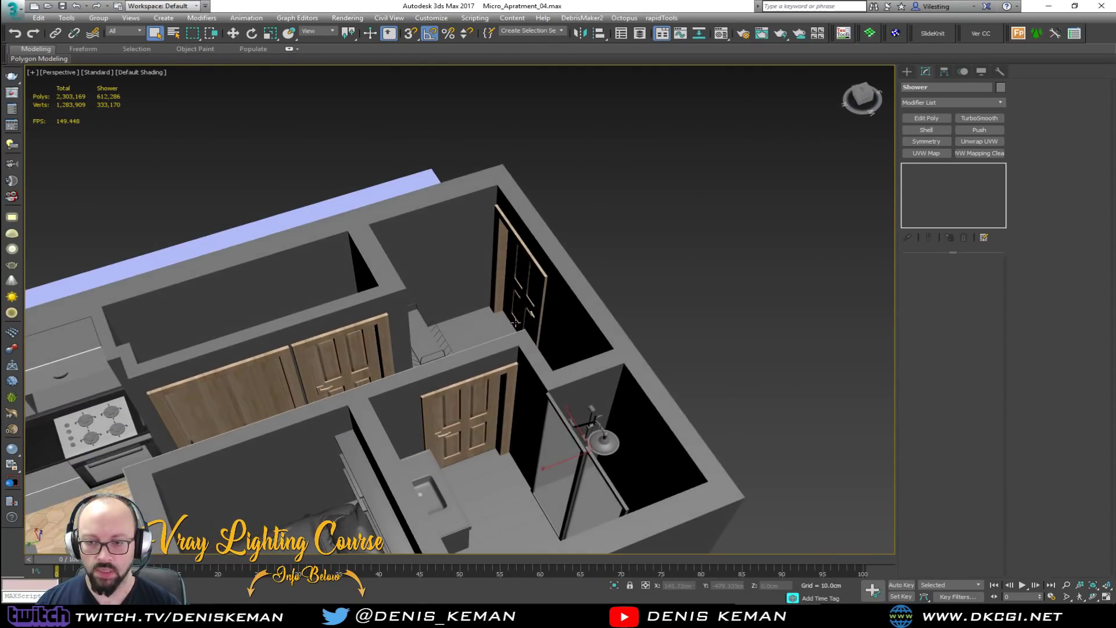
Show edged faces and add the bathroom's wooden door and its frame to the shower selection.
middle_click_drag(322, 374, 680, 142)
middle_click_drag(411, 291, 476, 215, "alt")
middle_click_drag(420, 177, 295, 339)
middle_click_drag(480, 254, 304, 292)
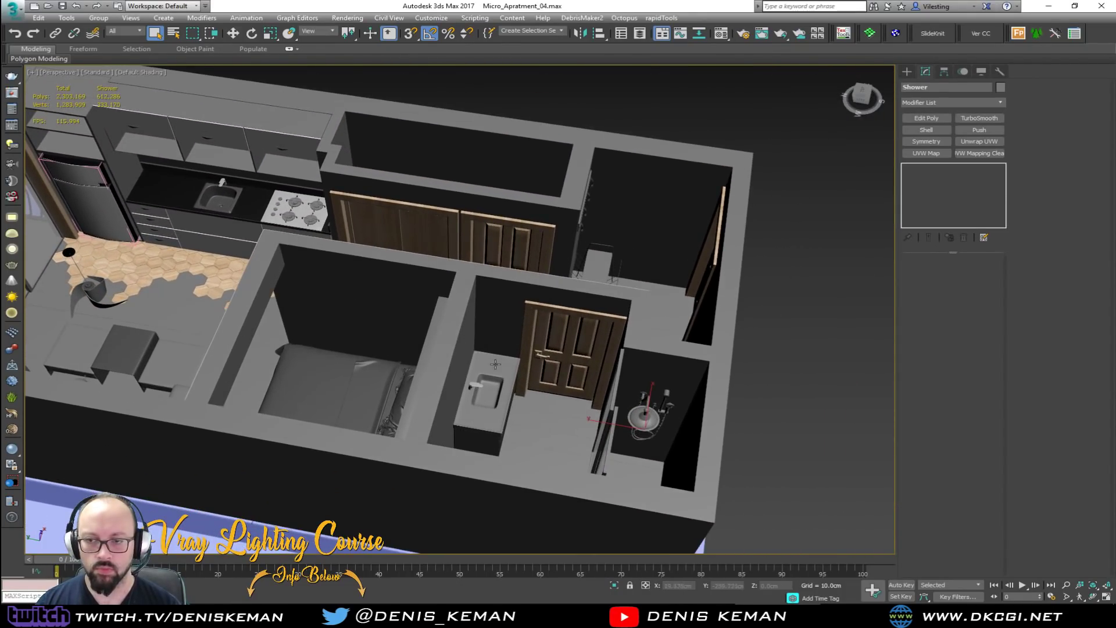
key("F4")
scroll(571, 363, "up", 5)
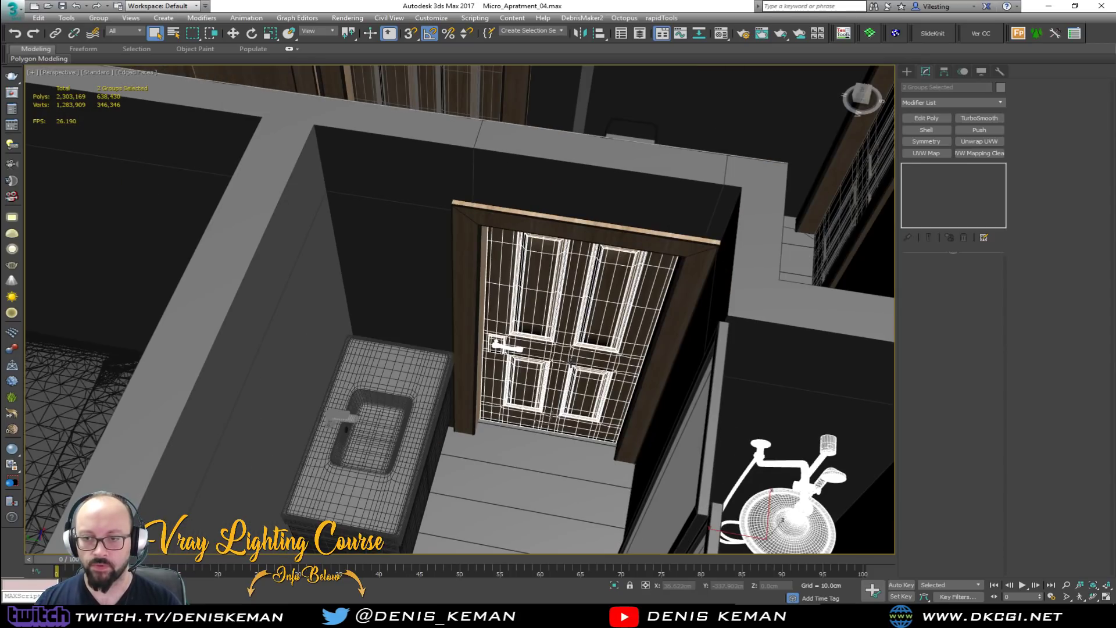
left_click(654, 352, "ctrl")
Add the wire table in the entrance hall to the selection.
middle_click_drag(654, 352, 575, 307)
scroll(629, 343, "down", 3)
scroll(462, 274, "down", 3)
middle_click_drag(462, 273, 516, 380)
middle_click_drag(671, 342, 506, 352, "alt")
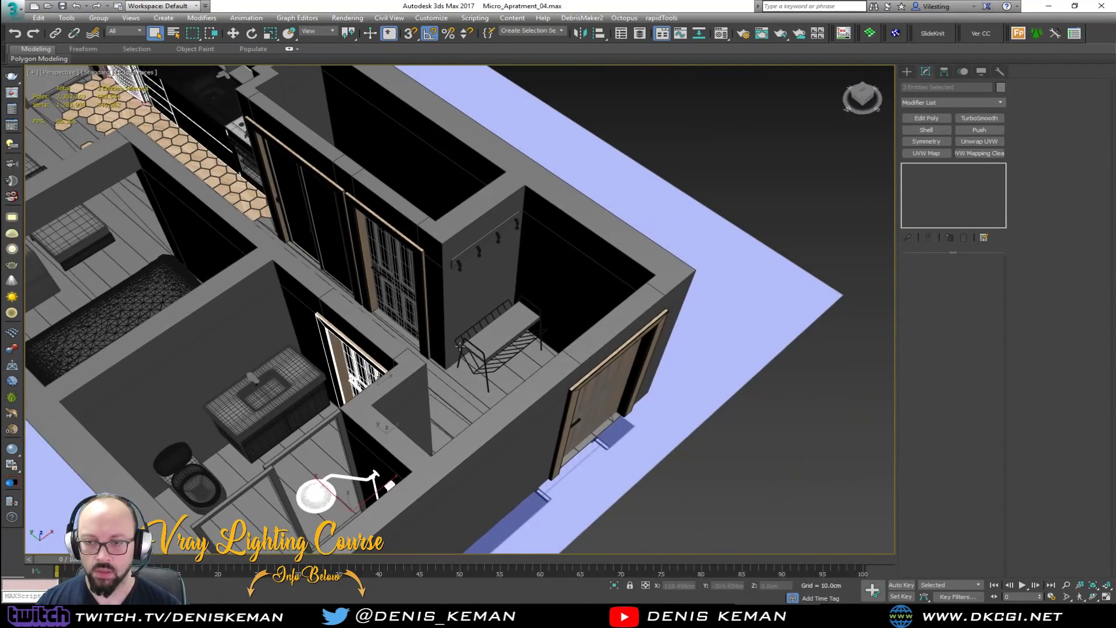
scroll(504, 354, "up", 6)
left_click(501, 363, "ctrl")
scroll(458, 326, "up", 2)
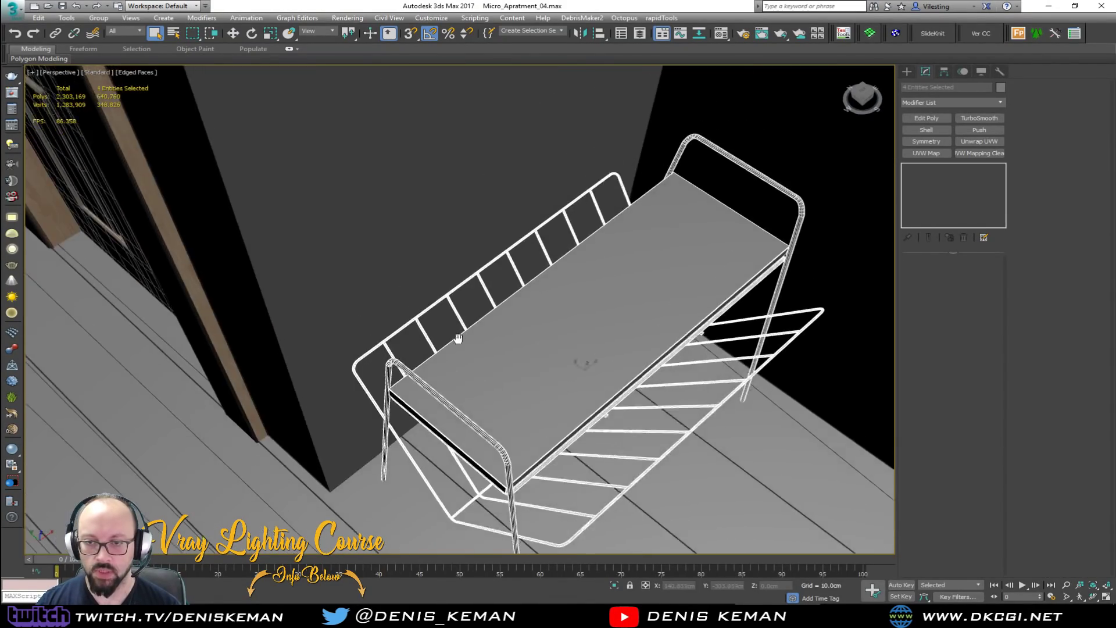
Move the selected shower, door and wire table outside the apartment and deselect them.
scroll(467, 446, "down", 7)
scroll(456, 417, "down", 6)
key("w")
left_click_drag(504, 381, 691, 157)
left_click(735, 242)
middle_click_drag(541, 276, 419, 355, "alt")
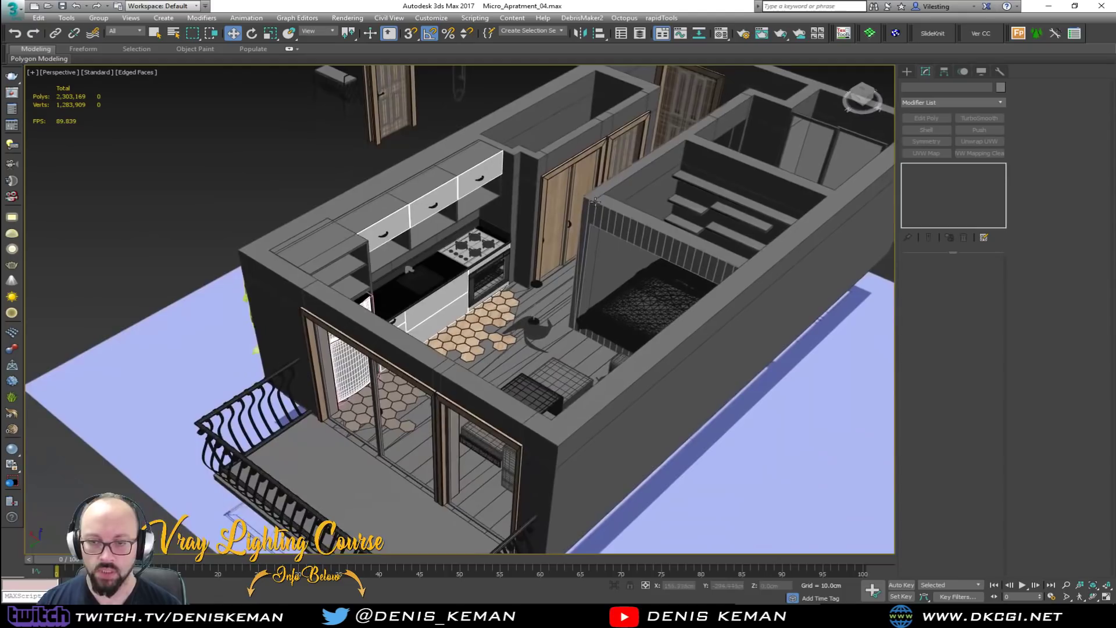
Unhide all hidden objects and delete the ceiling covering the apartment.
right_click(420, 355)
left_click(440, 309)
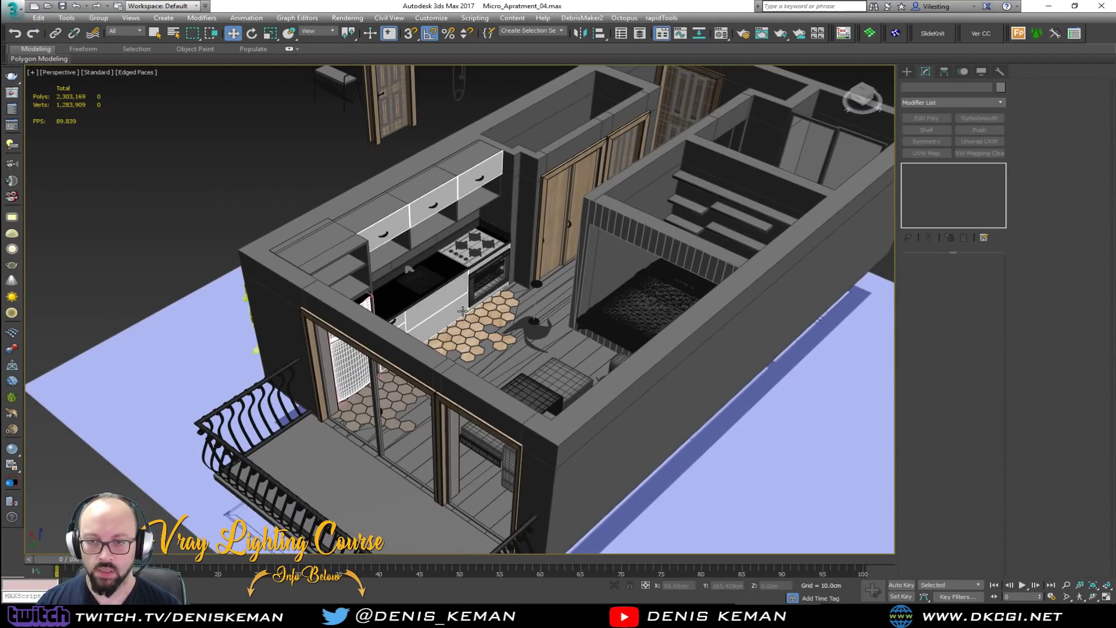
right_click(445, 348)
left_click(481, 277)
left_click(497, 292)
left_click(497, 293)
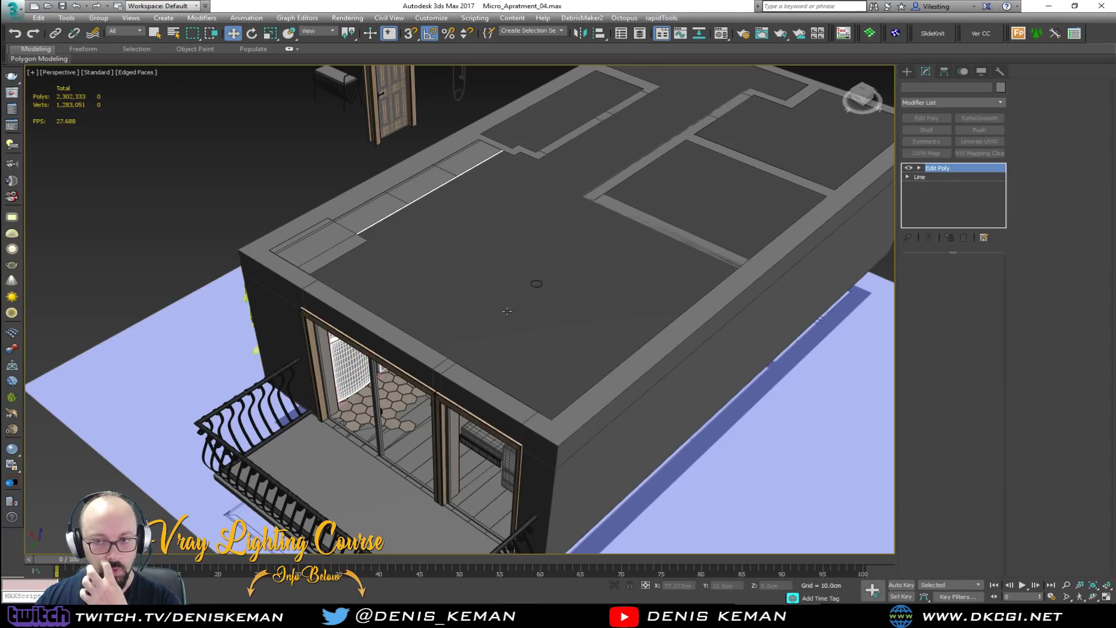
left_click(506, 312)
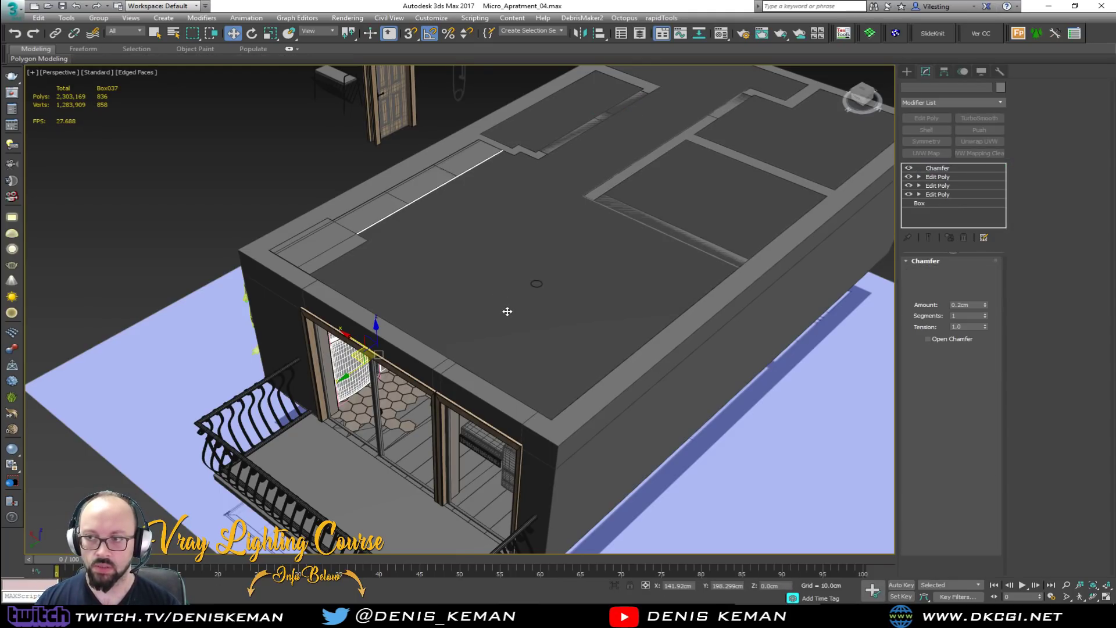
key("Delete")
Delete the blueprint plane beneath the apartment.
middle_click_drag(501, 340, 552, 341, "alt")
left_click(796, 217)
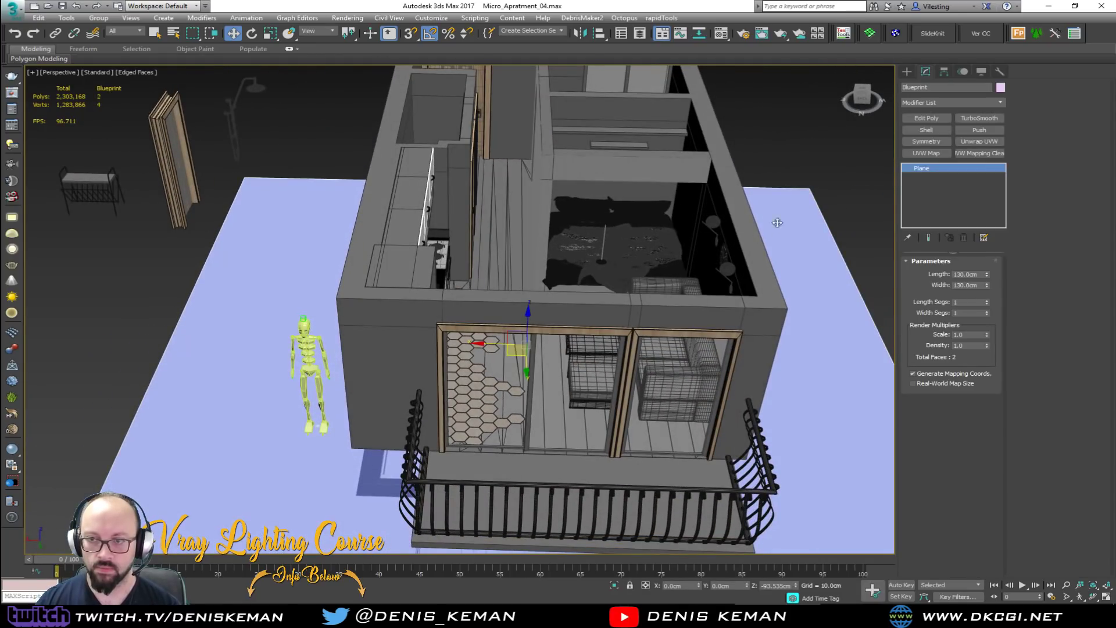
left_click(795, 173)
left_click(787, 208)
key("Delete")
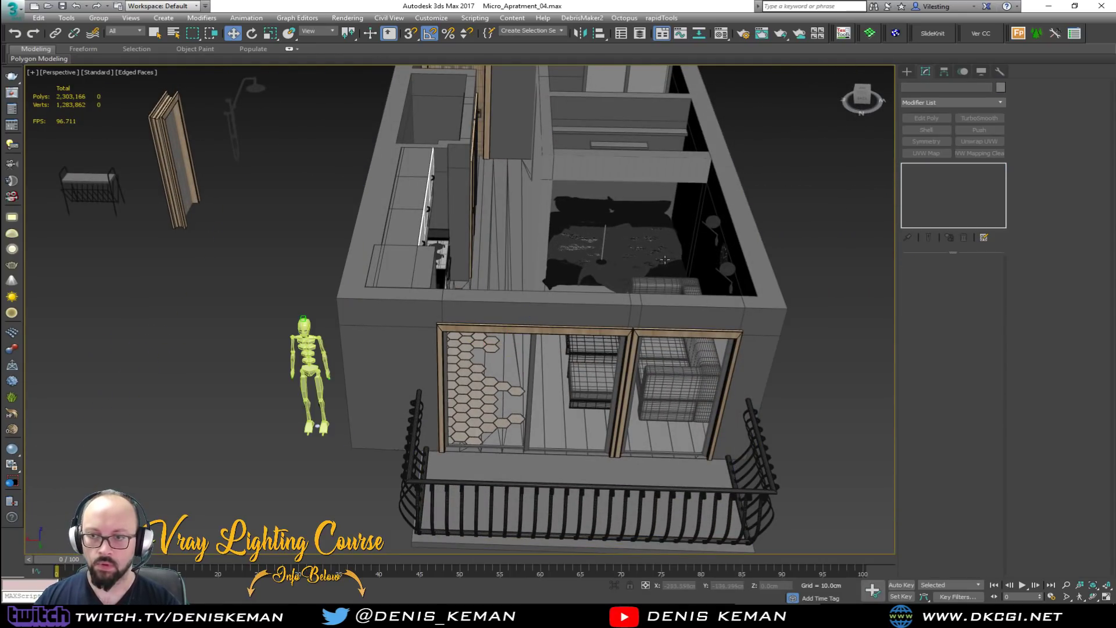
Examine the apartment's bedroom, living area and hallway in plain shading for other reusable furniture.
scroll(646, 261, "up", 3)
scroll(647, 261, "up", 2)
key("F4")
mouse_move(665, 260)
middle_mouse_down()
mouse_move(543, 339)
mouse_move(664, 309)
mouse_move(438, 342)
mouse_move(539, 303)
mouse_move(443, 319)
middle_mouse_up()
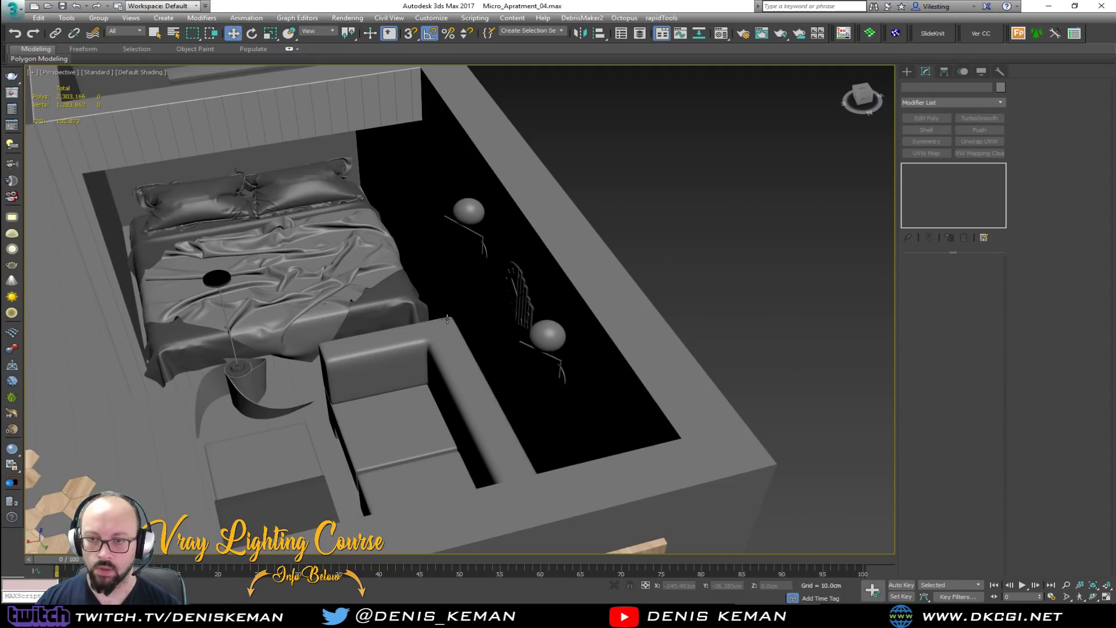
middle_click_drag(373, 244, 339, 315)
middle_click_drag(613, 305, 655, 327, "alt")
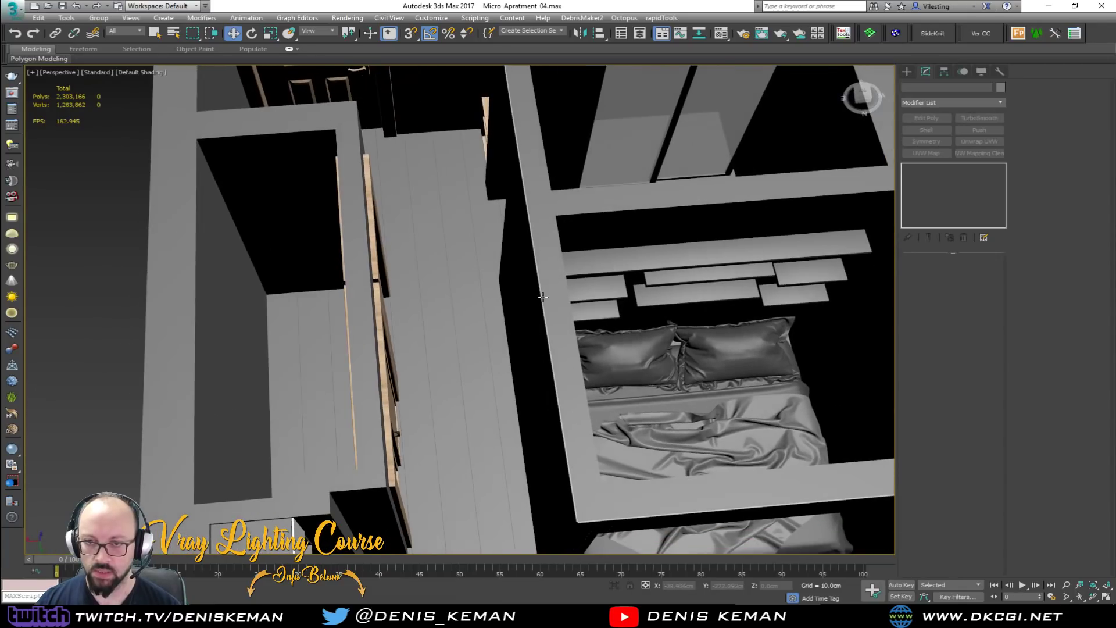
middle_click_drag(511, 214, 507, 238)
scroll(500, 380, "down", 5)
scroll(507, 238, "down", 2)
middle_click_drag(599, 267, 494, 346, "alt")
scroll(557, 346, "up", 8)
scroll(557, 346, "down", 6)
scroll(495, 346, "down", 2)
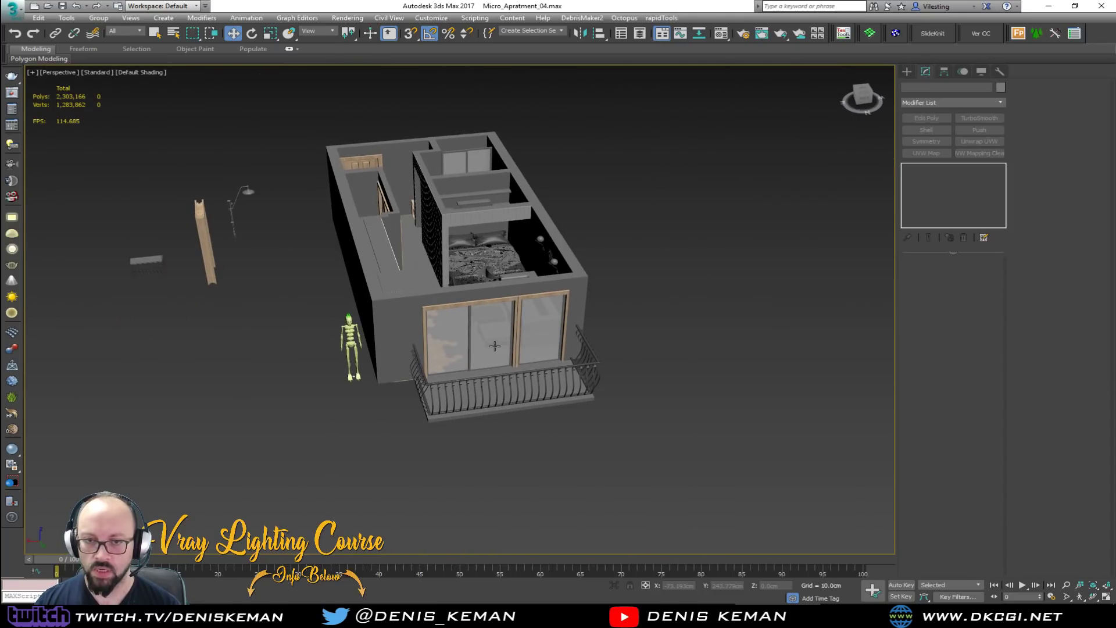
Delete the apartment and human figure, keeping the shower, door and wire table, and save the remainder as Transfer_Appt.max.
left_click_drag(325, 442, 317, 451)
key("Delete")
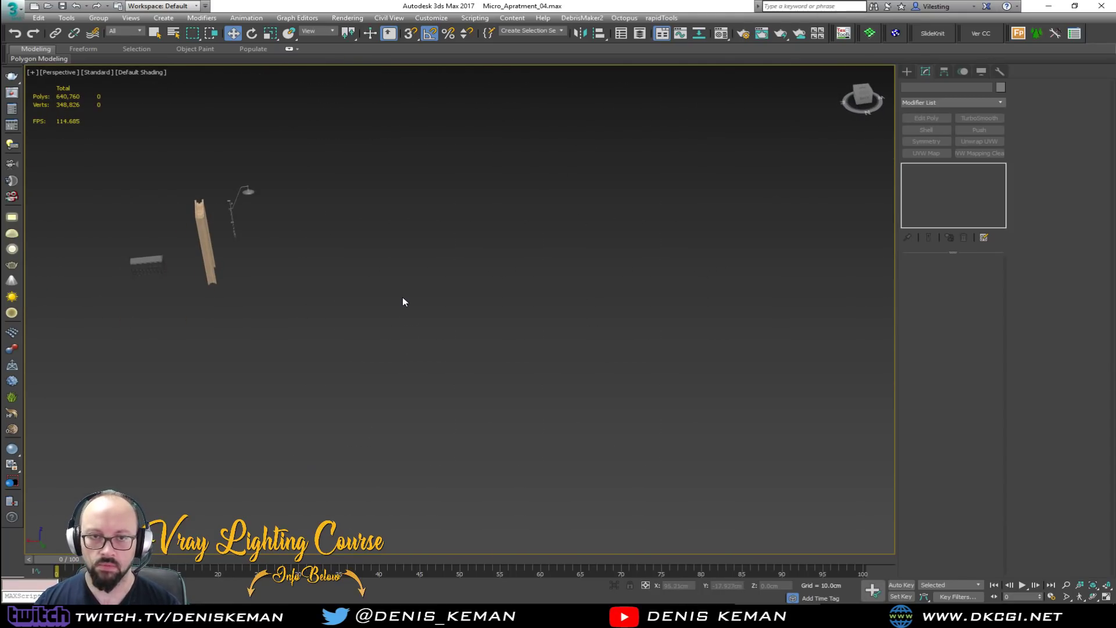
key("z")
middle_click_drag(402, 296, 403, 322, "alt")
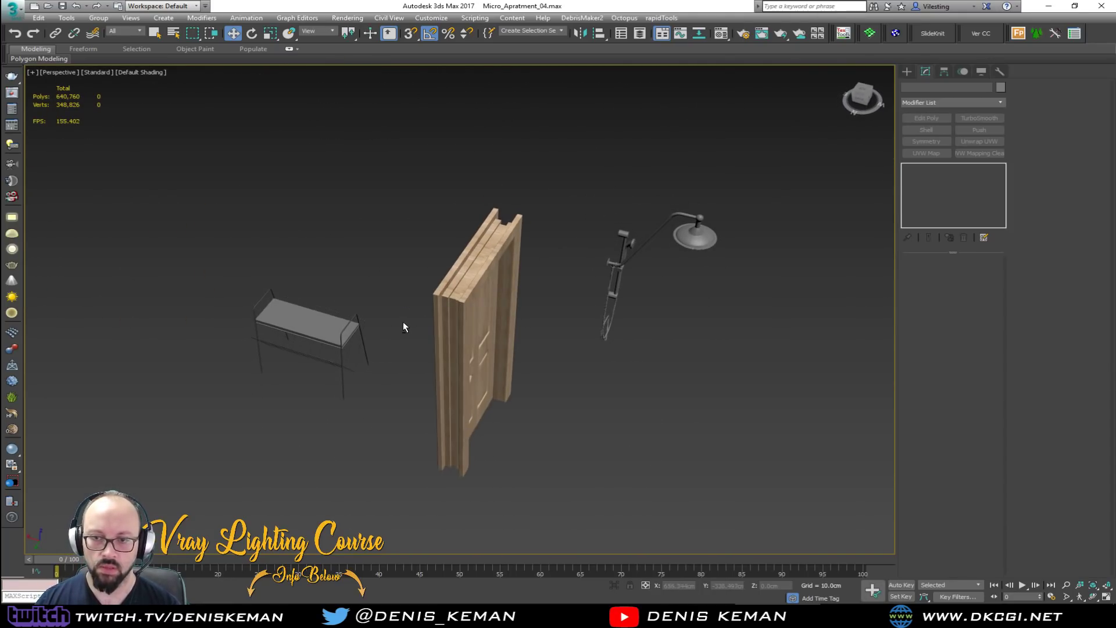
left_click(12, 9)
left_click(44, 128)
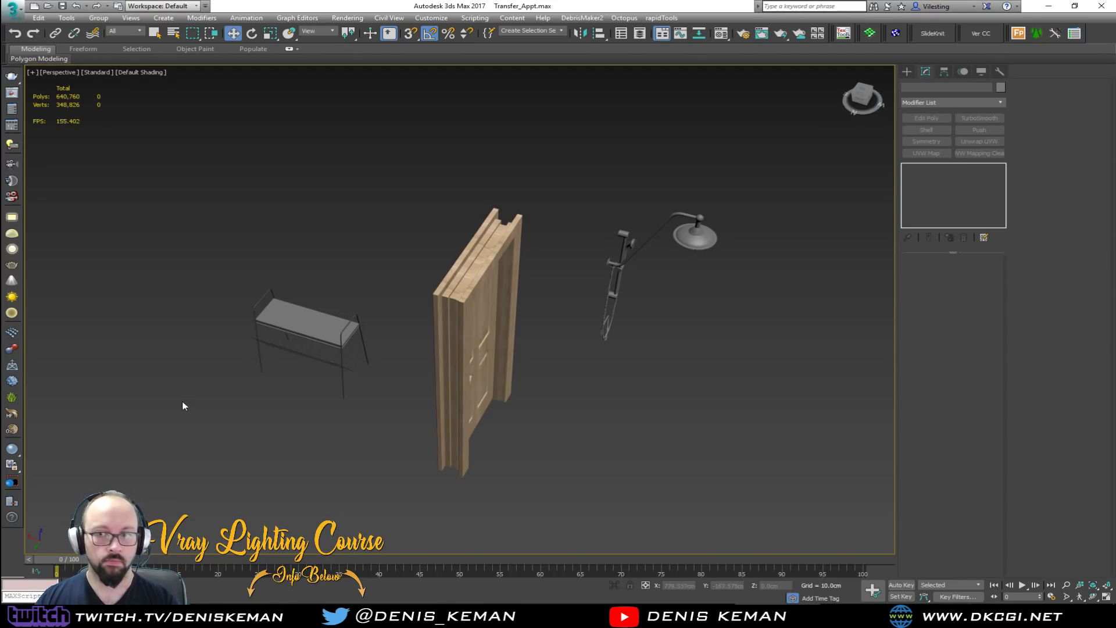
Reopen Industrial_Scene_04.max and merge in the transferred shower, door and wire table.
left_click(13, 8)
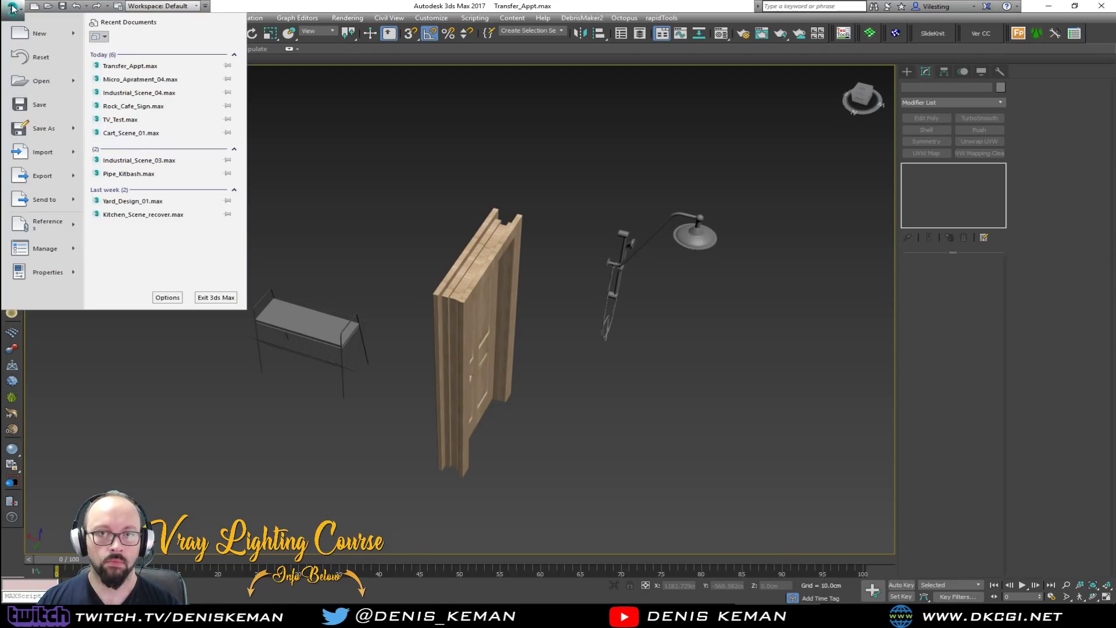
left_click(169, 93)
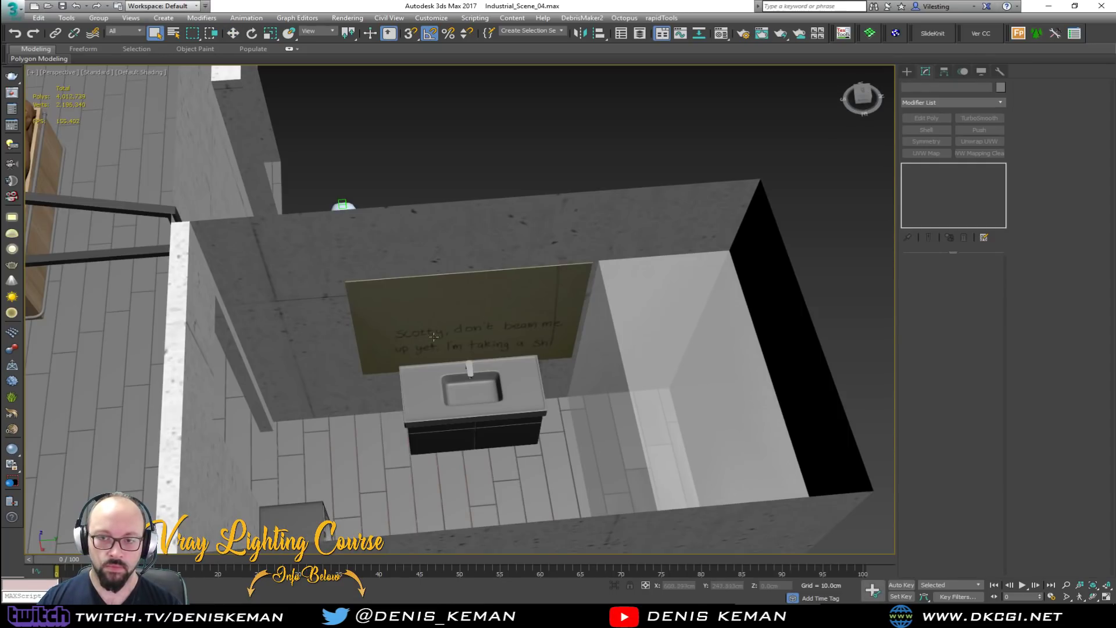
middle_click_drag(429, 337, 289, 336)
scroll(461, 368, "down", 4)
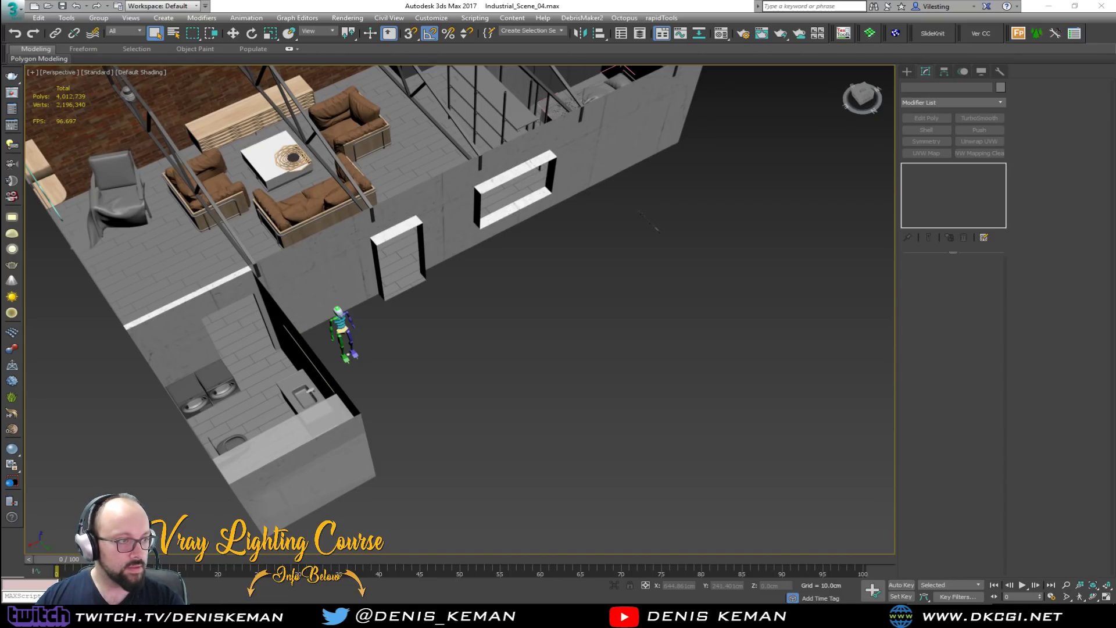
left_click_drag(685, 419, 686, 420)
left_click(720, 434)
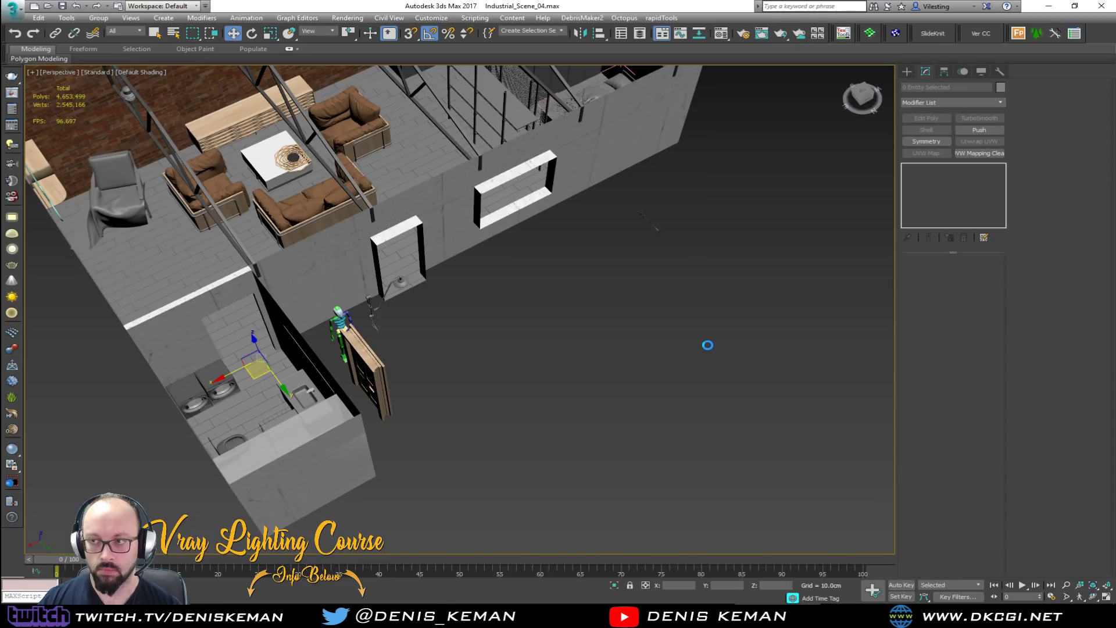
Move the merged objects to the open area in front of the building and deselect them.
middle_click_drag(428, 384, 273, 405)
scroll(399, 399, "down", 3)
left_click_drag(226, 405, 439, 457)
left_click(390, 472)
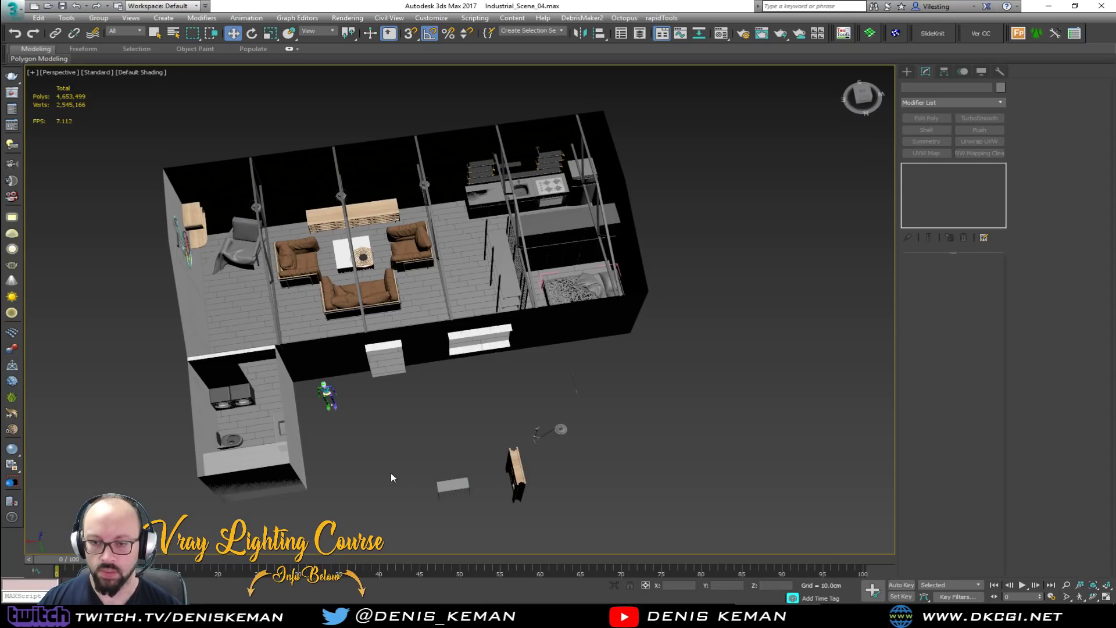
Move the wire table into the room corner next to the lounge chair.
scroll(391, 473, "up", 5)
left_click(448, 485)
key("z")
middle_click_drag(434, 448, 582, 455, "alt")
left_click(582, 456)
left_click(472, 261)
key("F4")
middle_click_drag(512, 347, 429, 397, "alt")
scroll(428, 396, "down", 5)
middle_click_drag(373, 296, 448, 403)
scroll(448, 403, "down", 3)
left_click_drag(478, 472, 358, 203)
key("z")
middle_click_drag(444, 282, 441, 292, "alt")
Rotate the wire table and position it between the concrete wall and the lounge chair, near the brick wall.
key("e")
left_click_drag(444, 323, 496, 323)
middle_click_drag(496, 323, 548, 314, "alt")
key("w")
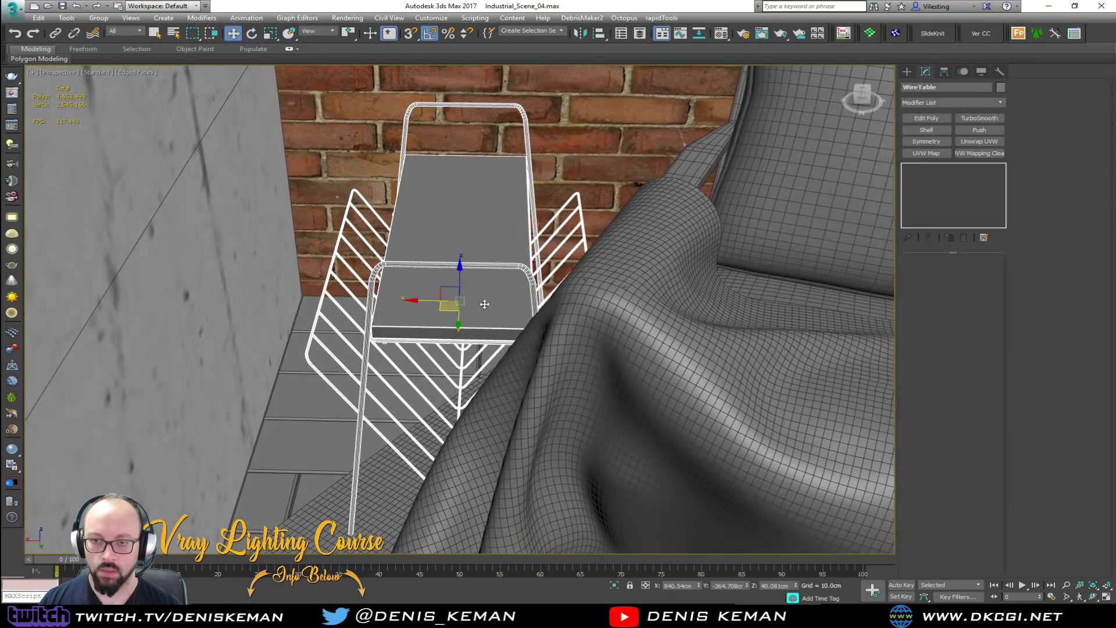
left_click_drag(436, 304, 345, 249)
middle_click_drag(448, 314, 369, 288, "alt")
scroll(369, 289, "down", 5)
Move the draped lounge chair away from the wire table and deselect it.
left_click(477, 353)
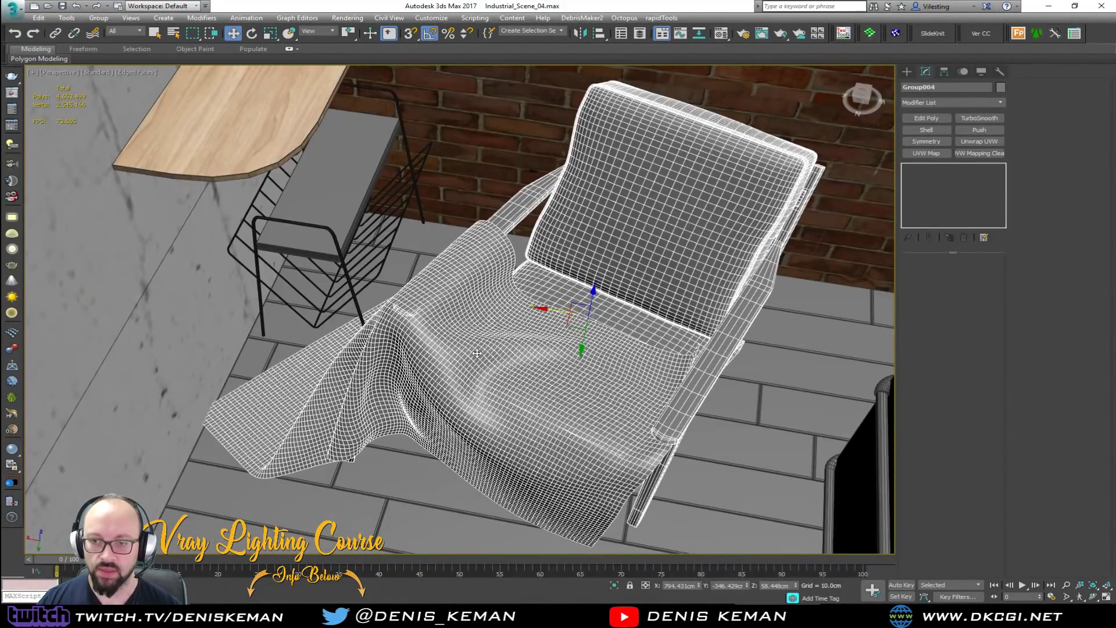
left_click_drag(572, 322, 600, 376)
scroll(558, 381, "down", 2)
key("F3")
key("F3")
key("F3")
left_click(522, 242)
key("F3")
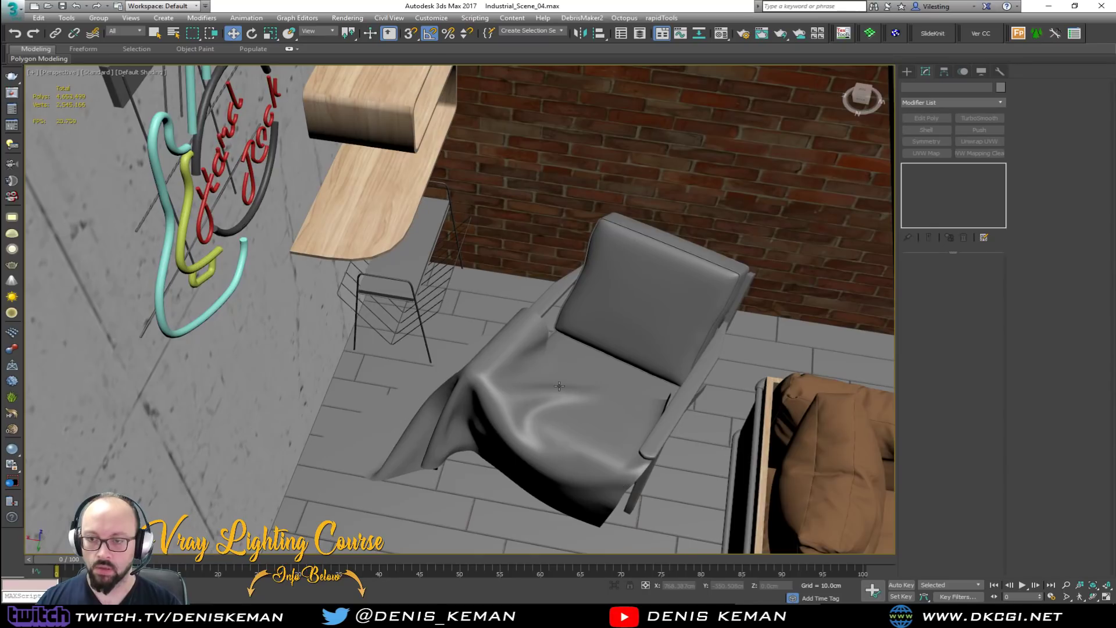
scroll(522, 244, "down", 5)
mouse_move(546, 328)
middle_mouse_down()
mouse_move(458, 289)
mouse_move(442, 260)
middle_mouse_up()
scroll(441, 260, "down", 3)
middle_click_drag(489, 355, 392, 378)
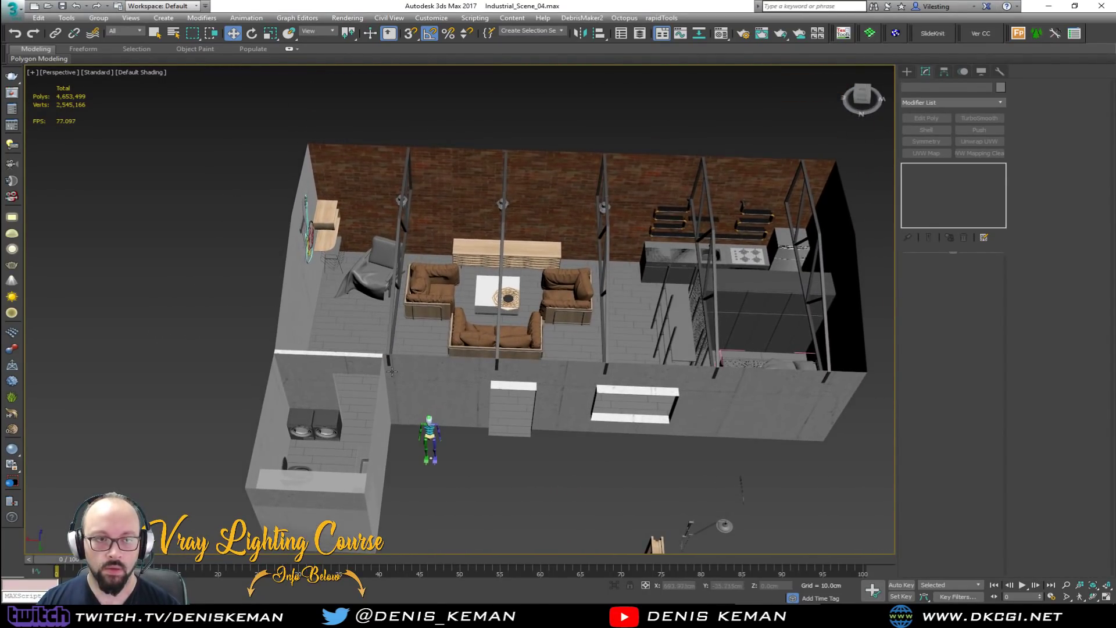
Open the wire table group in the corner and assign the light wood Material #2 to its tabletop.
scroll(334, 256, "up", 3)
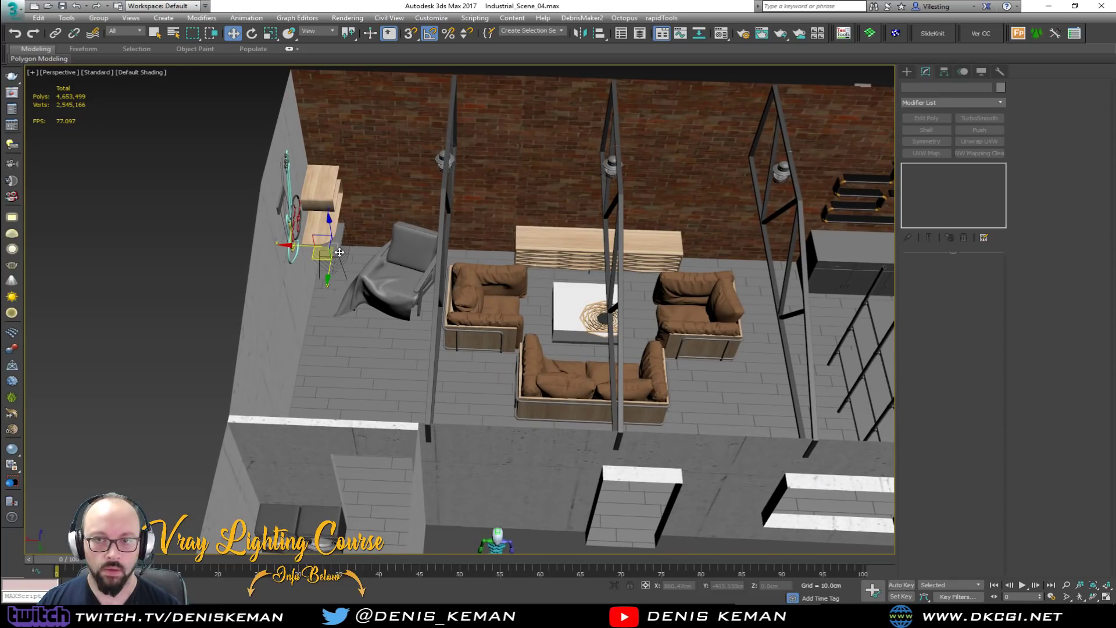
left_click(339, 252)
key("z")
scroll(405, 297, "up", 3)
key("F4")
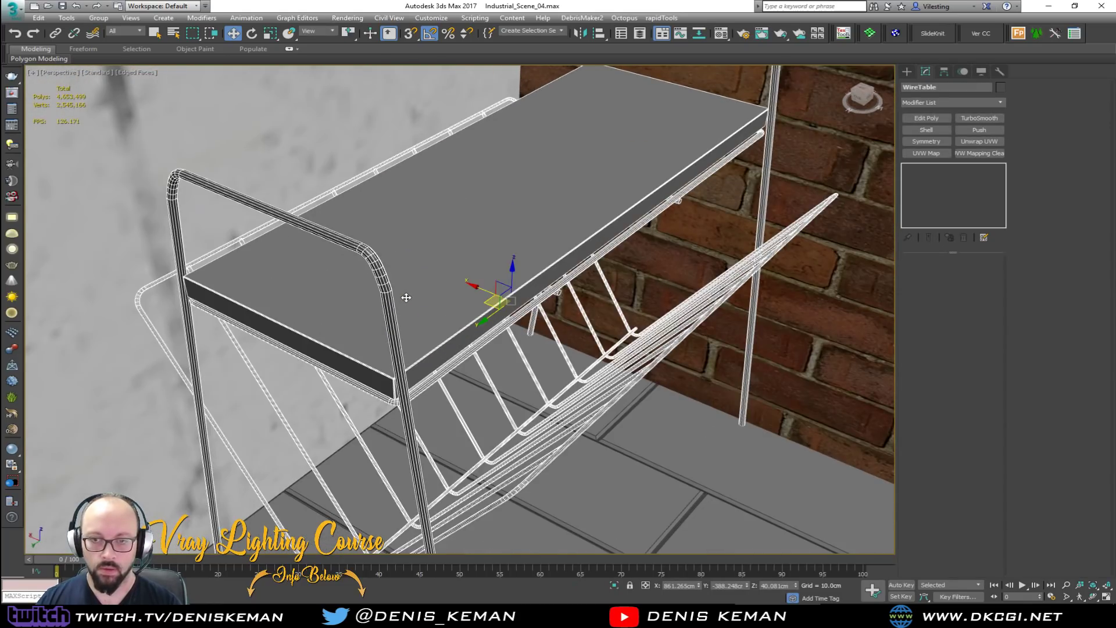
left_click(98, 18)
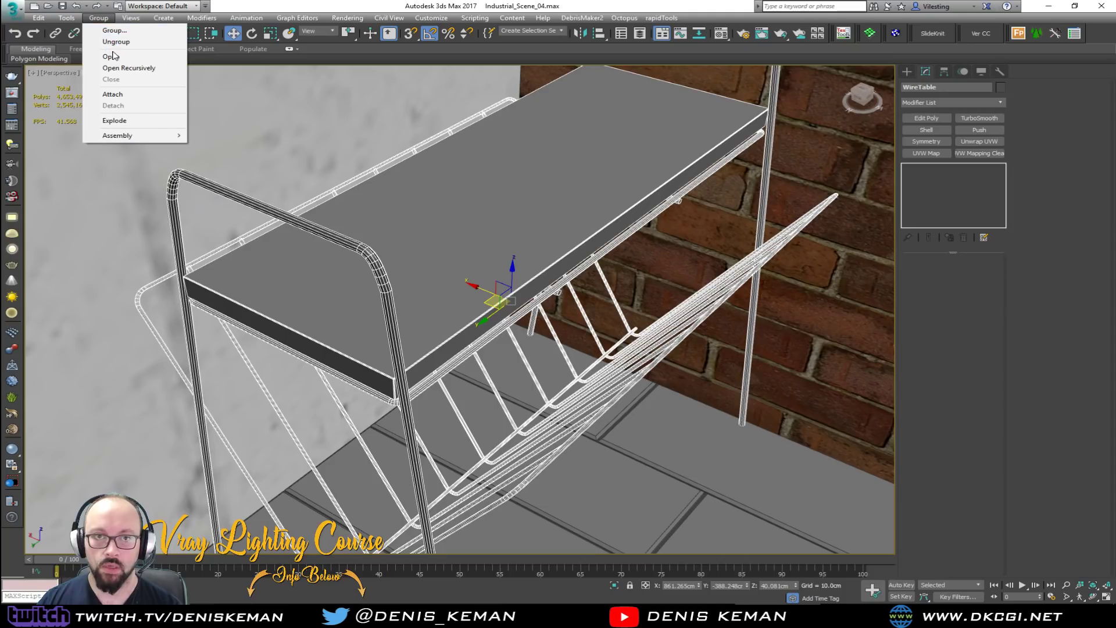
left_click(103, 52)
left_click(460, 230)
key("m")
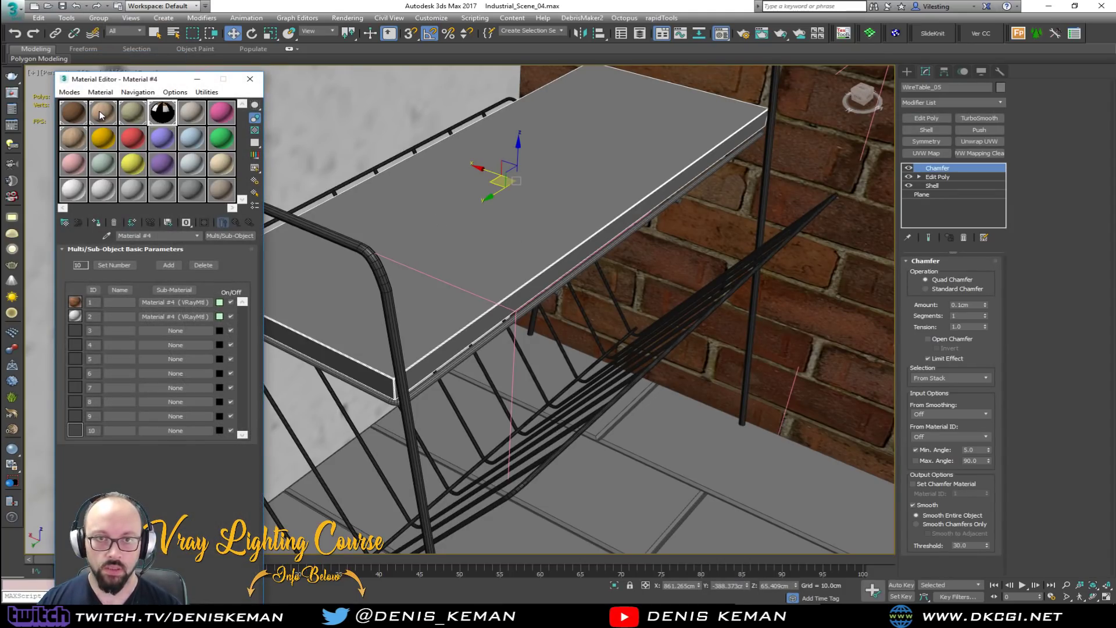
left_click(103, 115)
left_click(96, 224)
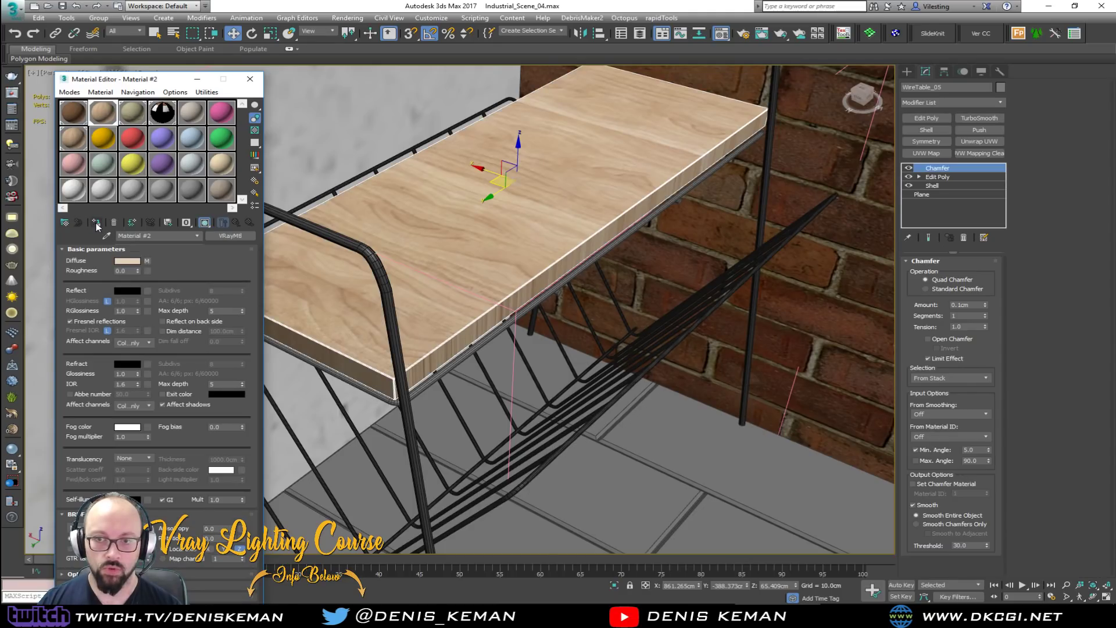
Apply a UVW Map with Box mapping to the tabletop and set its length, width and height to 50 cm.
left_click(926, 153)
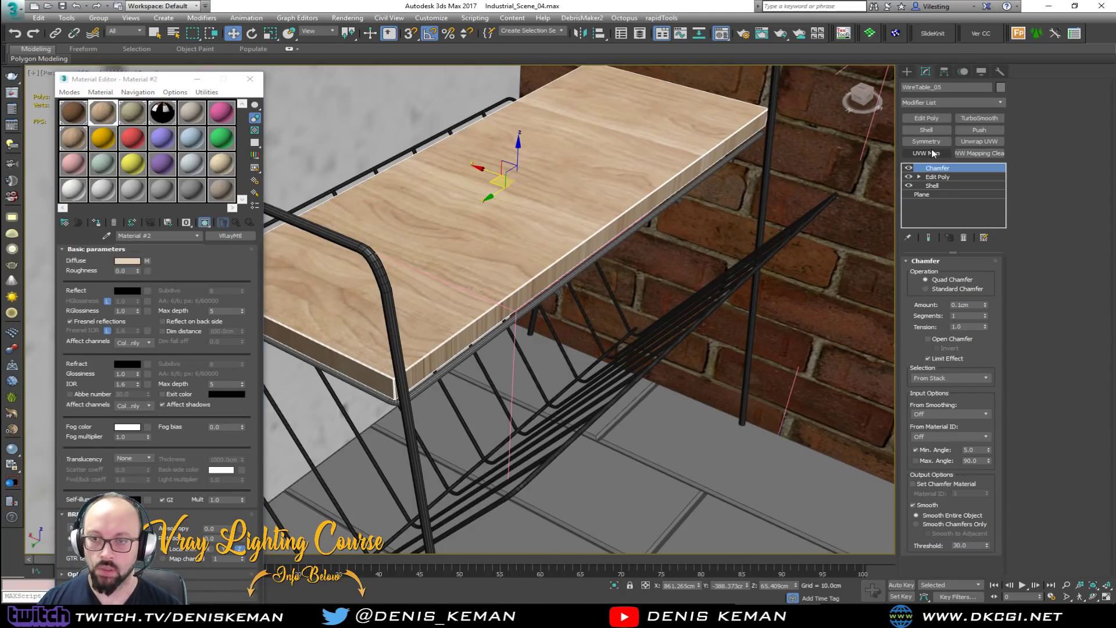
left_click(946, 320)
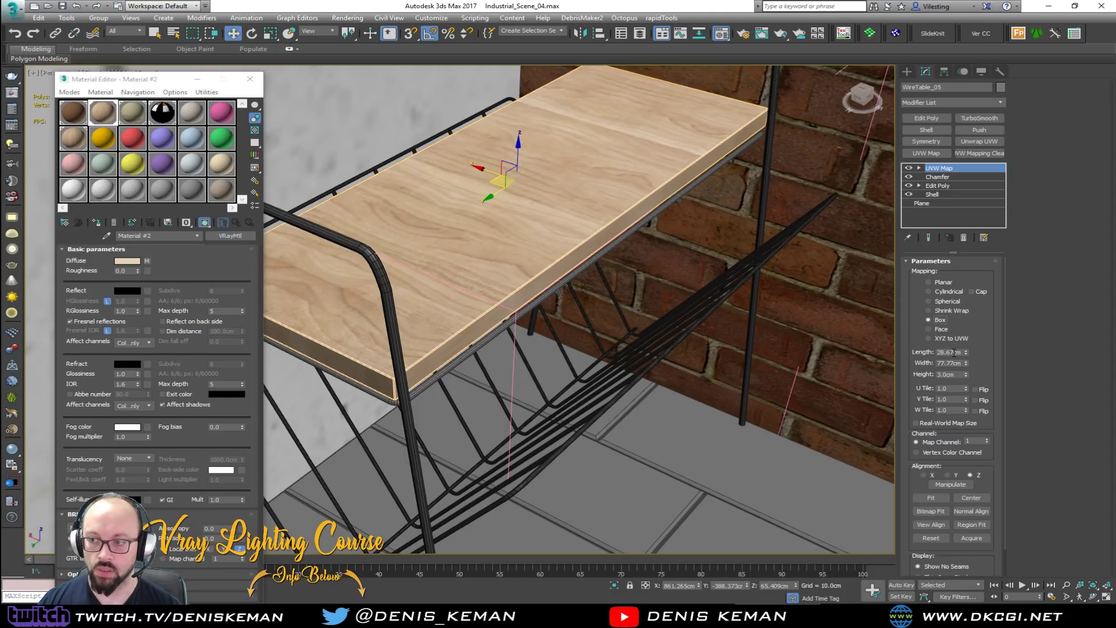
left_click_drag(961, 351, 928, 346)
type("50")
key("Tab")
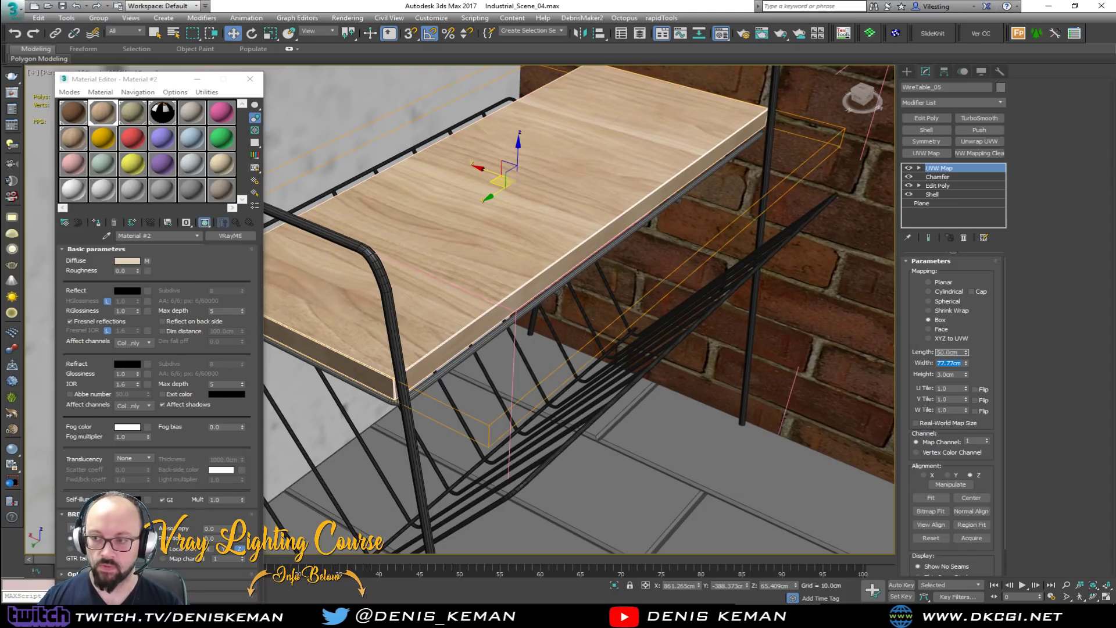
type("50")
key("Tab")
type("50")
key("Return")
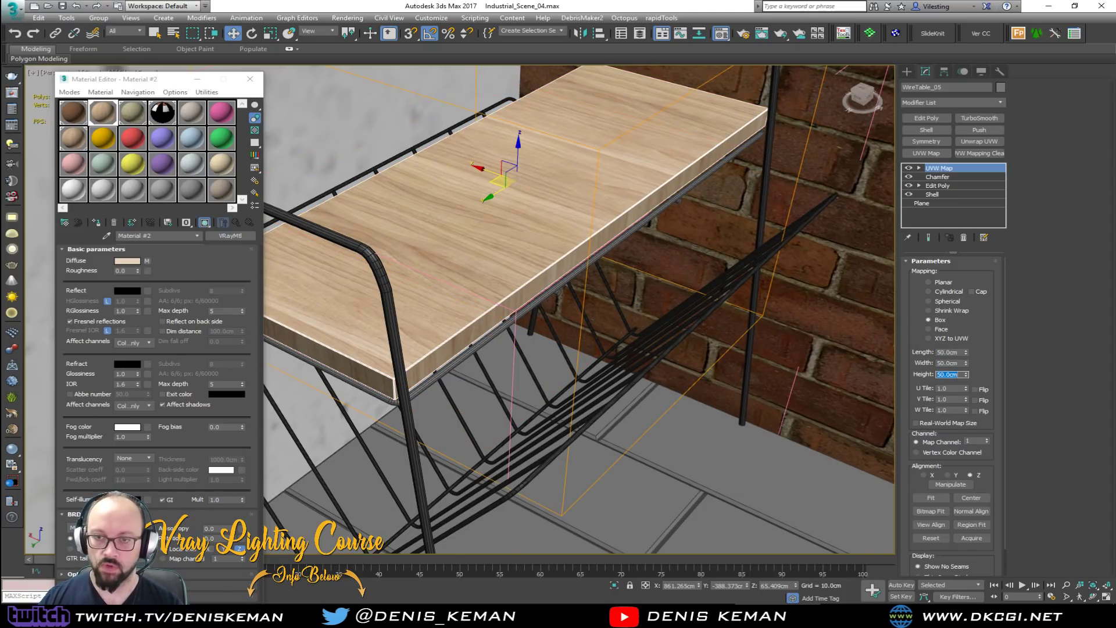
Close the Material Editor and the wire table group, and deselect the table.
left_click(250, 79)
left_click(98, 18)
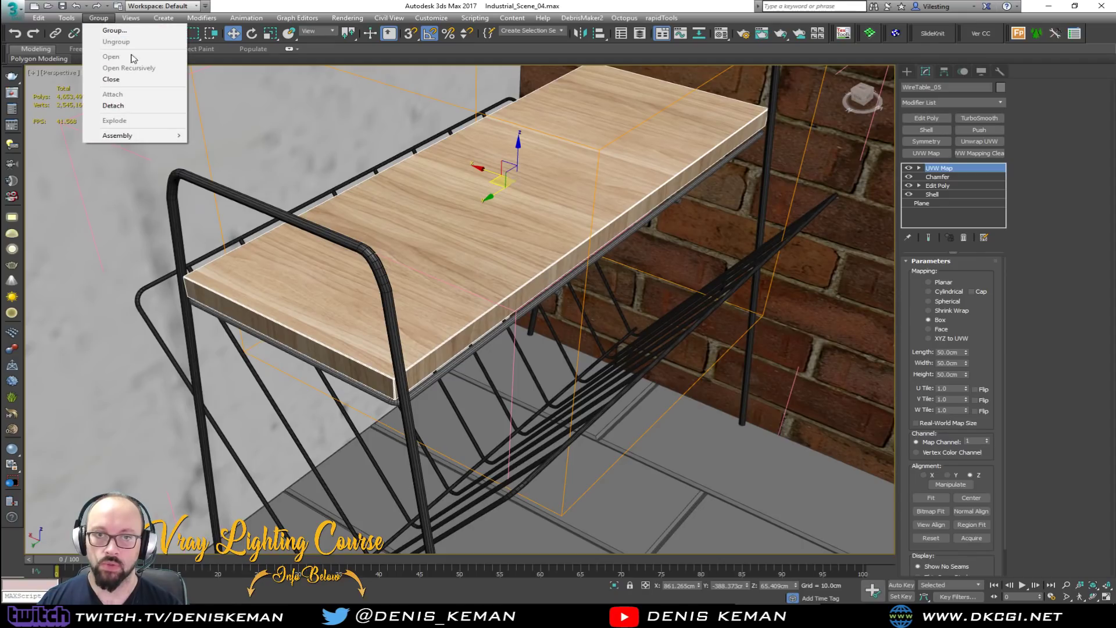
left_click(138, 81)
key("F3")
left_click(318, 139)
key("F3")
key("F4")
scroll(417, 253, "down", 6)
middle_click_drag(418, 254, 475, 272, "alt")
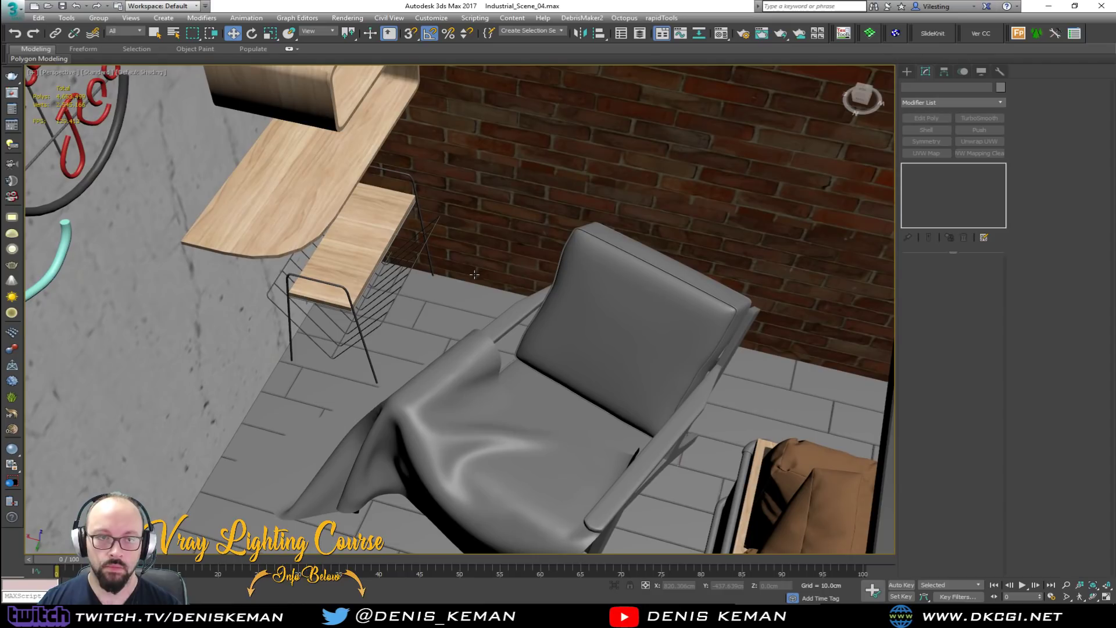
Rotate the wire table so it runs lengthwise along the brick wall and move it against the wall beside the shelf.
left_click(374, 291)
key("e")
mouse_move(372, 294)
left_mouse_down()
mouse_move(325, 314)
mouse_move(385, 280)
left_mouse_up()
key("w")
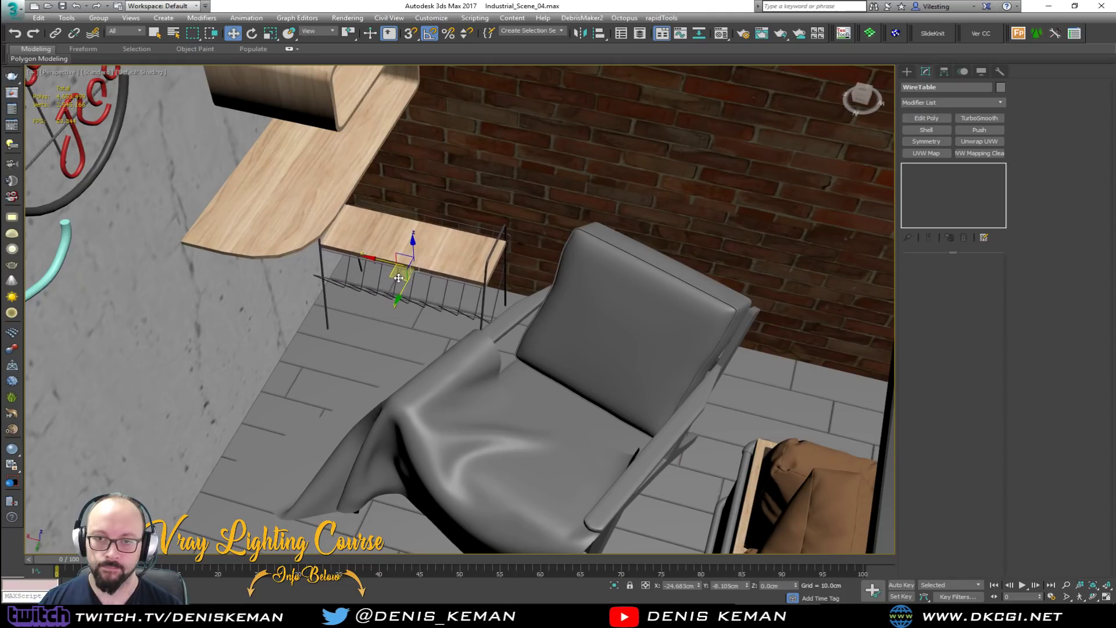
scroll(401, 272, "down", 10)
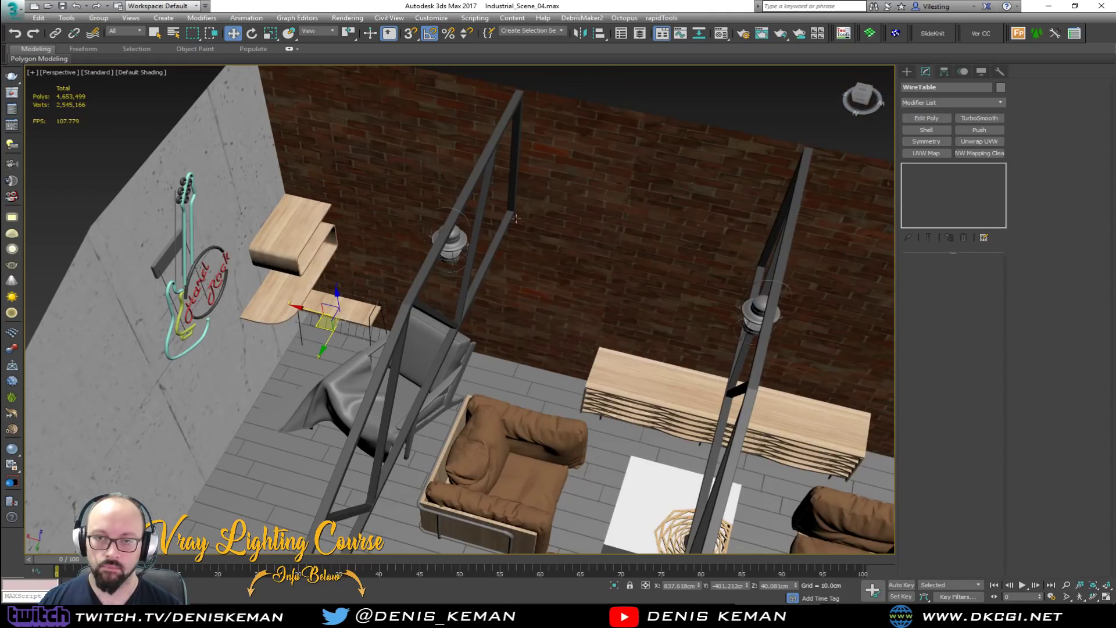
left_click(645, 100)
scroll(645, 100, "down", 10)
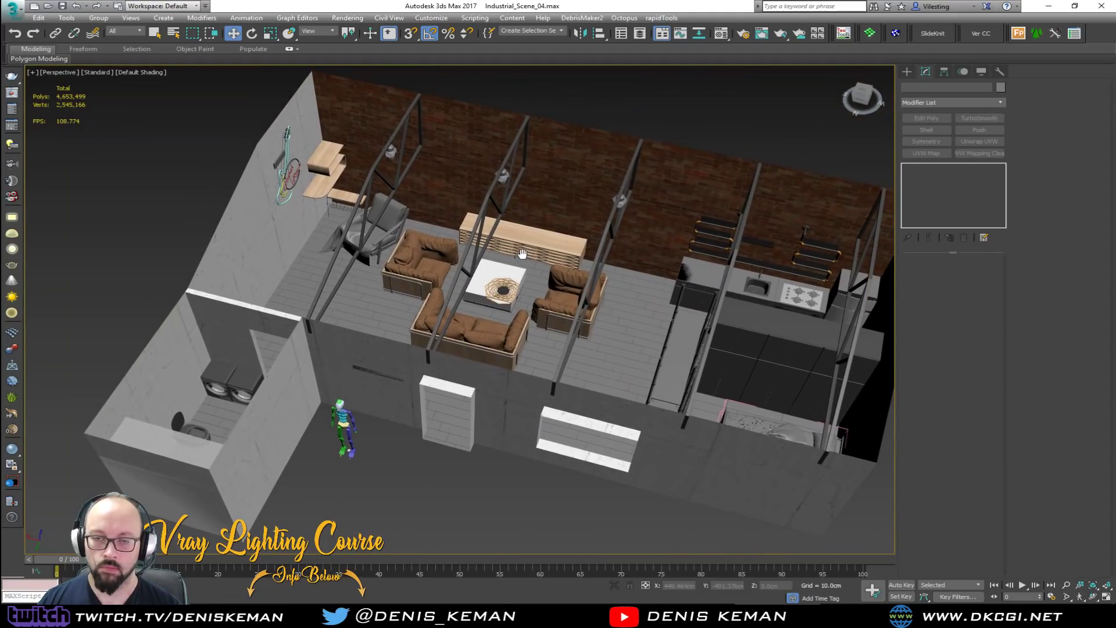
Rotate the grey armchair -135 degrees about the Z axis.
middle_click_drag(452, 233, 488, 234, "alt")
scroll(340, 256, "up", 6)
left_click(377, 293)
key("e")
left_click_drag(412, 279, 339, 299)
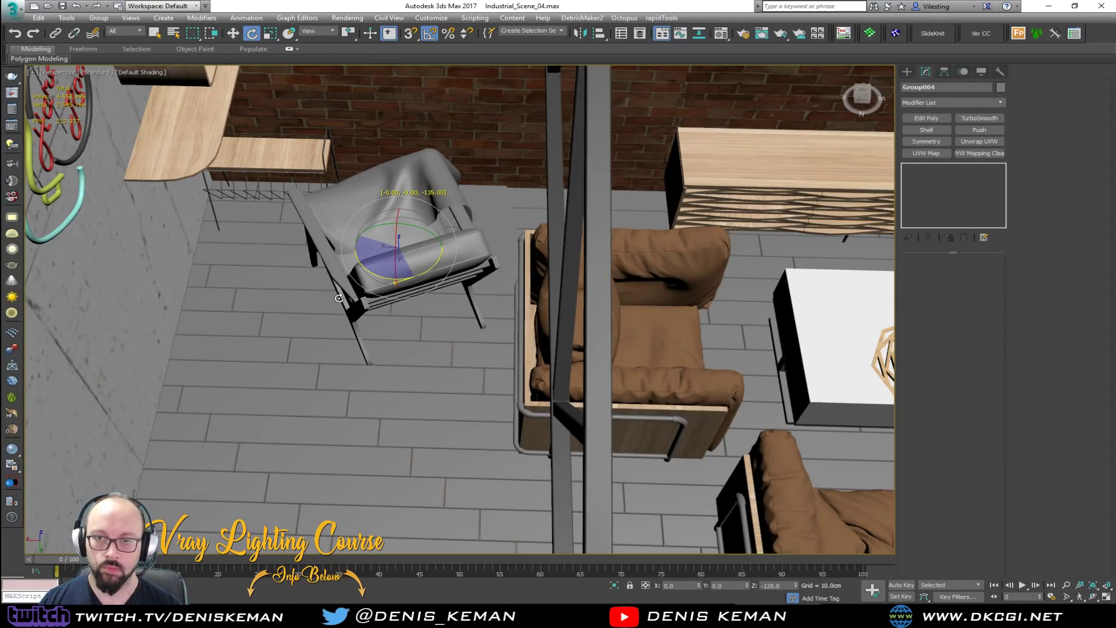
Move the grey armchair away from the brick wall onto the open floor in front of the wall shelf.
key("w")
left_click_drag(387, 257, 360, 343)
middle_click_drag(361, 343, 353, 317, "alt")
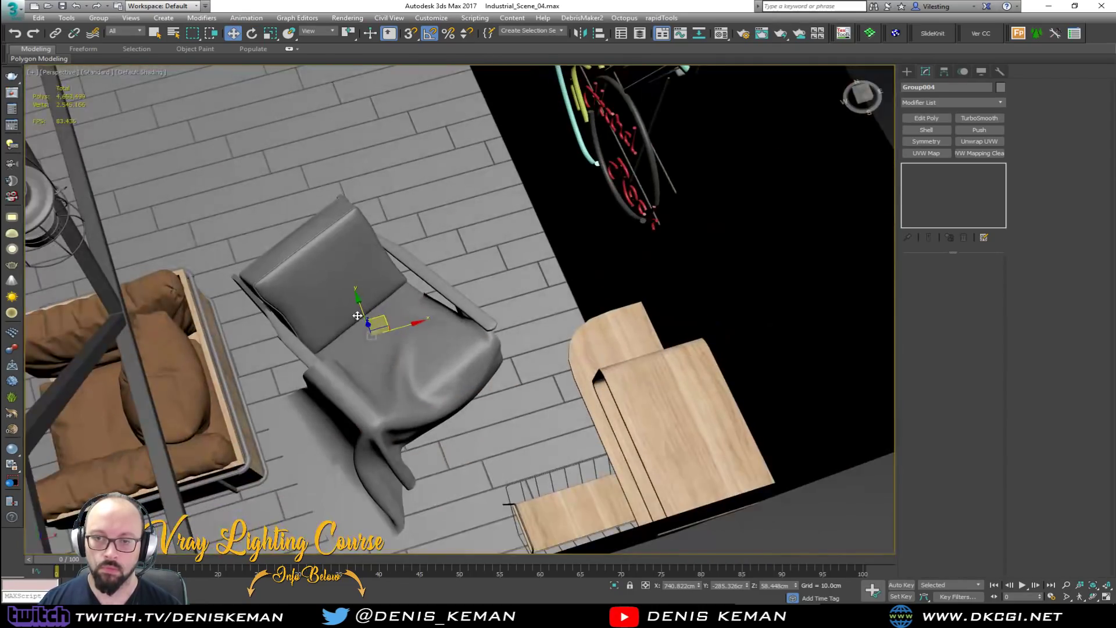
left_click_drag(386, 314, 387, 222)
middle_click_drag(387, 221, 340, 287, "alt")
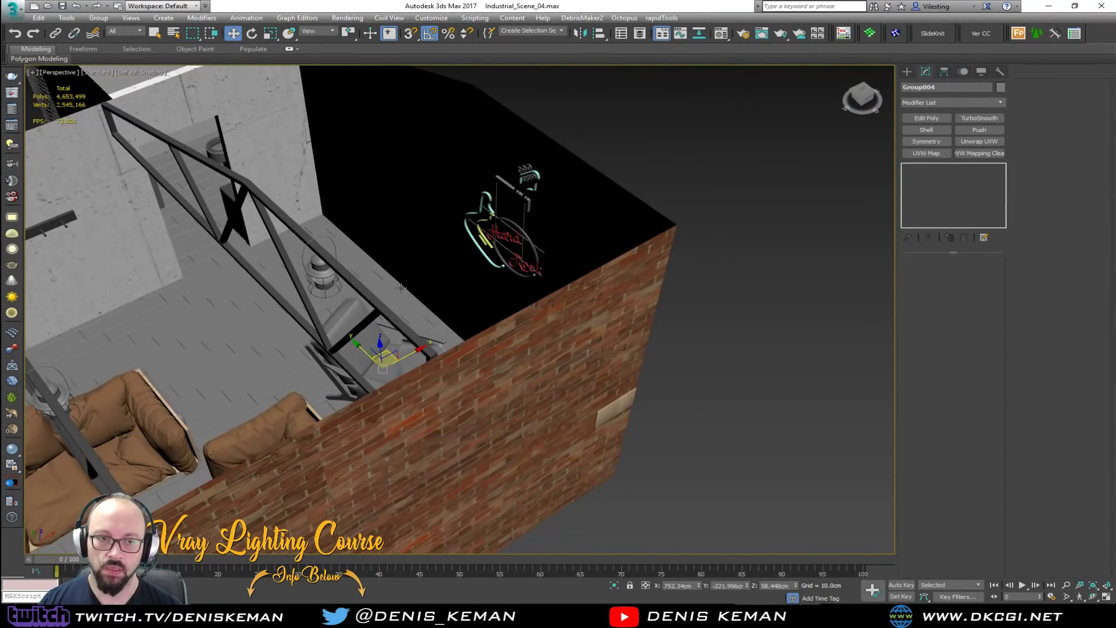
left_click(675, 176)
middle_click_drag(411, 242, 688, 289, "alt")
scroll(688, 289, "up", 3)
left_click(637, 284)
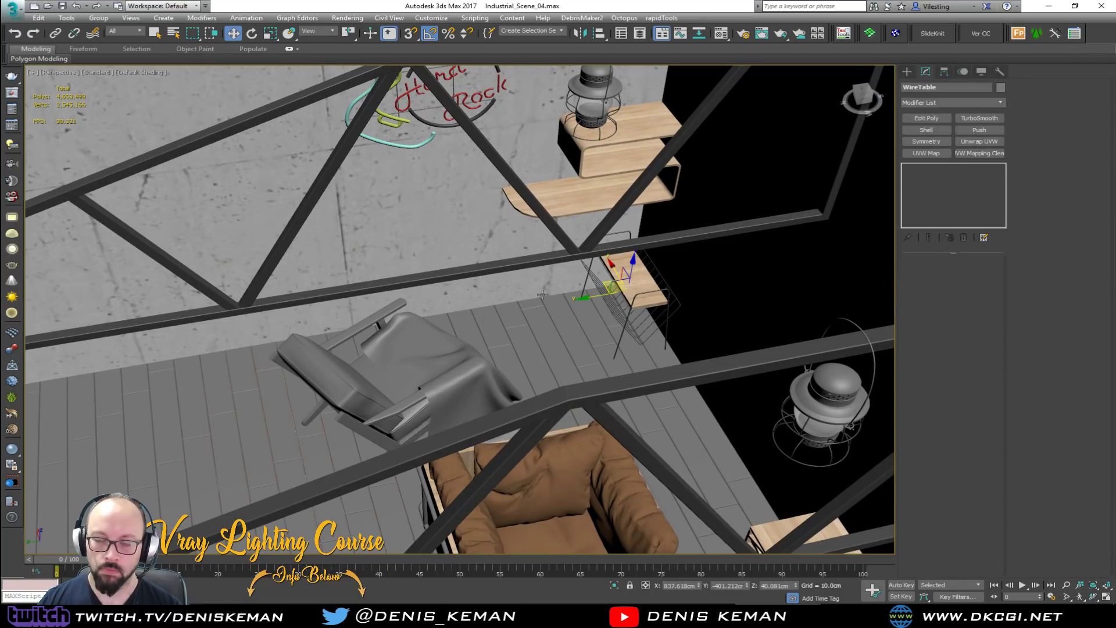
scroll(486, 305, "down", 4)
left_click(639, 245)
Select both door objects standing outside the building and rotate them parallel to the wall with the doorway.
middle_click_drag(439, 309, 348, 207, "alt")
middle_click_drag(402, 342, 540, 302, "alt")
middle_click_drag(540, 302, 355, 290, "alt")
middle_click_drag(174, 169, 412, 232)
left_click(298, 253)
key("e")
left_click_drag(292, 256, 322, 231)
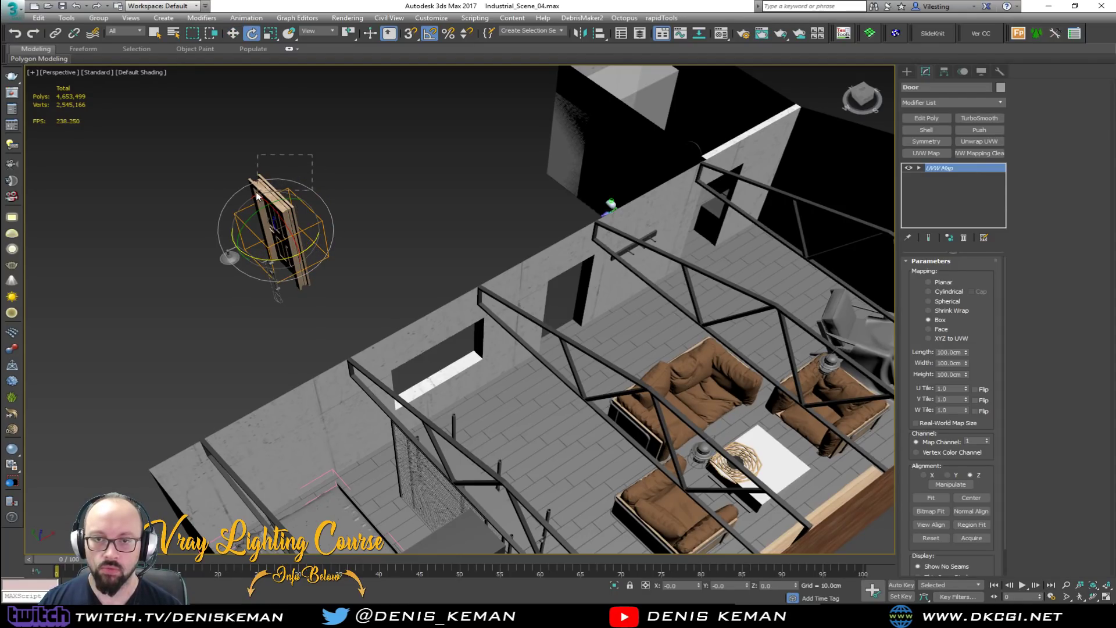
left_click_drag(258, 191, 235, 205)
left_click_drag(289, 255, 339, 244)
key("w")
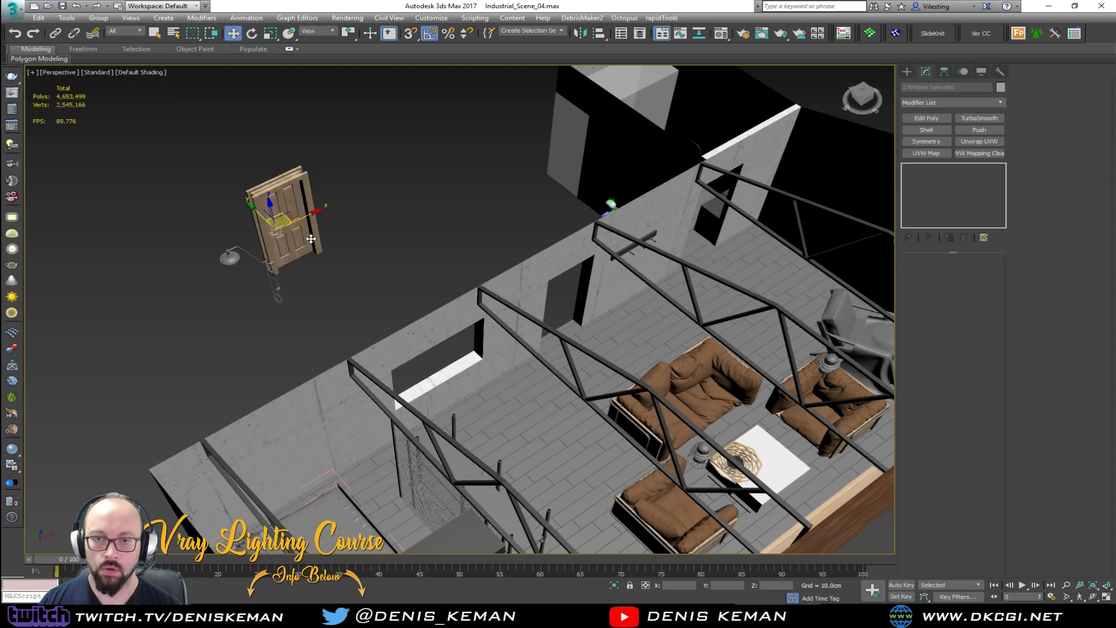
Move the door into the empty doorway of the concrete wall and align it within the wall's thickness.
left_click_drag(277, 227, 555, 299)
key("z")
middle_click_drag(552, 299, 494, 272, "alt")
scroll(441, 337, "up", 4)
middle_click_drag(441, 337, 453, 400, "alt")
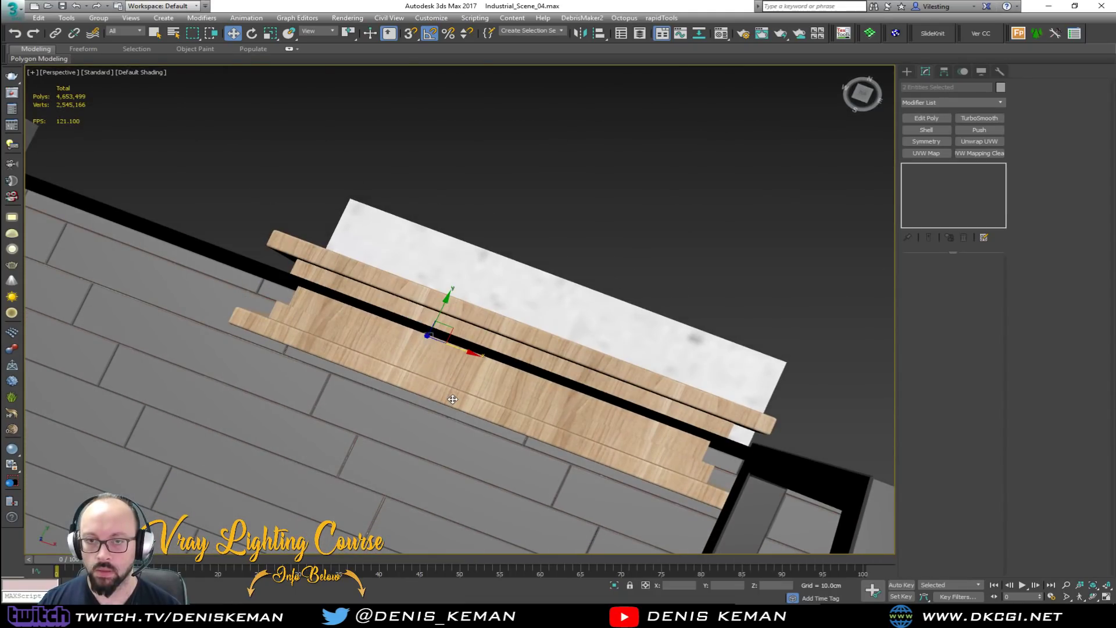
left_click_drag(457, 304, 480, 295)
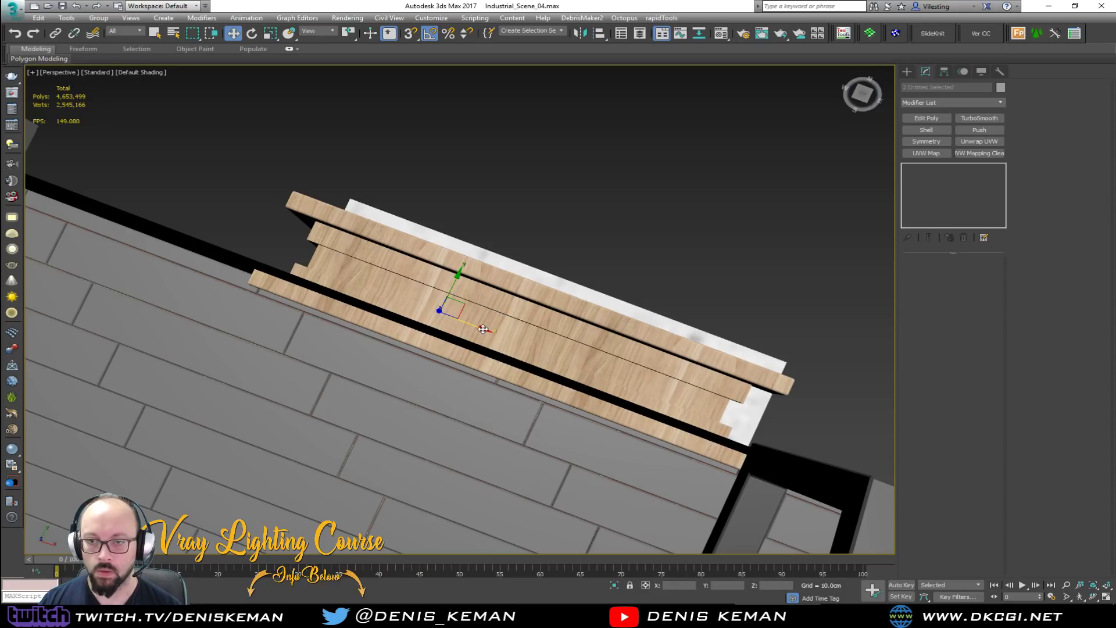
middle_click_drag(488, 326, 514, 269, "alt")
Select the vertices of the concrete wall along the doorway's right edge and move them along X to fit the door frame.
left_click(744, 320)
middle_click_drag(814, 294, 723, 286)
scroll(723, 286, "down", 3)
key("F3")
scroll(611, 297, "down", 10)
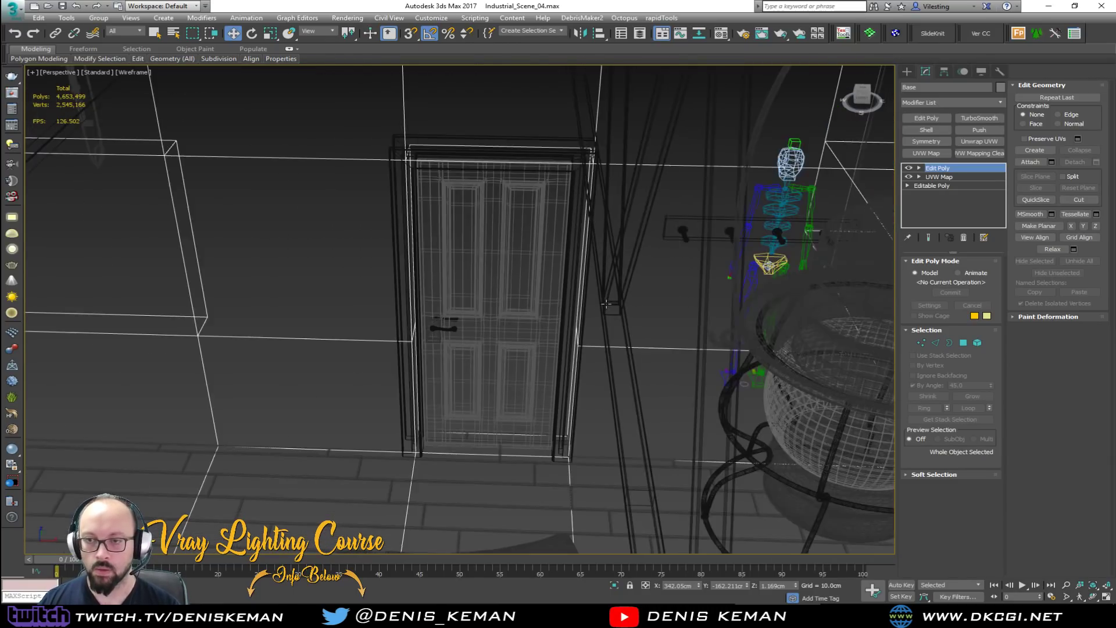
key("1")
middle_click_drag(609, 300, 539, 172, "alt")
left_click_drag(490, 434, 490, 434)
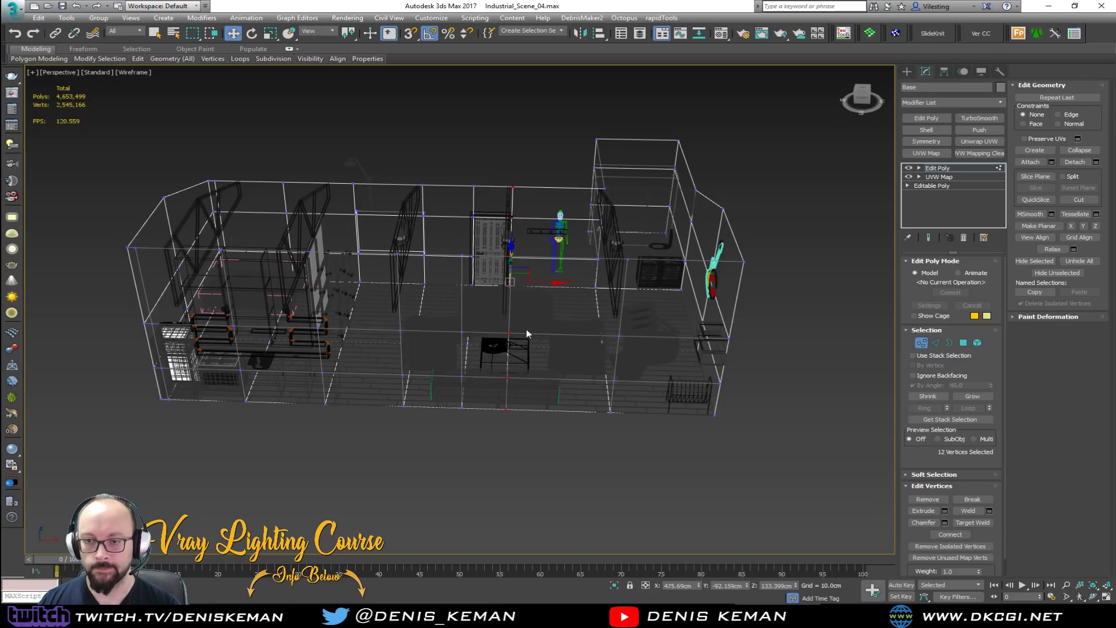
key("F3")
scroll(518, 245, "up", 10)
middle_click_drag(531, 254, 551, 375, "alt")
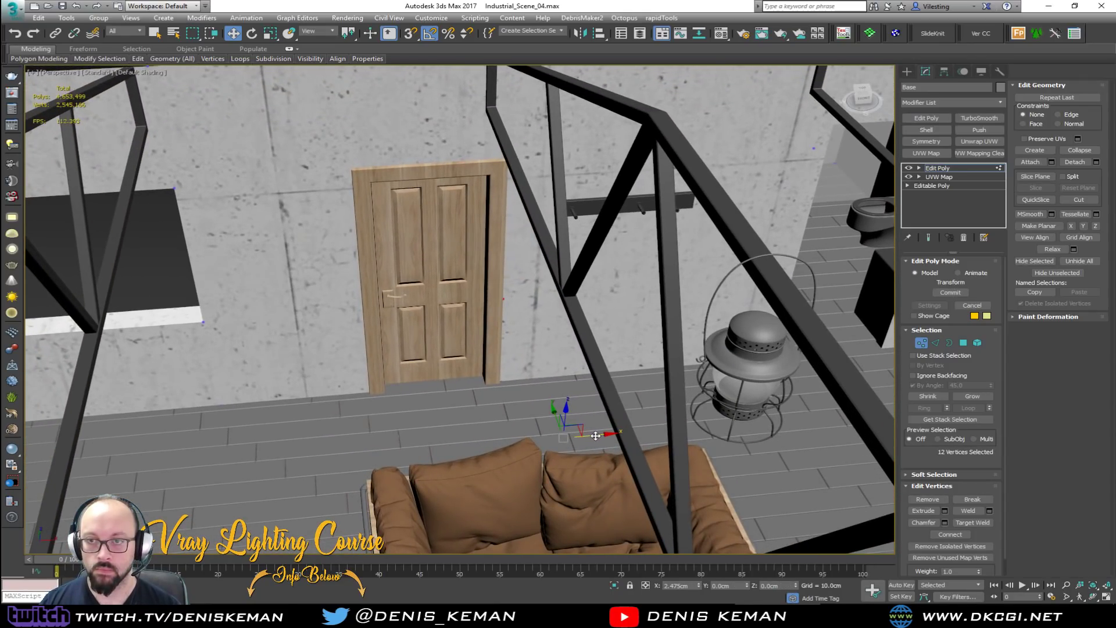
key("F3")
key("F3")
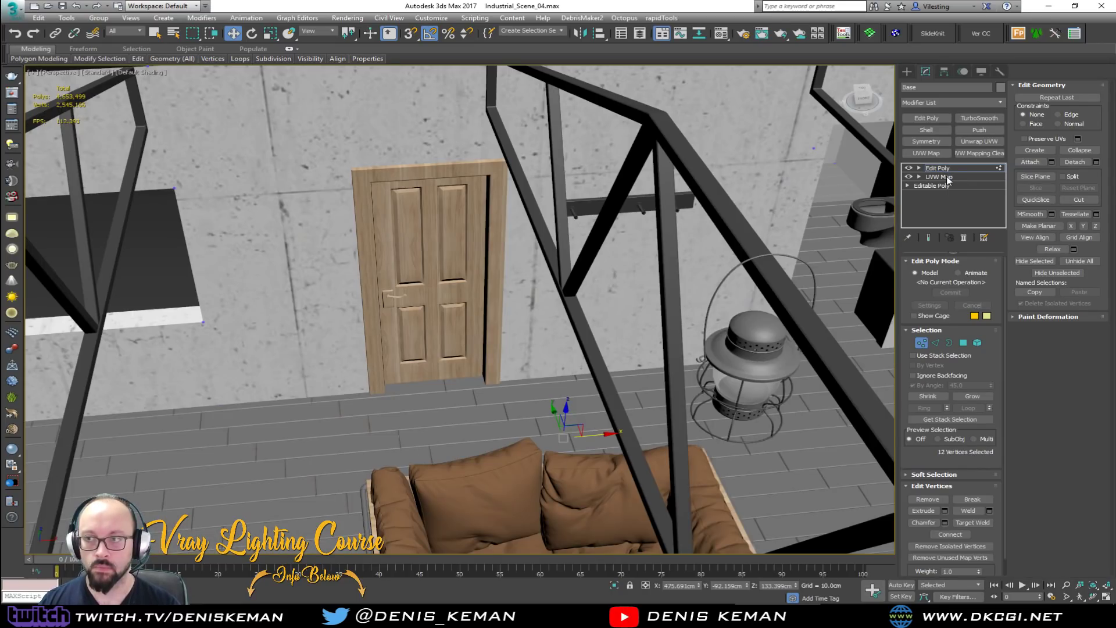
Leave vertex editing and move the wall's UVW Map modifier above Edit Poly in the modifier stack.
key("1")
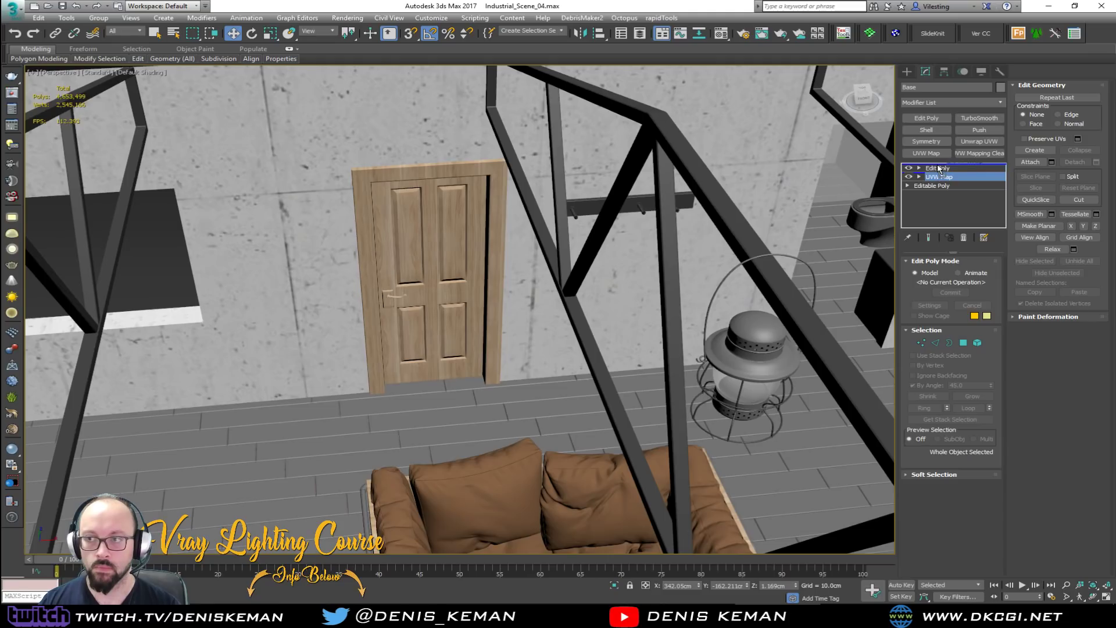
left_click_drag(938, 168, 939, 168)
scroll(503, 261, "down", 6)
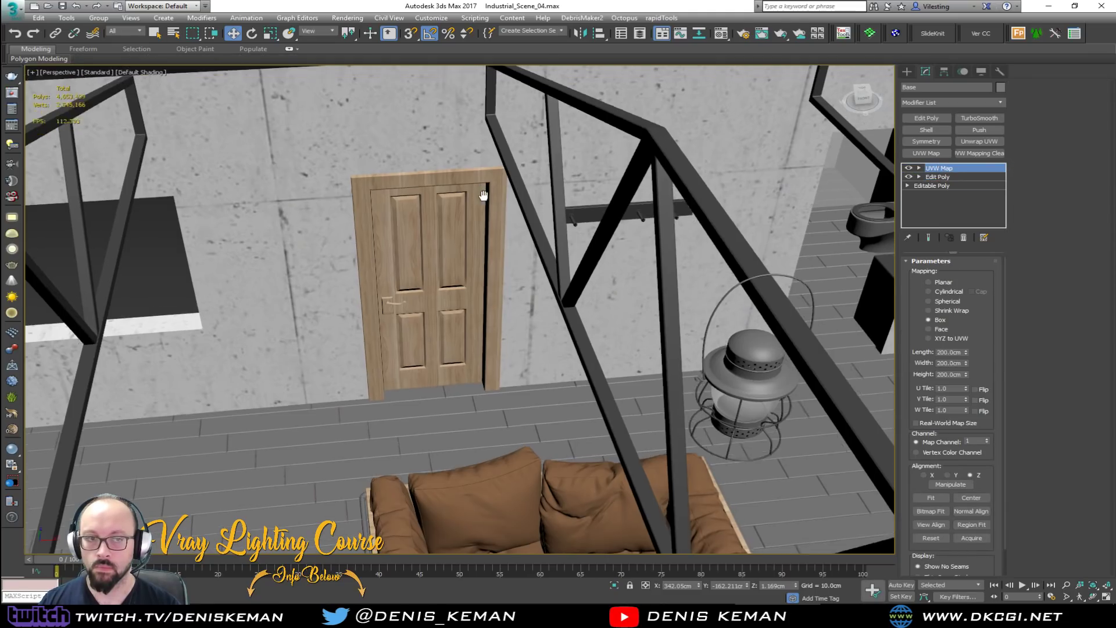
left_click(425, 131)
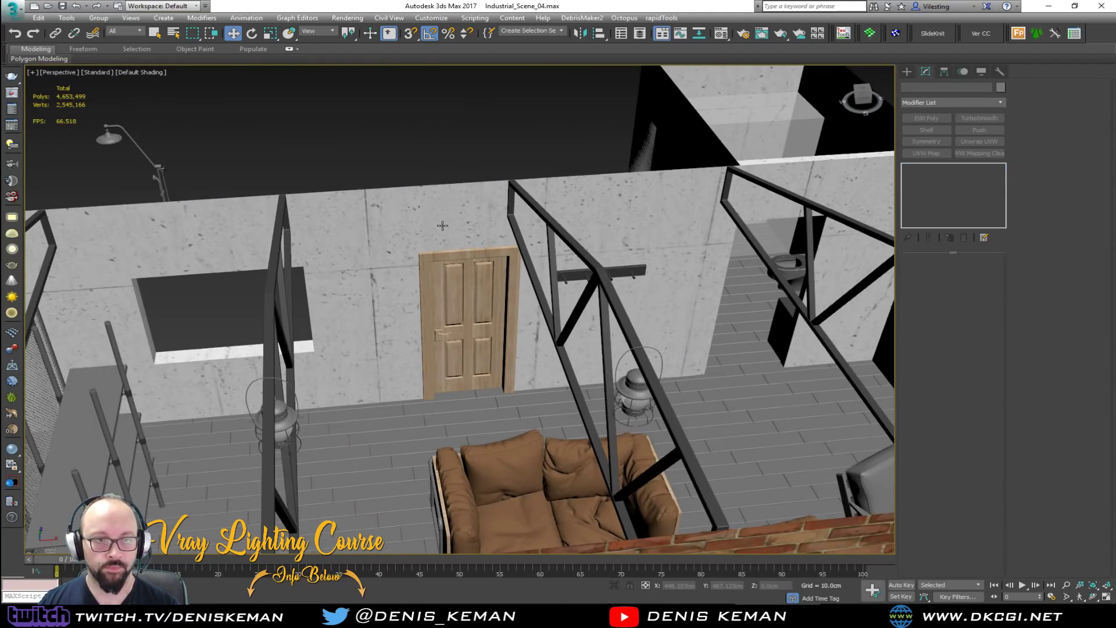
Move the grey armchair back toward the brick wall, beside the wall shelf and in front of the wire table.
middle_click_drag(442, 251, 308, 323, "alt")
left_click(397, 328)
scroll(401, 337, "up", 10)
scroll(309, 323, "down", 3)
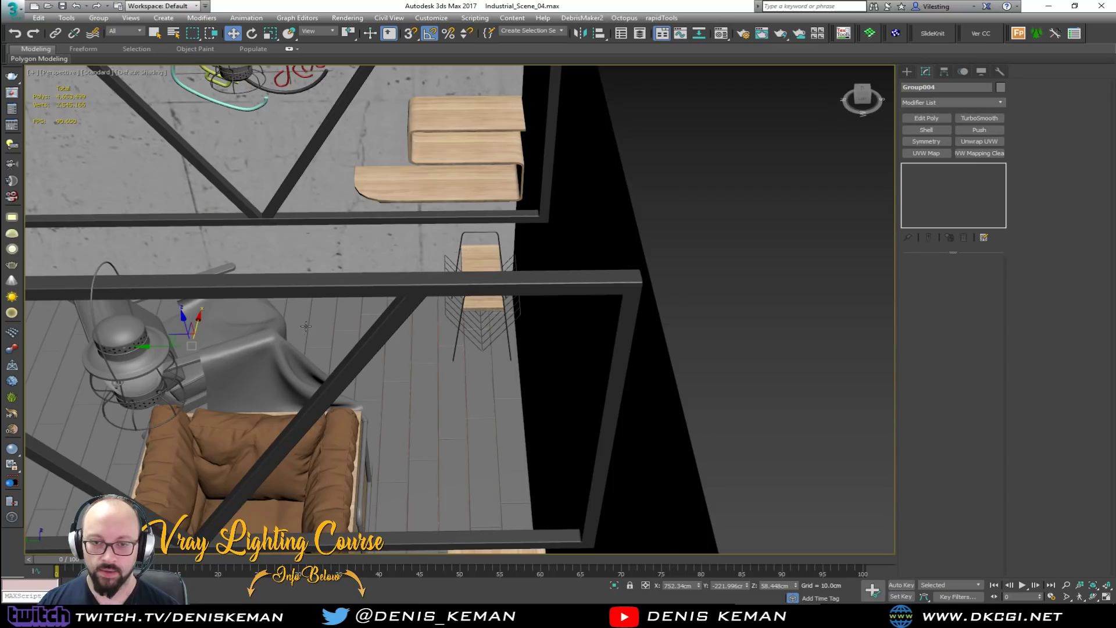
left_click_drag(213, 369, 315, 363)
middle_click_drag(225, 346, 345, 400, "alt")
left_click_drag(341, 418, 196, 281)
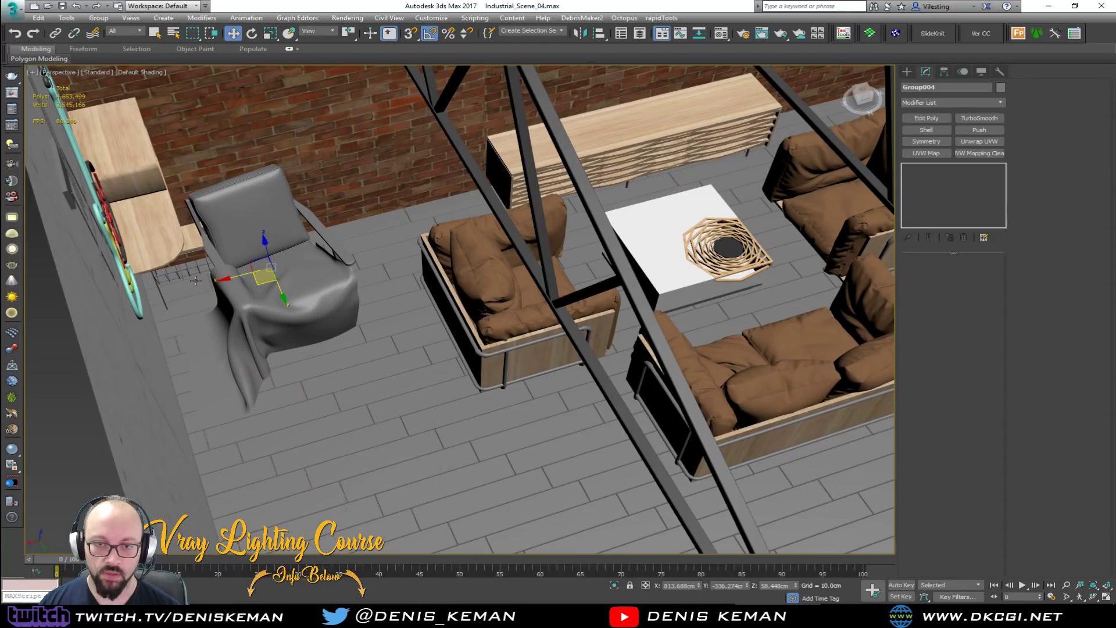
left_click(383, 349)
Move the wire table about 157 cm along the brick wall, between the grey armchair and the slatted sideboard.
middle_click_drag(384, 348, 363, 221, "alt")
scroll(372, 186, "up", 4)
key("F4")
left_click(373, 175)
scroll(378, 191, "down", 3)
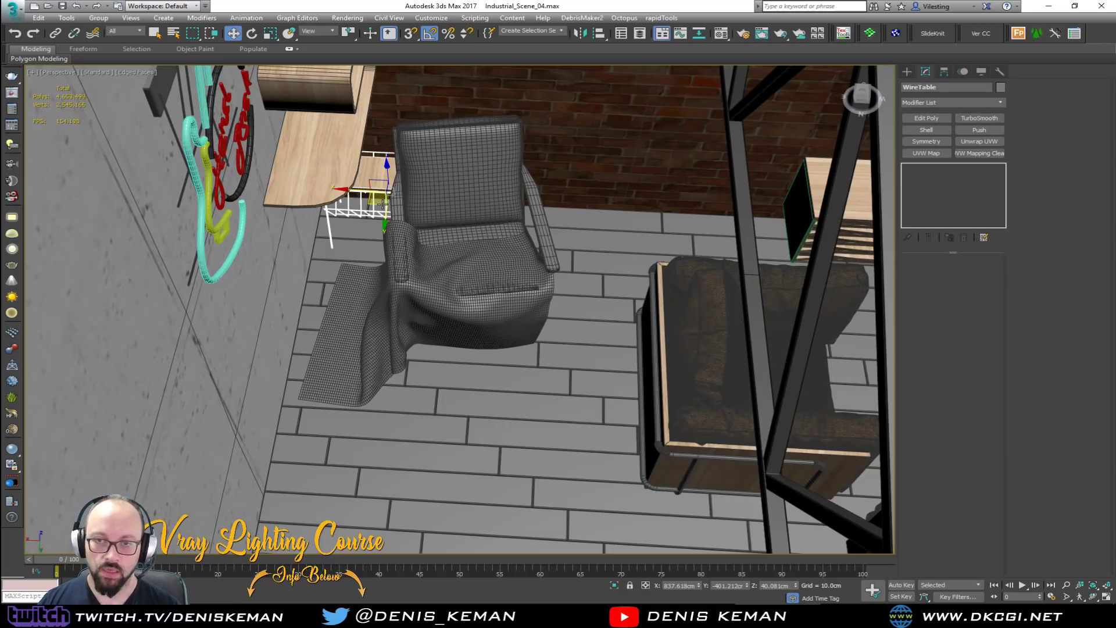
left_click_drag(361, 188, 606, 189)
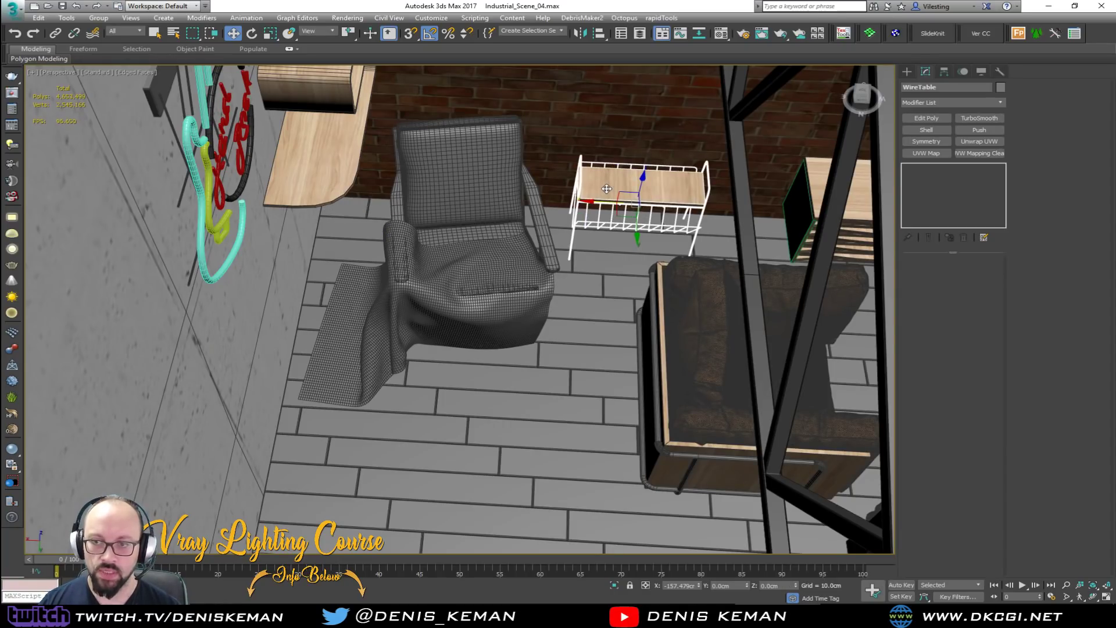
Fine-tune the grey armchair's position in the corner near the wall shelf and check its placement in wireframe.
middle_click_drag(615, 196, 540, 301, "alt")
left_click(542, 301)
left_click_drag(508, 328, 475, 309)
key("F3")
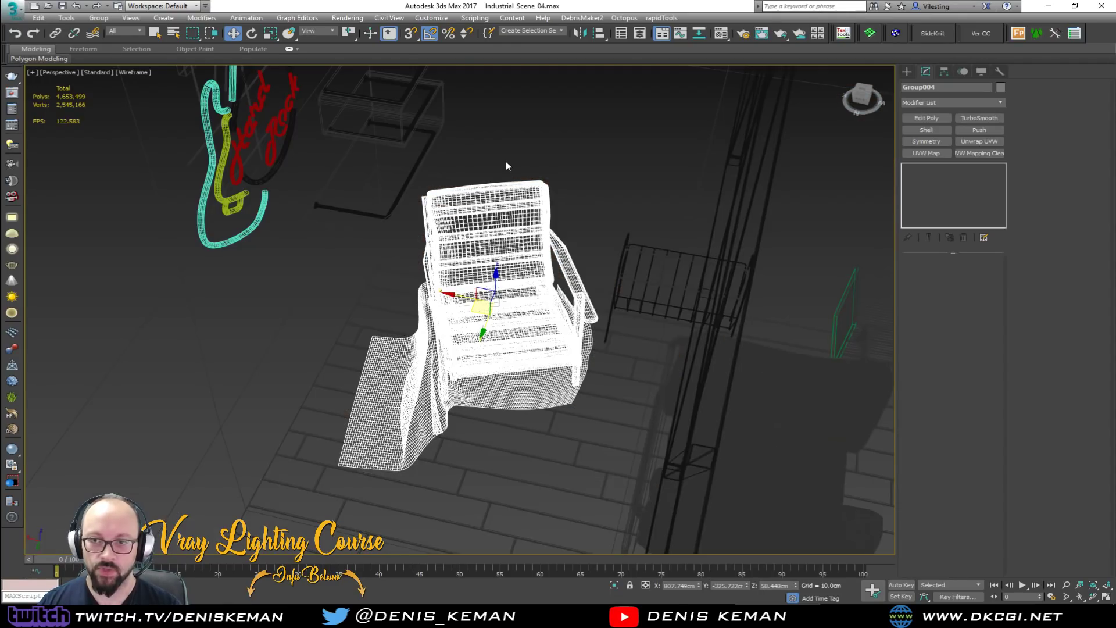
left_click(505, 163)
key("F3")
key("F4")
mouse_move(505, 240)
middle_mouse_down()
mouse_move(503, 308)
mouse_move(406, 296)
mouse_move(459, 264)
mouse_move(503, 269)
mouse_move(449, 297)
middle_mouse_up()
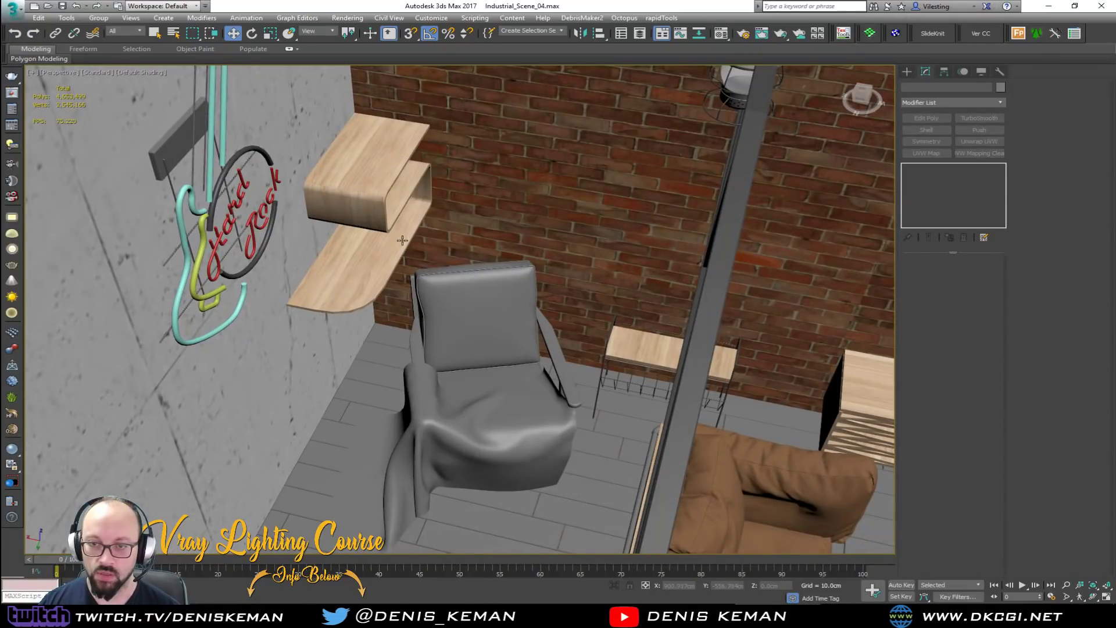
Nudge the grey armchair about 6 cm away from the concrete wall in the corner below the wall shelf.
left_click(488, 343)
left_click_drag(464, 386, 474, 391)
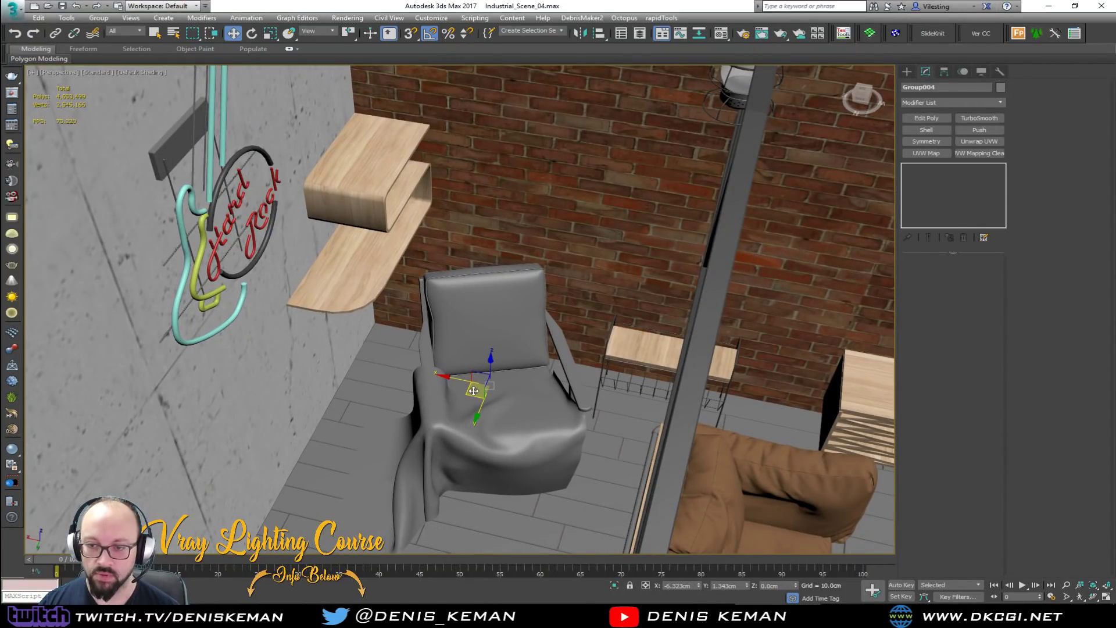
middle_click_drag(512, 322, 444, 383)
scroll(444, 384, "down", 7)
left_click(625, 224)
Examine the small loose objects lying outside the building to see which still need placing.
middle_click_drag(565, 341, 632, 399)
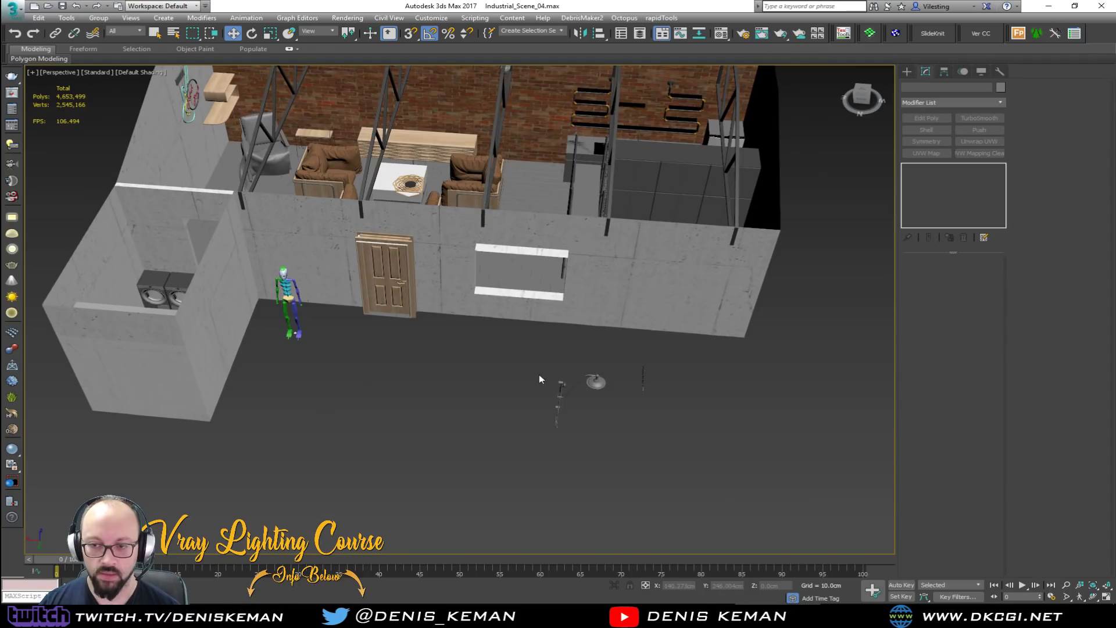
left_click_drag(654, 371, 632, 401)
key("z")
middle_click_drag(632, 401, 576, 360, "alt")
scroll(582, 369, "down", 4)
left_click(589, 380)
middle_click_drag(587, 232, 472, 383)
scroll(494, 403, "down", 5)
Move the shower fixture from outside the building into the bathroom's glass shower enclosure.
left_click_drag(451, 433, 452, 430)
key("z")
middle_click_drag(518, 345, 385, 352, "alt")
scroll(384, 352, "down", 4)
middle_click_drag(455, 305, 456, 313, "alt")
middle_click_drag(455, 313, 161, 242)
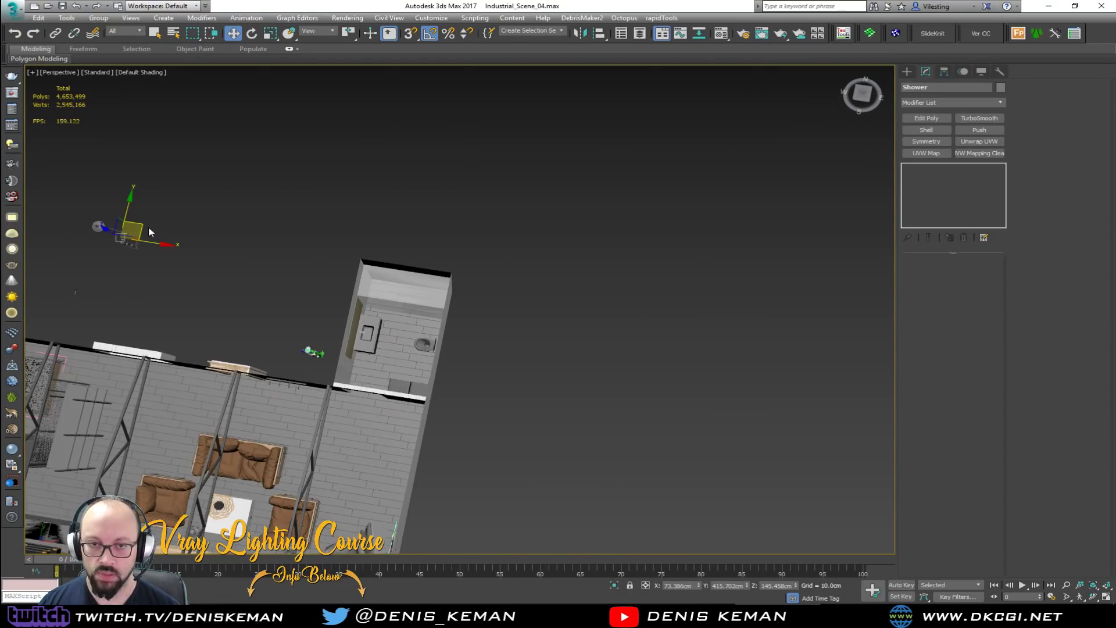
key("z")
Fine-tune the shower fixture's position against the marble wall inside the enclosure, ending about -10 cm in X and 26 cm in Y.
middle_click_drag(395, 282, 460, 261, "alt")
scroll(400, 263, "down", 3)
left_click_drag(442, 304, 543, 301)
key("w")
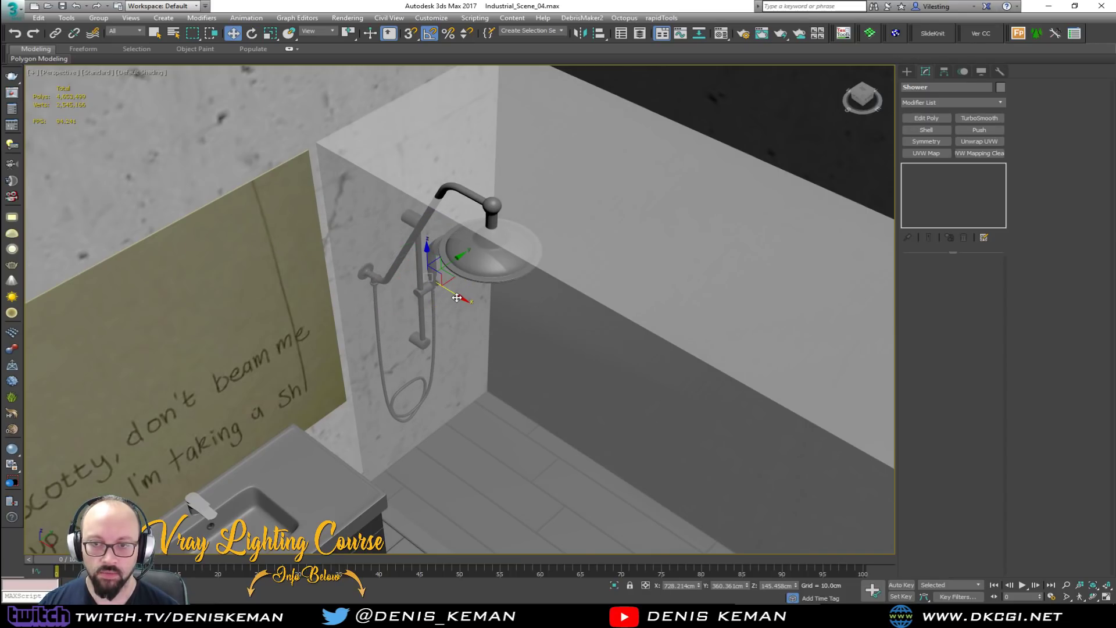
left_click_drag(454, 276, 485, 229)
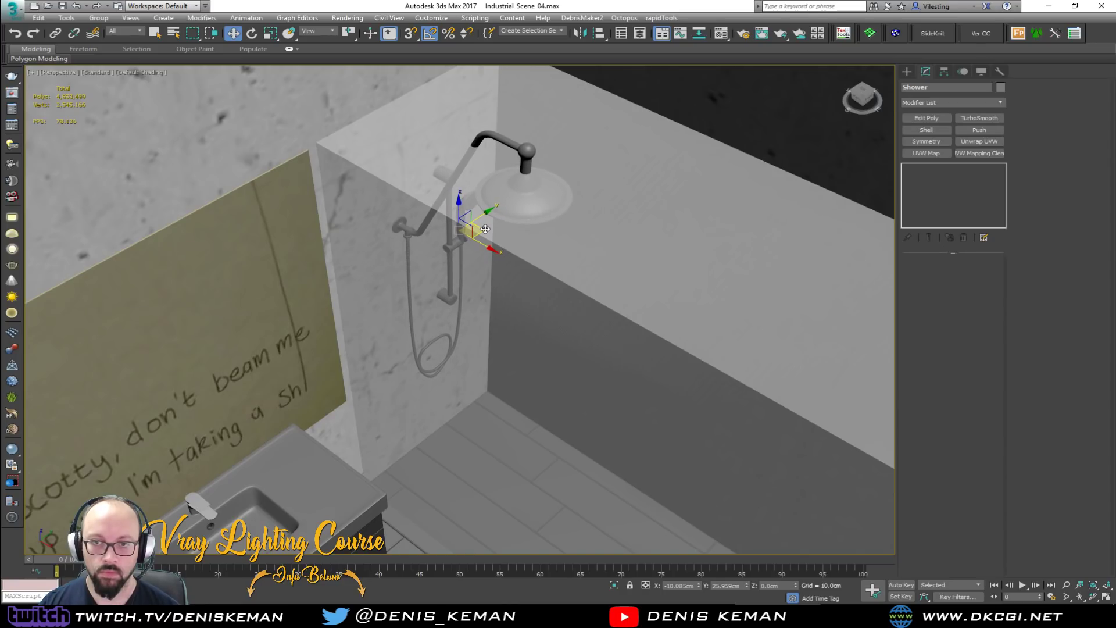
middle_click_drag(492, 240, 370, 271, "alt")
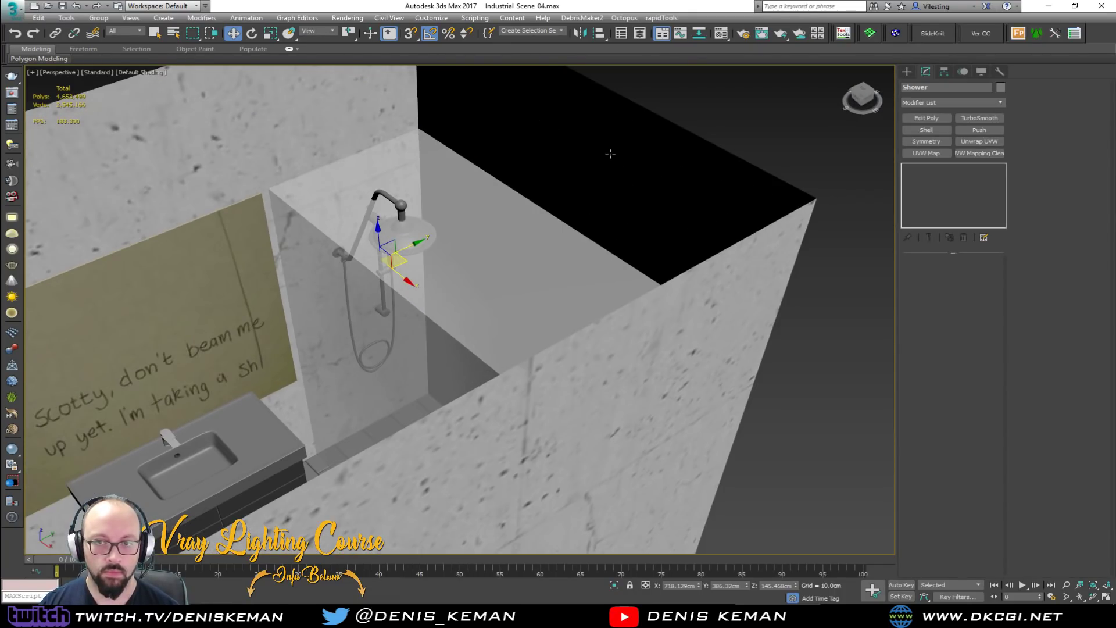
Detach the front polygon of the glass shower box as a separate clone object and leave polygon editing.
left_click(419, 285)
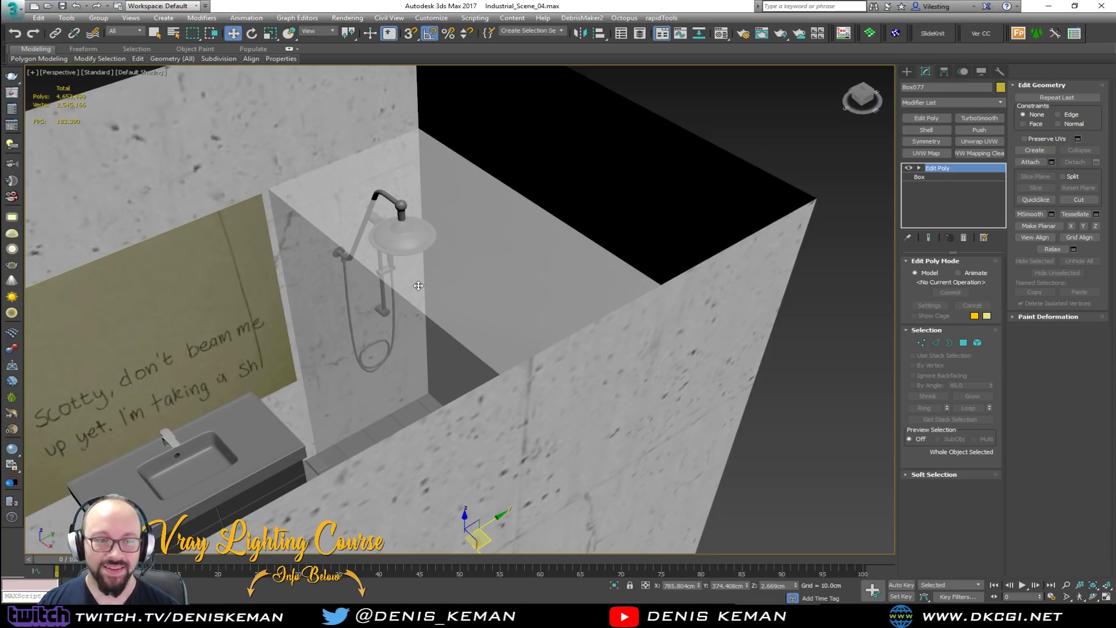
scroll(419, 285, "up", 2)
middle_click_drag(418, 285, 472, 279, "alt")
key("4")
left_click(457, 345)
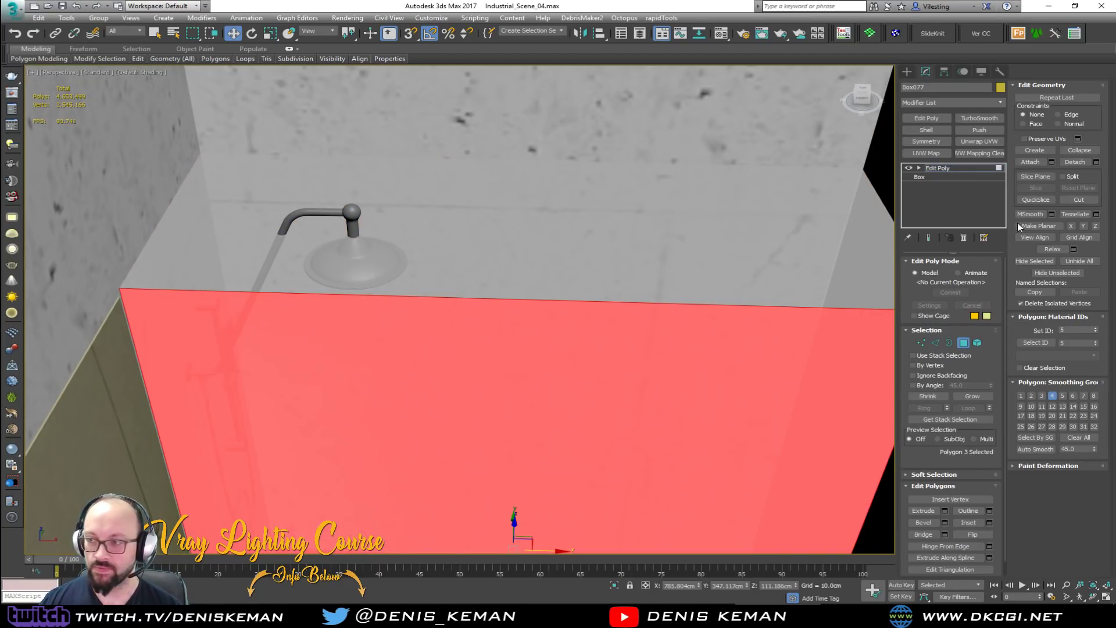
left_click(1090, 162)
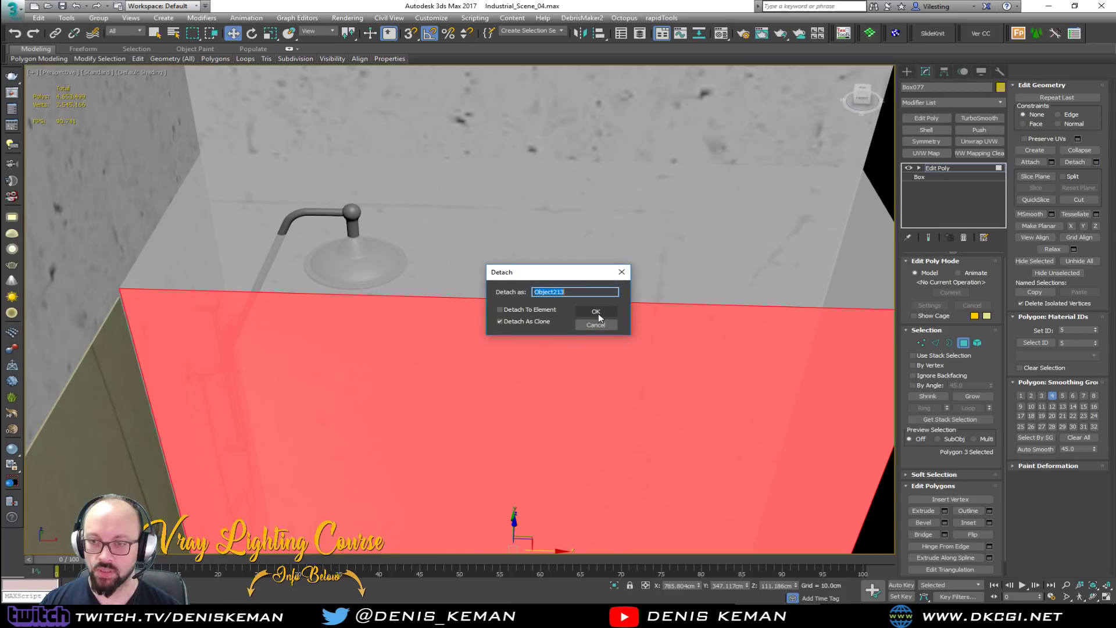
left_click(596, 312)
left_click(963, 344)
scroll(545, 299, "down", 5)
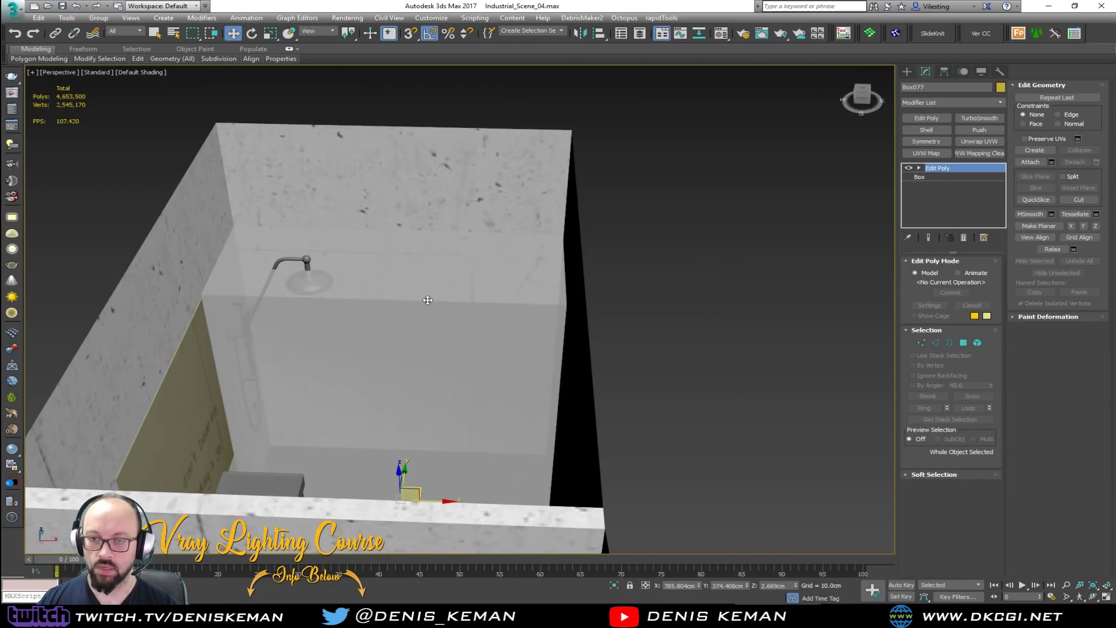
Delete the original glass box and give the detached panel thickness with a Shell modifier of 1 cm outer amount.
left_click(384, 339)
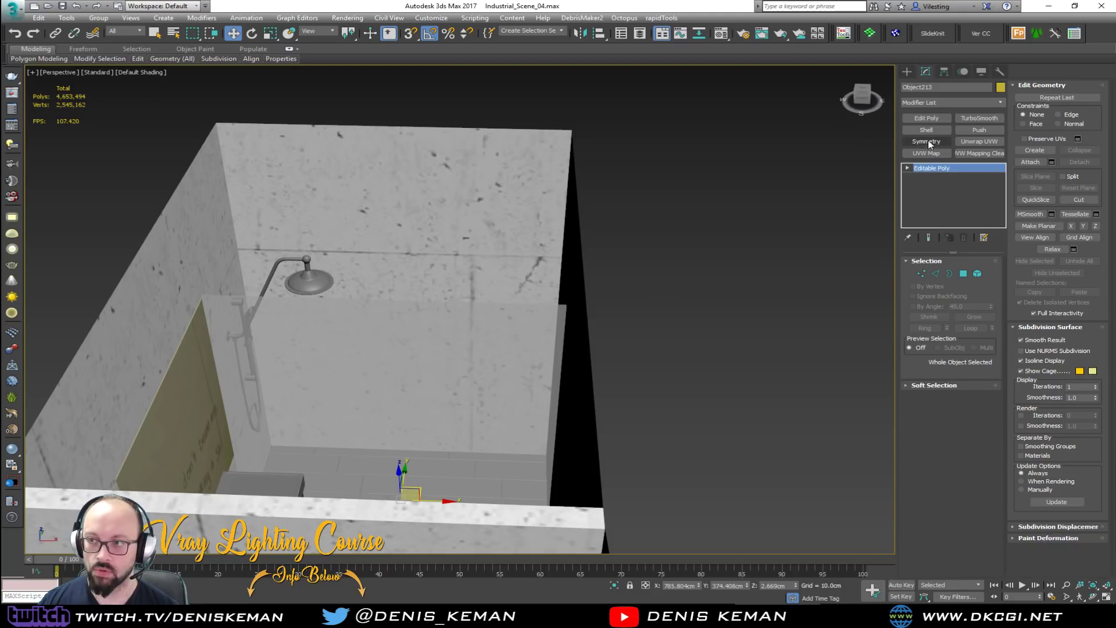
left_click(926, 130)
middle_click_drag(571, 263, 705, 240, "alt")
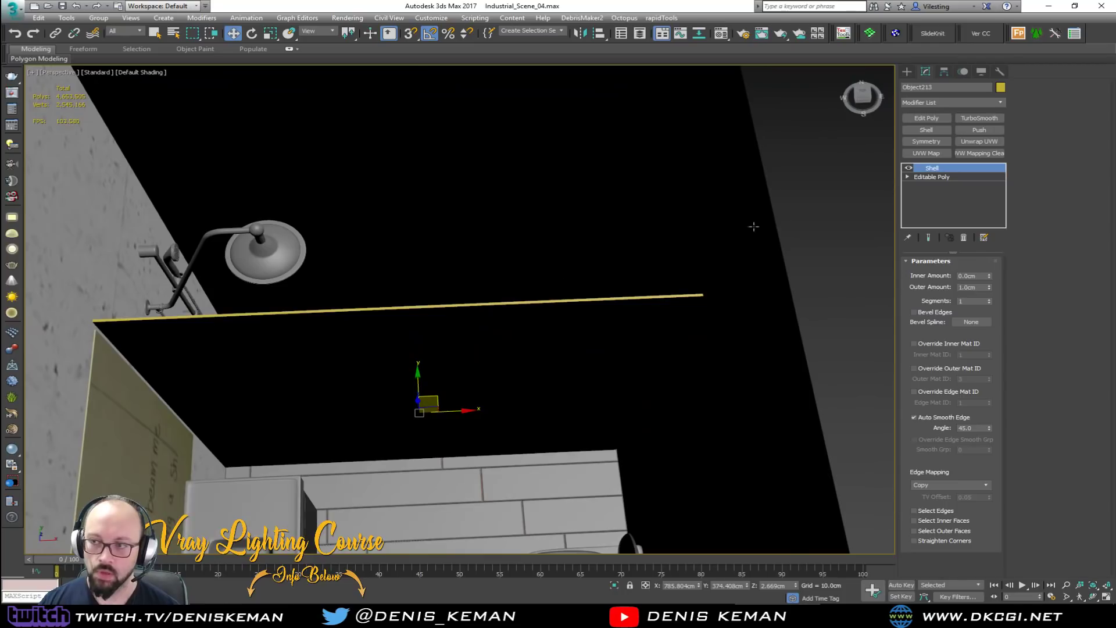
Add Edit Poly to the glass panel and connect its long edges with a vertical loop through the middle.
left_click(928, 120)
key("2")
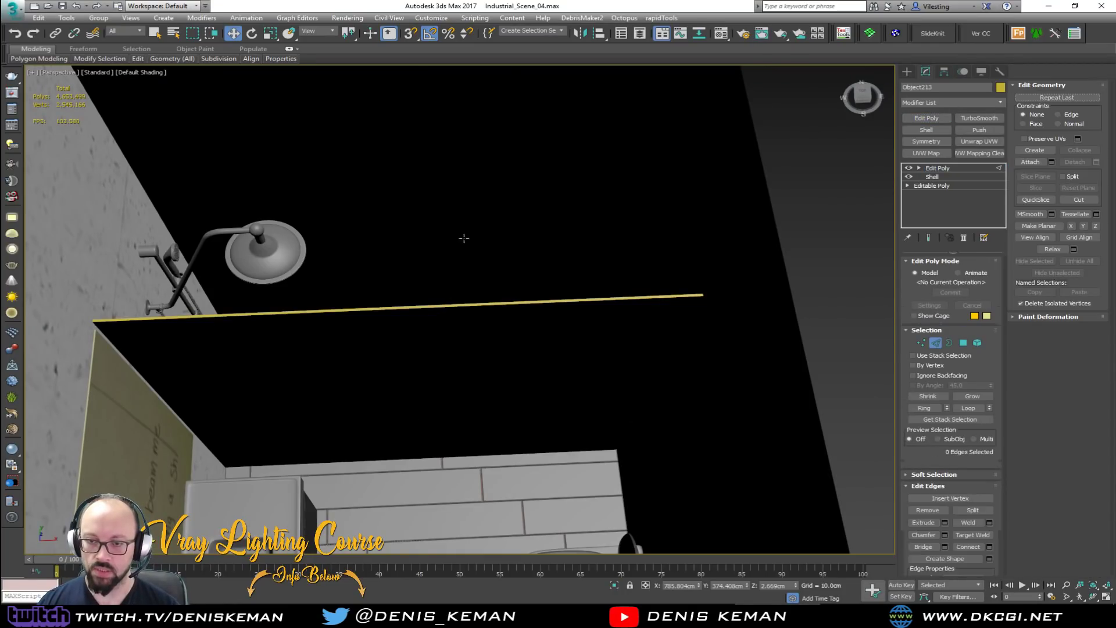
left_click(1083, 147)
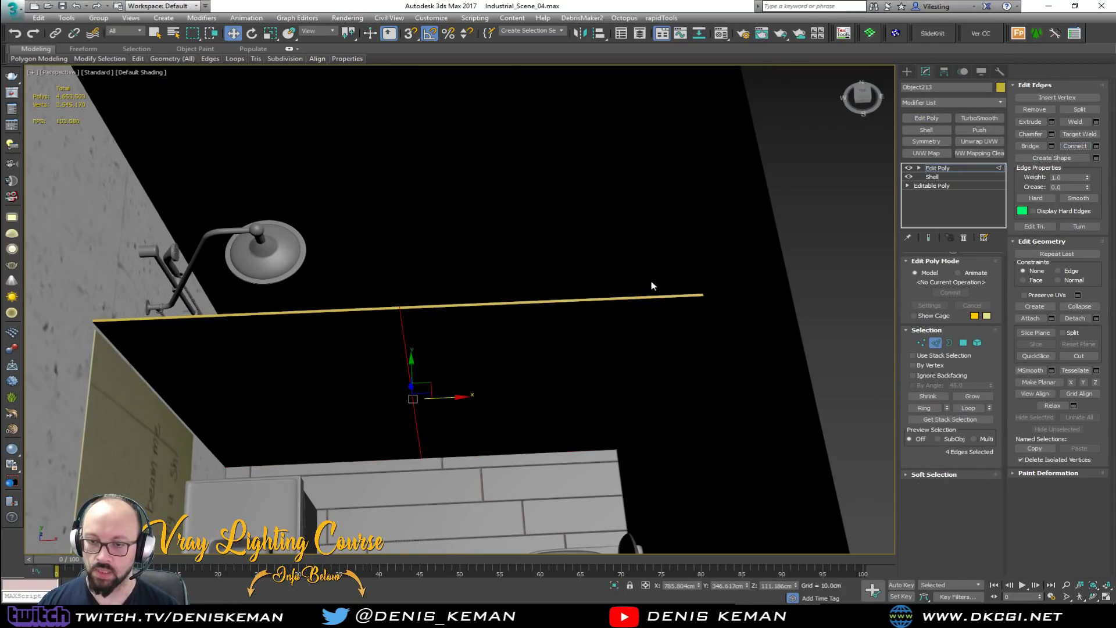
Detach the half of the glass panel farther from the shower head as a separate object.
key("4")
left_click_drag(794, 197, 540, 487)
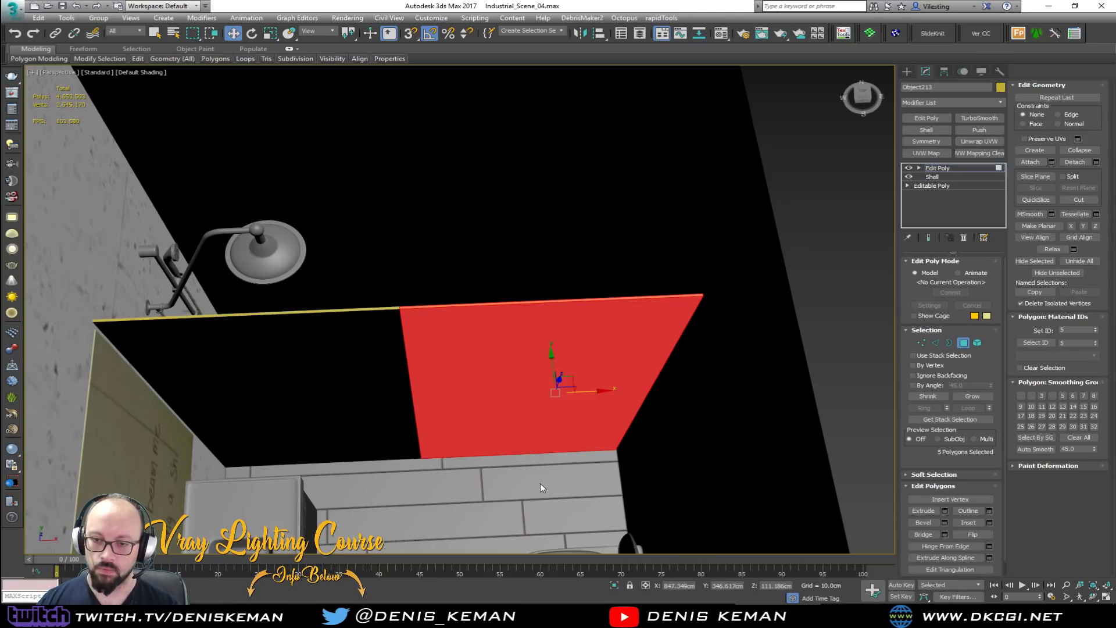
key("F3")
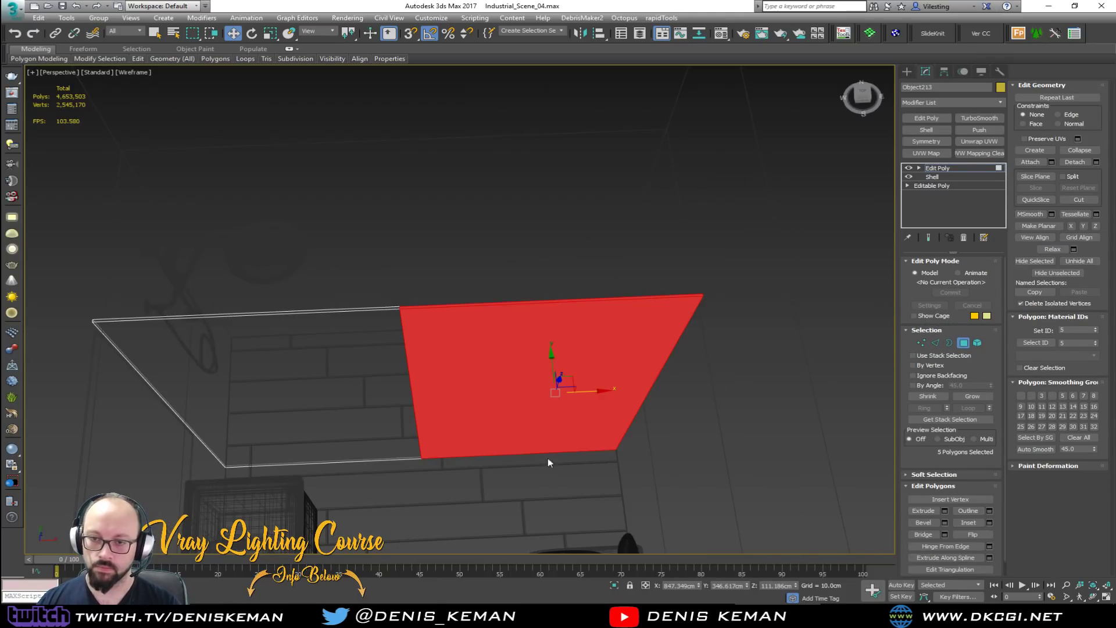
left_click(1096, 164)
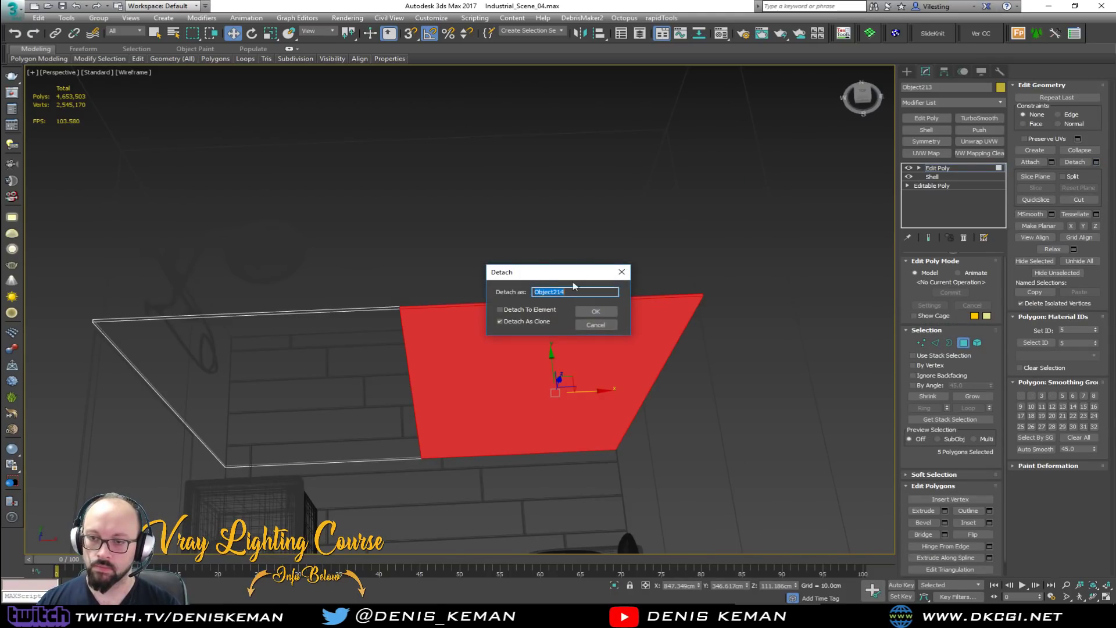
left_click(595, 312)
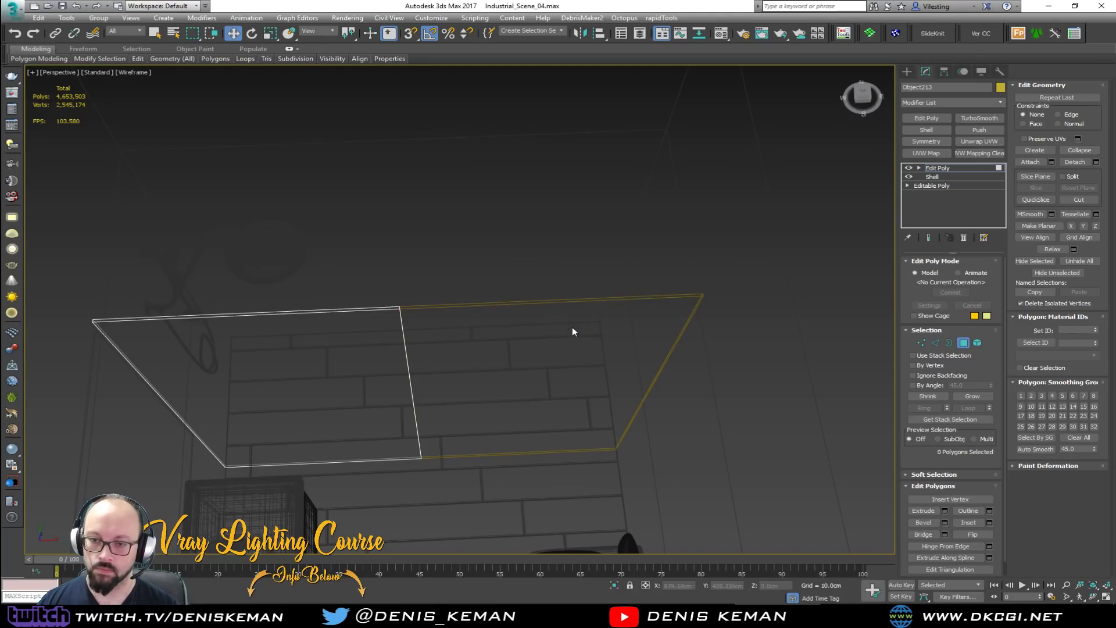
Cap the open borders on both glass panel halves along the cut and leave border editing.
left_click(949, 343)
left_click(407, 361)
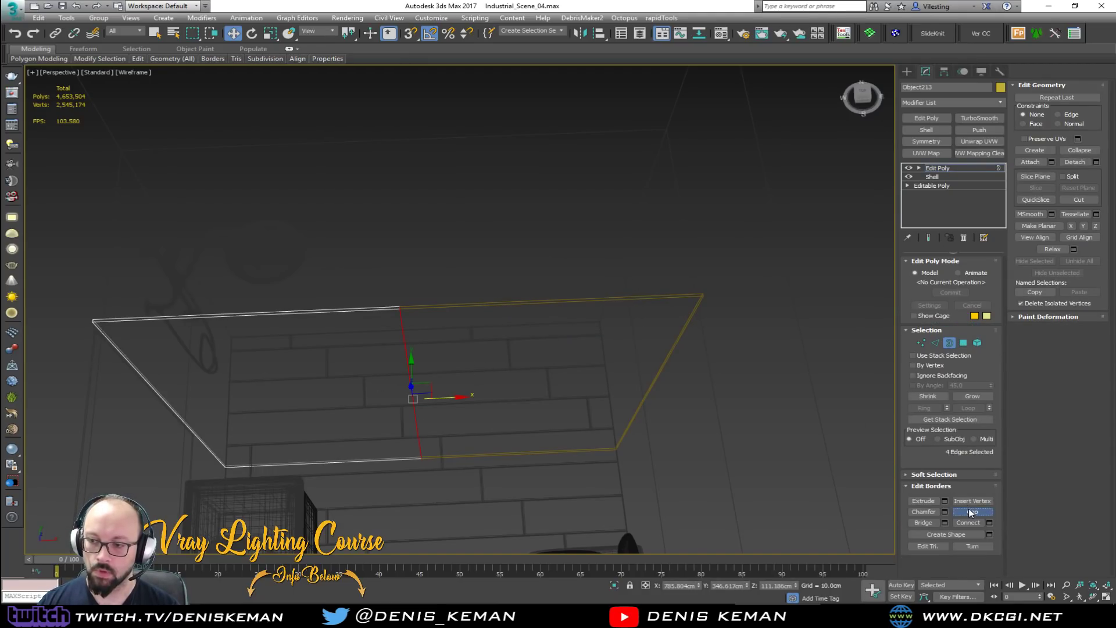
key("3")
left_click(534, 306)
key("3")
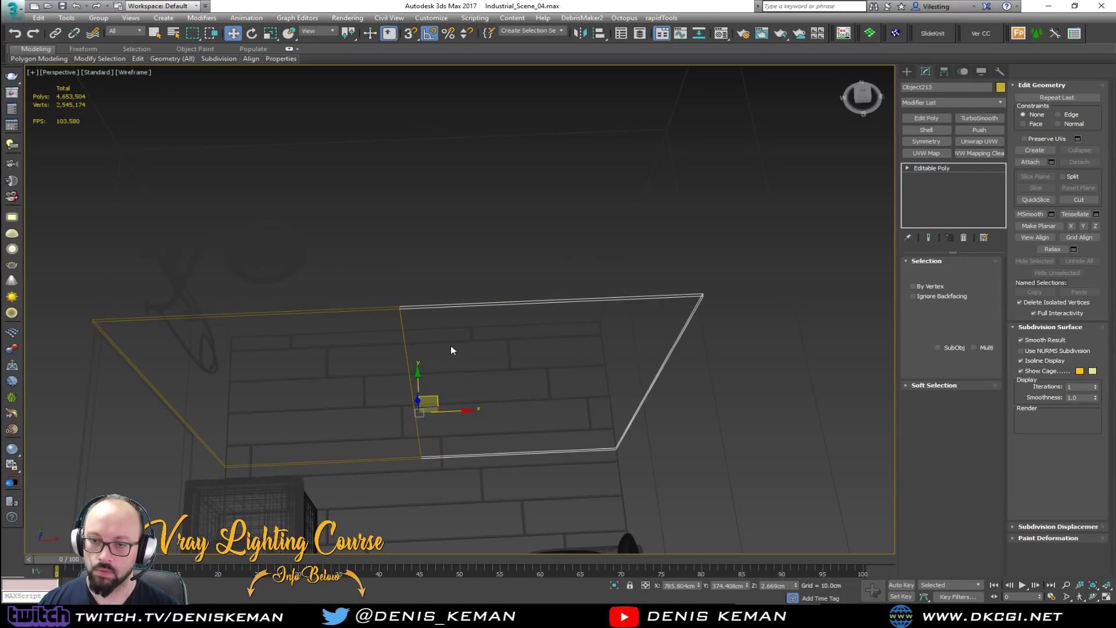
left_click(410, 372)
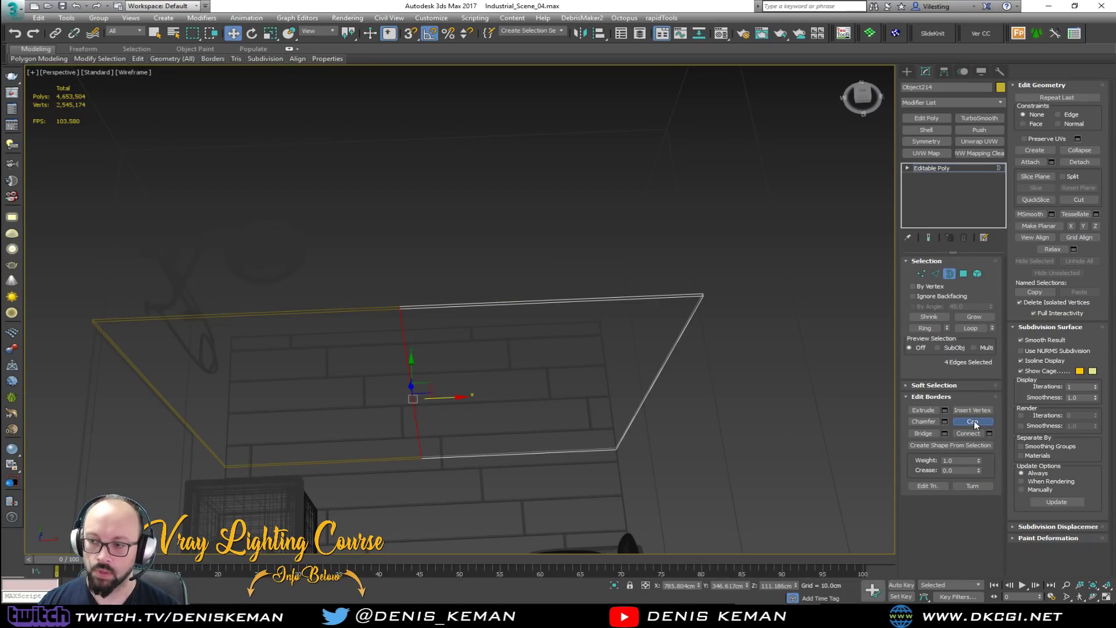
left_click(947, 276)
Offset the detached glass panel about 1 cm sideways and slide it about 93.5 cm along X to overlap the fixed panel.
key("F3")
scroll(496, 396, "up", 2)
mouse_move(516, 409)
middle_mouse_down("alt")
mouse_move(468, 401)
mouse_move(434, 471)
middle_mouse_up("alt")
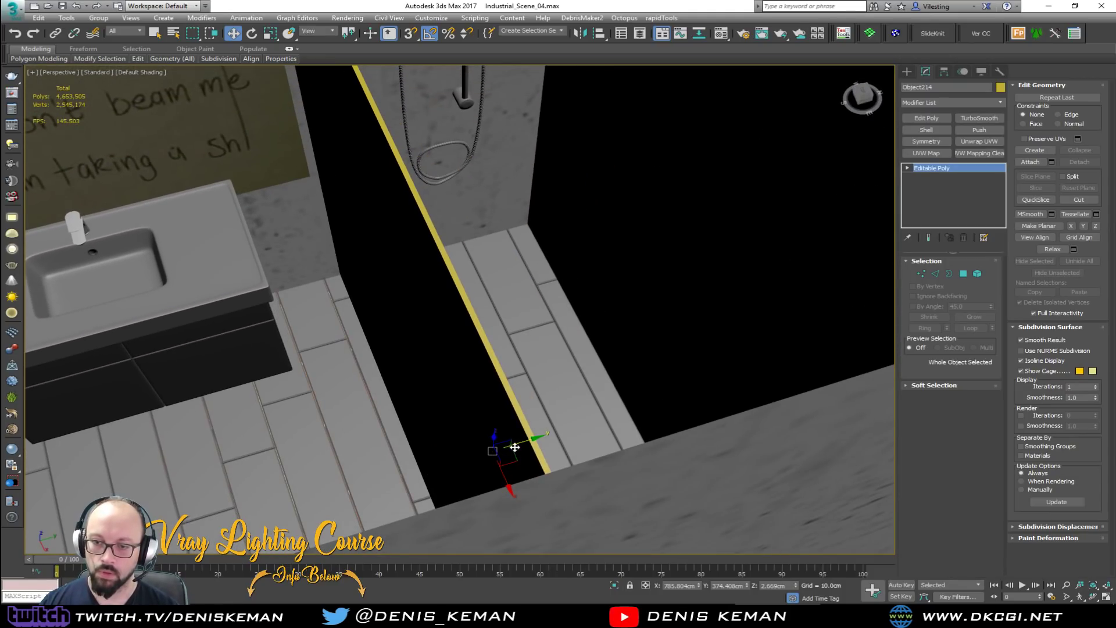
left_click_drag(517, 442, 515, 442)
middle_click_drag(509, 442, 606, 401, "alt")
middle_click_drag(536, 391, 520, 362, "alt")
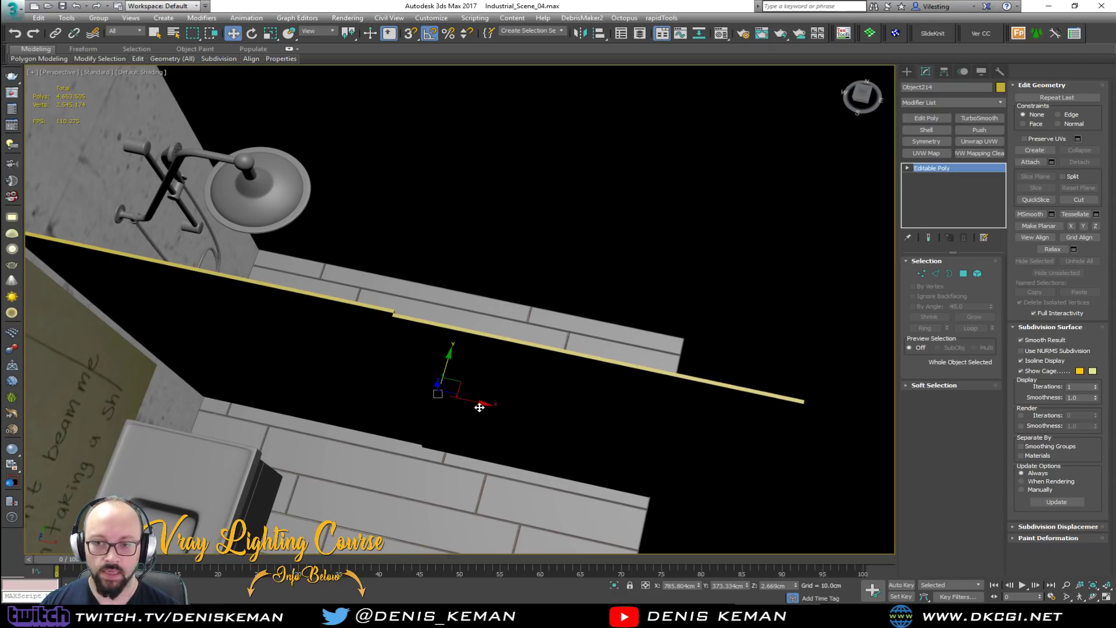
left_click_drag(477, 403, 278, 382)
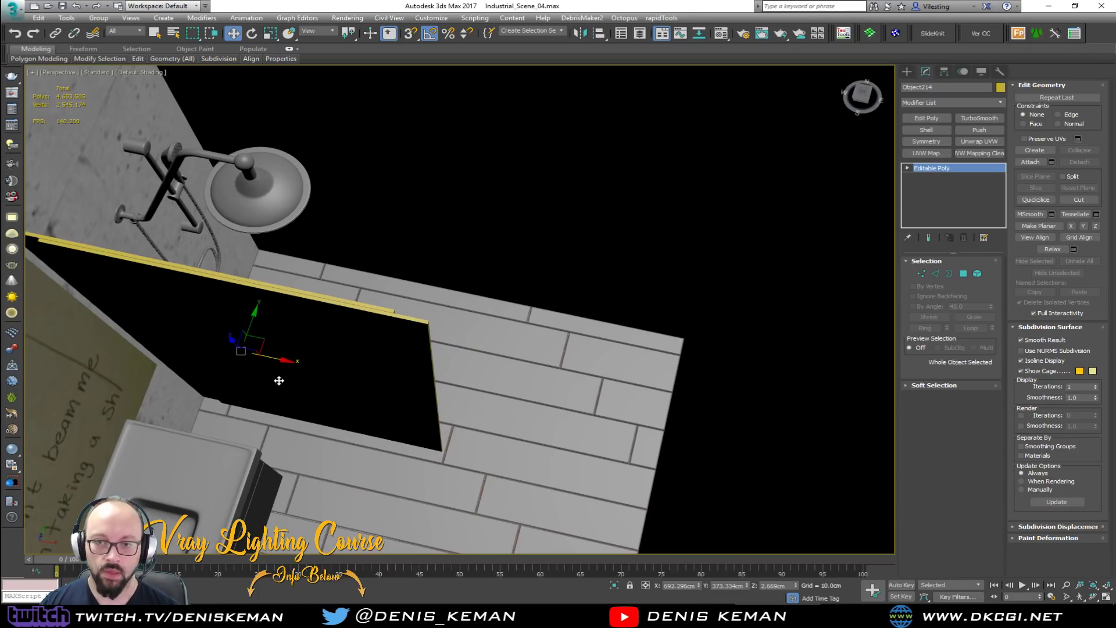
scroll(344, 399, "down", 4)
left_click(563, 239)
Examine the row of pipe fittings left outside the building, then the overall scene layout.
middle_click_drag(563, 239, 397, 271, "alt")
scroll(592, 346, "up", 10)
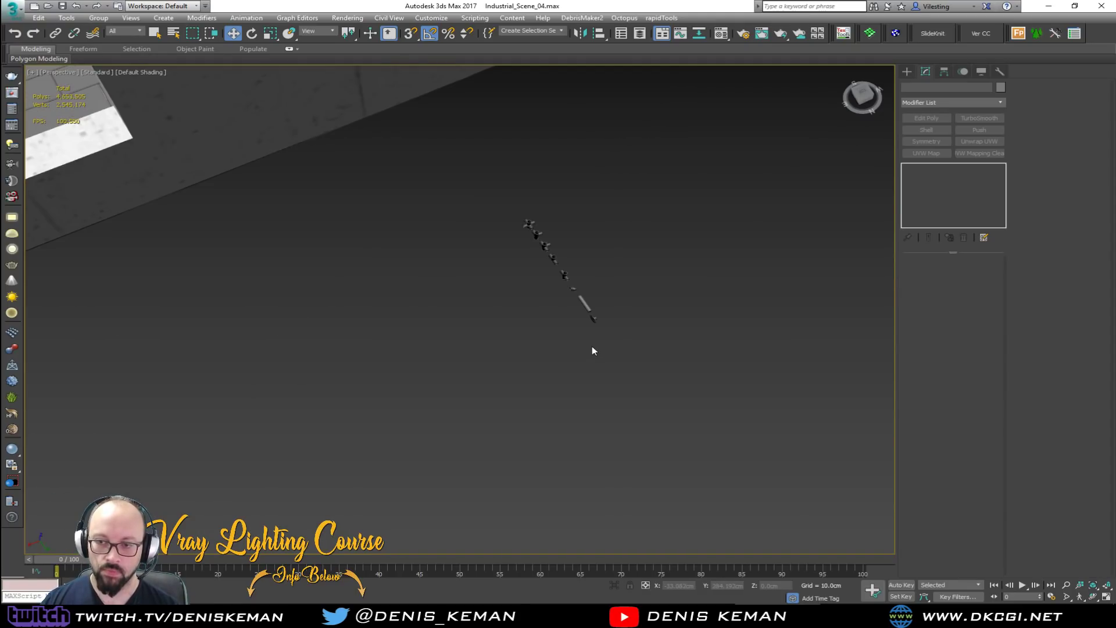
middle_click_drag(542, 228, 454, 325, "alt")
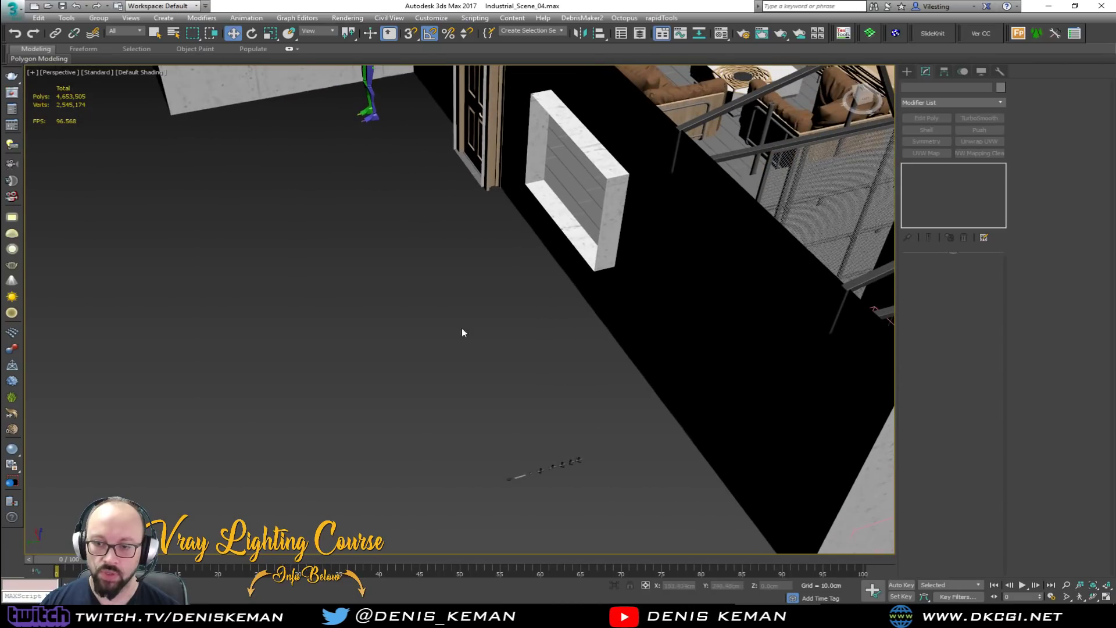
left_click_drag(581, 441, 475, 504)
key("z")
scroll(463, 373, "down", 5)
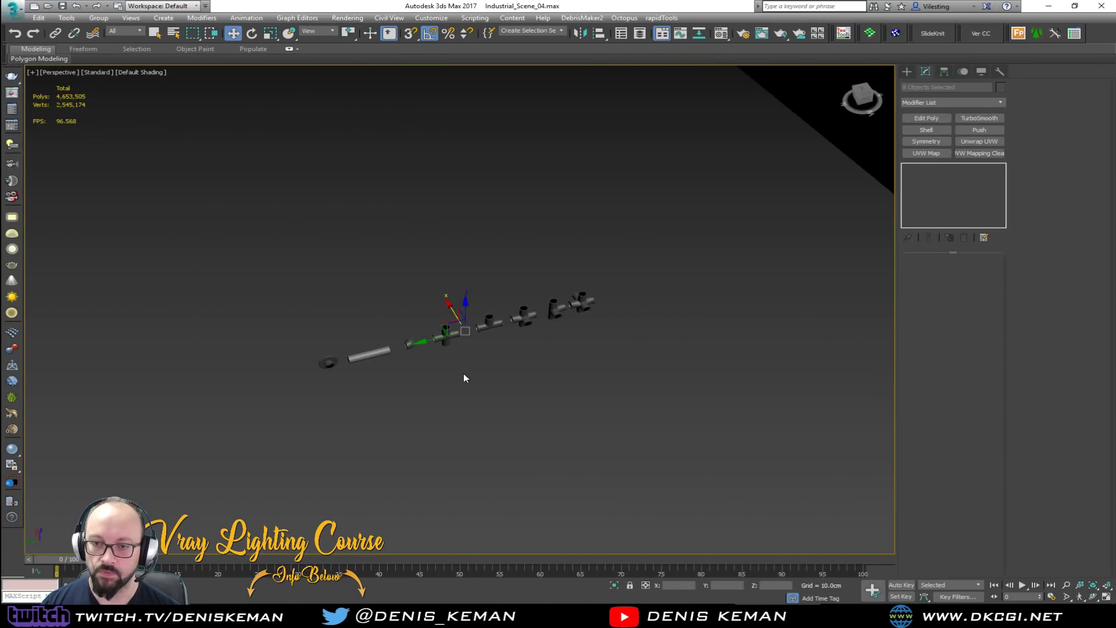
left_click(488, 411)
key("z")
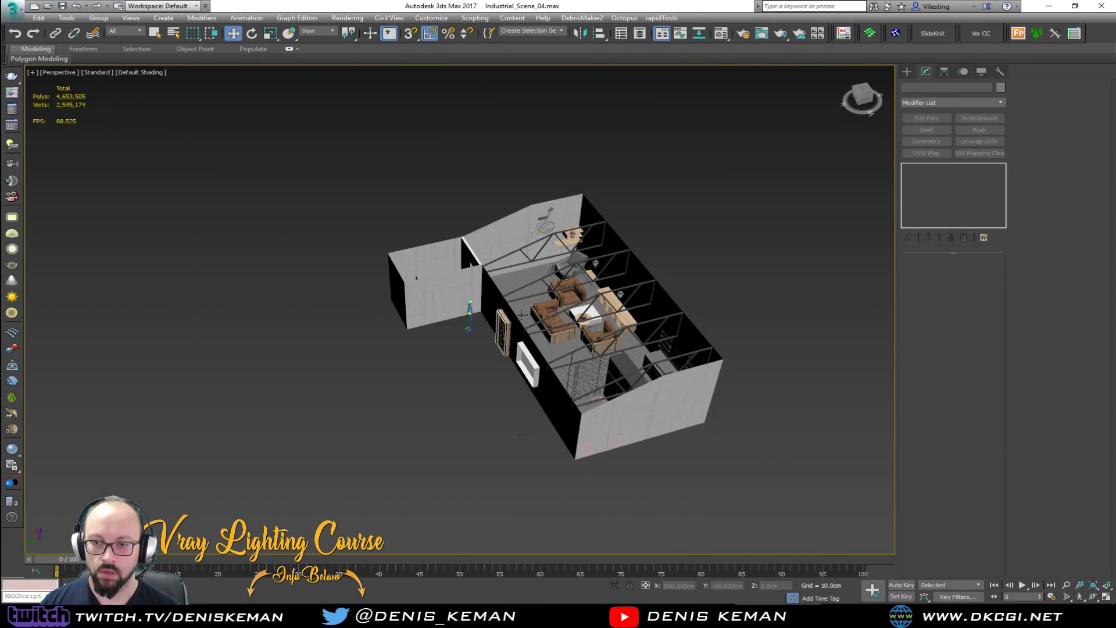
Select the wooden door, display its edged faces and open the Door group to reach its individual parts.
scroll(523, 310, "up", 10)
middle_click_drag(444, 320, 407, 319, "alt")
scroll(520, 463, "up", 6)
left_click(520, 463)
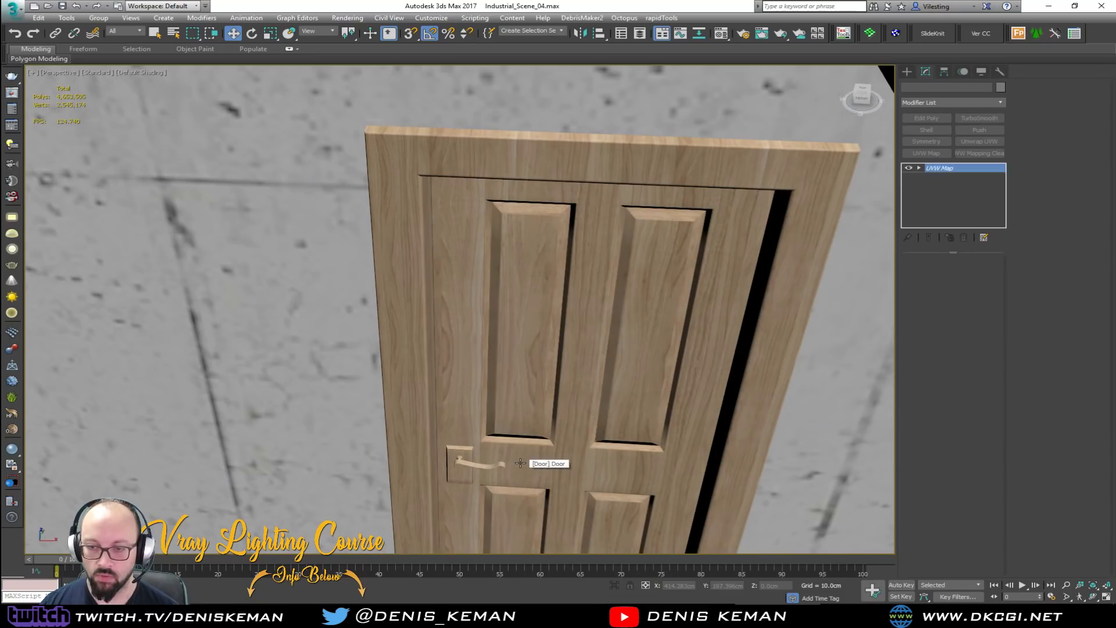
key("F4")
scroll(516, 351, "up", 8)
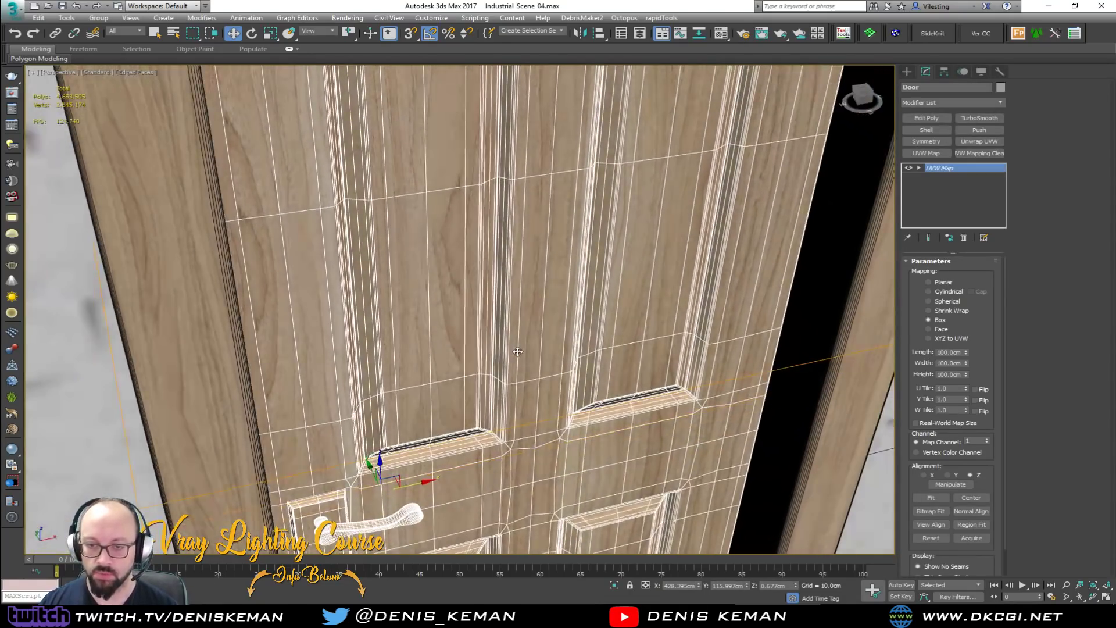
scroll(516, 351, "down", 5)
left_click(64, 19)
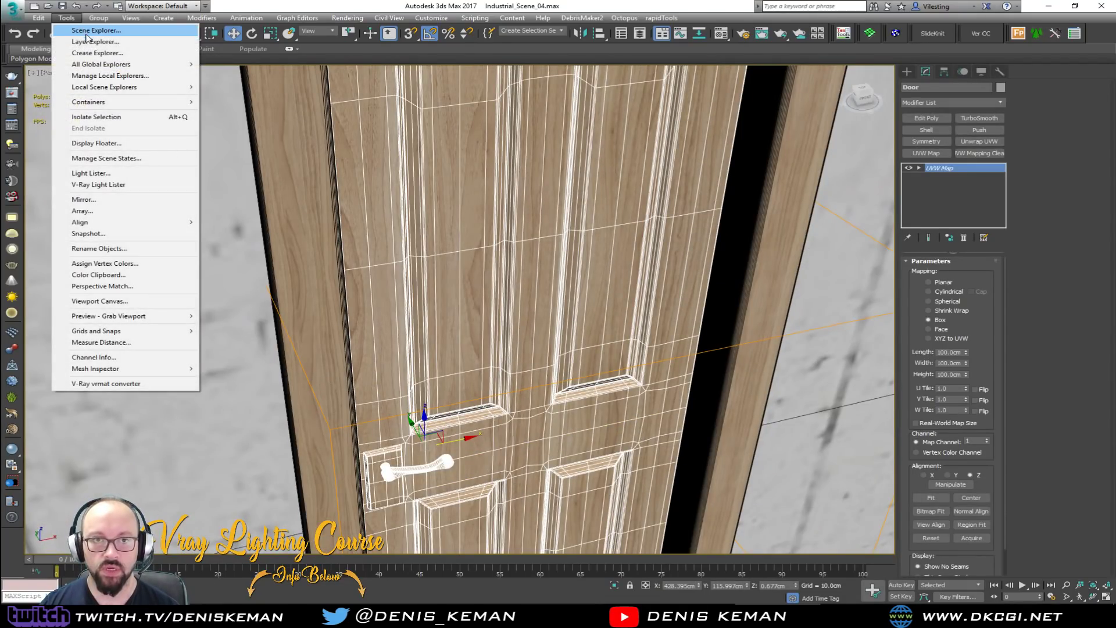
mouse_move(105, 22)
left_click(116, 41)
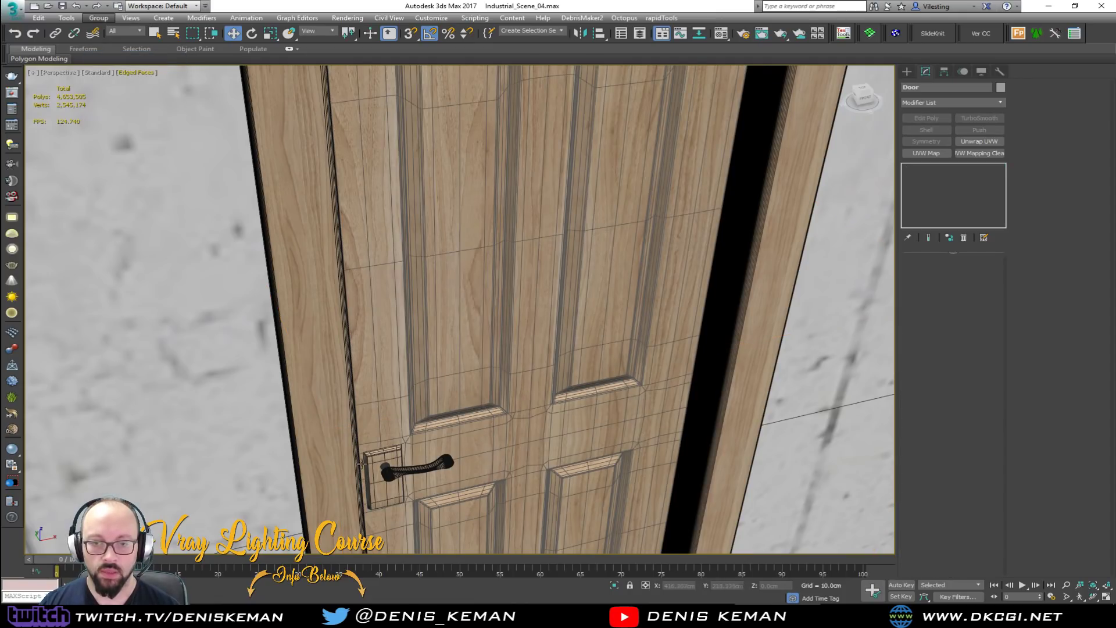
Select all the door-handle parts together, including the levers, connecting cylinders and back plates on both sides of the door.
key("z")
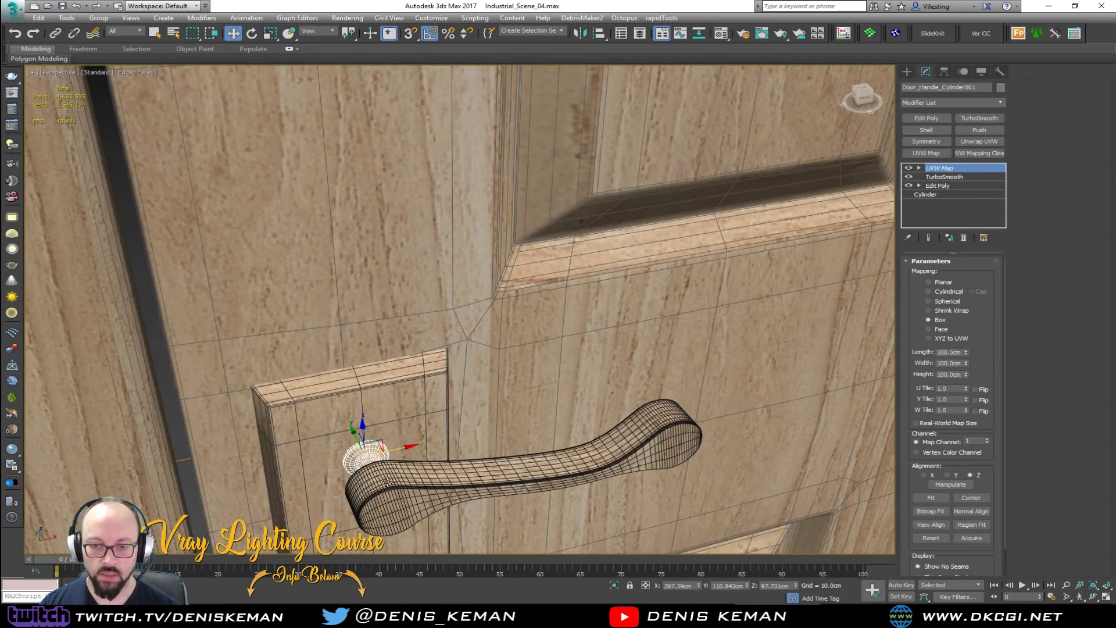
left_click(423, 423, "ctrl")
scroll(343, 302, "down", 4)
middle_click_drag(405, 332, 581, 329, "alt")
left_click(336, 425, "ctrl")
left_click(373, 412, "ctrl")
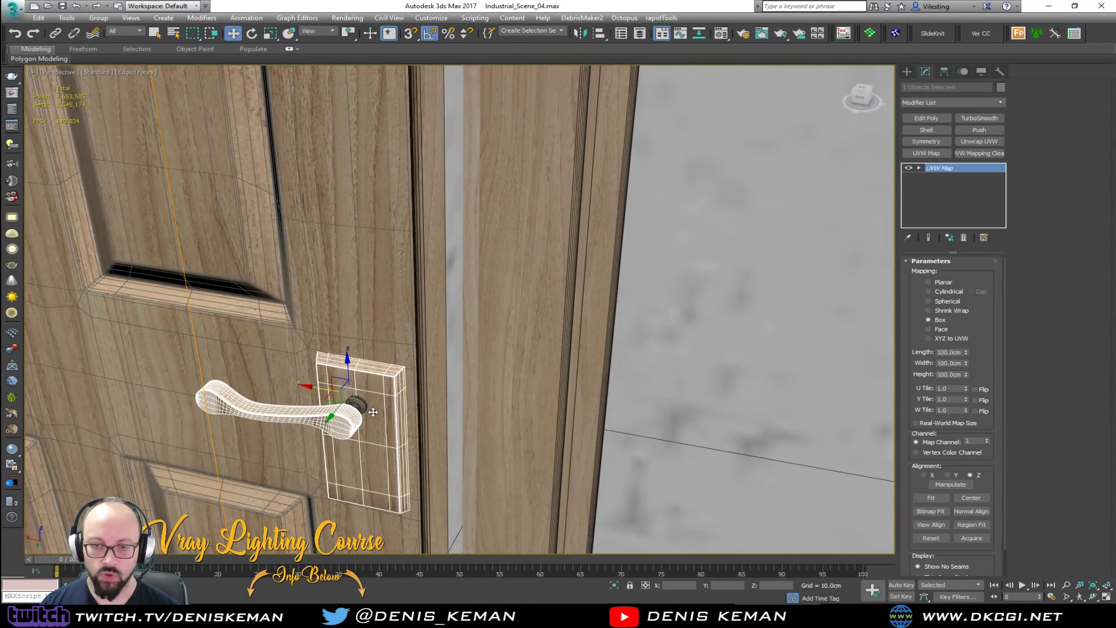
left_click(359, 410, "ctrl")
middle_click_drag(359, 410, 220, 388, "alt")
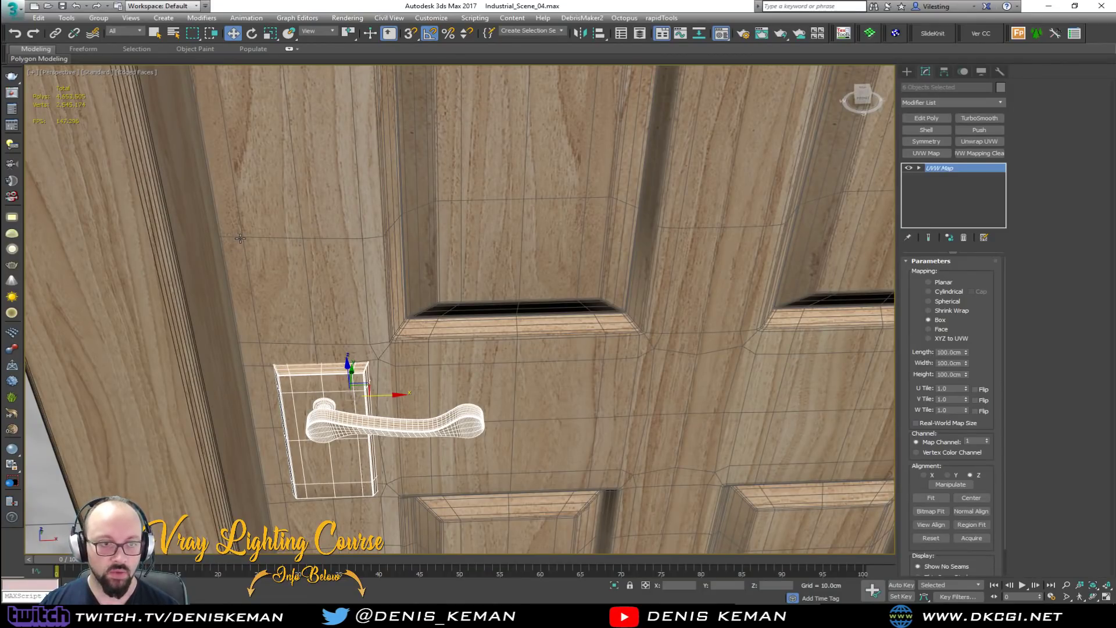
Rename the light grey Material #5 as GGP and assign it to the selected door-handle parts.
key("m")
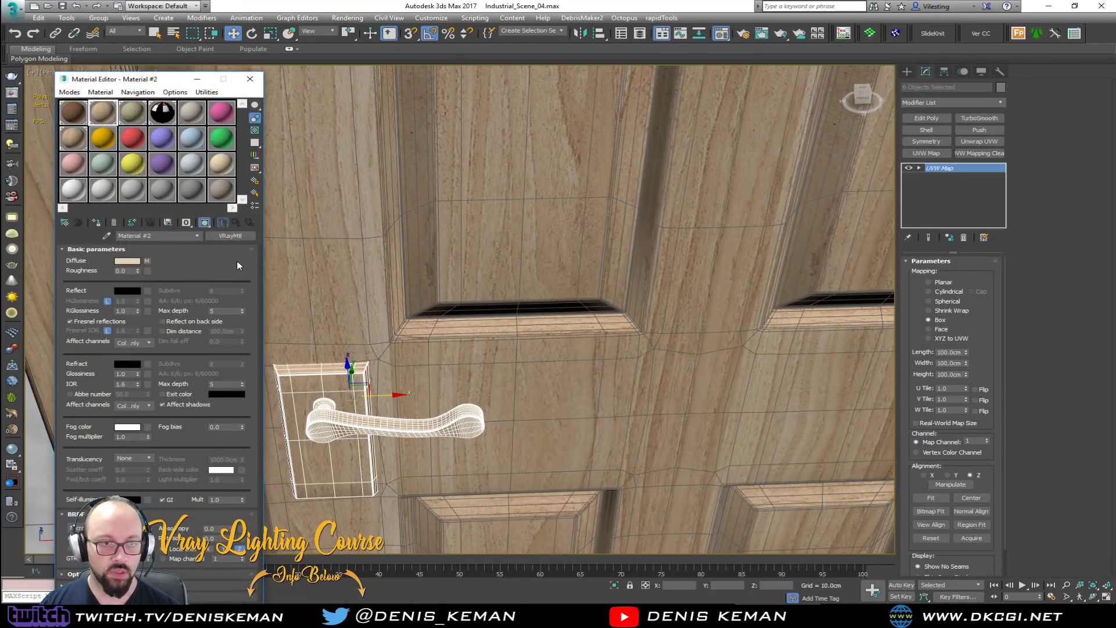
left_click(200, 114)
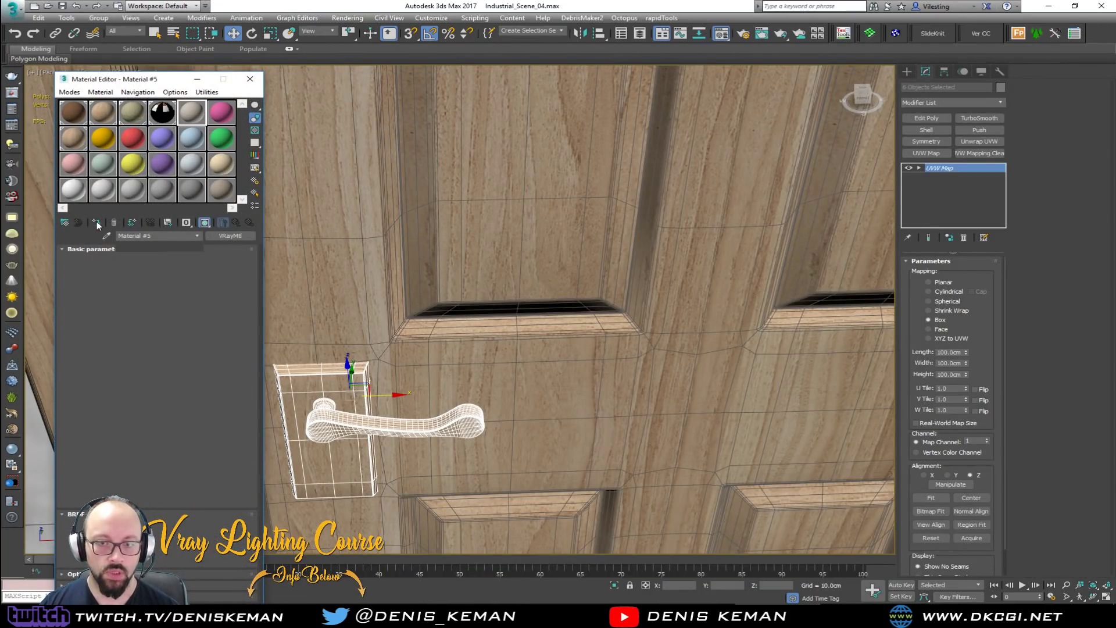
left_click(96, 222)
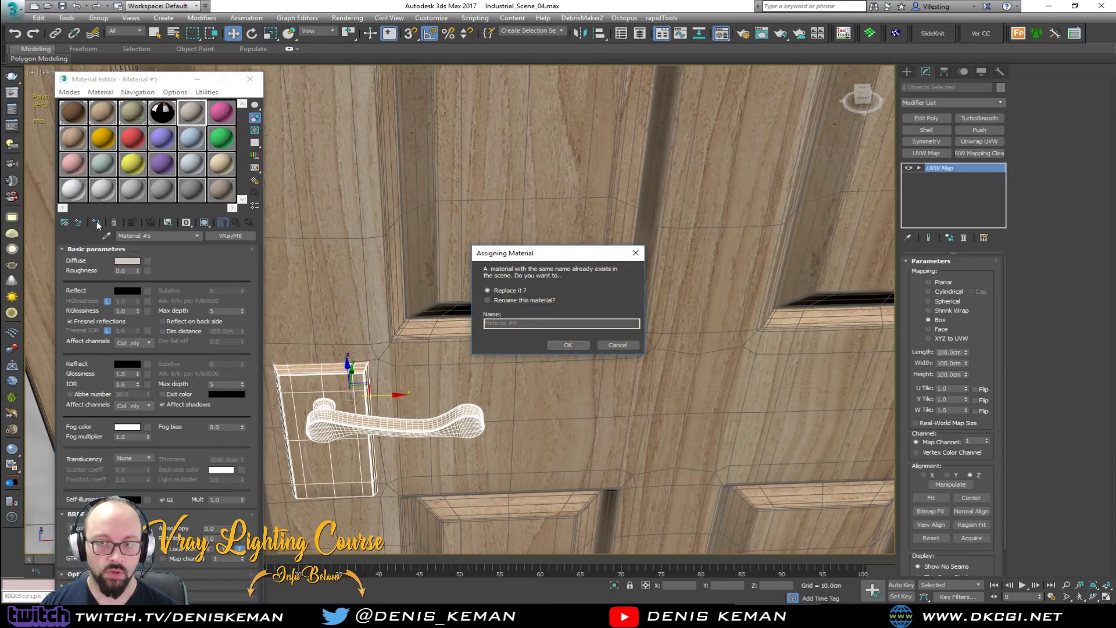
left_click(501, 300)
left_click(619, 345)
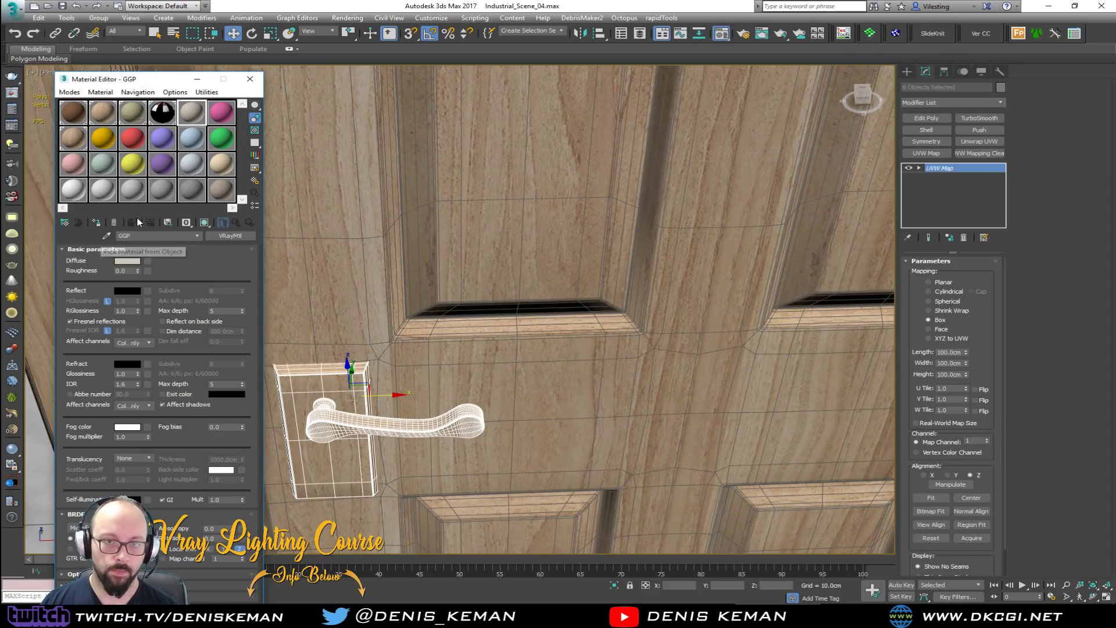
left_click(99, 222)
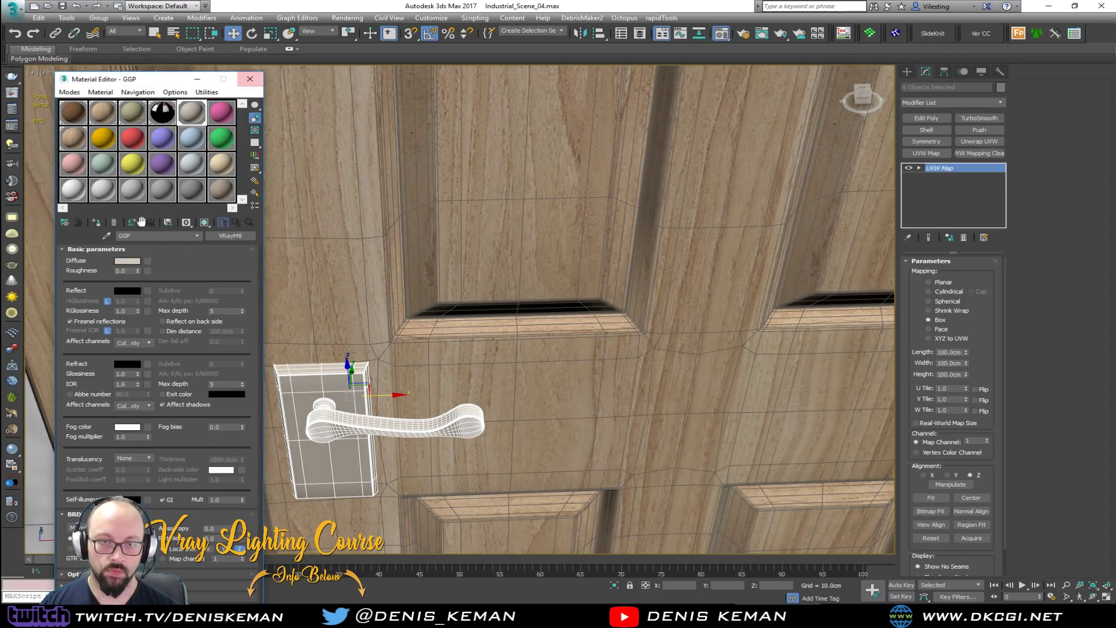
Darken the GGP material's diffuse colour to a neutral dark grey and close the Material Editor.
left_click(128, 260)
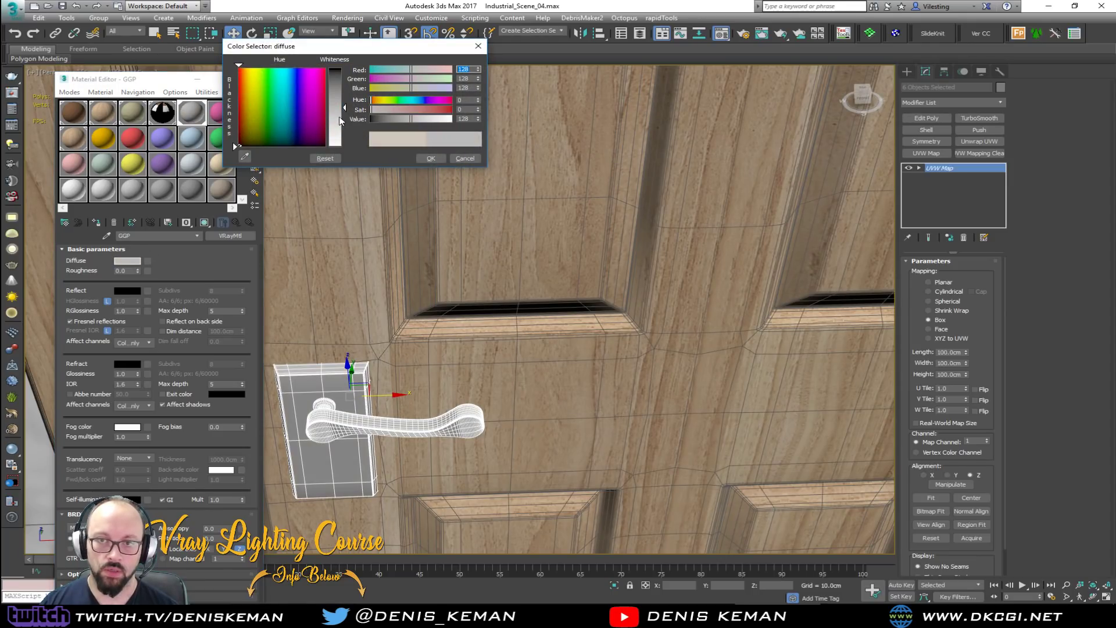
left_click_drag(387, 119, 382, 119)
left_click(429, 159)
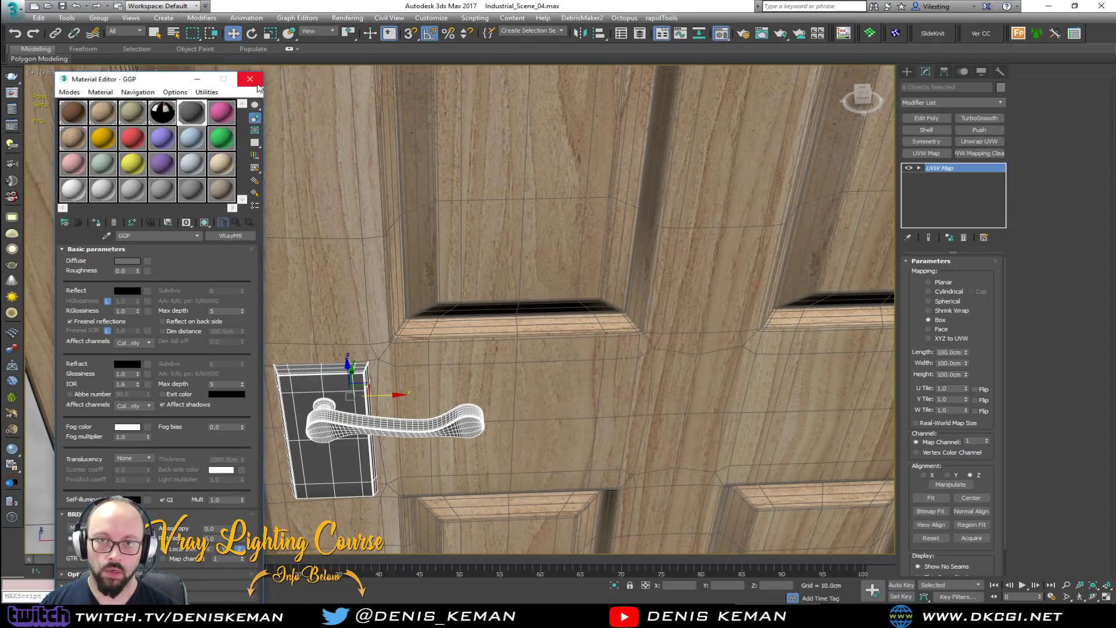
left_click(254, 79)
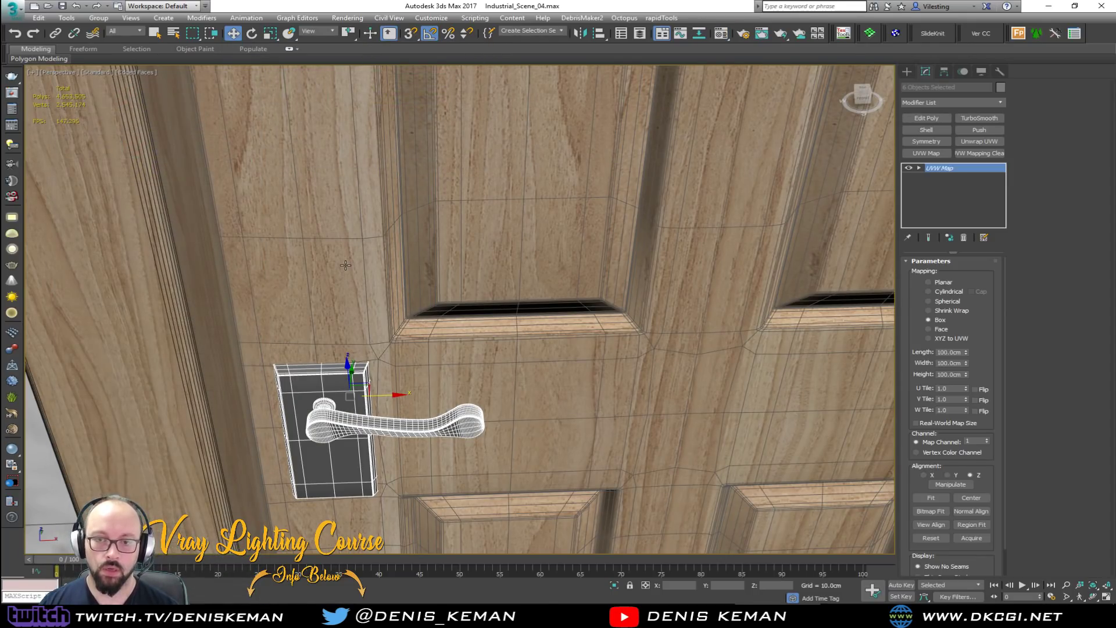
Close the Door group and clear the selection, keeping the shaded display.
left_click(100, 20)
left_click(116, 79)
key("F3")
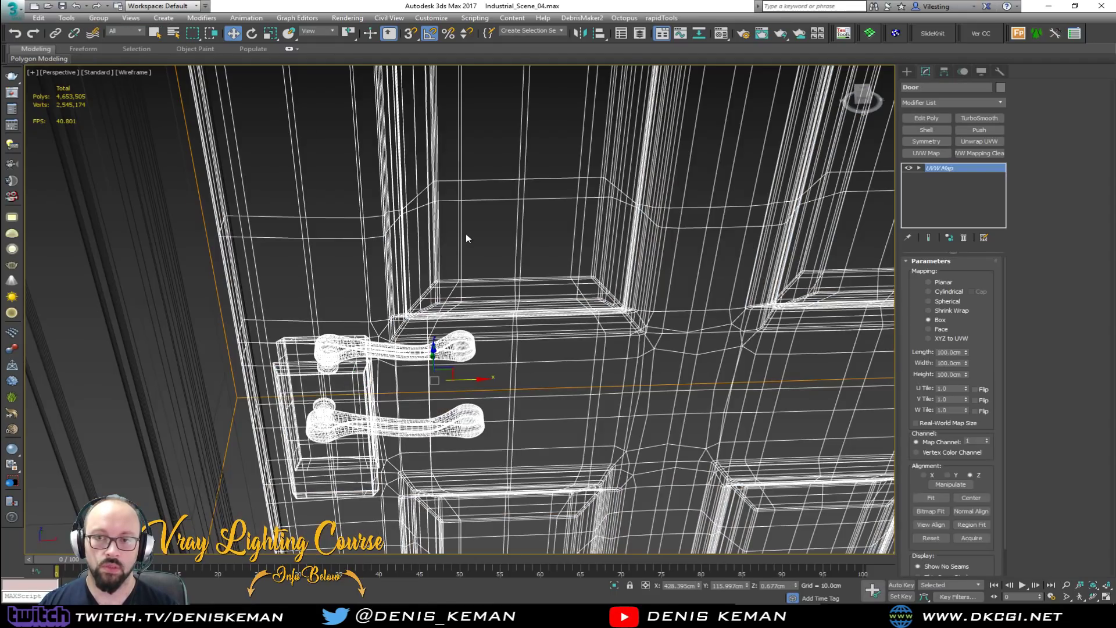
left_click(473, 234)
key("F3")
Show edged faces, select the door together with its frame, and copy both as a Copy into the bathroom entrance.
scroll(435, 291, "down", 5)
scroll(435, 286, "down", 3)
middle_click_drag(437, 268, 292, 261)
scroll(334, 288, "down", 5)
scroll(292, 262, "down", 2)
middle_click_drag(400, 253, 358, 256, "alt")
scroll(357, 256, "up", 5)
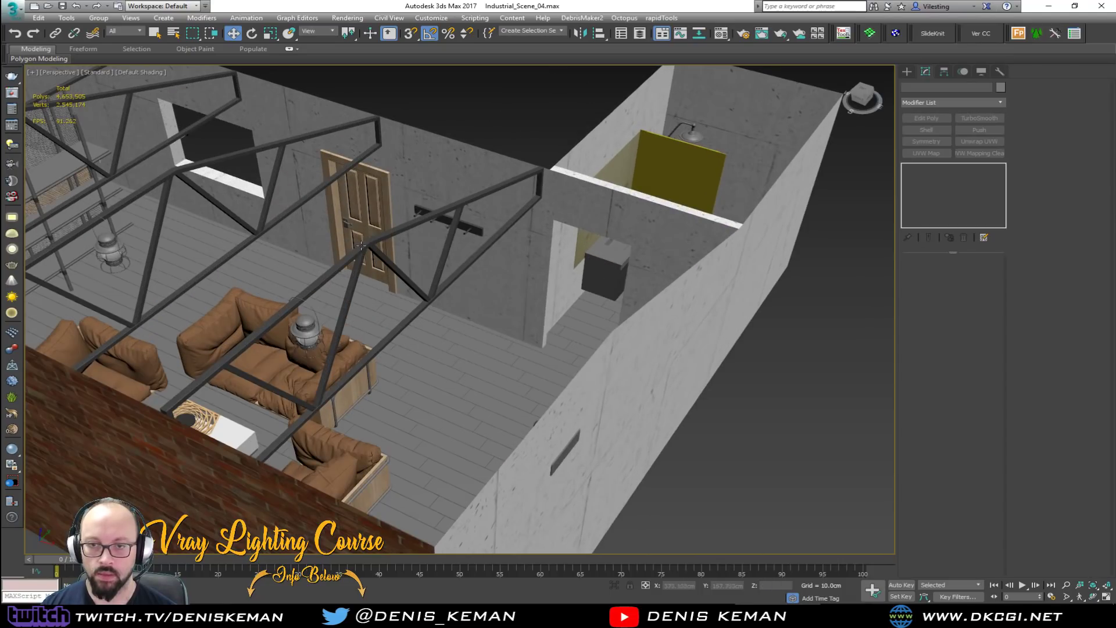
left_click(361, 250)
scroll(361, 250, "up", 3)
key("F4")
scroll(336, 253, "up", 1)
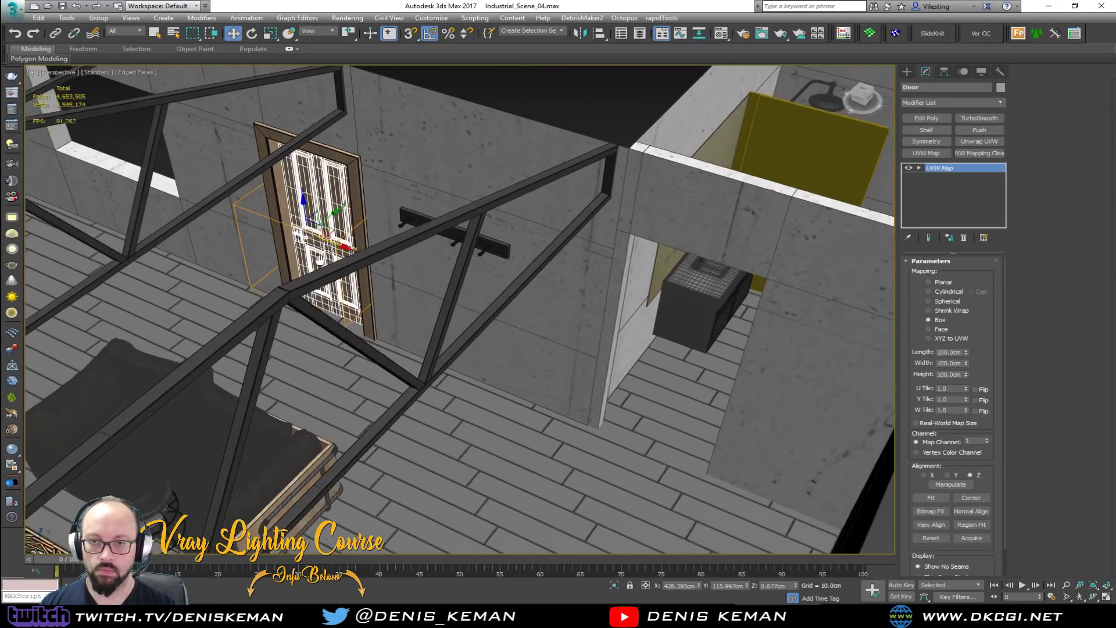
scroll(335, 254, "down", 2)
left_click(289, 212, "ctrl")
mouse_move(274, 265)
left_mouse_down("shift")
mouse_move(506, 375)
mouse_move(610, 384)
left_mouse_up("shift")
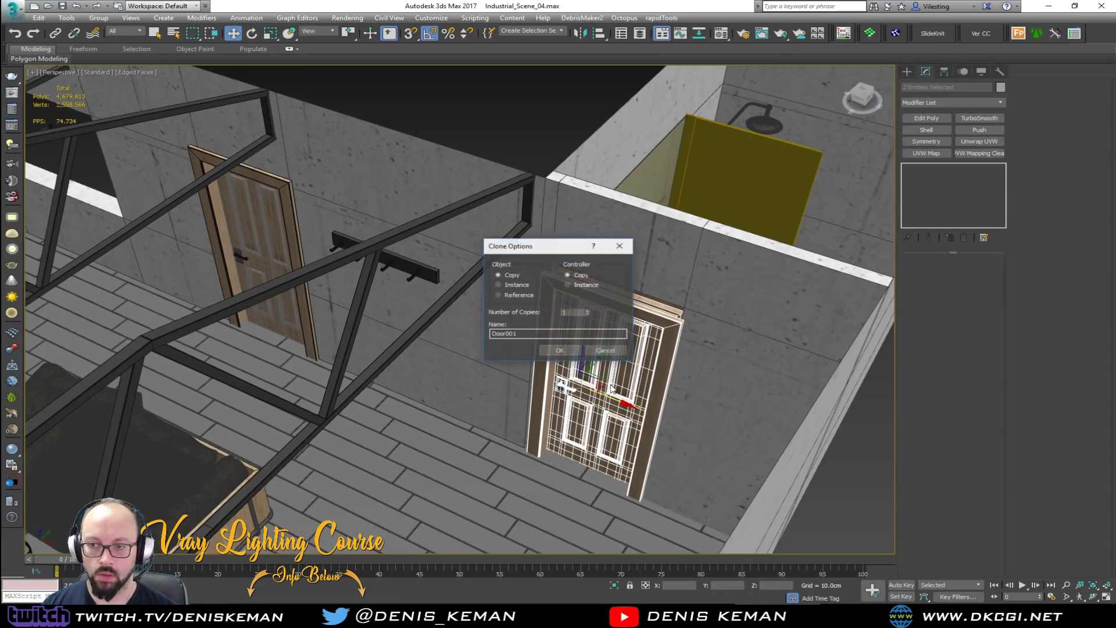
left_click(541, 349)
Lower the vertices above the bathroom doorway about 13.6 cm to the door frame's top and move Edit Poly below UVW Map.
key("z")
mouse_move(540, 347)
middle_mouse_down("alt")
mouse_move(585, 353)
mouse_move(585, 364)
mouse_move(493, 372)
middle_mouse_up("alt")
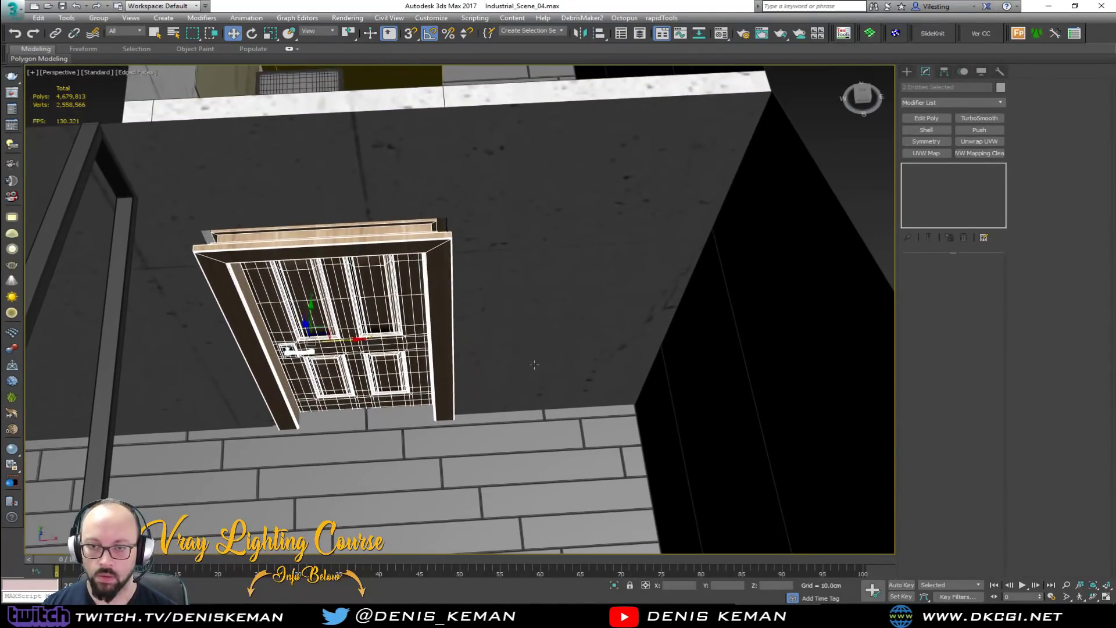
middle_click_drag(596, 285, 595, 330, "alt")
left_click(480, 401)
middle_click_drag(480, 401, 476, 296, "alt")
key("1")
key("F3")
left_click_drag(372, 247, 149, 260)
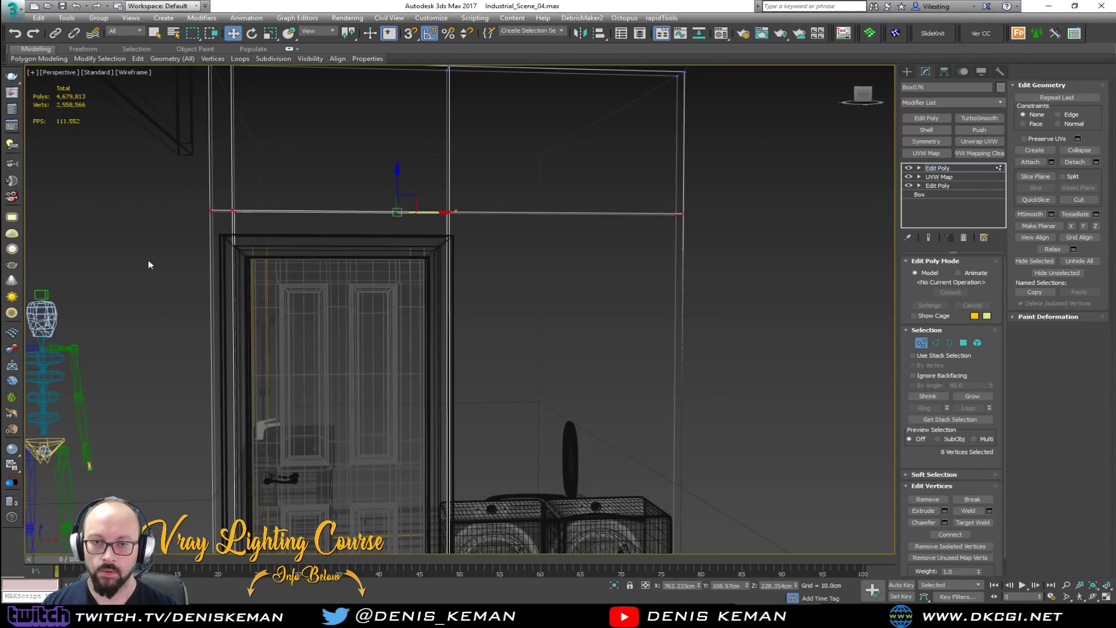
key("F3")
left_click_drag(400, 187, 393, 214)
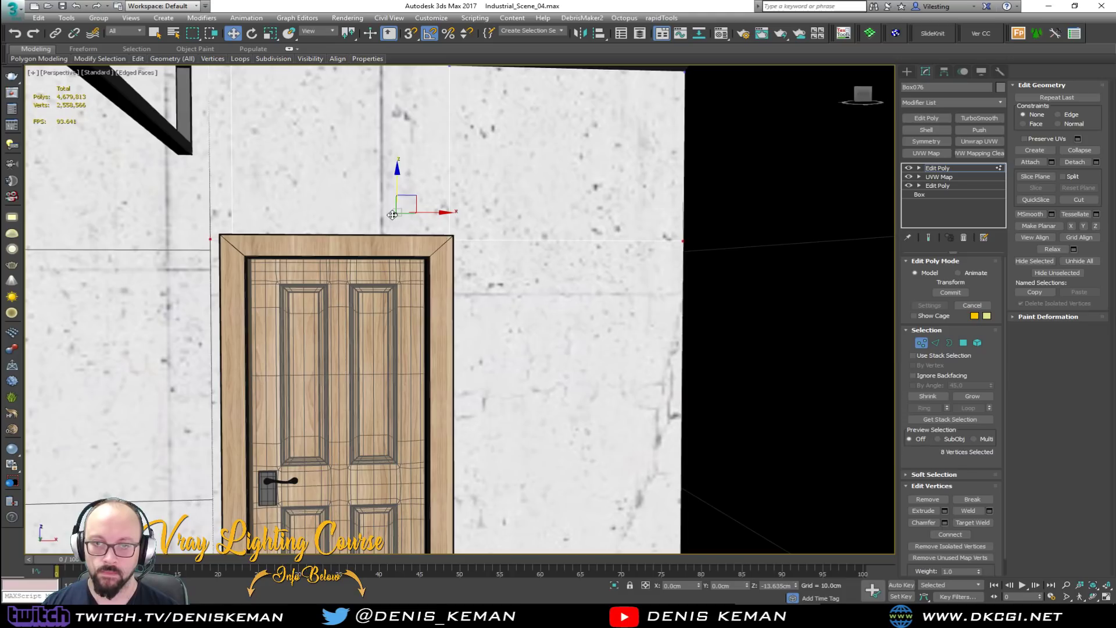
left_click(943, 169)
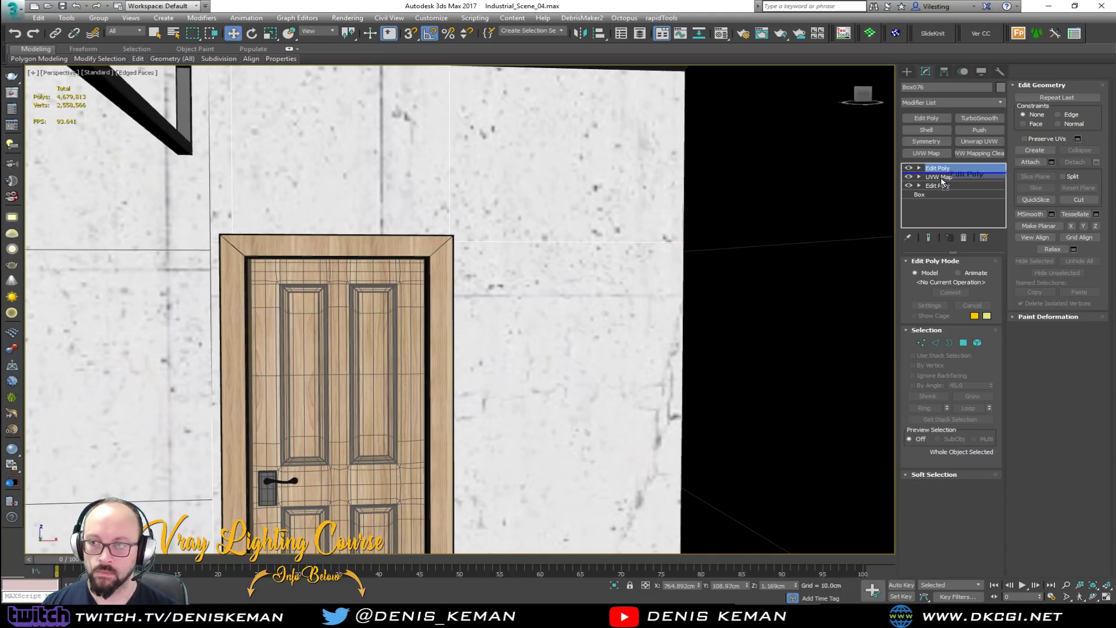
left_click_drag(940, 181, 940, 180)
Turn off the edged-faces display and select the copied door from the bathroom side.
middle_click_drag(473, 251, 425, 326, "alt")
scroll(358, 287, "down", 2)
left_click(662, 343)
key("F4")
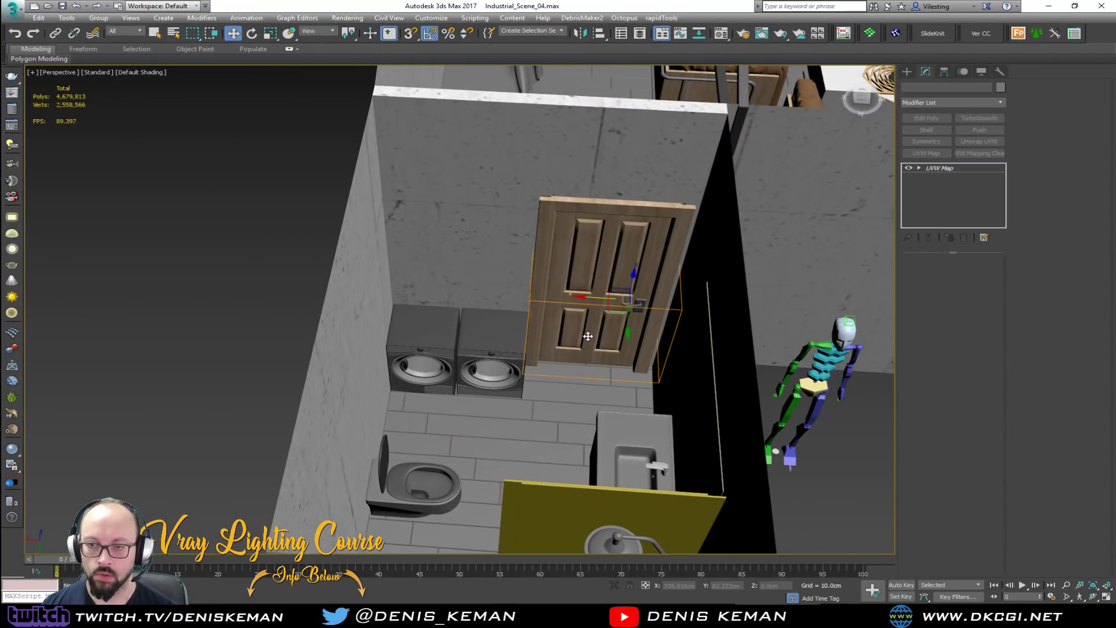
left_click(588, 335)
key("e")
left_click_drag(617, 330, 574, 337)
right_click(575, 338)
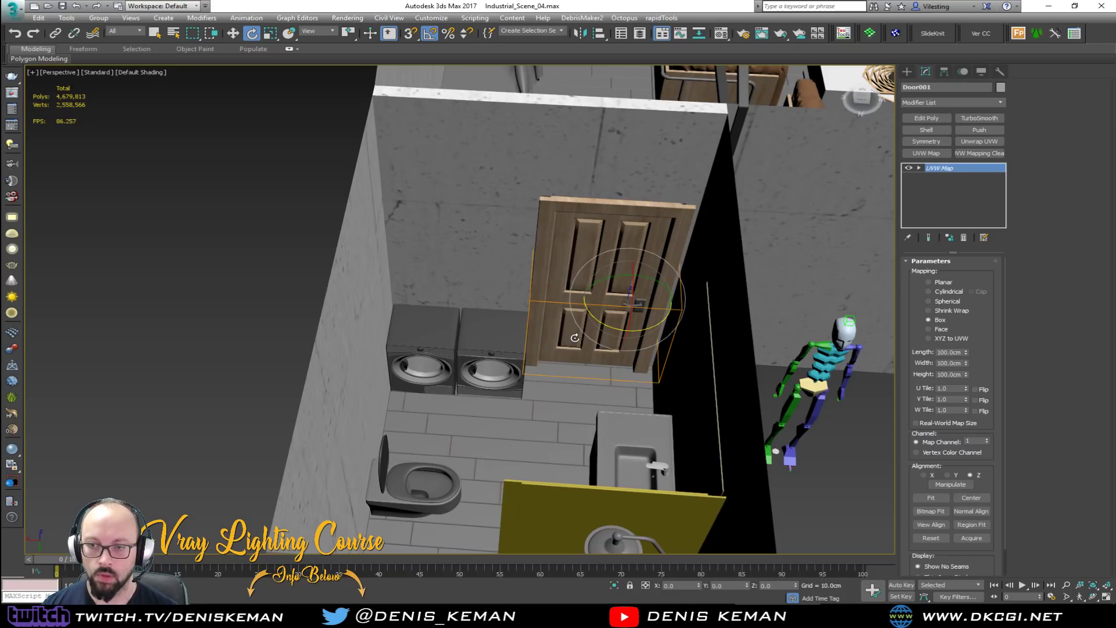
Isolate the copied bathroom door and frame it in a maximized Top view with the Move tool active.
middle_click_drag(594, 339, 386, 348, "alt")
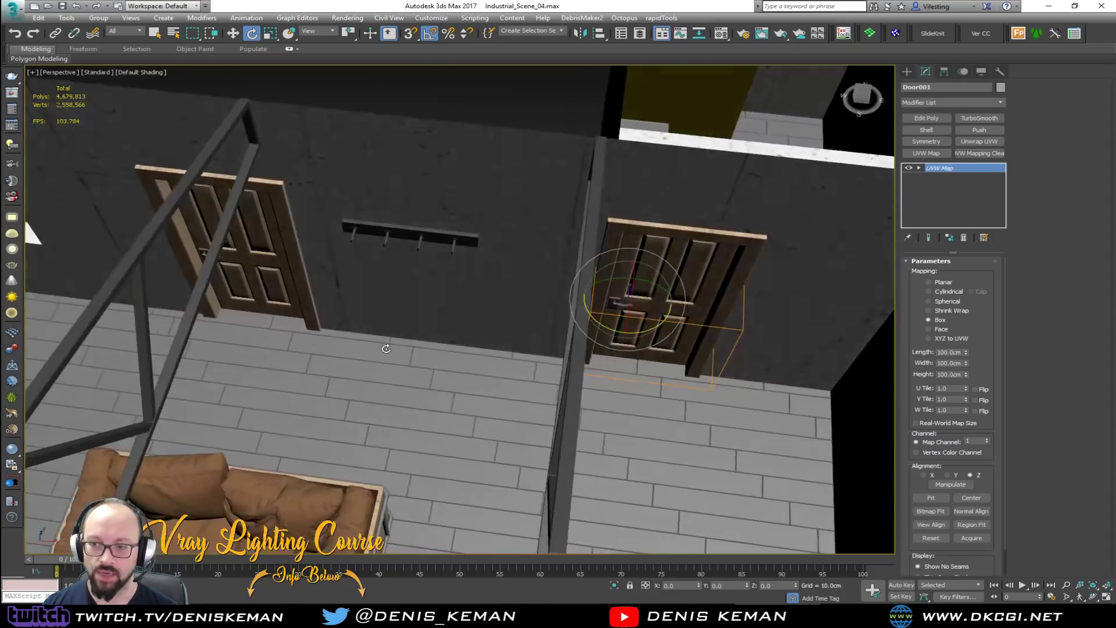
middle_click_drag(695, 344, 500, 331)
scroll(467, 292, "up", 5)
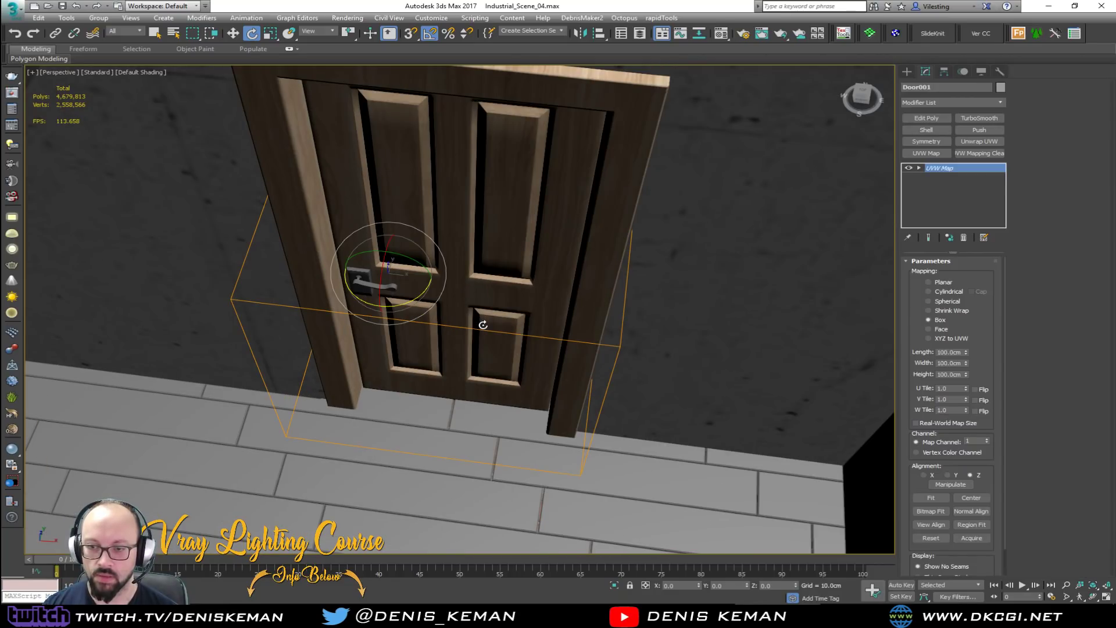
key("alt+q")
key("alt+w")
right_click(434, 295)
key("z")
key("alt+w")
scroll(448, 295, "up", 2)
key("w")
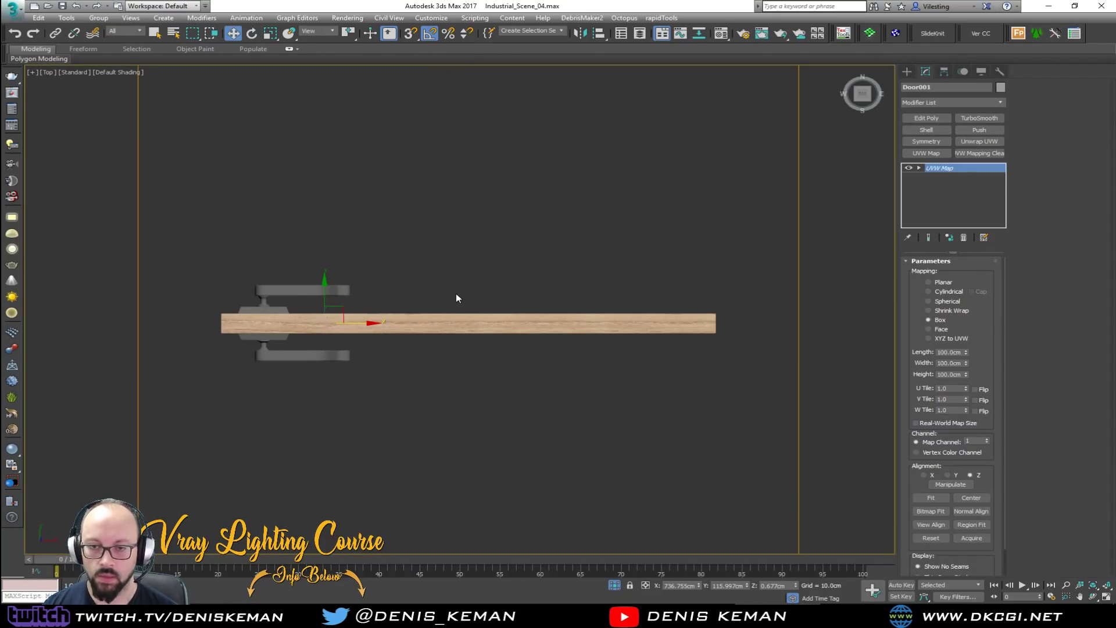
Move only the bathroom door's pivot along X to the hinge-side end opposite the handle, at X 774.024 cm.
left_click(944, 72)
left_click(951, 142)
left_click_drag(288, 320, 715, 327)
key("s")
left_click(957, 141)
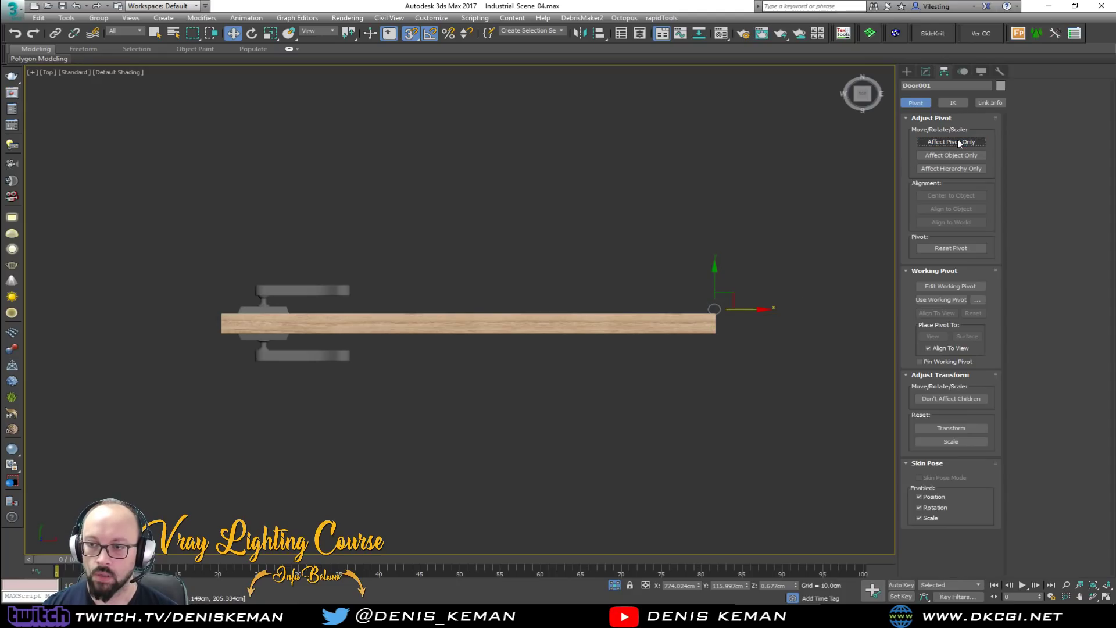
Return to the Perspective view and refresh the door's pivot so the Rotate gizmo sits at the hinge corner.
key("alt+w")
right_click(648, 388)
key("alt+w")
key("e")
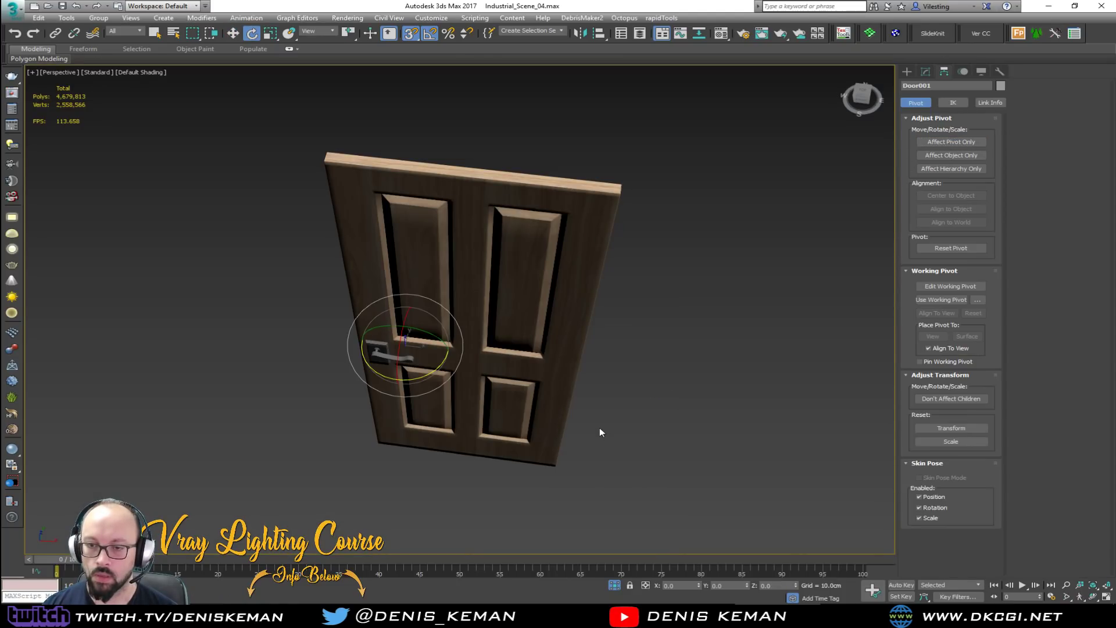
left_click(947, 140)
key("w")
key("e")
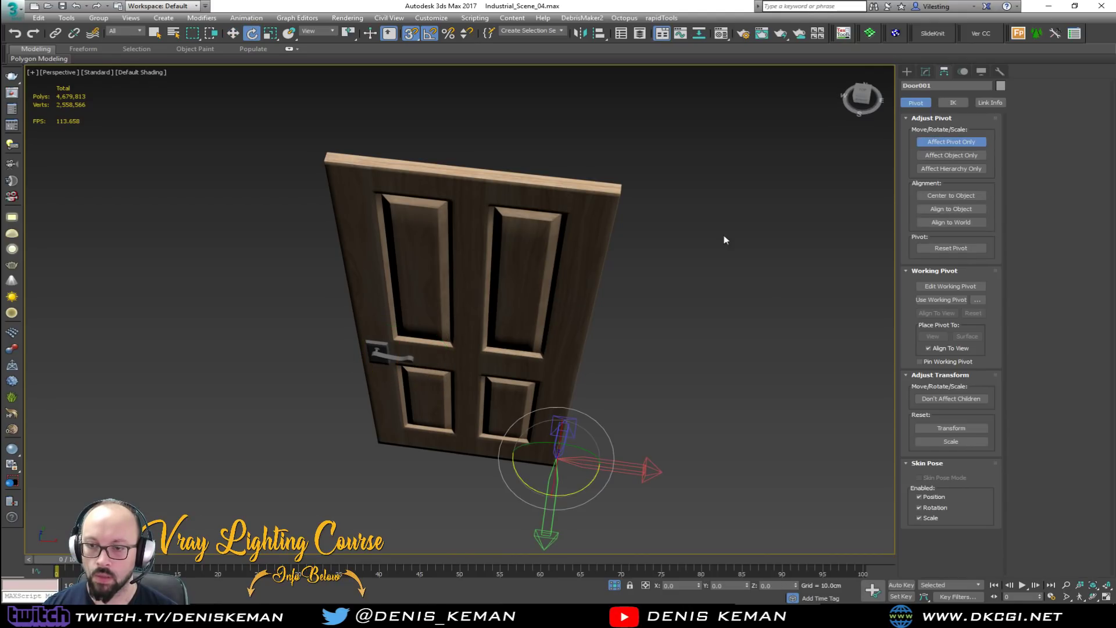
left_click(944, 144)
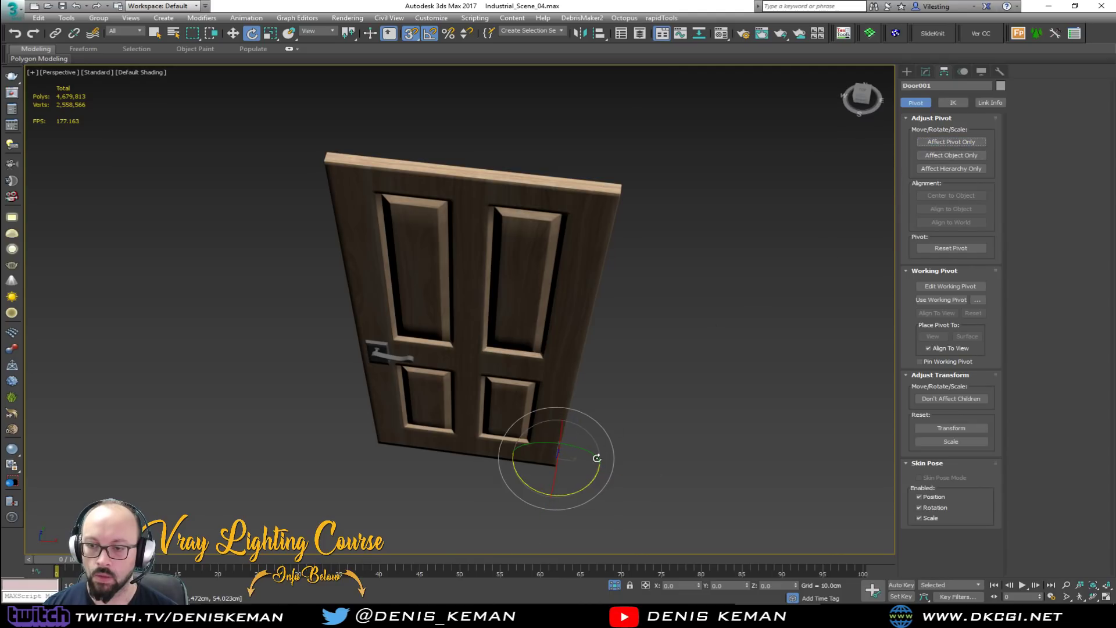
Exit isolation and try swinging the bathroom door inward about its hinge pivot, adding a further -20 degrees around Z.
left_click_drag(581, 493, 536, 498)
right_click(548, 399)
left_click(558, 324)
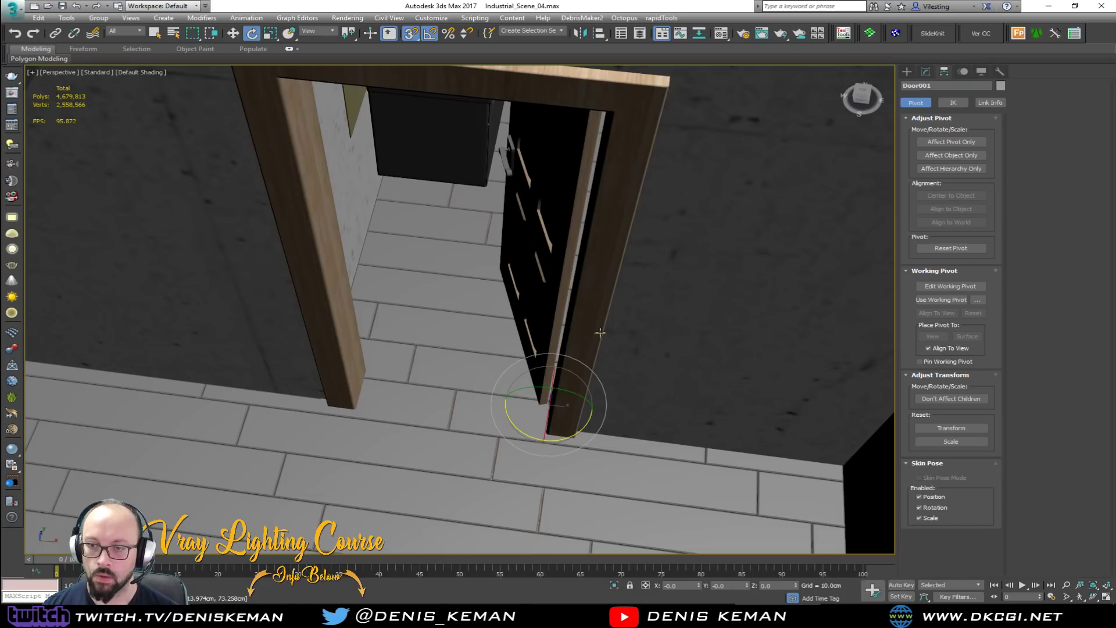
middle_click_drag(557, 329, 767, 310, "alt")
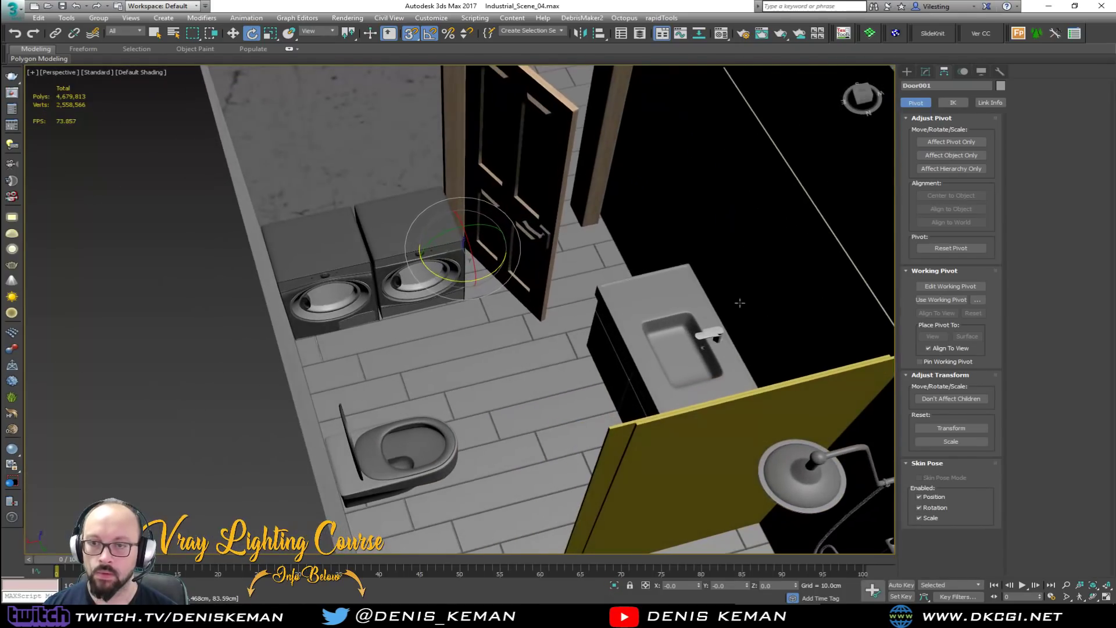
left_click_drag(484, 274, 473, 279)
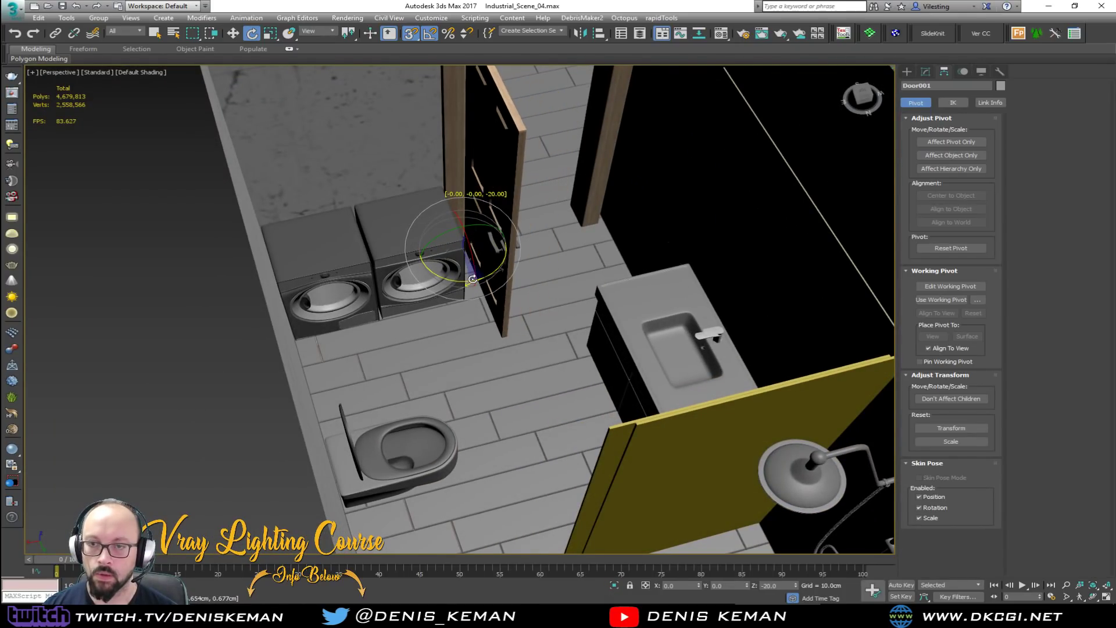
middle_click_drag(529, 284, 273, 294, "alt")
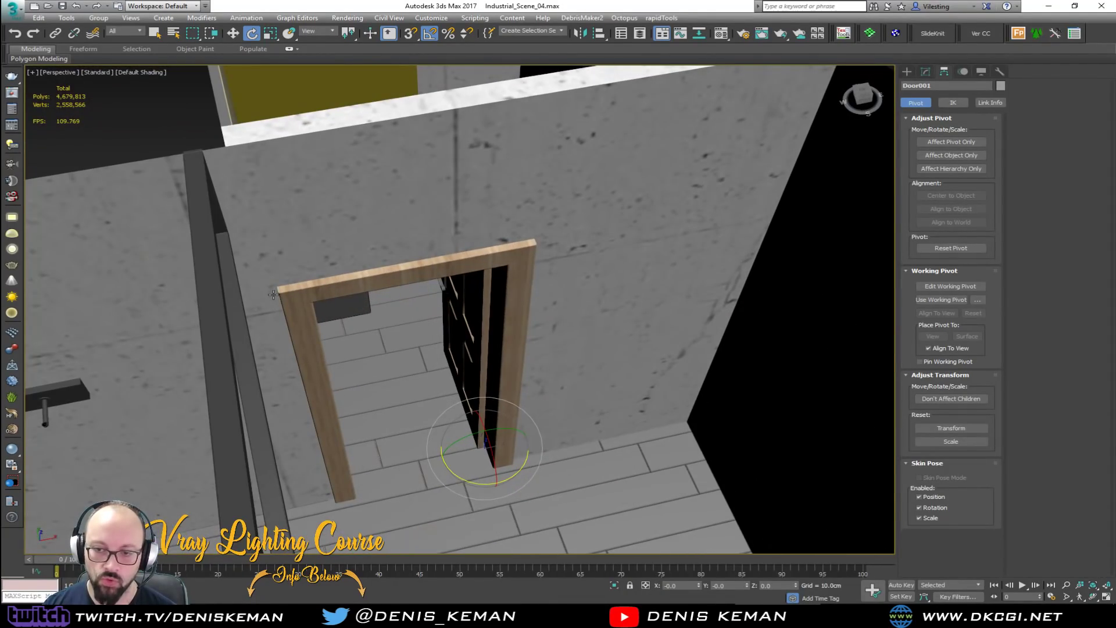
key("alt+q")
right_click(508, 299)
left_click(568, 233)
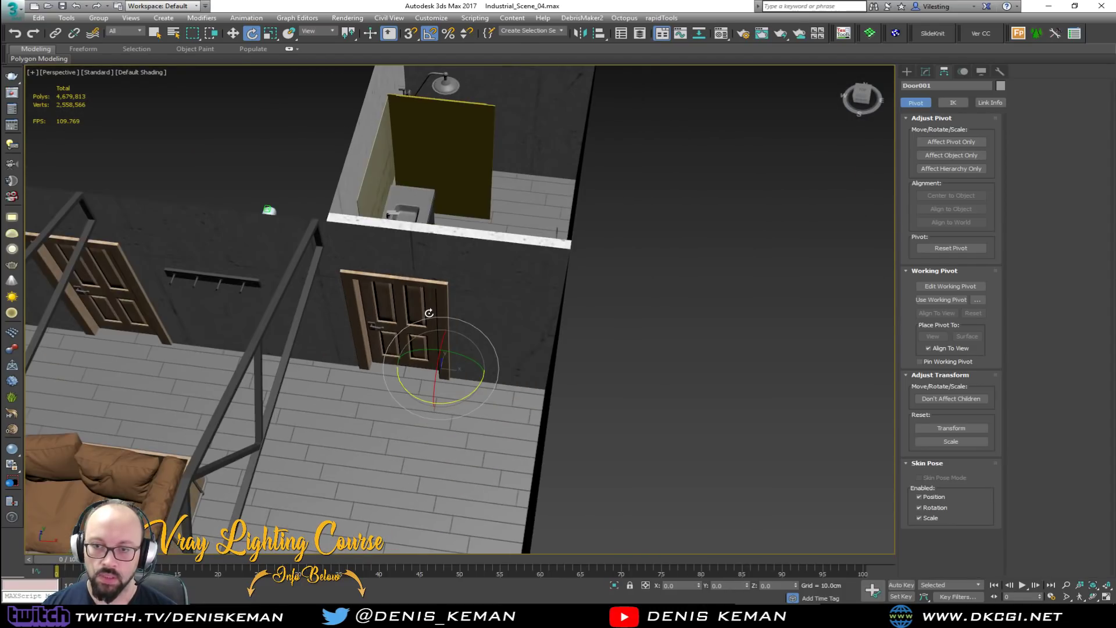
Select the generated plank floor and go to the Editable Poly level beneath its FloorGenerator modifier.
scroll(428, 313, "down", 2)
left_click(644, 330)
left_click(415, 408)
scroll(416, 409, "up", 2)
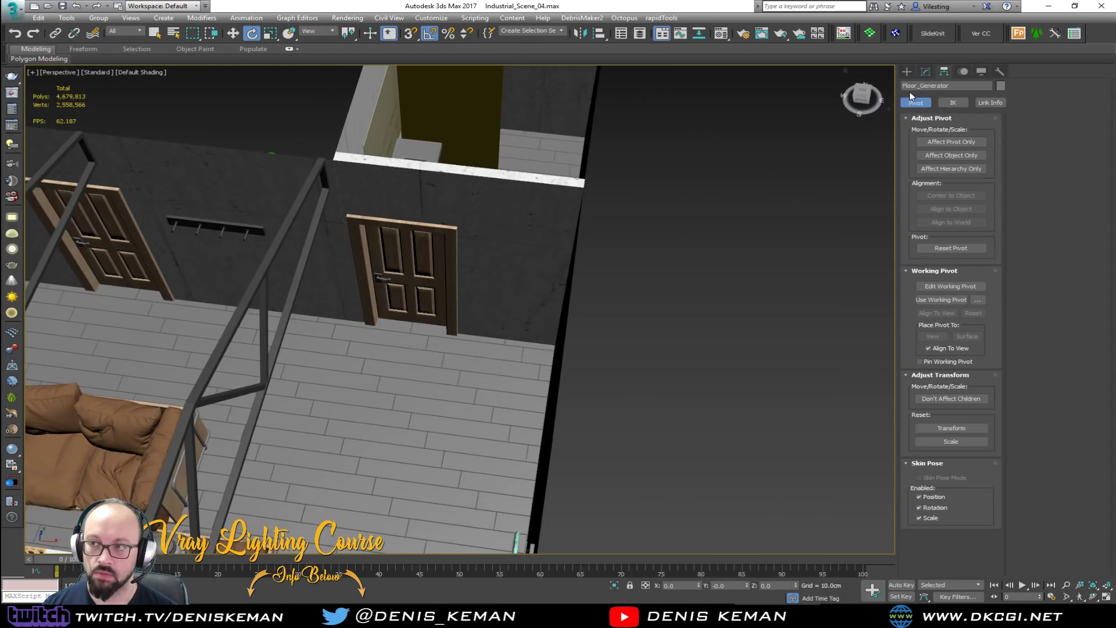
left_click(925, 73)
middle_click_drag(531, 244, 674, 69, "alt")
left_click(953, 178)
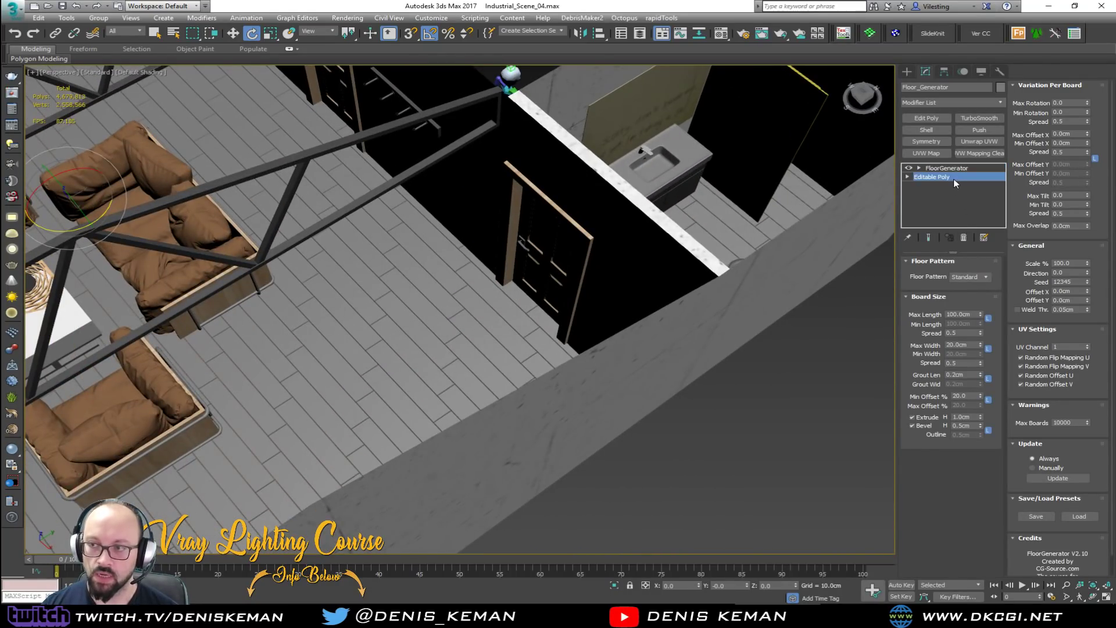
Delete the main-room floor from the floor's Editable Poly in polygon mode, keeping only the bathroom section.
key("F3")
middle_click_drag(712, 212, 459, 292)
key("4")
left_click_drag(468, 407, 421, 445)
middle_click_drag(489, 404, 536, 309, "alt")
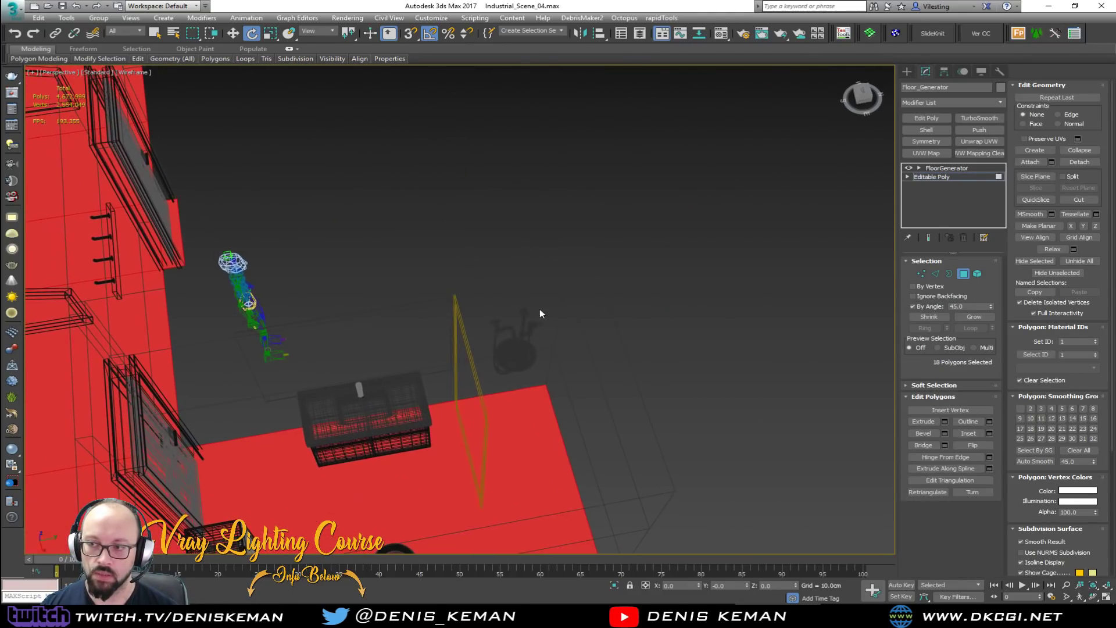
middle_click_drag(598, 402, 659, 308)
scroll(660, 308, "down", 5)
left_click_drag(772, 248, 612, 416)
scroll(623, 354, "up", 5)
key("F3")
middle_click_drag(617, 331, 554, 478)
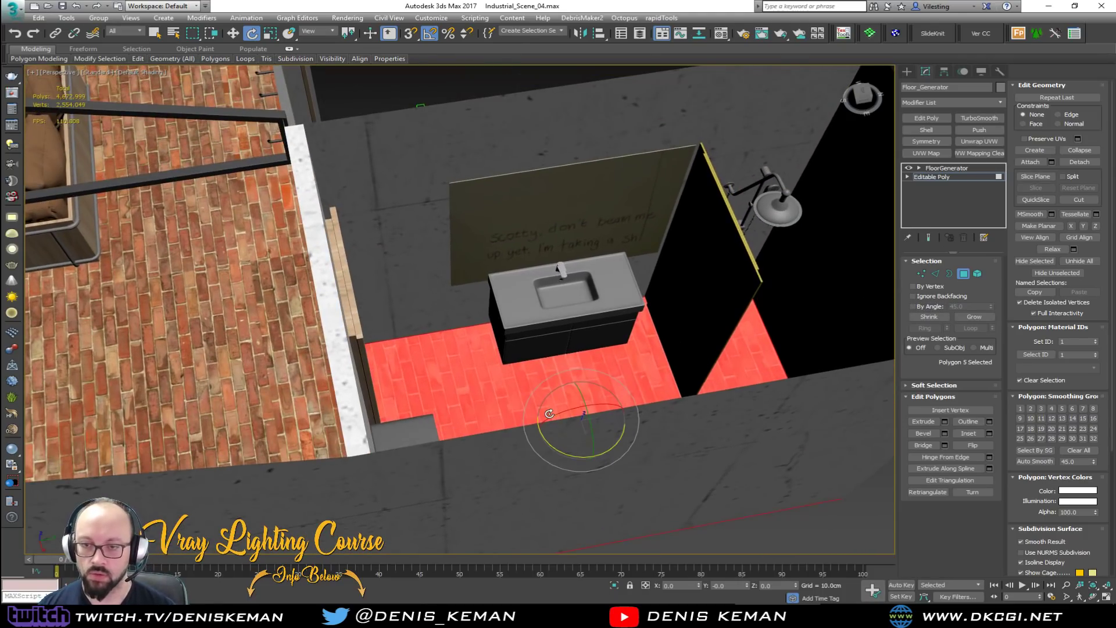
key("Delete")
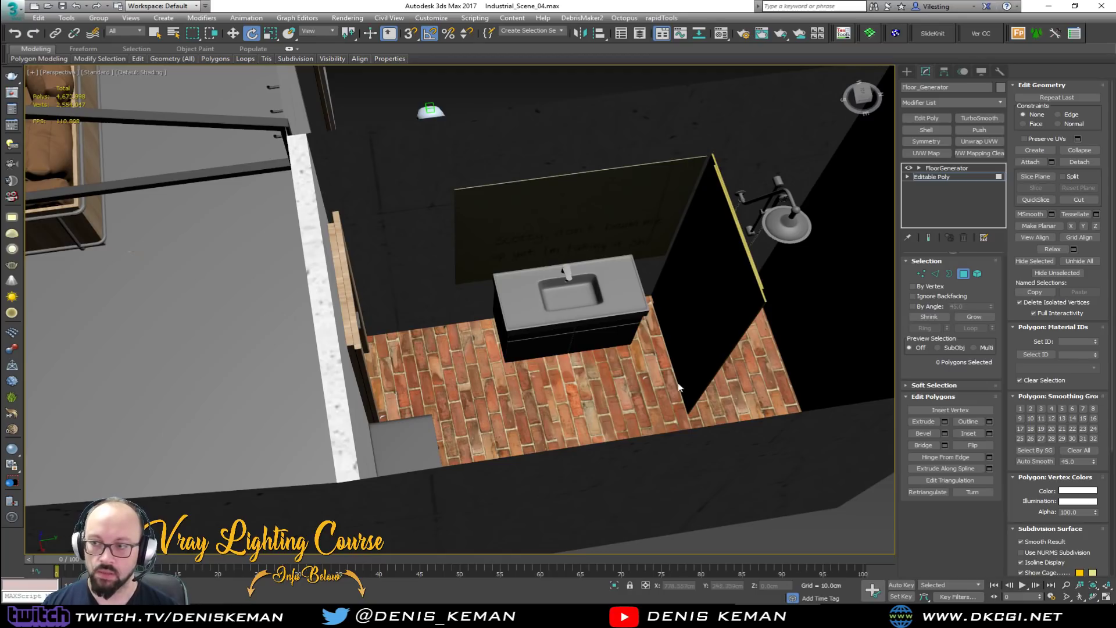
Leave polygon mode on the bathroom floor, return to its FloorGenerator modifier and deselect the floor.
left_click(963, 274)
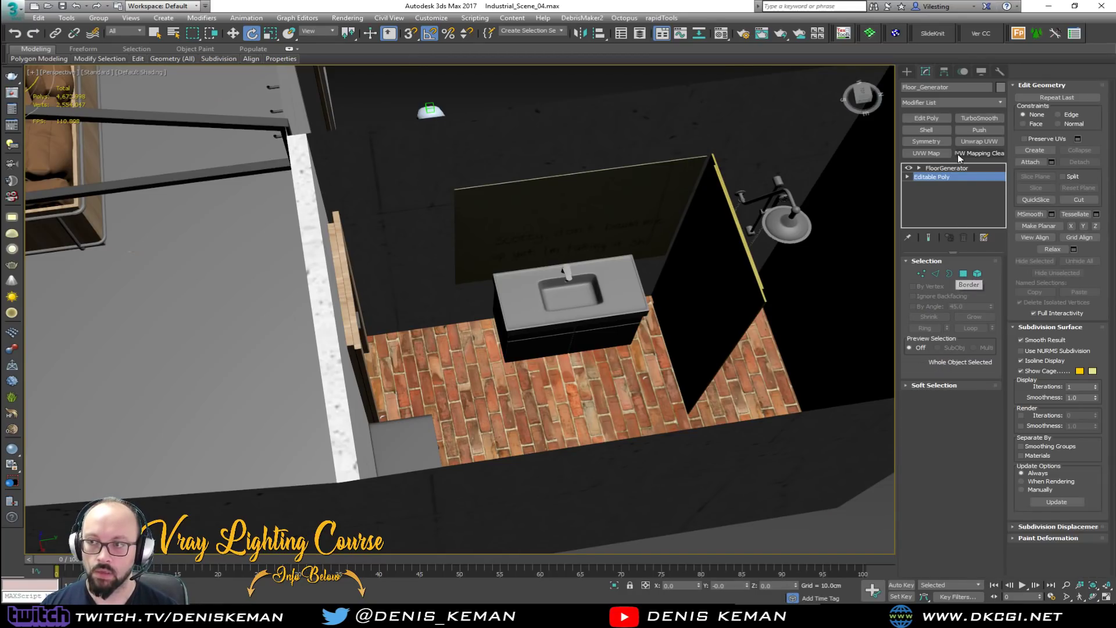
left_click(953, 169)
middle_click_drag(596, 160, 625, 273)
scroll(562, 183, "down", 3)
left_click(563, 186)
scroll(466, 356, "up", 3)
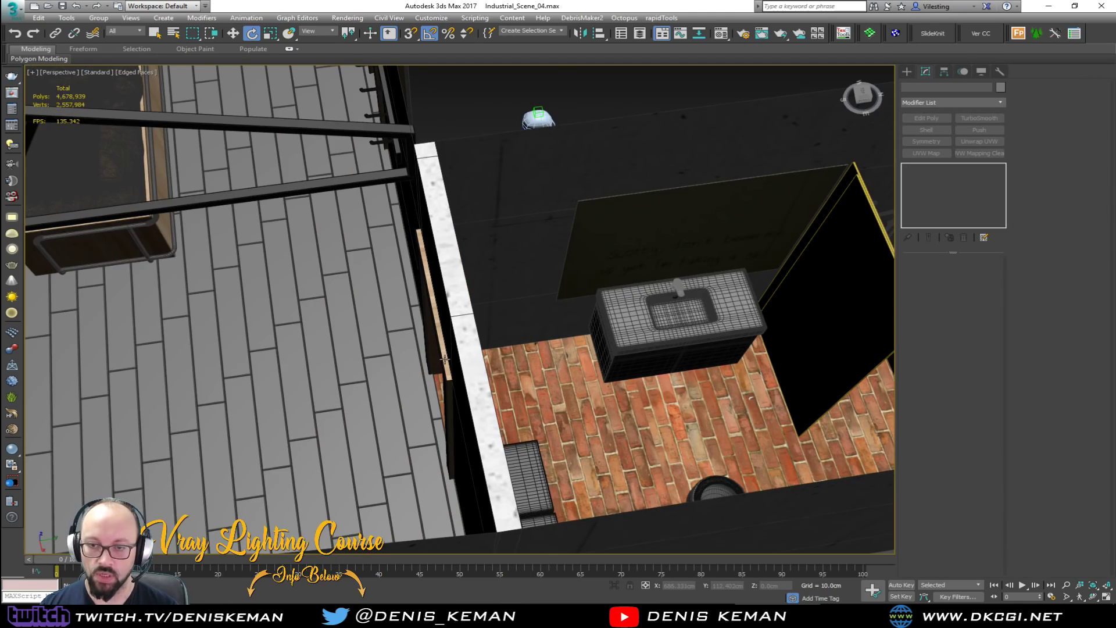
Mirror the bathroom door across the X axis without cloning it.
middle_click_drag(486, 353, 562, 343, "alt")
middle_click_drag(608, 299, 346, 353)
scroll(696, 195, "up", 2)
middle_click_drag(696, 195, 482, 294)
middle_click_drag(407, 249, 722, 240)
left_click(607, 329)
key("F4")
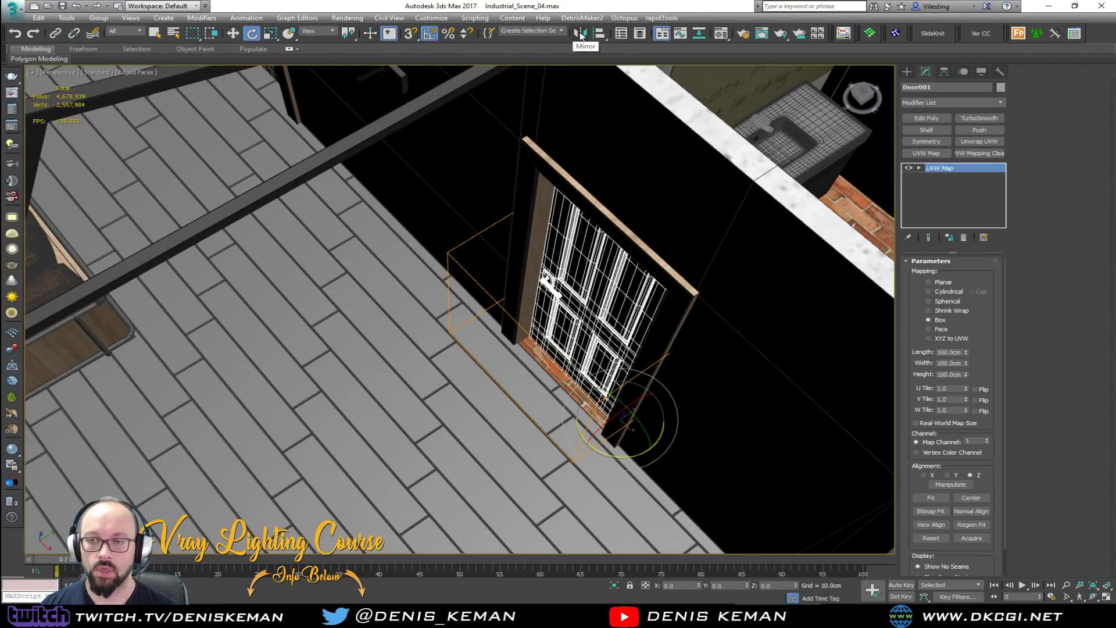
left_click(580, 34)
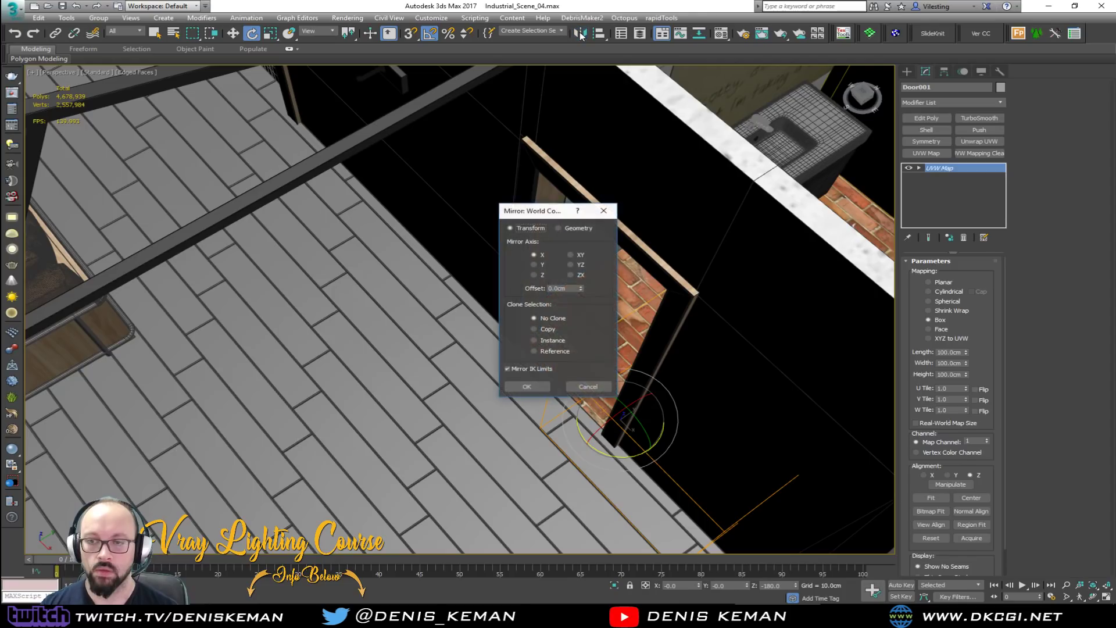
left_click(549, 318)
left_click(546, 386)
Move the mirrored door back into its frame and fine-tune it about 2.1 cm along X.
key("w")
left_click_drag(643, 439, 534, 366)
middle_click_drag(534, 367, 594, 348, "alt")
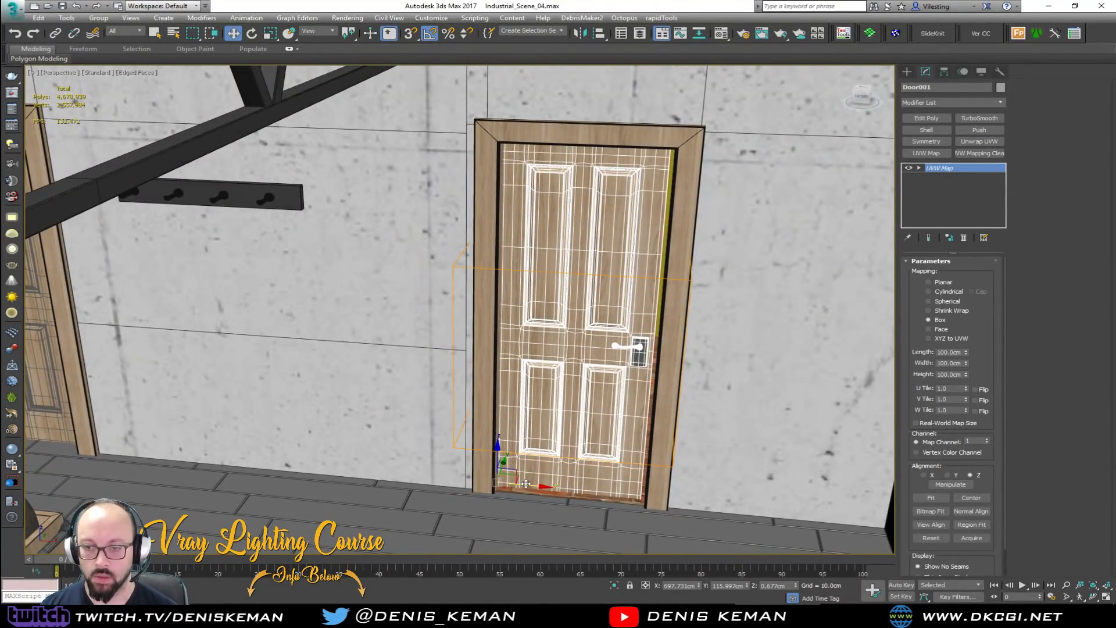
left_click_drag(531, 488, 535, 487)
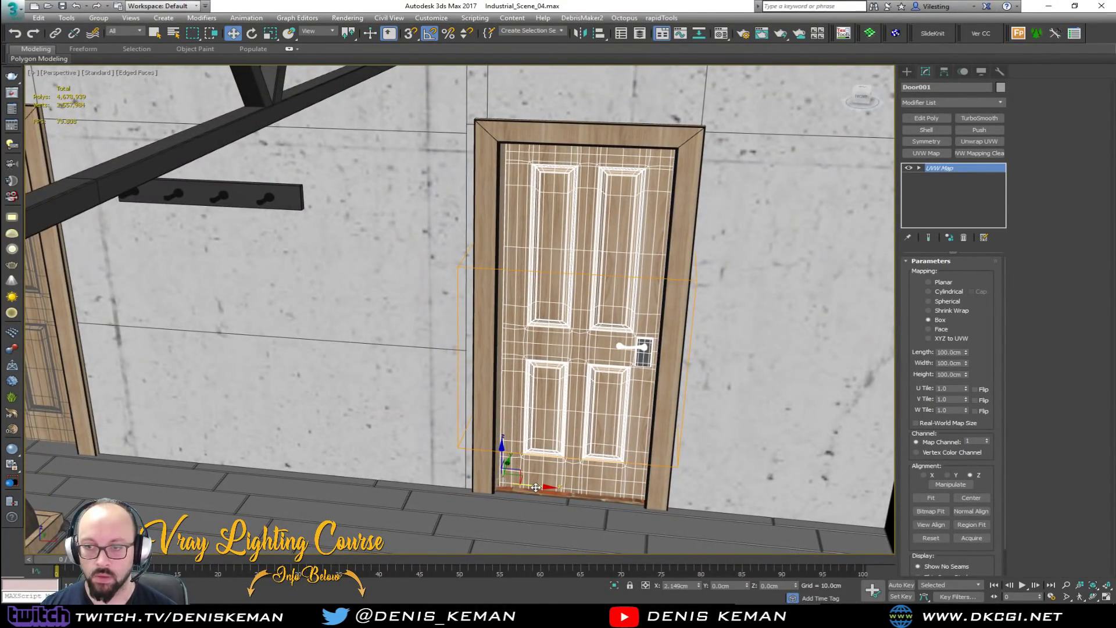
Try swinging the mirrored bathroom door around Z about its hinge pivot.
middle_click_drag(535, 463, 514, 374, "alt")
key("e")
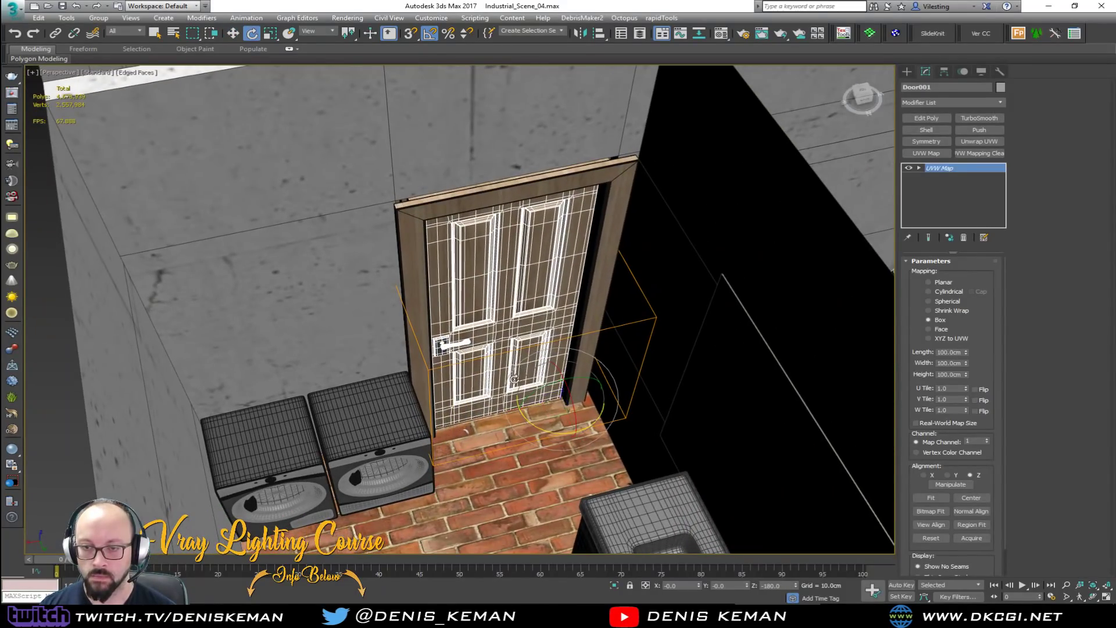
left_click_drag(556, 430, 609, 436)
middle_click_drag(557, 371, 639, 264, "alt")
scroll(438, 320, "up", 4)
middle_click_drag(444, 249, 457, 335, "alt")
left_click_drag(391, 387, 338, 393)
middle_click_drag(339, 393, 316, 360, "alt")
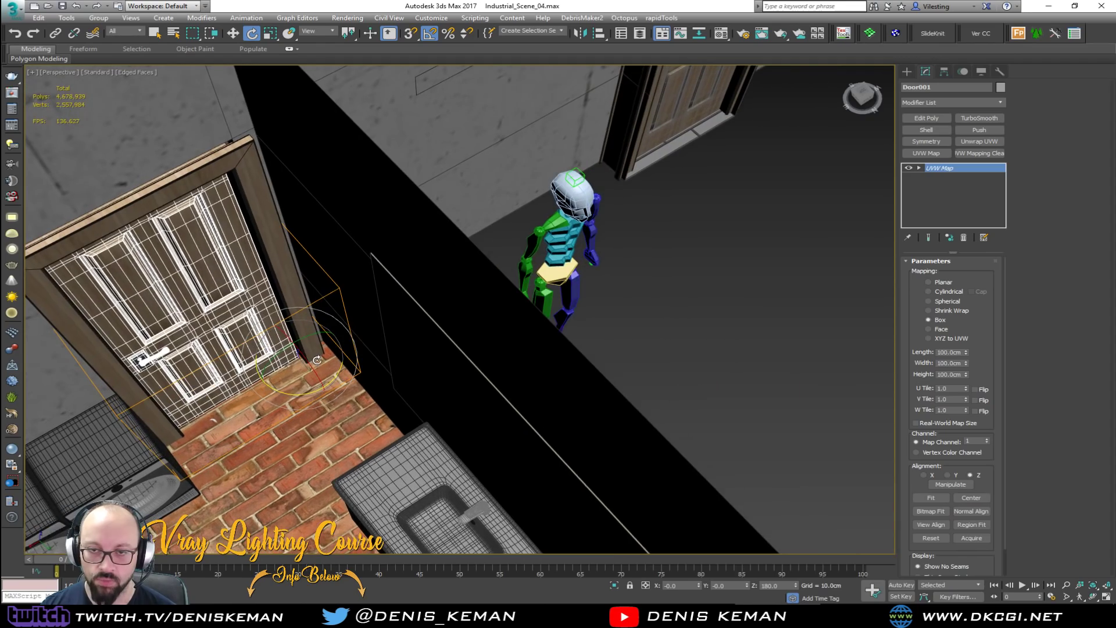
Select the bathroom-side polygons of the door wall in its upper Edit Poly and move them towards the door frame's face.
left_click(688, 331)
middle_click_drag(302, 265, 465, 269)
left_click(388, 230)
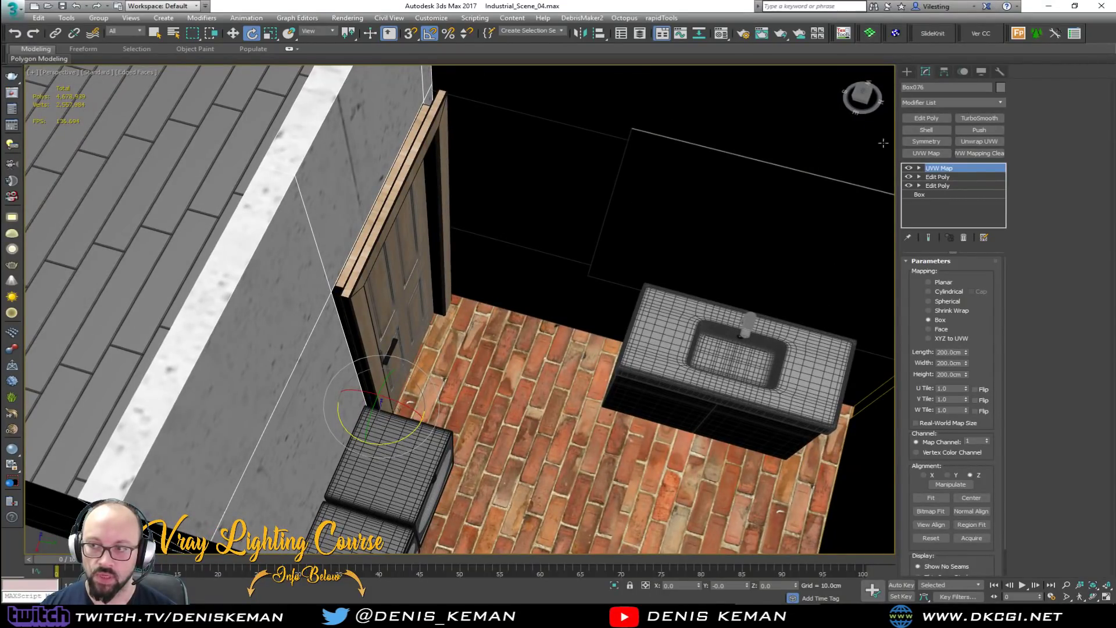
left_click(940, 176)
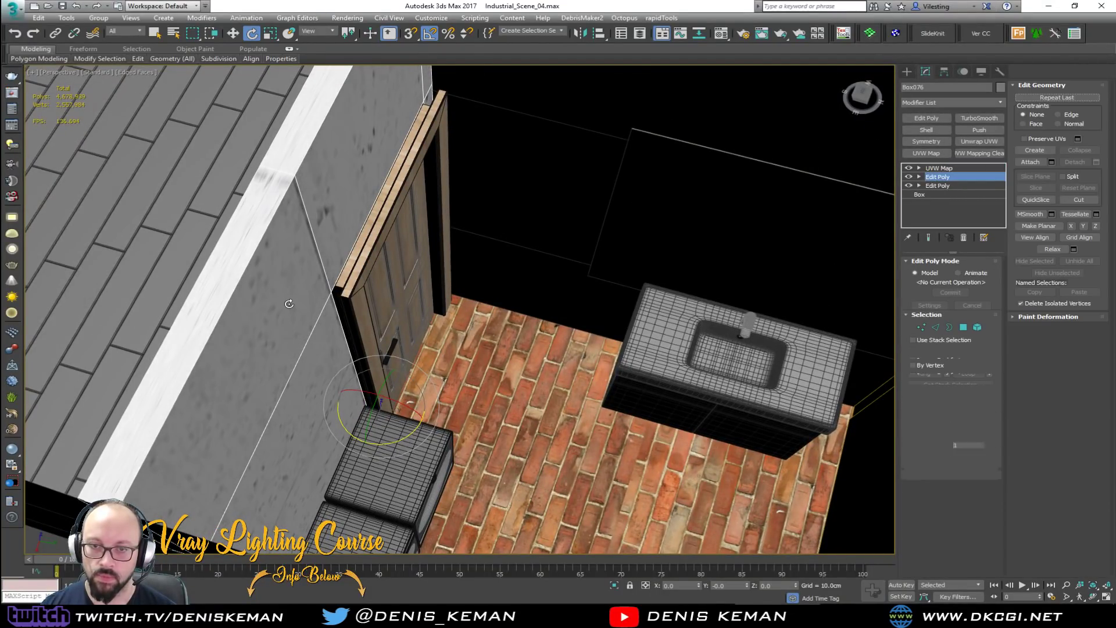
key("4")
left_click(339, 236)
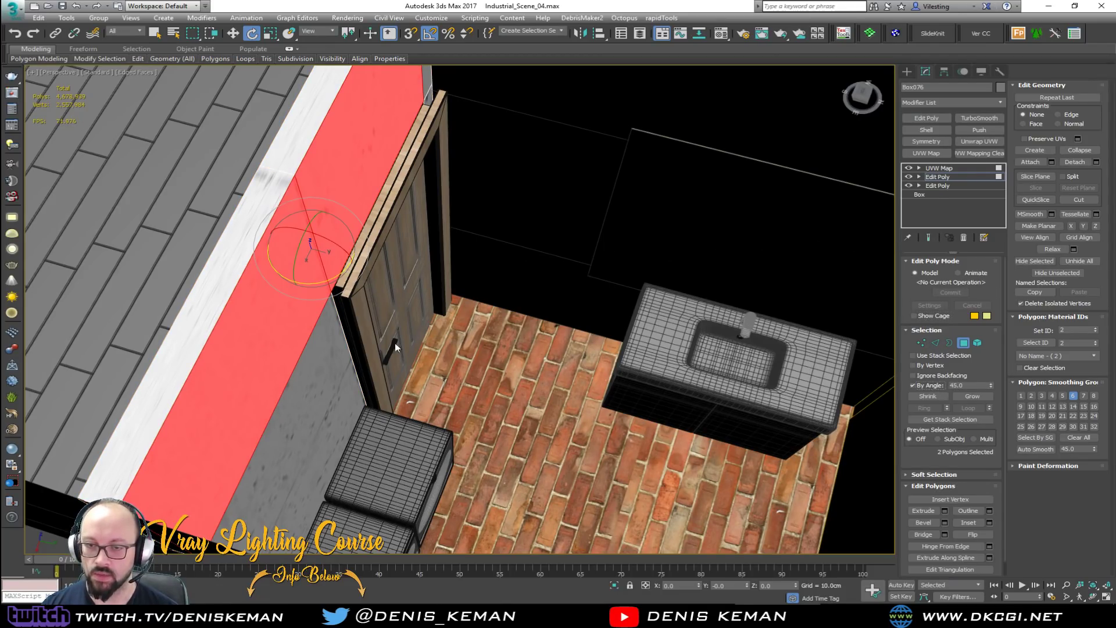
left_click(322, 352, "ctrl")
key("w")
left_click_drag(393, 264, 409, 261)
middle_click_drag(423, 258, 366, 247, "alt")
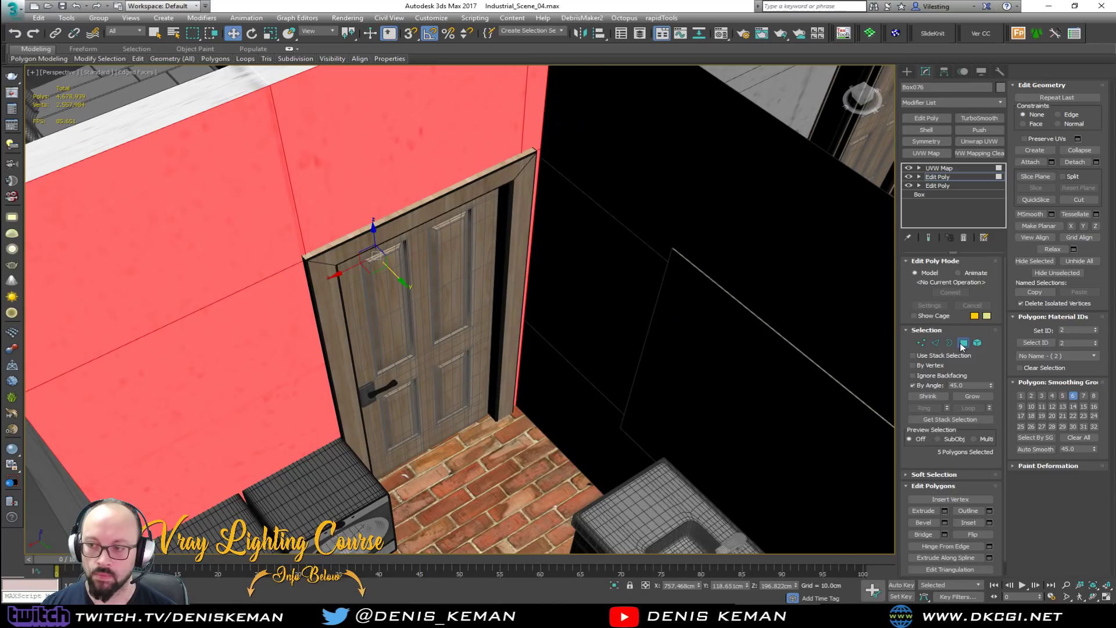
left_click(962, 343)
Move both washing machines about 4.7 cm along Y, away from the door wall, and deselect them.
middle_click_drag(372, 454, 343, 386)
left_click(444, 361)
left_click(332, 398, "ctrl")
left_click_drag(442, 439, 441, 443)
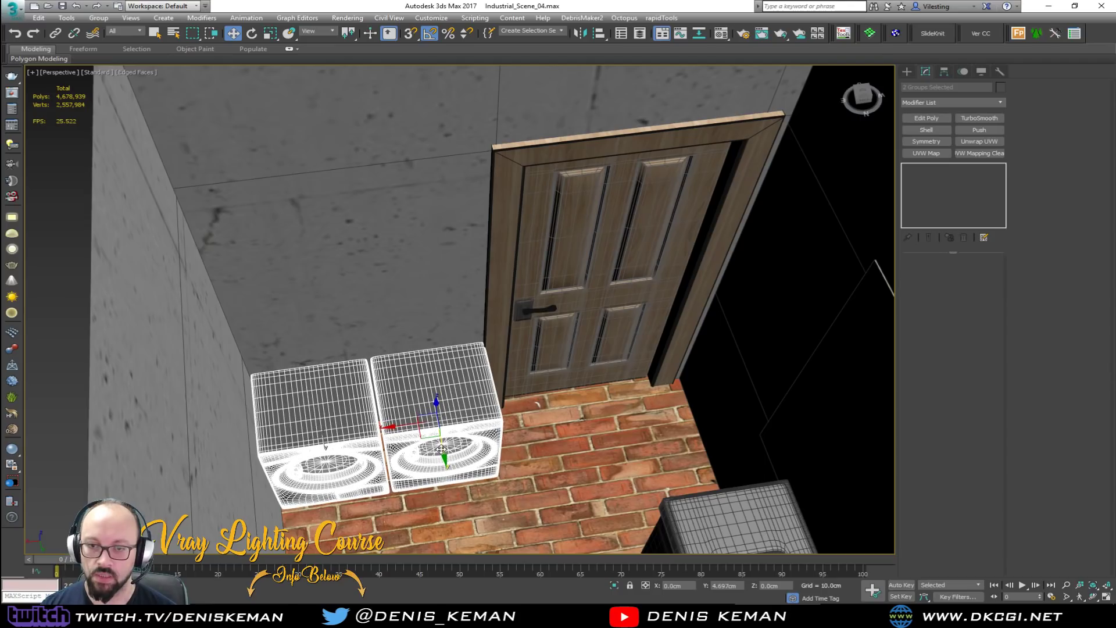
scroll(439, 448, "down", 8)
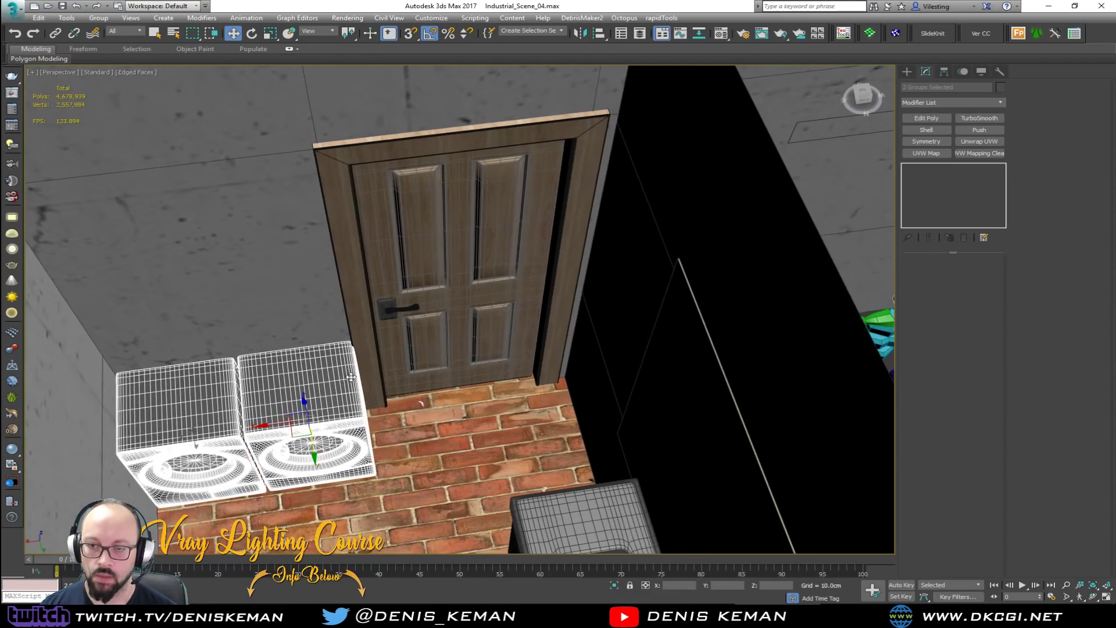
left_click(656, 408)
Examine the loft without edged faces, from the bathroom around to the main room's door and window wall.
scroll(414, 329, "up", 5)
key("F4")
middle_click_drag(424, 311, 302, 290, "alt")
scroll(302, 279, "down", 3)
middle_click_drag(302, 233, 518, 203)
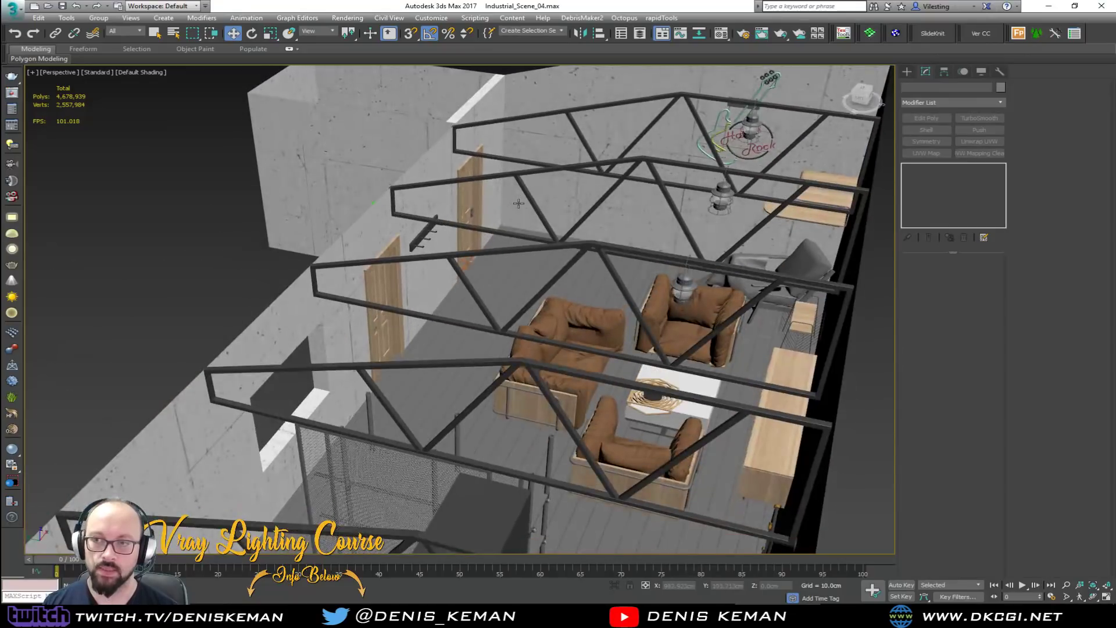
middle_click_drag(588, 144, 610, 203)
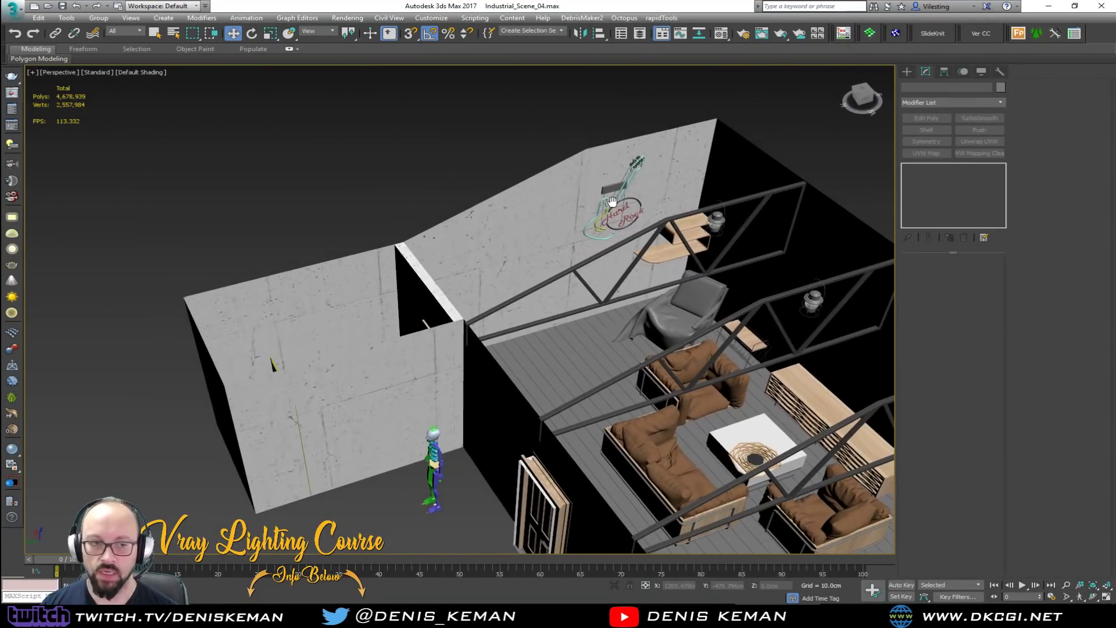
scroll(610, 203, "up", 4)
middle_click_drag(452, 275, 200, 213, "alt")
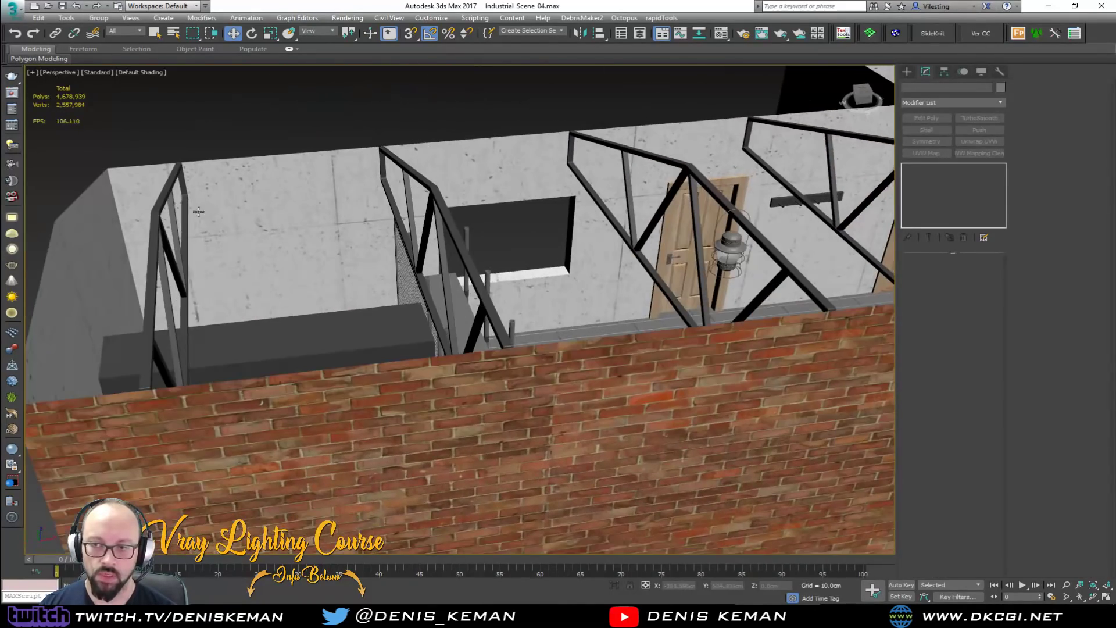
Copy the wooden door frame along the wall to the window opening as an independent copy.
middle_click_drag(434, 189, 234, 285, "alt")
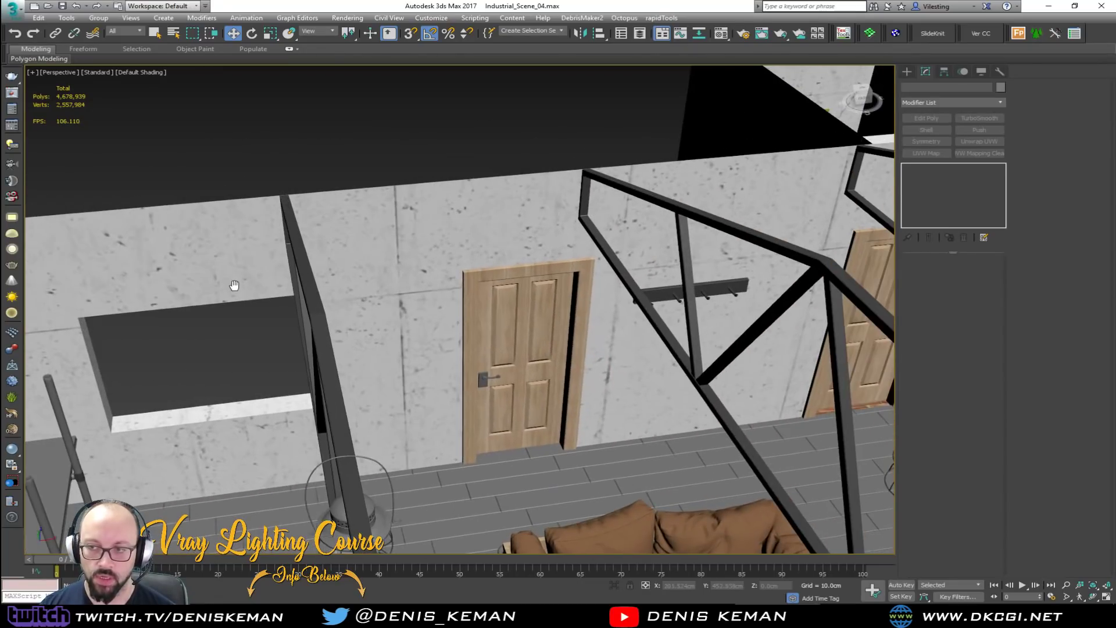
left_click(501, 277)
key("F4")
middle_click_drag(501, 278, 582, 249, "alt")
scroll(583, 250, "up", 3)
mouse_move(746, 315)
left_mouse_down("shift")
mouse_move(743, 326)
mouse_move(587, 331)
mouse_move(279, 404)
left_mouse_up("shift")
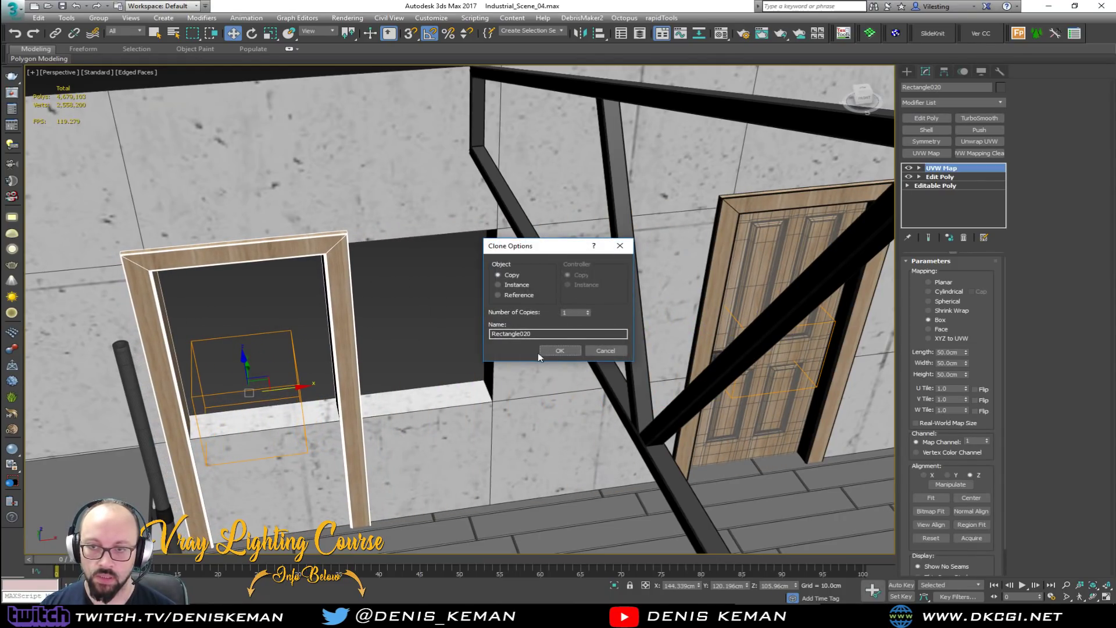
left_click(558, 351)
Shift the copied frame about 1 cm along Y to align its depth with the window wall.
scroll(307, 378, "up", 8)
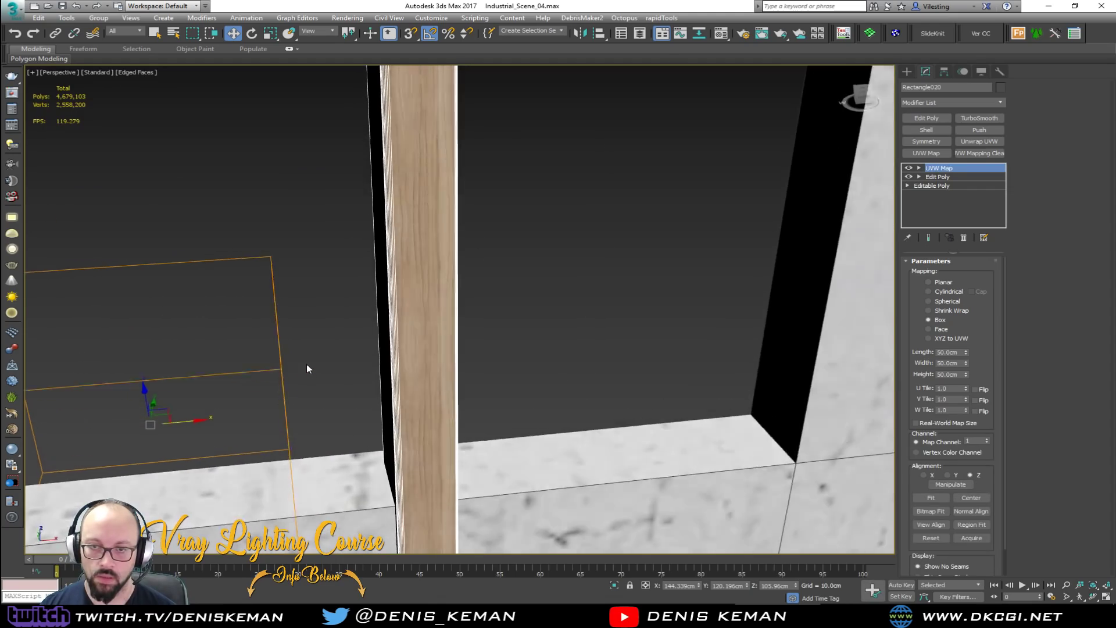
scroll(481, 329, "down", 15)
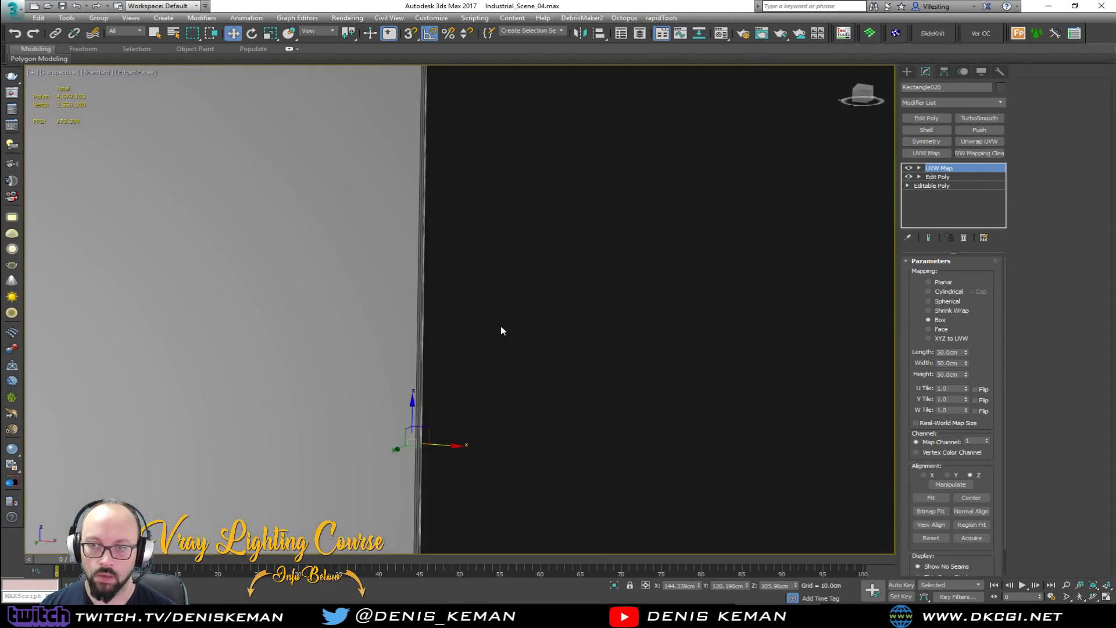
middle_click_drag(501, 327, 364, 365, "alt")
left_click_drag(509, 432, 505, 431)
middle_click_drag(505, 431, 617, 376, "alt")
Widen the copied frame to the window's width by moving the vertices of one side in its Edit Poly.
left_click(960, 177)
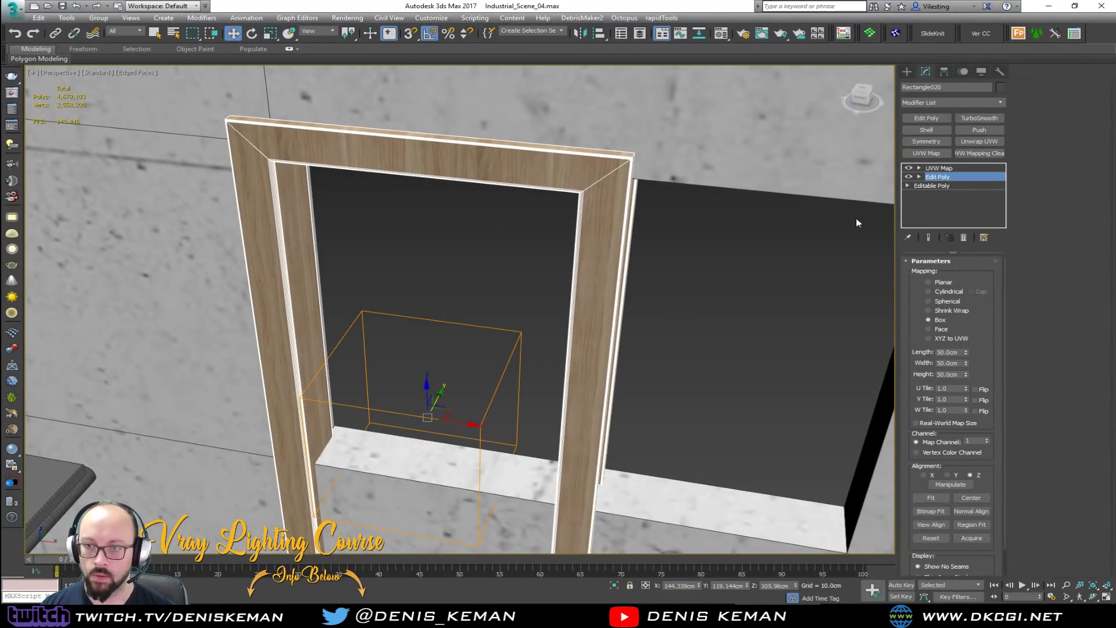
key("1")
key("F3")
middle_click_drag(692, 306, 674, 260)
scroll(674, 264, "down", 3)
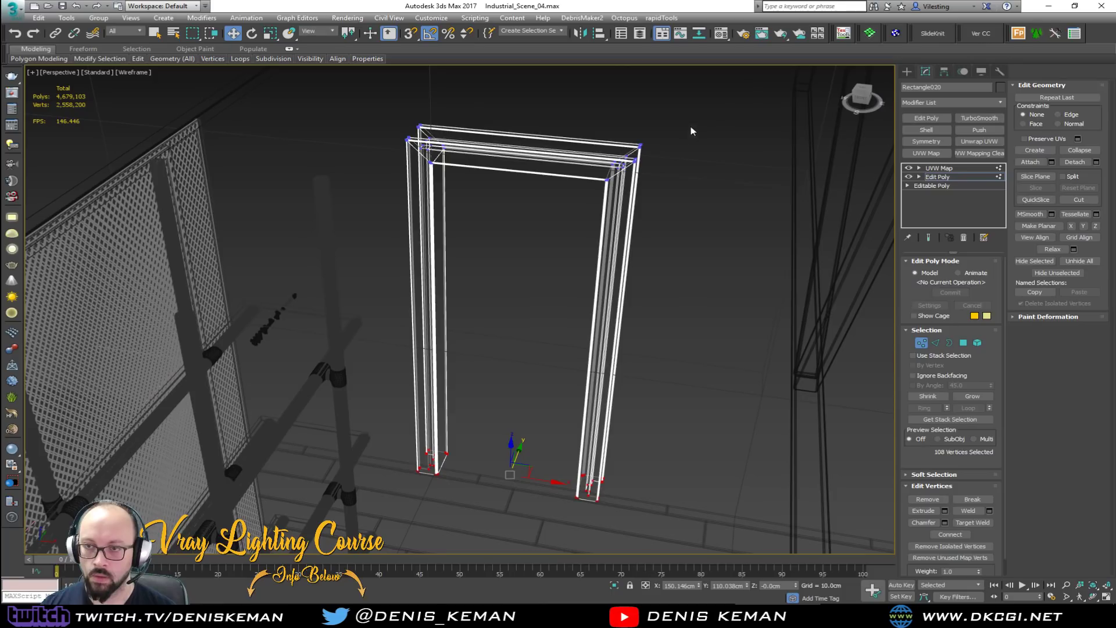
key("F3")
mouse_move(651, 349)
left_mouse_down()
mouse_move(798, 362)
mouse_move(755, 362)
left_mouse_up()
middle_click_drag(755, 362, 783, 363, "alt")
left_click(921, 343)
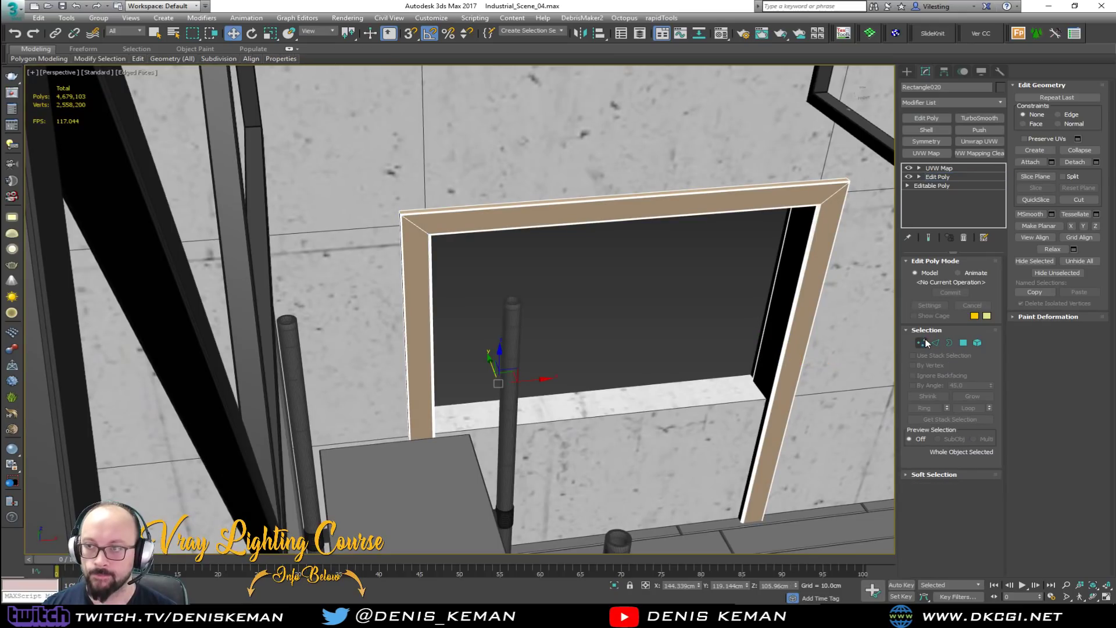
Close the frame with a Symmetry modifier mirrored on Z and add an Edit Poly above it.
left_click(926, 142)
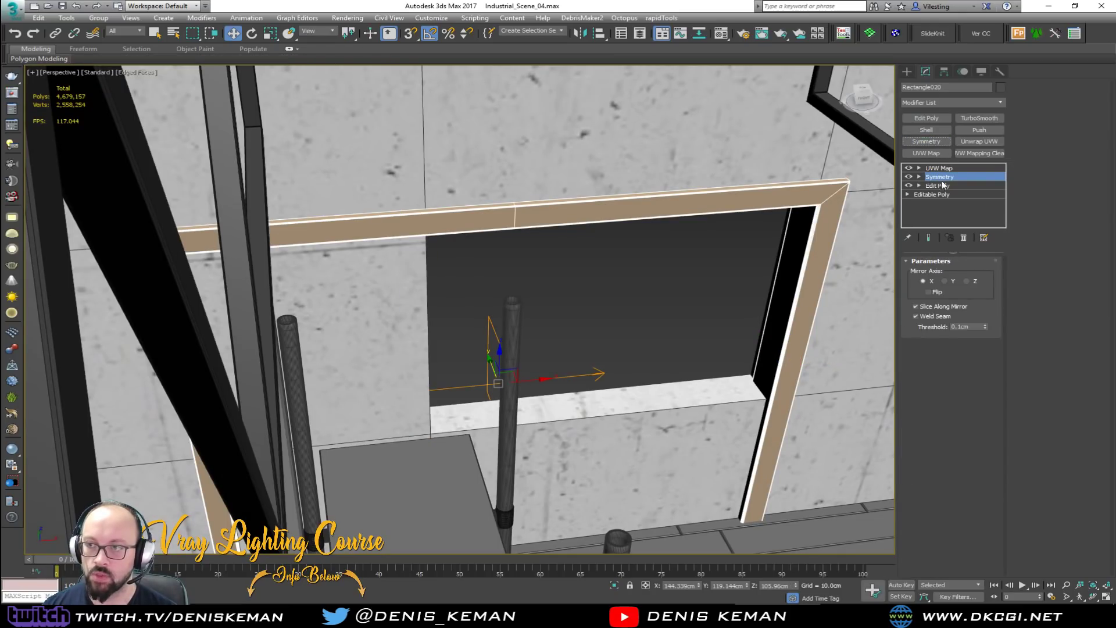
left_click(966, 282)
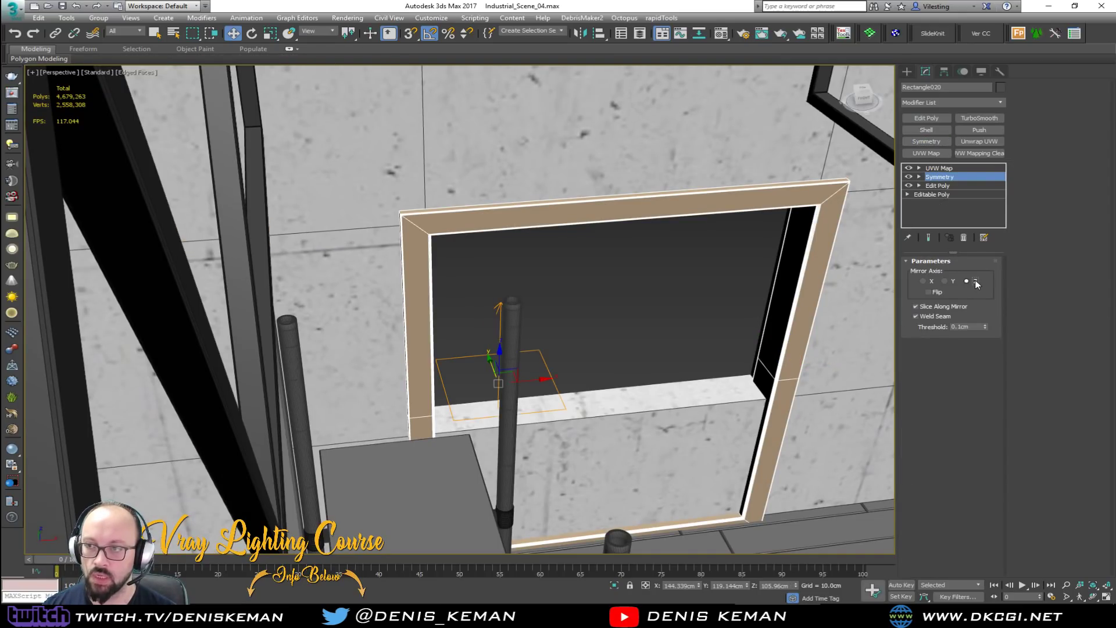
left_click(935, 118)
middle_click_drag(770, 334, 602, 300)
Try removing the mid-height seam vertices from the mirrored frame.
key("1")
middle_click_drag(617, 381, 614, 350, "alt")
key("F3")
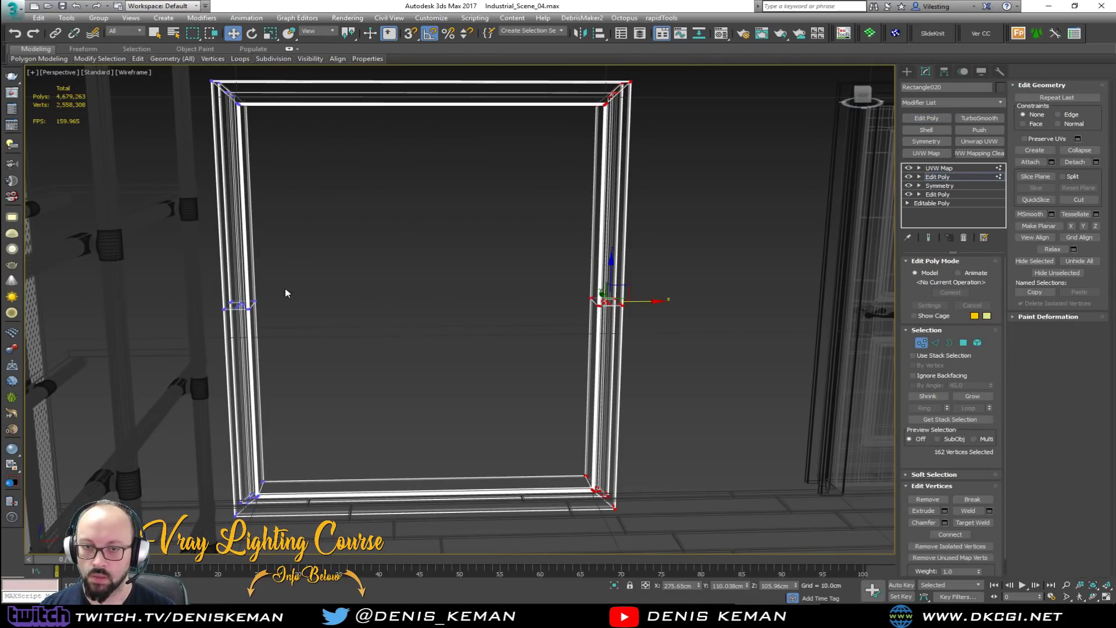
left_click(800, 342)
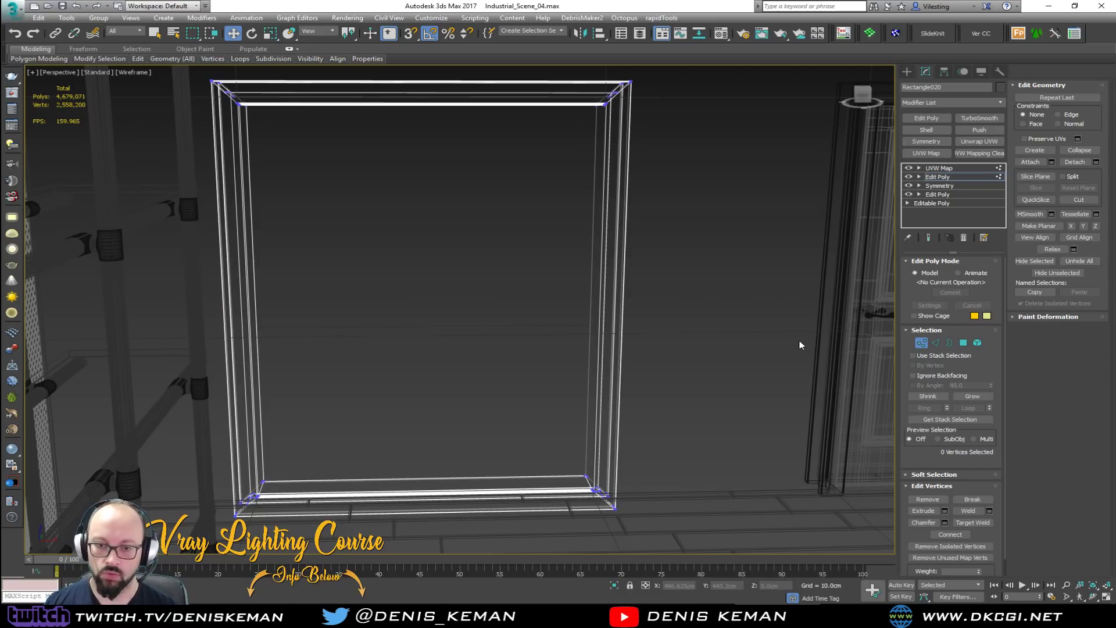
key("ctrl+z")
key("F3")
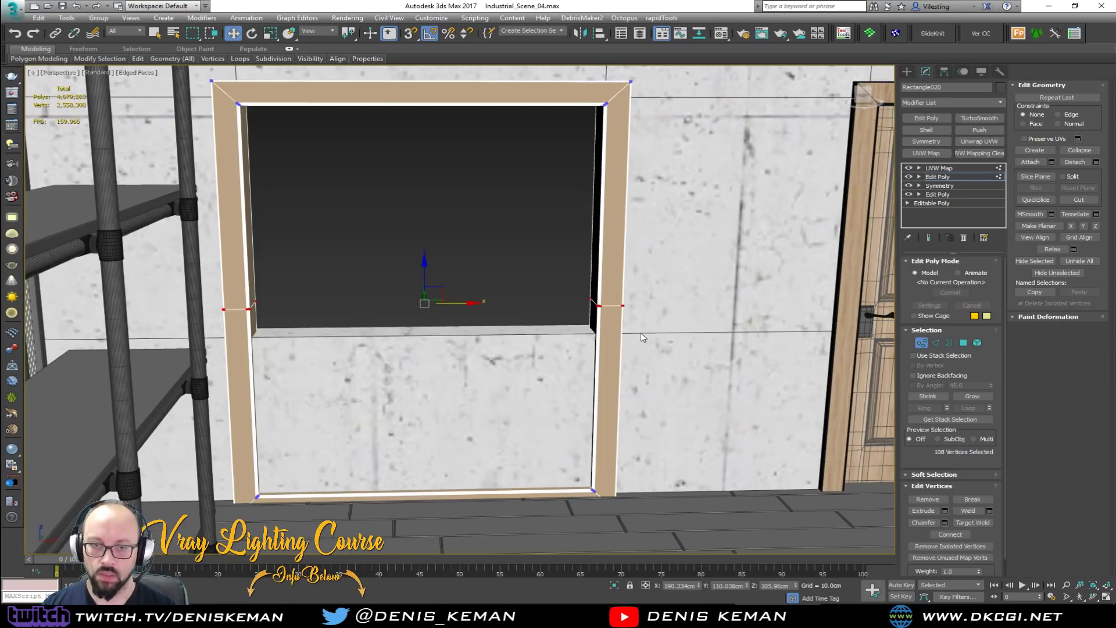
Remove the mid-height seam edge loops from both uprights of the frame together with their vertices.
middle_click_drag(556, 326, 443, 331, "alt")
key("2")
double_click(274, 288)
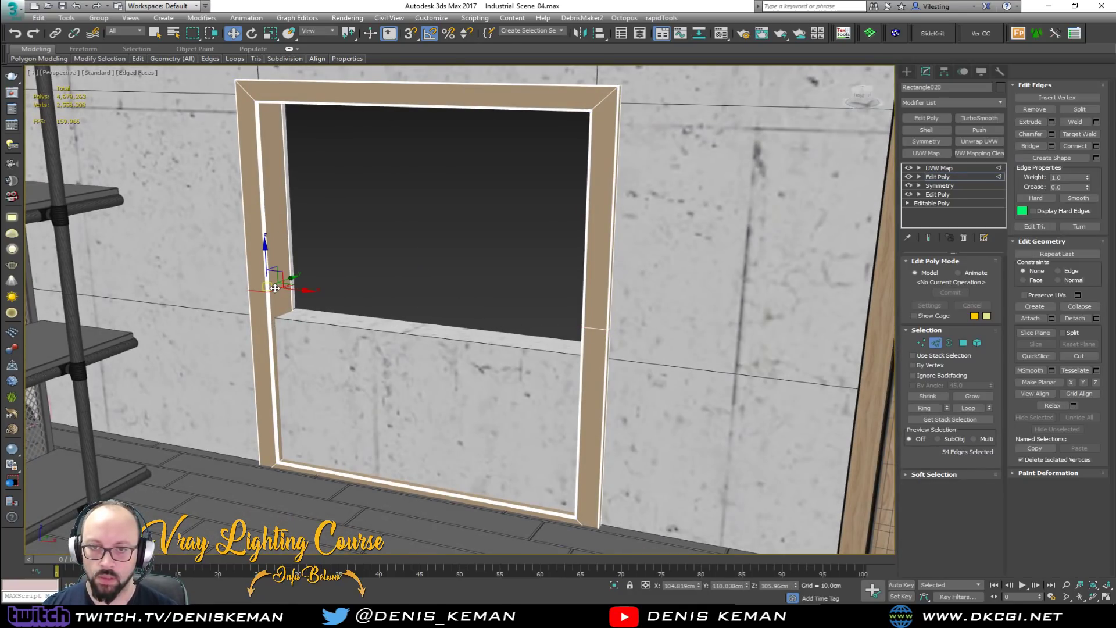
double_click(593, 330, "ctrl")
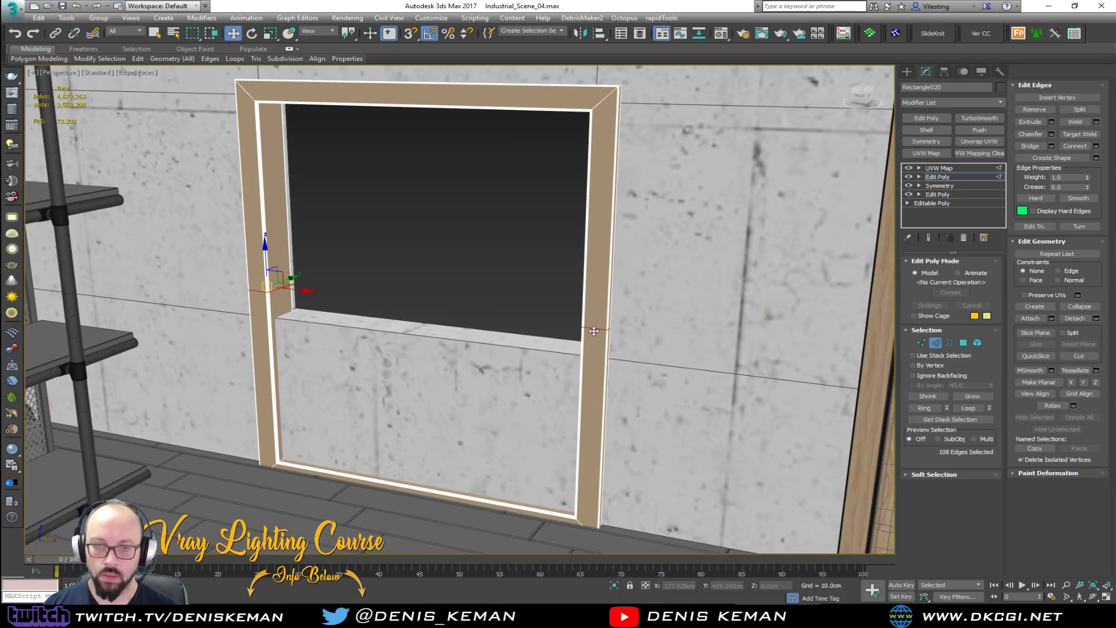
key("ctrl+BackSpace")
Raise the frame's bottom vertices to the window sill, to a Z position of about 86 cm.
key("1")
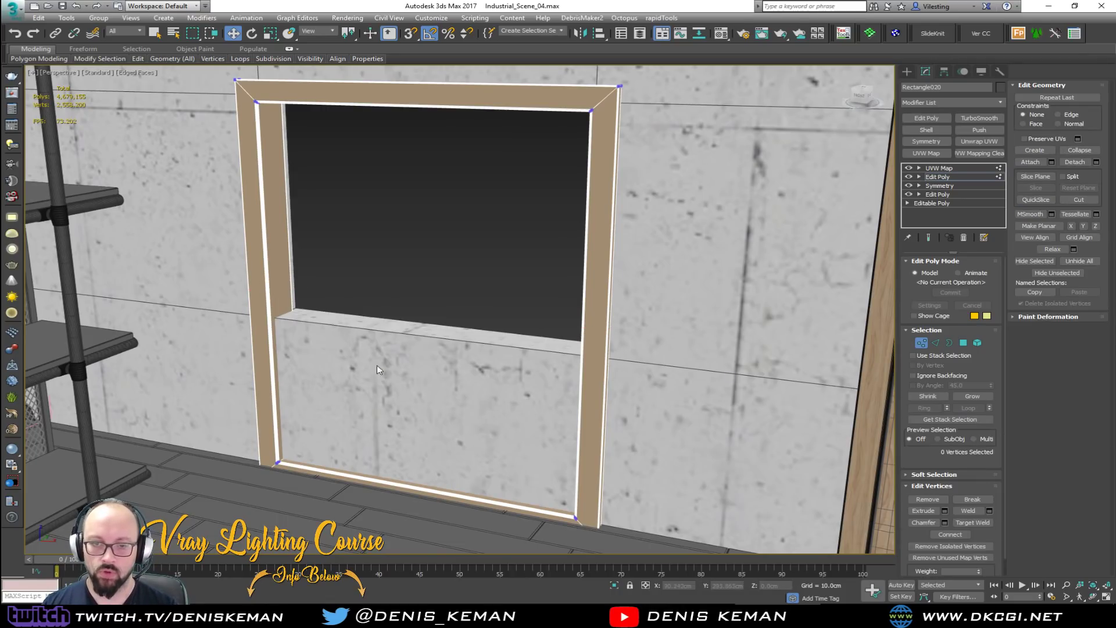
key("F3")
left_click_drag(744, 582, 743, 581)
key("F3")
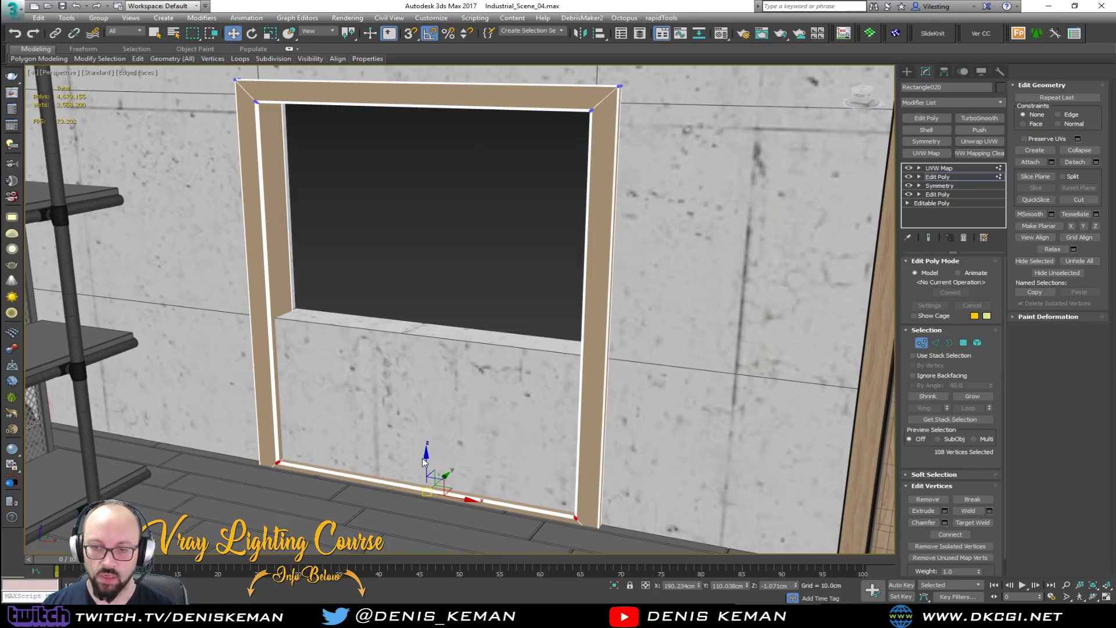
left_click_drag(425, 460, 430, 316)
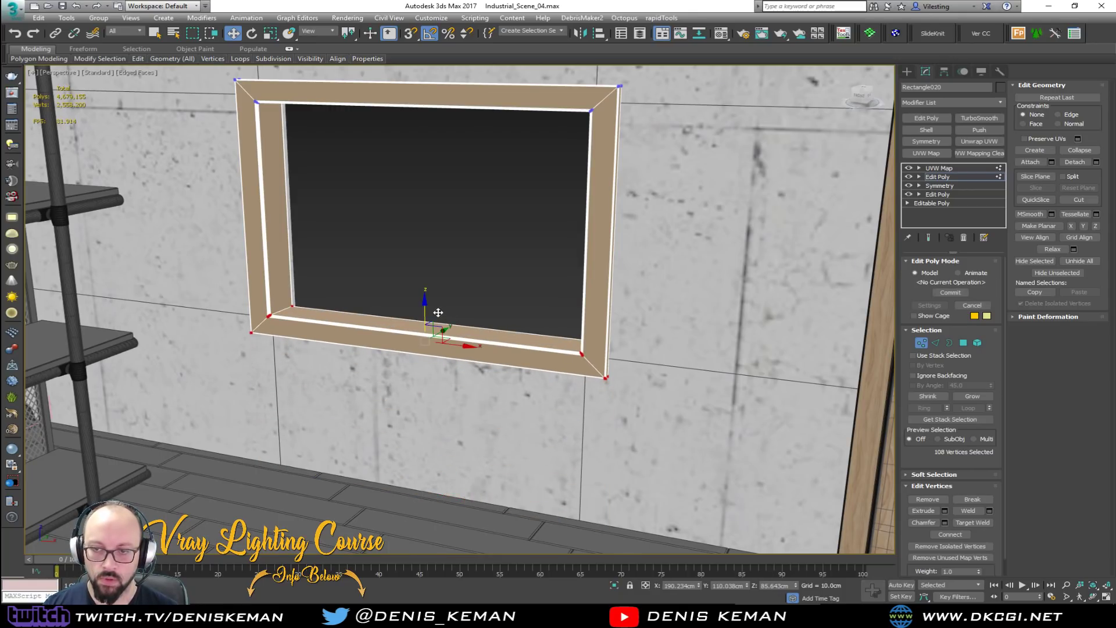
Examine the window frame's depth against the wall and door frame from the left side.
scroll(524, 332, "up", 2)
middle_click_drag(518, 327, 448, 329, "alt")
key("F3")
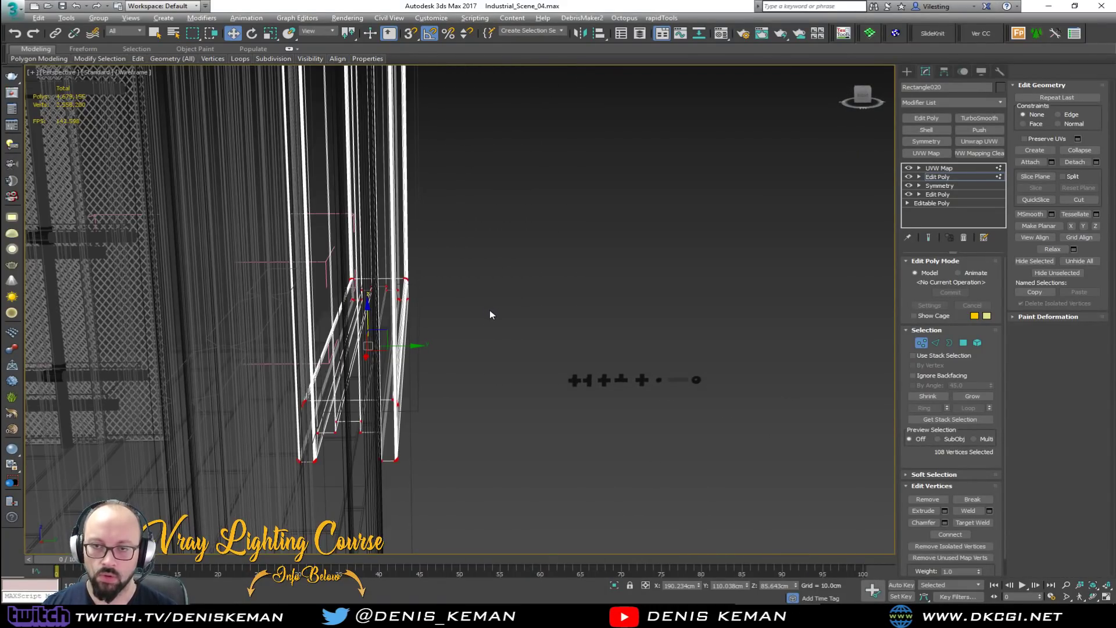
key("alt+w")
key("alt+w")
key("F3")
scroll(570, 259, "down", 6)
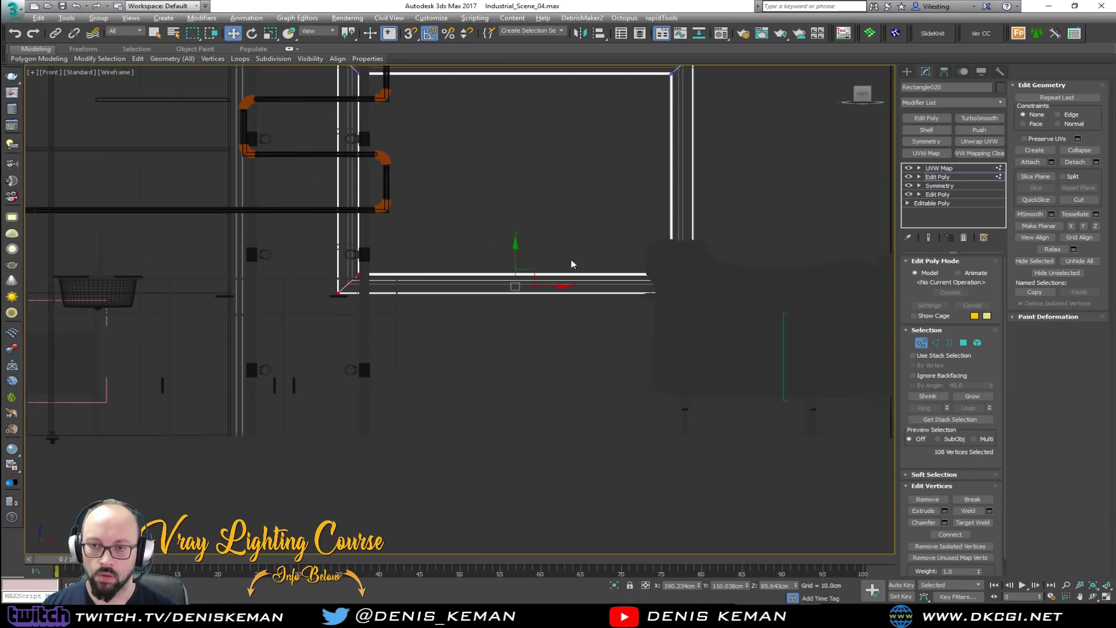
key("alt+w")
right_click(322, 393)
key("alt+w")
key("F3")
scroll(322, 389, "down", 2)
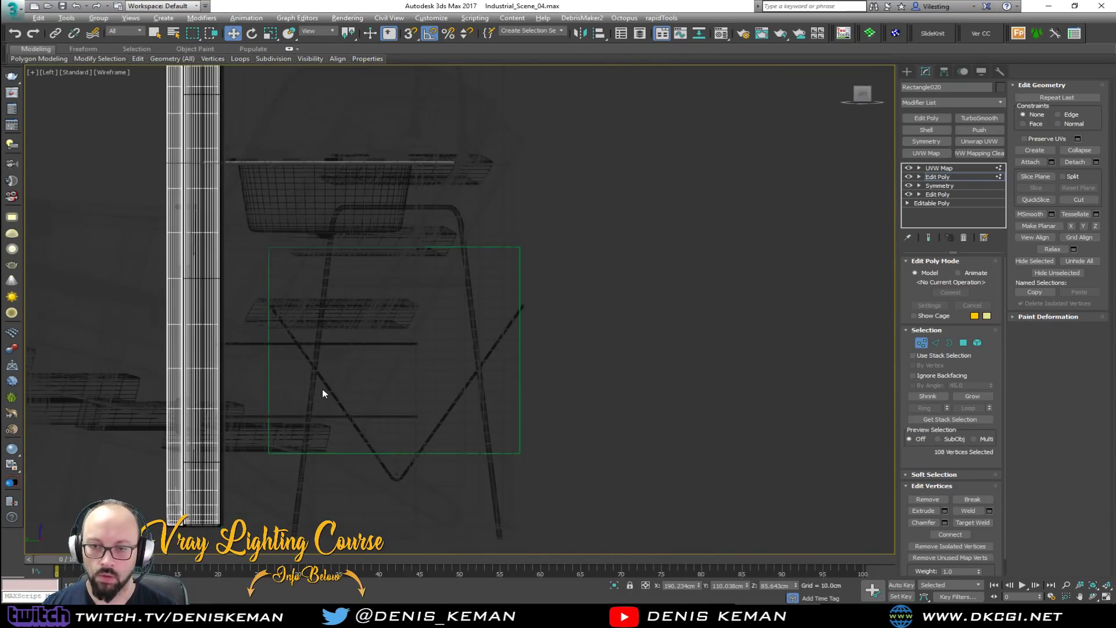
key("z")
scroll(401, 277, "down", 1)
middle_click_drag(401, 276, 378, 403)
scroll(377, 404, "down", 5)
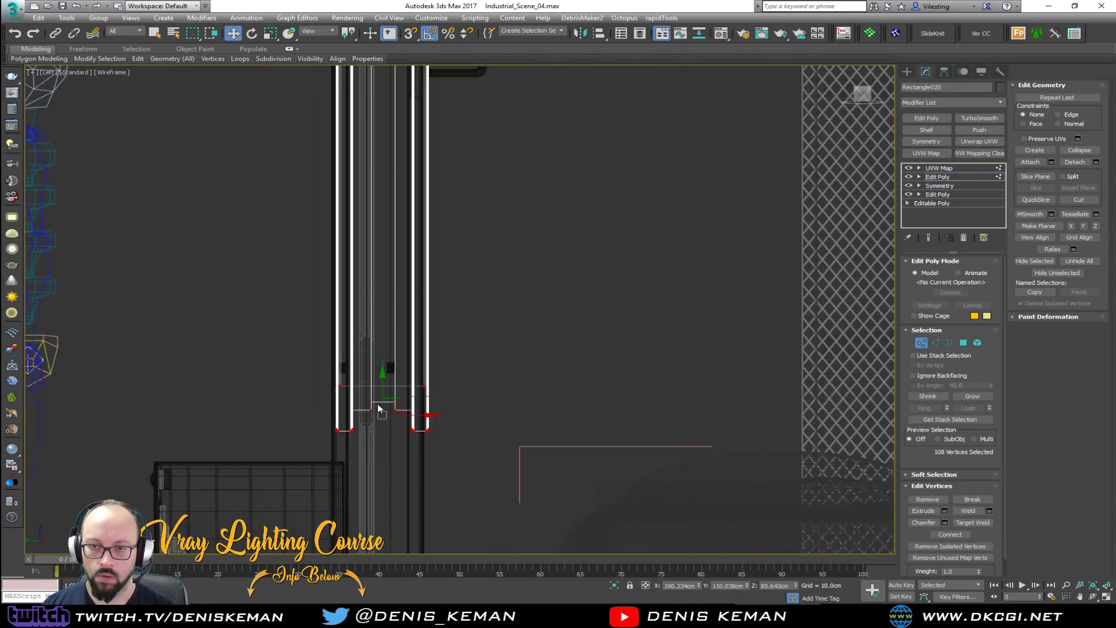
scroll(485, 302, "down", 2)
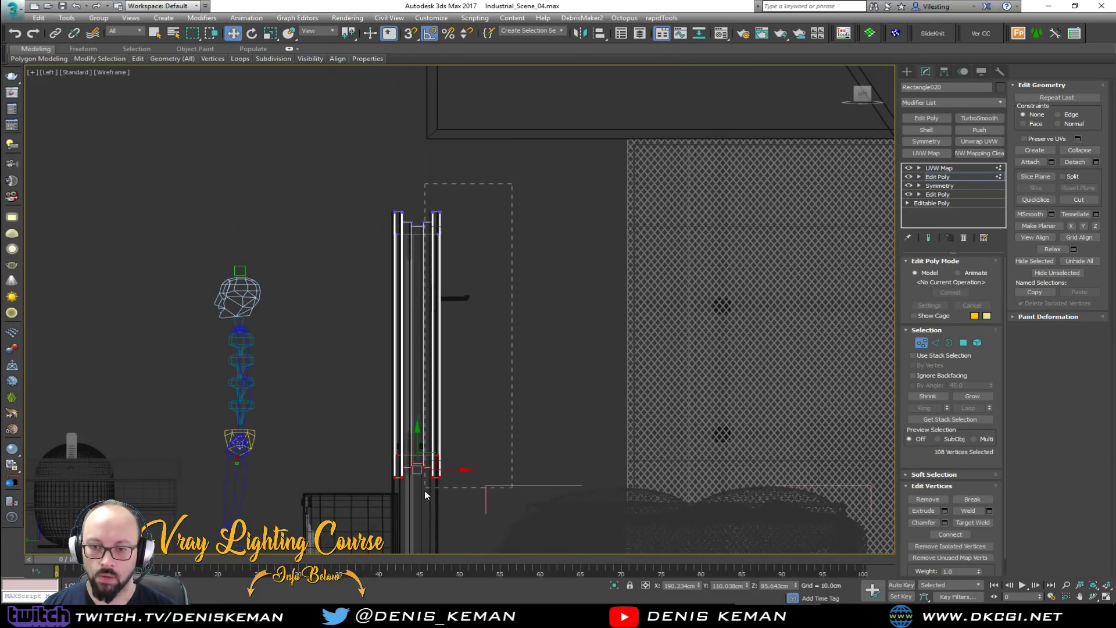
mouse_move(448, 386)
middle_mouse_down()
mouse_move(449, 361)
mouse_move(562, 339)
middle_mouse_up()
key("F3")
scroll(563, 340, "down", 6)
scroll(563, 340, "up", 6)
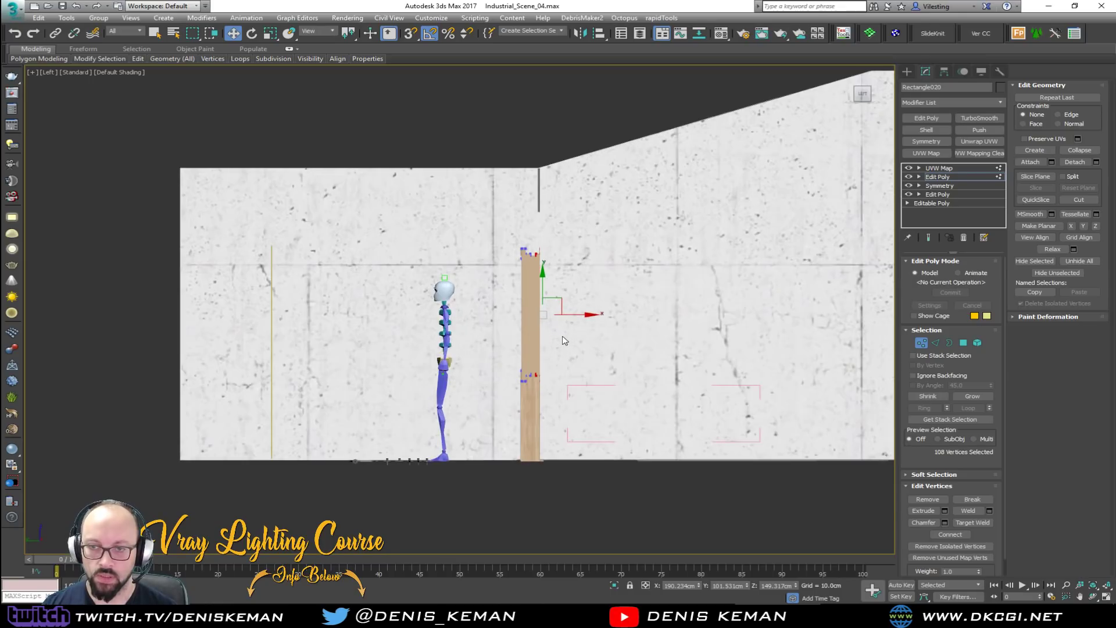
Shift the vertices on the frame's outer side away from the room, to a Y position of about 123.4 cm.
key("F3")
left_click_drag(497, 457, 504, 462)
scroll(518, 328, "up", 4)
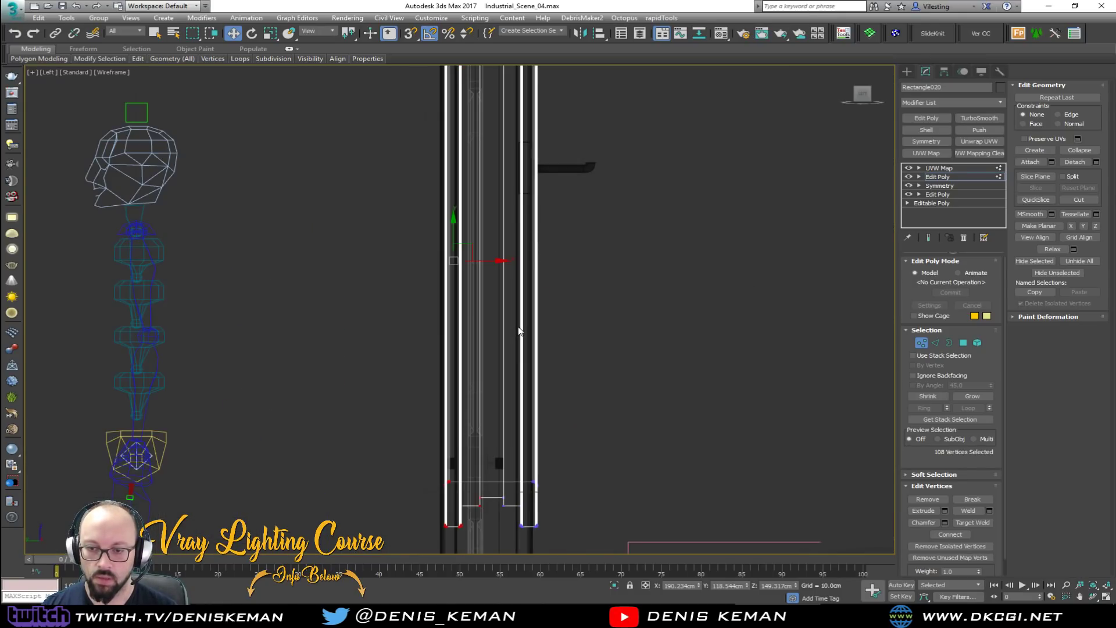
key("F3")
left_click_drag(487, 264, 465, 262)
key("alt+w")
right_click(642, 435)
key("alt+w")
mouse_move(642, 434)
middle_mouse_down("alt")
mouse_move(545, 412)
mouse_move(570, 398)
mouse_move(688, 401)
middle_mouse_up("alt")
key("F3")
scroll(545, 411, "down", 3)
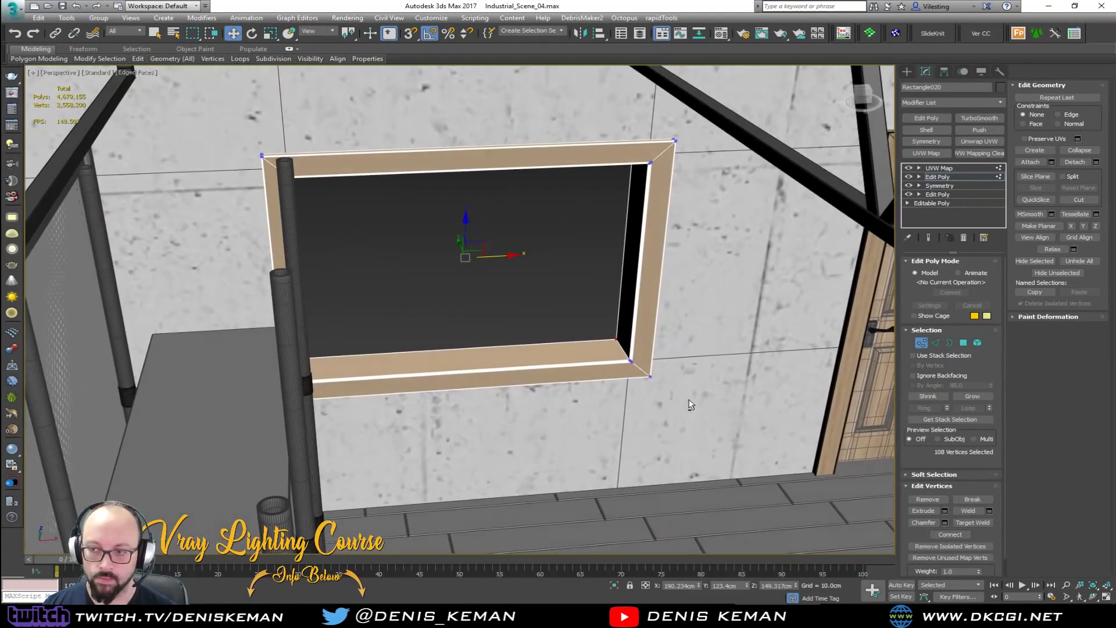
Finish vertex editing on the window frame and review the whole loft interior without edge display.
left_click(921, 343)
left_click(573, 323)
mouse_move(599, 373)
middle_mouse_down()
mouse_move(475, 405)
mouse_move(570, 431)
mouse_move(639, 430)
mouse_move(697, 410)
middle_mouse_up()
scroll(474, 405, "down", 3)
key("F4")
scroll(515, 407, "up", 5)
middle_click_drag(515, 408, 475, 427, "alt")
scroll(456, 346, "down", 2)
middle_click_drag(335, 397, 296, 348)
middle_click_drag(289, 261, 587, 378)
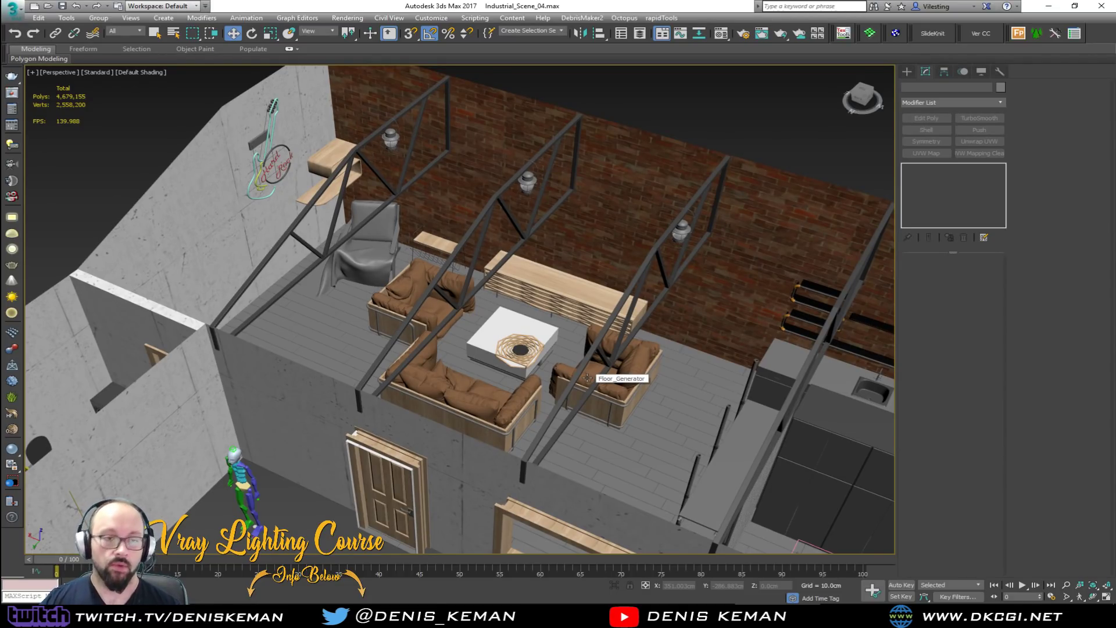
middle_click_drag(389, 336, 315, 365, "alt")
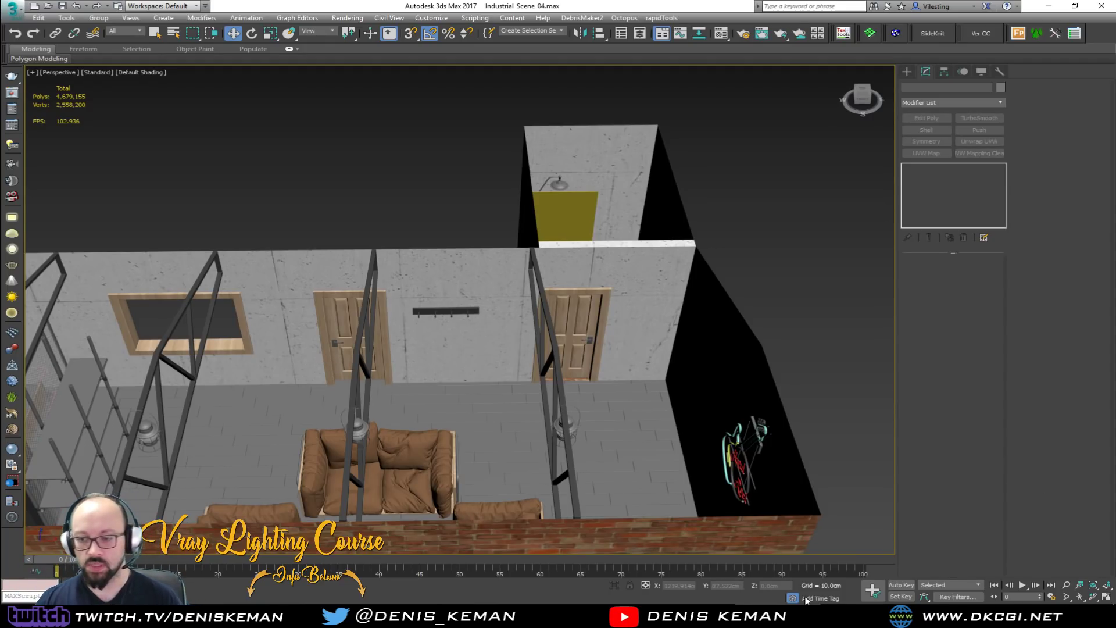
Switch to Discord and browse the streaming_related channel for industrial loft reference images.
key("alt+Tab")
scroll(707, 393, "down", 4)
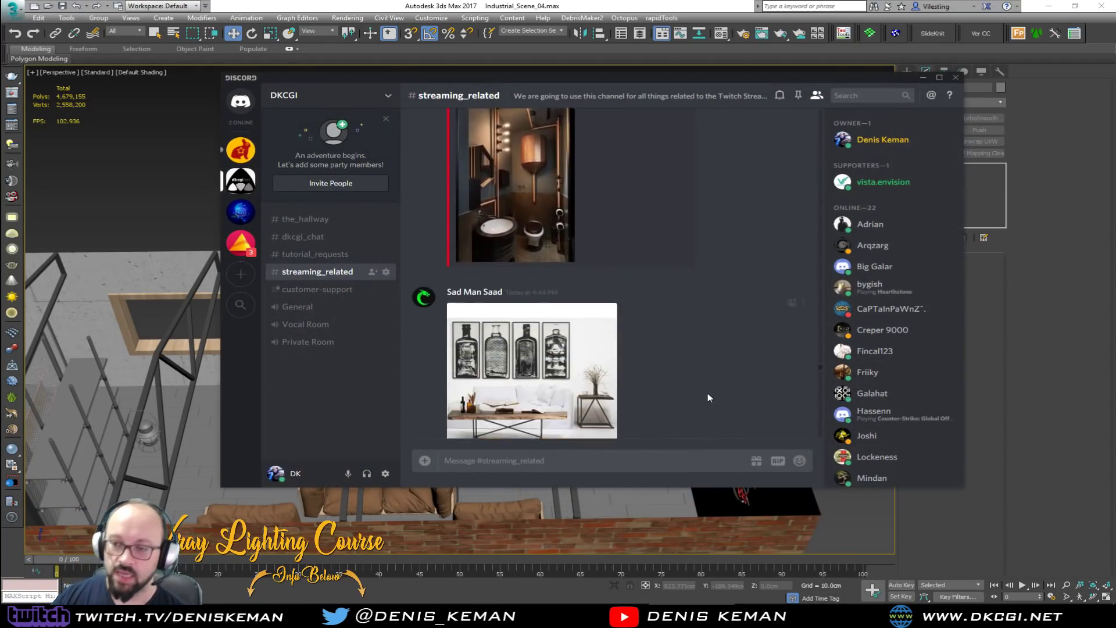
scroll(821, 375, "down", 10)
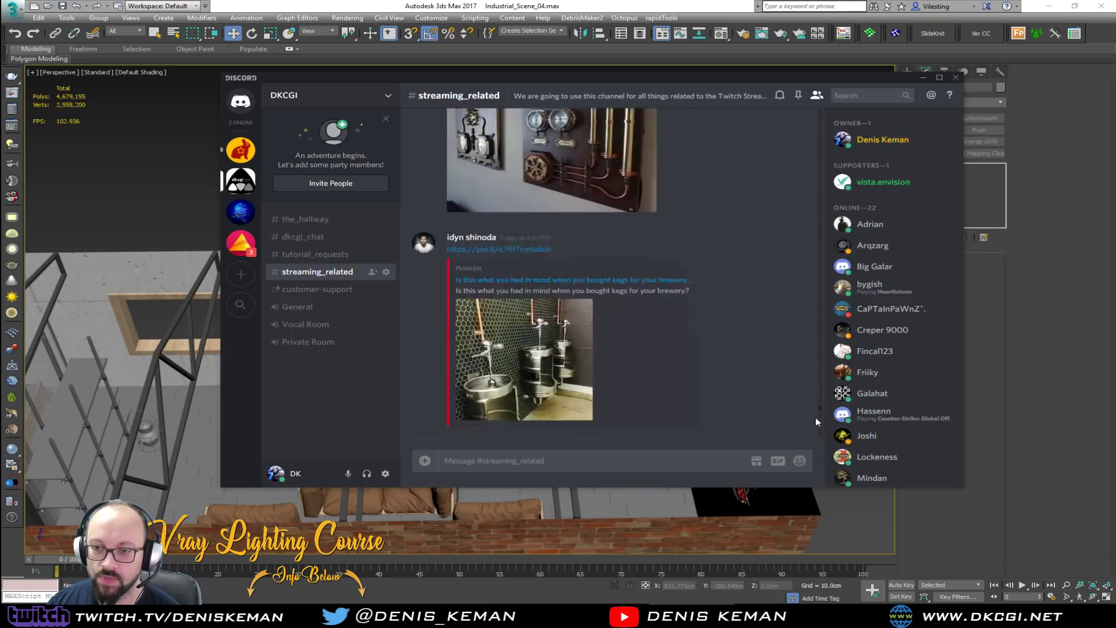
scroll(821, 401, "up", 10)
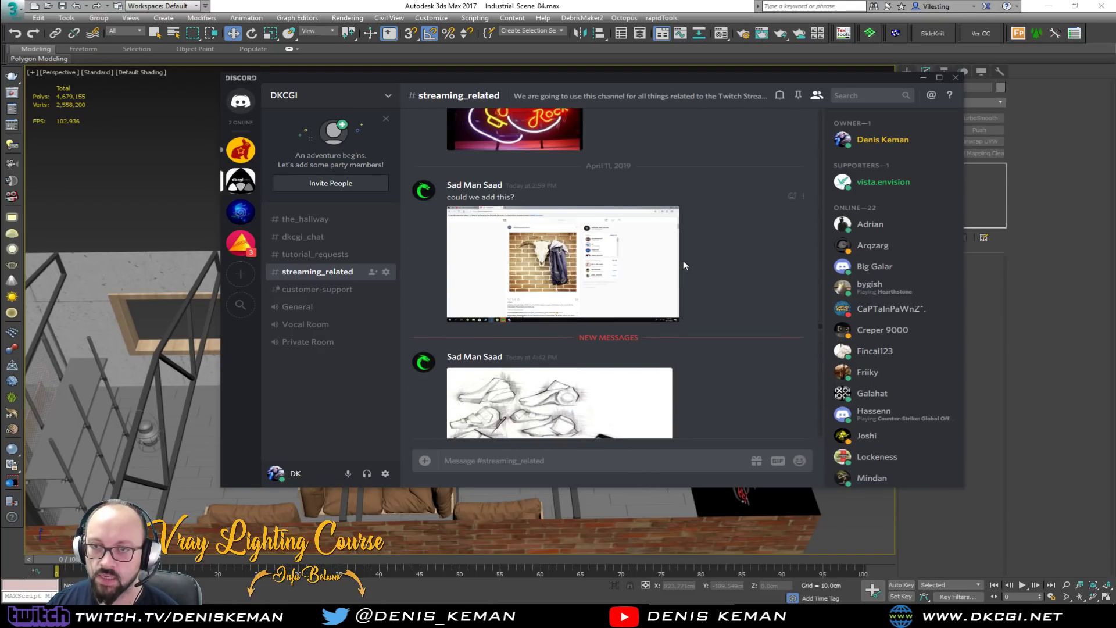
scroll(699, 317, "up", 6)
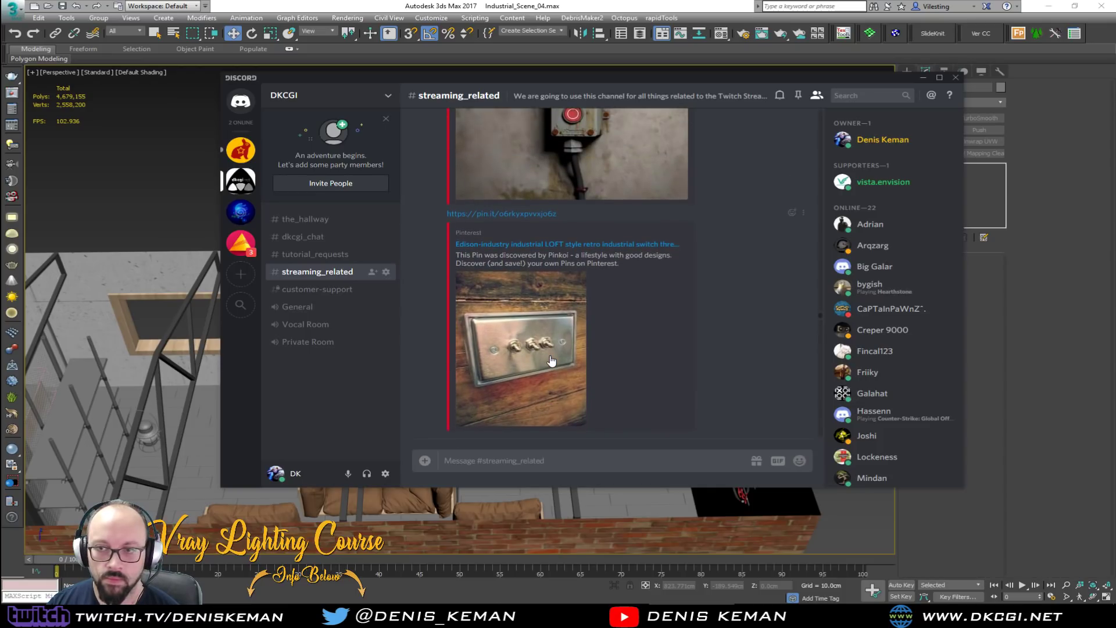
scroll(552, 361, "up", 5)
scroll(552, 360, "down", 6)
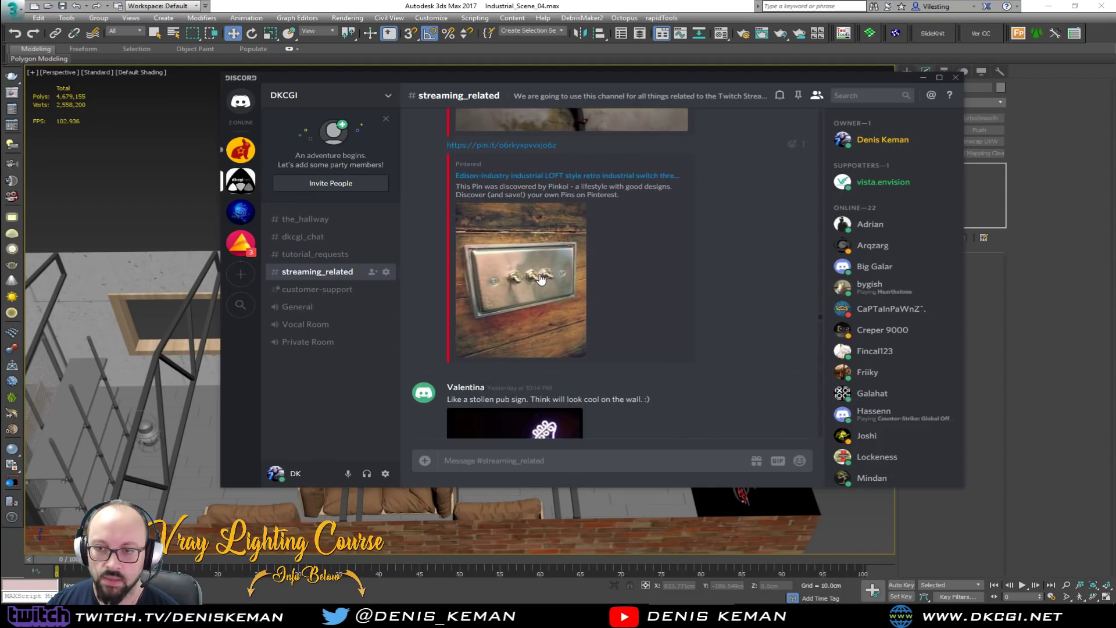
Enlarge the reference photo of the metal plate with toggle switches, close it and move Discord off the scene.
left_click(539, 279)
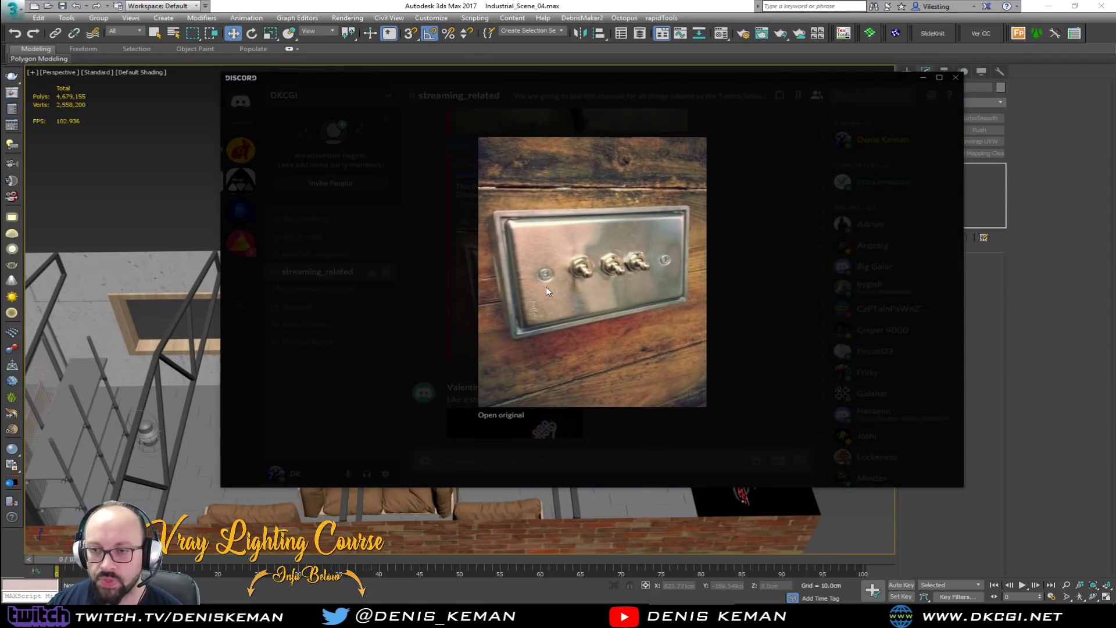
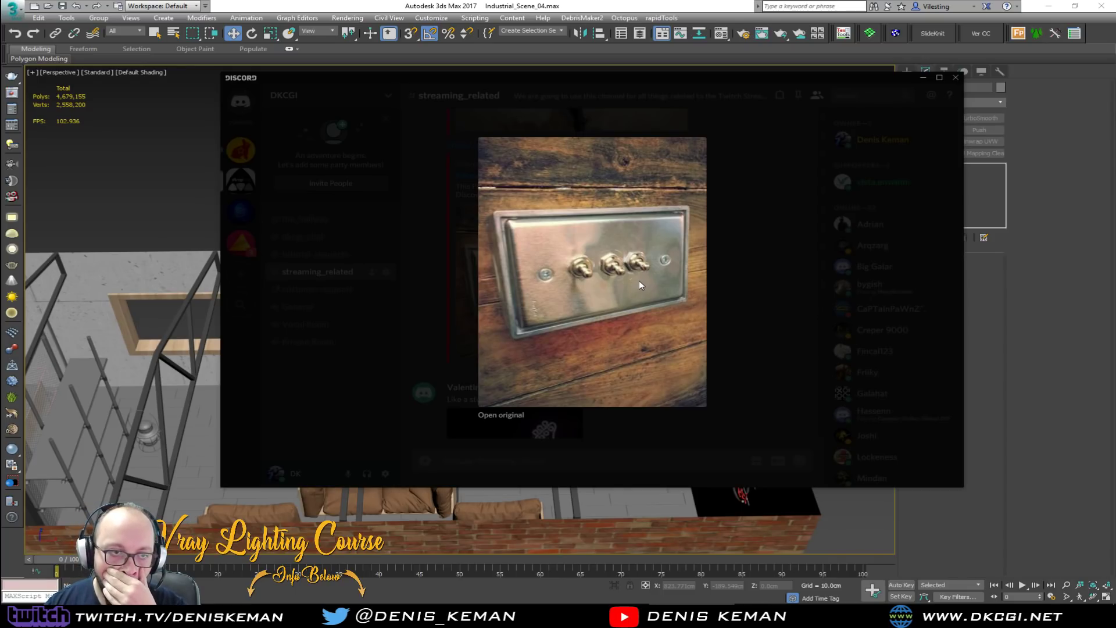
left_click(776, 292)
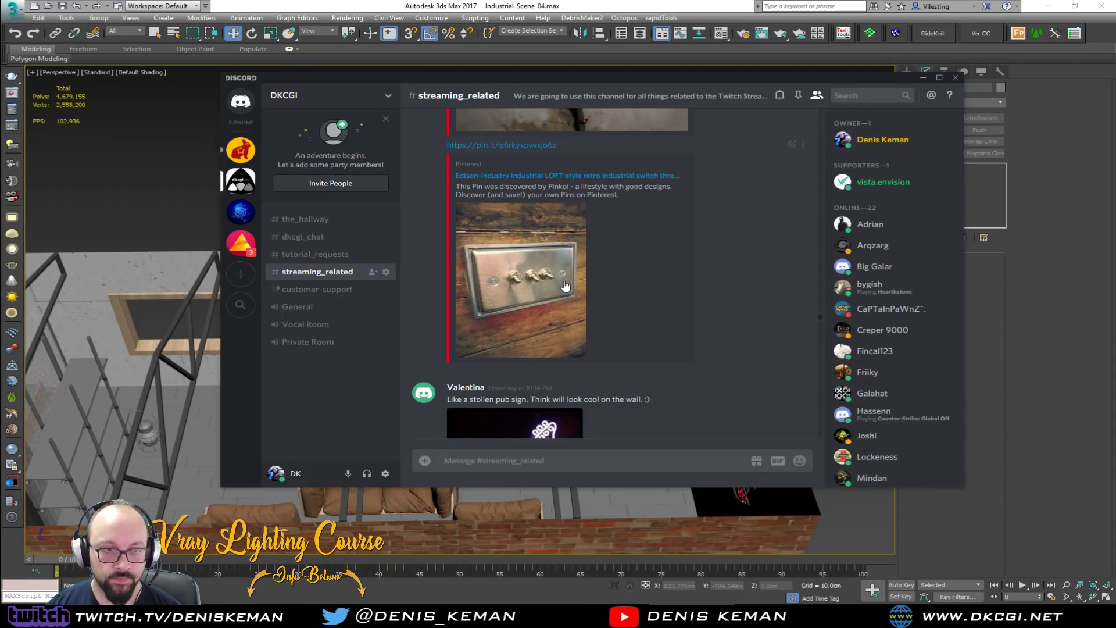
left_click_drag(606, 78, 1115, 116)
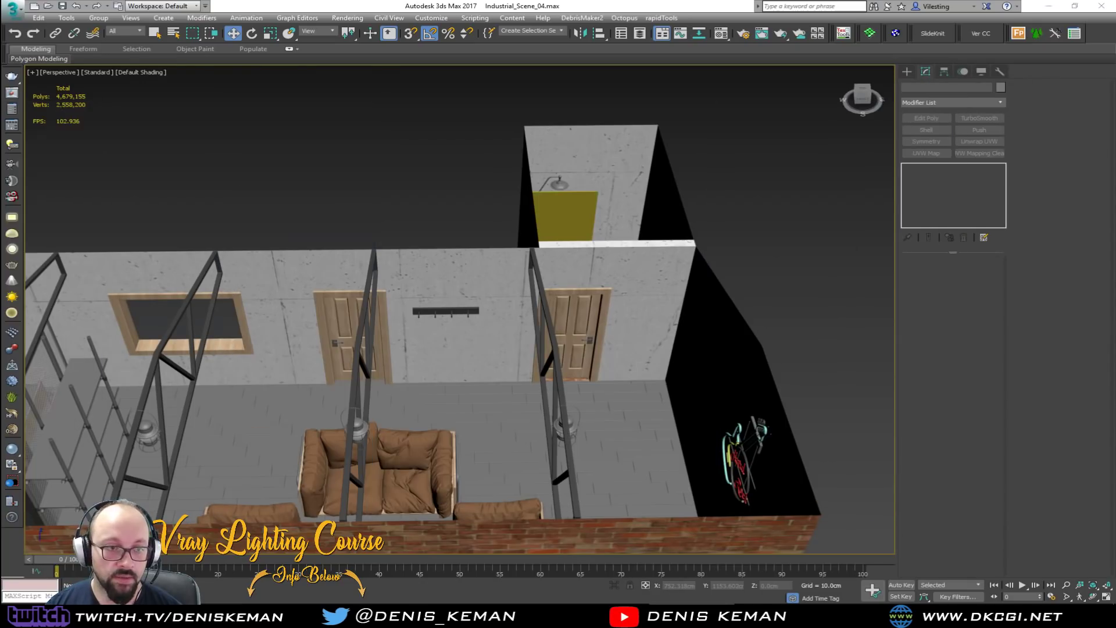
middle_click_drag(452, 318, 485, 295)
middle_click_drag(399, 235, 430, 311, "alt")
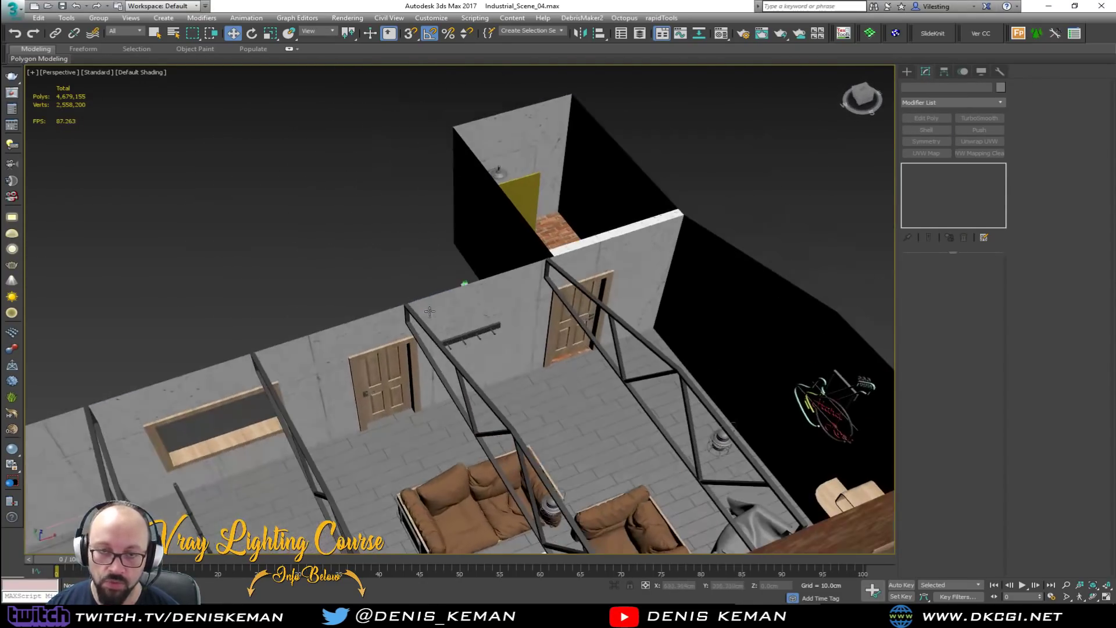
left_click(12, 12)
left_click(67, 107)
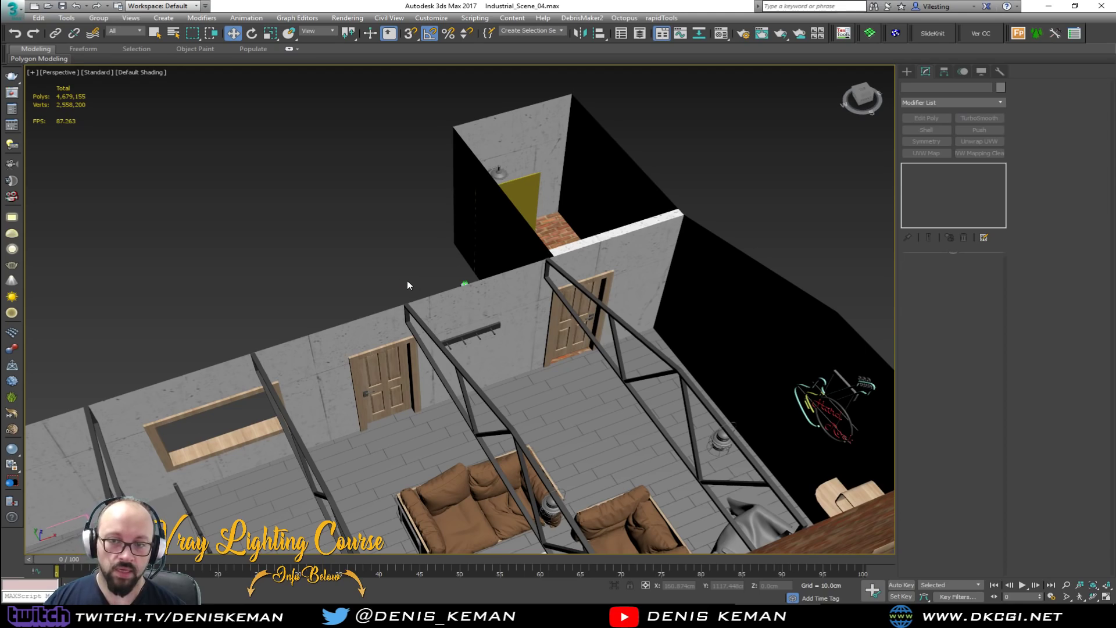
Create an AutoGrid box on the wall below the coat rack beside the door, about 19.6 × 10.4 × 2 cm.
middle_click_drag(407, 285, 374, 268, "alt")
scroll(444, 373, "up", 4)
middle_click_drag(447, 388, 482, 373, "alt")
middle_click_drag(477, 254, 540, 96)
scroll(432, 301, "up", 4)
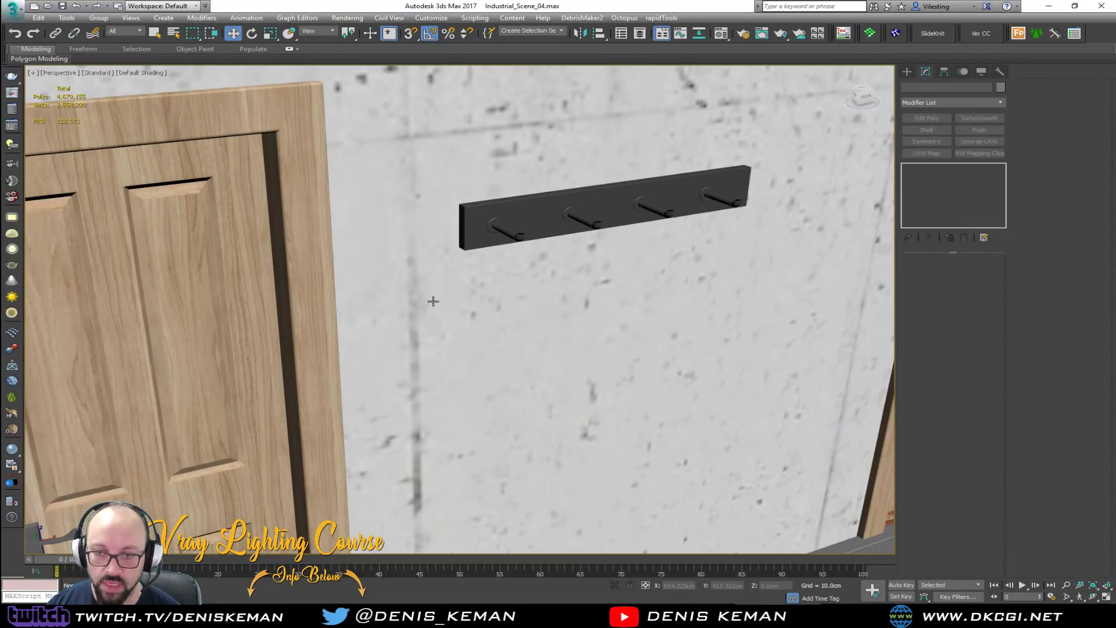
left_click(906, 71)
left_click(928, 134)
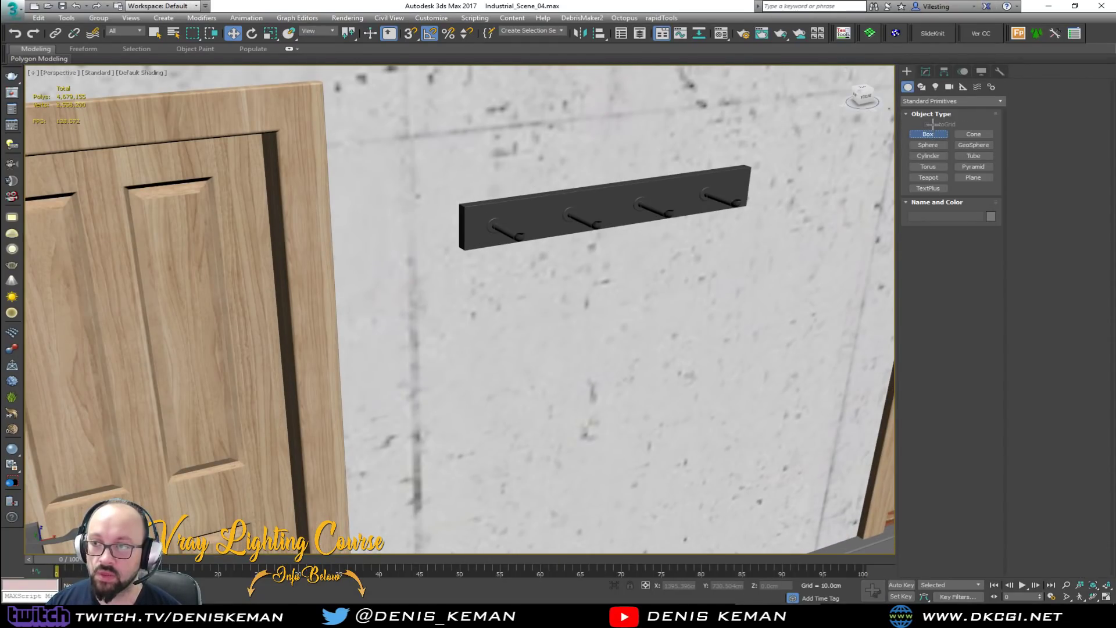
left_click_drag(475, 350, 410, 393)
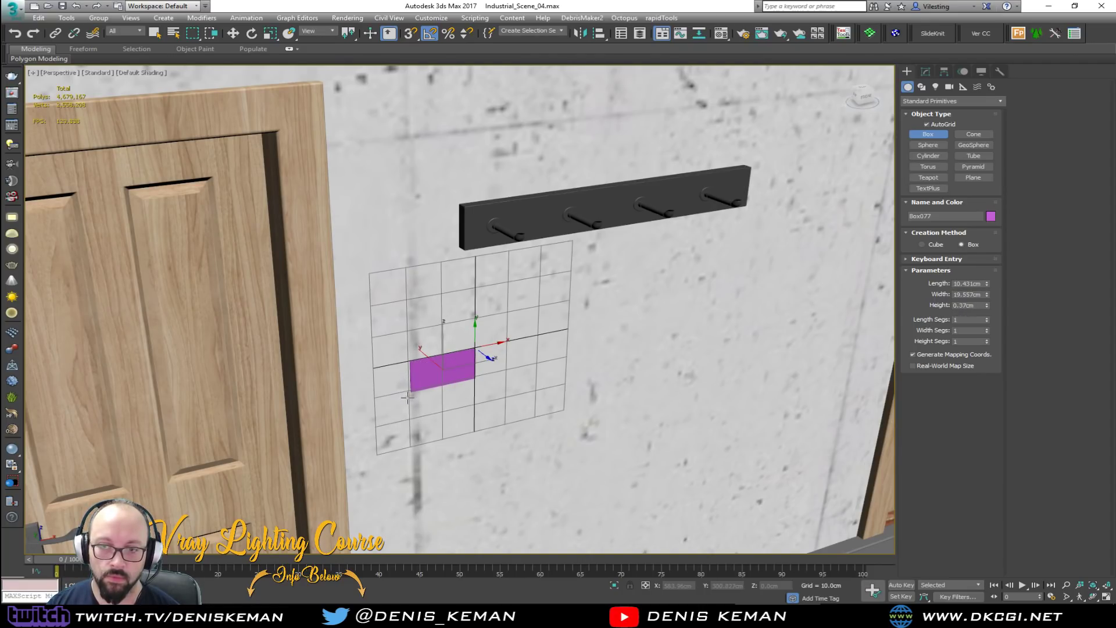
left_click(406, 403)
key("w")
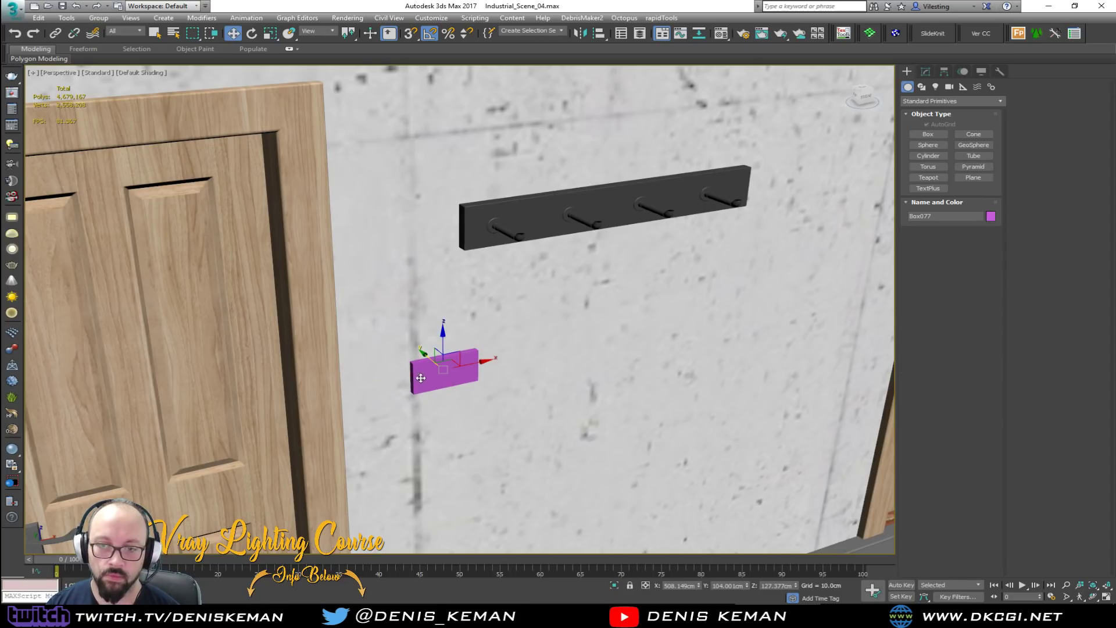
left_click(924, 88)
left_click(908, 87)
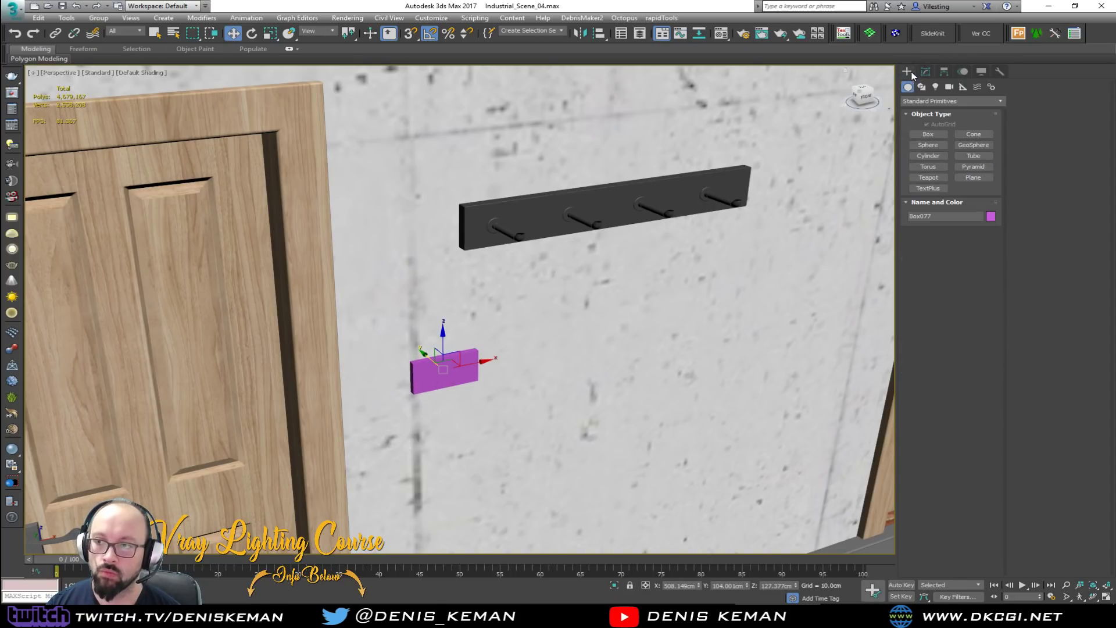
left_click(927, 134)
right_click(525, 284)
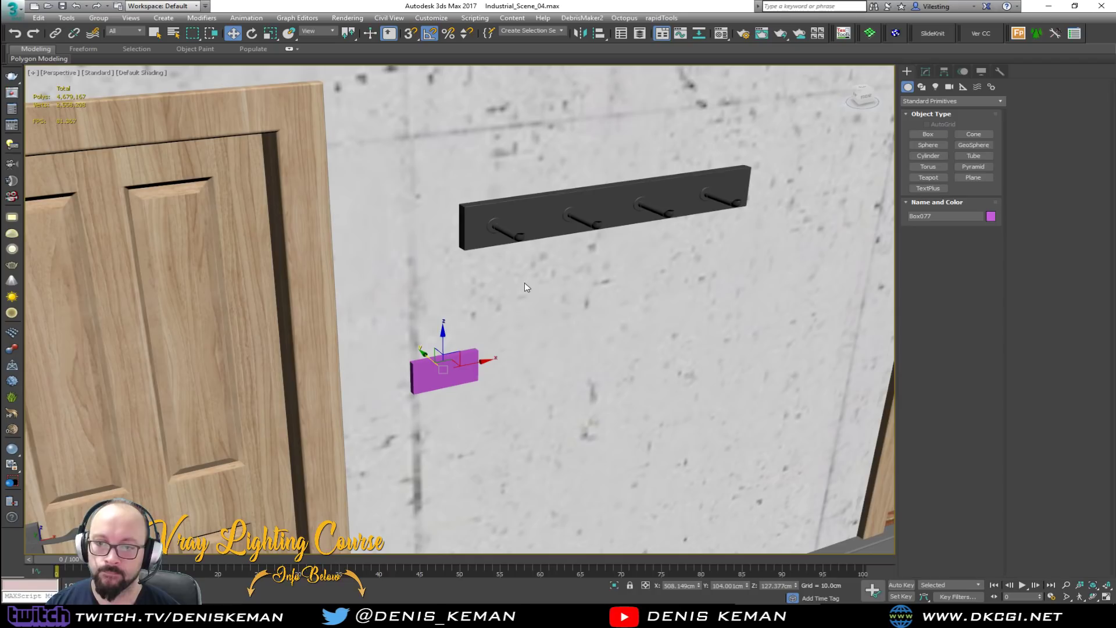
Isolate the switch plate box with its edges displayed and add an Edit Poly modifier to it.
key("alt+q")
middle_click_drag(276, 294, 757, 112, "alt")
key("F4")
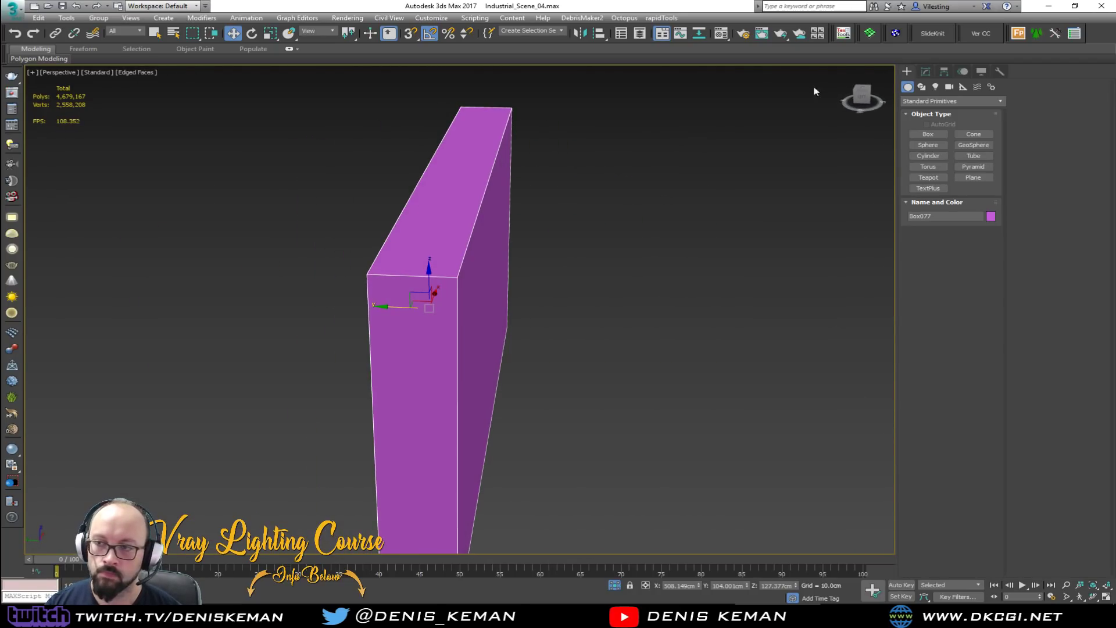
left_click(928, 72)
left_click(925, 118)
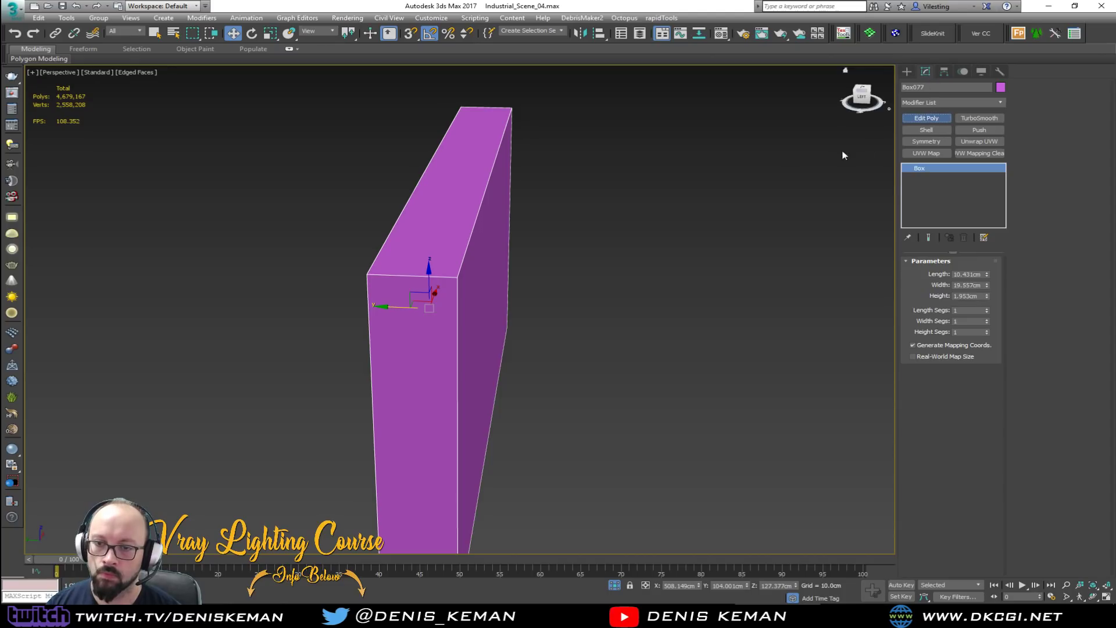
Delete the box's wall-facing back polygon and leave polygon editing.
middle_click_drag(540, 274, 407, 292, "alt")
left_click(518, 289)
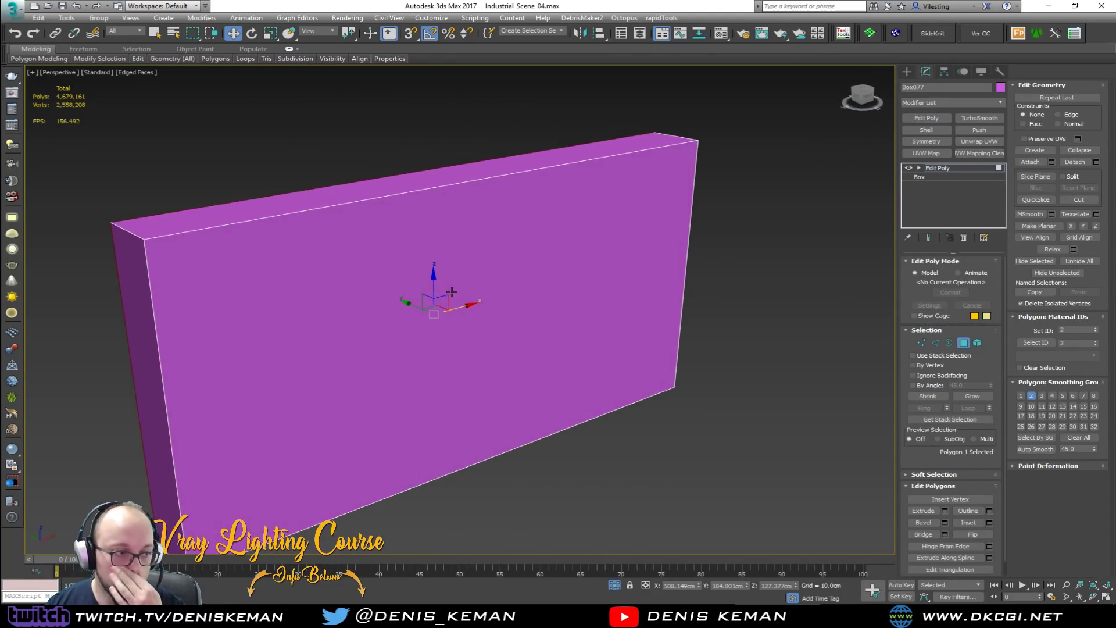
key("Delete")
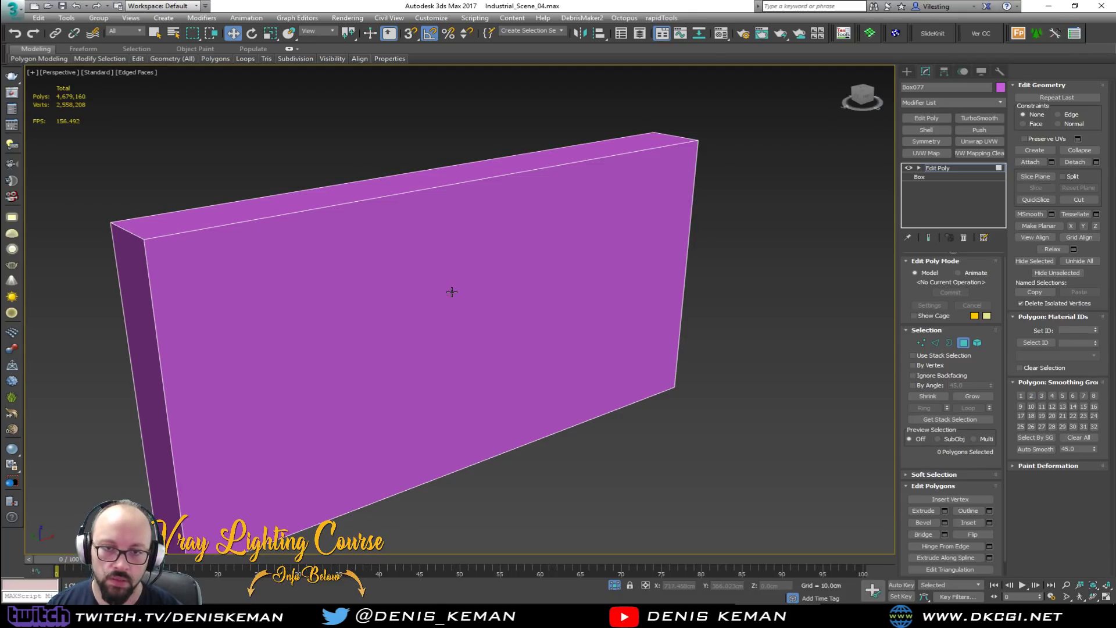
left_click(963, 343)
Set the Top and Left views to wireframe and show the Front view full-size, framed on the switch plate with nothing selected.
key("alt+w")
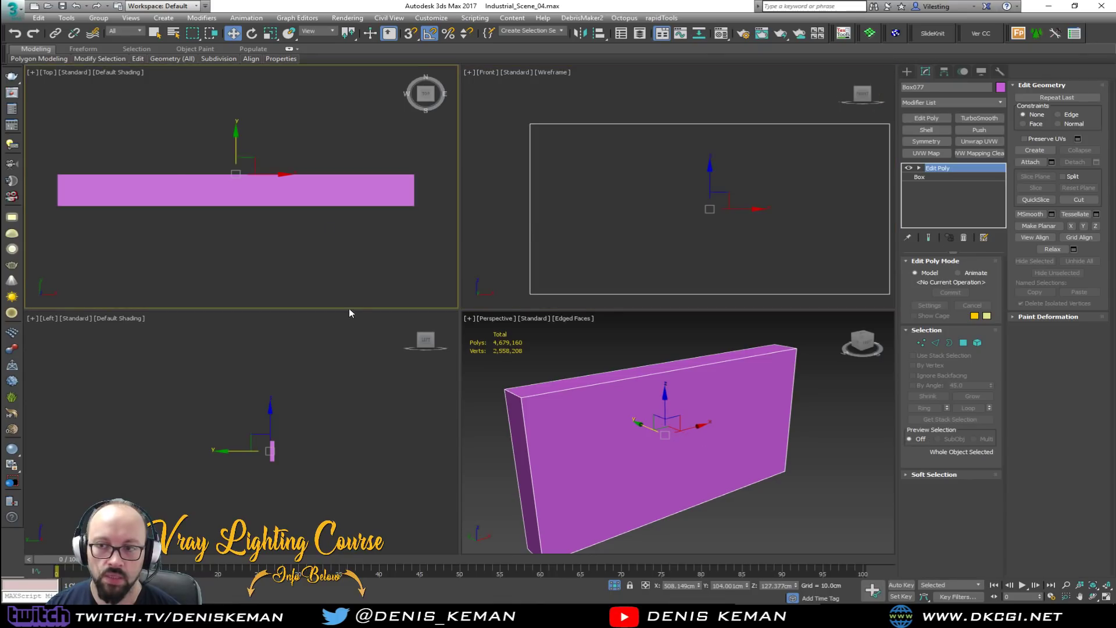
right_click(347, 248)
key("F3")
right_click(319, 364)
key("F3")
right_click(607, 261)
key("alt+w")
key("z")
left_click(529, 262)
Create a six-sided cylinder on the plate's left half in the Front view, about 1.84 cm in radius and 0.8 cm high.
right_click(488, 236, "ctrl")
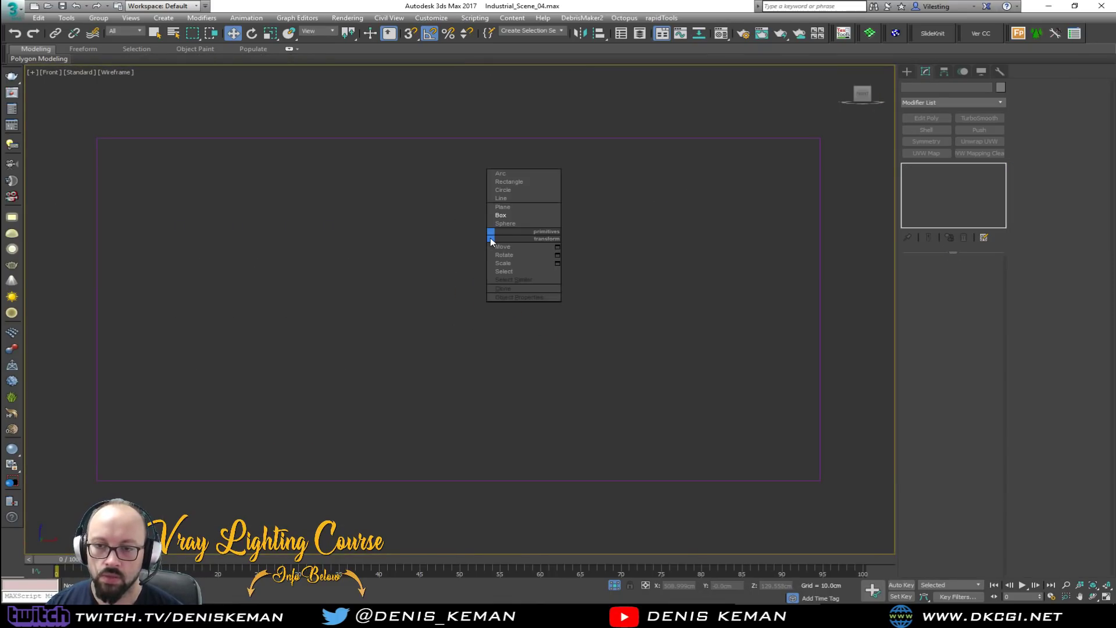
left_click(907, 71)
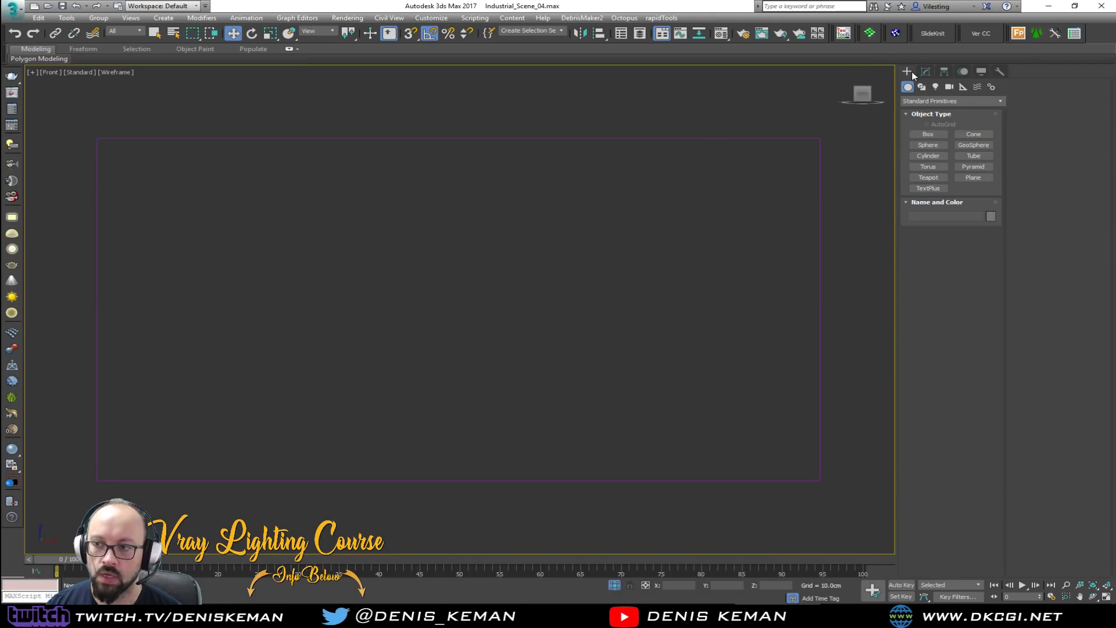
left_click(928, 155)
left_click_drag(295, 303, 340, 260)
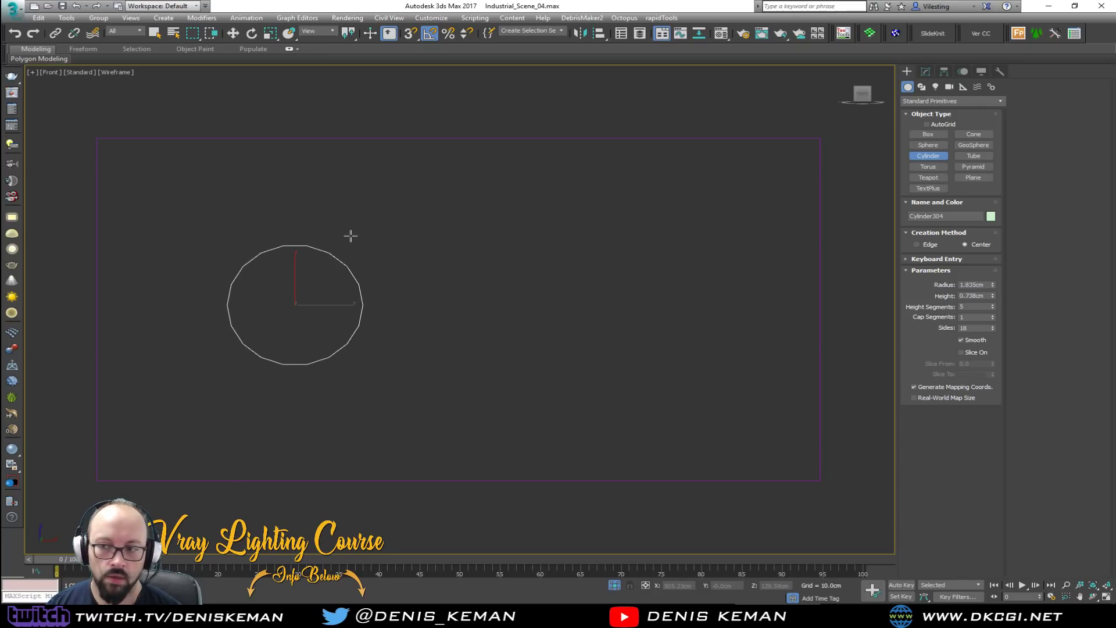
right_click(992, 327)
left_click(993, 326)
left_click(993, 326)
left_click(992, 326)
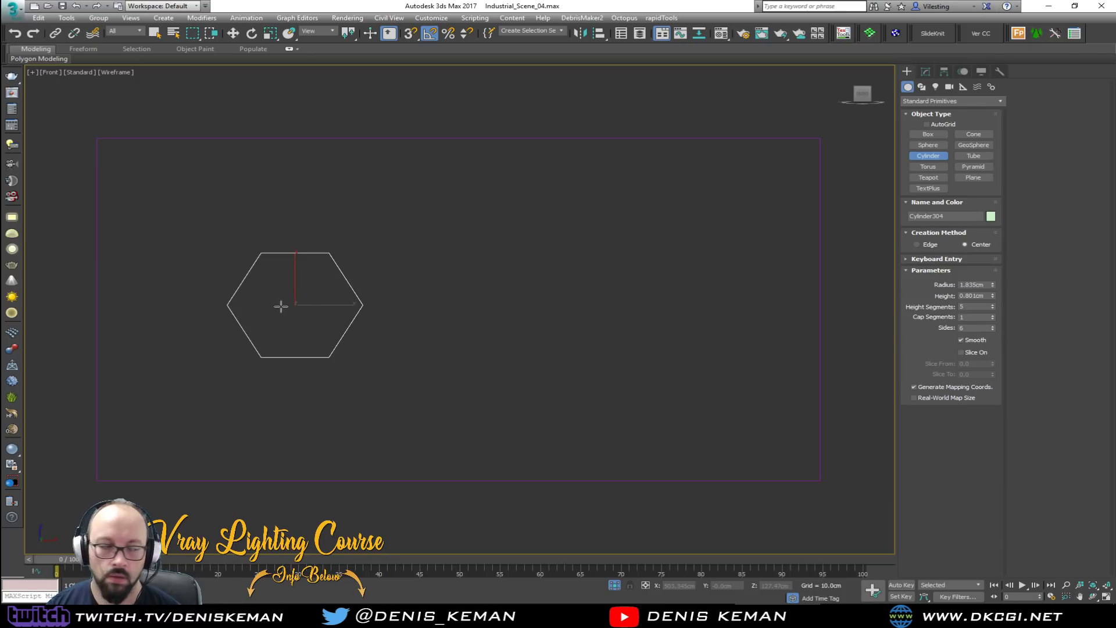
Move the hexagonal cylinder along Y to the switch plate so it protrudes from the plate's front face.
key("w")
scroll(315, 305, "up", 1)
key("alt+w")
right_click(659, 418)
key("alt+w")
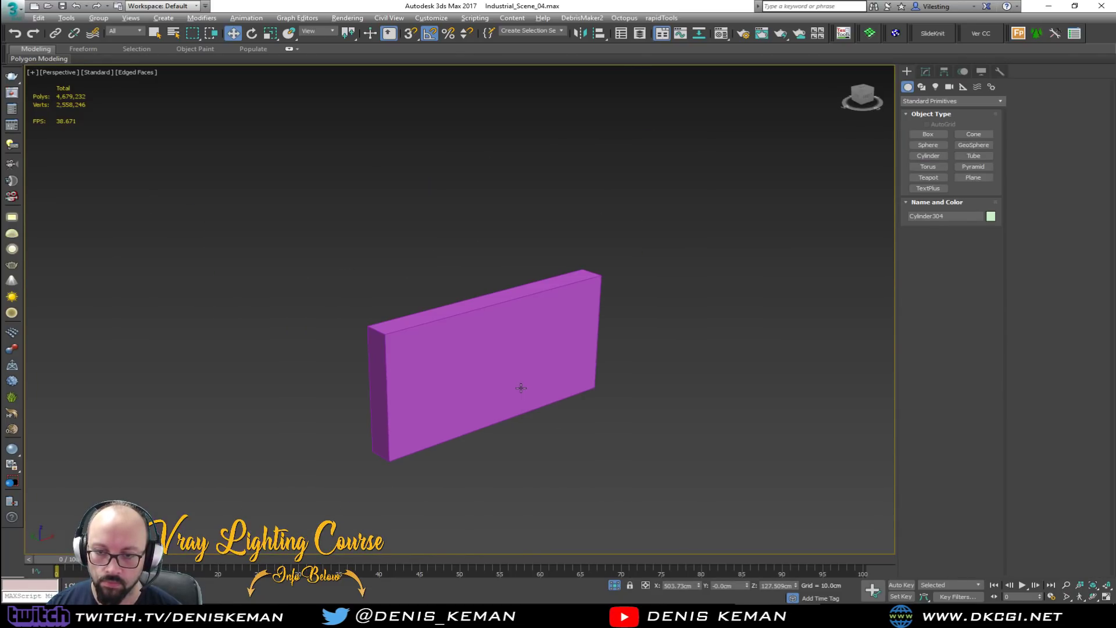
key("F3")
scroll(504, 373, "down", 5)
left_click_drag(691, 464, 455, 383)
key("z")
key("F3")
scroll(452, 337, "down", 3)
Set the hexagonal cylinder's height segments to 1 and nudge it slightly along Y at the plate's face.
left_click(925, 71)
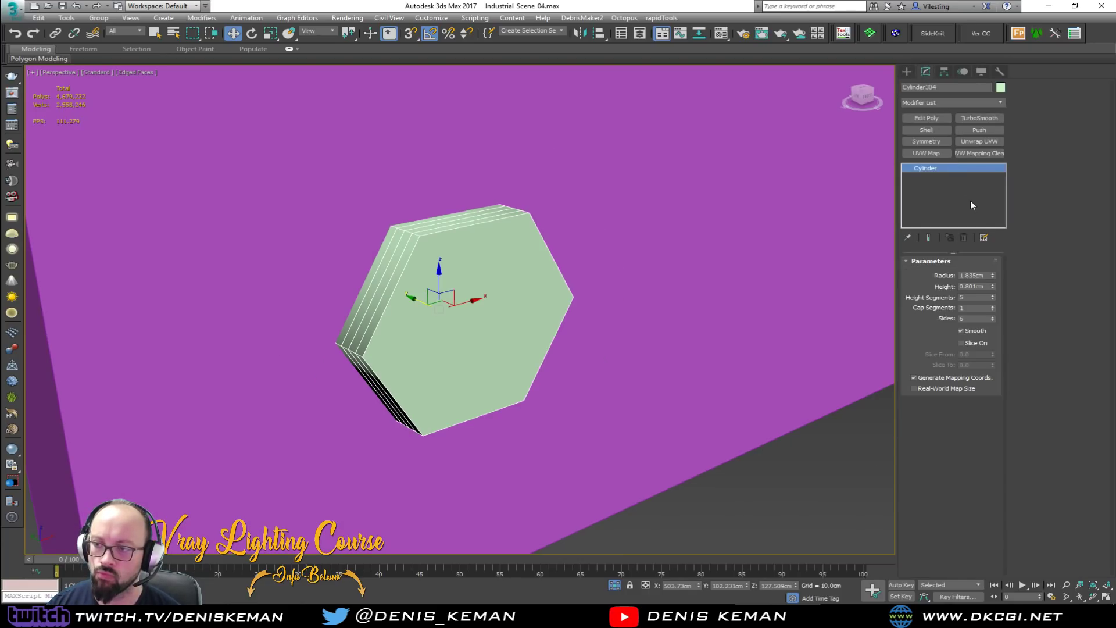
right_click(992, 298)
mouse_move(574, 264)
middle_mouse_down("alt")
mouse_move(625, 261)
mouse_move(612, 267)
middle_mouse_up("alt")
key("F3")
key("F3")
mouse_move(399, 311)
left_mouse_down()
mouse_move(416, 311)
mouse_move(402, 316)
left_mouse_up()
middle_click_drag(443, 304, 376, 298, "alt")
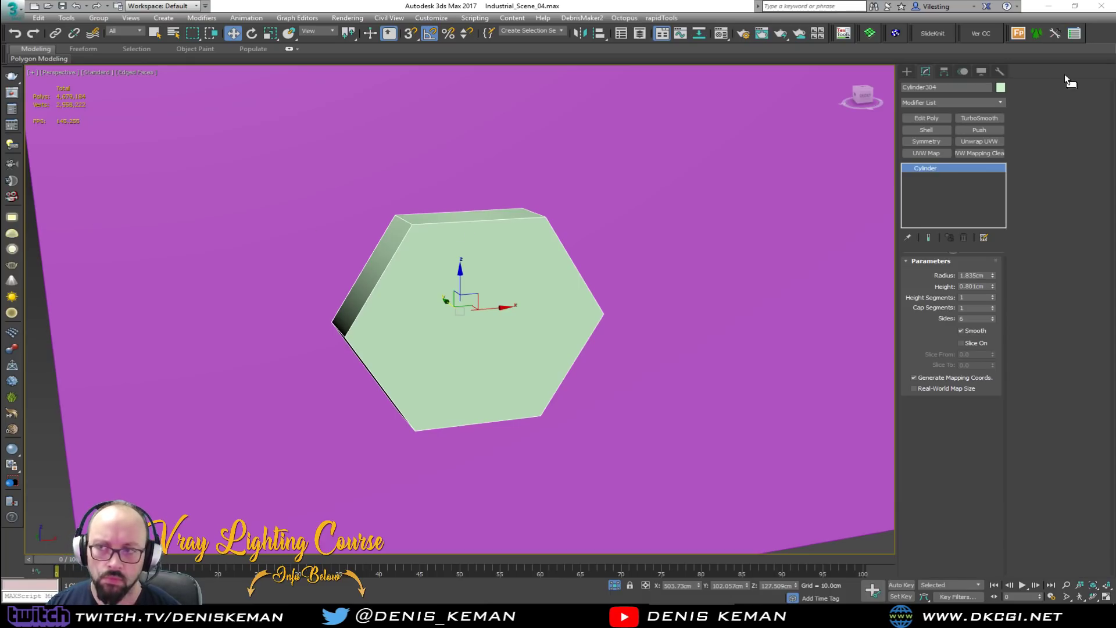
Add an Edit Poly modifier to the hexagonal cylinder, then inset its front polygon and extrude it inward to form a recess.
left_click(935, 118)
key("4")
left_click(451, 306)
middle_click_drag(459, 292, 516, 301, "alt")
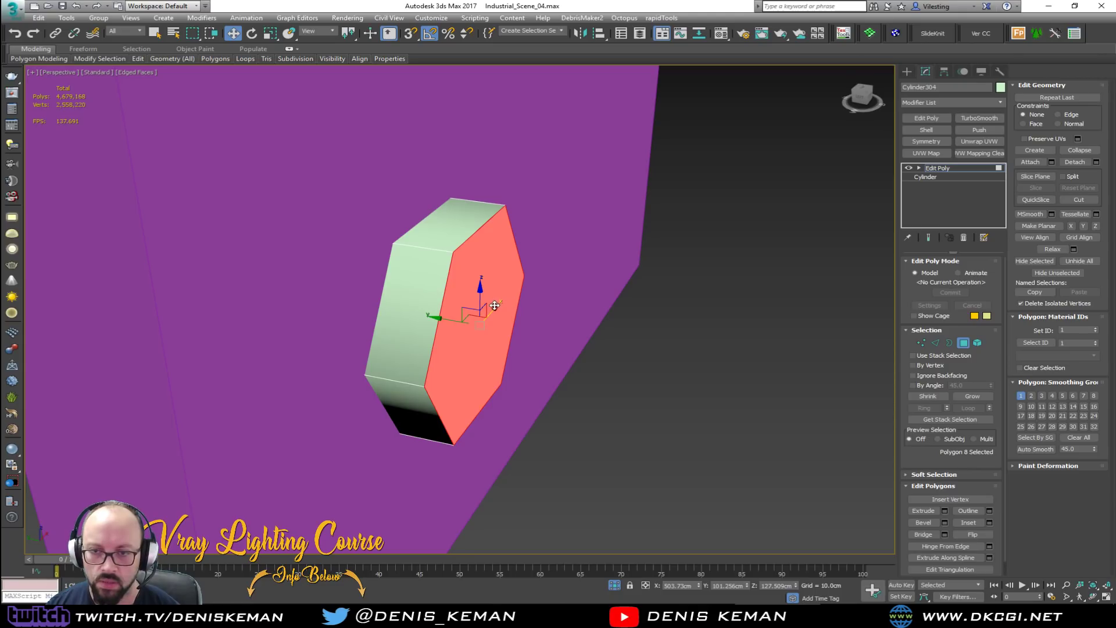
scroll(494, 306, "up", 3)
middle_click_drag(539, 291, 507, 283, "alt")
left_click(969, 522)
mouse_move(528, 355)
left_mouse_down()
mouse_move(493, 341)
mouse_move(526, 344)
left_mouse_up()
left_click(923, 511)
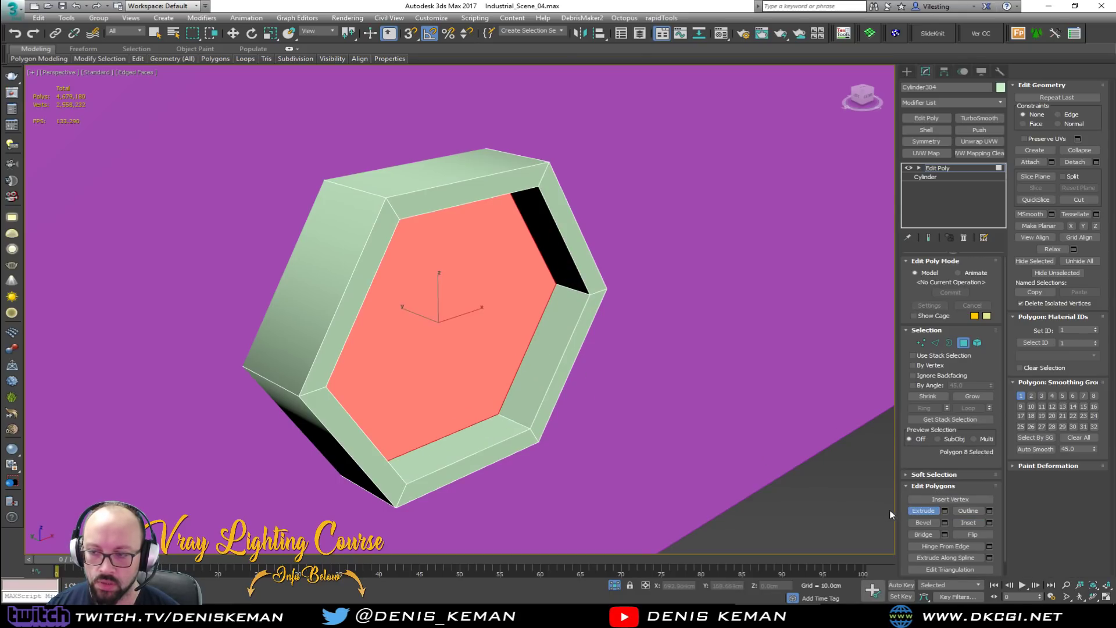
Inset the recessed hexagonal polygon slightly and extrude it back outward, leaving a narrow groove inside the rim.
left_click(961, 522)
left_click_drag(499, 374, 466, 358)
left_click(923, 511)
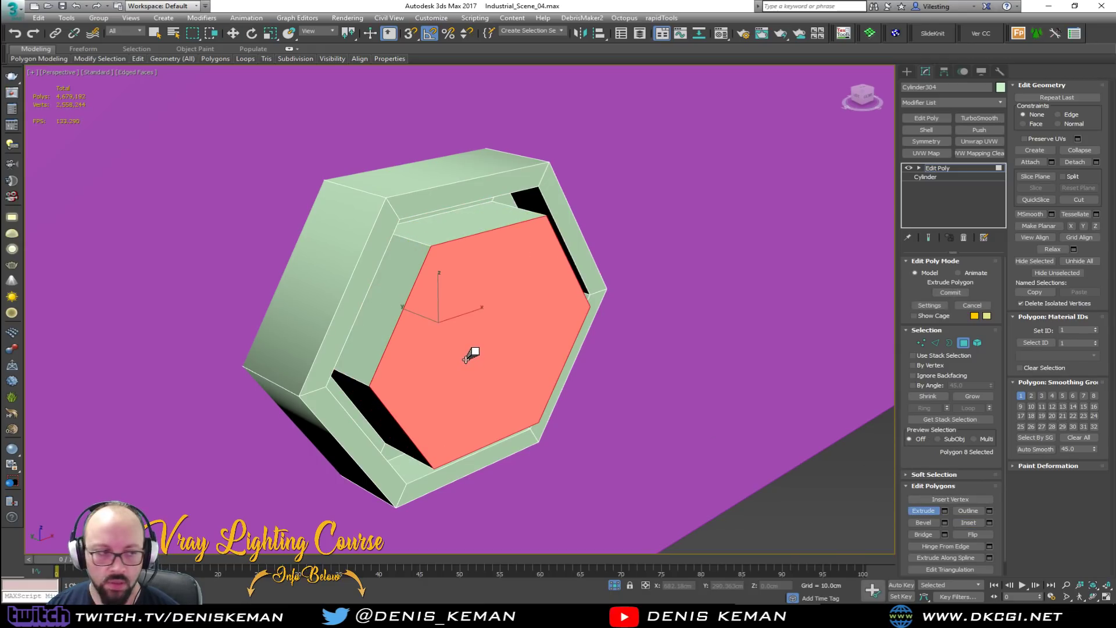
middle_click_drag(467, 359, 440, 307, "alt")
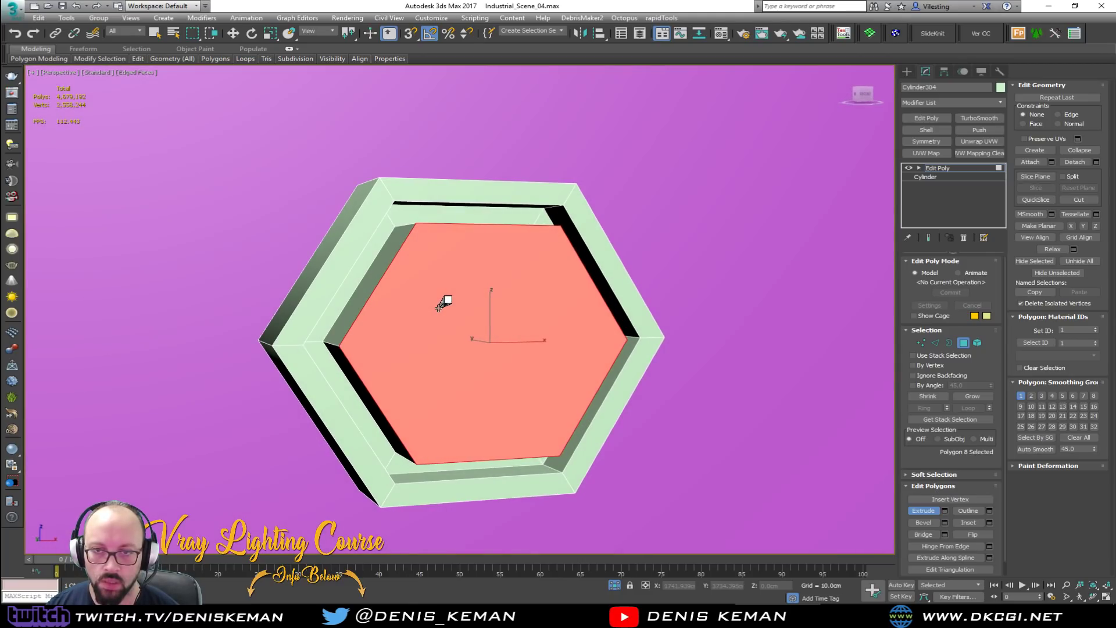
Try to round the raised inner hexagon by running rapidTools fastEdgeLoopRegularizer on its front polygon.
left_click(662, 18)
mouse_move(677, 41)
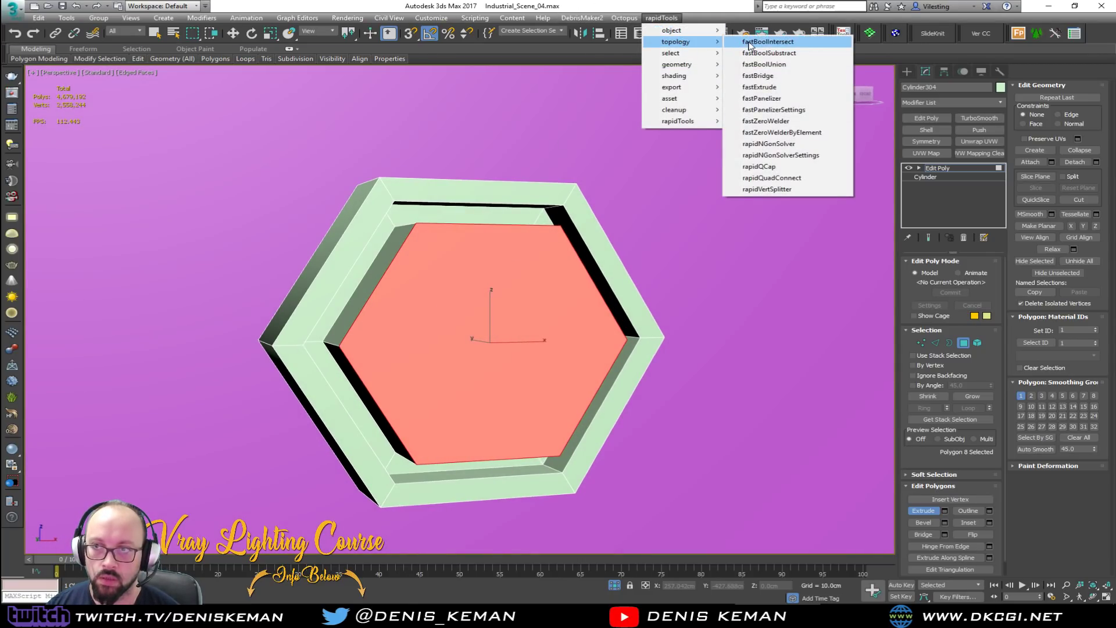
mouse_move(692, 64)
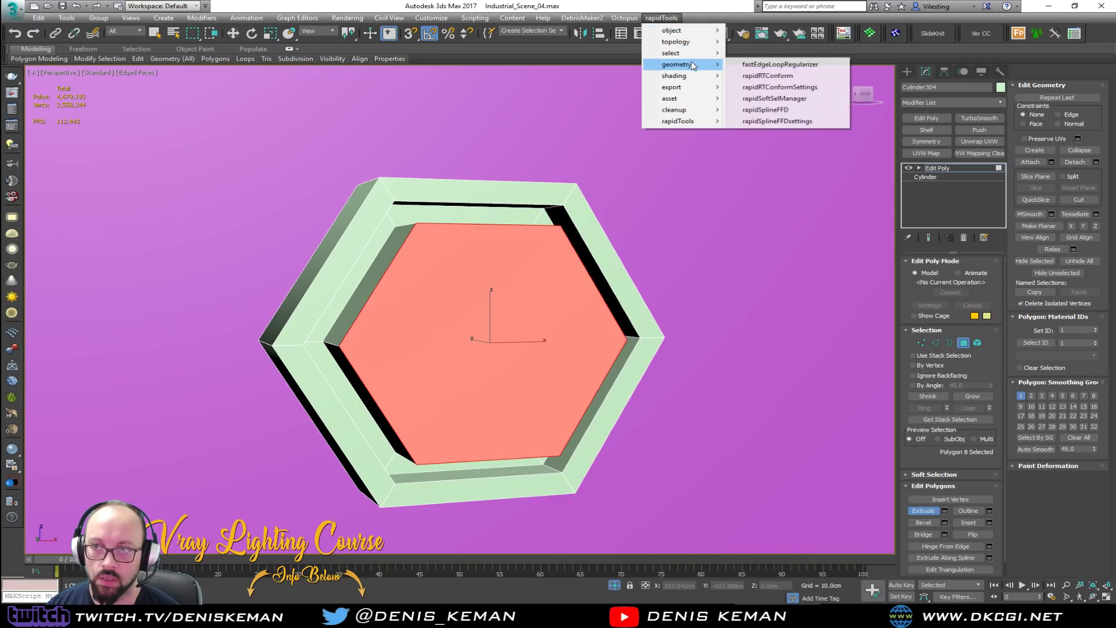
left_click(749, 65)
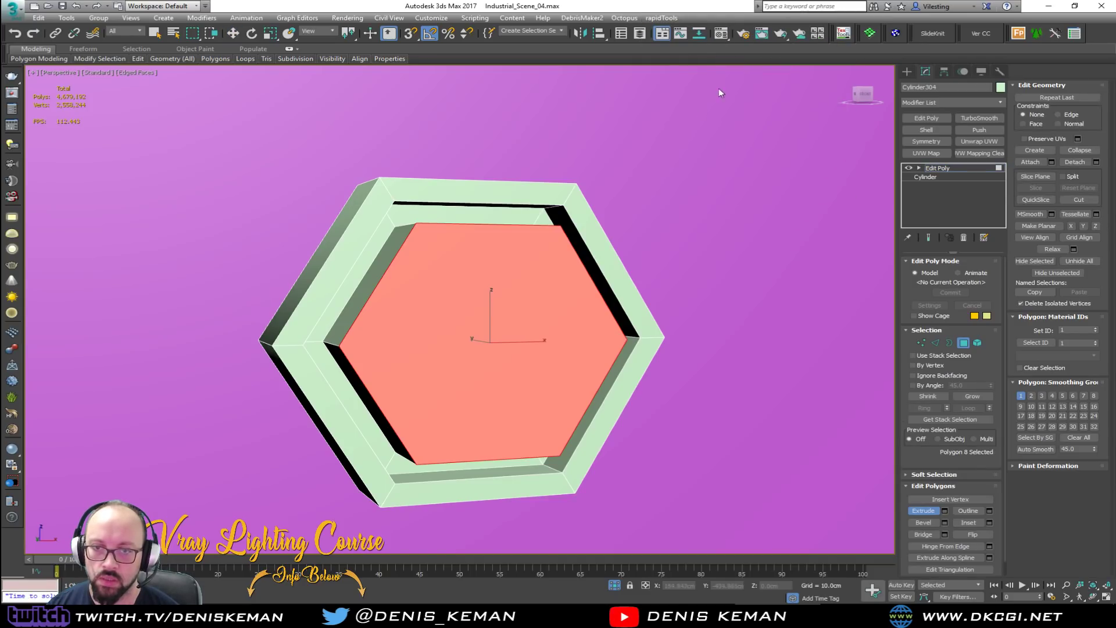
middle_click_drag(623, 158, 629, 181, "alt")
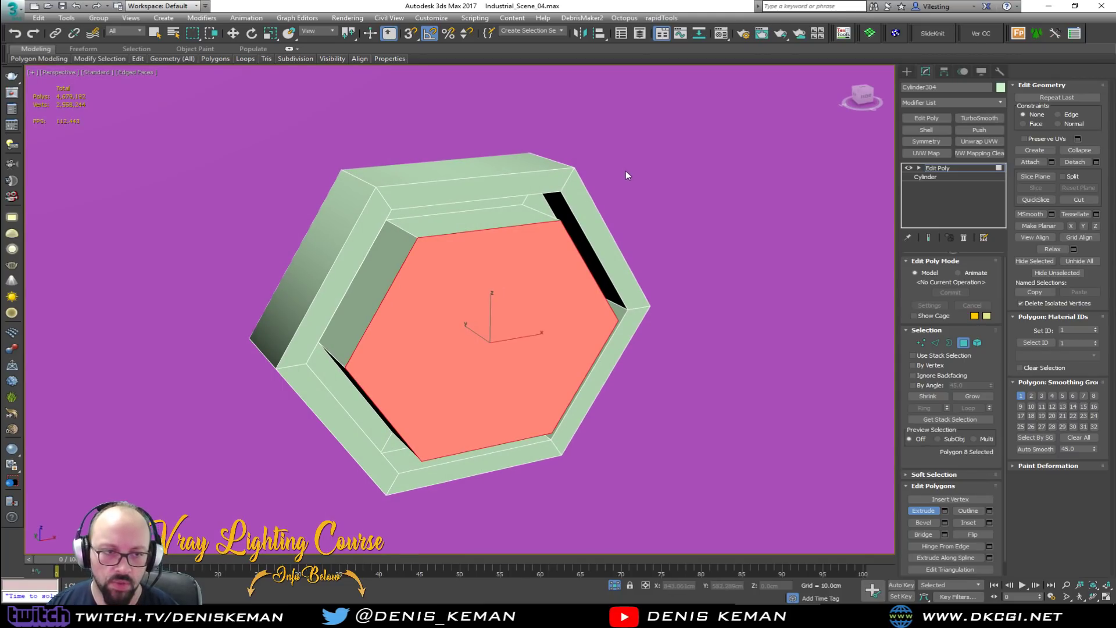
middle_click_drag(583, 234, 564, 234, "alt")
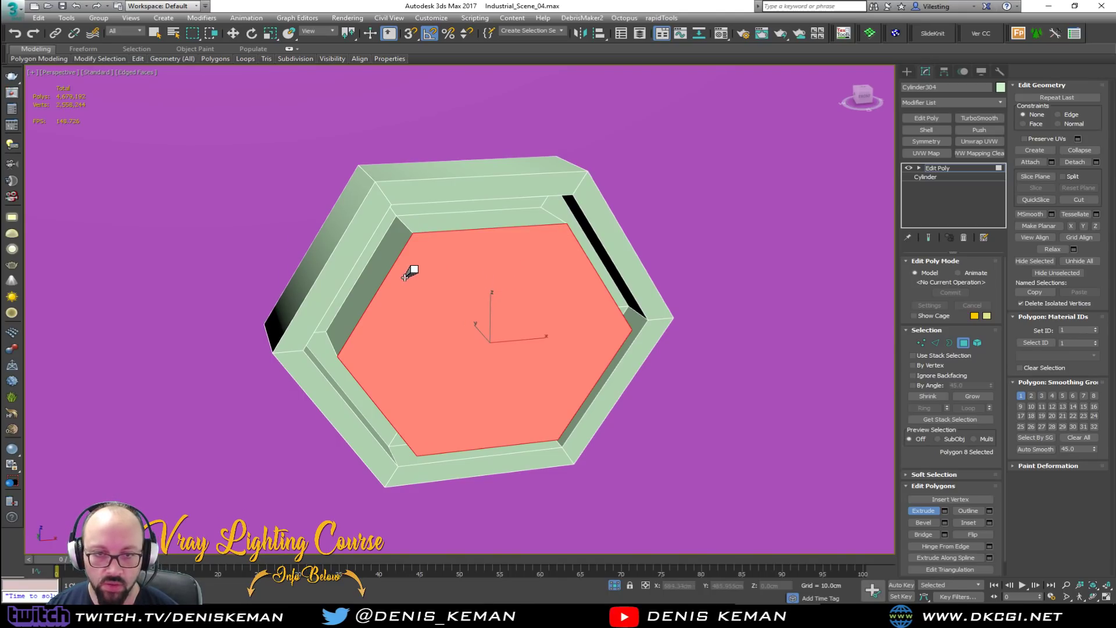
Insert a dividing edge loop across the middle of each of the hexagonal nut's six sides.
right_click(372, 290)
key("alt+c")
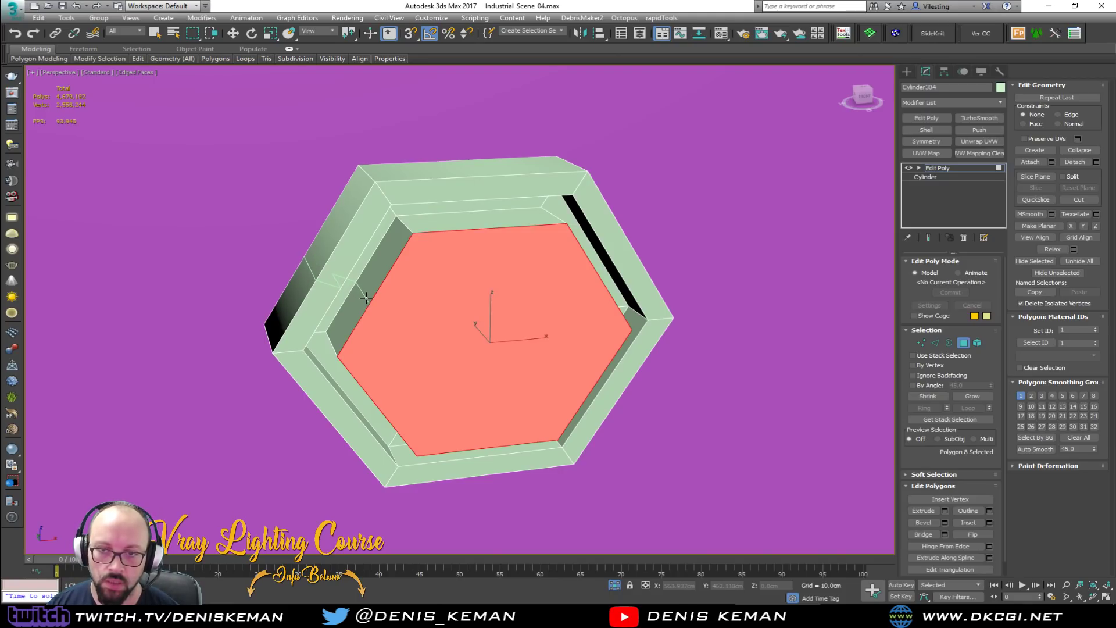
left_click(367, 298)
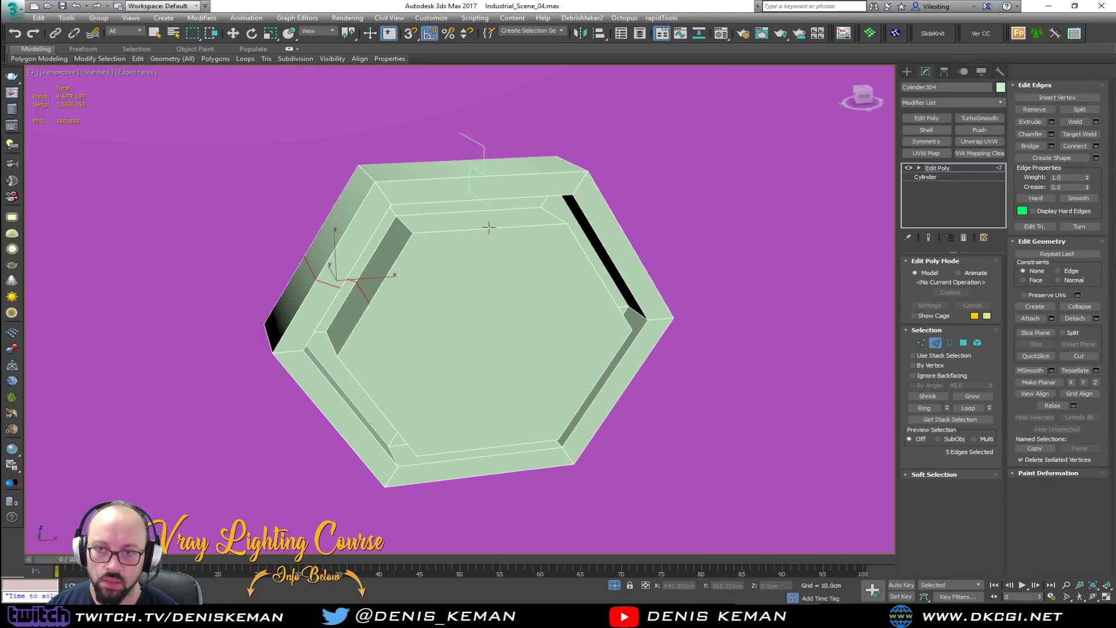
left_click(490, 227)
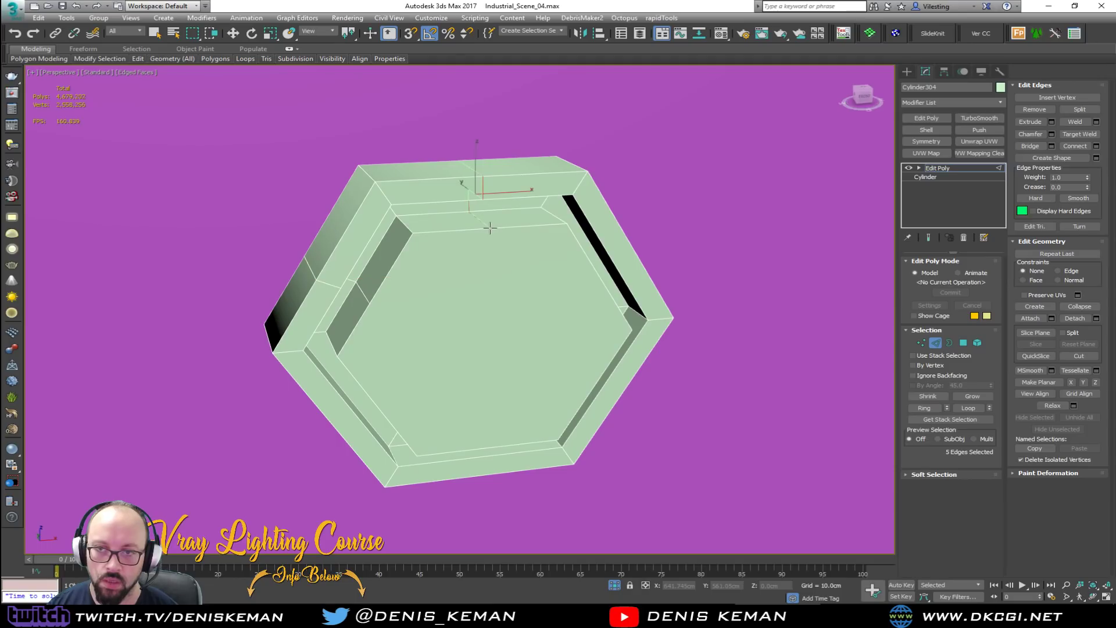
left_click(591, 256)
left_click(593, 377)
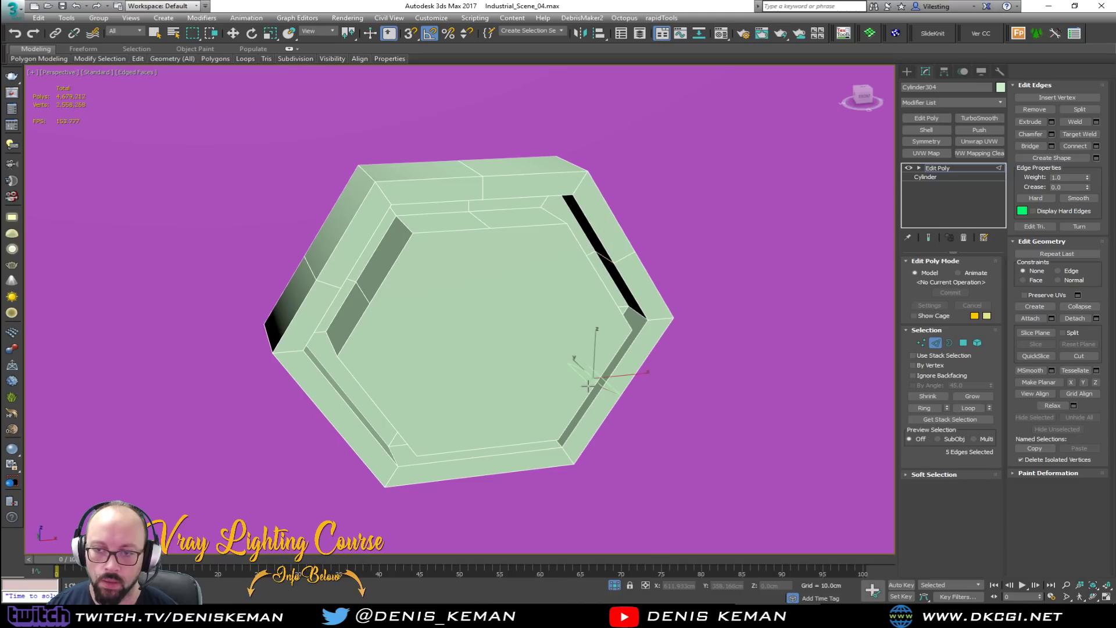
left_click(487, 451)
left_click(350, 407)
right_click(349, 407)
Select the raised front polygon, grow the selection to its side faces and round their base outline with fastEdgeLoopRegularizer.
key("4")
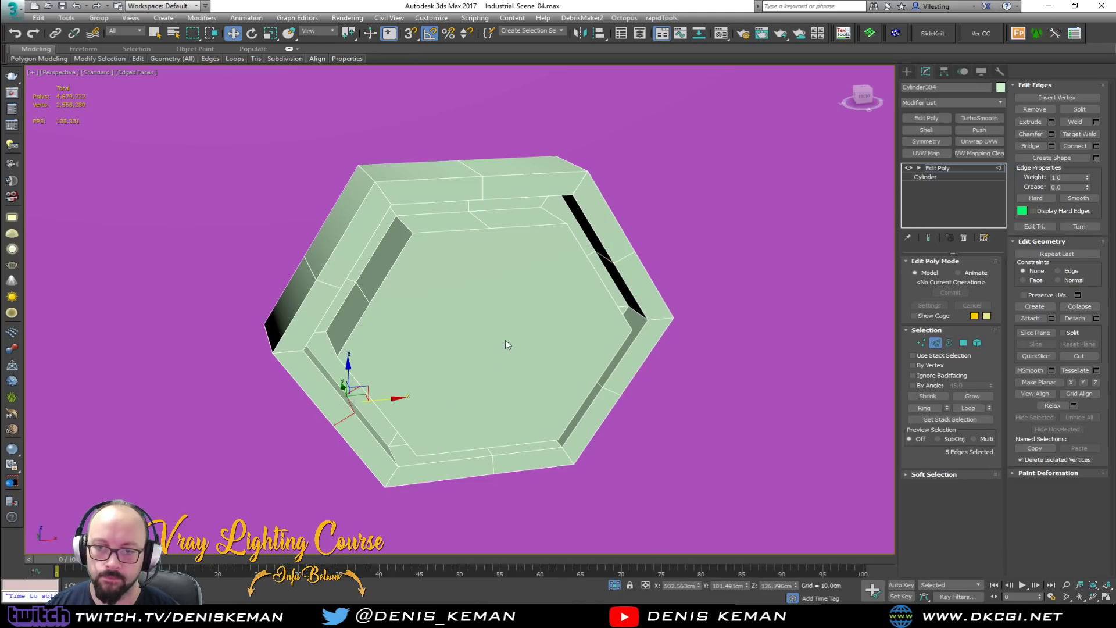
left_click(505, 339)
left_click(972, 395)
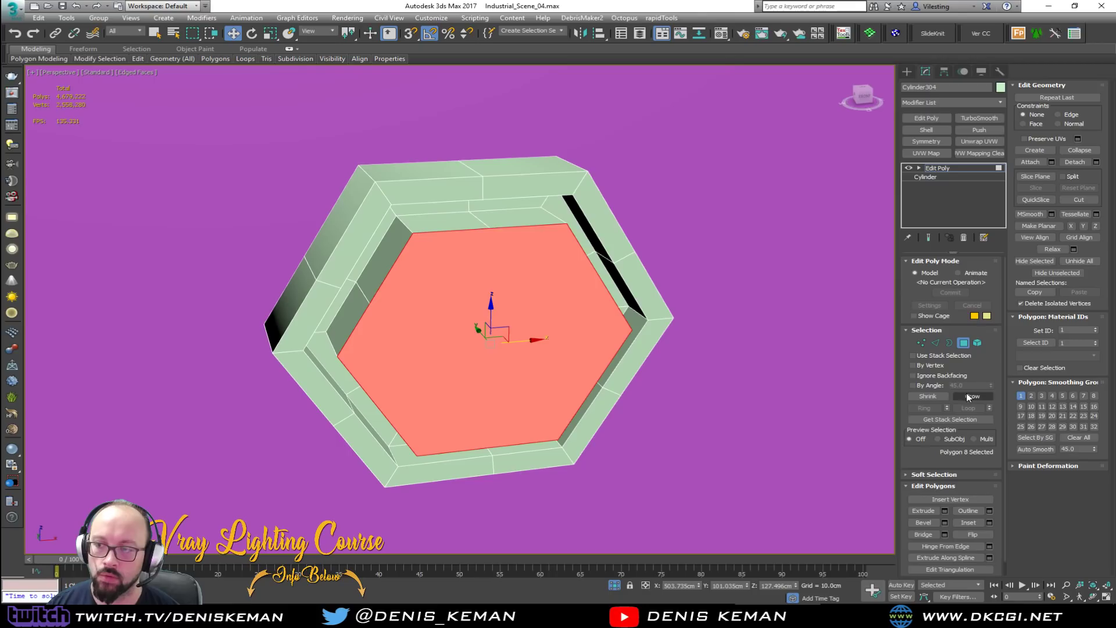
left_click(662, 18)
mouse_move(680, 64)
left_click(756, 65)
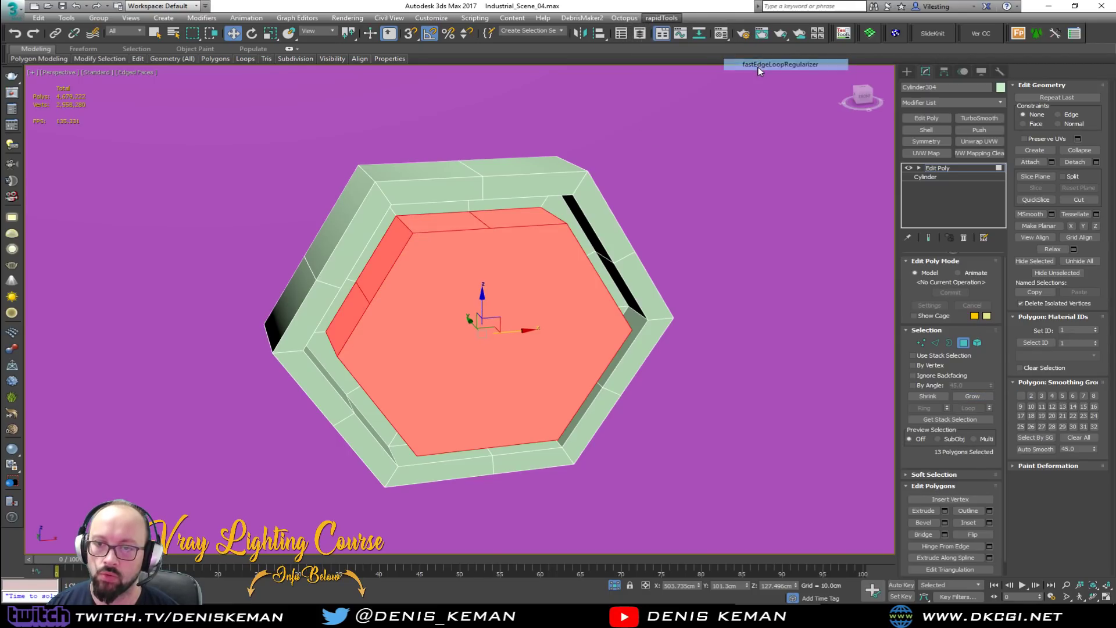
middle_click_drag(678, 111, 615, 180, "alt")
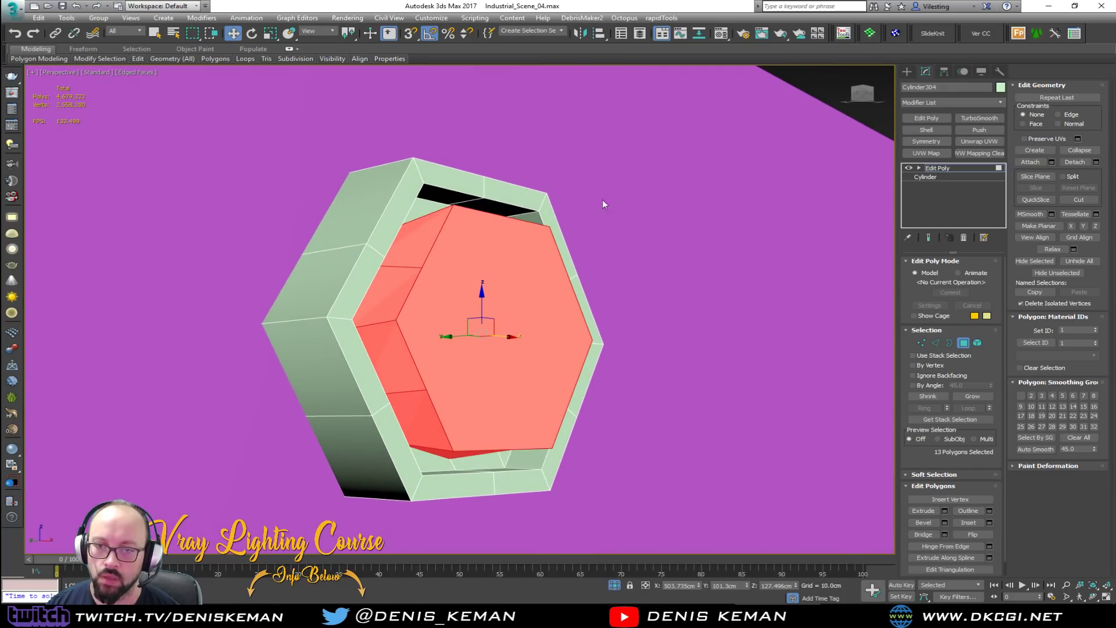
Delete the raised front polygon and round the resulting open border with fastEdgeLoopRegularizer.
left_click(517, 317)
key("Delete")
key("3")
left_click(423, 304)
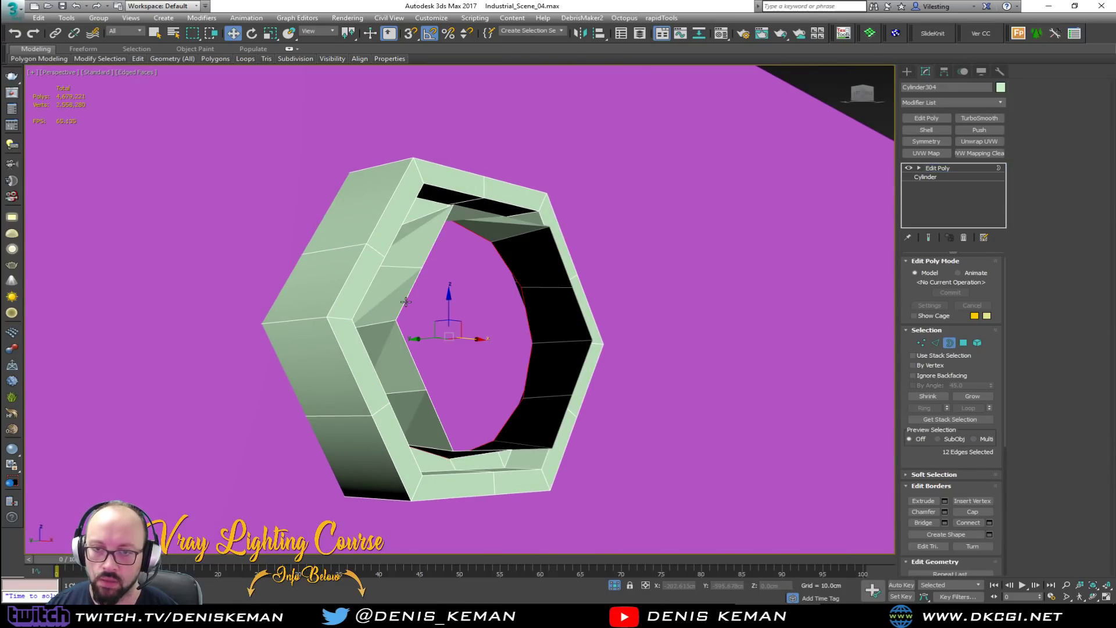
middle_click_drag(430, 306, 403, 336, "alt")
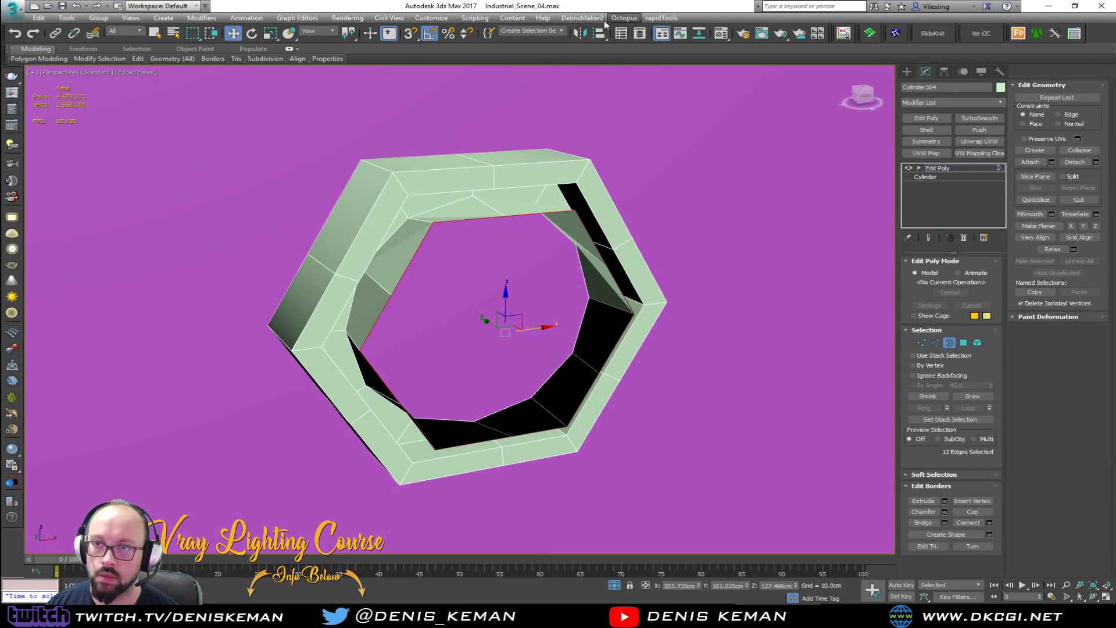
left_click(661, 18)
mouse_move(685, 64)
left_click(757, 64)
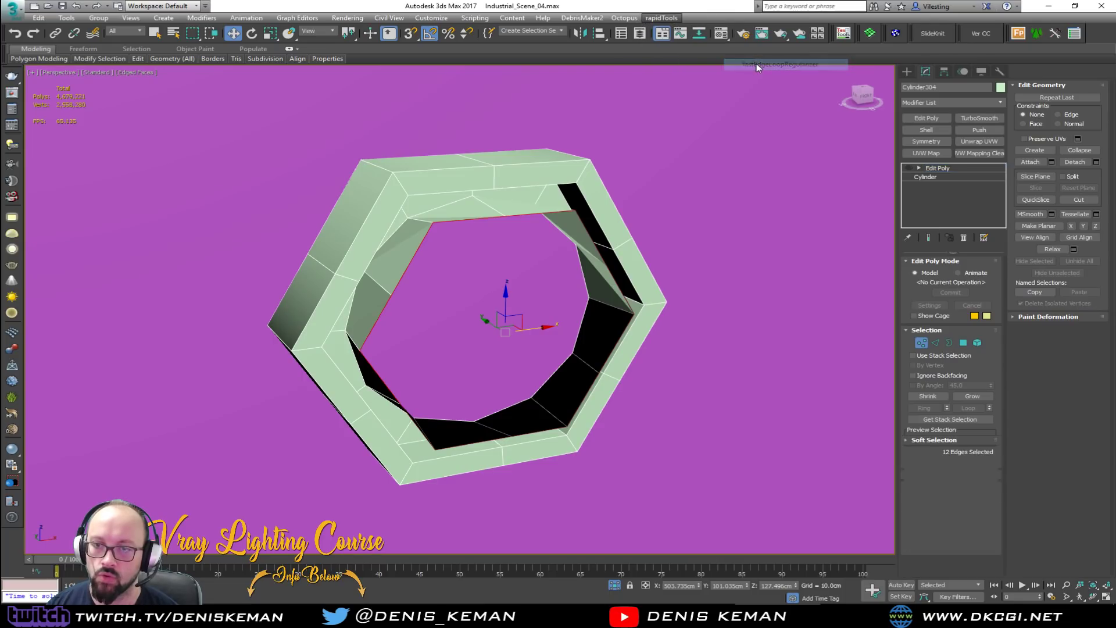
middle_click_drag(735, 87, 547, 271, "alt")
Extend the round border inward with progressively smaller scaled copies and push the innermost edge back along Y into the nut.
key("r")
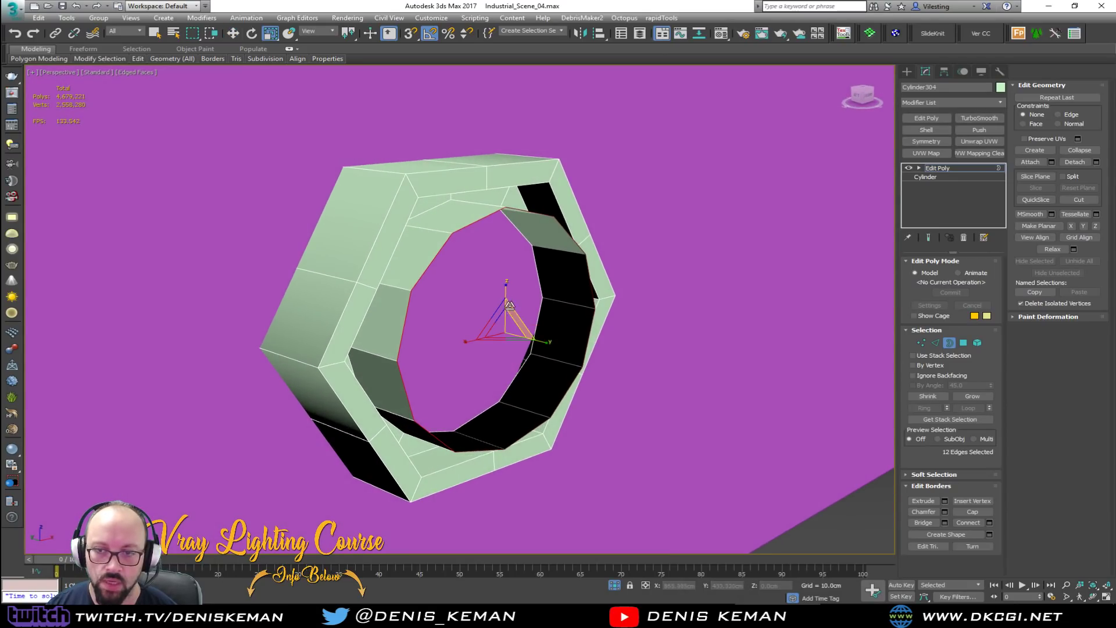
left_click_drag(506, 325, 524, 361, "shift")
key("w")
key("r")
key("w")
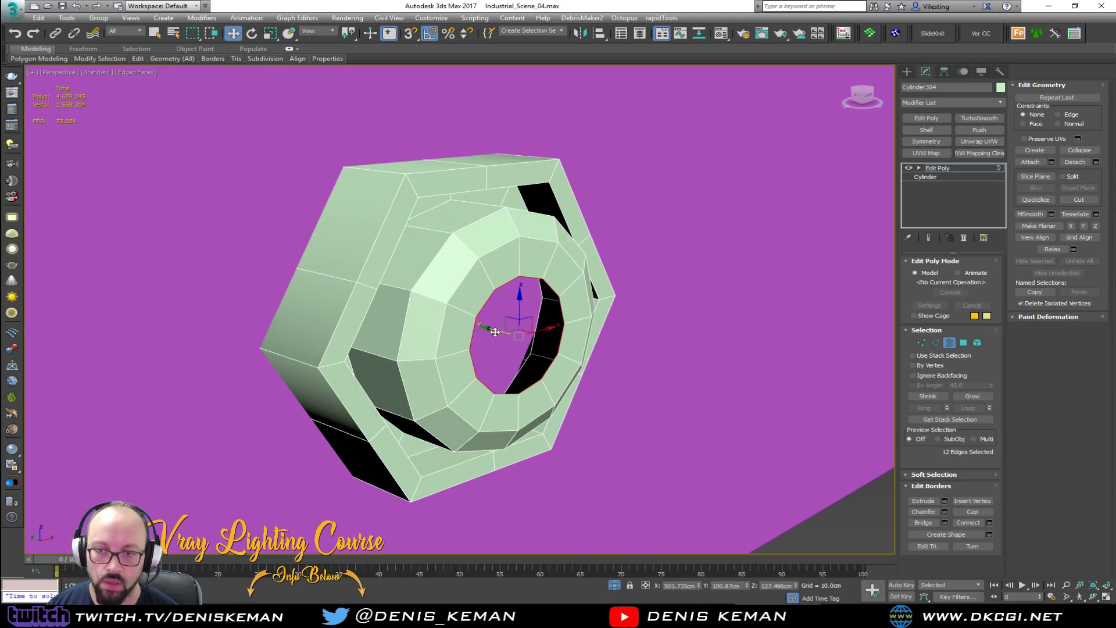
middle_click_drag(471, 330, 464, 330, "alt")
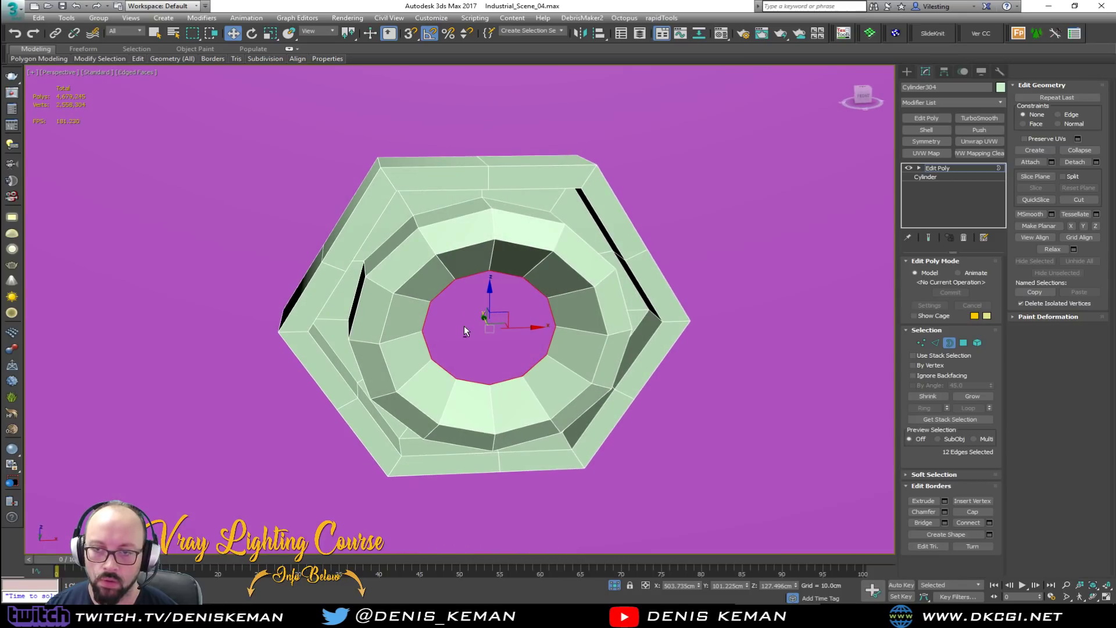
Select two vertices on the upper edge of the round hole and cap the hole with rapidQCap.
scroll(464, 317, "up", 3)
key("1")
left_click(446, 265)
left_click(554, 265, "ctrl")
left_click(661, 18)
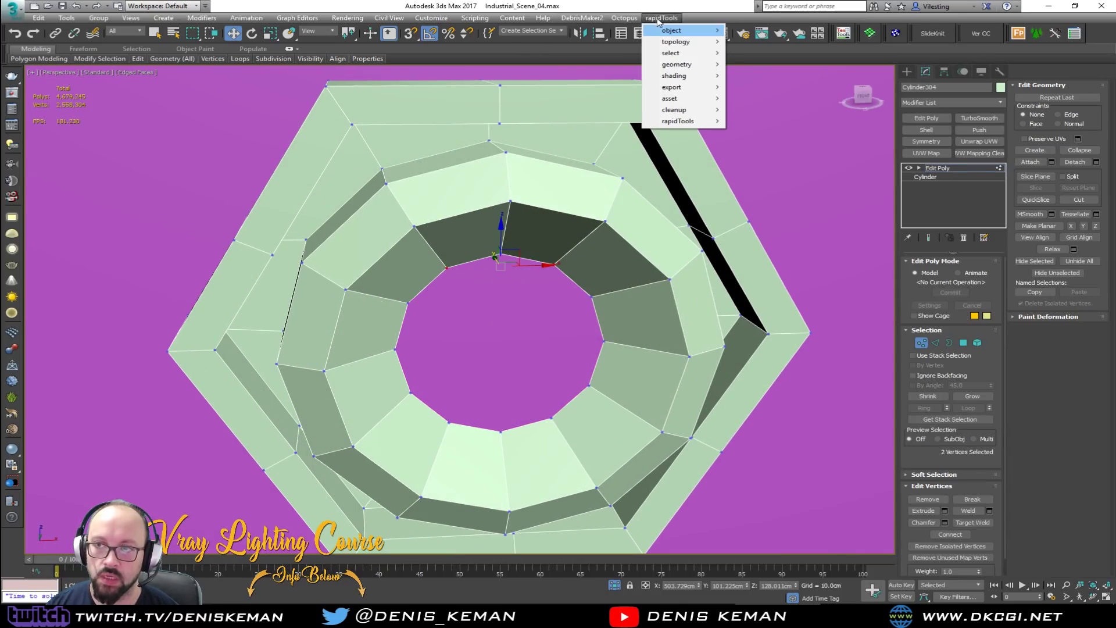
mouse_move(693, 114)
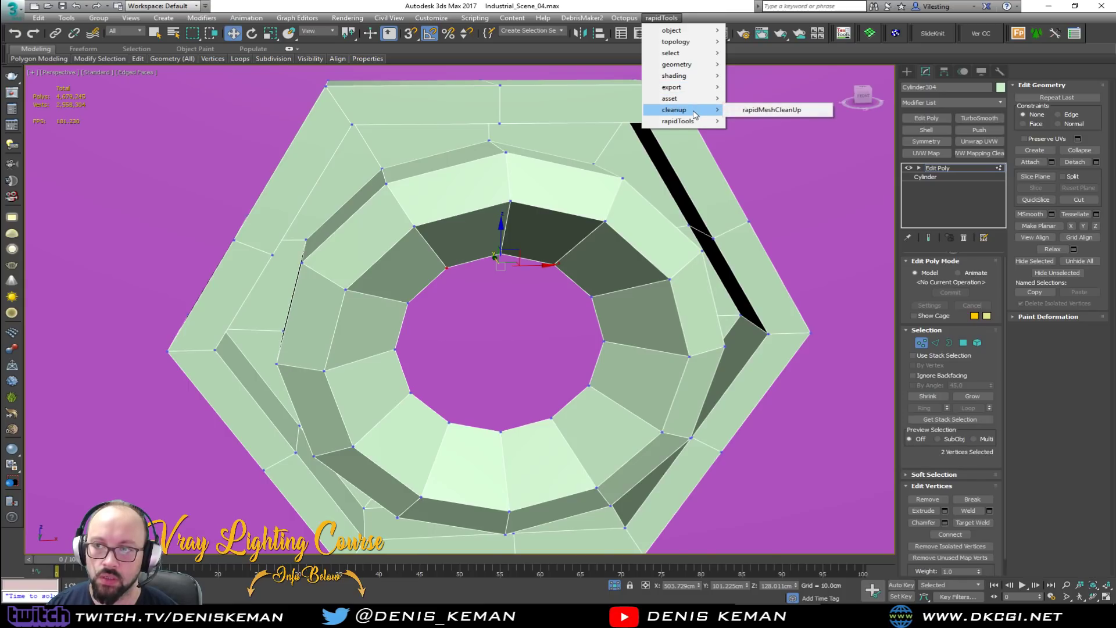
mouse_move(701, 43)
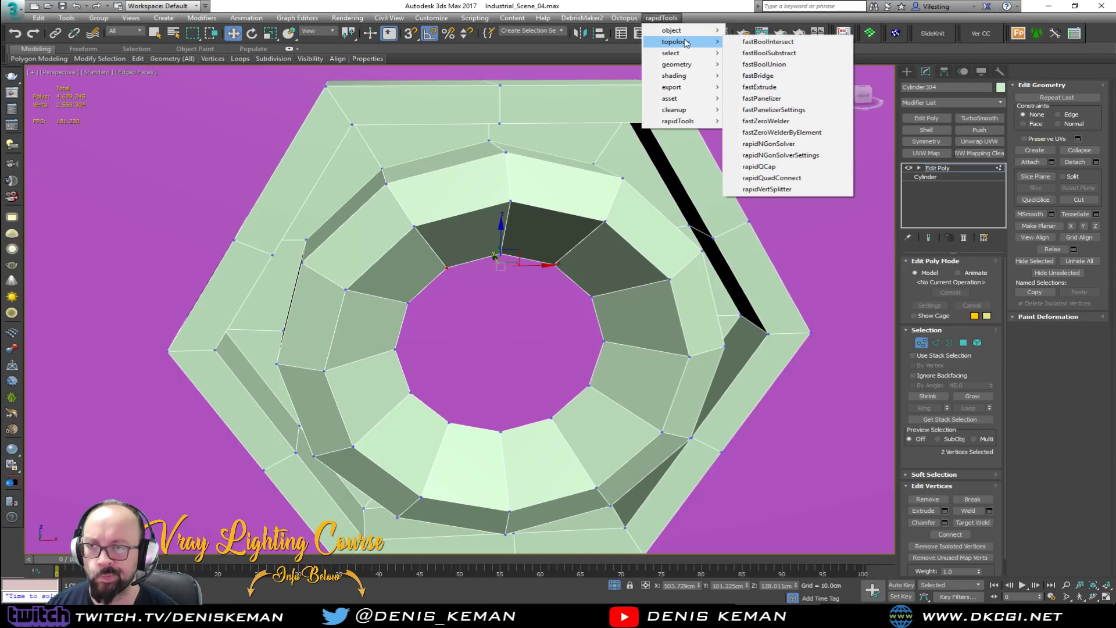
left_click(759, 167)
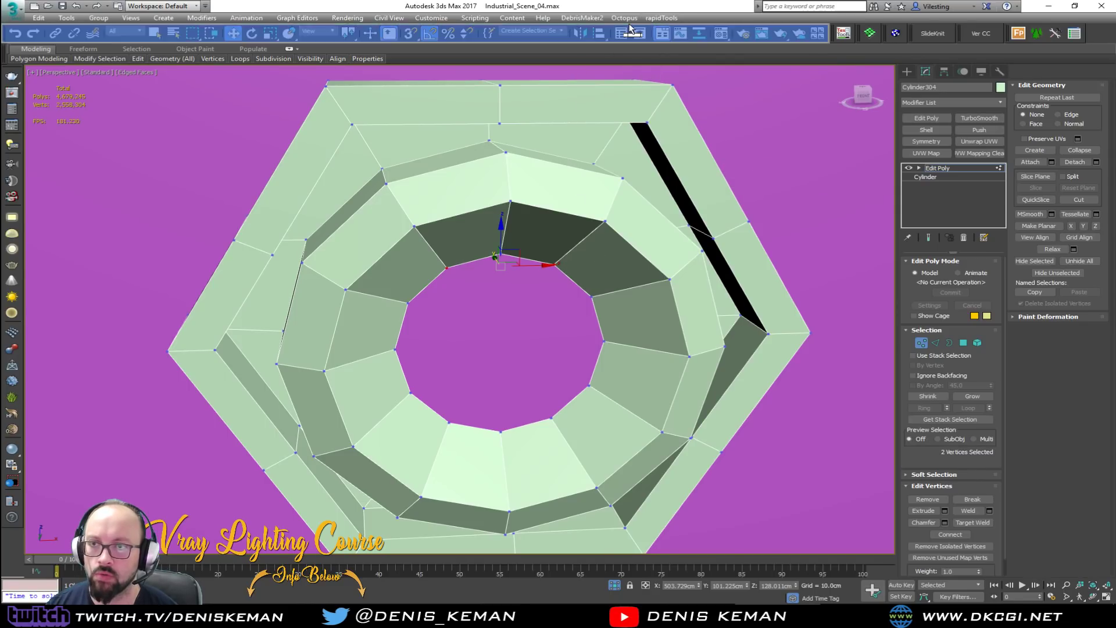
Try rapidQuadConnect on the two selected vertices, and extend the round hole's border inward with a smaller scaled copy.
left_click(662, 18)
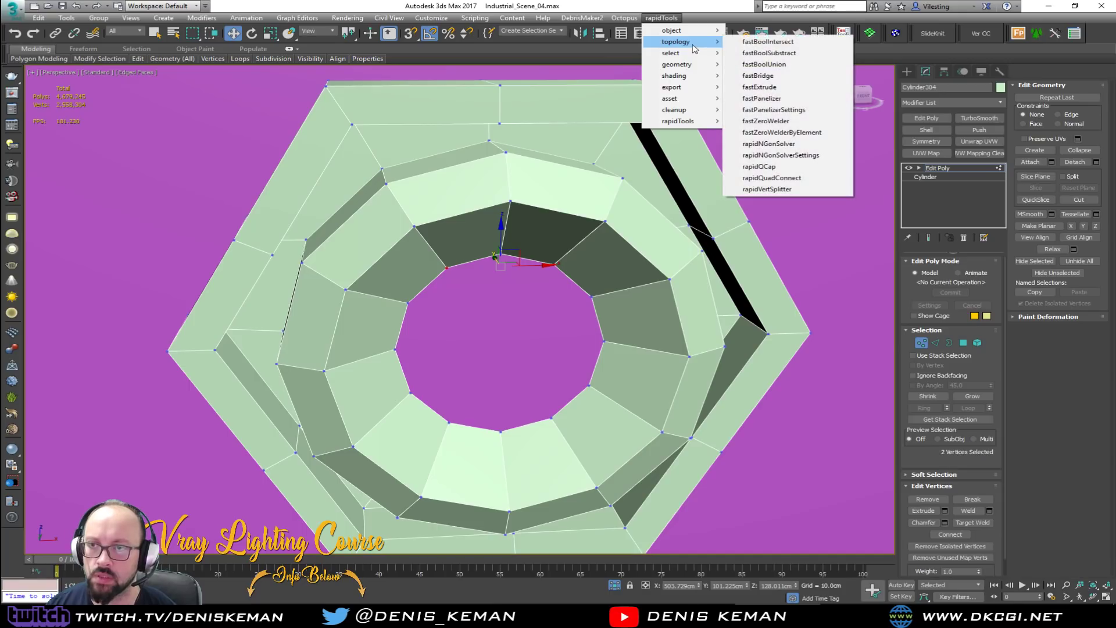
left_click(798, 179)
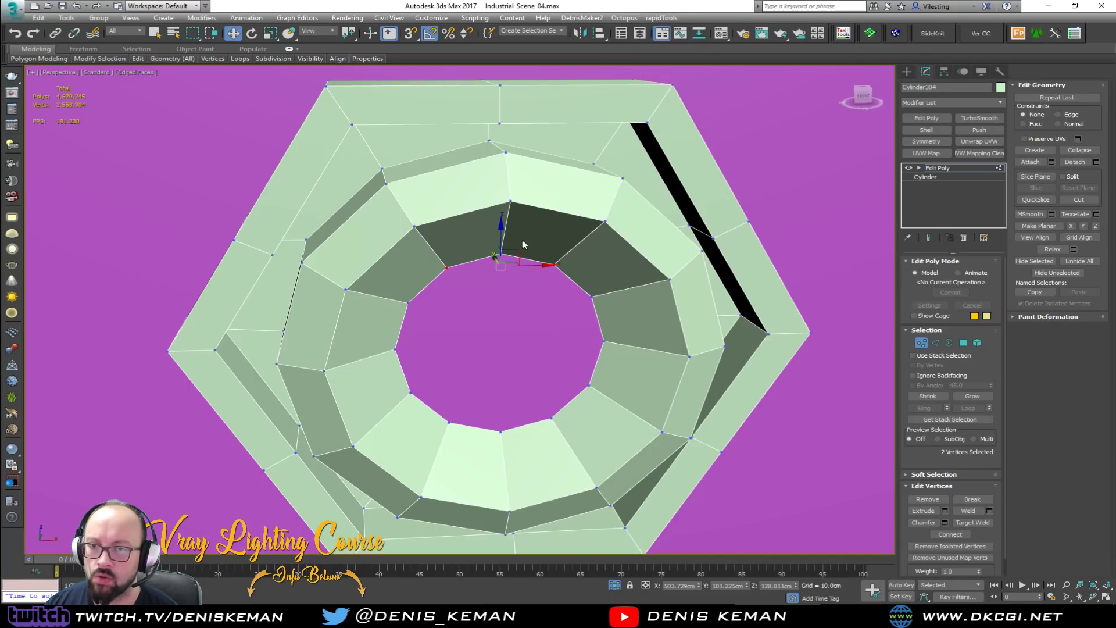
key("3")
left_click(571, 286)
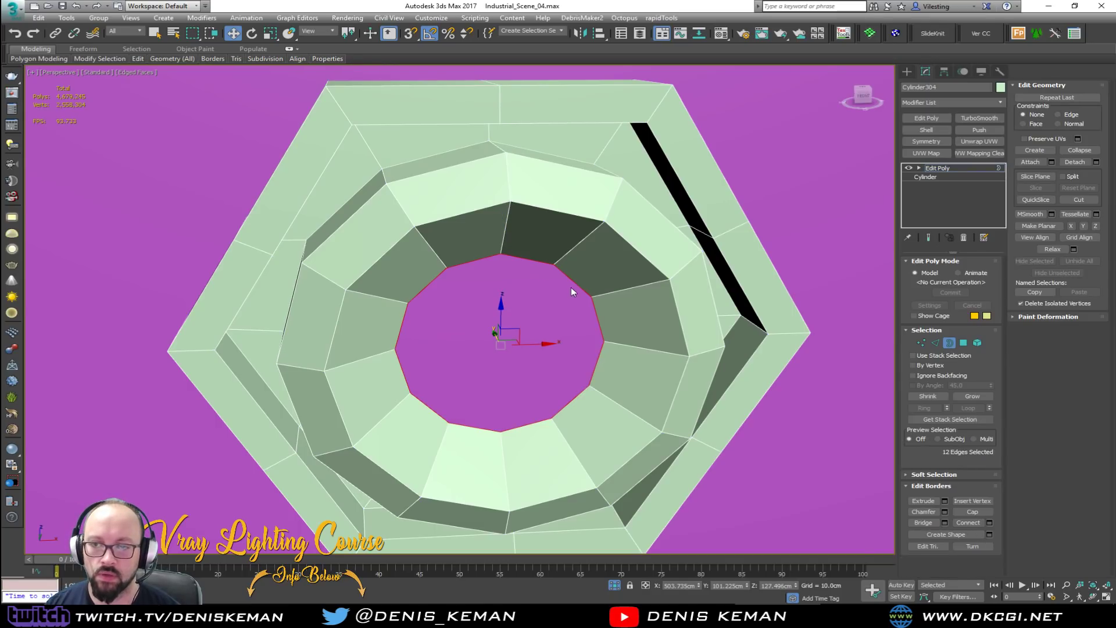
key("r")
left_click_drag(488, 365, 487, 351, "shift")
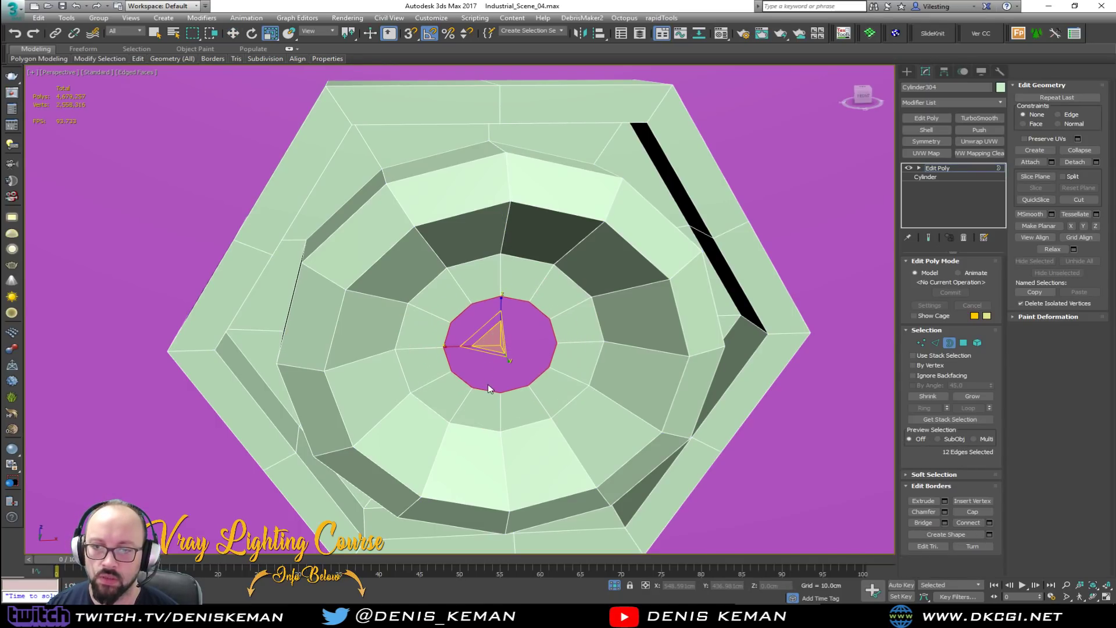
Push the innermost border deeper along Y, scale it smaller and collapse it into a single centre vertex.
middle_click_drag(487, 351, 520, 350, "alt")
key("w")
mouse_move(481, 340)
left_mouse_down()
mouse_move(451, 329)
mouse_move(474, 340)
left_mouse_up()
key("r")
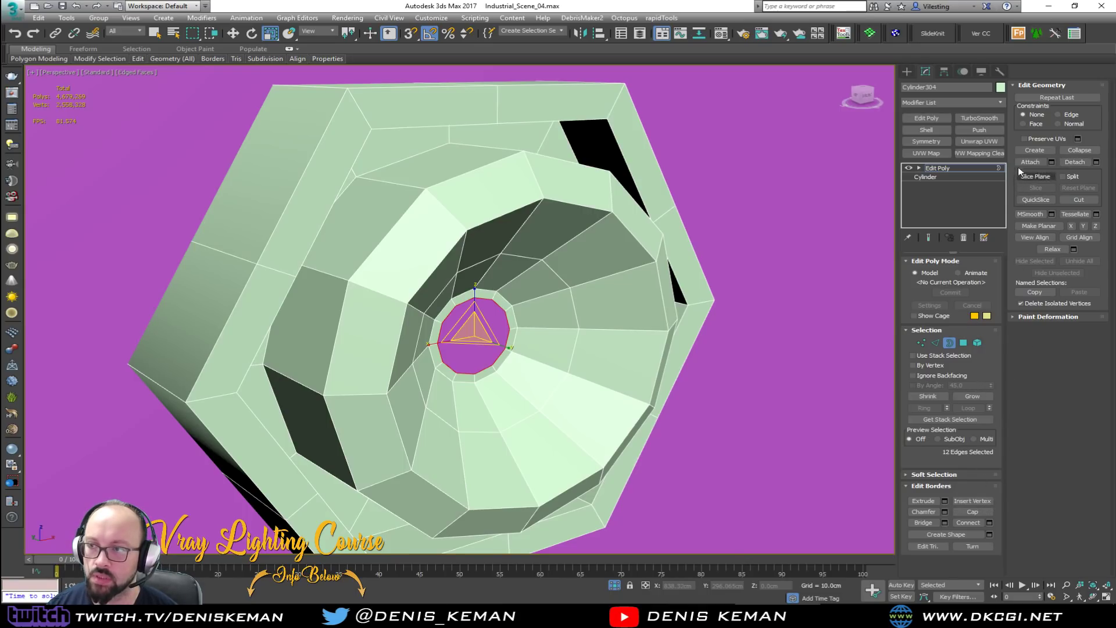
left_click(1079, 150)
middle_click_drag(473, 215, 436, 198, "alt")
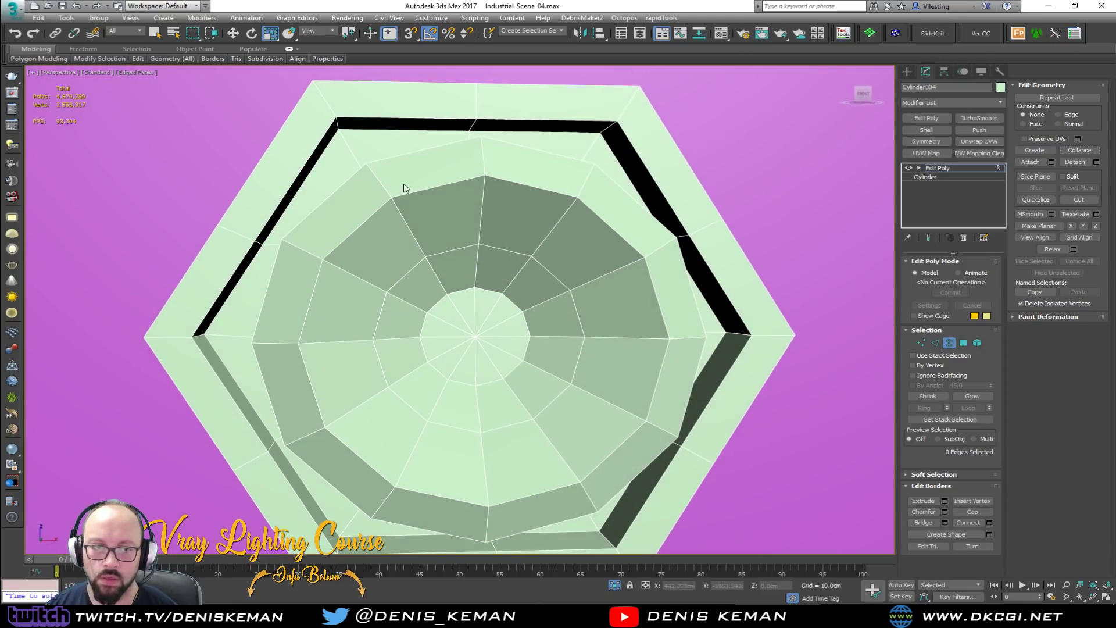
Insert supporting edge loops along the outer and inner edges of the nut's hexagonal rim.
middle_click_drag(336, 156, 550, 243, "alt")
key("2")
double_click(575, 221)
middle_click_drag(577, 222, 567, 190, "alt")
double_click(732, 191)
key("ctrl+shift+e")
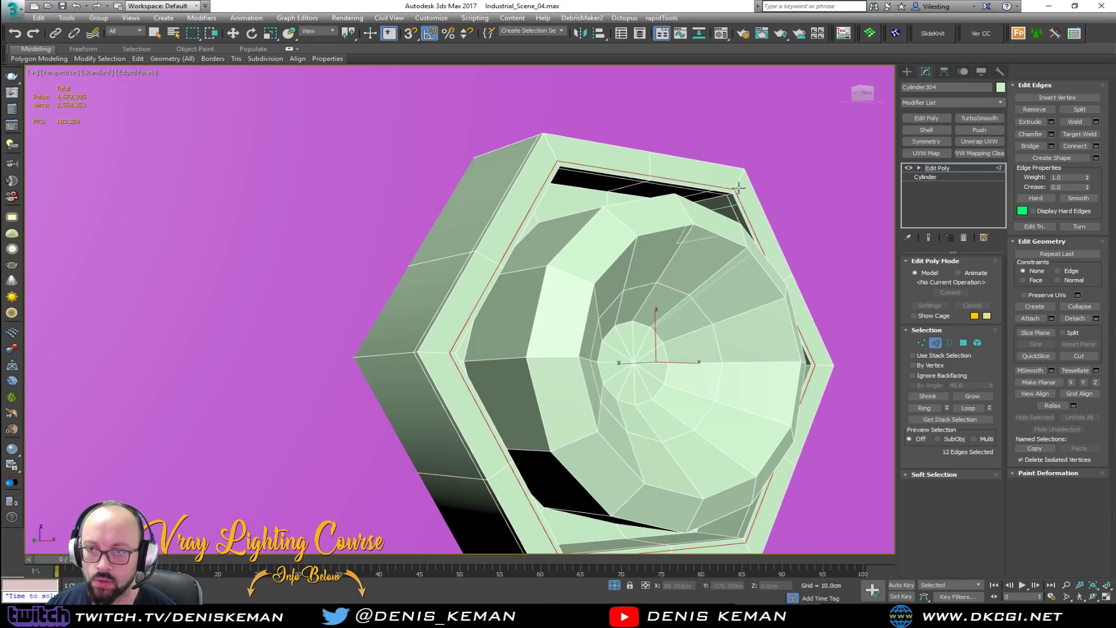
middle_click_drag(745, 173, 526, 153, "alt")
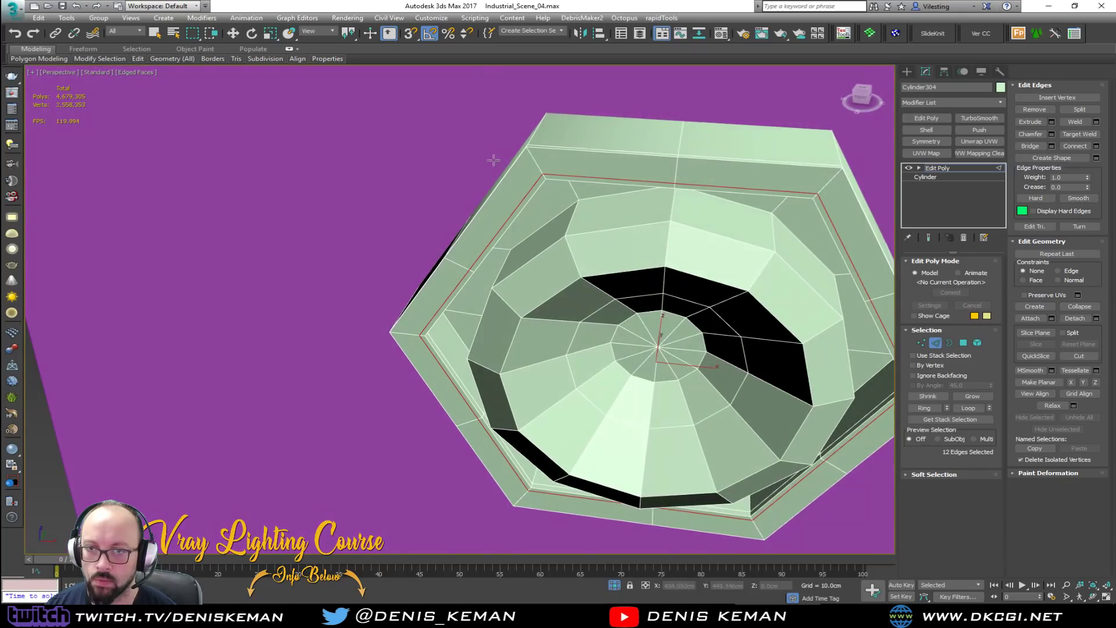
Insert supporting edge loops around the base and front edge of the raised round collar.
left_click(578, 204)
left_click(569, 224)
left_click(567, 233)
mouse_move(567, 233)
middle_mouse_down("alt")
mouse_move(568, 212)
mouse_move(572, 230)
middle_mouse_up("alt")
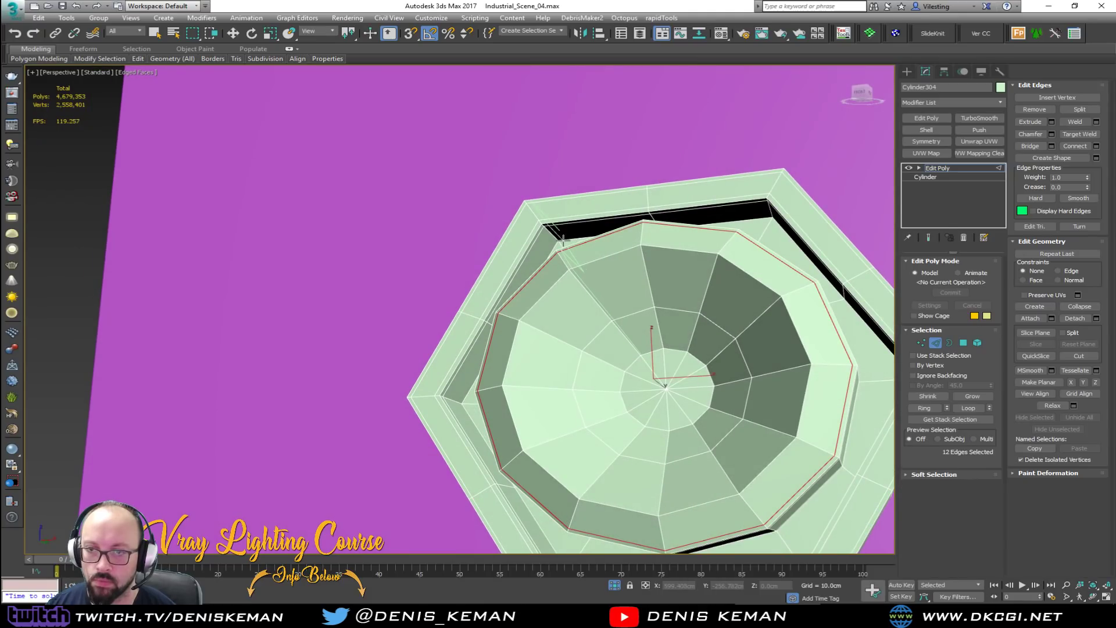
left_click(556, 238)
middle_click_drag(556, 238, 503, 281, "alt")
Apply TurboSmooth with 2 iterations to the nut and check its shape with edge display off.
left_click(935, 342)
key("w")
left_click(979, 118)
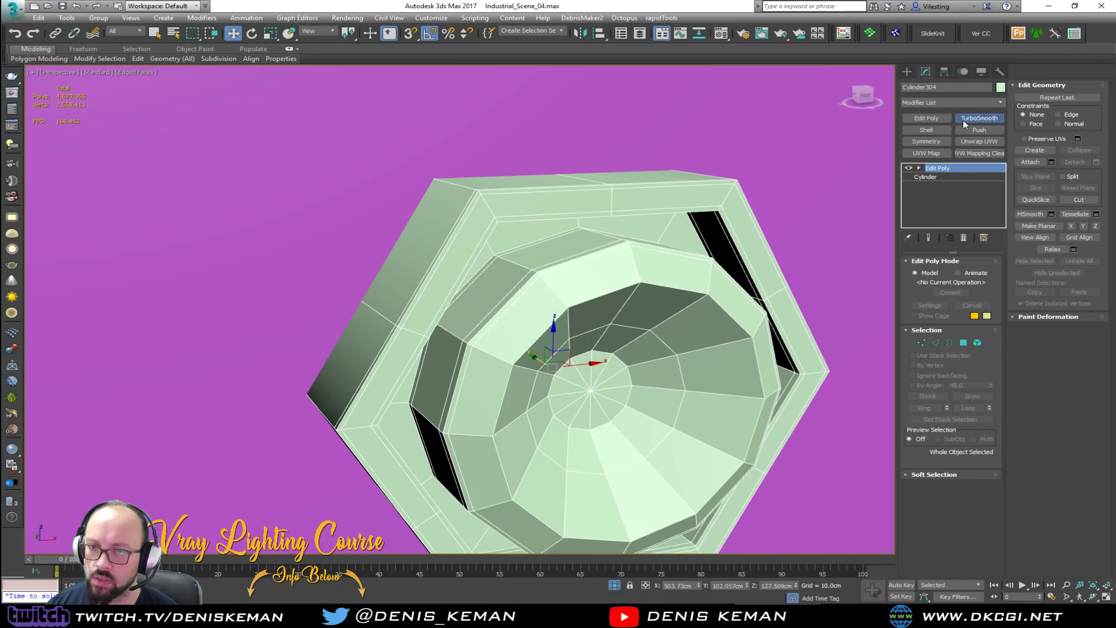
key("F4")
middle_click_drag(458, 206, 509, 247, "alt")
scroll(376, 214, "up", 2)
key("z")
left_click(988, 277)
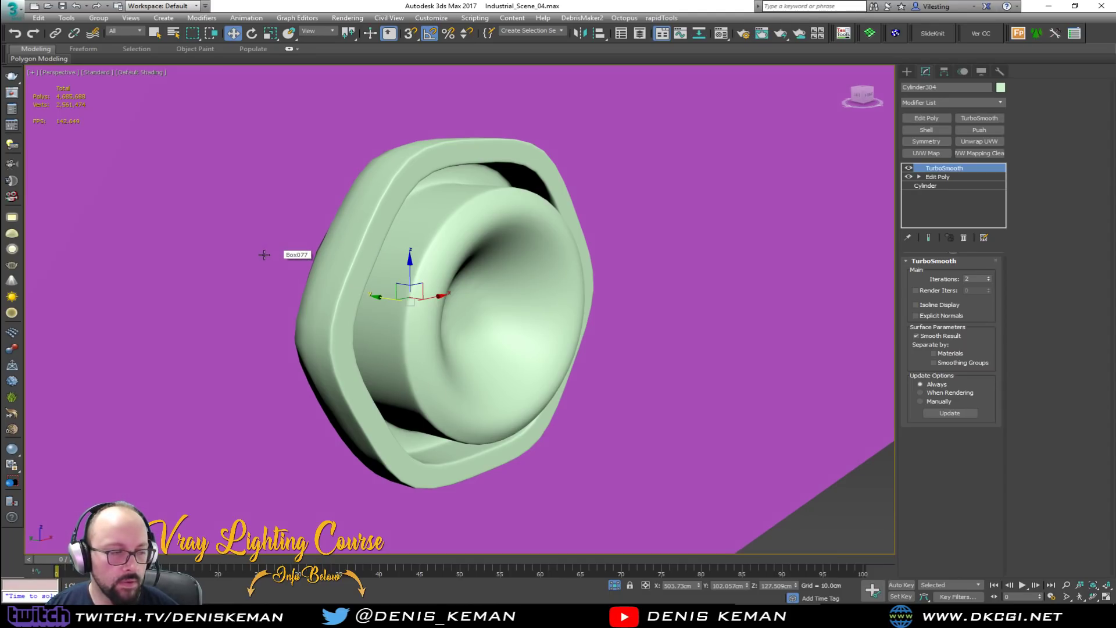
middle_click_drag(531, 222, 505, 270, "alt")
Delete the polygon closing the back of the nut in Edit Poly and compare the smoothed and unsmoothed results.
left_click(937, 177)
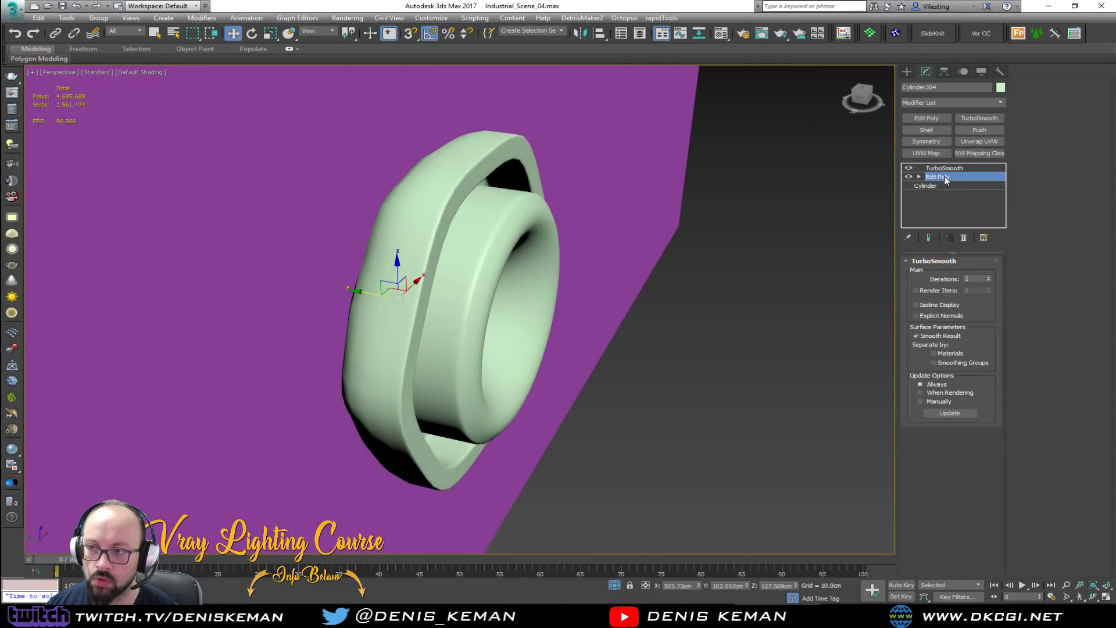
key("F4")
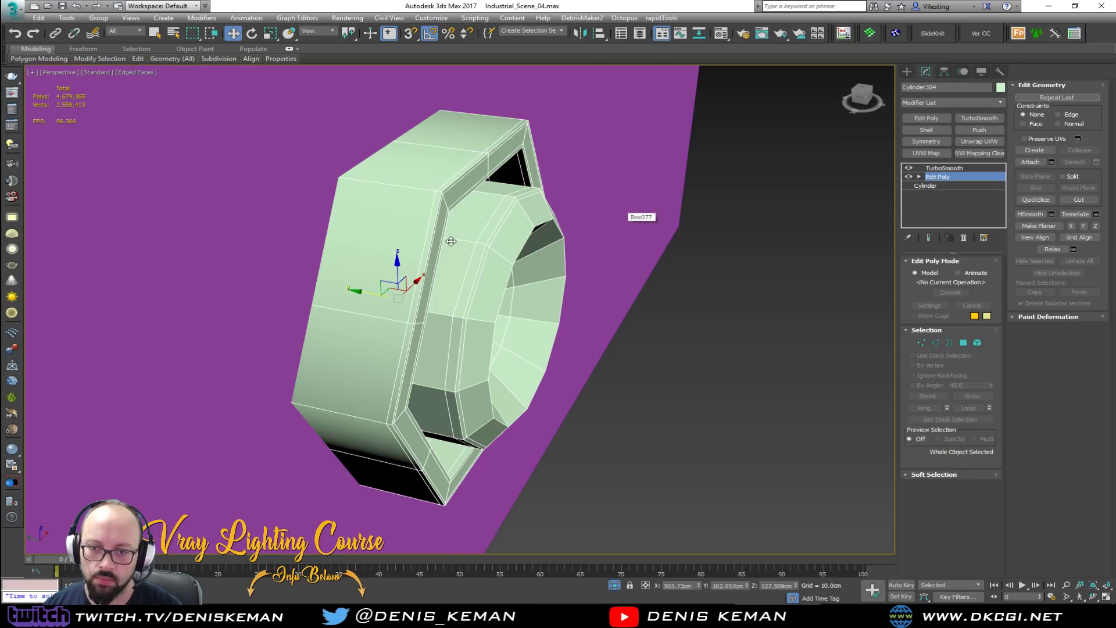
middle_click_drag(450, 241, 518, 247, "alt")
key("4")
left_click(426, 312)
key("shift+z")
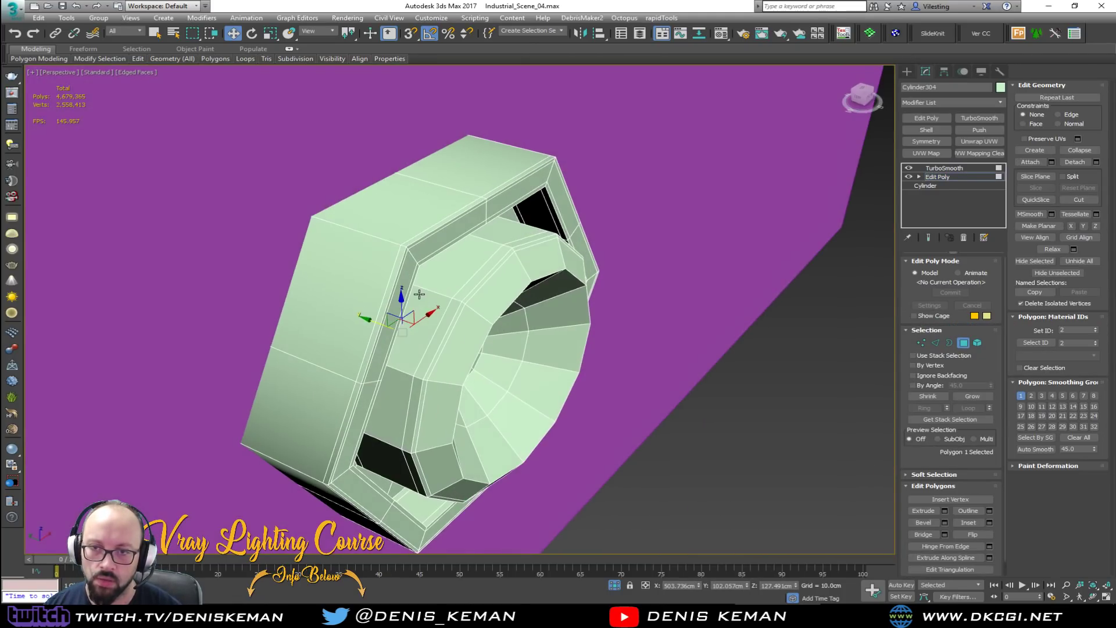
key("Delete")
mouse_move(418, 294)
middle_mouse_down("alt")
mouse_move(530, 287)
mouse_move(404, 291)
mouse_move(394, 269)
middle_mouse_up("alt")
key("F3")
key("shift+e")
key("F3")
scroll(411, 292, "down", 2)
key("shift+e")
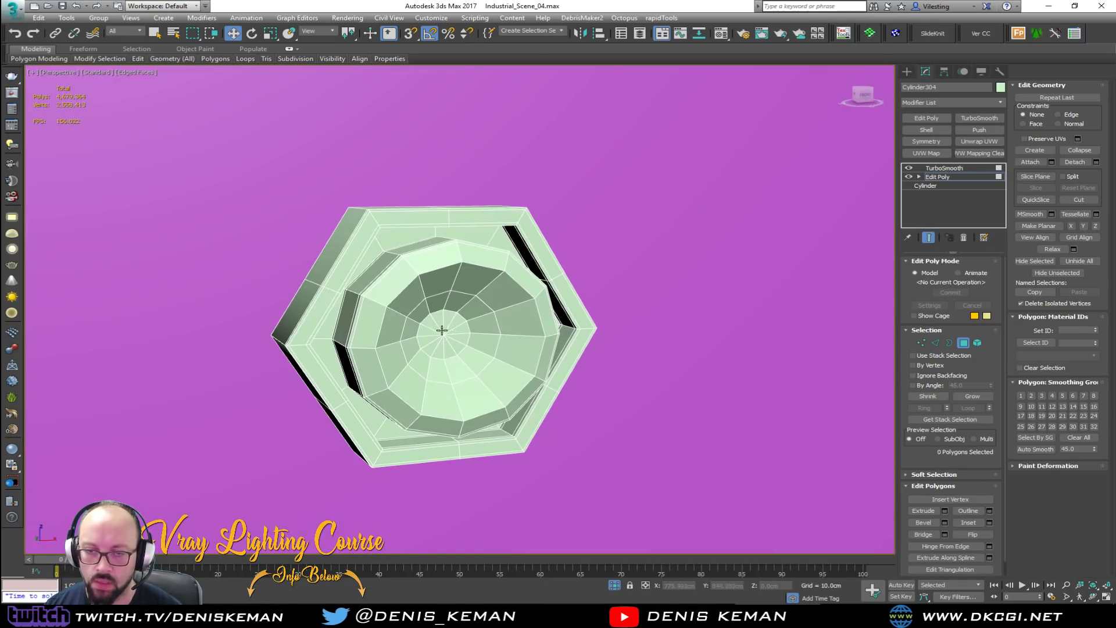
Delete the centre vertex of the recess to open a round hole through the nut.
scroll(444, 334, "up", 3)
scroll(444, 335, "up", 4)
key("1")
left_click(444, 334)
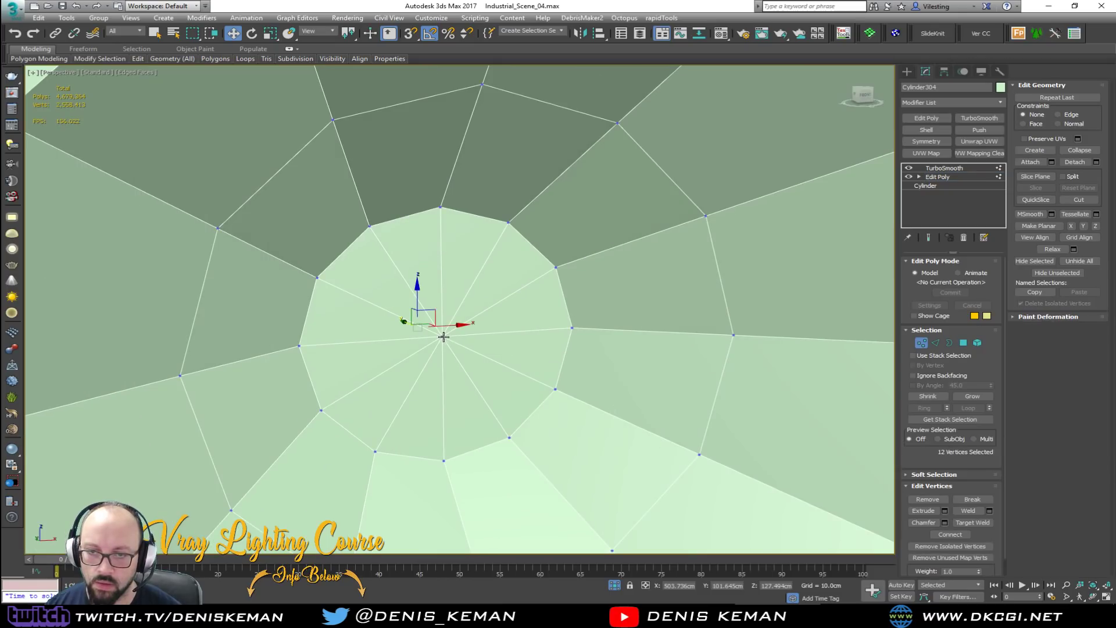
key("Delete")
scroll(533, 344, "down", 2)
key("shift+e")
scroll(533, 344, "down", 3)
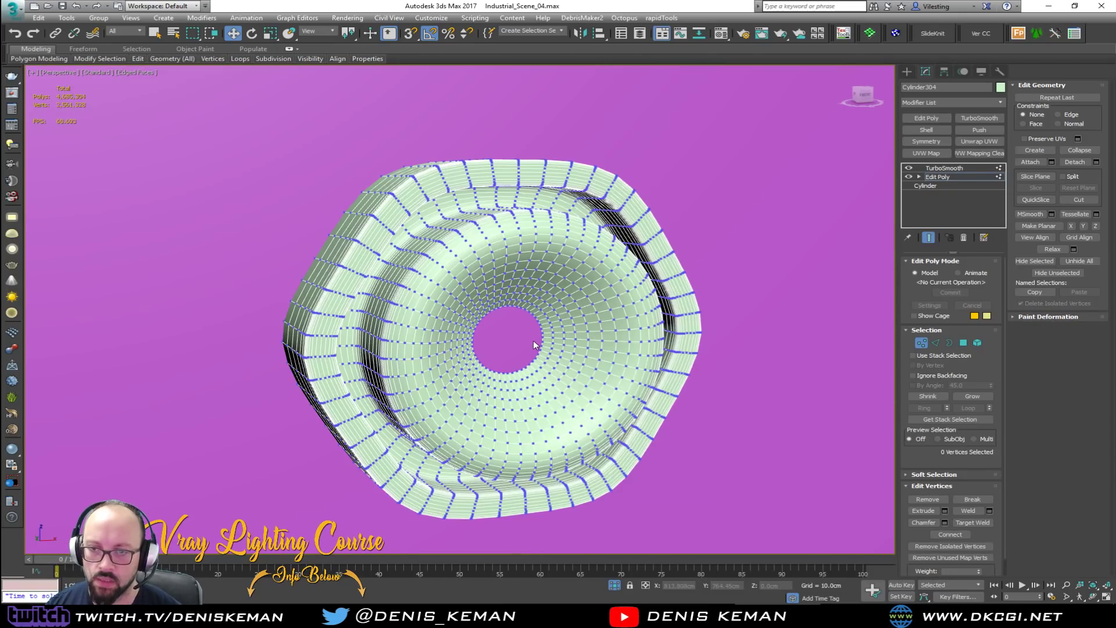
Examine the smoothed nut and its open centre hole against the switch plate with edge display off.
key("F4")
left_click(931, 342)
left_click(923, 342)
left_click(923, 343)
key("F4")
key("F4")
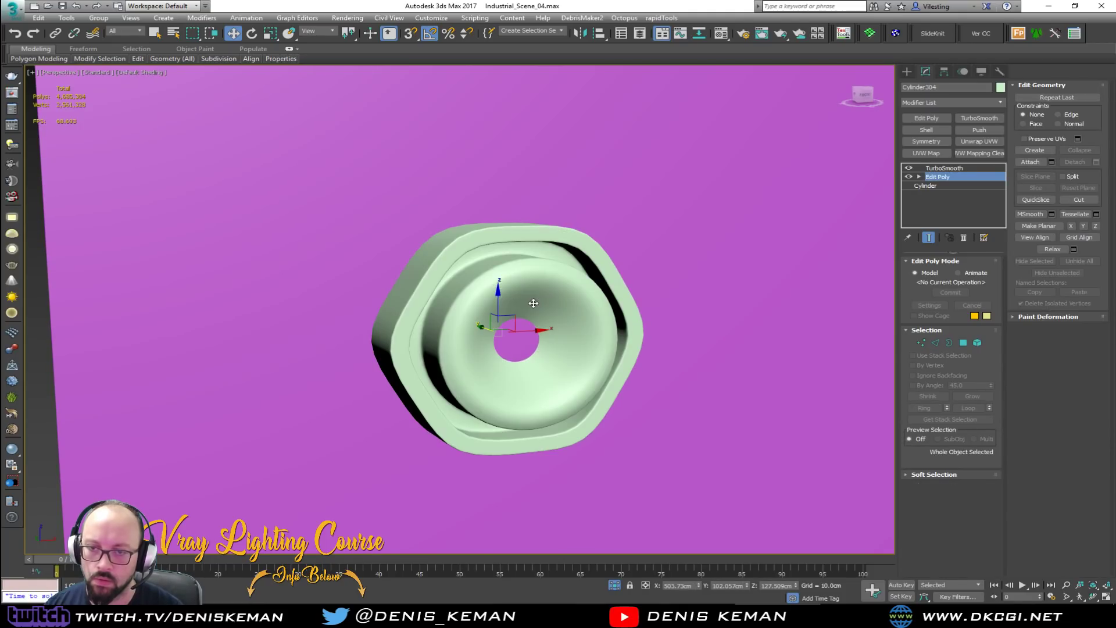
scroll(533, 303, "down", 5)
middle_click_drag(533, 303, 489, 304, "alt")
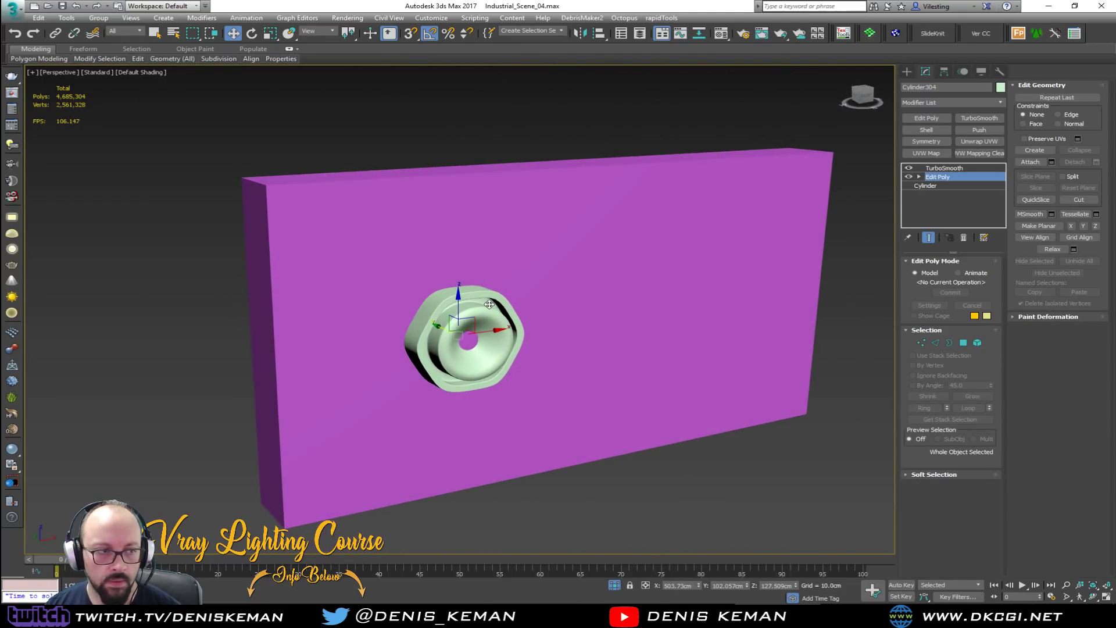
Insert supporting edge loops around the inner ring of the nut's recess and select the ring's edge loop.
scroll(494, 323, "up", 6)
key("shift+e")
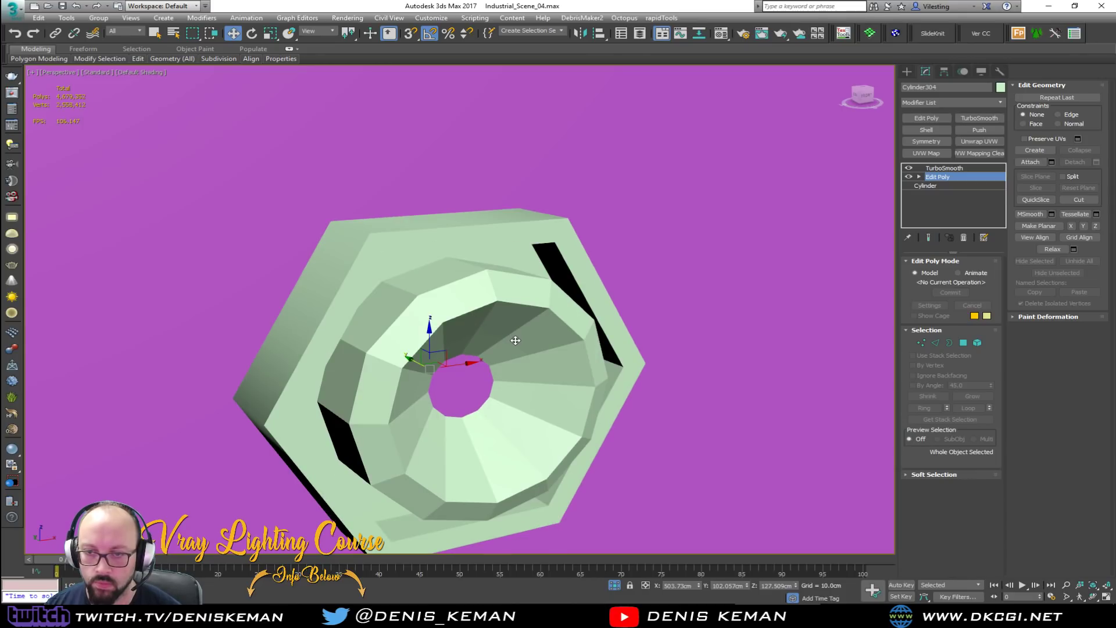
key("F4")
key("q")
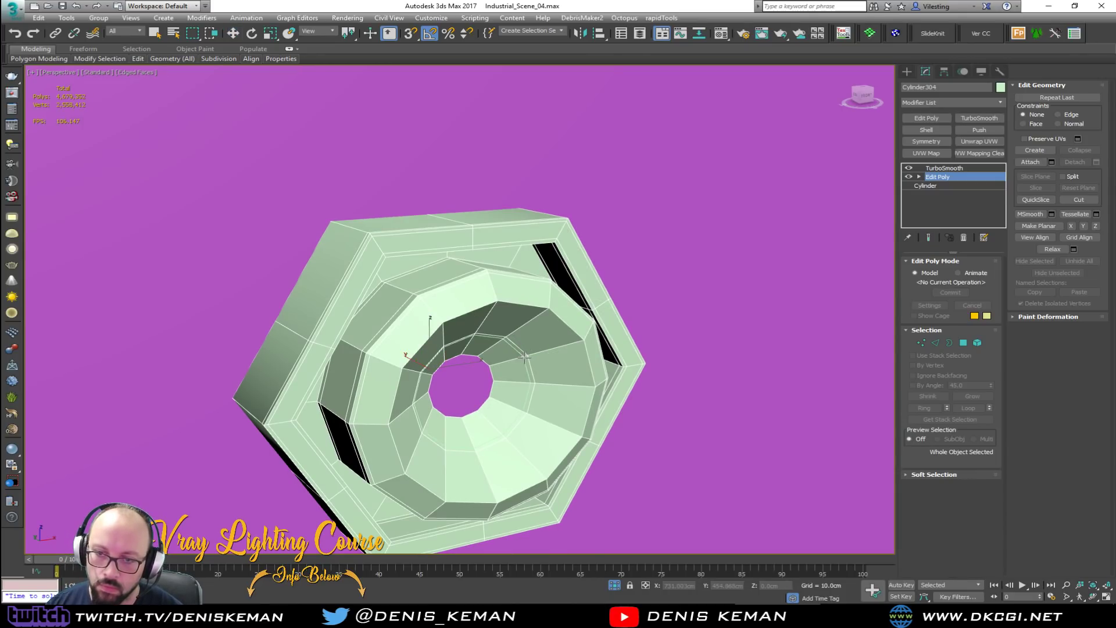
key("2")
double_click(528, 356)
key("w")
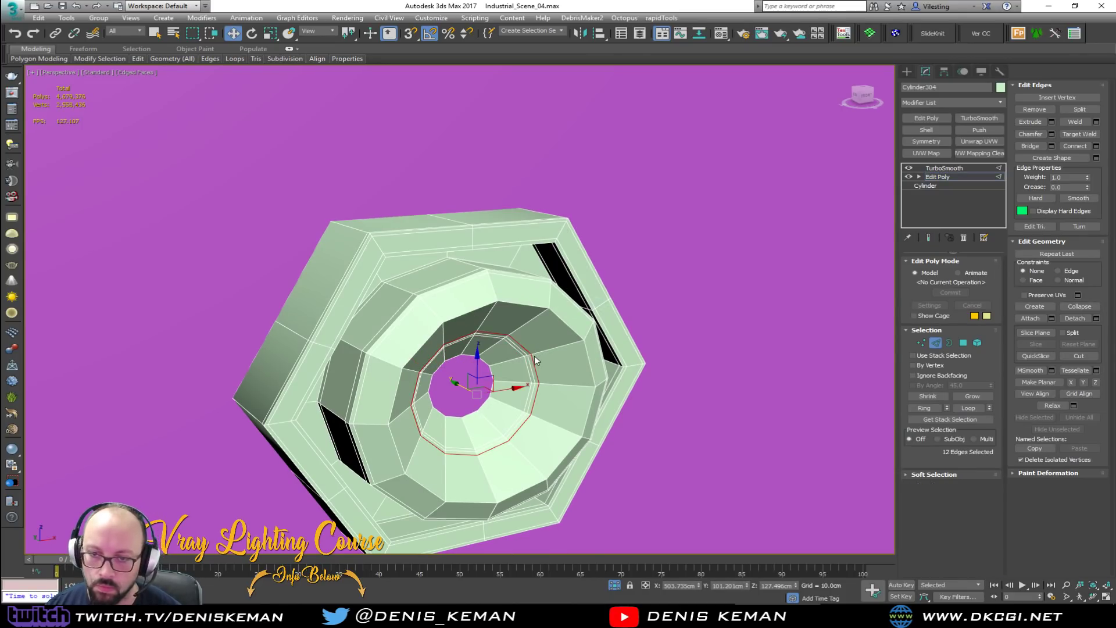
Enlarge the border of the nut's centre hole to about 133% and show the smoothed nut without edges.
key("3")
key("r")
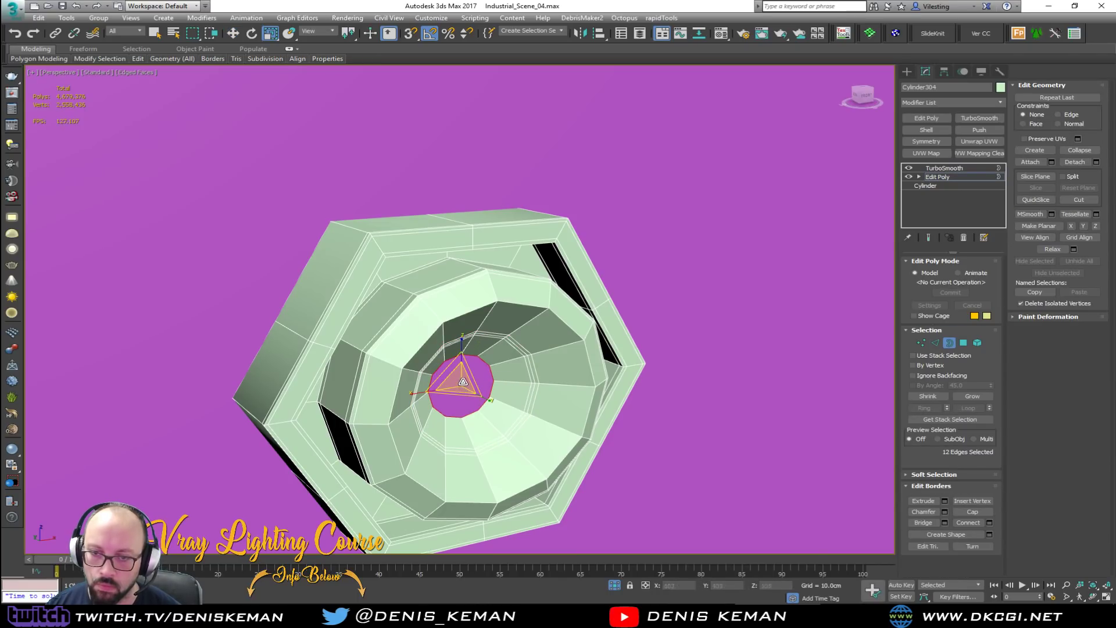
left_click_drag(463, 383, 468, 363)
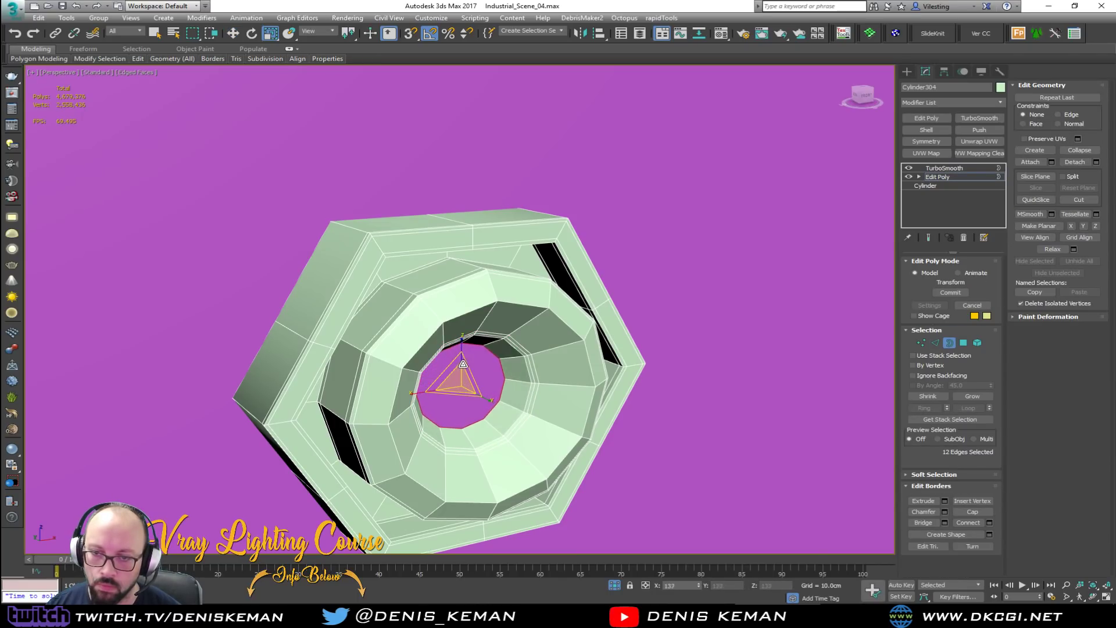
left_click(949, 344)
key("ctrl+e")
key("F4")
scroll(660, 349, "down", 6)
middle_click_drag(428, 351, 545, 431, "alt")
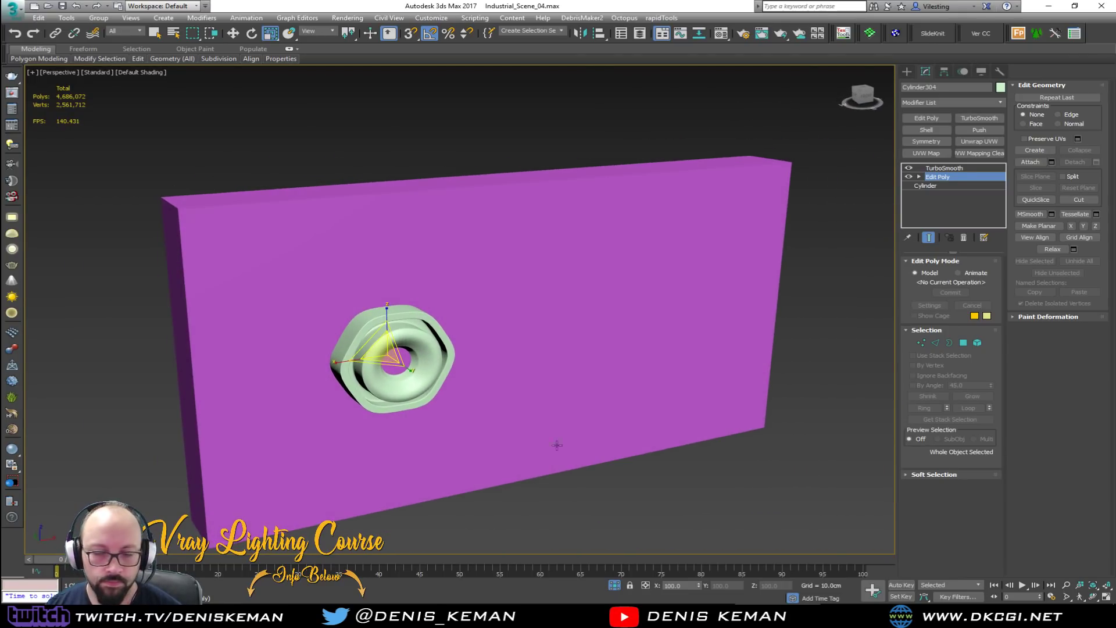
Create a sphere with a radius of about 0.456 cm over the nut's centre hole in the Front view.
left_click(599, 497)
middle_click_drag(599, 497, 418, 358, "alt")
key("z")
scroll(366, 308, "up", 5)
key("alt+w")
right_click(608, 193)
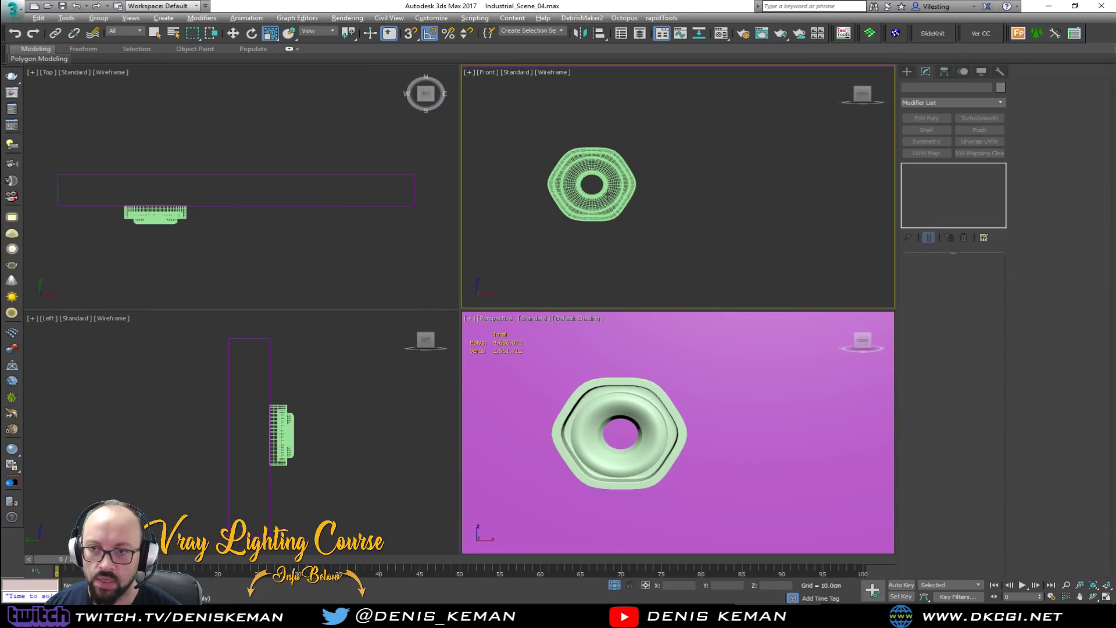
key("alt+w")
scroll(226, 294, "up", 4)
left_click(907, 71)
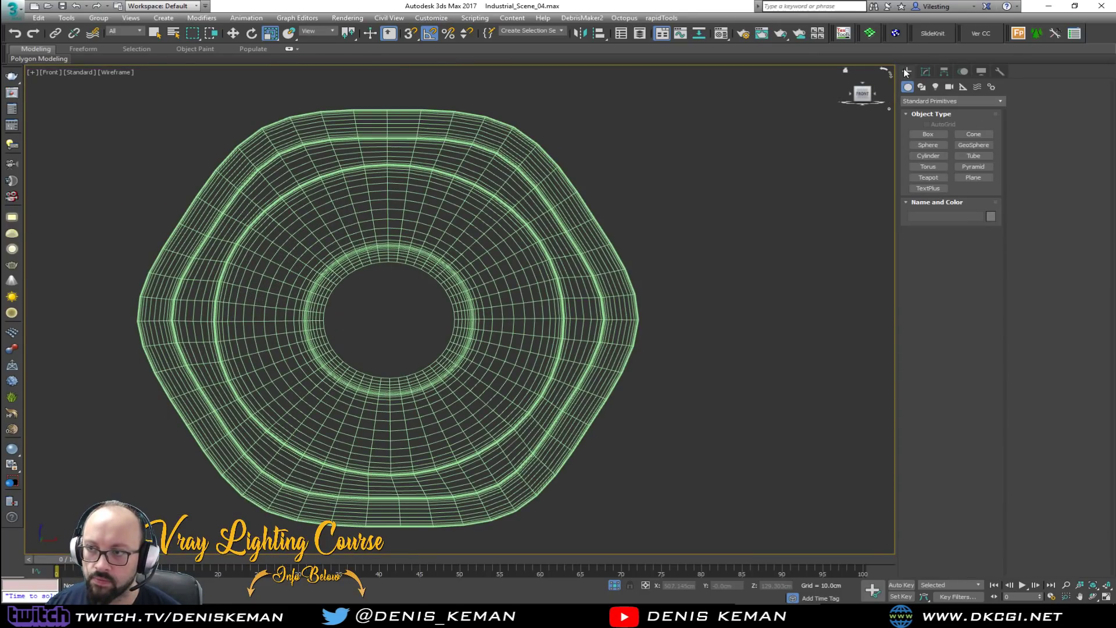
left_click(933, 146)
left_click_drag(386, 319, 434, 278)
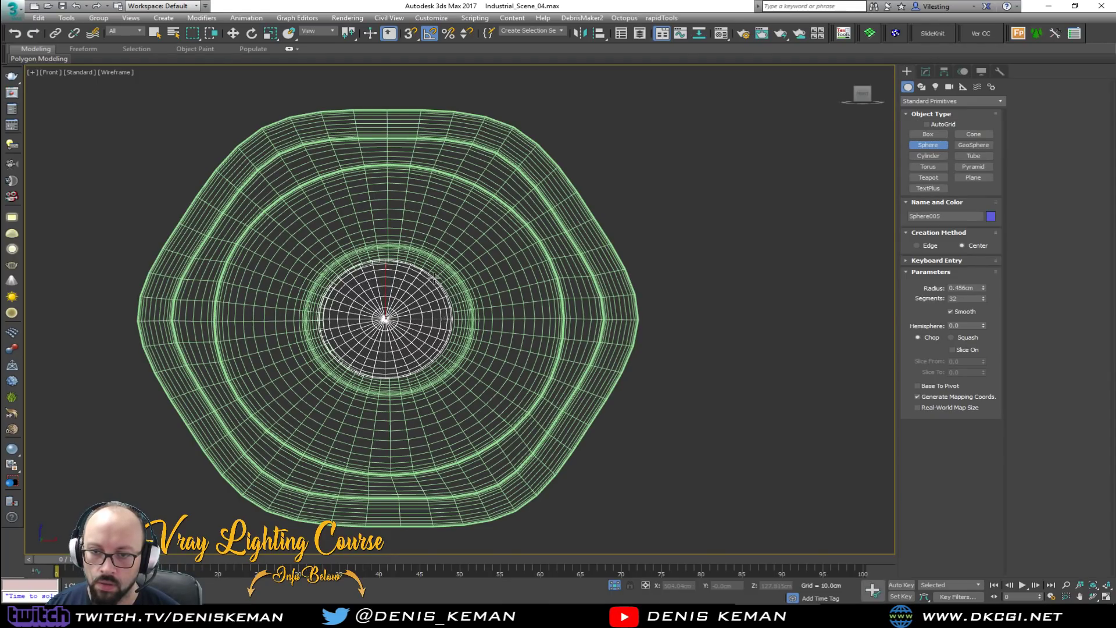
key("r")
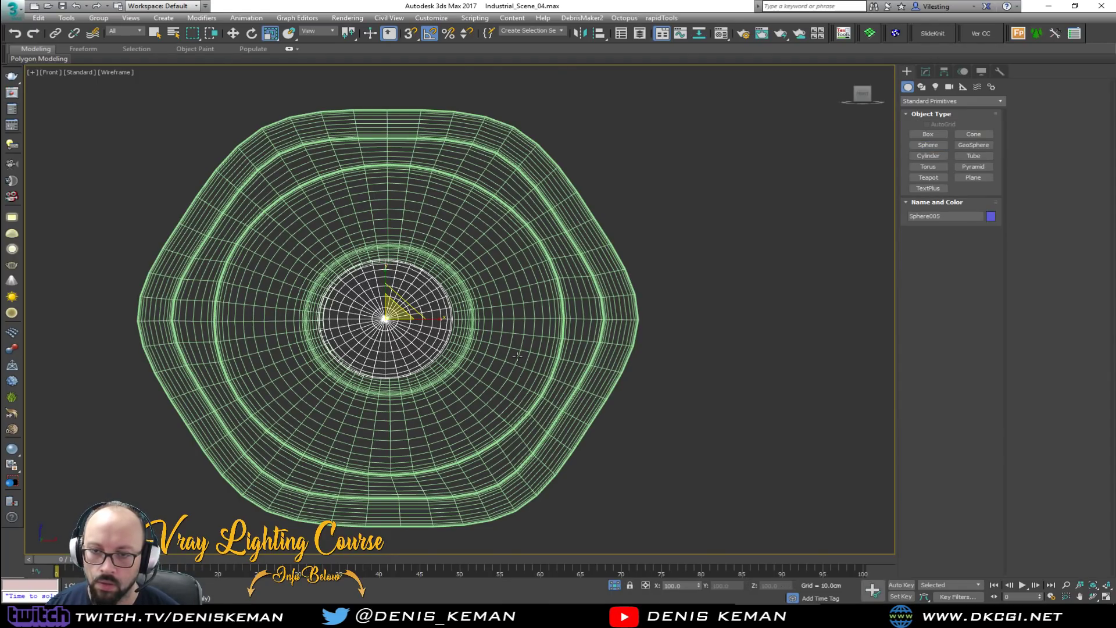
Move the sphere along Y in the Perspective view until it sits inside the nut's centre hole.
key("alt+w")
right_click(533, 386)
key("alt+w")
scroll(533, 381, "down", 6)
middle_click_drag(521, 363, 581, 391, "alt")
key("z")
scroll(523, 386, "down", 15)
key("w")
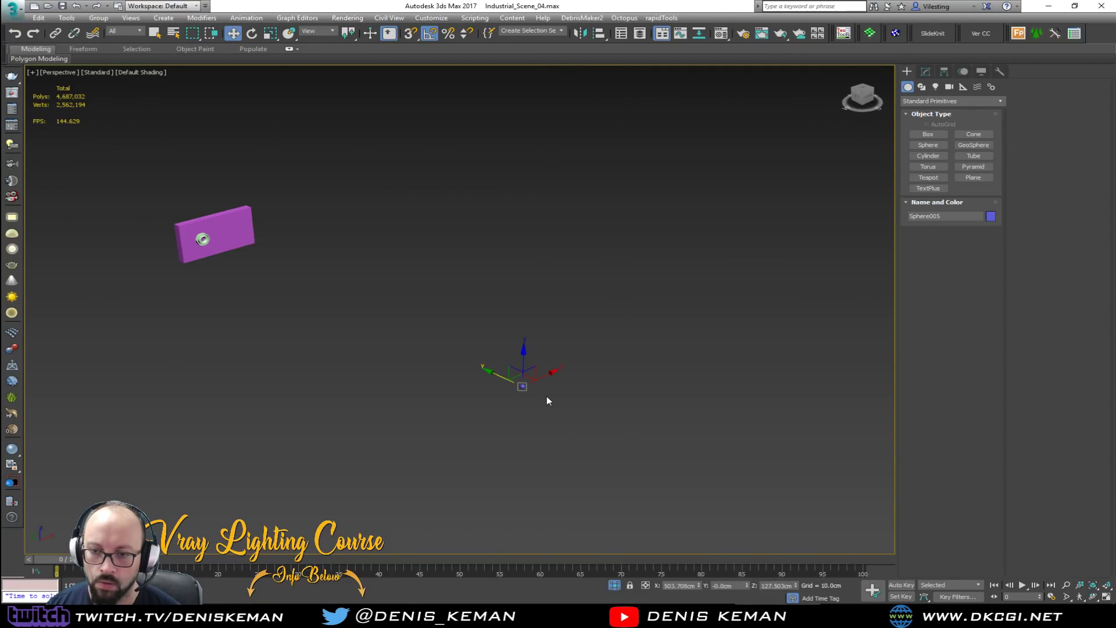
left_click_drag(506, 387, 185, 272)
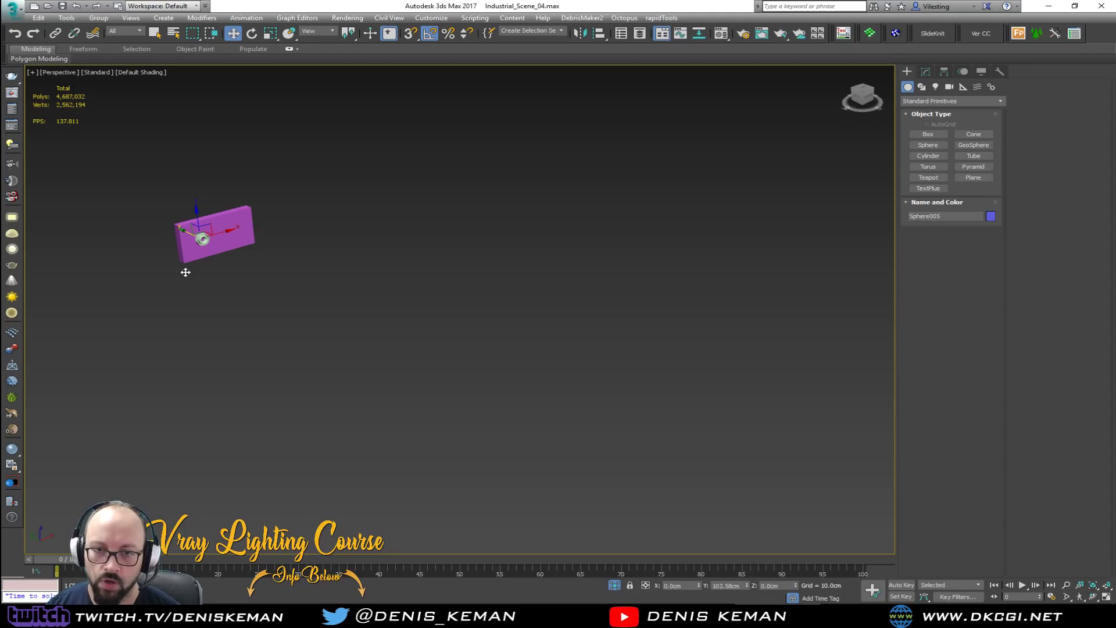
key("z")
scroll(358, 279, "down", 6)
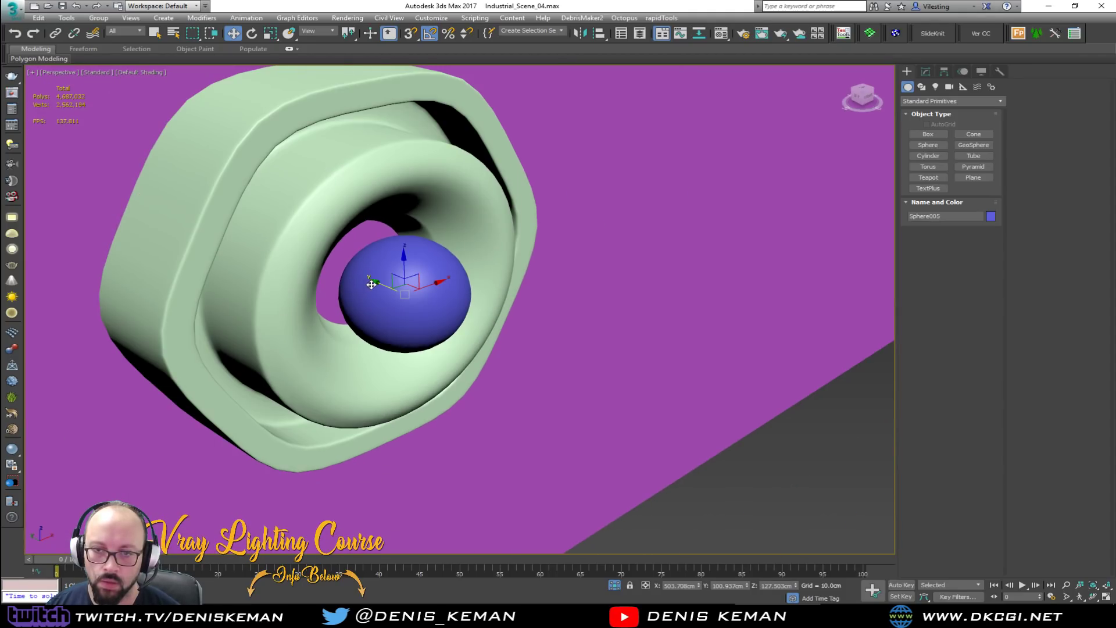
middle_click_drag(363, 275, 311, 263, "alt")
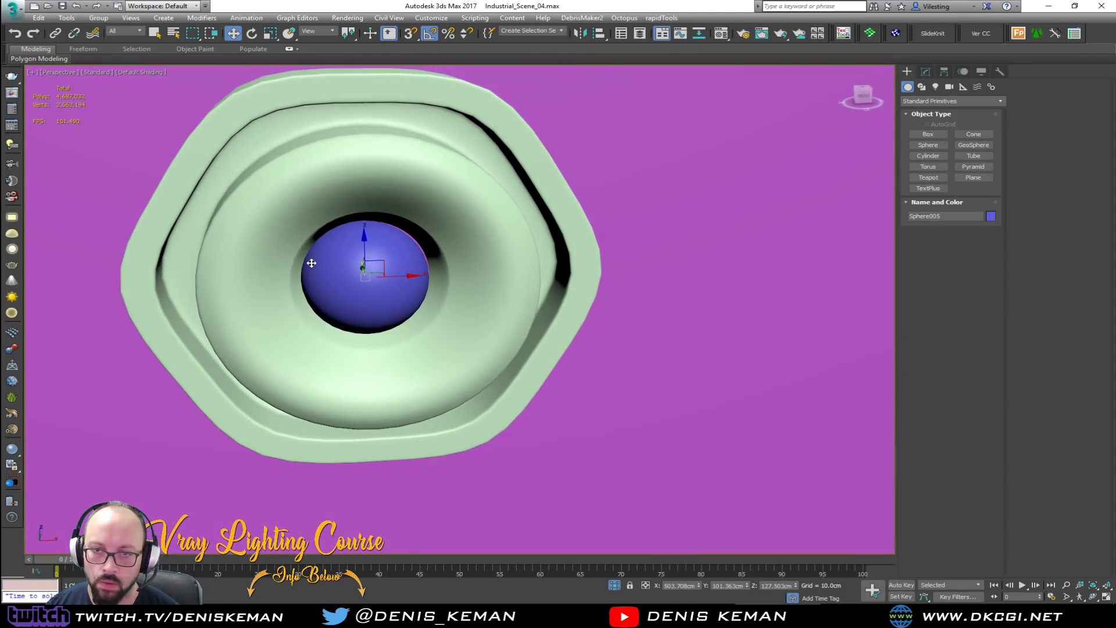
Align the sphere's centre to the nut's centre on the X, Y and Z axes from the Front view.
key("alt+w")
right_click(643, 212)
key("alt+w")
key("alt+a")
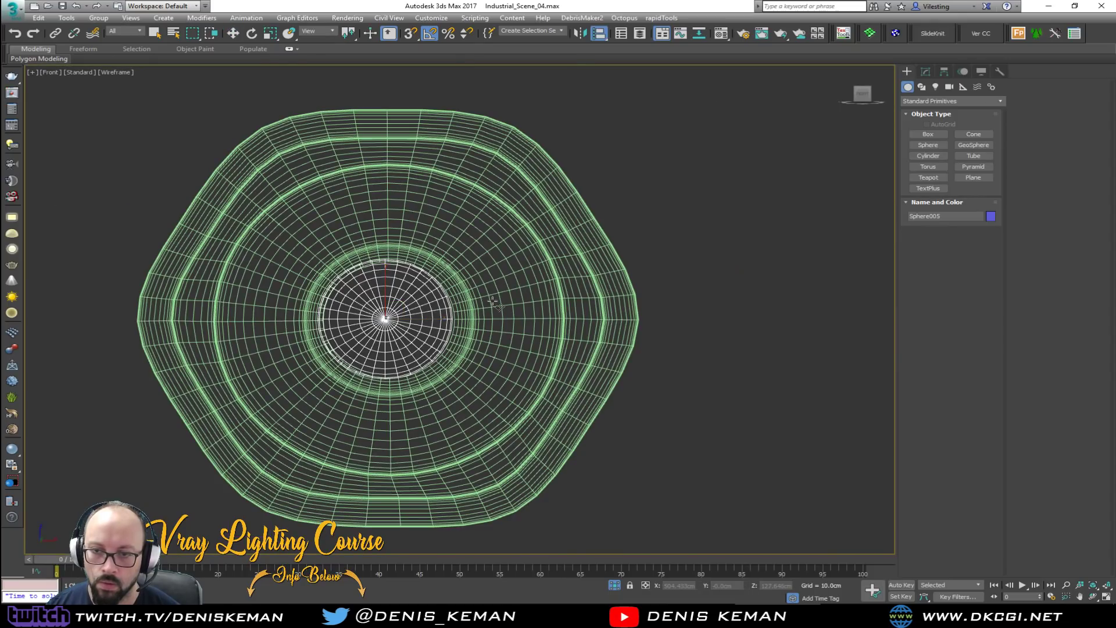
left_click(491, 300)
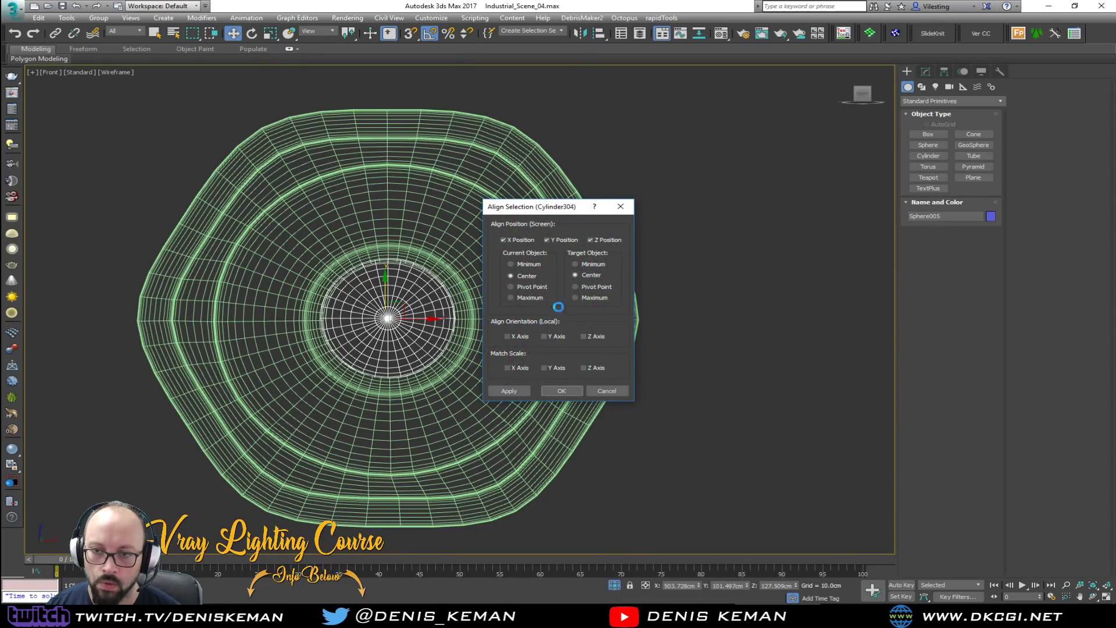
left_click(556, 387)
Clone the sphere along Y in the Perspective view so that the copy sits out in front of the nut.
key("alt+w")
right_click(631, 444)
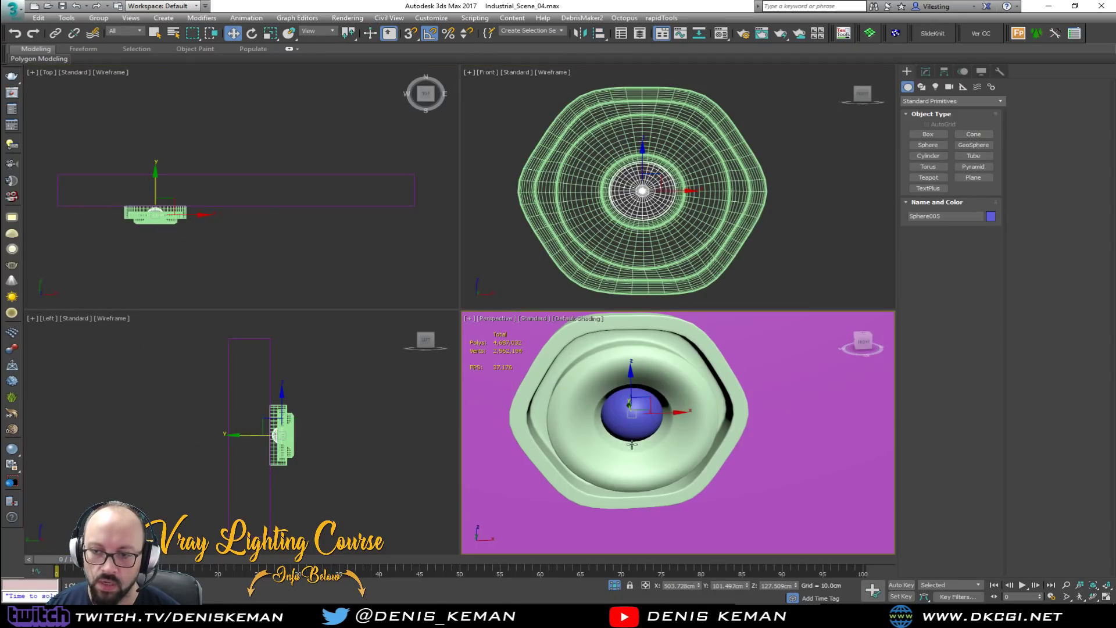
key("alt+w")
mouse_move(650, 376)
middle_mouse_down("alt")
mouse_move(674, 379)
mouse_move(670, 369)
middle_mouse_up("alt")
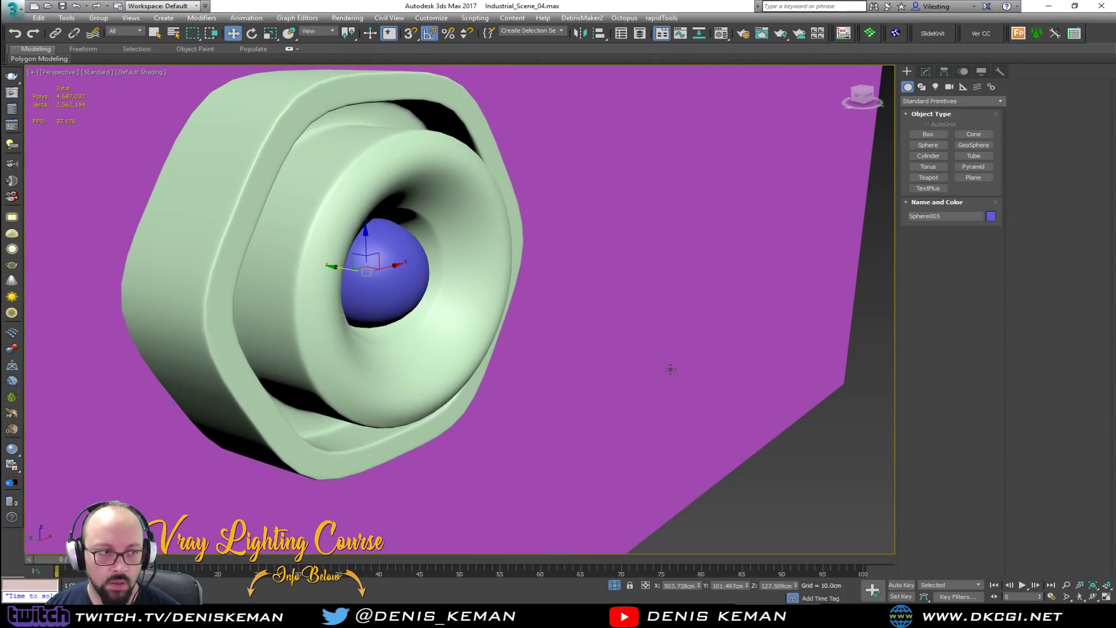
scroll(456, 271, "up", 3)
key("F4")
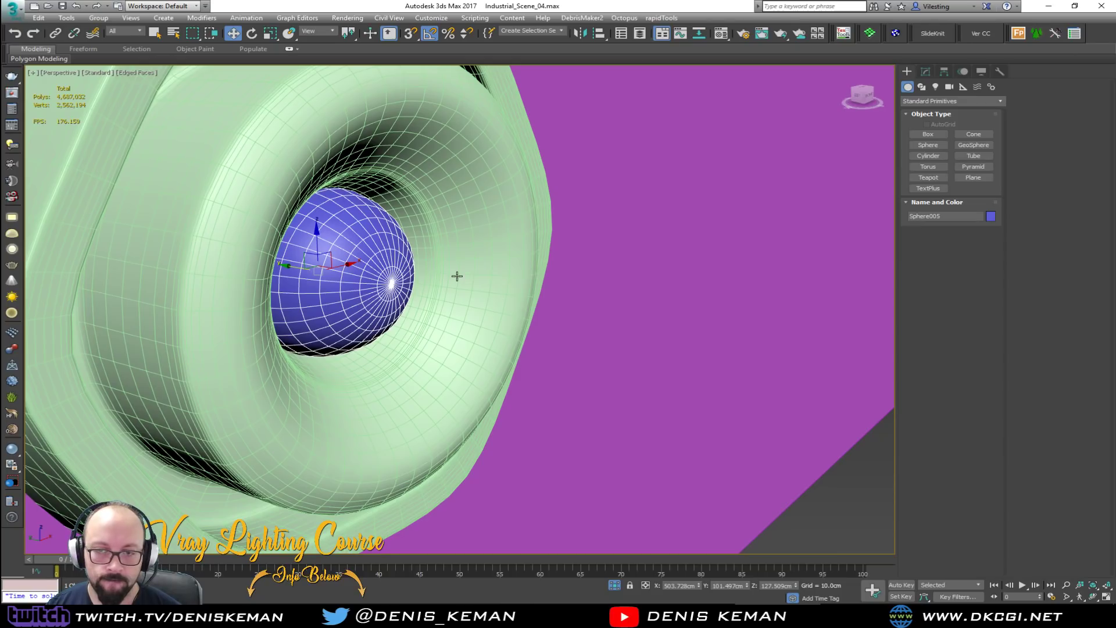
scroll(387, 278, "down", 5)
left_click_drag(328, 269, 523, 293, "shift")
left_click(557, 348)
Isolate the two spheres and add an Edit Poly modifier to the original one that sits in the nut.
left_click(380, 277, "ctrl")
key("alt+q")
middle_click_drag(392, 295, 501, 295, "alt")
scroll(365, 301, "up", 2)
left_click(344, 304)
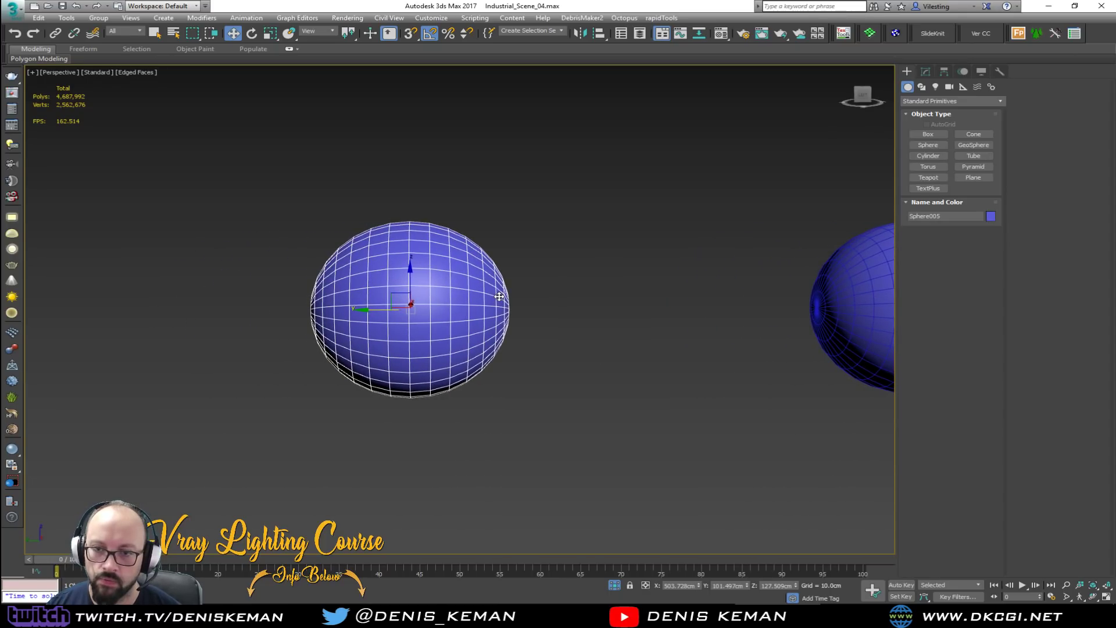
left_click(926, 71)
left_click(929, 118)
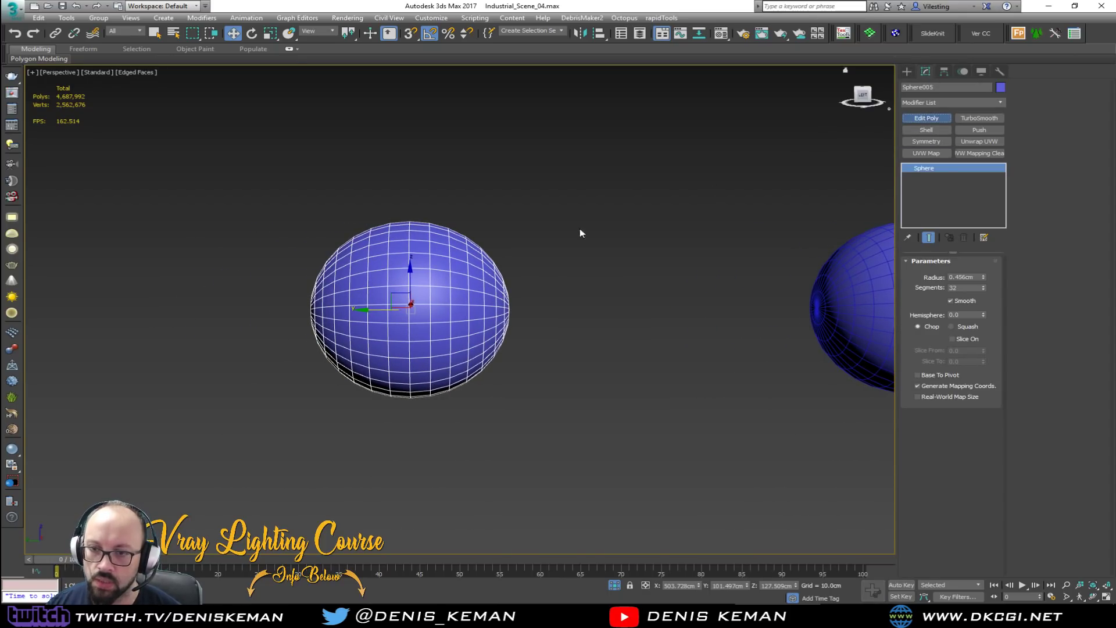
Delete the original sphere's polygons at the end facing the copy, working in the Left view.
key("alt+w")
right_click(545, 235)
key("z")
right_click(320, 347)
key("z")
key("alt+w")
scroll(543, 324, "down", 8)
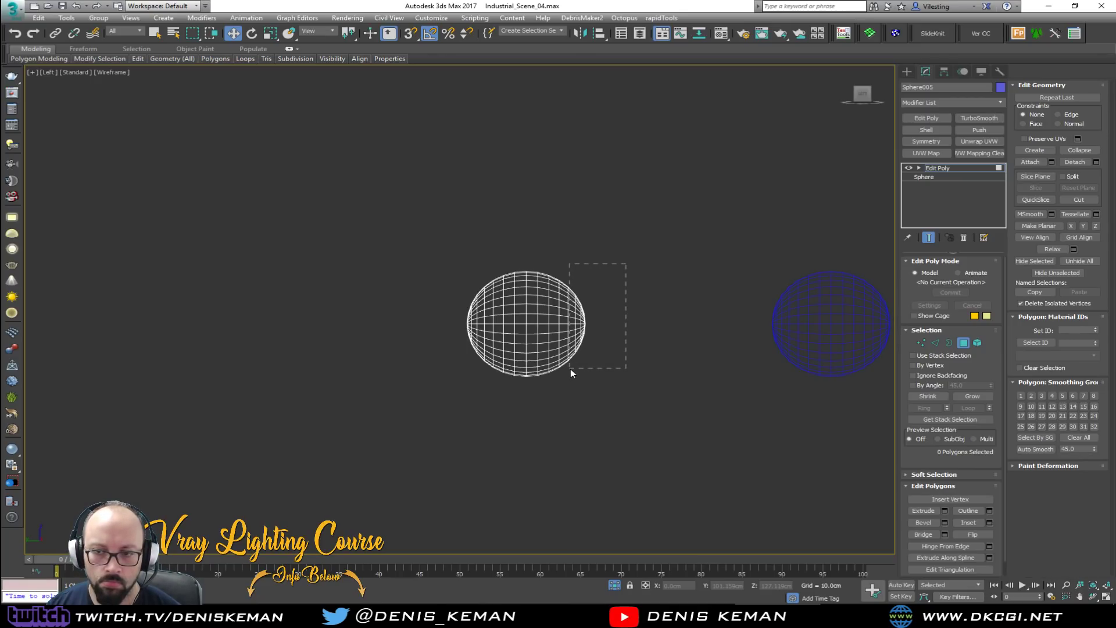
left_click_drag(570, 369, 570, 369)
scroll(581, 346, "up", 2)
key("Delete")
Attach the copied sphere to the opened one so that both form a single mesh.
scroll(611, 305, "up", 2)
middle_click_drag(611, 306, 357, 313)
left_click(1030, 161)
left_click(860, 274)
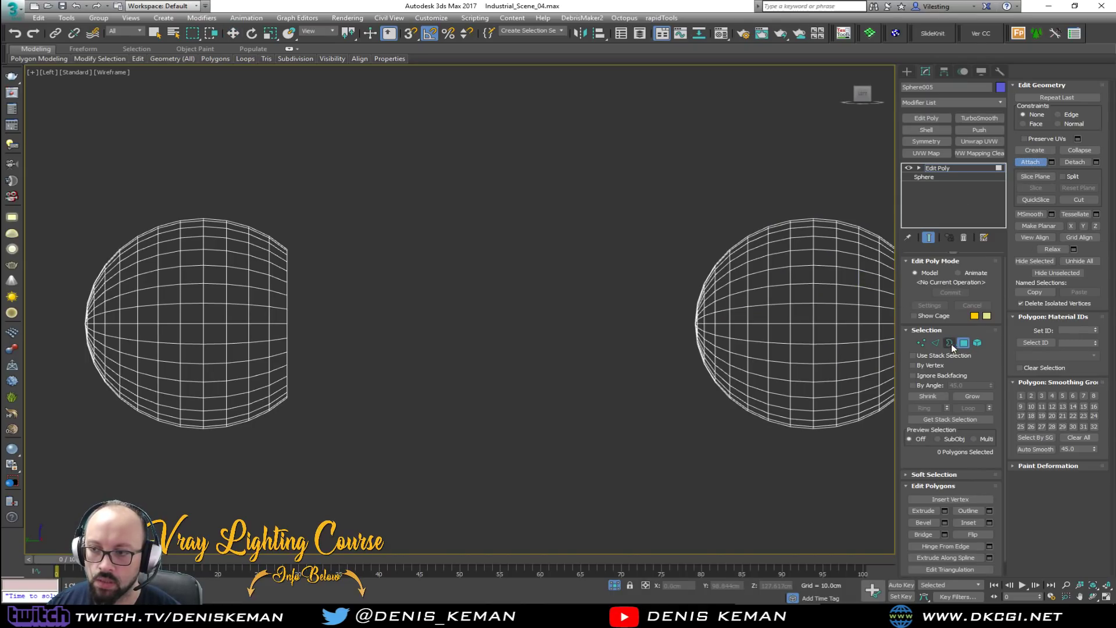
right_click(706, 430)
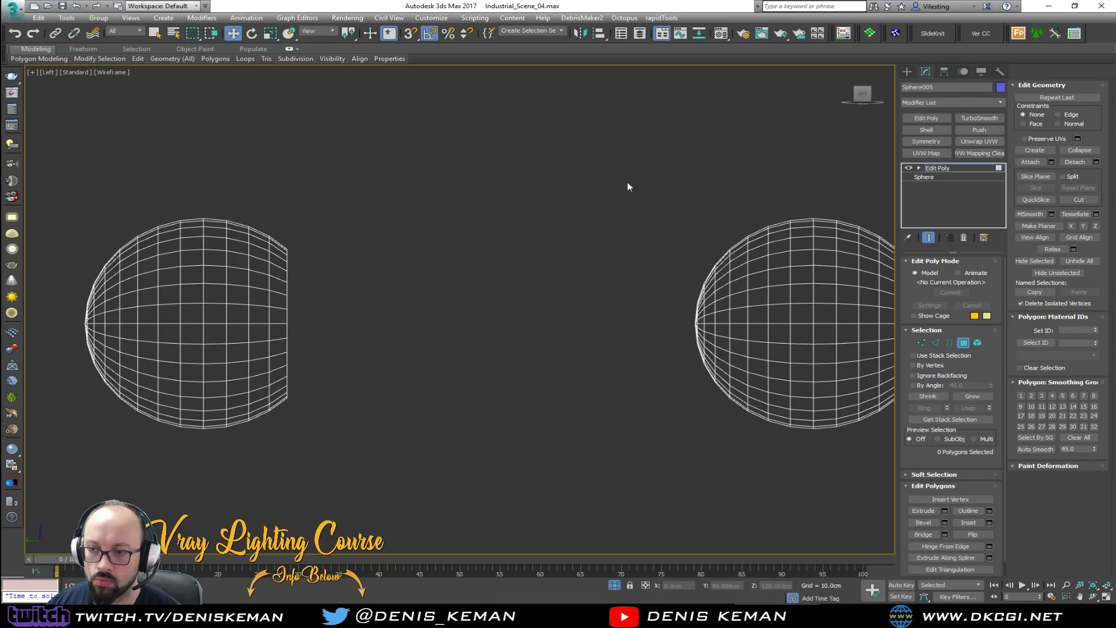
Delete the copied sphere's polygons facing the first ball, keeping the ring next to its middle.
left_click_drag(790, 456, 792, 458)
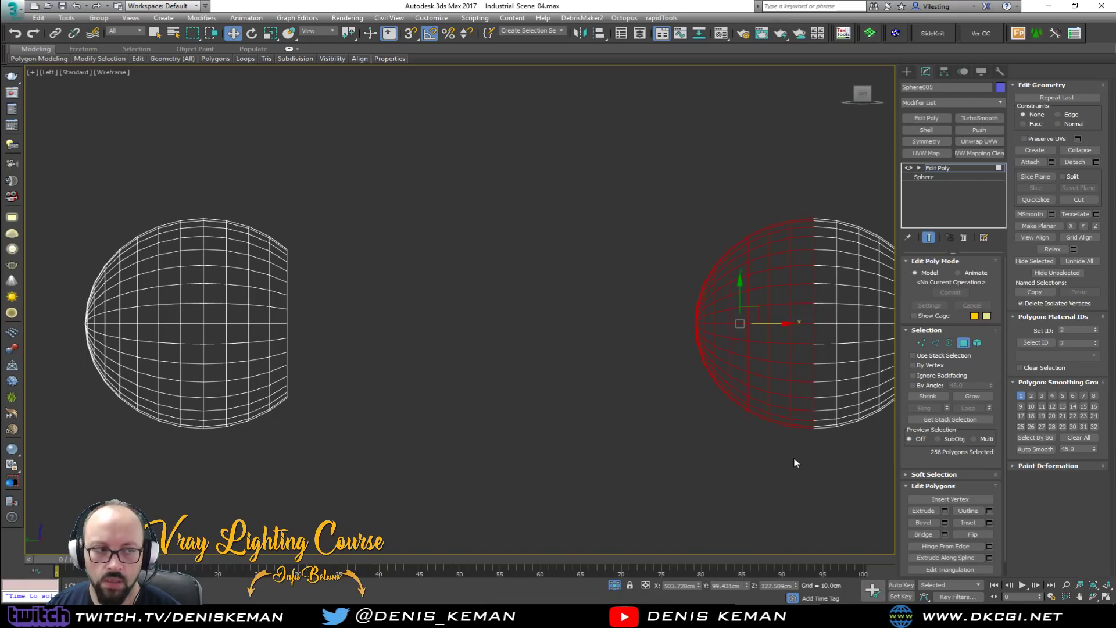
left_click_drag(766, 430, 777, 441)
key("Delete")
Bridge the two open borders to form a tapered lever between the balls and leave border editing.
key("3")
left_click_drag(812, 340, 811, 340)
left_click(923, 522)
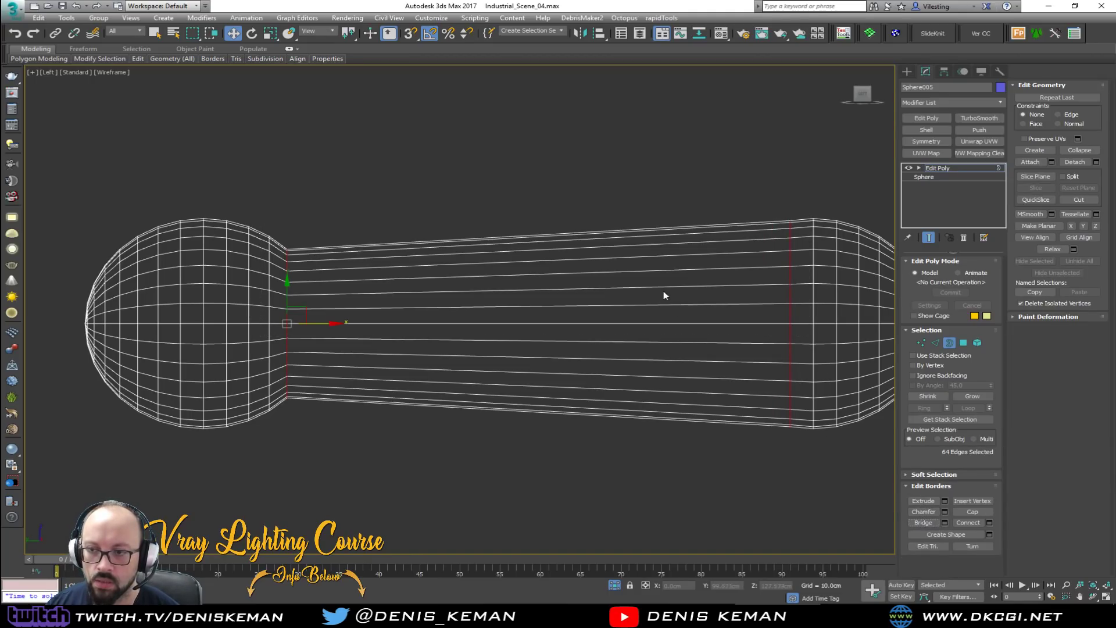
left_click(955, 342)
Show the finished lever in the Perspective view and end isolation to bring the whole scene back.
key("alt+w")
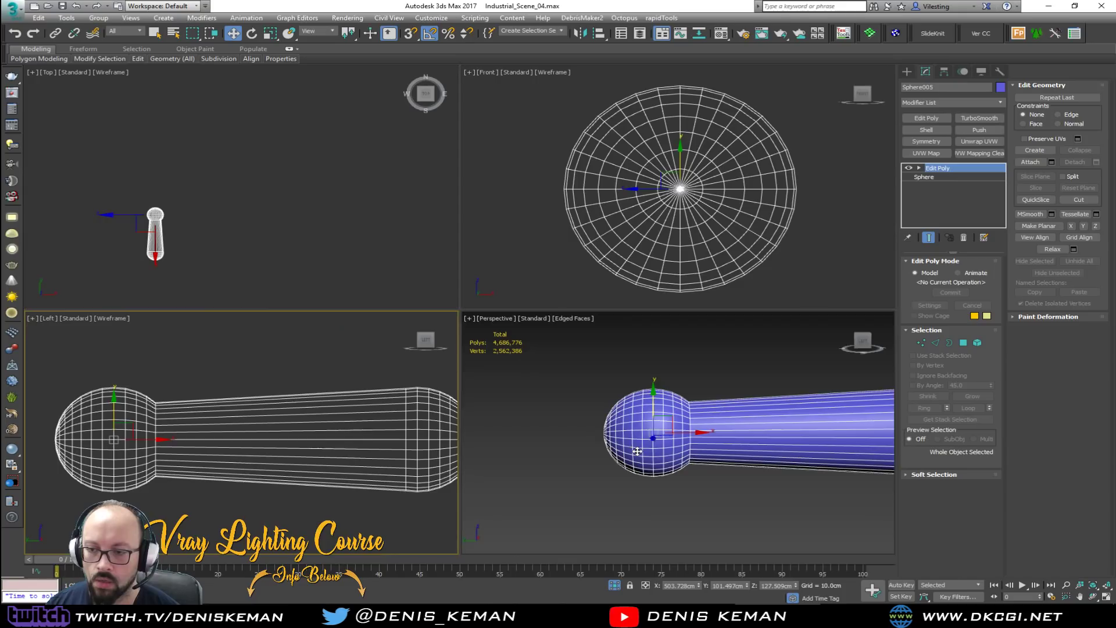
right_click(636, 451)
key("alt+w")
scroll(604, 403, "down", 5)
key("alt+q")
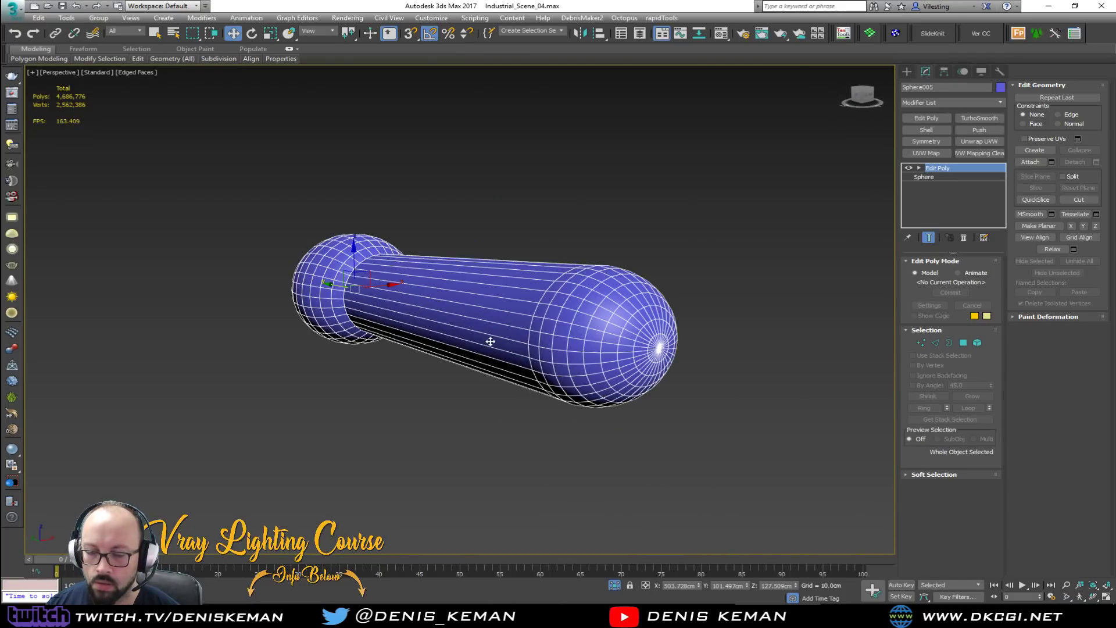
right_click(489, 337)
left_click(511, 256)
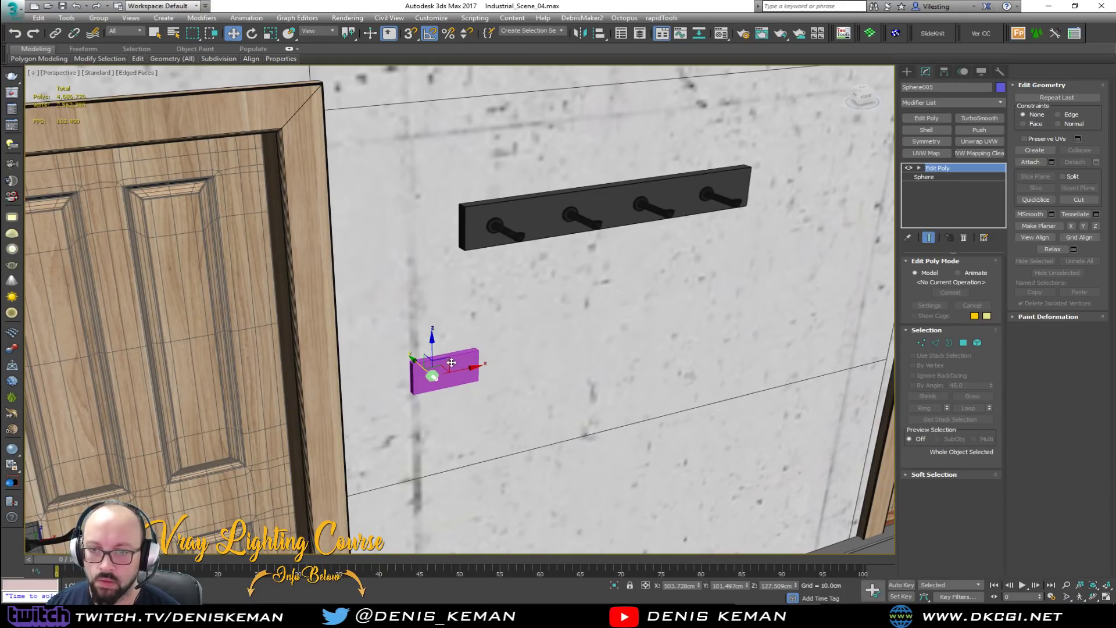
Rotate the toggle lever about 35° around X so that it tilts downward in the nut.
scroll(452, 360, "up", 10)
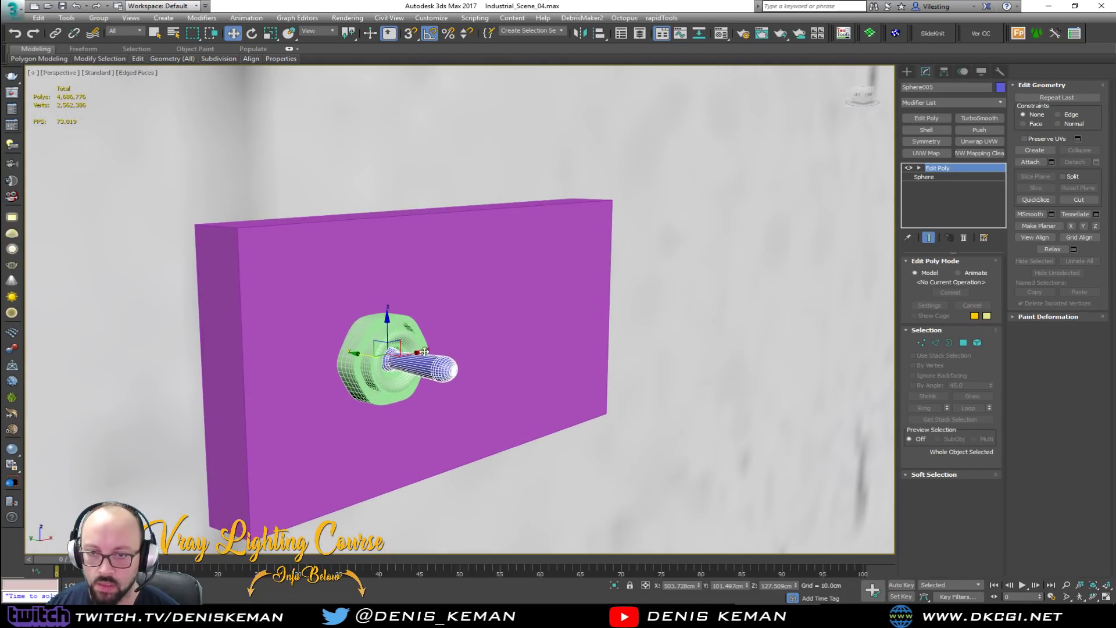
scroll(434, 351, "up", 3)
key("e")
left_click_drag(398, 333, 397, 356)
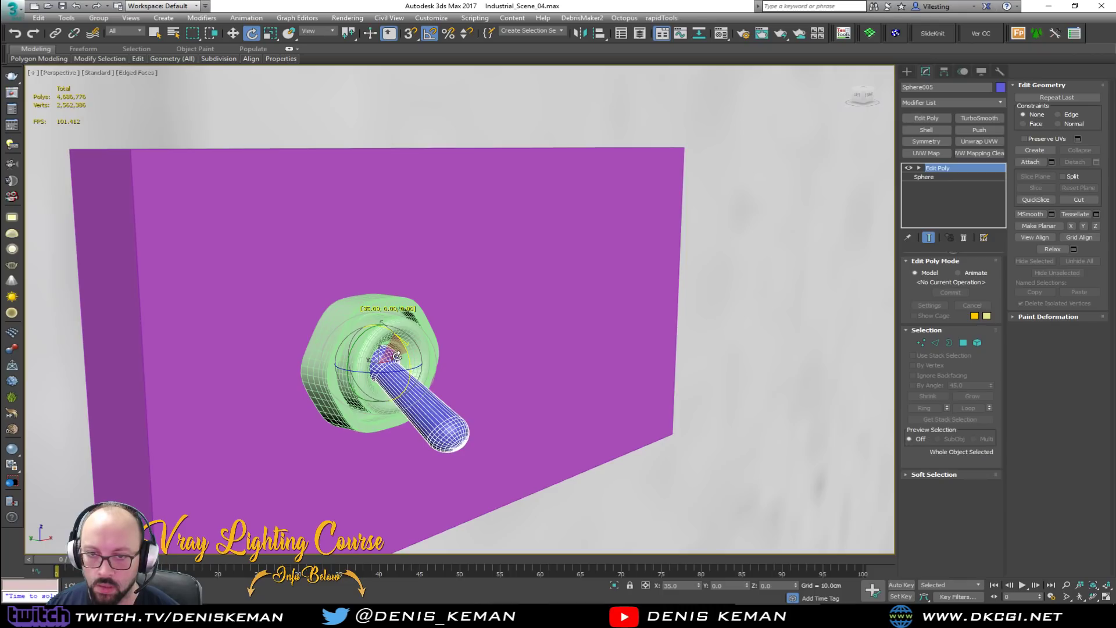
left_click_drag(398, 354, 398, 355)
key("F4")
middle_click_drag(450, 349, 343, 351, "alt")
Clone the lever together with its nut along X as two copies spaced about 4.76 cm apart on the plate.
left_click(482, 404, "ctrl")
key("w")
key("F4")
middle_click_drag(482, 404, 475, 359, "alt")
left_click_drag(397, 342, 540, 343, "shift")
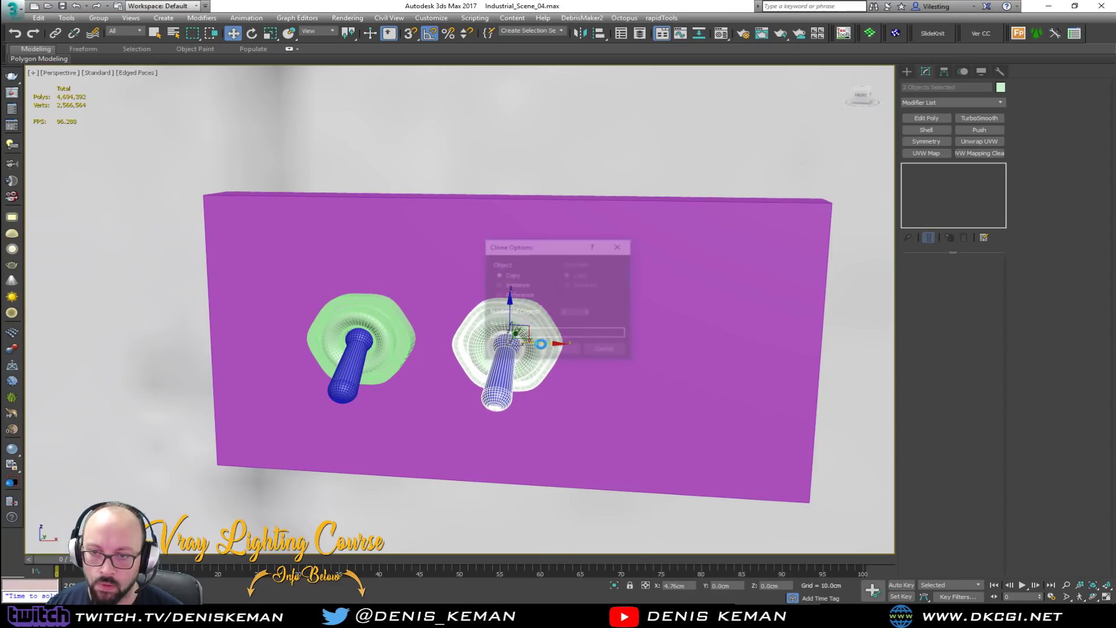
left_click(590, 310)
left_click(560, 350)
Rotate the middle toggle lever around X so that it tilts upward.
left_click(501, 365)
middle_click_drag(482, 355, 512, 340, "alt")
key("e")
left_click_drag(504, 336, 507, 301)
key("F4")
key("F4")
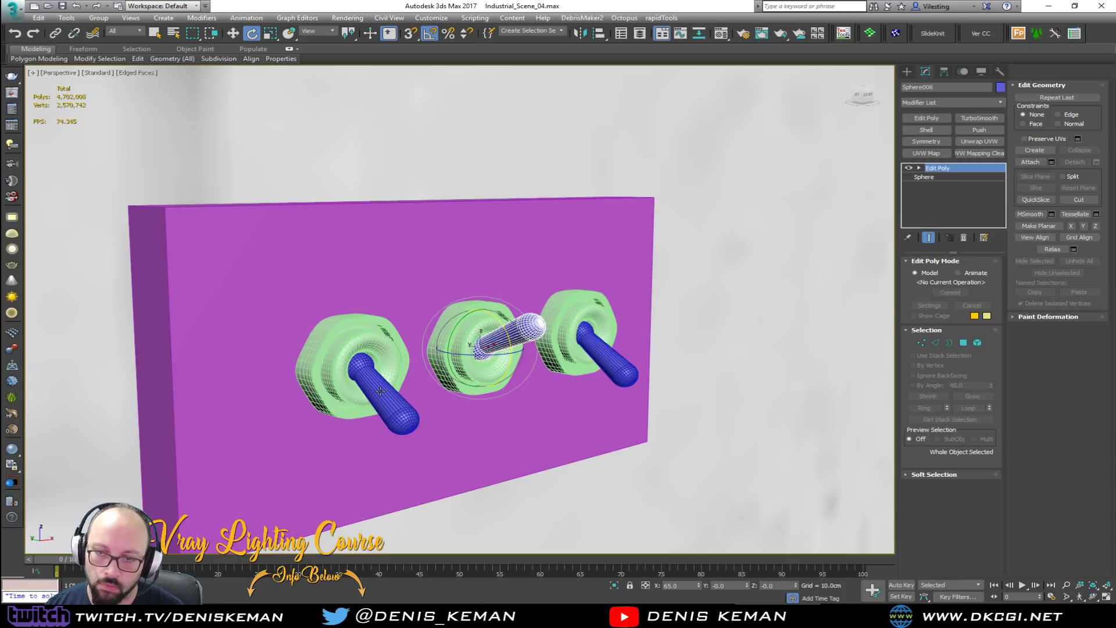
Select all three levers and their three nuts and set their object colour to dark grey.
left_click(378, 391)
left_click(337, 377, "ctrl")
left_click(457, 353, "ctrl")
left_click(506, 342, "ctrl")
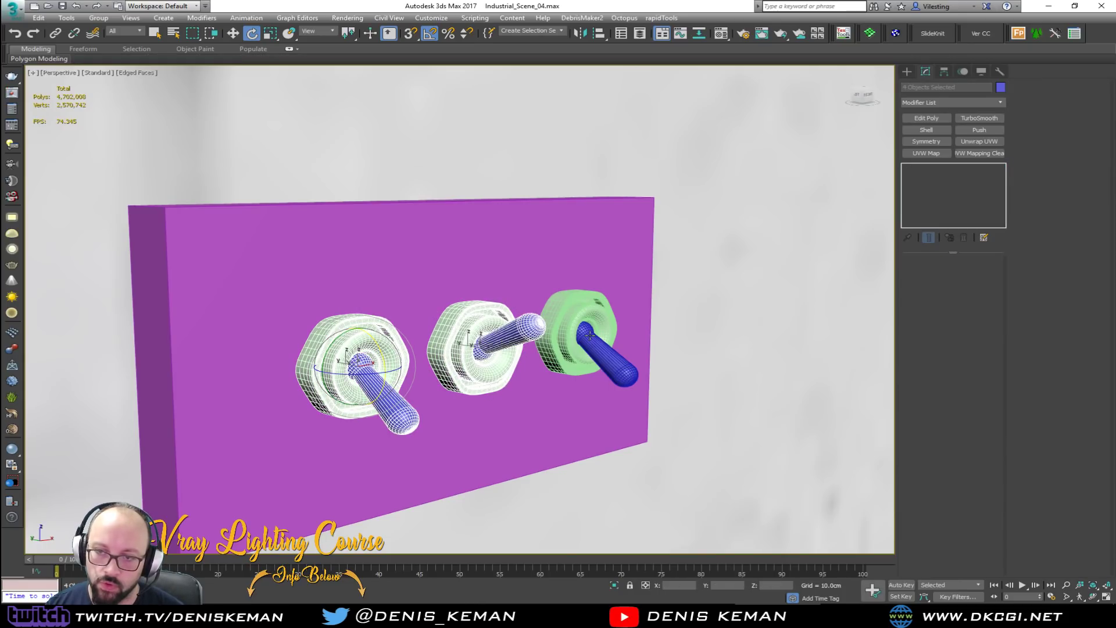
left_click(613, 363, "ctrl")
left_click(601, 311, "ctrl")
left_click(1000, 88)
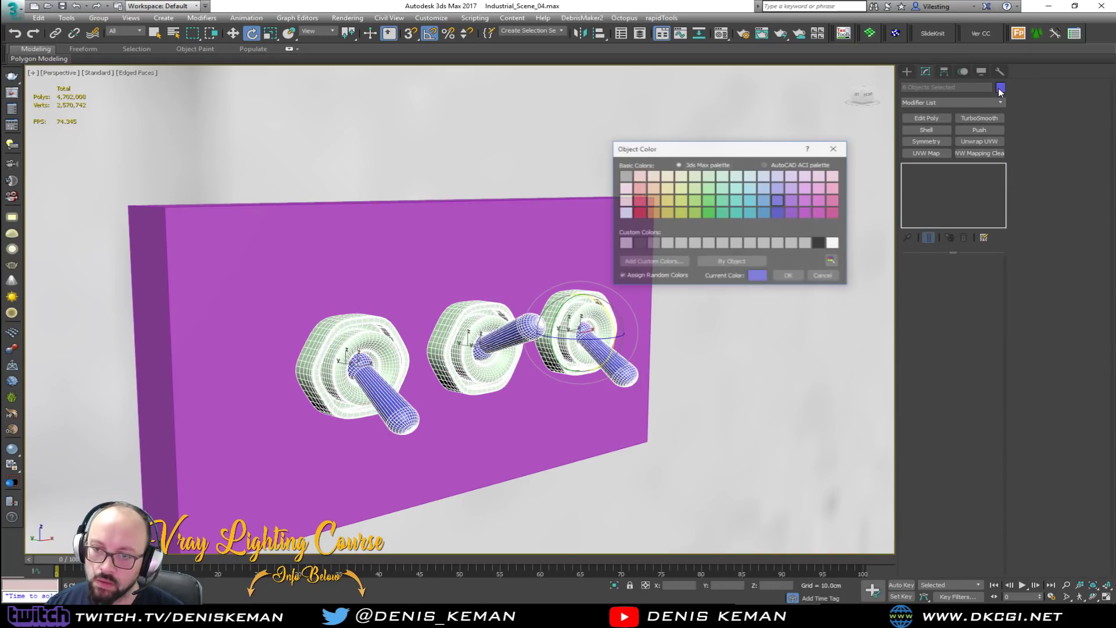
left_click(799, 275)
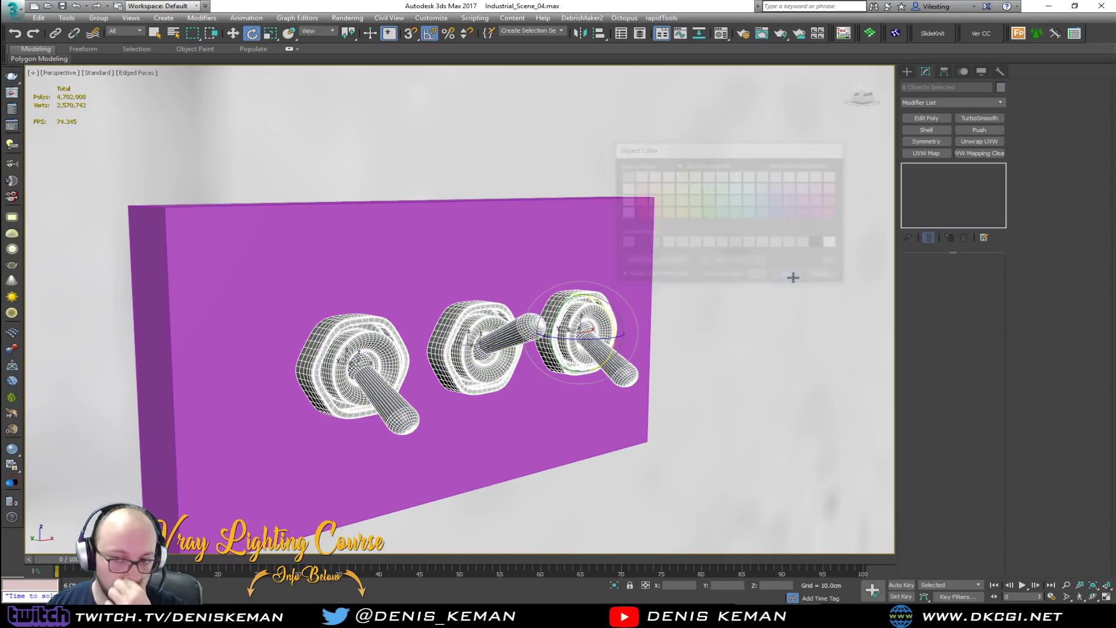
Set the purple back plate's object colour to dark grey.
left_click(519, 277)
key("F4")
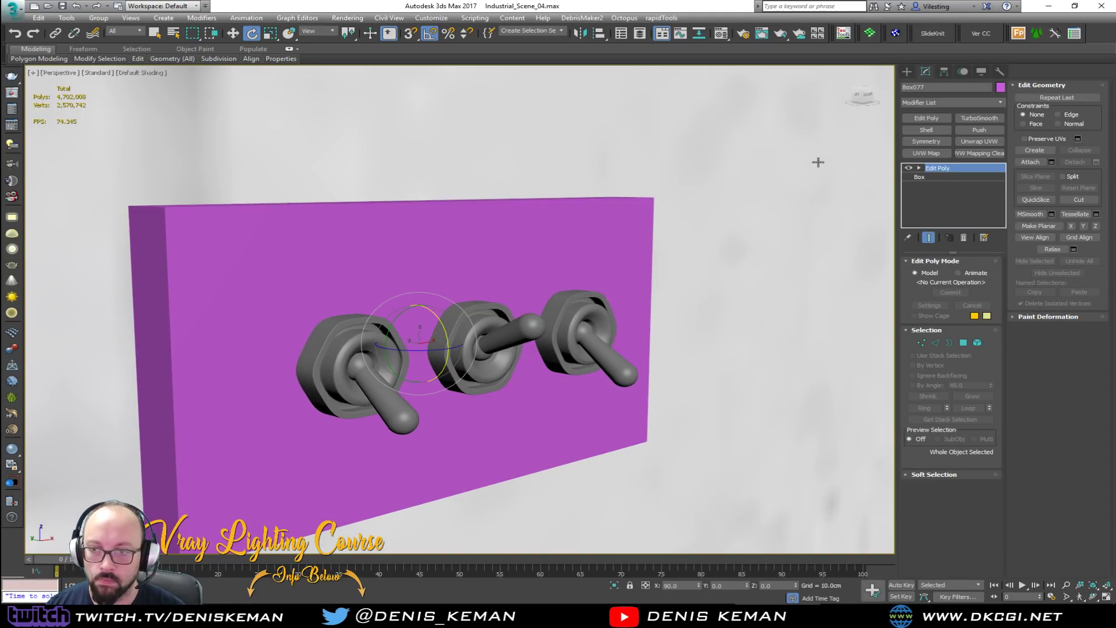
left_click(1000, 88)
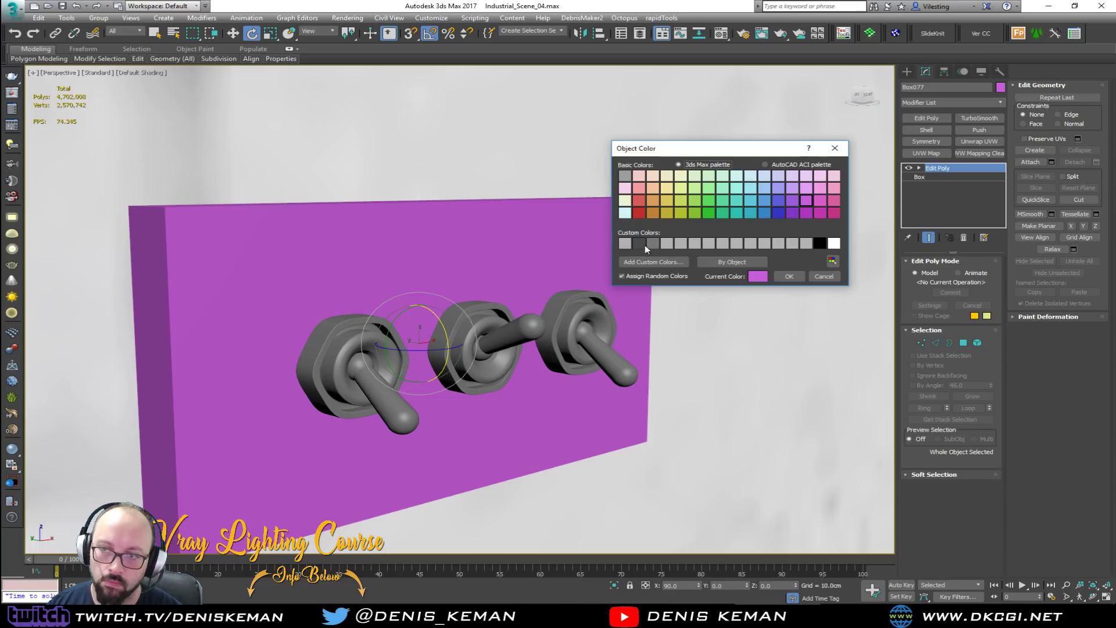
left_click(788, 276)
Add a Chamfer modifier to the back plate with an amount of 0.3 cm.
key("F4")
middle_click_drag(313, 310, 400, 339, "alt")
left_click(935, 102)
key("c")
key("c")
left_click(926, 166)
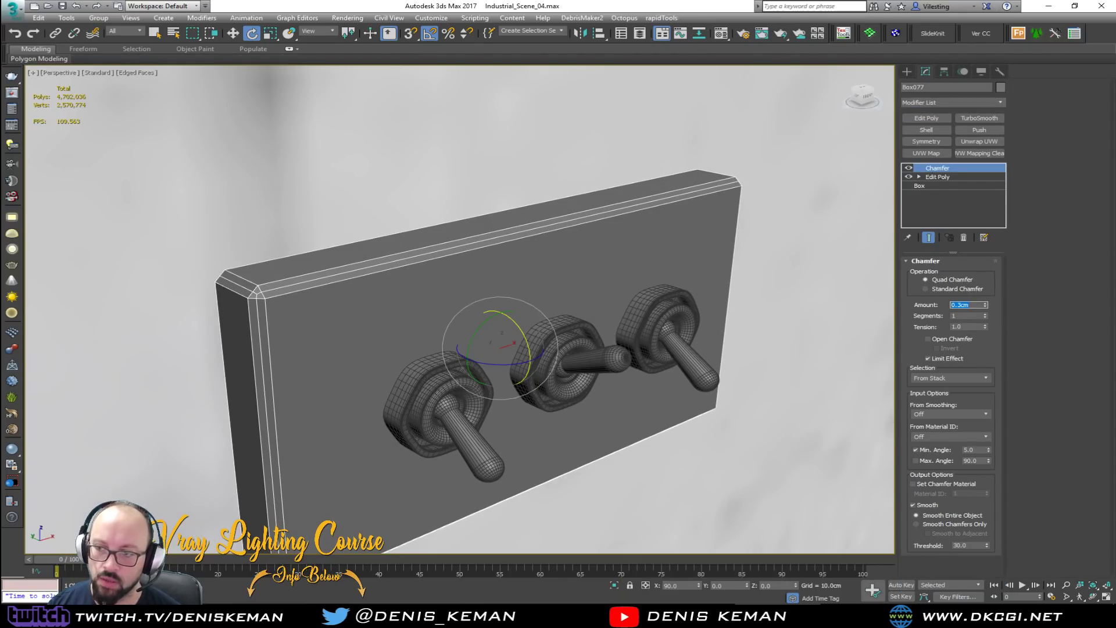
middle_click_drag(459, 254, 517, 256, "alt")
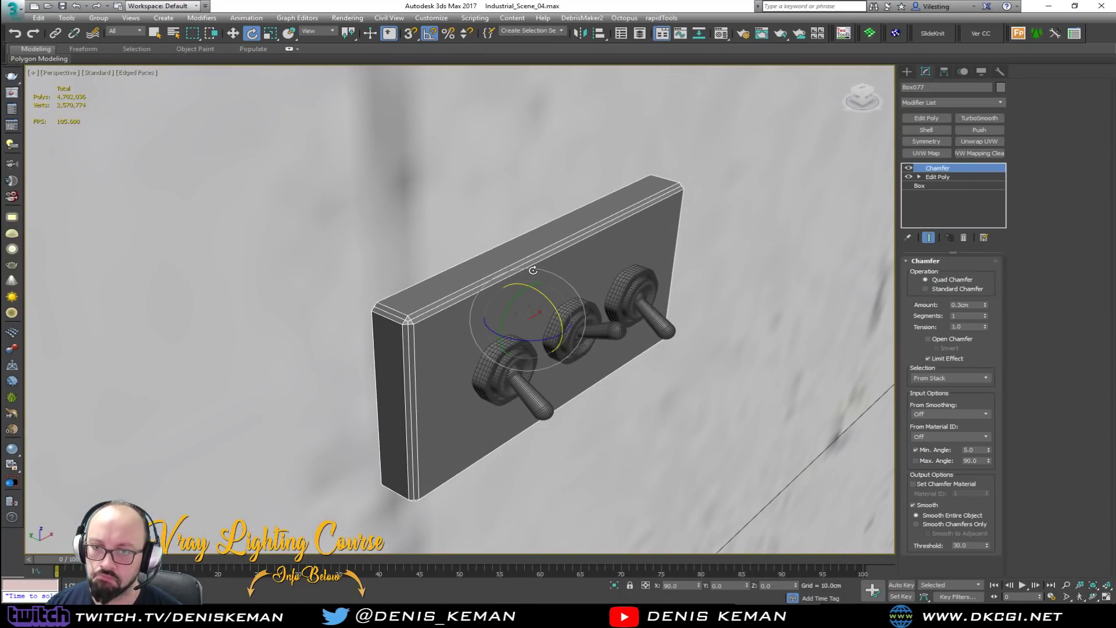
Add TurboSmooth with 2 iterations to the back plate and show it without edges.
left_click(978, 118)
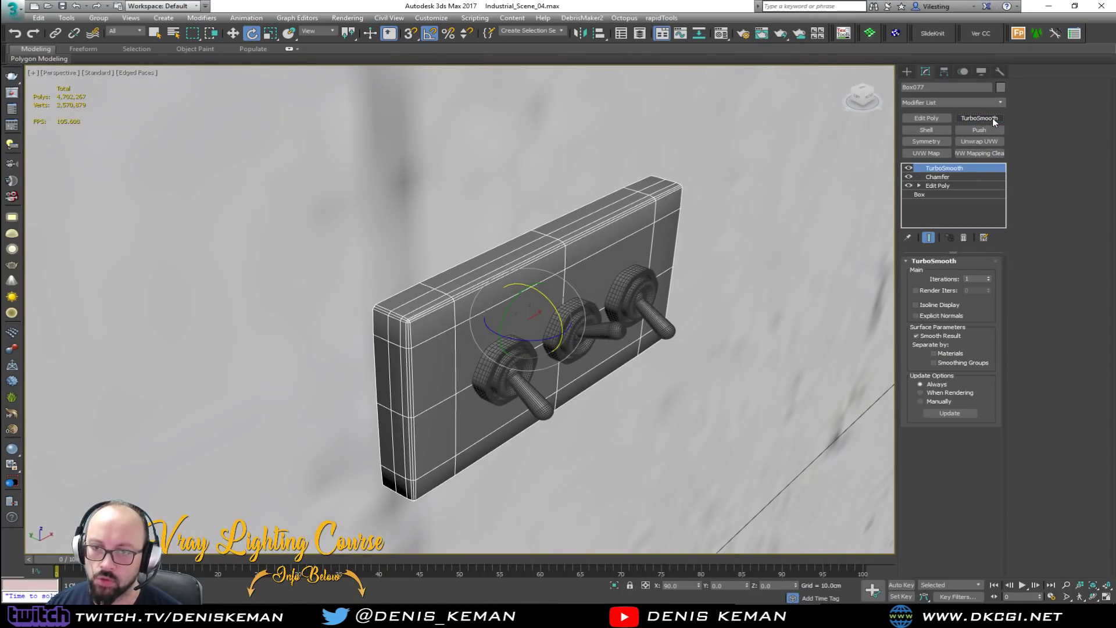
left_click(988, 280)
key("F4")
middle_click_drag(476, 227, 599, 233, "alt")
left_click_drag(0, 129, 0, 155)
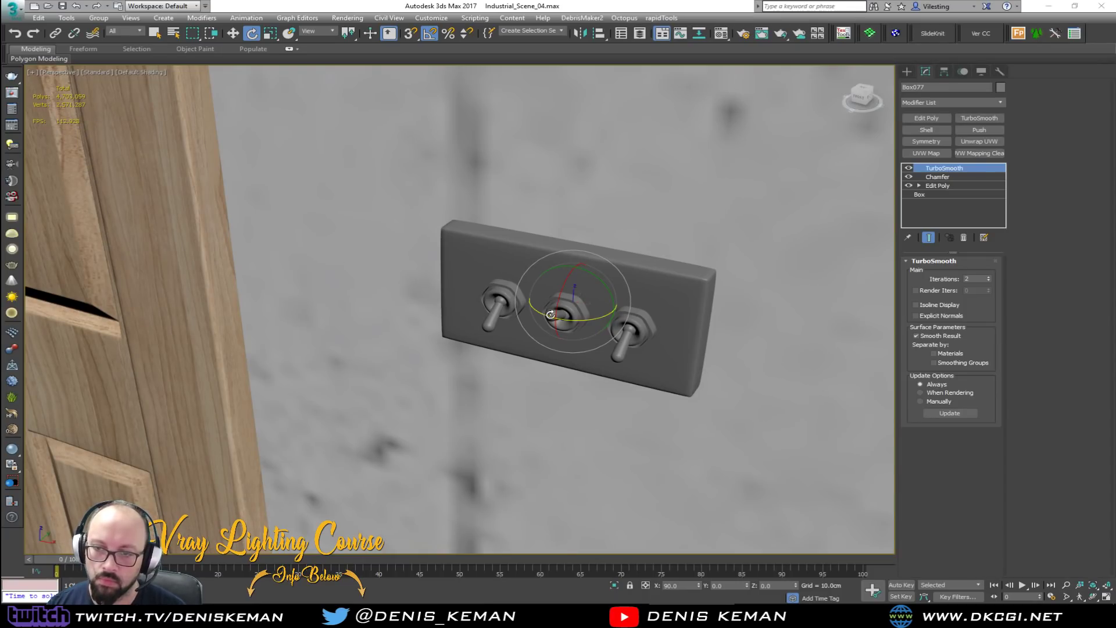
Select the plate with all its toggles and nuts and group them under the name Switches.
left_click(703, 249)
key("F3")
mouse_move(726, 244)
left_mouse_down()
mouse_move(473, 405)
mouse_move(421, 422)
left_mouse_up()
key("F3")
left_click(88, 19)
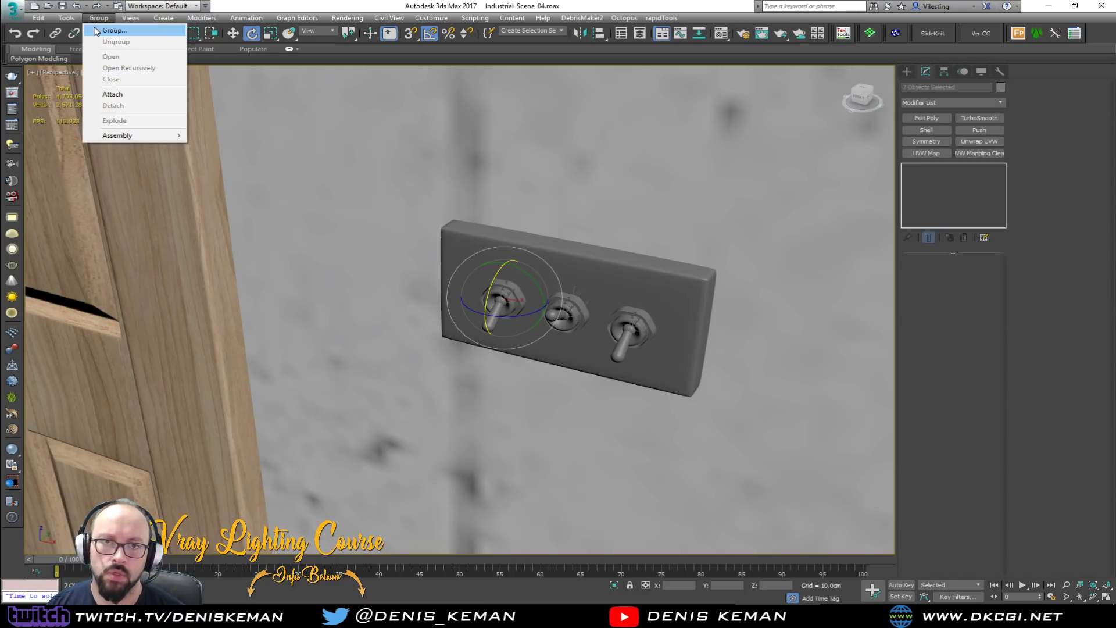
left_click(96, 31)
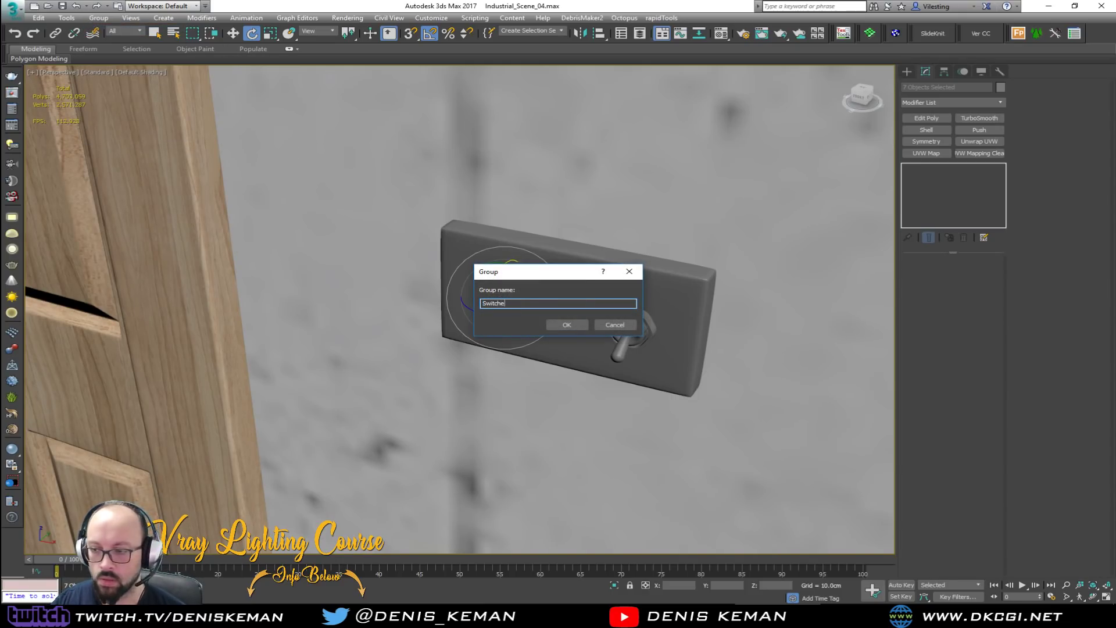
key("Return")
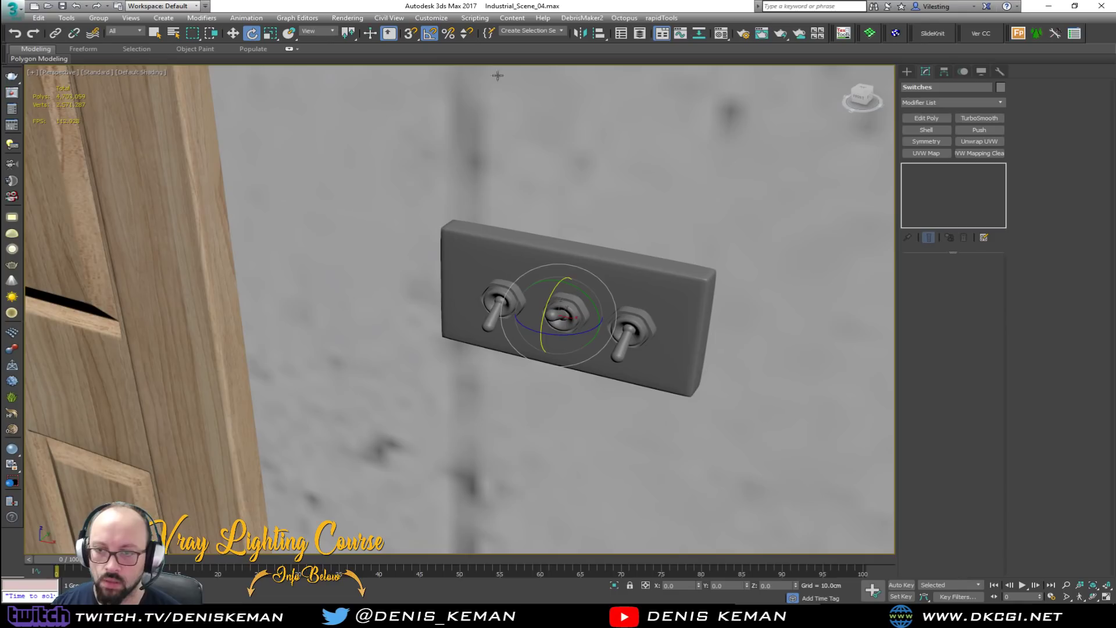
Examine where the switch panel sits on the wall in relation to the doors and coat rack.
scroll(577, 261, "down", 5)
key("F3")
left_click(601, 217)
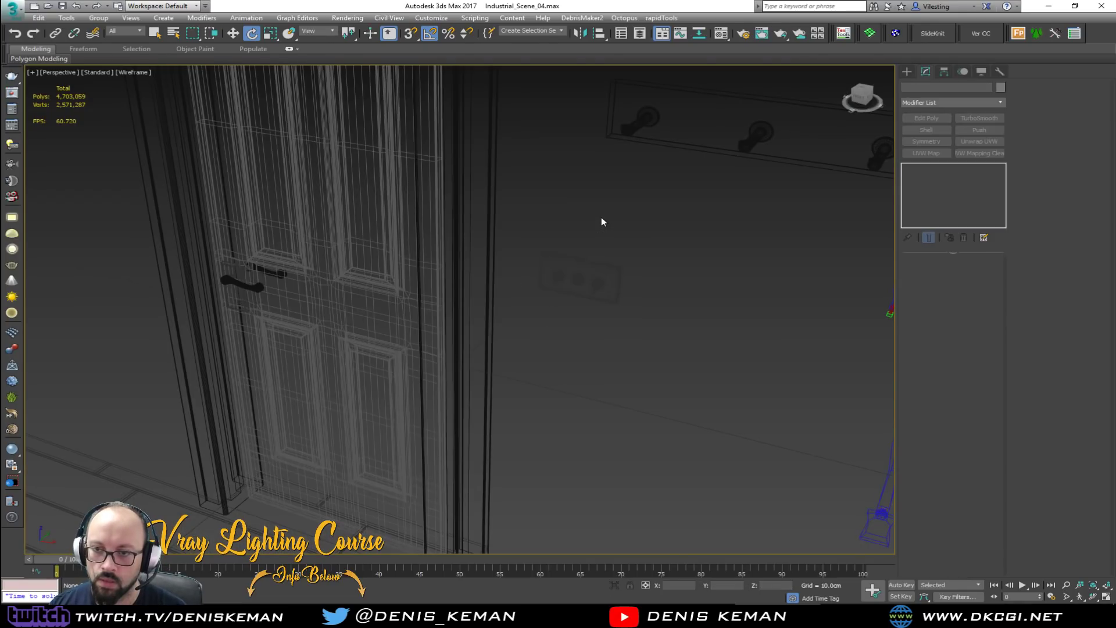
key("F3")
mouse_move(583, 251)
middle_mouse_down("alt")
mouse_move(595, 259)
mouse_move(421, 289)
mouse_move(186, 423)
middle_mouse_up("alt")
scroll(186, 424, "down", 5)
middle_click_drag(372, 244, 365, 362, "alt")
scroll(506, 331, "up", 6)
Clone the Switches group along X to the wall on the far side of the second door.
key("w")
left_click(505, 330)
scroll(364, 362, "down", 5)
middle_click_drag(409, 317, 387, 329)
scroll(323, 327, "down", 3)
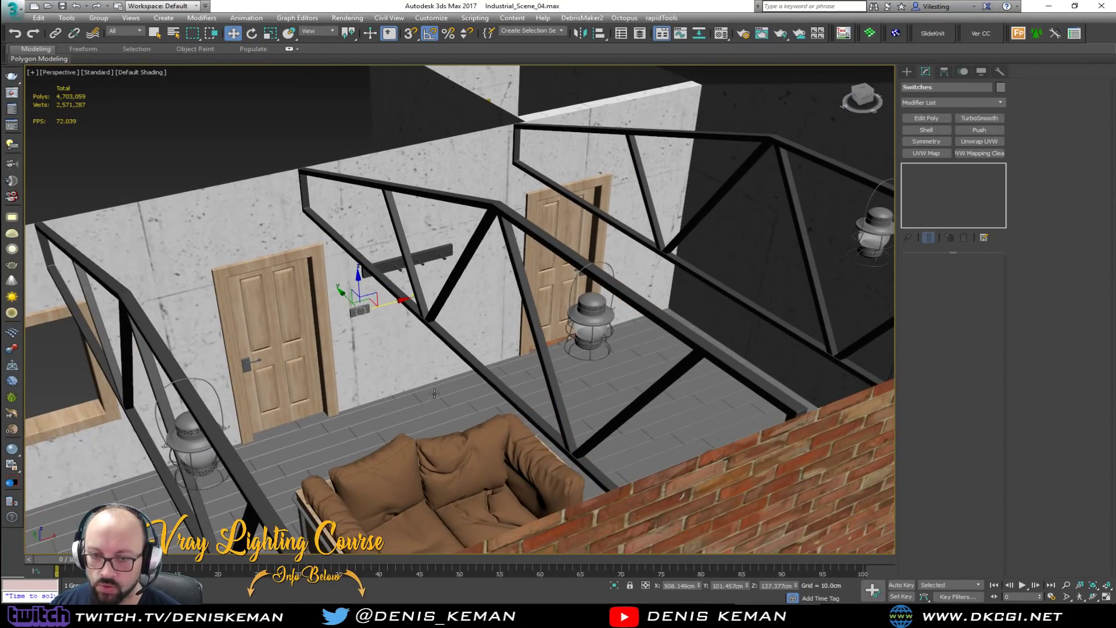
middle_click_drag(771, 252, 520, 256)
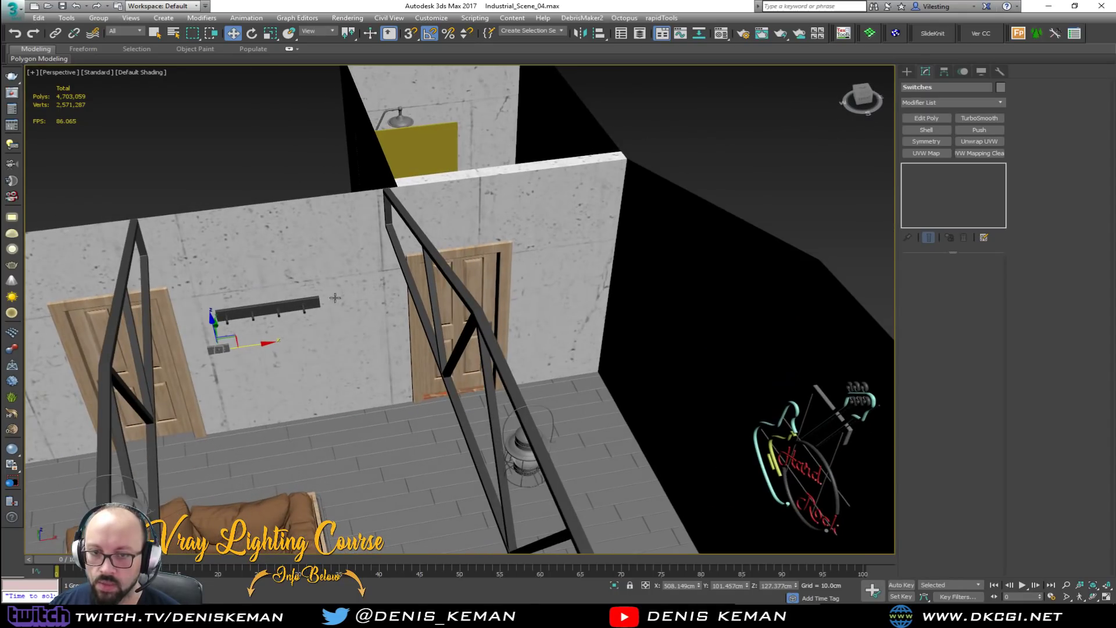
mouse_move(249, 345)
left_mouse_down("shift")
mouse_move(334, 323)
mouse_move(558, 307)
left_mouse_up("shift")
left_click(559, 351)
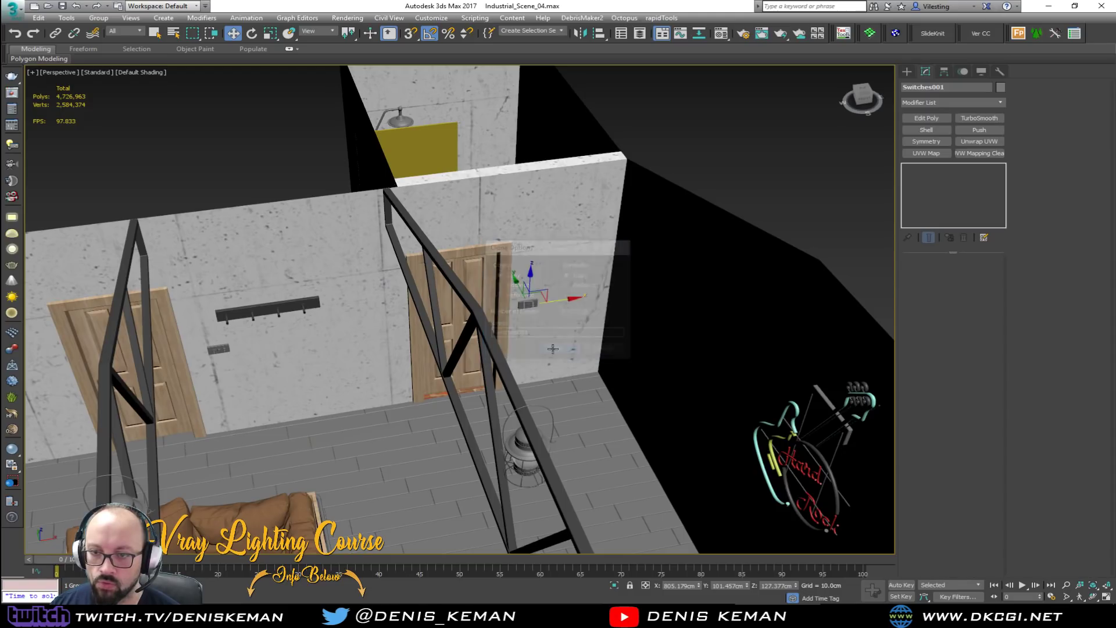
Clone the switch panel from beside the doors to the brick kitchen wall.
scroll(440, 293, "up", 3)
middle_click_drag(441, 292, 425, 165, "alt")
scroll(574, 322, "down", 3)
scroll(381, 135, "down", 3)
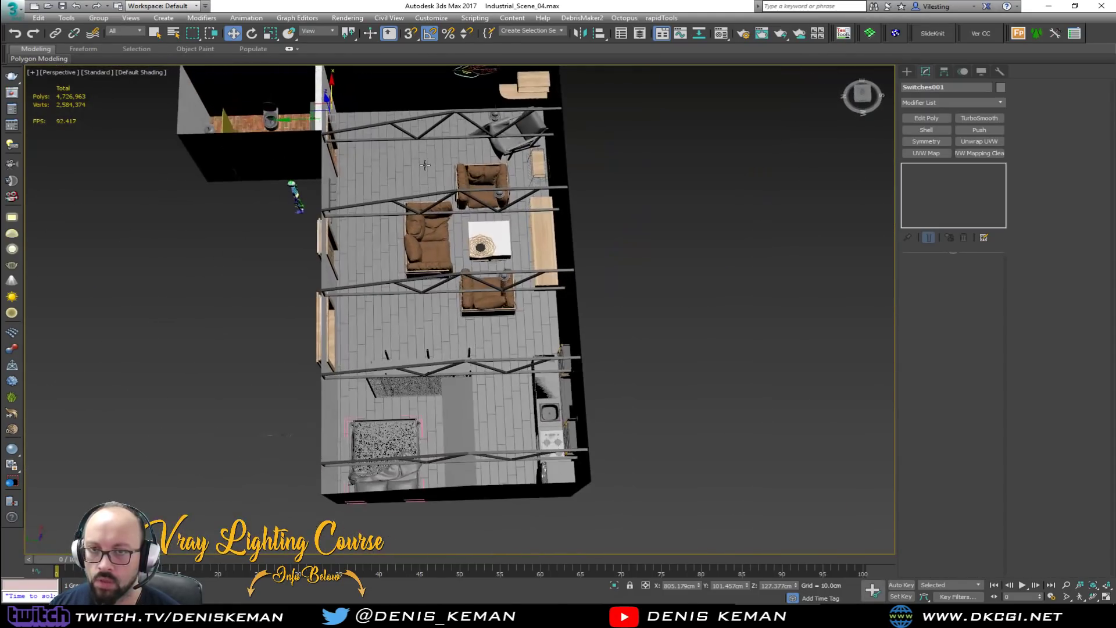
mouse_move(303, 111)
left_mouse_down("shift")
mouse_move(441, 273)
mouse_move(540, 338)
left_mouse_up("shift")
left_click(571, 351)
key("z")
Rotate the copied switch panel so its toggles face into the room from the brick wall.
middle_click_drag(542, 321, 616, 272, "alt")
middle_click_drag(504, 269, 536, 186)
scroll(536, 187, "up", 2)
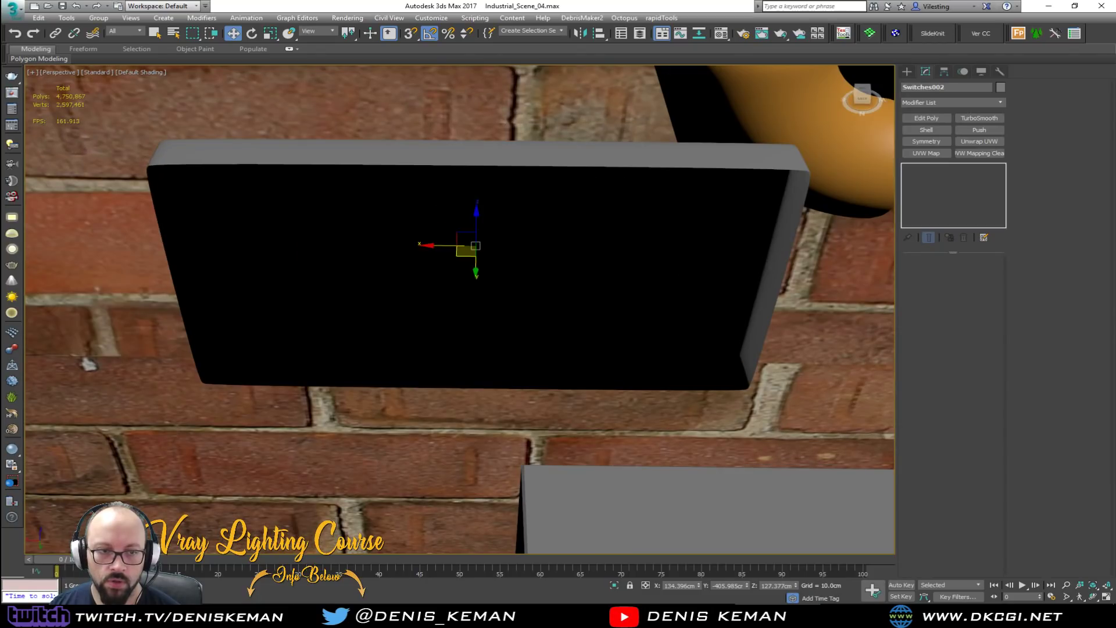
left_click(430, 246)
key("e")
left_click_drag(463, 271, 570, 264)
middle_click_drag(570, 264, 640, 243, "alt")
key("w")
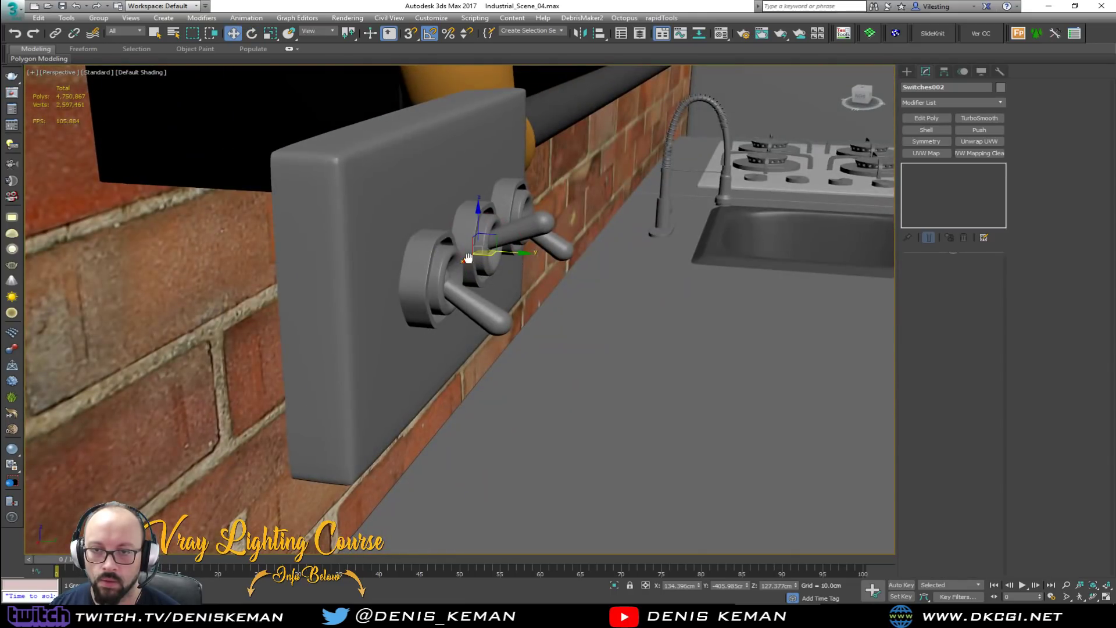
Move the copied switch panel against the brick wall and lower it to about 112 cm.
middle_click_drag(454, 262, 586, 237)
left_click_drag(598, 236, 332, 236)
left_click_drag(297, 190, 305, 353)
middle_click_drag(349, 299, 280, 280, "alt")
scroll(349, 285, "down", 5)
middle_click_drag(384, 282, 247, 263)
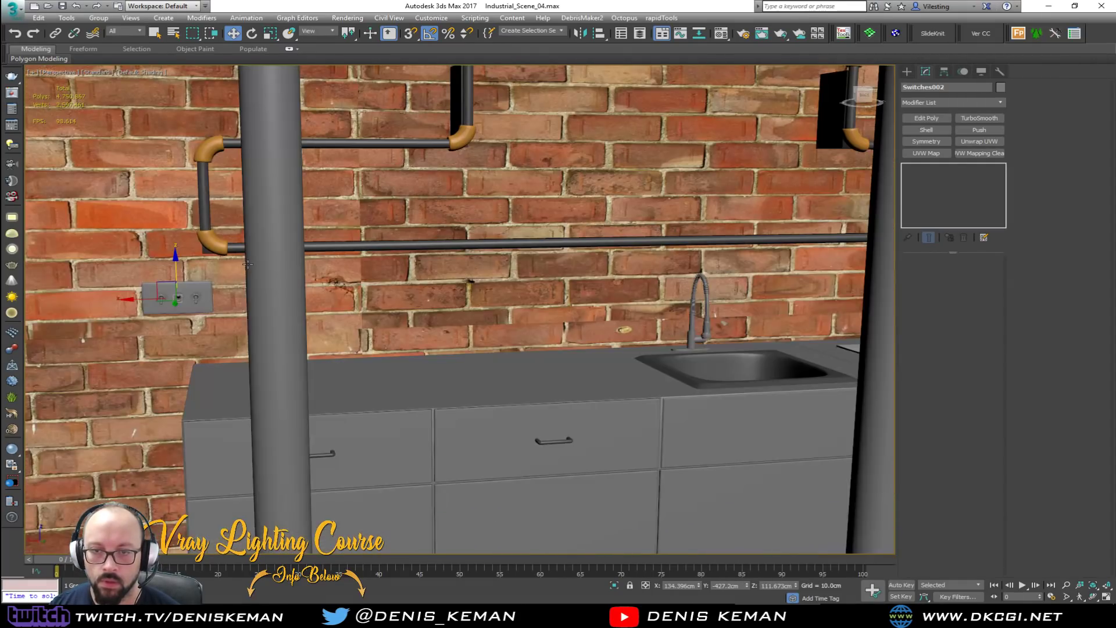
Shift the switch panel along X toward the kitchen counter and adjust its fit on the brick wall.
left_click_drag(162, 301, 267, 296)
middle_click_drag(305, 275, 426, 270, "alt")
mouse_move(450, 268)
left_mouse_down()
mouse_move(274, 283)
mouse_move(307, 258)
left_mouse_up()
middle_click_drag(306, 259, 391, 281, "alt")
key("F3")
left_click(385, 276)
key("F3")
Examine the loft layout from above, including the bathroom, door wall and existing window.
scroll(385, 277, "down", 5)
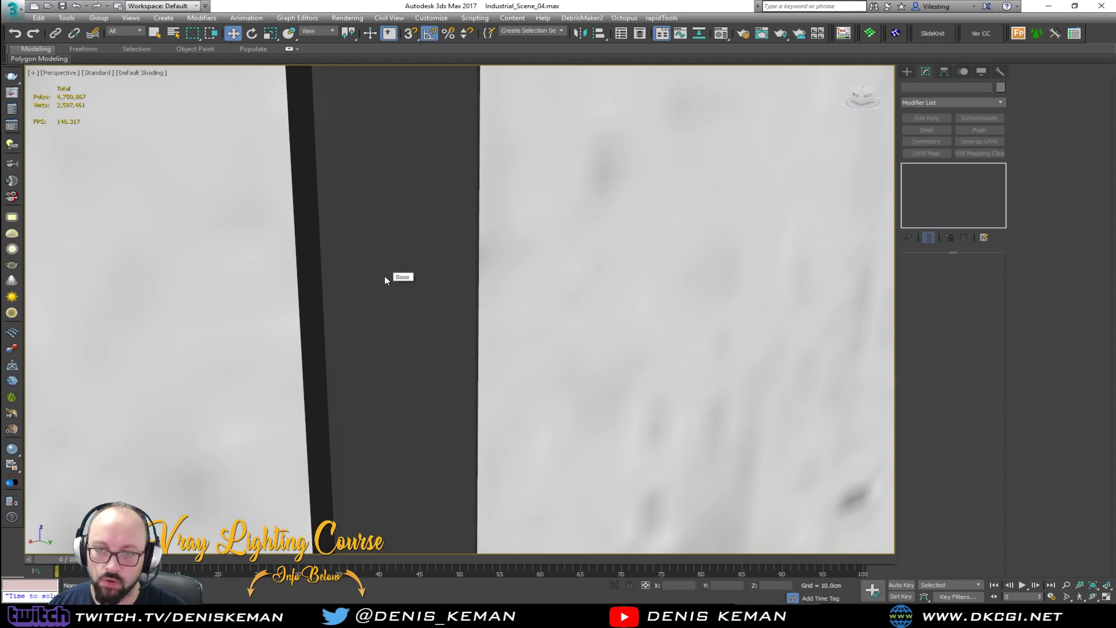
scroll(384, 277, "down", 4)
middle_click_drag(385, 276, 309, 305, "alt")
scroll(250, 246, "down", 4)
middle_click_drag(250, 247, 409, 287)
scroll(460, 326, "up", 3)
scroll(409, 288, "up", 1)
middle_click_drag(631, 321, 502, 282)
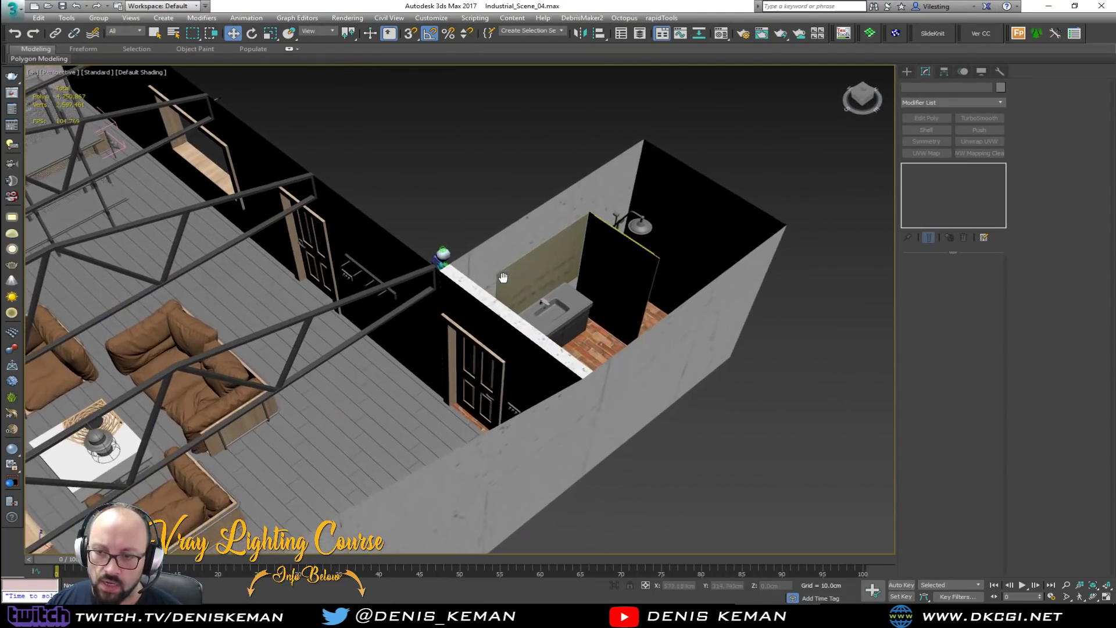
scroll(290, 232, "up", 2)
middle_click_drag(291, 233, 686, 338)
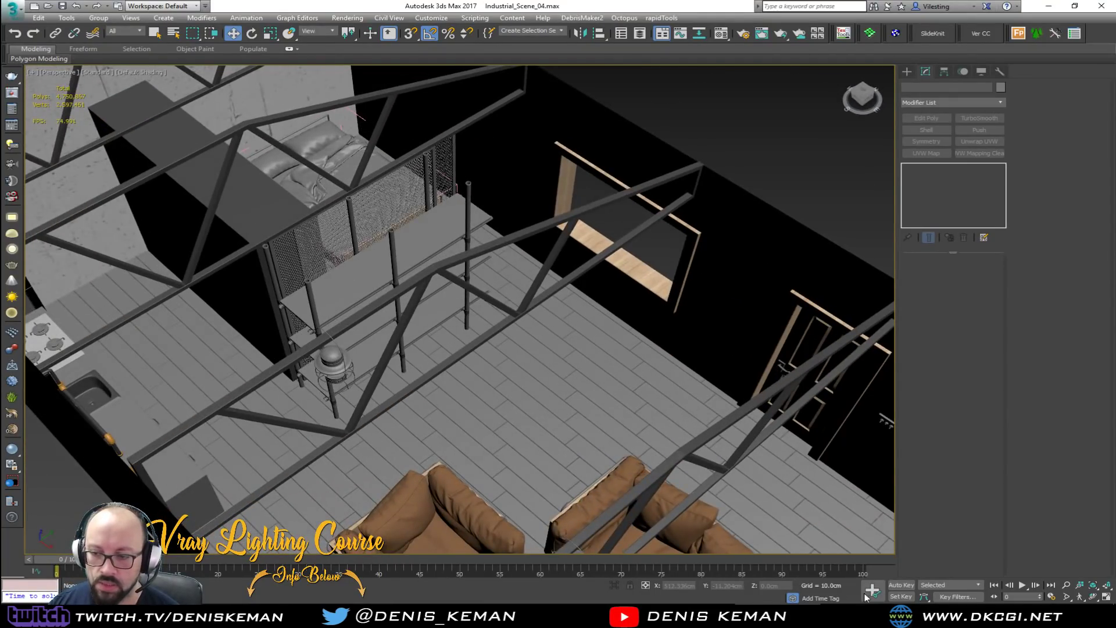
Switch to Discord, view the posted industrial window reference photo, and move the chat window out of the way.
left_click(692, 615)
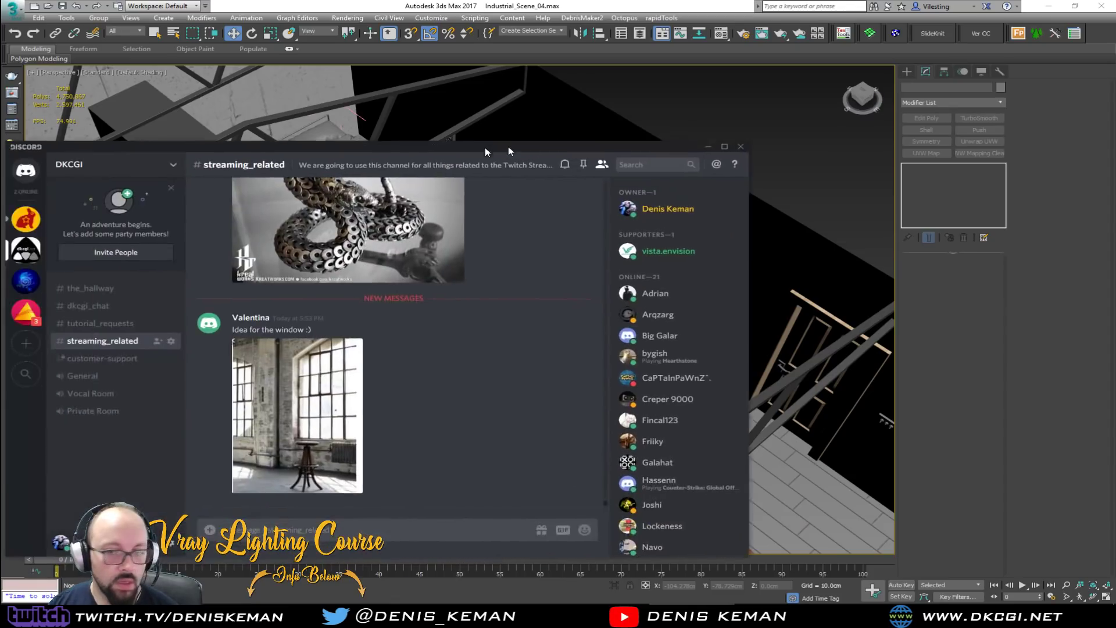
left_click_drag(485, 148, 613, 64)
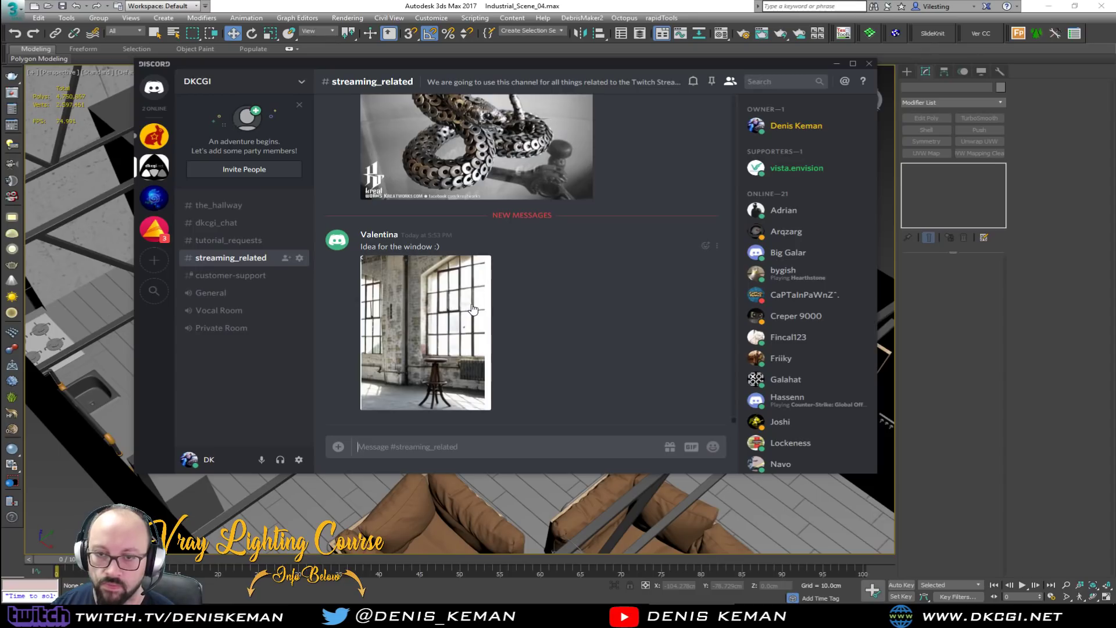
left_click_drag(563, 67, 0, 70)
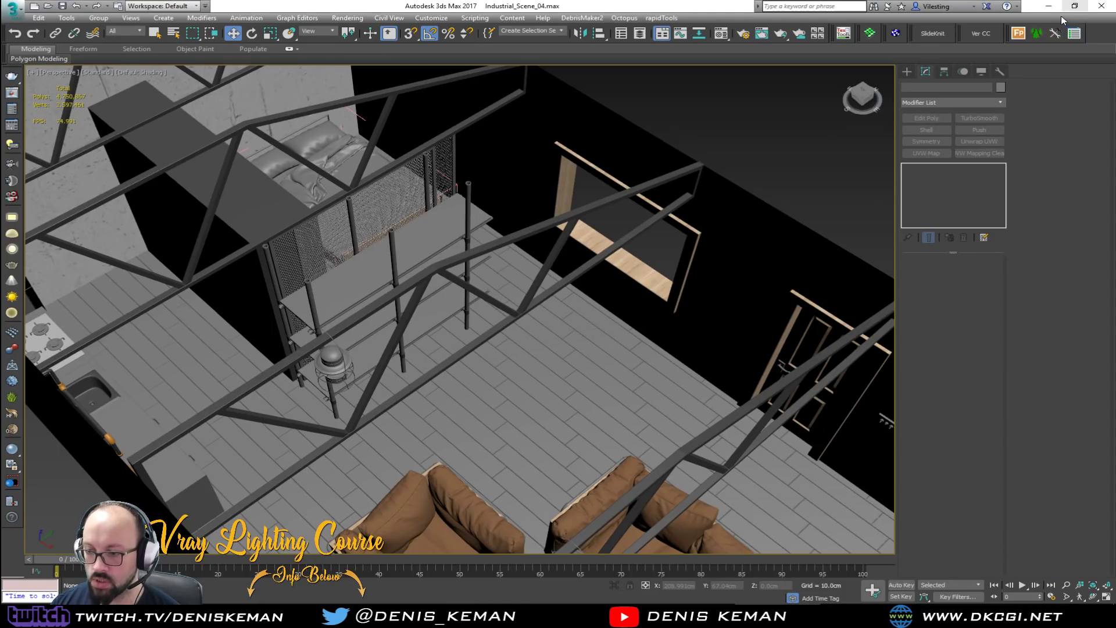
Select the loft walls around the existing window and display the model with edged faces.
middle_click_drag(473, 151, 402, 187)
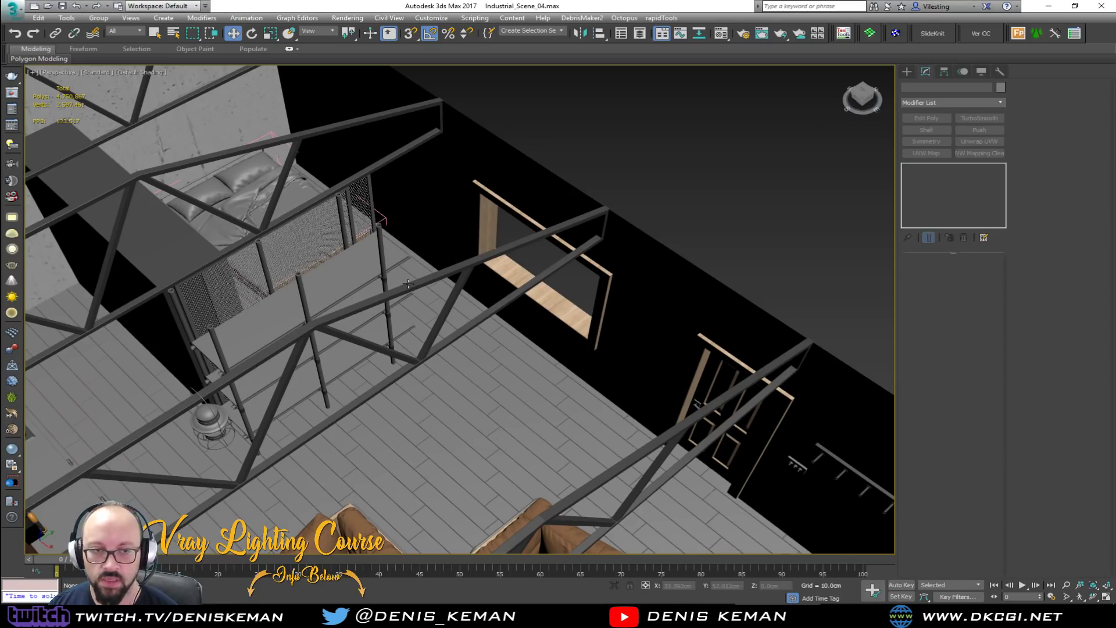
middle_click_drag(423, 275, 459, 290)
middle_click_drag(363, 348, 465, 246)
scroll(462, 345, "up", 6)
scroll(462, 345, "down", 3)
scroll(453, 349, "down", 5)
left_click(476, 370)
middle_click_drag(483, 408, 455, 373, "alt")
key("F4")
middle_click_drag(448, 319, 444, 323, "alt")
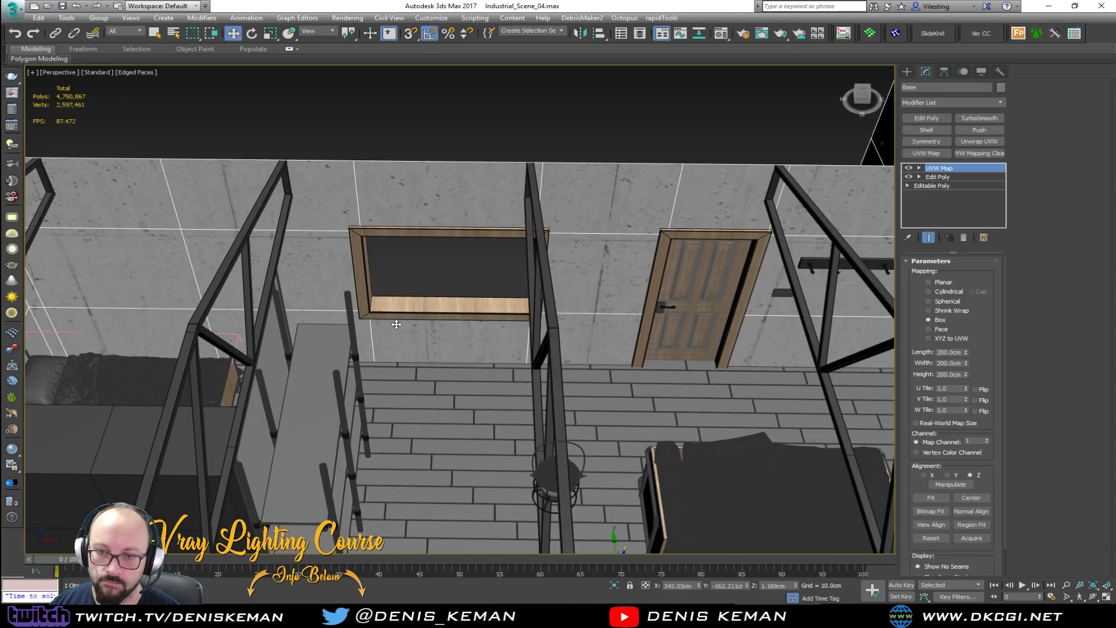
Isolate the loft walls and open their Edit Poly modifier at vertex level.
right_click(532, 274)
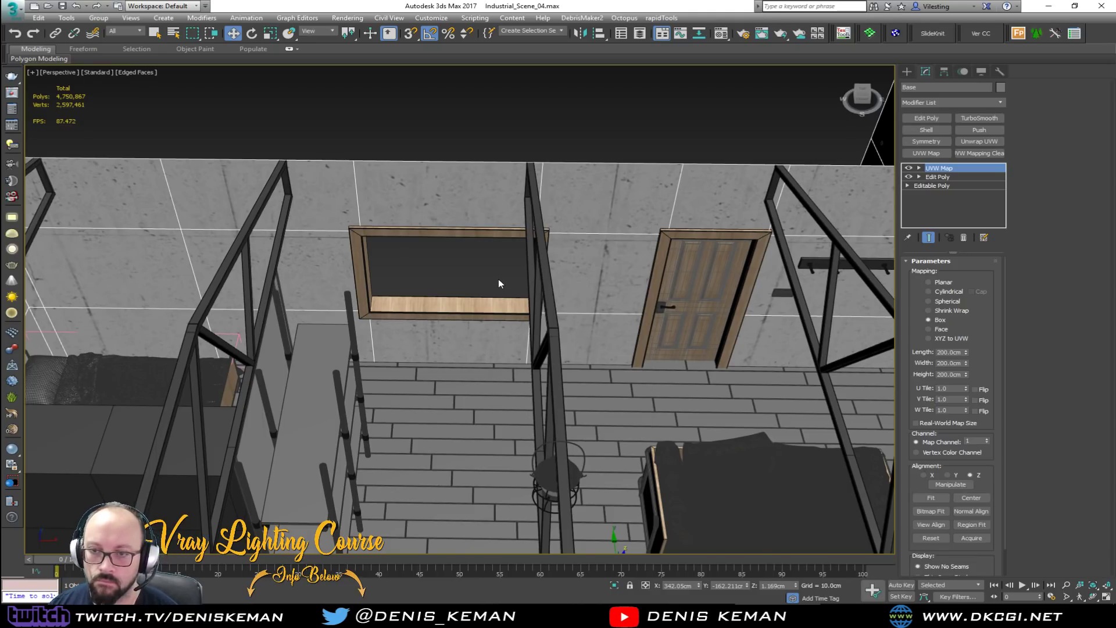
key("alt+q")
scroll(426, 254, "up", 10)
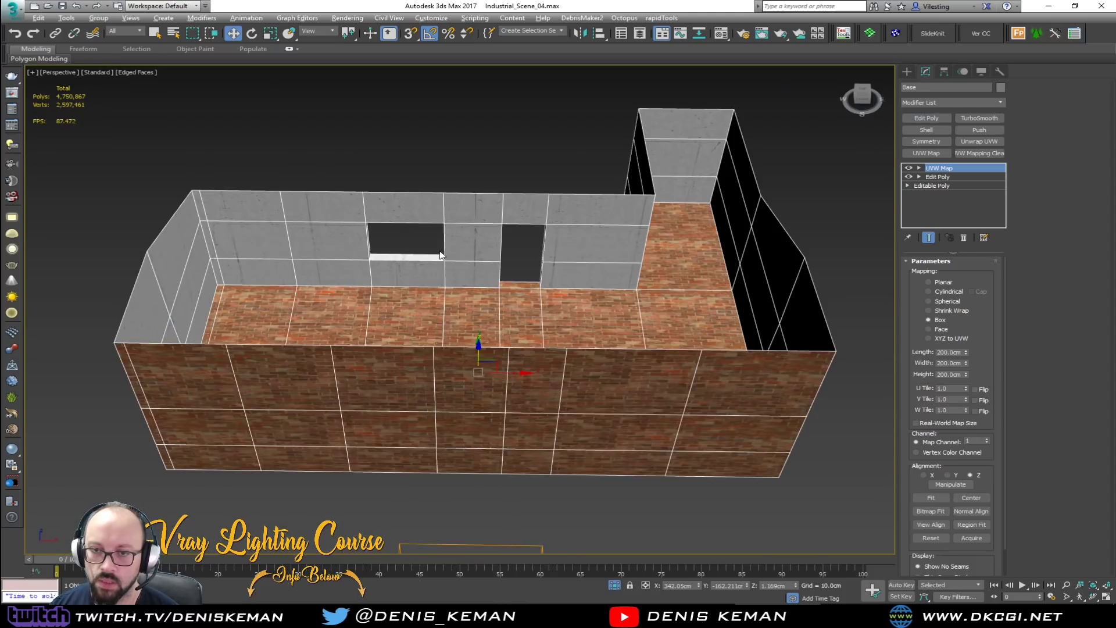
scroll(426, 258, "down", 8)
left_click(468, 319)
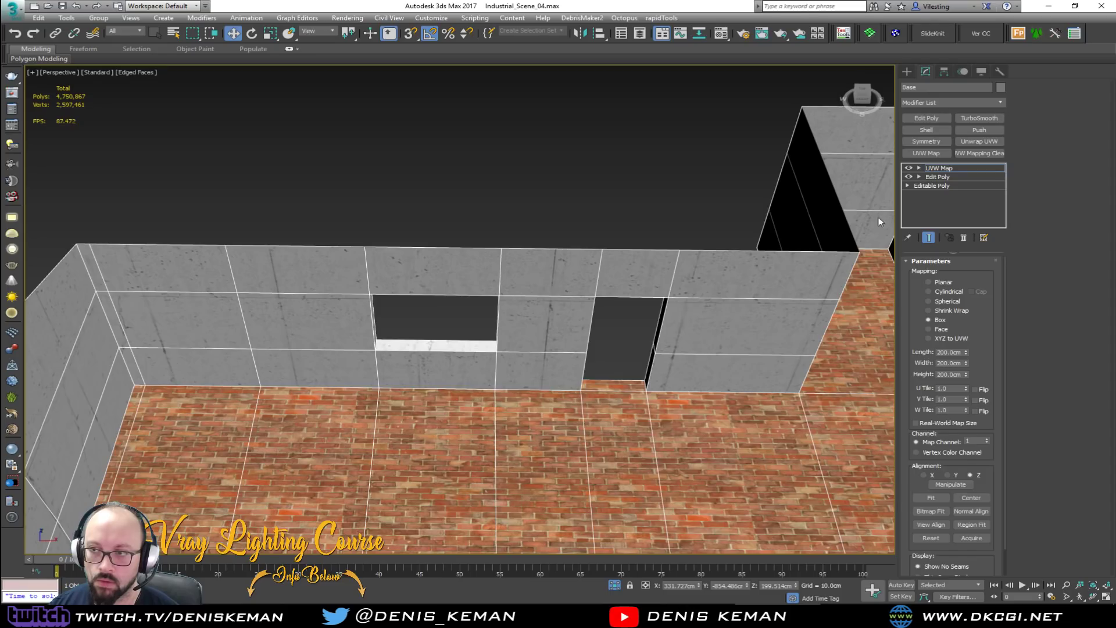
left_click(936, 178)
key("1")
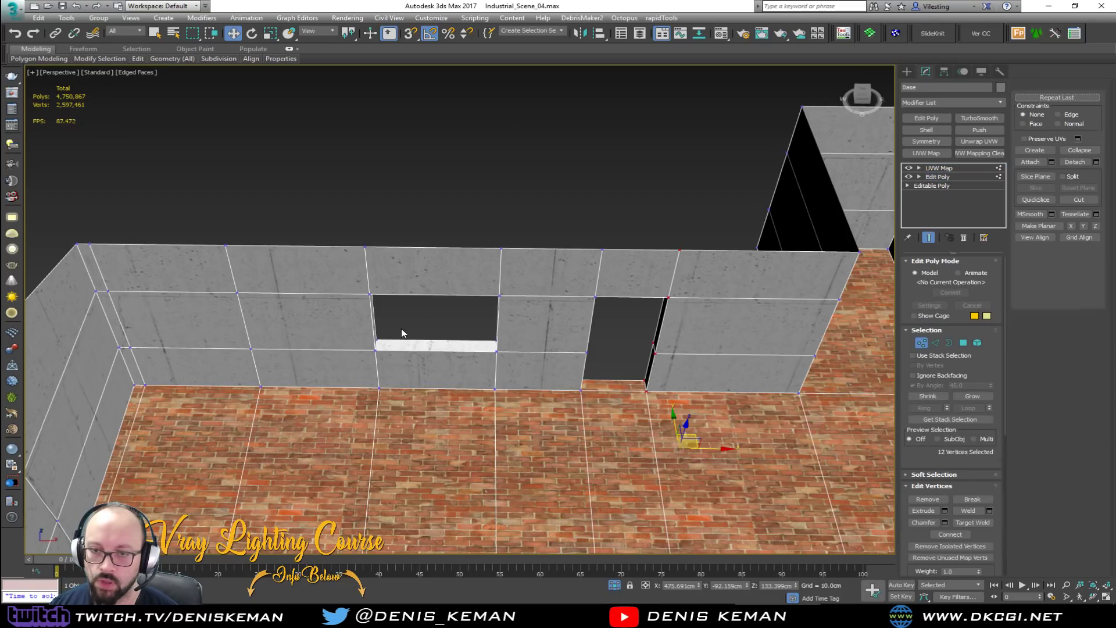
Try to shift the vertex column at the left edge of the window opening along X.
middle_click_drag(402, 328, 479, 293)
scroll(488, 288, "down", 4)
left_click_drag(480, 505, 468, 546)
left_click(501, 204, "ctrl")
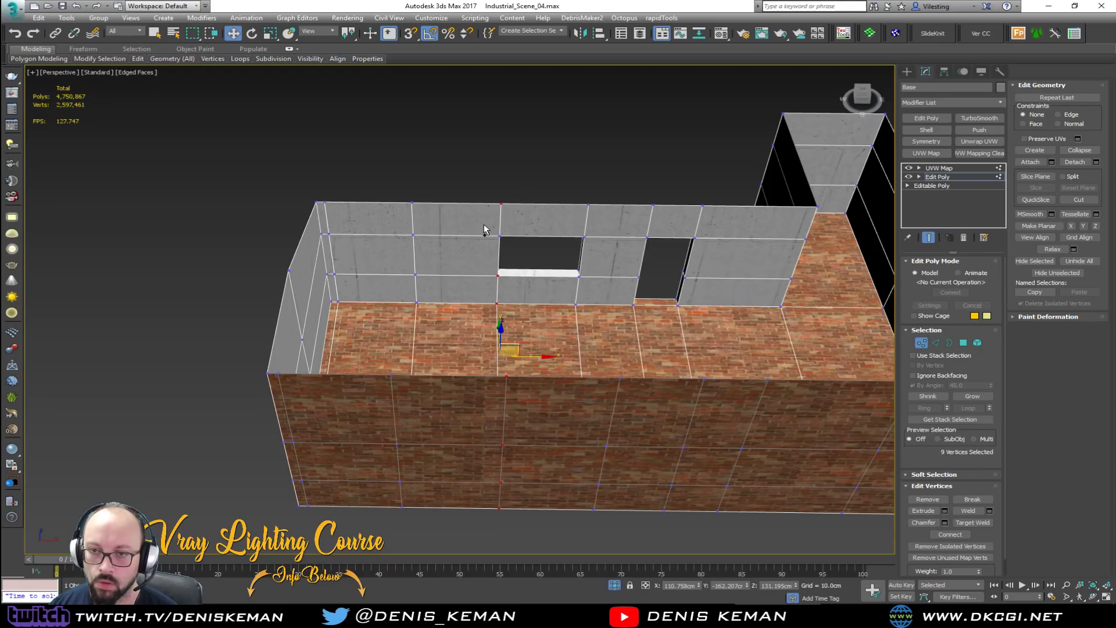
left_click_drag(528, 348, 501, 355)
key("ctrl+z")
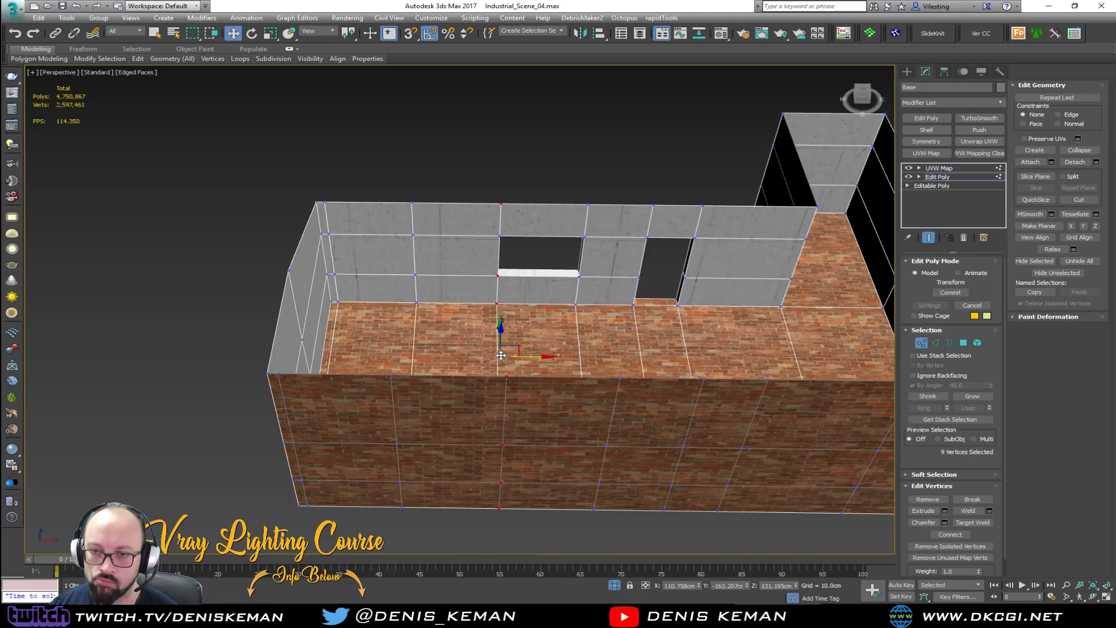
scroll(537, 280, "up", 4)
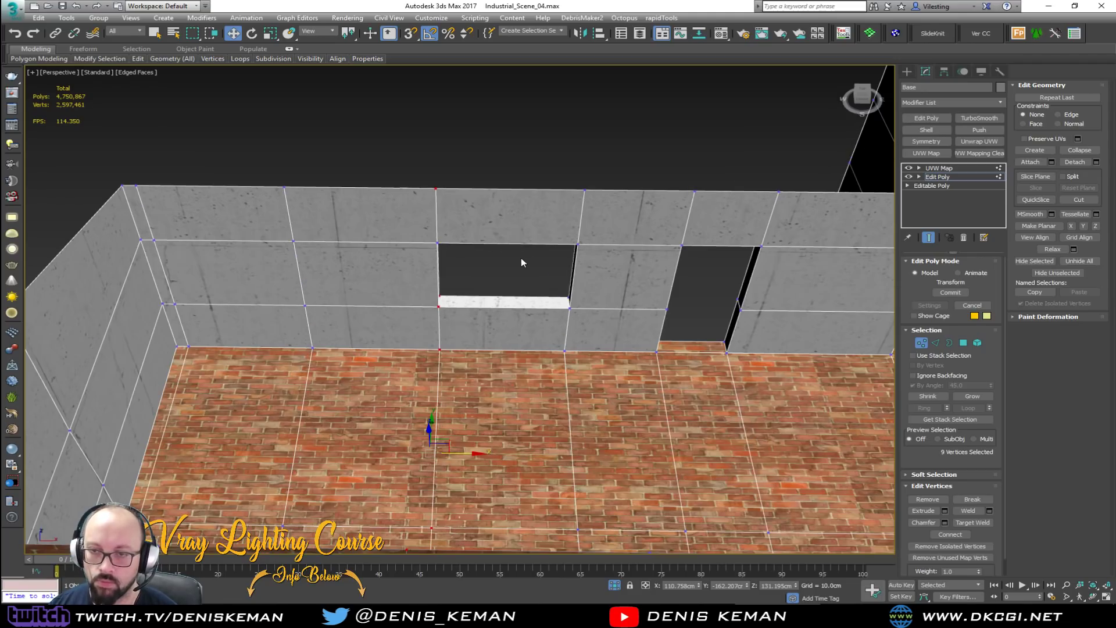
key("alt+c")
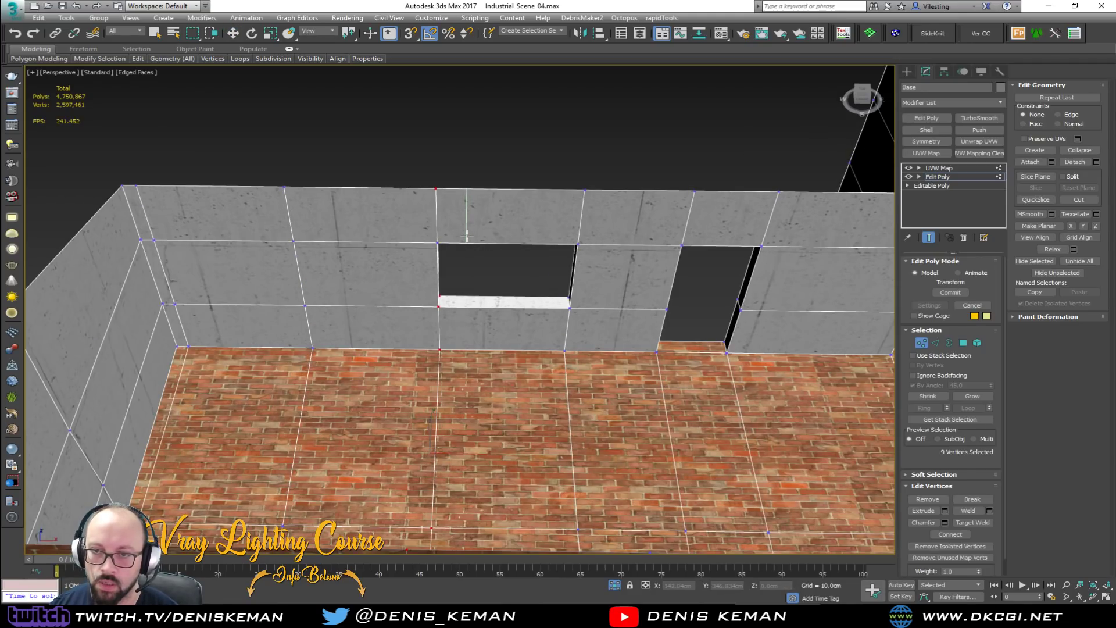
key("w")
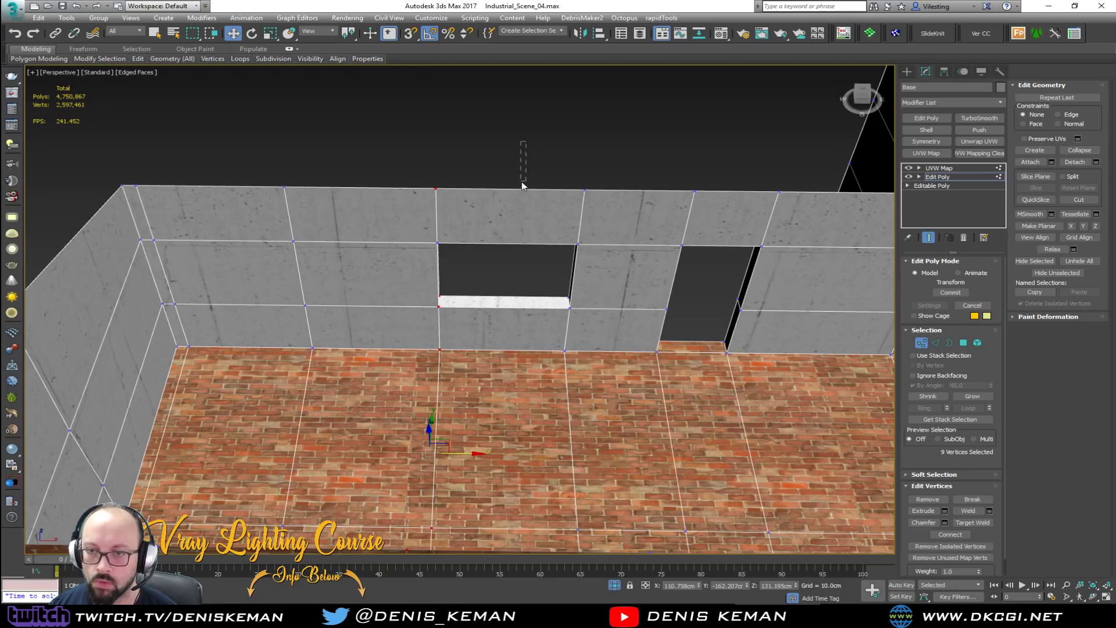
Connect the horizontal edges above the window opening with two evenly spaced segments.
key("2")
left_click_drag(516, 146, 500, 269)
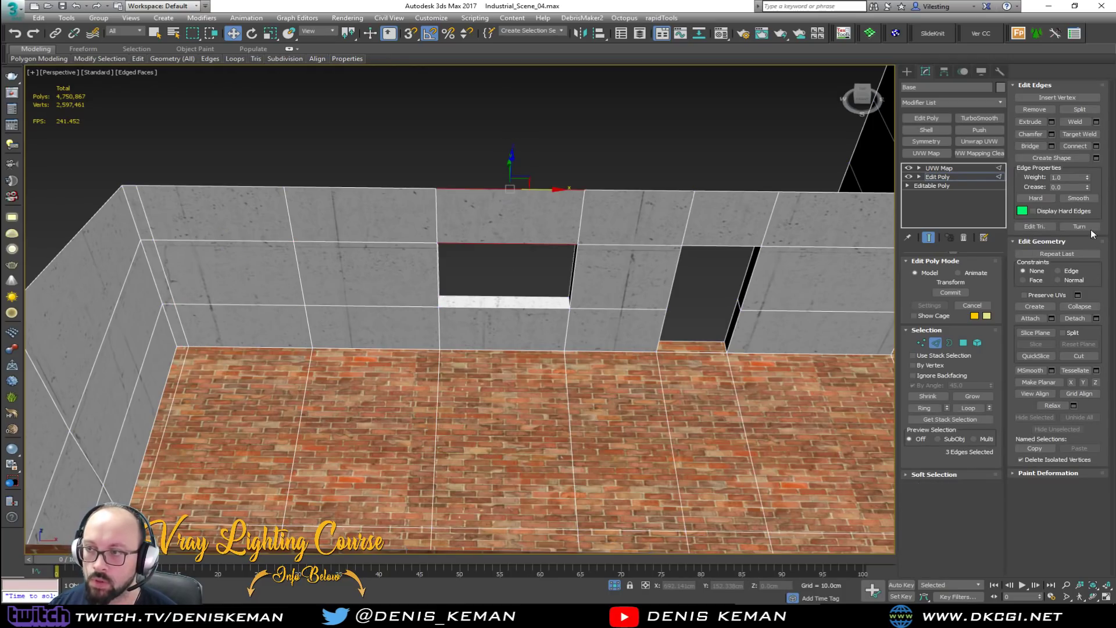
left_click(1096, 145)
left_click_drag(468, 316, 470, 317)
left_click(465, 360)
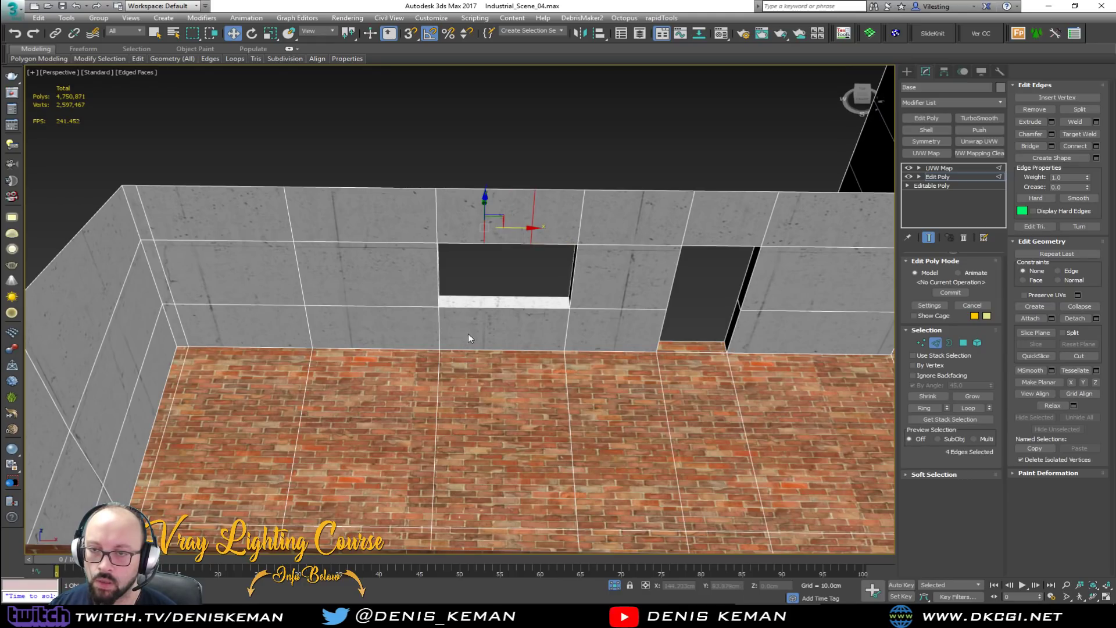
Raise the four new vertices along the window opening's upper edge to about 255 cm, forming an angled top.
scroll(472, 278, "up", 3)
key("1")
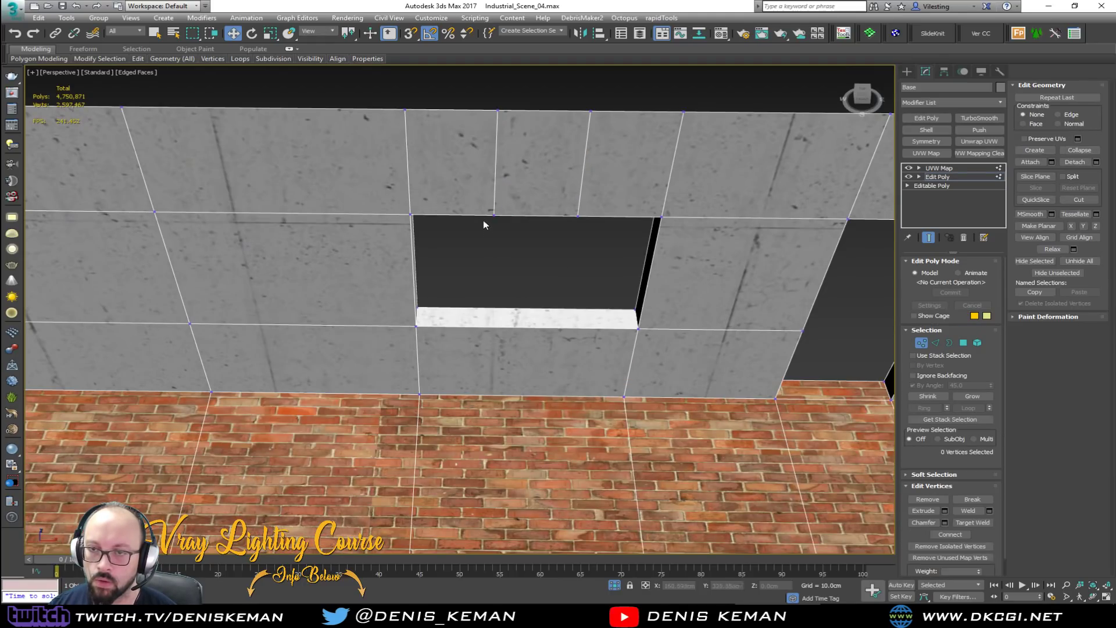
left_click_drag(580, 237, 615, 246)
scroll(572, 246, "up", 6)
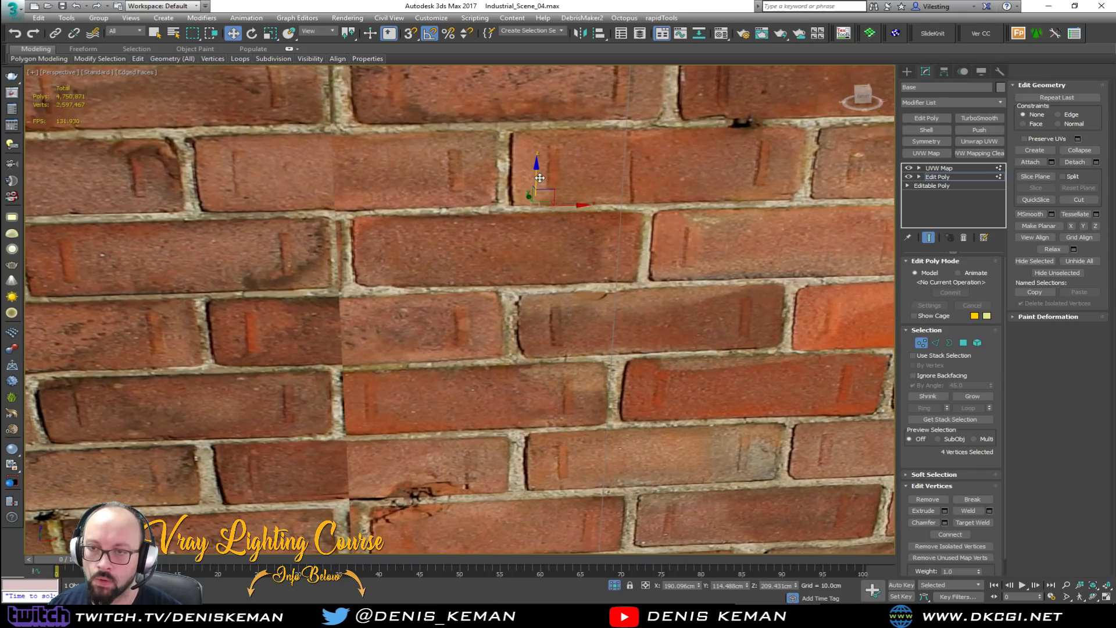
scroll(540, 178, "down", 7)
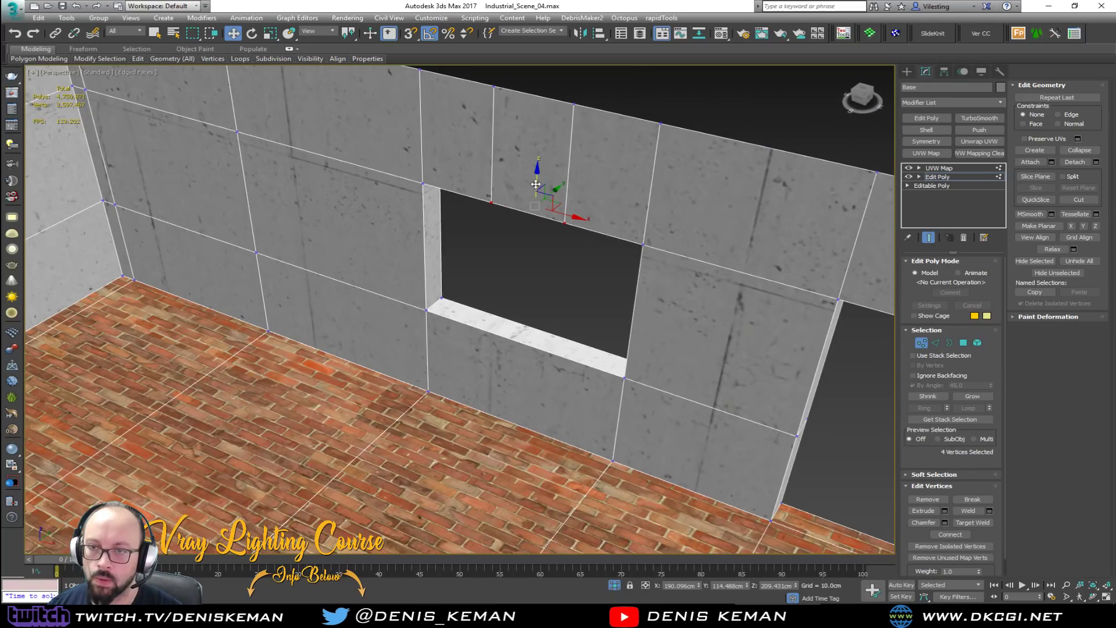
left_click_drag(540, 176, 558, 131)
Widen the window opening toward the door by moving its right-side vertices along X to about 332 cm.
middle_click_drag(559, 133, 482, 97, "alt")
key("F3")
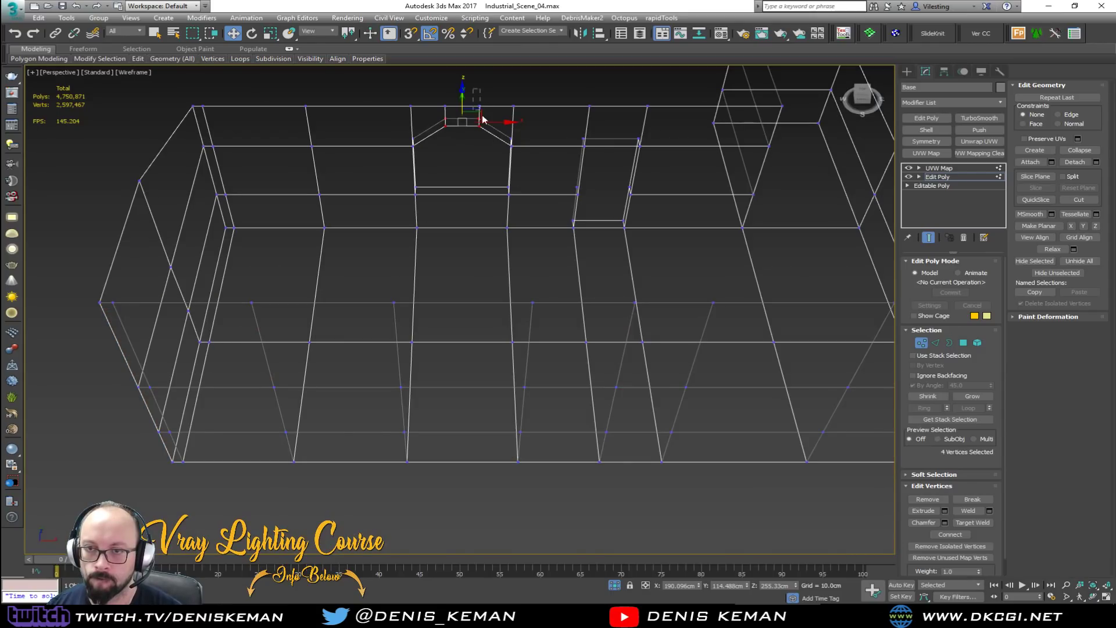
left_click_drag(536, 257, 489, 478)
scroll(504, 239, "up", 3)
key("F3")
left_click_drag(558, 217, 626, 221)
middle_click_drag(448, 141, 522, 208)
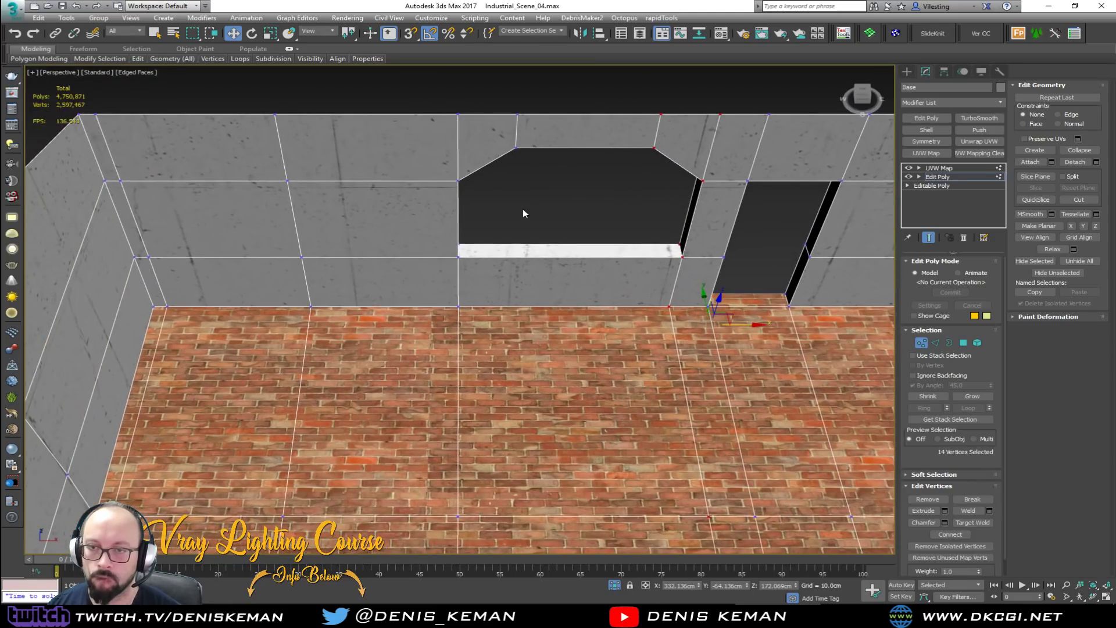
Widen the window opening toward the bedroom by moving its left-side vertices along X.
left_click_drag(419, 301, 414, 308)
middle_click_drag(414, 306, 437, 185)
scroll(437, 184, "down", 4)
left_click_drag(457, 324, 441, 340, "ctrl")
key("F3")
scroll(471, 167, "up", 3)
left_click_drag(491, 190, 458, 193)
key("F3")
Show the whole loft again and shift the window's left-side vertices to about 113 cm along X.
right_click(496, 177)
left_click(543, 99)
middle_click_drag(542, 99, 439, 236, "alt")
left_click_drag(340, 383, 379, 379)
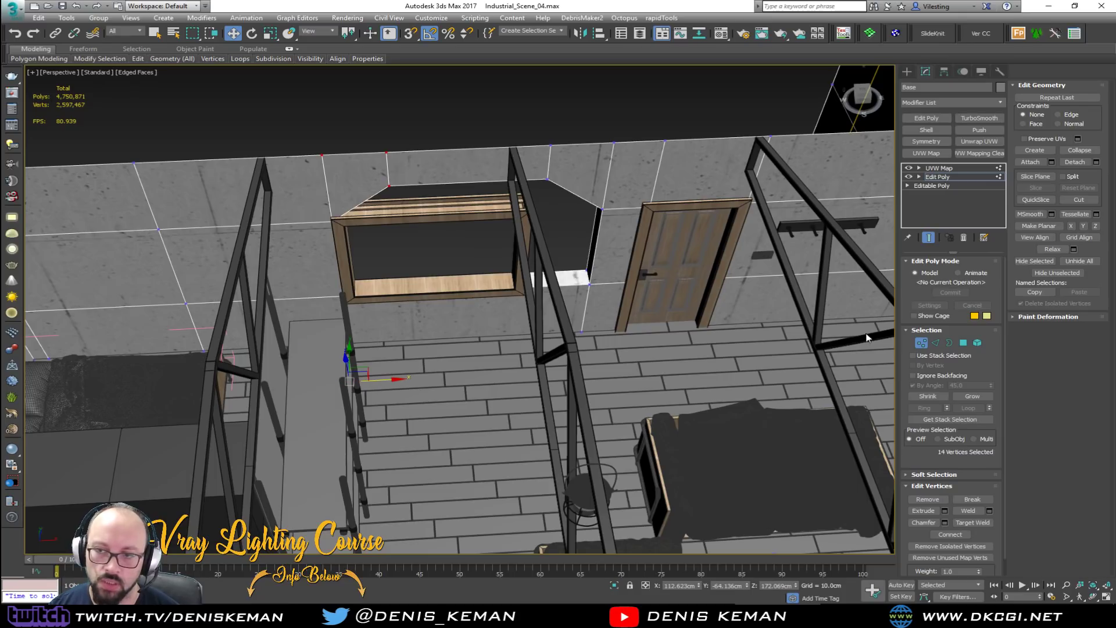
Leave sub-object editing of the walls and delete the old wooden window frame.
left_click(938, 344)
left_click(478, 210)
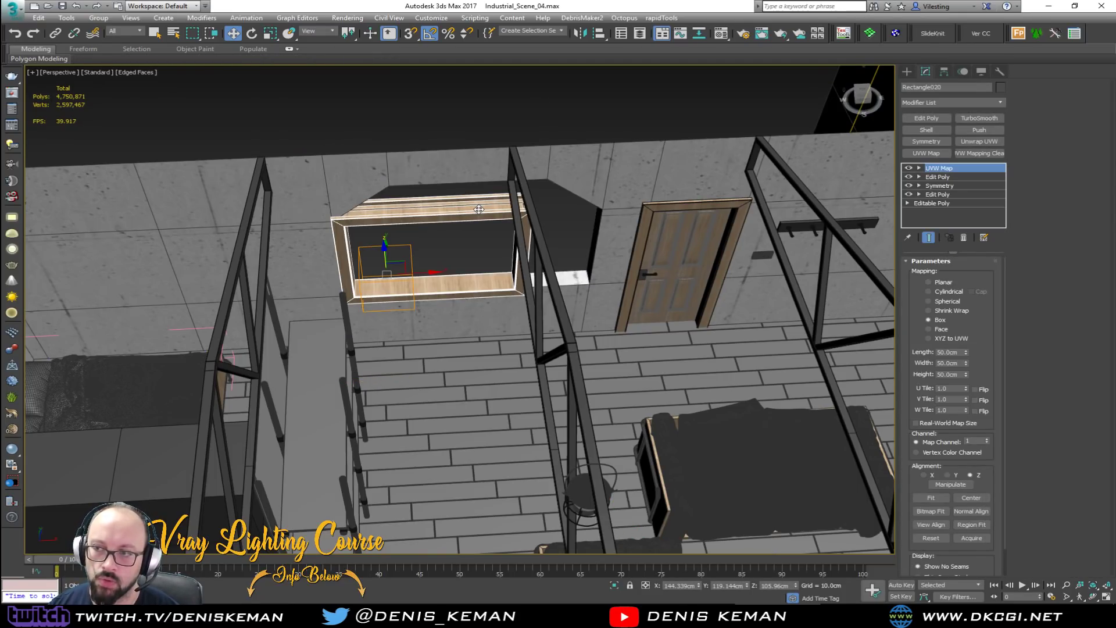
key("Delete")
Lower the four upper vertices of the window opening to about 250 cm and finish the vertex edit.
scroll(448, 284, "up", 4)
middle_click_drag(449, 272, 379, 165, "alt")
middle_click_drag(377, 188, 432, 254, "alt")
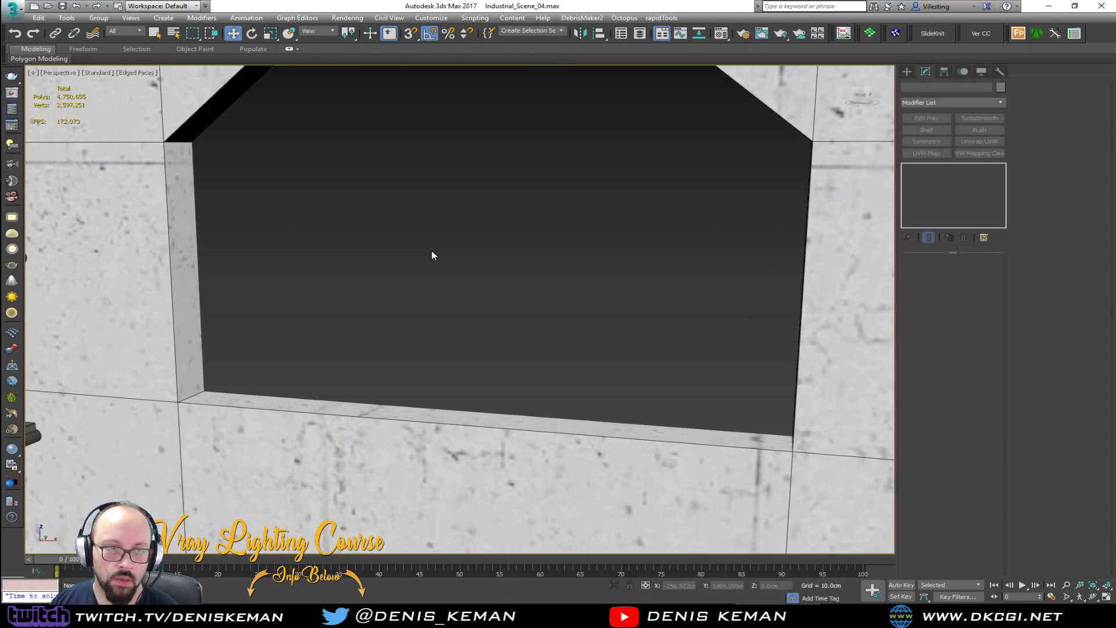
mouse_move(344, 187)
middle_mouse_down()
mouse_move(366, 232)
mouse_move(357, 292)
mouse_move(426, 302)
mouse_move(426, 263)
mouse_move(370, 208)
mouse_move(323, 185)
middle_mouse_up()
middle_click_drag(354, 264, 486, 275, "alt")
scroll(348, 250, "down", 3)
left_click(335, 287)
left_click(937, 177)
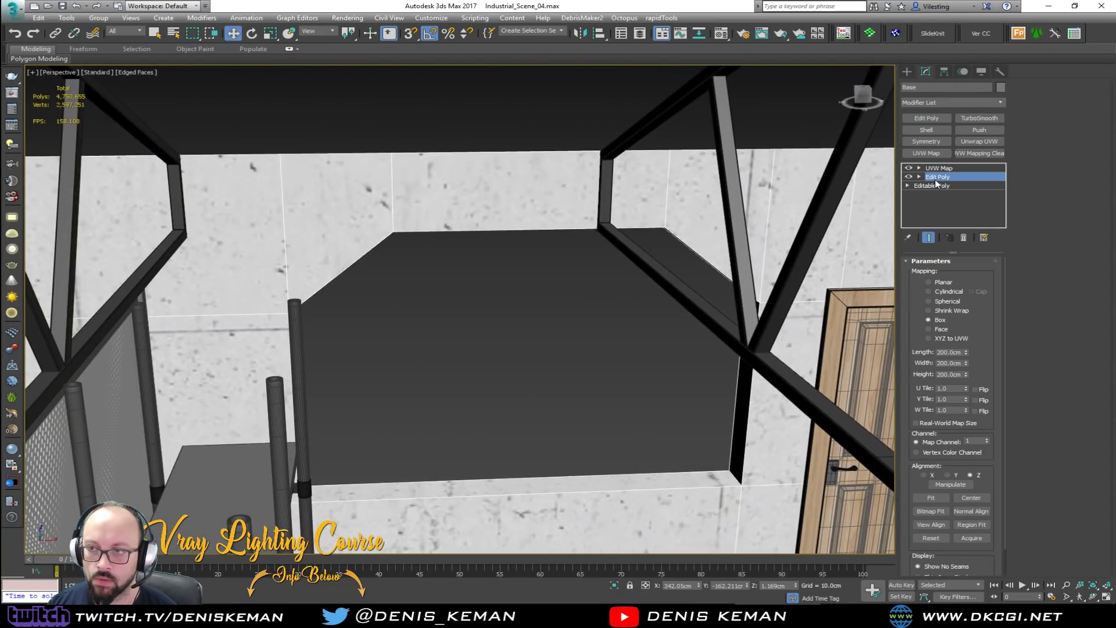
key("F3")
left_click_drag(341, 260, 343, 256)
key("F3")
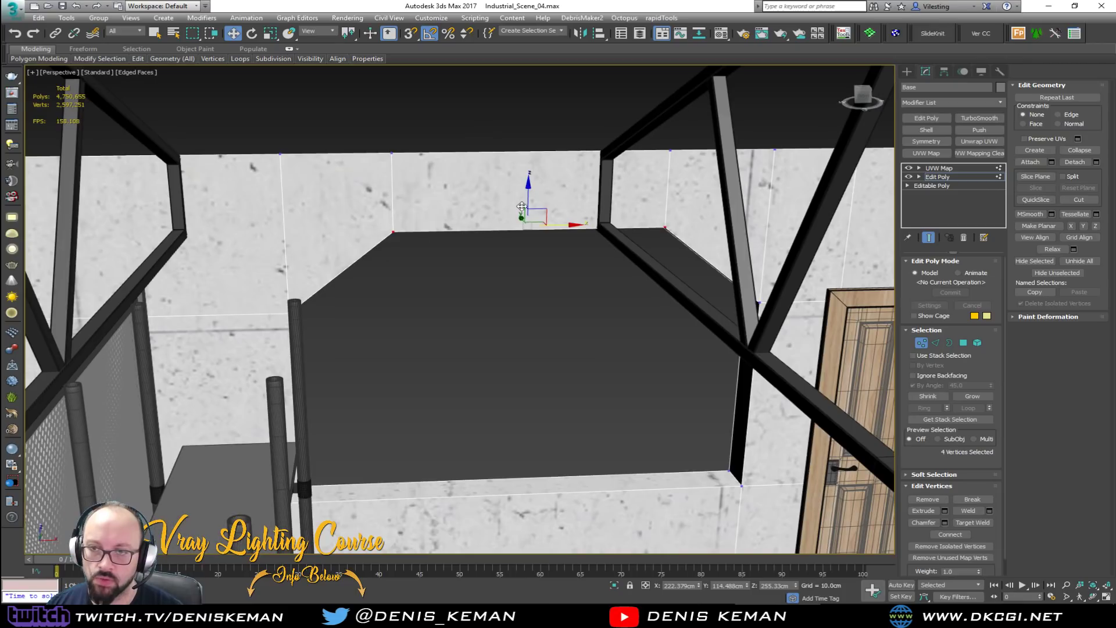
left_click_drag(532, 196, 532, 205)
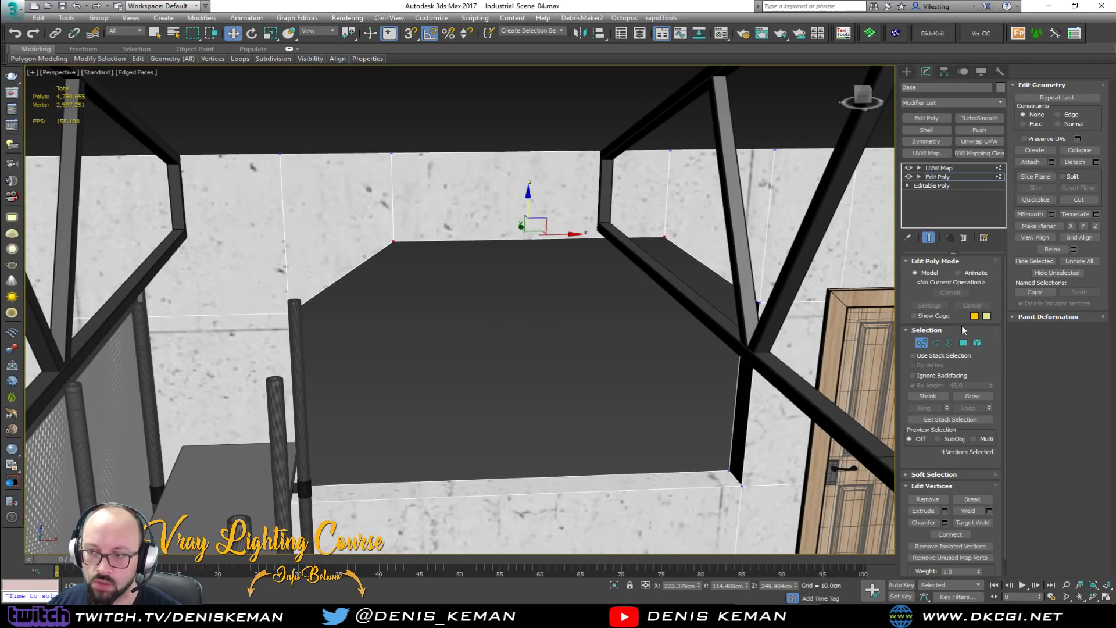
left_click(921, 343)
left_click(651, 389)
Try lowering the four bottom vertices of the window opening to a height of about 48 cm.
middle_click_drag(651, 389, 244, 348)
scroll(625, 274, "down", 4)
middle_click_drag(625, 273, 441, 325, "alt")
middle_click_drag(283, 345, 474, 319)
scroll(471, 314, "up", 1)
left_click(377, 338)
middle_click_drag(377, 339, 368, 338, "alt")
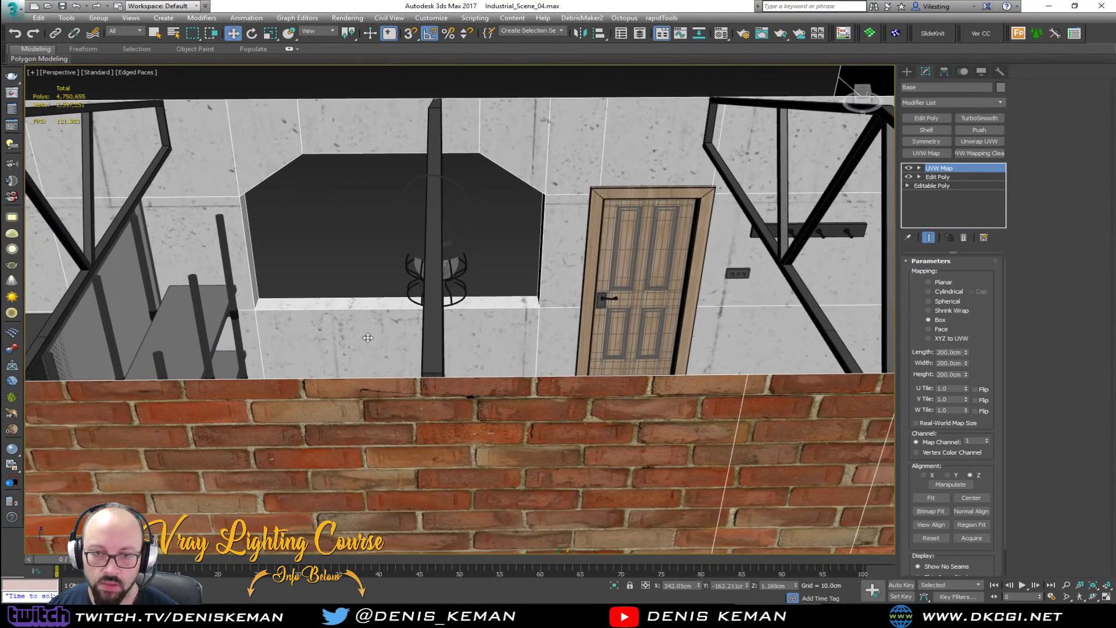
key("F3")
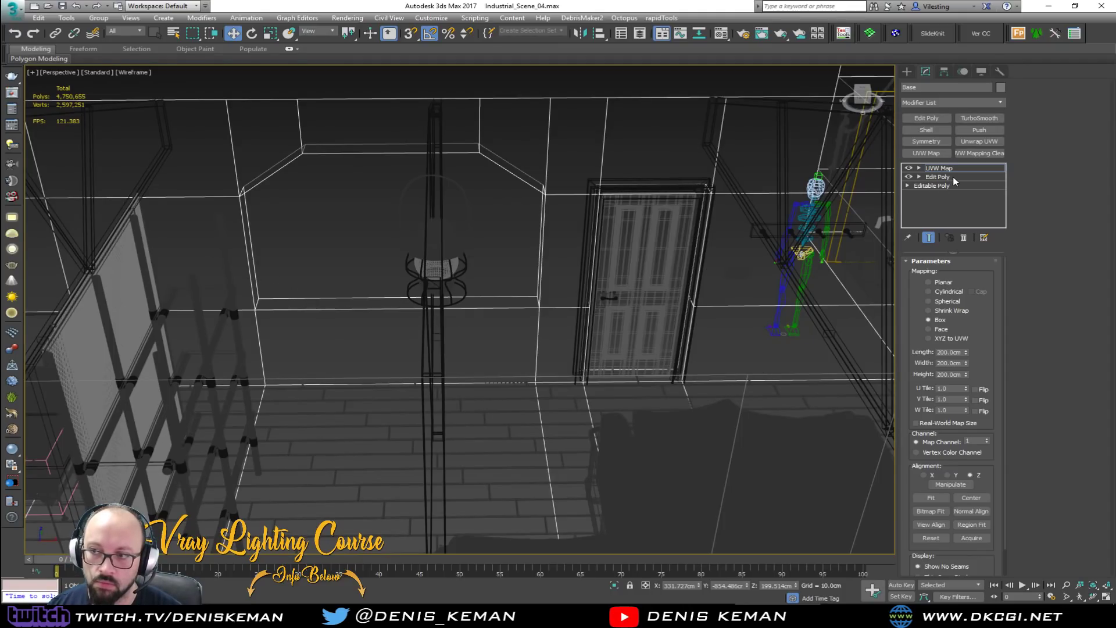
key("1")
left_click_drag(243, 279, 559, 335)
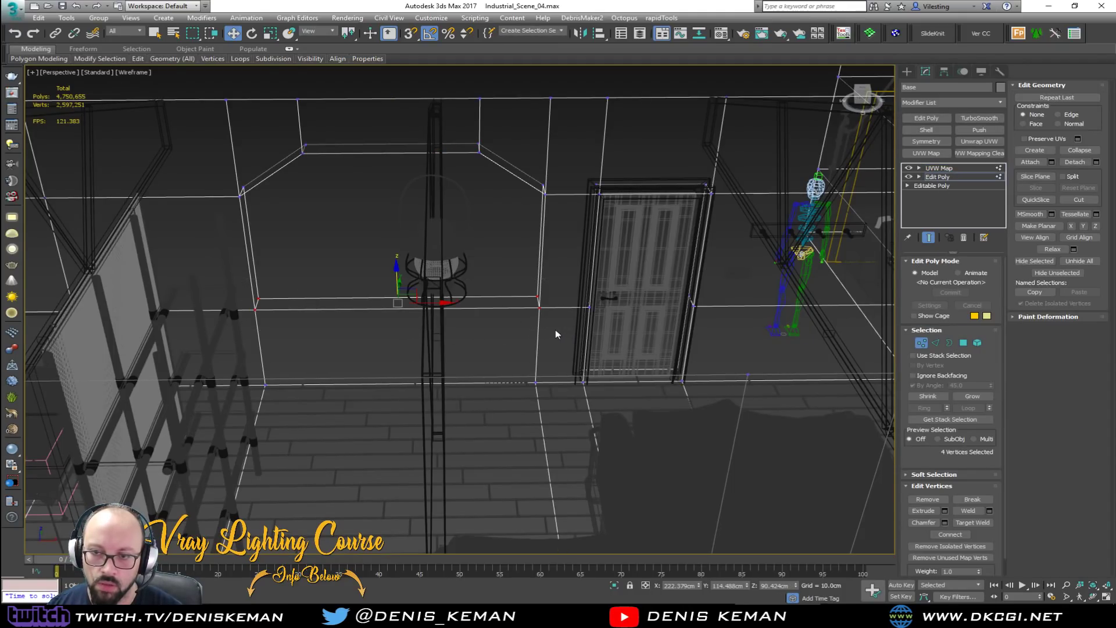
left_click_drag(408, 285, 397, 313)
middle_click_drag(398, 314, 580, 329, "alt")
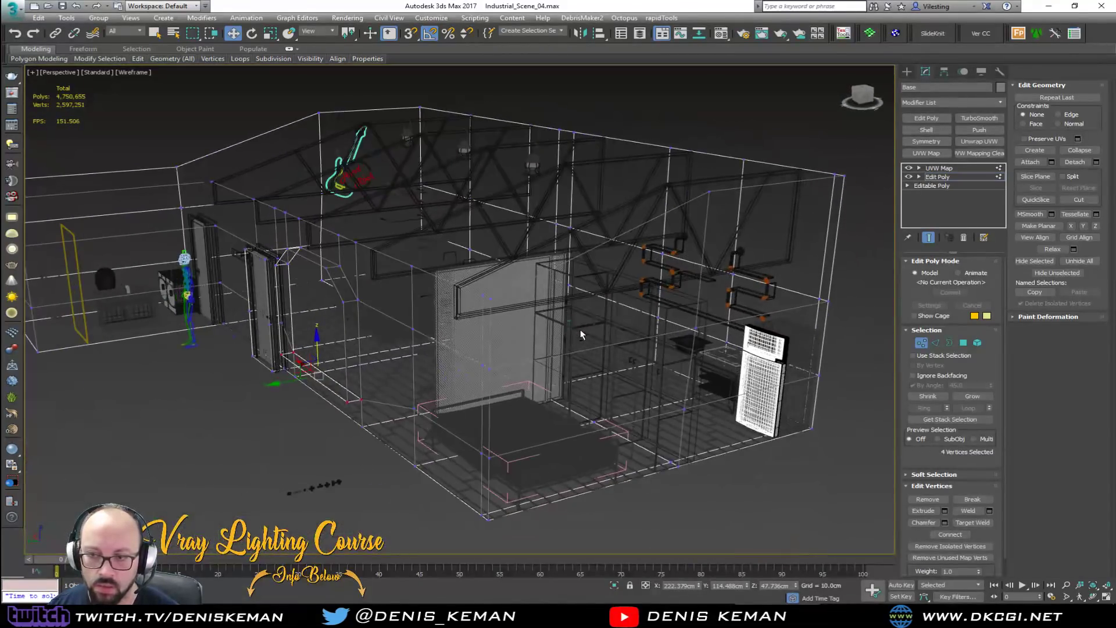
Select the horizontal edge loop running around the walls at window-sill height and convert it to a vertex selection.
key("2")
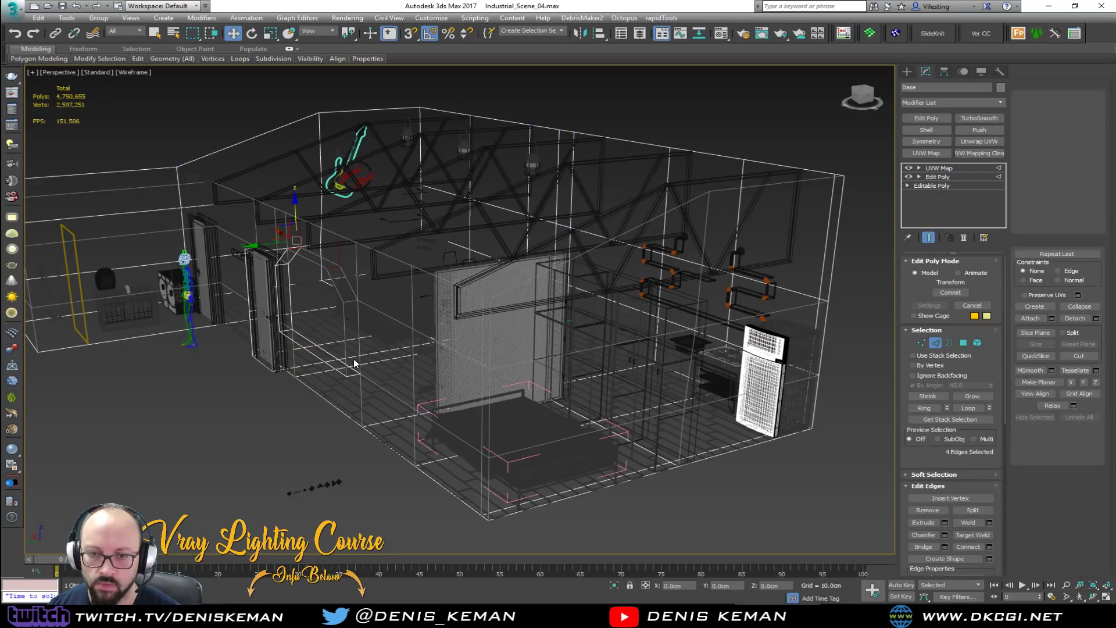
middle_click_drag(383, 380, 277, 353, "alt")
left_click(284, 345)
double_click(231, 349)
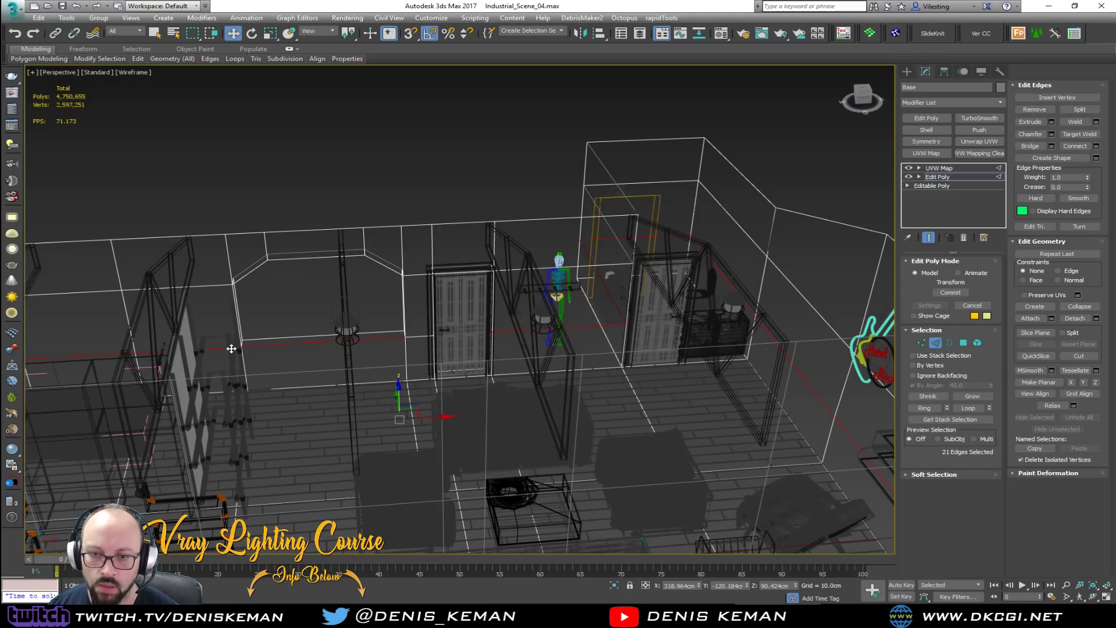
middle_click_drag(297, 341, 294, 345, "alt")
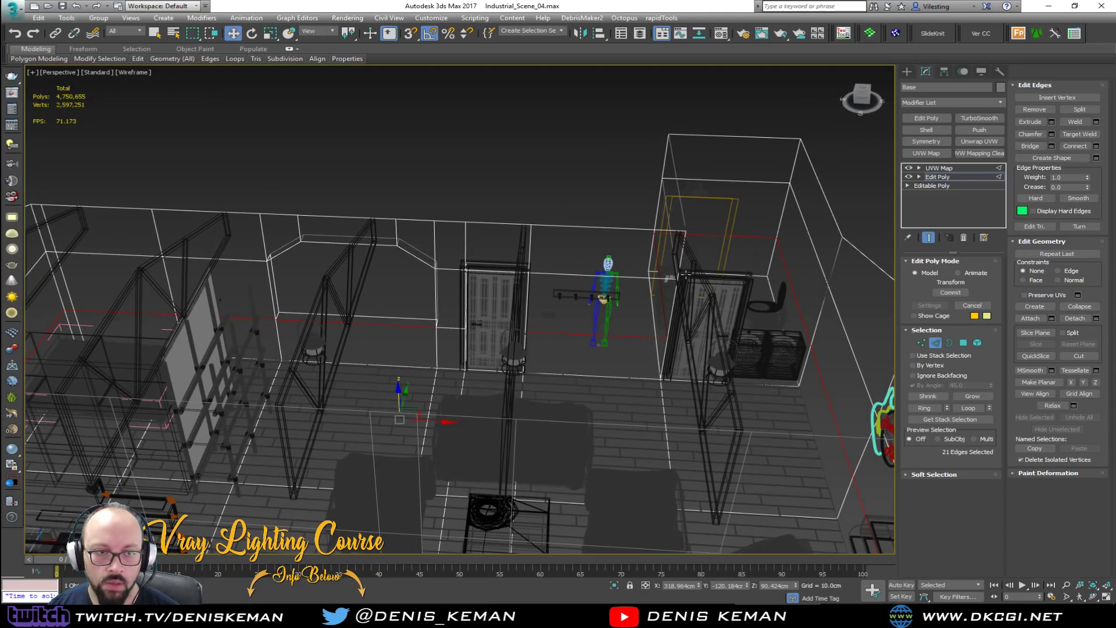
middle_click_drag(368, 327, 397, 330)
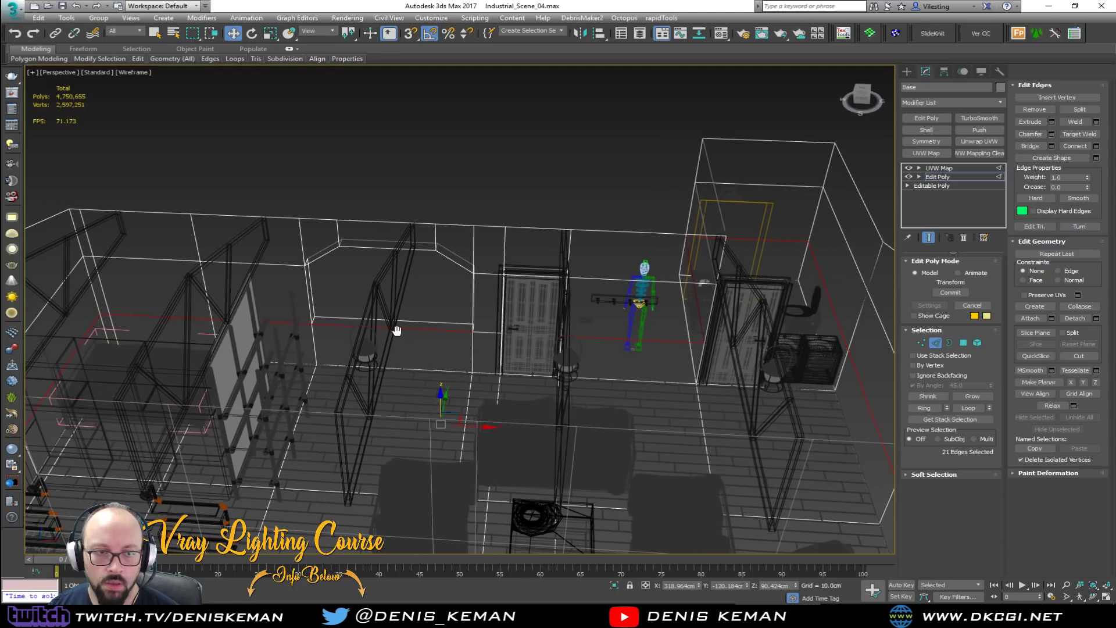
scroll(396, 331, "up", 3)
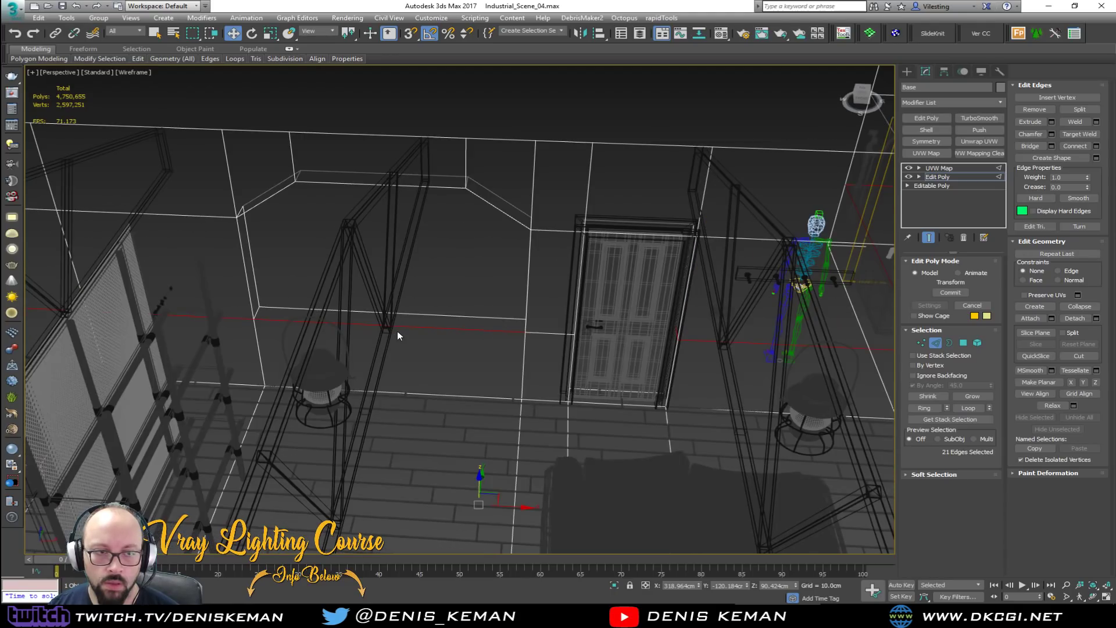
left_click(924, 344, "ctrl")
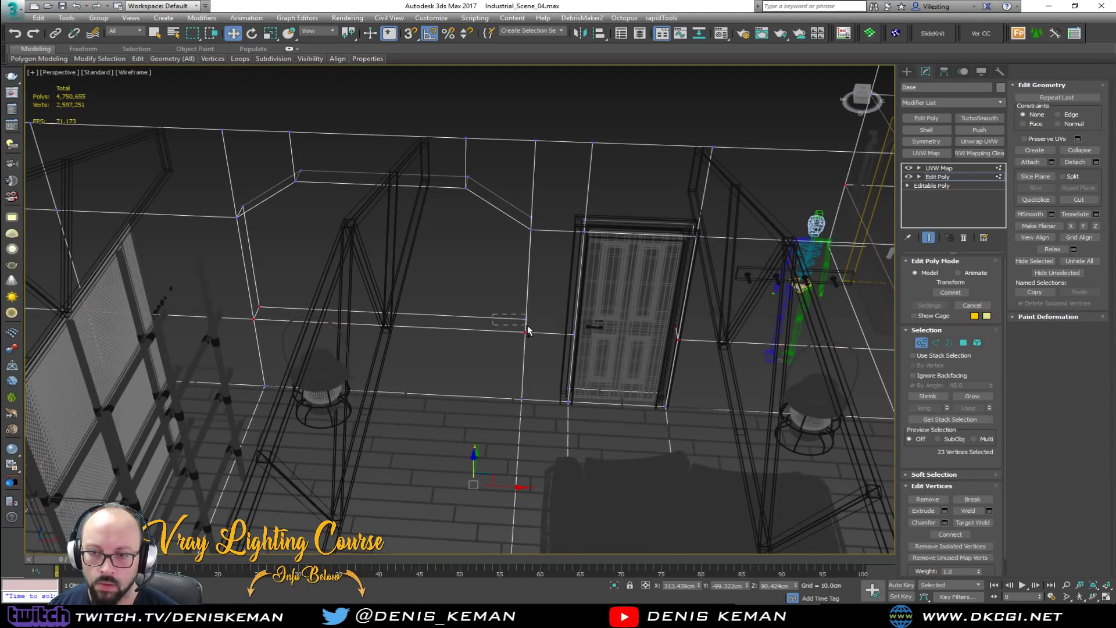
Add the missed sill-height vertices beside the window opening and the adjacent door to the selection.
middle_click_drag(527, 334, 466, 279)
scroll(425, 343, "up", 3)
scroll(439, 326, "up", 1)
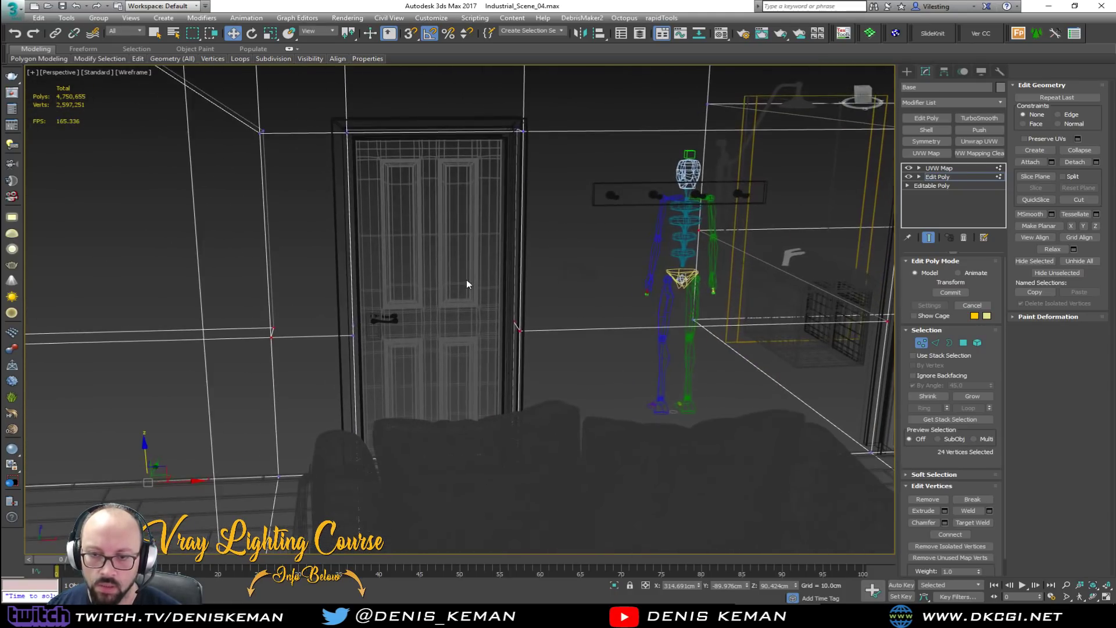
key("F3")
key("F3")
left_click_drag(378, 321, 343, 349, "ctrl")
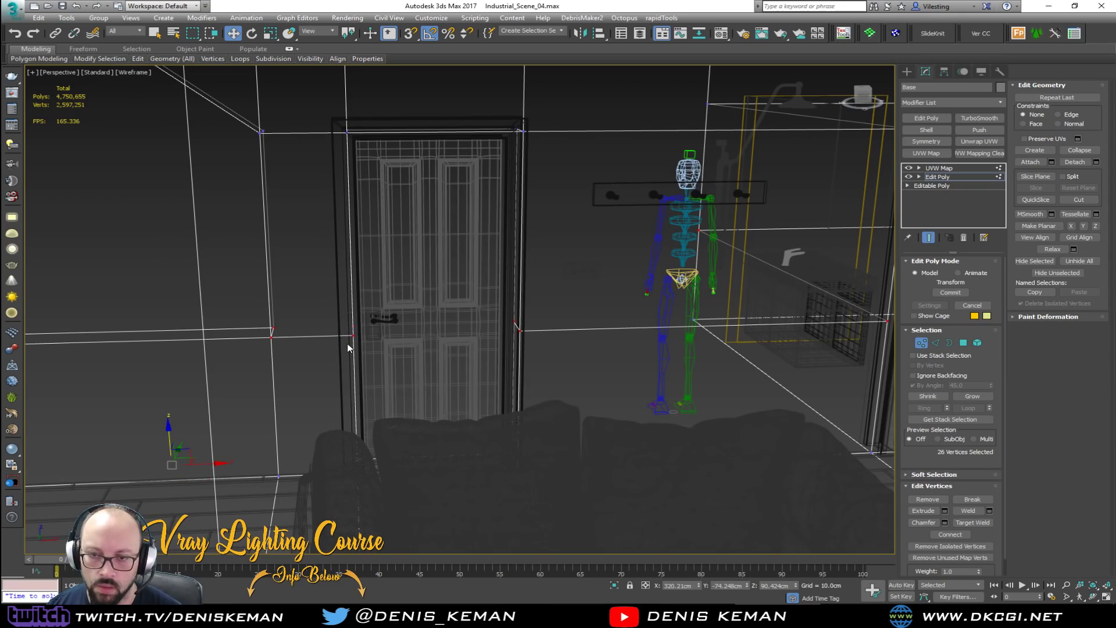
Lower the selected sill-height vertices by about 46 cm and return the viewport to shaded display with edged faces.
scroll(347, 343, "down", 4)
mouse_move(348, 348)
middle_mouse_down("alt")
mouse_move(490, 350)
mouse_move(452, 368)
mouse_move(284, 369)
mouse_move(370, 367)
mouse_move(367, 354)
middle_mouse_up("alt")
left_click_drag(311, 341, 305, 359)
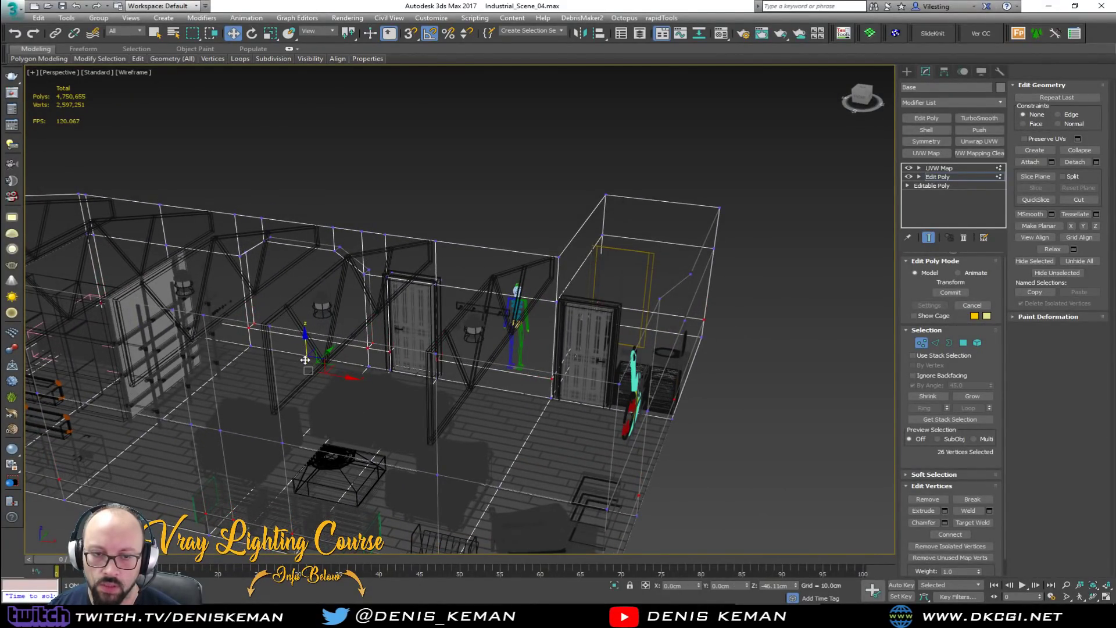
key("F3")
middle_click_drag(305, 359, 320, 328, "alt")
left_click_drag(304, 363, 306, 349)
key("ctrl+z")
mouse_move(305, 348)
middle_mouse_down("alt")
mouse_move(262, 347)
mouse_move(318, 338)
middle_mouse_up("alt")
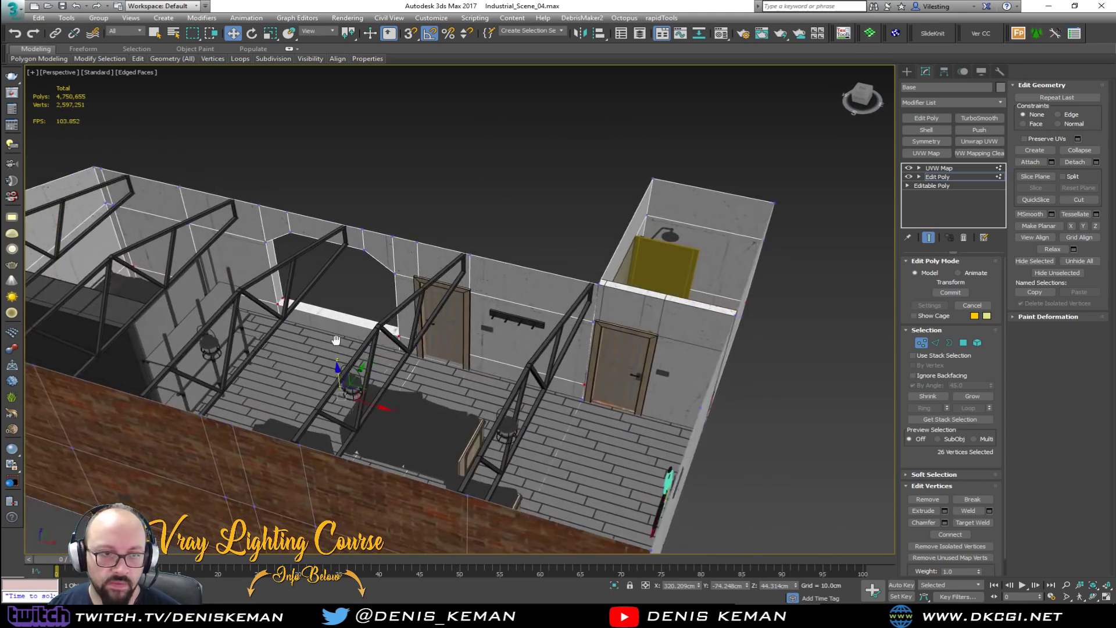
Check the lowered window opening up close and leave vertex editing of the walls.
scroll(318, 338, "up", 3)
scroll(366, 346, "up", 8)
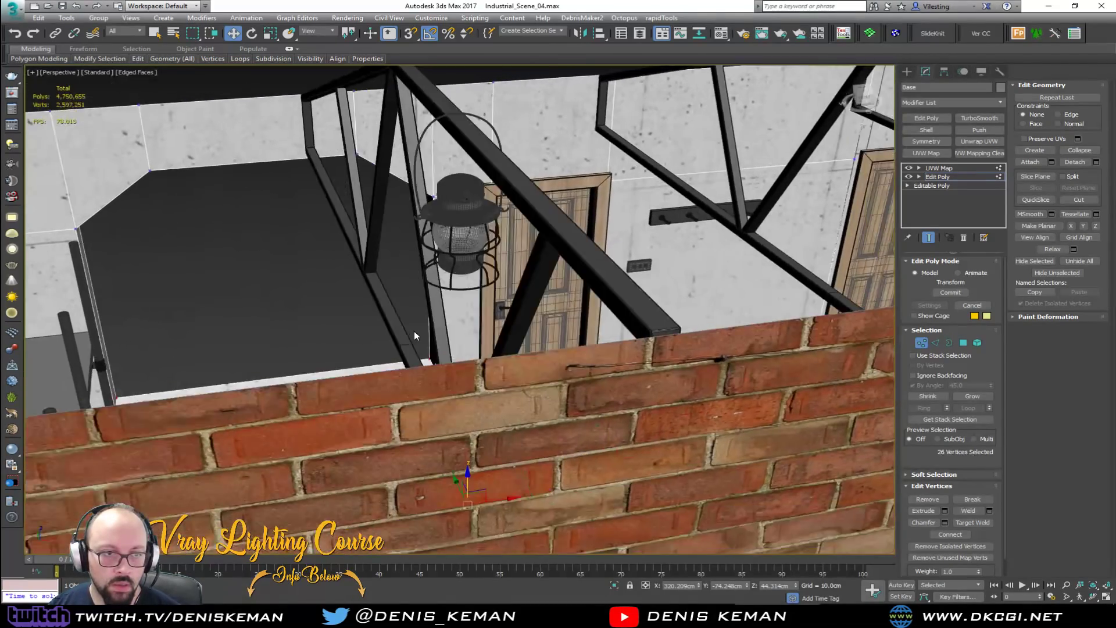
middle_click_drag(414, 331, 418, 338, "alt")
middle_click_drag(277, 325, 405, 319)
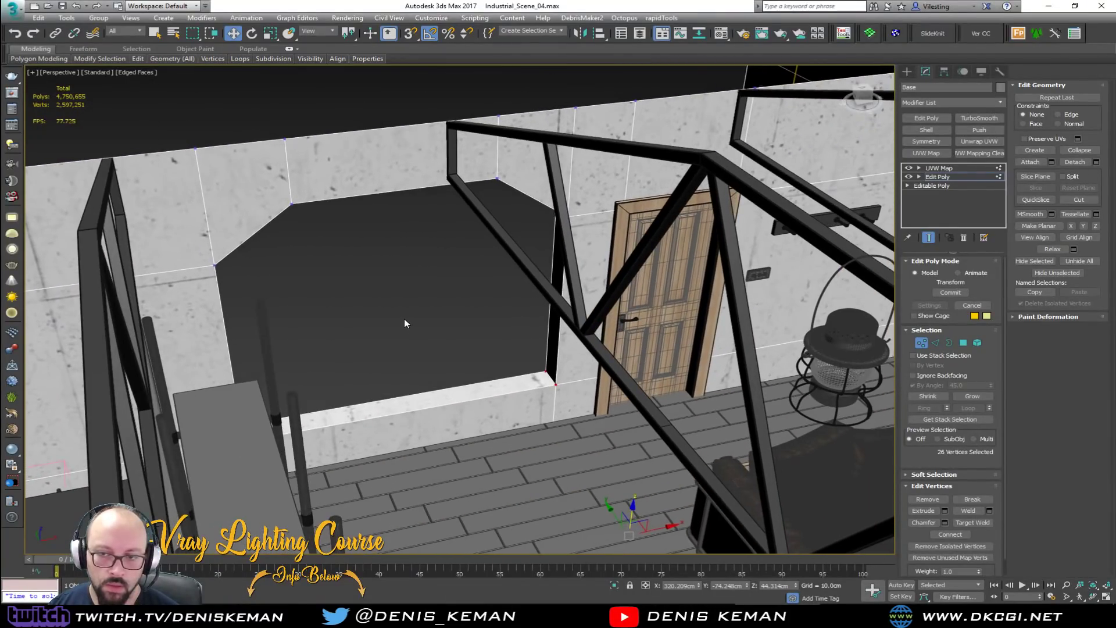
left_click(923, 344)
left_click(465, 320)
left_click(503, 379)
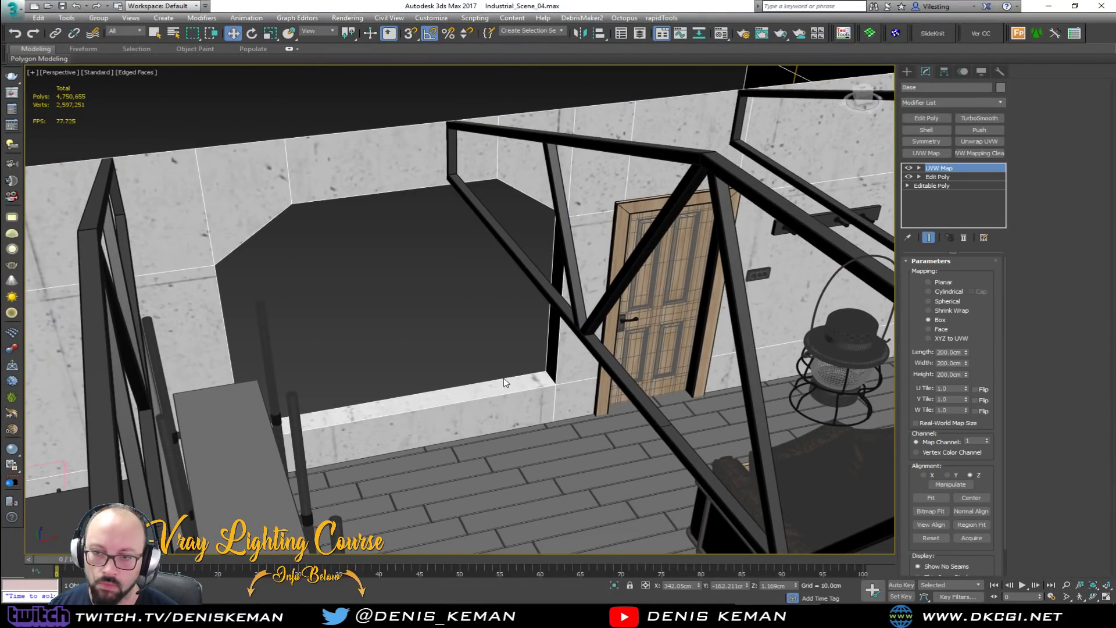
Move the outer border of the window opening inward along Y for a shallower reveal, then deselect the walls and hide edged faces.
left_click(918, 177)
left_click(934, 177)
left_click(940, 203)
left_click(467, 387)
middle_click_drag(392, 275, 514, 291, "alt")
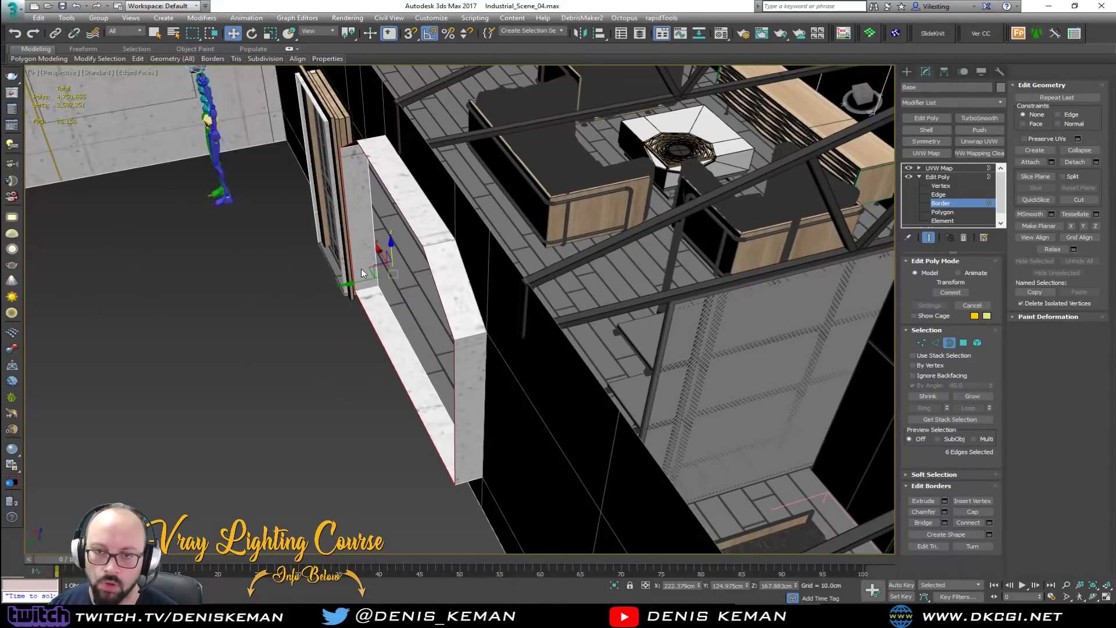
left_click_drag(361, 279, 380, 275)
middle_click_drag(380, 275, 306, 273, "alt")
left_click(948, 343)
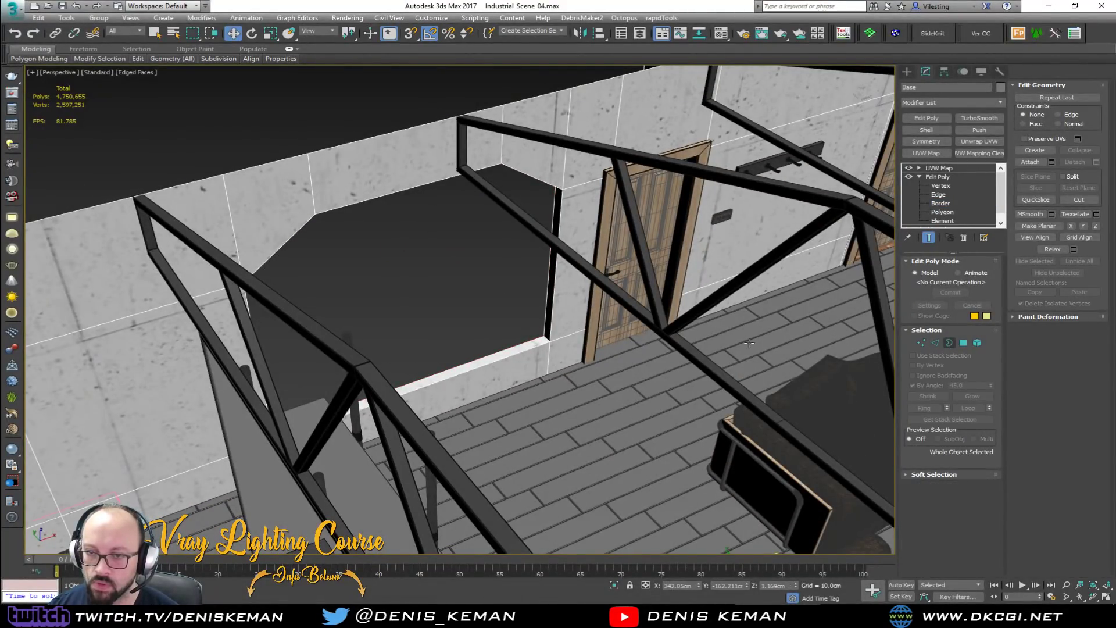
left_click(412, 331)
key("F4")
Examine the enlarged window opening, the brick wall and the overall loft layout from several angles.
mouse_move(540, 331)
middle_mouse_down()
mouse_move(419, 338)
mouse_move(382, 321)
middle_mouse_up()
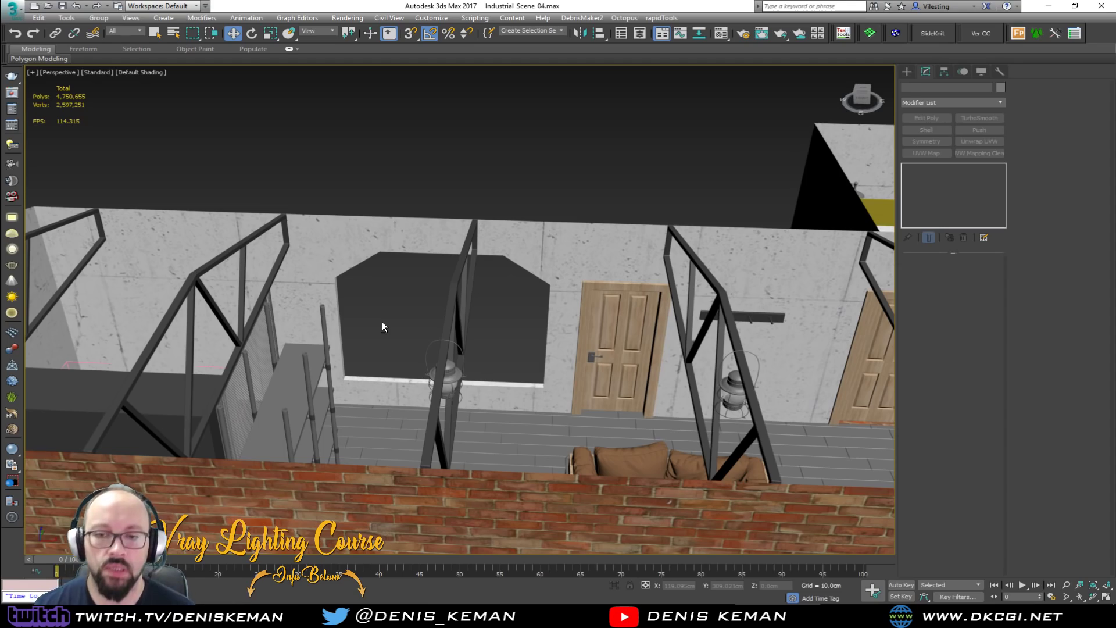
scroll(381, 323, "up", 2)
scroll(410, 318, "down", 1)
middle_click_drag(412, 318, 405, 283, "alt")
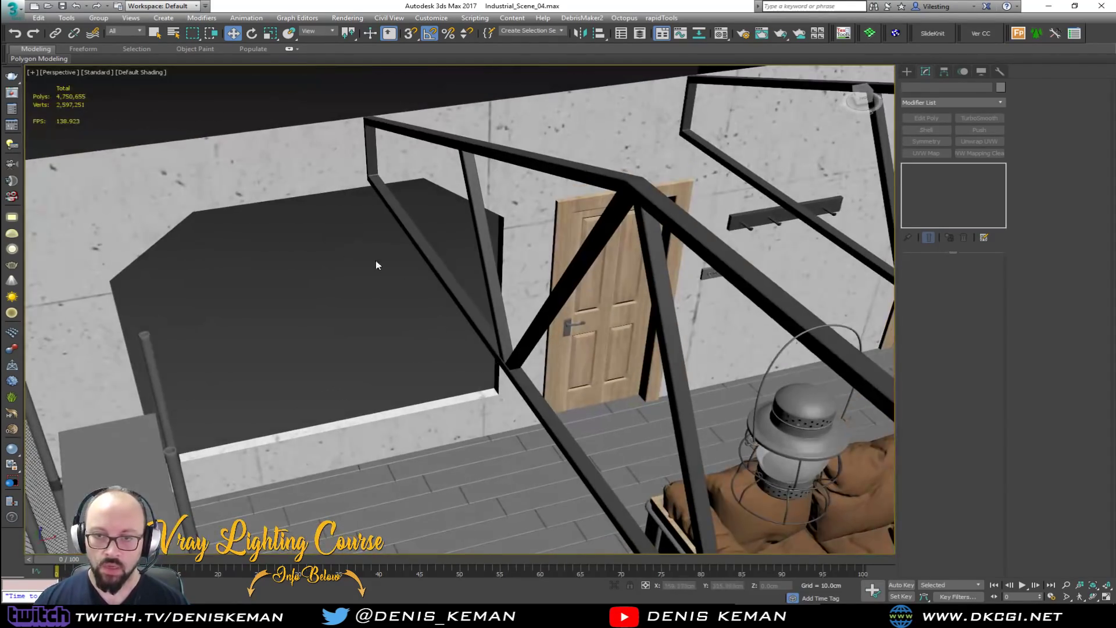
middle_click_drag(475, 288, 537, 273, "alt")
middle_click_drag(517, 209, 398, 218, "alt")
middle_click_drag(487, 226, 389, 249, "alt")
scroll(389, 249, "up", 8)
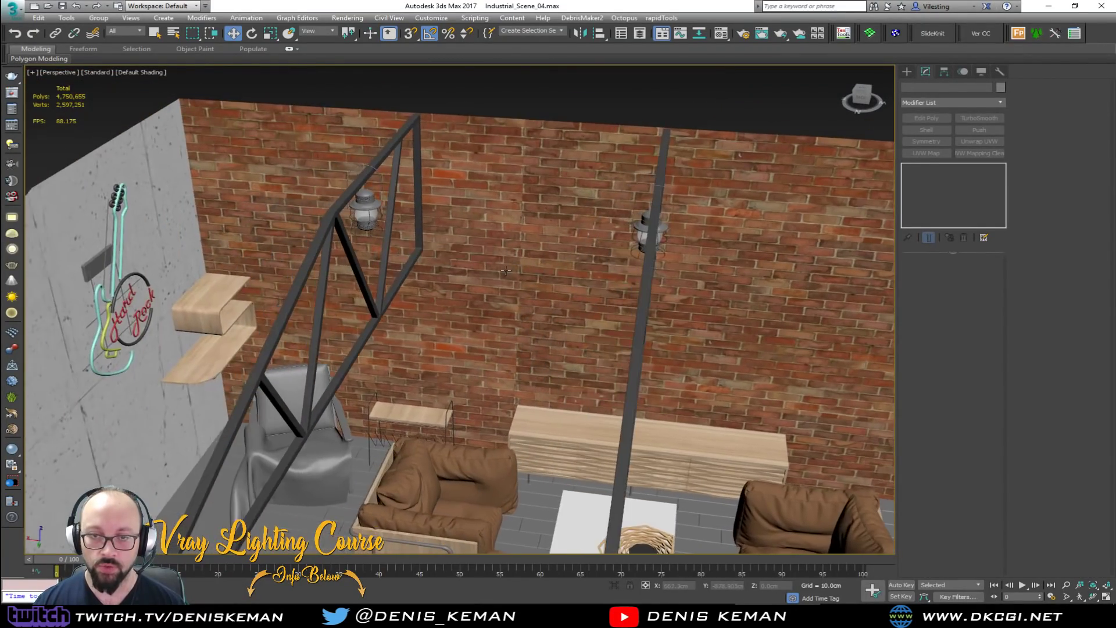
scroll(505, 271, "down", 8)
middle_click_drag(505, 271, 275, 177, "alt")
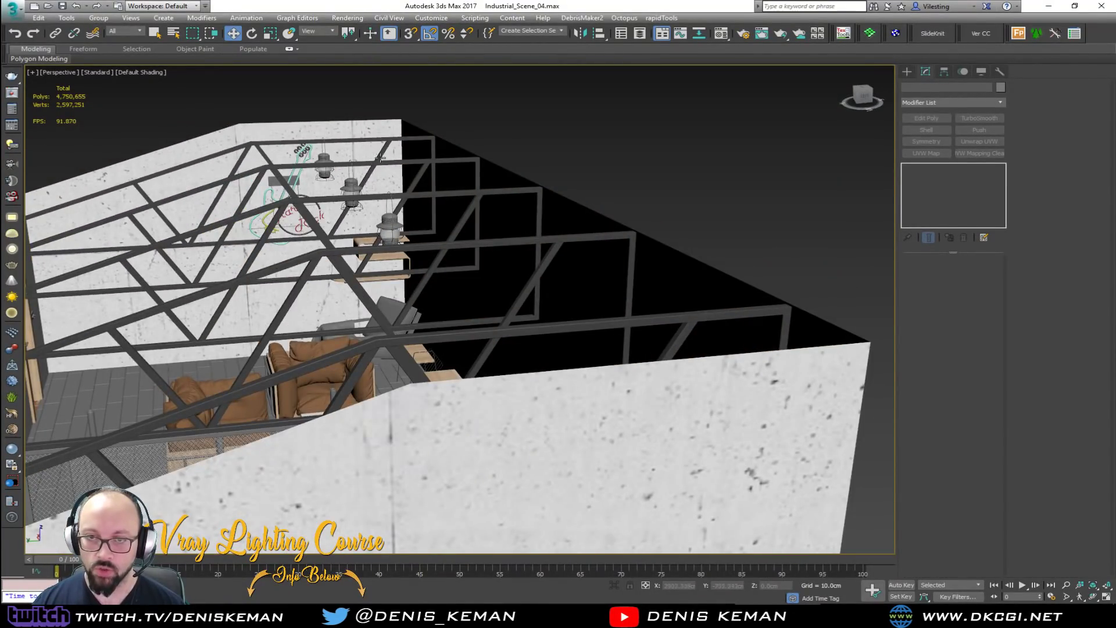
middle_click_drag(721, 435, 431, 240, "alt")
scroll(343, 293, "down", 3)
middle_click_drag(343, 293, 459, 263)
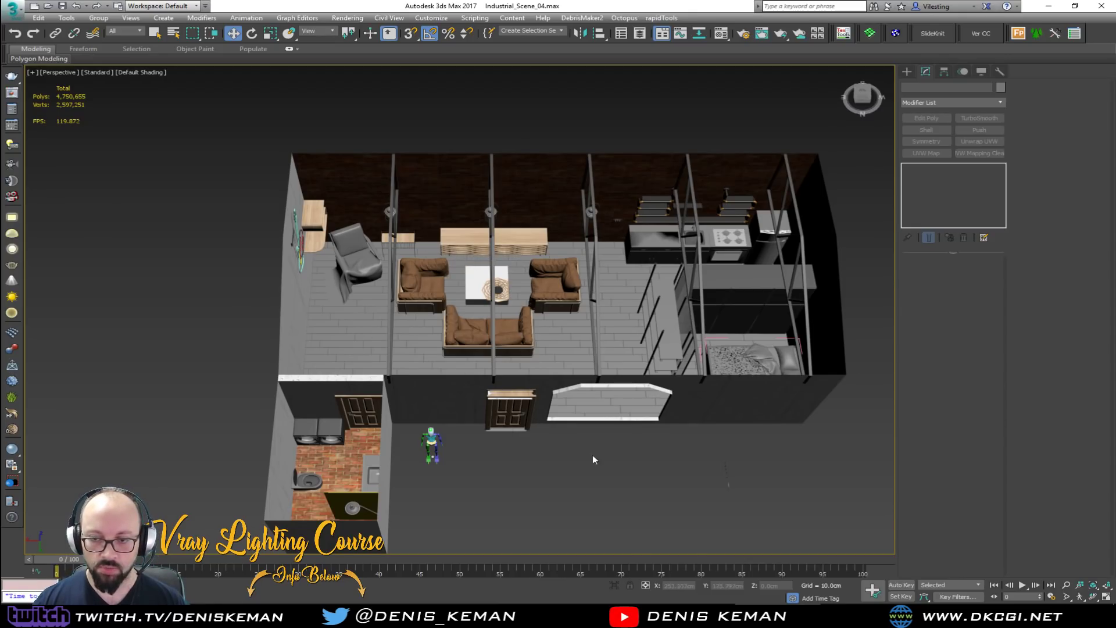
Inspect the door frame beside the window from outside and view the whole loft shell around it.
scroll(514, 395, "up", 10)
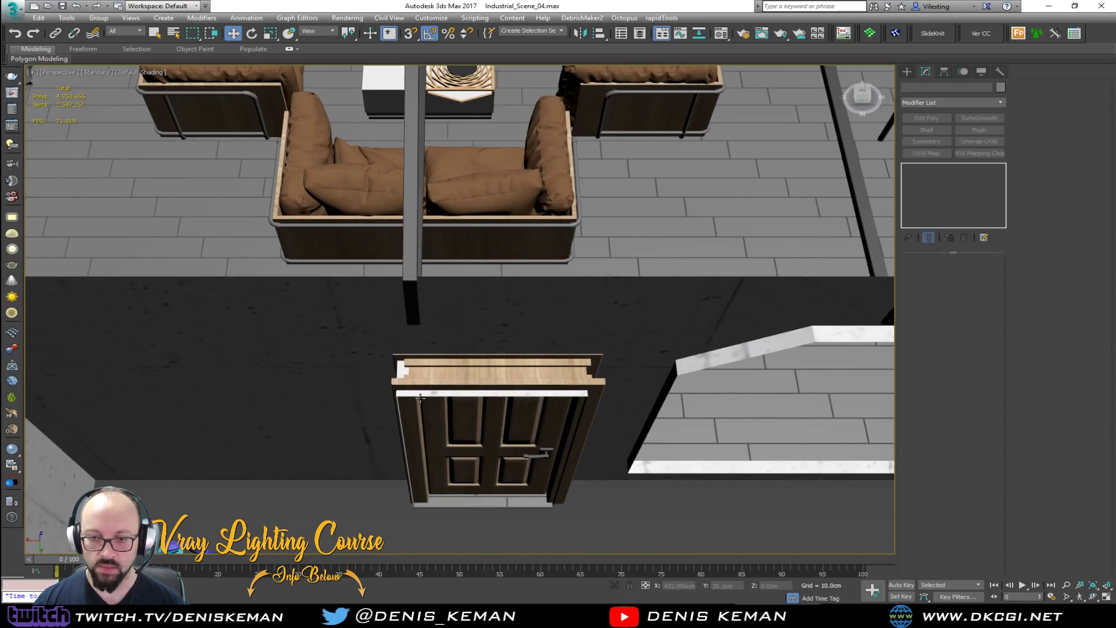
left_click(419, 394)
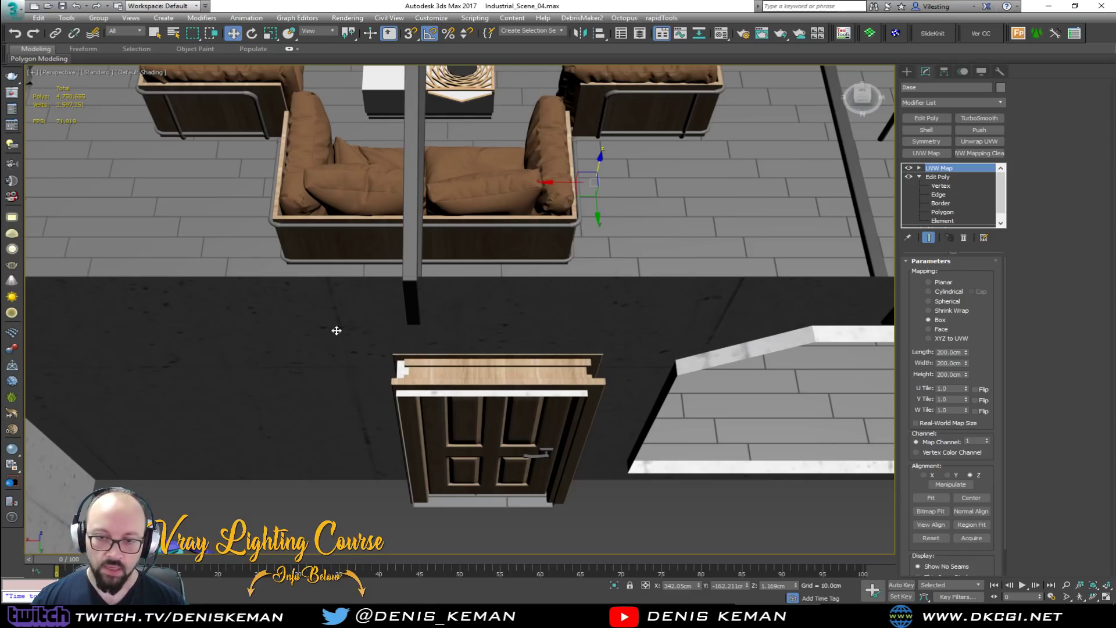
scroll(487, 456, "down", 10)
left_click(487, 456)
middle_click_drag(469, 423, 311, 319, "alt")
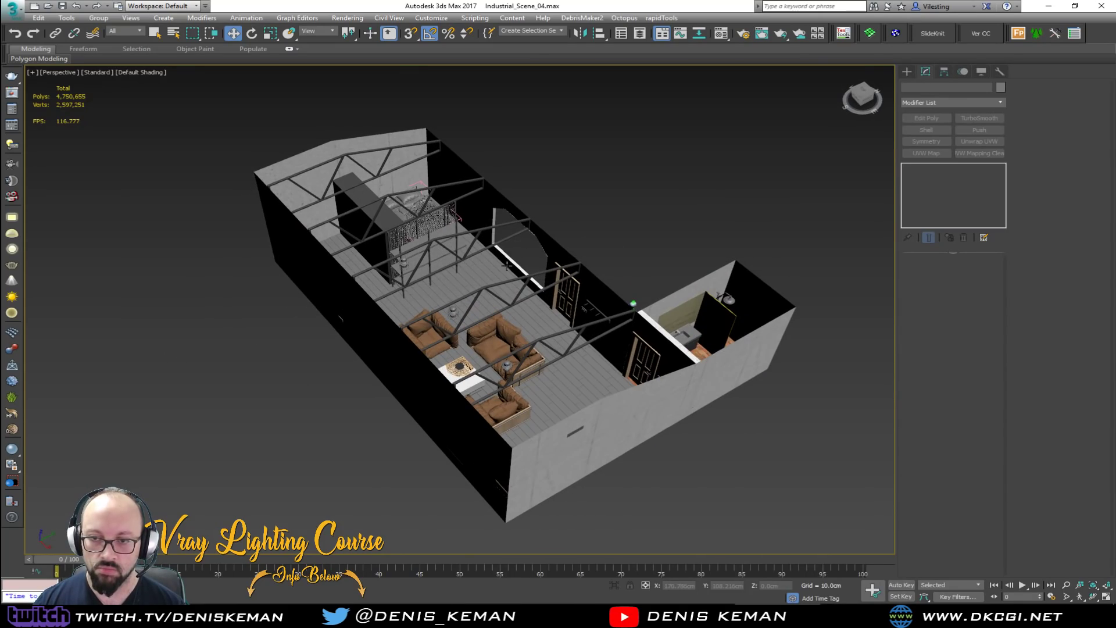
scroll(506, 266, "up", 6)
middle_click_drag(523, 232, 511, 359)
scroll(511, 359, "down", 3)
middle_click_drag(572, 319, 437, 295, "alt")
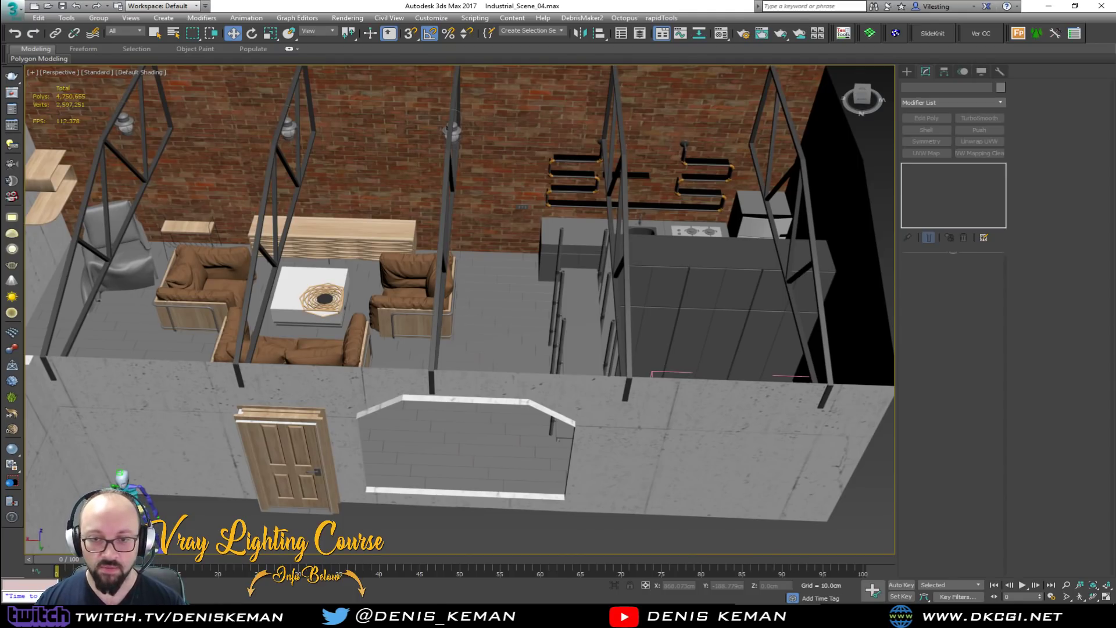
Review the neon guitar wall, shelves, roof trusses, brick wall and living-area furniture, ending on a full overview.
middle_click_drag(341, 362, 395, 174, "alt")
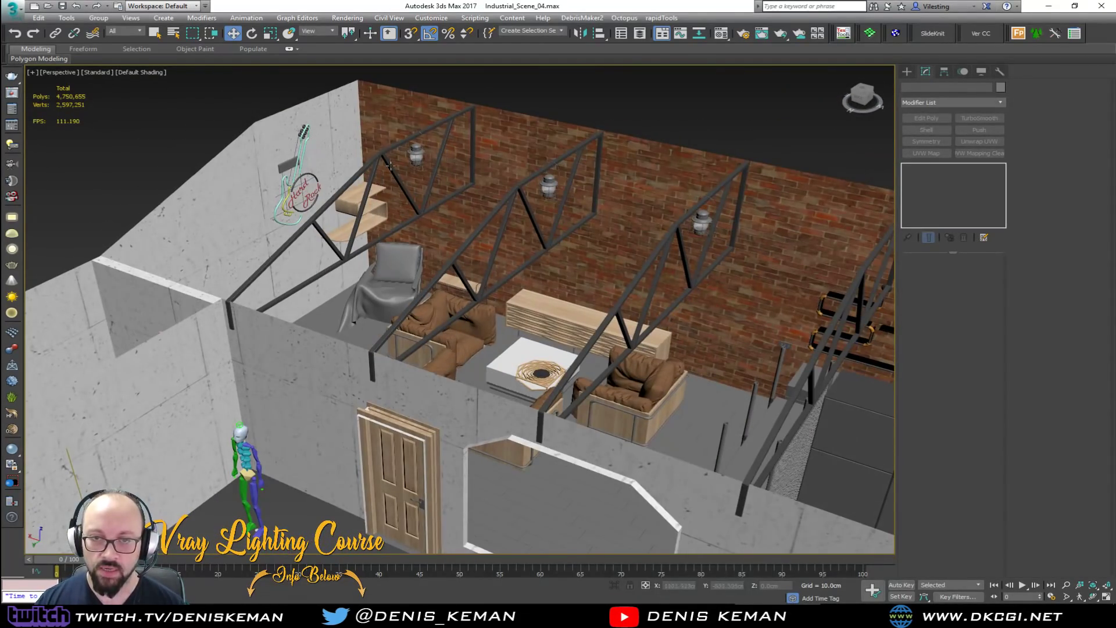
scroll(297, 174, "up", 5)
scroll(295, 259, "down", 10)
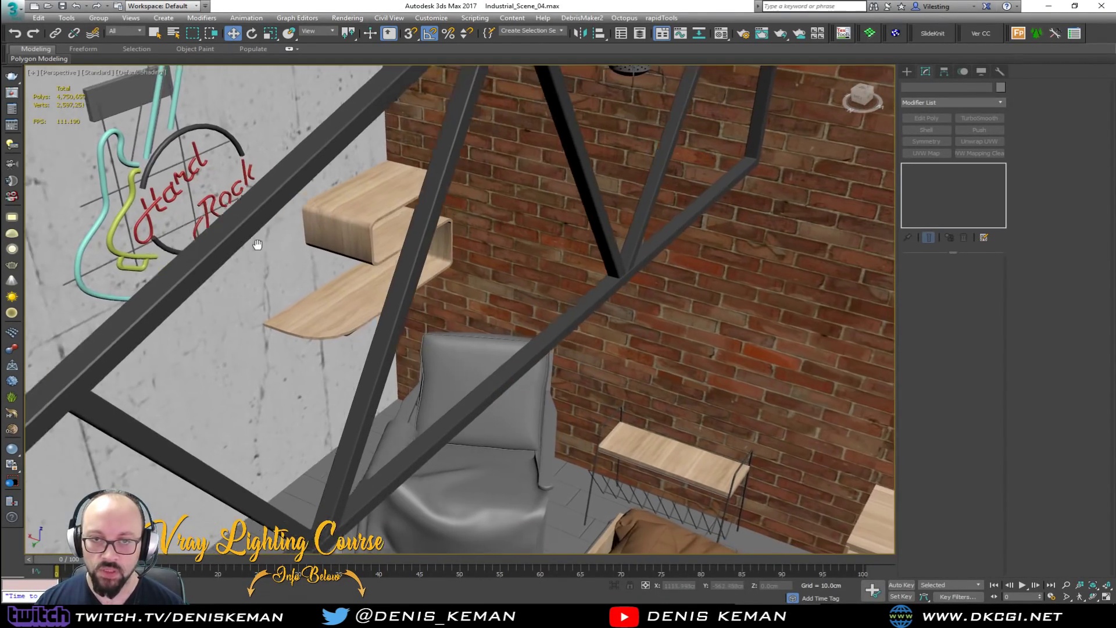
scroll(429, 343, "up", 12)
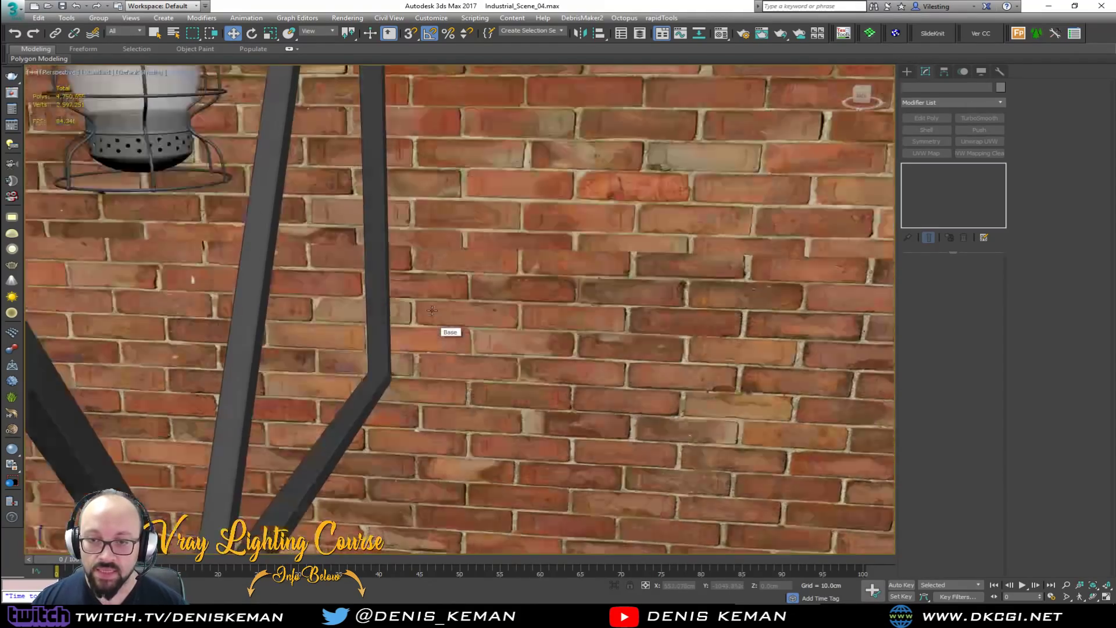
middle_click_drag(494, 180, 395, 488)
scroll(395, 488, "down", 8)
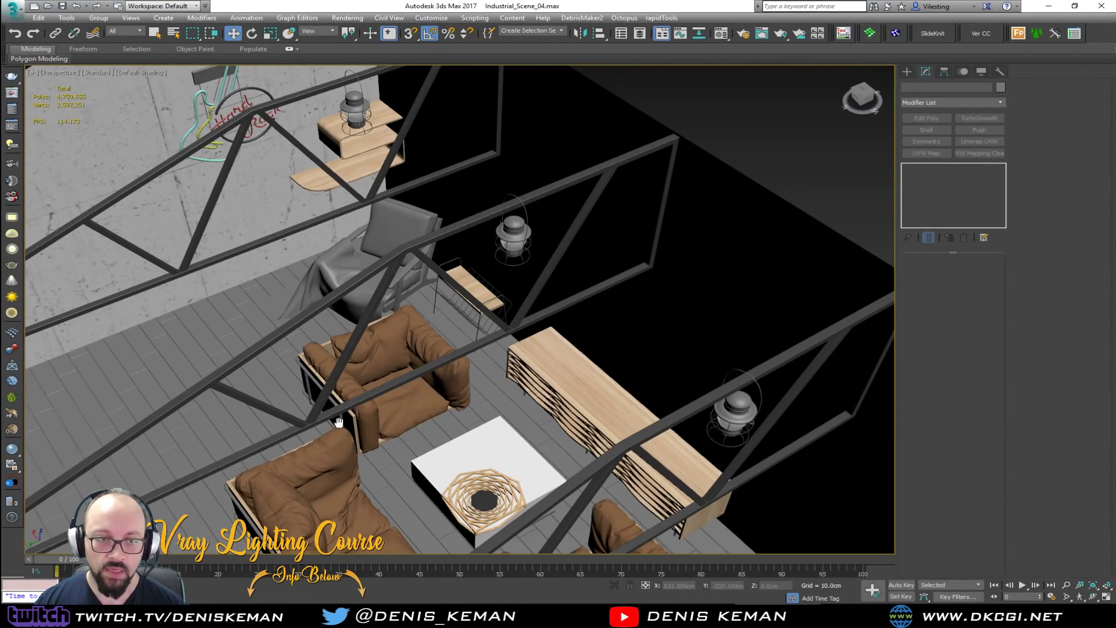
scroll(339, 426, "down", 6)
middle_click_drag(339, 425, 455, 392, "alt")
middle_click_drag(476, 397, 488, 349)
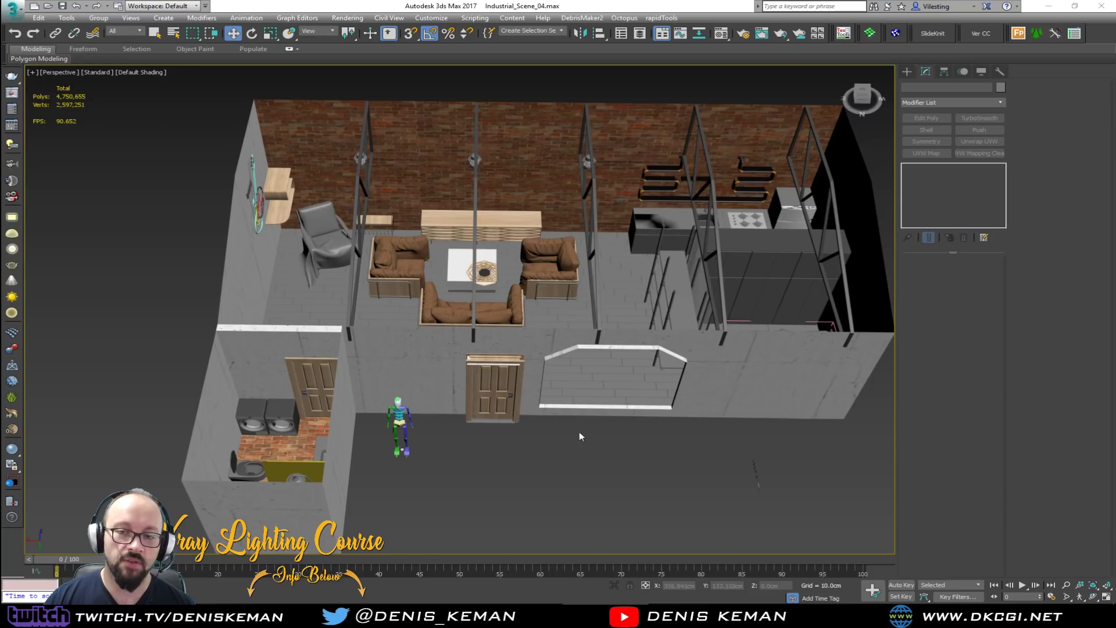
middle_click_drag(503, 467, 468, 363, "alt")
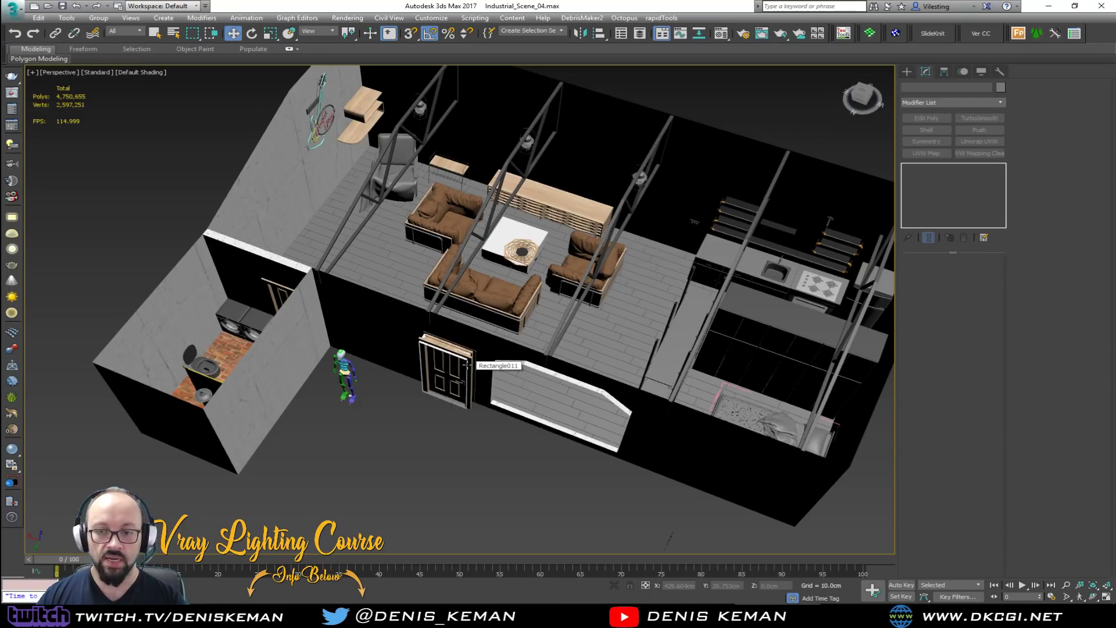